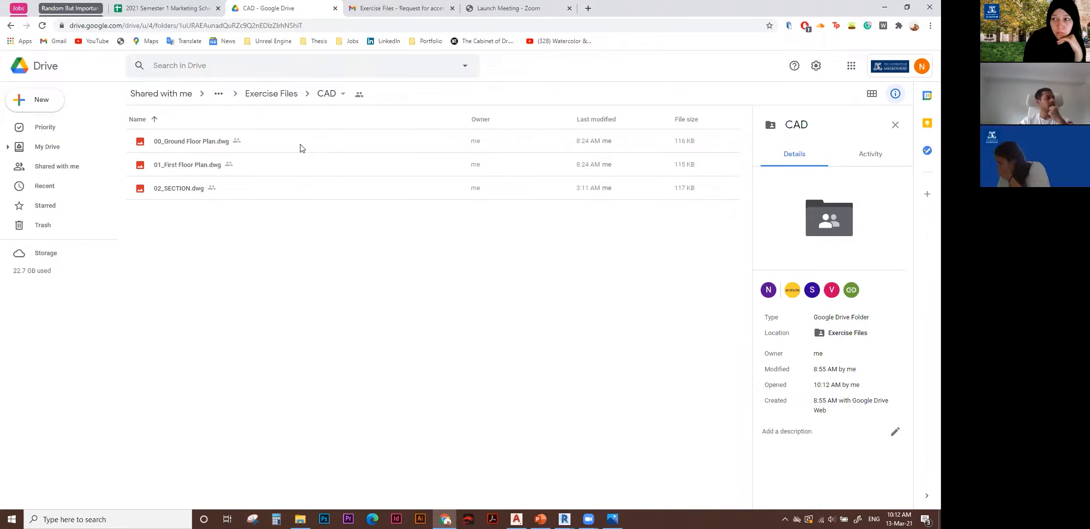
# Go up to the Exercise Files folder, select Workshop Slides.pdf to view its details, and put the browser window away.
pyautogui.click(263, 96)
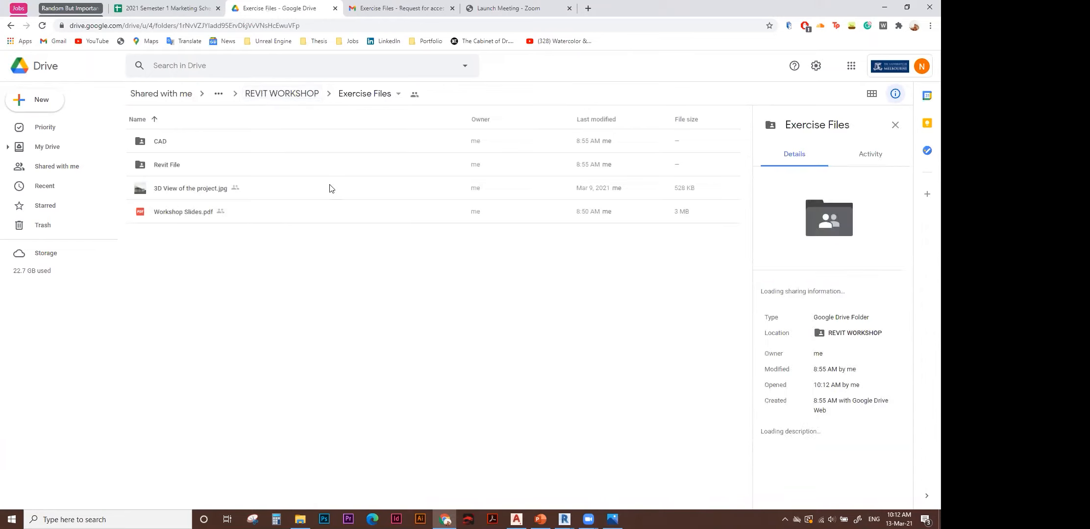
pyautogui.click(315, 215)
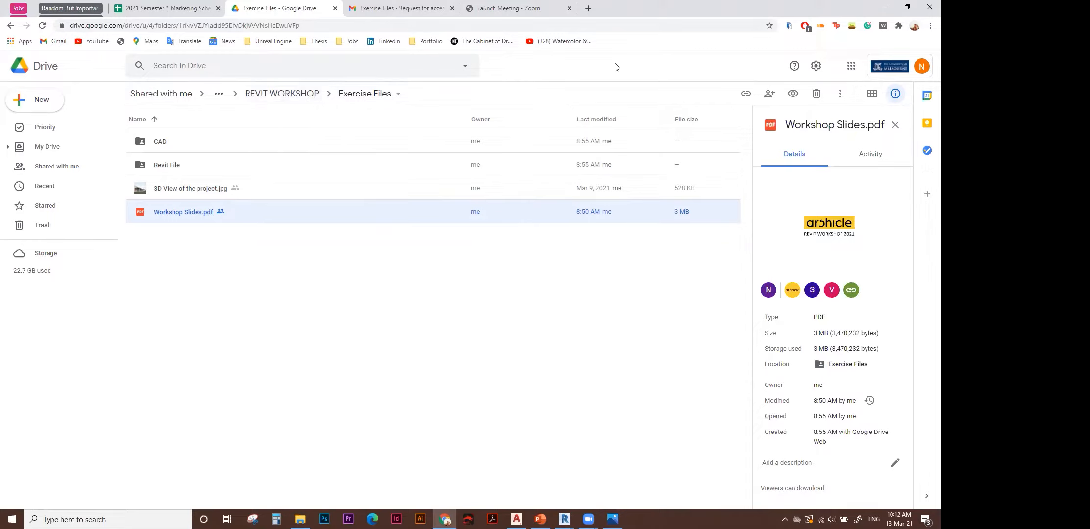
pyautogui.click(887, 6)
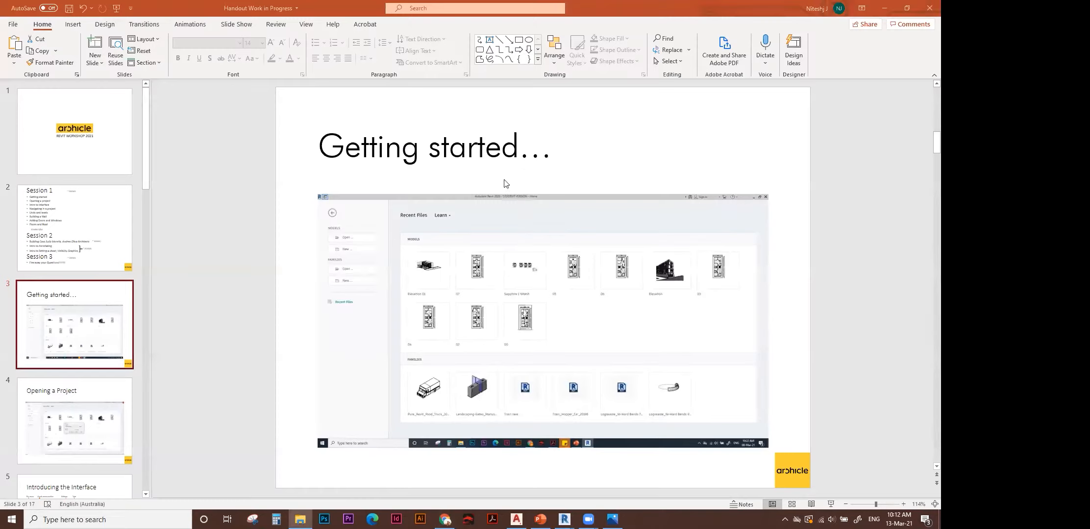
# Switch to the Revit window holding Project1 and close its Ground Floor view to return to the home screen.
pyautogui.moveTo(565, 520)
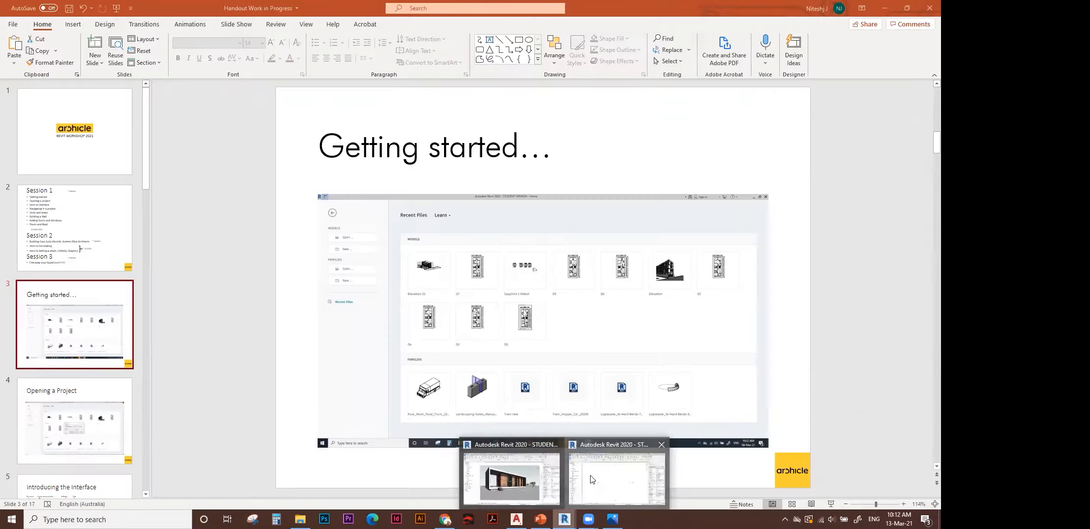
pyautogui.click(613, 478)
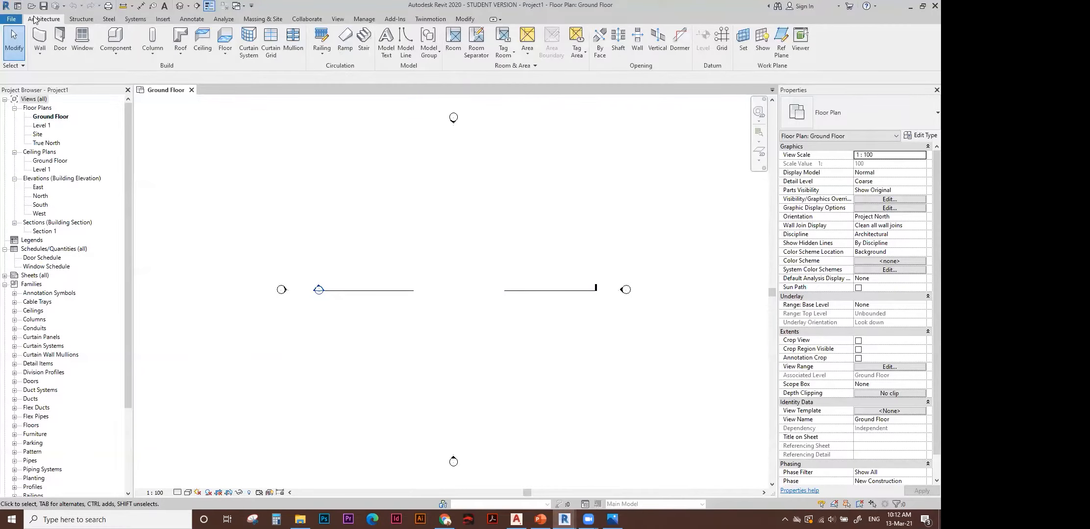
pyautogui.click(11, 19)
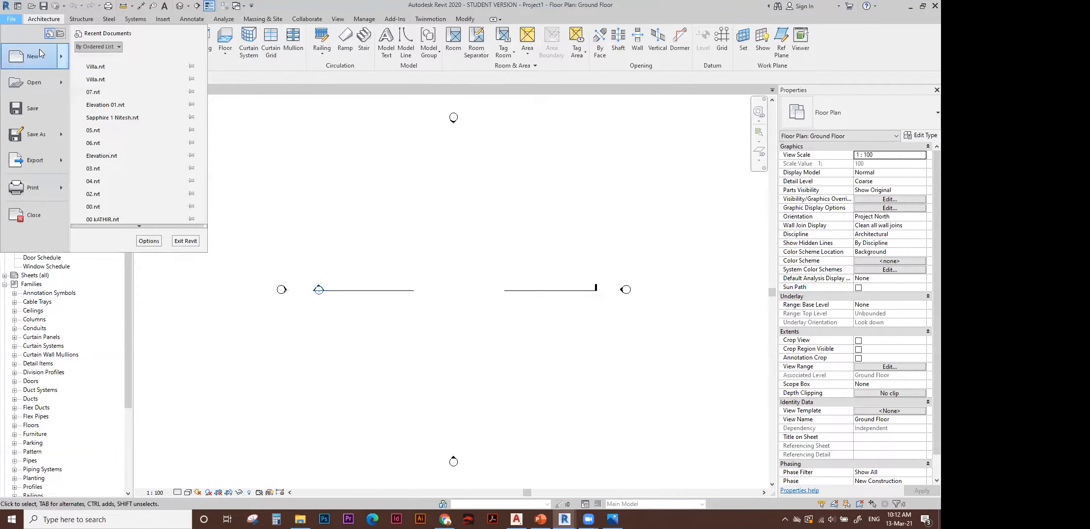
pyautogui.click(466, 436)
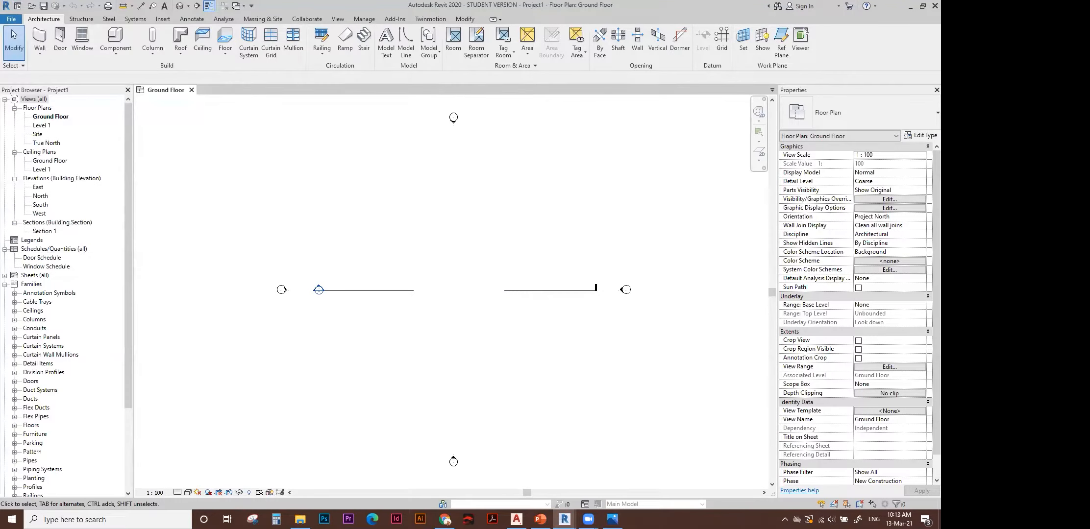
pyautogui.click(192, 90)
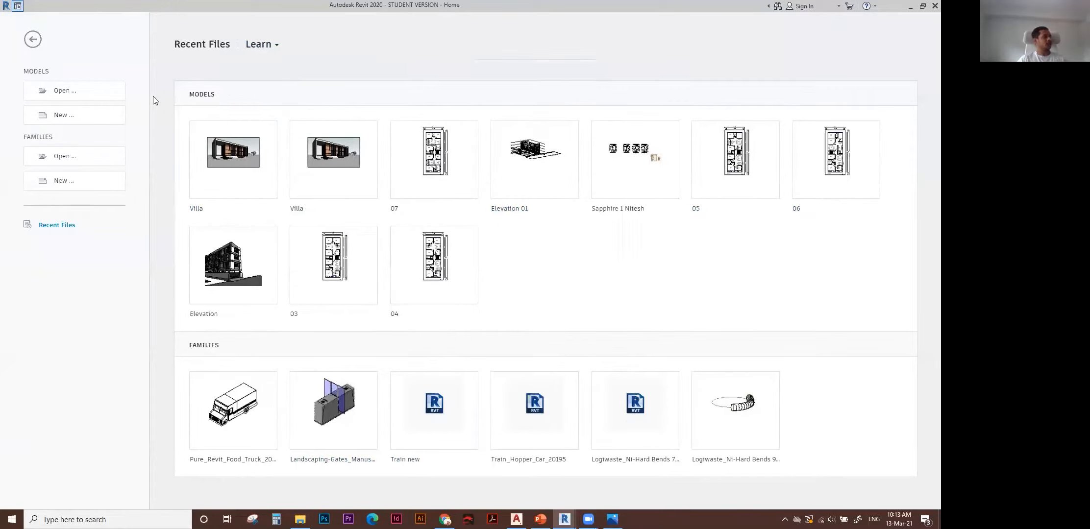
# Create a new project based on the Architectural Template.
pyautogui.click(106, 94)
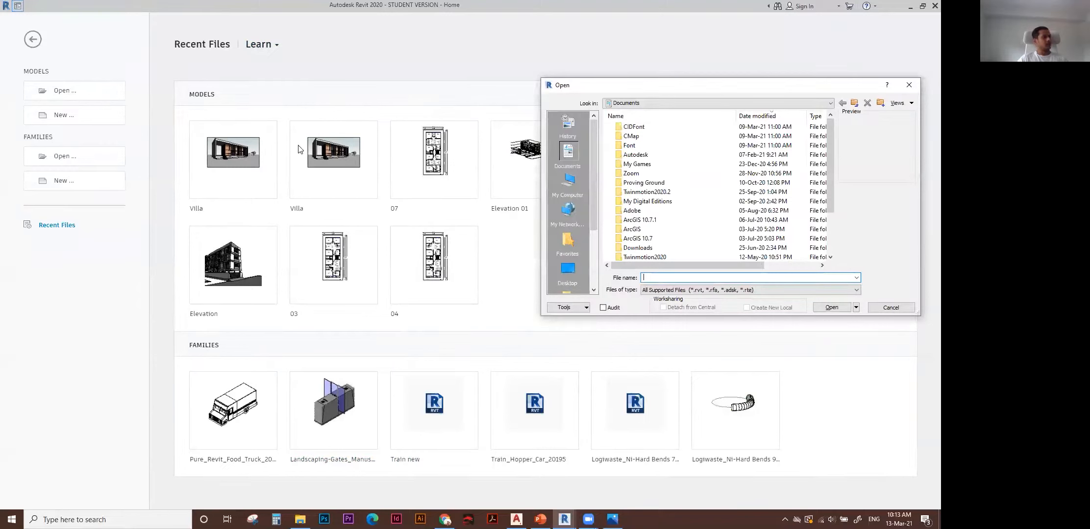
pyautogui.click(911, 86)
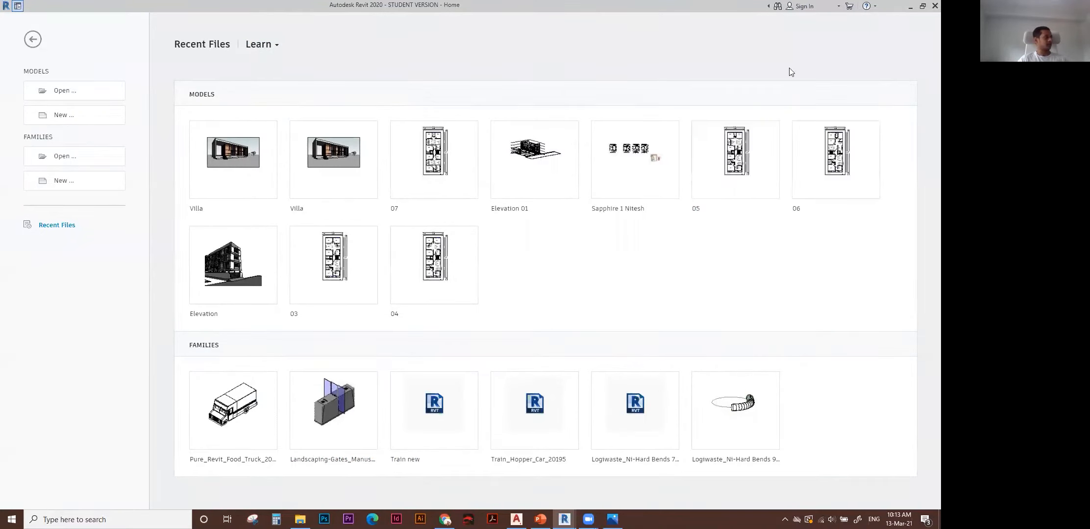
pyautogui.click(99, 115)
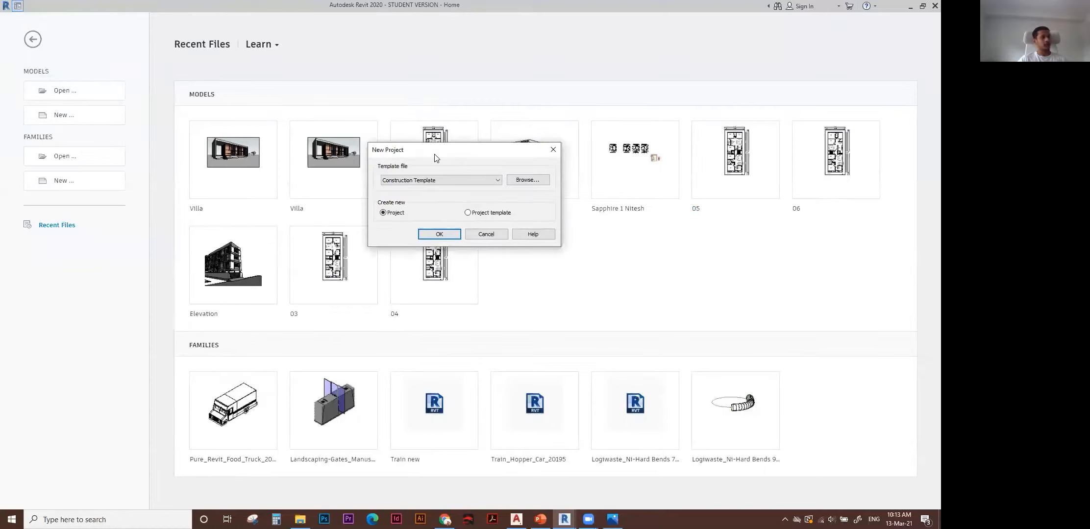
pyautogui.click(438, 181)
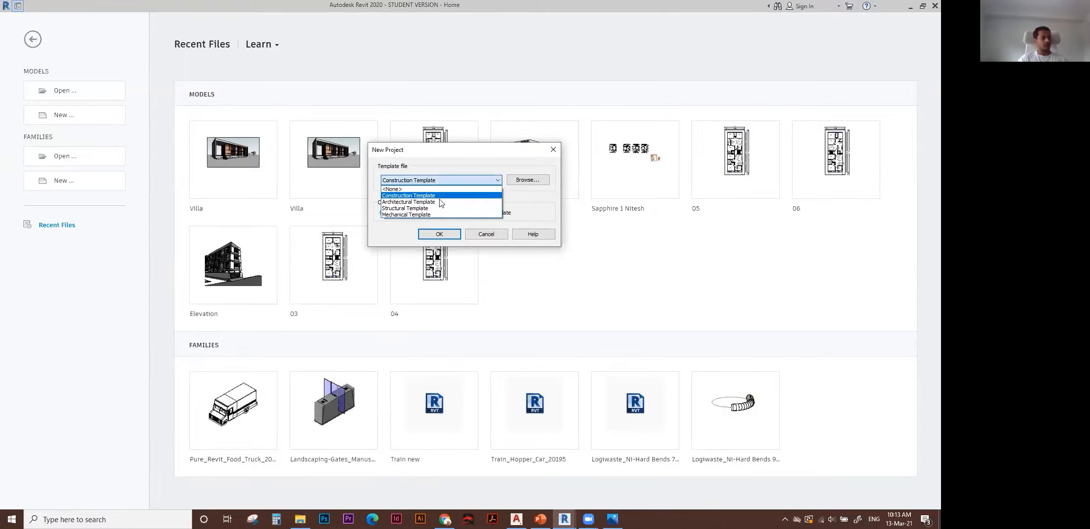
pyautogui.click(441, 195)
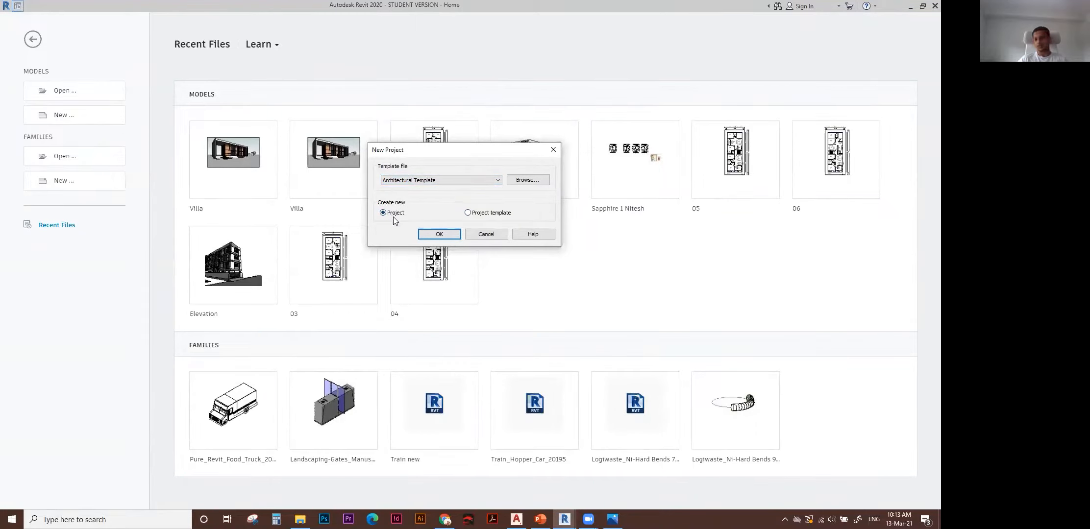
pyautogui.click(439, 234)
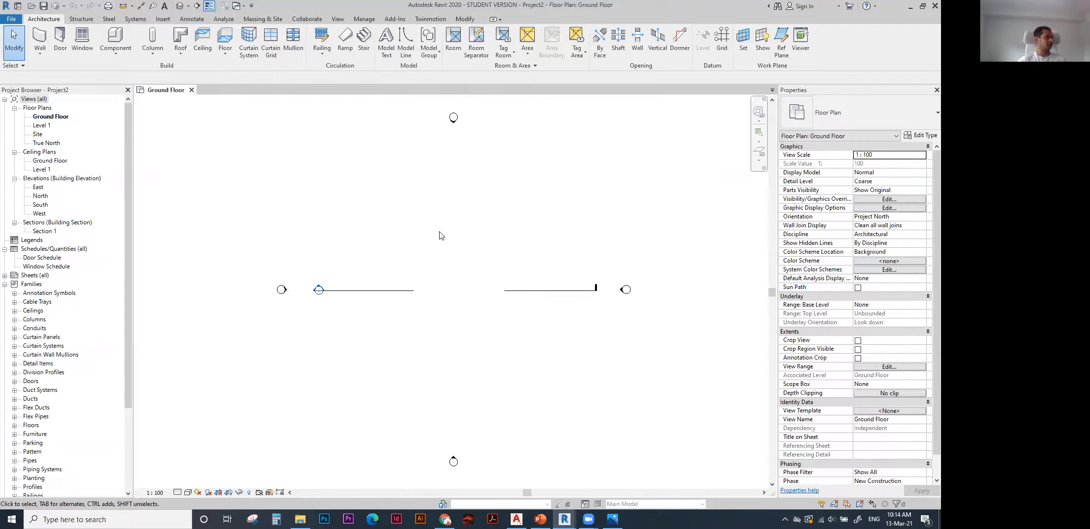
# Close the new project's Ground Floor view and switch to the Revit window with the Villa project.
pyautogui.click(191, 90)
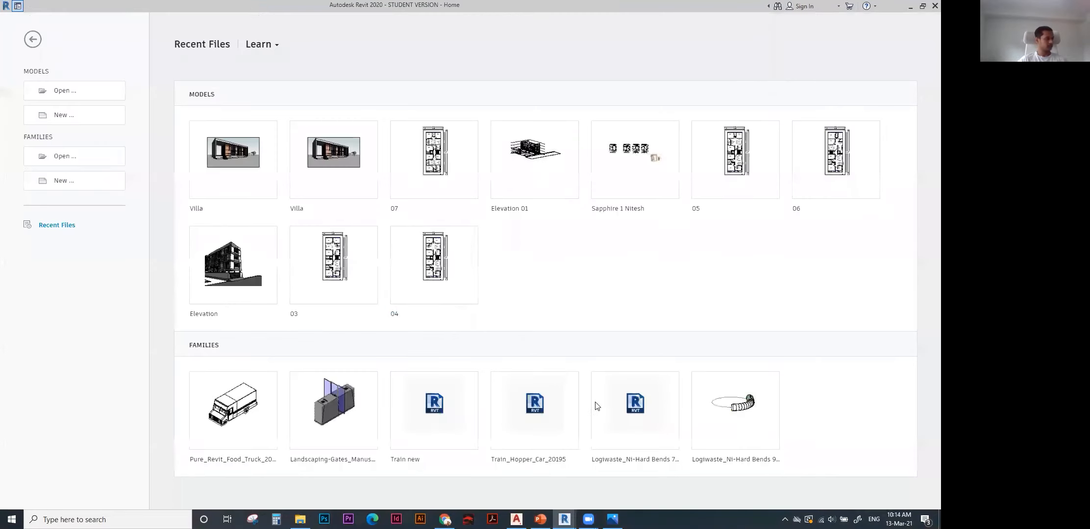
pyautogui.moveTo(565, 519)
pyautogui.click(511, 485)
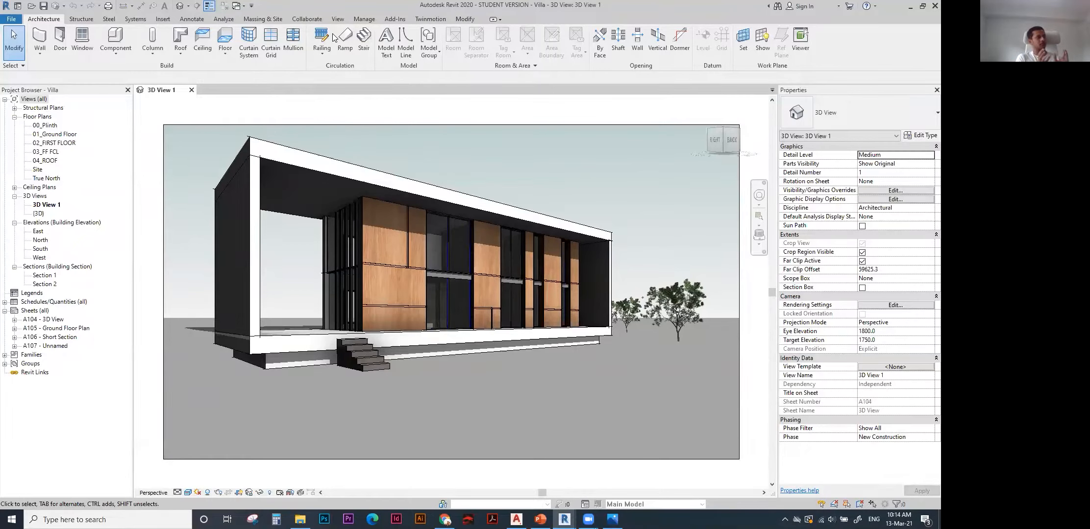
# Examine the Villa project's file commands, including the printing options.
pyautogui.click(12, 19)
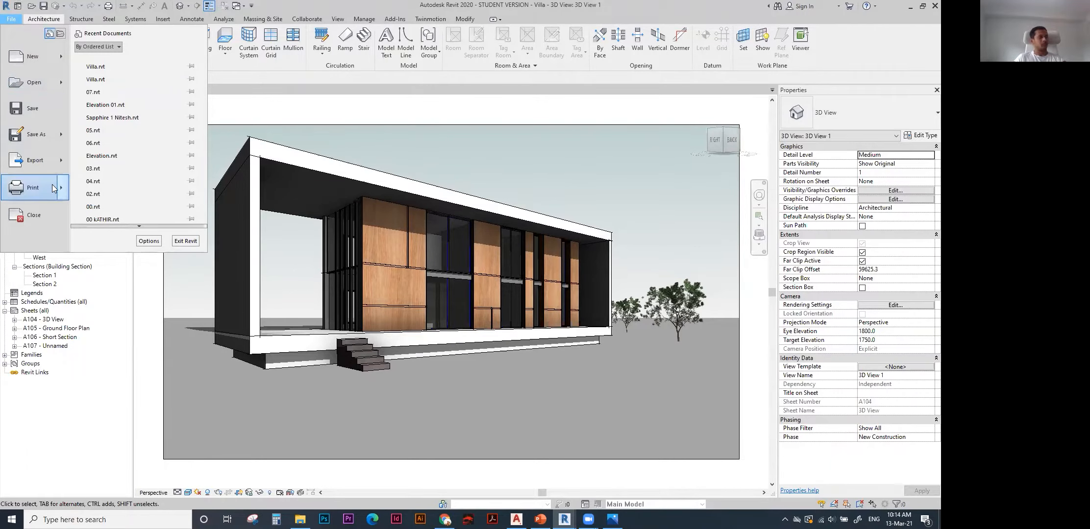
pyautogui.moveTo(54, 188)
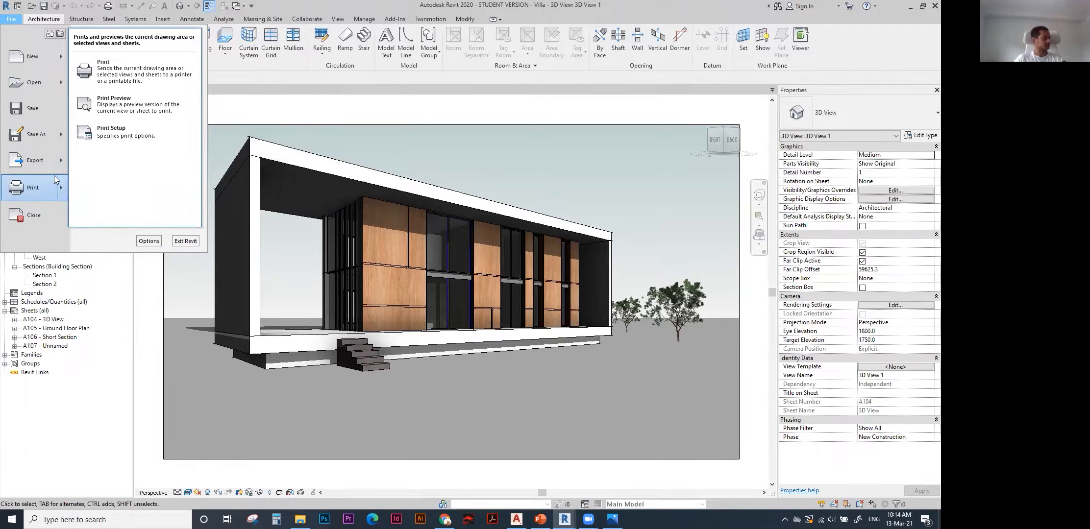
pyautogui.click(13, 21)
pyautogui.click(13, 21)
pyautogui.click(13, 21)
pyautogui.click(13, 21)
pyautogui.click(283, 5)
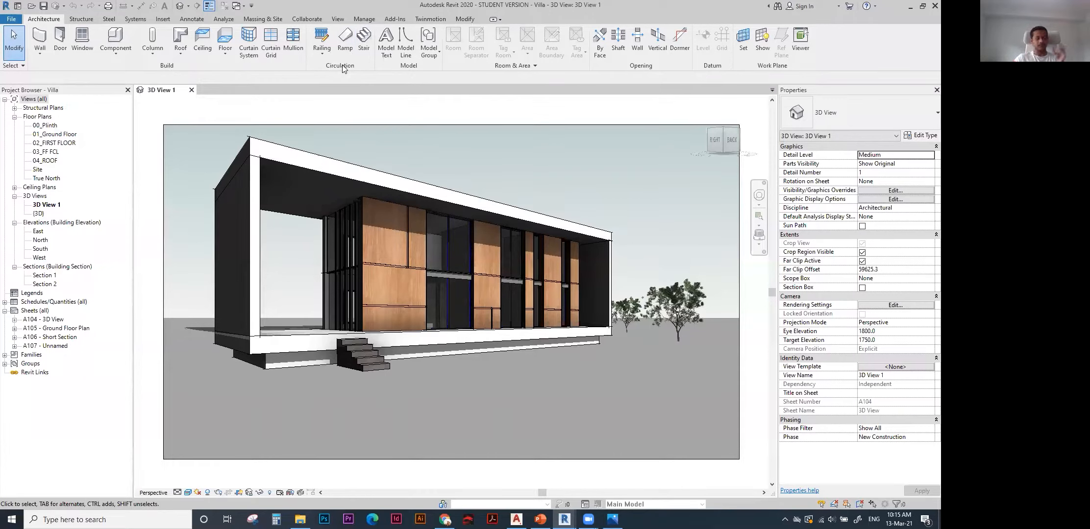
# Inspect the structural tools and the placement options of the Wall and Door tools without placing anything.
pyautogui.click(86, 21)
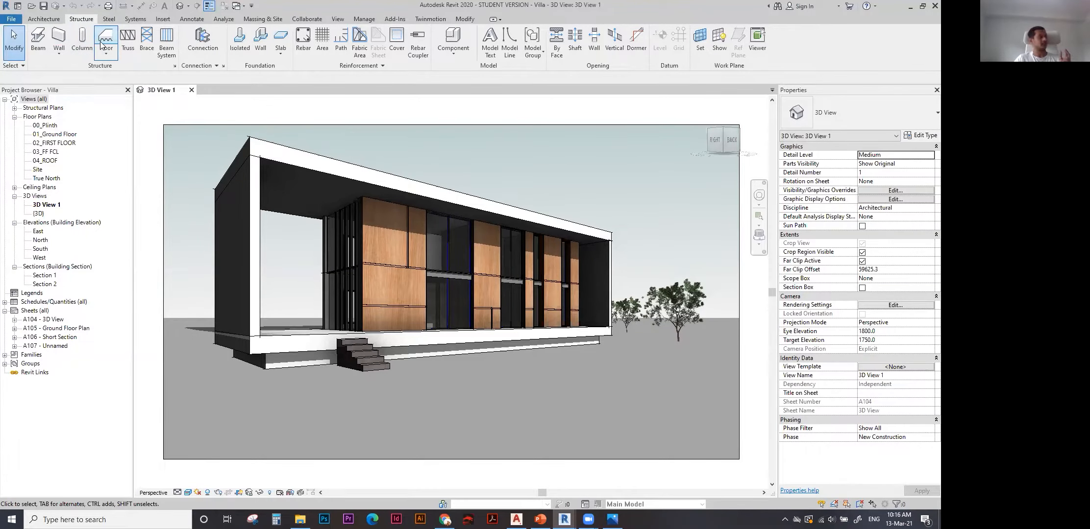
pyautogui.click(54, 20)
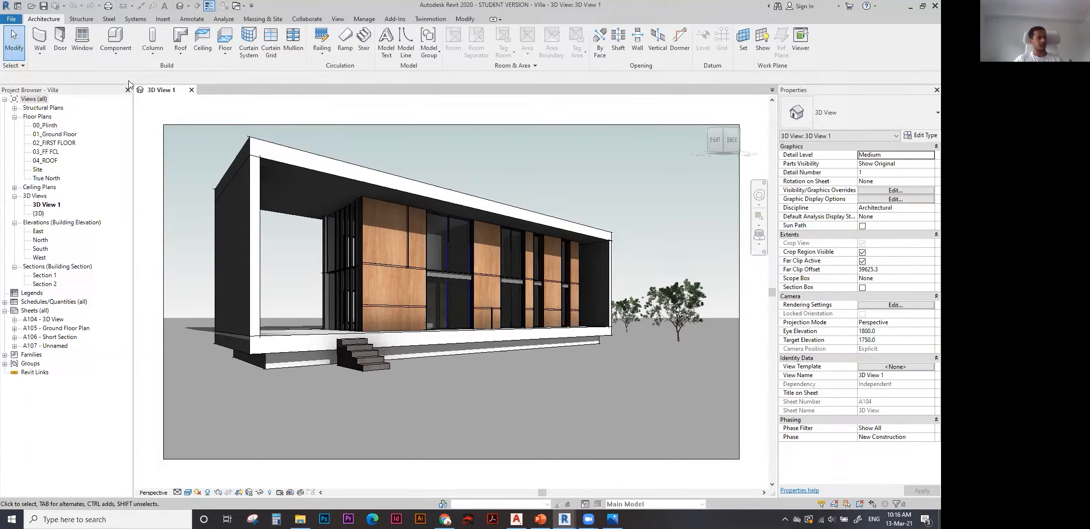
pyautogui.click(40, 39)
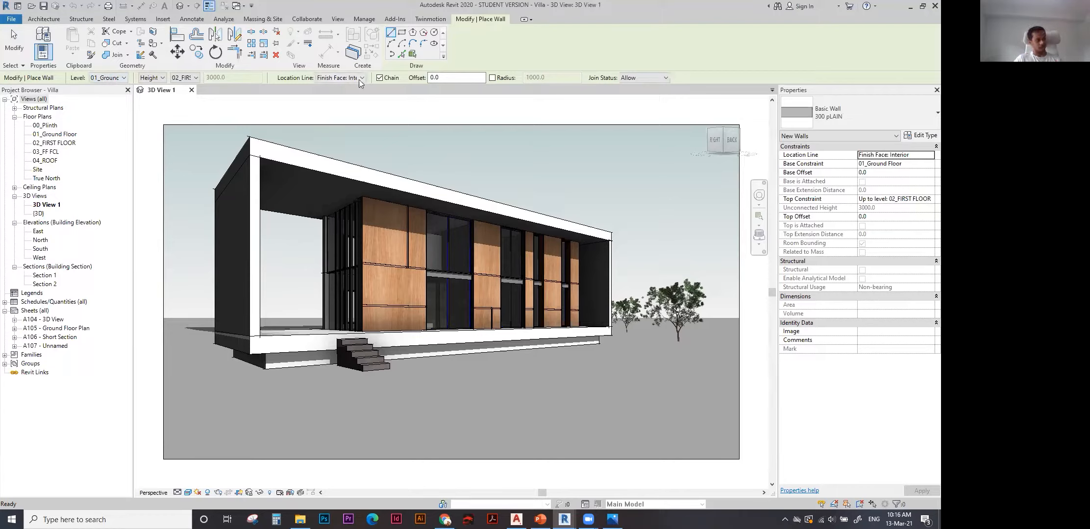
pyautogui.click(44, 19)
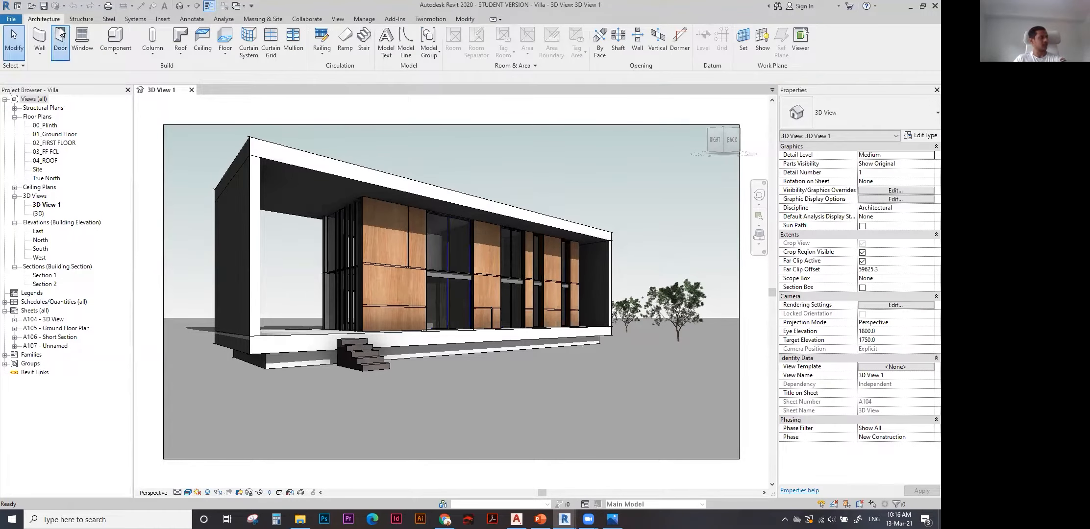
pyautogui.click(55, 55)
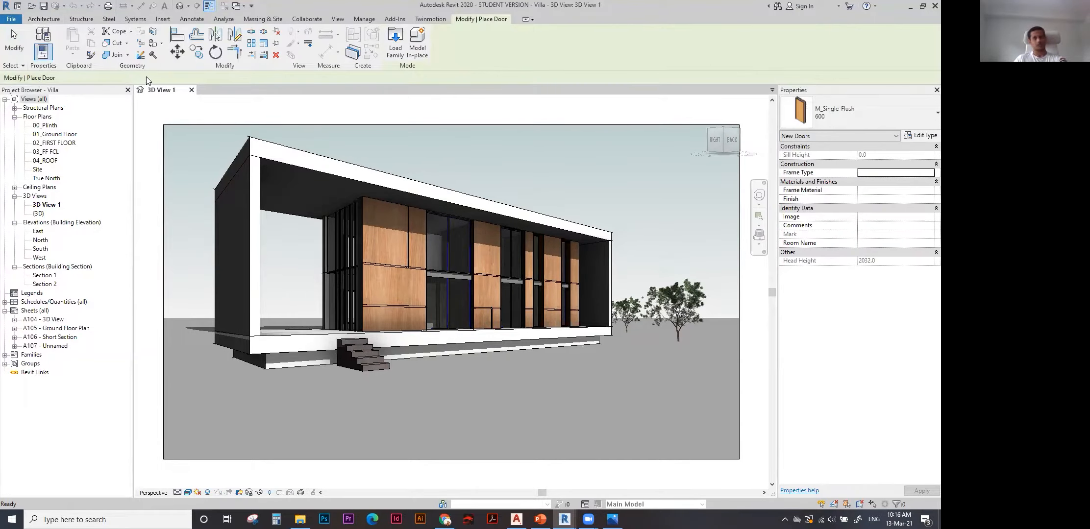
pyautogui.press('Escape')
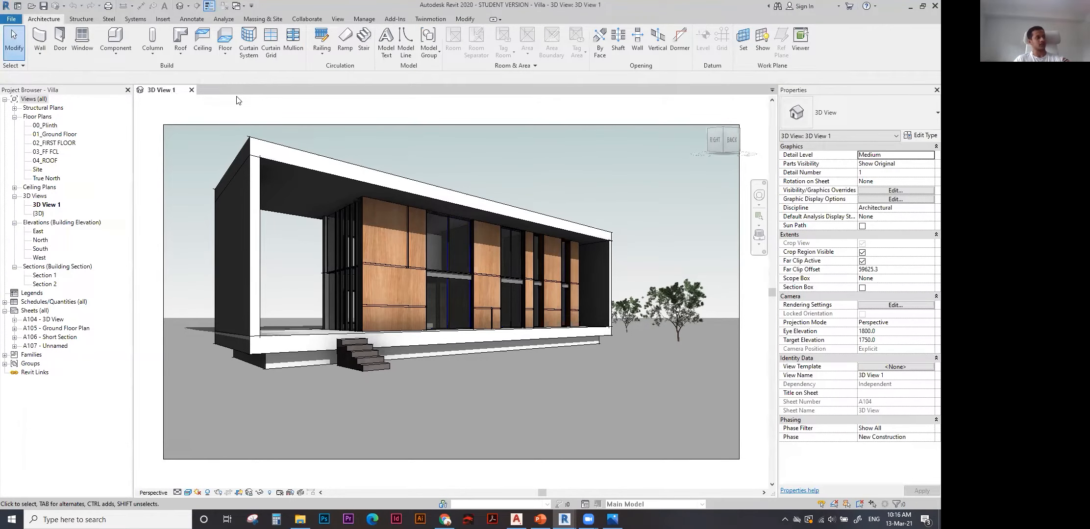
# Undock the Properties palette and the Project Browser, close both, and centre the 3D view in the freed space.
pyautogui.moveTo(793, 89); pyautogui.dragTo(173, 174)
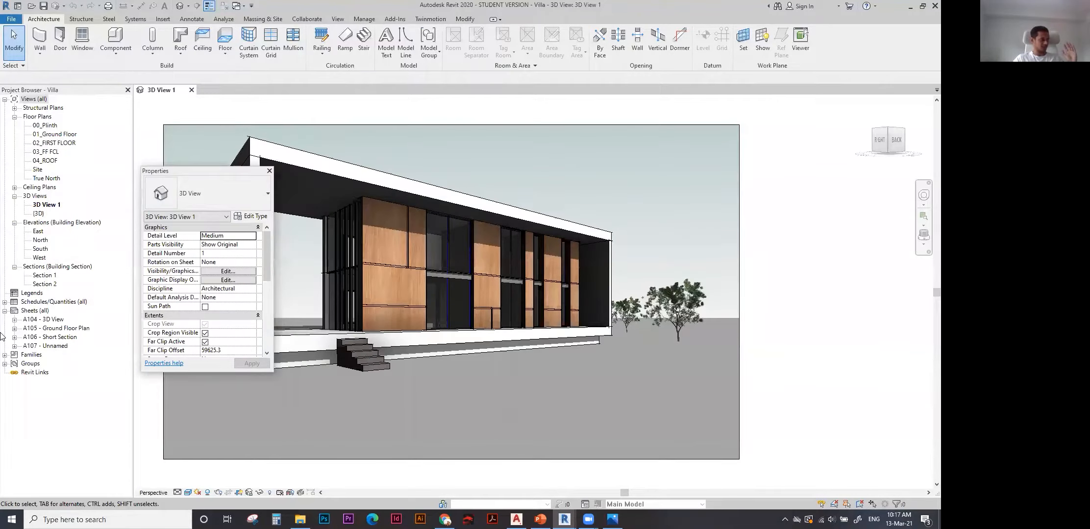
pyautogui.moveTo(0, 333); pyautogui.dragTo(40, 297)
pyautogui.moveTo(55, 91); pyautogui.dragTo(80, 102)
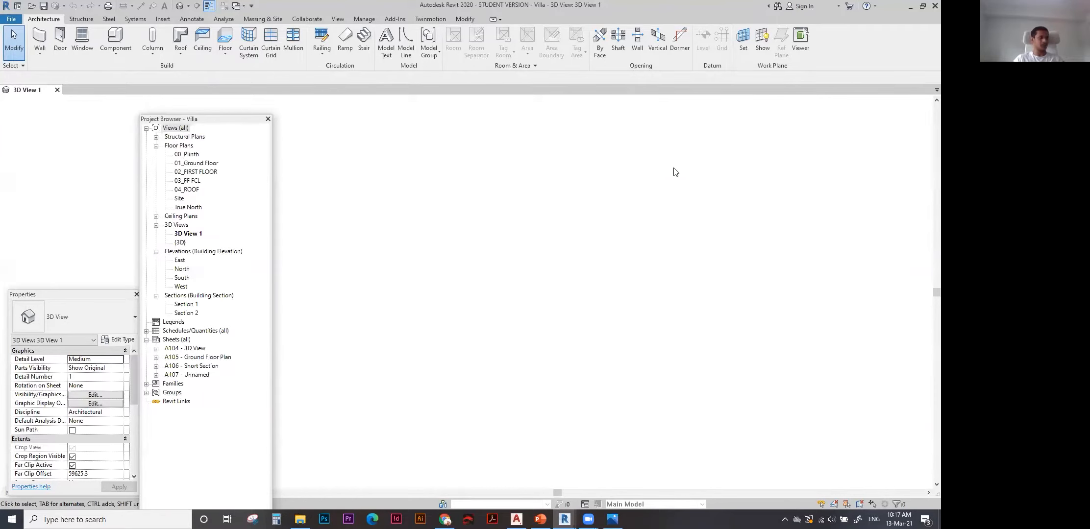
pyautogui.moveTo(217, 119); pyautogui.dragTo(789, 116)
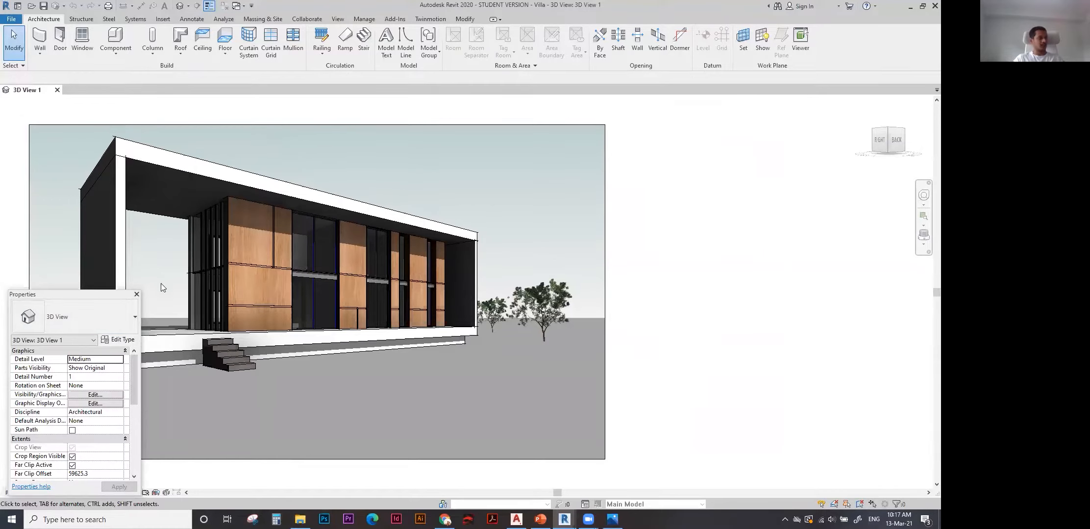
pyautogui.click(137, 294)
pyautogui.moveTo(663, 187); pyautogui.dragTo(746, 189, button='middle')
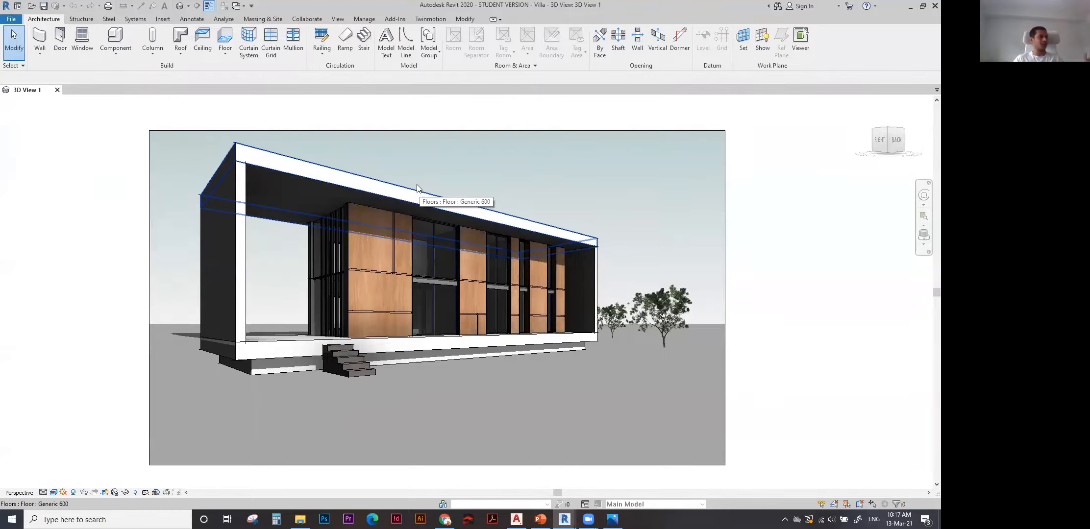
pyautogui.moveTo(455, 187); pyautogui.dragTo(466, 178, button='middle')
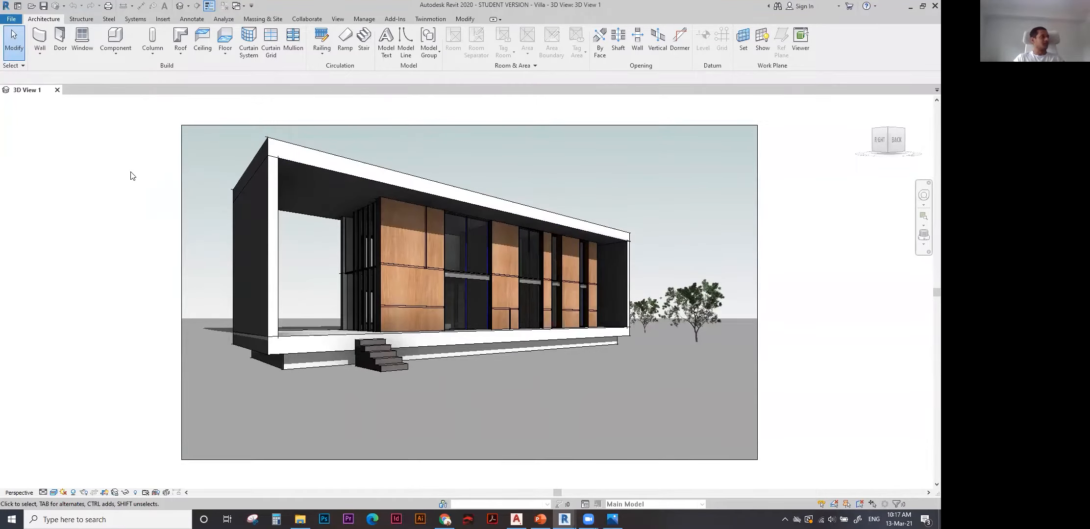
# Reopen the Properties palette and dock it back beside the drawing area.
pyautogui.rightClick(103, 163)
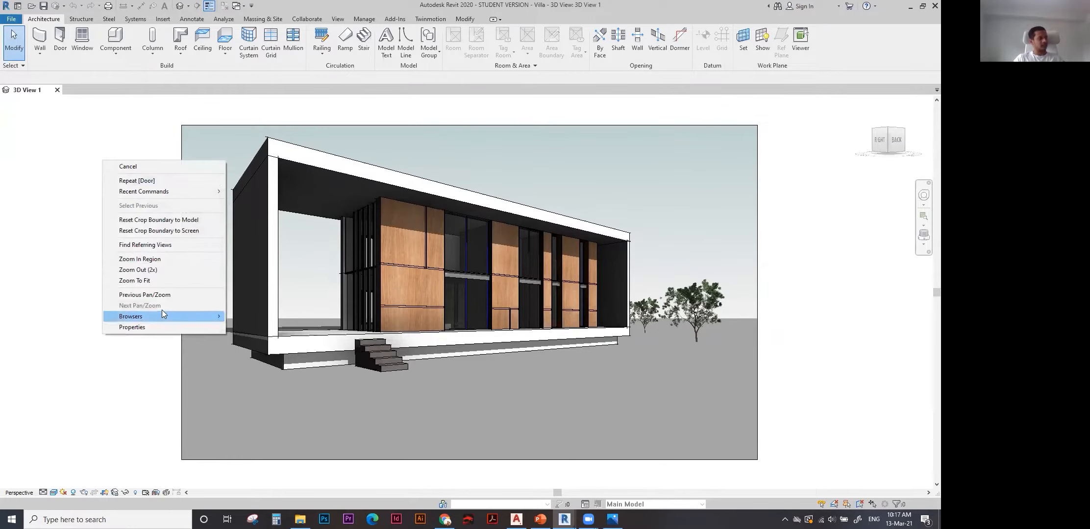
pyautogui.click(163, 327)
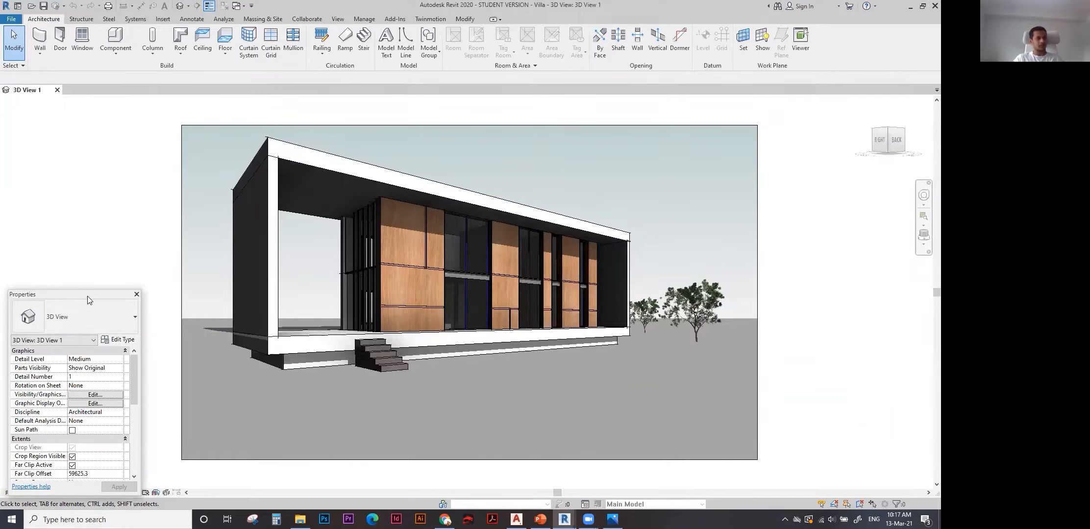
pyautogui.doubleClick(88, 297)
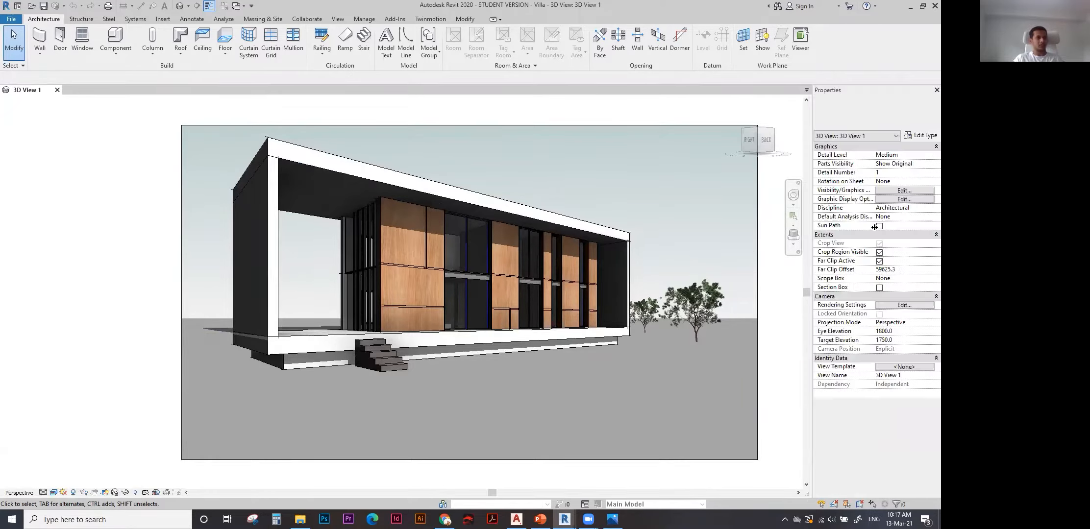
# Reopen the Project Browser, dock it on the opposite side from the Properties palette, and re-centre the 3D view.
pyautogui.click(336, 23)
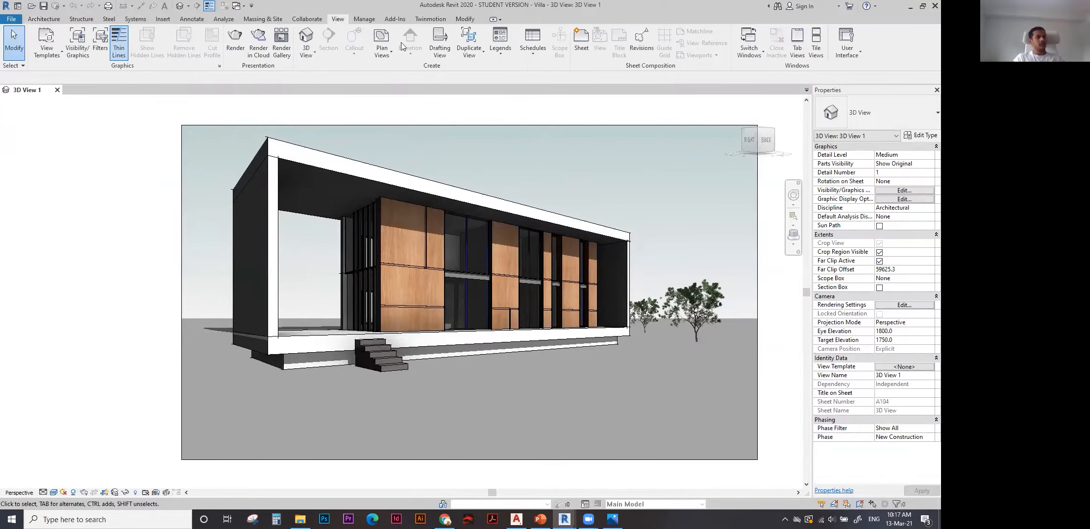
pyautogui.click(850, 57)
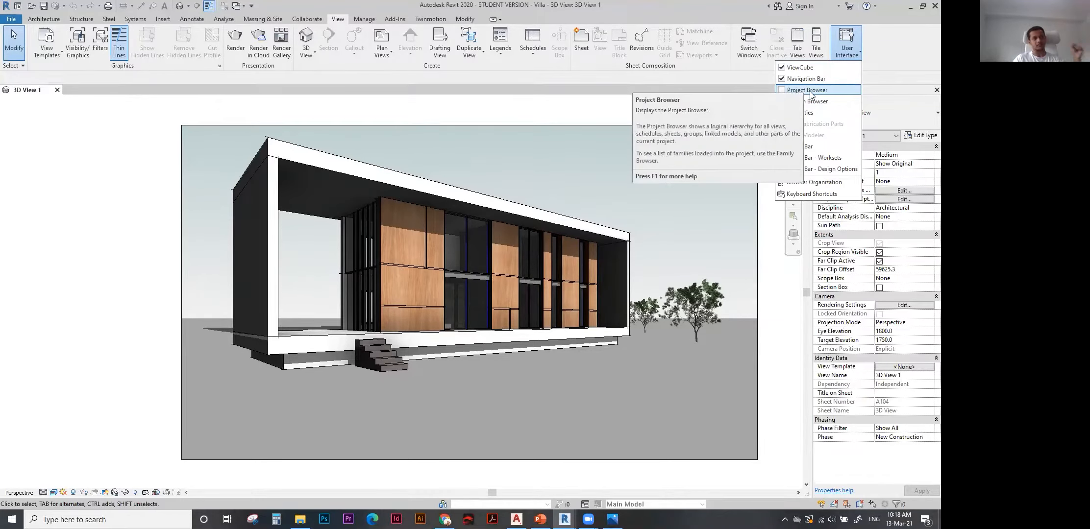
pyautogui.click(784, 90)
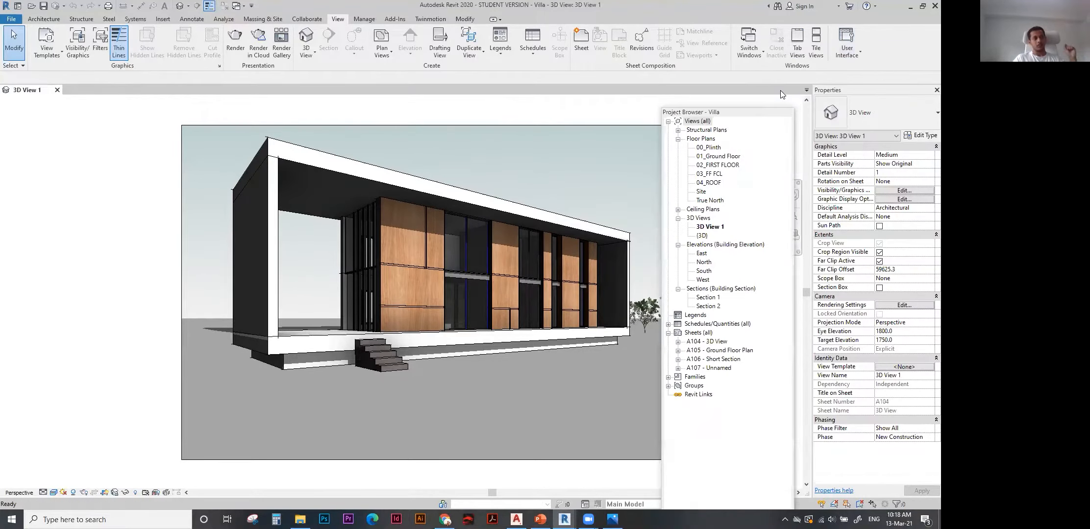
pyautogui.doubleClick(748, 116)
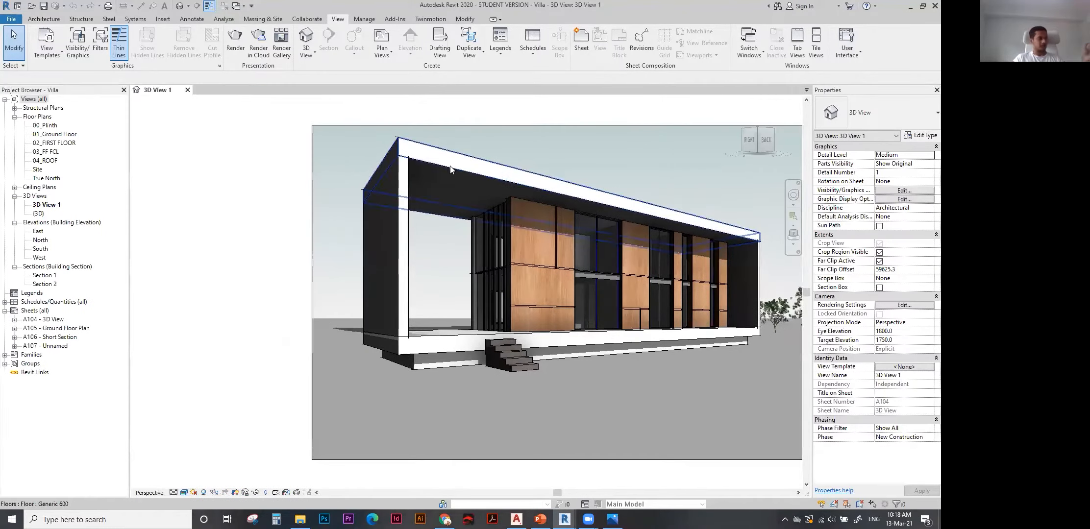
pyautogui.moveTo(488, 212); pyautogui.dragTo(334, 212, button='middle')
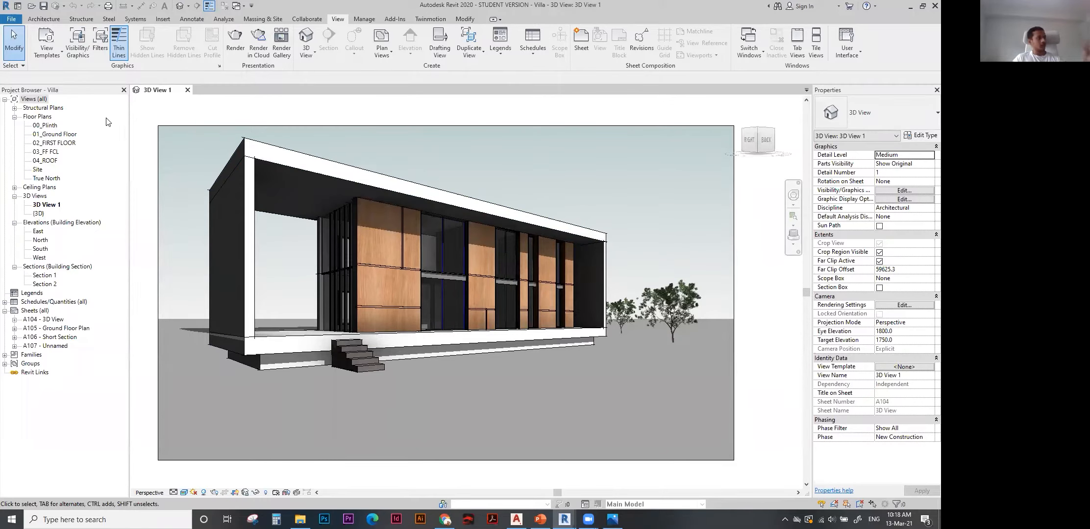
# Examine the Project Browser categories: floor plans, 3D views, elevations, sections, legends, schedules and sheets.
pyautogui.click(36, 20)
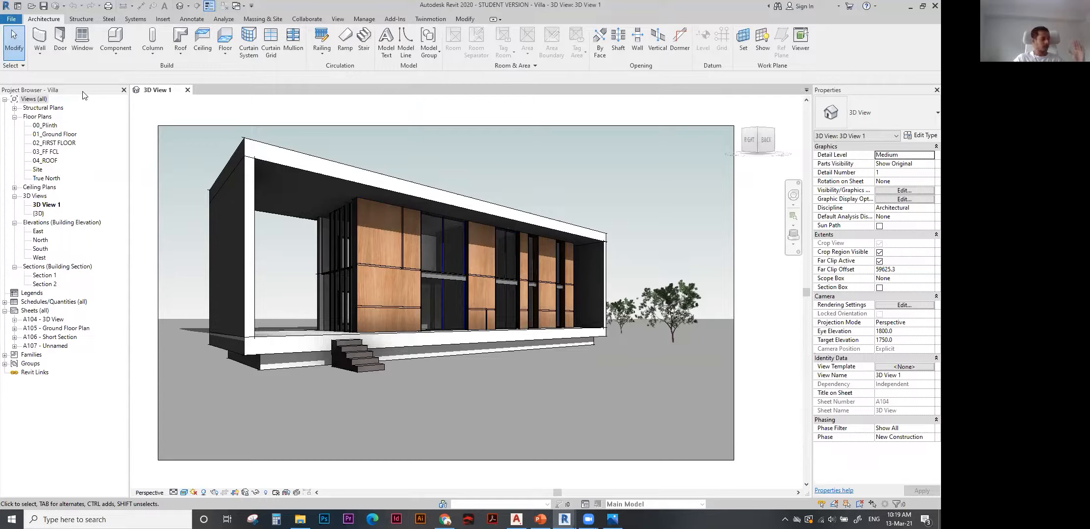
pyautogui.click(37, 117)
pyautogui.click(45, 196)
pyautogui.click(38, 223)
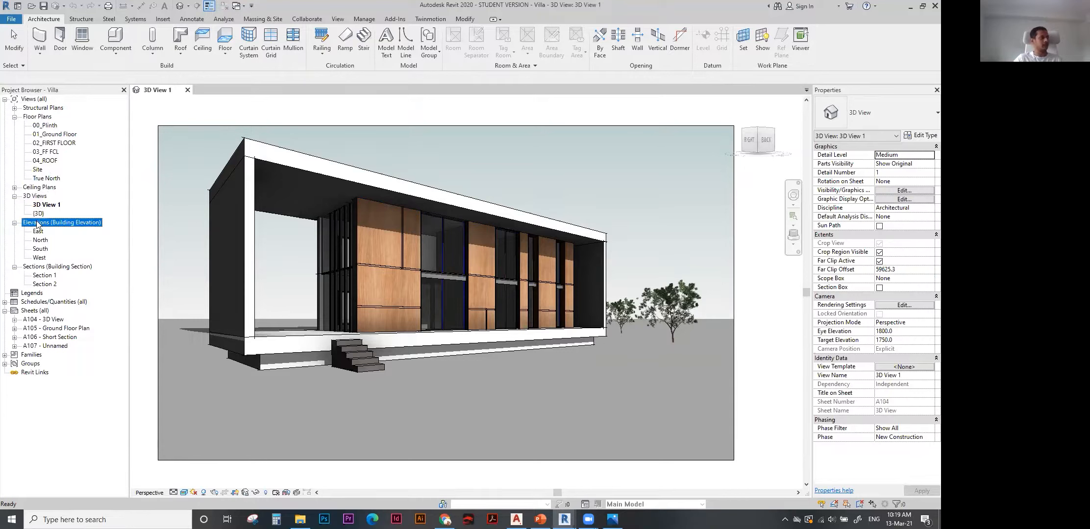
pyautogui.click(37, 267)
pyautogui.click(31, 294)
pyautogui.click(34, 302)
pyautogui.click(29, 310)
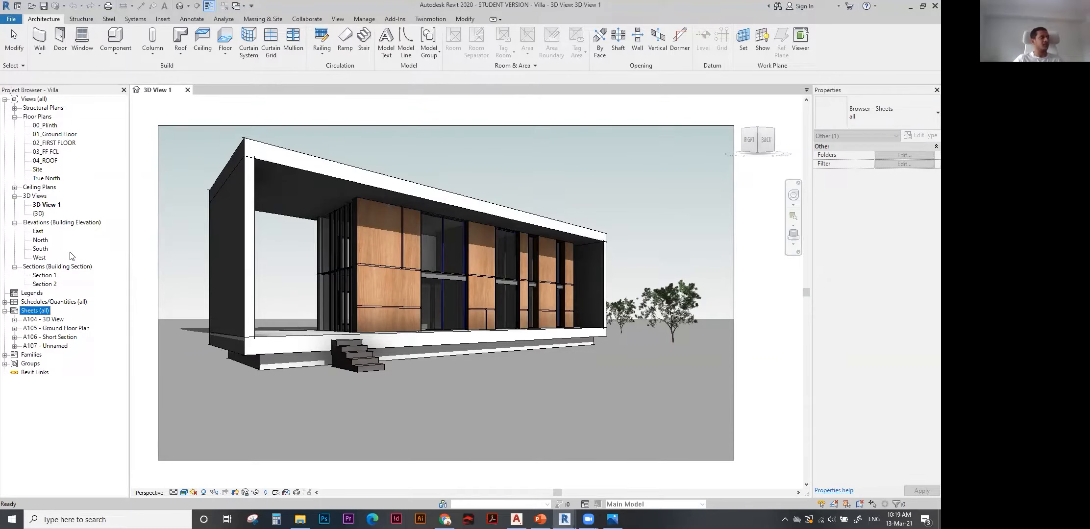
# Open the 01_Ground Floor and 02_FIRST FLOOR plans and the North elevation from the project's view list.
pyautogui.doubleClick(55, 134)
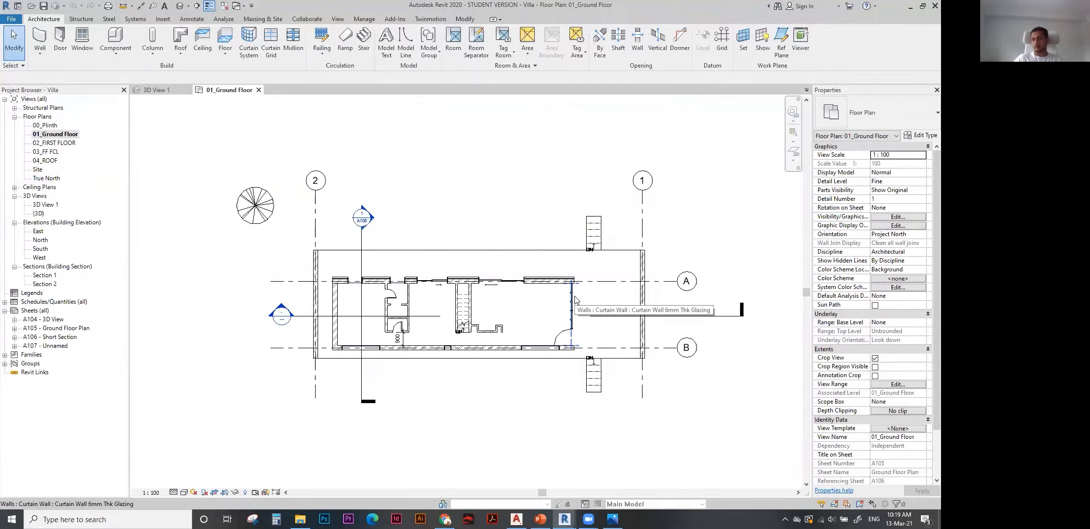
pyautogui.scroll(3, 511, 324)
pyautogui.moveTo(512, 324)
pyautogui.mouseDown(button='middle')
pyautogui.moveTo(504, 310)
pyautogui.moveTo(501, 318)
pyautogui.mouseUp(button='middle')
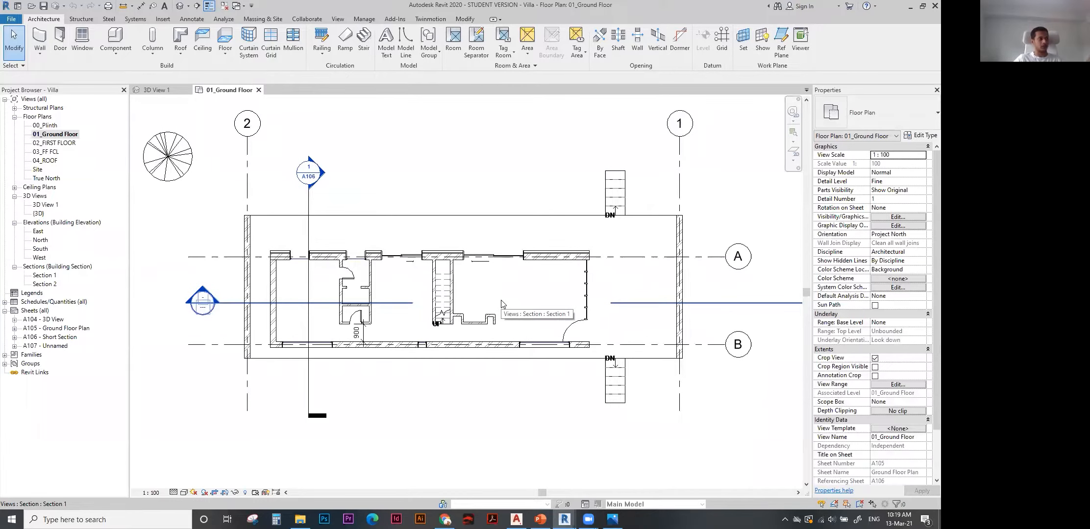
pyautogui.doubleClick(50, 143)
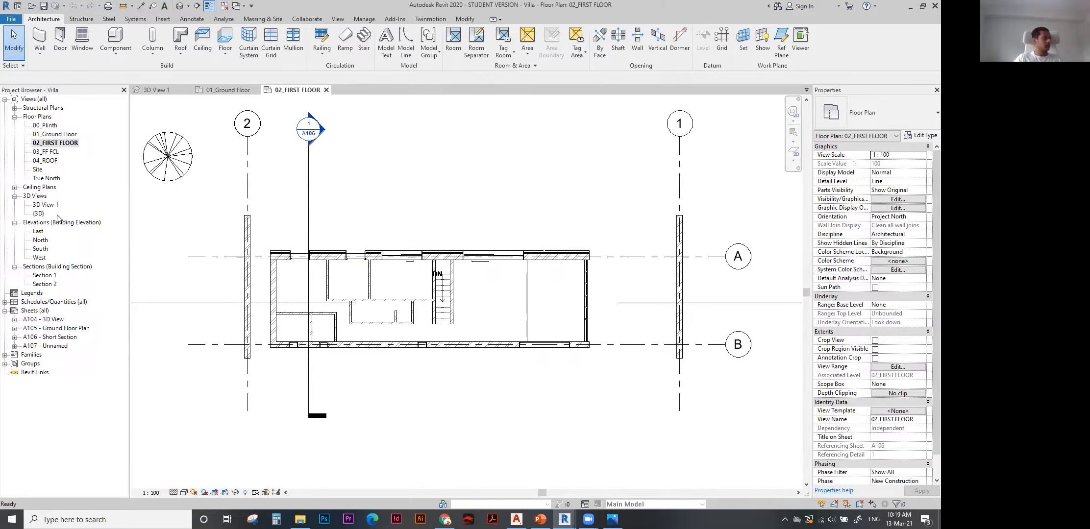
pyautogui.doubleClick(40, 240)
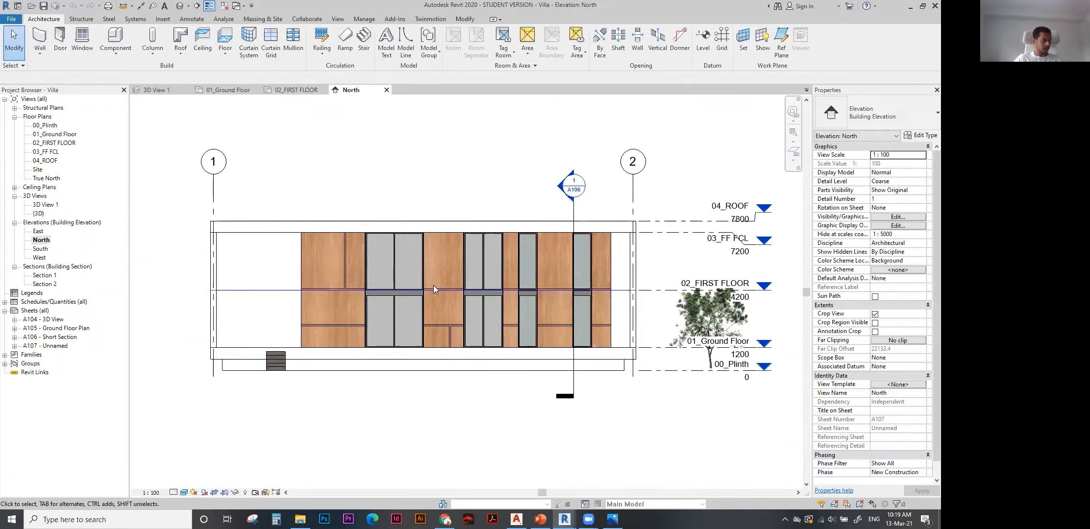
# Switch back and forth among the open 3D View 1, ground floor, first floor and North elevation views.
pyautogui.click(152, 90)
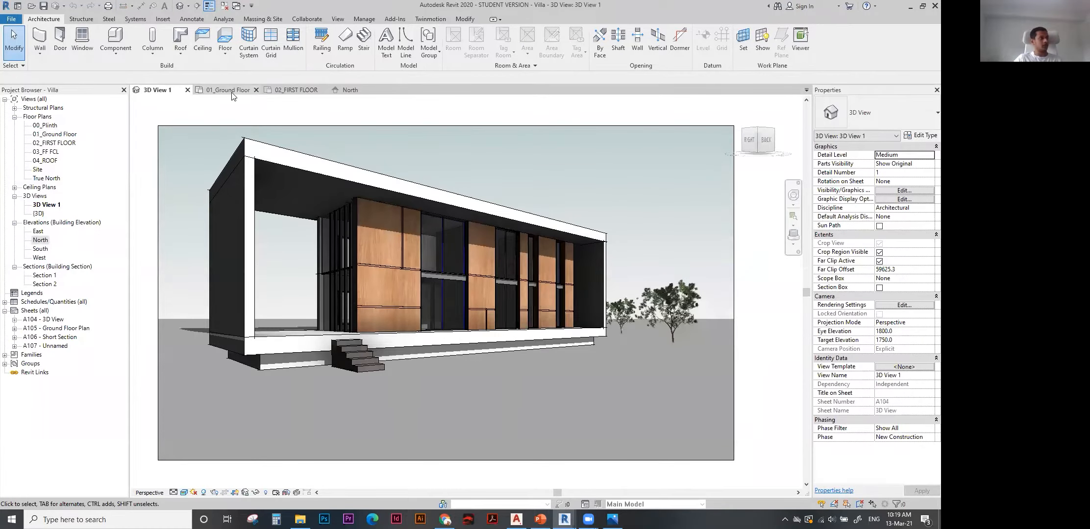
pyautogui.click(234, 90)
pyautogui.click(350, 90)
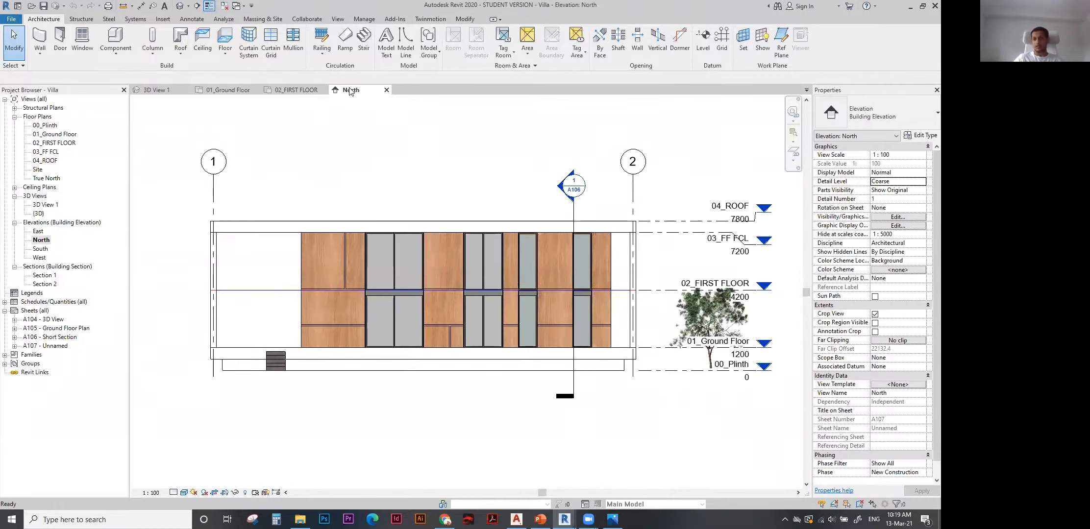
pyautogui.click(227, 90)
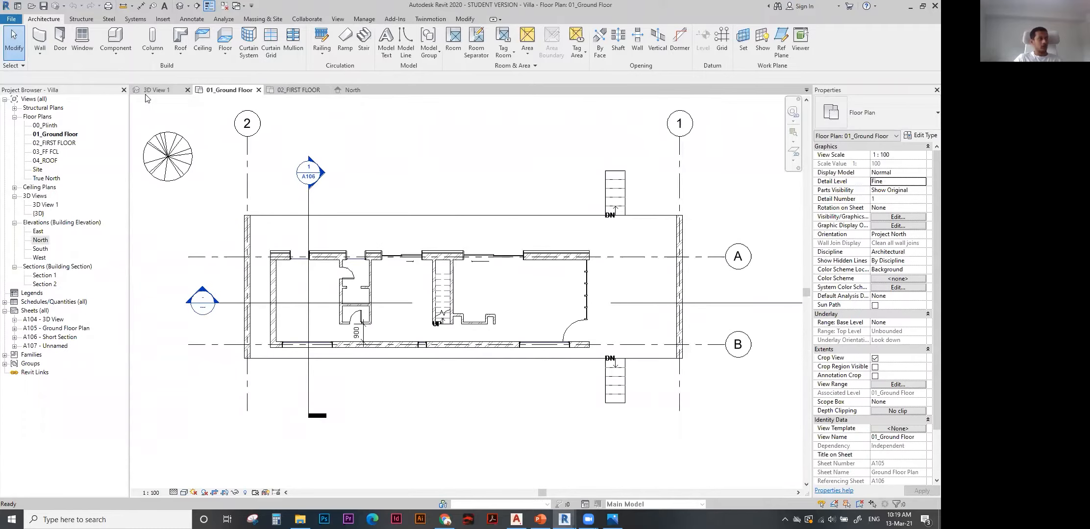
pyautogui.click(152, 90)
pyautogui.click(228, 91)
pyautogui.click(297, 90)
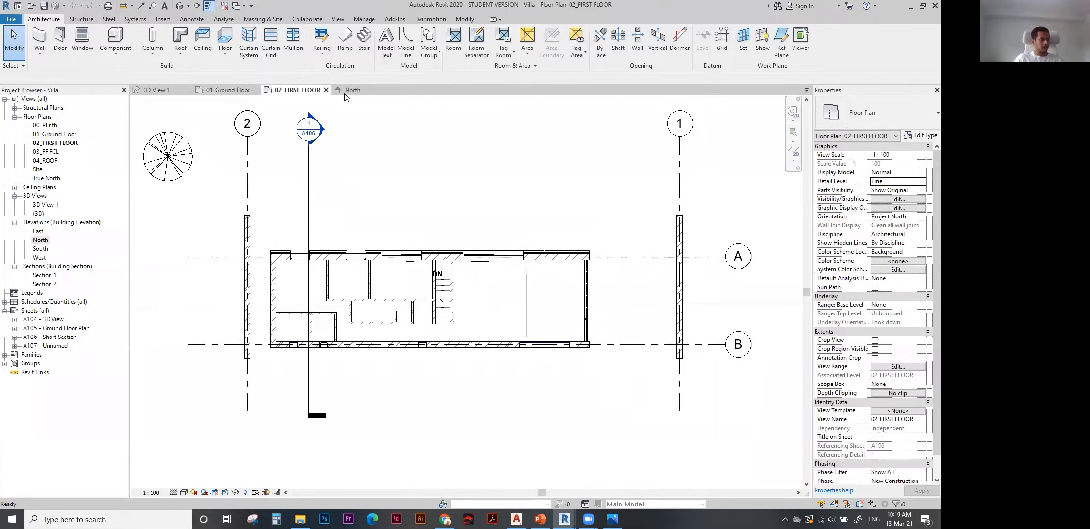
pyautogui.click(351, 90)
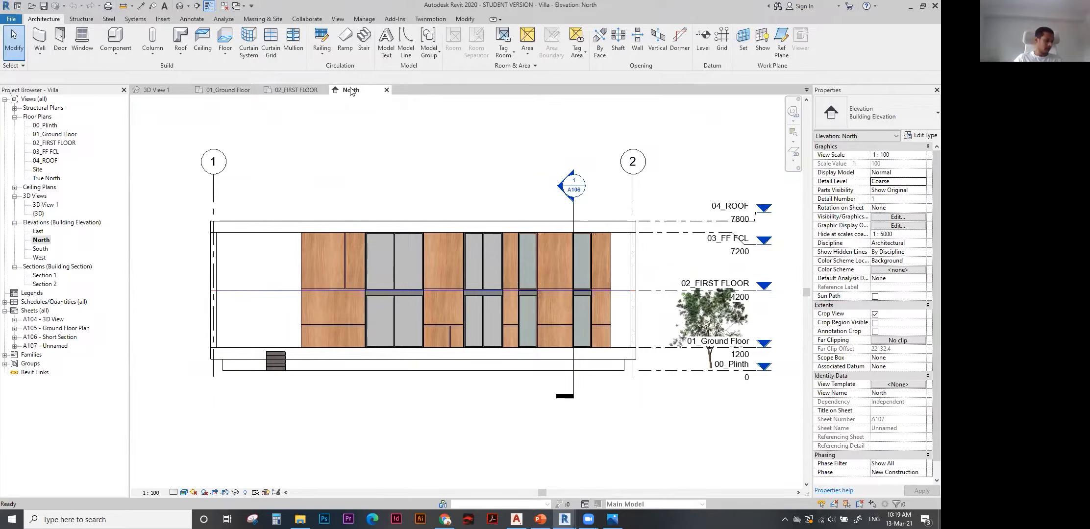
# Return to the 01_Ground Floor plan, set its detail level to Coarse, and inspect the walls up close.
pyautogui.doubleClick(55, 134)
pyautogui.scroll(2, 466, 343)
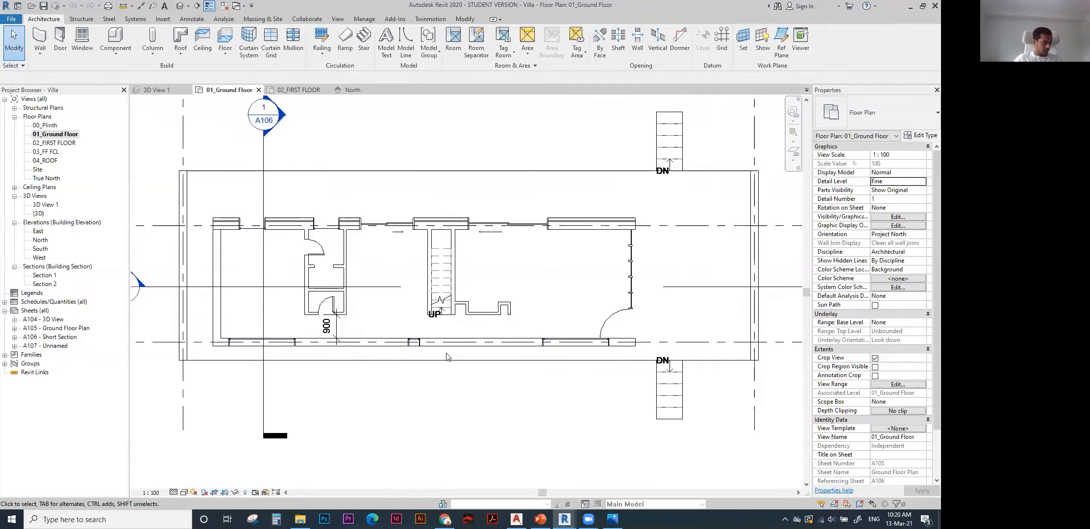
pyautogui.moveTo(387, 427); pyautogui.dragTo(428, 428, button='middle')
pyautogui.click(173, 493)
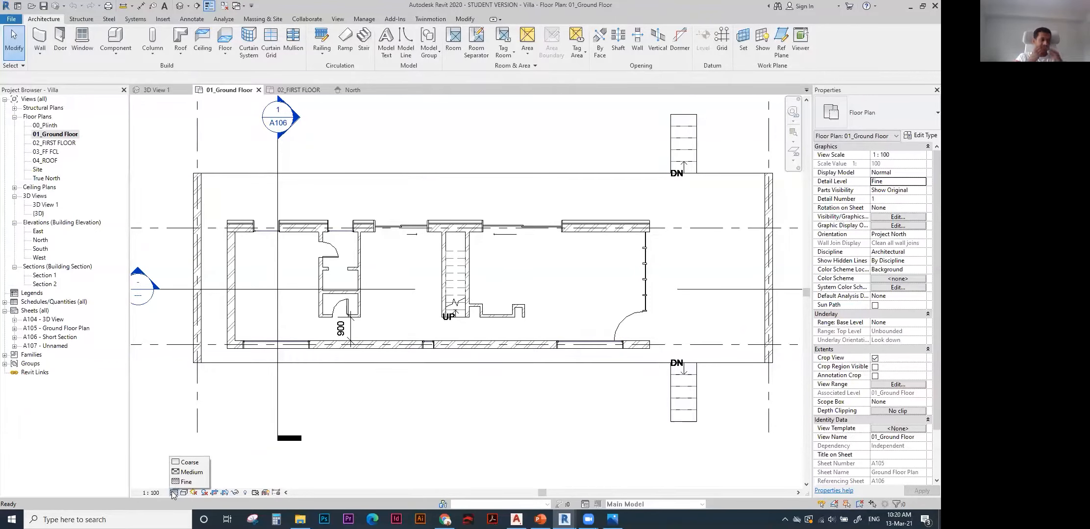
pyautogui.click(188, 462)
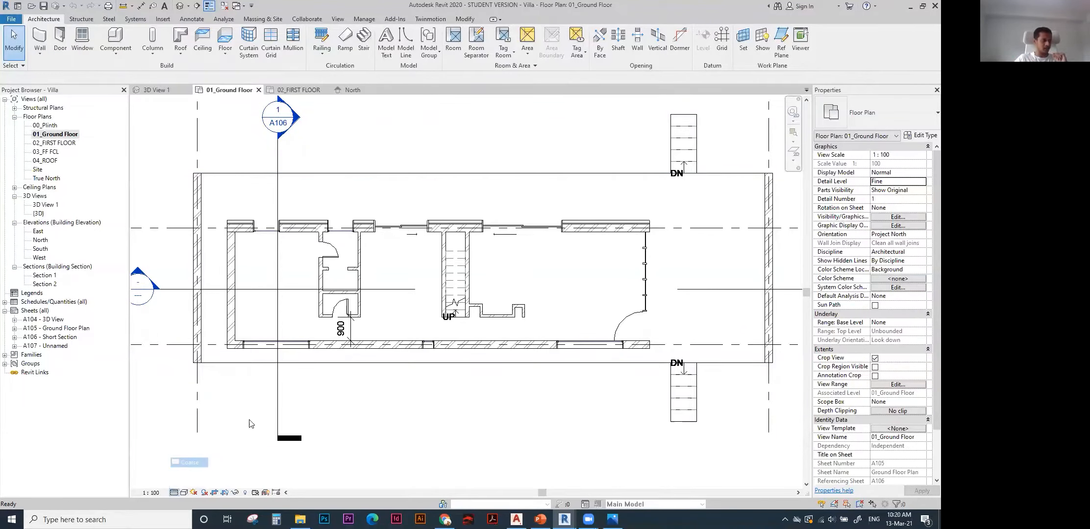
pyautogui.scroll(3, 323, 323)
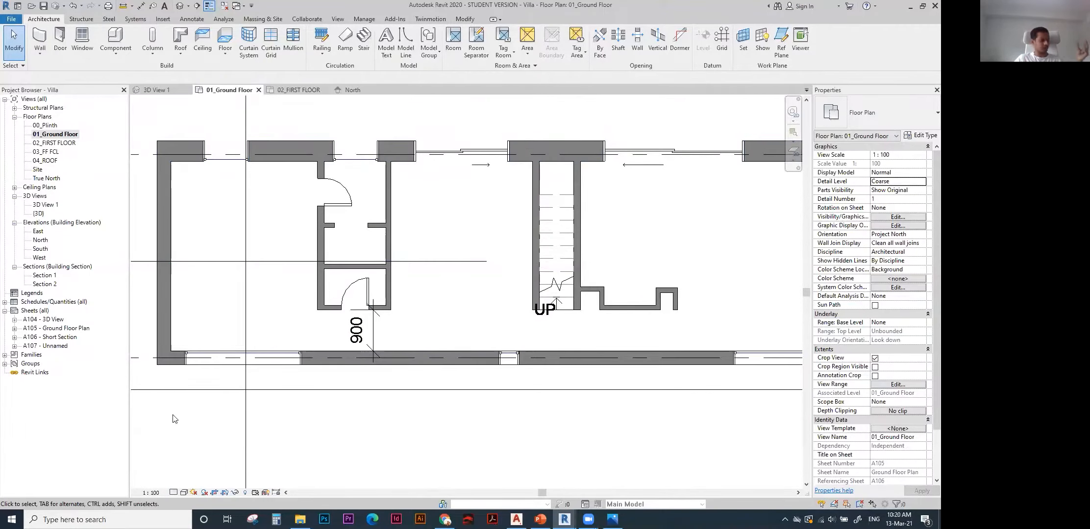
# Set the ground floor plan's detail level to Medium and then to Fine to compare the wall display.
pyautogui.click(173, 492)
pyautogui.click(180, 473)
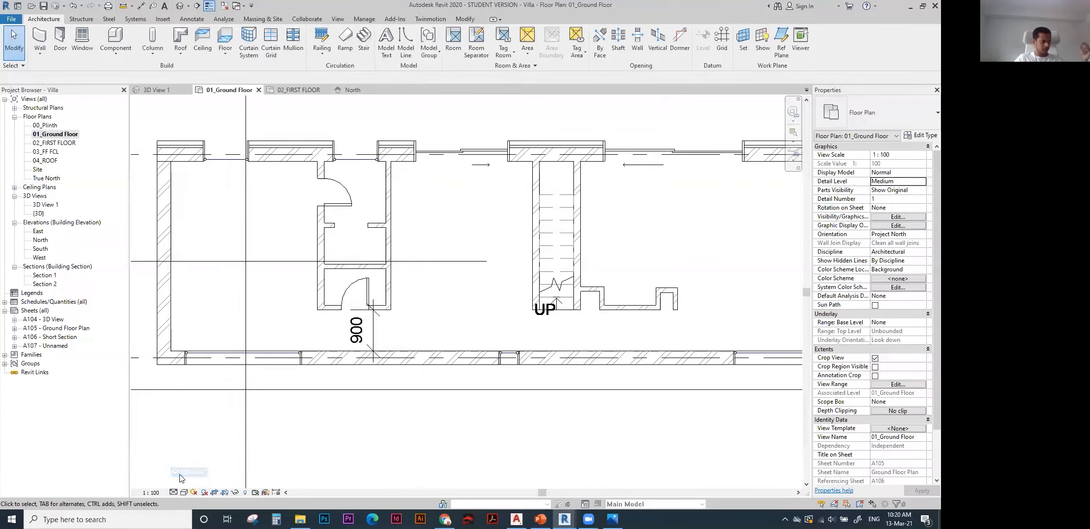
pyautogui.click(174, 492)
pyautogui.click(177, 482)
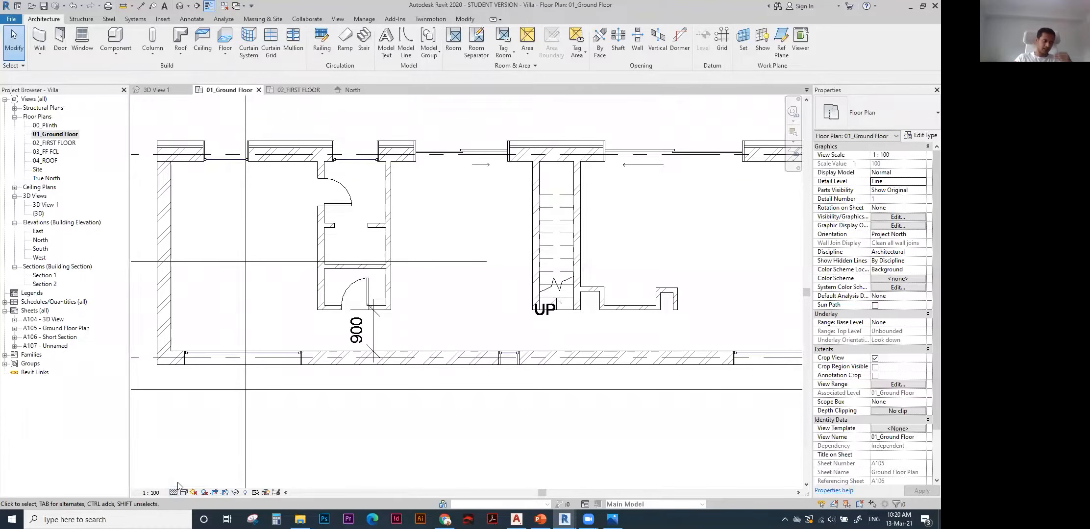
pyautogui.scroll(2, 281, 144)
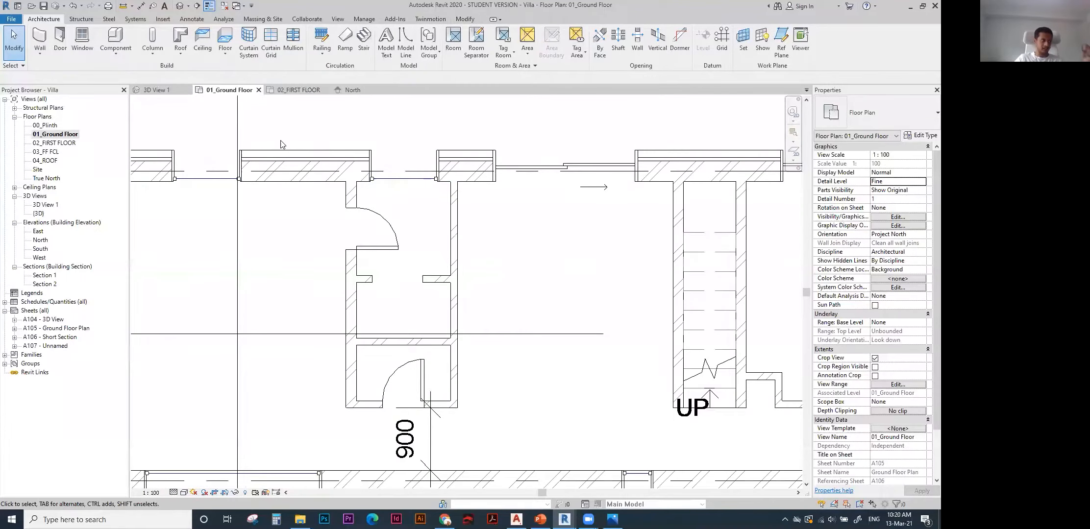
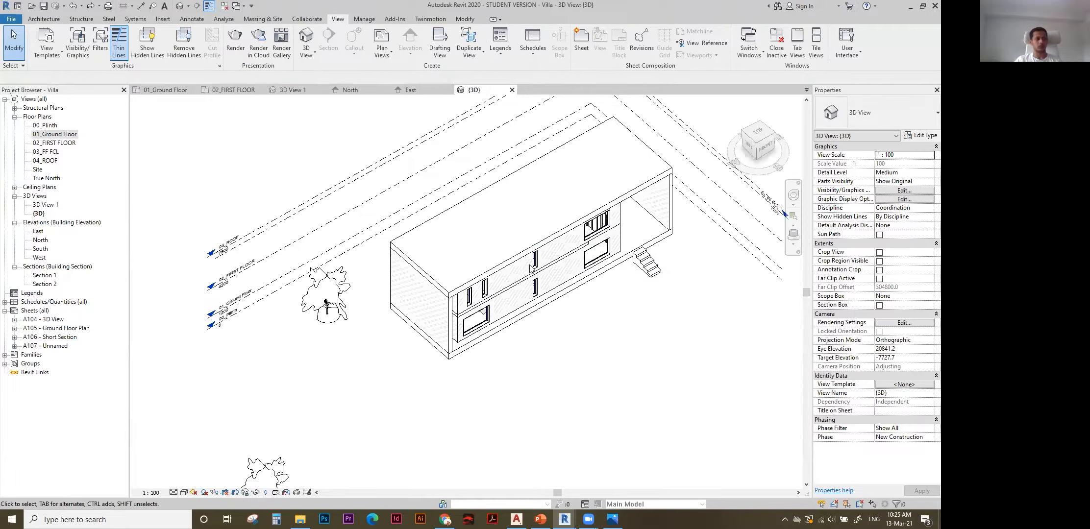
# Select the exterior stair in the {3D} view to inspect its properties, then close that view.
pyautogui.click(653, 257)
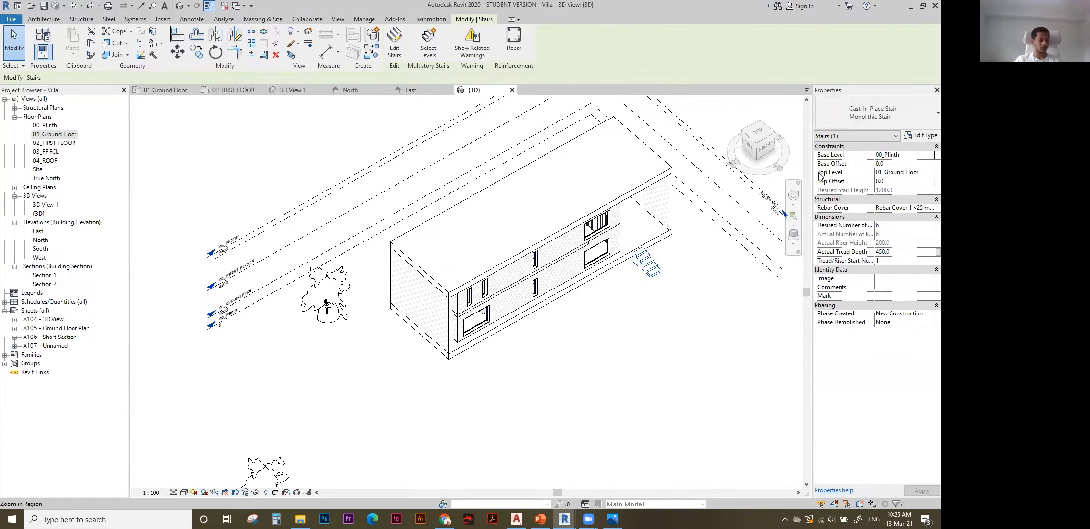
pyautogui.moveTo(633, 249); pyautogui.dragTo(588, 252, button='middle')
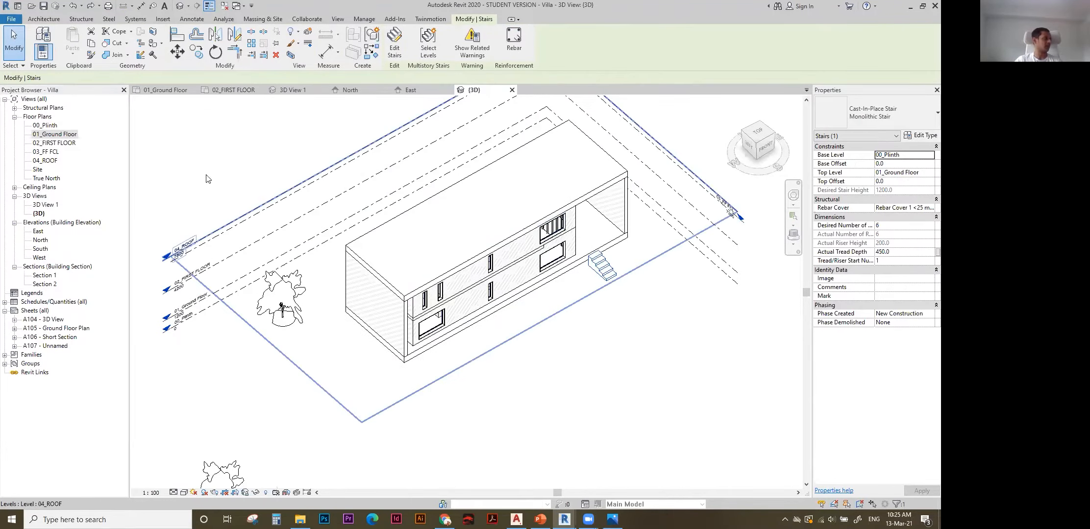
pyautogui.click(512, 90)
pyautogui.scroll(-2, 414, 178)
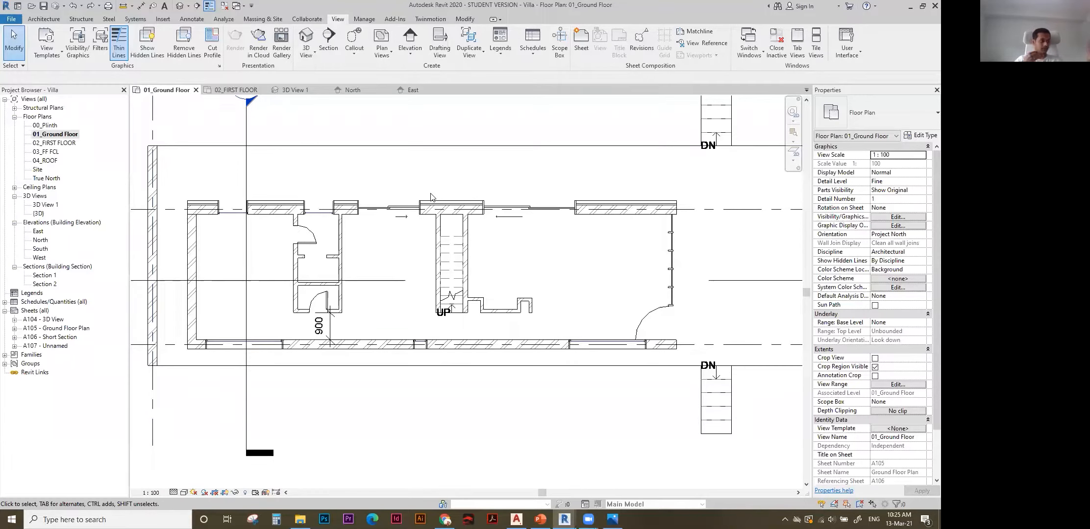
# Open 3D View 1 and fit the whole perspective in the drawing area.
pyautogui.doubleClick(46, 204)
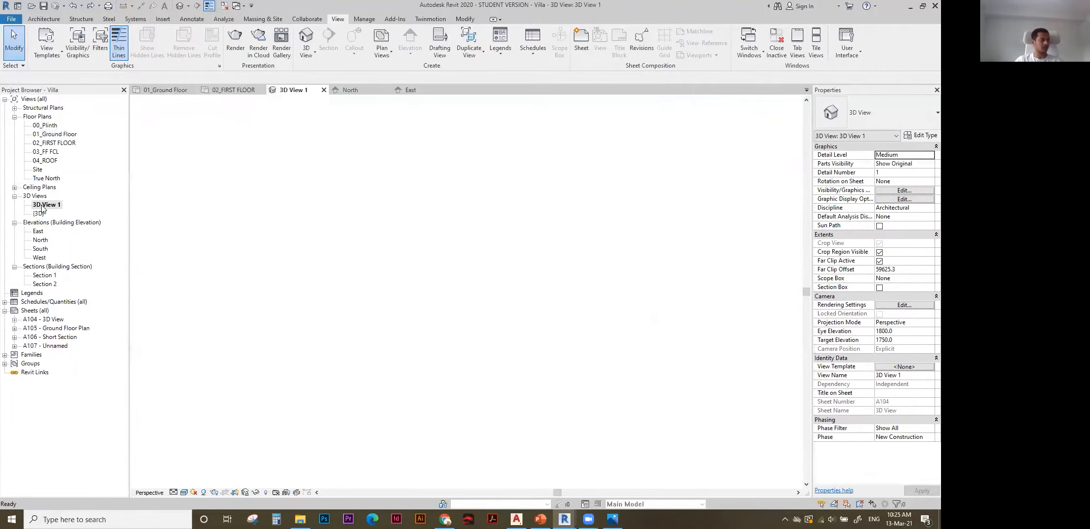
pyautogui.press('z')
pyautogui.press('f')
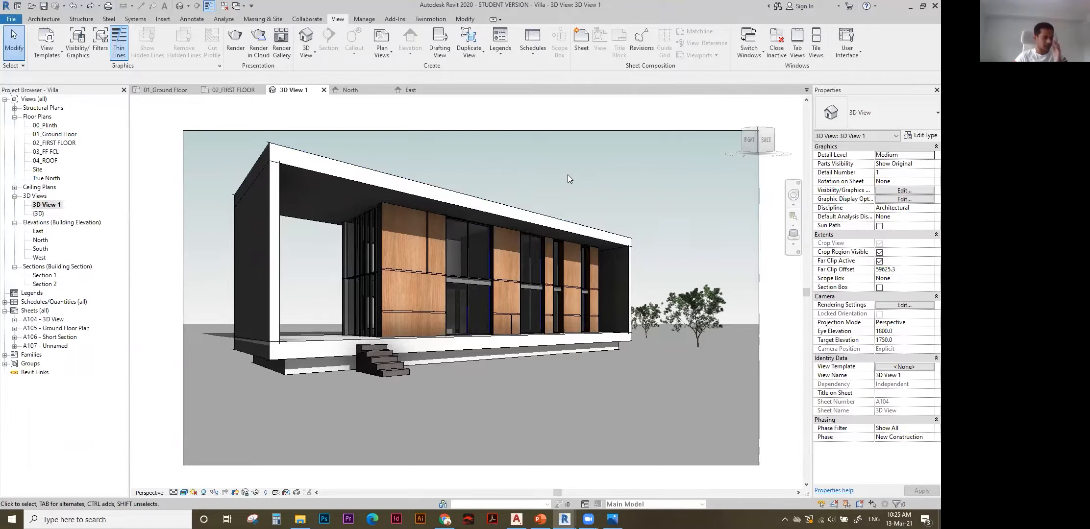
# Close all remaining open views and the Villa project to return to the Recent Files screen.
pyautogui.click(324, 90)
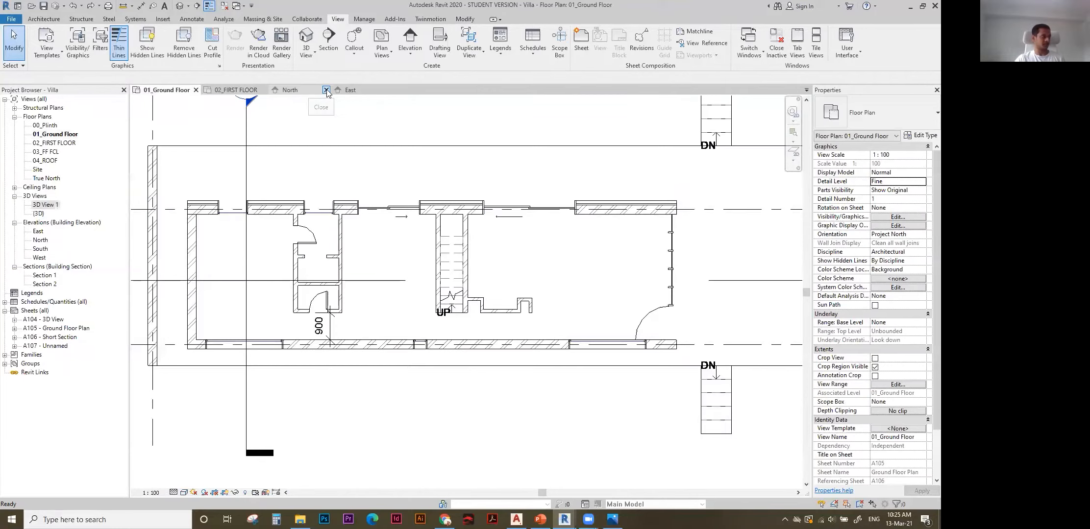
pyautogui.click(326, 90)
pyautogui.click(264, 90)
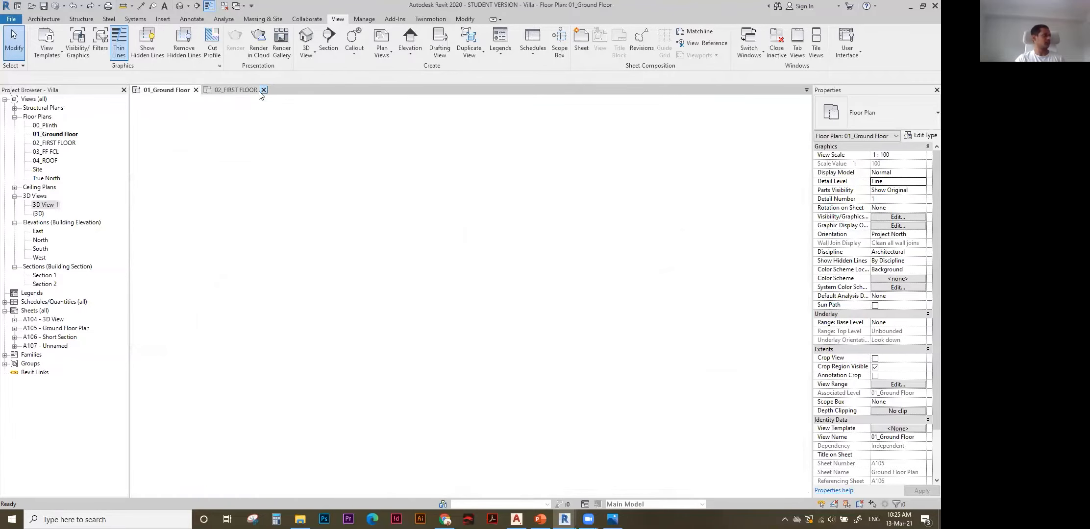
pyautogui.click(195, 90)
pyautogui.click(501, 260)
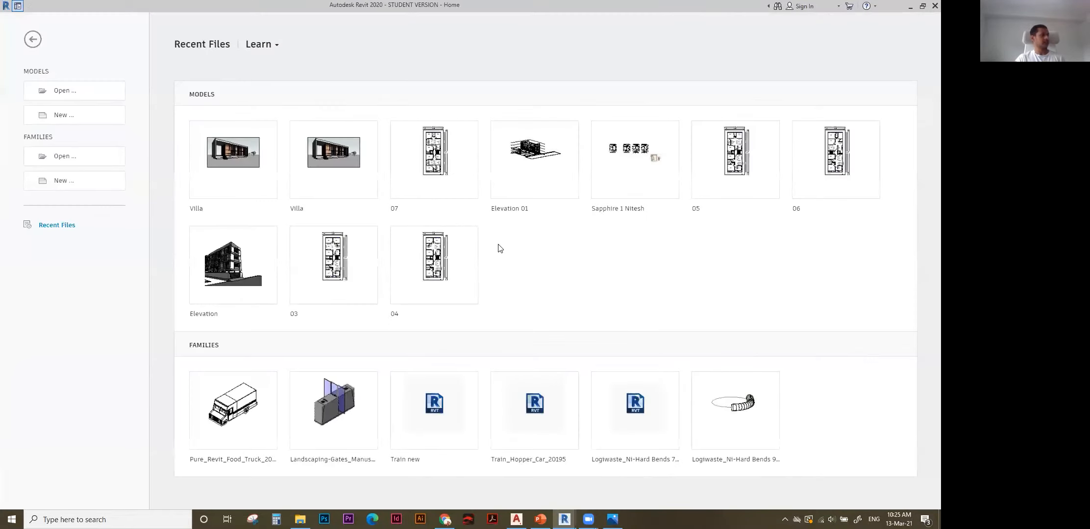
# Create a new project based on the Architectural Template.
pyautogui.click(79, 119)
pyautogui.click(407, 181)
pyautogui.click(417, 205)
pyautogui.click(397, 210)
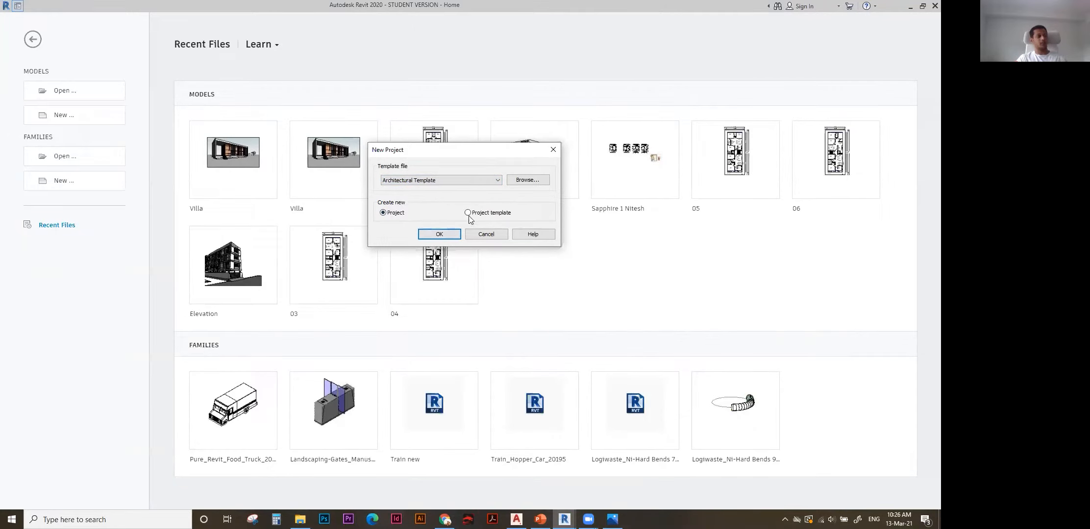
pyautogui.click(432, 235)
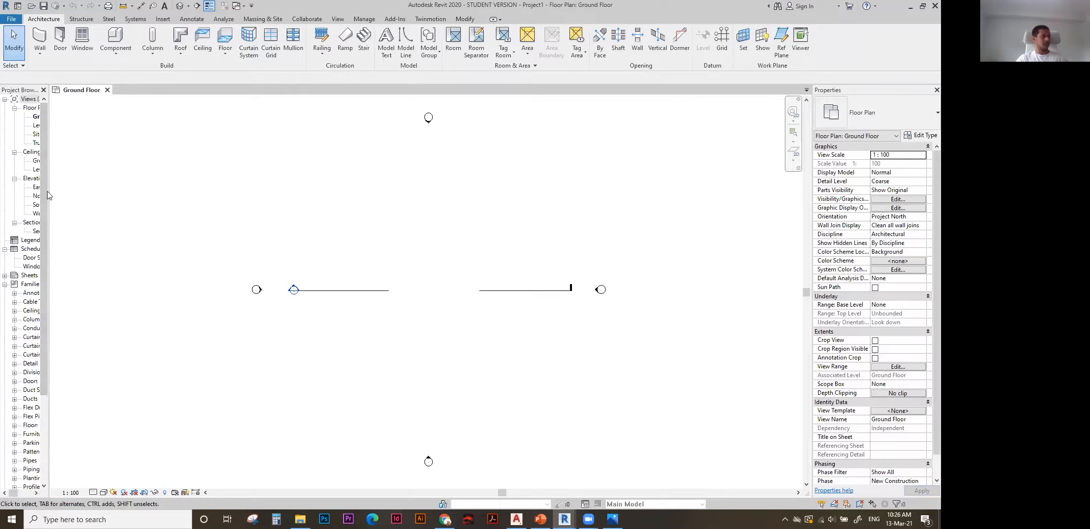
# Widen the Project Browser until the full view names are readable, keeping the Ground Floor plan's elevation markers in view.
pyautogui.moveTo(51, 190); pyautogui.dragTo(169, 183)
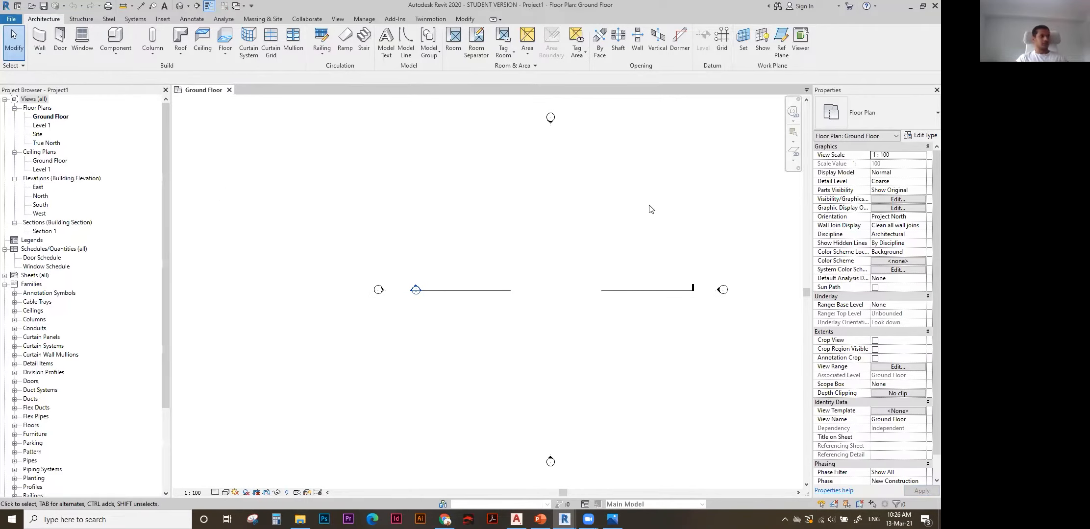
pyautogui.moveTo(643, 192); pyautogui.dragTo(534, 198, button='middle')
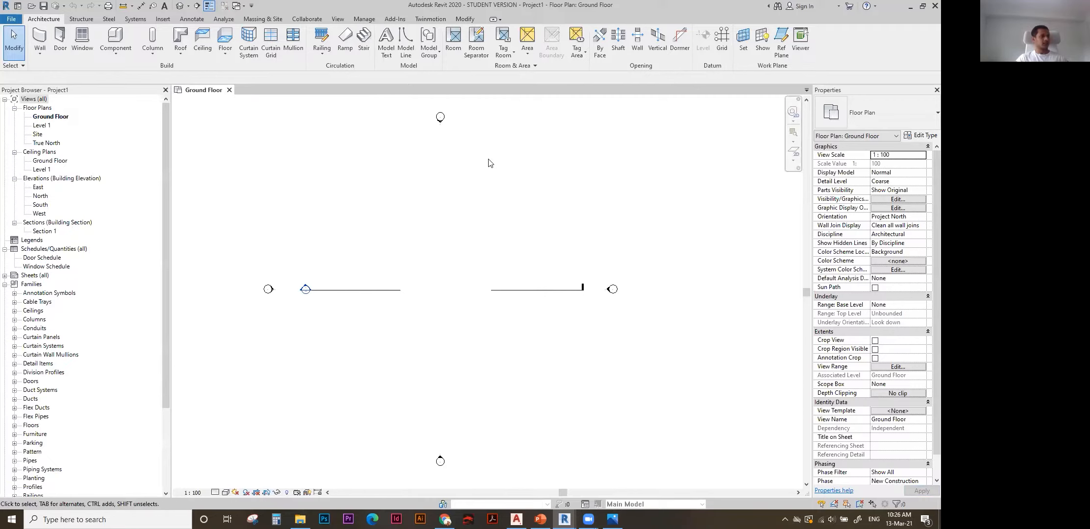
# Examine the elevation markers and the section line in the Ground Floor plan by selecting them in turn.
pyautogui.click(444, 125)
pyautogui.click(272, 295)
pyautogui.press('Escape')
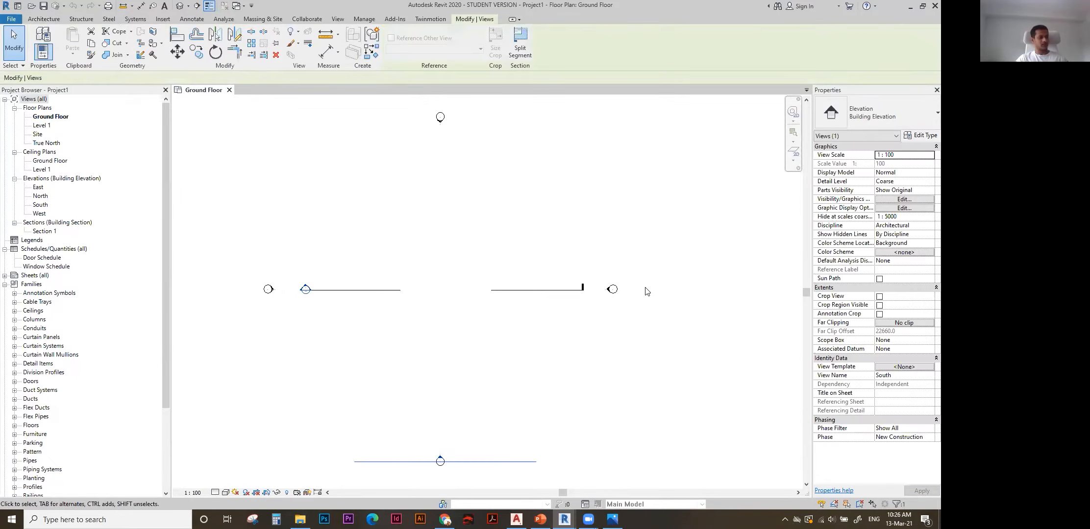
pyautogui.click(612, 289)
pyautogui.click(708, 322)
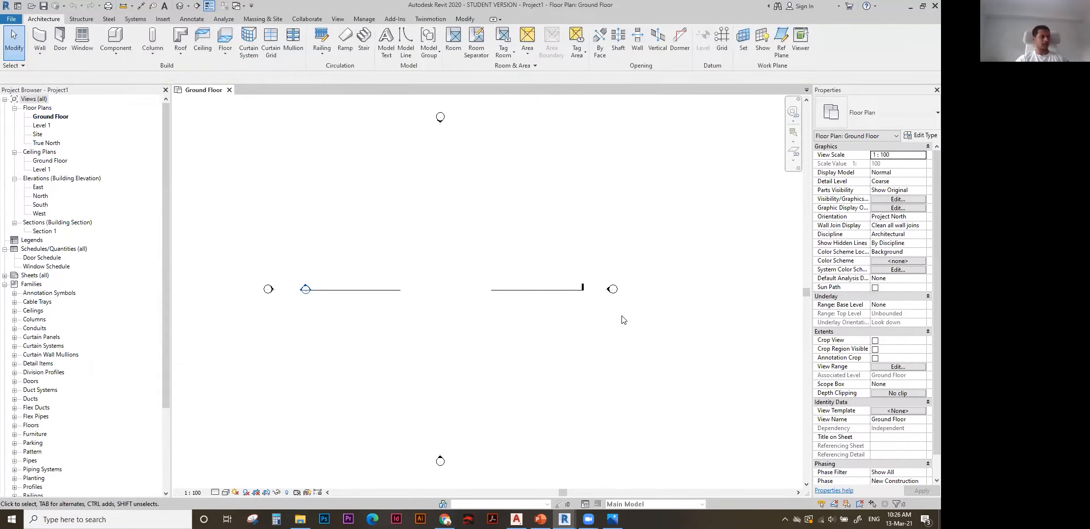
pyautogui.click(529, 294)
pyautogui.click(538, 355)
pyautogui.moveTo(529, 353); pyautogui.dragTo(542, 352, button='middle')
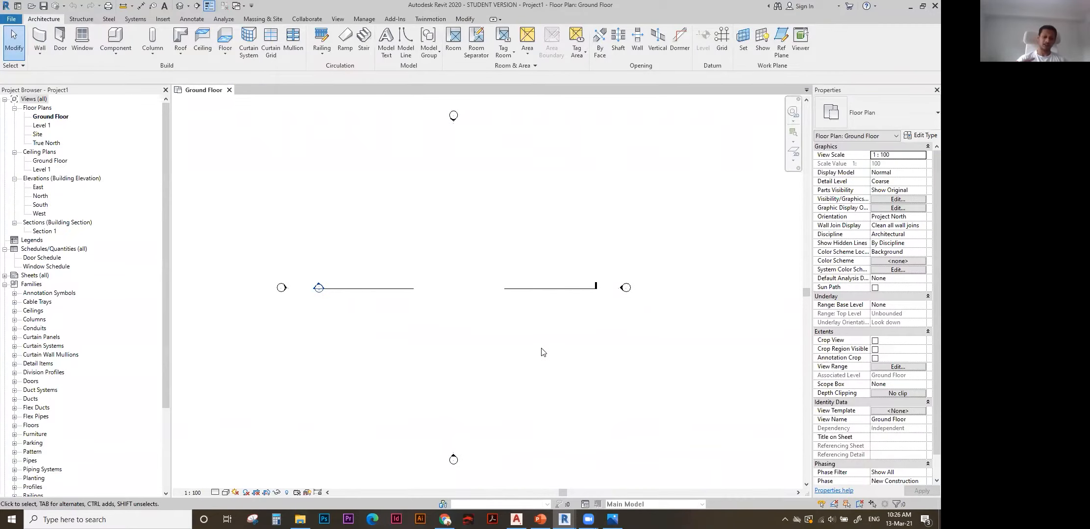
# Set the project's length units to millimetres with rounding to 2 decimal places.
pyautogui.press('u')
pyautogui.press('n')
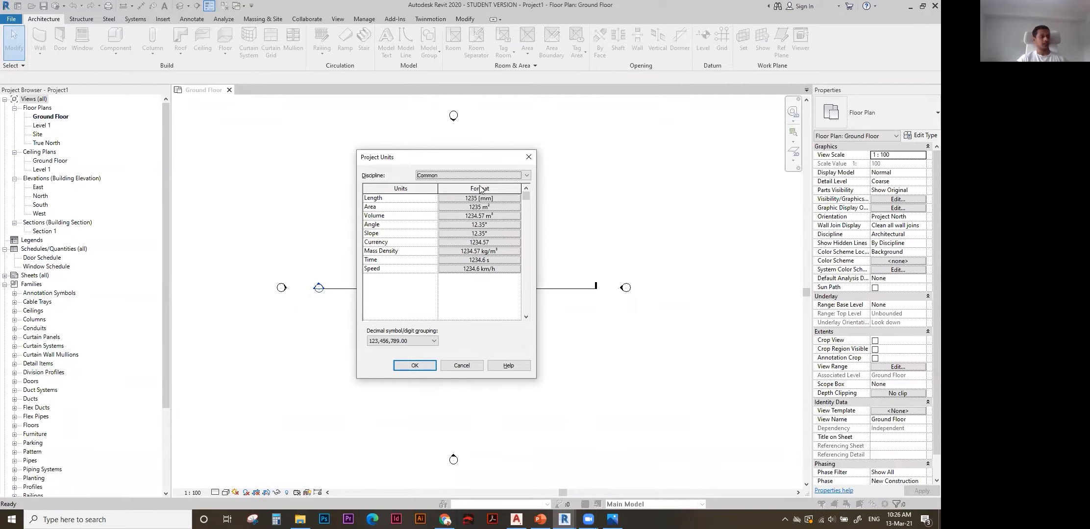
pyautogui.click(465, 198)
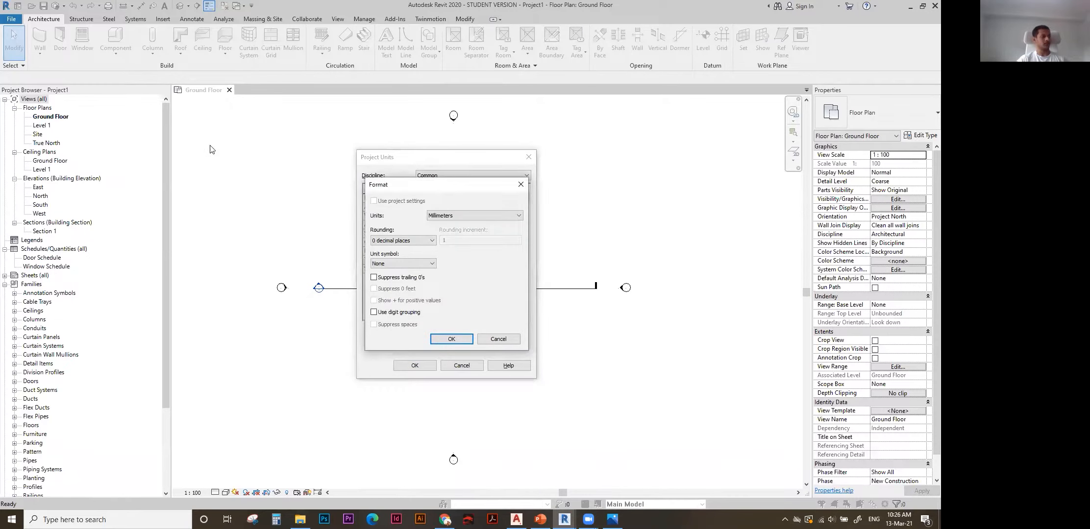
pyautogui.moveTo(210, 150); pyautogui.dragTo(211, 149)
pyautogui.click(172, 198)
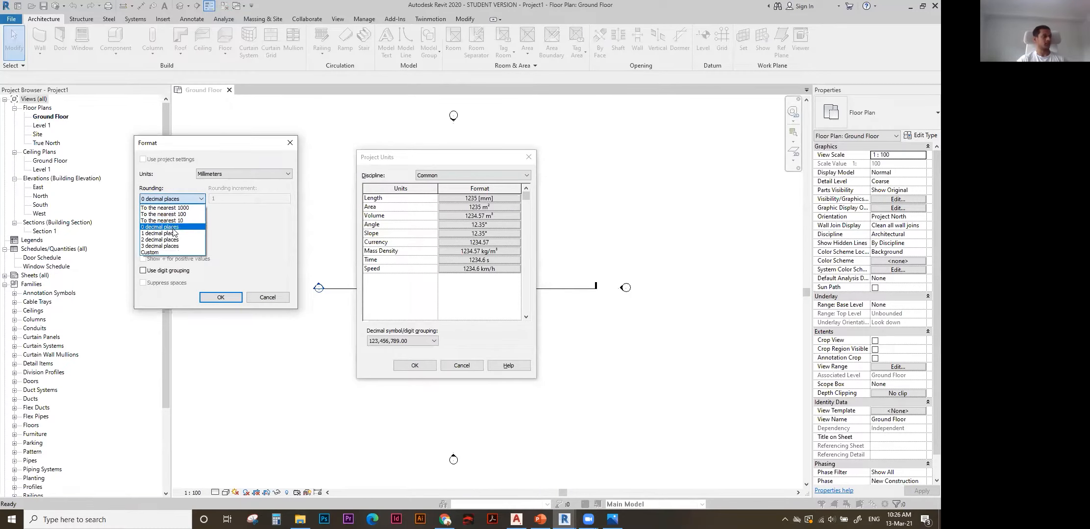
pyautogui.click(162, 240)
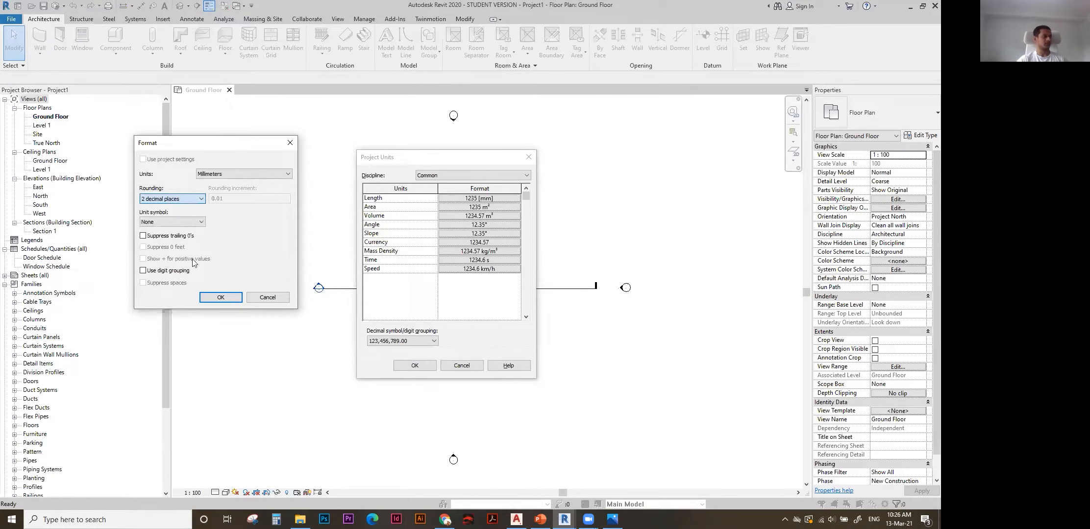
pyautogui.click(222, 297)
# Review the area, volume and angle unit formats without changing them, and accept the project units.
pyautogui.click(474, 210)
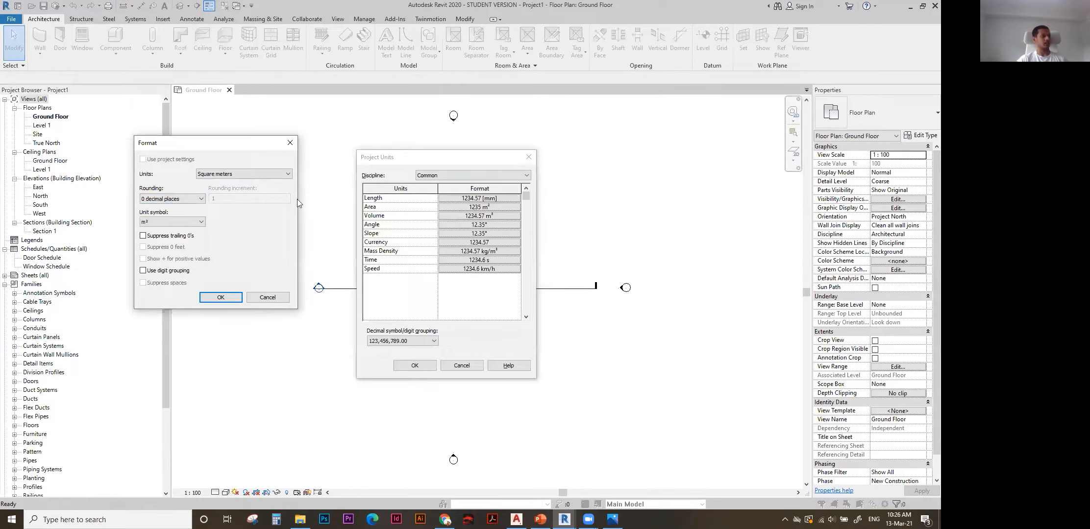
pyautogui.click(242, 175)
pyautogui.click(232, 298)
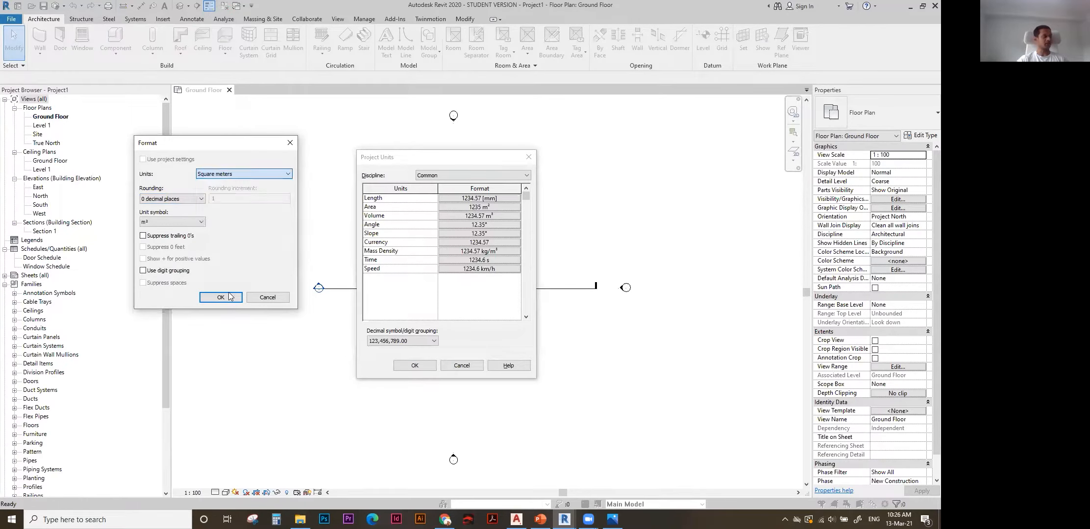
pyautogui.click(241, 298)
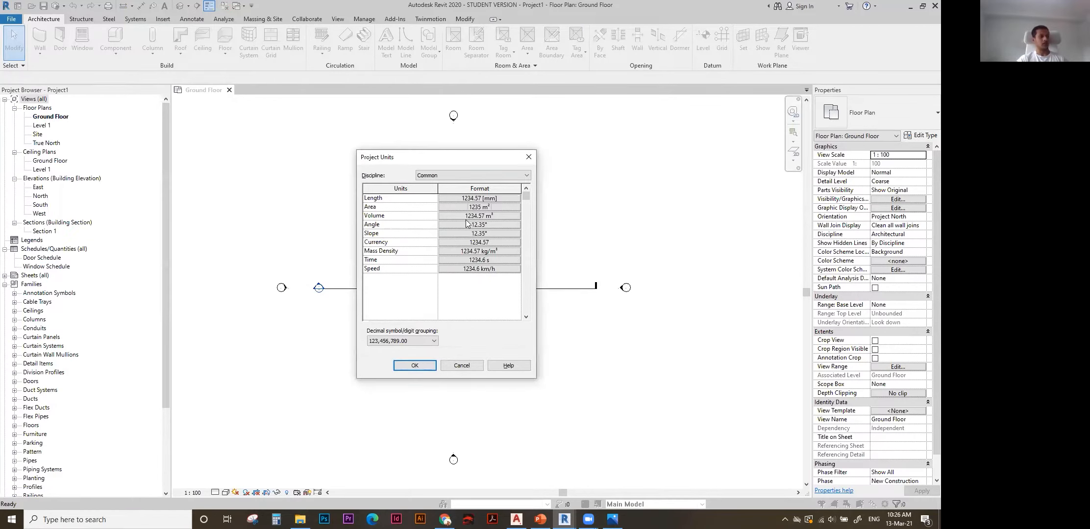
pyautogui.click(455, 218)
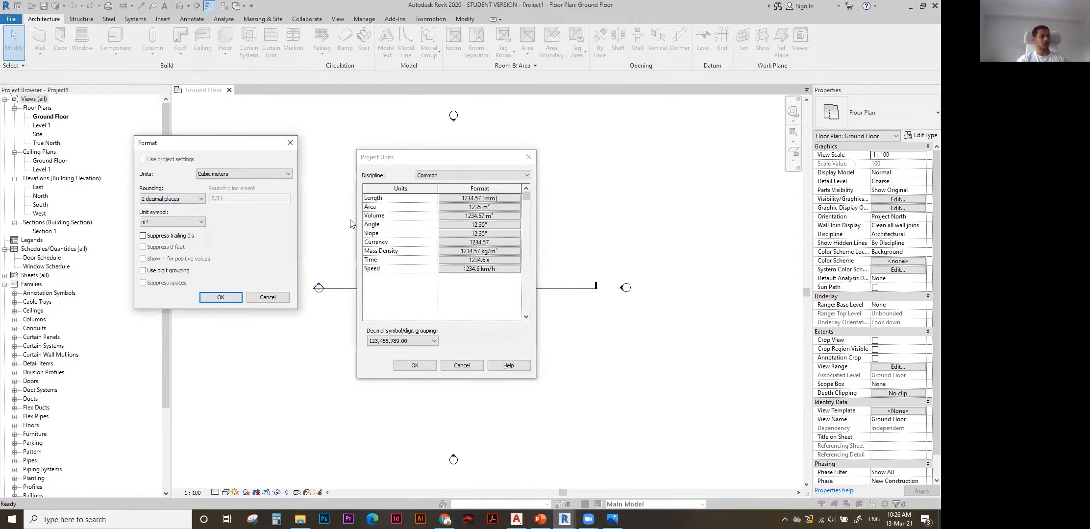
pyautogui.click(297, 139)
pyautogui.click(468, 233)
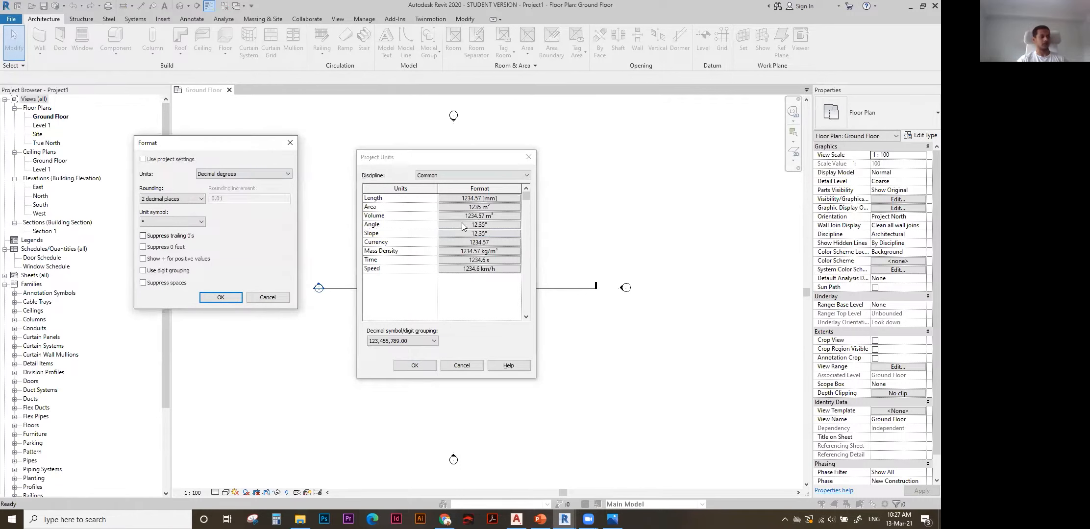
pyautogui.click(246, 174)
pyautogui.click(251, 173)
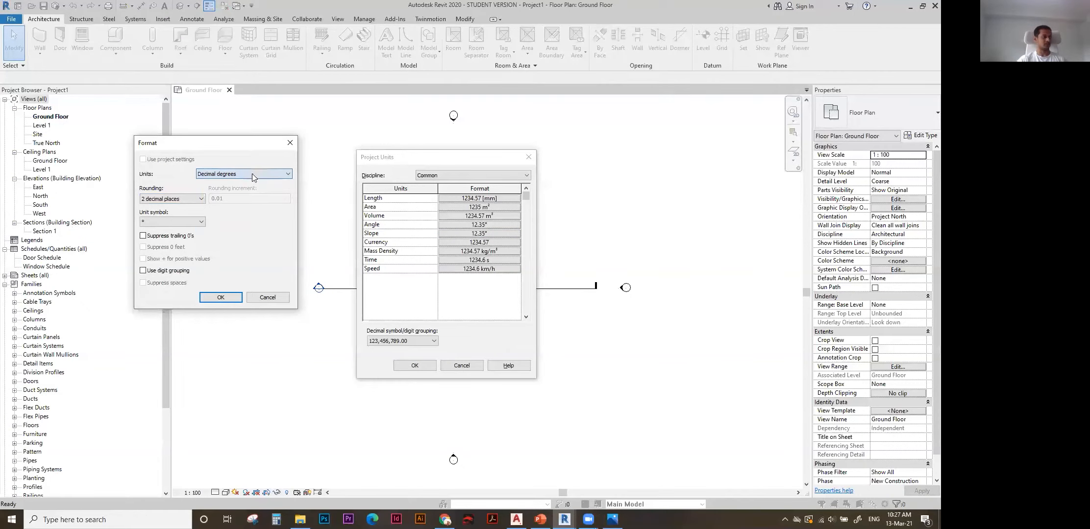
pyautogui.click(220, 297)
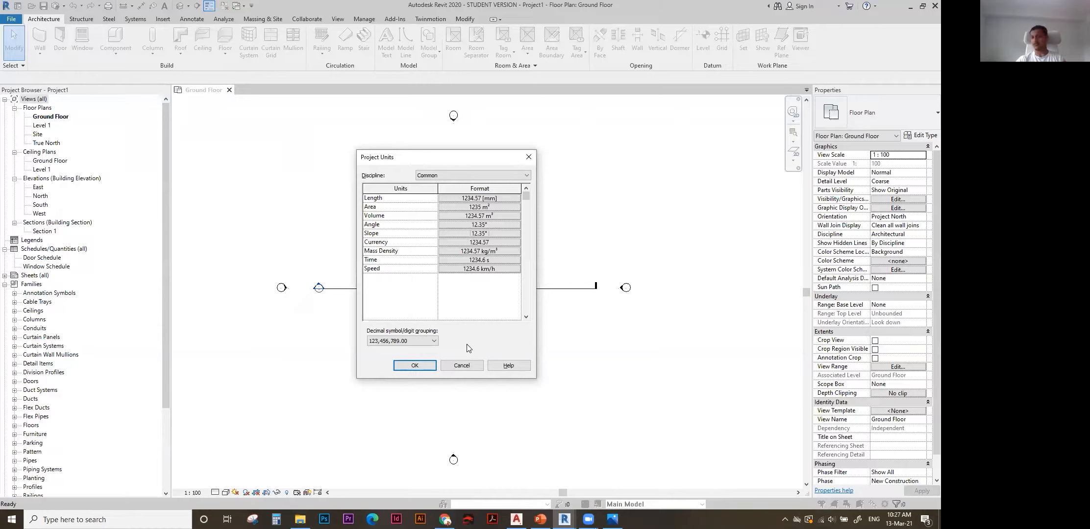
pyautogui.click(416, 367)
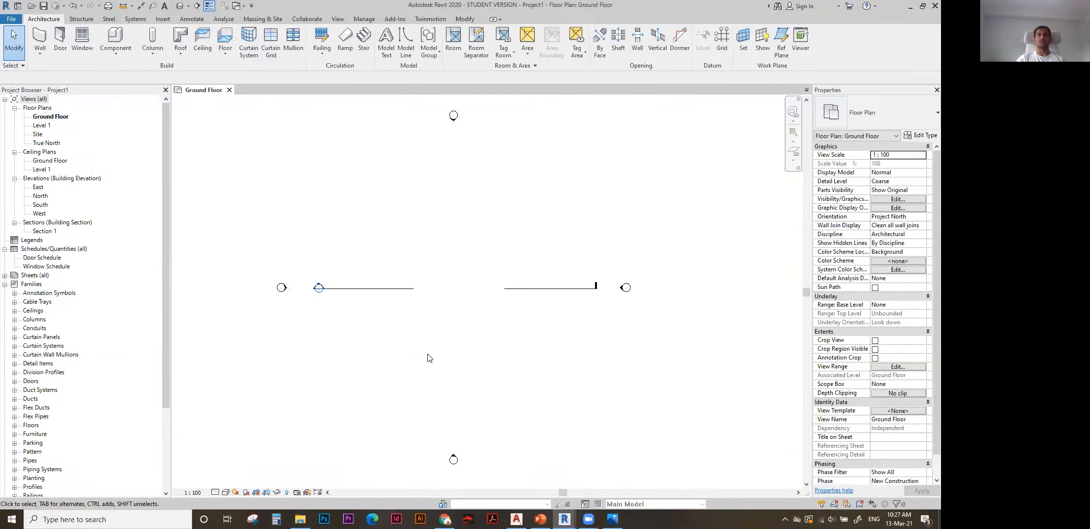
# Collapse the Families branch in the Project Browser and open the North building elevation.
pyautogui.click(5, 285)
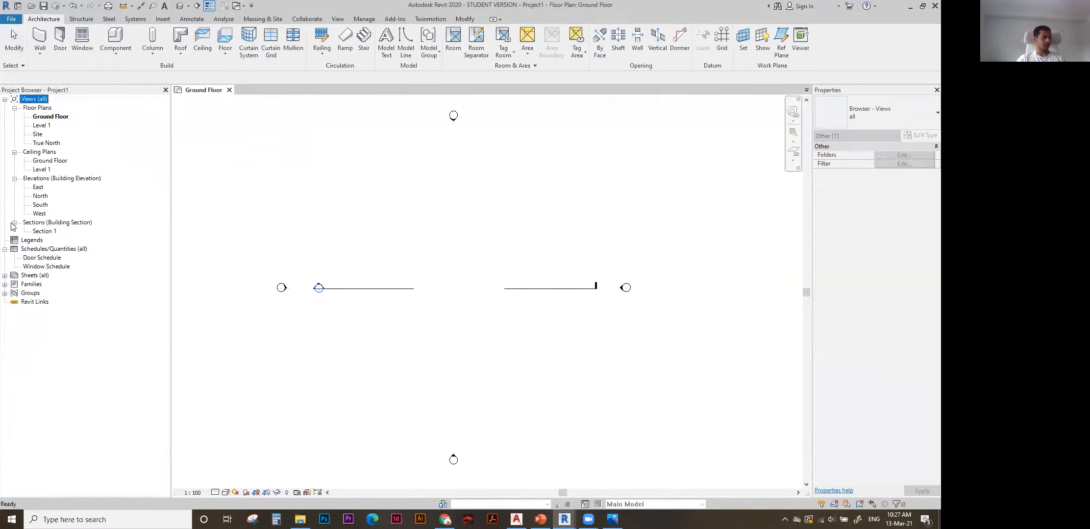
pyautogui.click(40, 179)
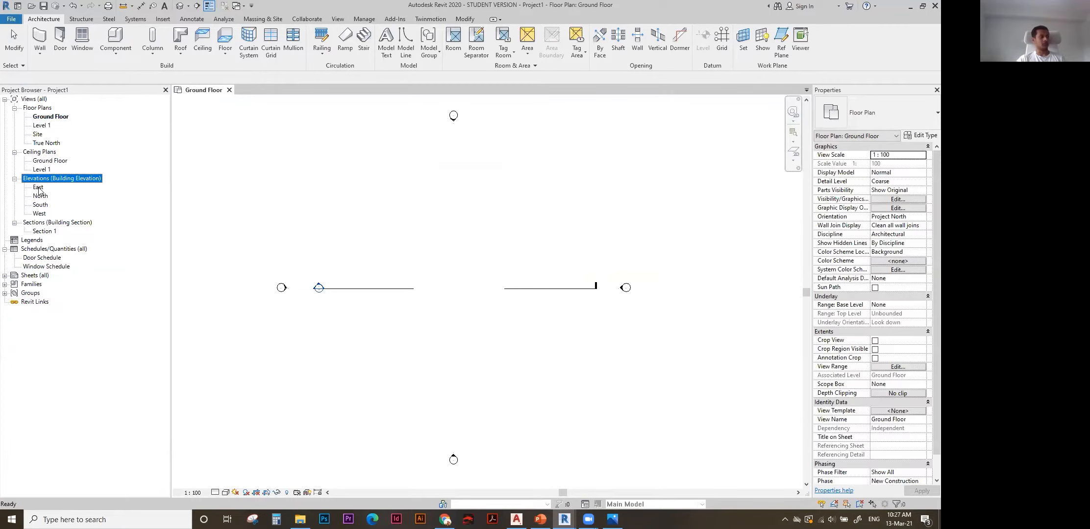
pyautogui.doubleClick(40, 197)
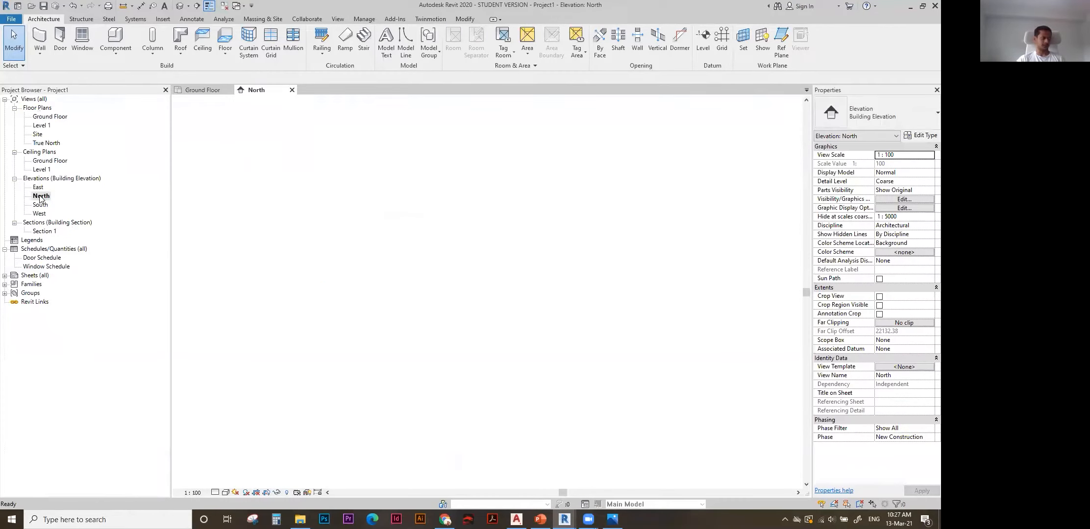
# Set the elevation of Level 1 to 3000 mm in the North elevation.
pyautogui.moveTo(654, 288); pyautogui.dragTo(633, 296, button='middle')
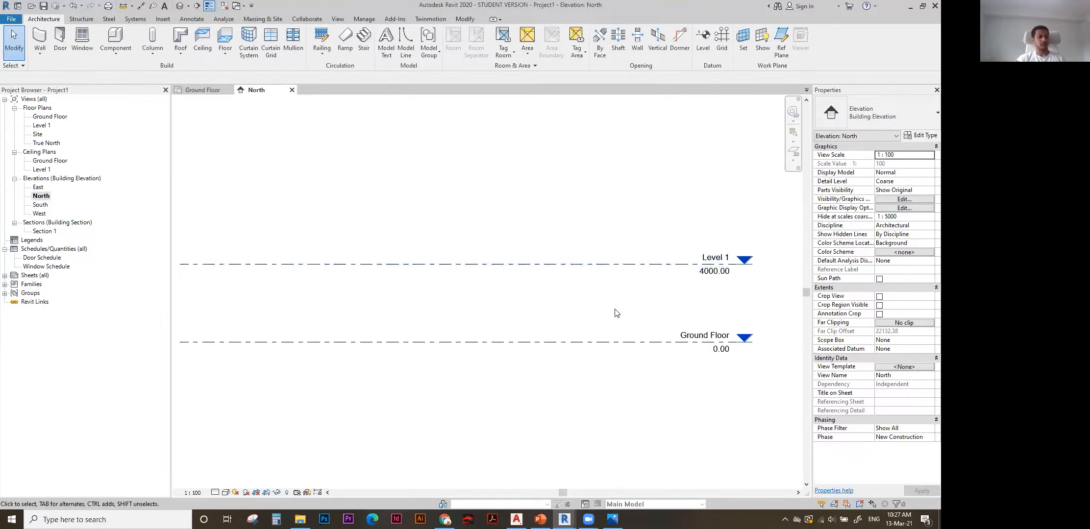
pyautogui.scroll(1, 715, 272)
pyautogui.click(719, 273)
pyautogui.click(720, 273)
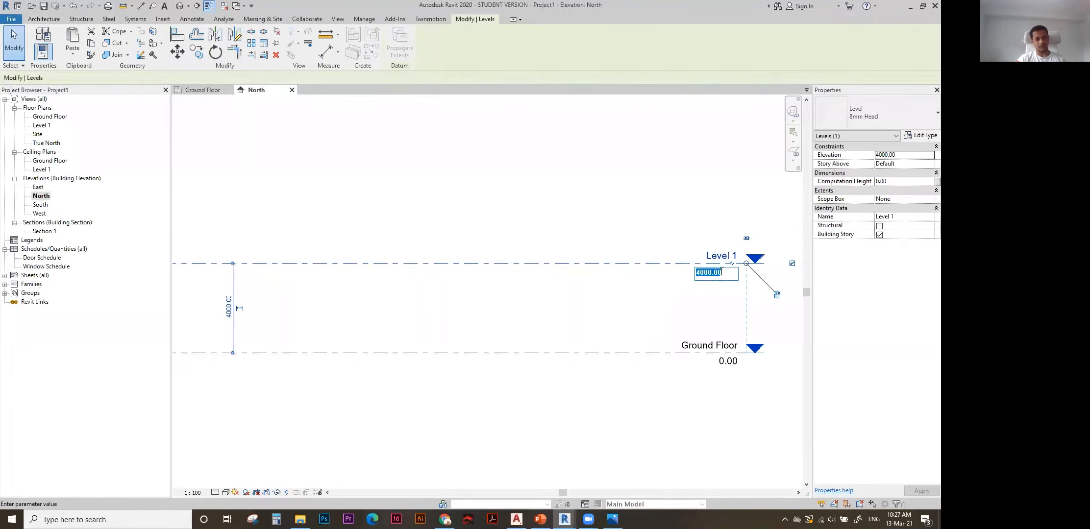
pyautogui.write('300')
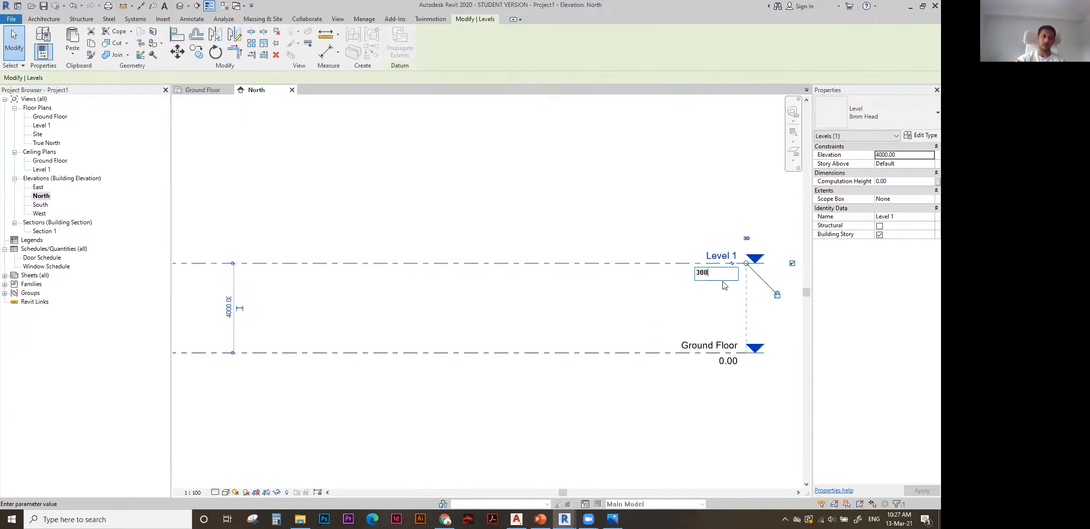
pyautogui.write('0')
pyautogui.press('Return')
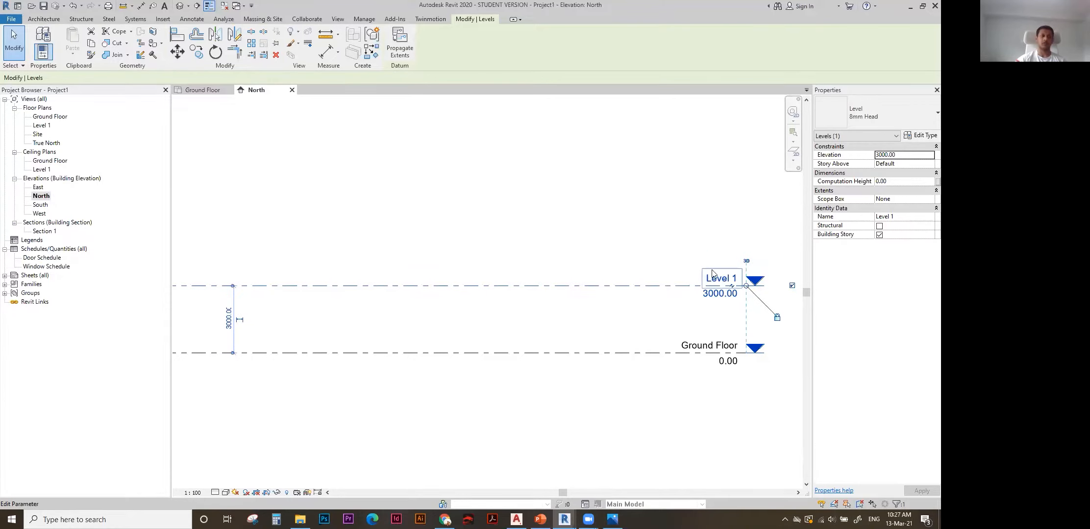
pyautogui.click(615, 260)
pyautogui.scroll(-1, 615, 261)
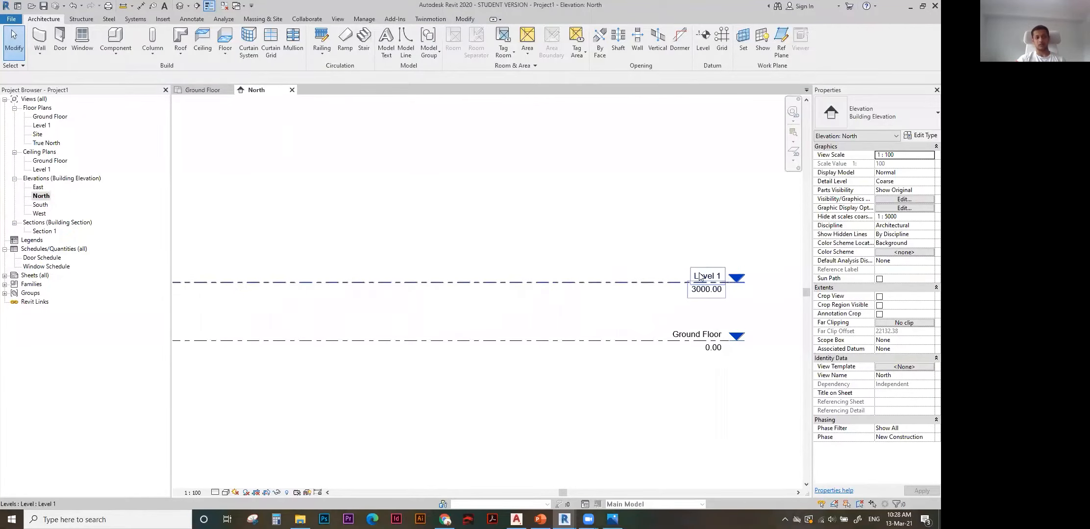
# Rename Level 1 as "First floor", including its corresponding views, and check the renamed floor plan in the Project Browser.
pyautogui.click(700, 277)
pyautogui.click(701, 276)
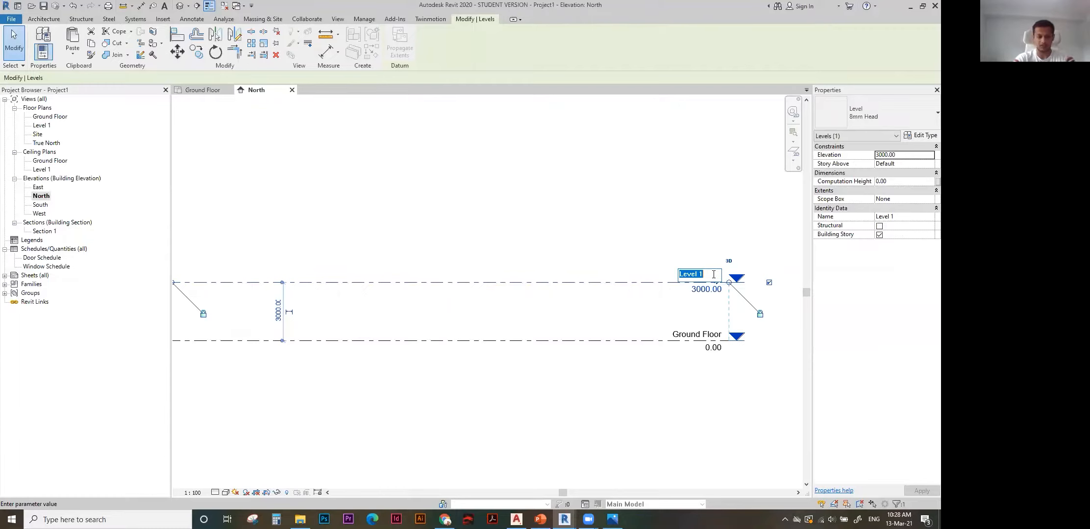
pyautogui.write('Fir')
pyautogui.press('Return')
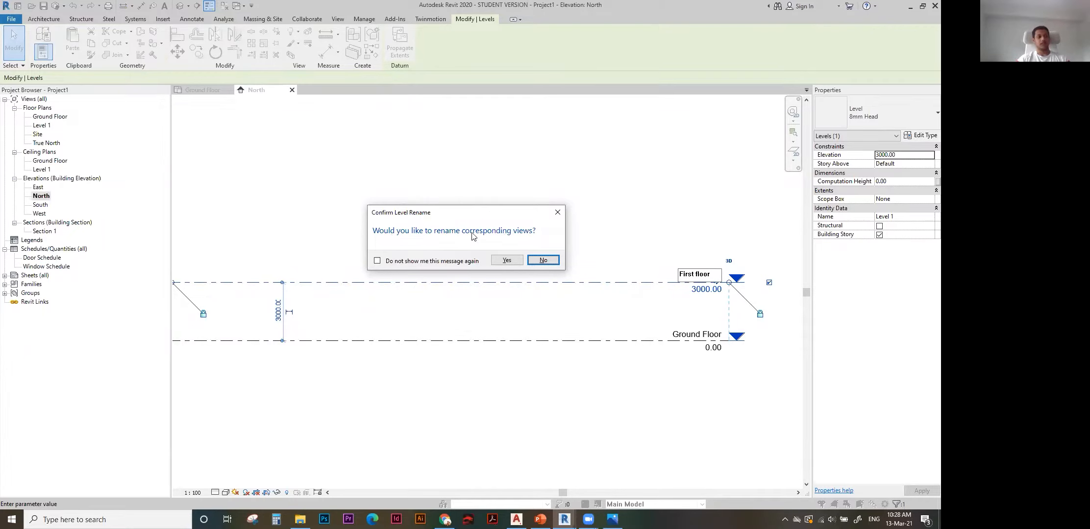
pyautogui.click(507, 261)
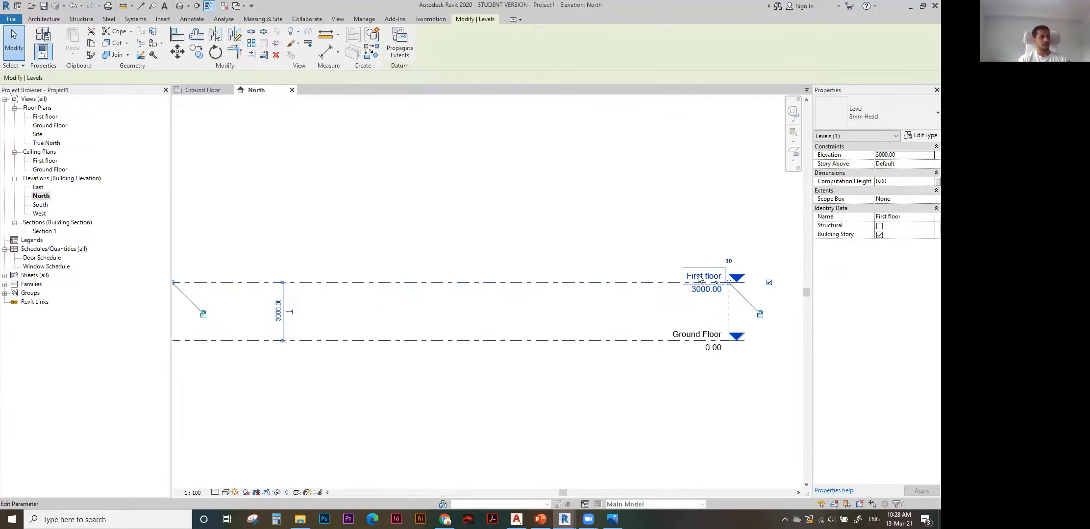
pyautogui.click(51, 119)
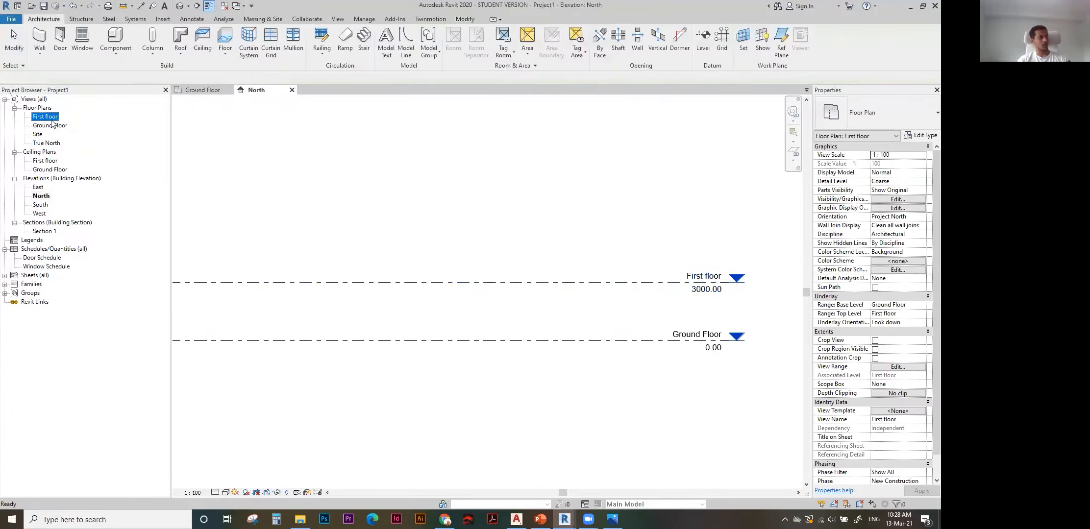
pyautogui.click(522, 253)
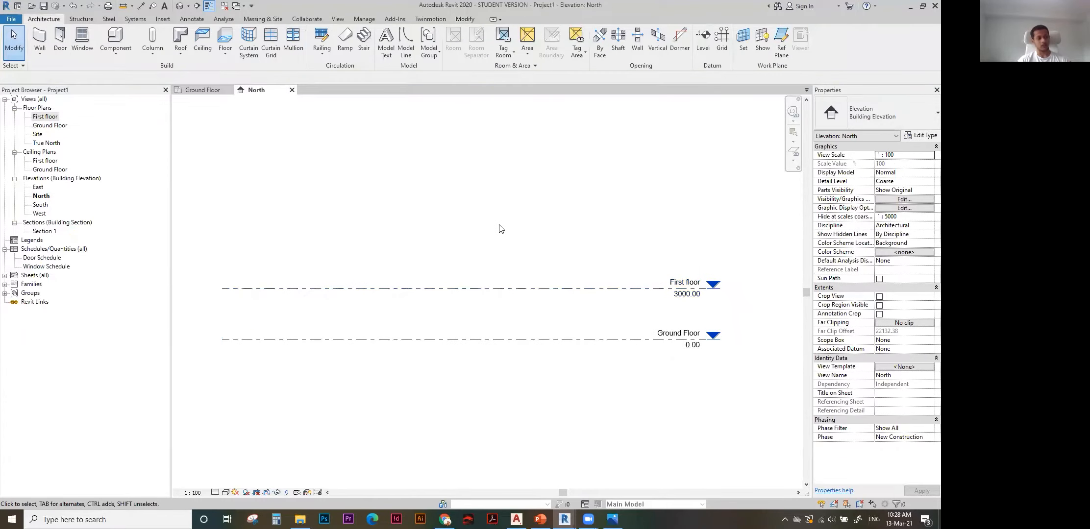
# Draw a new level above First floor at an elevation of about 6337 mm, aligned with the ends of the existing levels.
pyautogui.click(703, 45)
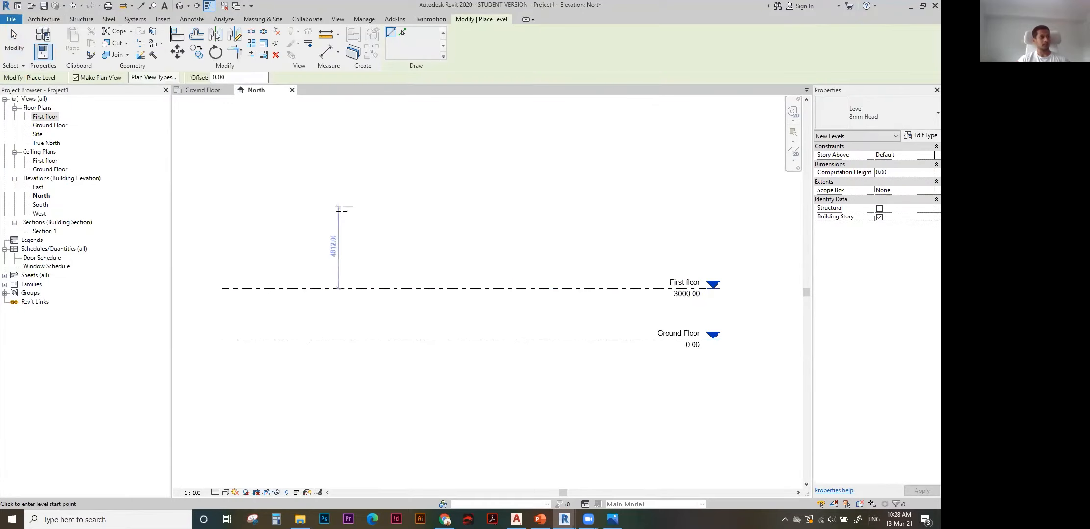
pyautogui.click(223, 232)
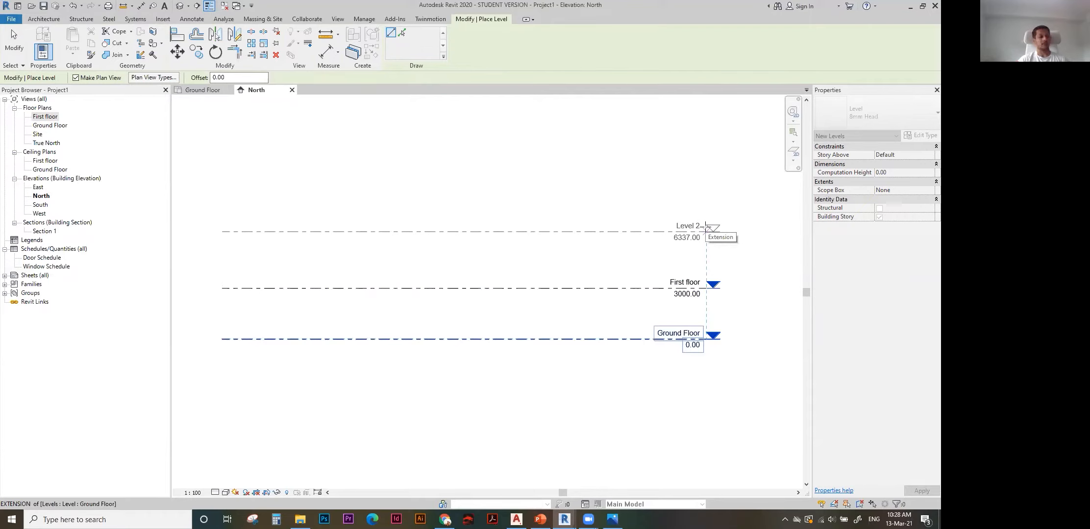
pyautogui.click(706, 228)
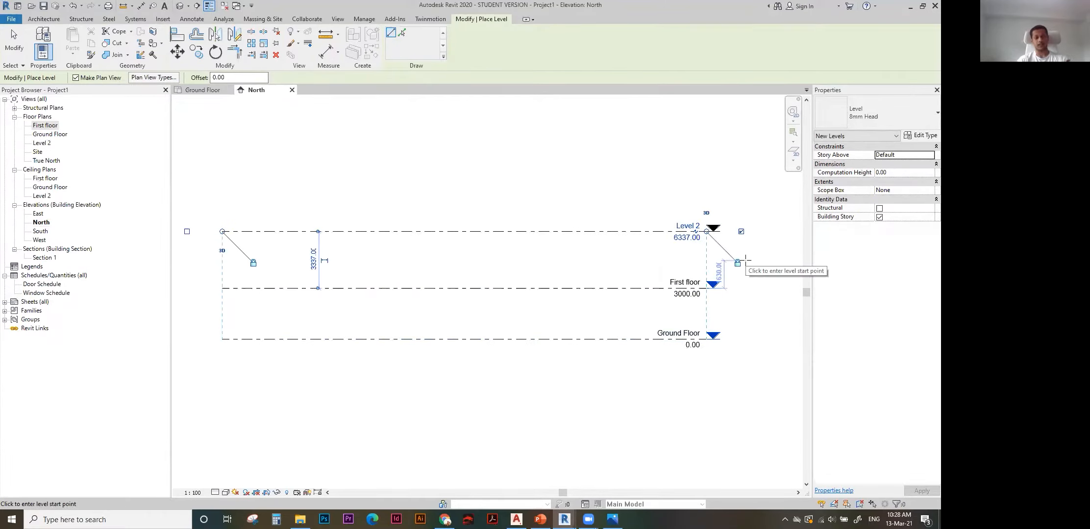
pyautogui.press('Escape')
pyautogui.press('Escape')
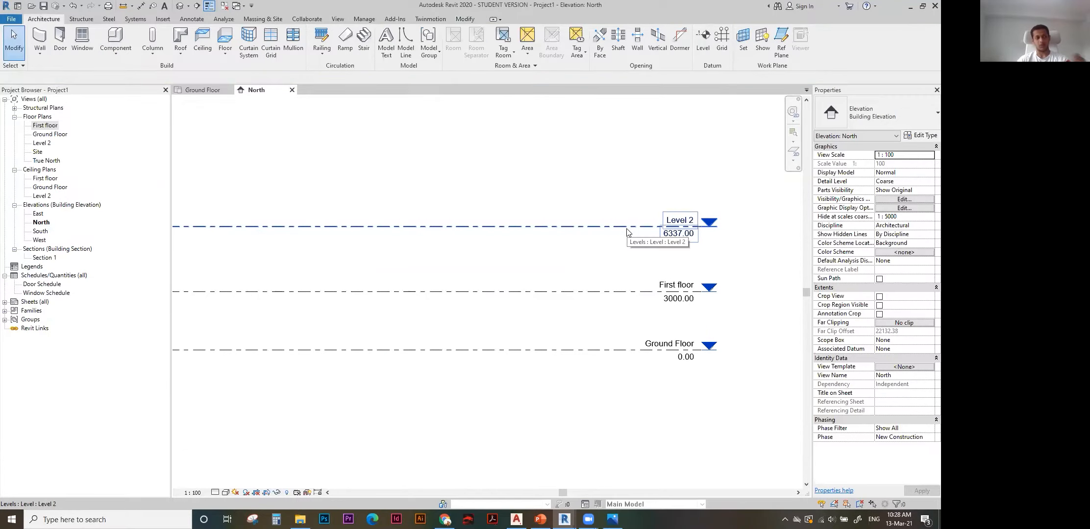
# Set the elevation of Level 2 to 6000 mm in the North elevation.
pyautogui.click(678, 234)
pyautogui.click(677, 236)
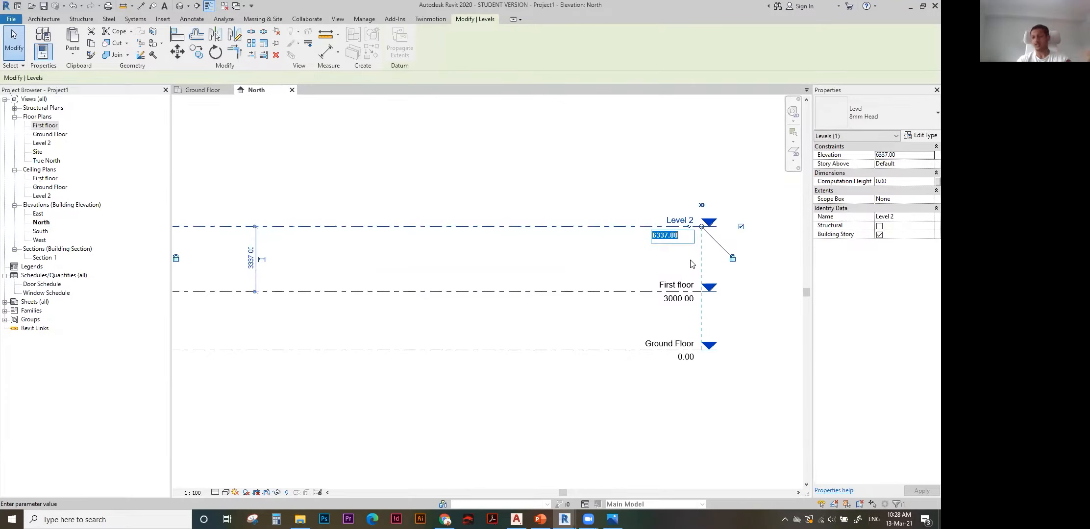
pyautogui.write('6000')
pyautogui.press('Return')
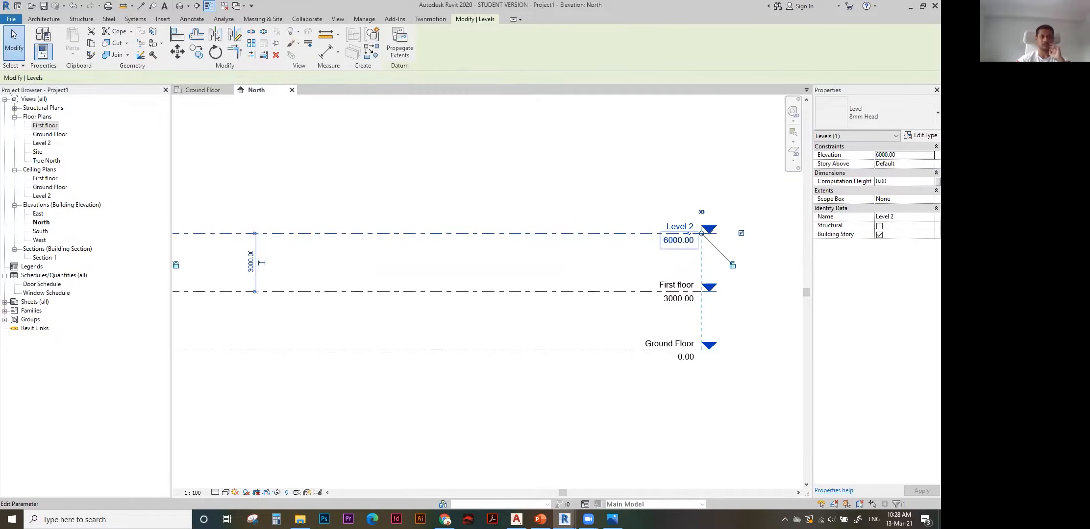
pyautogui.click(665, 255)
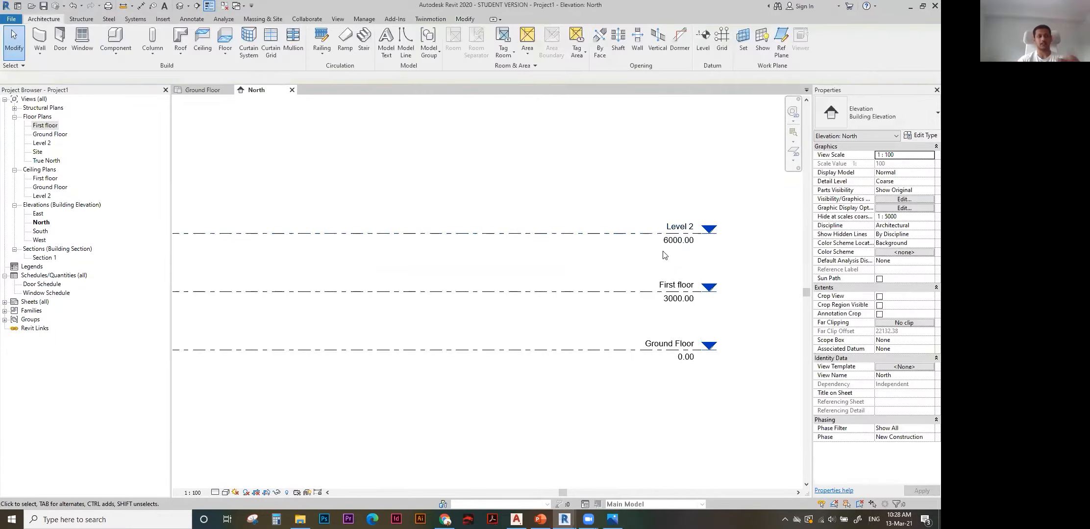
# Rename Level 2 as "Second Floor", including its corresponding views.
pyautogui.click(642, 232)
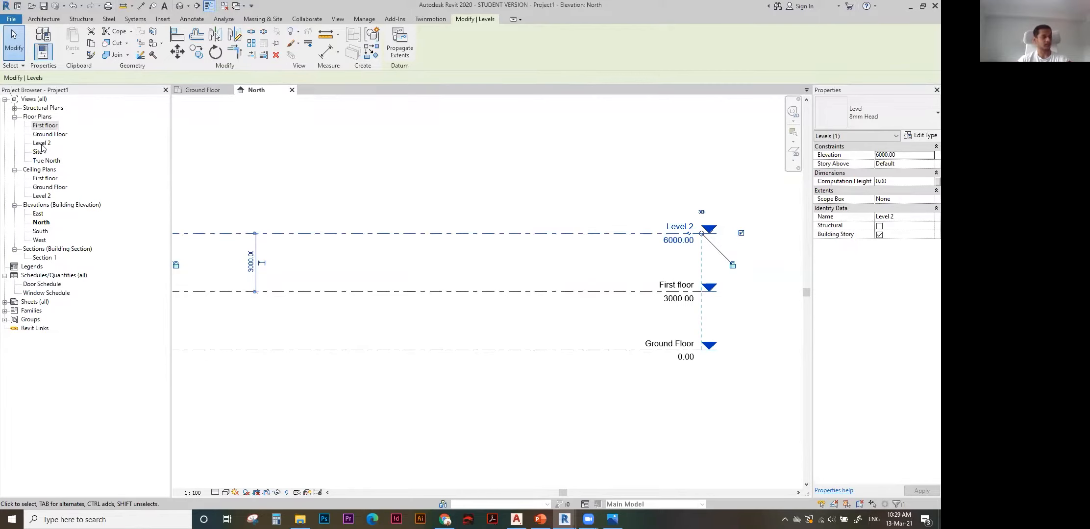
pyautogui.click(684, 227)
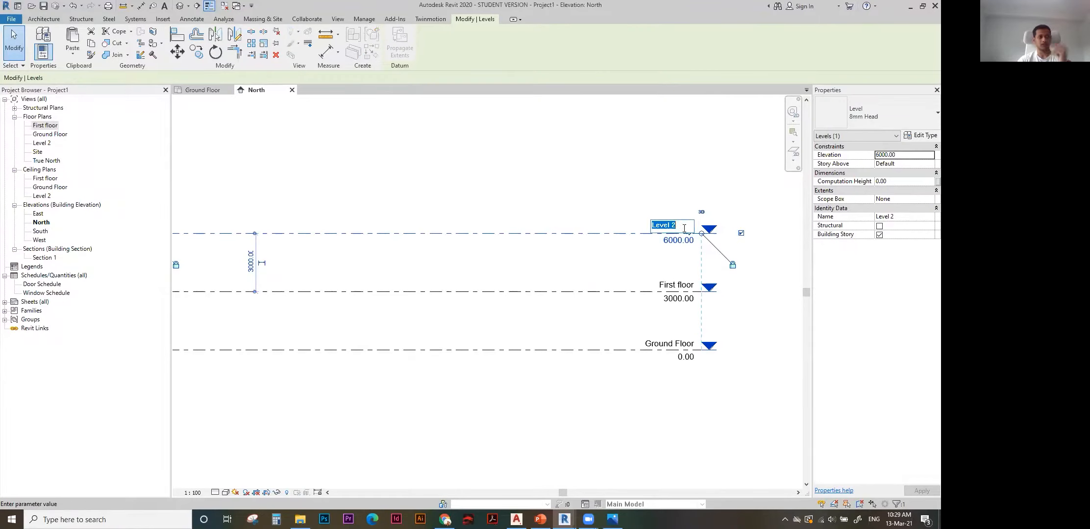
pyautogui.write('Se')
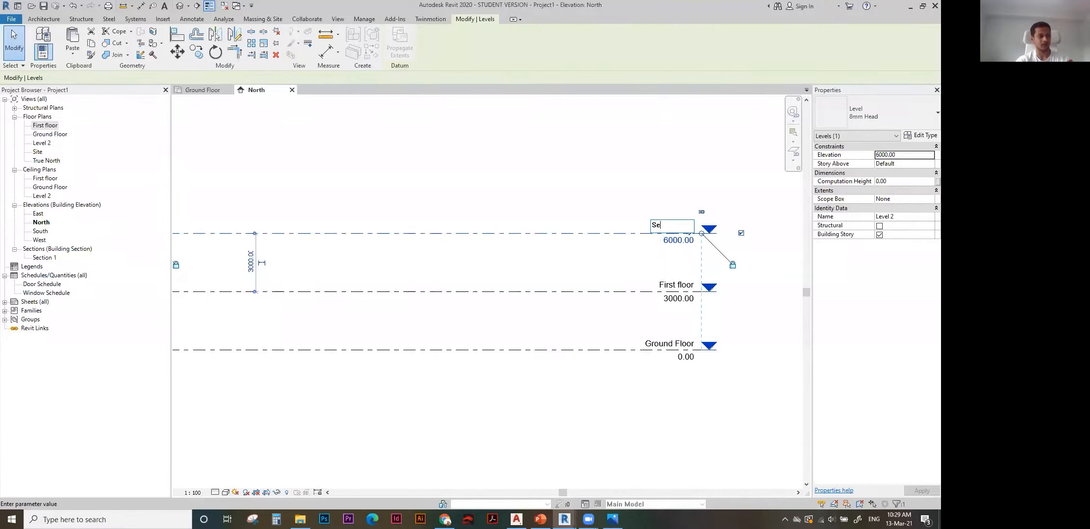
pyautogui.write('cond Floor')
pyautogui.press('Return')
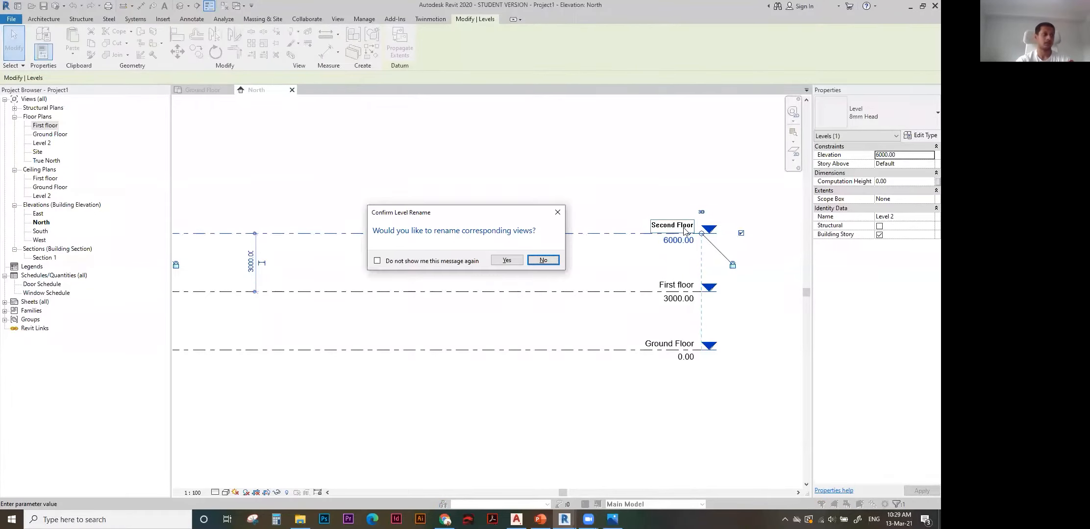
pyautogui.click(508, 263)
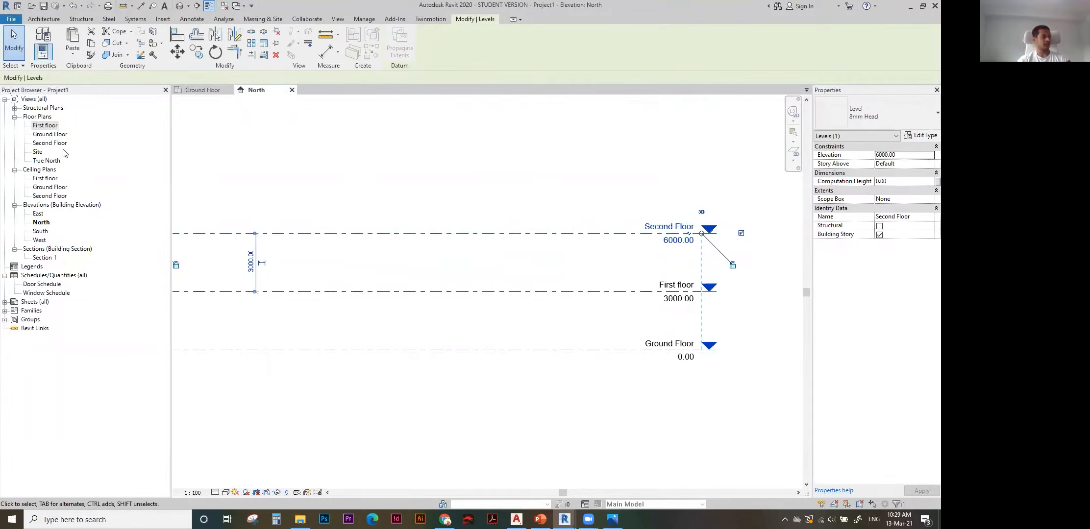
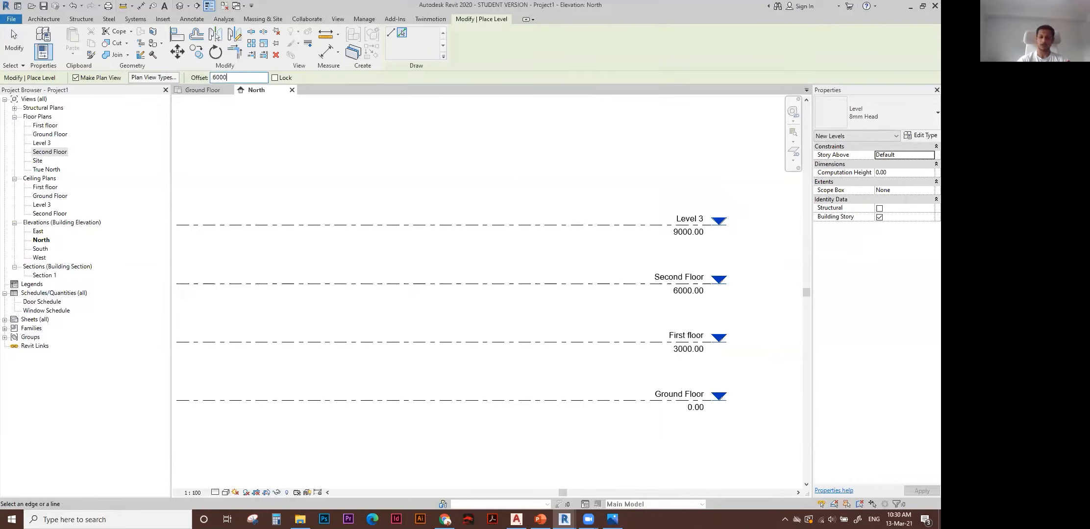
# Create a new level offset 6000 mm above Level 3 by picking the Level 3 line, and end level placement.
pyautogui.scroll(-2, 471, 201)
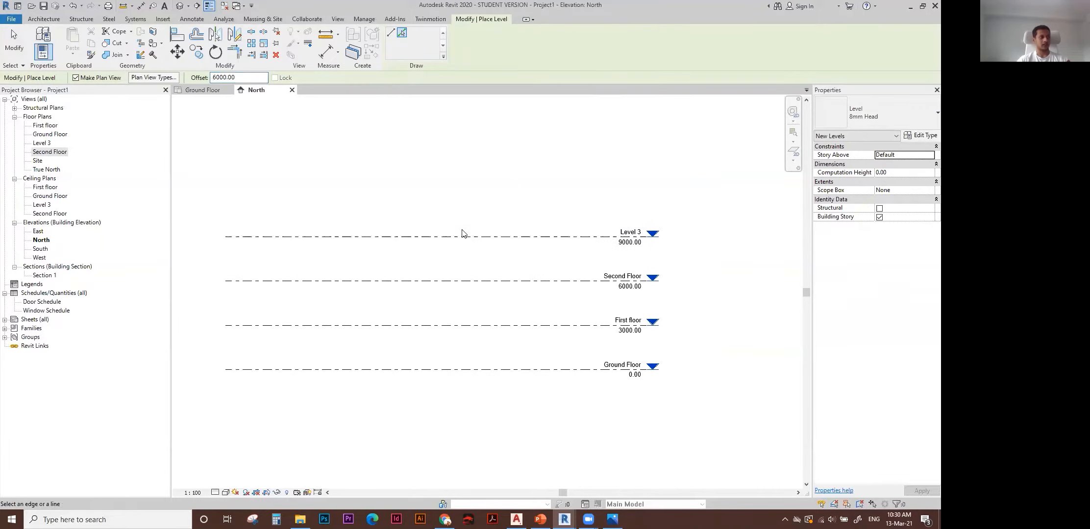
pyautogui.click(462, 237)
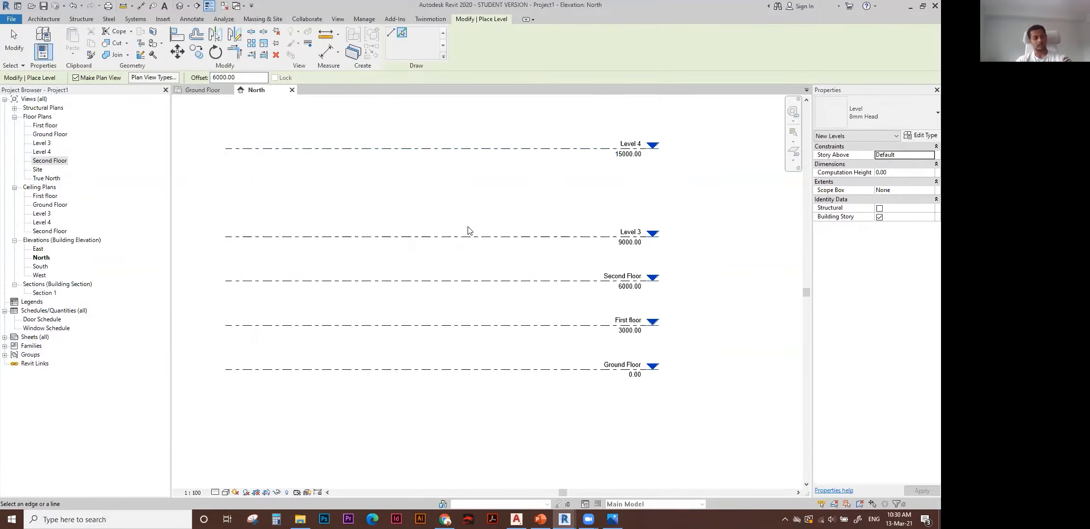
pyautogui.press('Escape')
pyautogui.press('Escape')
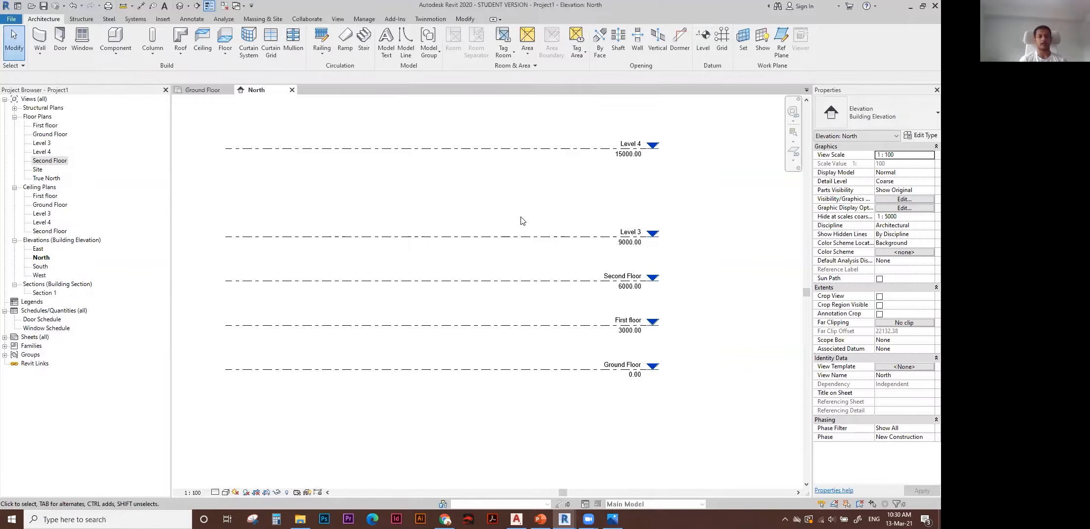
pyautogui.scroll(1, 542, 289)
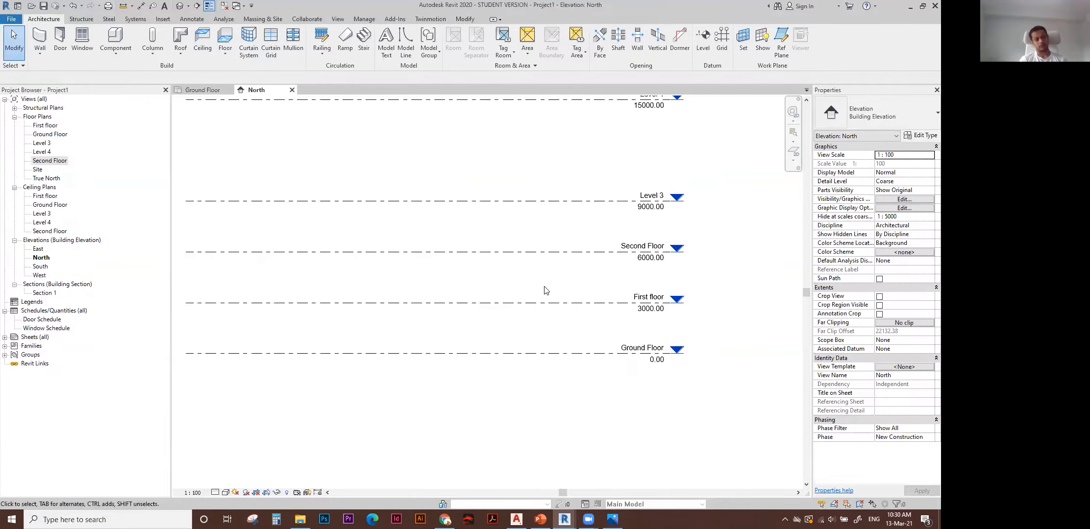
pyautogui.moveTo(546, 290); pyautogui.dragTo(547, 347, button='middle')
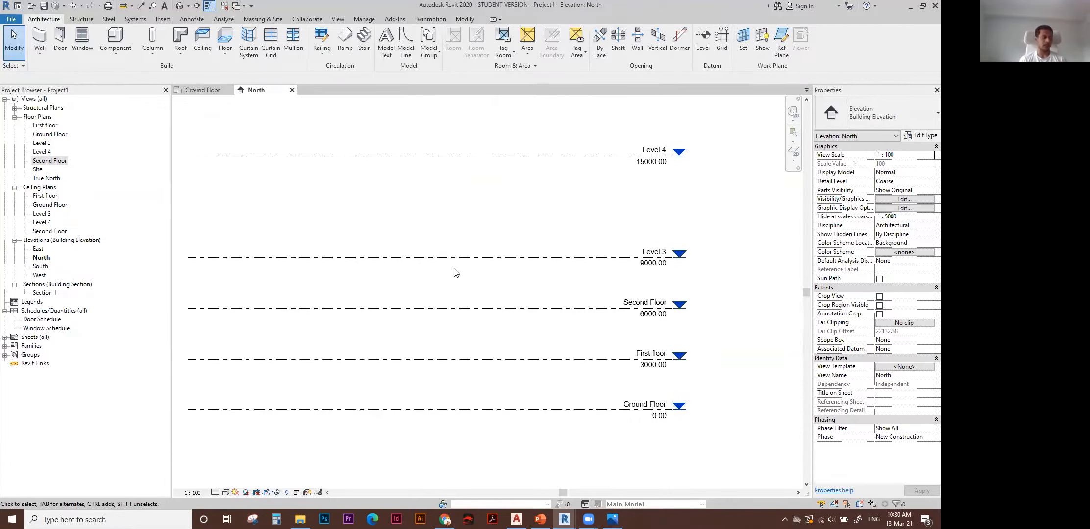
# Open the Ground Floor floor plan.
pyautogui.doubleClick(56, 136)
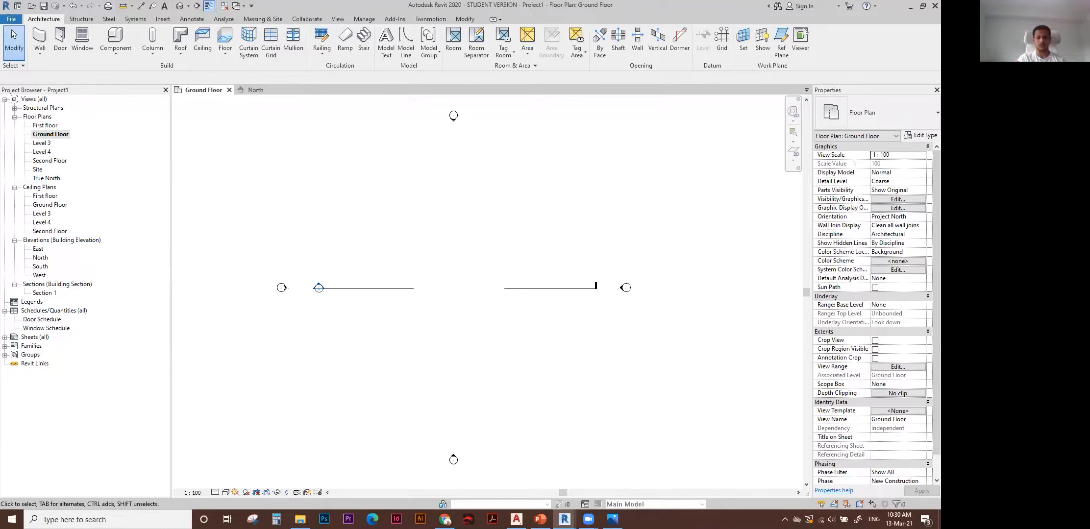
pyautogui.moveTo(505, 239); pyautogui.dragTo(484, 238, button='middle')
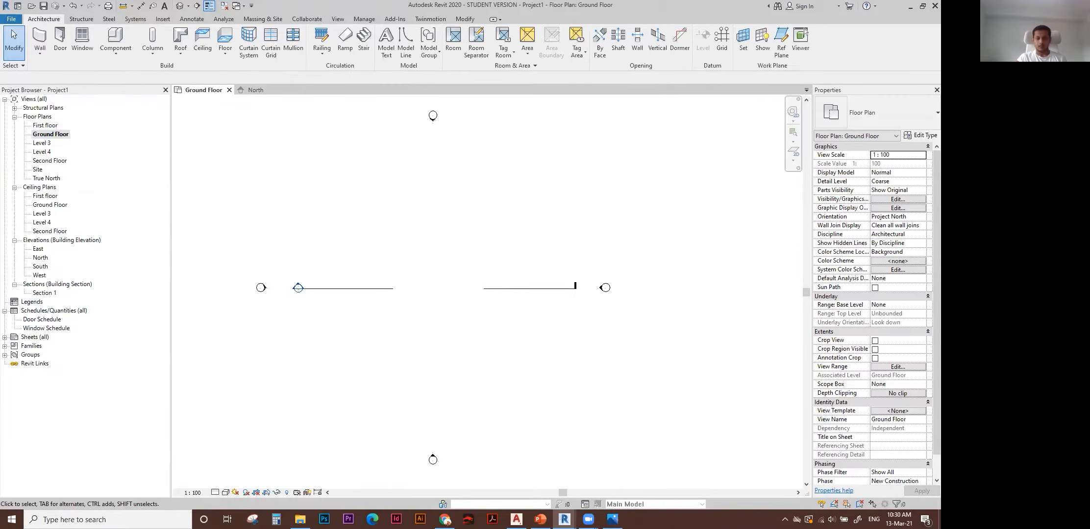
pyautogui.hotkey('alt', 'Tab')
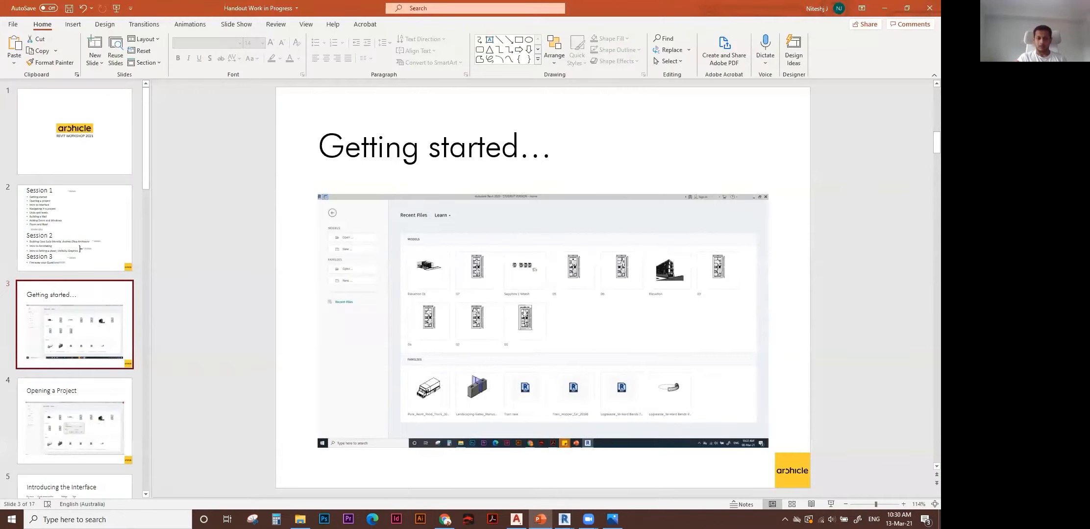
pyautogui.hotkey('alt', 'Tab')
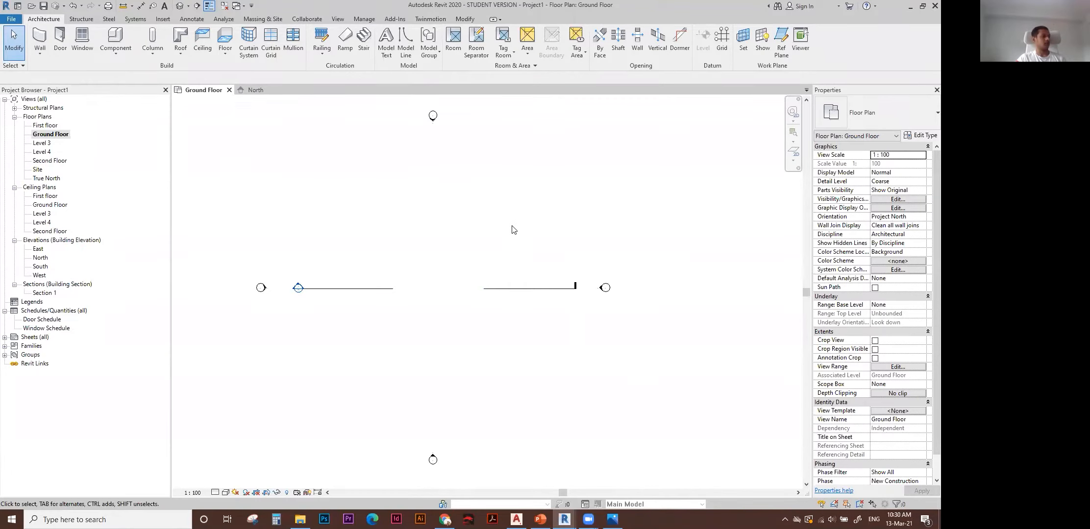
pyautogui.moveTo(513, 228); pyautogui.dragTo(531, 223, button='middle')
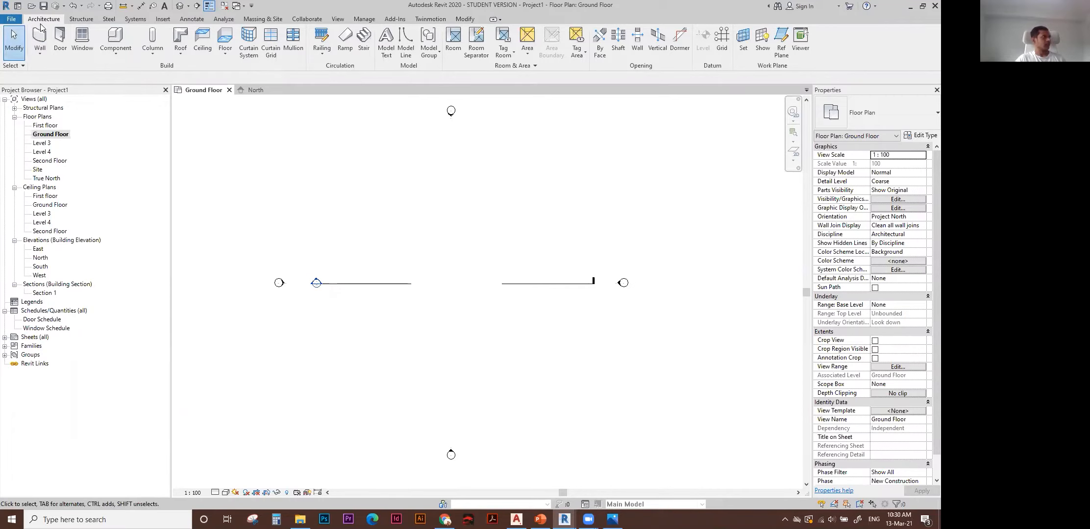
# Examine the list of commands and their assigned keys in the Keyboard Shortcuts settings, and close it without changes.
pyautogui.click(338, 18)
pyautogui.click(847, 48)
pyautogui.click(833, 191)
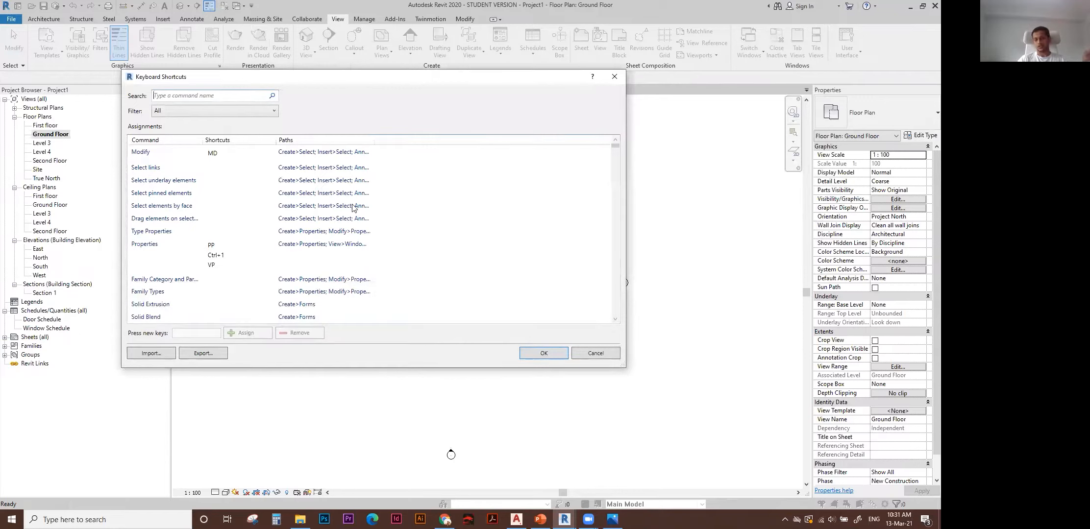
pyautogui.scroll(-1, 201, 184)
pyautogui.scroll(1, 198, 184)
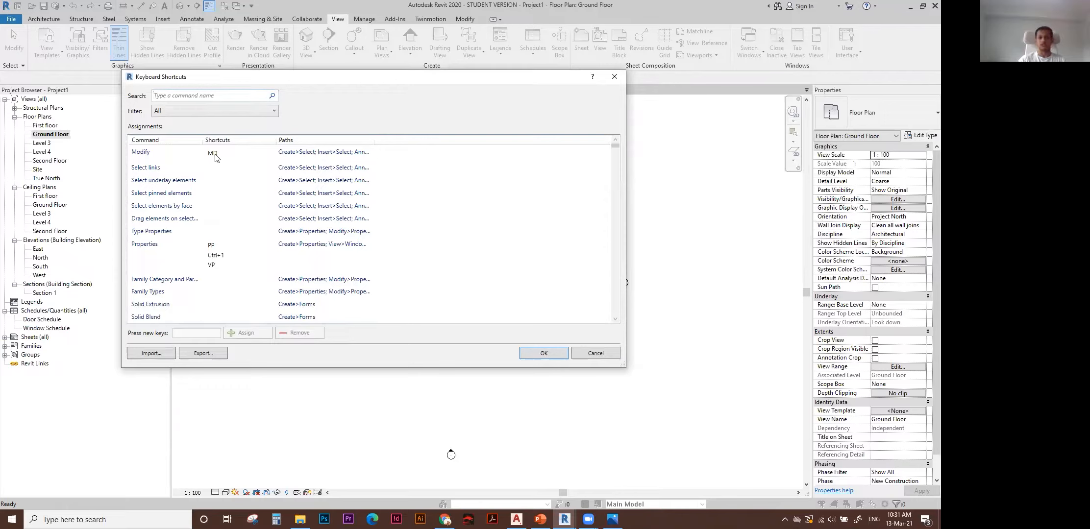
pyautogui.scroll(-5, 215, 156)
pyautogui.scroll(-5, 215, 156)
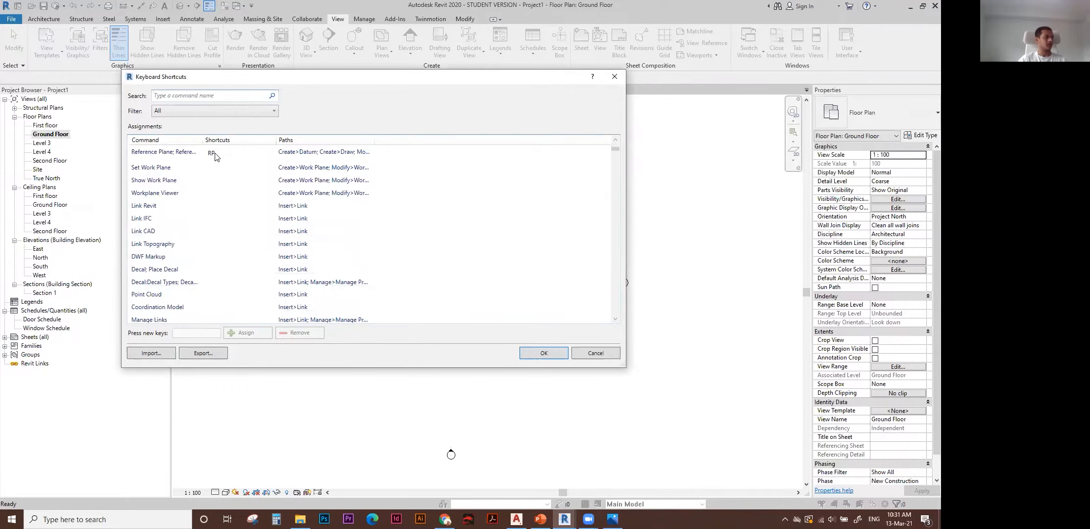
pyautogui.click(611, 353)
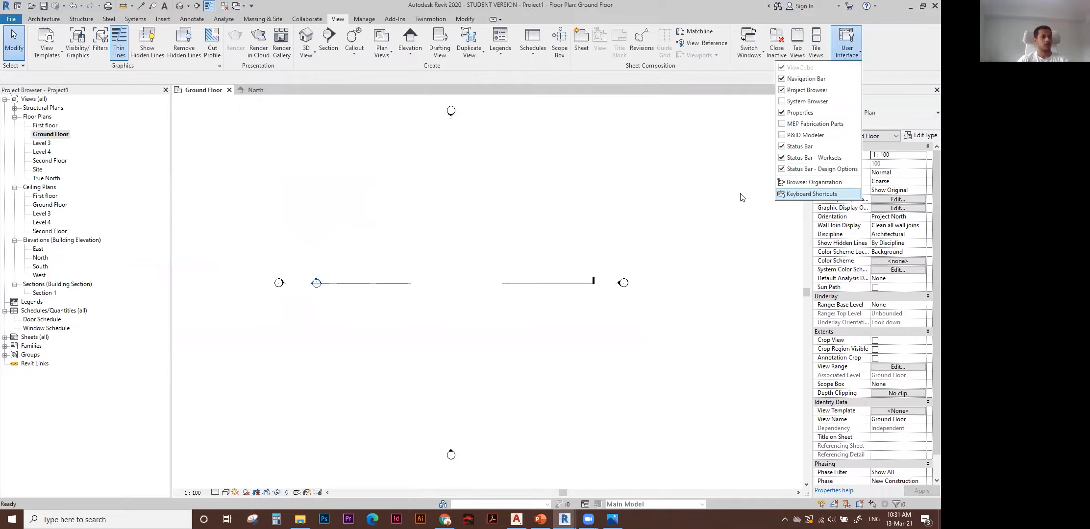
# Search the keyboard shortcuts for "wall", check the key assigned to the architectural Wall command, and close the settings without changes.
pyautogui.press('k')
pyautogui.press('s')
pyautogui.click(208, 95)
pyautogui.write('wall')
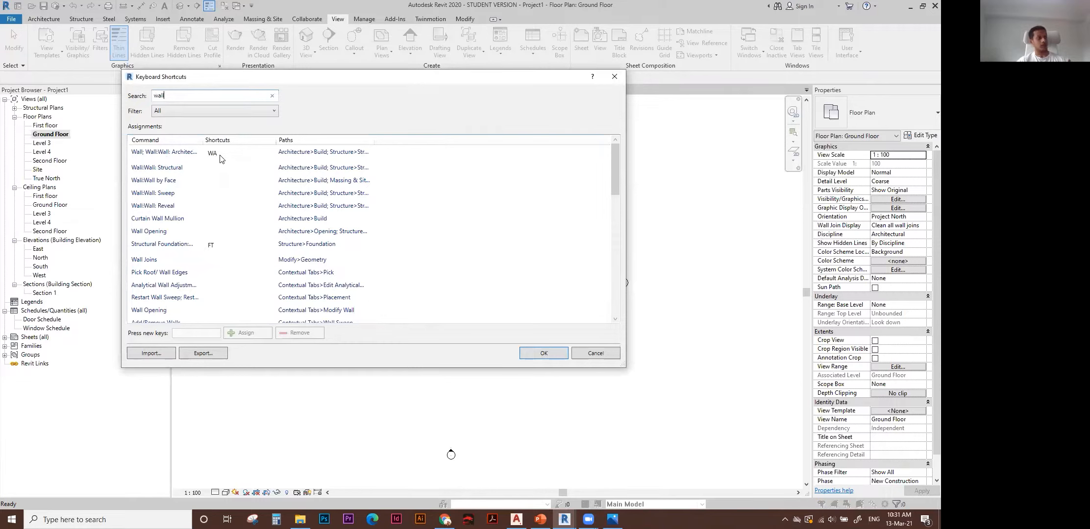
pyautogui.click(222, 153)
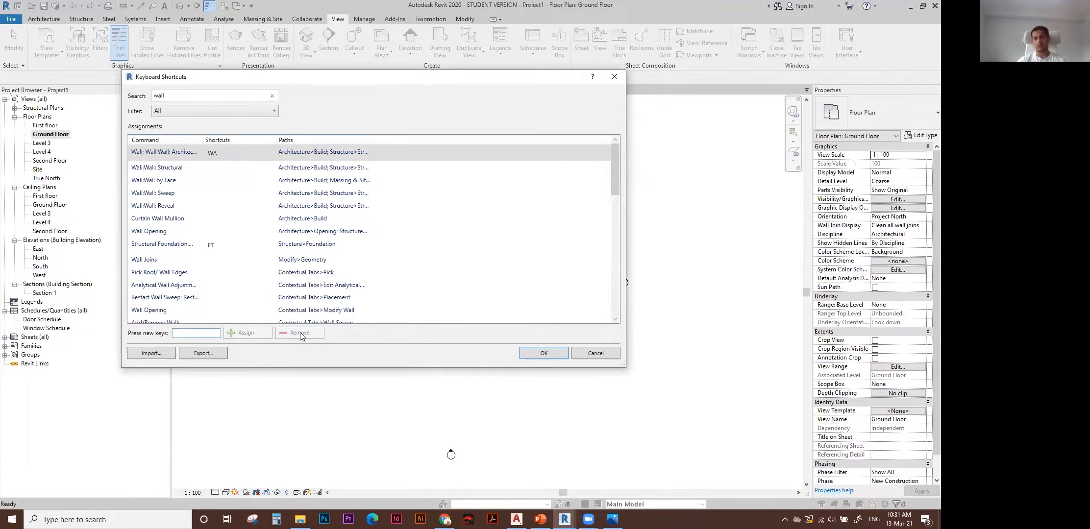
pyautogui.click(596, 353)
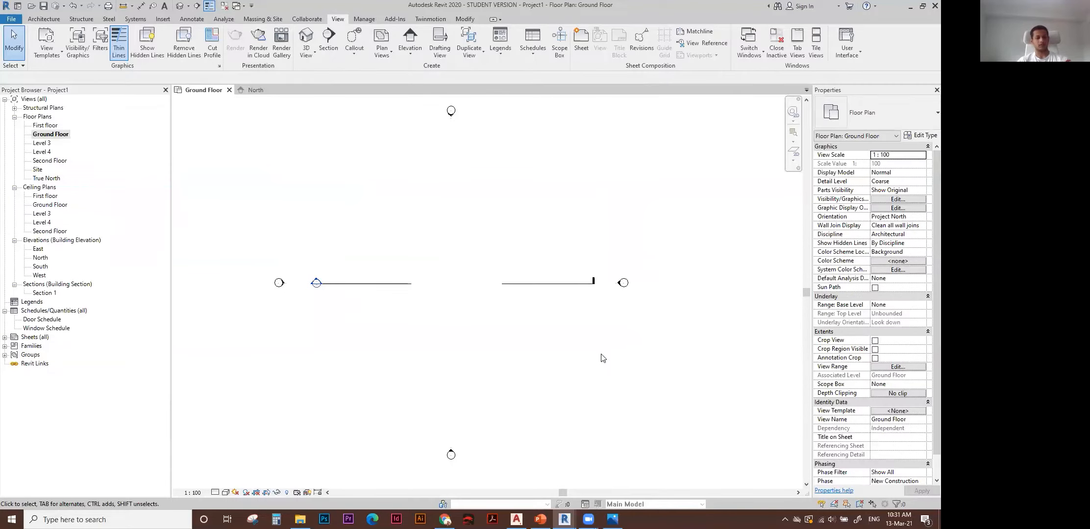
pyautogui.press('w')
pyautogui.press('a')
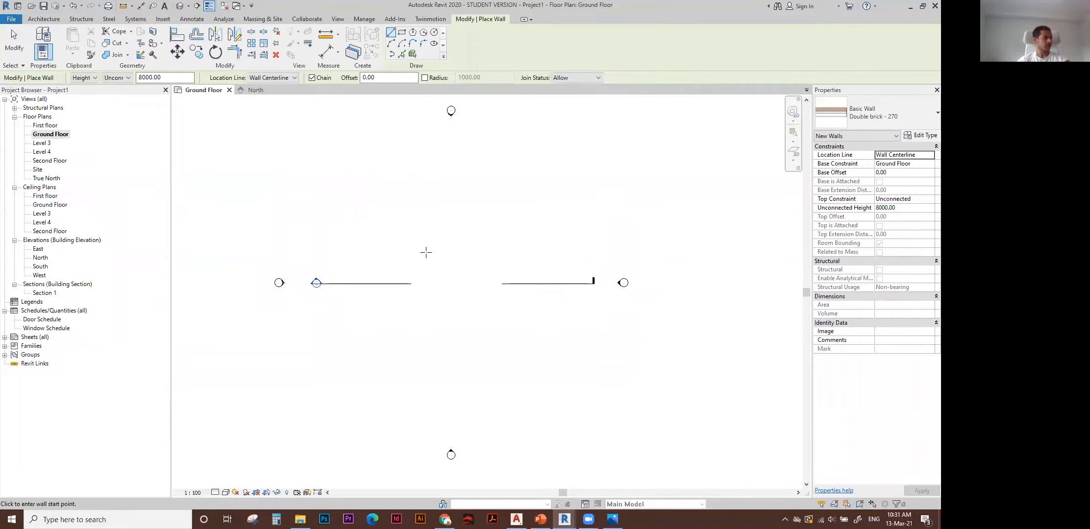
pyautogui.press('Escape')
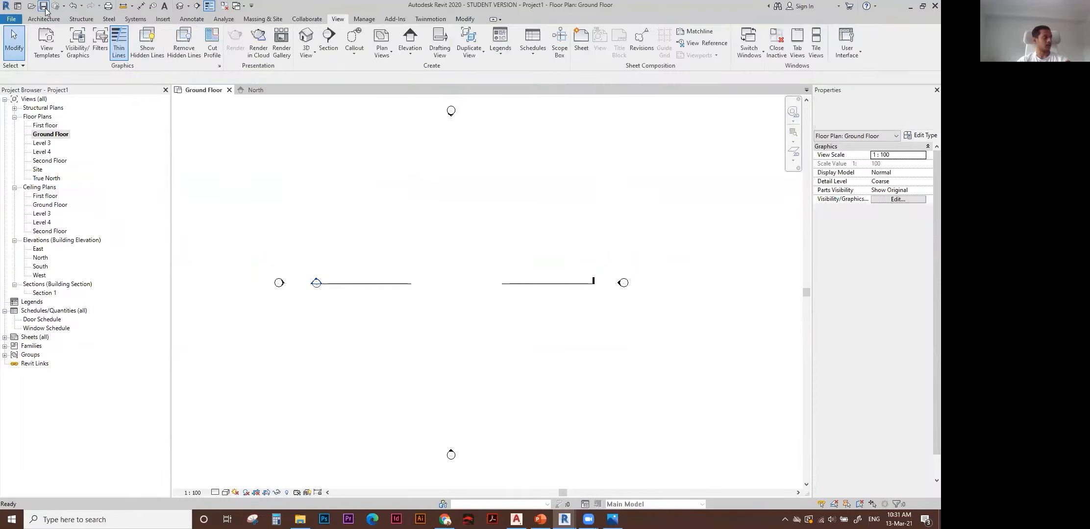
# Draw a horizontal Double brick - 270 wall about 5000 mm long, just above the section line on the Ground Floor plan.
pyautogui.click(40, 38)
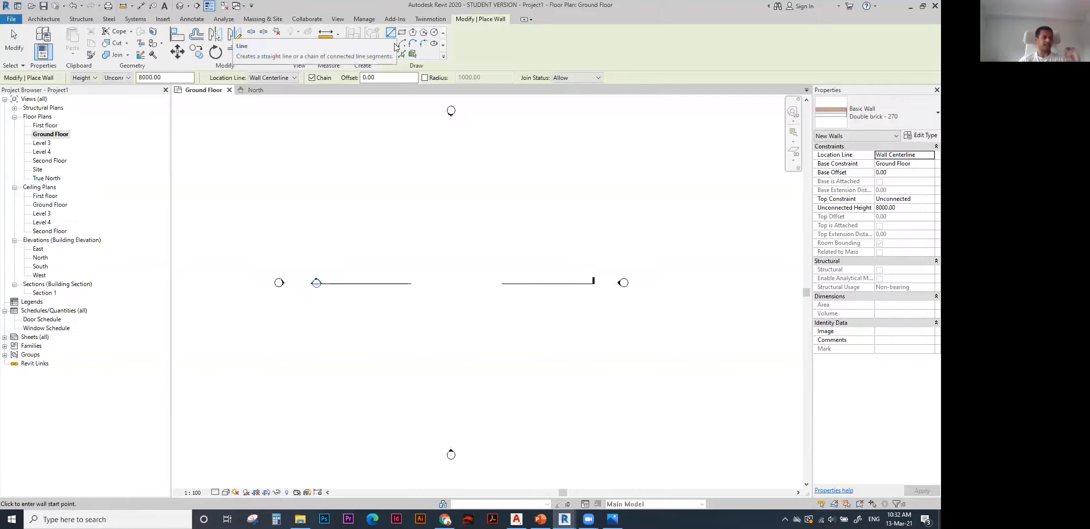
pyautogui.moveTo(471, 267); pyautogui.dragTo(475, 252, button='middle')
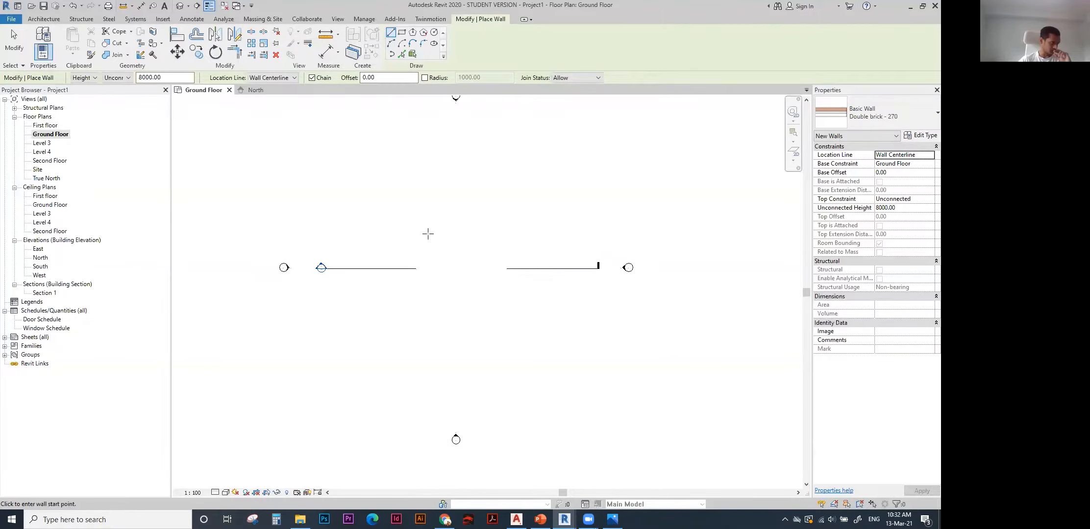
pyautogui.scroll(1, 456, 240)
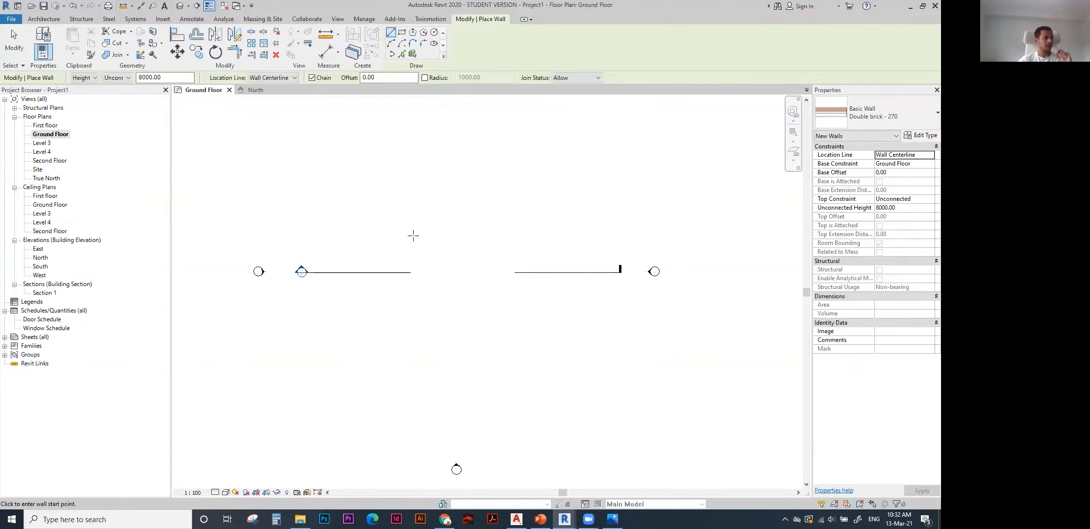
pyautogui.scroll(-1, 407, 246)
pyautogui.click(388, 259)
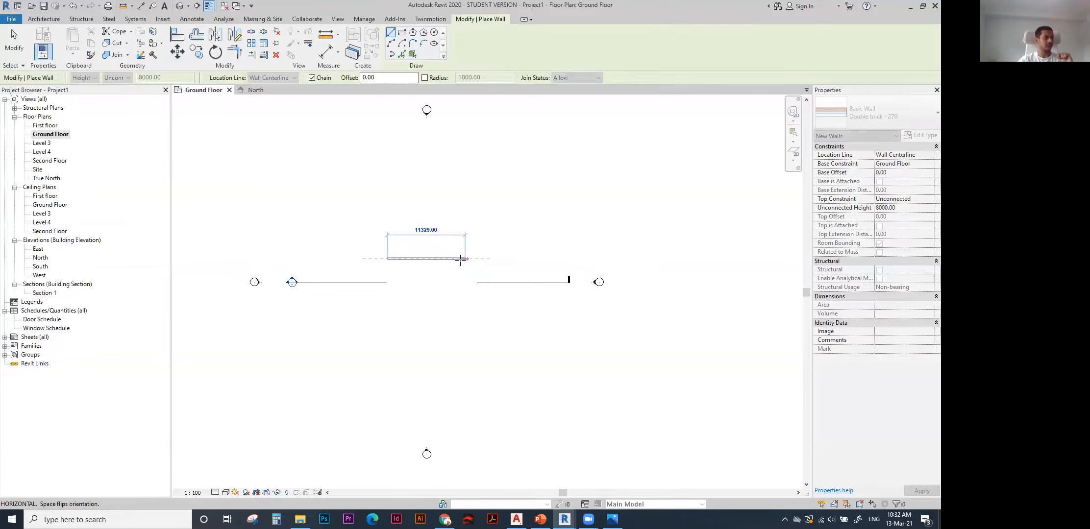
pyautogui.scroll(1, 427, 258)
pyautogui.scroll(2, 426, 258)
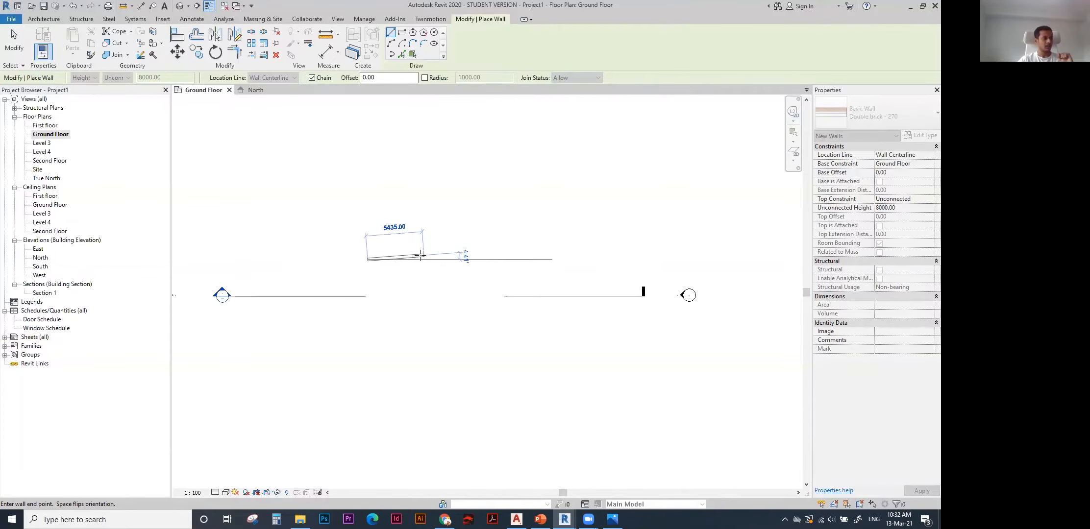
pyautogui.moveTo(418, 258); pyautogui.dragTo(486, 265, button='middle')
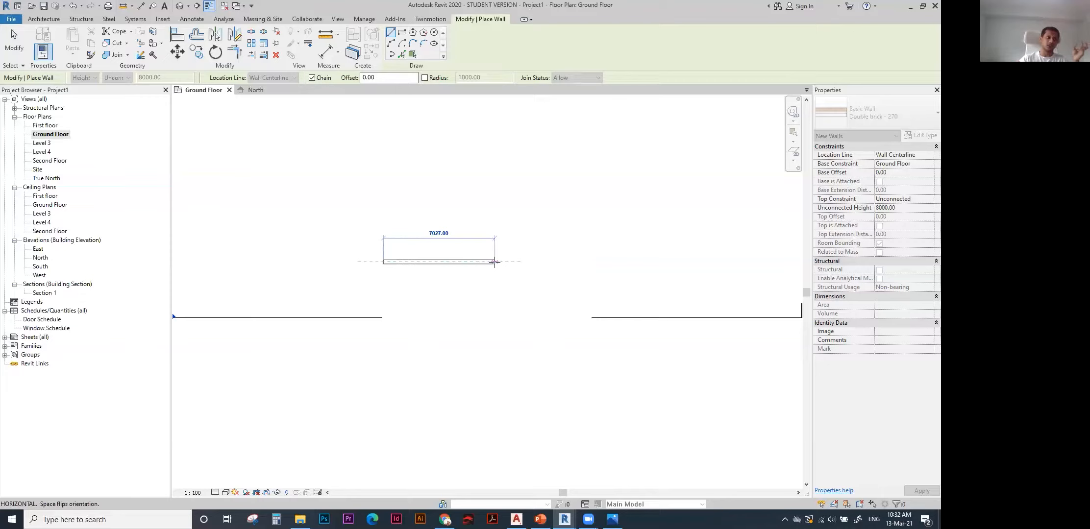
pyautogui.write('50')
pyautogui.press('Return')
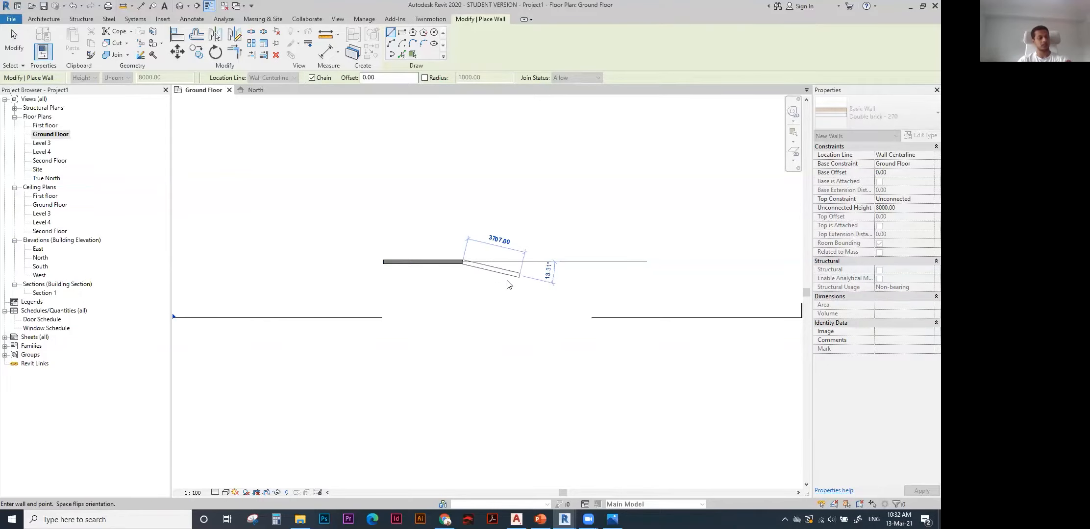
# End the wall drawing and select the finished wall on the Ground Floor plan to check its length and properties.
pyautogui.press('Escape')
pyautogui.scroll(1, 421, 276)
pyautogui.press('Escape')
pyautogui.scroll(-2, 492, 279)
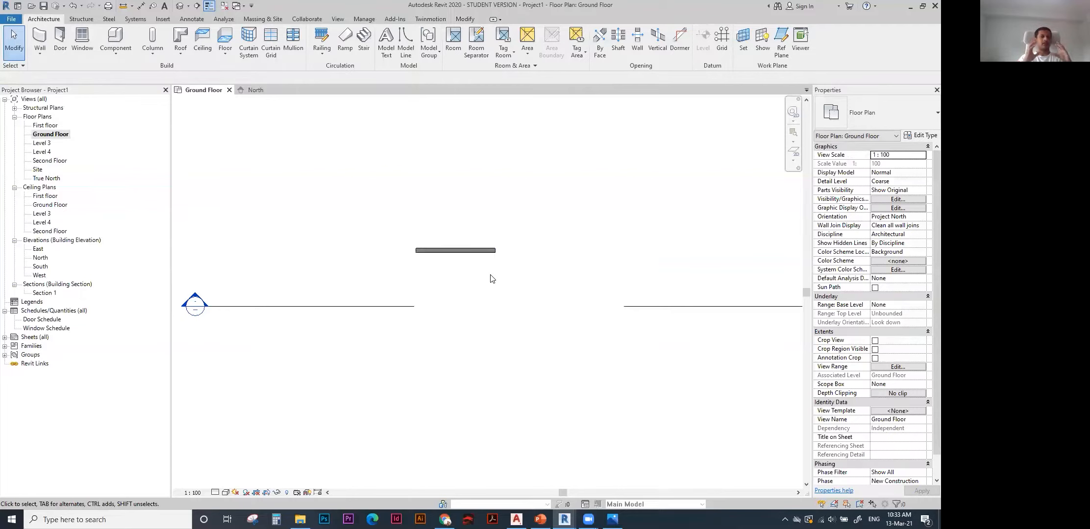
pyautogui.click(465, 251)
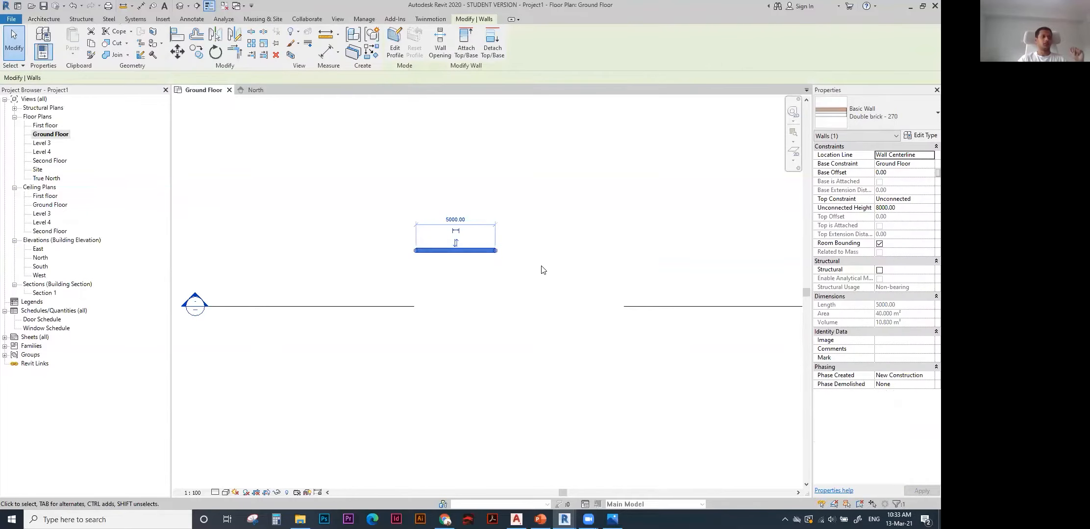
pyautogui.click(526, 236)
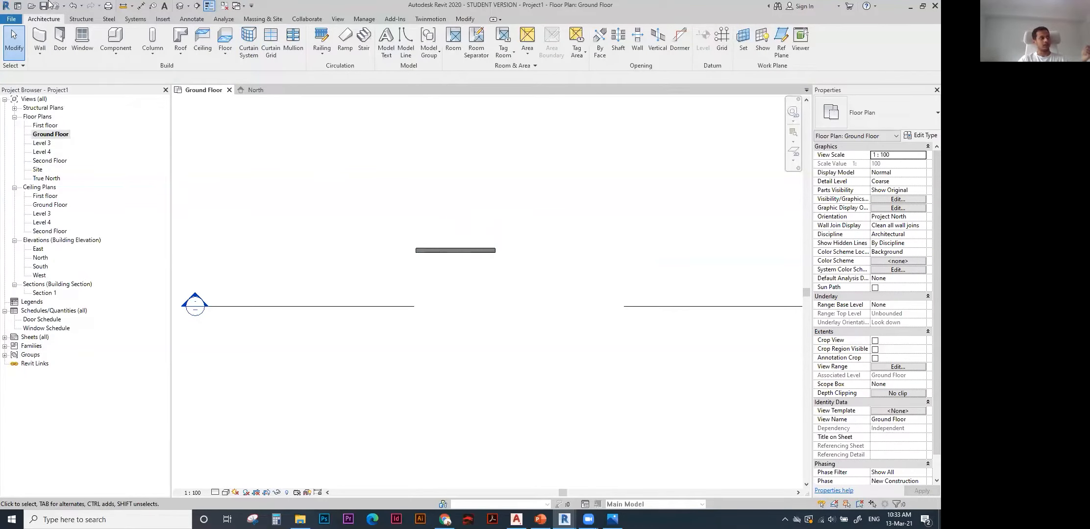
# Open the default 3D view and examine the wall's height against the levels from several angles.
pyautogui.click(179, 7)
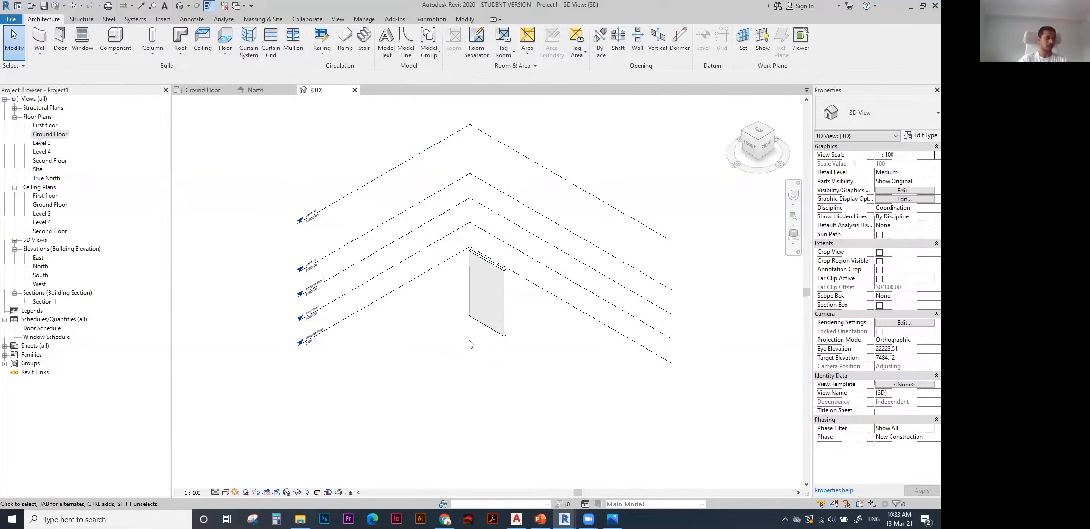
pyautogui.click(485, 328)
pyautogui.scroll(3, 515, 307)
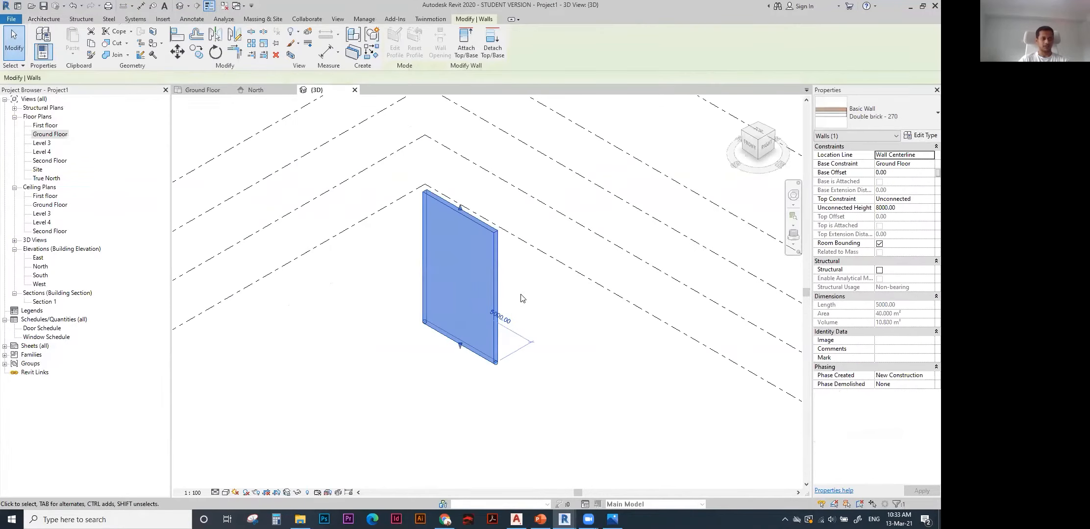
pyautogui.click(549, 328)
pyautogui.scroll(-3, 532, 329)
pyautogui.click(512, 314)
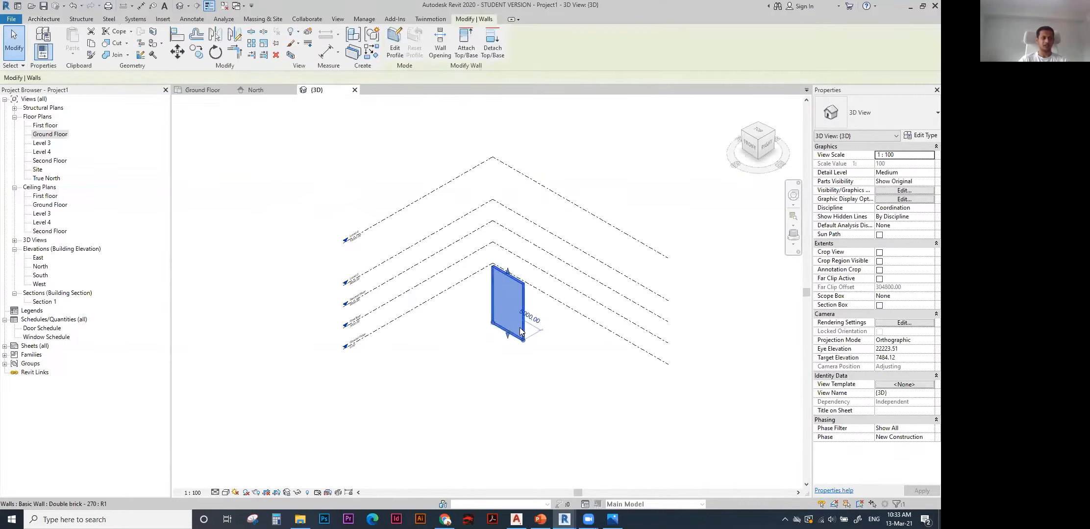
pyautogui.scroll(2, 532, 321)
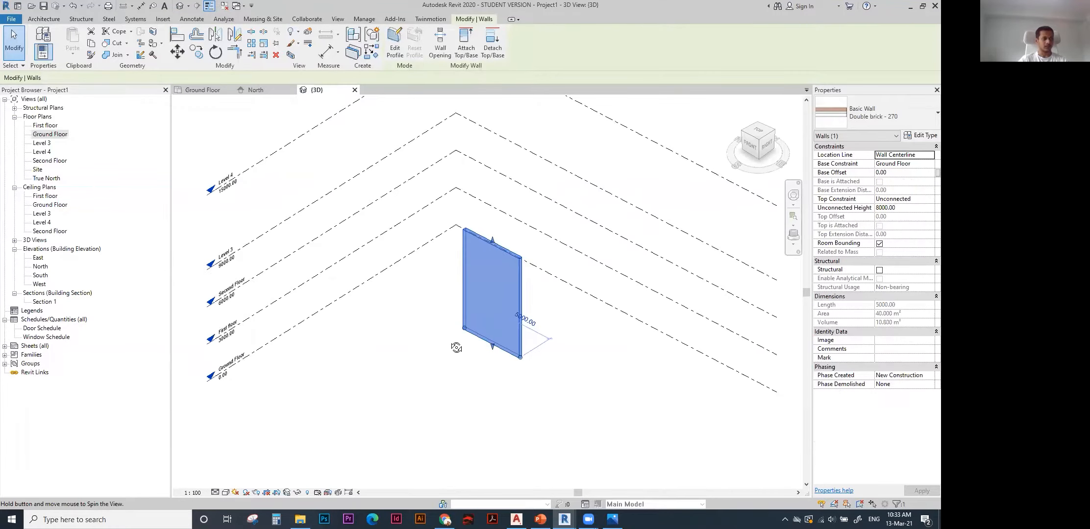
pyautogui.scroll(-2, 454, 321)
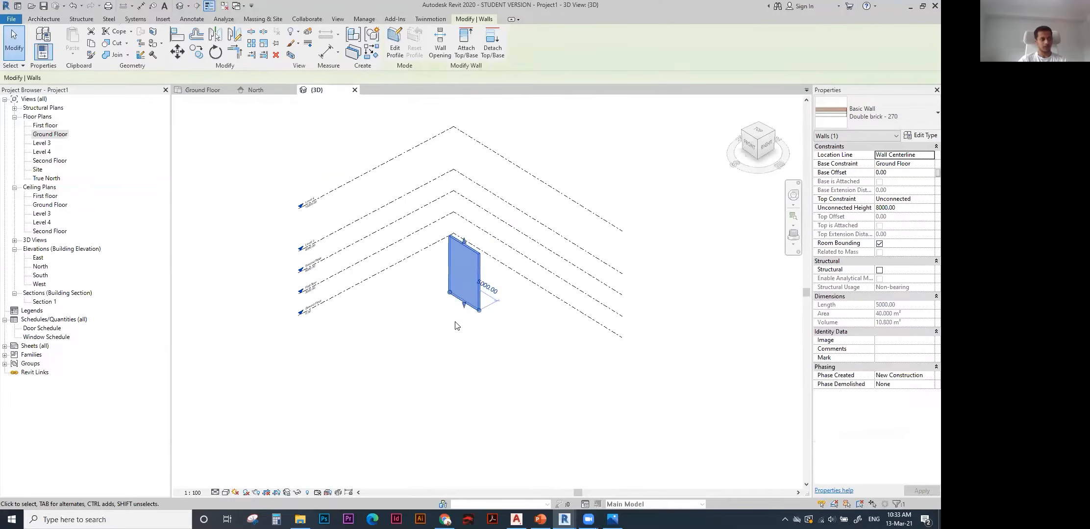
pyautogui.click(450, 332)
pyautogui.moveTo(450, 332); pyautogui.dragTo(490, 356, button='middle')
pyautogui.scroll(2, 510, 268)
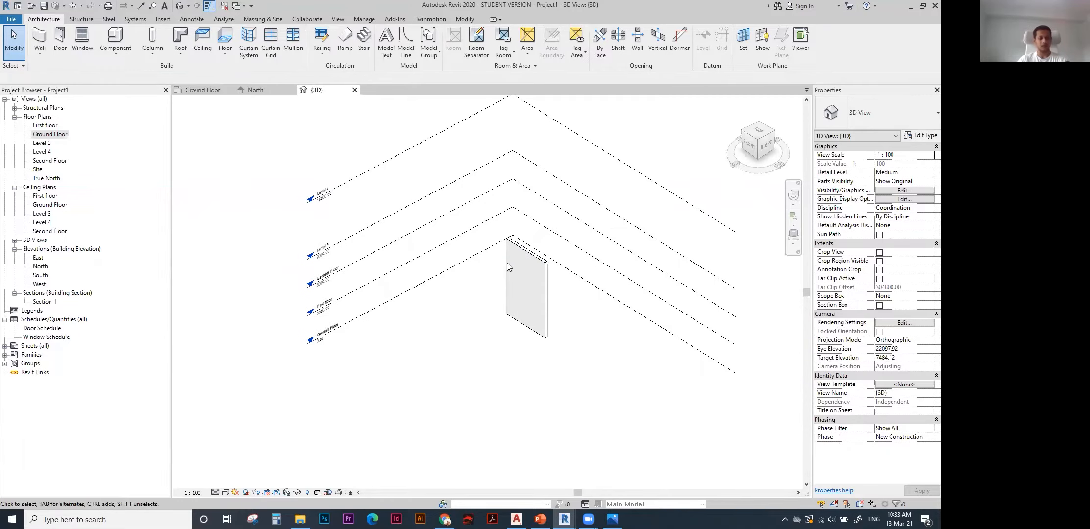
pyautogui.keyDown('shift'); pyautogui.moveTo(472, 236); pyautogui.dragTo(434, 226, button='middle'); pyautogui.keyUp('shift')
pyautogui.keyDown('shift'); pyautogui.moveTo(569, 226); pyautogui.dragTo(212, 212, button='middle'); pyautogui.keyUp('shift')
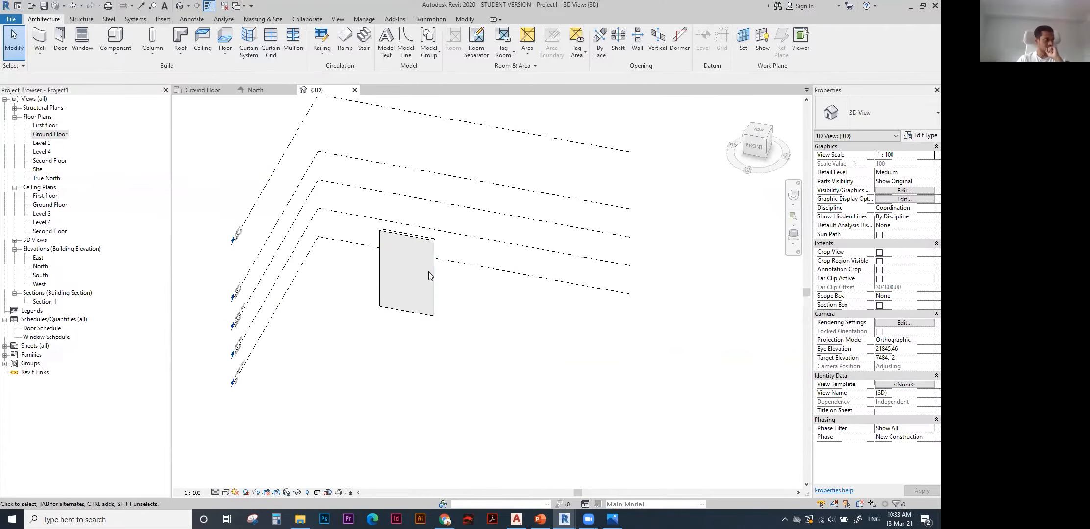
# Return to the Ground Floor floor plan and select the wall to inspect it in plan.
pyautogui.doubleClick(67, 136)
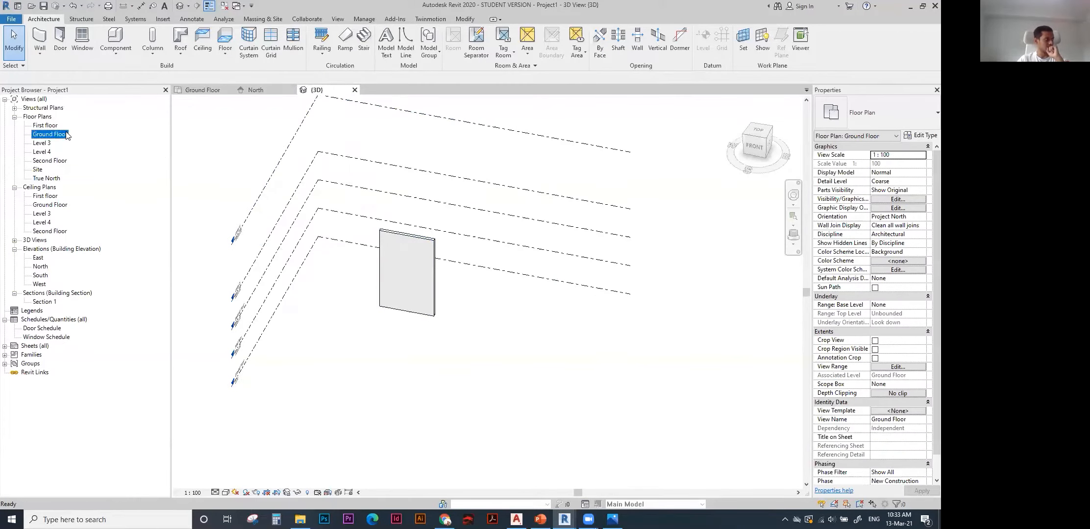
pyautogui.click(449, 250)
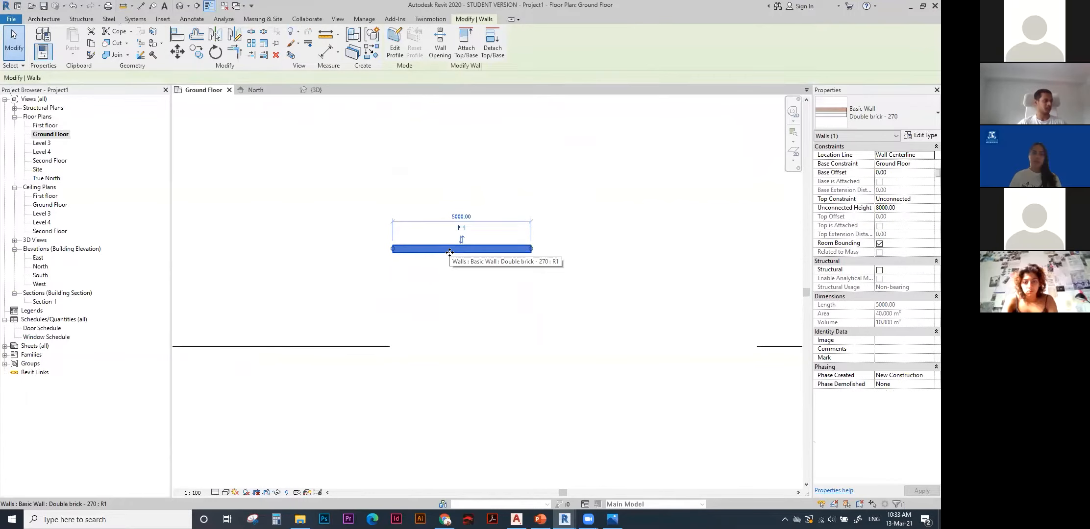
pyautogui.click(501, 275)
pyautogui.click(482, 249)
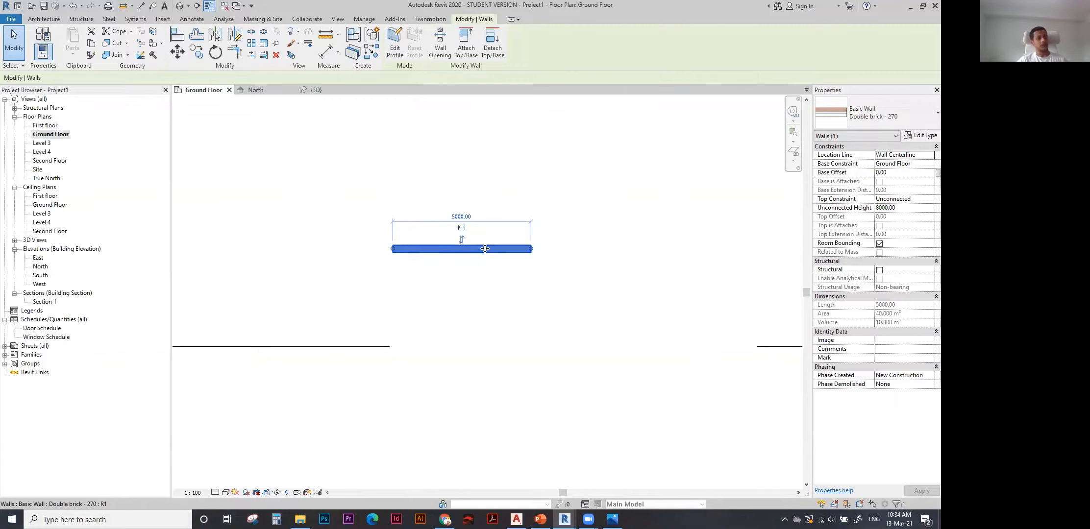
pyautogui.moveTo(484, 248); pyautogui.dragTo(463, 255, button='middle')
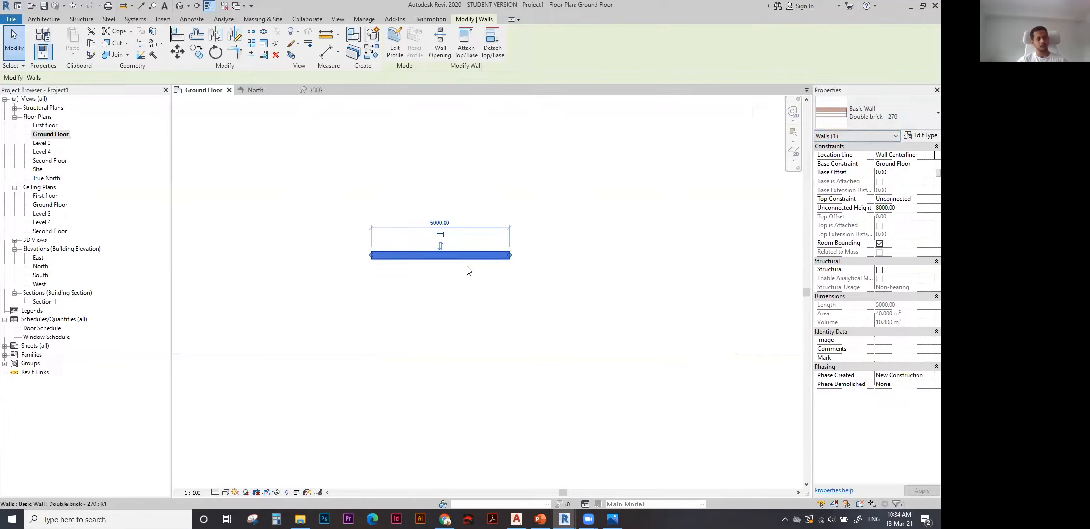
pyautogui.scroll(2, 440, 268)
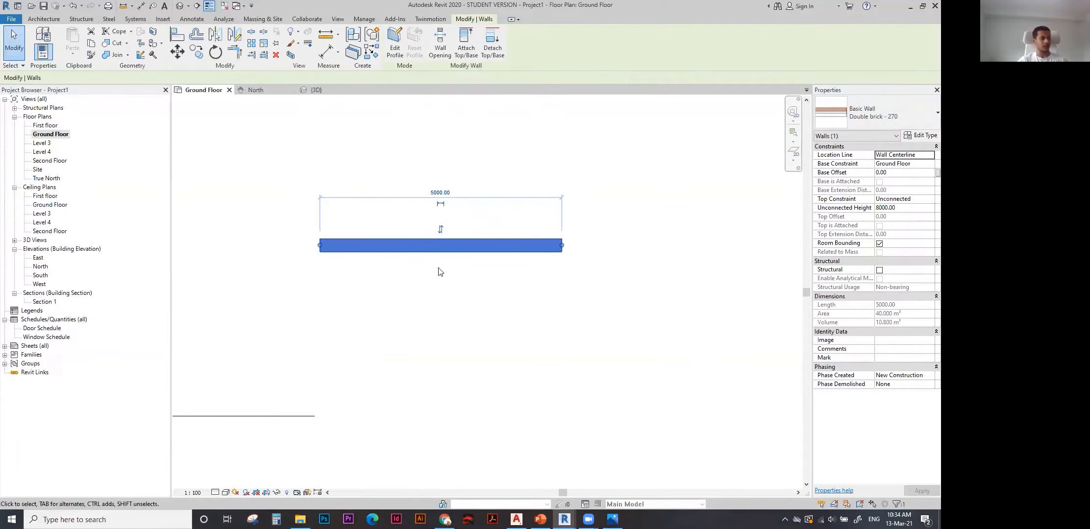
# Compare the wall at Coarse detail level and set the Ground Floor plan's detail level to Fine.
pyautogui.click(216, 492)
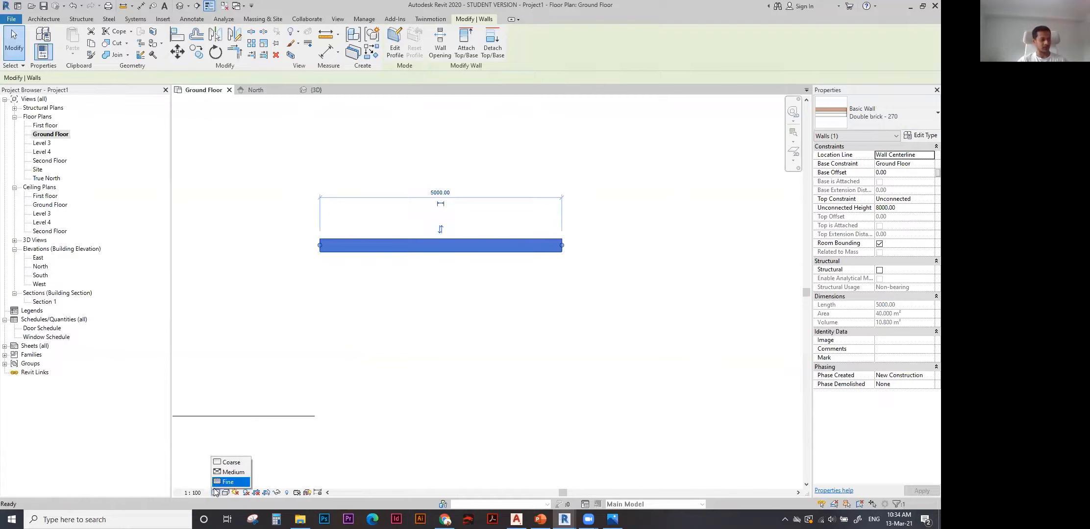
pyautogui.click(231, 463)
pyautogui.click(361, 304)
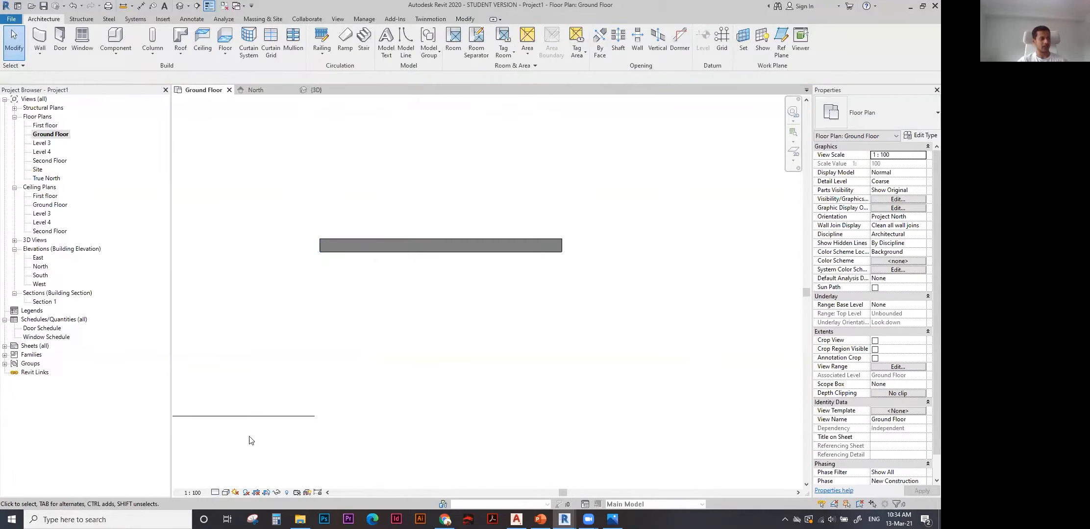
pyautogui.click(214, 493)
pyautogui.click(231, 480)
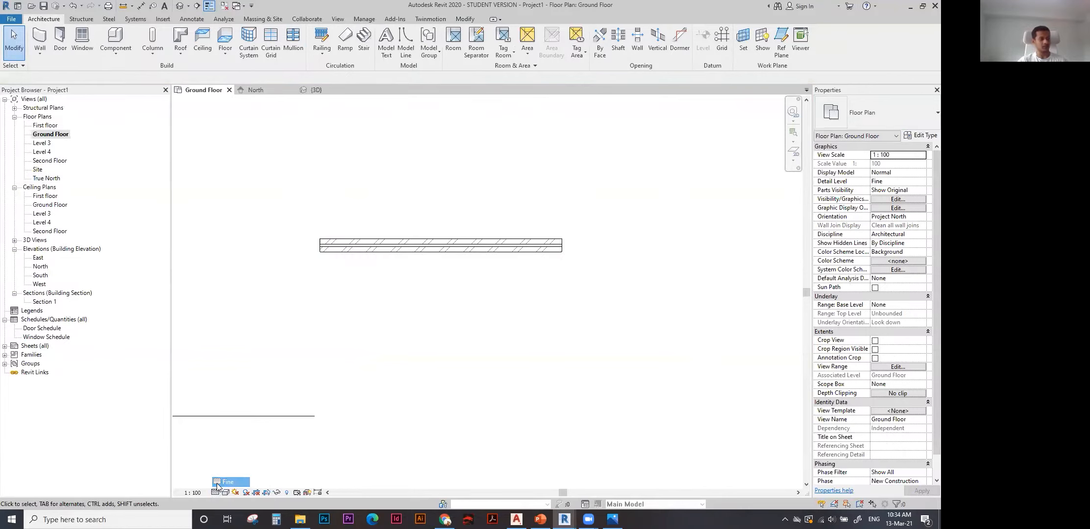
pyautogui.scroll(2, 451, 243)
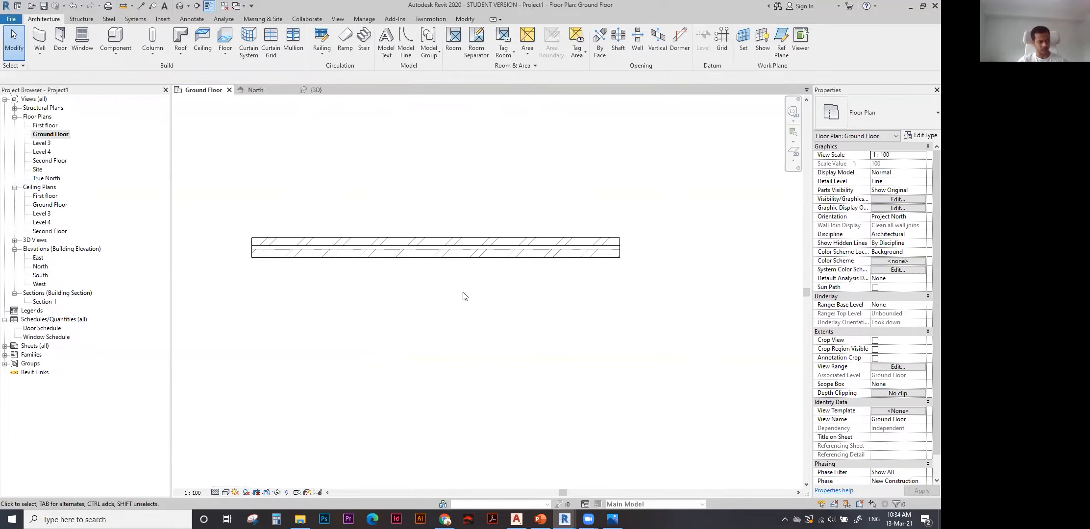
pyautogui.scroll(-1, 464, 296)
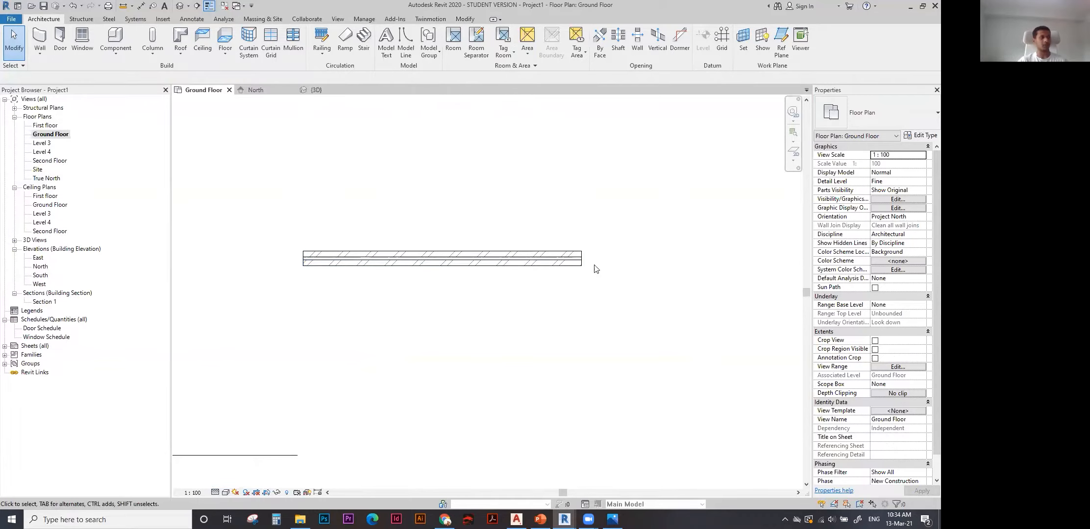
# Select the wall and check its Location Line setting without changing it.
pyautogui.click(536, 265)
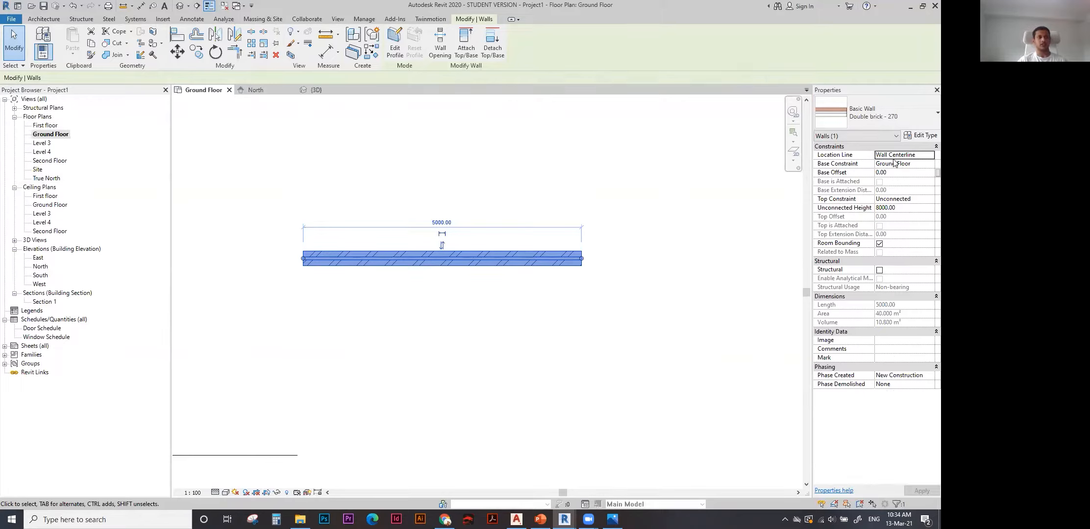
pyautogui.click(926, 156)
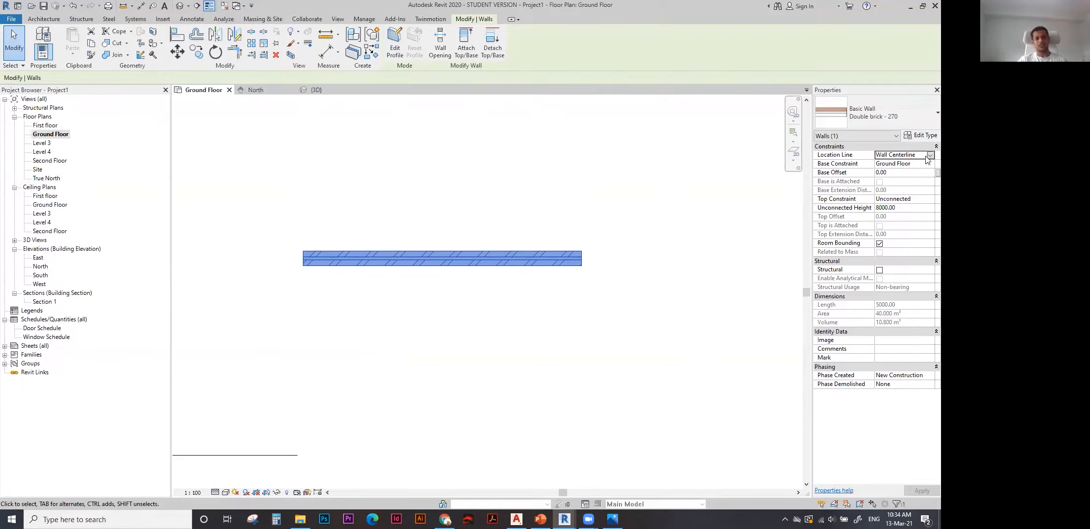
pyautogui.click(926, 158)
pyautogui.click(436, 204)
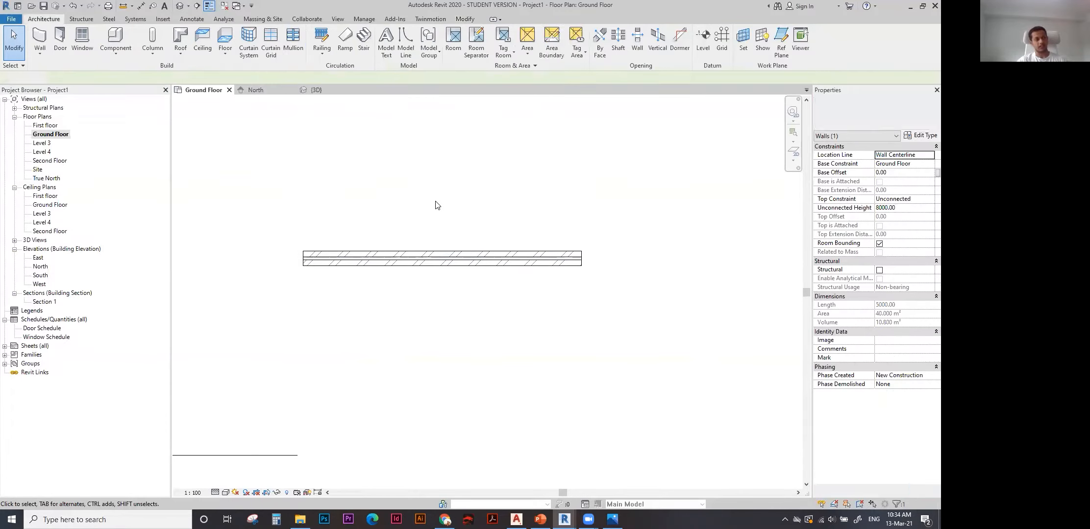
pyautogui.press('w')
pyautogui.press('a')
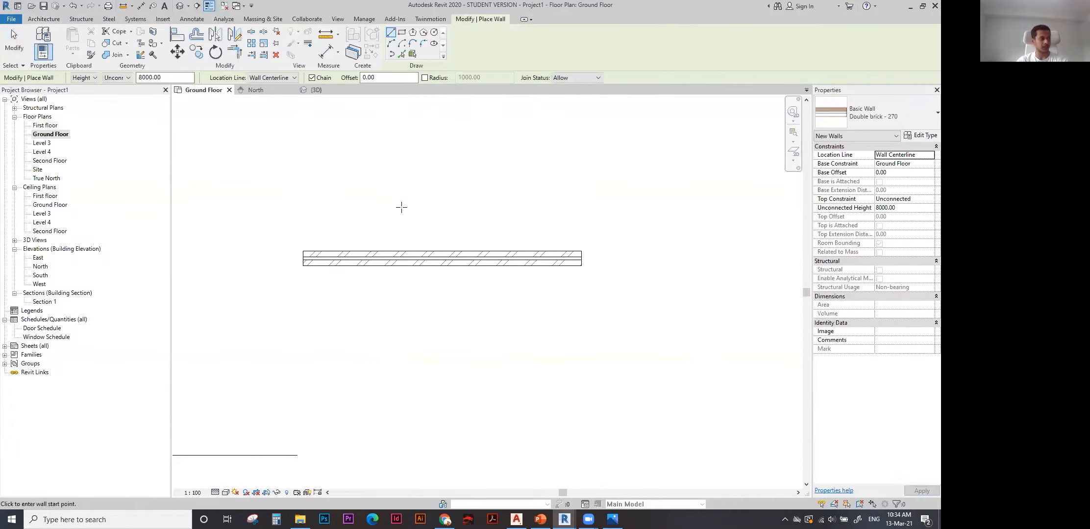
pyautogui.click(402, 206)
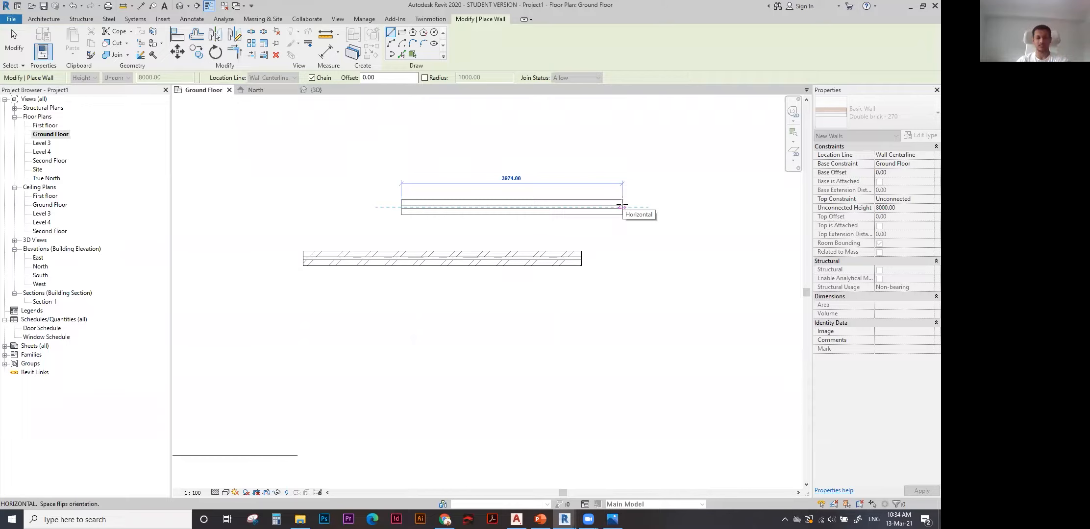
pyautogui.press('Escape')
pyautogui.press('Escape')
# Select the wall and review its available Base Constraint levels and its Base Offset setting.
pyautogui.click(576, 259)
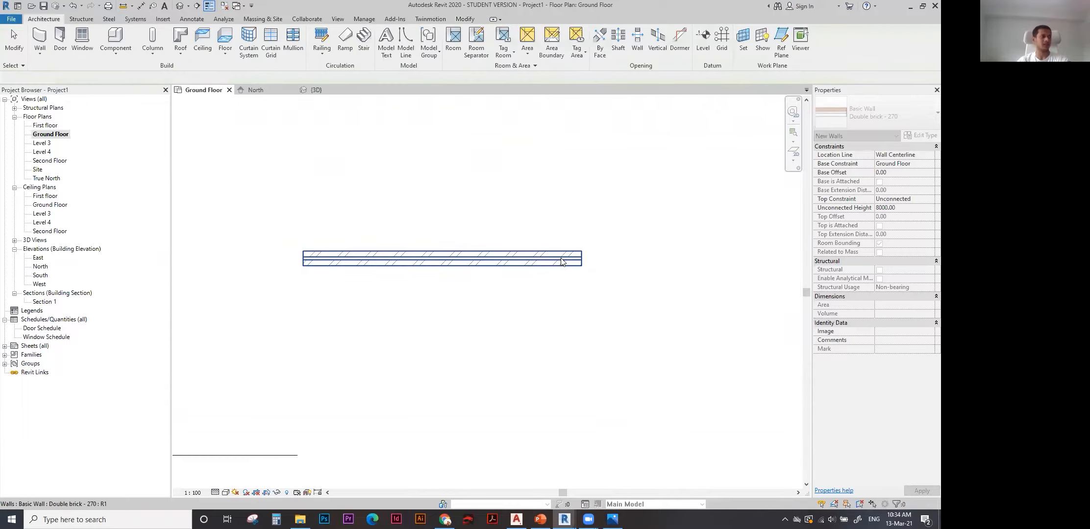
pyautogui.click(927, 165)
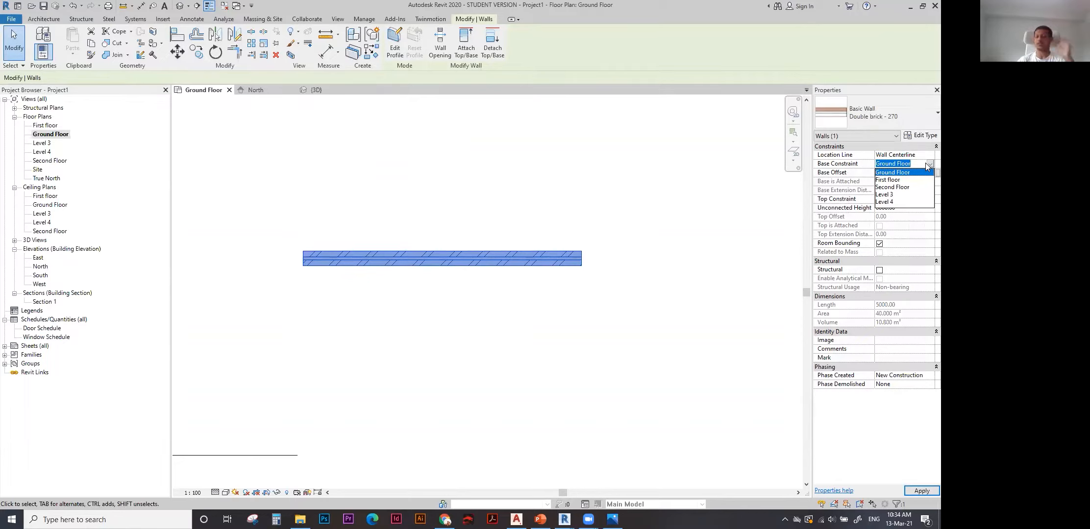
pyautogui.click(669, 180)
pyautogui.click(884, 175)
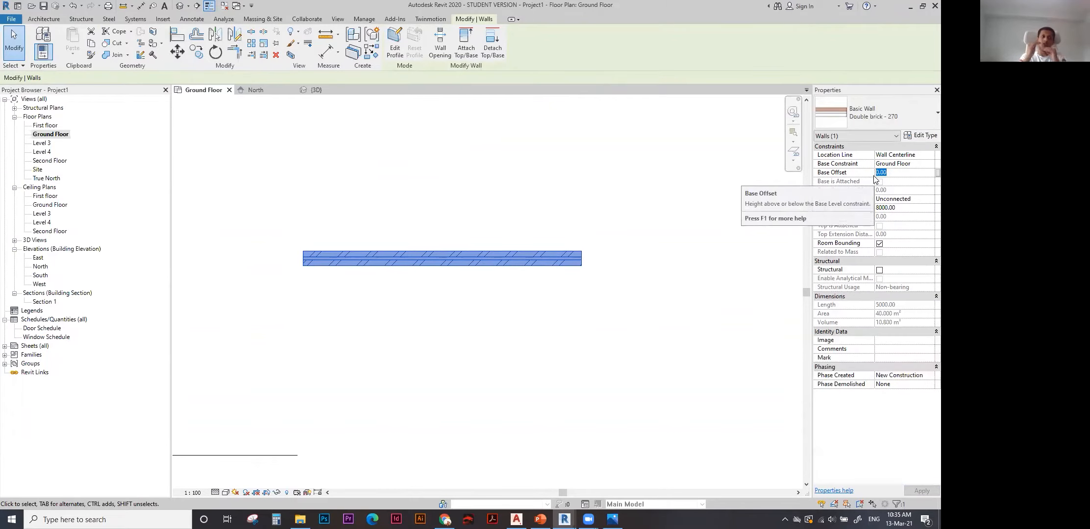
# Select the wall in the 3D view, open the East elevation, and set the wall's Top Constraint to Up to level: First floor.
pyautogui.click(316, 90)
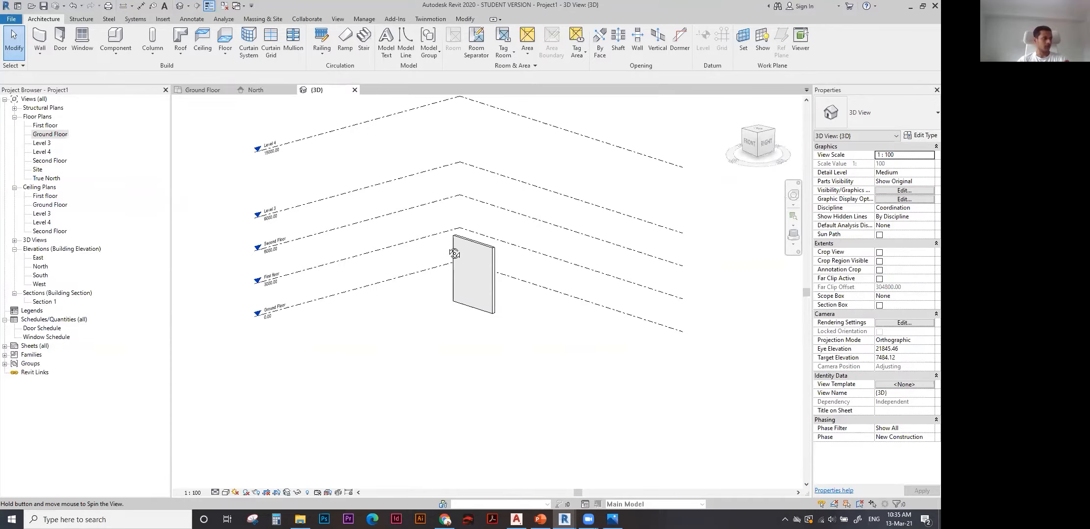
pyautogui.click(479, 253)
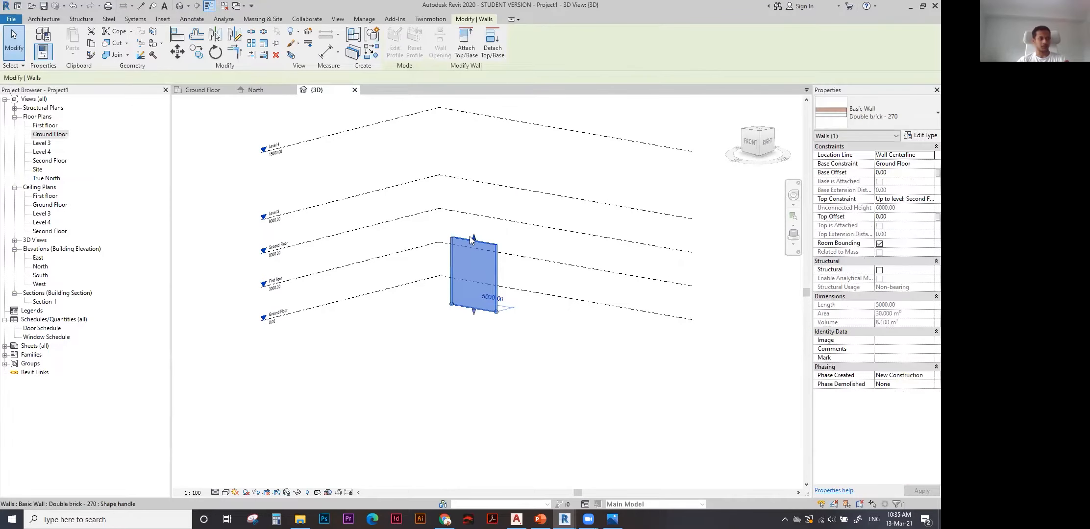
pyautogui.doubleClick(38, 257)
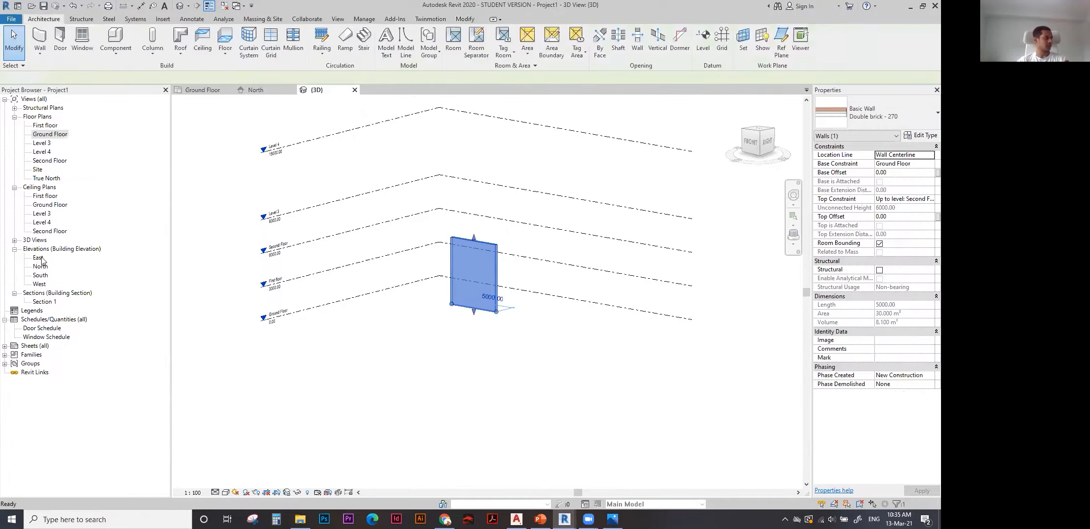
pyautogui.moveTo(593, 321); pyautogui.dragTo(538, 263, button='middle')
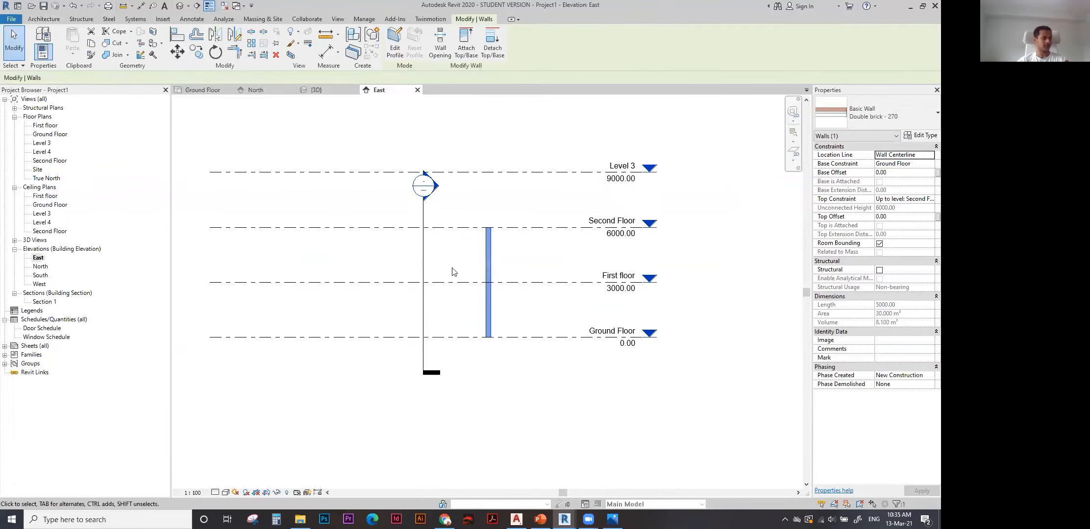
pyautogui.scroll(1, 596, 255)
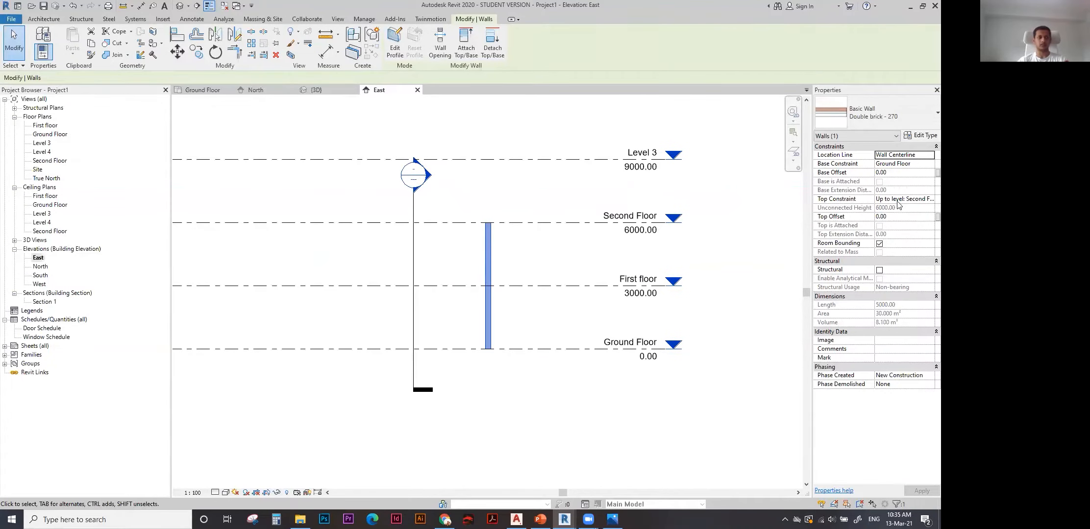
pyautogui.click(927, 201)
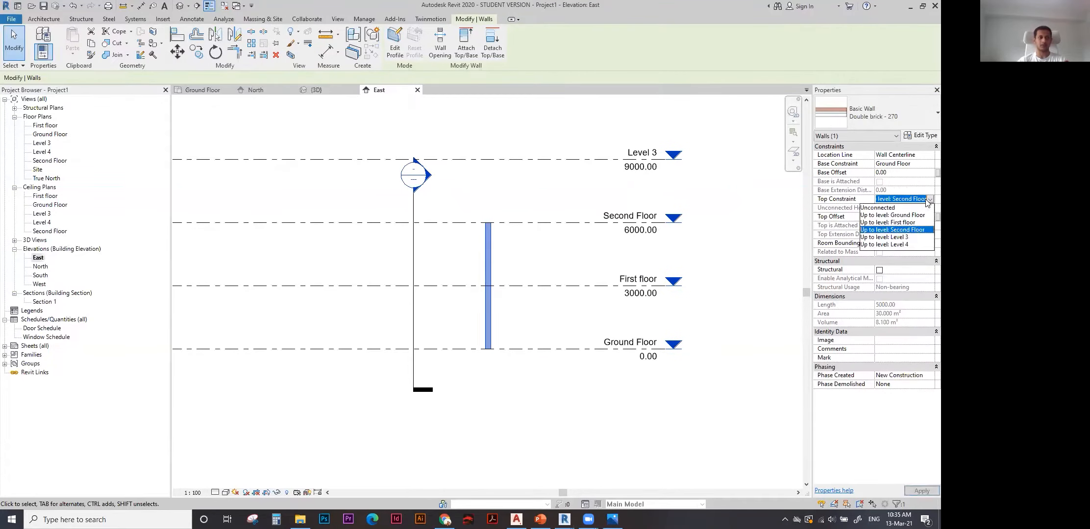
pyautogui.click(901, 228)
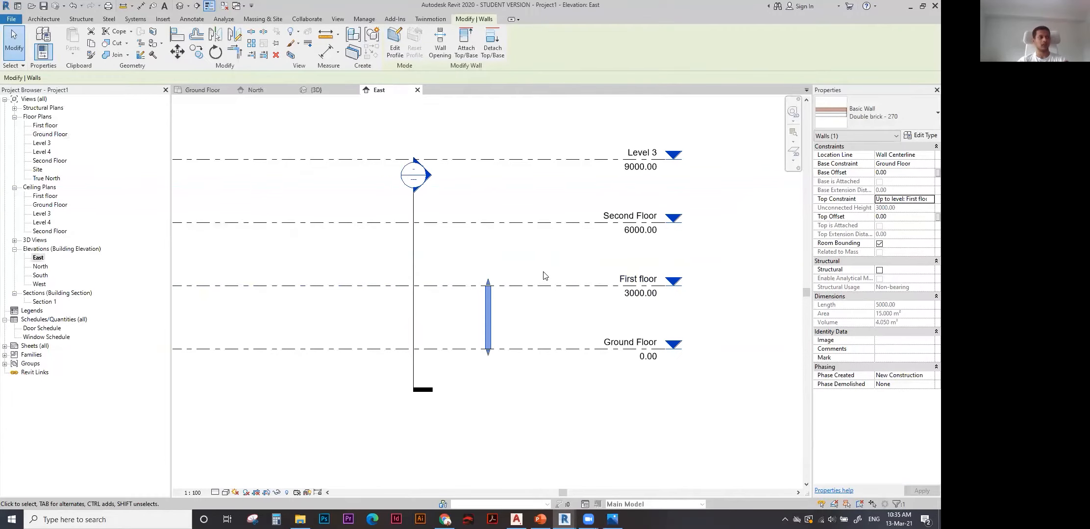
# Set the wall's Top Constraint to Unconnected with an Unconnected Height of 1000.
pyautogui.click(899, 201)
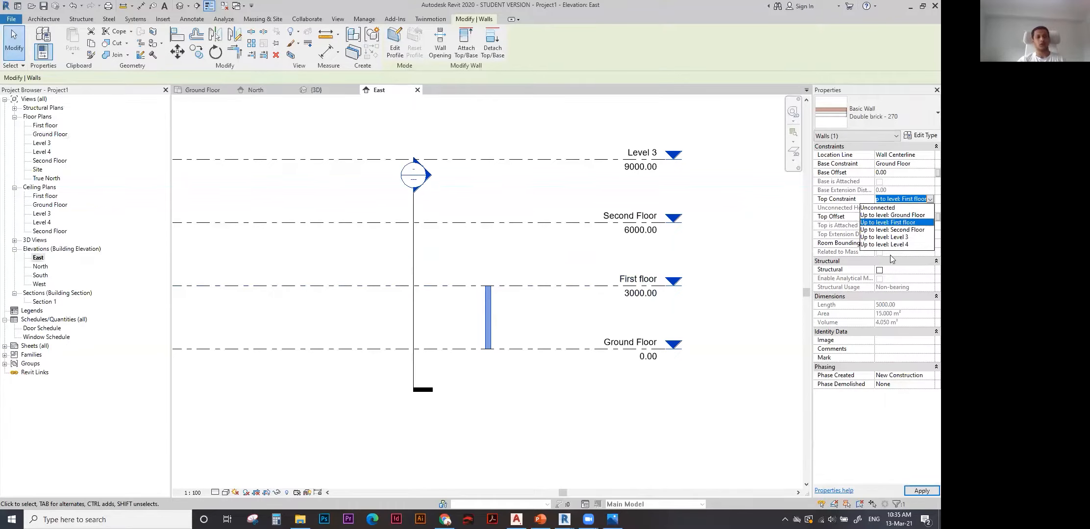
pyautogui.click(877, 207)
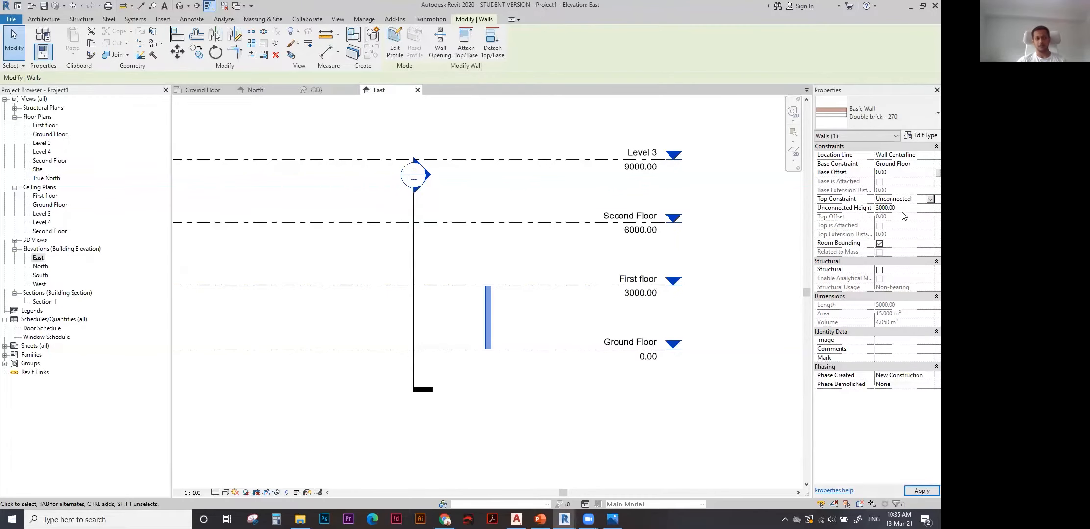
pyautogui.click(914, 209)
pyautogui.write('1000')
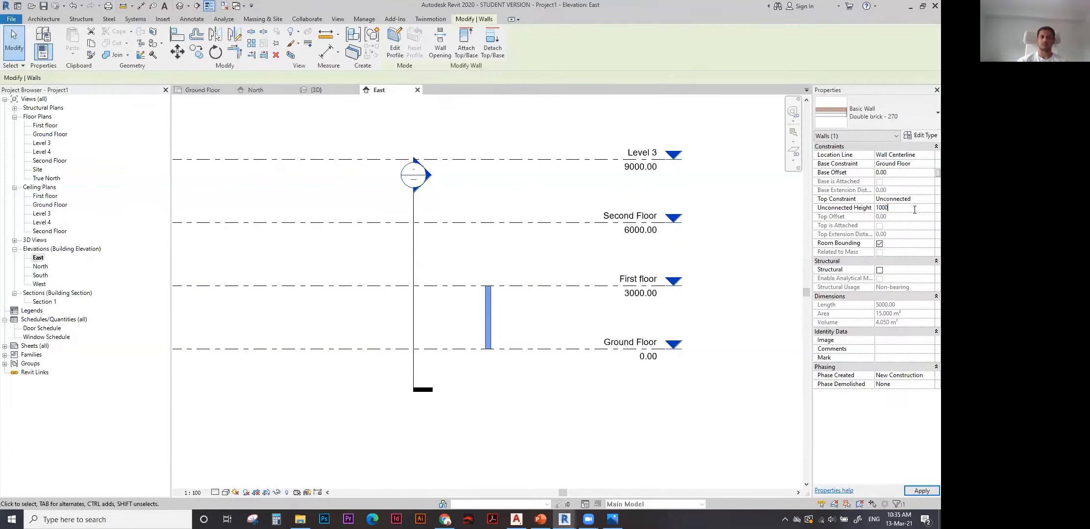
pyautogui.press('Return')
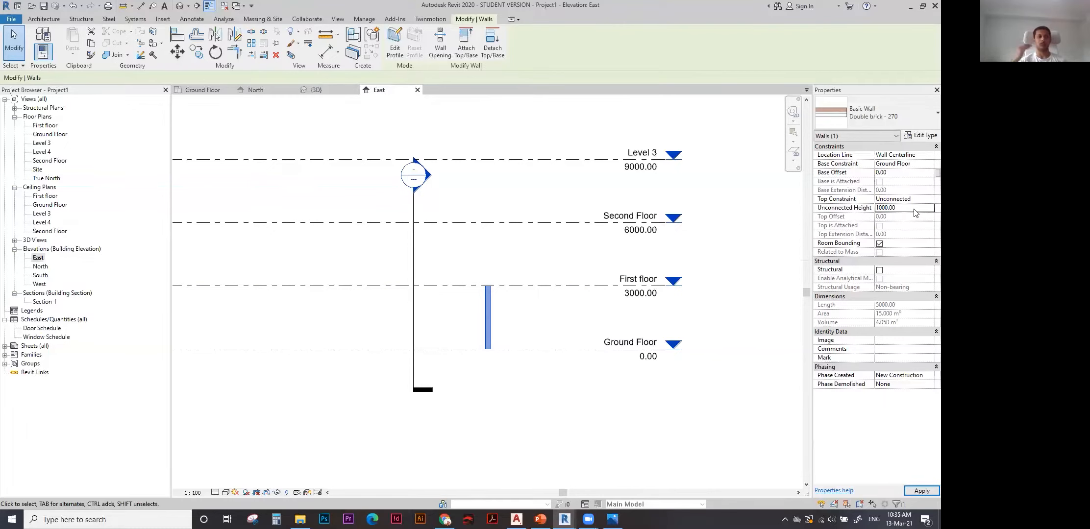
pyautogui.moveTo(508, 340); pyautogui.dragTo(500, 330, button='middle')
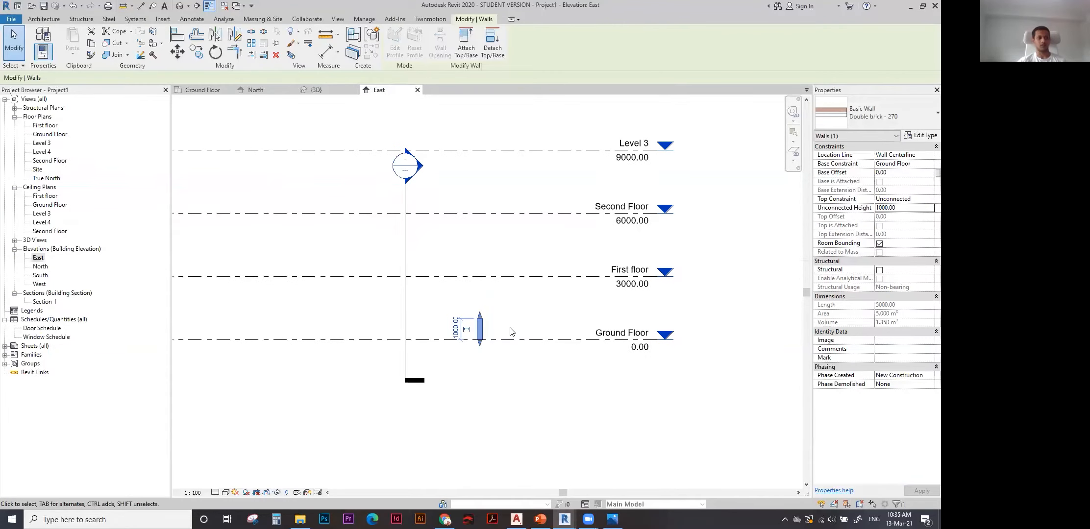
pyautogui.scroll(1, 512, 326)
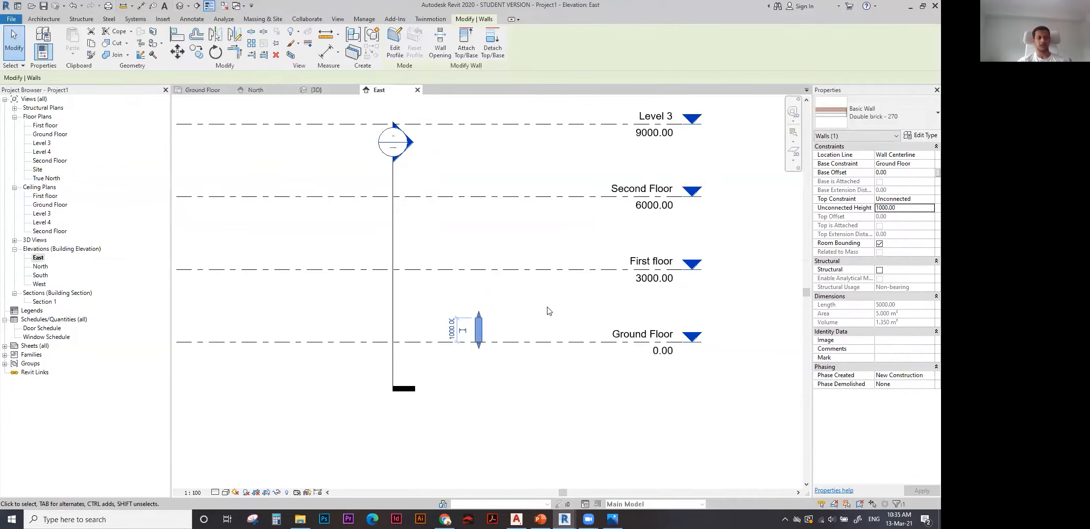
pyautogui.scroll(-2, 549, 311)
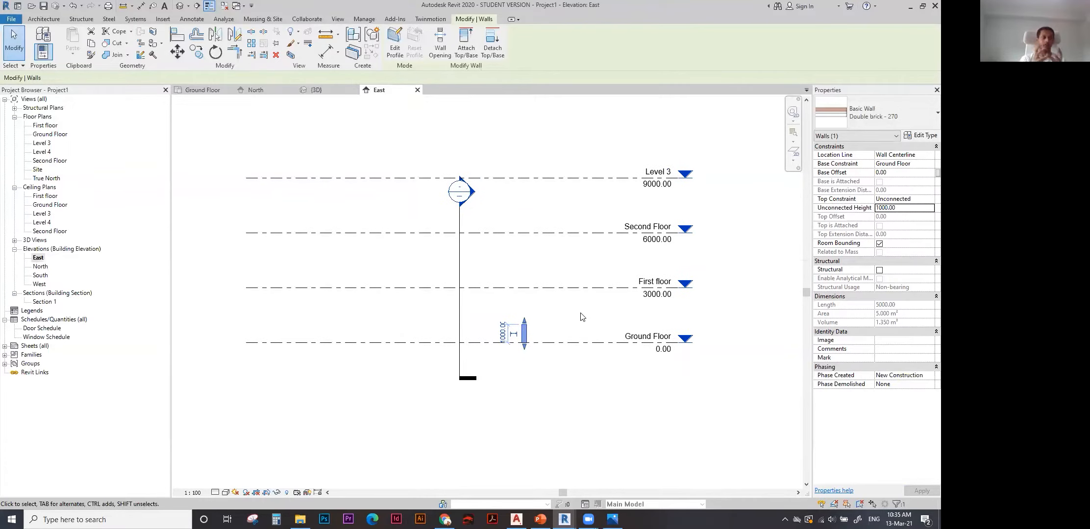
# Constrain the wall's top to Up to level: Second Floor with a Top Offset of -600.
pyautogui.click(927, 202)
pyautogui.click(902, 234)
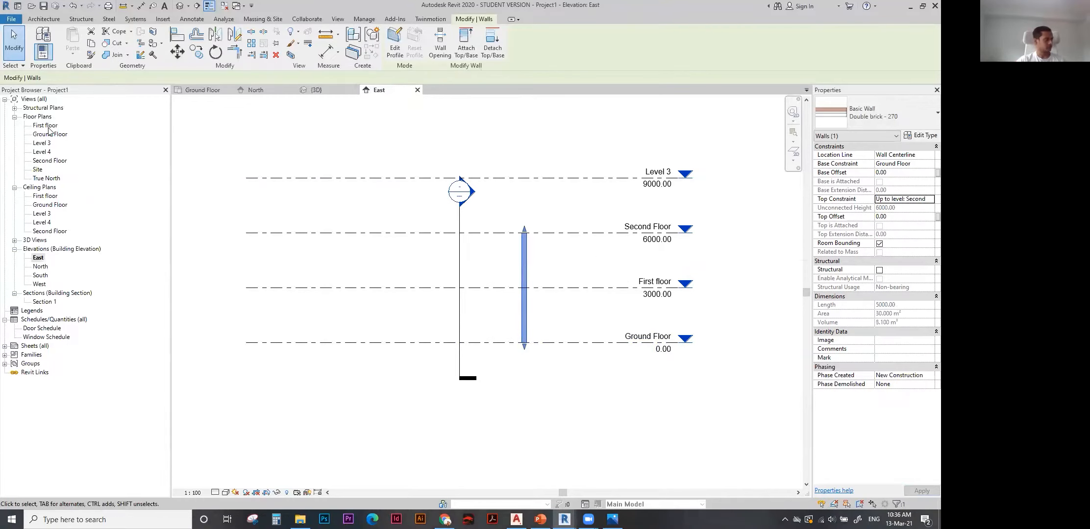
pyautogui.click(895, 219)
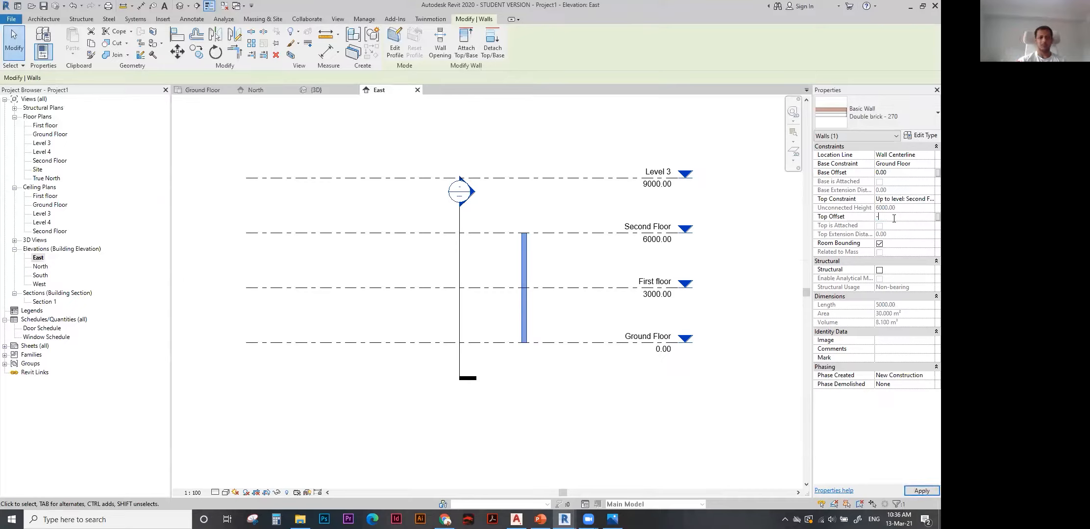
pyautogui.write('-600')
pyautogui.press('Return')
pyautogui.scroll(2, 527, 240)
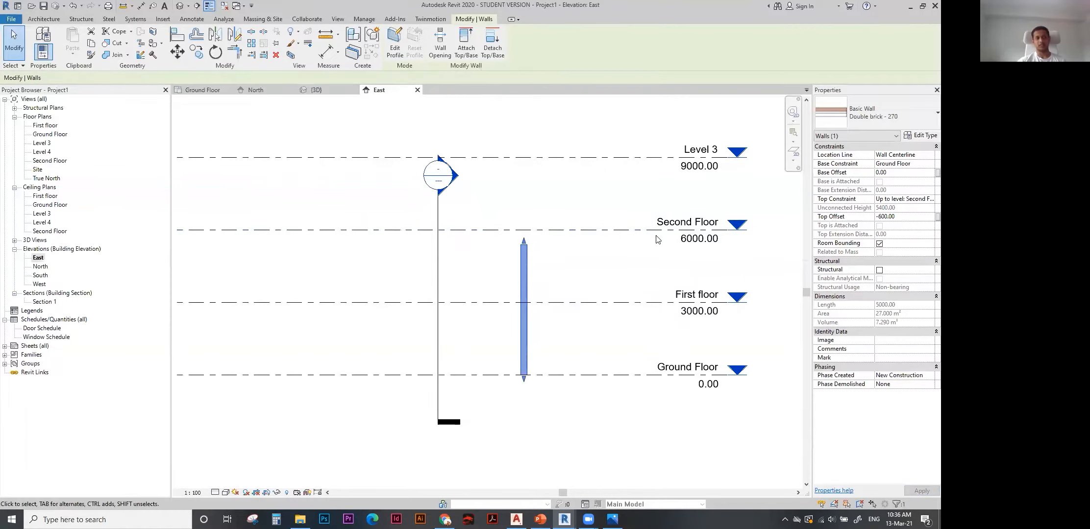
# Reset the wall's Top Offset to 0.
pyautogui.click(903, 217)
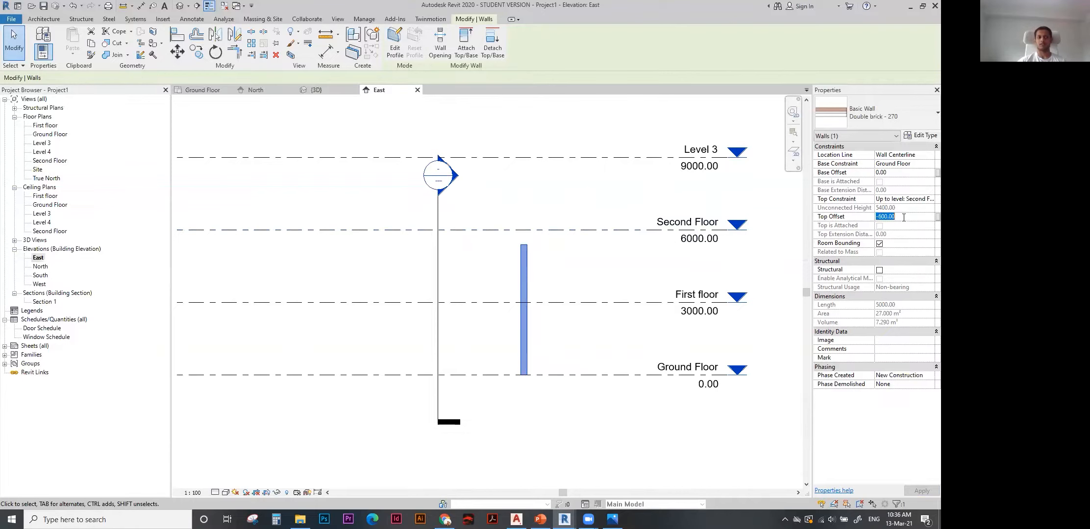
pyautogui.write('0')
pyautogui.press('Return')
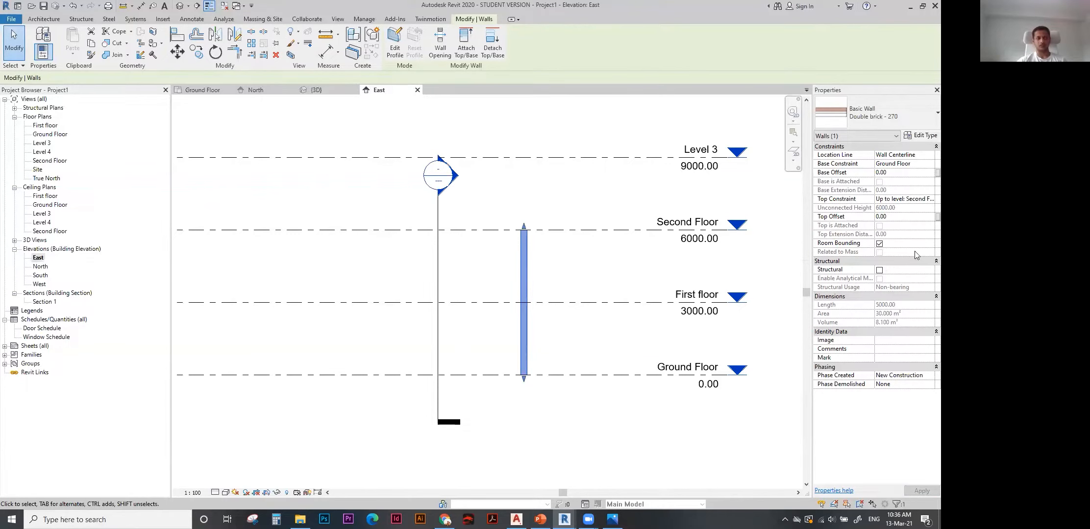
pyautogui.moveTo(561, 260); pyautogui.dragTo(532, 235, button='middle')
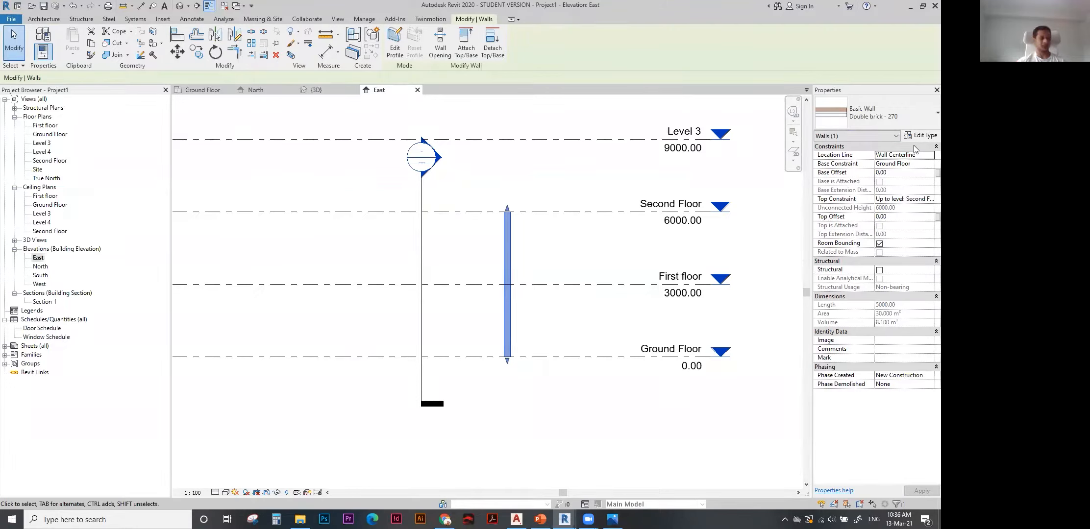
# Open the Ground Floor plan and duplicate the selected wall's Double brick - 270 type as Wall 300.
pyautogui.doubleClick(50, 135)
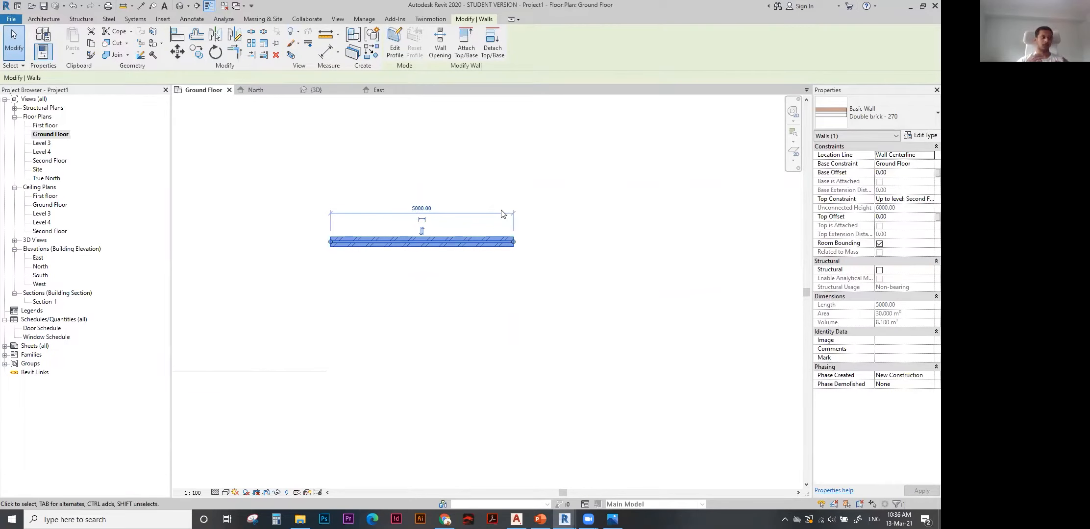
pyautogui.scroll(4, 453, 223)
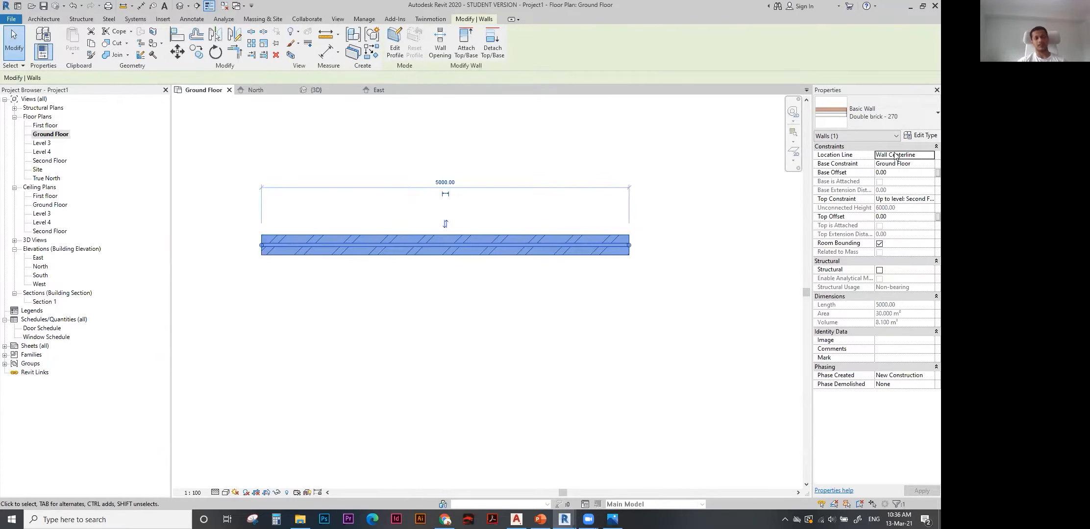
pyautogui.click(919, 138)
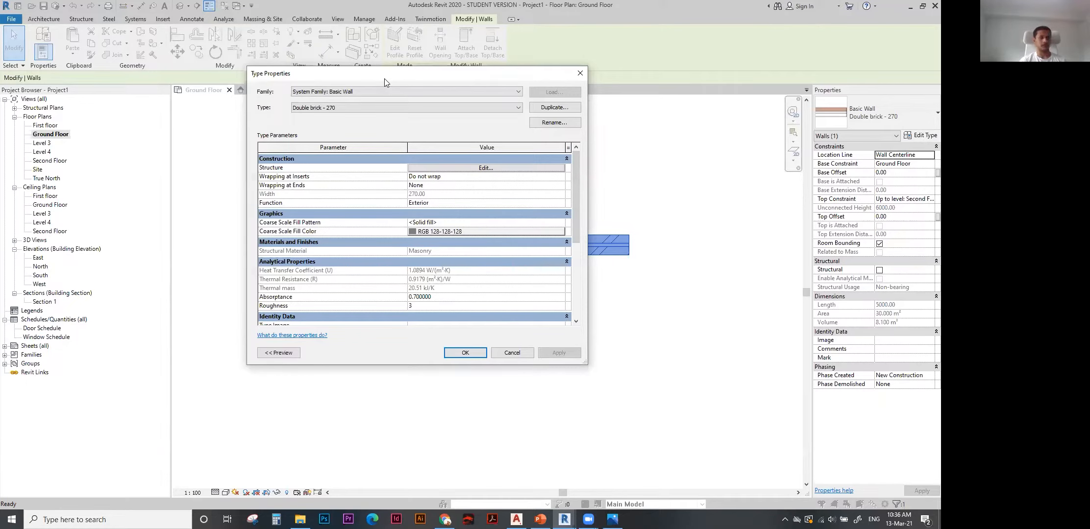
pyautogui.moveTo(384, 79); pyautogui.dragTo(403, 79)
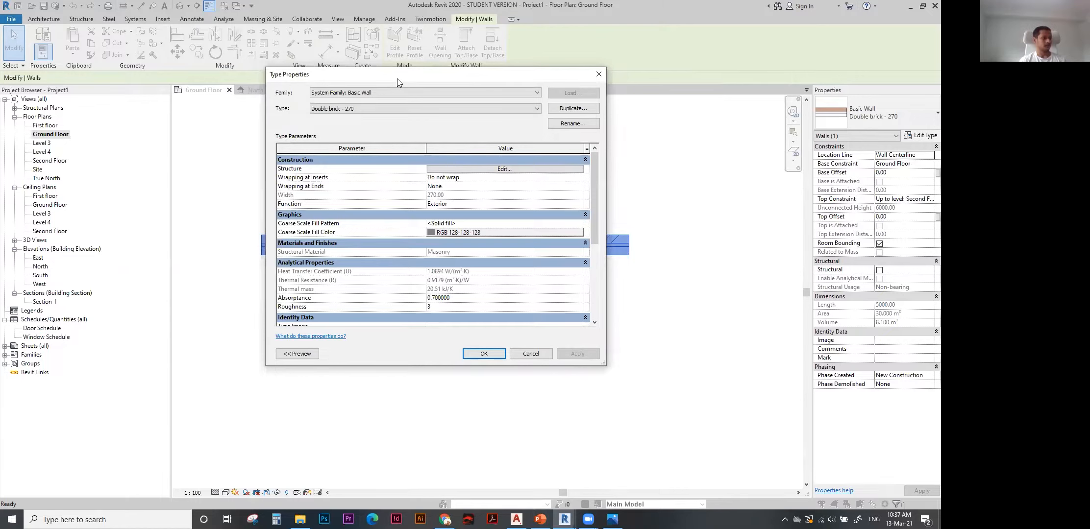
pyautogui.moveTo(397, 79); pyautogui.dragTo(391, 80)
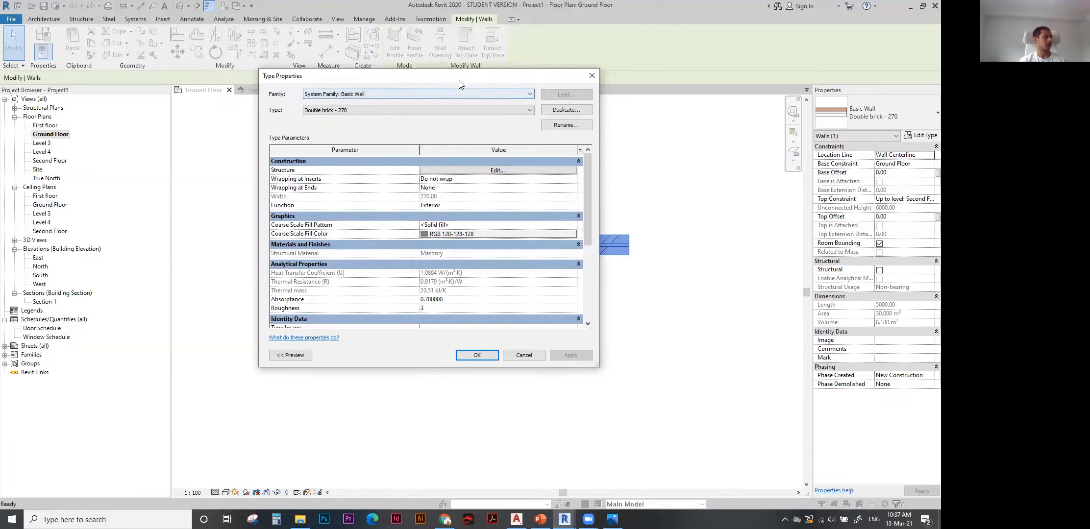
pyautogui.moveTo(459, 81); pyautogui.dragTo(474, 78)
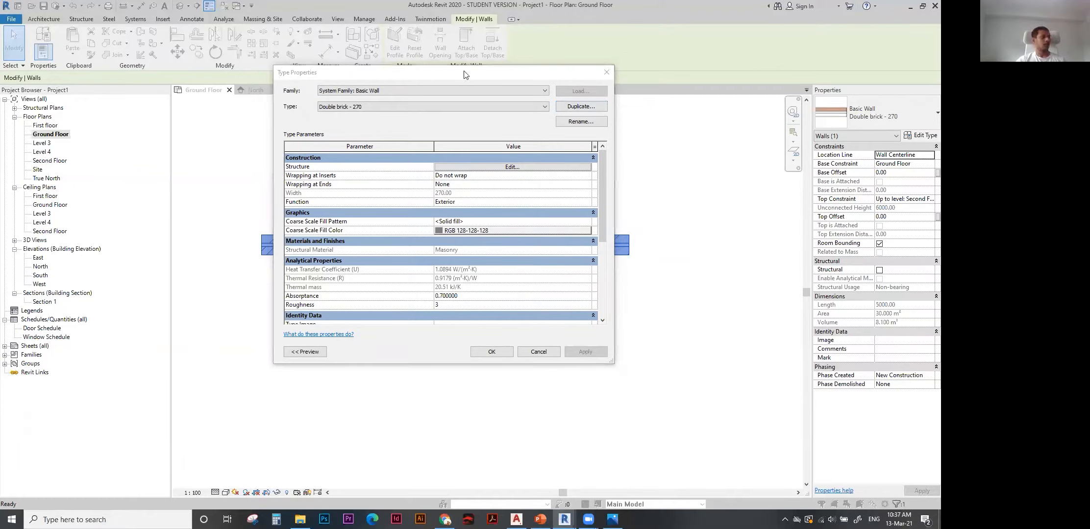
pyautogui.click(586, 107)
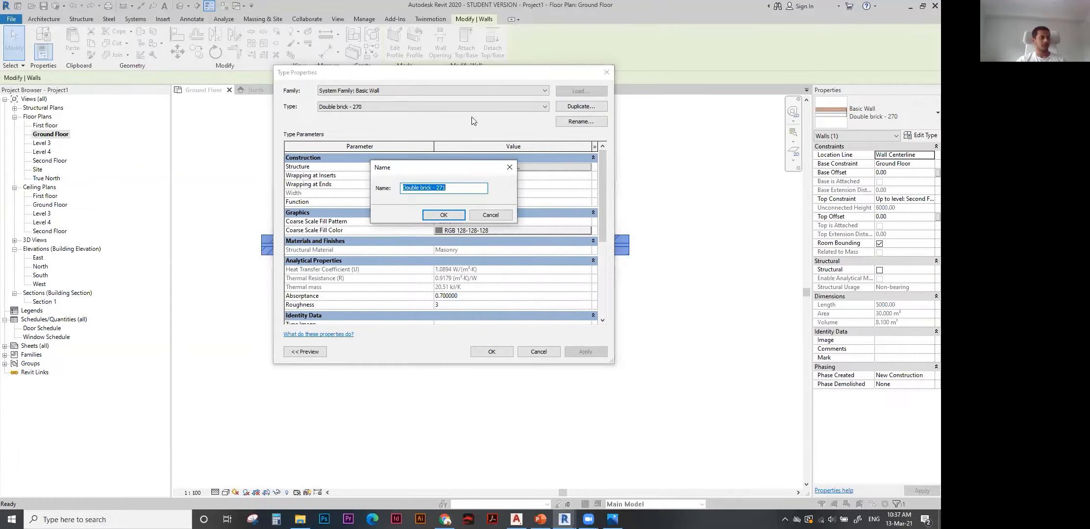
pyautogui.moveTo(456, 172); pyautogui.dragTo(704, 156)
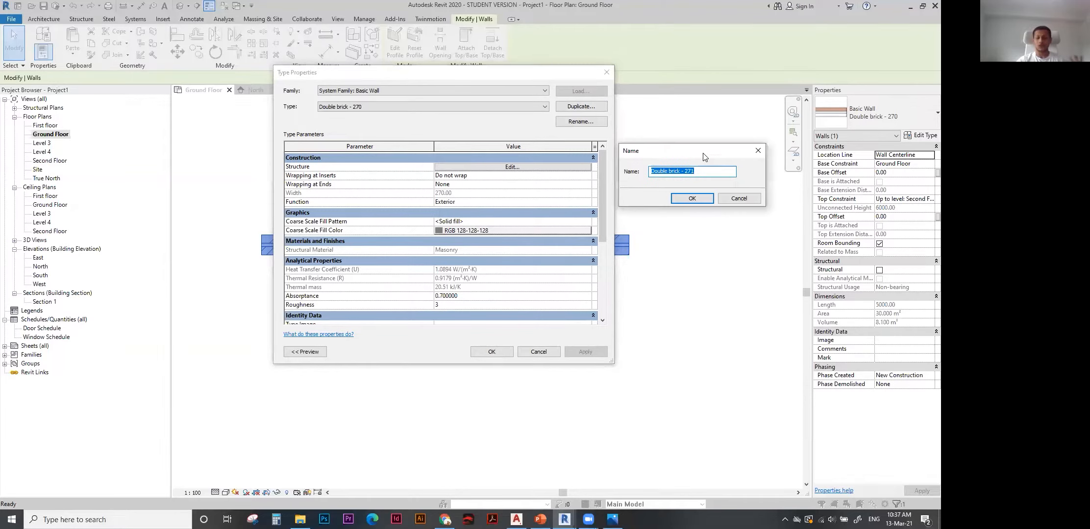
pyautogui.write('Wall 300')
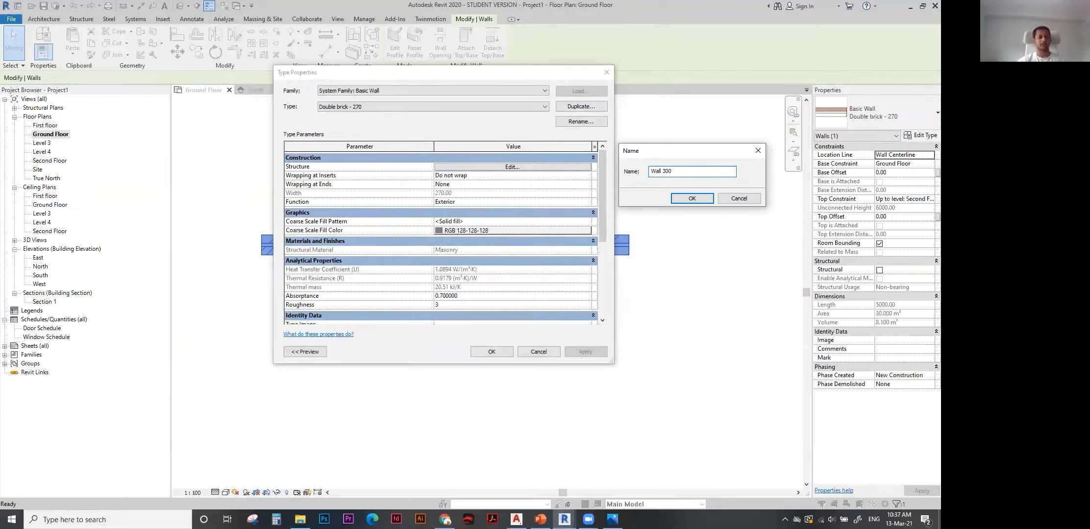
pyautogui.click(691, 199)
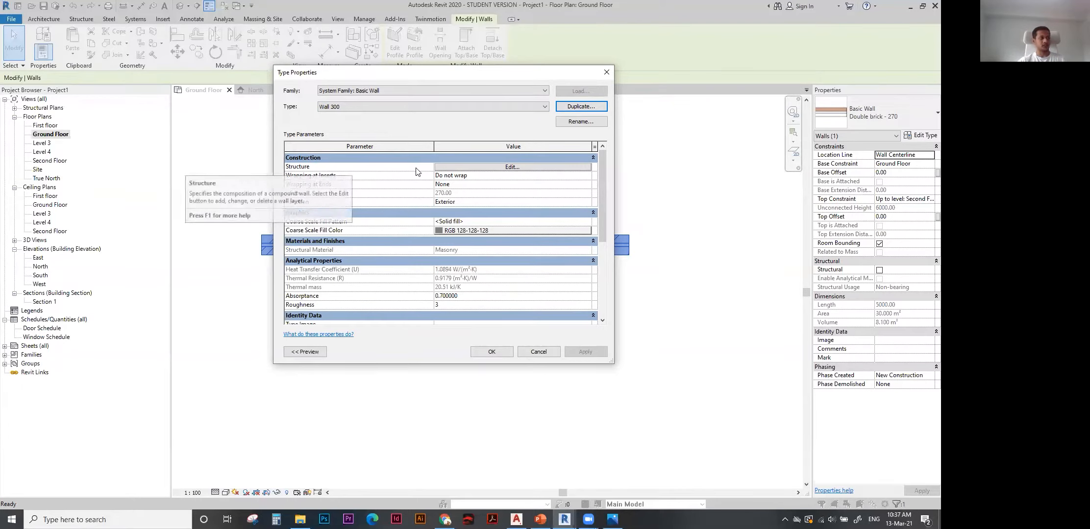
# Open the Wall 300 type's structure for editing and show the assembly preview.
pyautogui.click(513, 167)
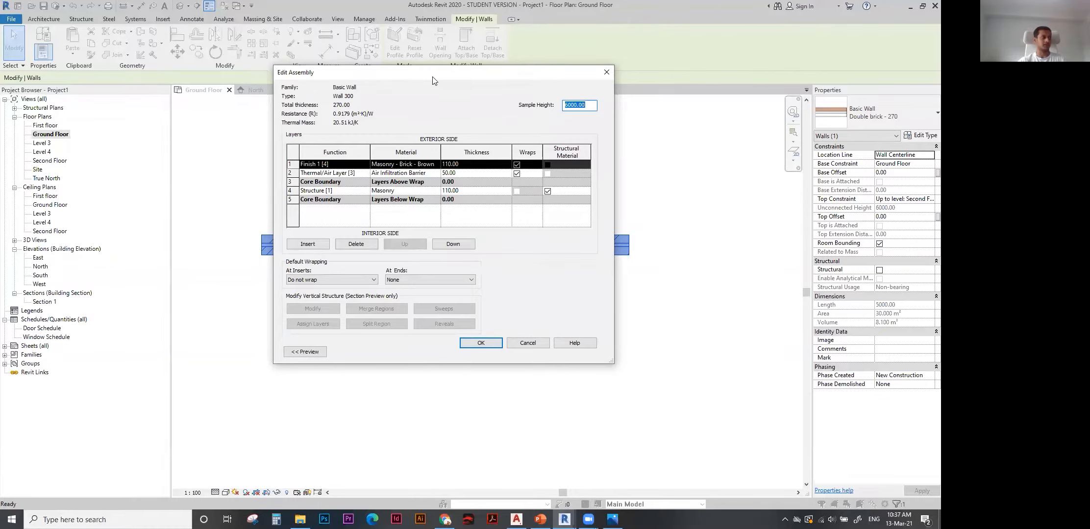
pyautogui.moveTo(433, 80); pyautogui.dragTo(531, 70)
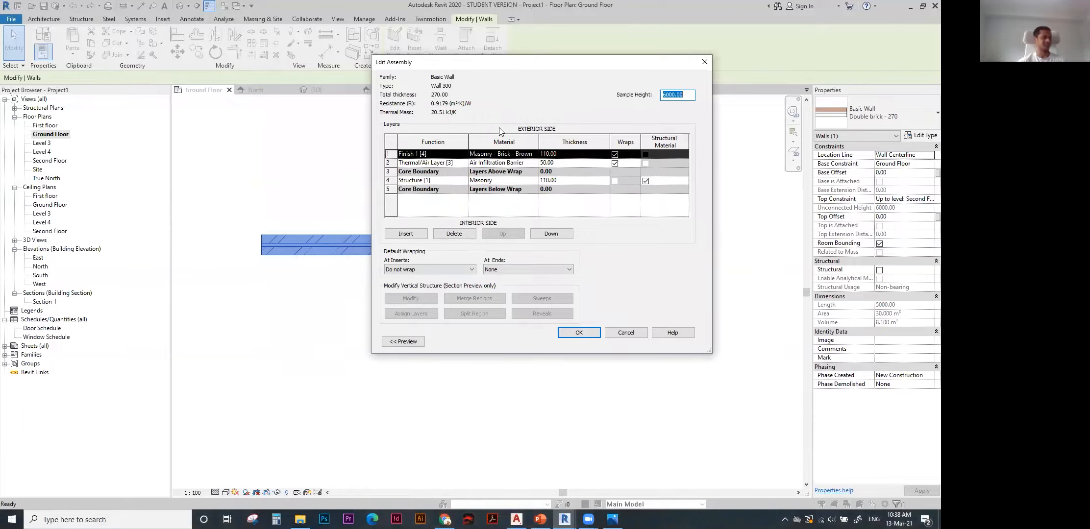
pyautogui.click(403, 343)
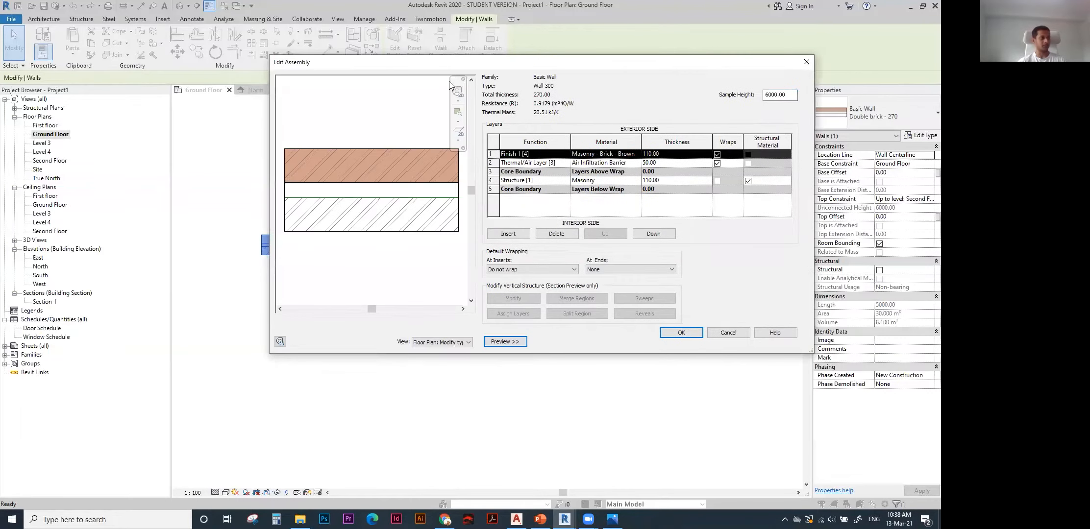
pyautogui.moveTo(443, 62); pyautogui.dragTo(380, 66)
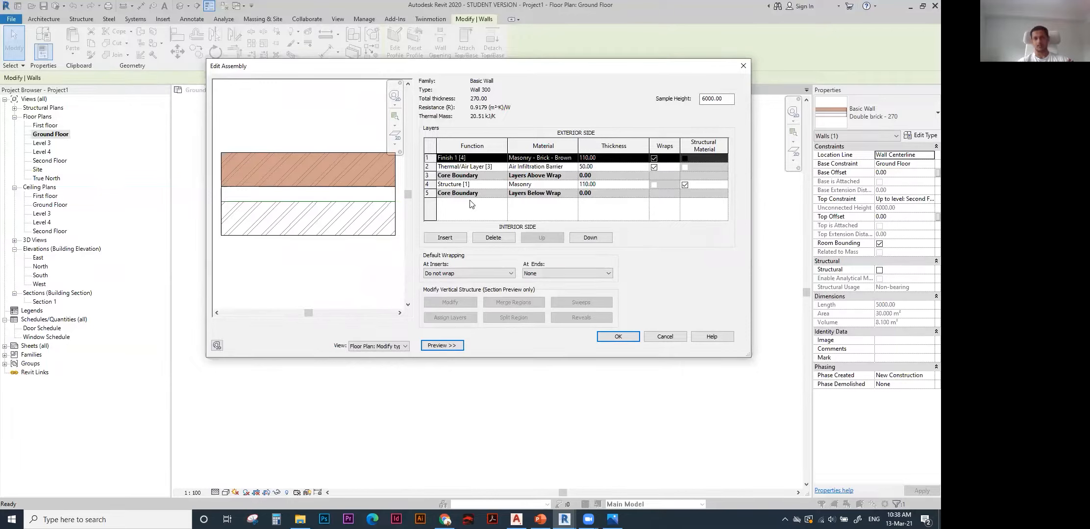
# Examine the wall assembly in the section preview, and return the preview to the floor plan view.
pyautogui.click(394, 347)
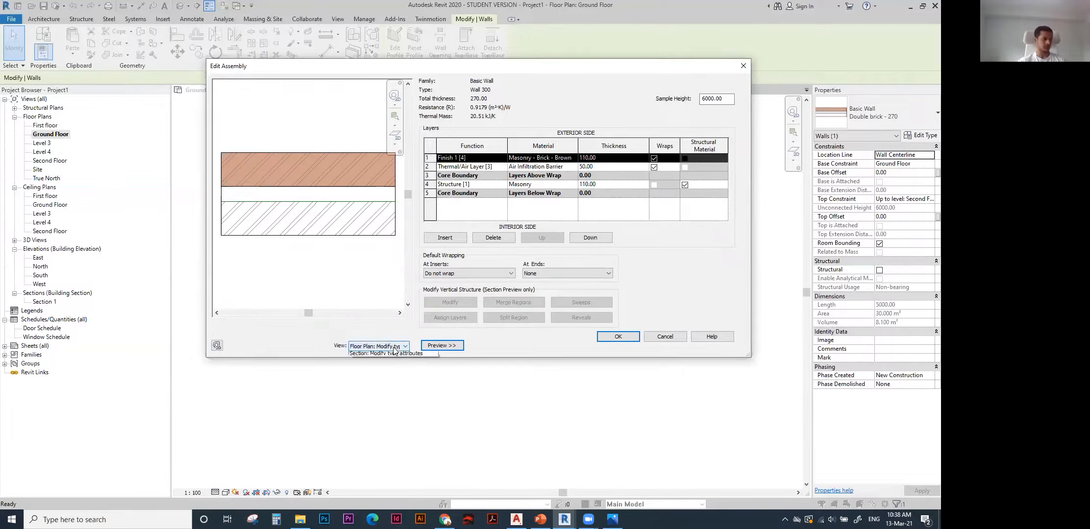
pyautogui.click(388, 353)
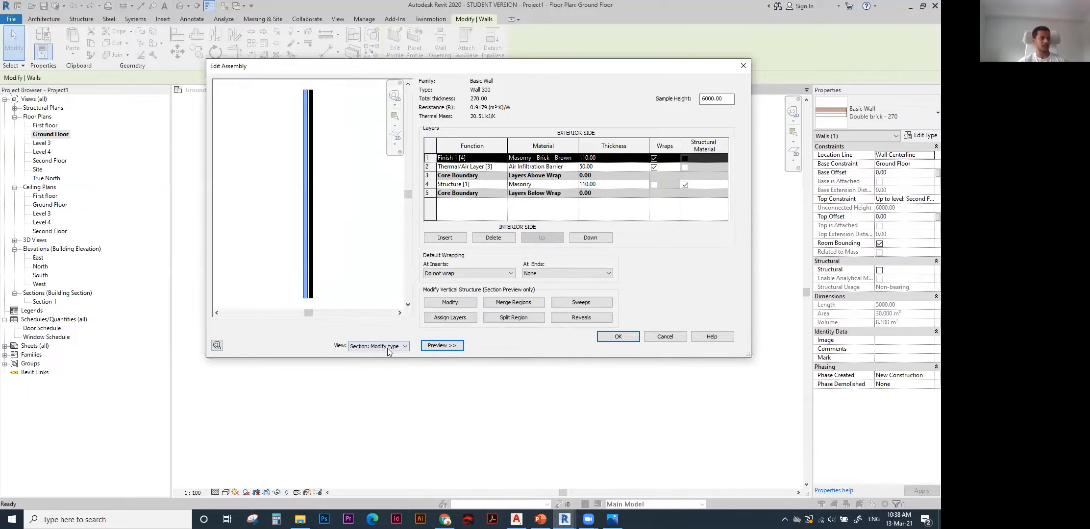
pyautogui.click(388, 349)
pyautogui.click(383, 354)
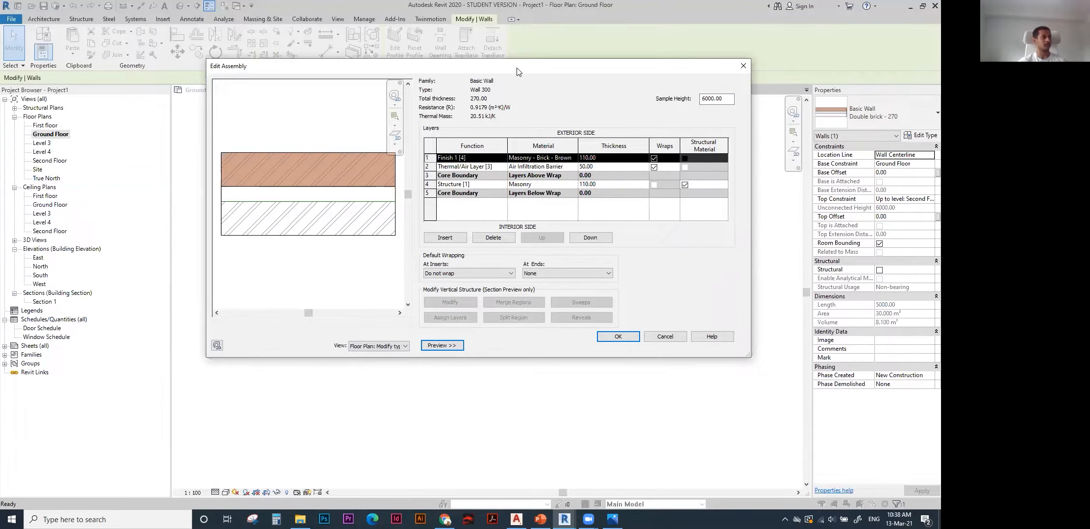
pyautogui.moveTo(517, 71); pyautogui.dragTo(529, 67)
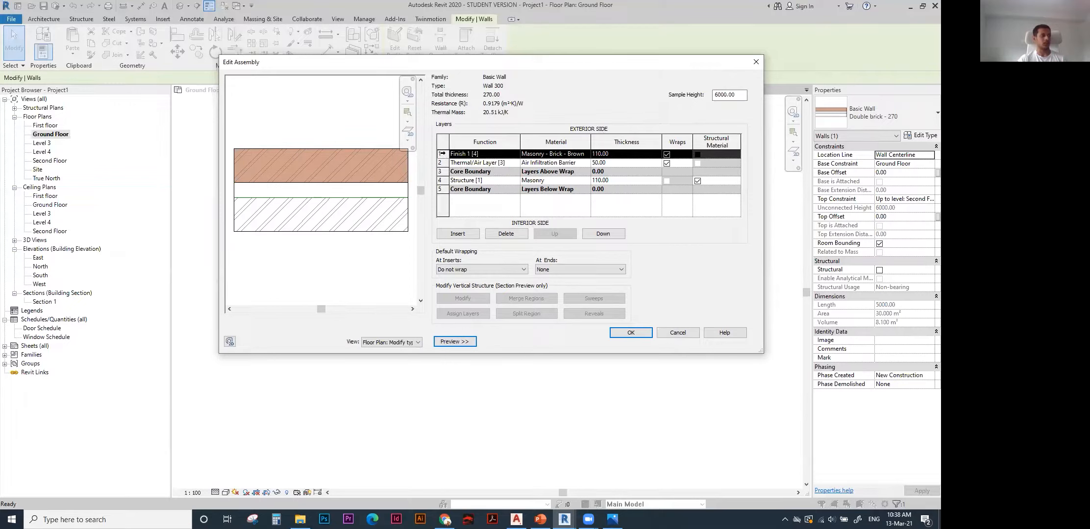
# Delete the brown brick finish and thermal/air layers, and set the Masonry structure layer's thickness to 300.
pyautogui.click(514, 232)
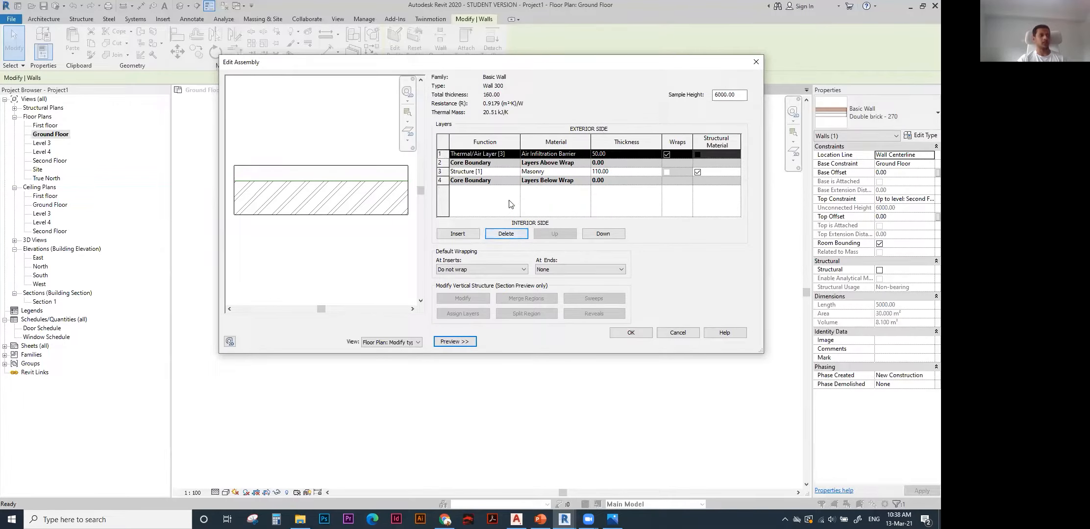
pyautogui.click(513, 232)
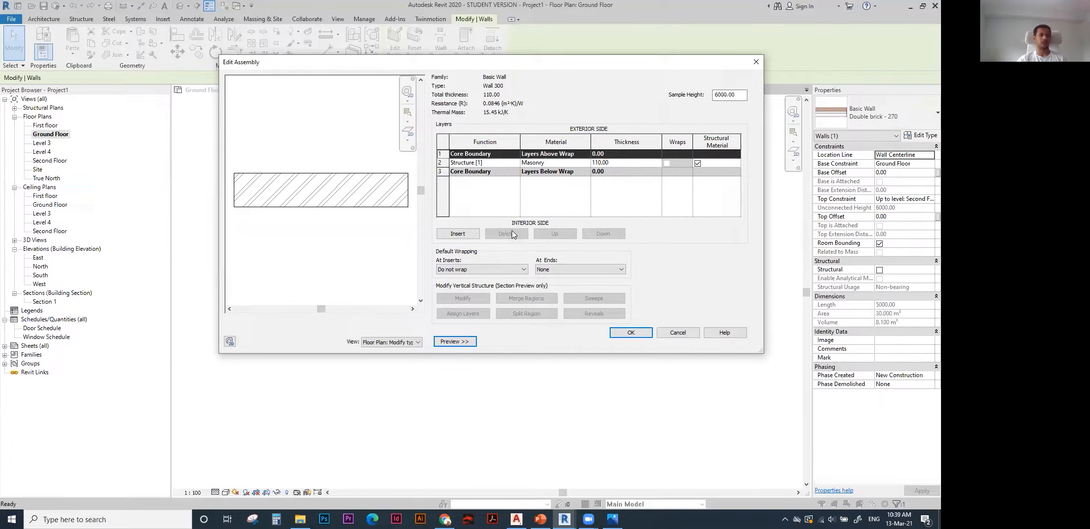
pyautogui.click(610, 162)
pyautogui.doubleClick(597, 163)
pyautogui.write('300')
pyautogui.press('Tab')
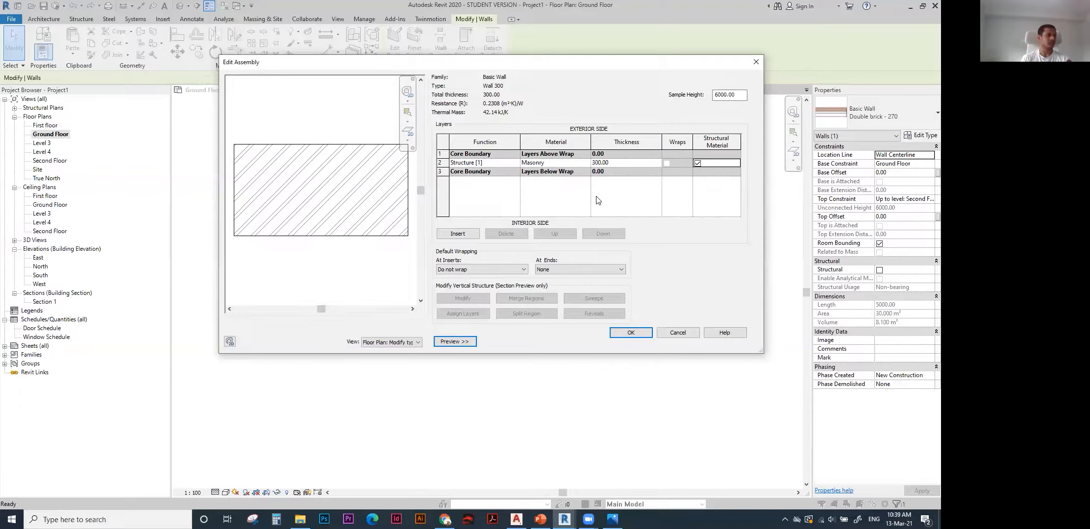
# Insert a Finish 1 [4] layer outside the exterior core boundary and set its thickness to 10.
pyautogui.click(455, 235)
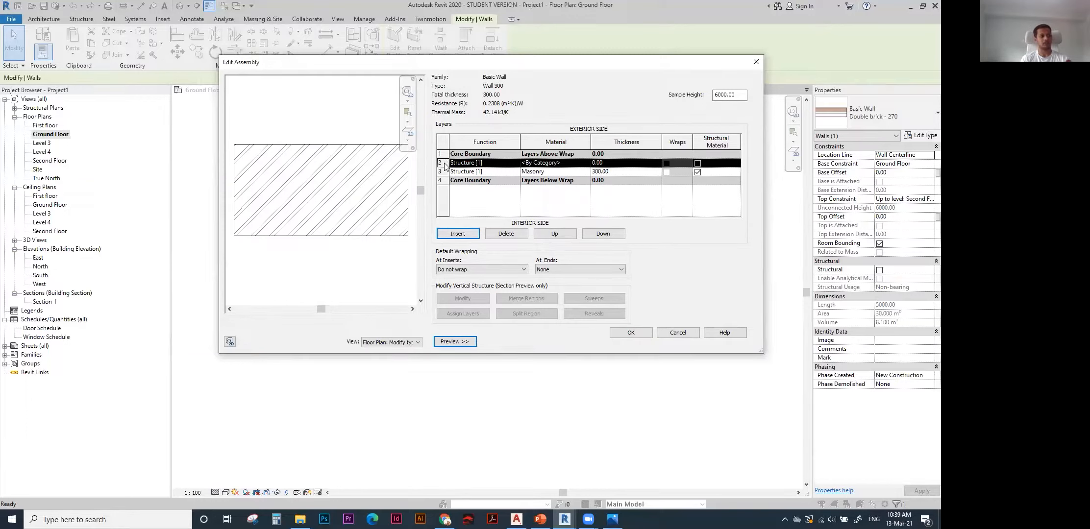
pyautogui.click(513, 163)
pyautogui.click(514, 162)
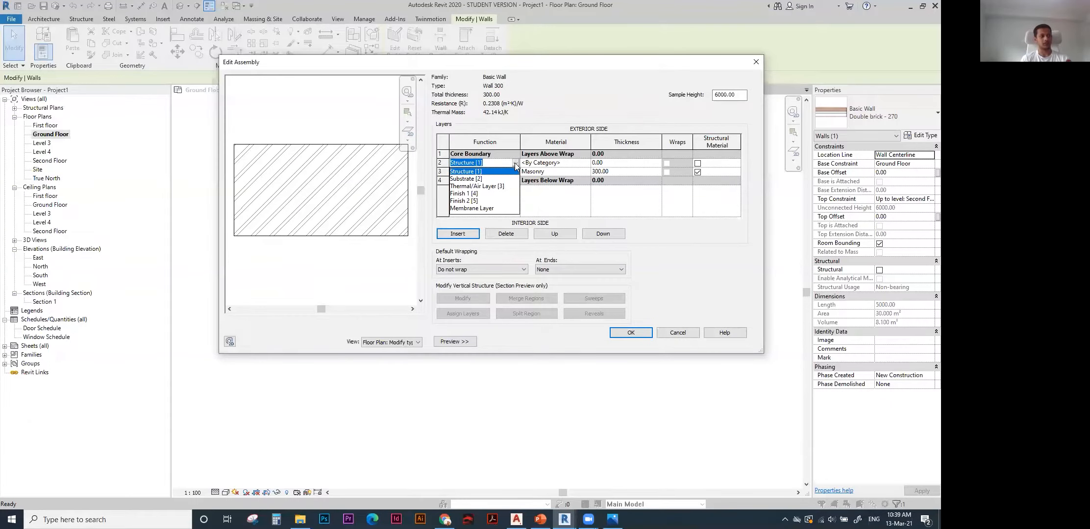
pyautogui.click(468, 194)
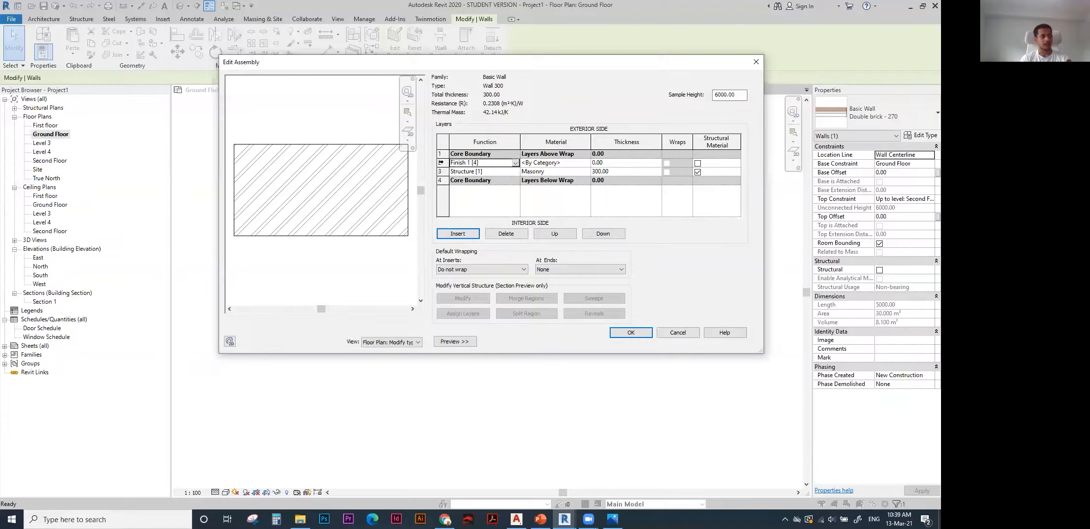
pyautogui.click(441, 162)
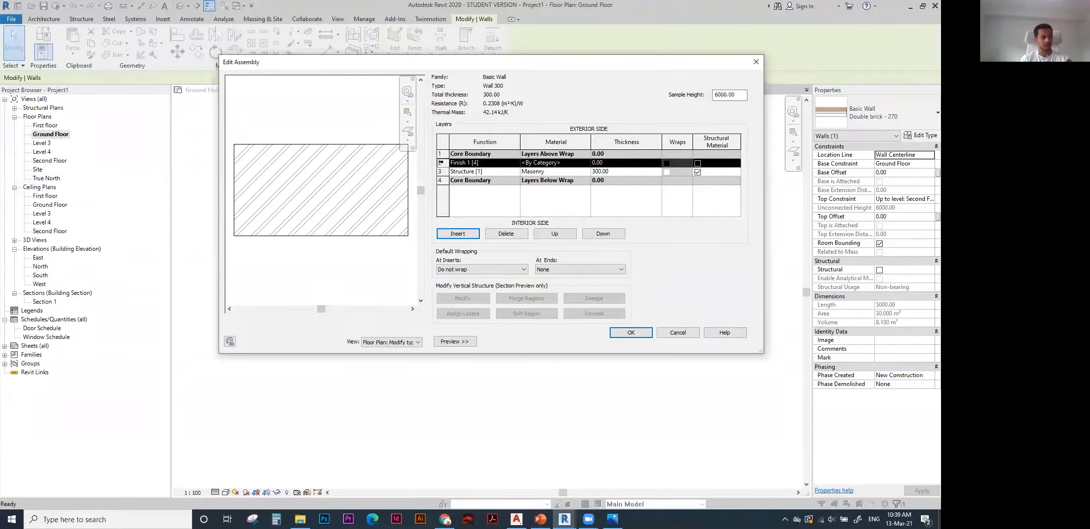
pyautogui.click(554, 235)
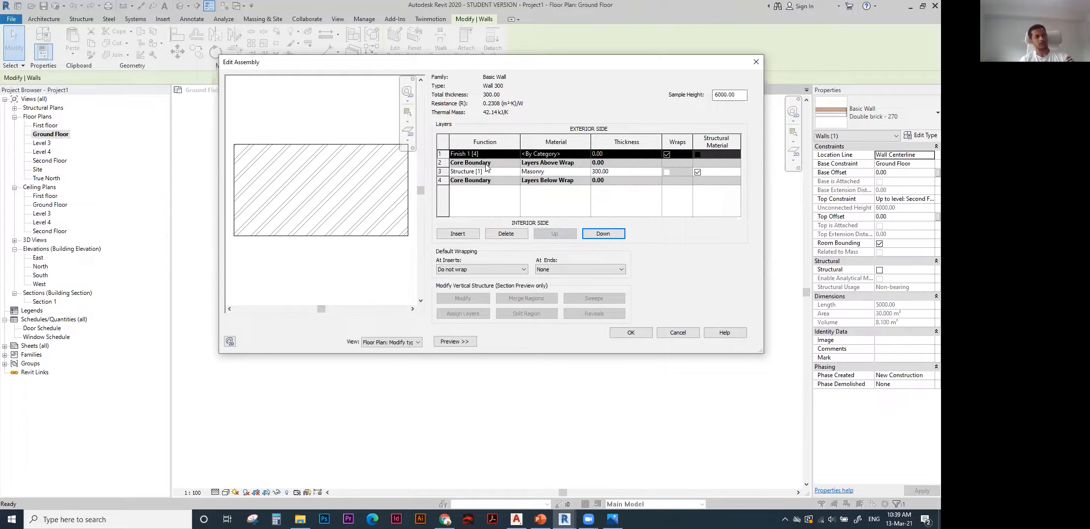
pyautogui.click(606, 156)
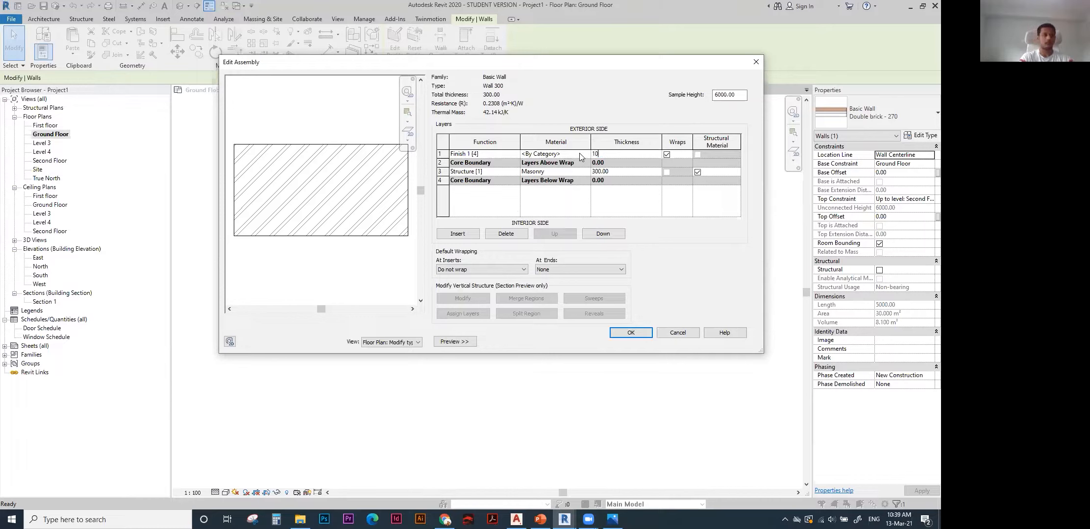
pyautogui.write('10')
pyautogui.press('Tab')
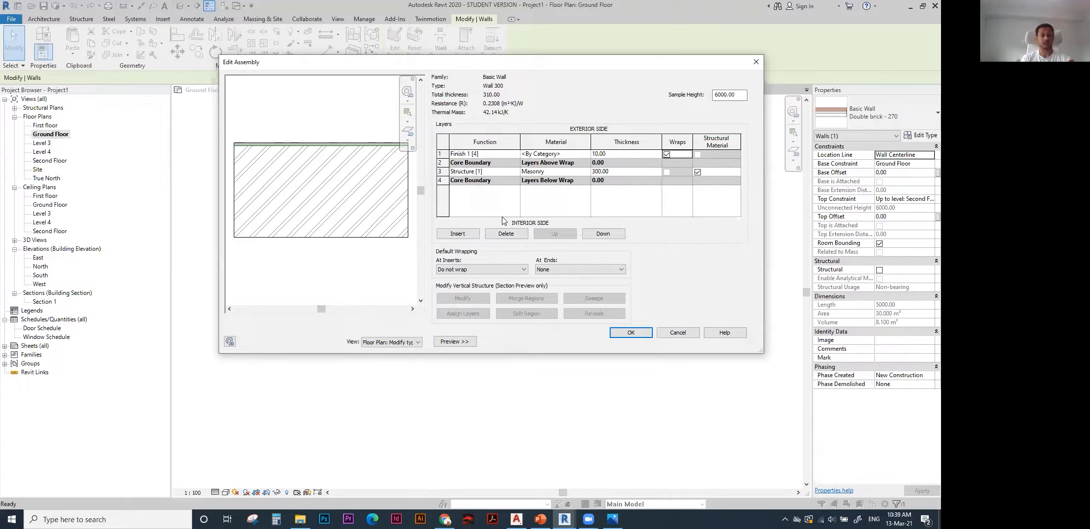
# Insert a Structure [1] layer outside the core boundary on the interior side and set its thickness to 10.
pyautogui.click(458, 234)
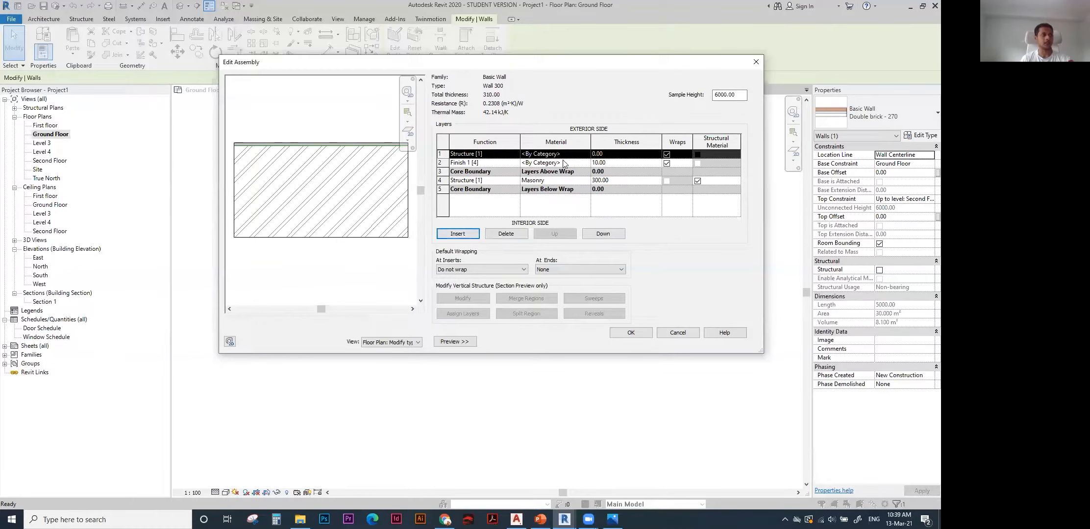
pyautogui.click(599, 236)
pyautogui.click(600, 236)
pyautogui.click(600, 235)
pyautogui.click(600, 236)
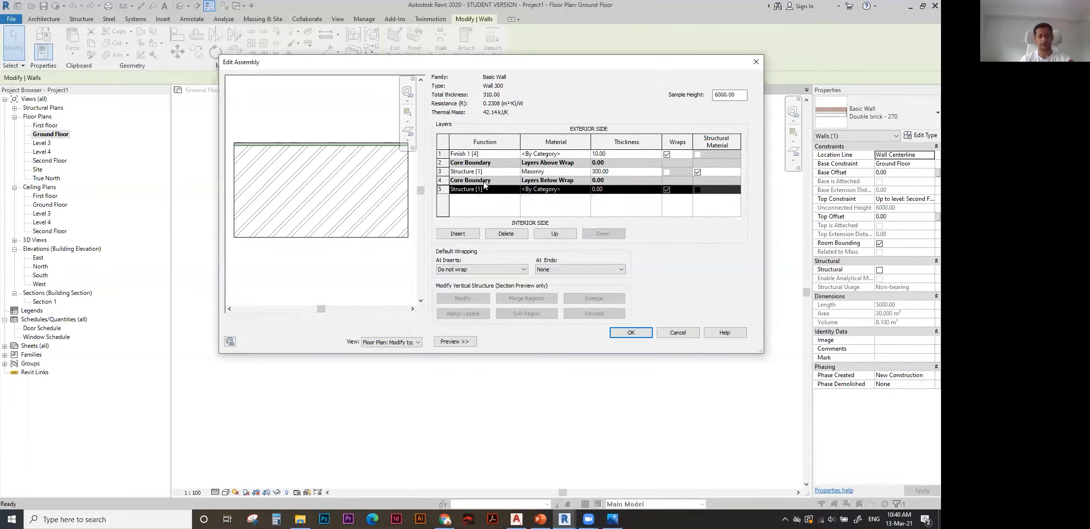
pyautogui.click(610, 189)
pyautogui.write('10')
pyautogui.press('Tab')
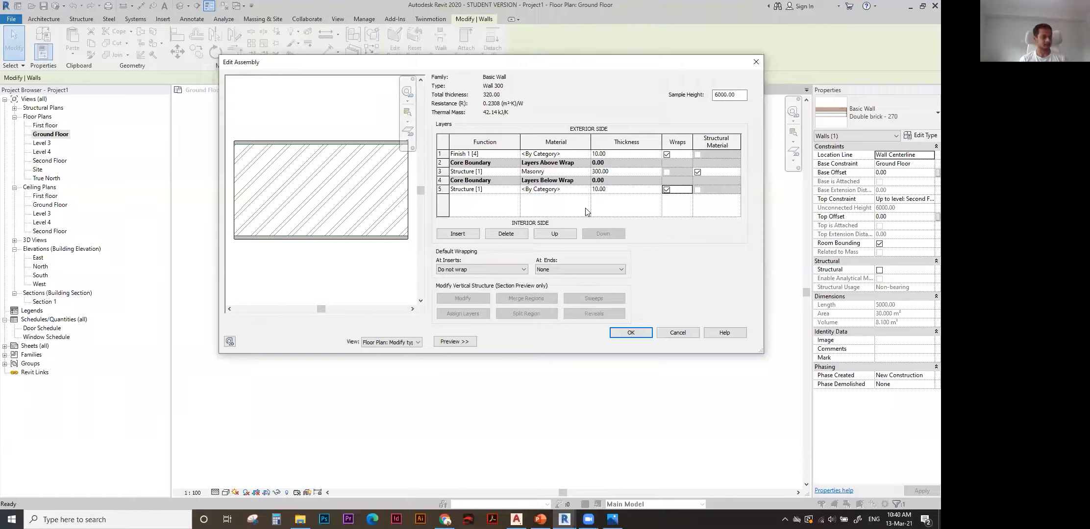
# Replace the exterior Finish 1 layer with a new Thermal/Air Layer [3] of thickness 50.
pyautogui.click(440, 154)
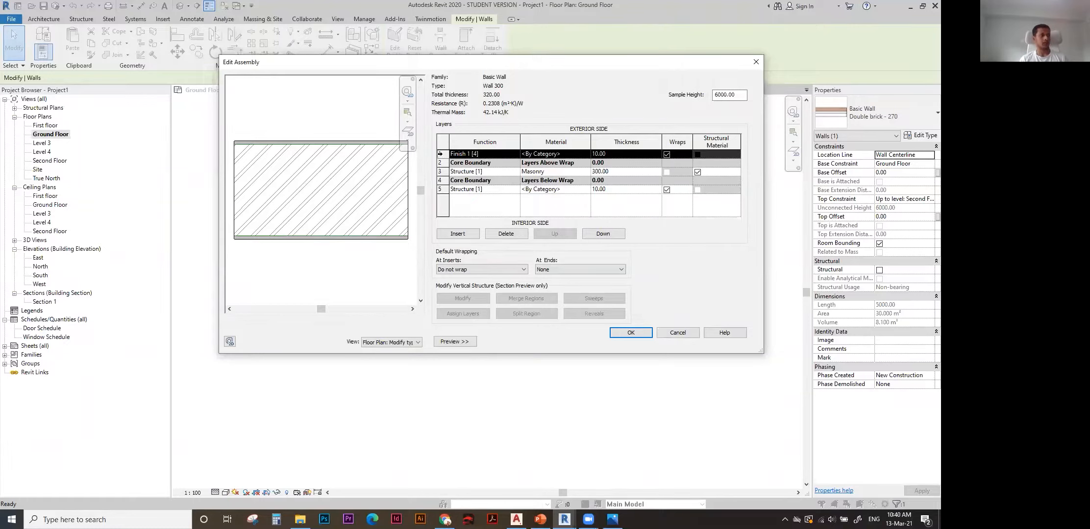
pyautogui.click(507, 234)
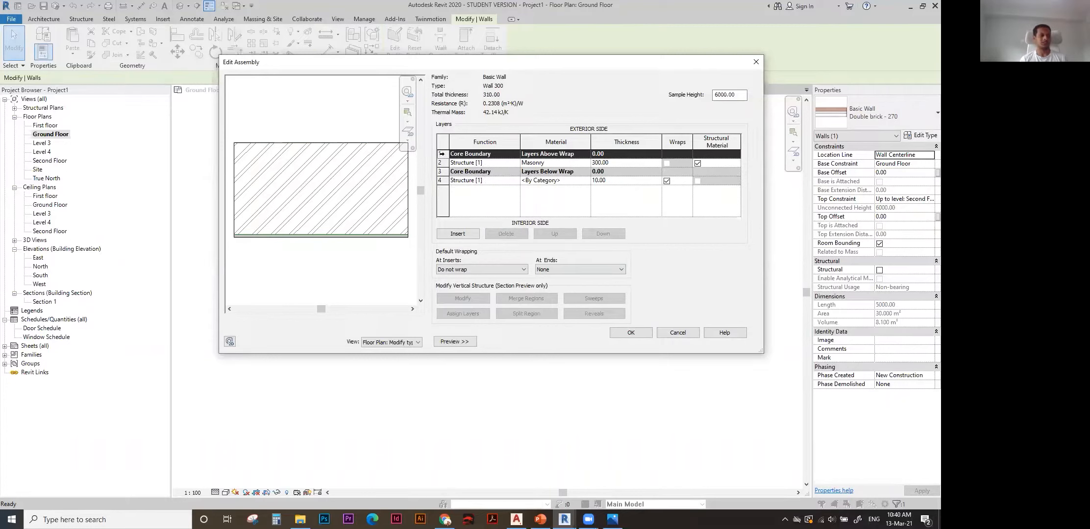
pyautogui.click(458, 234)
pyautogui.click(616, 153)
pyautogui.write('50')
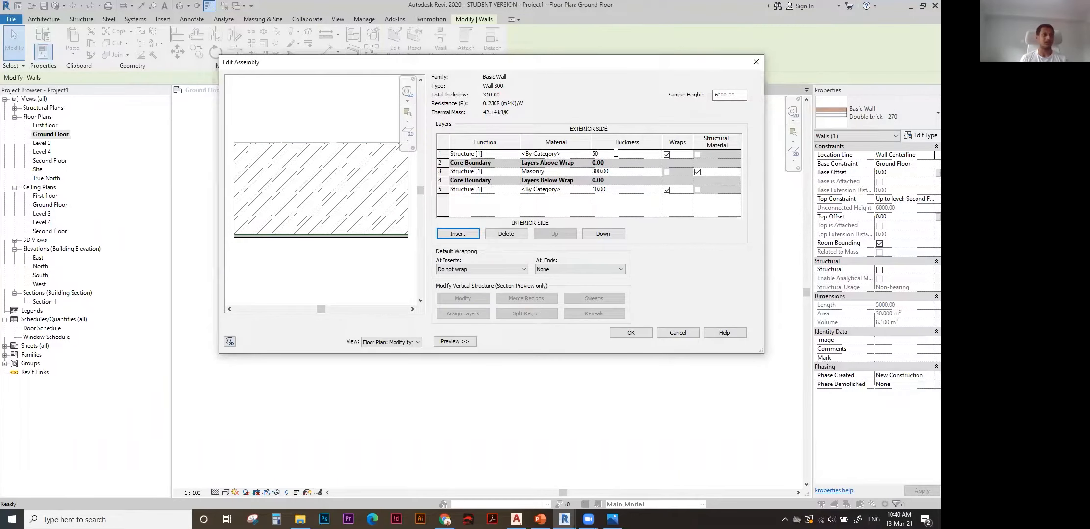
pyautogui.press('Tab')
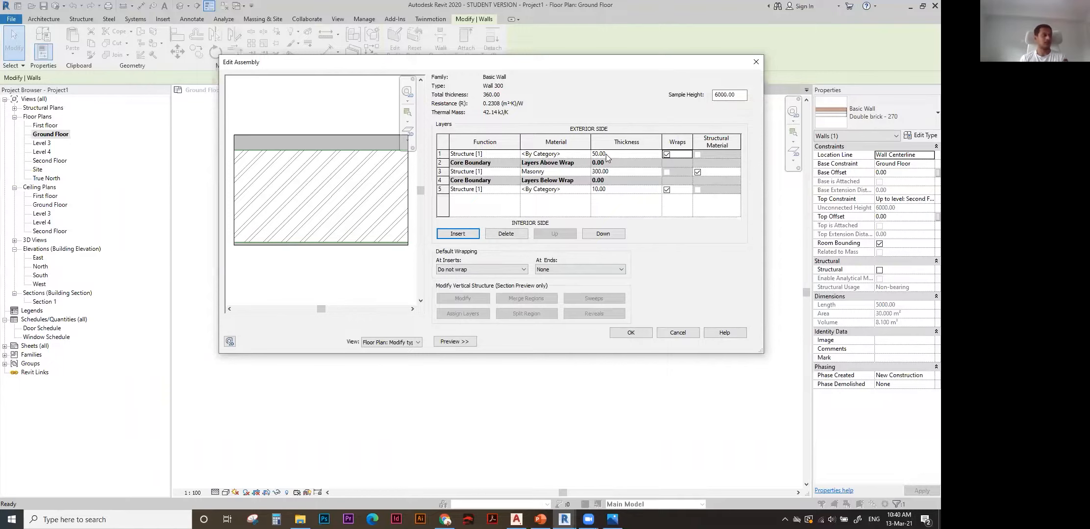
pyautogui.click(468, 154)
pyautogui.click(468, 154)
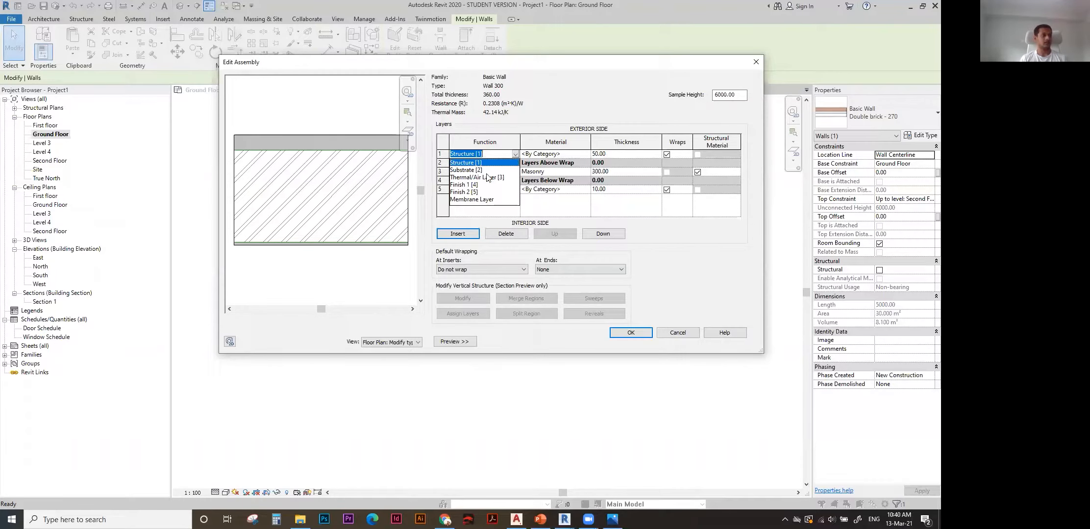
pyautogui.click(487, 177)
# Insert an outermost exterior layer with function Finish 1 [4] and thickness 50.
pyautogui.click(473, 234)
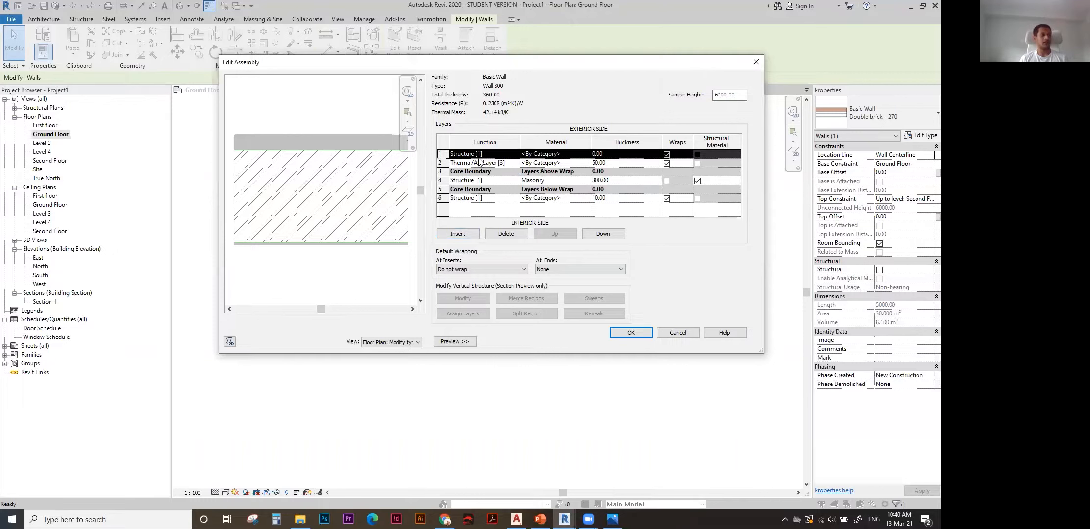
pyautogui.click(497, 154)
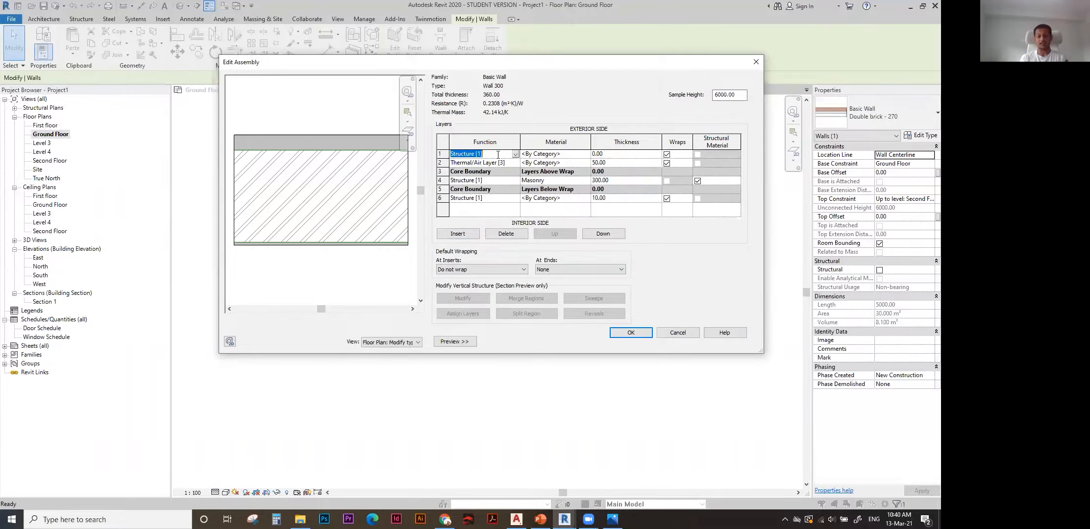
pyautogui.write('50')
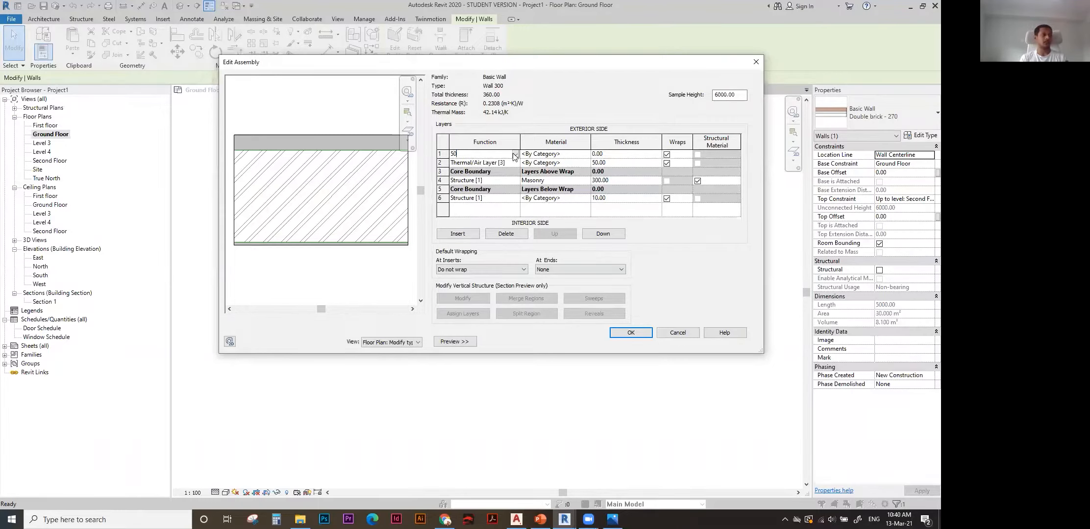
pyautogui.click(515, 156)
pyautogui.click(482, 184)
pyautogui.click(610, 154)
pyautogui.write('1')
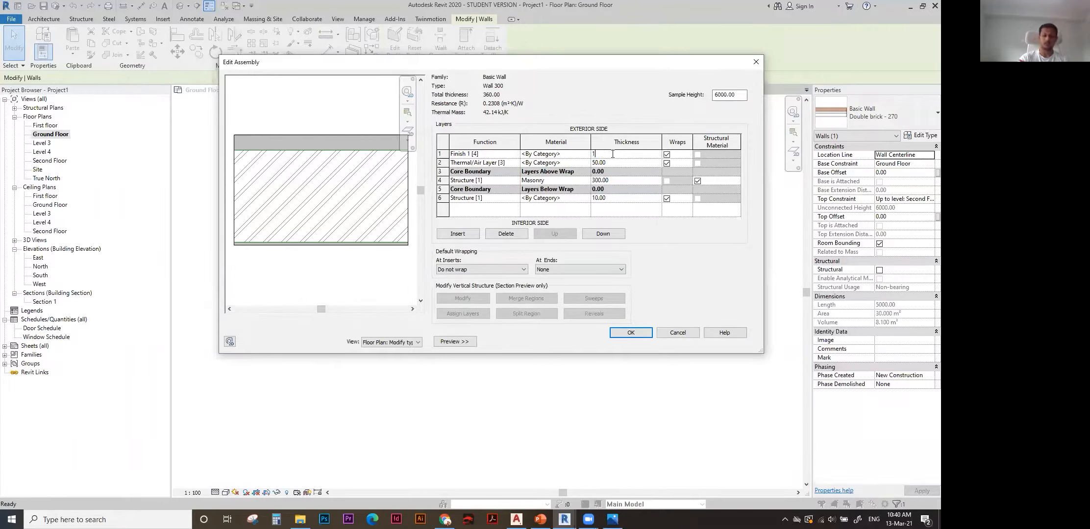
pyautogui.press('BackSpace')
pyautogui.write('50')
pyautogui.press('Tab')
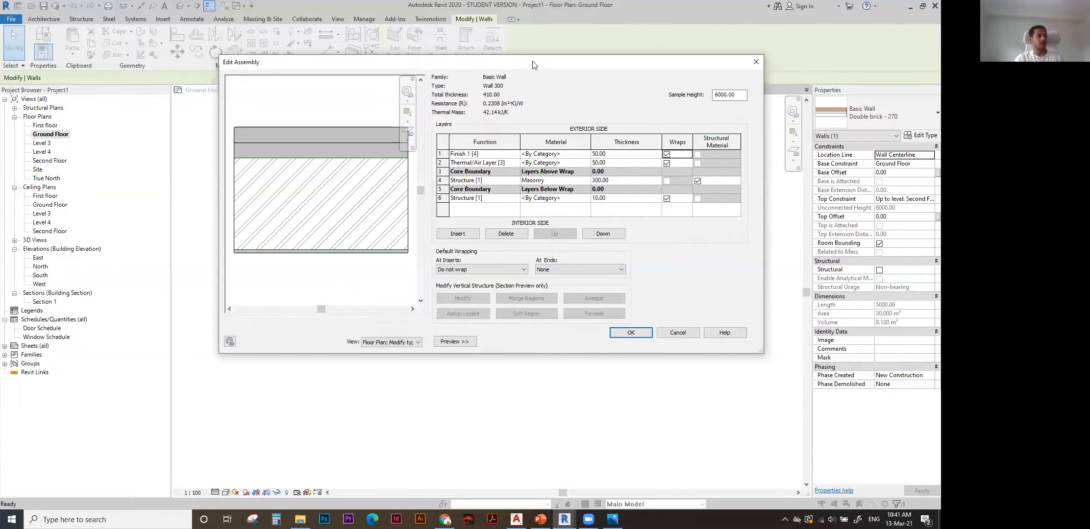
# Open the Finish 1 layer's material for editing and set the Air Infiltration Barrier's foreground cut pattern to Brickwork.
pyautogui.moveTo(534, 65); pyautogui.dragTo(564, 58)
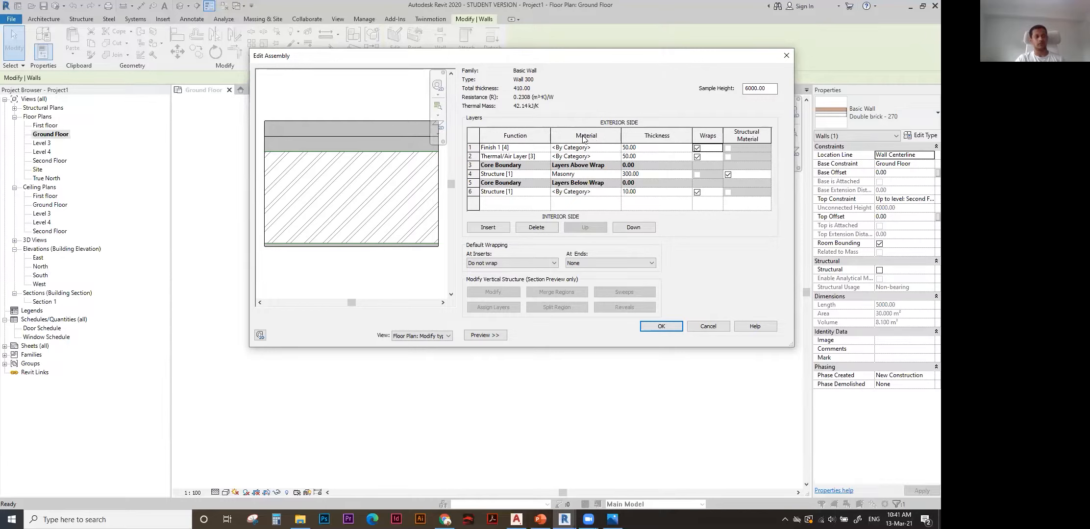
pyautogui.click(616, 148)
pyautogui.click(598, 147)
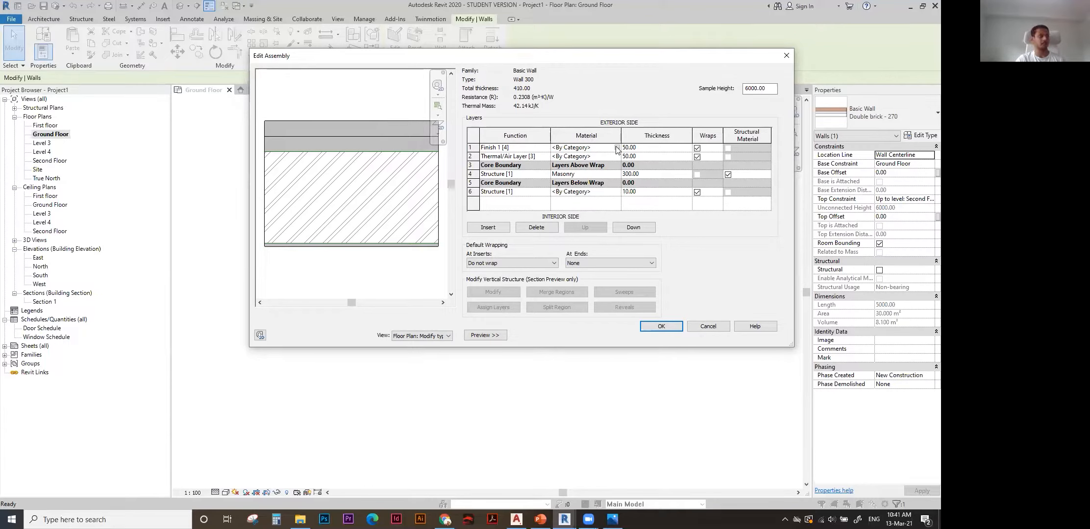
pyautogui.click(616, 148)
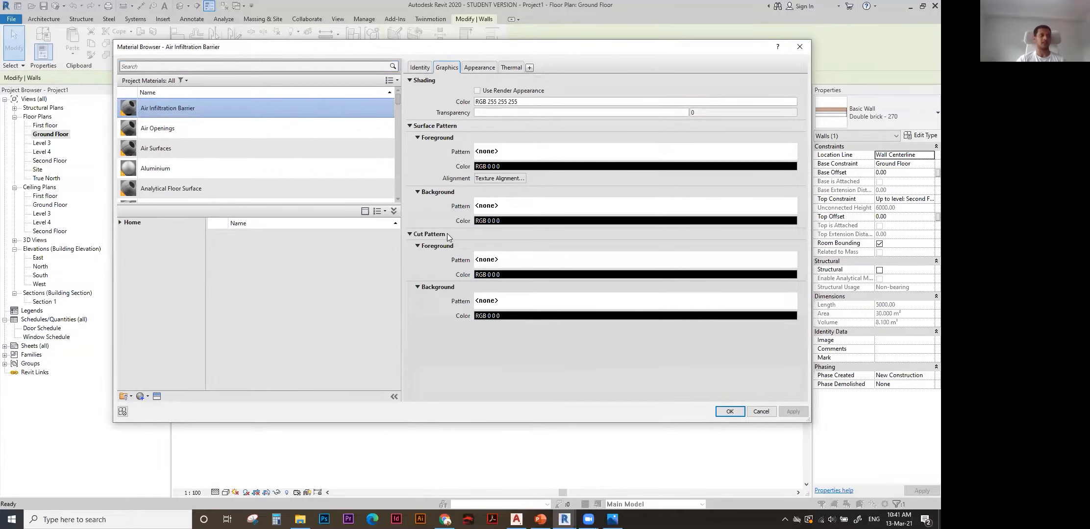
pyautogui.click(496, 261)
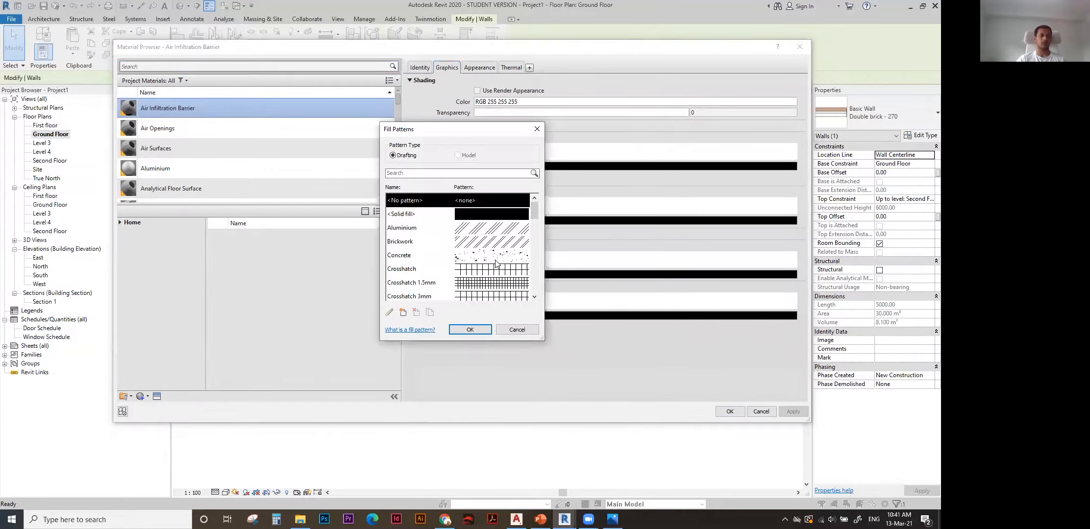
pyautogui.moveTo(455, 131); pyautogui.dragTo(352, 112)
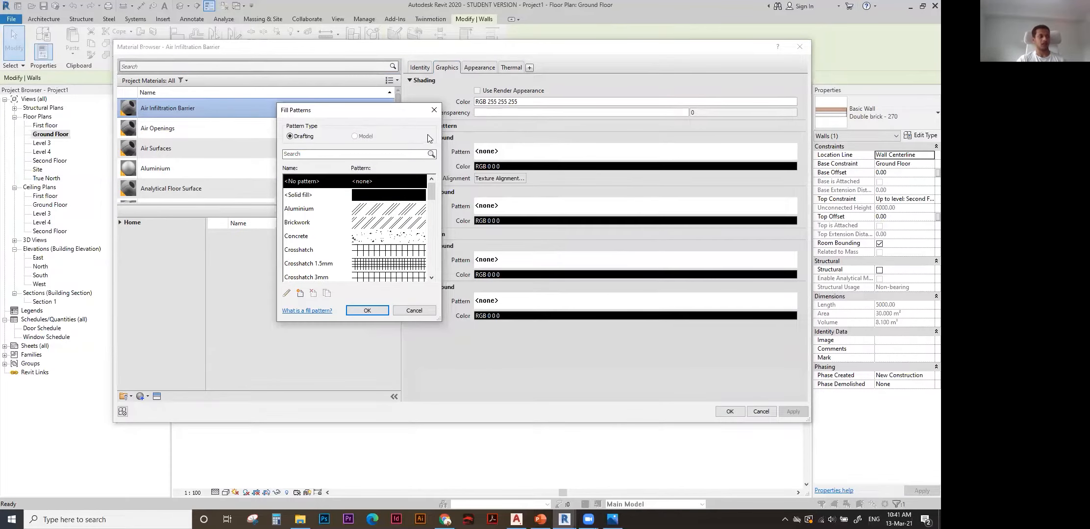
pyautogui.click(434, 110)
pyautogui.click(523, 264)
pyautogui.click(307, 223)
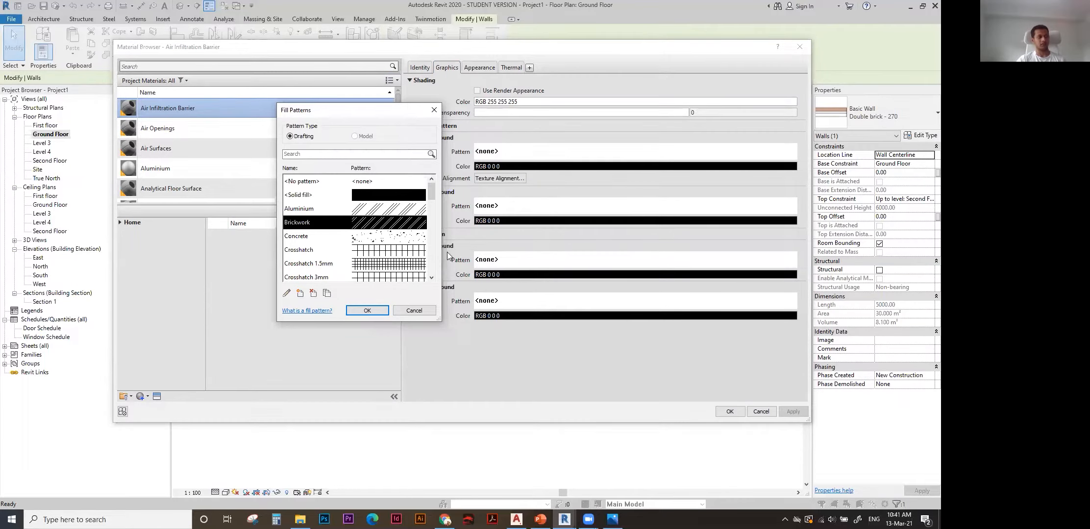
pyautogui.click(367, 310)
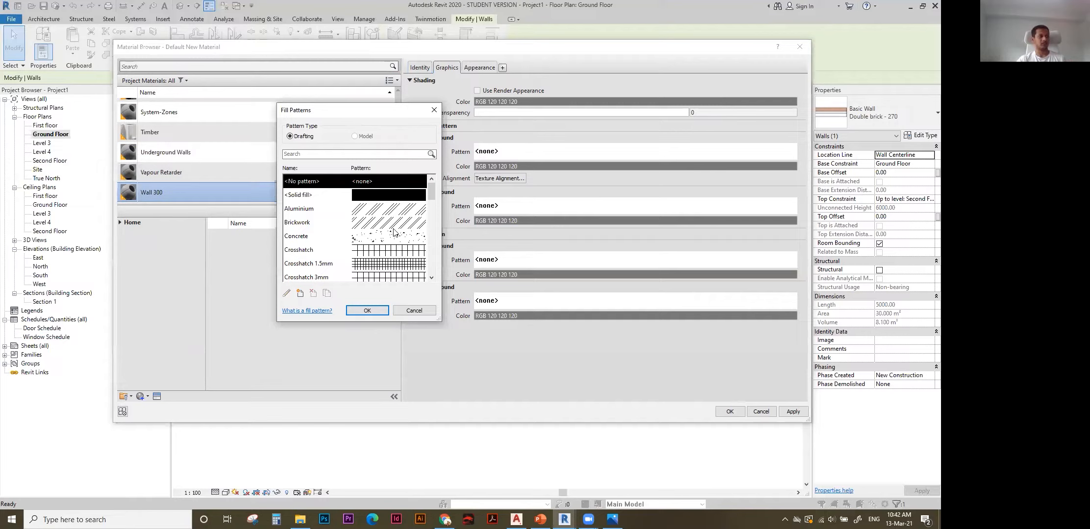
# Set the Wall 300 material's foreground cut pattern to Brickwork and assign that material to the Finish 1 layer.
pyautogui.click(390, 223)
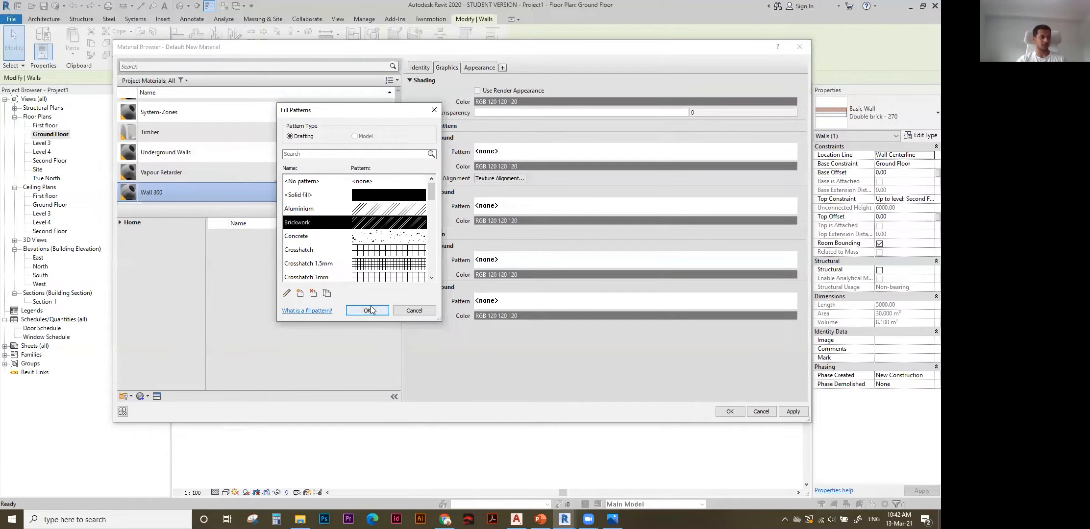
pyautogui.click(371, 310)
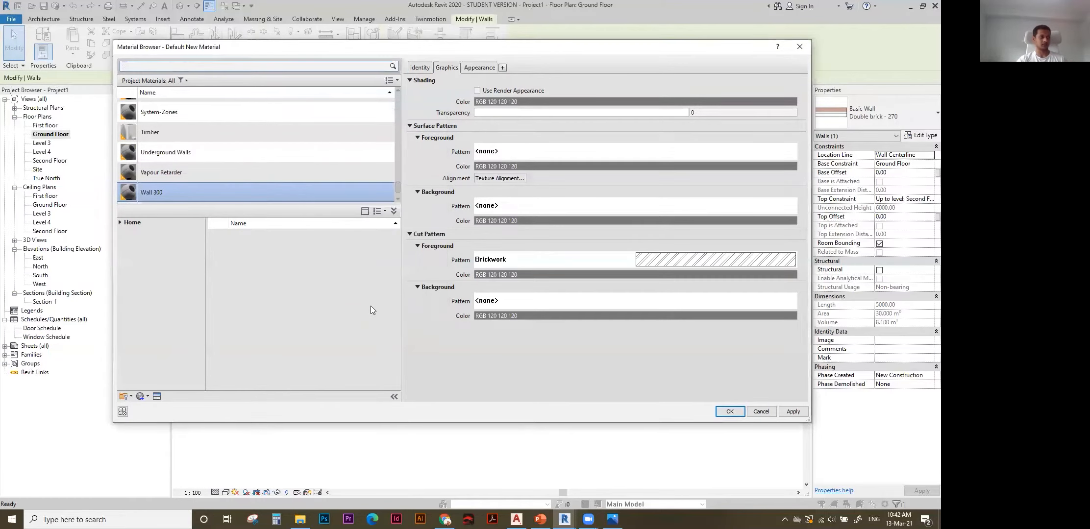
pyautogui.click(731, 412)
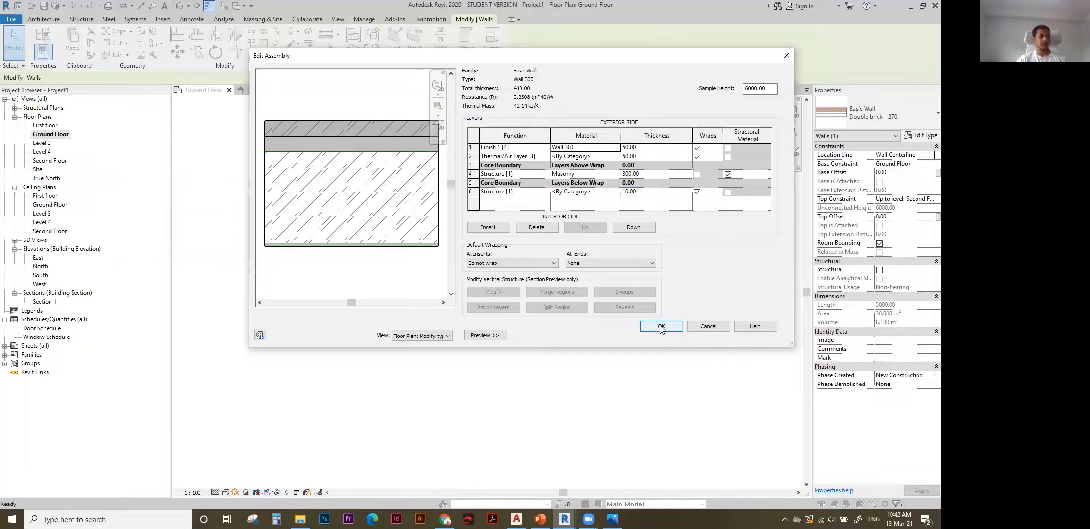
# Review the Masonry structure layer's material graphics, and apply the edited Wall 300 type to the Ground Floor wall.
pyautogui.click(613, 174)
pyautogui.click(617, 173)
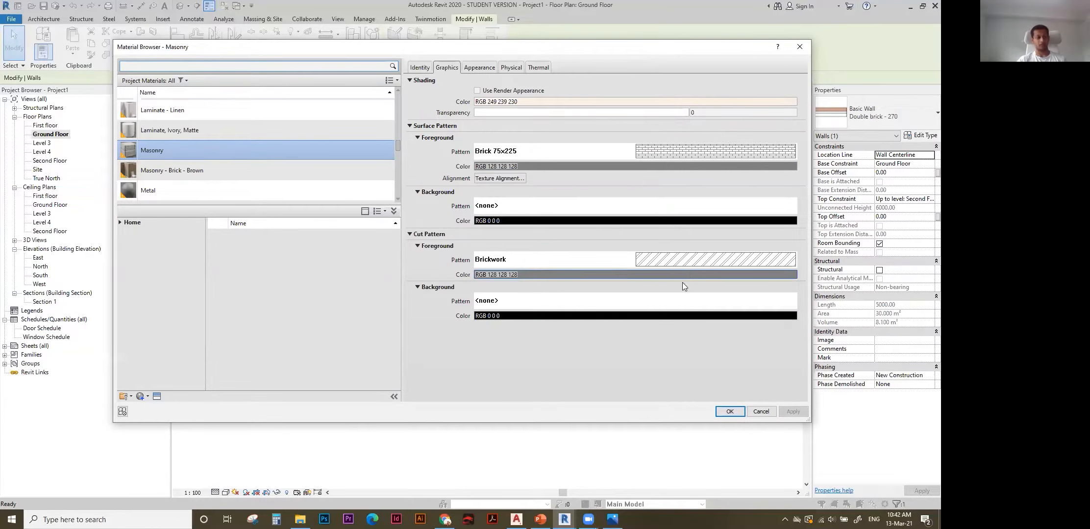
pyautogui.click(730, 412)
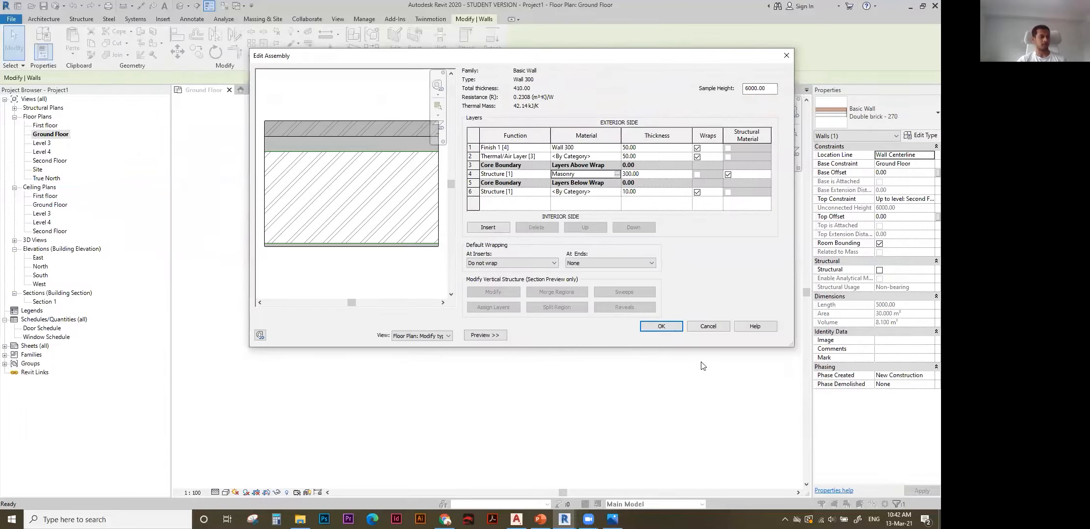
pyautogui.click(665, 330)
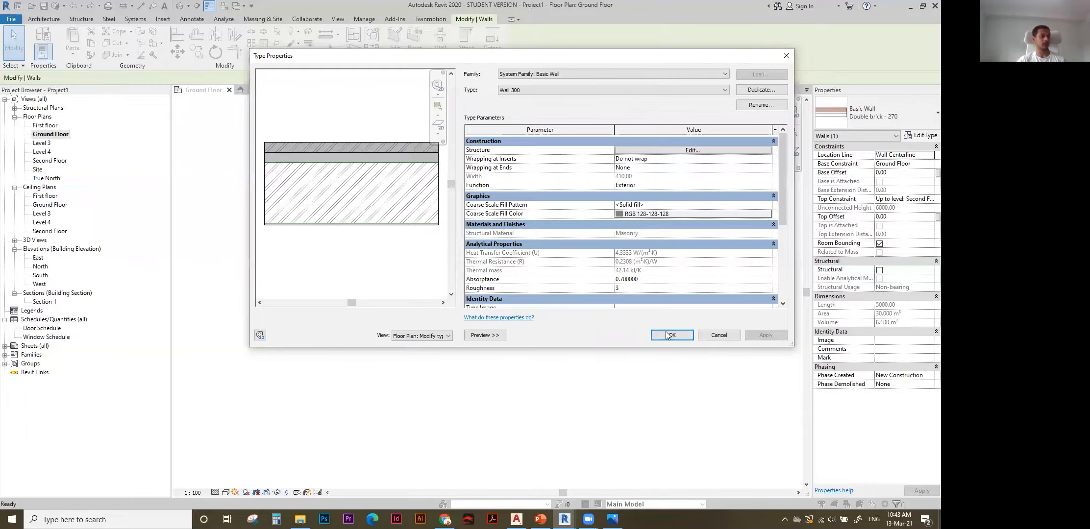
pyautogui.click(670, 335)
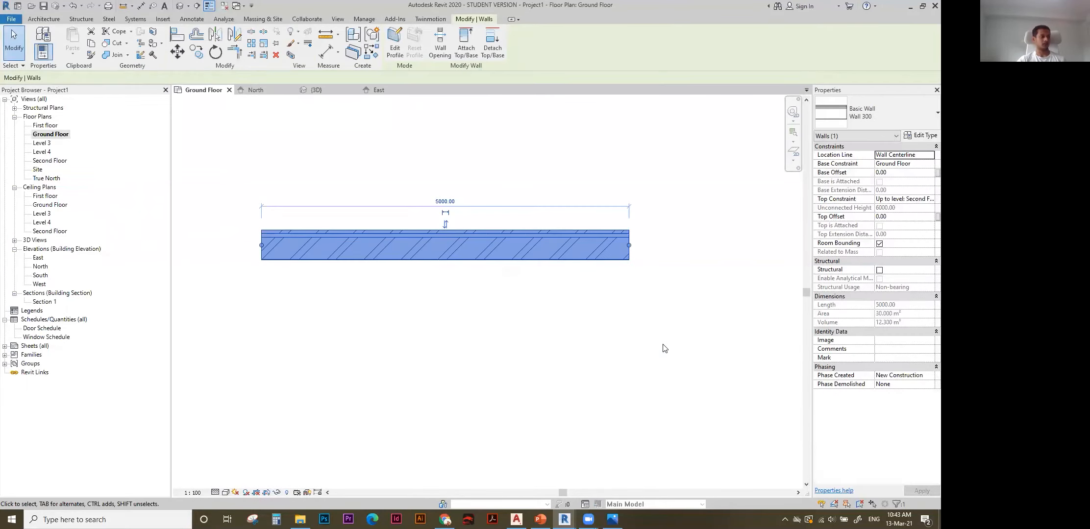
pyautogui.click(577, 362)
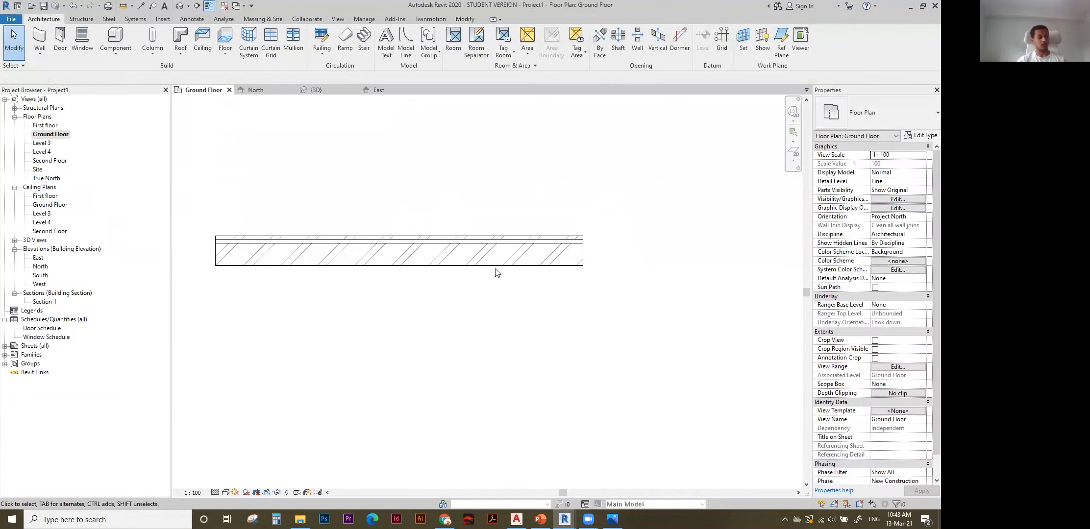
# Examine the layers and cut patterns of the Wall 300 wall in the Ground Floor plan.
pyautogui.scroll(2, 432, 274)
pyautogui.scroll(1, 441, 296)
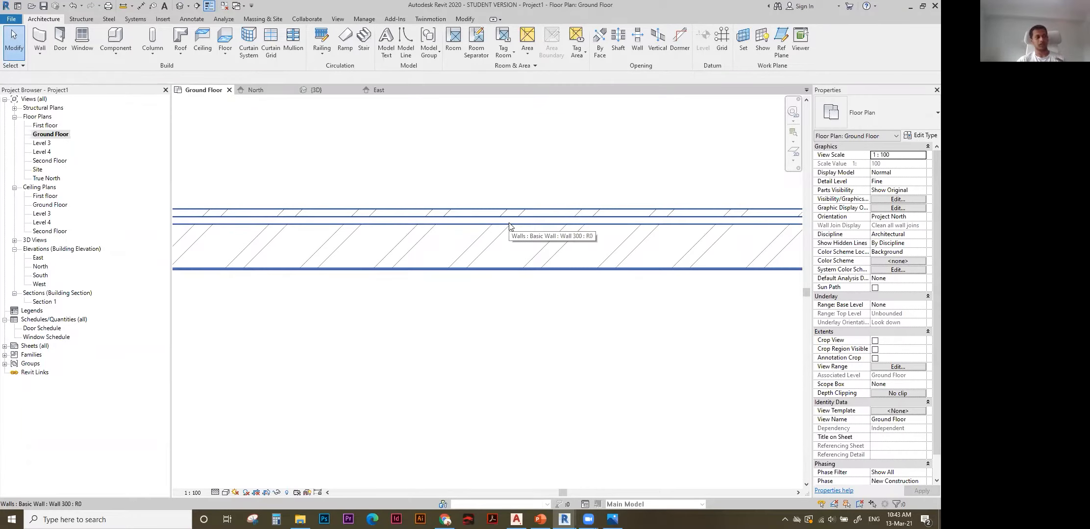
pyautogui.scroll(-2, 512, 221)
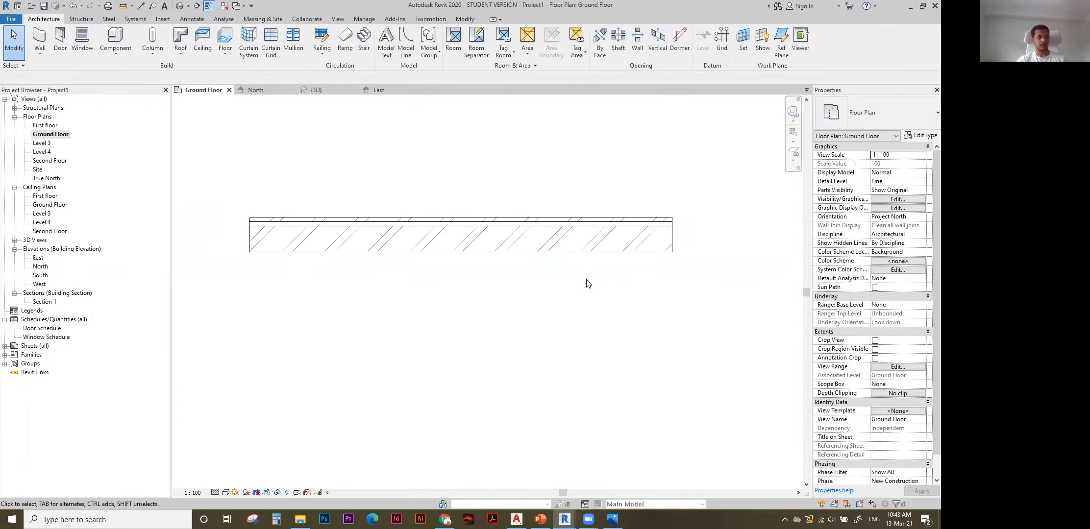
pyautogui.scroll(2, 588, 283)
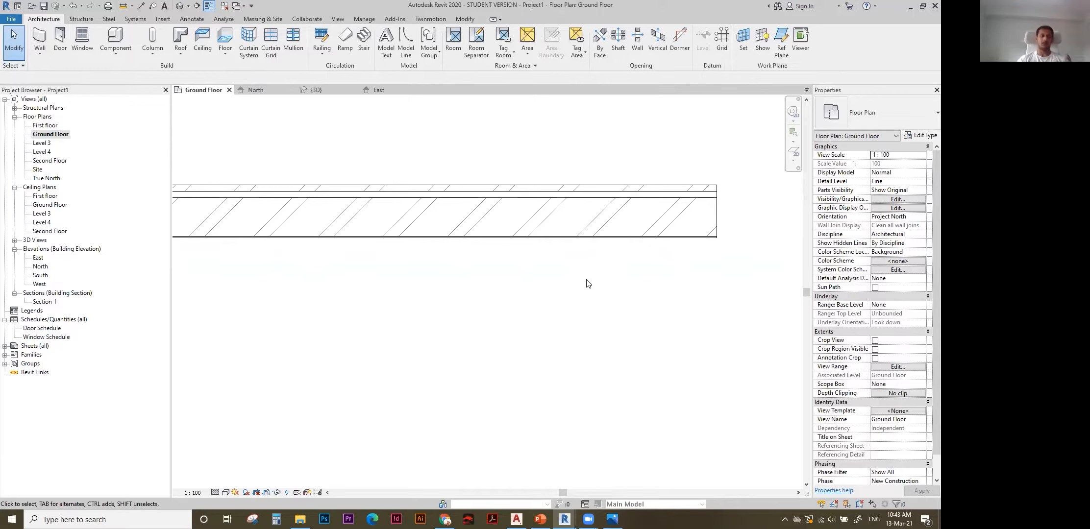
pyautogui.scroll(-1, 588, 284)
pyautogui.moveTo(537, 292); pyautogui.dragTo(550, 290, button='middle')
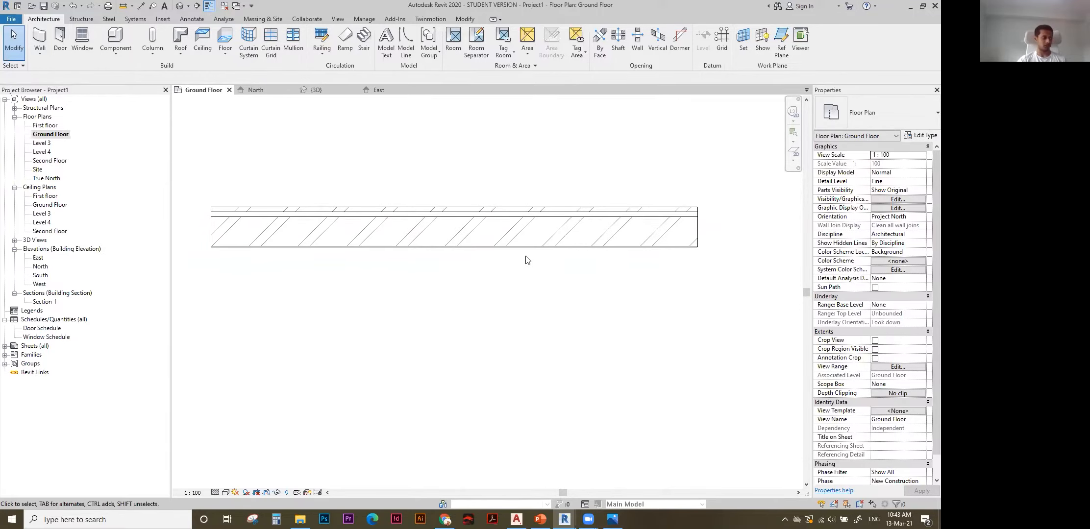
pyautogui.scroll(2, 526, 281)
pyautogui.scroll(-1, 555, 280)
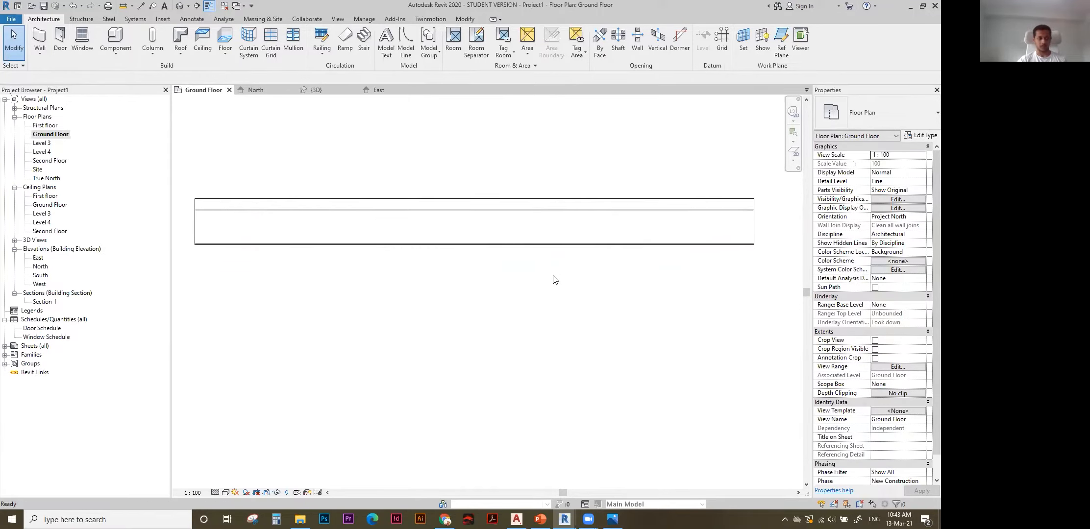
# Try to open the type properties of the Ground Floor wall and bring the project window back to the front.
pyautogui.click(530, 207)
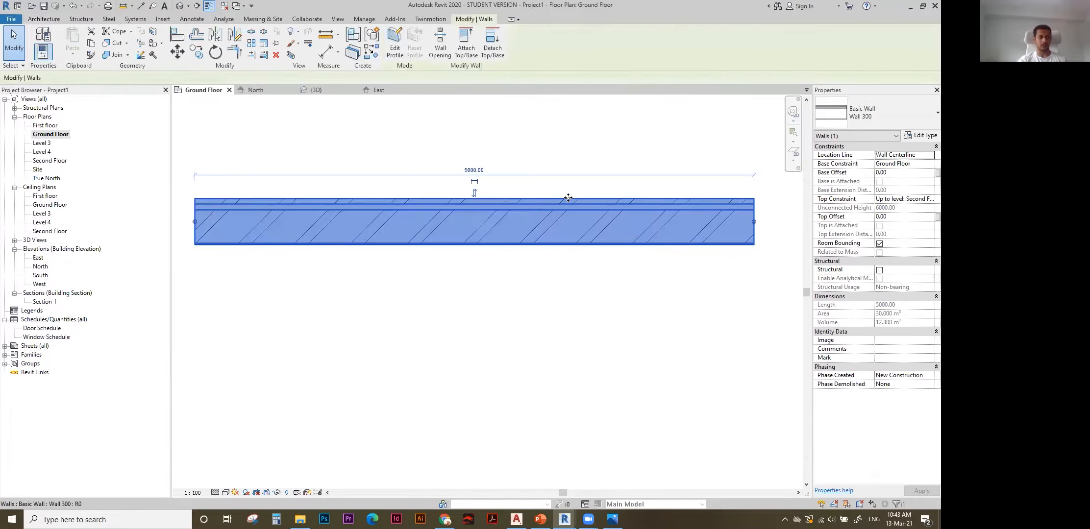
pyautogui.click(914, 139)
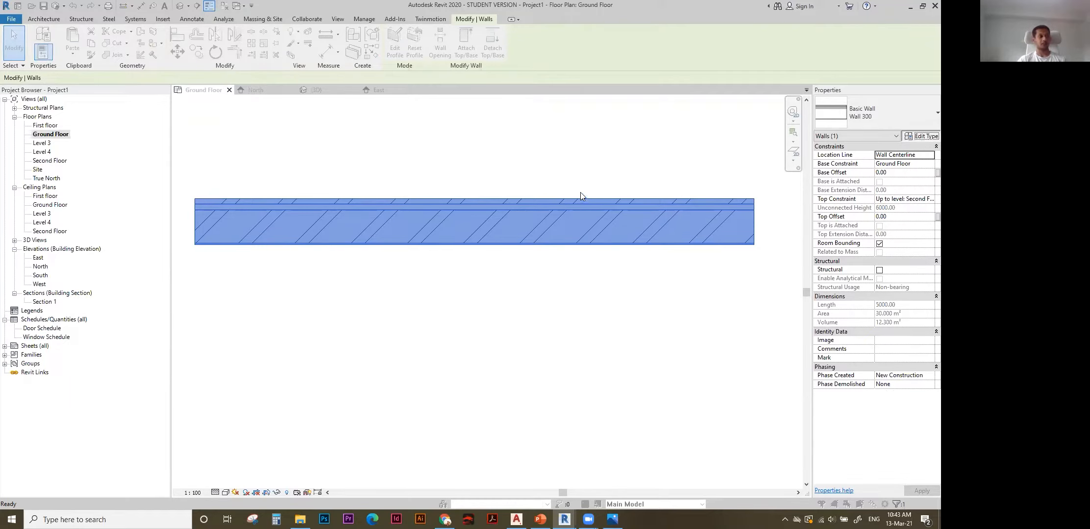
pyautogui.moveTo(565, 520)
pyautogui.click(604, 478)
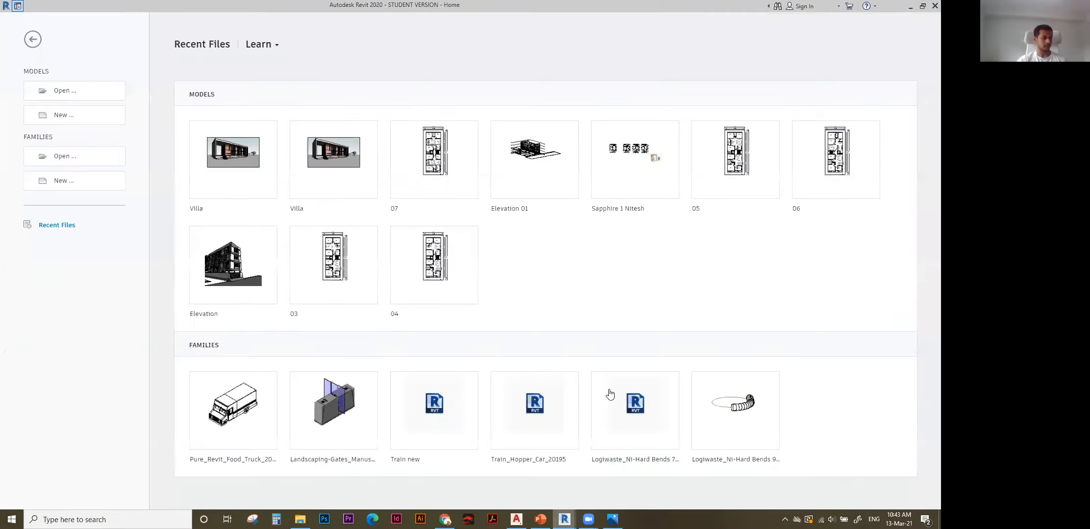
pyautogui.click(924, 5)
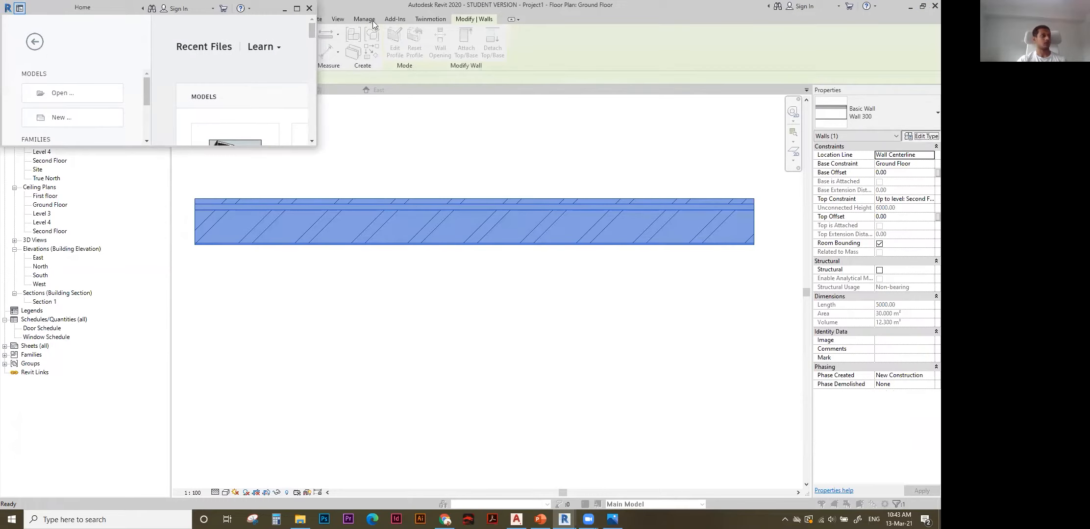
pyautogui.click(314, 6)
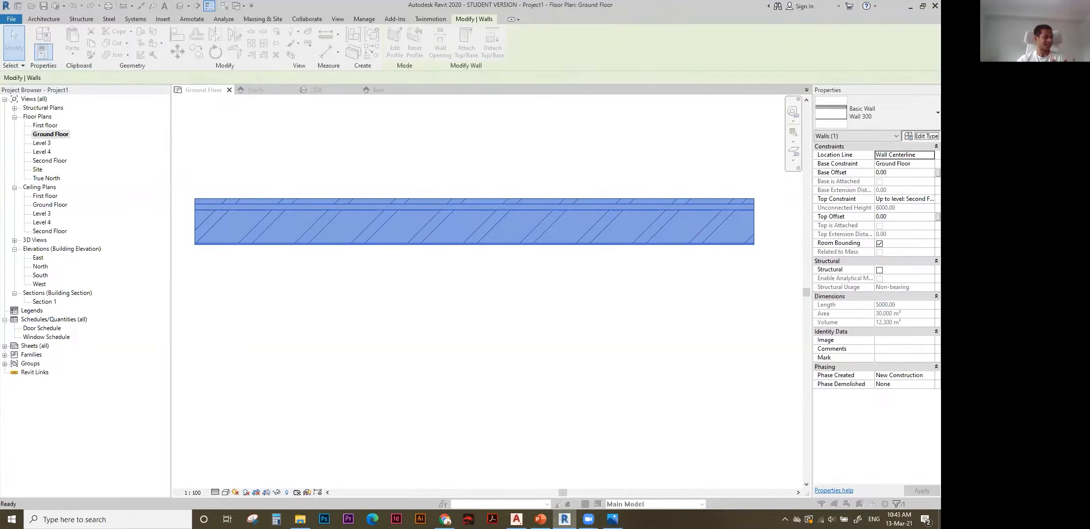
pyautogui.moveTo(564, 518)
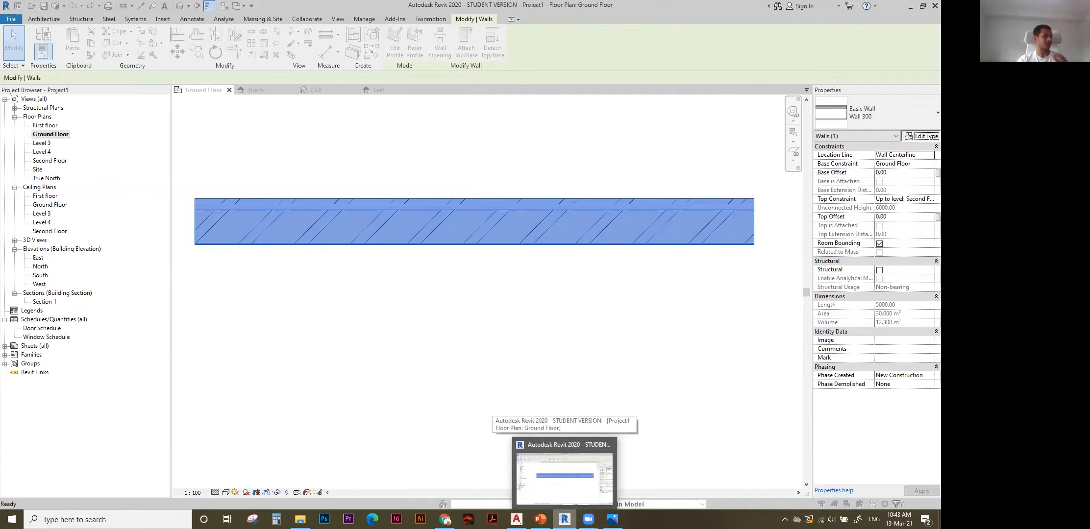
pyautogui.rightClick(564, 519)
pyautogui.click(564, 505)
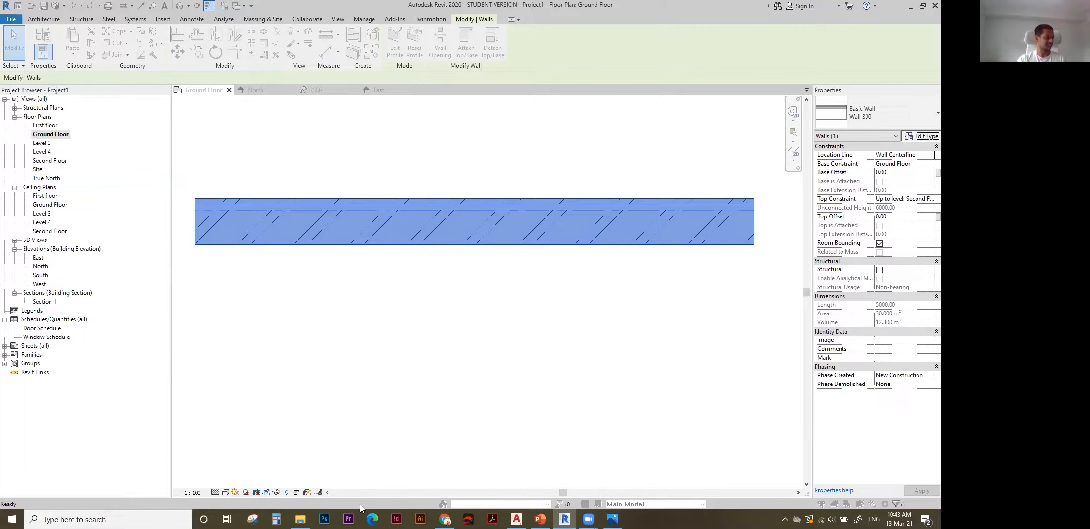
# End the Autodesk Revit task from Task Manager and close Task Manager.
pyautogui.rightClick(700, 520)
pyautogui.click(725, 478)
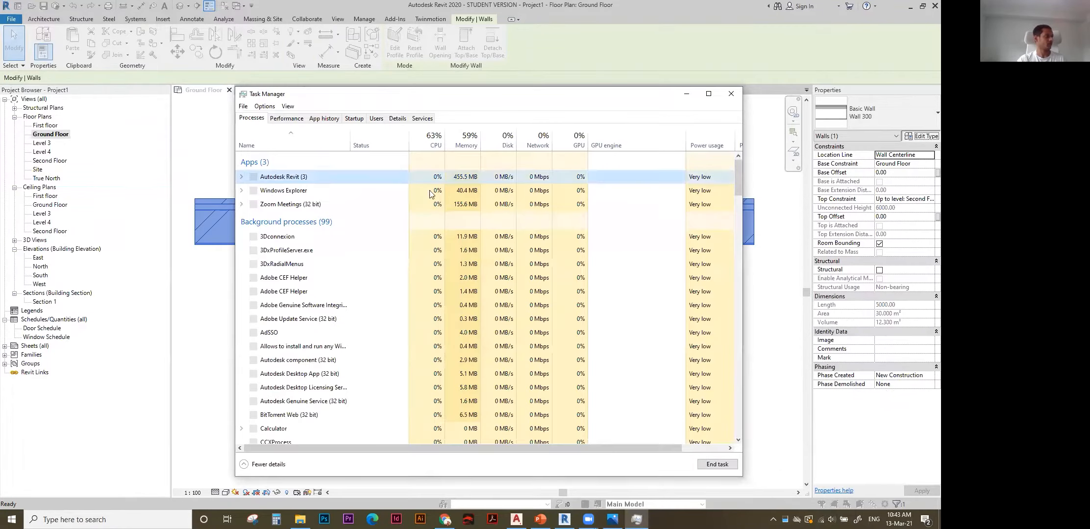
pyautogui.click(724, 466)
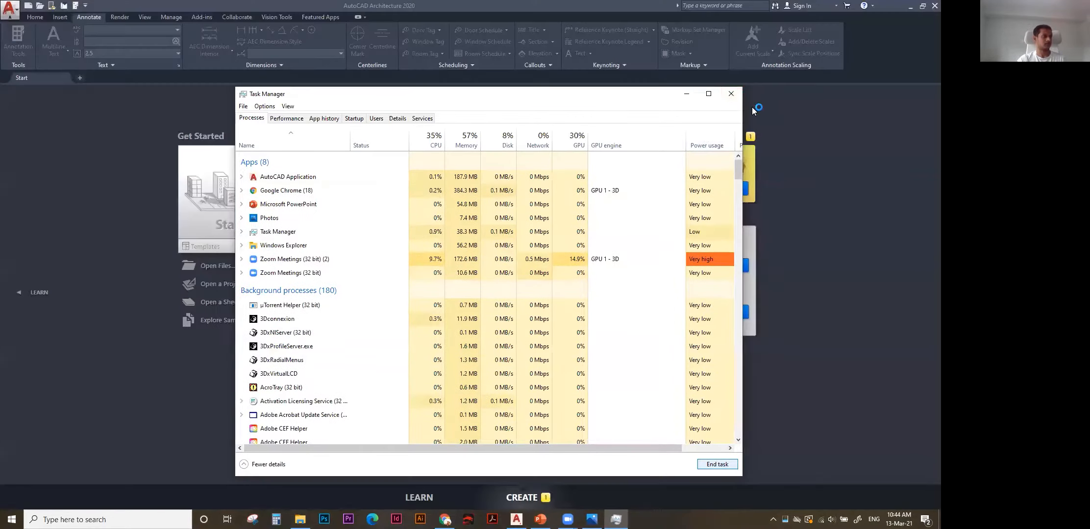
pyautogui.click(730, 94)
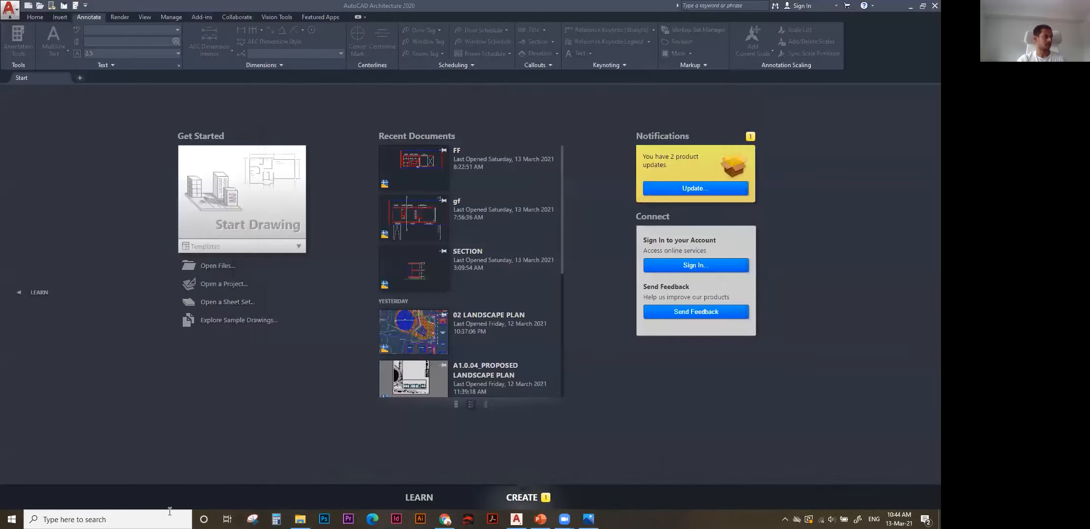
# Find Revit through the Windows search, launch it again and maximize its Home window.
pyautogui.click(98, 519)
pyautogui.write('evernote')
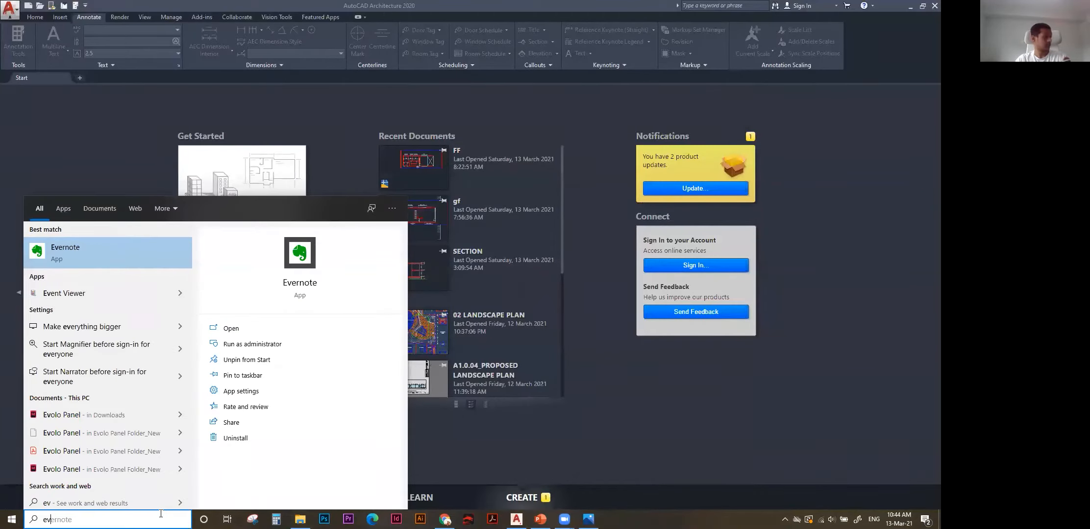
pyautogui.press('Escape')
pyautogui.click(160, 514)
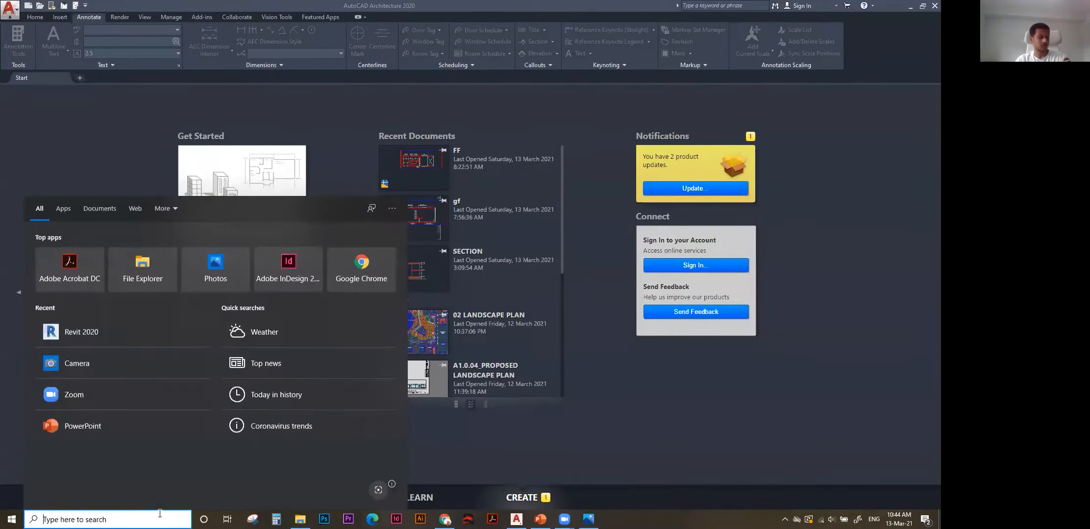
pyautogui.write('revit')
pyautogui.click(54, 257)
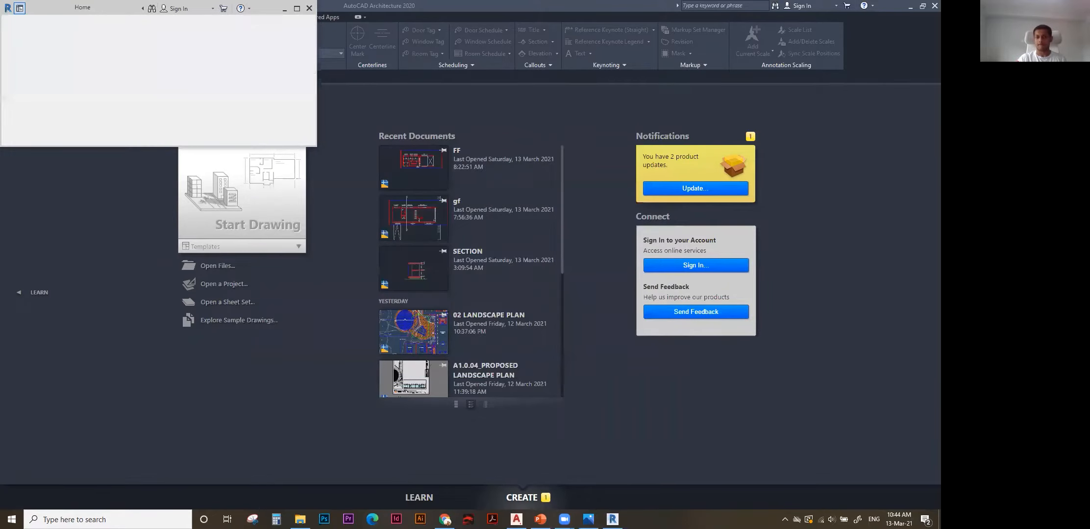
pyautogui.click(296, 8)
# Create a new project from the Architectural Template.
pyautogui.click(81, 120)
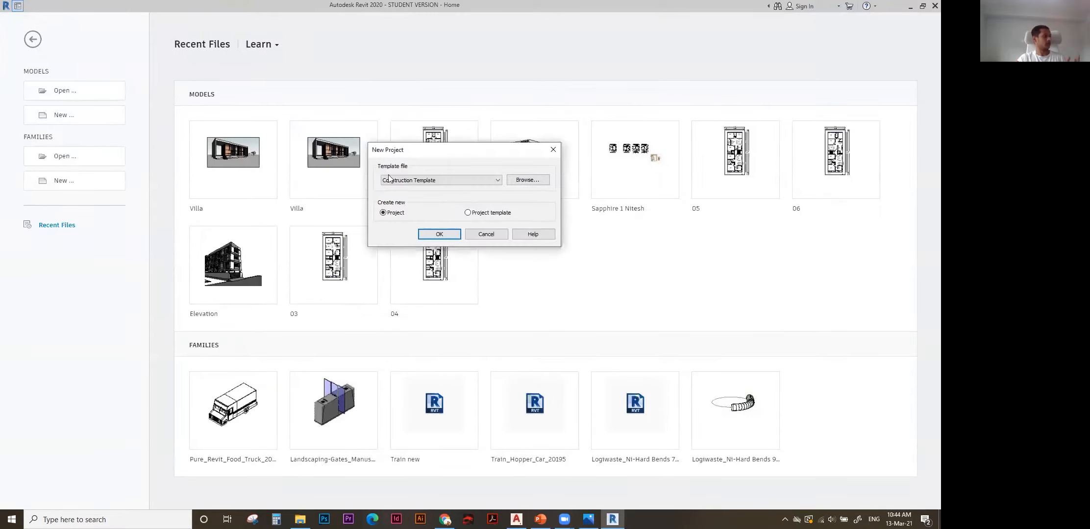
pyautogui.click(429, 180)
pyautogui.click(431, 196)
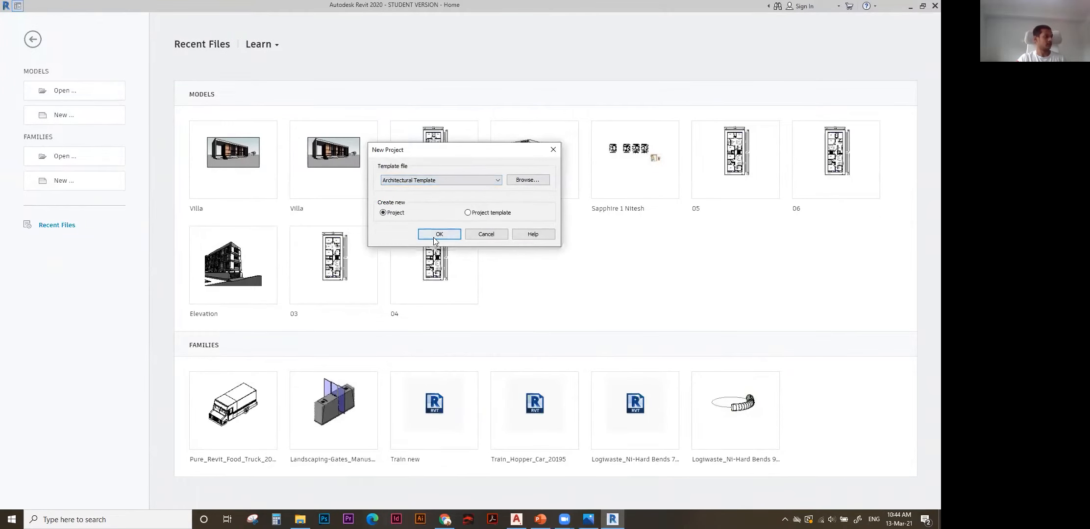
pyautogui.click(438, 235)
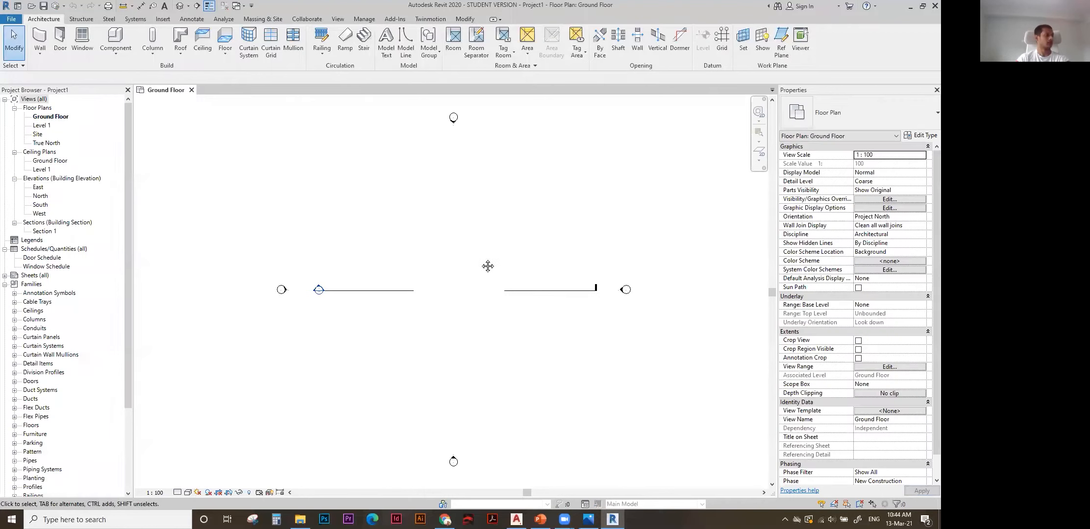
# Draw a horizontal wall about 14126 mm long in the Ground Floor plan, just above the section line.
pyautogui.press('w')
pyautogui.press('a')
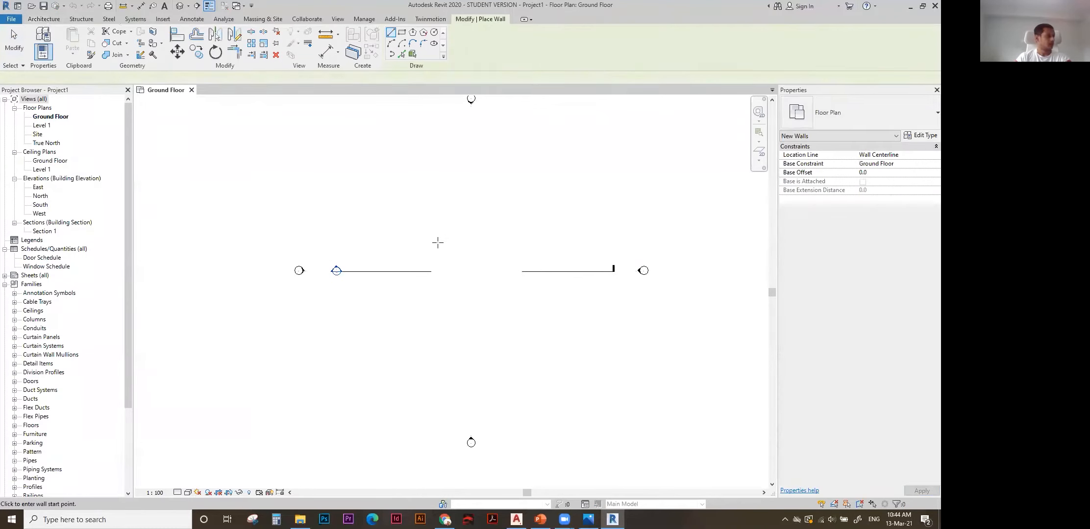
pyautogui.click(392, 259)
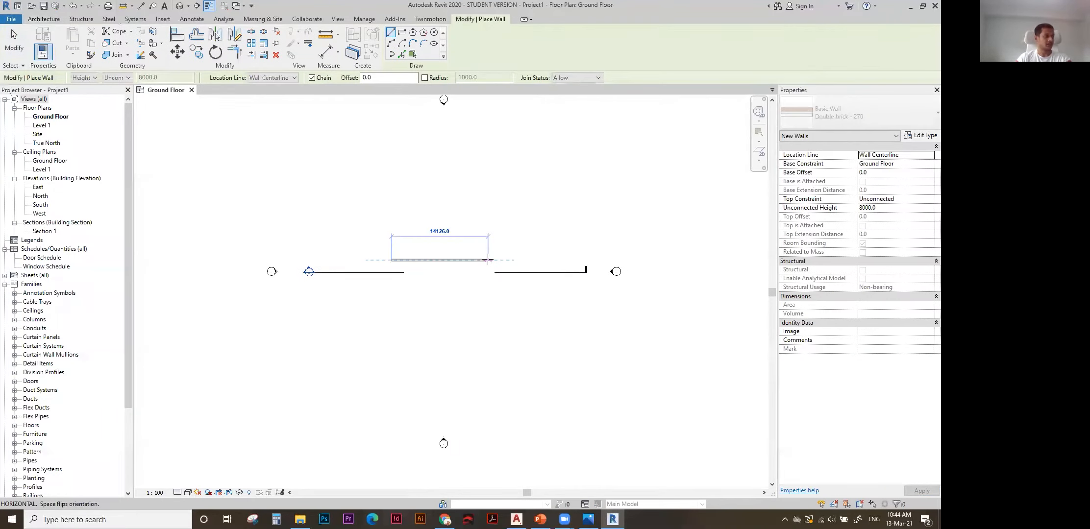
pyautogui.click(486, 259)
pyautogui.press('Escape')
pyautogui.press('Escape')
# Set the Ground Floor plan's detail level to Fine so the new wall shows its layers.
pyautogui.scroll(3, 415, 263)
pyautogui.click(451, 264)
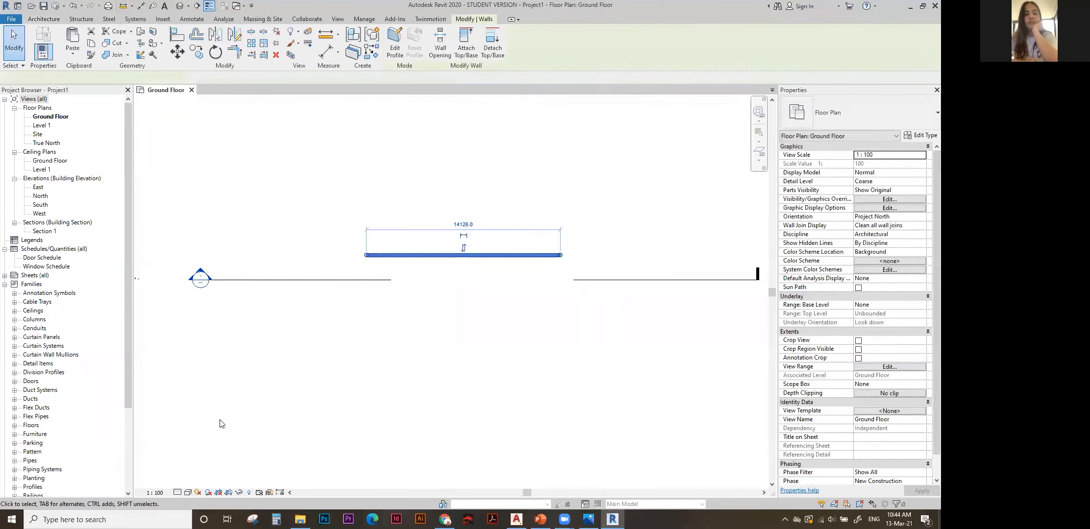
pyautogui.click(177, 493)
pyautogui.click(188, 483)
pyautogui.click(416, 296)
pyautogui.scroll(3, 494, 251)
pyautogui.moveTo(506, 250); pyautogui.dragTo(451, 280, button='middle')
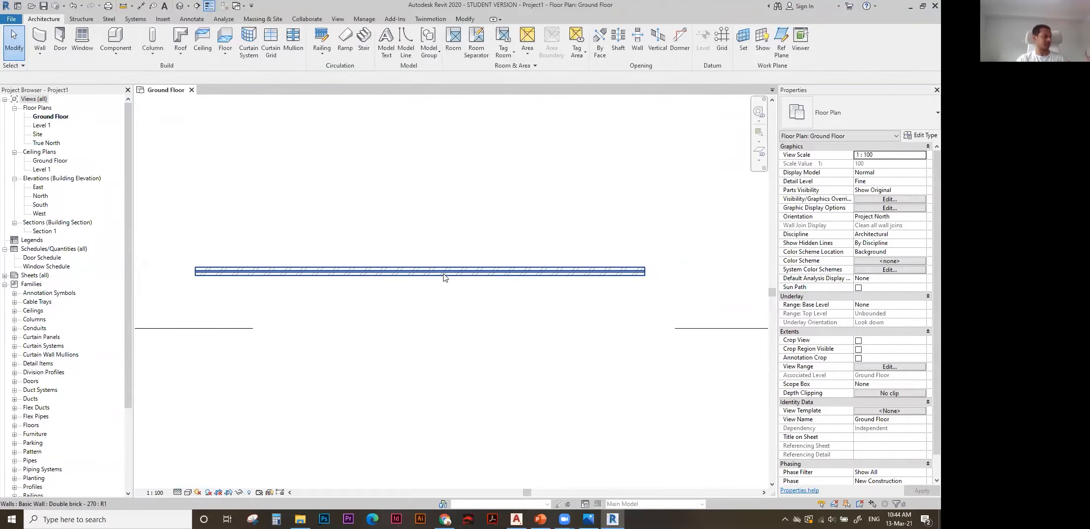
# Open the East elevation and fit the wall and levels in the view.
pyautogui.click(444, 277)
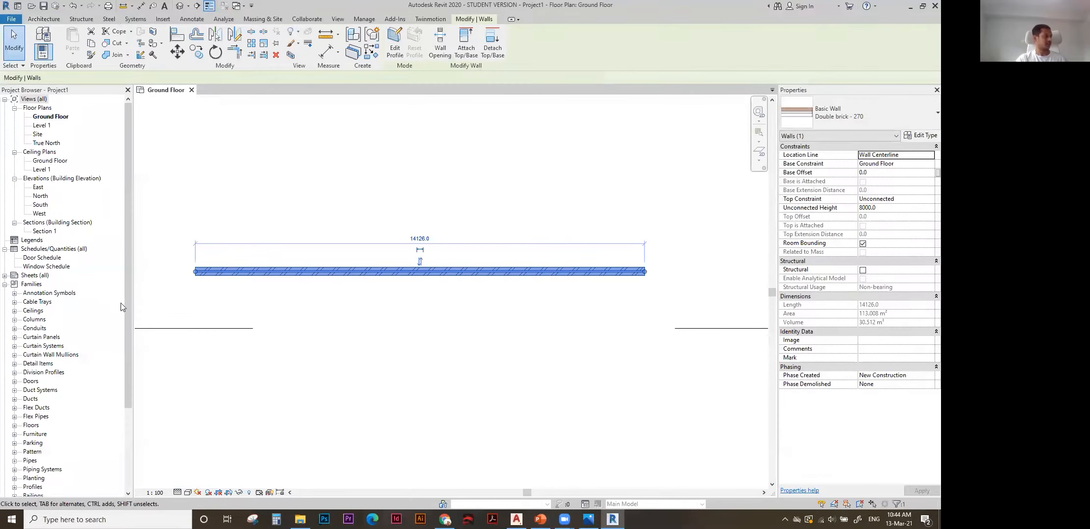
pyautogui.doubleClick(39, 188)
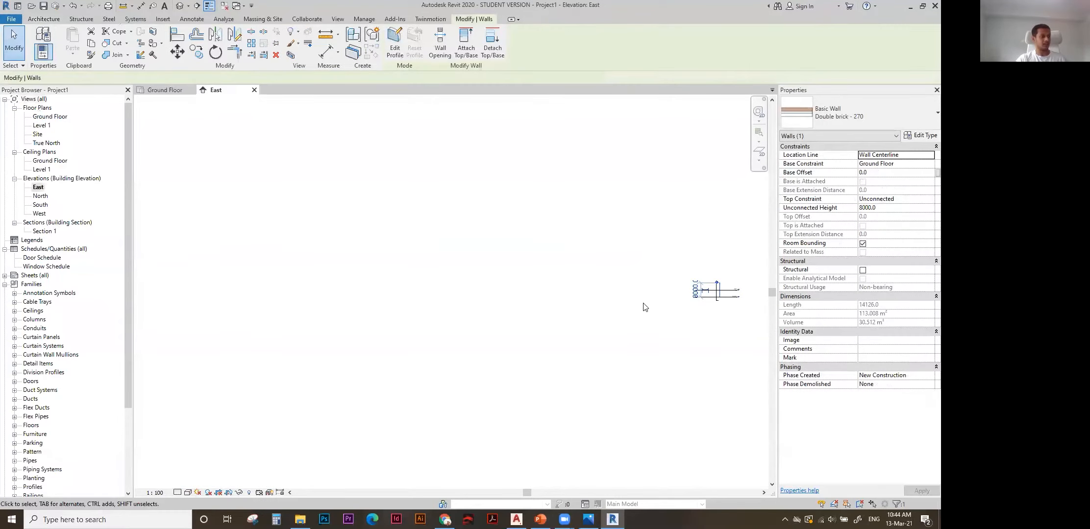
pyautogui.press('z')
pyautogui.press('f')
pyautogui.press('Escape')
# Examine how the wall's height relates to the Ground Floor and Level 1 lines in the East elevation.
pyautogui.click(582, 241)
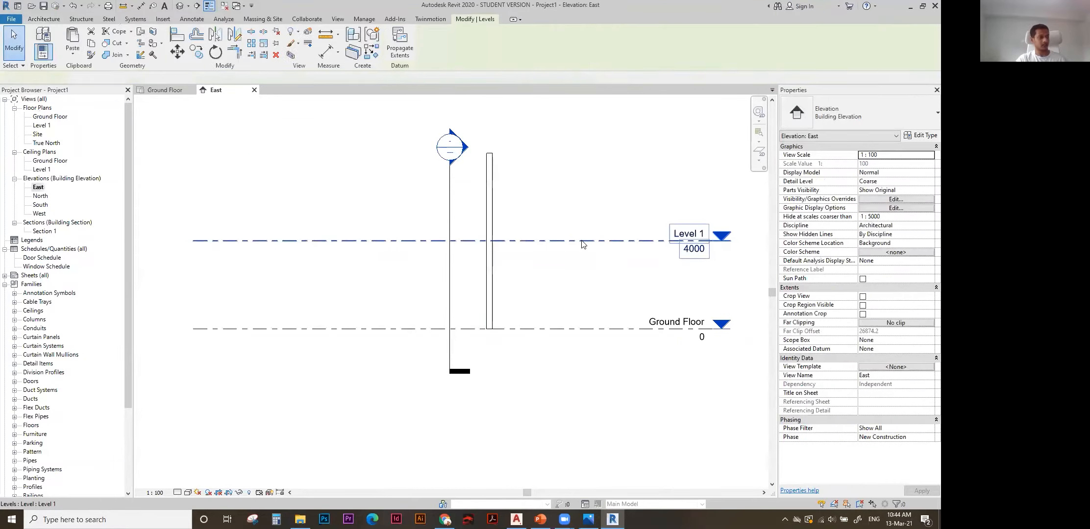
pyautogui.click(583, 216)
pyautogui.scroll(-2, 532, 256)
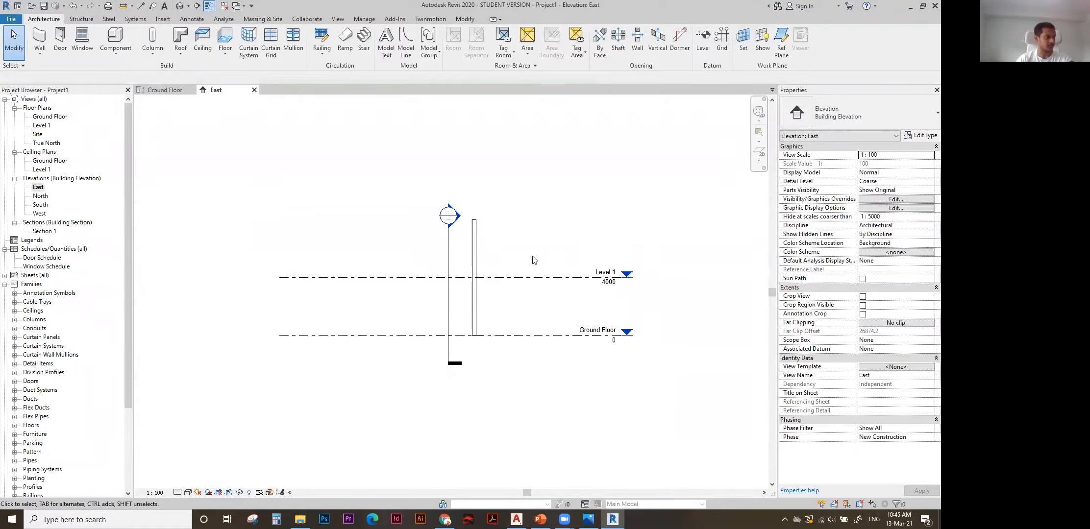
pyautogui.moveTo(535, 262); pyautogui.dragTo(525, 274, button='middle')
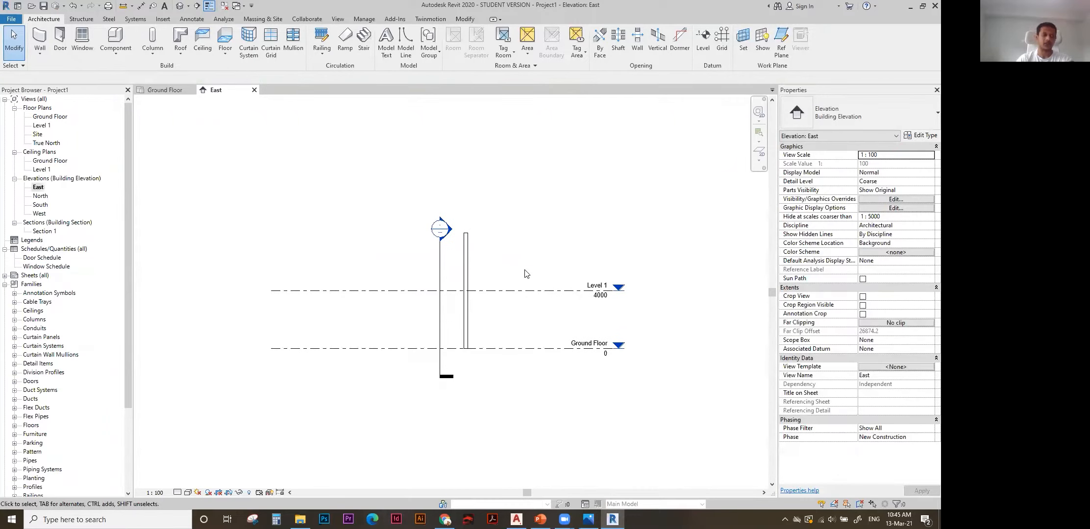
pyautogui.scroll(1, 524, 290)
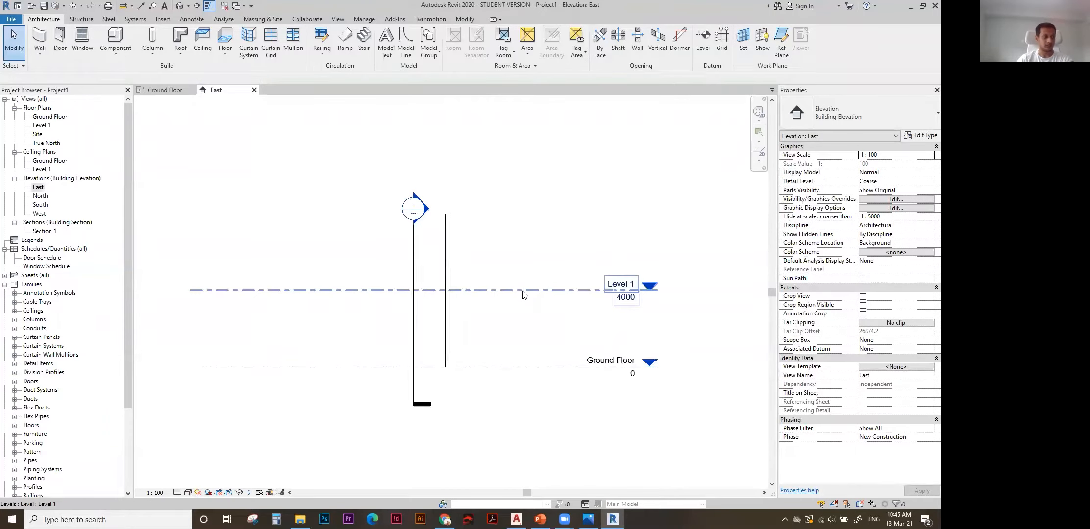
pyautogui.click(515, 290)
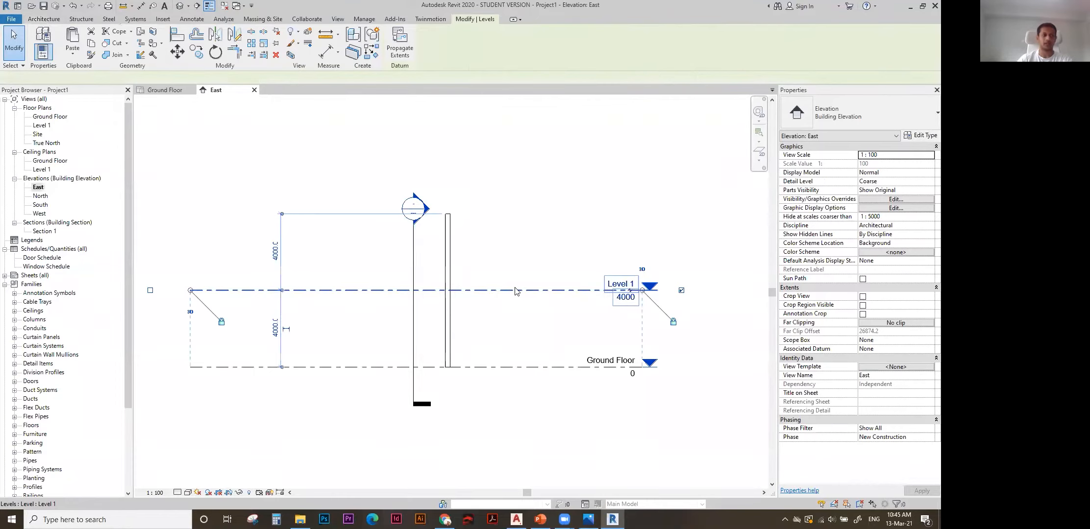
pyautogui.click(518, 249)
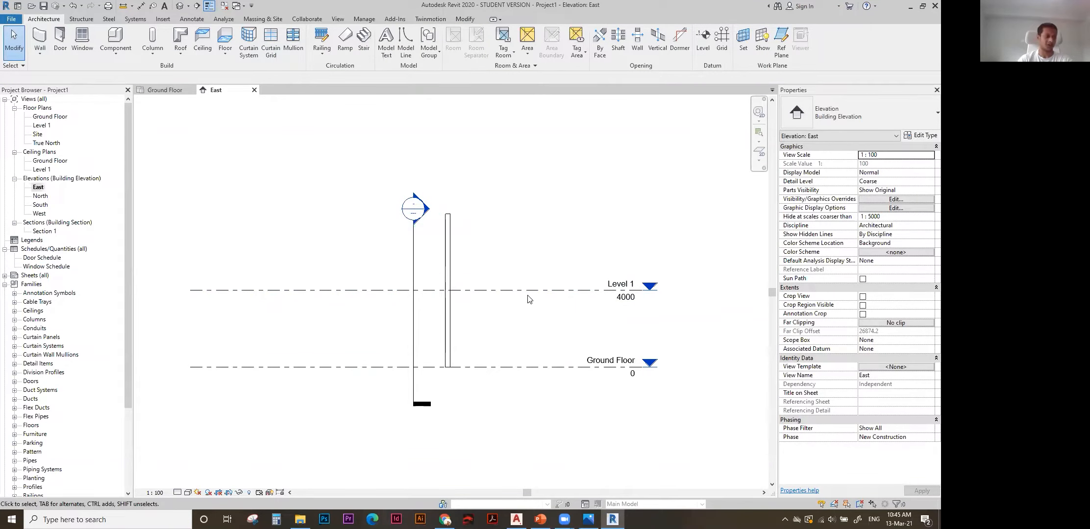
pyautogui.moveTo(542, 309); pyautogui.dragTo(526, 321, button='middle')
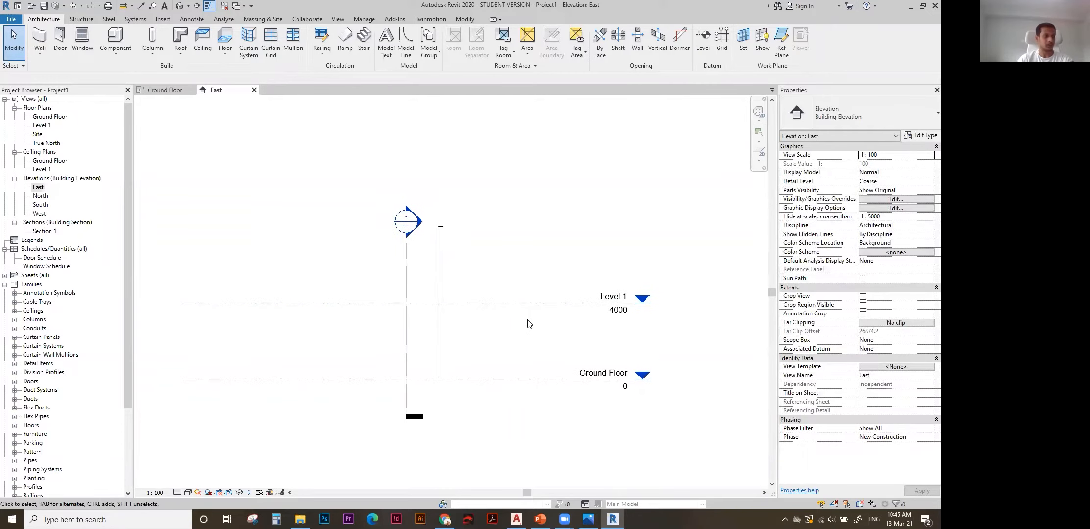
# Add a level 4000 mm above Level 1 by picking the Level 1 line with an offset of 4000.
pyautogui.click(524, 308)
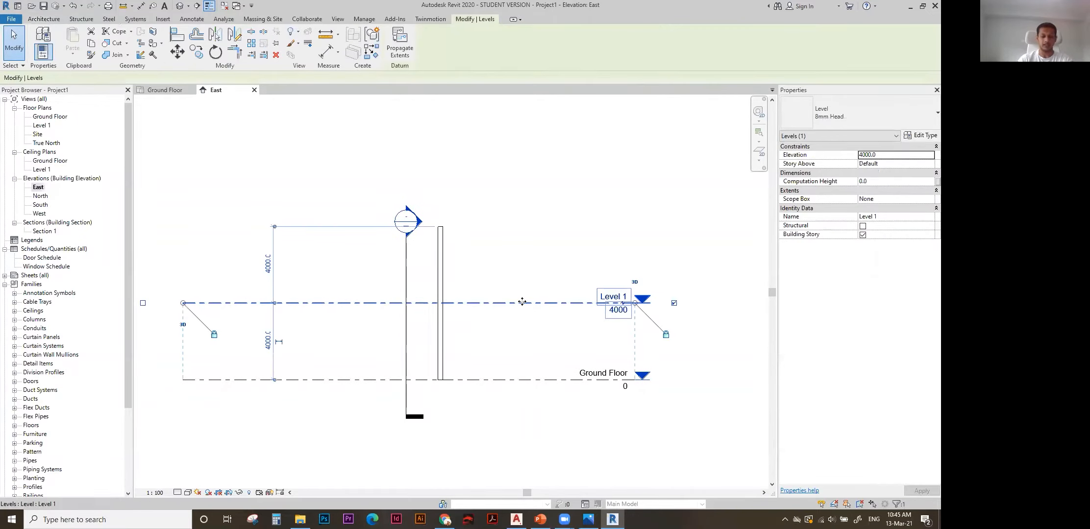
pyautogui.press('l')
pyautogui.press('l')
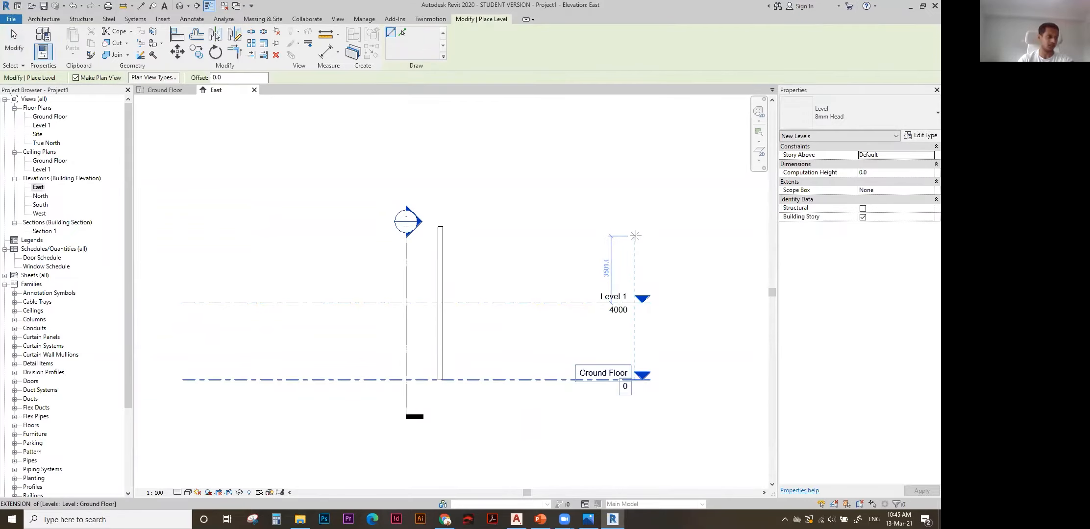
pyautogui.click(402, 32)
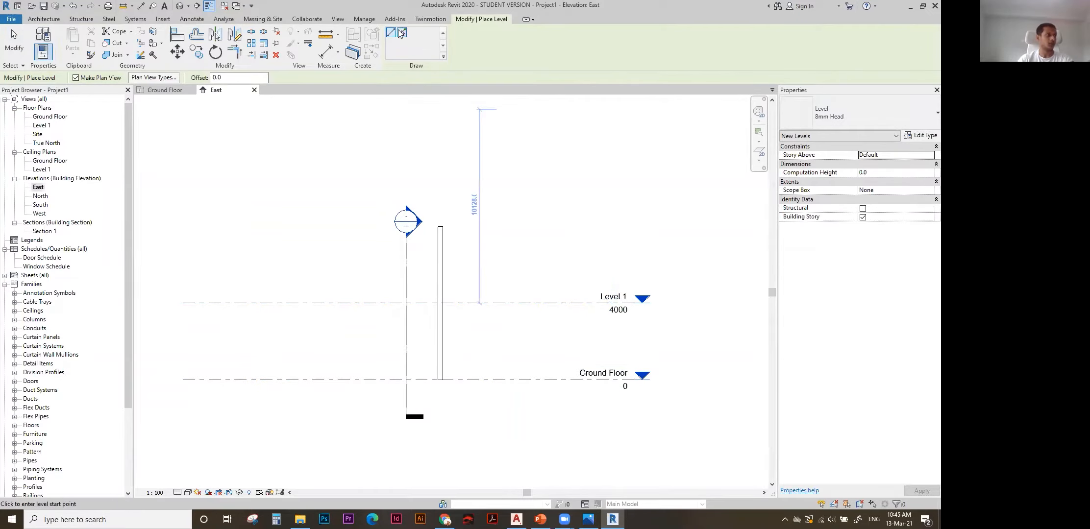
pyautogui.click(230, 77)
pyautogui.write('400')
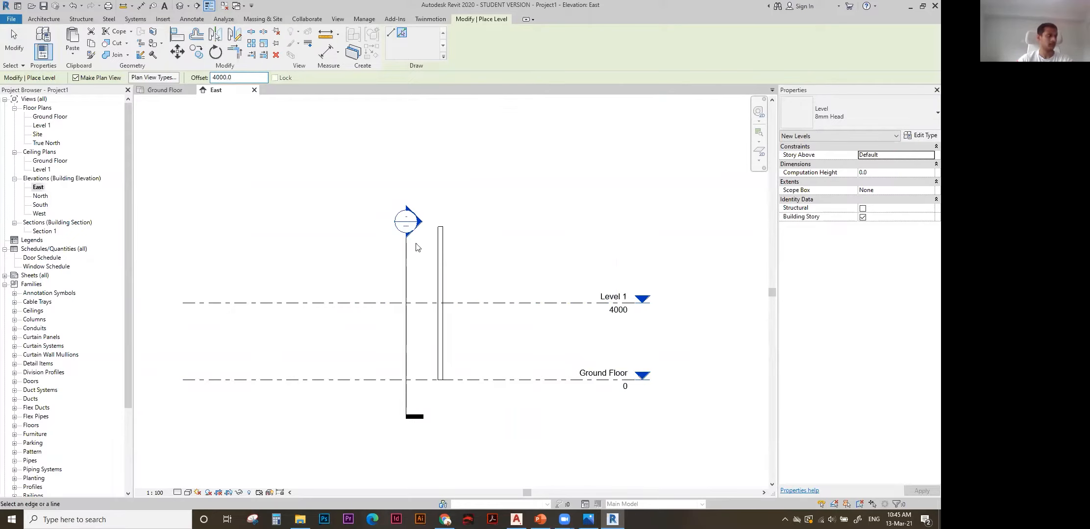
pyautogui.click(554, 304)
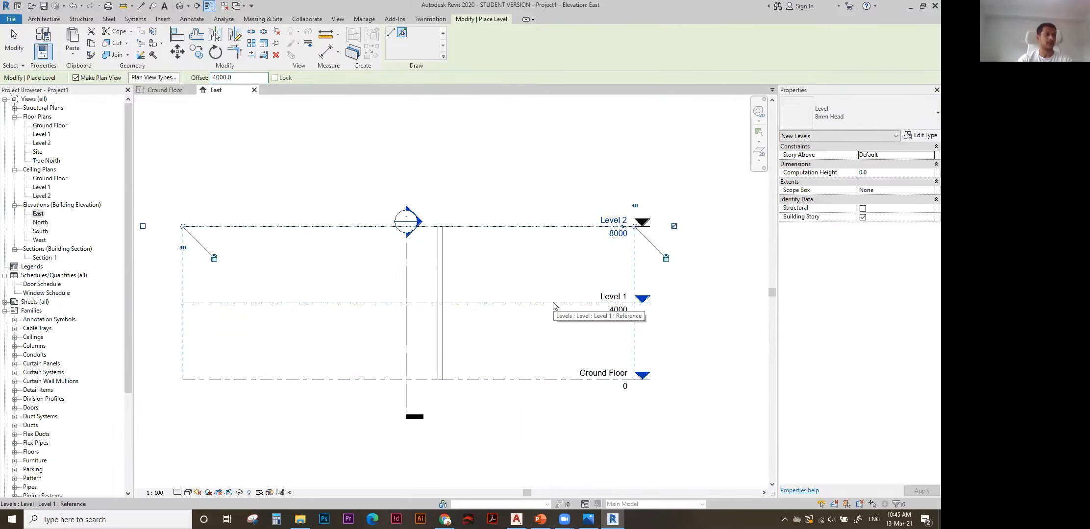
pyautogui.press('Escape')
pyautogui.press('Escape')
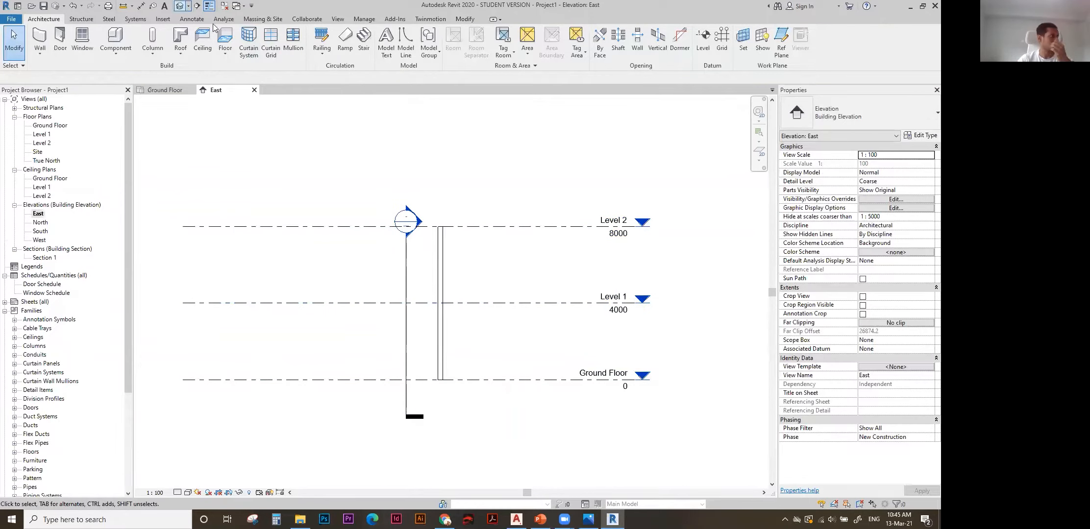
# Open the default 3D view and bring up the type properties of the Double brick - 270 wall.
pyautogui.click(180, 7)
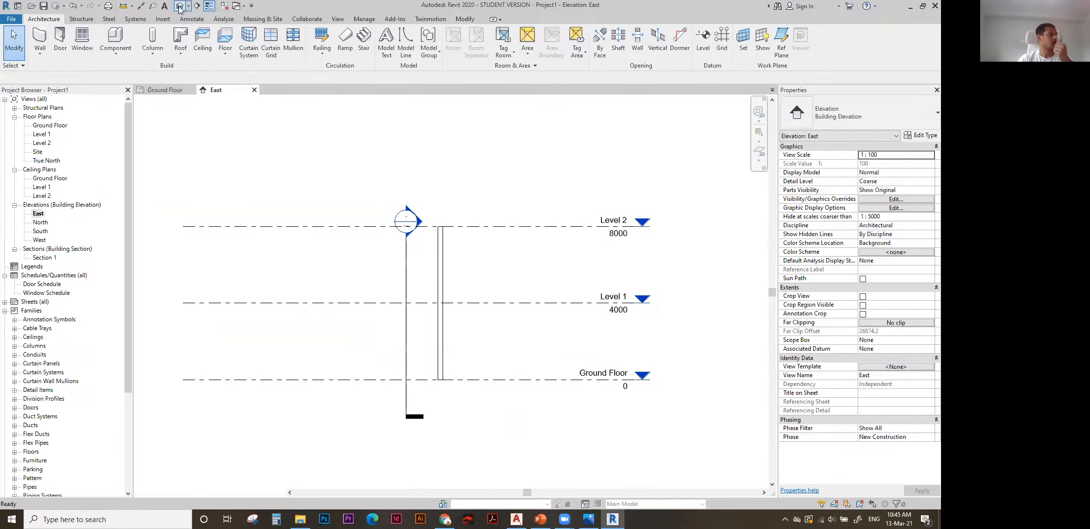
pyautogui.scroll(4, 495, 288)
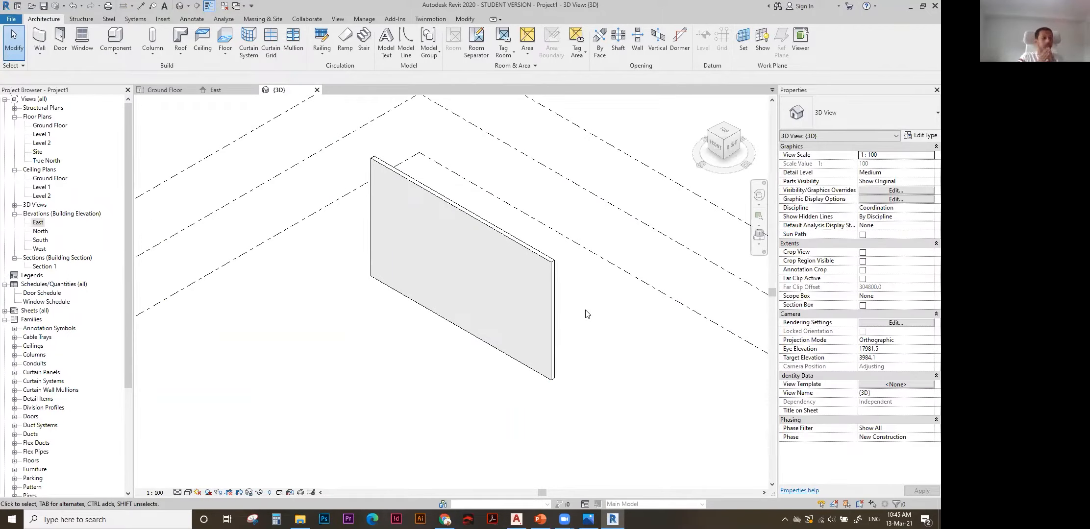
pyautogui.click(550, 303)
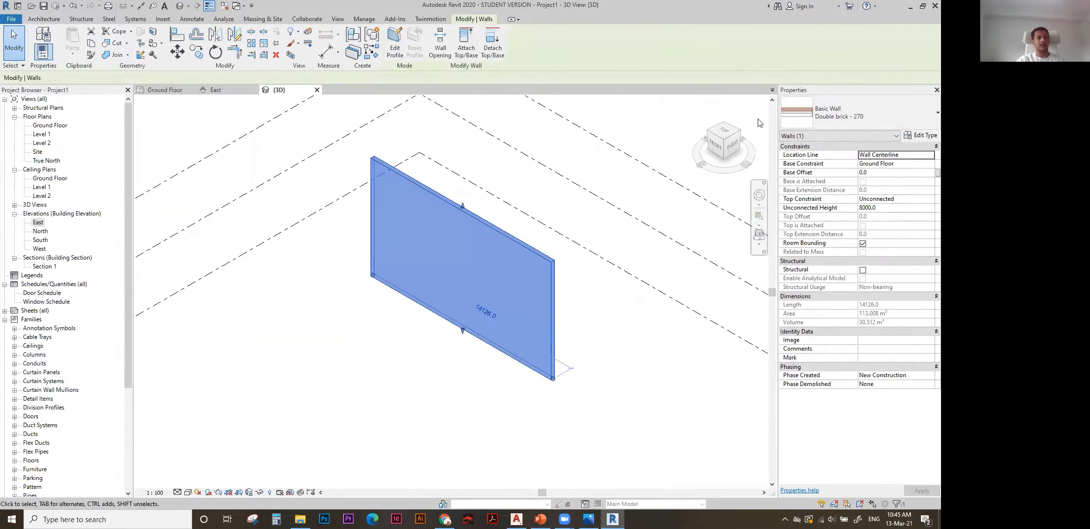
pyautogui.click(911, 136)
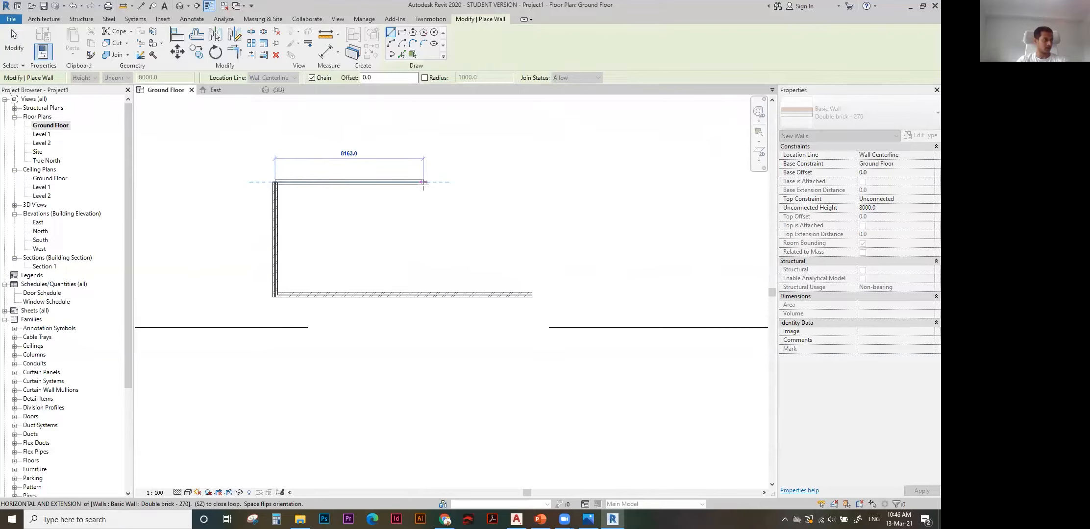
# Draw the room's upper wall about 8163 mm long and a vertical wall about 6191 mm long down to the lower wall.
pyautogui.click(424, 183)
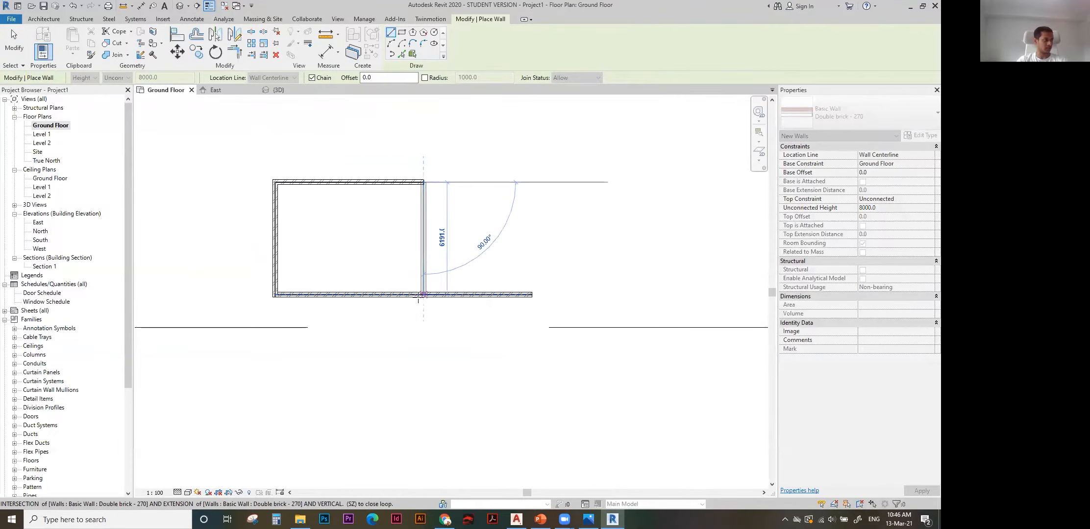
pyautogui.click(424, 294)
pyautogui.press('Escape')
pyautogui.press('Escape')
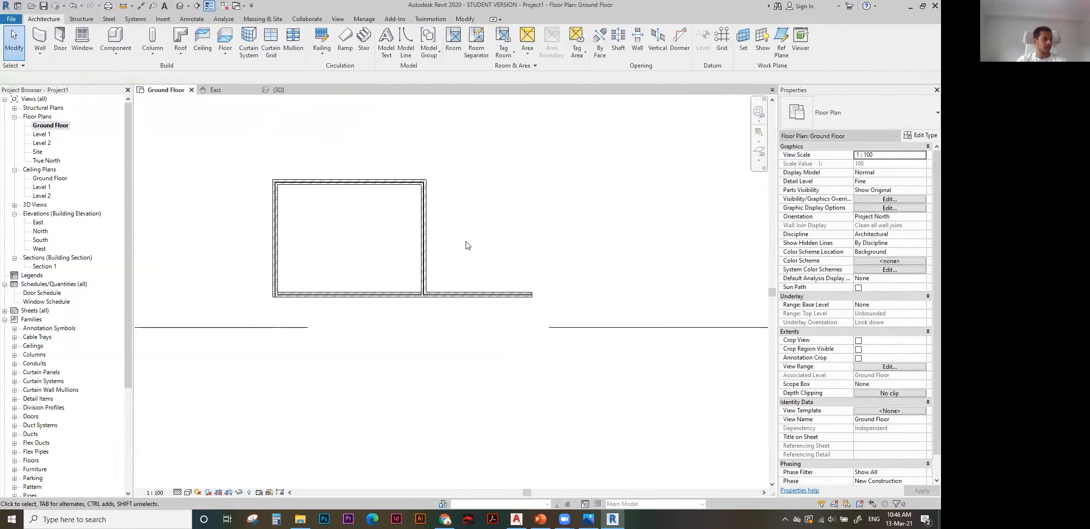
# Move the newly drawn vertical wall so its clear distance from the opposite vertical wall is 6000 mm.
pyautogui.scroll(-1, 469, 246)
pyautogui.scroll(3, 429, 223)
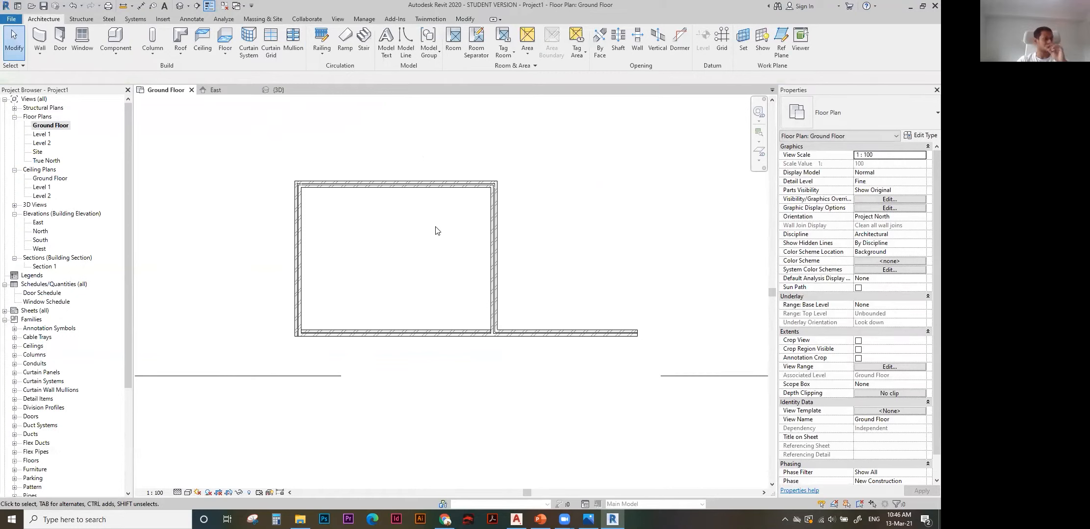
pyautogui.click(494, 251)
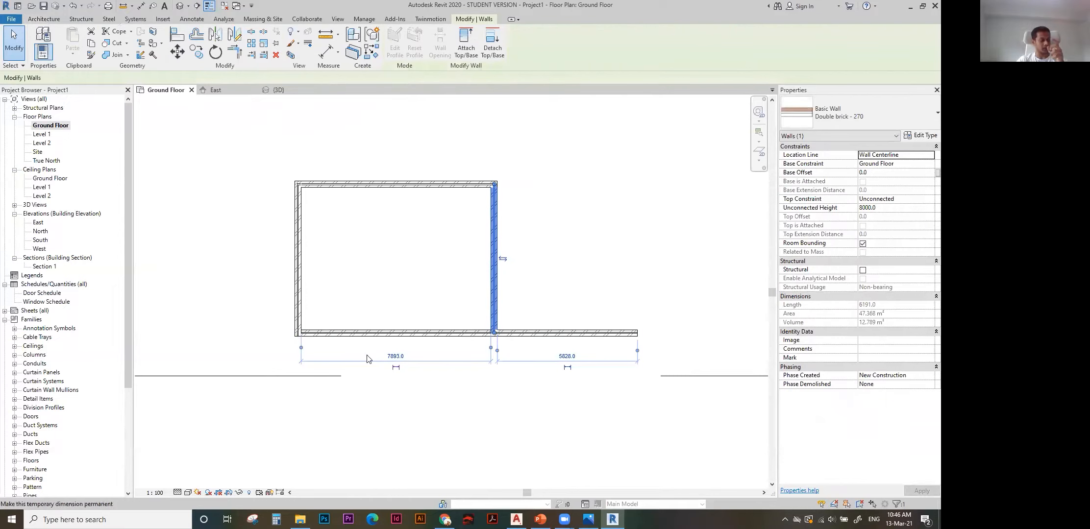
pyautogui.scroll(1, 398, 363)
pyautogui.click(397, 359)
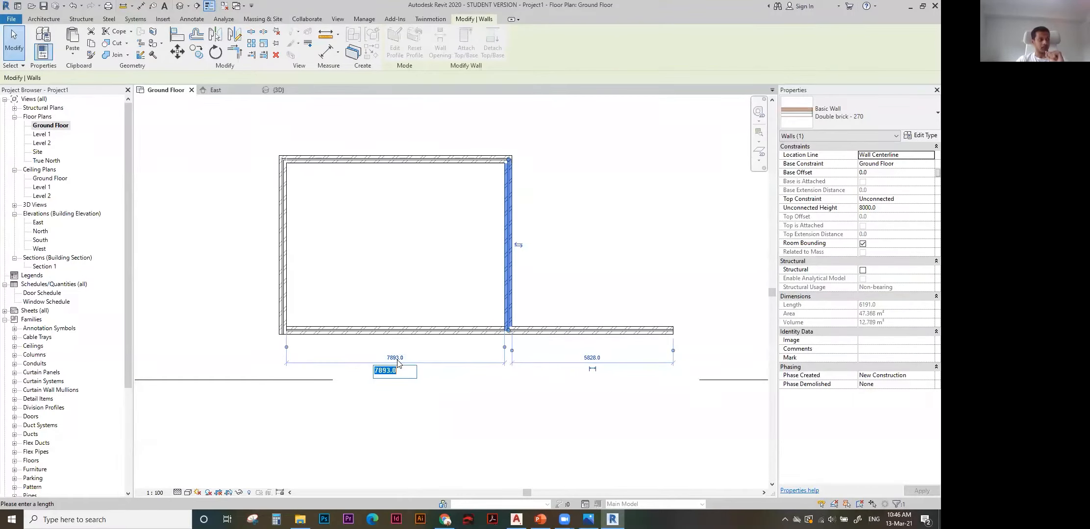
pyautogui.write('600')
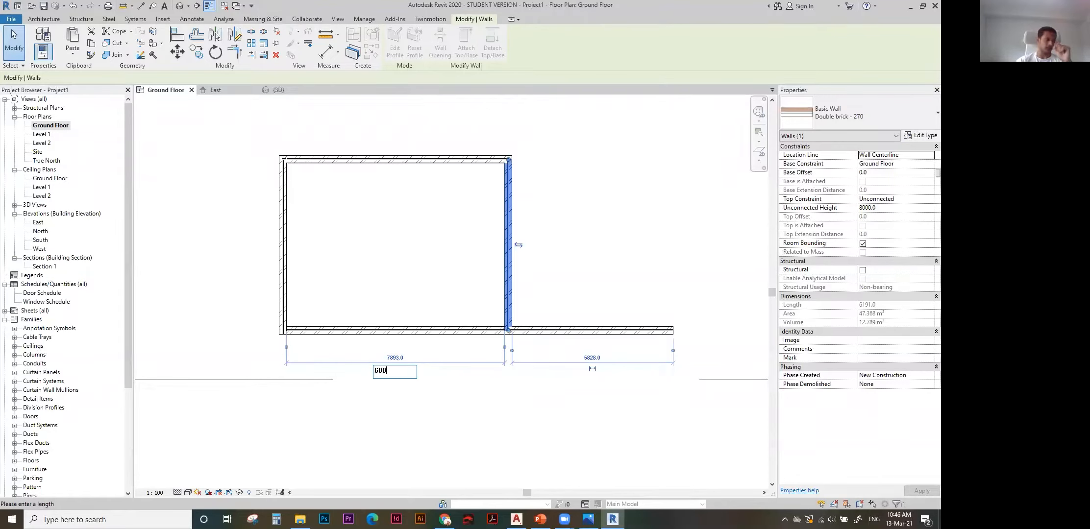
pyautogui.write('0')
pyautogui.press('Return')
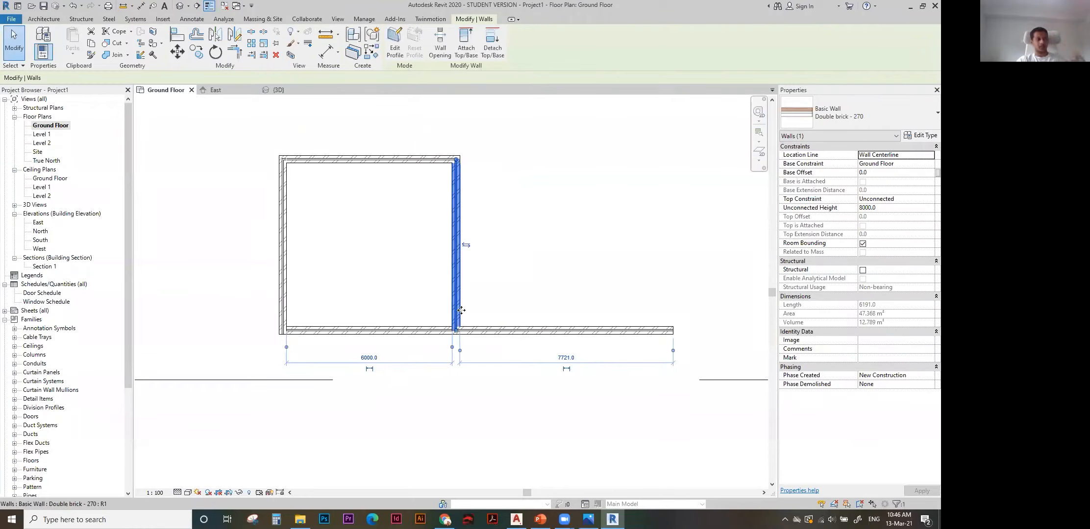
pyautogui.click(519, 287)
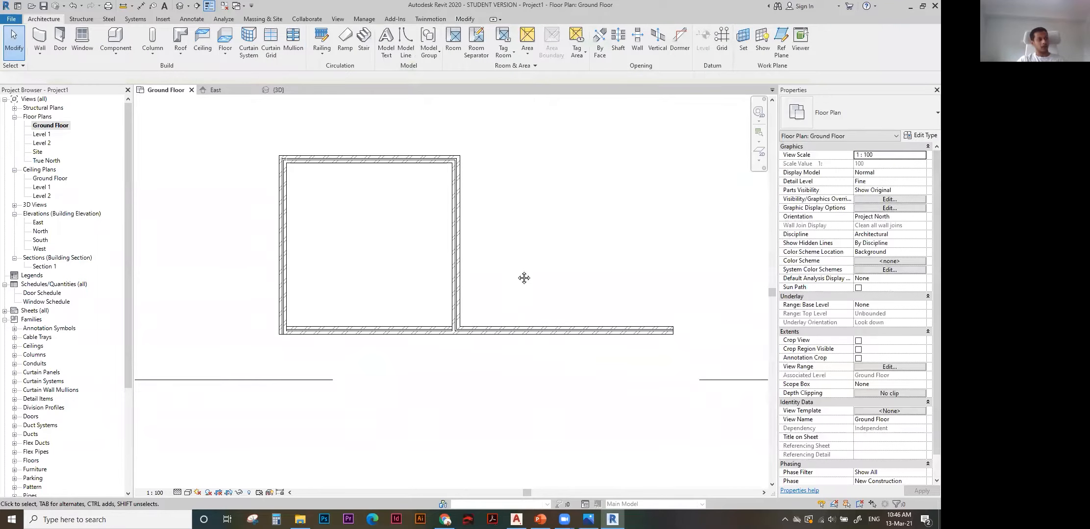
# Trim the protruding lower wall and the moved vertical wall to a corner with Trim/Extend to Corner.
pyautogui.moveTo(523, 276); pyautogui.dragTo(548, 289, button='middle')
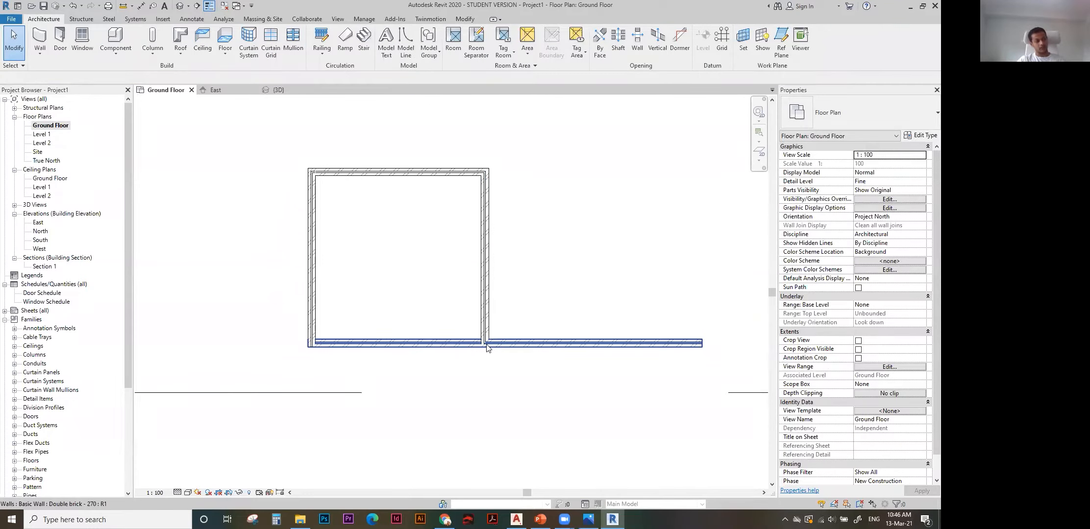
pyautogui.click(484, 311)
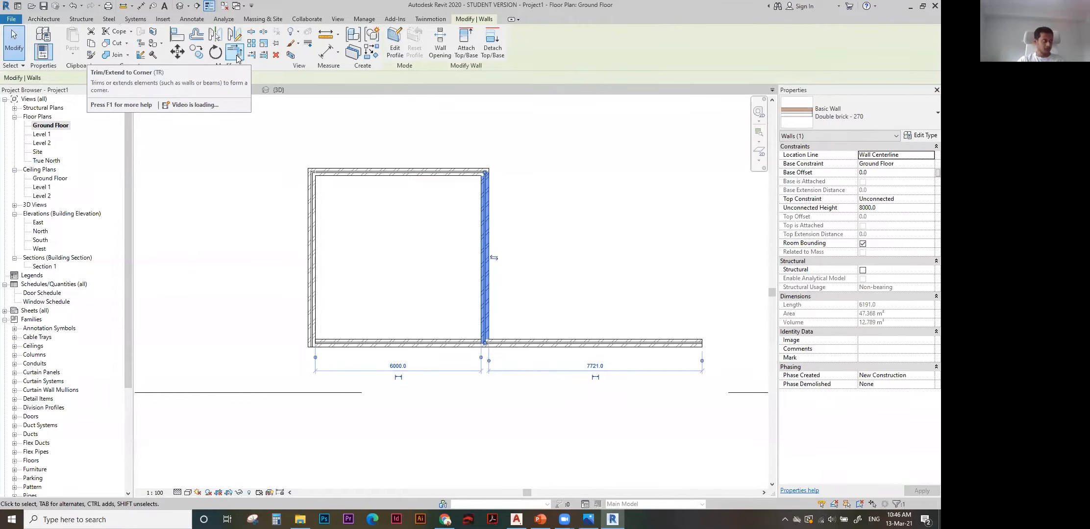
pyautogui.press('Escape')
pyautogui.press('t')
pyautogui.press('r')
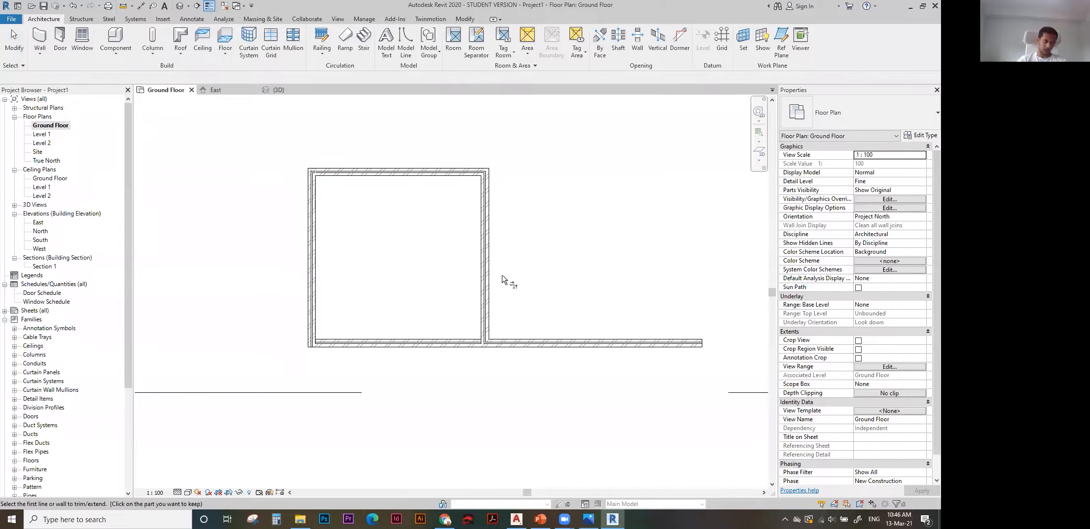
pyautogui.click(485, 232)
pyautogui.click(444, 344)
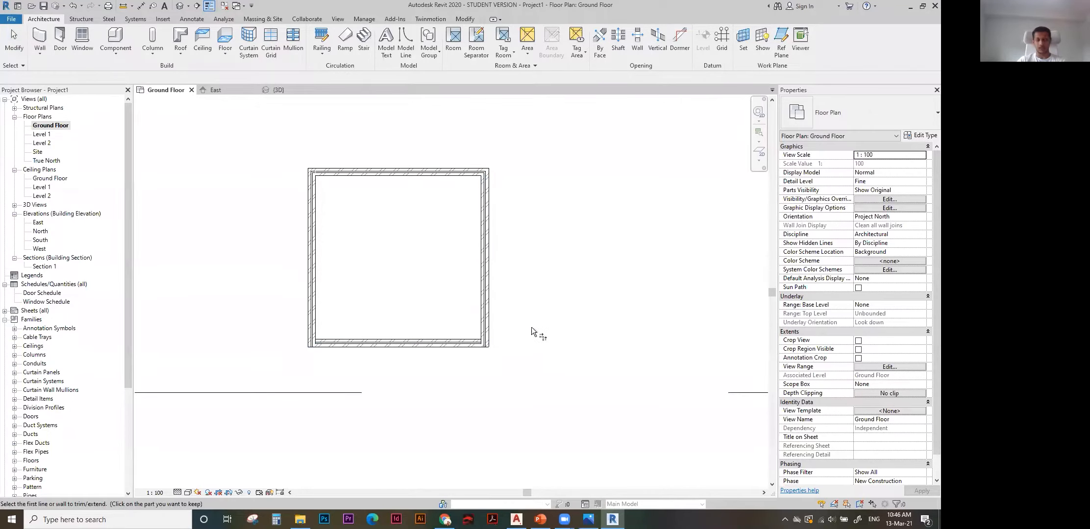
pyautogui.press('Escape')
pyautogui.press('Escape')
# Stretch the lower wall's end horizontally past the trimmed corner, outside the room.
pyautogui.click(442, 344)
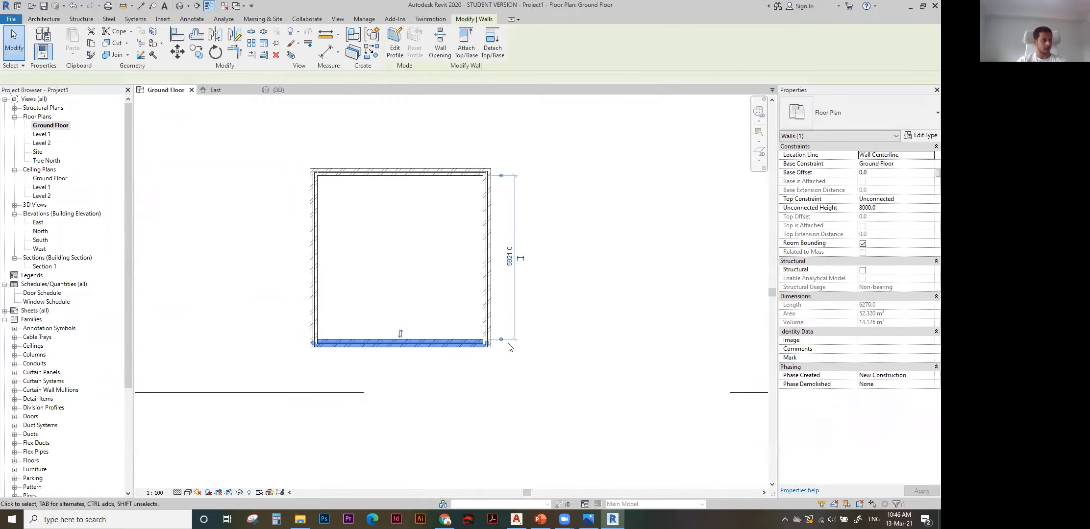
pyautogui.moveTo(488, 343); pyautogui.dragTo(636, 344)
pyautogui.click(591, 378)
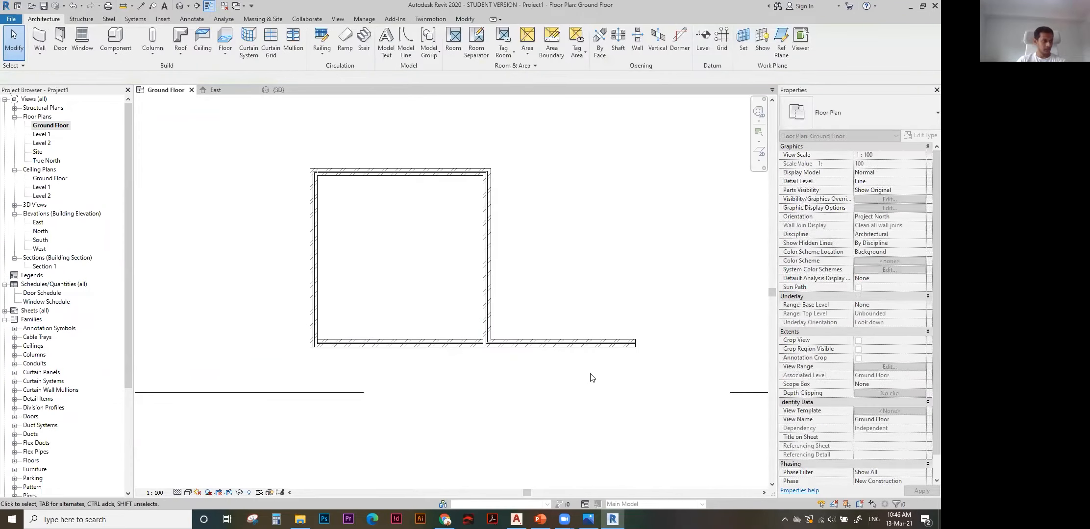
# Trim the stretched lower wall back to the vertical wall, keeping the part that encloses the room.
pyautogui.moveTo(591, 378); pyautogui.dragTo(623, 372, button='middle')
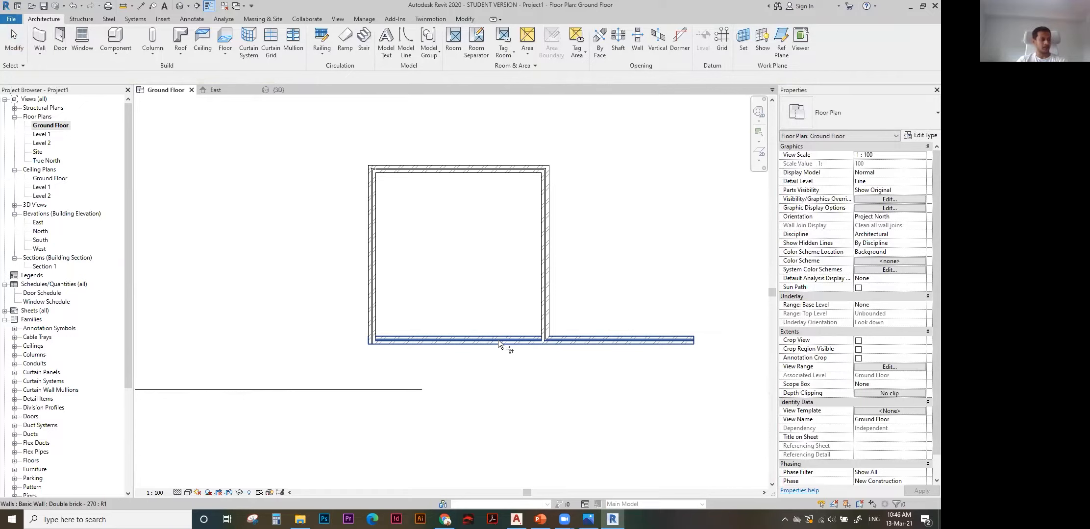
pyautogui.click(457, 343)
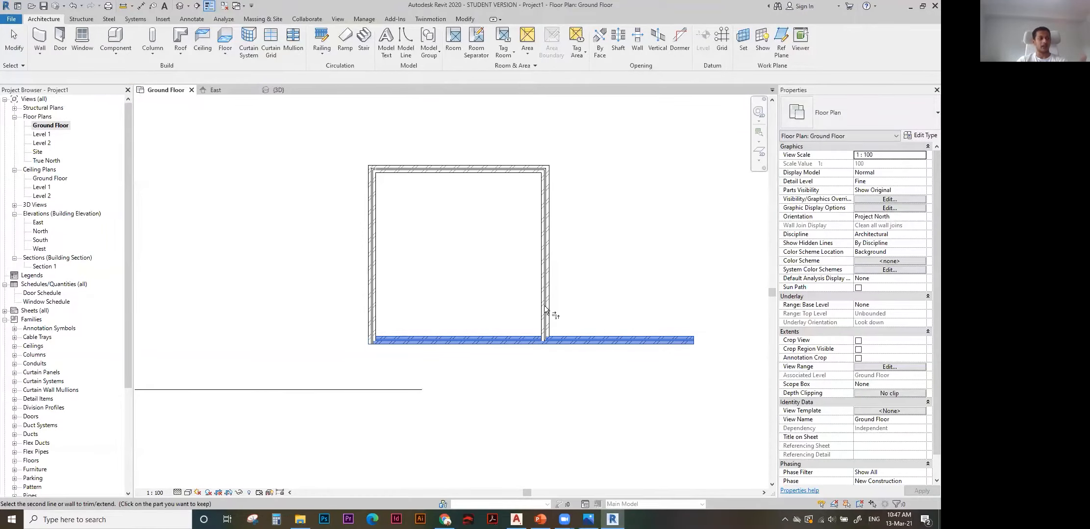
pyautogui.click(545, 269)
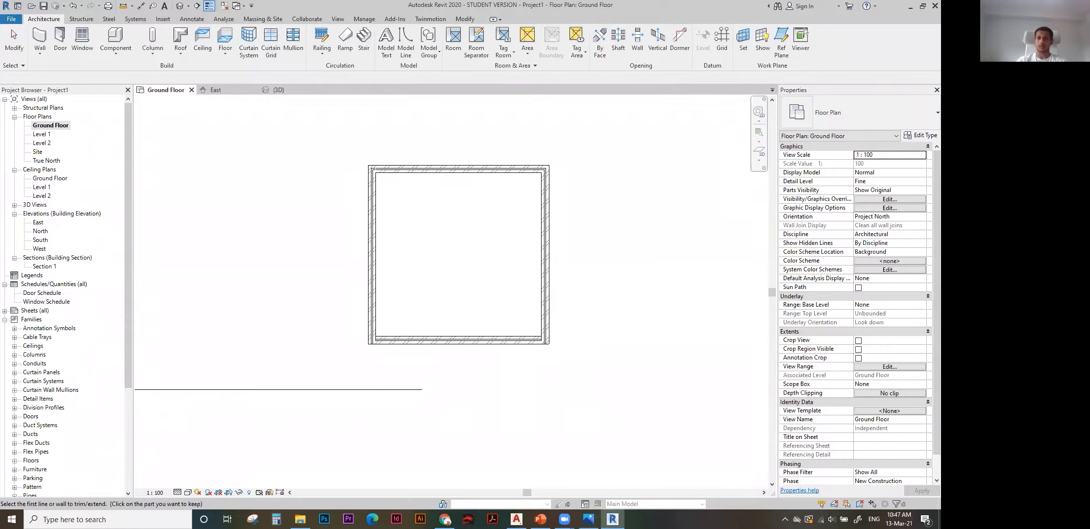
pyautogui.moveTo(482, 275)
pyautogui.mouseDown(button='middle')
pyautogui.moveTo(504, 273)
pyautogui.moveTo(487, 282)
pyautogui.mouseUp(button='middle')
pyautogui.moveTo(464, 326); pyautogui.dragTo(486, 347, button='middle')
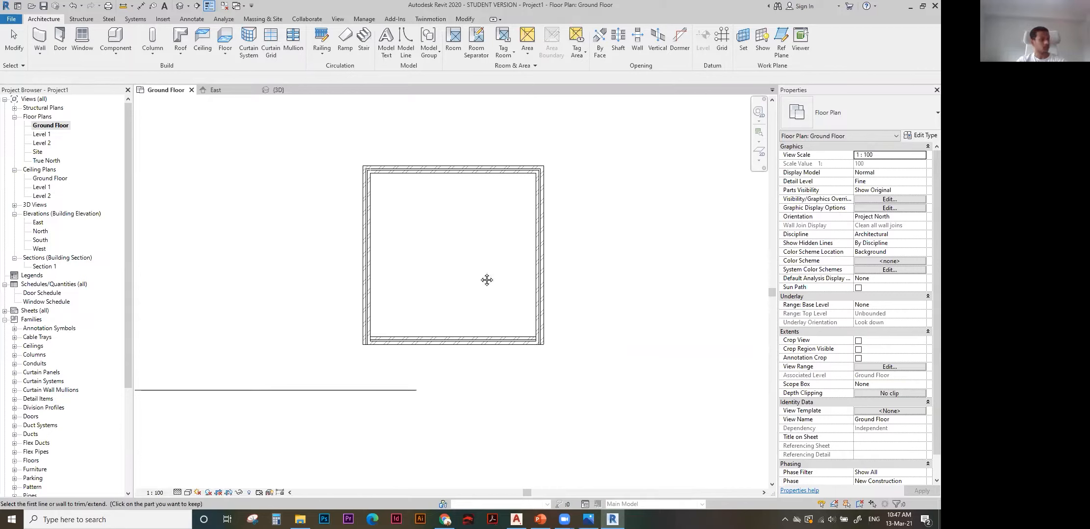
# Offset a copy of the room's right-hand vertical wall 600 mm outward.
pyautogui.press('Escape')
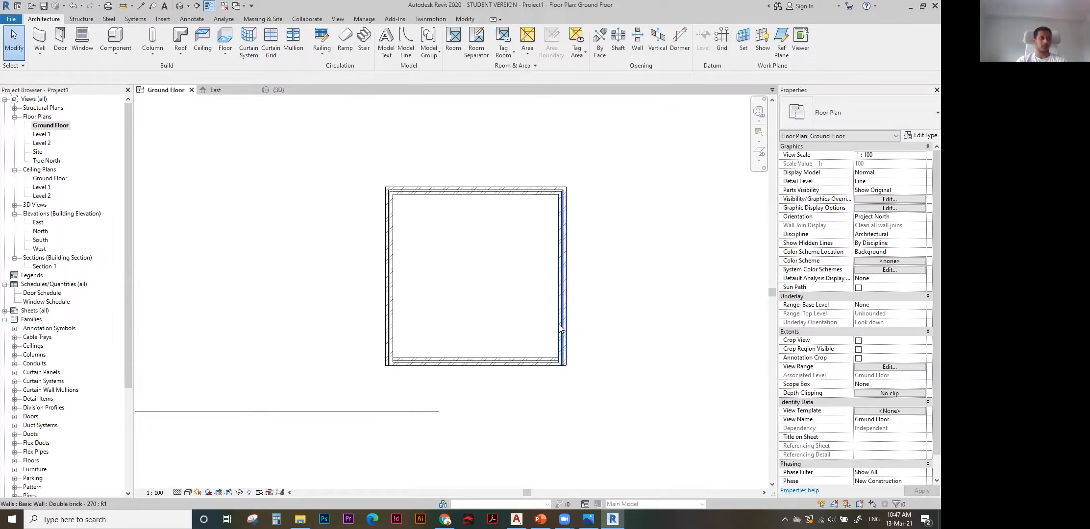
pyautogui.click(564, 274)
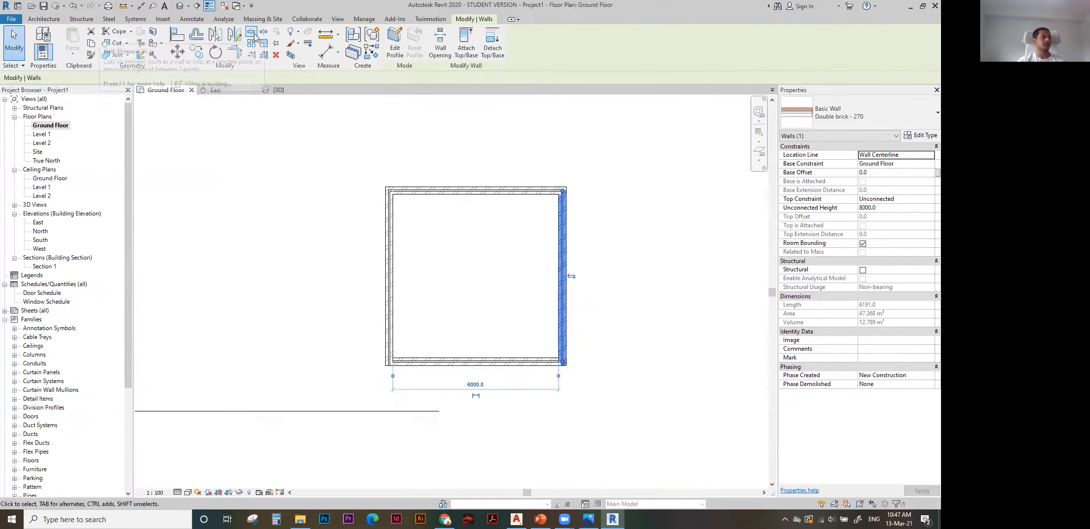
pyautogui.click(196, 35)
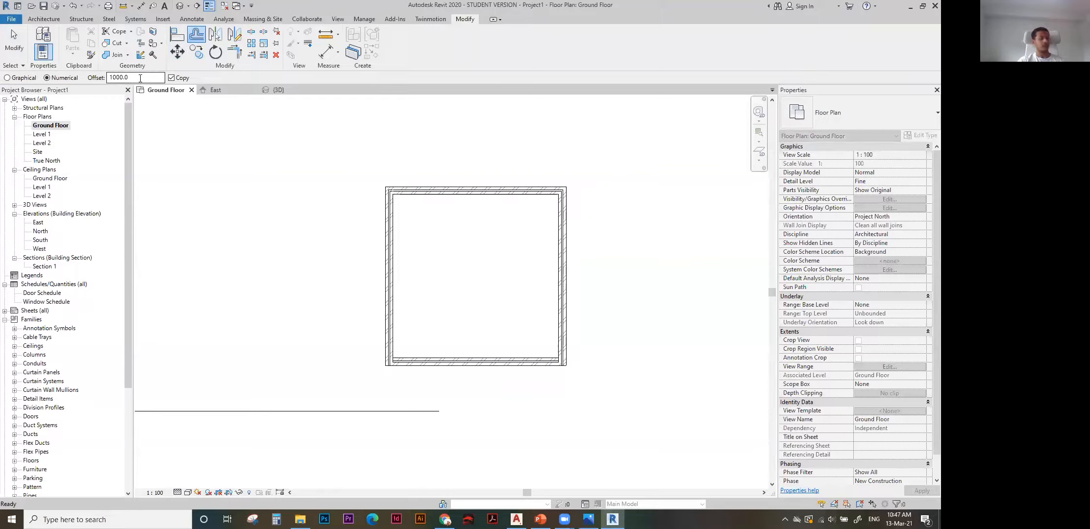
pyautogui.click(108, 77)
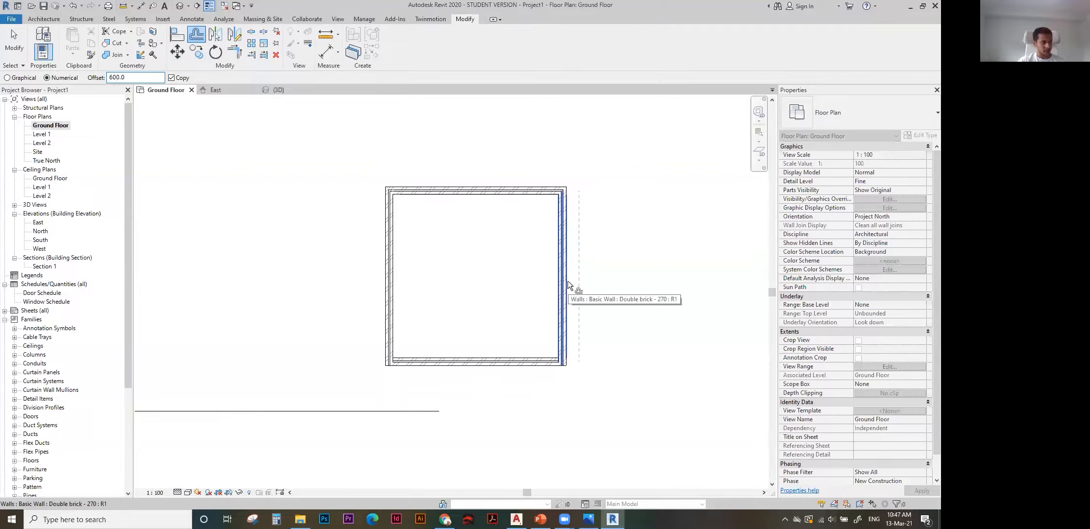
pyautogui.scroll(2, 567, 280)
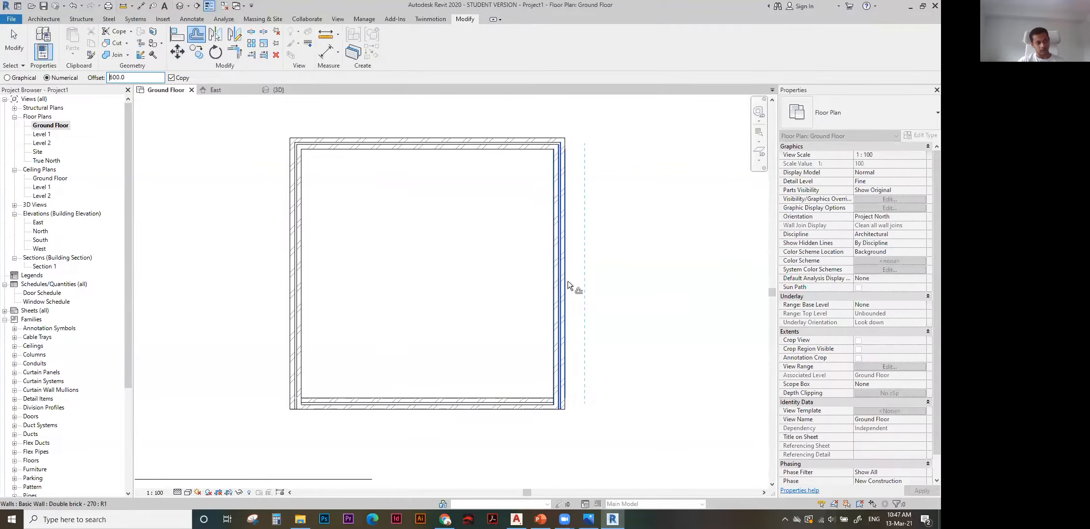
pyautogui.click(567, 281)
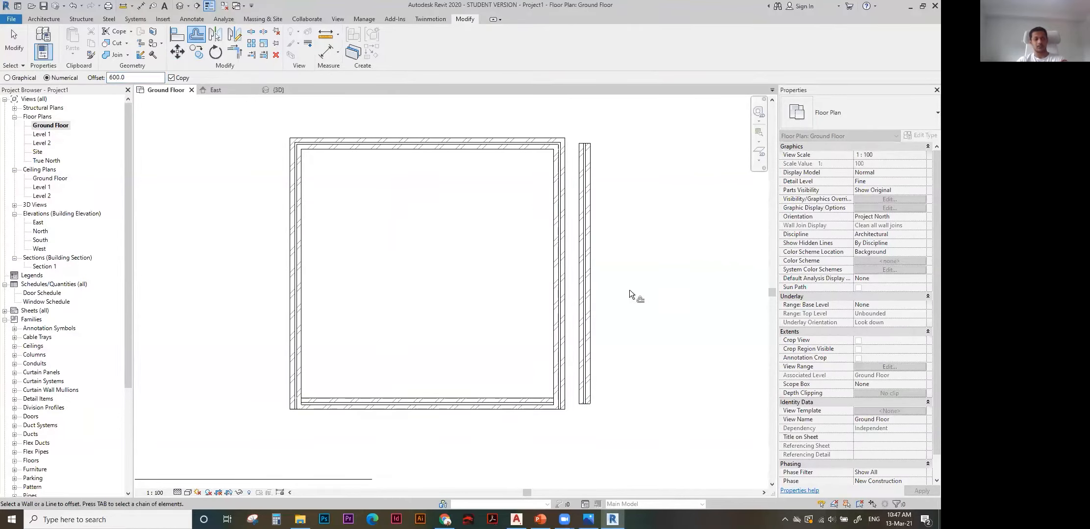
pyautogui.press('Escape')
# Dimension from the inner face of the room's right-hand wall to the outer face of the offset wall.
pyautogui.click(584, 294)
pyautogui.scroll(1, 573, 441)
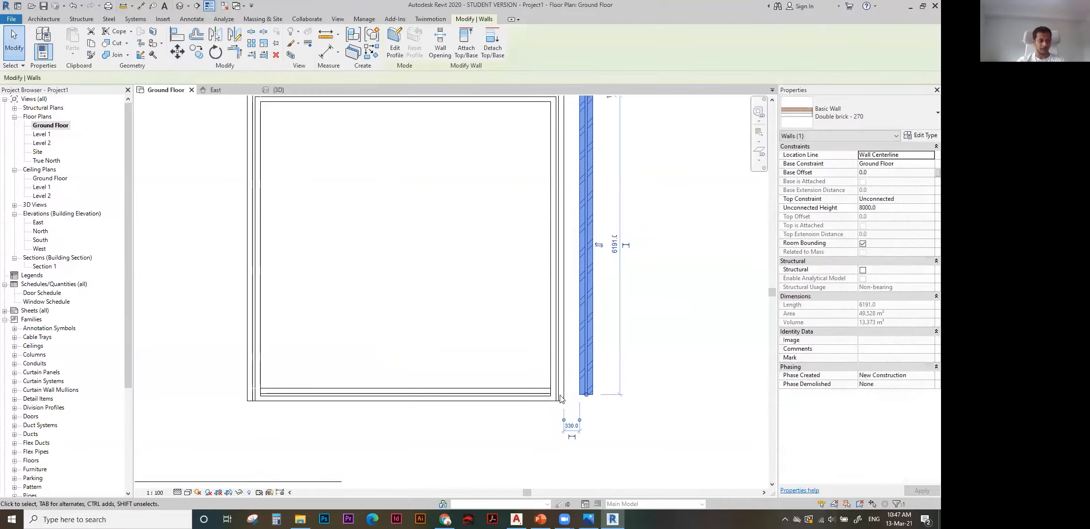
pyautogui.press('Escape')
pyautogui.press('d')
pyautogui.press('i')
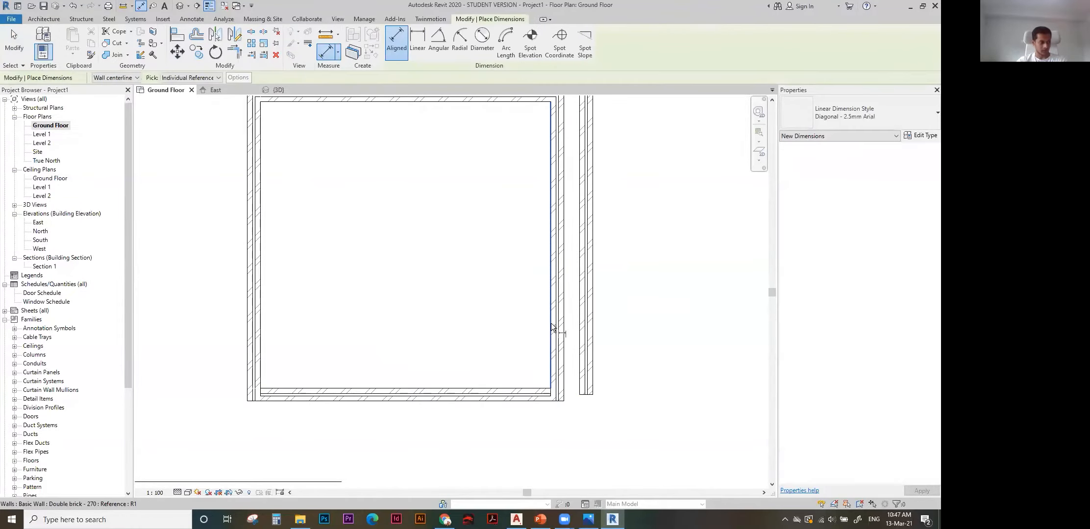
pyautogui.click(552, 323)
pyautogui.click(595, 321)
pyautogui.click(573, 302)
# Dimension between the outer faces of the room wall and the offset wall, placing it below the room.
pyautogui.click(566, 321)
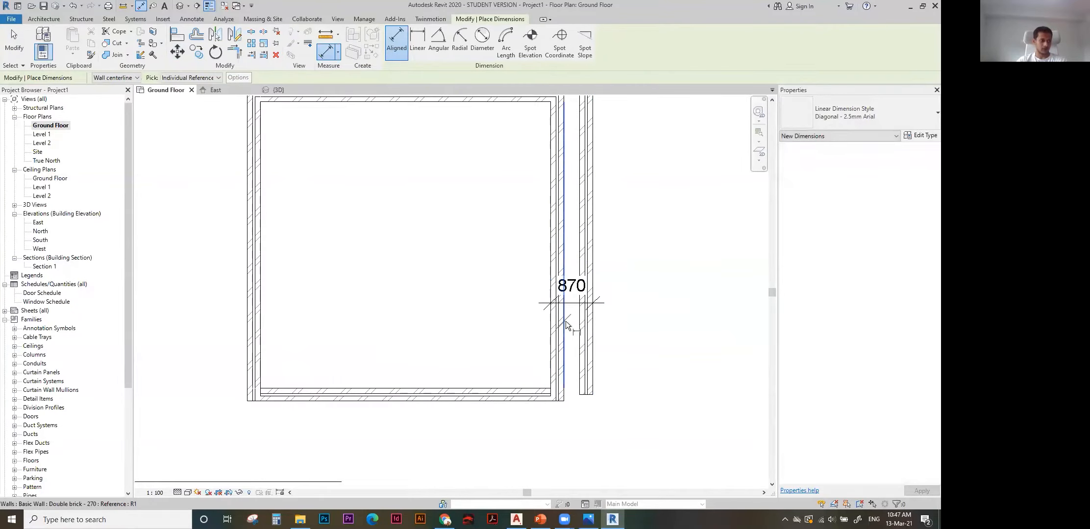
pyautogui.click(593, 320)
pyautogui.click(634, 449)
pyautogui.moveTo(637, 453); pyautogui.dragTo(630, 366, button='middle')
pyautogui.press('Escape')
# Delete the inner-face dimension, and remove the offset wall together with its outer-face dimension.
pyautogui.click(570, 216)
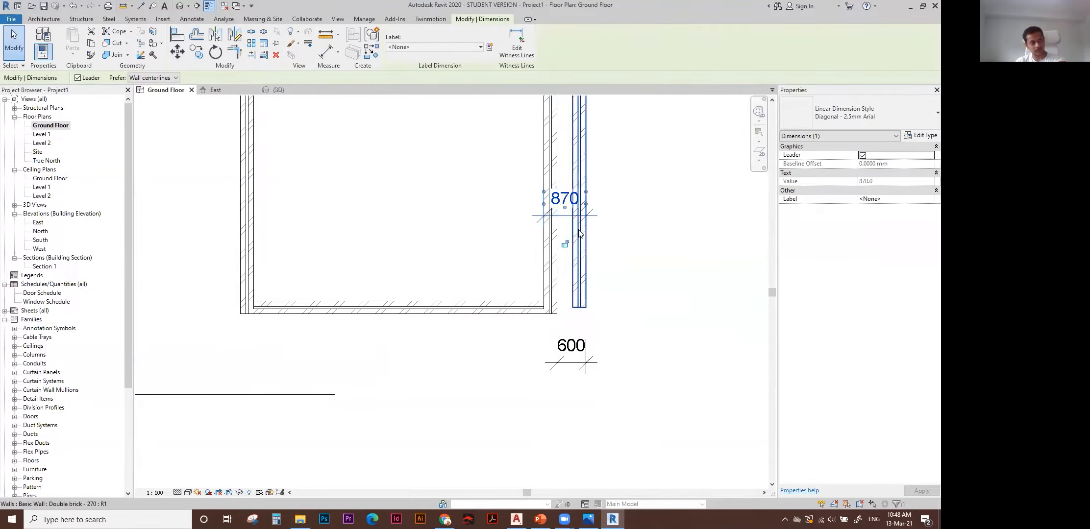
pyautogui.press('Delete')
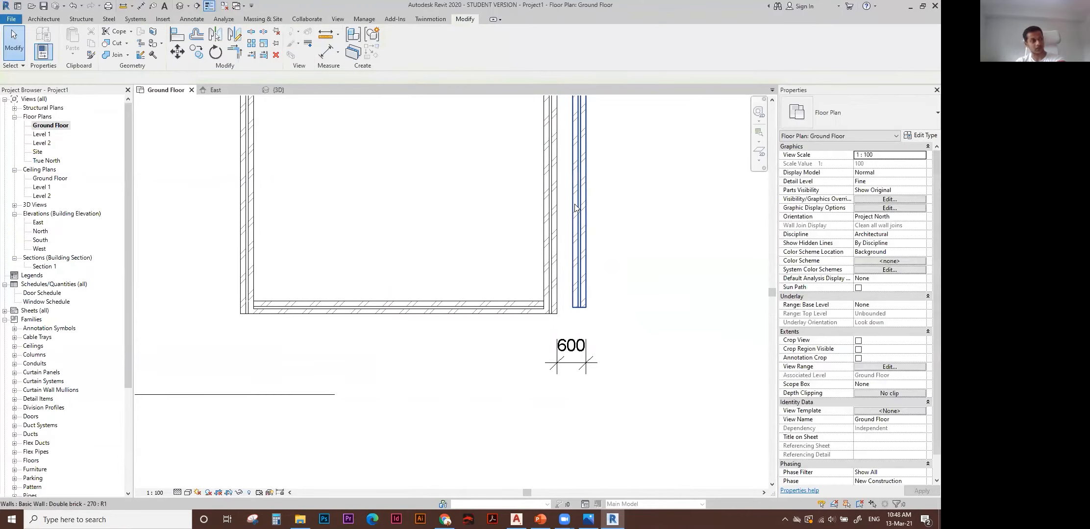
pyautogui.click(584, 205)
pyautogui.scroll(-2, 564, 245)
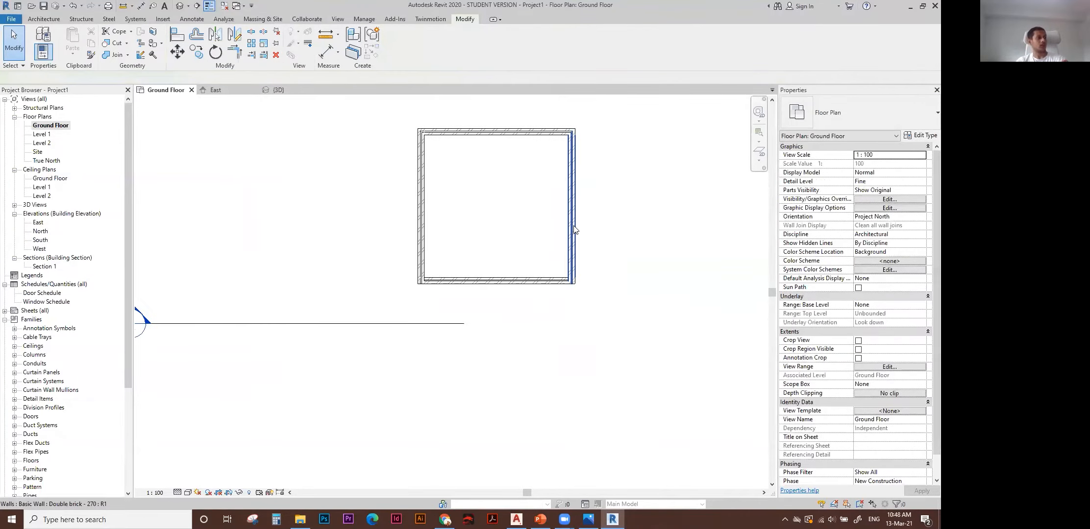
# Copy the room's right-hand vertical wall to open space about 4060 mm left of the room.
pyautogui.click(195, 53)
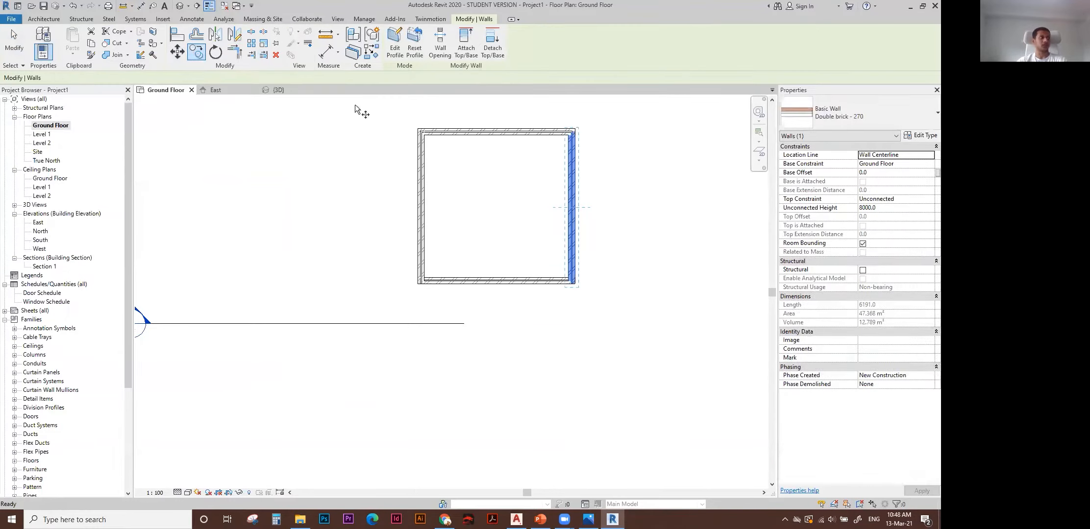
pyautogui.click(574, 207)
pyautogui.click(311, 137)
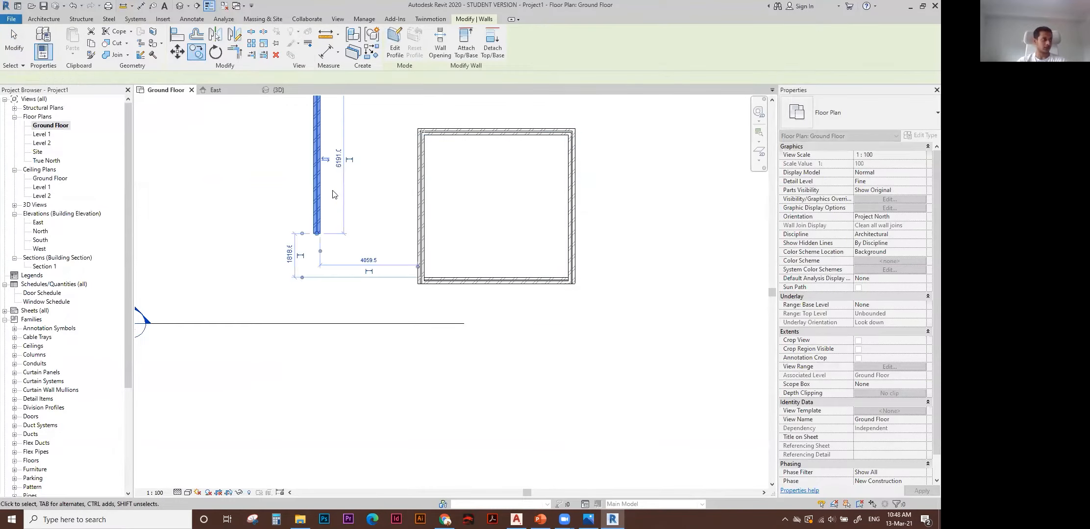
pyautogui.moveTo(362, 196); pyautogui.dragTo(397, 238, button='middle')
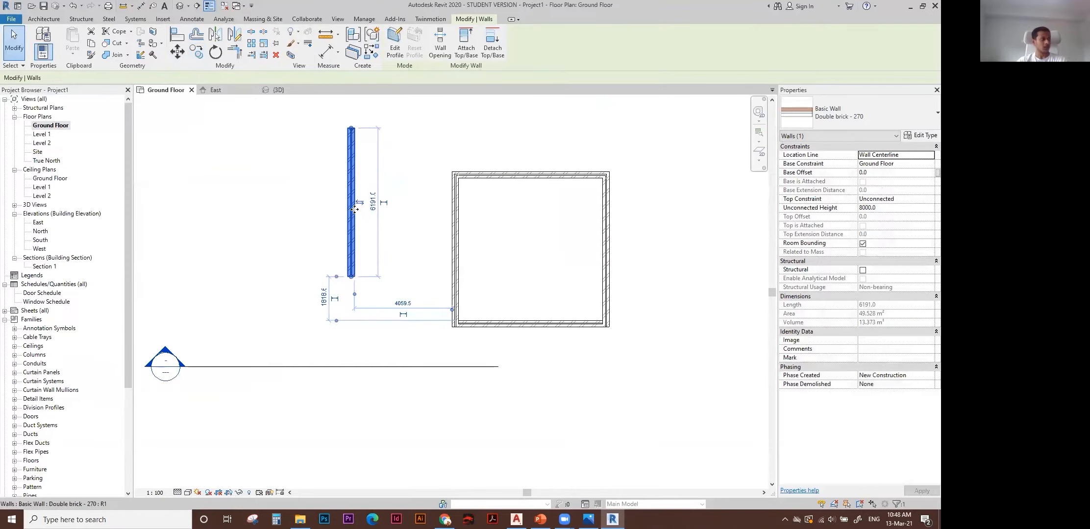
# Place four staggered copies of the freestanding vertical wall around it using Copy with Multiple enabled.
pyautogui.click(195, 53)
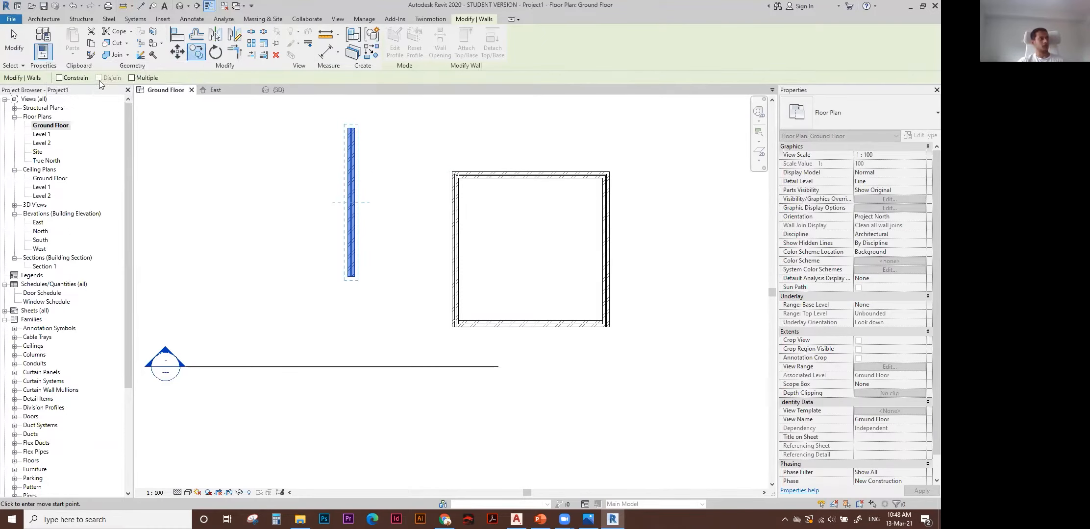
pyautogui.click(384, 192)
pyautogui.click(416, 157)
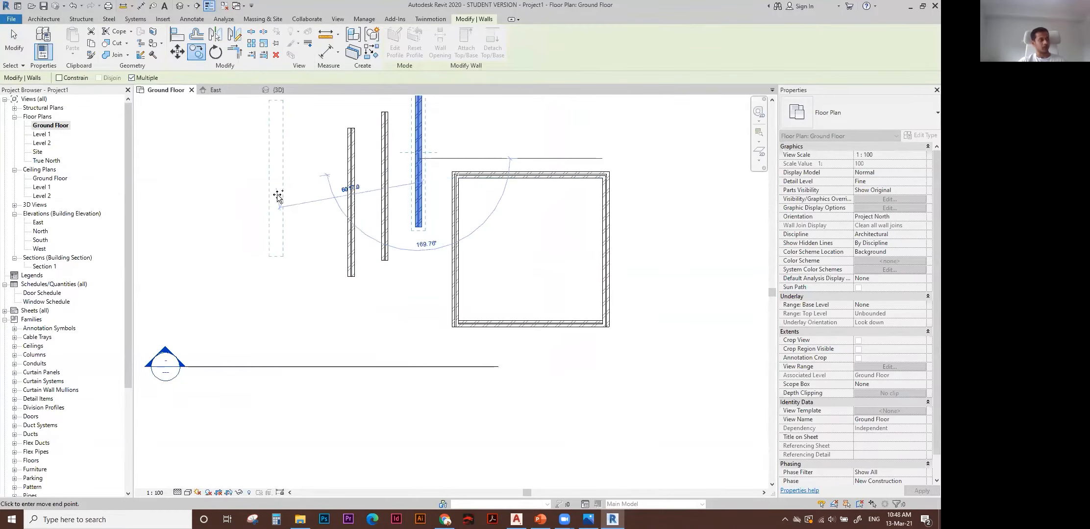
pyautogui.click(275, 183)
pyautogui.press('Escape')
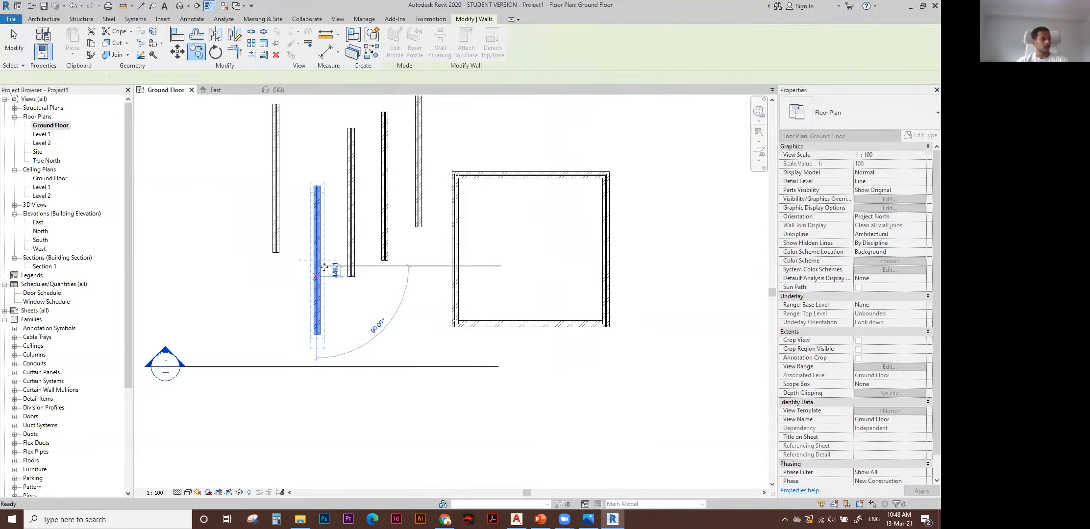
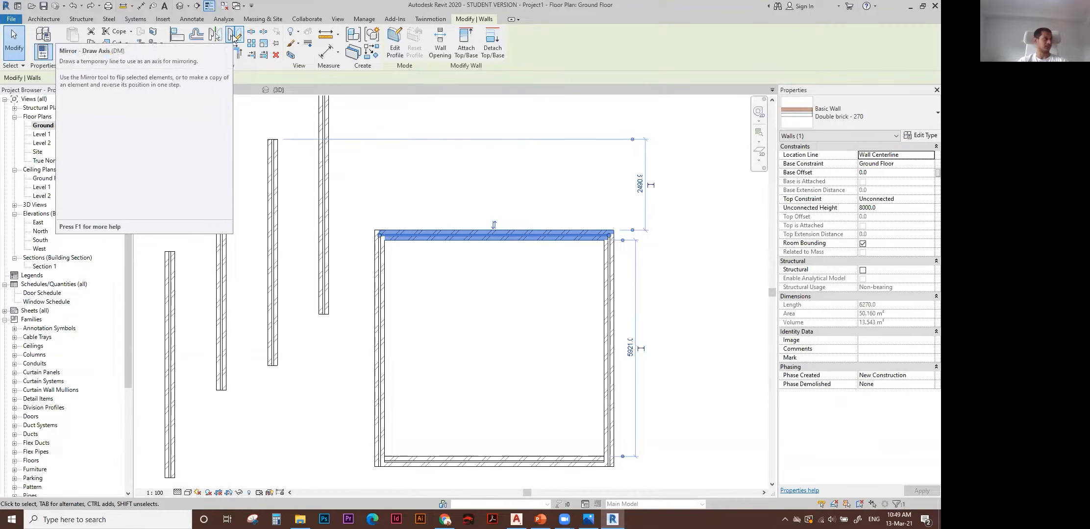
# Mirror a copy of the room's upper wall across a drawn horizontal axis, landing about 1340 mm above the room.
pyautogui.click(234, 36)
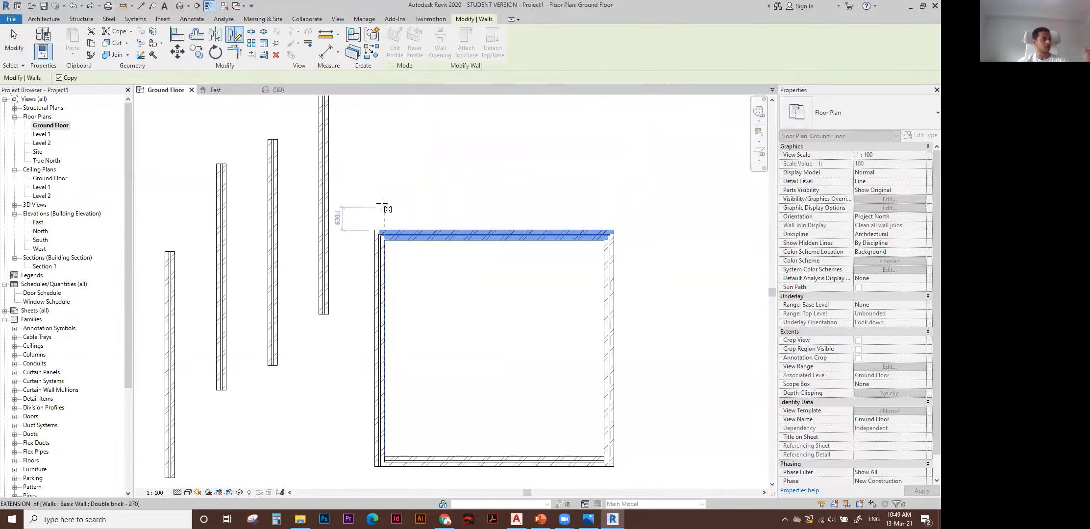
pyautogui.click(339, 206)
pyautogui.click(628, 210)
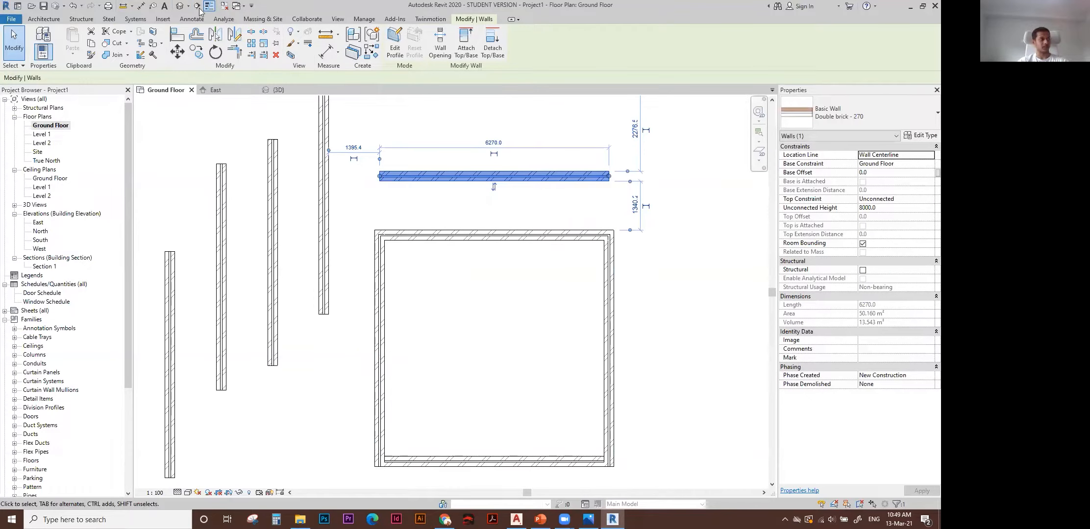
# Mirror a copy of the freestanding horizontal wall, picking the outer face of the room's right-hand wall as the axis.
pyautogui.click(215, 35)
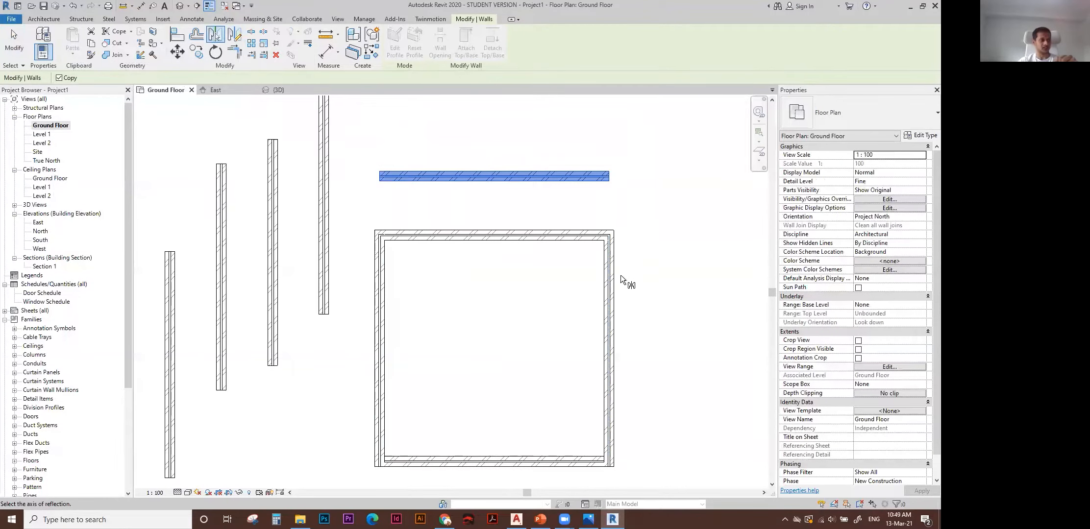
pyautogui.scroll(2, 621, 275)
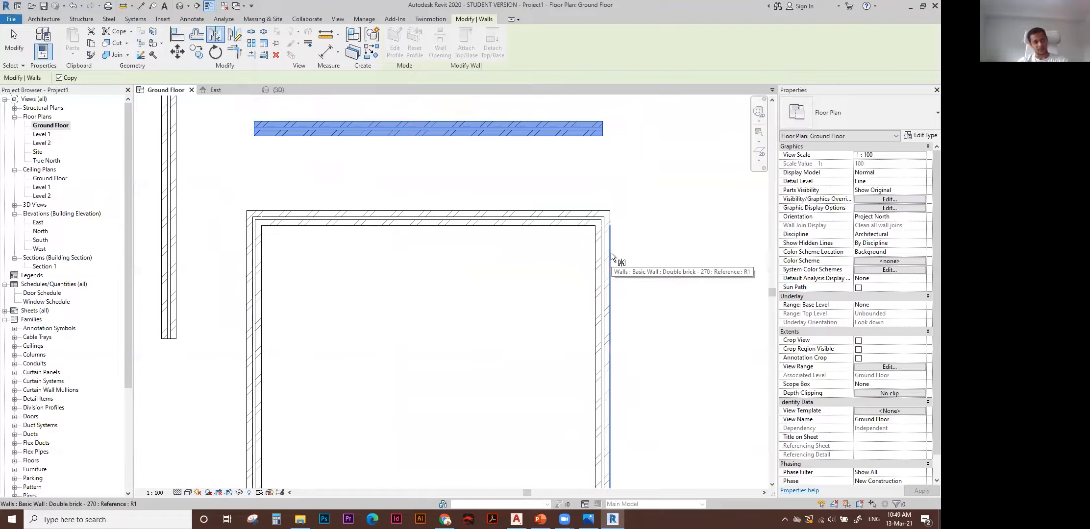
pyautogui.click(611, 252)
pyautogui.scroll(-3, 603, 215)
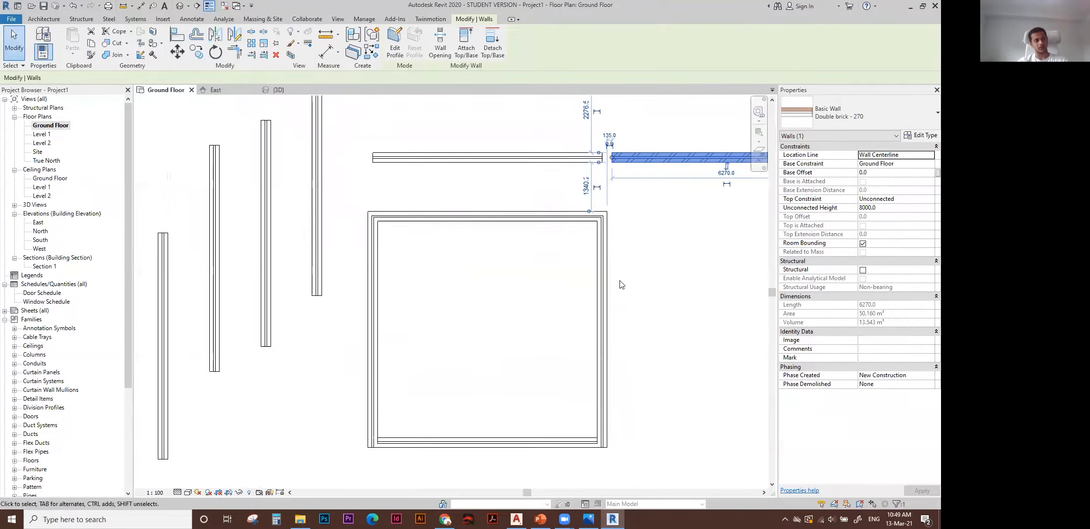
pyautogui.click(544, 262)
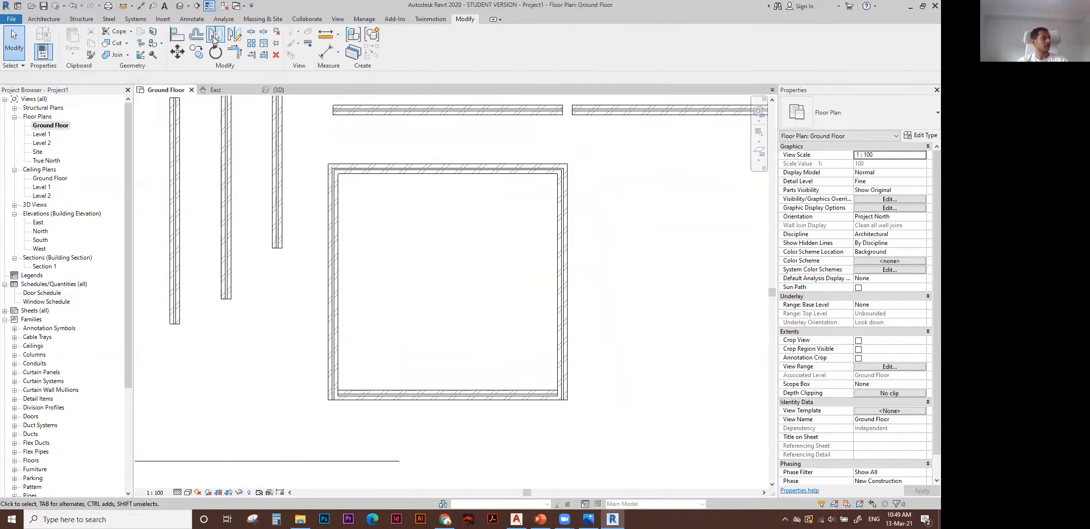
pyautogui.click(214, 35)
pyautogui.click(569, 293)
pyautogui.click(215, 34)
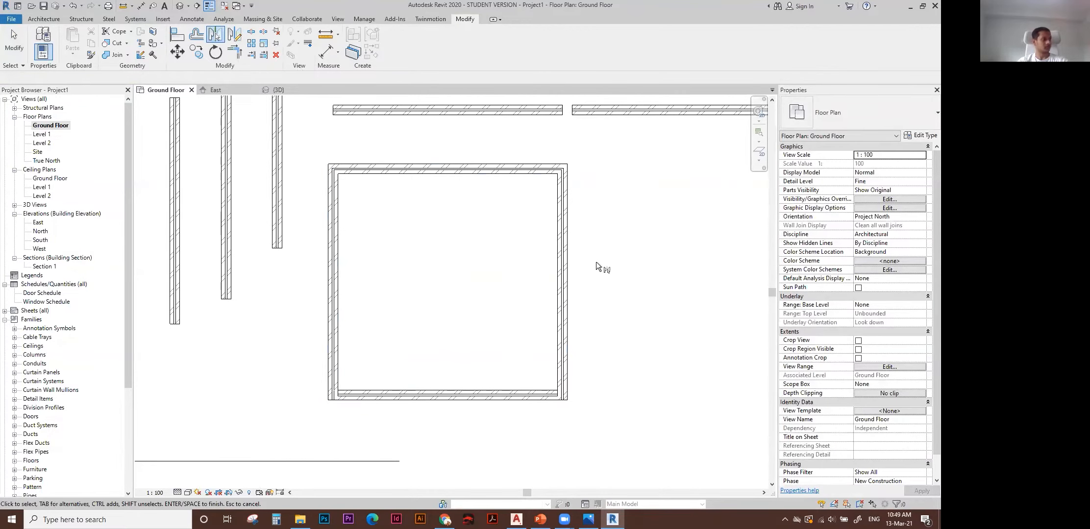
pyautogui.press('Escape')
# Draw a vertical detail line about 1075 mm outside the room's right-hand wall.
pyautogui.moveTo(630, 248); pyautogui.dragTo(593, 251, button='middle')
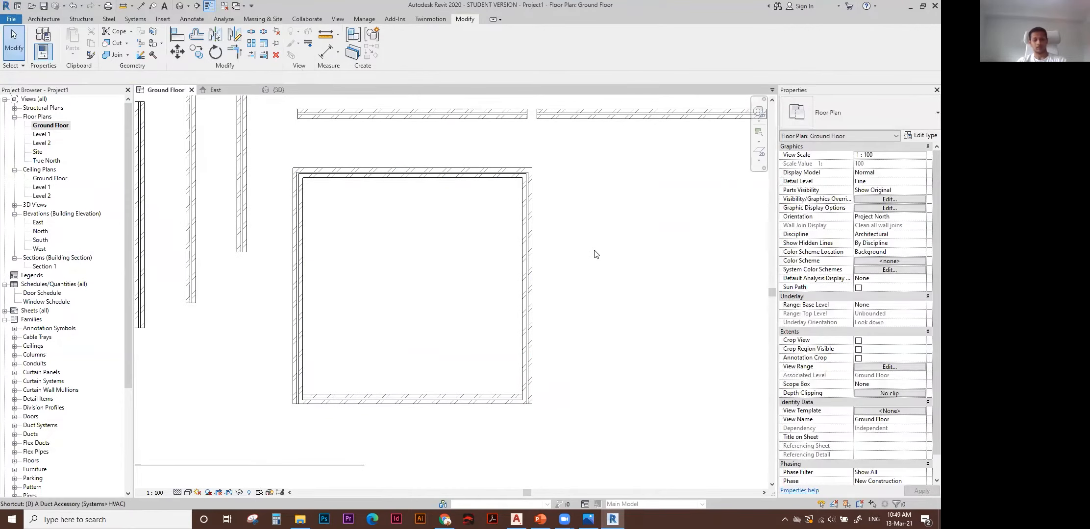
pyautogui.press('d')
pyautogui.press('l')
pyautogui.click(571, 178)
pyautogui.click(571, 307)
pyautogui.press('Escape')
pyautogui.press('Escape')
# Mirror a copy of the room's right-hand wall, picking the vertical detail line as the axis.
pyautogui.click(528, 223)
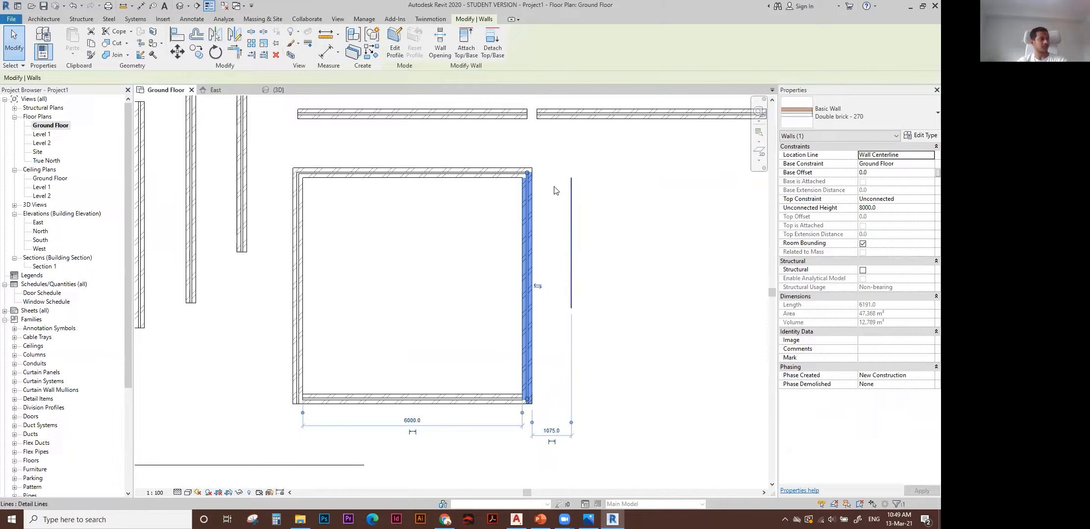
pyautogui.click(216, 36)
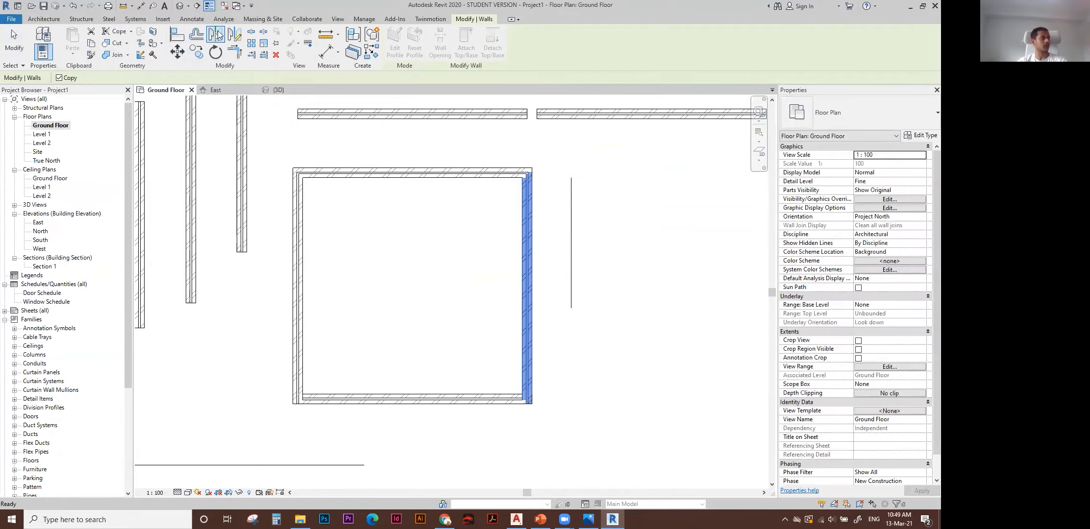
pyautogui.click(572, 235)
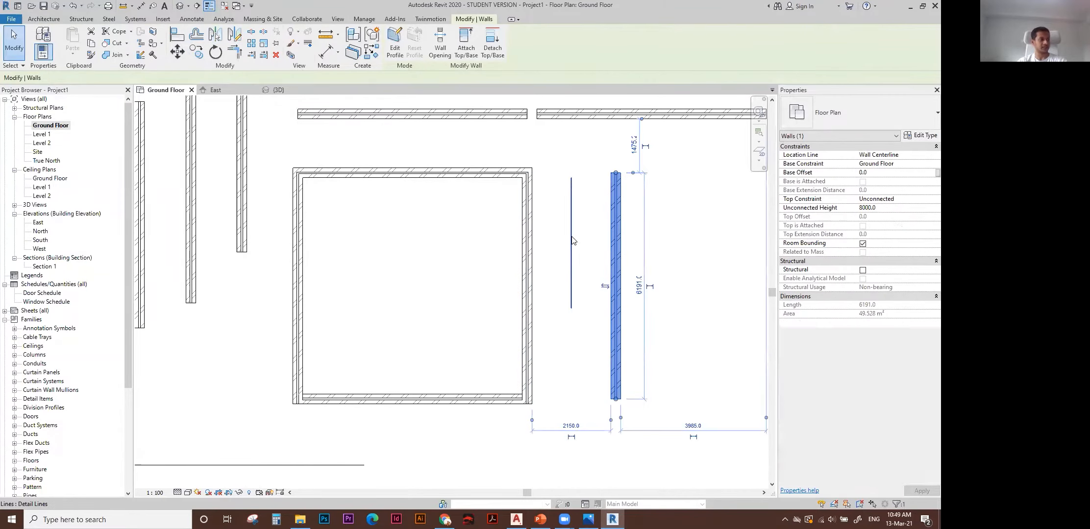
pyautogui.press('Escape')
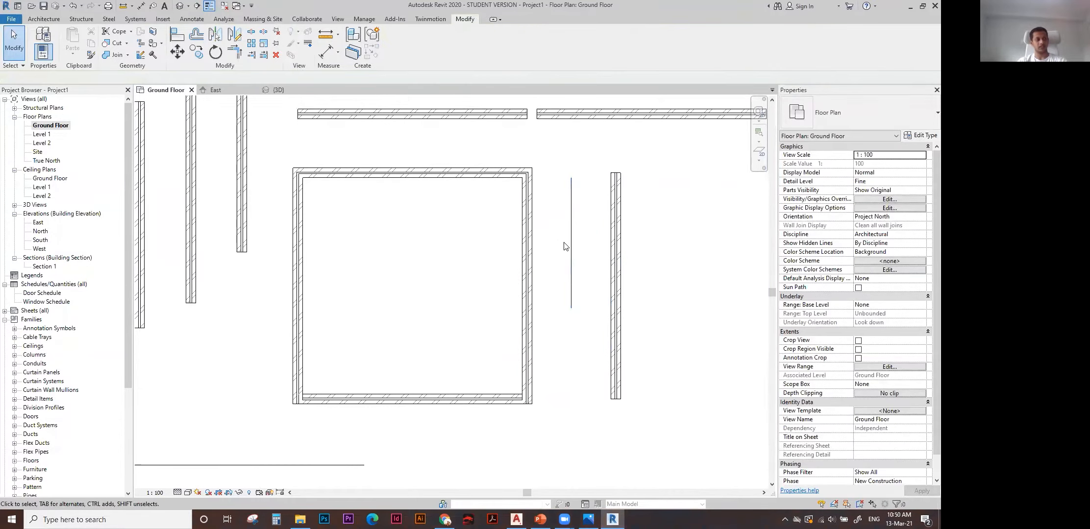
# Add a chained dimension from the room wall to the detail line and on to the mirrored wall.
pyautogui.press('d')
pyautogui.press('i')
pyautogui.click(534, 235)
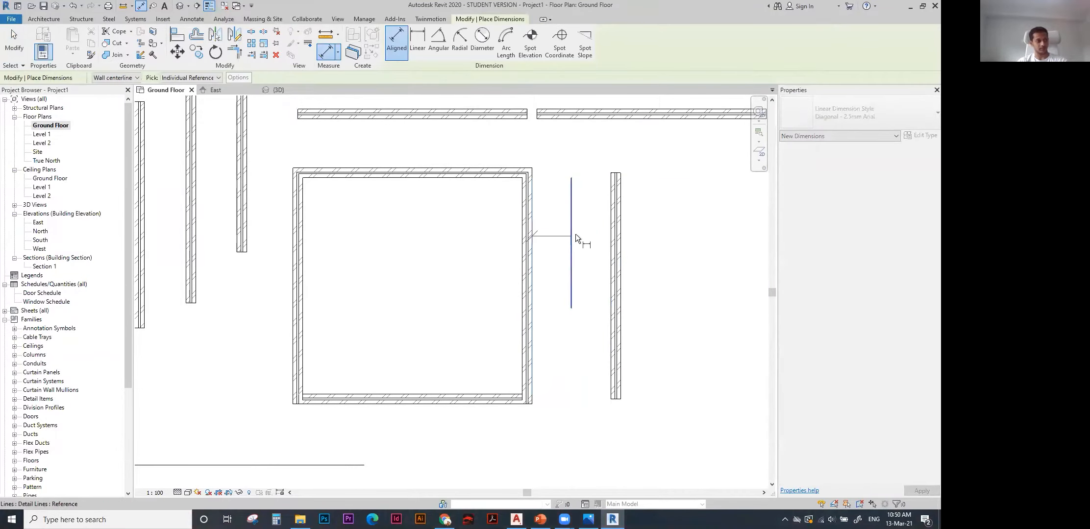
pyautogui.click(572, 234)
pyautogui.click(610, 237)
pyautogui.click(582, 349)
pyautogui.press('Escape')
pyautogui.press('Escape')
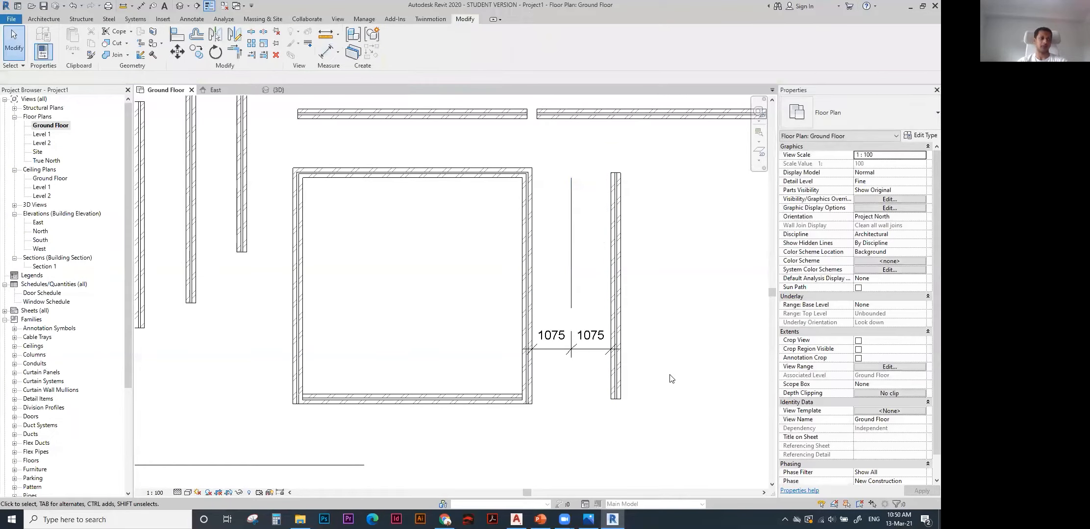
# Delete the mirrored vertical wall, the detail line and the chained dimension.
pyautogui.moveTo(673, 373); pyautogui.dragTo(567, 170)
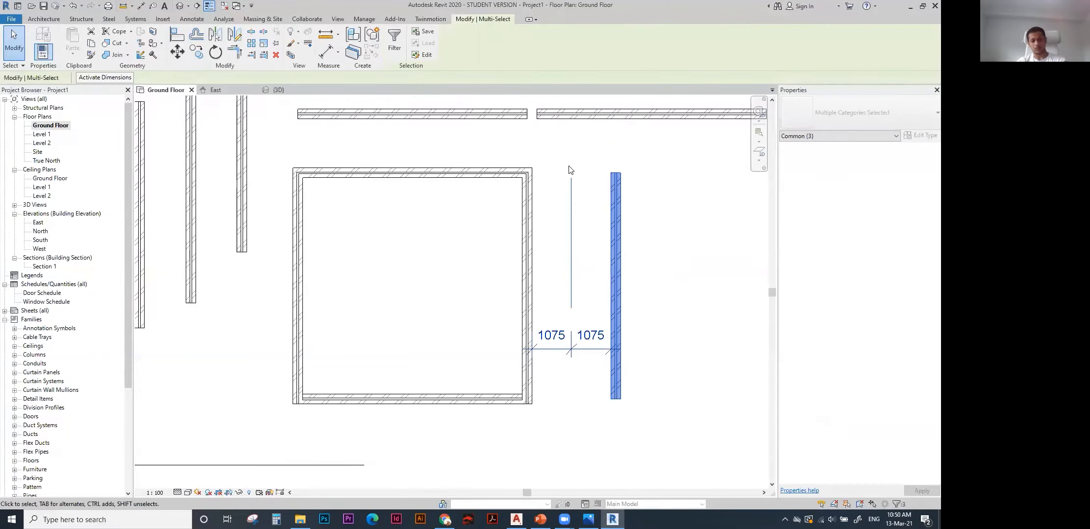
pyautogui.press('Delete')
pyautogui.scroll(-1, 564, 164)
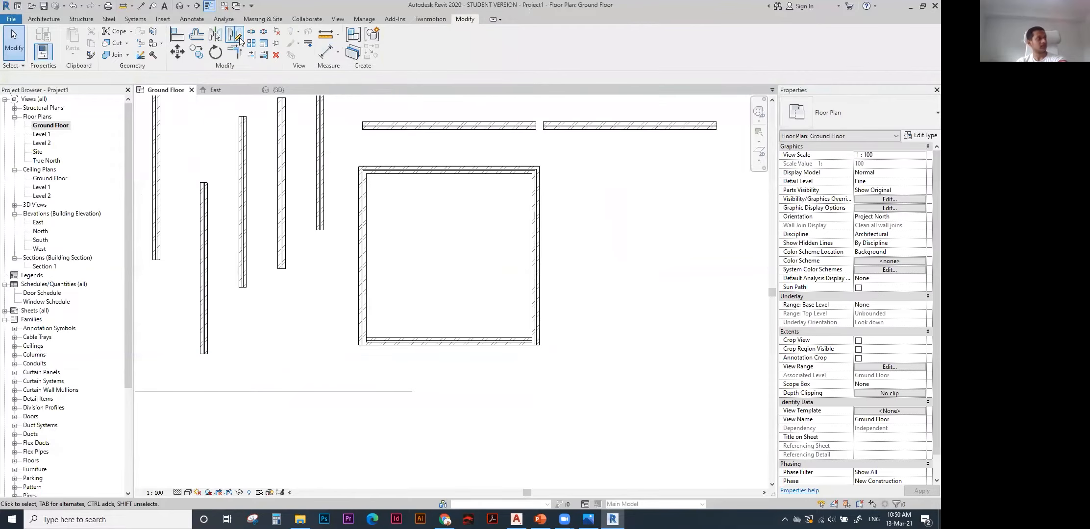
# Try to rotate the room's right-hand wall about its centre.
pyautogui.click(536, 236)
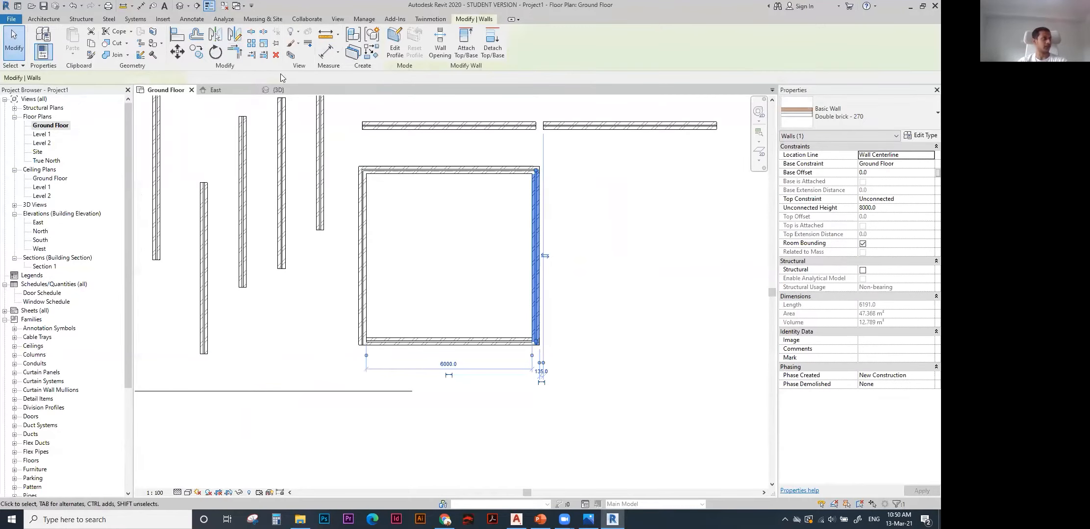
pyautogui.click(216, 51)
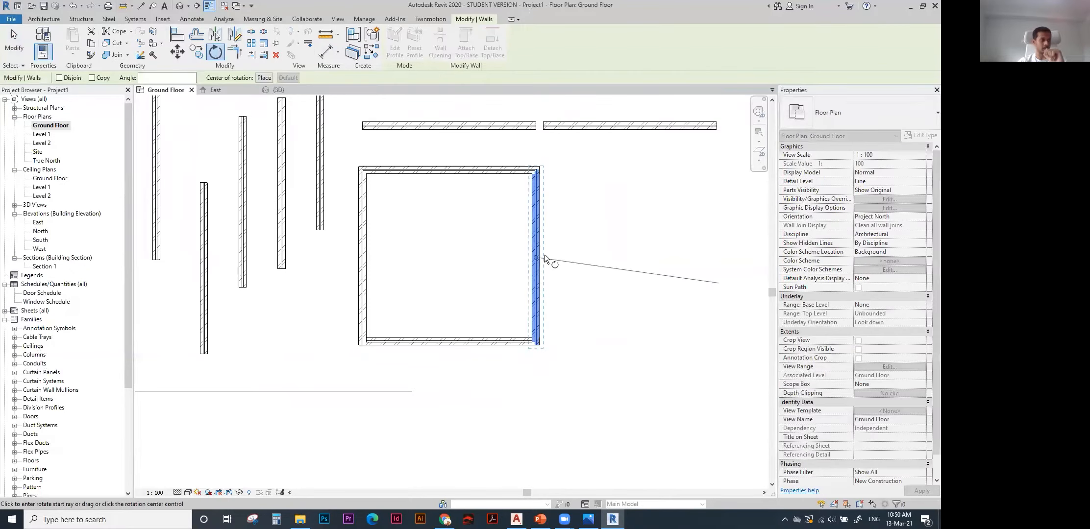
pyautogui.scroll(1, 559, 247)
pyautogui.click(617, 240)
pyautogui.click(484, 319)
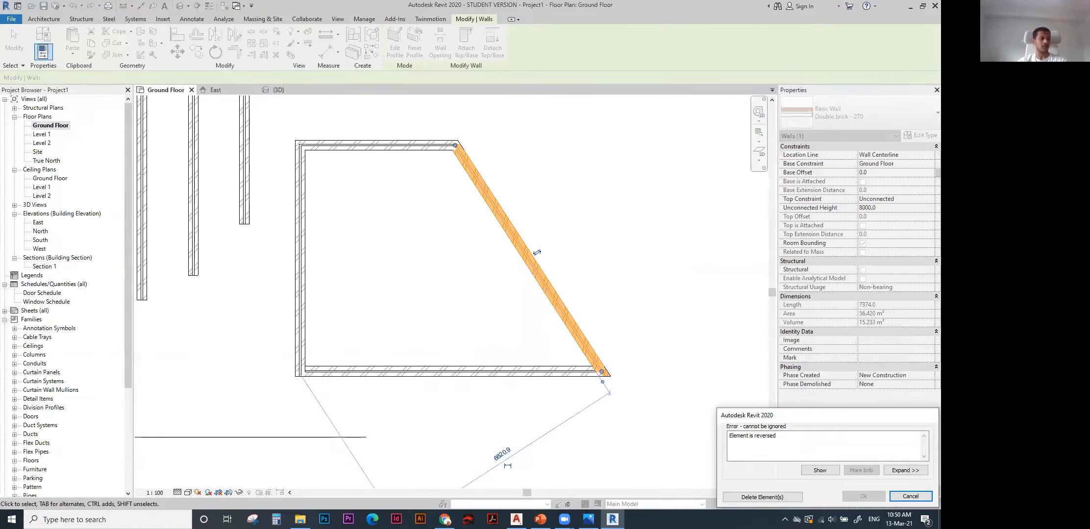
pyautogui.click(910, 496)
# Delete all the loose walls outside the room, to its left and above it.
pyautogui.scroll(-3, 445, 178)
pyautogui.moveTo(588, 208); pyautogui.dragTo(194, 140)
pyautogui.press('Delete')
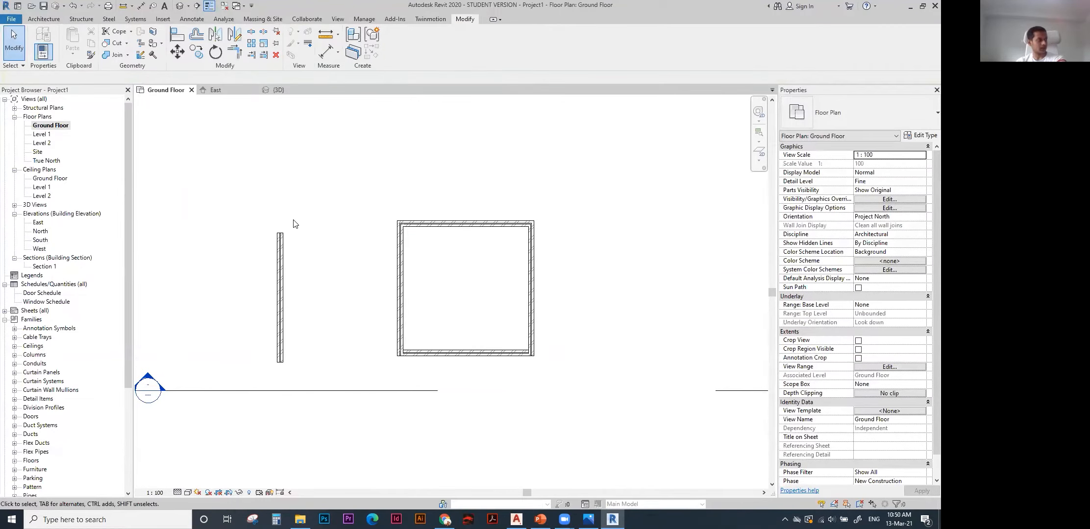
pyautogui.click(280, 240)
pyautogui.press('Delete')
# Set the clear distance between the room's upper and lower walls to 6000 mm by moving the upper wall.
pyautogui.click(483, 223)
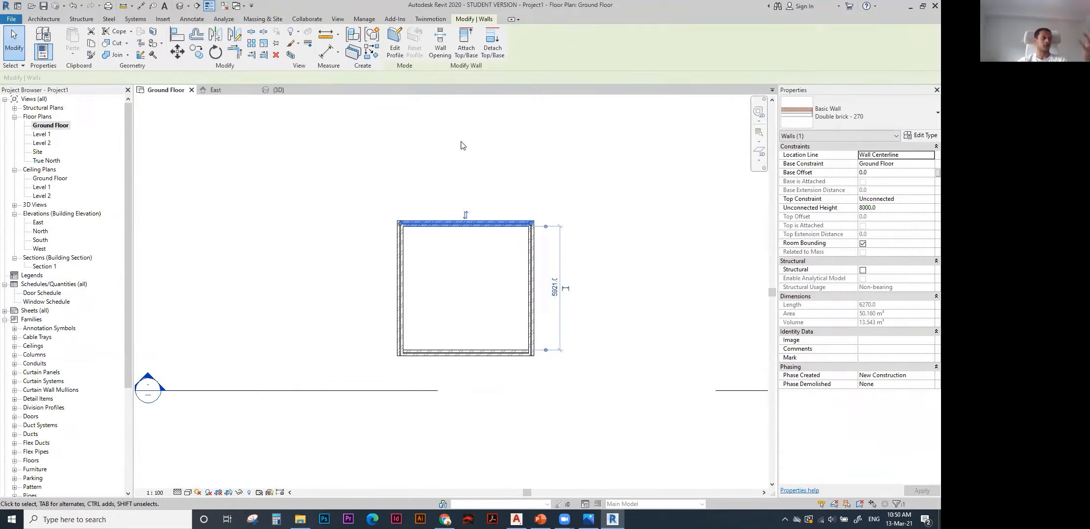
pyautogui.moveTo(483, 180); pyautogui.dragTo(457, 172, button='middle')
pyautogui.scroll(1, 457, 275)
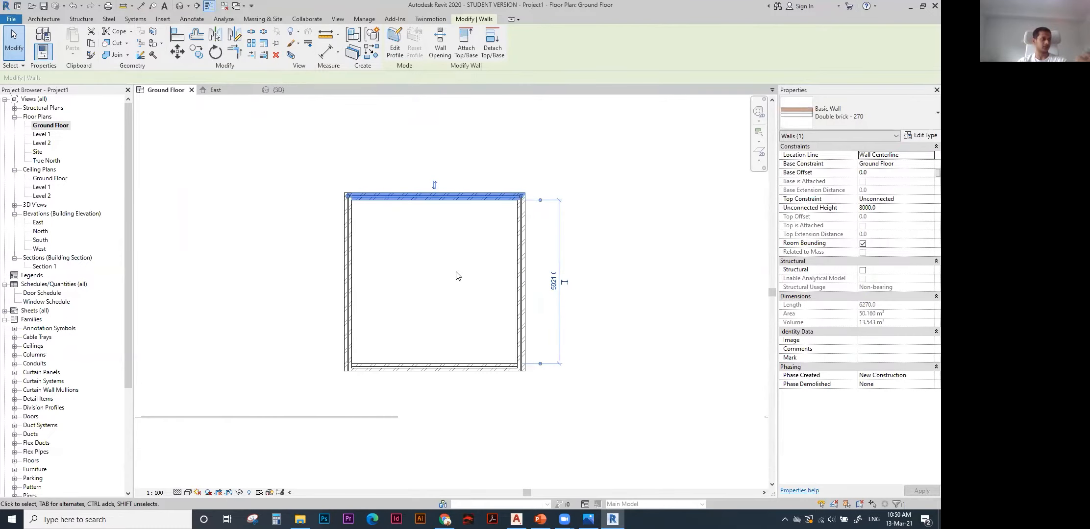
pyautogui.click(554, 281)
pyautogui.write('600')
pyautogui.press('Return')
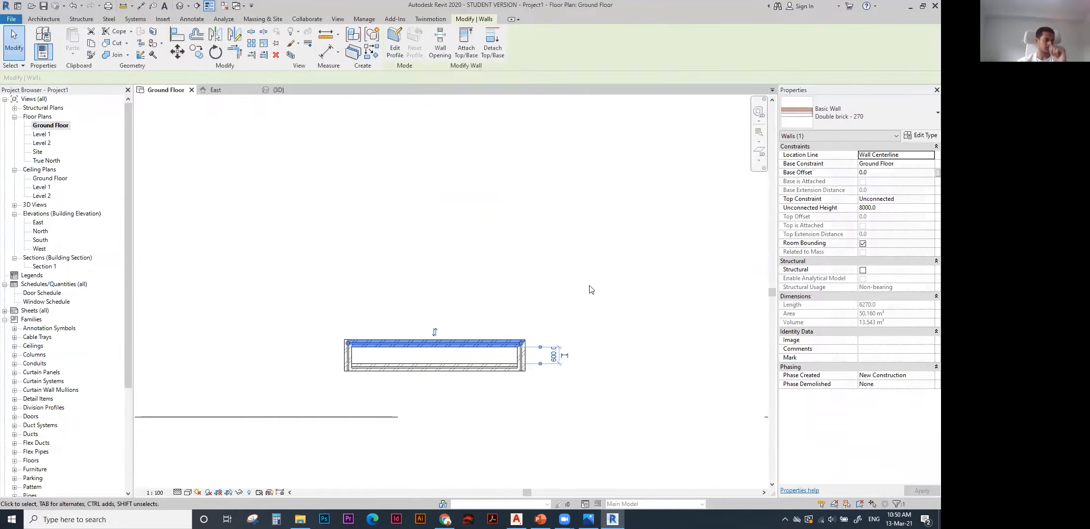
pyautogui.click(556, 357)
pyautogui.write('600')
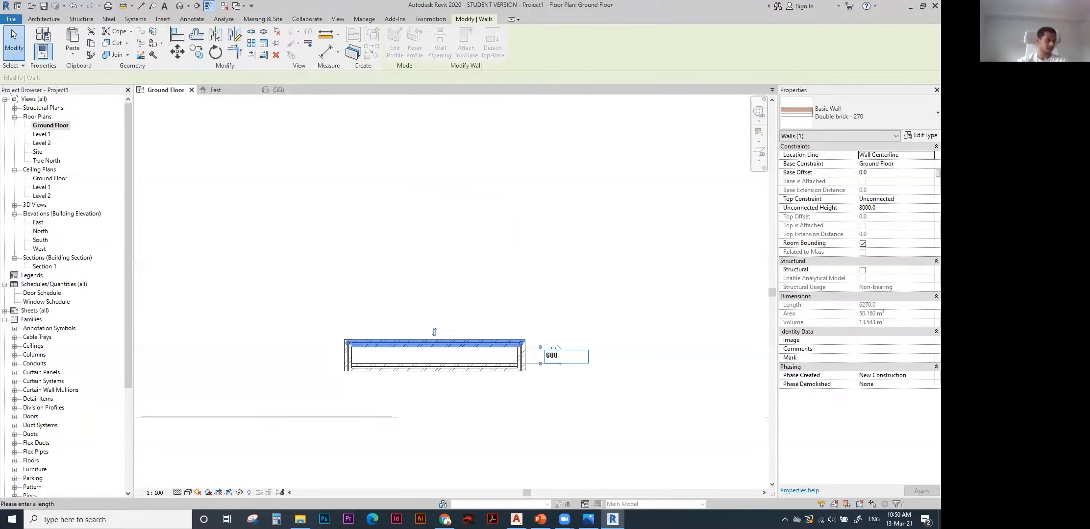
pyautogui.write('0')
pyautogui.press('Return')
pyautogui.click(438, 256)
# Inspect the four-walled room from above in the 3D view and return to the Ground Floor plan.
pyautogui.click(180, 6)
pyautogui.keyDown('shift'); pyautogui.moveTo(432, 296); pyautogui.dragTo(442, 213, button='middle'); pyautogui.keyUp('shift')
pyautogui.scroll(2, 442, 213)
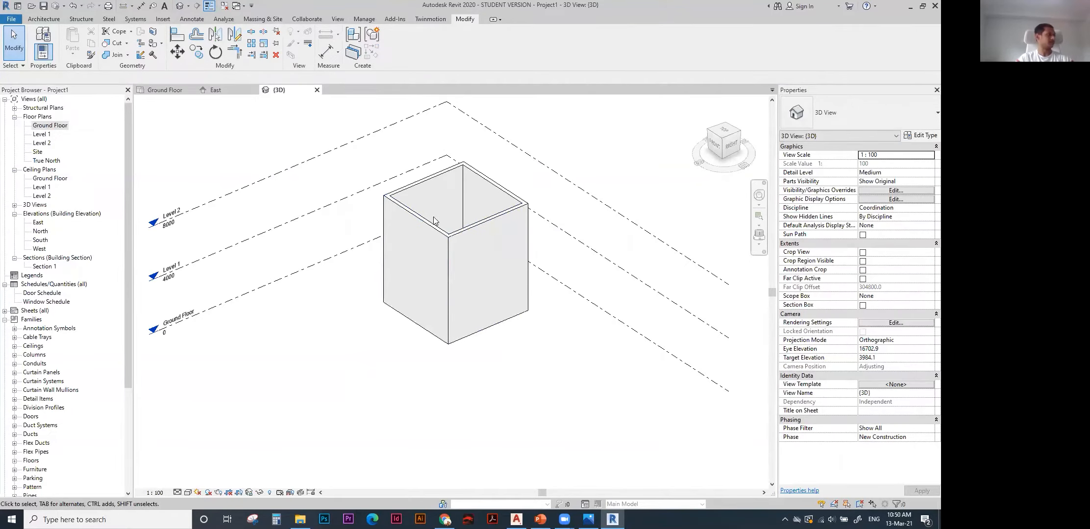
pyautogui.doubleClick(49, 125)
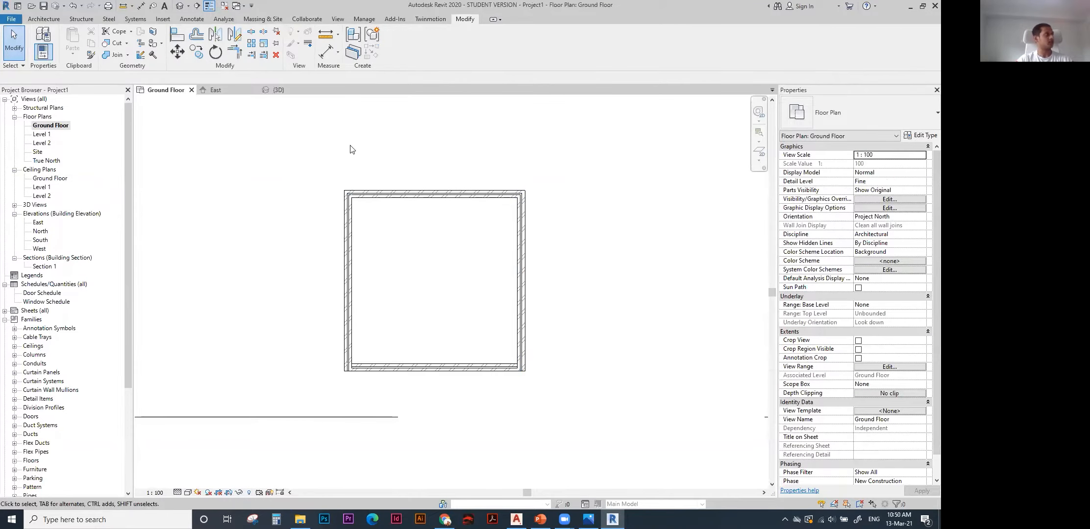
pyautogui.click(49, 21)
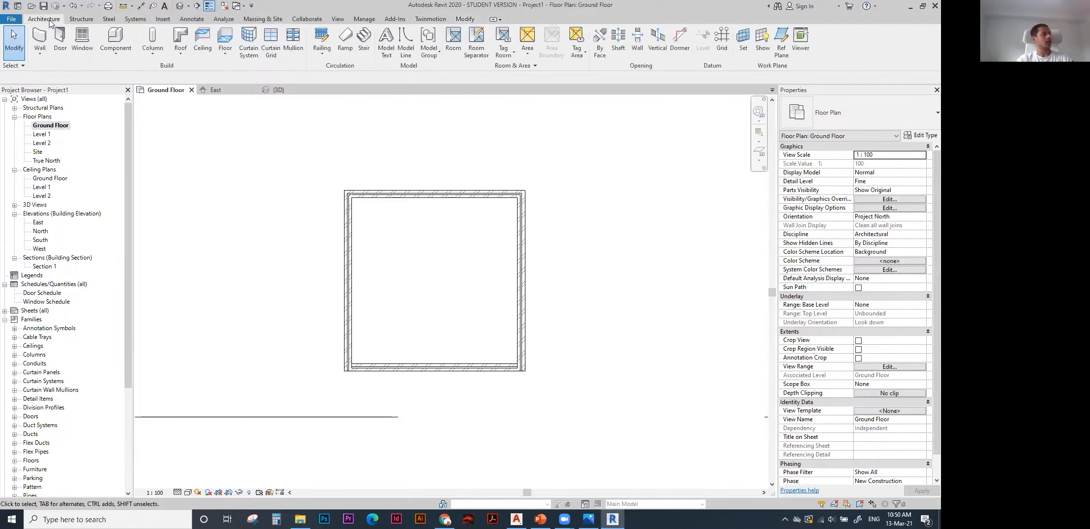
# Place four M_Fixed 0915 x 1830mm windows in the Ground Floor plan: two in the upper wall and one in each side wall.
pyautogui.click(83, 38)
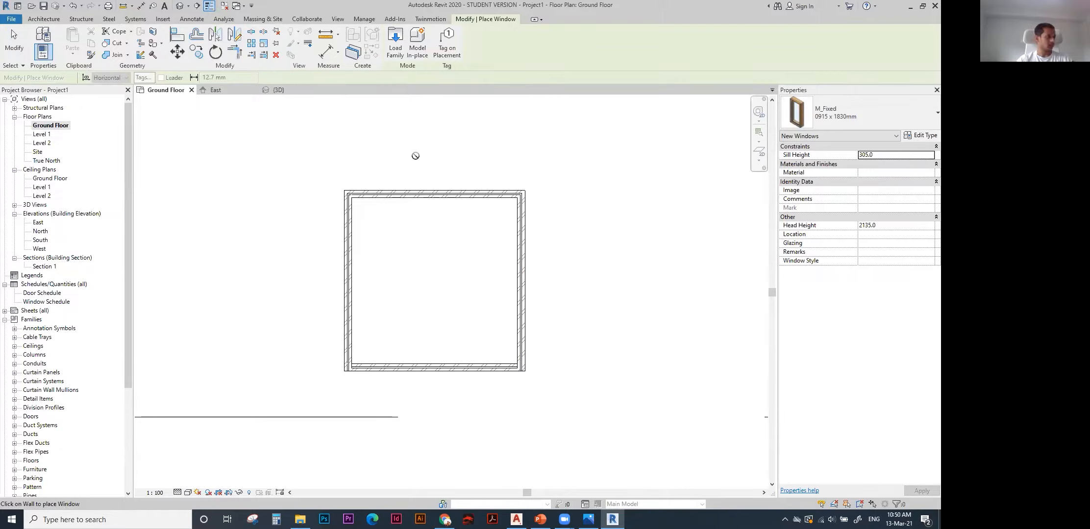
pyautogui.scroll(2, 427, 186)
pyautogui.scroll(1, 414, 205)
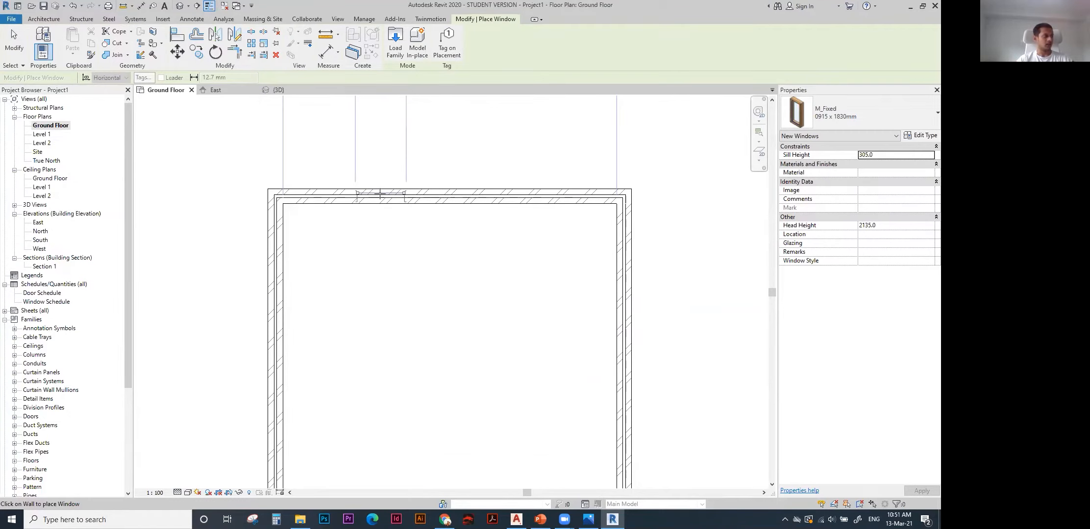
pyautogui.click(520, 195)
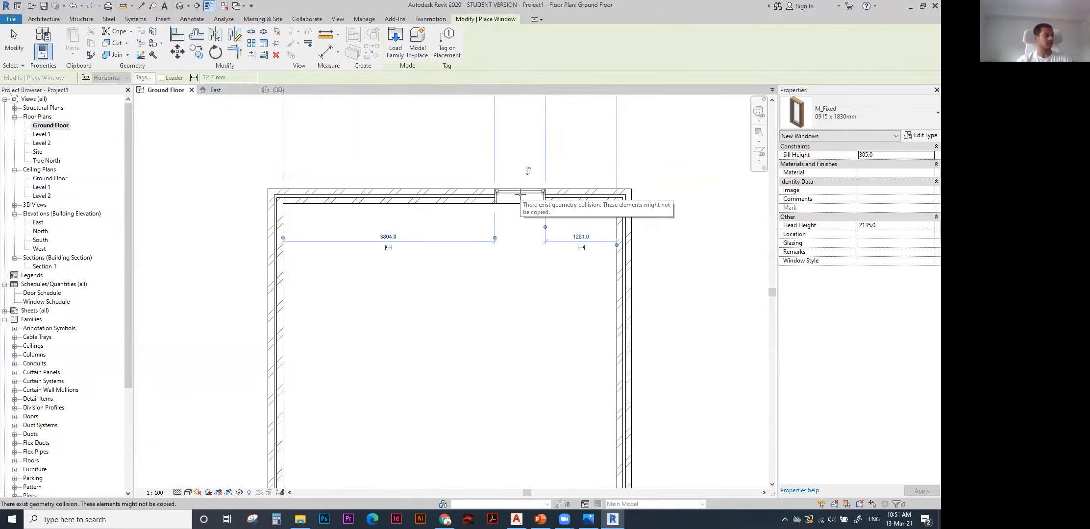
pyautogui.click(332, 194)
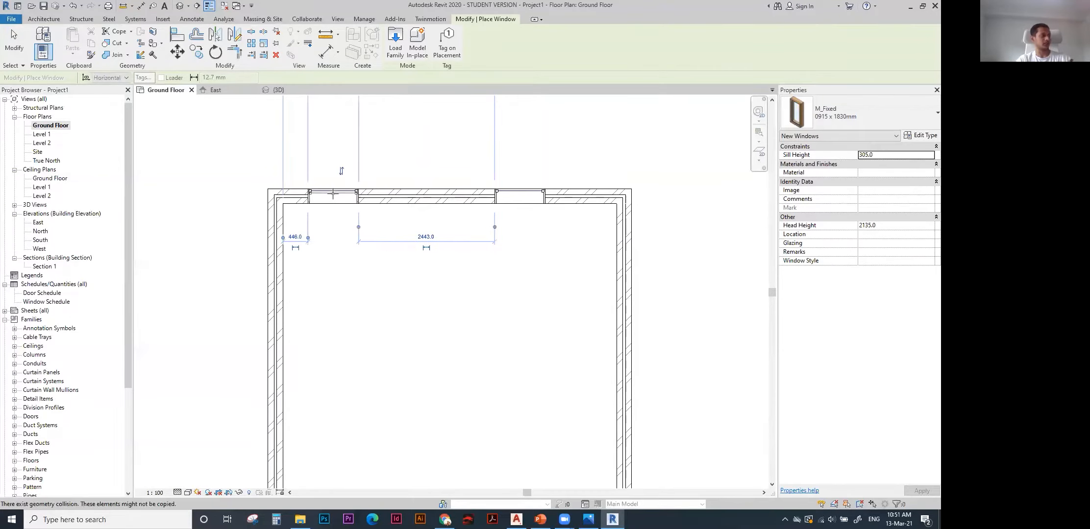
pyautogui.click(275, 333)
pyautogui.click(626, 309)
pyautogui.press('Escape')
pyautogui.press('Escape')
pyautogui.scroll(-1, 489, 176)
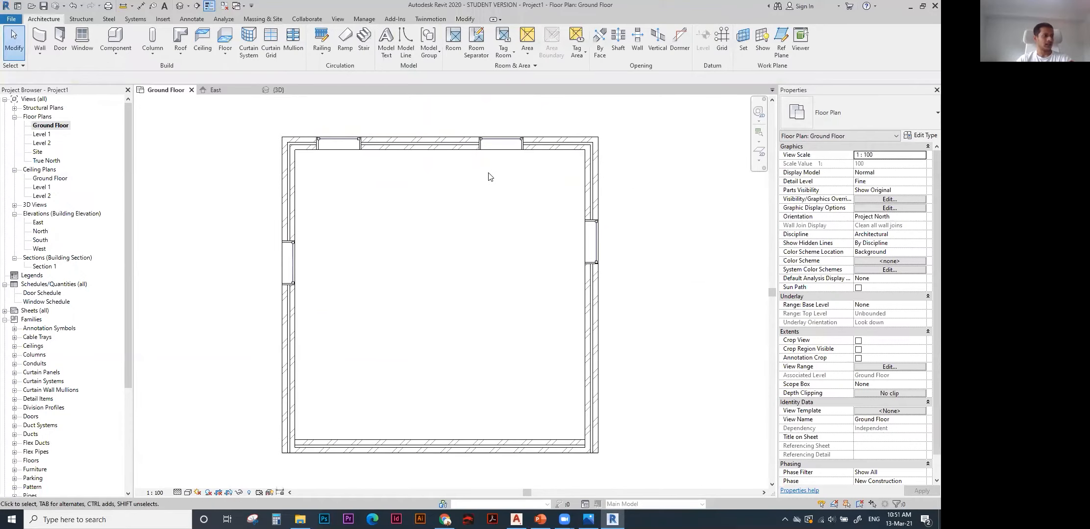
# Duplicate the type of the upper wall's right-hand window as 3000 W, with height and width both set to 3000.
pyautogui.click(494, 144)
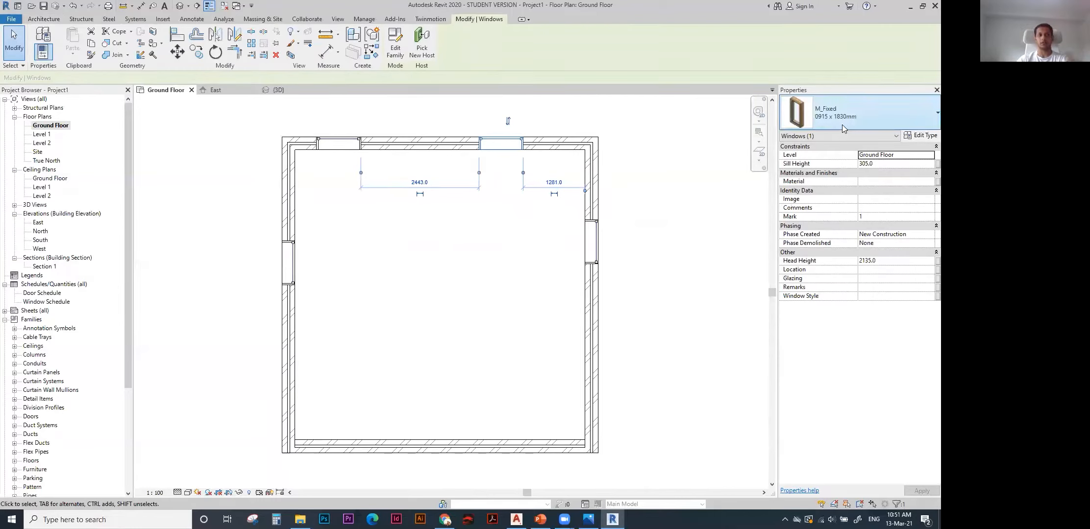
pyautogui.click(924, 136)
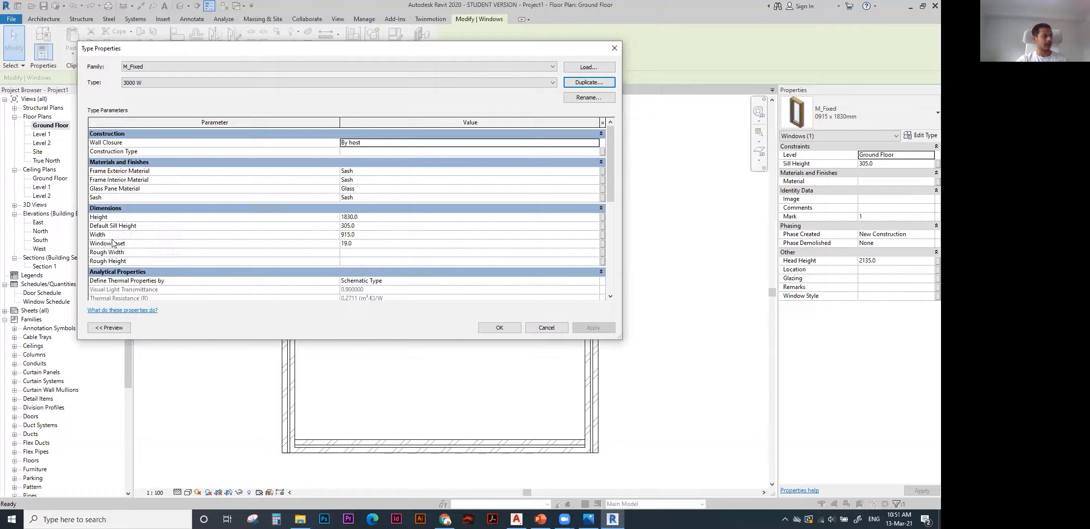
pyautogui.click(372, 217)
pyautogui.write('300')
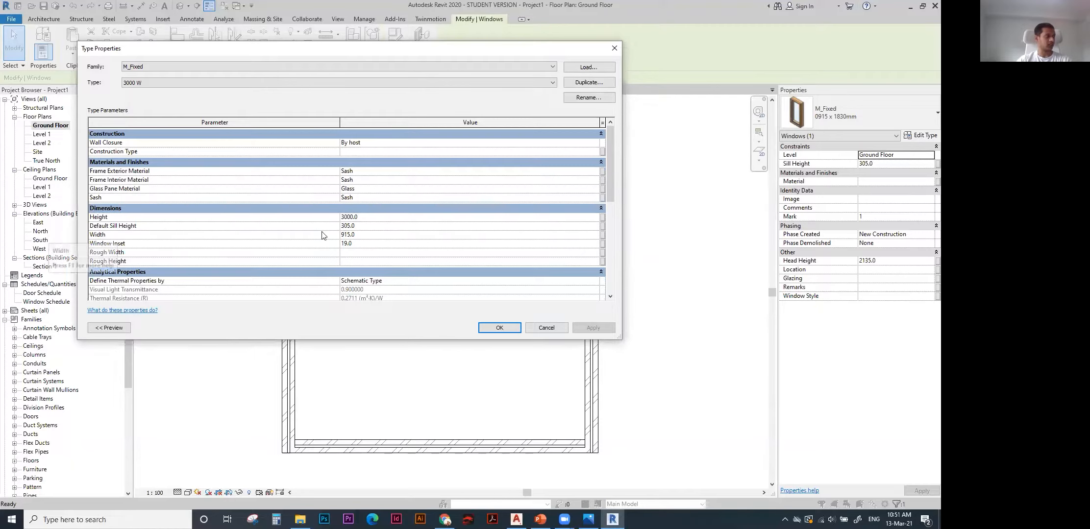
pyautogui.click(366, 234)
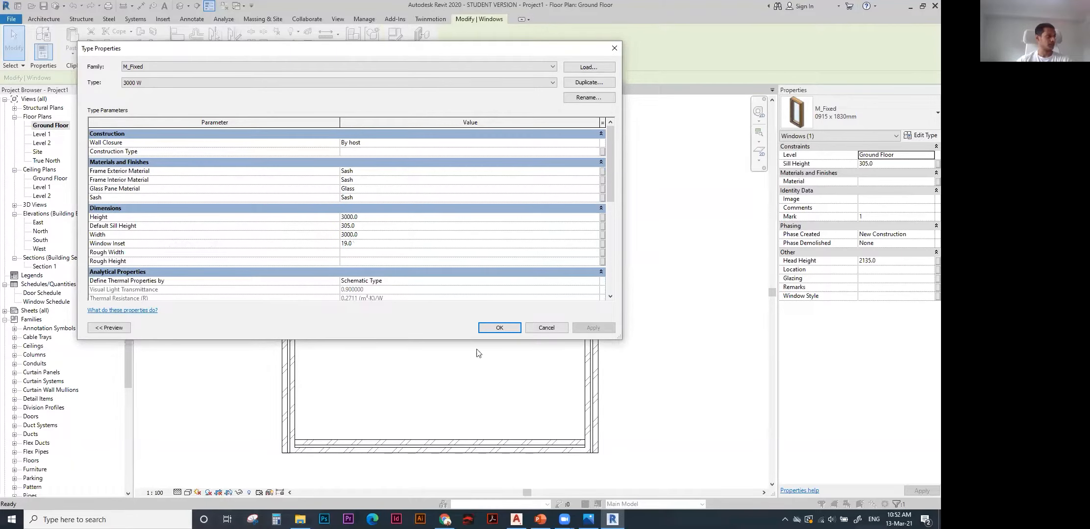
pyautogui.click(495, 328)
# Set the sill height of the large 3000 W window to 600 in the 3D view.
pyautogui.click(278, 90)
pyautogui.click(881, 163)
pyautogui.write('600')
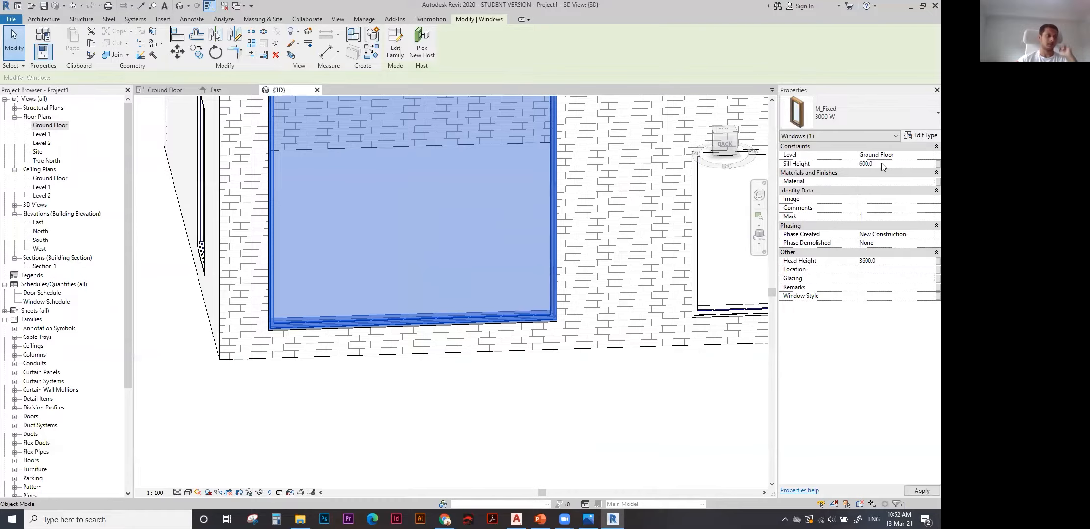
pyautogui.scroll(-3, 586, 243)
pyautogui.moveTo(590, 257); pyautogui.dragTo(575, 288, button='middle')
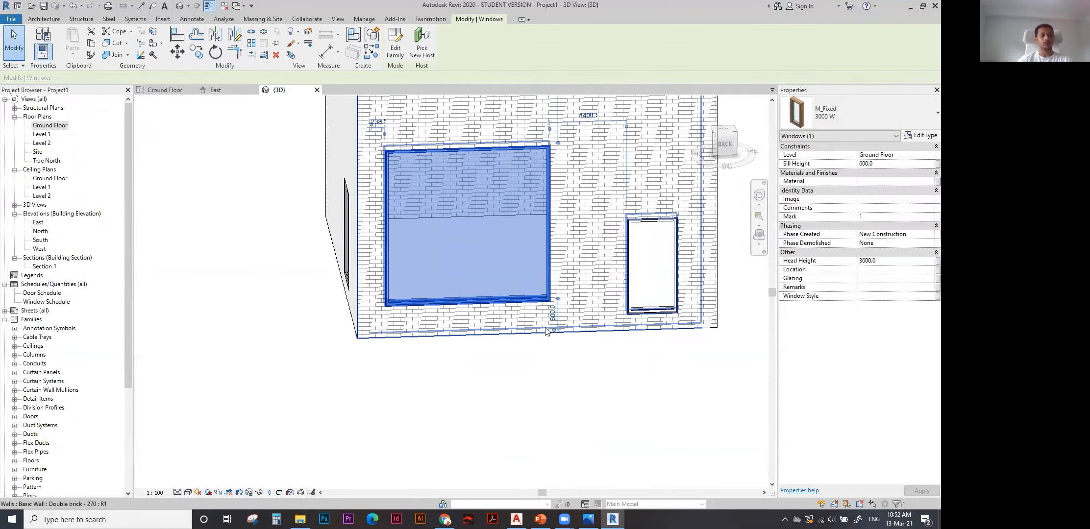
pyautogui.scroll(-2, 534, 268)
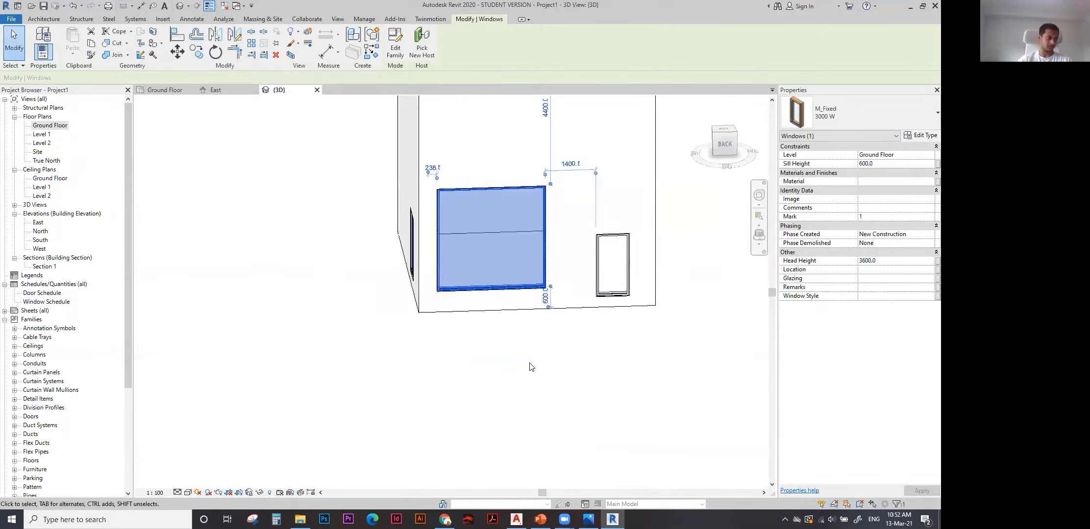
pyautogui.click(530, 368)
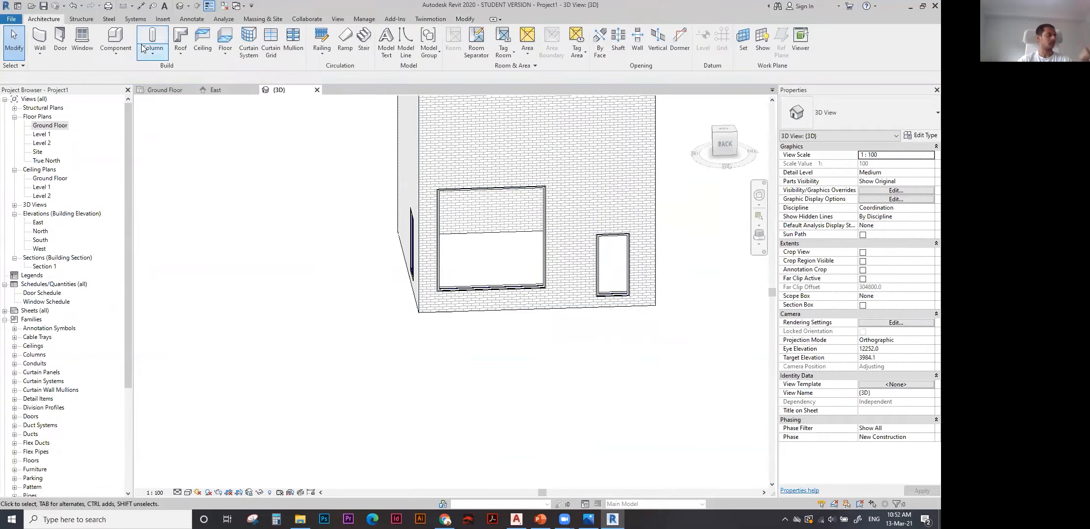
# Start placing a window and browse to the Windows folder of the Australia family library for loading a family.
pyautogui.click(82, 42)
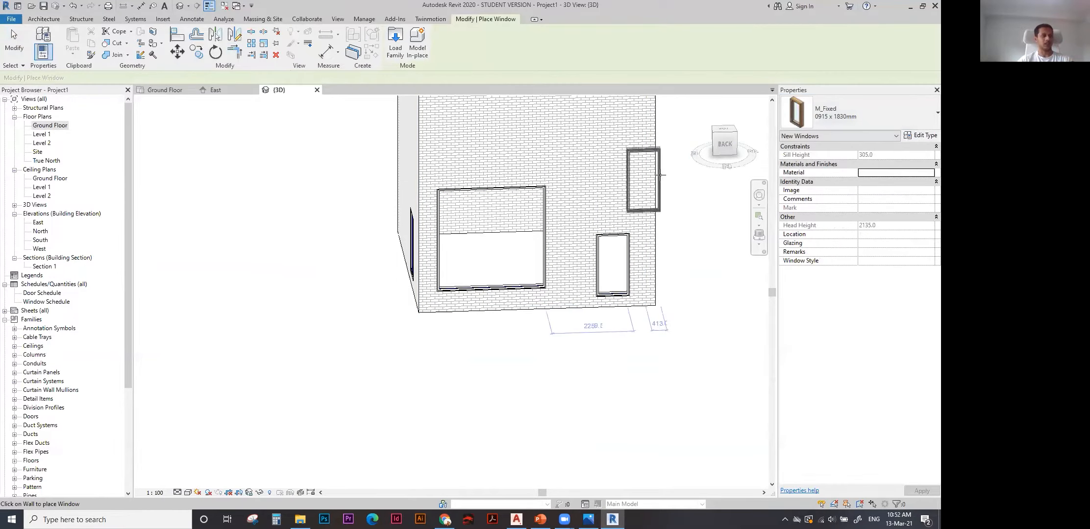
pyautogui.moveTo(389, 181); pyautogui.dragTo(390, 228, button='middle')
pyautogui.moveTo(426, 177); pyautogui.dragTo(426, 203, button='middle')
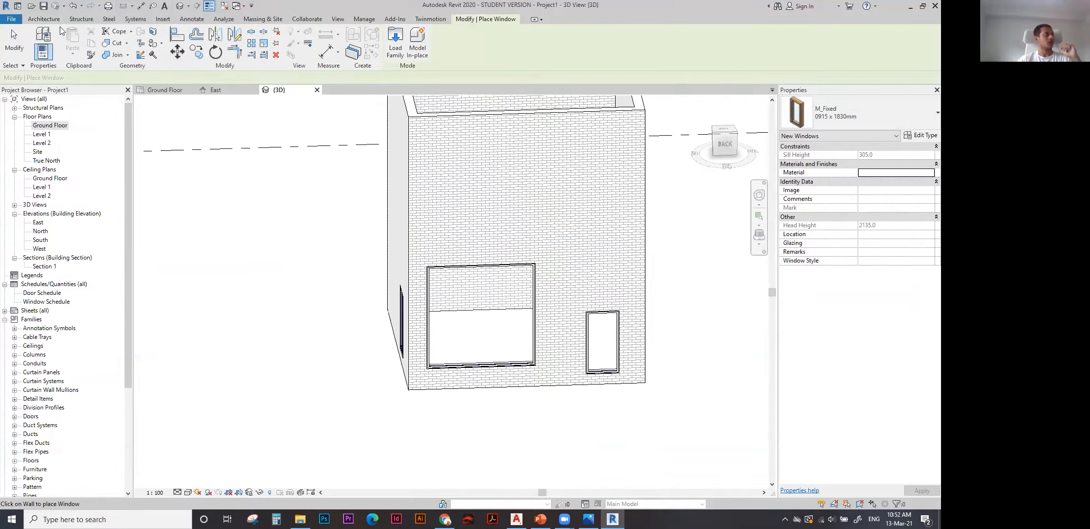
pyautogui.click(47, 20)
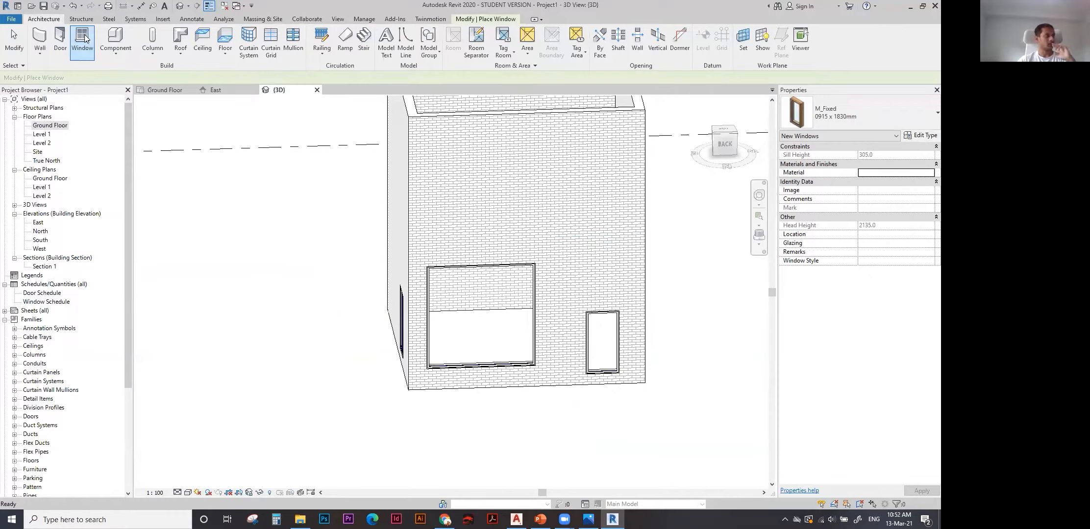
pyautogui.click(479, 20)
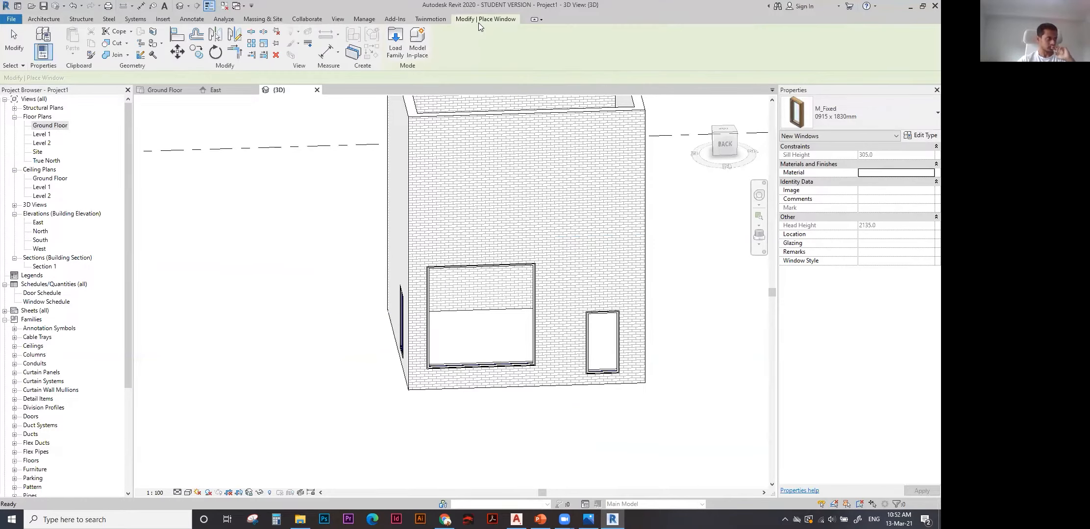
pyautogui.click(395, 42)
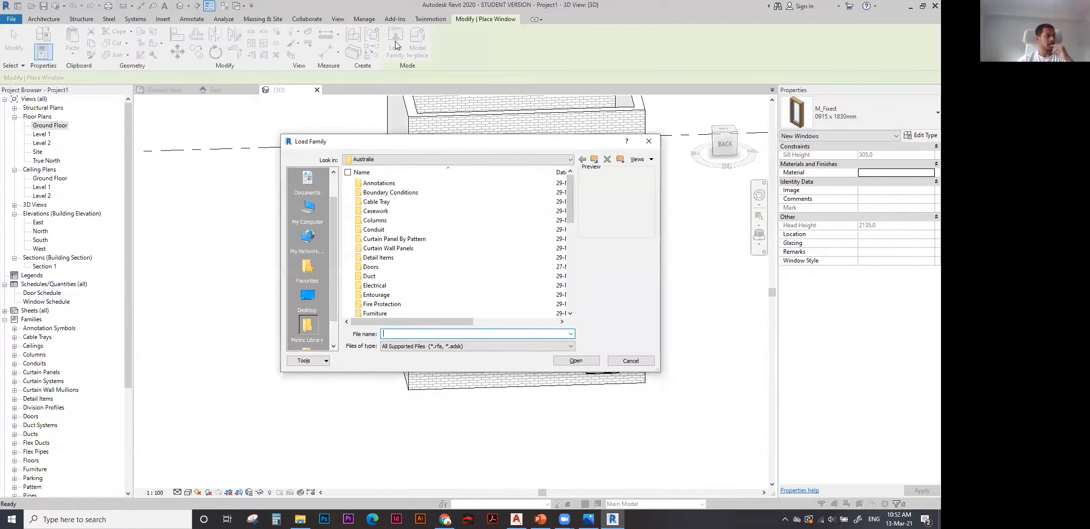
pyautogui.moveTo(416, 146); pyautogui.dragTo(300, 75)
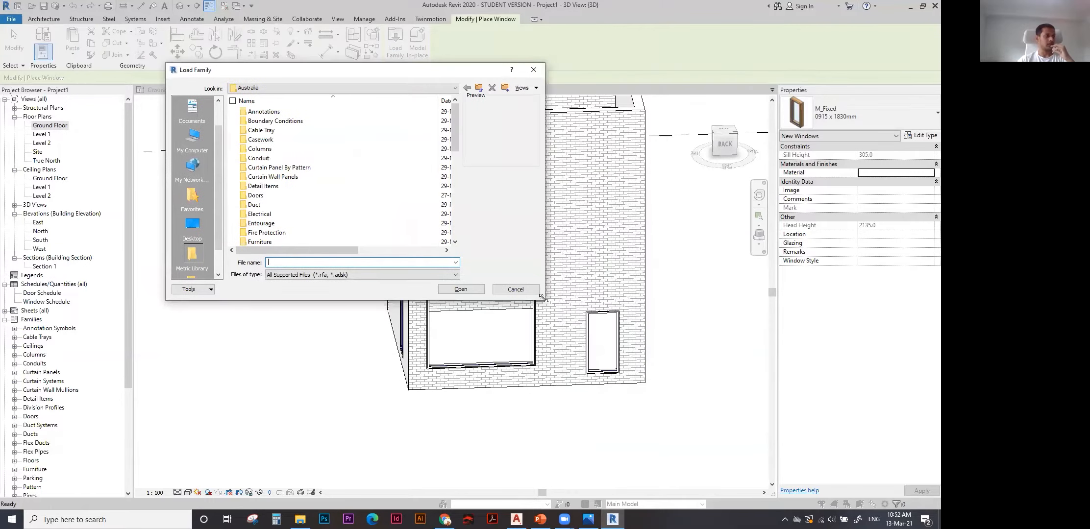
pyautogui.moveTo(543, 299); pyautogui.dragTo(652, 353)
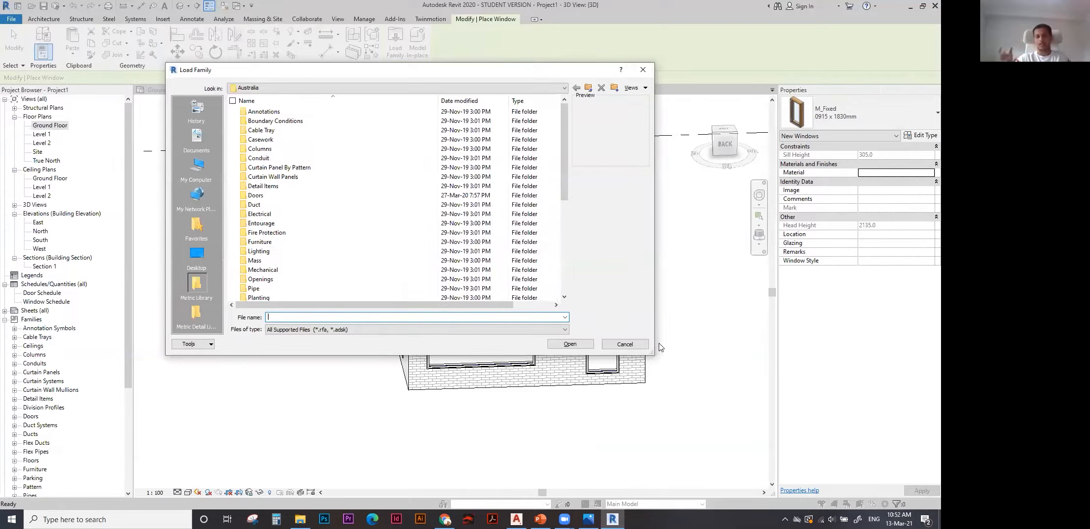
pyautogui.scroll(-4, 282, 160)
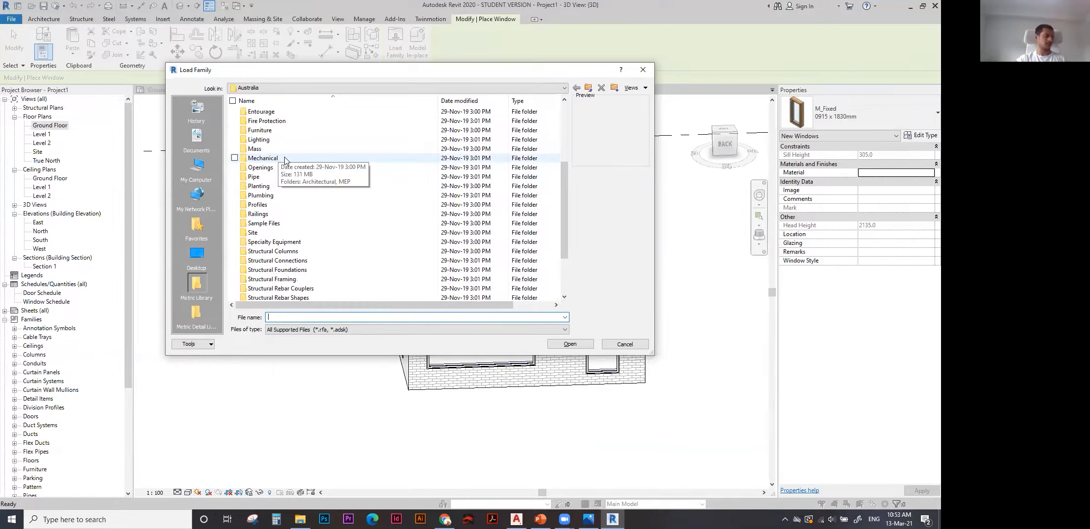
pyautogui.scroll(-3, 285, 160)
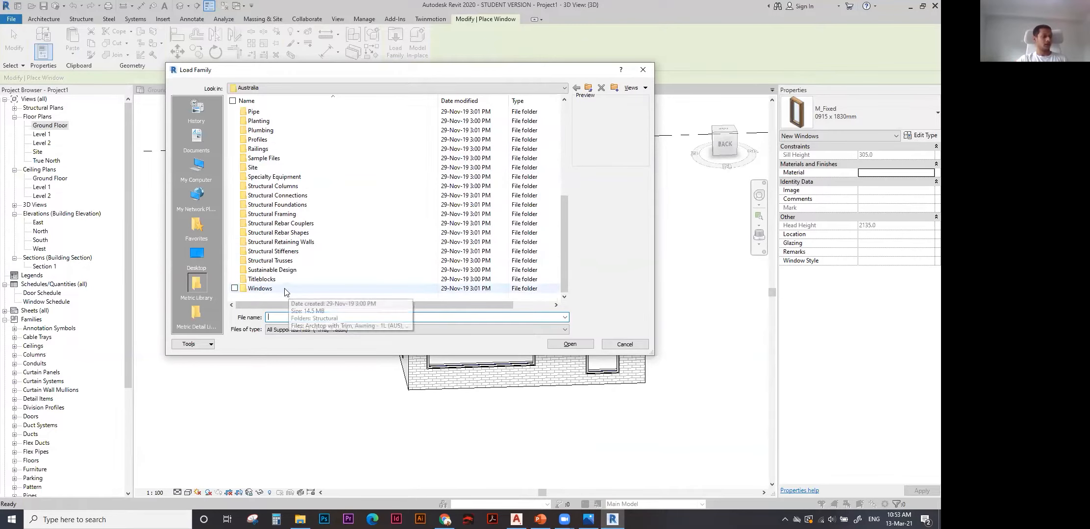
pyautogui.doubleClick(285, 289)
# Examine the previews of the awning, casement and curtain wall window families and look through the remaining families in the folder.
pyautogui.click(268, 140)
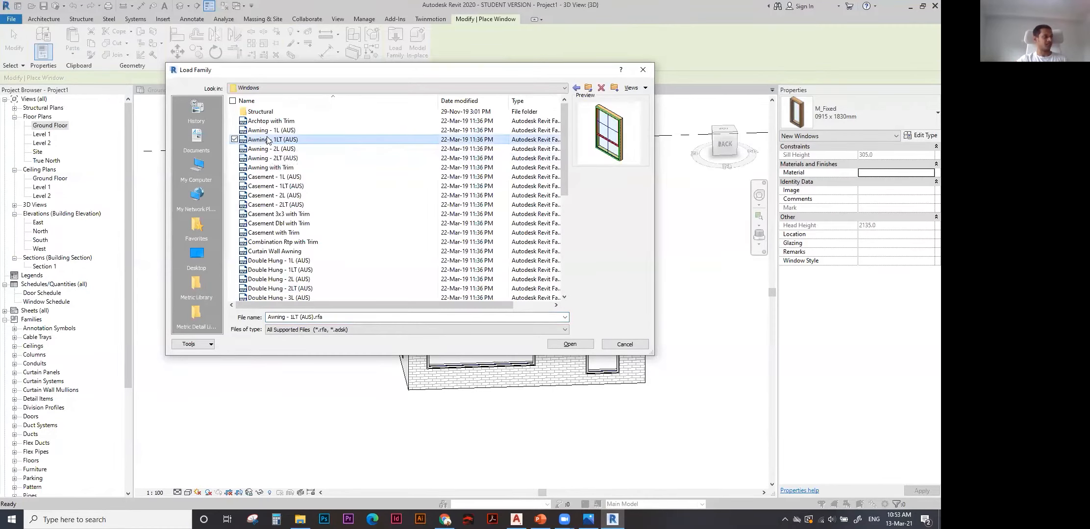
pyautogui.press('Down')
pyautogui.press('Down')
pyautogui.press('Down')
pyautogui.press('Down')
pyautogui.press('Down')
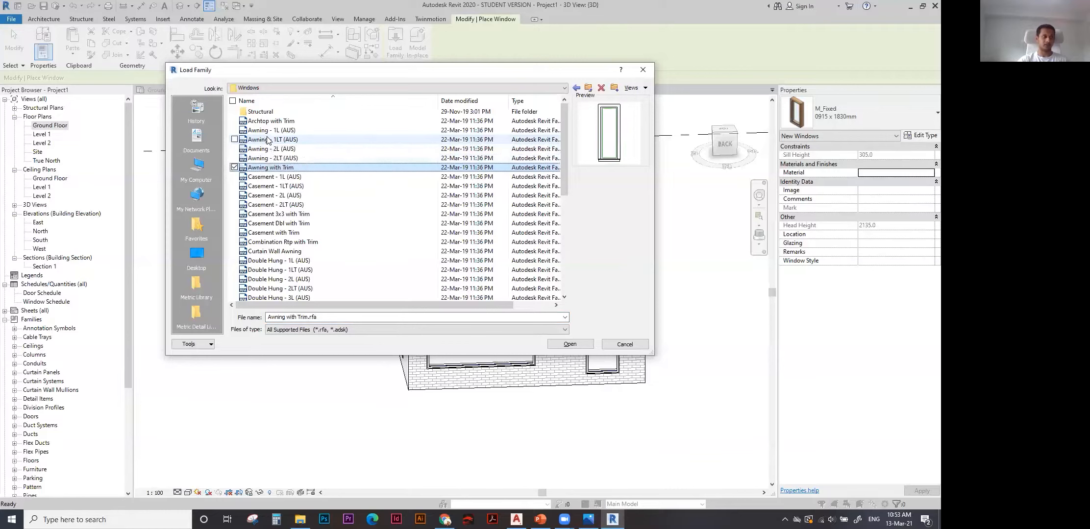
pyautogui.press('Down')
pyautogui.press('Down')
pyautogui.press('Down')
pyautogui.press('Down')
pyautogui.press('Down')
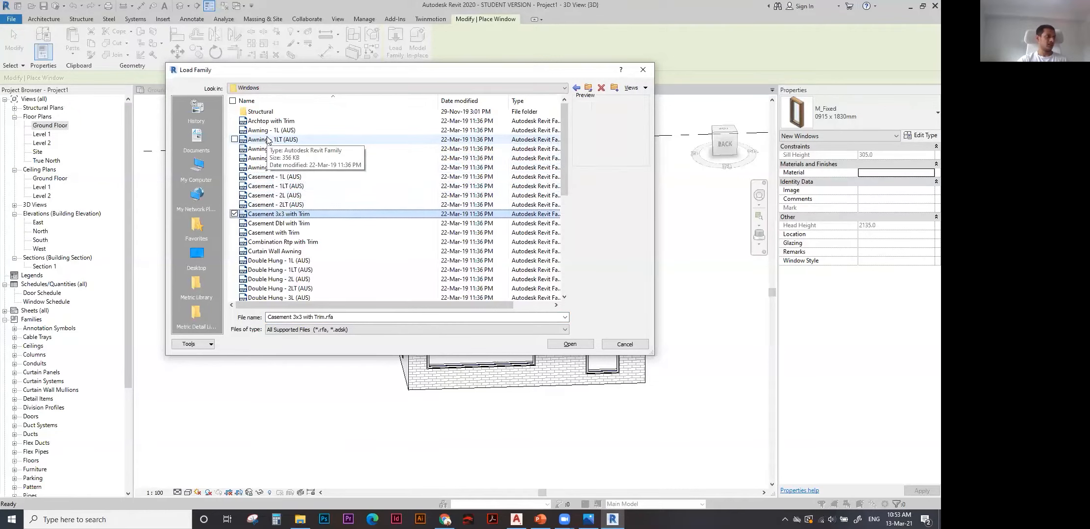
pyautogui.press('Down')
pyautogui.press('Down')
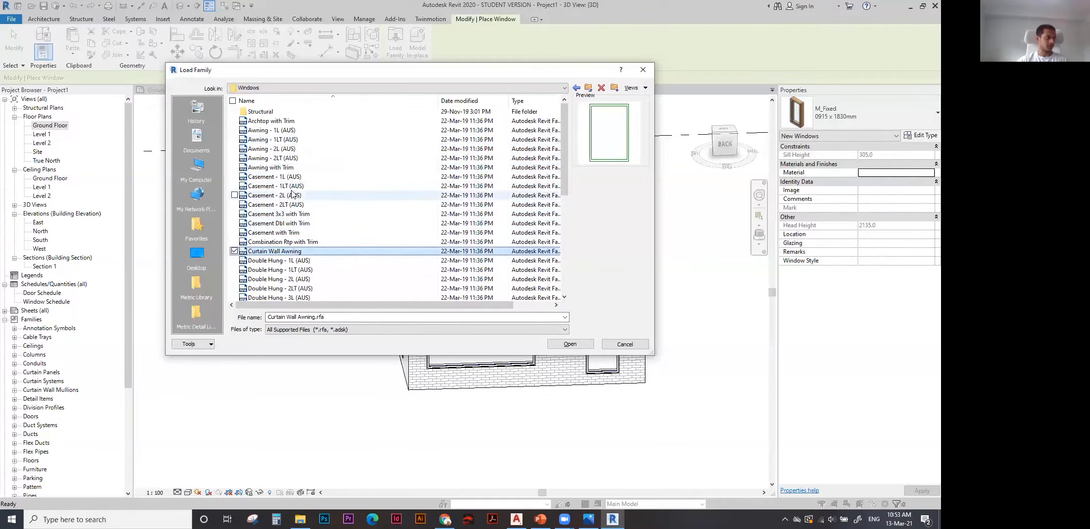
pyautogui.scroll(-3, 284, 178)
pyautogui.scroll(-4, 284, 177)
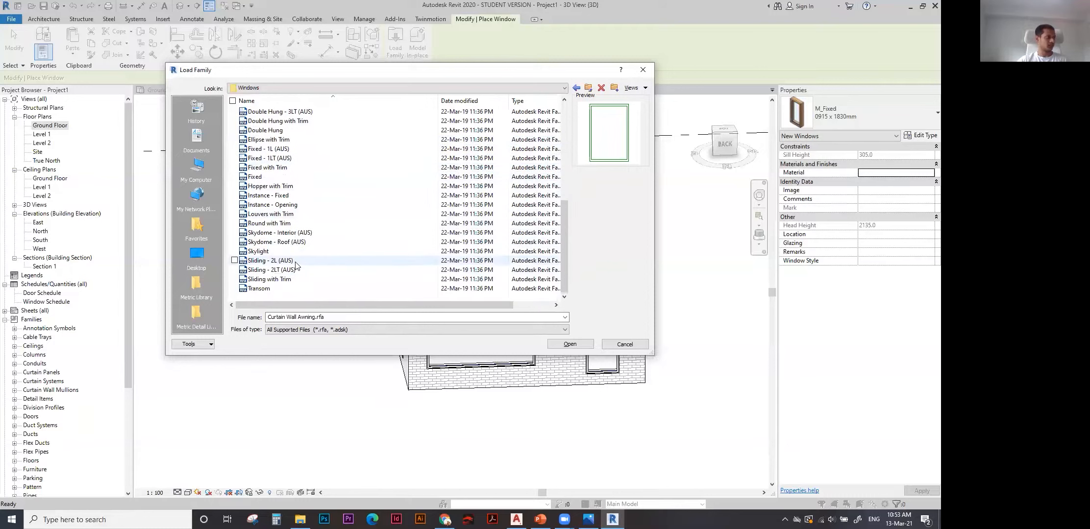
# Load the Sliding - 2L (AUS) window family without picking a type from its size catalogue, and check the available window types.
pyautogui.click(272, 260)
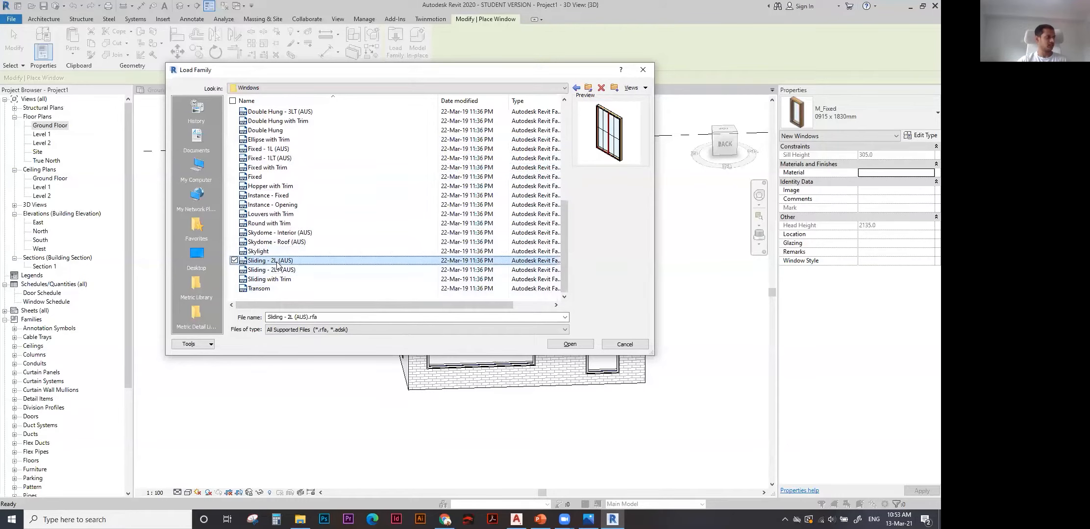
pyautogui.click(568, 345)
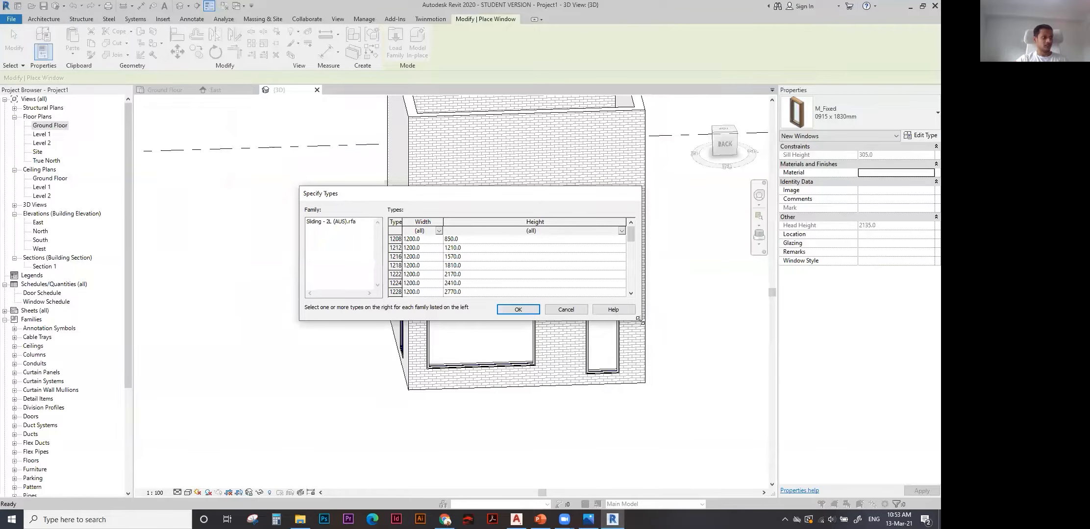
pyautogui.moveTo(639, 319); pyautogui.dragTo(702, 395)
pyautogui.scroll(-3, 557, 367)
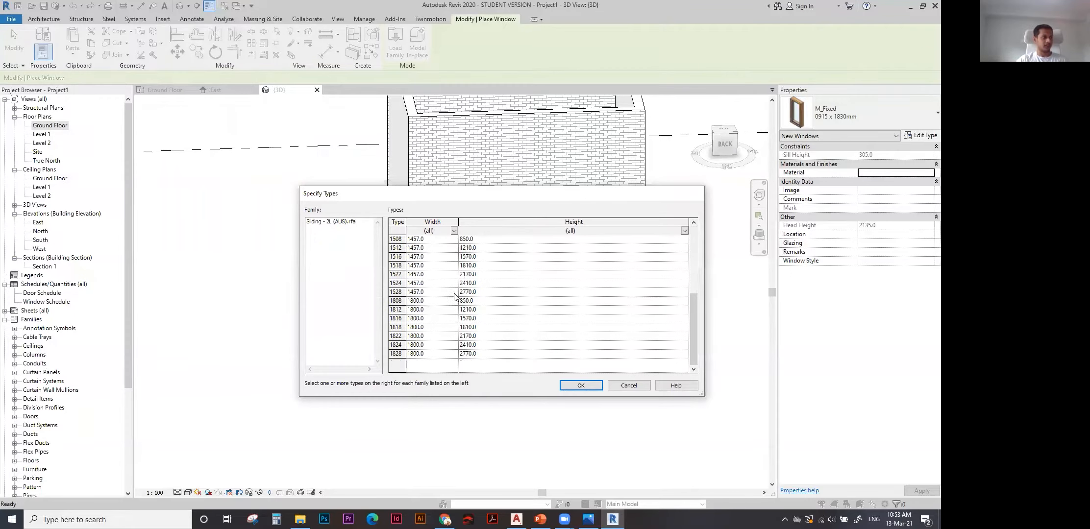
pyautogui.click(579, 385)
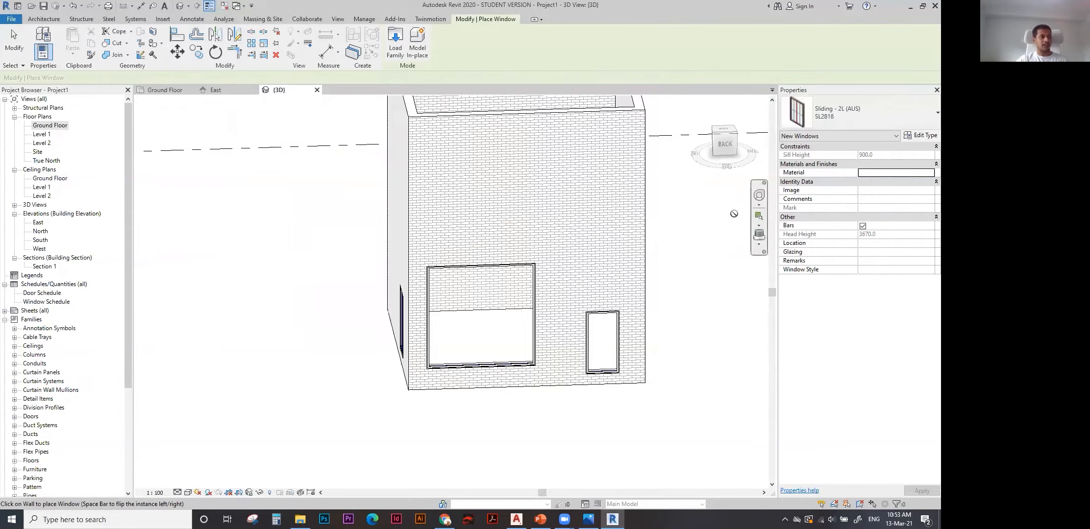
pyautogui.click(852, 111)
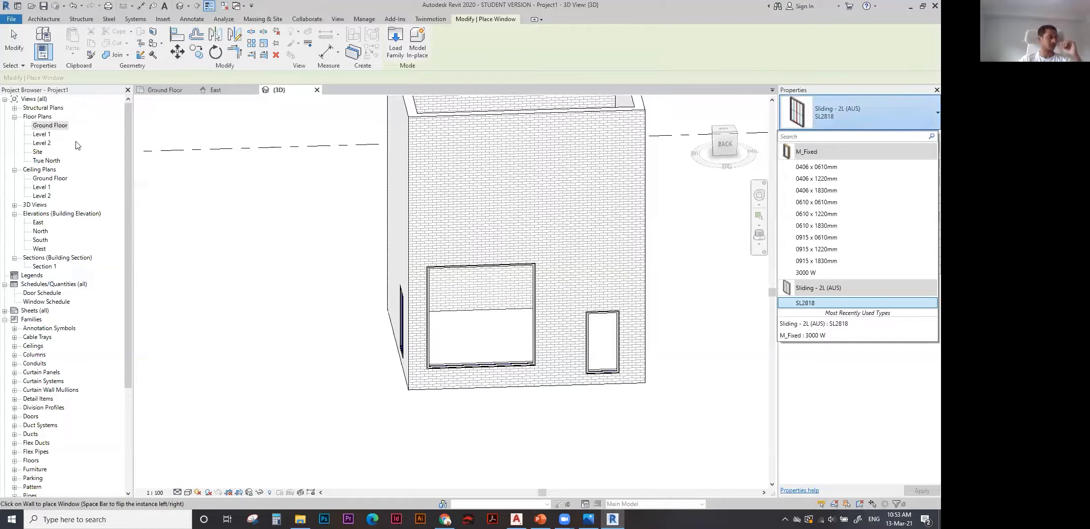
# Place Sliding - 2L (AUS) windows of type SL2818 in the north, east and west walls of the Level 1 plan.
pyautogui.doubleClick(42, 134)
pyautogui.scroll(5, 428, 260)
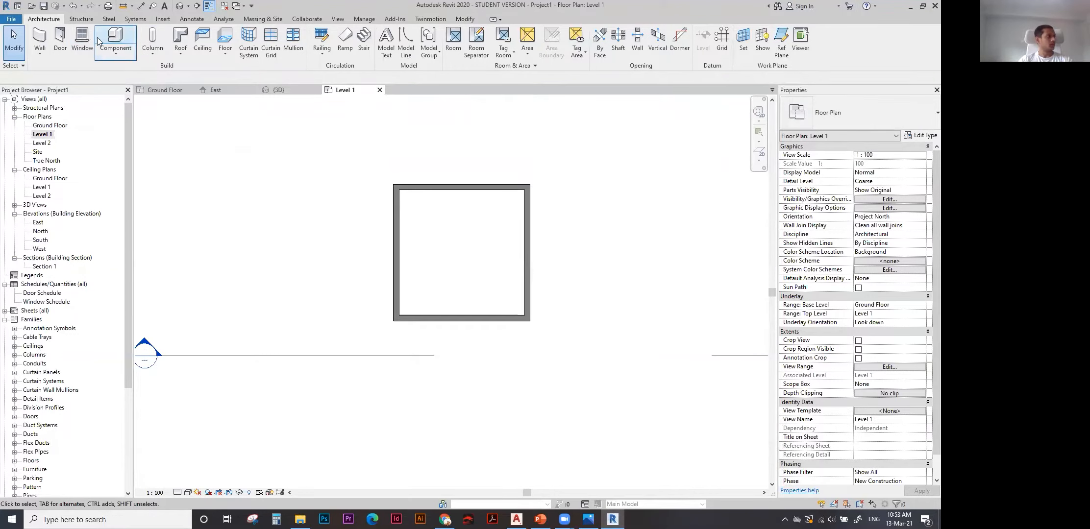
pyautogui.click(81, 39)
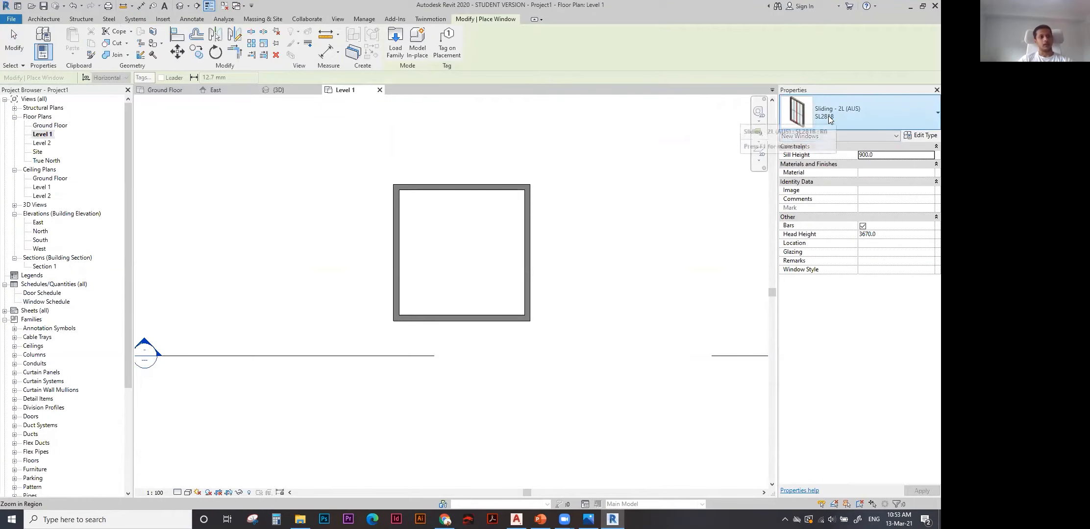
pyautogui.click(856, 116)
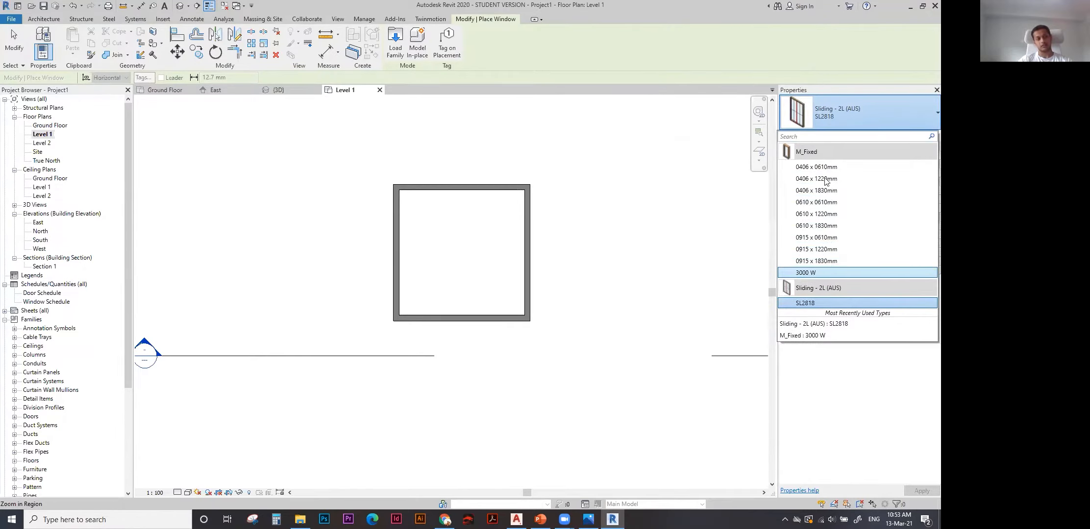
pyautogui.moveTo(832, 305)
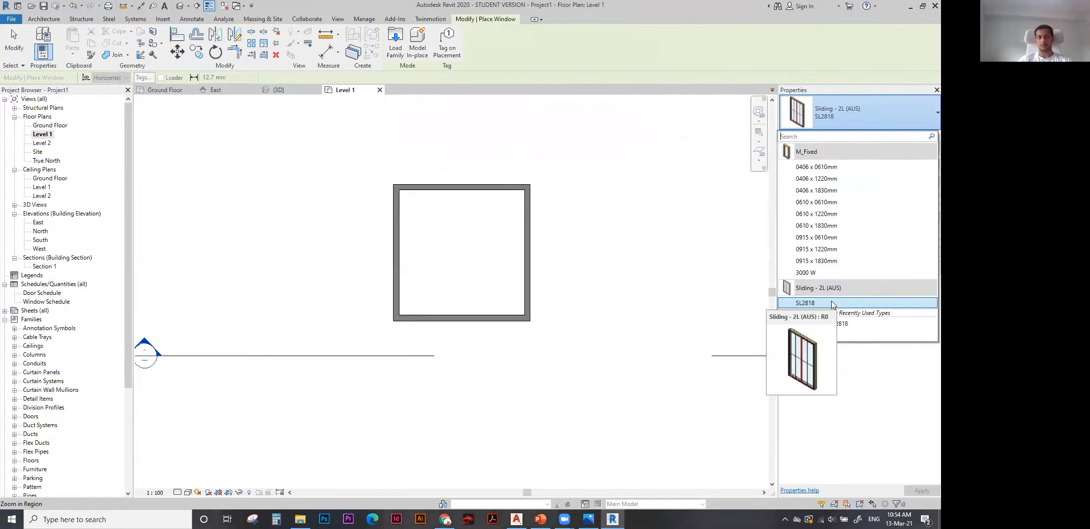
pyautogui.click(832, 303)
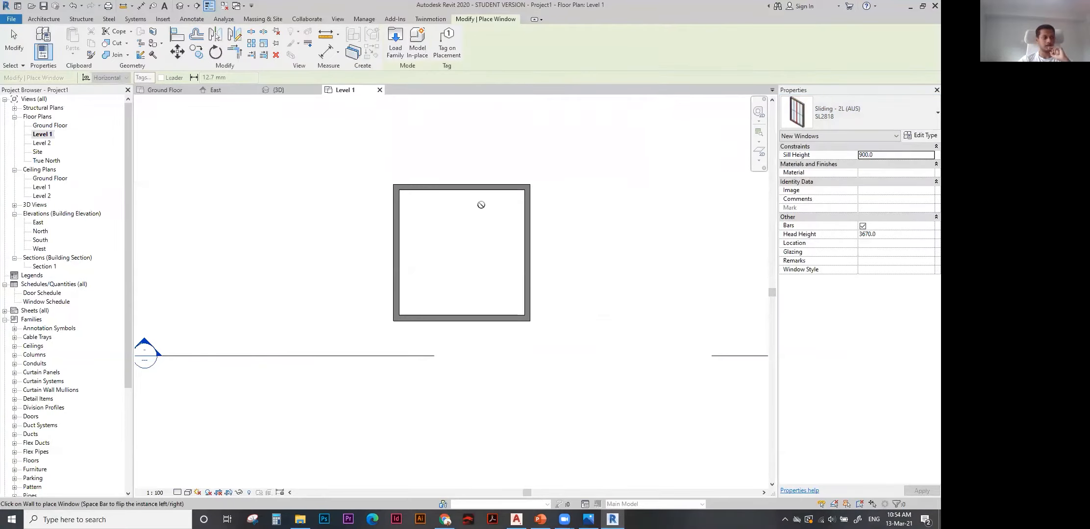
pyautogui.scroll(2, 455, 190)
pyautogui.click(468, 192)
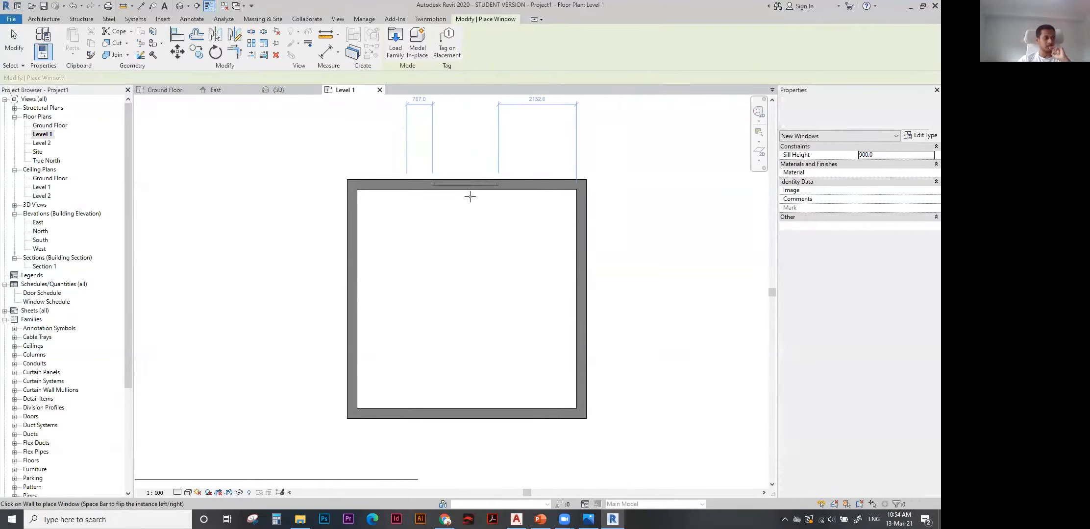
pyautogui.click(580, 283)
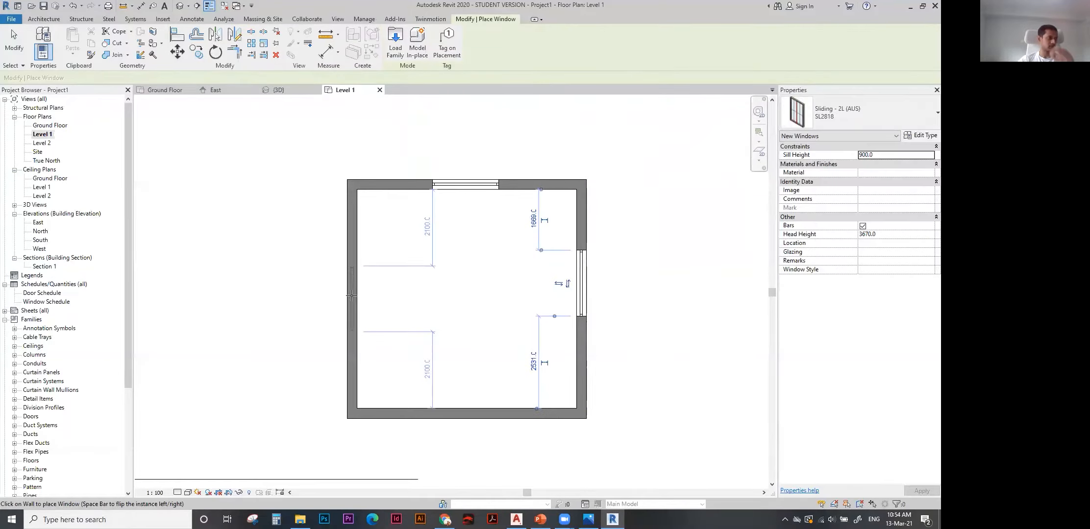
pyautogui.click(353, 293)
pyautogui.press('Escape')
pyautogui.press('Escape')
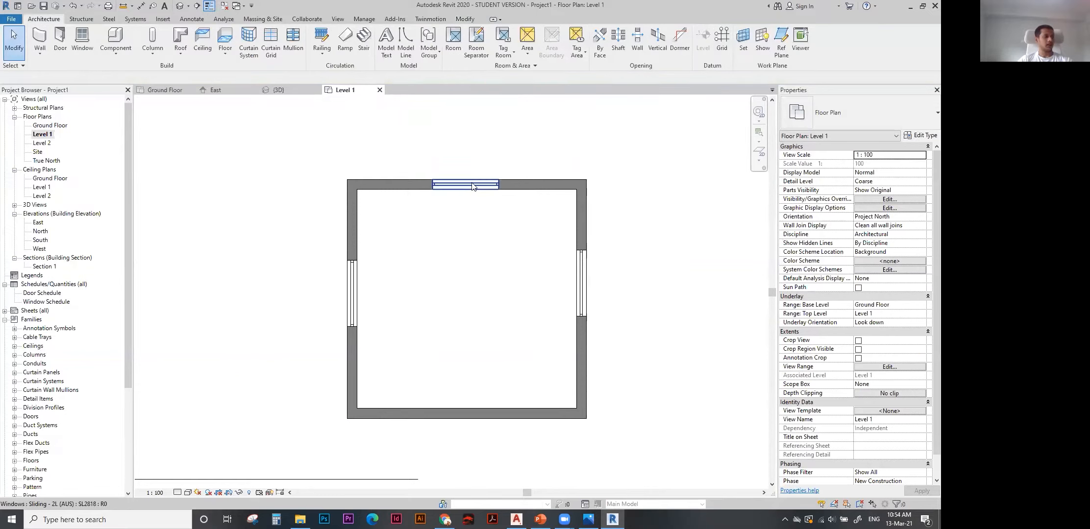
# Duplicate the type of the upper north-wall sliding window in the 3D view as SL 4000.
pyautogui.click(179, 5)
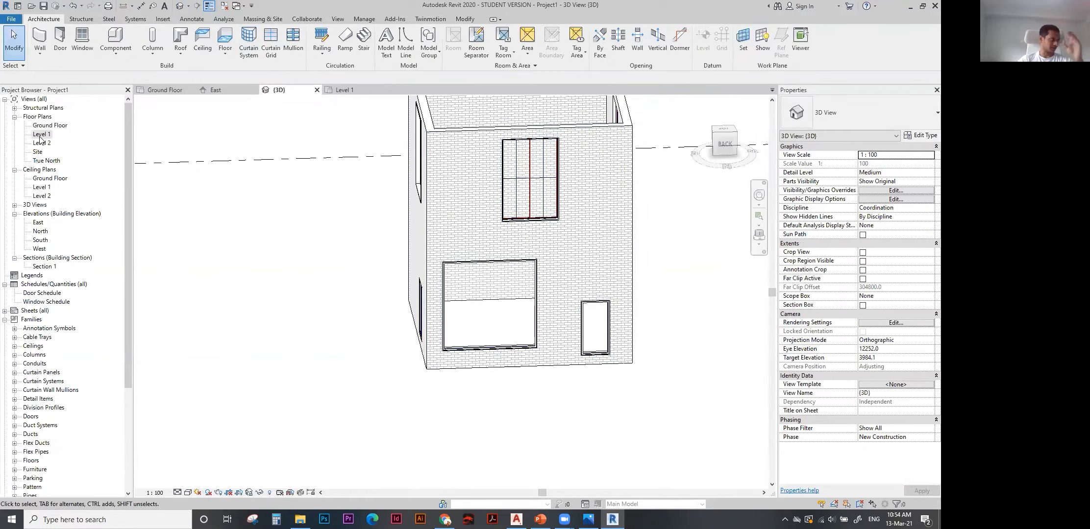
pyautogui.scroll(2, 441, 235)
pyautogui.click(445, 233)
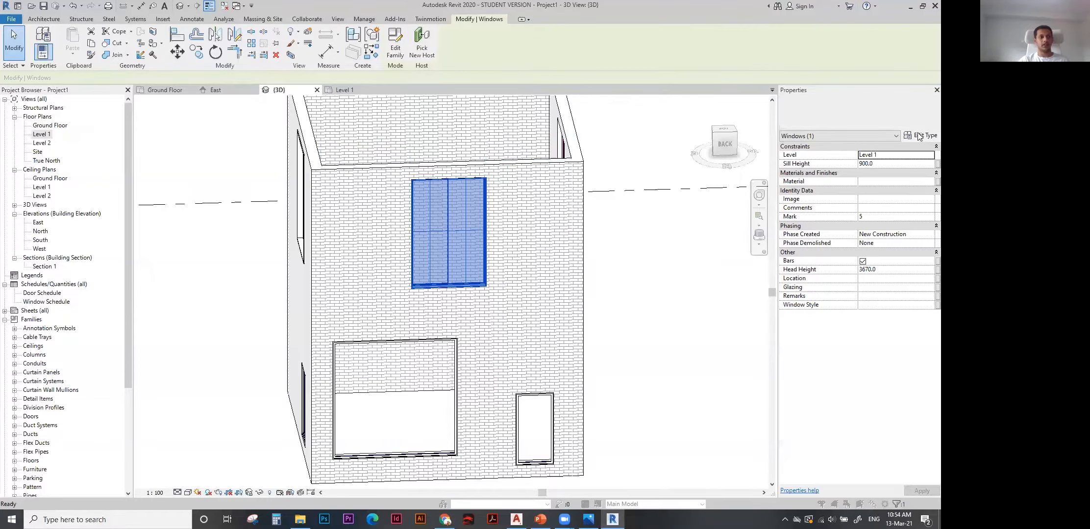
pyautogui.click(919, 135)
pyautogui.moveTo(463, 49); pyautogui.dragTo(532, 45)
pyautogui.click(392, 65)
pyautogui.write('SL 4000')
pyautogui.press('Return')
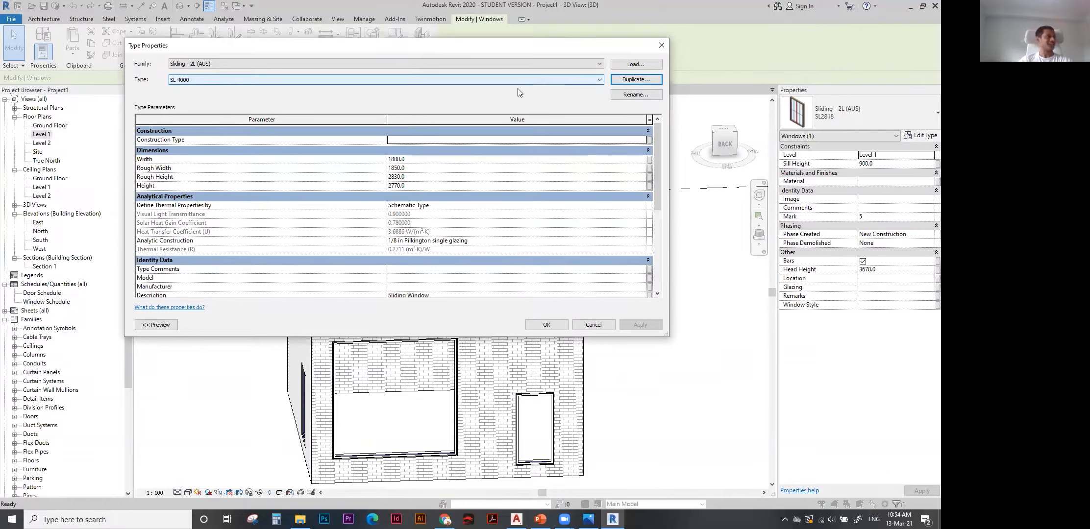
# Set the SL 4000 window type's width to 4000 and height to 1000.
pyautogui.click(418, 160)
pyautogui.write('40')
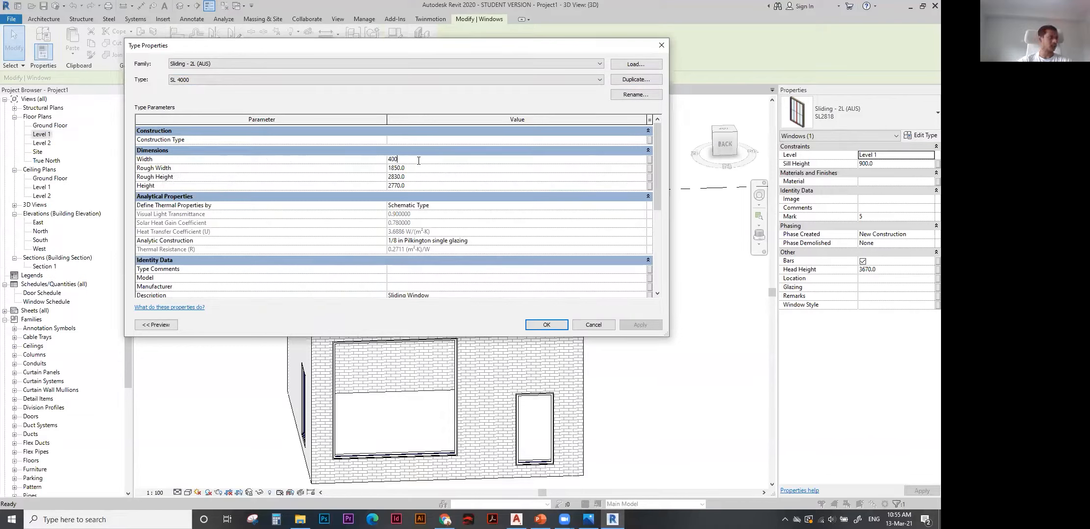
pyautogui.click(421, 185)
pyautogui.write('100')
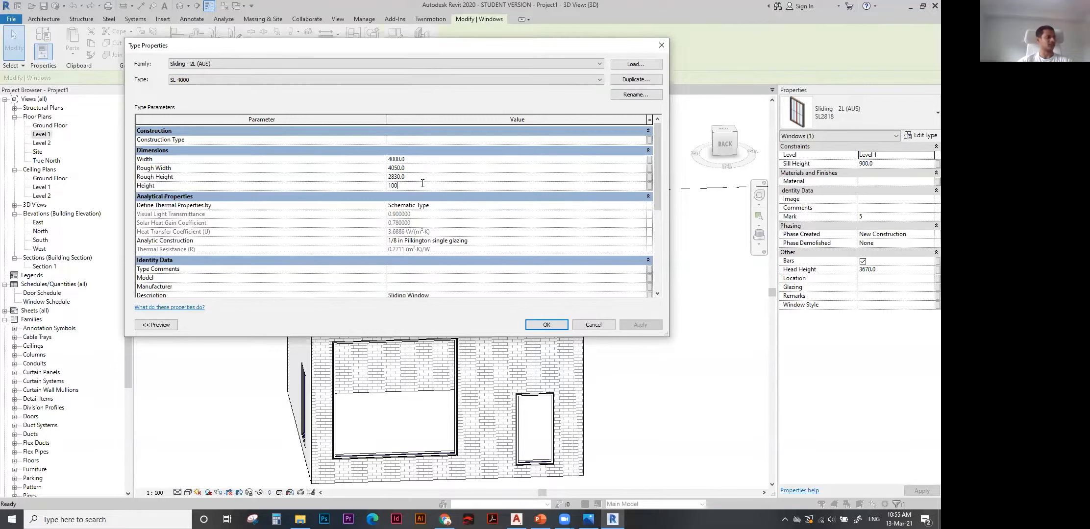
pyautogui.write('0')
pyautogui.press('Return')
pyautogui.click(548, 325)
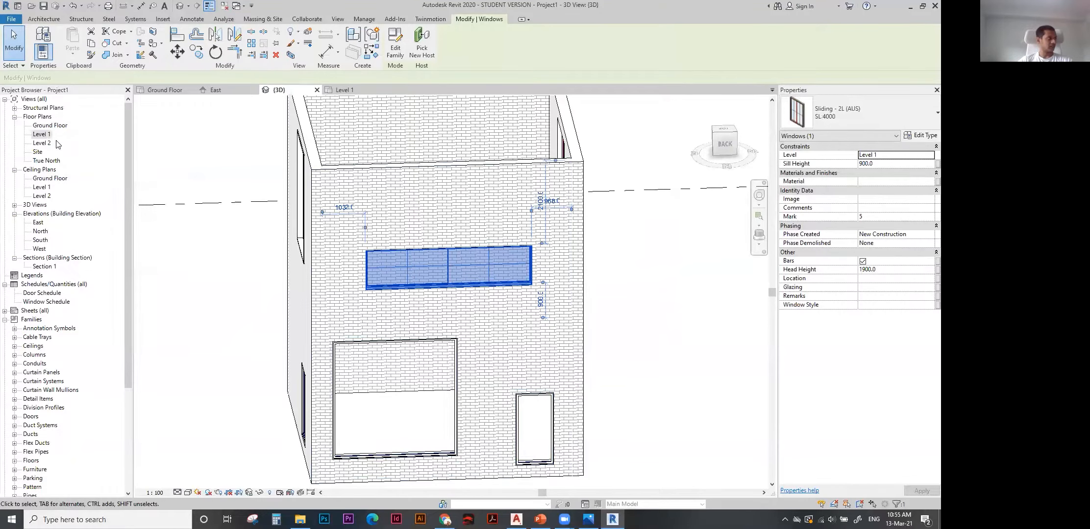
# Examine the resized sliding window in the Level 1 plan and the windows on all sides of the building in 3D.
pyautogui.doubleClick(43, 134)
pyautogui.click(479, 204)
pyautogui.scroll(2, 456, 191)
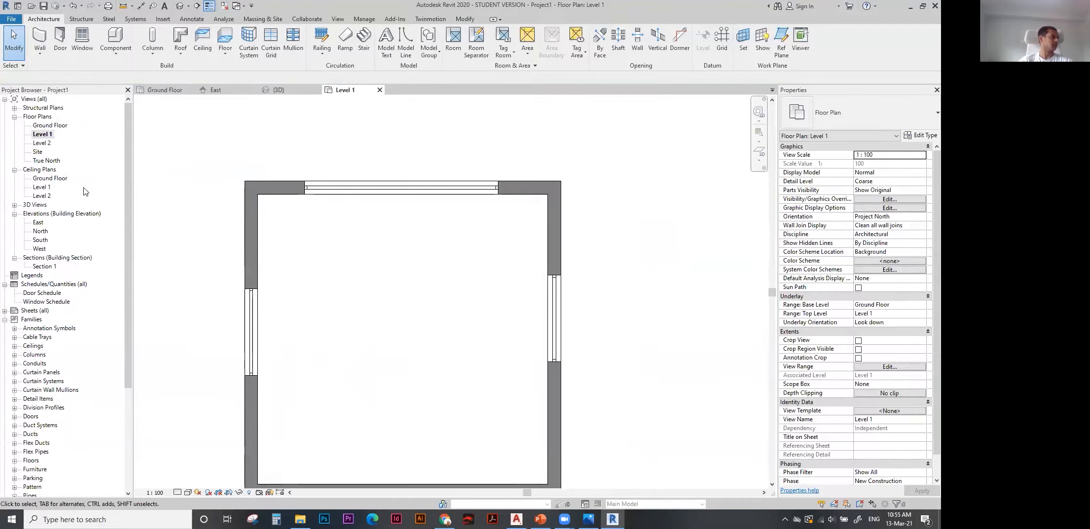
pyautogui.scroll(-2, 535, 286)
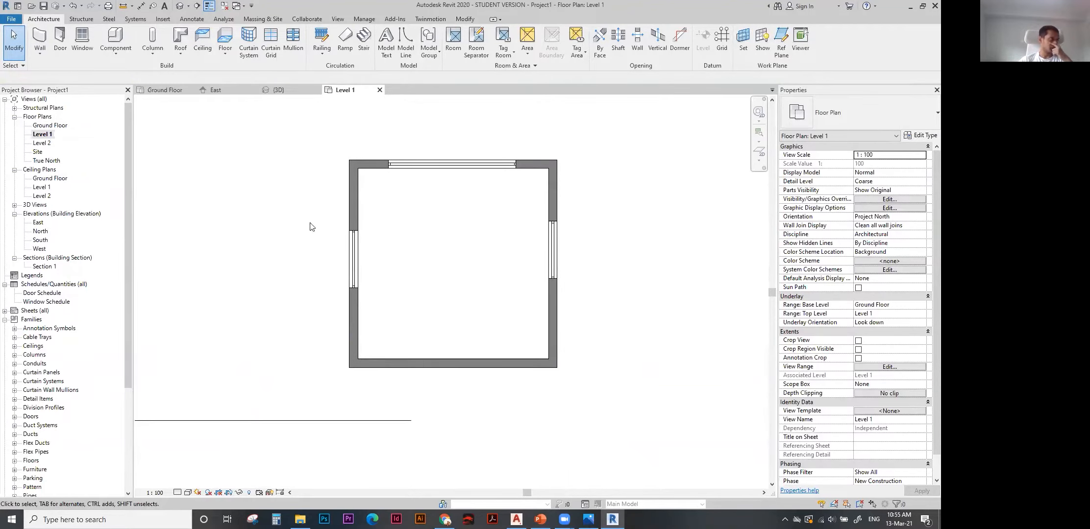
pyautogui.click(181, 5)
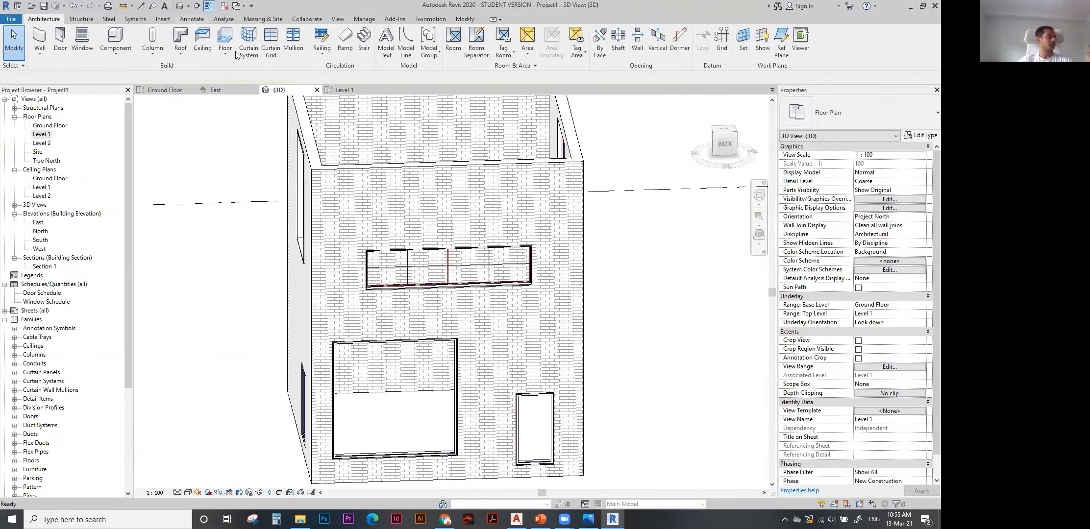
pyautogui.scroll(-6, 555, 283)
pyautogui.keyDown('shift'); pyautogui.moveTo(556, 283); pyautogui.dragTo(486, 300, button='middle'); pyautogui.keyUp('shift')
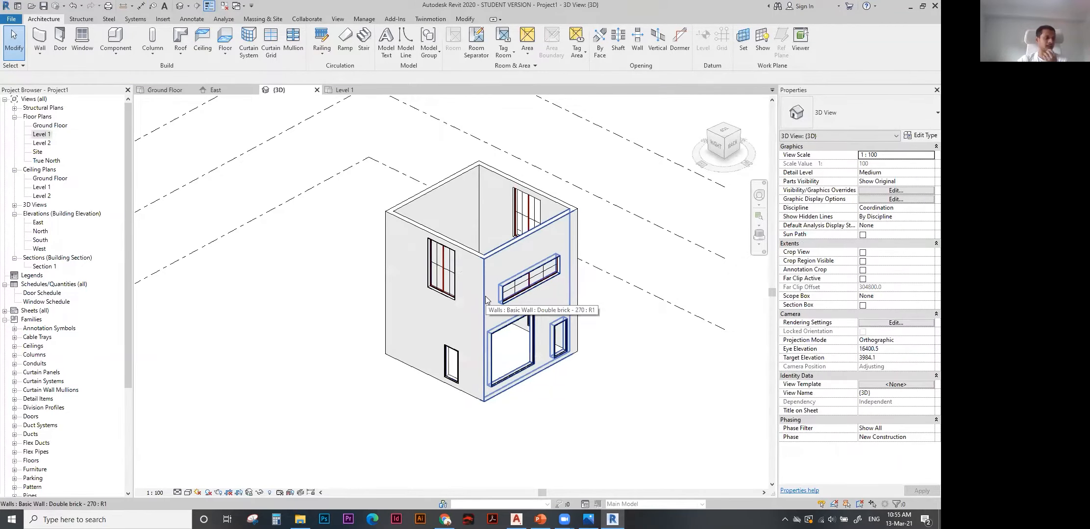
pyautogui.scroll(2, 490, 296)
pyautogui.moveTo(524, 309); pyautogui.dragTo(475, 272, button='middle')
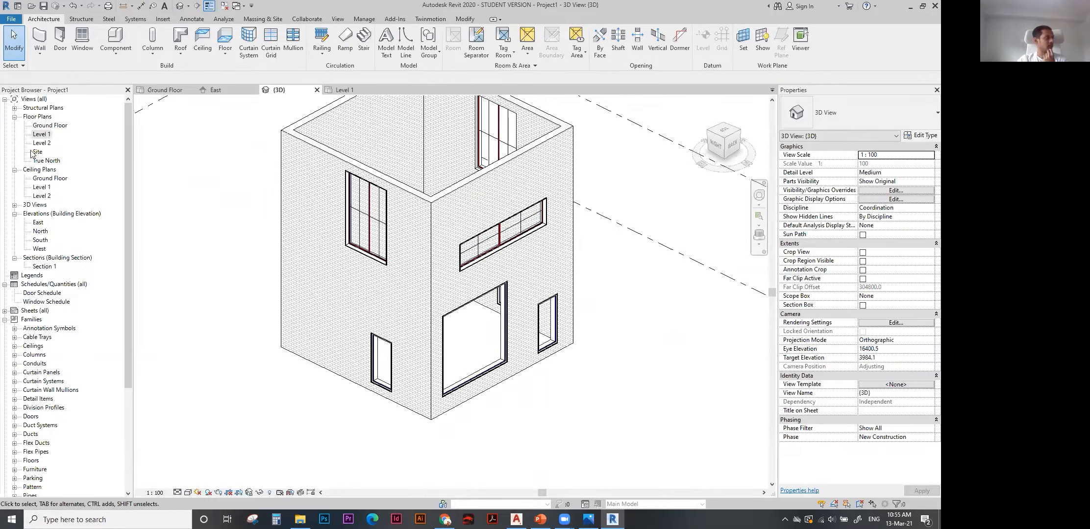
# Look at the building's windows in the North, South and West elevations.
pyautogui.doubleClick(40, 231)
pyautogui.doubleClick(41, 240)
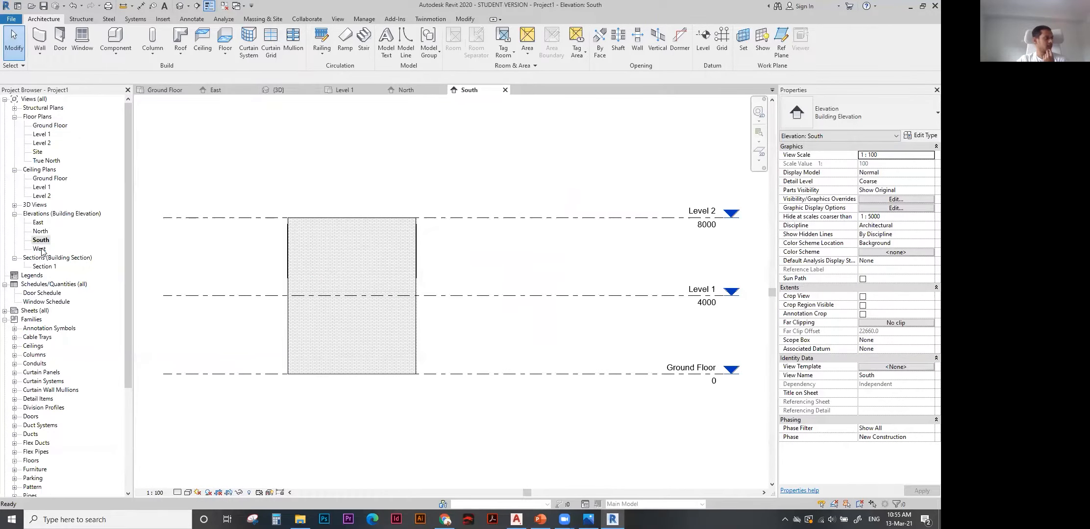
pyautogui.doubleClick(40, 248)
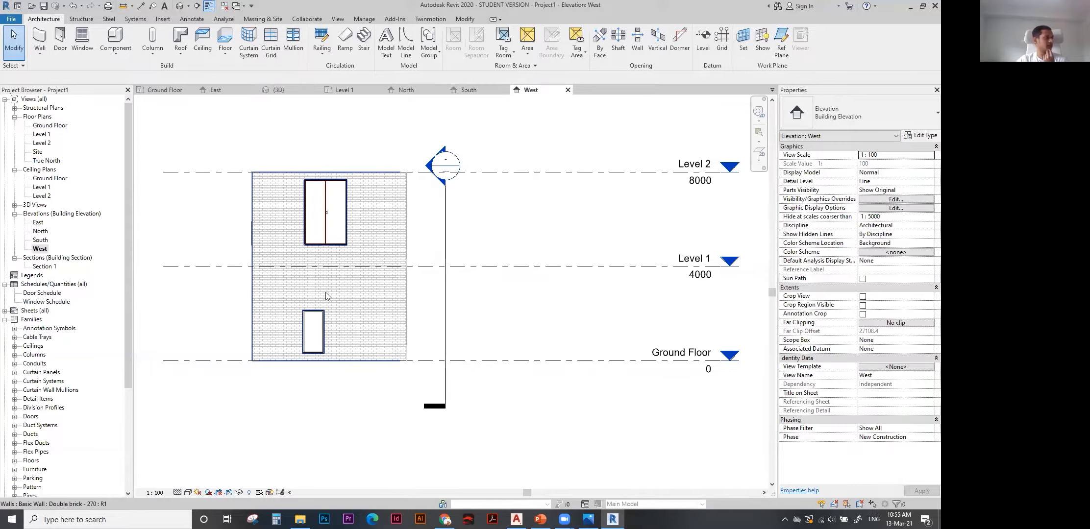
pyautogui.moveTo(326, 296); pyautogui.dragTo(420, 303, button='middle')
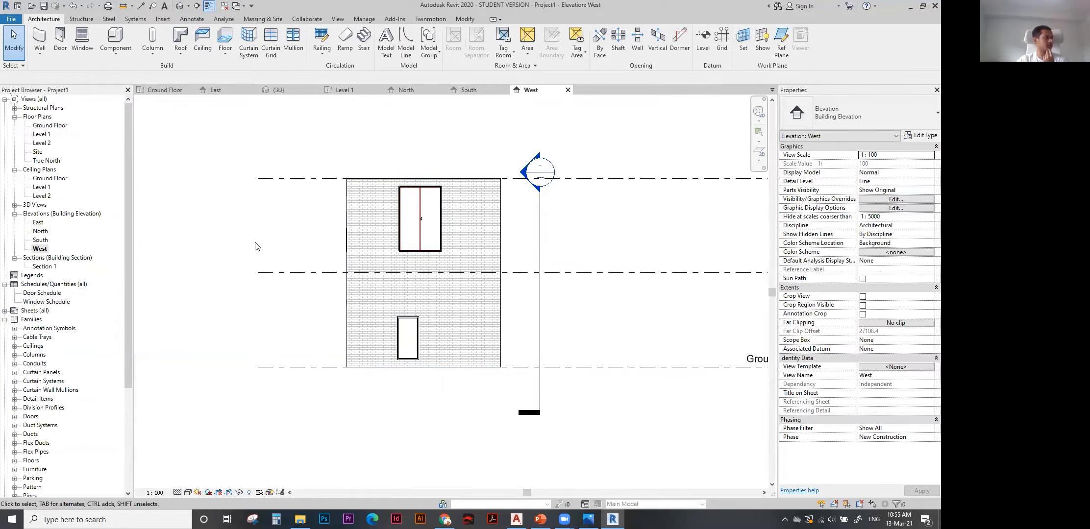
# Tile the open views and close all of them except Ground Floor, West and North.
pyautogui.click(162, 92)
pyautogui.click(338, 19)
pyautogui.click(816, 44)
pyautogui.click(406, 90)
pyautogui.click(621, 90)
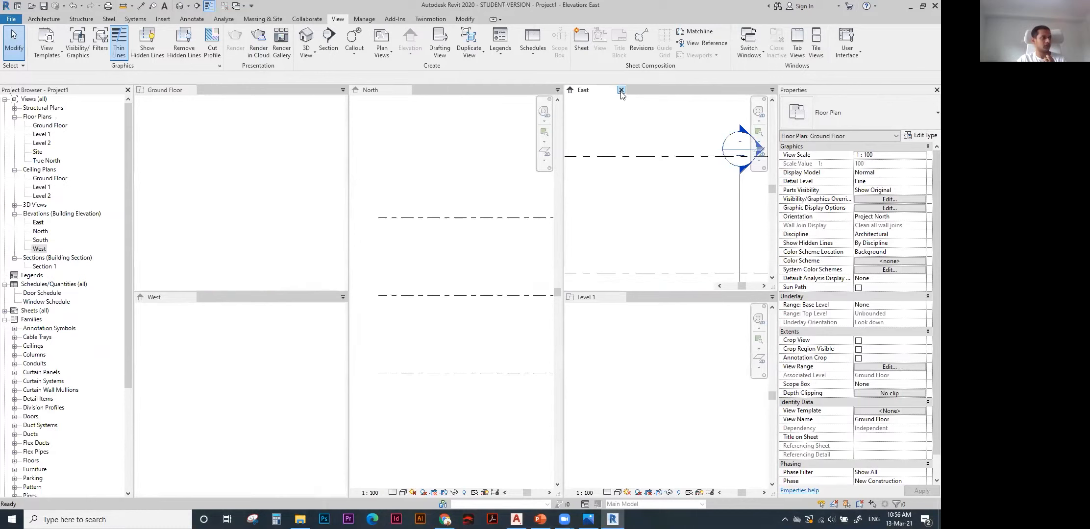
pyautogui.click(621, 90)
pyautogui.click(622, 90)
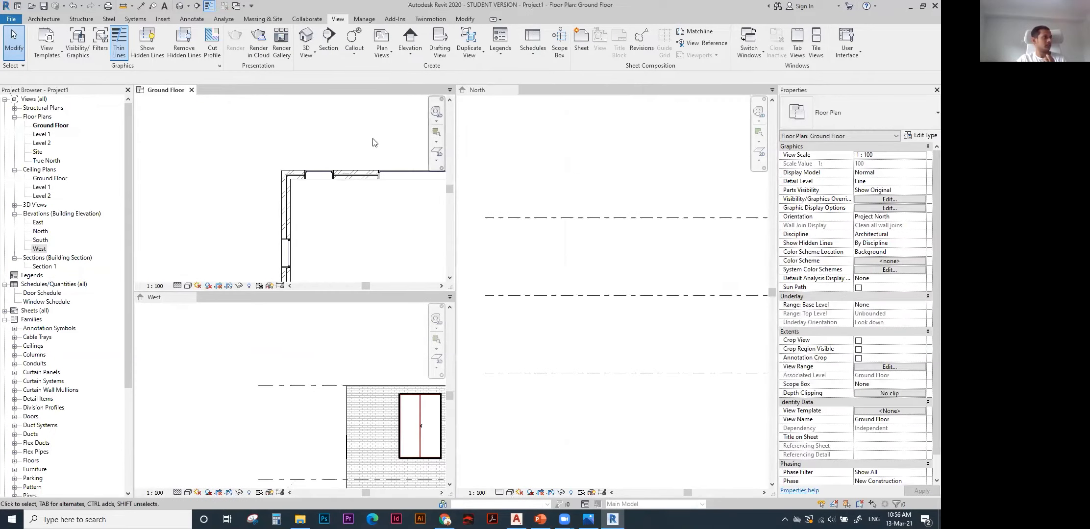
# Frame the whole building in each of the tiled North, West and Ground Floor views to compare its windows.
pyautogui.click(661, 266)
pyautogui.scroll(5, 725, 267)
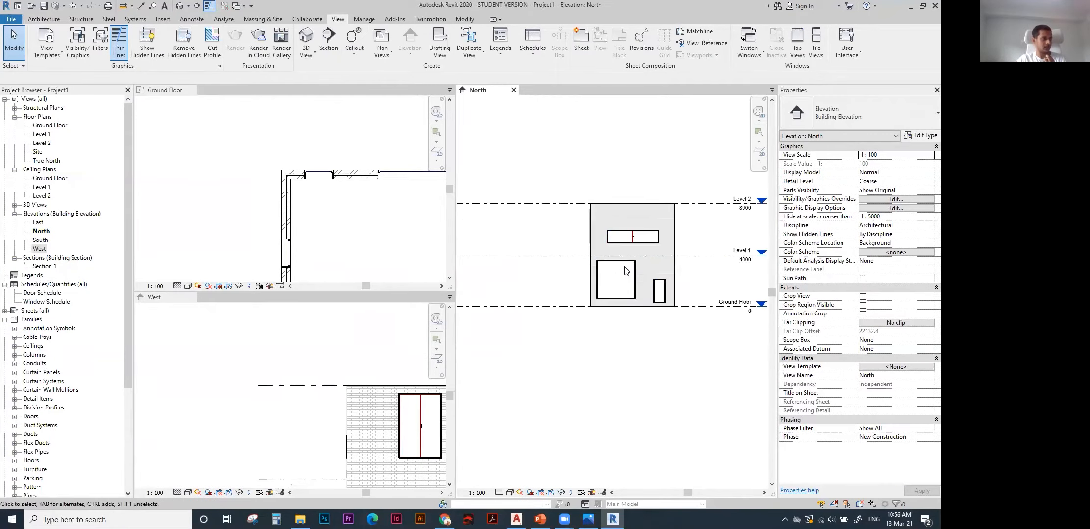
pyautogui.scroll(-3, 276, 342)
pyautogui.scroll(-2, 275, 339)
pyautogui.scroll(3, 345, 385)
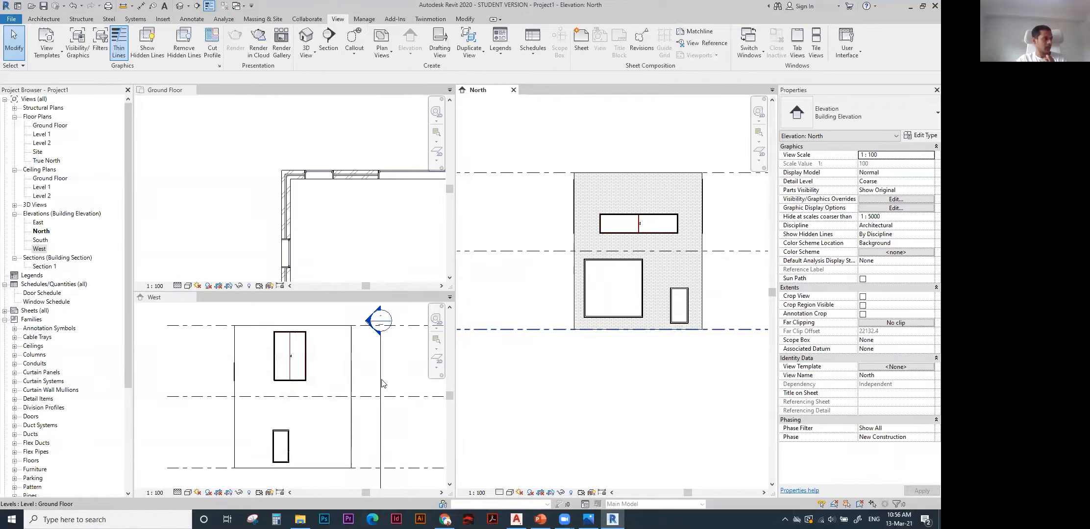
pyautogui.click(368, 388)
pyautogui.moveTo(583, 232); pyautogui.dragTo(576, 246, button='middle')
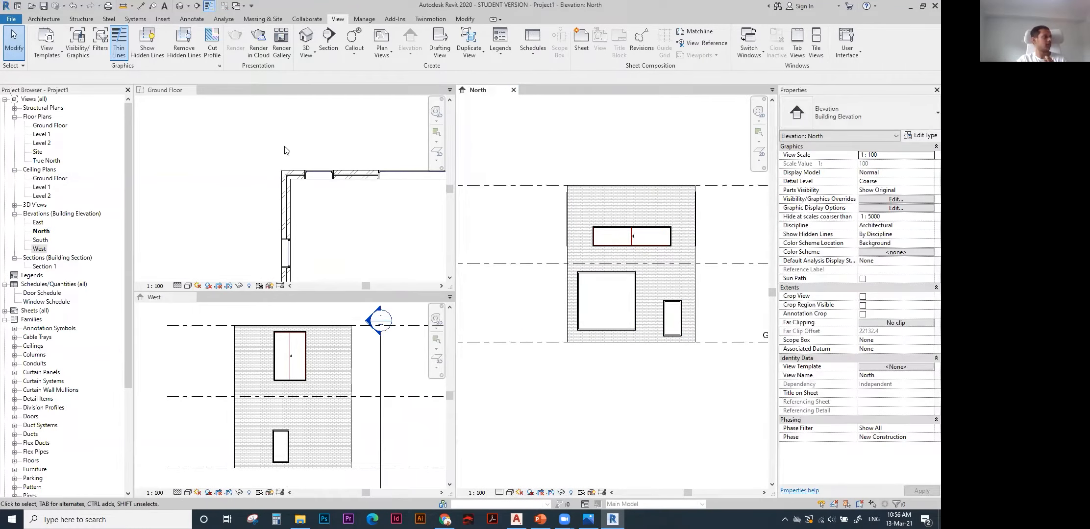
pyautogui.scroll(-4, 274, 167)
pyautogui.moveTo(341, 216); pyautogui.dragTo(318, 204, button='middle')
pyautogui.scroll(3, 288, 182)
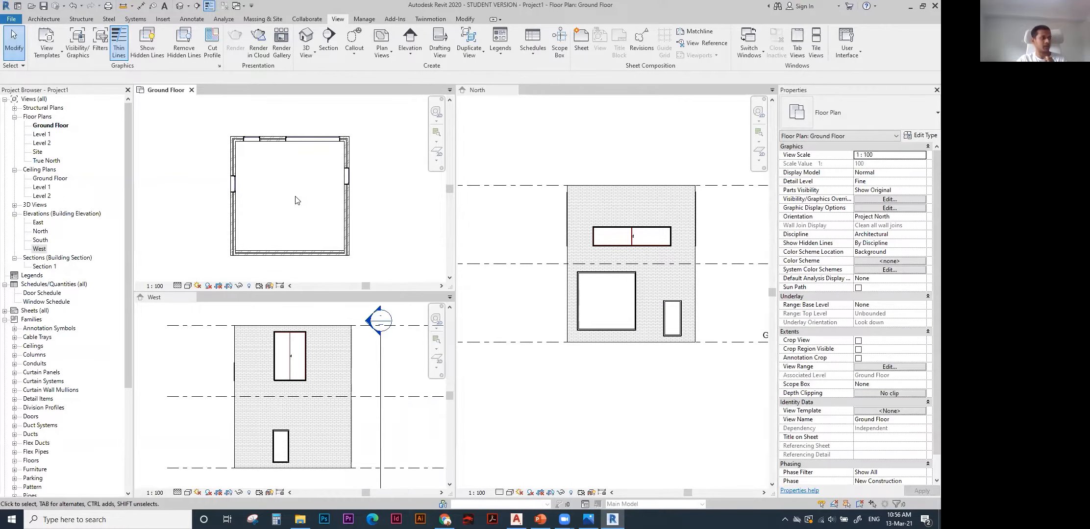
# Move the SL 4000 window in the North elevation to about 144 from the nearer wall end, with a sill height of about 1032.
pyautogui.scroll(3, 637, 238)
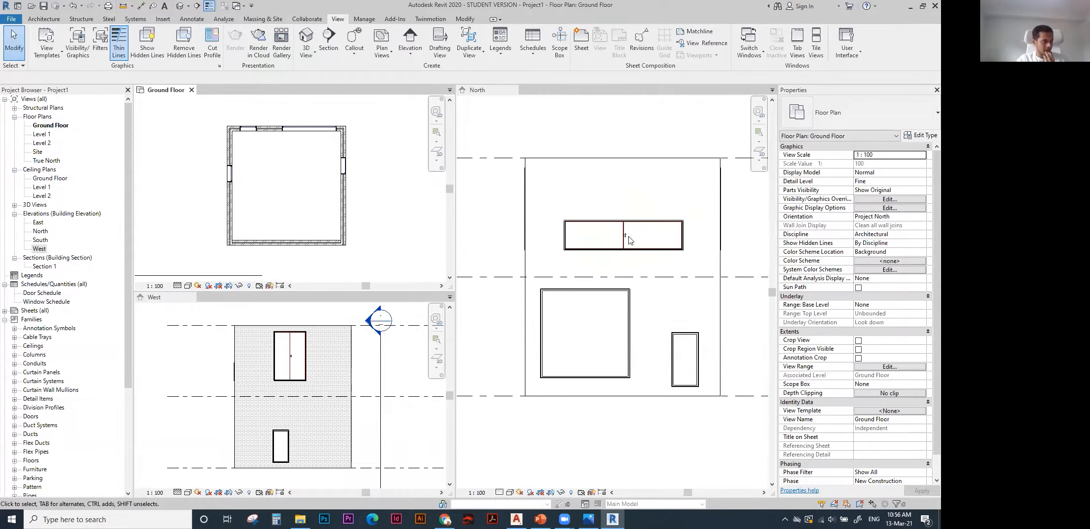
pyautogui.click(624, 227)
pyautogui.click(630, 225)
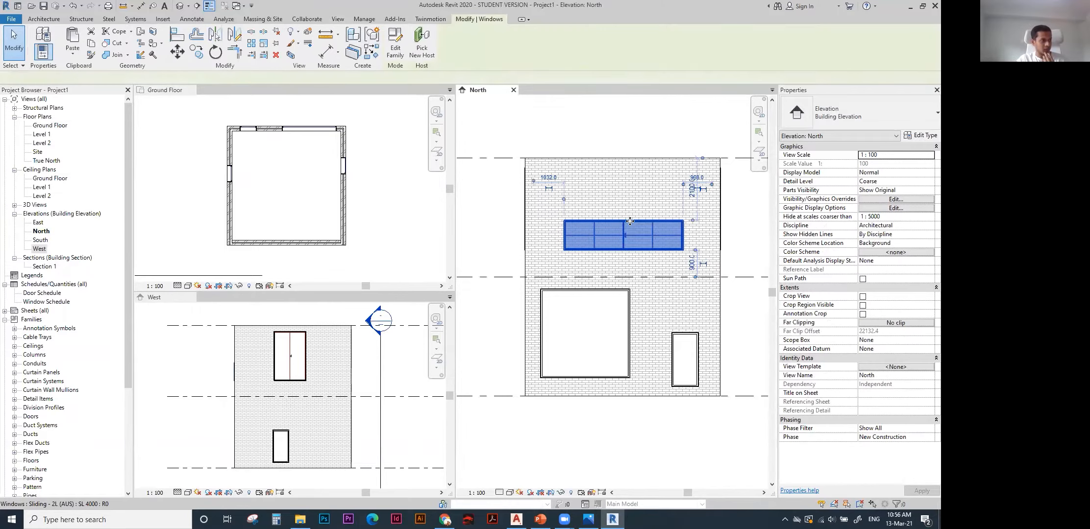
pyautogui.moveTo(631, 223); pyautogui.dragTo(607, 219)
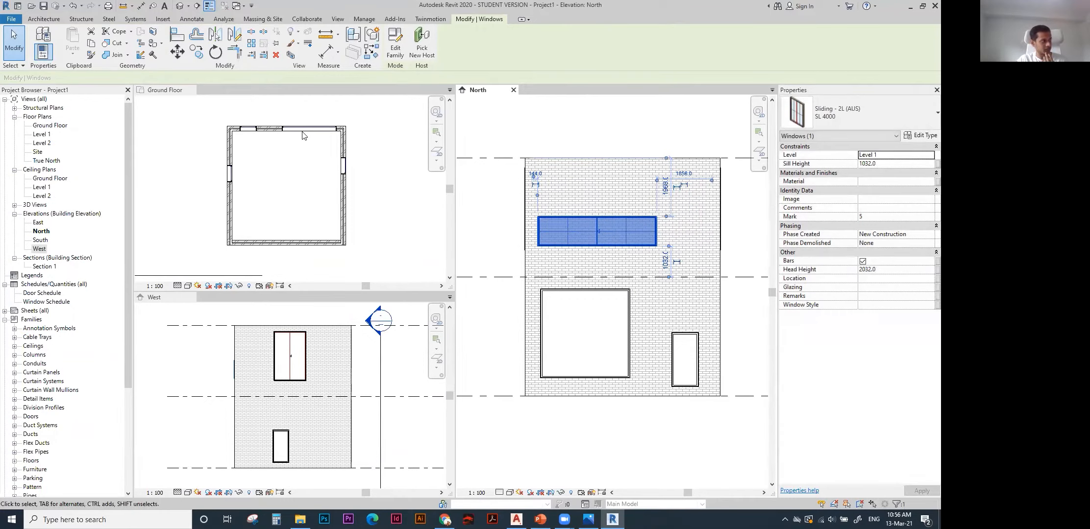
# Check the moved window's position in the Level 1 plan and close that plan again.
pyautogui.scroll(2, 305, 137)
pyautogui.scroll(-3, 310, 158)
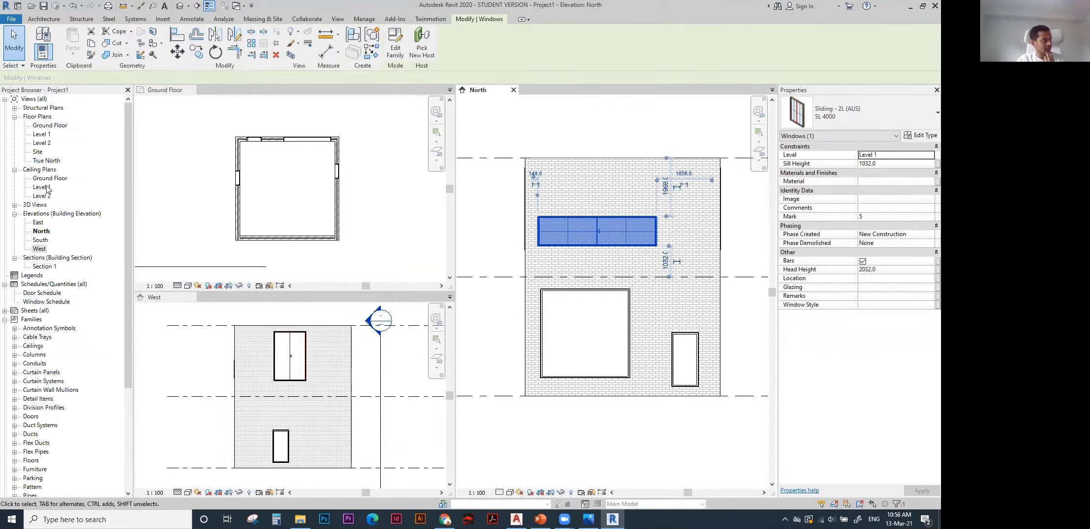
pyautogui.doubleClick(52, 135)
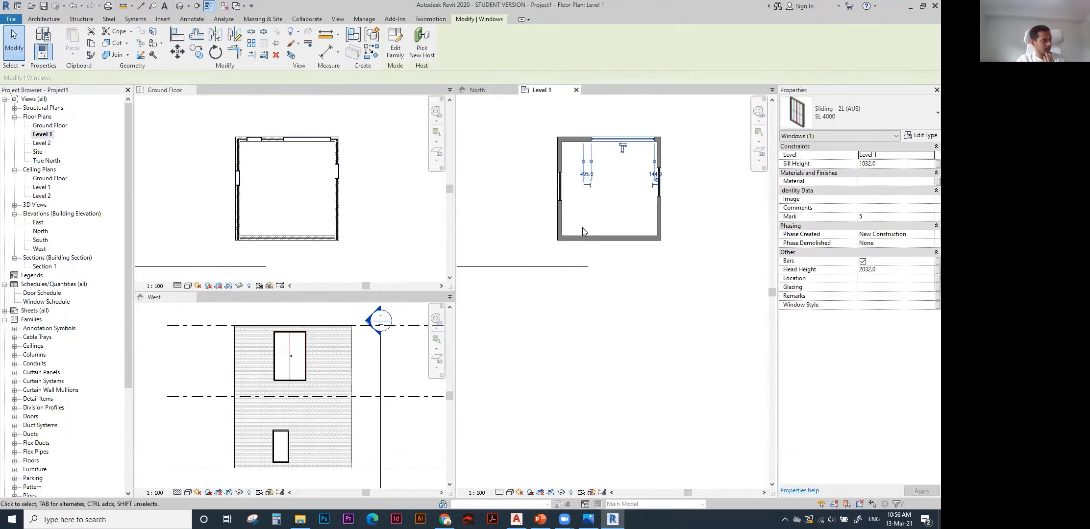
pyautogui.scroll(2, 632, 135)
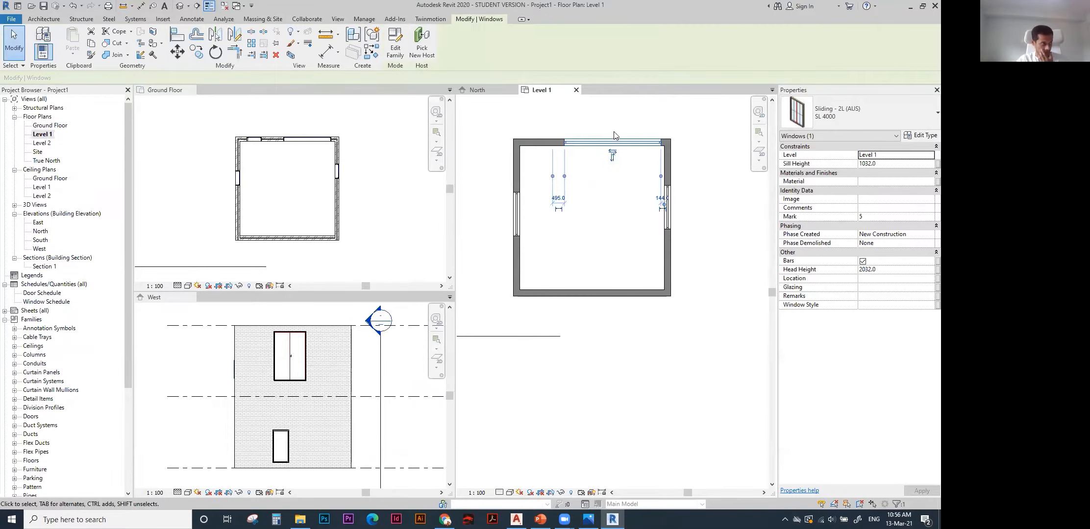
pyautogui.click(576, 90)
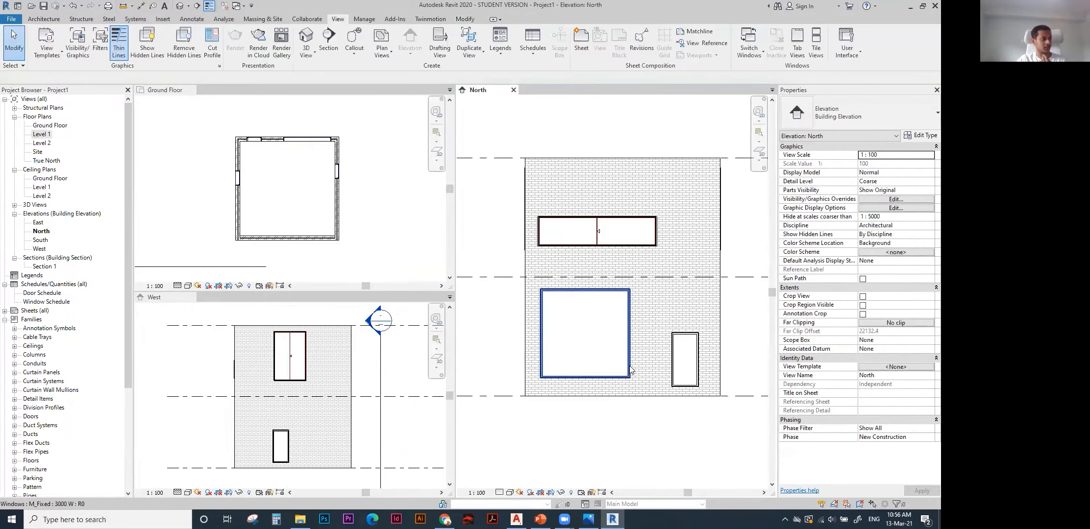
# Move the ground-floor M_Fixed 0915 x 1830mm window in the North elevation towards the large window, about 1519 from the wall's west end.
pyautogui.click(683, 347)
pyautogui.scroll(1, 683, 348)
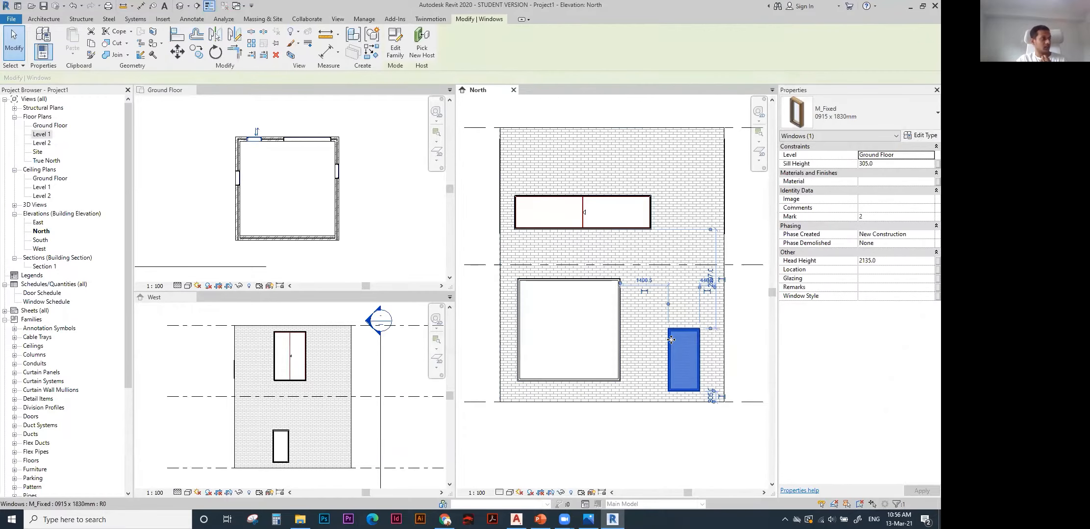
pyautogui.scroll(4, 255, 146)
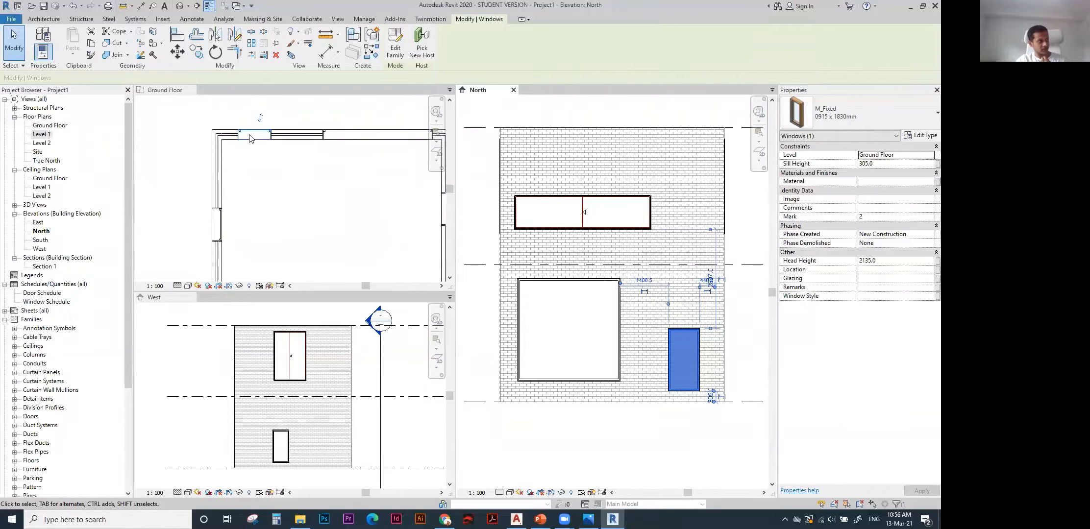
pyautogui.scroll(-2, 249, 139)
pyautogui.moveTo(672, 338); pyautogui.dragTo(635, 337)
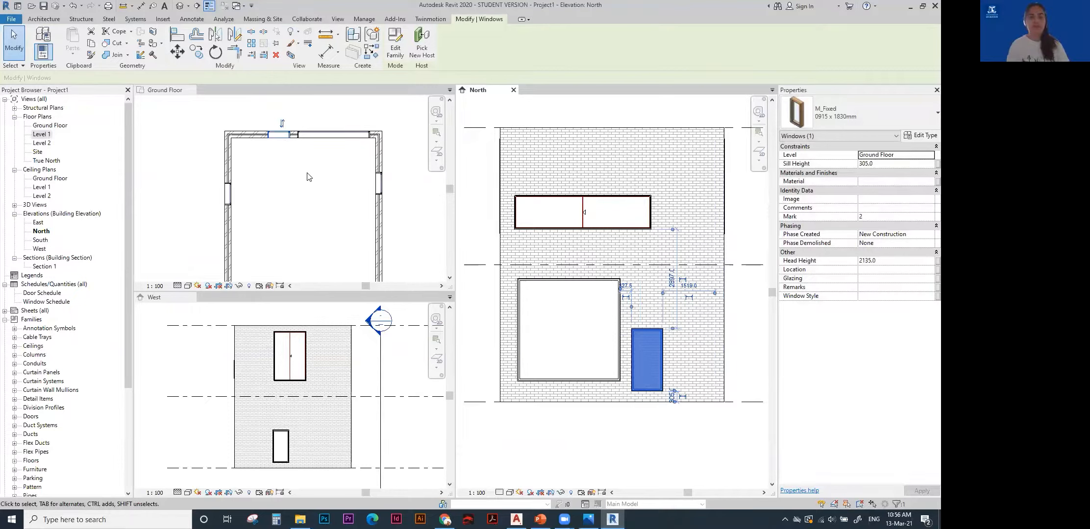
pyautogui.scroll(-3, 316, 204)
pyautogui.moveTo(316, 204); pyautogui.dragTo(256, 181, button='middle')
# Activate the Ground Floor plan and turn the tiled views back into tabbed views.
pyautogui.click(306, 359)
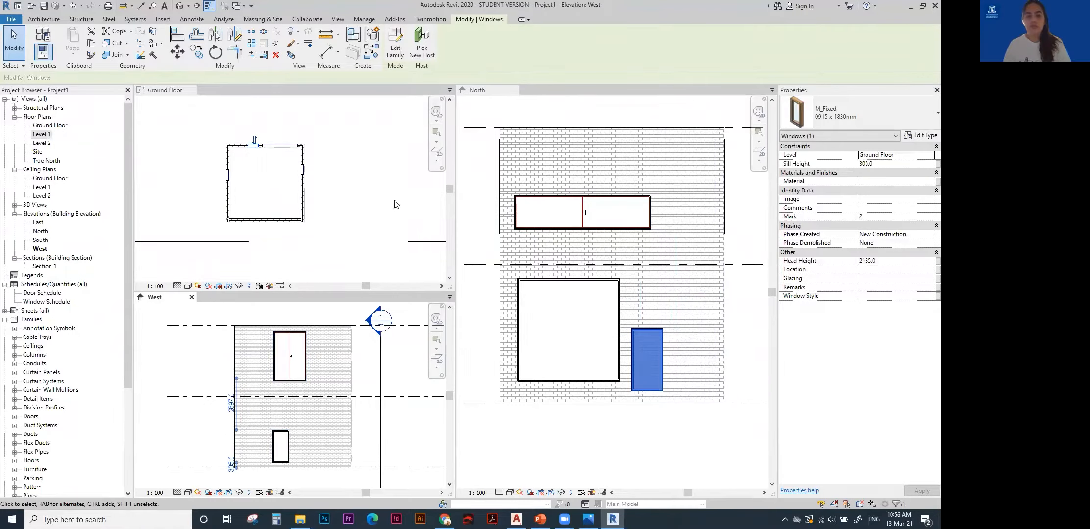
pyautogui.click(503, 105)
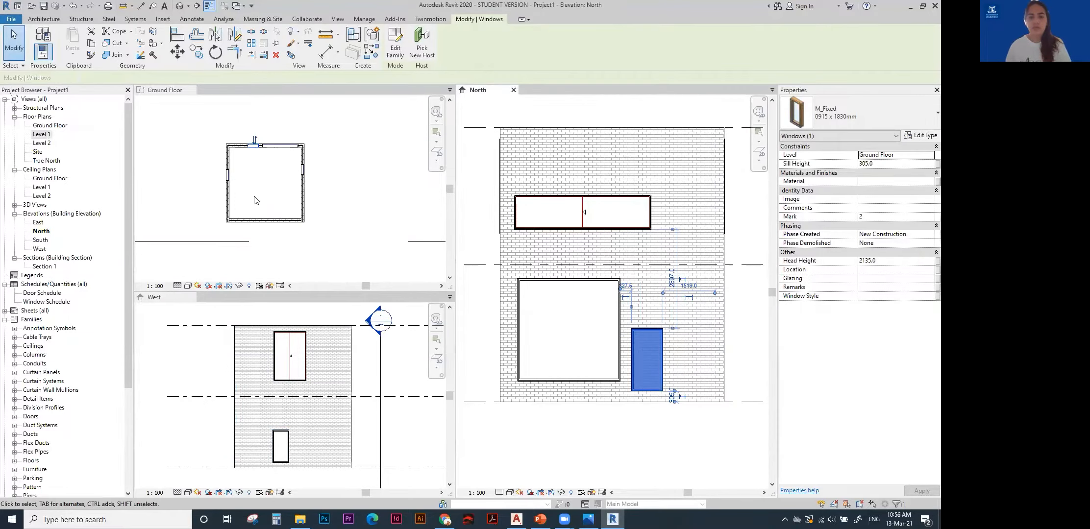
pyautogui.click(382, 178)
pyautogui.scroll(3, 294, 177)
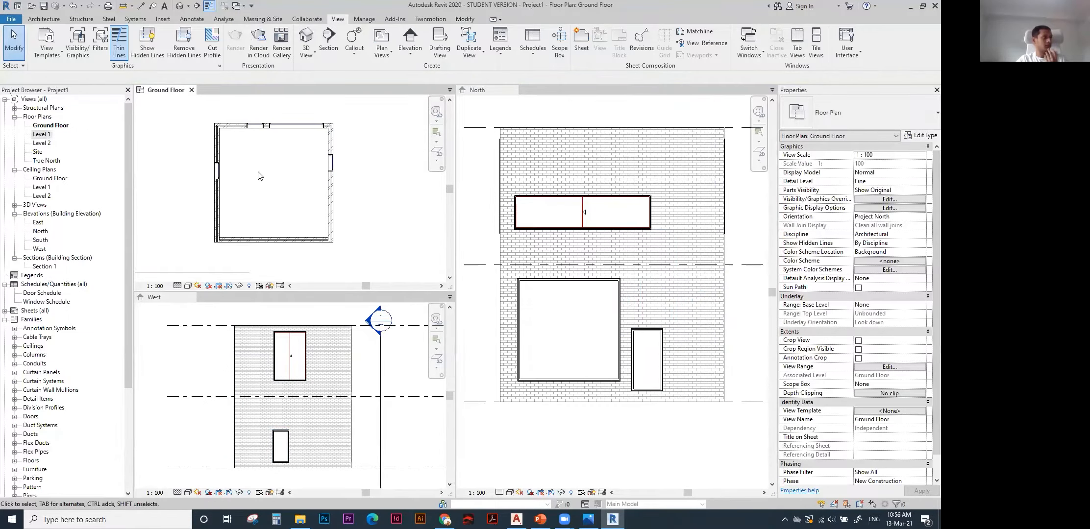
pyautogui.click(797, 42)
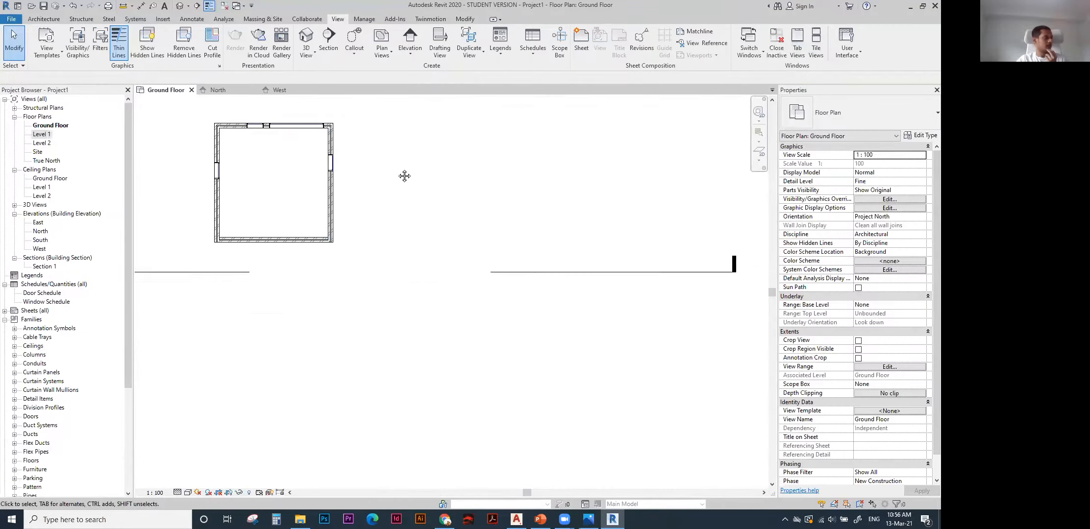
# Place an M_Single-Flush 0813 x 2134mm door with flipped swing in the Ground Floor west wall, about 380 from the north wall.
pyautogui.click(39, 19)
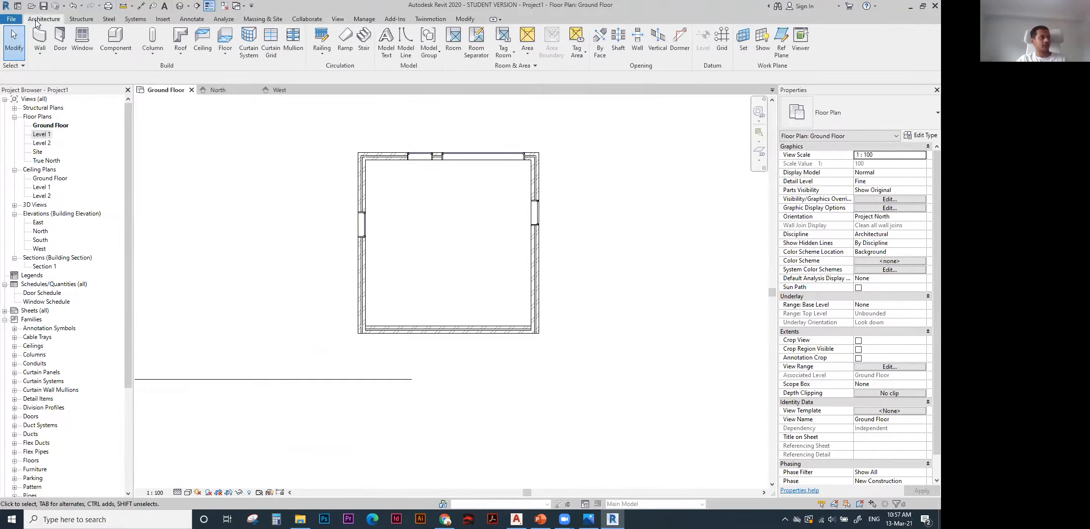
pyautogui.click(60, 40)
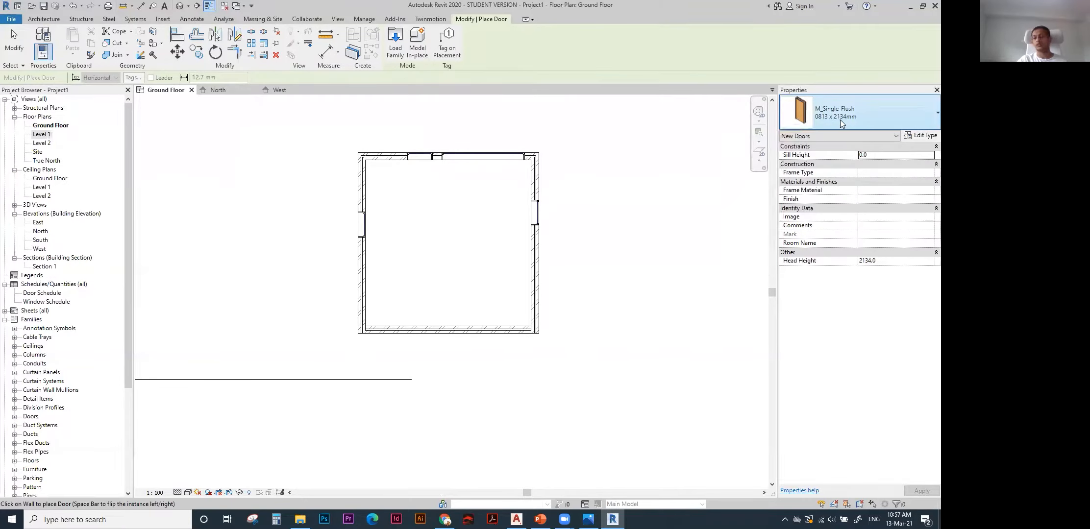
pyautogui.scroll(1, 464, 323)
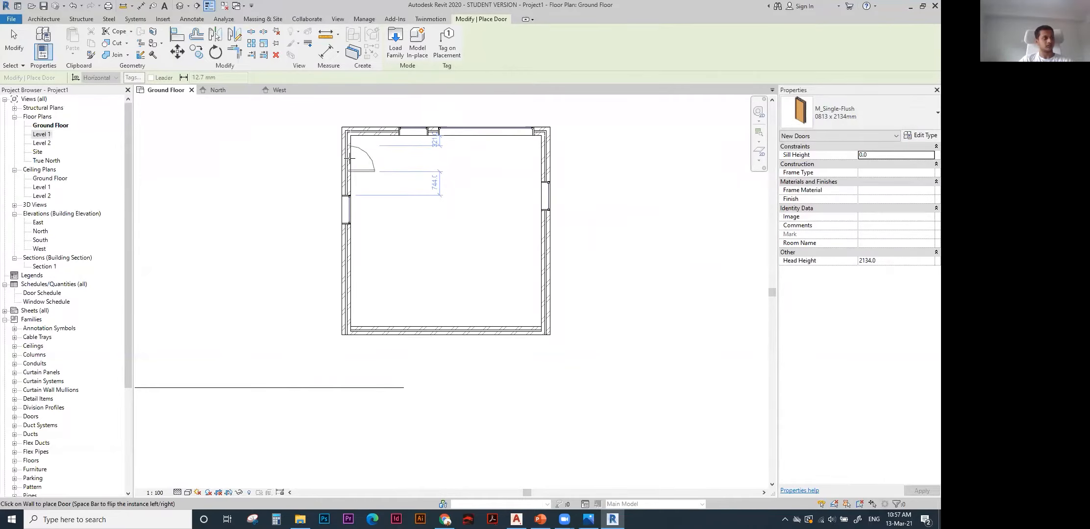
pyautogui.press('space')
pyautogui.scroll(1, 350, 160)
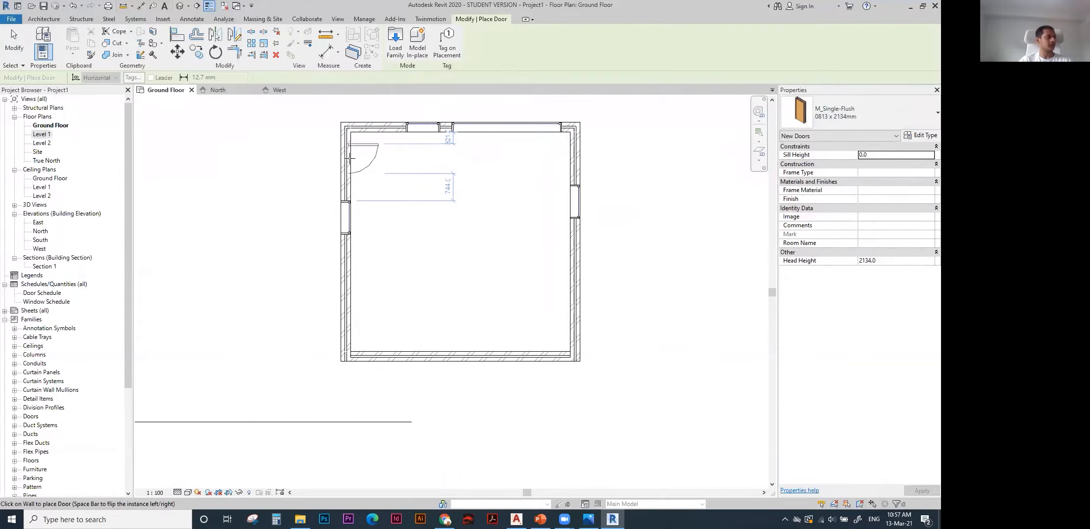
pyautogui.scroll(1, 350, 160)
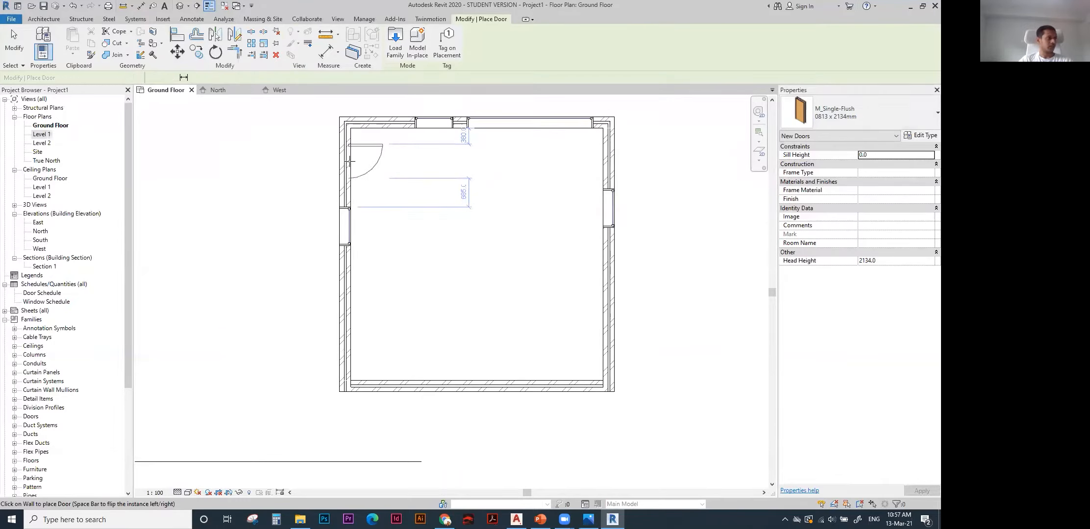
pyautogui.click(349, 161)
pyautogui.press('Escape')
pyautogui.press('Escape')
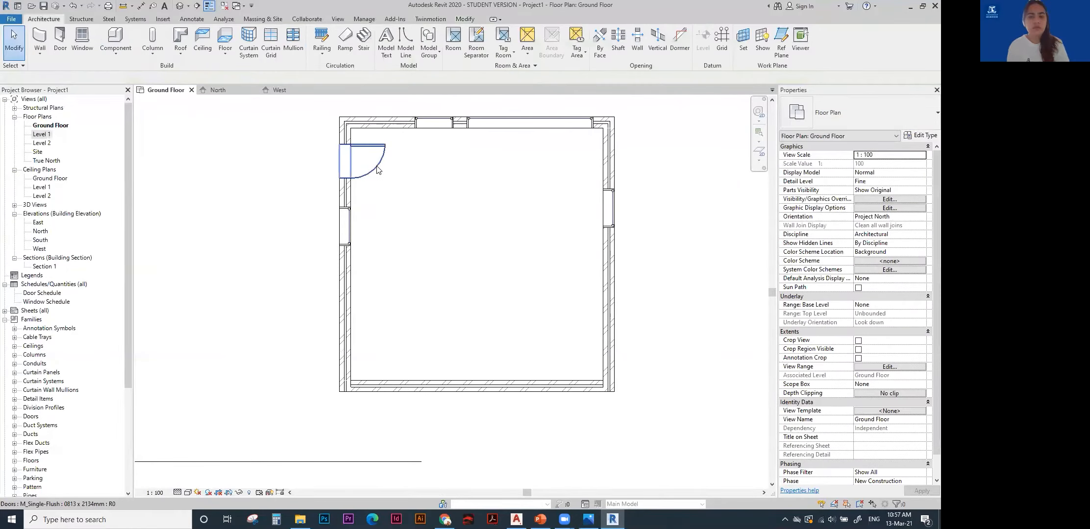
# Set the distance between the new door and the north wall to 300.
pyautogui.click(366, 158)
pyautogui.scroll(1, 374, 136)
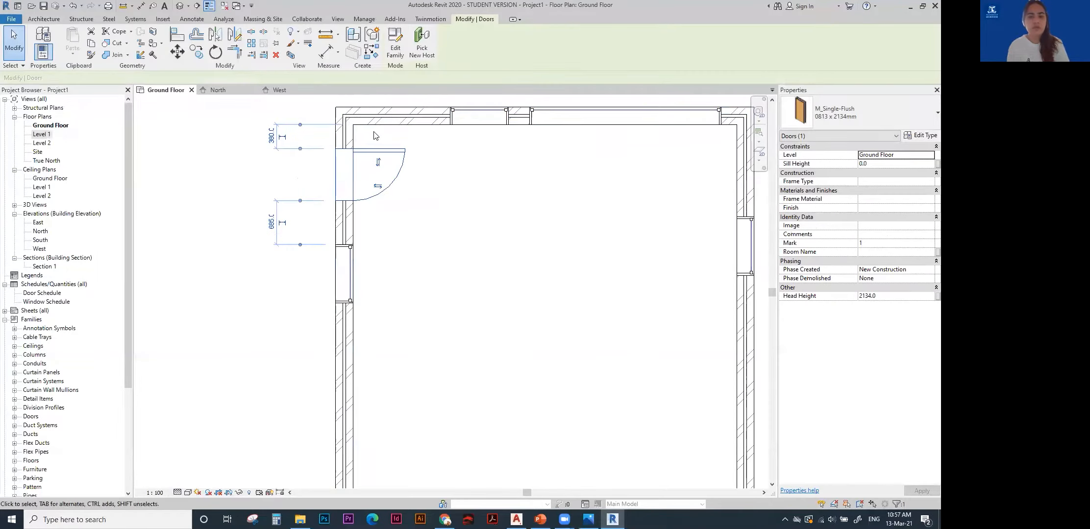
pyautogui.click(270, 138)
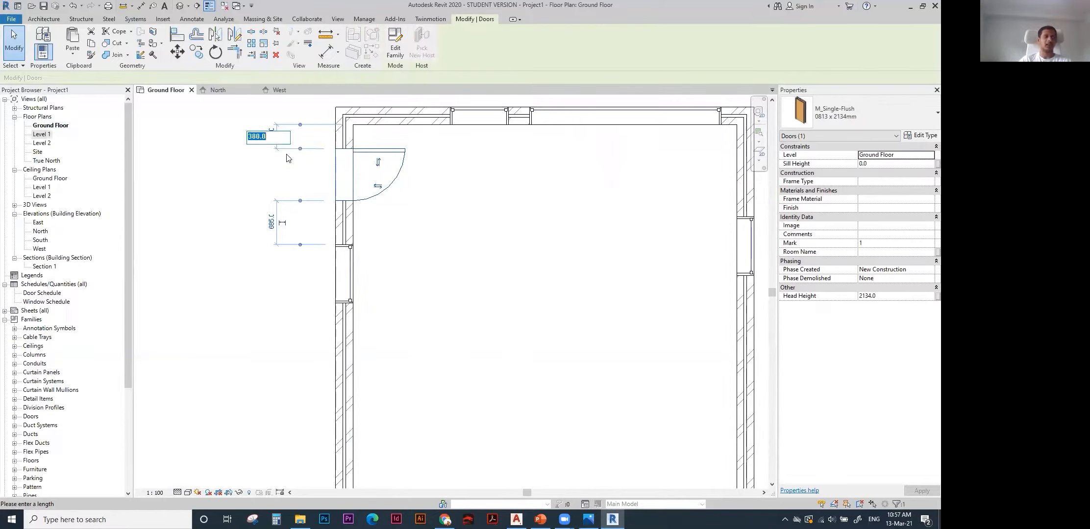
pyautogui.write('30')
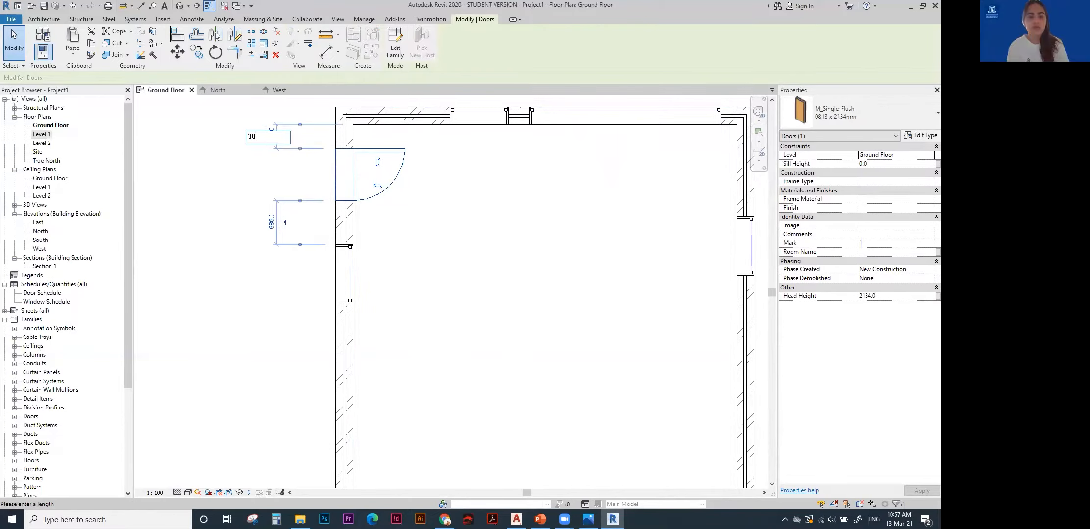
pyautogui.write('0')
pyautogui.press('Return')
pyautogui.scroll(-3, 440, 233)
pyautogui.scroll(3, 409, 223)
pyautogui.click(350, 243)
pyautogui.click(345, 235)
pyautogui.moveTo(355, 236); pyautogui.dragTo(383, 209, button='middle')
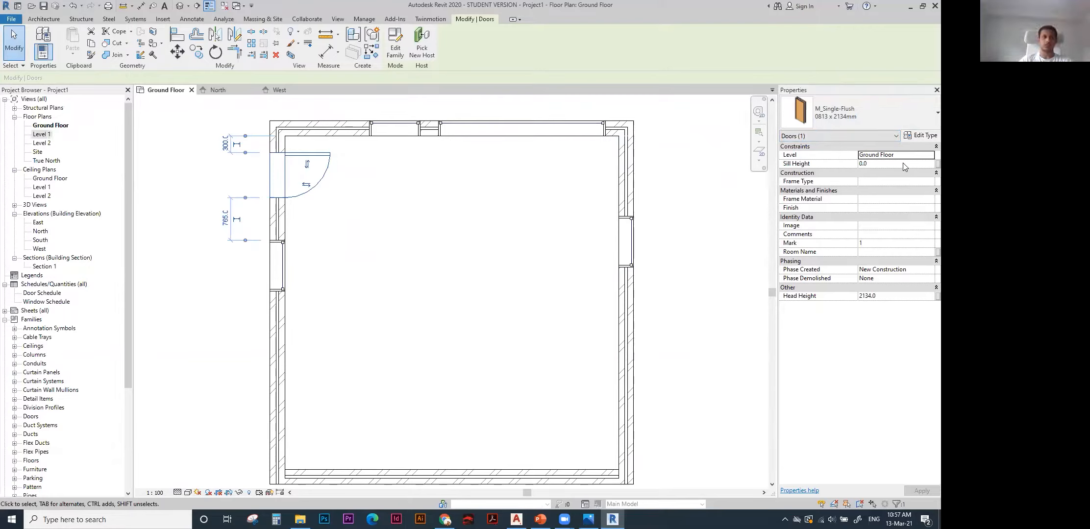
# Duplicate the selected door's type under the name Door 600.
pyautogui.click(917, 137)
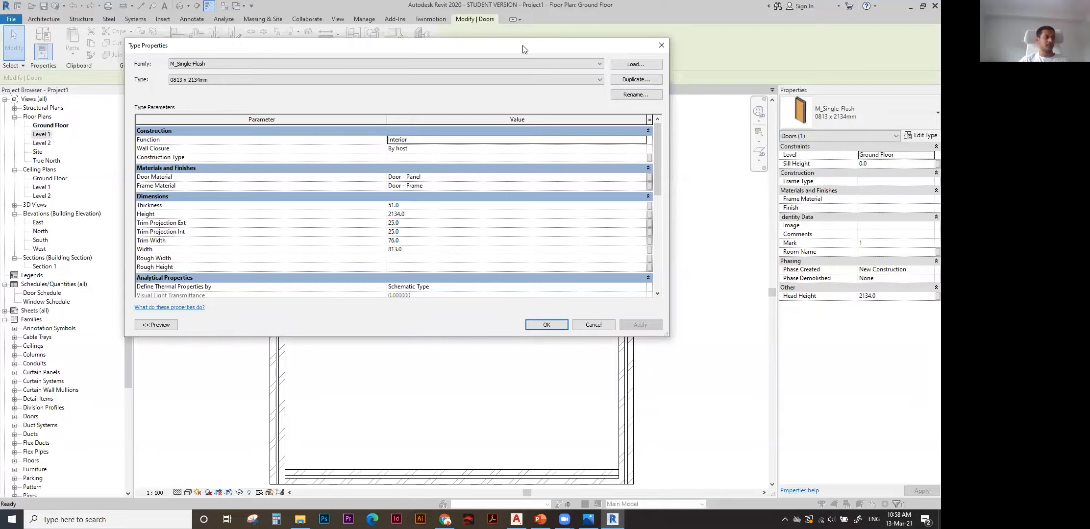
pyautogui.moveTo(522, 49); pyautogui.dragTo(724, 63)
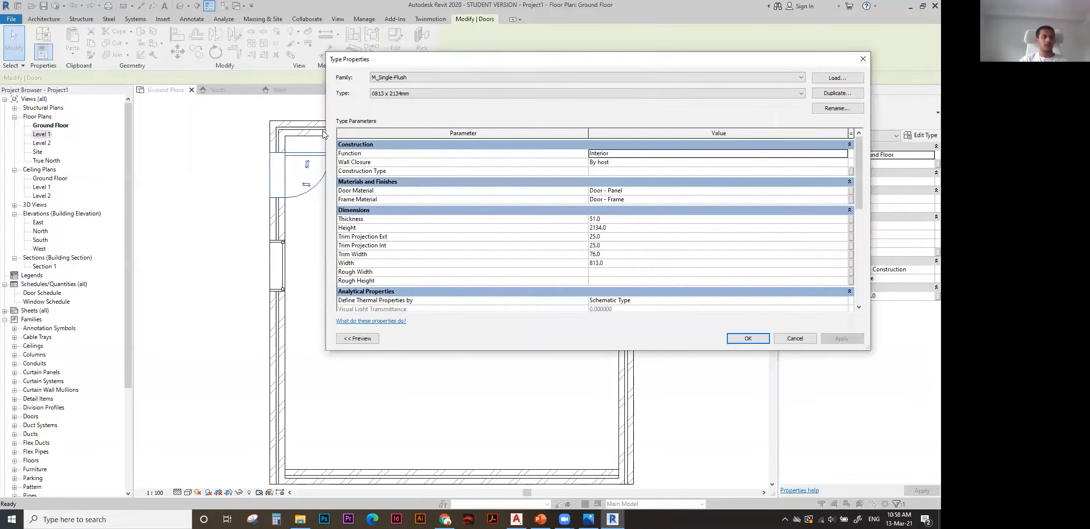
pyautogui.moveTo(323, 133); pyautogui.dragTo(391, 133)
pyautogui.click(831, 93)
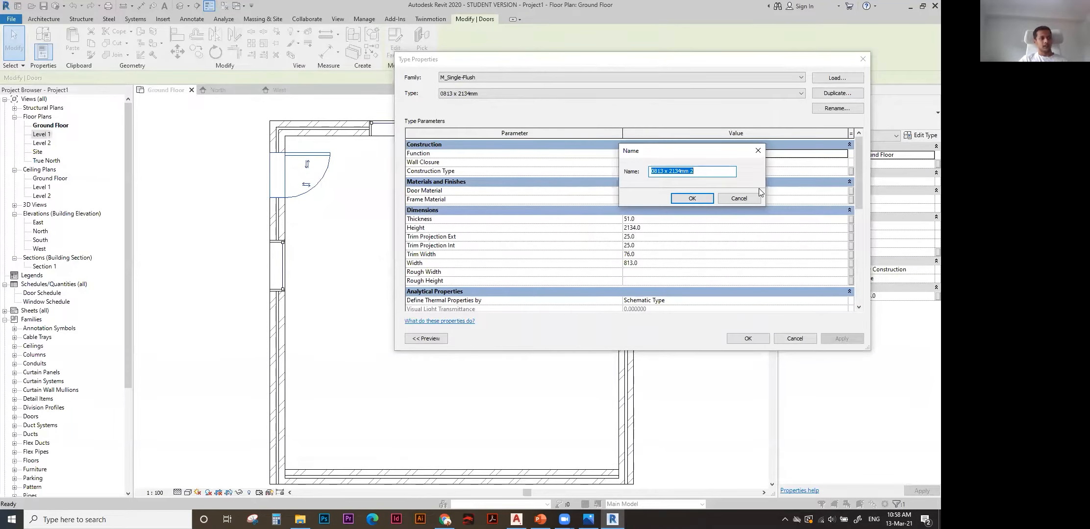
pyautogui.write('Doo')
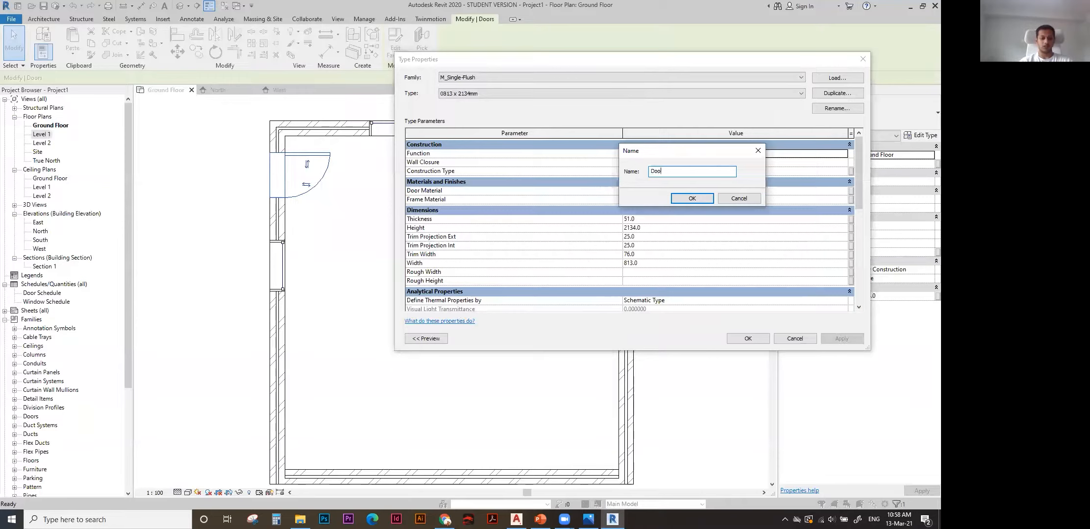
pyautogui.write('r 600')
pyautogui.click(677, 199)
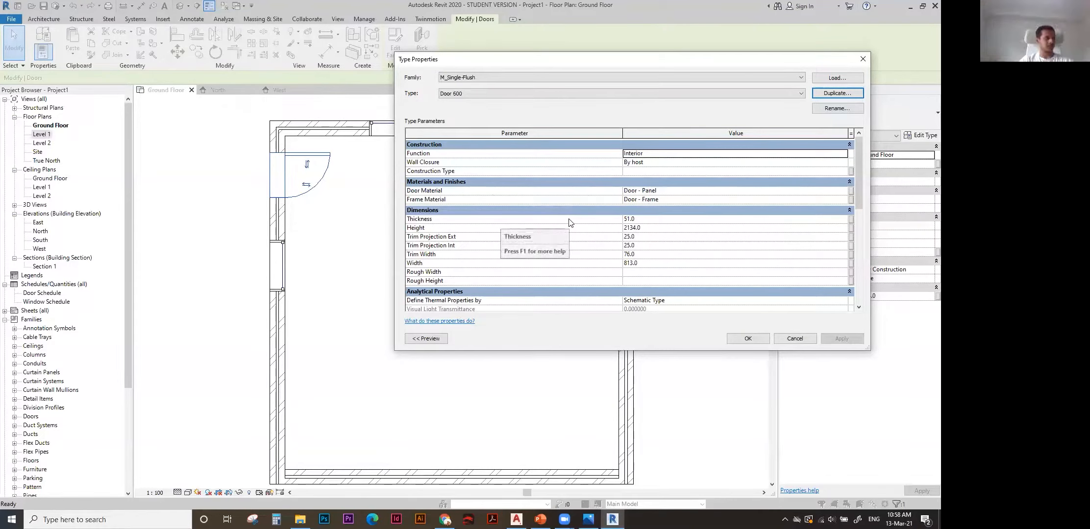
# Set the Door 600 type's height to 2400 and width to 600, and apply it to the door.
pyautogui.click(658, 229)
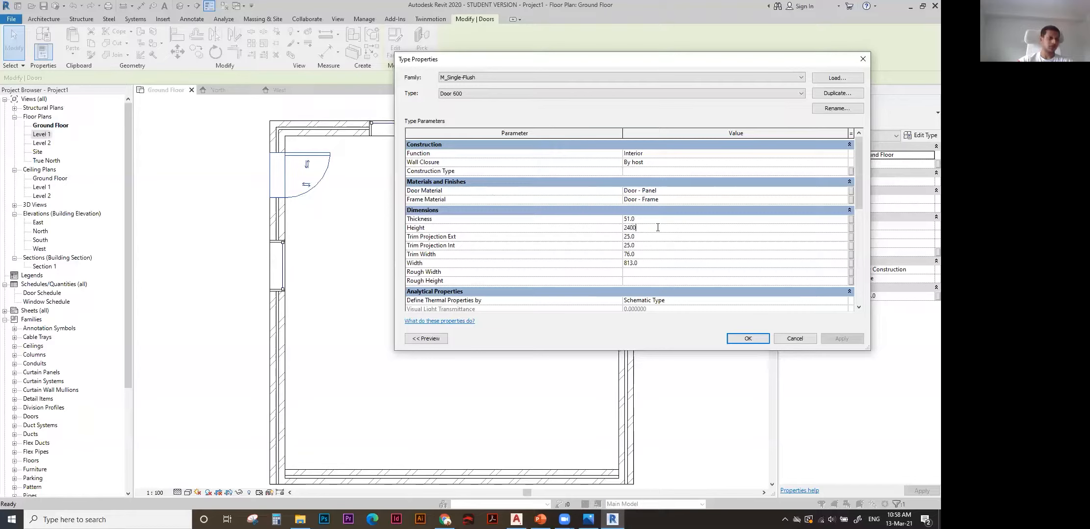
pyautogui.click(646, 264)
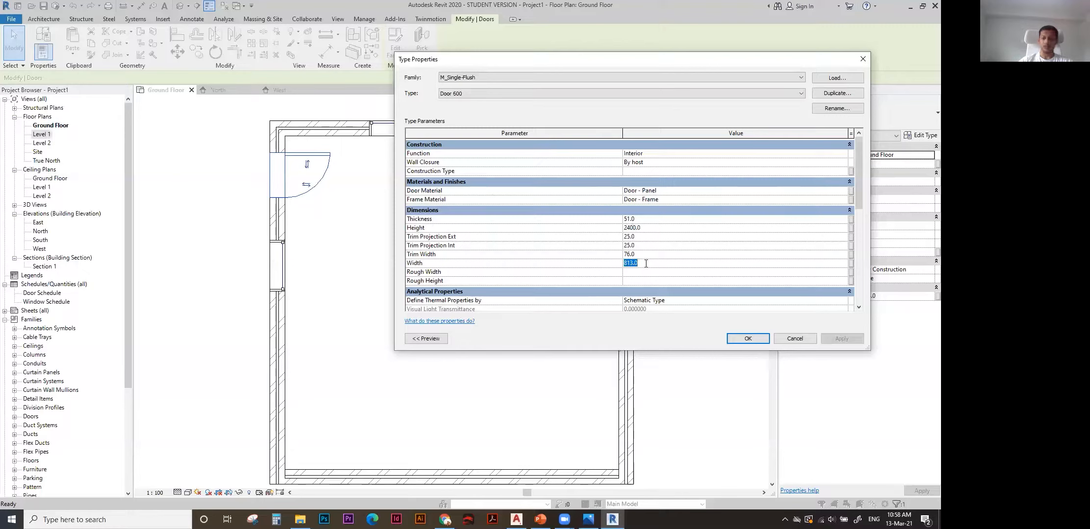
pyautogui.write('600')
pyautogui.press('Return')
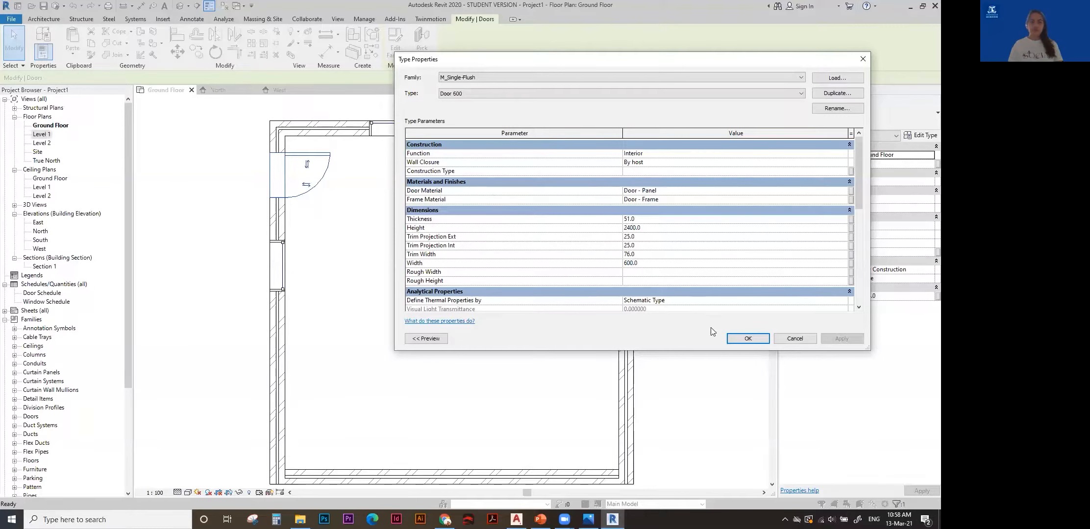
pyautogui.click(748, 339)
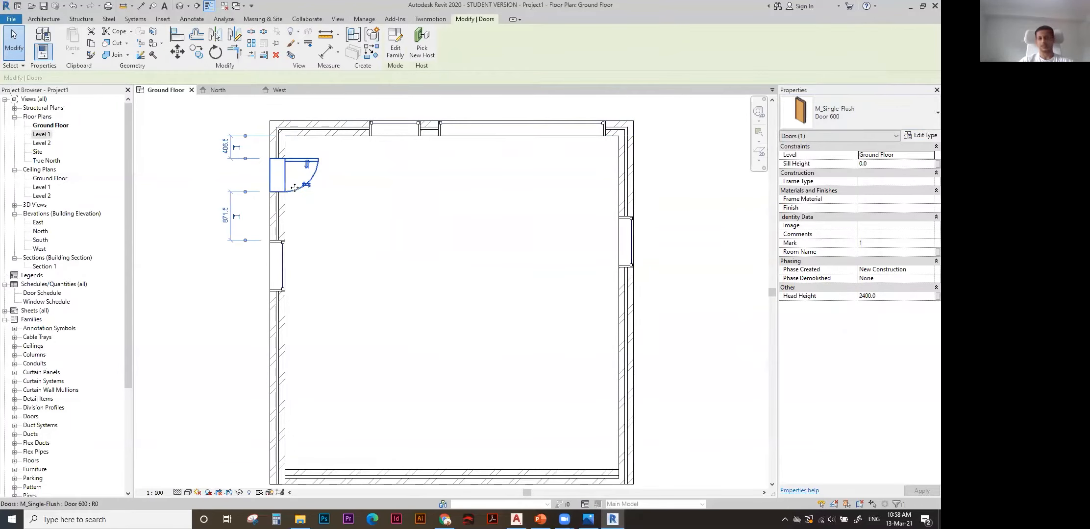
# Open the default 3D view and examine the door in the building's west wall.
pyautogui.scroll(-1, 367, 190)
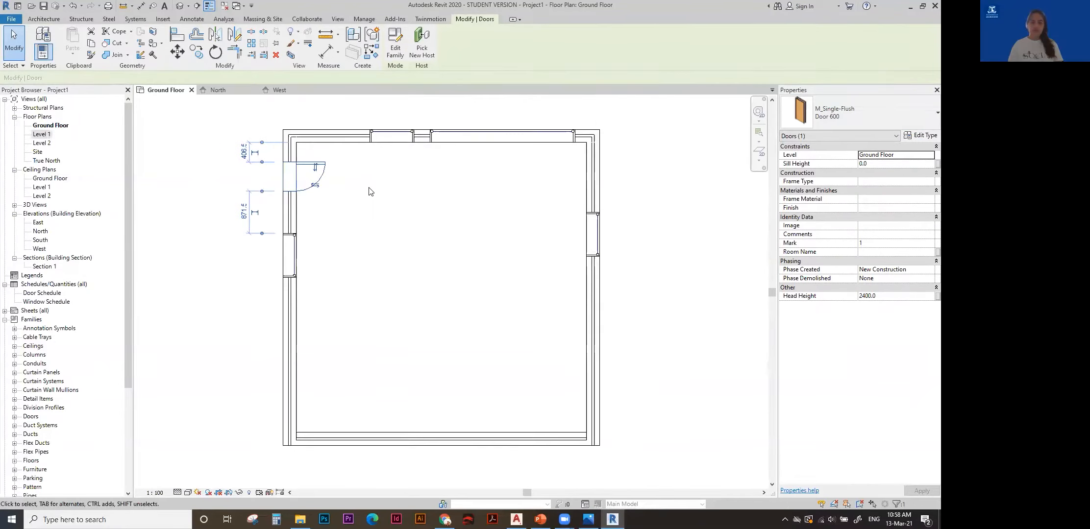
pyautogui.scroll(-1, 441, 235)
pyautogui.click(181, 6)
pyautogui.click(439, 254)
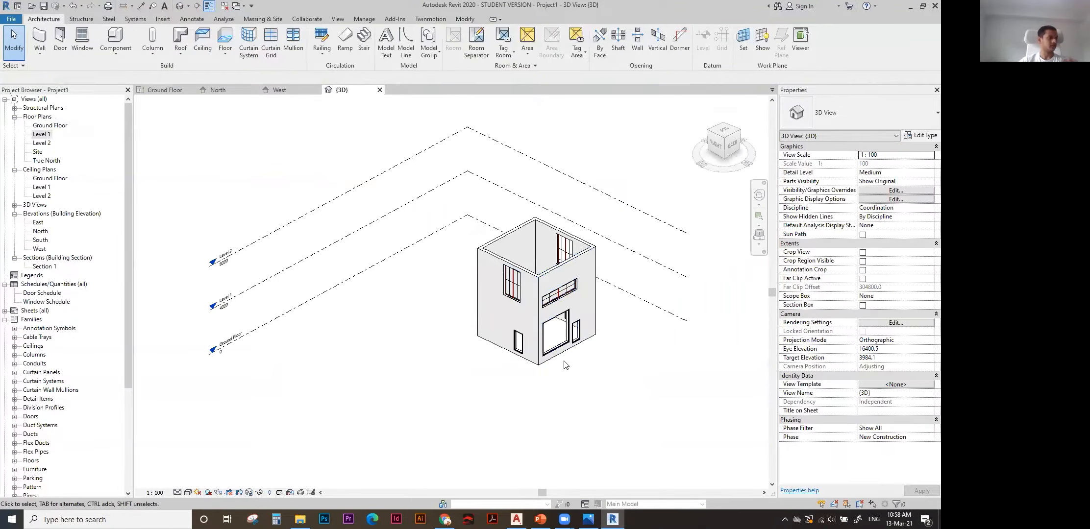
pyautogui.keyDown('shift'); pyautogui.moveTo(576, 338); pyautogui.dragTo(377, 446, button='middle'); pyautogui.keyUp('shift')
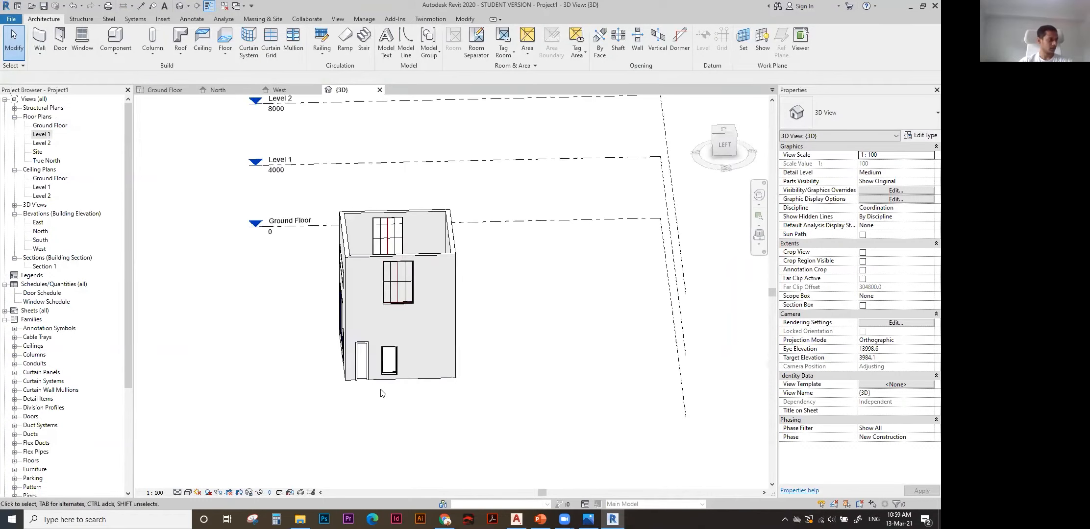
pyautogui.scroll(5, 343, 349)
pyautogui.click(343, 349)
# Select the west wall's door in the 3D view to check its size and position from the southwest.
pyautogui.scroll(-3, 343, 349)
pyautogui.moveTo(343, 349)
pyautogui.keyDown('shift'); pyautogui.mouseDown(button='middle')
pyautogui.moveTo(709, 369)
pyautogui.moveTo(638, 357)
pyautogui.mouseUp(button='middle'); pyautogui.keyUp('shift')
pyautogui.click(656, 345)
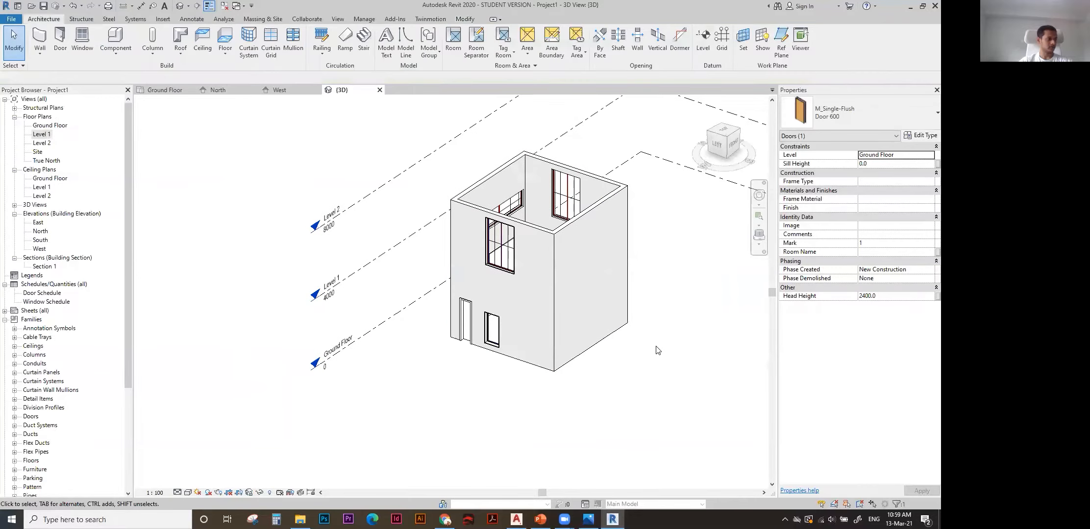
pyautogui.moveTo(411, 321); pyautogui.dragTo(475, 326, button='middle')
pyautogui.click(476, 325)
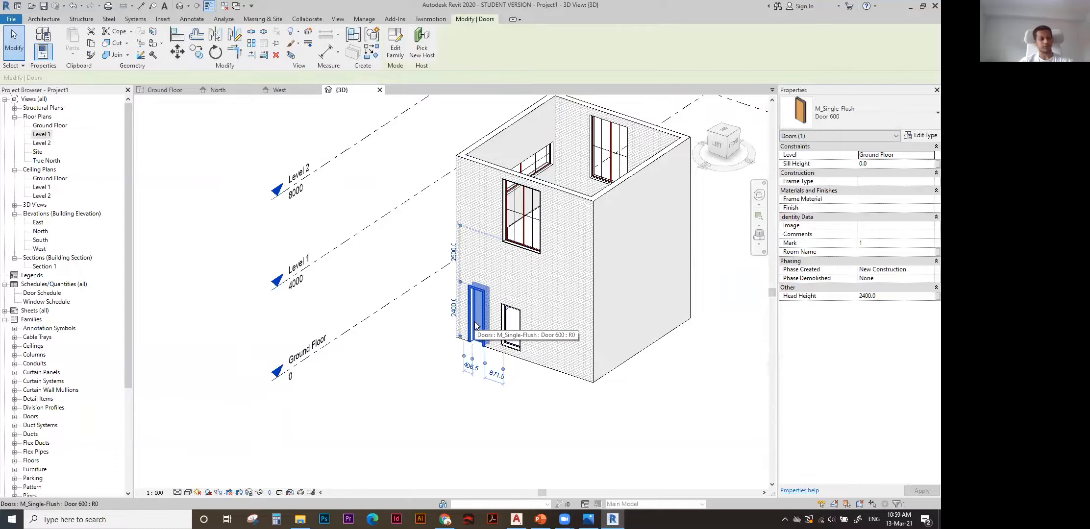
pyautogui.click(536, 395)
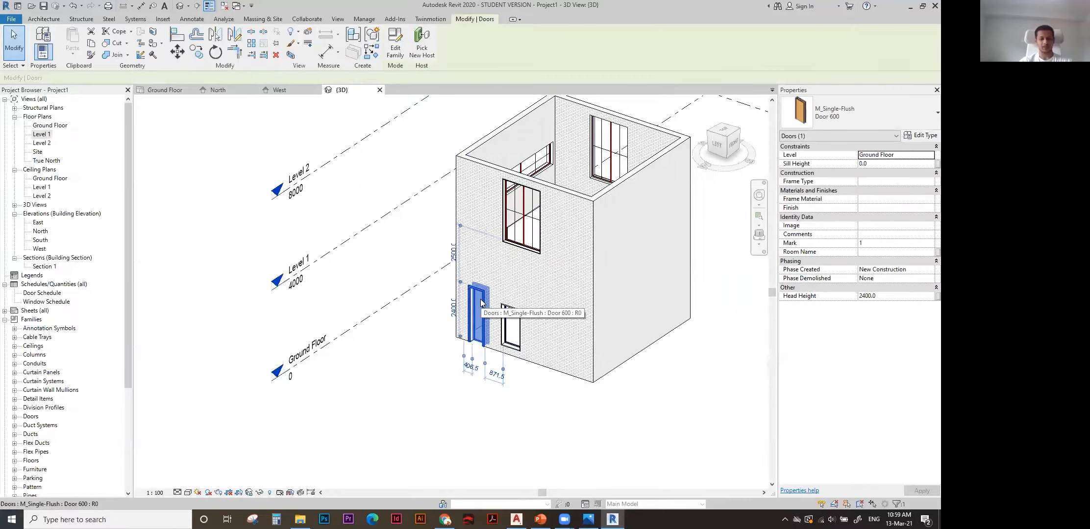
# Place a Door 600 door in the south wall in the 3D view, about 4028 from the west corner and 1372 from the east.
pyautogui.press('d')
pyautogui.press('r')
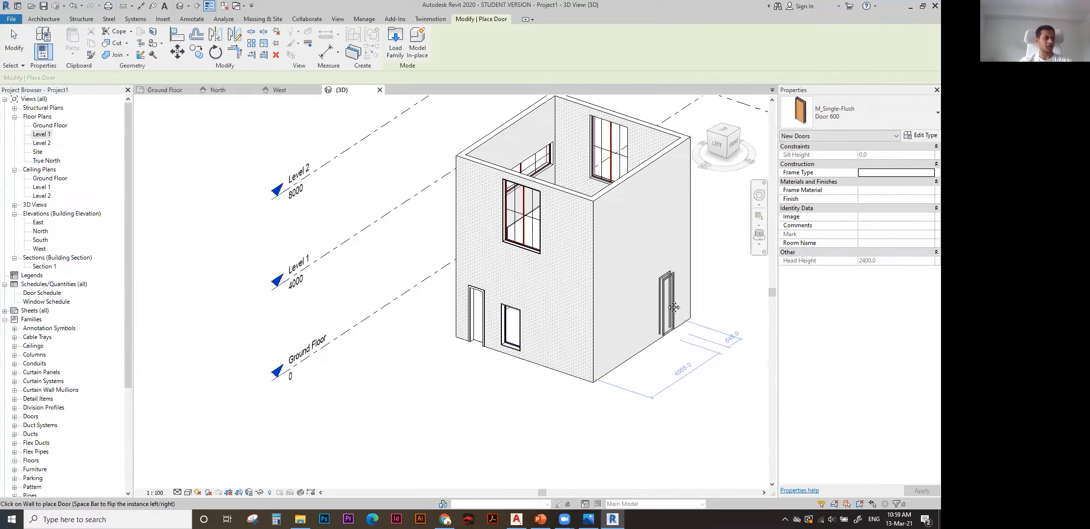
pyautogui.moveTo(669, 301); pyautogui.dragTo(591, 303, button='middle')
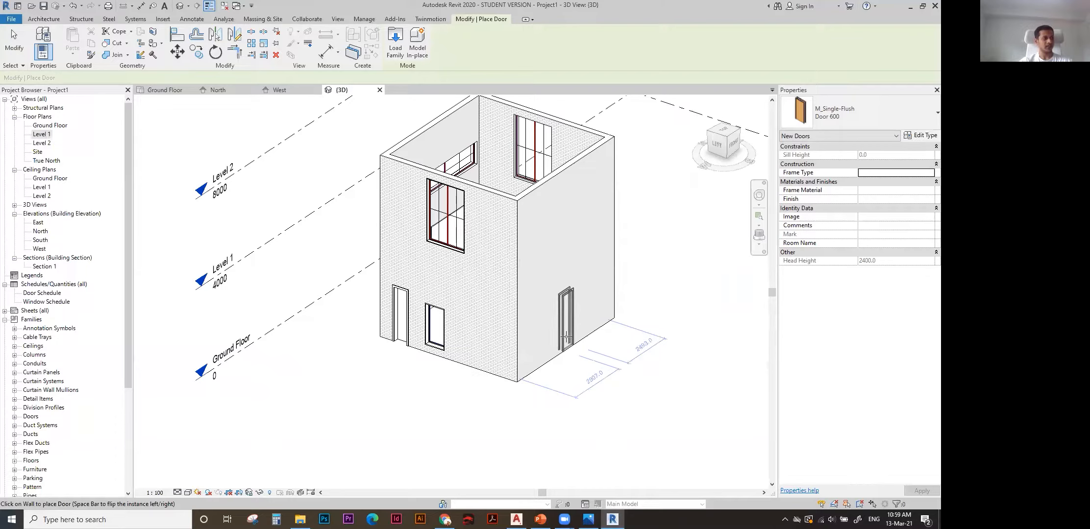
pyautogui.click(583, 309)
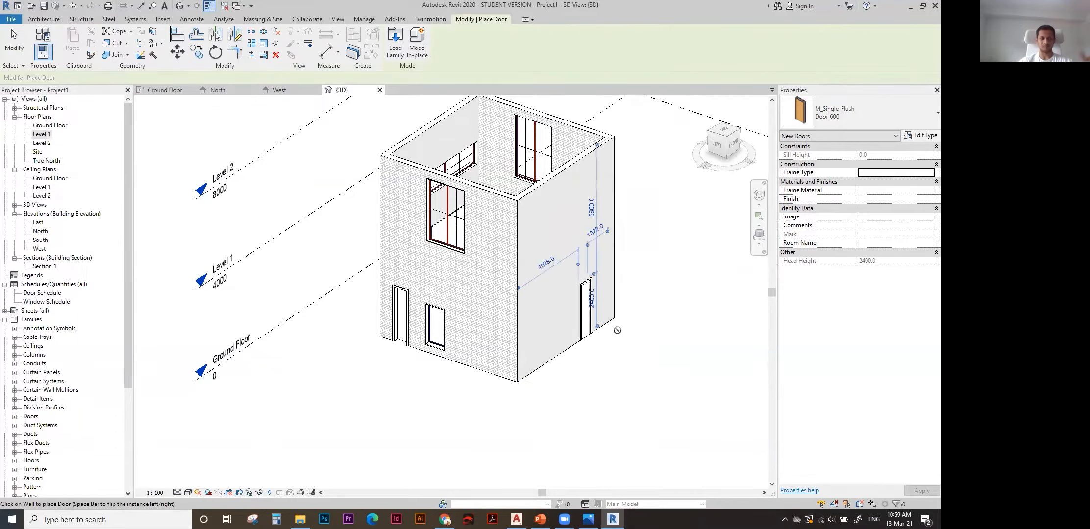
# Place a Door 600 in the east wall and another in the south wall about 1272 from its west corner.
pyautogui.scroll(-2, 569, 321)
pyautogui.keyDown('shift'); pyautogui.moveTo(648, 336); pyautogui.dragTo(637, 355, button='middle'); pyautogui.keyUp('shift')
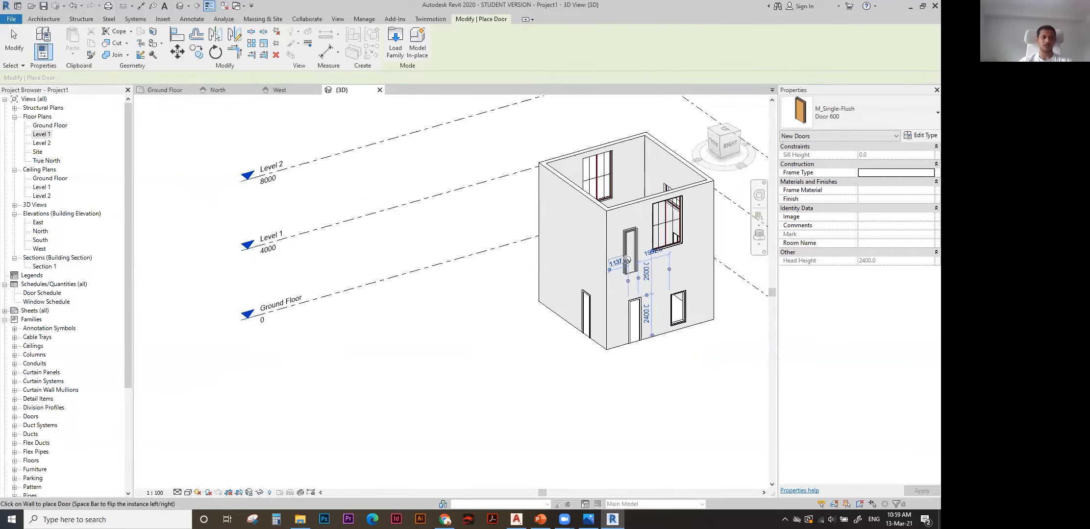
pyautogui.keyDown('shift'); pyautogui.moveTo(576, 304); pyautogui.dragTo(537, 386, button='middle'); pyautogui.keyUp('shift')
pyautogui.press('Escape')
pyautogui.press('Escape')
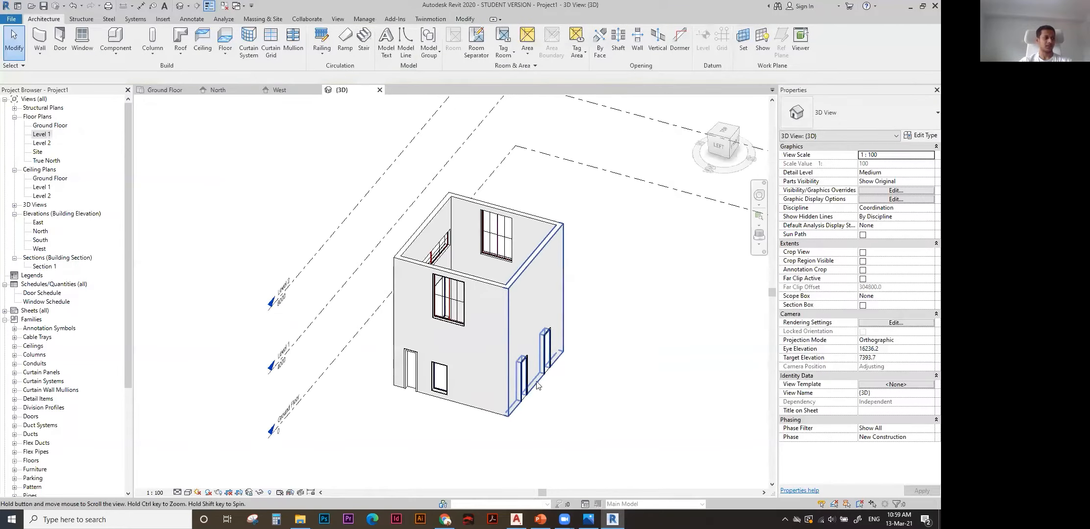
# Select the south wall's western door in the 3D view and set its distance from the west corner to 300.
pyautogui.scroll(3, 564, 343)
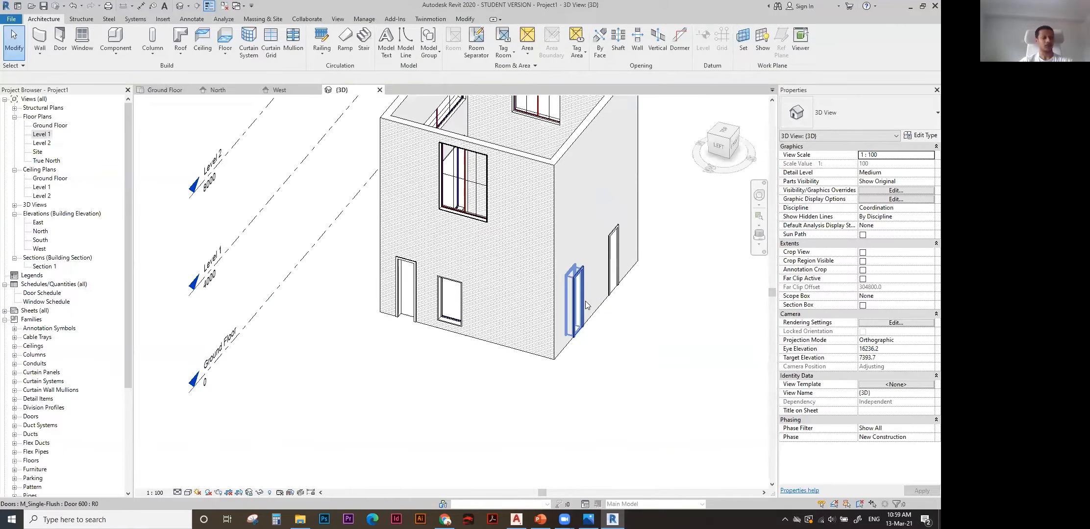
pyautogui.scroll(-2, 586, 305)
pyautogui.keyDown('shift'); pyautogui.moveTo(618, 328); pyautogui.dragTo(564, 333, button='middle'); pyautogui.keyUp('shift')
pyautogui.click(511, 250)
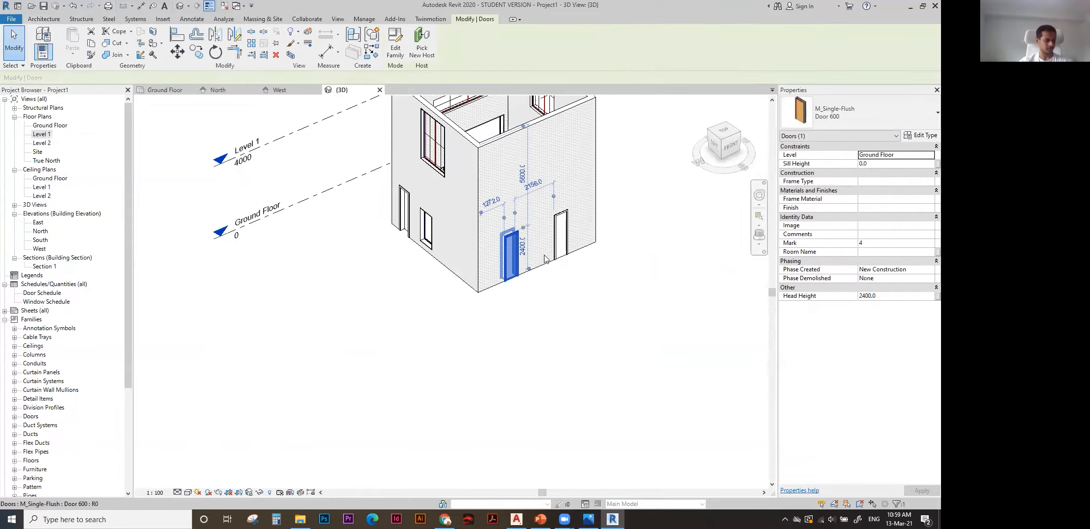
pyautogui.scroll(5, 544, 269)
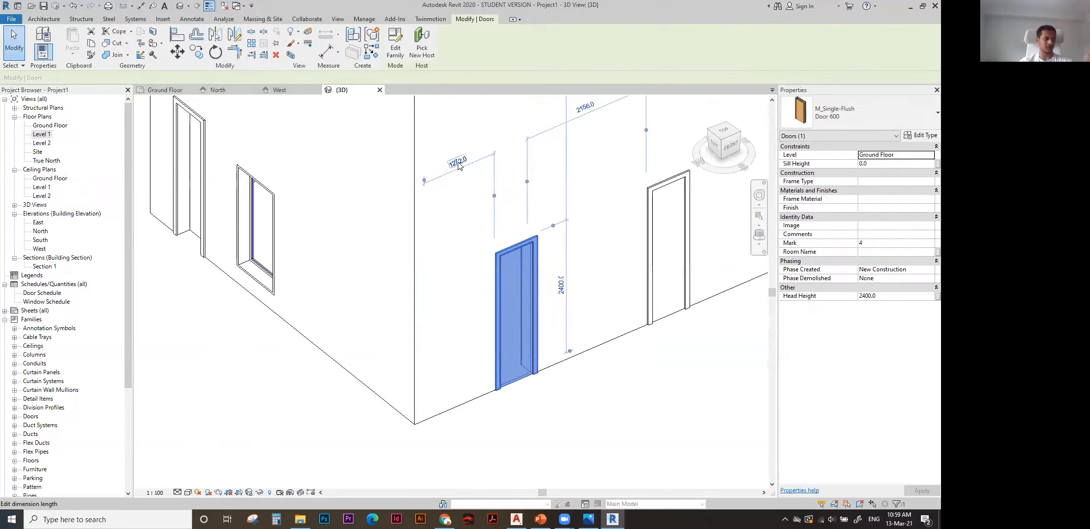
pyautogui.click(458, 163)
pyautogui.write('300')
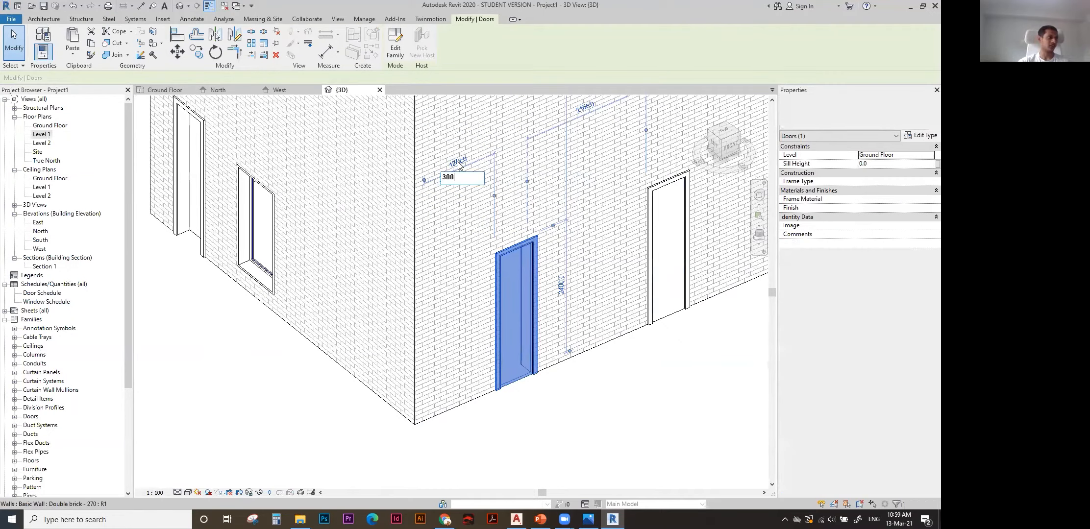
pyautogui.press('Return')
pyautogui.press('Escape')
pyautogui.scroll(-4, 494, 329)
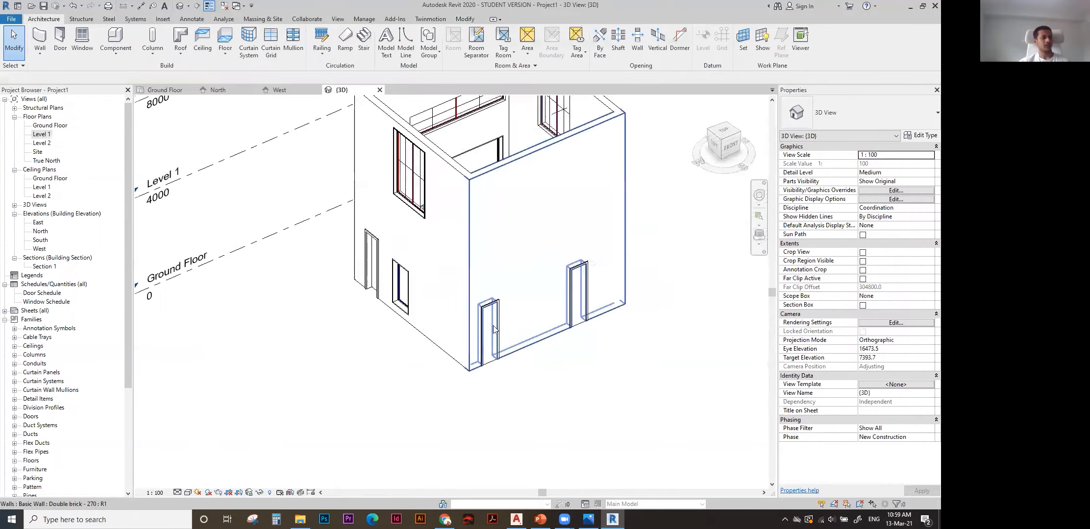
# Open the Ground Floor plan and select the south wall's western door to check its offset from the corner.
pyautogui.doubleClick(396, 273)
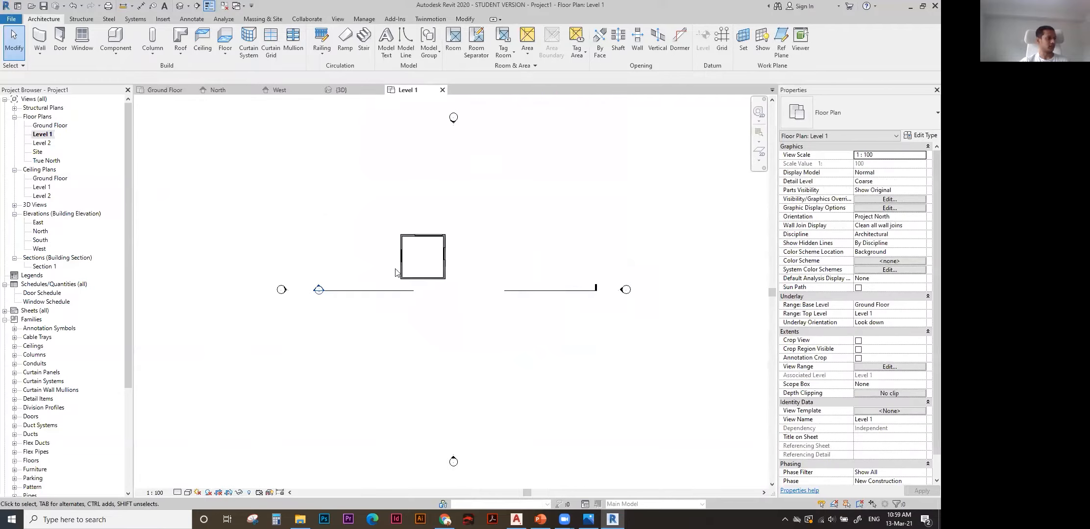
pyautogui.scroll(4, 407, 252)
pyautogui.doubleClick(49, 126)
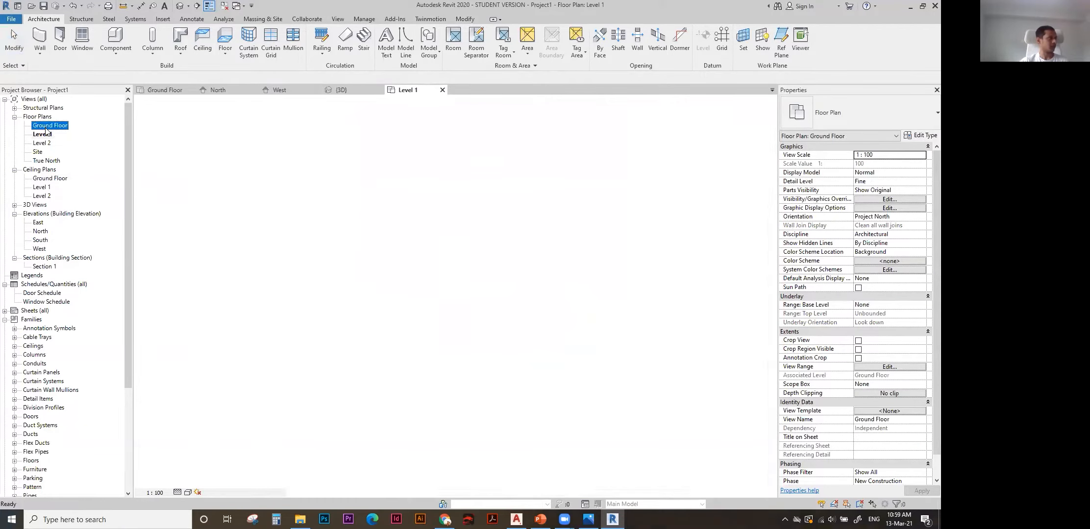
pyautogui.scroll(-2, 365, 358)
pyautogui.click(333, 387)
pyautogui.scroll(-3, 400, 340)
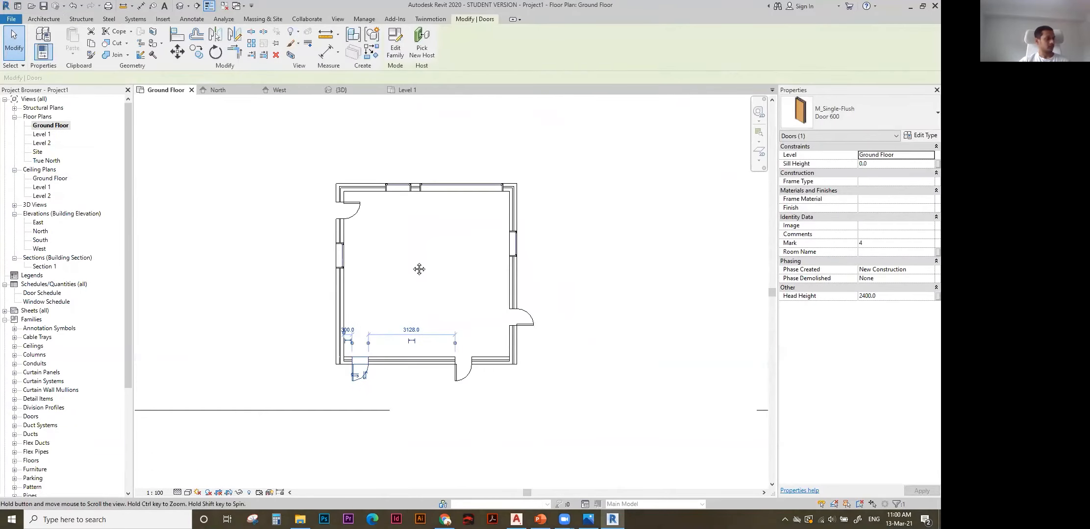
# Return to the default 3D view and examine the doors in the south and west walls.
pyautogui.click(180, 5)
pyautogui.scroll(-2, 535, 265)
pyautogui.scroll(2, 496, 260)
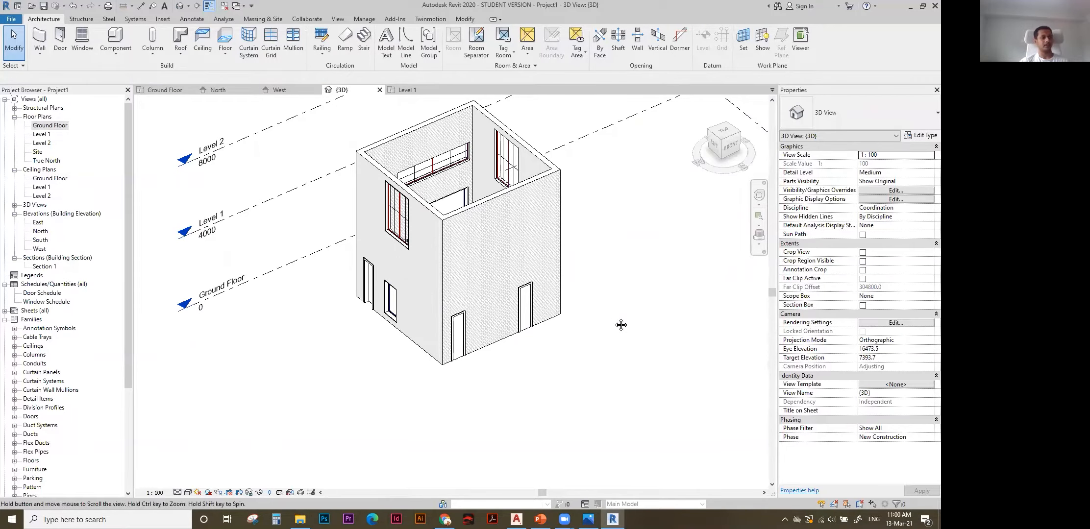
pyautogui.moveTo(616, 322); pyautogui.dragTo(608, 342, button='middle')
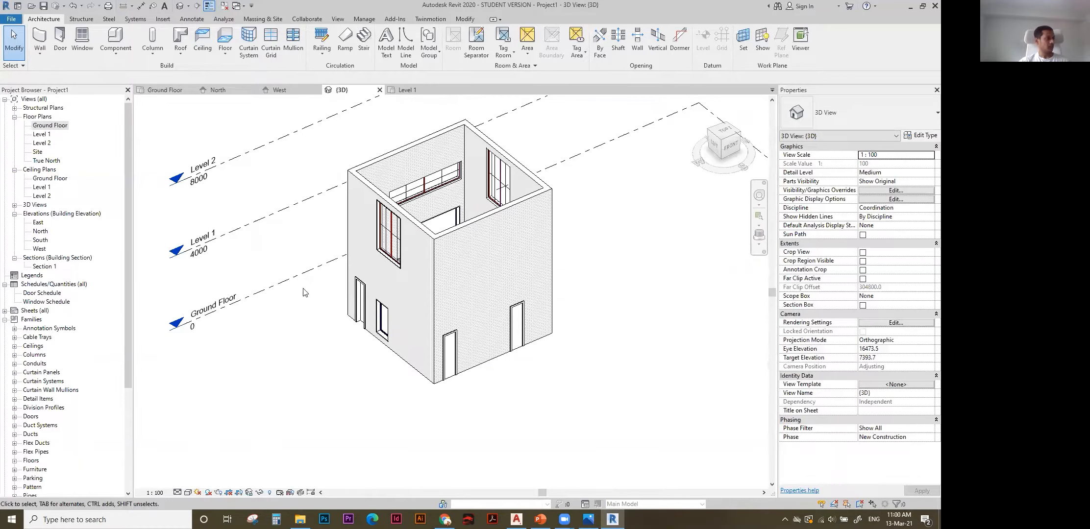
# Start a Generic 150mm floor in the Ground Floor plan and sketch a rectangular boundary, 6540 deep, between the building's outer northwest and southeast corners.
pyautogui.click(51, 127)
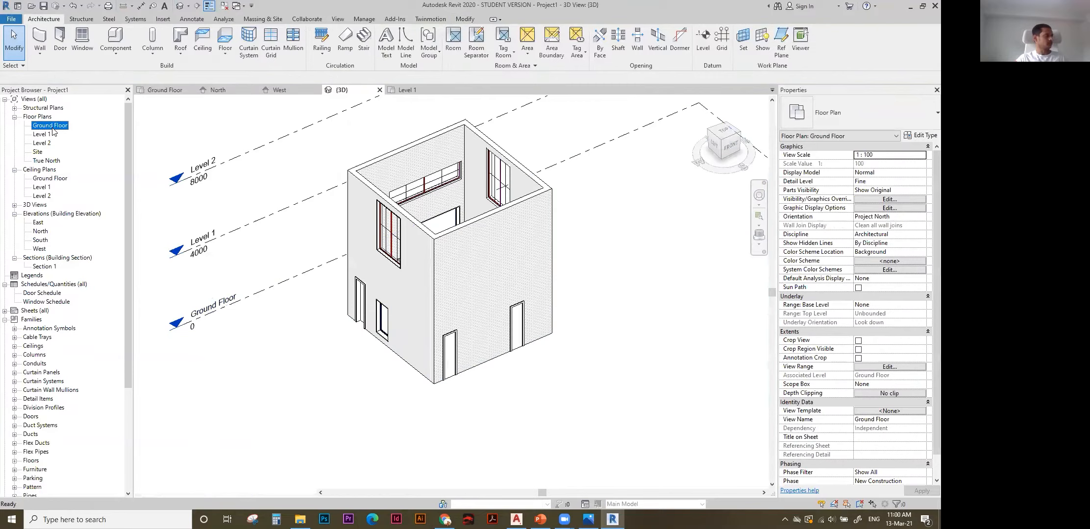
pyautogui.doubleClick(52, 126)
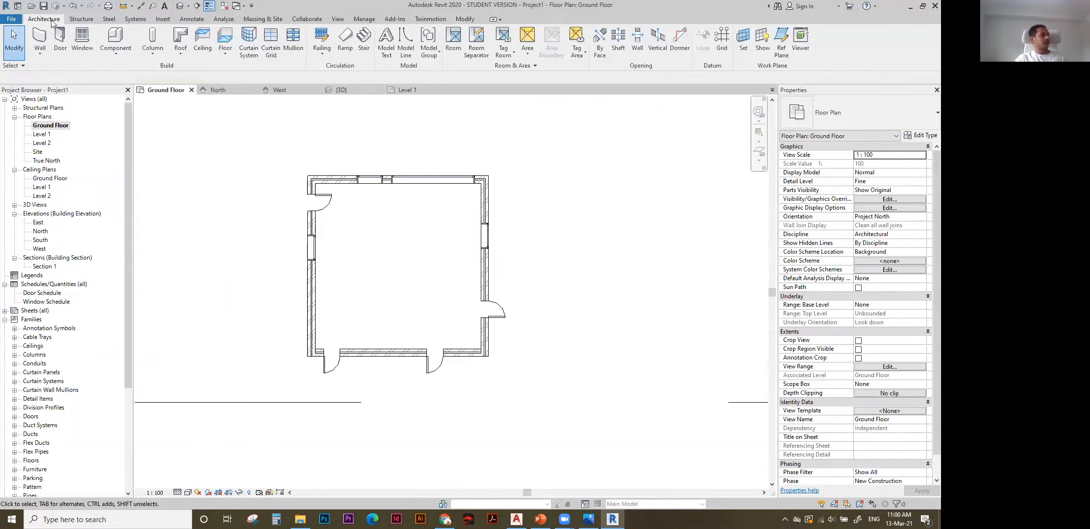
pyautogui.click(223, 41)
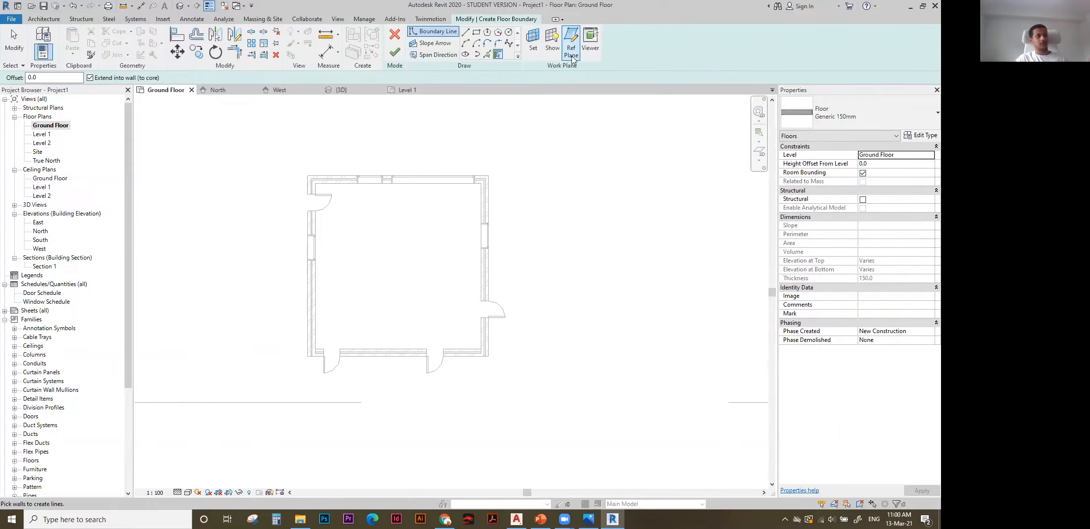
pyautogui.click(465, 32)
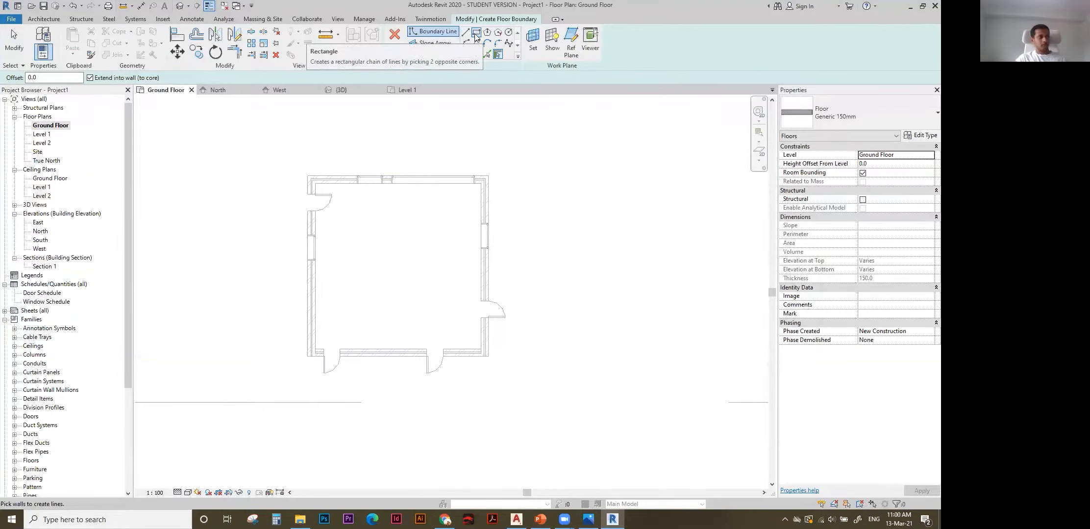
pyautogui.click(475, 35)
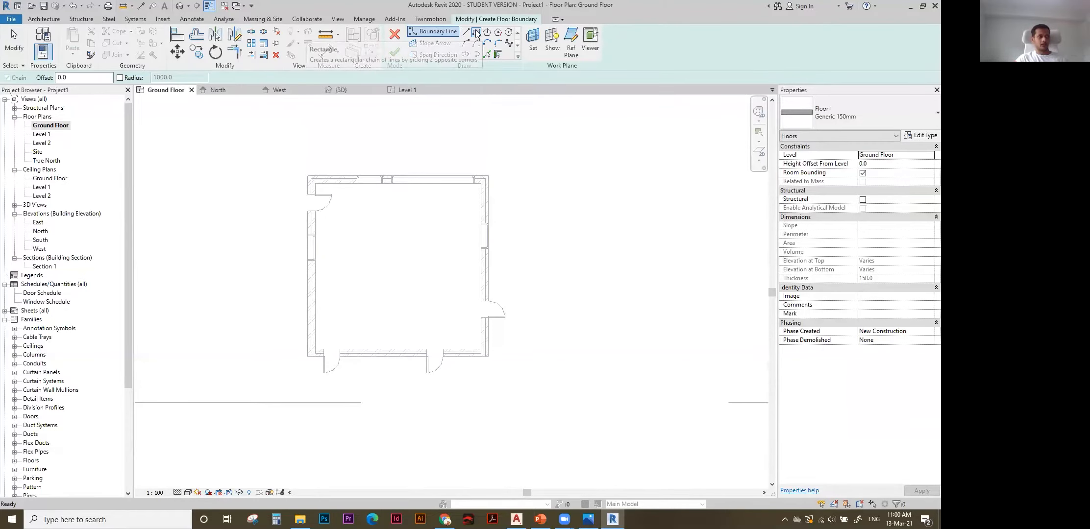
pyautogui.scroll(3, 313, 181)
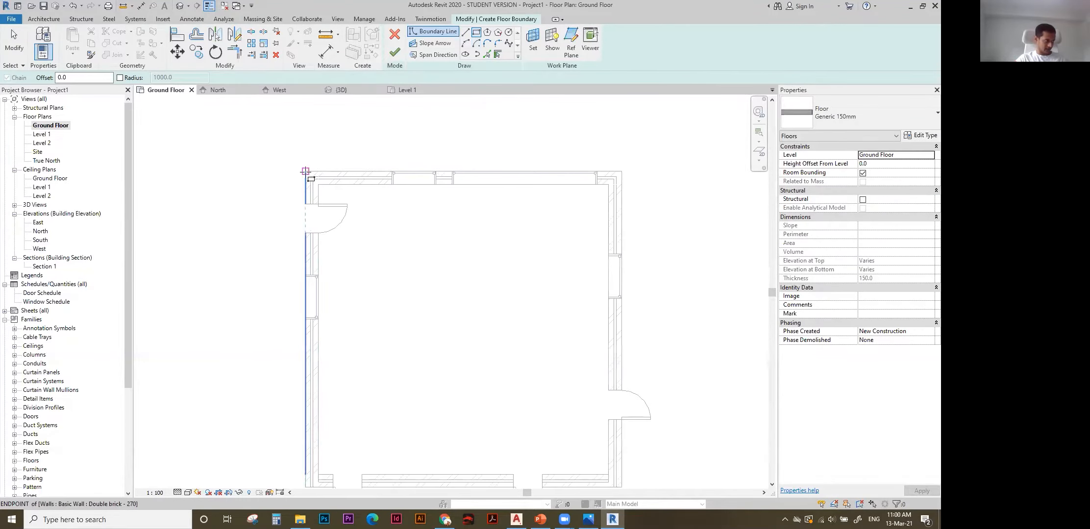
pyautogui.click(305, 171)
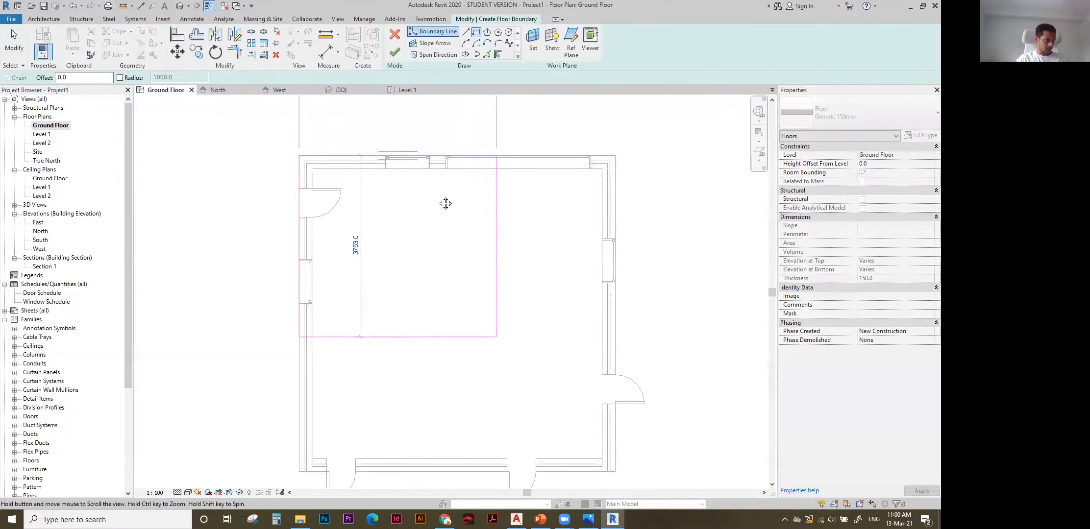
pyautogui.scroll(-2, 547, 283)
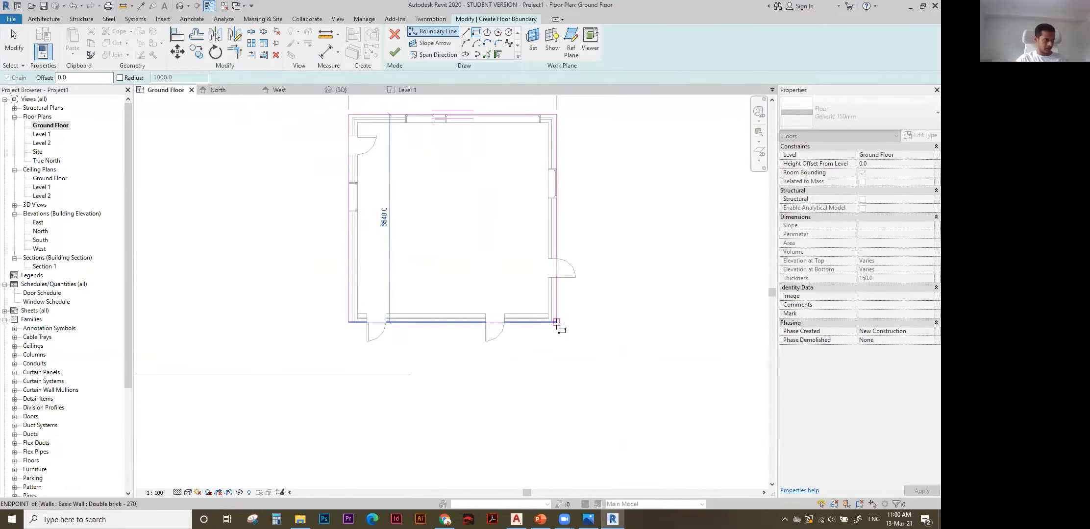
pyautogui.click(557, 322)
pyautogui.scroll(-2, 480, 218)
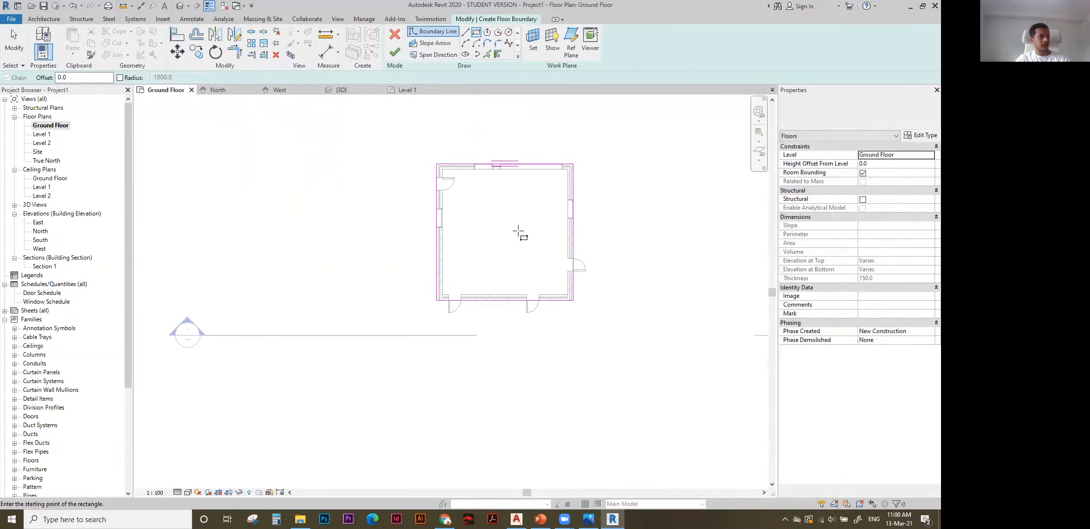
pyautogui.press('Escape')
pyautogui.press('Escape')
# Stretch the floor's north boundary line past the northeast corner and try to finish the sketch with the lines crossing.
pyautogui.scroll(1, 506, 217)
pyautogui.scroll(1, 505, 217)
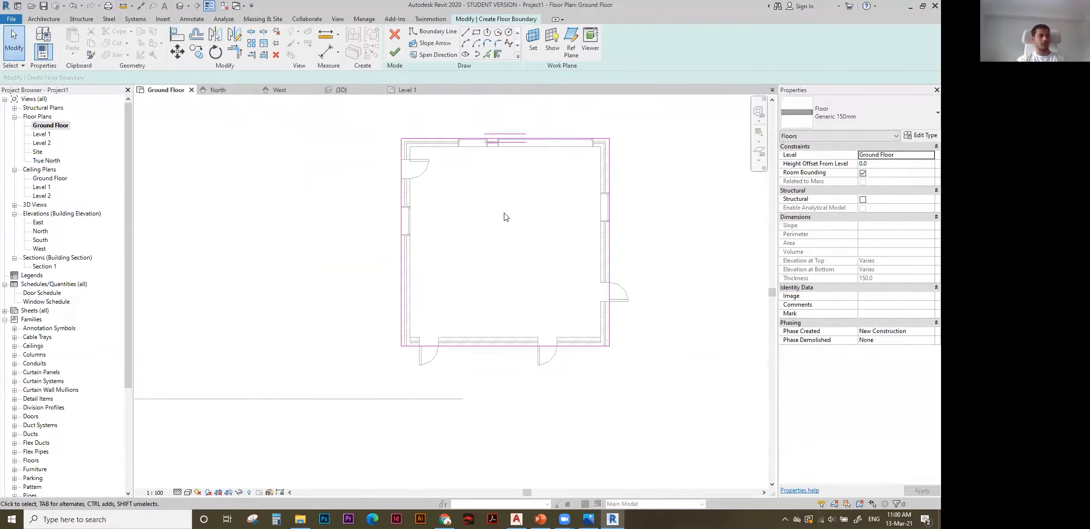
pyautogui.scroll(-1, 505, 214)
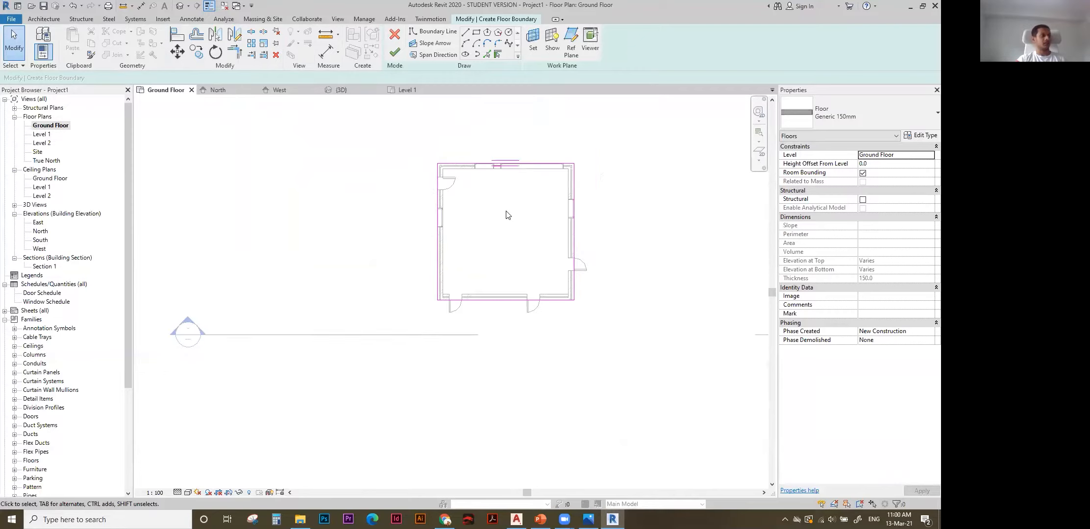
pyautogui.scroll(1, 468, 192)
pyautogui.scroll(1, 555, 229)
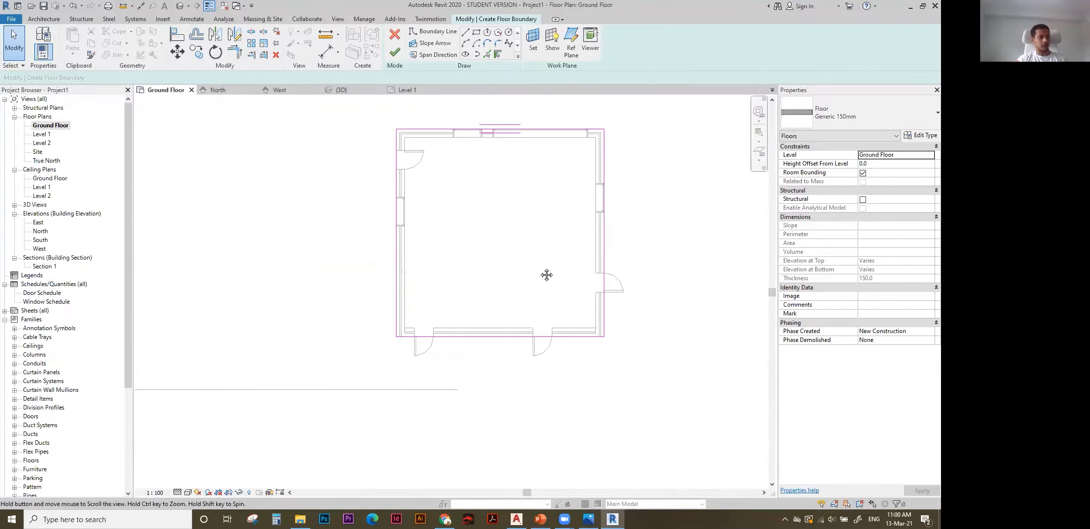
pyautogui.click(579, 170)
pyautogui.moveTo(597, 170); pyautogui.dragTo(660, 170)
pyautogui.click(673, 248)
pyautogui.moveTo(597, 214); pyautogui.dragTo(536, 193, button='middle')
pyautogui.click(394, 52)
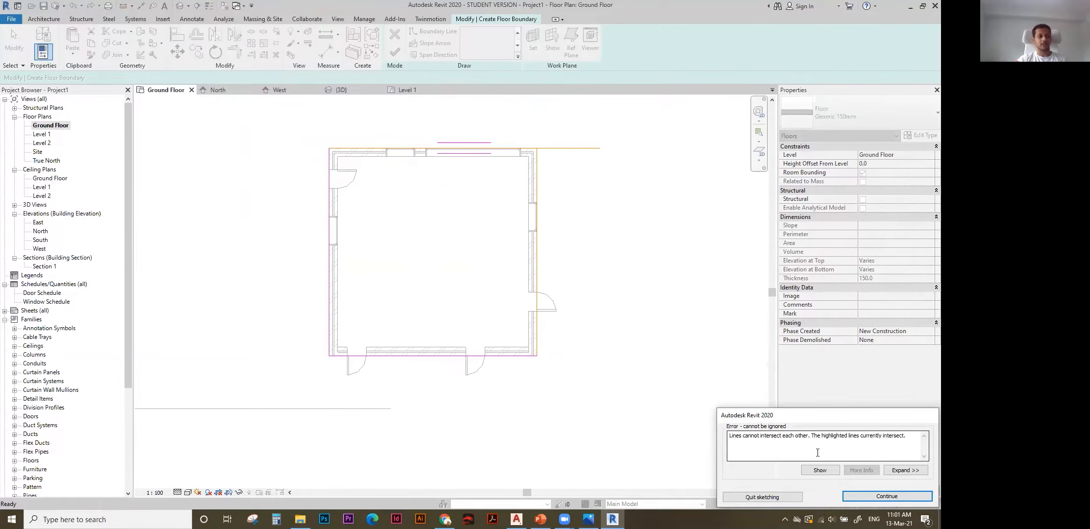
pyautogui.click(886, 496)
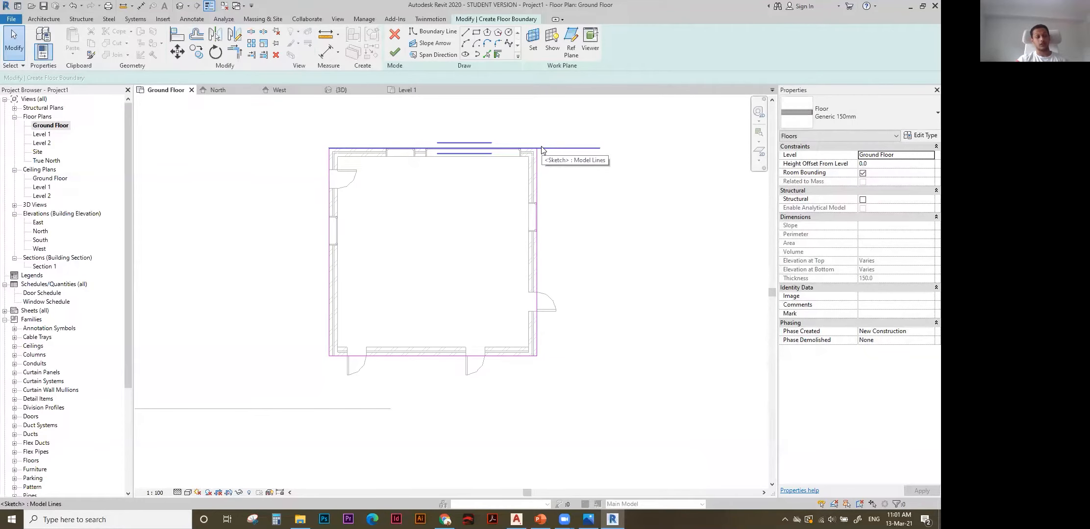
# Trim the north and east boundary lines to a closed corner and finish the floor sketch.
pyautogui.press('t')
pyautogui.press('r')
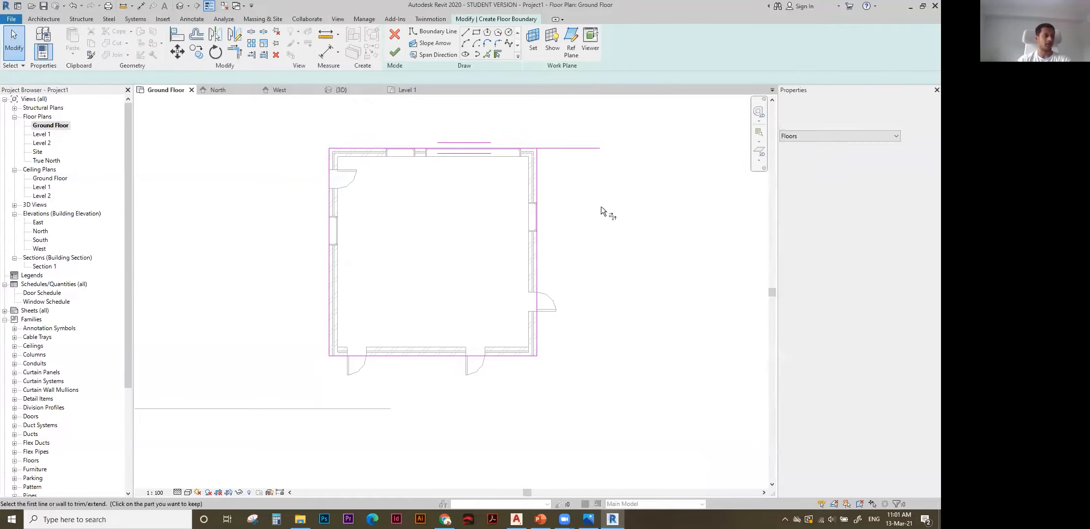
pyautogui.press('Escape')
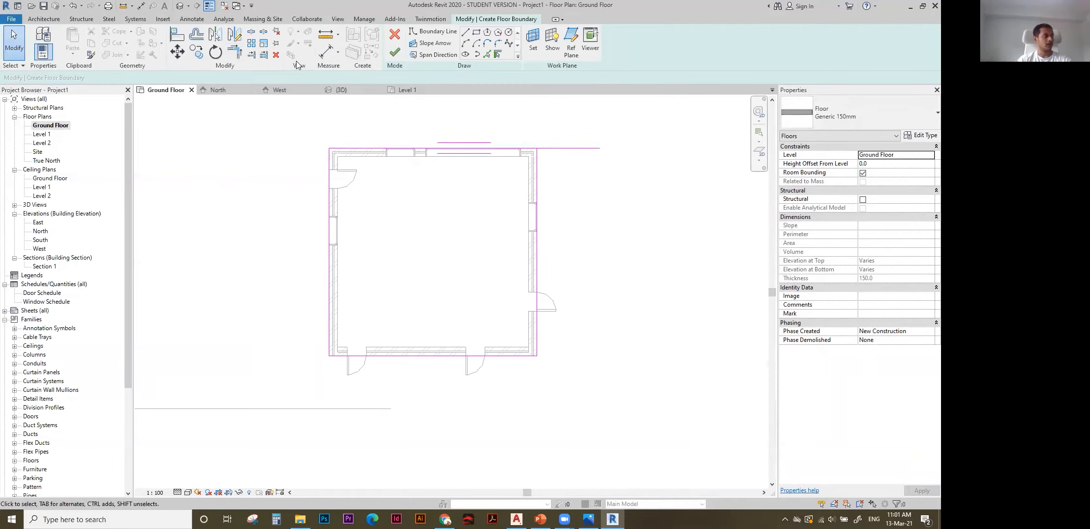
pyautogui.click(234, 55)
pyautogui.click(479, 146)
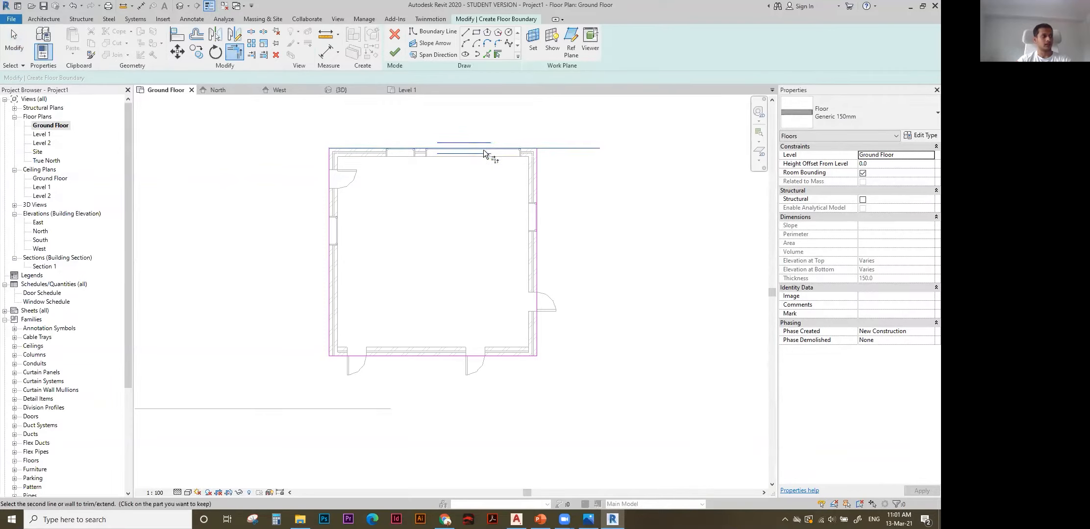
pyautogui.click(535, 193)
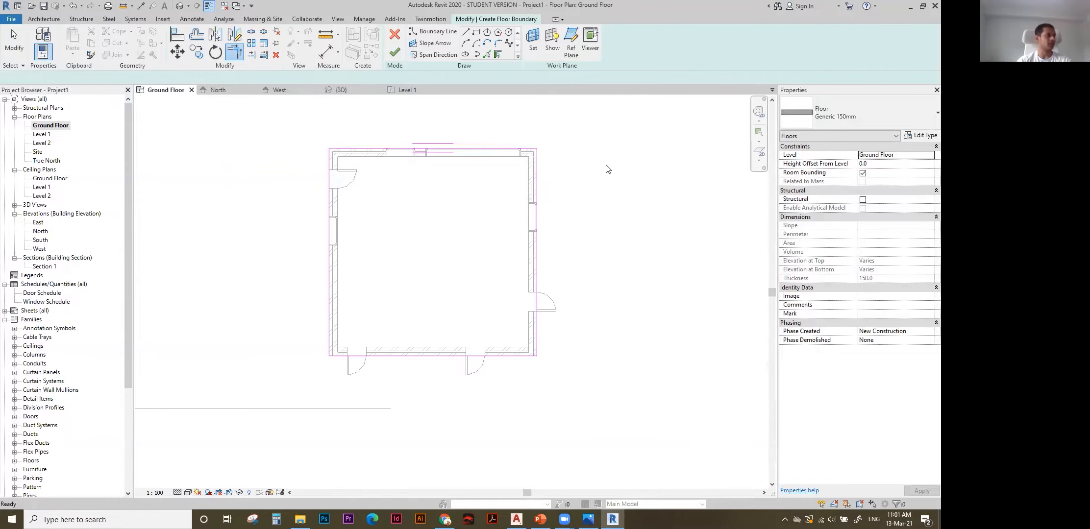
pyautogui.click(396, 53)
pyautogui.scroll(-2, 449, 283)
pyautogui.click(581, 253)
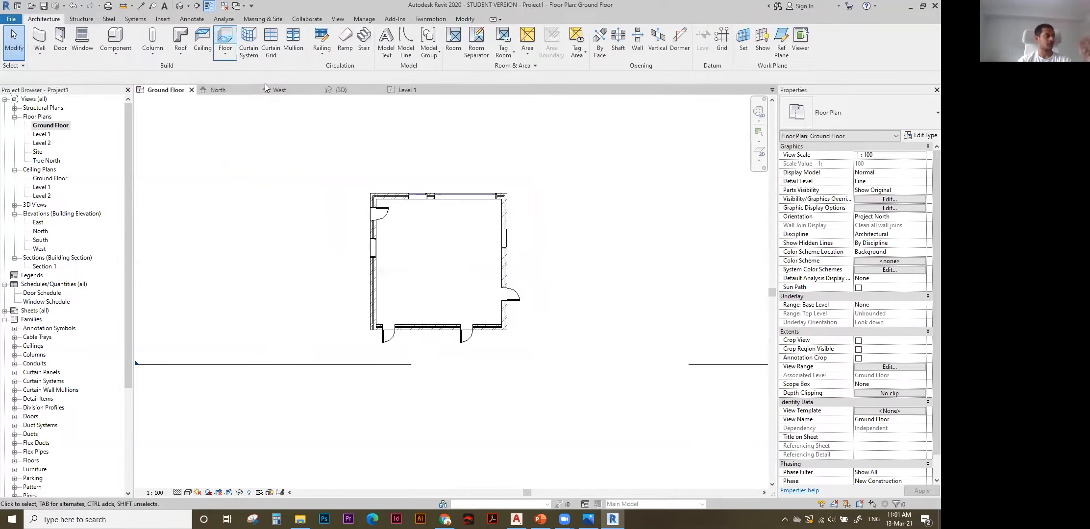
# Select the new ground floor slab in the default 3D view and open its type properties.
pyautogui.click(178, 7)
pyautogui.scroll(5, 444, 379)
pyautogui.click(518, 333)
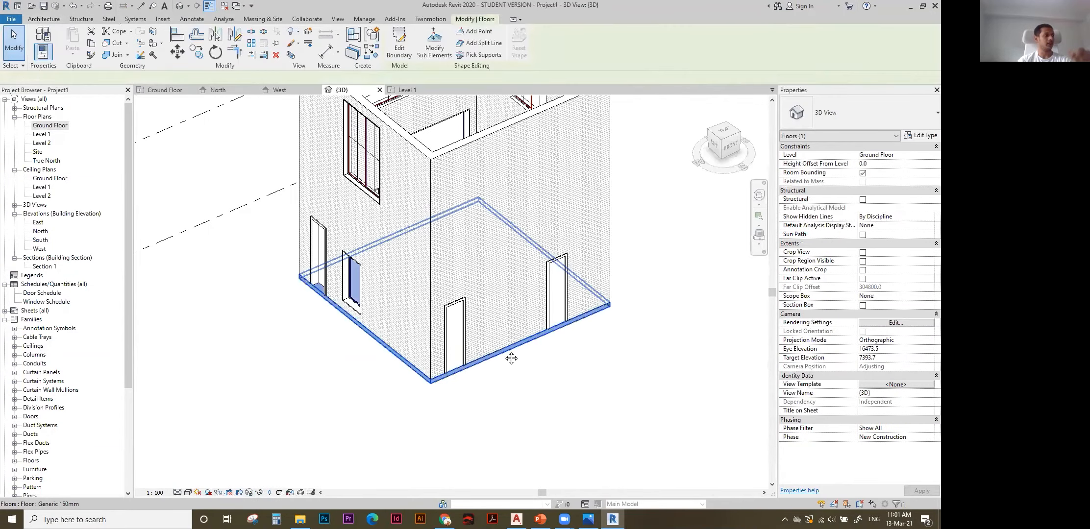
pyautogui.scroll(-4, 515, 380)
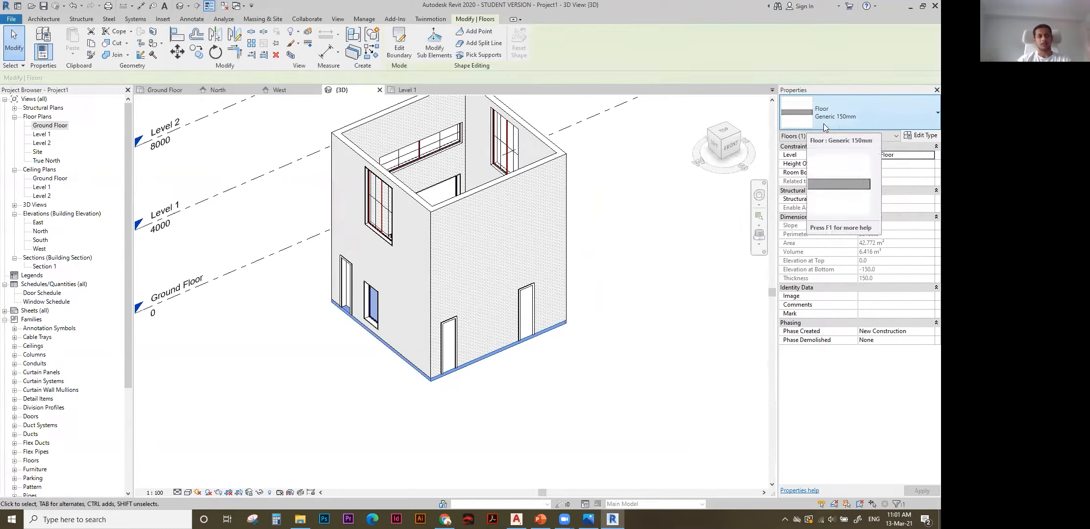
pyautogui.click(923, 138)
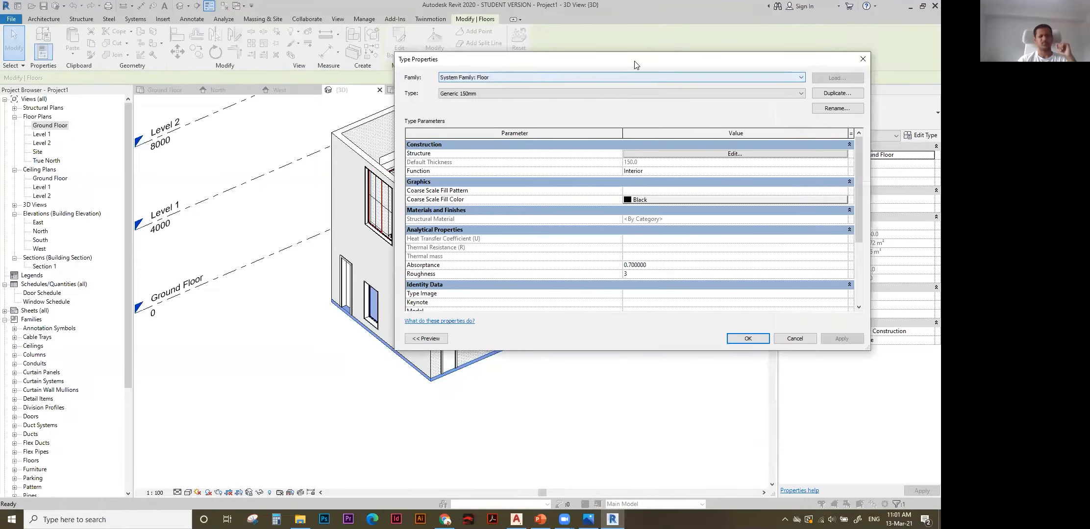
pyautogui.moveTo(634, 65); pyautogui.dragTo(508, 52)
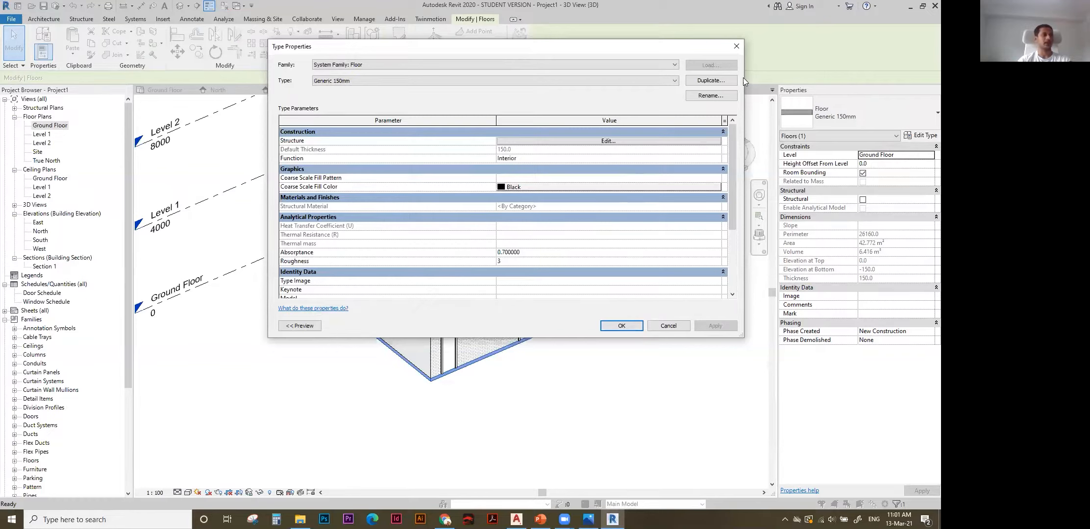
# Duplicate the ground floor slab's type under the name Floor 300.
pyautogui.click(708, 83)
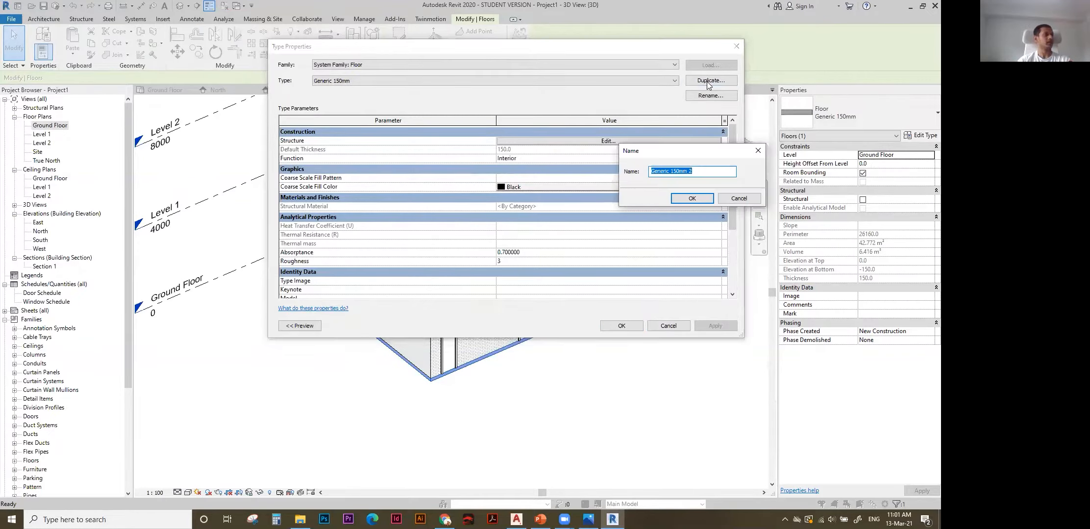
pyautogui.write('Floor 300')
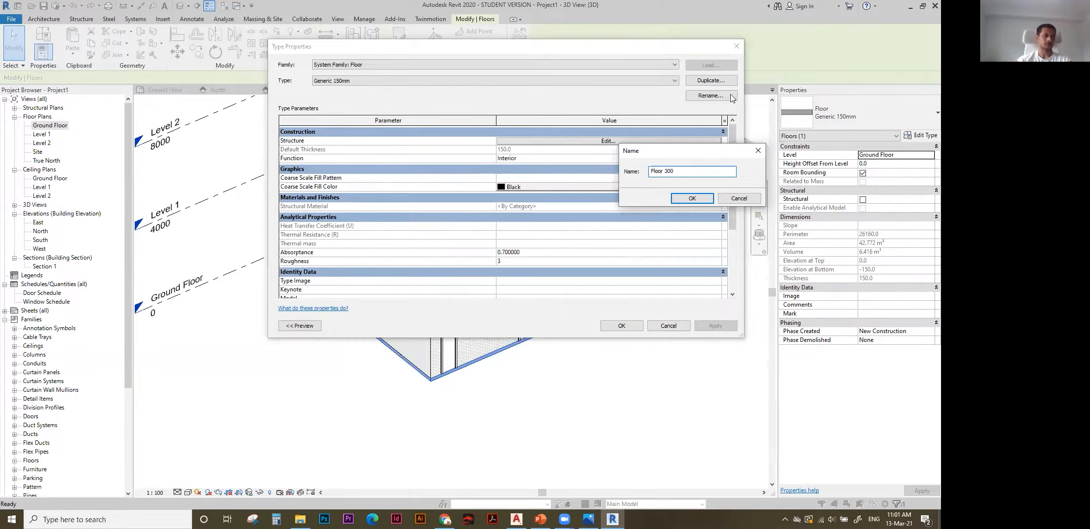
pyautogui.click(698, 197)
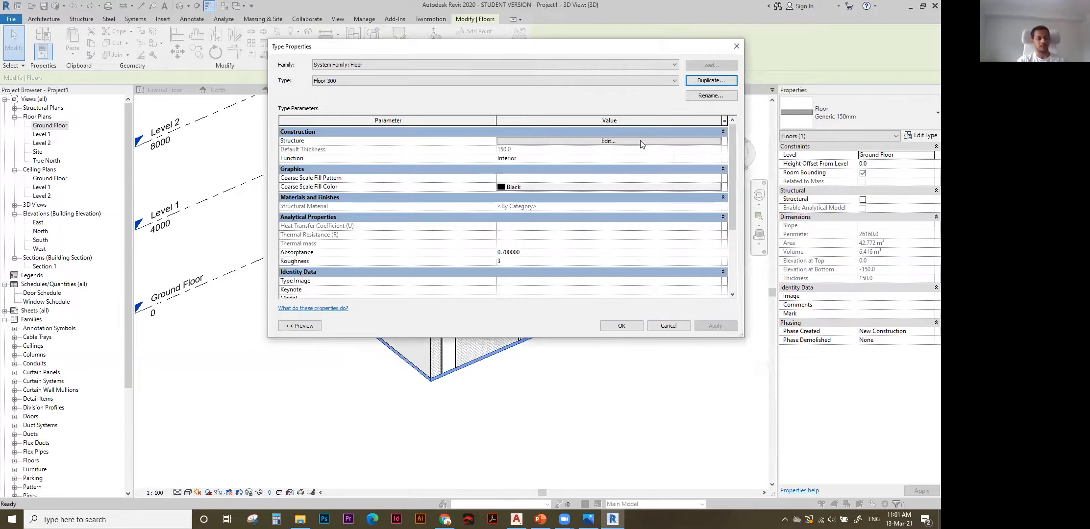
# Set the Floor 300 type's structure layer thickness to 300, apply it, and check the thickened slab in the 3D view.
pyautogui.click(581, 141)
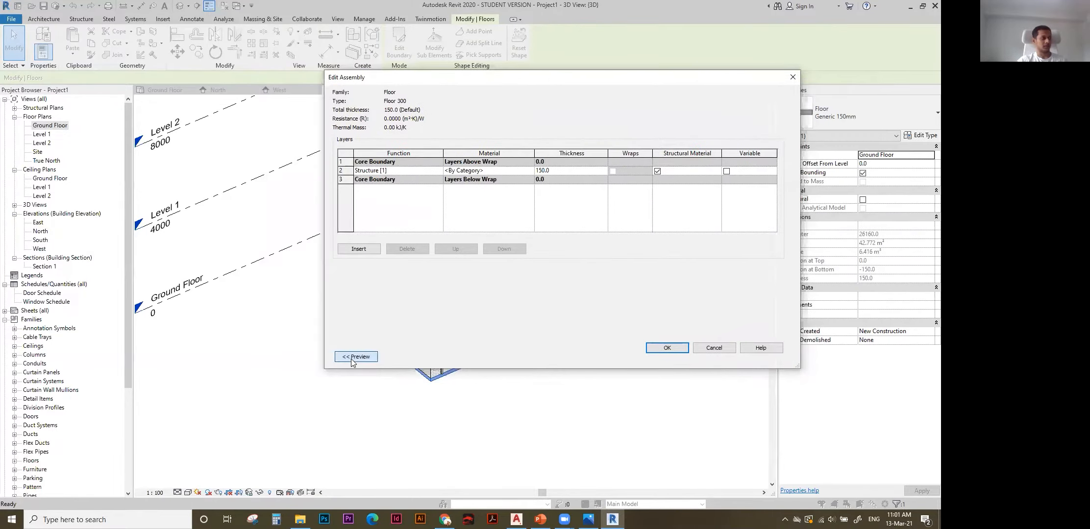
pyautogui.click(356, 357)
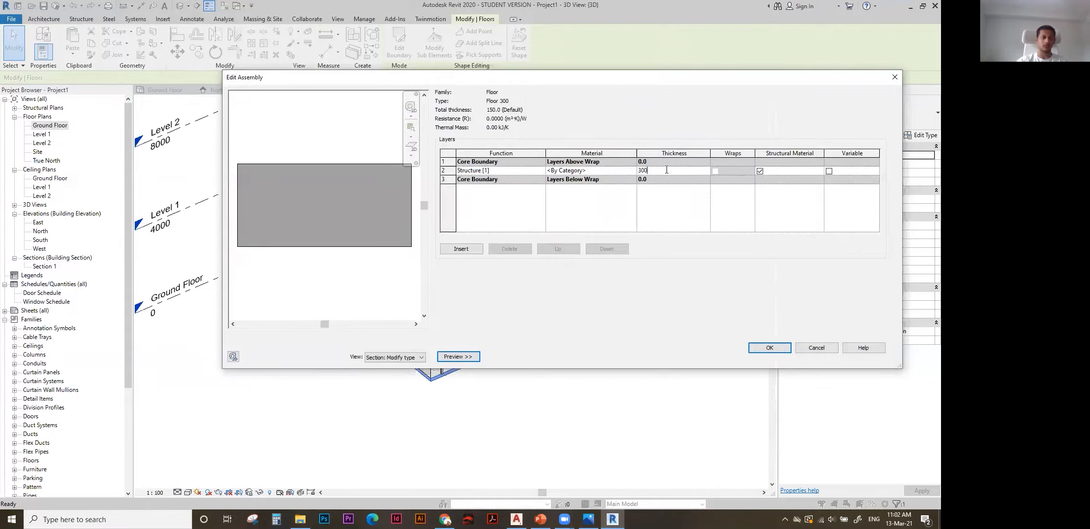
pyautogui.press('Tab')
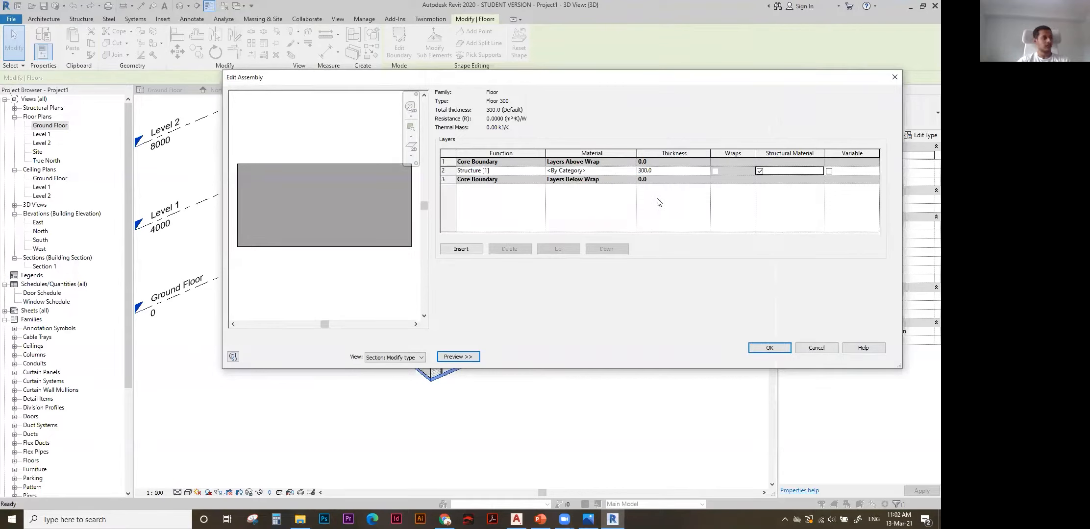
pyautogui.click(775, 349)
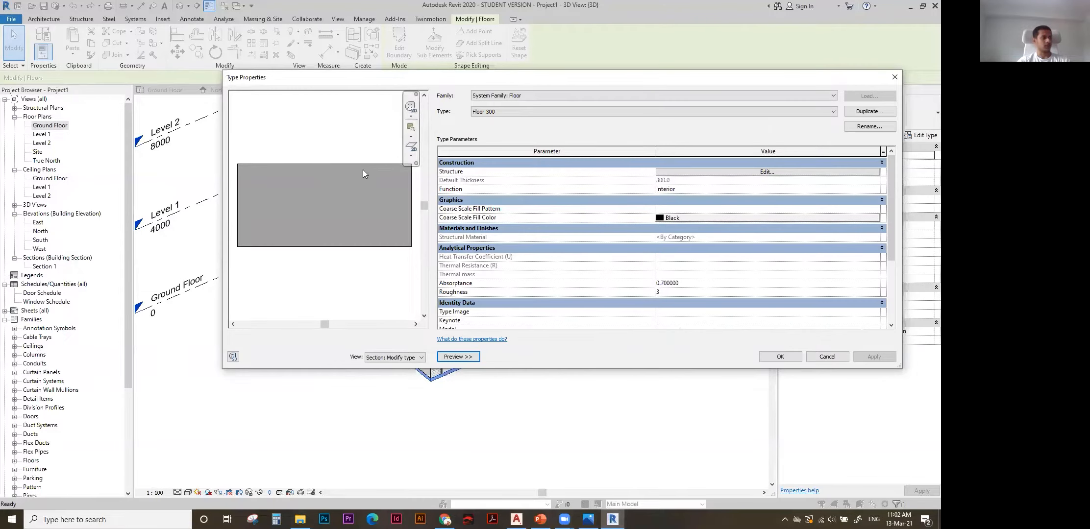
pyautogui.click(779, 356)
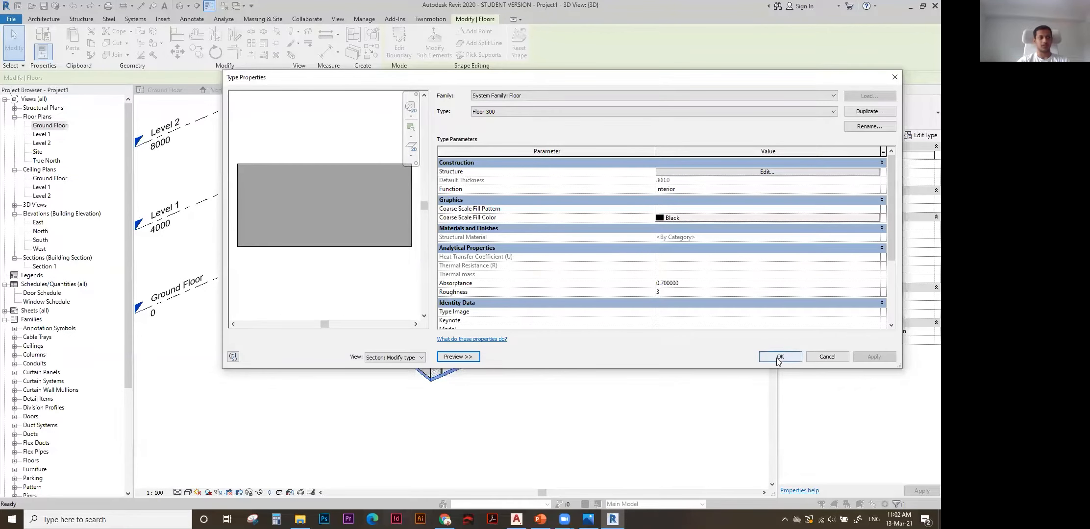
pyautogui.click(536, 380)
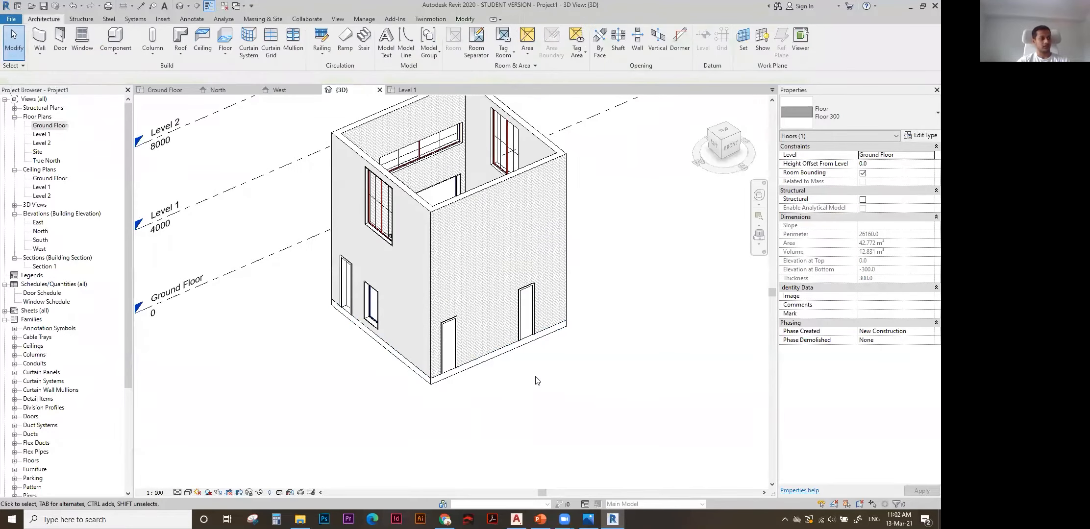
pyautogui.click(504, 358)
pyautogui.scroll(3, 539, 383)
pyautogui.scroll(-5, 547, 379)
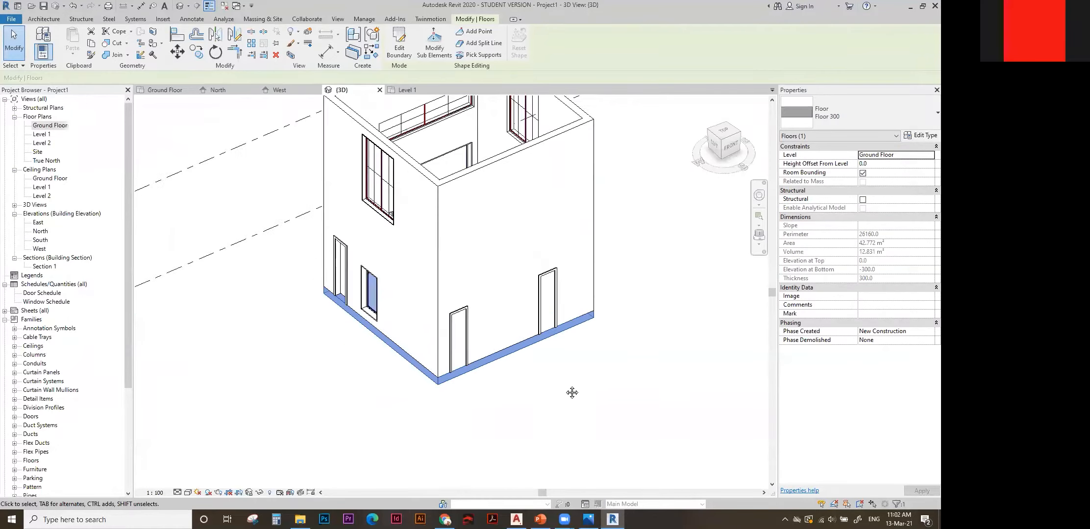
pyautogui.press('Escape')
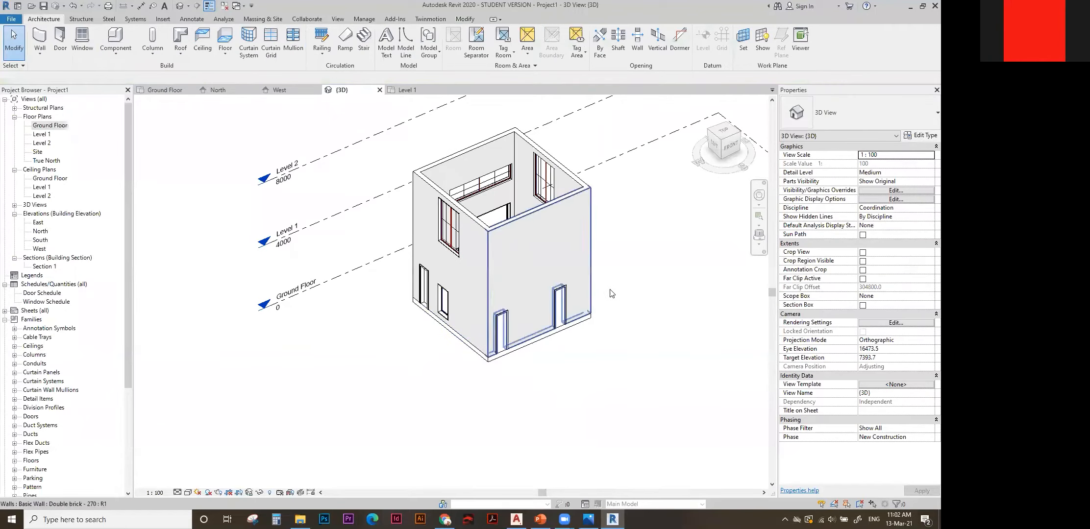
# Start a Generic 150mm floor in the Level 1 plan and pick the outer faces of all four walls as its boundary.
pyautogui.doubleClick(42, 135)
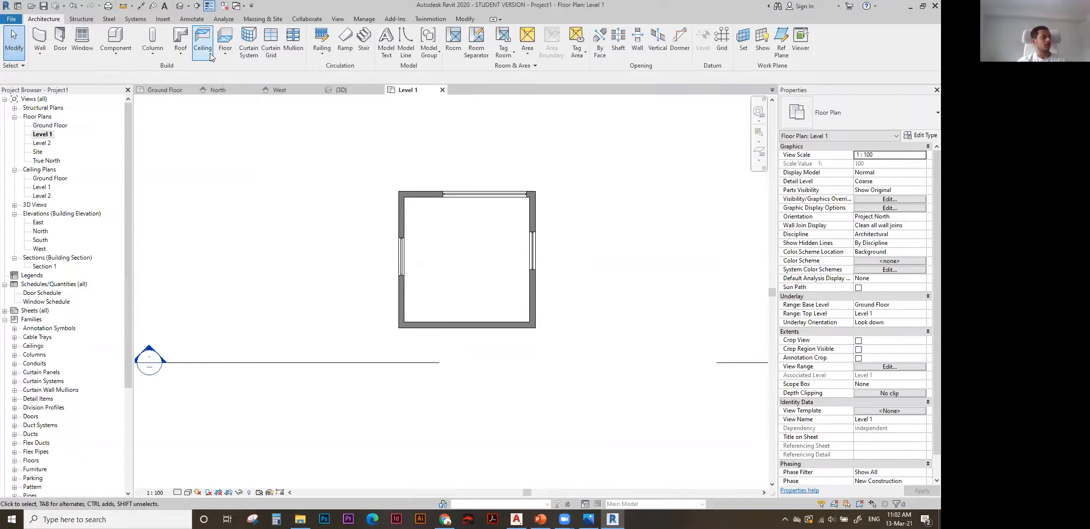
pyautogui.click(228, 40)
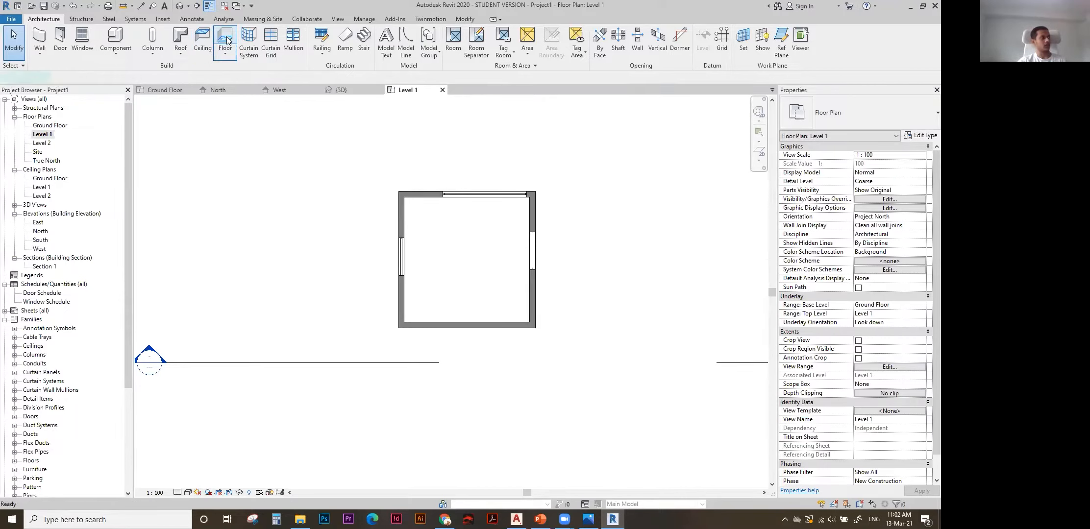
pyautogui.click(476, 33)
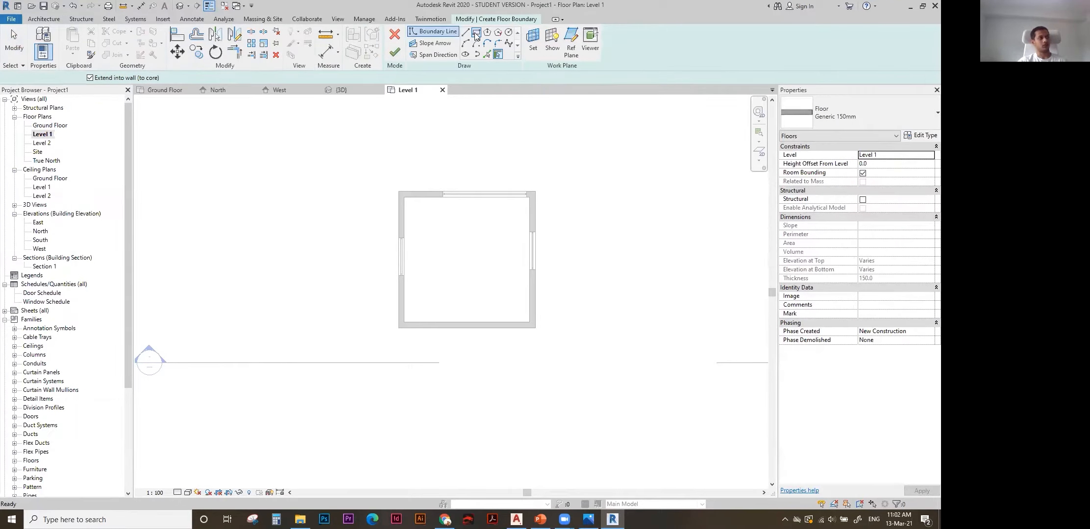
pyautogui.click(487, 54)
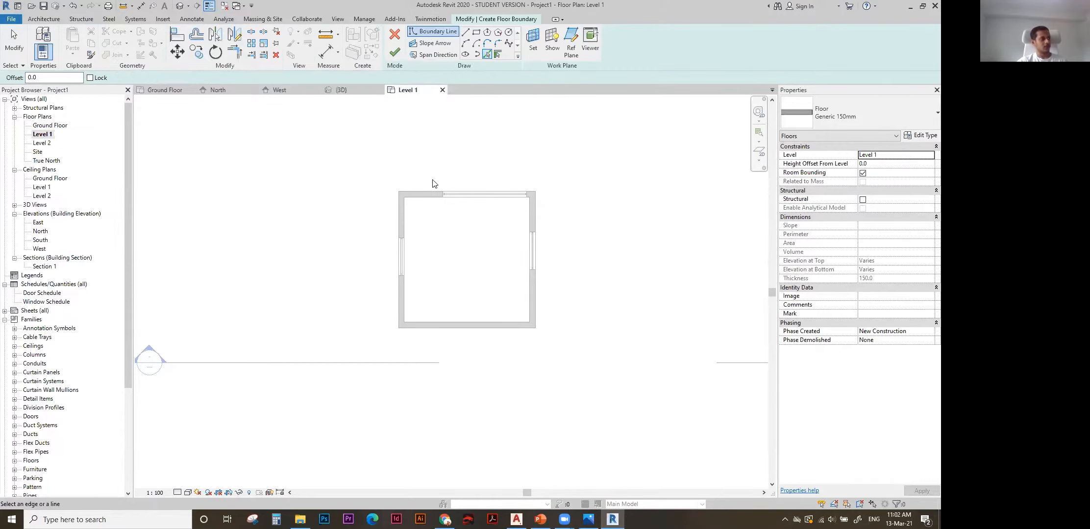
pyautogui.scroll(2, 417, 191)
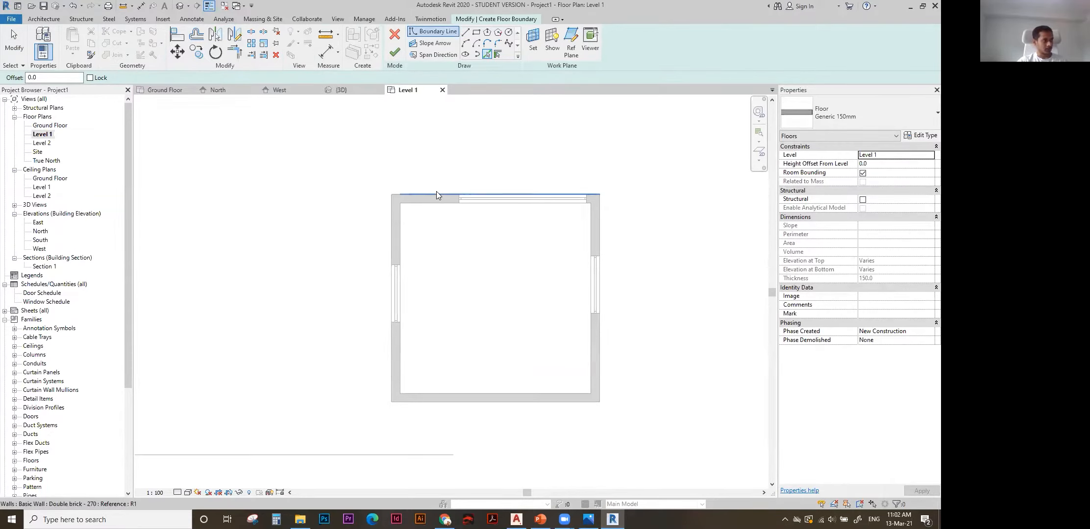
pyautogui.click(437, 195)
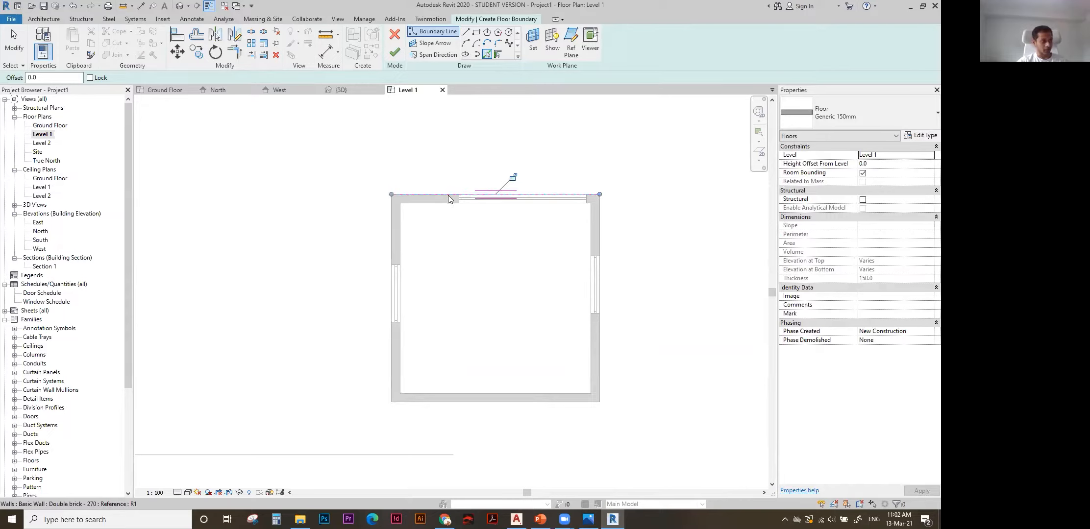
pyautogui.click(606, 236)
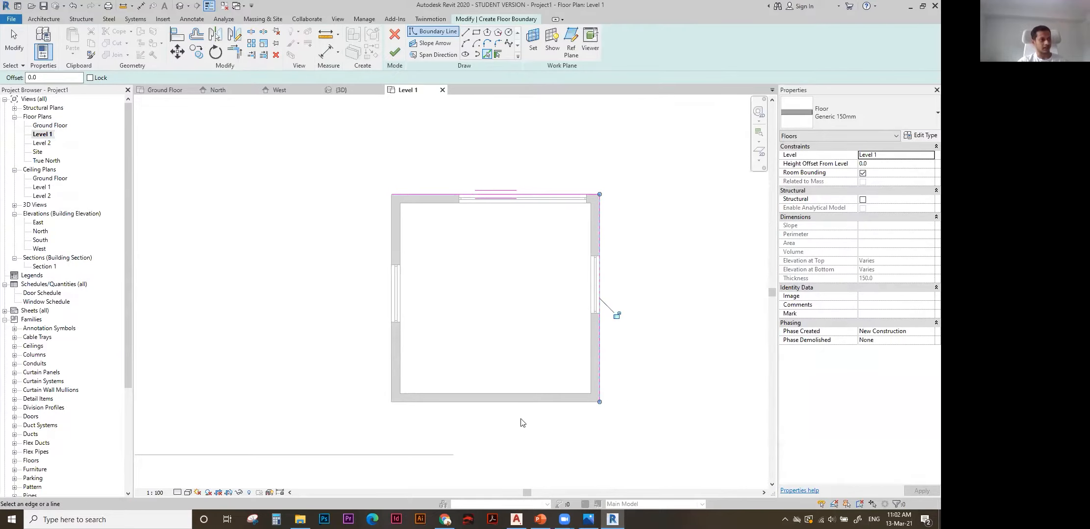
pyautogui.click(522, 404)
pyautogui.click(394, 355)
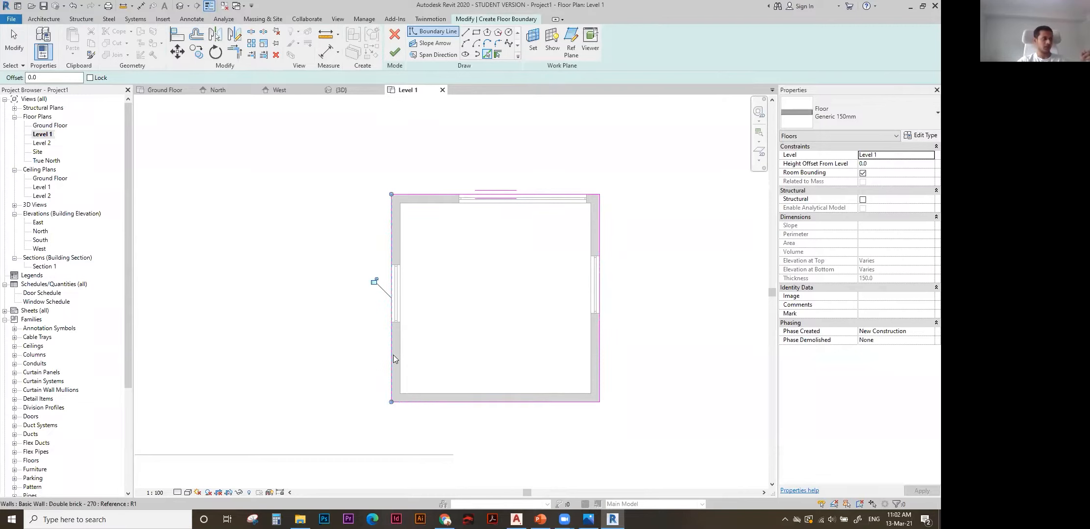
pyautogui.press('Escape')
pyautogui.scroll(-2, 479, 262)
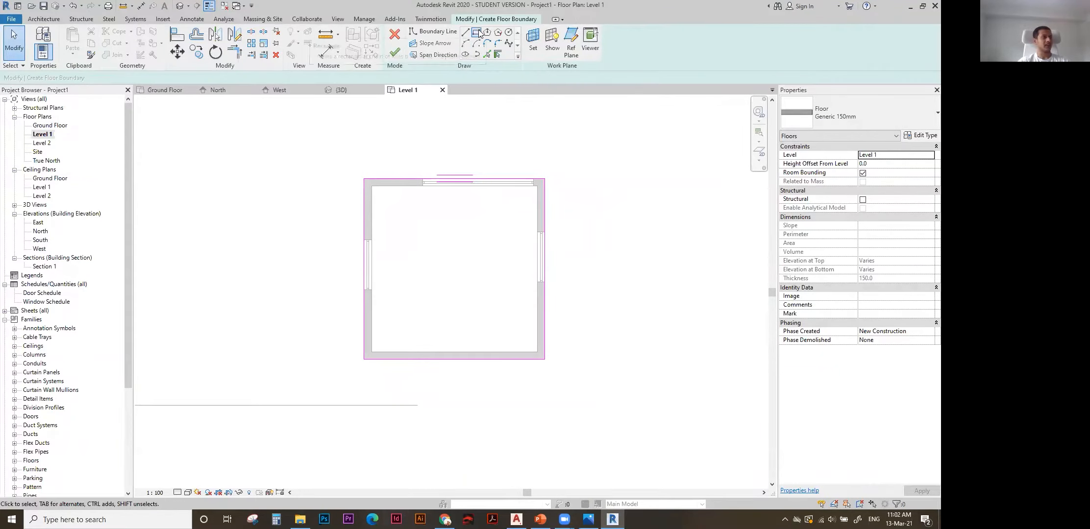
# Sketch a circular opening with a radius of about 1245 near the middle of the Level 1 floor boundary.
pyautogui.click(509, 32)
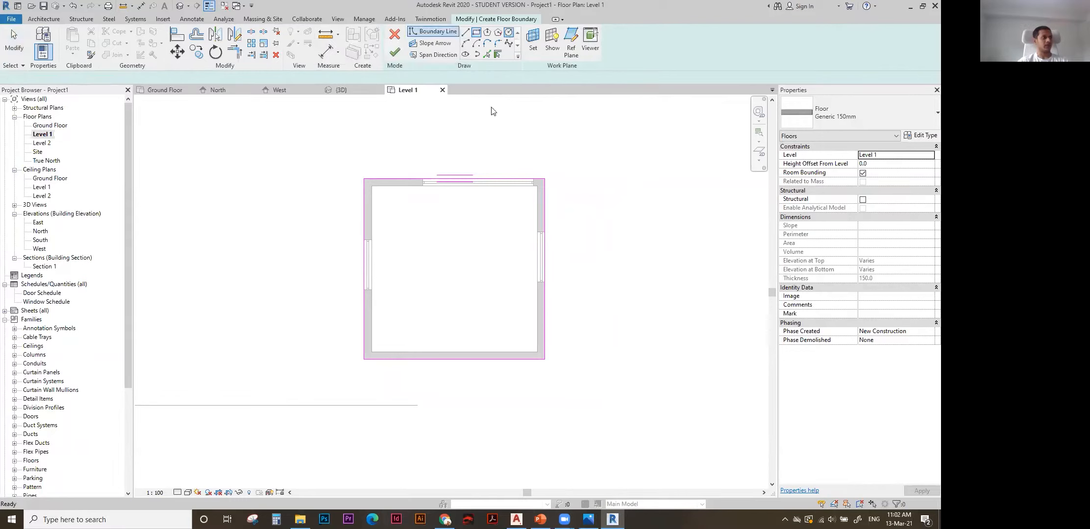
pyautogui.scroll(2, 460, 275)
pyautogui.click(459, 275)
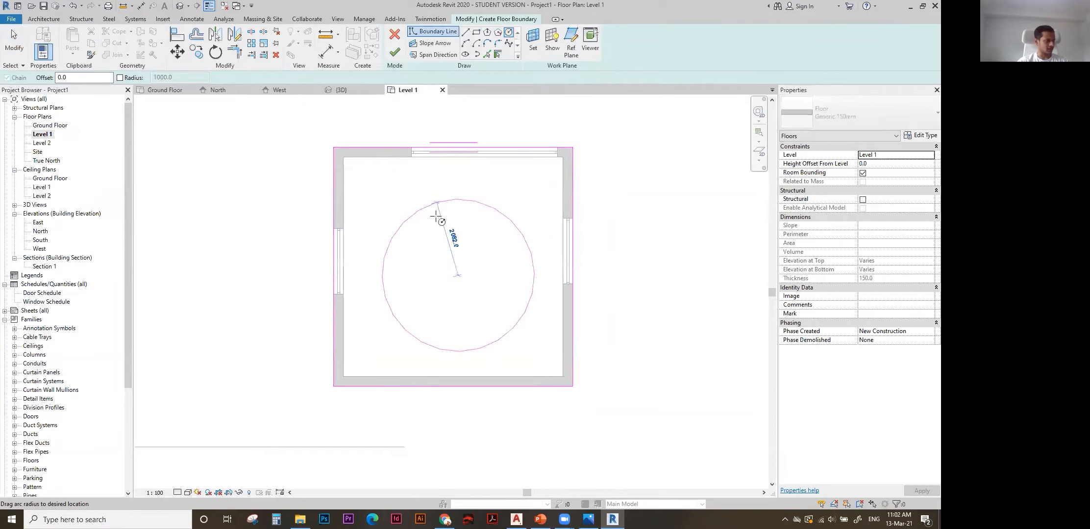
pyautogui.click(479, 244)
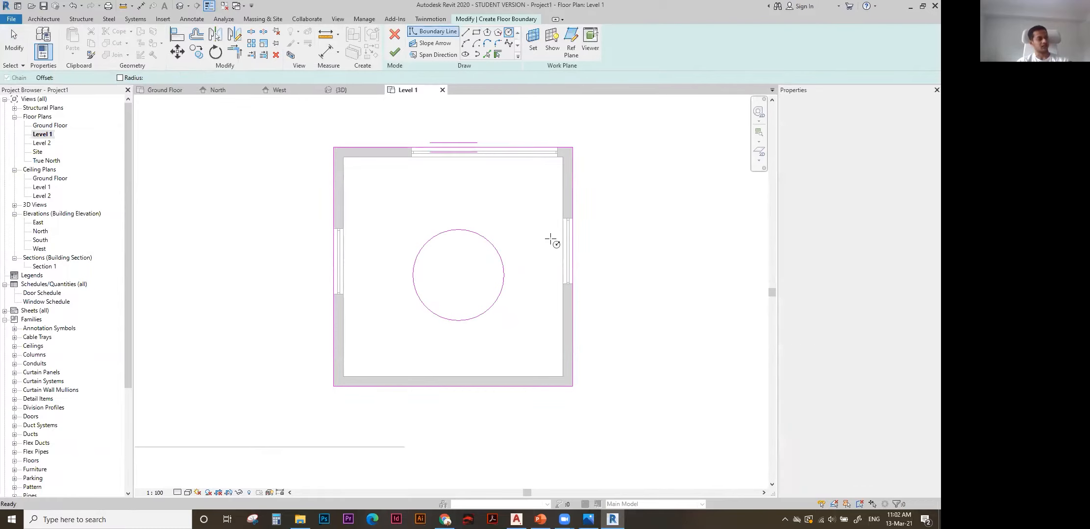
pyautogui.press('Escape')
pyautogui.press('Escape')
pyautogui.scroll(-1, 522, 235)
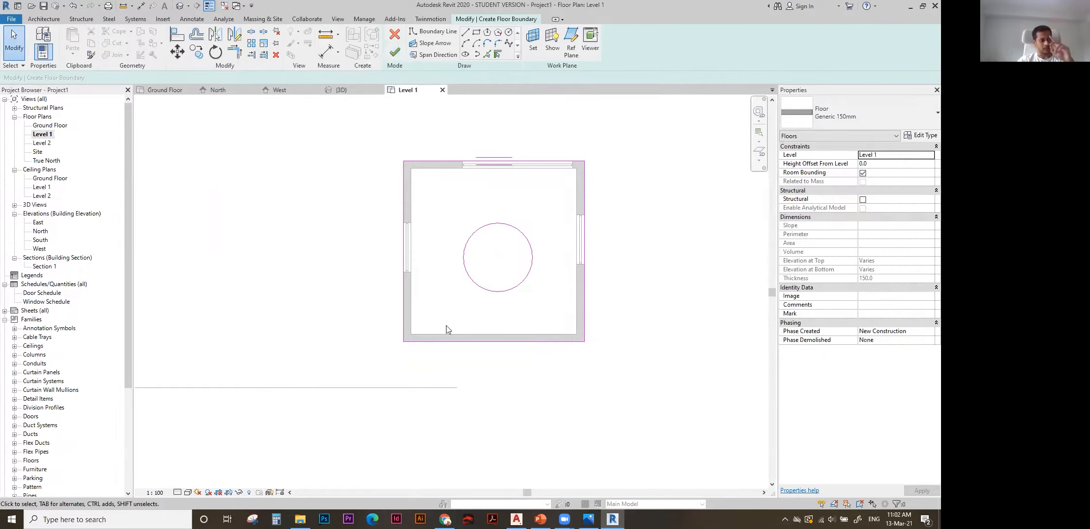
# Move the circle across the east boundary line and try to finish the floor sketch with the lines overlapping.
pyautogui.click(483, 289)
pyautogui.moveTo(483, 290); pyautogui.dragTo(595, 273)
pyautogui.click(394, 52)
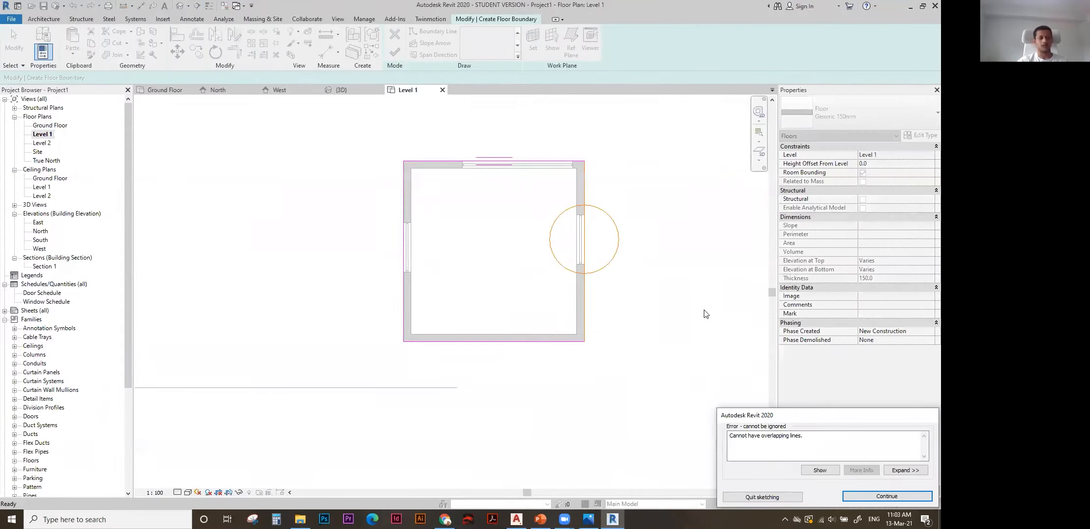
pyautogui.click(884, 496)
# Move the circle fully inside the boundary near the northeast corner and finish the Level 1 floor sketch.
pyautogui.moveTo(568, 267); pyautogui.dragTo(520, 246)
pyautogui.click(678, 243)
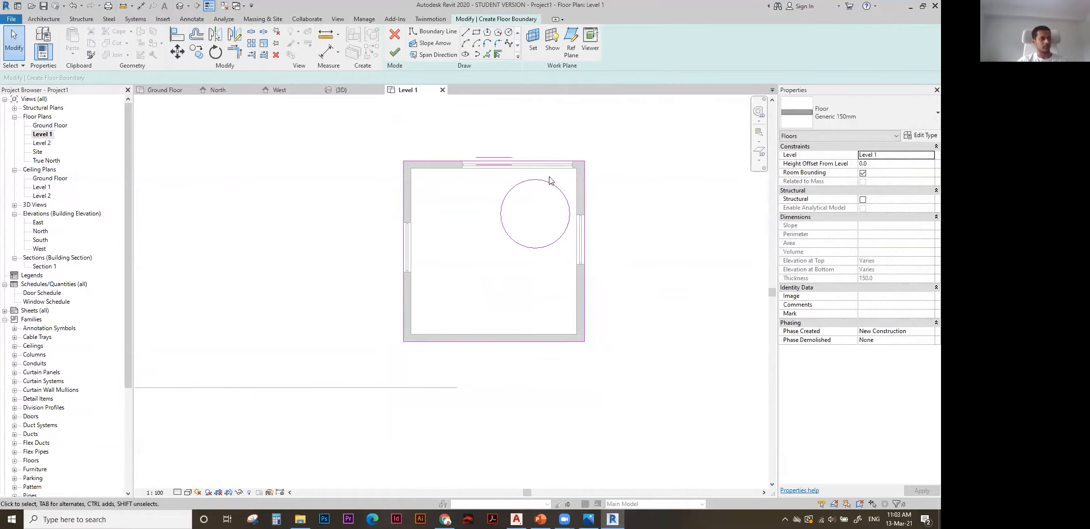
pyautogui.click(526, 249)
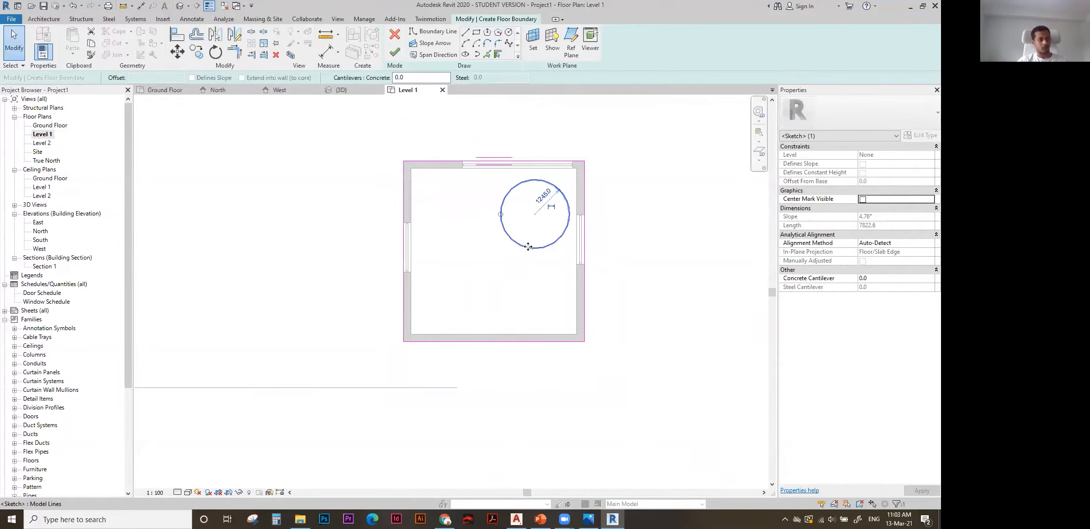
pyautogui.click(392, 57)
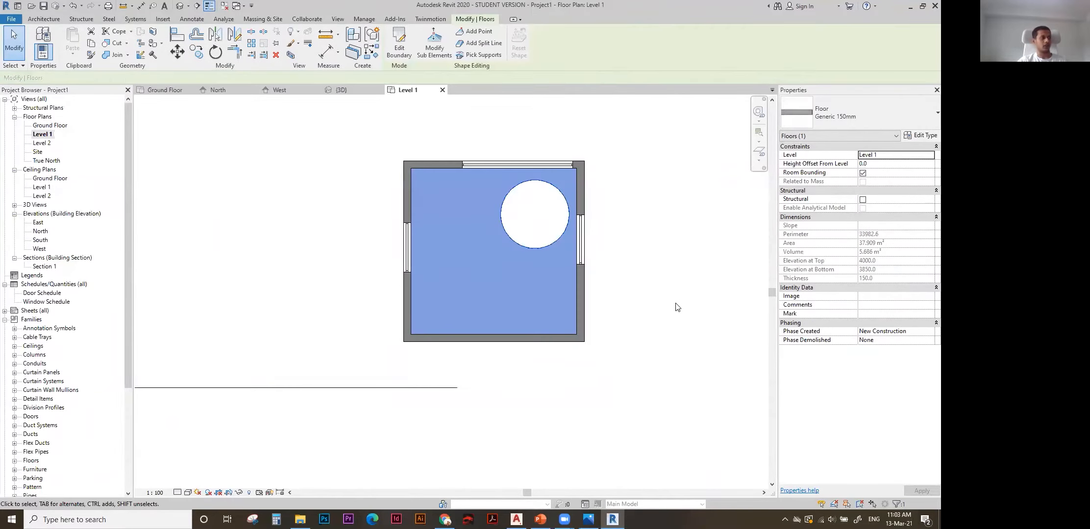
pyautogui.click(679, 315)
# Examine the Level 1 floor and its round opening from above in the default 3D view.
pyautogui.click(518, 247)
pyautogui.click(180, 6)
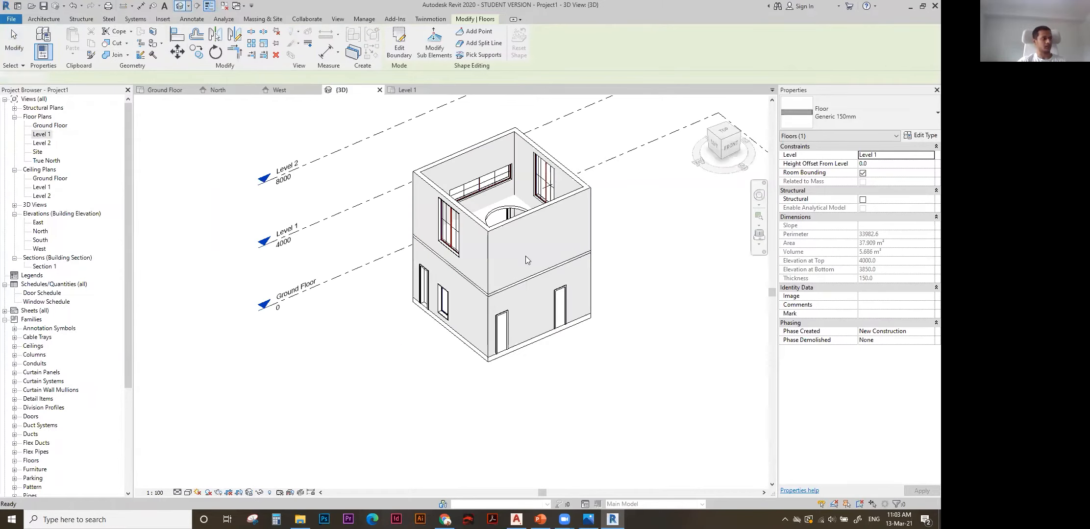
pyautogui.keyDown('shift'); pyautogui.moveTo(509, 257); pyautogui.dragTo(572, 255, button='middle'); pyautogui.keyUp('shift')
pyautogui.scroll(3, 535, 262)
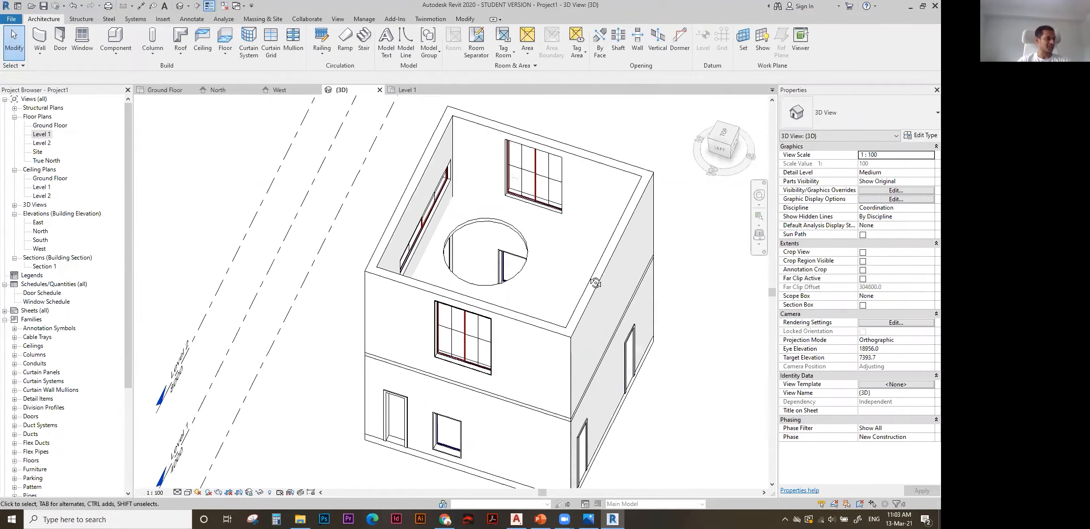
pyautogui.click(555, 225)
pyautogui.scroll(-2, 555, 225)
pyautogui.keyDown('shift'); pyautogui.moveTo(555, 225); pyautogui.dragTo(516, 234, button='middle'); pyautogui.keyUp('shift')
pyautogui.scroll(2, 516, 233)
# Open the Level 1 floor's boundary sketch in the 3D view and finish it without edits.
pyautogui.doubleClick(516, 233)
pyautogui.click(395, 52)
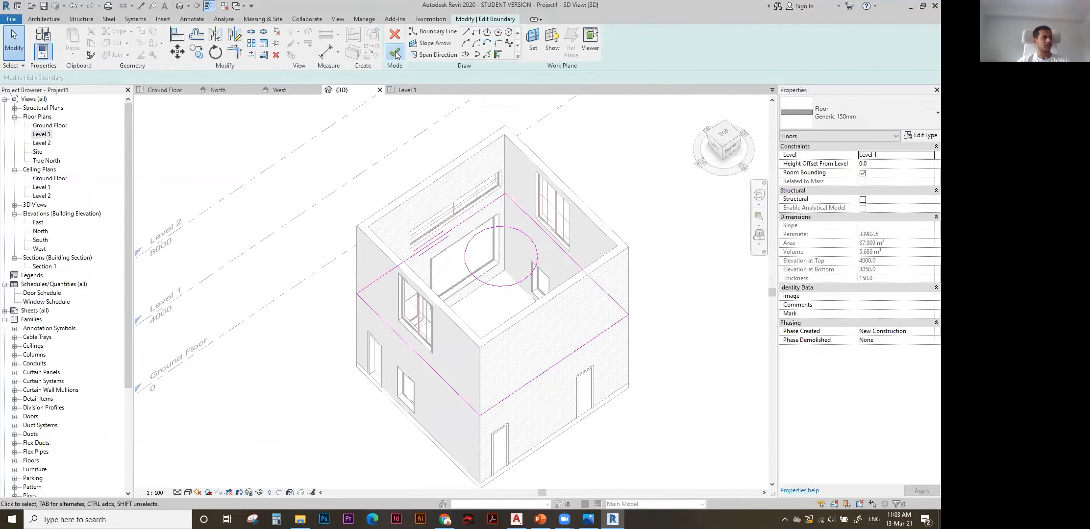
pyautogui.click(636, 184)
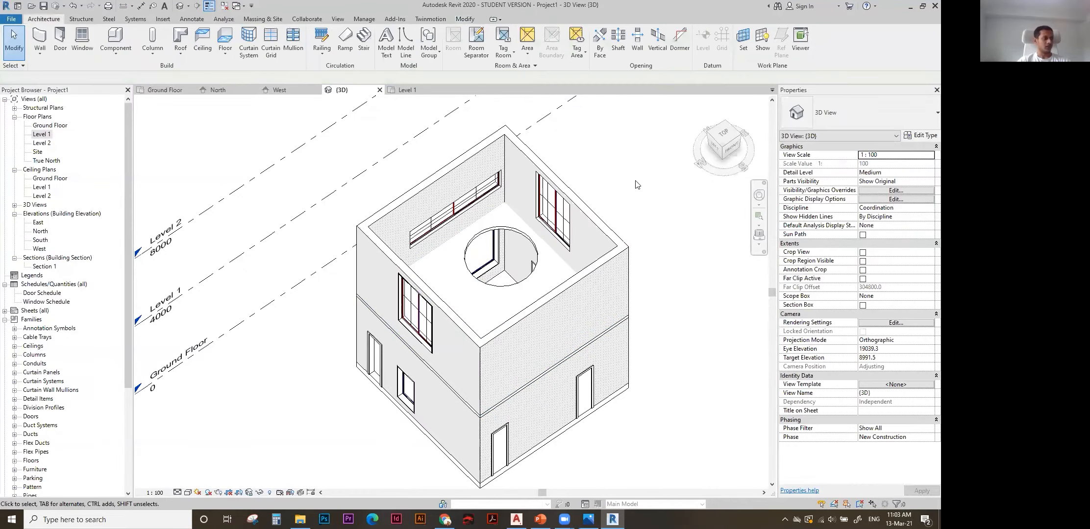
# Delete the circular opening from the Level 1 floor's boundary sketch and finish the sketch.
pyautogui.click(625, 323)
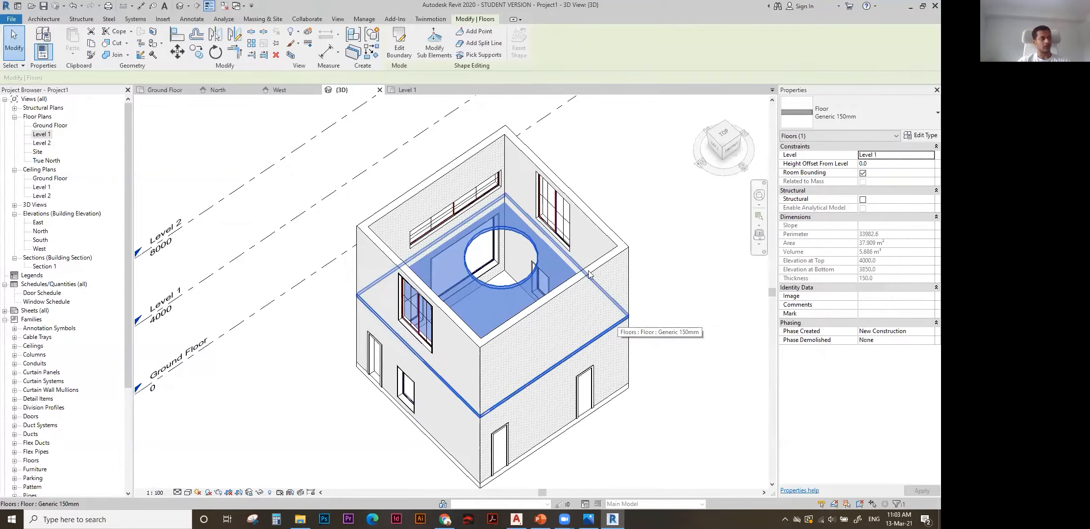
pyautogui.doubleClick(606, 333)
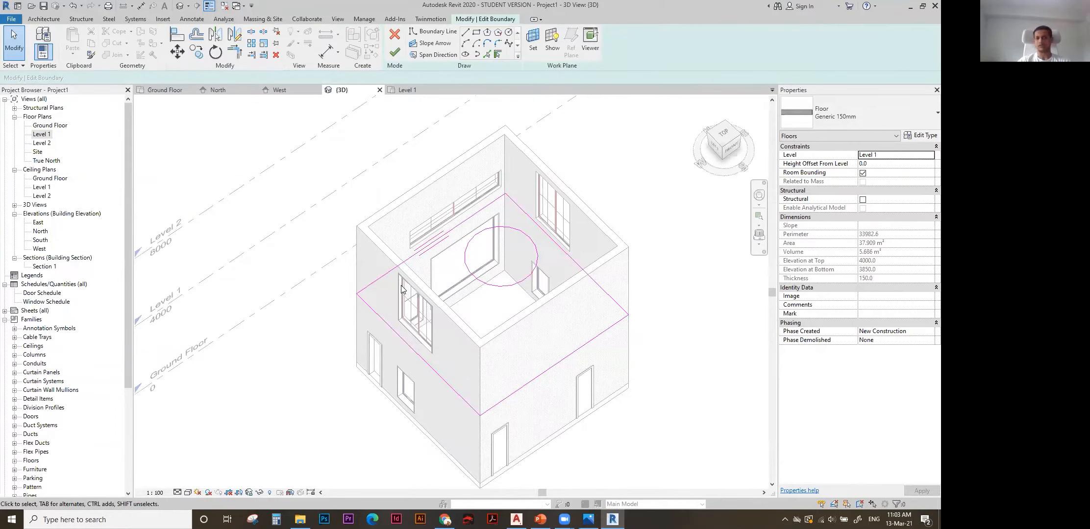
pyautogui.click(477, 288)
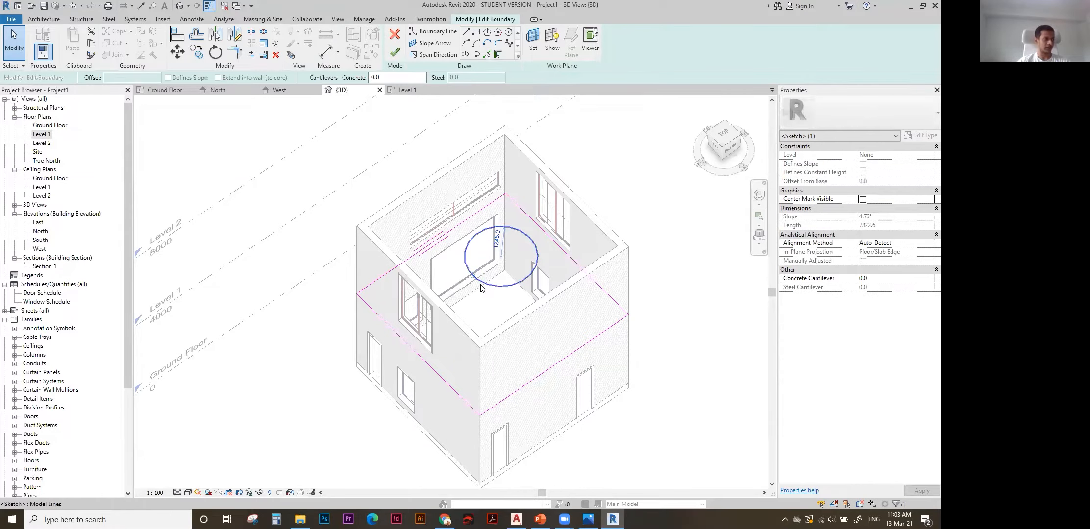
pyautogui.press('Delete')
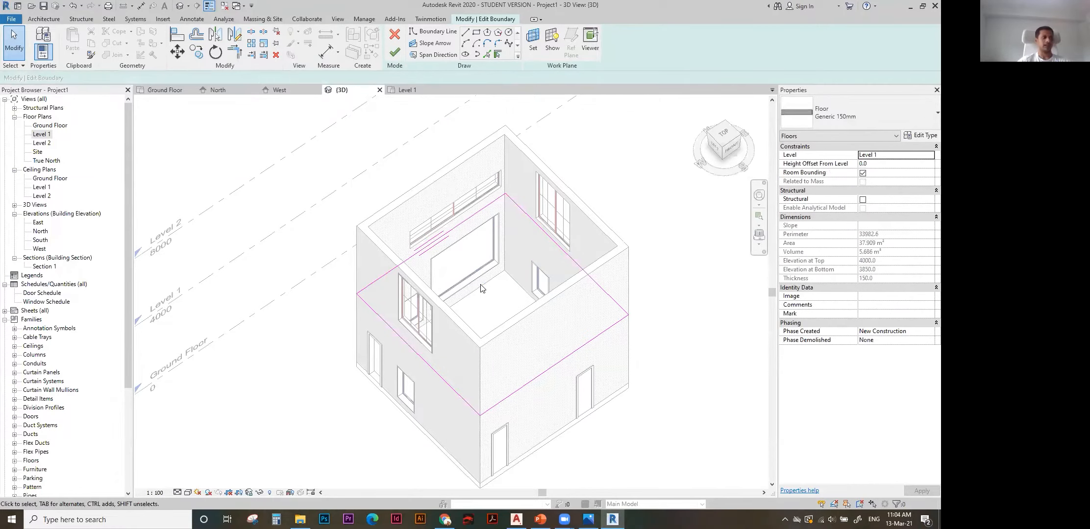
pyautogui.click(395, 53)
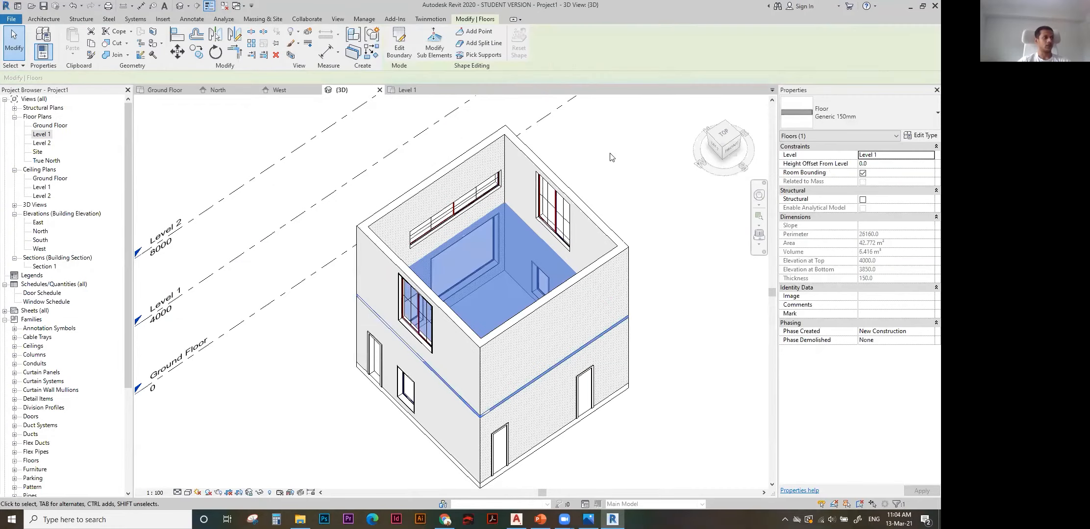
pyautogui.click(640, 155)
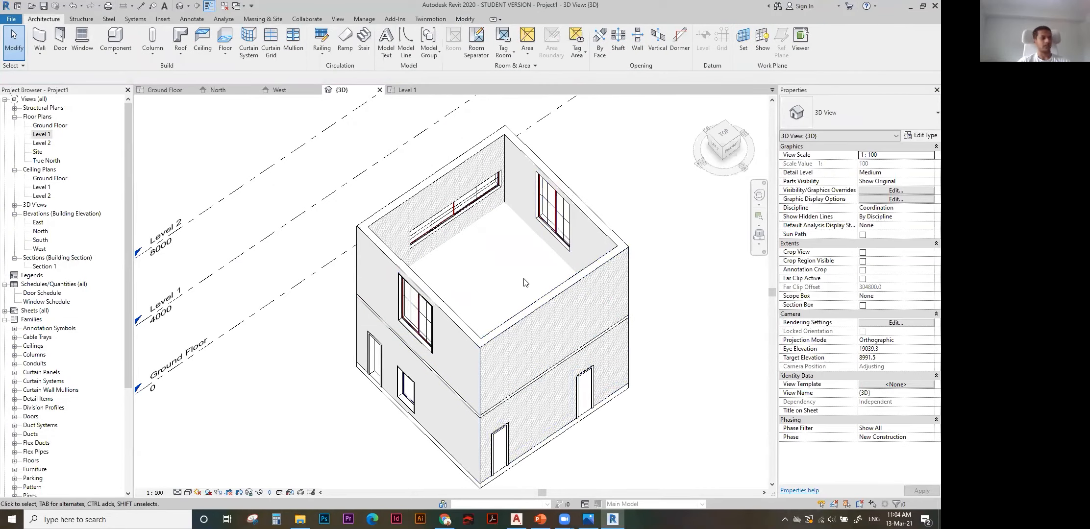
# Open the profile of the double-brick front wall with the two doors for editing and show it in the North elevation.
pyautogui.keyDown('shift'); pyautogui.moveTo(524, 283); pyautogui.dragTo(542, 327, button='middle'); pyautogui.keyUp('shift')
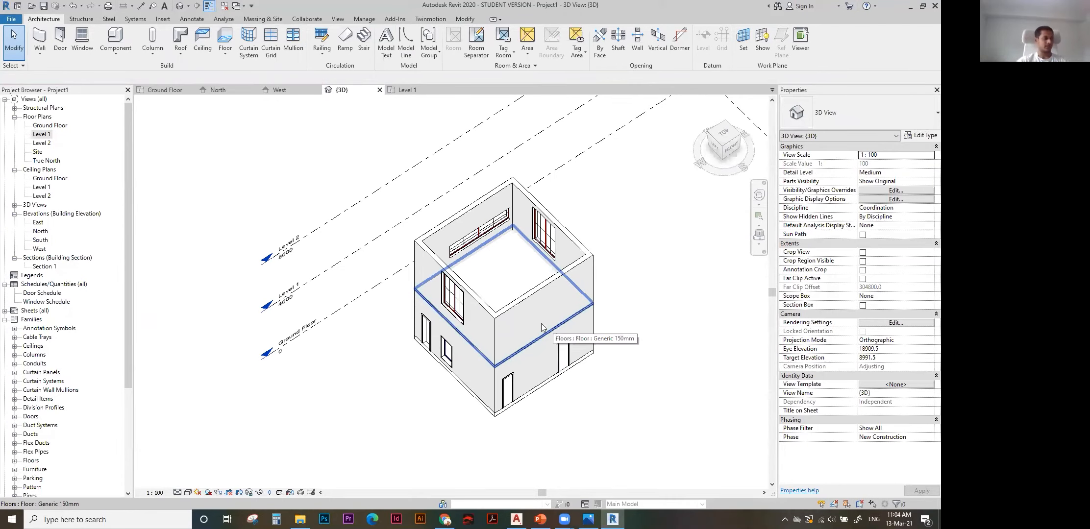
pyautogui.scroll(3, 541, 327)
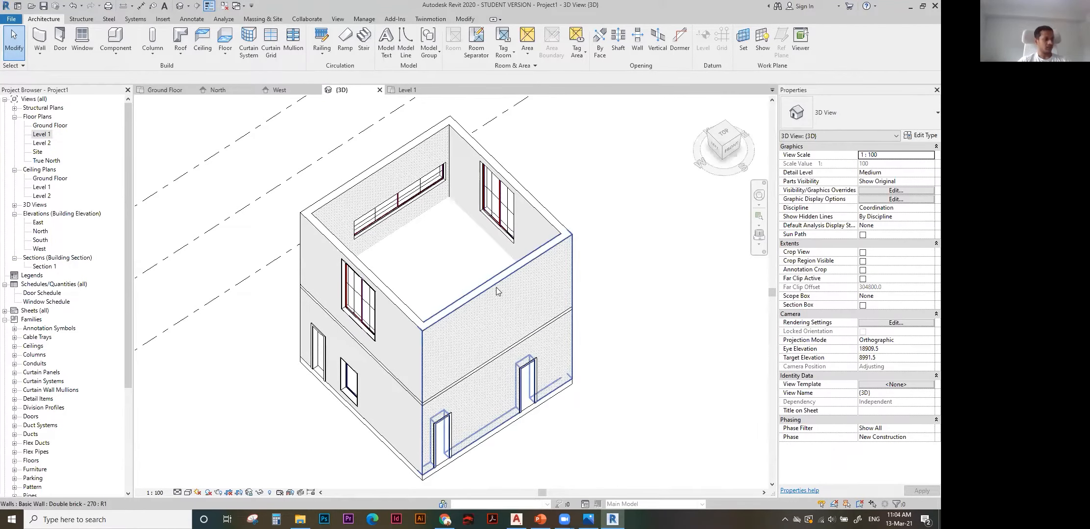
pyautogui.click(496, 291)
pyautogui.scroll(-2, 657, 284)
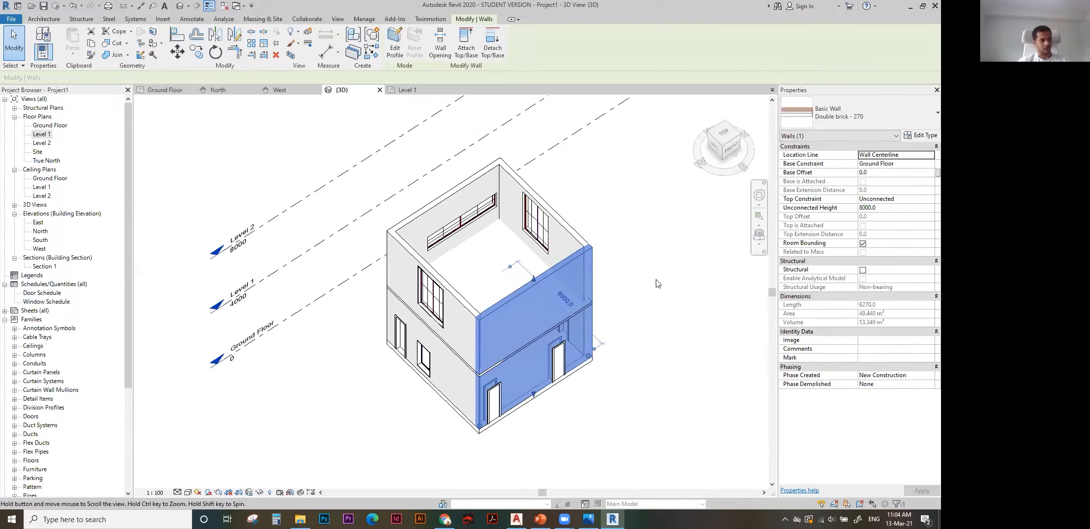
pyautogui.scroll(2, 654, 294)
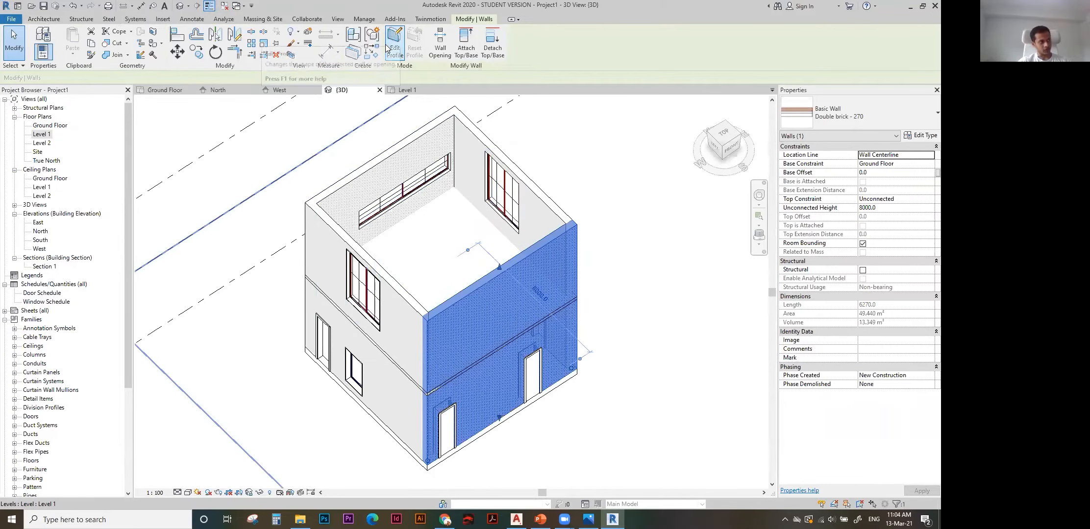
pyautogui.moveTo(551, 239); pyautogui.dragTo(566, 209, button='middle')
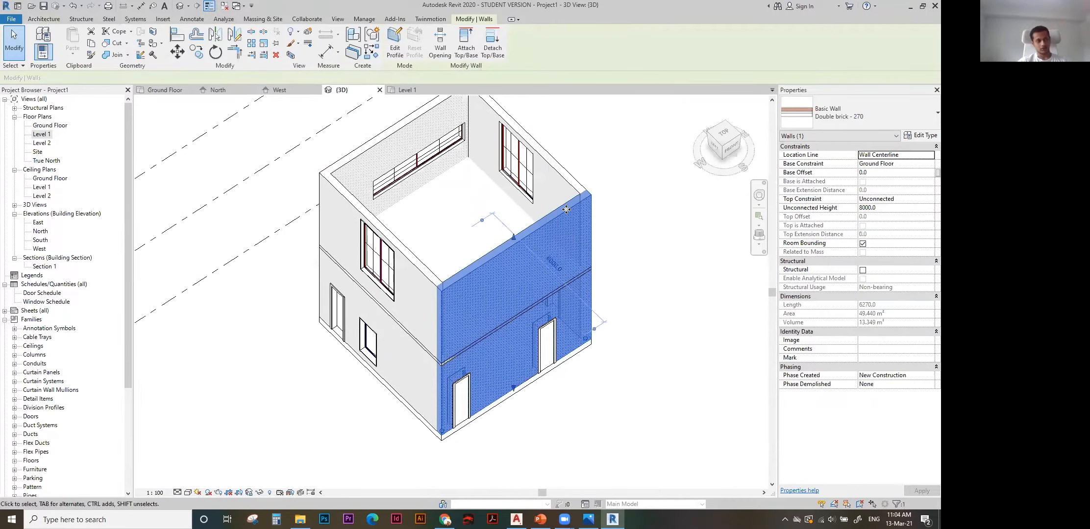
pyautogui.doubleClick(566, 209)
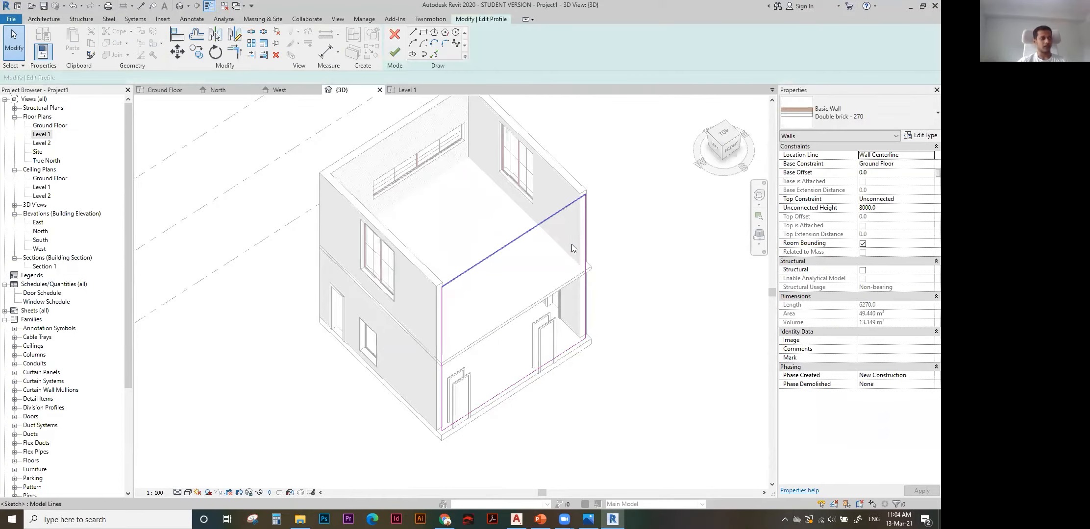
pyautogui.scroll(-1, 618, 258)
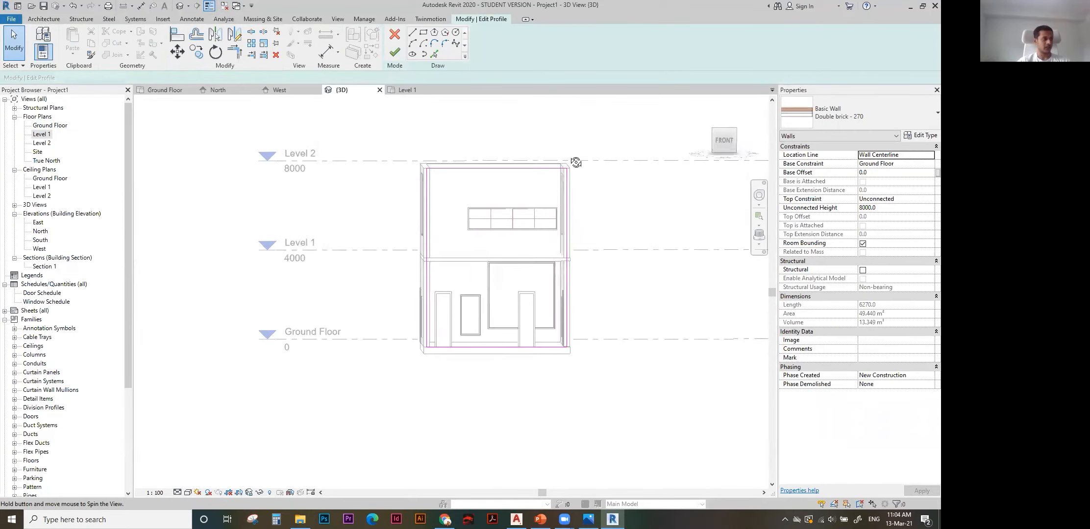
pyautogui.doubleClick(38, 222)
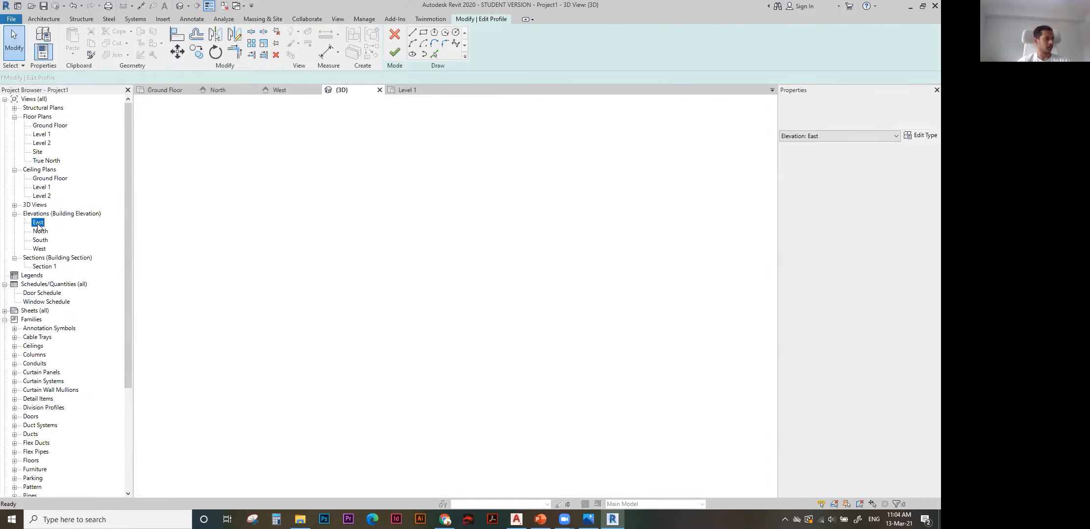
pyautogui.doubleClick(39, 232)
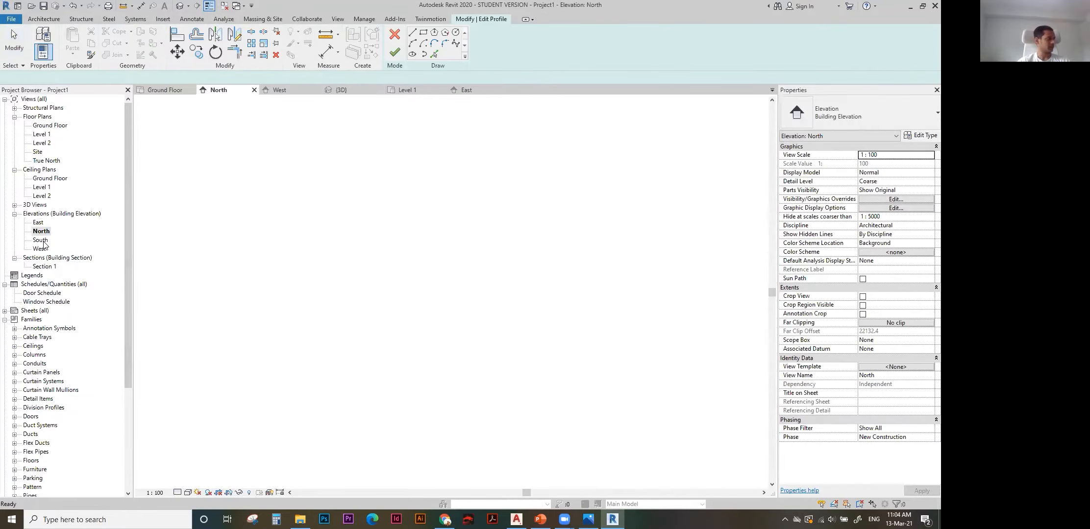
pyautogui.moveTo(224, 153); pyautogui.dragTo(401, 151, button='middle')
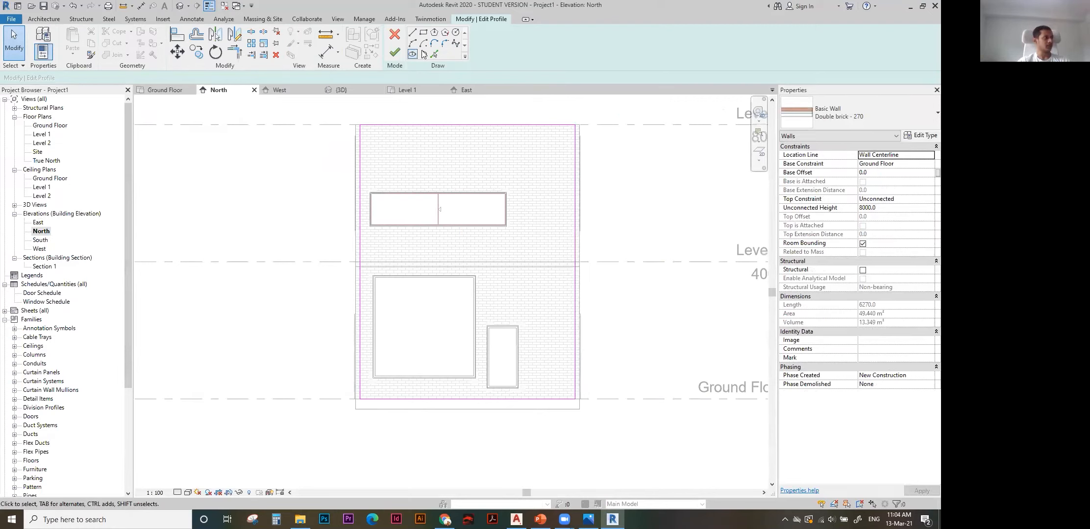
# Sketch an irregular closed outline with chained lines on the wall's upper storey, between the wall top and Level 1, clear of the window behind.
pyautogui.click(454, 33)
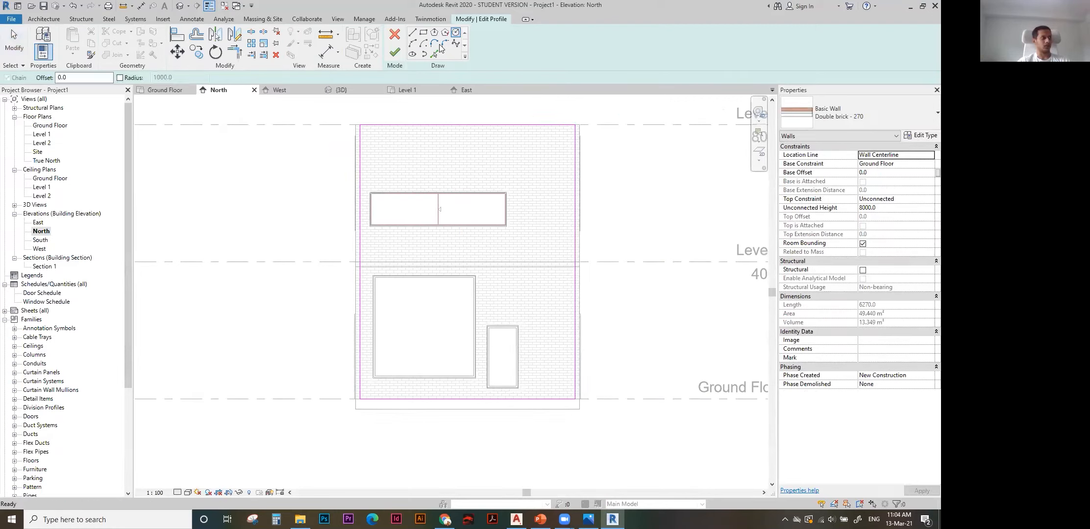
pyautogui.click(412, 32)
pyautogui.scroll(3, 514, 158)
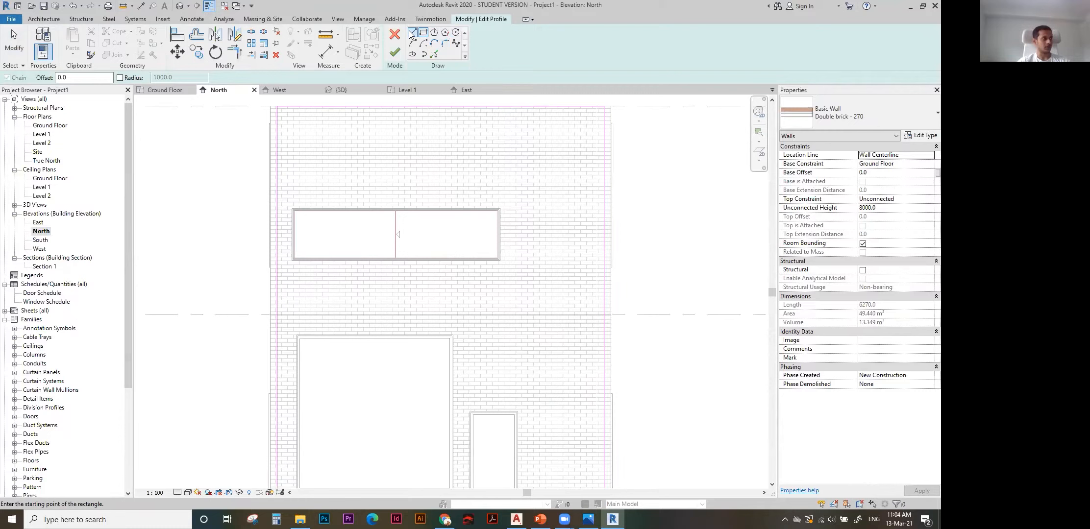
pyautogui.click(469, 140)
pyautogui.click(568, 155)
pyautogui.click(568, 260)
pyautogui.click(504, 186)
pyautogui.click(405, 179)
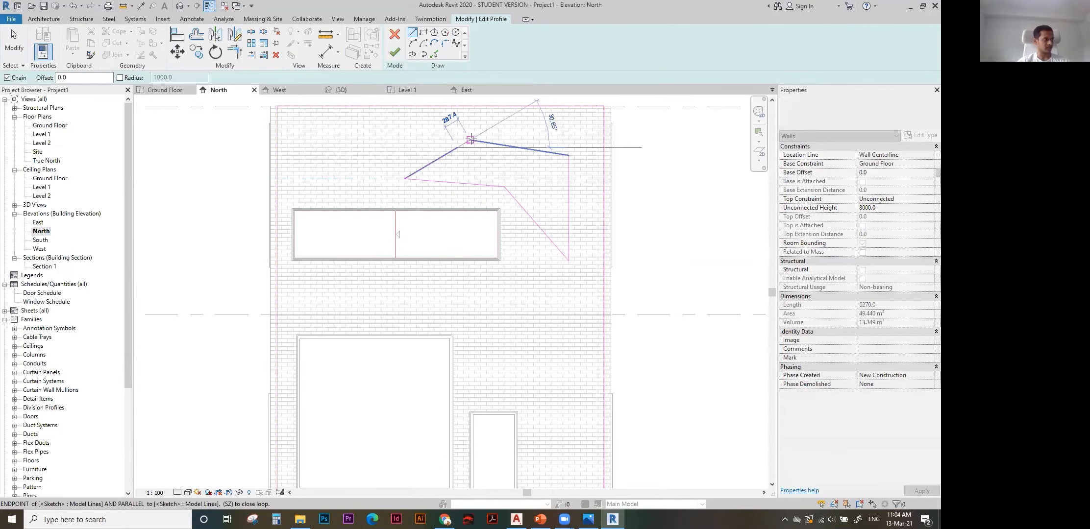
pyautogui.click(469, 140)
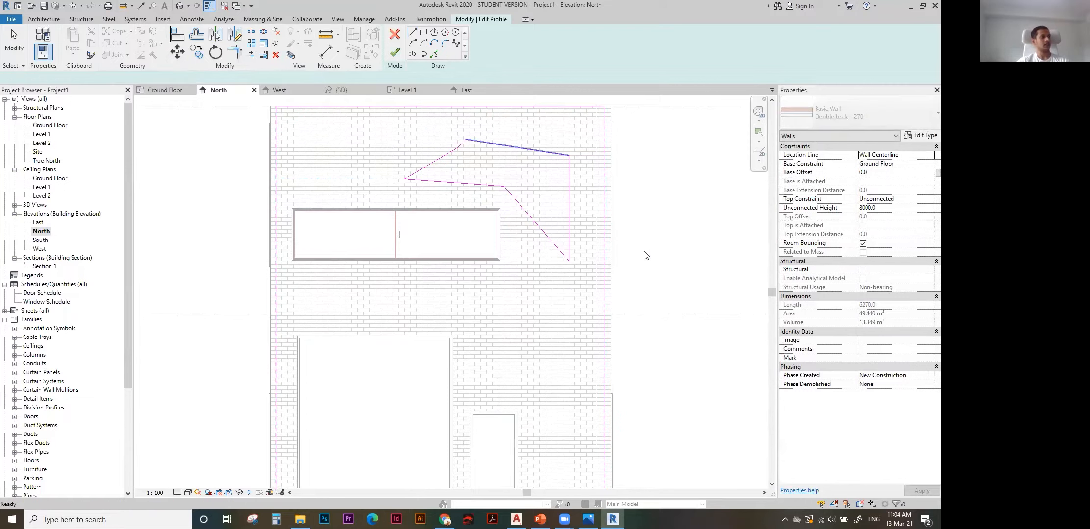
pyautogui.press('Escape')
# Select the wall profile's outer boundary chain and finish the profile edit.
pyautogui.scroll(-3, 593, 261)
pyautogui.press('Tab')
pyautogui.click(596, 259)
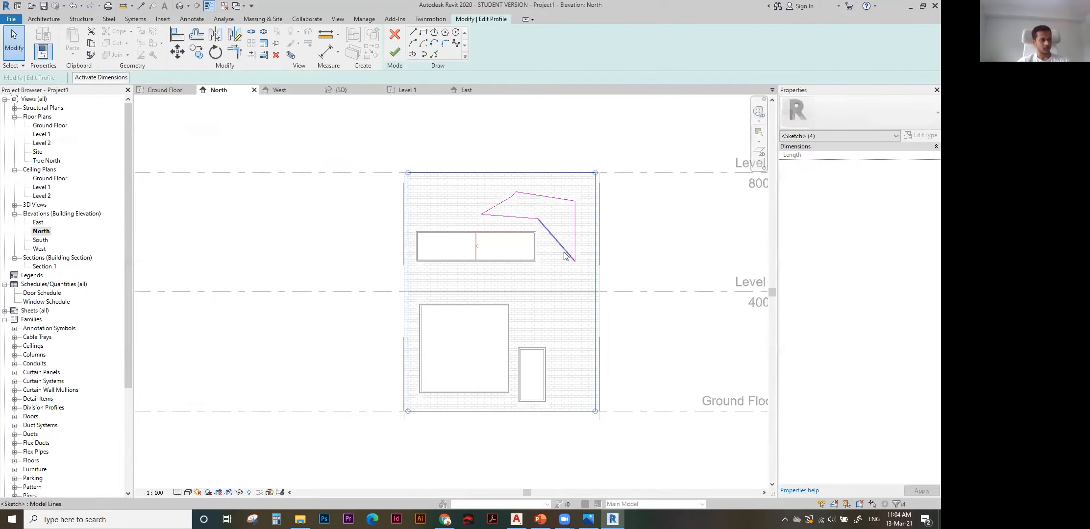
pyautogui.click(394, 53)
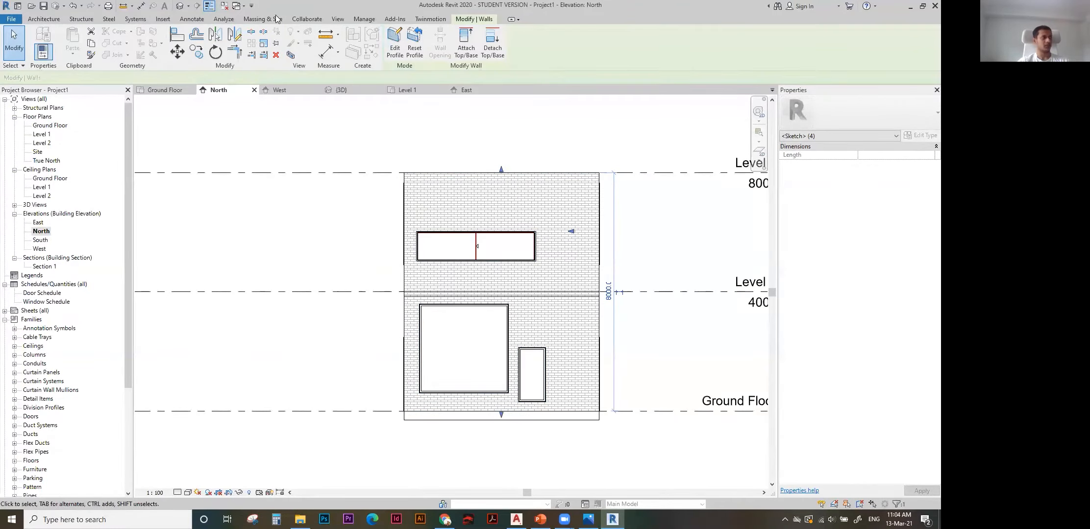
# Examine the irregular opening cut through the front wall in the default 3D view.
pyautogui.click(180, 6)
pyautogui.keyDown('shift'); pyautogui.moveTo(598, 216); pyautogui.dragTo(520, 185, button='middle'); pyautogui.keyUp('shift')
pyautogui.scroll(1, 500, 247)
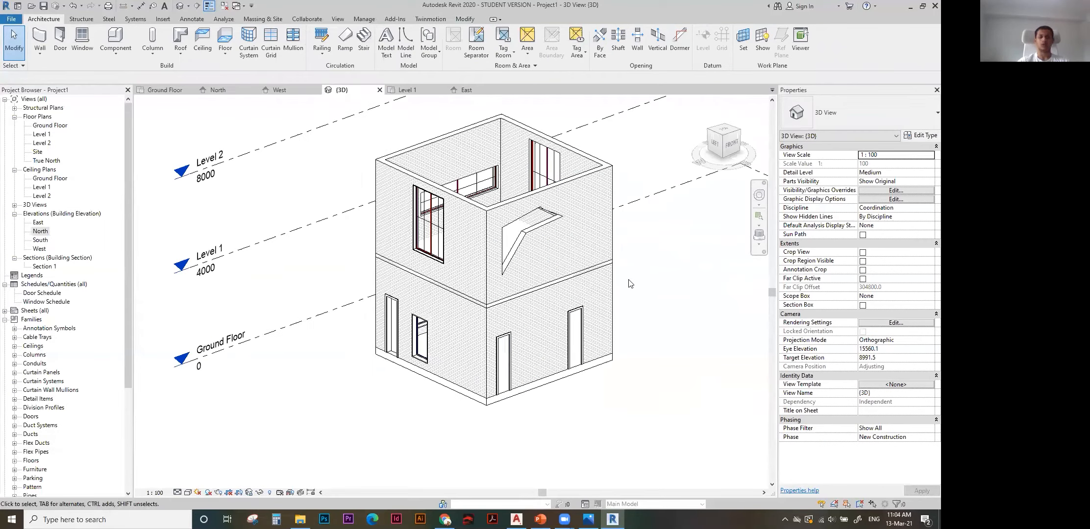
pyautogui.scroll(1, 663, 271)
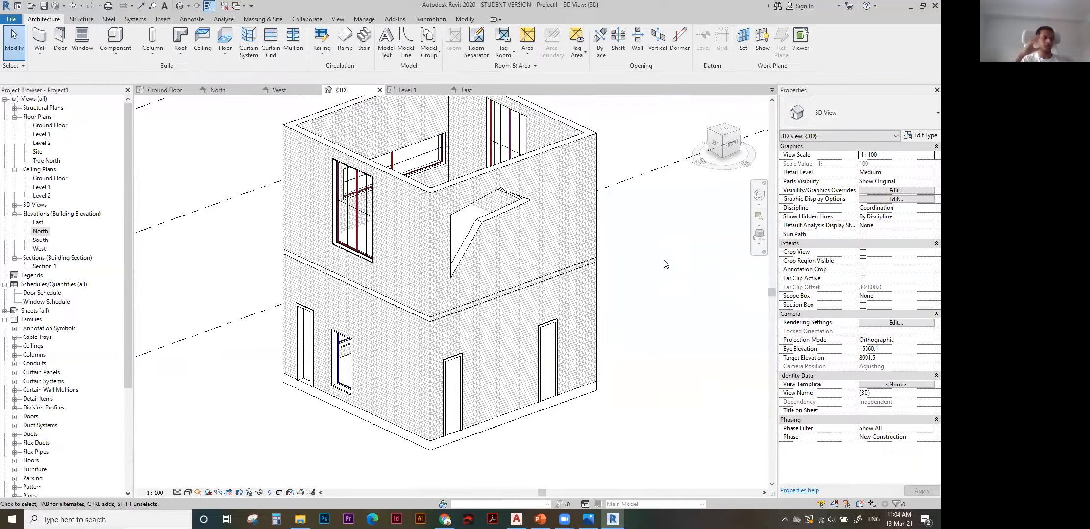
pyautogui.scroll(-1, 665, 264)
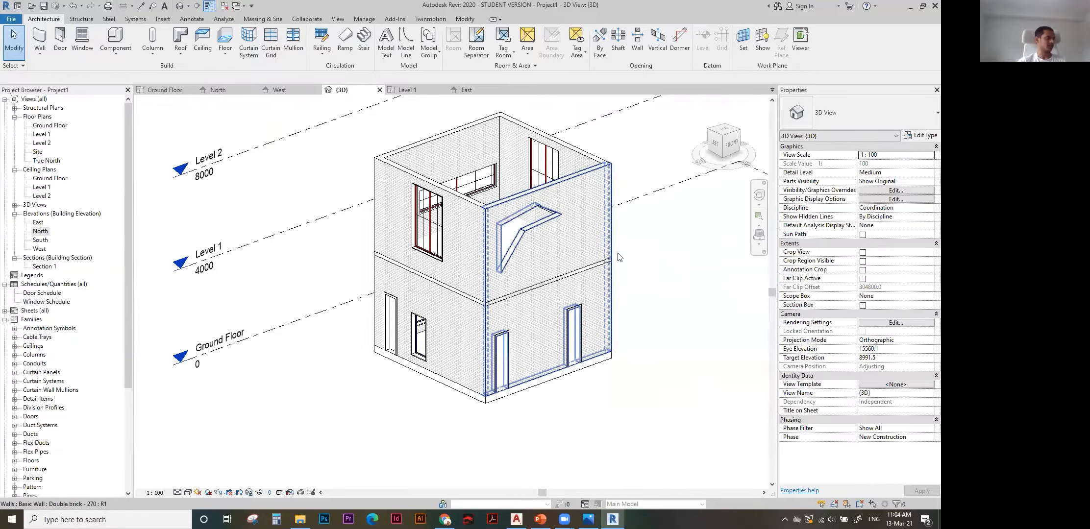
pyautogui.scroll(-1, 635, 258)
pyautogui.keyDown('shift'); pyautogui.moveTo(636, 258); pyautogui.dragTo(550, 286, button='middle'); pyautogui.keyUp('shift')
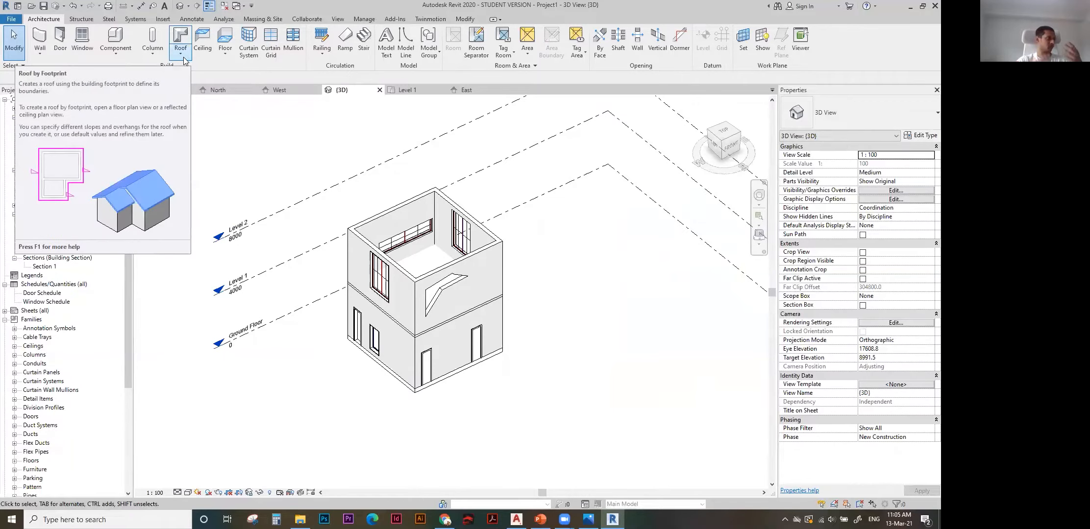
pyautogui.click(231, 57)
pyautogui.click(303, 130)
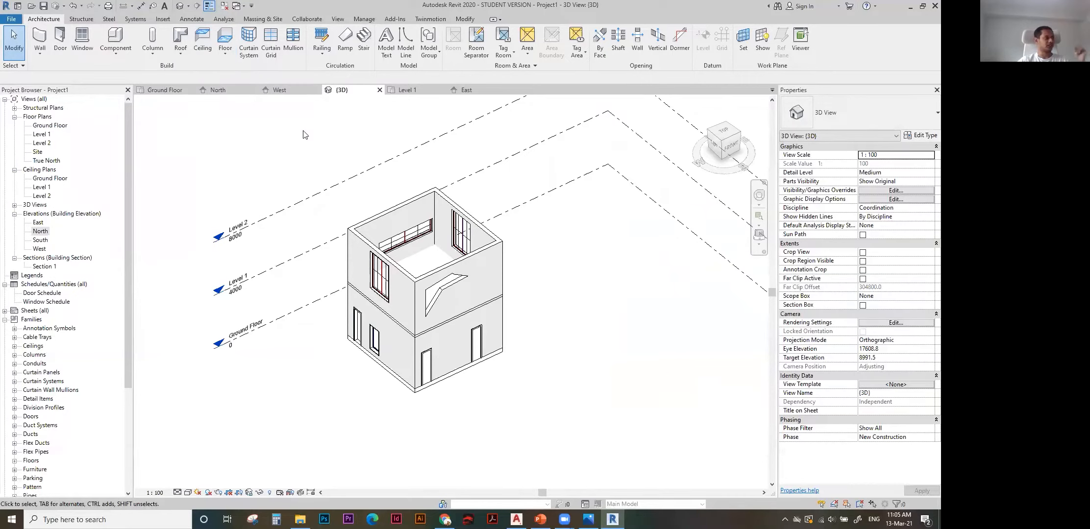
pyautogui.scroll(1, 344, 260)
# Rename Level 2 to Roof in the East elevation and rename its corresponding views as well.
pyautogui.doubleClick(42, 143)
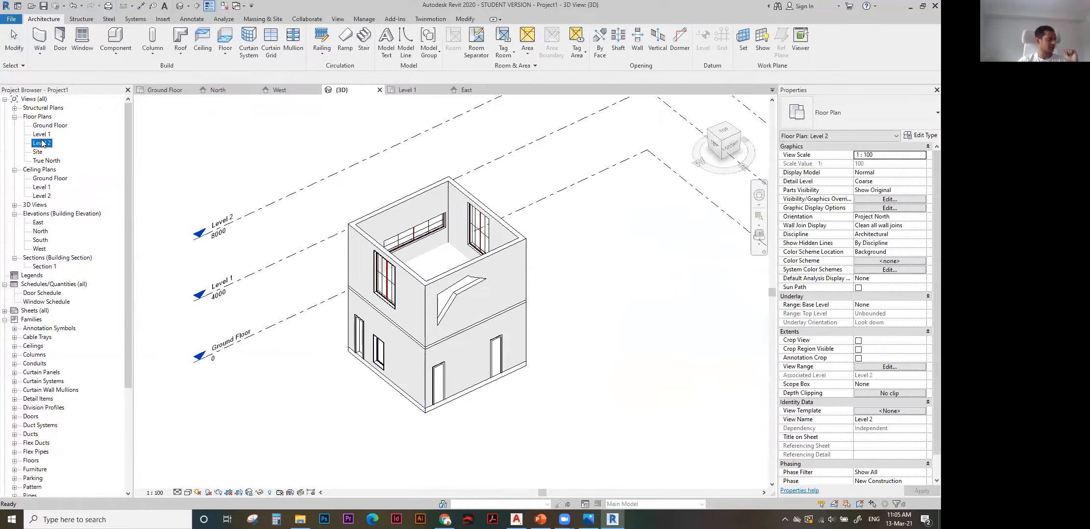
pyautogui.doubleClick(42, 135)
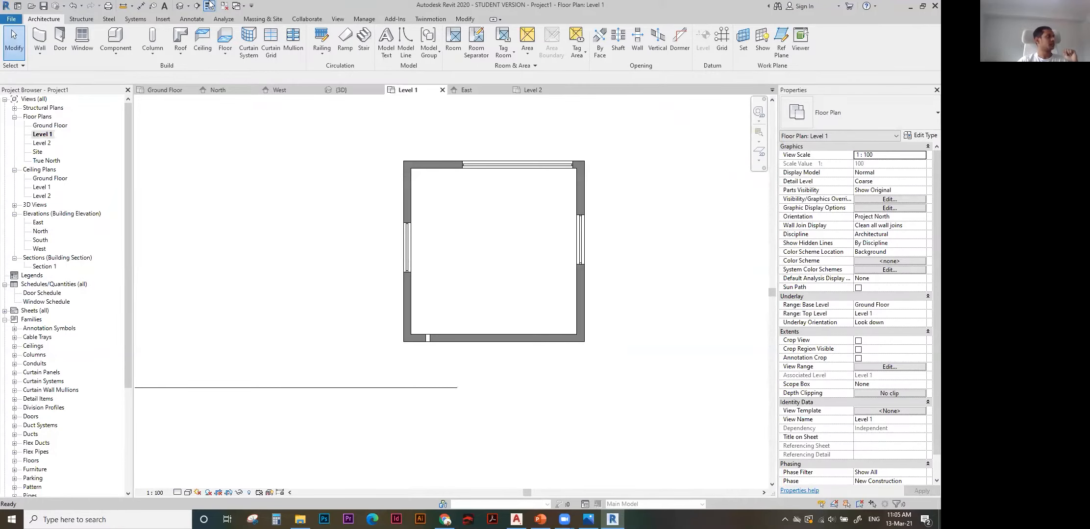
pyautogui.doubleClick(39, 223)
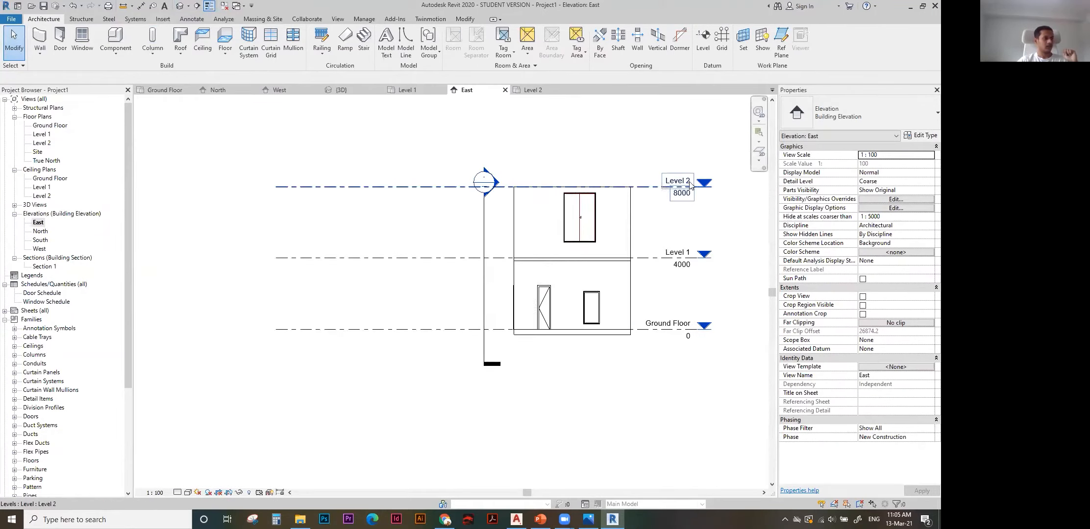
pyautogui.click(682, 180)
pyautogui.click(681, 179)
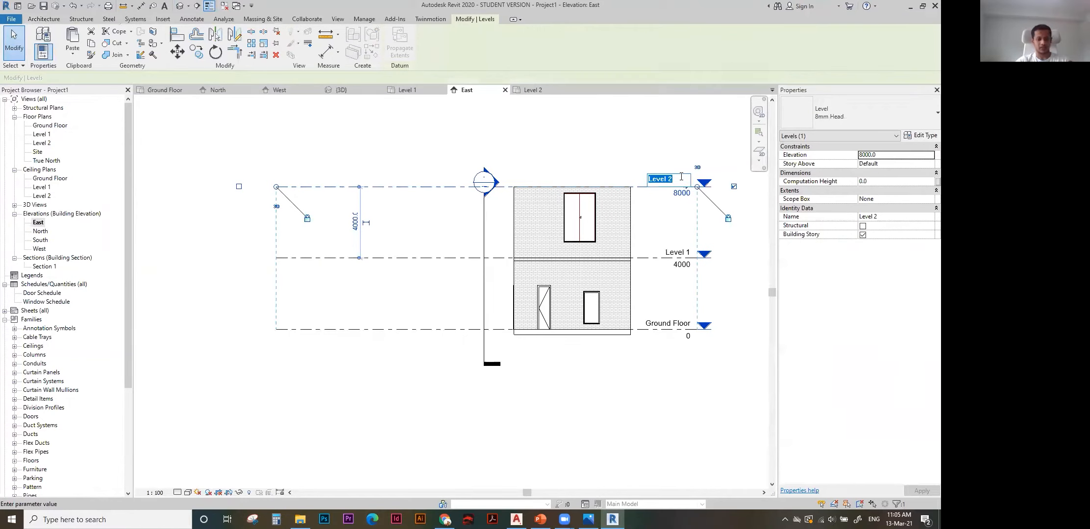
pyautogui.write('Roof')
pyautogui.press('Return')
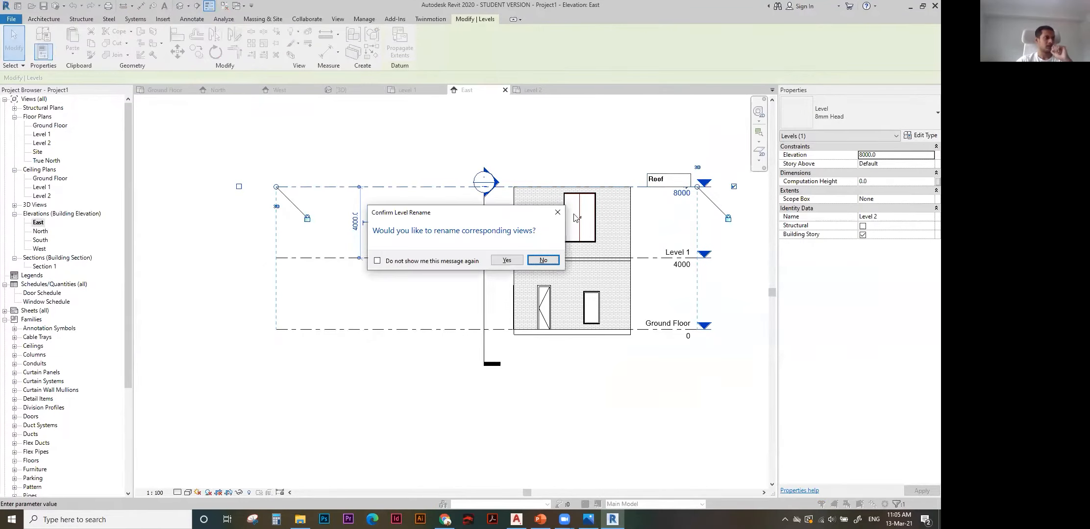
pyautogui.click(507, 260)
# Open the Roof floor plan from its level marker, then close it to return to the East elevation.
pyautogui.moveTo(615, 138); pyautogui.dragTo(518, 146, button='middle')
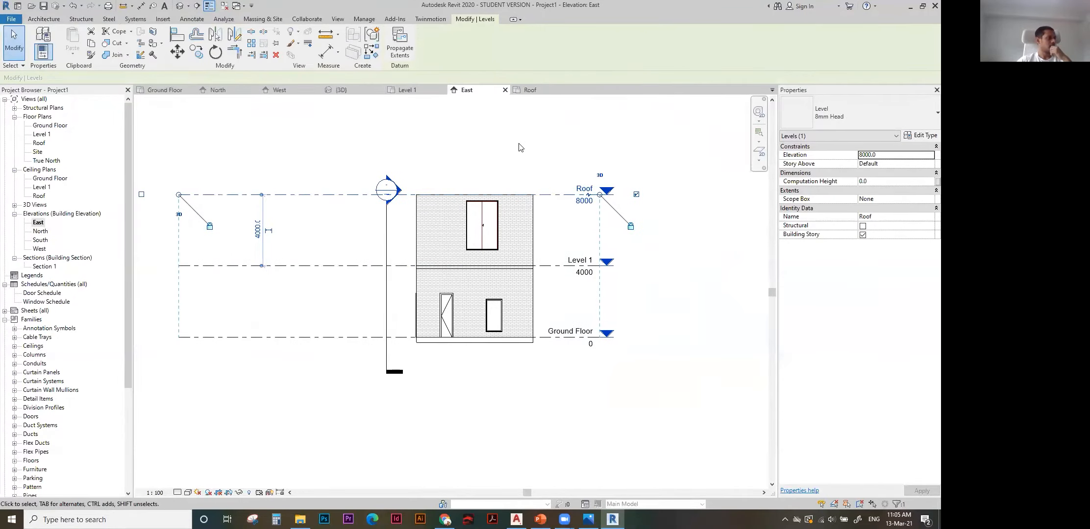
pyautogui.doubleClick(608, 191)
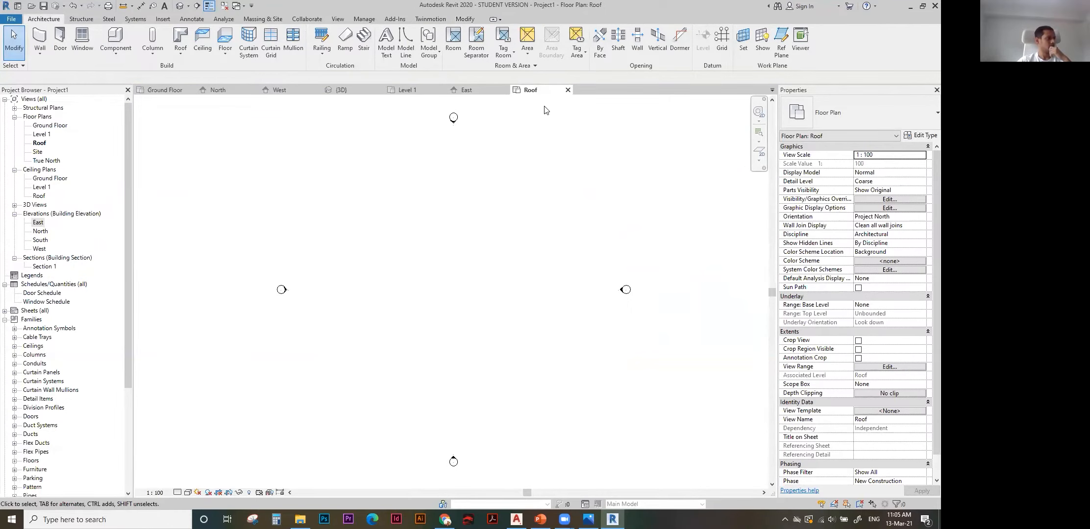
pyautogui.click(567, 91)
pyautogui.scroll(2, 613, 191)
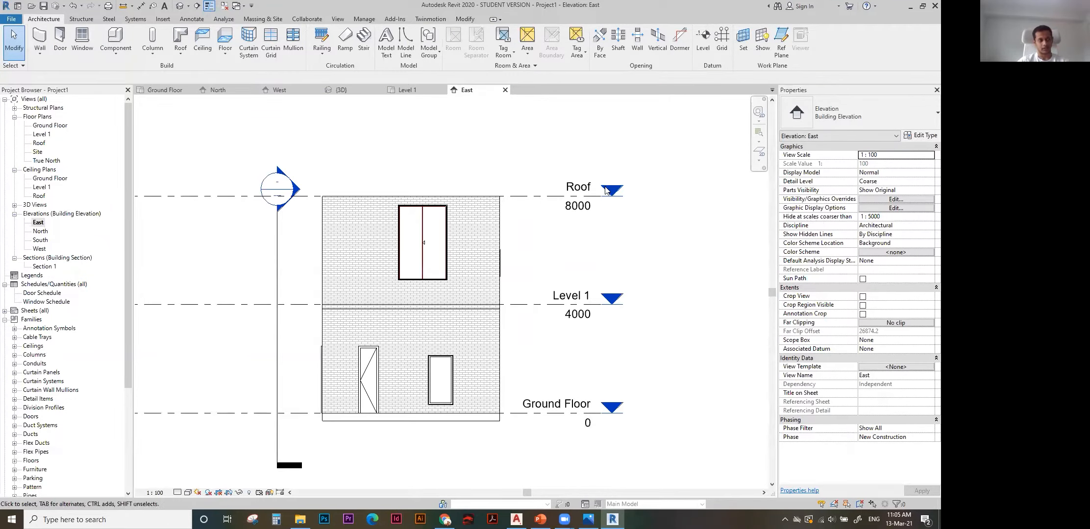
# View the empty Roof floor plan, then go back to the East elevation.
pyautogui.doubleClick(613, 191)
pyautogui.scroll(-5, 440, 241)
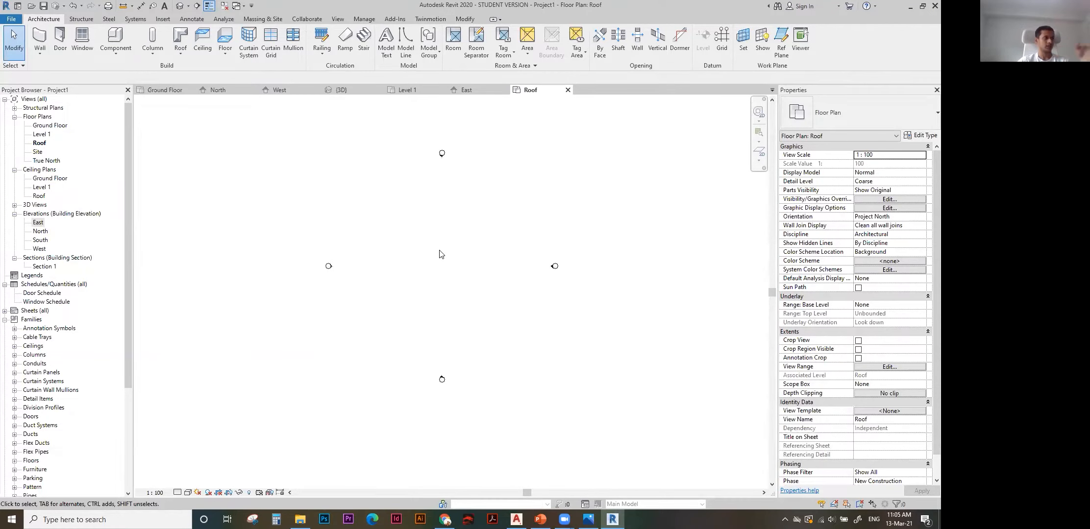
pyautogui.scroll(1, 478, 248)
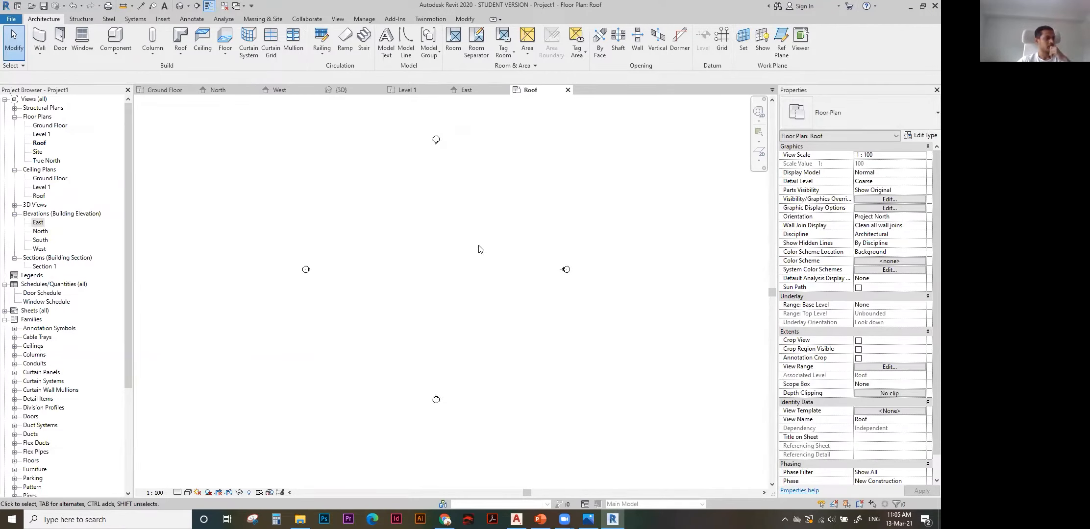
pyautogui.scroll(1, 454, 259)
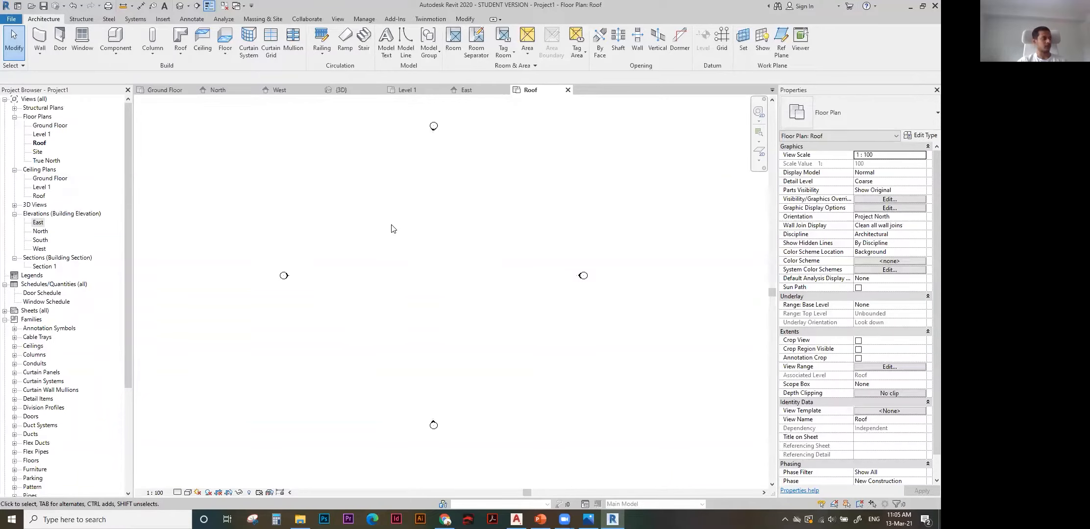
pyautogui.doubleClick(37, 224)
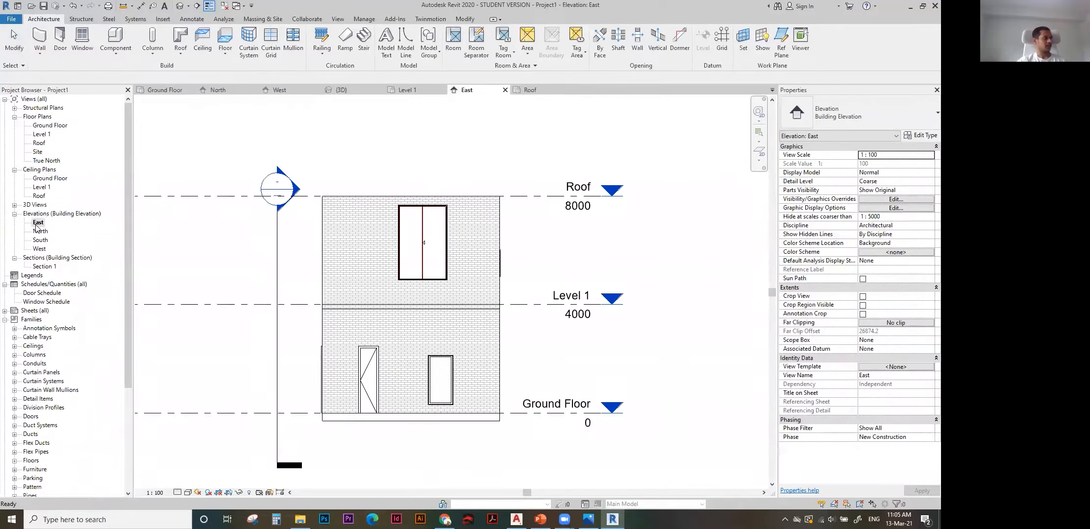
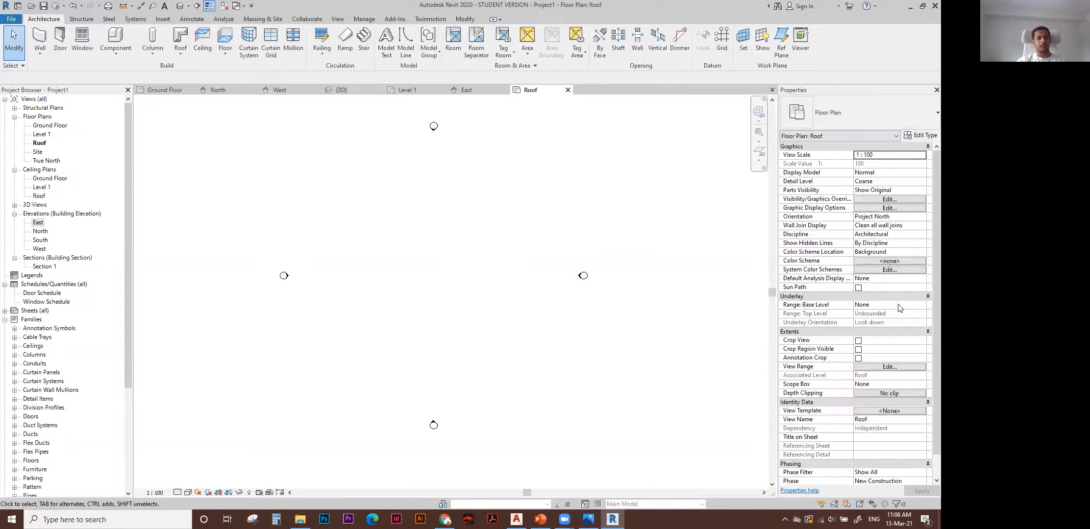
# Set the Roof floor plan's underlay base level to Level 1 and apply it.
pyautogui.click(917, 306)
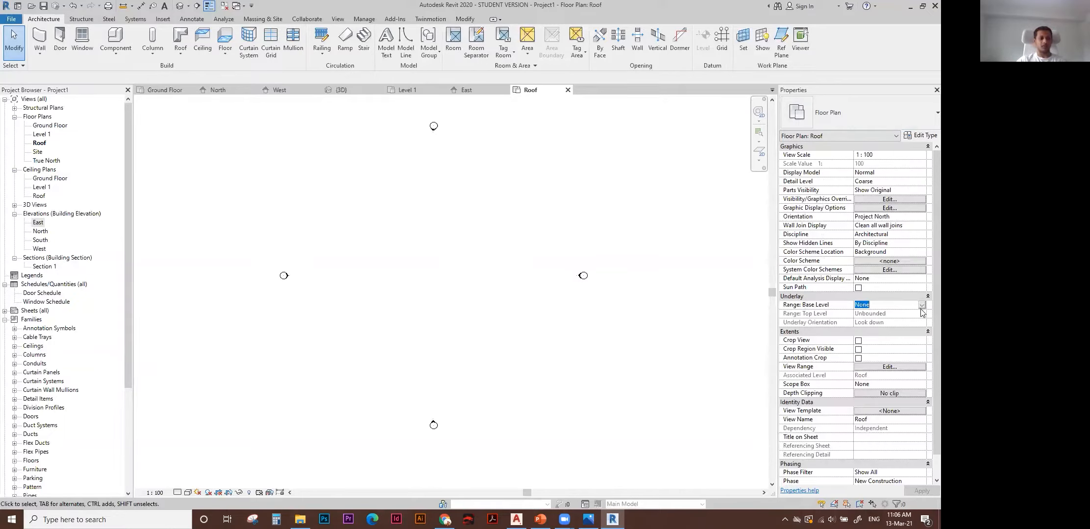
pyautogui.click(921, 306)
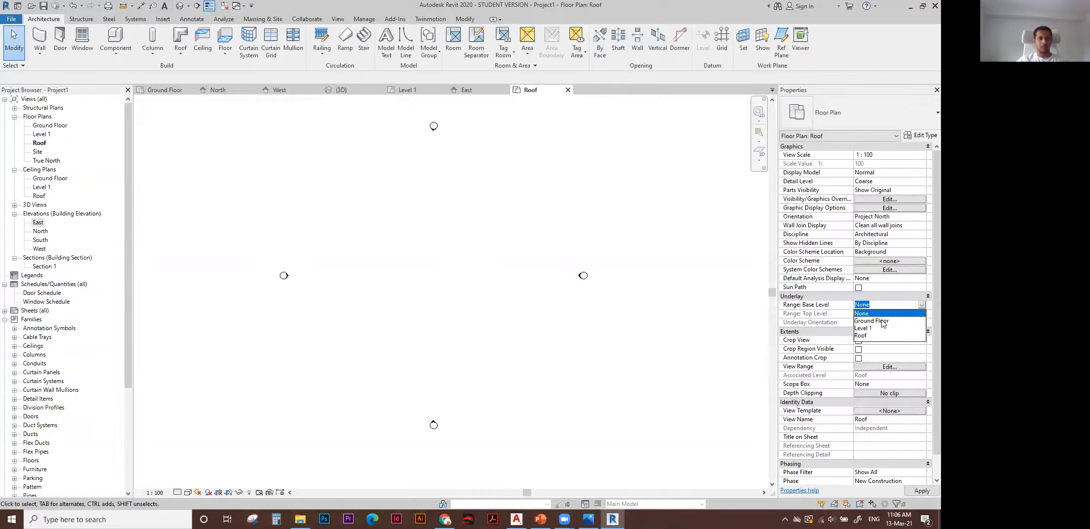
pyautogui.click(865, 328)
pyautogui.click(911, 489)
pyautogui.scroll(5, 391, 243)
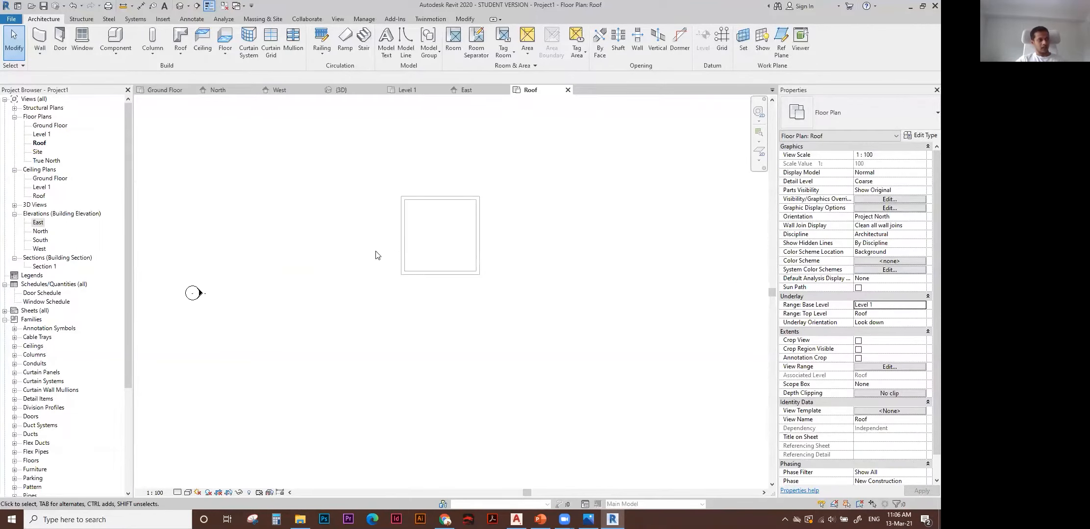
pyautogui.scroll(1, 452, 247)
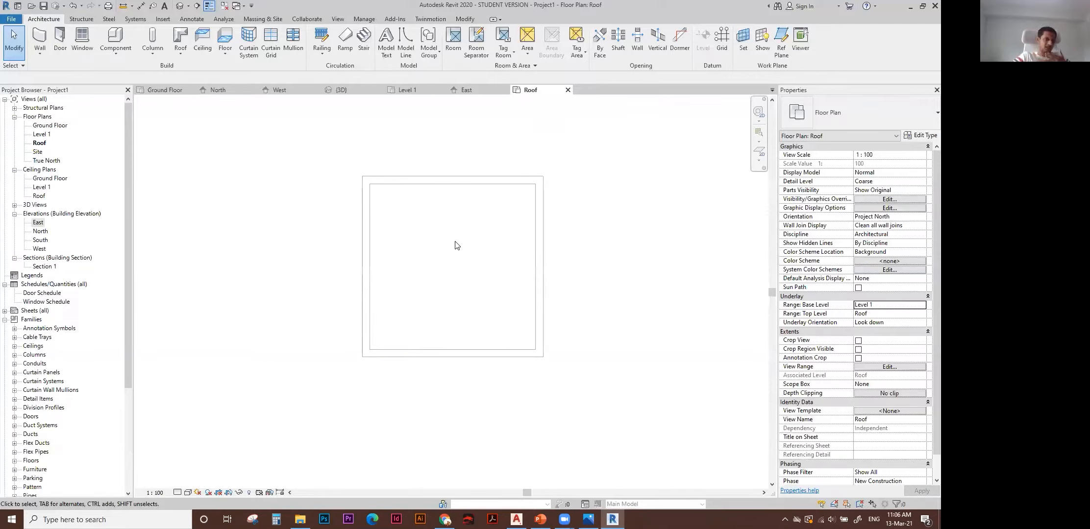
# Check the Roof level line in the East elevation, then close that elevation view.
pyautogui.click(466, 89)
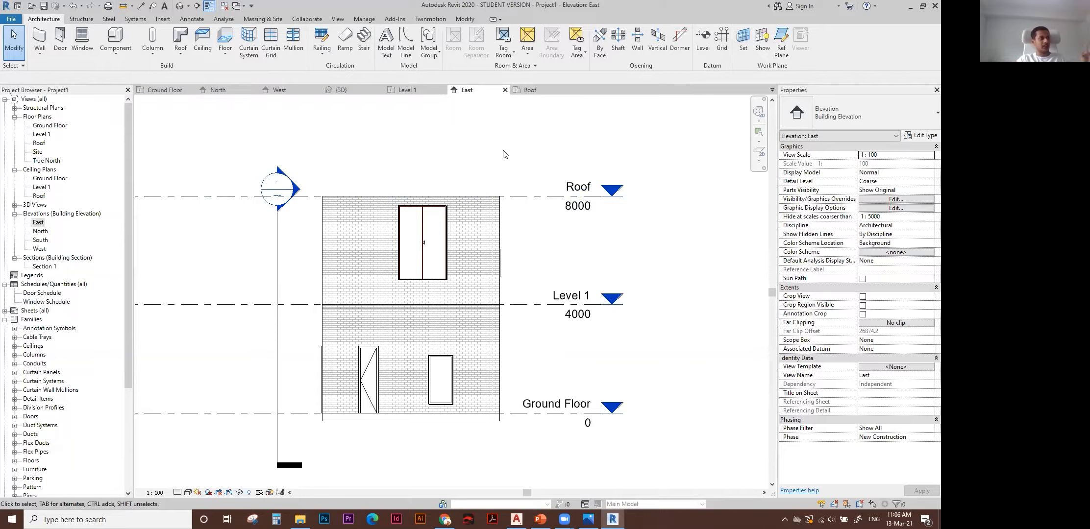
pyautogui.click(521, 197)
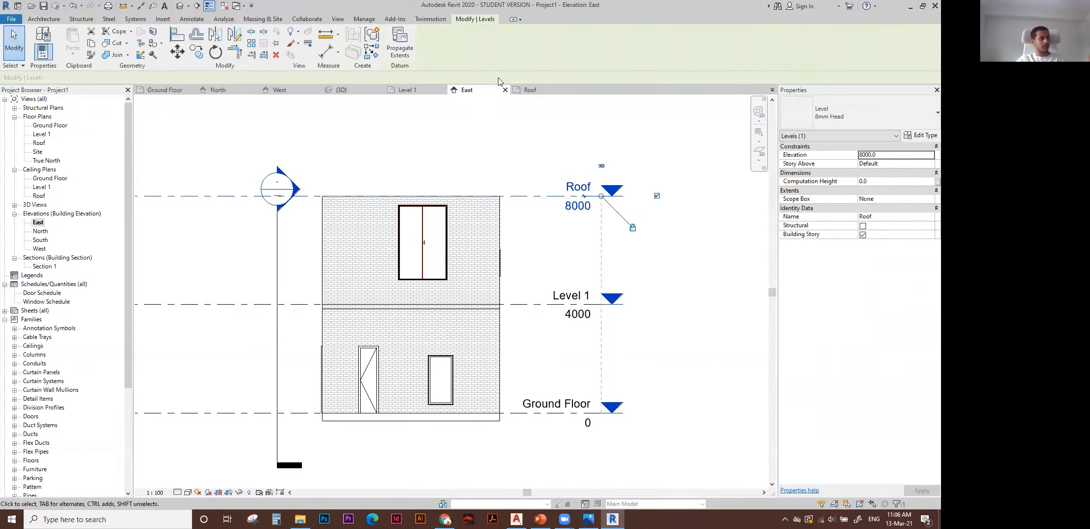
pyautogui.click(506, 91)
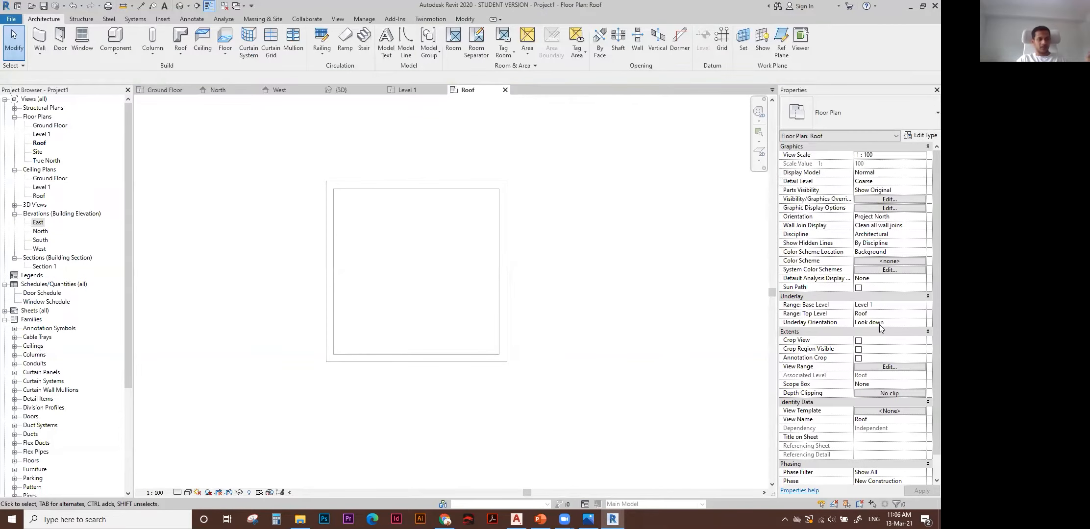
# Reselect Level 1 as the underlay base level of the Roof floor plan.
pyautogui.click(908, 304)
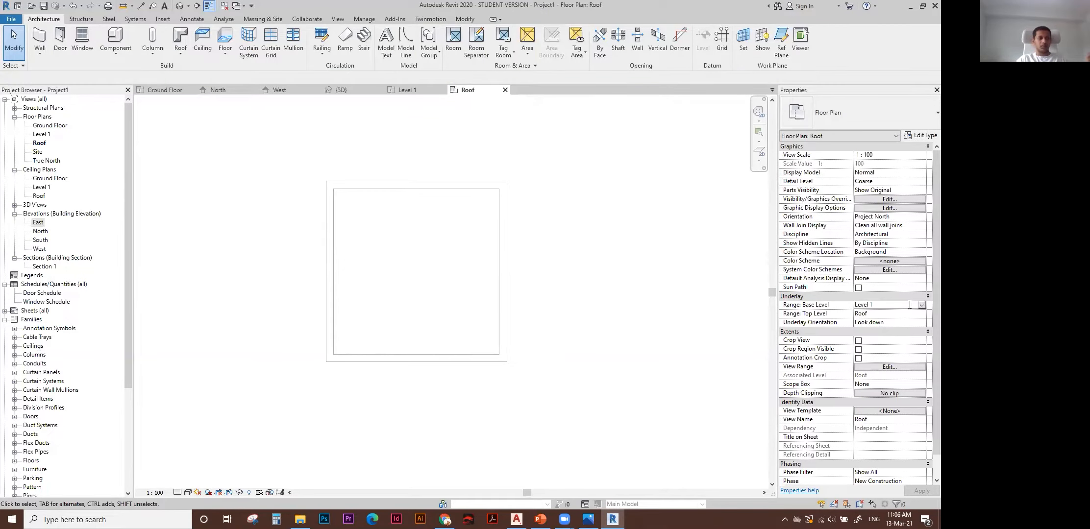
pyautogui.click(922, 304)
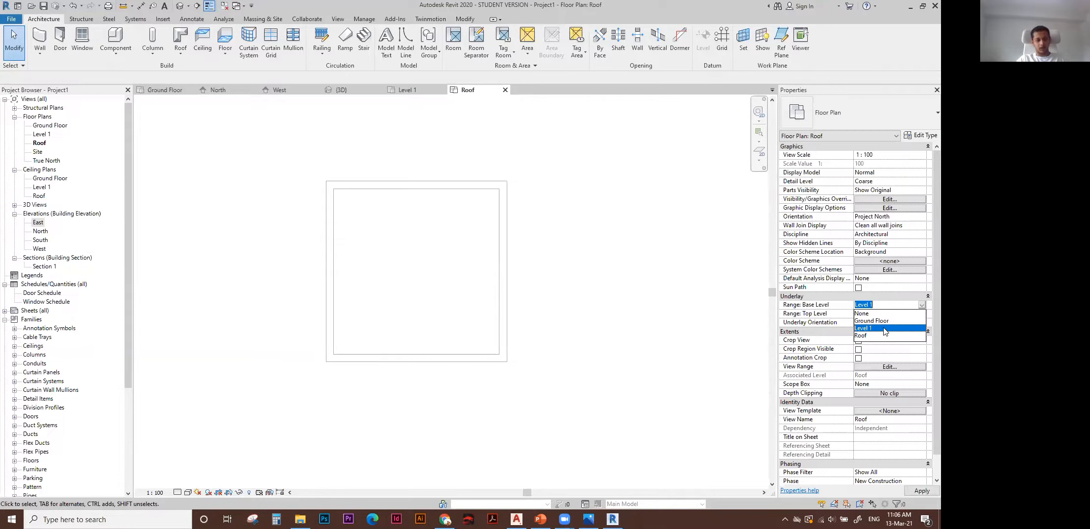
pyautogui.click(885, 329)
pyautogui.moveTo(548, 164); pyautogui.dragTo(438, 238)
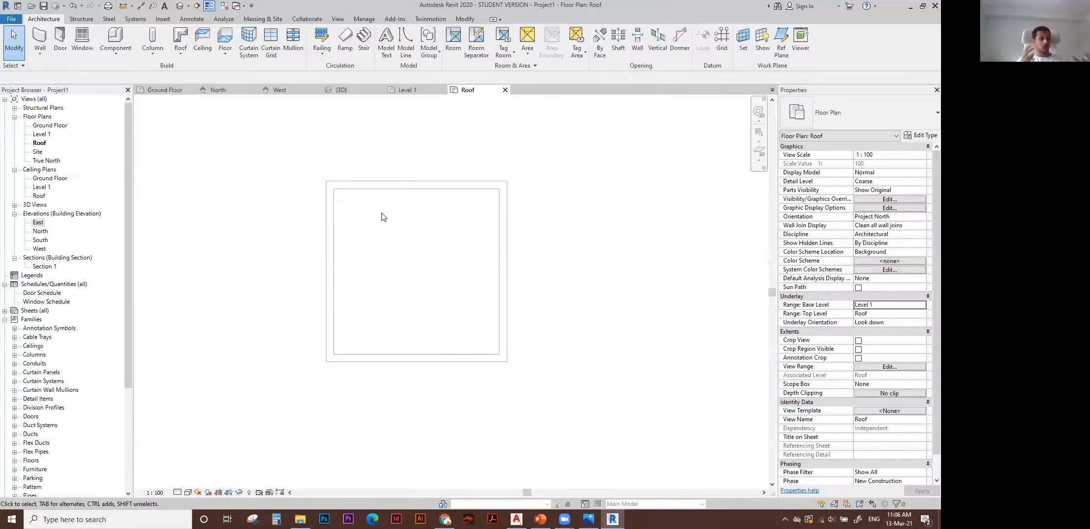
pyautogui.scroll(-2, 391, 192)
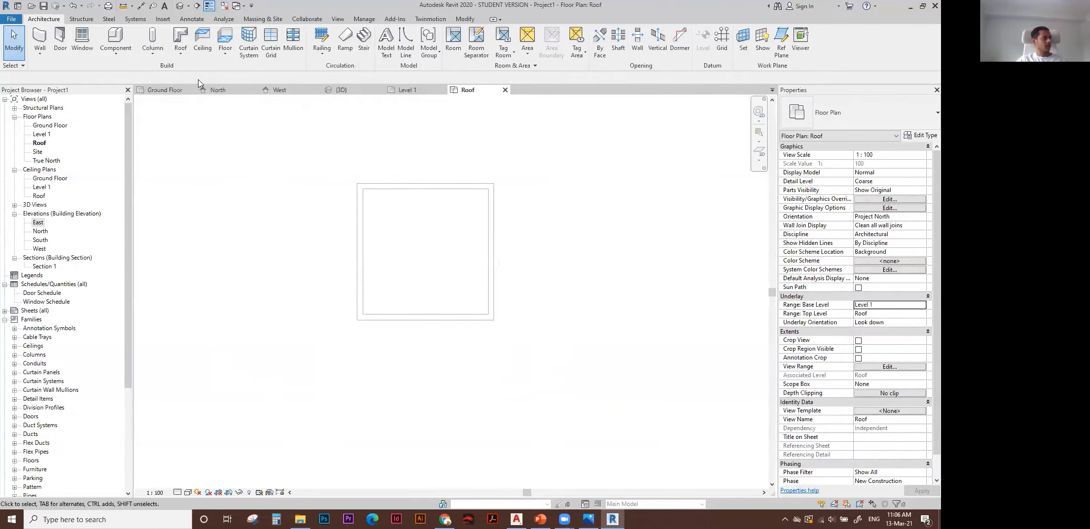
# Start a Roof by Footprint and pick the four outer wall edges as slope-defining boundary lines.
pyautogui.click(181, 55)
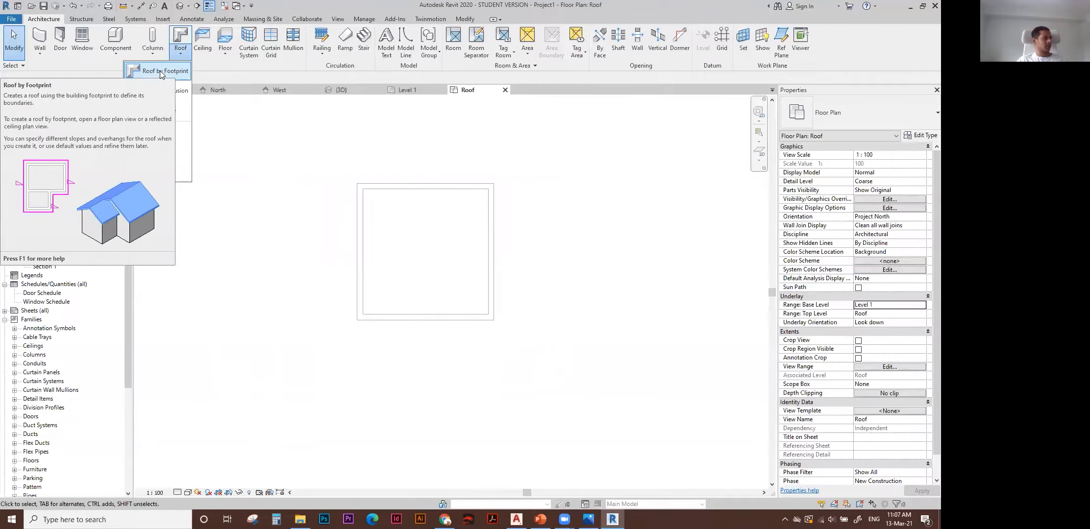
pyautogui.click(237, 165)
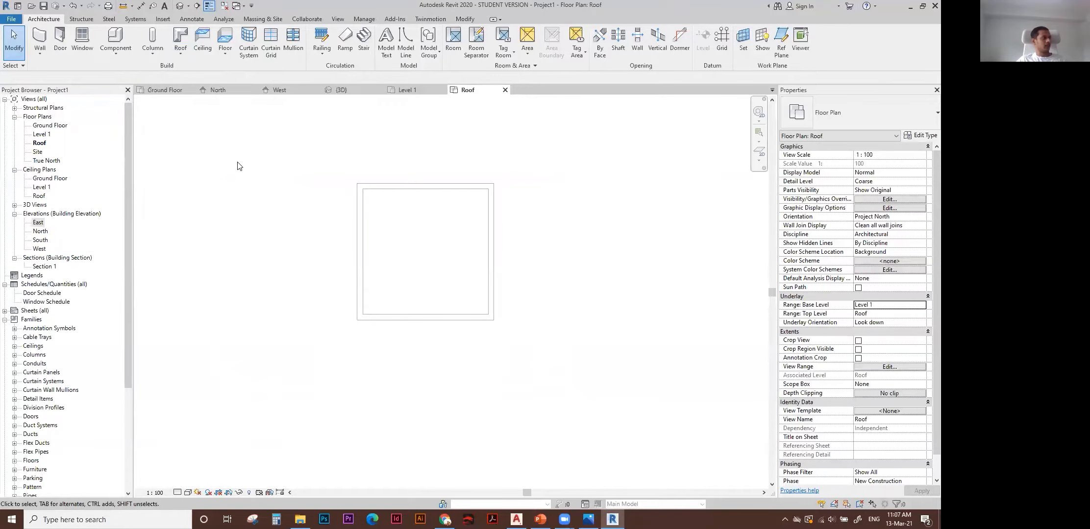
pyautogui.click(182, 60)
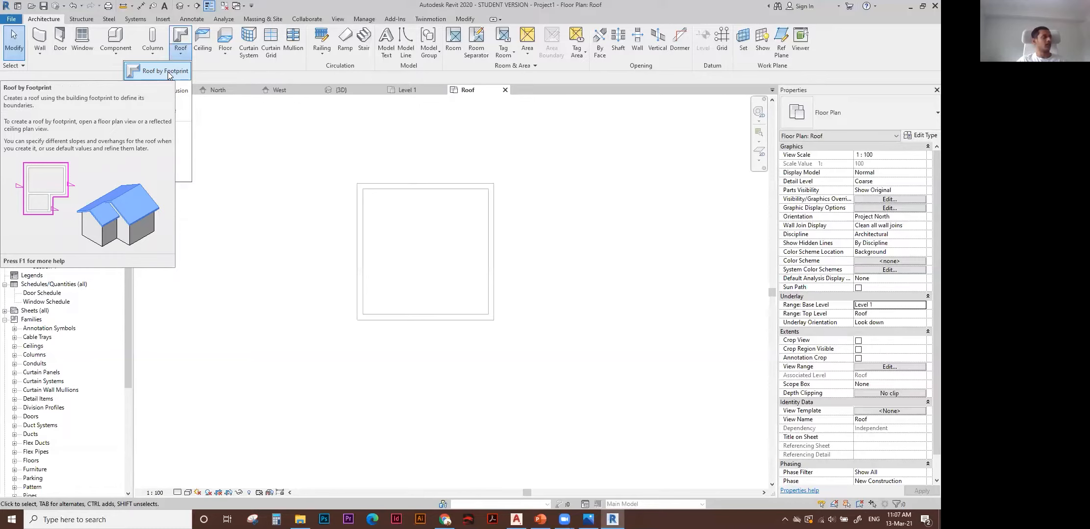
pyautogui.click(167, 72)
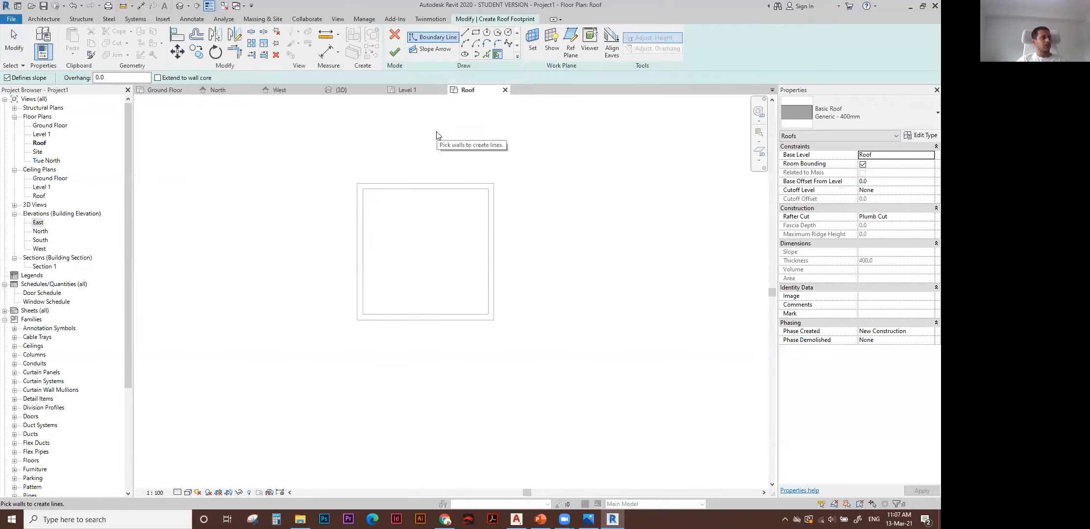
pyautogui.click(475, 35)
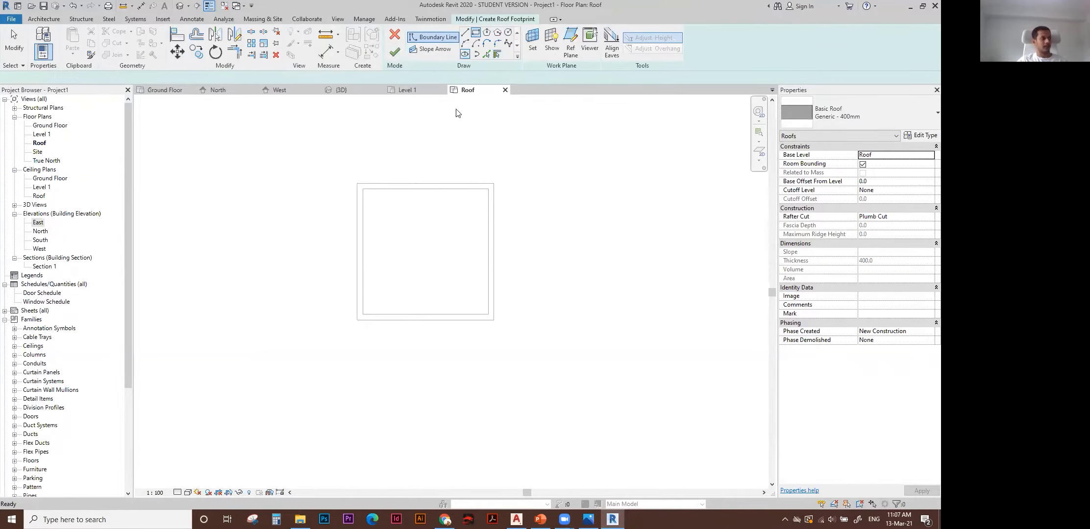
pyautogui.click(486, 53)
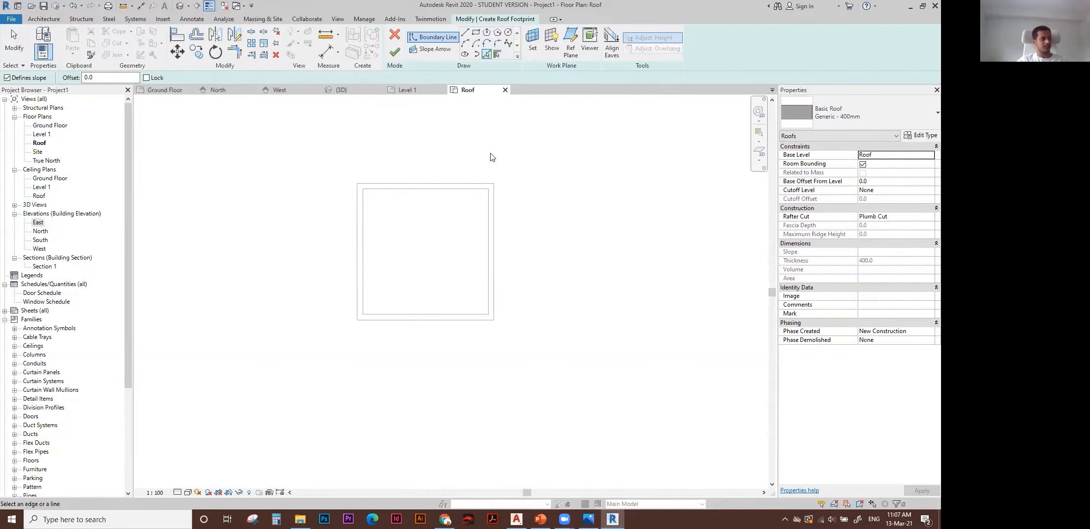
pyautogui.click(459, 185)
pyautogui.click(496, 210)
pyautogui.click(443, 320)
pyautogui.click(357, 272)
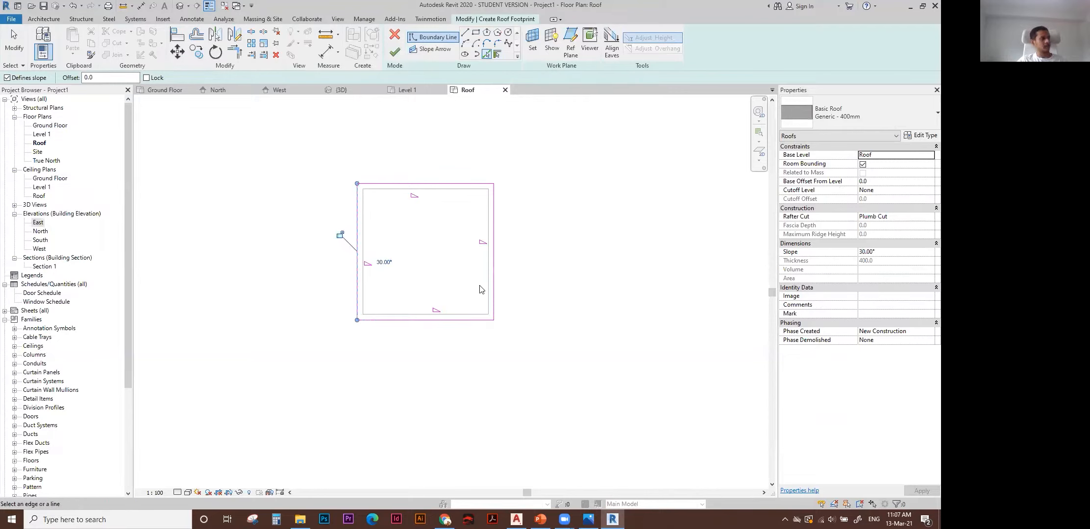
pyautogui.press('Escape')
pyautogui.press('Escape')
# Set the slope of the roof footprint's upper boundary line to 45°.
pyautogui.scroll(2, 428, 218)
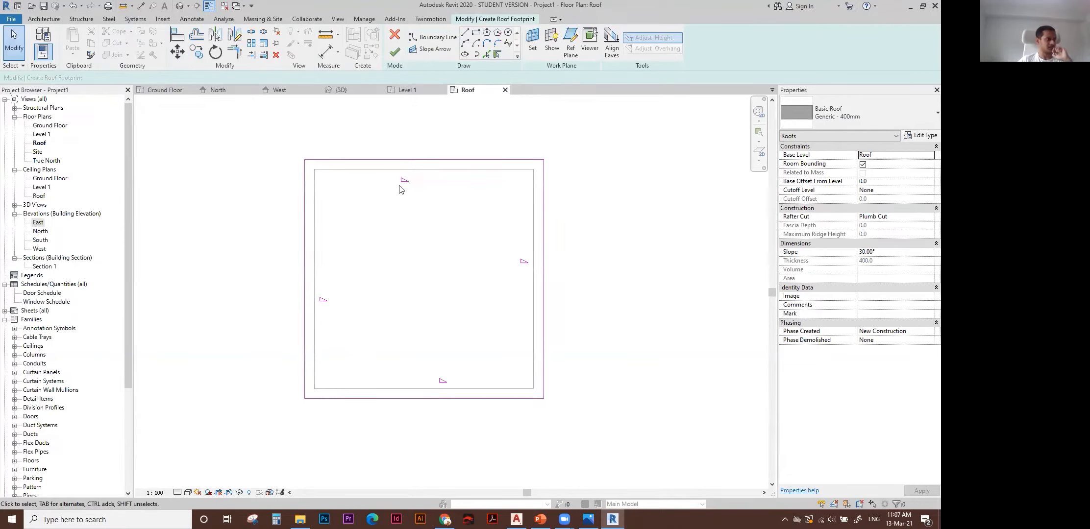
pyautogui.scroll(-2, 431, 198)
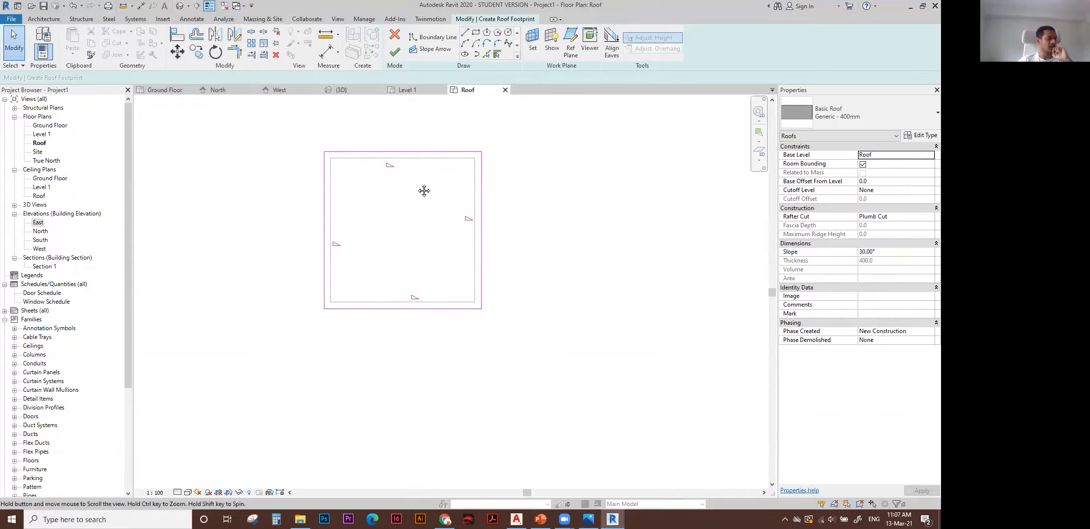
pyautogui.click(415, 152)
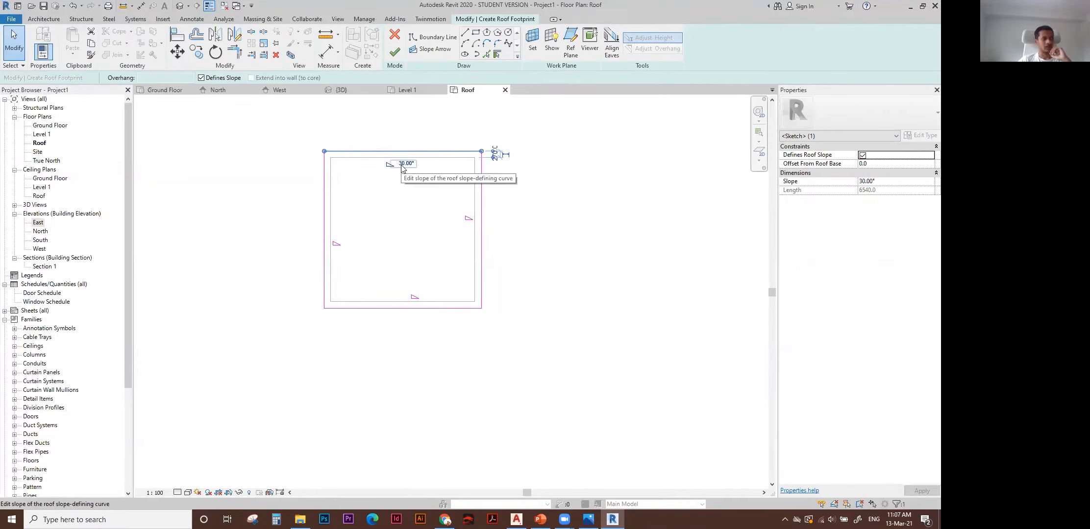
pyautogui.click(402, 164)
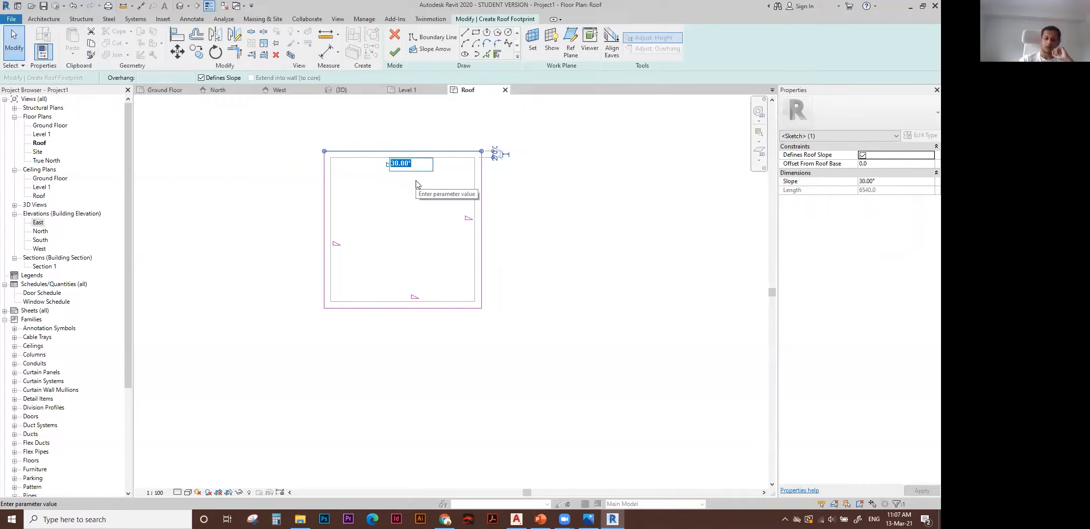
pyautogui.write('45')
pyautogui.press('Return')
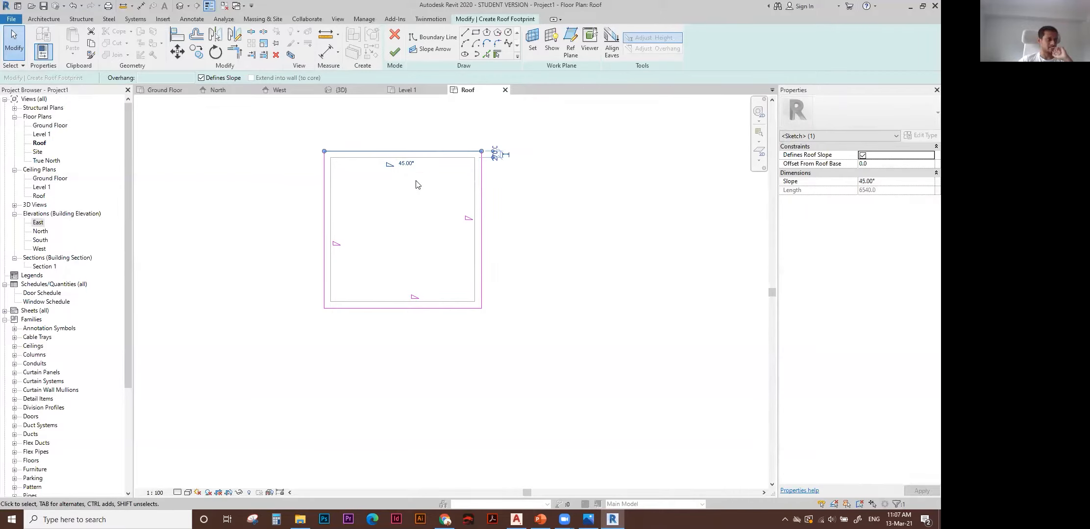
pyautogui.click(415, 184)
pyautogui.click(325, 231)
pyautogui.click(354, 244)
pyautogui.press('Escape')
pyautogui.click(482, 226)
# Set the slope of the roof footprint's lower boundary line to 45°.
pyautogui.click(444, 318)
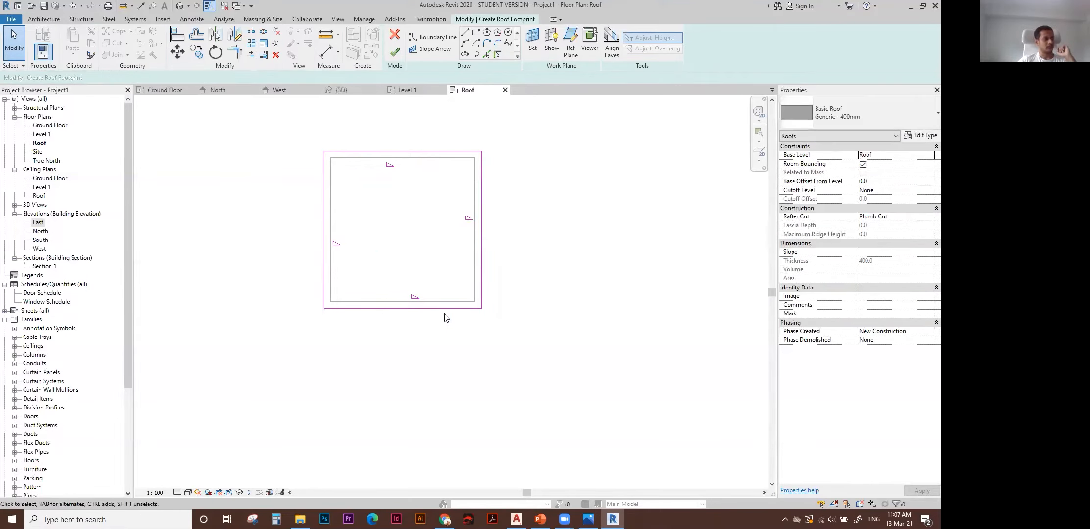
pyautogui.click(445, 308)
pyautogui.click(433, 296)
pyautogui.write('45')
pyautogui.press('Return')
pyautogui.press('Escape')
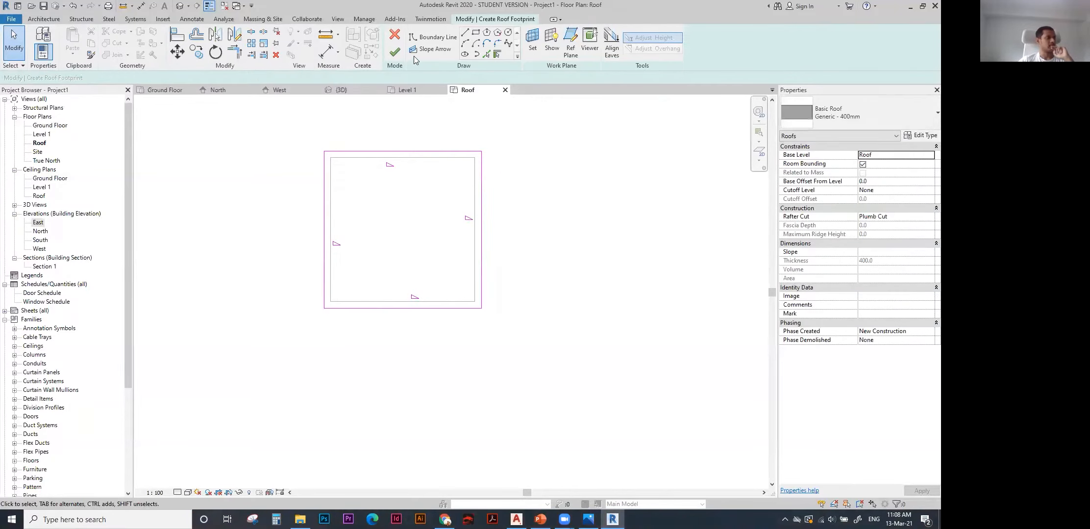
# Finish the roof footprint and attach the highlighted walls to the roof.
pyautogui.click(396, 53)
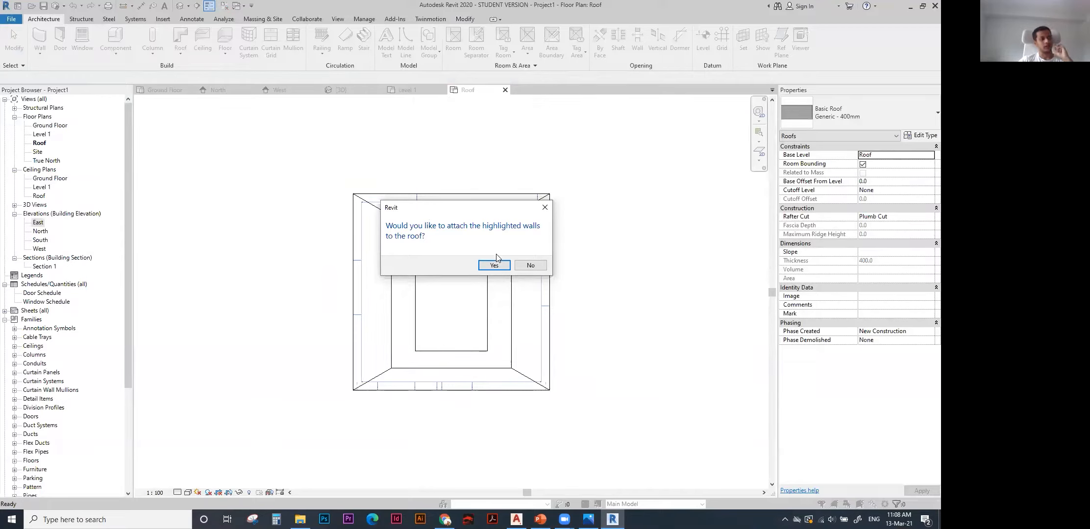
pyautogui.moveTo(483, 211); pyautogui.dragTo(616, 162)
pyautogui.click(628, 217)
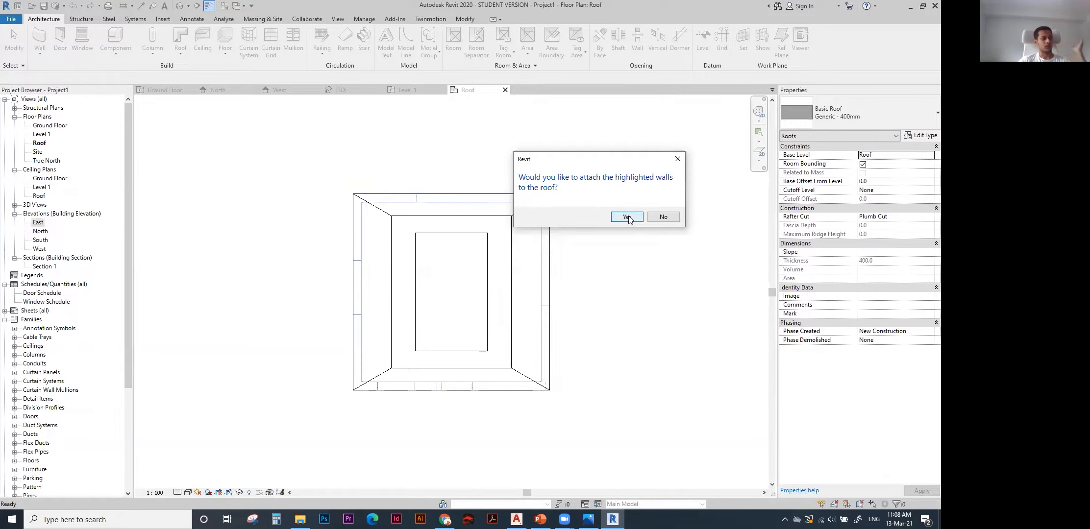
# Examine the new sloped roof on the building in the 3D view and select it.
pyautogui.click(180, 6)
pyautogui.keyDown('shift'); pyautogui.moveTo(421, 258); pyautogui.dragTo(575, 254, button='middle'); pyautogui.keyUp('shift')
pyautogui.keyDown('shift'); pyautogui.moveTo(677, 242); pyautogui.dragTo(486, 210, button='middle'); pyautogui.keyUp('shift')
pyautogui.click(492, 226)
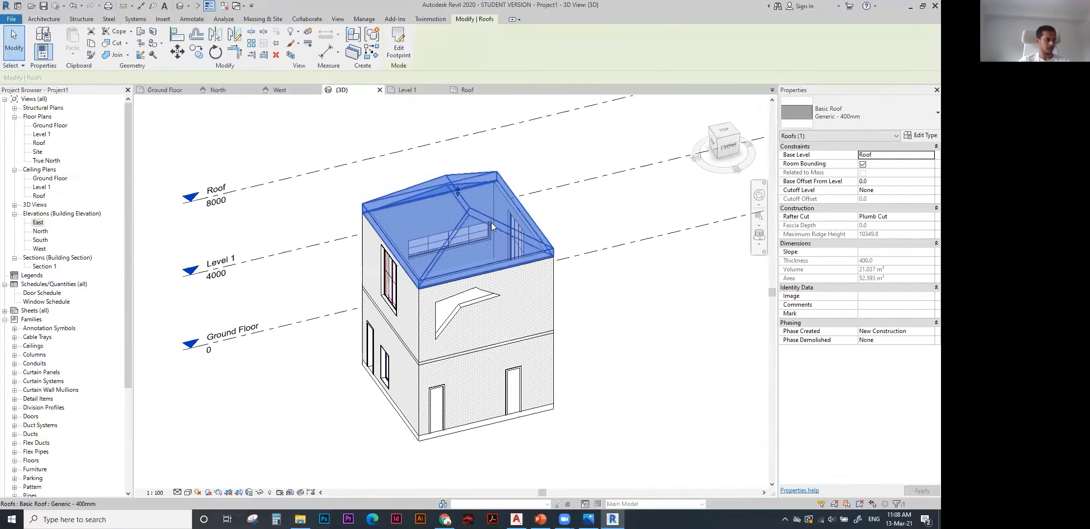
# Open the sloped roof's footprint, check the slope angles of its right, rear and front boundary lines, and finish the edit.
pyautogui.doubleClick(491, 227)
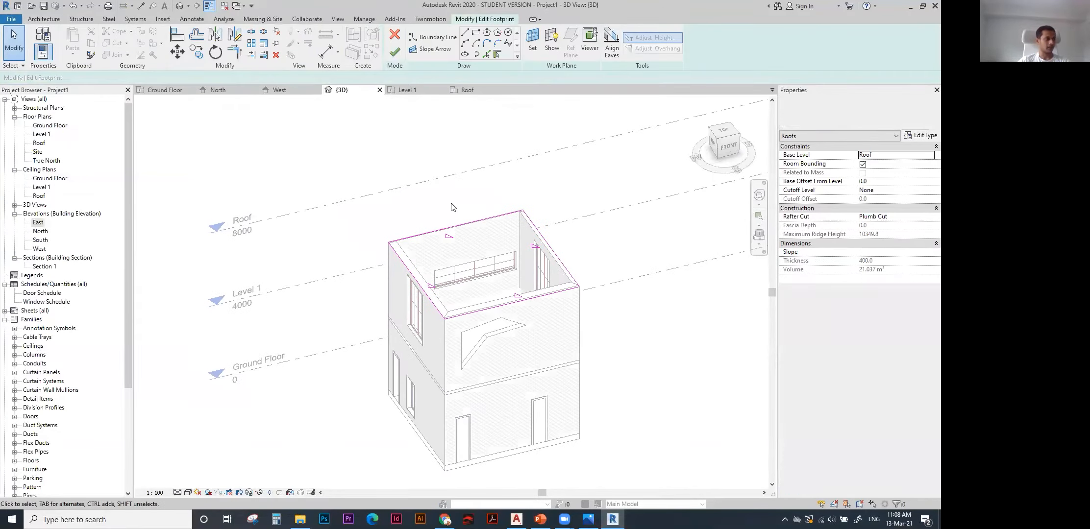
pyautogui.scroll(2, 451, 207)
pyautogui.scroll(-1, 574, 275)
pyautogui.click(586, 281)
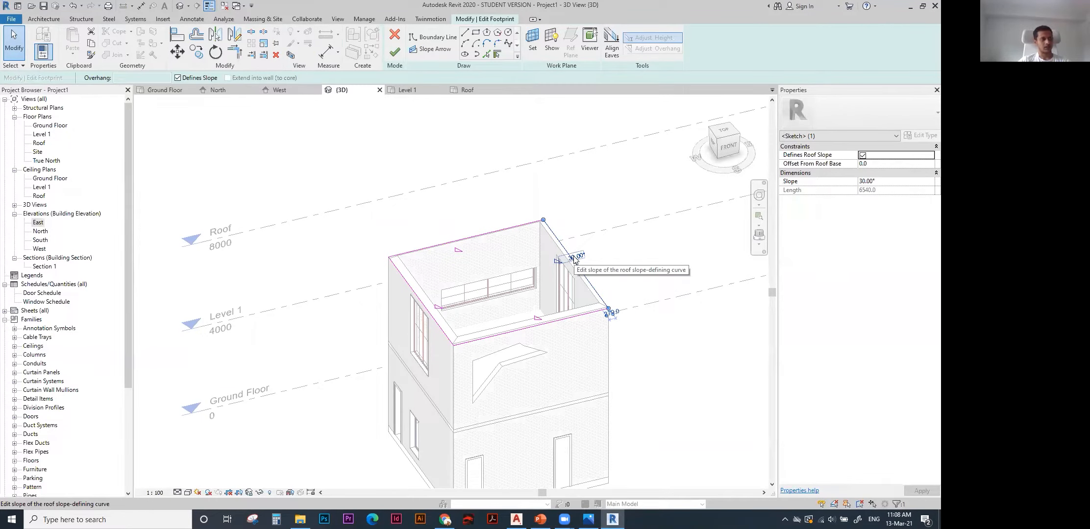
pyautogui.click(483, 234)
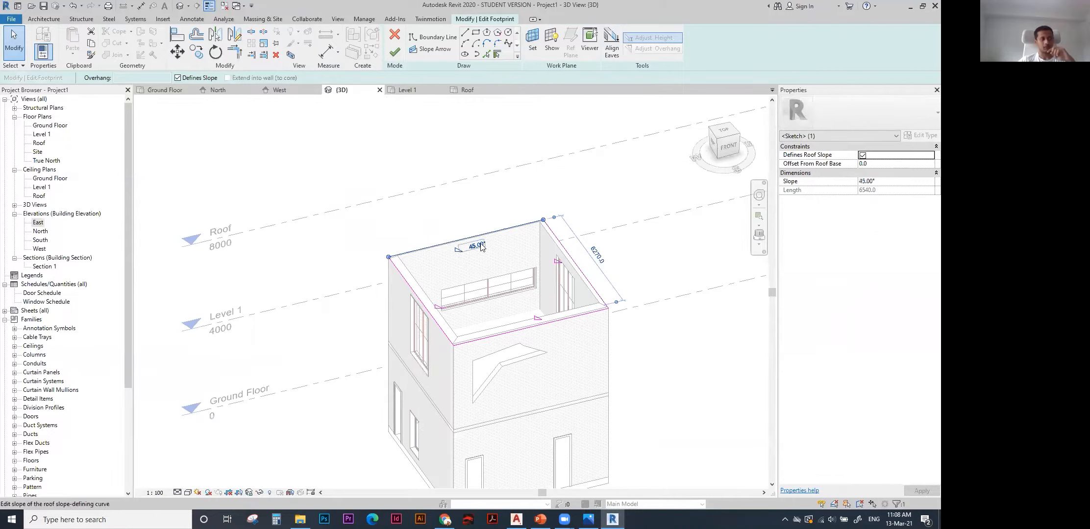
pyautogui.click(499, 334)
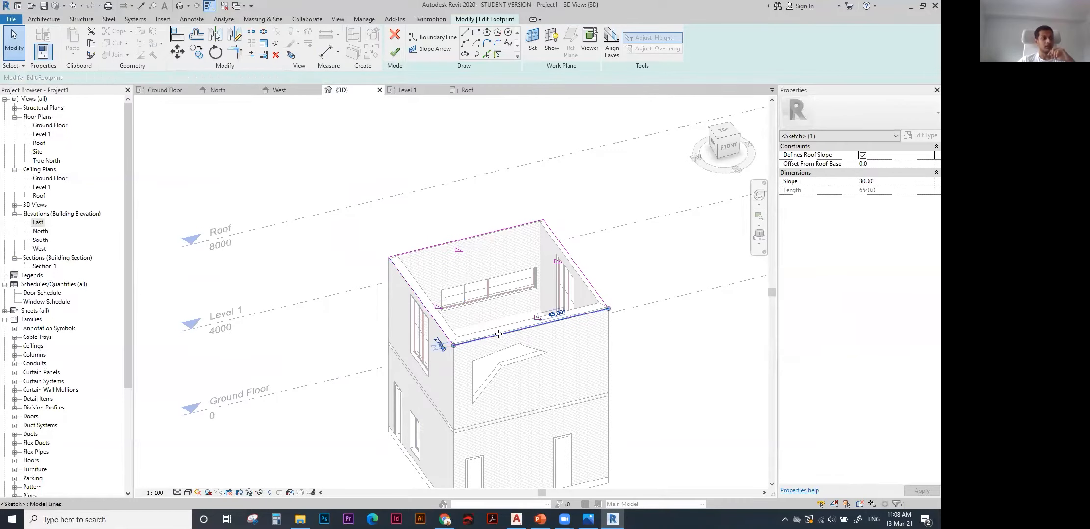
pyautogui.click(393, 54)
pyautogui.click(609, 195)
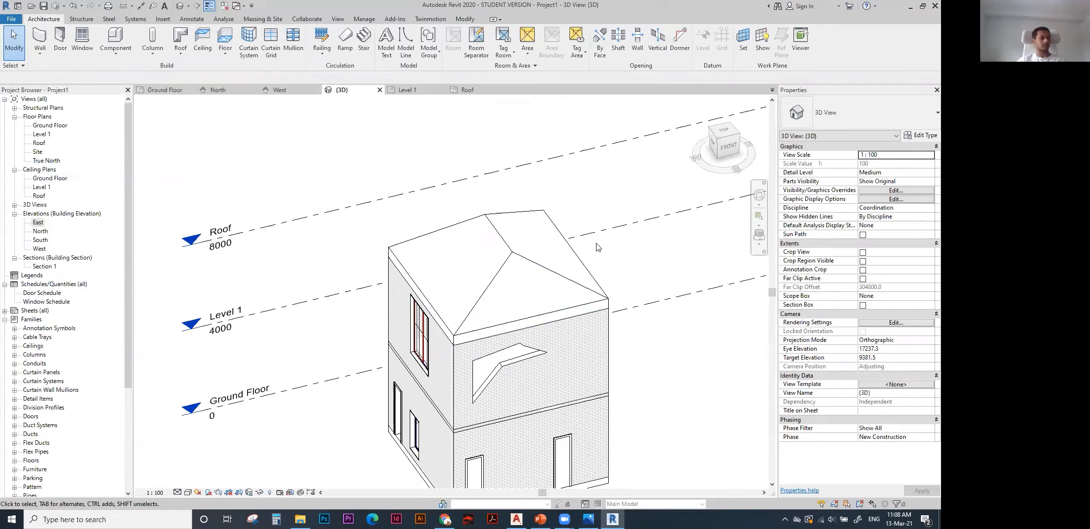
# Delete the sloped roof from the building.
pyautogui.scroll(-1, 563, 265)
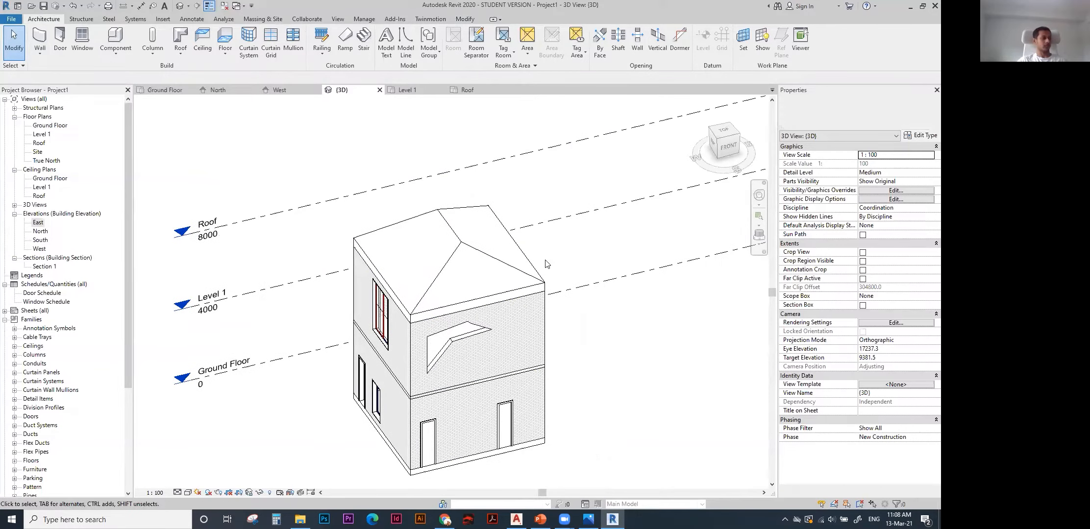
pyautogui.click(516, 269)
pyautogui.press('Delete')
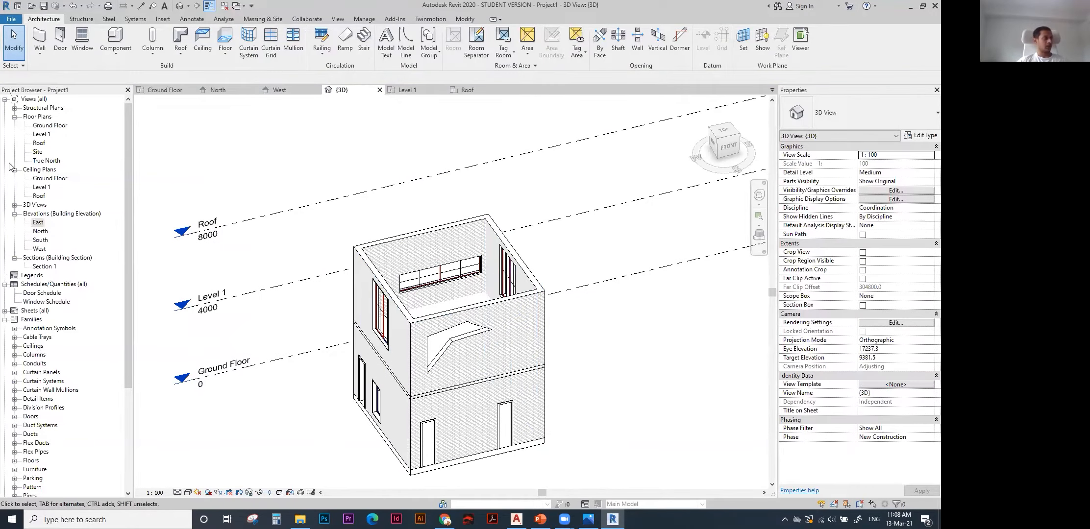
# In the Roof floor plan, create a Generic 150mm floor with a rectangular boundary snapped to the outer wall corners.
pyautogui.doubleClick(40, 143)
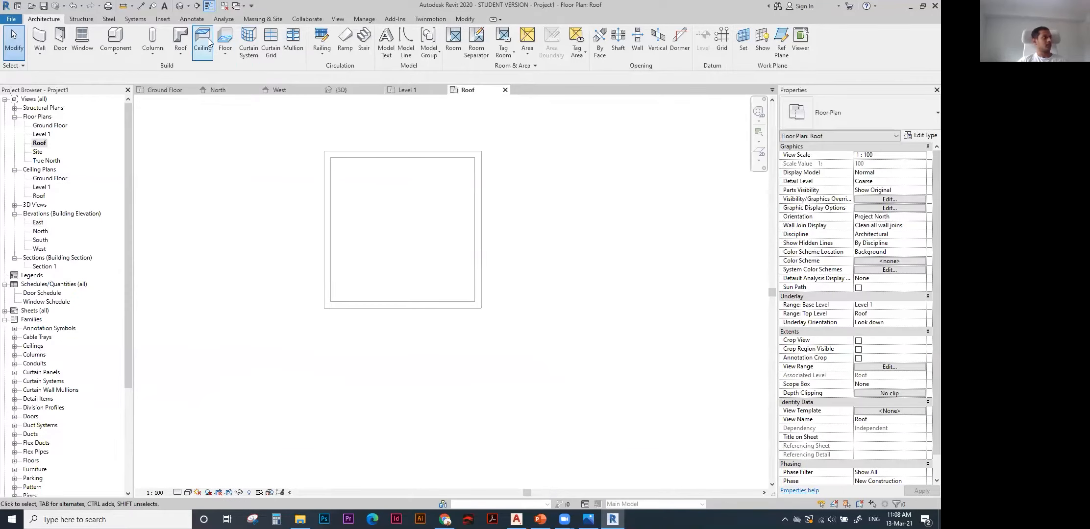
pyautogui.click(225, 39)
pyautogui.click(476, 33)
pyautogui.click(324, 150)
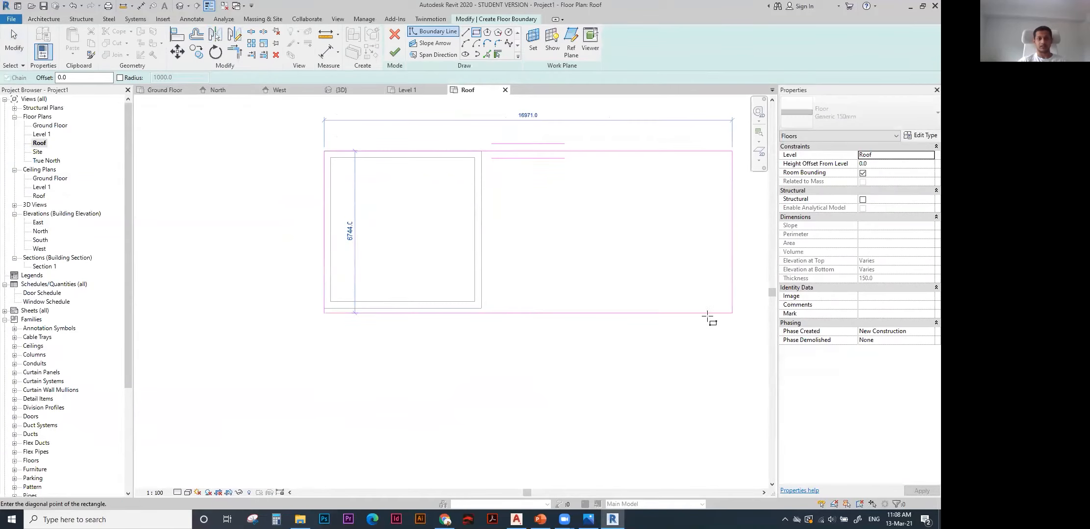
pyautogui.click(481, 309)
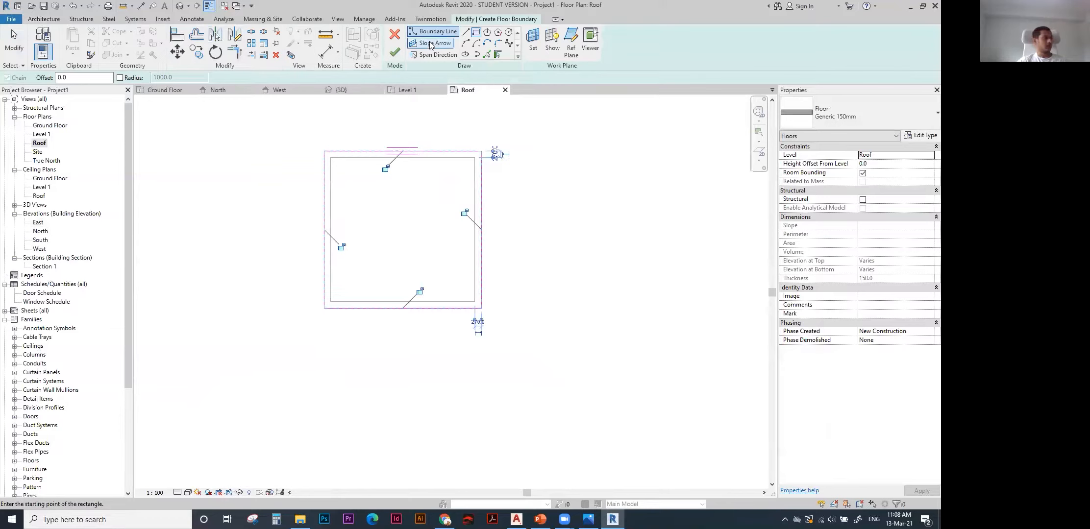
pyautogui.click(394, 52)
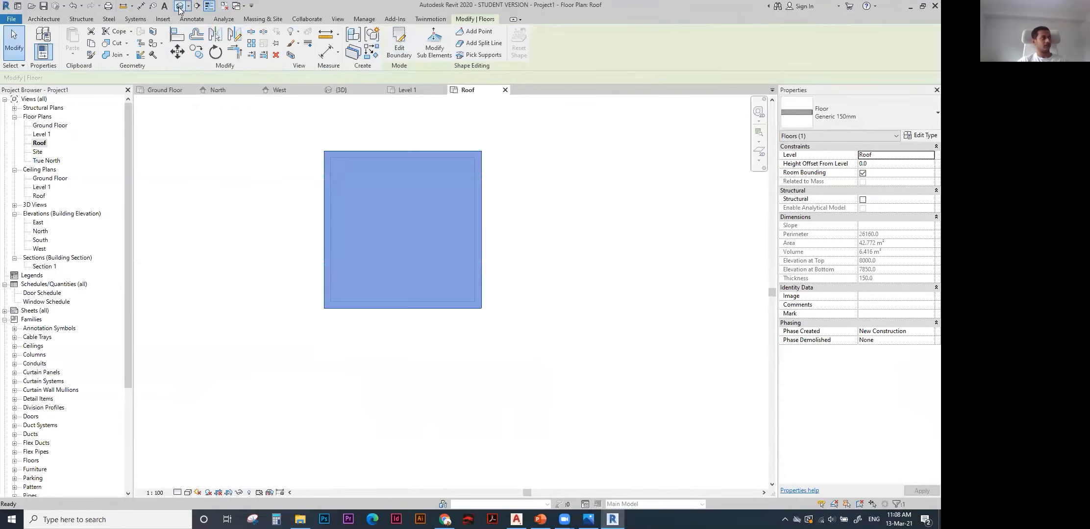
# Examine the roof-level floor slab in the 3D view and select it to check how it sits on the walls.
pyautogui.click(180, 6)
pyautogui.scroll(-2, 606, 311)
pyautogui.keyDown('shift'); pyautogui.moveTo(605, 311); pyautogui.dragTo(516, 258, button='middle'); pyautogui.keyUp('shift')
pyautogui.scroll(2, 516, 259)
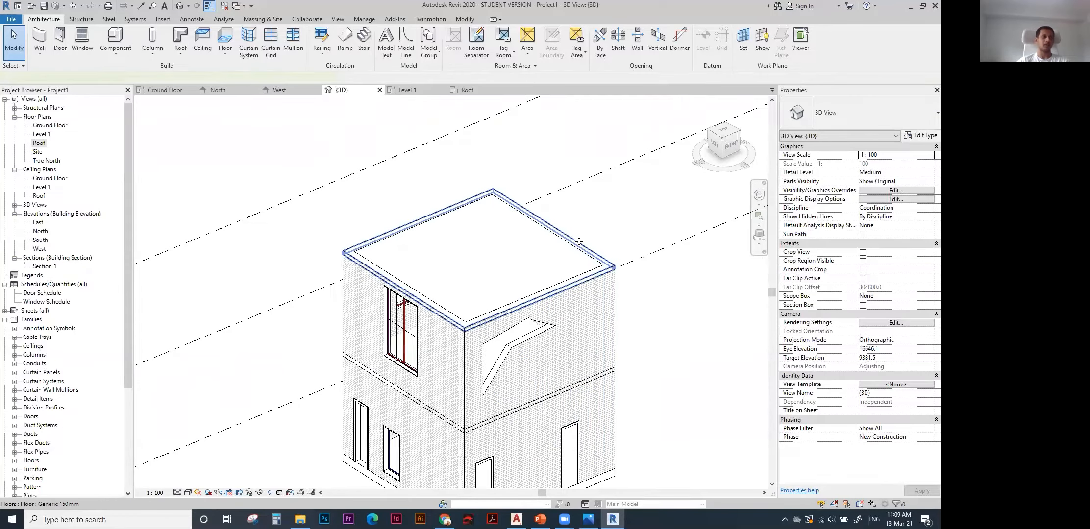
pyautogui.click(582, 246)
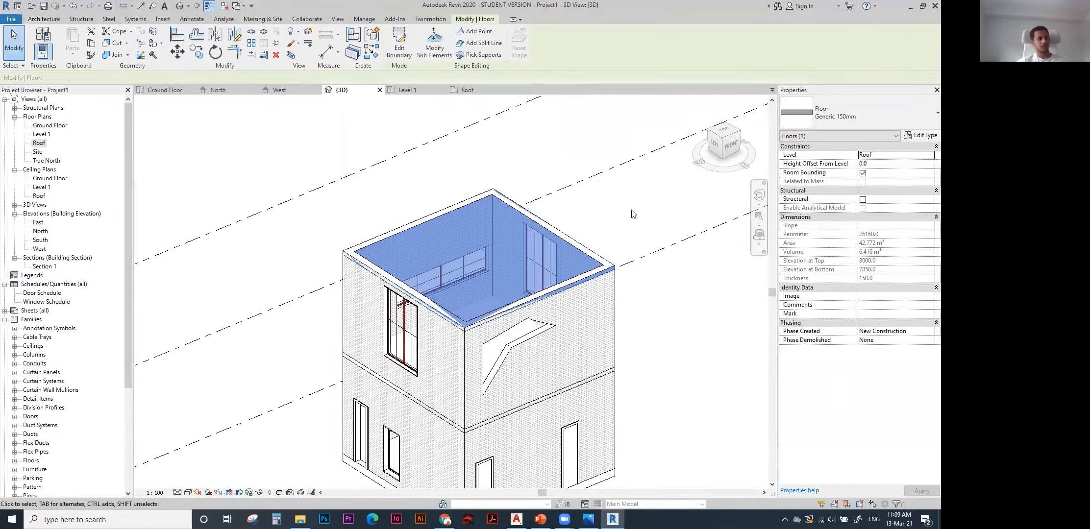
pyautogui.scroll(-2, 633, 218)
pyautogui.click(240, 103)
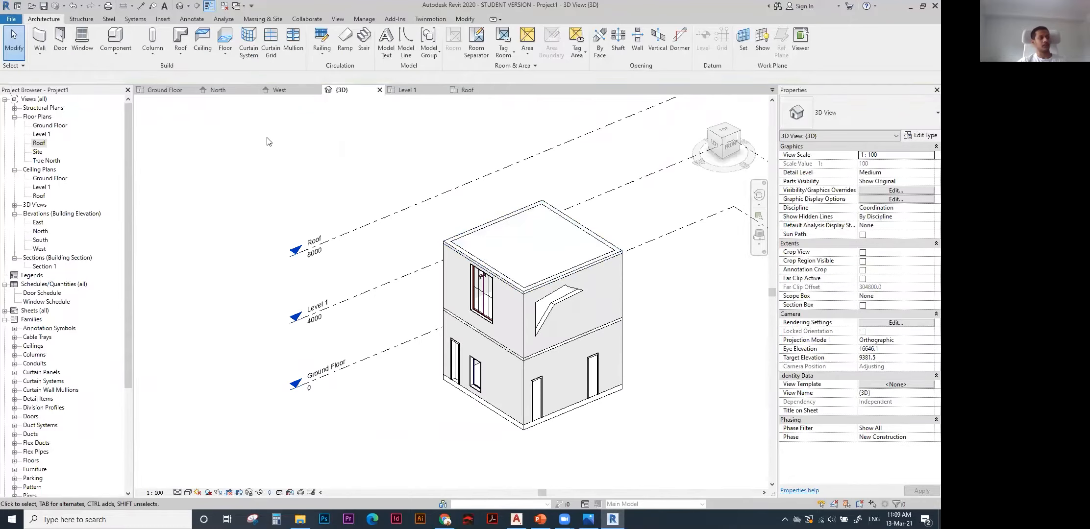
# Delete the flat floor slab from the top of the building.
pyautogui.click(180, 58)
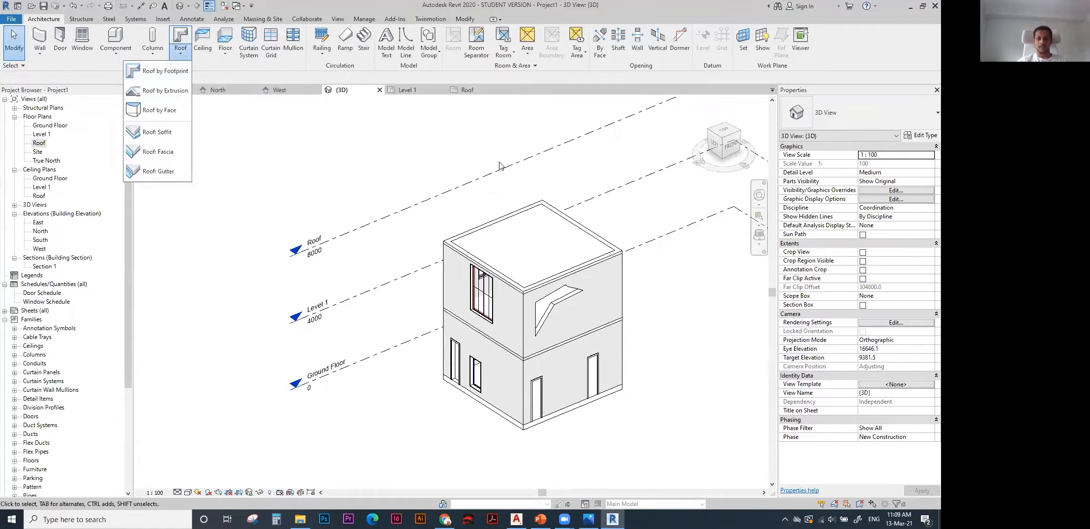
pyautogui.click(525, 214)
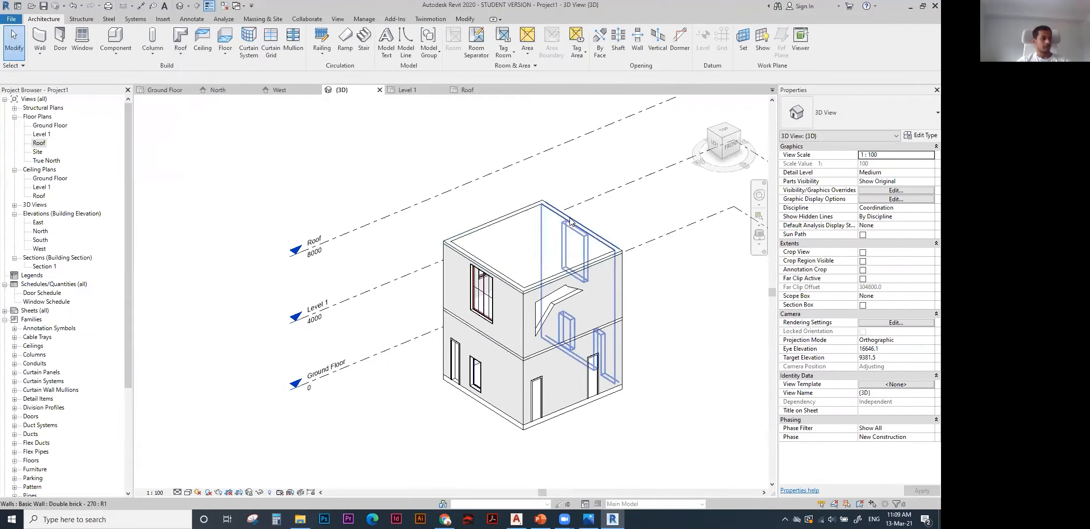
pyautogui.click(592, 220)
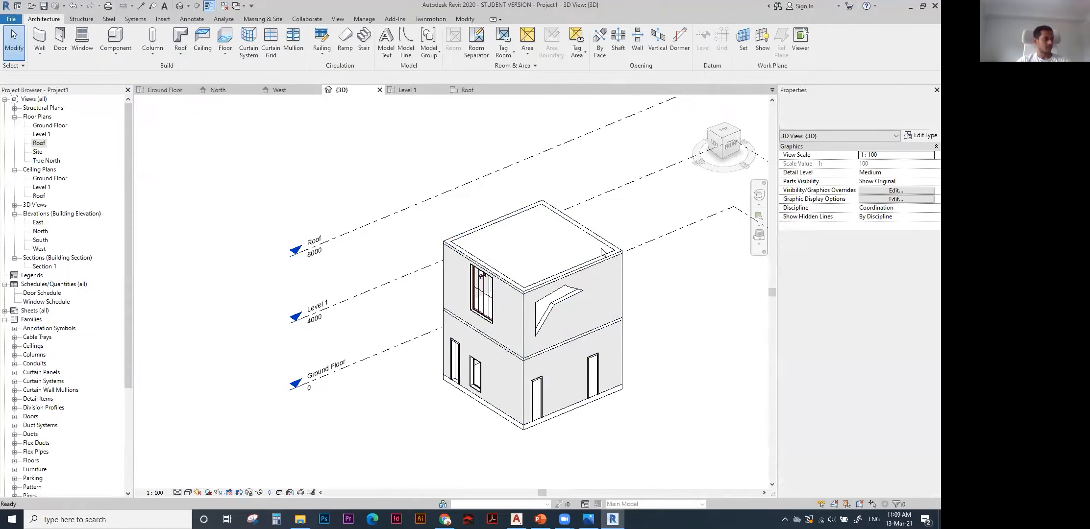
pyautogui.click(611, 259)
pyautogui.press('Delete')
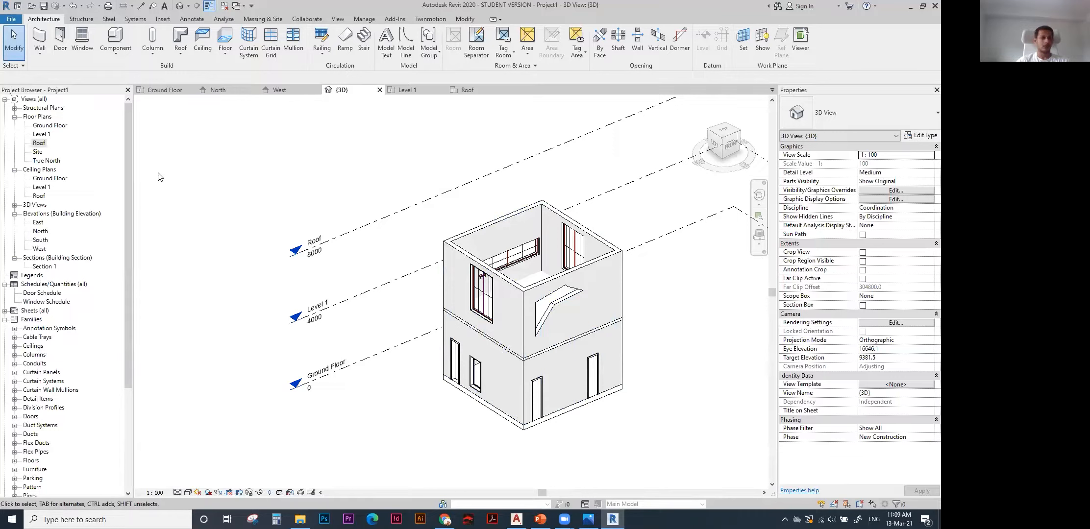
# In the Roof floor plan, start a Roof by Footprint and pick the four outer wall edges as slope-defining boundary lines.
pyautogui.doubleClick(39, 143)
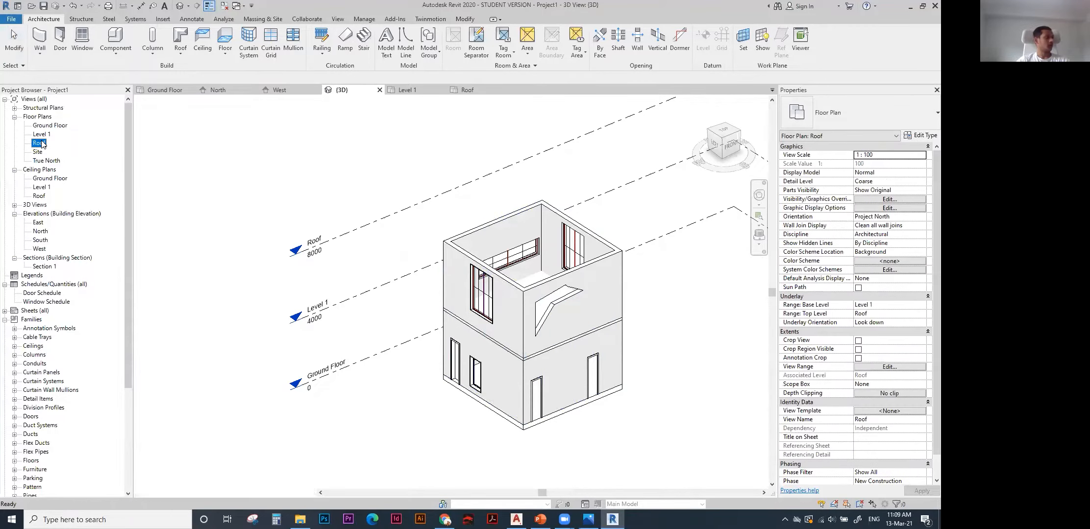
pyautogui.click(183, 59)
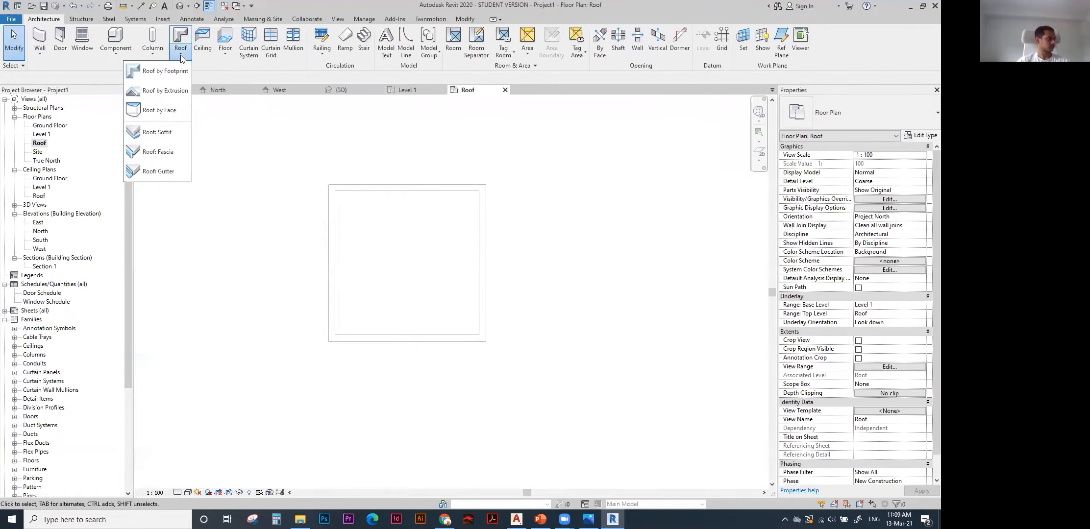
pyautogui.click(173, 73)
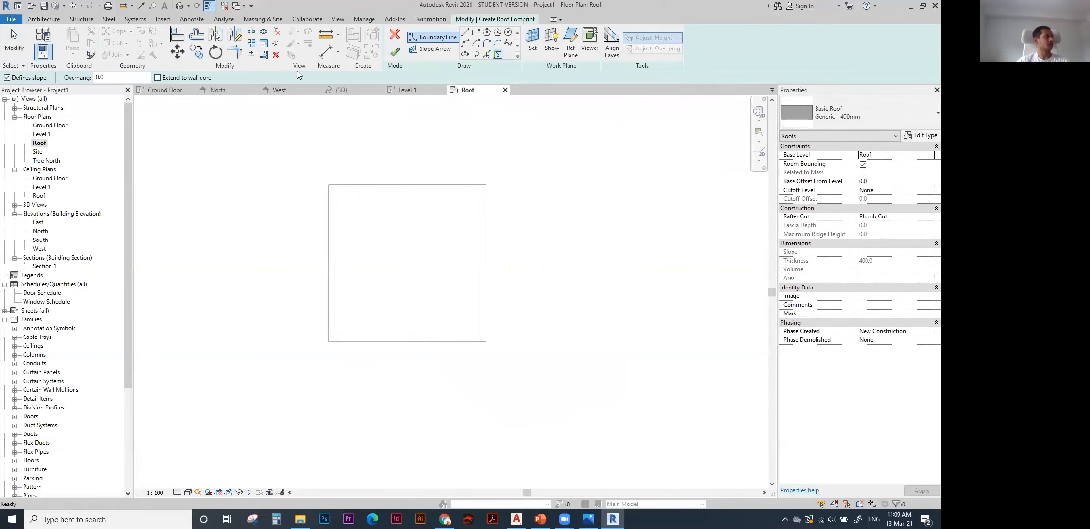
pyautogui.click(496, 53)
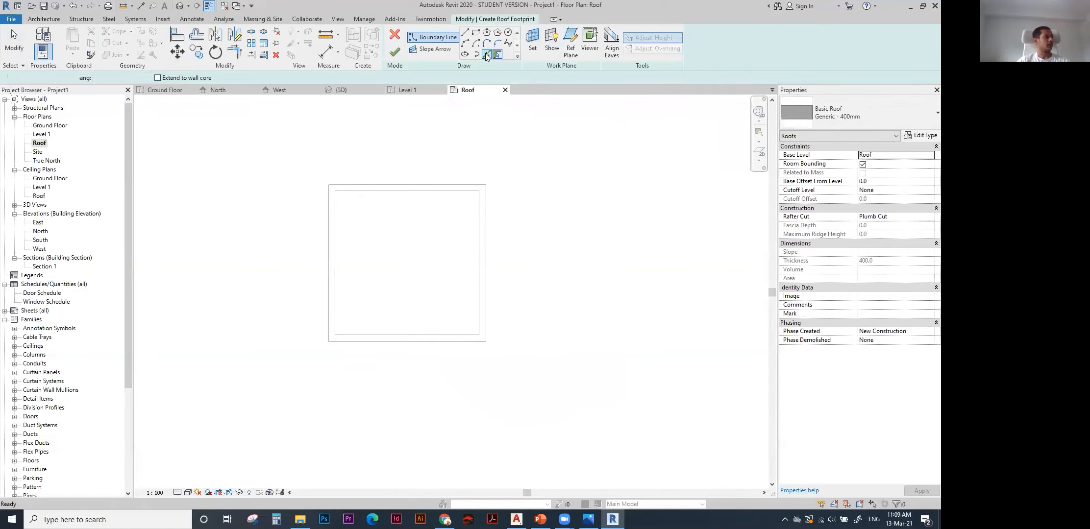
pyautogui.click(408, 183)
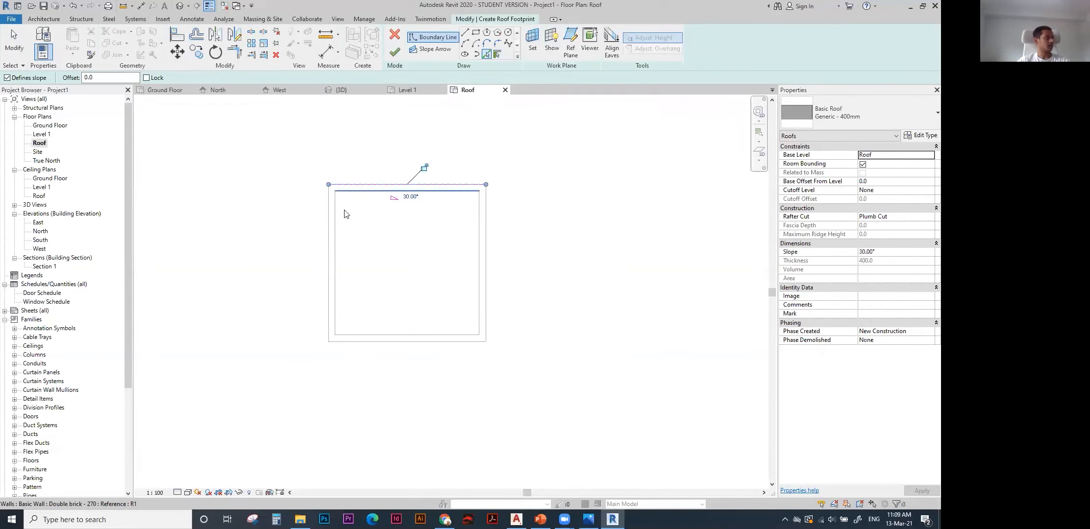
pyautogui.click(329, 220)
pyautogui.click(416, 338)
pyautogui.click(488, 294)
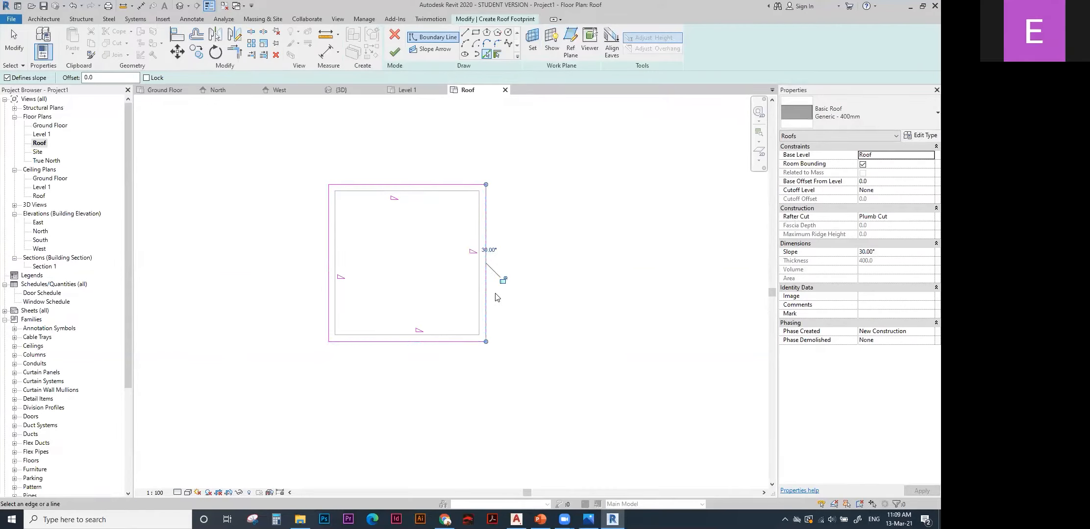
# Delete all four picked boundary lines from the roof footprint sketch.
pyautogui.press('Escape')
pyautogui.moveTo(292, 157); pyautogui.dragTo(534, 361)
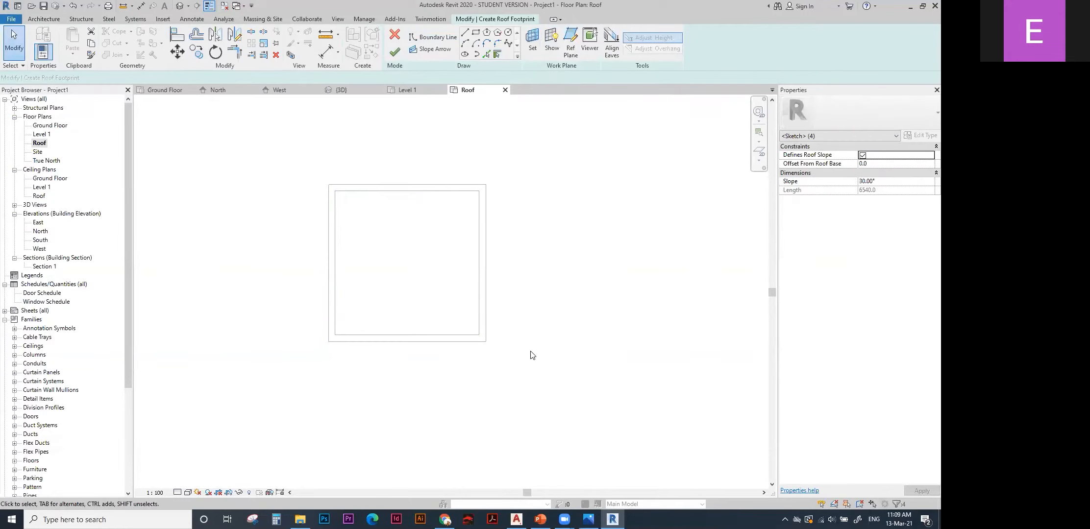
pyautogui.press('Delete')
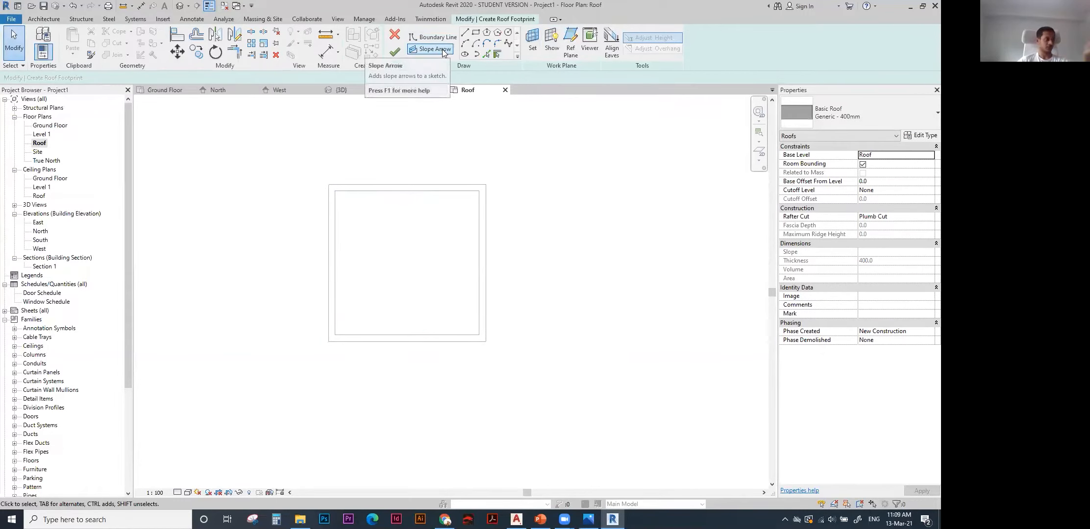
# Draw a rectangular roof footprint boundary between the opposite outer corners of the walls.
pyautogui.press('Return')
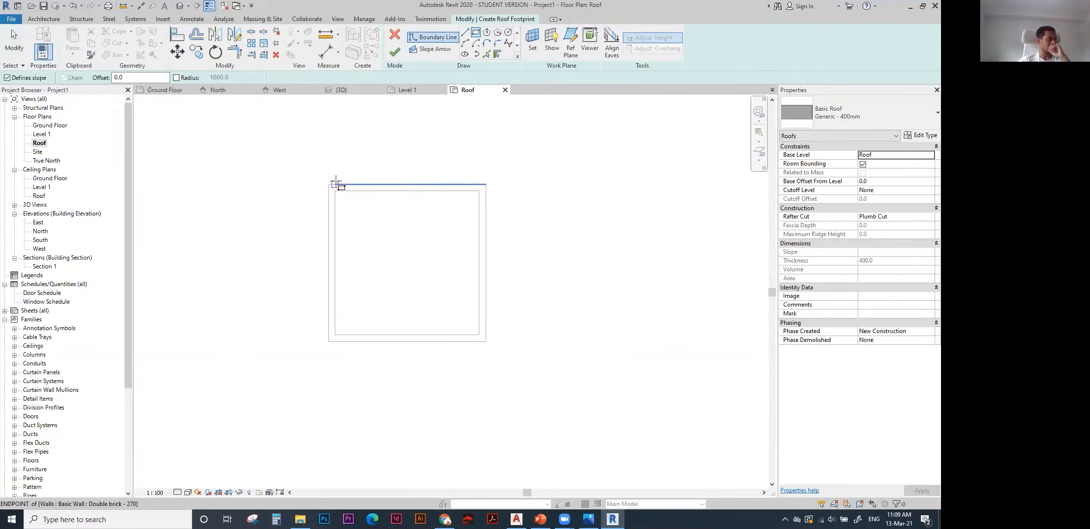
pyautogui.click(329, 185)
pyautogui.click(486, 341)
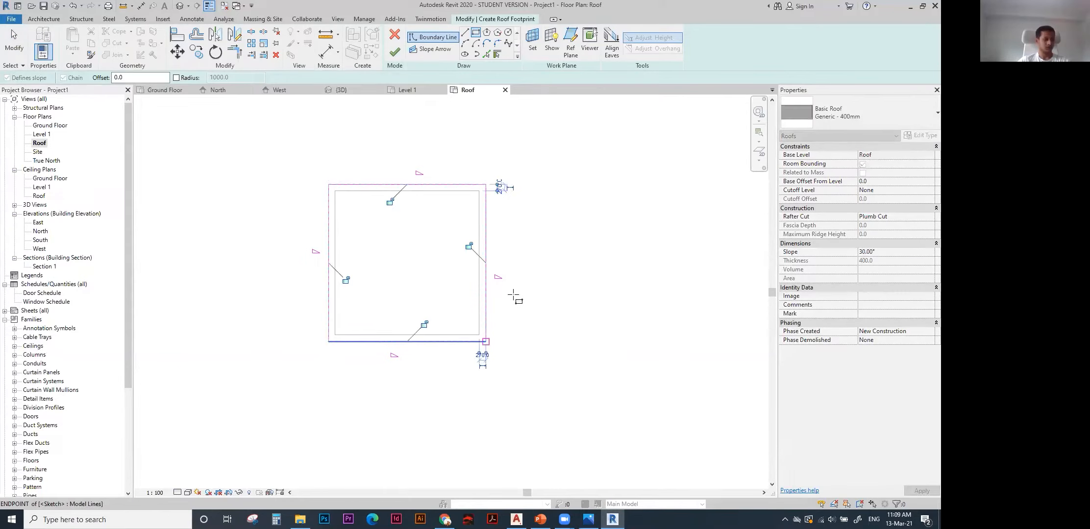
# Add a slope arrow from the footprint's upper edge to the lower wall's inner edge and try to finish the roof.
pyautogui.click(430, 48)
pyautogui.click(447, 184)
pyautogui.click(447, 335)
pyautogui.press('Escape')
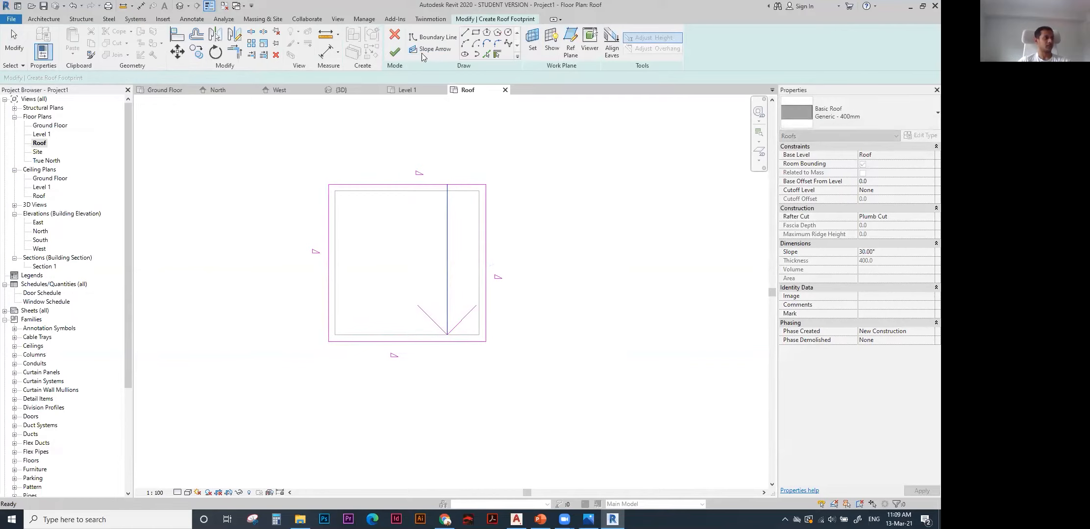
pyautogui.click(400, 54)
pyautogui.press('Escape')
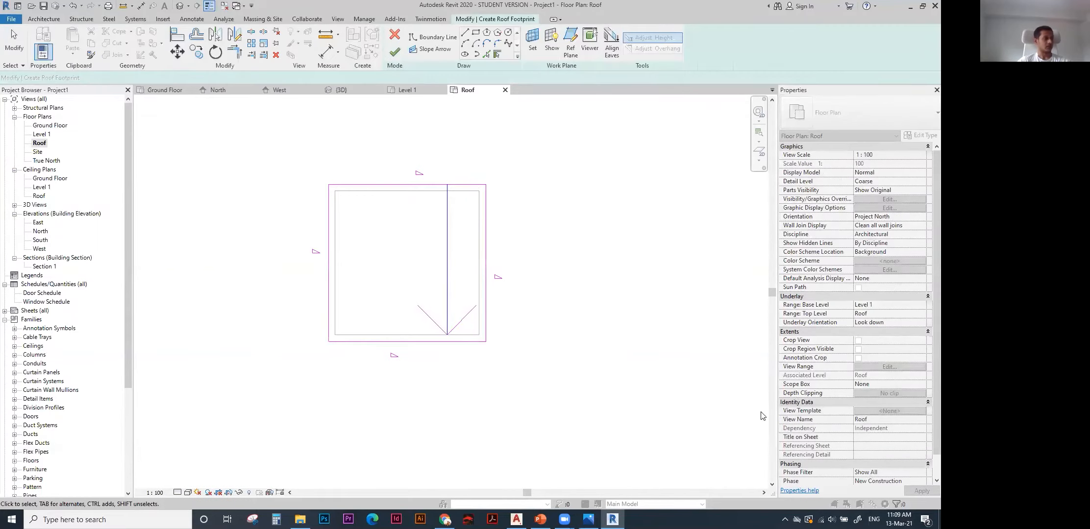
# Delete the rectangular boundary and slope arrow, and leave the roof footprint sketch.
pyautogui.moveTo(288, 150); pyautogui.dragTo(586, 406)
pyautogui.moveTo(494, 261); pyautogui.dragTo(521, 303)
pyautogui.moveTo(574, 406)
pyautogui.mouseDown()
pyautogui.moveTo(247, 192)
pyautogui.moveTo(243, 160)
pyautogui.mouseUp()
pyautogui.press('Delete')
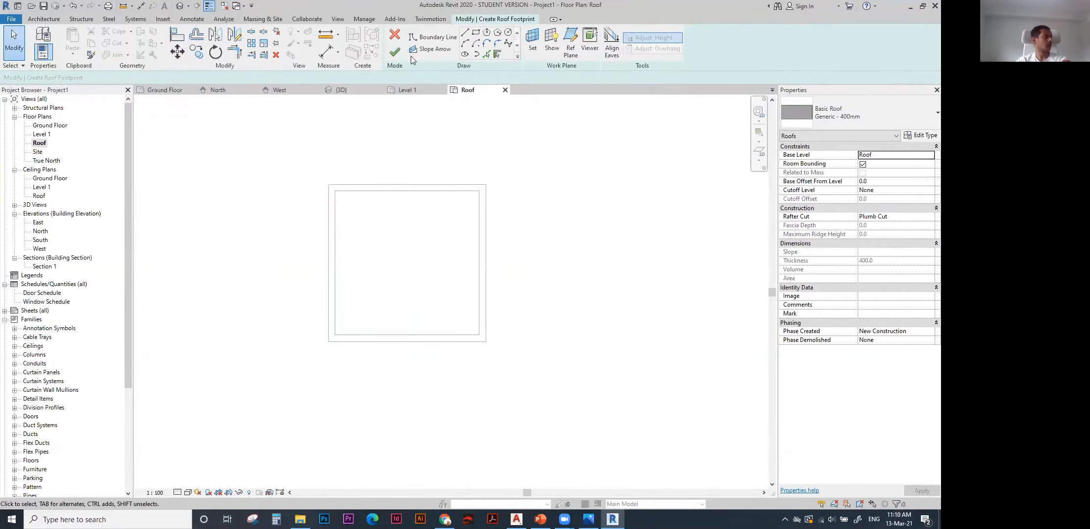
pyautogui.press('Return')
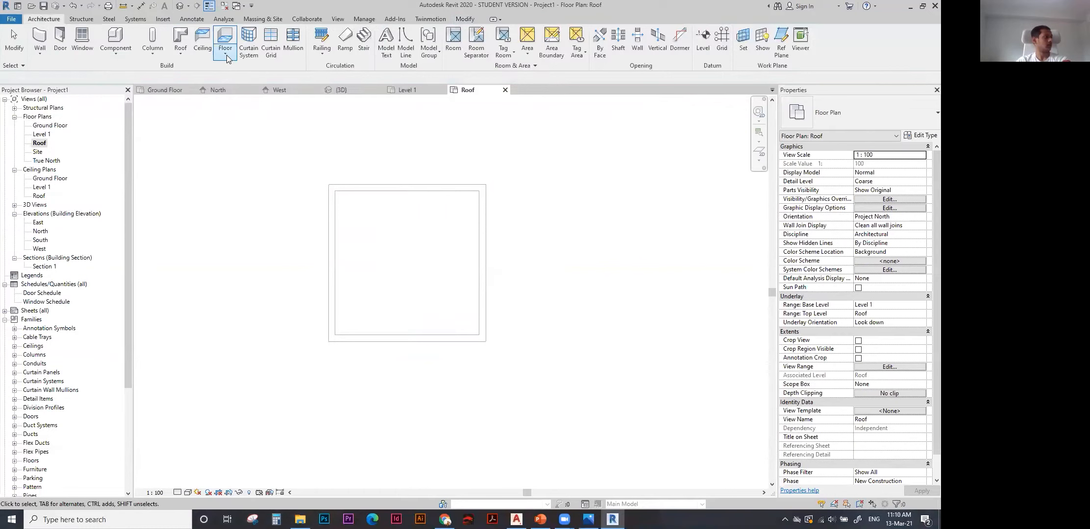
# Start a floor on the roof level and draw its rectangular boundary between opposite outer corners of the walls.
pyautogui.click(234, 57)
pyautogui.click(219, 70)
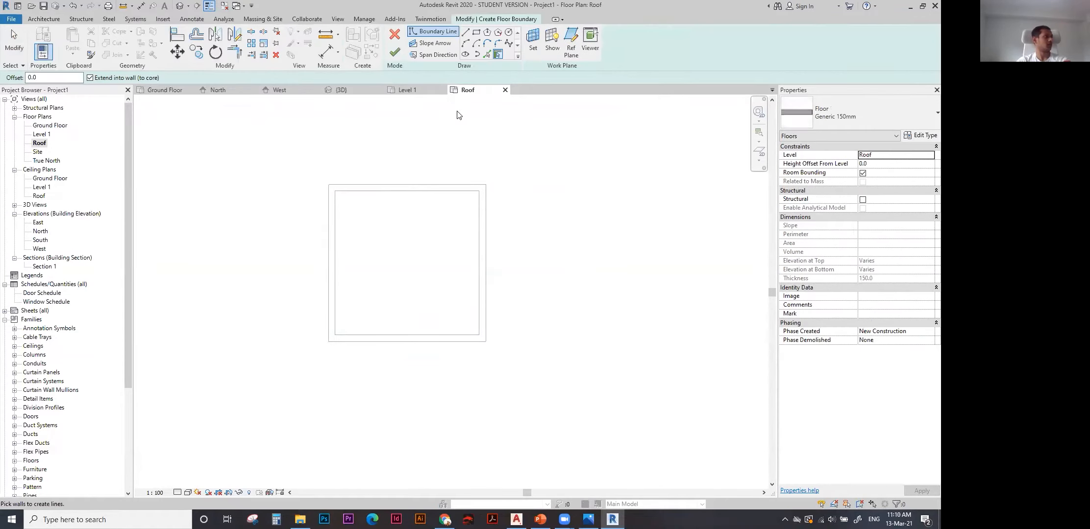
pyautogui.click(475, 32)
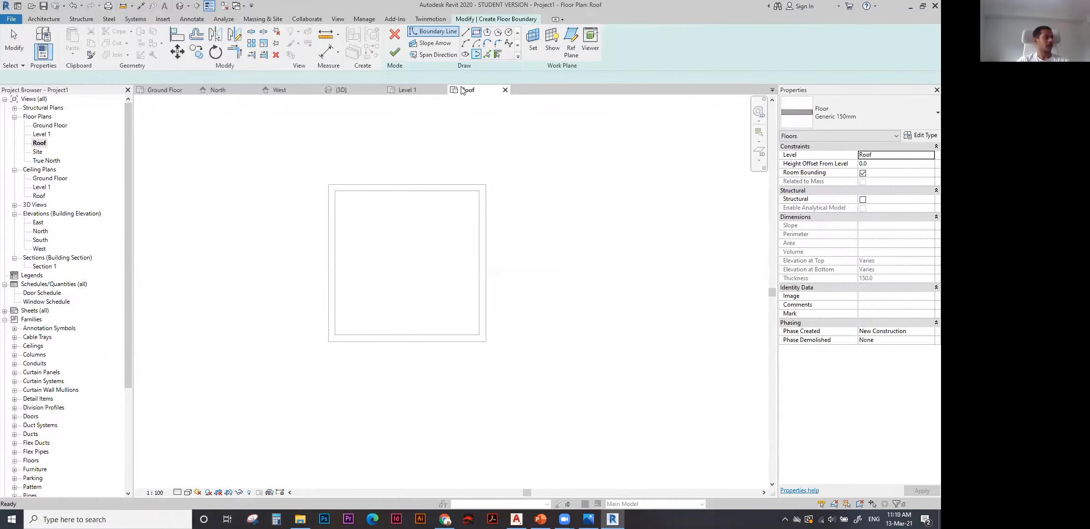
pyautogui.click(329, 185)
pyautogui.click(486, 341)
pyautogui.press('Escape')
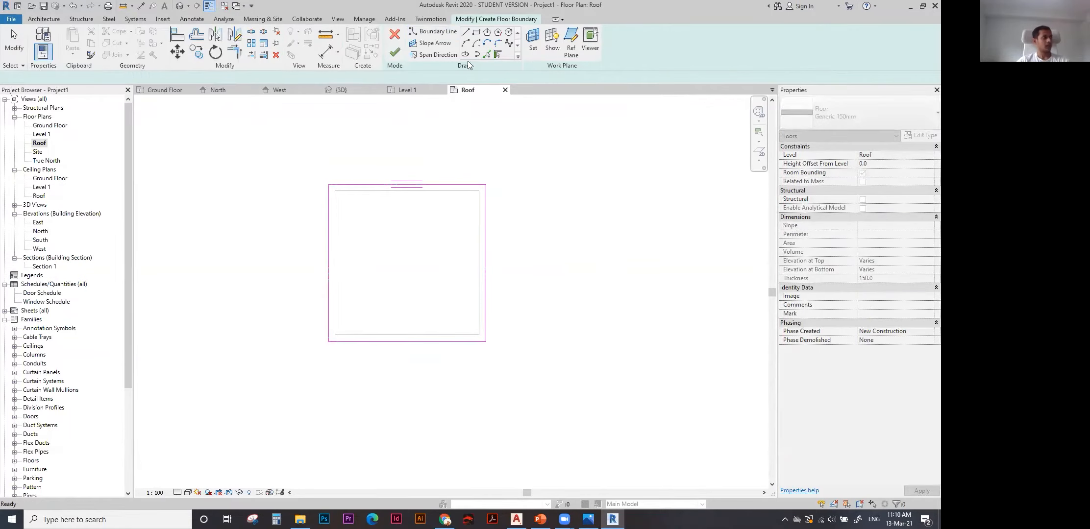
# Add a slope arrow from the midpoint of the floor's upper boundary edge to its lower edge and finish the floor.
pyautogui.click(444, 46)
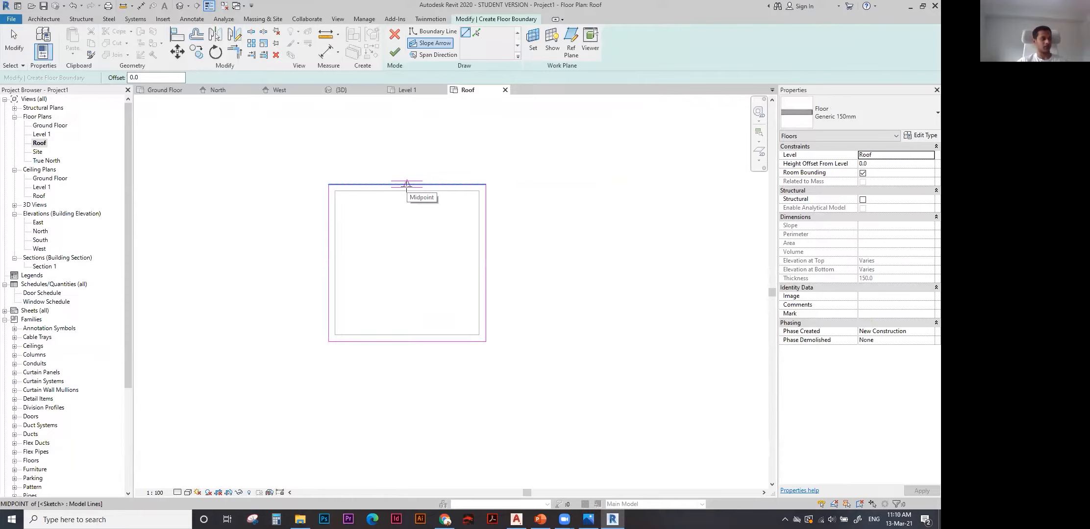
pyautogui.click(406, 184)
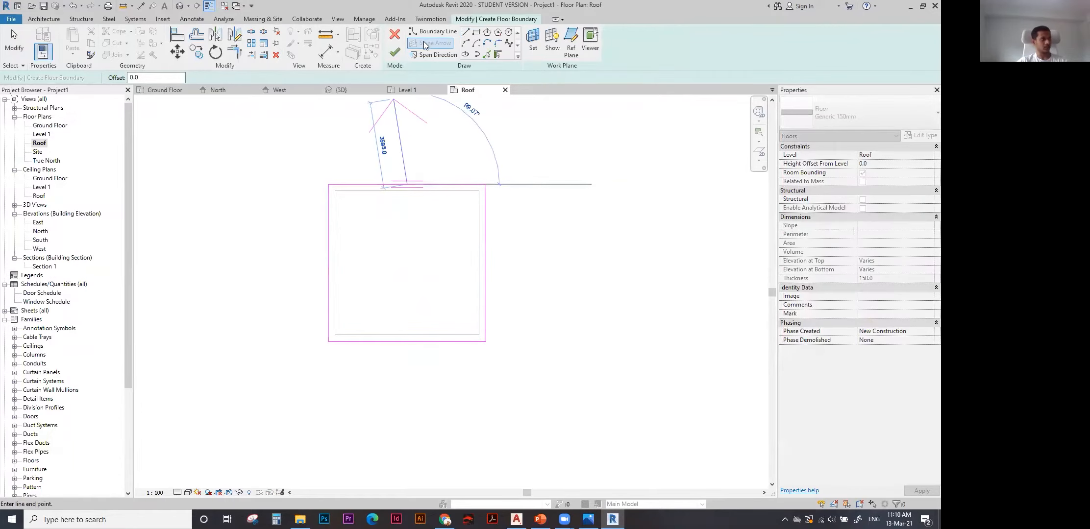
pyautogui.click(425, 44)
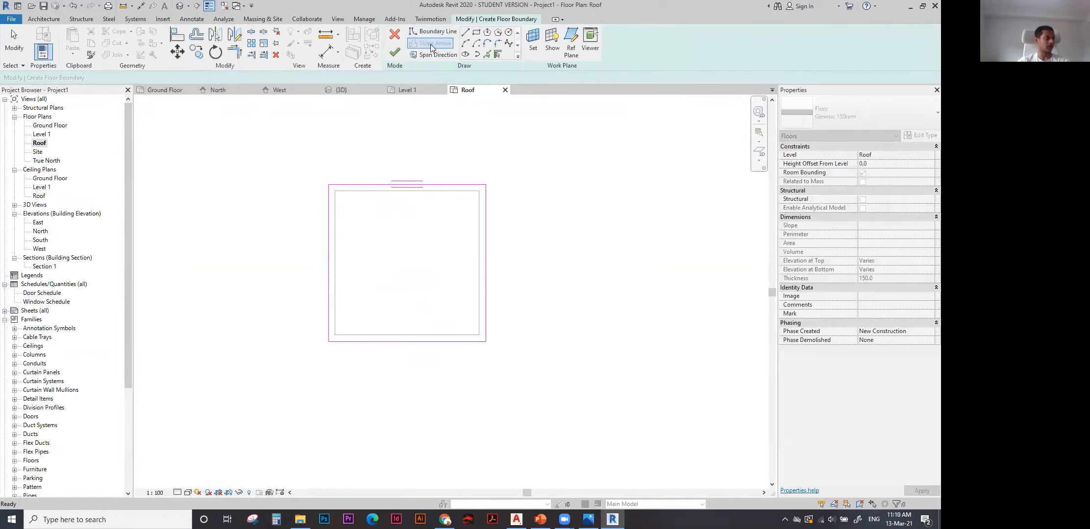
pyautogui.click(407, 184)
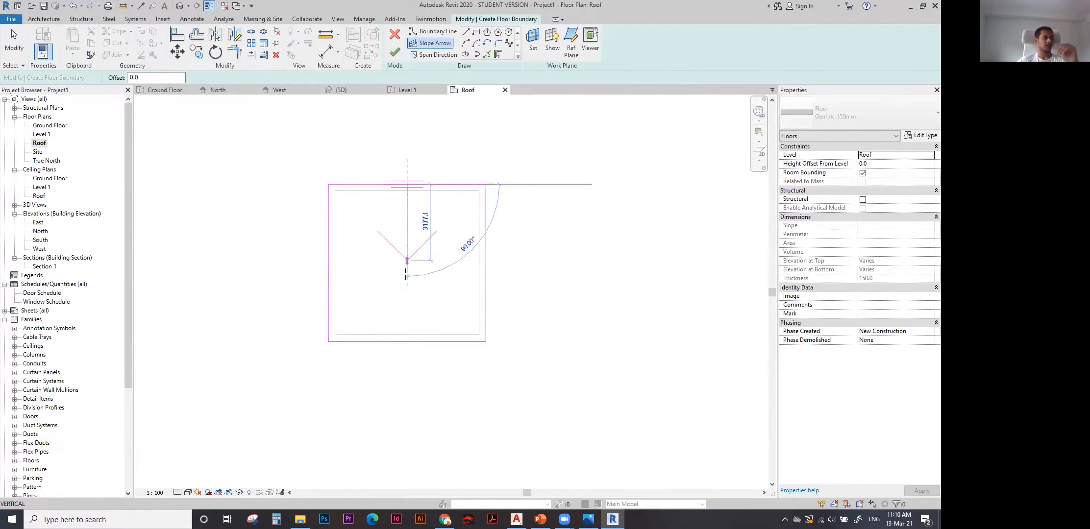
pyautogui.click(408, 341)
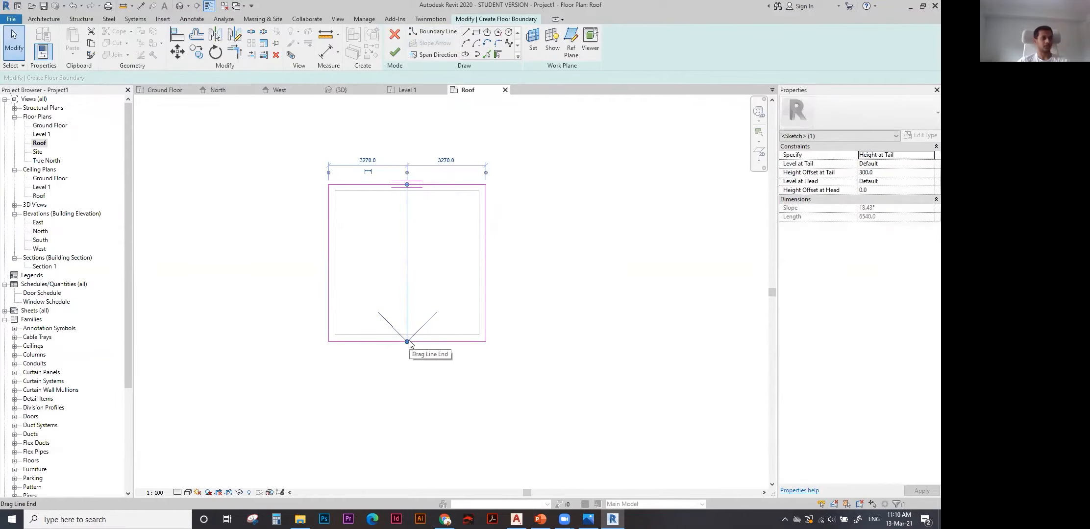
pyautogui.press('Escape')
pyautogui.click(405, 255)
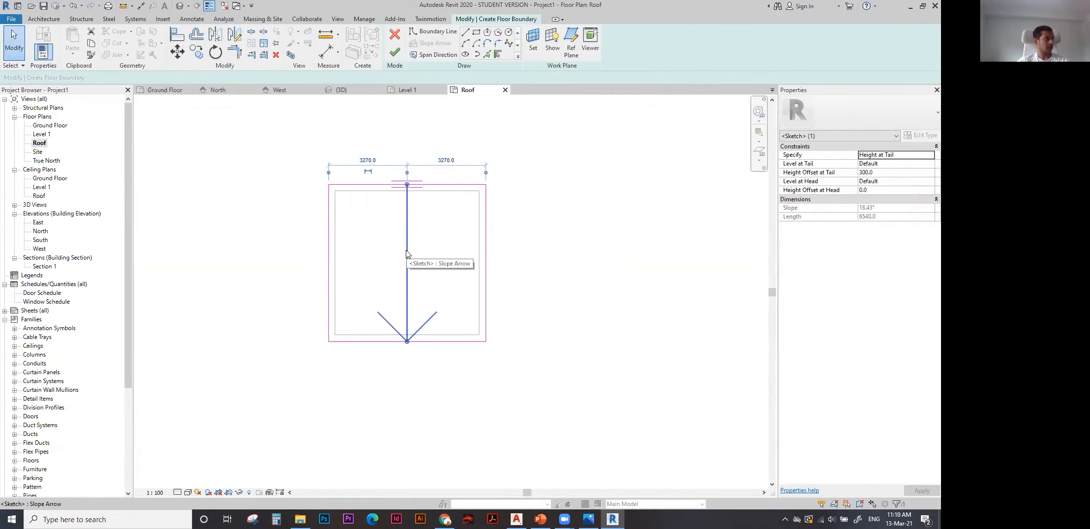
pyautogui.click(395, 53)
# Inspect the floor's slope in the 3D view and open its boundary sketch to check the slope arrow.
pyautogui.click(179, 5)
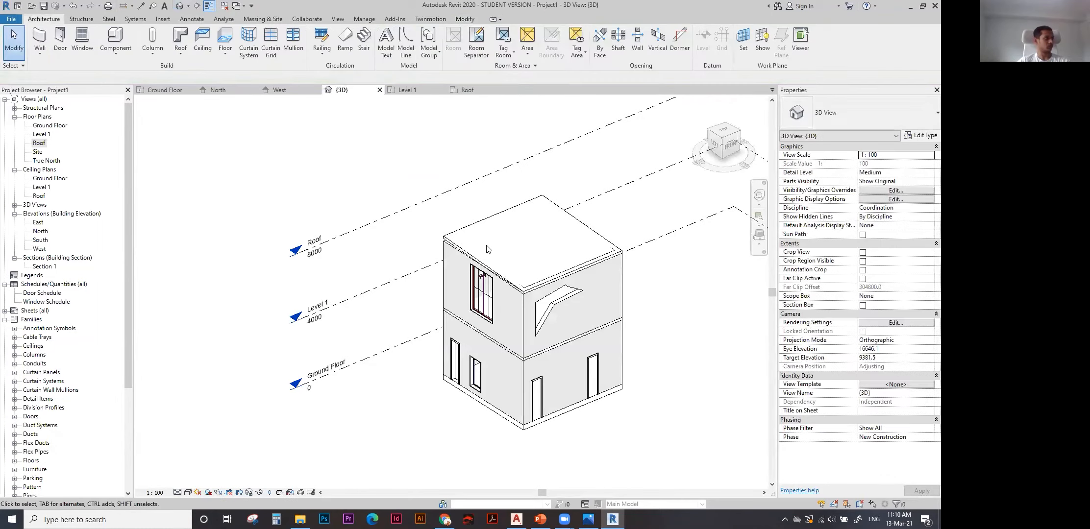
pyautogui.click(541, 258)
pyautogui.keyDown('shift'); pyautogui.moveTo(541, 257); pyautogui.dragTo(497, 221, button='middle'); pyautogui.keyUp('shift')
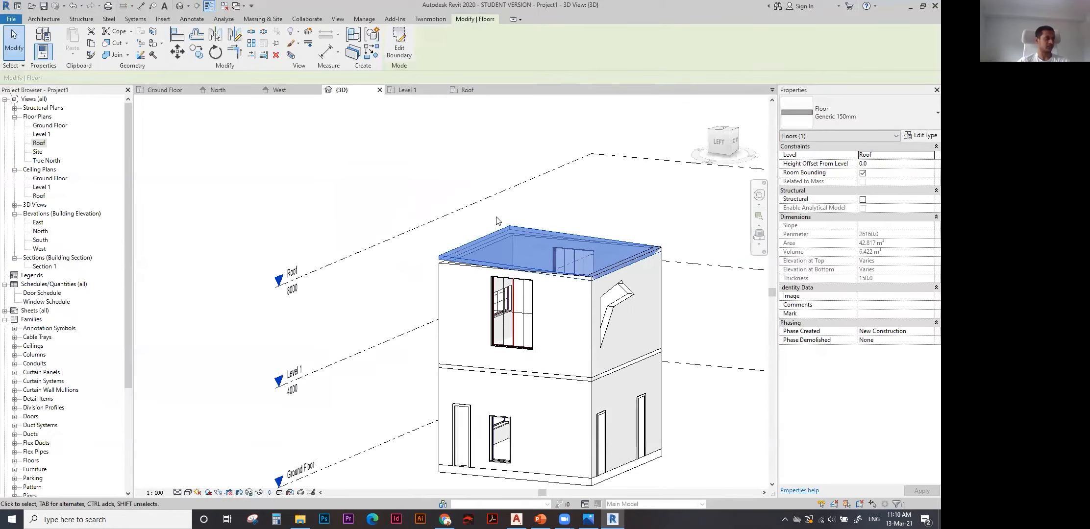
pyautogui.scroll(2, 496, 221)
pyautogui.doubleClick(505, 264)
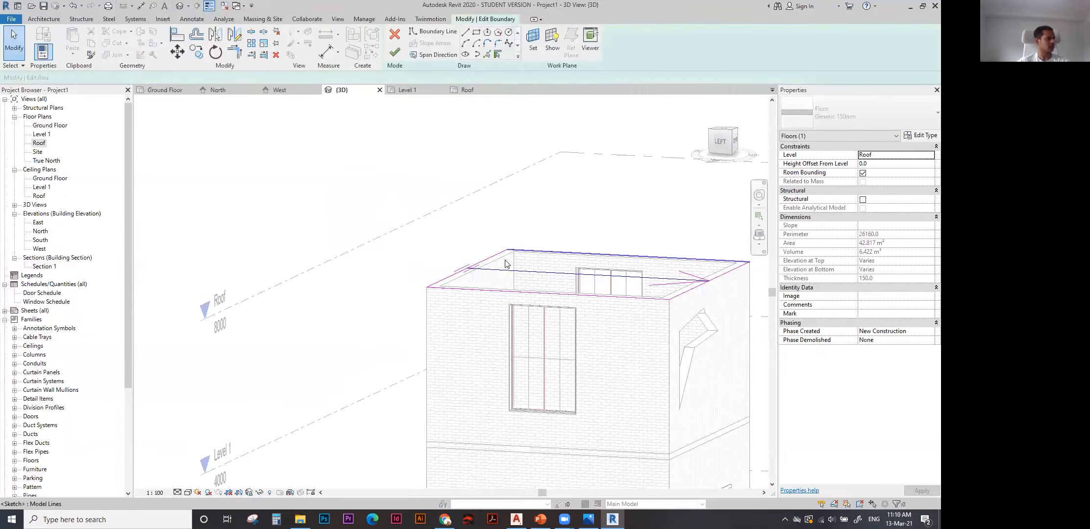
pyautogui.click(504, 270)
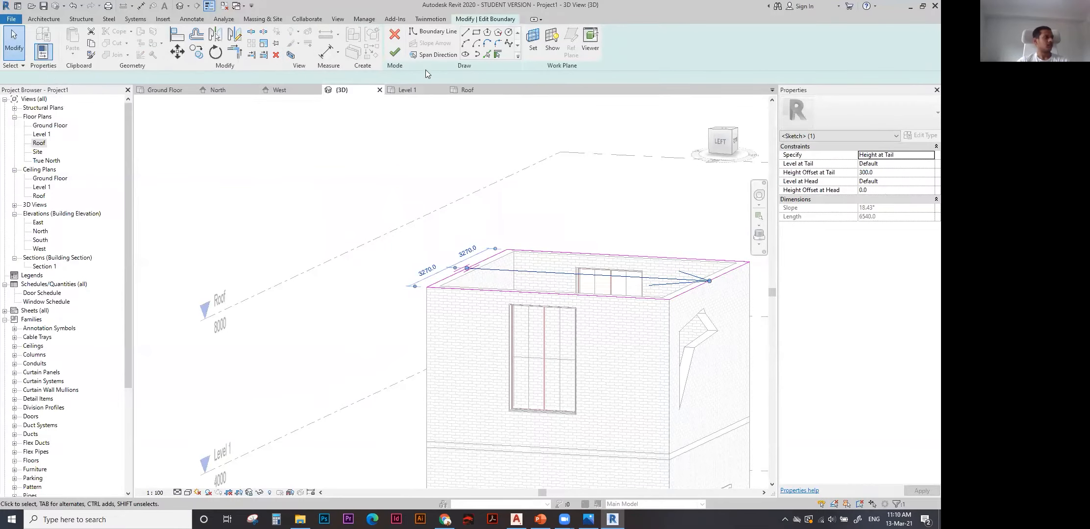
pyautogui.press('Escape')
# Review the slope arrow's height offsets in the Roof floor plan and finish the boundary edit.
pyautogui.doubleClick(37, 143)
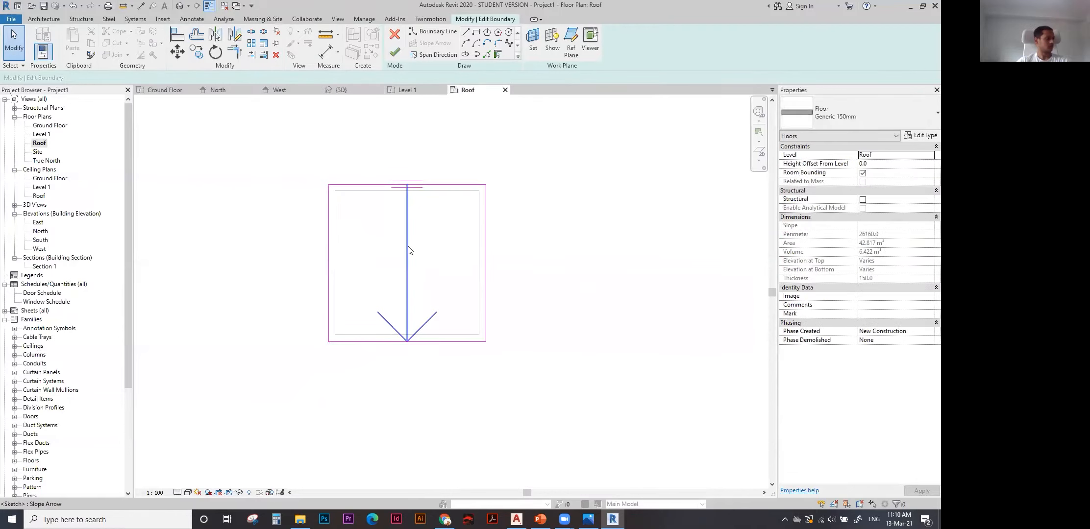
pyautogui.click(407, 246)
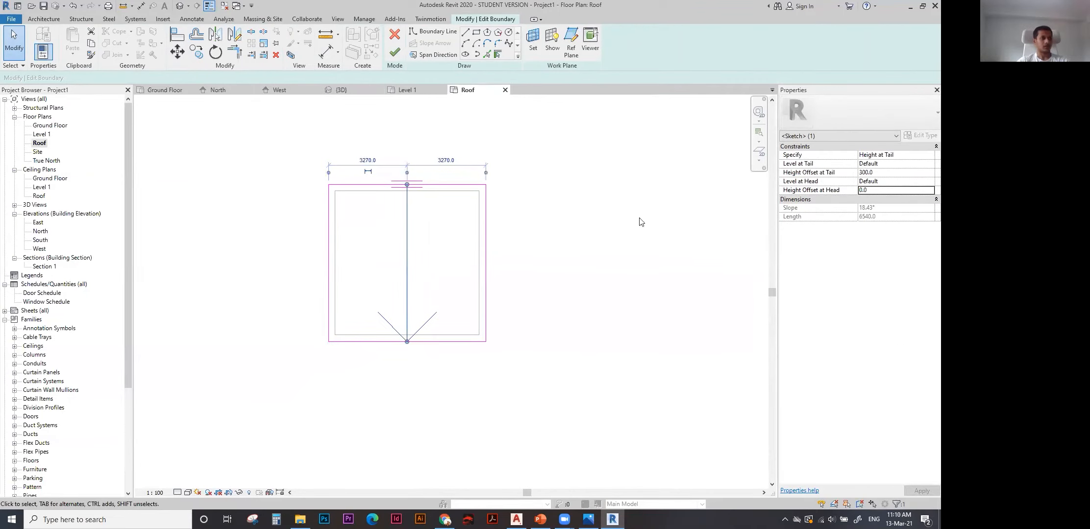
pyautogui.press('Escape')
pyautogui.click(419, 315)
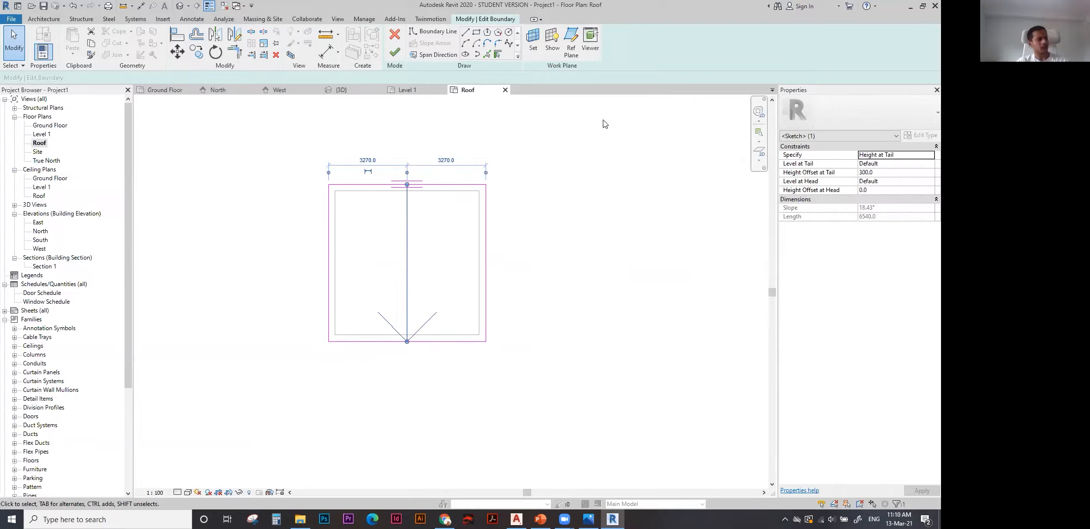
pyautogui.click(395, 51)
pyautogui.click(561, 229)
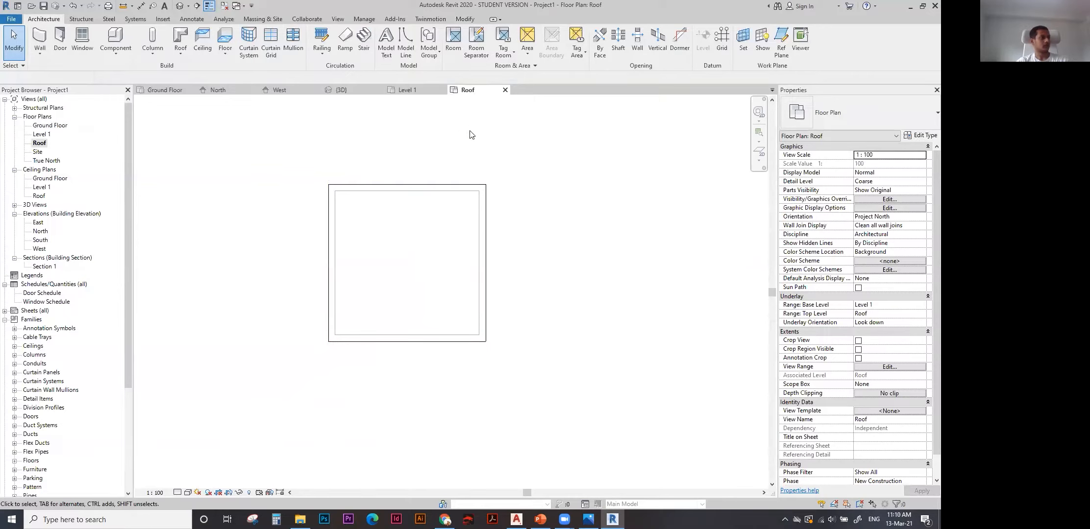
# Reopen the floor's boundary sketch, check the slope arrow together with the boundary lines, and finish the edit.
pyautogui.click(449, 186)
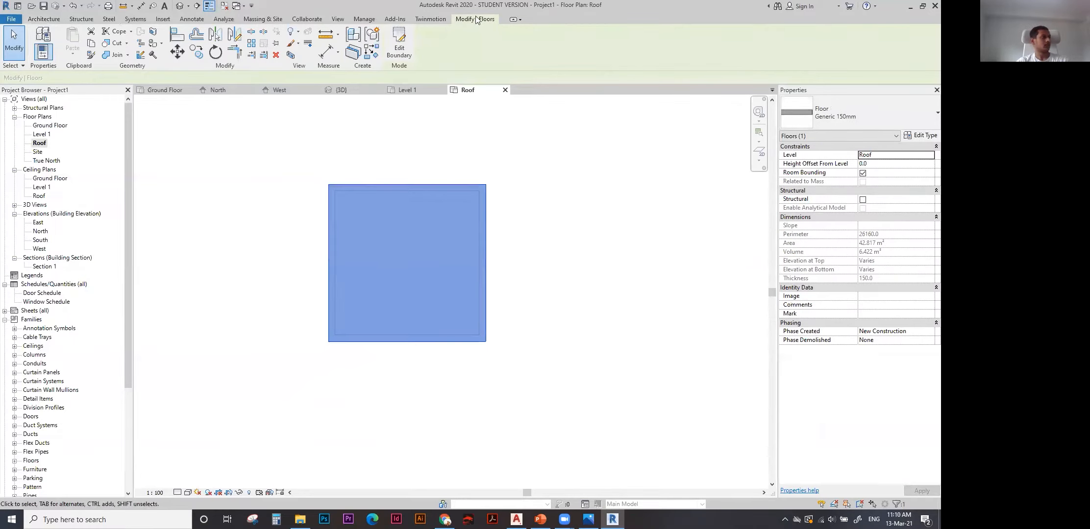
pyautogui.click(409, 51)
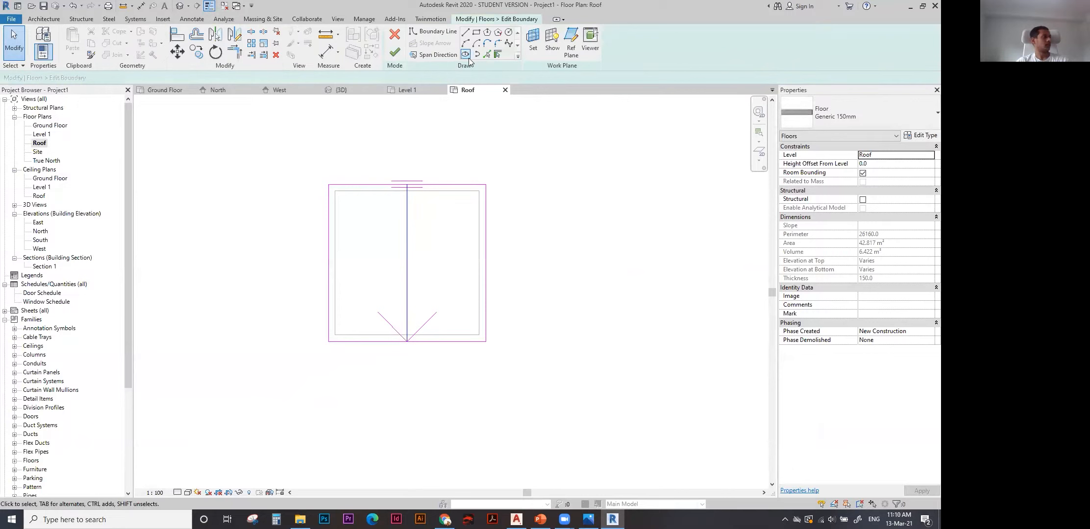
pyautogui.click(408, 280)
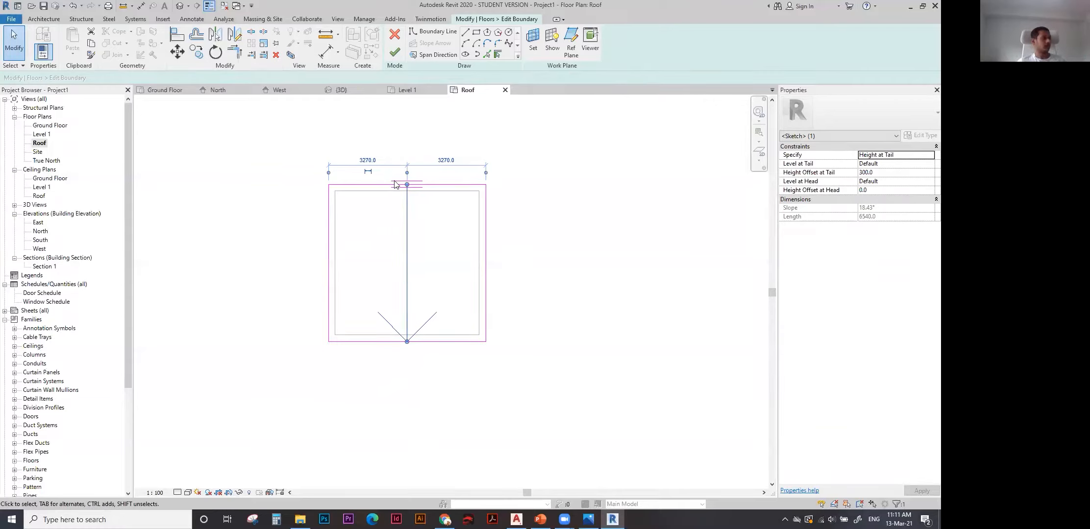
pyautogui.moveTo(300, 143); pyautogui.dragTo(548, 394)
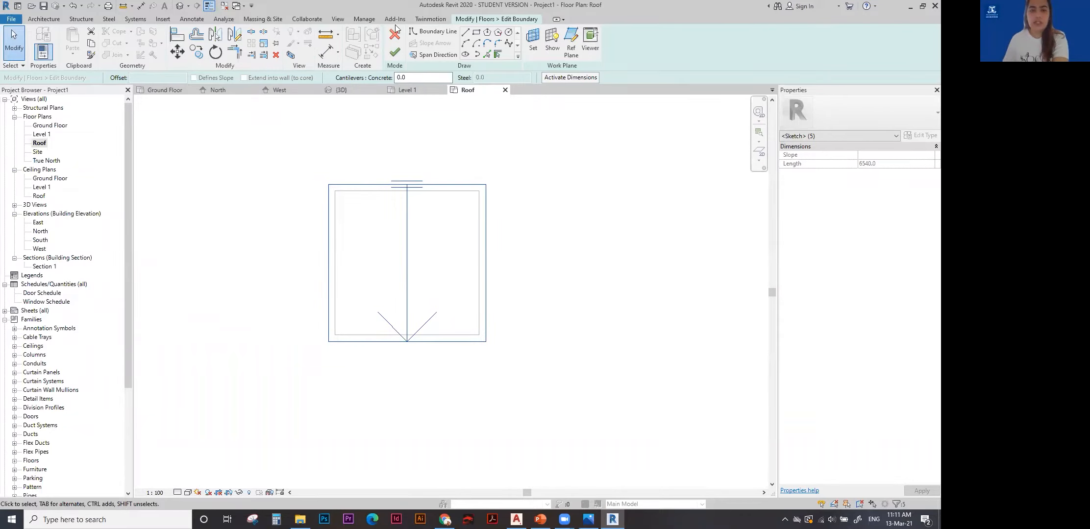
pyautogui.click(394, 52)
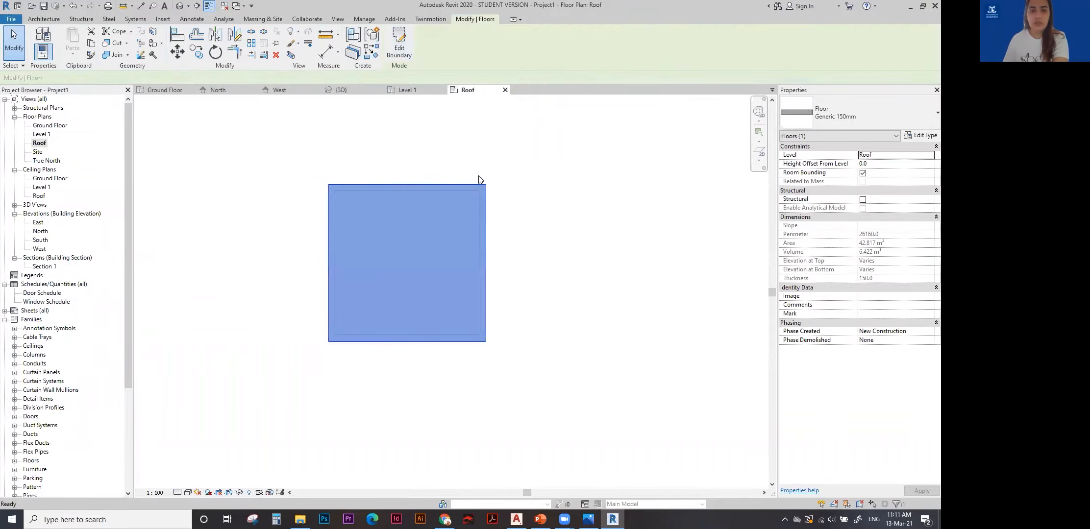
# Delete the floor drawn over the walls in the Roof floor plan.
pyautogui.click(247, 142)
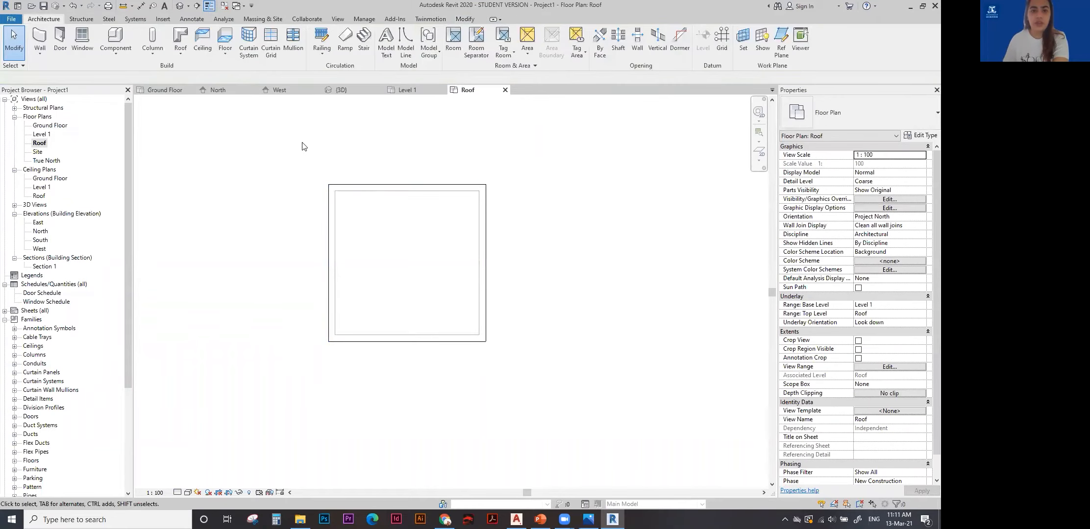
pyautogui.click(366, 186)
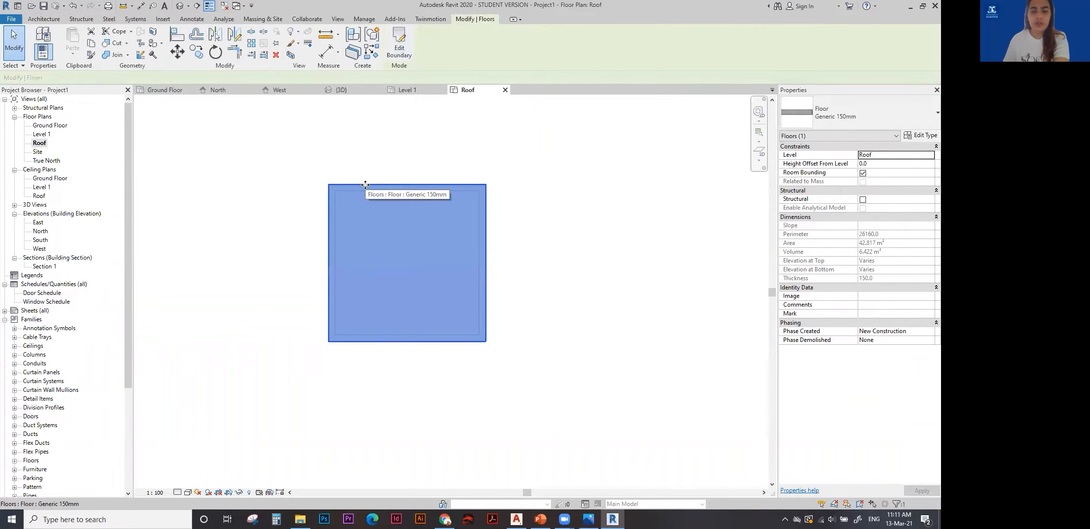
pyautogui.click(304, 114)
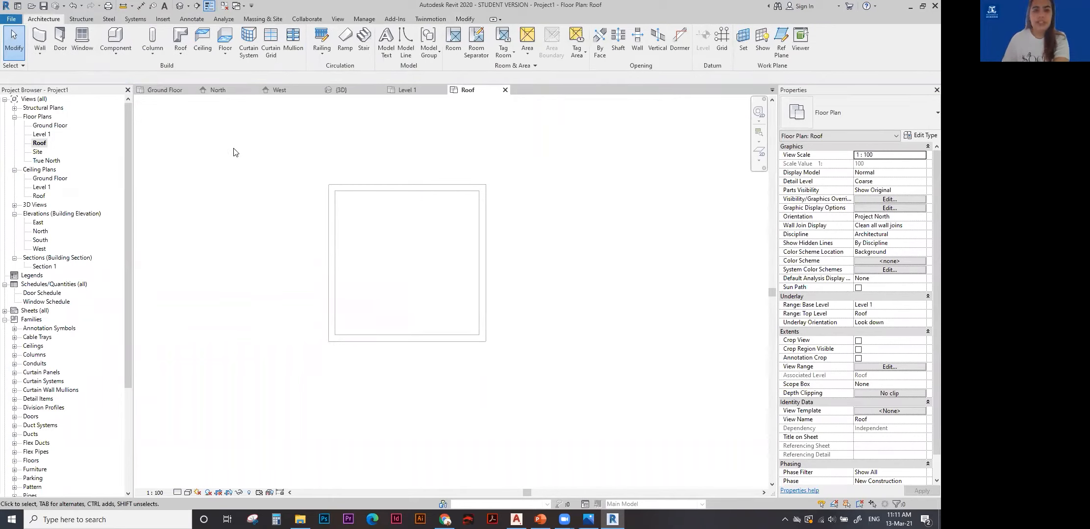
# Start a Roof by Footprint and draw a rectangular boundary offset 600 mm outward from the outer wall corners.
pyautogui.click(181, 55)
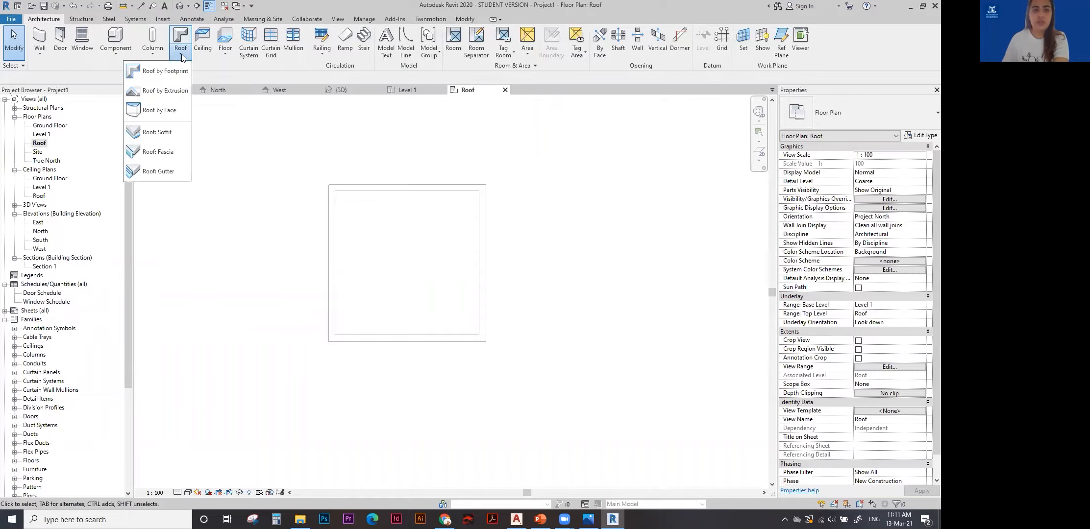
pyautogui.click(173, 72)
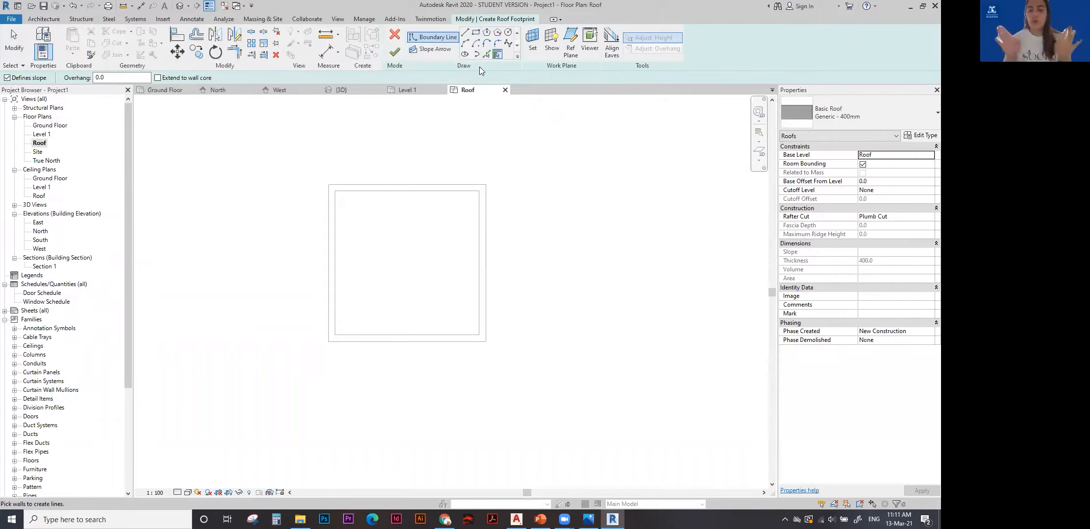
pyautogui.click(477, 33)
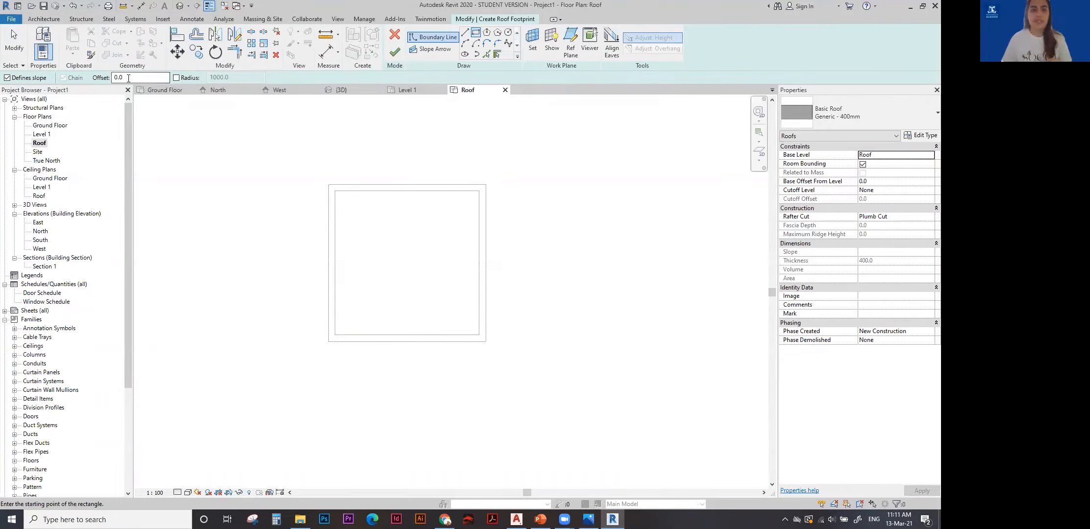
pyautogui.moveTo(128, 78); pyautogui.dragTo(107, 82)
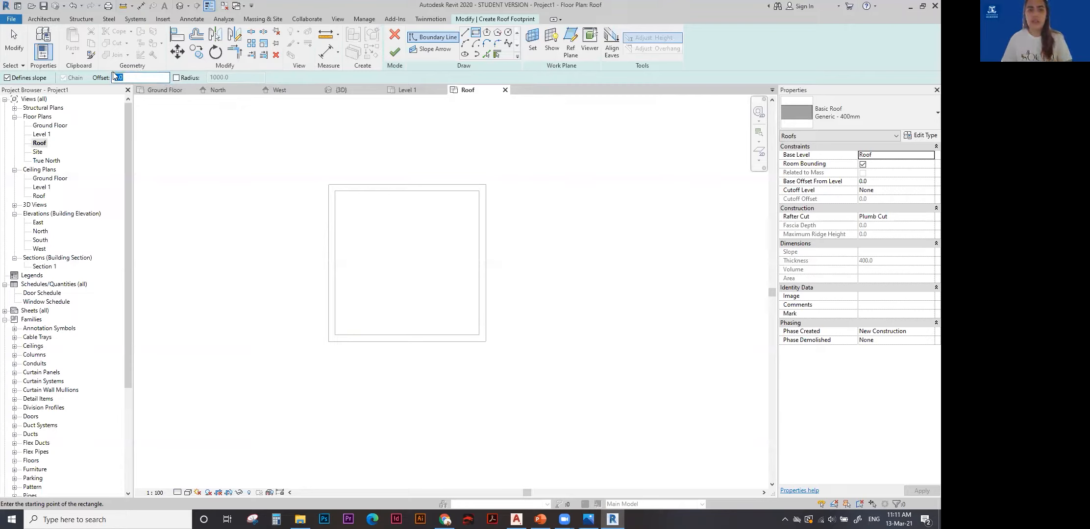
pyautogui.write('600')
pyautogui.press('Return')
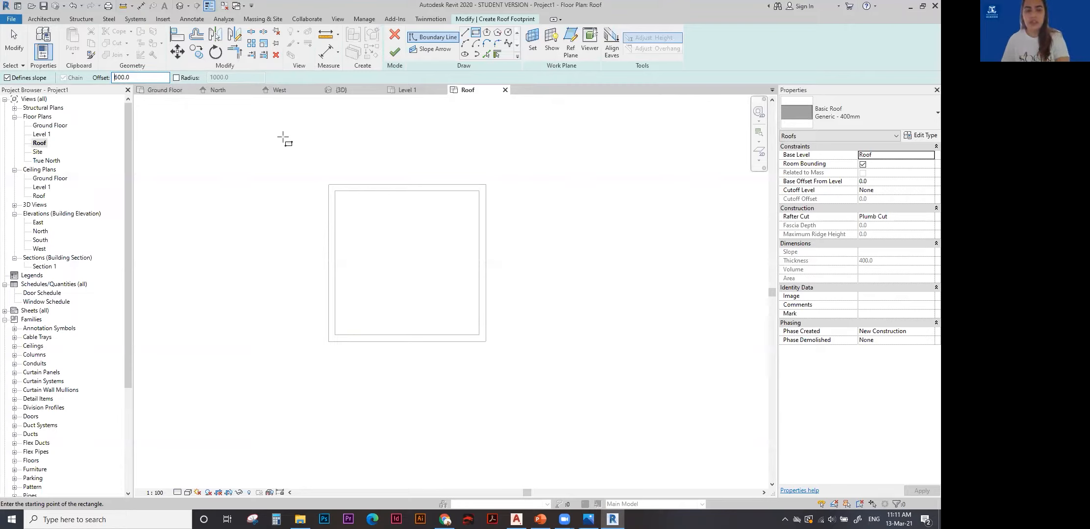
pyautogui.click(326, 174)
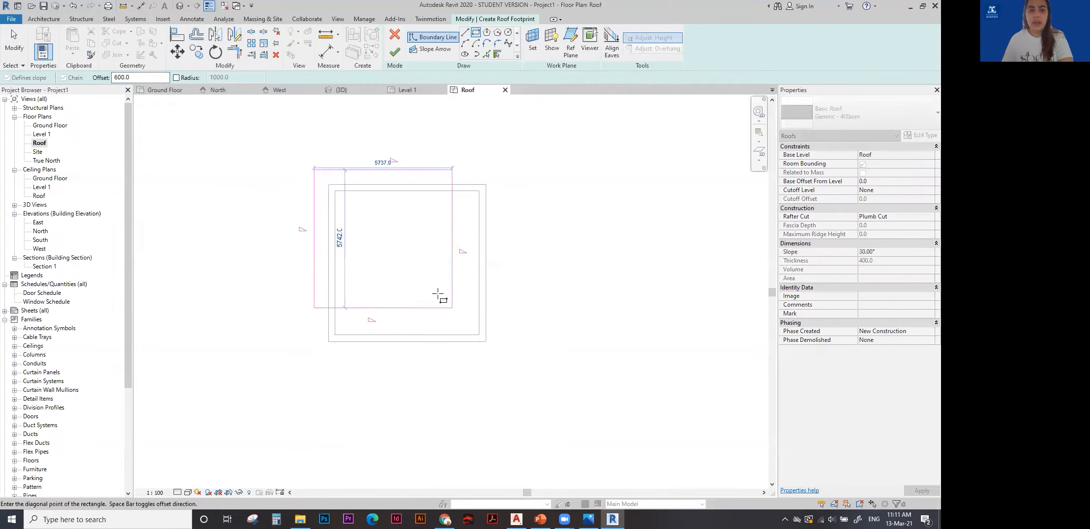
pyautogui.click(486, 342)
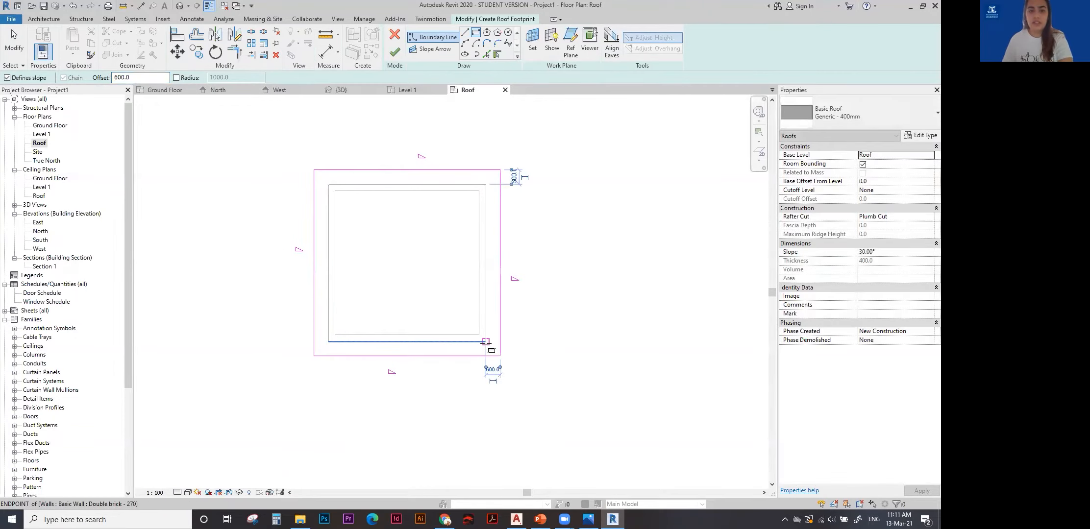
pyautogui.click(12, 46)
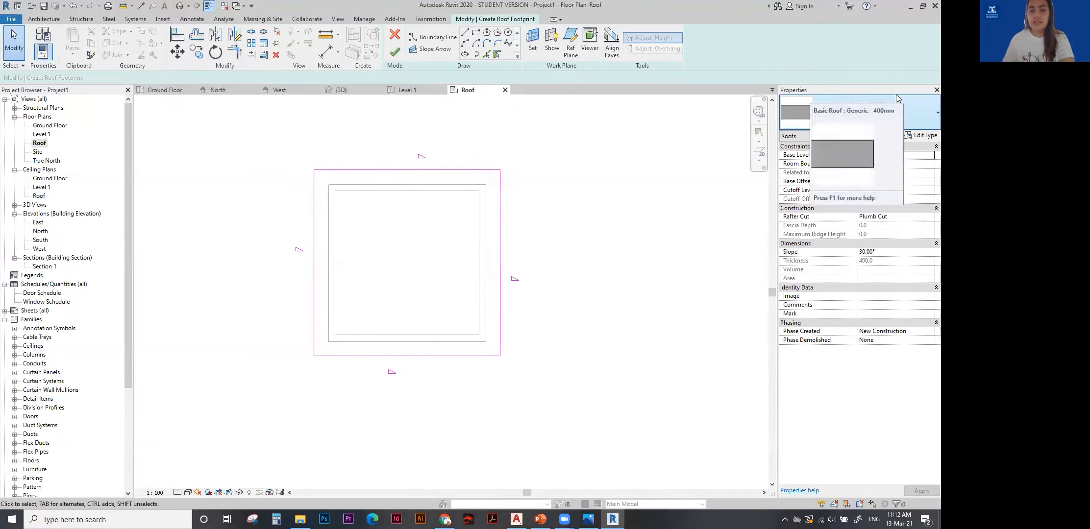
# Turn off the roof slope definition for the upper and lower boundary lines of the roof footprint.
pyautogui.click(501, 312)
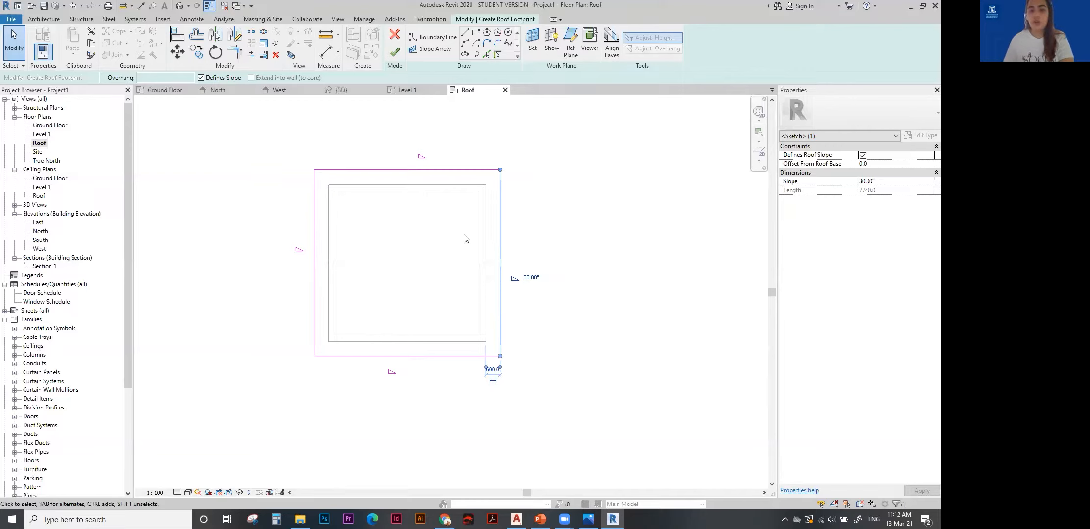
pyautogui.click(458, 171)
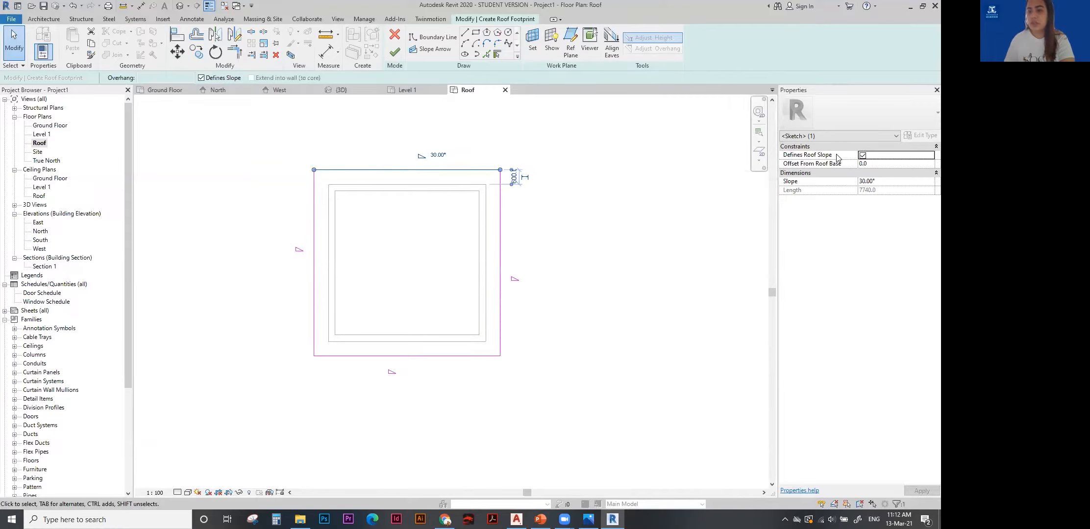
pyautogui.click(862, 156)
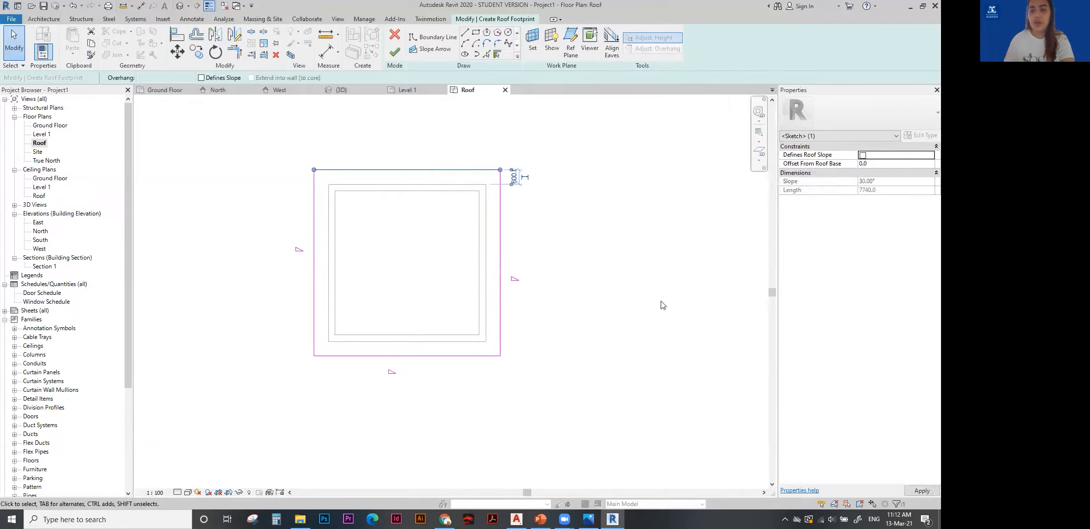
pyautogui.click(453, 356)
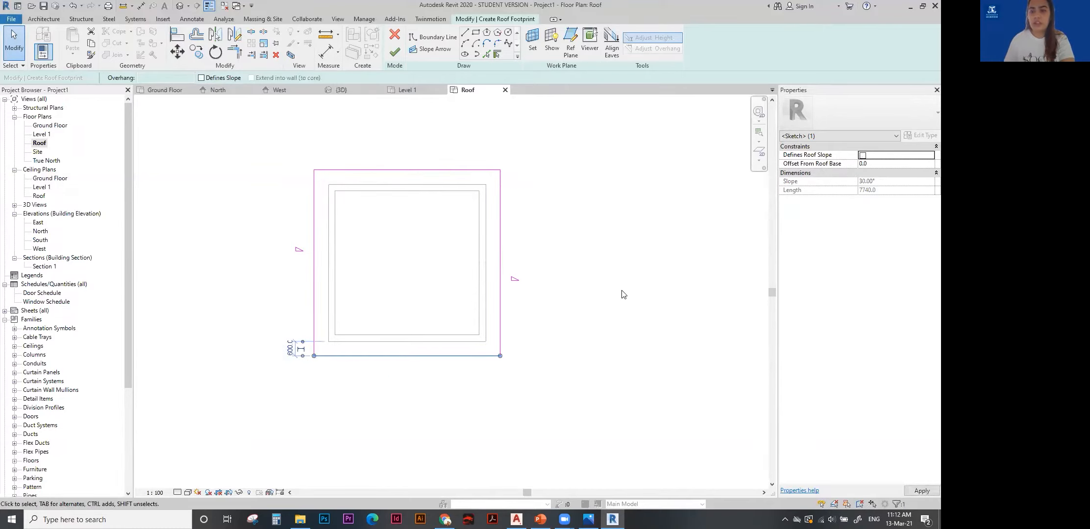
# Set the slope of both the east and west roof boundary lines to 15°.
pyautogui.click(603, 302)
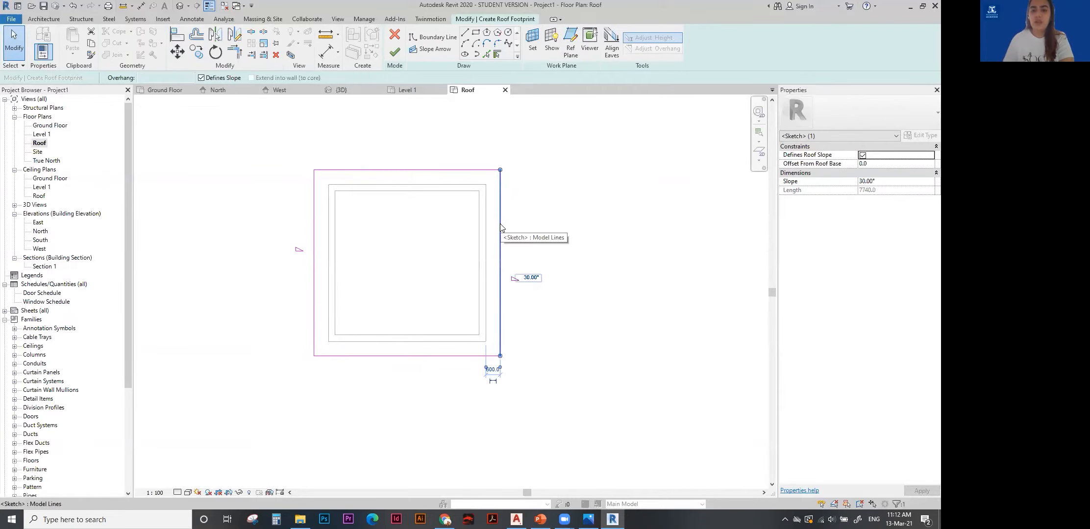
pyautogui.click(531, 277)
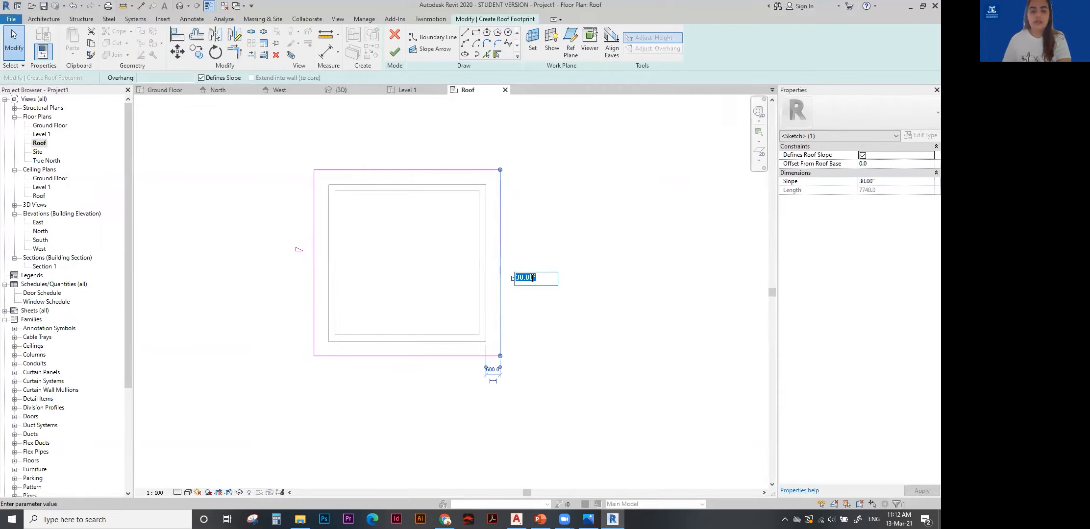
pyautogui.press('Return')
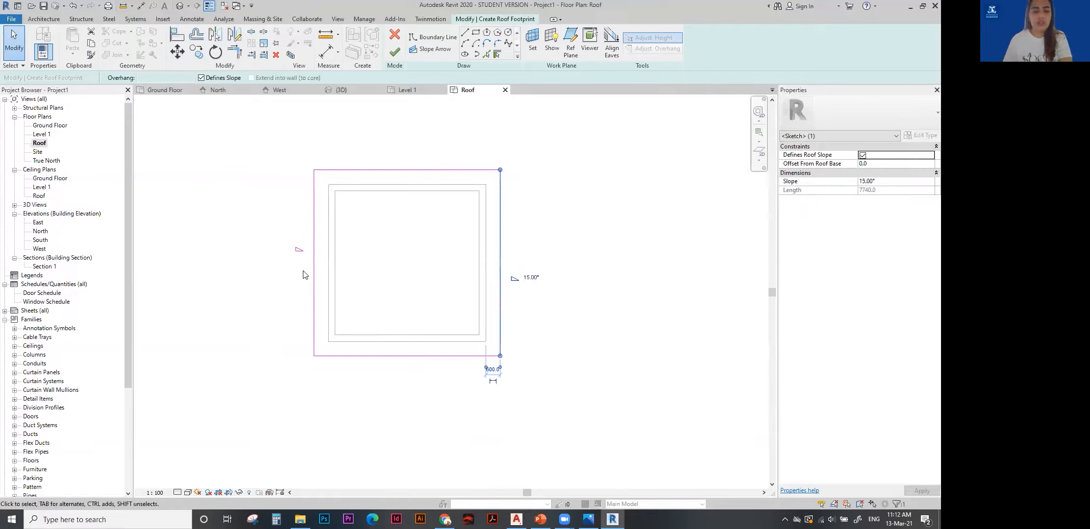
pyautogui.click(313, 270)
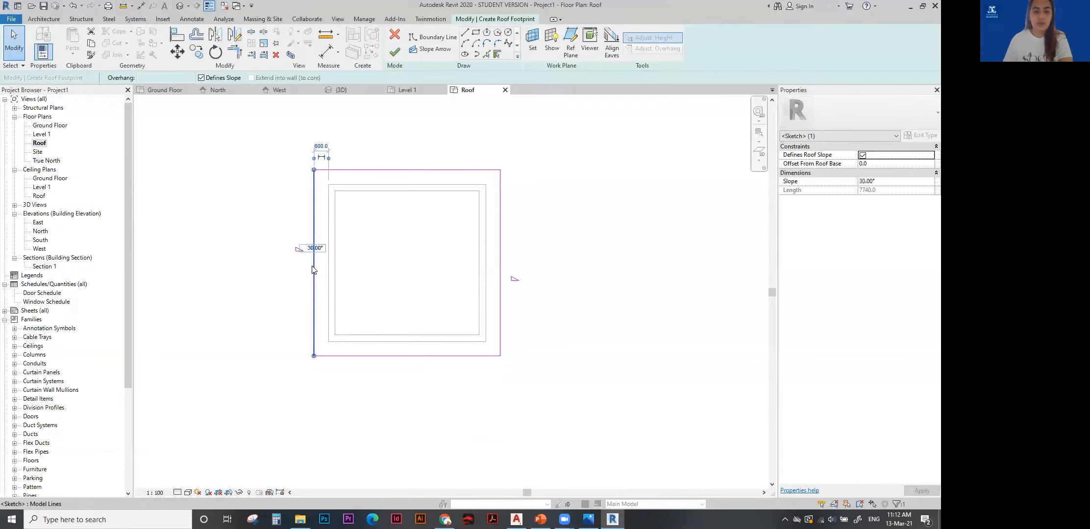
pyautogui.click(313, 248)
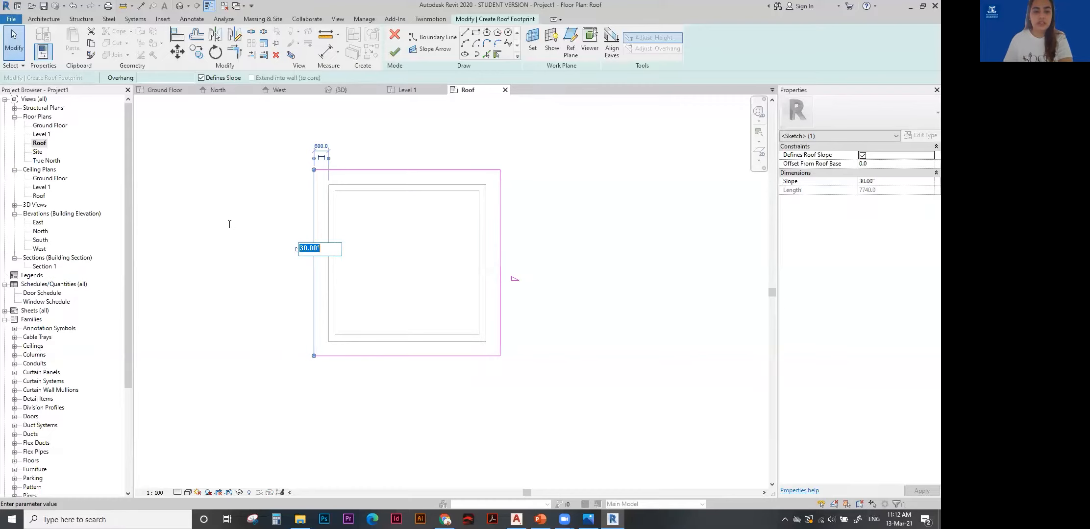
pyautogui.press('Return')
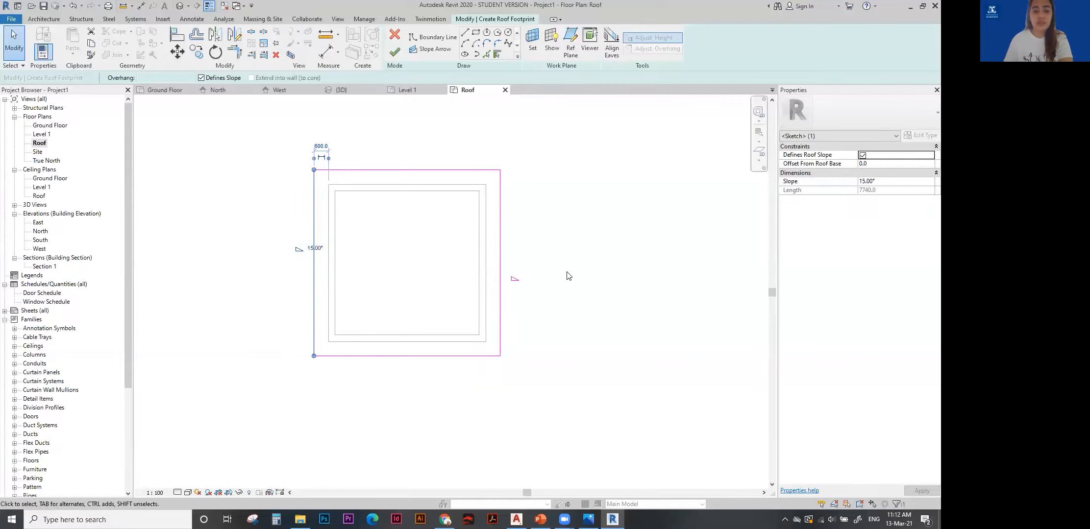
# Finish the roof footprint with the highlighted walls attached to the roof, and inspect the roof in the 3D view.
pyautogui.click(394, 51)
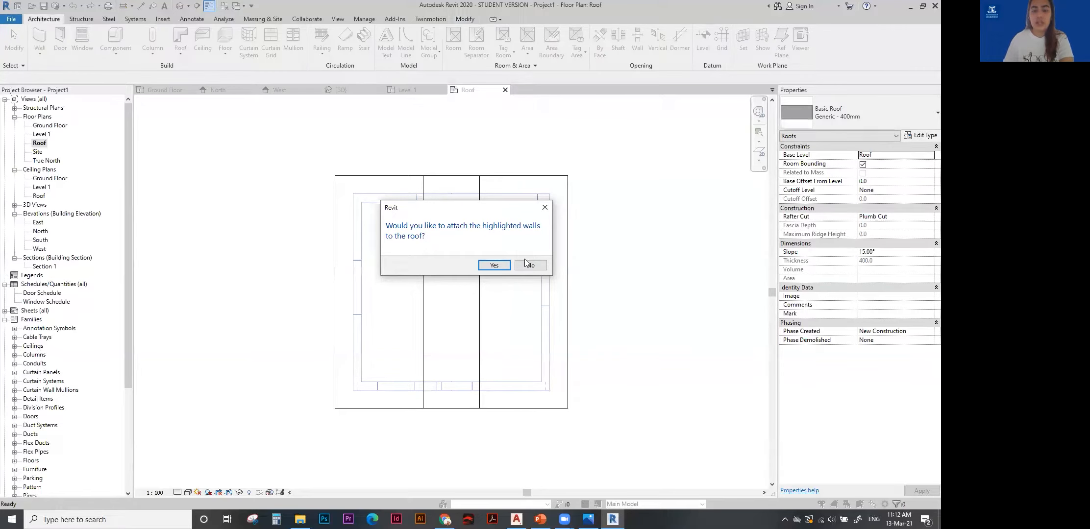
pyautogui.click(493, 266)
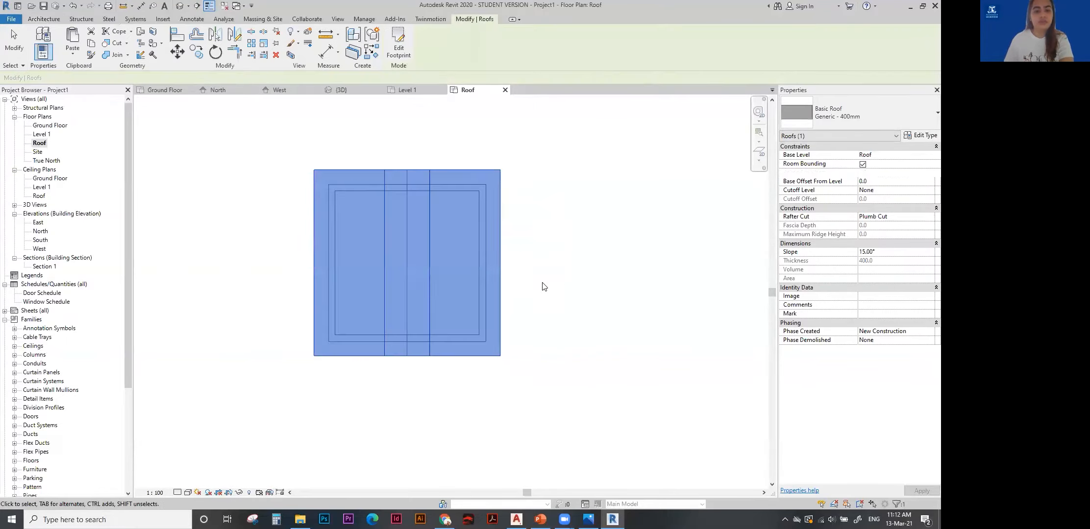
pyautogui.click(179, 7)
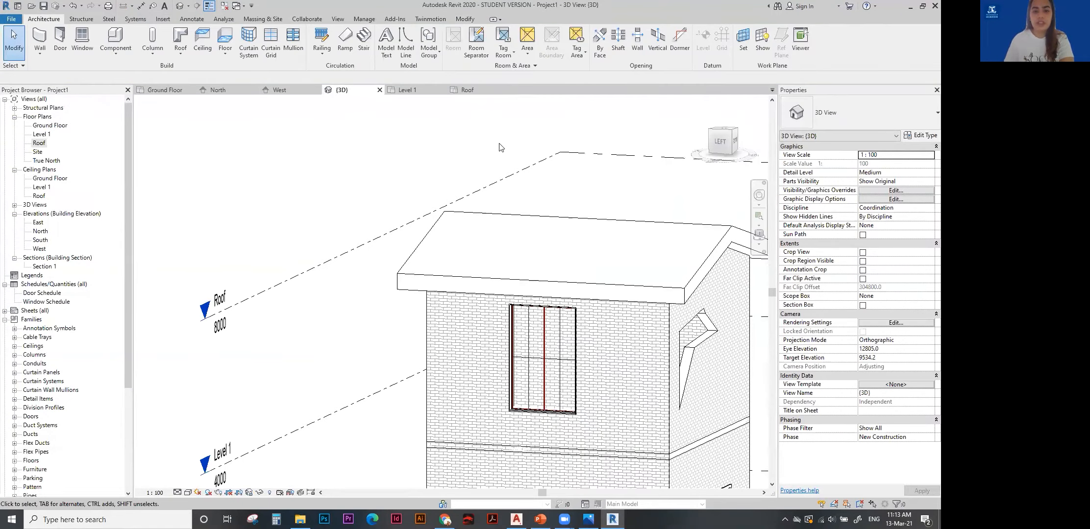
pyautogui.scroll(-4, 488, 130)
pyautogui.scroll(1, 637, 235)
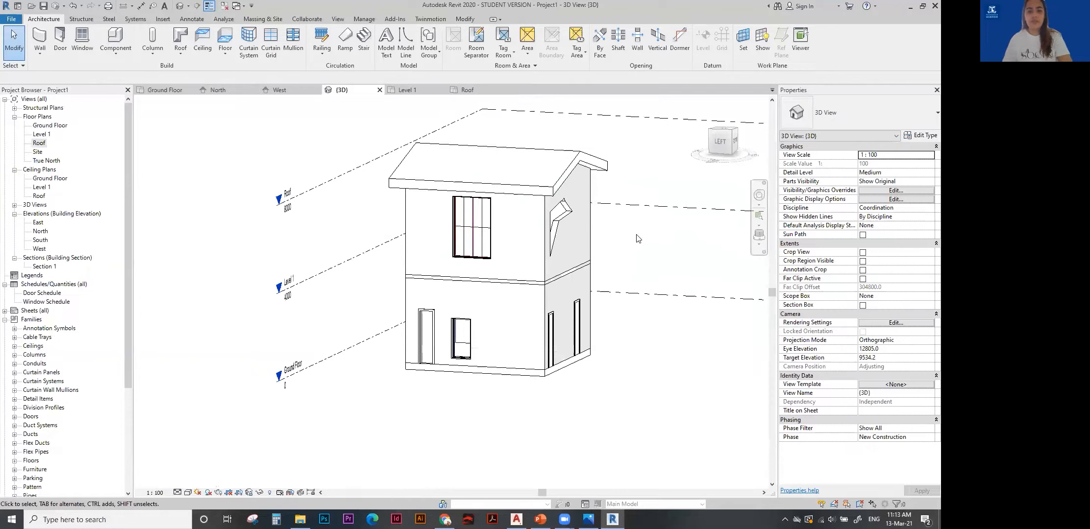
pyautogui.keyDown('shift'); pyautogui.moveTo(651, 200); pyautogui.dragTo(504, 195, button='middle'); pyautogui.keyUp('shift')
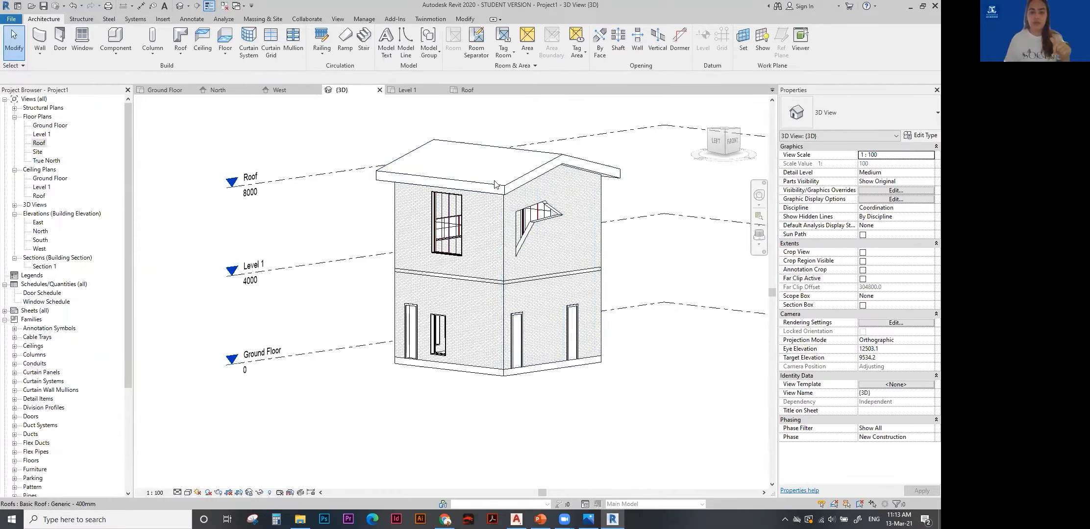
# Detach the top of the rear gable wall from the roof in the 3D view.
pyautogui.keyDown('shift'); pyautogui.moveTo(590, 190); pyautogui.dragTo(637, 181, button='middle'); pyautogui.keyUp('shift')
pyautogui.scroll(3, 486, 219)
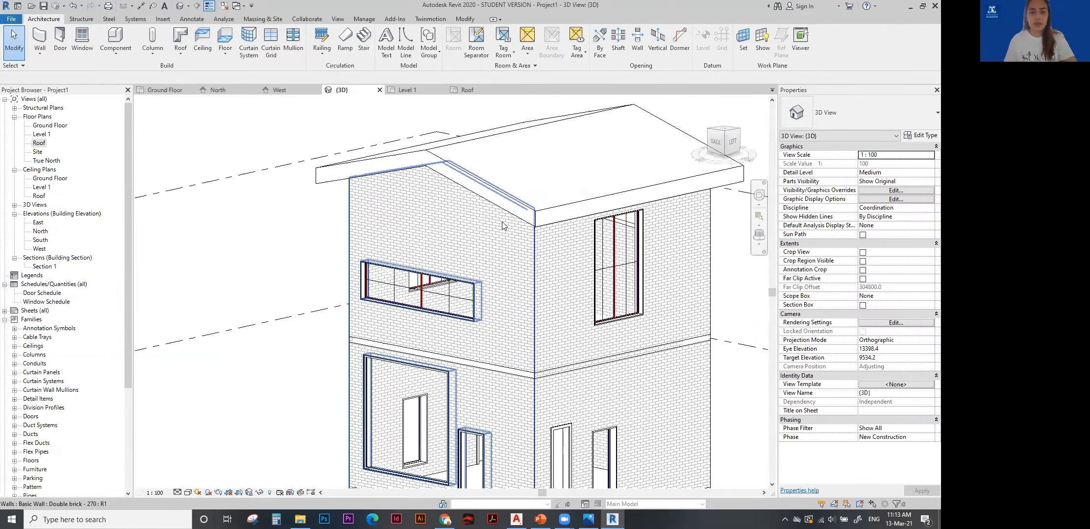
pyautogui.click(504, 224)
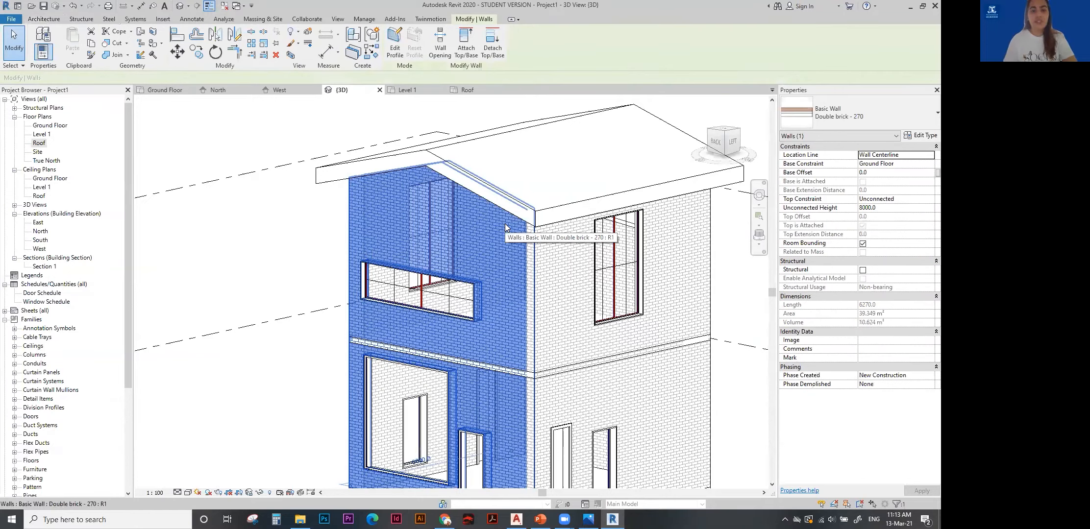
pyautogui.click(490, 49)
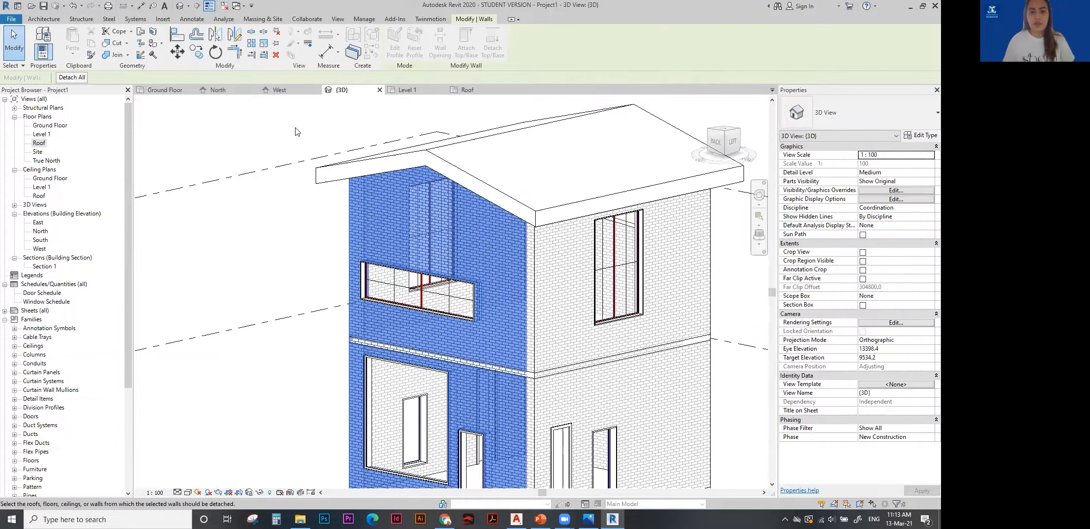
pyautogui.click(368, 169)
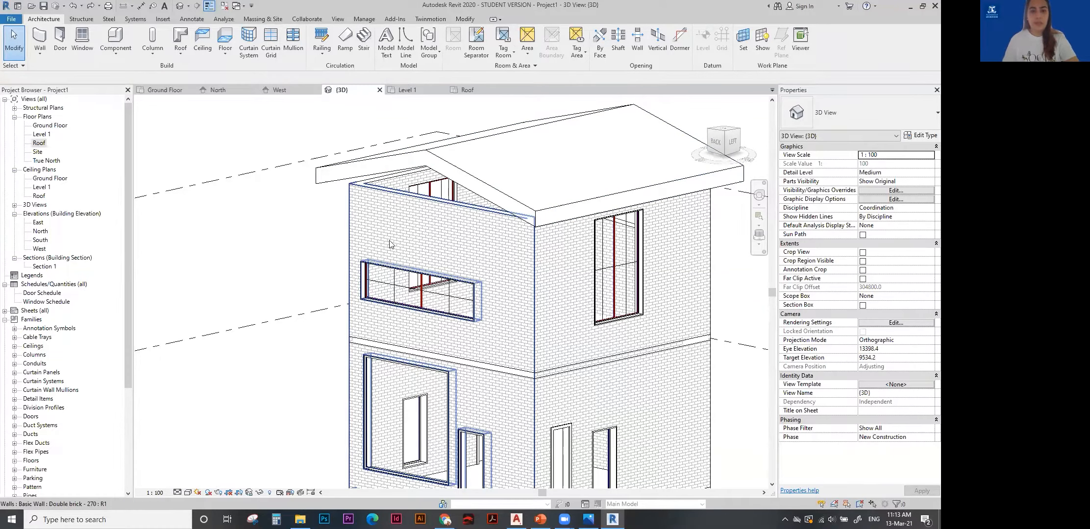
# Reattach the top of the rear gable wall to the roof.
pyautogui.click(415, 200)
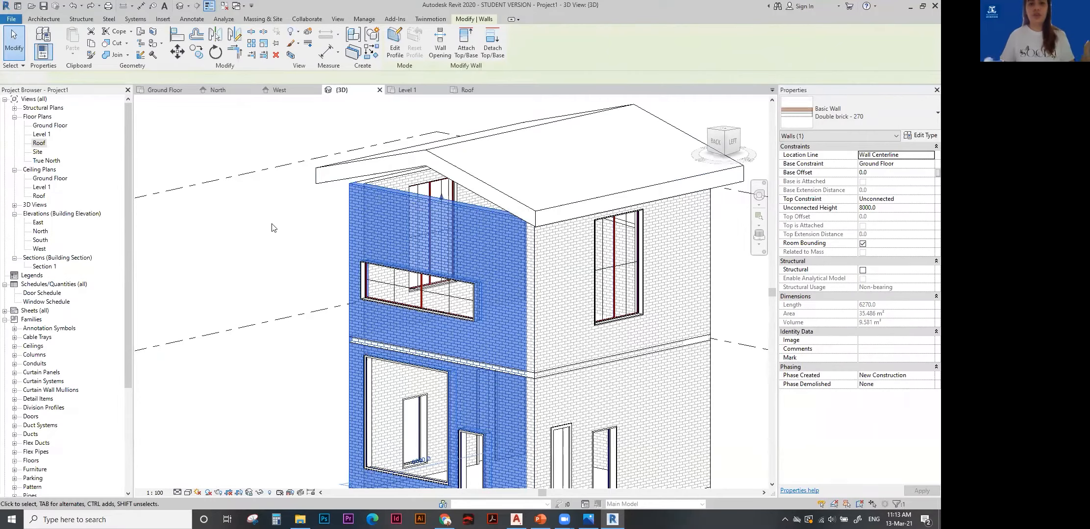
pyautogui.press('Escape')
pyautogui.scroll(-2, 456, 210)
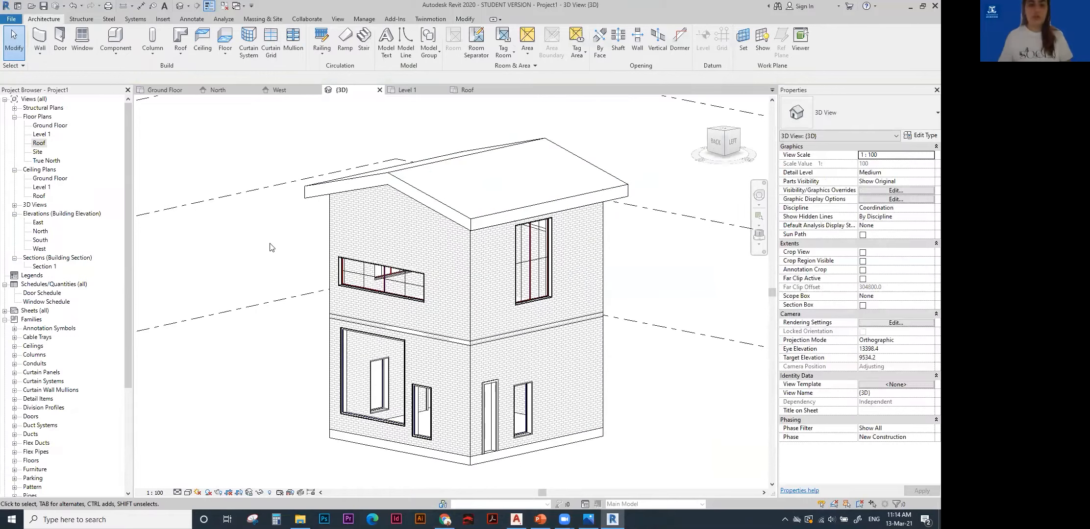
# Edit the roof footprint in 3D and turn off the slope definition for the boundary line above the left side wall.
pyautogui.keyDown('shift'); pyautogui.moveTo(409, 225); pyautogui.dragTo(190, 218, button='middle'); pyautogui.keyUp('shift')
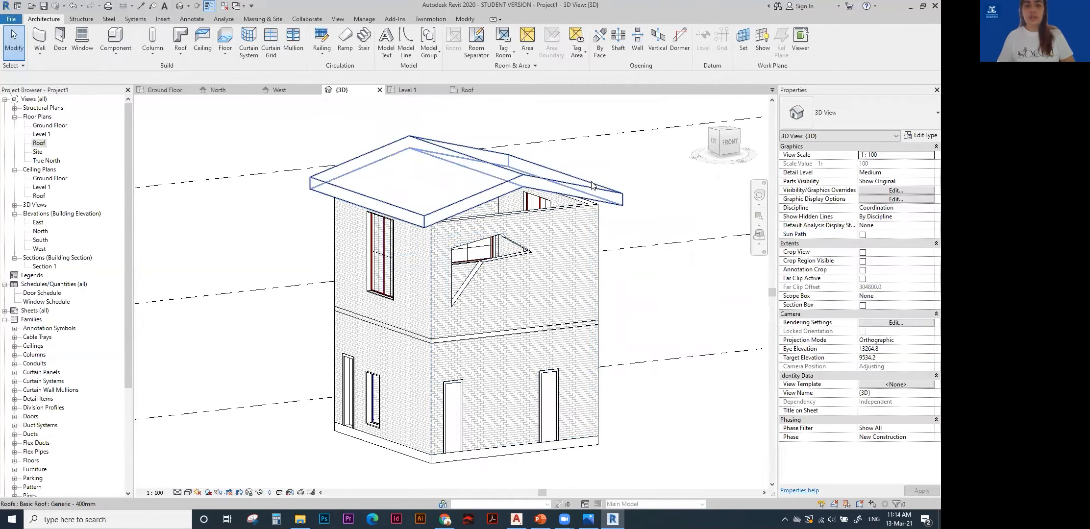
pyautogui.doubleClick(592, 188)
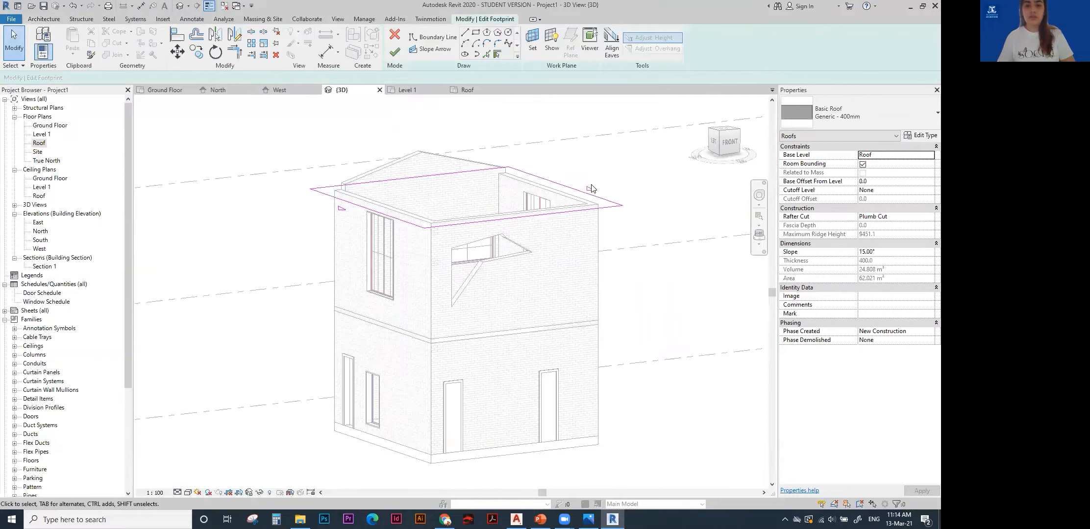
pyautogui.click(375, 212)
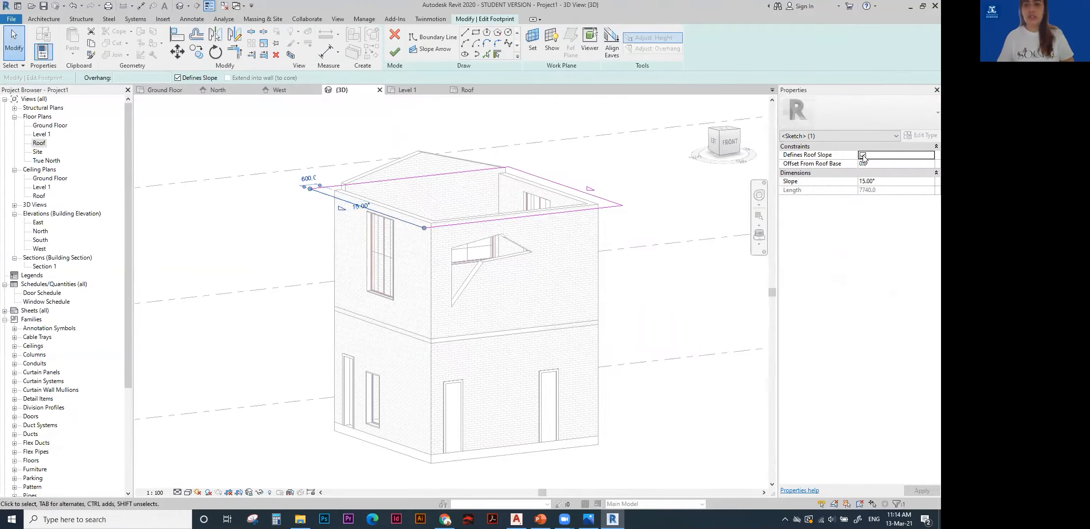
pyautogui.click(862, 155)
pyautogui.press('Escape')
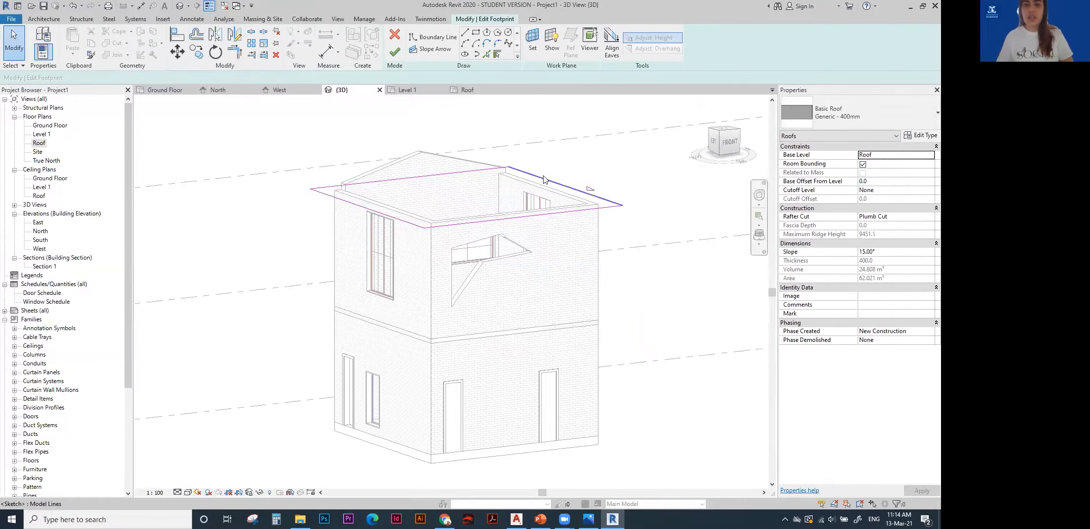
# Finish the footprint edit, attach the highlighted walls to the single-slope roof, and fit the whole model in view.
pyautogui.click(394, 57)
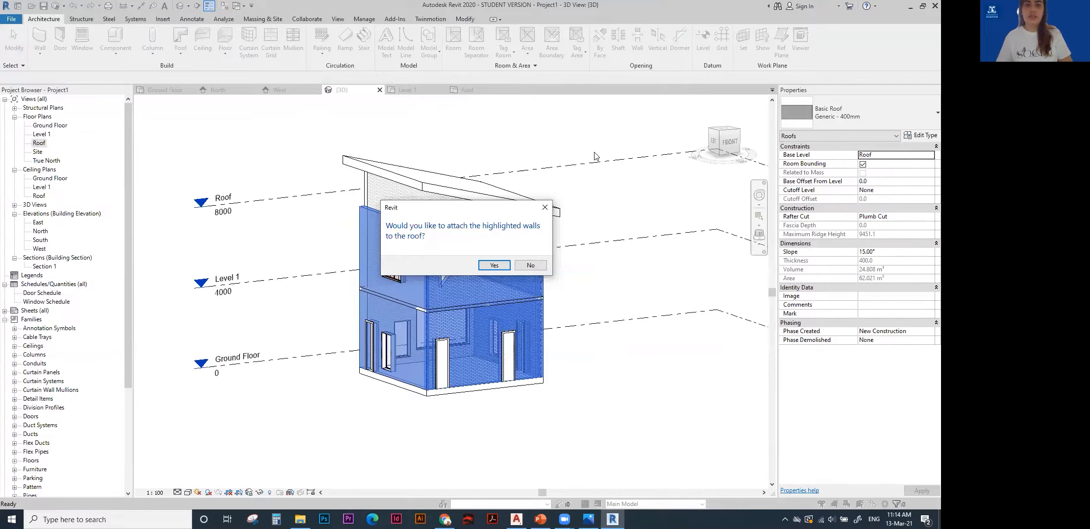
pyautogui.click(494, 265)
pyautogui.scroll(2, 497, 268)
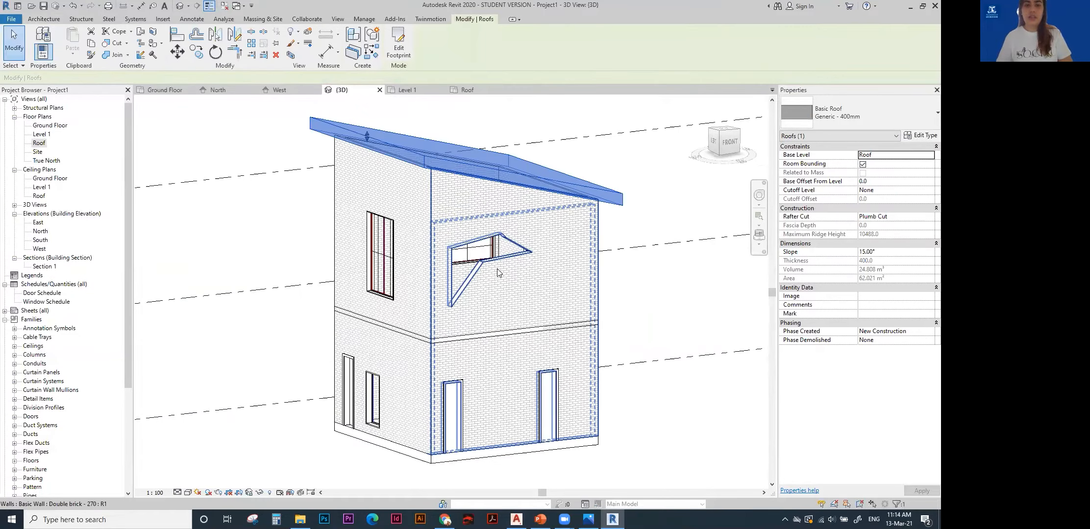
pyautogui.click(652, 205)
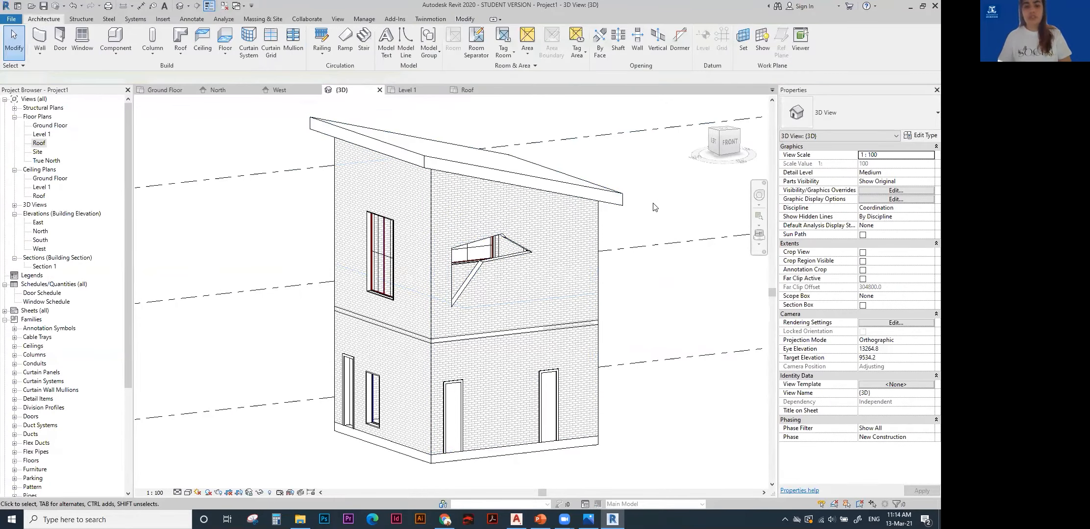
pyautogui.scroll(-1, 484, 234)
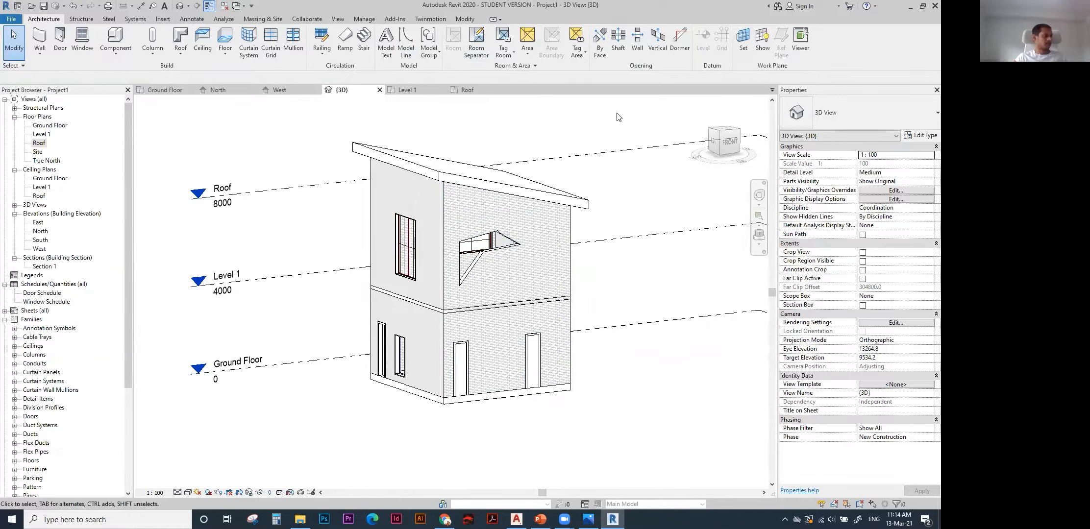
pyautogui.press('z')
pyautogui.press('f')
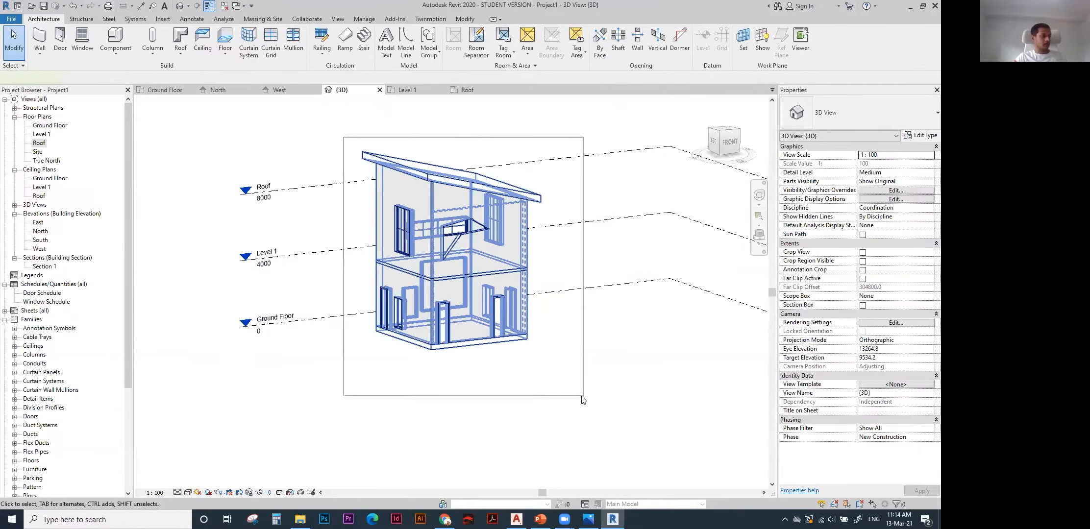
# Switch to the Handout Work in Progress presentation in PowerPoint and browse to the Setting up Units, Levels, Grids slide.
pyautogui.click(540, 519)
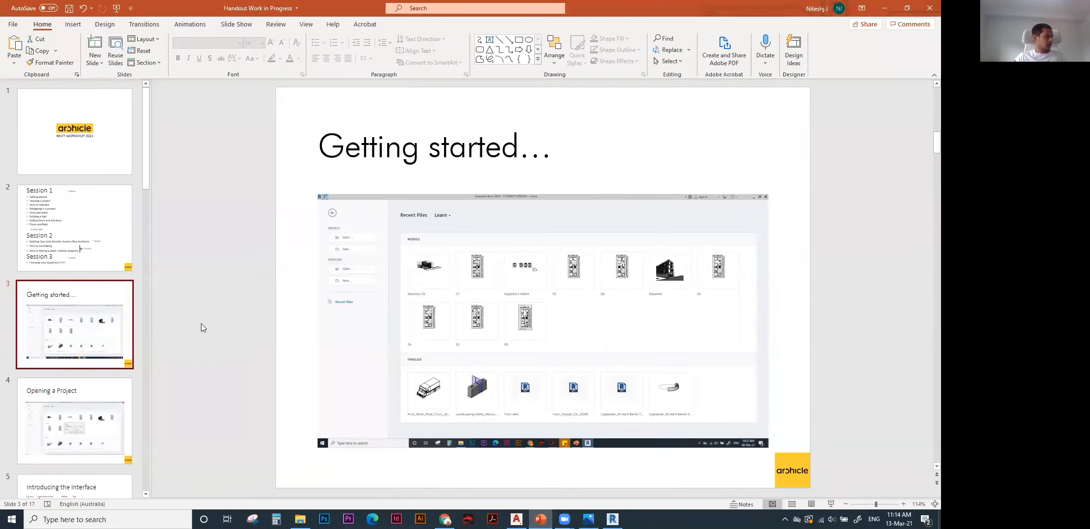
pyautogui.scroll(-2, 201, 327)
pyautogui.press('Down')
pyautogui.press('Down')
pyautogui.press('Down')
pyautogui.press('Down')
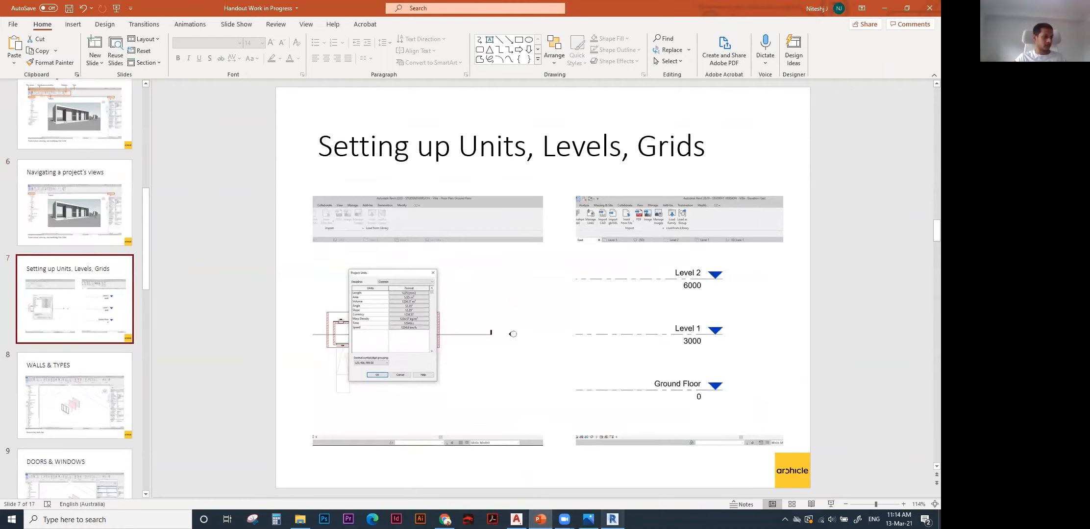
# Switch back to Revit, open the Level 1 floor plan and set its detail level to Fine.
pyautogui.click(613, 520)
pyautogui.doubleClick(43, 136)
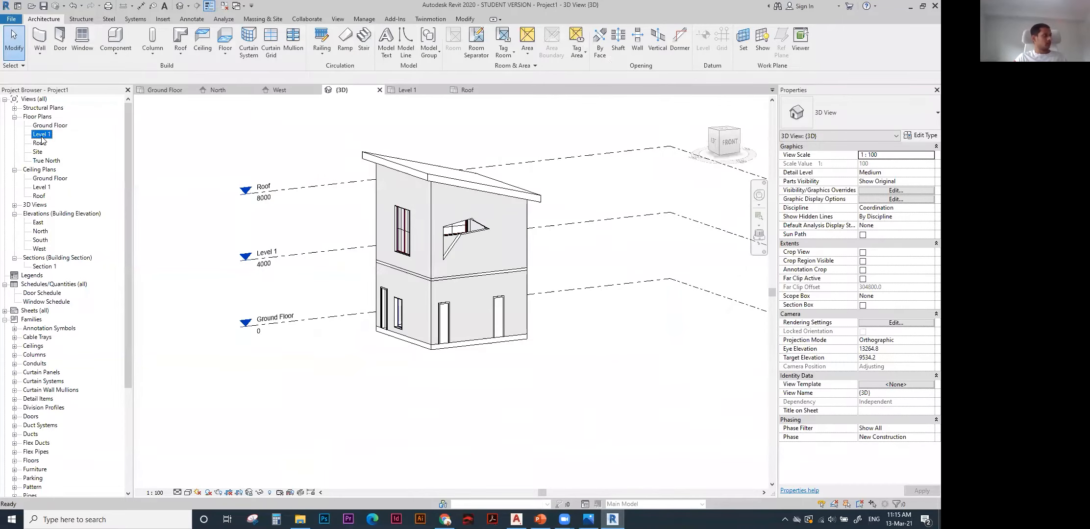
pyautogui.click(549, 175)
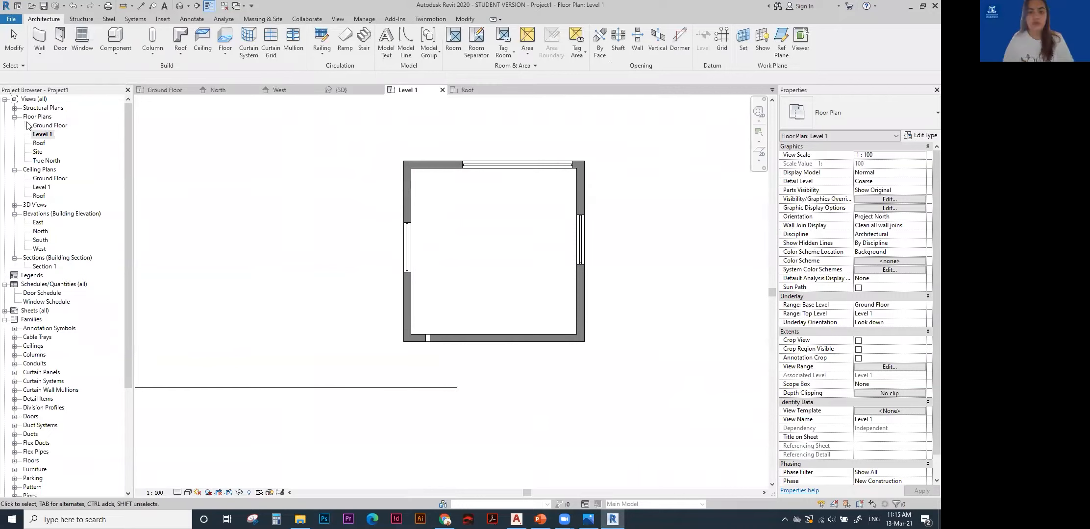
pyautogui.scroll(2, 445, 190)
pyautogui.moveTo(445, 190); pyautogui.dragTo(332, 209, button='middle')
pyautogui.click(178, 493)
pyautogui.click(189, 484)
pyautogui.scroll(-1, 382, 287)
pyautogui.scroll(1, 384, 290)
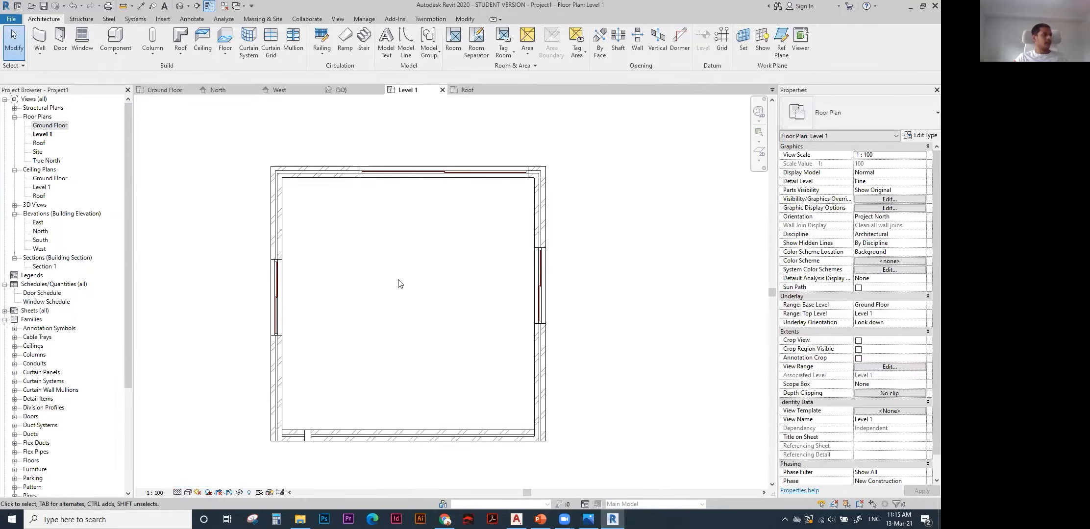
# Draw a horizontal grid line along the centre of the upper wall, extending well beyond the building's right side.
pyautogui.click(720, 42)
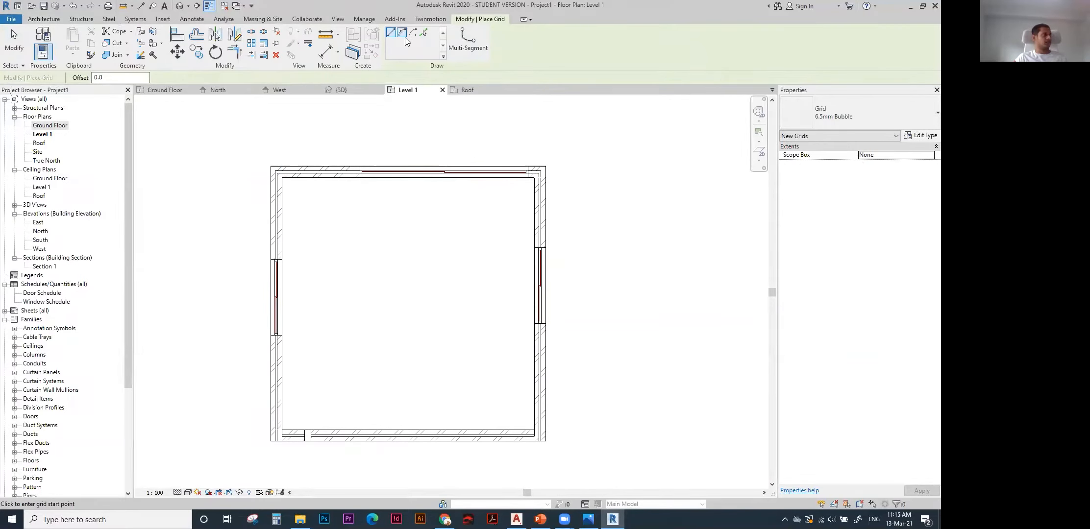
pyautogui.scroll(4, 280, 178)
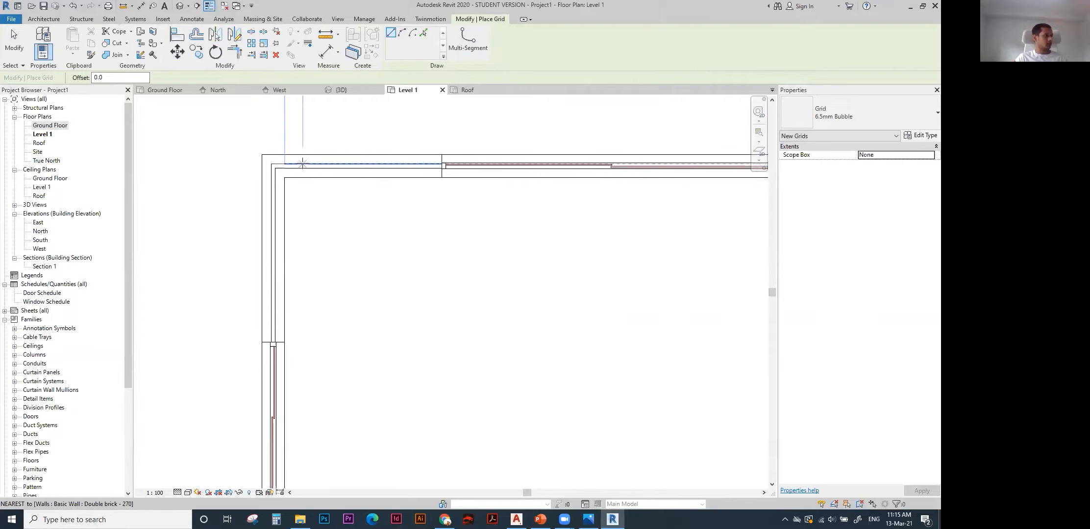
pyautogui.scroll(-3, 310, 165)
pyautogui.click(282, 166)
pyautogui.scroll(-4, 600, 165)
pyautogui.click(603, 164)
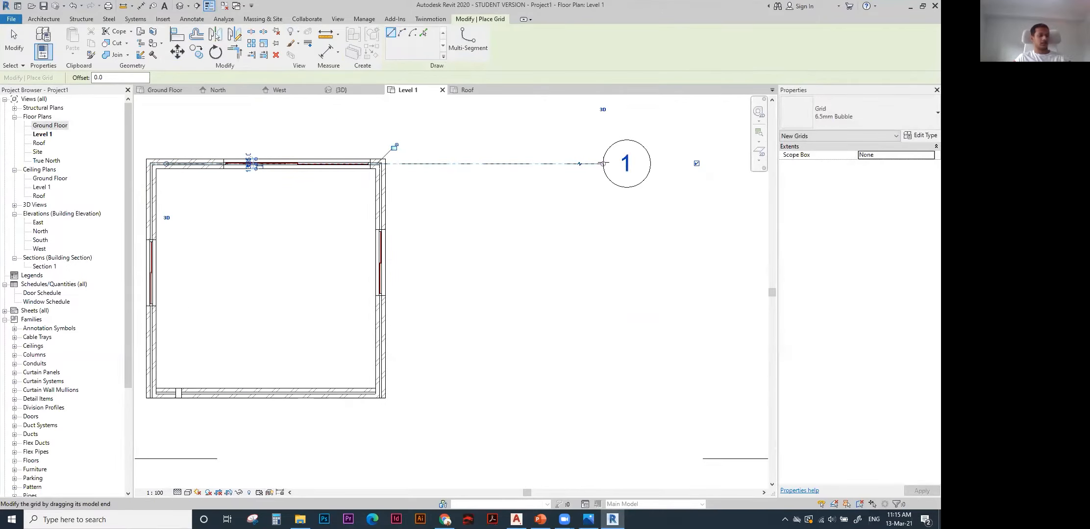
# Draw a vertical grid line along the centre of the right wall, extending above the building, and finish placing grids.
pyautogui.scroll(2, 379, 211)
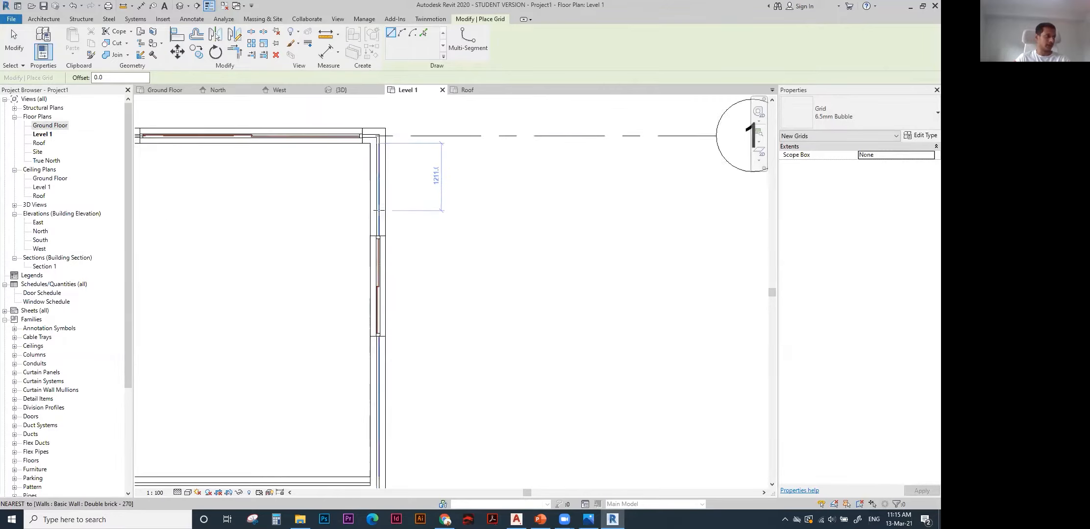
pyautogui.scroll(1, 378, 212)
pyautogui.click(378, 215)
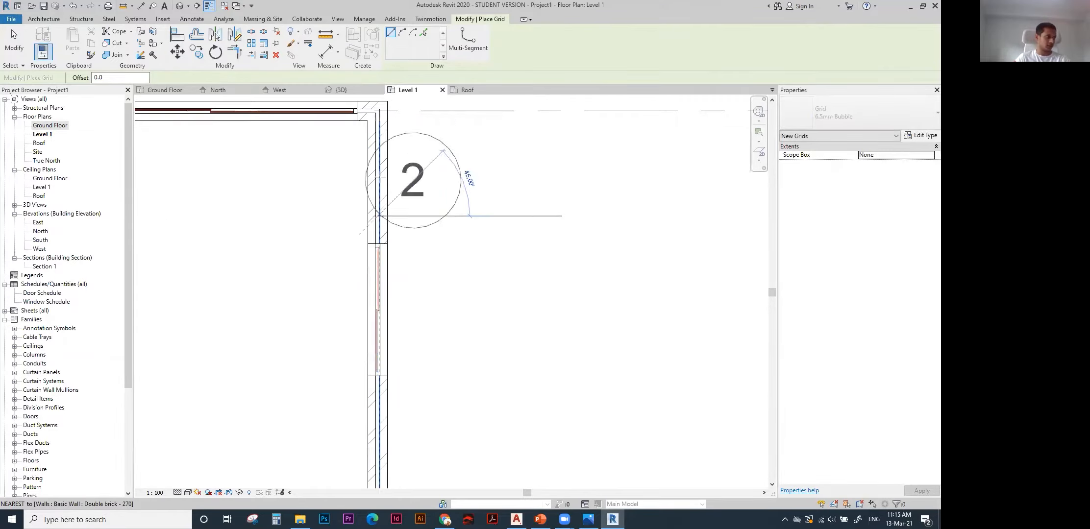
pyautogui.scroll(-3, 381, 177)
pyautogui.click(388, 158)
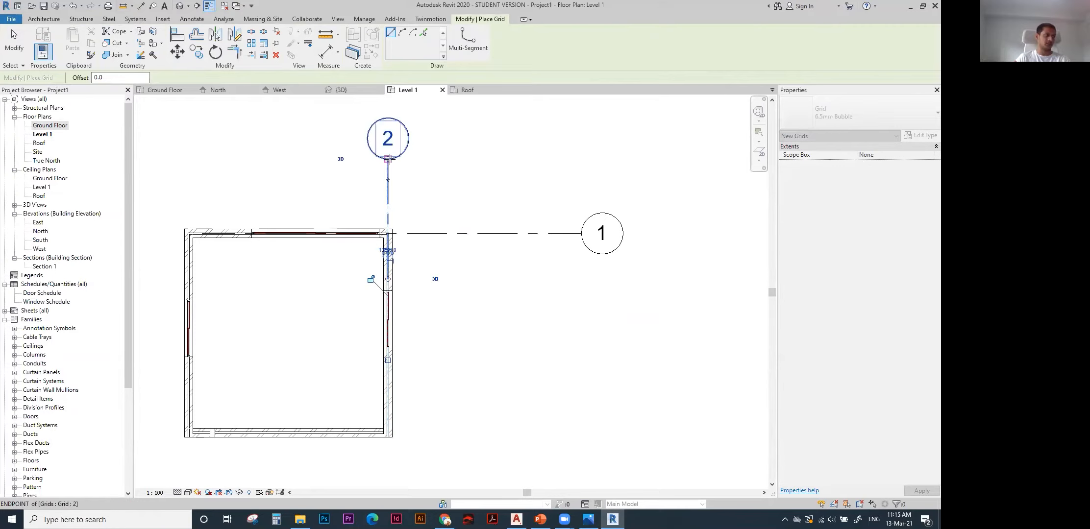
pyautogui.press('Escape')
pyautogui.press('Escape')
# Rename the horizontal grid line to A and the vertical grid line to 1.
pyautogui.scroll(-2, 421, 171)
pyautogui.moveTo(462, 182); pyautogui.dragTo(518, 231, button='middle')
pyautogui.click(613, 234)
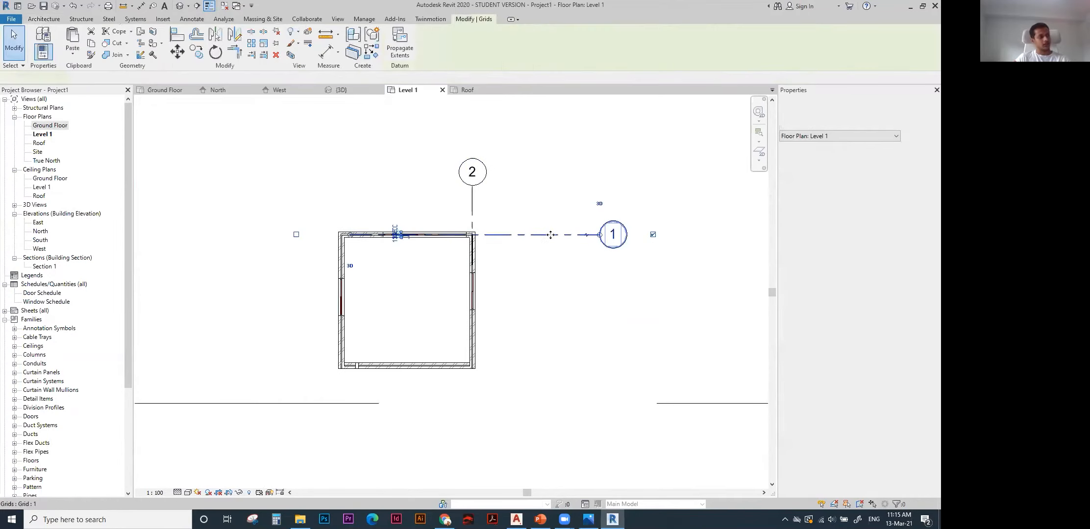
pyautogui.click(617, 234)
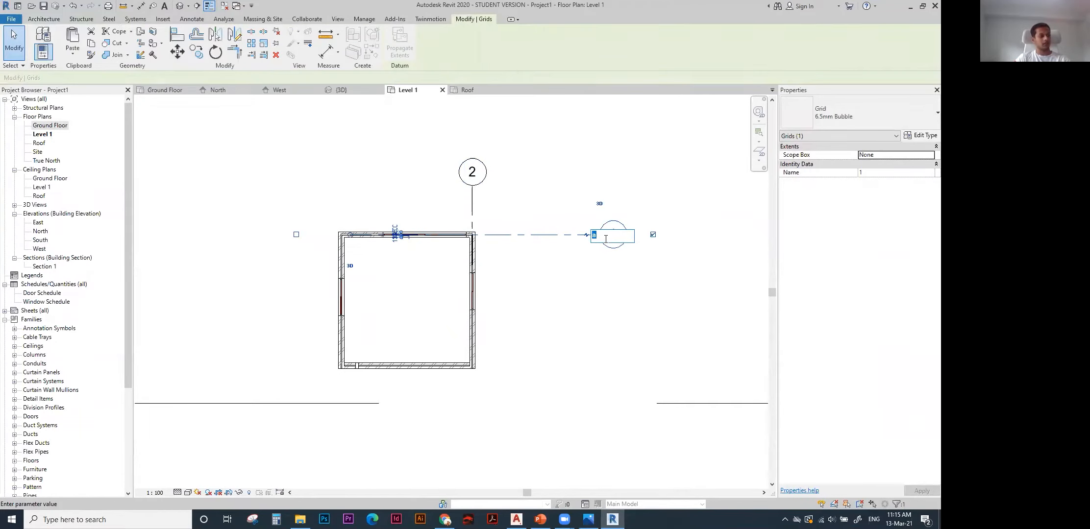
pyautogui.press('Return')
pyautogui.click(472, 172)
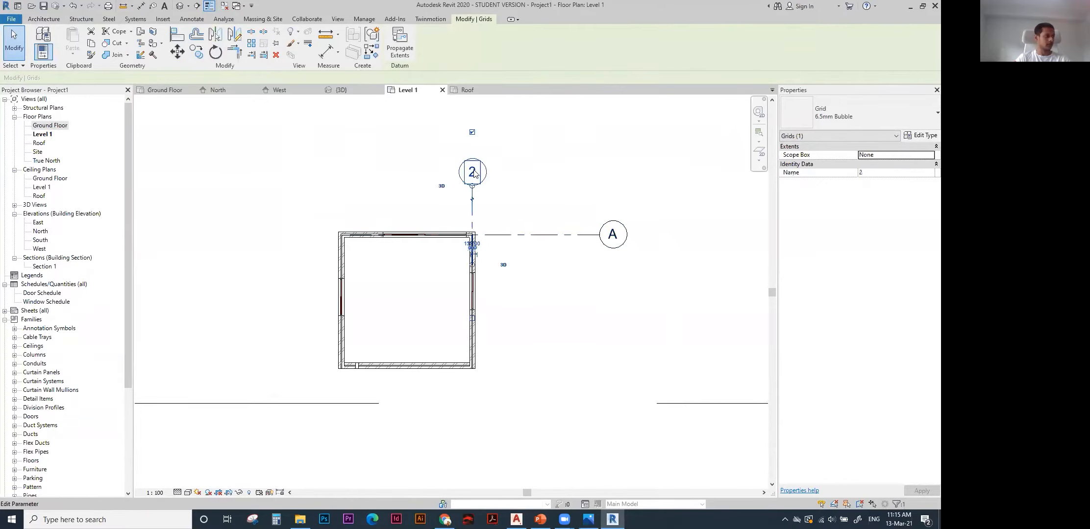
pyautogui.click(474, 170)
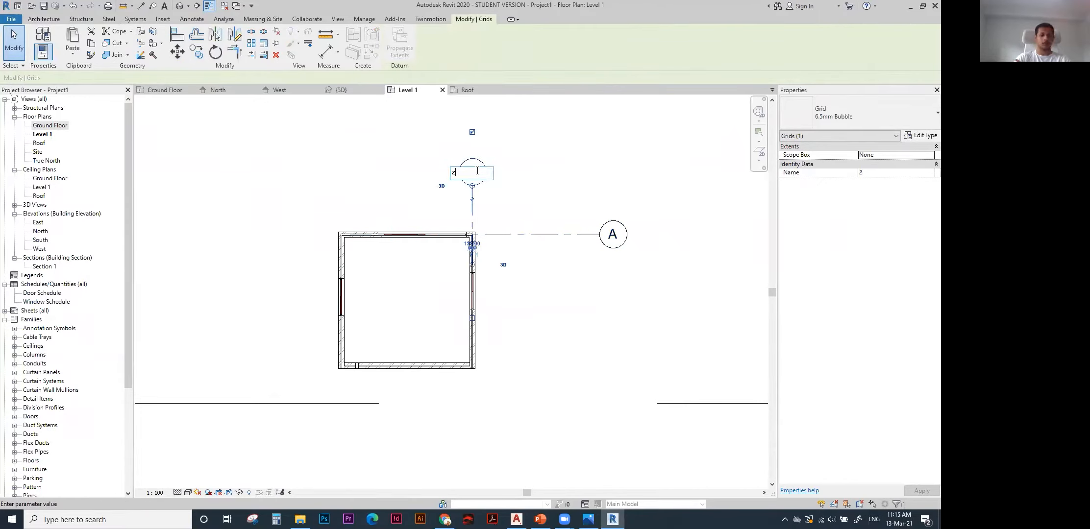
pyautogui.write('1')
pyautogui.click(547, 171)
pyautogui.moveTo(547, 171); pyautogui.dragTo(574, 195, button='middle')
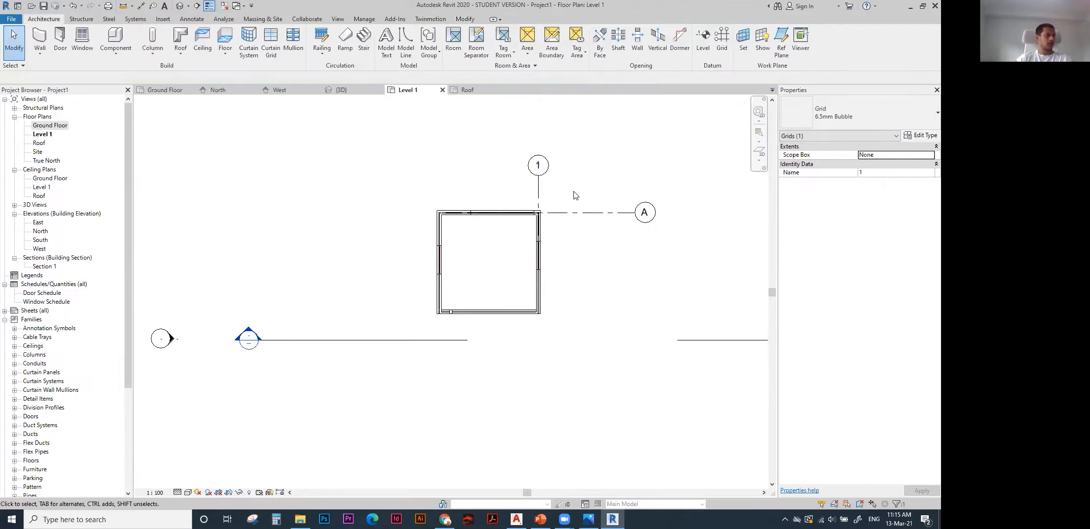
# Shorten grid line A by pulling its bubble end closer to the building.
pyautogui.scroll(2, 629, 220)
pyautogui.click(630, 215)
pyautogui.moveTo(665, 211); pyautogui.dragTo(599, 211)
pyautogui.scroll(-3, 559, 182)
pyautogui.click(554, 177)
pyautogui.scroll(1, 555, 174)
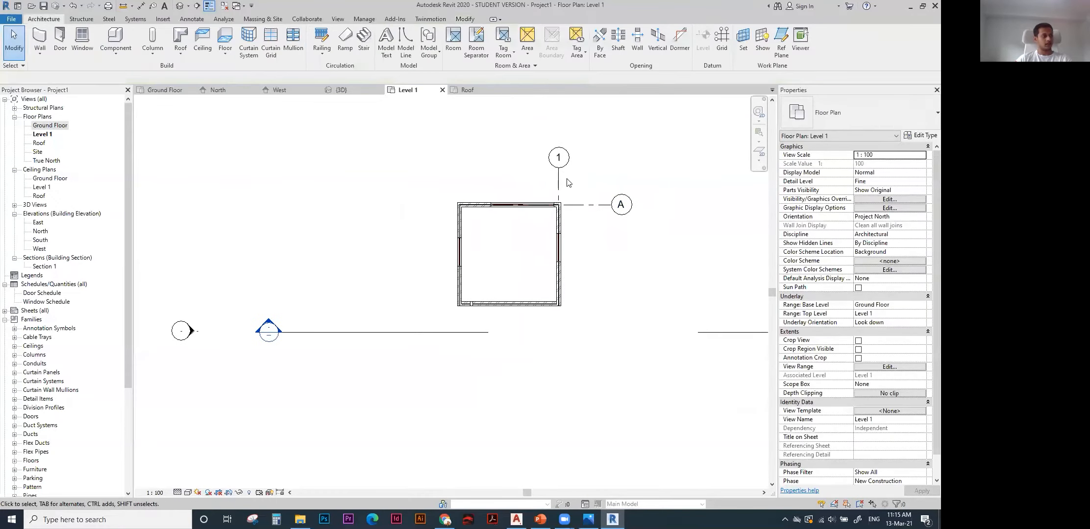
# Draw a vertical grid line along the building's left wall, from its lower end up to align with grid 1's bubble.
pyautogui.click(558, 177)
pyautogui.scroll(1, 534, 176)
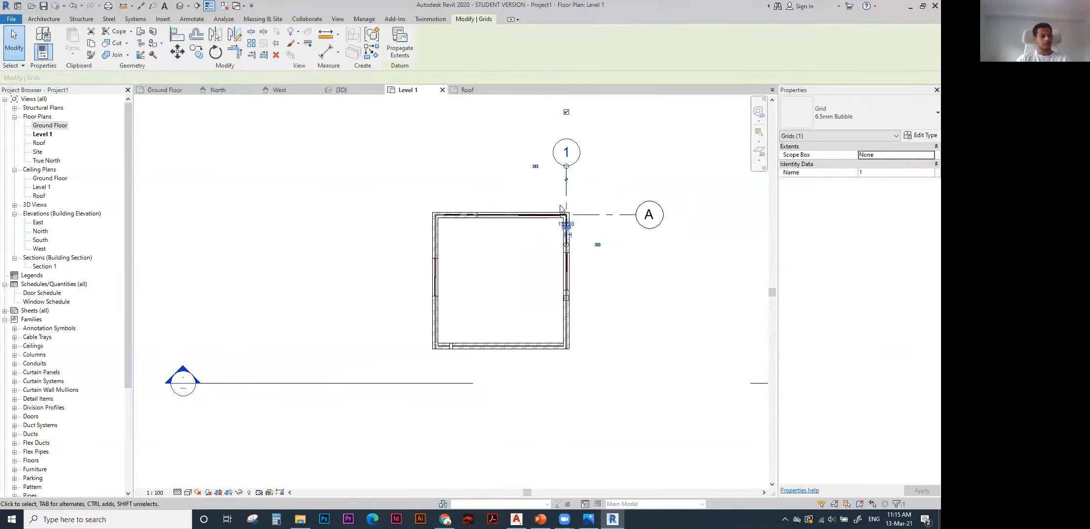
pyautogui.press('g')
pyautogui.press('r')
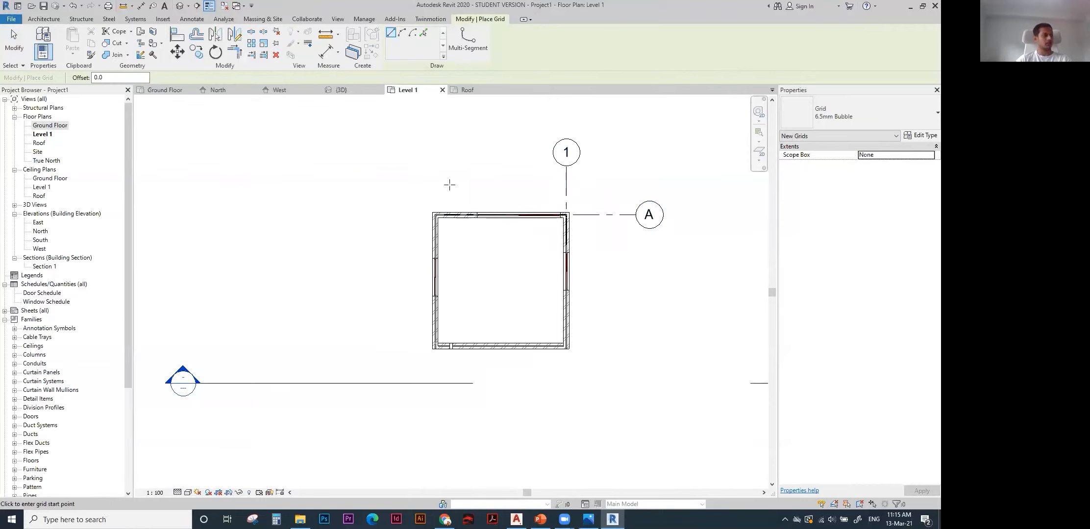
pyautogui.scroll(1, 435, 218)
pyautogui.scroll(2, 447, 376)
pyautogui.click(430, 387)
pyautogui.scroll(-2, 428, 195)
pyautogui.moveTo(439, 163); pyautogui.dragTo(427, 318, button='middle')
pyautogui.click(417, 164)
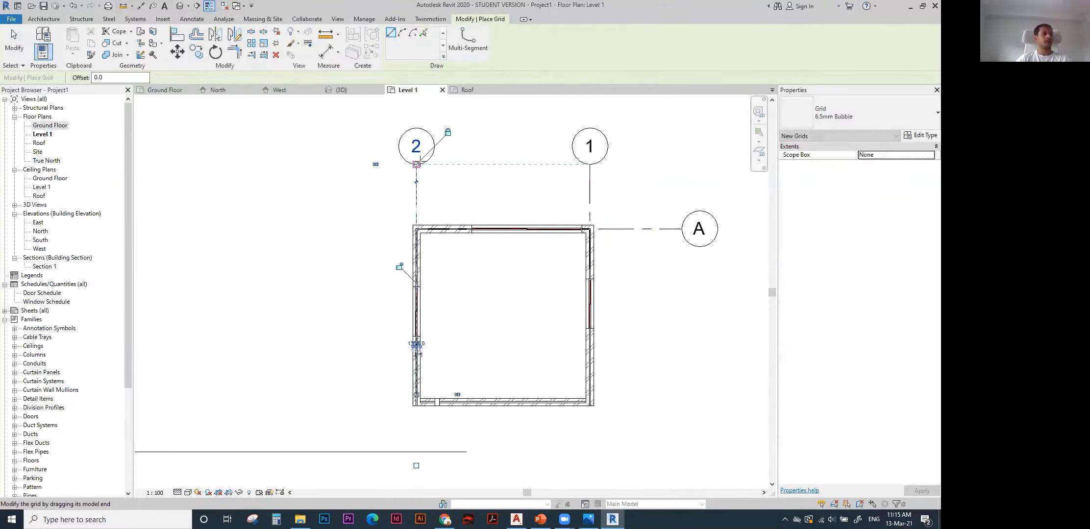
pyautogui.press('Escape')
pyautogui.press('Escape')
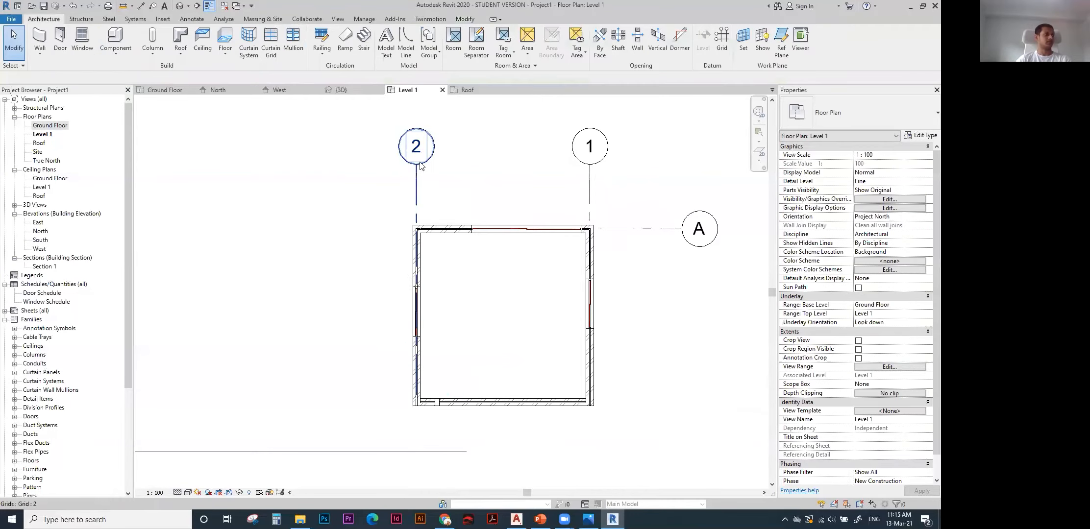
pyautogui.scroll(-2, 419, 166)
pyautogui.scroll(3, 541, 313)
pyautogui.moveTo(496, 213); pyautogui.dragTo(503, 256, button='middle')
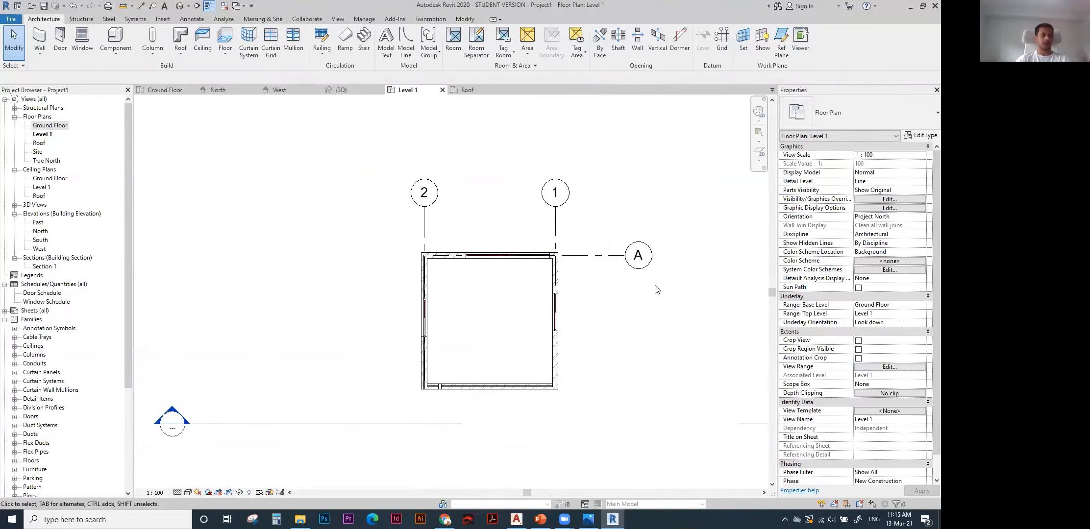
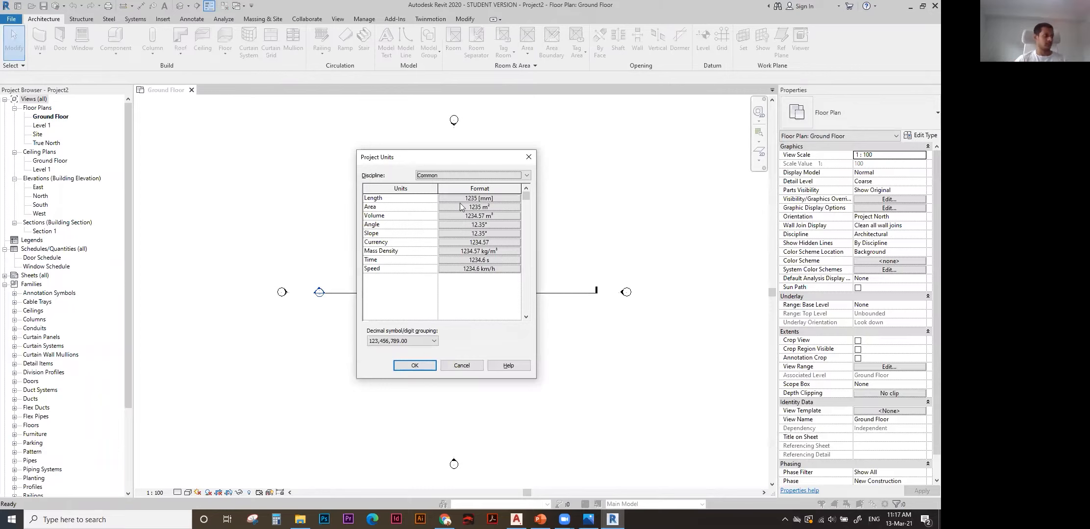
# Set the project's length format to millimetres with 0 decimal places and apply the project units.
pyautogui.click(173, 199)
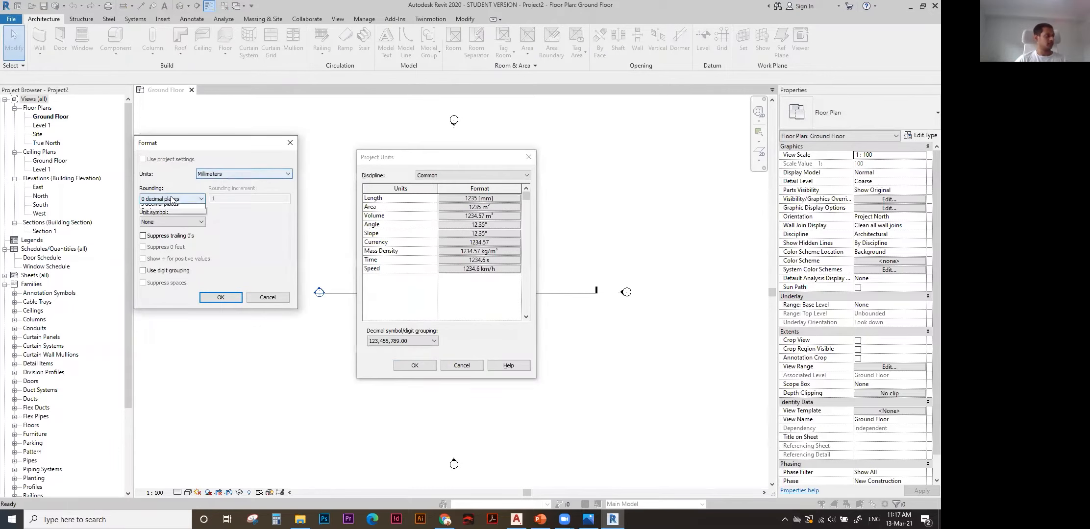
pyautogui.click(172, 205)
pyautogui.click(237, 298)
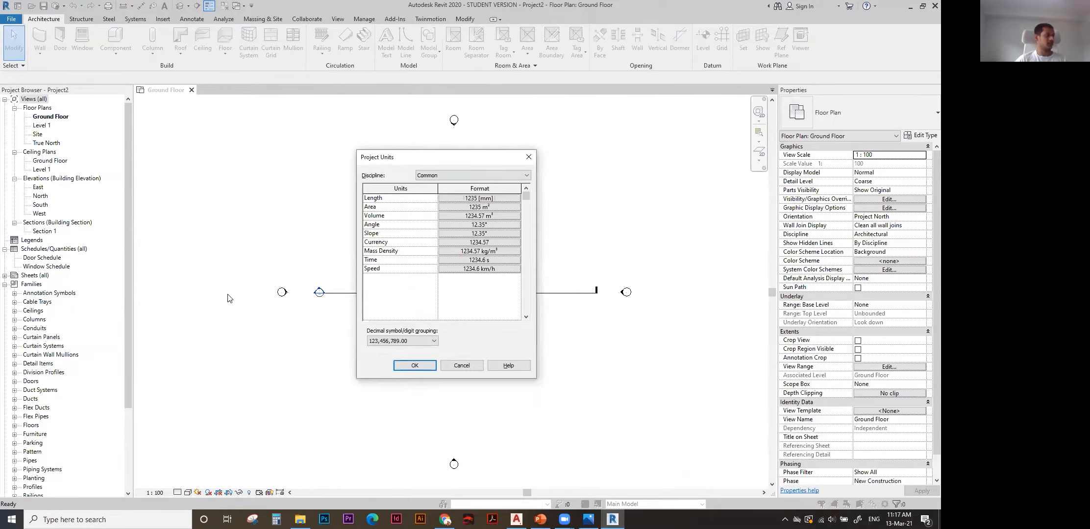
pyautogui.click(411, 366)
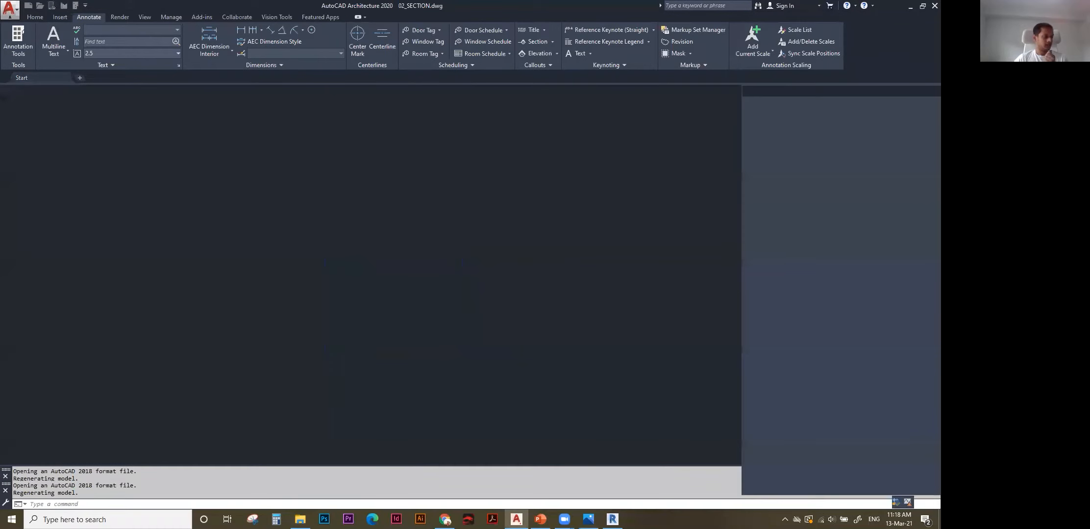
# In AutoCAD, examine the plinth and ground floor levels and their height dimensions in the 02_SECTION drawing.
pyautogui.click(508, 255)
pyautogui.scroll(4, 377, 284)
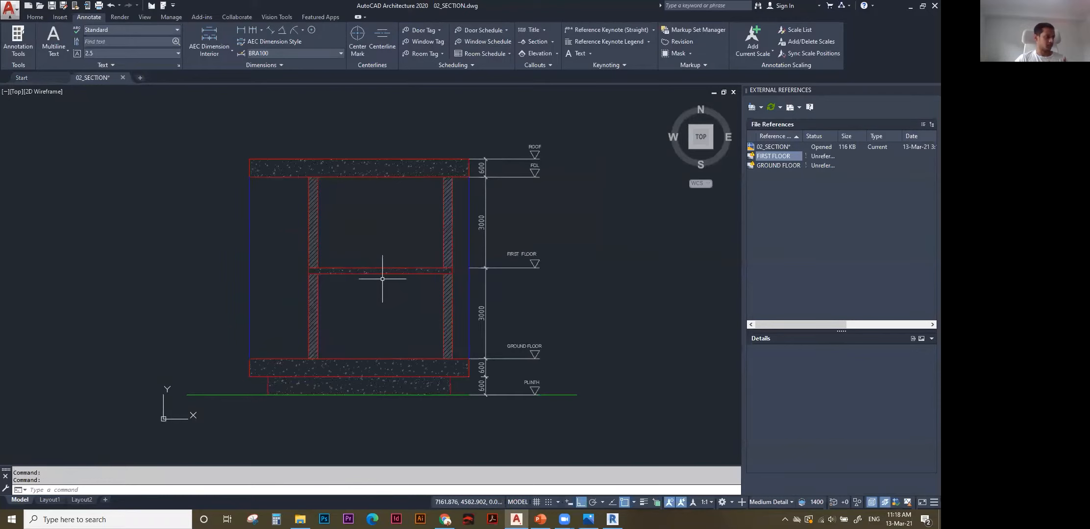
pyautogui.scroll(-2, 380, 282)
pyautogui.moveTo(386, 276); pyautogui.dragTo(401, 266, button='middle')
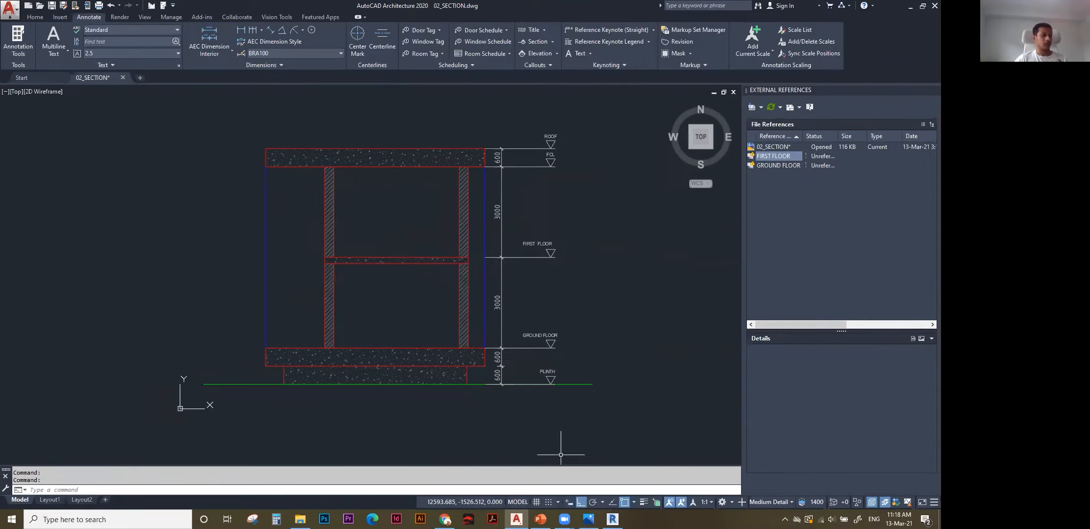
pyautogui.click(612, 520)
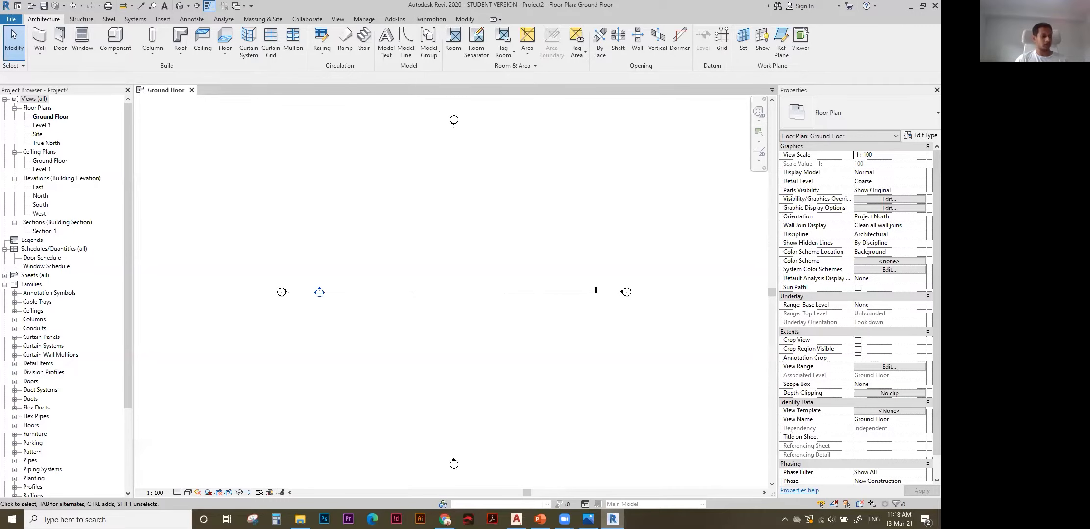
pyautogui.click(612, 520)
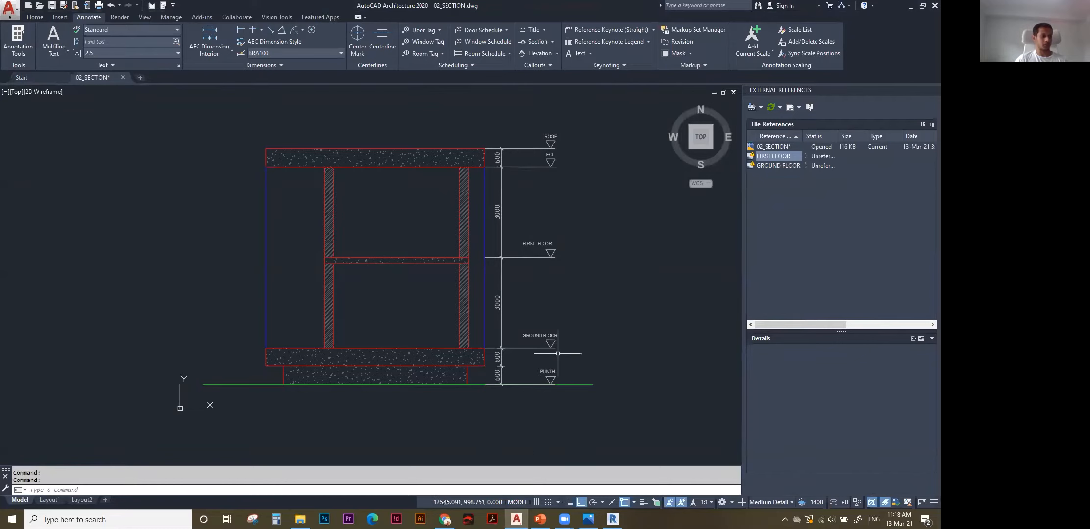
pyautogui.scroll(2, 521, 358)
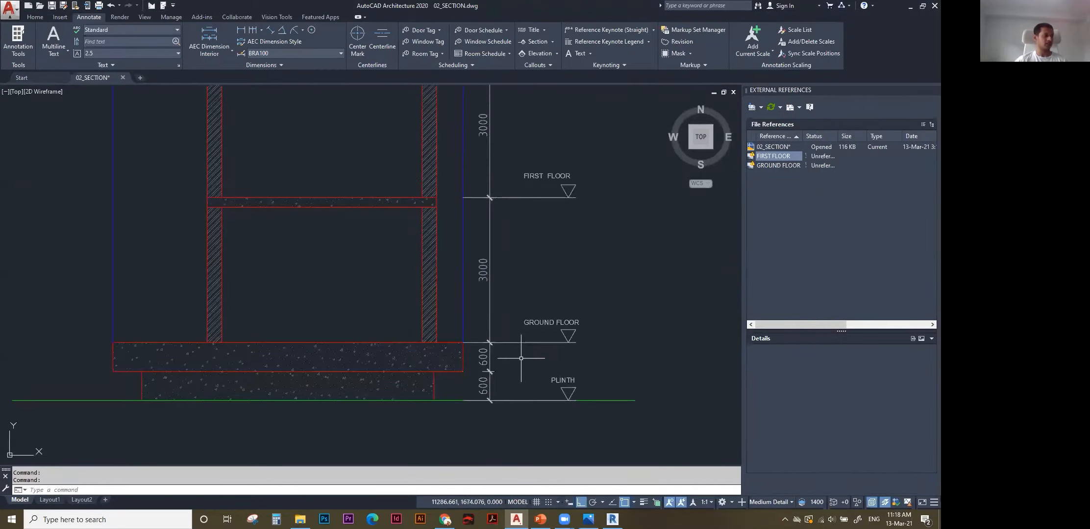
pyautogui.scroll(-2, 549, 407)
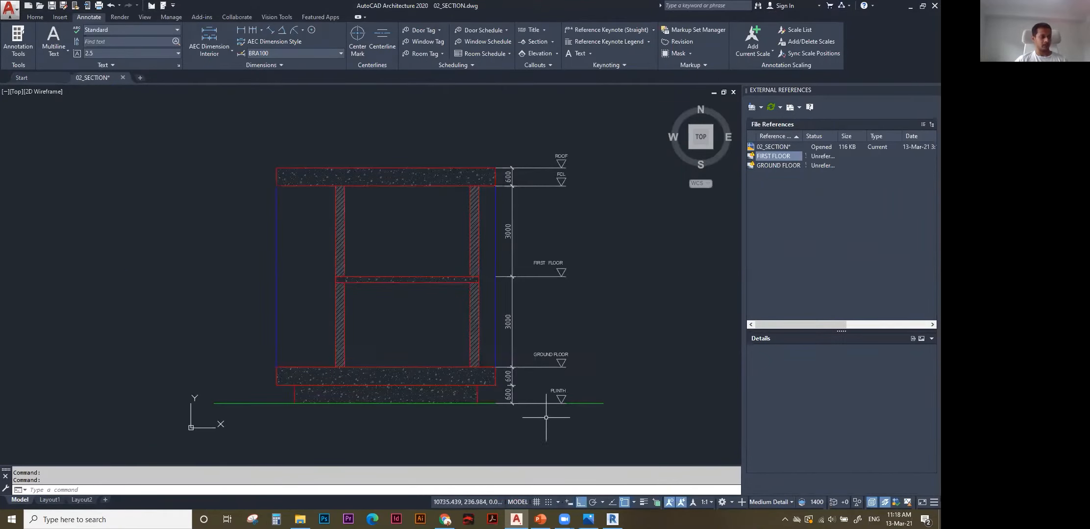
pyautogui.scroll(2, 561, 399)
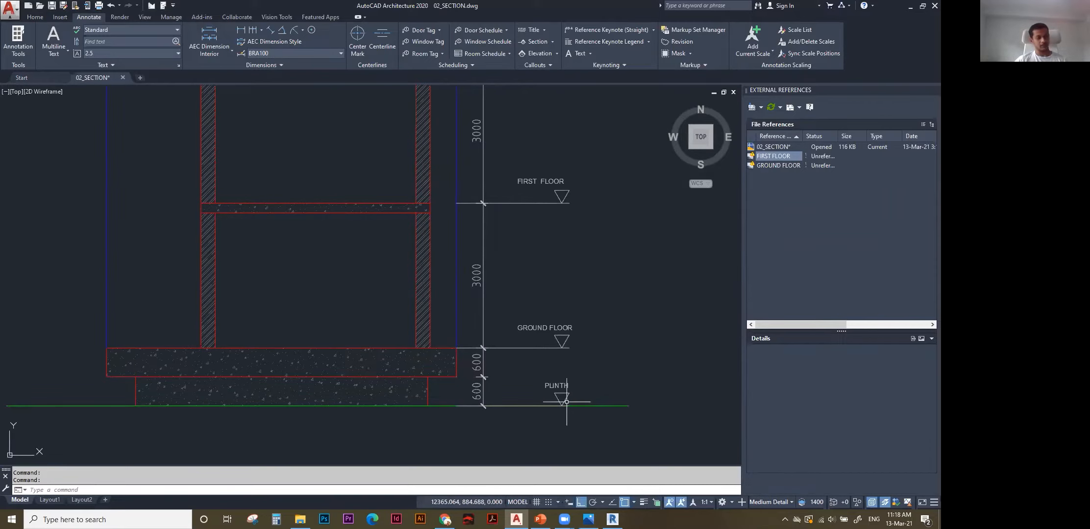
pyautogui.scroll(-2, 567, 402)
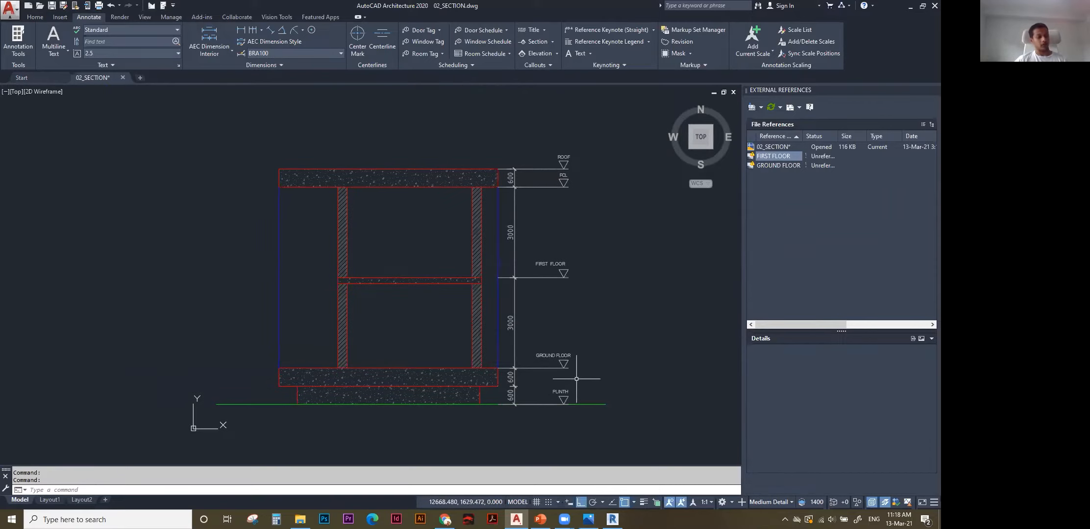
pyautogui.scroll(2, 572, 365)
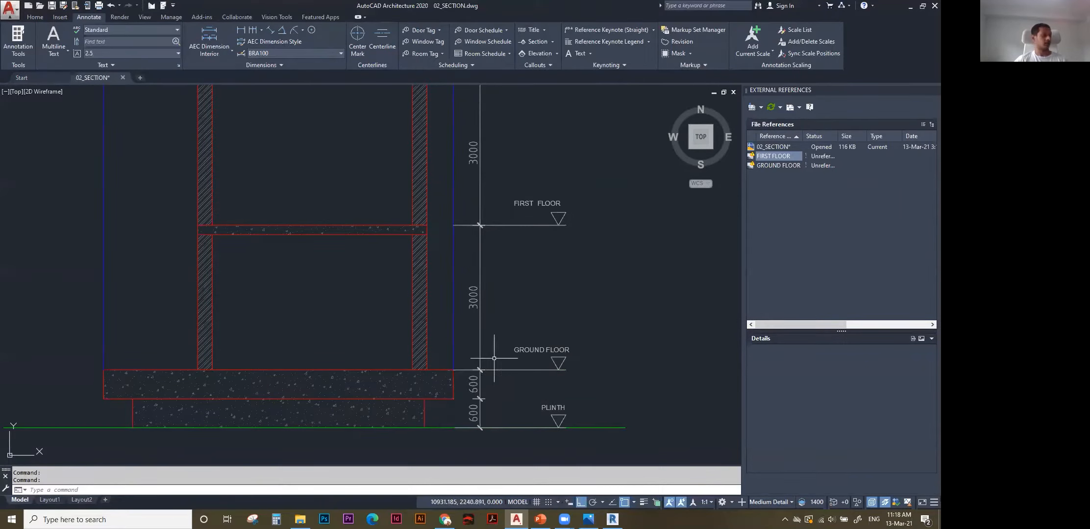
pyautogui.scroll(-2, 506, 401)
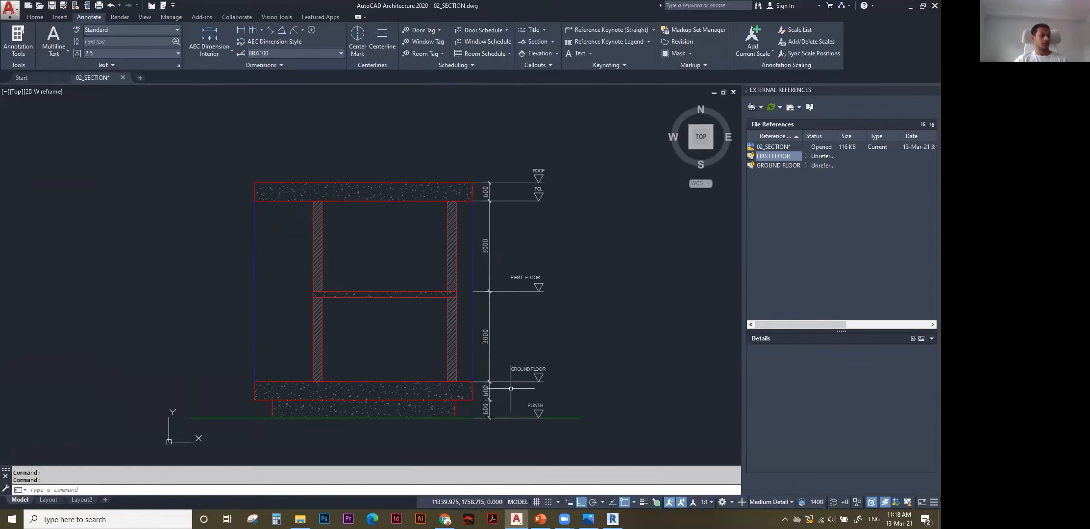
# Examine the ground floor and first floor level lines and the heights up to the FCL and roof.
pyautogui.scroll(2, 506, 402)
pyautogui.click(502, 375)
pyautogui.click(500, 396)
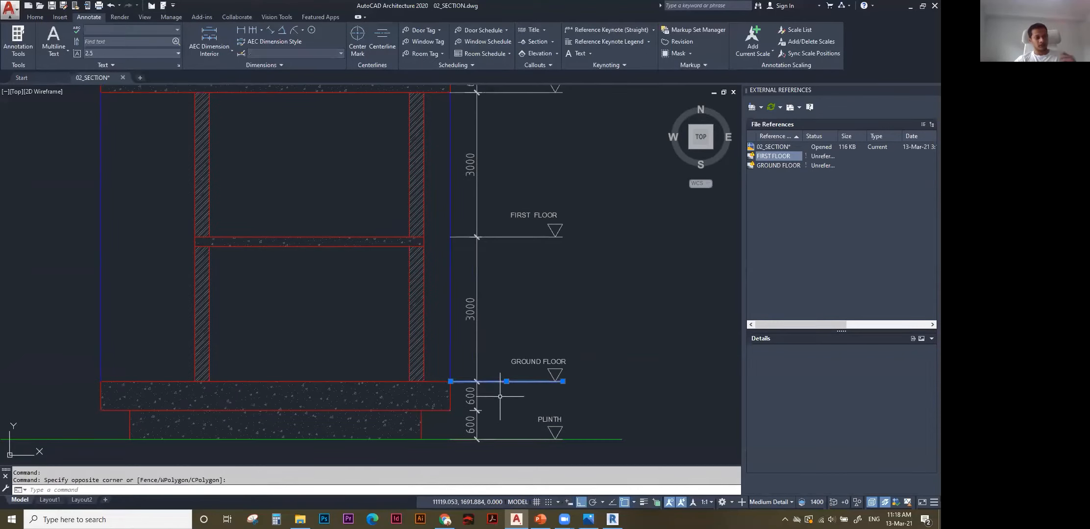
pyautogui.press('Escape')
pyautogui.moveTo(508, 266); pyautogui.dragTo(518, 293, button='middle')
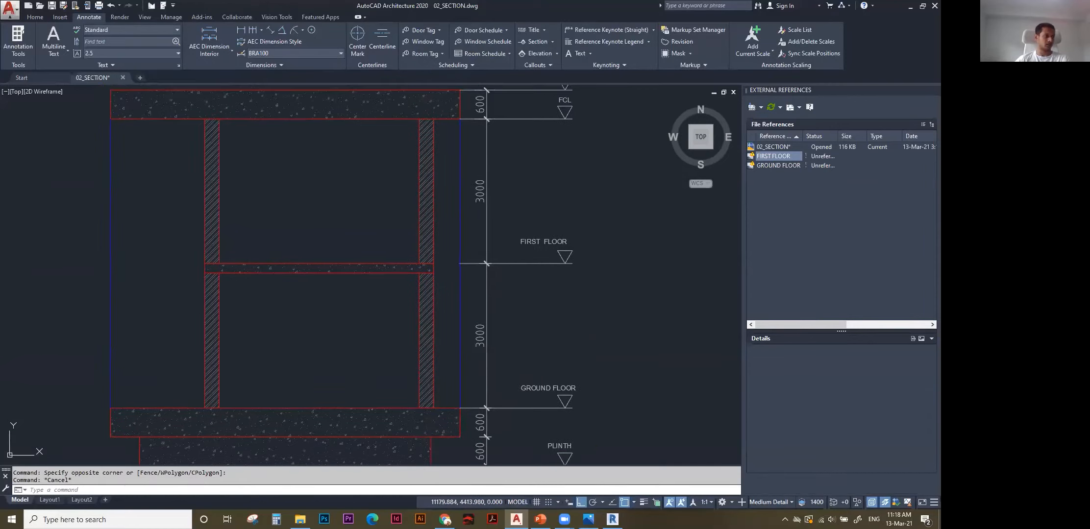
pyautogui.click(519, 251)
pyautogui.click(508, 277)
pyautogui.moveTo(508, 330); pyautogui.dragTo(509, 356, button='middle')
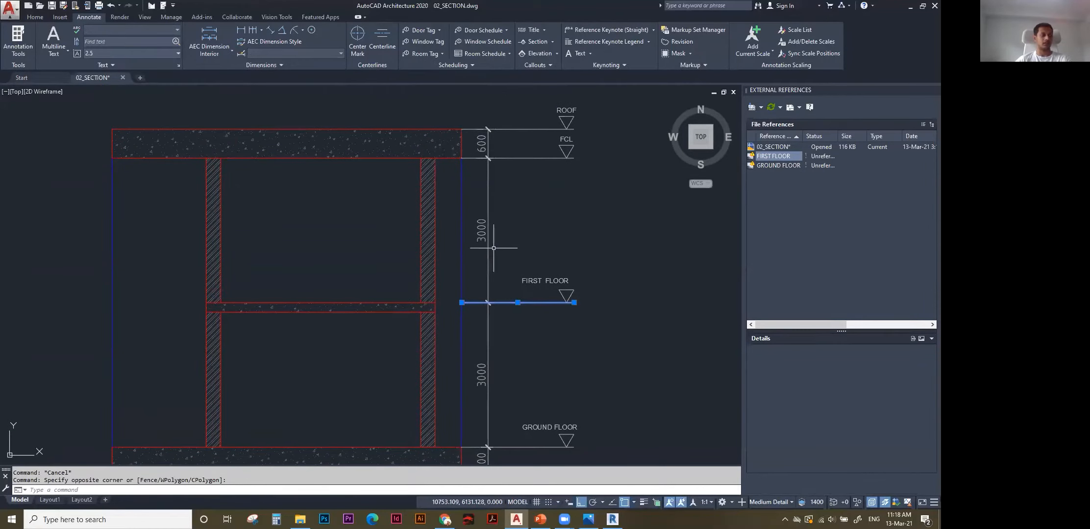
pyautogui.scroll(-2, 493, 248)
pyautogui.press('Escape')
pyautogui.scroll(2, 515, 214)
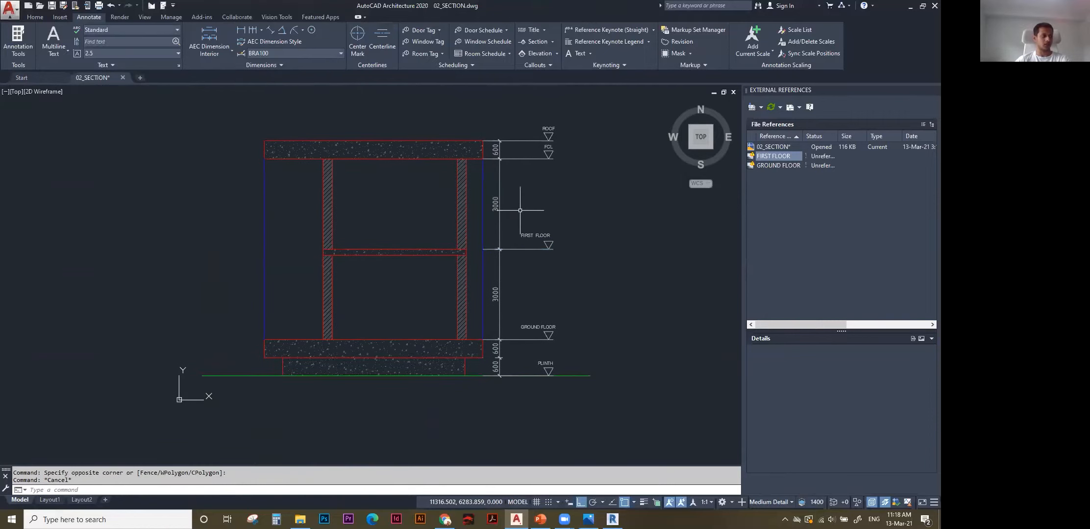
pyautogui.scroll(-2, 524, 207)
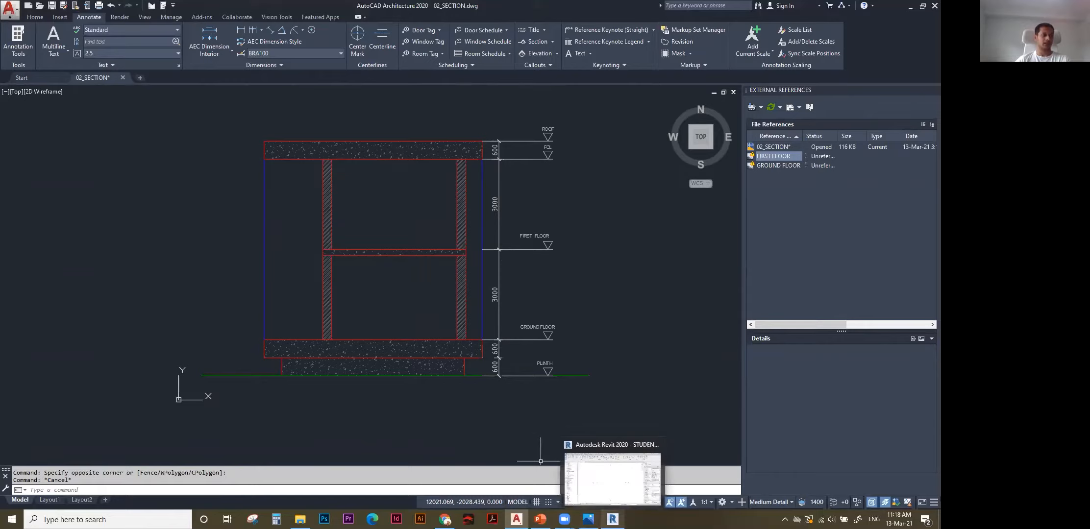
# In Revit, open the East elevation and rename the Ground Floor level to 00_Plinth, including its corresponding views.
pyautogui.click(608, 507)
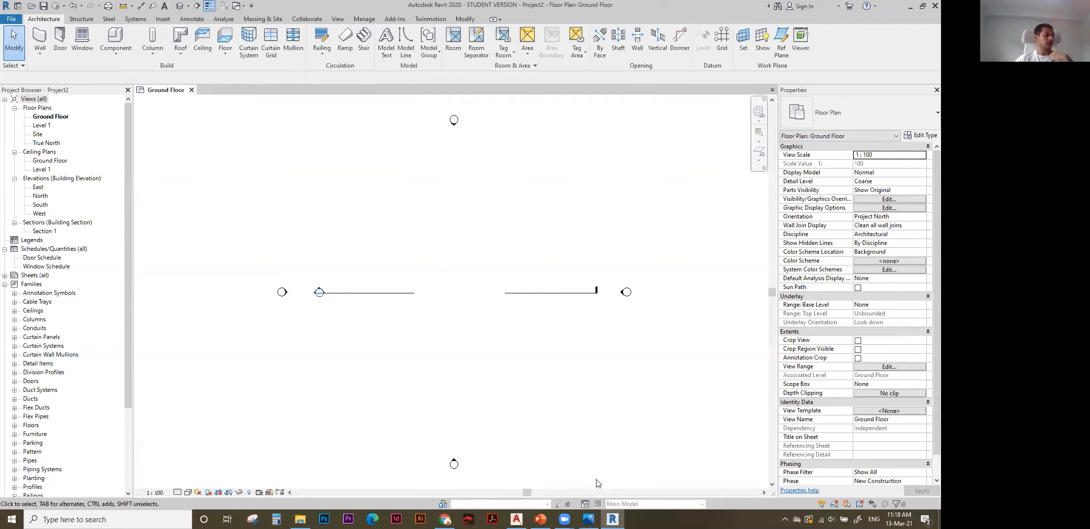
pyautogui.doubleClick(39, 187)
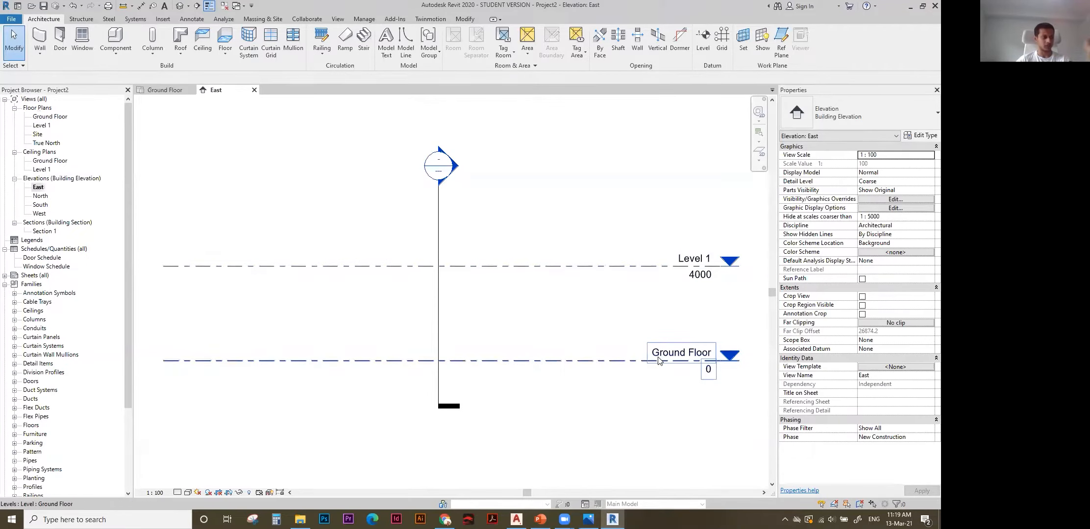
pyautogui.click(637, 360)
pyautogui.click(683, 353)
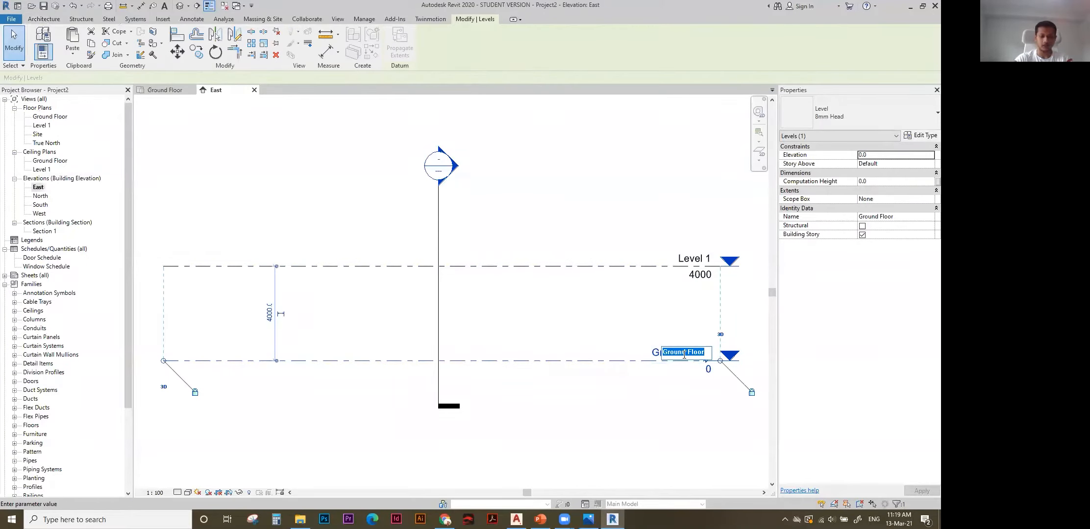
pyautogui.write('00_Plinth')
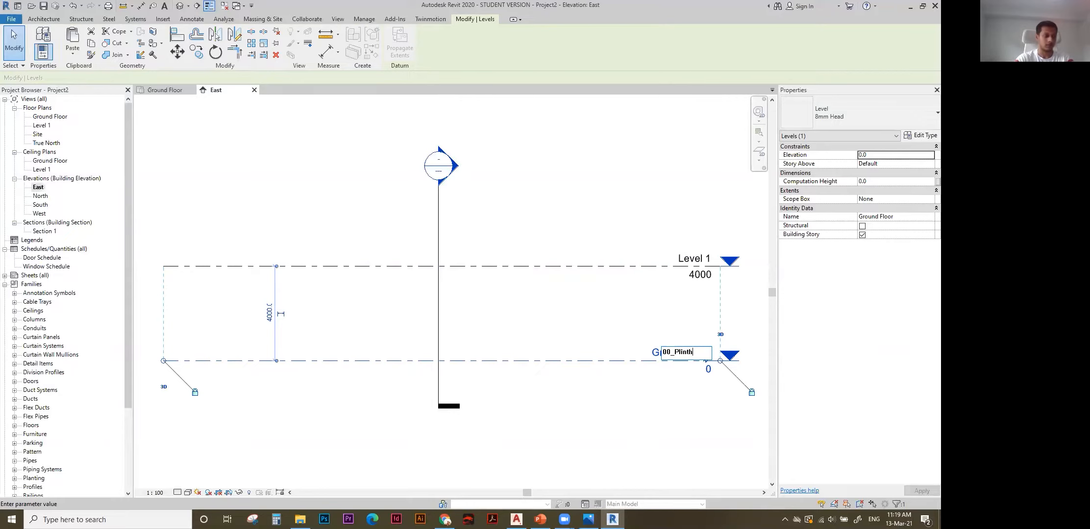
pyautogui.press('Return')
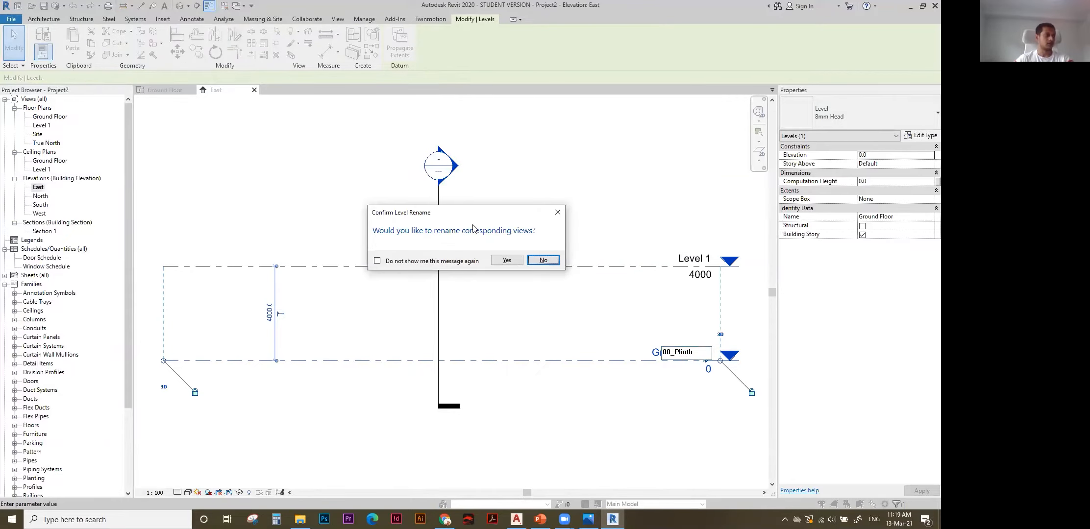
pyautogui.click(506, 260)
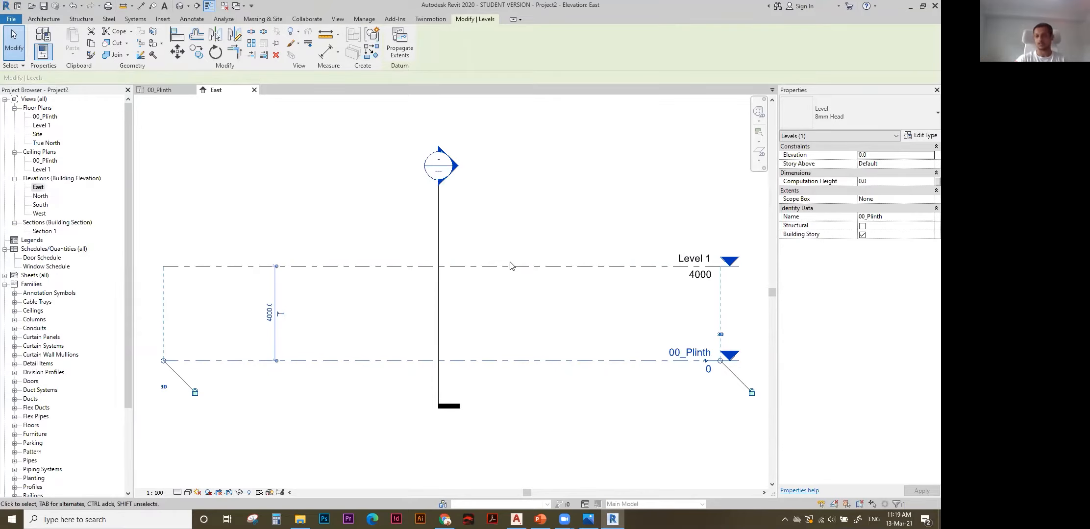
# Rename Level 1 to 01_Ground Floor, including its corresponding views.
pyautogui.click(510, 266)
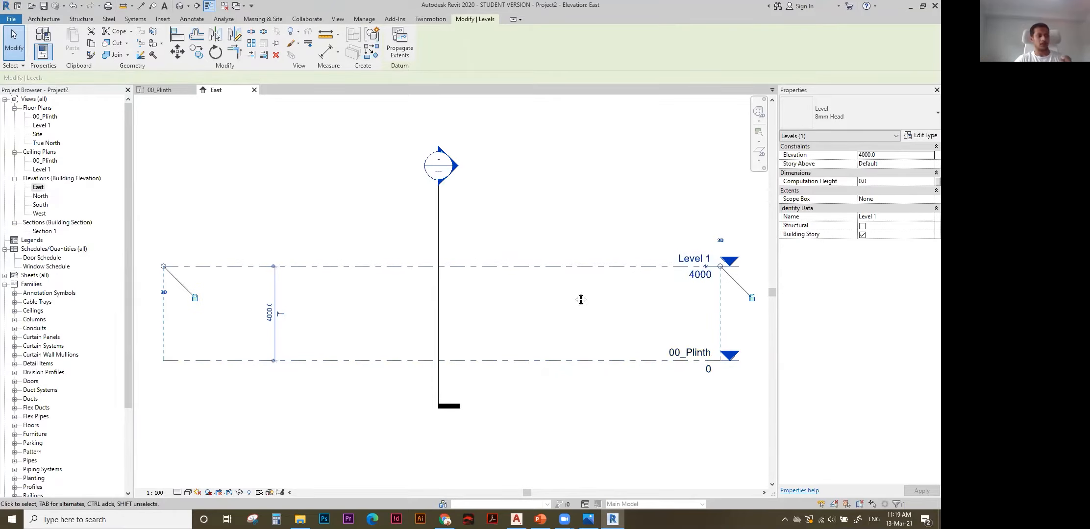
pyautogui.moveTo(574, 297); pyautogui.dragTo(557, 298, button='middle')
pyautogui.click(677, 261)
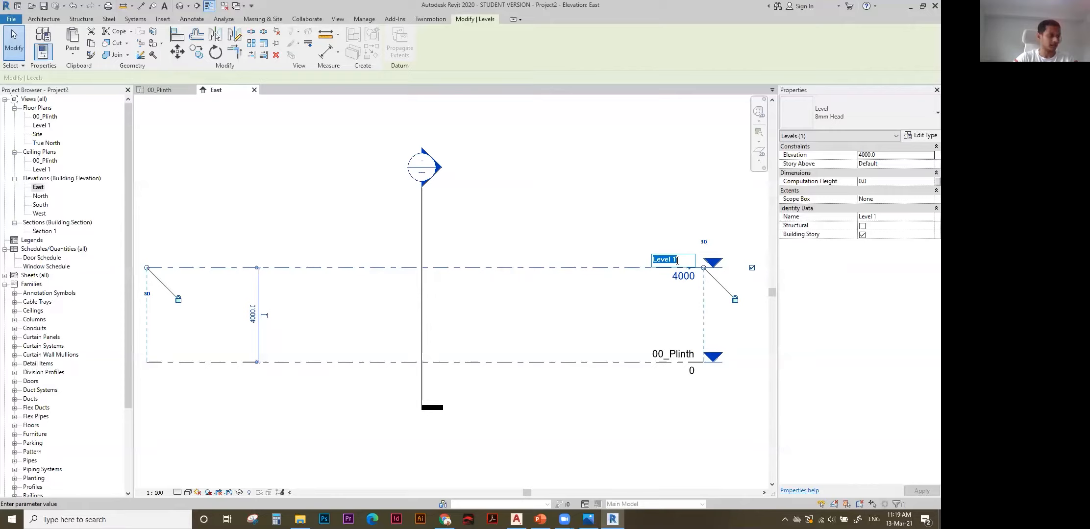
pyautogui.write('01_Gr')
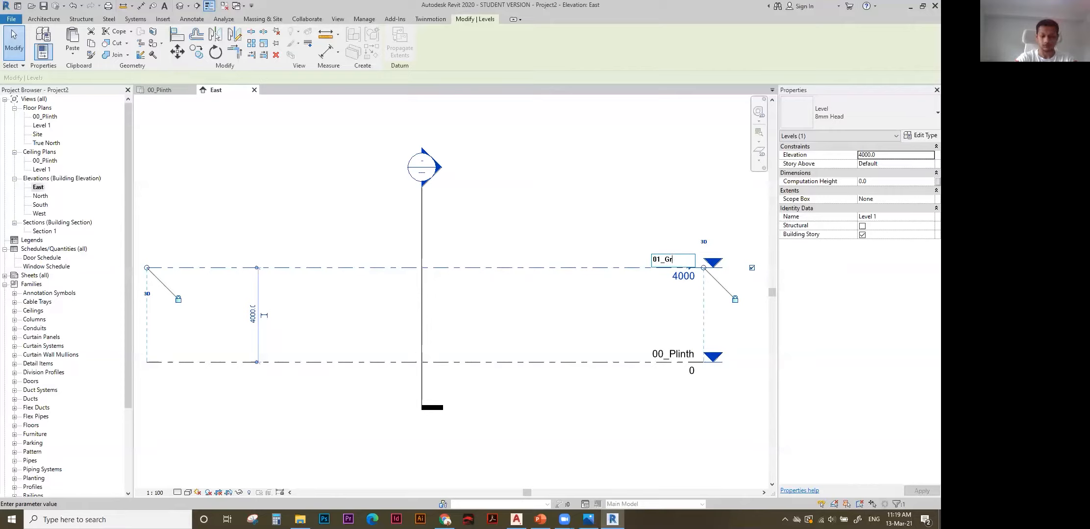
pyautogui.write('ound Floor')
pyautogui.press('Return')
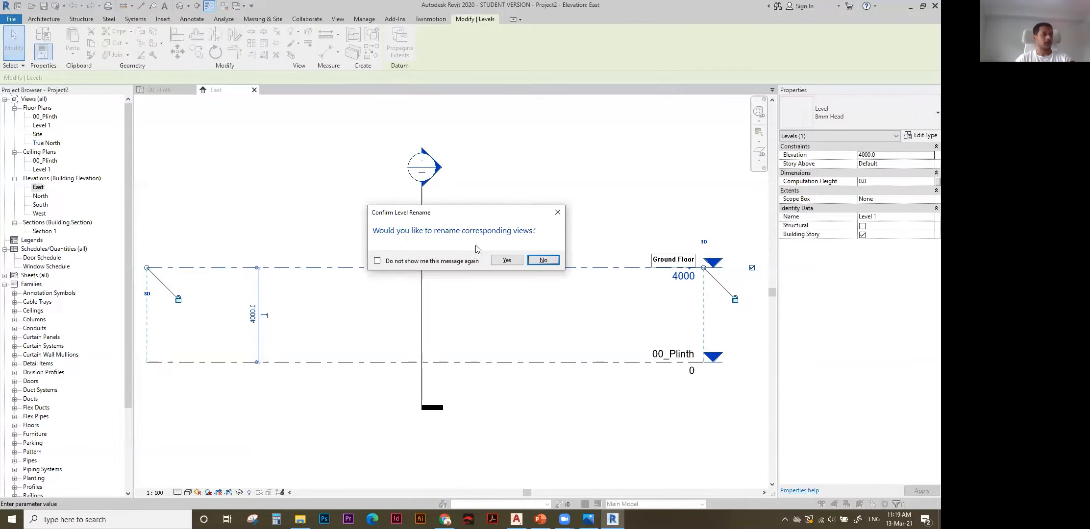
pyautogui.click(506, 260)
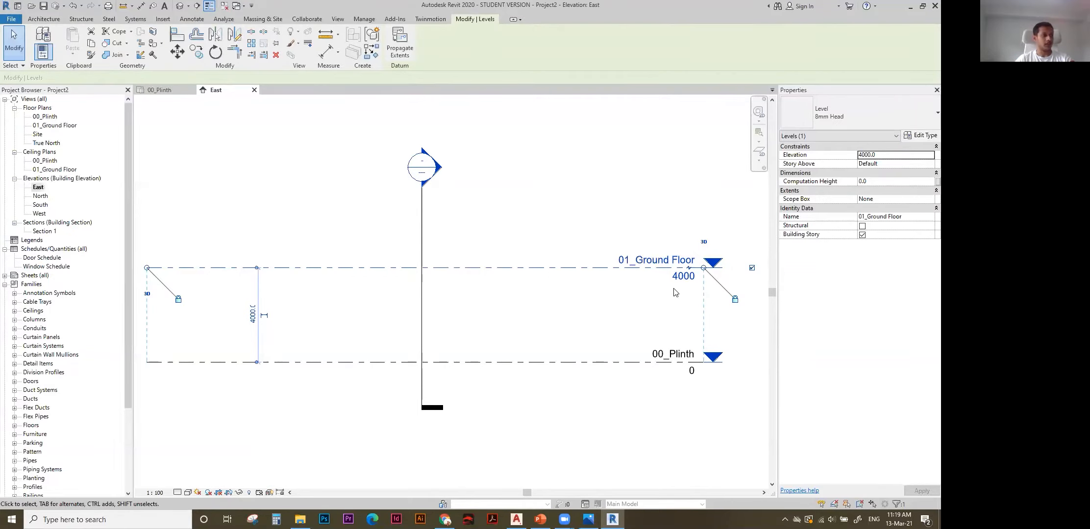
# Set the elevation of the 01_Ground Floor level to 1200 mm.
pyautogui.click(686, 277)
pyautogui.write('1200')
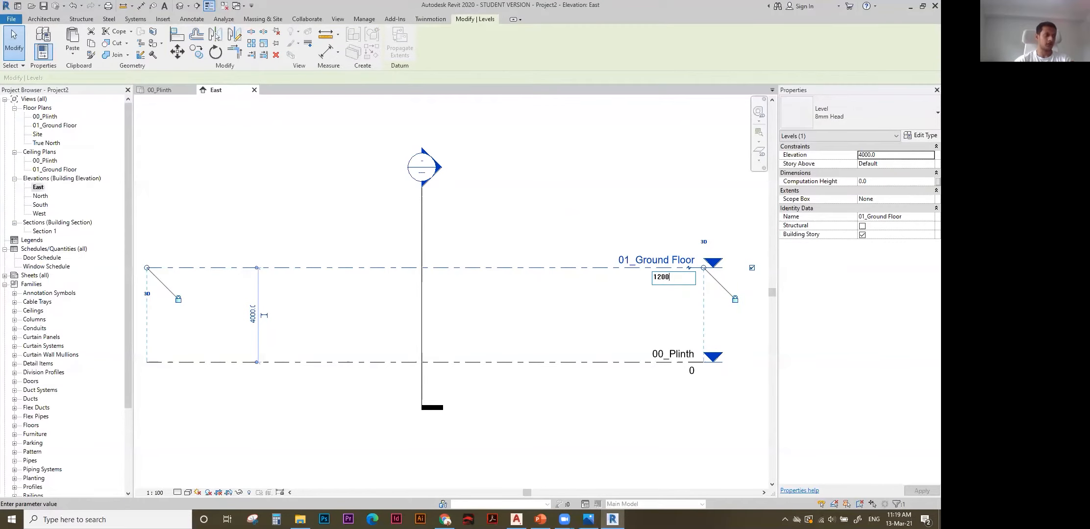
pyautogui.press('Return')
pyautogui.click(572, 297)
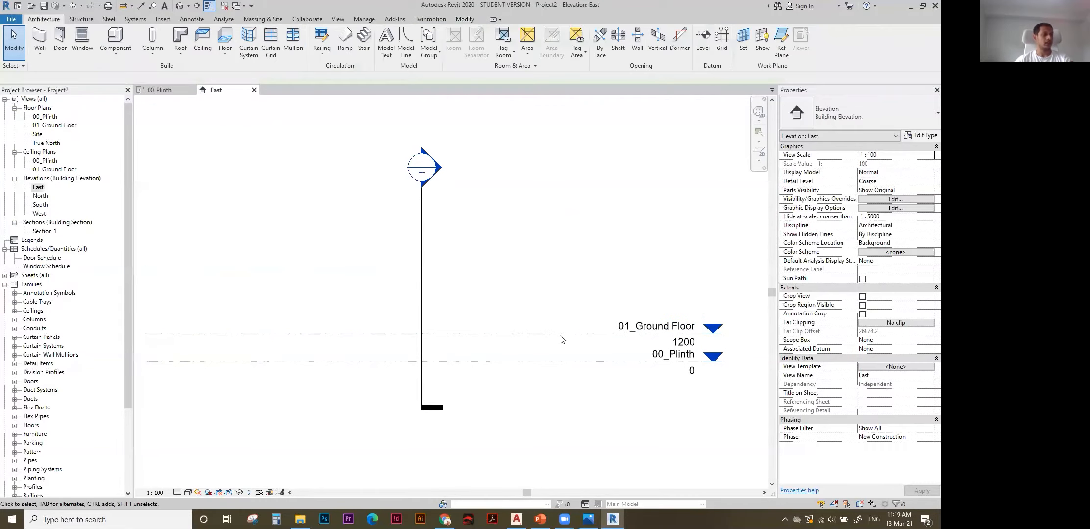
# Switch to AutoCAD and examine the level markers and height dimensions from the plinth up to the FCL in the 02_SECTION drawing.
pyautogui.click(516, 519)
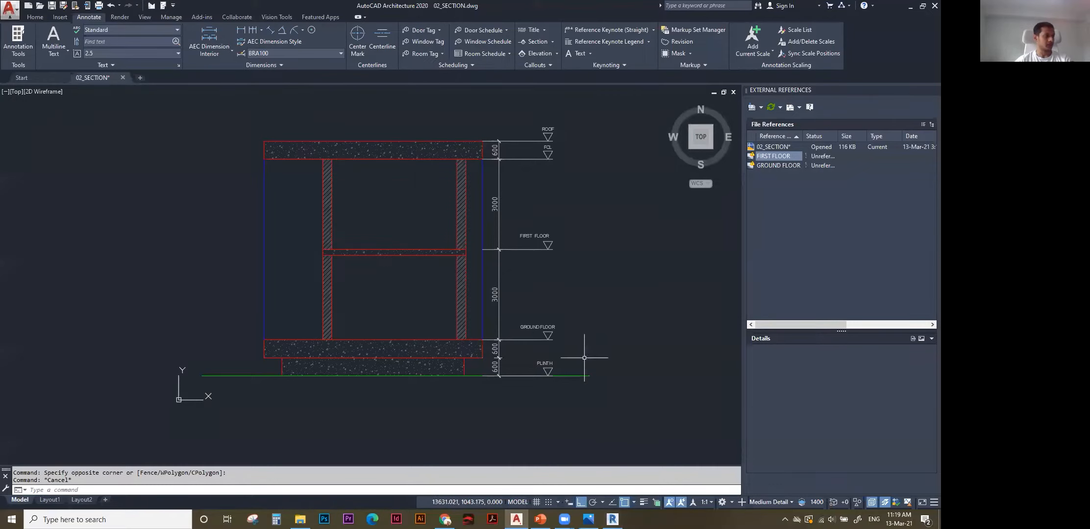
pyautogui.scroll(2, 537, 344)
pyautogui.click(515, 370)
pyautogui.click(574, 405)
pyautogui.click(498, 297)
pyautogui.click(584, 370)
pyautogui.moveTo(604, 243); pyautogui.dragTo(592, 301, button='middle')
pyautogui.scroll(-4, 599, 287)
pyautogui.click(612, 318)
pyautogui.click(556, 195)
pyautogui.scroll(5, 588, 289)
pyautogui.press('Escape')
pyautogui.press('Escape')
pyautogui.scroll(-2, 547, 341)
pyautogui.moveTo(545, 343); pyautogui.dragTo(533, 291, button='middle')
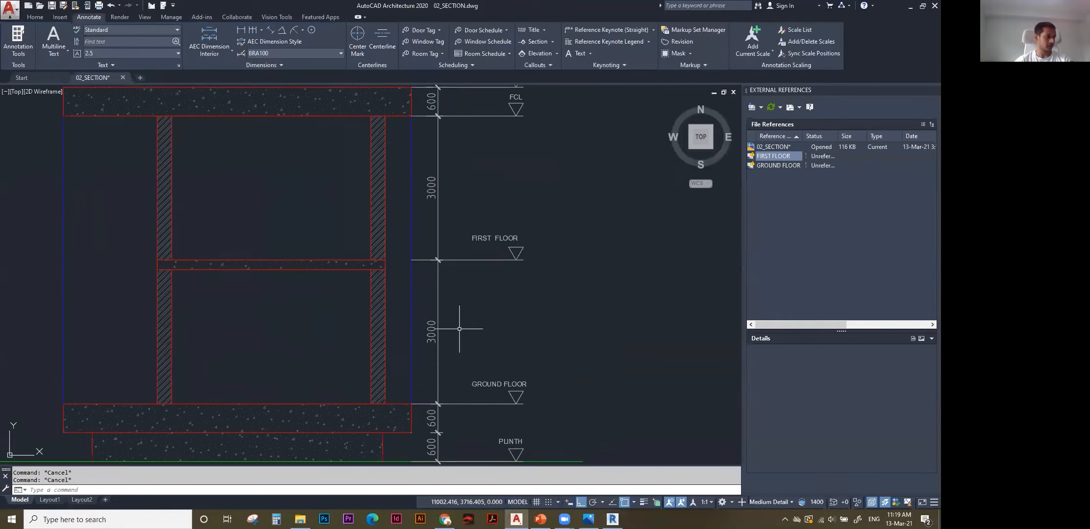
pyautogui.scroll(-2, 443, 311)
pyautogui.scroll(2, 452, 320)
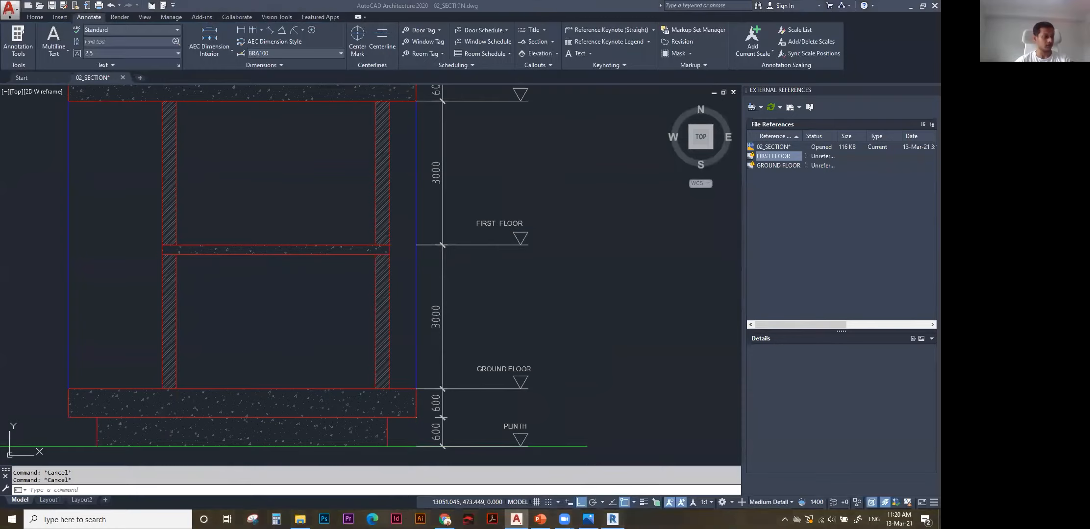
# Back in Revit, create a level above 01_Ground Floor by picking its line with a 3000 mm offset.
pyautogui.click(612, 519)
pyautogui.click(565, 340)
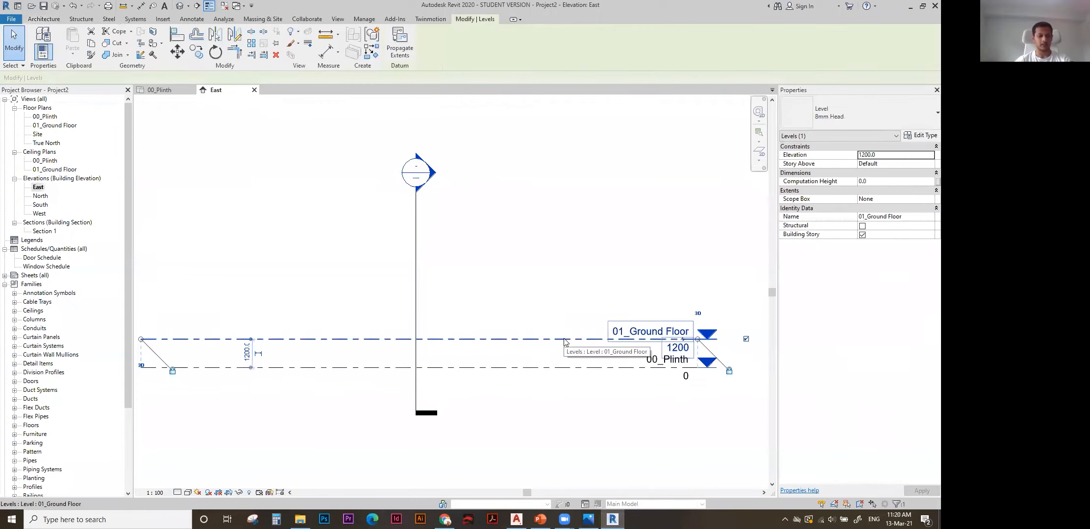
pyautogui.press('l')
pyautogui.press('l')
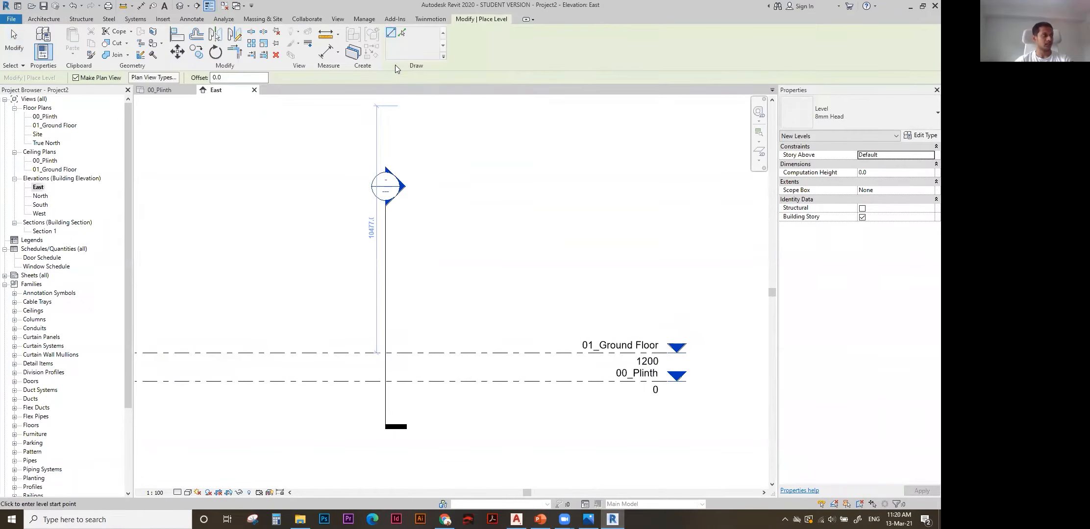
pyautogui.click(401, 33)
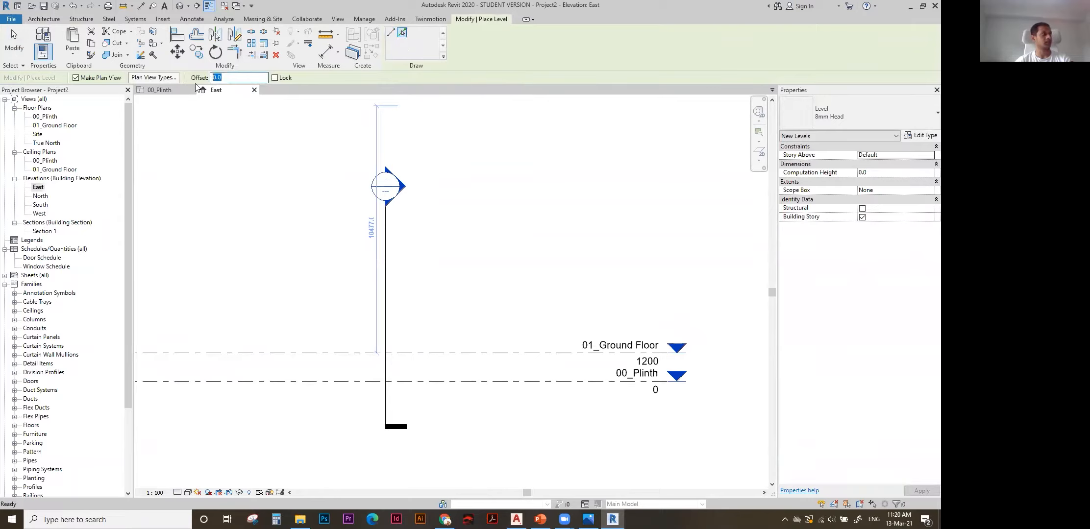
pyautogui.write('3000')
pyautogui.press('Return')
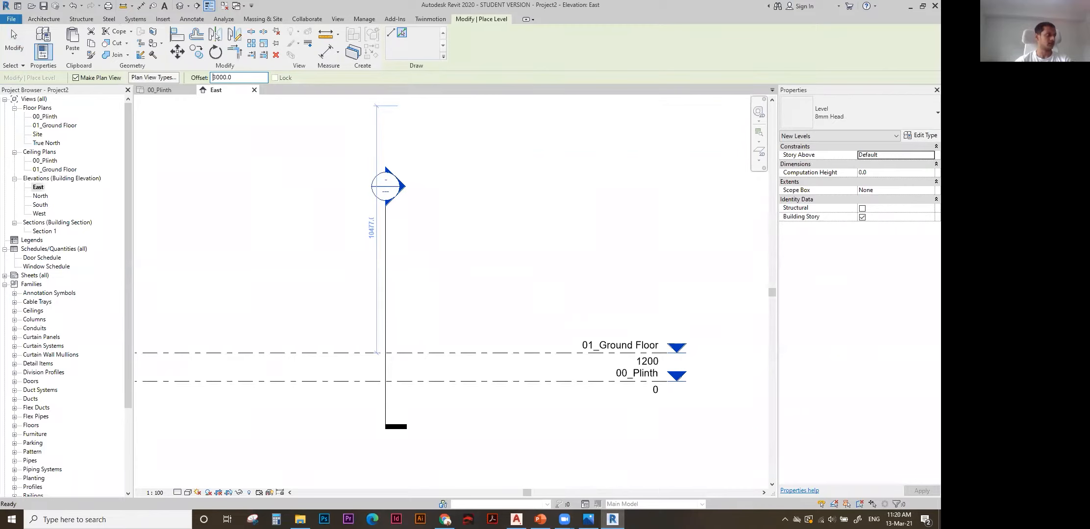
pyautogui.click(523, 352)
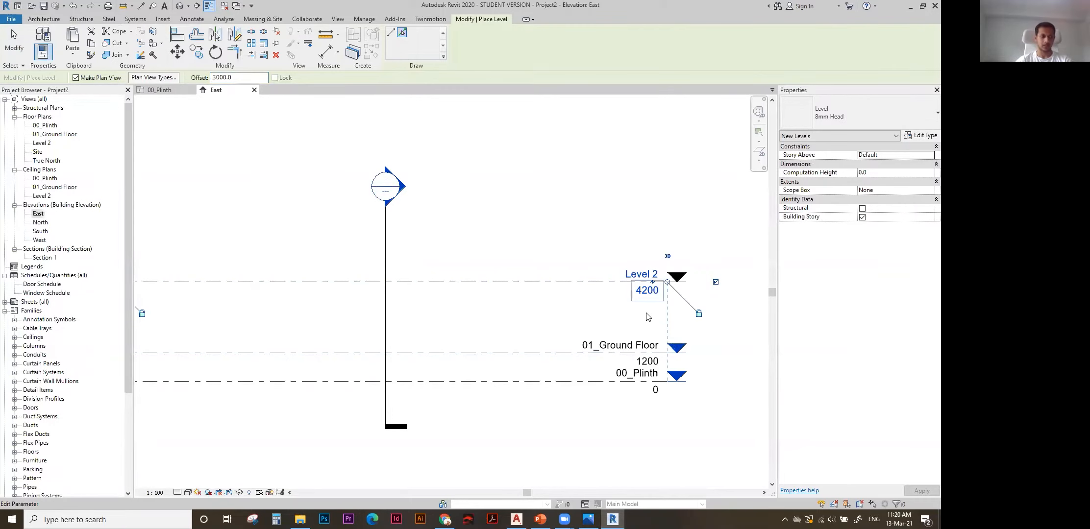
pyautogui.press('Escape')
pyautogui.press('Escape')
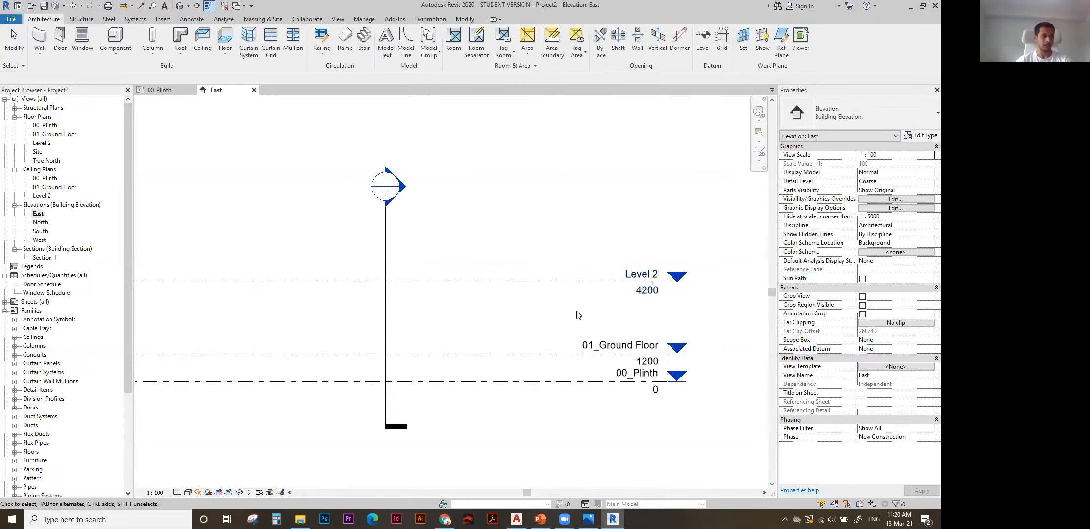
# Add another level 3000 mm above Level 2 by picking the Level 2 line.
pyautogui.moveTo(592, 362); pyautogui.dragTo(583, 387, button='middle')
pyautogui.click(703, 40)
pyautogui.click(404, 34)
pyautogui.click(583, 305)
pyautogui.press('Escape')
pyautogui.press('Escape')
# Rename the topmost level to 03_FCL, including its corresponding views.
pyautogui.click(637, 229)
pyautogui.click(637, 228)
pyautogui.write('FCL')
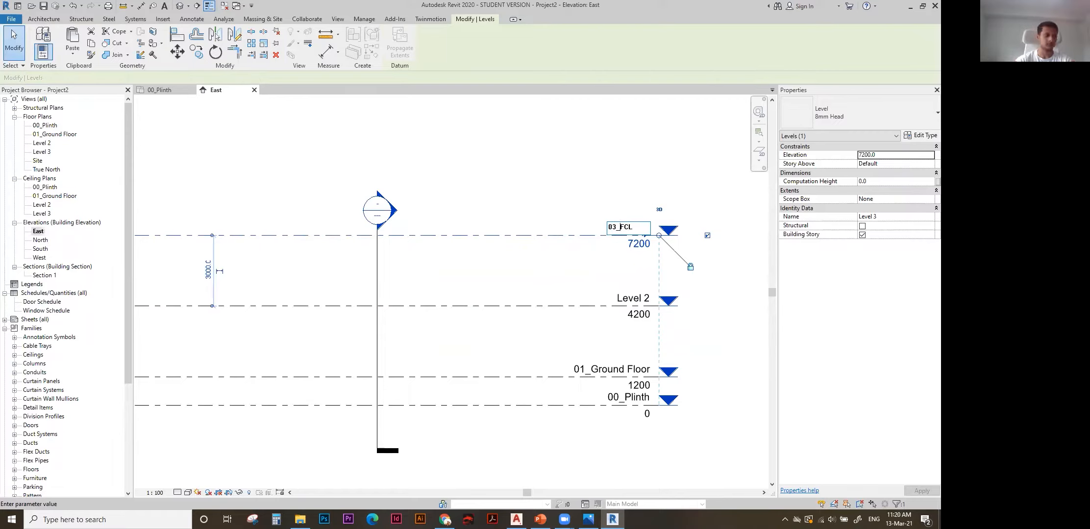
pyautogui.press('Return')
pyautogui.click(526, 267)
# Rename Level 2 to 02_First Floor, including its corresponding views.
pyautogui.click(632, 305)
pyautogui.click(633, 298)
pyautogui.write('001')
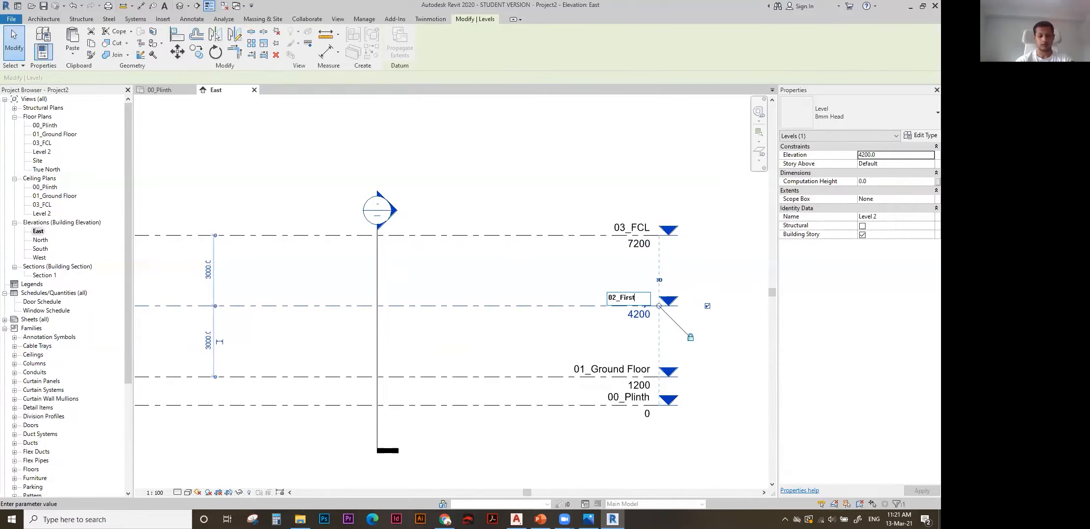
pyautogui.write('oor')
pyautogui.press('Return')
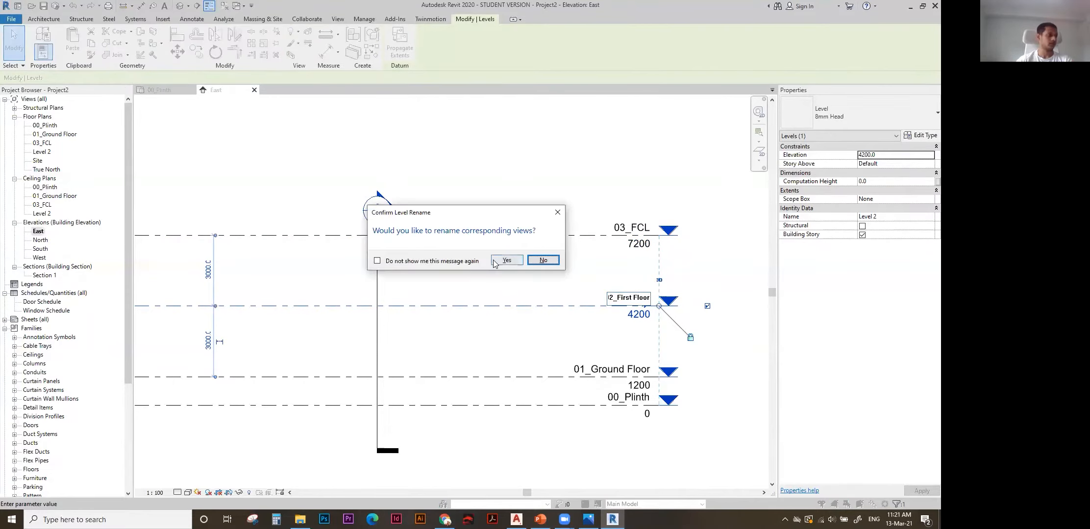
pyautogui.click(510, 263)
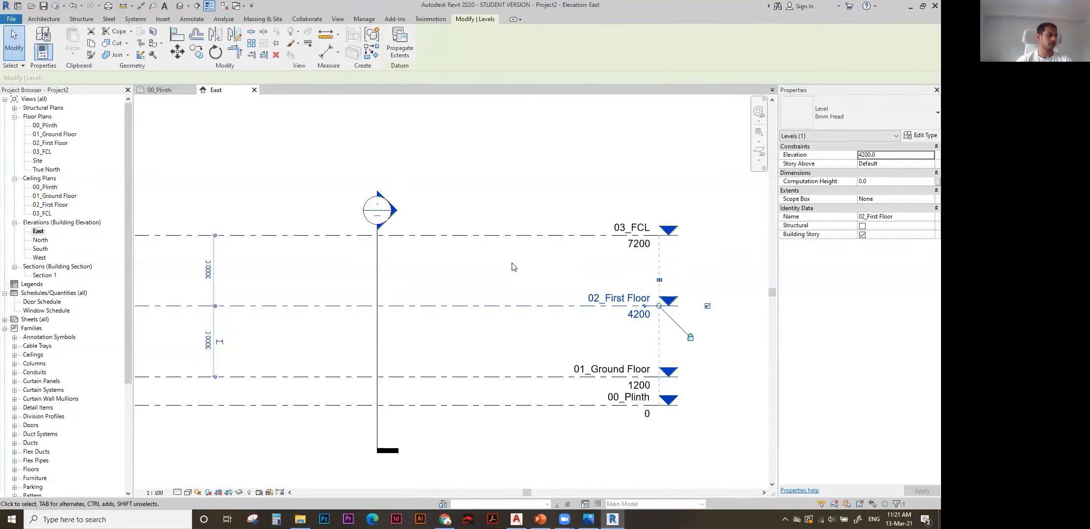
pyautogui.click(513, 267)
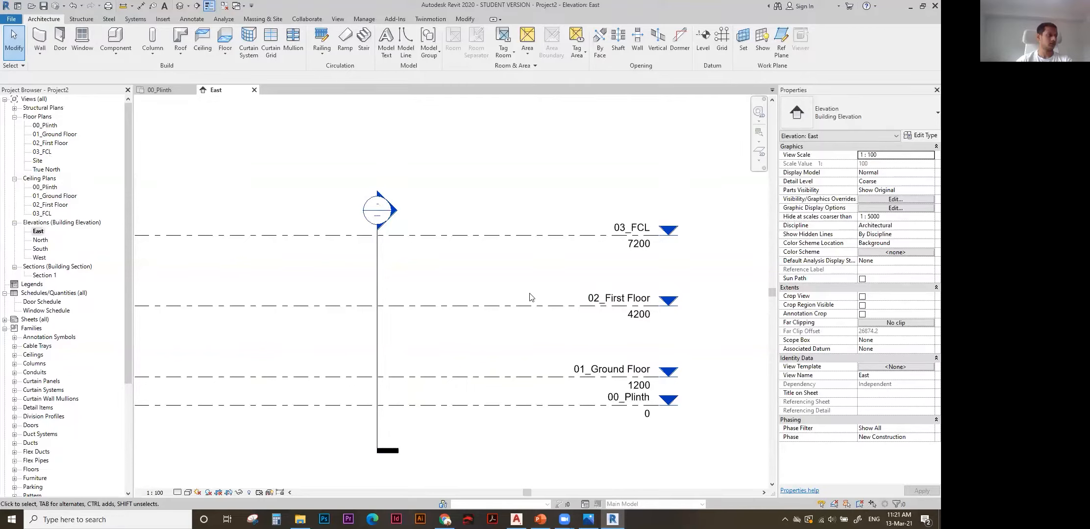
# Add a new level above 03_FCL at an elevation of 7800 mm.
pyautogui.click(513, 240)
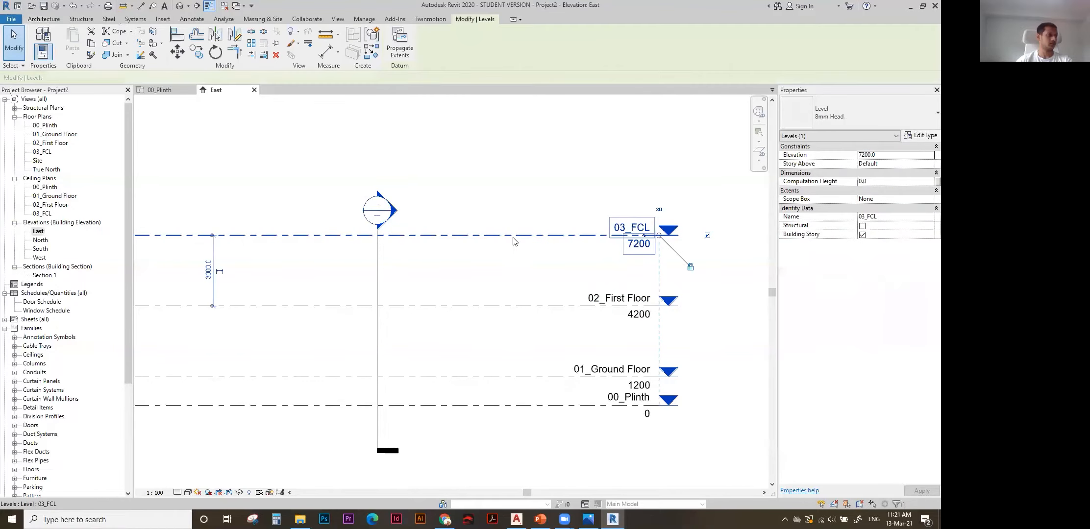
pyautogui.press('l')
pyautogui.press('l')
pyautogui.click(232, 78)
pyautogui.click(382, 221)
pyautogui.click(676, 221)
pyautogui.press('Escape')
pyautogui.press('Escape')
# Add an elbow to the 03_FCL level head and pull it down, clear of the level above.
pyautogui.scroll(3, 539, 235)
pyautogui.click(484, 211)
pyautogui.moveTo(484, 212); pyautogui.dragTo(477, 243)
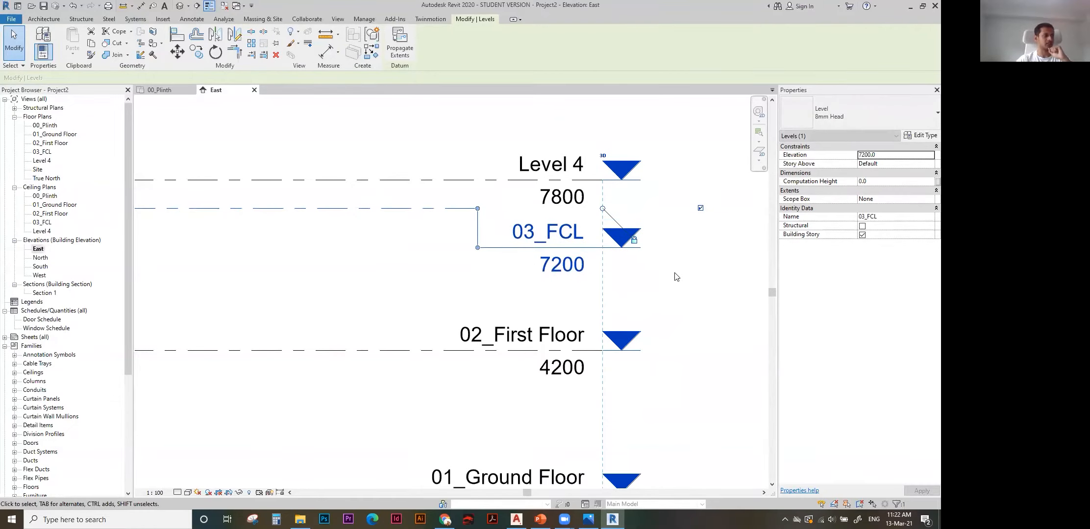
pyautogui.scroll(-2, 676, 272)
pyautogui.click(682, 301)
# Rename Level 4 to 04_Roof, including its corresponding views.
pyautogui.click(563, 220)
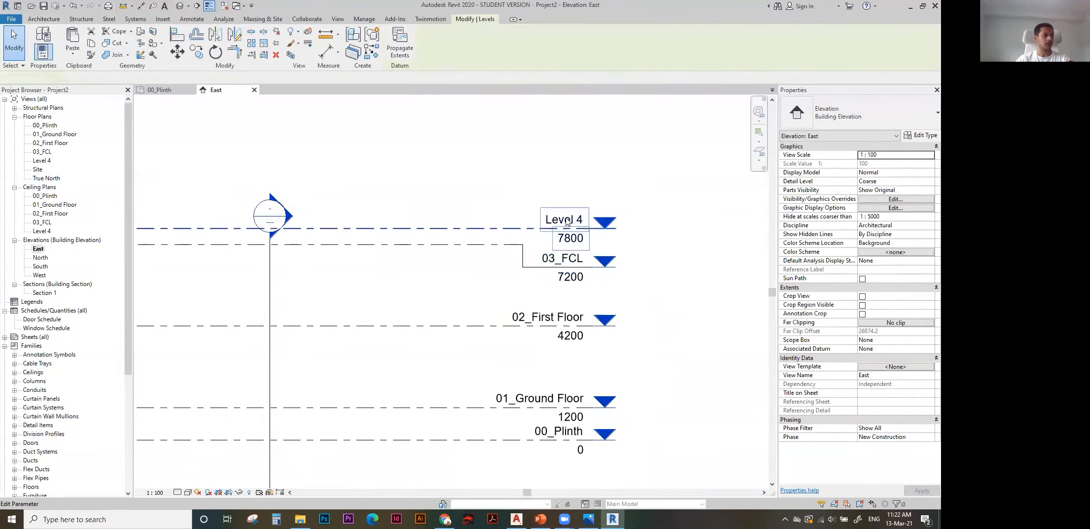
pyautogui.click(566, 220)
pyautogui.write('04_')
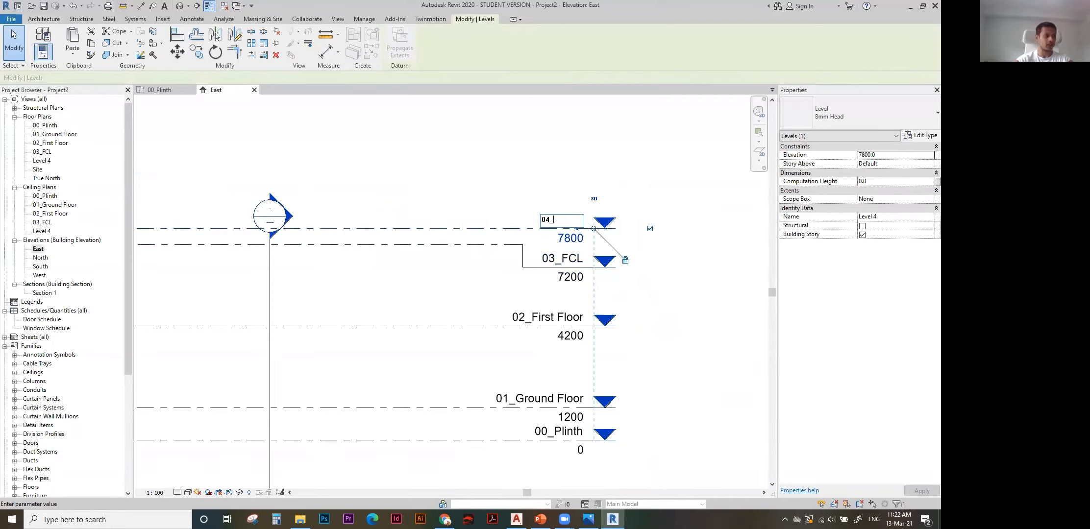
pyautogui.write('Roof')
pyautogui.press('Return')
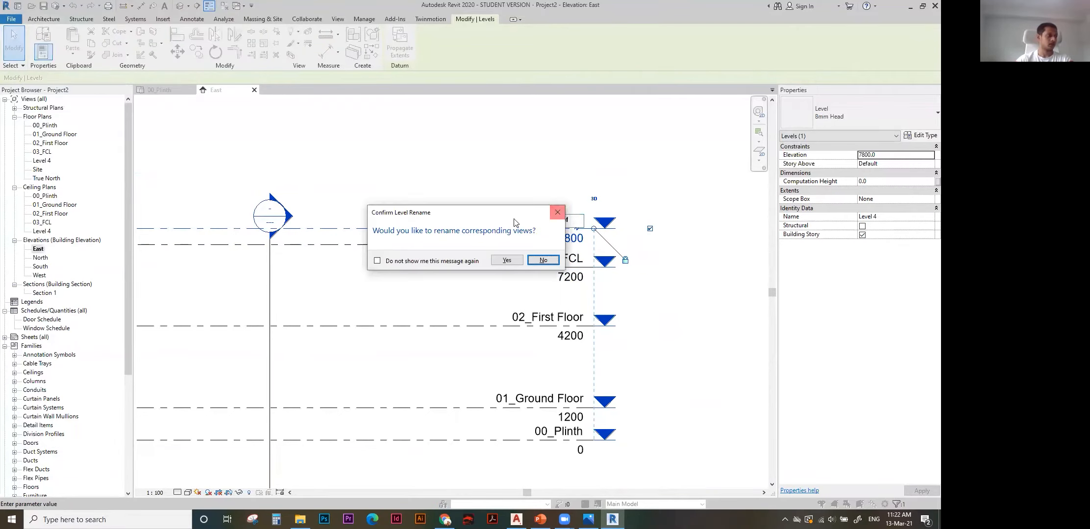
pyautogui.click(507, 260)
pyautogui.scroll(-2, 484, 156)
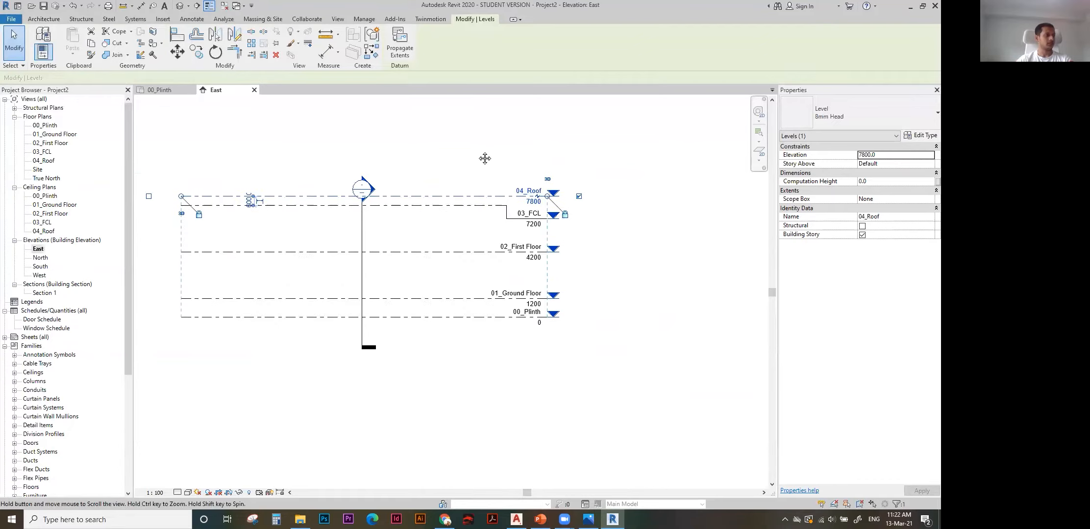
pyautogui.click(487, 210)
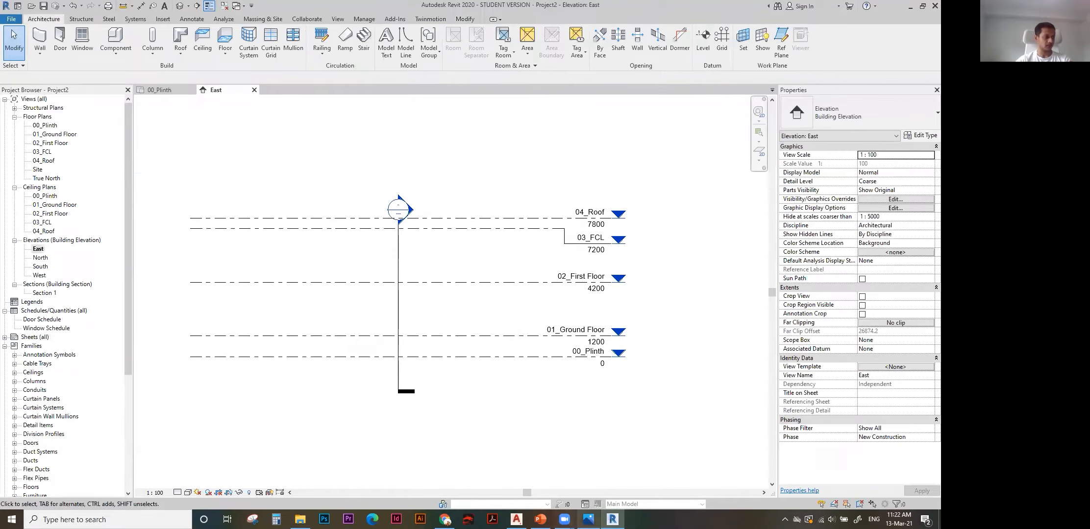
# Check the Revit levels against the AutoCAD section and view the building in the 3D View of the project photo.
pyautogui.click(516, 520)
pyautogui.scroll(-2, 485, 127)
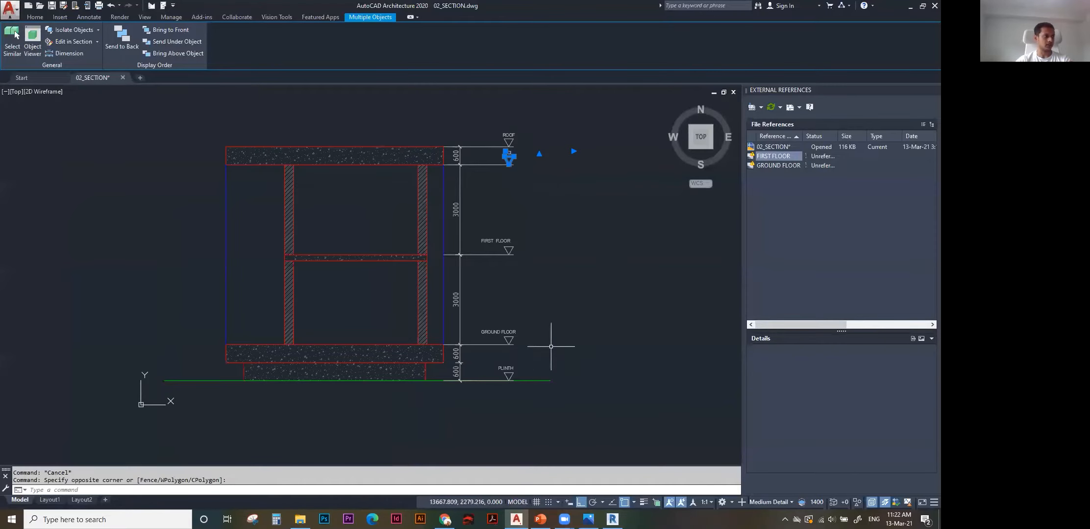
pyautogui.hotkey('alt', 'Tab')
pyautogui.moveTo(524, 279); pyautogui.dragTo(539, 284, button='middle')
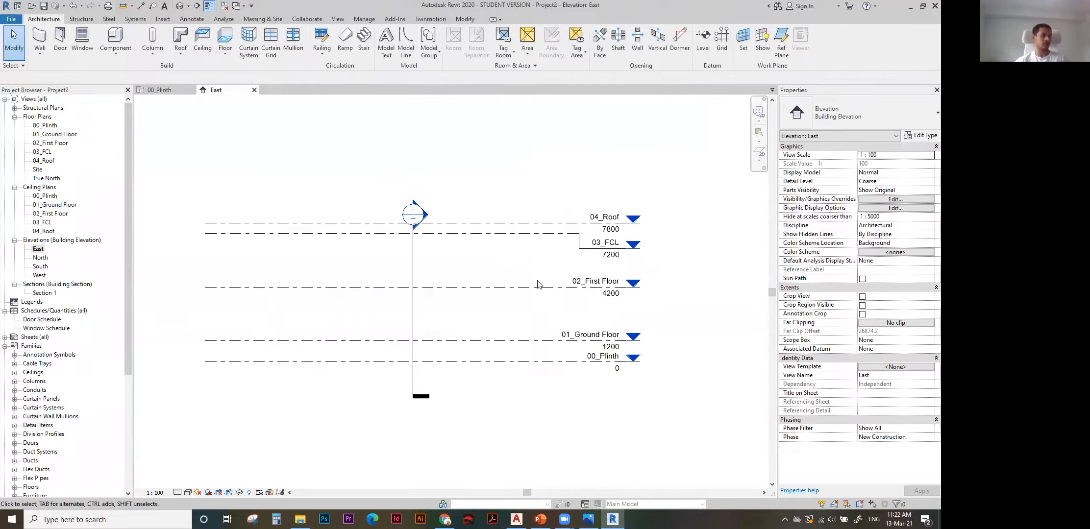
pyautogui.moveTo(518, 314); pyautogui.dragTo(510, 308, button='middle')
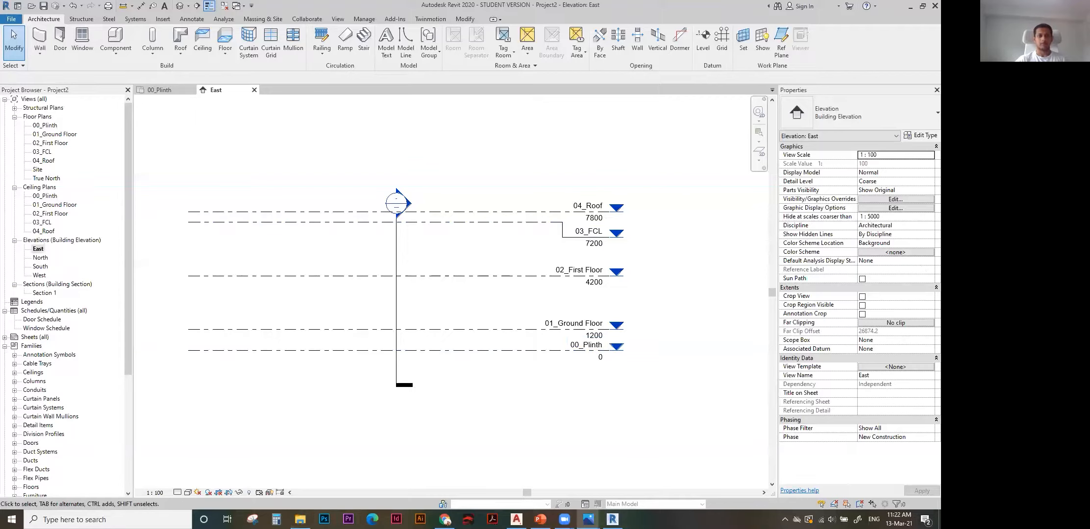
pyautogui.click(588, 519)
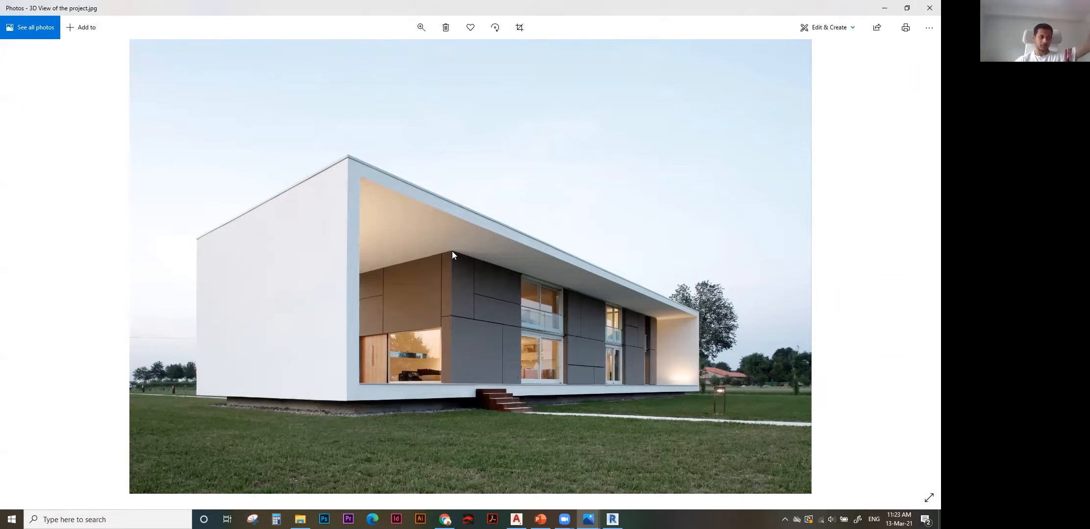
pyautogui.click(885, 8)
pyautogui.scroll(2, 604, 378)
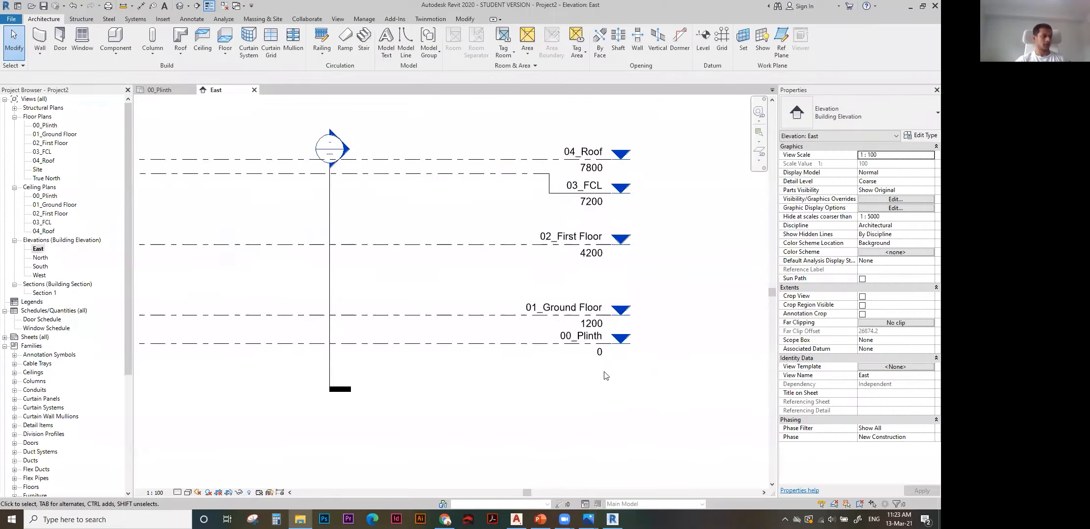
# Open the 00_Plinth floor plan and the 01_Ground Floor floor plan.
pyautogui.doubleClick(620, 338)
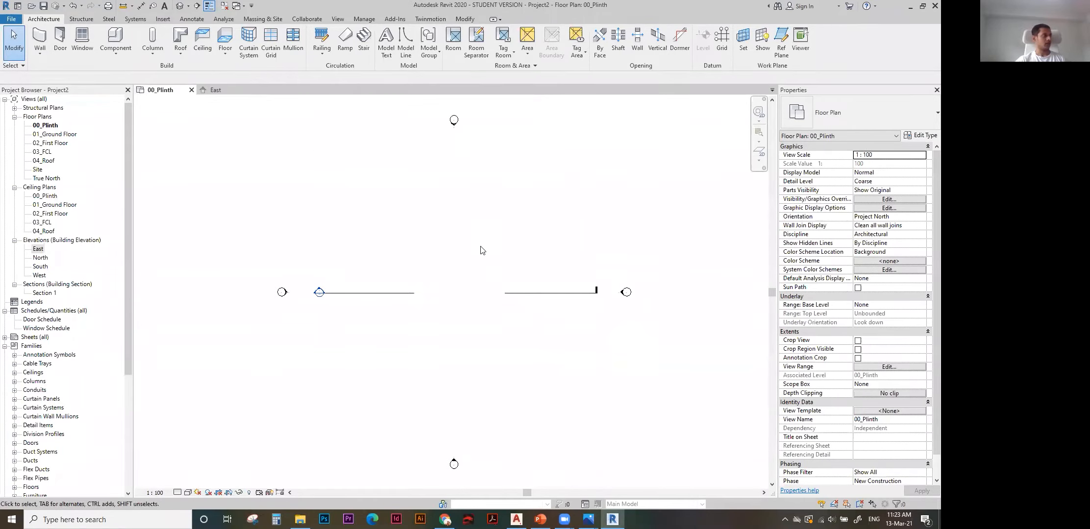
pyautogui.doubleClick(54, 135)
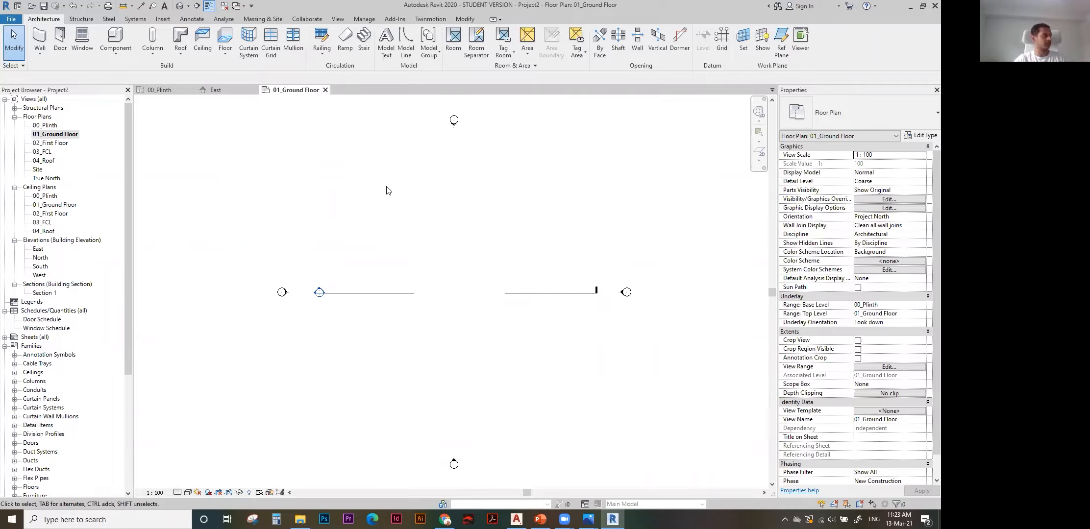
# Start a CAD import and choose 00_Ground Floor Plan.dwg from the CAD folder of the Revit Workshop exercise files on Data (E:).
pyautogui.click(163, 19)
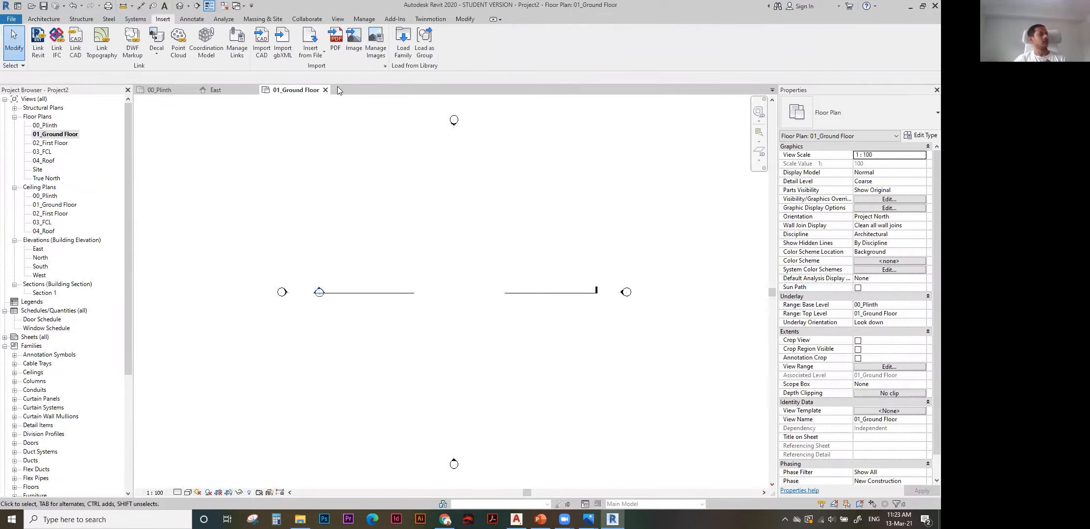
pyautogui.click(262, 47)
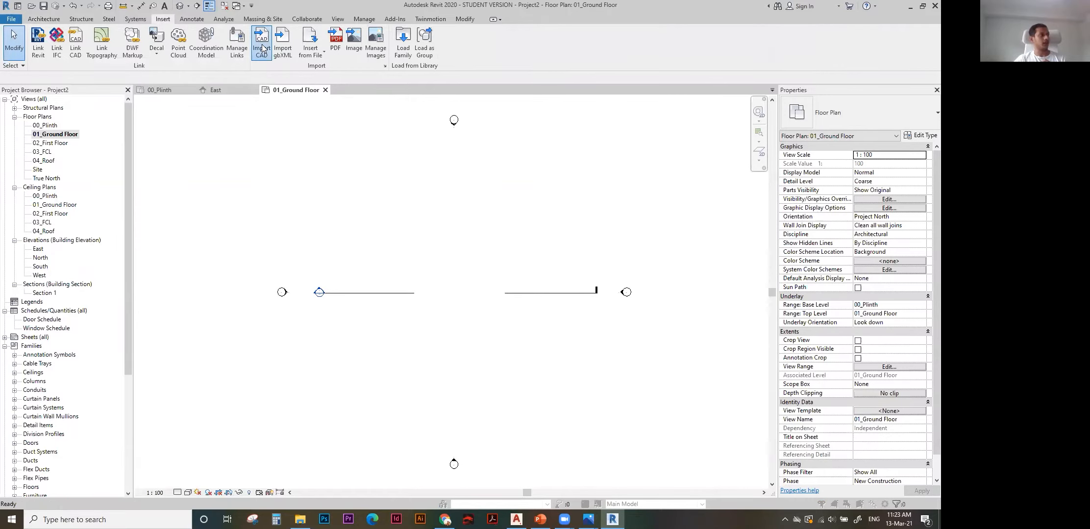
pyautogui.click(408, 137)
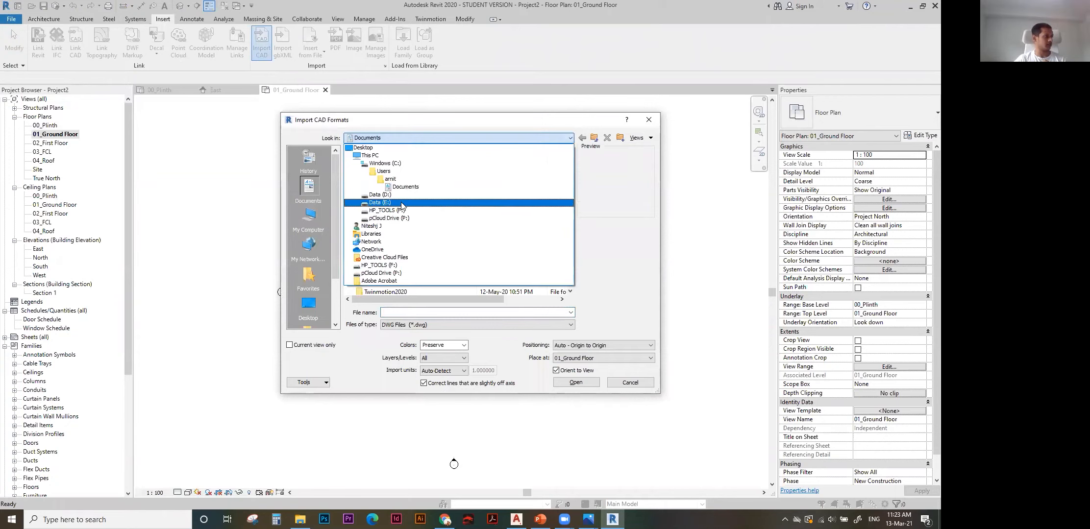
pyautogui.click(402, 204)
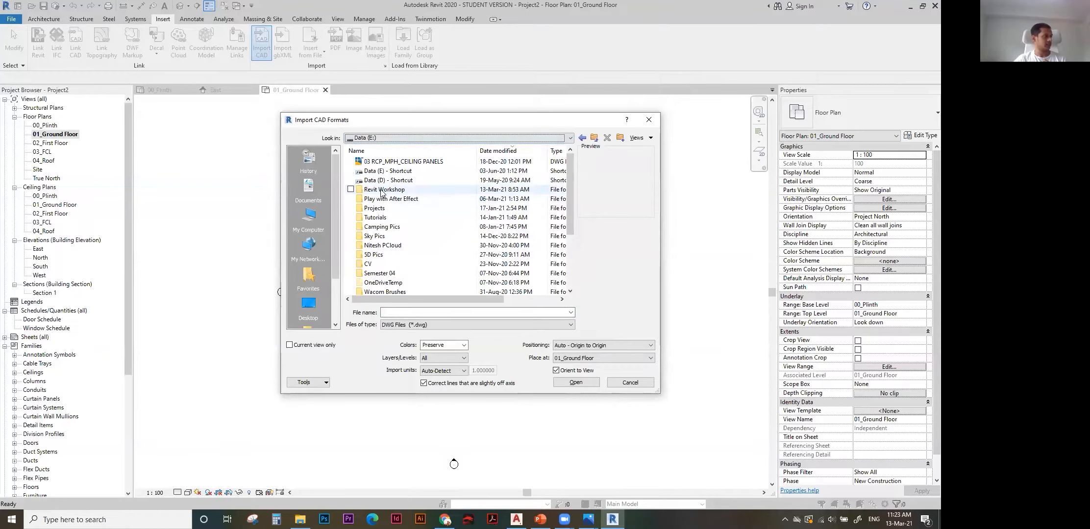
pyautogui.doubleClick(382, 191)
pyautogui.doubleClick(377, 162)
pyautogui.doubleClick(376, 164)
pyautogui.click(391, 173)
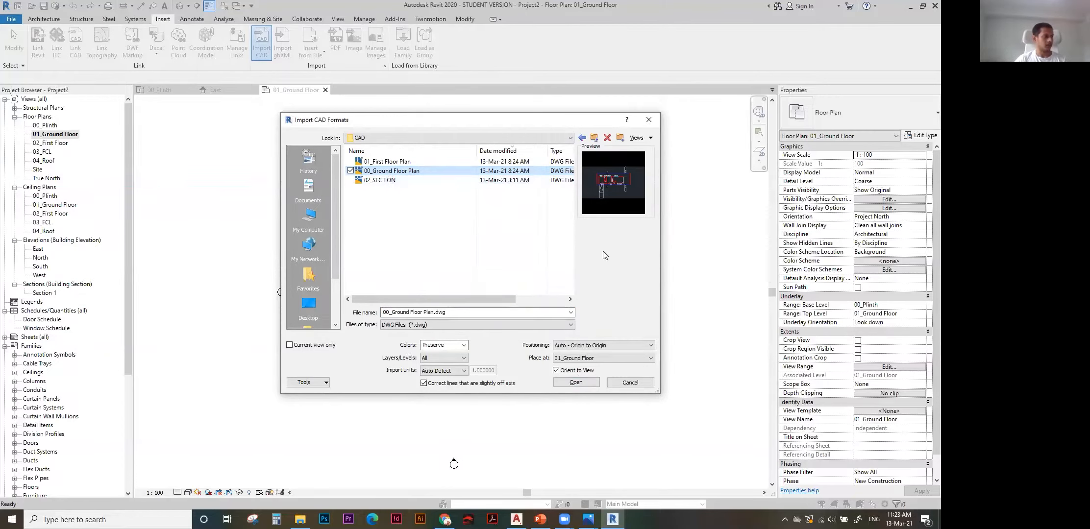
# Import the drawing with colours preserved, all layers, auto-detected units and origin-to-origin positioning, placed at 01_Ground Floor.
pyautogui.click(463, 358)
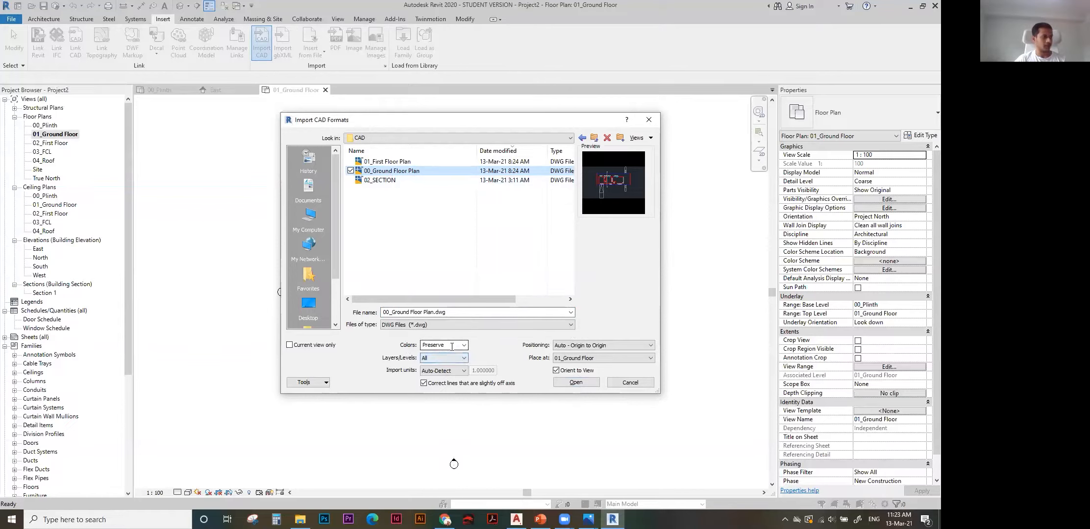
pyautogui.click(464, 345)
pyautogui.click(487, 342)
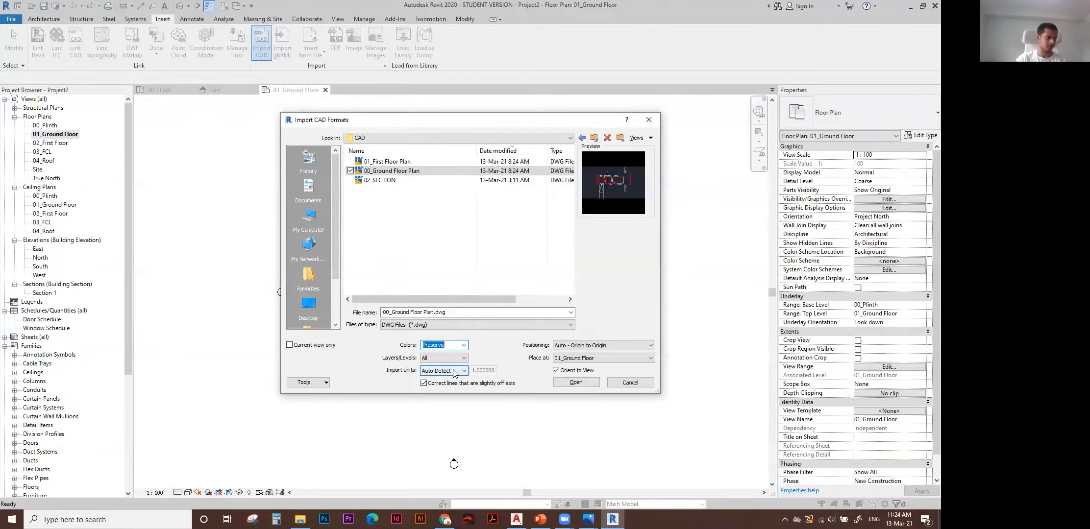
pyautogui.click(608, 363)
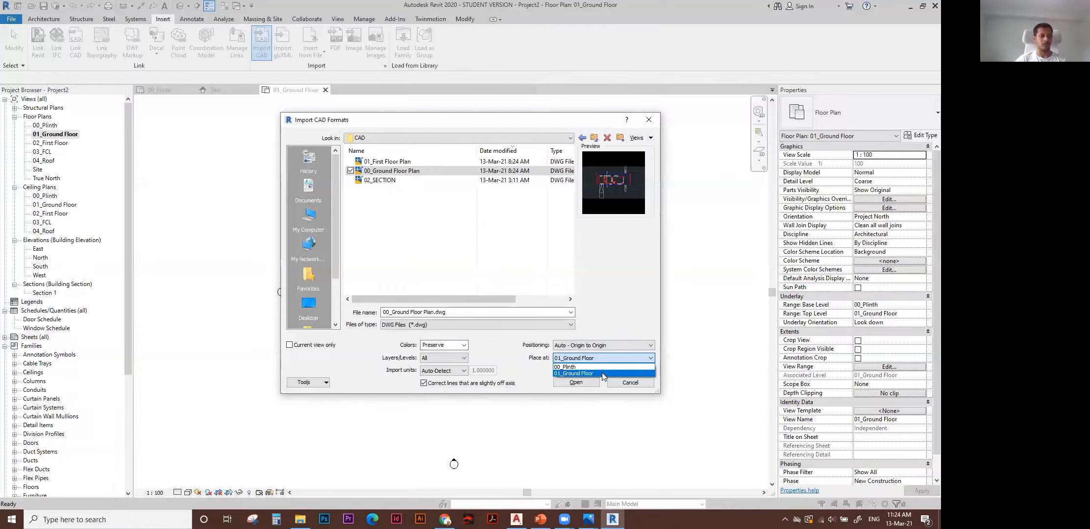
pyautogui.click(603, 374)
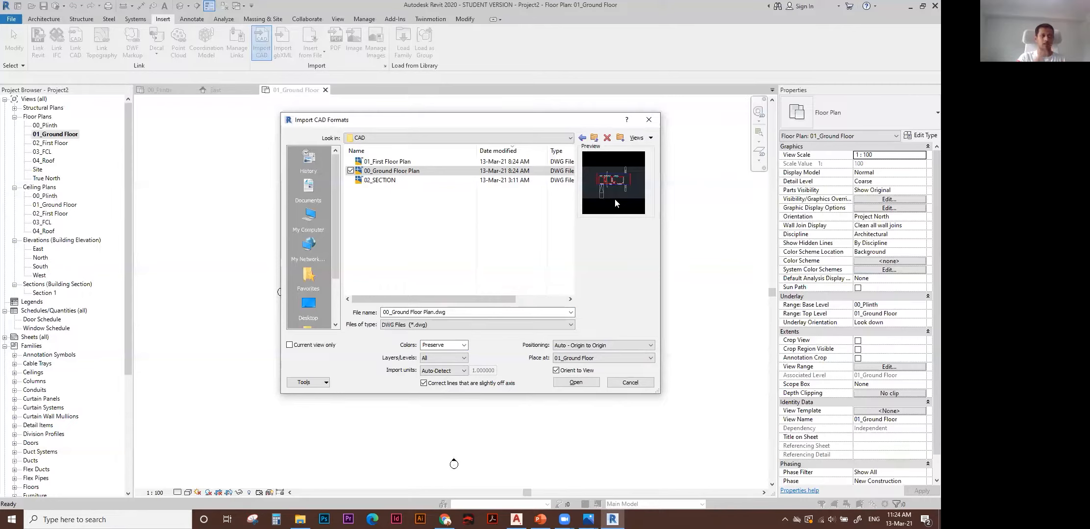
pyautogui.click(576, 383)
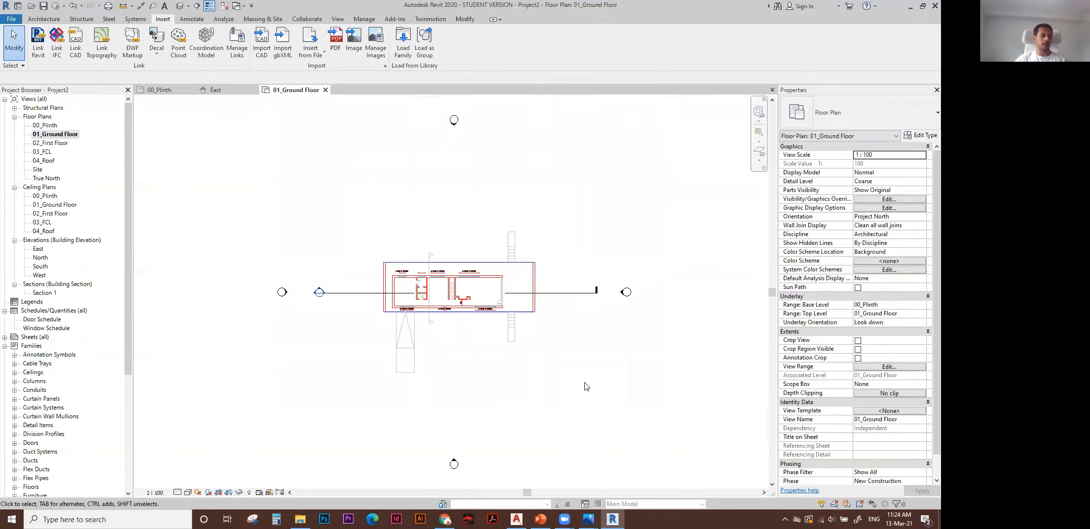
# Examine the imported ground floor plan and its position in the 01_Ground Floor view.
pyautogui.click(508, 333)
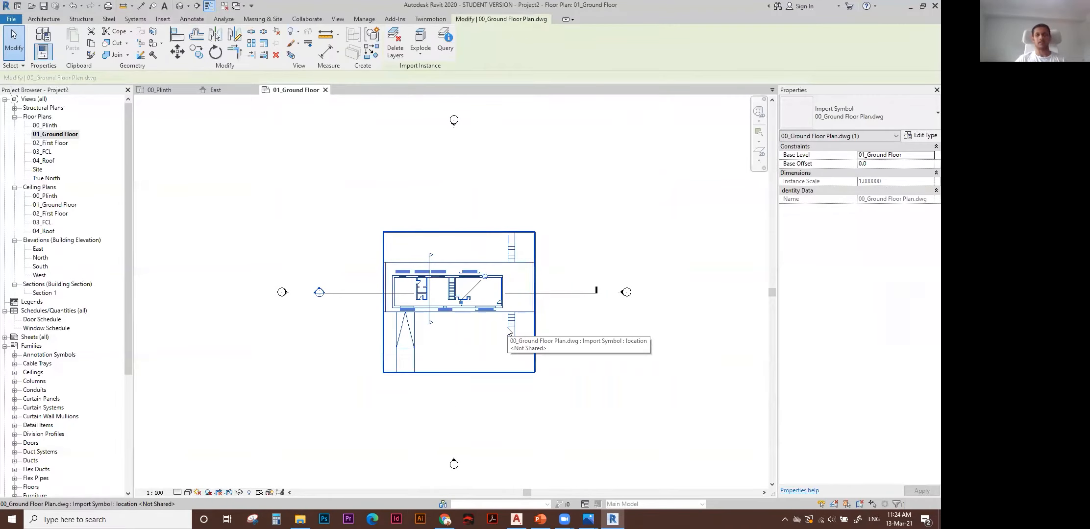
pyautogui.press('Escape')
pyautogui.scroll(3, 473, 346)
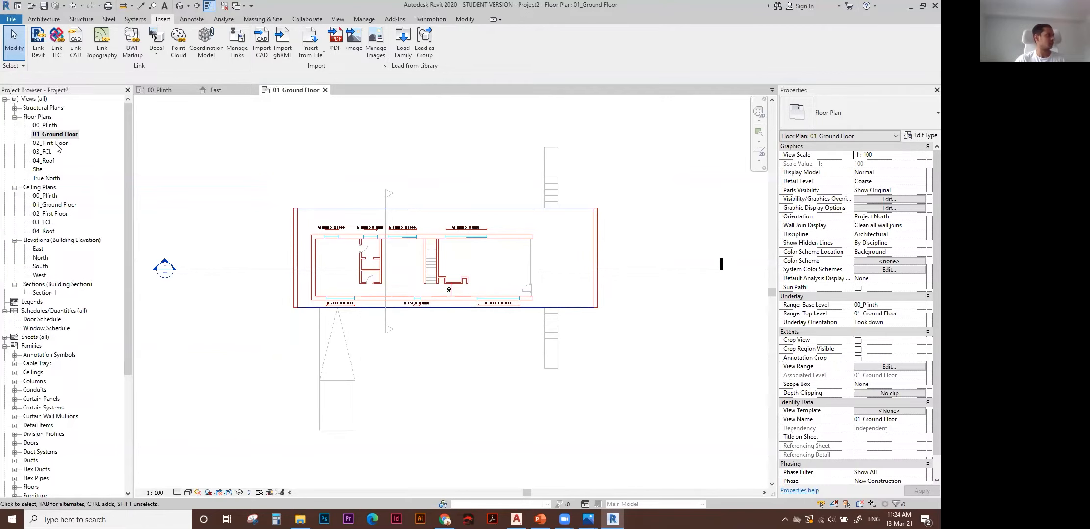
pyautogui.scroll(1, 452, 272)
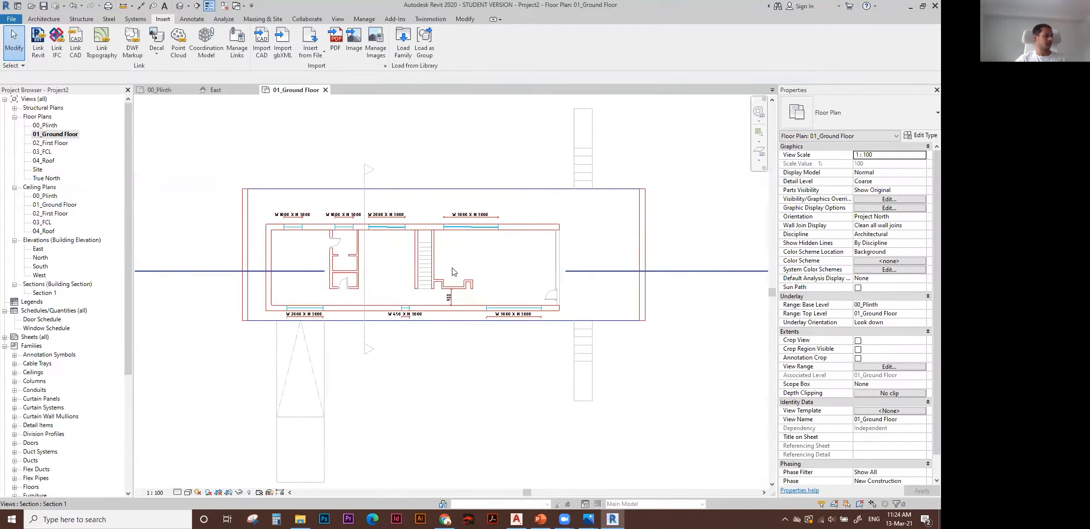
pyautogui.scroll(-1, 452, 272)
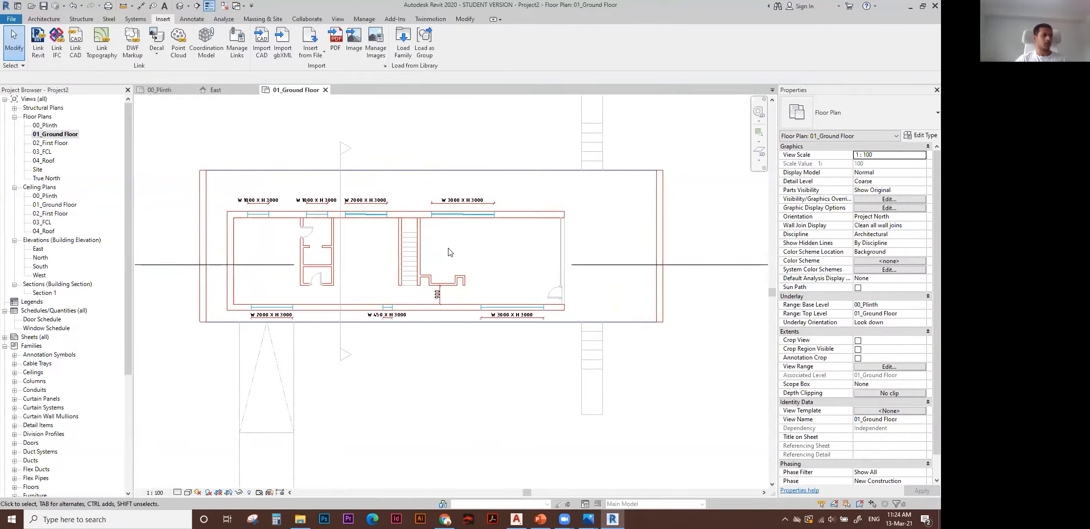
pyautogui.moveTo(422, 268); pyautogui.dragTo(437, 268, button='middle')
pyautogui.scroll(1, 430, 262)
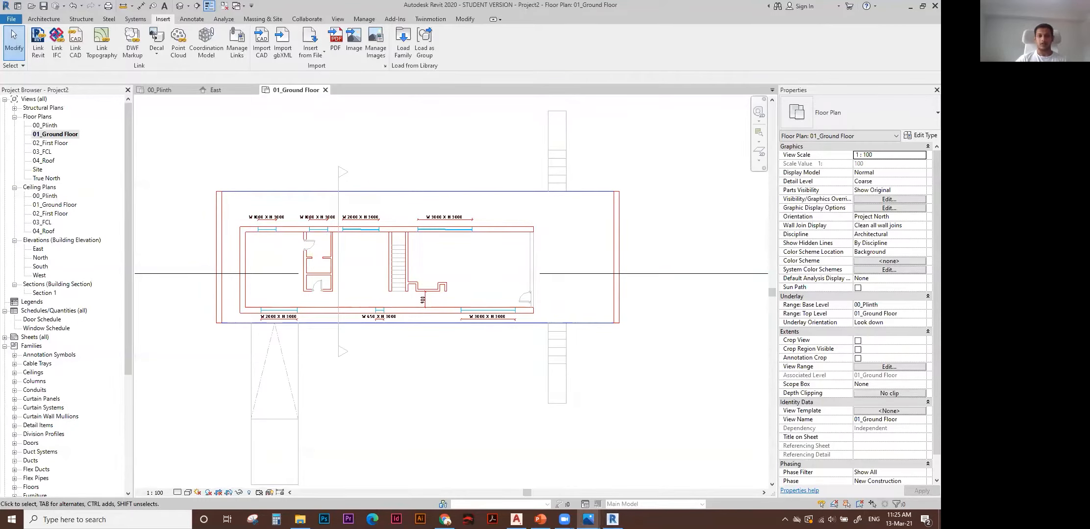
# Switch to the Wall types image in Photos to review the required wall layers, and return to Revit.
pyautogui.click(588, 519)
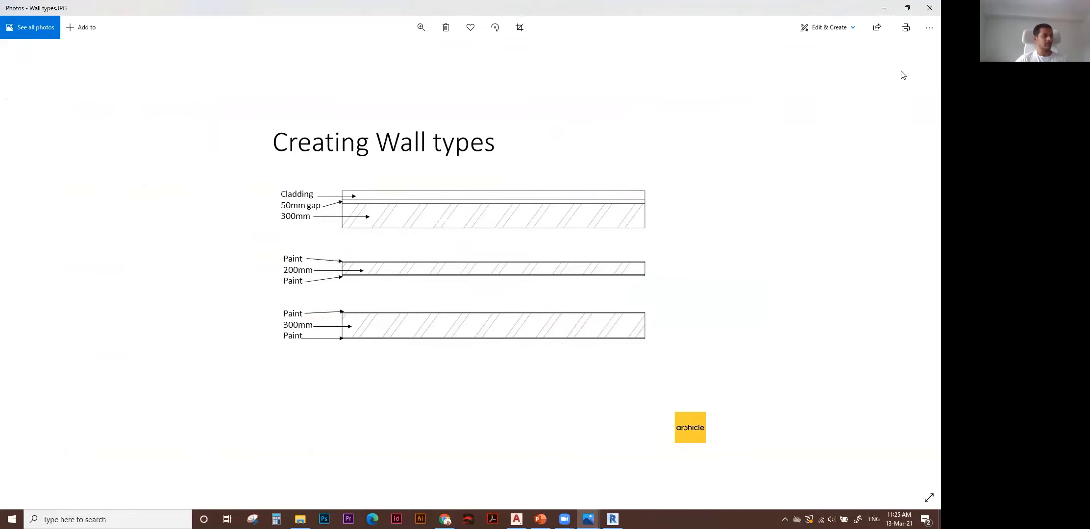
pyautogui.hotkey('alt', 'Tab')
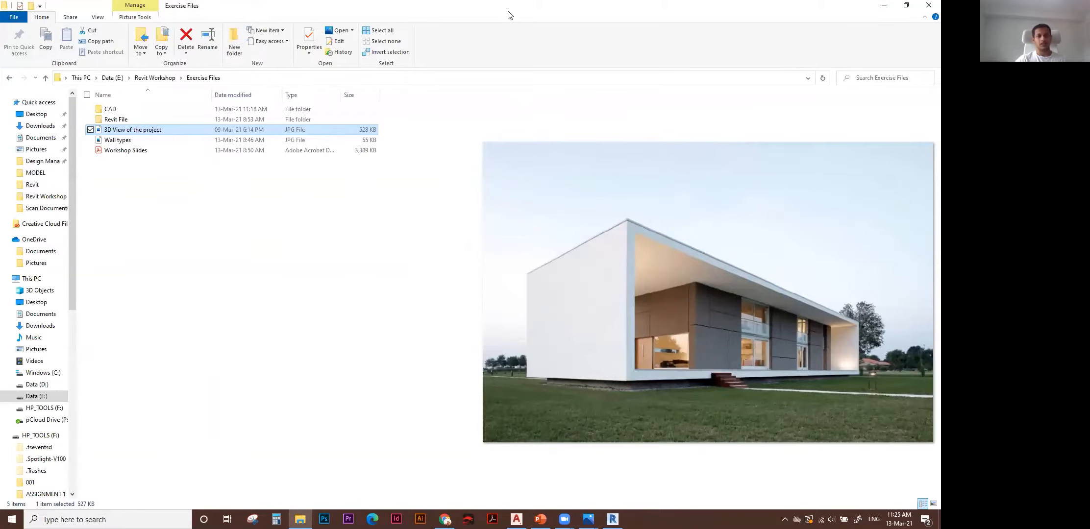
pyautogui.hotkey('alt', 'Tab')
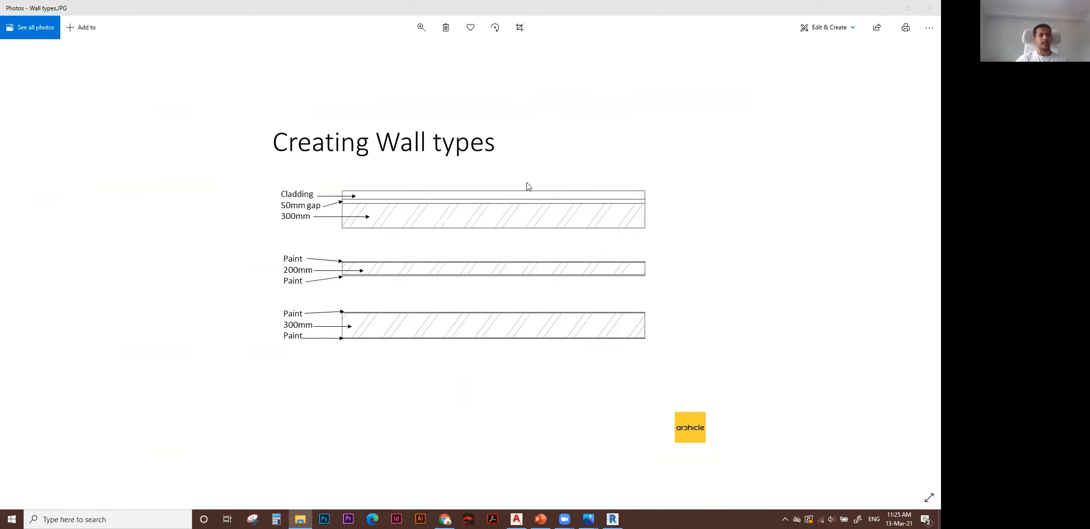
pyautogui.click(757, 127)
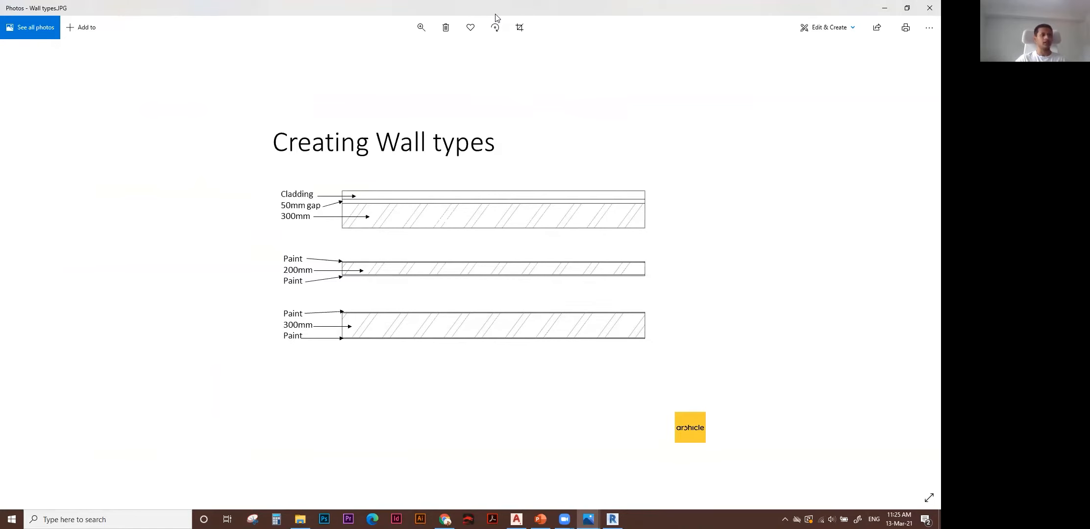
pyautogui.hotkey('alt', 'Tab')
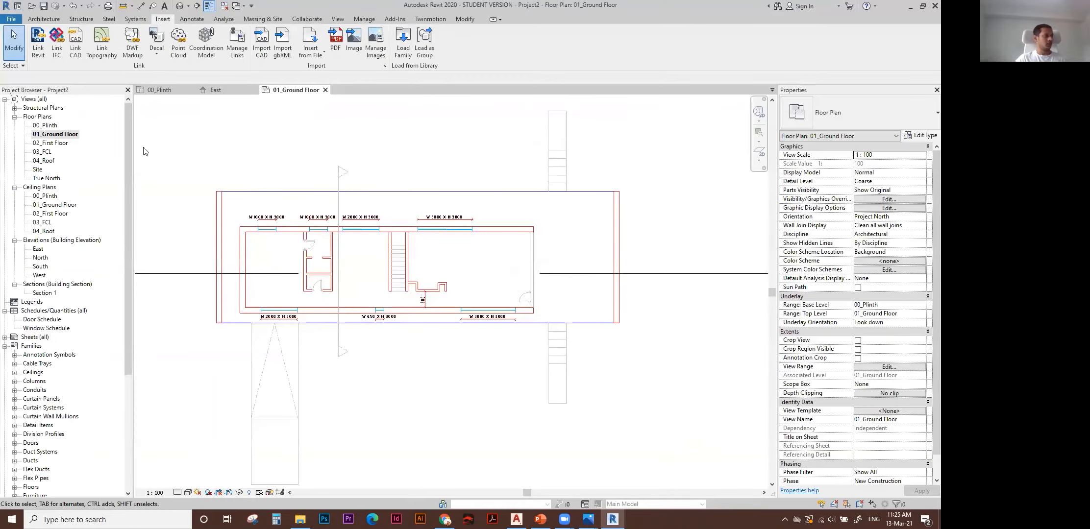
pyautogui.click(43, 18)
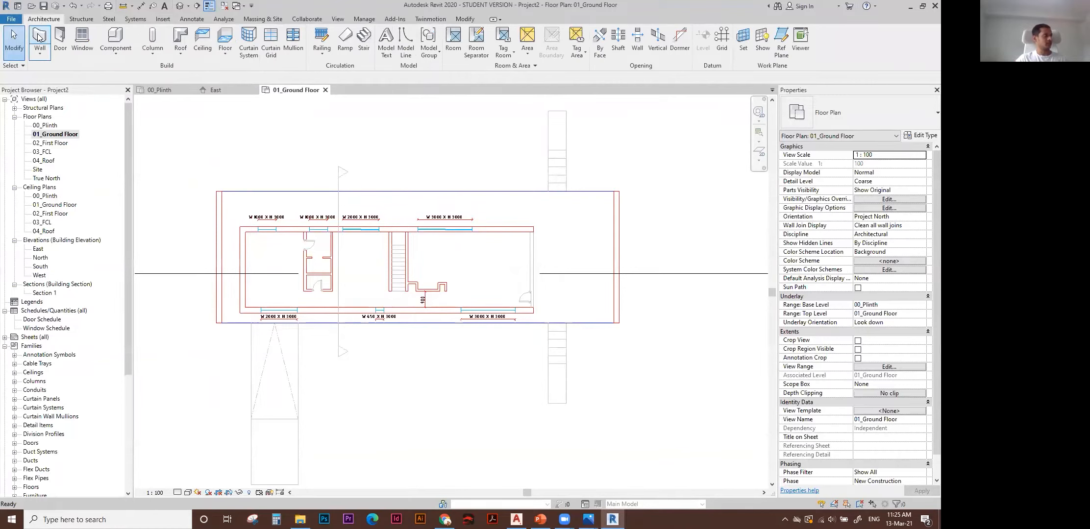
pyautogui.click(40, 36)
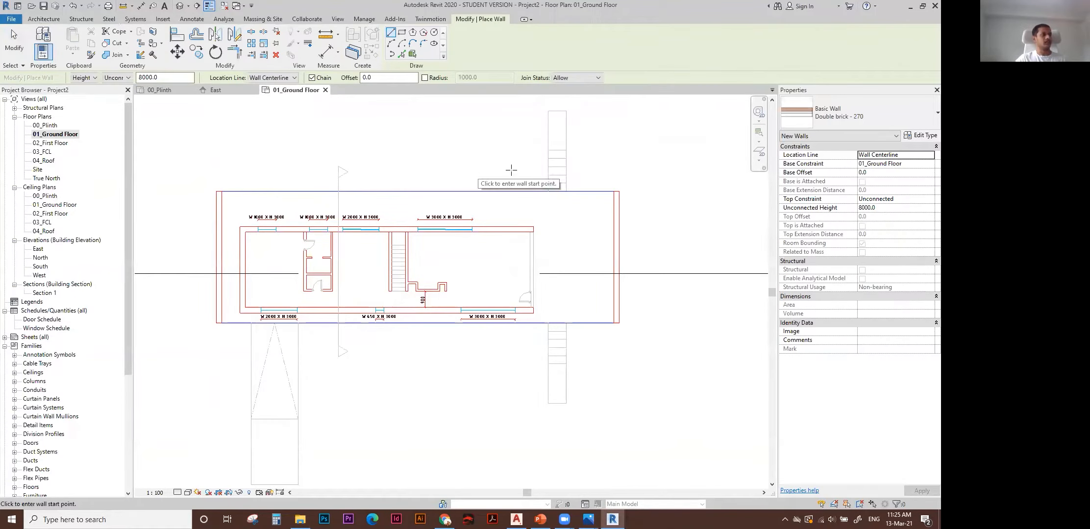
pyautogui.click(45, 20)
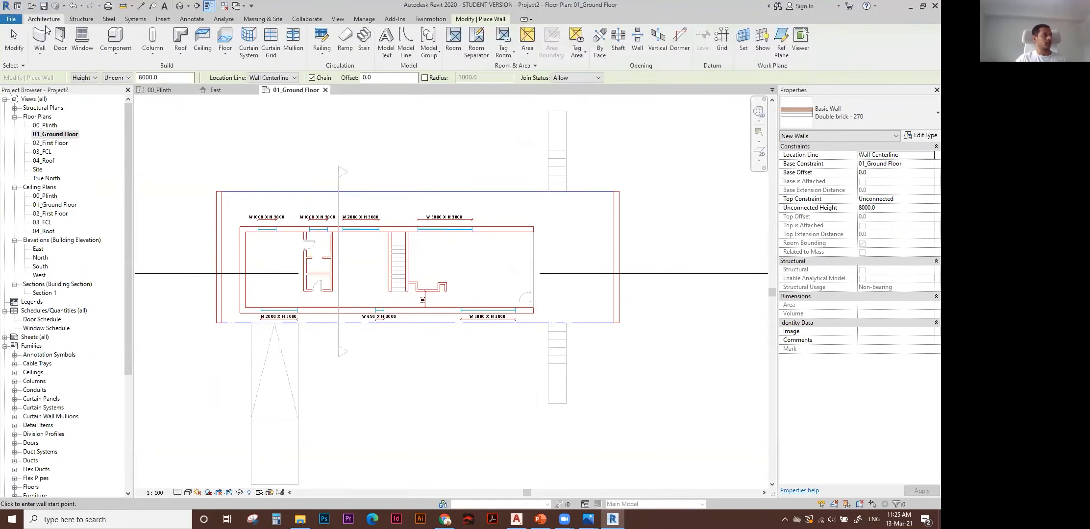
pyautogui.click(920, 137)
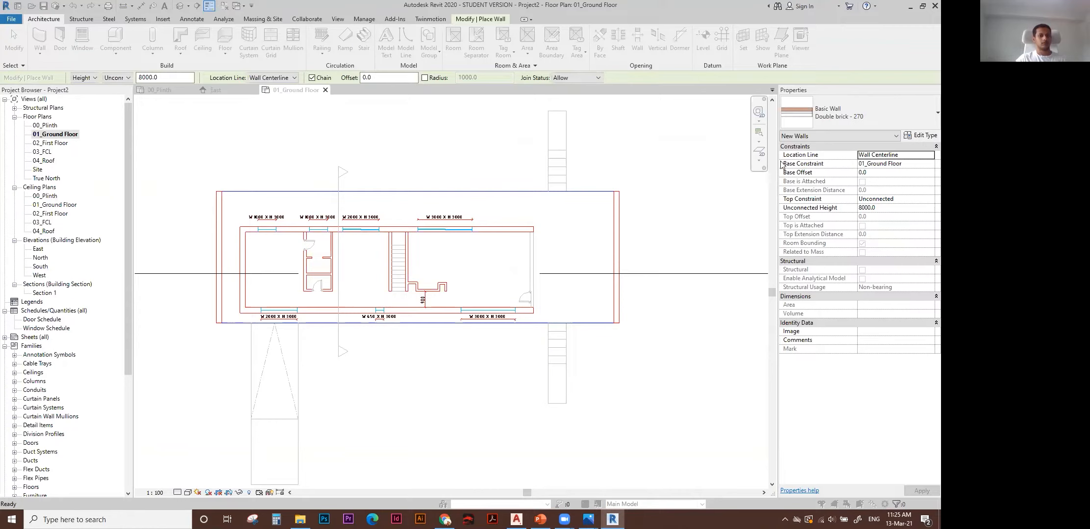
pyautogui.moveTo(556, 219); pyautogui.dragTo(602, 186, button='middle')
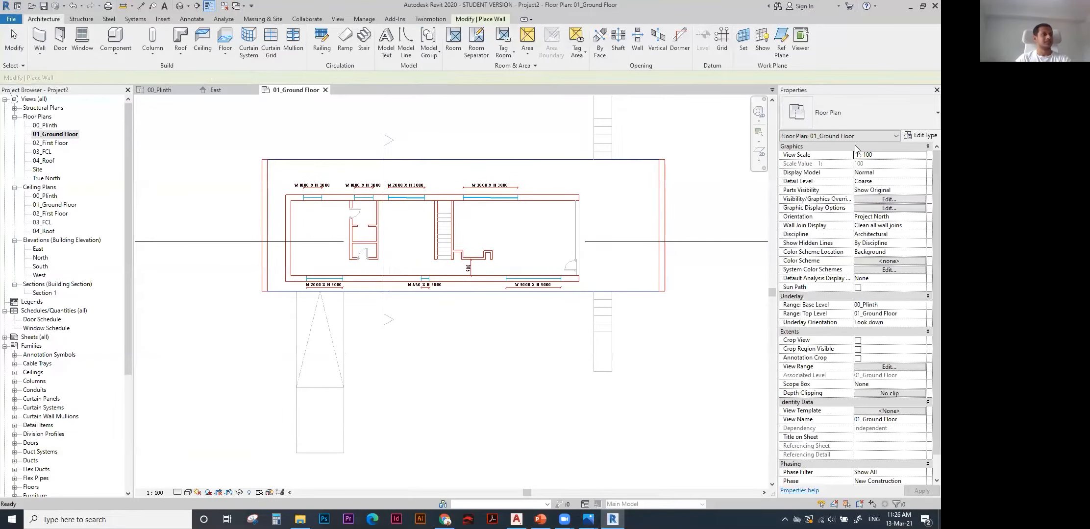
pyautogui.click(921, 136)
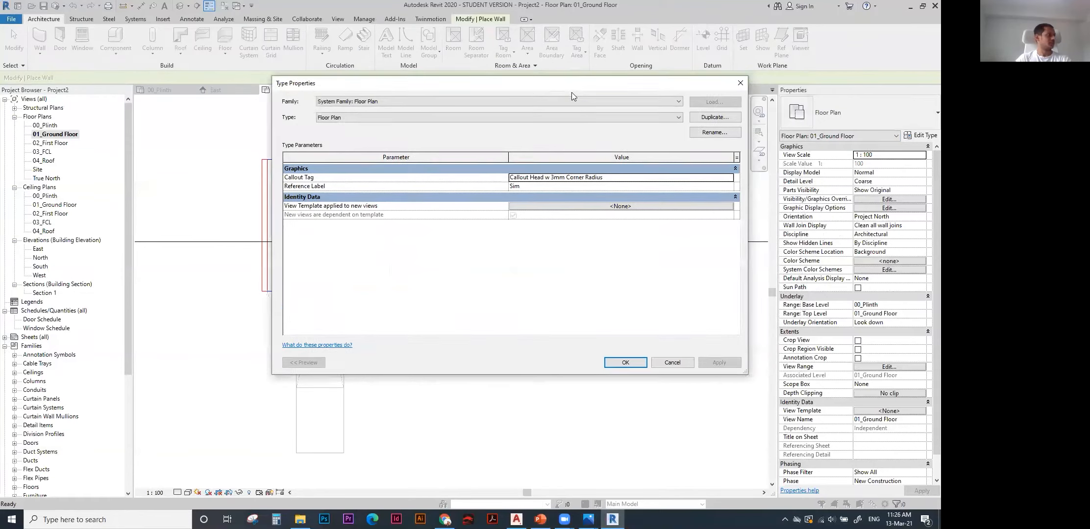
pyautogui.press('Escape')
pyautogui.press('Escape')
# Start the Wall tool and duplicate the Double brick - 270 type as External Cladding Wall.
pyautogui.click(41, 39)
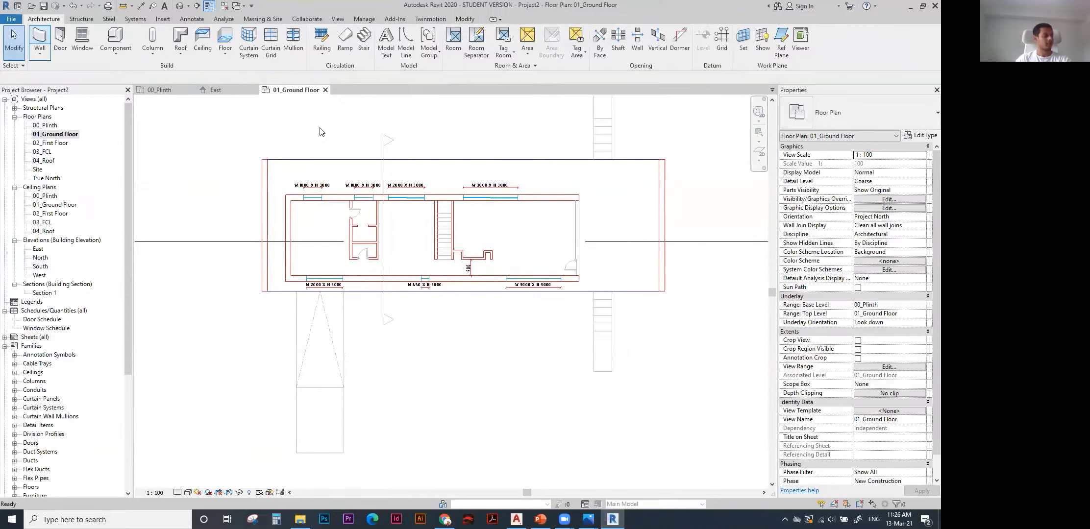
pyautogui.click(914, 137)
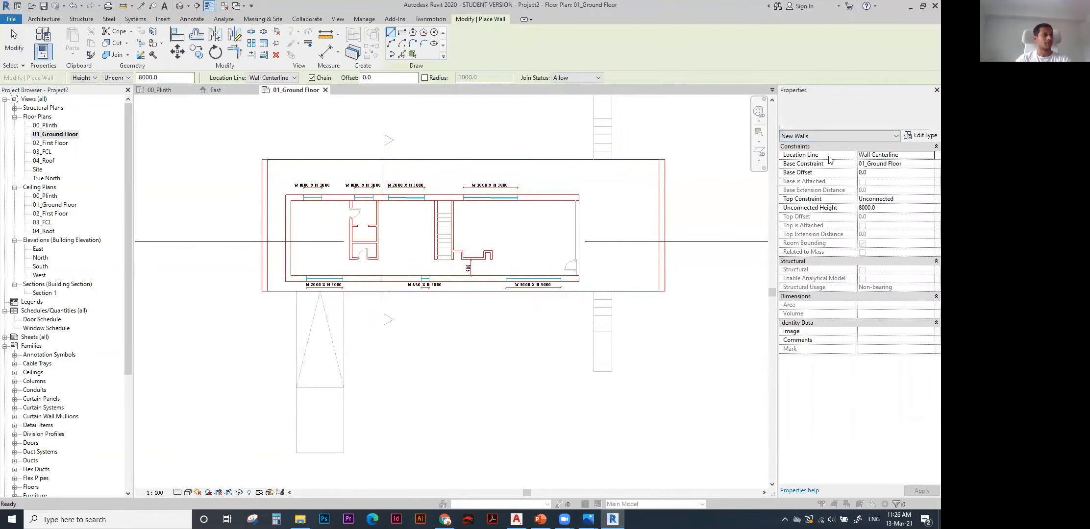
pyautogui.click(706, 117)
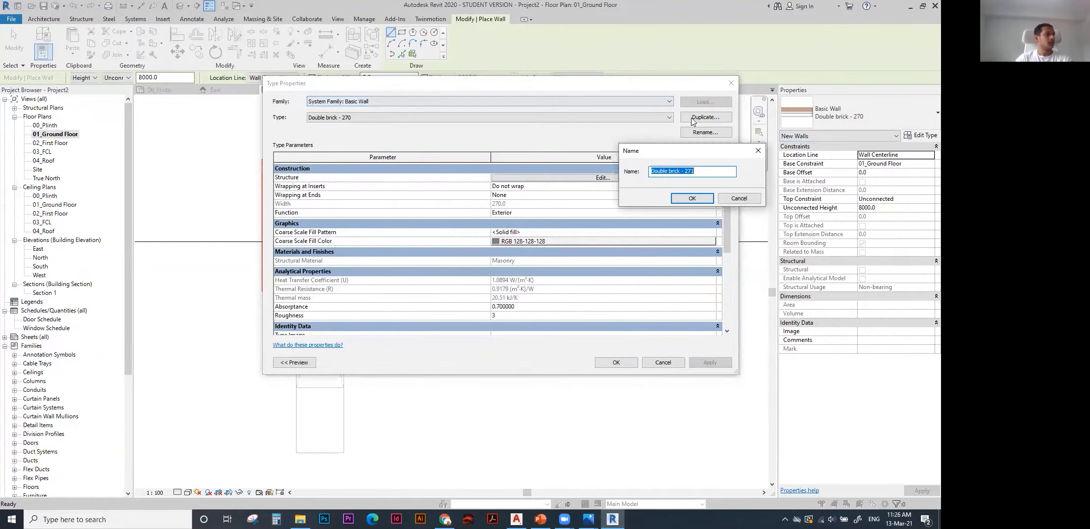
pyautogui.write('External Cladding Wall')
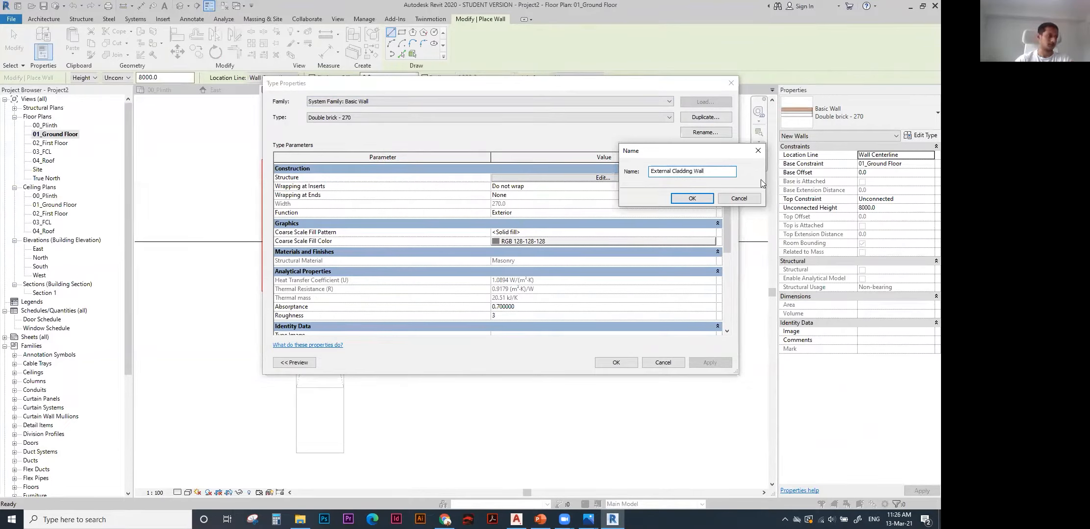
pyautogui.click(686, 201)
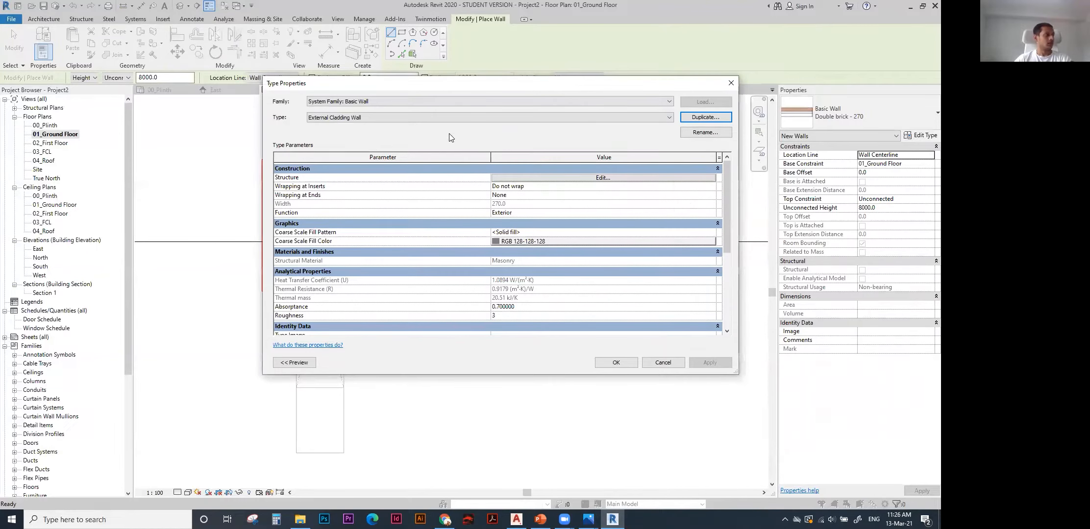
# Open the External Cladding Wall structure, set the Masonry core layer's thickness to 300 mm and preview the assembly in floor plan view.
pyautogui.click(531, 177)
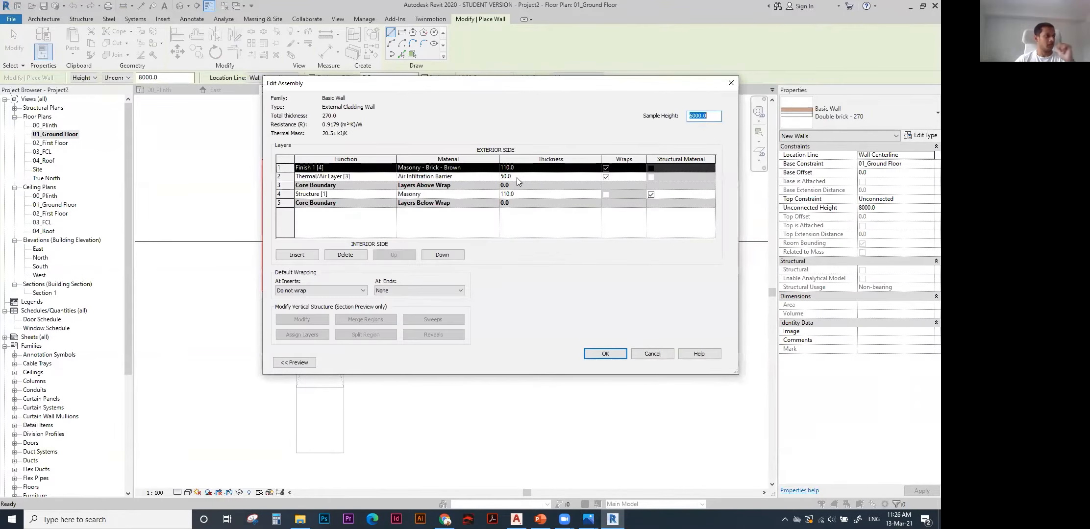
pyautogui.click(555, 196)
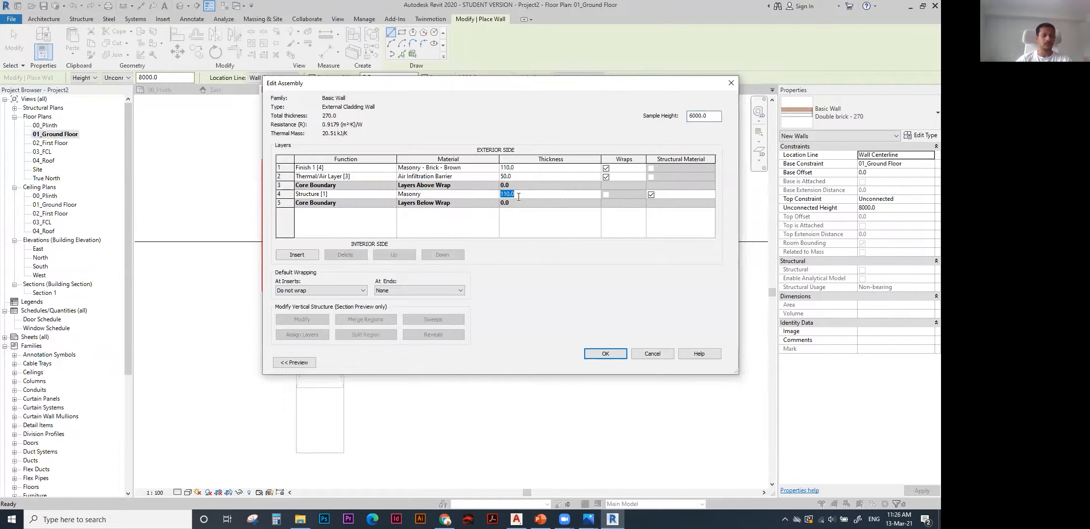
pyautogui.write('300')
pyautogui.click(294, 363)
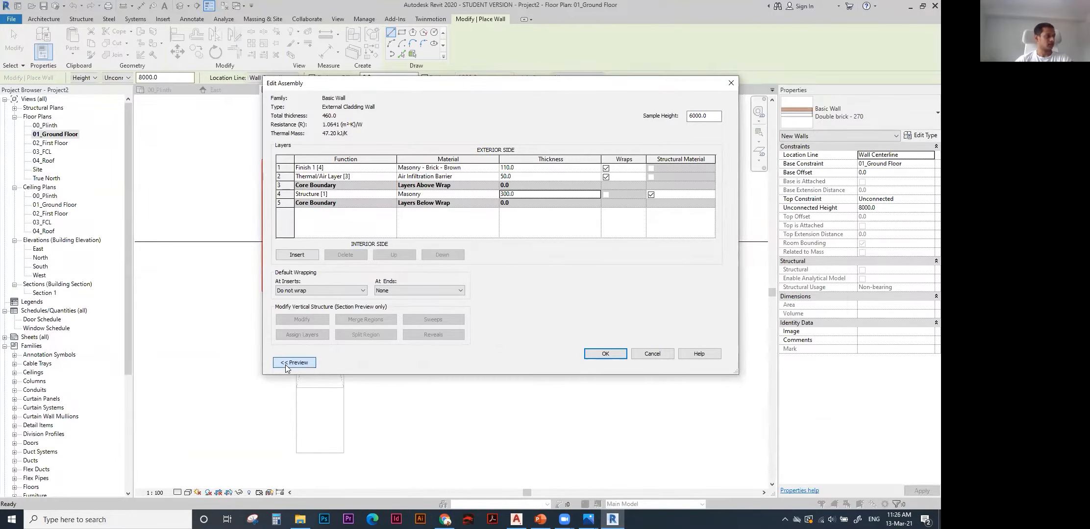
pyautogui.click(331, 364)
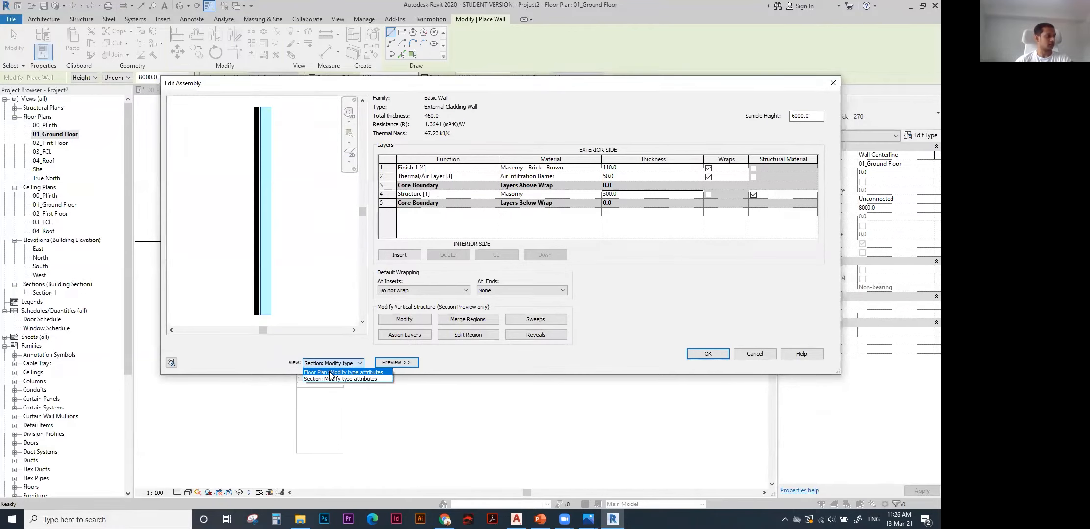
pyautogui.click(331, 372)
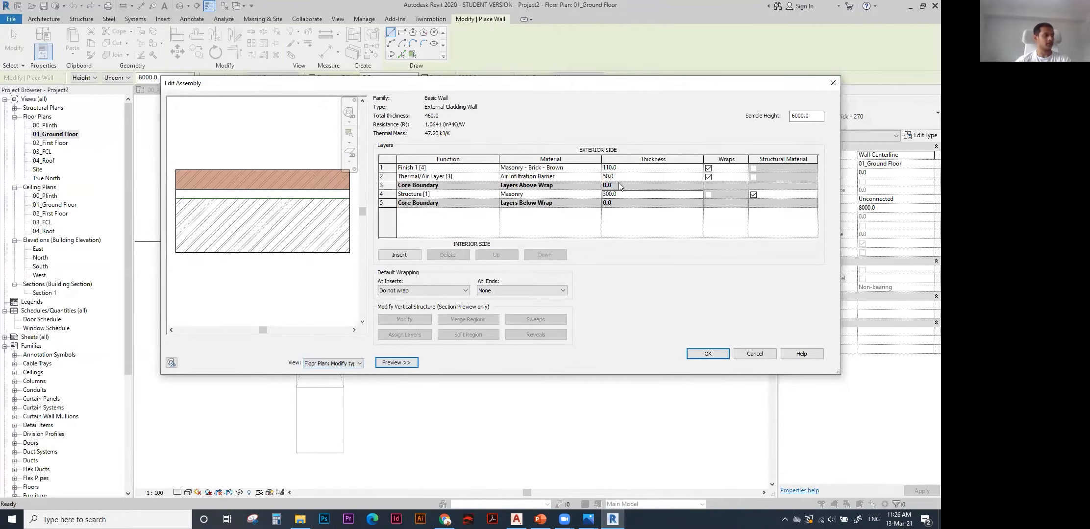
# Set the thickness of the exterior Finish 1 [4] layer to 50 mm.
pyautogui.click(627, 167)
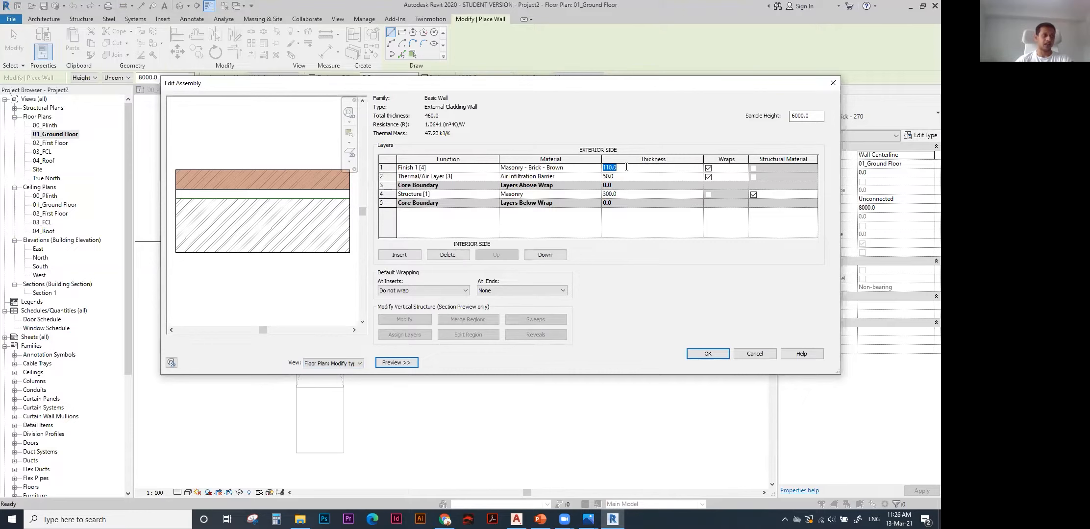
pyautogui.write('50')
pyautogui.press('Tab')
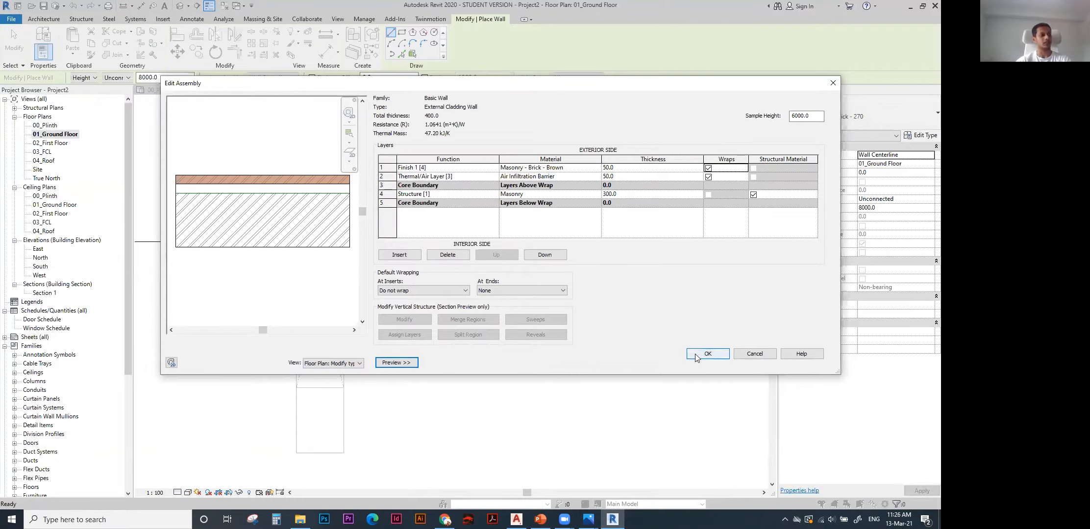
# Open the exterior finish layer's material, search the materials for "wood" and choose Cherry.
pyautogui.click(598, 171)
pyautogui.click(597, 167)
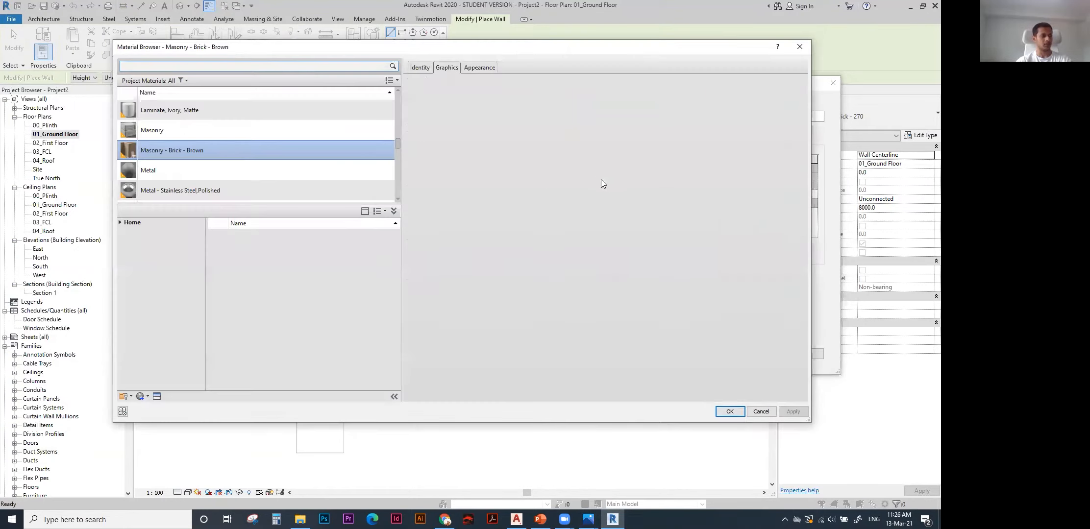
pyautogui.click(182, 68)
pyautogui.write('wood')
pyautogui.press('Return')
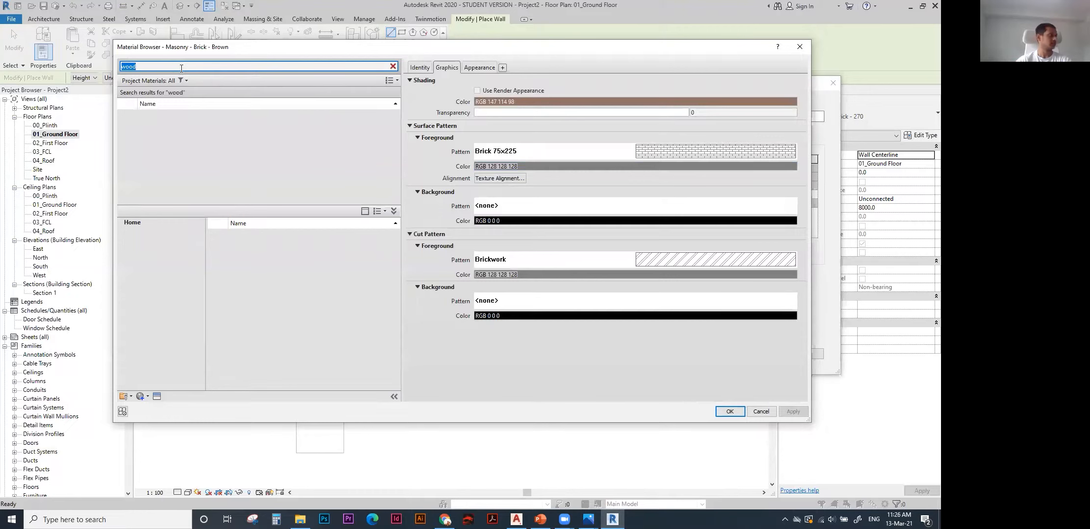
pyautogui.click(183, 119)
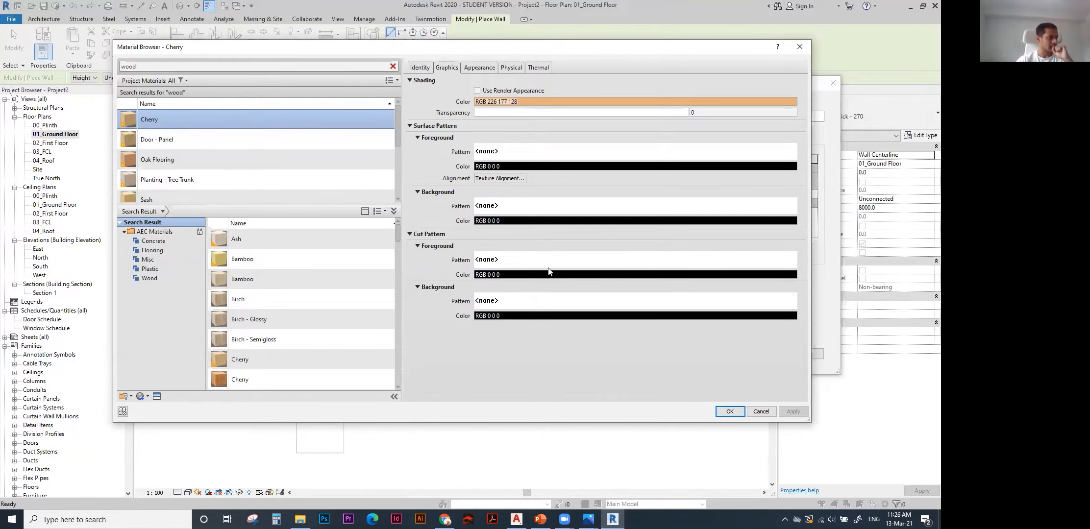
# Assign the Wood - Finish fill pattern to the Cherry material's cut foreground and accept the material.
pyautogui.click(510, 261)
pyautogui.scroll(-10, 382, 240)
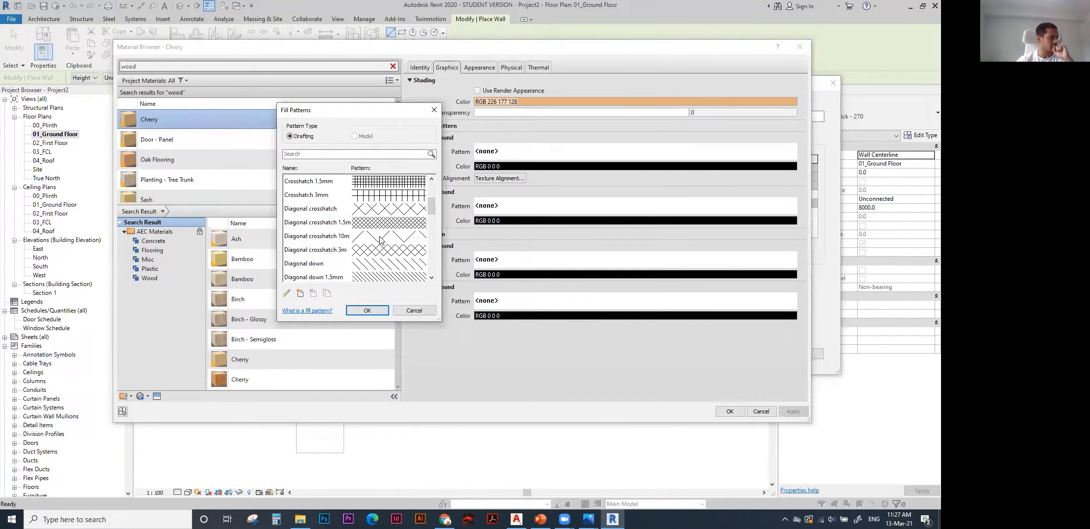
pyautogui.scroll(-1, 381, 240)
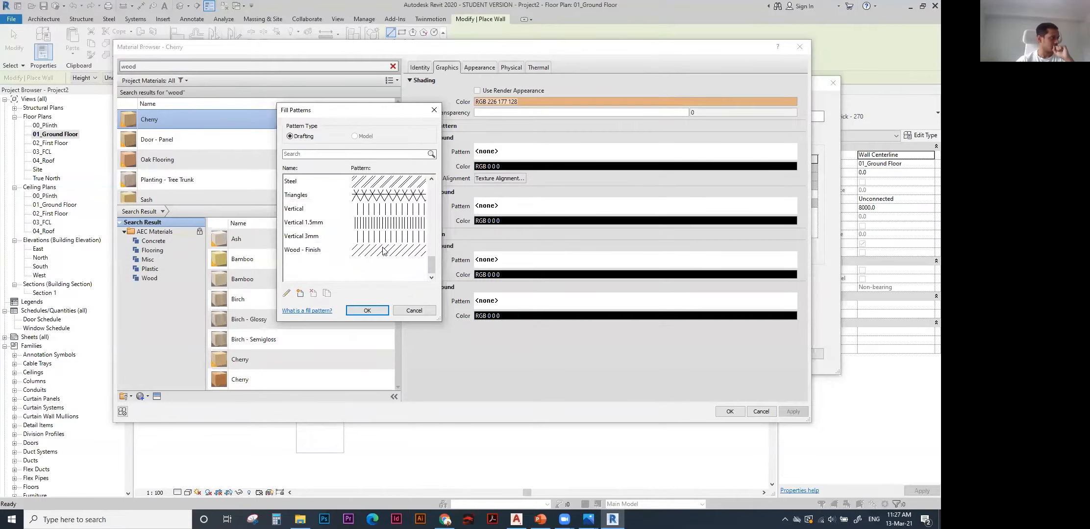
pyautogui.click(385, 250)
pyautogui.click(368, 311)
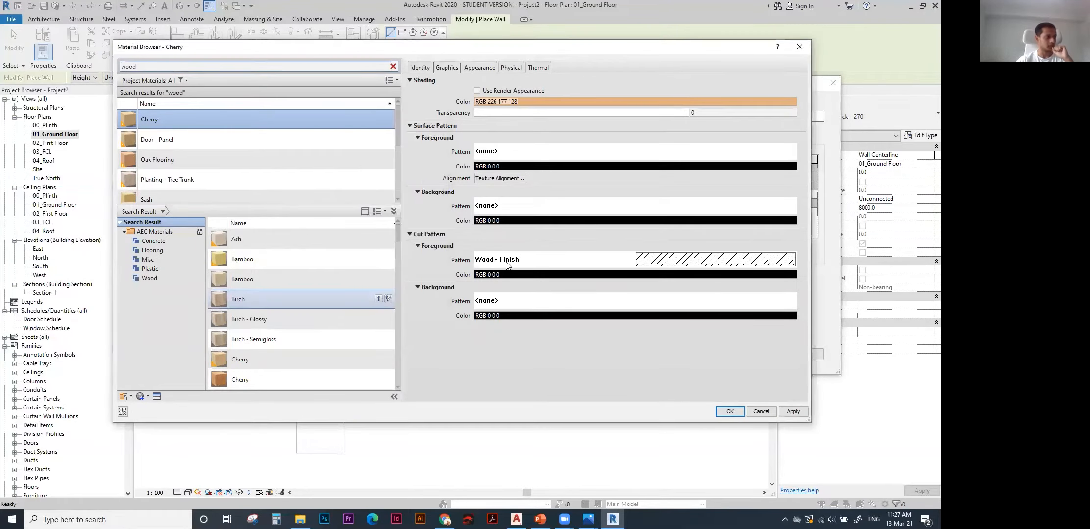
pyautogui.click(730, 412)
# Draw a second horizontal External Cladding Wall about 2345 mm long just below the first sample wall, outside the imported plan.
pyautogui.press('Escape')
pyautogui.scroll(6, 425, 163)
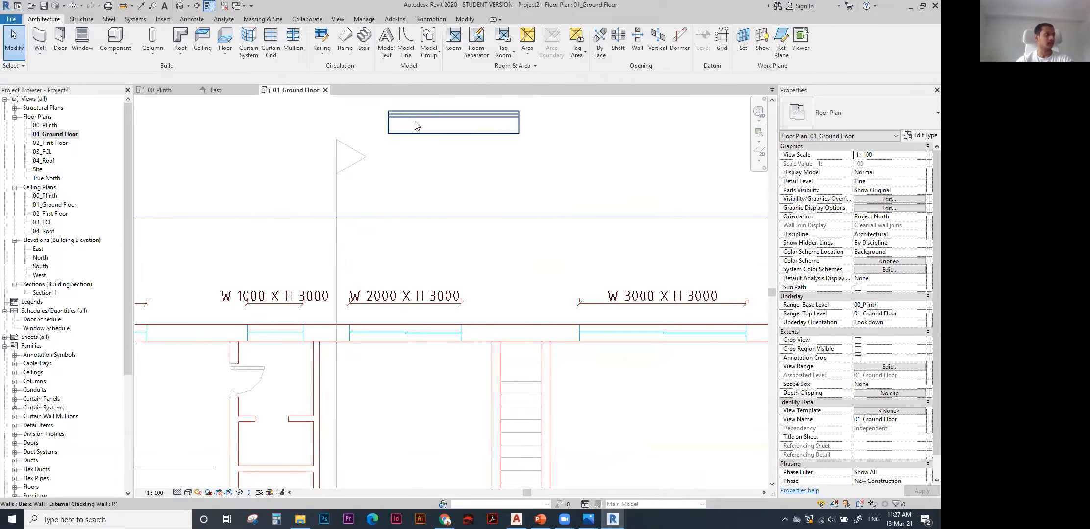
pyautogui.scroll(-3, 478, 178)
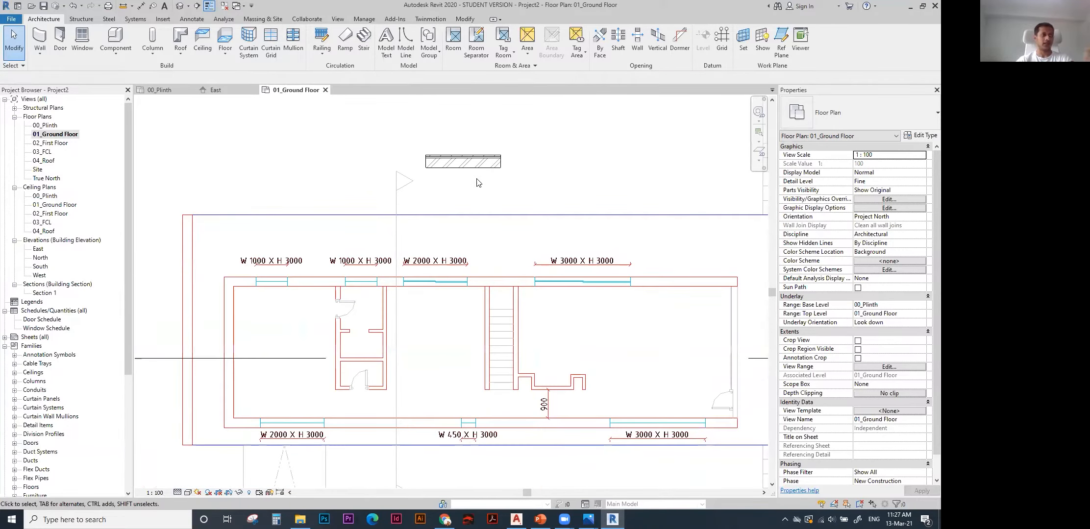
pyautogui.click(40, 39)
pyautogui.click(426, 181)
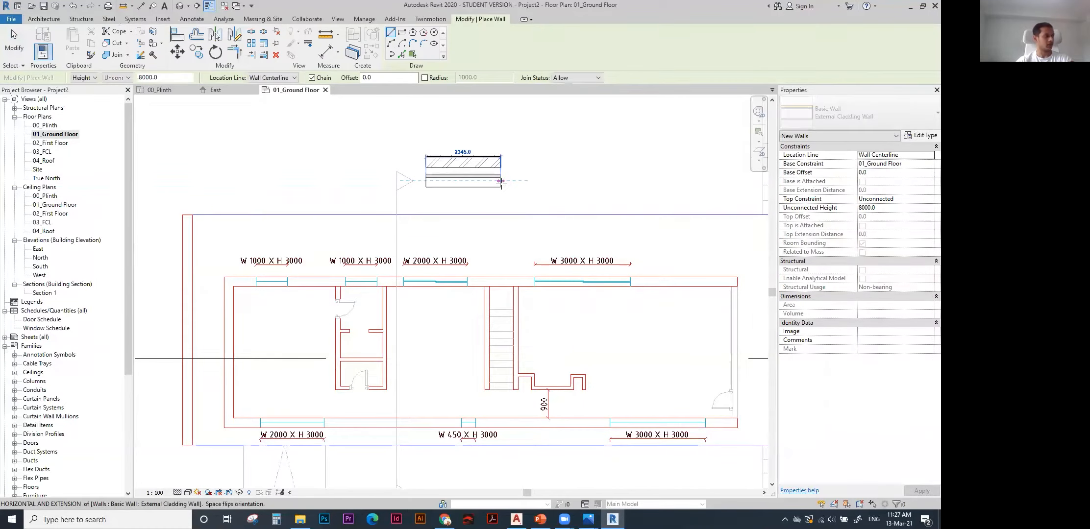
pyautogui.click(505, 190)
pyautogui.press('Escape')
pyautogui.press('Escape')
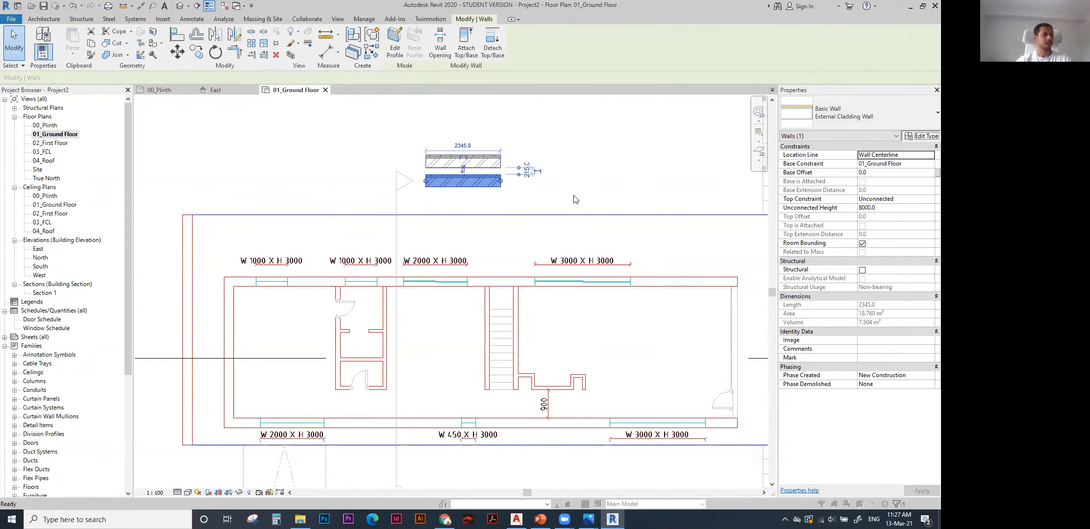
# Change the type of the lower sample wall to Brick - 230.
pyautogui.click(550, 178)
pyautogui.scroll(-1, 552, 177)
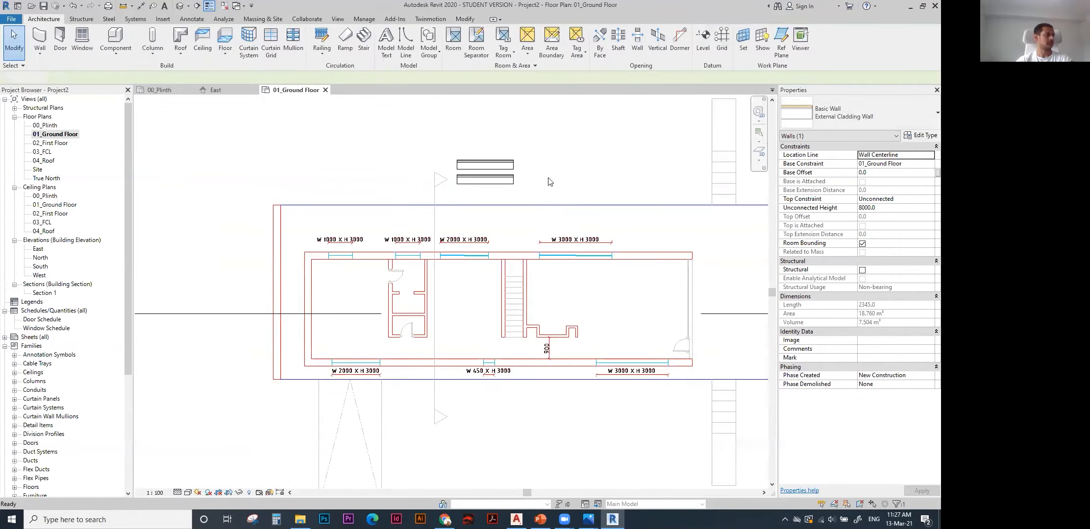
pyautogui.click(493, 180)
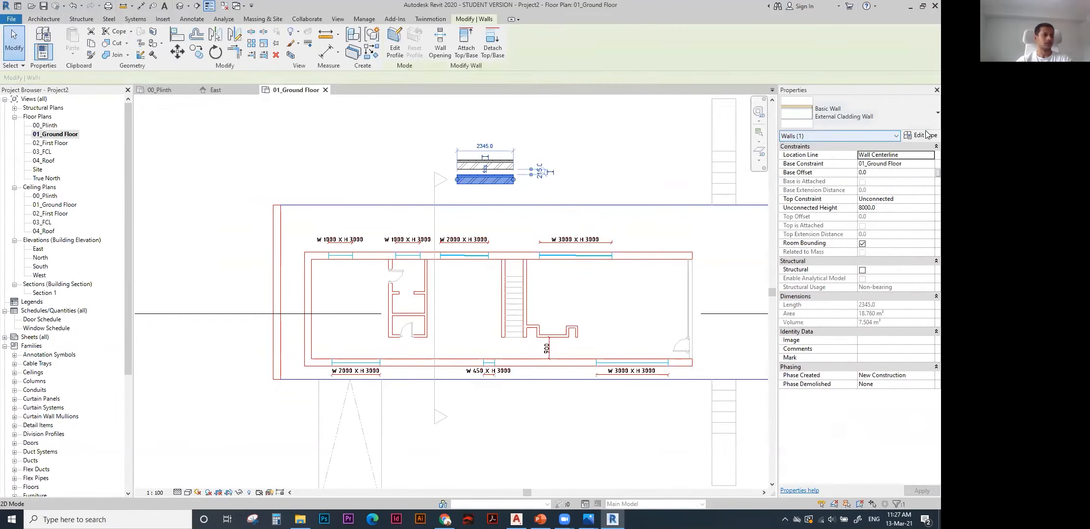
pyautogui.click(534, 161)
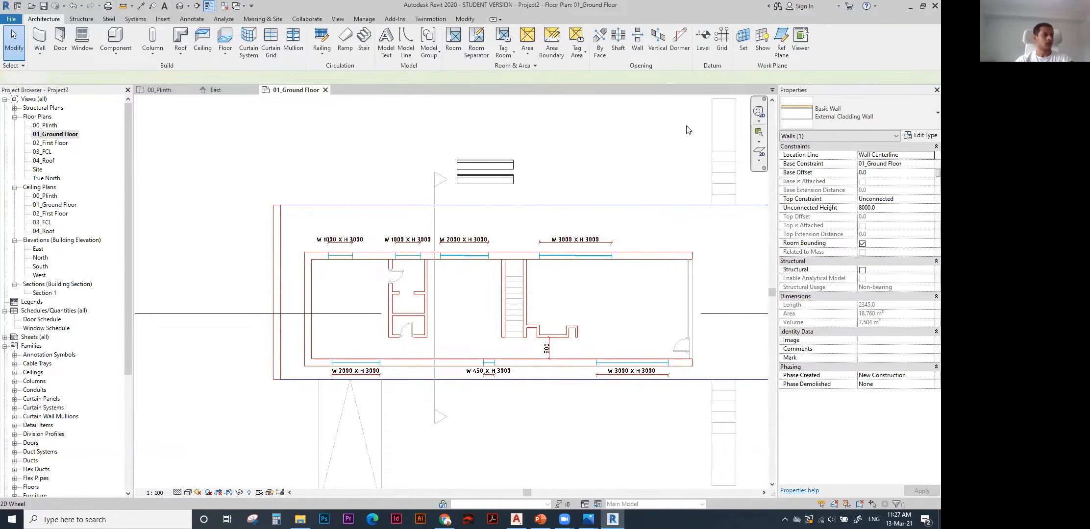
pyautogui.moveTo(518, 150); pyautogui.dragTo(522, 165, button='middle')
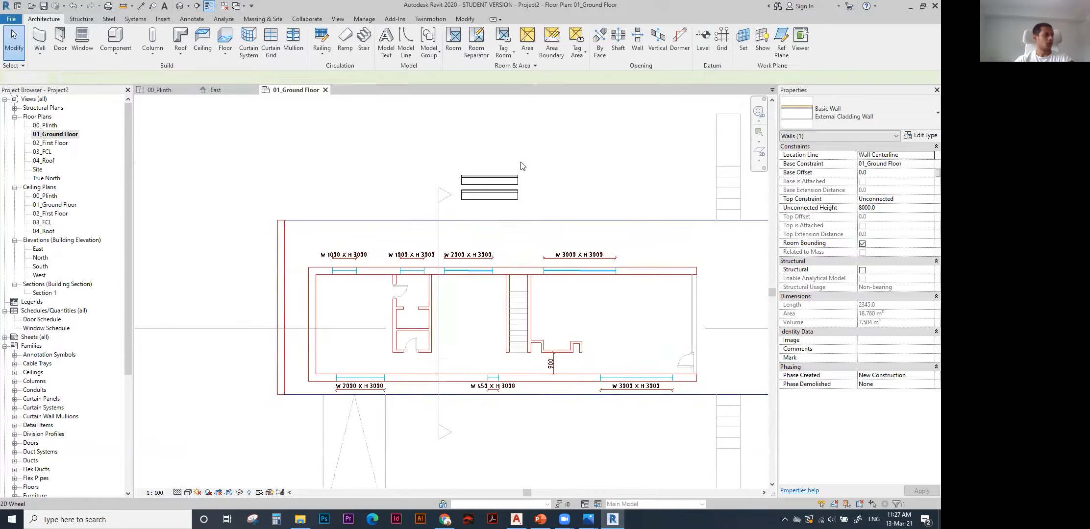
pyautogui.click(501, 196)
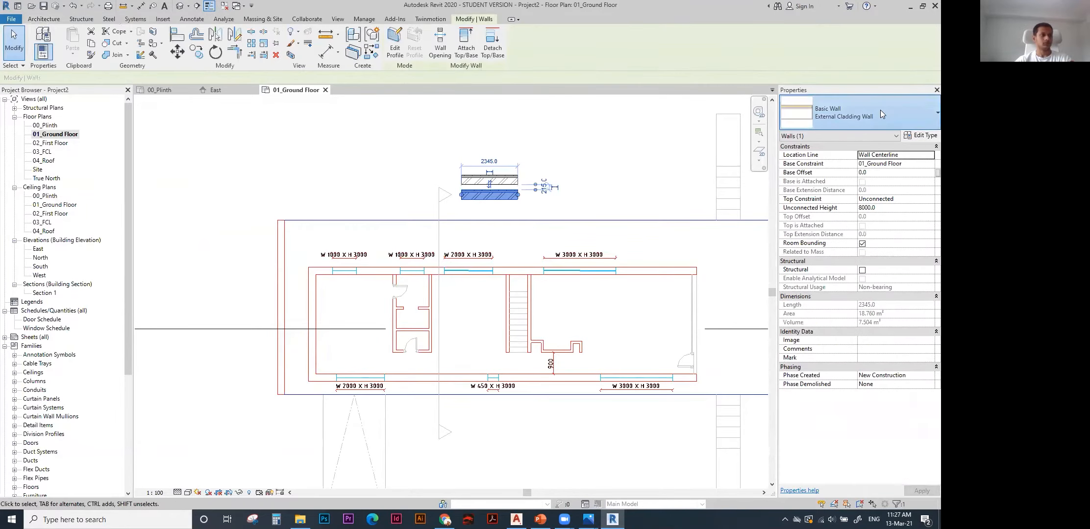
pyautogui.click(881, 110)
pyautogui.click(855, 220)
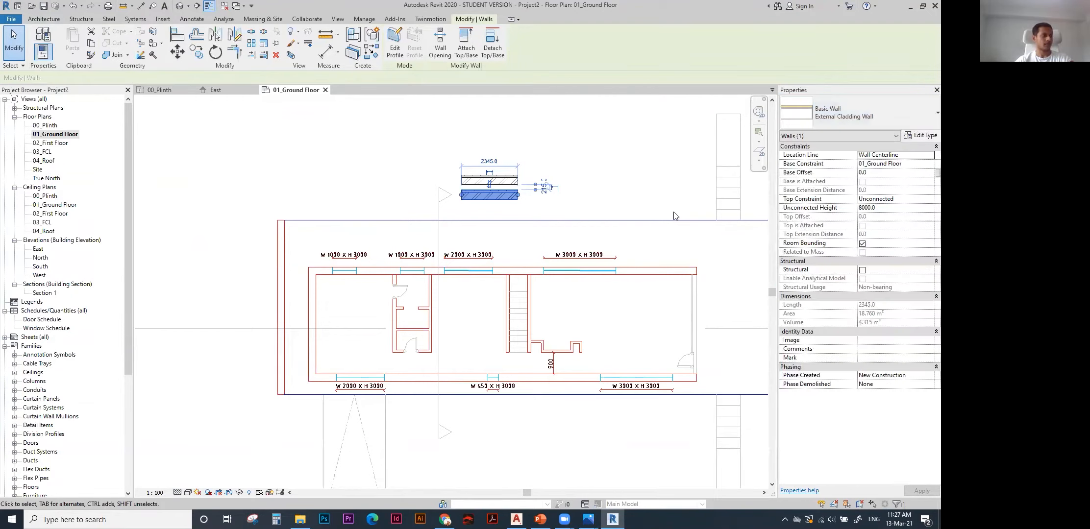
# Try to open the type properties of the lower Brick - 230 sample wall.
pyautogui.scroll(3, 503, 197)
pyautogui.click(911, 139)
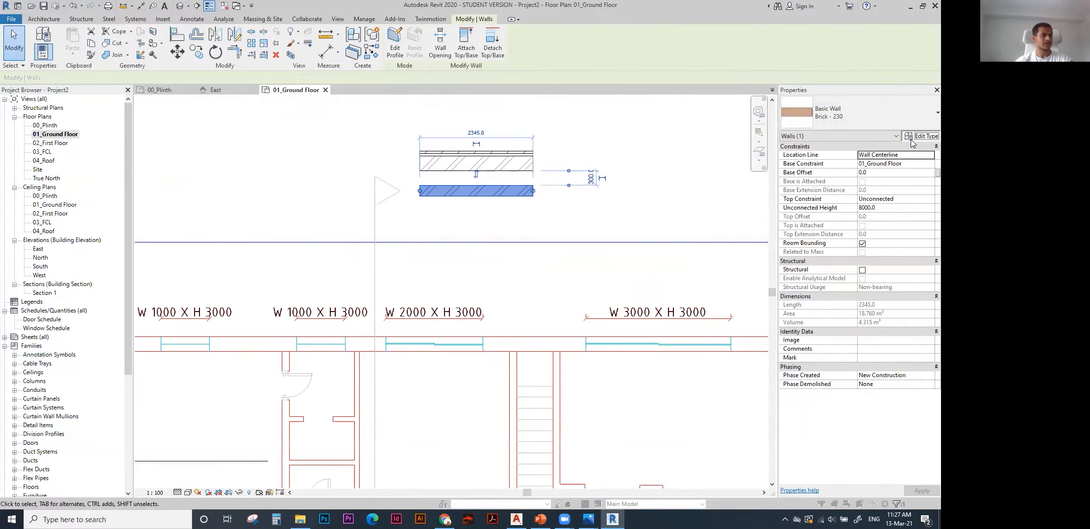
pyautogui.click(524, 219)
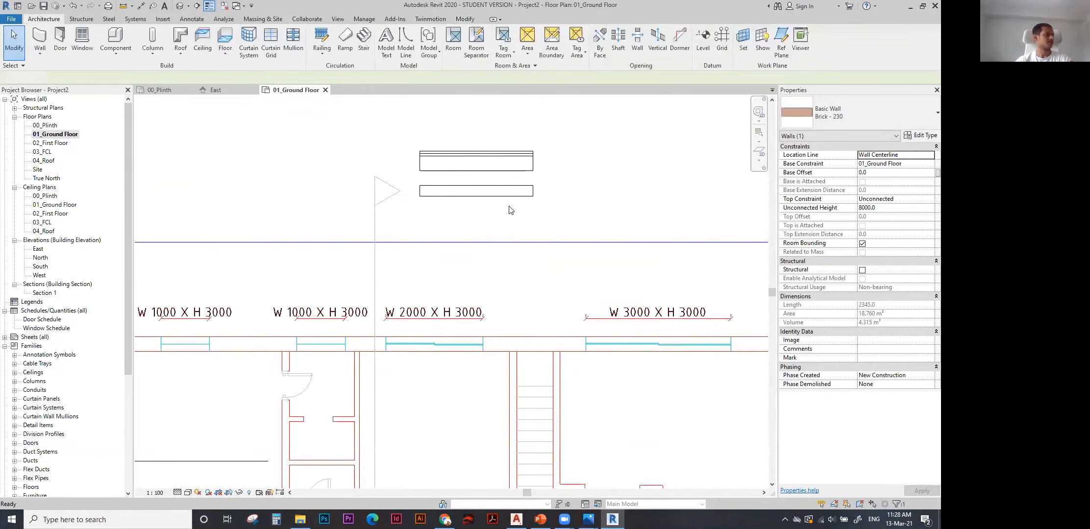
pyautogui.click(507, 205)
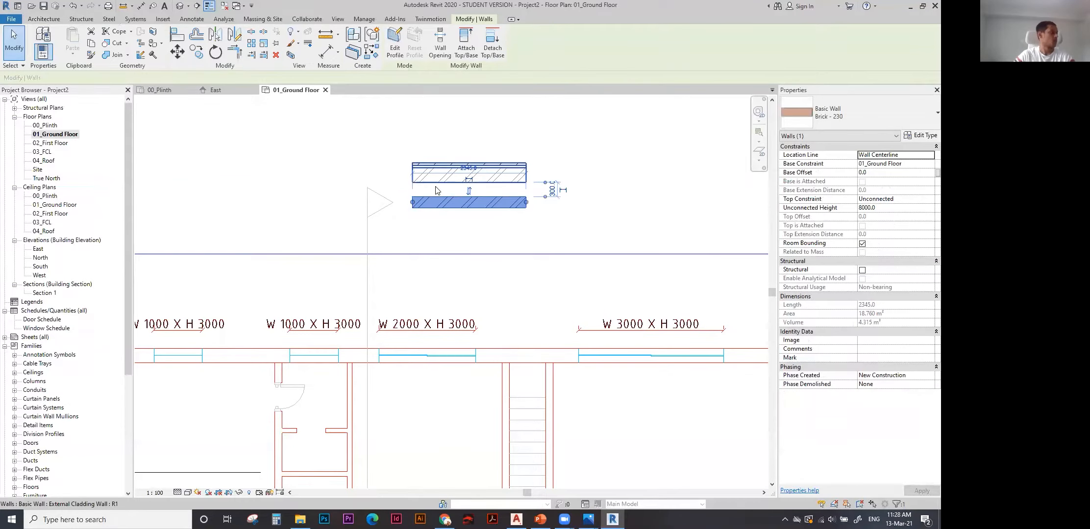
pyautogui.click(915, 136)
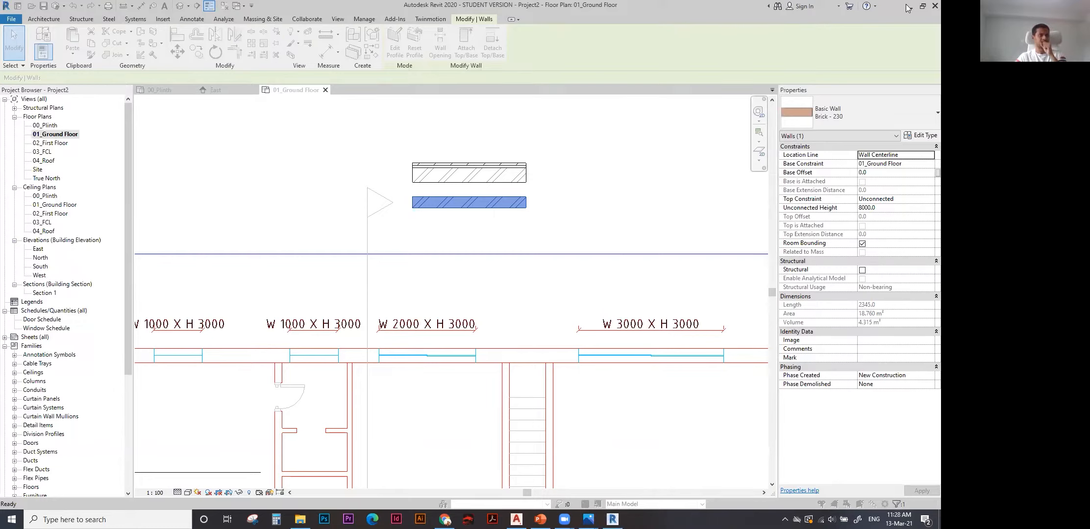
# Open Task Manager and end the Autodesk Revit tasks to force the program to close.
pyautogui.rightClick(640, 521)
pyautogui.click(668, 482)
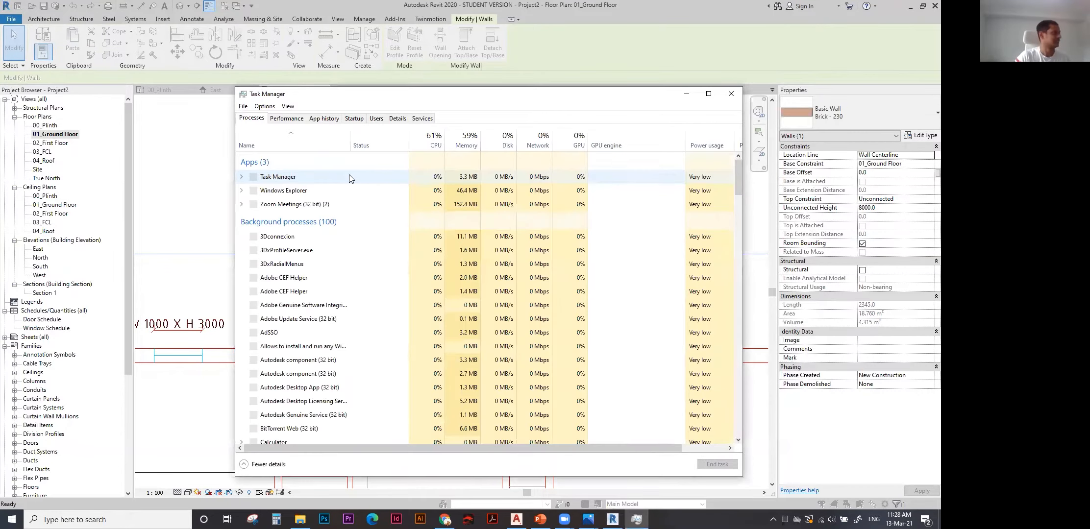
pyautogui.click(349, 176)
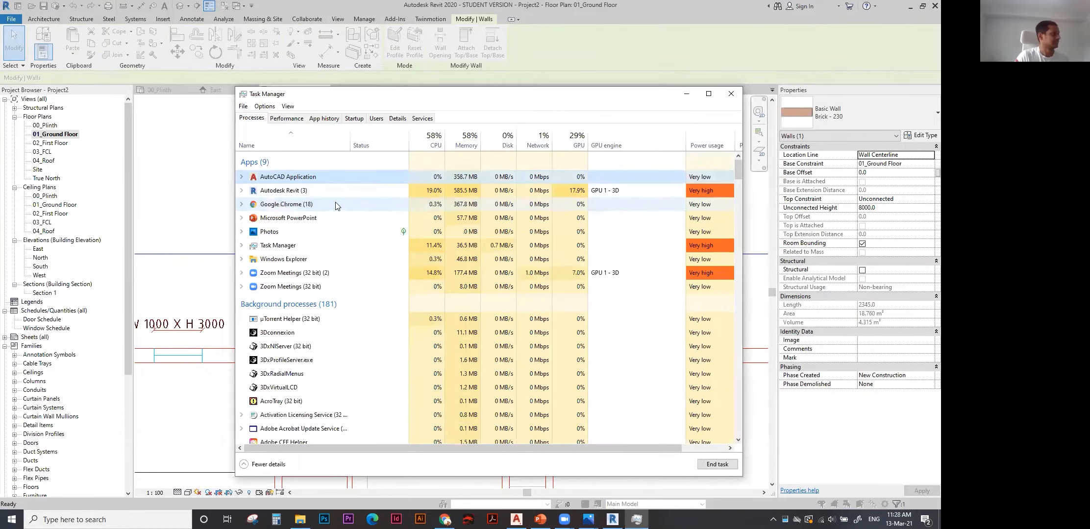
pyautogui.click(314, 190)
pyautogui.click(715, 464)
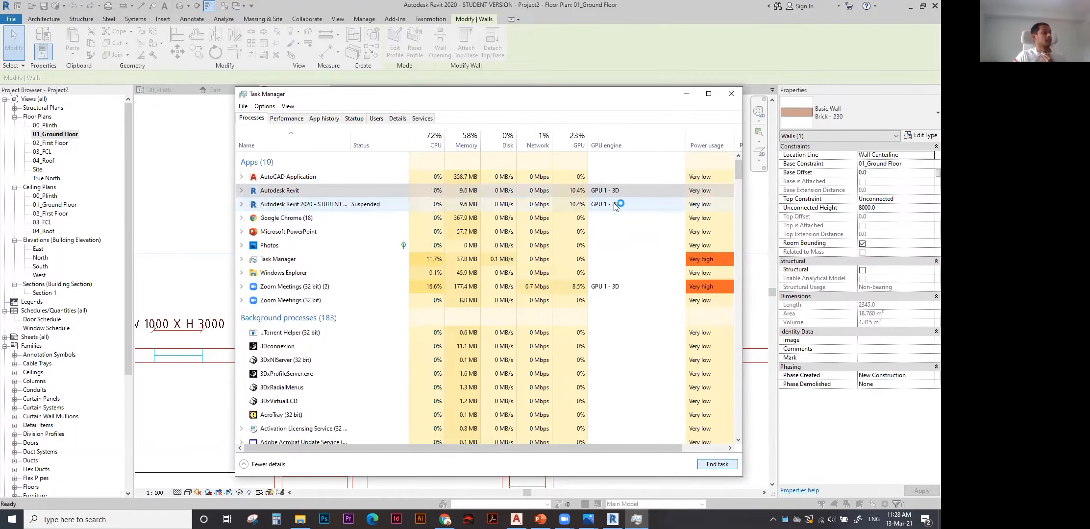
pyautogui.click(377, 206)
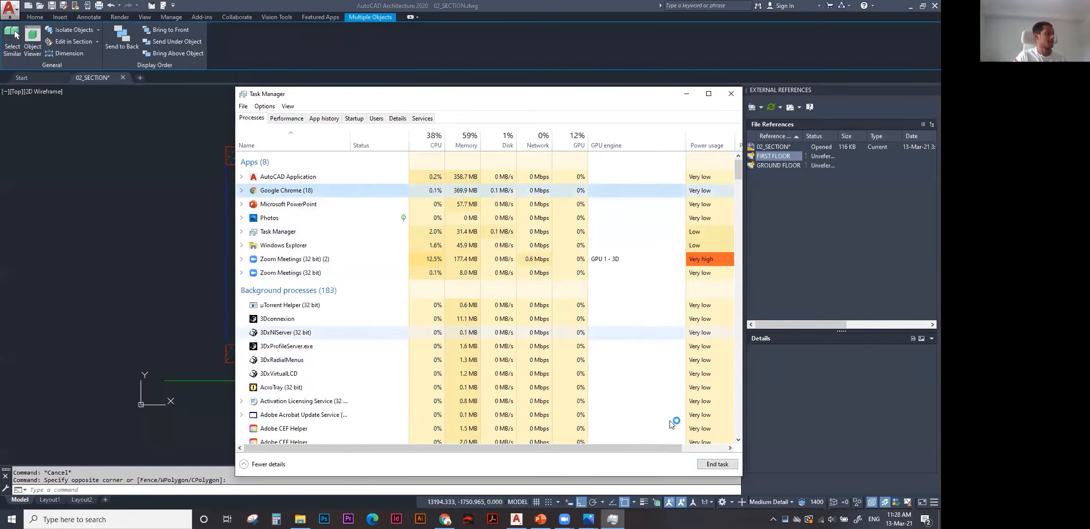
# Relaunch Revit 2020 from the Windows search and start a new project.
pyautogui.press('super+s')
pyautogui.write('revi')
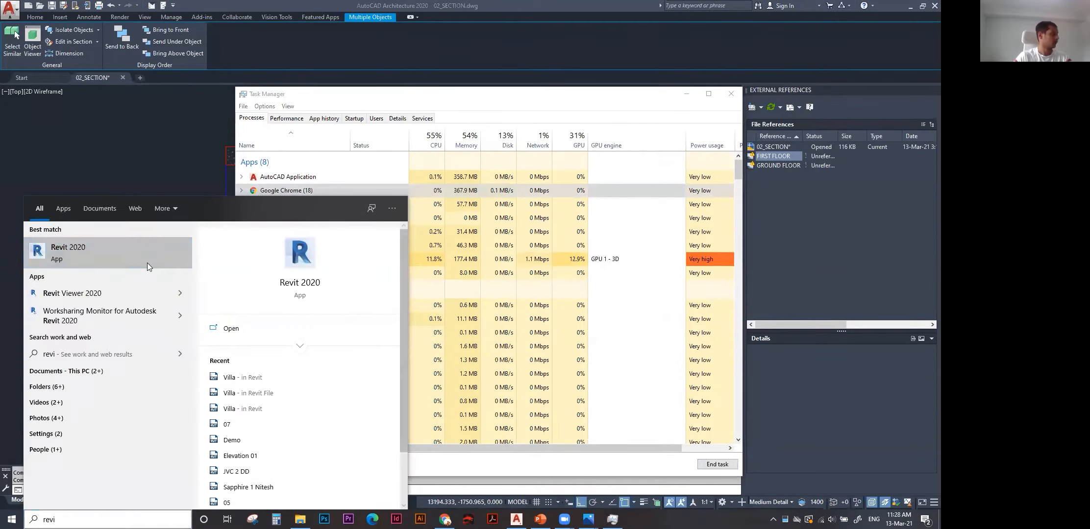
pyautogui.click(148, 262)
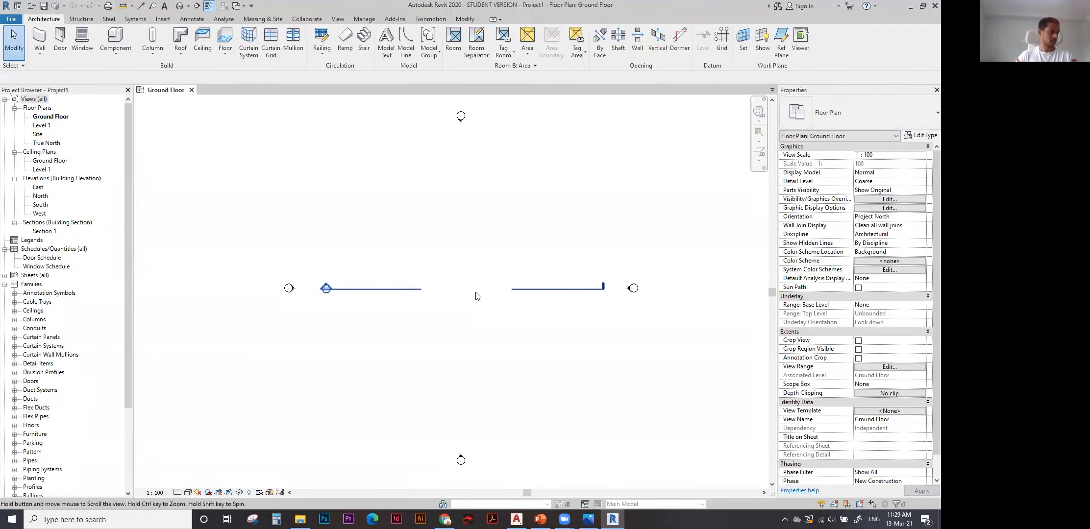
# Call up the Project Units command, leave it and open the East elevation view.
pyautogui.press('u')
pyautogui.press('n')
pyautogui.press('Escape')
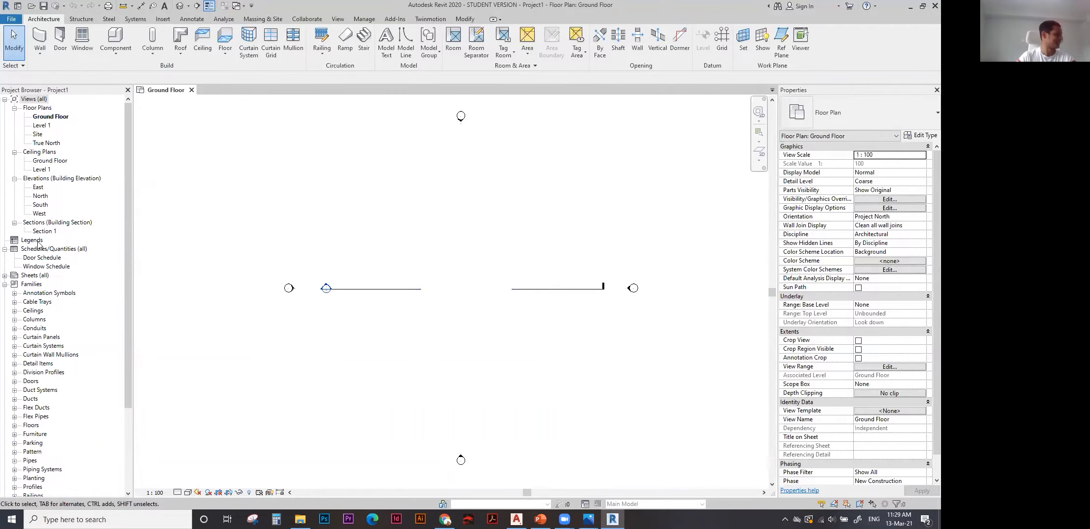
pyautogui.doubleClick(38, 188)
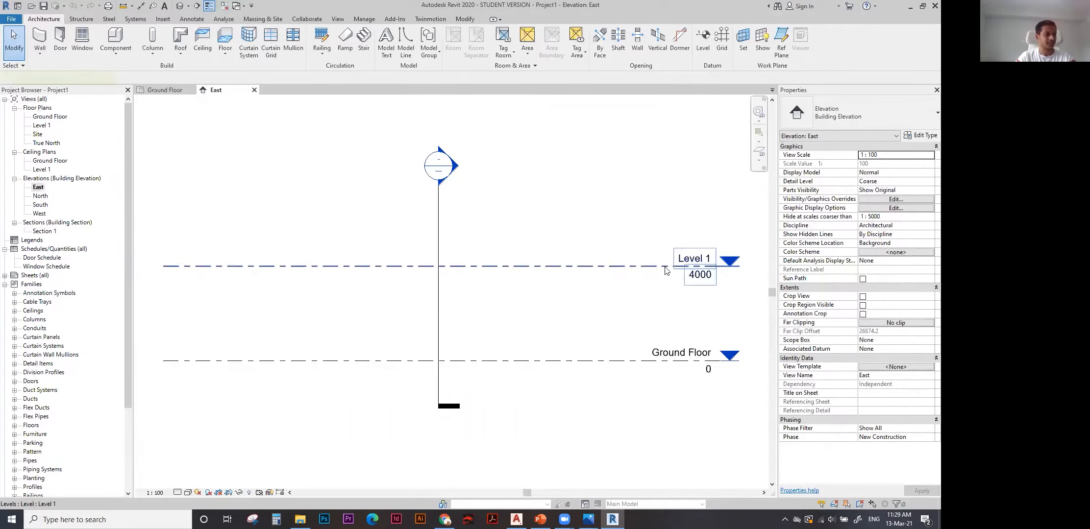
# Set the elevation of Level 1 to 3000.
pyautogui.doubleClick(698, 275)
pyautogui.write('300')
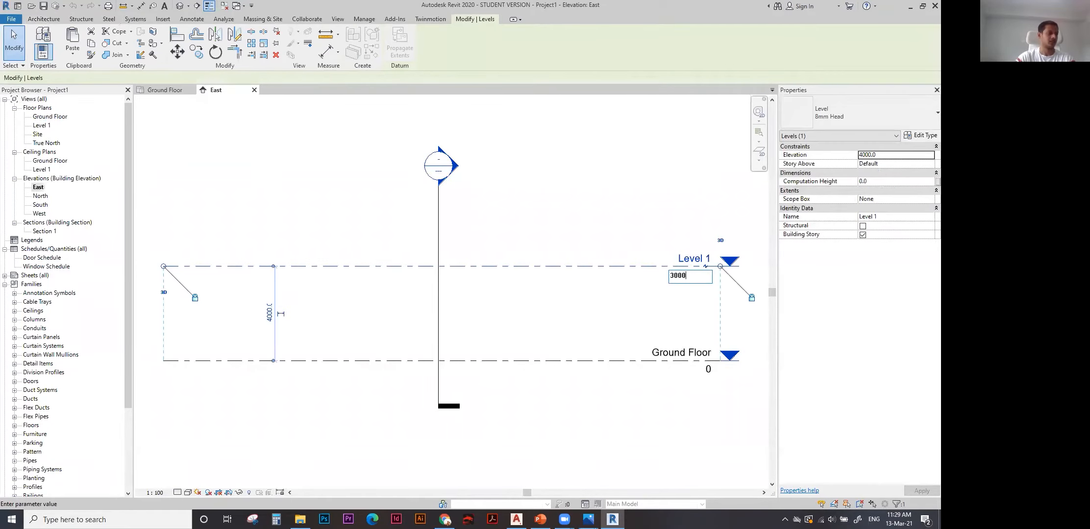
pyautogui.write('0')
pyautogui.press('Return')
# Rename the Ground Floor level as 00_PLINTH, renaming its corresponding views as well.
pyautogui.click(689, 352)
pyautogui.click(689, 351)
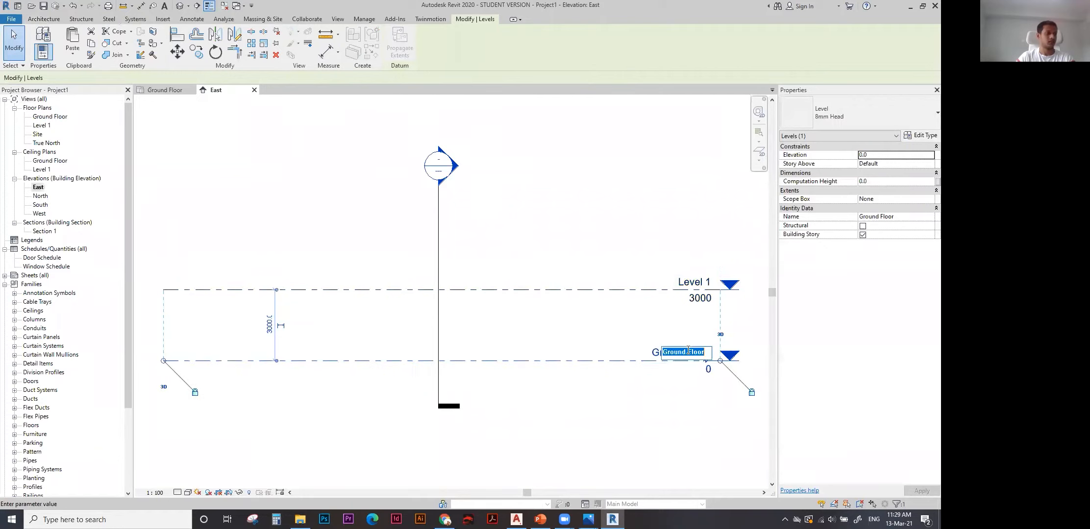
pyautogui.write('PLINTH')
pyautogui.press('Return')
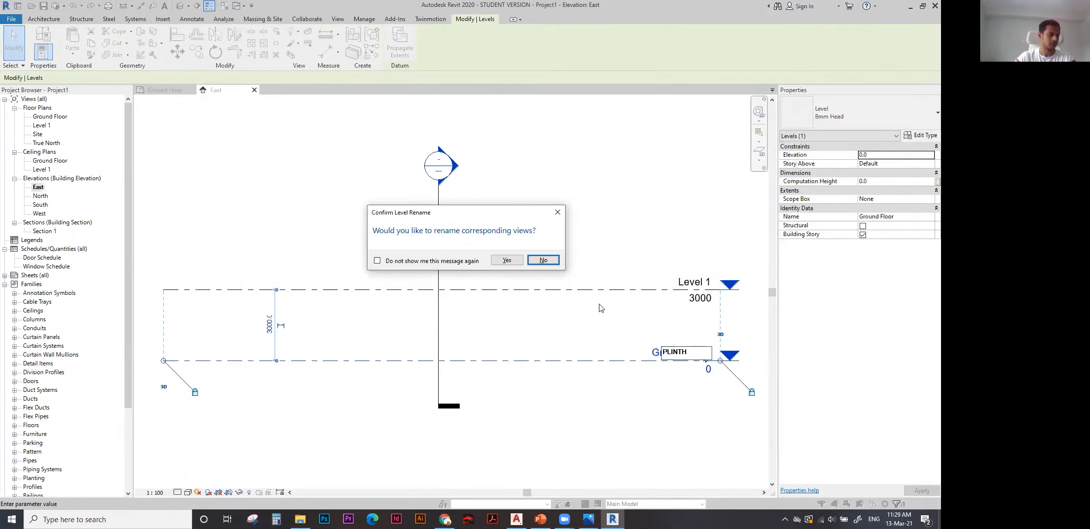
pyautogui.click(507, 261)
pyautogui.click(676, 352)
pyautogui.click(671, 352)
pyautogui.write('00_')
pyautogui.click(670, 352)
pyautogui.press('Return')
pyautogui.click(507, 260)
# Rename Level 1 as 01_GROUND FLOOR and set its elevation to 1200.
pyautogui.doubleClick(694, 283)
pyautogui.write('01_GROUND FLOOR')
pyautogui.press('Return')
pyautogui.write('1200')
# Create two more levels above 01_GROUND FLOOR by picking level lines with a 3000 offset.
pyautogui.click(223, 77)
pyautogui.moveTo(226, 78); pyautogui.dragTo(190, 84)
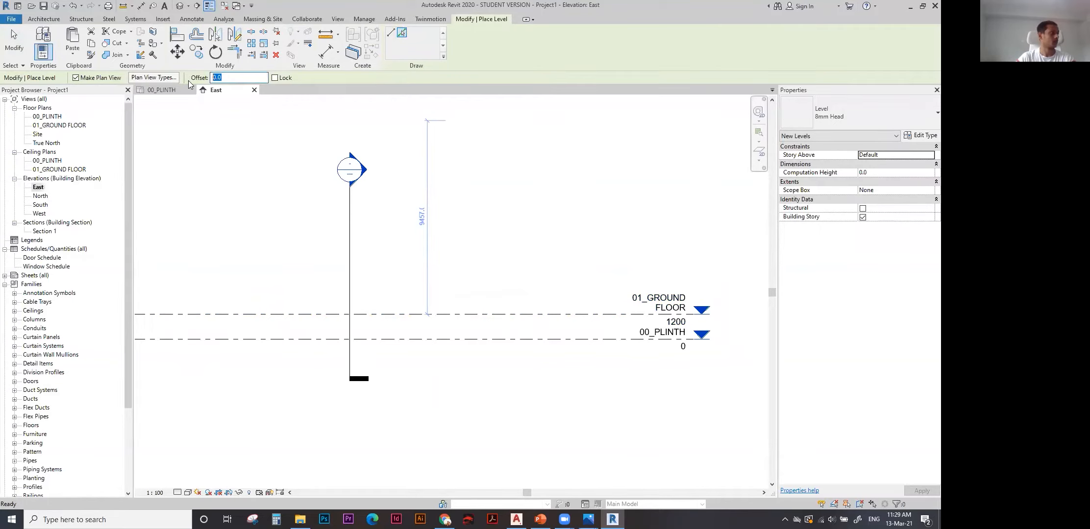
pyautogui.write('3000')
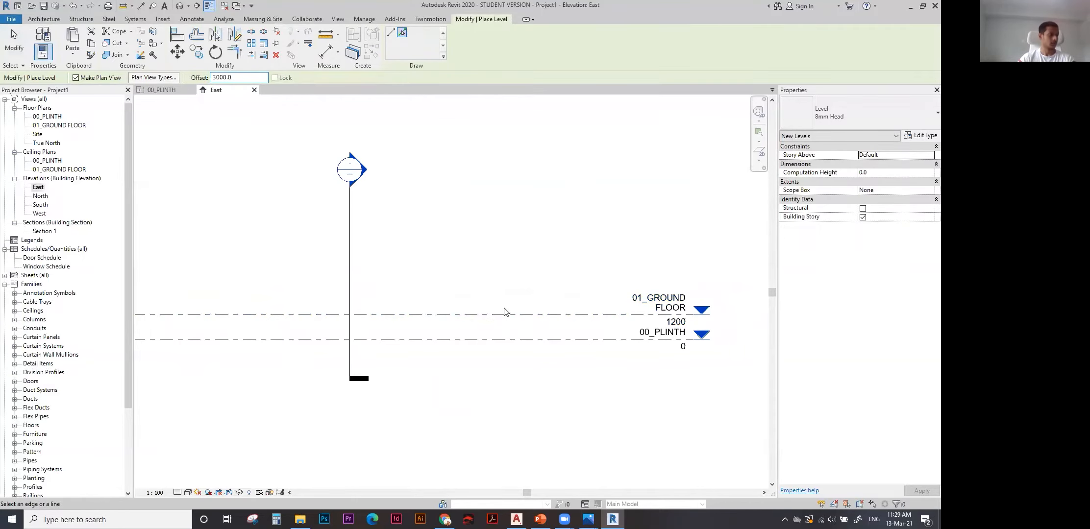
pyautogui.click(505, 314)
pyautogui.click(510, 246)
# Create a level offset 600 above the topmost level and add an elbow to the 00_PLINTH level head.
pyautogui.click(402, 33)
pyautogui.doubleClick(232, 78)
pyautogui.write('600')
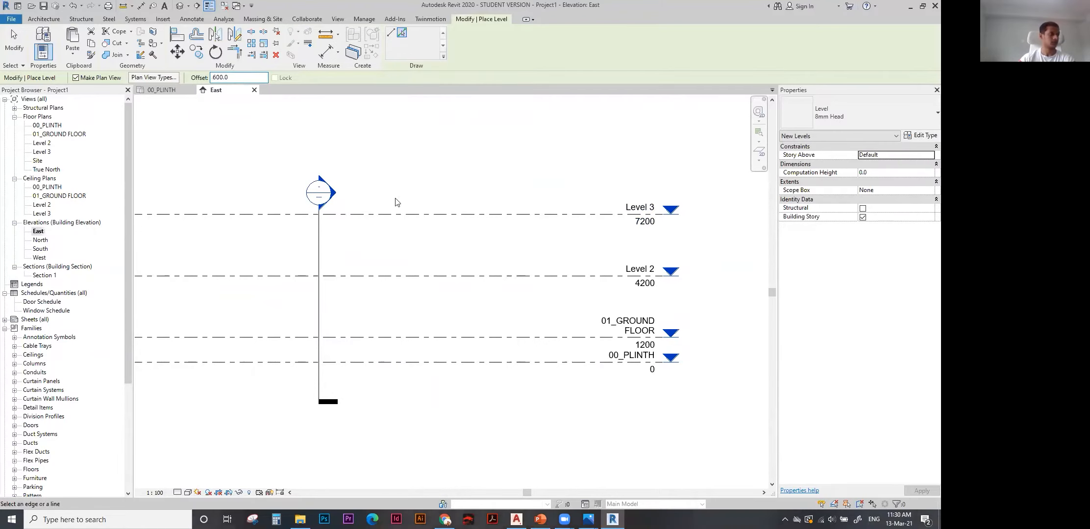
pyautogui.click(429, 214)
pyautogui.press('Escape')
pyautogui.press('Escape')
pyautogui.click(655, 359)
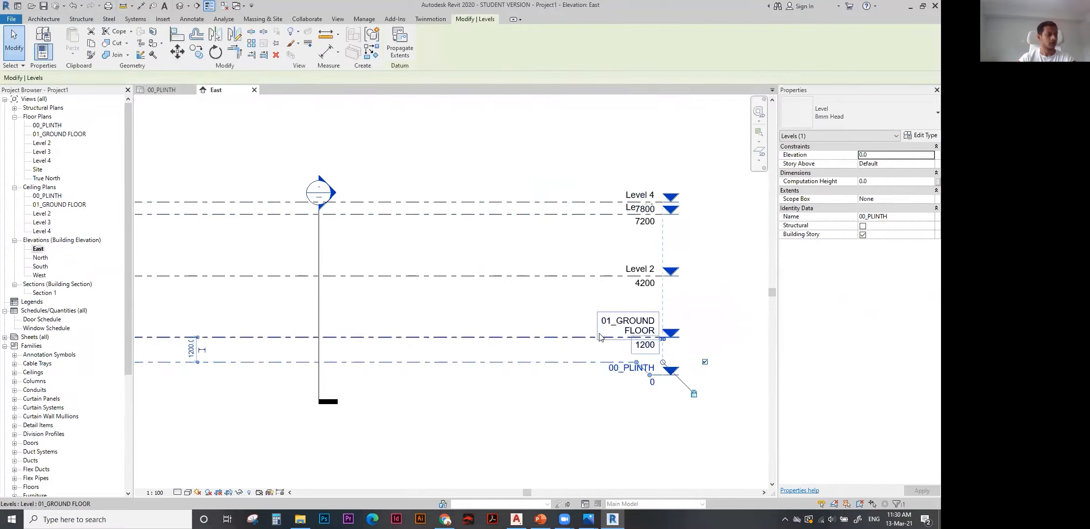
pyautogui.click(638, 269)
pyautogui.click(642, 268)
pyautogui.write('02_FI')
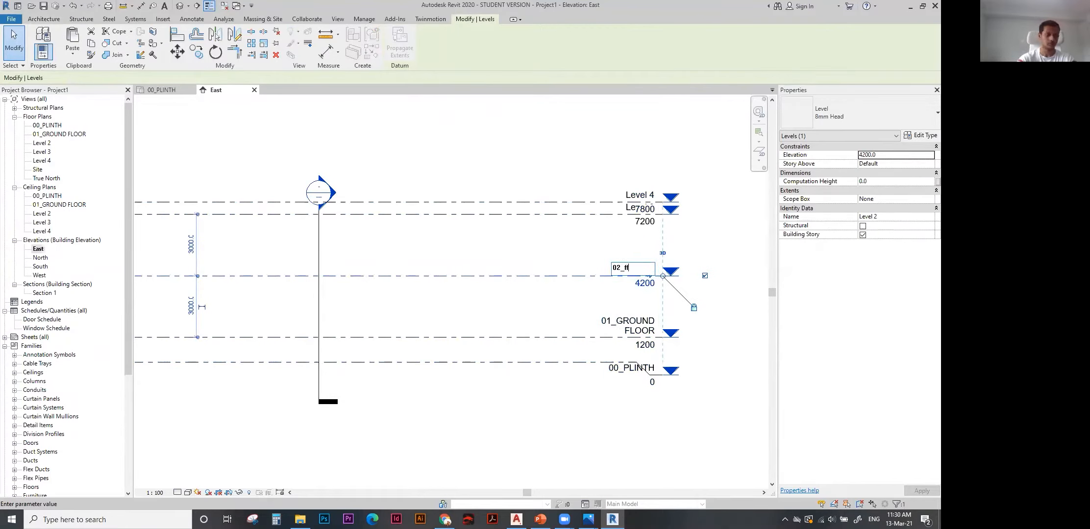
pyautogui.press('BackSpace')
pyautogui.press('BackSpace')
pyautogui.press('Return')
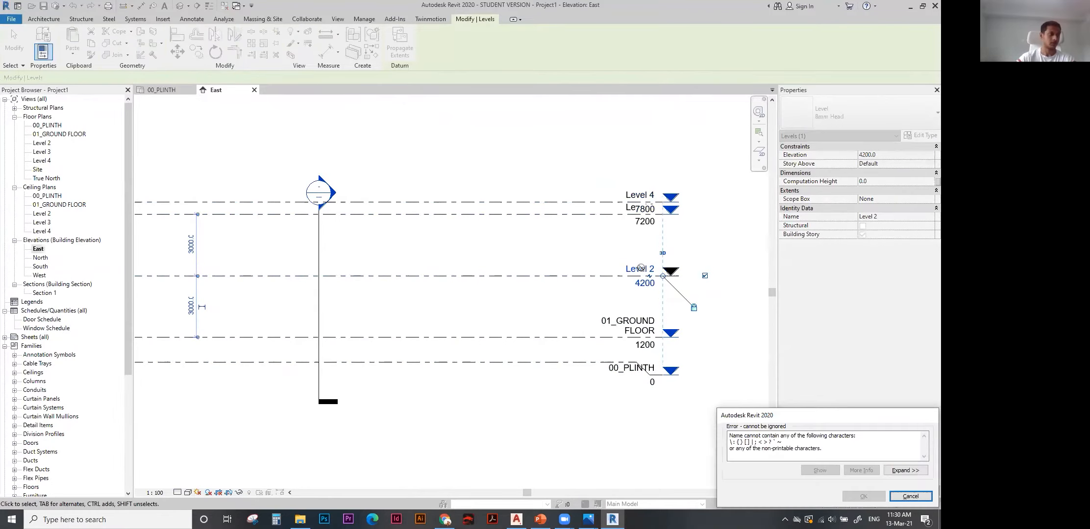
pyautogui.press('Escape')
# Rename Level 2 as 02_FF, Level 3 as 03_SF and Level 4 as 04_ROOF, together with their views.
pyautogui.click(638, 269)
pyautogui.click(638, 268)
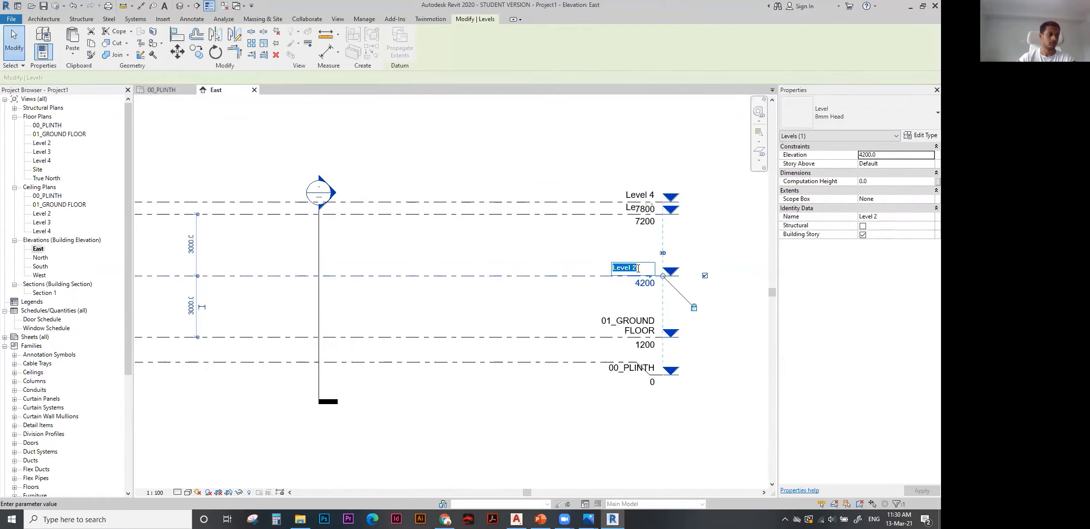
pyautogui.write('02_FF')
pyautogui.press('Return')
pyautogui.write('03_SF')
pyautogui.press('Return')
pyautogui.write('04_ROOF')
pyautogui.press('Return')
# Rename the 03_SF level as 03_FCL, including its corresponding views.
pyautogui.doubleClick(637, 221)
pyautogui.click(637, 223)
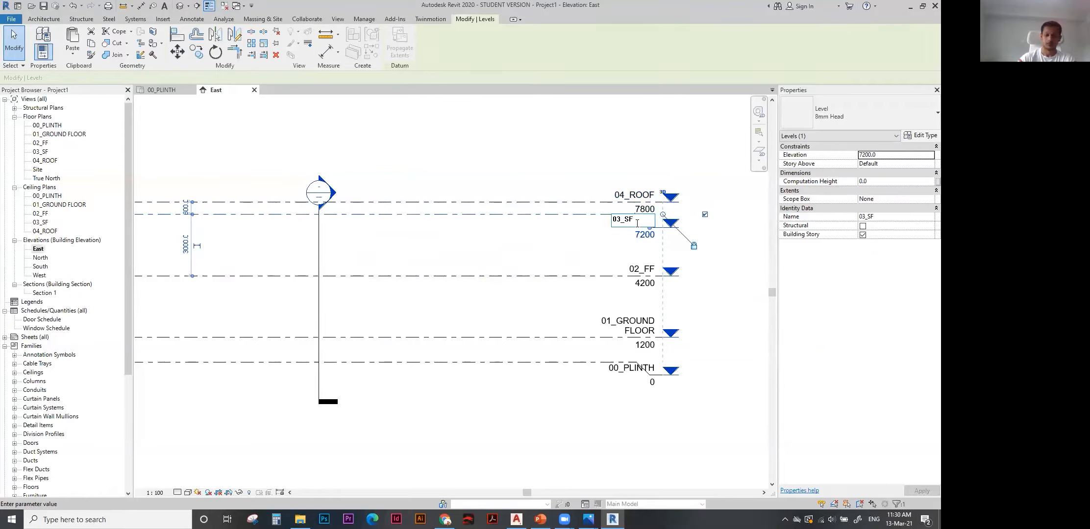
pyautogui.press('BackSpace')
pyautogui.press('BackSpace')
pyautogui.write('FCL')
pyautogui.press('Return')
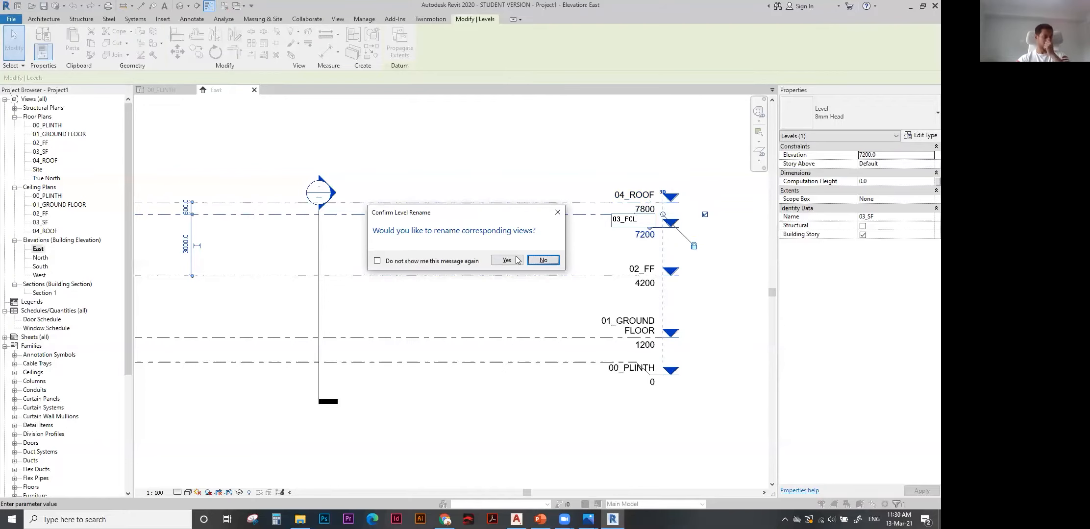
pyautogui.click(507, 260)
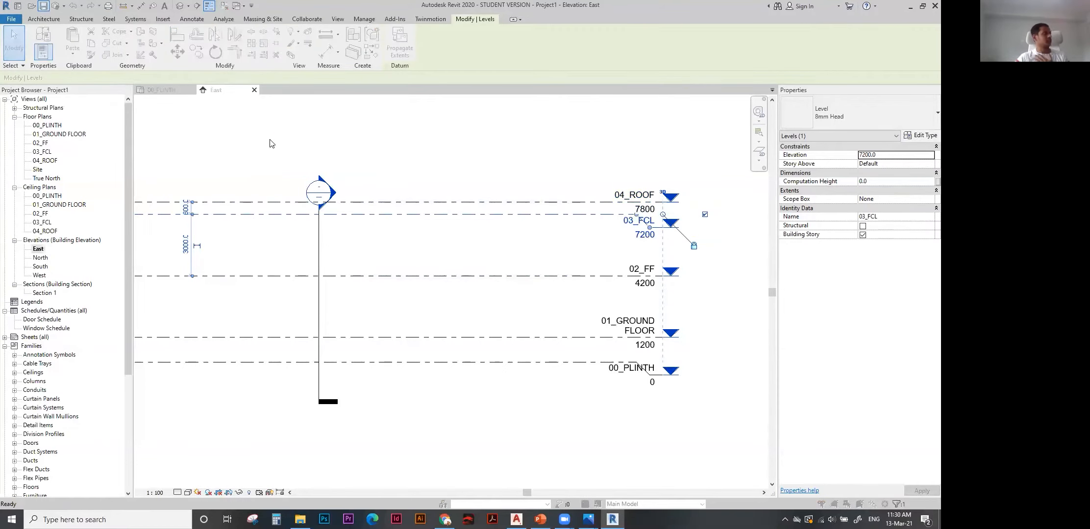
# Save the project as vILLA in the Exercise Files folder inside Revit Workshop on drive E.
pyautogui.hotkey('ctrl', 's')
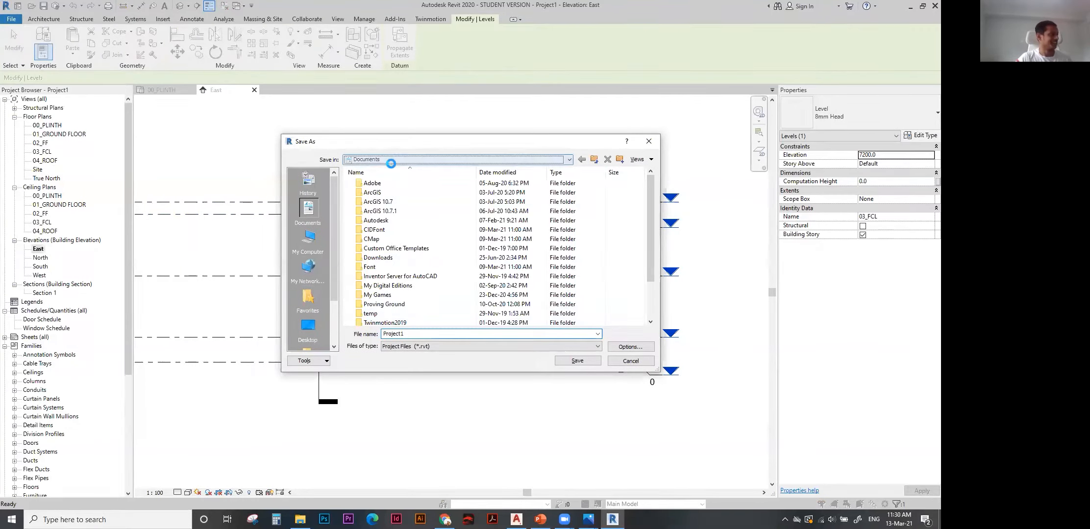
pyautogui.click(390, 161)
pyautogui.click(405, 224)
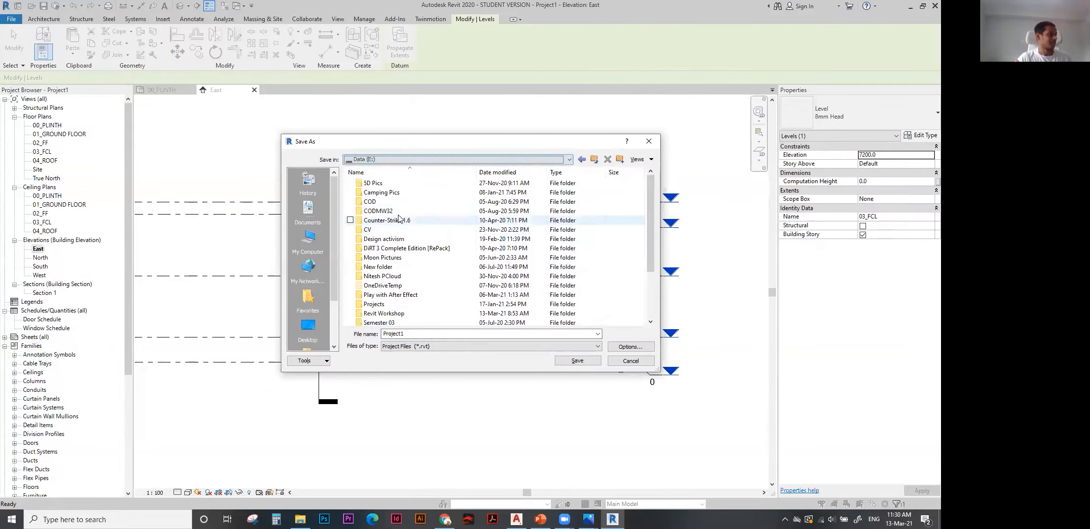
pyautogui.scroll(-3, 385, 242)
pyautogui.scroll(2, 385, 243)
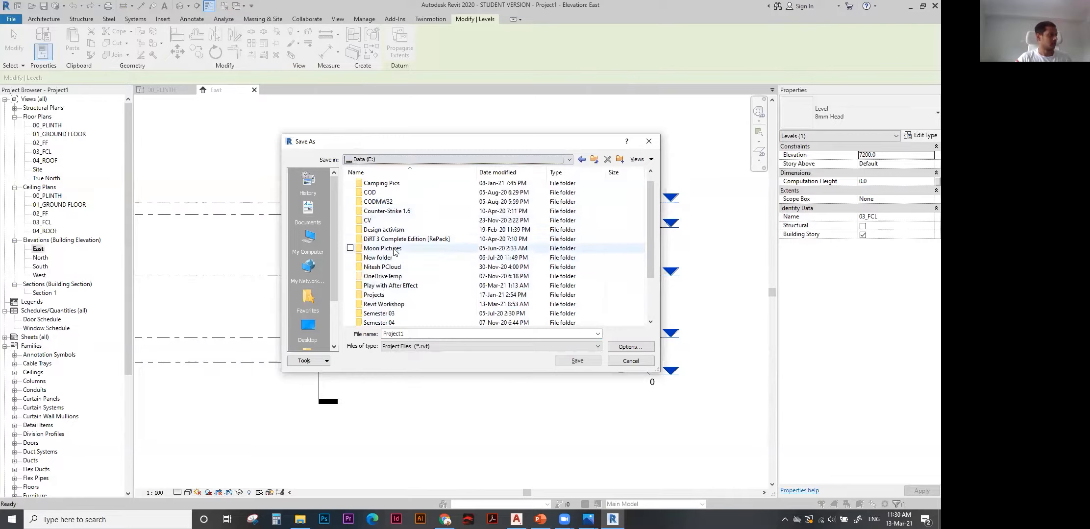
pyautogui.scroll(1, 387, 206)
pyautogui.scroll(-3, 392, 230)
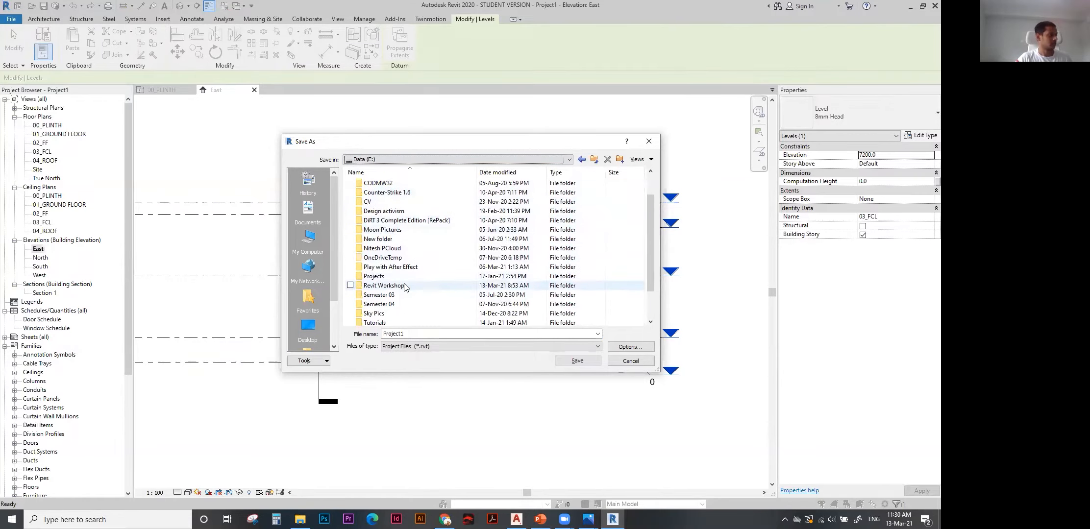
pyautogui.doubleClick(385, 285)
pyautogui.doubleClick(386, 192)
pyautogui.doubleClick(386, 334)
pyautogui.write('v')
pyautogui.press('Return')
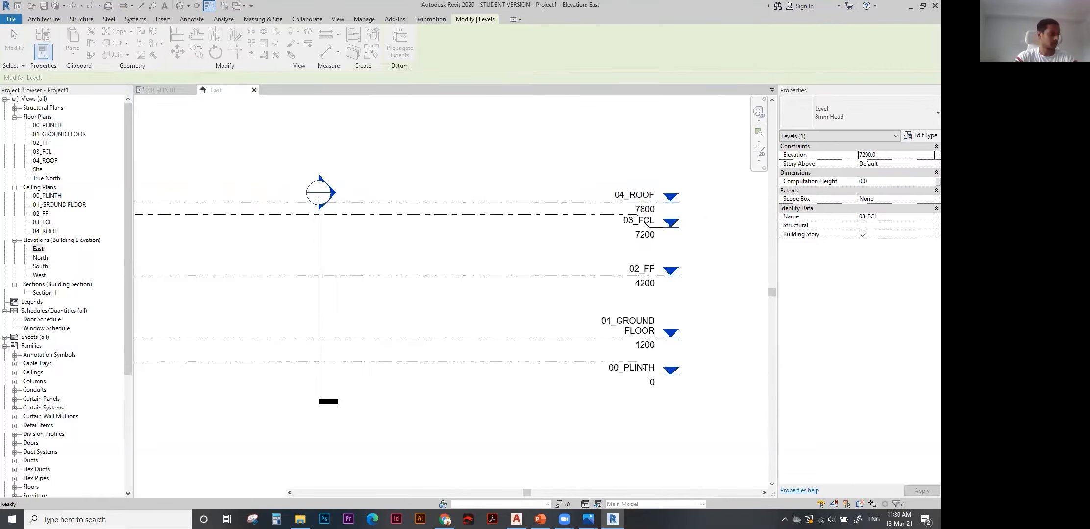
pyautogui.click(471, 255)
pyautogui.moveTo(329, 258); pyautogui.dragTo(392, 256, button='middle')
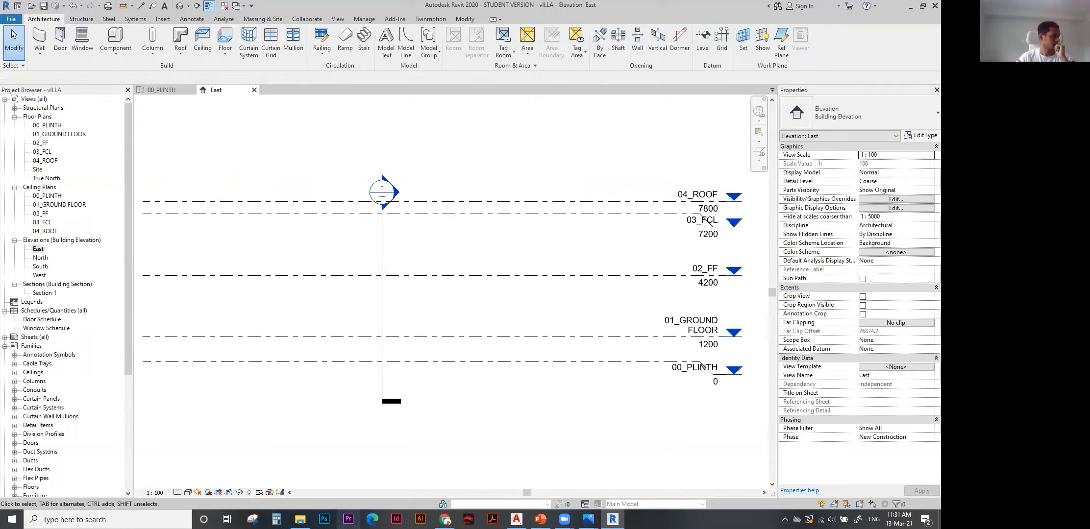
# Launch a second instance of Revit 2020 from the Windows search.
pyautogui.click(98, 519)
pyautogui.write('REv')
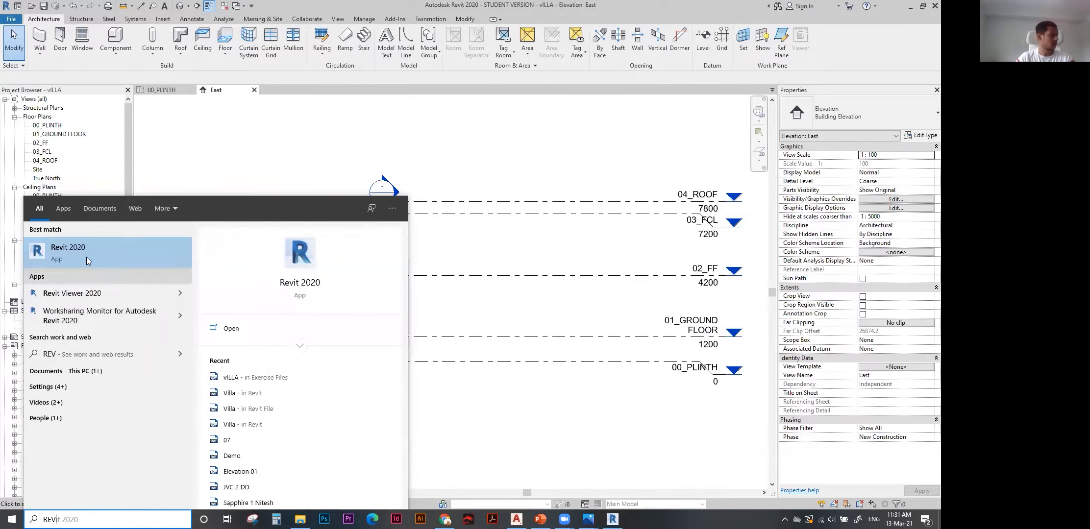
pyautogui.click(85, 250)
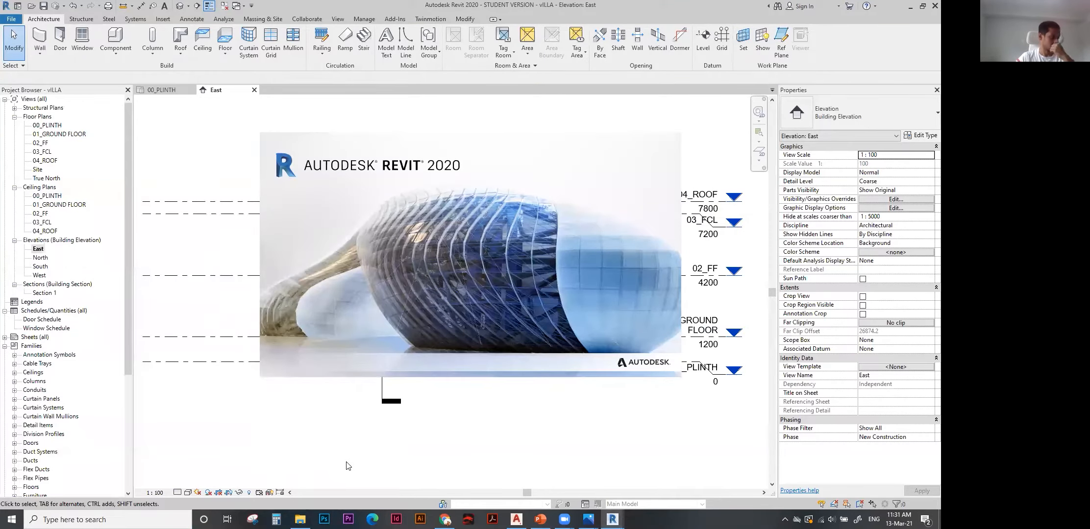
pyautogui.moveTo(453, 331); pyautogui.dragTo(399, 329, button='middle')
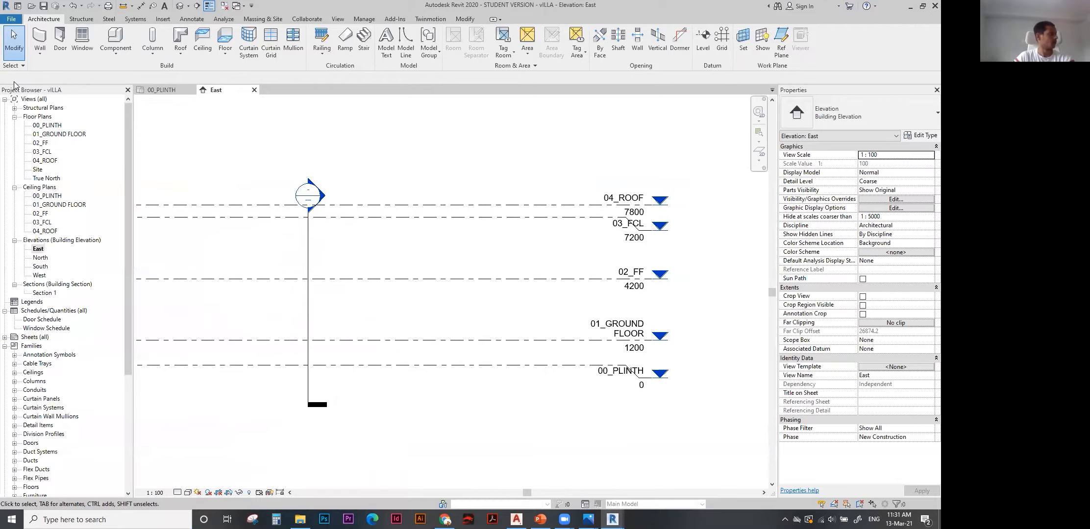
# Import 00_Ground Floor Plan.dwg into the 01_GROUND FLOOR floor plan with Auto - Origin to Origin positioning.
pyautogui.doubleClick(47, 134)
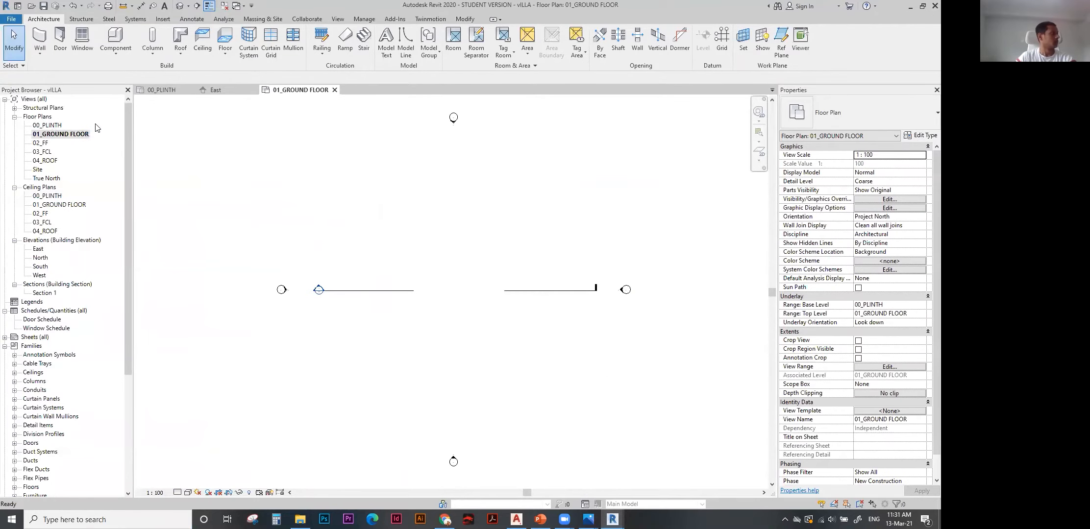
pyautogui.click(163, 19)
pyautogui.click(256, 54)
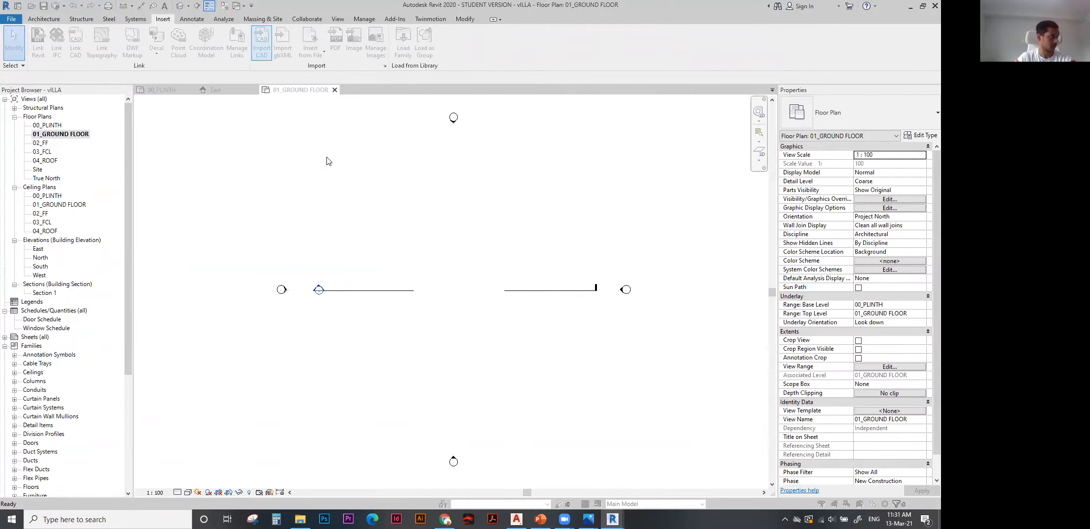
pyautogui.doubleClick(372, 163)
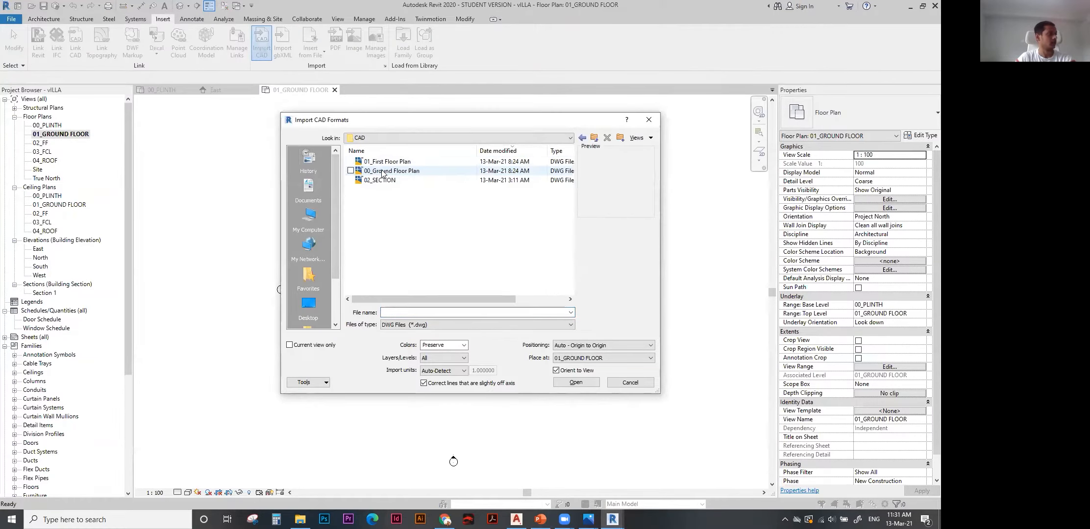
pyautogui.click(387, 172)
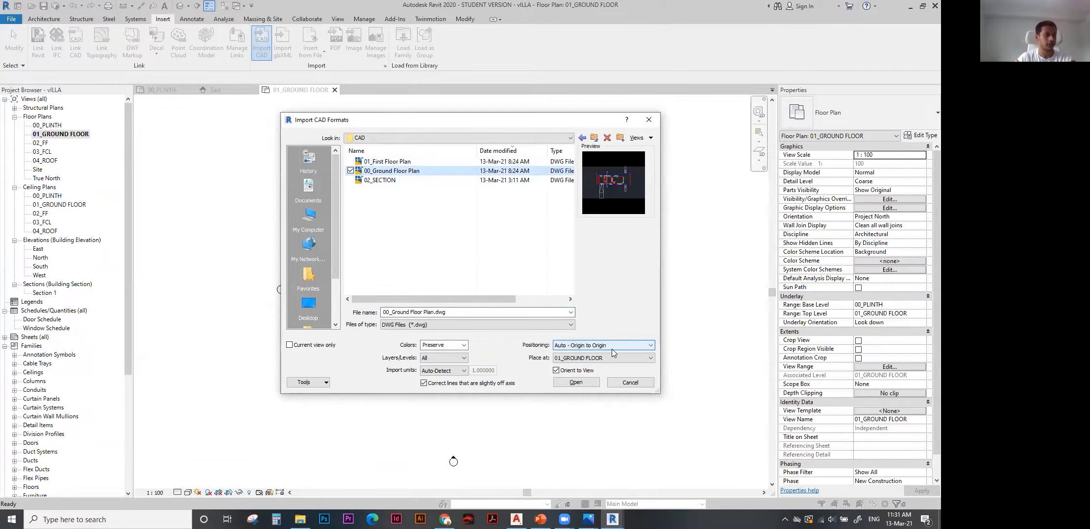
pyautogui.click(588, 383)
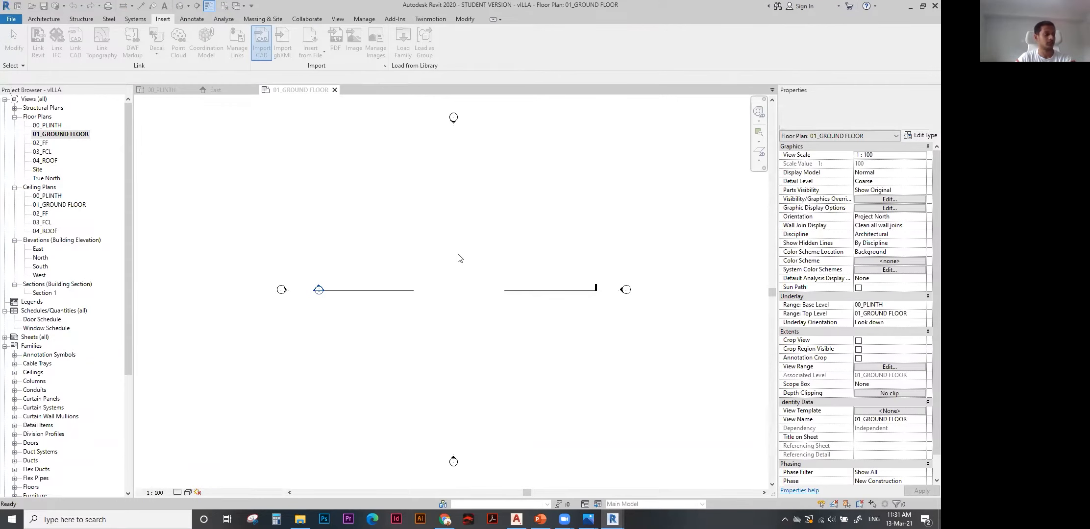
pyautogui.moveTo(438, 287); pyautogui.dragTo(437, 254, button='middle')
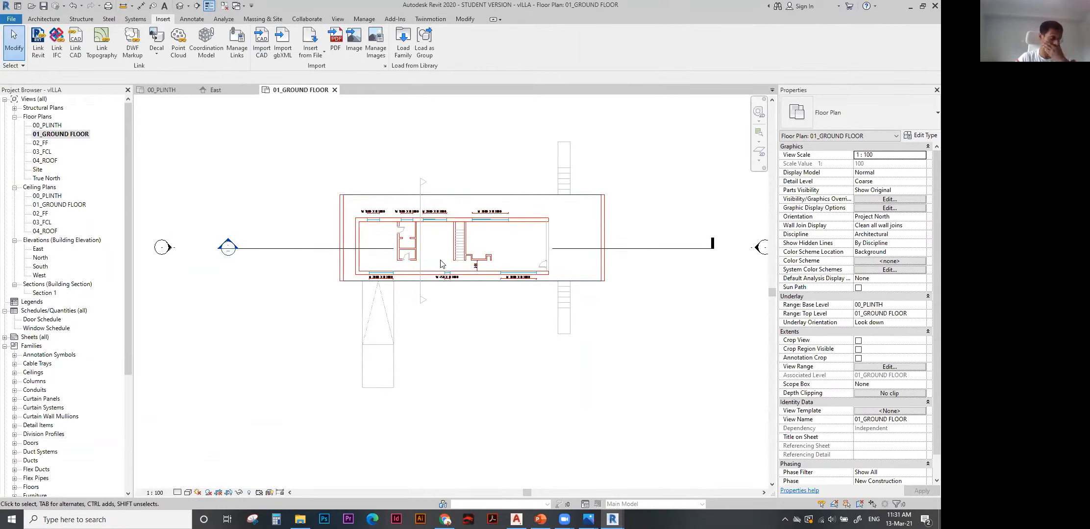
pyautogui.moveTo(619, 310); pyautogui.dragTo(606, 295, button='middle')
pyautogui.scroll(2, 492, 236)
# Switch to the second Revit window, maximize it and open the recent Villa model from the Working Revit folder.
pyautogui.moveTo(612, 519)
pyautogui.click(660, 488)
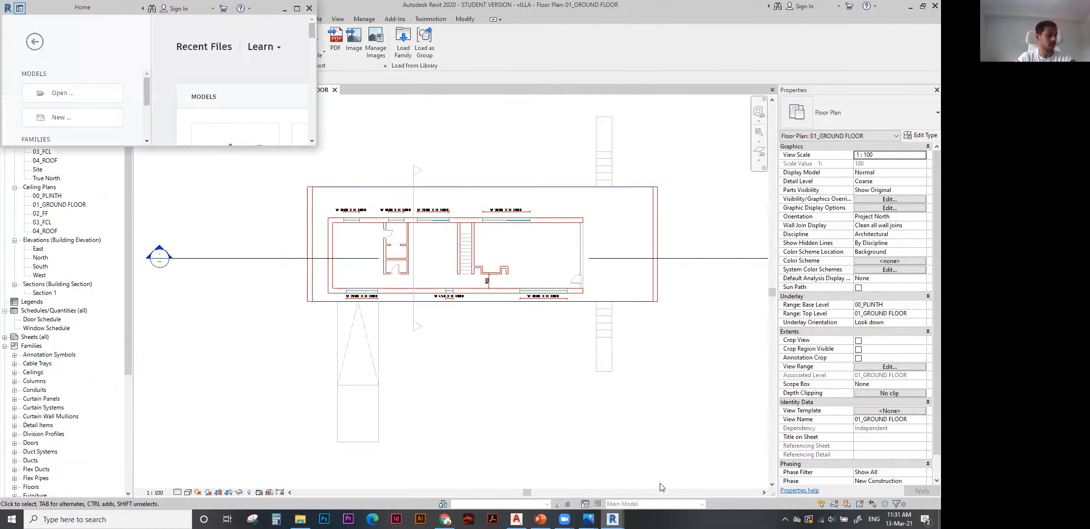
pyautogui.click(297, 8)
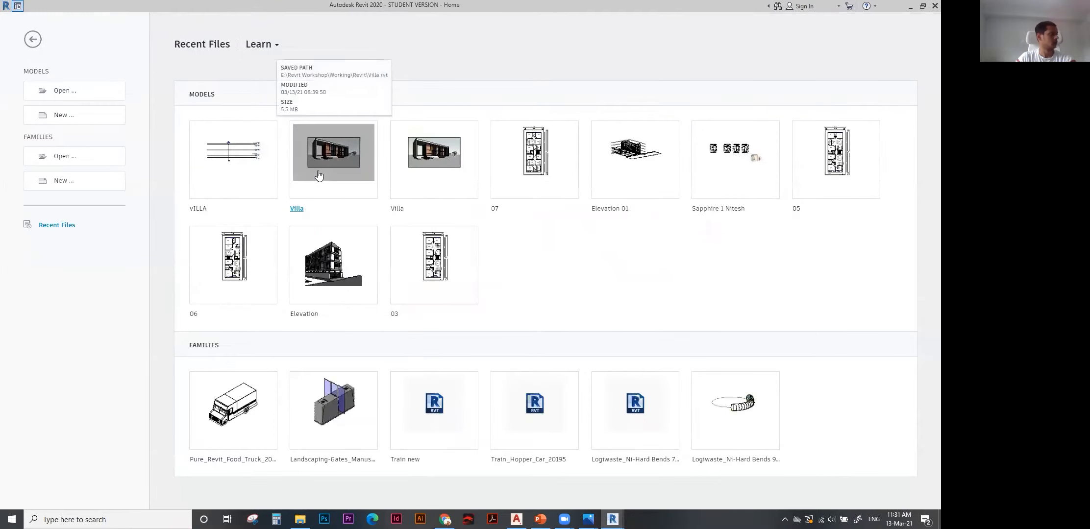
pyautogui.click(319, 175)
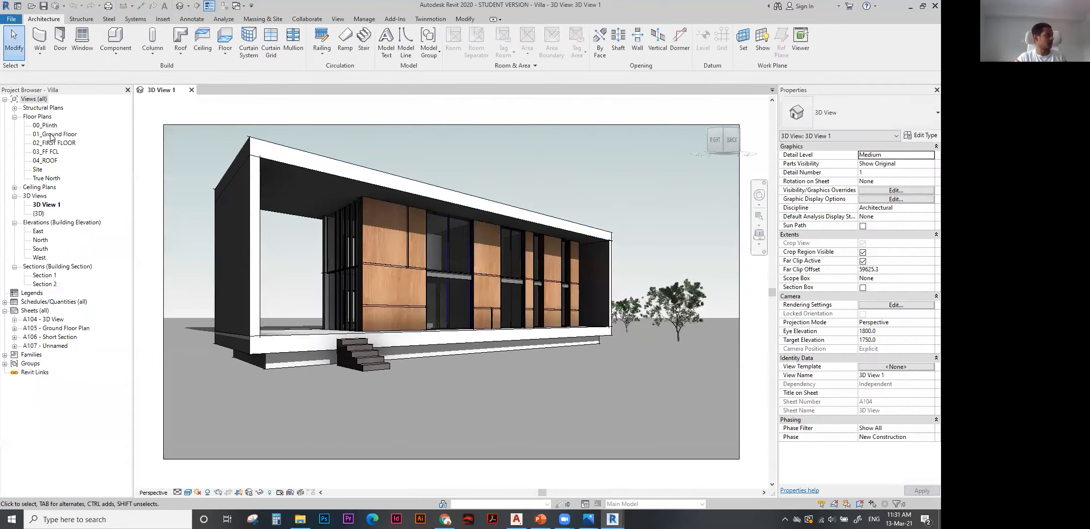
# Open the Villa model's 01_Ground Floor plan and inspect the 300 wall along grid A.
pyautogui.doubleClick(51, 136)
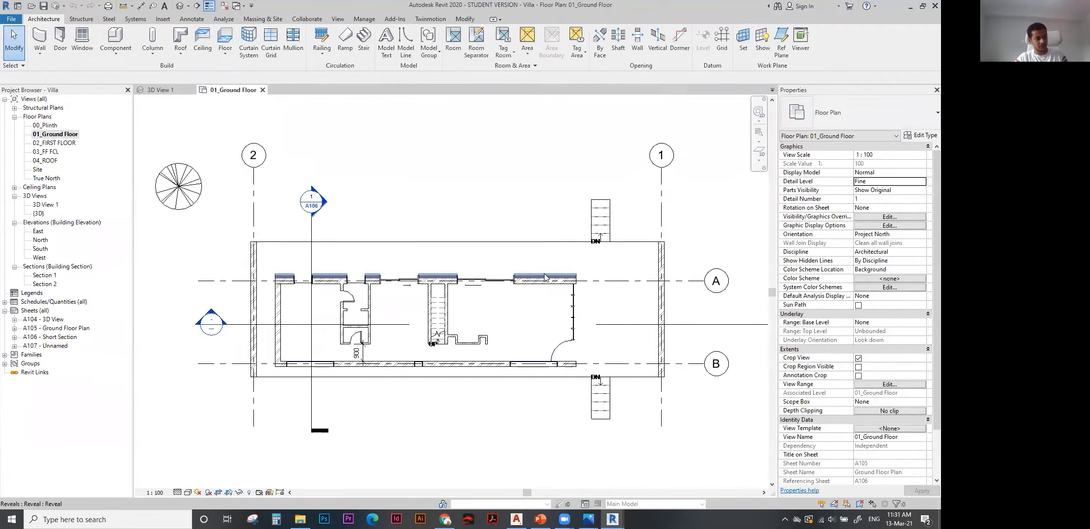
pyautogui.click(545, 284)
pyautogui.scroll(3, 525, 285)
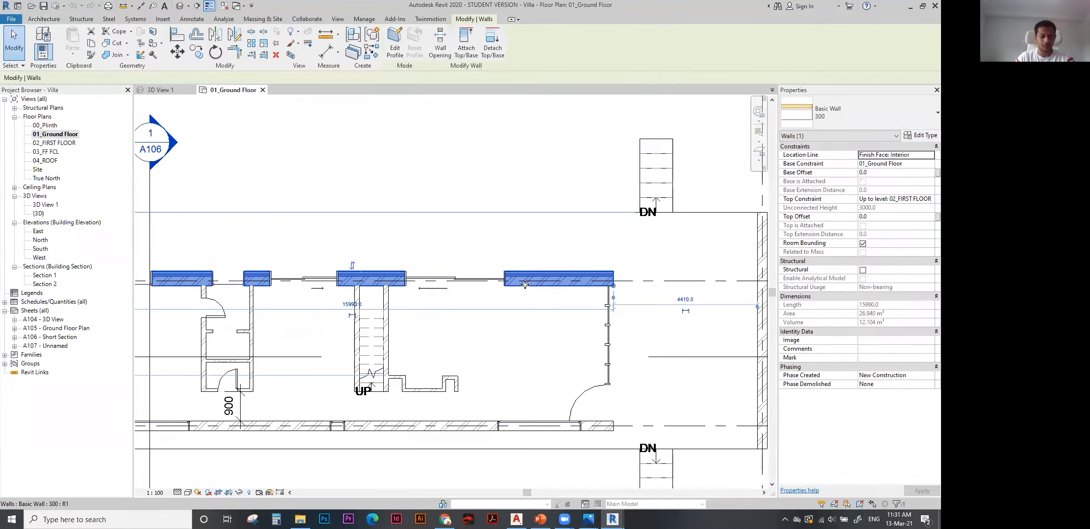
pyautogui.click(161, 91)
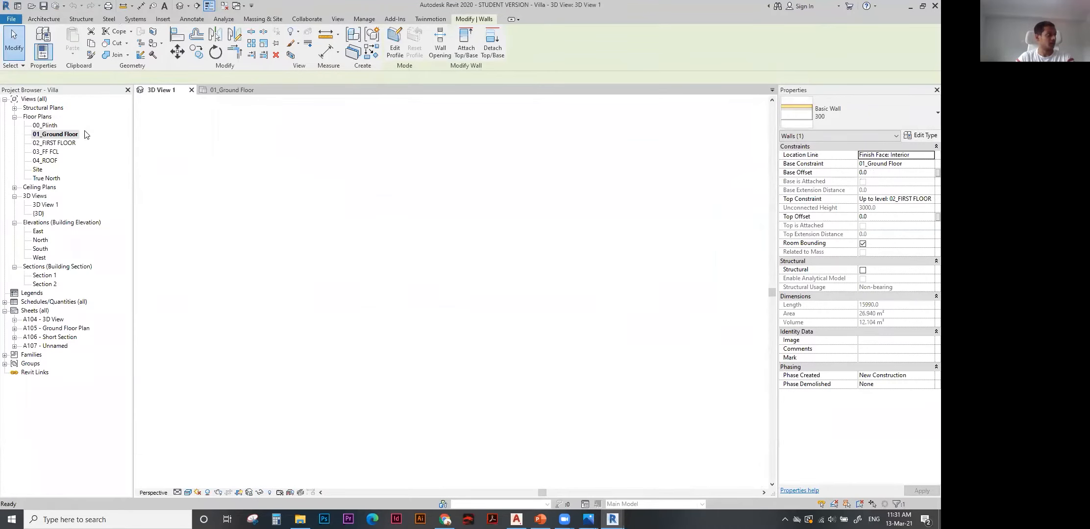
pyautogui.doubleClick(55, 136)
pyautogui.scroll(3, 470, 253)
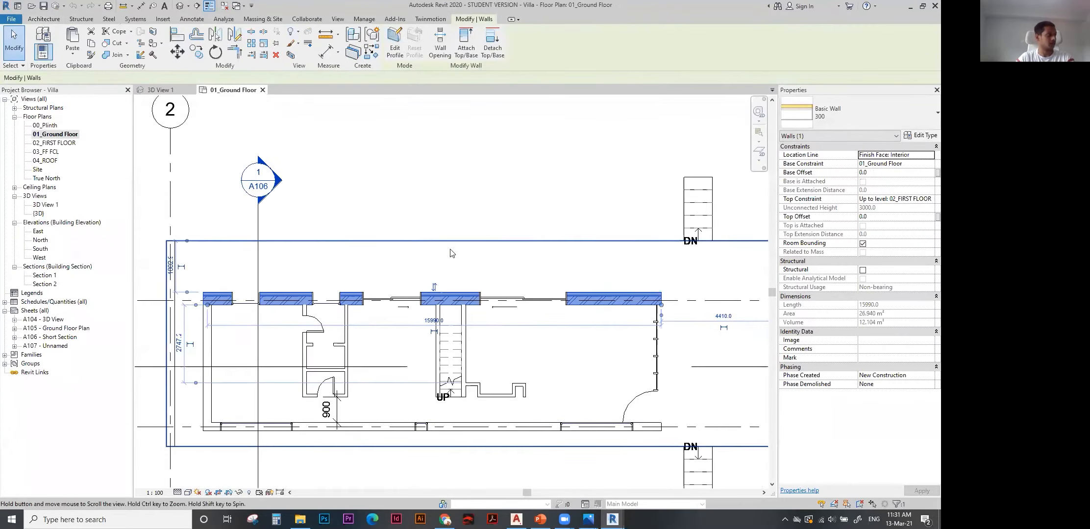
# Check the selected 300 wall in the Villa model's 3D View 1 and return to the new project's ground floor plan.
pyautogui.click(161, 90)
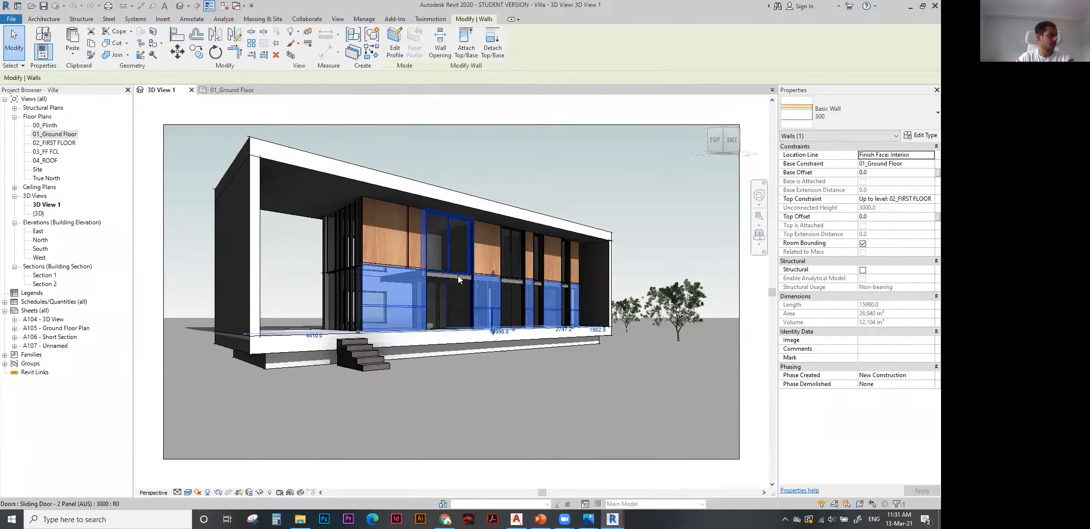
pyautogui.moveTo(613, 520)
pyautogui.click(559, 470)
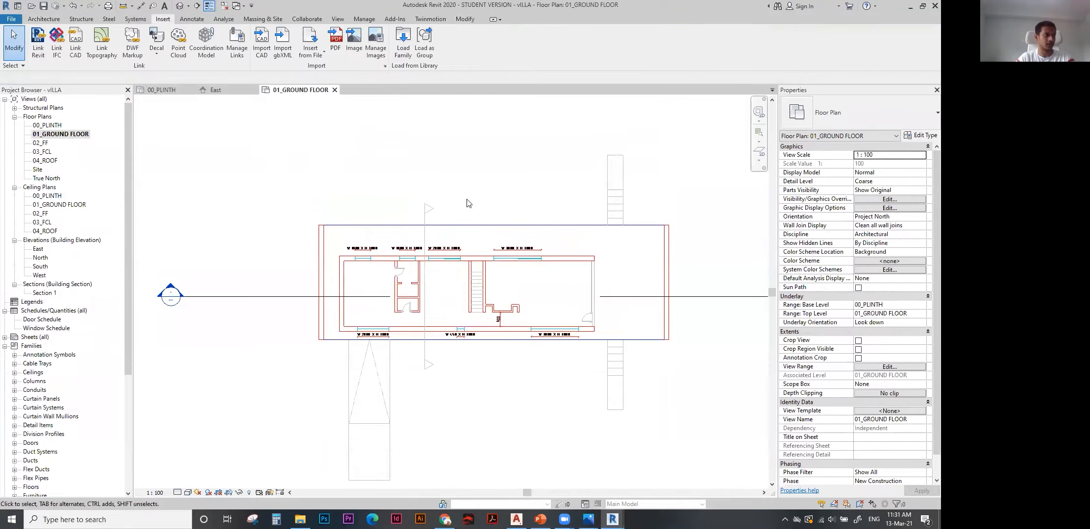
pyautogui.scroll(-2, 470, 204)
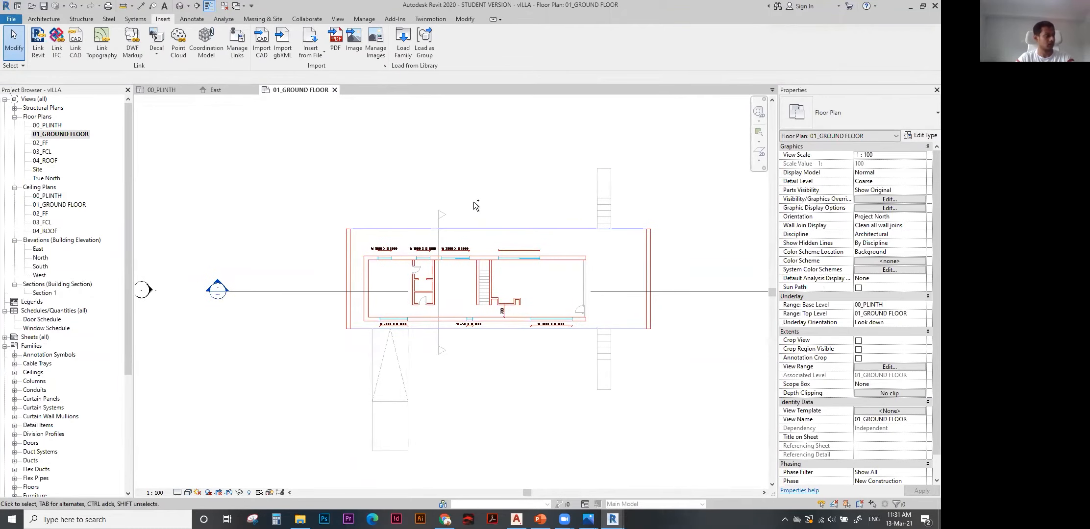
pyautogui.click(483, 252)
pyautogui.click(484, 241)
pyautogui.scroll(1, 484, 240)
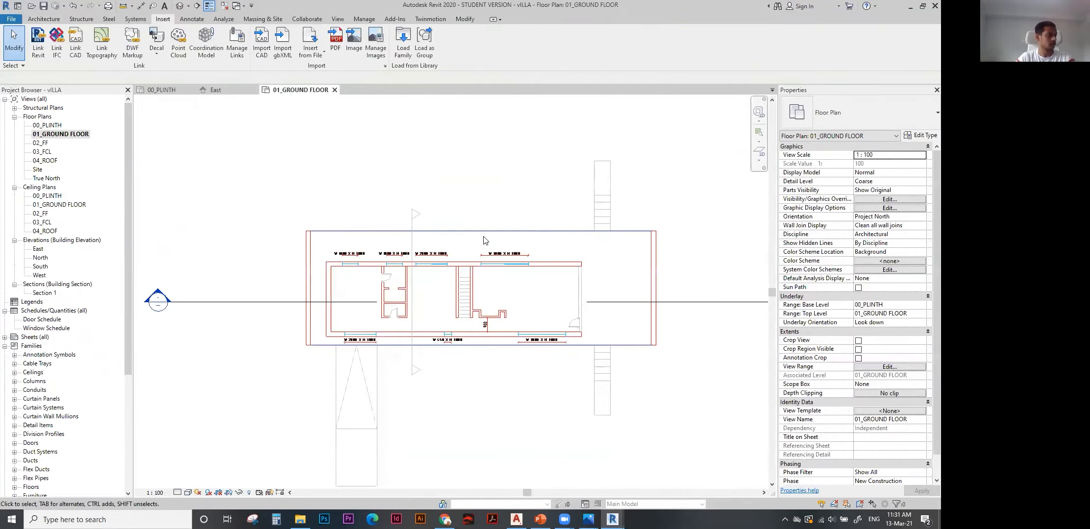
# Draw a horizontal Double brick - 270 wall about 3791 mm long above the imported ground floor plan.
pyautogui.press('w')
pyautogui.press('a')
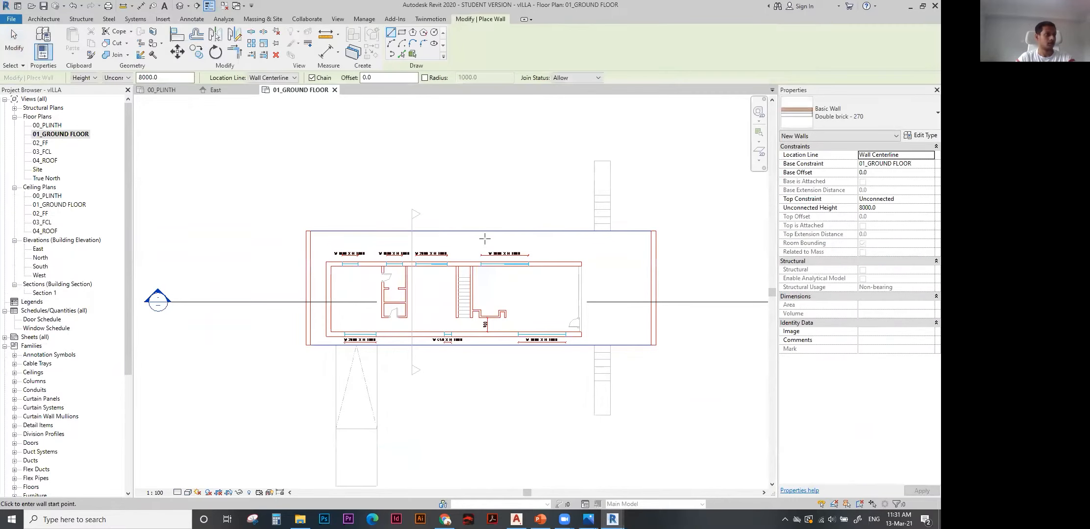
pyautogui.scroll(2, 477, 242)
pyautogui.click(415, 199)
pyautogui.click(507, 199)
pyautogui.press('Escape')
pyautogui.press('Escape')
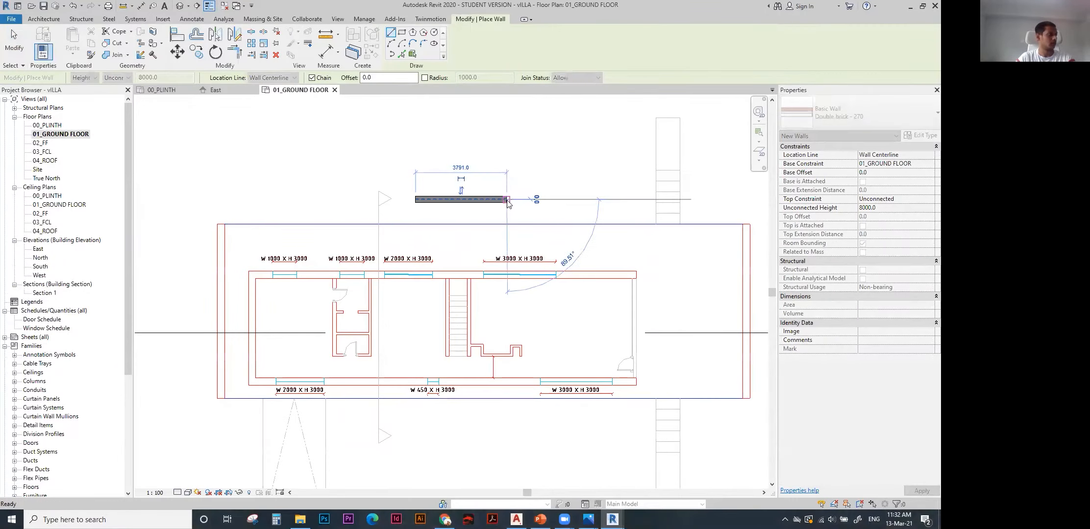
# Inspect the 300 wall in the Villa model's 01_Ground Floor plan and return to the new project.
pyautogui.moveTo(613, 520)
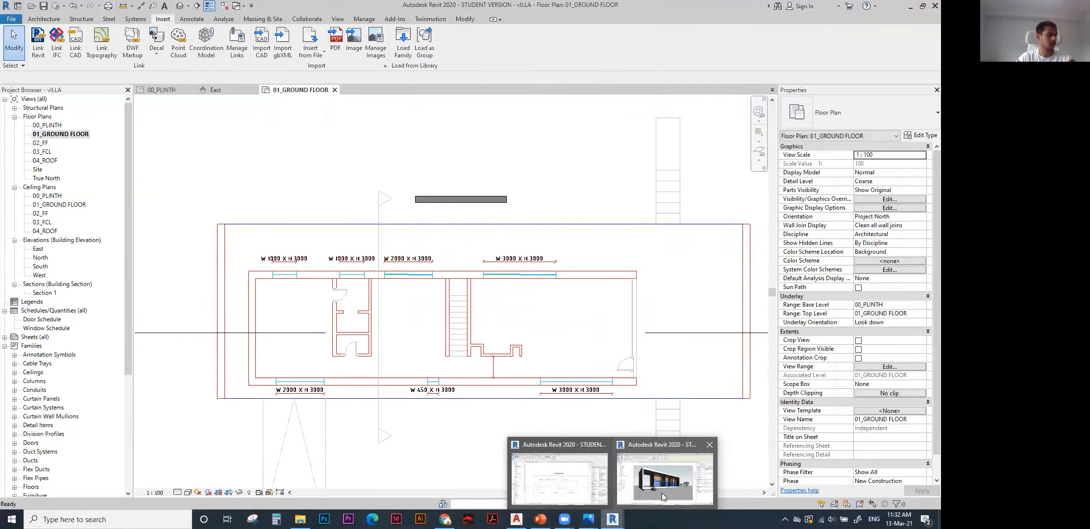
pyautogui.click(669, 468)
pyautogui.doubleClick(66, 134)
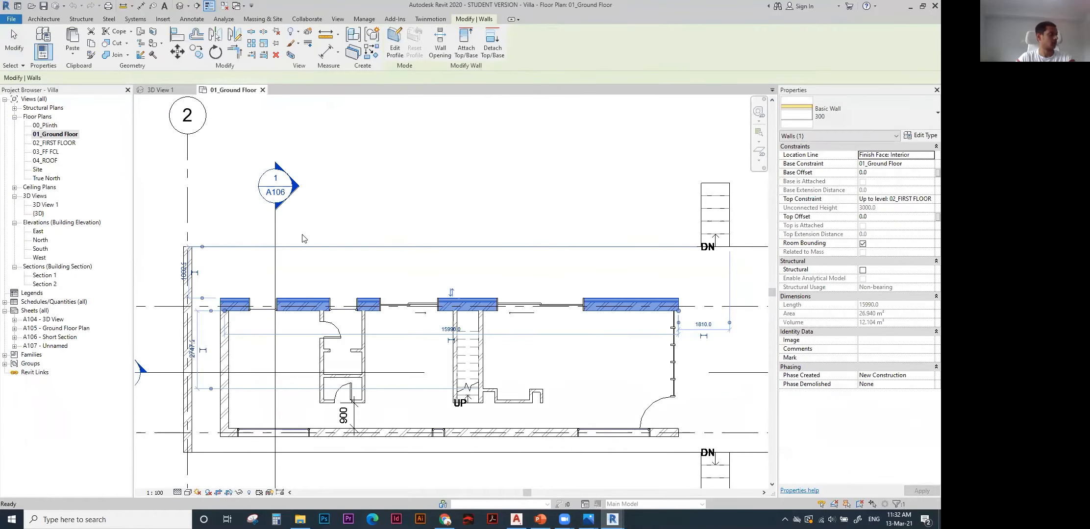
pyautogui.click(454, 305)
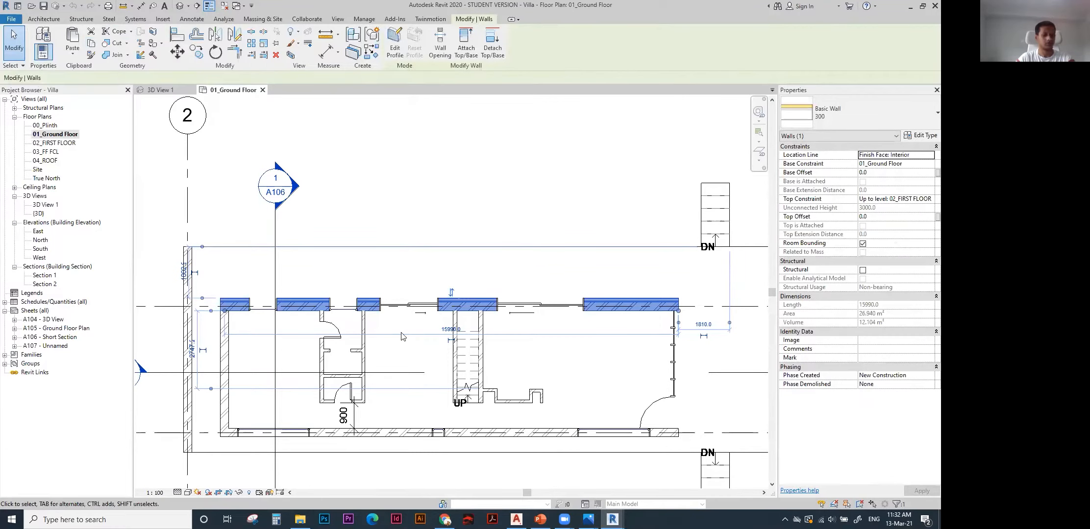
pyautogui.moveTo(613, 519)
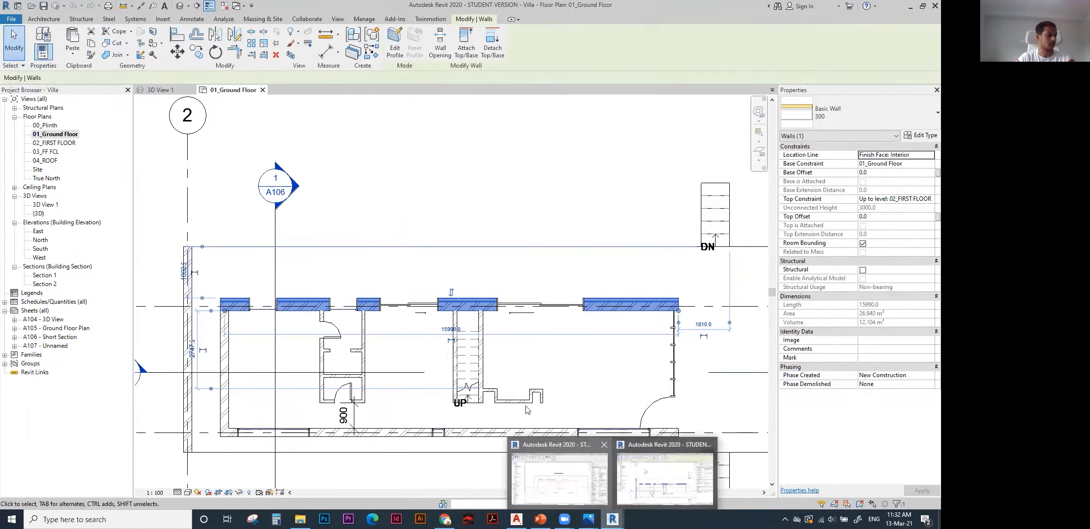
pyautogui.click(549, 466)
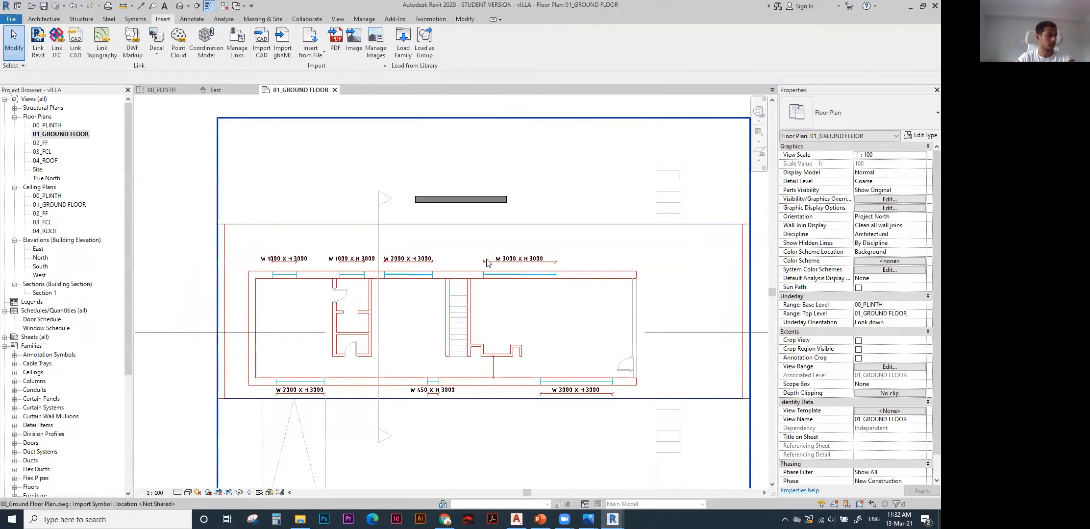
# Duplicate the Double brick - 270 type of the sample wall above the plan as 300 wALL.
pyautogui.scroll(-2, 435, 255)
pyautogui.scroll(1, 434, 255)
pyautogui.click(427, 186)
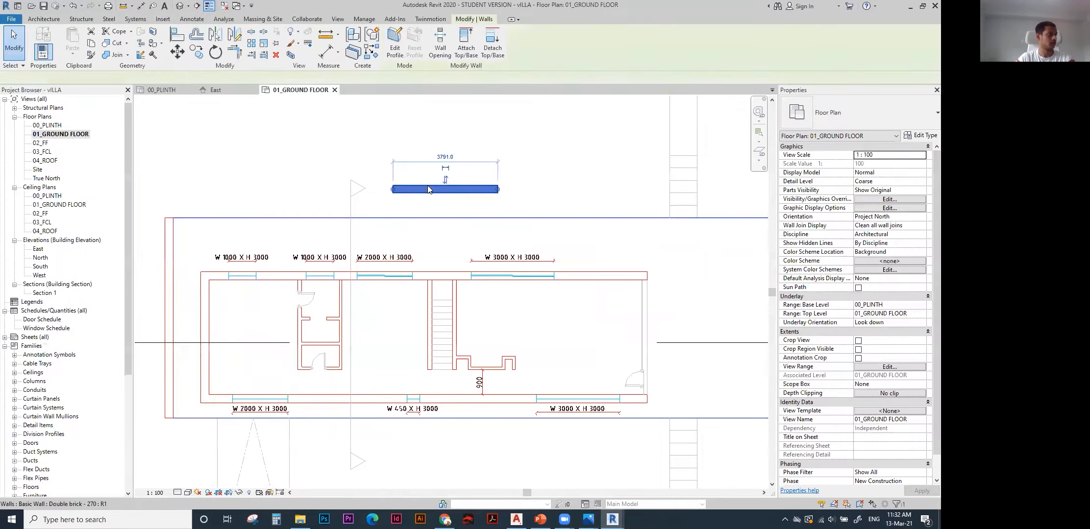
pyautogui.click(920, 135)
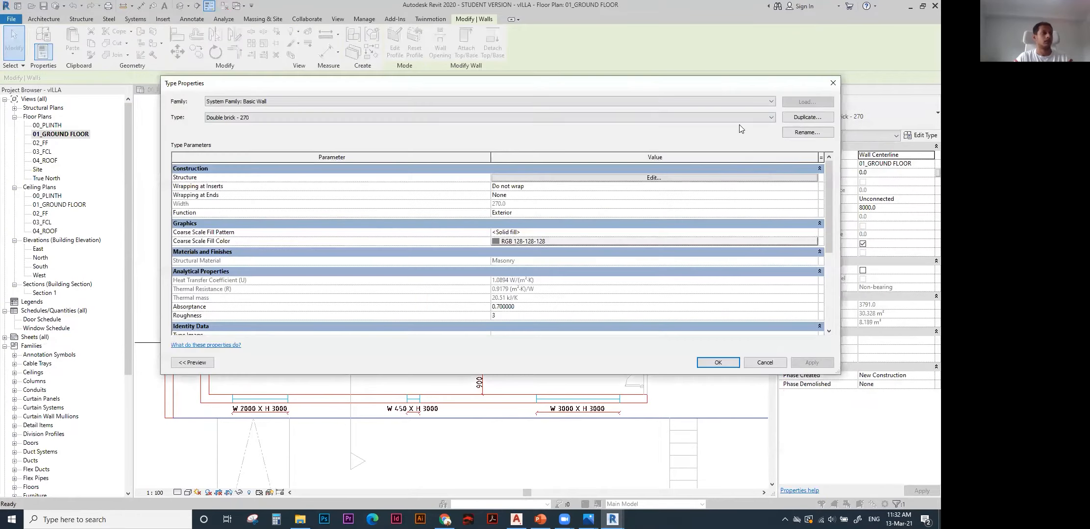
pyautogui.click(795, 120)
pyautogui.write('300 wALL')
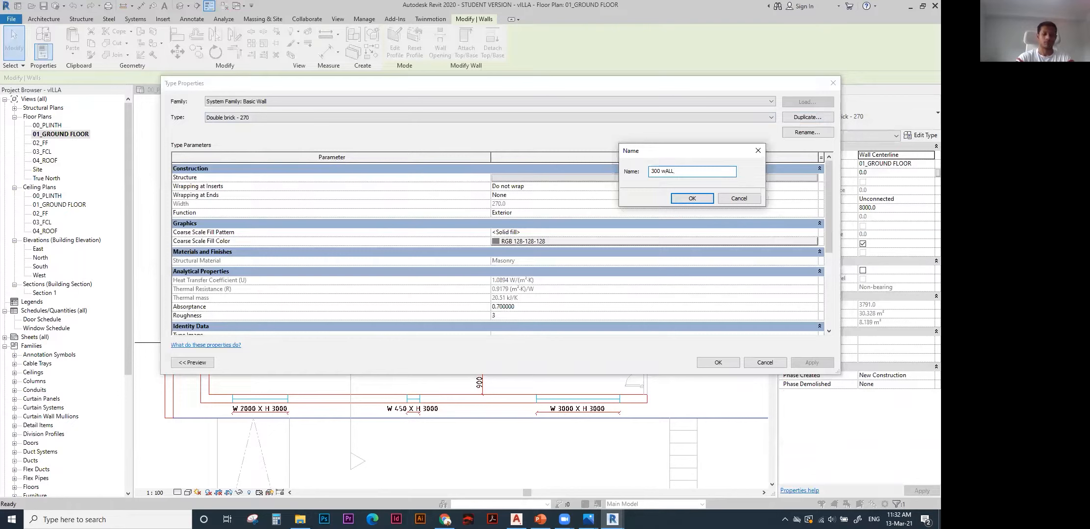
pyautogui.press('Return')
# Set the 300 wALL type's Masonry structure layer to 300 mm and its brown brick finish layer to 50 mm.
pyautogui.click(696, 177)
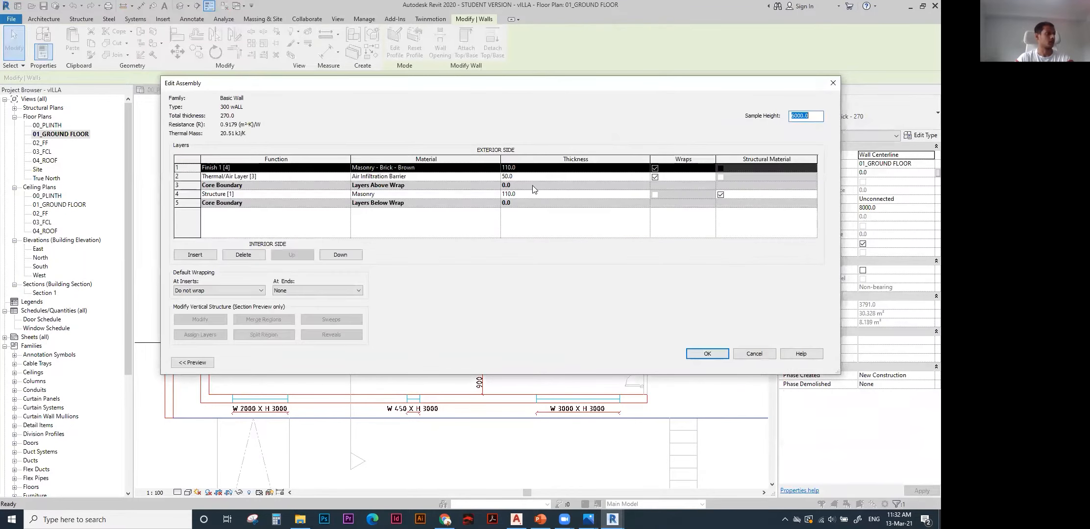
pyautogui.click(534, 194)
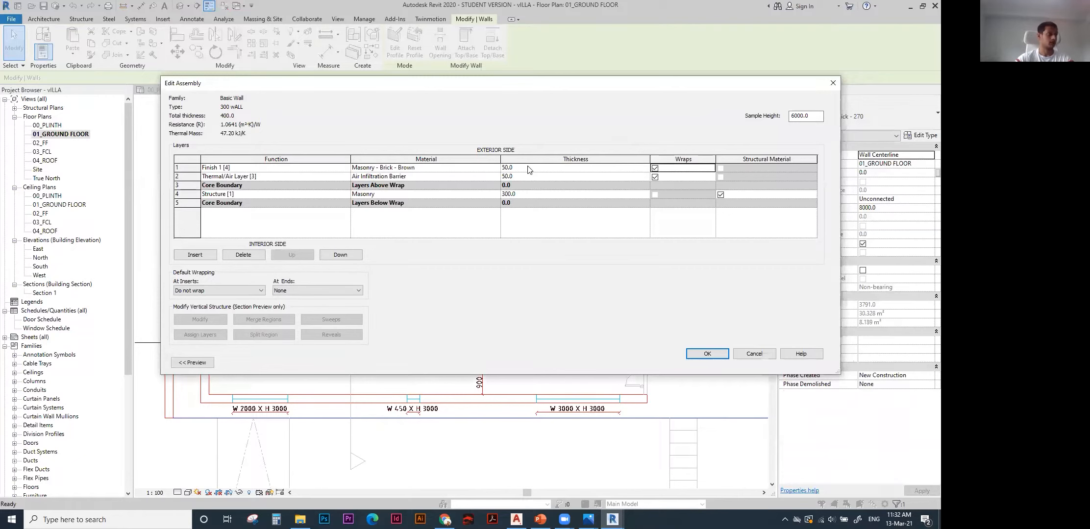
pyautogui.click(708, 355)
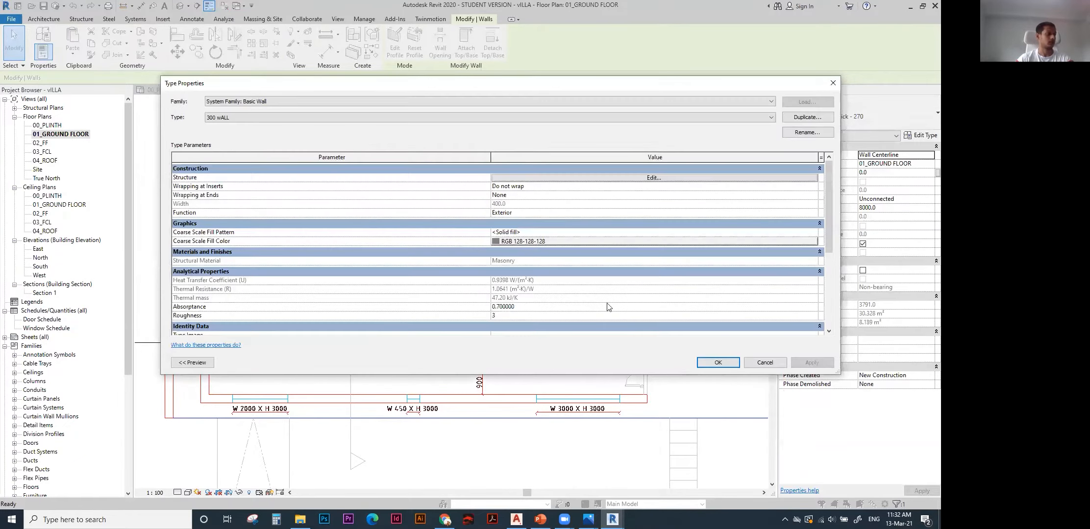
pyautogui.click(718, 362)
pyautogui.press('Escape')
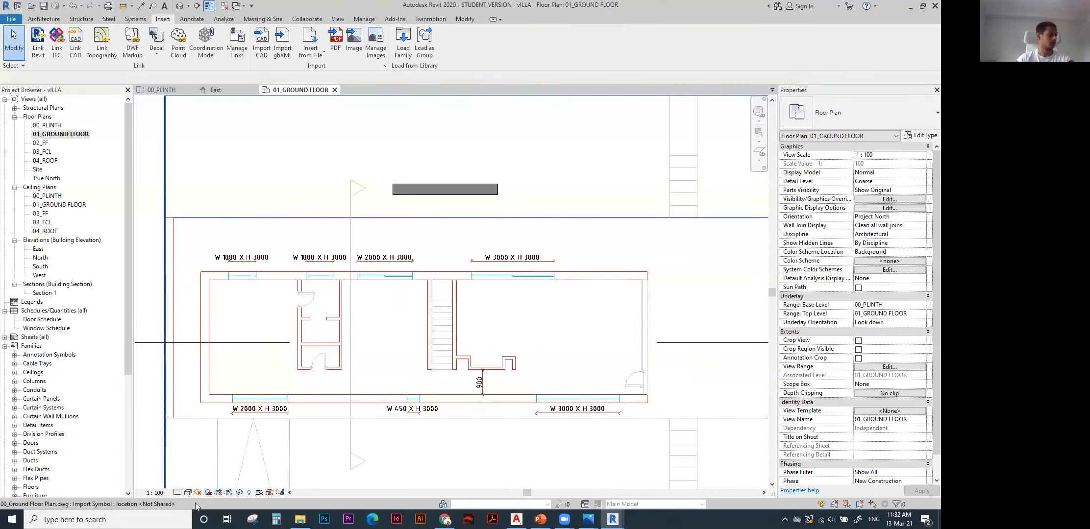
# Set the ground floor plan's detail level to Fine.
pyautogui.click(178, 493)
pyautogui.click(189, 481)
pyautogui.scroll(2, 450, 216)
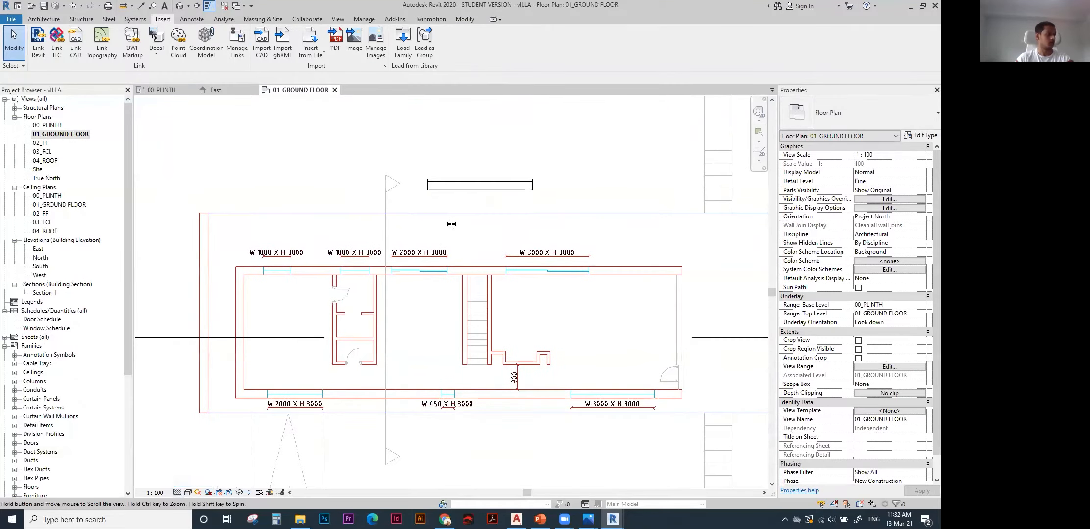
pyautogui.scroll(-2, 455, 204)
pyautogui.click(458, 180)
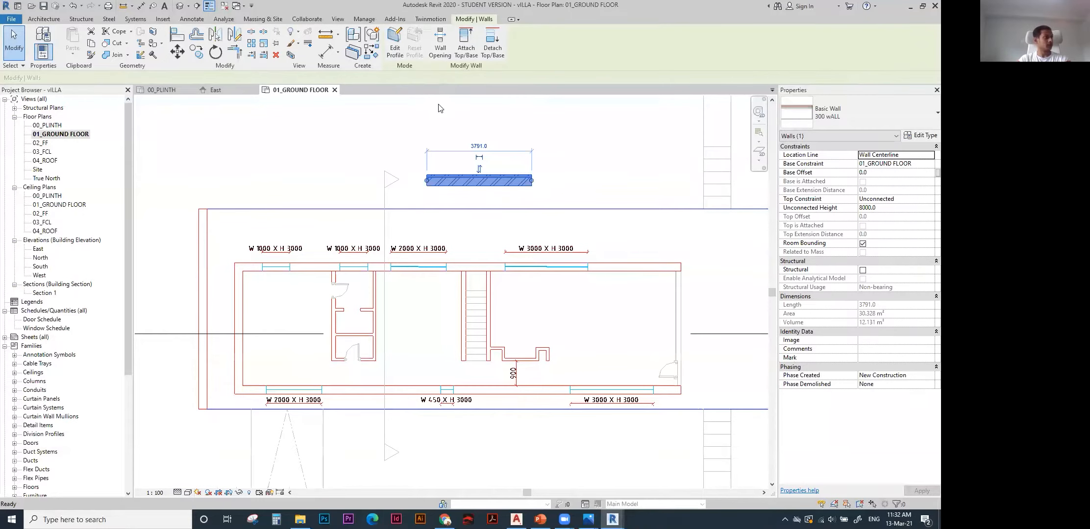
pyautogui.press('c')
pyautogui.press('s')
pyautogui.scroll(2, 244, 276)
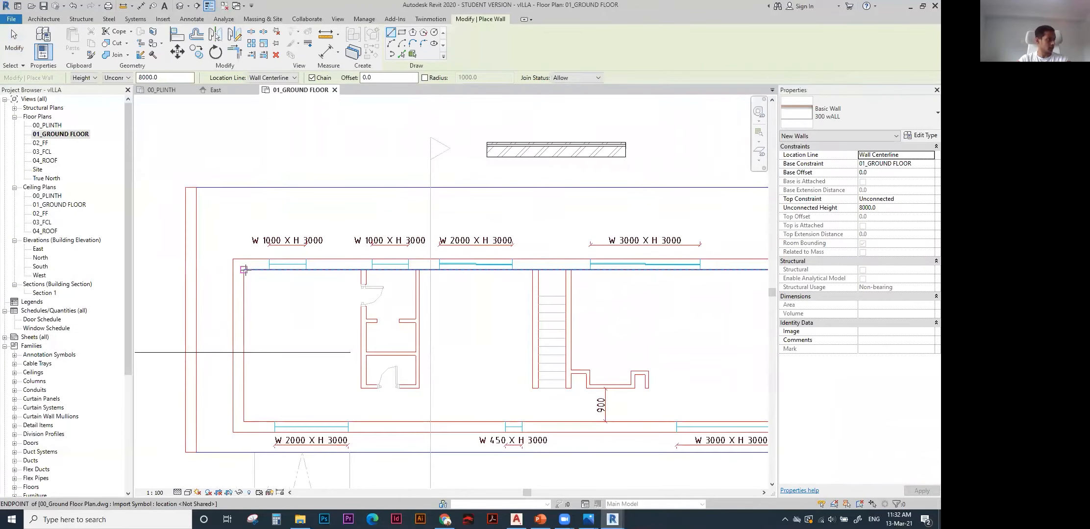
pyautogui.click(243, 269)
pyautogui.moveTo(522, 278); pyautogui.dragTo(524, 278, button='middle')
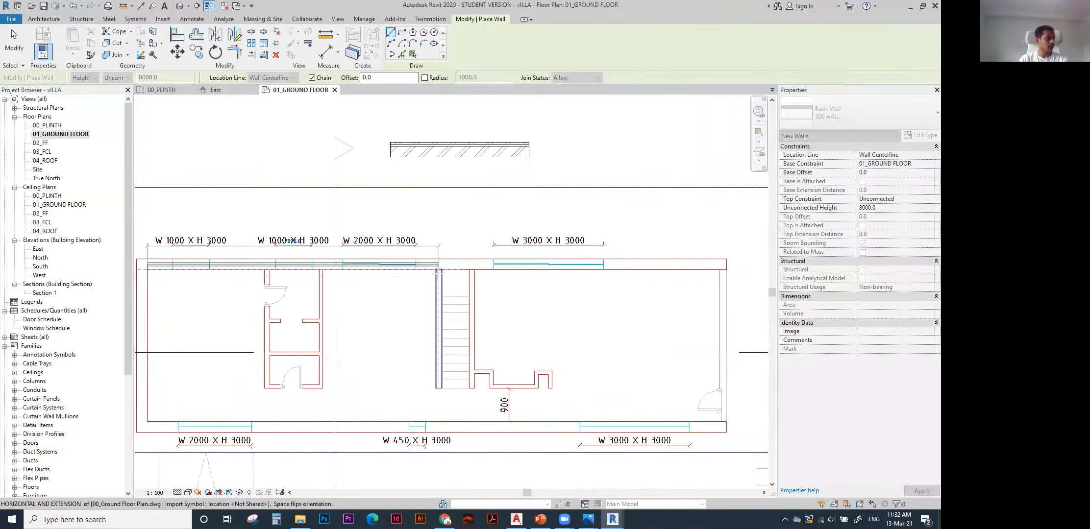
pyautogui.scroll(-2, 252, 273)
pyautogui.press('Escape')
pyautogui.press('Escape')
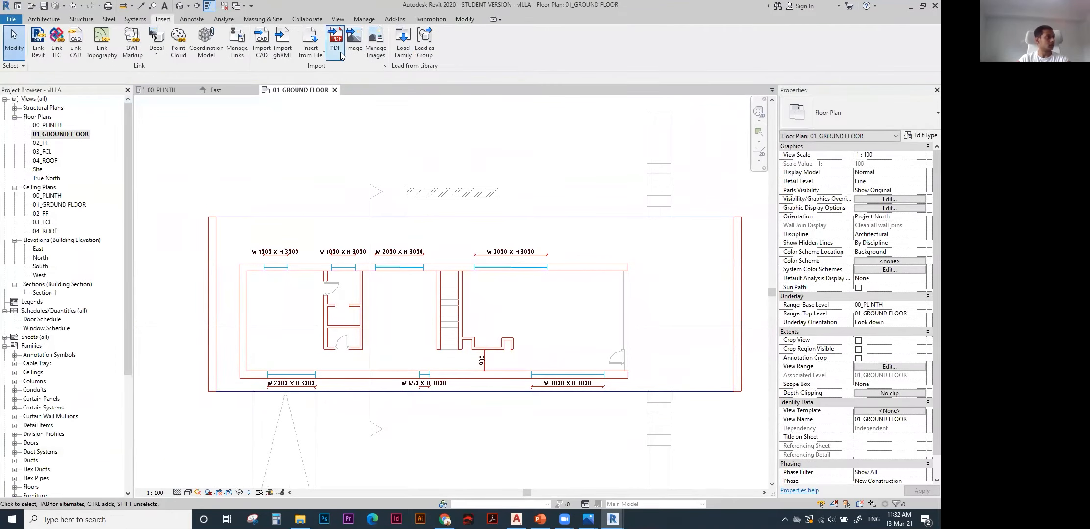
pyautogui.click(452, 193)
pyautogui.press('Escape')
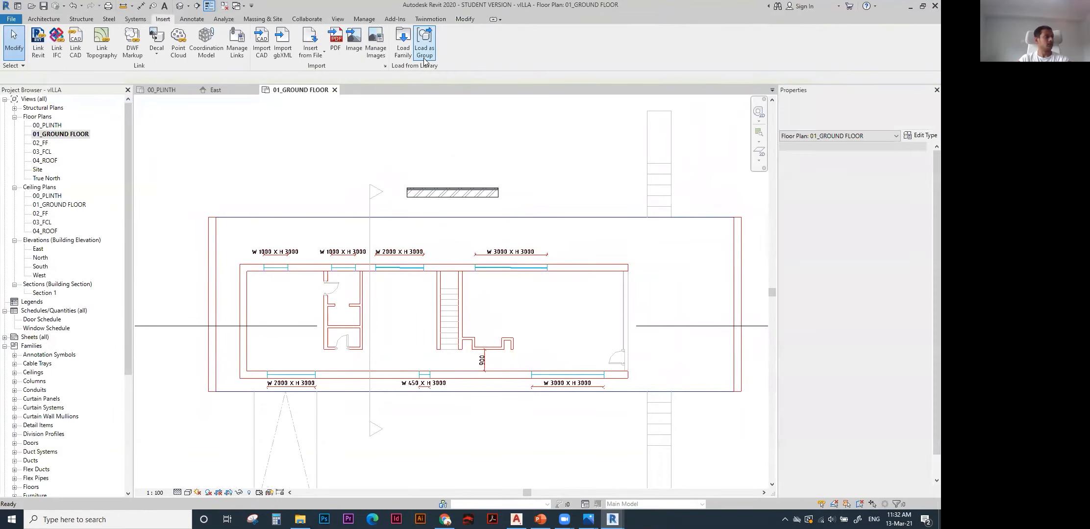
# Place 300 wALL walls on the inner lines of the imported plan's upper, left and lower outer walls.
pyautogui.click(42, 20)
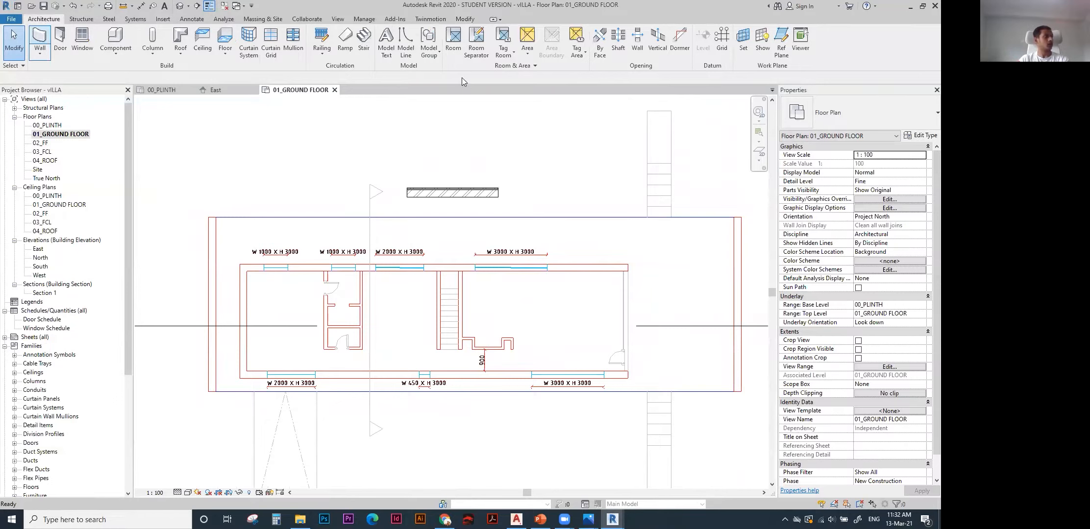
pyautogui.press('w')
pyautogui.press('a')
pyautogui.click(628, 271)
pyautogui.click(247, 271)
pyautogui.click(247, 371)
pyautogui.click(628, 371)
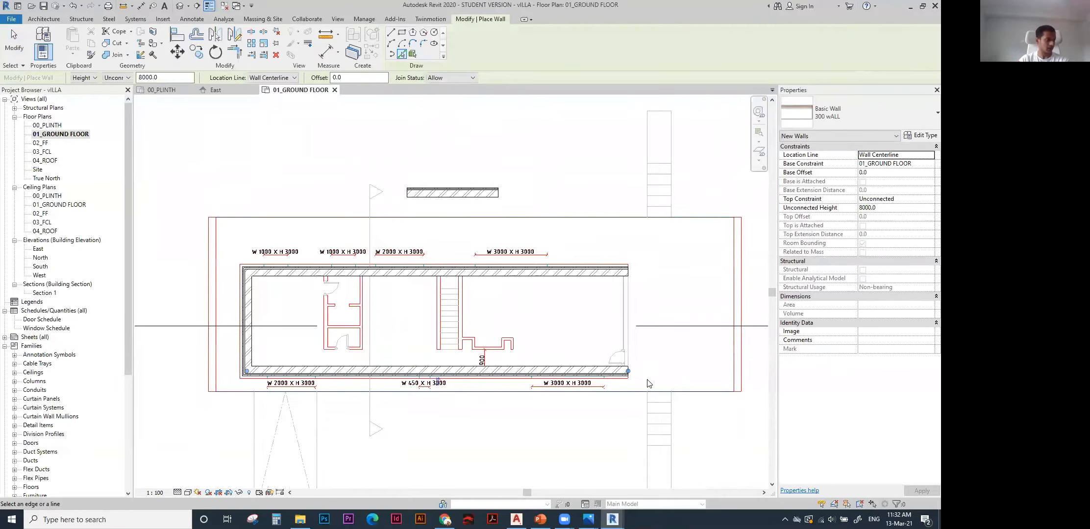
pyautogui.scroll(3, 647, 384)
pyautogui.press('Escape')
pyautogui.press('Escape')
# Align the outer face of the upper wall's masonry layer with the outer wall line of the imported plan.
pyautogui.scroll(2, 598, 245)
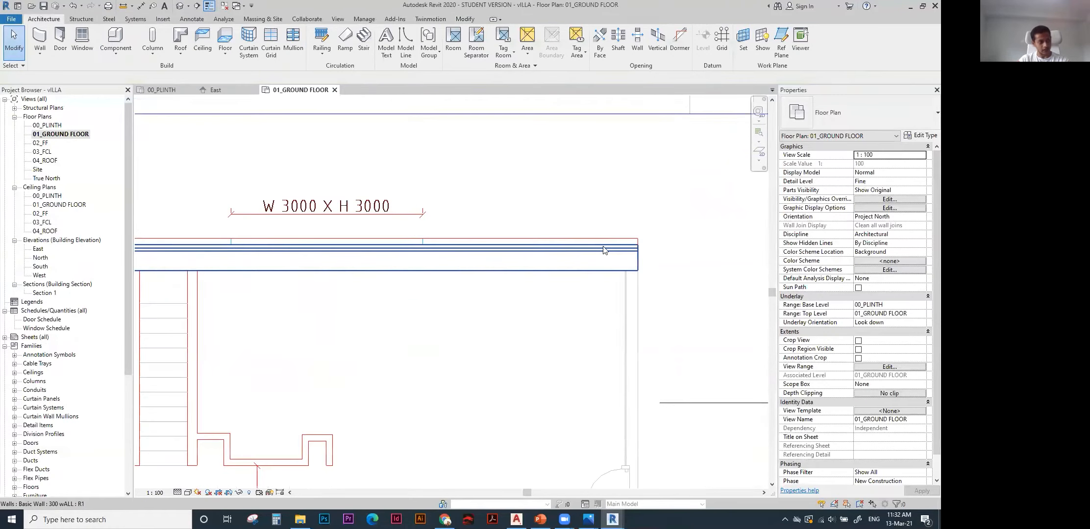
pyautogui.scroll(-2, 606, 254)
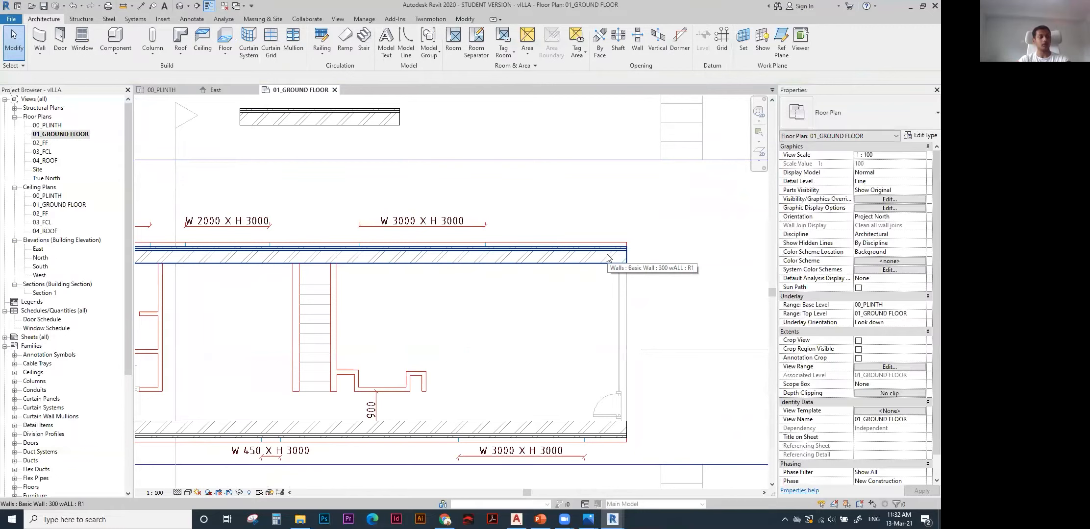
pyautogui.press('a')
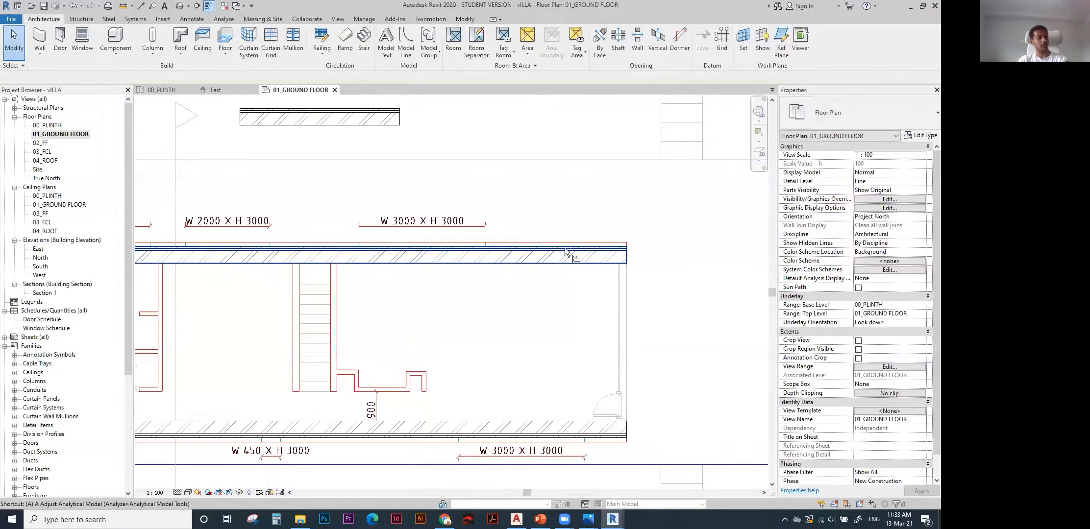
pyautogui.press('l')
pyautogui.click(572, 243)
pyautogui.scroll(2, 573, 245)
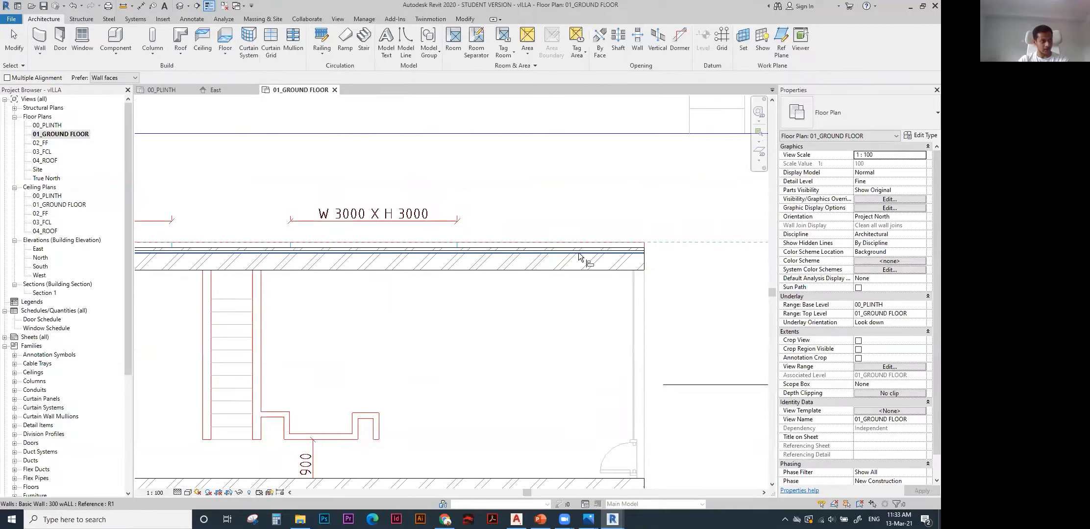
pyautogui.scroll(-3, 575, 255)
pyautogui.press('Escape')
pyautogui.press('Escape')
# Move the left wall outward clear of the plan and align its inner face with the plan's inner left wall line.
pyautogui.moveTo(265, 273); pyautogui.dragTo(365, 260, button='middle')
pyautogui.scroll(1, 340, 254)
pyautogui.click(340, 263)
pyautogui.moveTo(341, 263); pyautogui.dragTo(239, 266)
pyautogui.press('Escape')
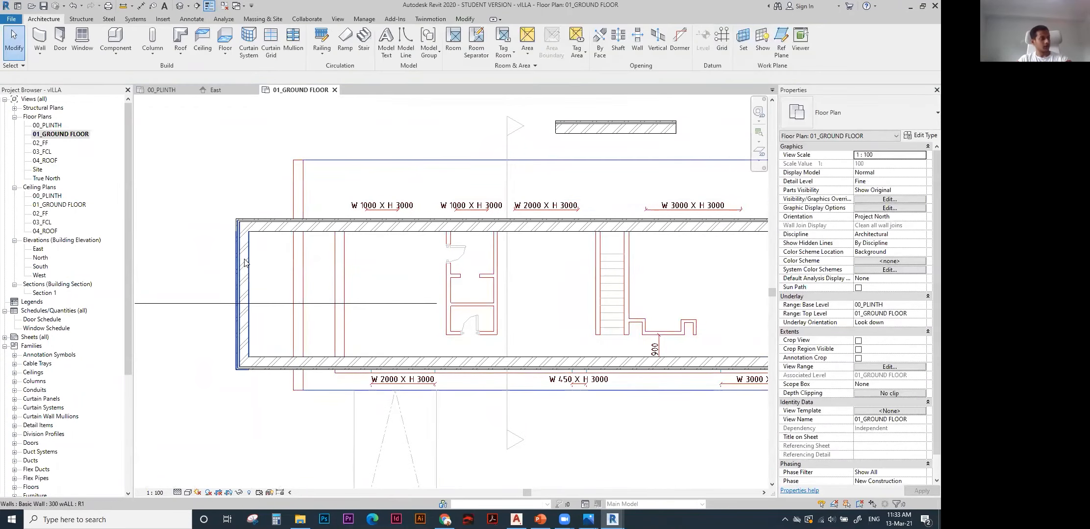
pyautogui.press('a')
pyautogui.press('l')
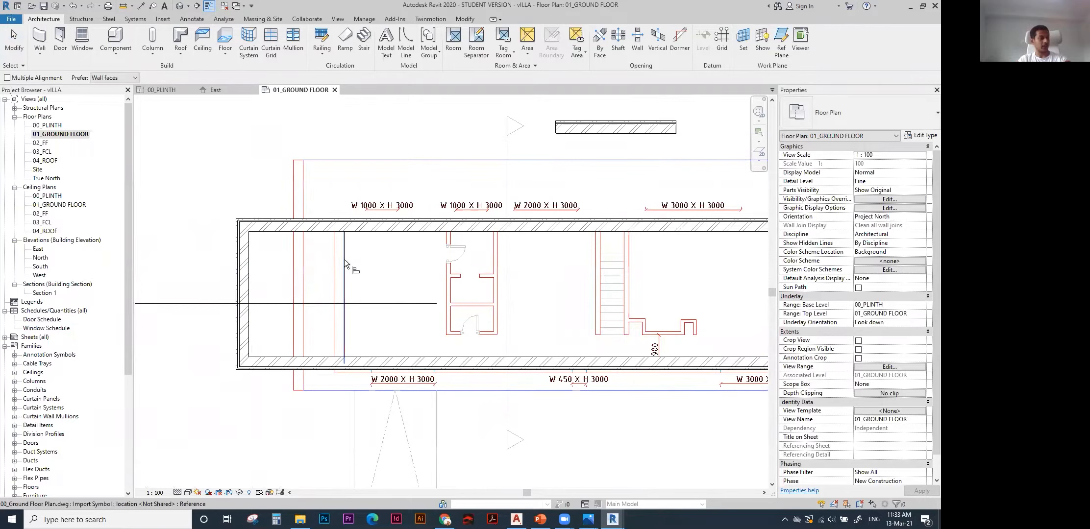
pyautogui.click(344, 255)
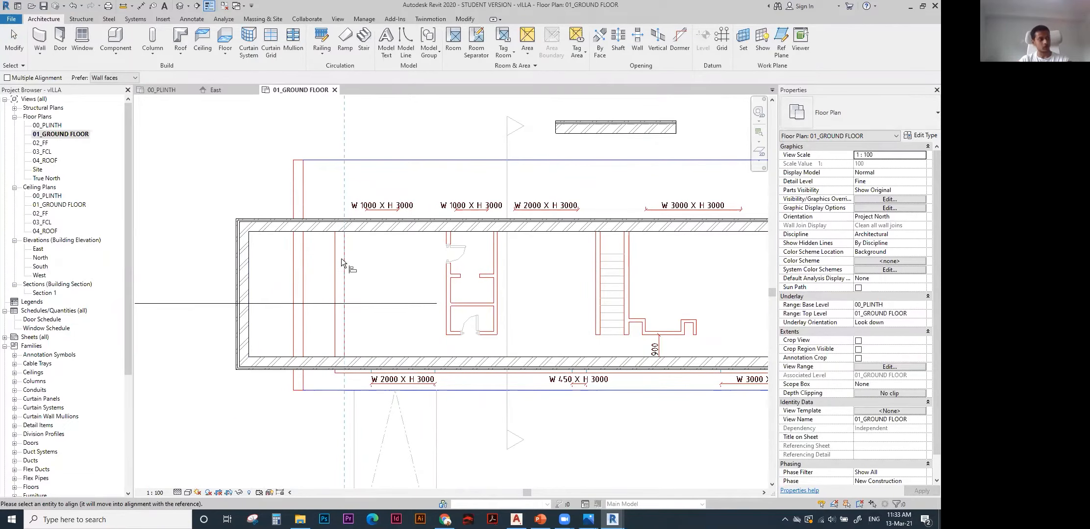
pyautogui.click(247, 248)
pyautogui.scroll(-3, 379, 261)
pyautogui.press('Escape')
# Move the lower outer wall downward clear of the plan and align its inner face with the plan's inner lower wall line.
pyautogui.click(425, 306)
pyautogui.moveTo(425, 306); pyautogui.dragTo(422, 403)
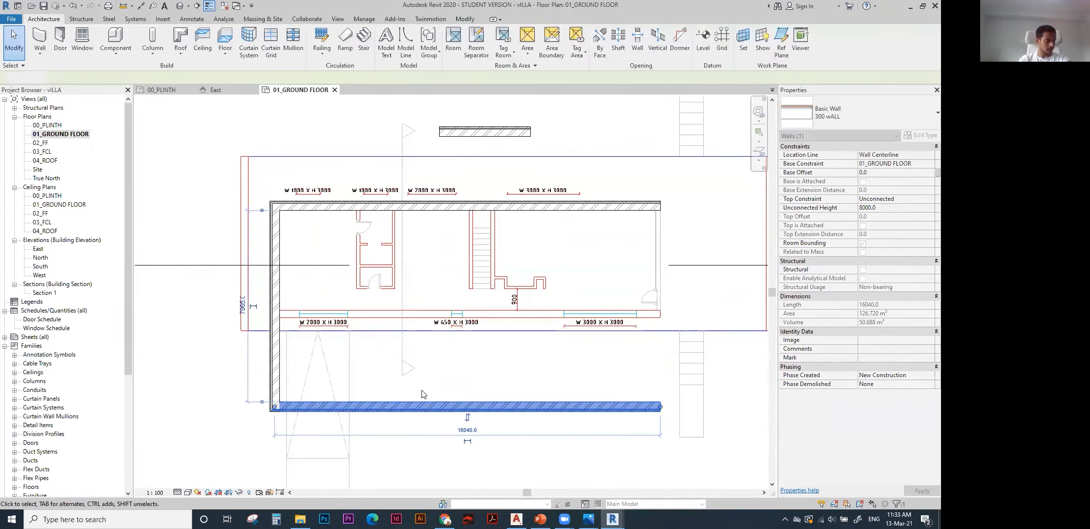
pyautogui.click(421, 387)
pyautogui.press('a')
pyautogui.press('l')
pyautogui.click(366, 310)
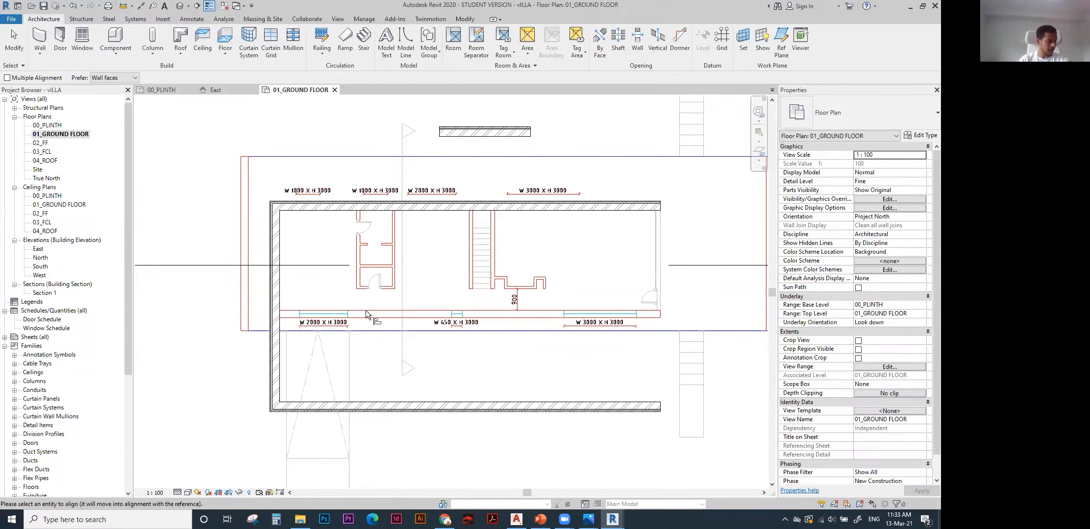
pyautogui.click(399, 403)
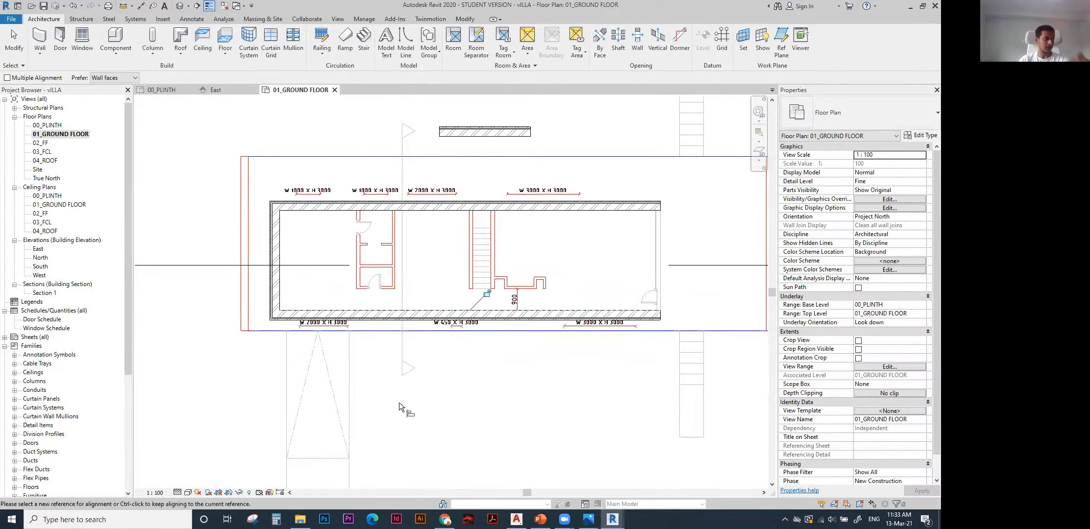
pyautogui.press('Escape')
pyautogui.moveTo(611, 306); pyautogui.dragTo(549, 298, button='middle')
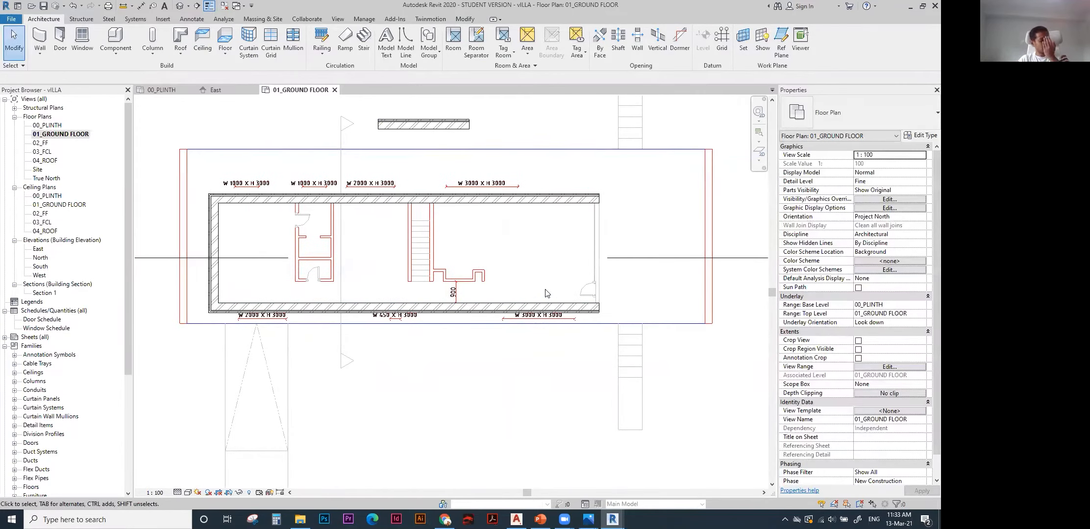
# Check the walls in the default 3D view, then delete the stray sample wall in the East elevation.
pyautogui.click(181, 6)
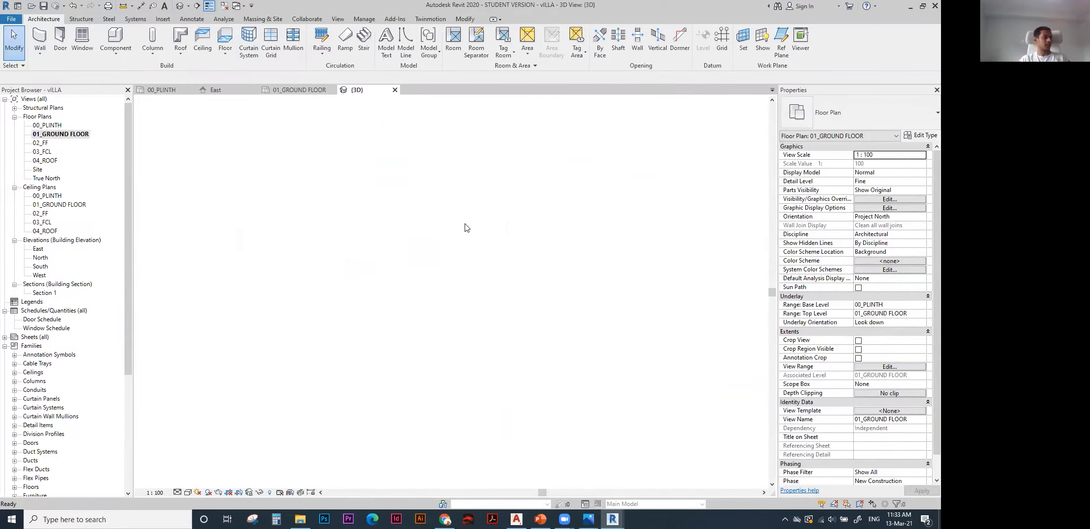
pyautogui.scroll(2, 514, 317)
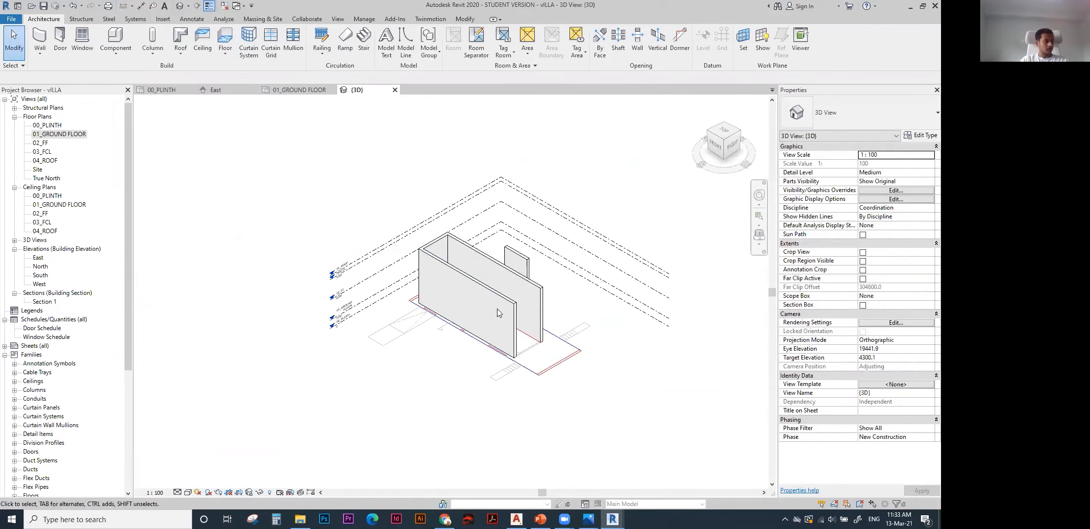
pyautogui.doubleClick(39, 258)
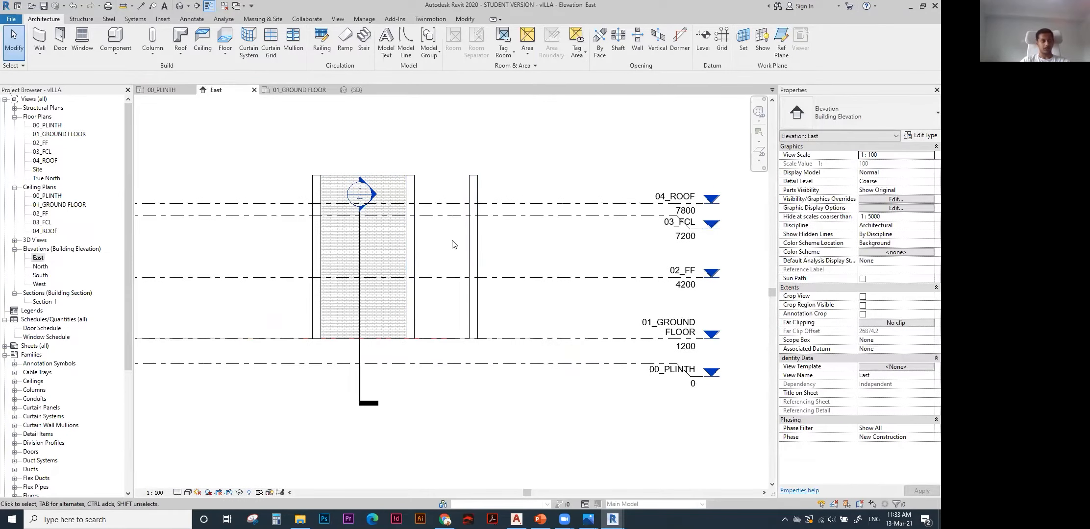
pyautogui.click(474, 245)
pyautogui.press('Delete')
# Set the top constraint of the three 300 wALL outer walls to Up to level: 02_FF.
pyautogui.moveTo(461, 251); pyautogui.dragTo(280, 254)
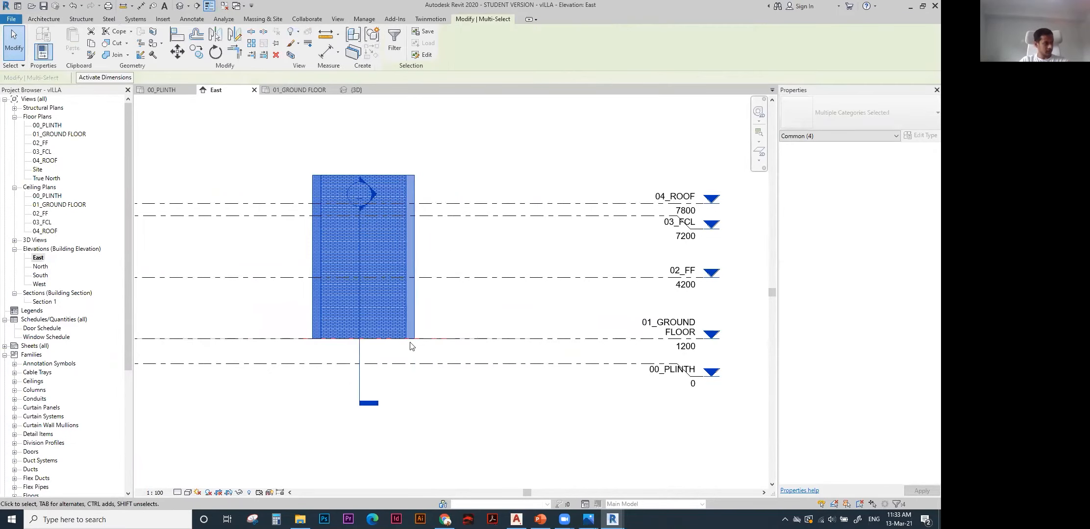
pyautogui.keyDown('shift'); pyautogui.click(373, 388); pyautogui.keyUp('shift')
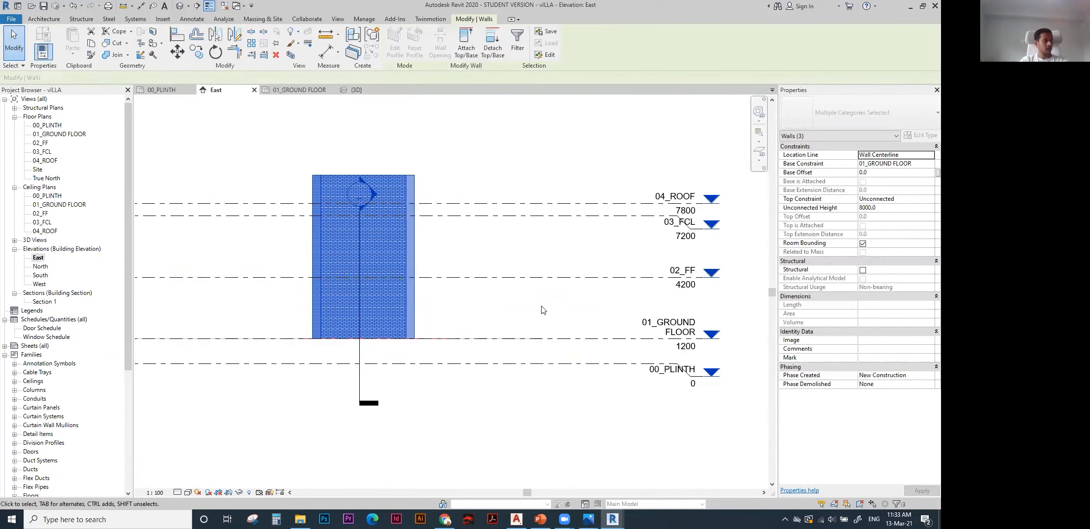
pyautogui.click(926, 201)
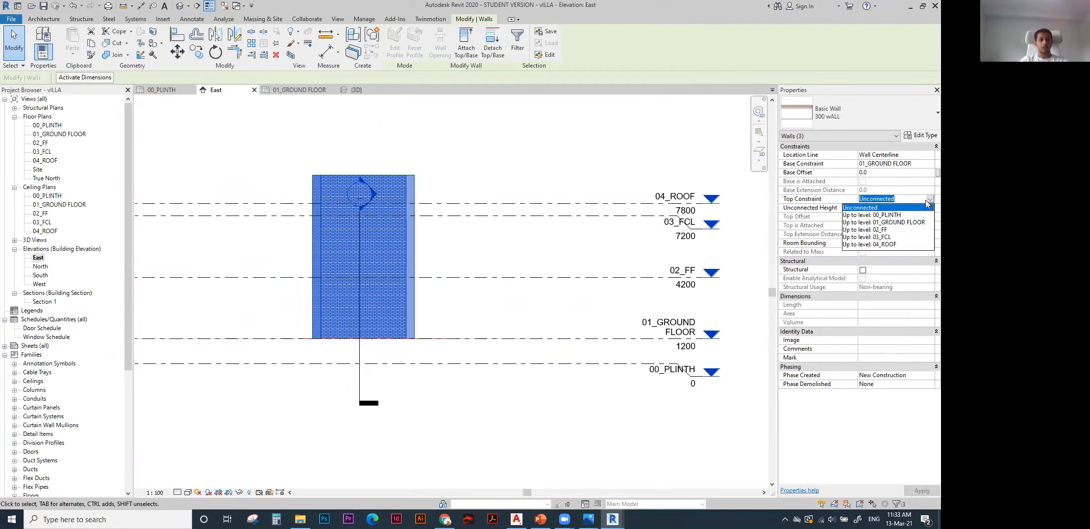
pyautogui.click(876, 230)
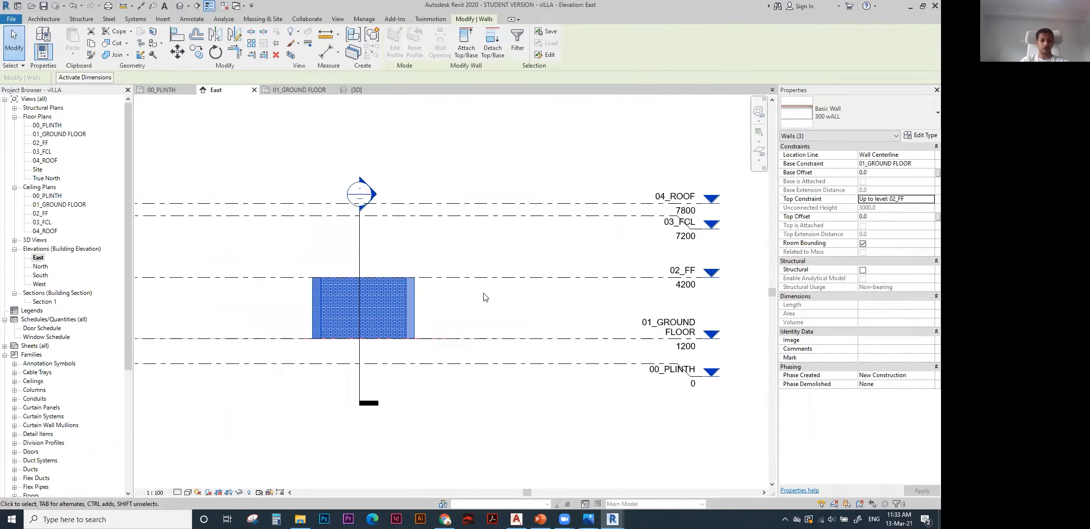
pyautogui.moveTo(484, 297); pyautogui.dragTo(478, 272, button='middle')
pyautogui.press('Escape')
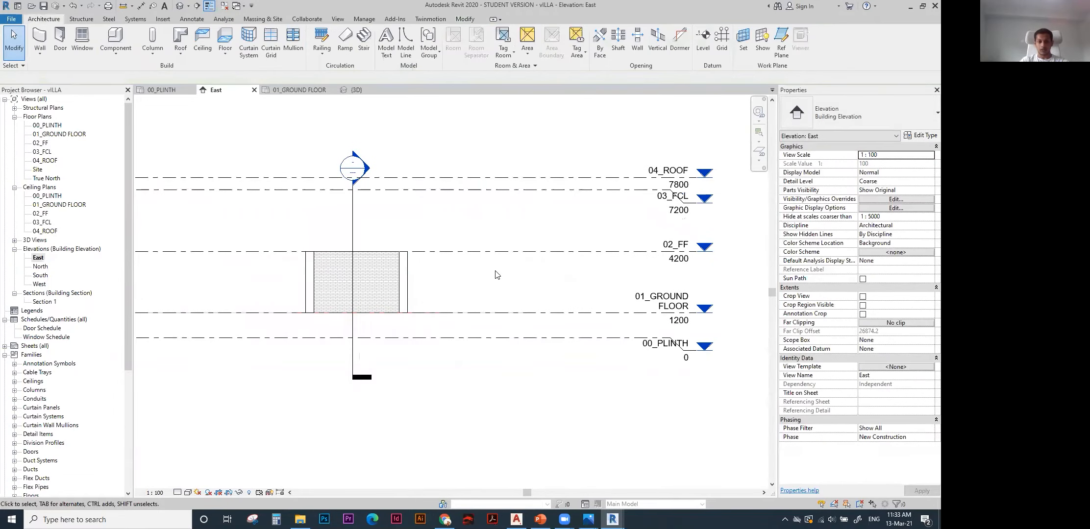
# Delete the section line crossing the walls in the East elevation and reopen the 01_GROUND FLOOR plan.
pyautogui.scroll(1, 496, 274)
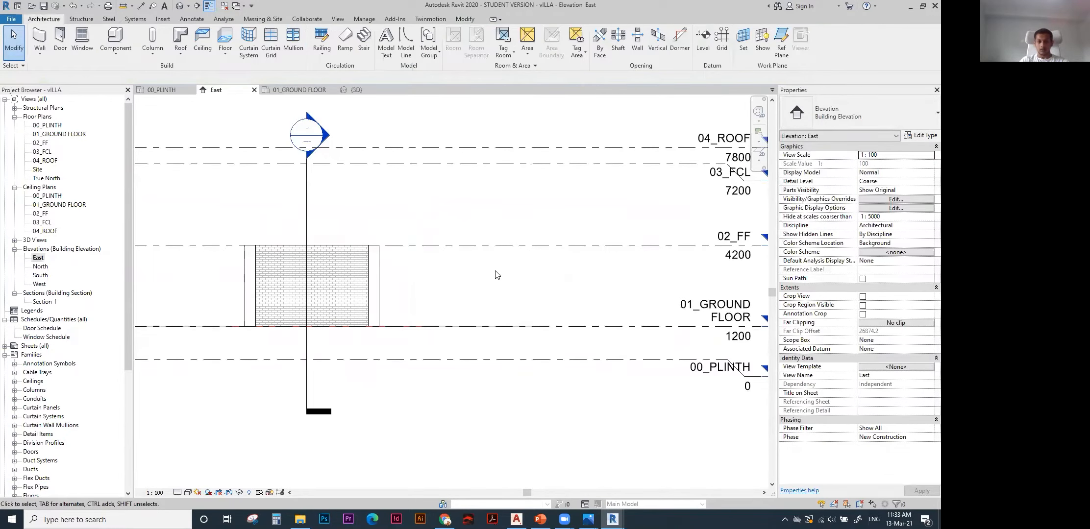
pyautogui.scroll(-2, 496, 275)
pyautogui.click(384, 205)
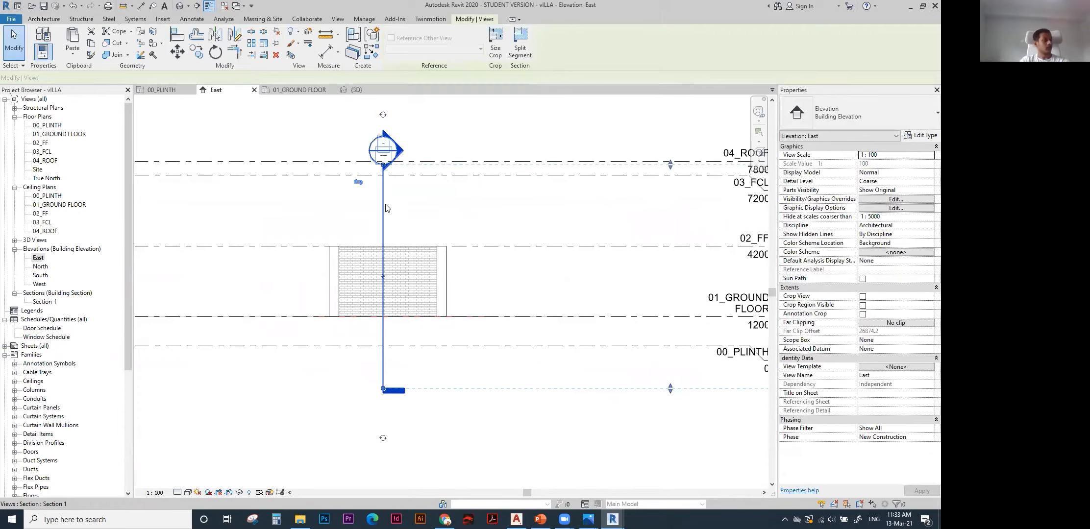
pyautogui.press('Delete')
pyautogui.click(492, 293)
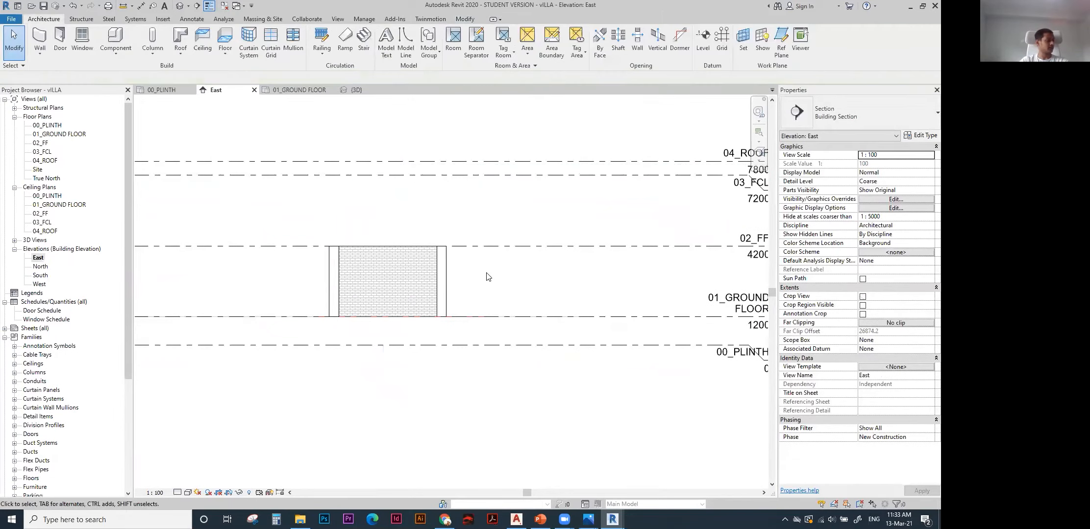
pyautogui.doubleClick(47, 134)
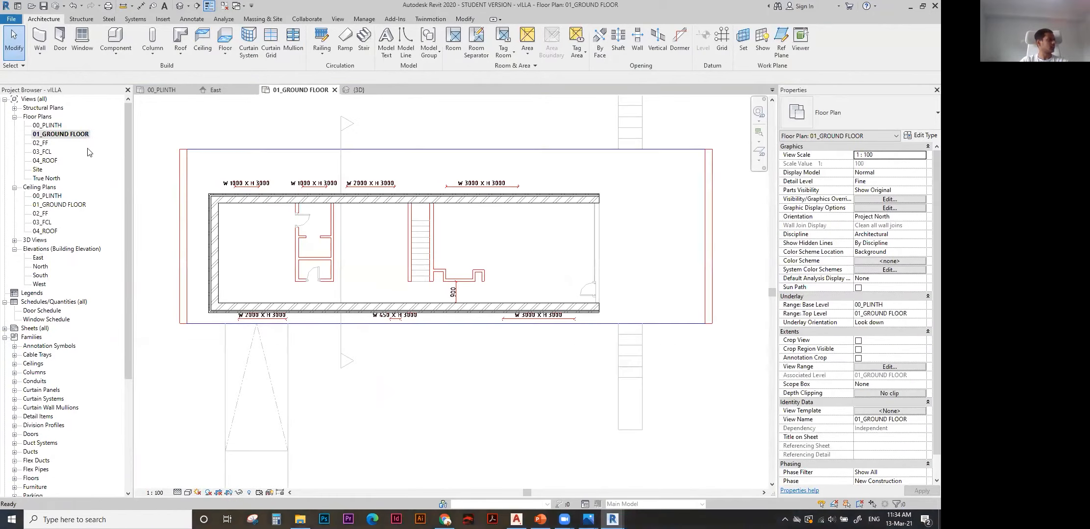
pyautogui.scroll(1, 284, 221)
pyautogui.scroll(1, 314, 236)
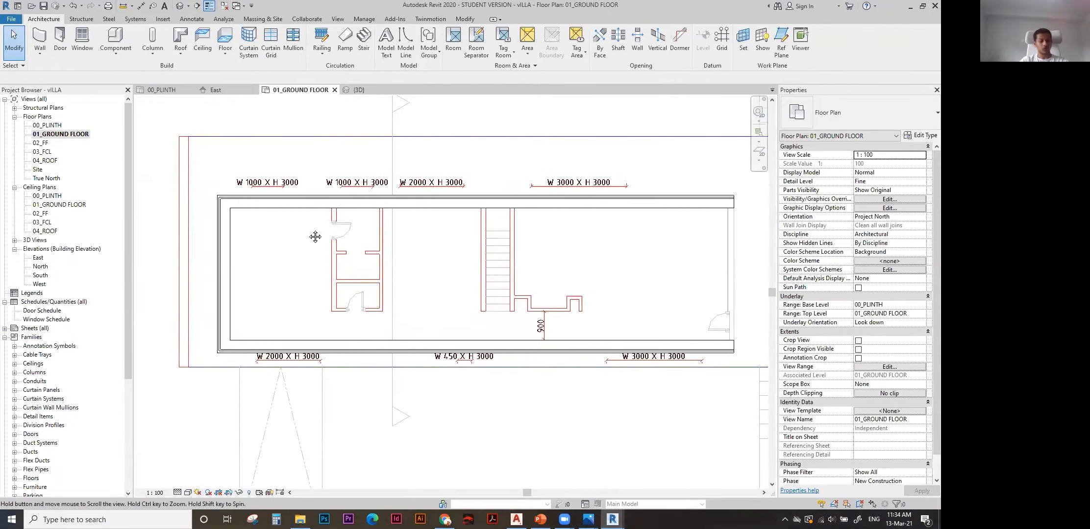
pyautogui.press('w')
pyautogui.press('a')
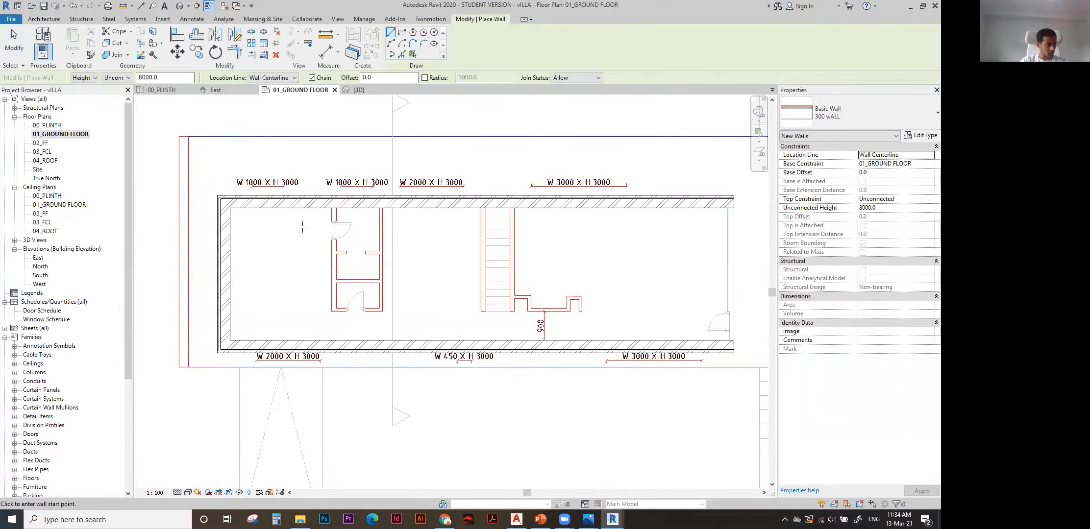
pyautogui.click(302, 224)
pyautogui.press('Escape')
pyautogui.press('Escape')
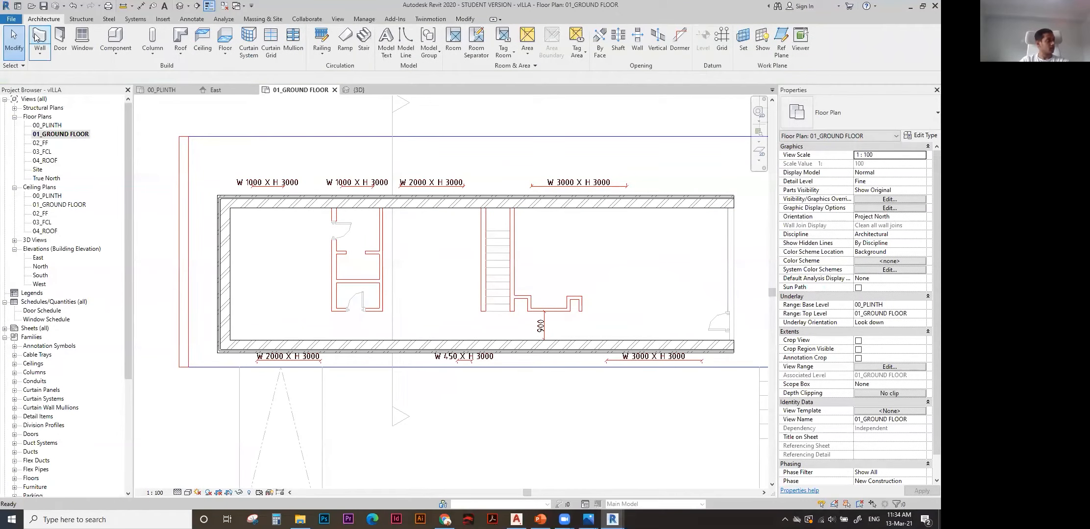
# Draw a vertical Brick - 110 wall about 2900 mm long just right of the plan's small room block.
pyautogui.press('w')
pyautogui.press('a')
pyautogui.click(876, 116)
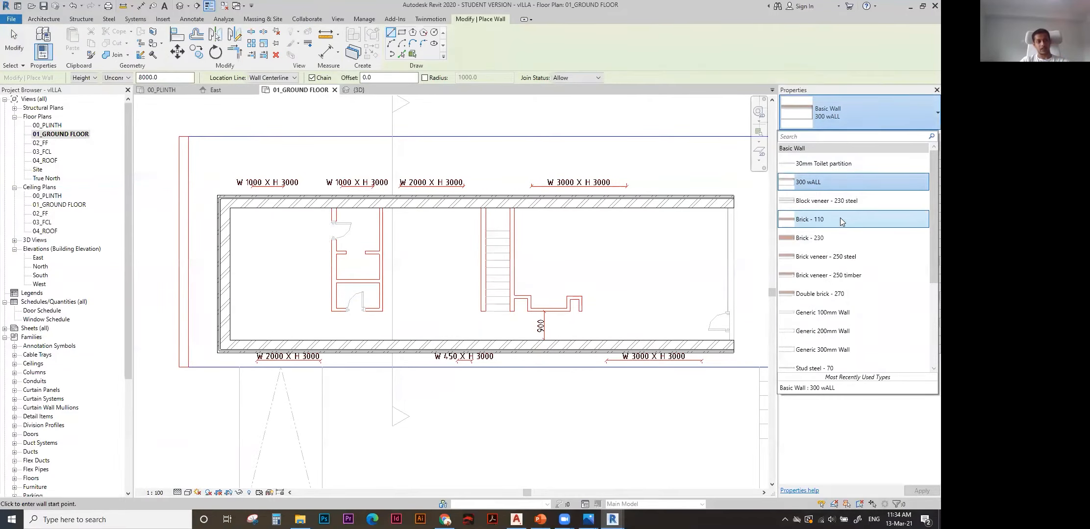
pyautogui.click(839, 218)
pyautogui.scroll(3, 337, 242)
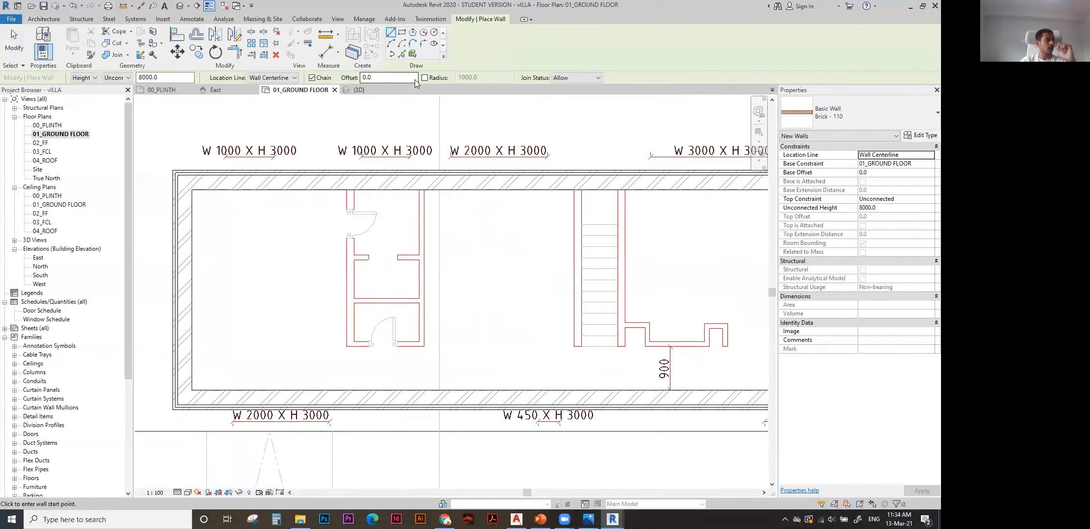
pyautogui.scroll(1, 441, 221)
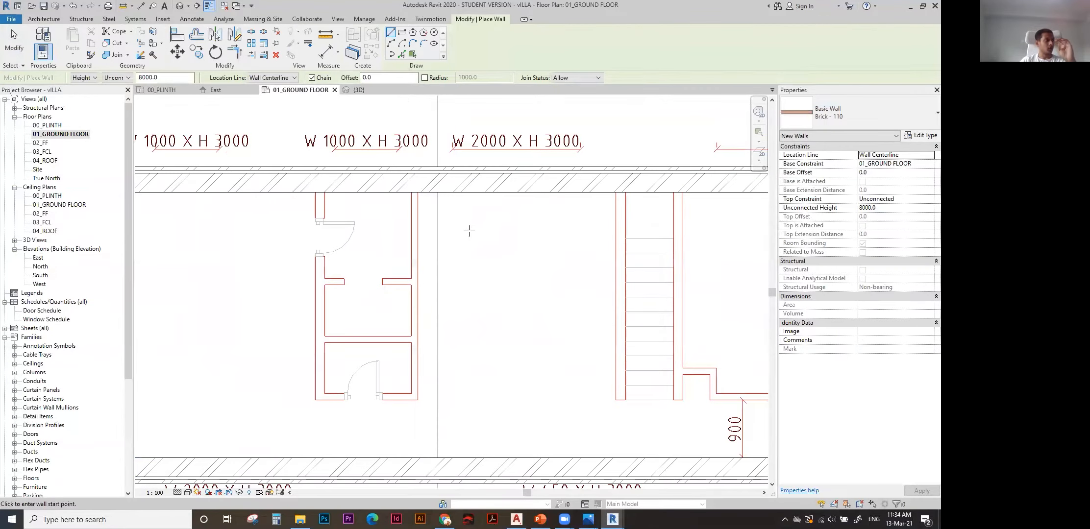
pyautogui.scroll(-2, 446, 210)
pyautogui.click(449, 209)
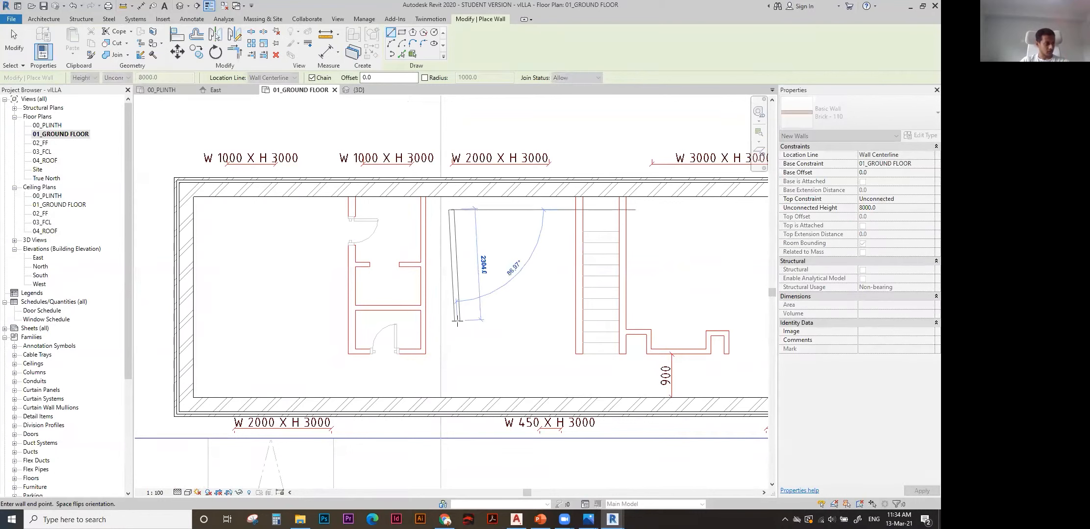
pyautogui.click(451, 339)
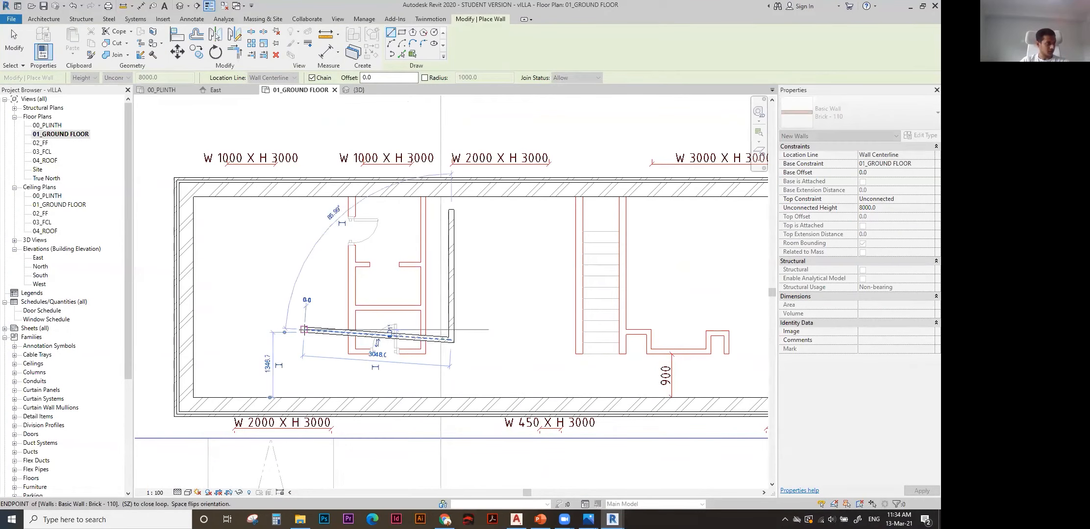
pyautogui.click(306, 335)
pyautogui.press('Escape')
pyautogui.press('Escape')
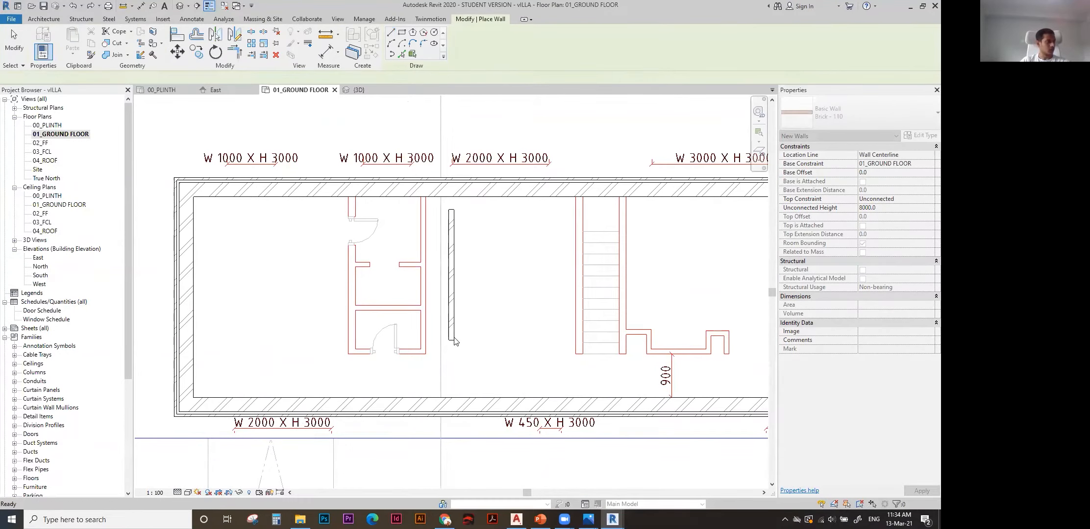
# Draw a horizontal Brick - 110 wall below the small room block and another along its left side, straightening the left one to vertical.
pyautogui.click(451, 375)
pyautogui.click(345, 376)
pyautogui.click(322, 350)
pyautogui.click(329, 235)
pyautogui.press('Escape')
pyautogui.press('Escape')
pyautogui.moveTo(328, 234); pyautogui.dragTo(322, 223)
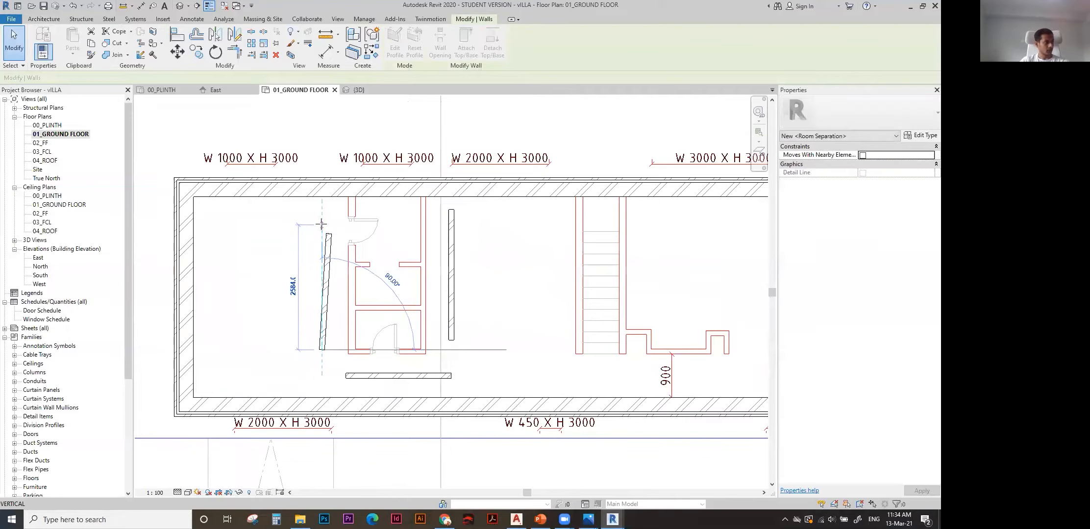
pyautogui.click(342, 264)
# Align the left, right and lower Brick - 110 walls with the small room block's wall lines in the imported plan.
pyautogui.press('l')
pyautogui.click(356, 283)
pyautogui.click(325, 284)
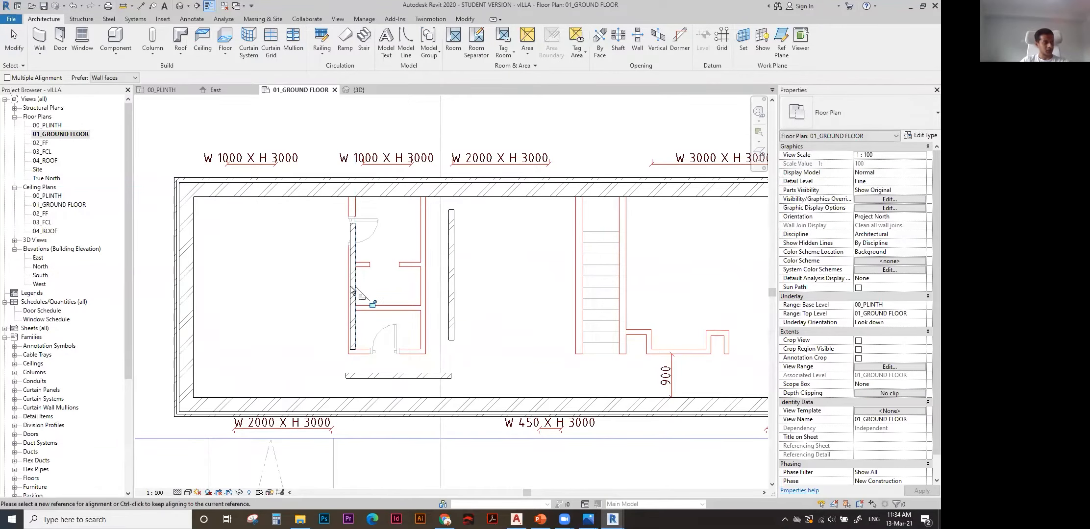
pyautogui.click(420, 287)
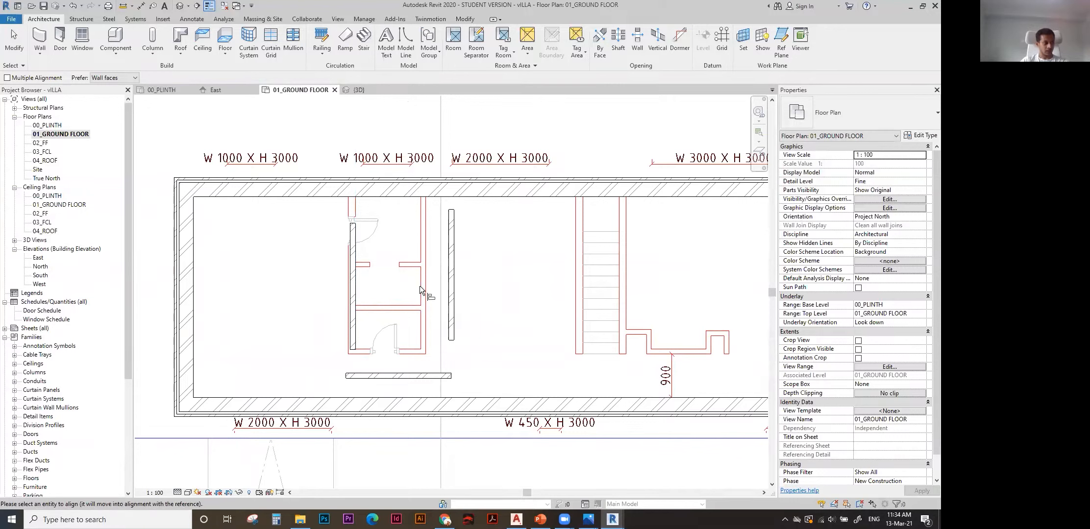
pyautogui.click(448, 282)
pyautogui.click(408, 348)
pyautogui.click(449, 378)
pyautogui.press('Escape')
pyautogui.press('Escape')
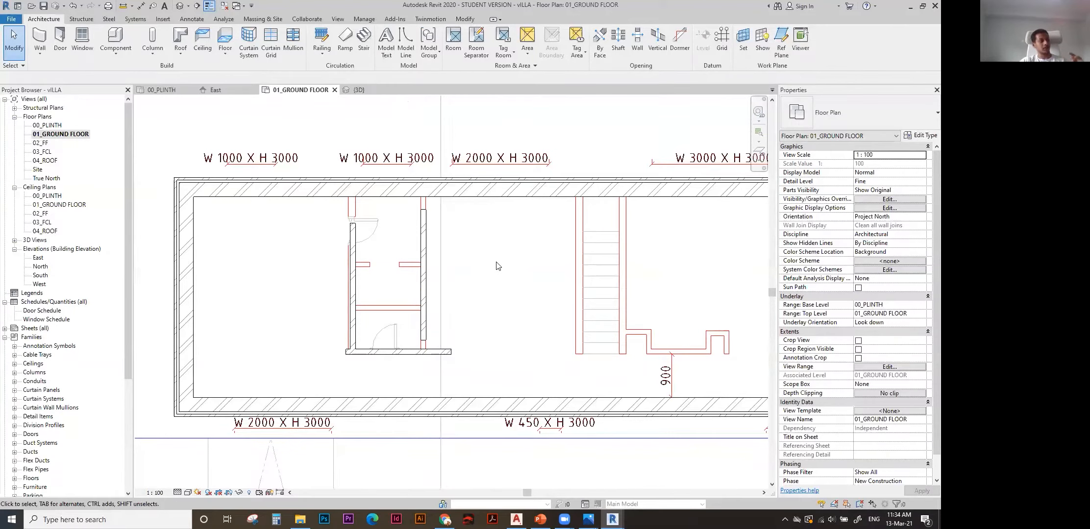
# Extend the left and right Brick - 110 walls up to the inner face of the upper outer wall with Trim/Extend Multiple Elements.
pyautogui.click(423, 274)
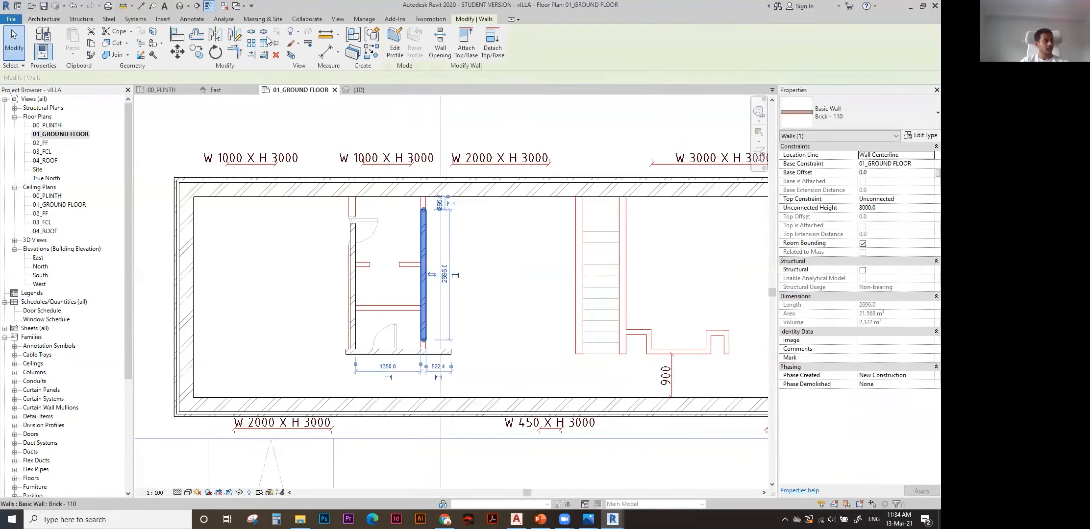
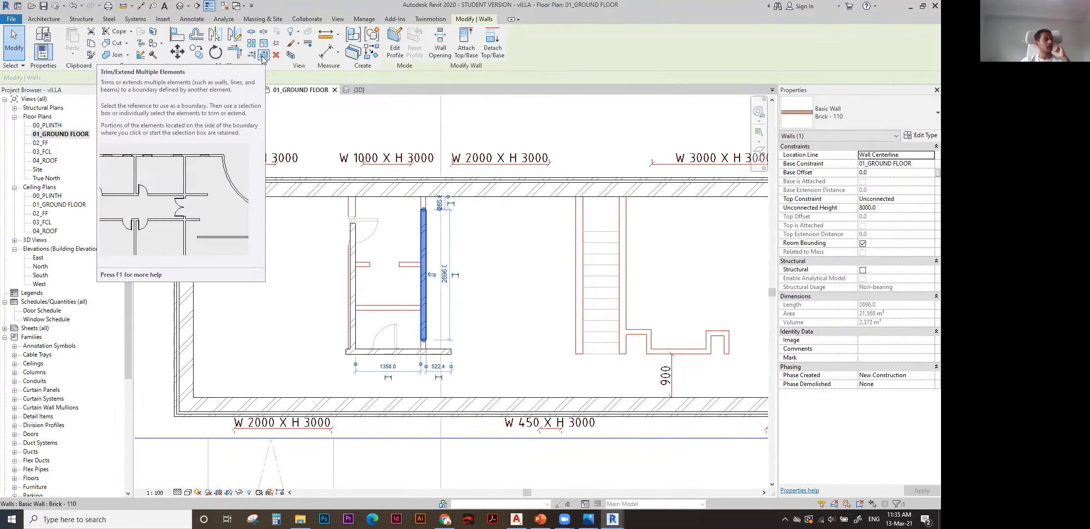
pyautogui.click(263, 56)
pyautogui.scroll(2, 392, 198)
pyautogui.click(389, 196)
pyautogui.scroll(-3, 391, 206)
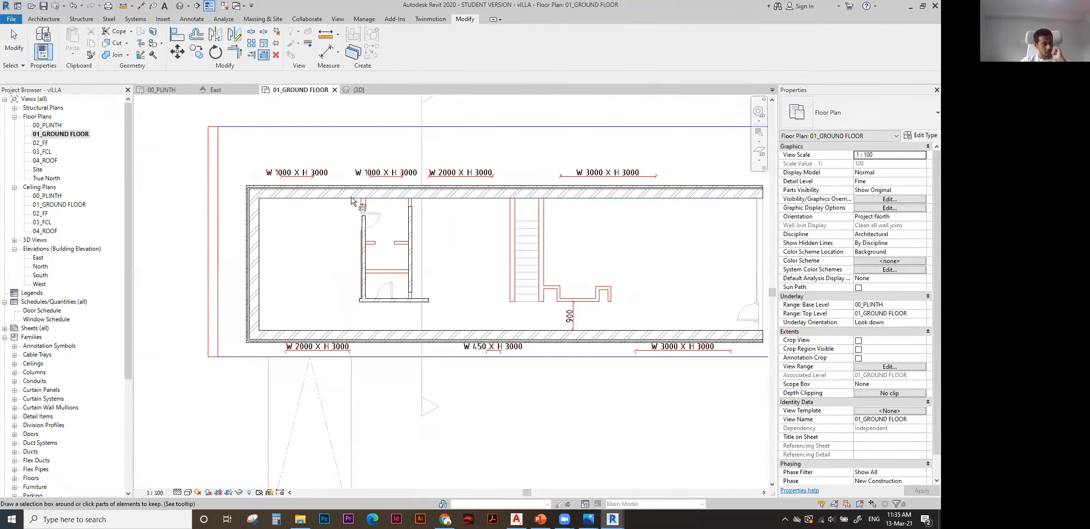
pyautogui.scroll(2, 346, 213)
pyautogui.click(368, 234)
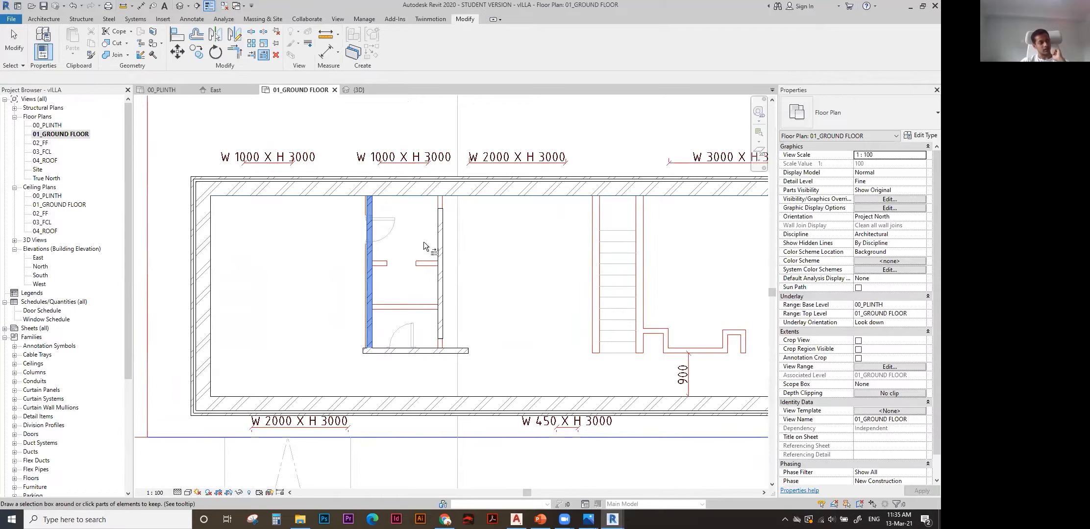
pyautogui.click(436, 236)
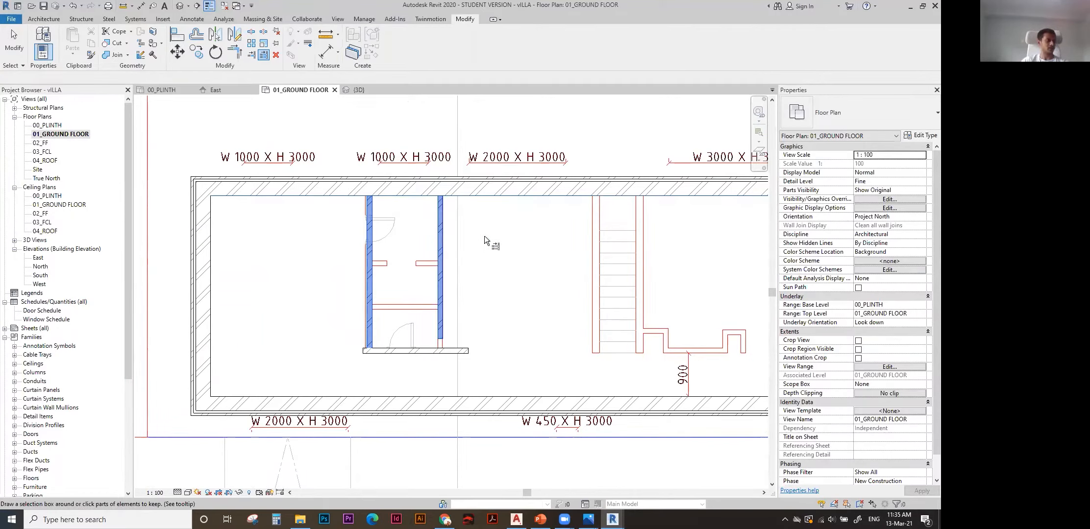
pyautogui.press('Escape')
pyautogui.press('Escape')
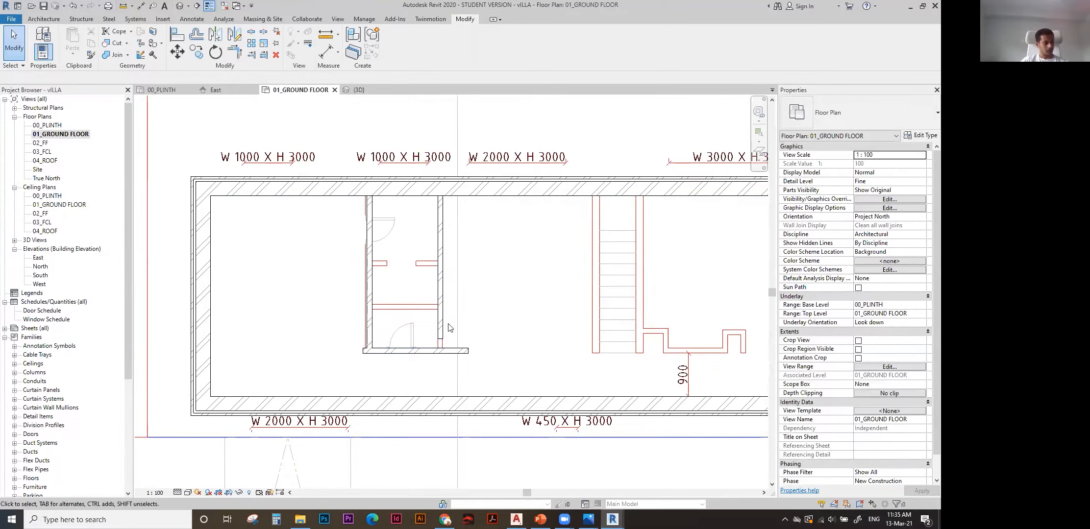
# Trim the lower Brick - 110 wall to clean corners with the small room block's right and left walls.
pyautogui.press('t')
pyautogui.press('r')
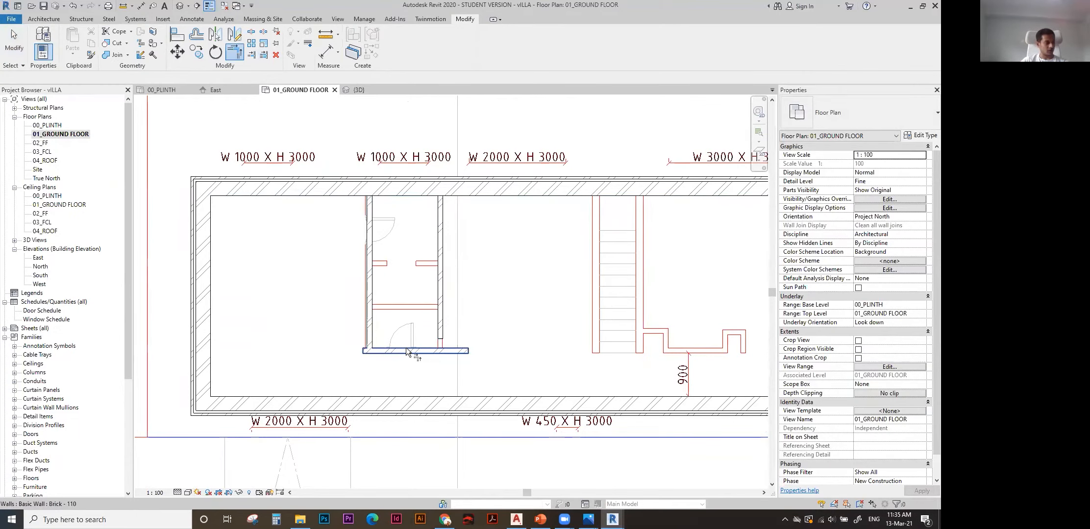
pyautogui.click(439, 291)
pyautogui.click(418, 351)
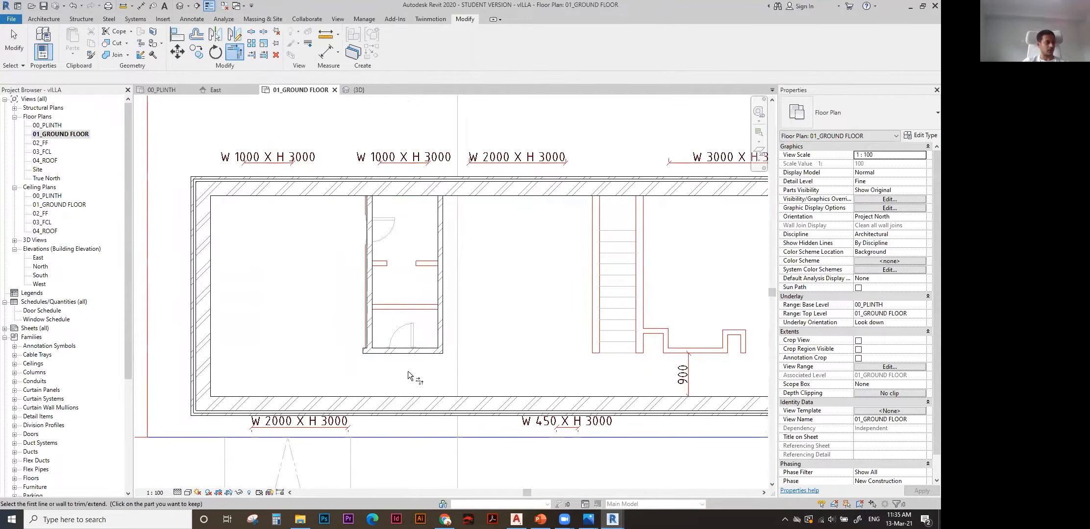
pyautogui.scroll(1, 401, 364)
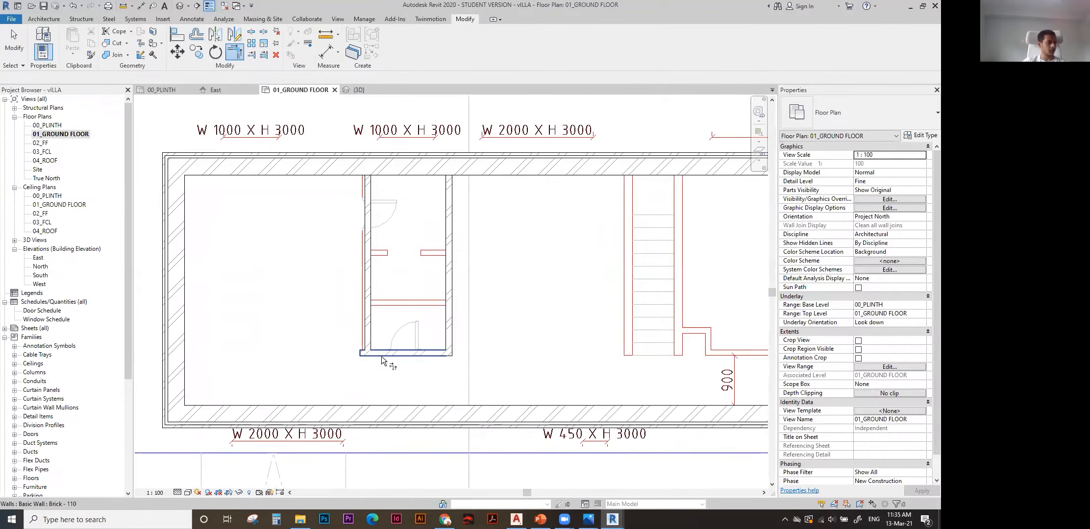
pyautogui.click(368, 315)
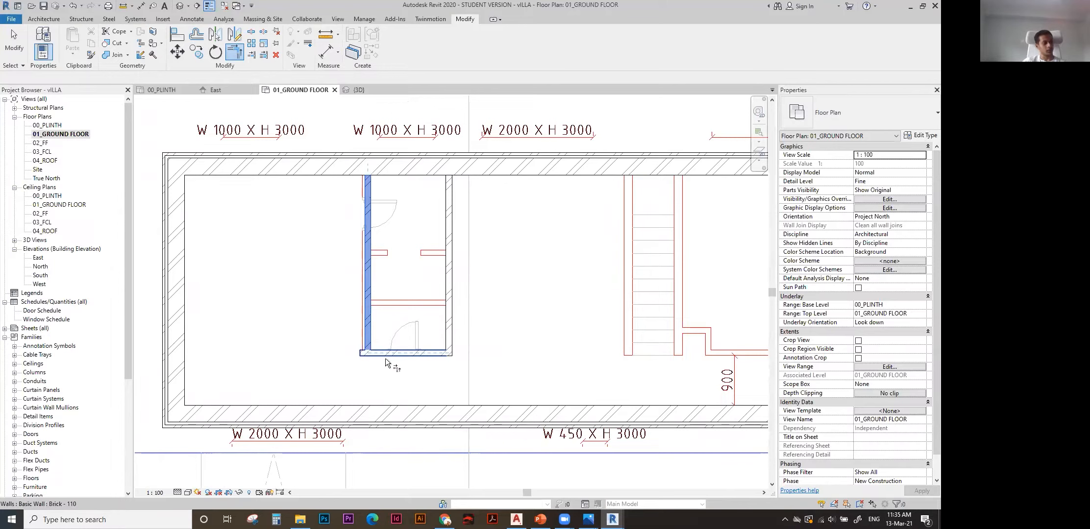
pyautogui.click(380, 357)
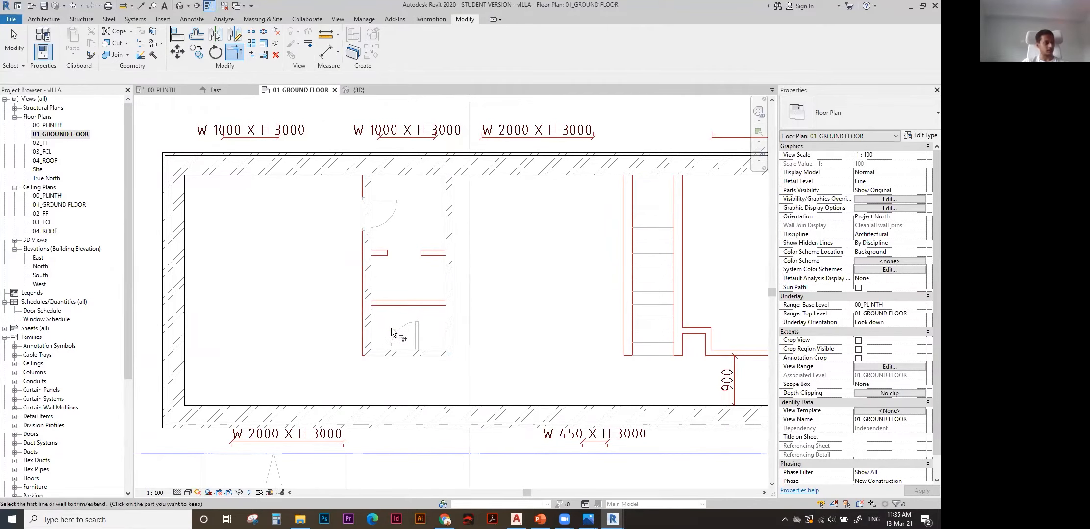
pyautogui.press('Escape')
# Draw a horizontal Brick - 110 wall across the small room block along the plan's full-width partition line, above the lower door.
pyautogui.scroll(-3, 395, 294)
pyautogui.scroll(2, 410, 317)
pyautogui.click(409, 341)
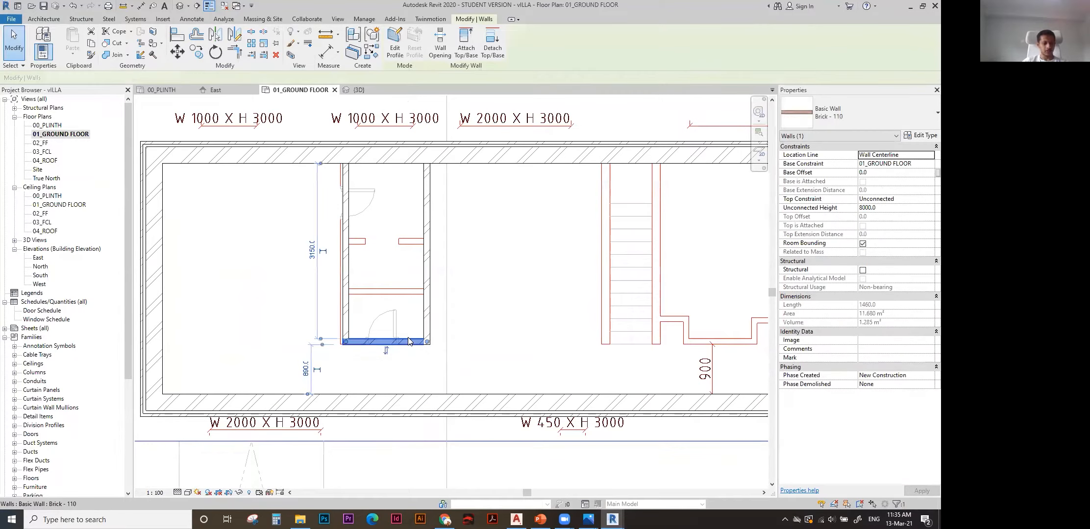
pyautogui.press('c')
pyautogui.press('s')
pyautogui.click(420, 292)
pyautogui.click(346, 292)
pyautogui.press('Escape')
pyautogui.press('Escape')
pyautogui.press('Escape')
# Draw two short horizontal Brick - 110 stub walls from the block's right and left walls, leaving the plan's opening between them.
pyautogui.moveTo(419, 242); pyautogui.dragTo(420, 271, button='middle')
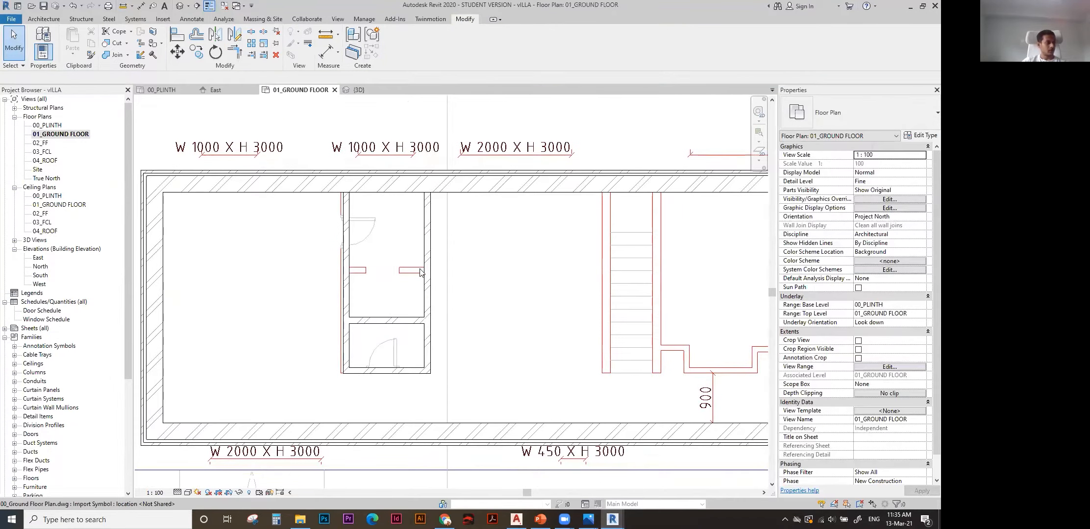
pyautogui.scroll(3, 420, 271)
pyautogui.click(438, 293)
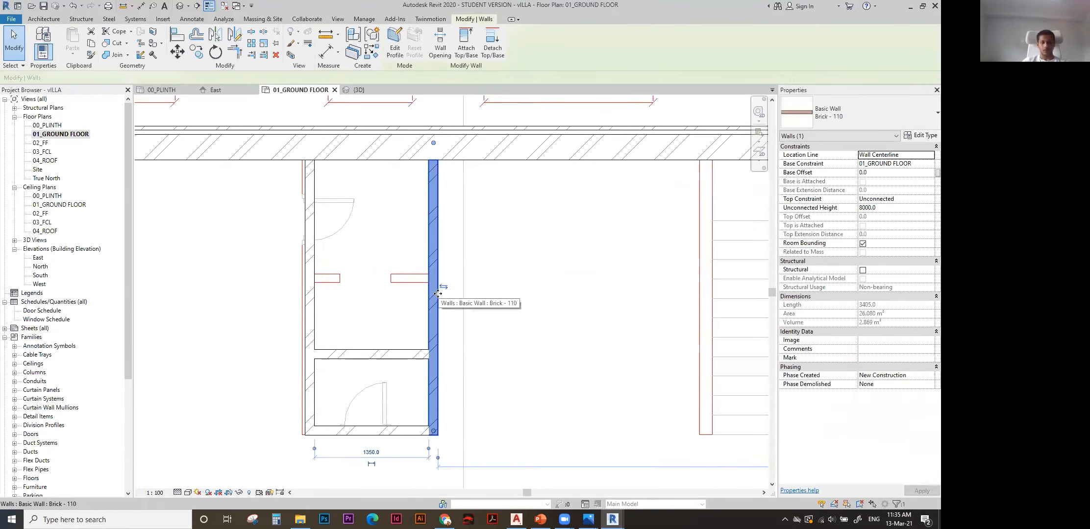
pyautogui.scroll(1, 419, 280)
pyautogui.press('w')
pyautogui.press('a')
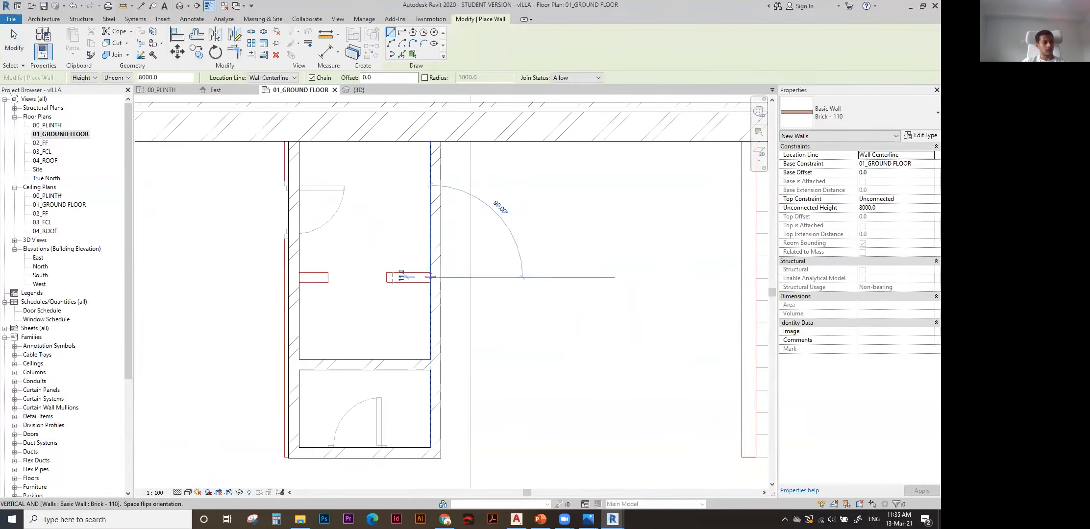
pyautogui.click(392, 278)
pyautogui.press('Escape')
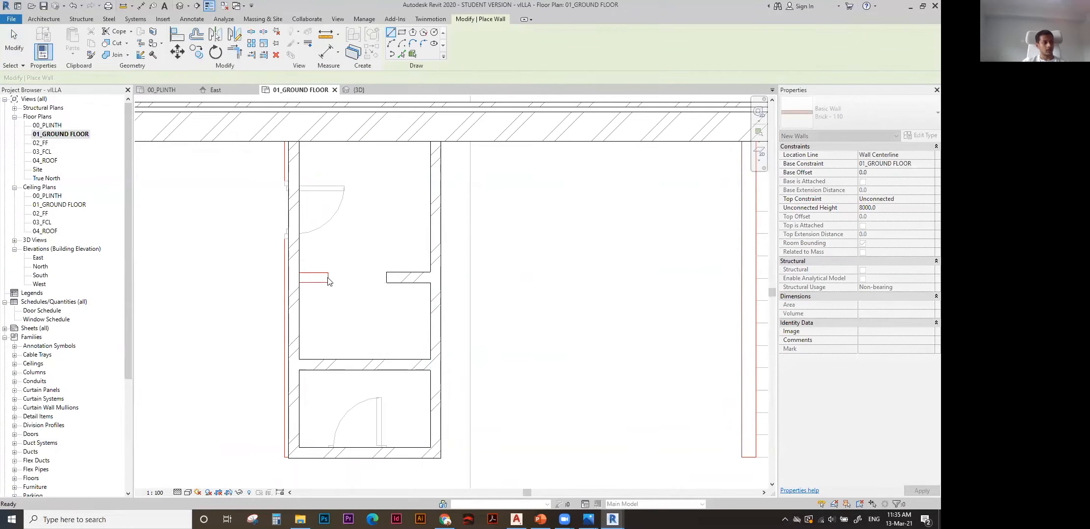
pyautogui.click(328, 277)
pyautogui.press('Escape')
pyautogui.press('Escape')
pyautogui.scroll(-4, 378, 264)
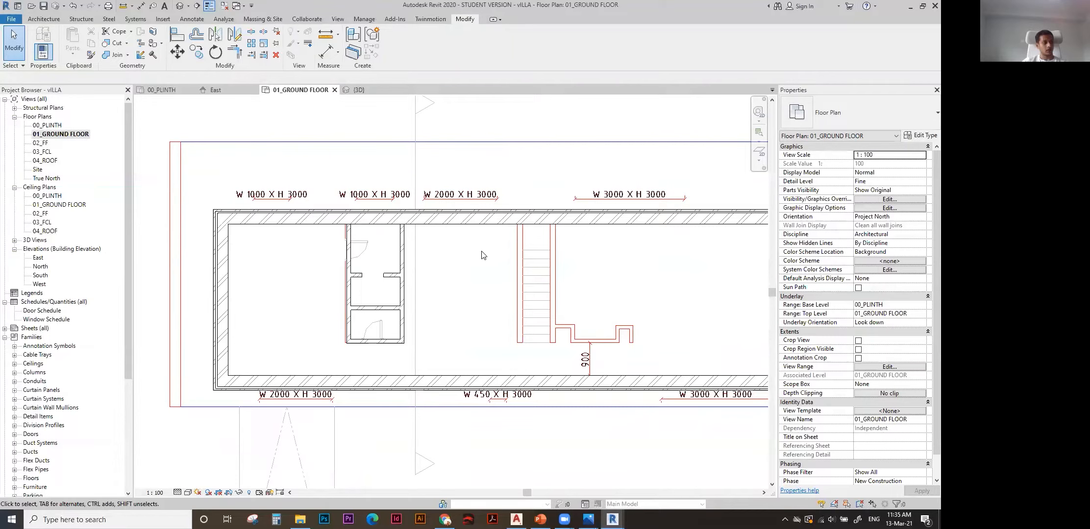
pyautogui.scroll(-1, 513, 223)
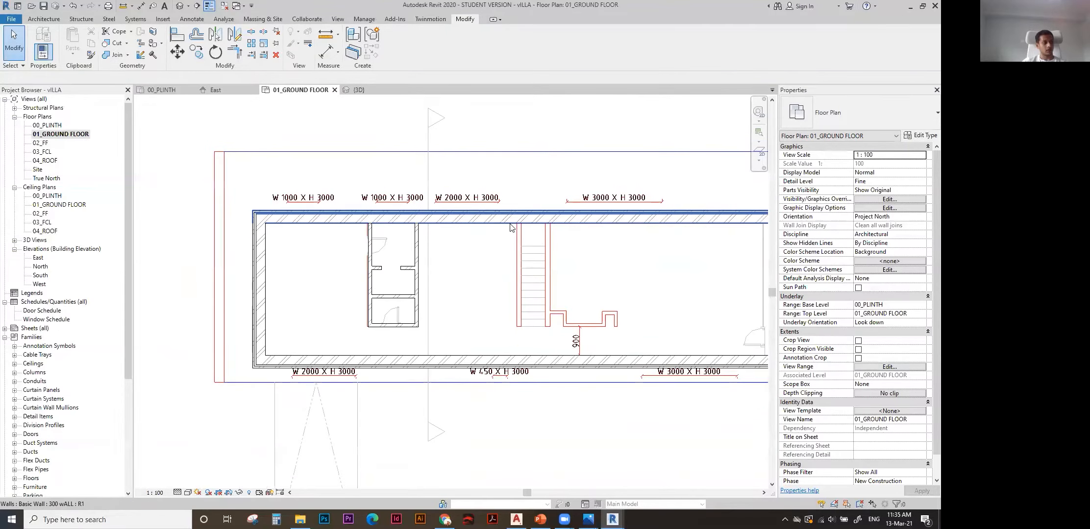
pyautogui.scroll(1, 463, 250)
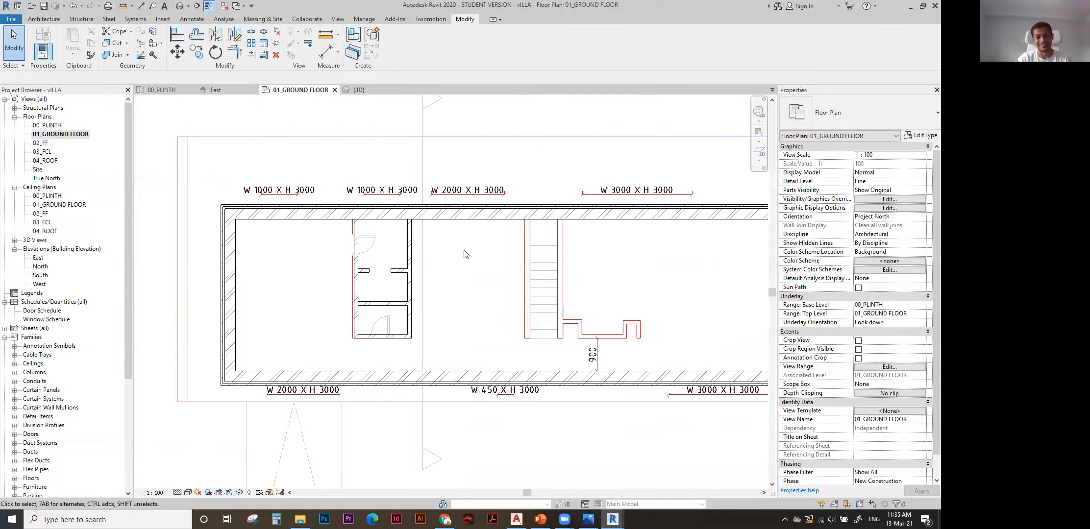
pyautogui.scroll(1, 463, 250)
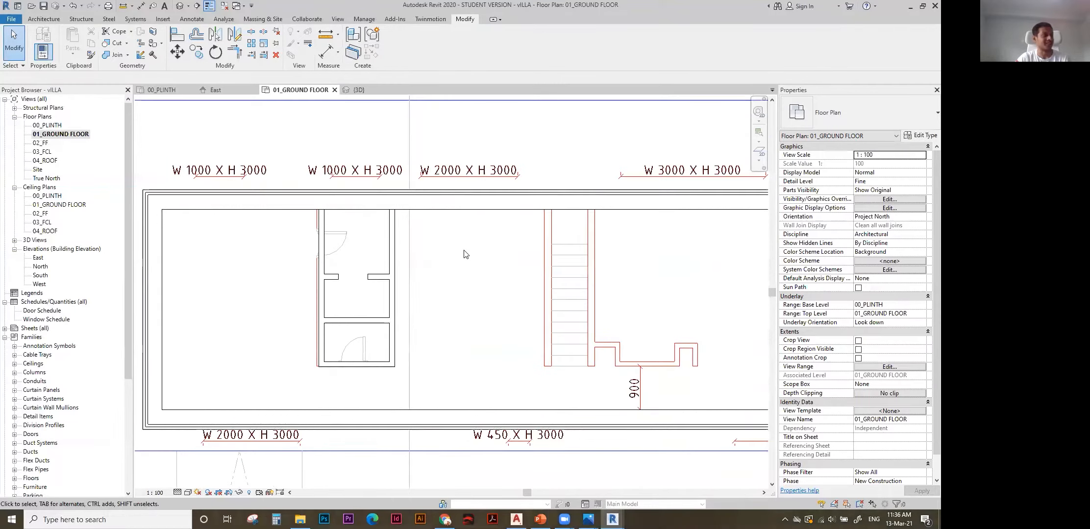
pyautogui.click(390, 254)
pyautogui.scroll(1, 388, 251)
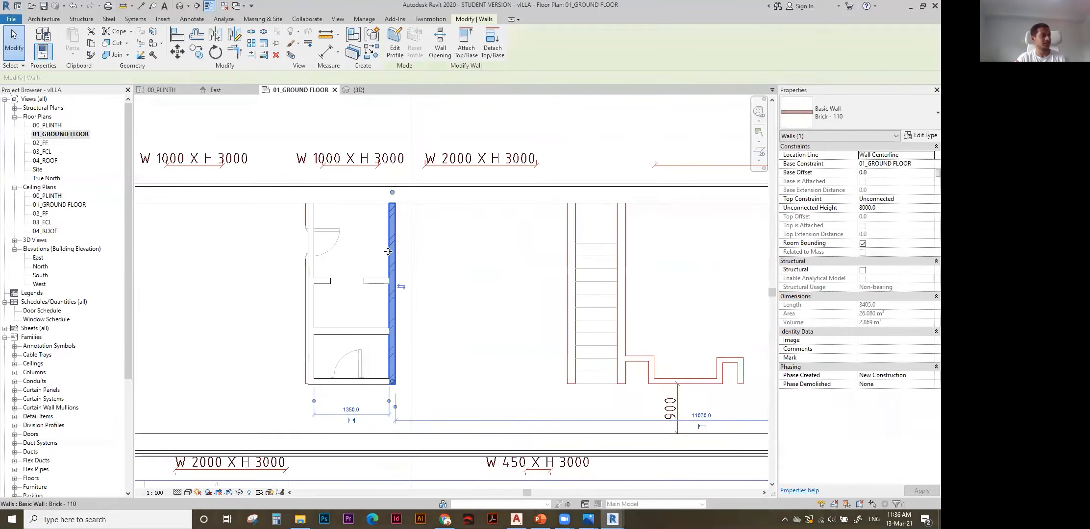
pyautogui.moveTo(387, 251); pyautogui.dragTo(420, 256, button='middle')
pyautogui.click(457, 255)
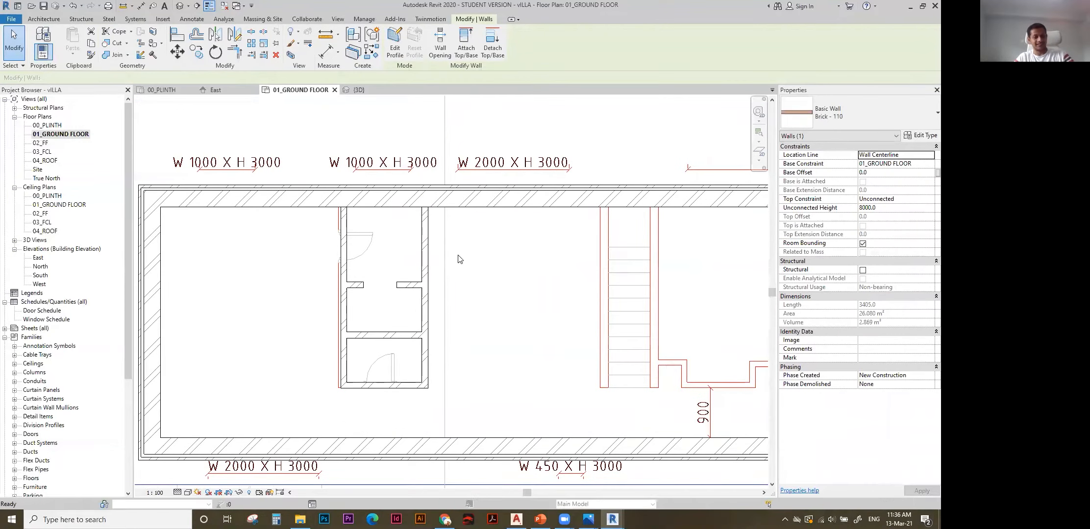
pyautogui.scroll(-2, 460, 255)
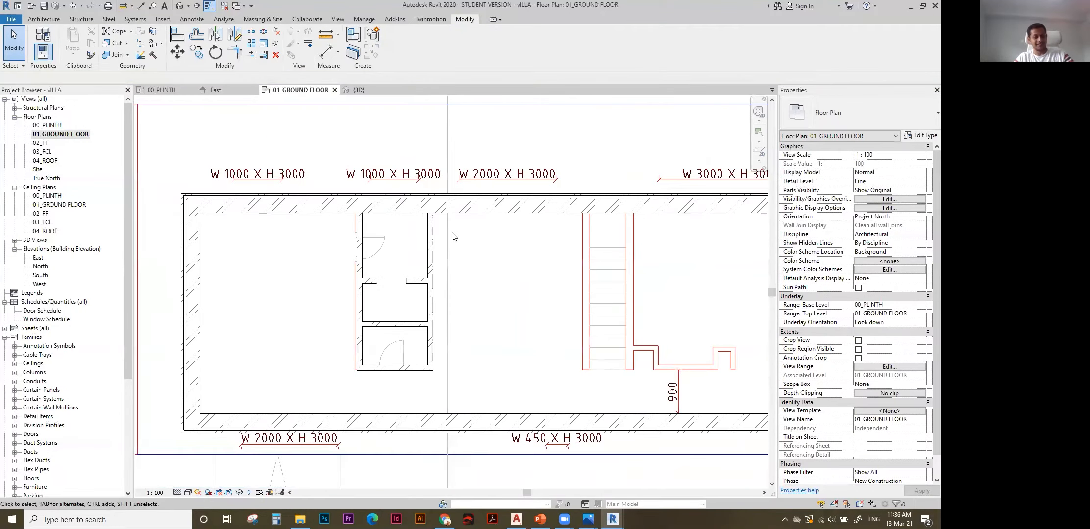
pyautogui.moveTo(454, 237); pyautogui.dragTo(457, 253, button='middle')
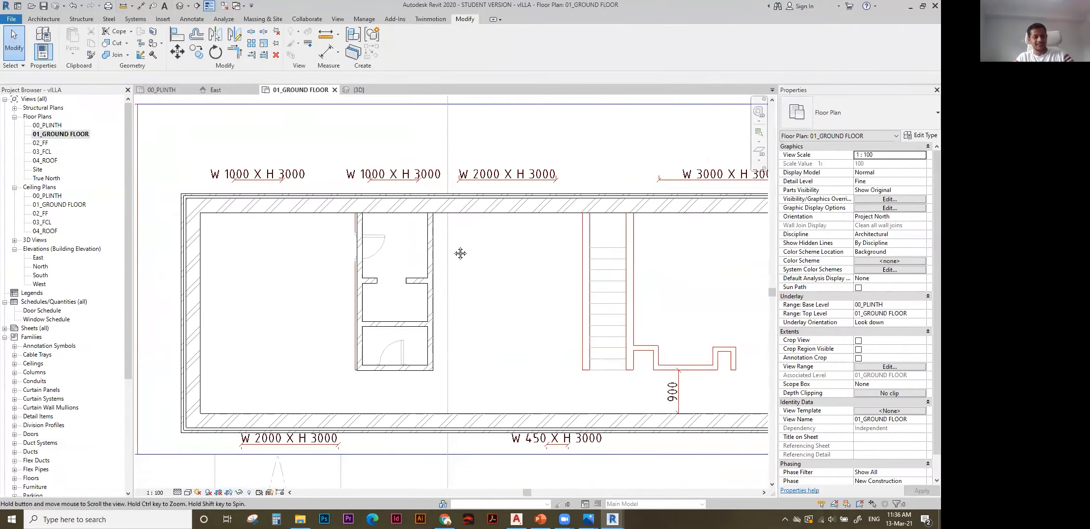
pyautogui.click(431, 253)
pyautogui.click(489, 264)
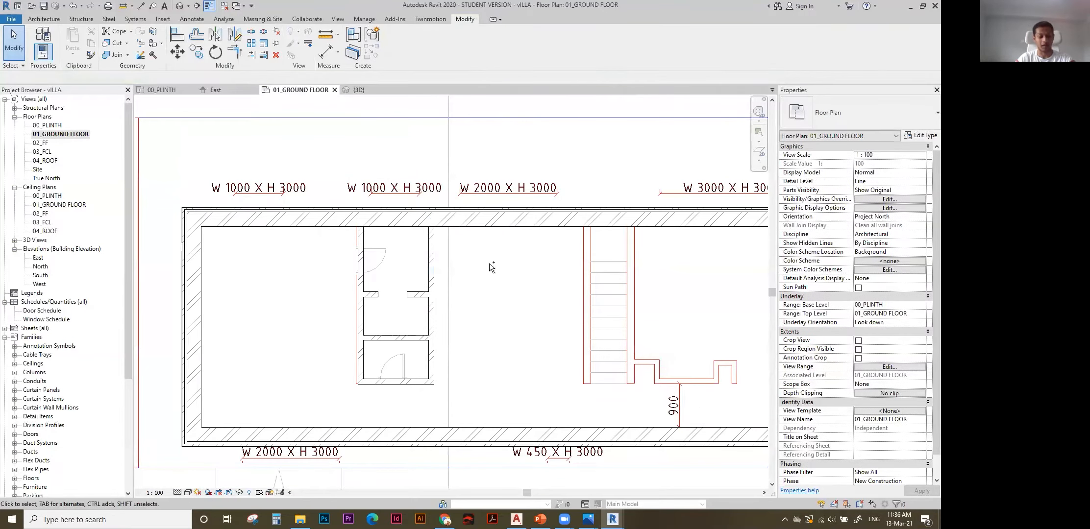
pyautogui.click(431, 265)
pyautogui.press('Escape')
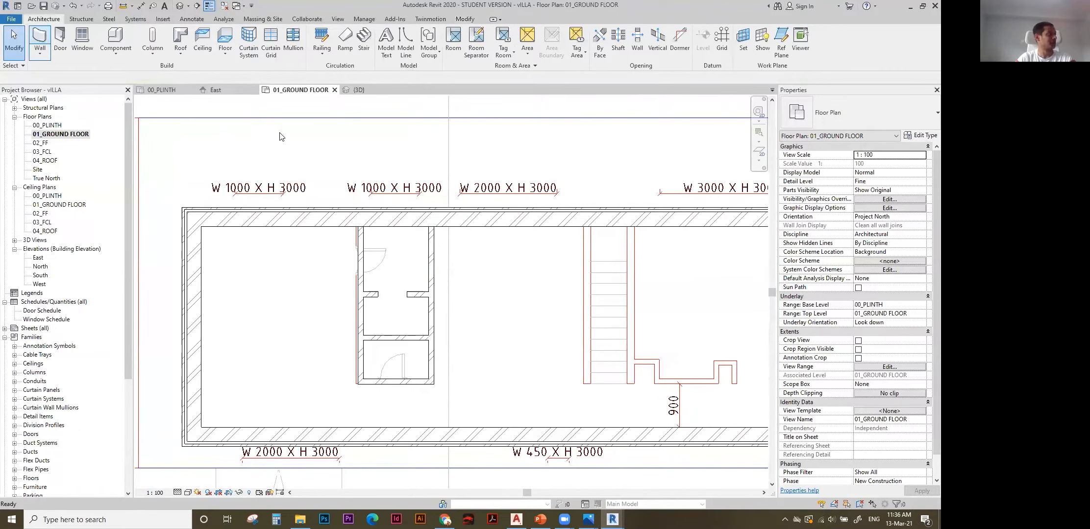
# Draw a horizontal Brick - 110 wall about 950 mm long, centred on the blue line above the building.
pyautogui.press('w')
pyautogui.press('a')
pyautogui.moveTo(297, 167); pyautogui.dragTo(272, 208, button='middle')
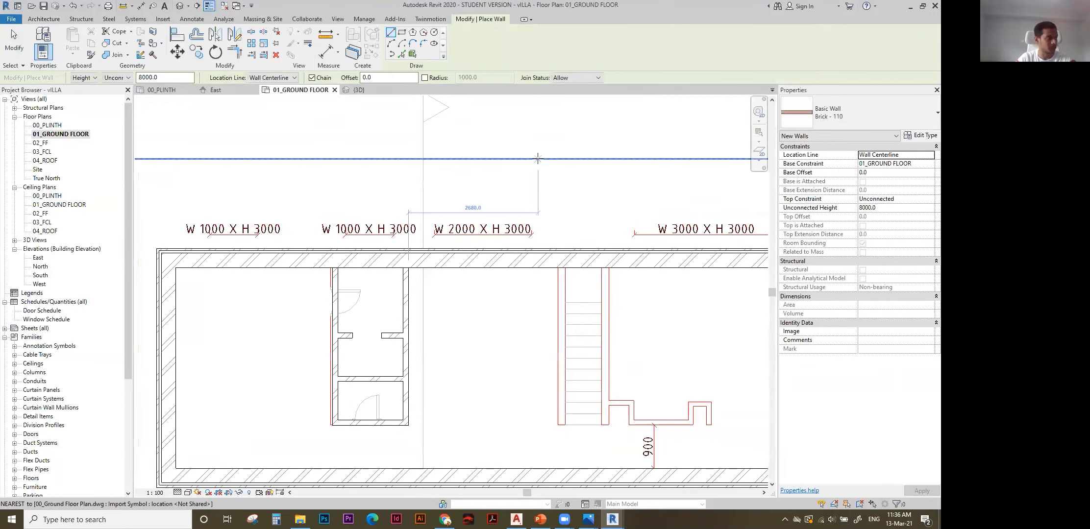
pyautogui.click(538, 159)
pyautogui.scroll(3, 504, 158)
pyautogui.scroll(3, 495, 158)
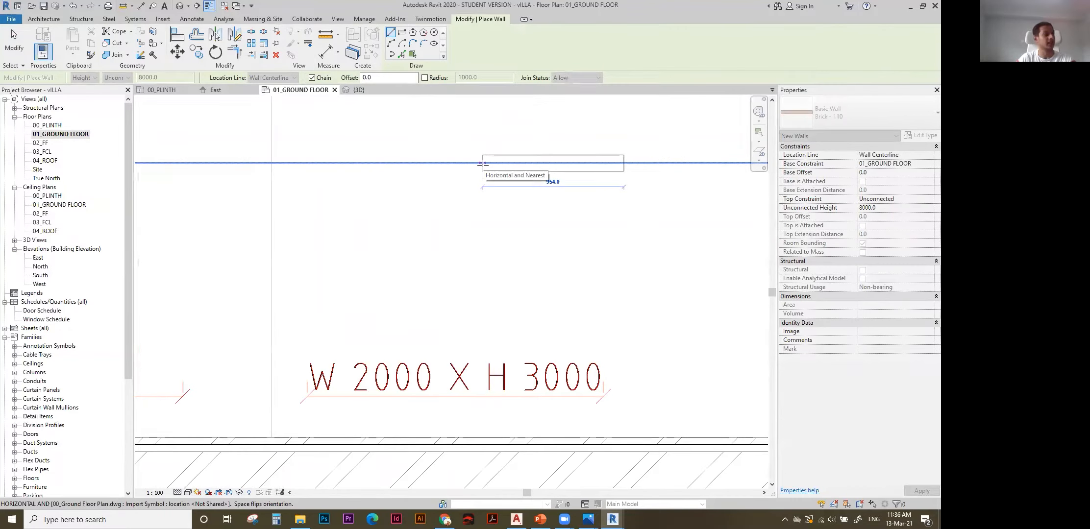
pyautogui.click(482, 163)
pyautogui.press('Escape')
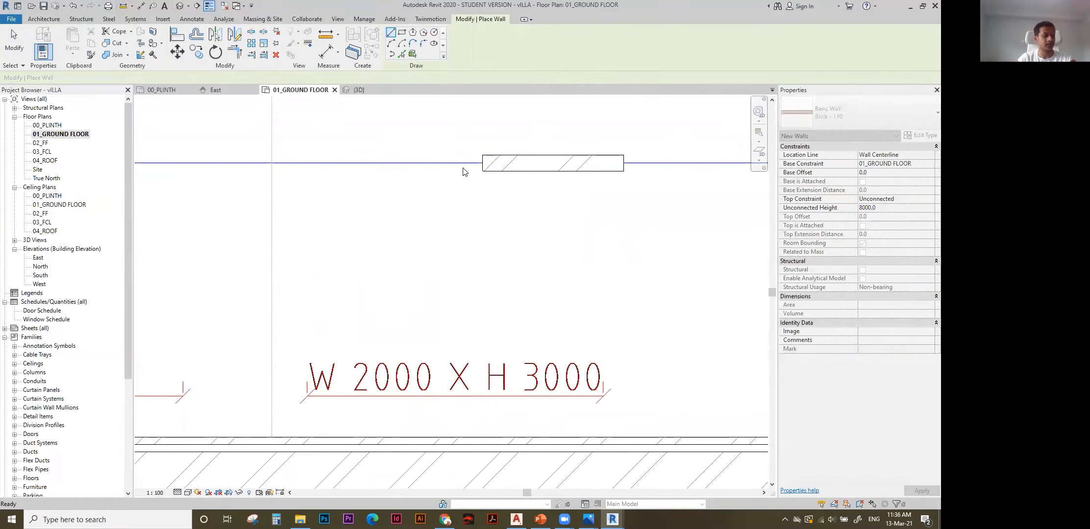
pyautogui.press('Escape')
# Draw a second Brick - 110 wall about 270 mm long on the same blue line with Location Line set to Finish Face: Exterior.
pyautogui.press('w')
pyautogui.press('a')
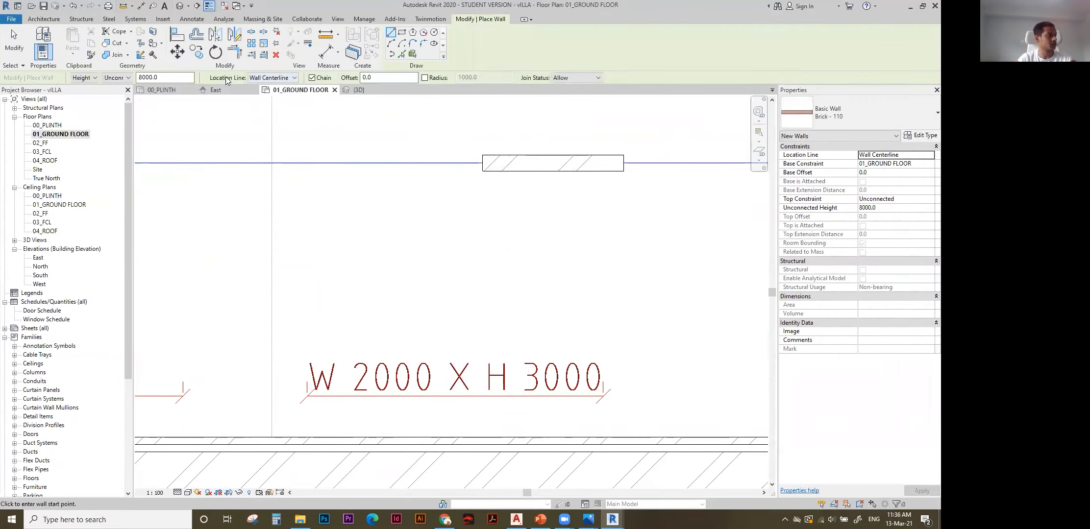
pyautogui.click(275, 80)
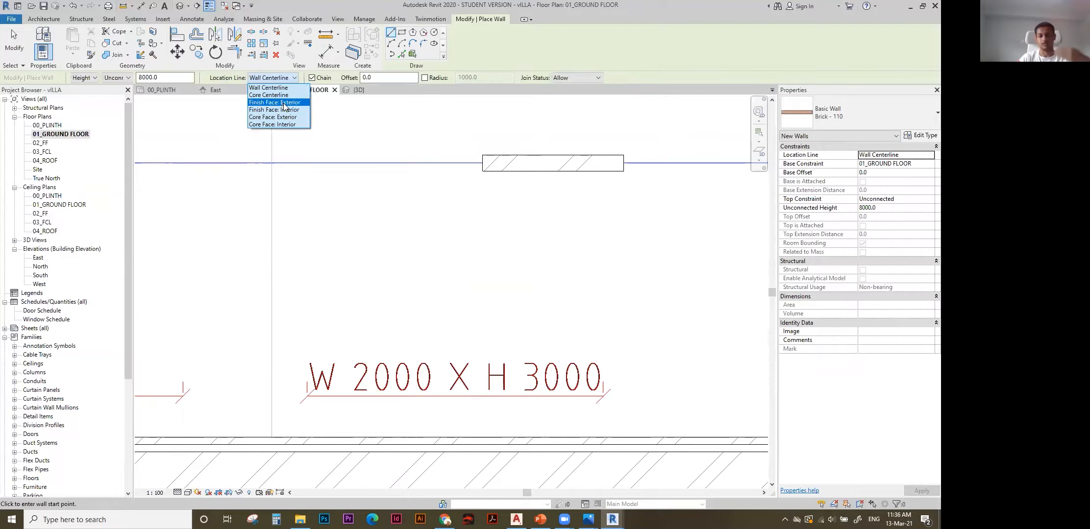
pyautogui.click(285, 103)
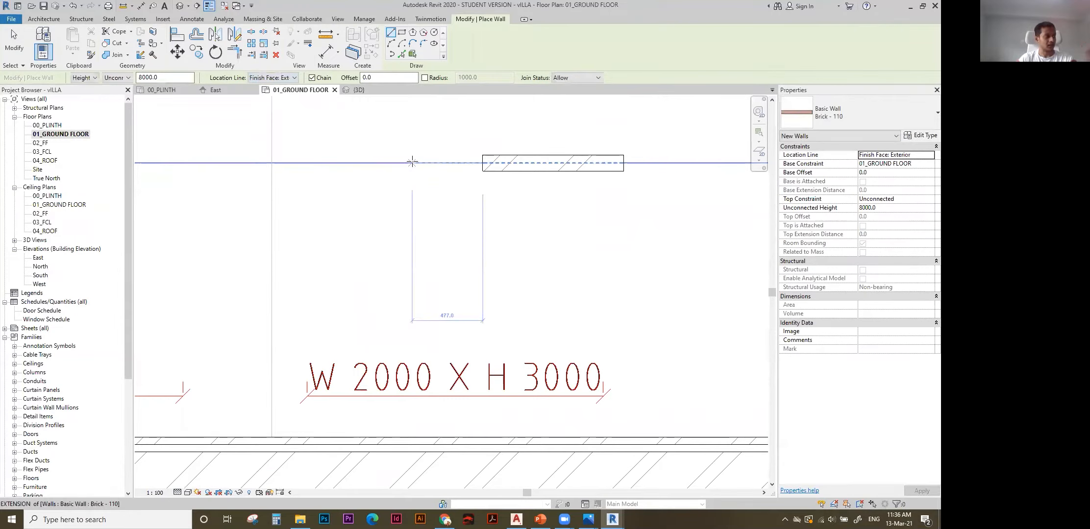
pyautogui.click(407, 162)
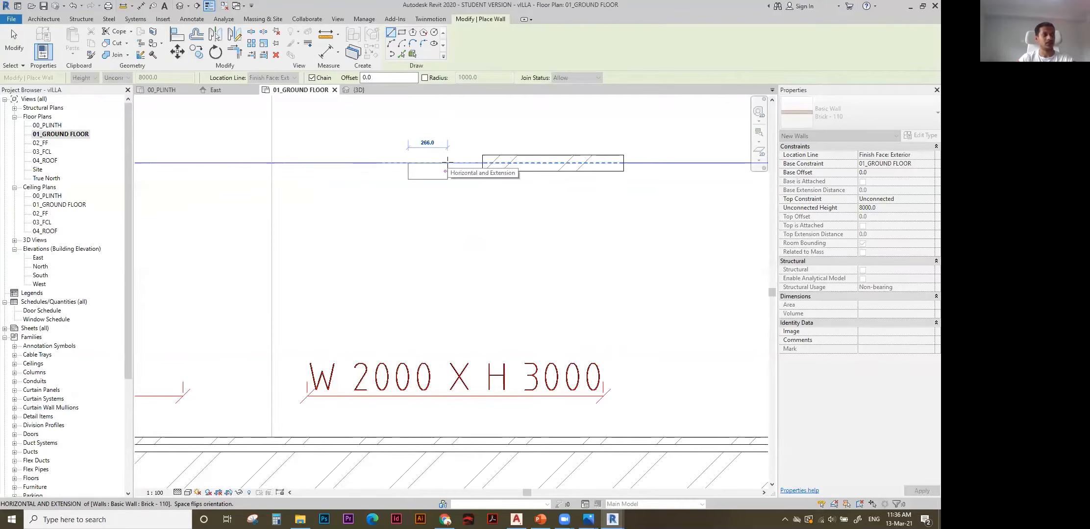
pyautogui.click(447, 163)
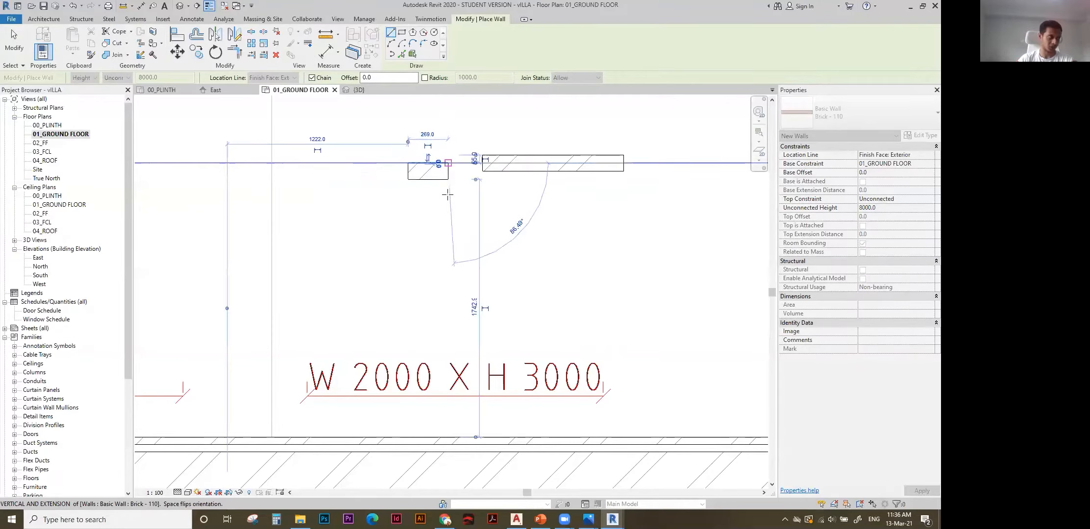
pyautogui.scroll(-2, 446, 193)
pyautogui.press('Escape')
pyautogui.scroll(1, 430, 186)
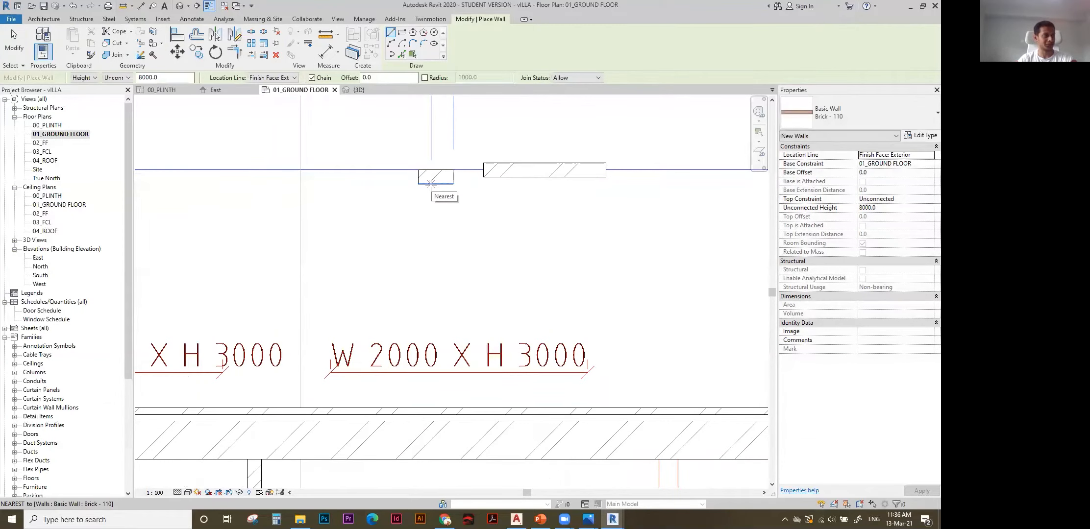
pyautogui.press('Escape')
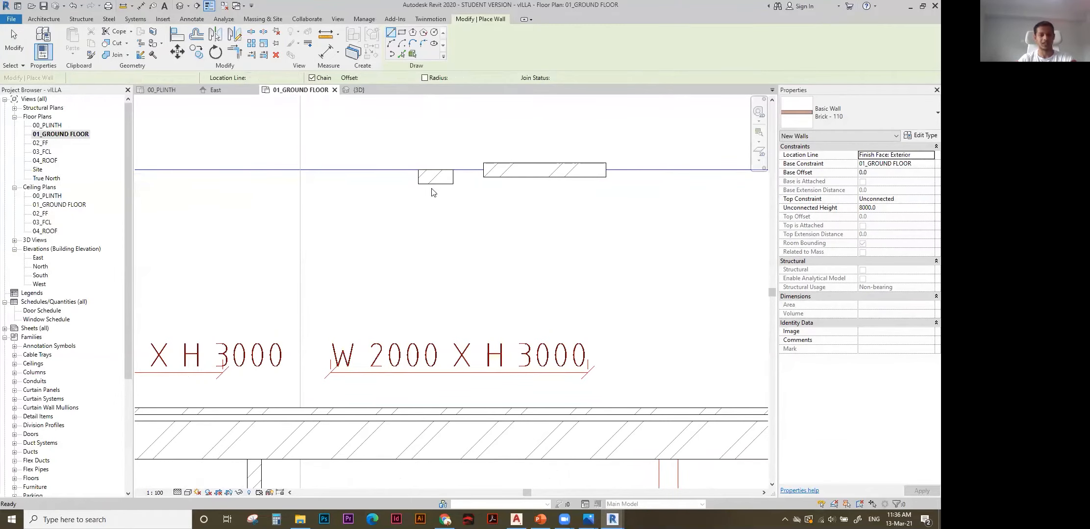
pyautogui.press('Escape')
# Select the shorter wall on the blue line and examine its position relative to that line and the floor plan.
pyautogui.click(432, 188)
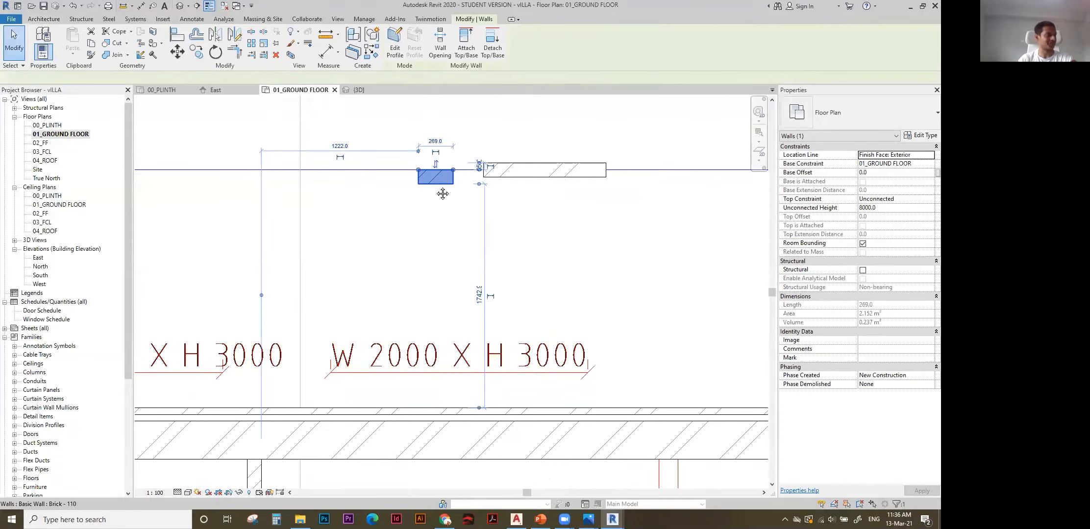
pyautogui.scroll(-2, 434, 201)
pyautogui.scroll(-1, 428, 226)
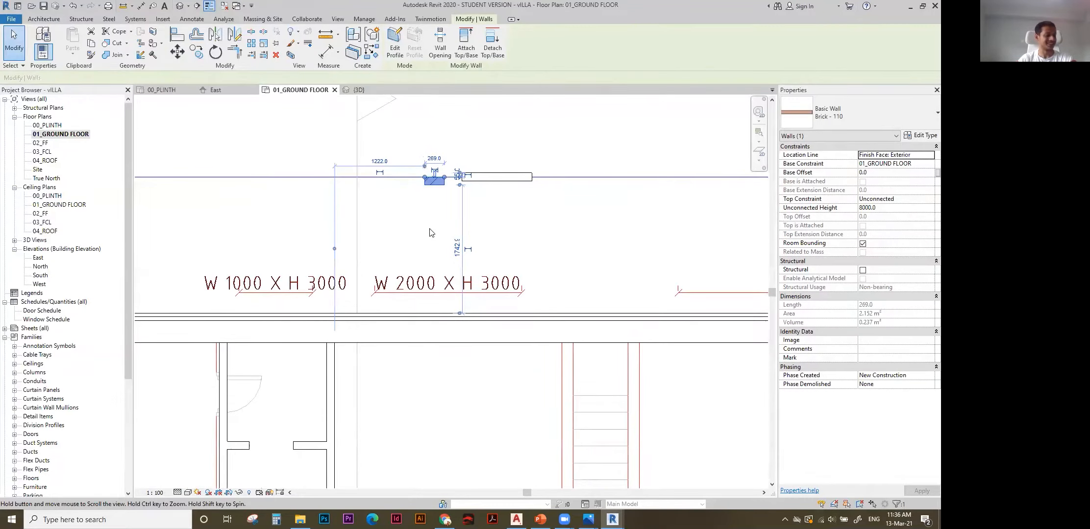
pyautogui.scroll(-4, 429, 233)
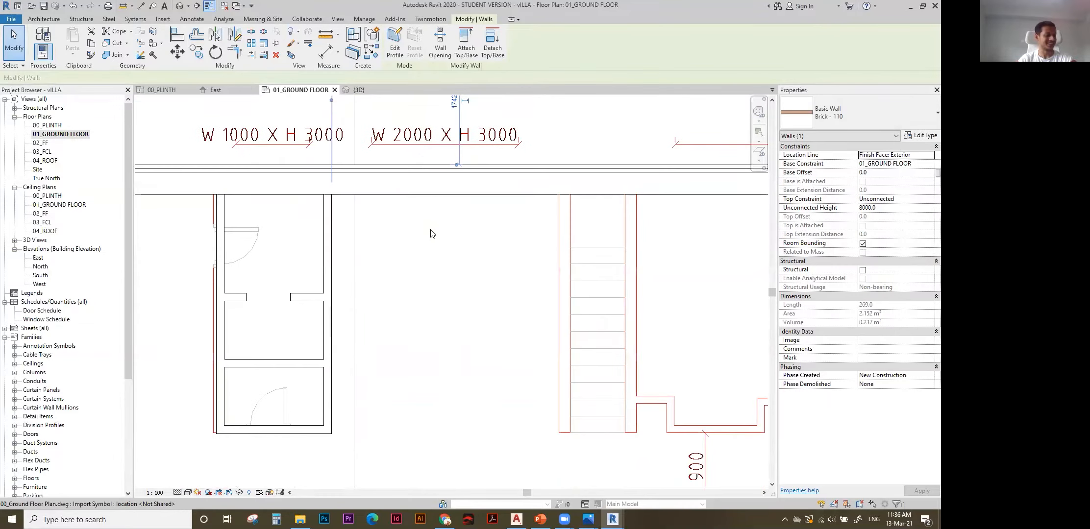
pyautogui.scroll(-2, 431, 233)
pyautogui.scroll(-1, 430, 234)
pyautogui.moveTo(431, 234); pyautogui.dragTo(430, 267, button='middle')
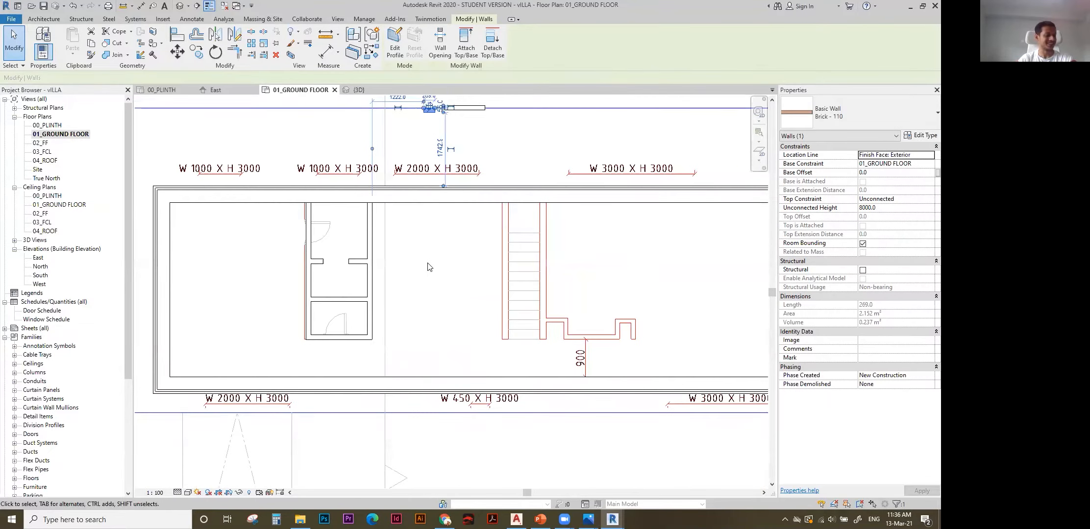
pyautogui.scroll(1, 430, 267)
pyautogui.scroll(1, 534, 169)
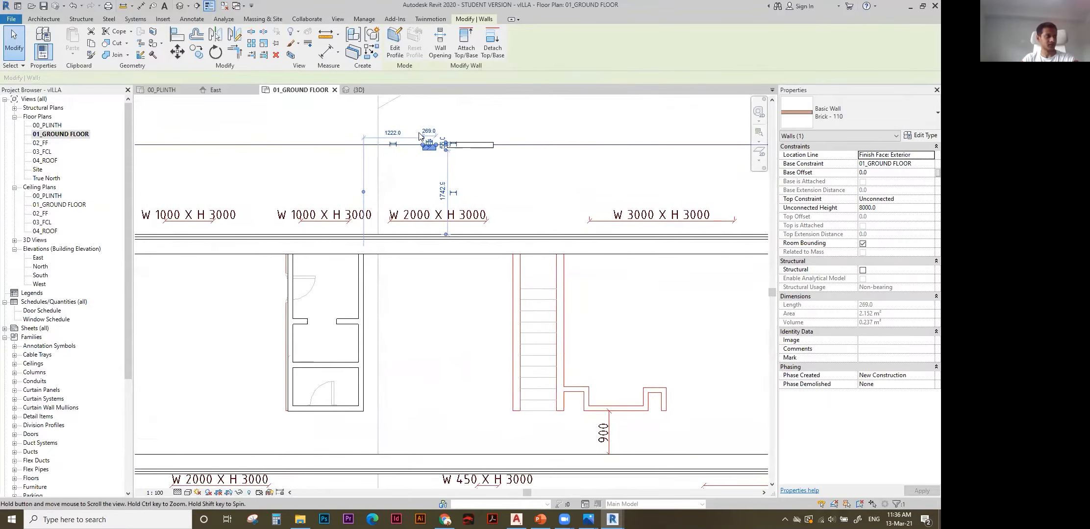
# Delete the two demonstration walls on the blue line above the building.
pyautogui.click(537, 167)
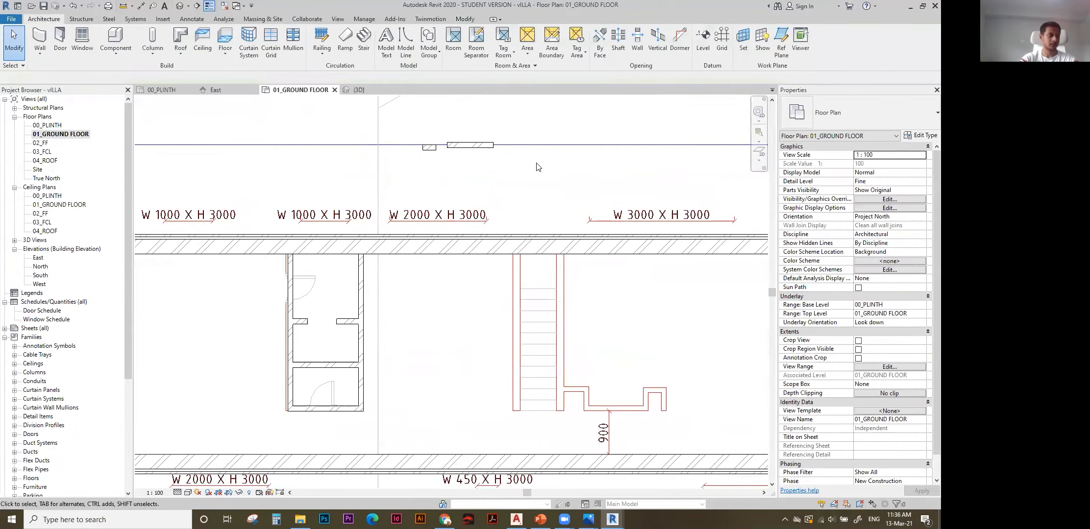
pyautogui.click(456, 145)
pyautogui.press('Delete')
pyautogui.moveTo(450, 278); pyautogui.dragTo(442, 240, button='middle')
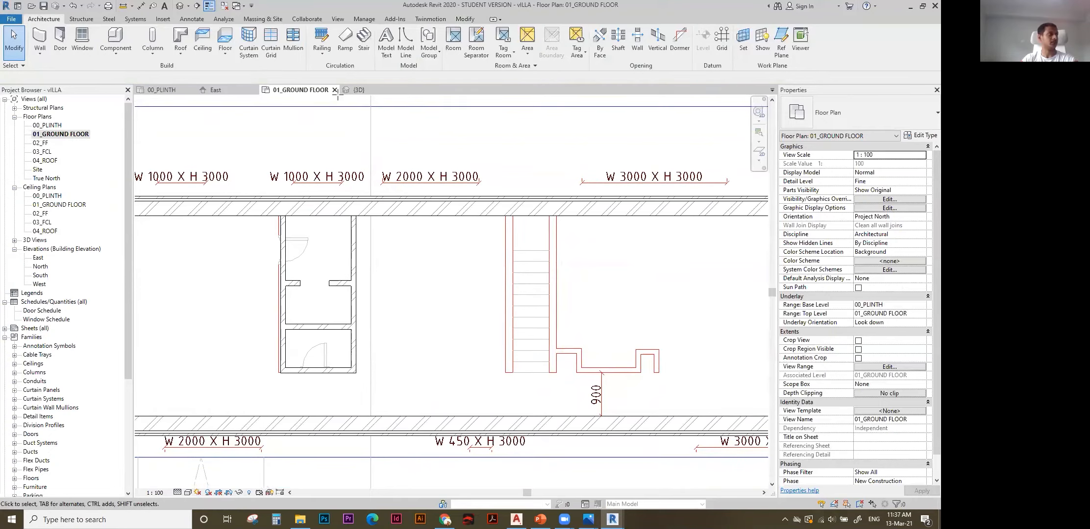
pyautogui.scroll(-3, 274, 98)
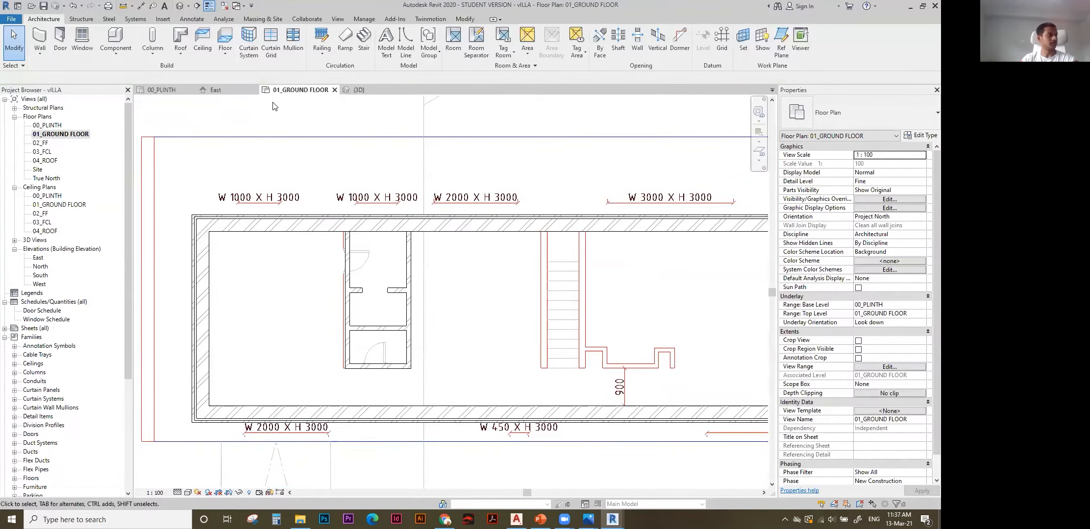
# Draw a vertical Brick - 110 wall along the staircase's left side, from the upper exterior wall to the end of the stair.
pyautogui.press('w')
pyautogui.press('a')
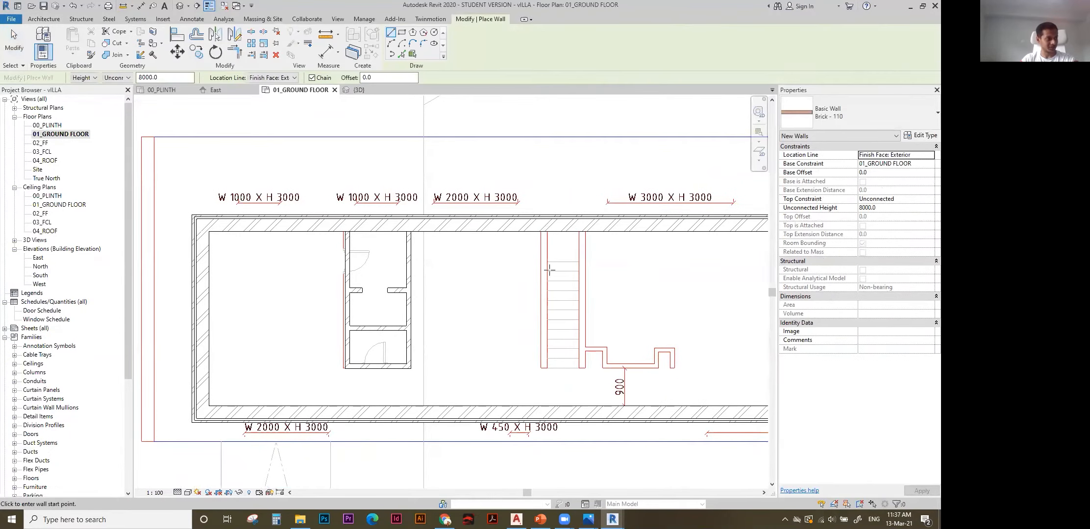
pyautogui.scroll(2, 549, 270)
pyautogui.click(542, 225)
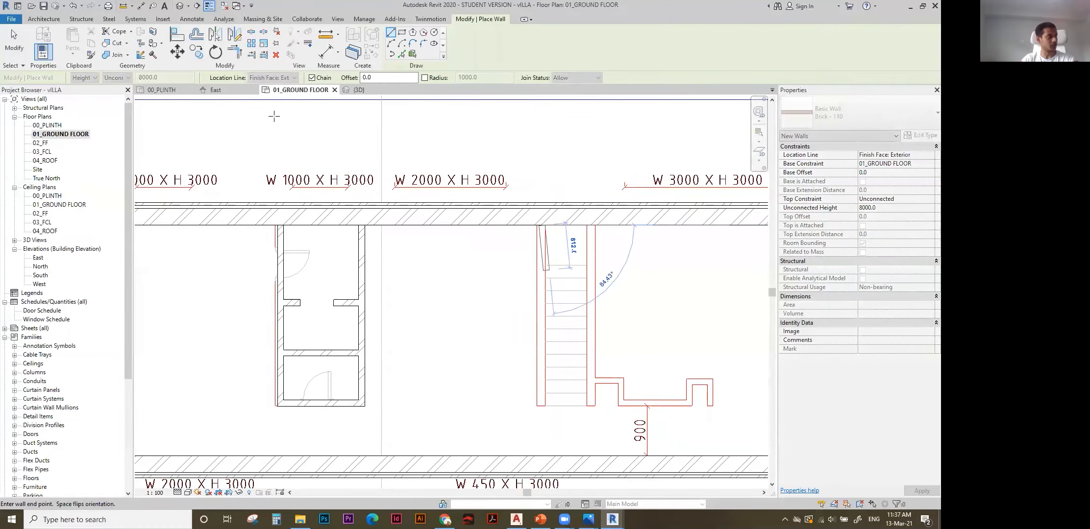
pyautogui.press('Escape')
pyautogui.press('Escape')
pyautogui.scroll(1, 544, 226)
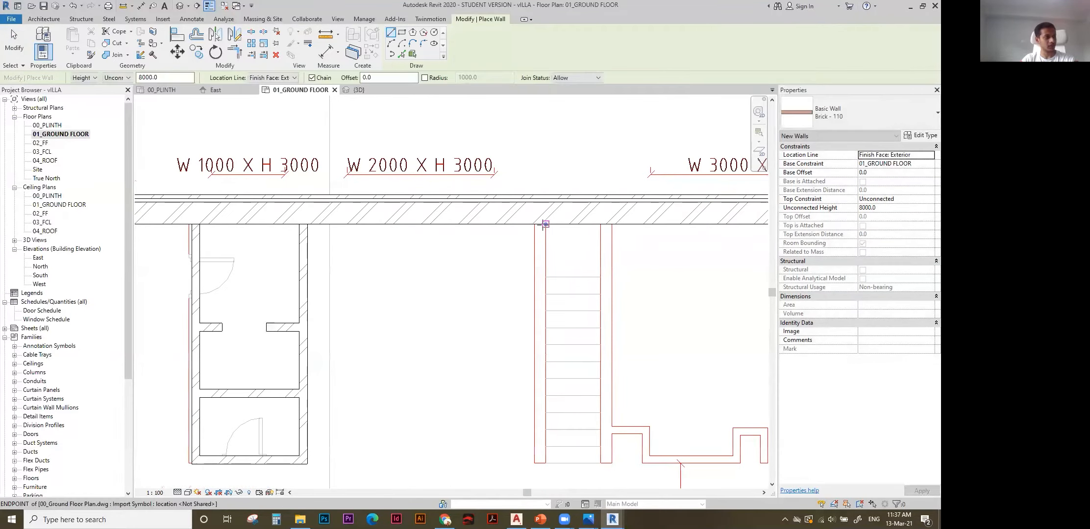
pyautogui.click(544, 224)
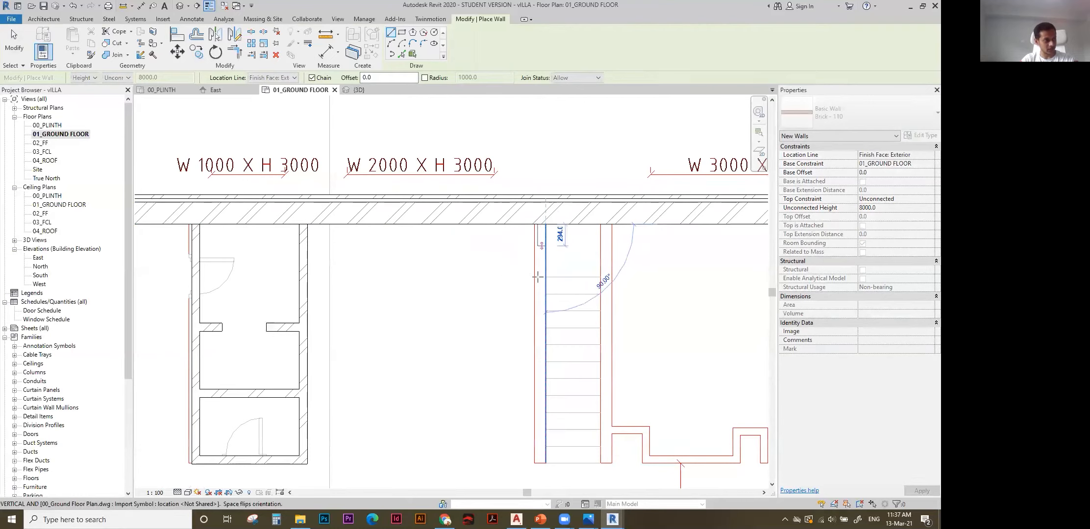
pyautogui.scroll(2, 532, 283)
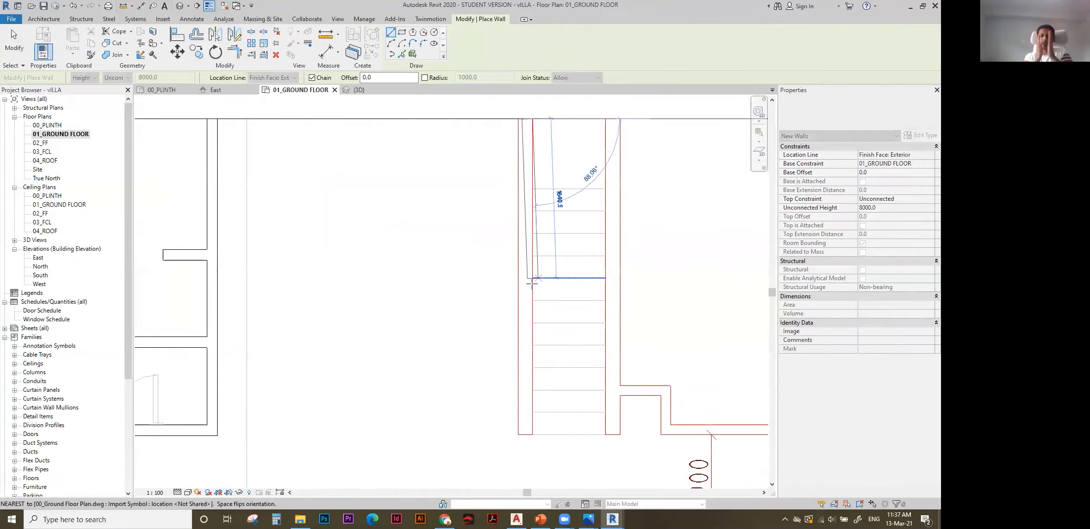
pyautogui.click(540, 430)
pyautogui.scroll(-2, 544, 427)
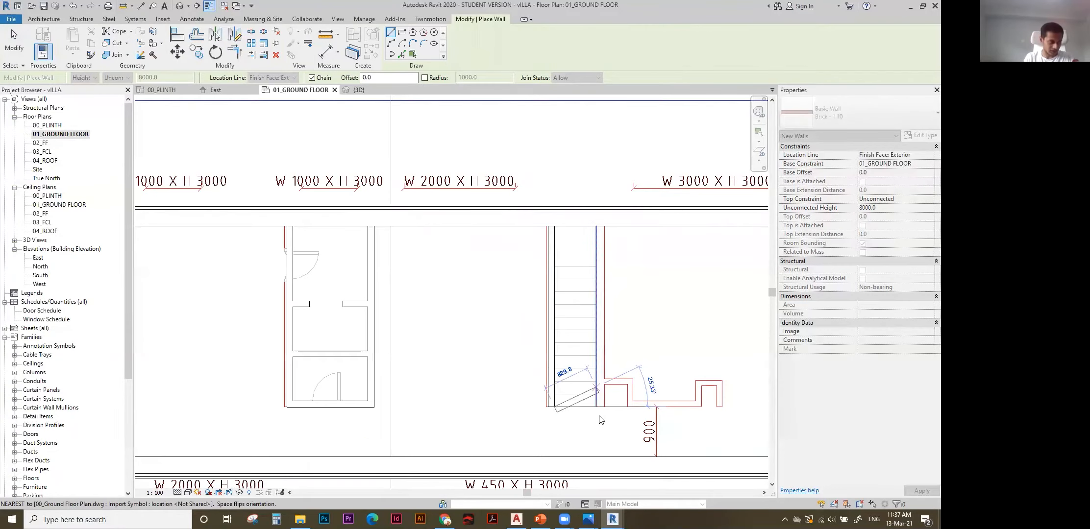
pyautogui.press('Escape')
# Draw a matching vertical Brick - 110 wall along the staircase's right side, from its lower end up to the exterior wall.
pyautogui.click(596, 407)
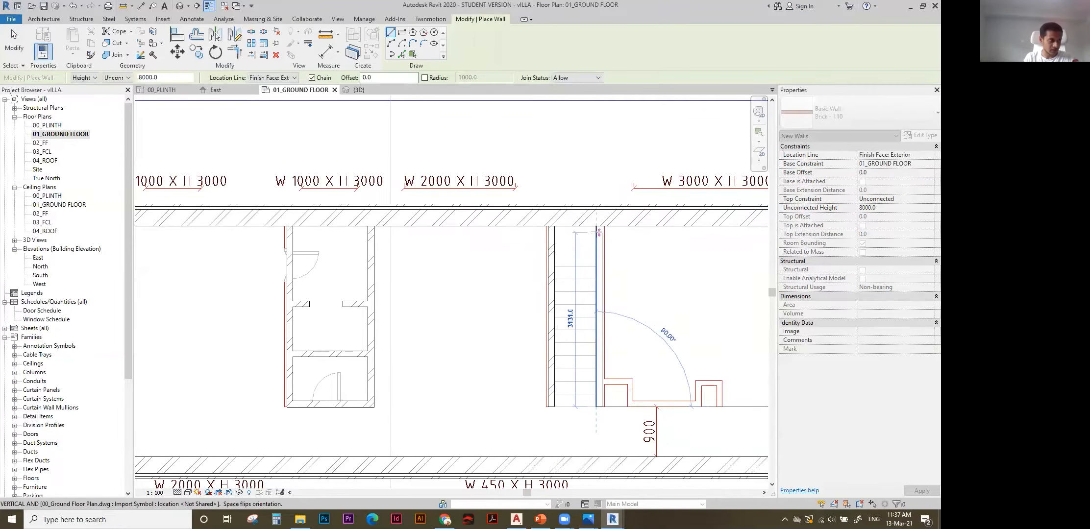
pyautogui.click(596, 226)
pyautogui.press('Escape')
pyautogui.scroll(-2, 350, 249)
pyautogui.press('Escape')
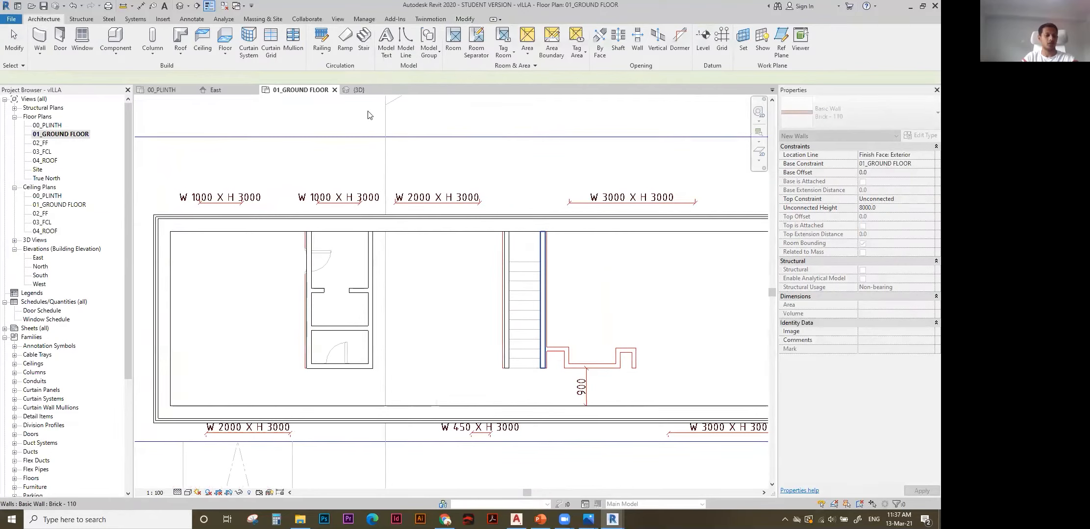
pyautogui.press('Escape')
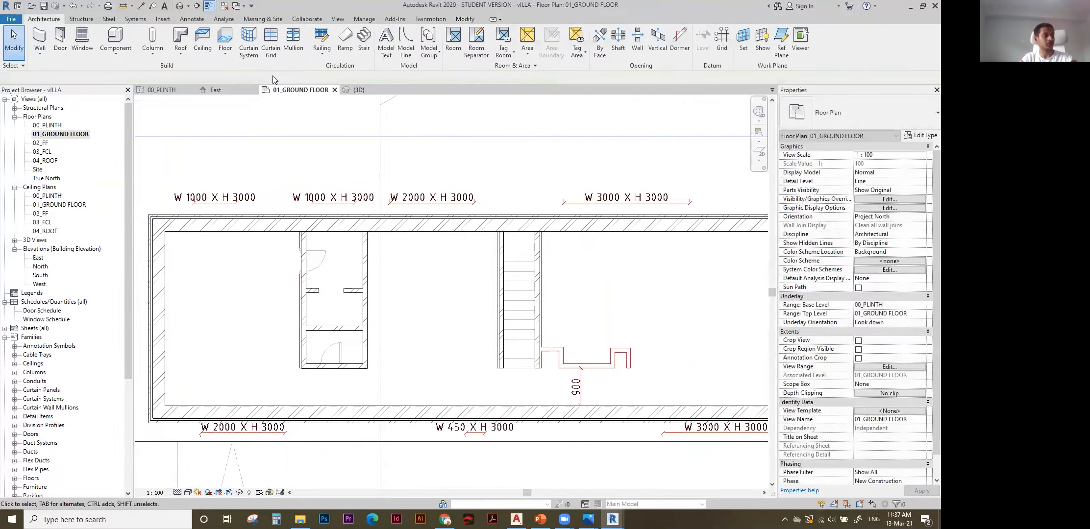
# Draw the first two Brick - 110 segments of the stepped partition, running right from the stair wall and down into the recess.
pyautogui.press('w')
pyautogui.press('a')
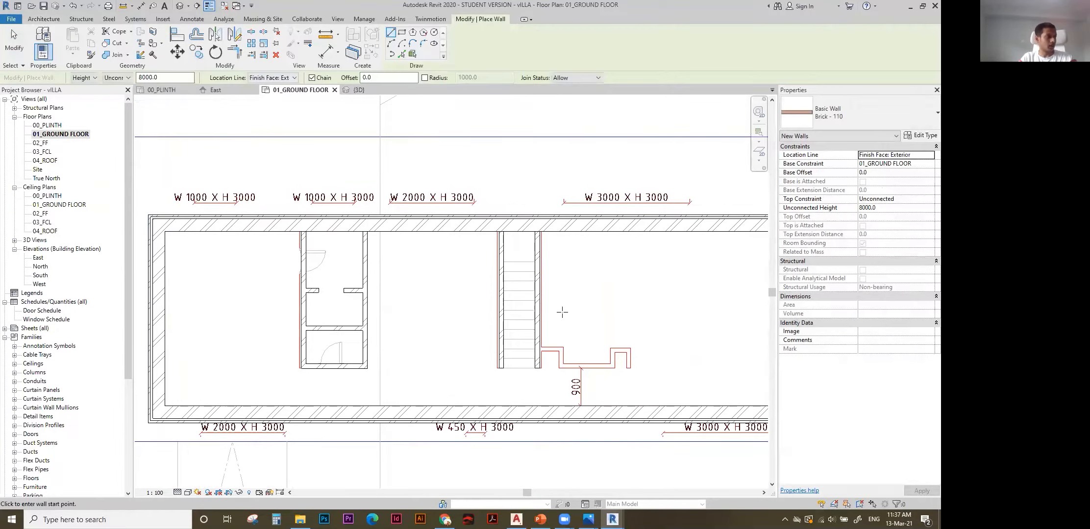
pyautogui.moveTo(544, 307)
pyautogui.mouseDown(button='middle')
pyautogui.moveTo(493, 306)
pyautogui.moveTo(512, 309)
pyautogui.mouseUp(button='middle')
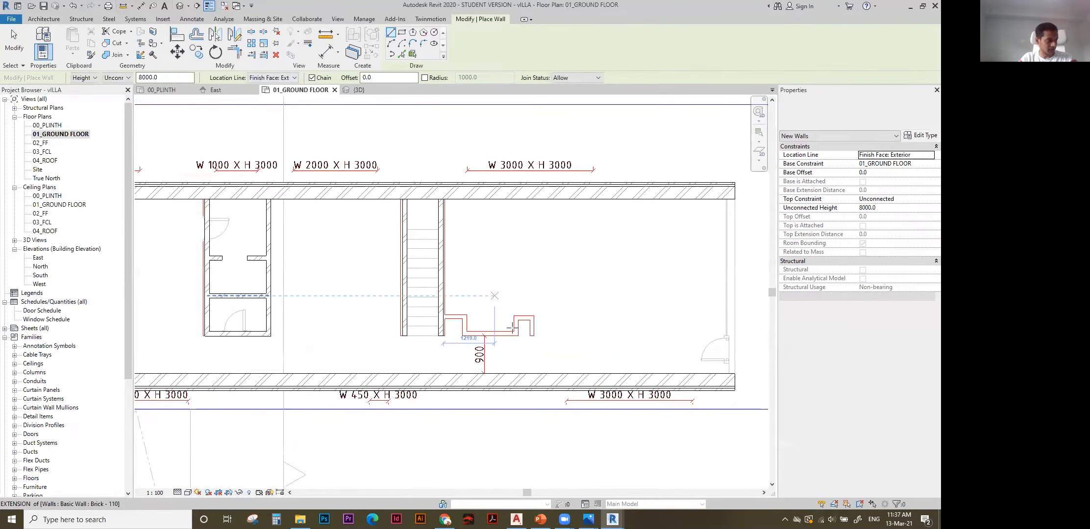
pyautogui.scroll(2, 567, 329)
pyautogui.click(514, 325)
pyautogui.scroll(2, 595, 328)
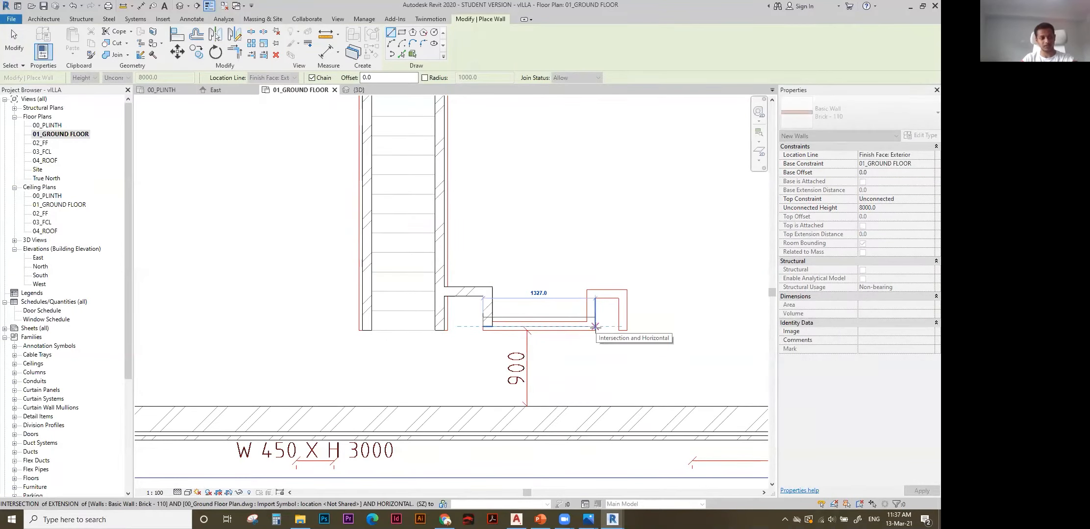
# Flip the wall side and continue the Brick - 110 chain along the recess's base, up, across and down around the small end niche.
pyautogui.press('space')
pyautogui.press('space')
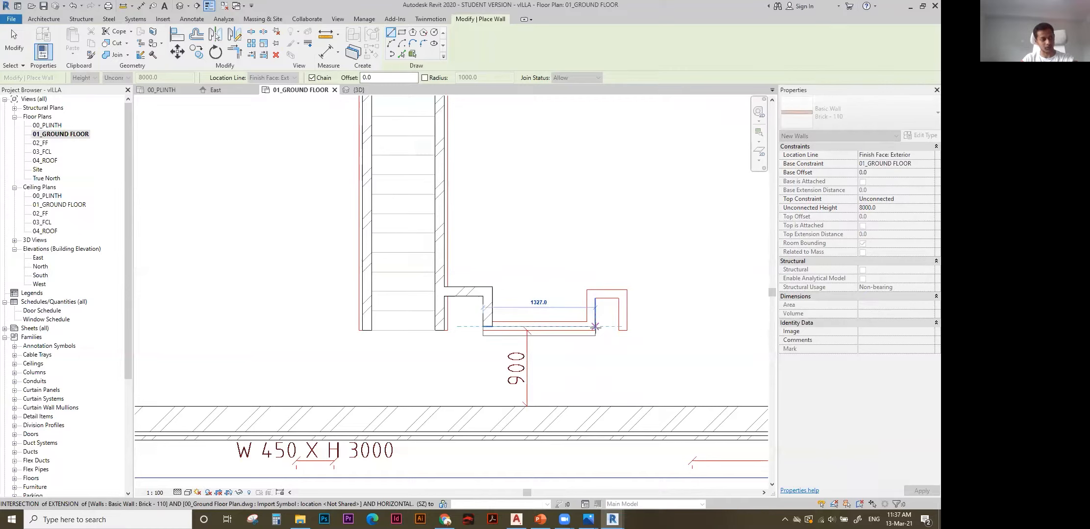
pyautogui.click(595, 326)
pyautogui.click(595, 296)
pyautogui.click(622, 296)
pyautogui.click(623, 330)
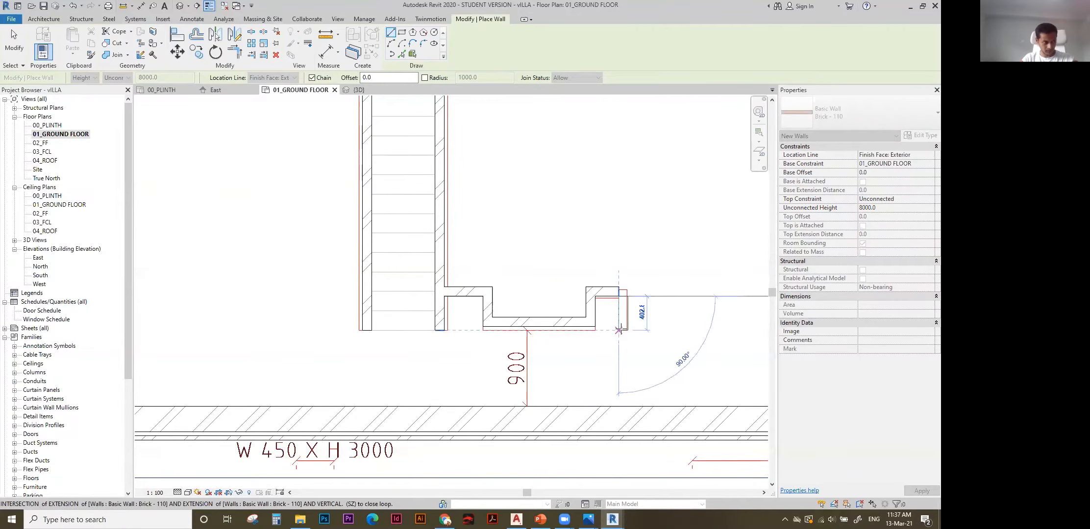
pyautogui.press('Escape')
pyautogui.press('Escape')
# Align the outer face of the recess's base wall with the imported plan line above the 900 dimension.
pyautogui.scroll(2, 537, 340)
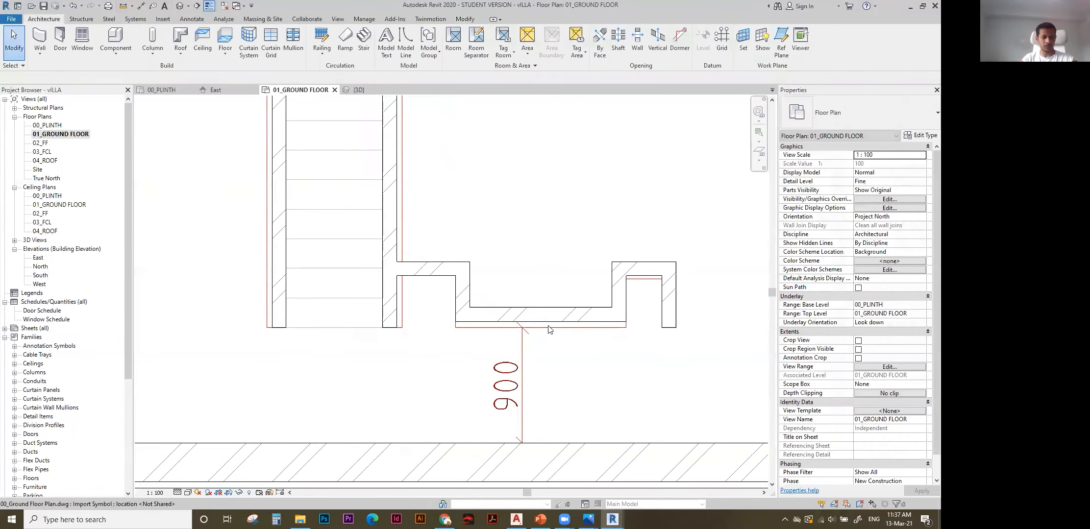
pyautogui.press('l')
pyautogui.click(556, 328)
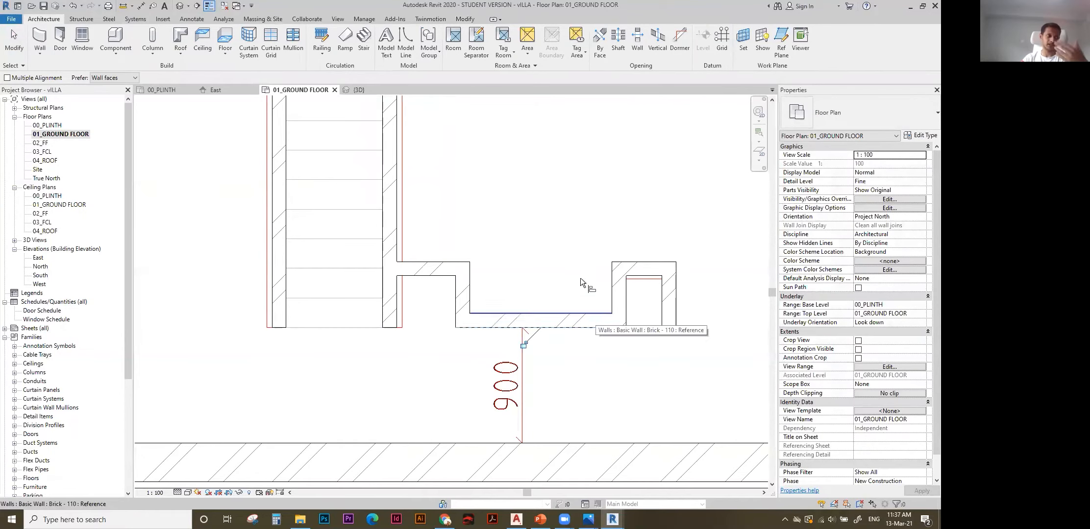
pyautogui.scroll(-4, 579, 278)
pyautogui.press('Escape')
pyautogui.press('Escape')
pyautogui.scroll(-3, 543, 267)
pyautogui.scroll(-1, 543, 267)
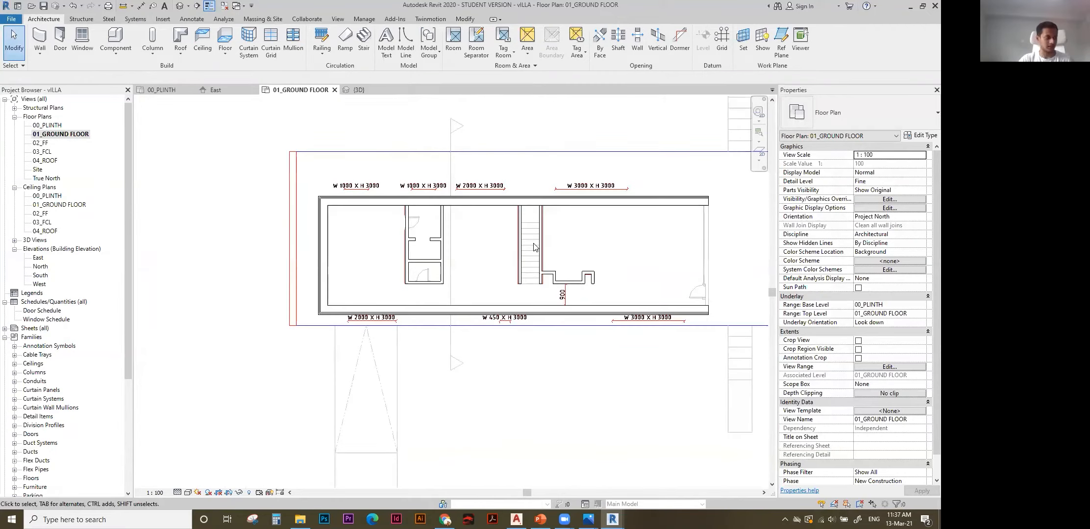
pyautogui.scroll(-1, 509, 277)
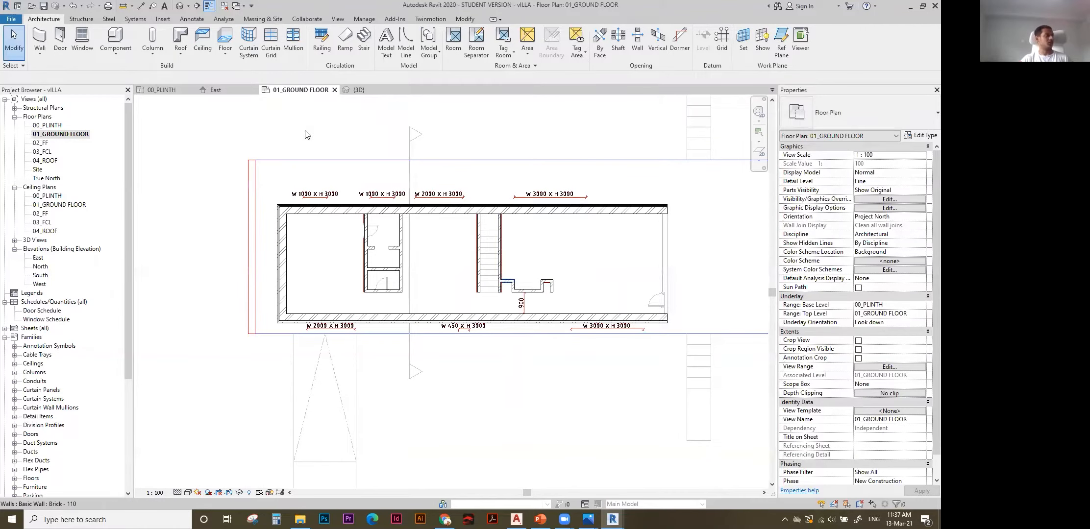
# Open the 3D view and check the heights of the interior partitions against the exterior walls.
pyautogui.click(180, 6)
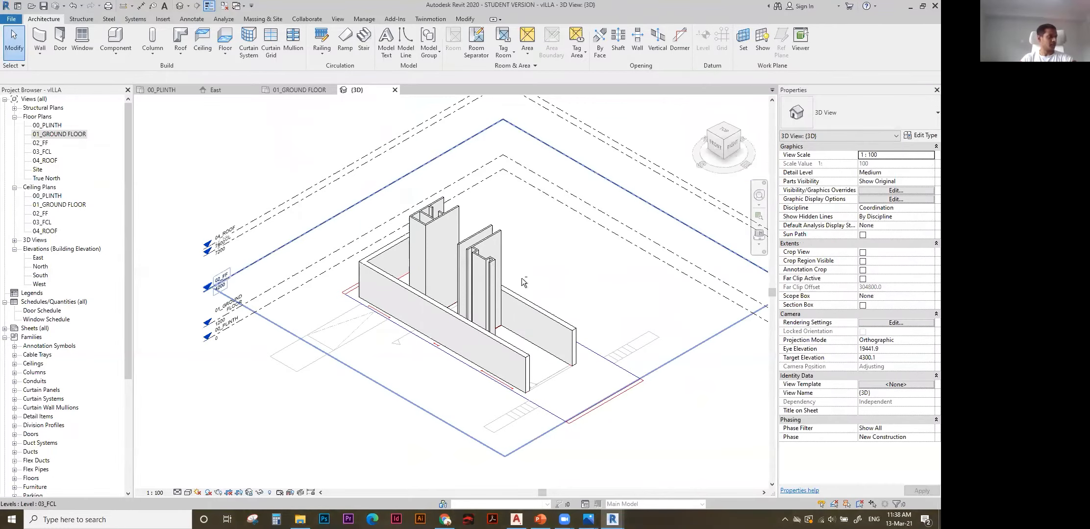
pyautogui.scroll(1, 472, 211)
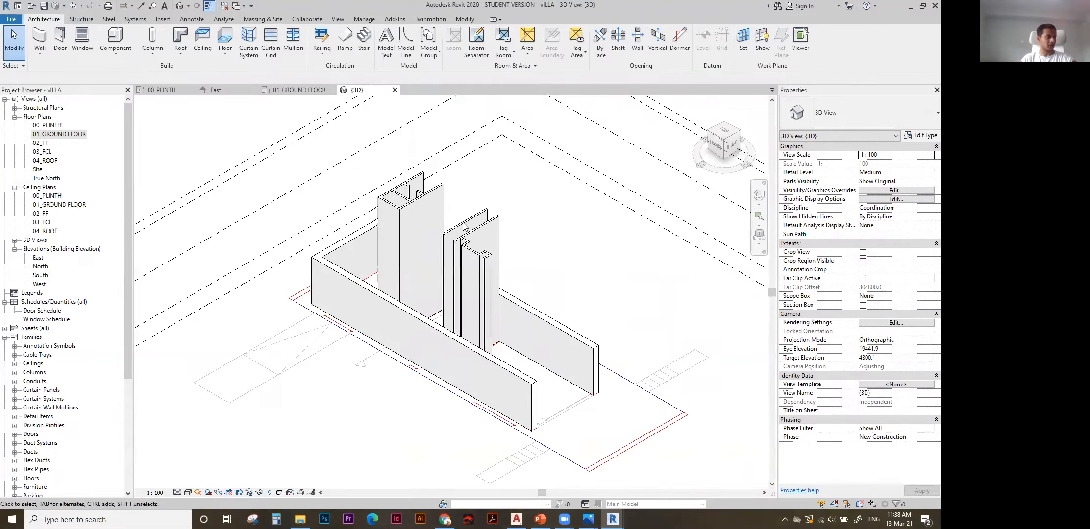
pyautogui.scroll(2, 503, 273)
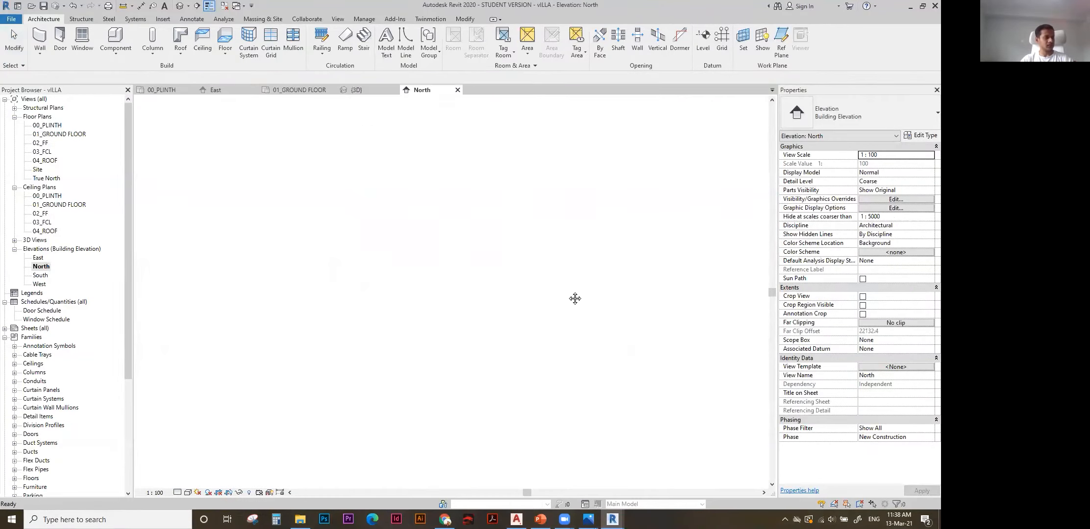
# In the North elevation, select the Brick - 110 walls rising above 02_FF and set their Top Constraint to Up to level: 02_FF.
pyautogui.moveTo(619, 266); pyautogui.dragTo(622, 285, button='middle')
pyautogui.moveTo(622, 282); pyautogui.dragTo(378, 300)
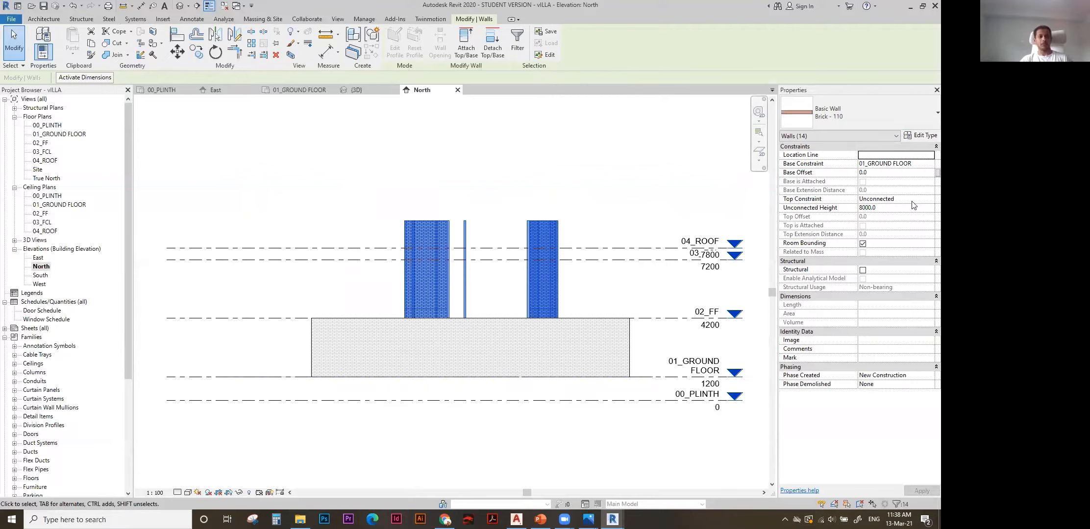
pyautogui.click(924, 200)
pyautogui.click(930, 199)
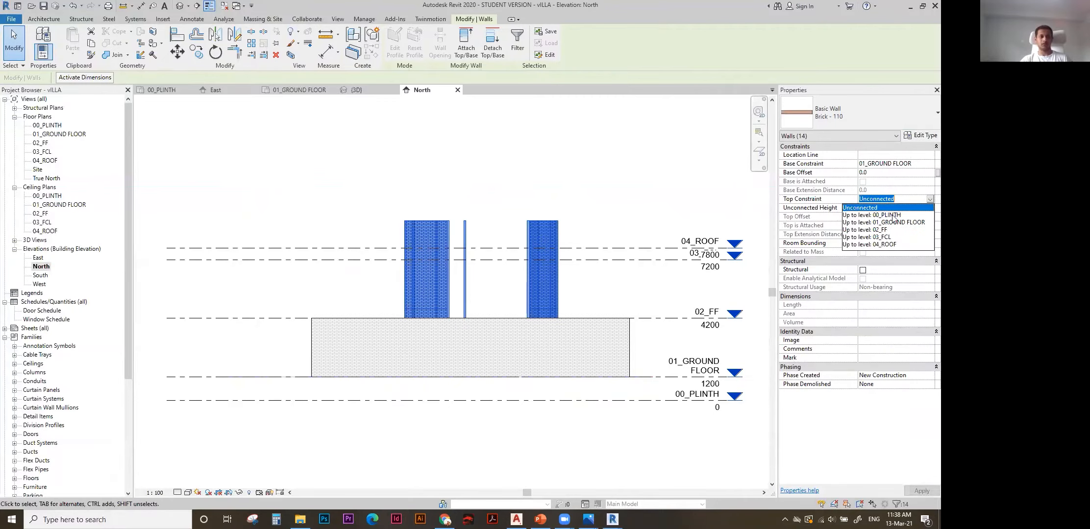
pyautogui.click(877, 230)
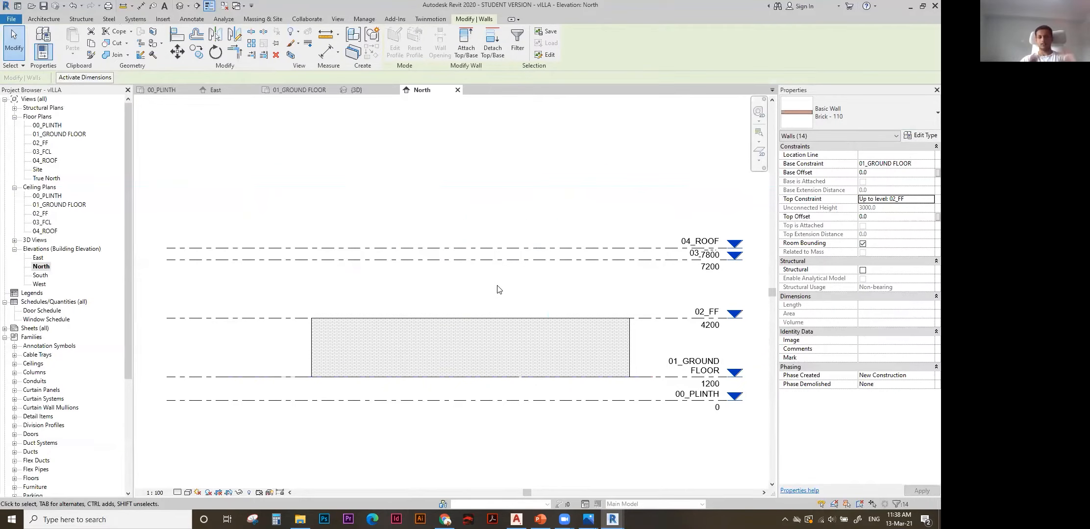
# Return to the 3D view and inspect the interior partitions' new height from several angles.
pyautogui.click(369, 89)
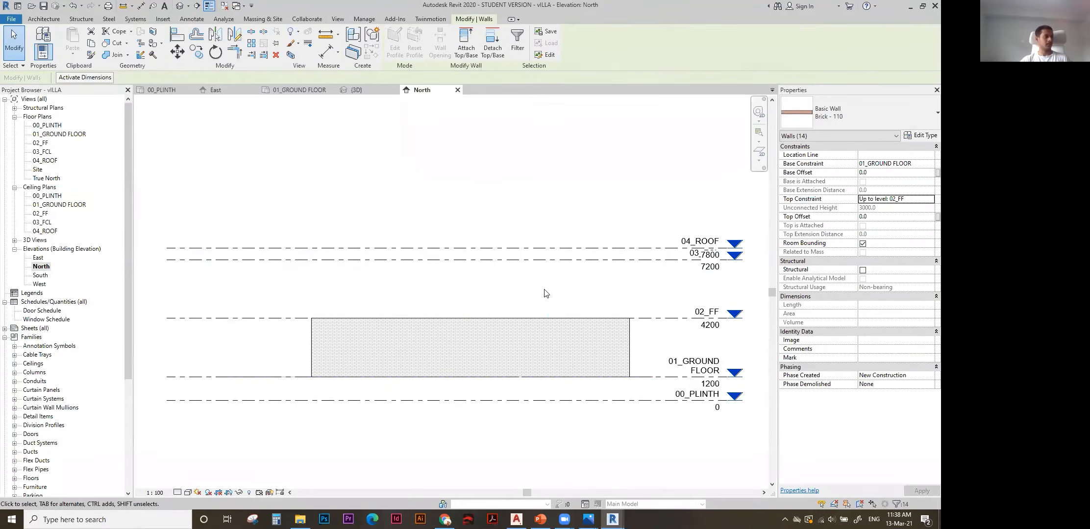
pyautogui.keyDown('shift'); pyautogui.moveTo(491, 204); pyautogui.dragTo(459, 195, button='middle'); pyautogui.keyUp('shift')
pyautogui.click(460, 195)
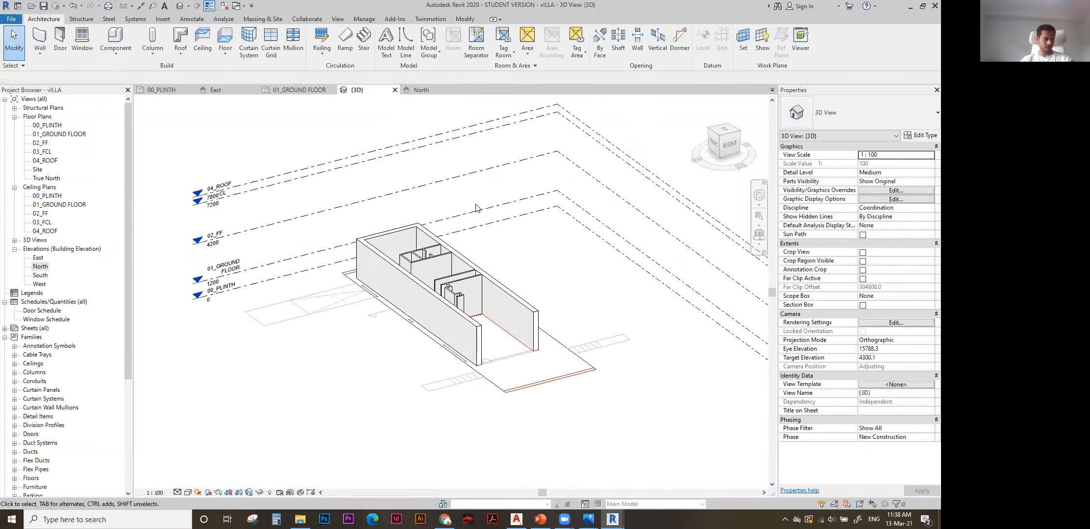
pyautogui.scroll(2, 477, 208)
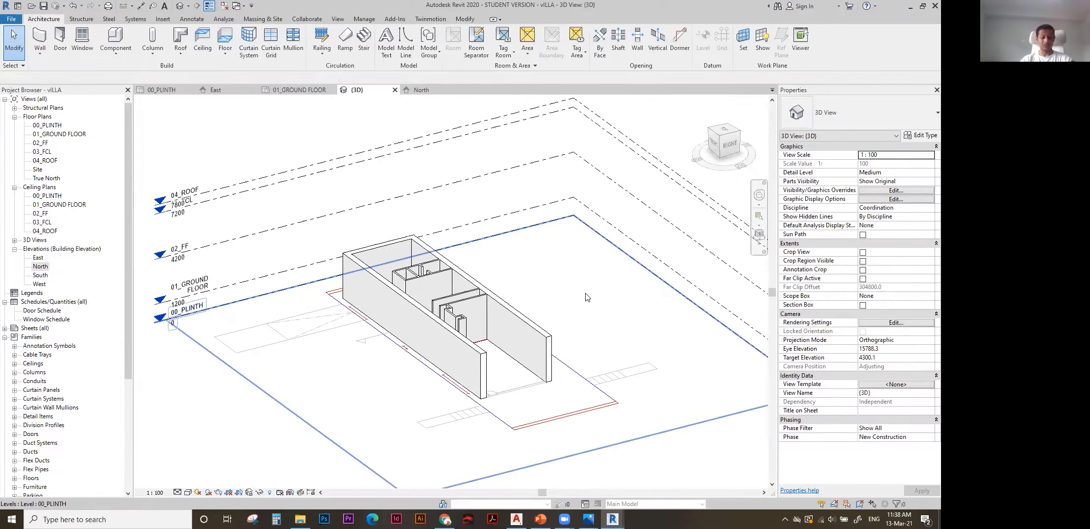
pyautogui.keyDown('shift'); pyautogui.moveTo(587, 296); pyautogui.dragTo(144, 217, button='middle'); pyautogui.keyUp('shift')
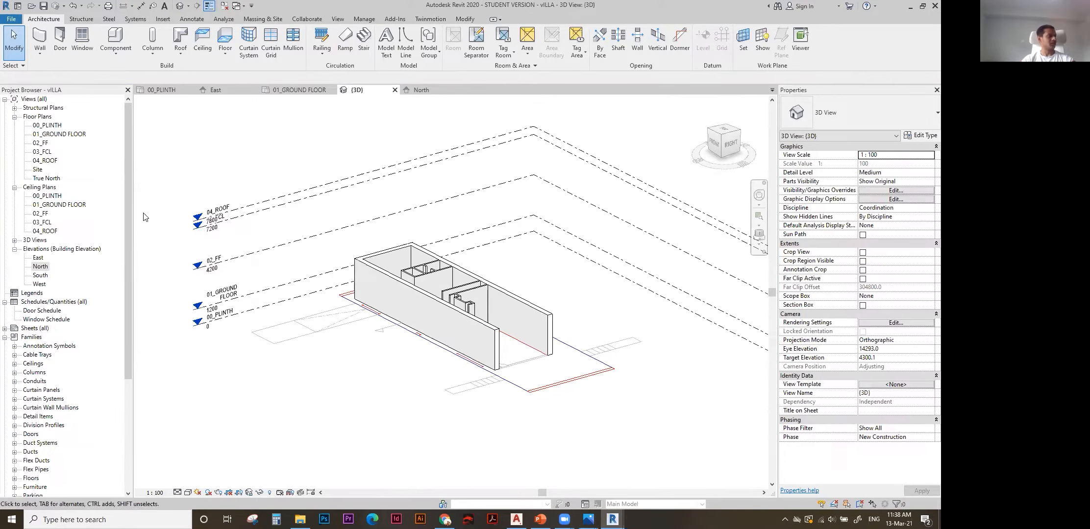
# Open the 01_GROUND FLOOR floor plan.
pyautogui.doubleClick(56, 134)
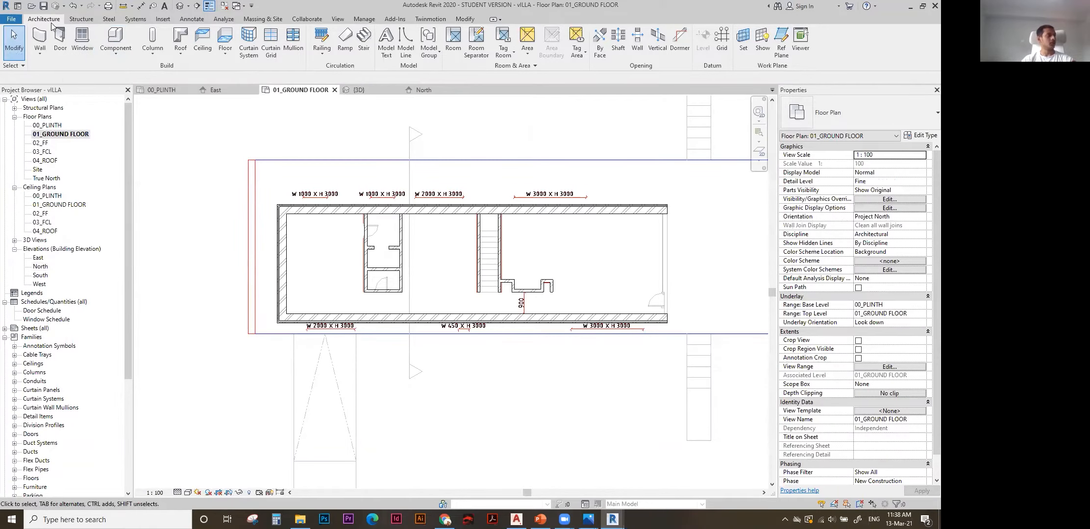
# Try an M_Fixed 0915 x 1830mm window in the north exterior wall at the W 3000 X H 3000 mark, and remove it.
pyautogui.click(87, 45)
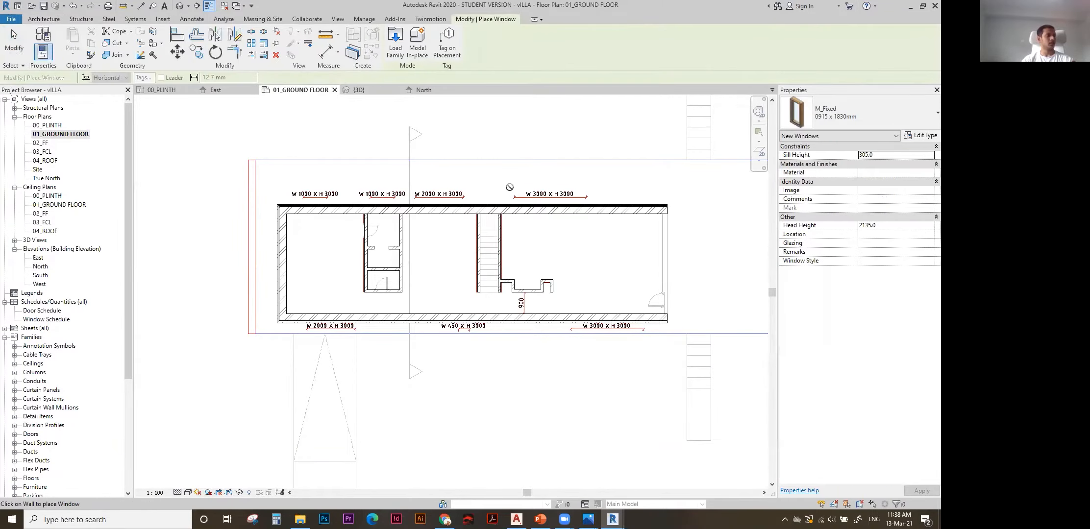
pyautogui.scroll(3, 553, 196)
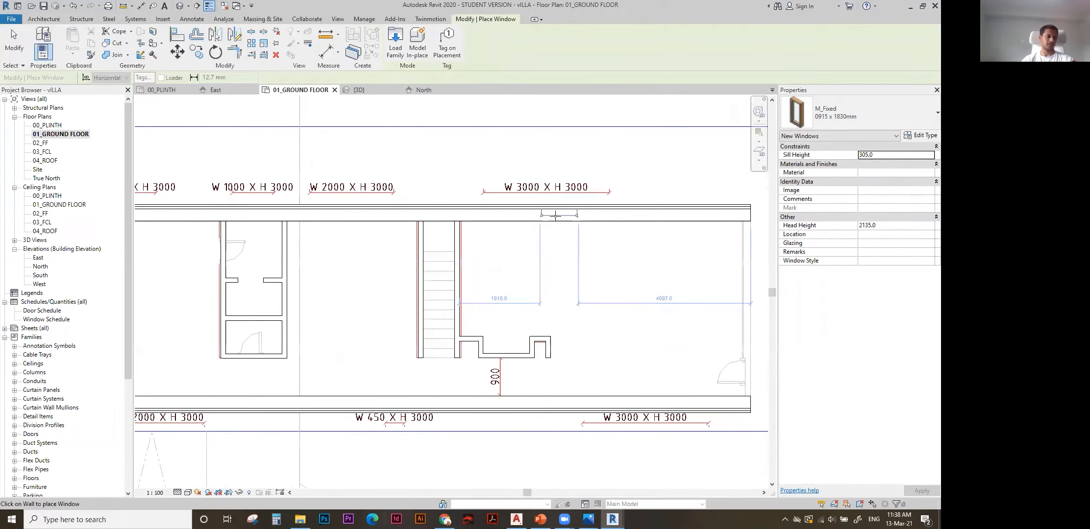
pyautogui.scroll(-2, 526, 238)
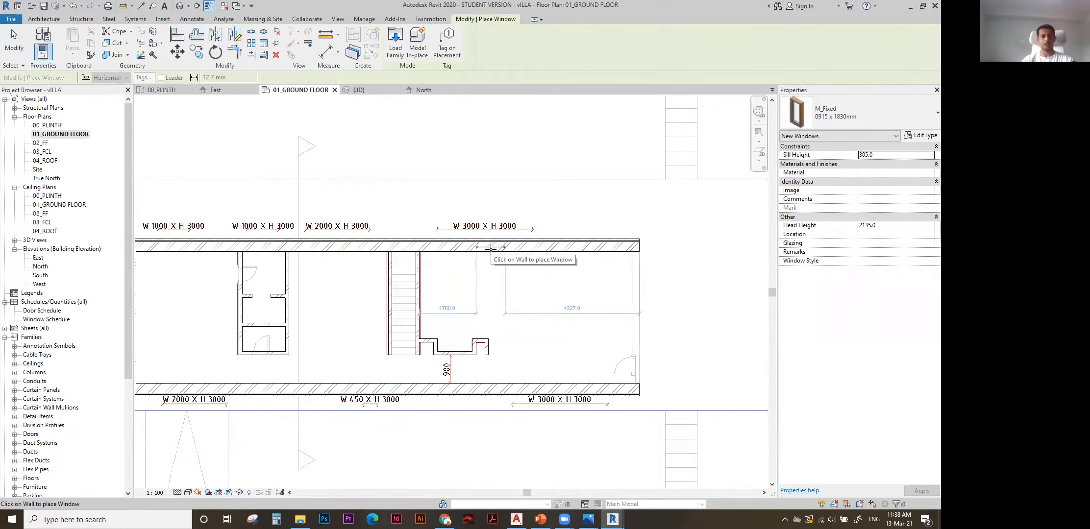
pyautogui.scroll(1, 490, 247)
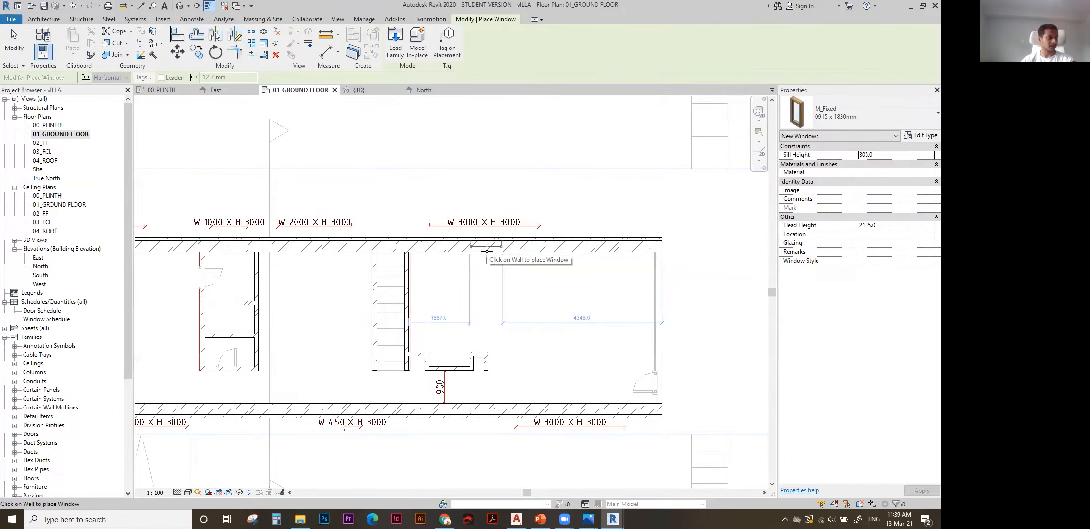
pyautogui.click(485, 252)
pyautogui.press('Escape')
pyautogui.press('Escape')
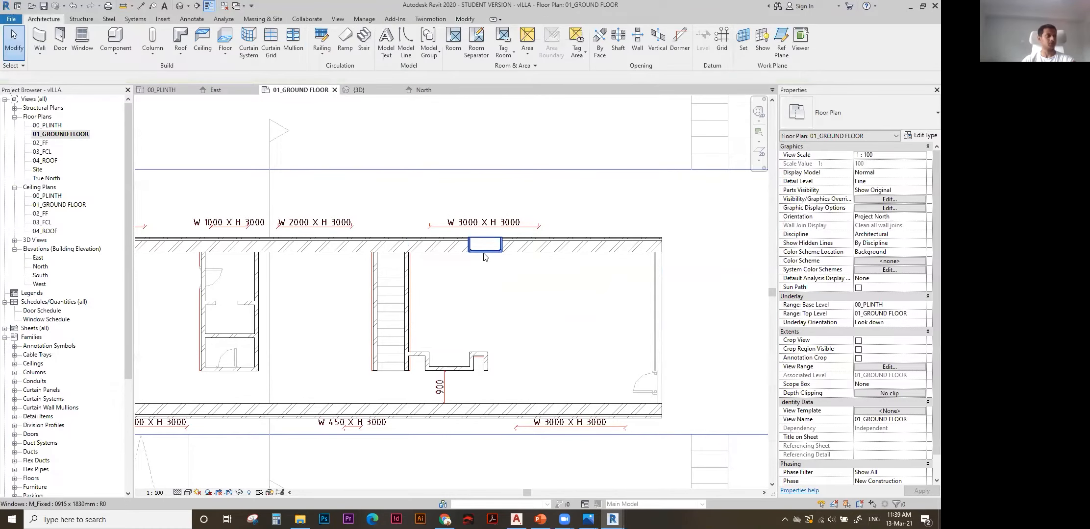
pyautogui.click(492, 247)
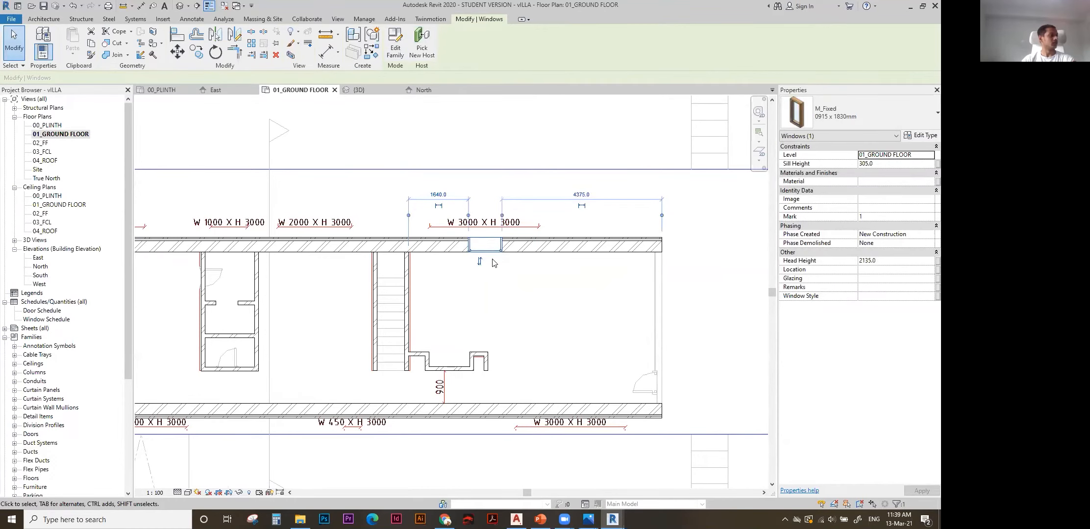
pyautogui.scroll(-1, 493, 262)
pyautogui.press('Escape')
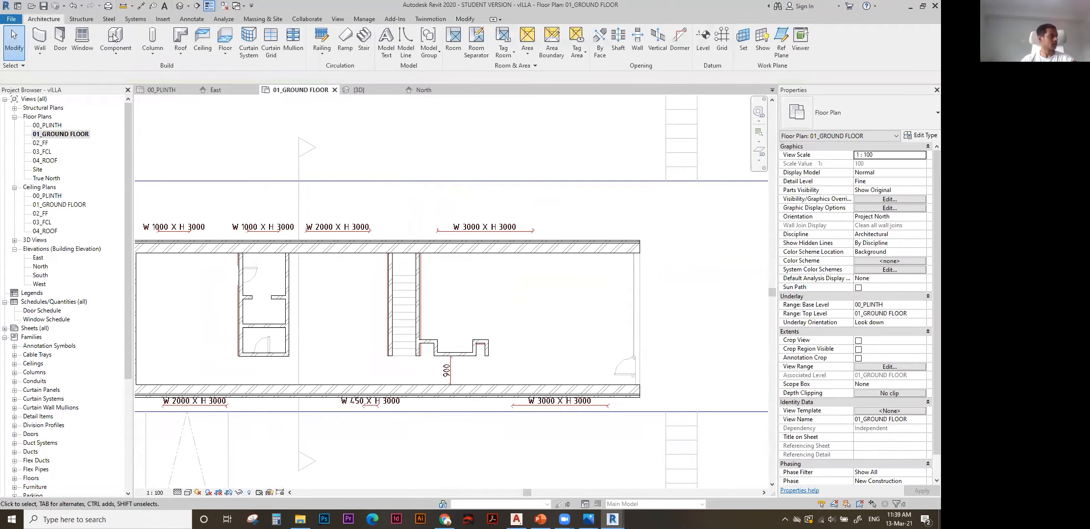
# Start placing a door and load the Sliding Door - 2 Panel (AUS) family from the Australian Doors library.
pyautogui.moveTo(490, 147); pyautogui.dragTo(538, 143, button='middle')
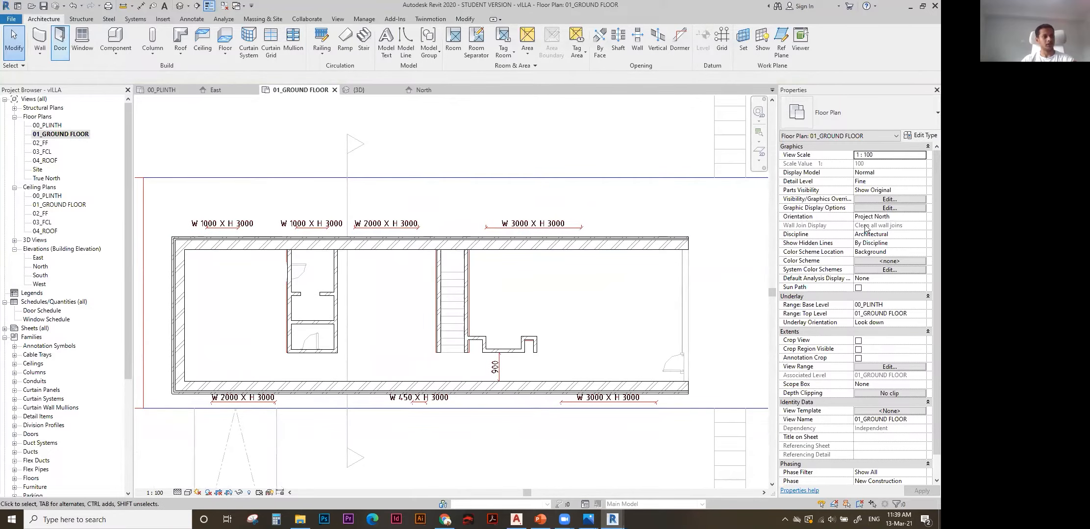
pyautogui.press('d')
pyautogui.press('r')
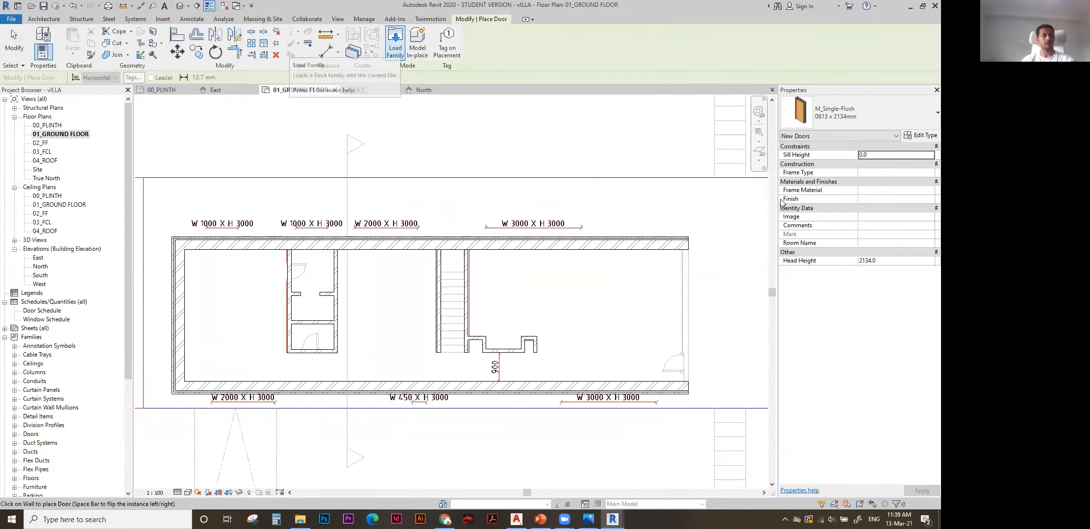
pyautogui.click(843, 114)
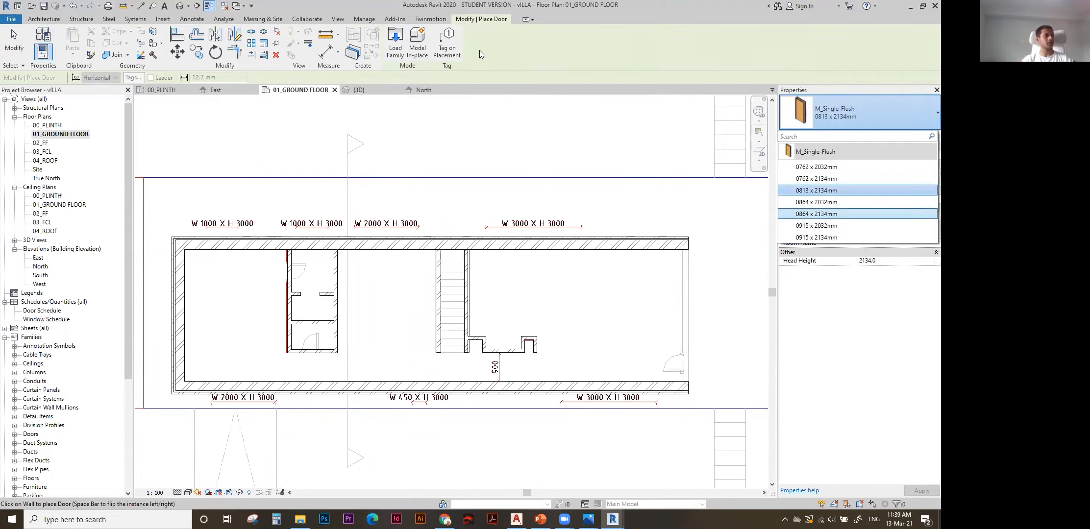
pyautogui.click(53, 20)
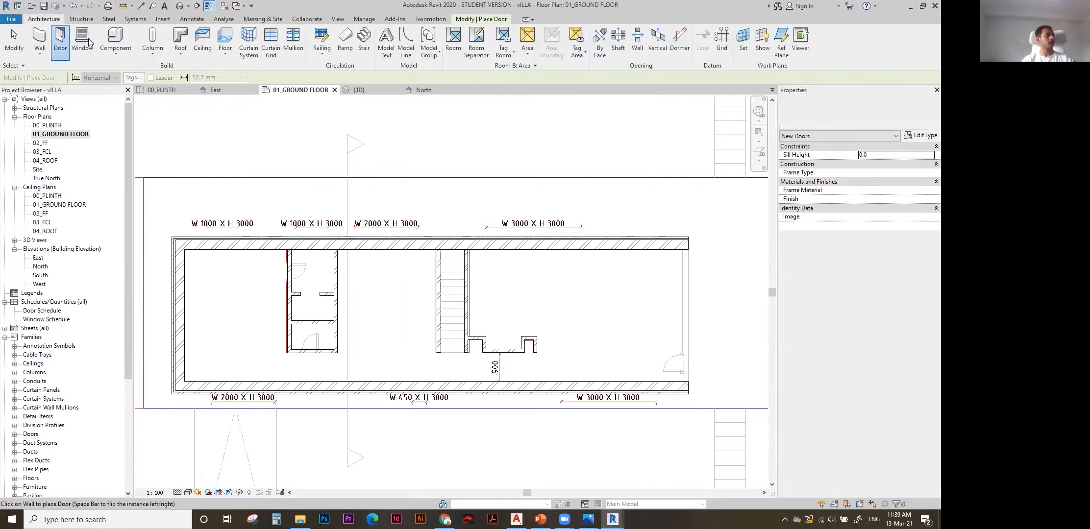
pyautogui.click(480, 19)
pyautogui.click(397, 45)
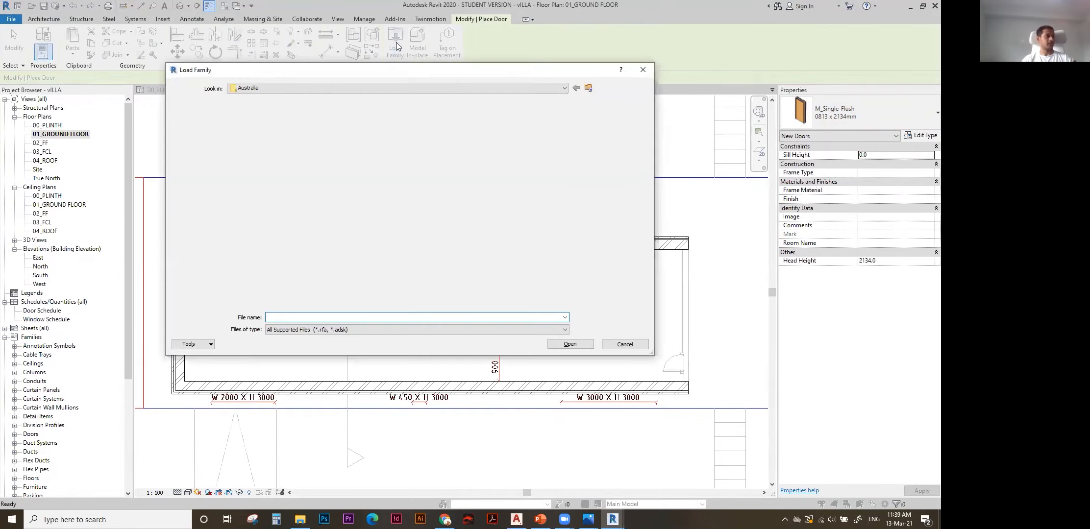
pyautogui.click(282, 198)
pyautogui.doubleClick(282, 196)
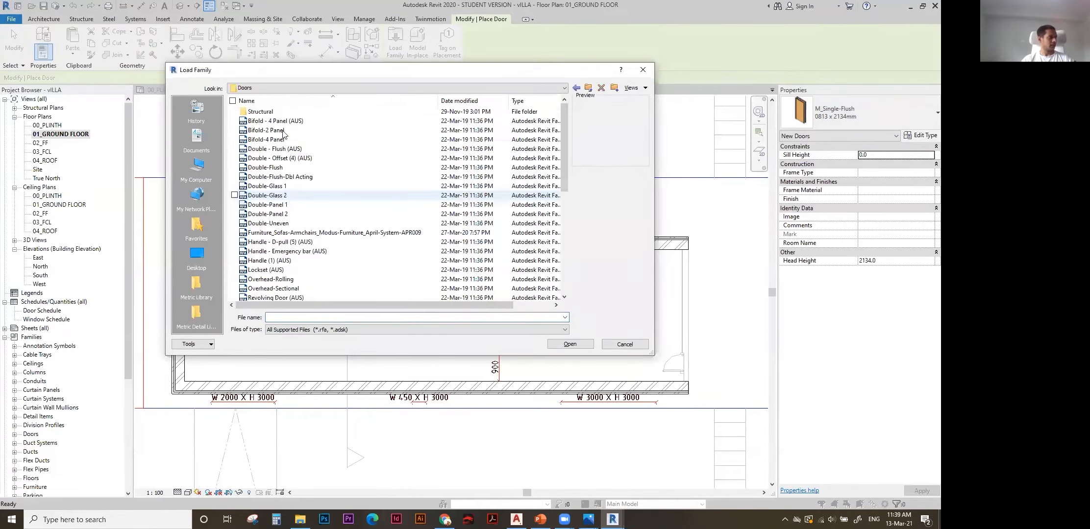
pyautogui.scroll(-10, 291, 232)
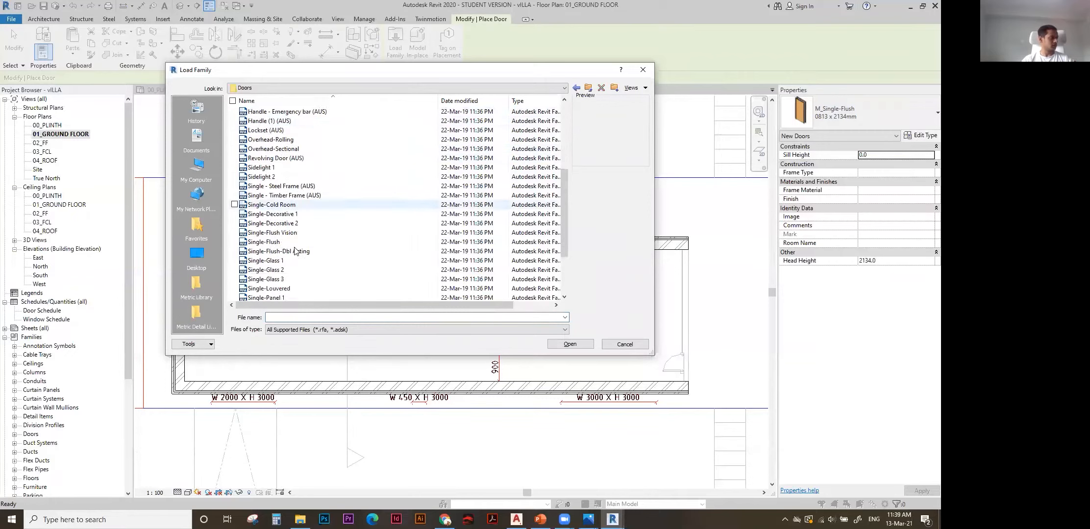
pyautogui.click(289, 265)
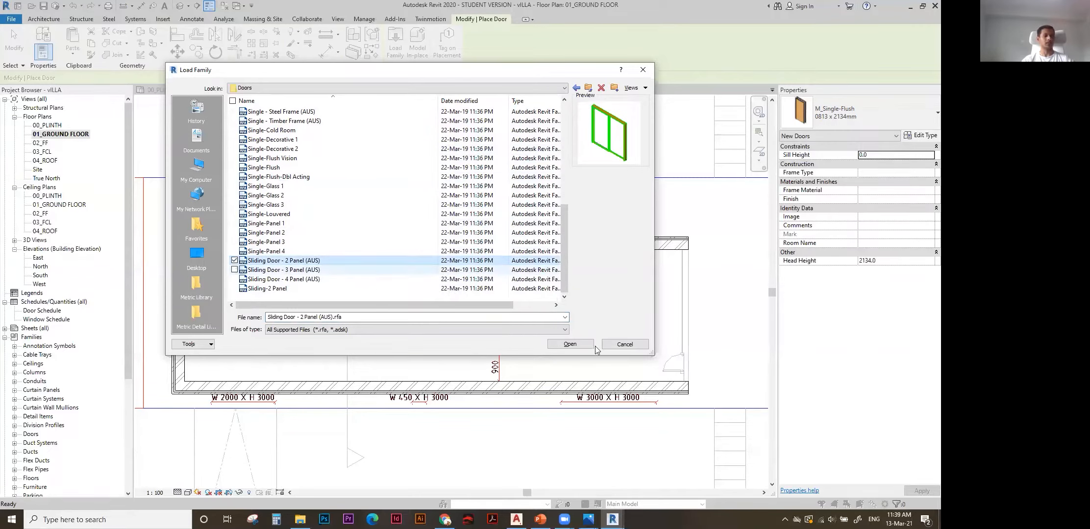
pyautogui.click(570, 344)
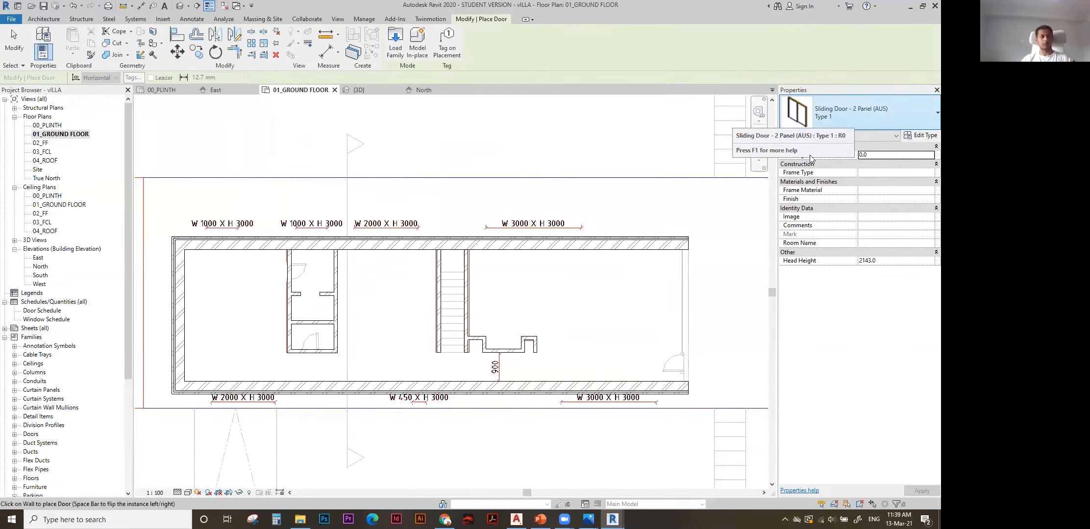
# Place the Sliding Door - 2 Panel (AUS) in the north exterior wall, centred on the W 3000 X H 3000 mark.
pyautogui.scroll(2, 539, 271)
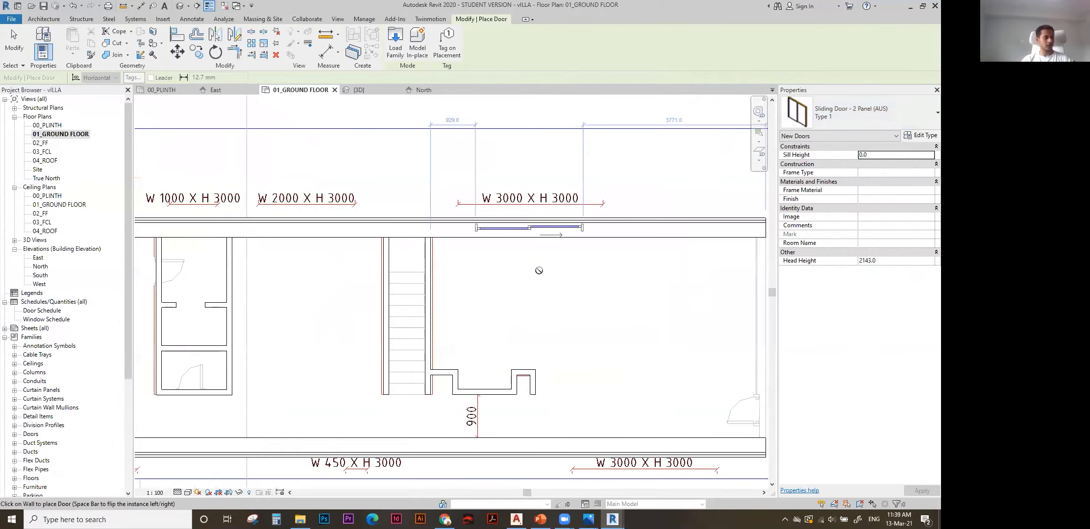
pyautogui.moveTo(514, 250)
pyautogui.mouseDown(button='middle')
pyautogui.moveTo(556, 283)
pyautogui.moveTo(515, 247)
pyautogui.mouseUp(button='middle')
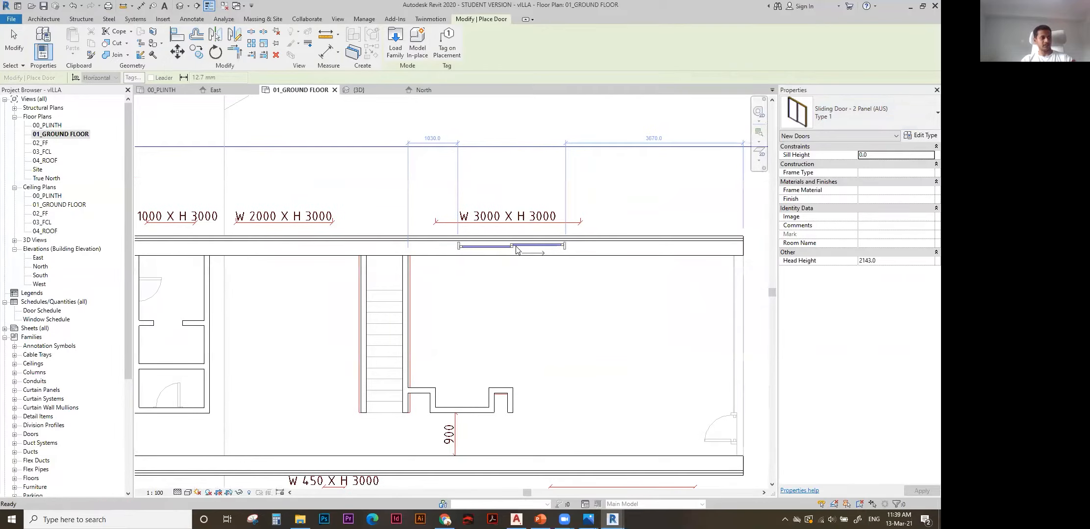
pyautogui.click(514, 247)
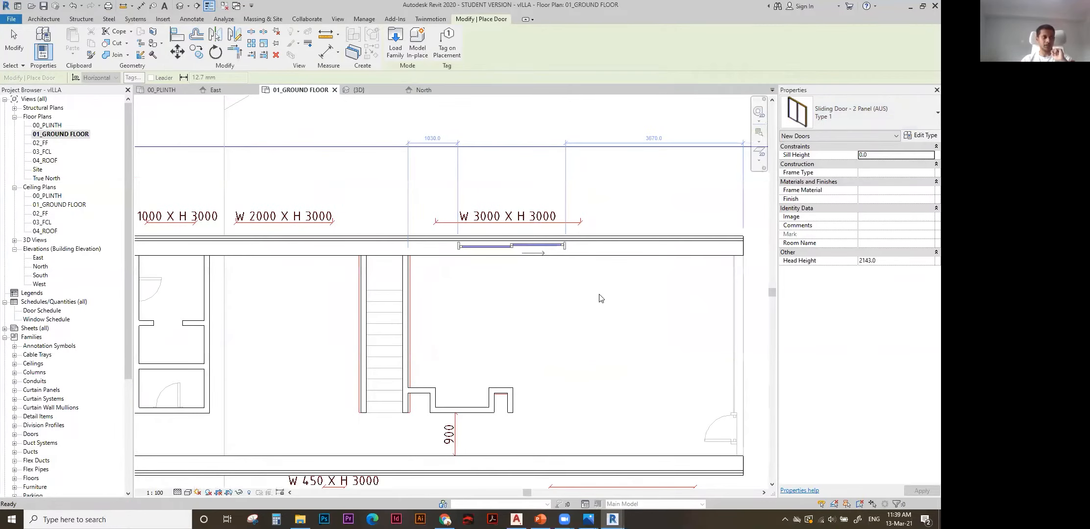
pyautogui.scroll(2, 530, 271)
pyautogui.press('Escape')
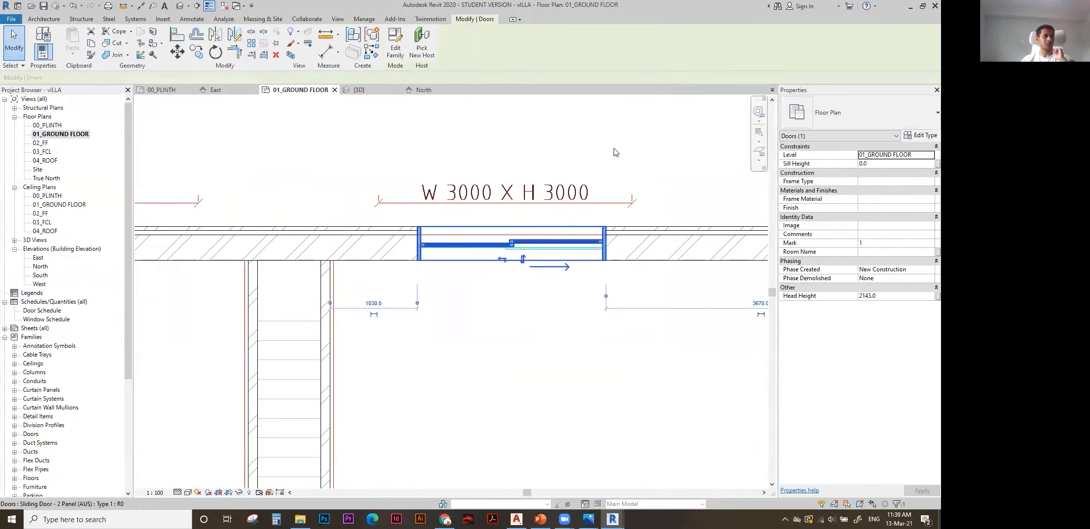
# Duplicate the placed sliding door's type as 3000 SD and set its Width to 3000.
pyautogui.scroll(-1, 617, 161)
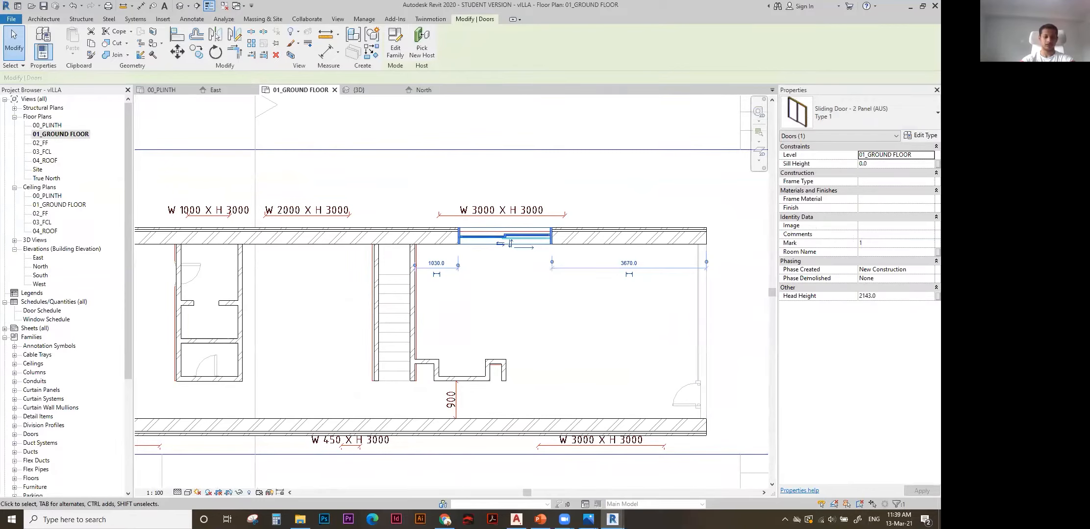
pyautogui.click(808, 121)
pyautogui.click(807, 117)
pyautogui.write('3000 SD')
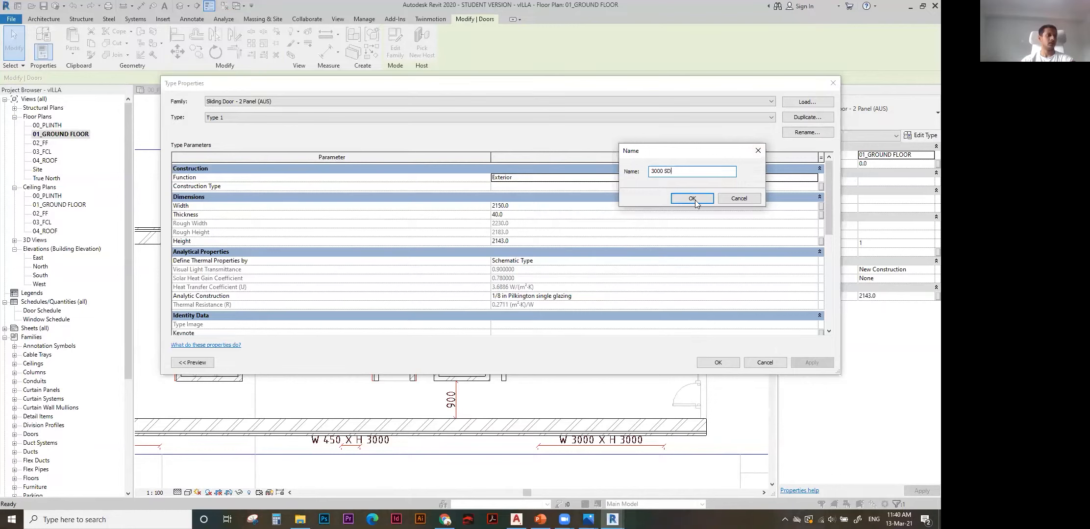
pyautogui.click(692, 198)
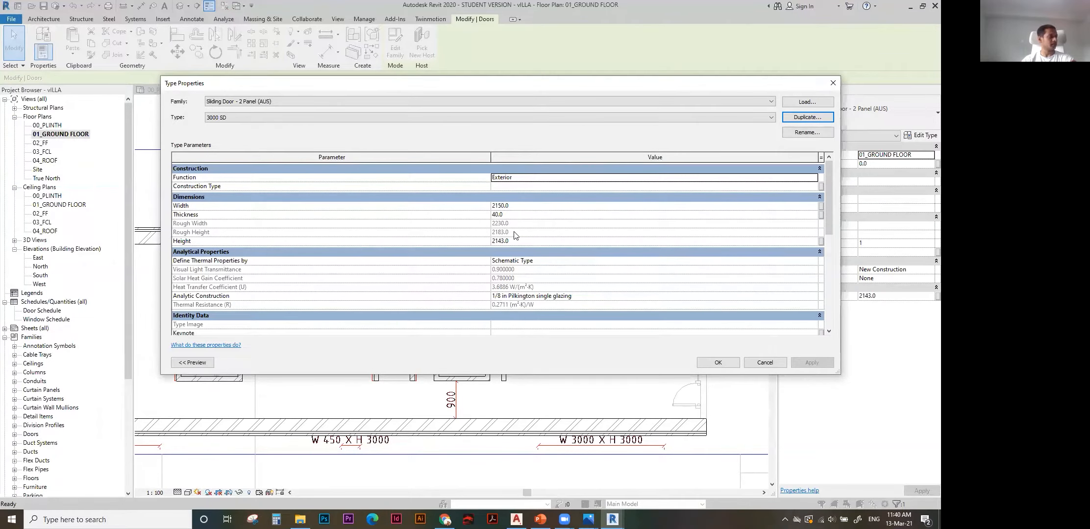
pyautogui.click(522, 208)
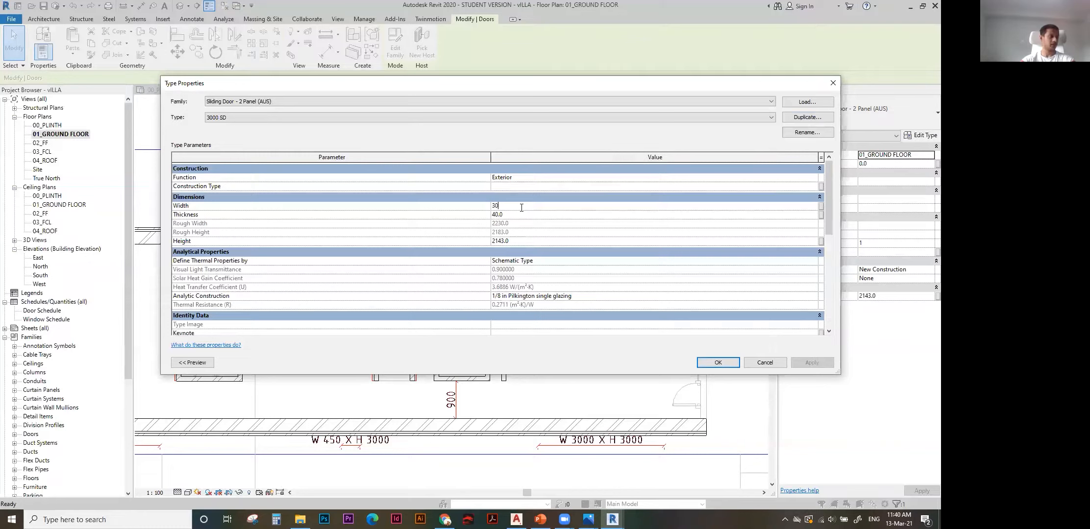
pyautogui.click(717, 363)
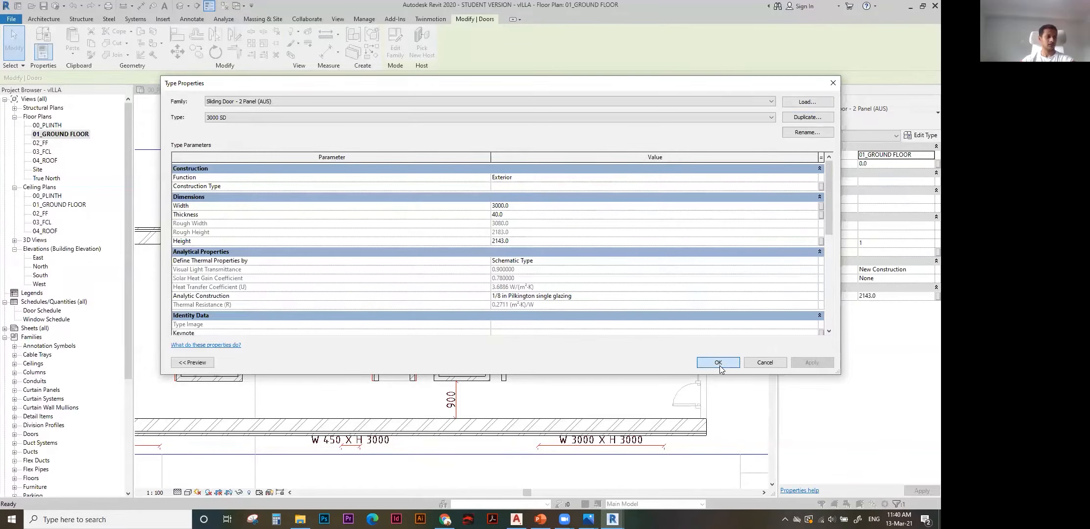
# Set the Height of the 3000 SD sliding door type to 3000.
pyautogui.scroll(-2, 491, 265)
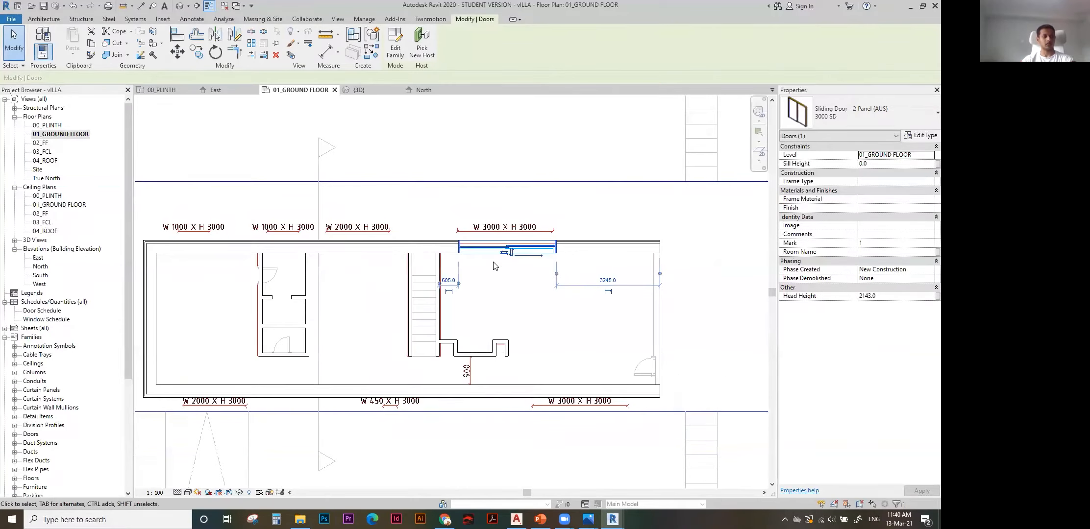
pyautogui.click(913, 140)
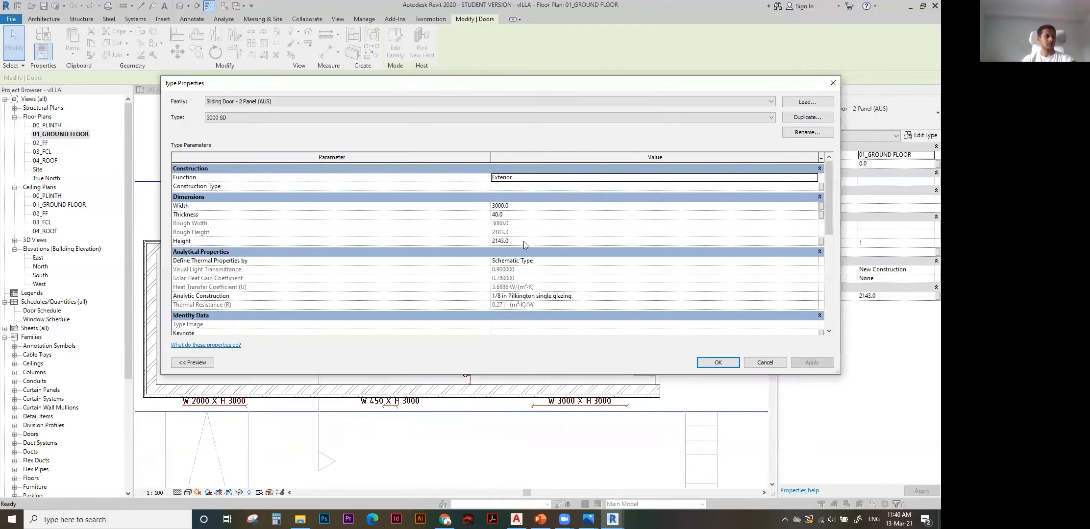
pyautogui.click(515, 242)
pyautogui.write('3000')
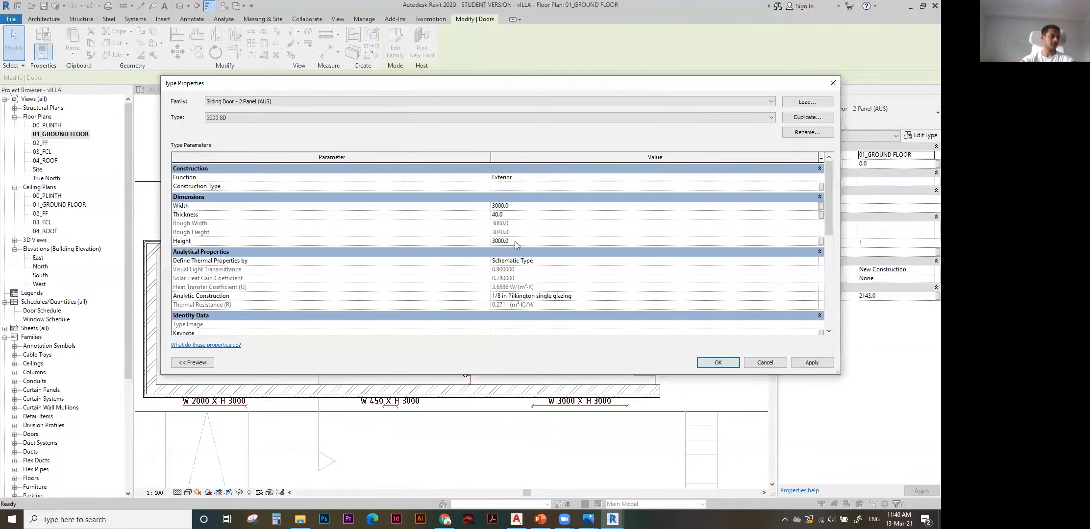
pyautogui.click(719, 363)
pyautogui.click(509, 279)
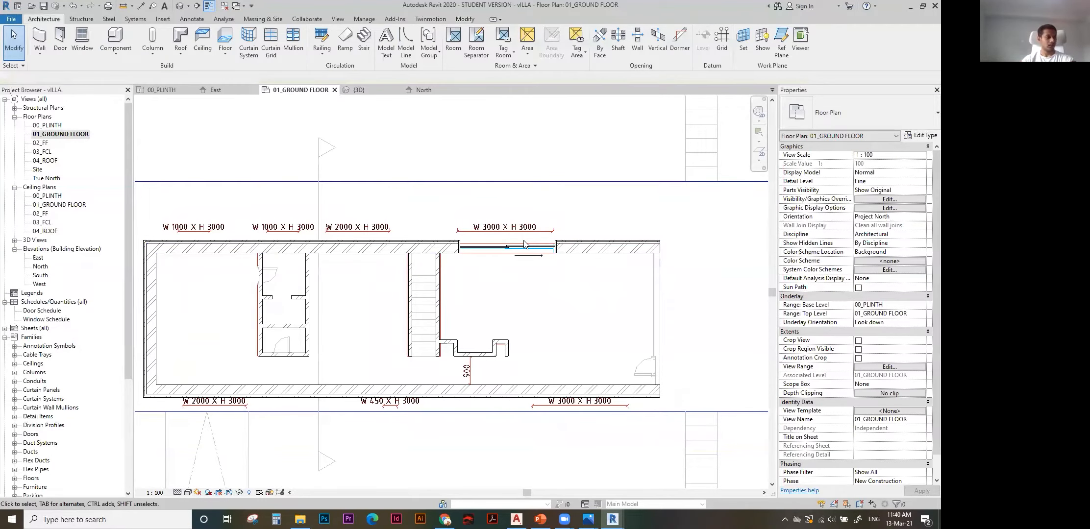
# Start placing another 2-panel sliding door and duplicate the 3000 SD type as 2000 SD 2.
pyautogui.moveTo(530, 248); pyautogui.dragTo(555, 244, button='middle')
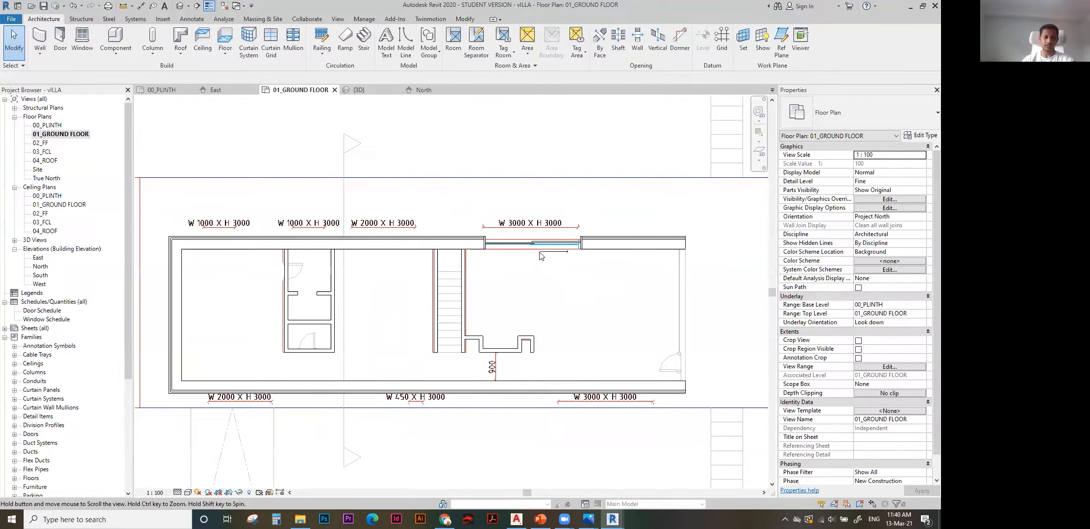
pyautogui.press('d')
pyautogui.press('r')
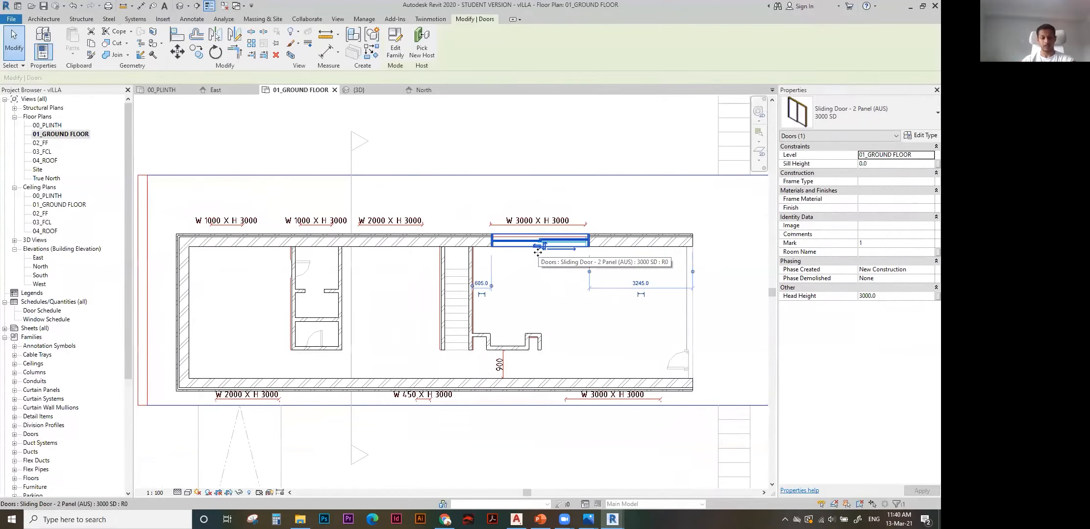
pyautogui.scroll(2, 383, 250)
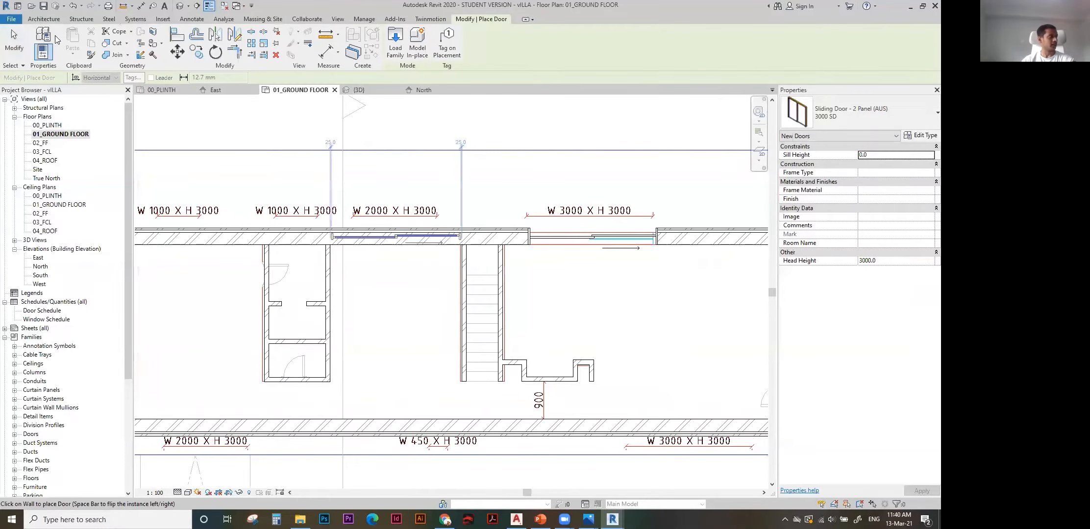
pyautogui.press('Escape')
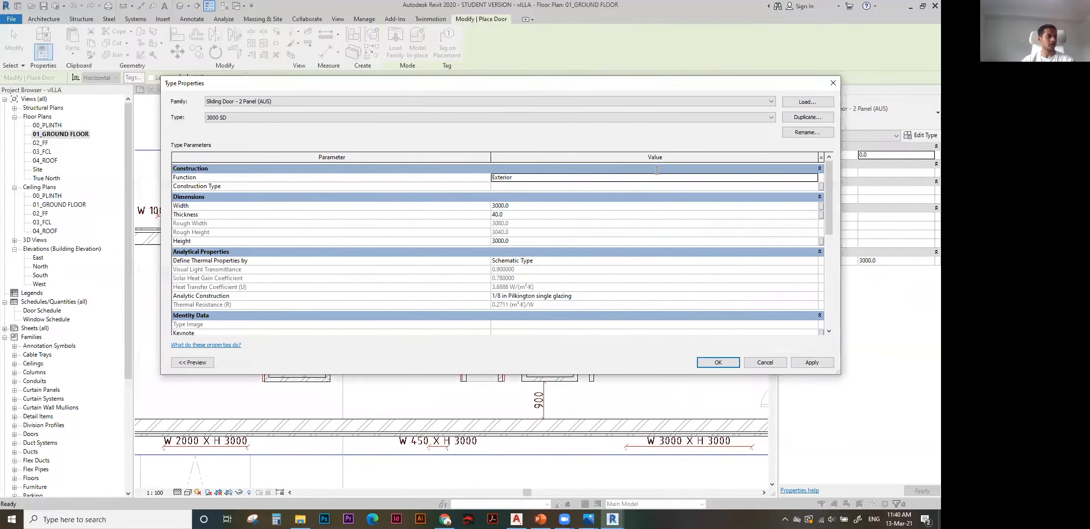
pyautogui.click(808, 117)
pyautogui.click(652, 171)
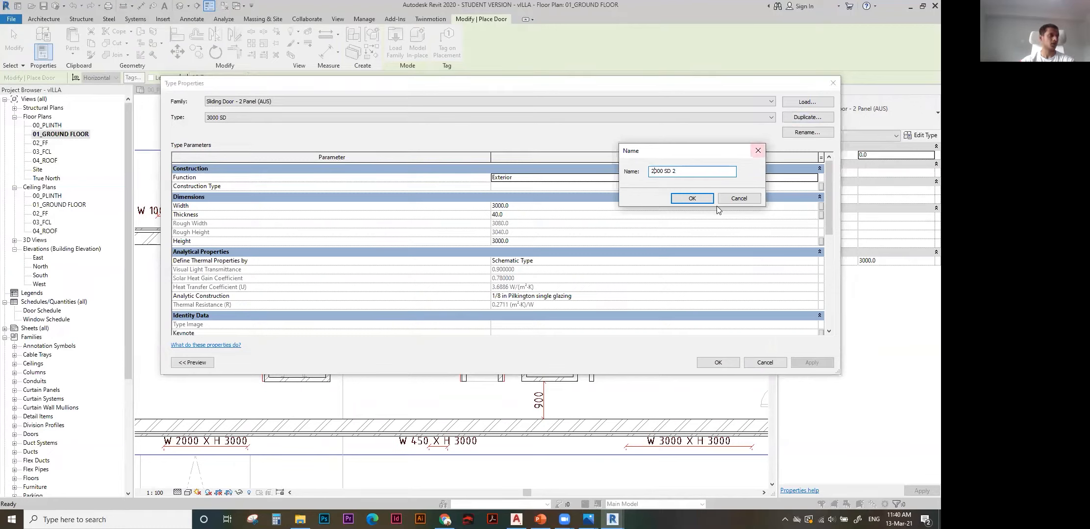
pyautogui.click(697, 200)
# Set the Width of the 2000 SD 2 sliding door type to 2000 and accept the type properties.
pyautogui.click(603, 206)
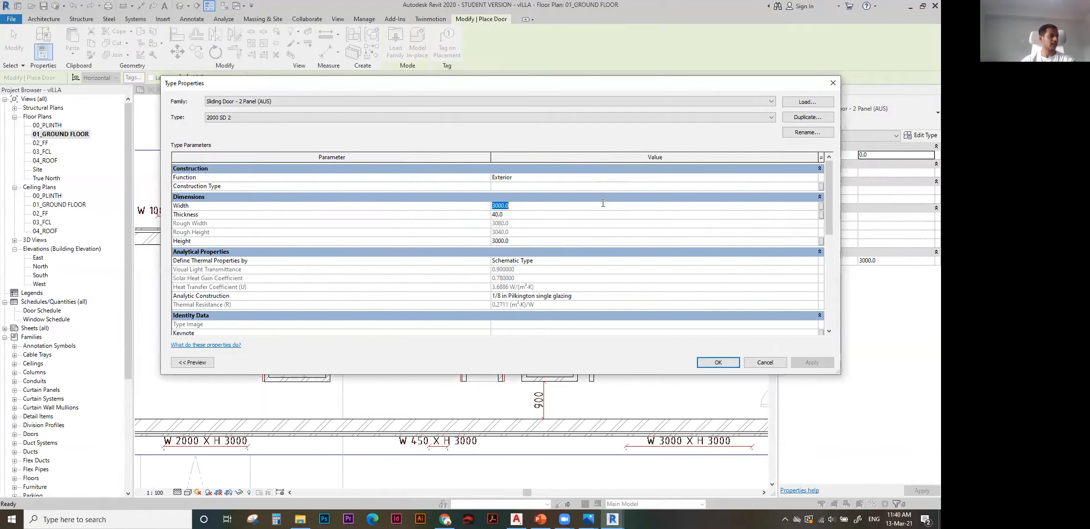
pyautogui.press('Return')
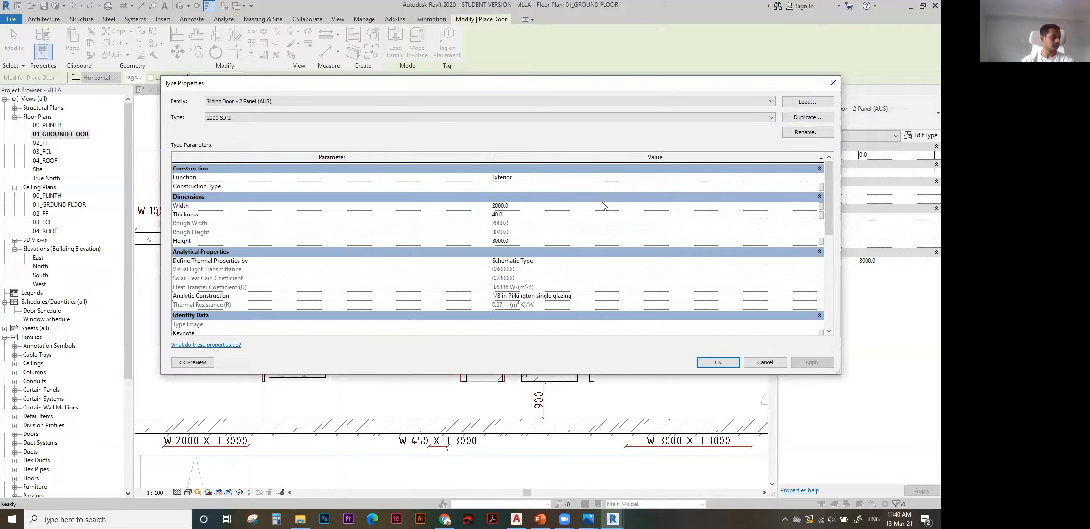
pyautogui.click(541, 244)
pyautogui.click(733, 363)
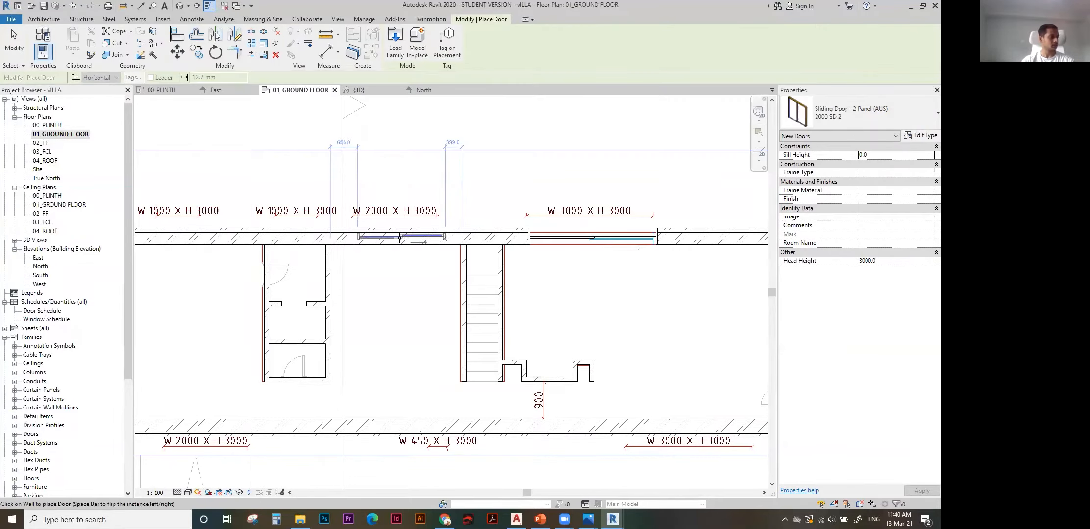
# Place the 2000 SD 2 sliding door in the north exterior wall at the W 2000 X H 3000 mark and end door placement.
pyautogui.scroll(-1, 411, 300)
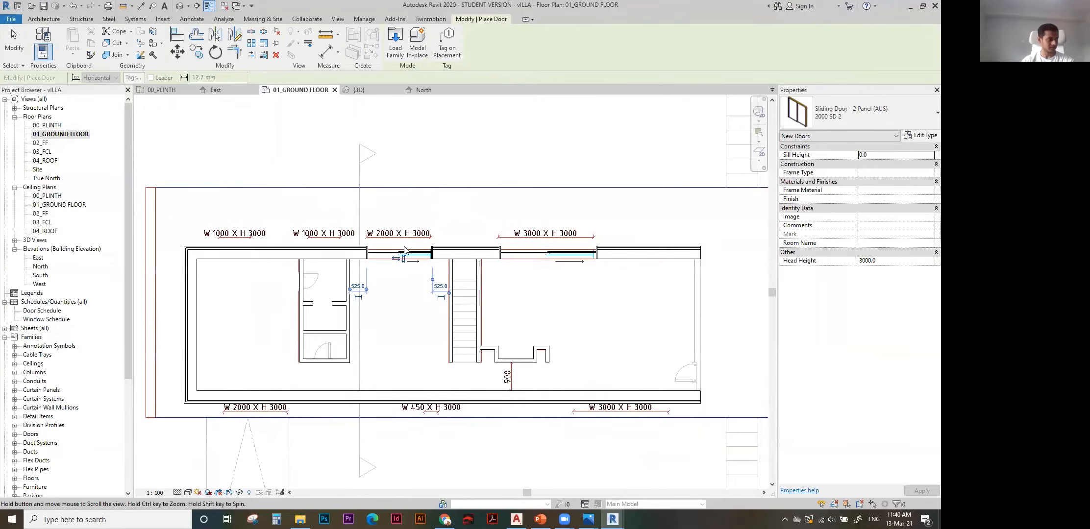
pyautogui.scroll(-1, 483, 260)
pyautogui.press('Escape')
pyautogui.press('Escape')
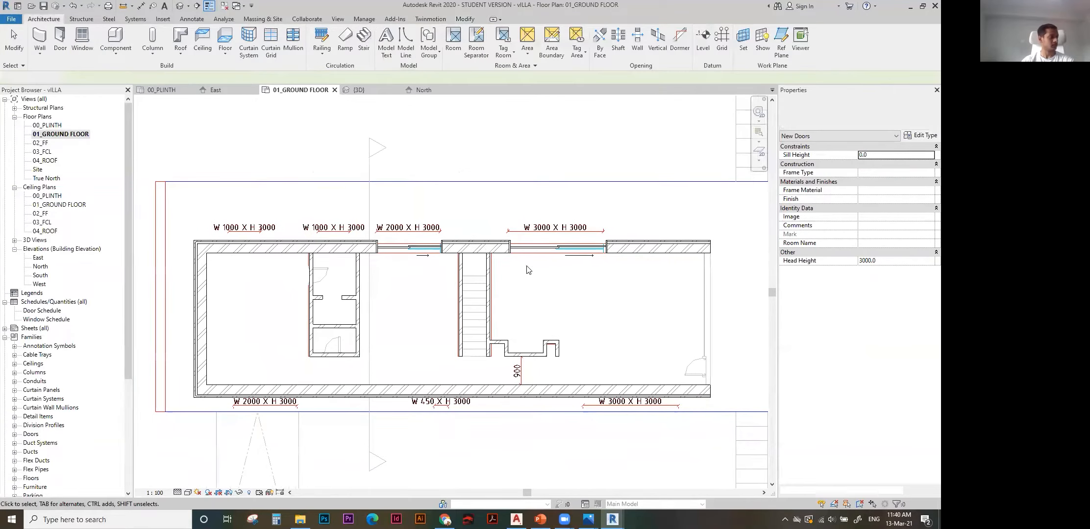
# Examine the two sliding doors in the north exterior wall from several angles in the 3D view.
pyautogui.hotkey('ctrl', 'Tab')
pyautogui.scroll(-1, 399, 298)
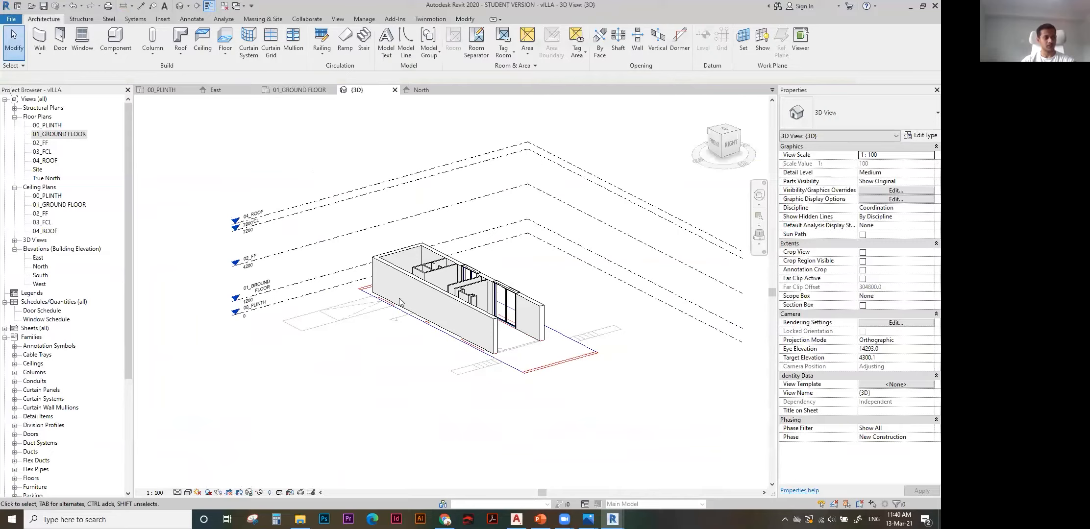
pyautogui.keyDown('shift'); pyautogui.moveTo(413, 288); pyautogui.dragTo(501, 284, button='middle'); pyautogui.keyUp('shift')
pyautogui.scroll(2, 421, 312)
pyautogui.click(408, 294)
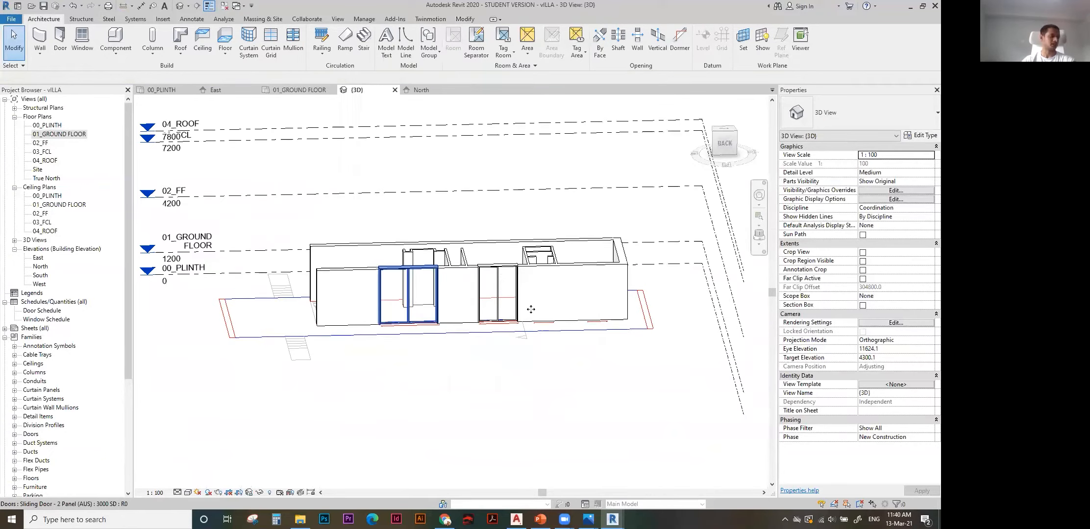
pyautogui.click(511, 308)
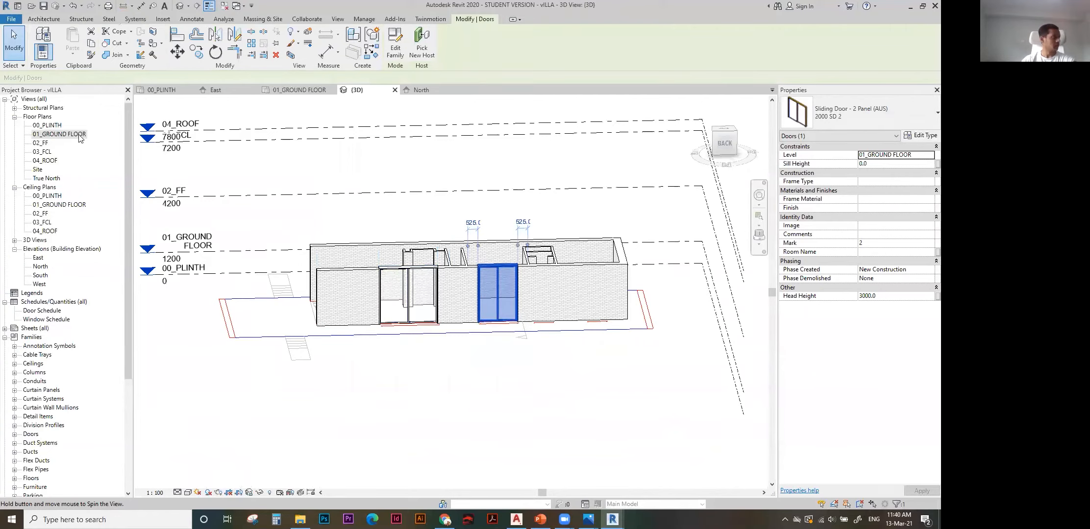
pyautogui.keyDown('shift'); pyautogui.moveTo(196, 152); pyautogui.dragTo(308, 176, button='middle'); pyautogui.keyUp('shift')
pyautogui.keyDown('shift'); pyautogui.moveTo(528, 269); pyautogui.dragTo(426, 192, button='middle'); pyautogui.keyUp('shift')
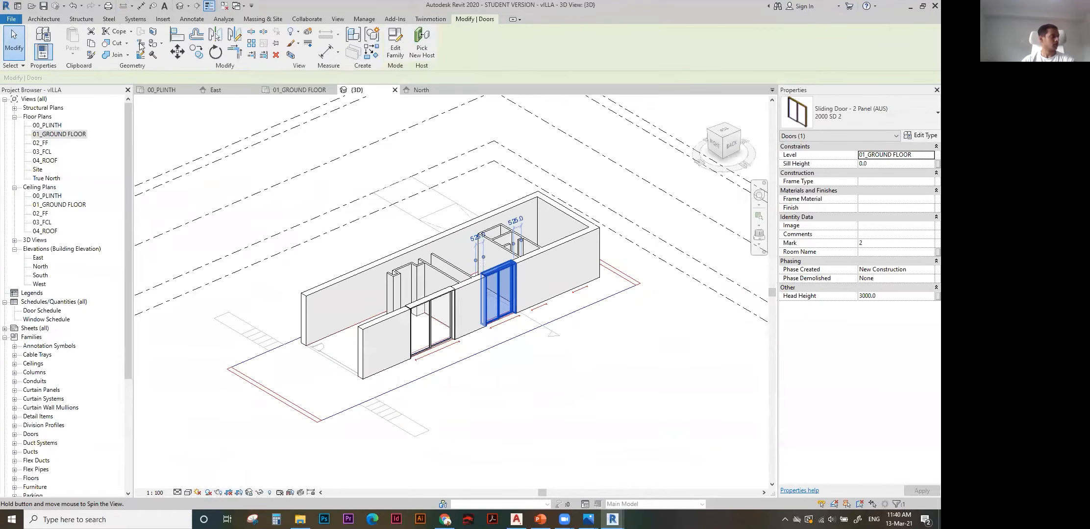
pyautogui.keyDown('shift'); pyautogui.moveTo(84, 37); pyautogui.dragTo(251, 131, button='middle'); pyautogui.keyUp('shift')
pyautogui.keyDown('shift'); pyautogui.moveTo(357, 231); pyautogui.dragTo(369, 244, button='middle'); pyautogui.keyUp('shift')
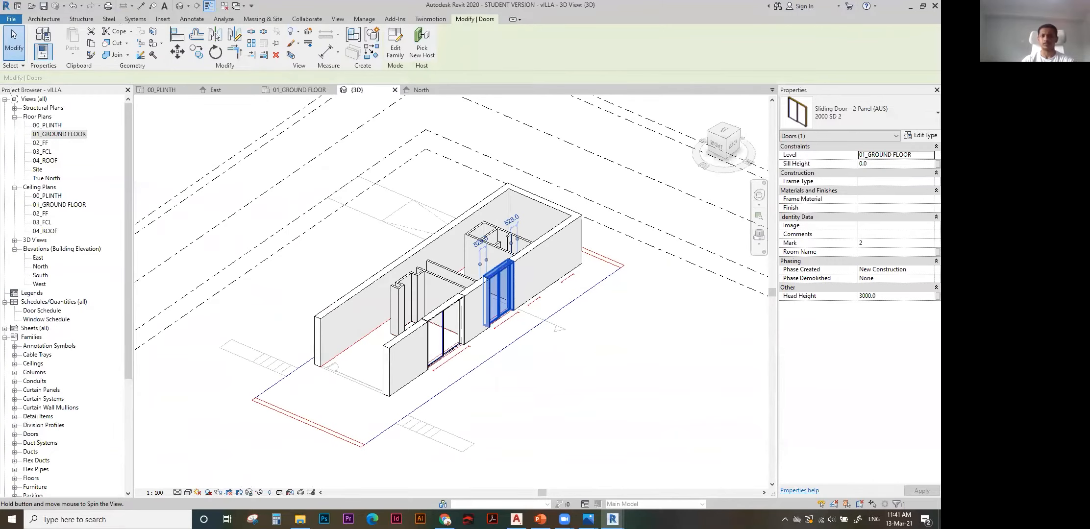
# Place an M_Fixed 0915 x 1830mm window in the ground floor's north wall at the W 1000 X H 3000 mark nearest the 2000 sliding door.
pyautogui.click(299, 90)
pyautogui.press('w')
pyautogui.press('n')
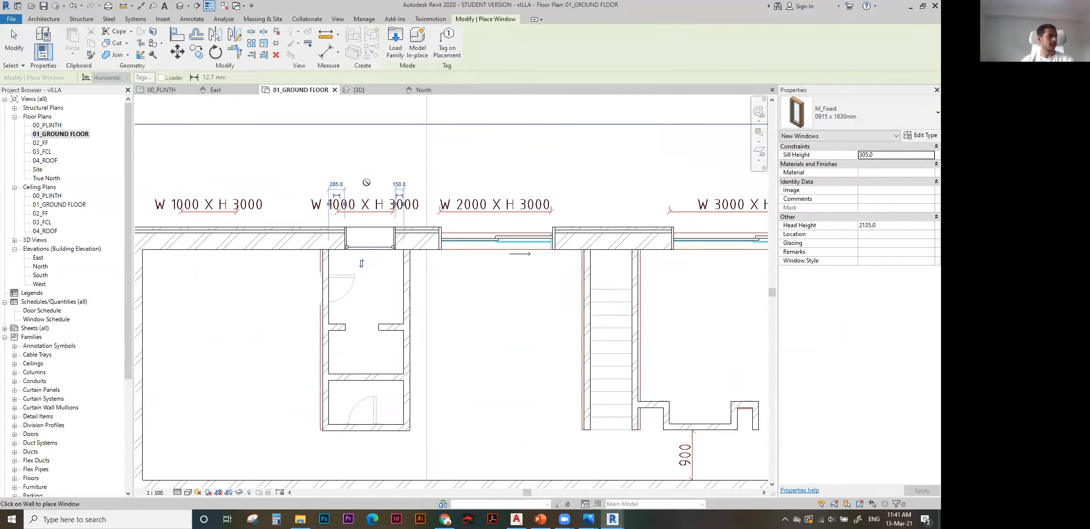
pyautogui.scroll(-2, 393, 208)
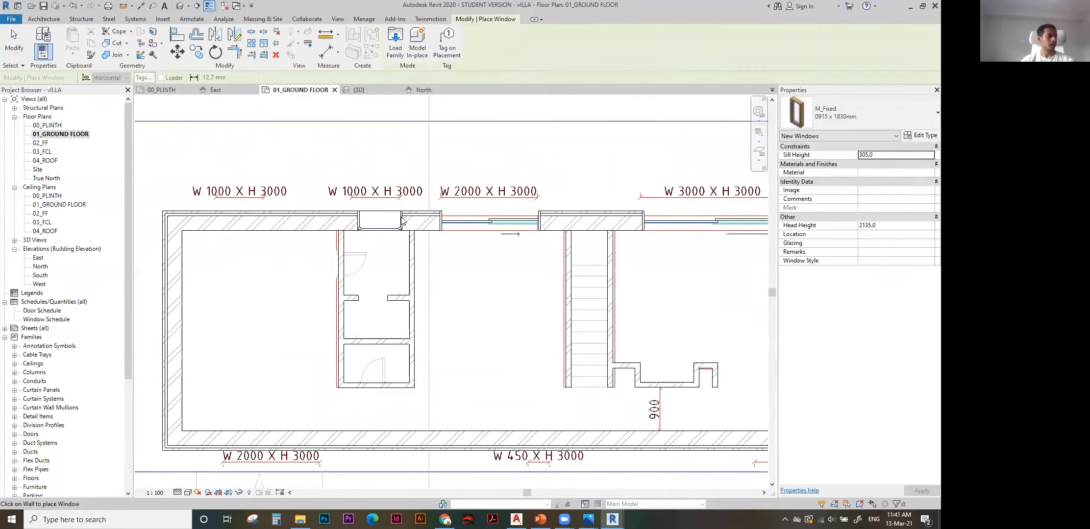
pyautogui.press('Escape')
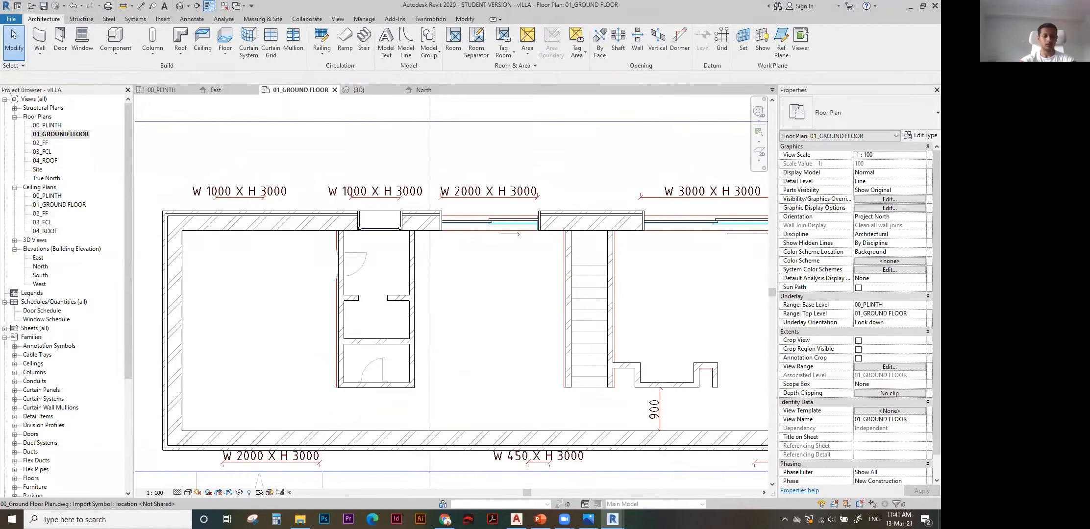
# Duplicate the M_Fixed window type as WIN 1000 and set its height to 3000 and width to 1000.
pyautogui.scroll(-2, 392, 201)
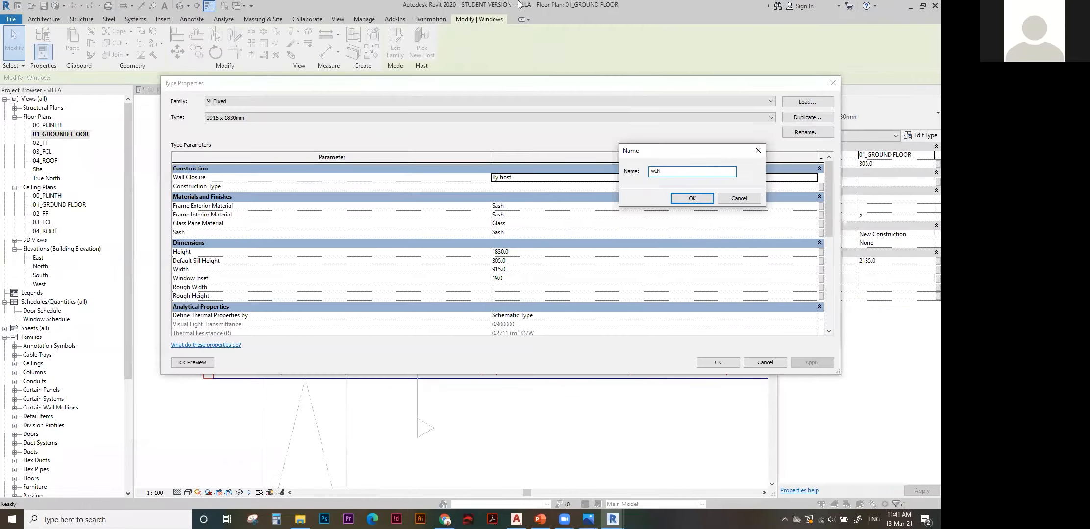
pyautogui.press('Return')
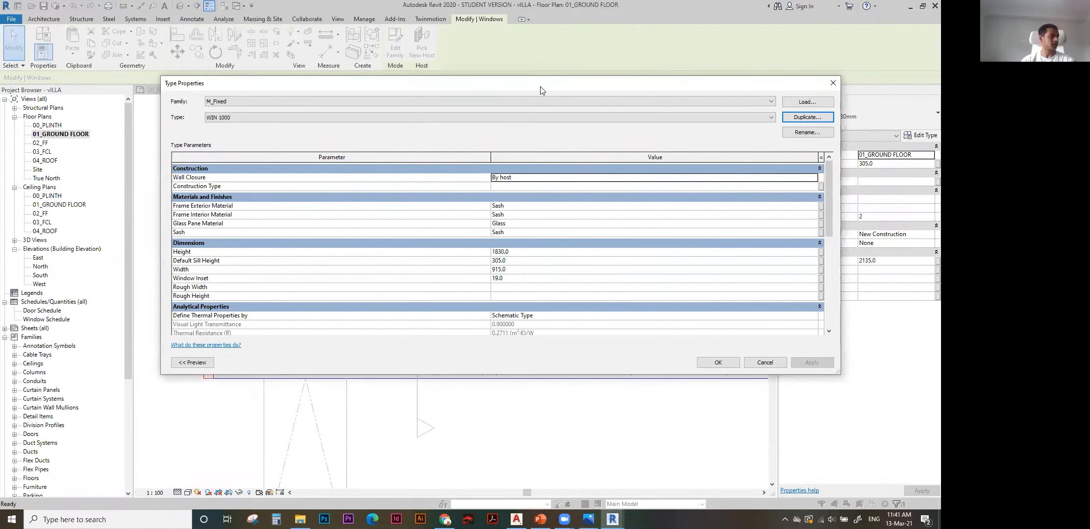
pyautogui.moveTo(541, 90); pyautogui.dragTo(644, 81)
pyautogui.click(635, 239)
pyautogui.write('3000.0')
pyautogui.press('BackSpace')
pyautogui.press('Return')
pyautogui.press('Return')
pyautogui.write('1000')
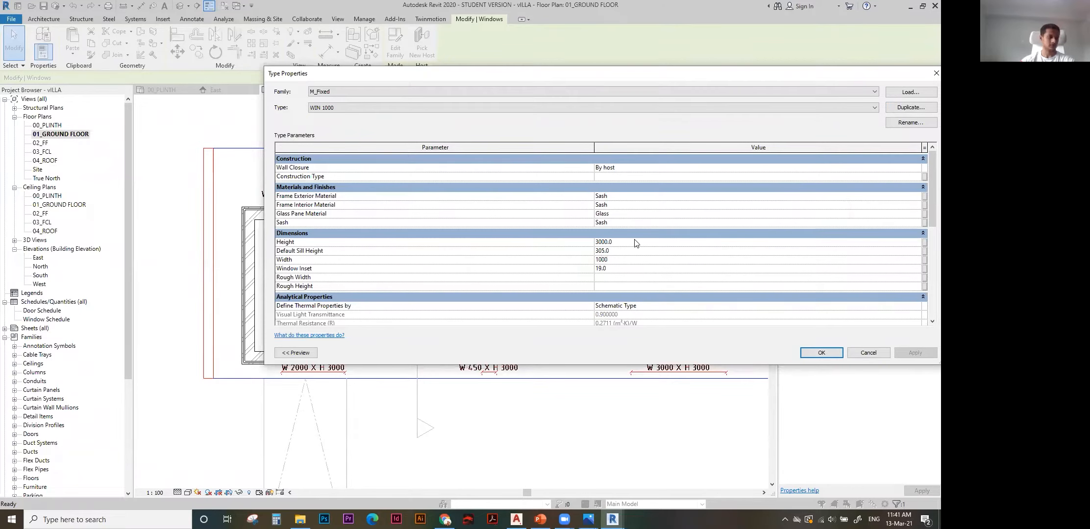
pyautogui.click(822, 353)
# Place another WIN 1000 window in the upper exterior wall at the leftmost W 1000 X H 3000 marker.
pyautogui.scroll(4, 403, 240)
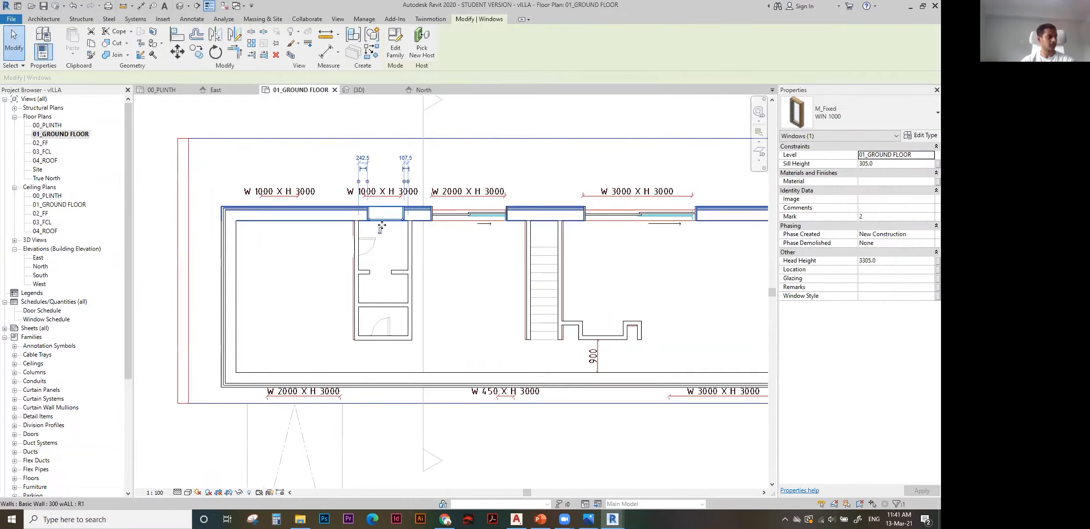
pyautogui.scroll(1, 403, 229)
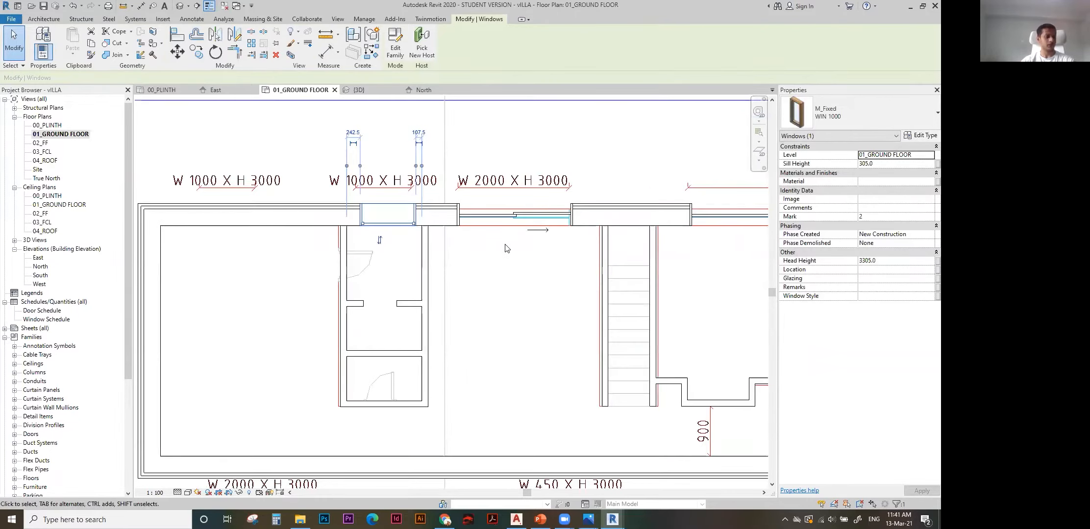
pyautogui.moveTo(303, 219); pyautogui.dragTo(390, 233, button='middle')
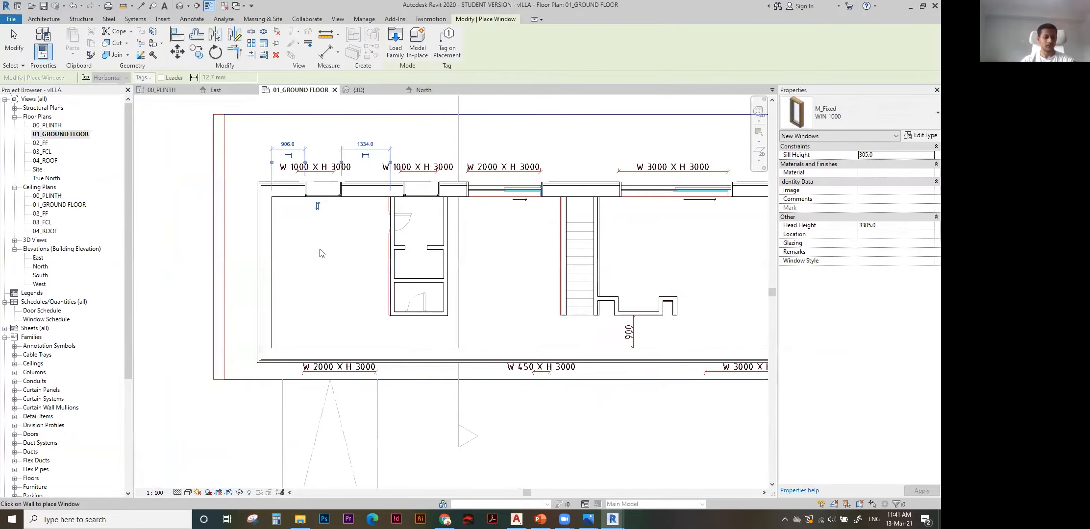
pyautogui.press('Escape')
pyautogui.press('Escape')
pyautogui.scroll(-1, 328, 345)
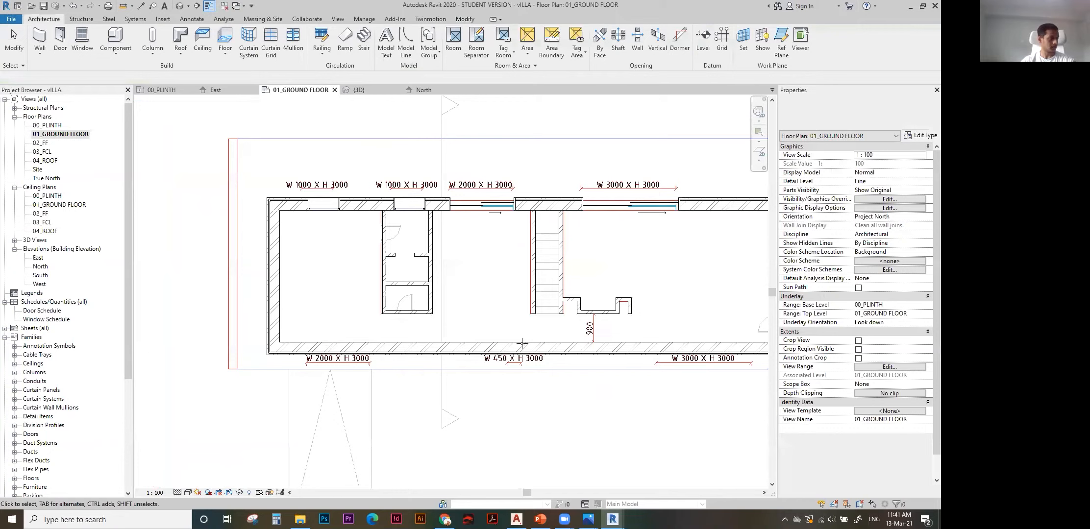
# Place two WIN 1000 windows in the lower exterior wall, at the W 2000 X H 3000 and W 450 X H 3000 markers.
pyautogui.press('w')
pyautogui.press('n')
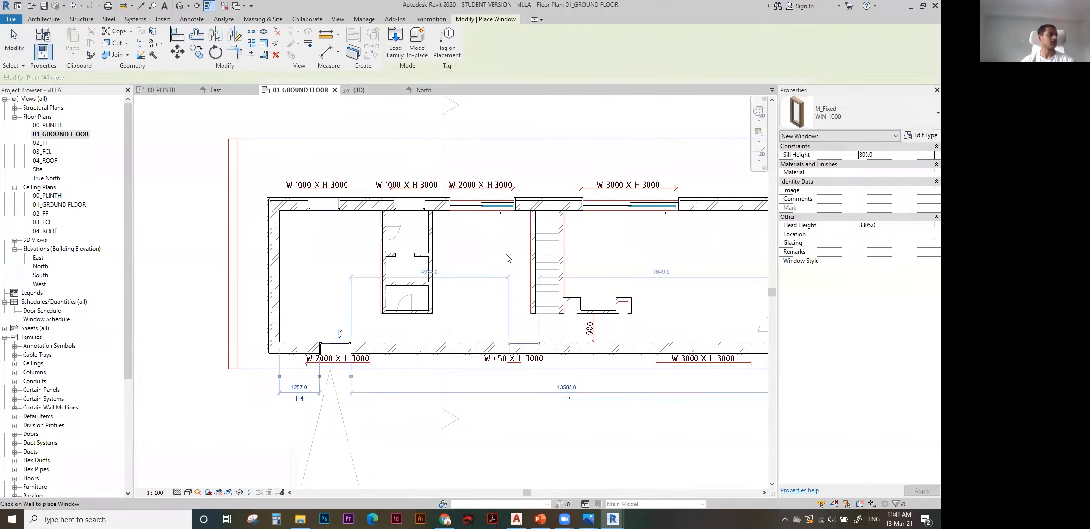
pyautogui.press('Escape')
pyautogui.press('Escape')
pyautogui.scroll(-1, 630, 299)
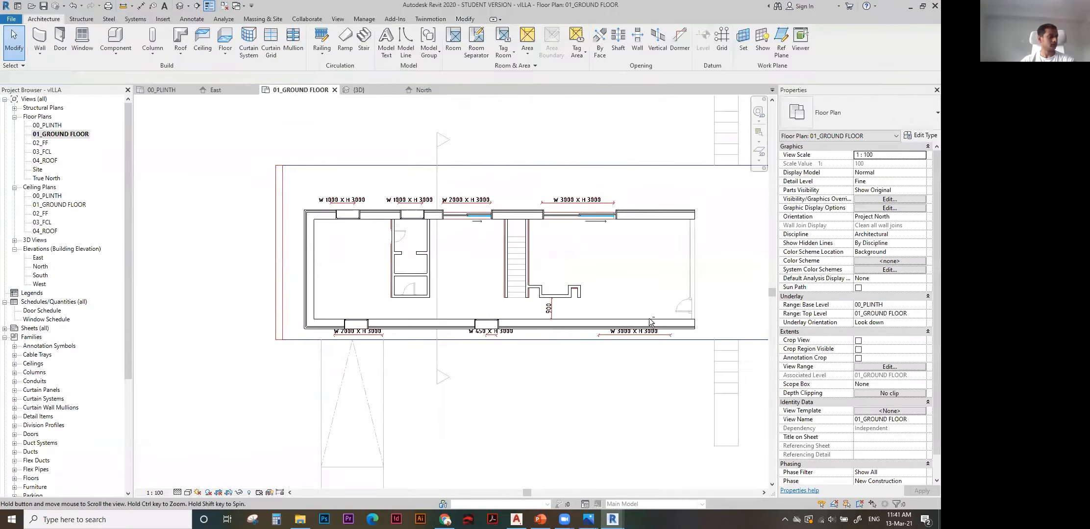
# In the 3D view, set the sill height of all four WIN 1000 windows to 0.
pyautogui.scroll(-1, 604, 314)
pyautogui.hotkey('ctrl', 'Tab')
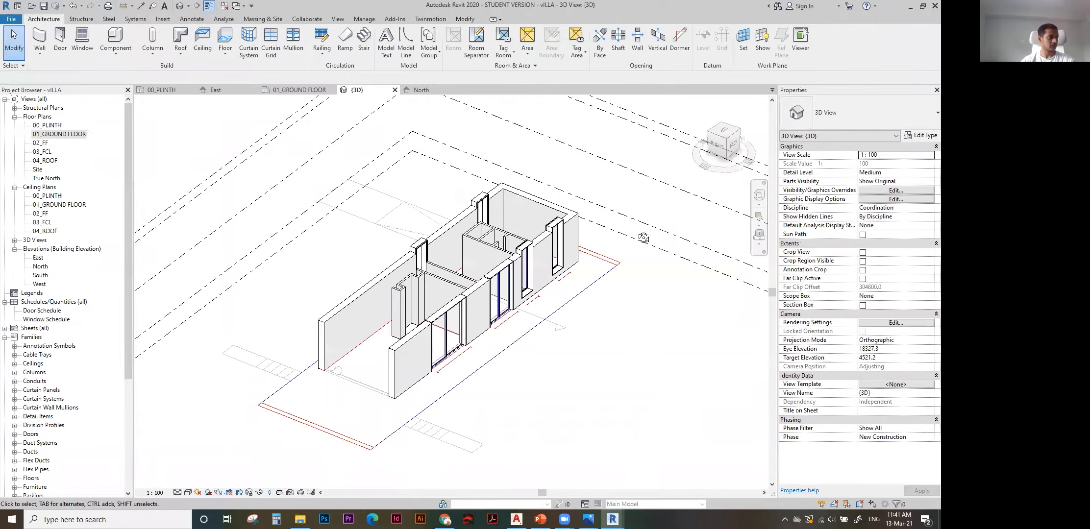
pyautogui.keyDown('shift'); pyautogui.moveTo(551, 322); pyautogui.dragTo(293, 129, button='middle'); pyautogui.keyUp('shift')
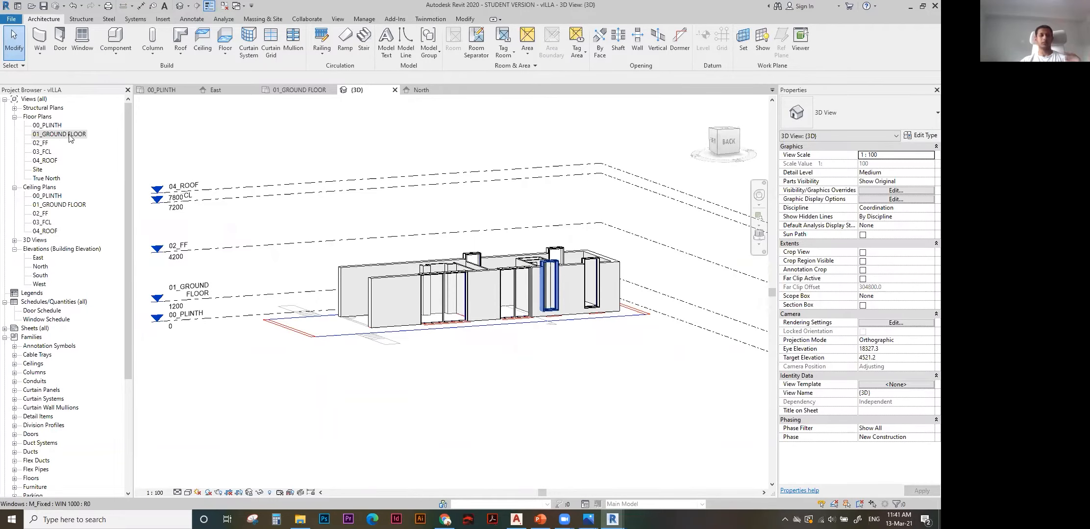
pyautogui.scroll(3, 637, 176)
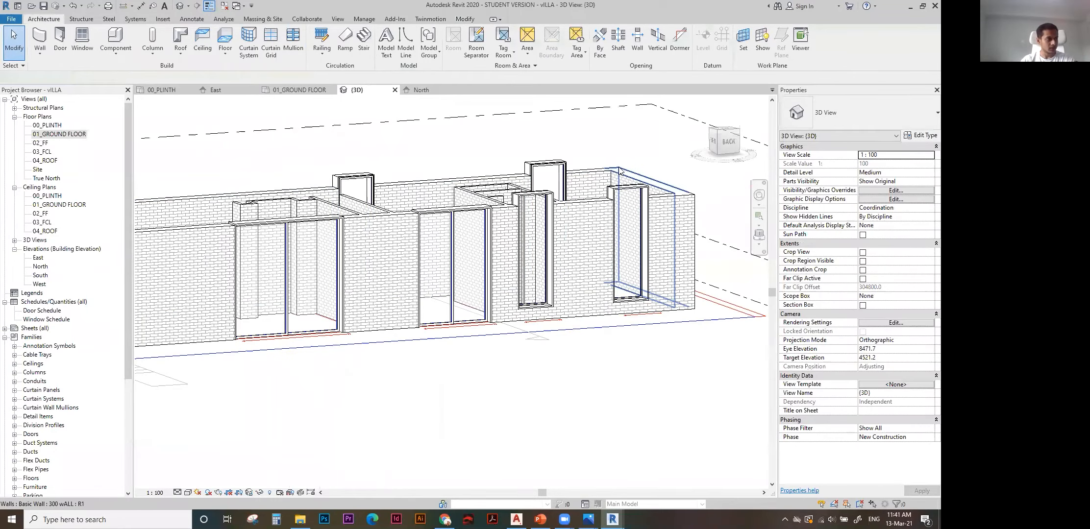
pyautogui.scroll(-2, 637, 175)
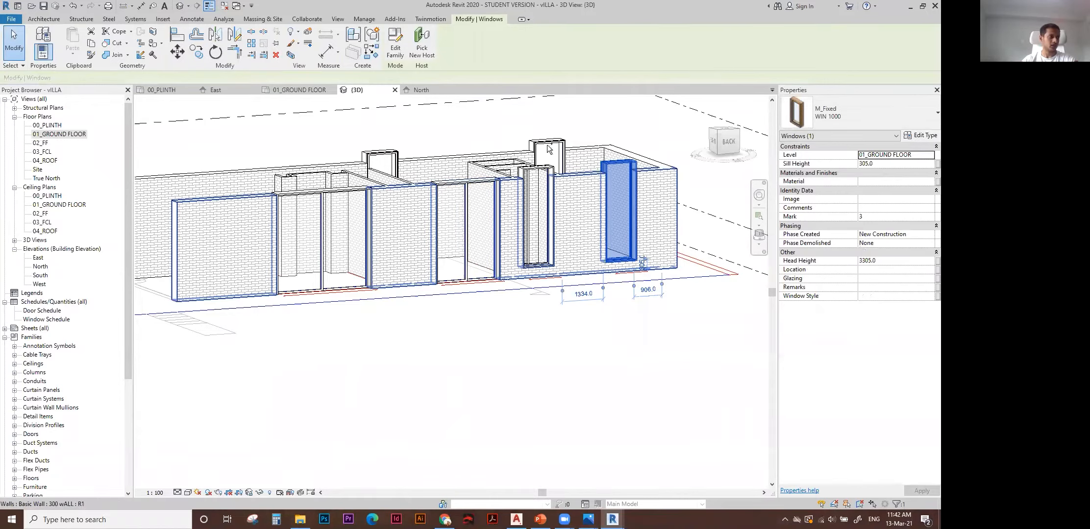
pyautogui.keyDown('ctrl'); pyautogui.click(537, 221); pyautogui.keyUp('ctrl')
pyautogui.keyDown('ctrl'); pyautogui.click(547, 147); pyautogui.keyUp('ctrl')
pyautogui.keyDown('ctrl'); pyautogui.click(380, 159); pyautogui.keyUp('ctrl')
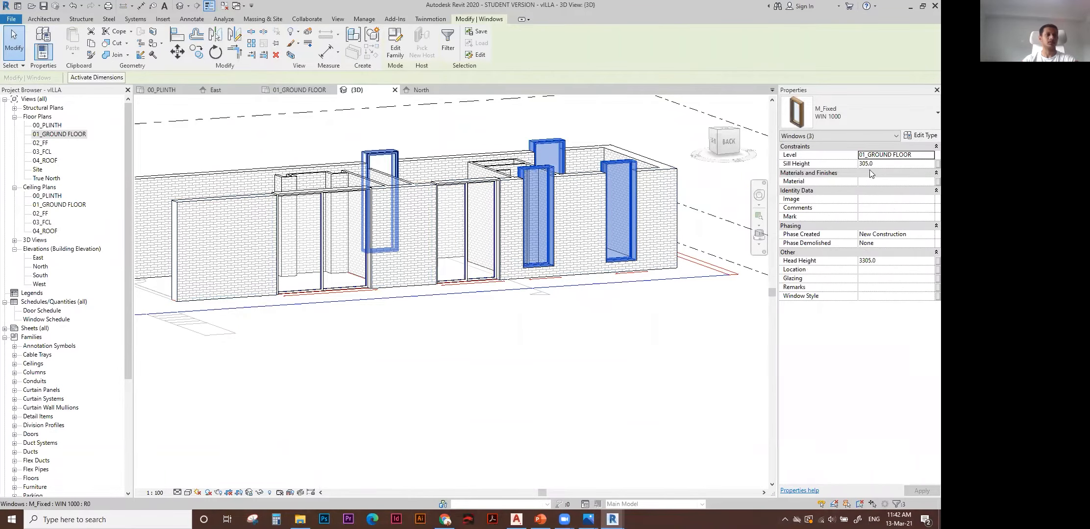
pyautogui.hotkey('ctrl', 'a')
pyautogui.write('0')
pyautogui.press('Return')
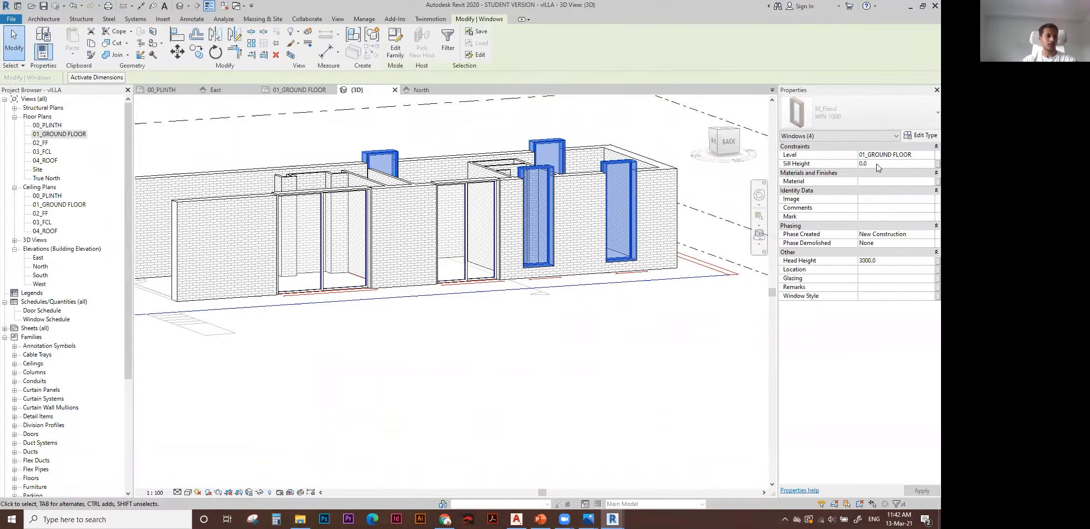
# Examine the walls and windows in 3D and compare them with the villa's reference image in Photos.
pyautogui.click(629, 352)
pyautogui.keyDown('shift'); pyautogui.moveTo(623, 352); pyautogui.dragTo(583, 363, button='middle'); pyautogui.keyUp('shift')
pyautogui.keyDown('shift'); pyautogui.moveTo(583, 326); pyautogui.dragTo(583, 326, button='middle'); pyautogui.keyUp('shift')
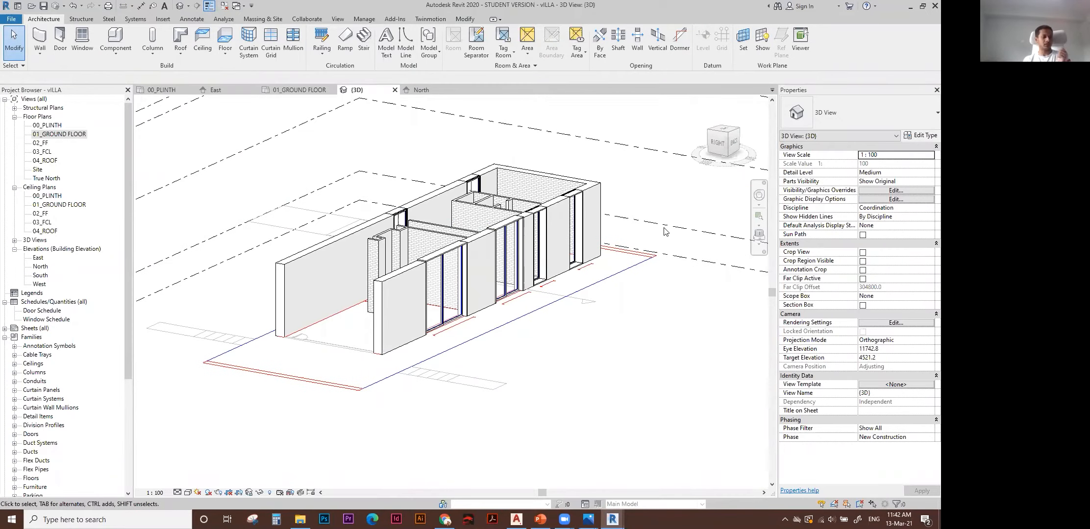
pyautogui.keyDown('shift'); pyautogui.moveTo(665, 228); pyautogui.dragTo(600, 225, button='middle'); pyautogui.keyUp('shift')
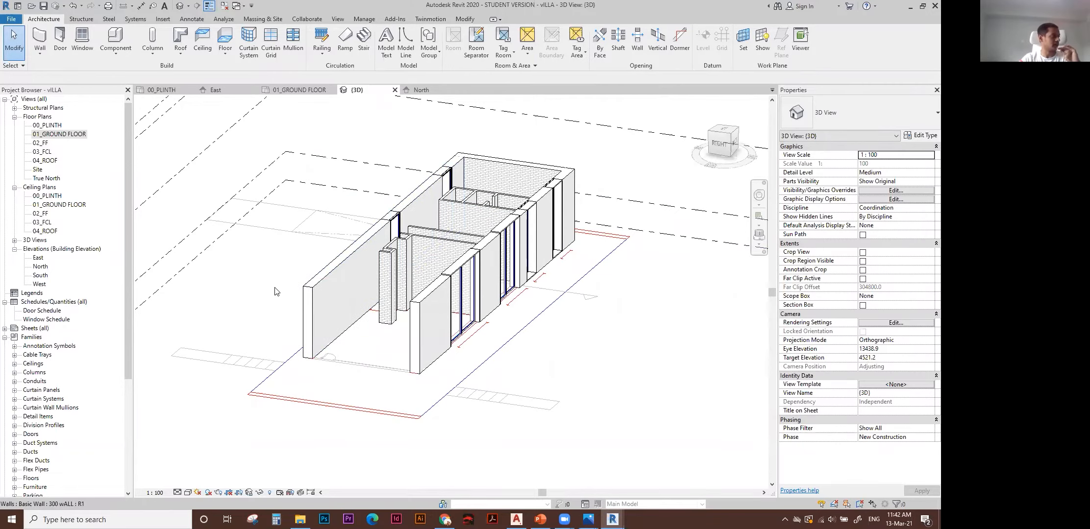
pyautogui.keyDown('shift'); pyautogui.moveTo(286, 285); pyautogui.dragTo(471, 314, button='middle'); pyautogui.keyUp('shift')
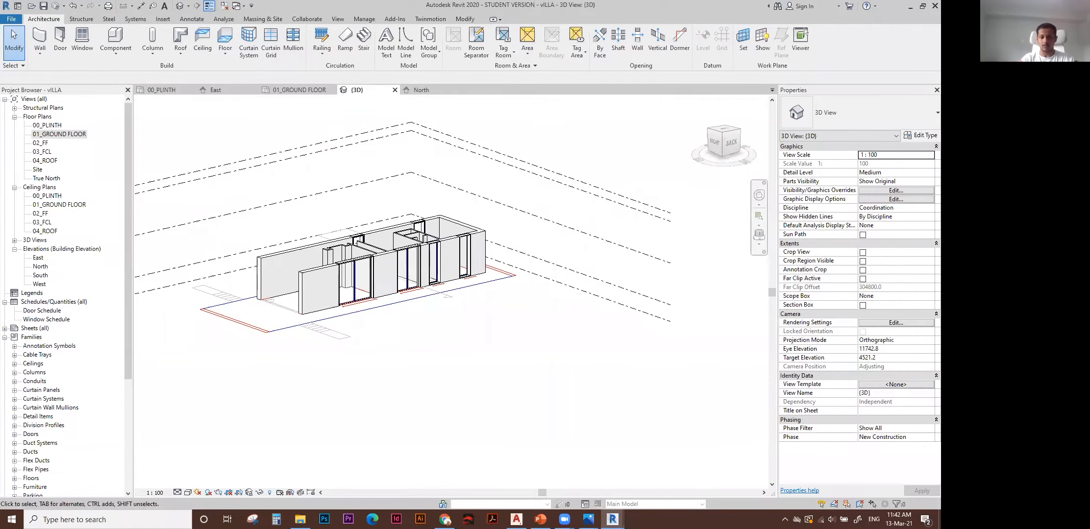
pyautogui.hotkey('alt', 'Tab')
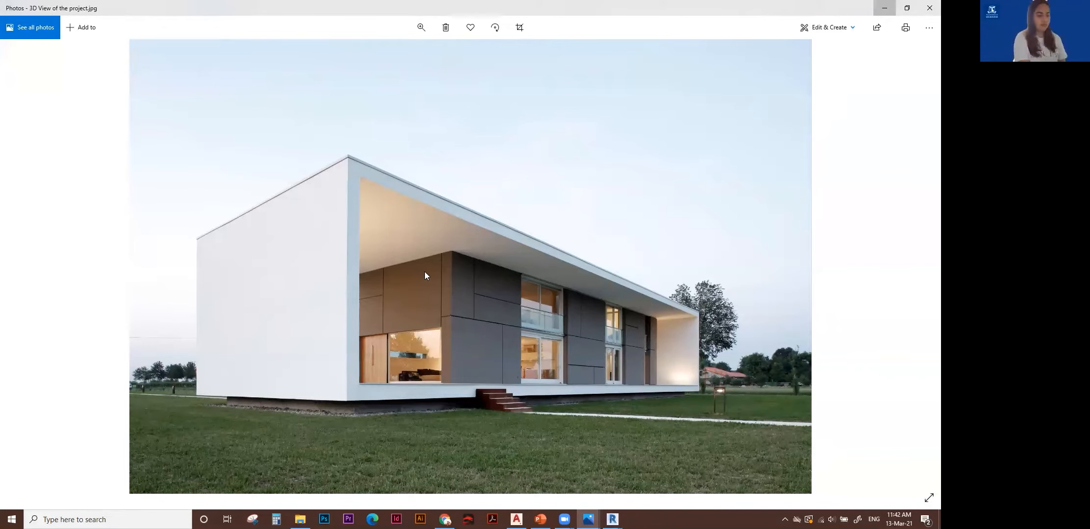
pyautogui.hotkey('alt', 'Tab')
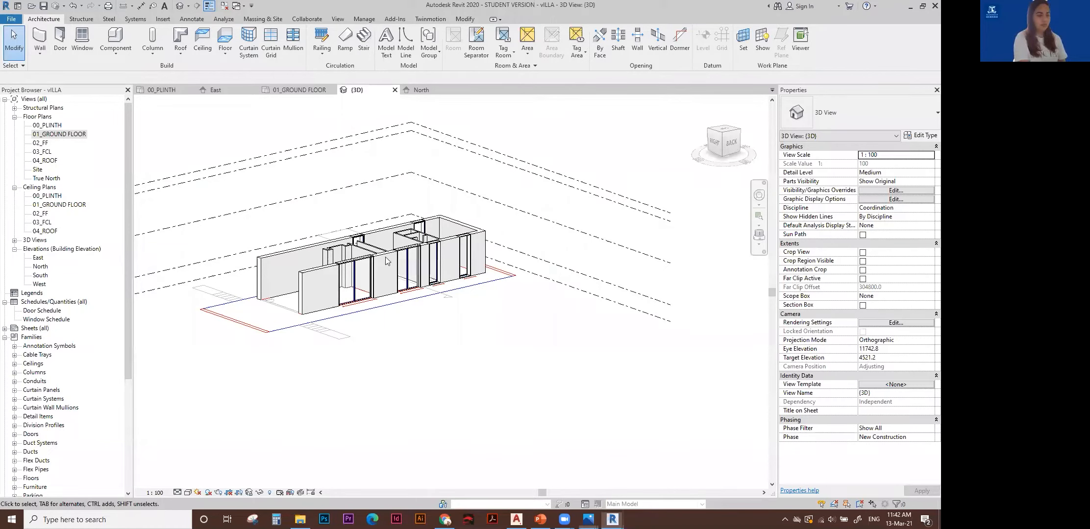
# Start a floor in the 01_GROUND FLOOR plan and pick the imported drawing's outer rectangle lines as its boundary.
pyautogui.hotkey('ctrl', 'Tab')
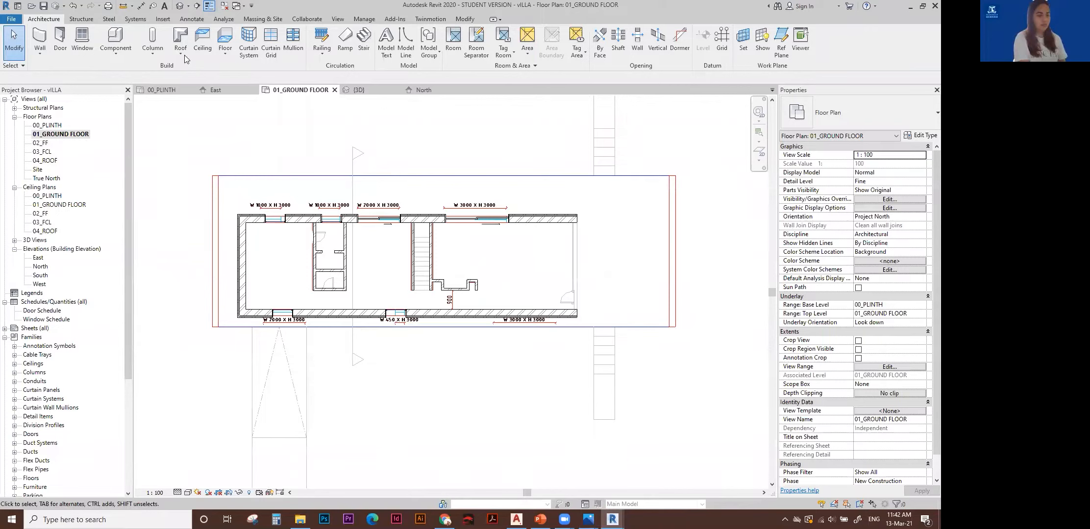
pyautogui.click(225, 53)
pyautogui.click(206, 74)
pyautogui.click(476, 34)
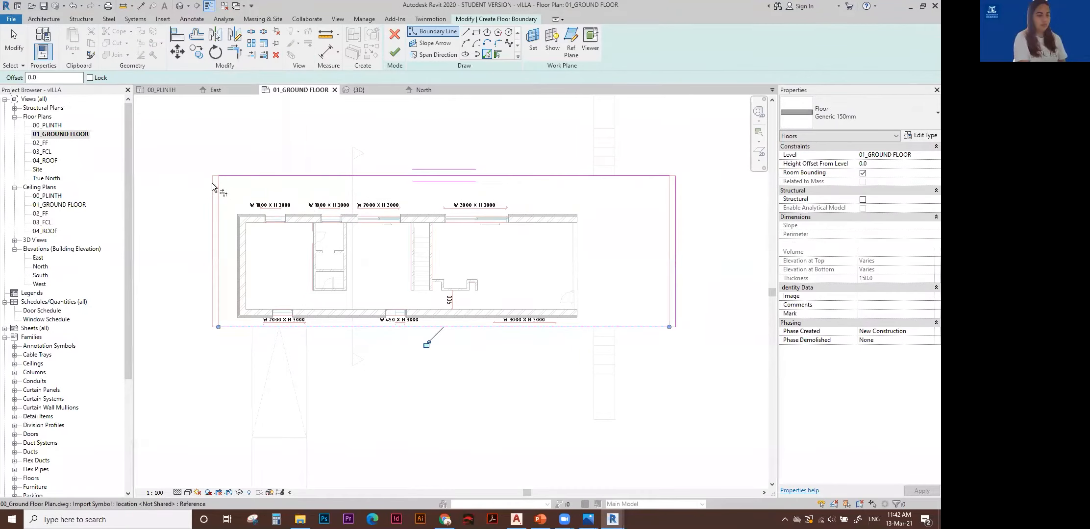
pyautogui.click(209, 217)
# Trim the floor boundary lines at their corners into a closed rectangle and finish the floor sketch.
pyautogui.press('t')
pyautogui.press('r')
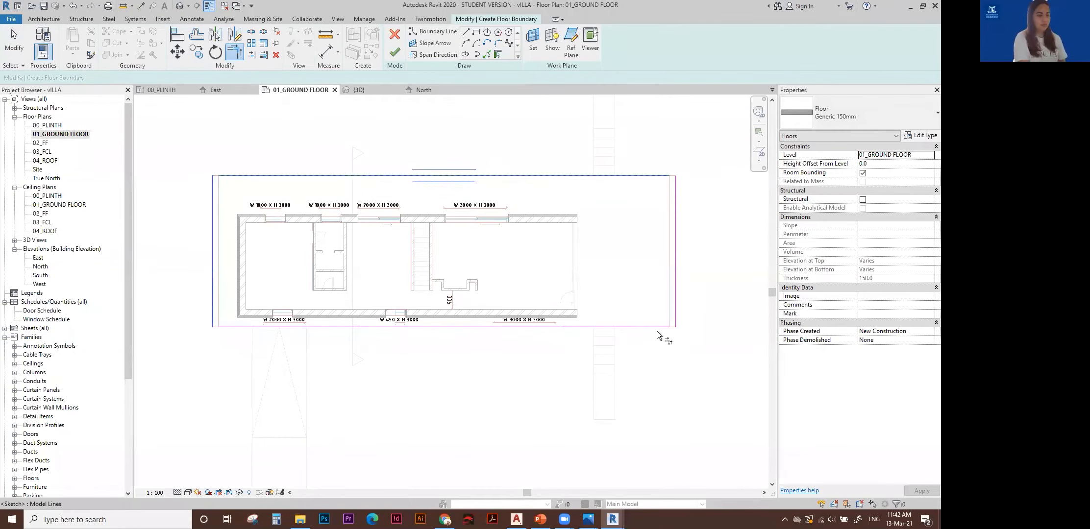
pyautogui.click(675, 310)
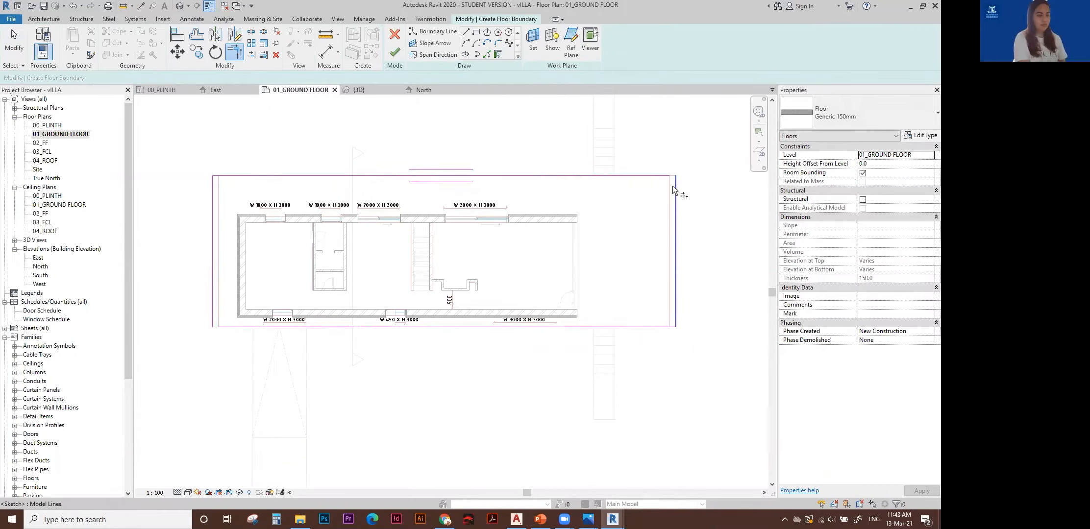
pyautogui.click(244, 326)
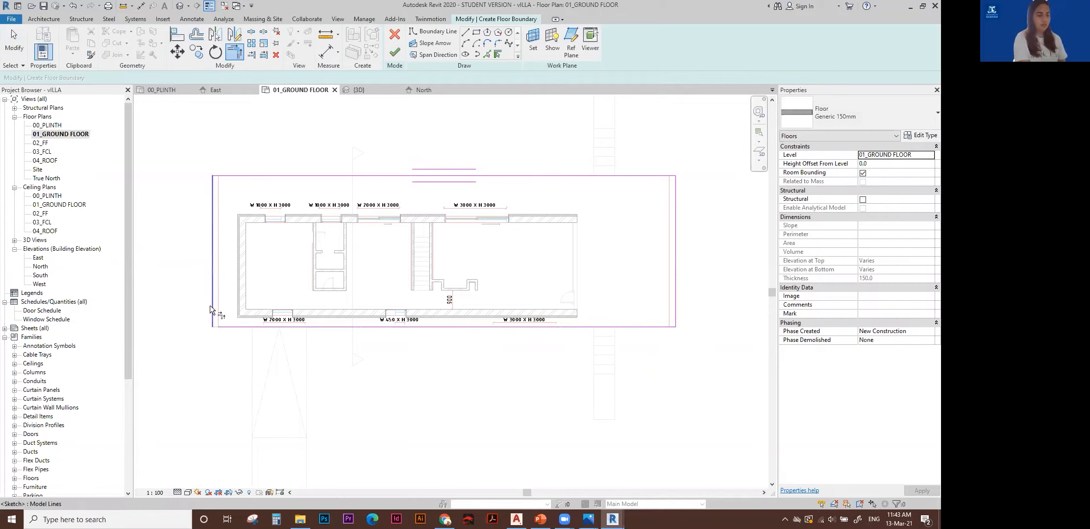
pyautogui.moveTo(218, 327); pyautogui.dragTo(208, 306, button='middle')
pyautogui.press('Escape')
pyautogui.press('Tab')
pyautogui.click(665, 190)
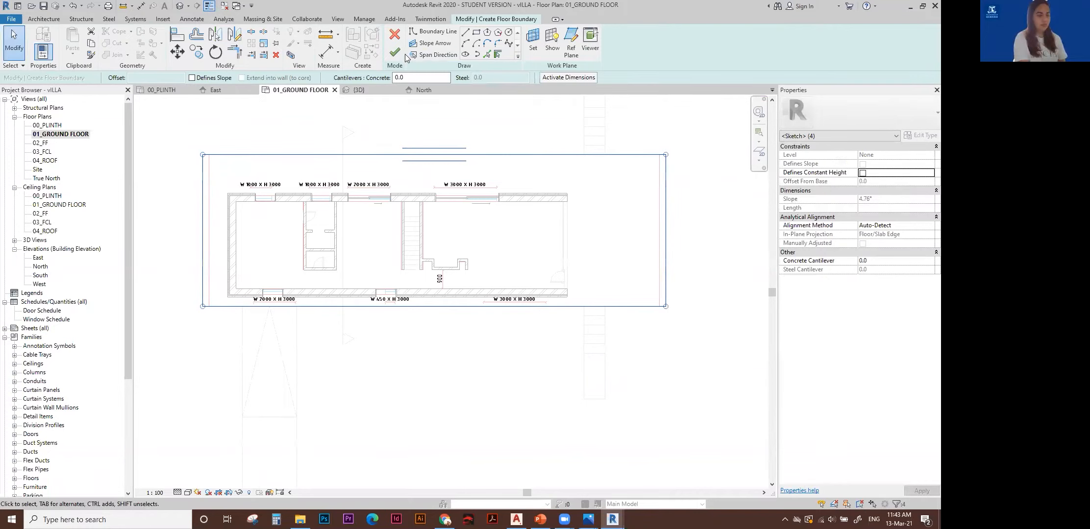
pyautogui.click(395, 53)
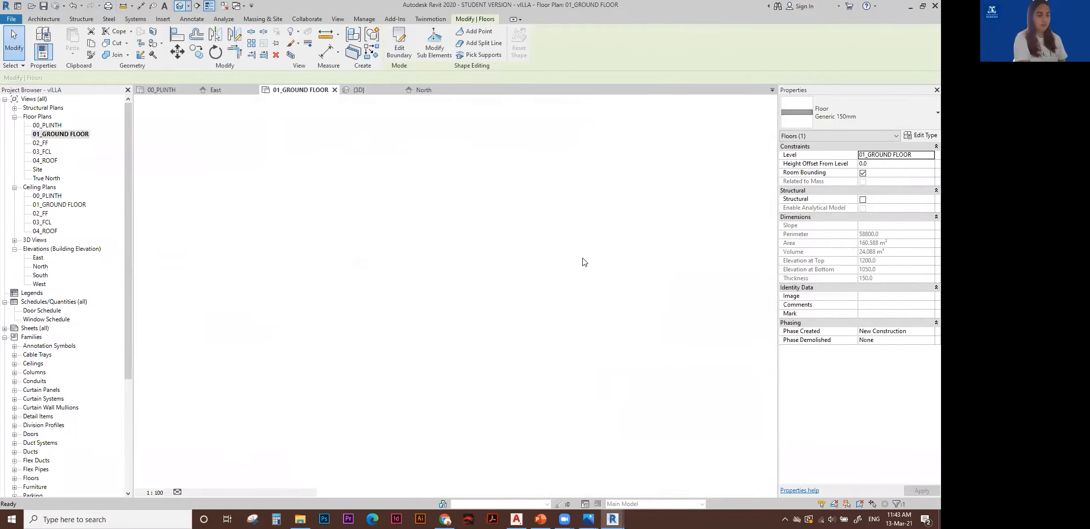
# In the 3D view, duplicate the new floor's Generic 150mm type under the name 600.
pyautogui.hotkey('ctrl', 'Tab')
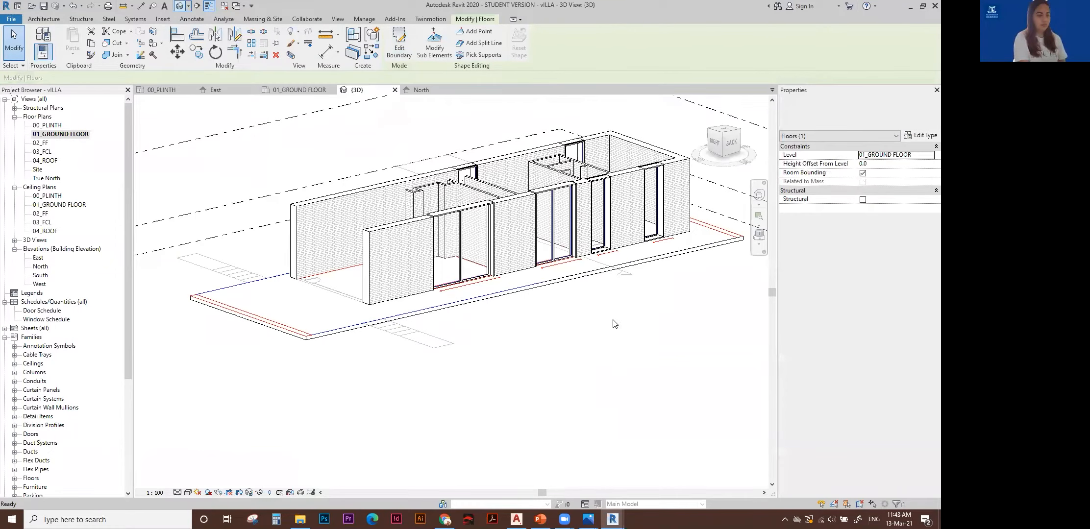
pyautogui.click(924, 136)
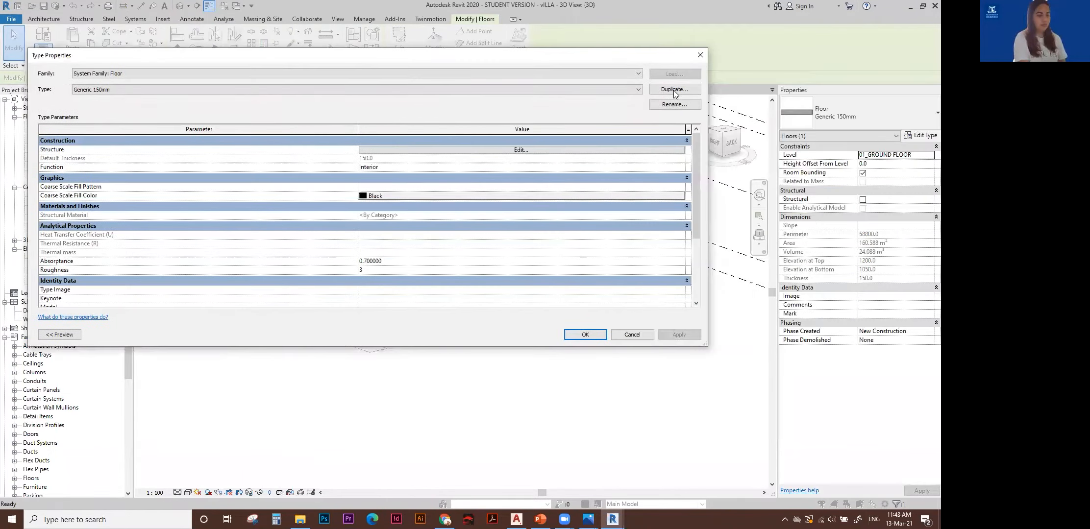
pyautogui.click(675, 90)
pyautogui.write('600')
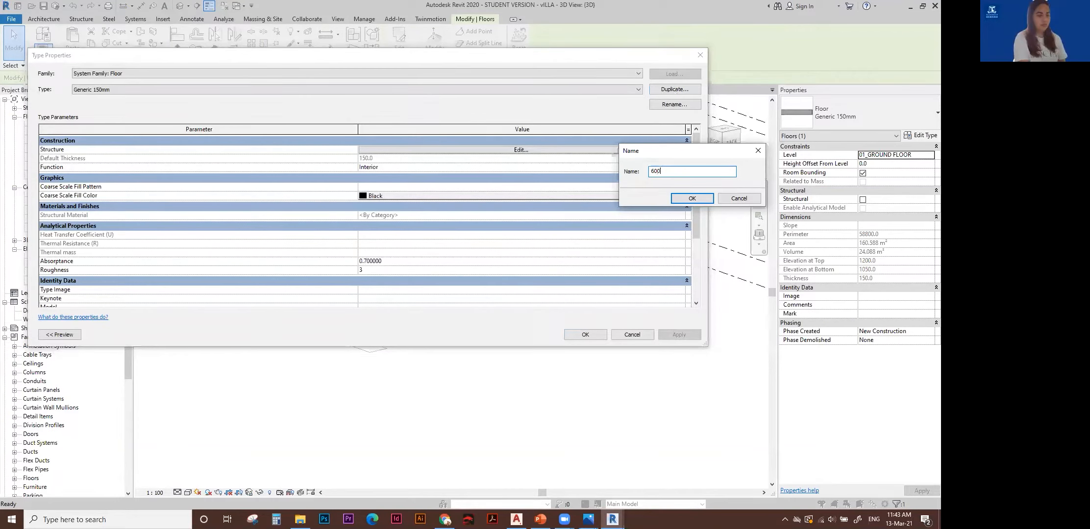
pyautogui.click(691, 198)
# Set the 600 floor type's structure layer thickness to 600 and apply the type to the floor.
pyautogui.click(532, 151)
pyautogui.click(440, 149)
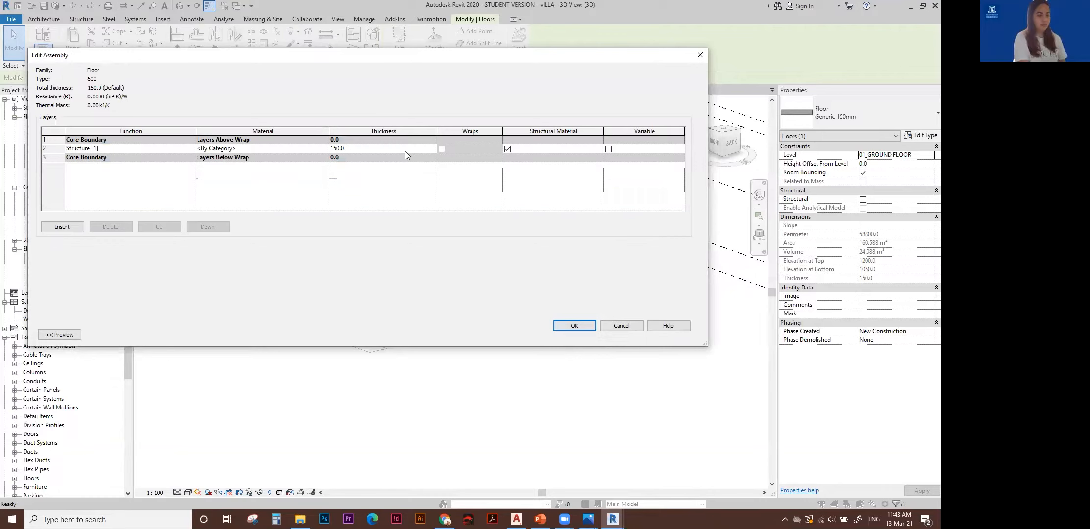
pyautogui.click(404, 150)
pyautogui.write('600')
pyautogui.press('Tab')
pyautogui.click(583, 327)
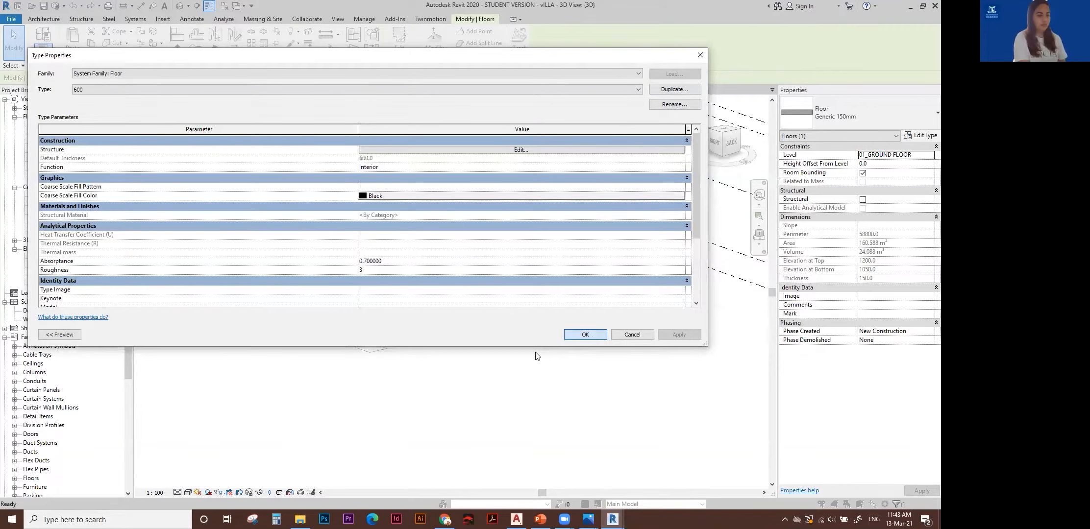
pyautogui.press('Return')
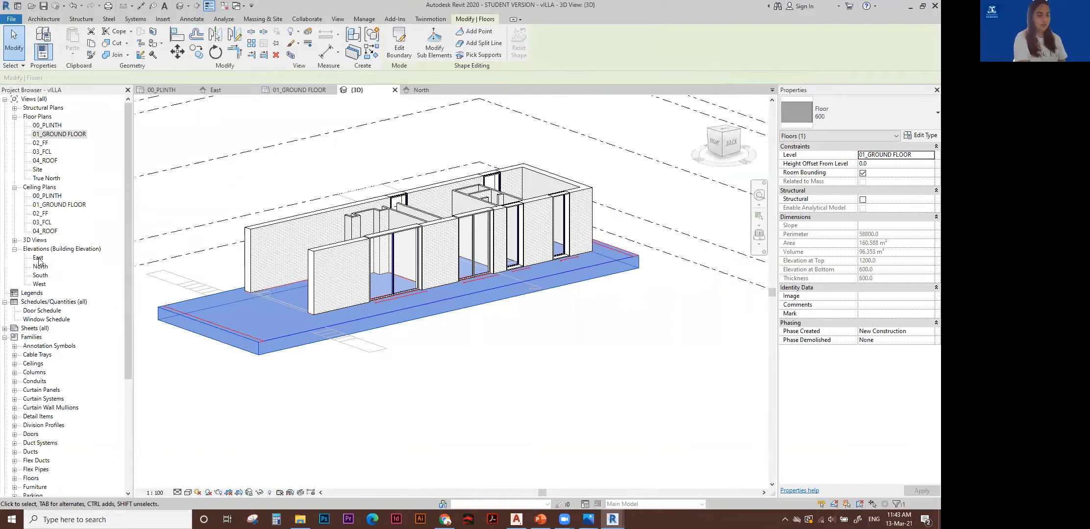
# Deselect the floor and open the East elevation view.
pyautogui.press('Escape')
pyautogui.click(38, 258)
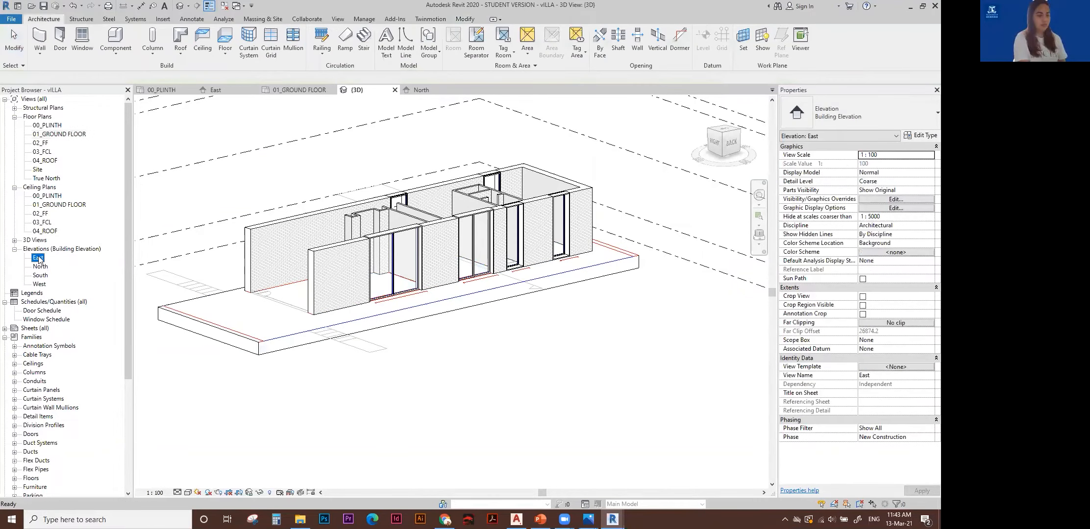
pyautogui.doubleClick(37, 258)
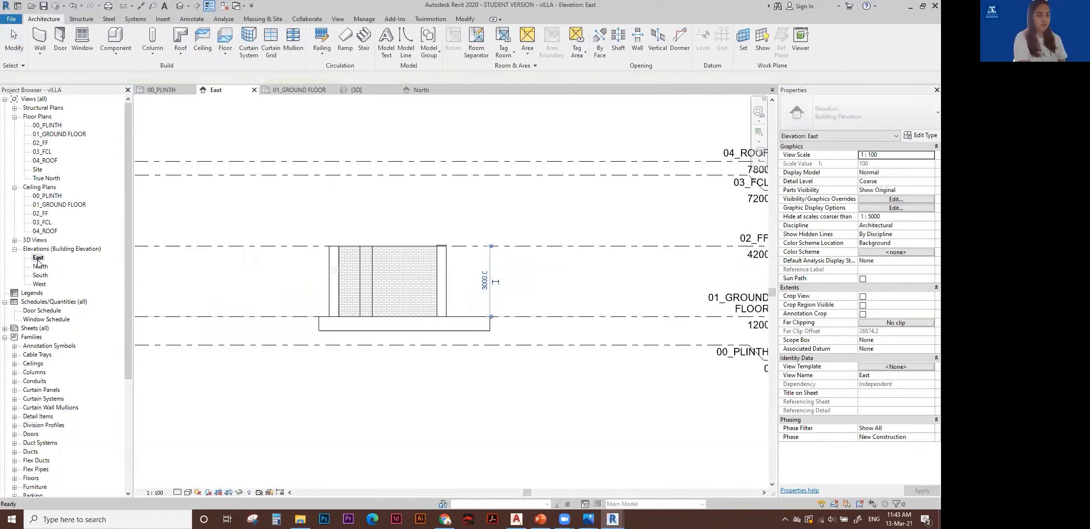
# Examine the ground floor slab in the East and North elevations and compare it with the project's 3D view photo.
pyautogui.scroll(3, 568, 303)
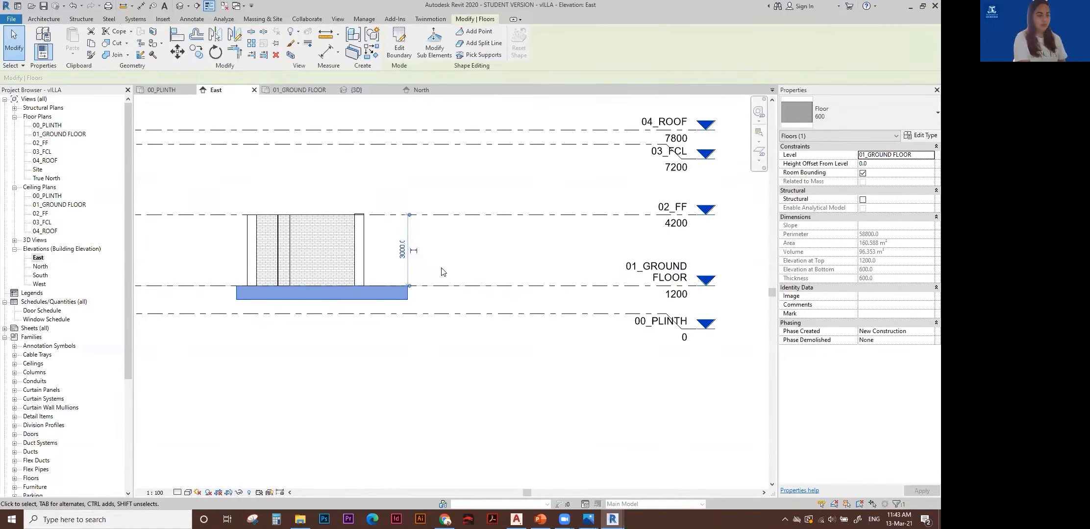
pyautogui.press('Escape')
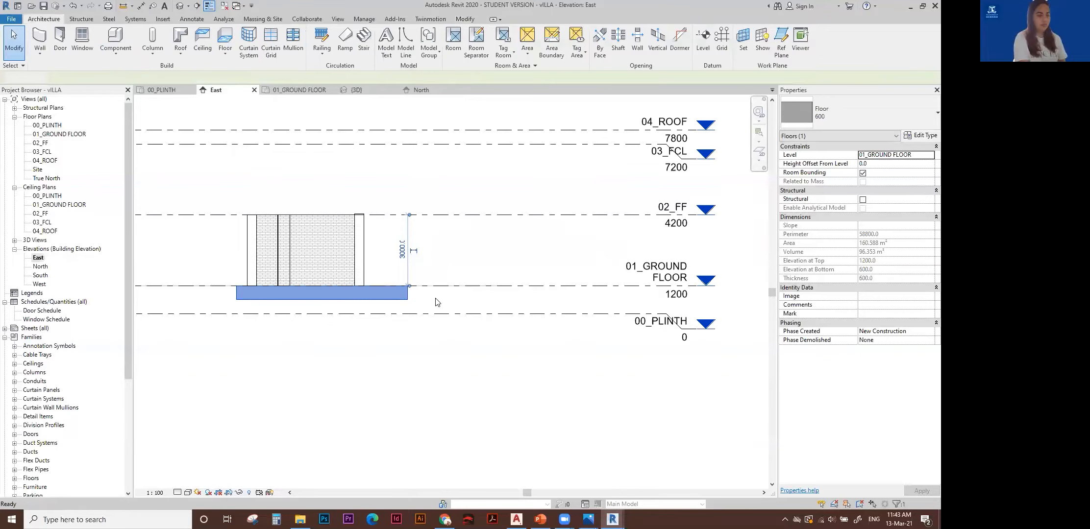
pyautogui.hotkey('ctrl', 'Tab')
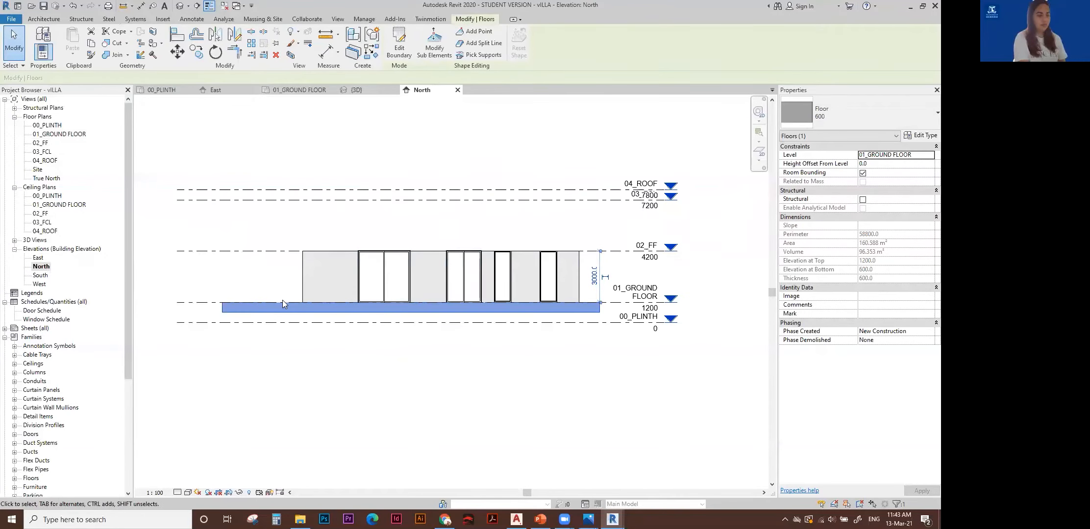
pyautogui.moveTo(588, 519)
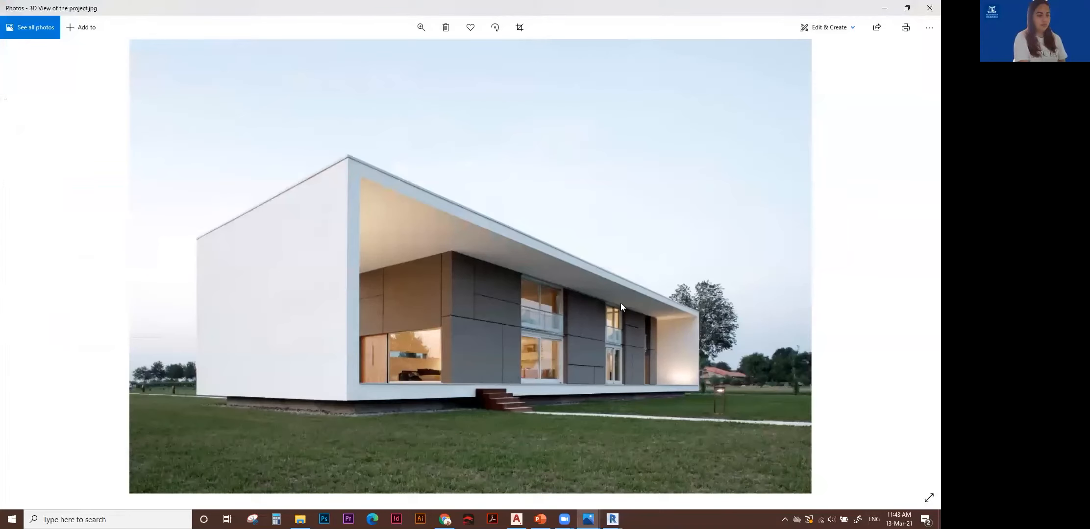
pyautogui.hotkey('alt', 'Tab')
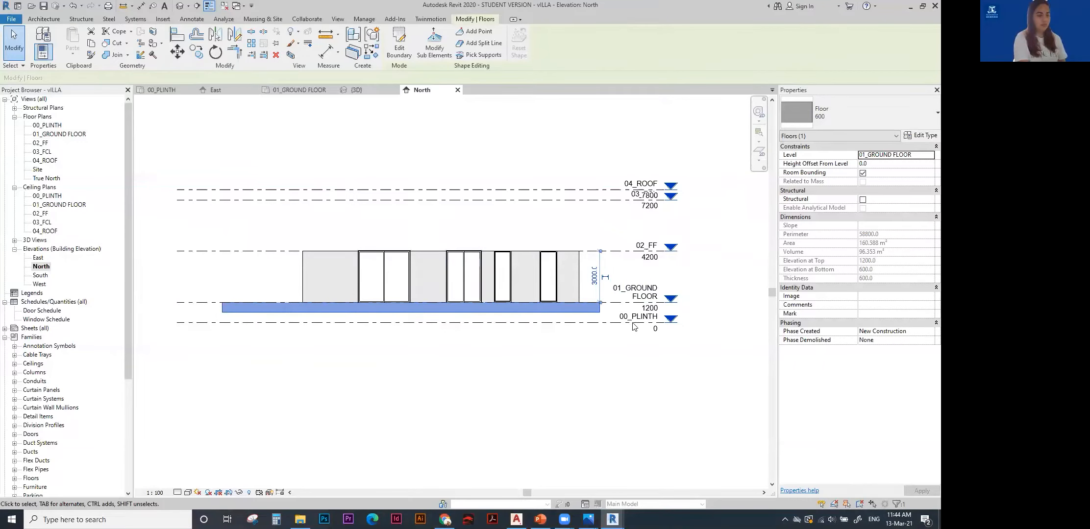
pyautogui.press('Escape')
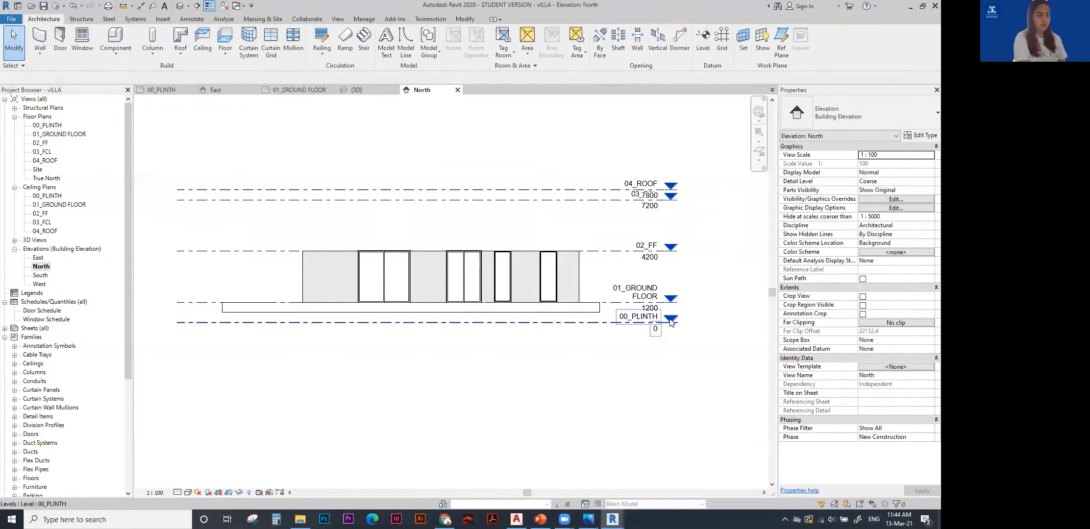
# Open the 00_PLINTH floor plan, check the plinth in the 3D view photo of the project, and return to Revit.
pyautogui.doubleClick(670, 320)
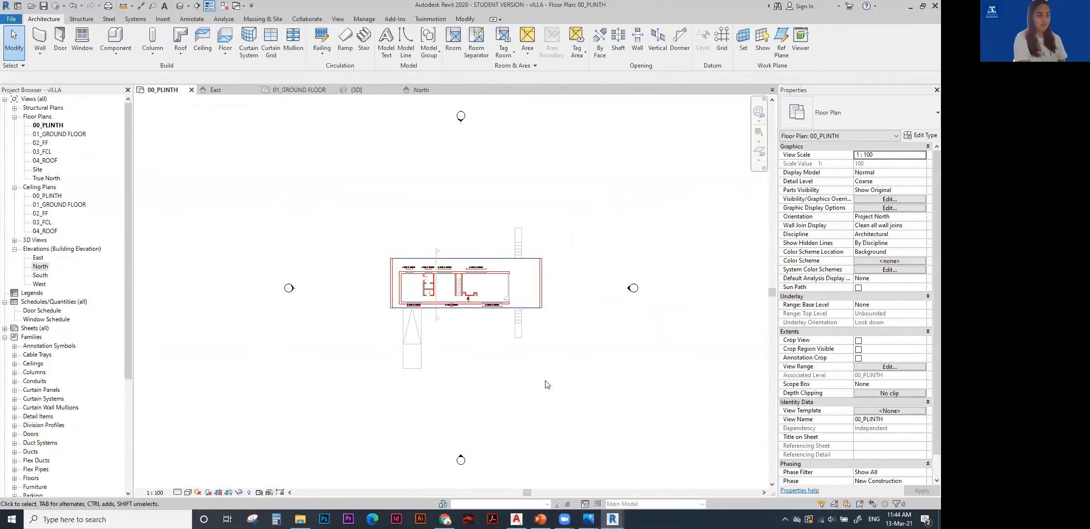
pyautogui.scroll(3, 464, 287)
pyautogui.moveTo(464, 288); pyautogui.dragTo(412, 280, button='middle')
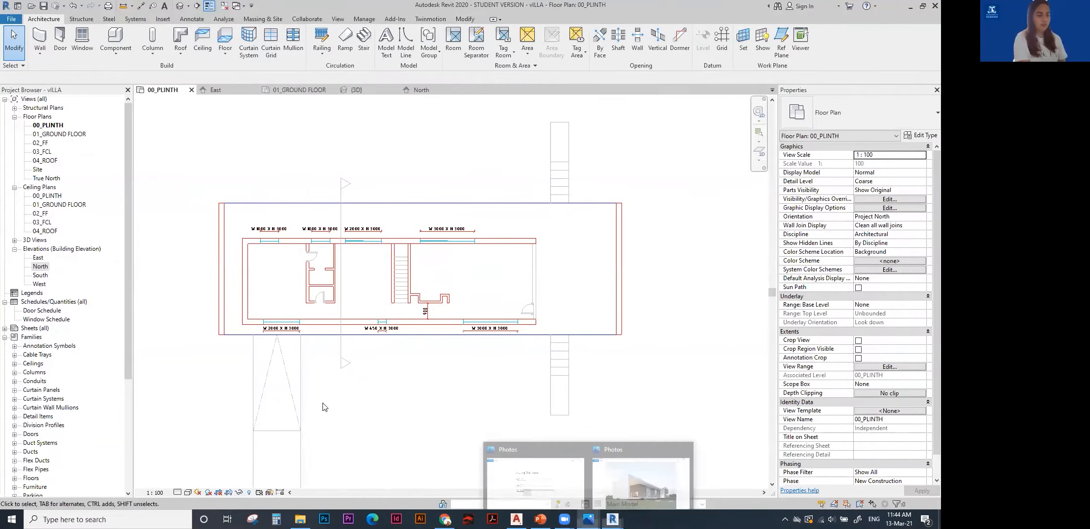
pyautogui.click(640, 479)
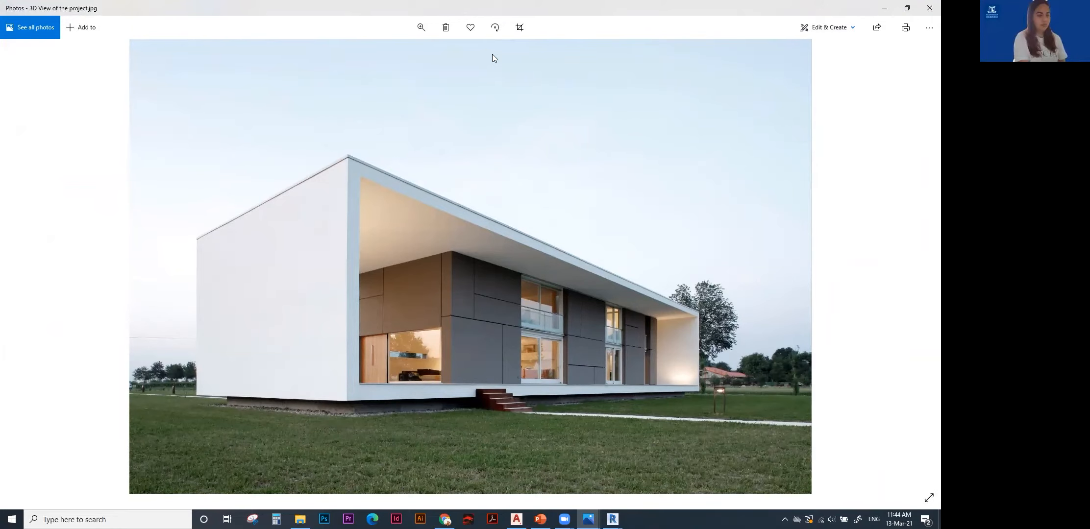
pyautogui.hotkey('alt', 'Tab')
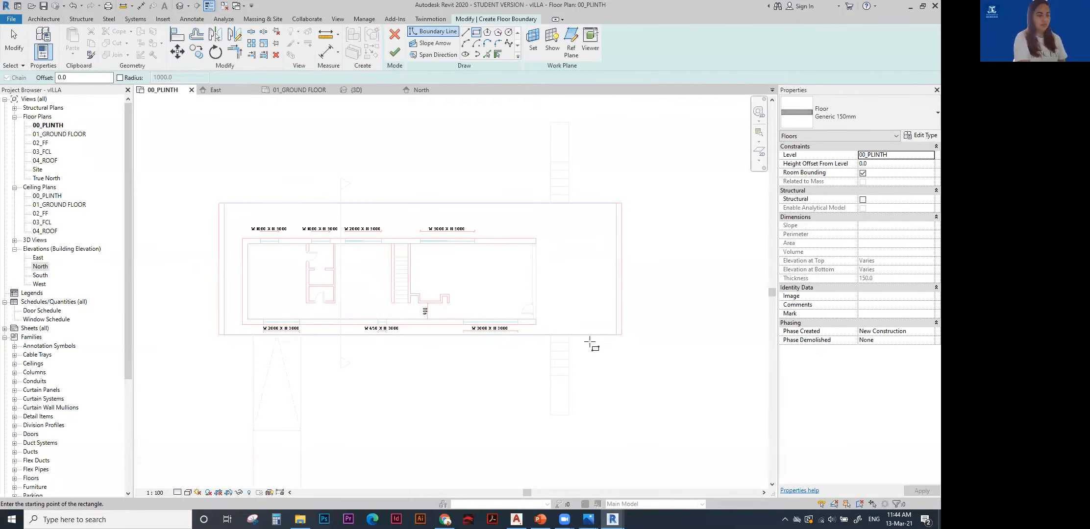
# Sketch a rectangular floor boundary on the 00_PLINTH plan, offset -600 from the ground floor slab's outline.
pyautogui.write('-600')
pyautogui.scroll(1, 210, 211)
pyautogui.click(224, 199)
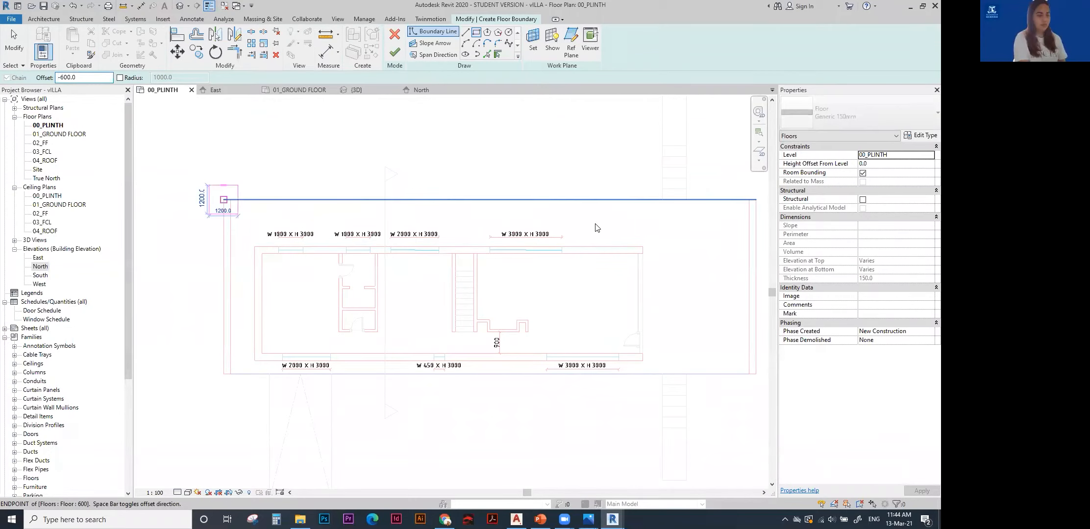
pyautogui.moveTo(606, 205); pyautogui.dragTo(578, 224, button='middle')
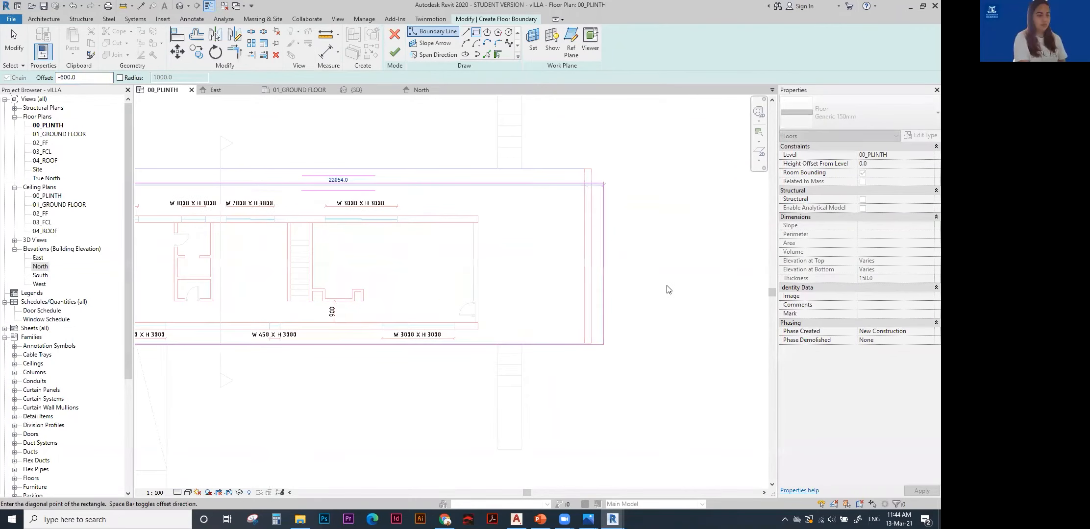
pyautogui.click(510, 170)
pyautogui.scroll(-1, 507, 153)
pyautogui.moveTo(499, 239); pyautogui.dragTo(552, 237, button='middle')
pyautogui.press('Escape')
pyautogui.press('Escape')
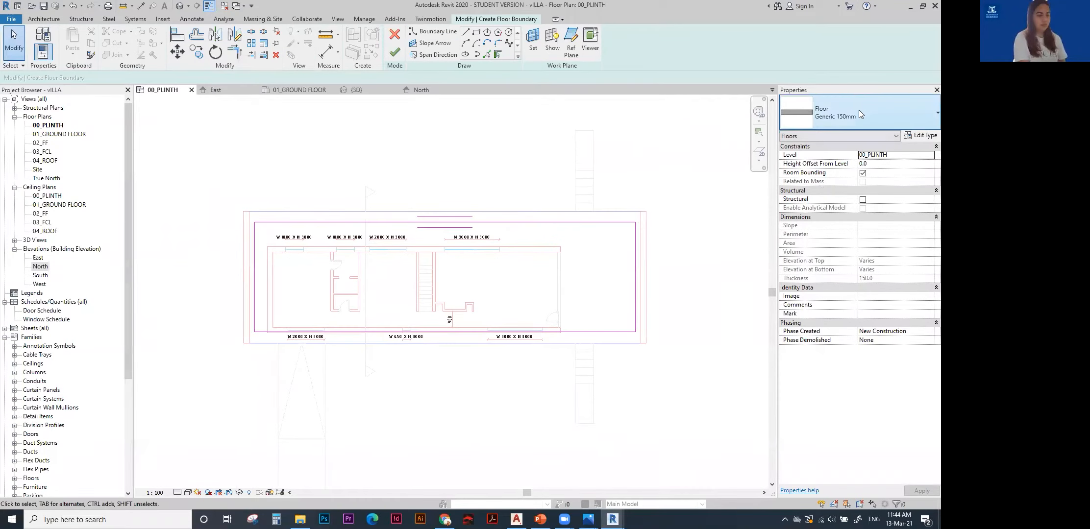
# Assign the 600 floor type to the plinth floor and finish its sketch.
pyautogui.click(858, 110)
pyautogui.click(822, 186)
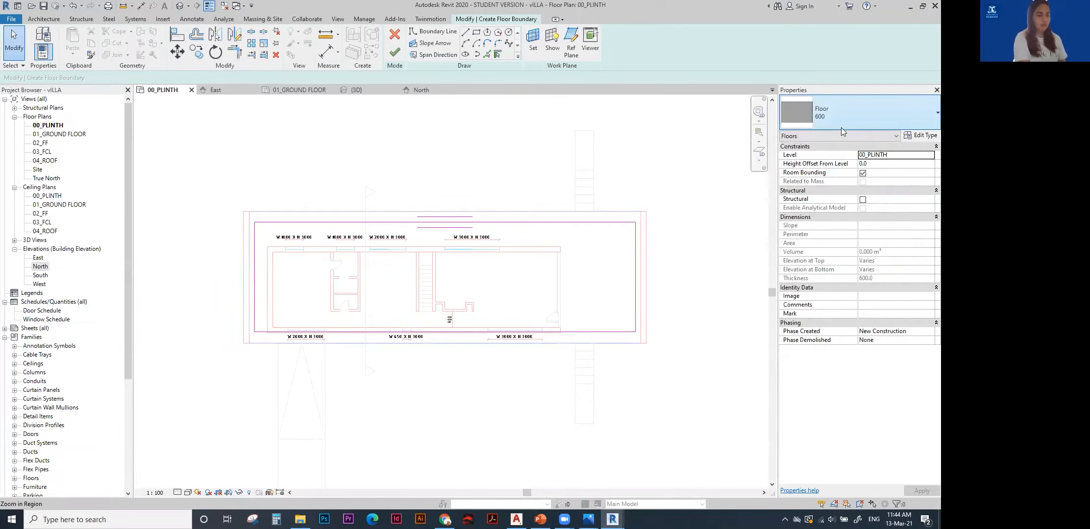
pyautogui.click(394, 52)
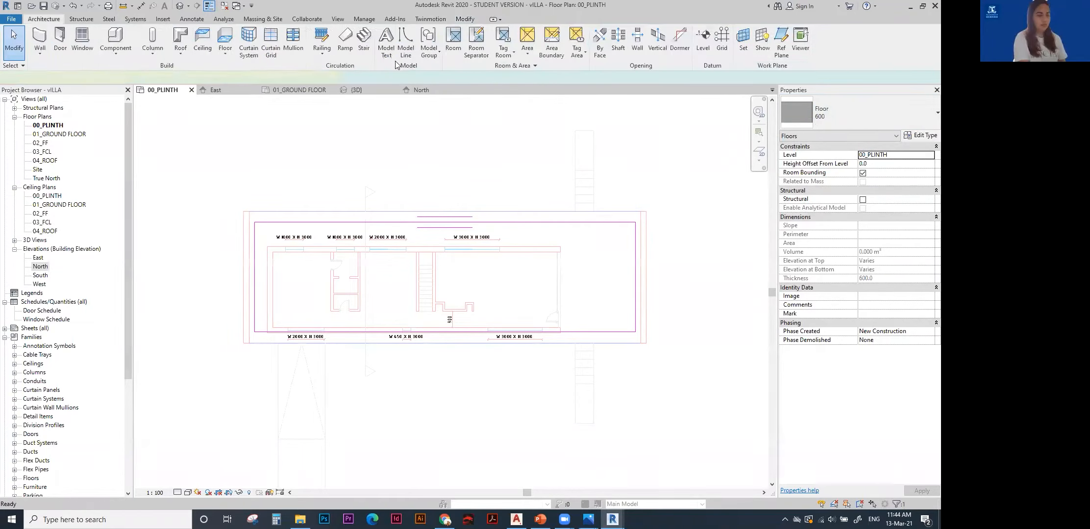
# Inspect the new plinth floor beneath the ground floor slab in the 3D view and the North elevation.
pyautogui.click(178, 6)
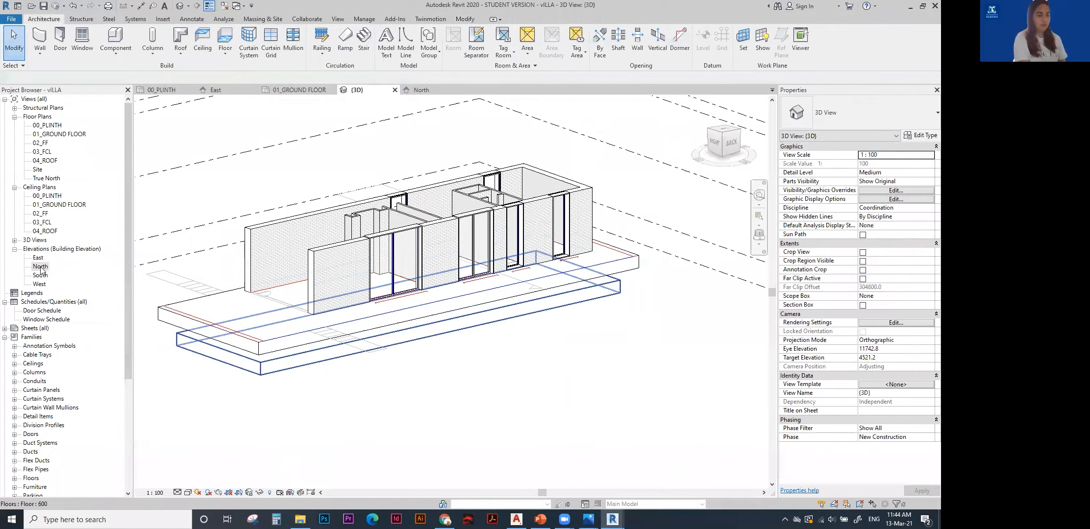
pyautogui.keyDown('shift'); pyautogui.moveTo(549, 360); pyautogui.dragTo(630, 375, button='middle'); pyautogui.keyUp('shift')
pyautogui.hotkey('ctrl', 'Tab')
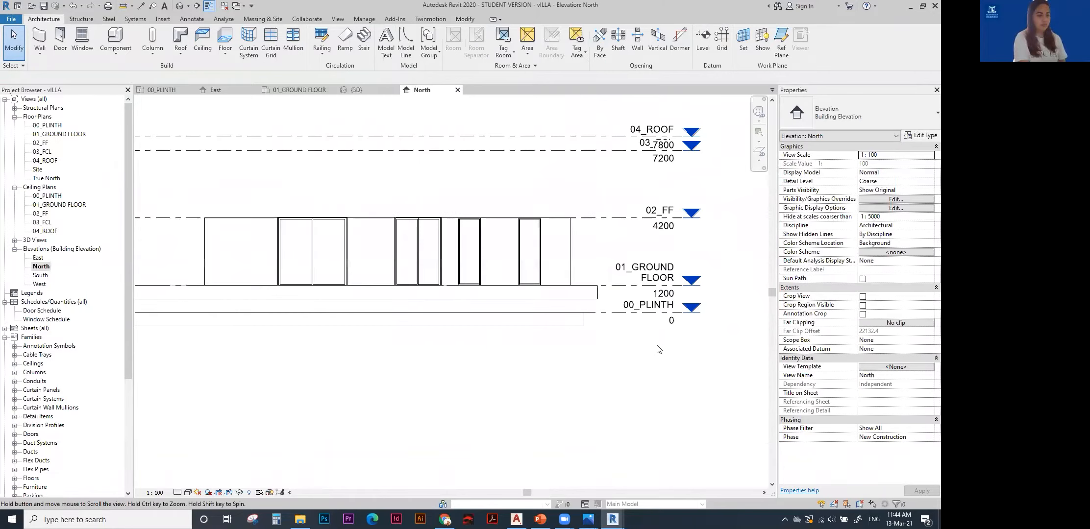
# Set the plinth floor's height offset from the 00_PLINTH level to 600.
pyautogui.click(680, 345)
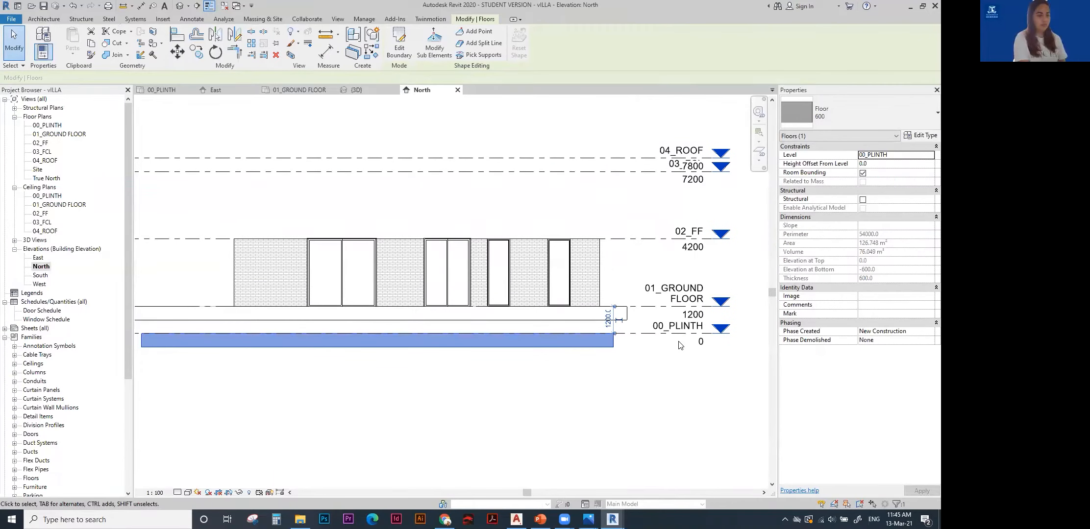
pyautogui.scroll(-1, 613, 369)
pyautogui.scroll(2, 604, 361)
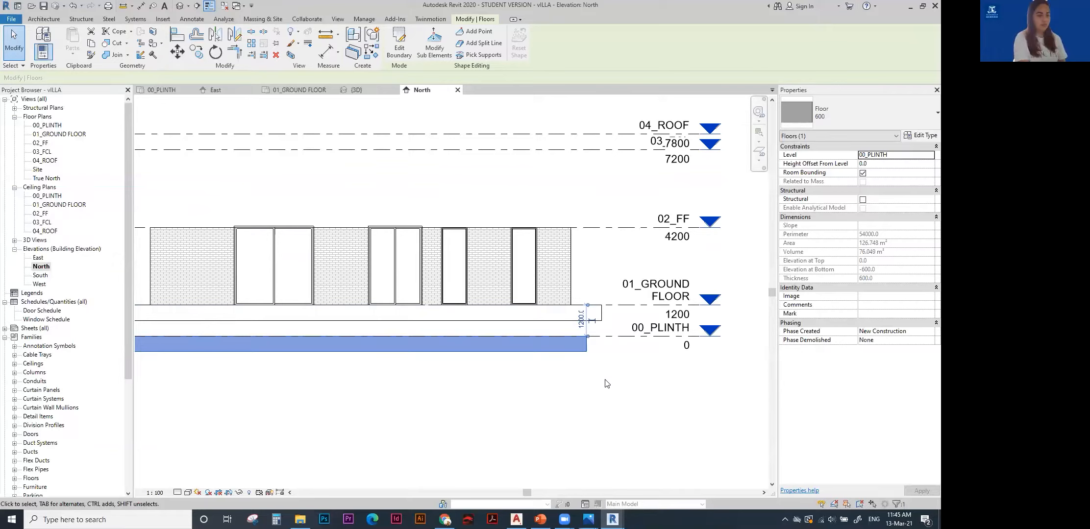
pyautogui.scroll(-2, 607, 384)
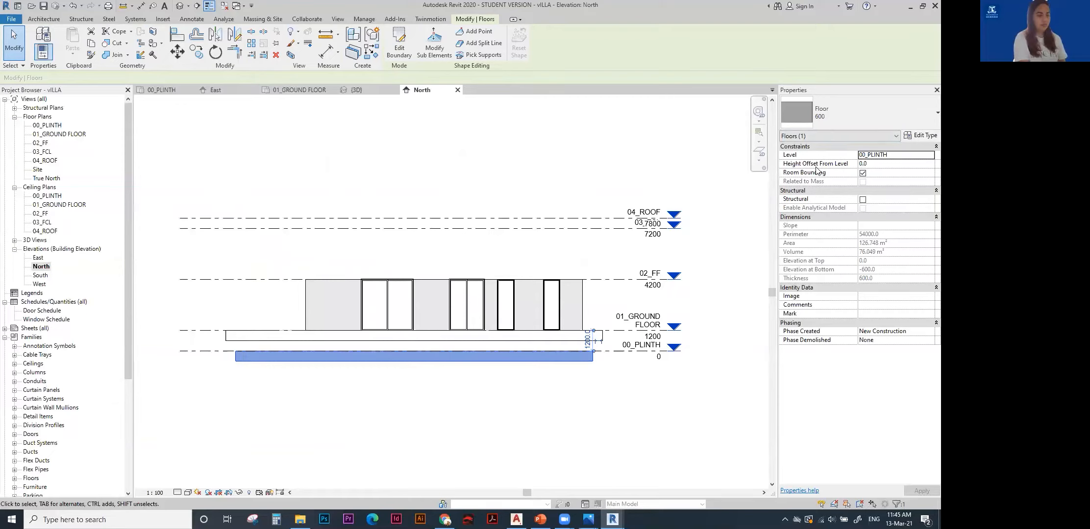
pyautogui.click(885, 167)
pyautogui.write('600')
pyautogui.press('Return')
pyautogui.scroll(2, 562, 361)
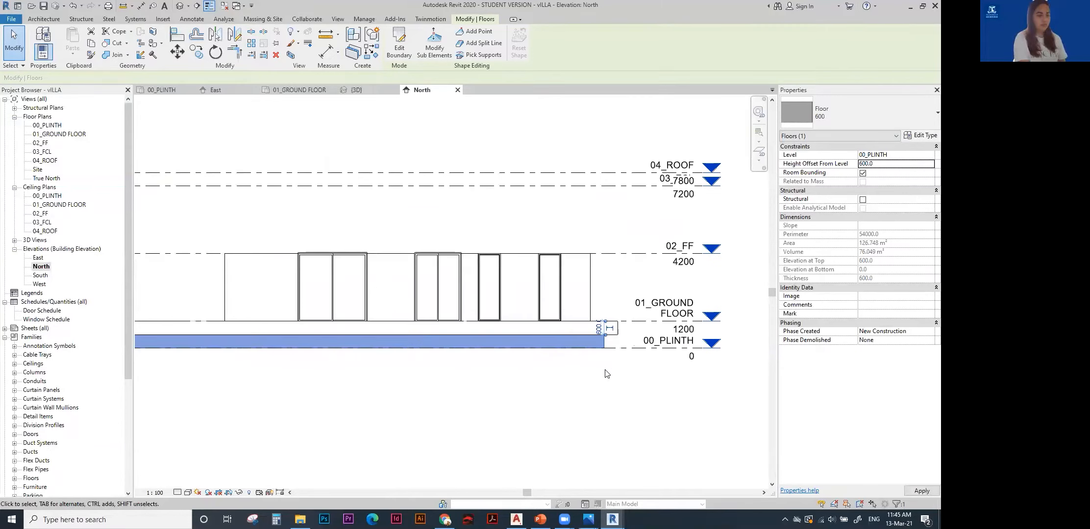
pyautogui.click(597, 365)
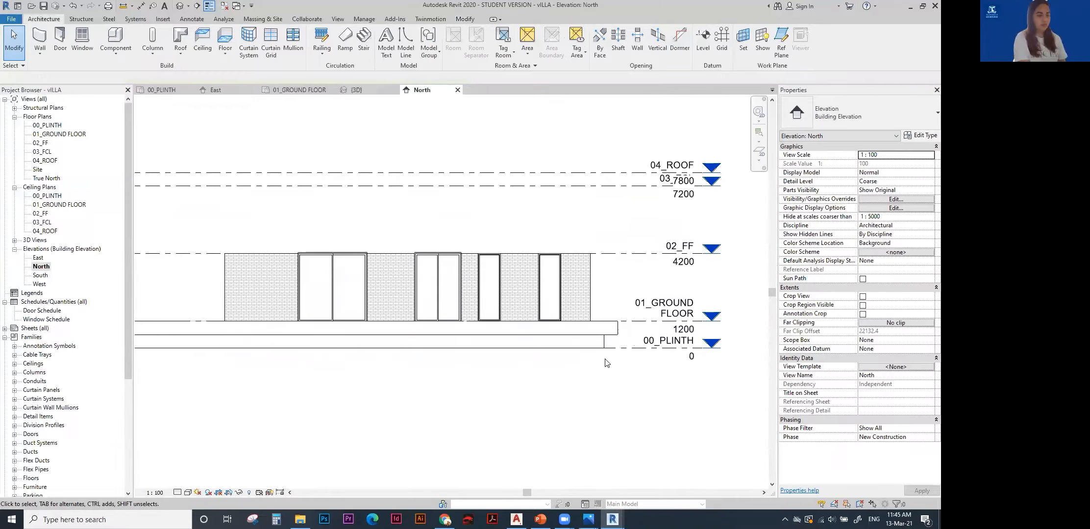
# Align the plinth floor's top with the underside of the ground floor slab and check it in the 3D view.
pyautogui.scroll(-2, 598, 363)
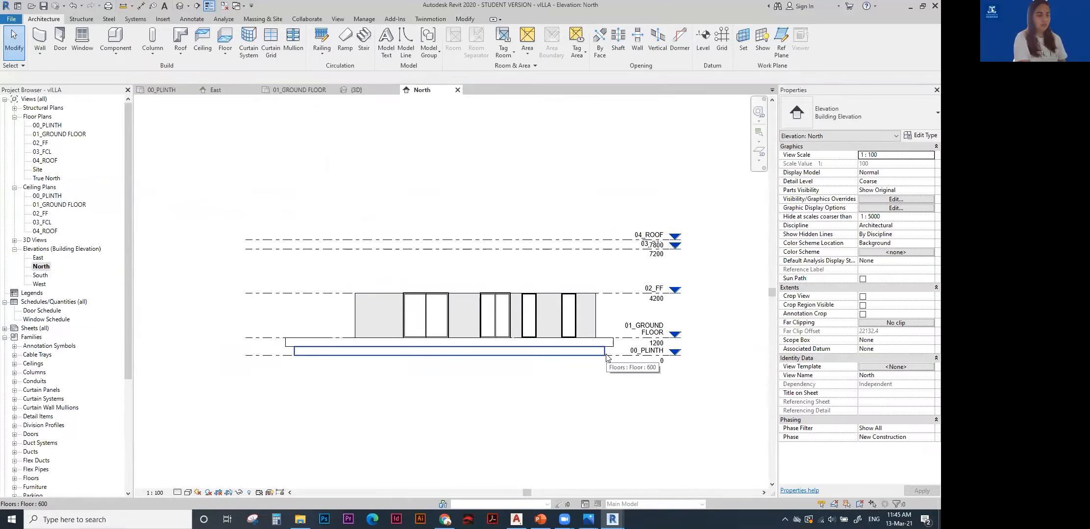
pyautogui.click(579, 342)
pyautogui.click(582, 348)
pyautogui.press('a')
pyautogui.press('l')
pyautogui.scroll(1, 583, 349)
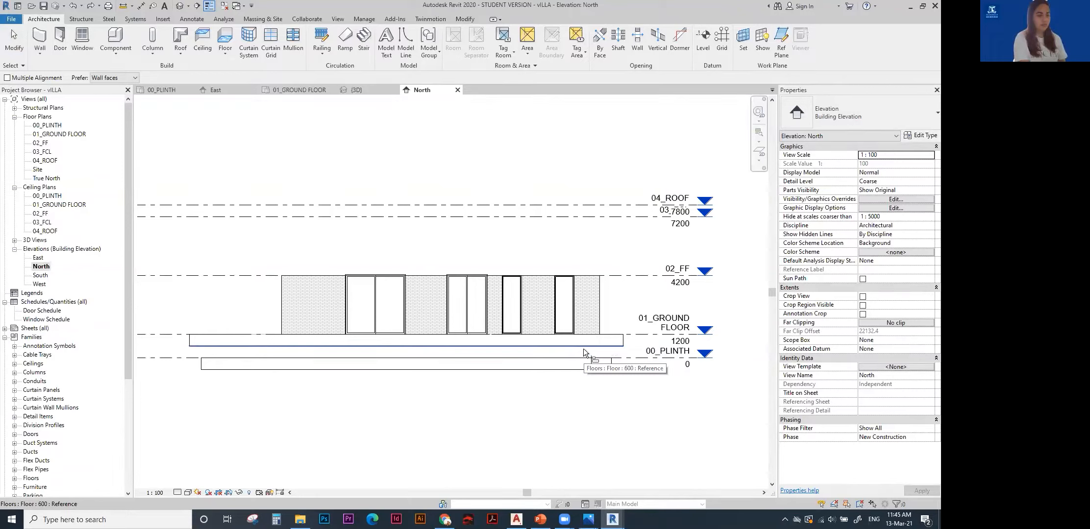
pyautogui.click(584, 348)
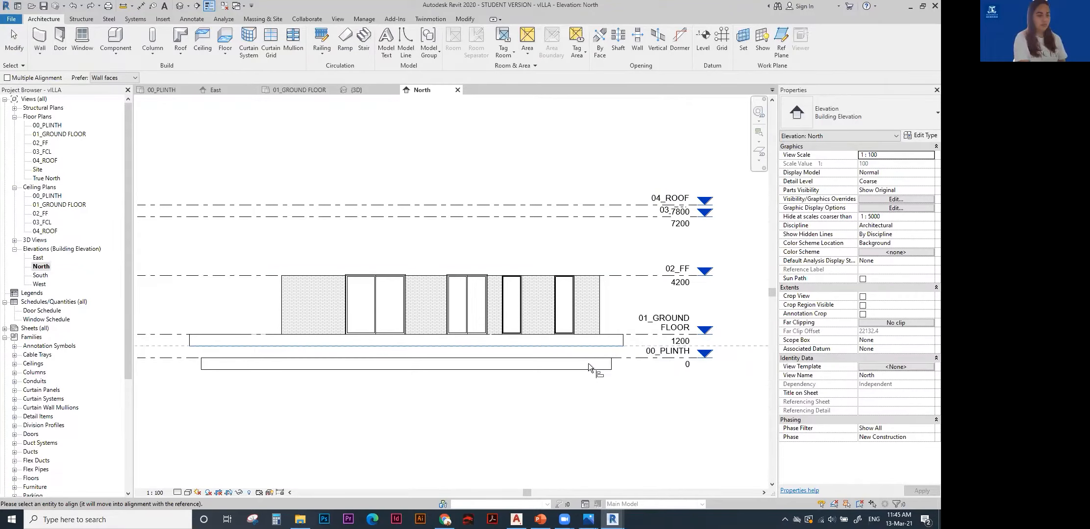
pyautogui.click(585, 359)
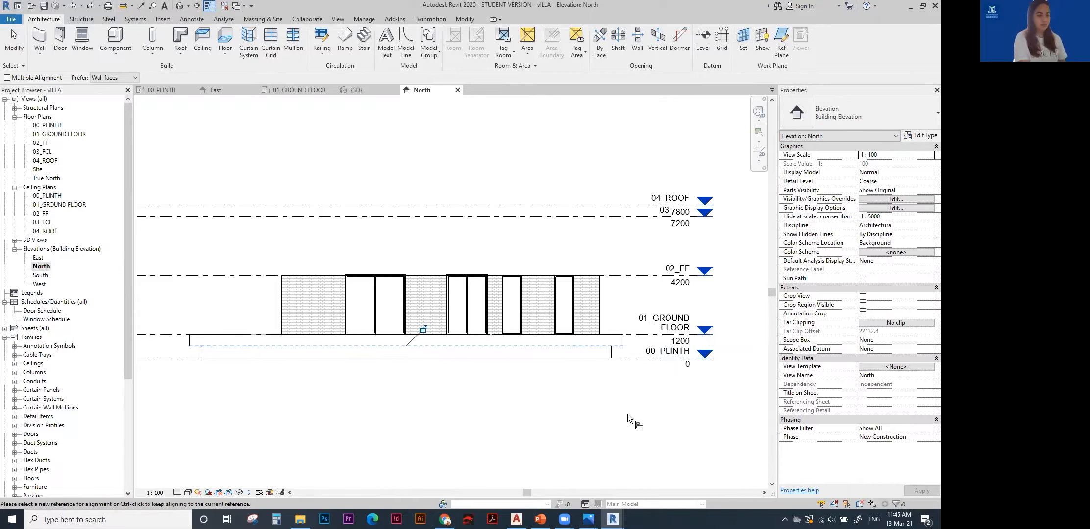
pyautogui.press('Escape')
pyautogui.press('Escape')
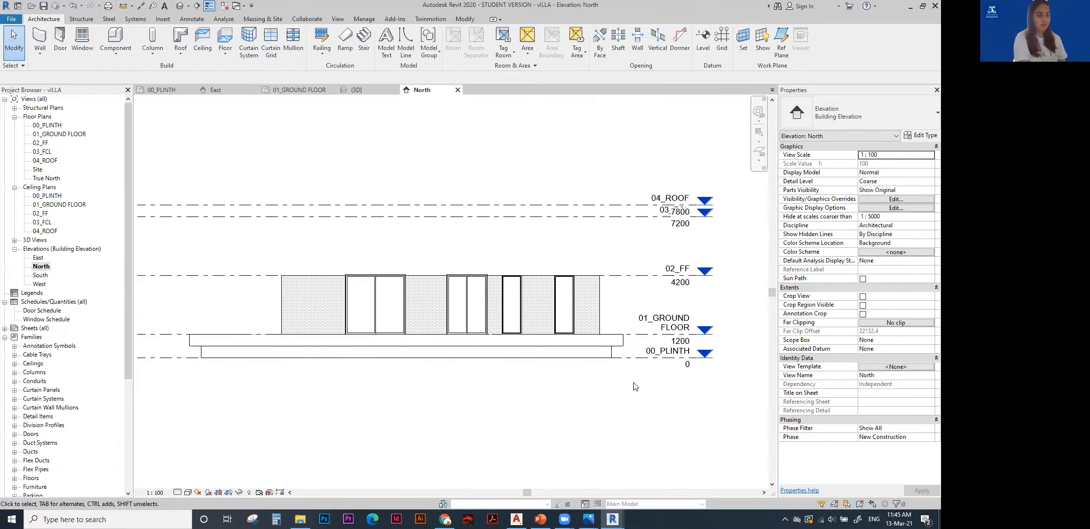
pyautogui.click(180, 5)
pyautogui.keyDown('shift'); pyautogui.moveTo(487, 323); pyautogui.dragTo(545, 375, button='middle'); pyautogui.keyUp('shift')
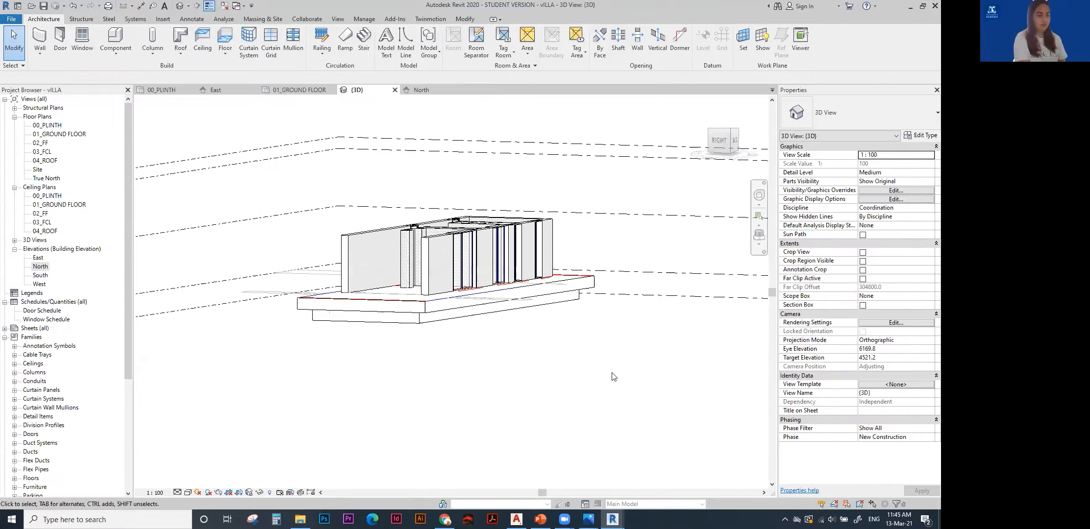
# In the North elevation, move the plinth floor up until its top meets the underside of the ground floor slab.
pyautogui.hotkey('ctrl', 'Tab')
pyautogui.click(596, 367)
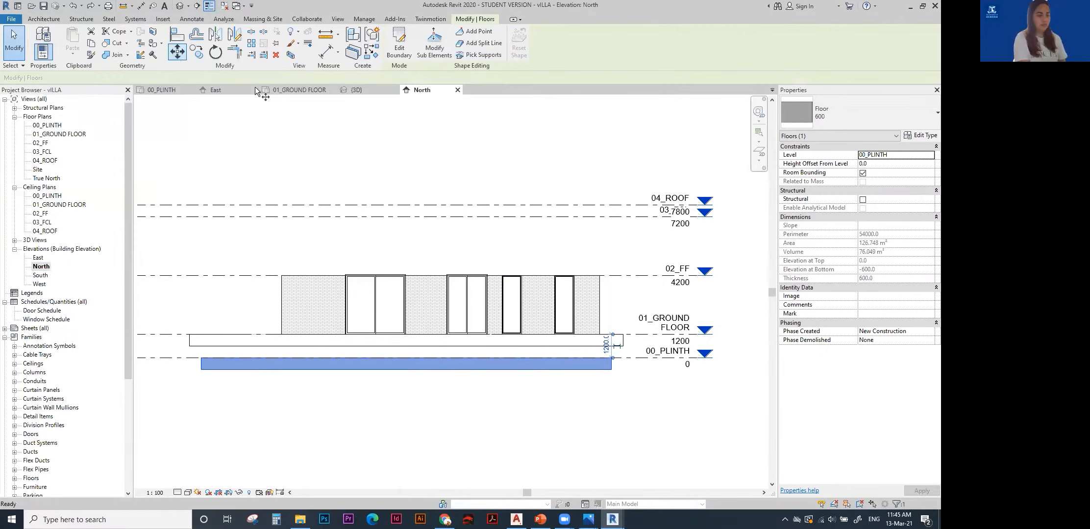
pyautogui.click(178, 52)
pyautogui.scroll(2, 608, 362)
pyautogui.click(614, 355)
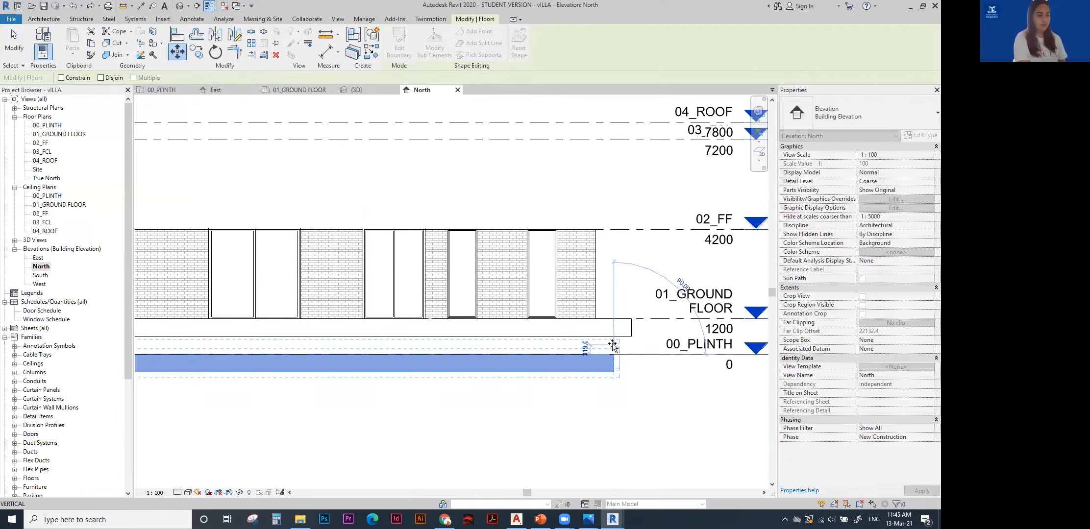
pyautogui.click(647, 337)
pyautogui.click(660, 410)
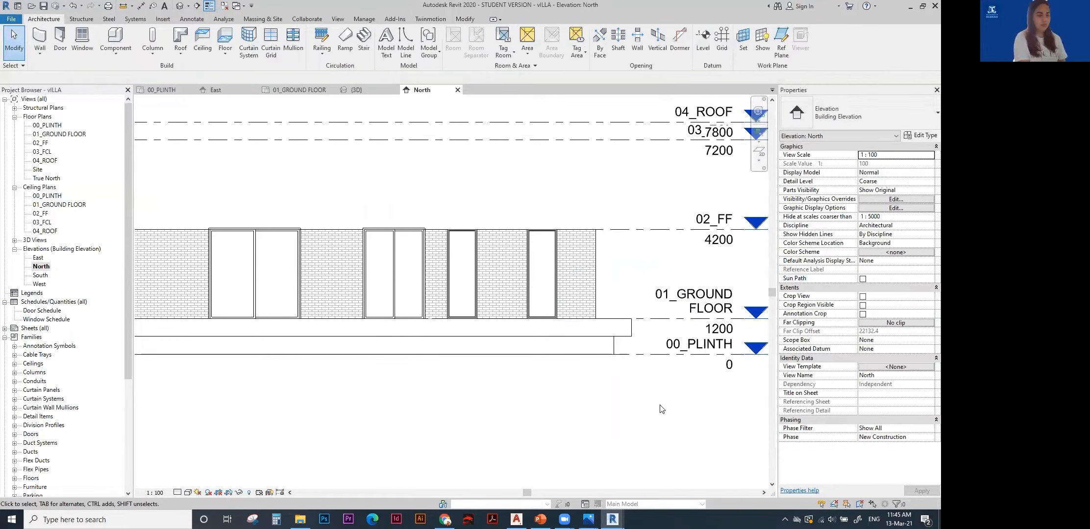
# Review the two stacked floor slabs in the North elevation and the 3D view.
pyautogui.scroll(-2, 636, 403)
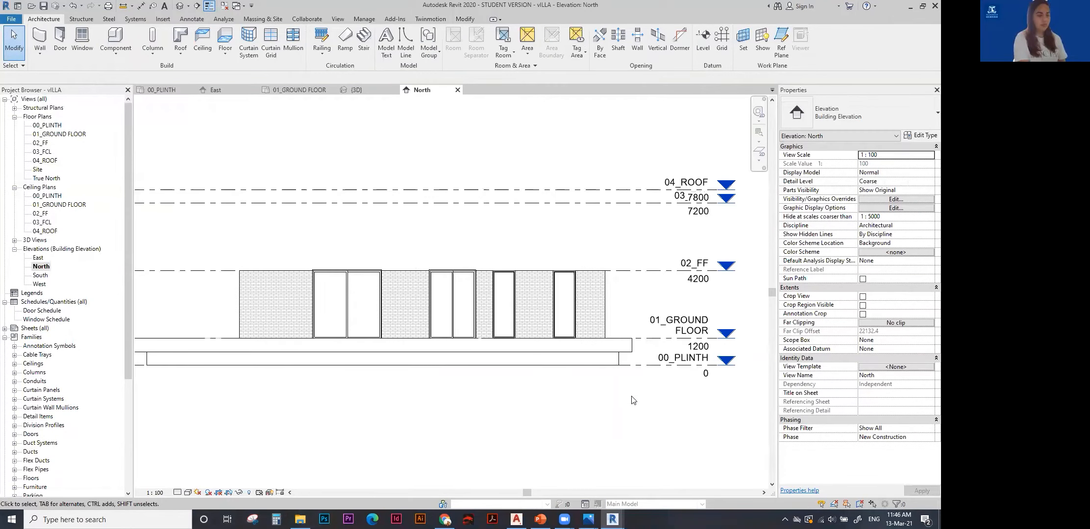
pyautogui.scroll(-2, 559, 377)
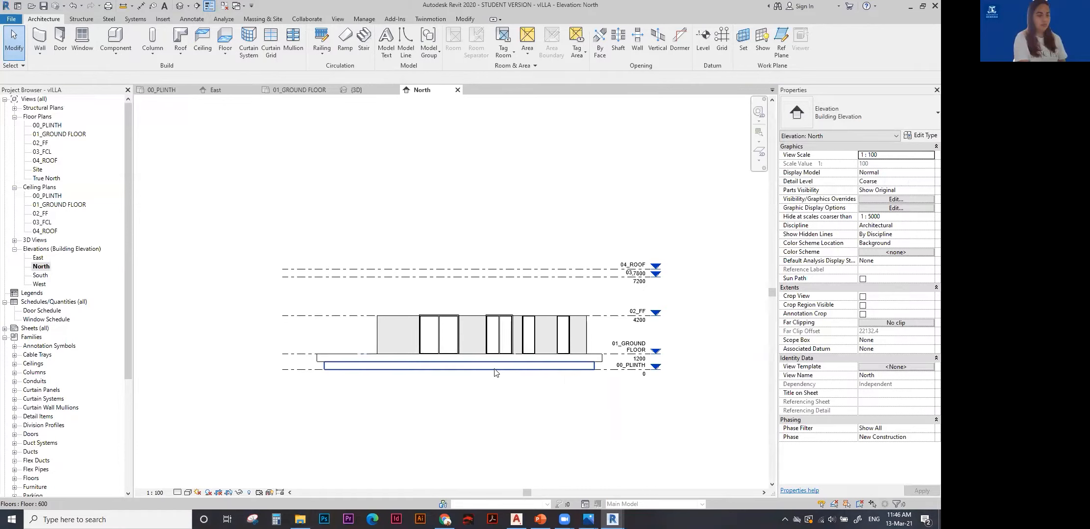
pyautogui.click(179, 7)
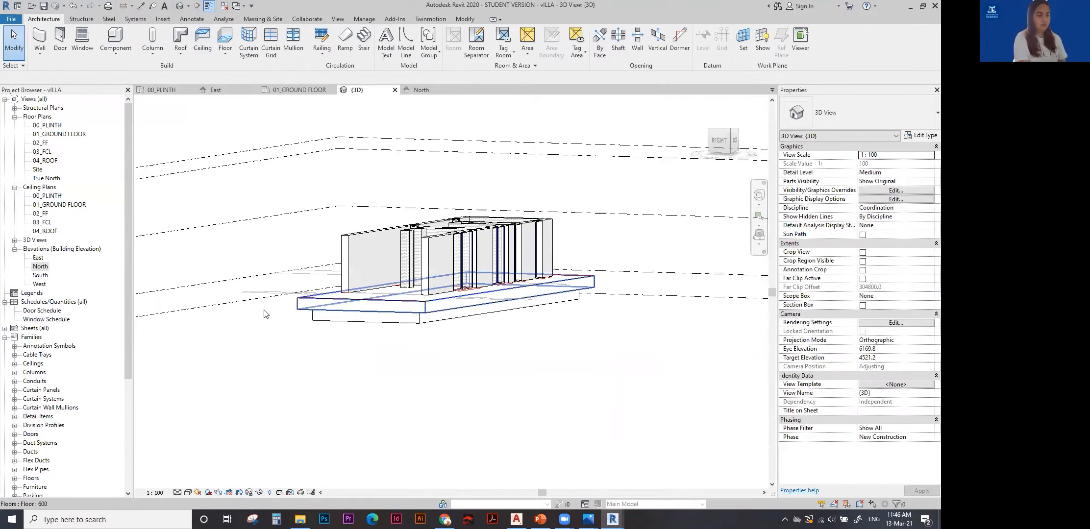
pyautogui.click(14, 239)
pyautogui.click(40, 275)
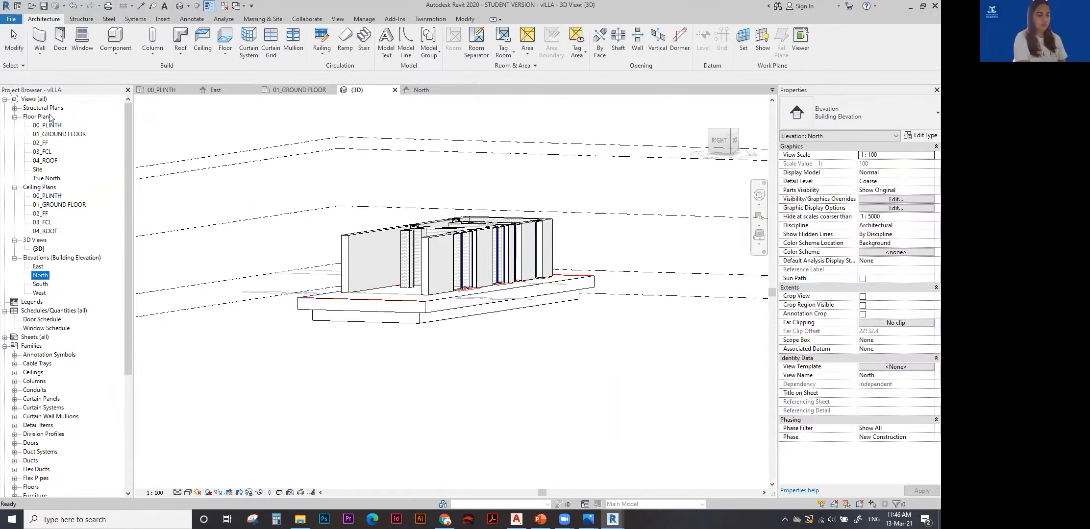
# In the 01_GROUND FLOOR plan, place a perspective camera northeast of the villa, aimed southwest across the building.
pyautogui.doubleClick(41, 134)
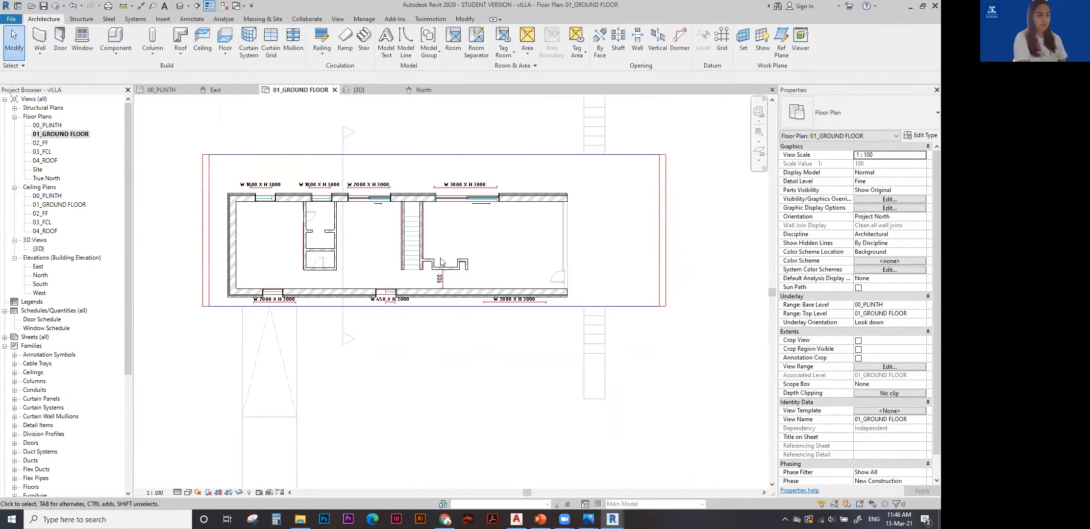
pyautogui.moveTo(434, 279); pyautogui.dragTo(453, 276, button='middle')
pyautogui.scroll(-5, 453, 276)
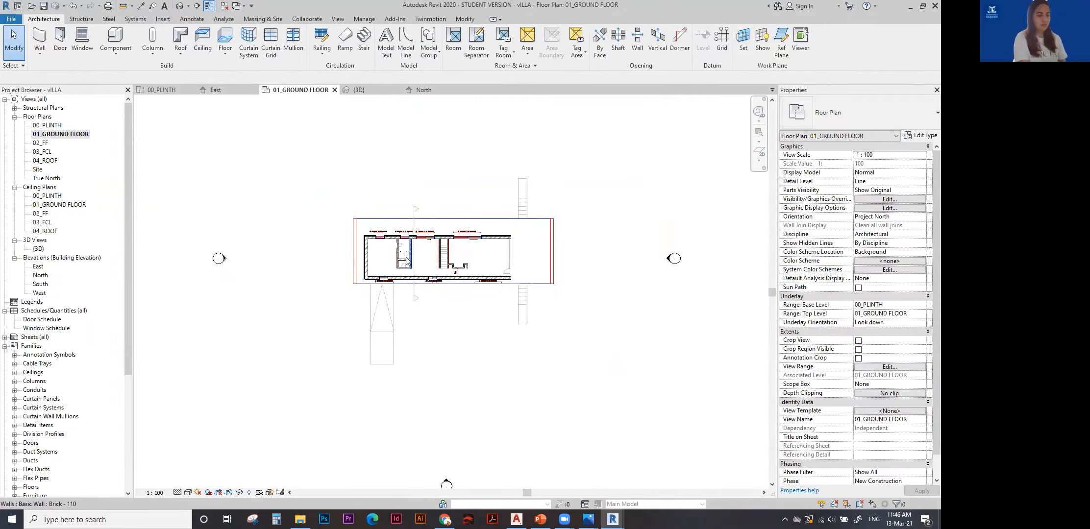
pyautogui.moveTo(402, 283); pyautogui.dragTo(382, 320, button='middle')
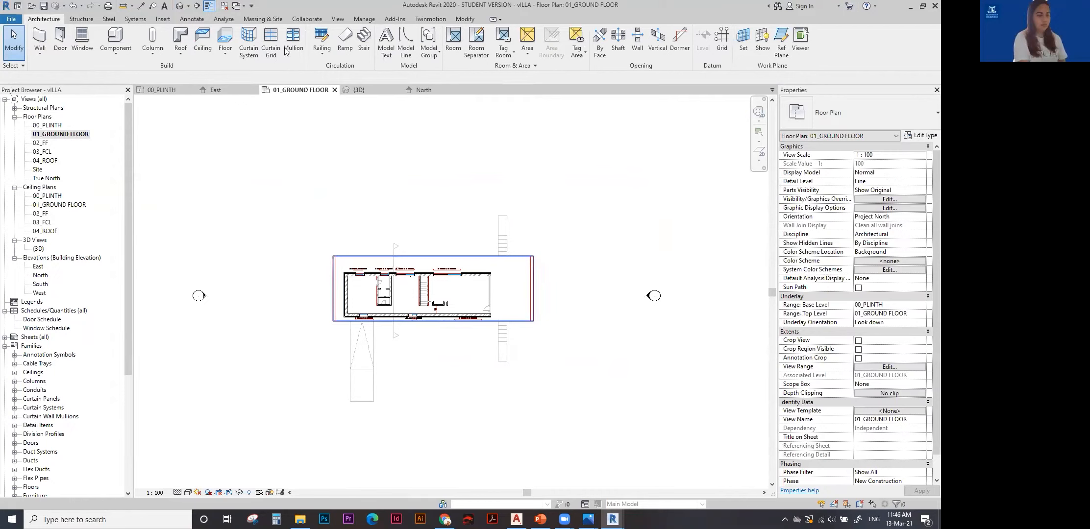
pyautogui.click(189, 6)
pyautogui.click(164, 29)
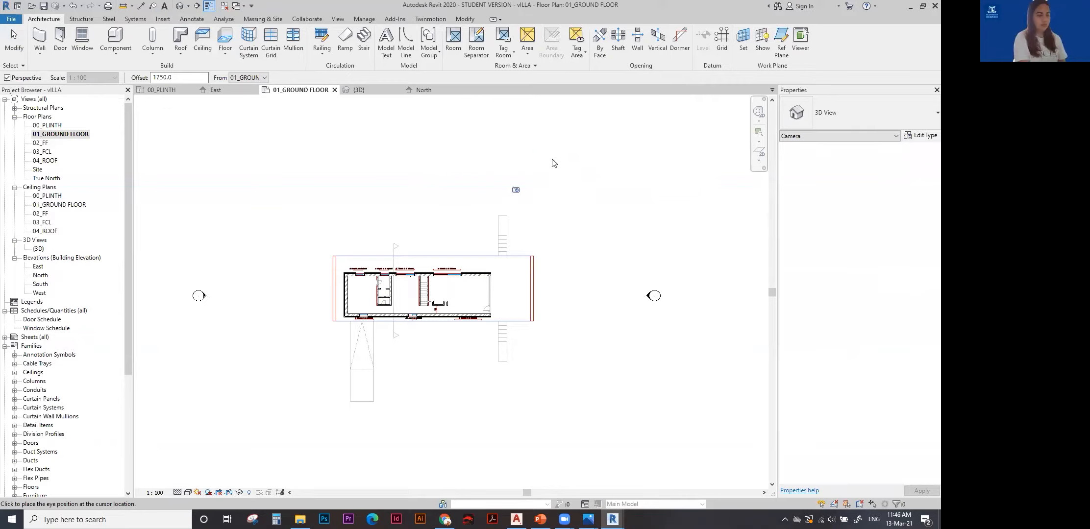
pyautogui.click(586, 167)
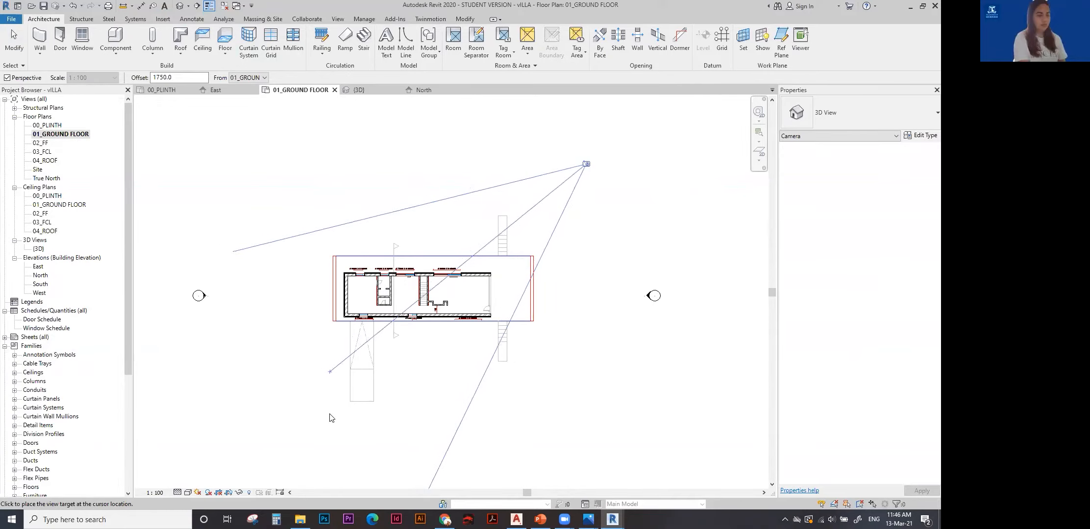
pyautogui.click(251, 293)
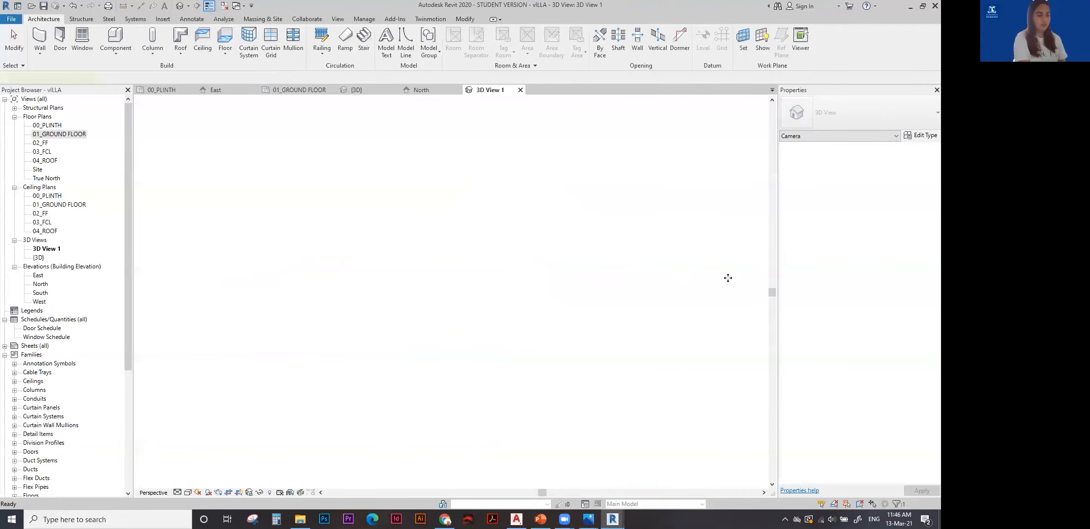
pyautogui.scroll(-3, 356, 279)
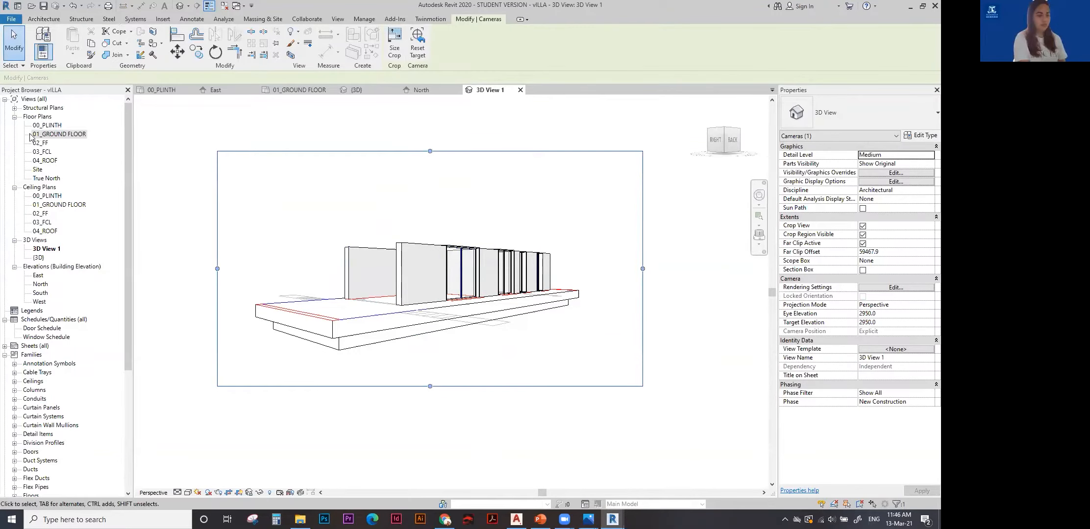
# Rename the new camera view as eXTERIOR 1.
pyautogui.click(43, 250)
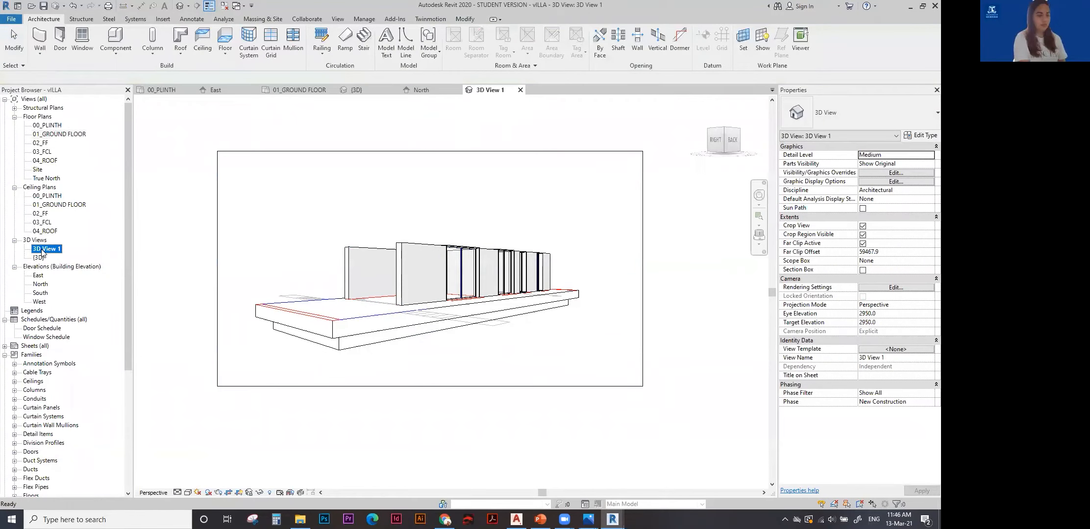
pyautogui.click(53, 250)
pyautogui.write('we')
pyautogui.press('BackSpace')
pyautogui.write('XTERIOR 1')
pyautogui.press('Return')
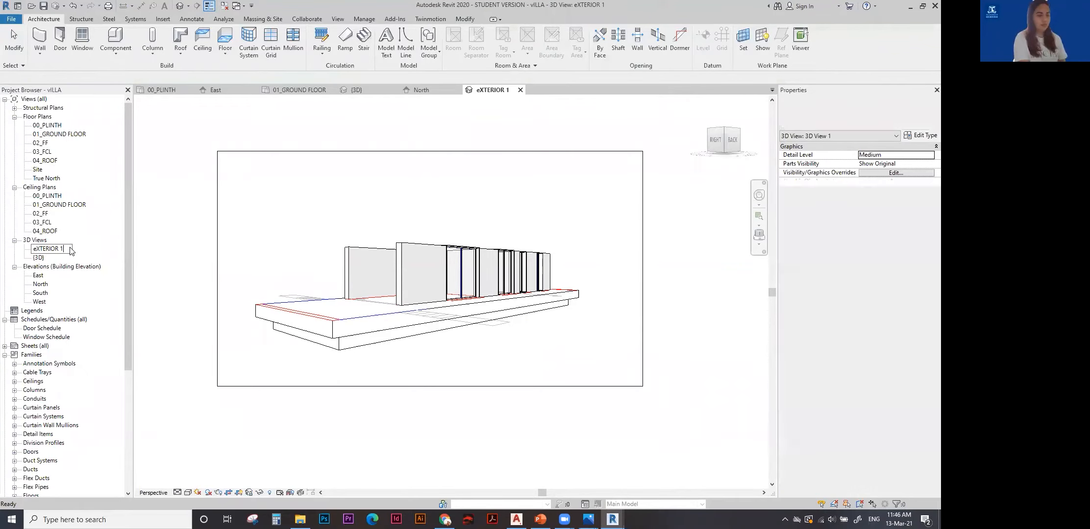
pyautogui.click(459, 208)
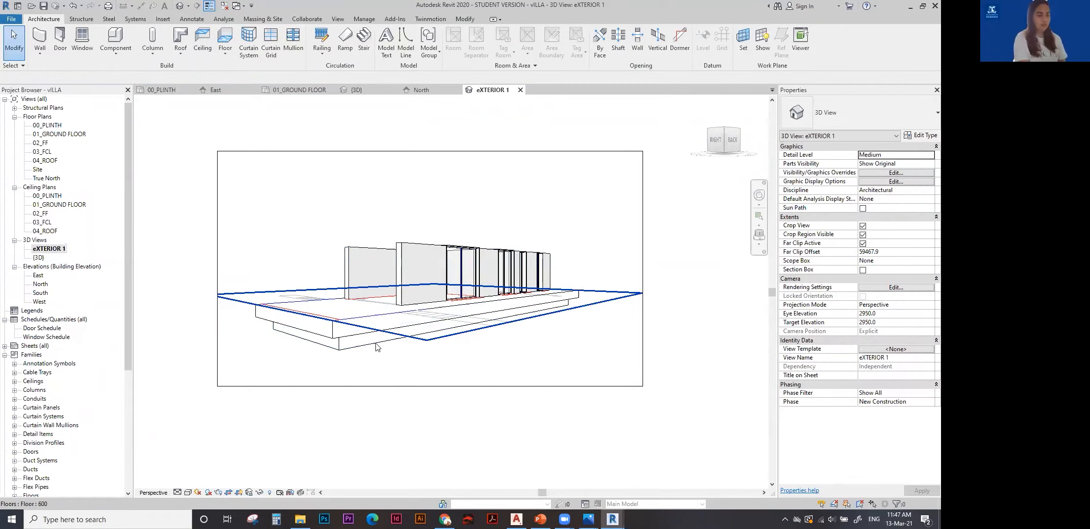
# Switch the eXTERIOR 1 view to the Shaded visual style and inspect the walls and floor slabs.
pyautogui.click(188, 493)
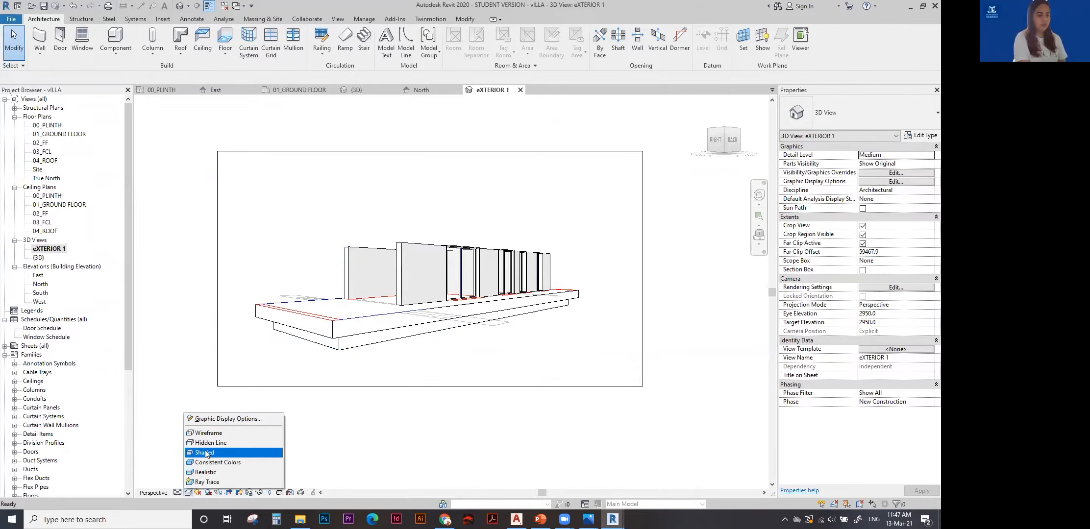
pyautogui.click(205, 452)
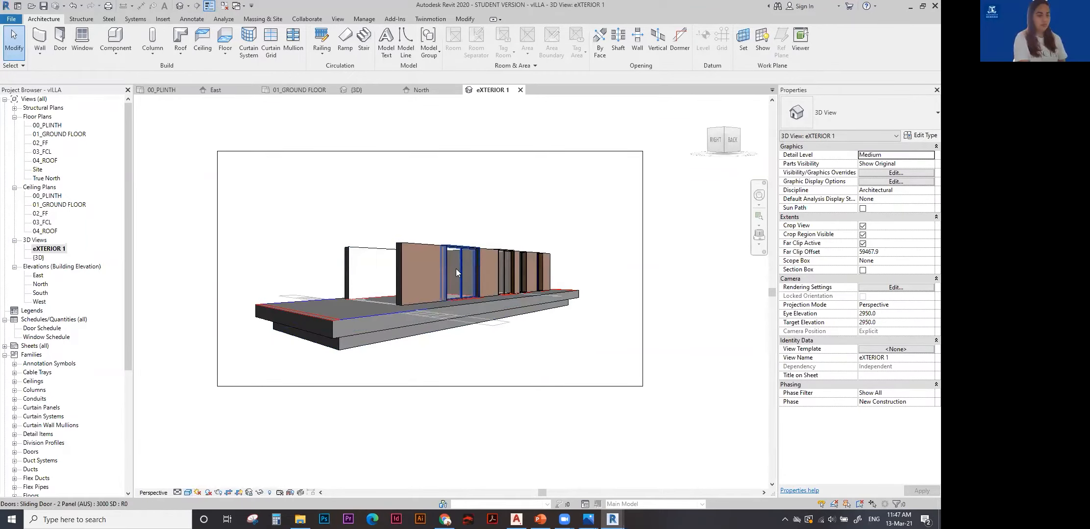
pyautogui.scroll(3, 456, 269)
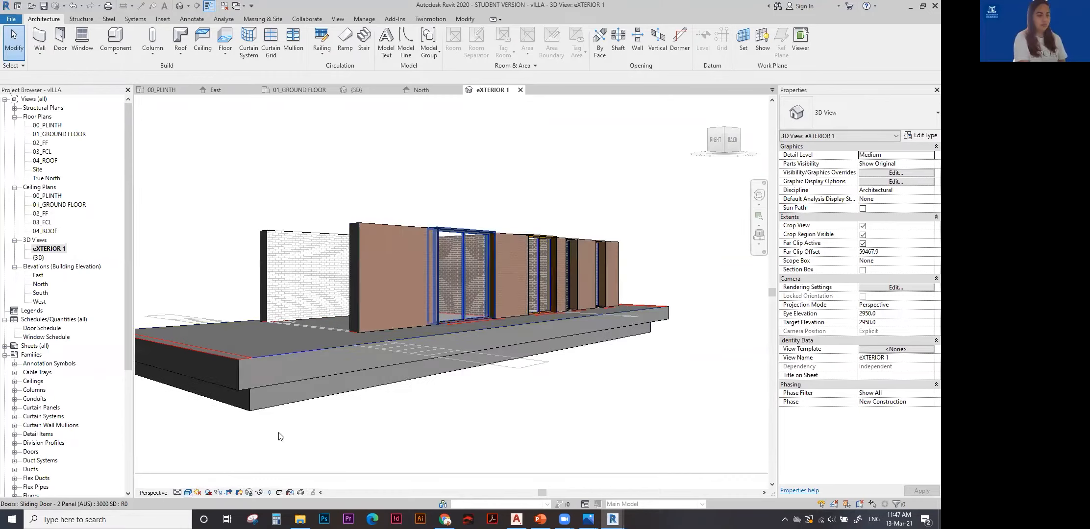
pyautogui.scroll(-5, 370, 352)
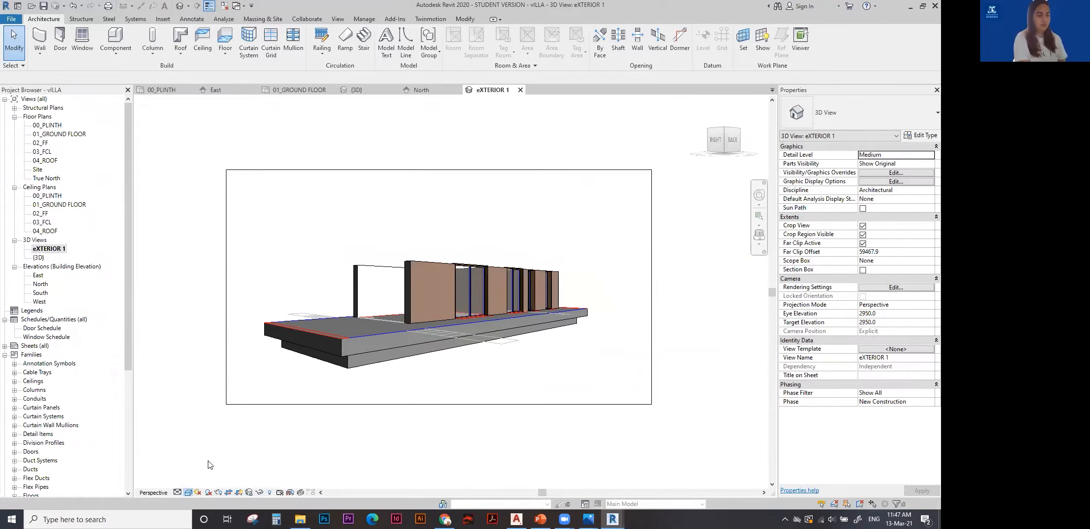
pyautogui.click(188, 493)
pyautogui.click(402, 448)
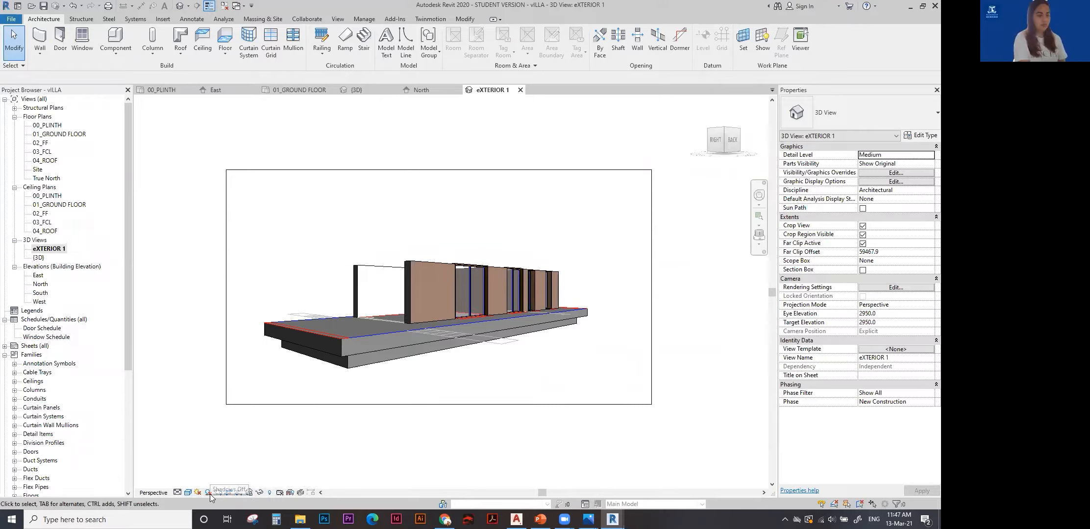
# Turn on shadows in the eXTERIOR 1 view, lower the camera's eye slightly and set the visual style to Hidden Line.
pyautogui.click(209, 494)
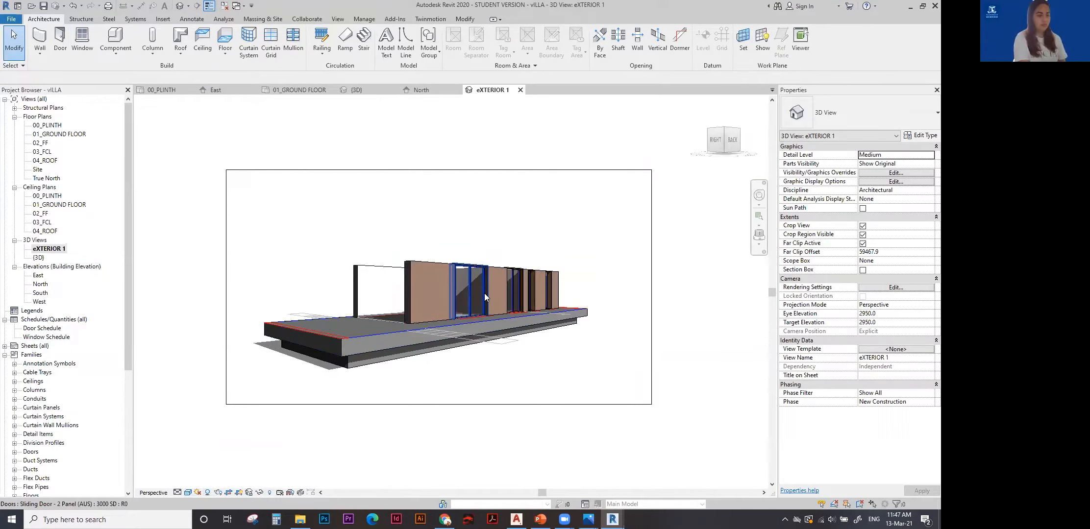
pyautogui.keyDown('shift'); pyautogui.moveTo(488, 286); pyautogui.dragTo(430, 328, button='middle'); pyautogui.keyUp('shift')
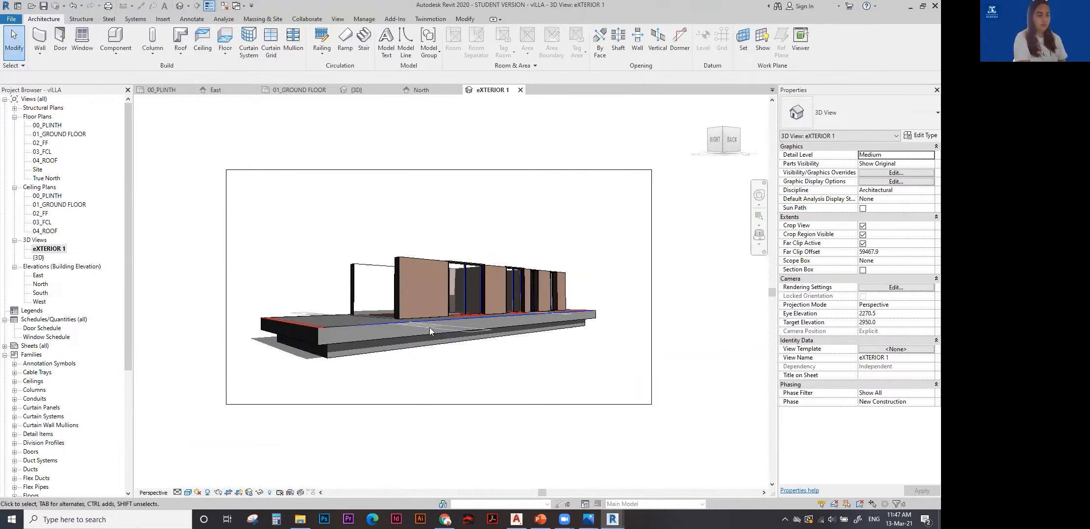
pyautogui.click(187, 494)
pyautogui.click(205, 440)
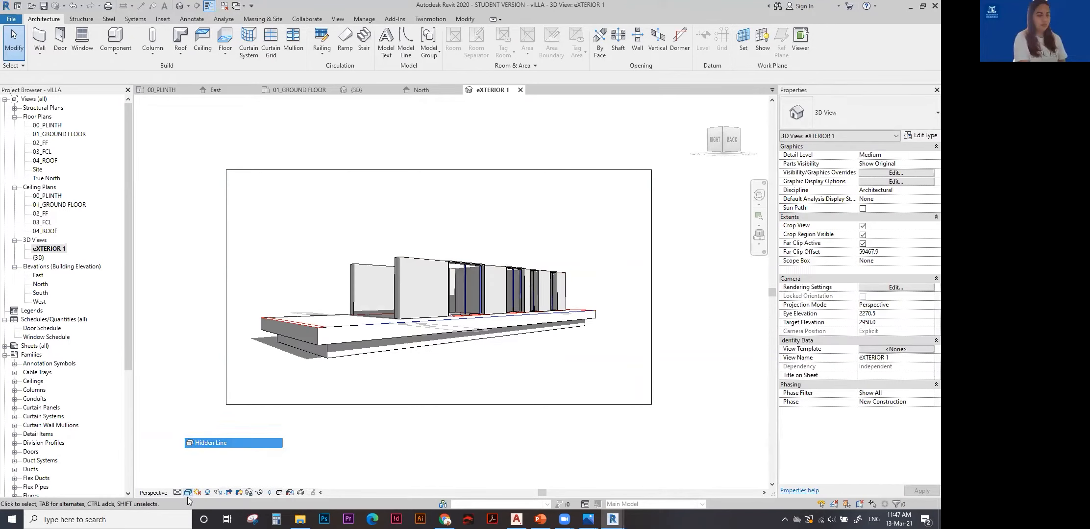
# Enable Show Ambient Shadows in the view's graphic display options and check the result on the villa.
pyautogui.click(188, 494)
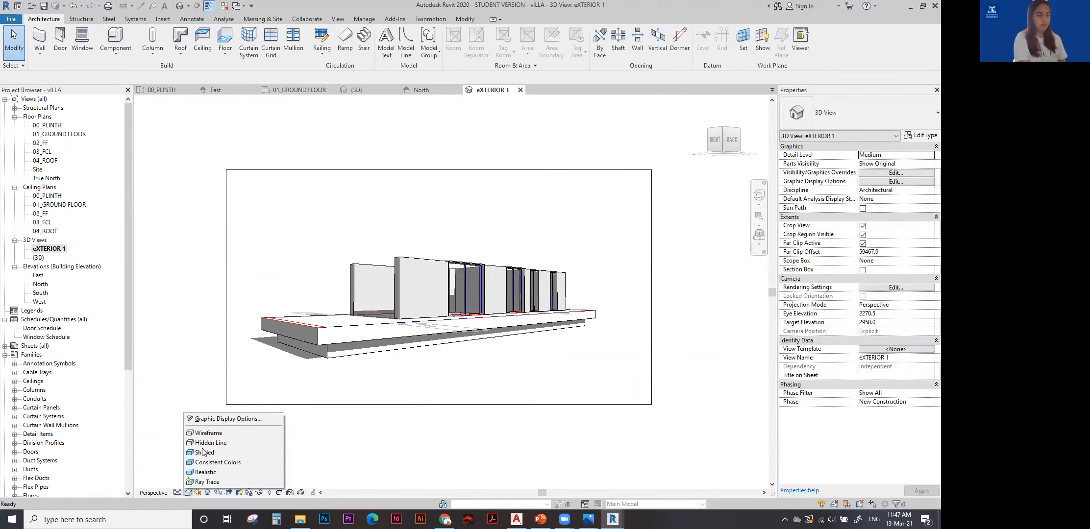
pyautogui.click(219, 421)
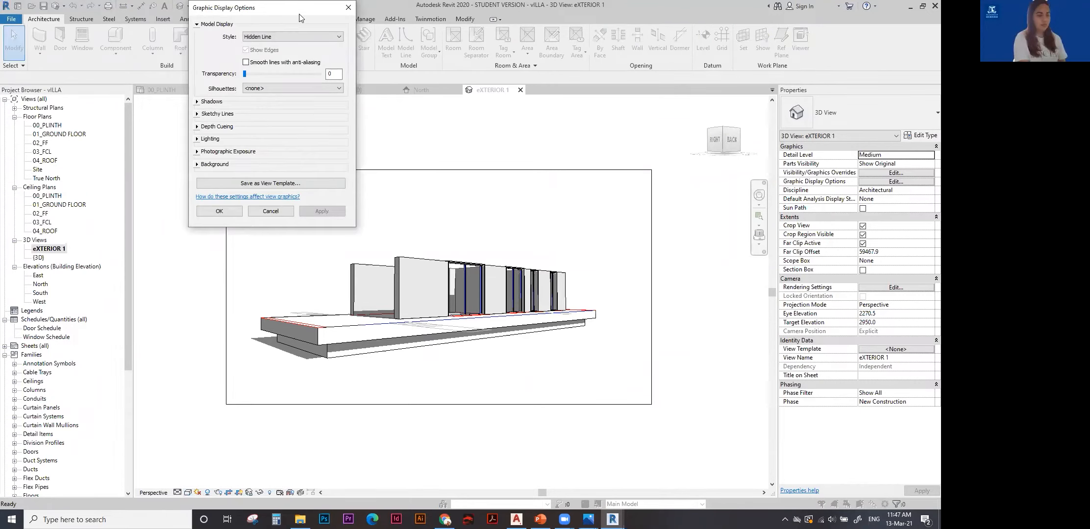
pyautogui.moveTo(300, 16); pyautogui.dragTo(698, 107)
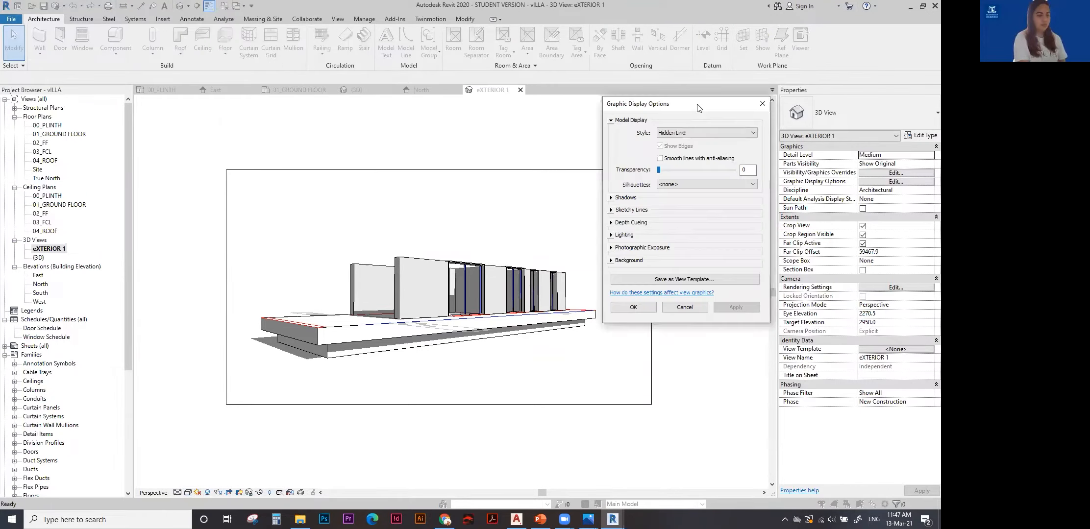
pyautogui.click(611, 198)
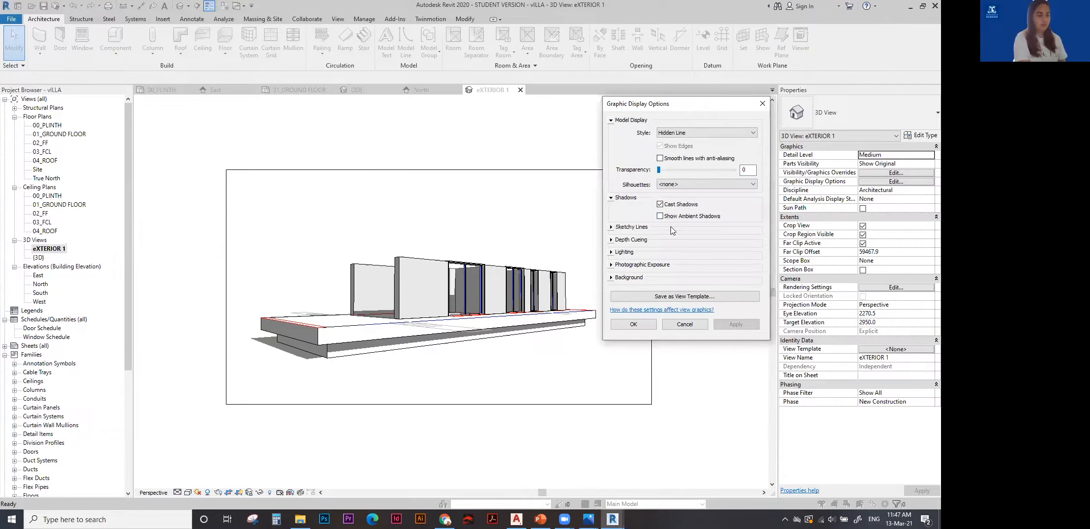
pyautogui.click(661, 216)
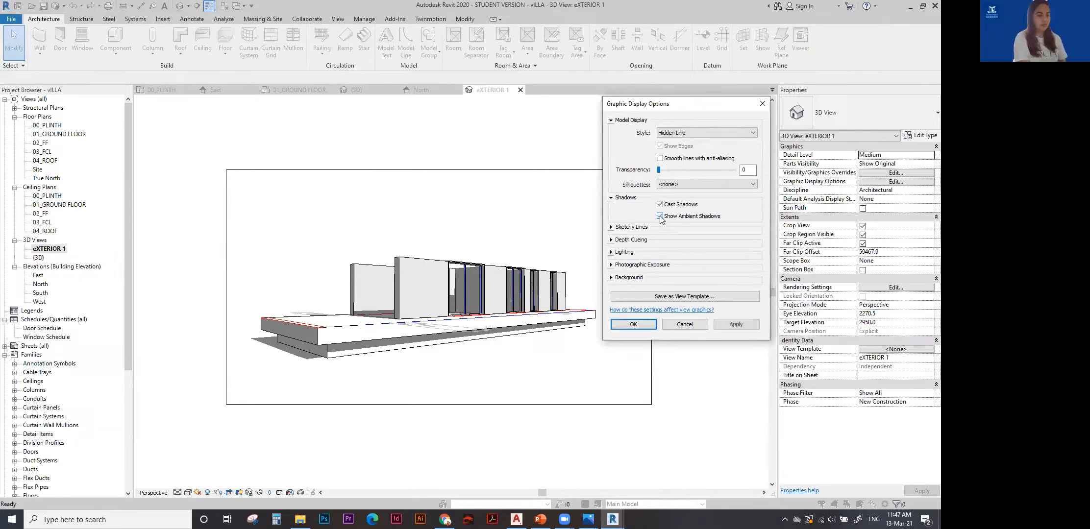
pyautogui.click(753, 324)
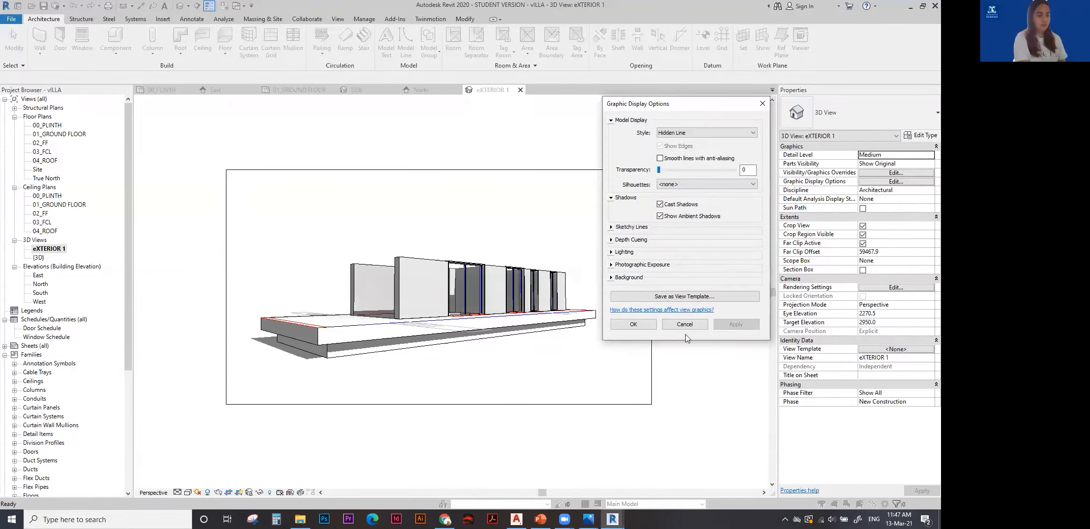
pyautogui.click(633, 324)
pyautogui.scroll(3, 375, 279)
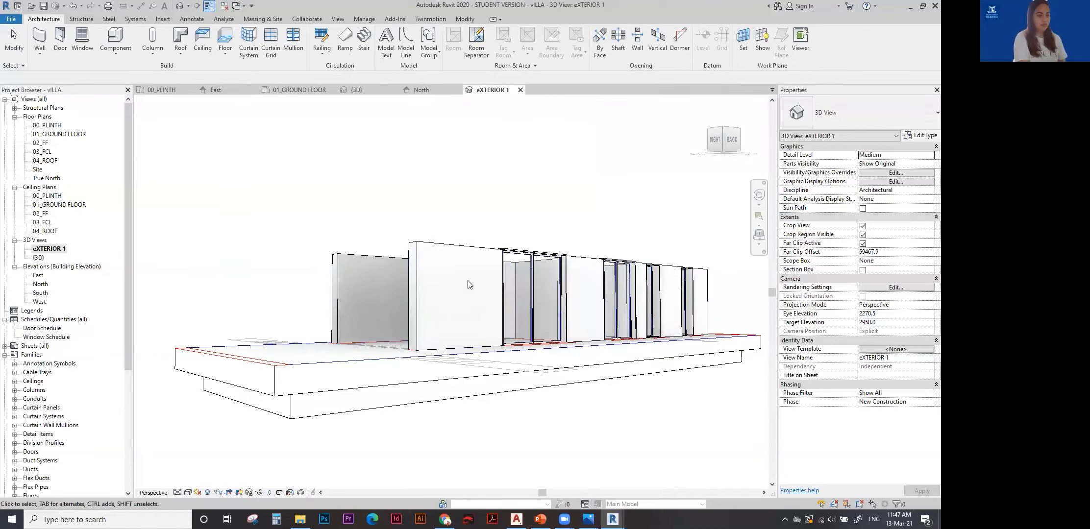
pyautogui.scroll(-5, 478, 236)
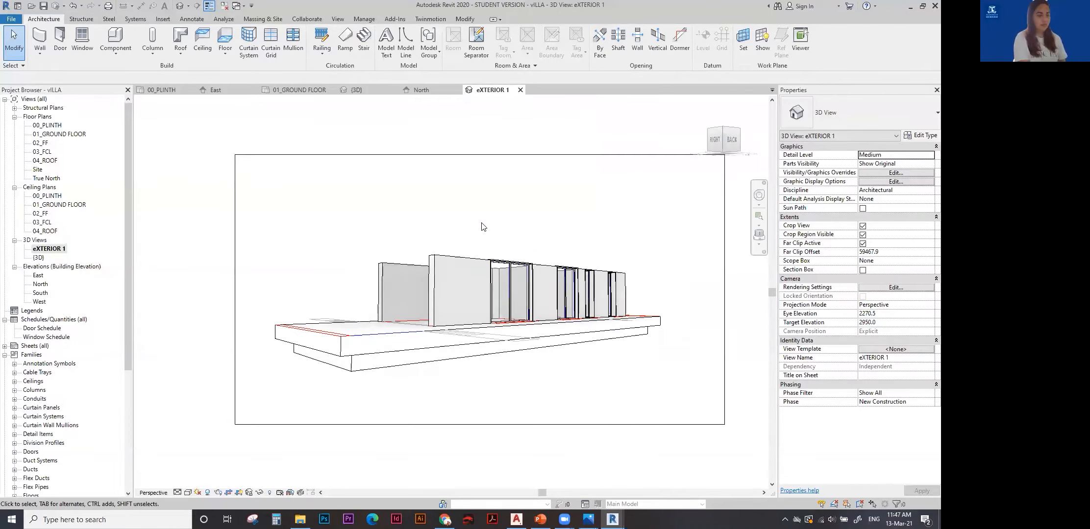
# Close the camera view and set the 02_FF floor plan's underlay base level to 01_GROUND FLOOR.
pyautogui.click(521, 91)
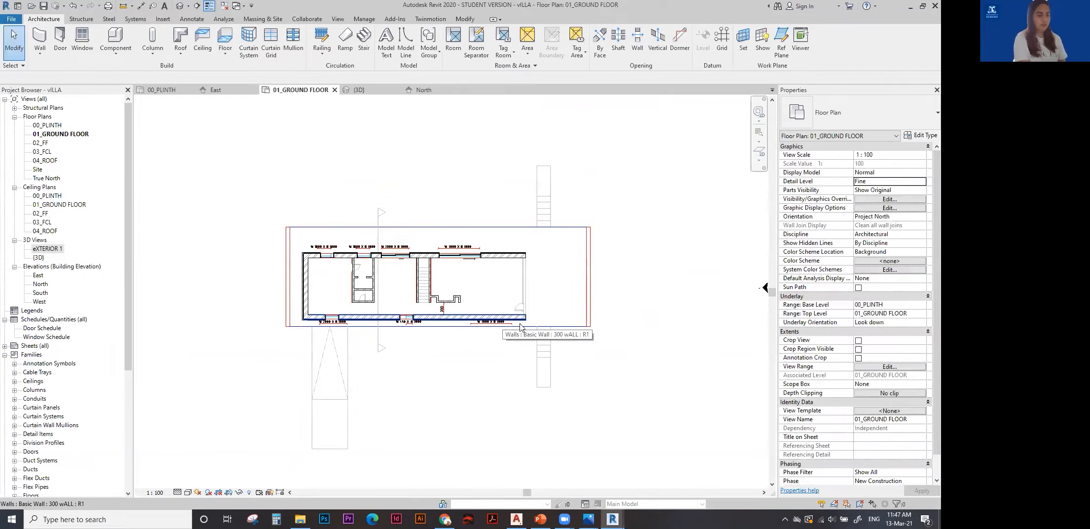
pyautogui.doubleClick(41, 142)
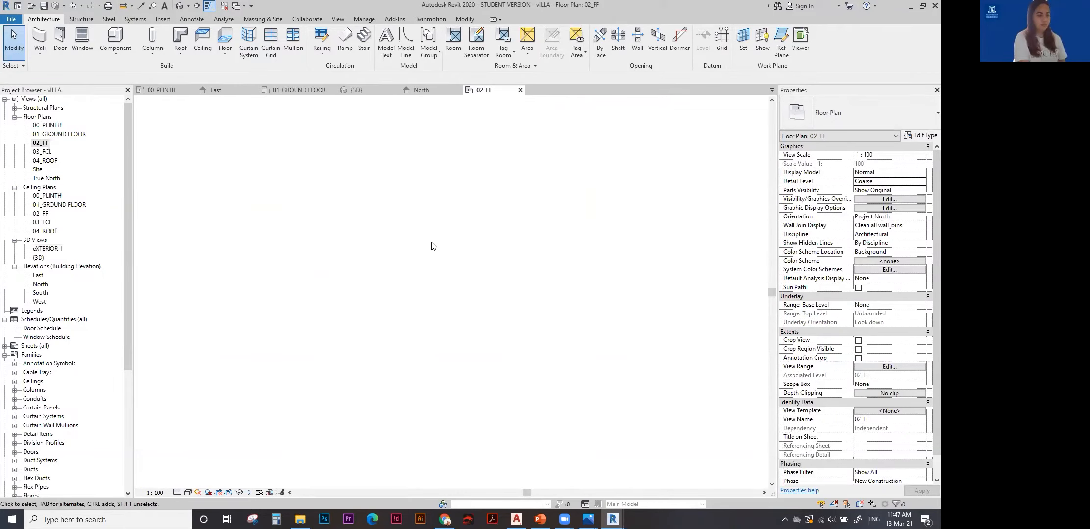
pyautogui.scroll(-4, 429, 247)
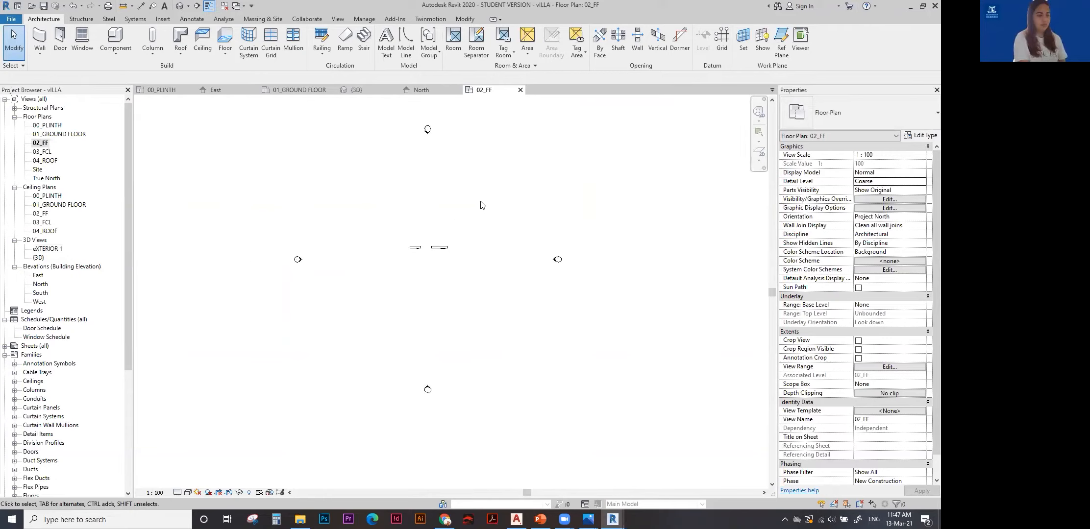
pyautogui.click(921, 305)
pyautogui.click(923, 305)
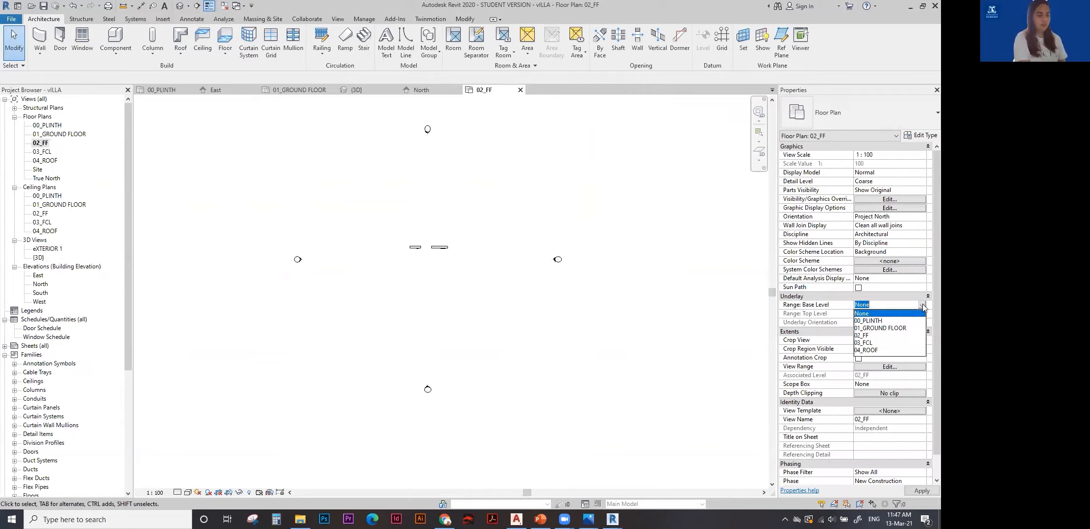
pyautogui.click(880, 328)
pyautogui.scroll(3, 379, 255)
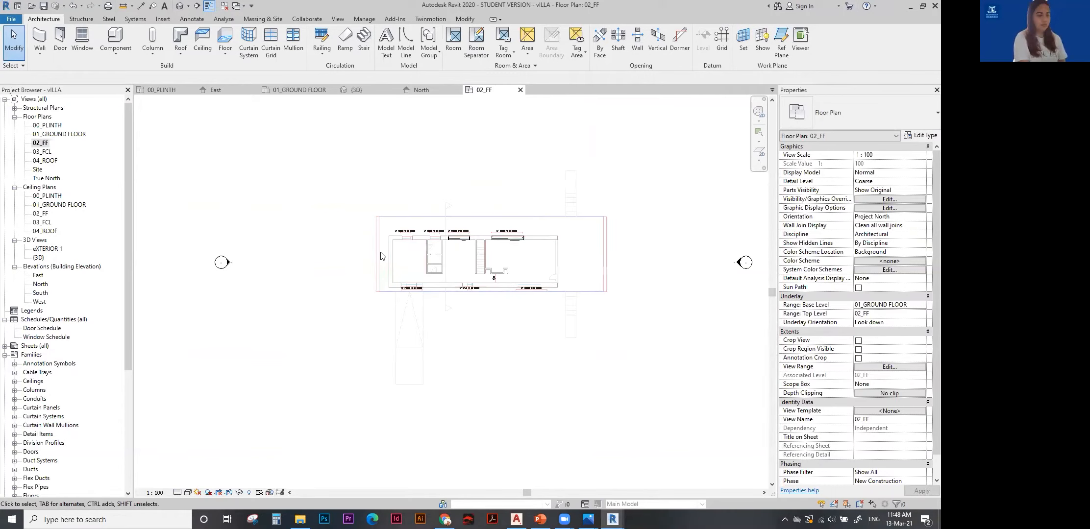
pyautogui.scroll(1, 478, 244)
pyautogui.moveTo(447, 226); pyautogui.dragTo(358, 193, button='middle')
pyautogui.moveTo(321, 148); pyautogui.dragTo(334, 167, button='middle')
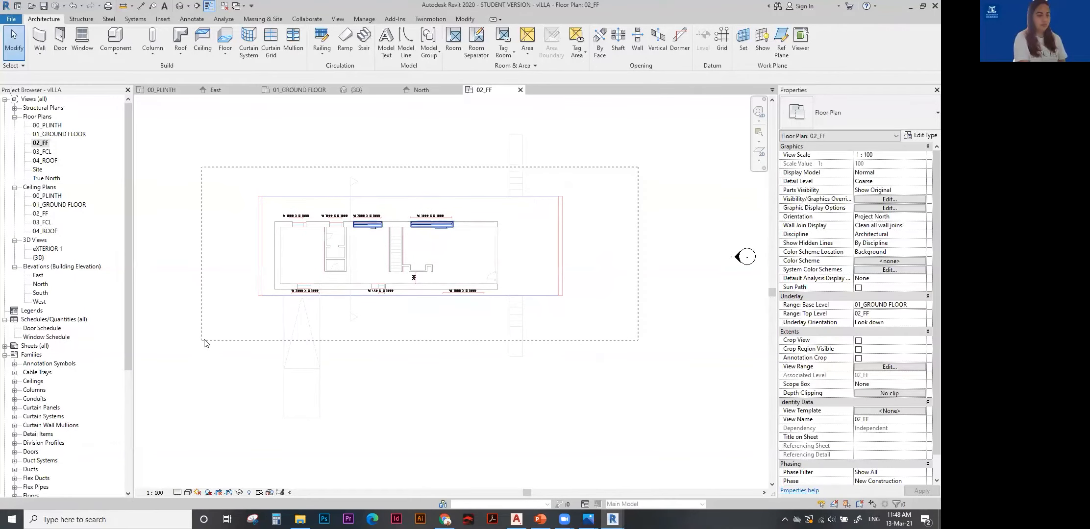
# Import 01_First Floor Plan.dwg into the 02_FF plan with Auto - Origin to Origin positioning, placed at level 02_FF.
pyautogui.scroll(-1, 629, 193)
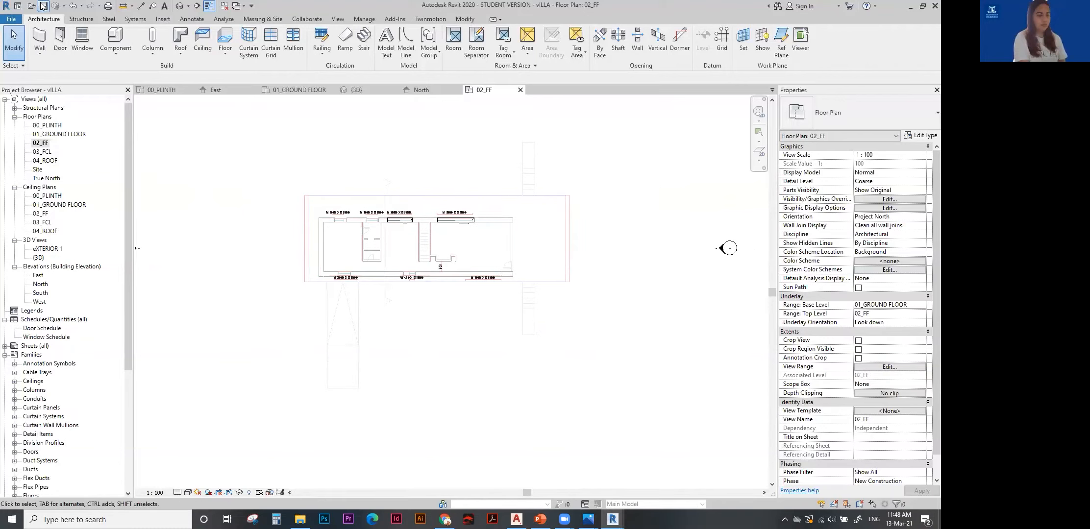
pyautogui.click(164, 20)
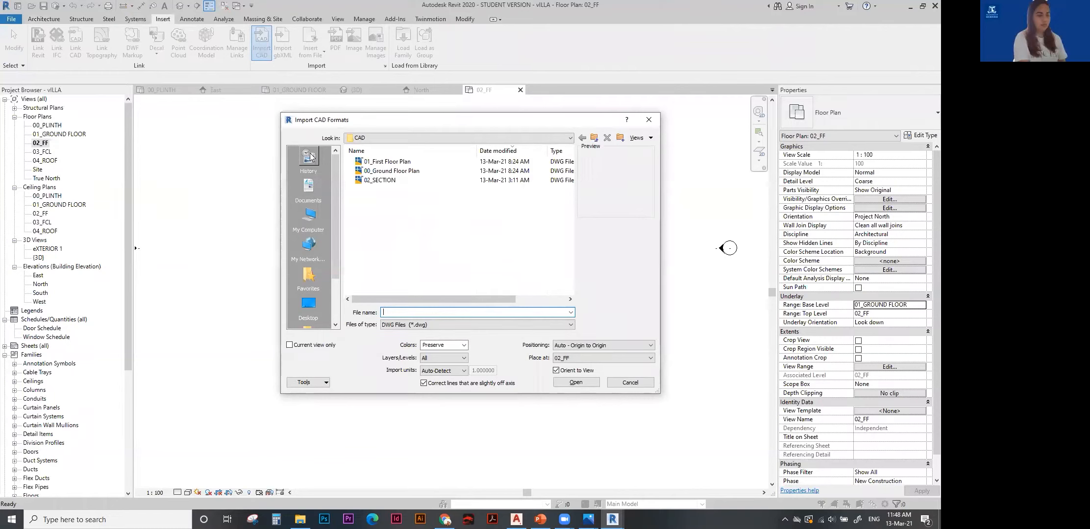
pyautogui.click(416, 162)
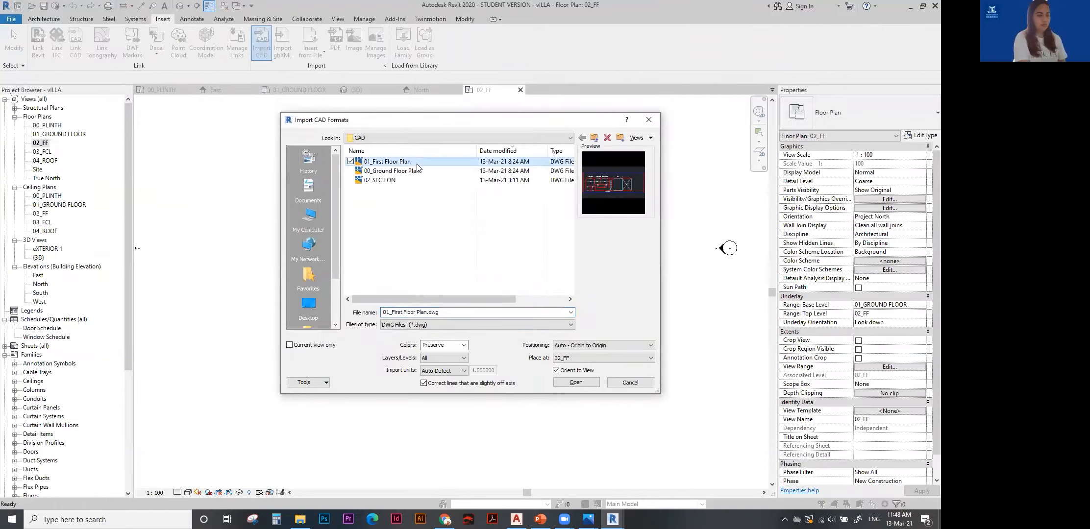
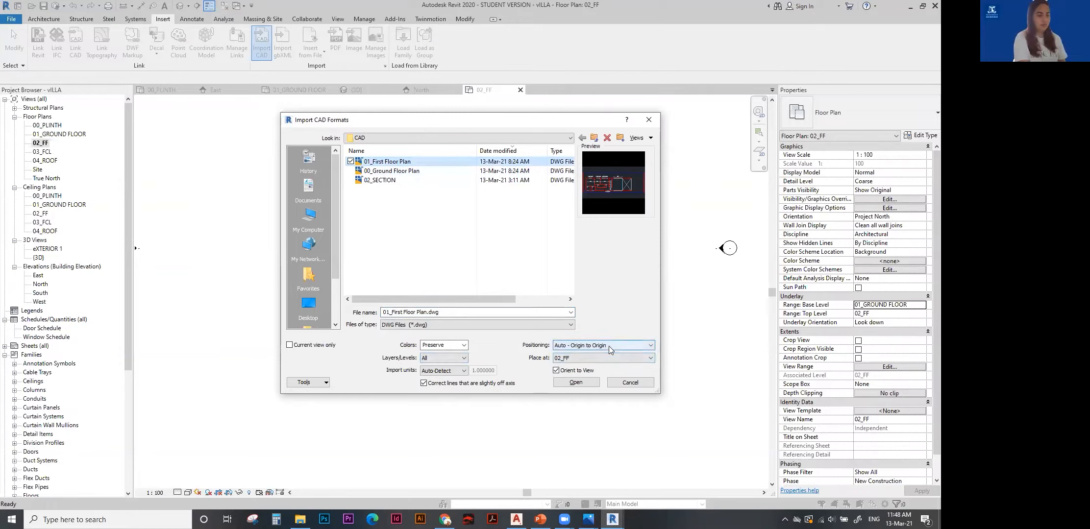
pyautogui.click(574, 362)
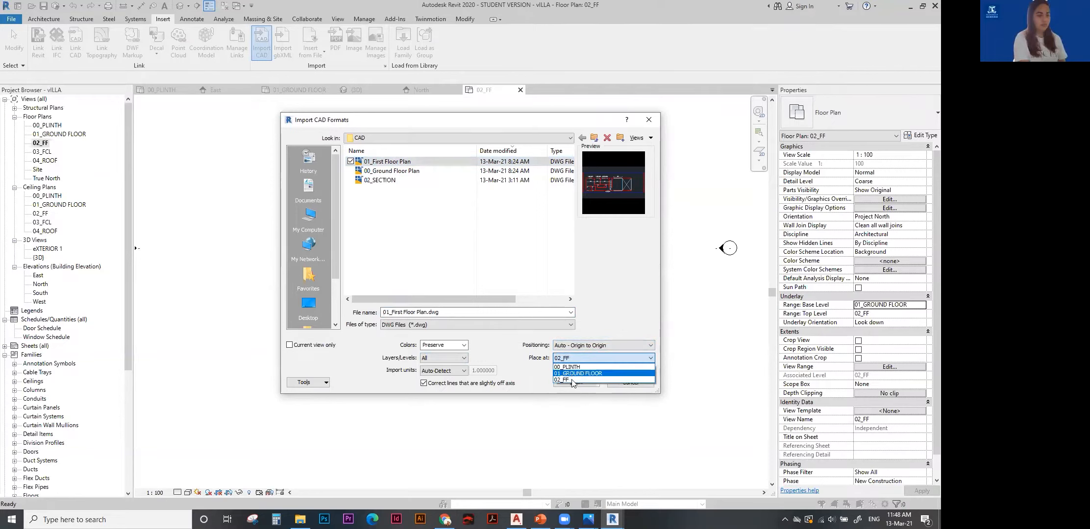
pyautogui.click(573, 382)
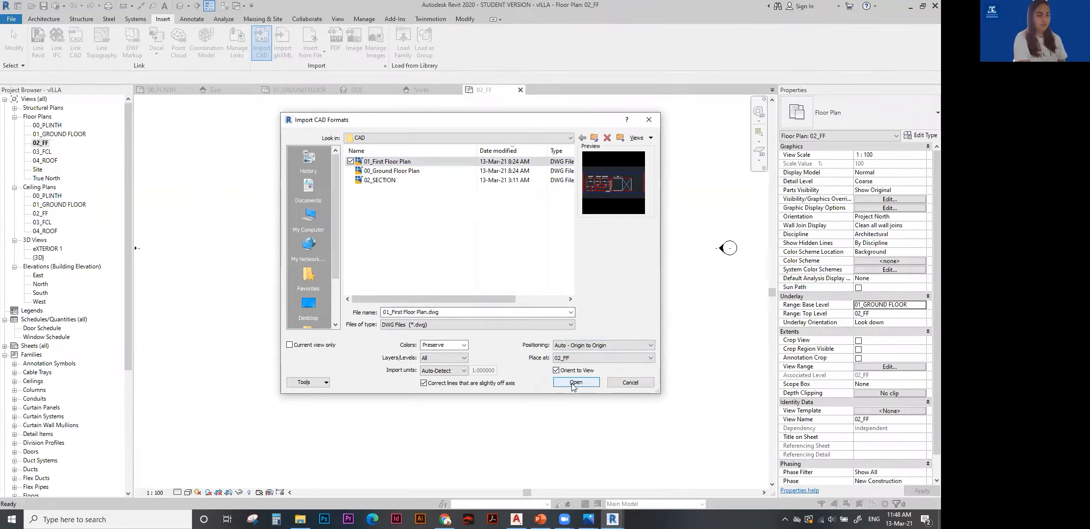
pyautogui.click(574, 385)
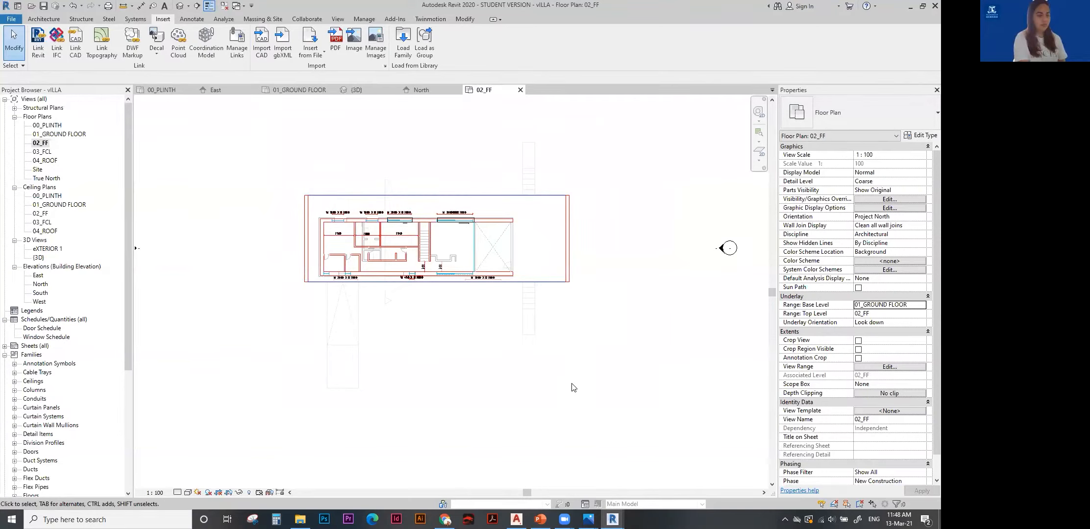
pyautogui.scroll(2, 376, 246)
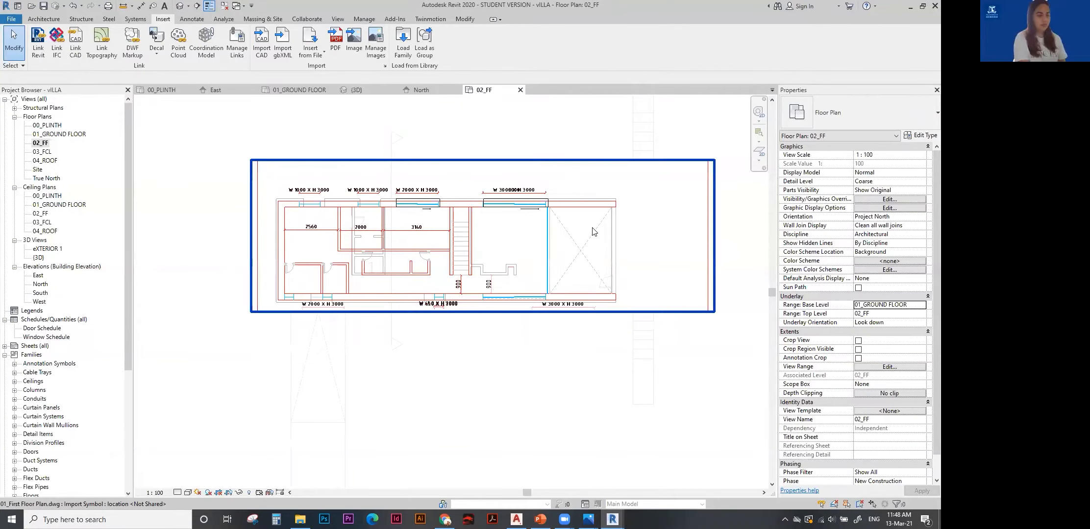
pyautogui.scroll(-1, 593, 231)
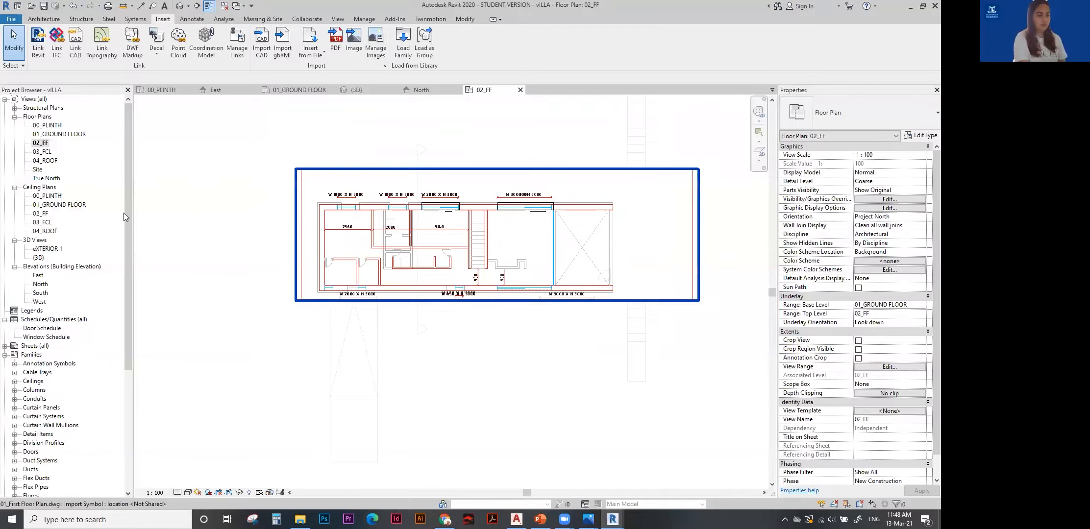
# Check the wall type of the upper exterior wall in the 01_GROUND FLOOR plan and return to 02_FF.
pyautogui.doubleClick(55, 135)
pyautogui.scroll(4, 336, 253)
pyautogui.click(336, 253)
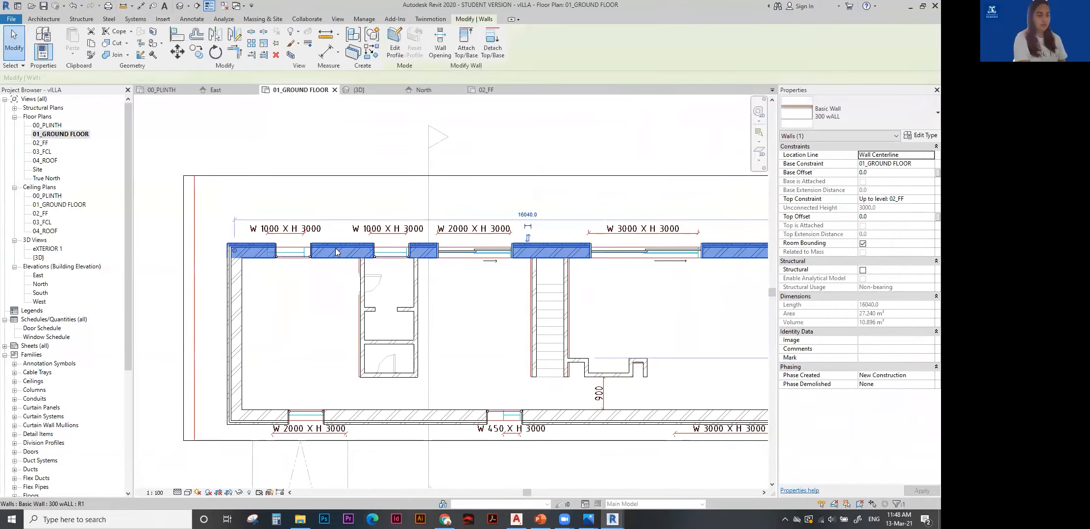
pyautogui.doubleClick(41, 143)
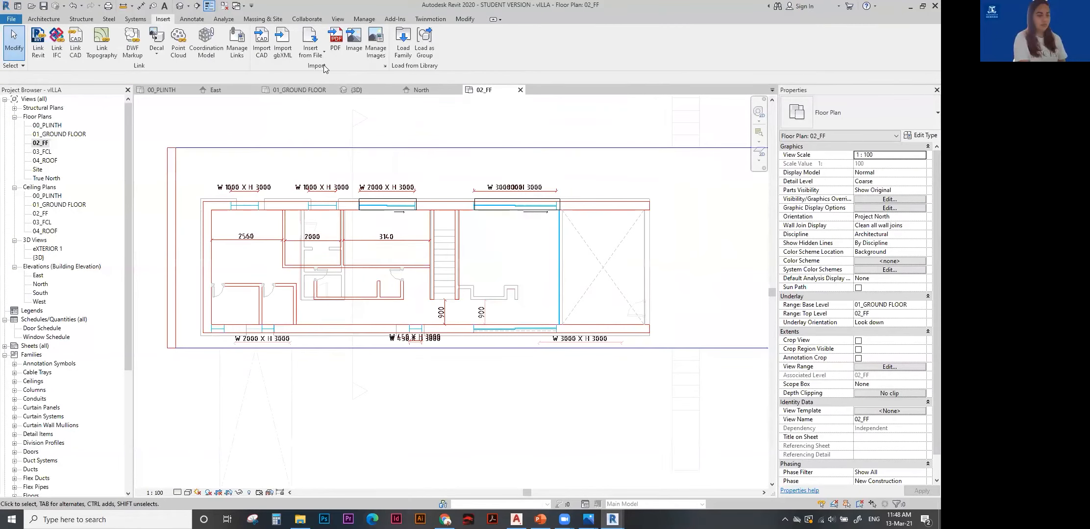
# Draw a 300 wALL with its location line at Finish Face: Exterior, about 16380 mm long, along the first floor's upper exterior wall.
pyautogui.click(40, 20)
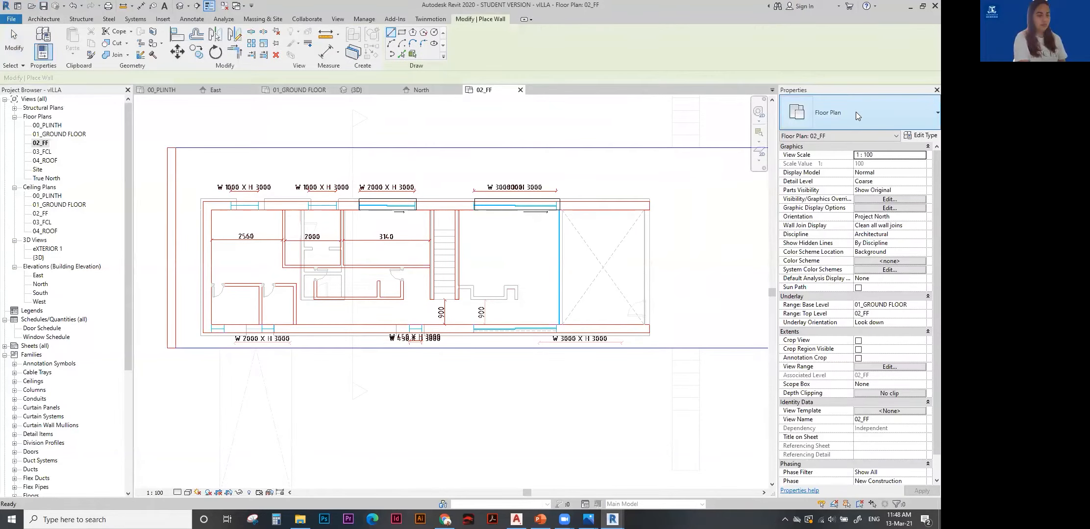
pyautogui.click(837, 110)
pyautogui.click(643, 193)
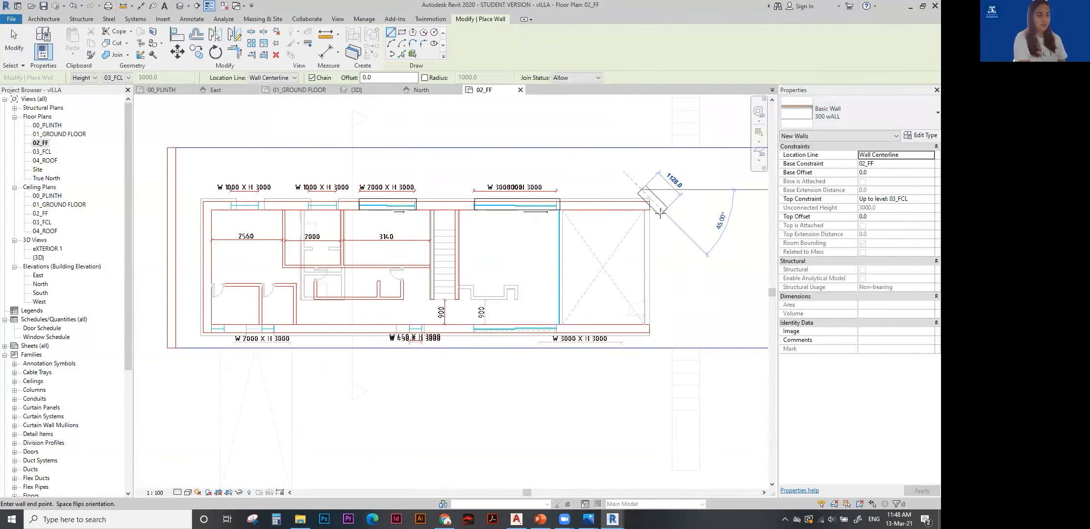
pyautogui.scroll(3, 652, 212)
pyautogui.press('Escape')
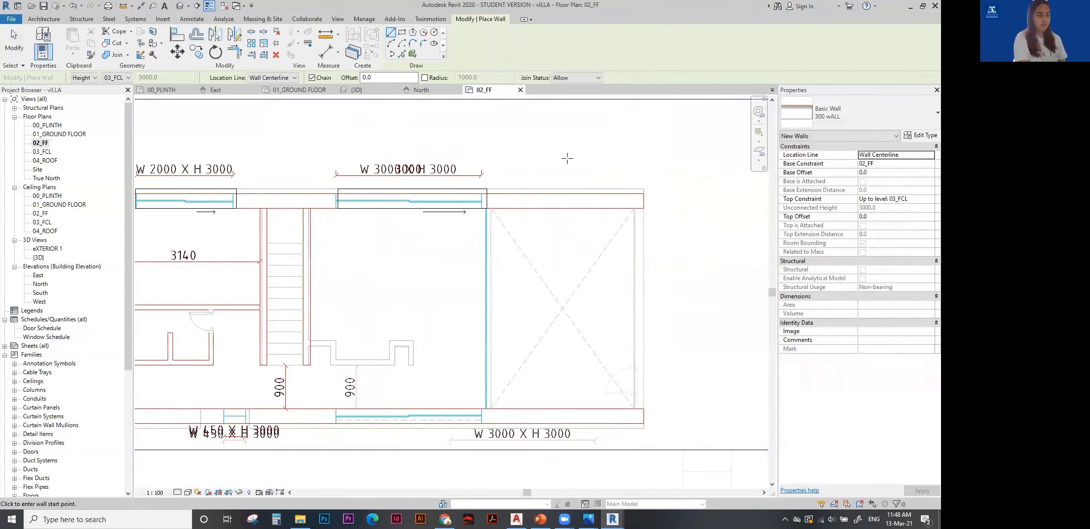
pyautogui.click(286, 78)
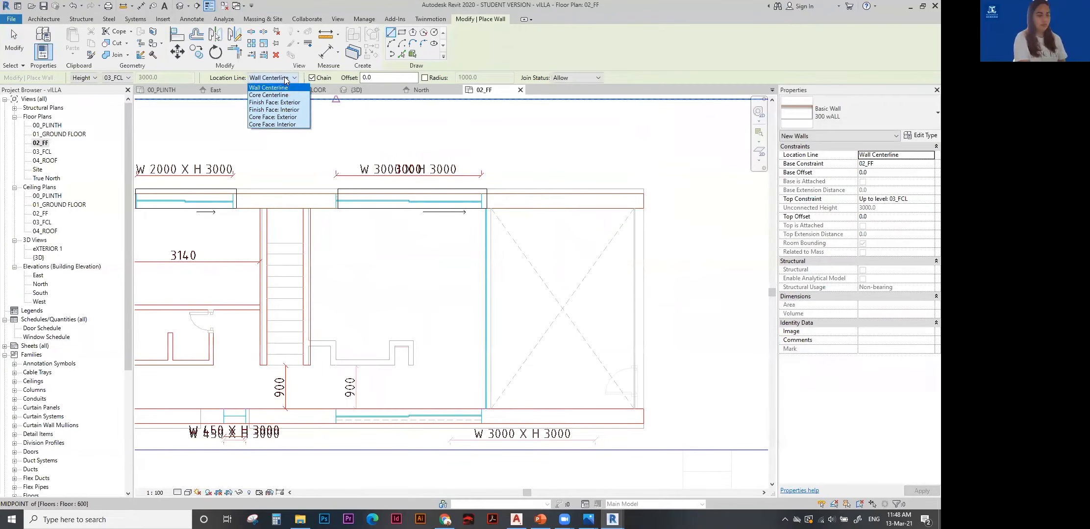
pyautogui.click(289, 103)
pyautogui.click(643, 208)
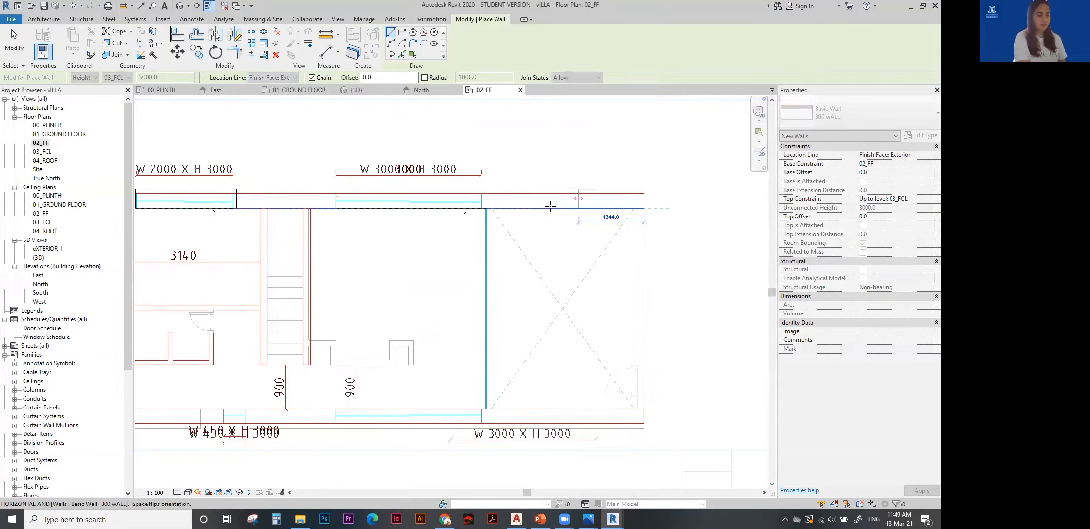
pyautogui.moveTo(579, 201); pyautogui.dragTo(764, 204, button='middle')
pyautogui.scroll(-1, 764, 204)
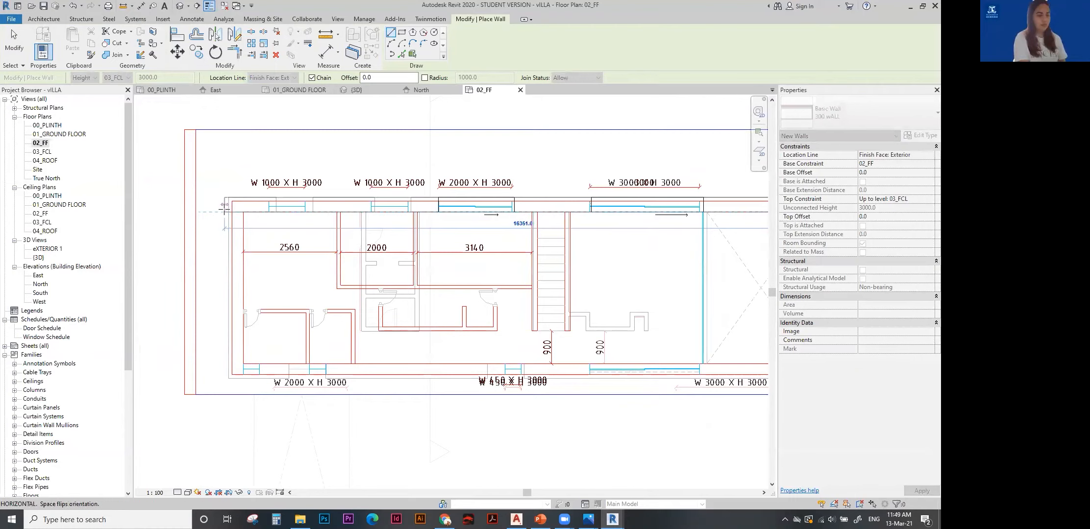
pyautogui.click(224, 210)
pyautogui.press('Escape')
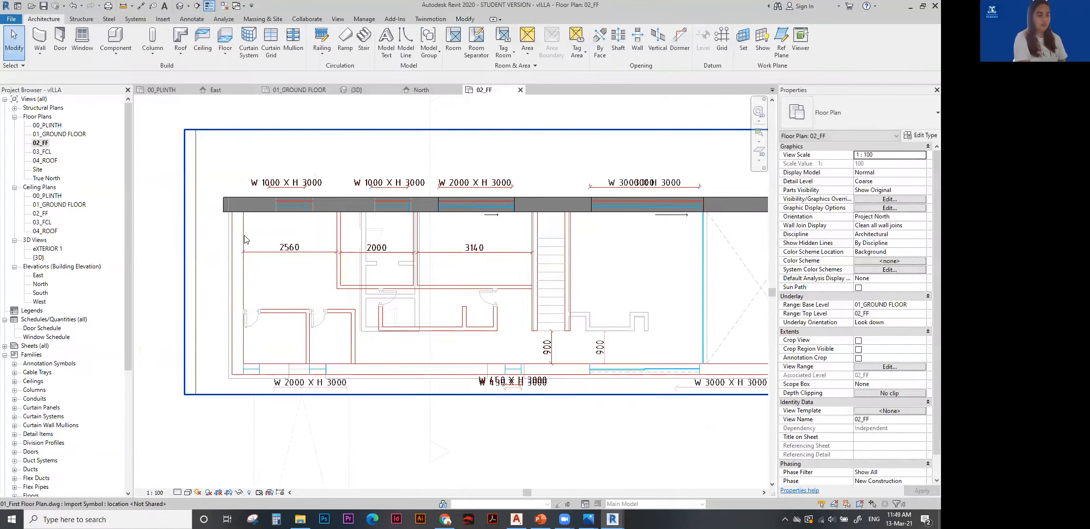
# Compare the wall type of the ground floor's short end wall with that of the new upper wall in 02_FF.
pyautogui.press('w')
pyautogui.press('a')
pyautogui.click(876, 115)
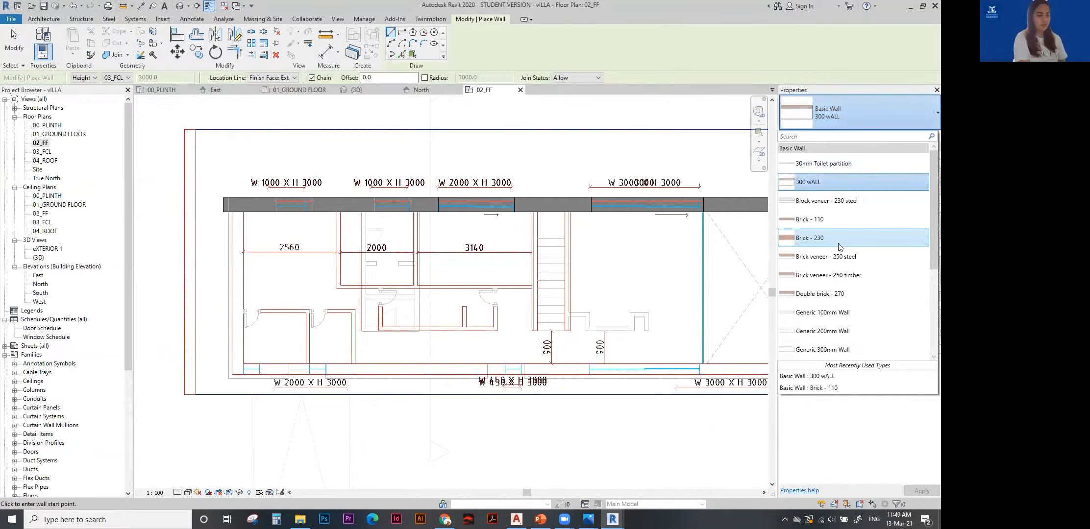
pyautogui.press('Escape')
pyautogui.press('Escape')
pyautogui.doubleClick(60, 134)
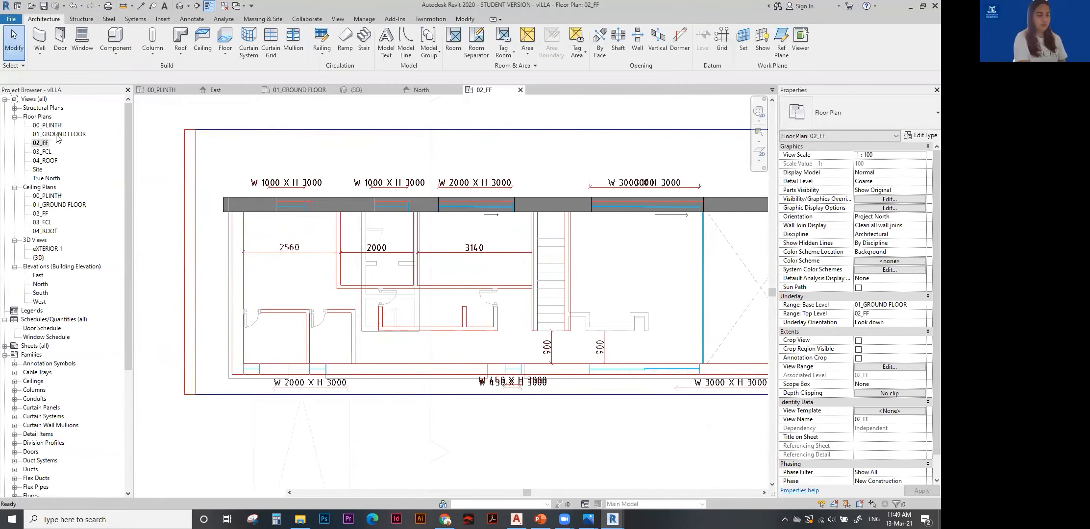
pyautogui.click(236, 295)
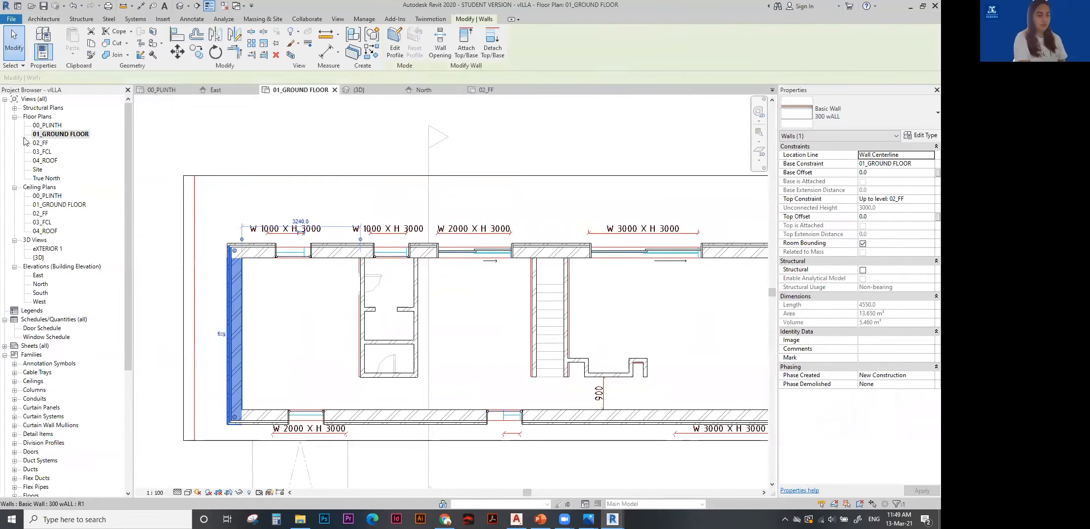
pyautogui.doubleClick(41, 143)
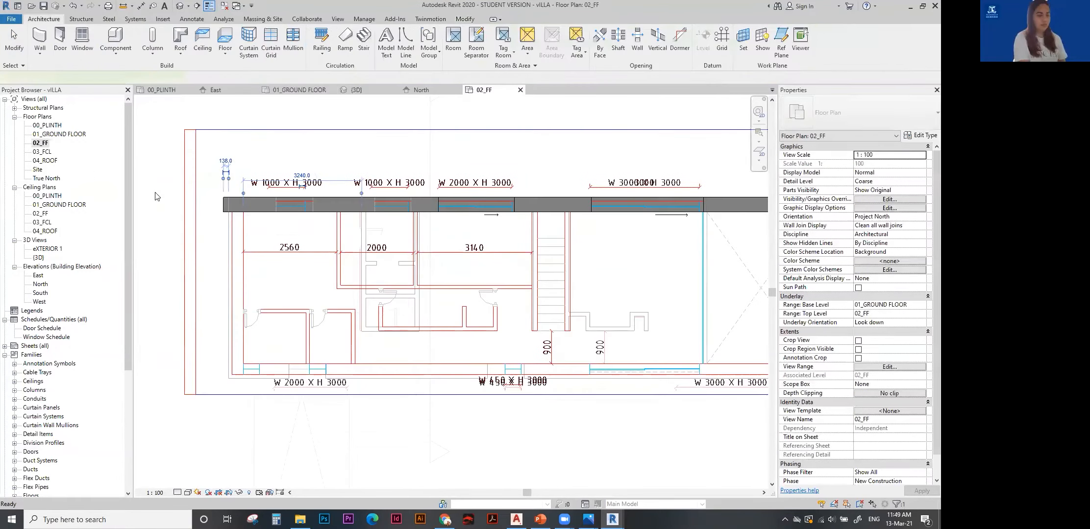
pyautogui.click(255, 201)
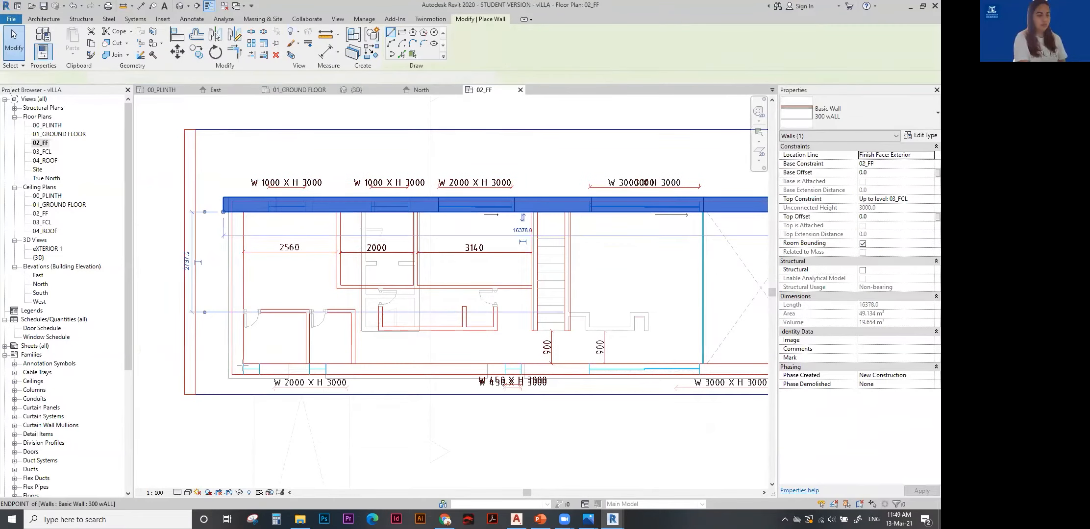
# Draw the first floor's short end wall opposite the void as a 300 wALL about 3960 mm long, stopping just short of the upper wall.
pyautogui.press('w')
pyautogui.press('a')
pyautogui.click(244, 365)
pyautogui.click(243, 216)
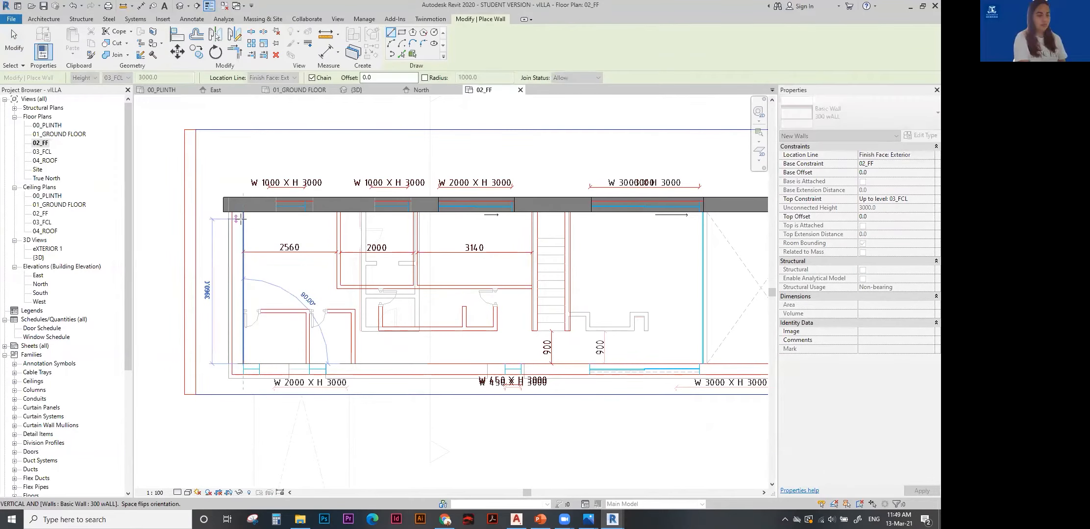
pyautogui.scroll(-1, 338, 307)
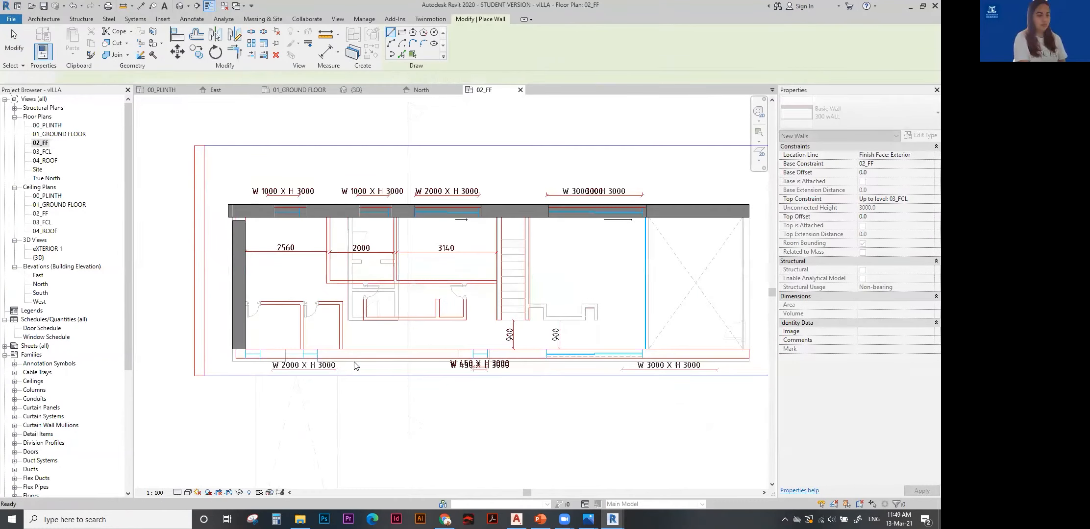
pyautogui.press('Escape')
pyautogui.press('Escape')
pyautogui.press('F1')
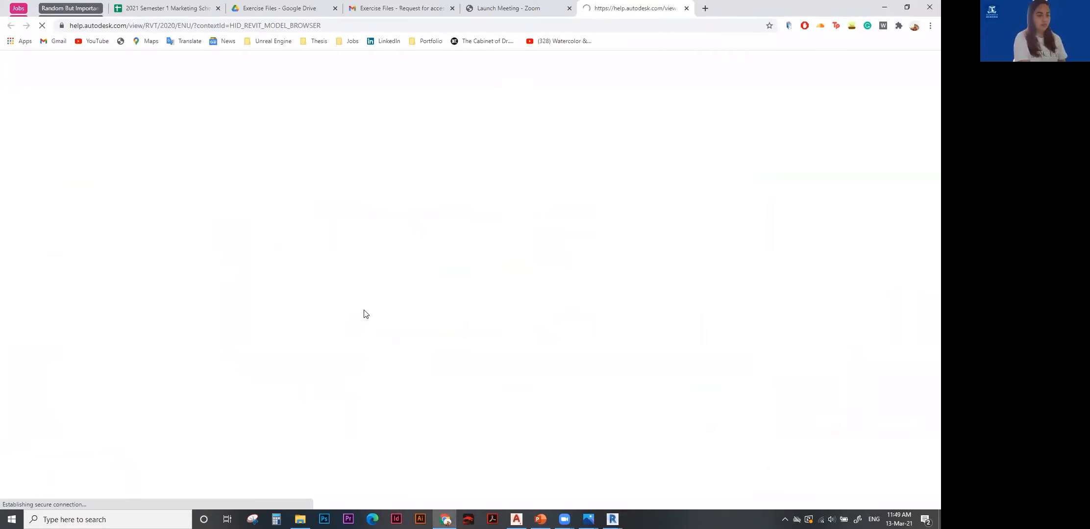
pyautogui.click(687, 8)
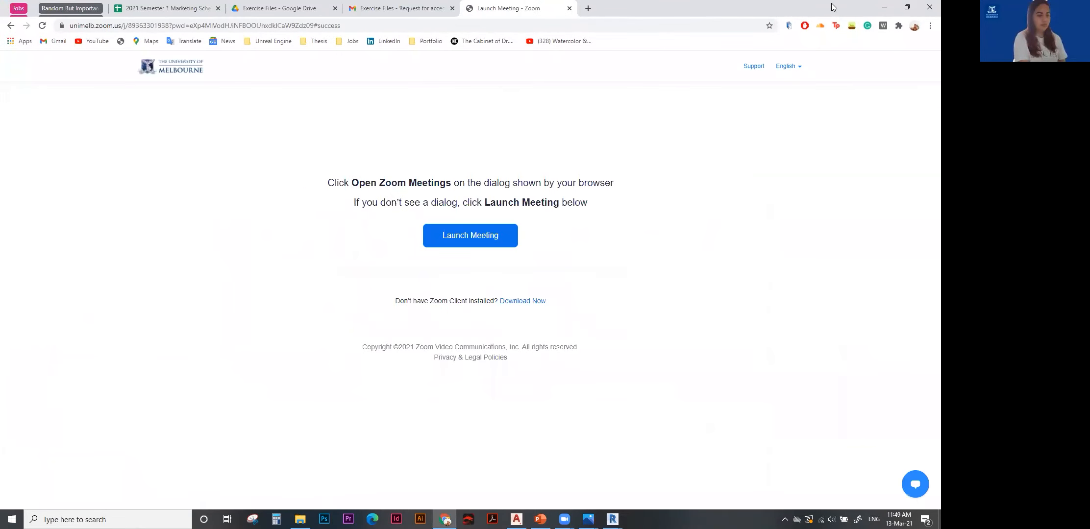
pyautogui.click(885, 9)
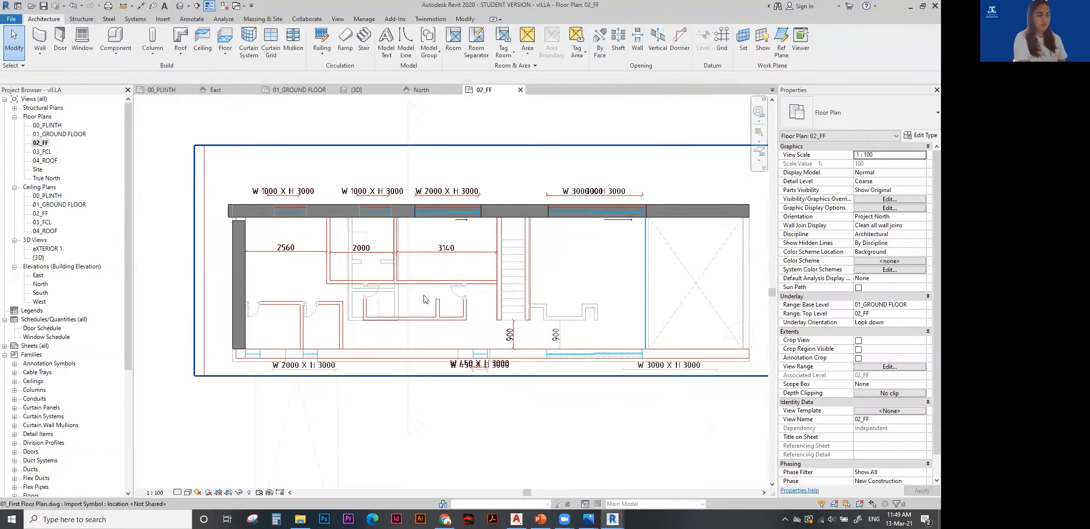
# Draw a 300 wALL along the inner line of the first floor's lower exterior wall, starting and ending short of both ends.
pyautogui.press('w')
pyautogui.press('a')
pyautogui.click(364, 346)
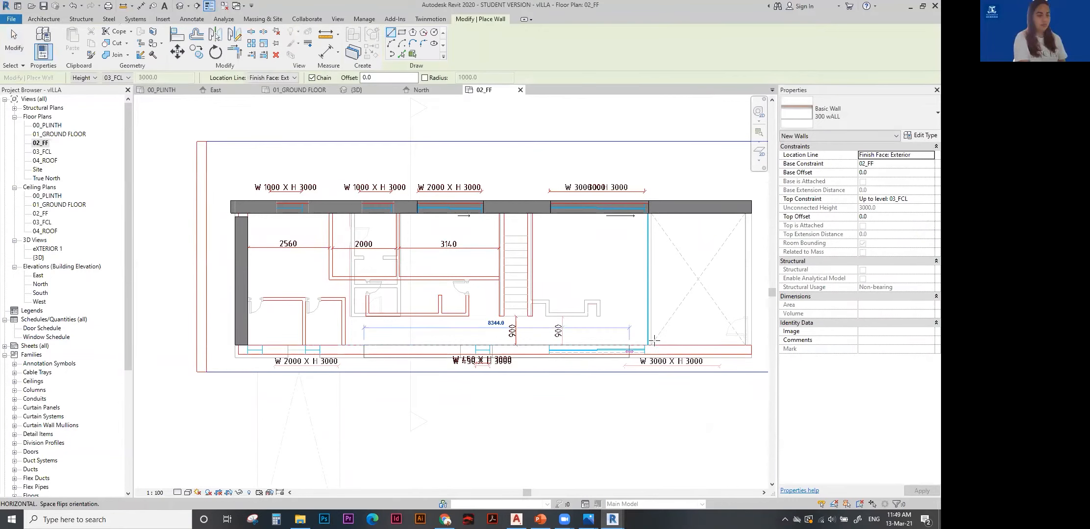
pyautogui.click(693, 343)
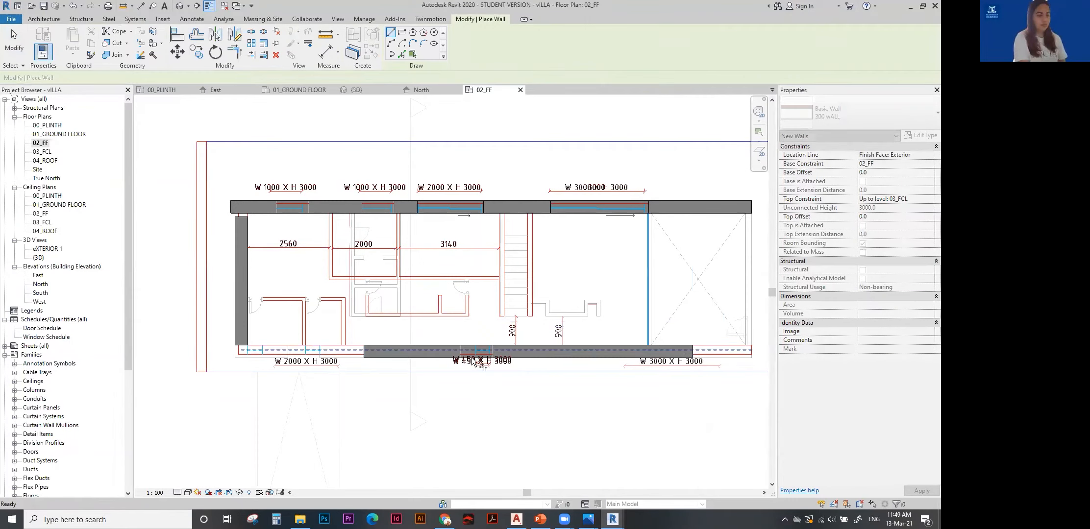
pyautogui.press('Escape')
pyautogui.press('Escape')
# Trim the short end wall to clean corners with the lower and upper exterior walls.
pyautogui.press('t')
pyautogui.press('r')
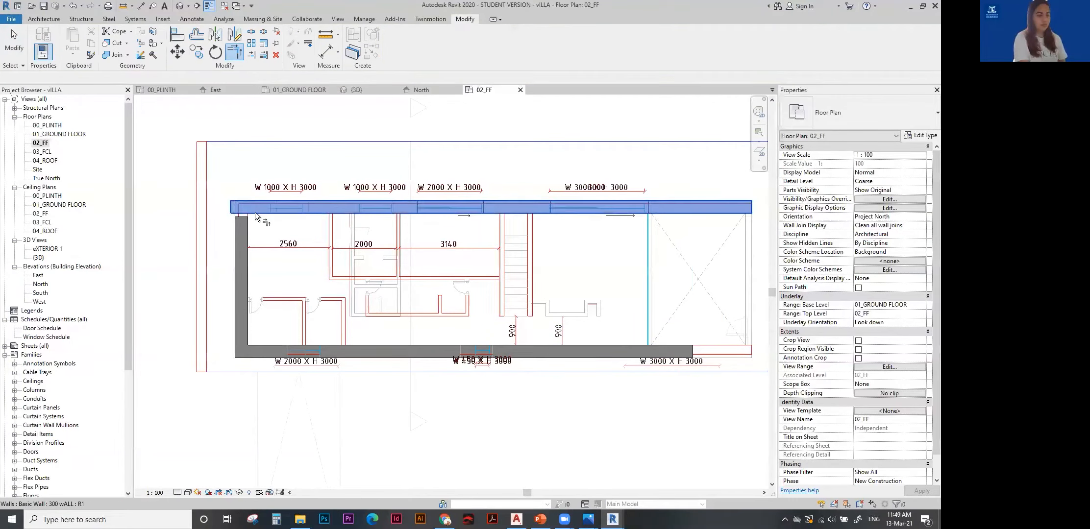
pyautogui.scroll(-2, 138, 258)
pyautogui.press('Escape')
pyautogui.scroll(2, 566, 317)
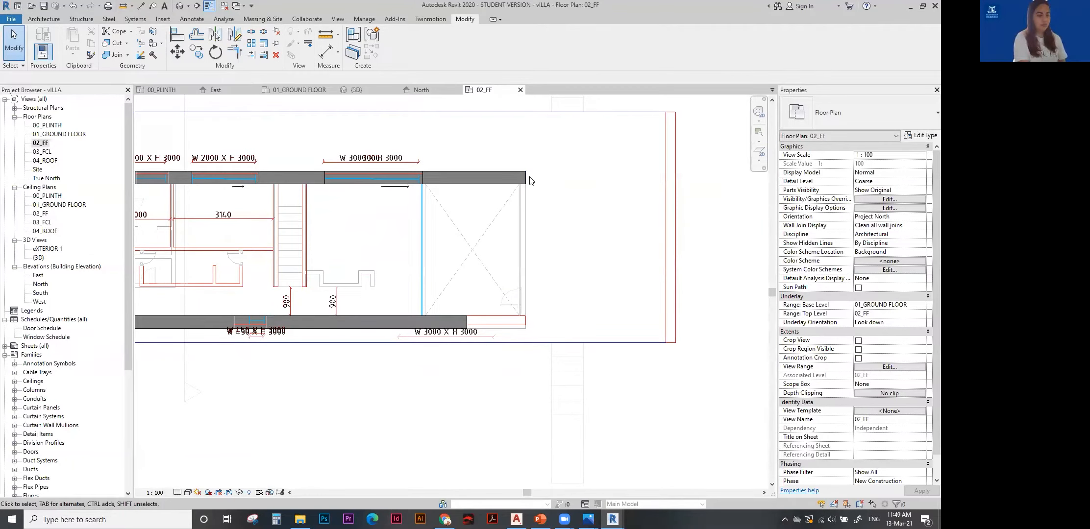
# Stretch the lower exterior wall's free end past the void to line up with the upper wall's end, and check the outline.
pyautogui.click(473, 319)
pyautogui.moveTo(472, 316); pyautogui.dragTo(525, 316)
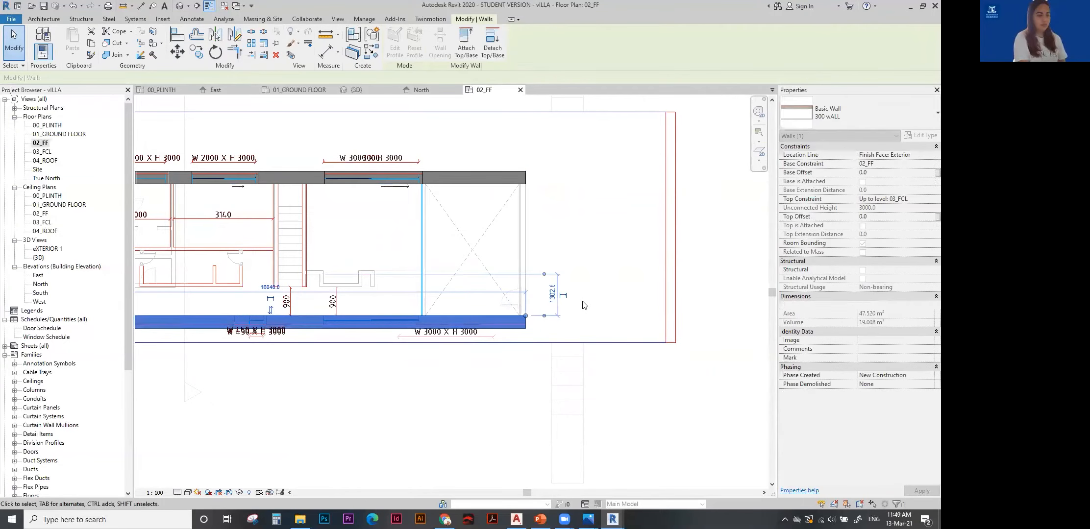
pyautogui.click(574, 239)
pyautogui.scroll(-3, 571, 241)
pyautogui.scroll(3, 469, 235)
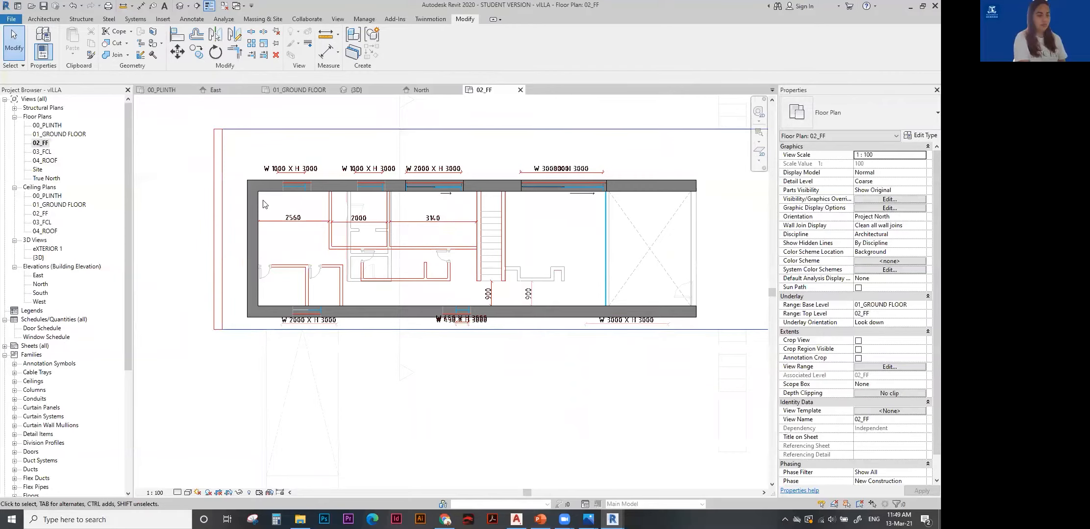
pyautogui.scroll(3, 296, 202)
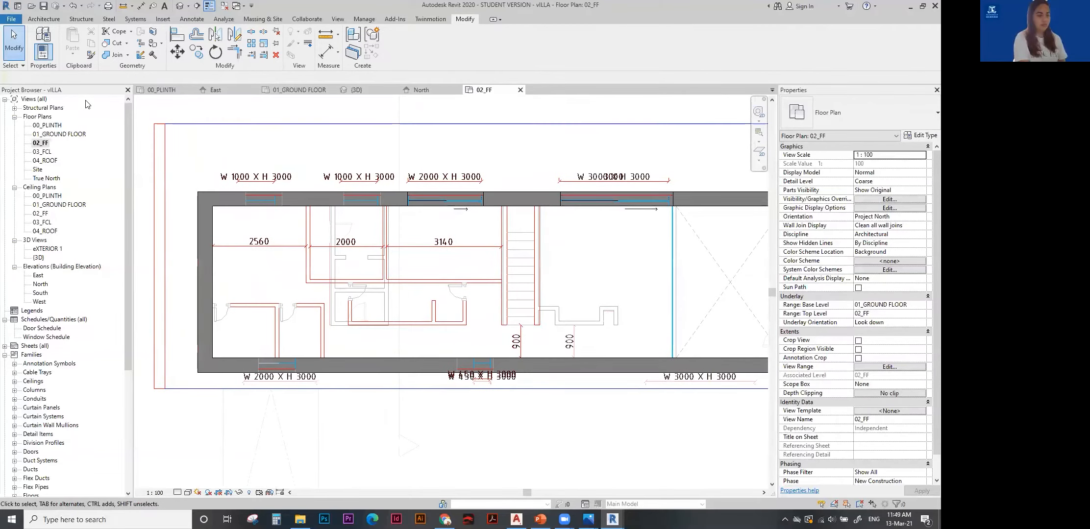
# Place M_Fixed WIN 1000 windows in the first floor's upper wall at the two W 1000 X H 3000 marks.
pyautogui.click(53, 19)
pyautogui.click(83, 43)
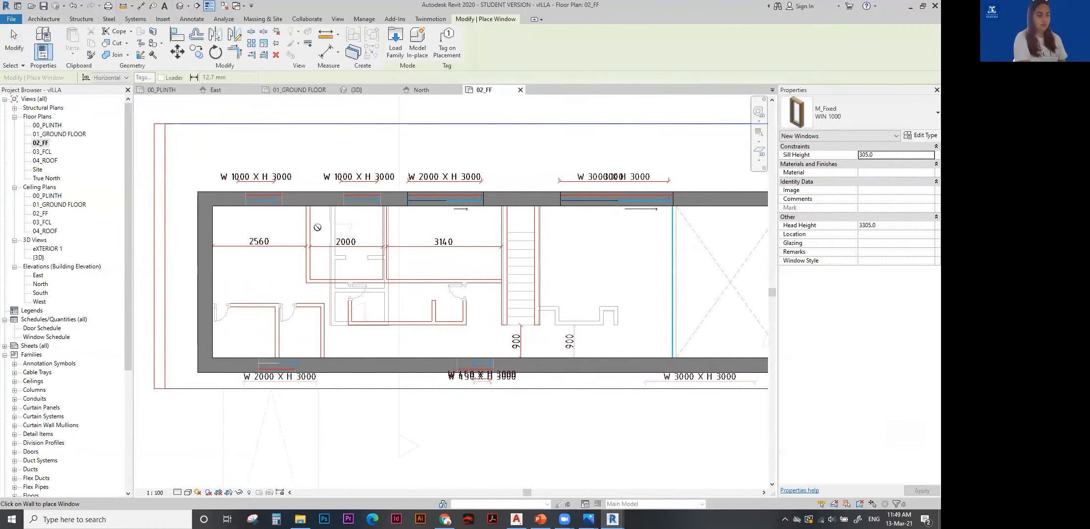
pyautogui.click(264, 201)
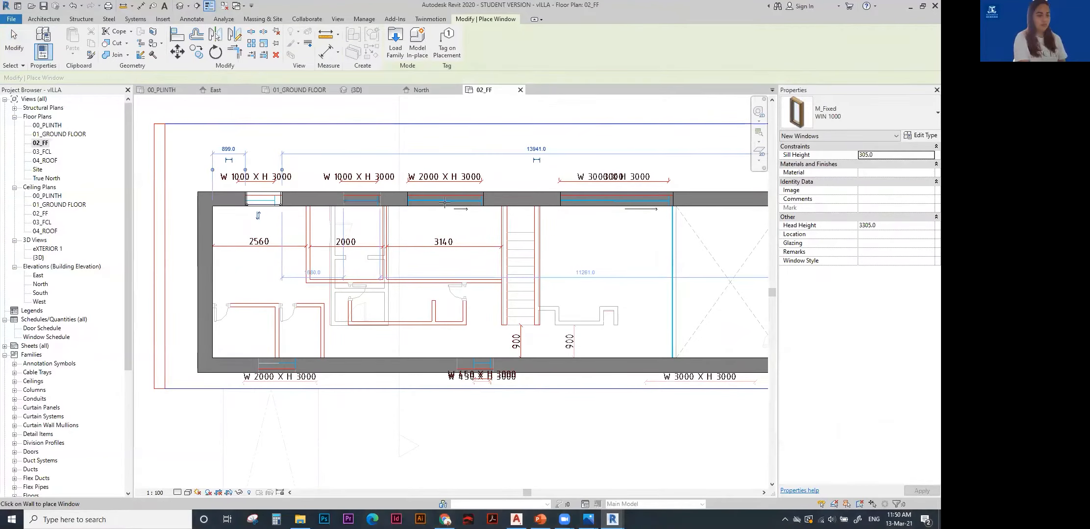
pyautogui.click(361, 201)
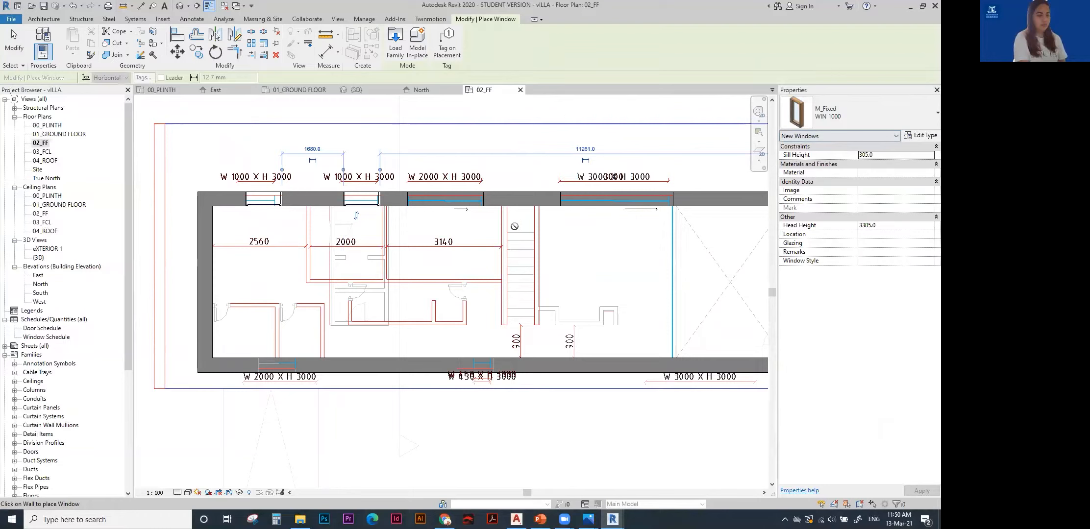
# Try an M_Fixed WIN 1000 window at the upper wall's W 2000 X H 3000 mark and check the available window types.
pyautogui.click(444, 200)
pyautogui.press('Escape')
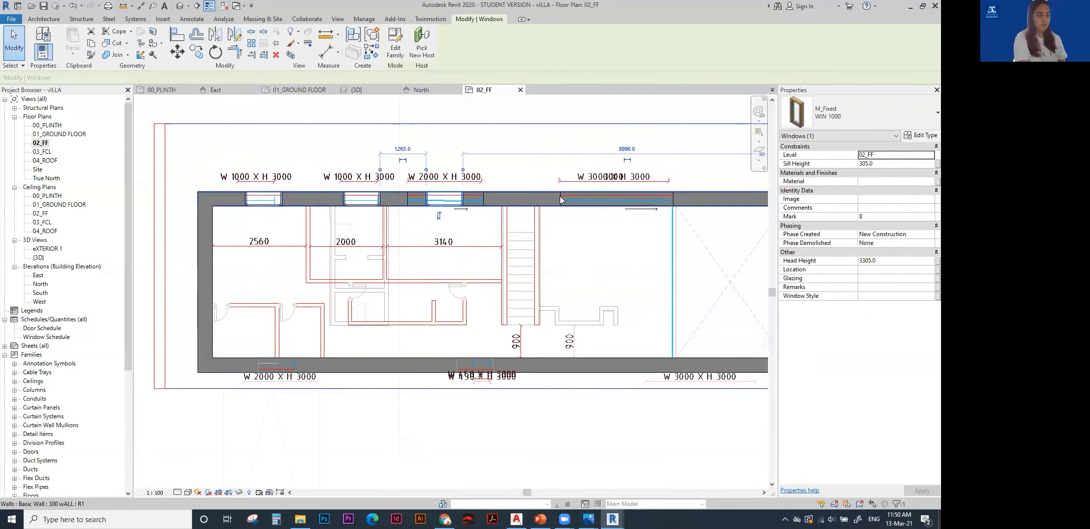
pyautogui.click(867, 103)
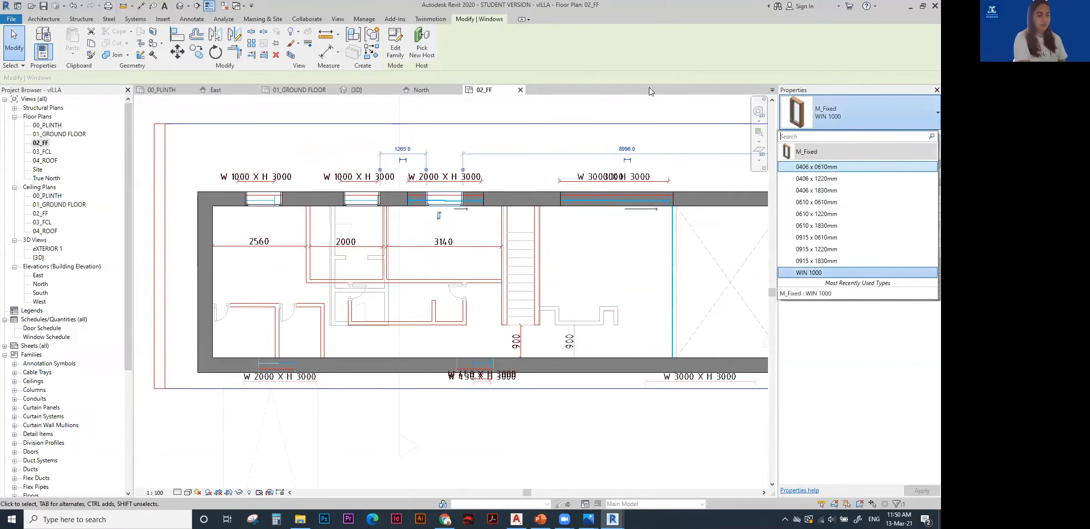
pyautogui.press('Escape')
pyautogui.press('Escape')
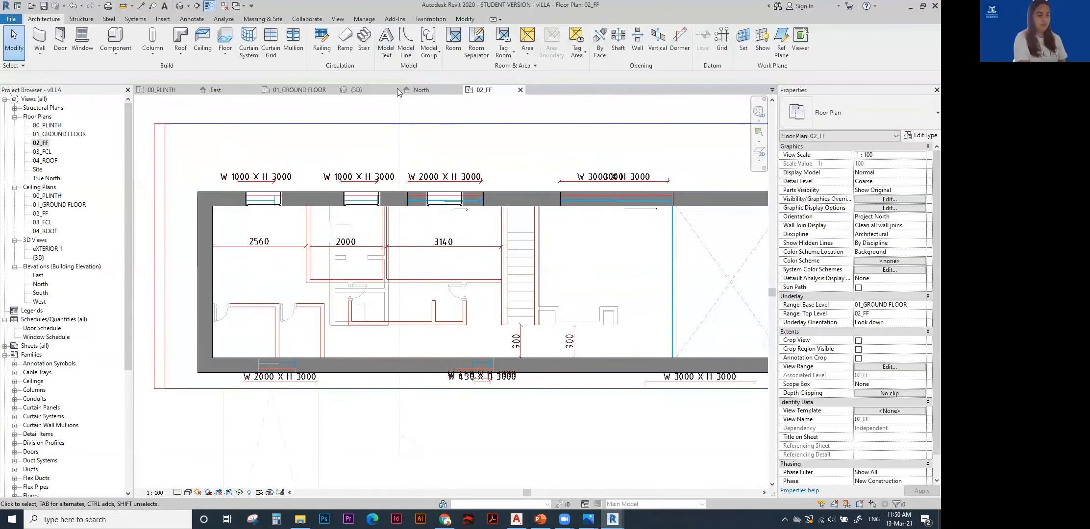
# Load the Sliding - 2L (AUS) window family from the Australia library's Windows folder, accepting the default type selection.
pyautogui.click(82, 39)
pyautogui.click(396, 49)
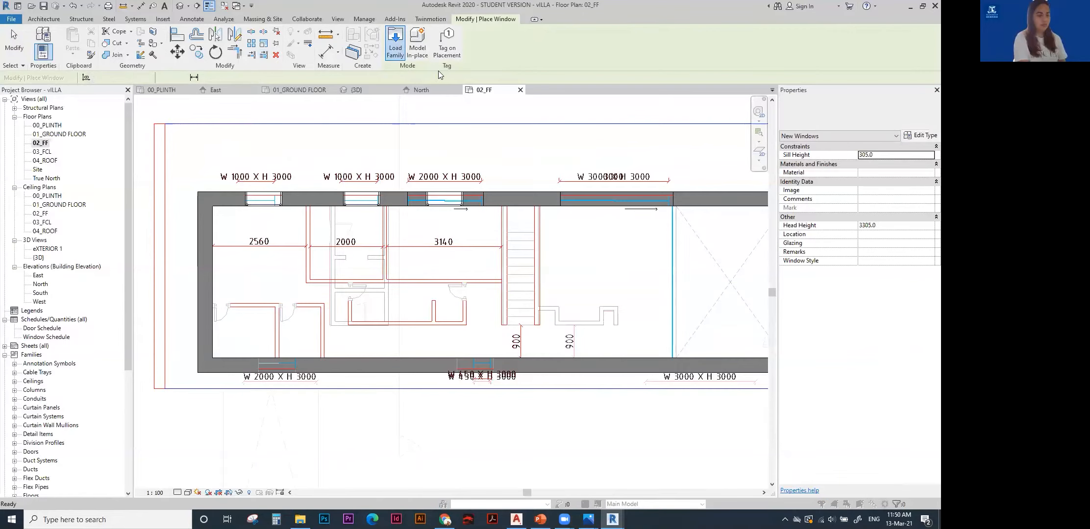
pyautogui.scroll(3, 313, 163)
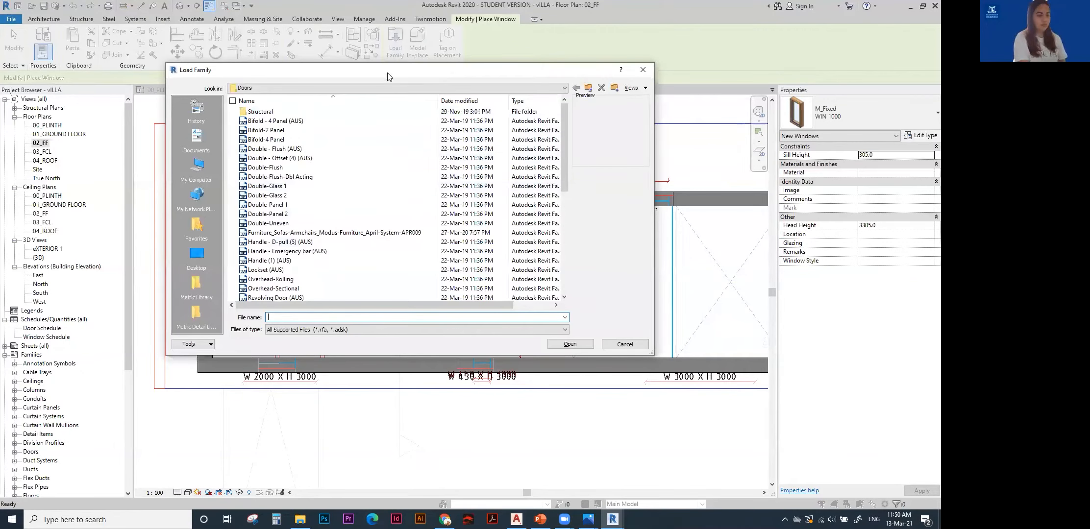
pyautogui.click(588, 88)
pyautogui.scroll(-10, 286, 274)
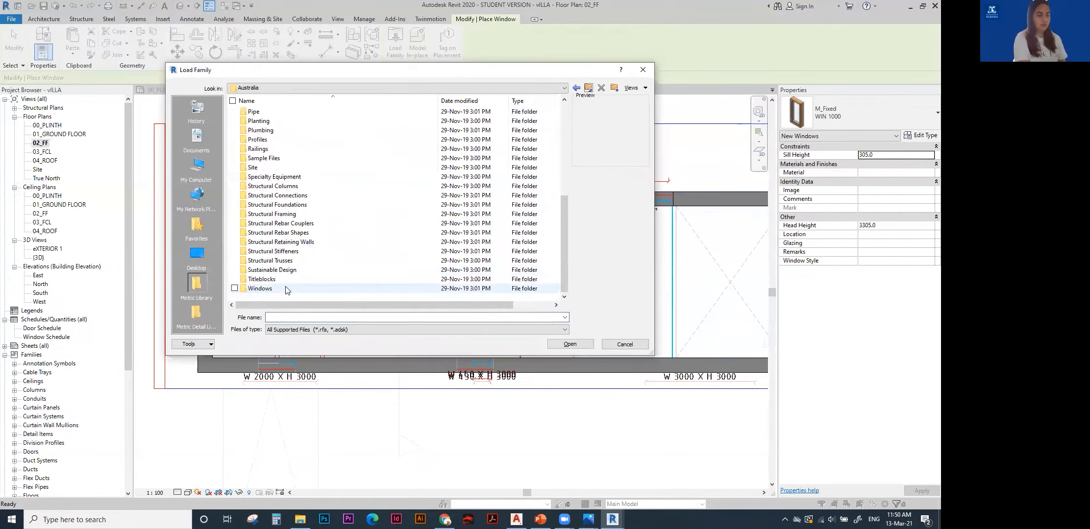
pyautogui.doubleClick(287, 293)
pyautogui.scroll(-5, 284, 272)
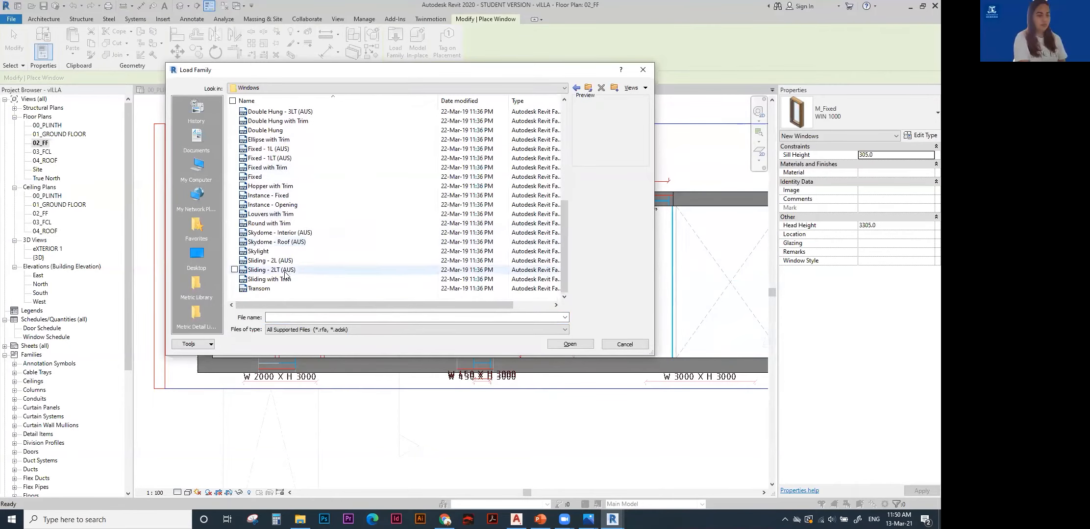
pyautogui.click(283, 270)
pyautogui.click(269, 261)
pyautogui.click(568, 344)
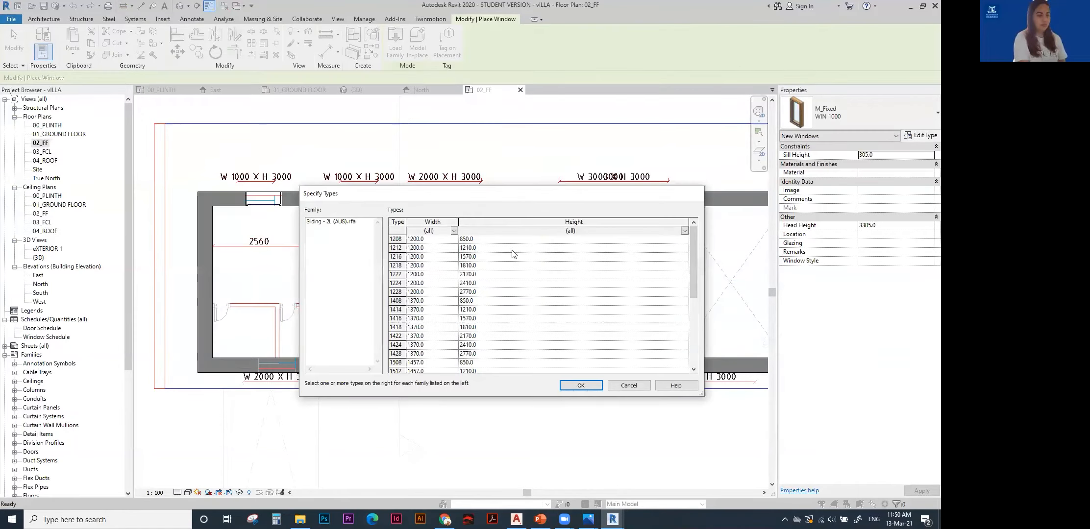
pyautogui.click(591, 385)
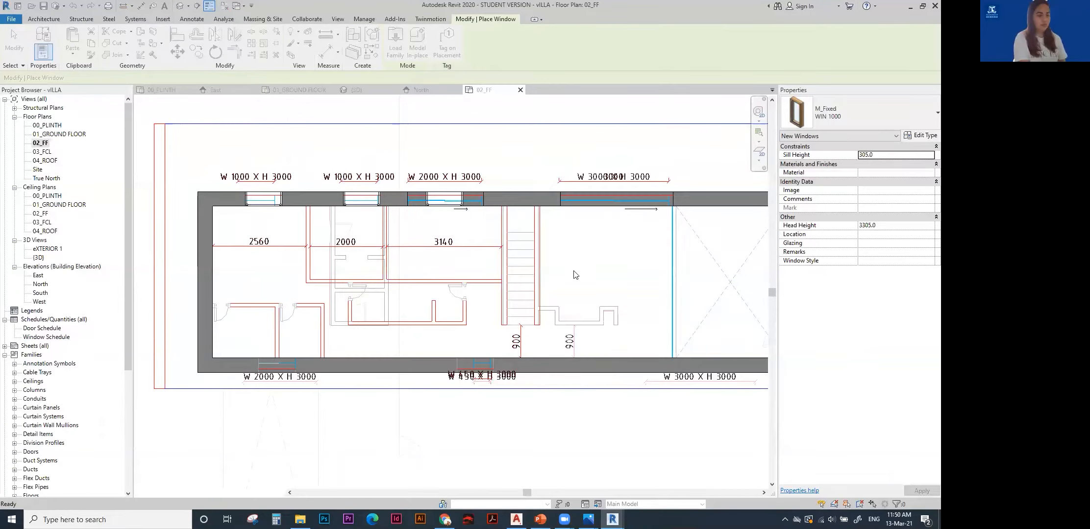
# Place a Sliding - 2L (AUS) SL2818 window in the upper wall beside the stairs.
pyautogui.scroll(1, 540, 195)
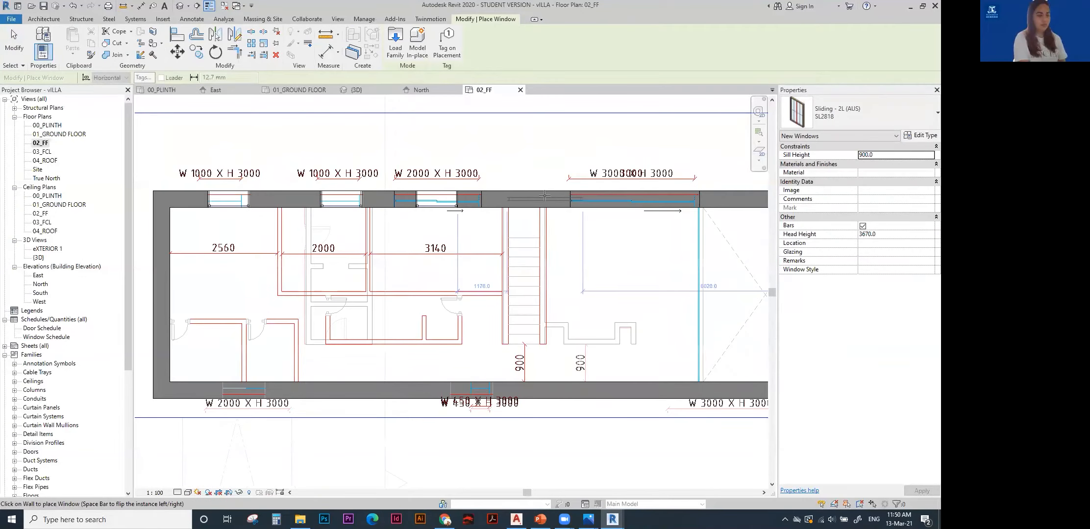
pyautogui.click(544, 199)
pyautogui.press('Escape')
pyautogui.press('Escape')
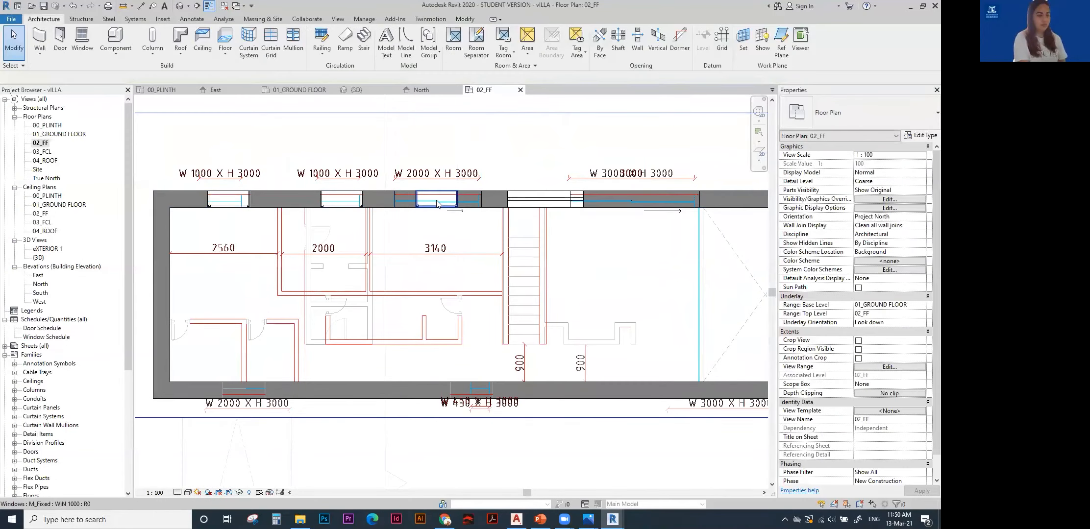
# Delete the WIN 1000 window at the W 2000 X H 3000 mark and move the sliding window into that opening.
pyautogui.click(441, 209)
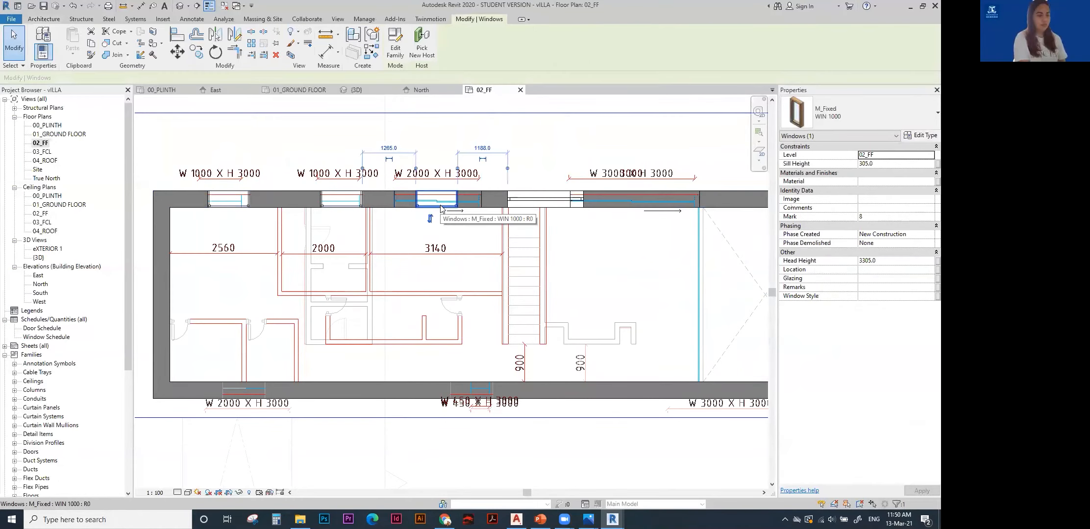
pyautogui.press('Delete')
pyautogui.click(420, 205)
pyautogui.moveTo(419, 205); pyautogui.dragTo(431, 206)
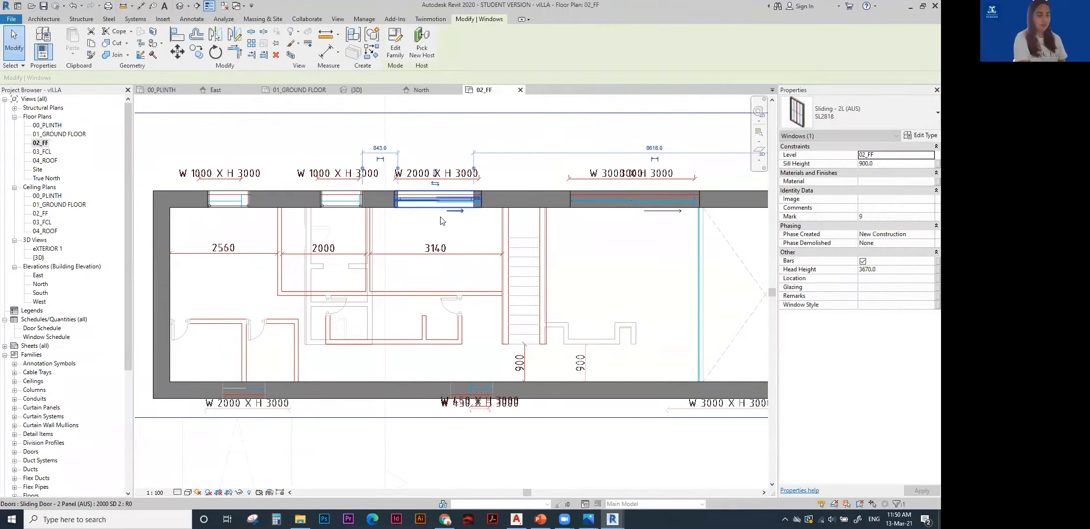
# Create a similar SL2818 sliding window in the upper wall at the W 3000 X H 3000 mark.
pyautogui.press('c')
pyautogui.press('s')
pyautogui.scroll(-1, 441, 219)
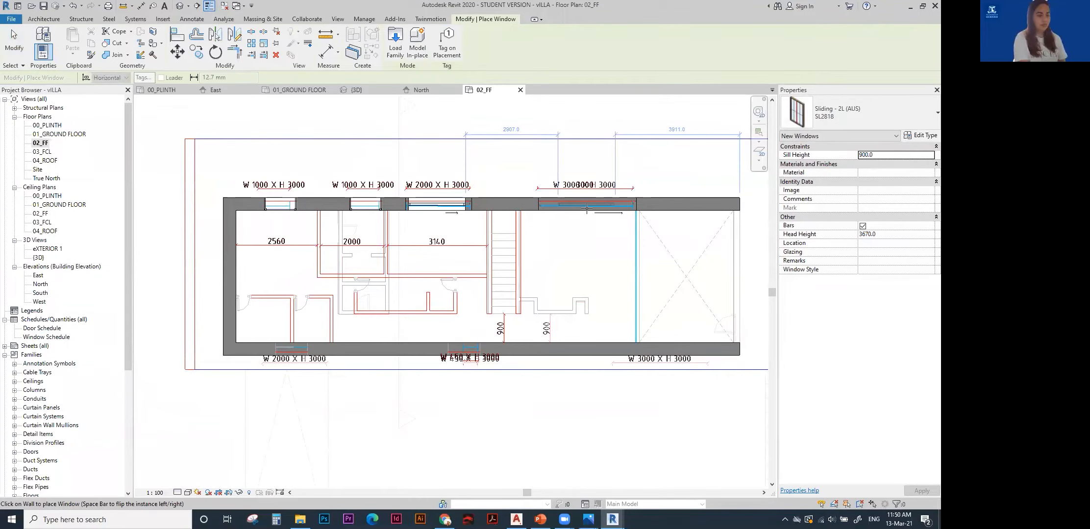
pyautogui.press('Escape')
pyautogui.press('Escape')
# Create two similar WIN 1000 windows in the lower wall, one at the W 450 X H 3000 mark and one near the end wall.
pyautogui.click(368, 208)
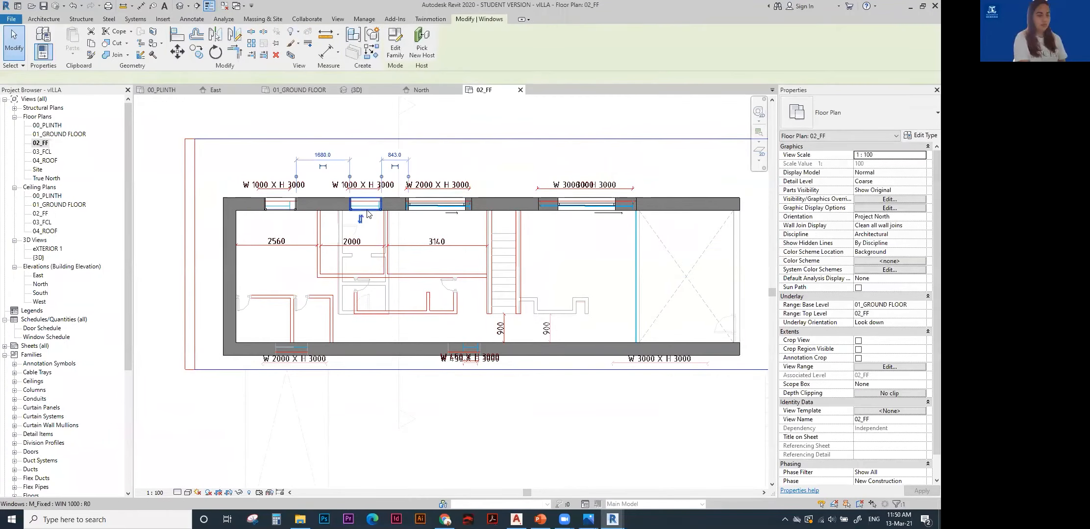
pyautogui.press('c')
pyautogui.press('s')
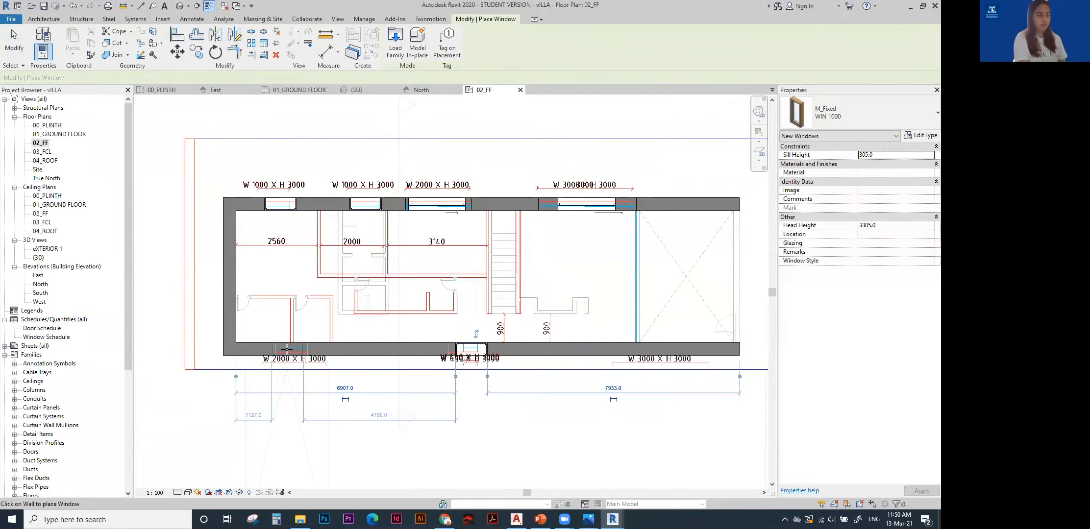
pyautogui.click(260, 349)
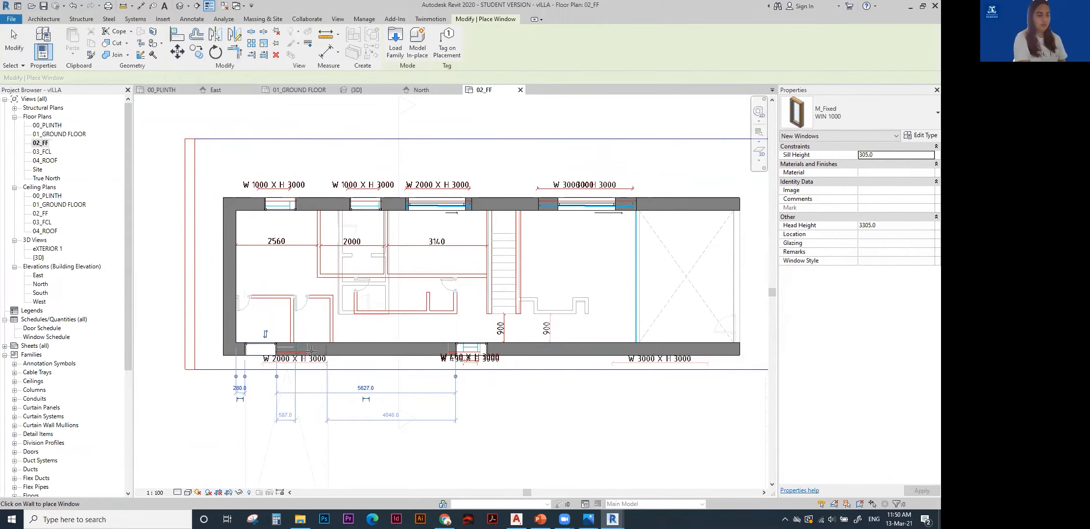
pyautogui.press('Escape')
pyautogui.press('Escape')
# In the 3D view, set the sill height of all six first-floor windows to 0.
pyautogui.scroll(-1, 178, 195)
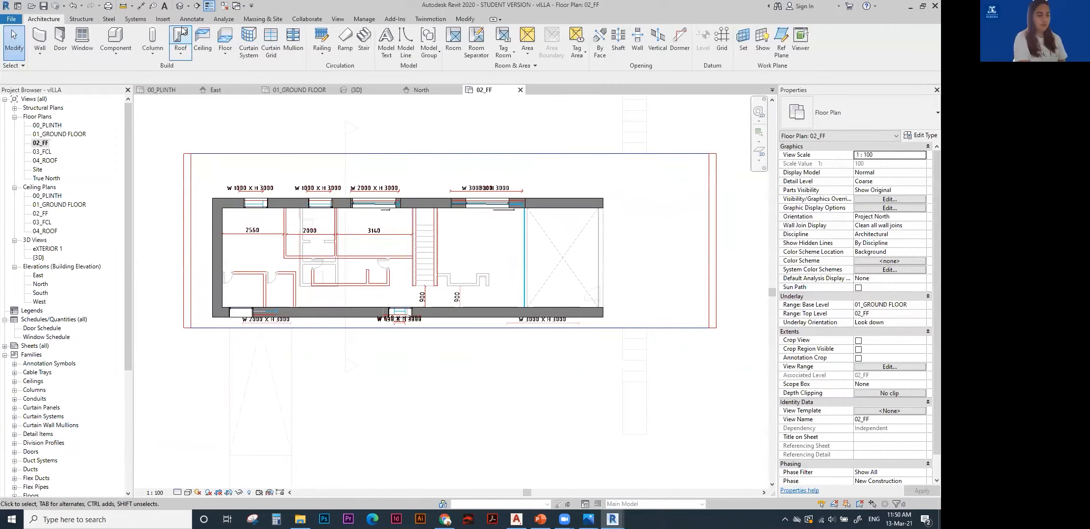
pyautogui.click(180, 7)
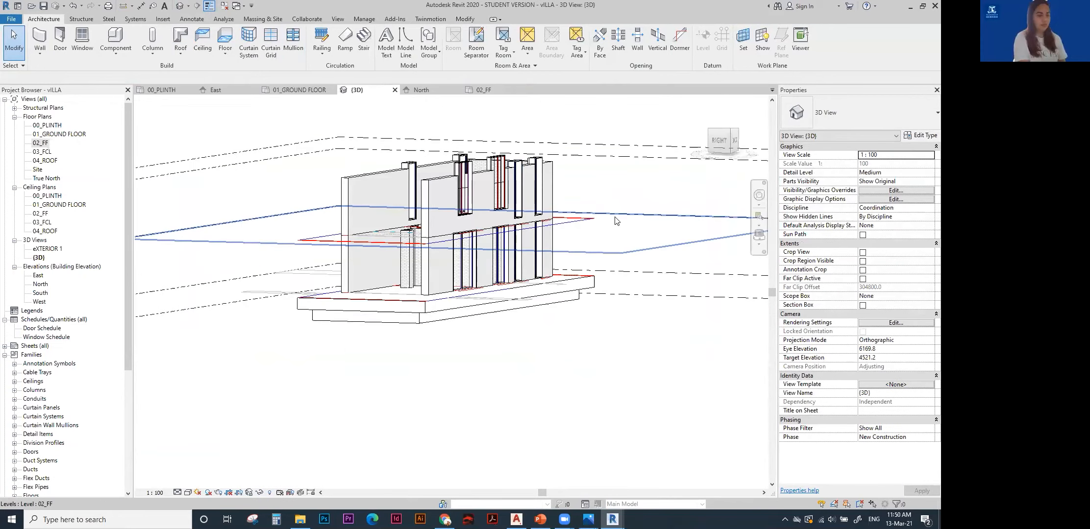
pyautogui.keyDown('shift'); pyautogui.moveTo(637, 217); pyautogui.dragTo(640, 196, button='middle'); pyautogui.keyUp('shift')
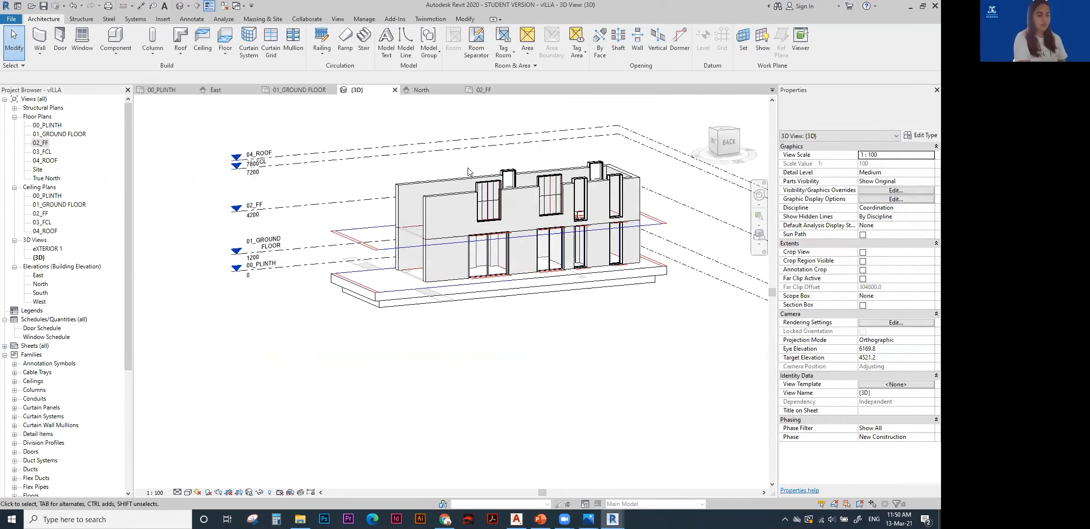
pyautogui.scroll(2, 639, 193)
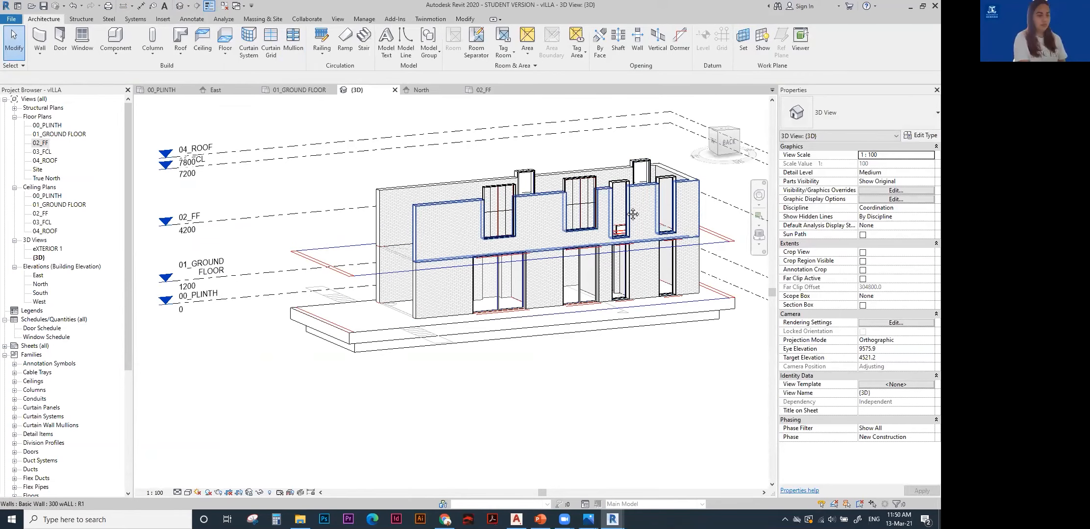
pyautogui.scroll(3, 587, 197)
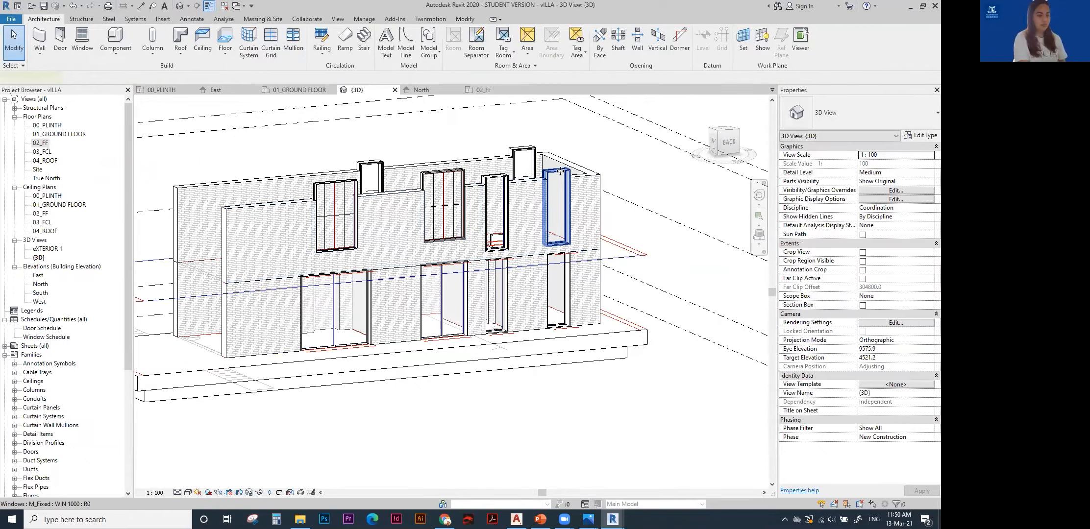
pyautogui.click(561, 171)
pyautogui.keyDown('ctrl'); pyautogui.click(496, 206); pyautogui.keyUp('ctrl')
pyautogui.keyDown('ctrl'); pyautogui.click(523, 162); pyautogui.keyUp('ctrl')
pyautogui.keyDown('ctrl'); pyautogui.click(444, 206); pyautogui.keyUp('ctrl')
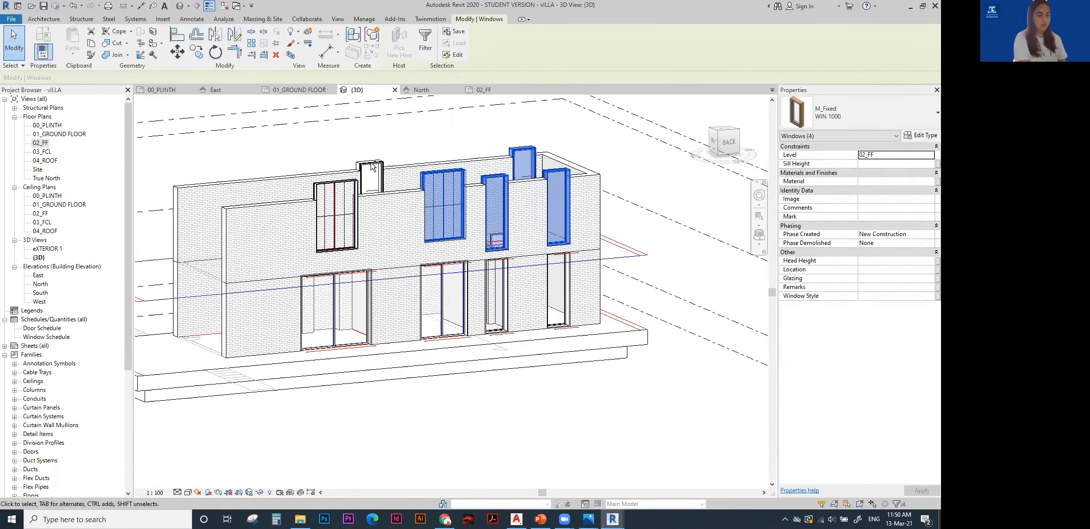
pyautogui.keyDown('ctrl'); pyautogui.click(377, 157); pyautogui.keyUp('ctrl')
pyautogui.keyDown('ctrl'); pyautogui.click(333, 189); pyautogui.keyUp('ctrl')
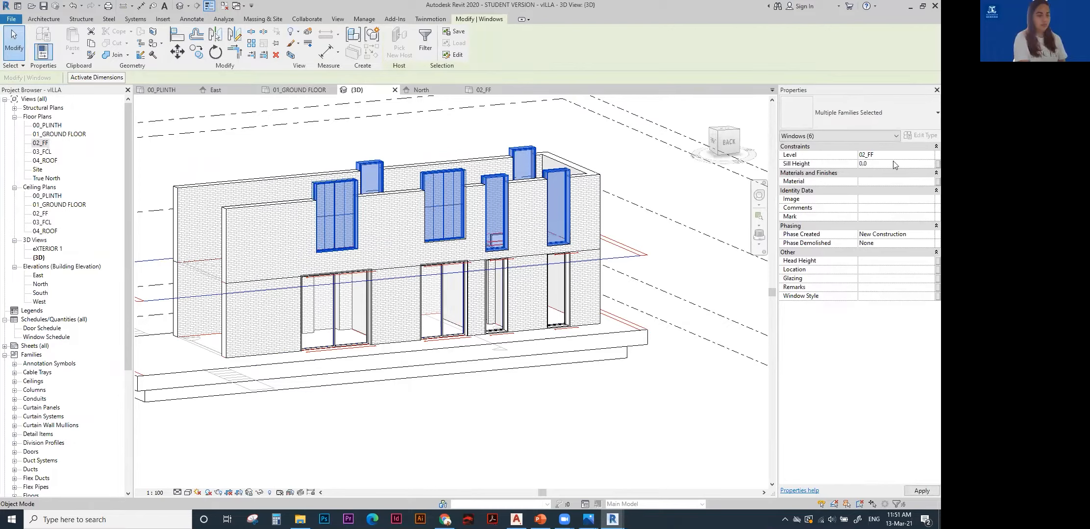
pyautogui.click(921, 491)
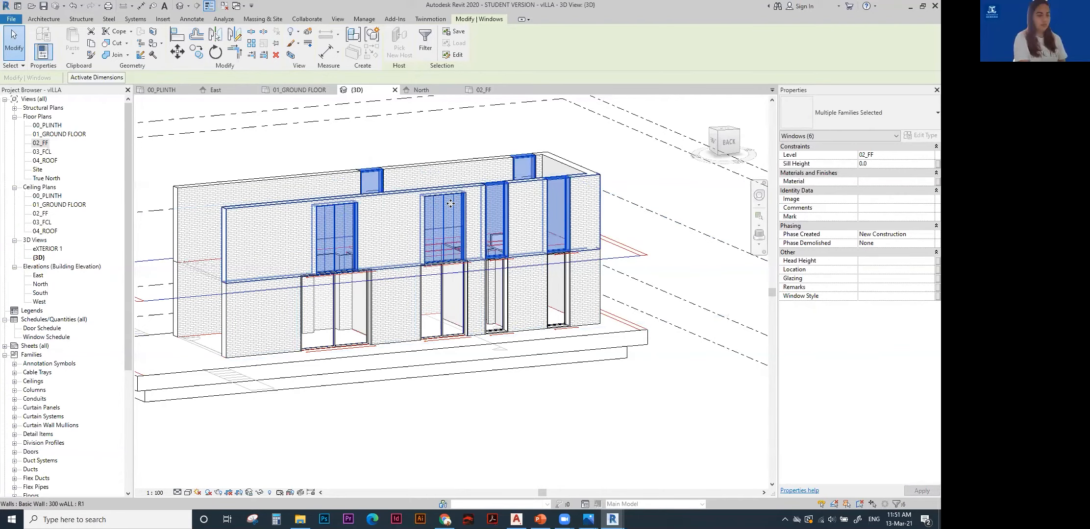
pyautogui.click(640, 194)
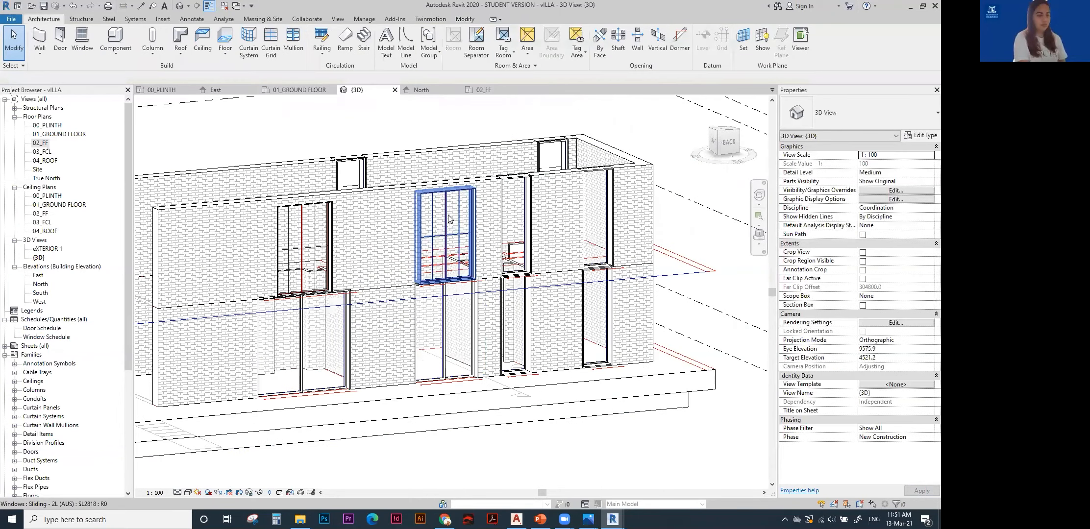
# Duplicate the type of the sliding window at the W 2000 X H 3000 opening as SL 3000 and set its height to 3000.
pyautogui.click(450, 218)
pyautogui.click(303, 212)
pyautogui.keyDown('ctrl'); pyautogui.click(303, 212); pyautogui.keyUp('ctrl')
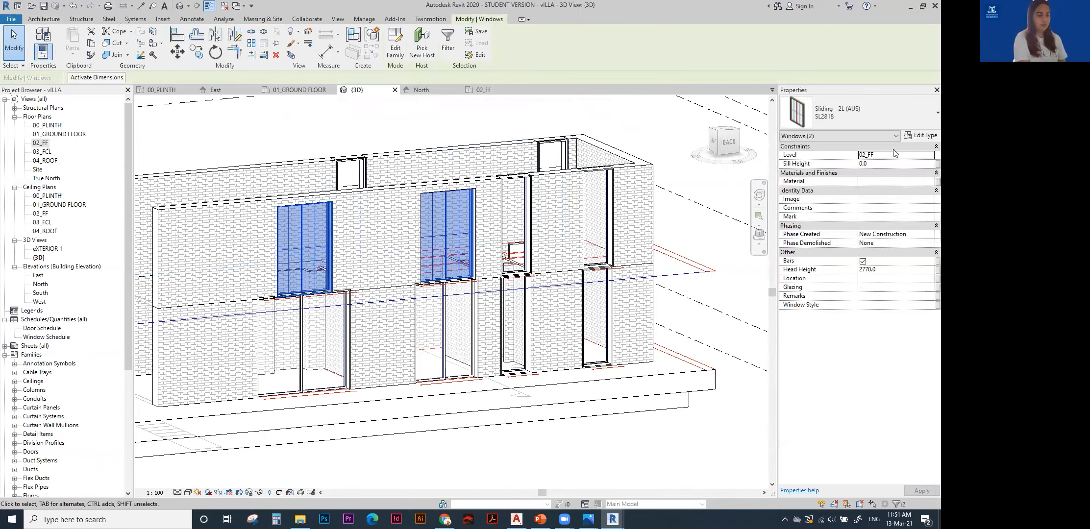
pyautogui.click(449, 230)
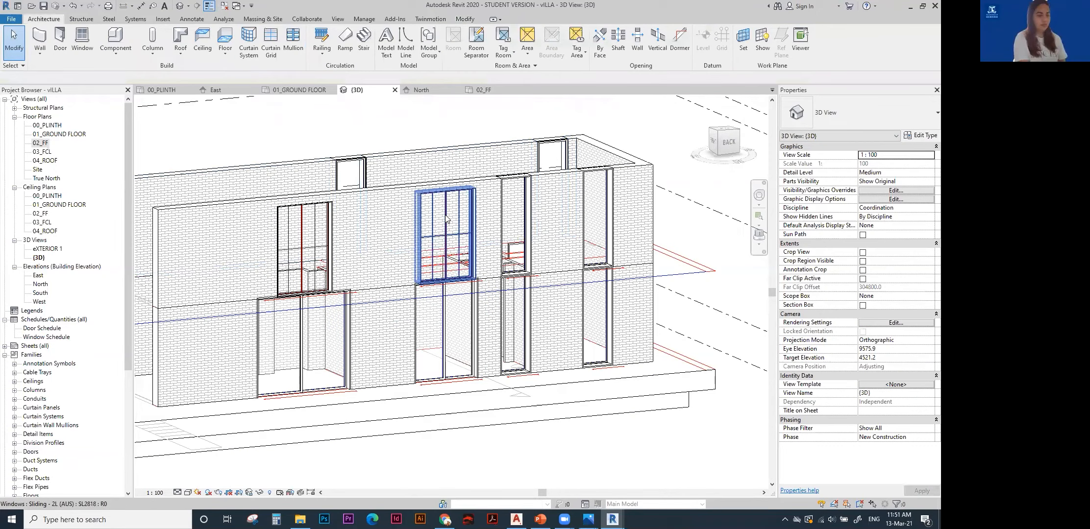
pyautogui.click(924, 135)
pyautogui.click(676, 91)
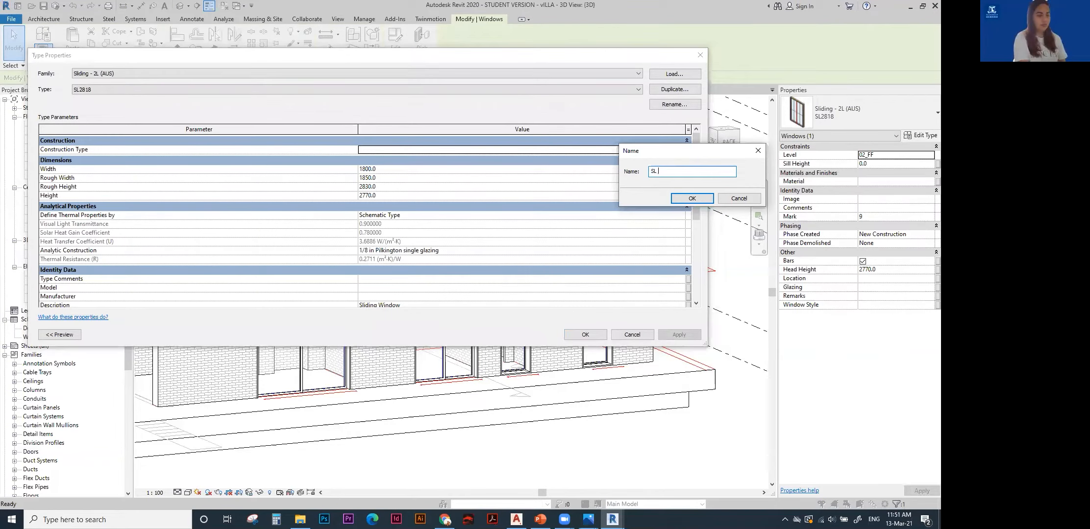
pyautogui.press('Return')
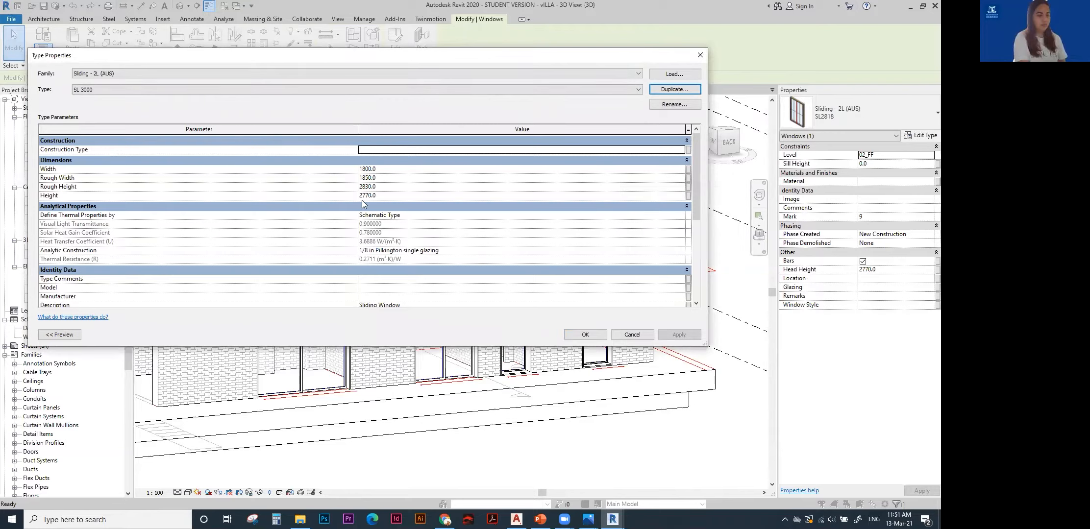
pyautogui.click(383, 196)
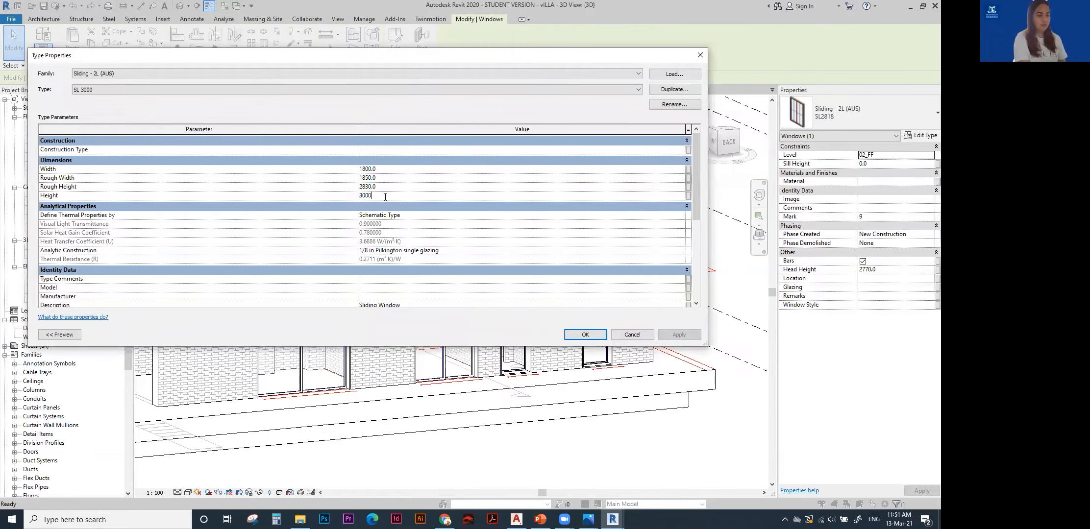
pyautogui.click(585, 334)
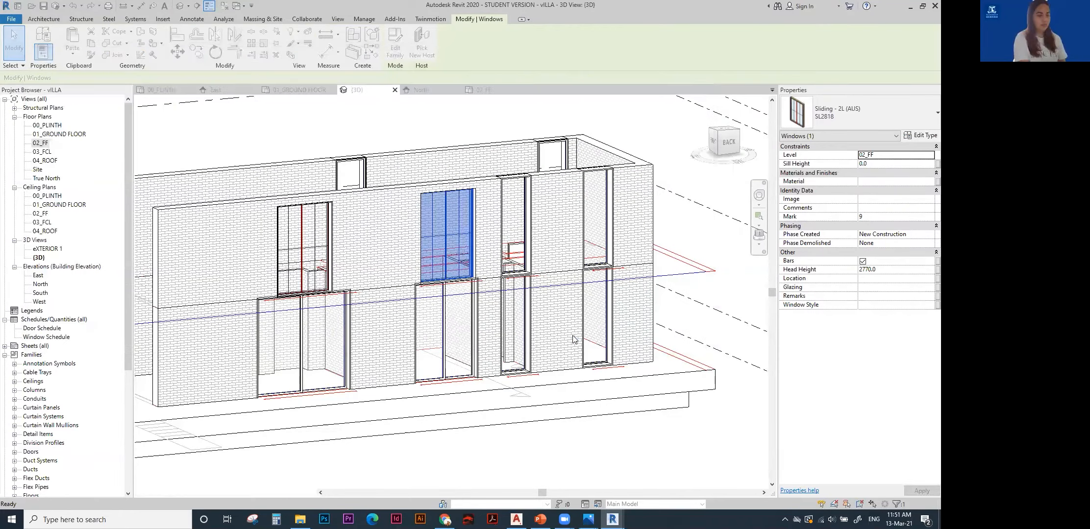
# Match the first-floor sliding window at the W 3000 X H 3000 opening to the SL 3000 type of its neighbouring window.
pyautogui.press('Escape')
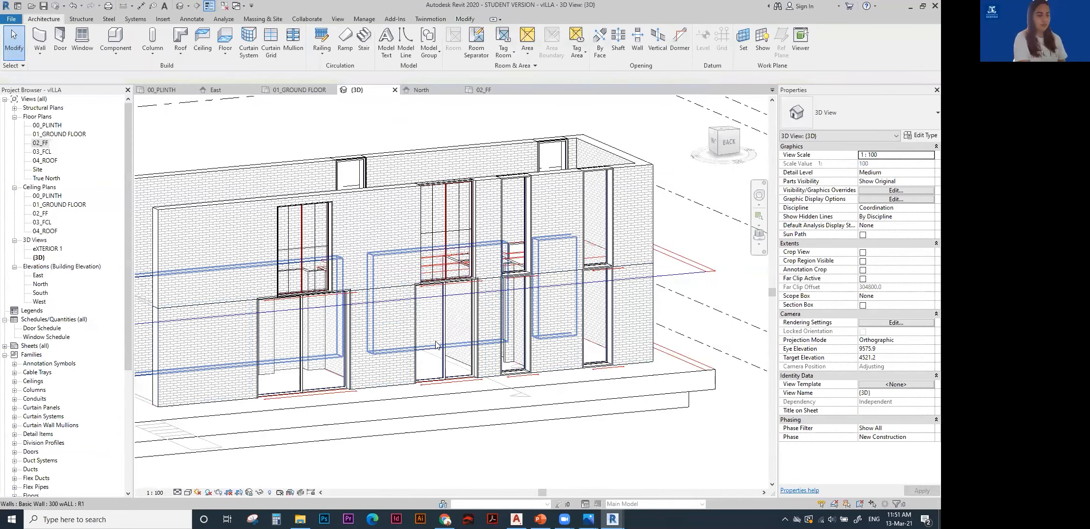
pyautogui.moveTo(422, 372); pyautogui.dragTo(468, 373, button='middle')
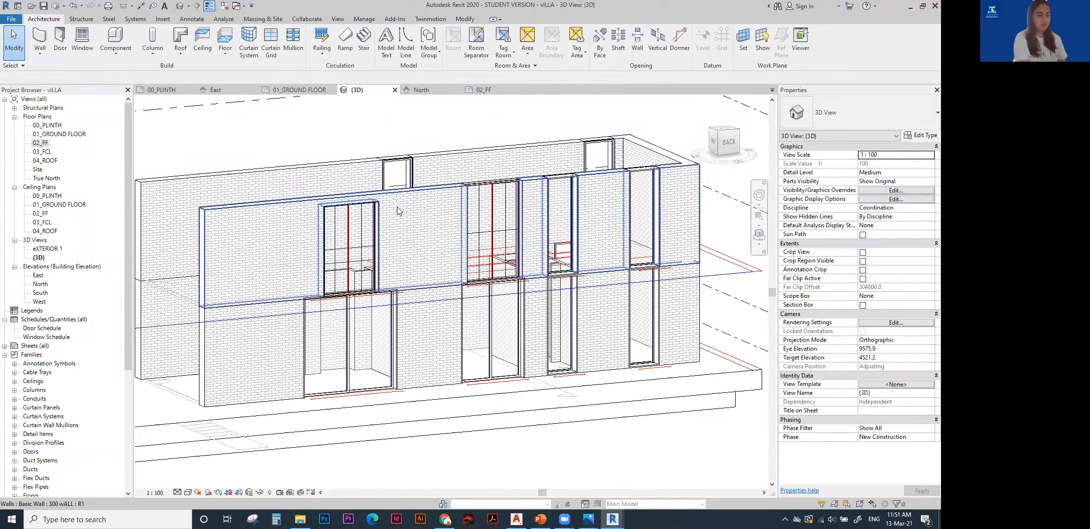
pyautogui.click(351, 241)
pyautogui.click(491, 221)
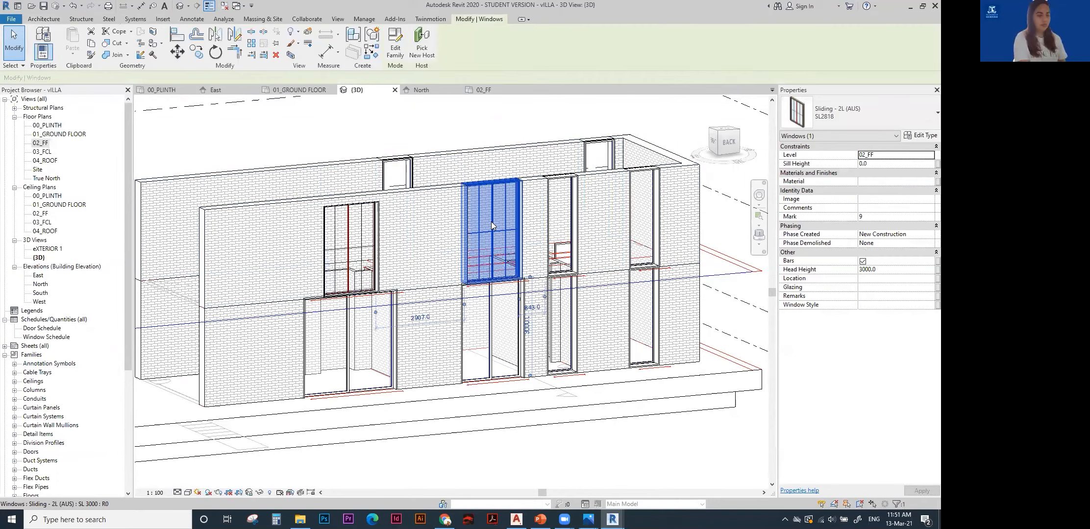
pyautogui.press('Escape')
pyautogui.press('m')
pyautogui.press('a')
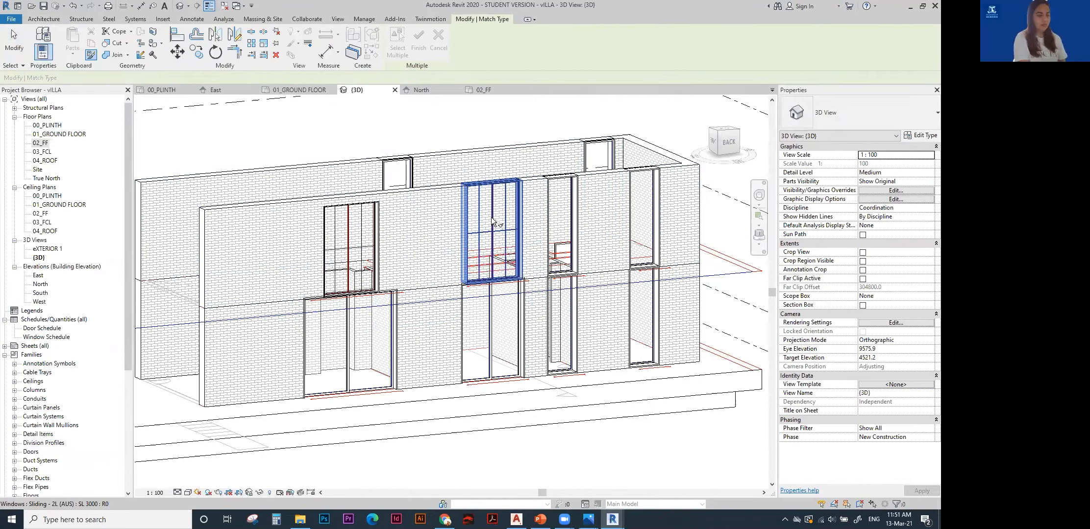
pyautogui.click(484, 190)
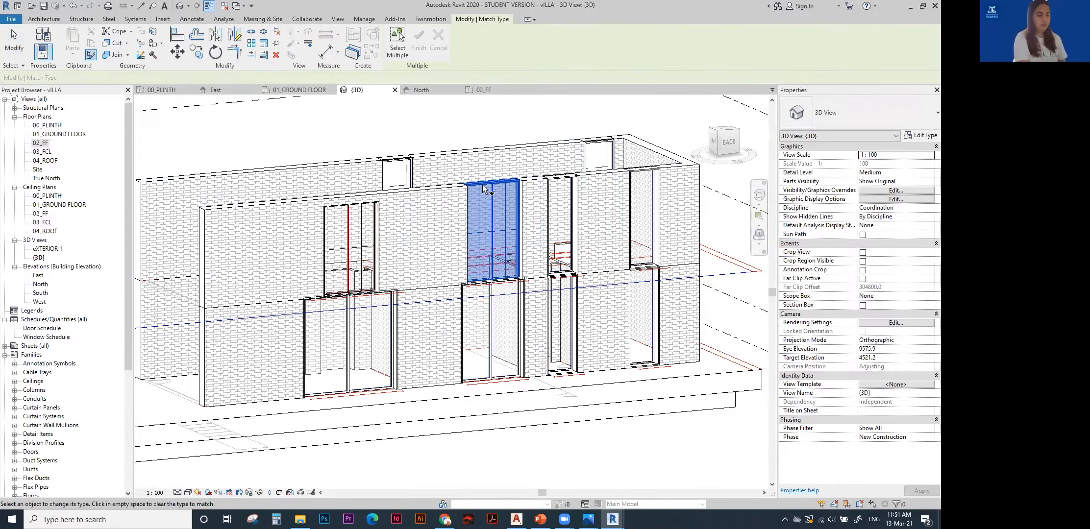
pyautogui.click(350, 218)
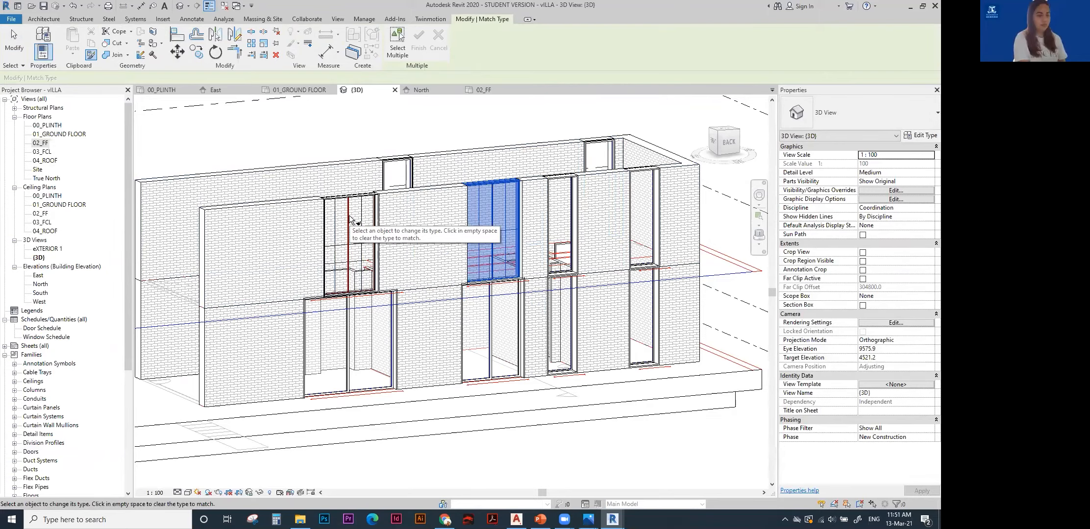
pyautogui.press('Escape')
pyautogui.press('Escape')
pyautogui.click(505, 188)
pyautogui.press('Escape')
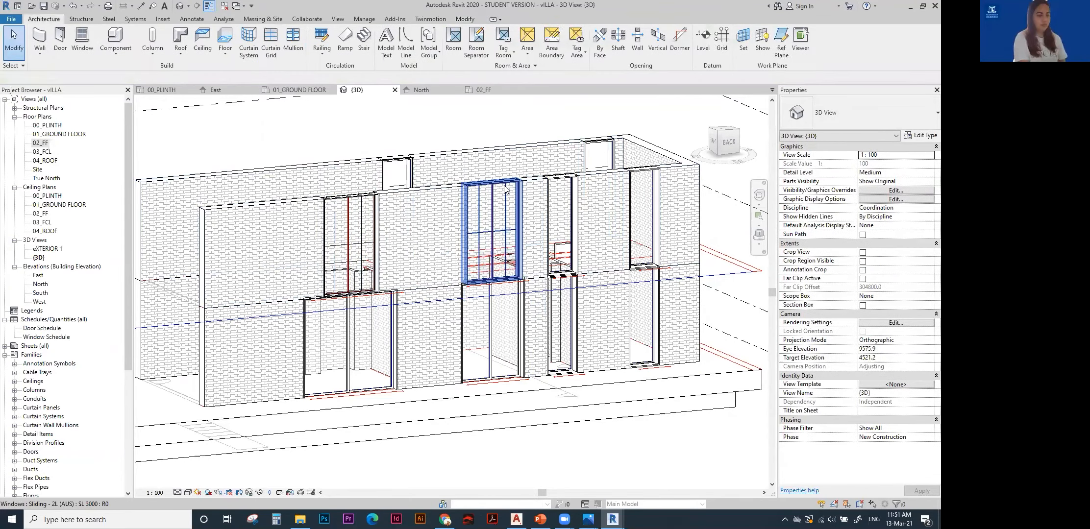
# On the 02_FF plan, sketch a rectangular boundary for a 600 floor from the upper-left outer wall corner to near the cyan reference line.
pyautogui.keyDown('shift'); pyautogui.moveTo(494, 207); pyautogui.dragTo(440, 220, button='middle'); pyautogui.keyUp('shift')
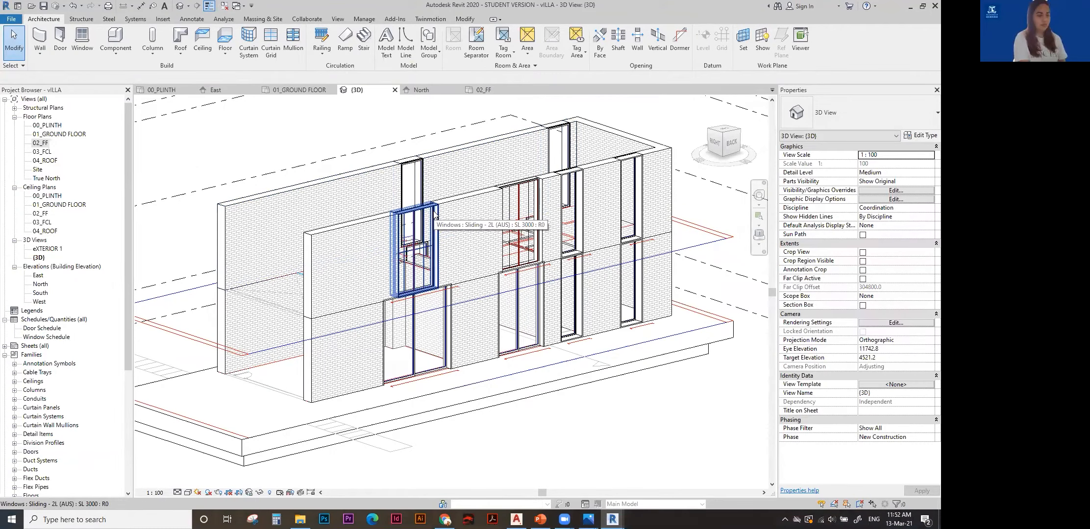
pyautogui.moveTo(434, 212)
pyautogui.keyDown('shift'); pyautogui.mouseDown(button='middle')
pyautogui.moveTo(485, 232)
pyautogui.moveTo(389, 303)
pyautogui.moveTo(484, 215)
pyautogui.mouseUp(button='middle'); pyautogui.keyUp('shift')
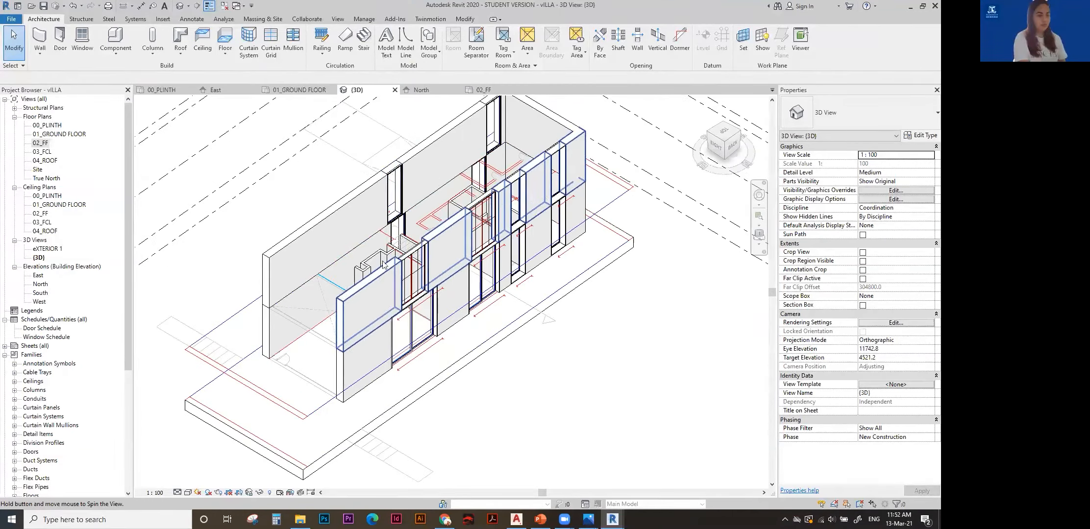
pyautogui.doubleClick(40, 143)
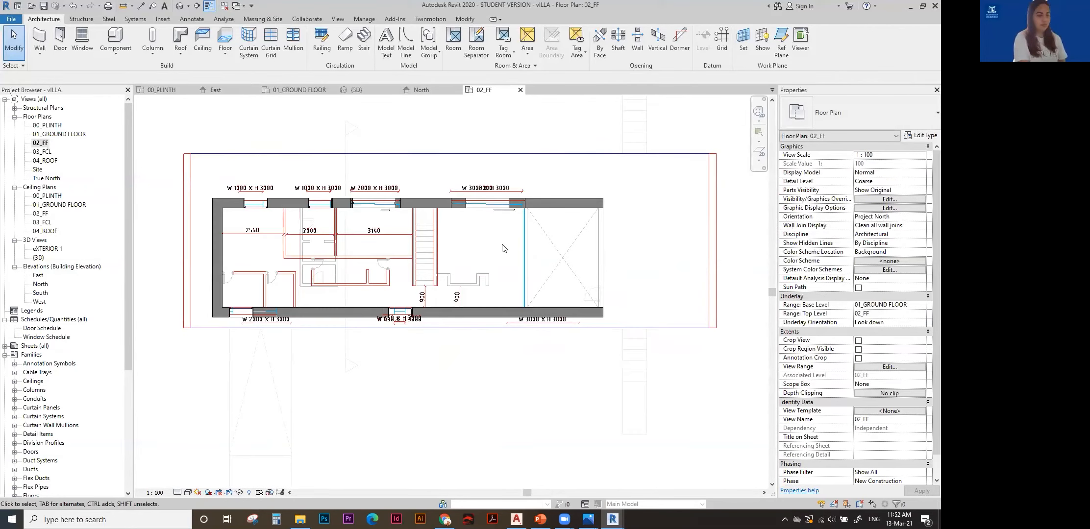
pyautogui.scroll(1, 478, 249)
pyautogui.moveTo(480, 245); pyautogui.dragTo(603, 245, button='middle')
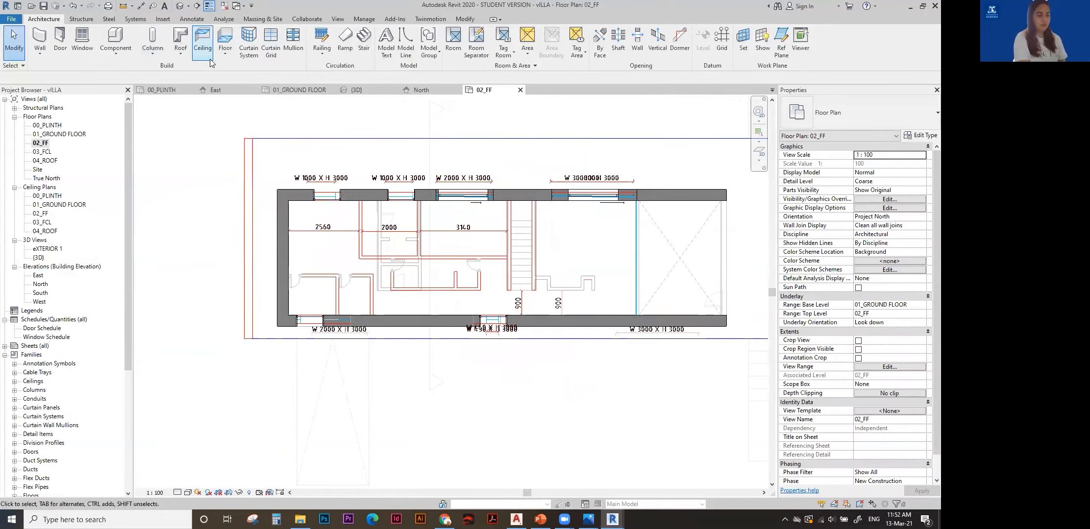
pyautogui.click(225, 38)
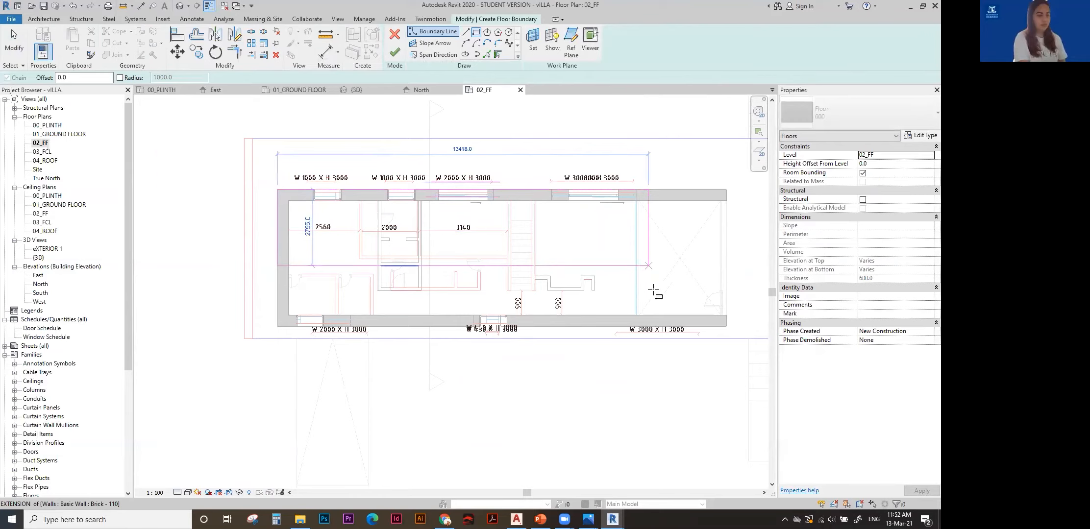
pyautogui.scroll(2, 638, 312)
pyautogui.click(636, 318)
pyautogui.press('Escape')
pyautogui.press('Escape')
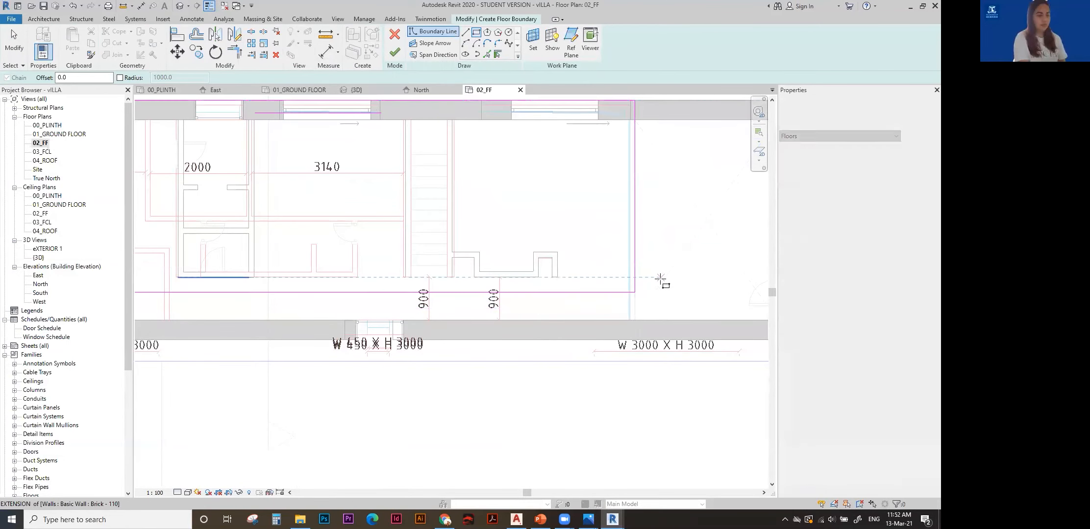
# Align the lower edge of the floor boundary with the outer face of the lower wall.
pyautogui.scroll(-1, 608, 238)
pyautogui.press('a')
pyautogui.press('l')
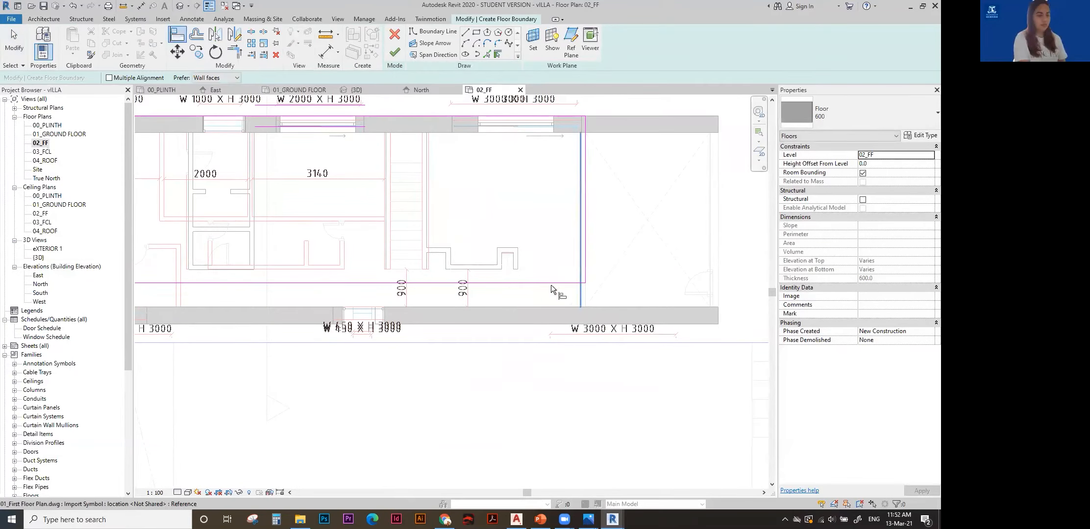
pyautogui.click(525, 324)
pyautogui.click(535, 283)
pyautogui.scroll(-1, 534, 283)
pyautogui.press('Escape')
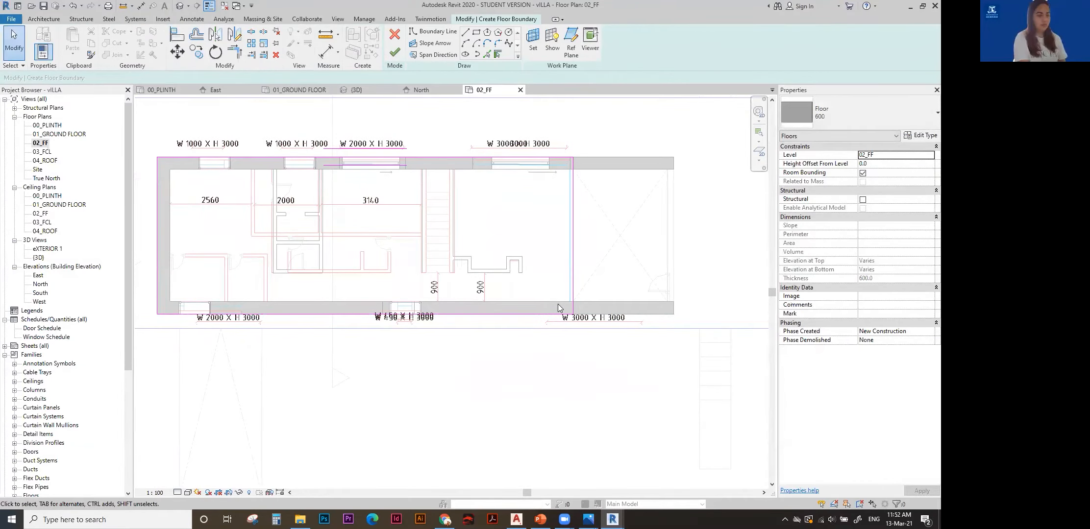
# Try finishing the 600 floor with the walls attached to its bottom, and check the slab in the 3D view.
pyautogui.click(395, 53)
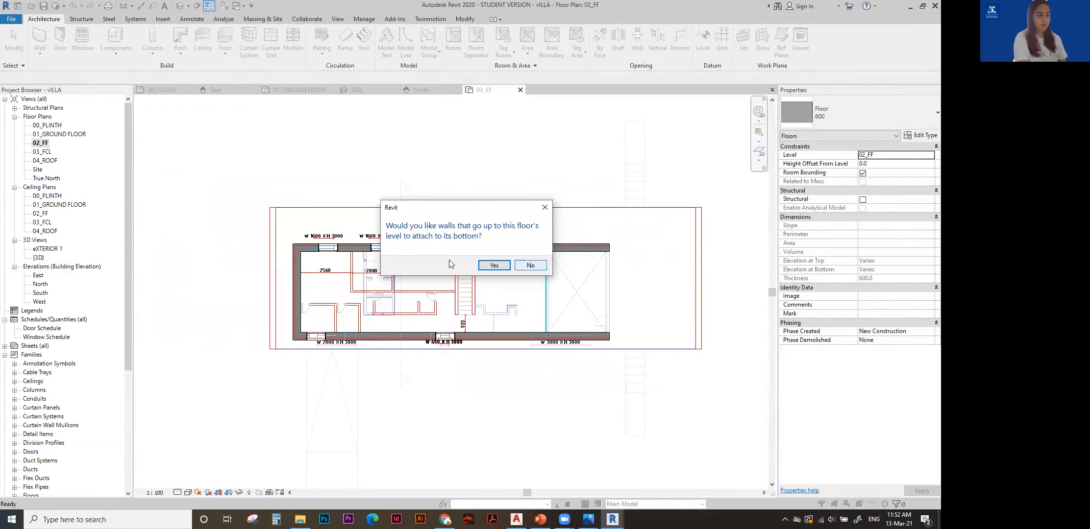
pyautogui.click(492, 265)
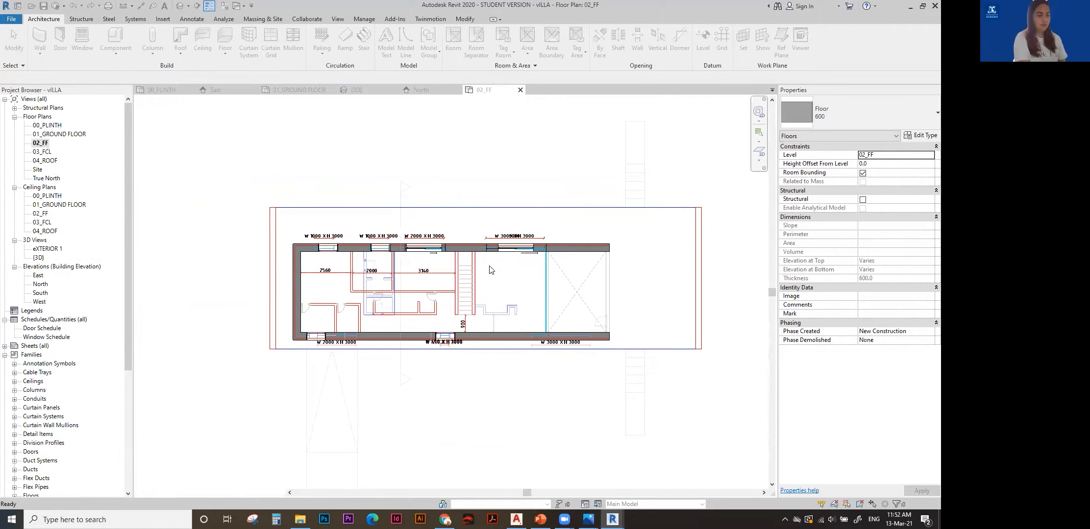
pyautogui.click(180, 6)
pyautogui.scroll(-2, 387, 289)
pyautogui.moveTo(370, 289)
pyautogui.keyDown('shift'); pyautogui.mouseDown(button='middle')
pyautogui.moveTo(434, 196)
pyautogui.moveTo(432, 241)
pyautogui.moveTo(402, 247)
pyautogui.moveTo(481, 232)
pyautogui.moveTo(459, 250)
pyautogui.mouseUp(button='middle'); pyautogui.keyUp('shift')
pyautogui.click(402, 247)
pyautogui.scroll(5, 459, 250)
pyautogui.scroll(-5, 459, 248)
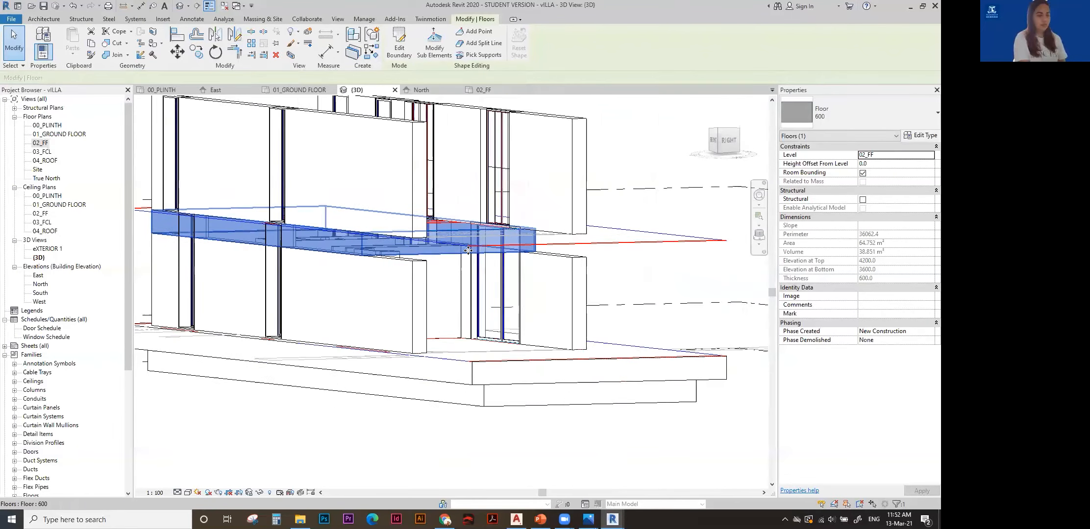
pyautogui.press('Escape')
# Return to the floor's boundary sketch, change its type to Generic 150mm, and finish it without attaching the walls.
pyautogui.doubleClick(514, 246)
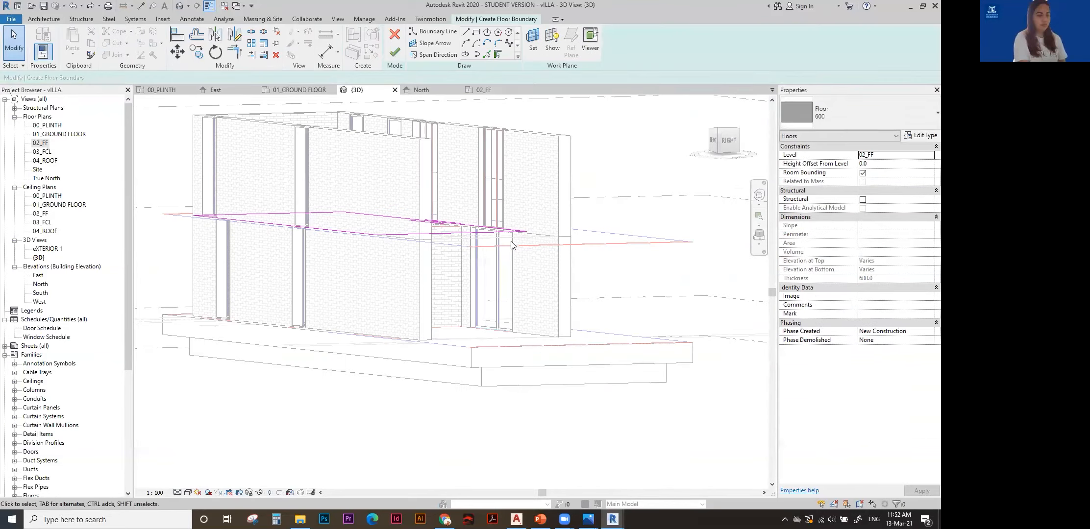
pyautogui.click(854, 117)
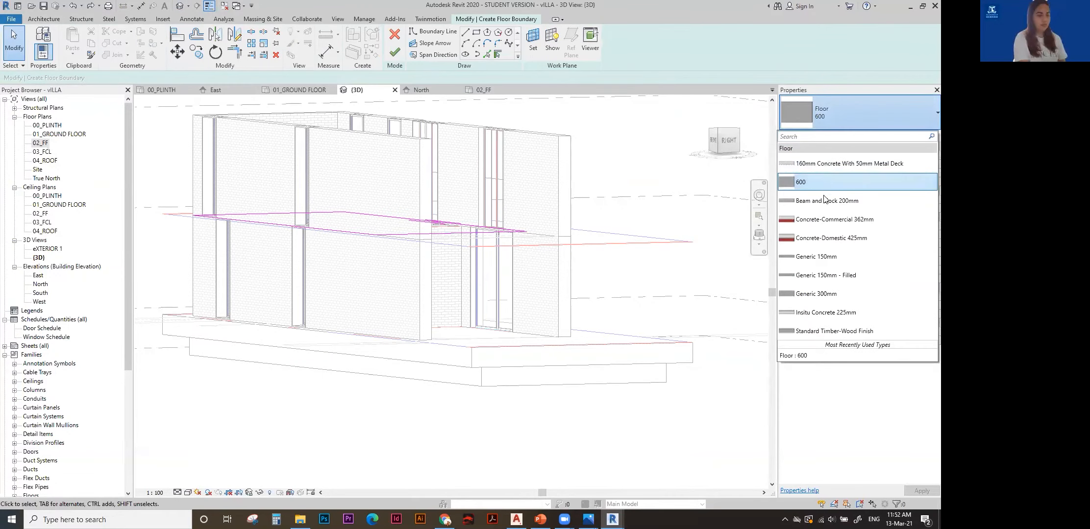
pyautogui.click(822, 258)
pyautogui.click(390, 56)
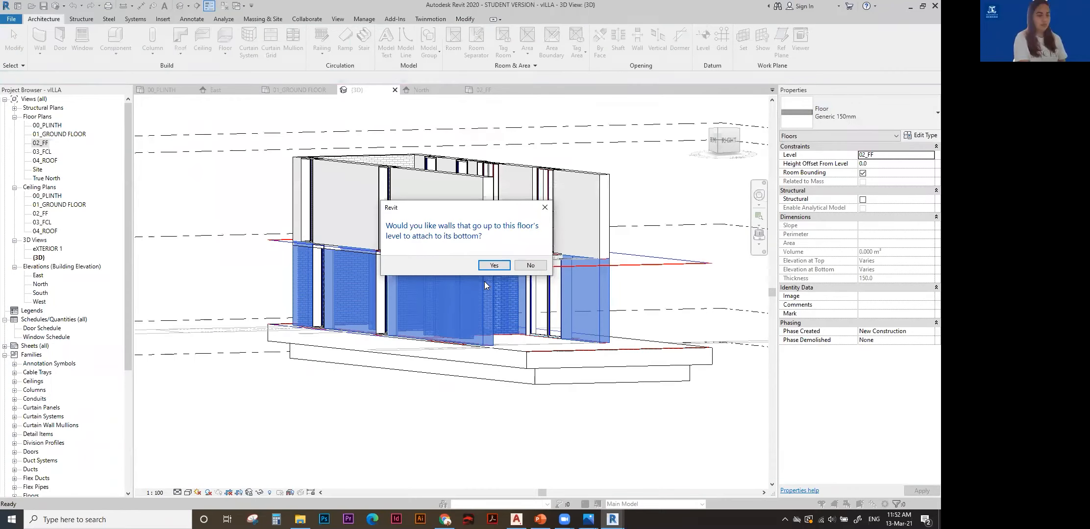
pyautogui.click(531, 269)
pyautogui.scroll(2, 607, 228)
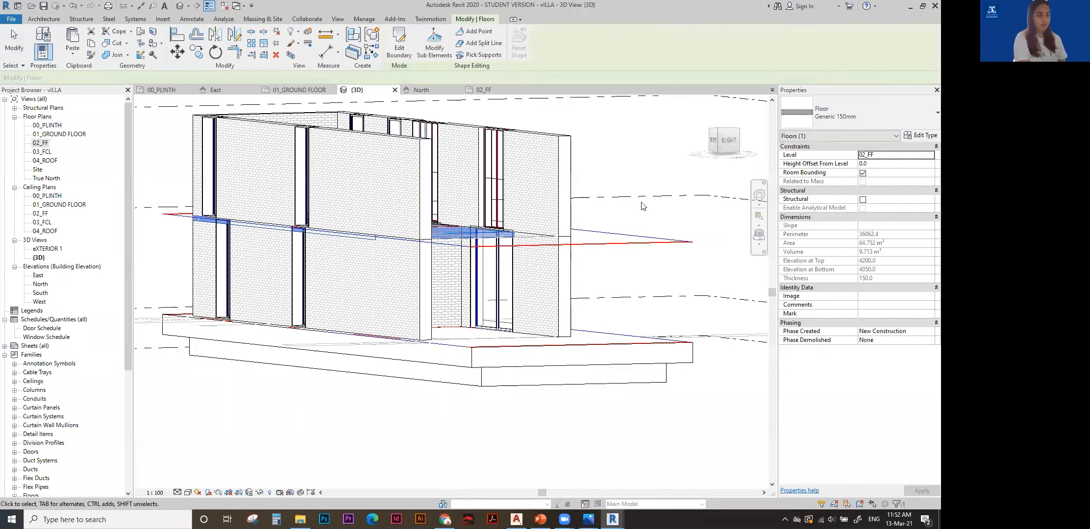
pyautogui.press('Escape')
# Inspect the first-floor slab from the window side in 3D, and open its boundary for editing on the 02_FF plan.
pyautogui.keyDown('shift'); pyautogui.moveTo(612, 220); pyautogui.dragTo(472, 239, button='middle'); pyautogui.keyUp('shift')
pyautogui.keyDown('shift'); pyautogui.moveTo(275, 274); pyautogui.dragTo(391, 273, button='middle'); pyautogui.keyUp('shift')
pyautogui.click(325, 274)
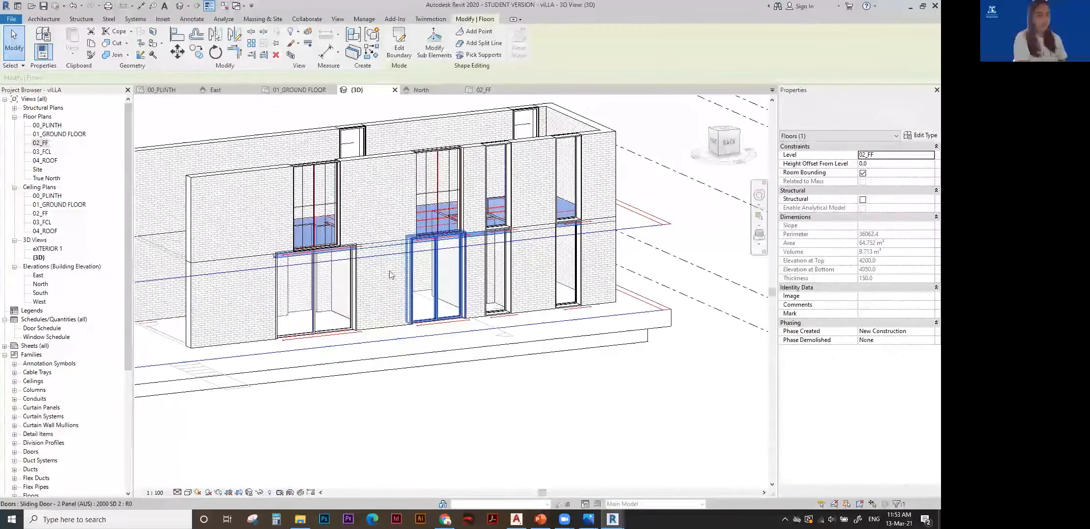
pyautogui.scroll(3, 352, 255)
pyautogui.scroll(-2, 405, 309)
pyautogui.moveTo(494, 305); pyautogui.dragTo(526, 302, button='middle')
pyautogui.doubleClick(497, 294)
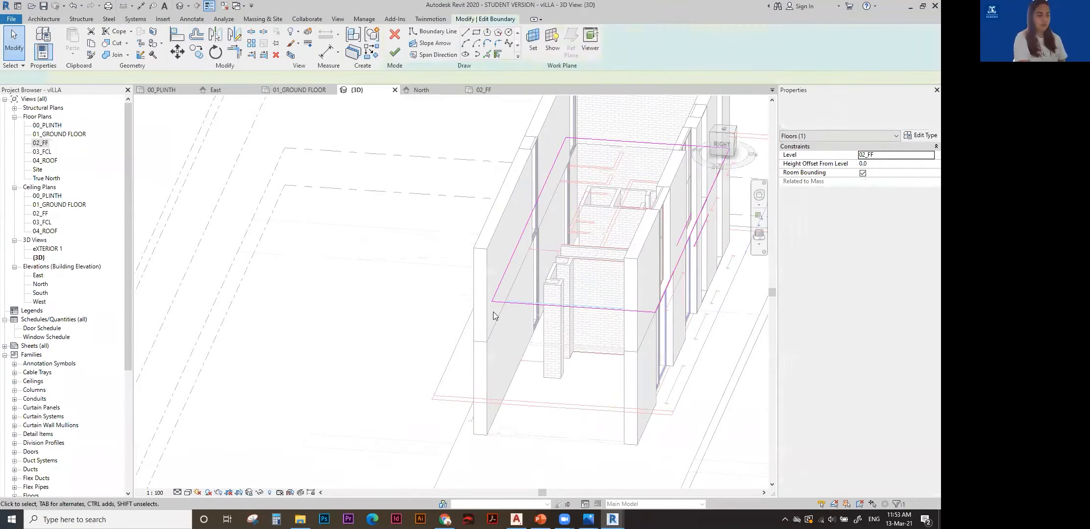
pyautogui.doubleClick(41, 144)
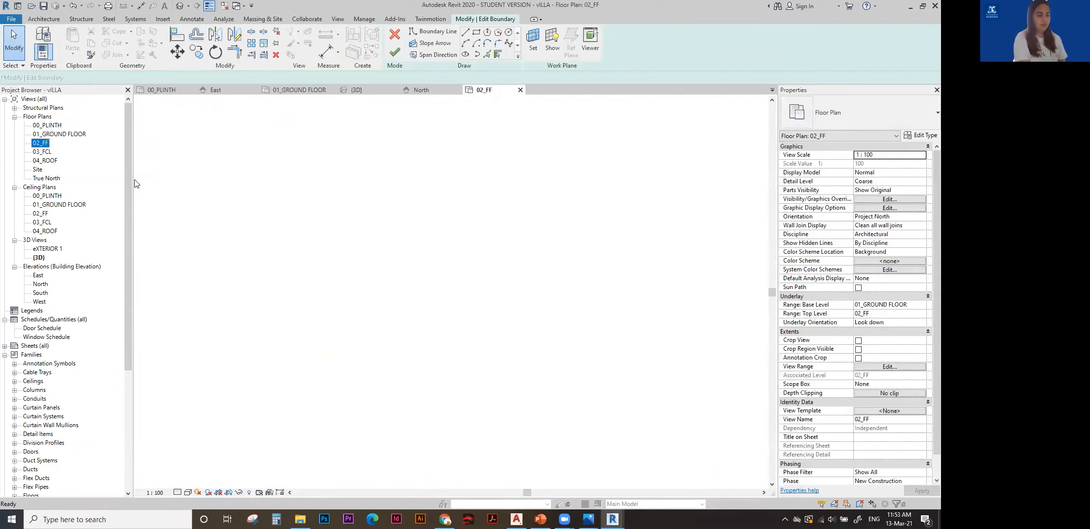
# Align the floor boundary's lower, upper and left edges with the inner wall faces, and finish without attaching the walls.
pyautogui.press('a')
pyautogui.press('l')
pyautogui.click(495, 304)
pyautogui.click(507, 314)
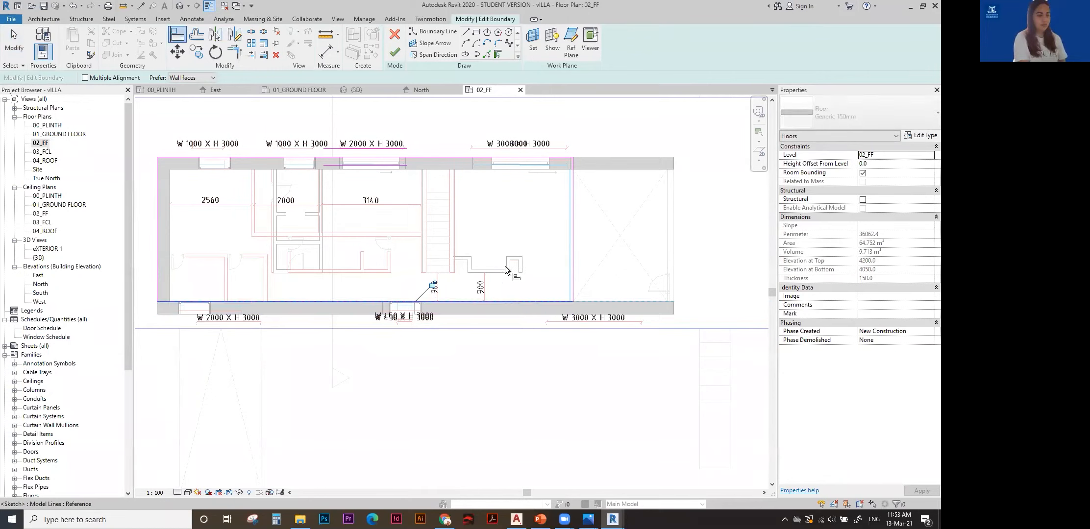
pyautogui.click(473, 170)
pyautogui.click(466, 155)
pyautogui.click(169, 231)
pyautogui.click(158, 231)
pyautogui.click(395, 52)
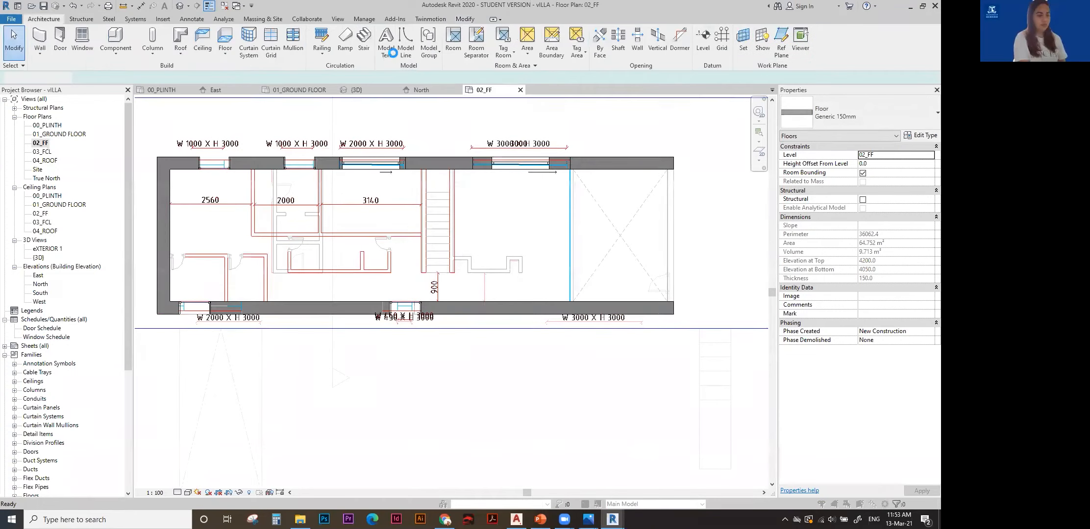
pyautogui.click(530, 266)
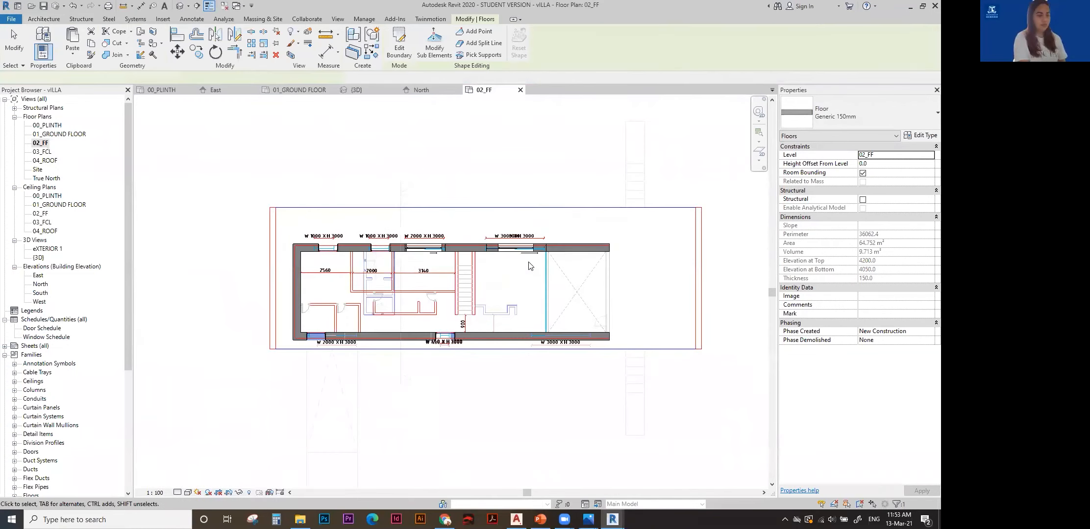
pyautogui.press('Escape')
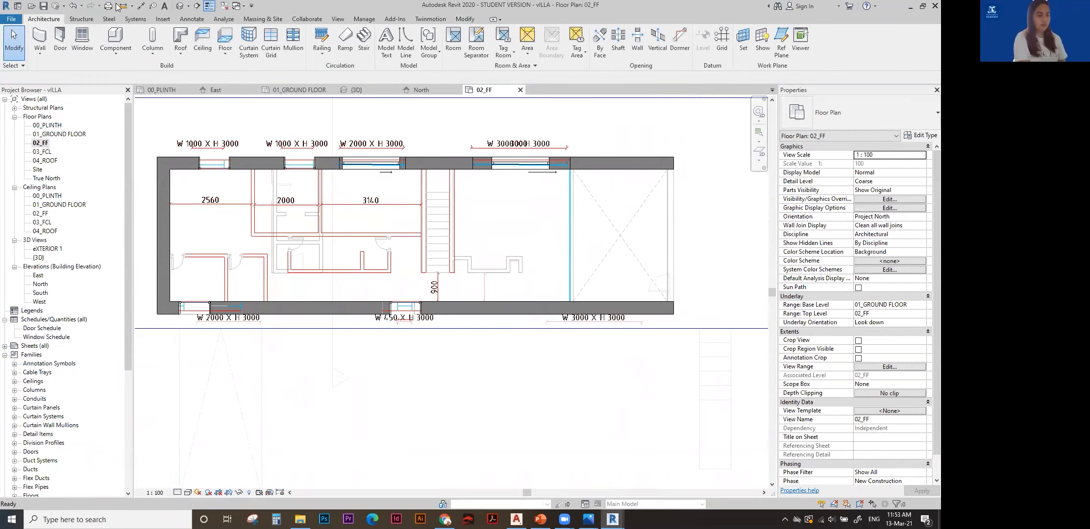
# Examine from several sides in the 3D view how the first-floor slab fits between the outer walls.
pyautogui.click(179, 6)
pyautogui.keyDown('shift'); pyautogui.moveTo(343, 294); pyautogui.dragTo(420, 269, button='middle'); pyautogui.keyUp('shift')
pyautogui.scroll(-4, 432, 272)
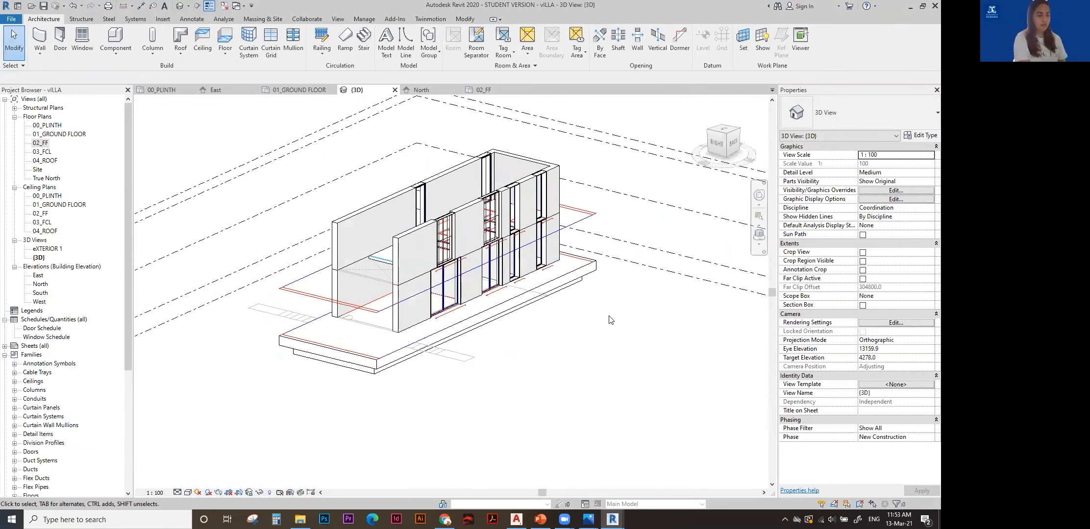
pyautogui.scroll(2, 599, 321)
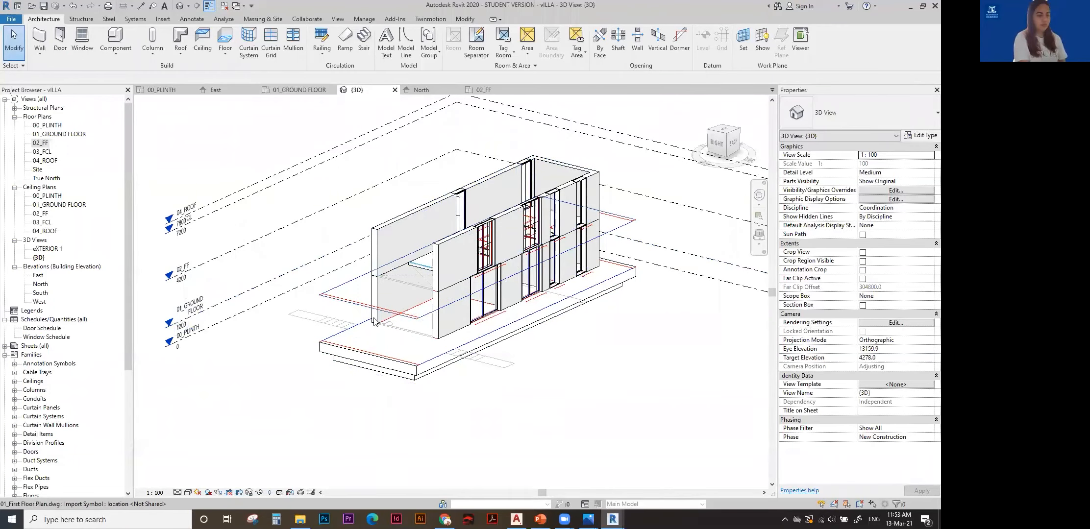
pyautogui.scroll(3, 407, 308)
pyautogui.keyDown('shift'); pyautogui.moveTo(409, 309); pyautogui.dragTo(554, 315, button='middle'); pyautogui.keyUp('shift')
pyautogui.scroll(-3, 556, 294)
pyautogui.scroll(3, 562, 229)
pyautogui.moveTo(620, 220); pyautogui.dragTo(590, 167, button='middle')
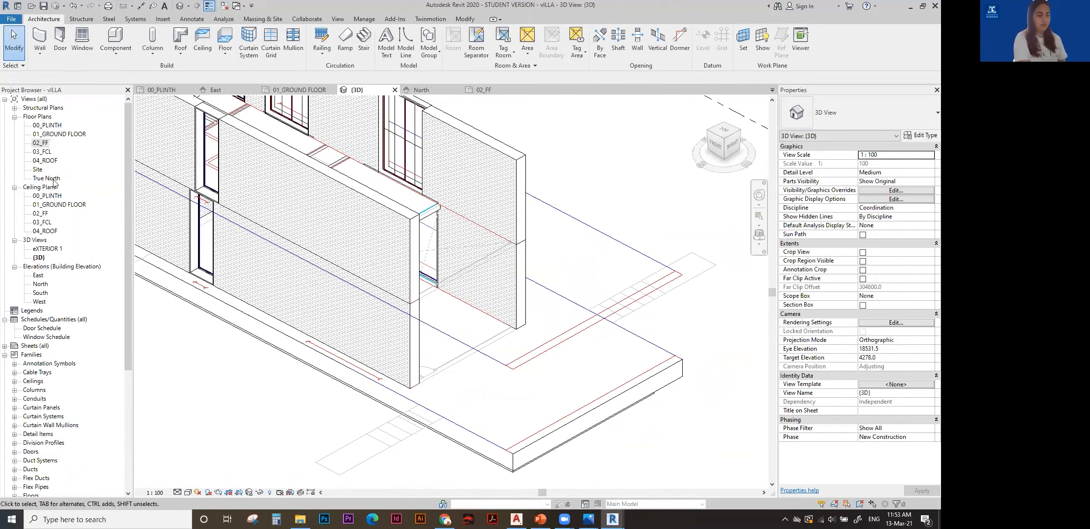
# On the 01_GROUND FLOOR plan, draw a Curtain Wall 6mm Thk Glazing between the two long outer walls at the villa's open end.
pyautogui.doubleClick(53, 134)
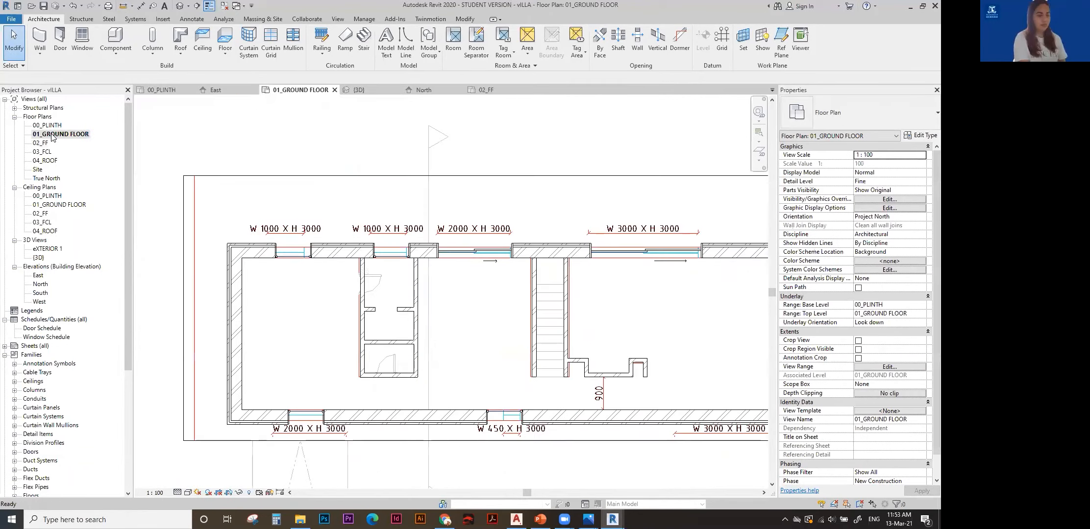
pyautogui.click(39, 39)
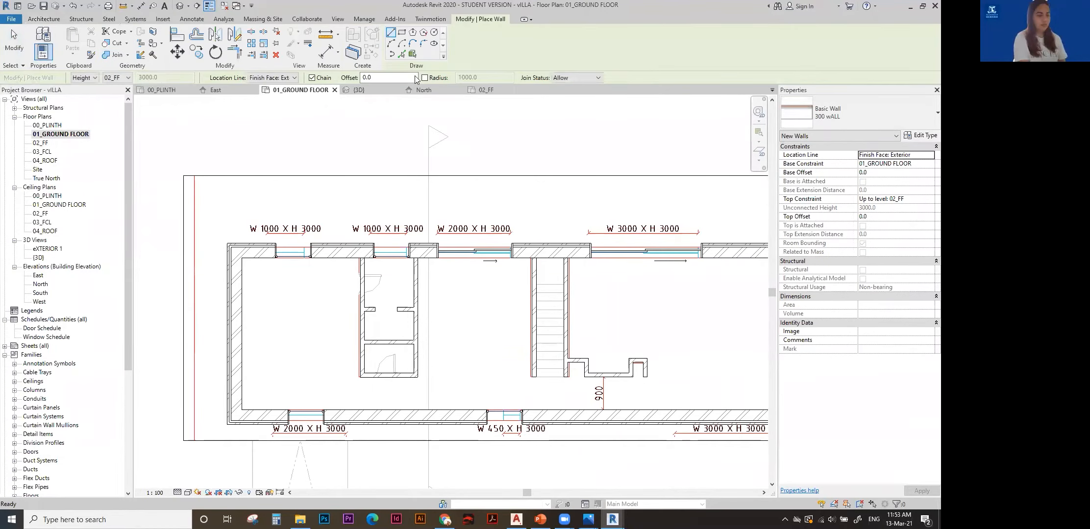
pyautogui.click(849, 107)
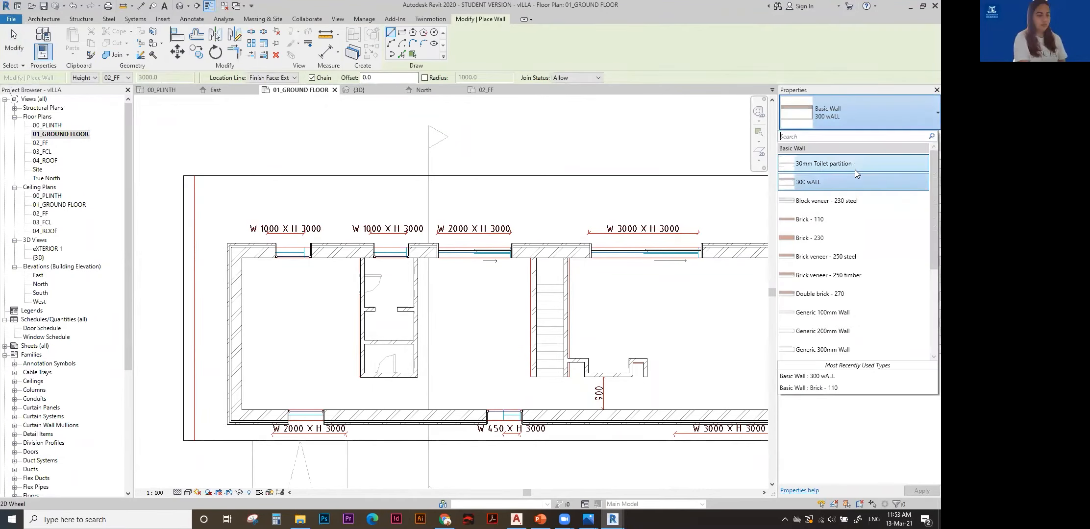
pyautogui.scroll(-3, 856, 193)
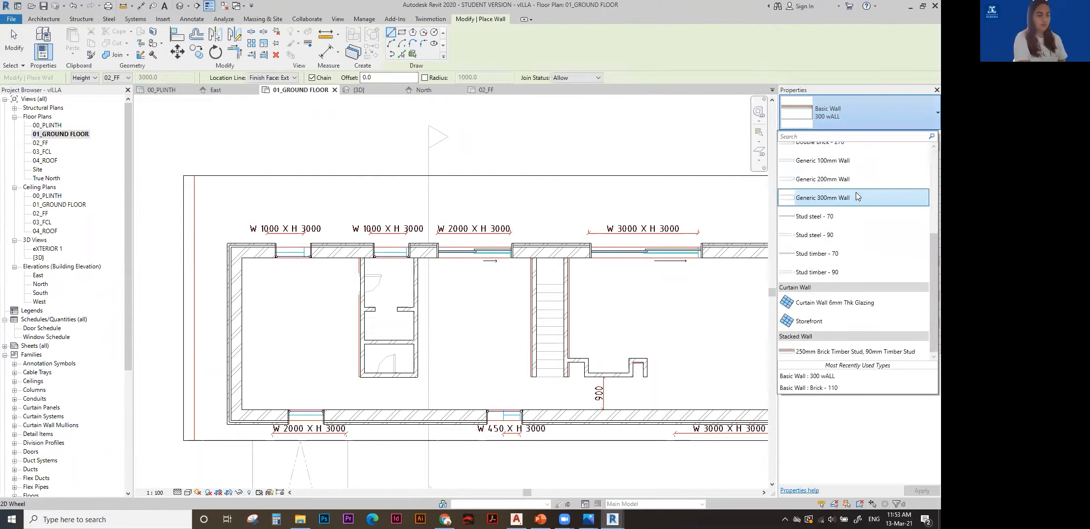
pyautogui.click(828, 303)
pyautogui.moveTo(661, 298); pyautogui.dragTo(431, 246, button='middle')
pyautogui.scroll(2, 480, 270)
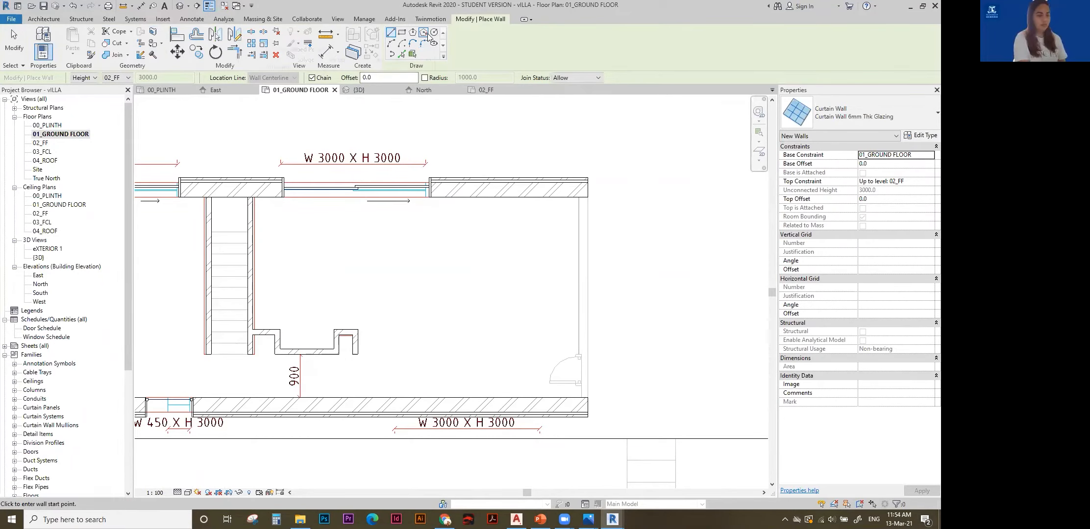
pyautogui.scroll(5, 580, 197)
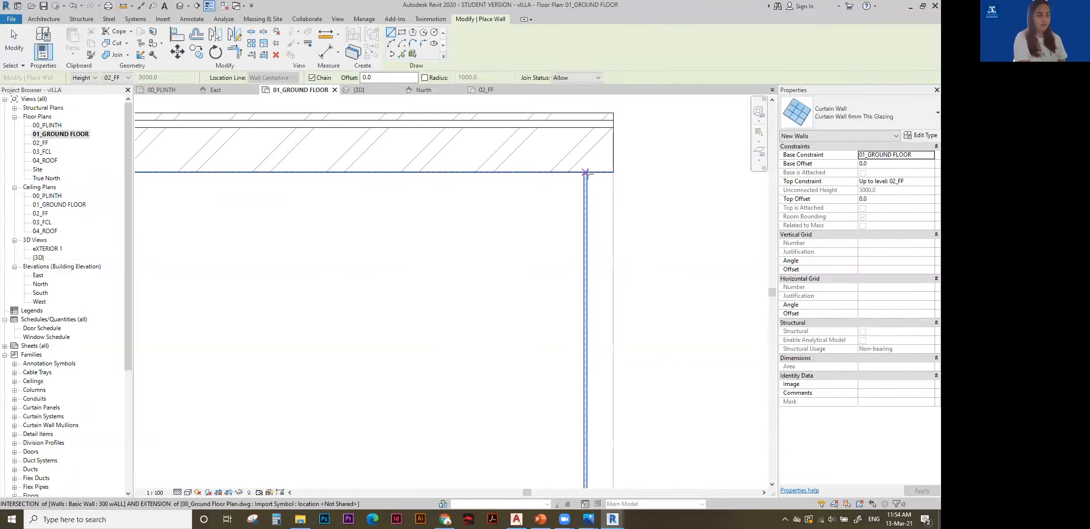
pyautogui.click(586, 172)
pyautogui.scroll(-3, 584, 312)
pyautogui.moveTo(426, 152); pyautogui.dragTo(571, 312, button='middle')
pyautogui.scroll(-1, 570, 312)
pyautogui.click(572, 315)
pyautogui.scroll(-4, 586, 304)
pyautogui.moveTo(591, 179); pyautogui.dragTo(588, 269, button='middle')
pyautogui.scroll(2, 588, 268)
pyautogui.press('Escape')
pyautogui.press('Escape')
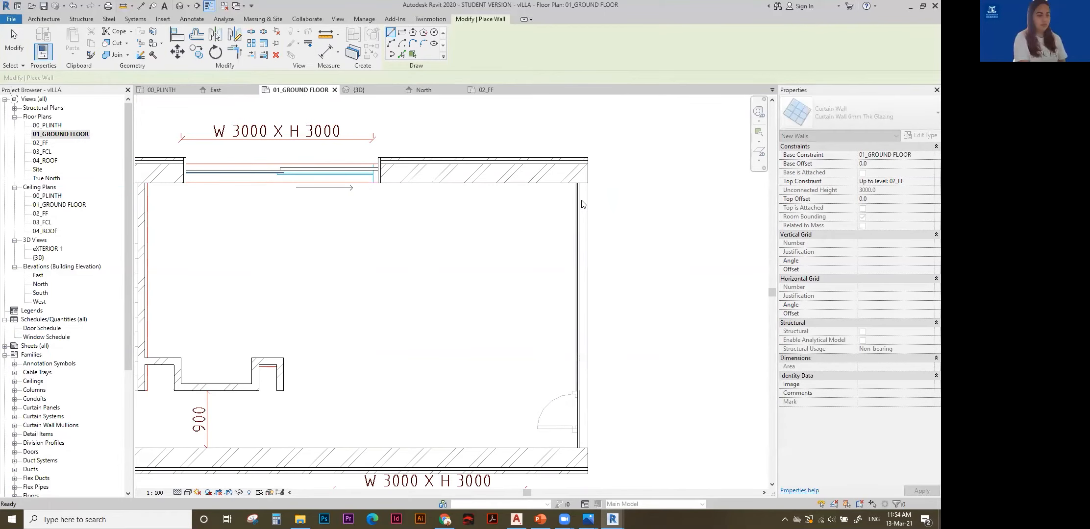
# Inspect the curtain wall at the open end of the ground floor in plan and in the 3D view.
pyautogui.scroll(2, 583, 204)
pyautogui.click(577, 198)
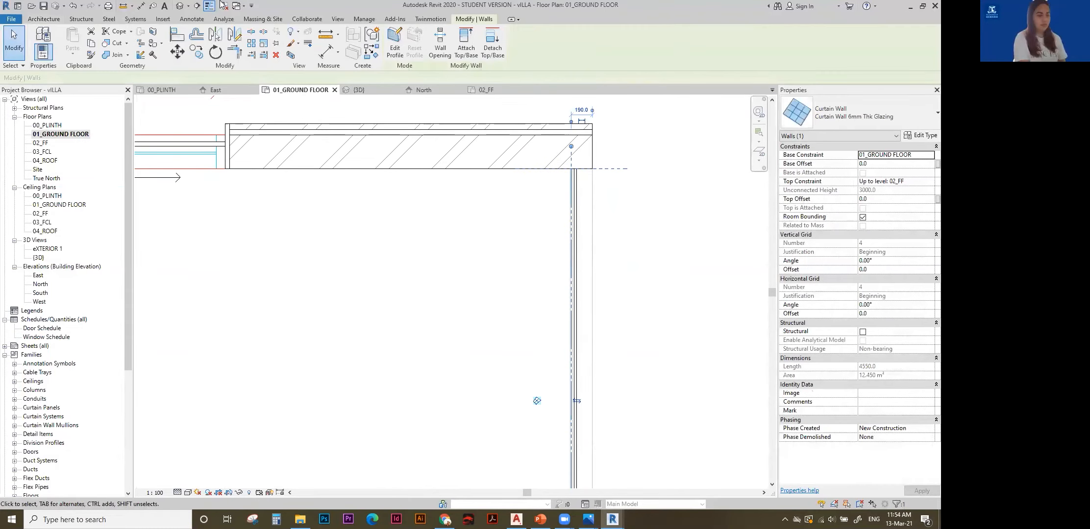
pyautogui.click(181, 6)
pyautogui.scroll(3, 490, 284)
pyautogui.moveTo(445, 275)
pyautogui.mouseDown(button='middle')
pyautogui.moveTo(432, 257)
pyautogui.moveTo(656, 244)
pyautogui.mouseUp(button='middle')
pyautogui.keyDown('shift'); pyautogui.moveTo(562, 341); pyautogui.dragTo(357, 280, button='middle'); pyautogui.keyUp('shift')
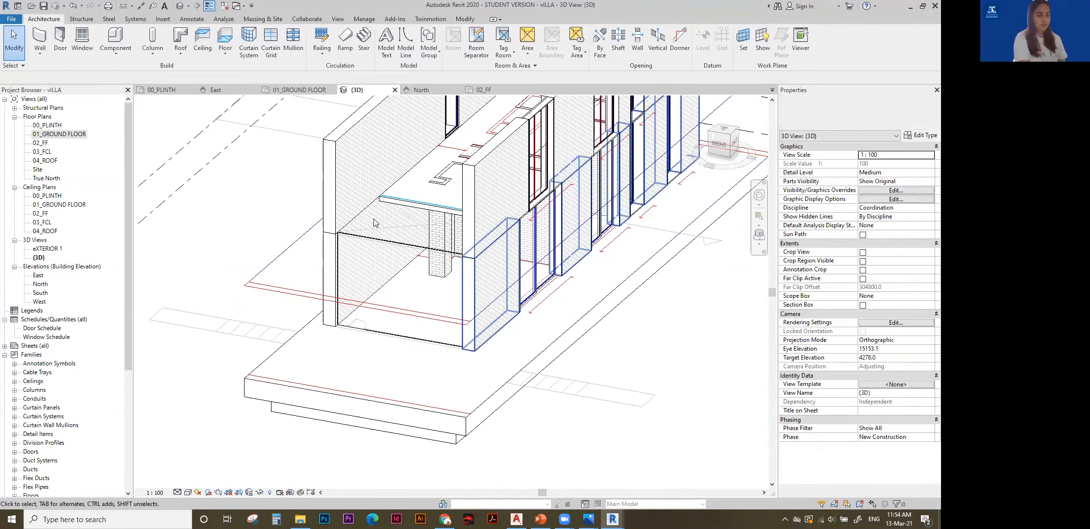
pyautogui.scroll(2, 373, 223)
pyautogui.click(412, 257)
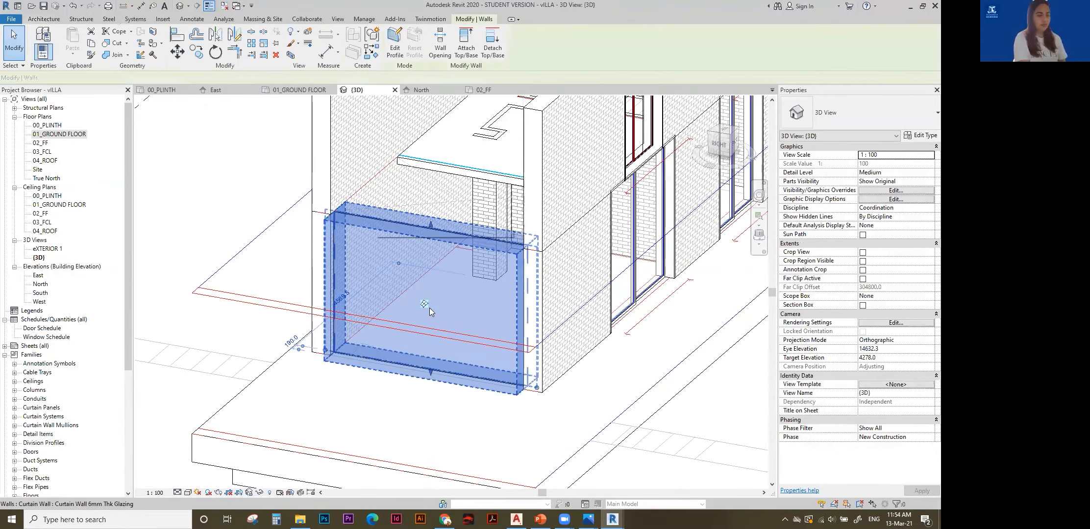
pyautogui.scroll(-2, 409, 254)
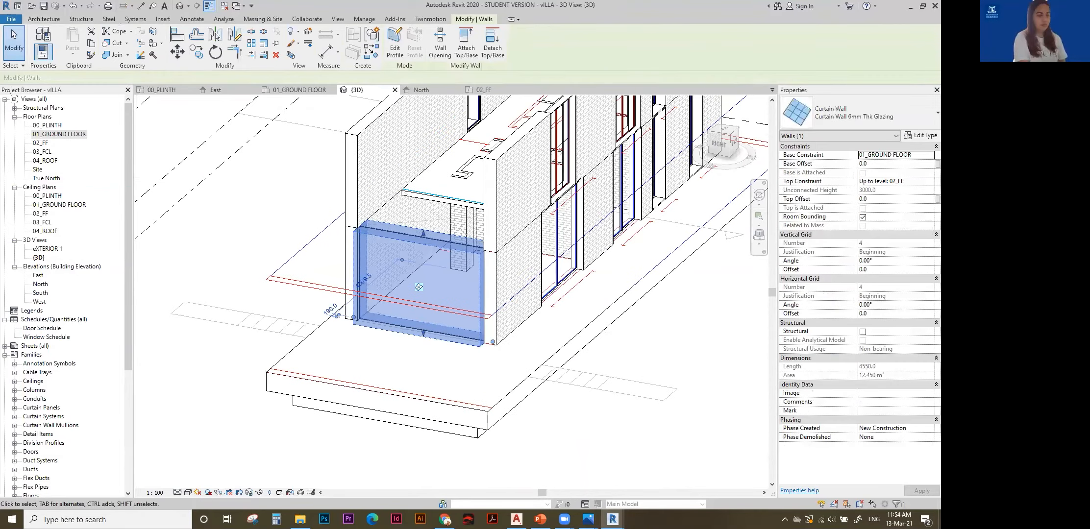
# Switch to the Photos app to examine the glazed entrance end in the project's reference photo, and return to Revit.
pyautogui.moveTo(588, 520)
pyautogui.click(637, 473)
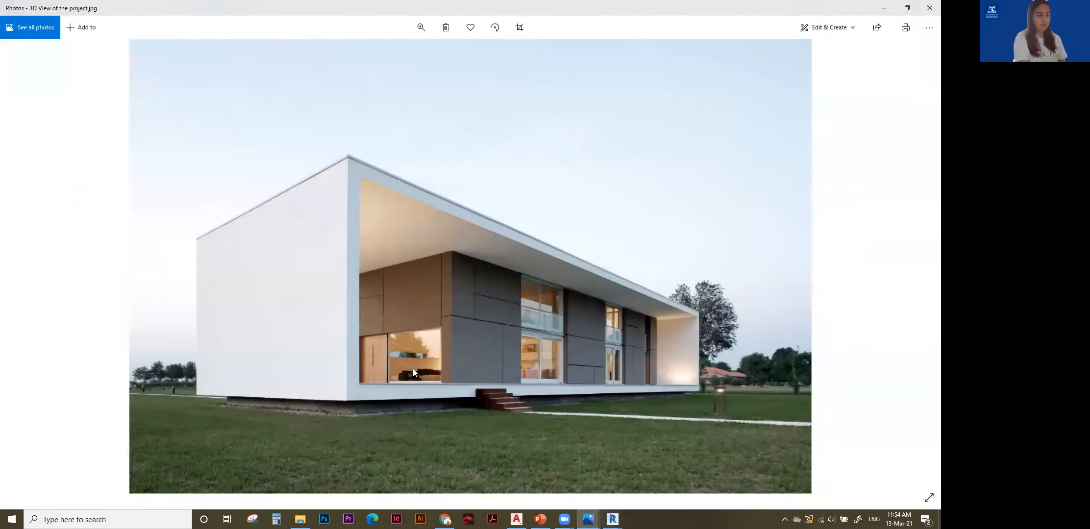
pyautogui.scroll(5, 426, 332)
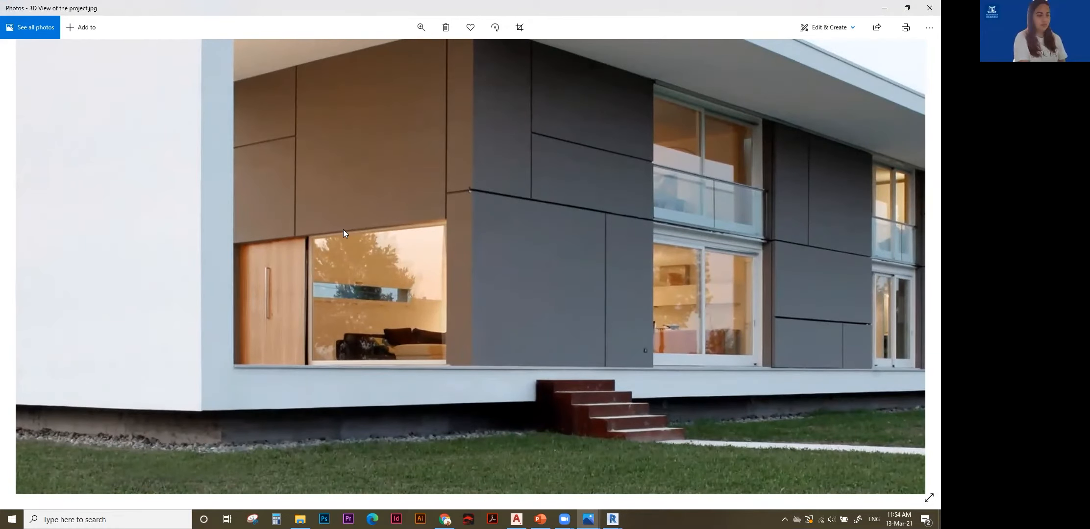
pyautogui.scroll(-4, 372, 303)
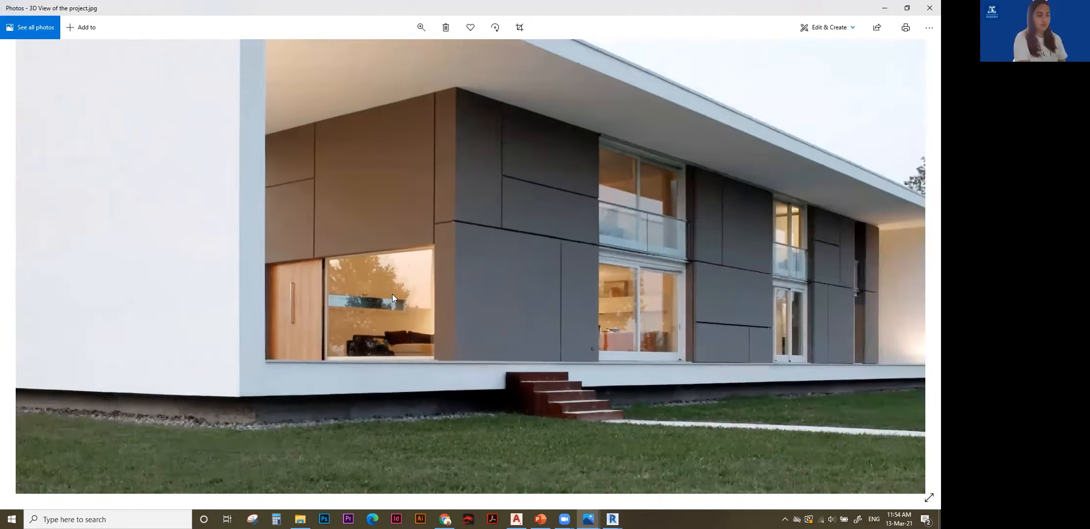
pyautogui.click(885, 8)
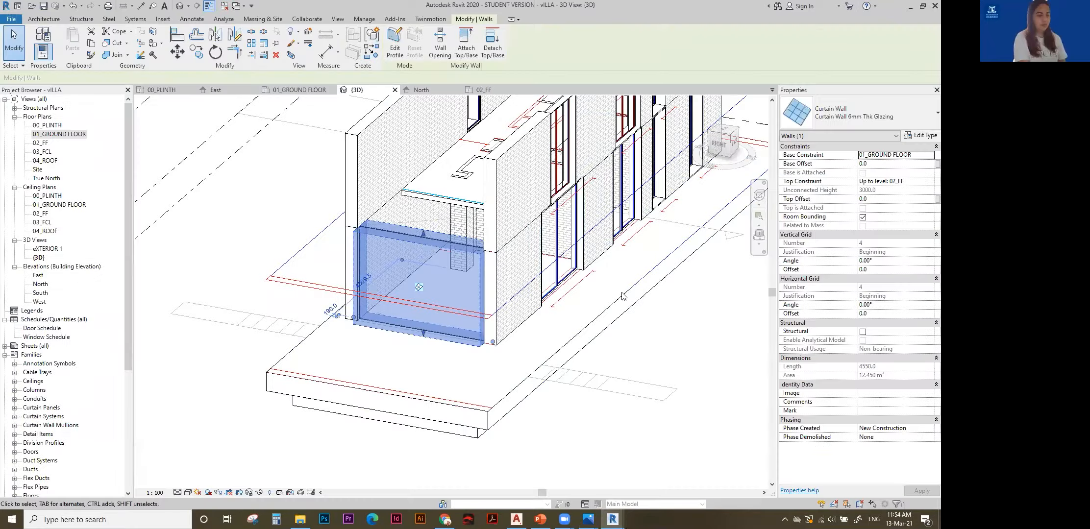
# Place three vertical curtain grid lines on the ground-floor curtain wall, giving panels about 1146, 1271, 867 and 867 mm wide.
pyautogui.click(700, 350)
pyautogui.click(440, 244)
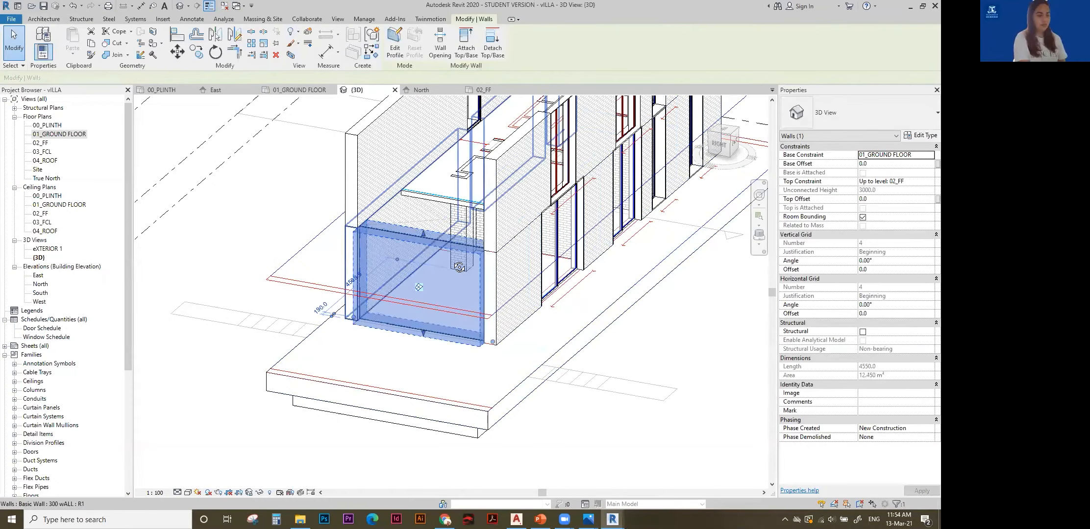
pyautogui.scroll(5, 443, 259)
pyautogui.press('Delete')
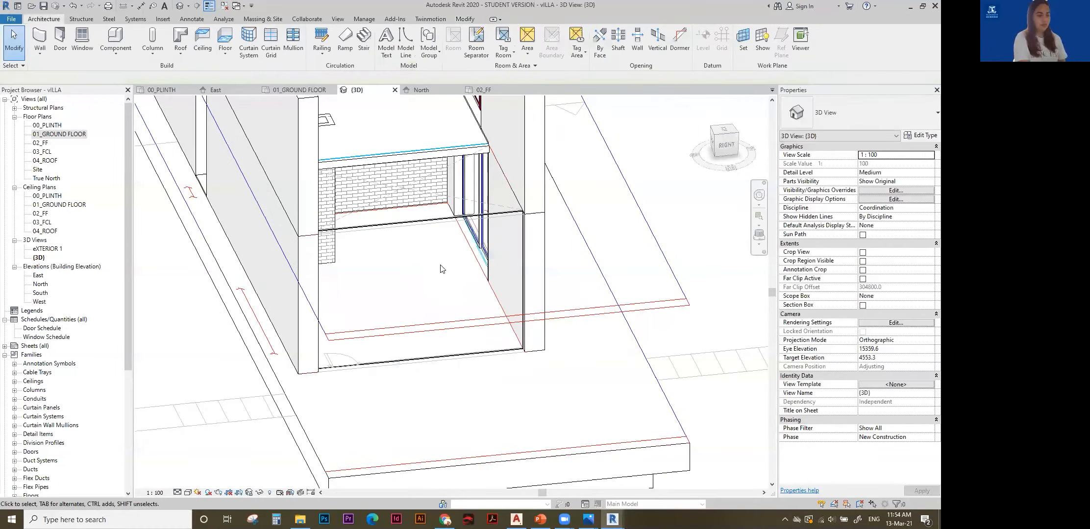
pyautogui.moveTo(543, 215); pyautogui.dragTo(570, 211, button='middle')
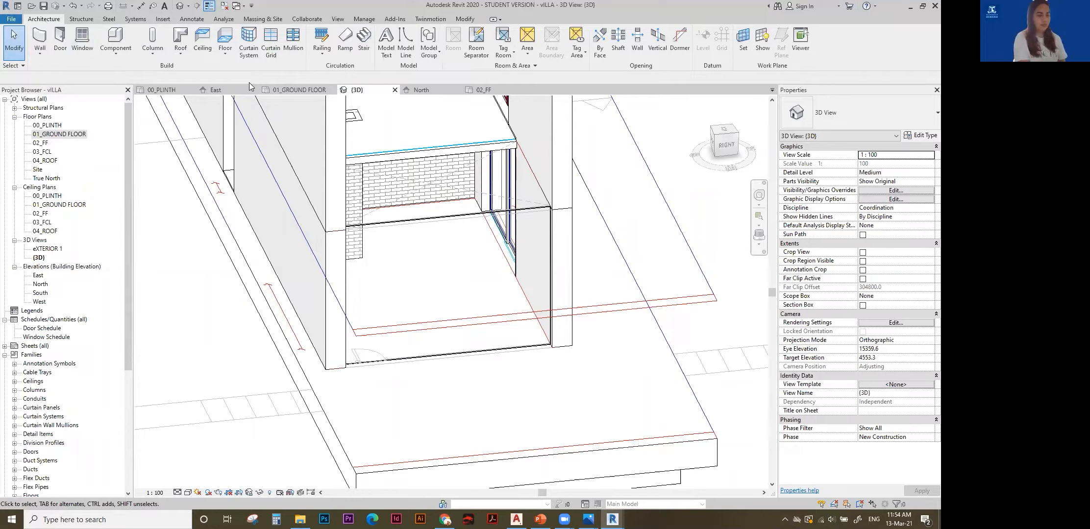
pyautogui.click(272, 47)
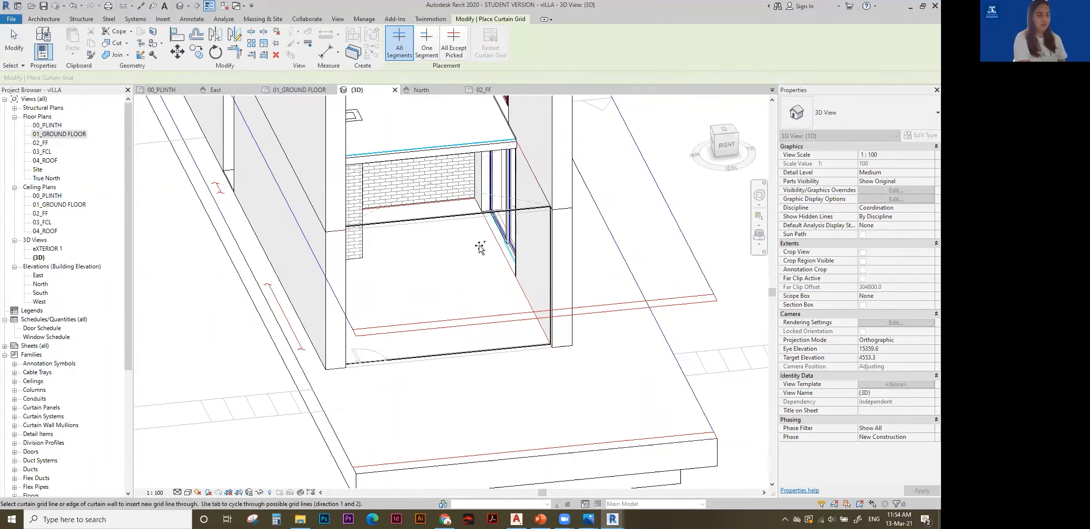
pyautogui.keyDown('shift'); pyautogui.moveTo(486, 218); pyautogui.dragTo(505, 247, button='middle'); pyautogui.keyUp('shift')
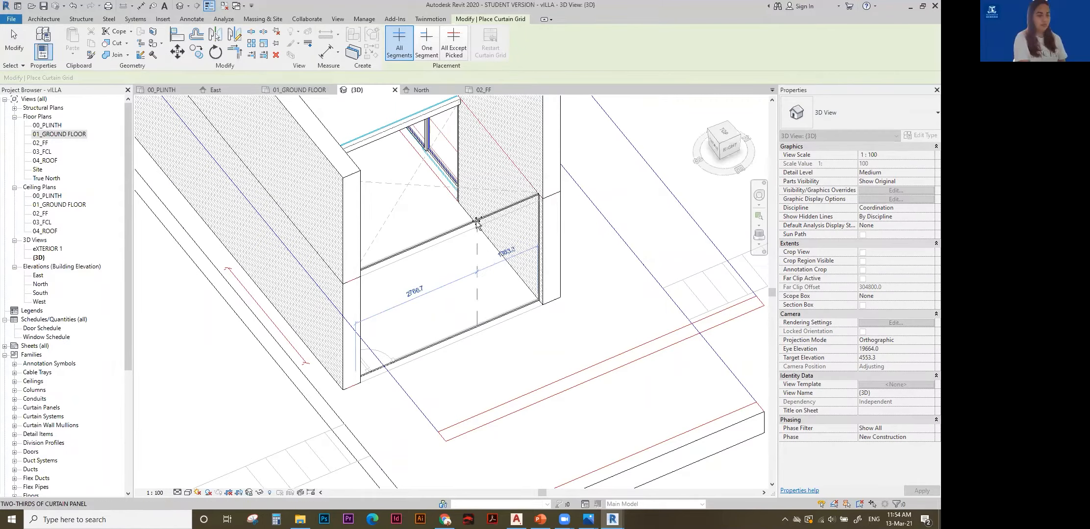
pyautogui.click(488, 221)
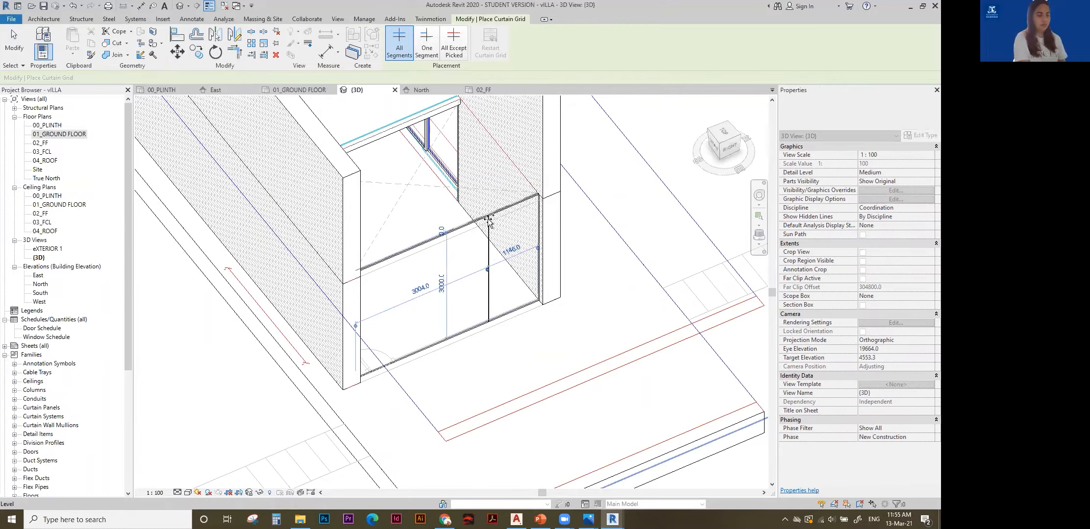
pyautogui.click(432, 238)
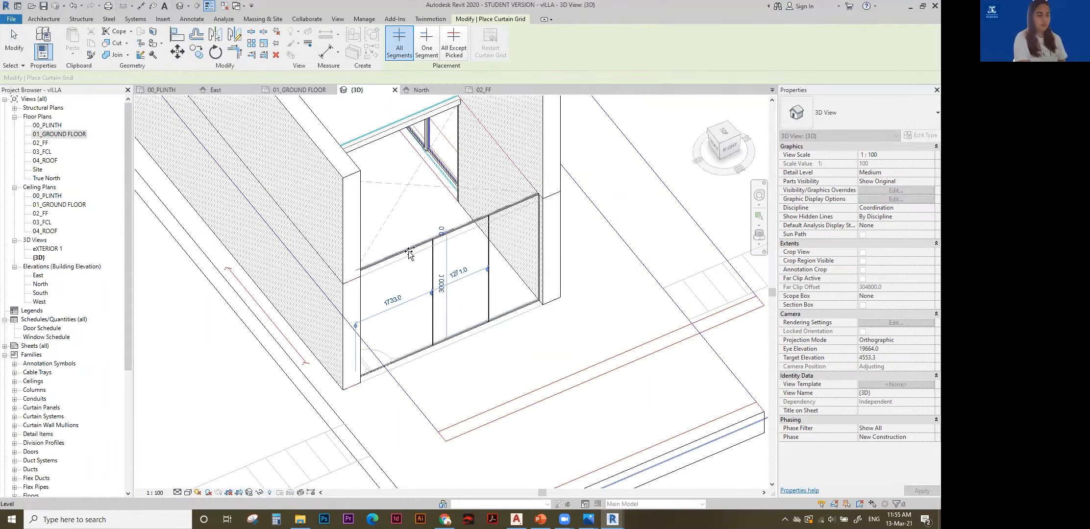
pyautogui.click(396, 259)
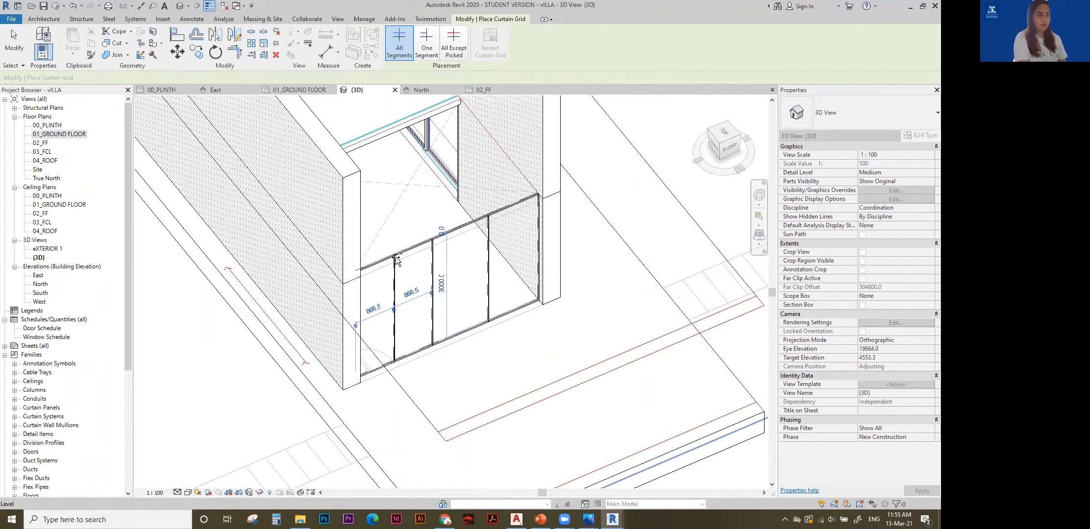
pyautogui.press('Escape')
# Set the grid line farthest from the door swing 1200 mm from the curtain wall's end, and reset it to 1200 mm from the middle grid line.
pyautogui.click(489, 260)
pyautogui.click(510, 250)
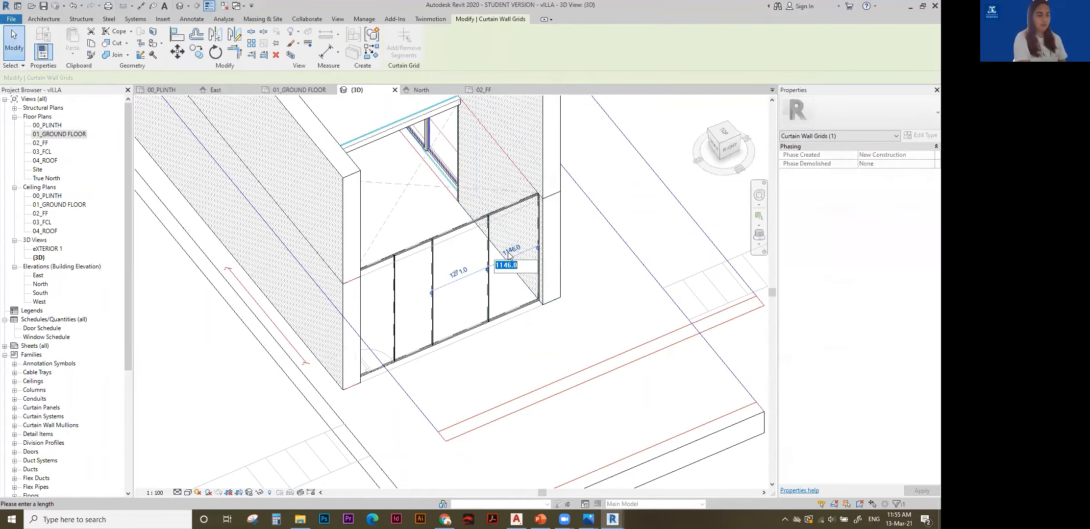
pyautogui.write('1200')
pyautogui.press('Return')
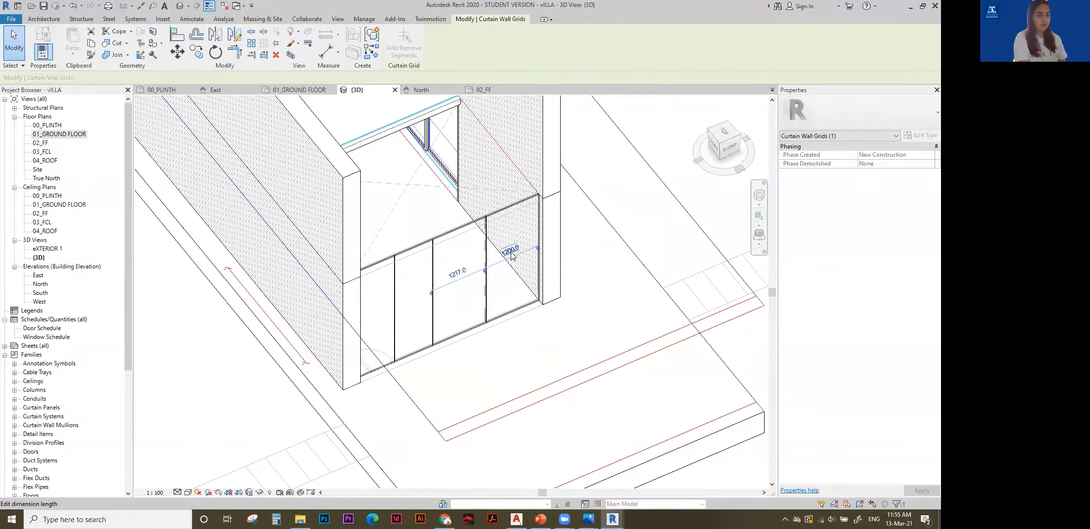
pyautogui.click(456, 273)
pyautogui.write('1200')
pyautogui.press('Return')
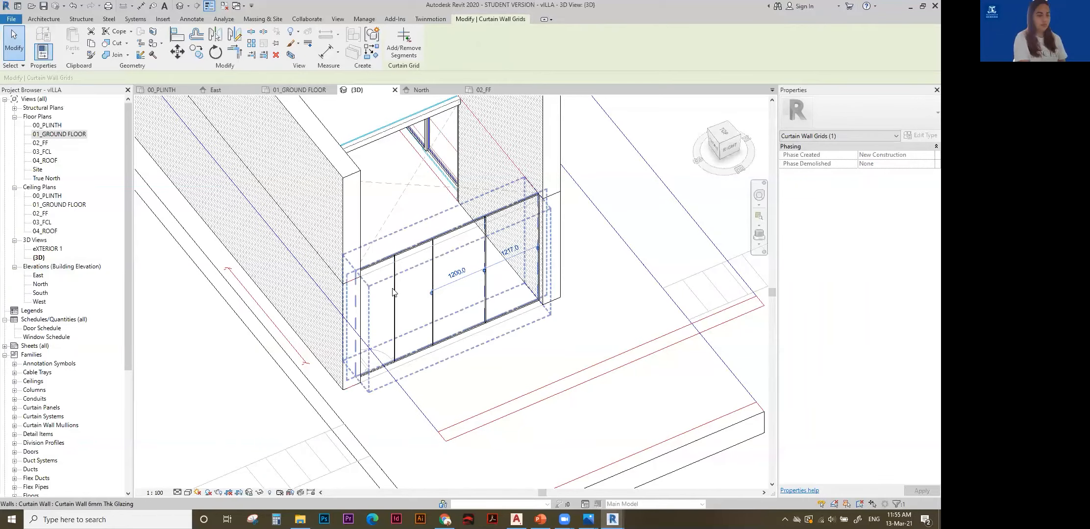
# Set the grid line nearest the door swing to 900 mm from that end of the curtain wall.
pyautogui.click(394, 296)
pyautogui.click(376, 308)
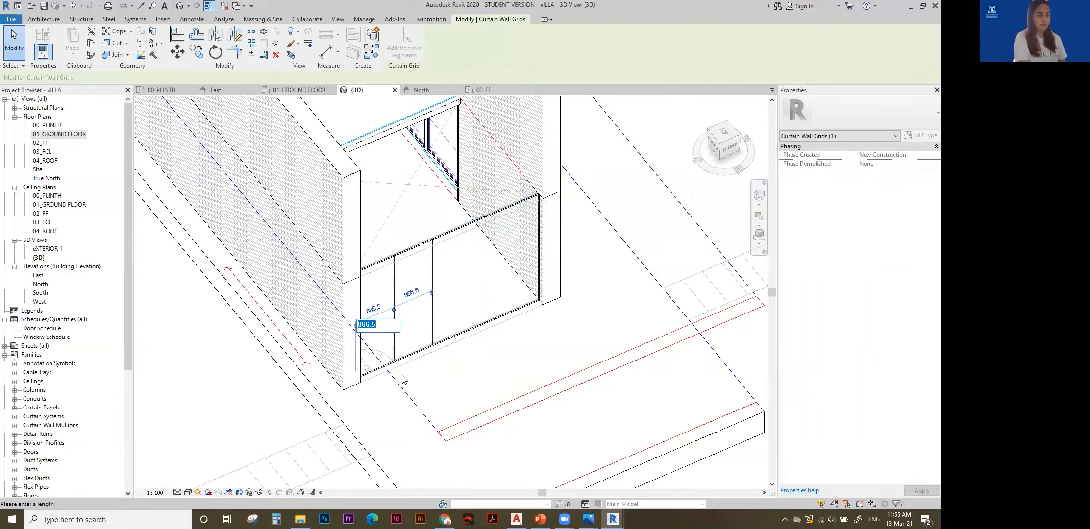
pyautogui.write('900')
pyautogui.press('Return')
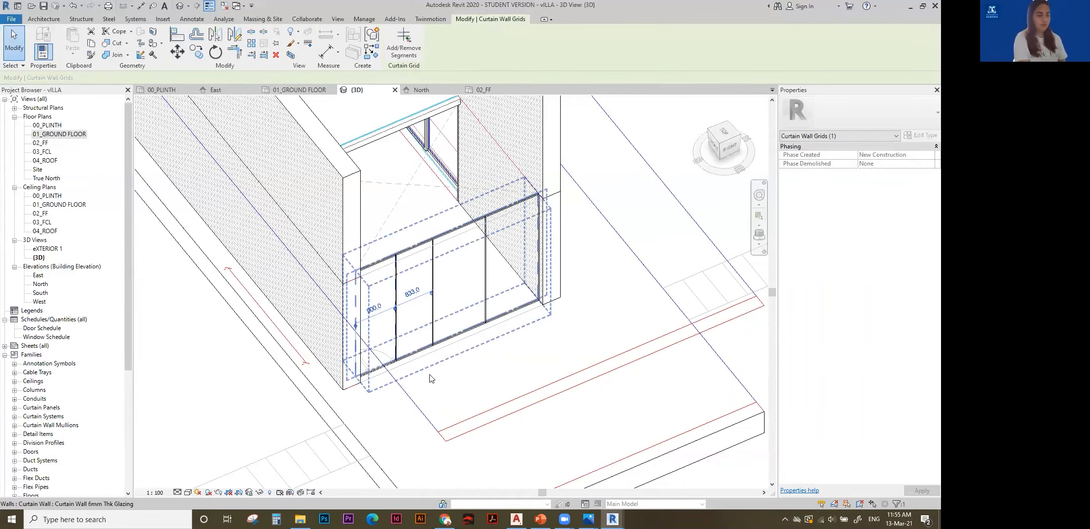
pyautogui.click(551, 359)
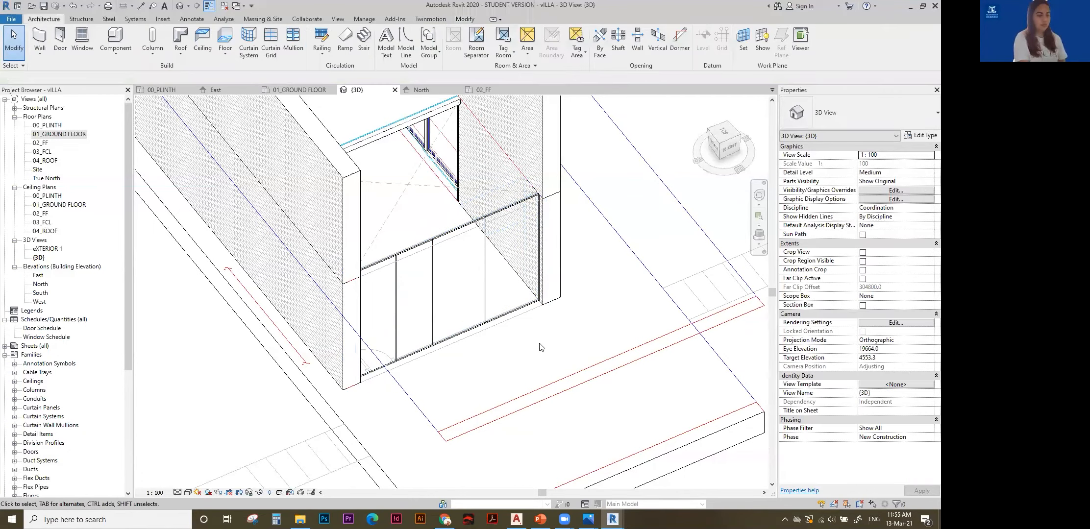
# Place Rectangular Mullion 50 x 150mm on the three vertical grid lines of the ground-floor curtain wall.
pyautogui.scroll(2, 494, 223)
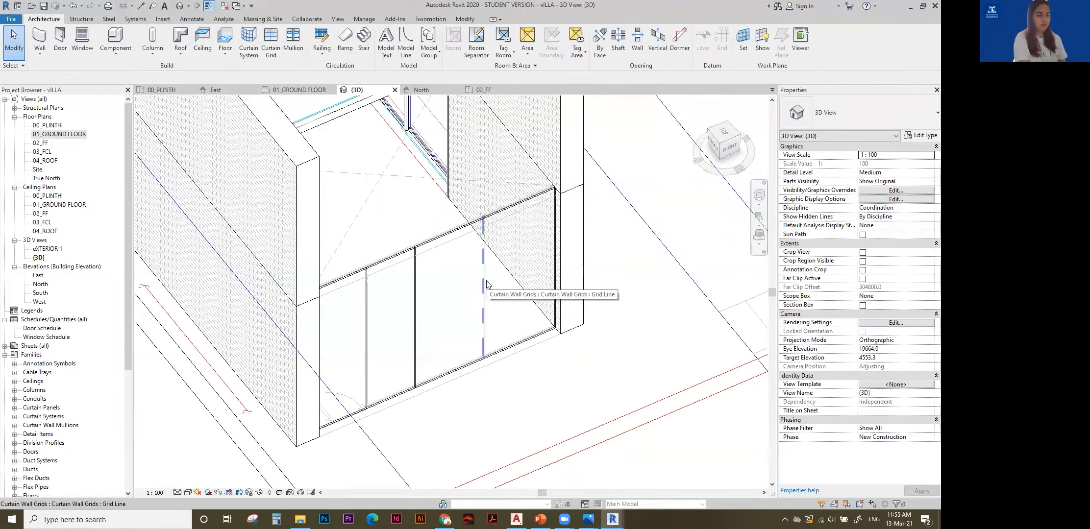
pyautogui.click(298, 39)
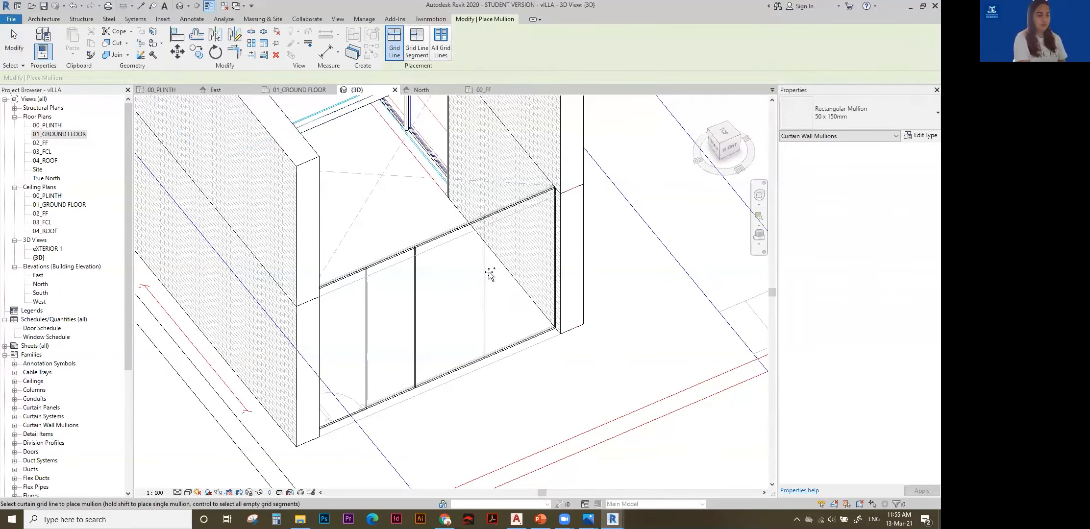
pyautogui.scroll(2, 482, 274)
pyautogui.click(481, 290)
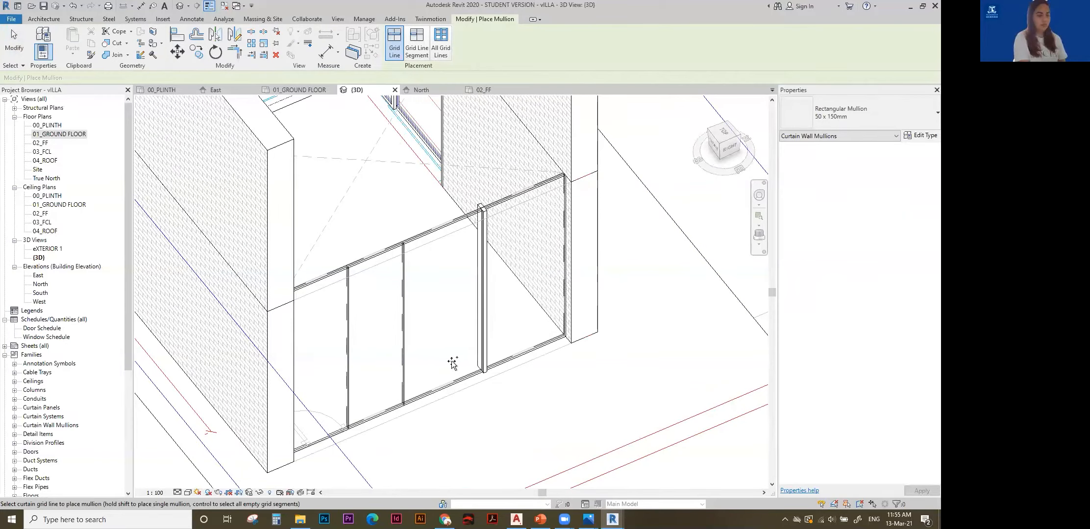
pyautogui.click(403, 324)
pyautogui.scroll(2, 468, 268)
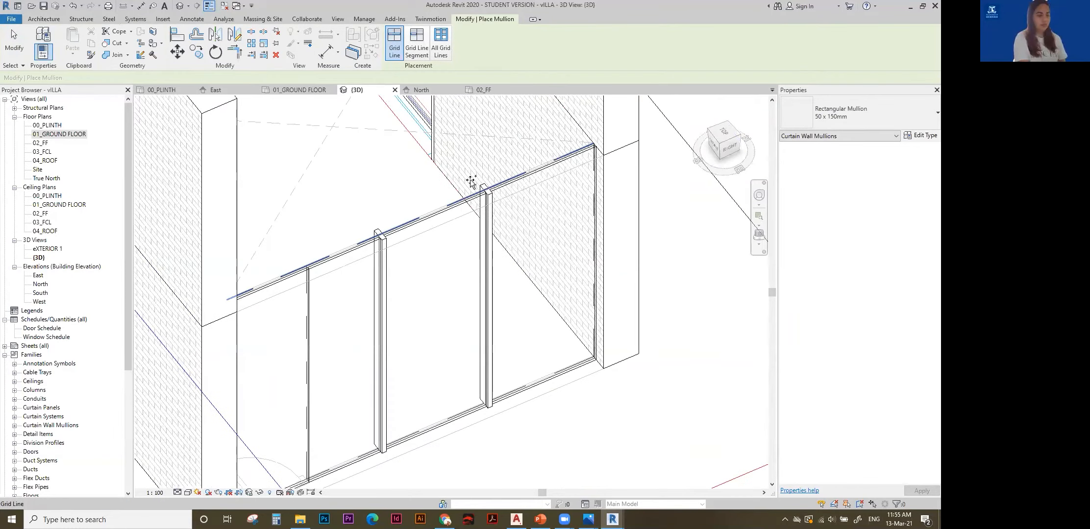
pyautogui.scroll(-3, 490, 240)
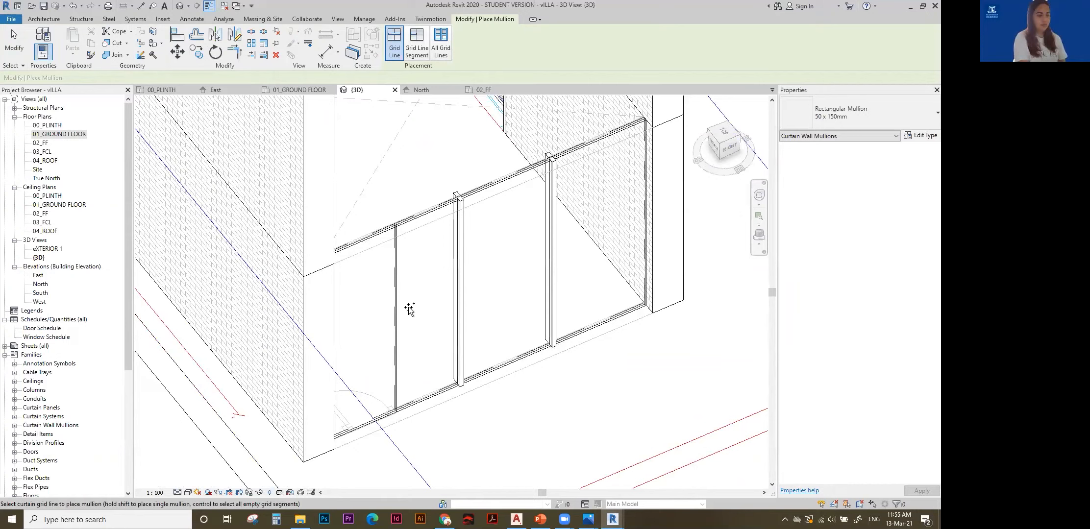
pyautogui.click(396, 310)
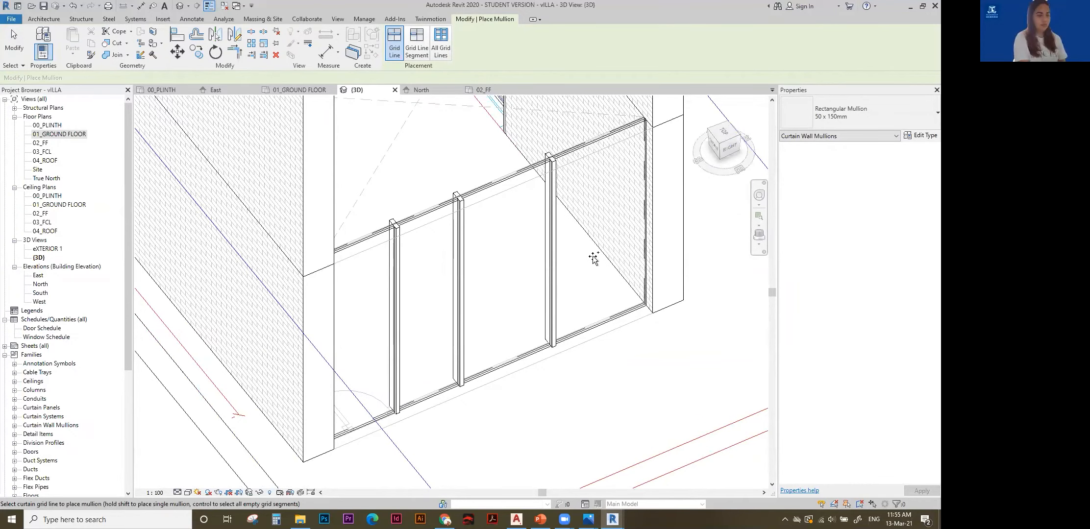
# Place Rectangular Mullion 50 x 150mm along the top, bottom and far side edges of the ground-floor curtain wall.
pyautogui.scroll(-2, 600, 259)
pyautogui.click(531, 205)
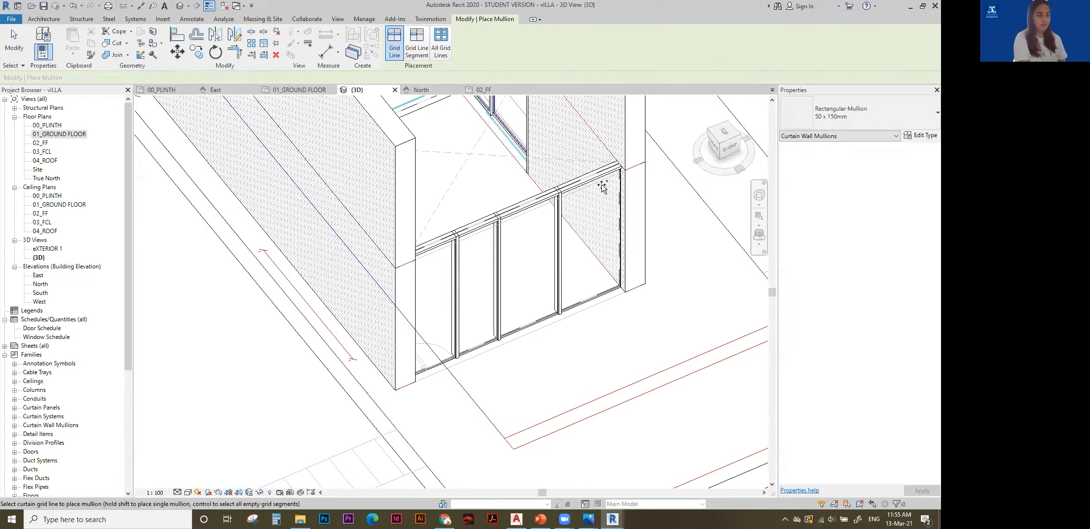
pyautogui.click(618, 249)
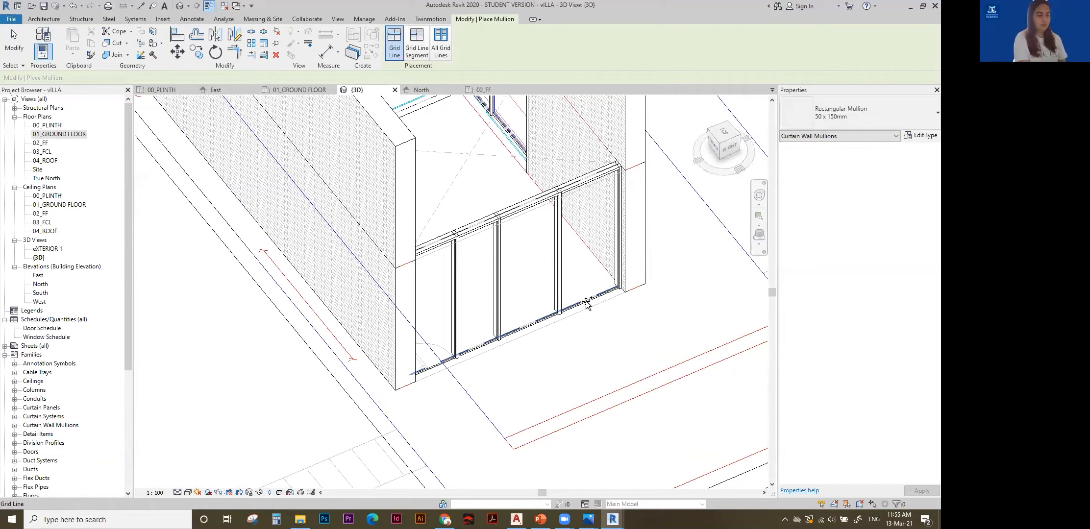
pyautogui.click(586, 303)
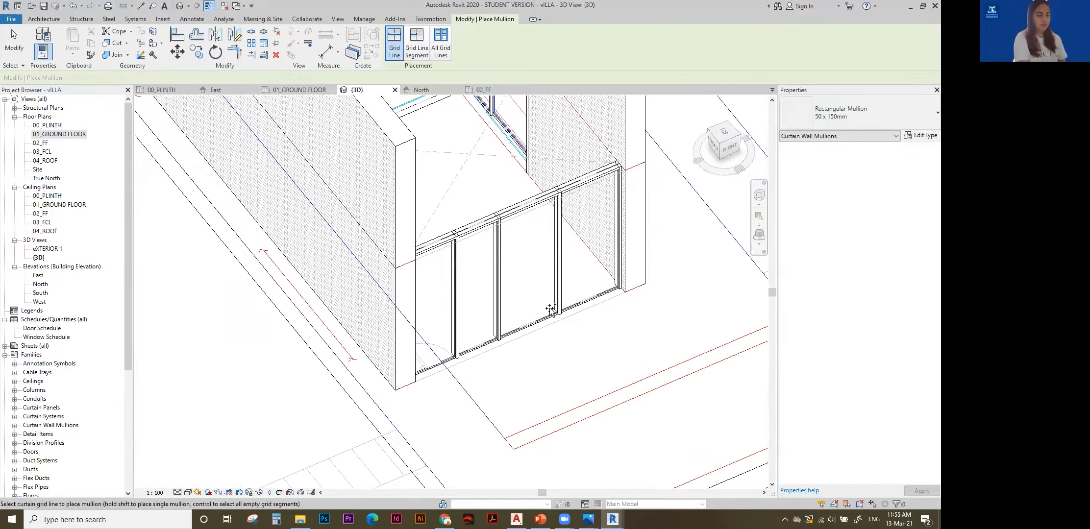
pyautogui.press('Escape')
pyautogui.moveTo(574, 267)
pyautogui.keyDown('shift'); pyautogui.mouseDown(button='middle')
pyautogui.moveTo(560, 253)
pyautogui.moveTo(601, 245)
pyautogui.moveTo(583, 234)
pyautogui.mouseUp(button='middle'); pyautogui.keyUp('shift')
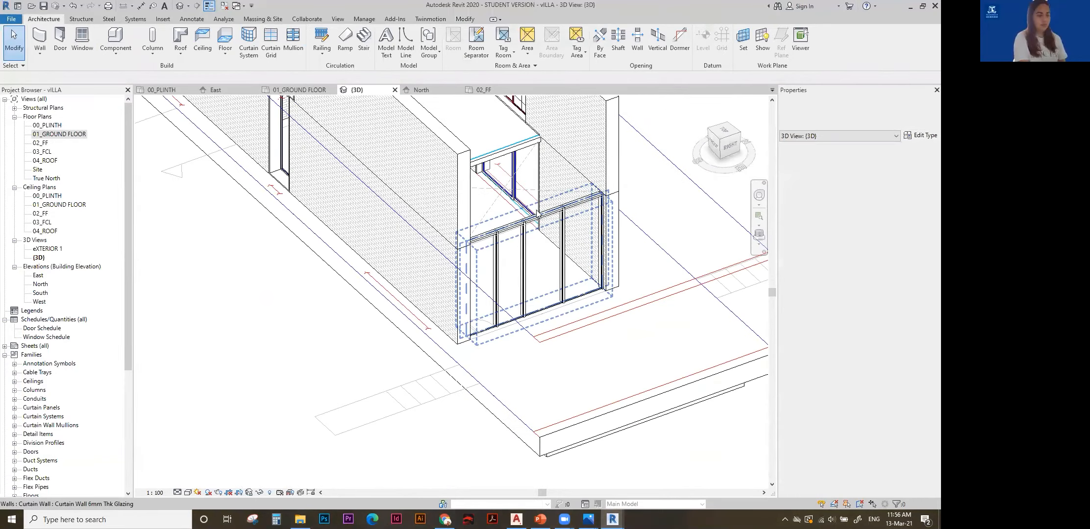
# Set the curtain wall's top constraint to Up to level: 03_FCL.
pyautogui.scroll(3, 570, 221)
pyautogui.scroll(-3, 570, 222)
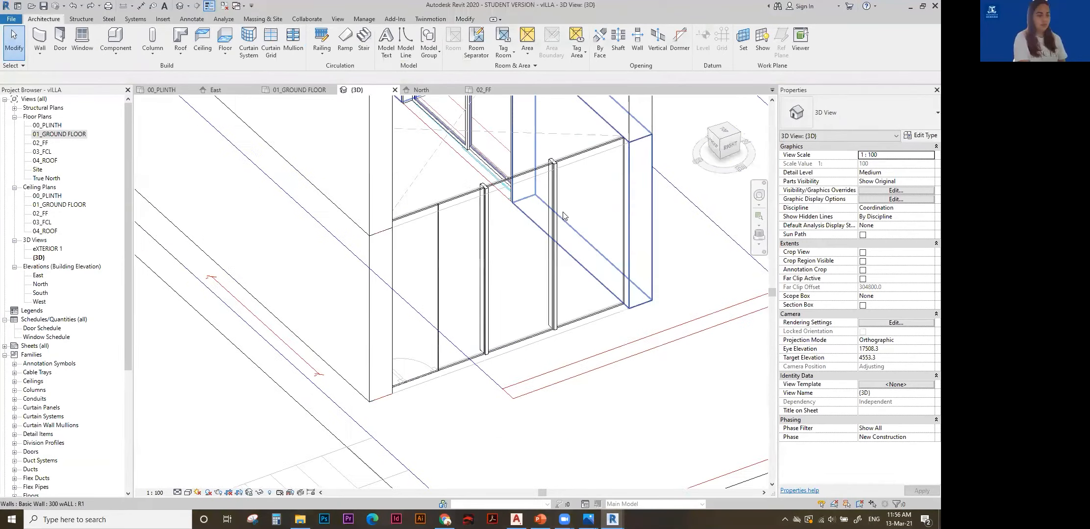
pyautogui.scroll(2, 563, 213)
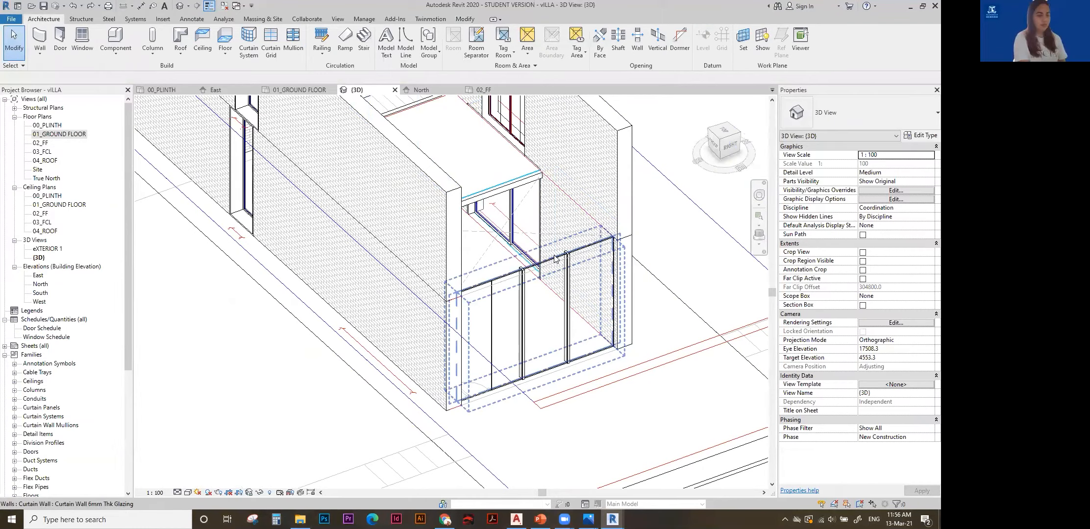
pyautogui.scroll(-2, 556, 259)
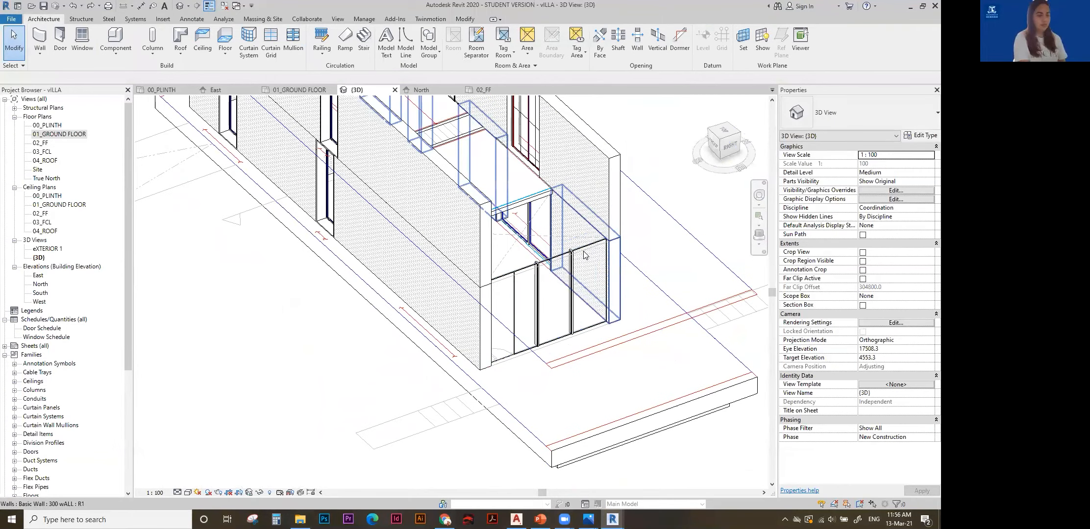
pyautogui.click(583, 254)
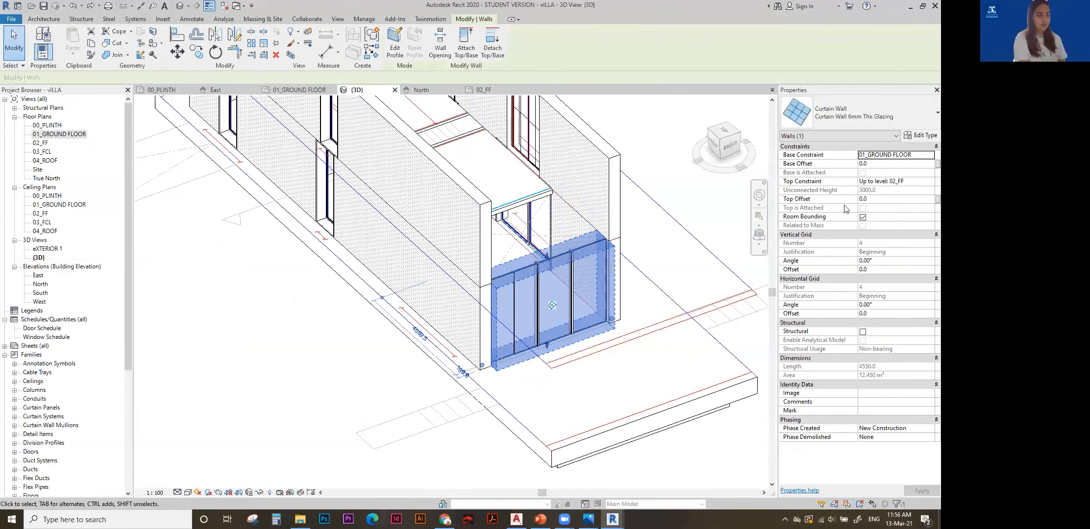
pyautogui.click(918, 182)
pyautogui.click(930, 182)
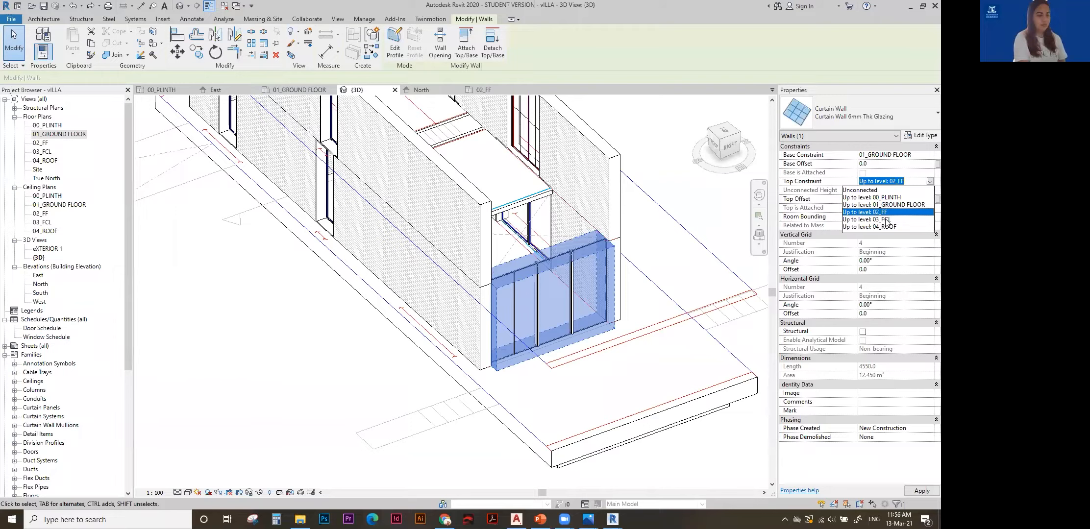
pyautogui.click(886, 219)
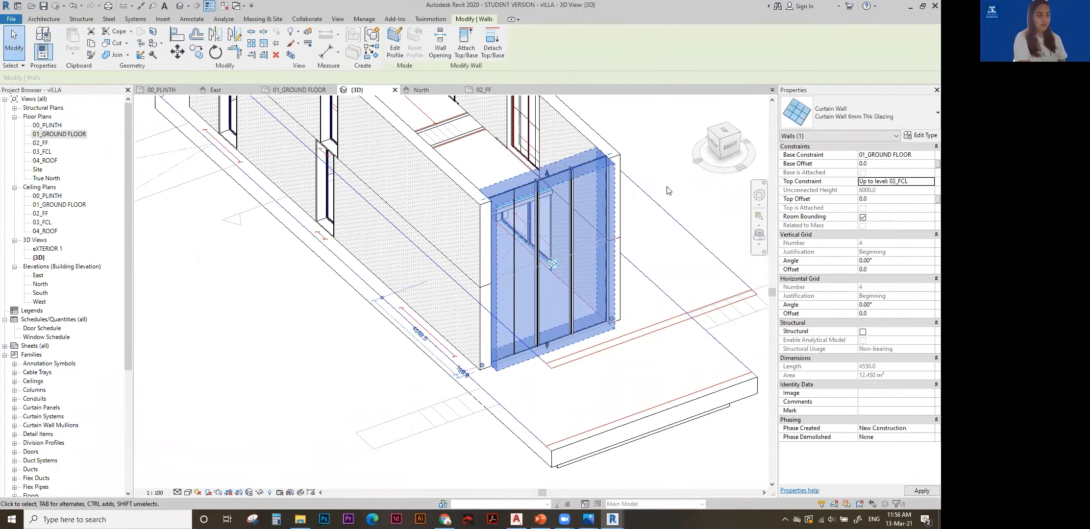
pyautogui.click(678, 178)
# Place Rectangular Mullion 50 x 150mm on the vertical grid line nearest the door swing of the curtain wall.
pyautogui.scroll(3, 600, 157)
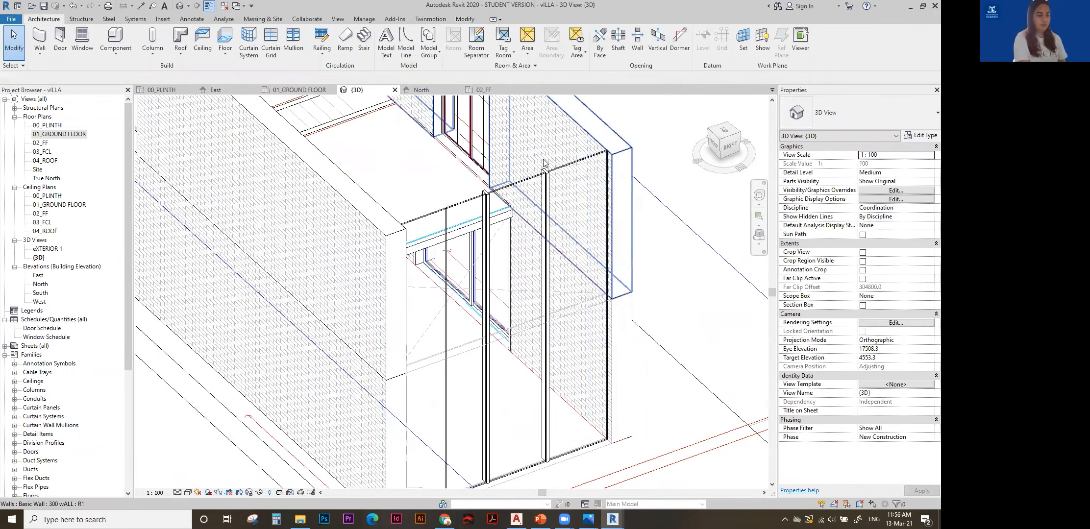
pyautogui.scroll(-3, 546, 163)
pyautogui.keyDown('shift'); pyautogui.moveTo(596, 260); pyautogui.dragTo(487, 253, button='middle'); pyautogui.keyUp('shift')
pyautogui.scroll(3, 486, 253)
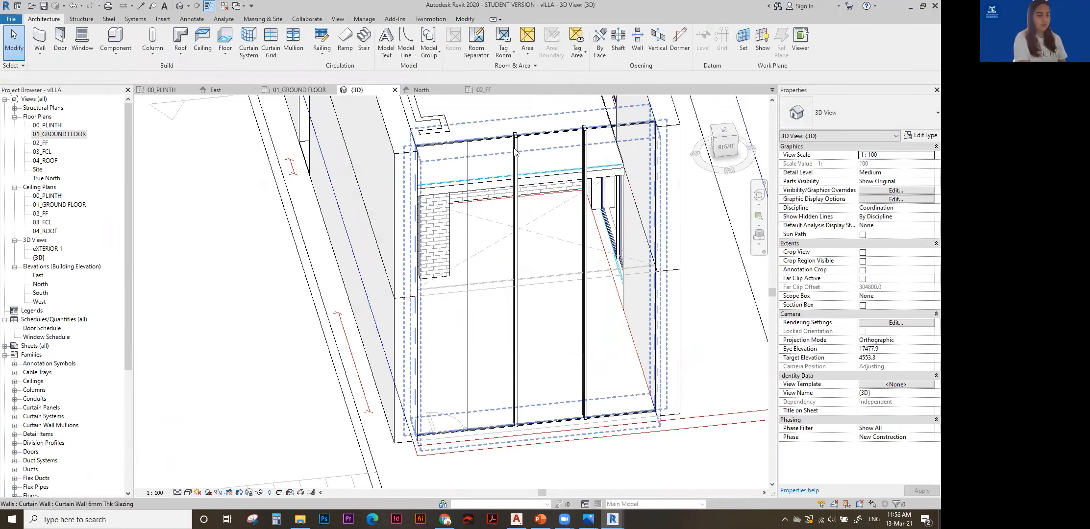
pyautogui.scroll(-3, 515, 152)
pyautogui.keyDown('shift'); pyautogui.moveTo(514, 162); pyautogui.dragTo(431, 187, button='middle'); pyautogui.keyUp('shift')
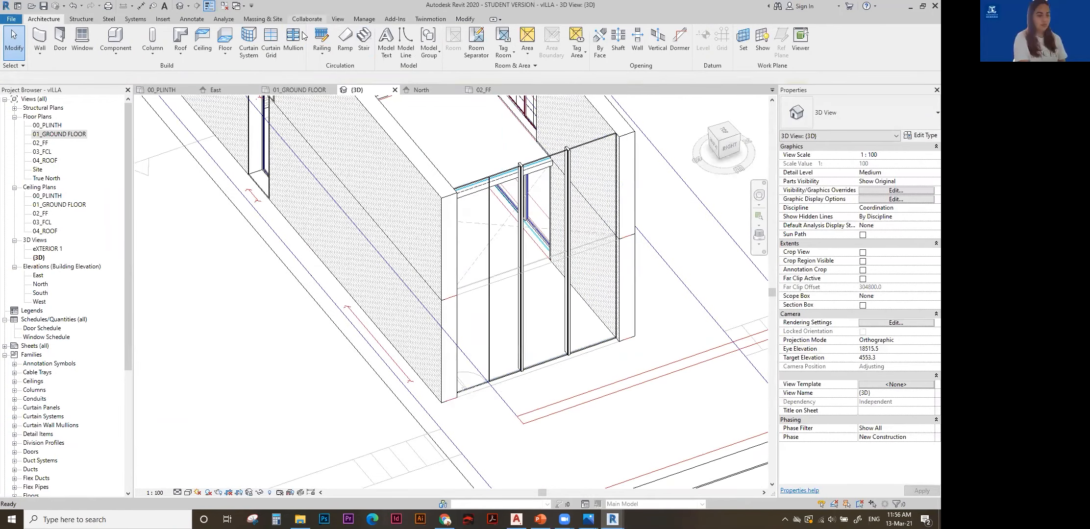
pyautogui.click(293, 40)
pyautogui.click(488, 216)
pyautogui.keyDown('shift'); pyautogui.moveTo(538, 269); pyautogui.dragTo(556, 249, button='middle'); pyautogui.keyUp('shift')
pyautogui.press('Escape')
pyautogui.press('Escape')
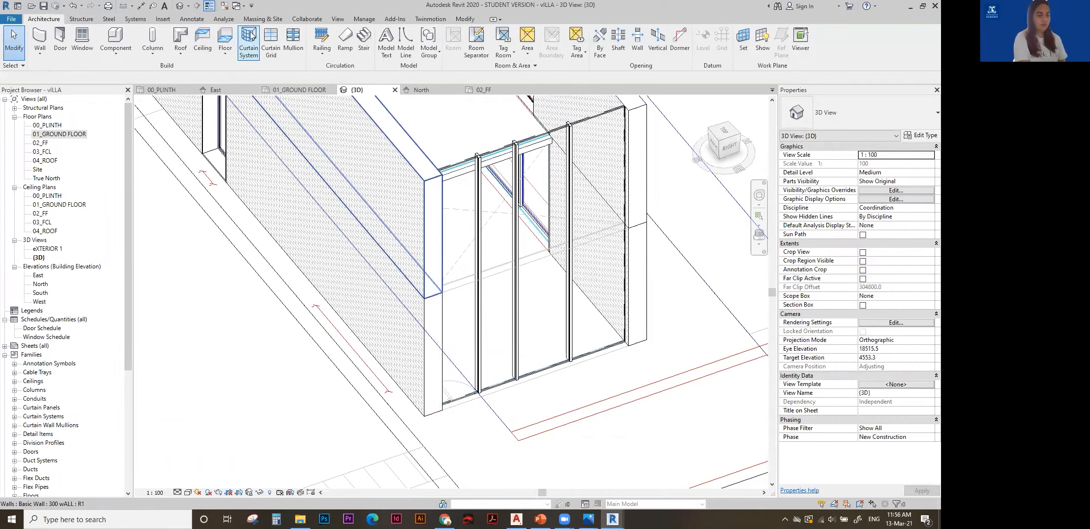
# Add a horizontal curtain grid line across all segments of the curtain wall, 3000 mm above its base.
pyautogui.click(265, 35)
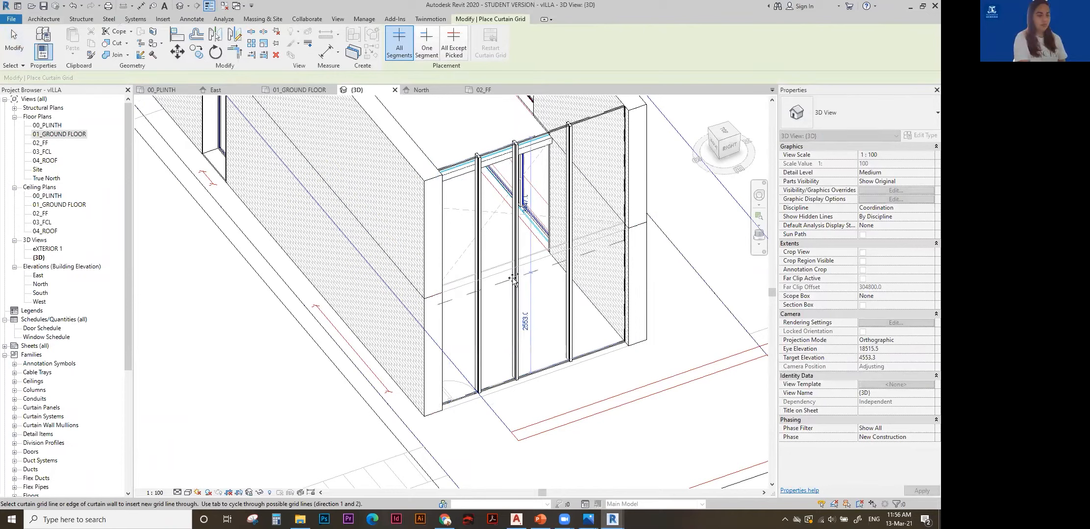
pyautogui.click(616, 244)
pyautogui.click(528, 326)
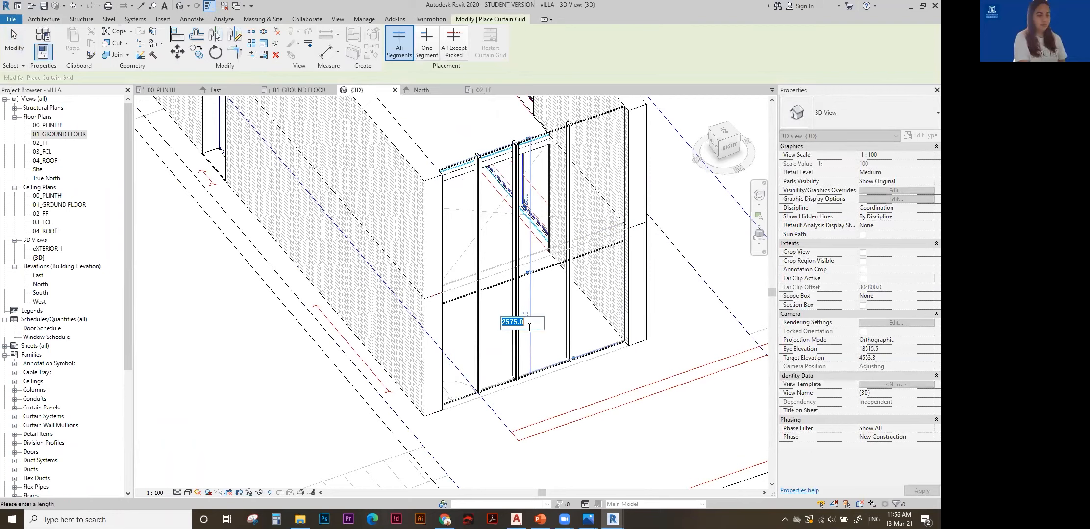
pyautogui.write('3000')
pyautogui.press('Return')
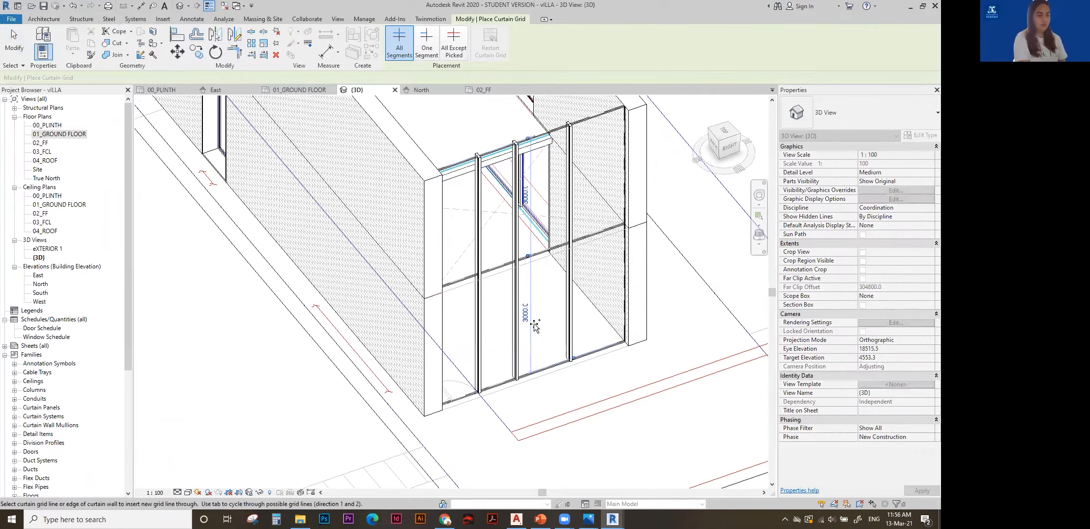
pyautogui.click(25, 47)
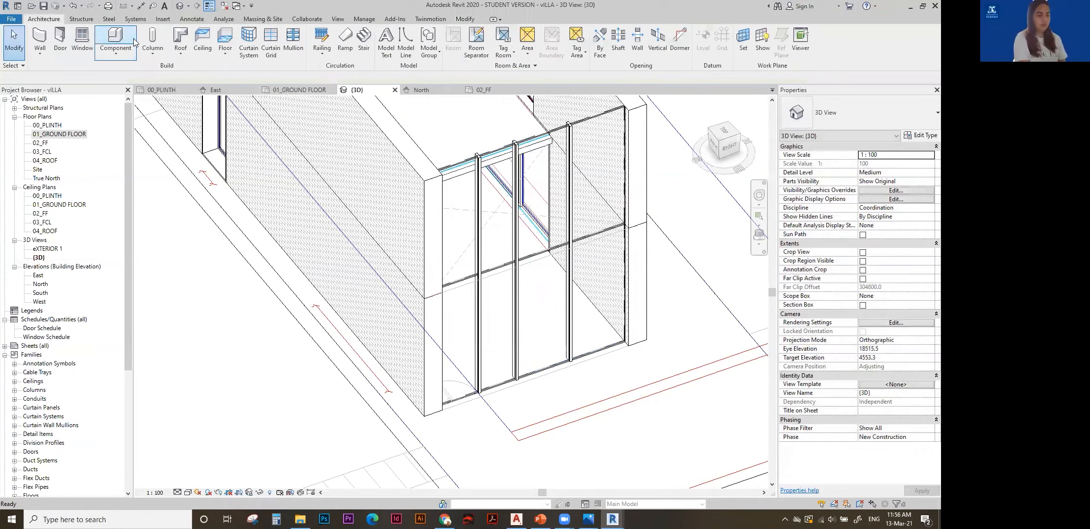
# Place Rectangular Mullion 50 x 150mm along the horizontal grid line of the curtain wall.
pyautogui.click(293, 41)
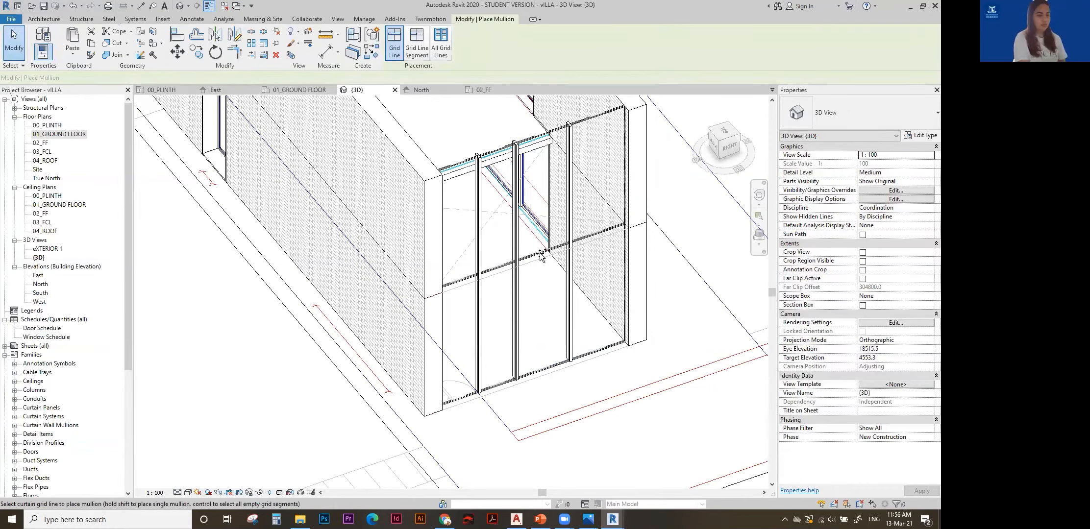
pyautogui.click(505, 265)
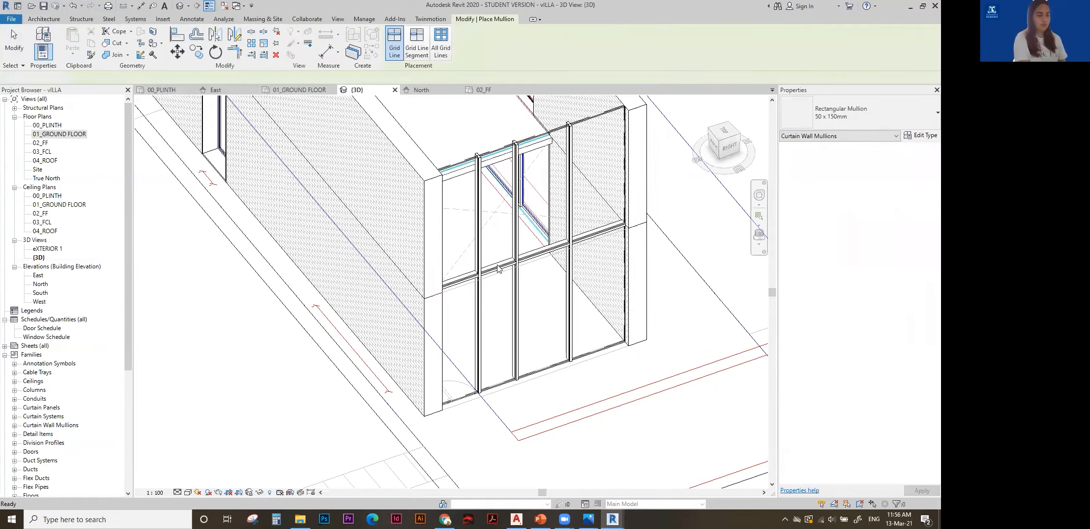
pyautogui.press('Escape')
pyautogui.scroll(-2, 478, 322)
pyautogui.keyDown('shift'); pyautogui.moveTo(573, 329); pyautogui.dragTo(458, 340, button='middle'); pyautogui.keyUp('shift')
pyautogui.scroll(2, 458, 341)
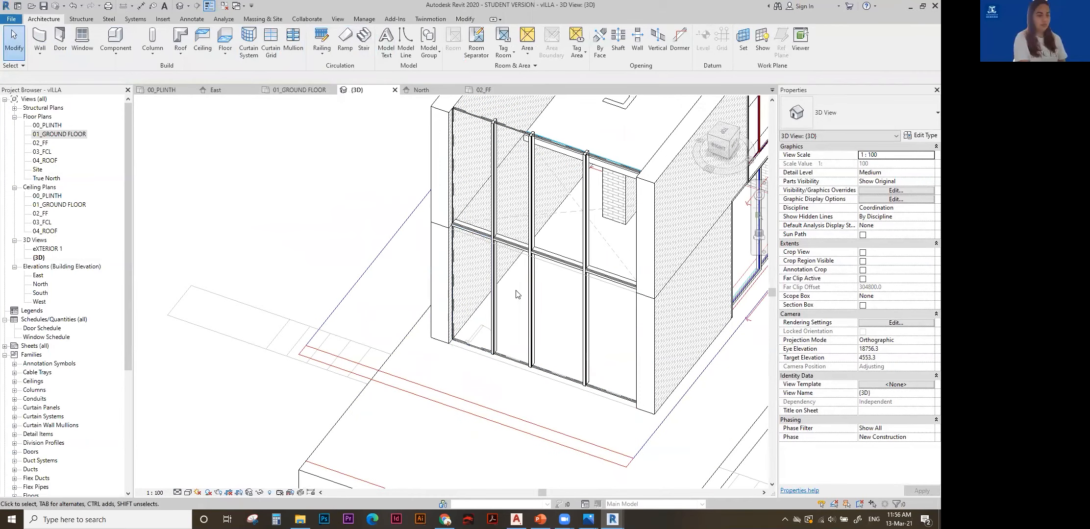
pyautogui.scroll(-2, 465, 341)
pyautogui.scroll(2, 485, 341)
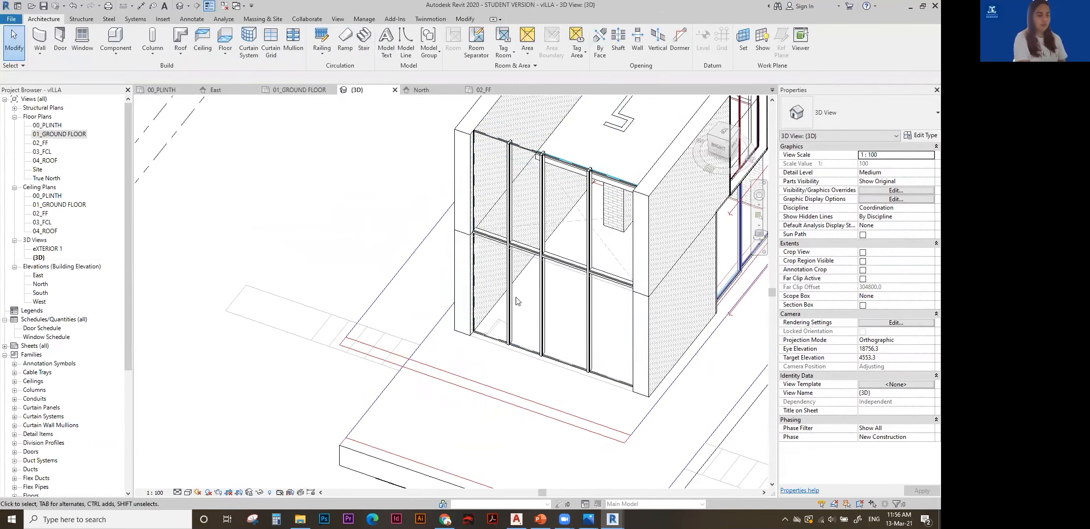
# Inspect the properties of the lower glazed panel at the door swing, and clear the selection.
pyautogui.click(491, 339)
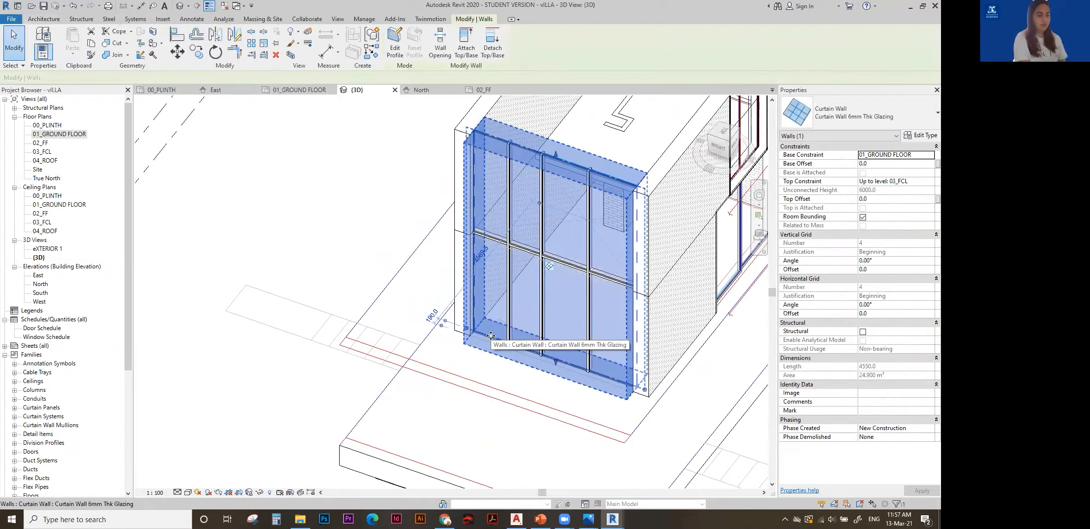
pyautogui.press('Escape')
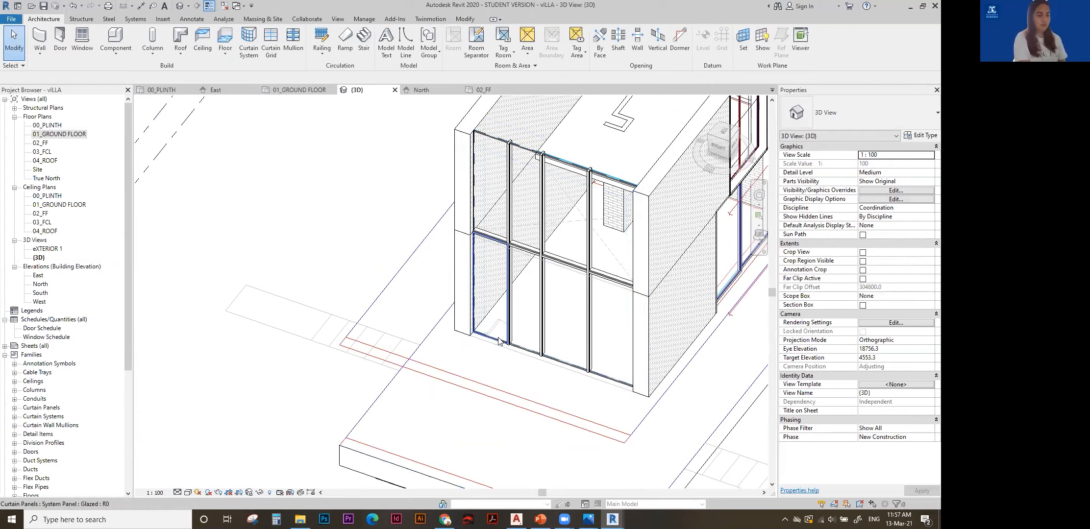
pyautogui.click(499, 342)
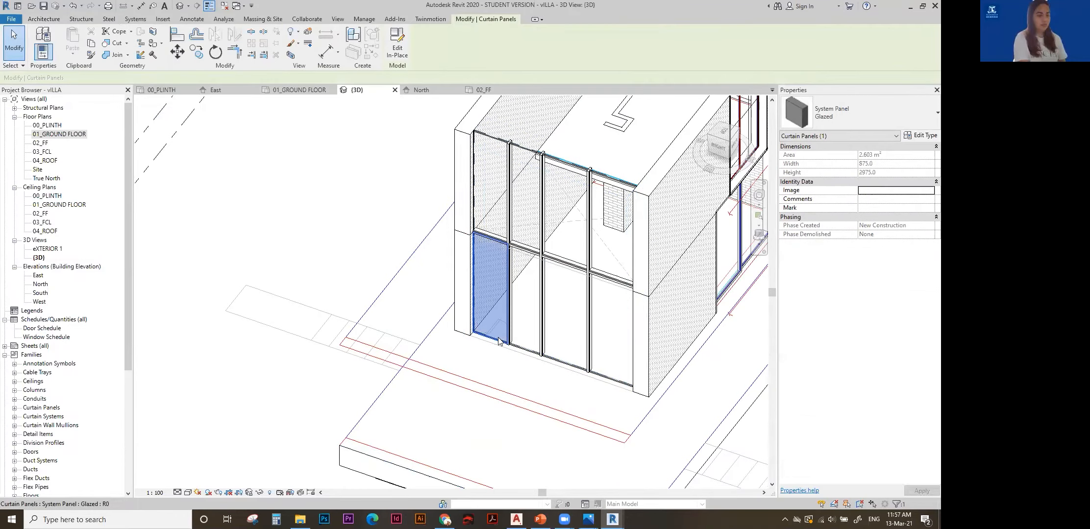
pyautogui.keyDown('shift'); pyautogui.moveTo(498, 336); pyautogui.dragTo(492, 280, button='middle'); pyautogui.keyUp('shift')
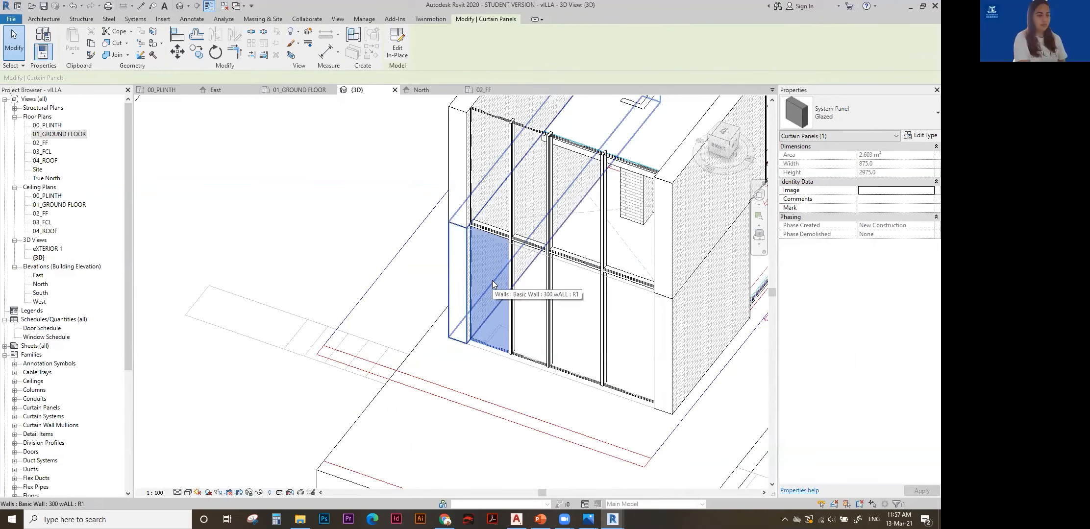
pyautogui.click(383, 175)
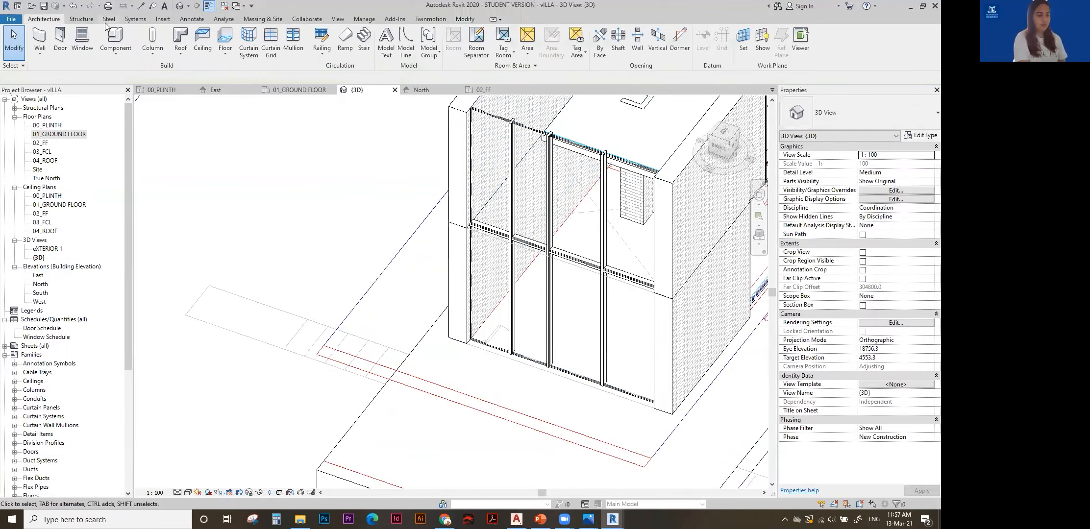
# Load the Curtain Wall Sgl Glass door family from the Curtain Wall Panels folder of the Australia library.
pyautogui.click(164, 20)
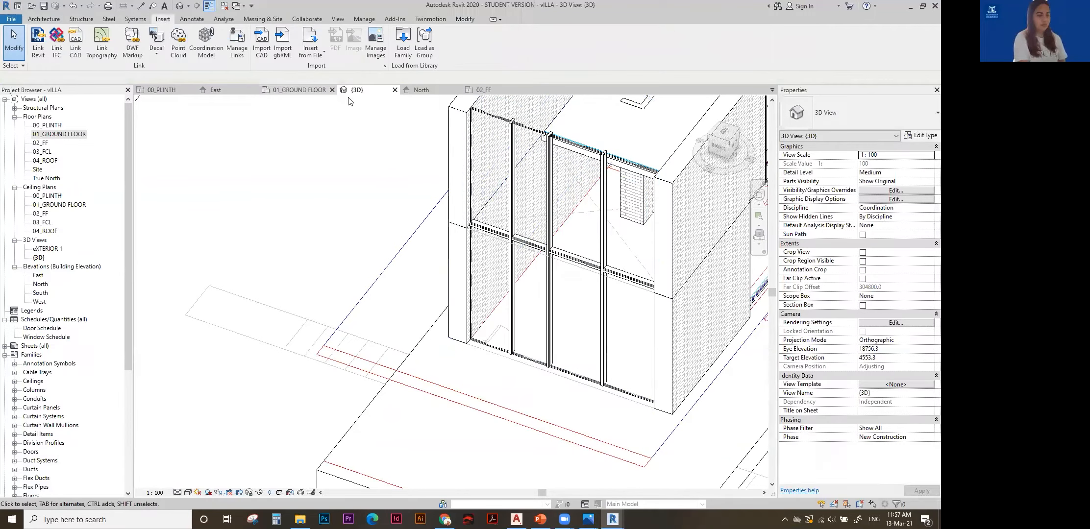
pyautogui.click(405, 49)
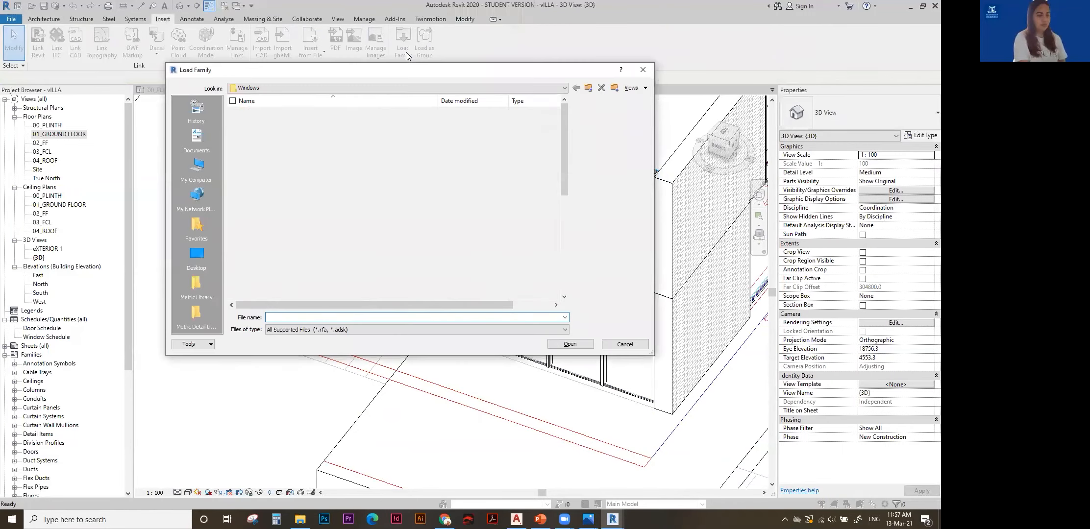
pyautogui.click(588, 87)
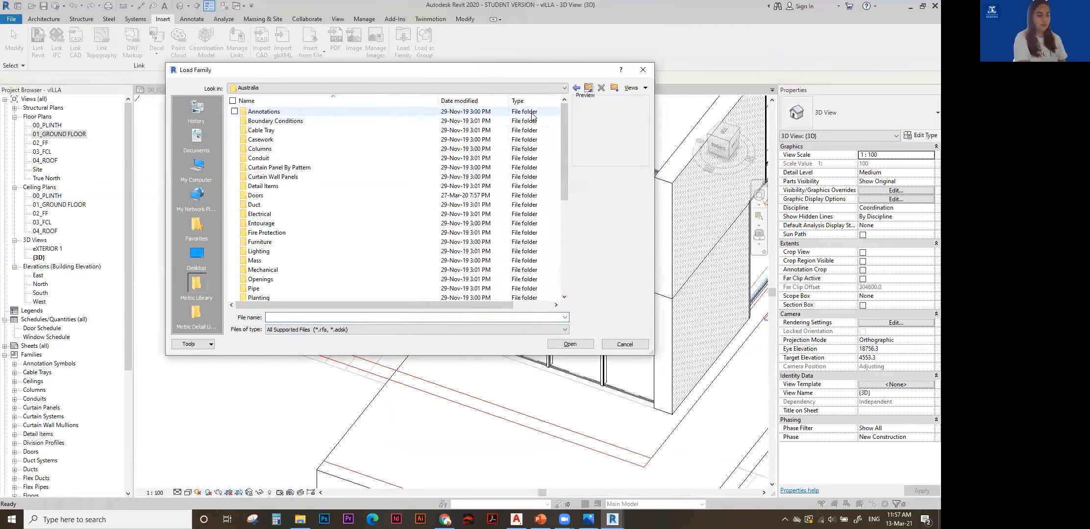
pyautogui.doubleClick(296, 178)
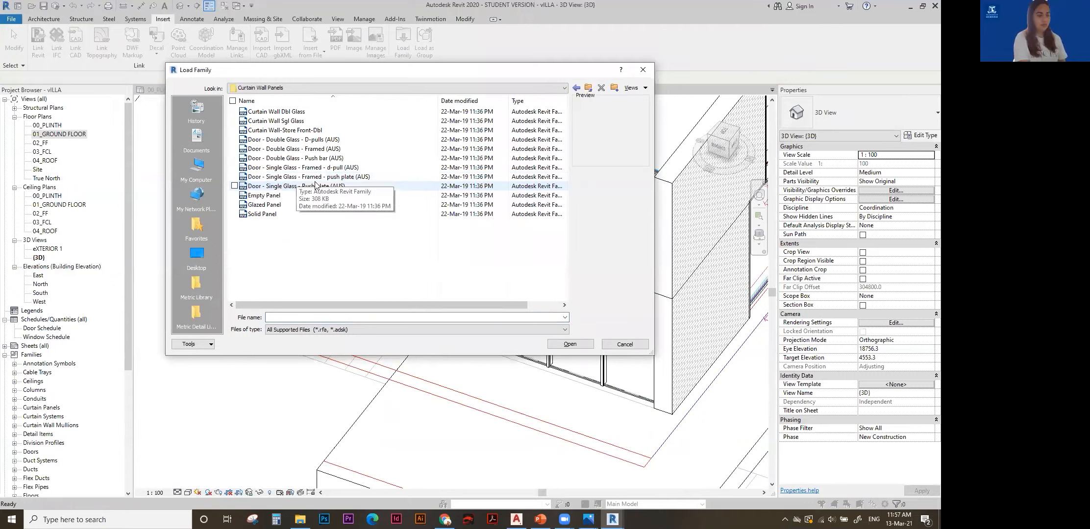
pyautogui.click(269, 167)
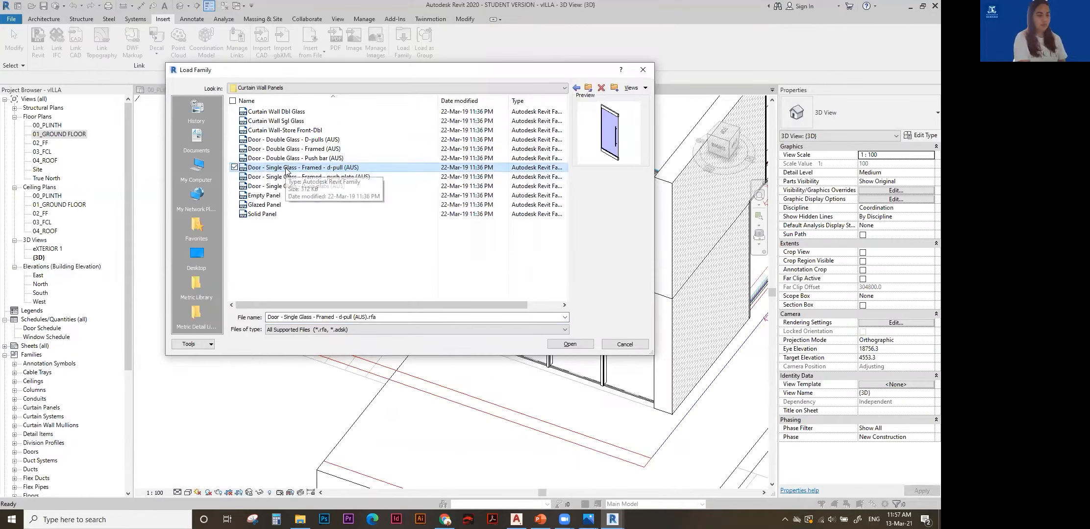
pyautogui.click(286, 167)
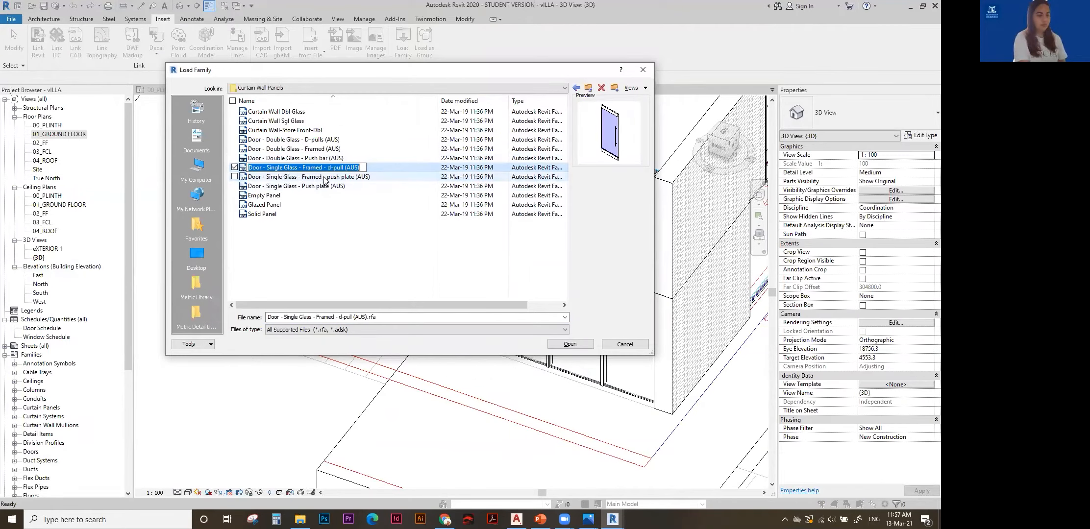
pyautogui.press('Escape')
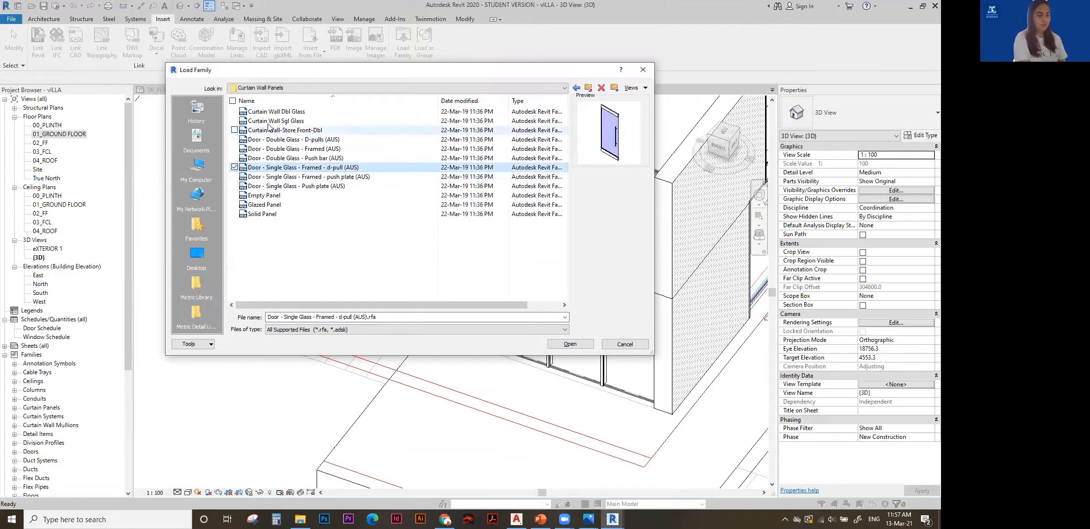
pyautogui.click(269, 122)
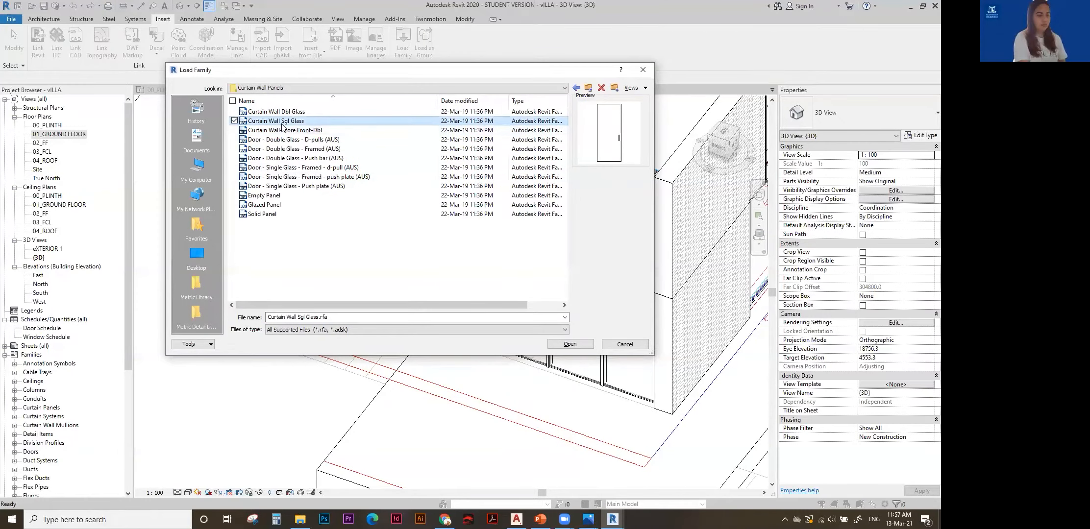
pyautogui.click(569, 345)
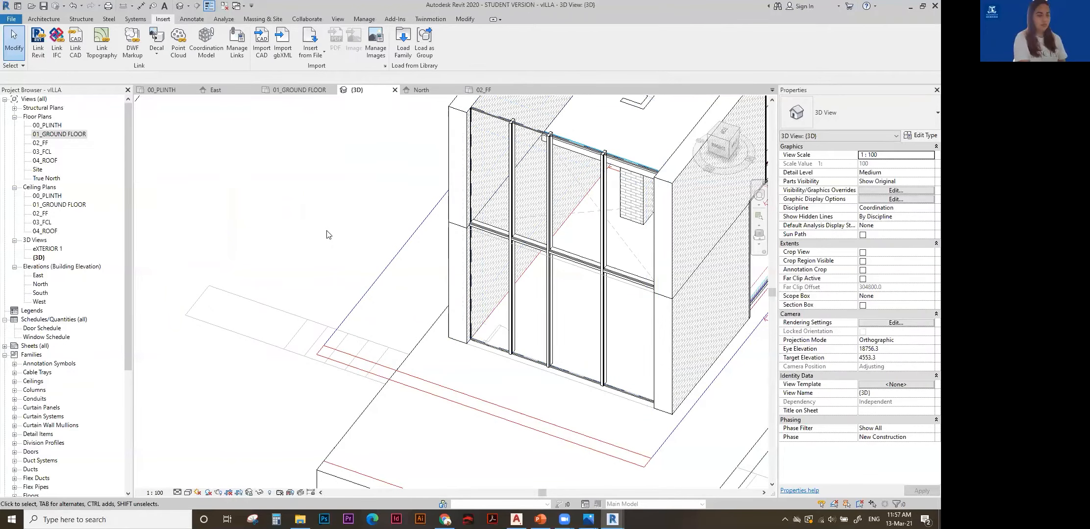
# Change the lower glazed panel at the door swing of the entrance curtain wall to the Curtain Wall Sgl Glass type.
pyautogui.moveTo(359, 214); pyautogui.dragTo(308, 210, button='middle')
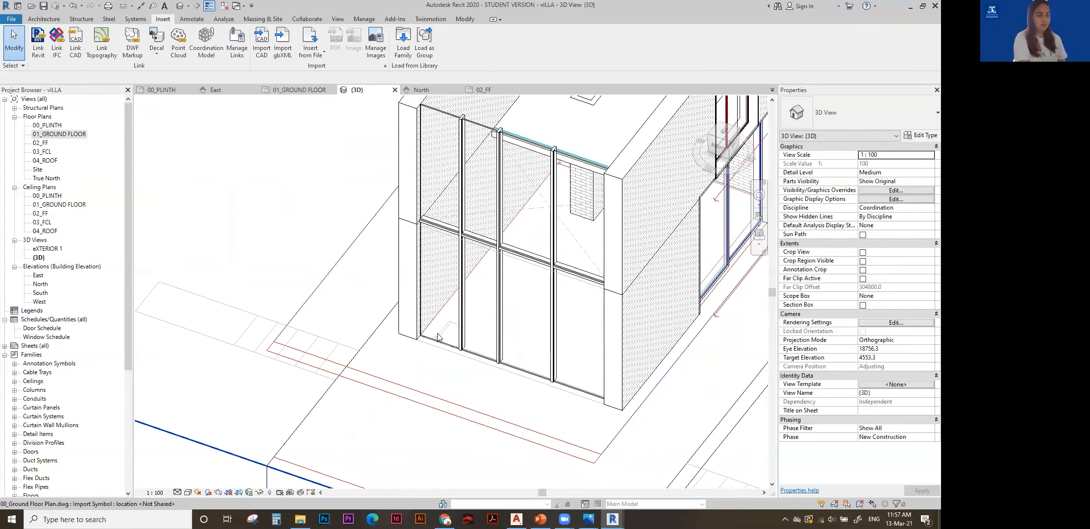
pyautogui.click(439, 346)
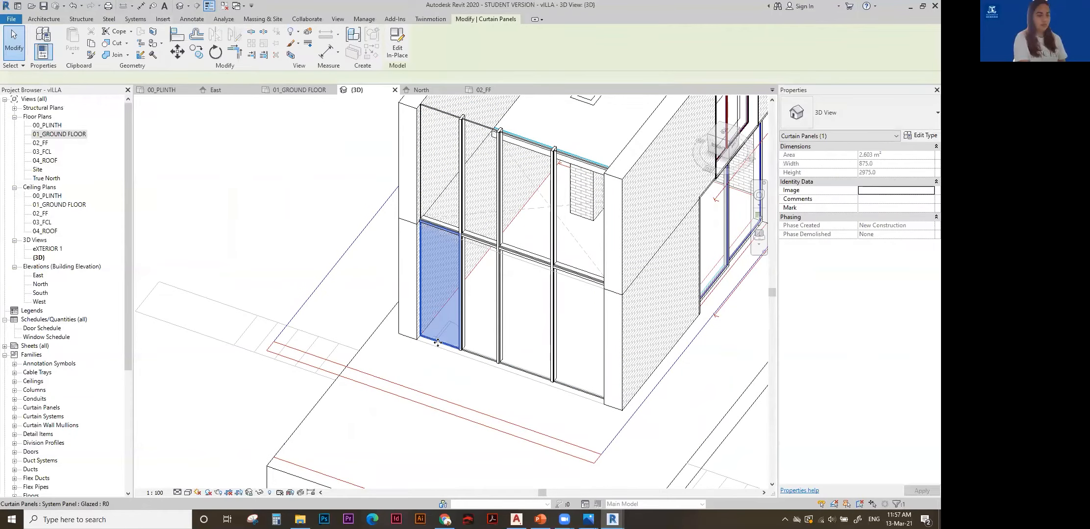
pyautogui.click(868, 108)
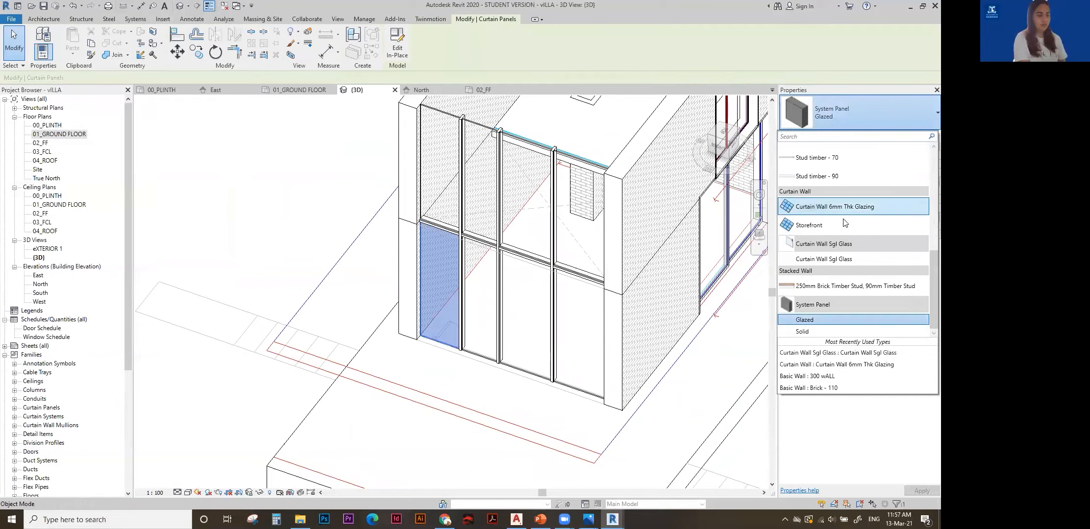
pyautogui.click(824, 260)
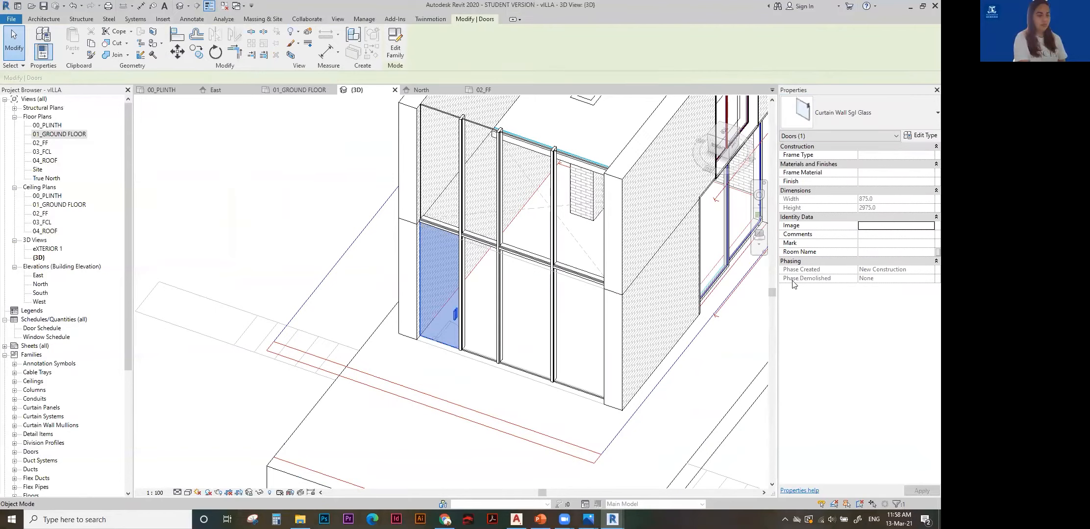
pyautogui.scroll(1, 363, 284)
pyautogui.scroll(1, 362, 284)
pyautogui.click(363, 285)
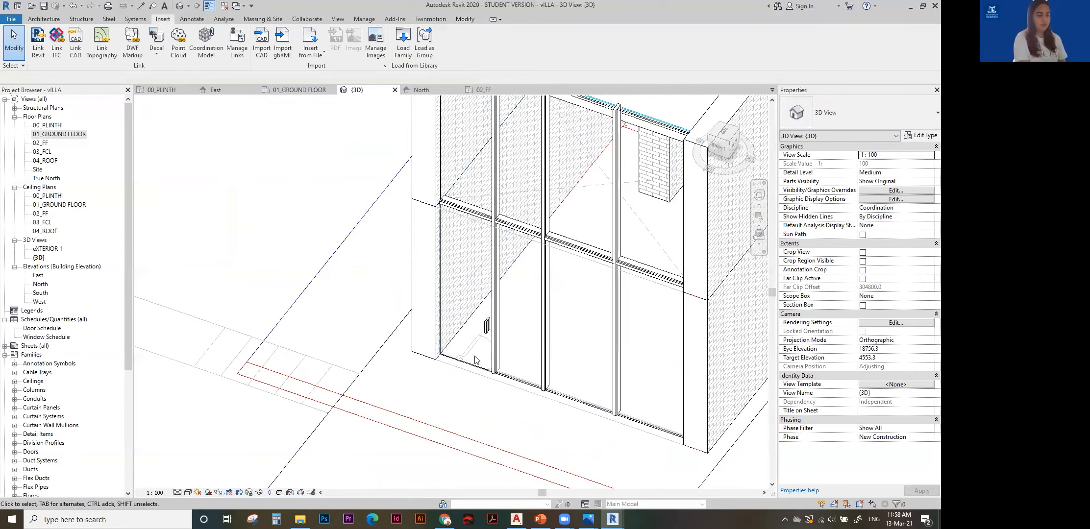
pyautogui.scroll(-2, 478, 369)
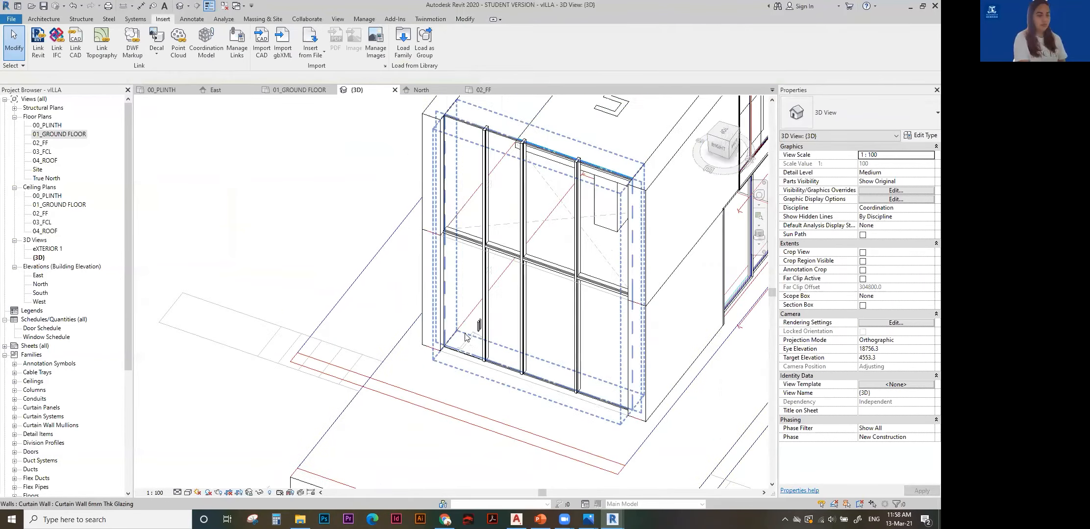
# In the 01_GROUND FLOOR plan, flip the curtain wall door so it swings into the room and hinges beside the side wall.
pyautogui.doubleClick(63, 135)
pyautogui.scroll(-2, 399, 267)
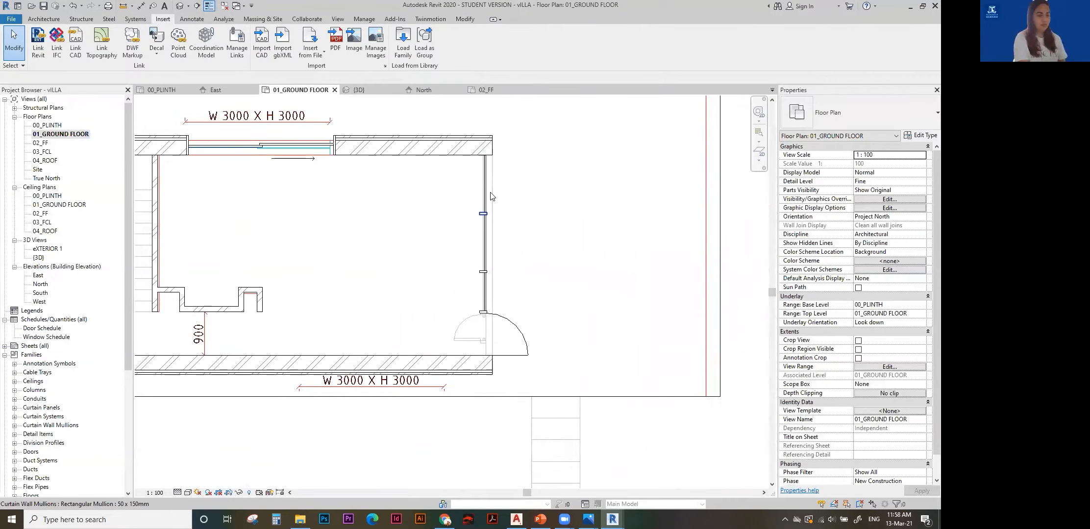
pyautogui.scroll(3, 491, 196)
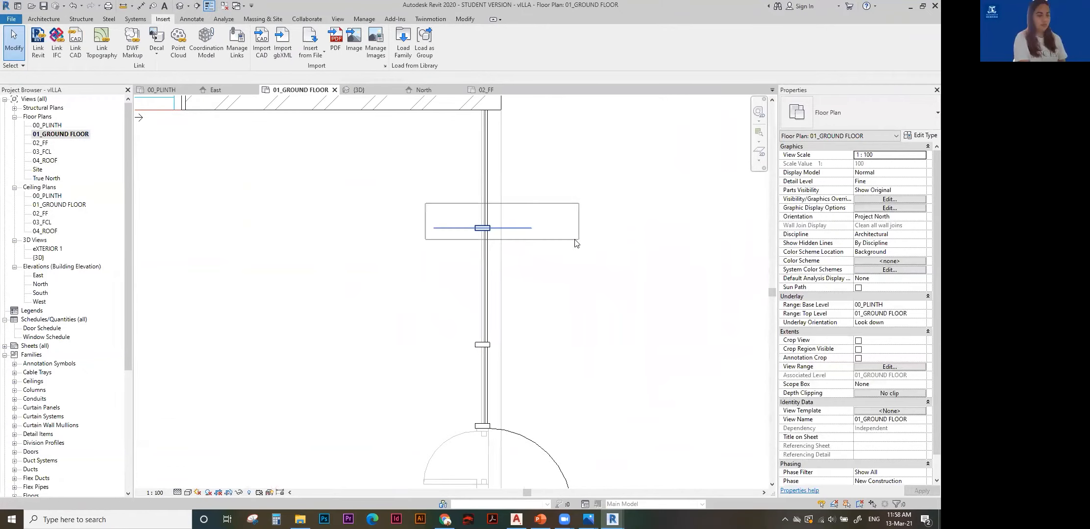
pyautogui.scroll(-2, 574, 304)
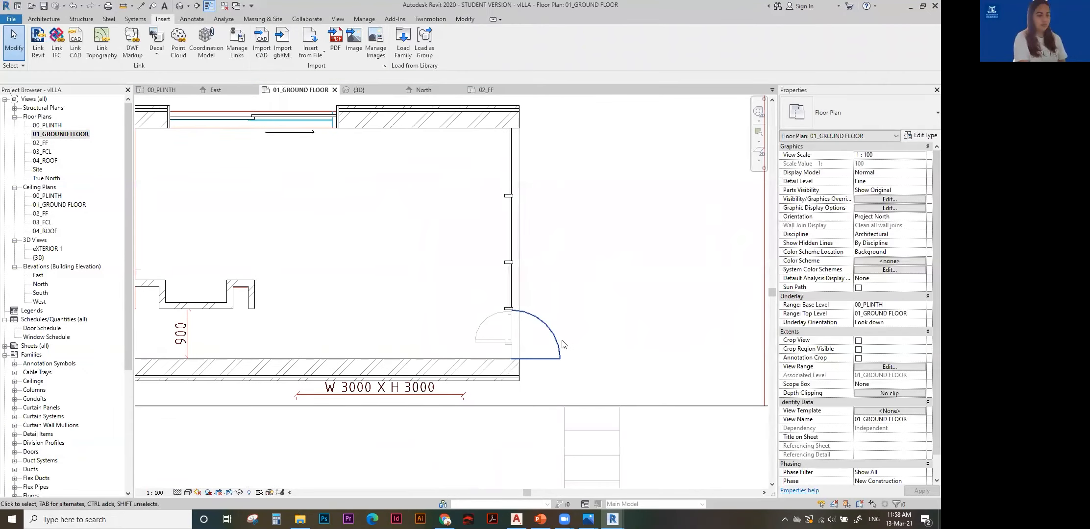
pyautogui.click(564, 339)
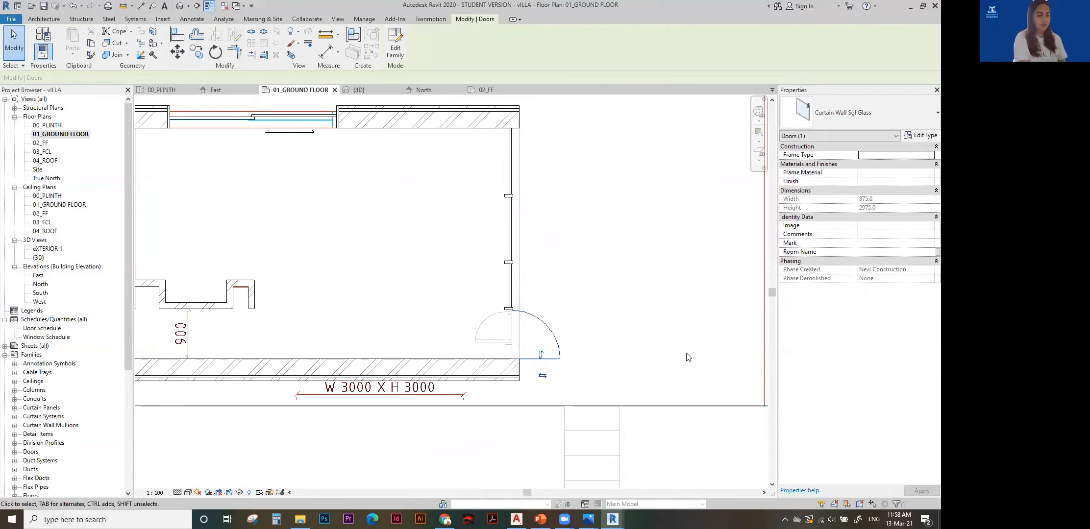
pyautogui.press('space')
pyautogui.press('space')
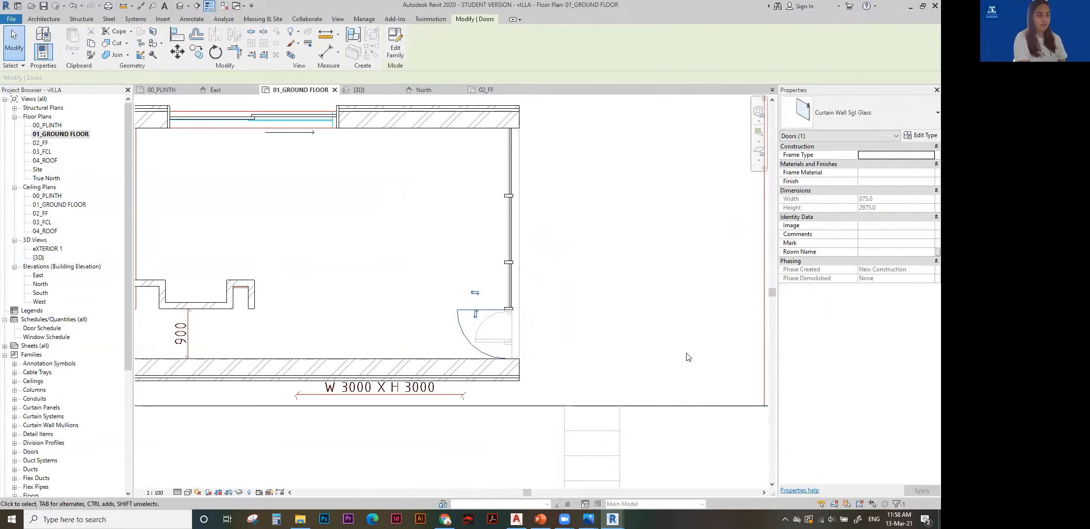
pyautogui.press('space')
pyautogui.press('space')
pyautogui.press('space')
pyautogui.press('space')
pyautogui.press('space')
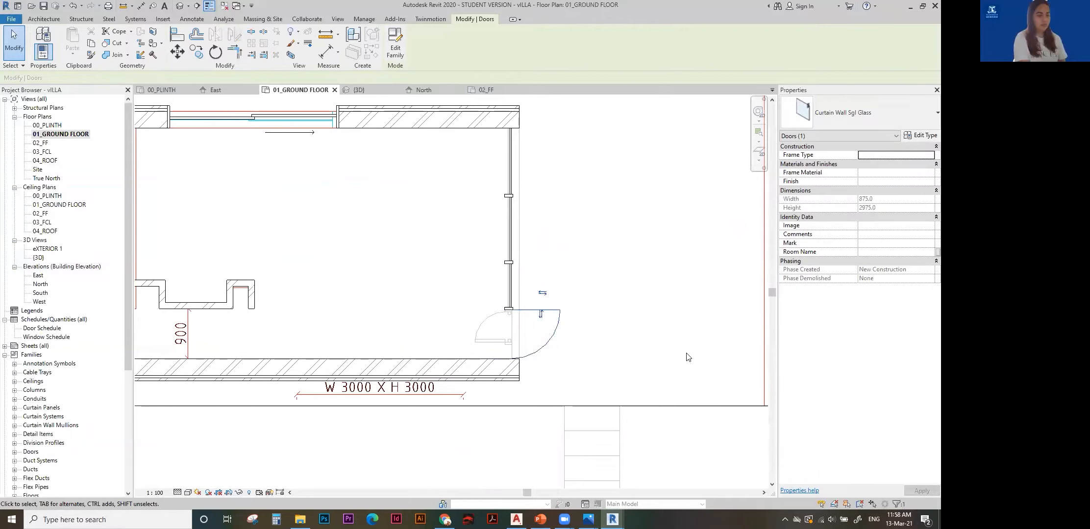
pyautogui.click(583, 274)
pyautogui.scroll(-2, 588, 282)
pyautogui.keyDown('shift'); pyautogui.hscroll(-3, 533, 310); pyautogui.keyUp('shift')
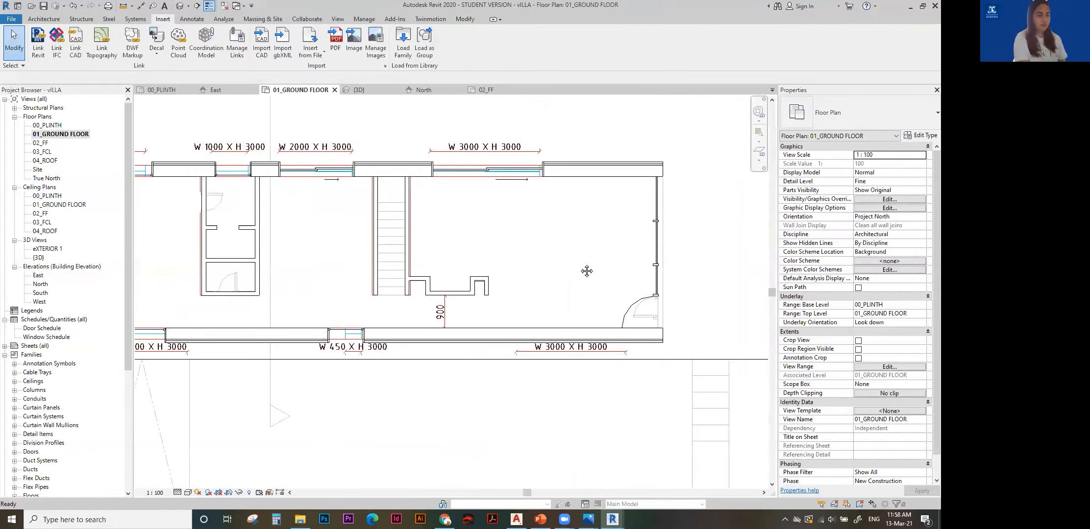
# Examine the entrance curtain wall in 3D, and compare the eXTERIOR 1 view with the project's reference photo.
pyautogui.click(180, 6)
pyautogui.scroll(-2, 506, 305)
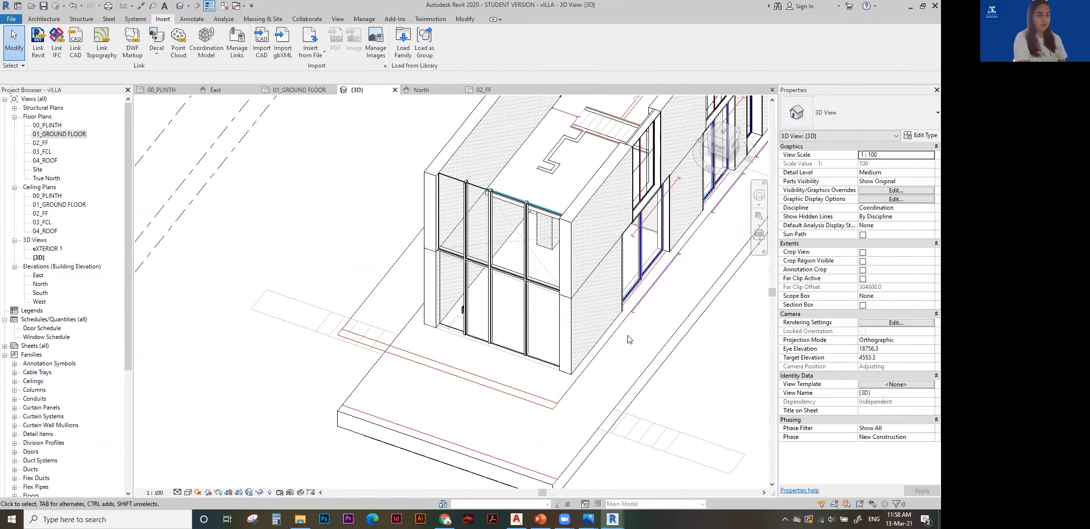
pyautogui.scroll(2, 469, 287)
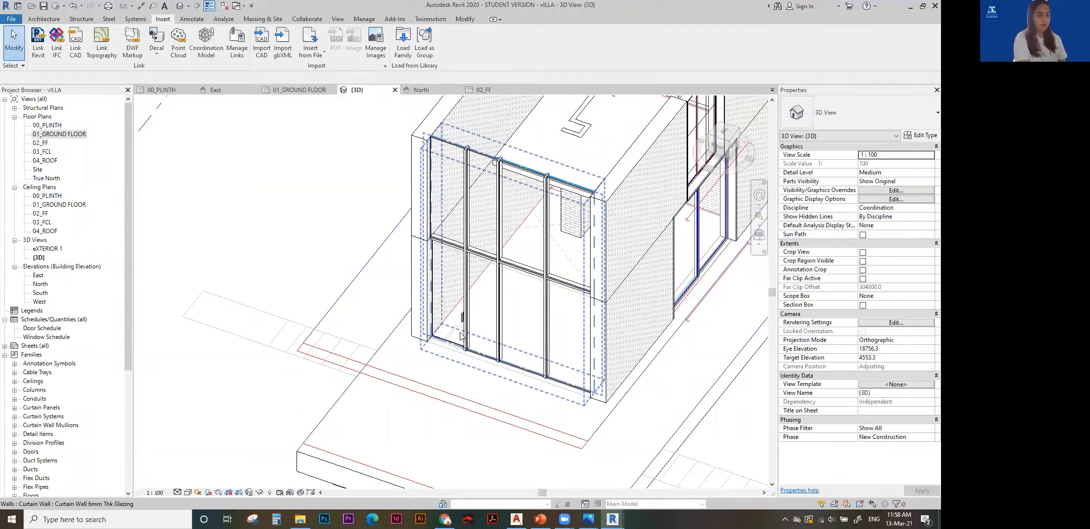
pyautogui.scroll(2, 460, 328)
pyautogui.scroll(-4, 461, 328)
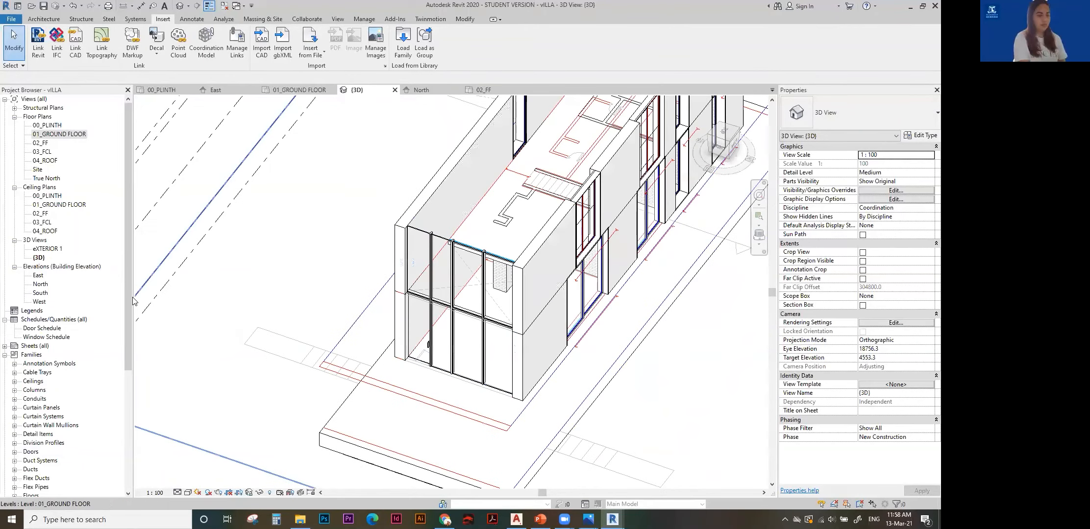
pyautogui.doubleClick(47, 248)
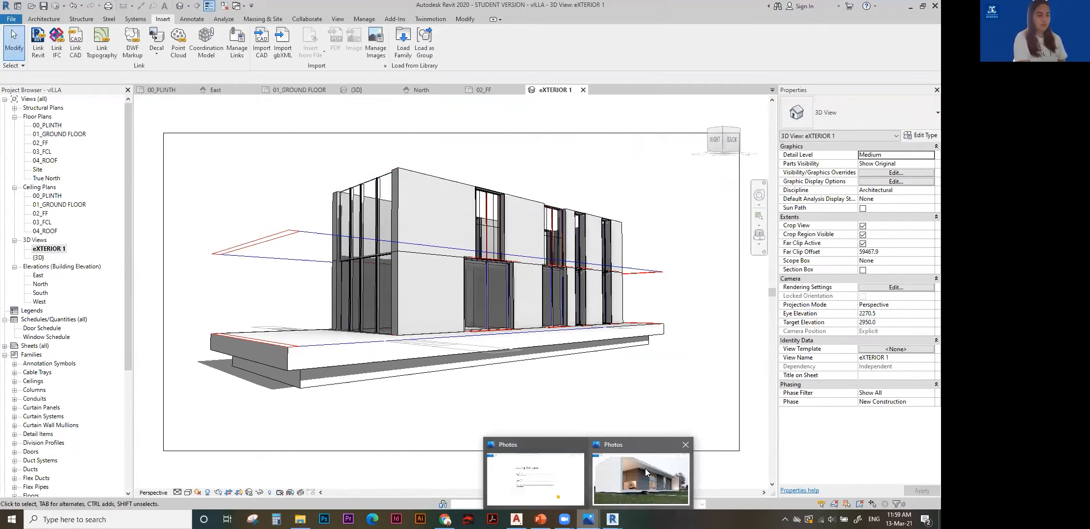
pyautogui.click(639, 473)
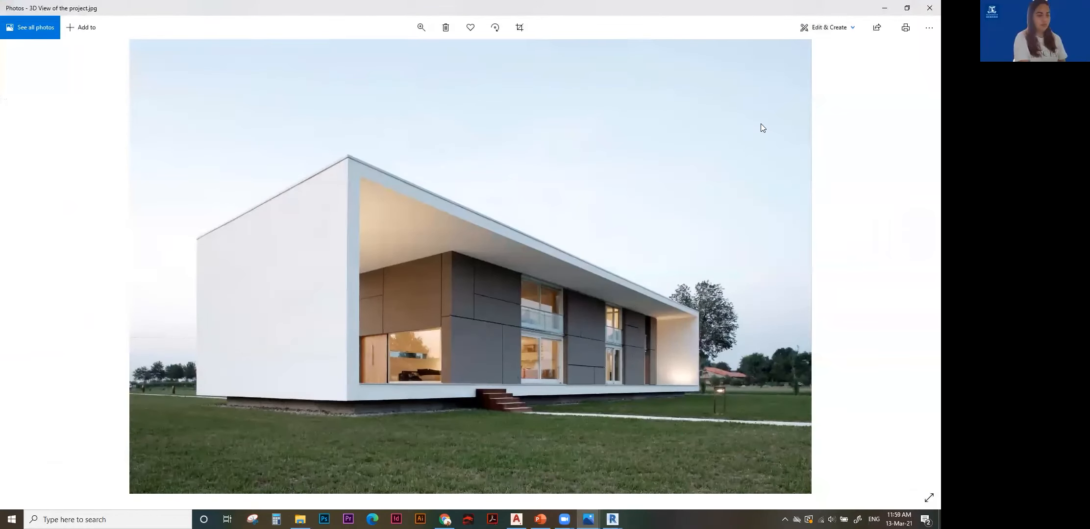
pyautogui.click(885, 8)
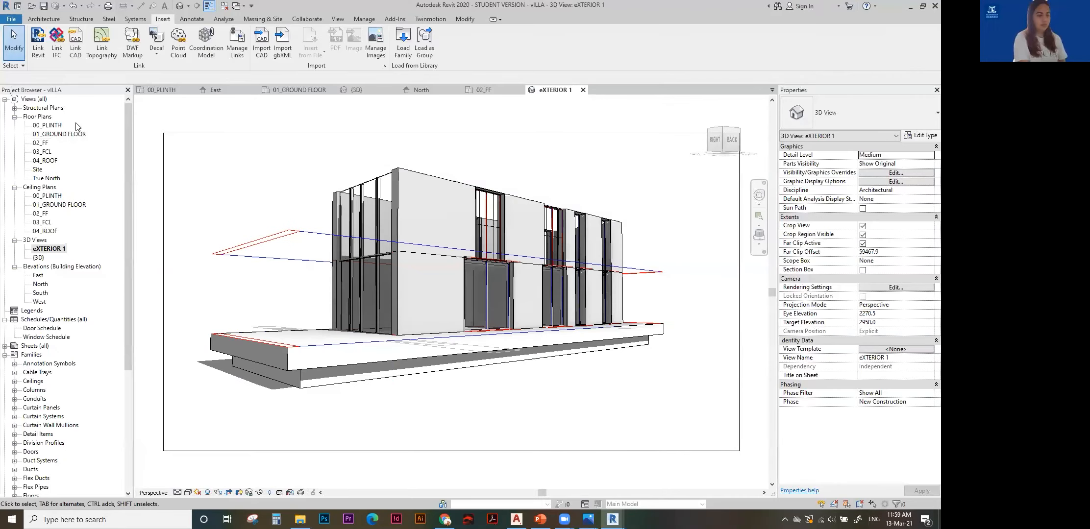
# Open the 04_ROOF floor plan and set its underlay base level to 02_FF.
pyautogui.doubleClick(46, 160)
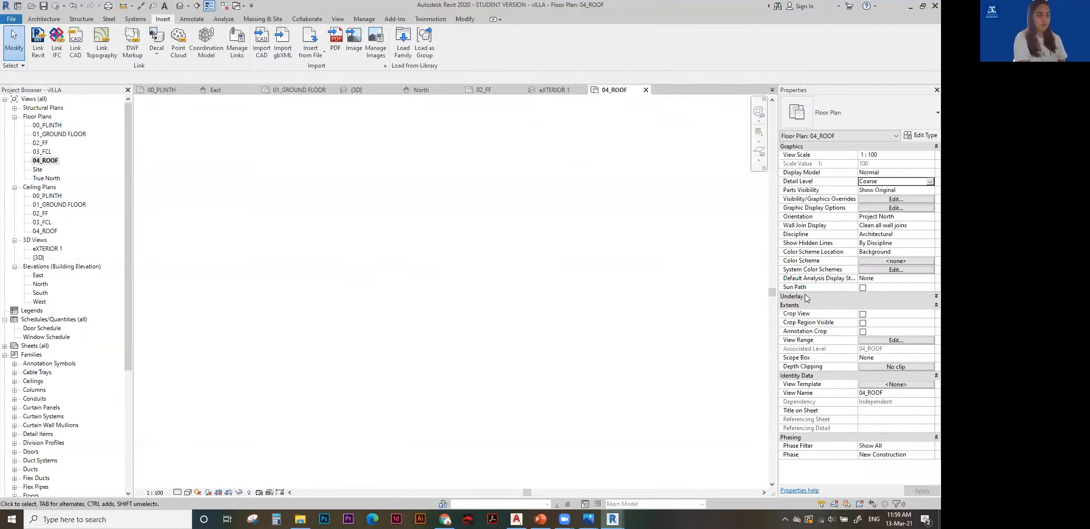
pyautogui.click(923, 307)
pyautogui.click(922, 305)
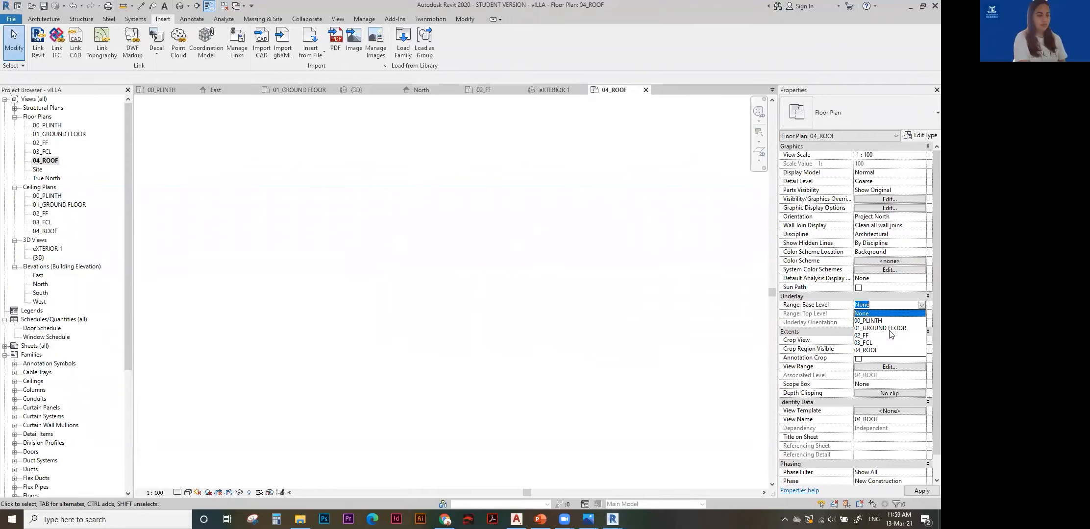
pyautogui.click(864, 336)
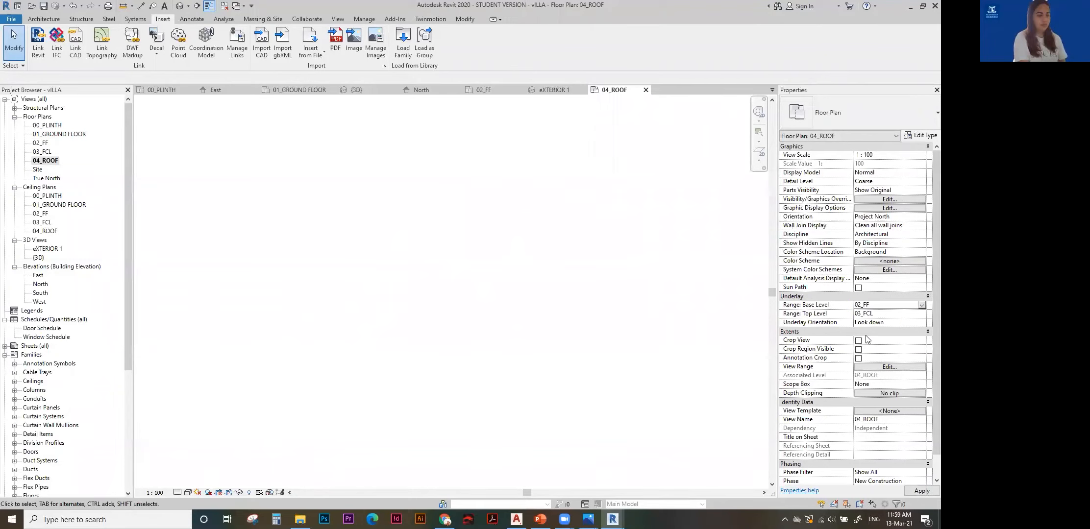
pyautogui.scroll(2, 337, 243)
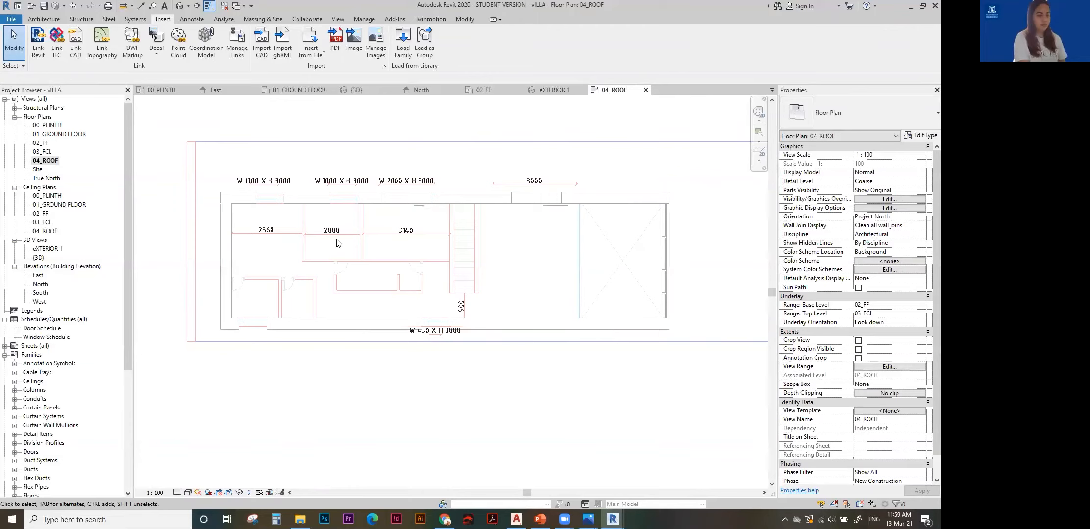
pyautogui.scroll(-2, 357, 249)
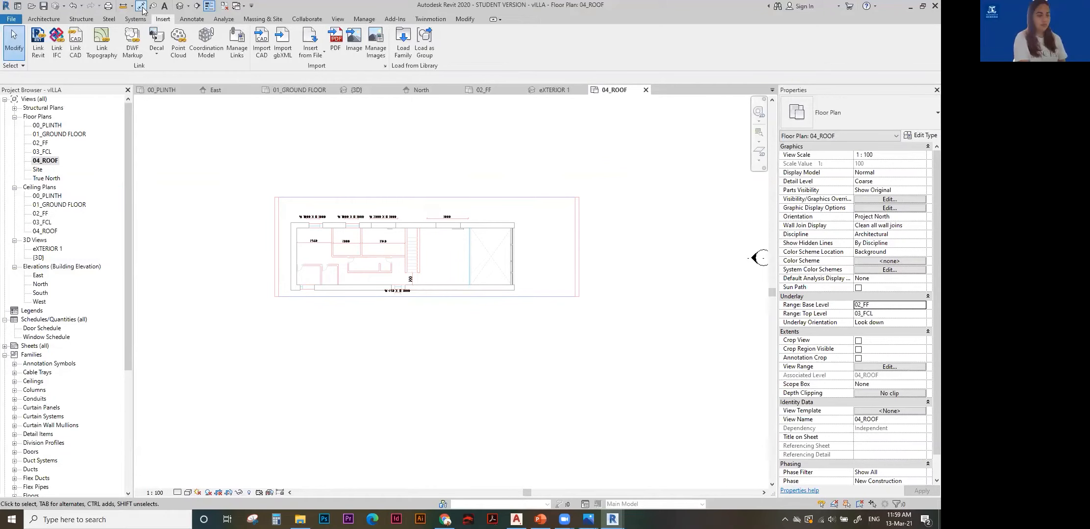
# Inspect the villa's sides in the default 3D view and its slab overhang in the eXTERIOR 1 view.
pyautogui.click(180, 6)
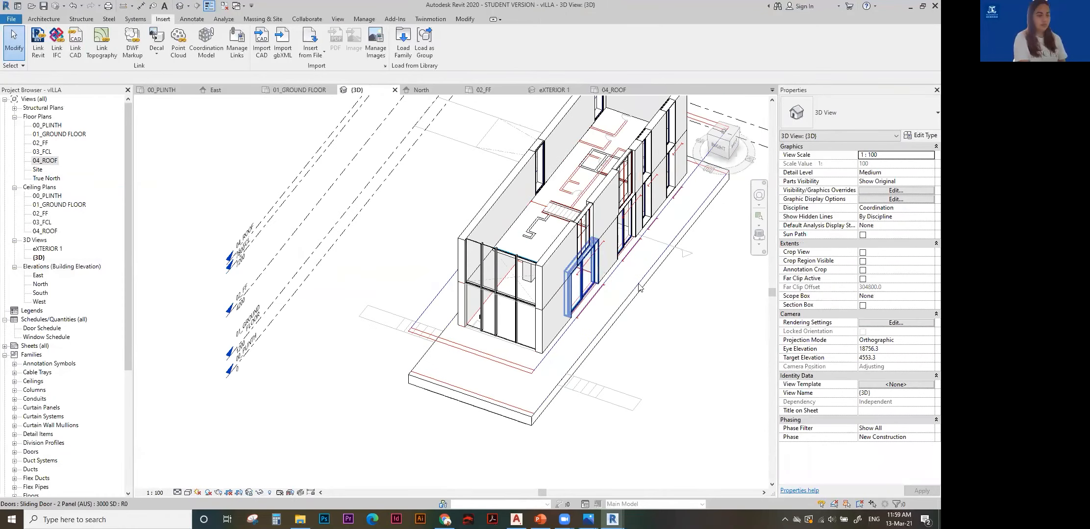
pyautogui.click(44, 19)
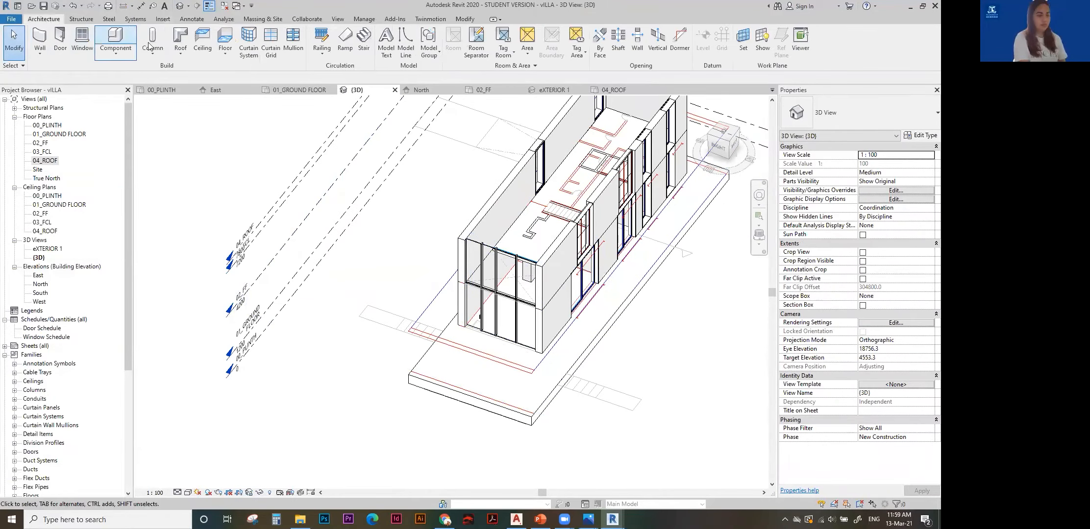
pyautogui.keyDown('shift'); pyautogui.moveTo(633, 353); pyautogui.dragTo(574, 289, button='middle'); pyautogui.keyUp('shift')
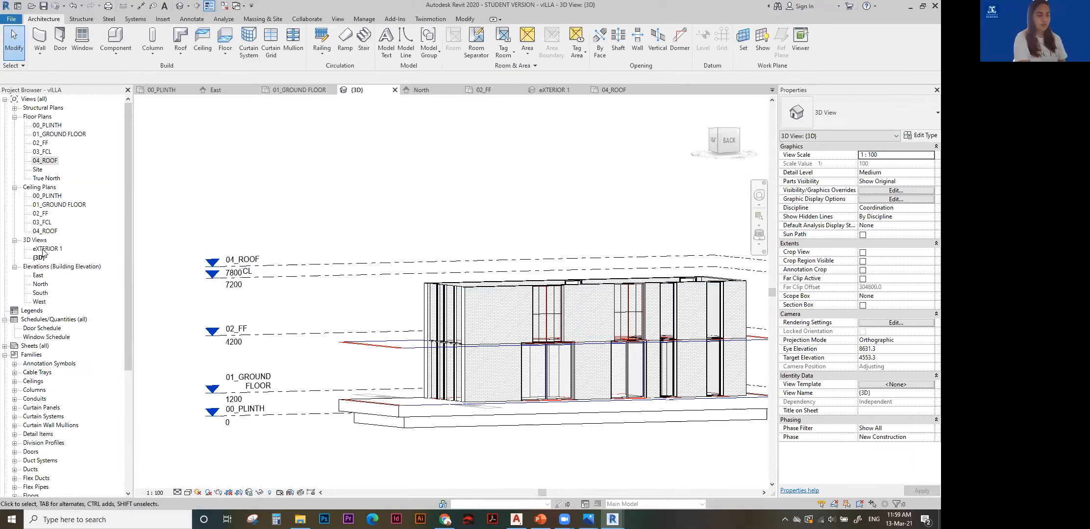
pyautogui.doubleClick(41, 250)
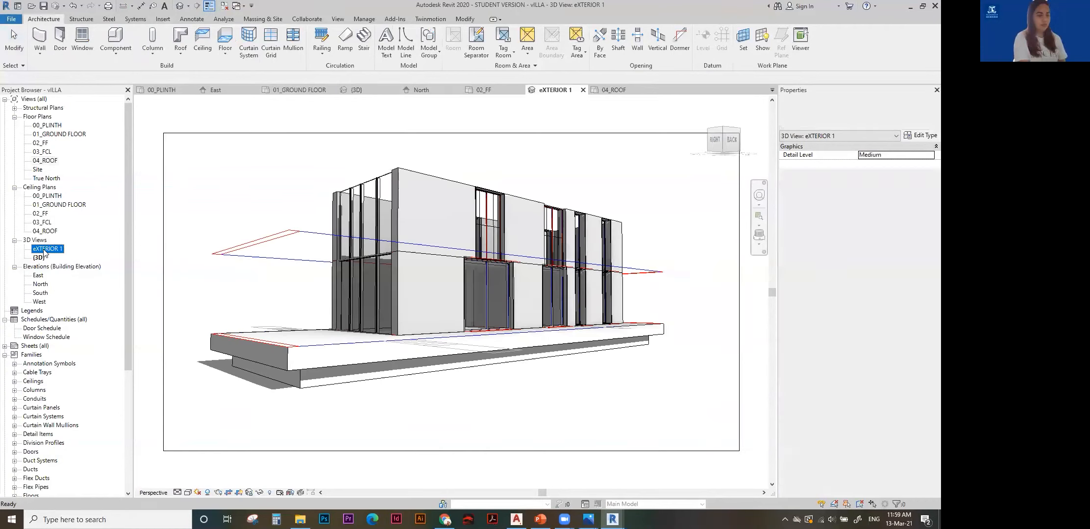
pyautogui.click(290, 368)
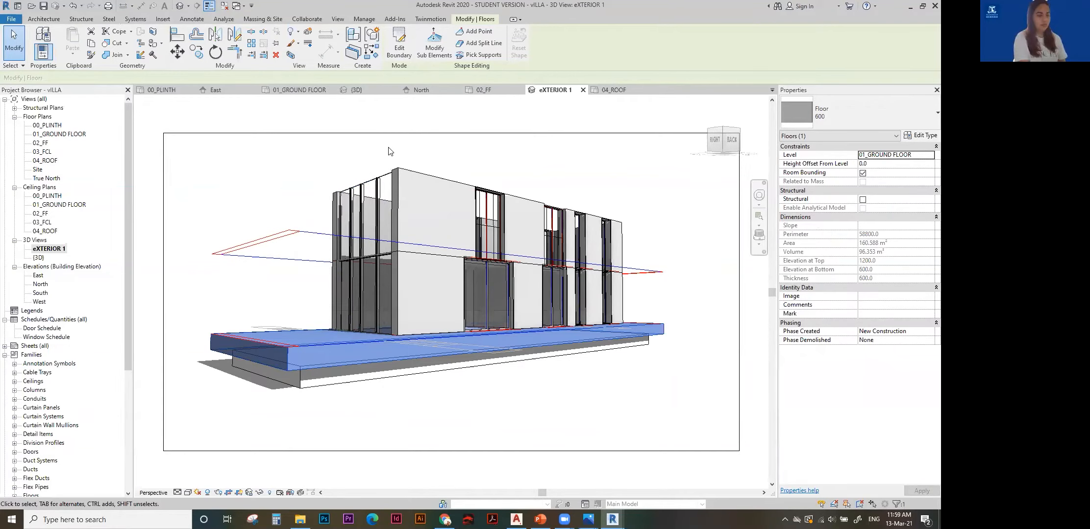
pyautogui.click(389, 133)
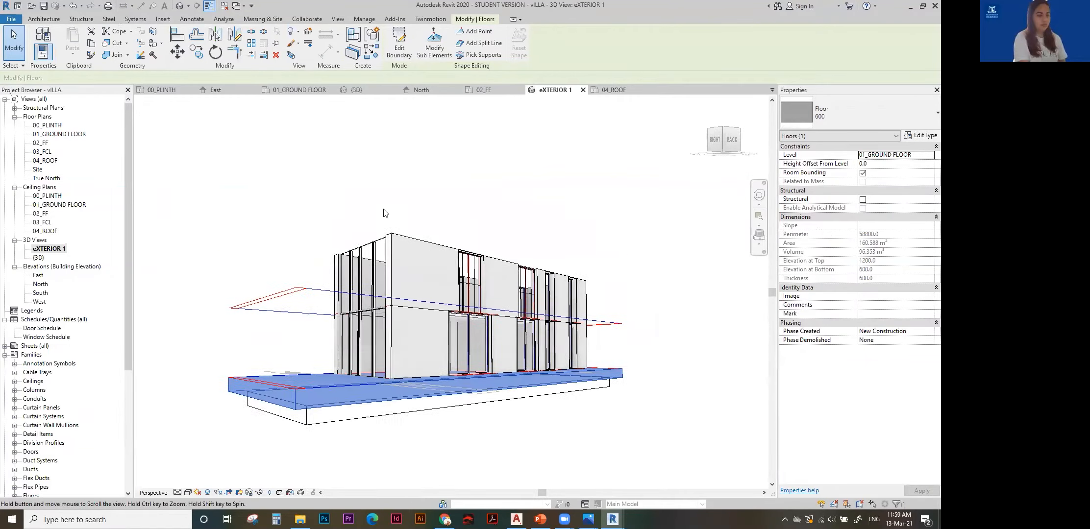
pyautogui.press('Escape')
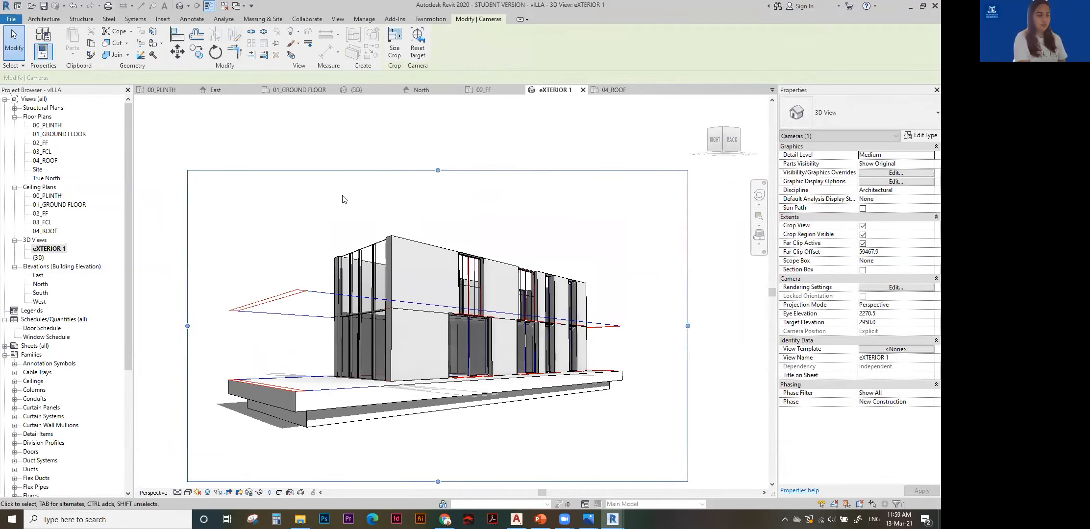
# Copy the 600 mm ground floor slab and paste it aligned to the 04_ROOF level.
pyautogui.click(245, 387)
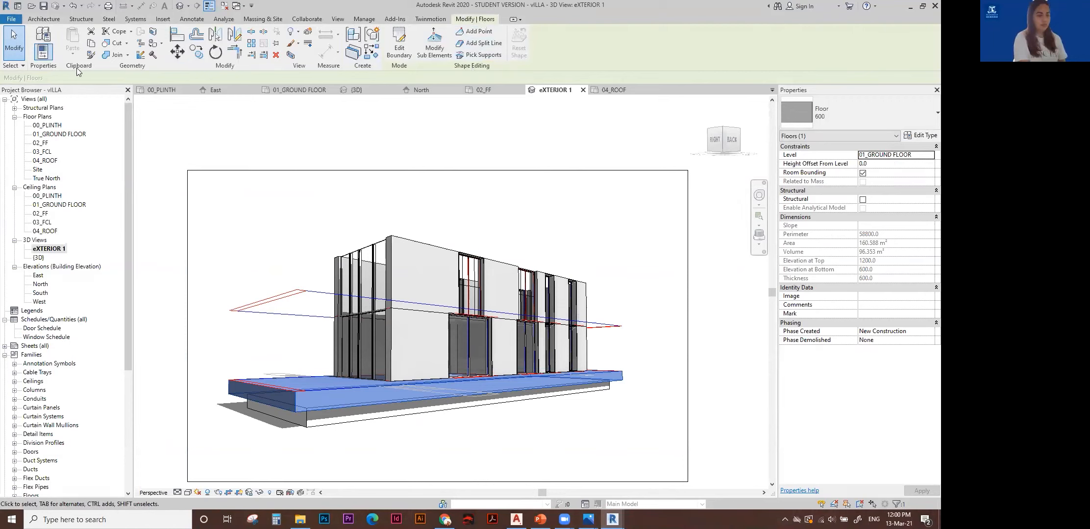
pyautogui.click(91, 45)
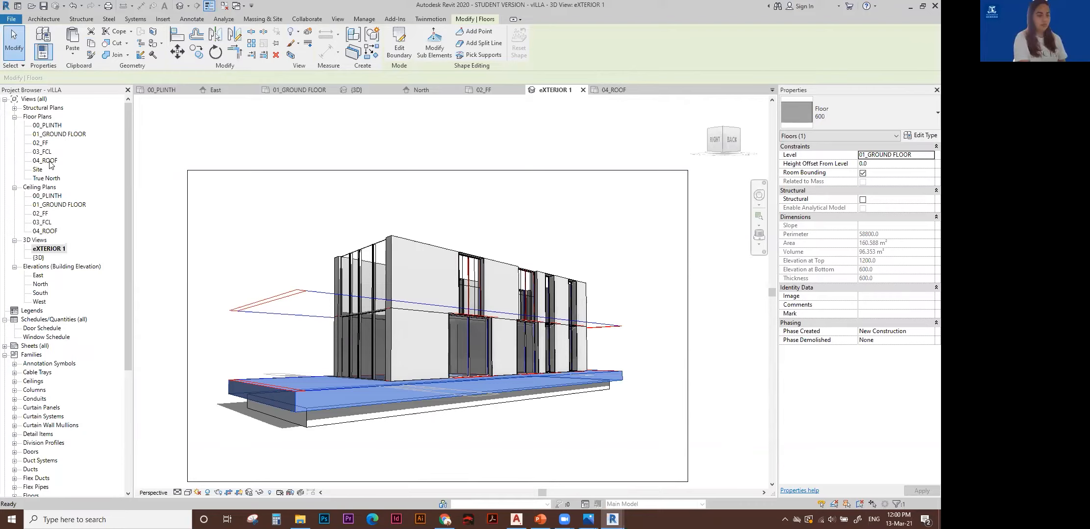
pyautogui.click(72, 57)
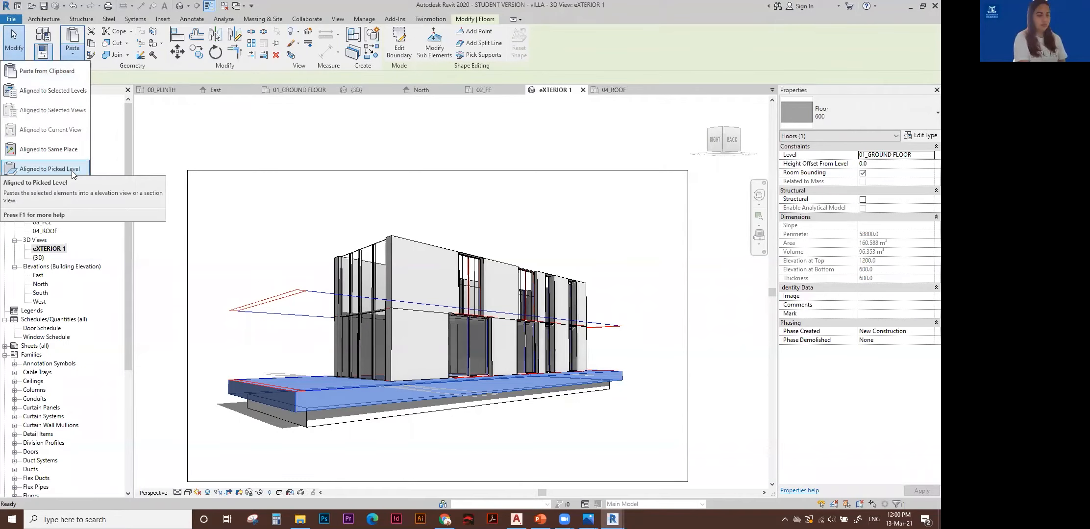
pyautogui.click(49, 93)
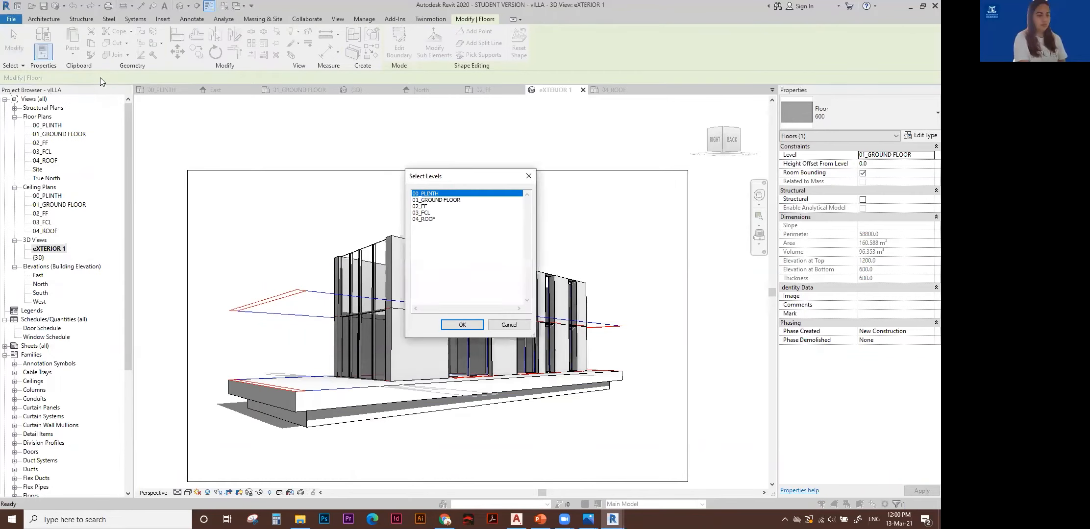
pyautogui.click(424, 219)
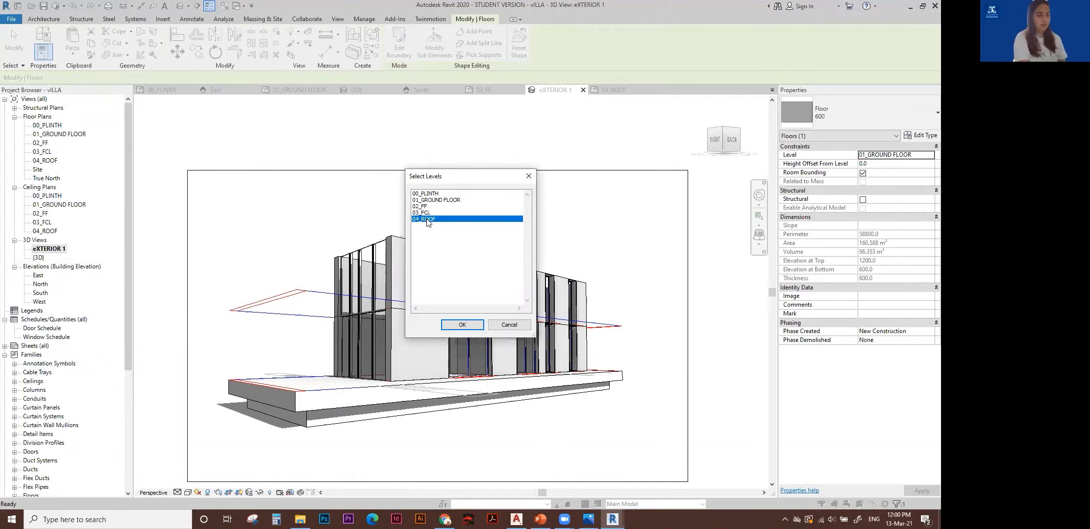
pyautogui.click(461, 324)
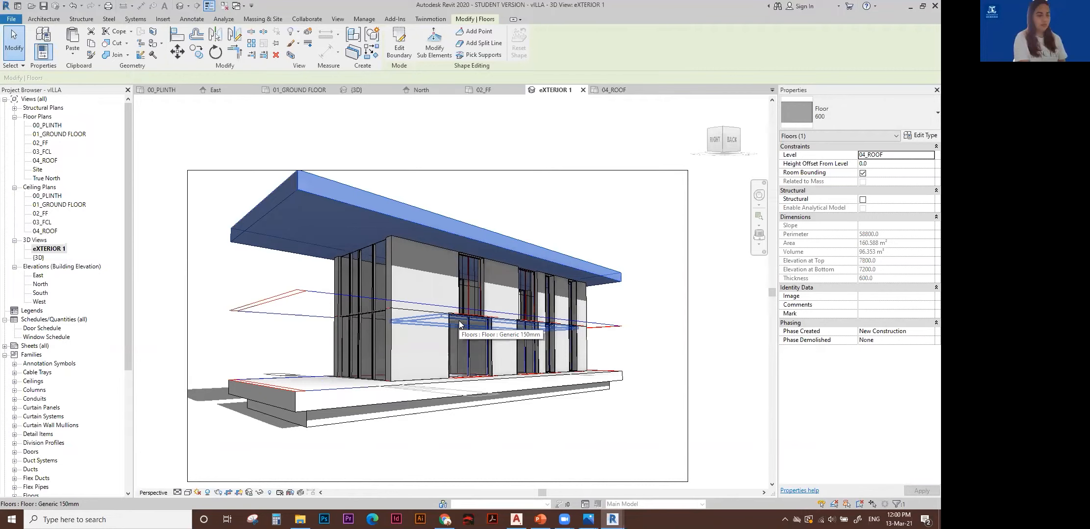
# Extend the upper edge of the eXTERIOR 1 crop region to leave space above the roof slab.
pyautogui.scroll(-1, 482, 214)
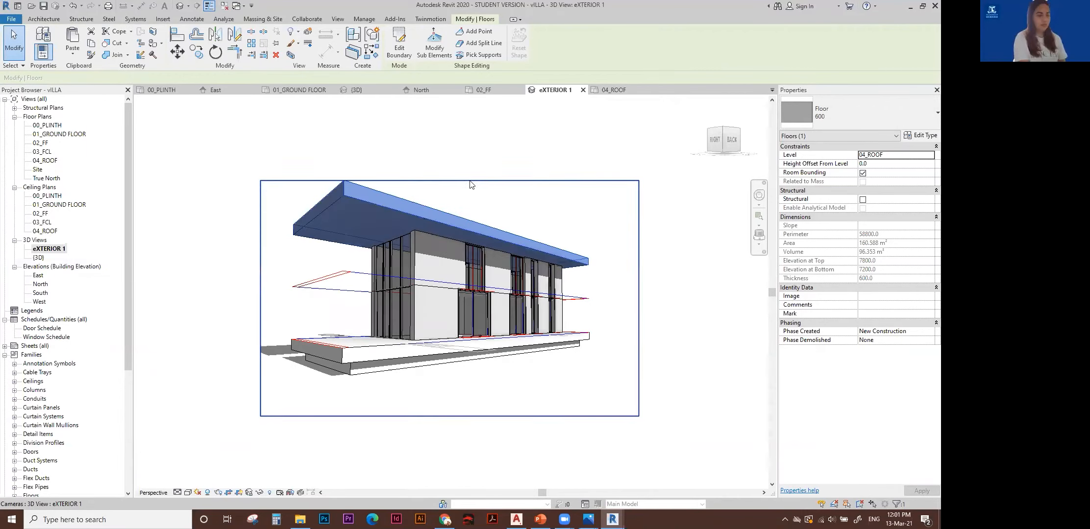
pyautogui.click(451, 181)
pyautogui.moveTo(450, 181); pyautogui.dragTo(449, 168)
pyautogui.click(446, 146)
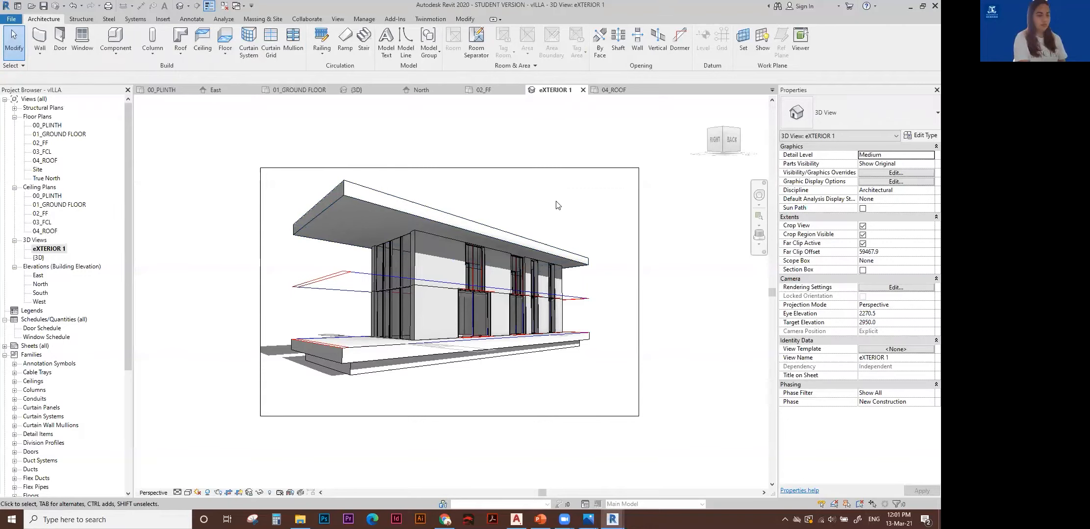
# Compare the roof slab in the eXTERIOR 1 view with the project's reference photo.
pyautogui.click(434, 216)
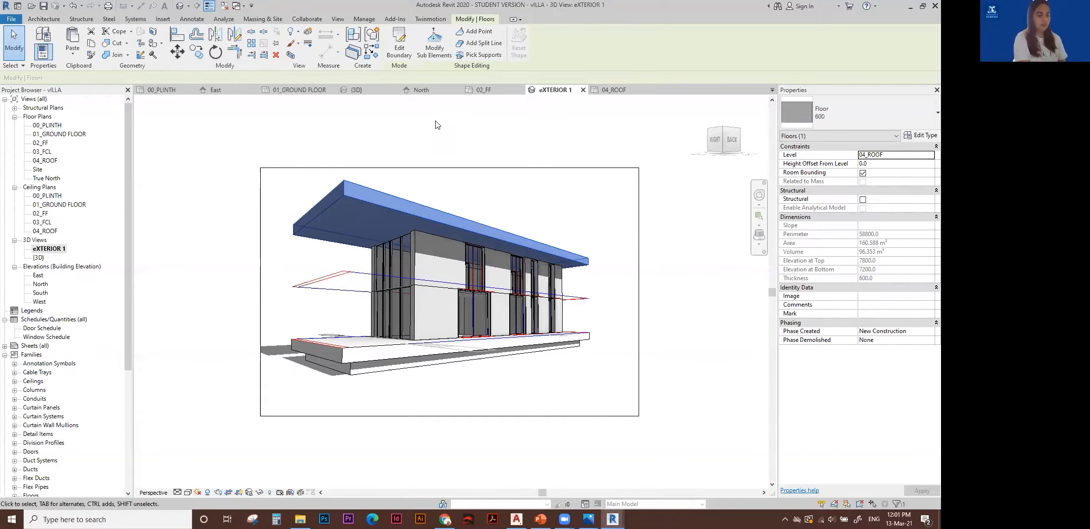
pyautogui.press('Escape')
pyautogui.moveTo(588, 519)
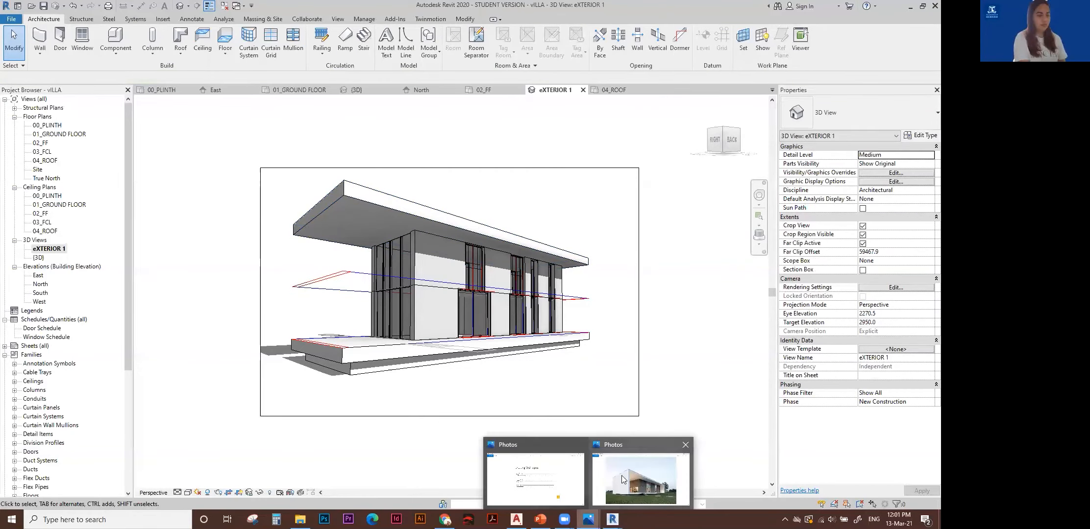
pyautogui.click(634, 469)
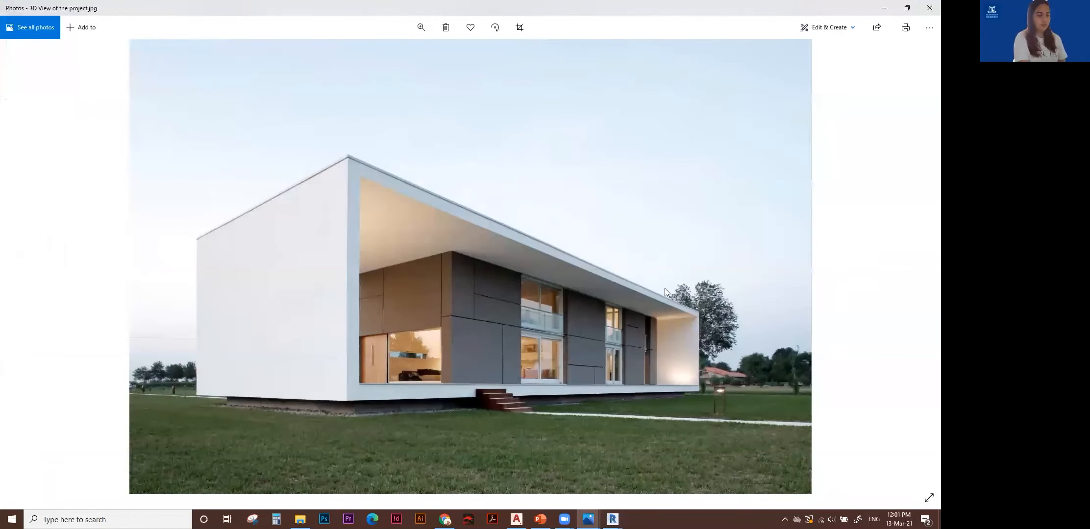
pyautogui.click(885, 8)
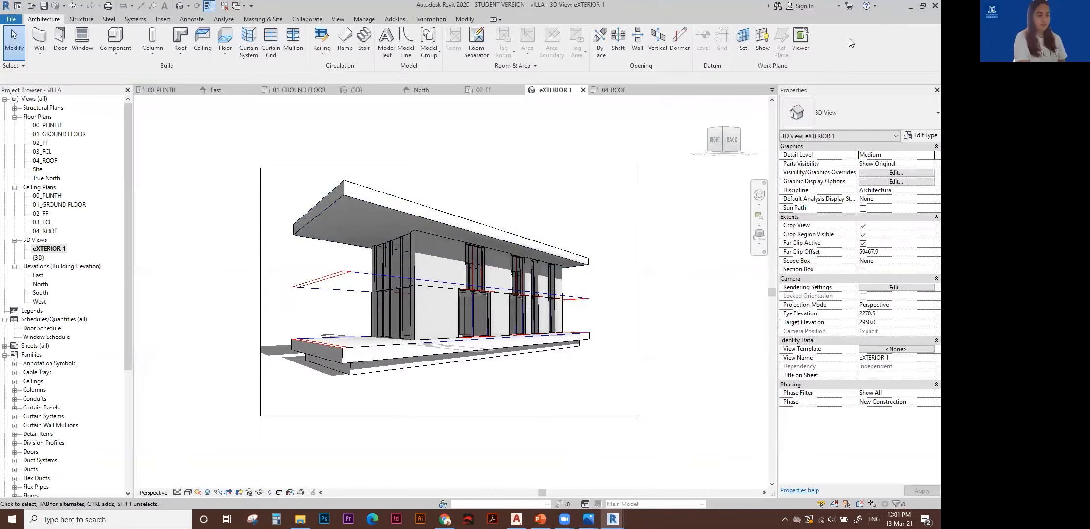
# In the 01_GROUND FLOOR plan, draw a 300 wALL wall about 5500 mm long near the slab's end beyond the entrance curtain wall.
pyautogui.doubleClick(59, 134)
pyautogui.scroll(-3, 481, 255)
pyautogui.scroll(1, 490, 270)
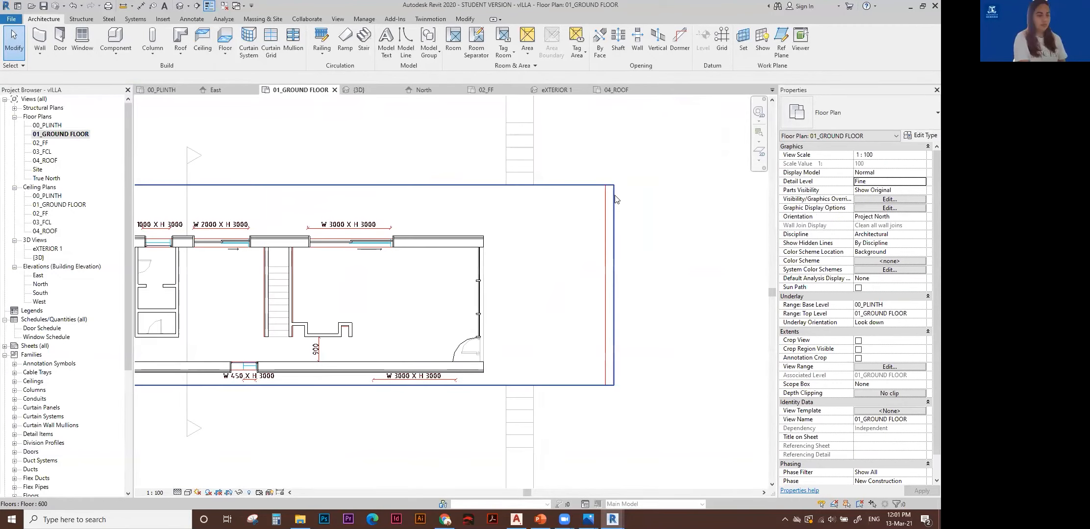
pyautogui.click(447, 245)
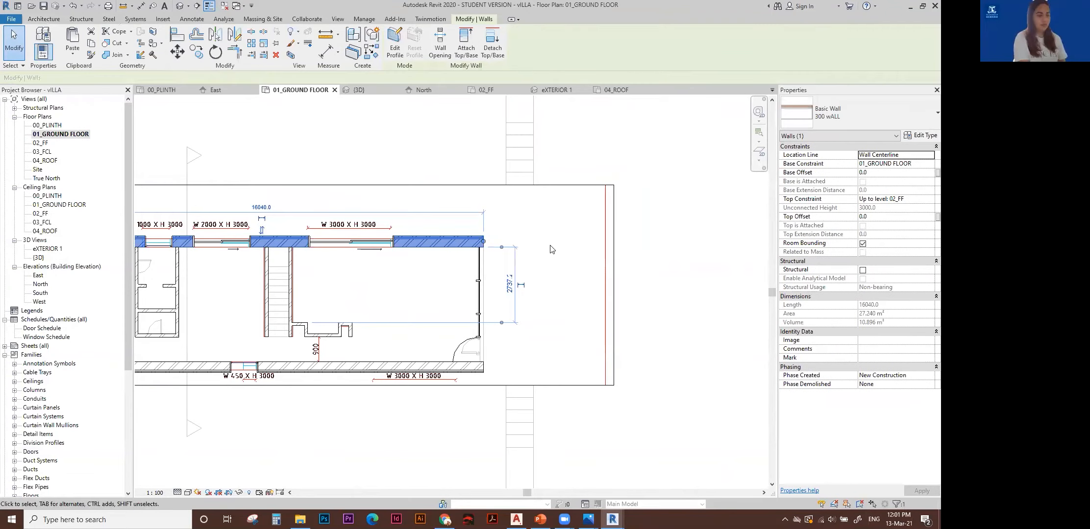
pyautogui.press('w')
pyautogui.press('a')
pyautogui.scroll(1, 608, 193)
pyautogui.click(605, 184)
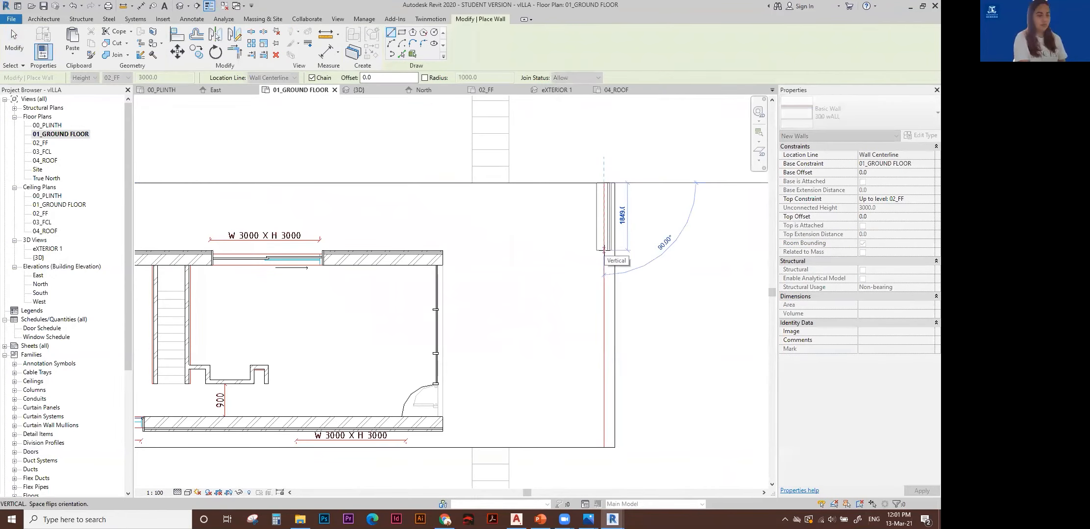
pyautogui.press('Escape')
pyautogui.click(581, 183)
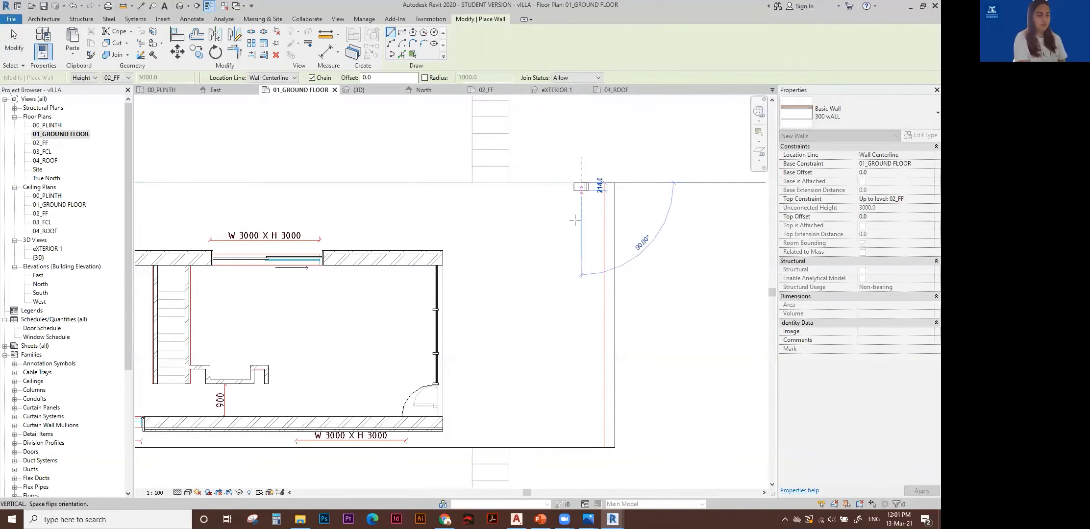
pyautogui.click(580, 385)
pyautogui.press('Escape')
pyautogui.press('Escape')
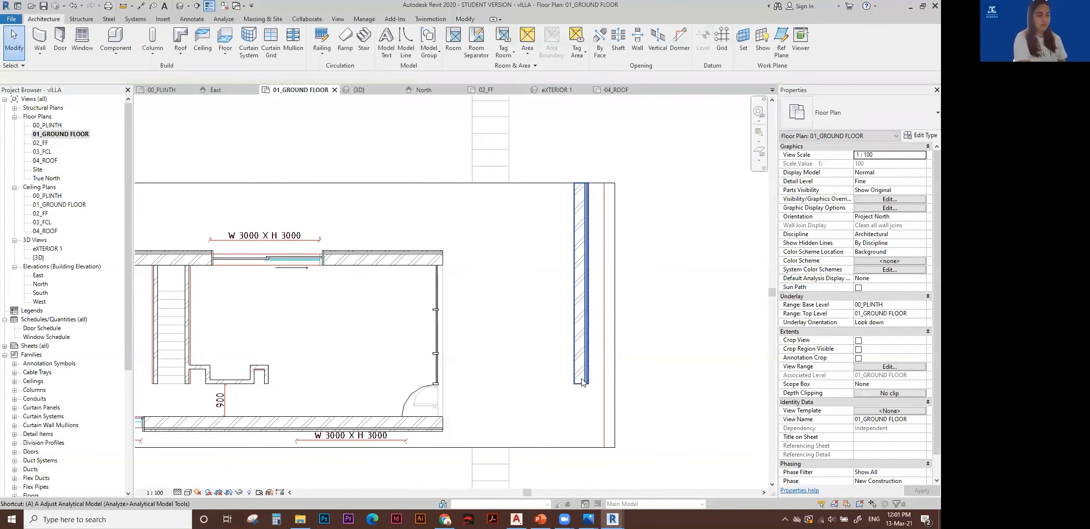
# Align the new wall's inner face to the CAD line near the slab's end beyond the curtain wall.
pyautogui.press('a')
pyautogui.press('l')
pyautogui.click(604, 287)
pyautogui.click(574, 285)
pyautogui.press('Escape')
# Extend the aligned end wall to the slab's opposite long edge, making it 7250 mm long.
pyautogui.click(611, 294)
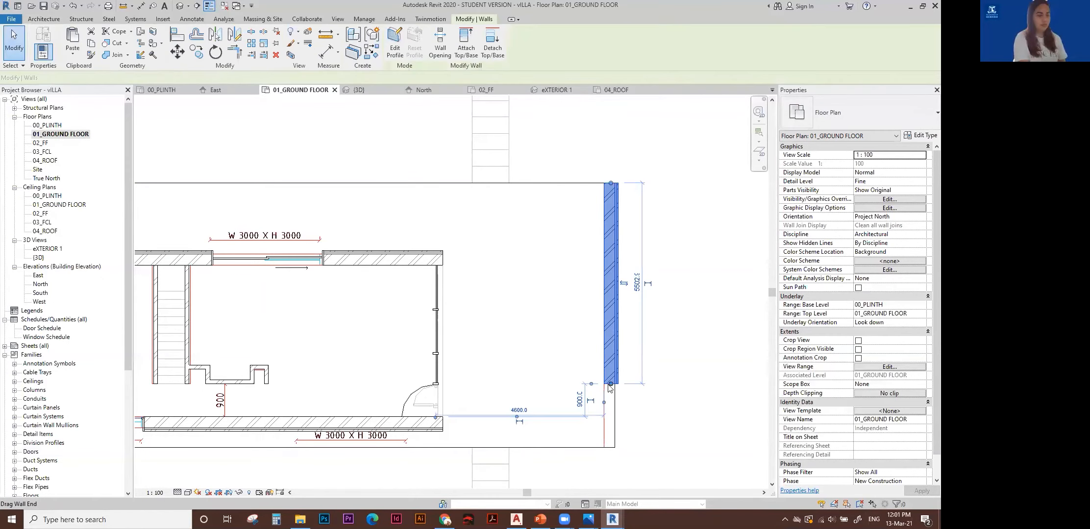
pyautogui.press('r')
pyautogui.press('s')
pyautogui.click(611, 183)
pyautogui.click(608, 445)
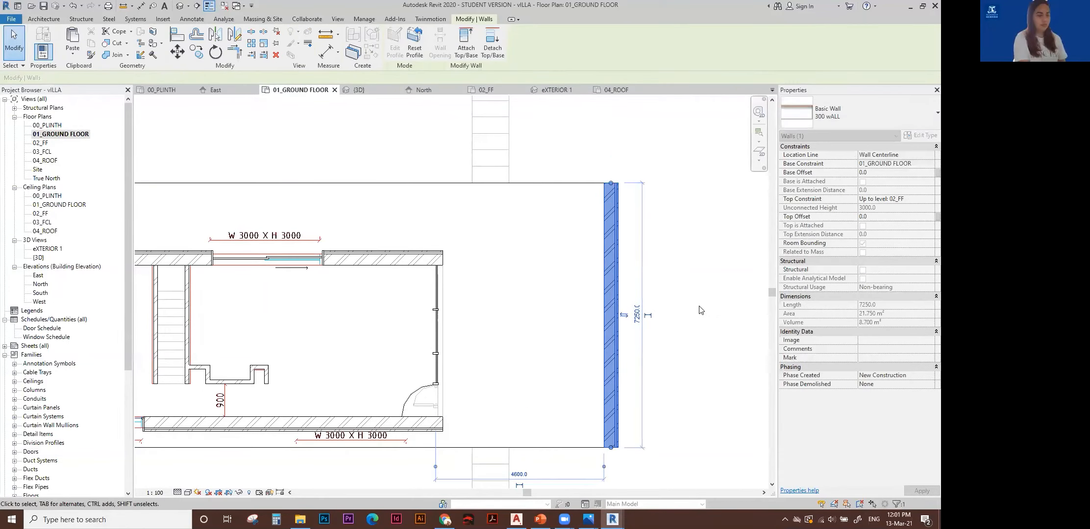
# Draw a 7250 mm long 300 wALL wall across the slab's other end, from edge to edge.
pyautogui.scroll(-2, 711, 306)
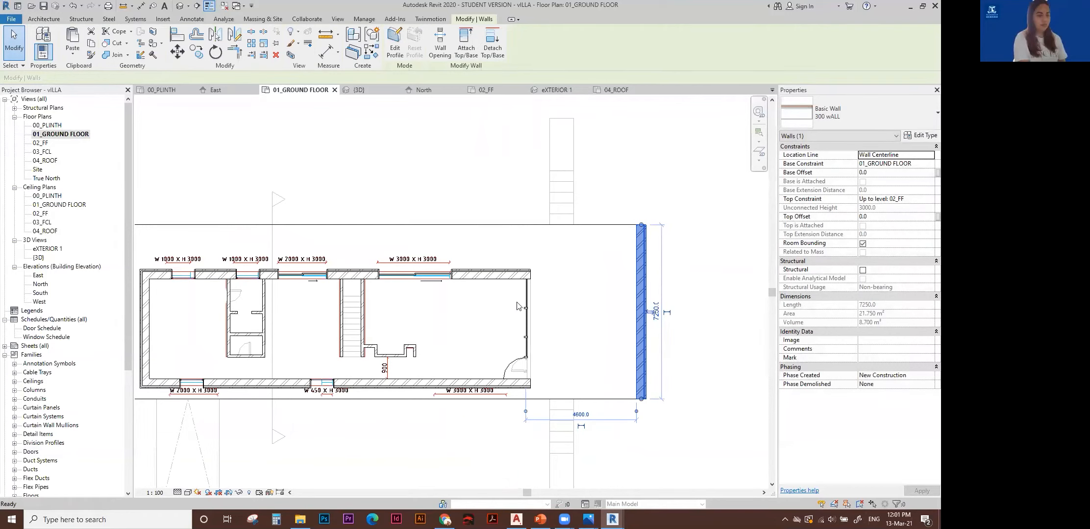
pyautogui.press('w')
pyautogui.press('a')
pyautogui.scroll(-1, 564, 304)
pyautogui.moveTo(492, 299); pyautogui.dragTo(647, 298, button='middle')
pyautogui.click(378, 373)
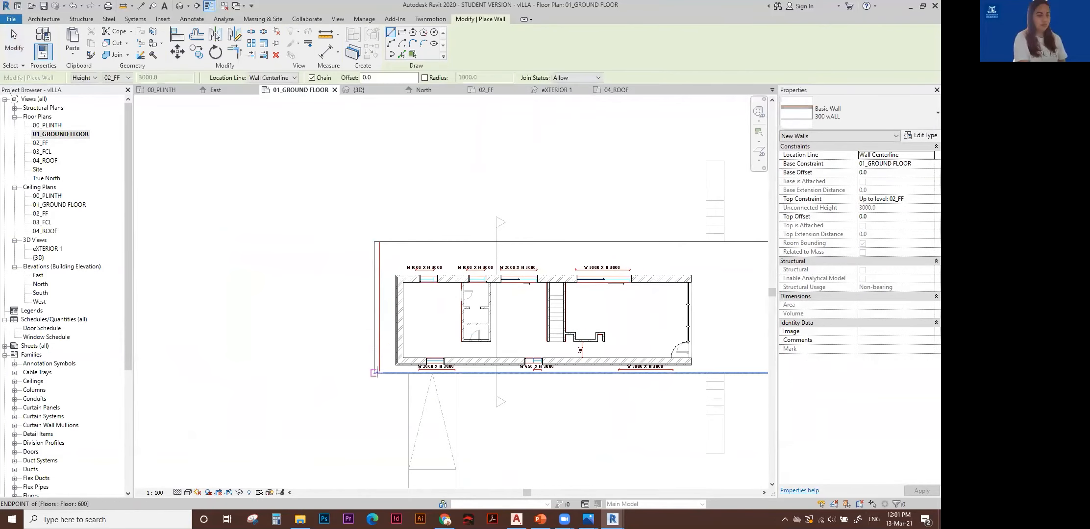
pyautogui.click(380, 243)
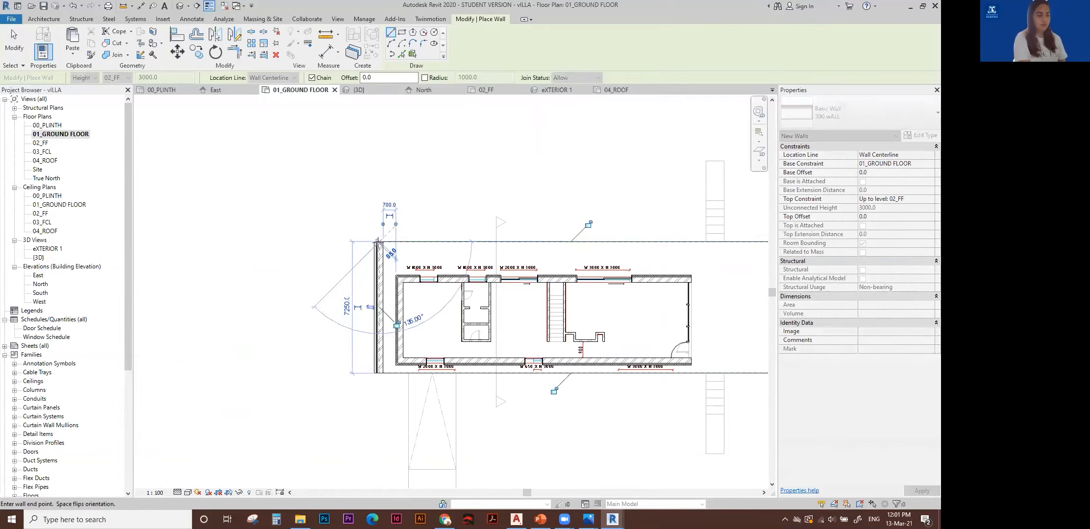
pyautogui.press('Escape')
pyautogui.press('Escape')
# Move the second end wall outside the slab and align its inner face to the CAD line there.
pyautogui.scroll(2, 375, 268)
pyautogui.click(386, 260)
pyautogui.moveTo(386, 260); pyautogui.dragTo(354, 260)
pyautogui.press('a')
pyautogui.press('l')
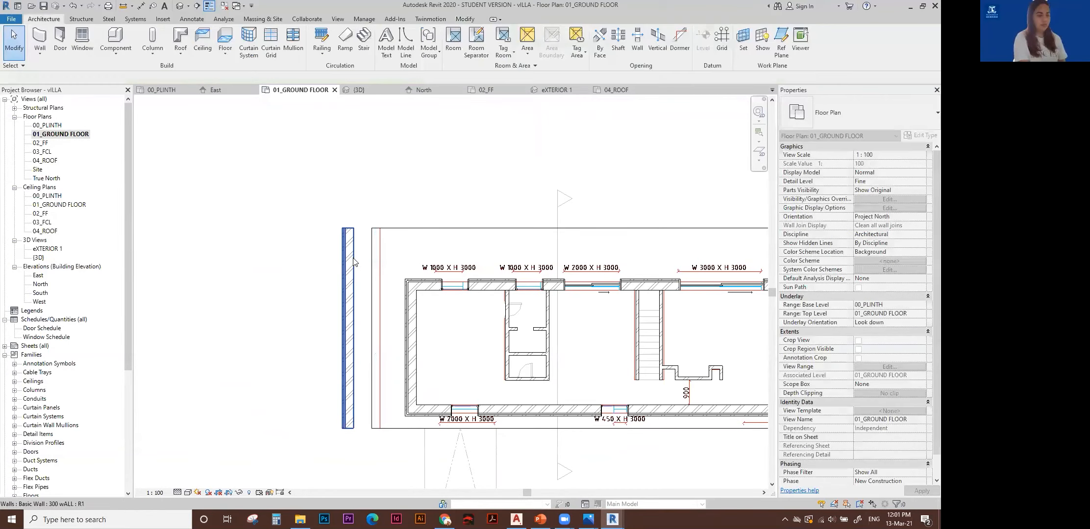
pyautogui.click(378, 249)
pyautogui.click(349, 248)
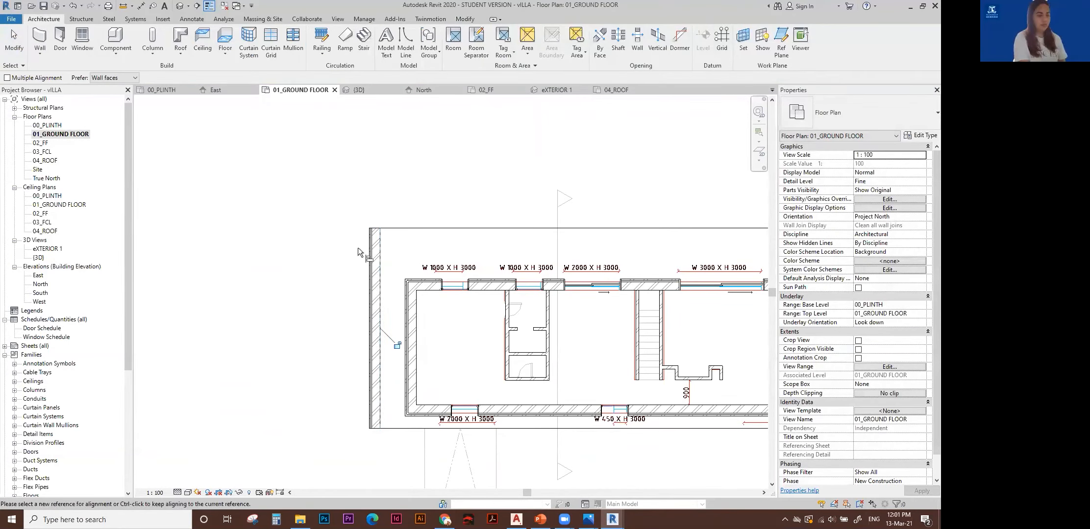
pyautogui.scroll(-4, 489, 326)
pyautogui.press('Escape')
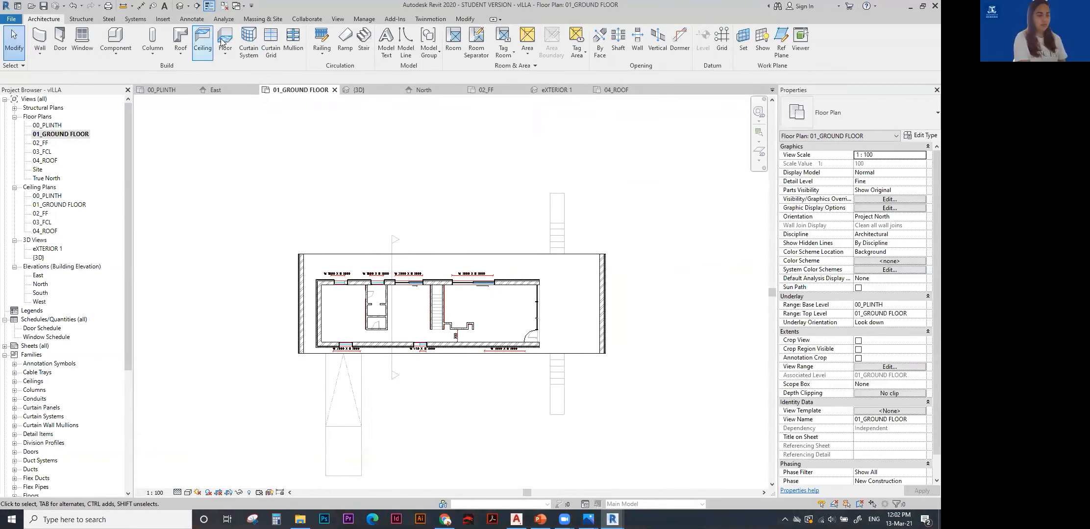
pyautogui.scroll(3, 622, 306)
pyautogui.click(597, 282)
pyautogui.click(860, 118)
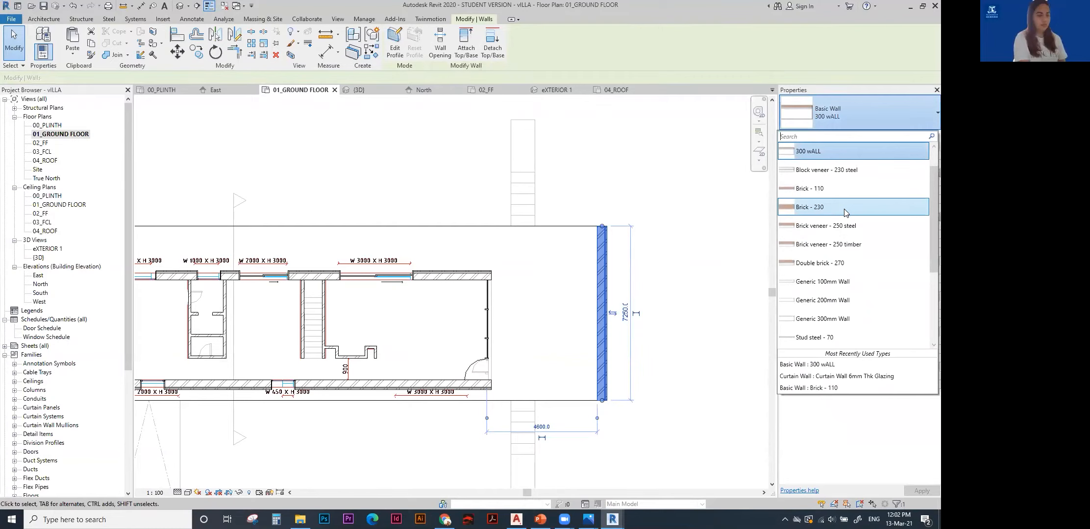
pyautogui.click(561, 178)
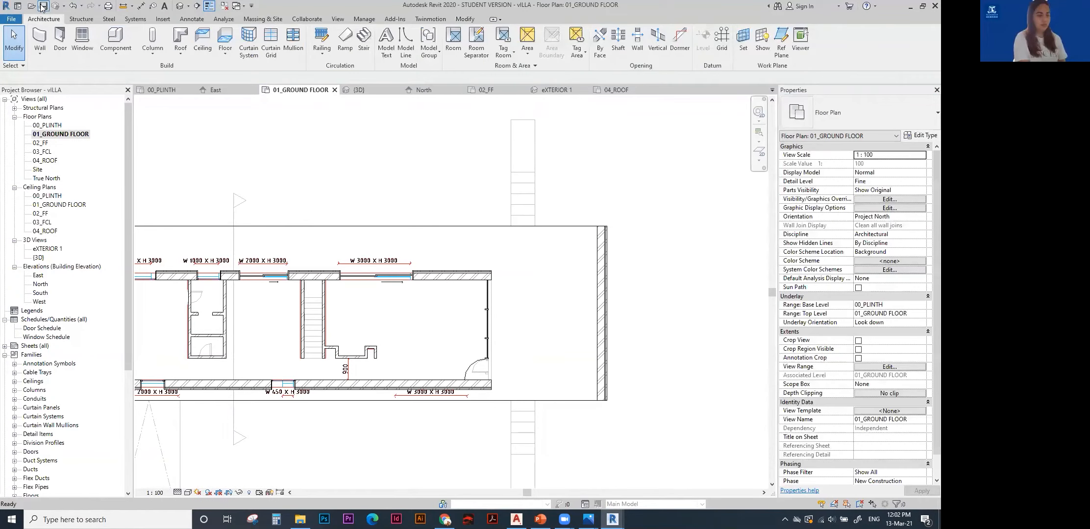
# Change the end wall beyond the curtain wall to the Generic 300mm Wall type.
pyautogui.click(599, 267)
pyautogui.click(854, 118)
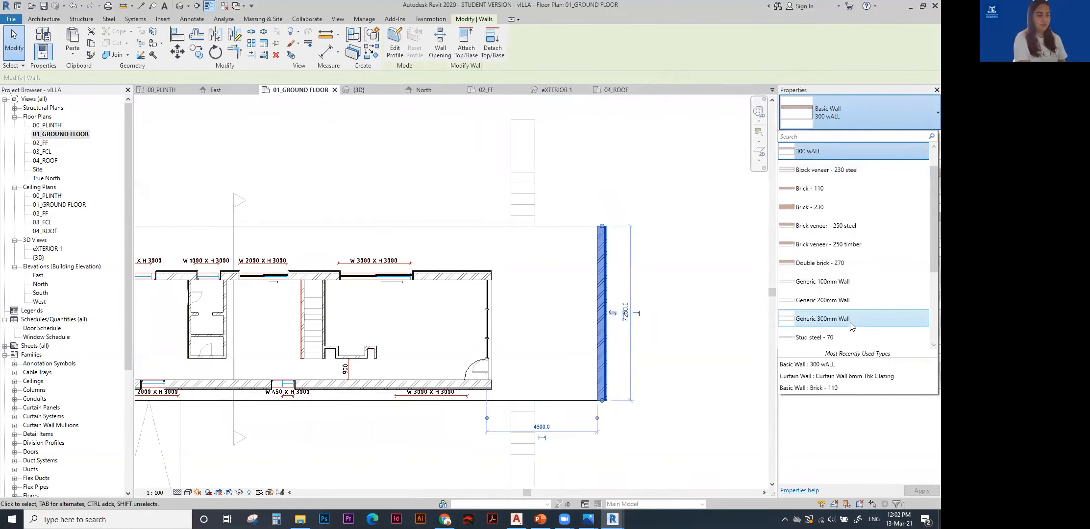
pyautogui.click(583, 293)
pyautogui.click(692, 293)
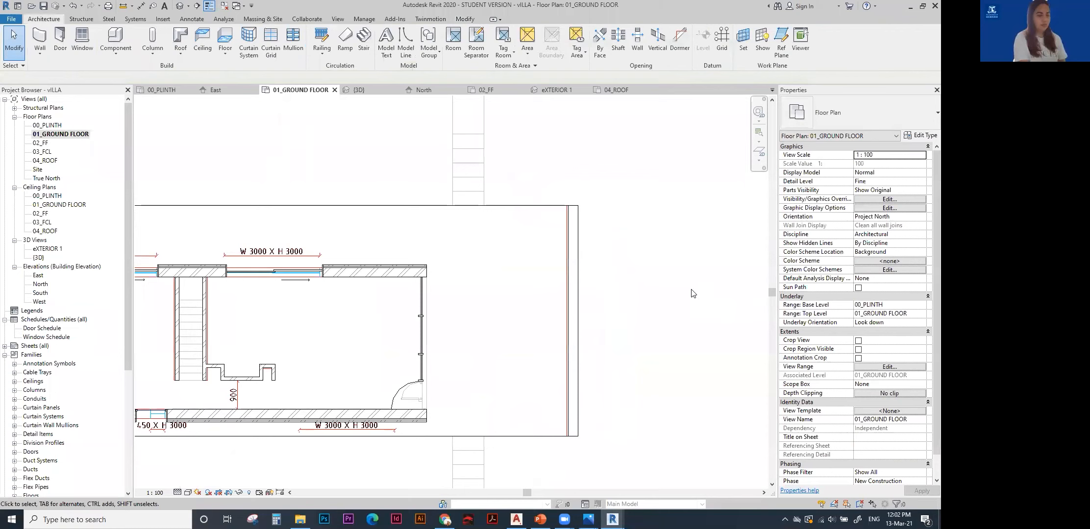
# Align the inner face of the retyped end wall to the red CAD line beside it.
pyautogui.scroll(2, 576, 276)
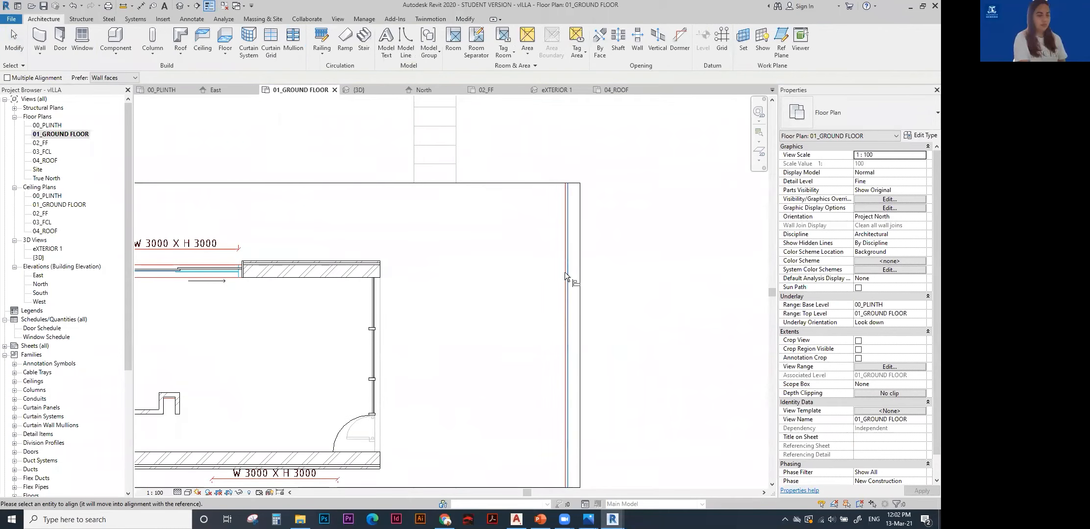
pyautogui.scroll(2, 611, 272)
pyautogui.scroll(-5, 539, 260)
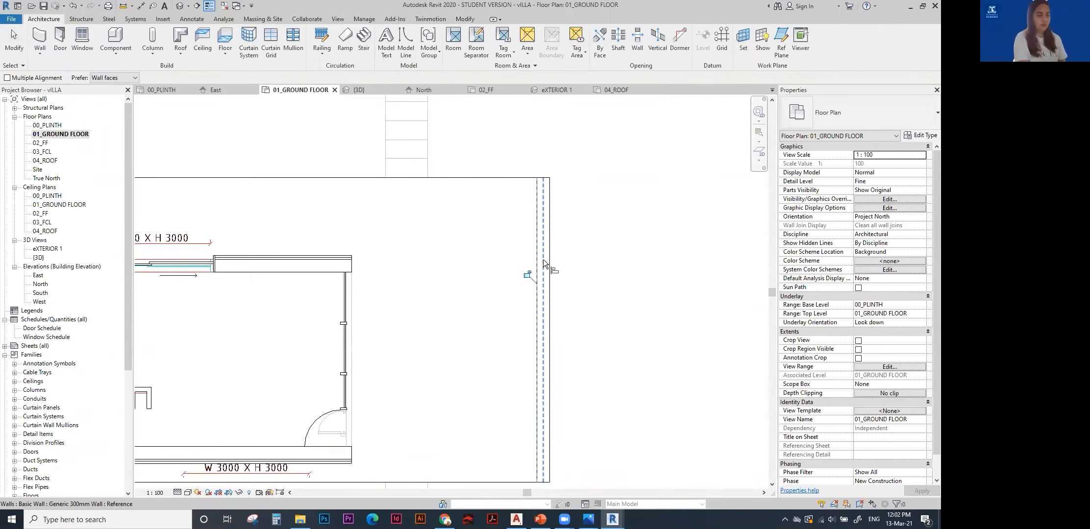
pyautogui.scroll(4, 396, 251)
pyautogui.scroll(-4, 426, 230)
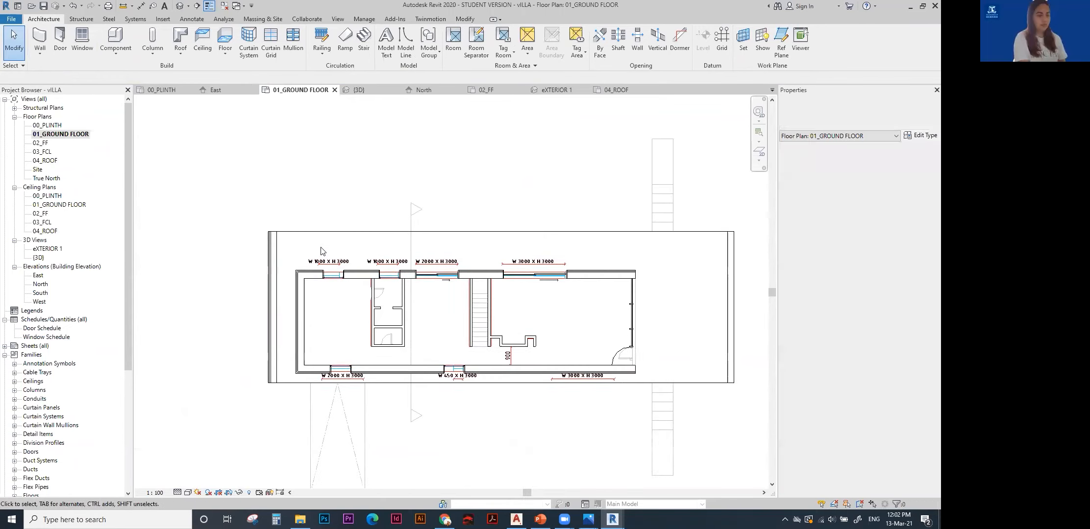
# Match the opposite end wall's type to the Generic 300mm Wall at the curtain-wall end.
pyautogui.click(279, 245)
pyautogui.click(625, 253)
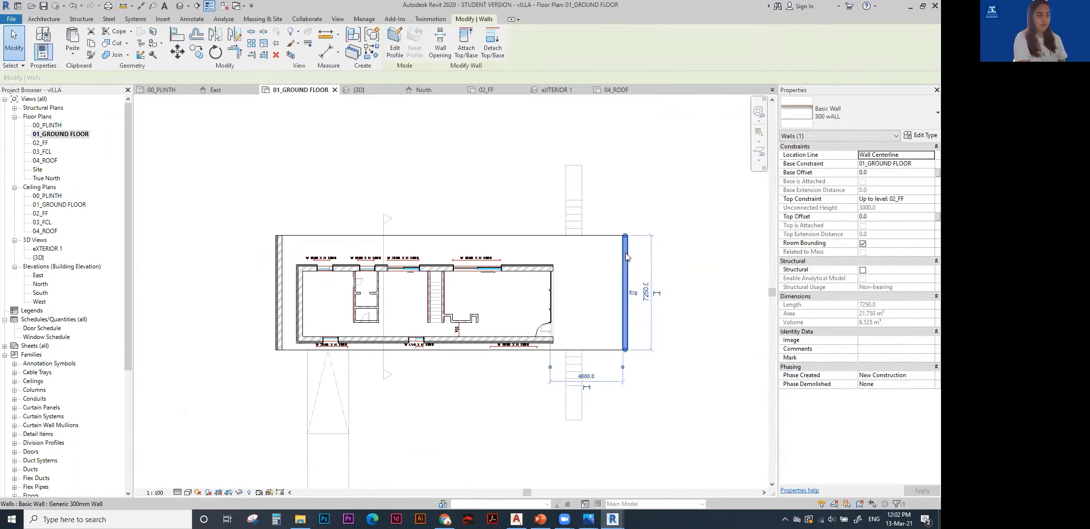
pyautogui.click(691, 268)
pyautogui.press('m')
pyautogui.press('a')
pyautogui.click(624, 252)
pyautogui.scroll(3, 266, 259)
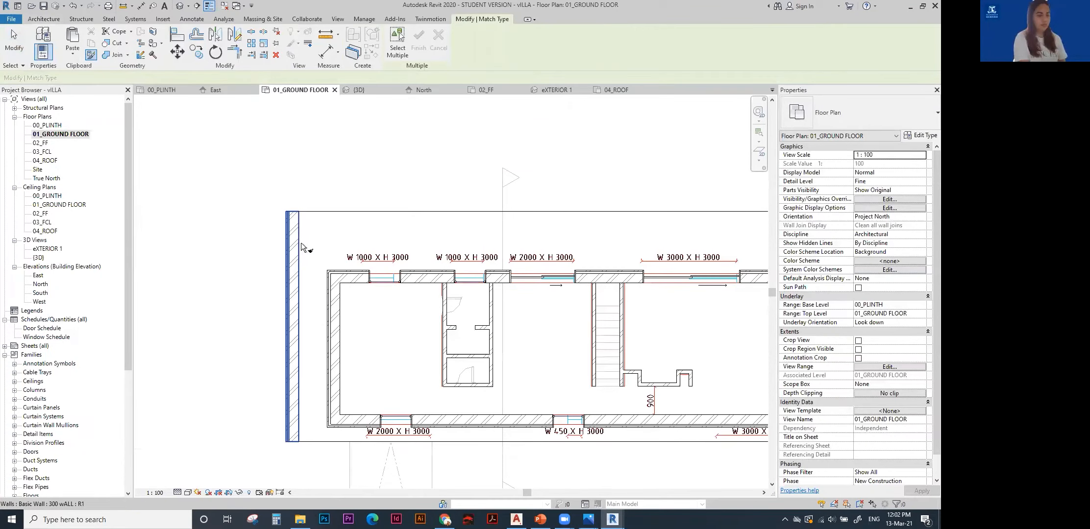
pyautogui.click(299, 243)
pyautogui.press('Escape')
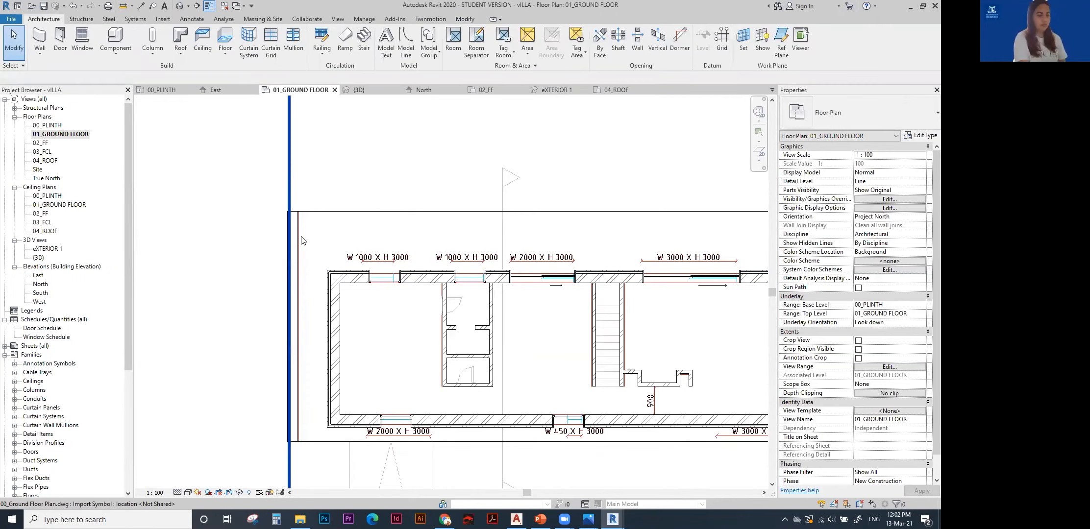
# Align the inner face of the newly matched end wall to the CAD line at that end of the slab.
pyautogui.press('a')
pyautogui.press('l')
pyautogui.scroll(2, 300, 230)
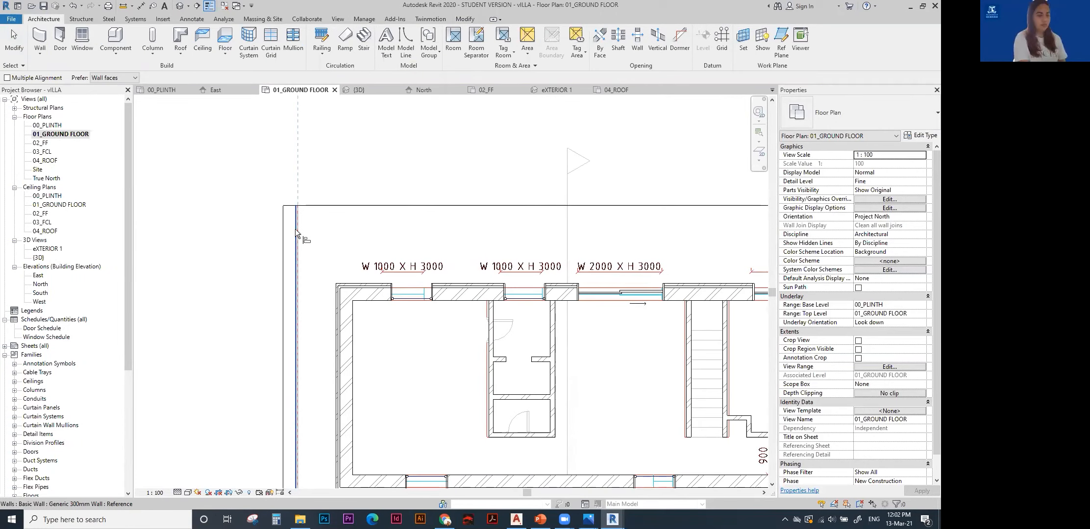
pyautogui.scroll(-2, 297, 229)
pyautogui.press('Escape')
pyautogui.press('Escape')
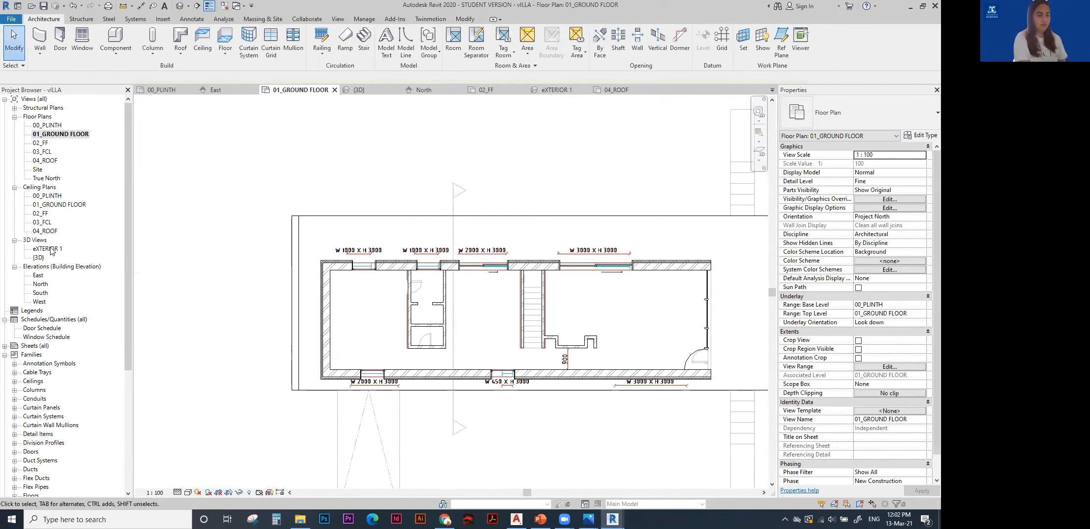
# In the eXTERIOR 1 3D view, set the near end wall's top constraint to Up to level: 03_FCL.
pyautogui.doubleClick(48, 248)
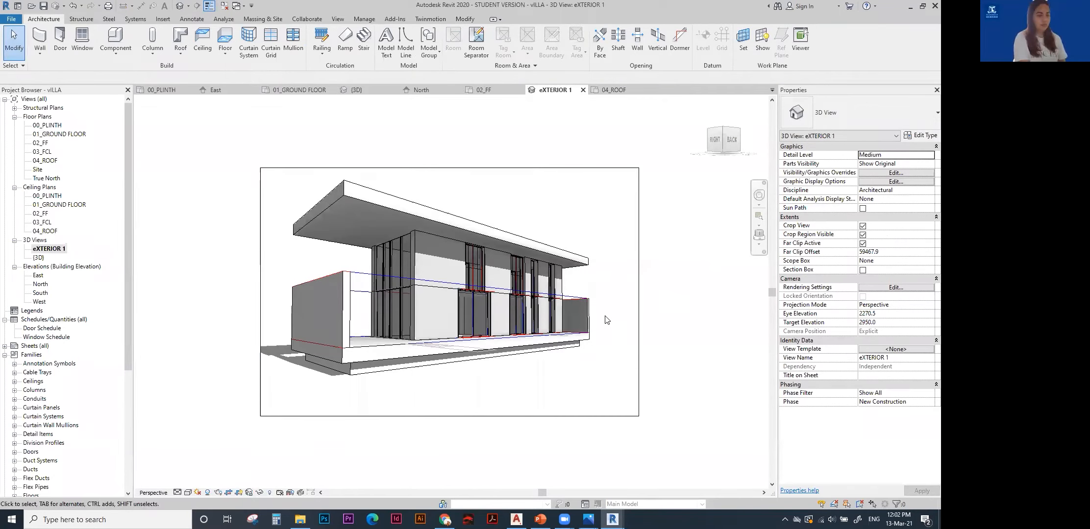
pyautogui.click(333, 303)
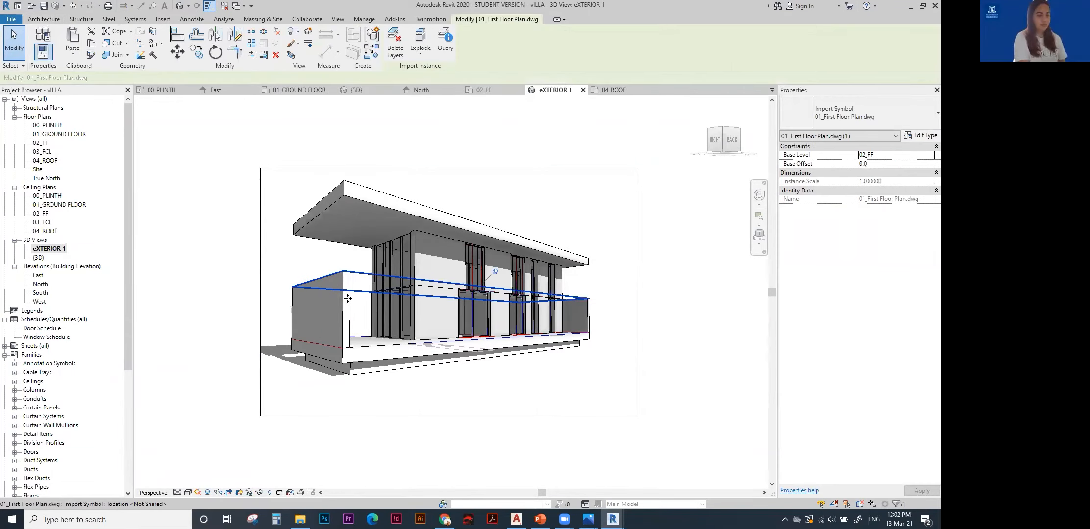
pyautogui.press('Escape')
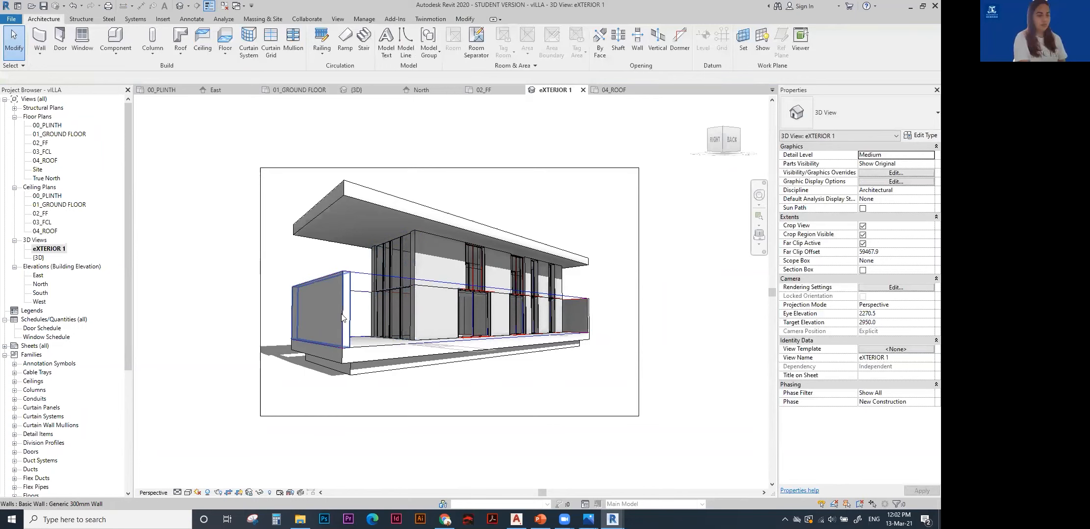
pyautogui.click(343, 317)
pyautogui.click(922, 200)
pyautogui.click(928, 200)
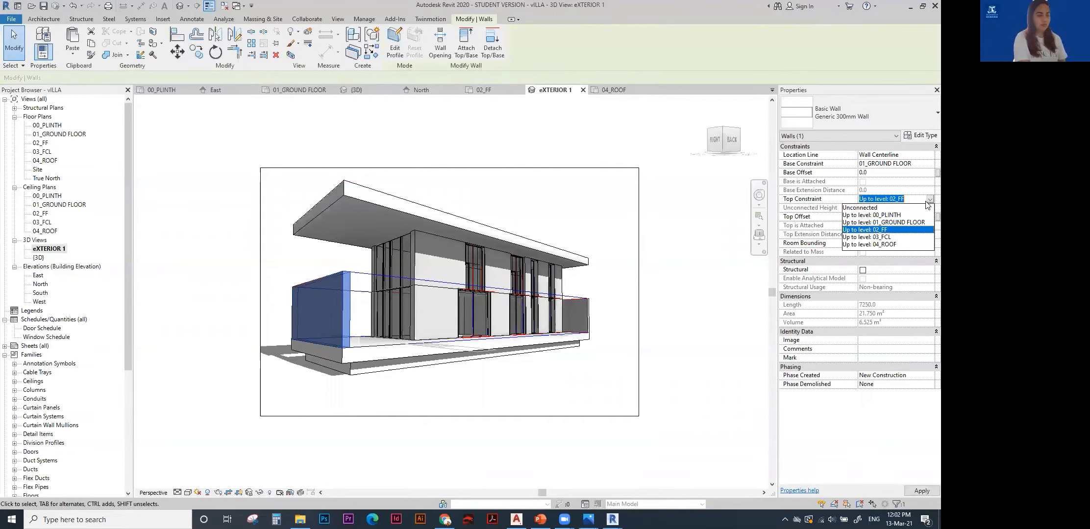
pyautogui.click(877, 240)
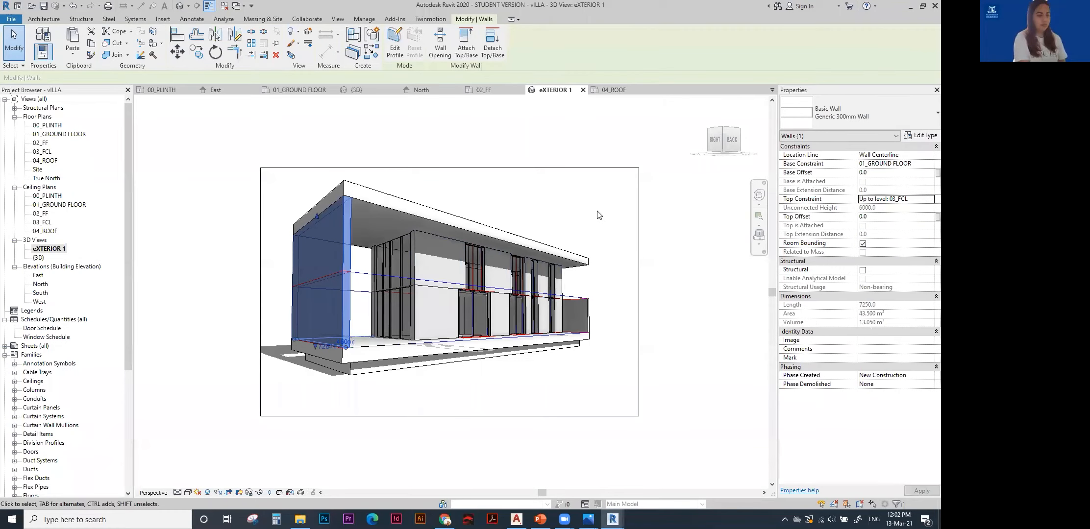
pyautogui.press('Escape')
# Select the far end wall in the exterior perspective to edit its constraints.
pyautogui.click(588, 309)
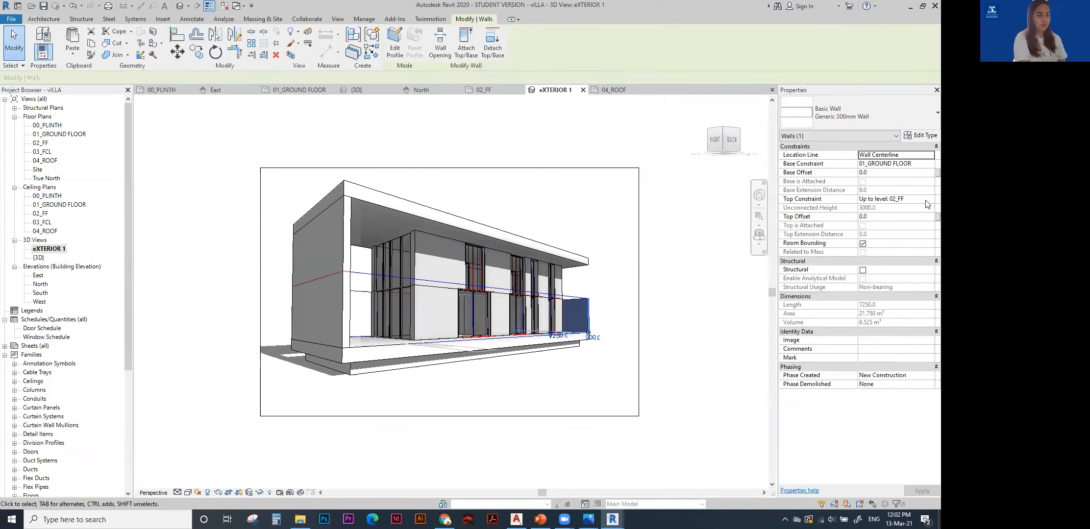
# Match the far end wall of the ground floor to the type of the full-height near end wall.
pyautogui.click(575, 213)
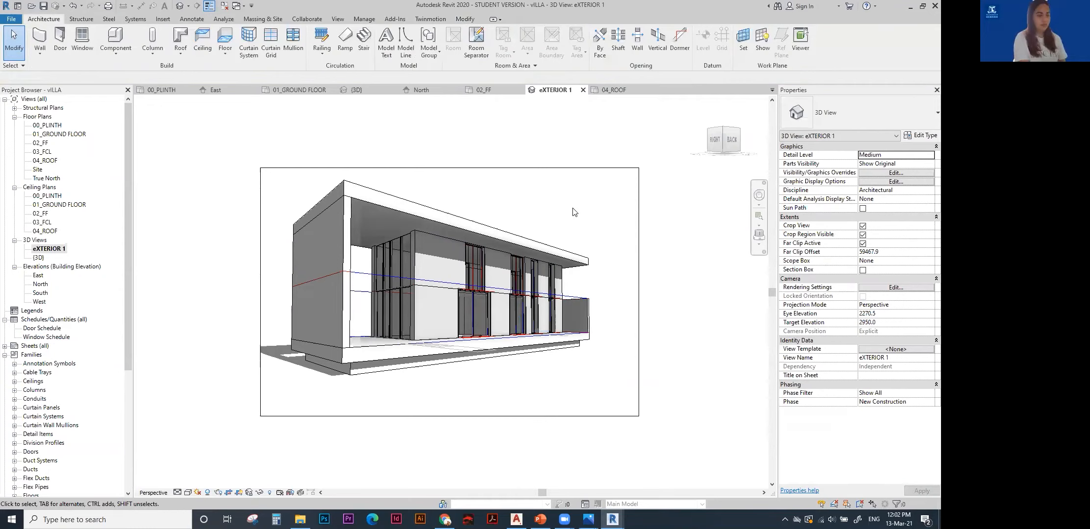
pyautogui.press('m')
pyautogui.press('a')
pyautogui.click(346, 253)
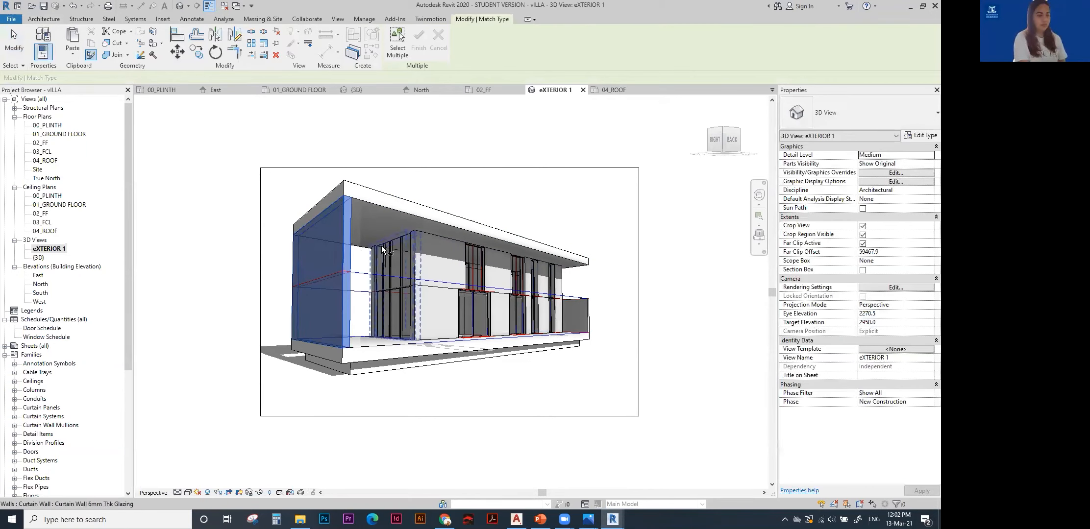
pyautogui.click(586, 312)
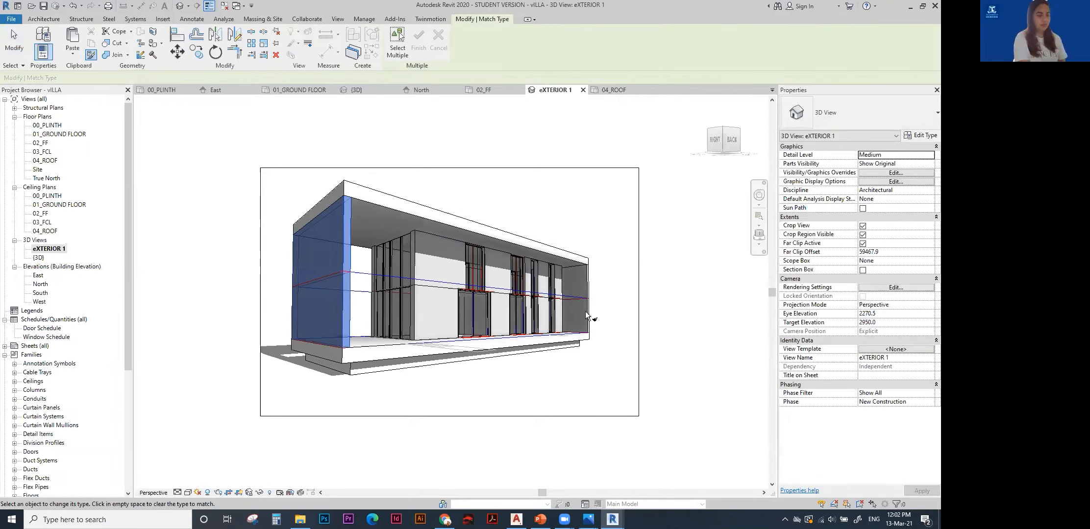
pyautogui.press('Escape')
pyautogui.press('Escape')
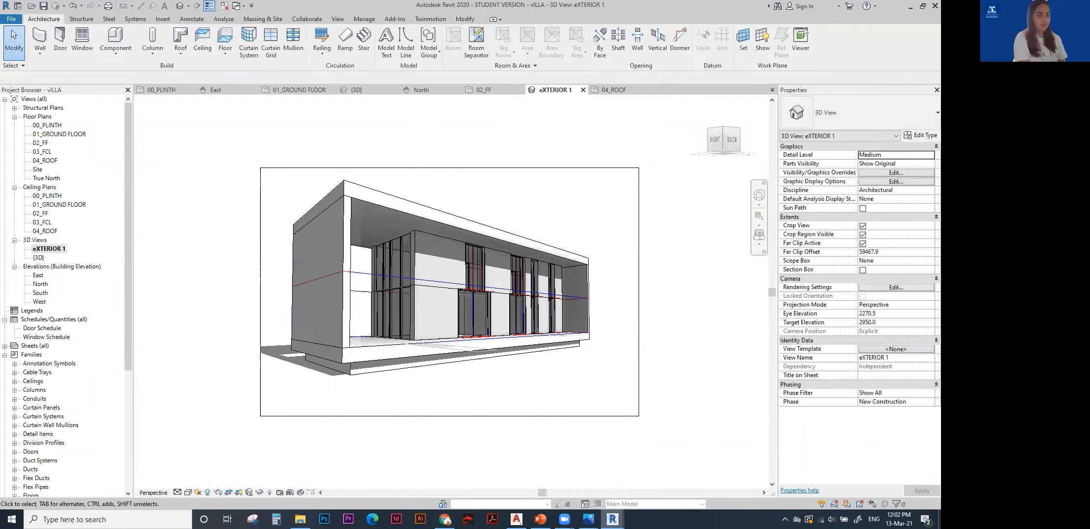
# Switch to Photos to examine the house reference image, and return to the Revit model.
pyautogui.moveTo(588, 520)
pyautogui.click(630, 456)
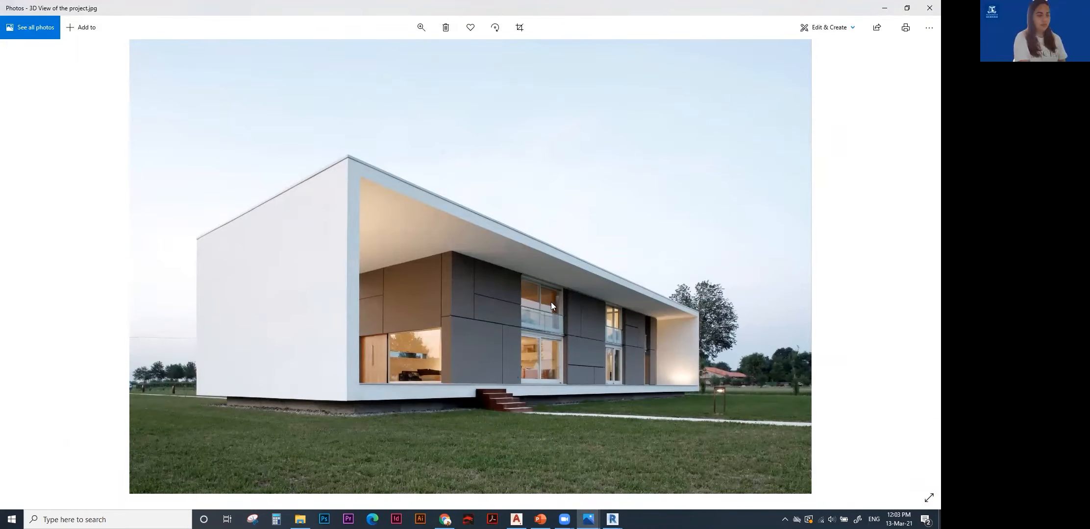
pyautogui.click(884, 10)
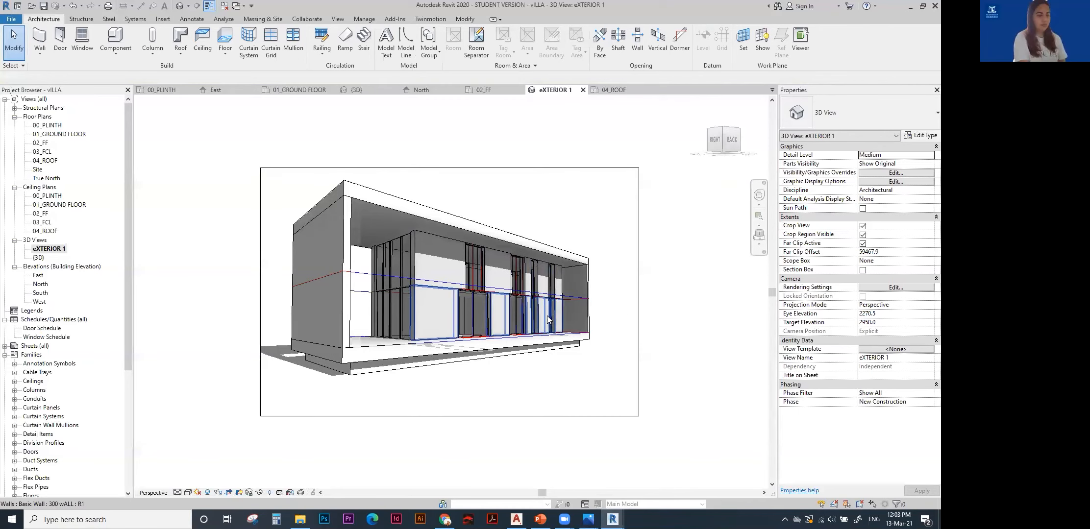
# Try the Realistic visual style on the exterior view and switch it back to Hidden Line.
pyautogui.scroll(-2, 547, 314)
pyautogui.click(188, 493)
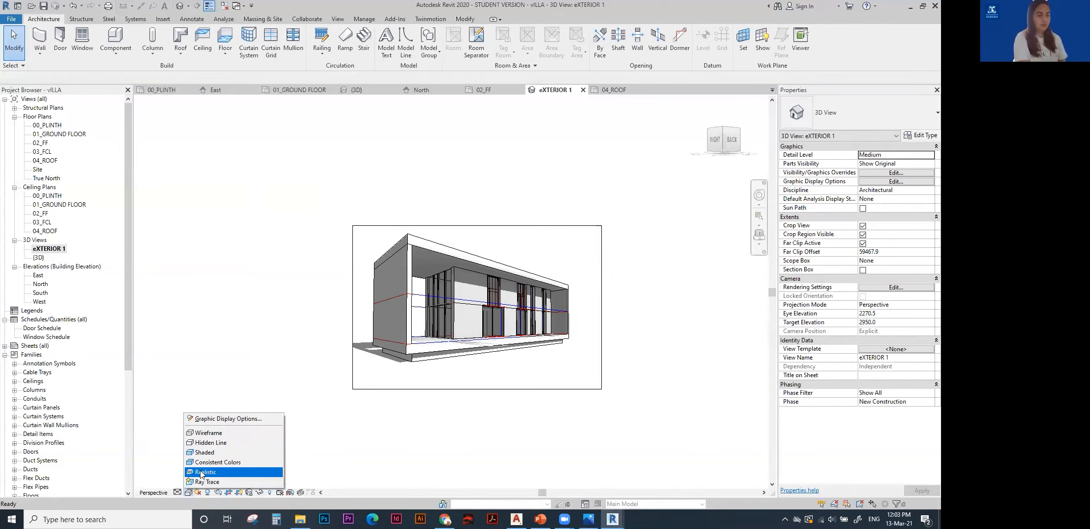
pyautogui.click(201, 473)
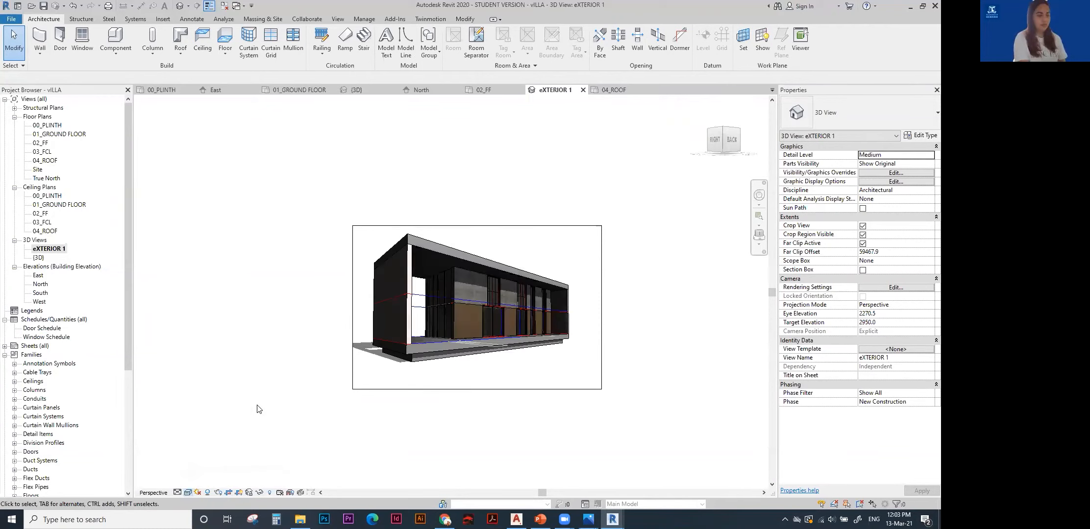
pyautogui.scroll(2, 481, 352)
pyautogui.scroll(2, 489, 307)
pyautogui.click(188, 493)
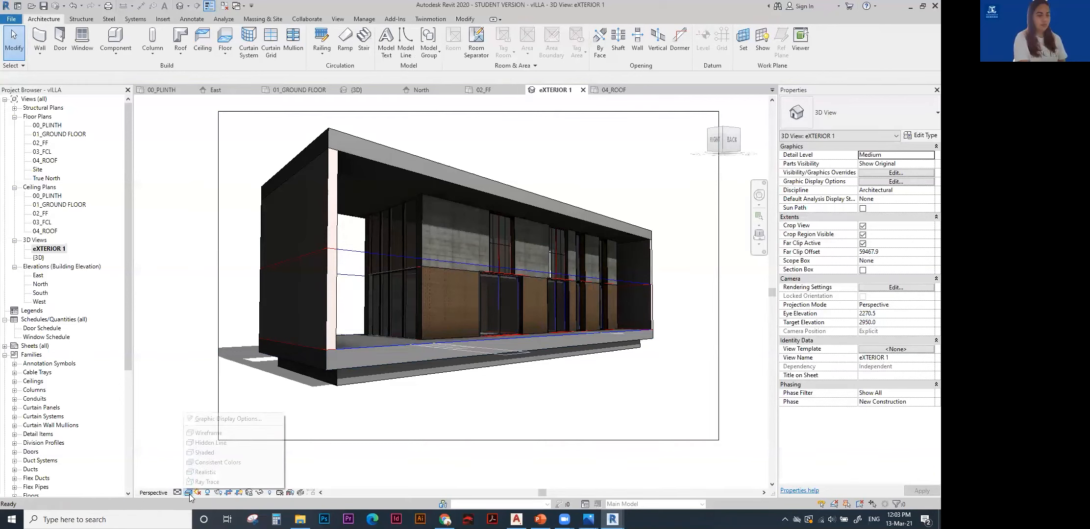
pyautogui.click(212, 444)
pyautogui.scroll(-2, 264, 402)
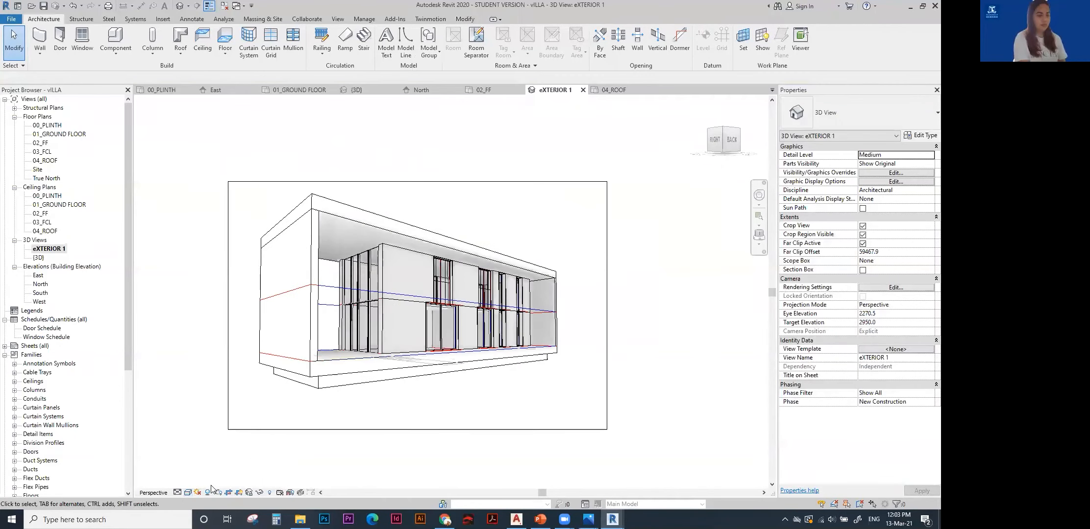
# Set the exterior view's background to Gradient in the Graphic Display Options.
pyautogui.click(189, 493)
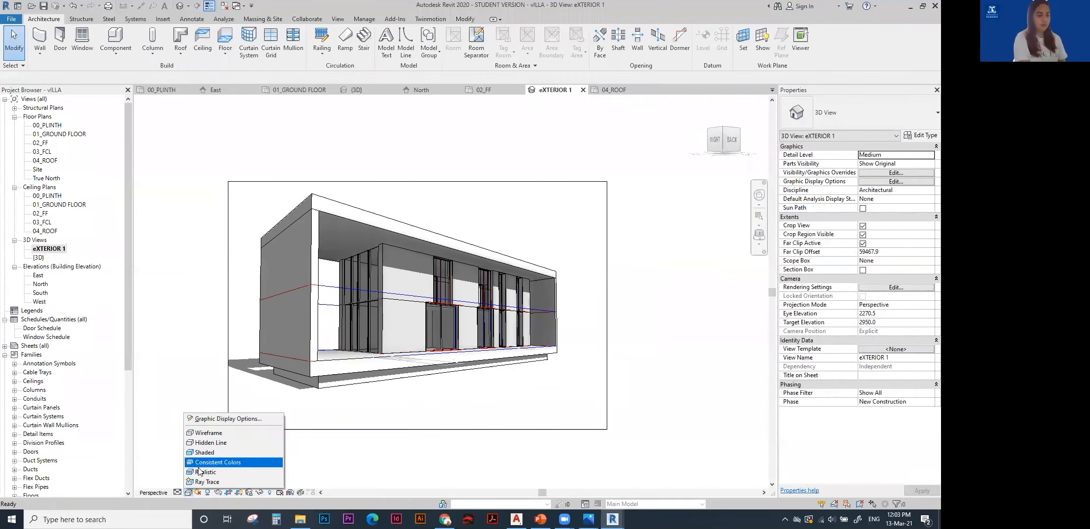
pyautogui.click(231, 420)
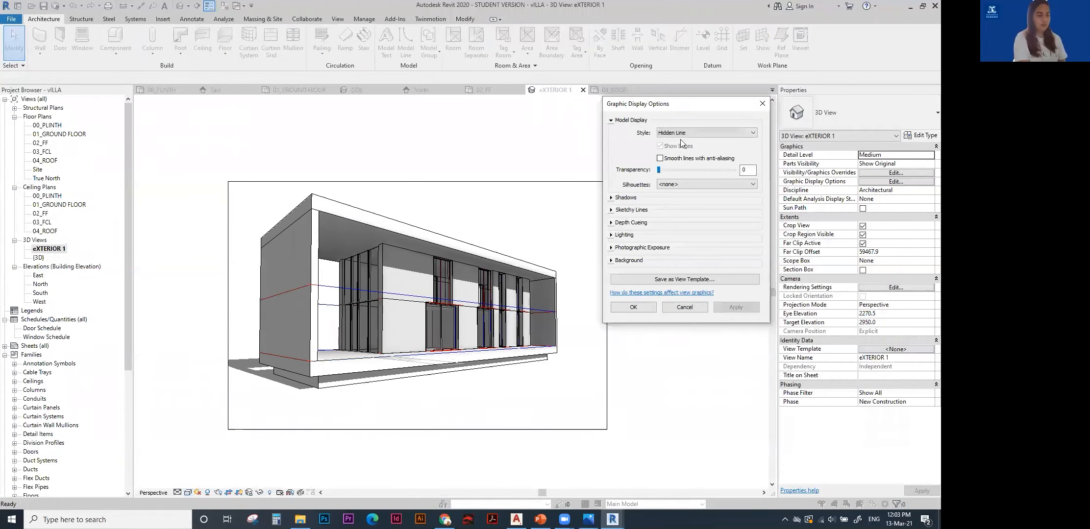
pyautogui.click(611, 260)
pyautogui.click(676, 275)
pyautogui.click(675, 294)
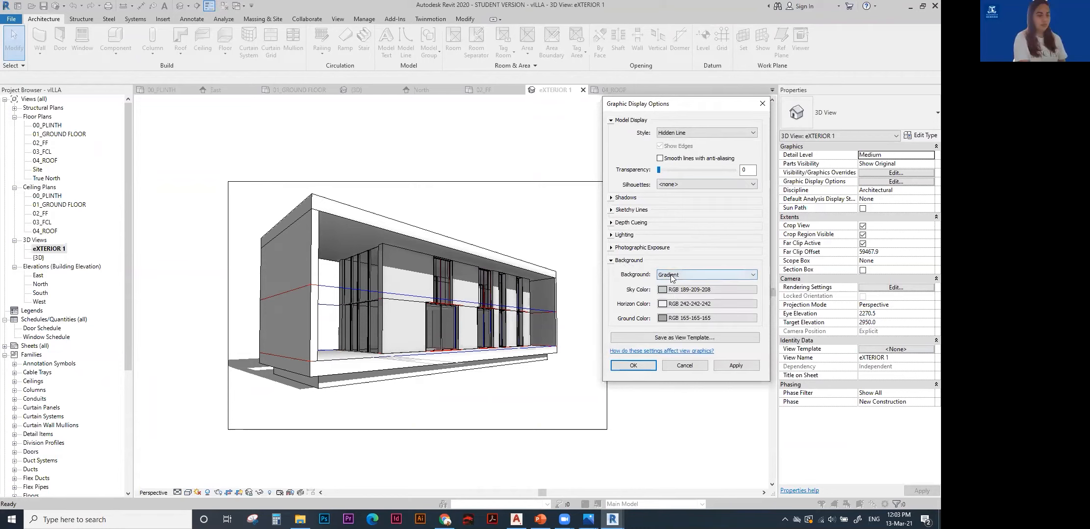
pyautogui.click(735, 365)
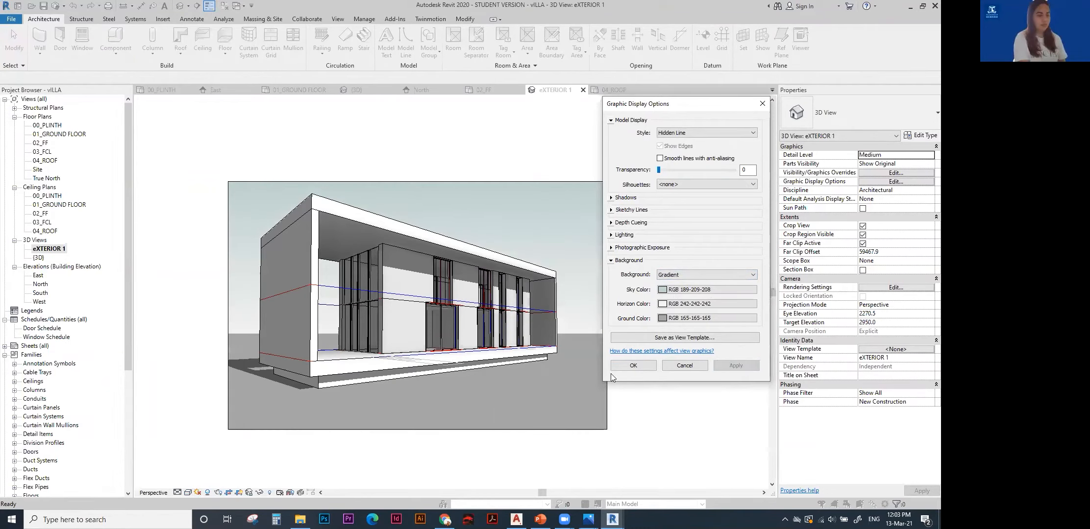
pyautogui.click(630, 368)
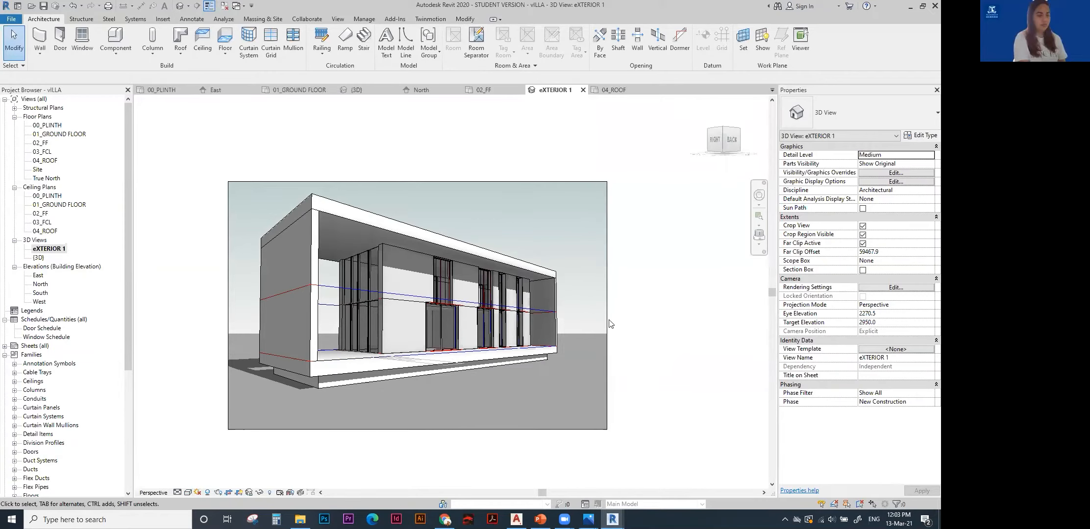
# Widen the exterior camera view's crop region on both sides and save the project.
pyautogui.moveTo(604, 332); pyautogui.dragTo(644, 317, button='middle')
pyautogui.click(650, 324)
pyautogui.moveTo(647, 291); pyautogui.dragTo(694, 291)
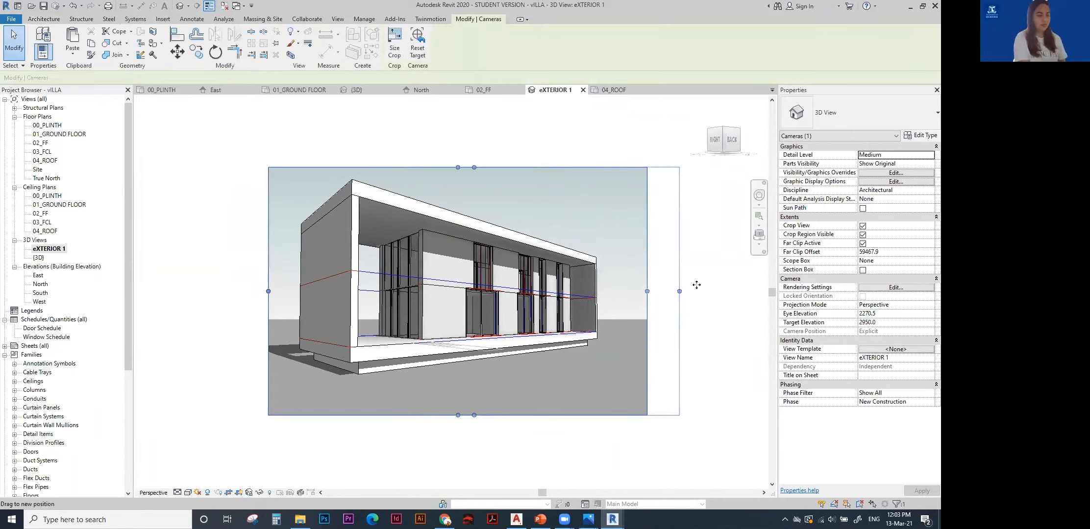
pyautogui.moveTo(268, 291); pyautogui.dragTo(223, 292)
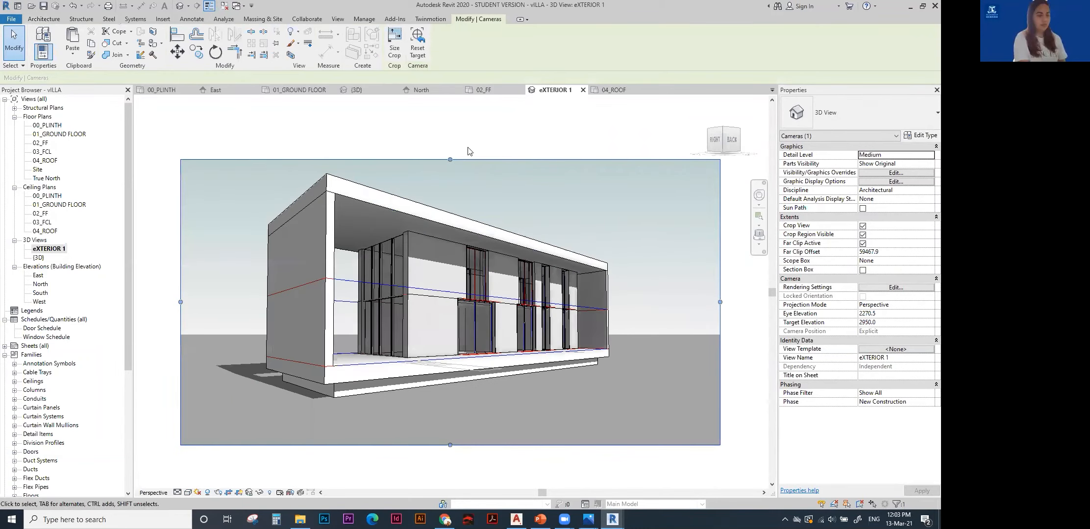
pyautogui.click(44, 7)
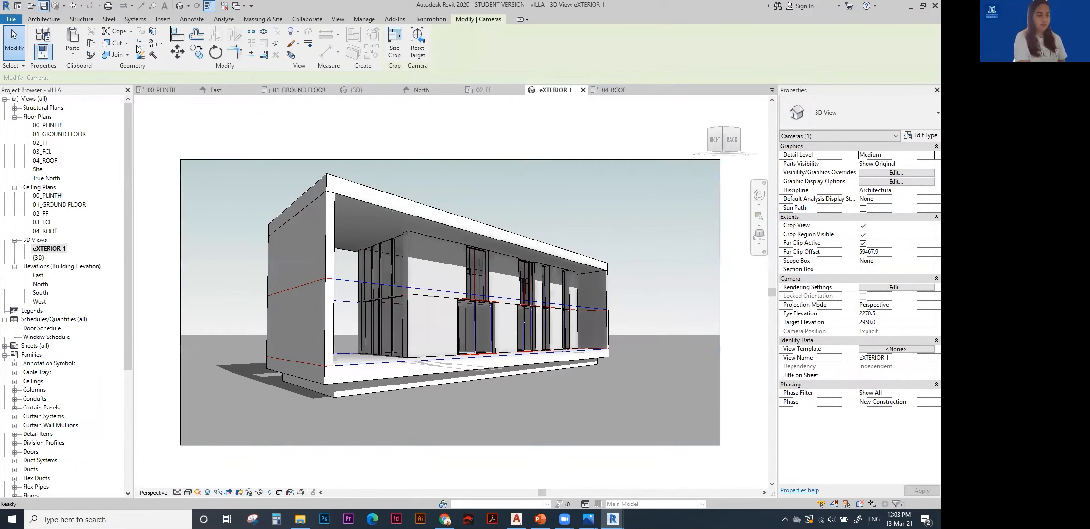
pyautogui.click(472, 136)
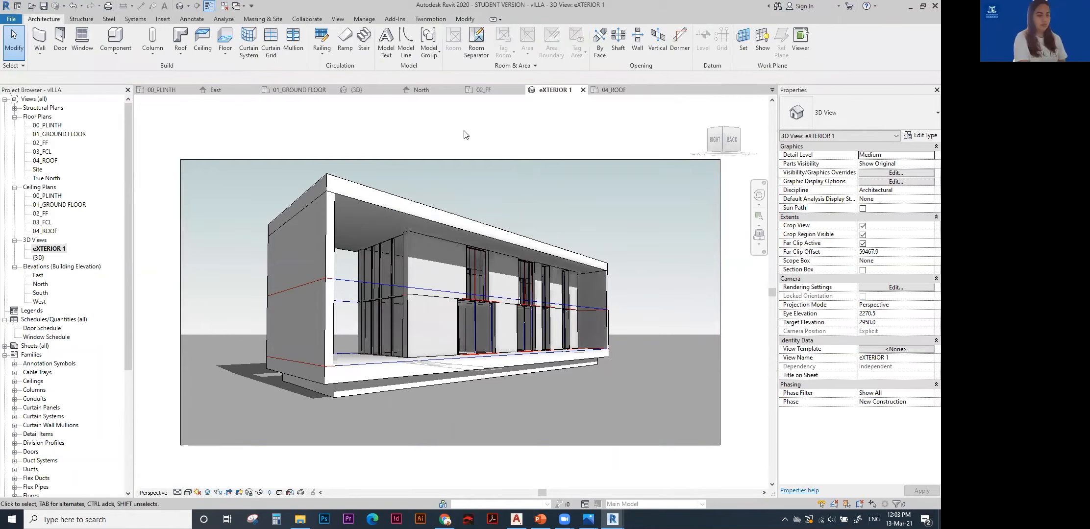
# Hide the imported 01_First Floor Plan.dwg in the exterior view as an element.
pyautogui.scroll(-2, 464, 134)
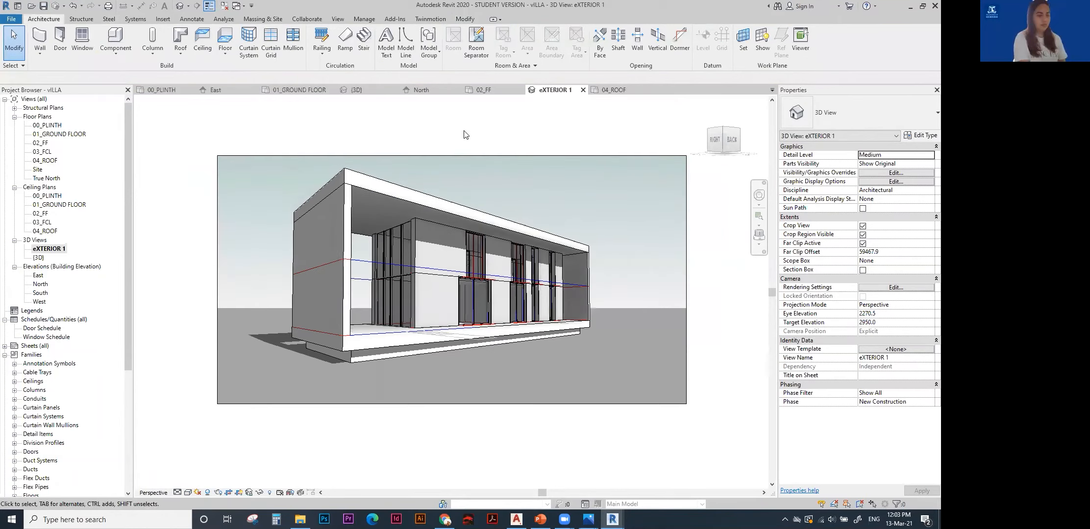
pyautogui.click(360, 276)
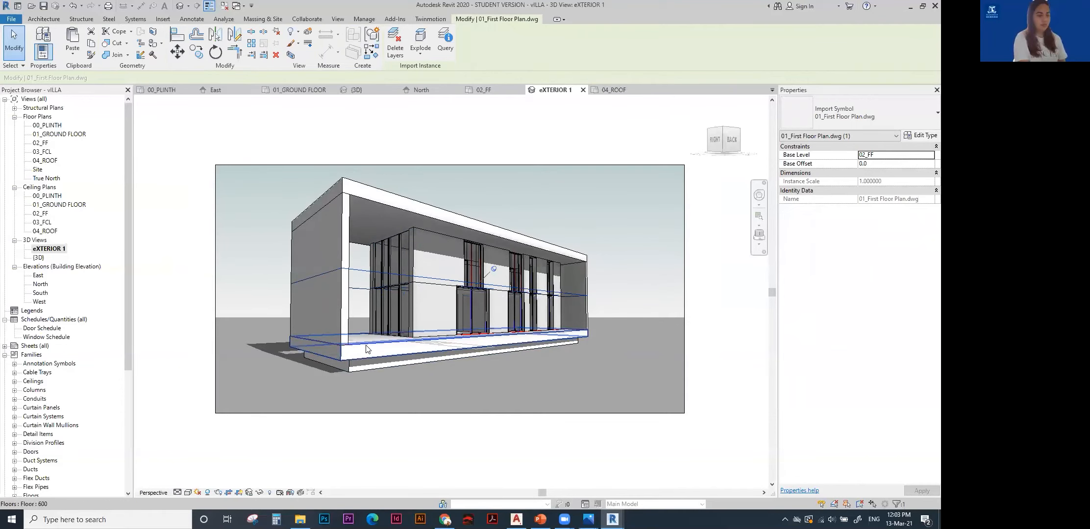
pyautogui.press('Escape')
pyautogui.scroll(2, 519, 245)
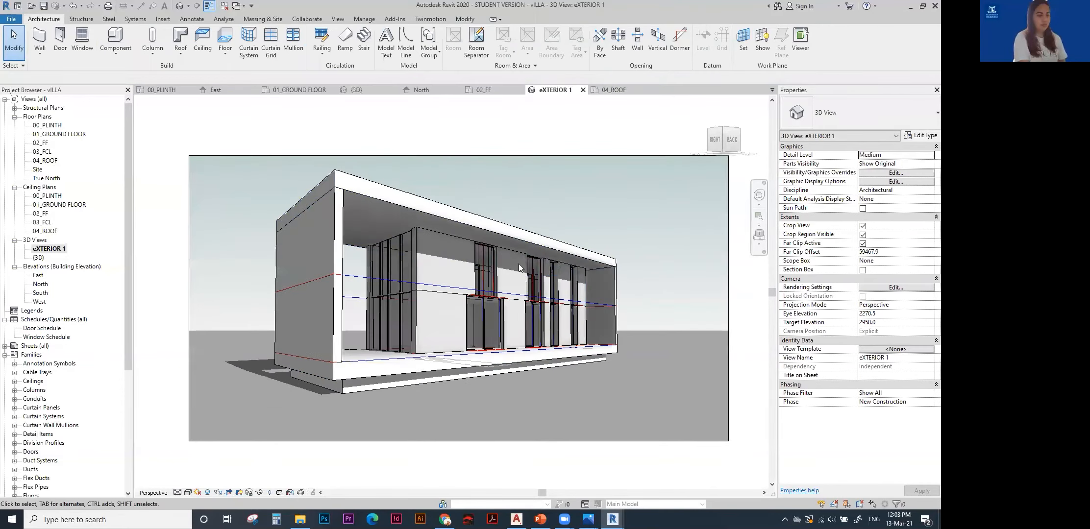
pyautogui.click(357, 275)
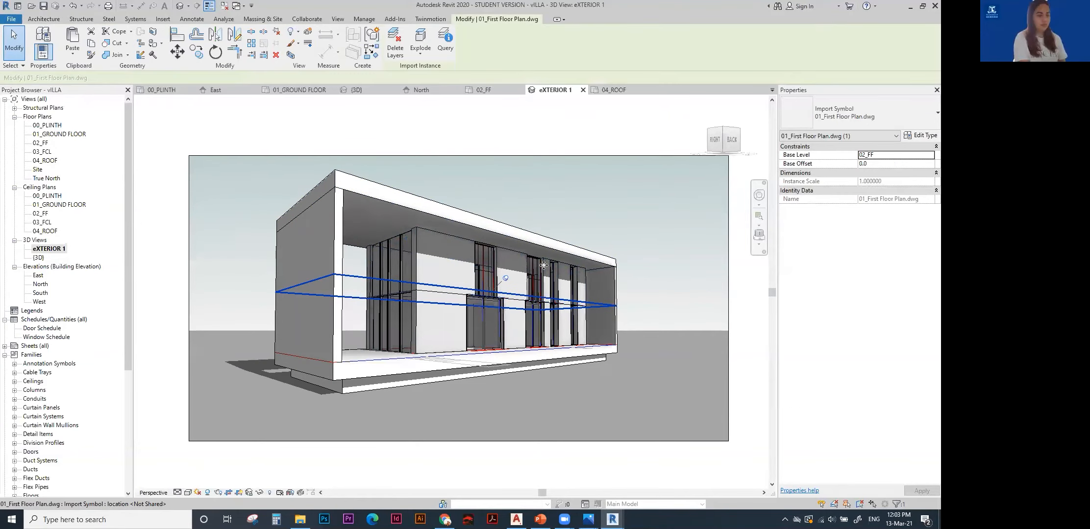
pyautogui.scroll(-1, 624, 205)
pyautogui.moveTo(627, 225); pyautogui.dragTo(603, 219, button='middle')
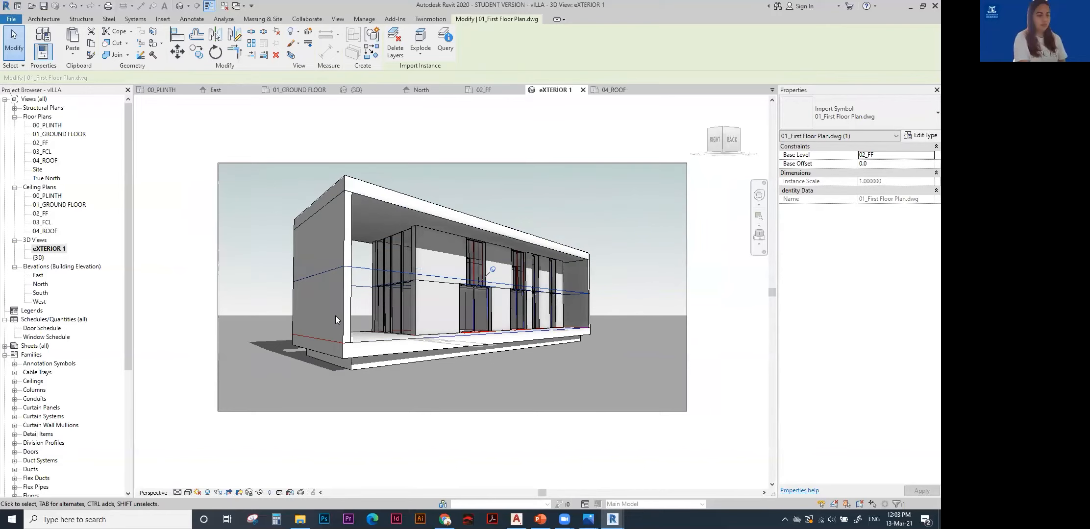
pyautogui.scroll(1, 363, 260)
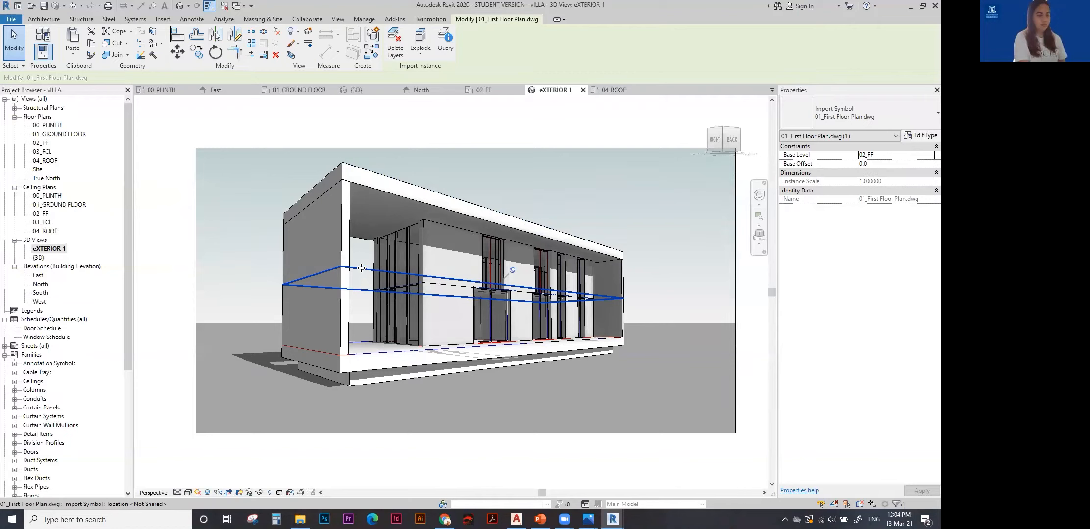
pyautogui.rightClick(362, 271)
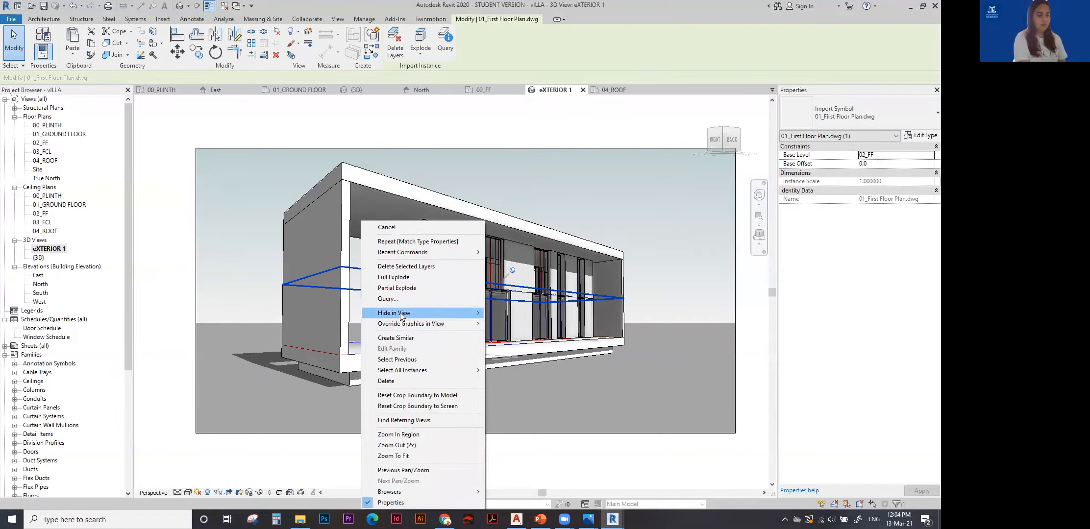
pyautogui.moveTo(401, 318)
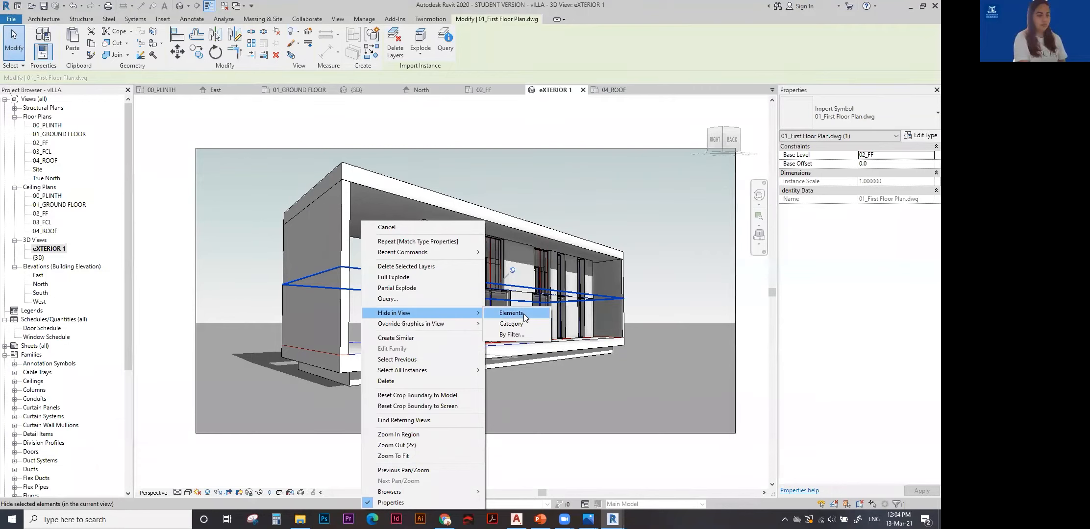
pyautogui.click(511, 313)
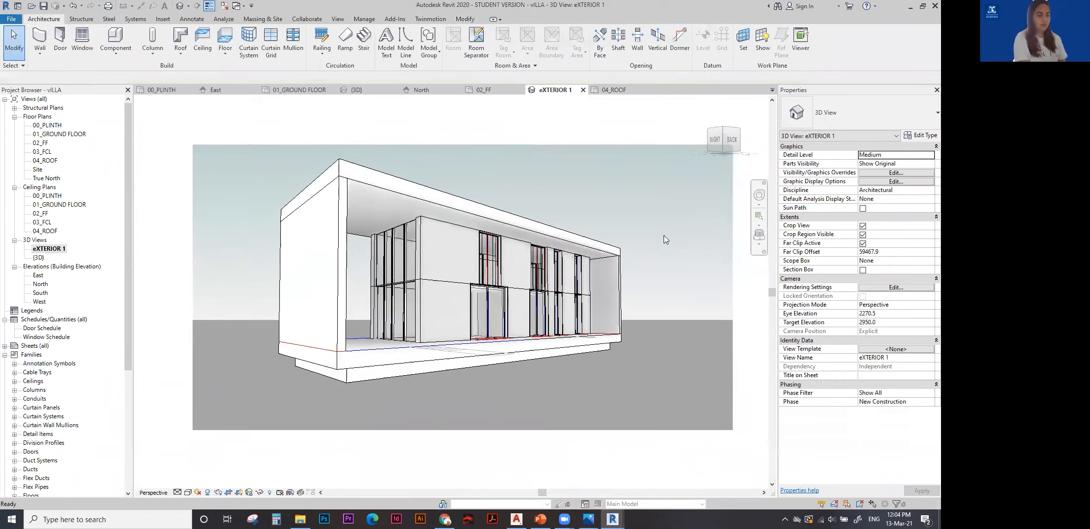
# Hide the imported 00_Ground Floor Plan.dwg in the exterior view as an element.
pyautogui.click(362, 348)
pyautogui.rightClick(374, 350)
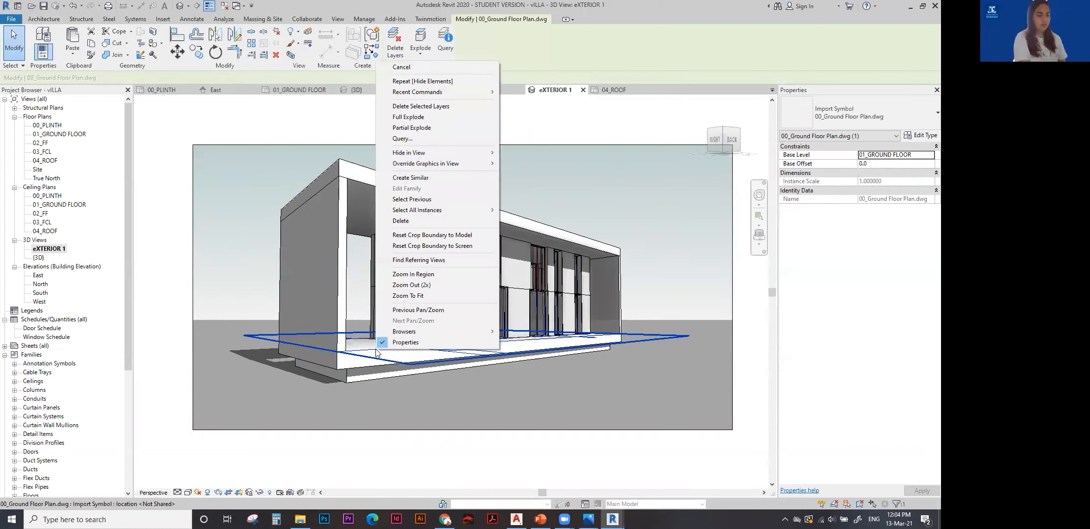
pyautogui.moveTo(485, 153)
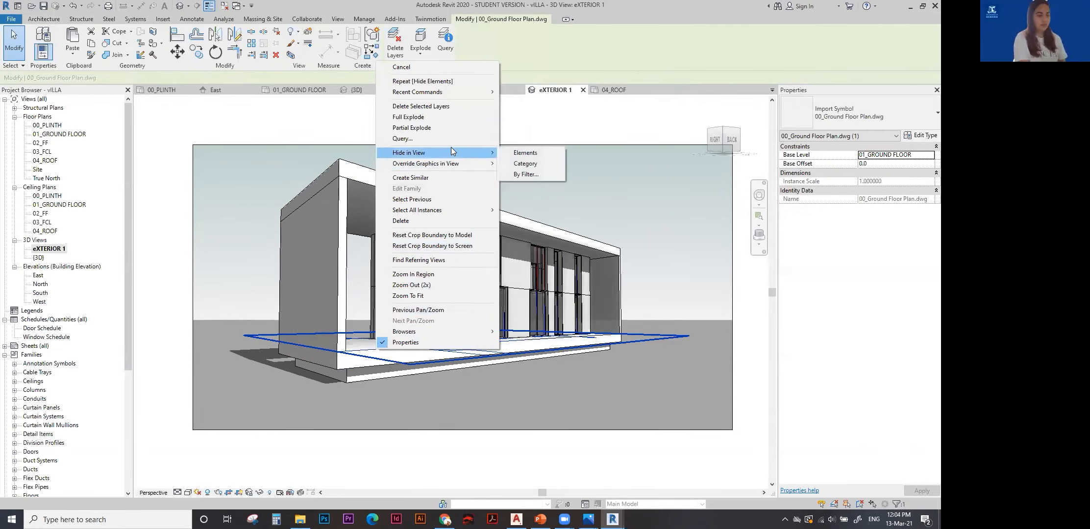
pyautogui.click(525, 154)
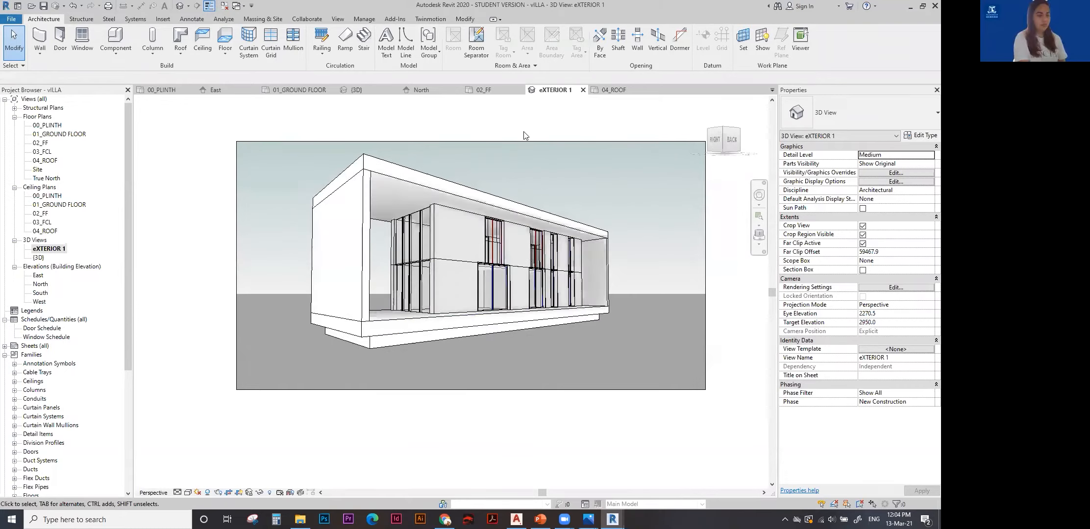
pyautogui.moveTo(480, 290); pyautogui.dragTo(486, 268, button='middle')
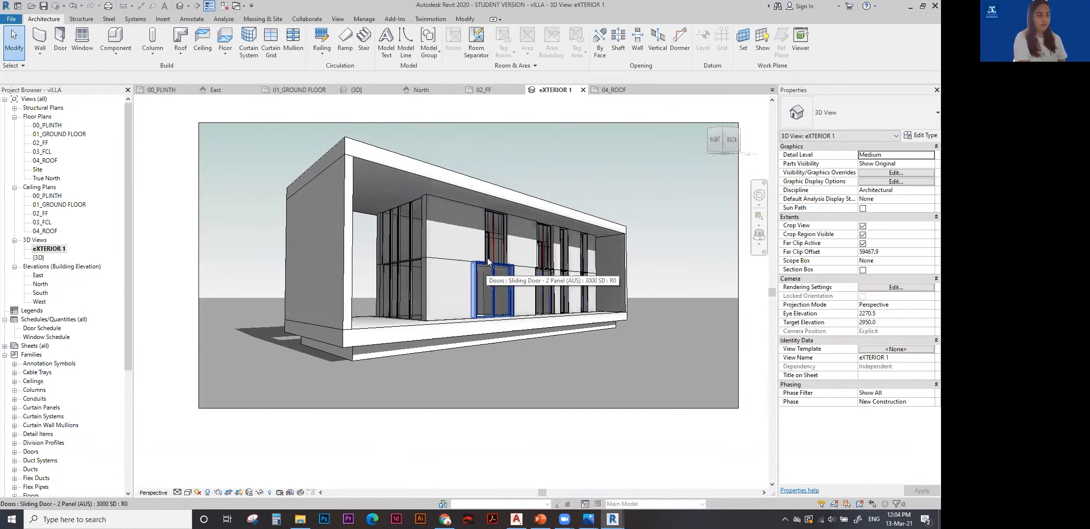
# Reveal the hidden elements and unhide the imported 01_First Floor Plan.dwg in the exterior view, returning to the normal display.
pyautogui.click(270, 493)
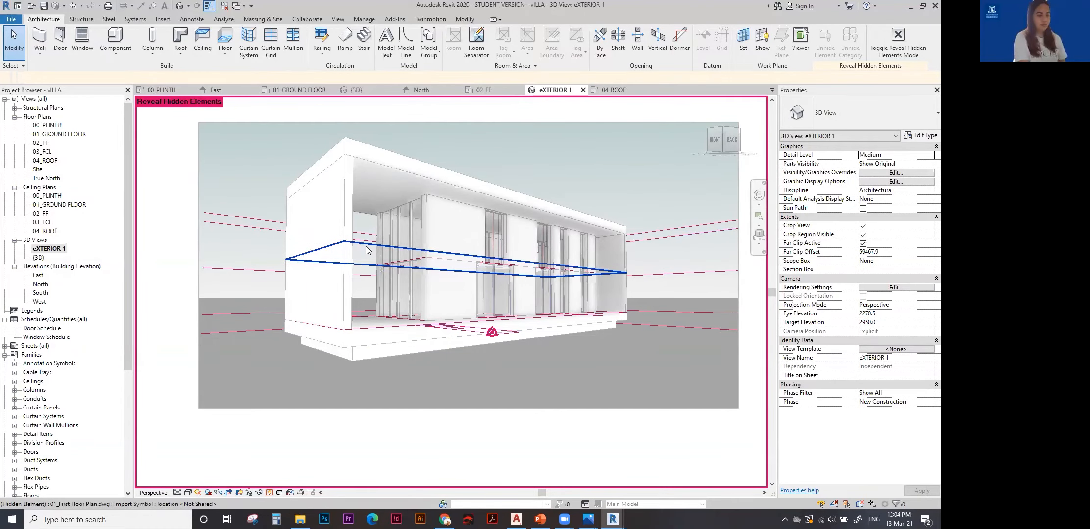
pyautogui.click(360, 265)
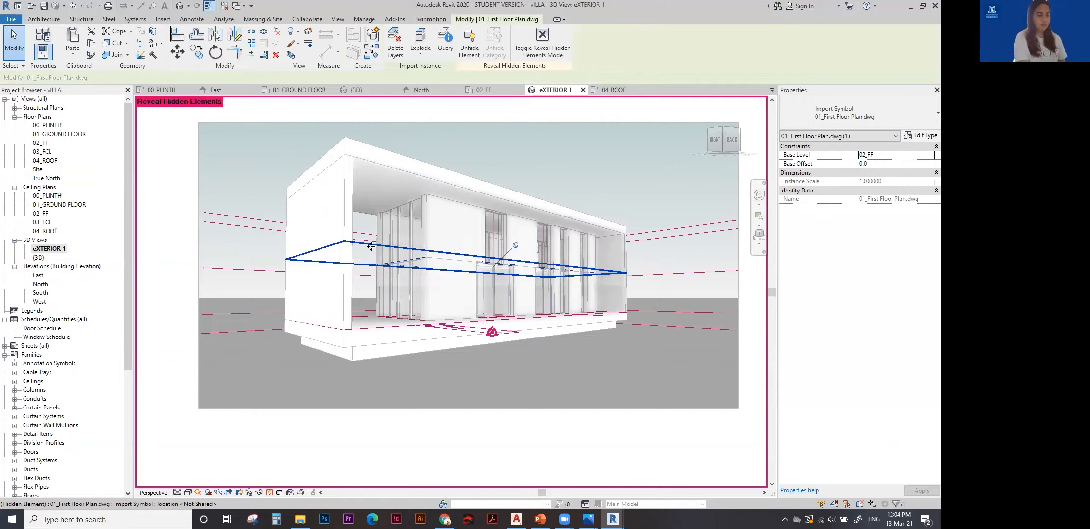
pyautogui.rightClick(371, 247)
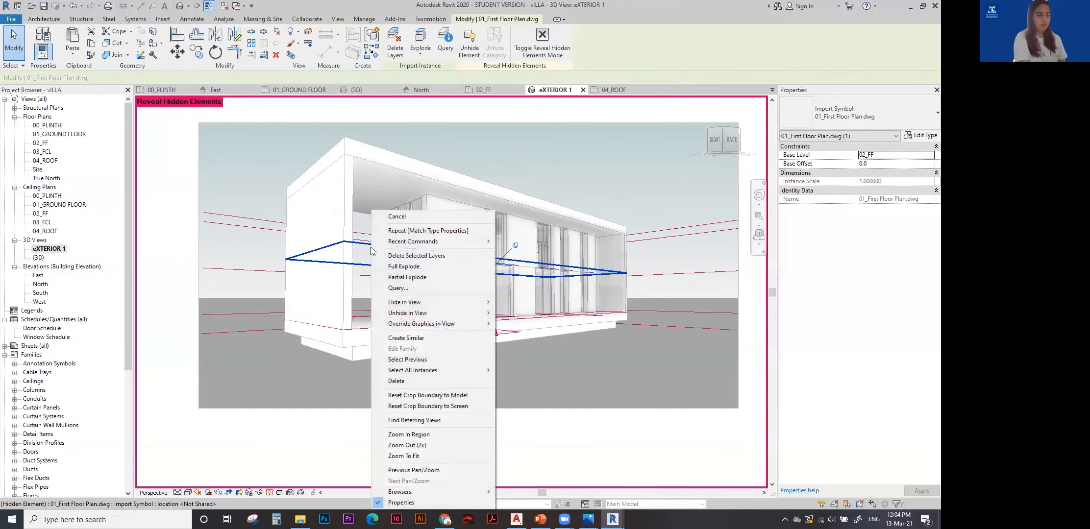
pyautogui.moveTo(447, 316)
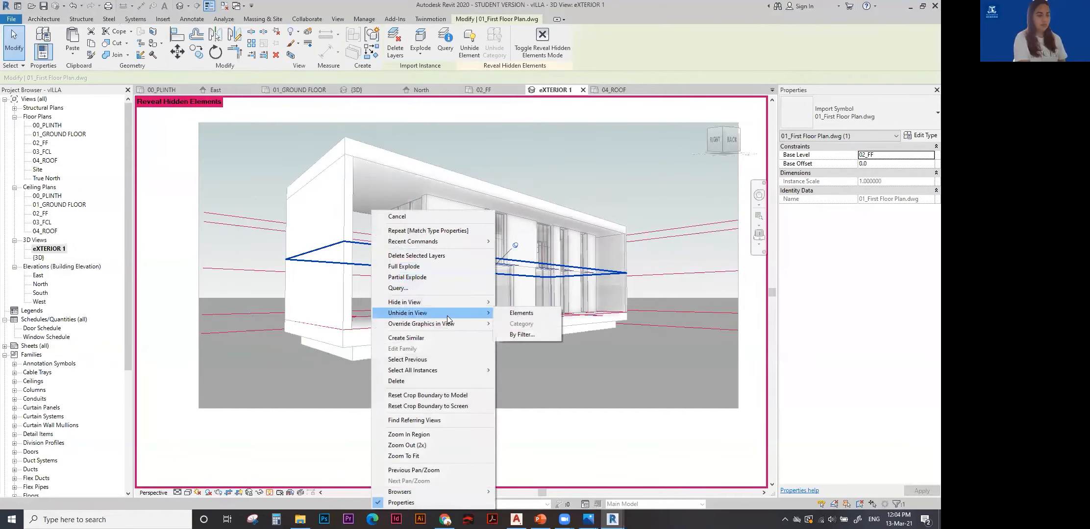
pyautogui.click(511, 314)
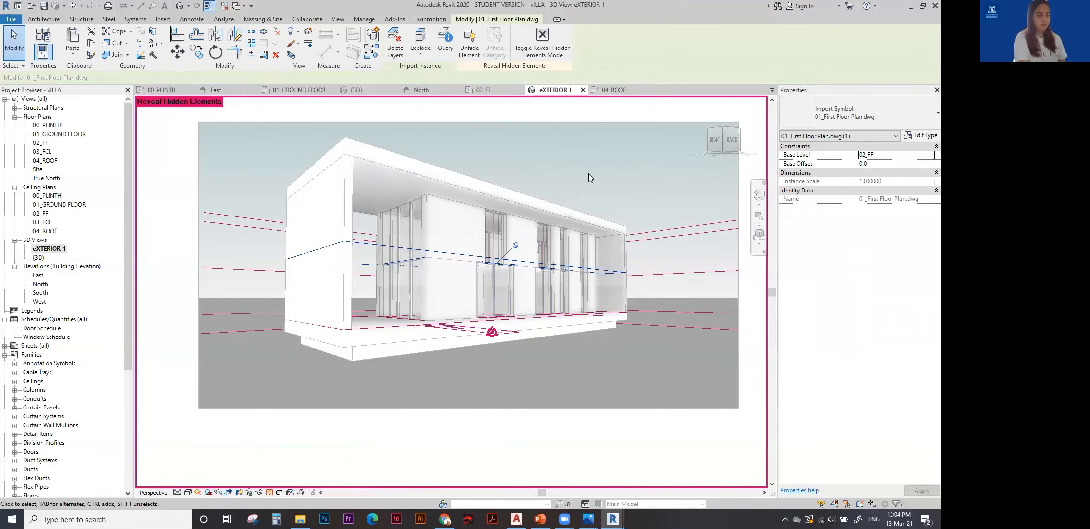
pyautogui.click(374, 394)
pyautogui.click(270, 493)
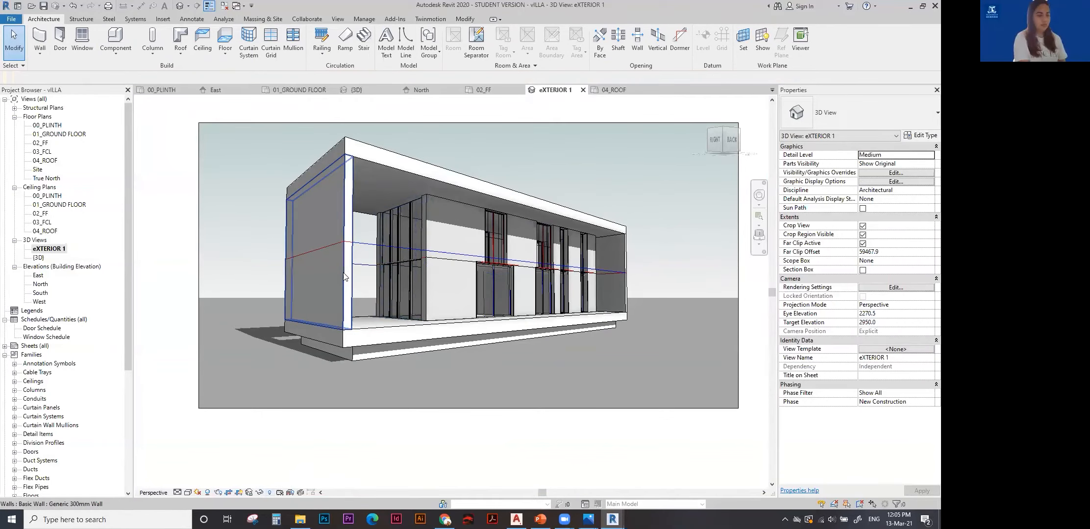
# Hide only the imported 01_First Floor Plan.dwg element in the exterior view again.
pyautogui.rightClick(366, 240)
pyautogui.moveTo(409, 316)
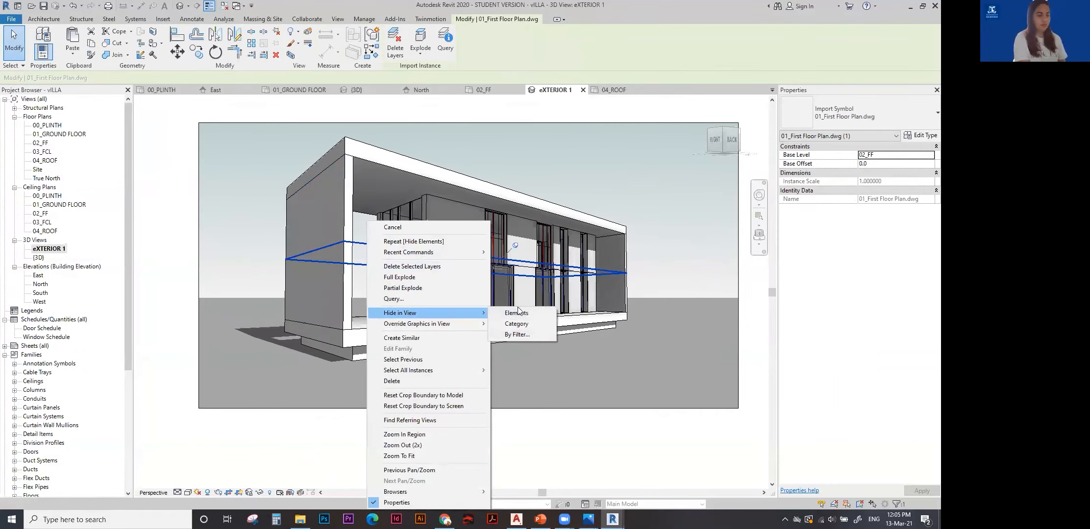
pyautogui.click(510, 312)
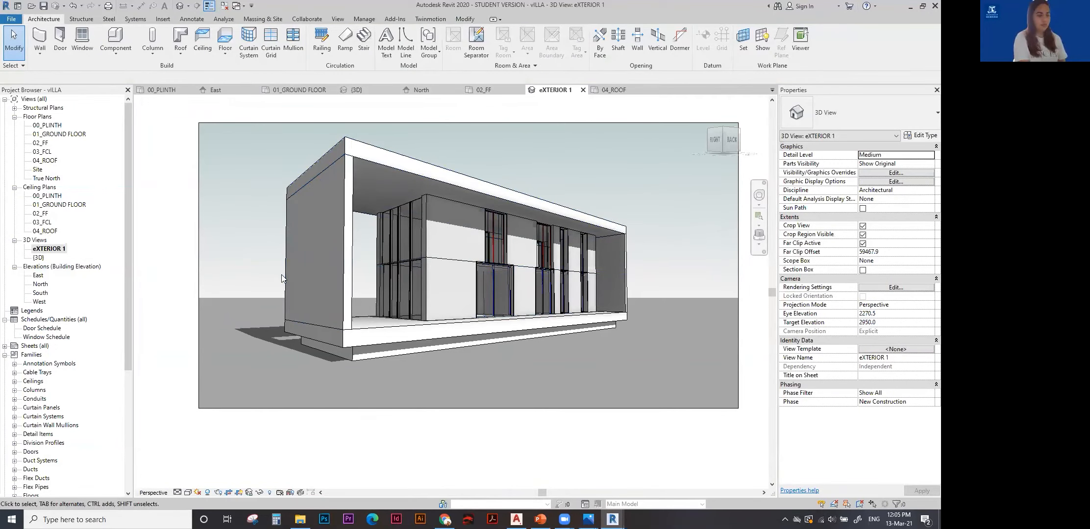
# Try hiding the whole category of the selected end wall in the exterior view, and undo it.
pyautogui.click(349, 242)
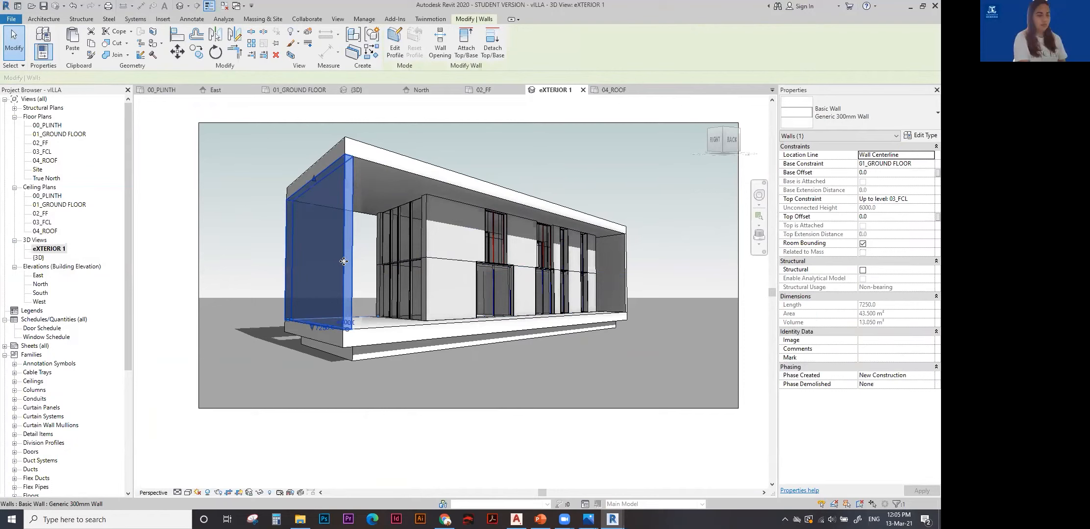
pyautogui.rightClick(345, 241)
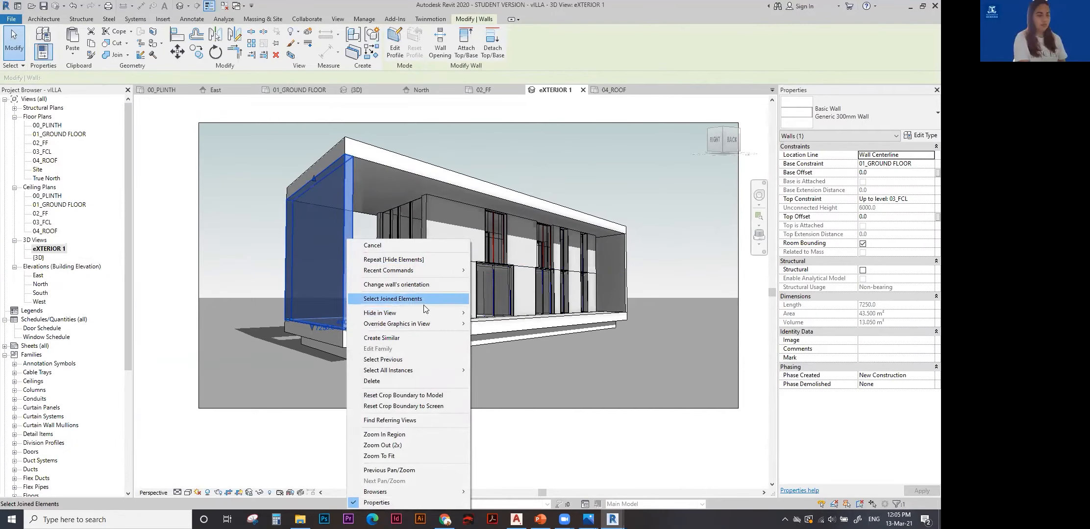
pyautogui.moveTo(431, 313)
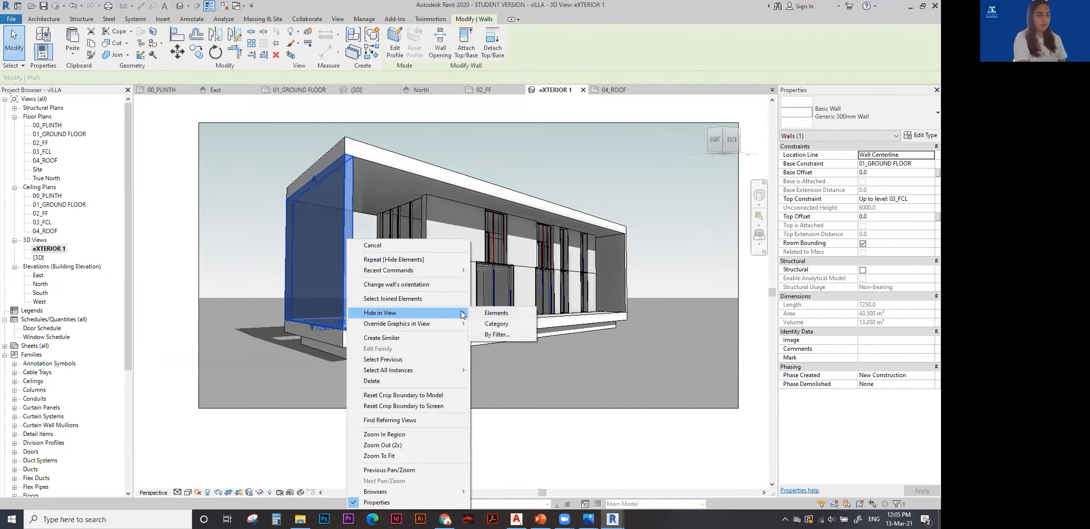
pyautogui.click(500, 325)
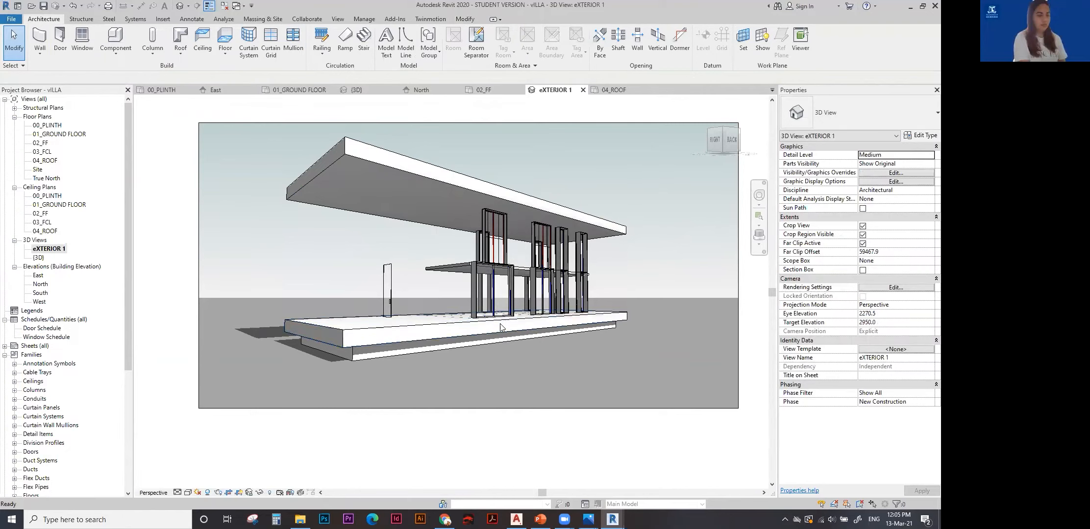
pyautogui.hotkey('ctrl', 'z')
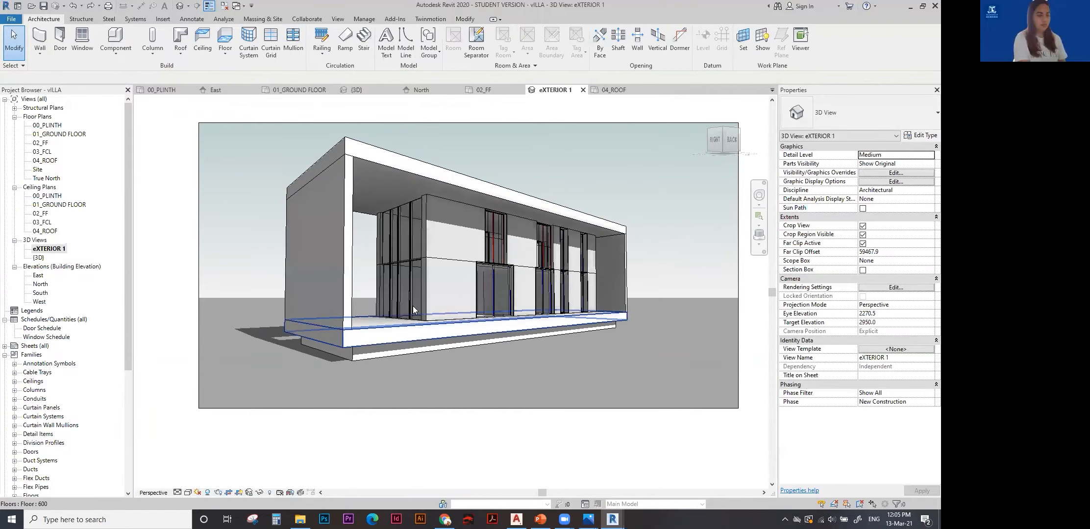
pyautogui.click(497, 249)
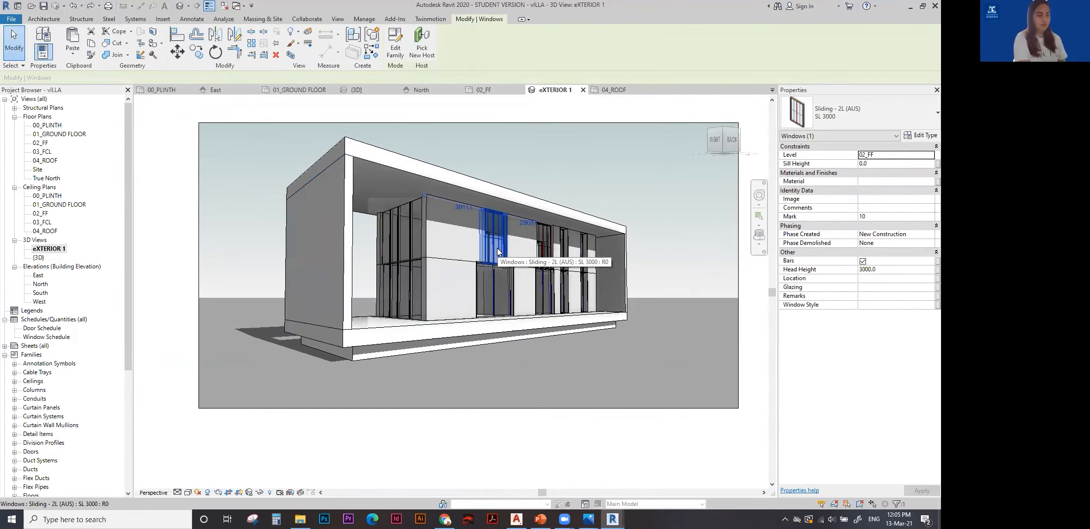
pyautogui.click(646, 294)
pyautogui.scroll(3, 513, 284)
pyautogui.click(362, 269)
pyautogui.rightClick(362, 269)
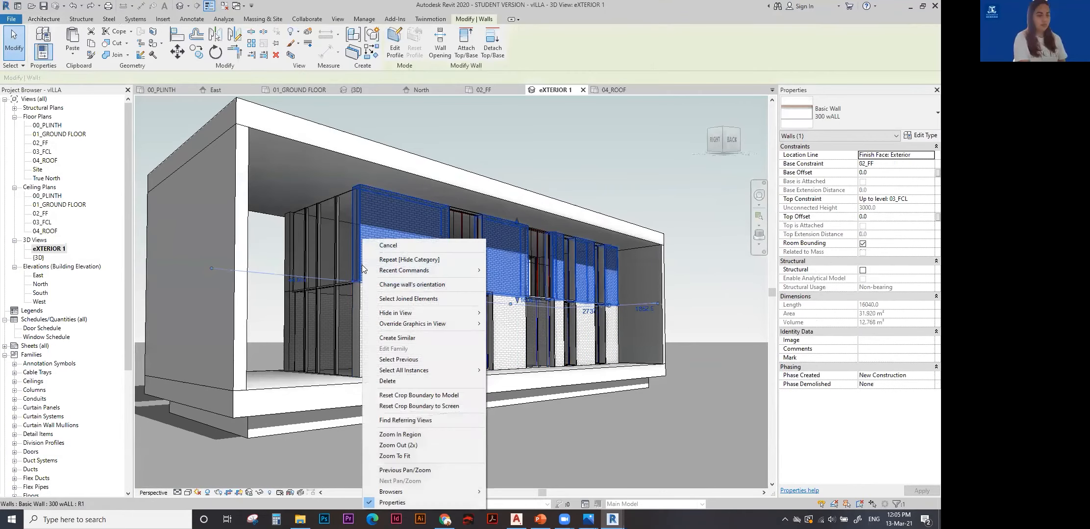
pyautogui.moveTo(438, 314)
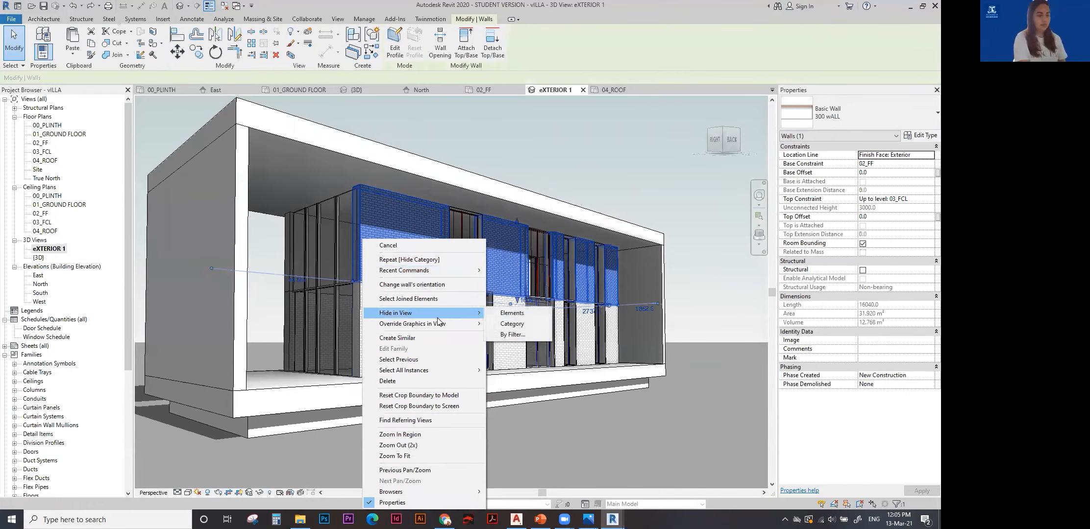
pyautogui.click(553, 202)
pyautogui.scroll(-3, 548, 167)
pyautogui.click(529, 125)
# Switch to Photos to examine the reference image 3D View of the project.jpg, and return to the Revit model.
pyautogui.moveTo(589, 519)
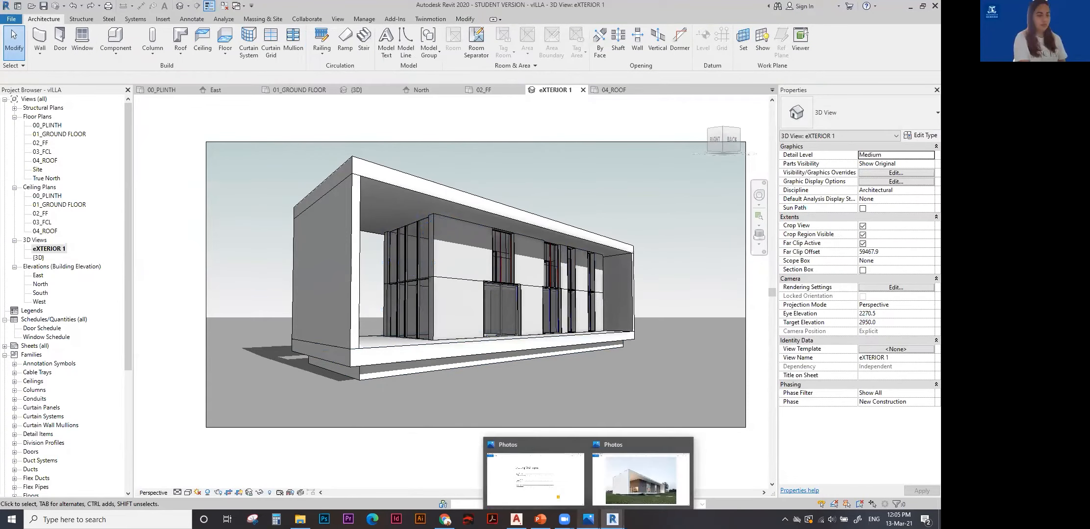
pyautogui.click(630, 477)
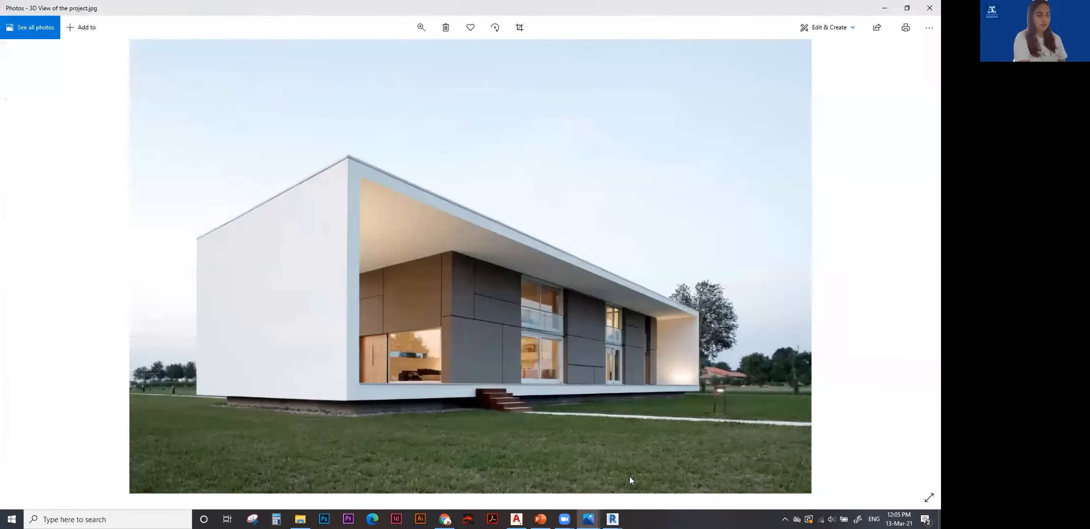
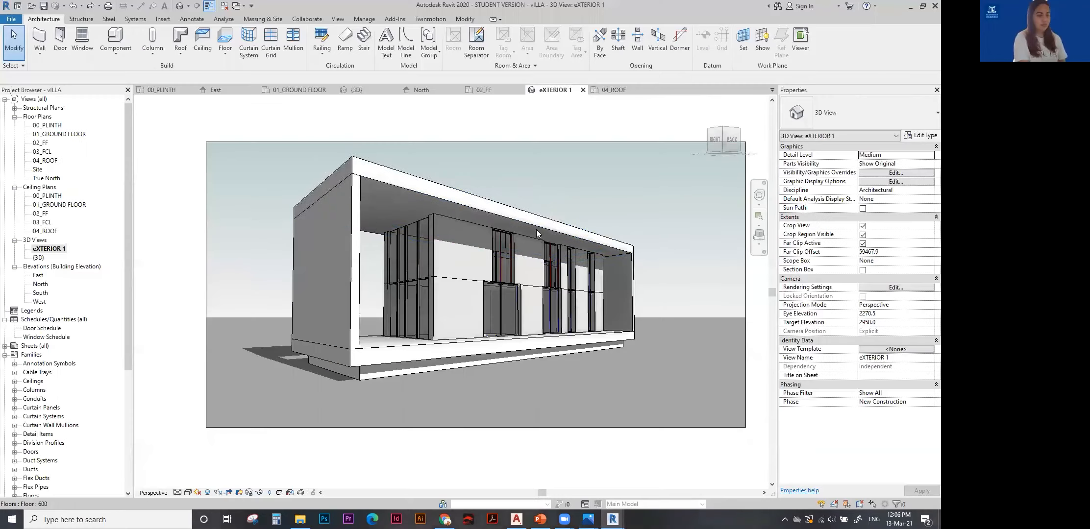
pyautogui.click(883, 8)
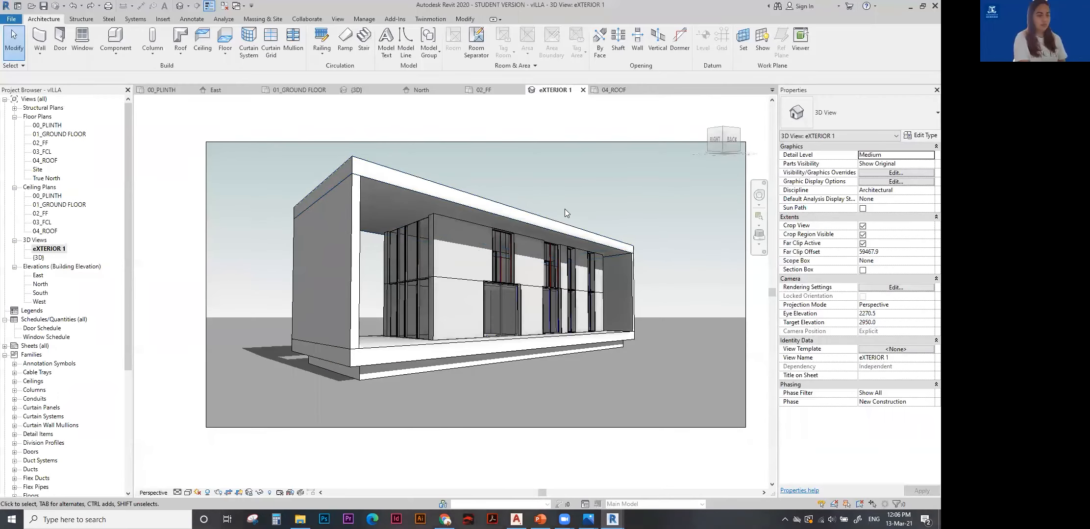
# Open the 01_GROUND FLOOR floor plan and select the imported 00_Ground Floor Plan.dwg.
pyautogui.moveTo(565, 209); pyautogui.dragTo(554, 195, button='middle')
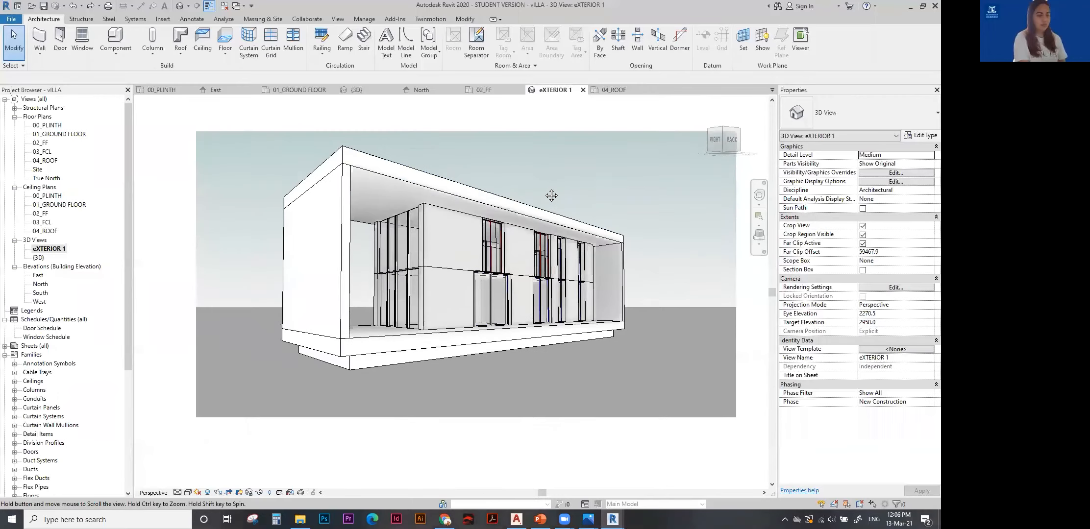
pyautogui.doubleClick(74, 135)
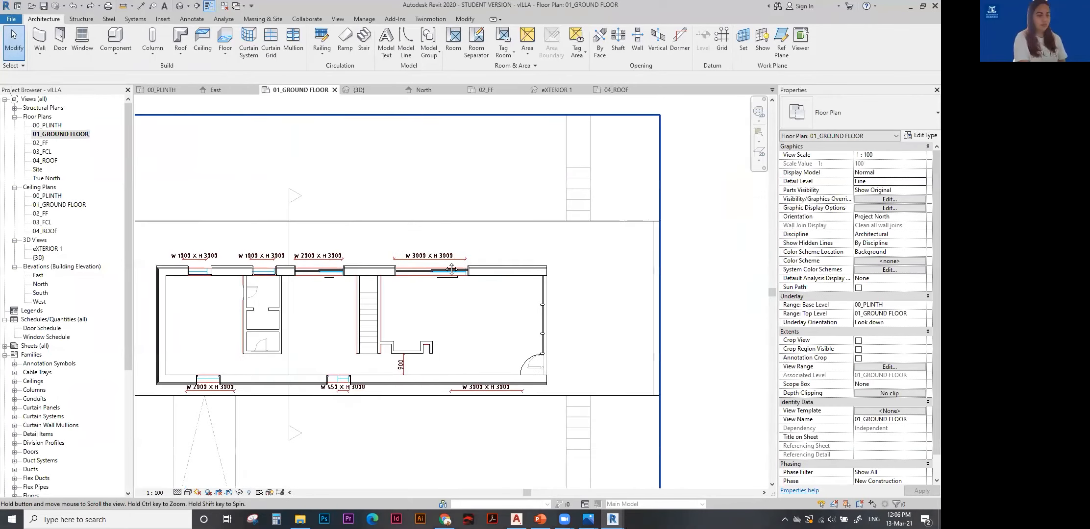
pyautogui.moveTo(508, 278); pyautogui.dragTo(545, 276, button='middle')
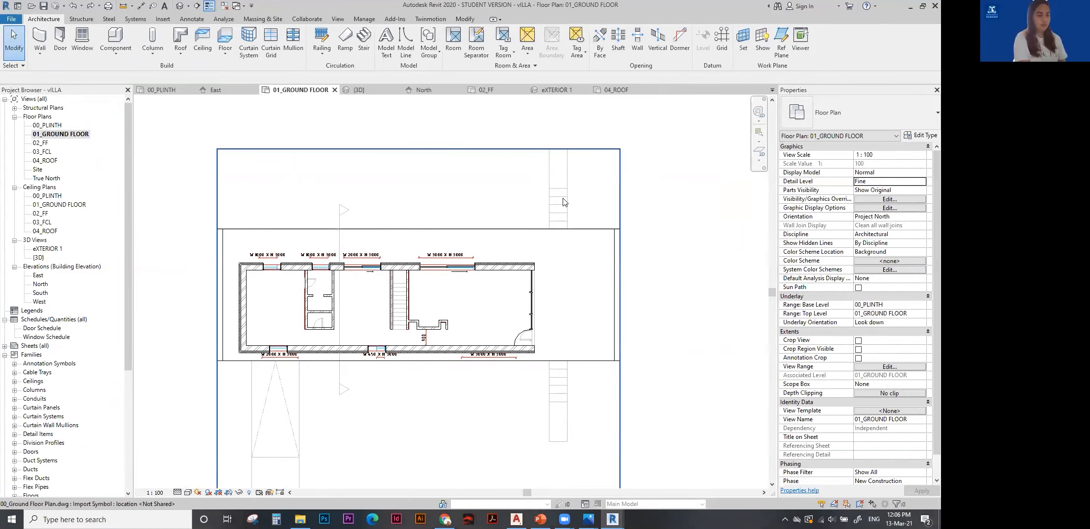
pyautogui.click(564, 199)
pyautogui.scroll(2, 575, 218)
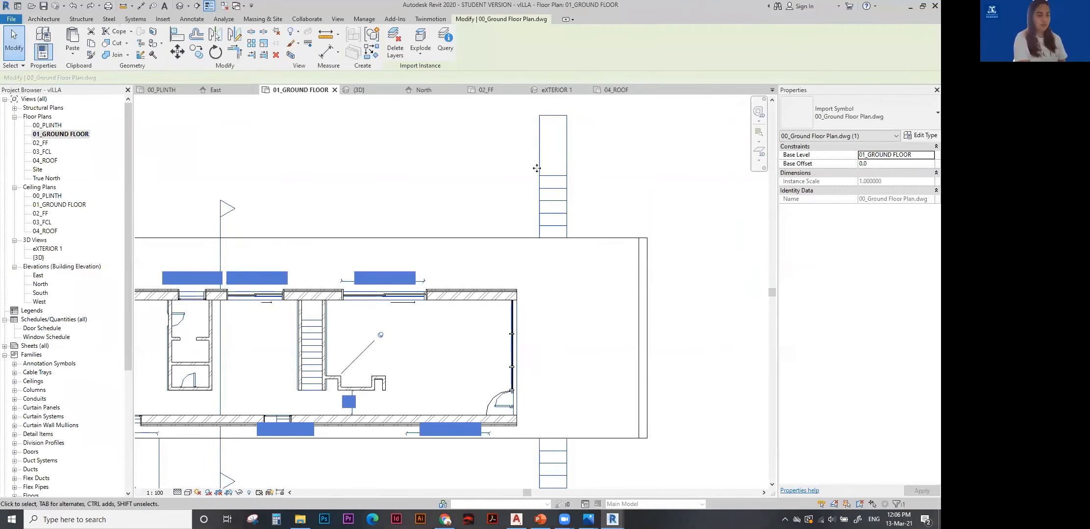
pyautogui.scroll(-4, 586, 214)
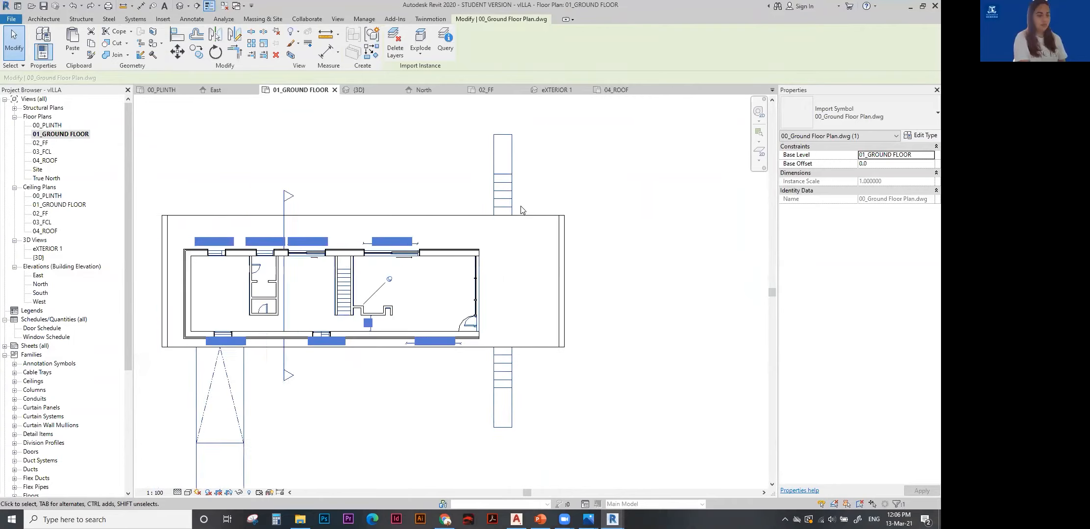
pyautogui.click(196, 5)
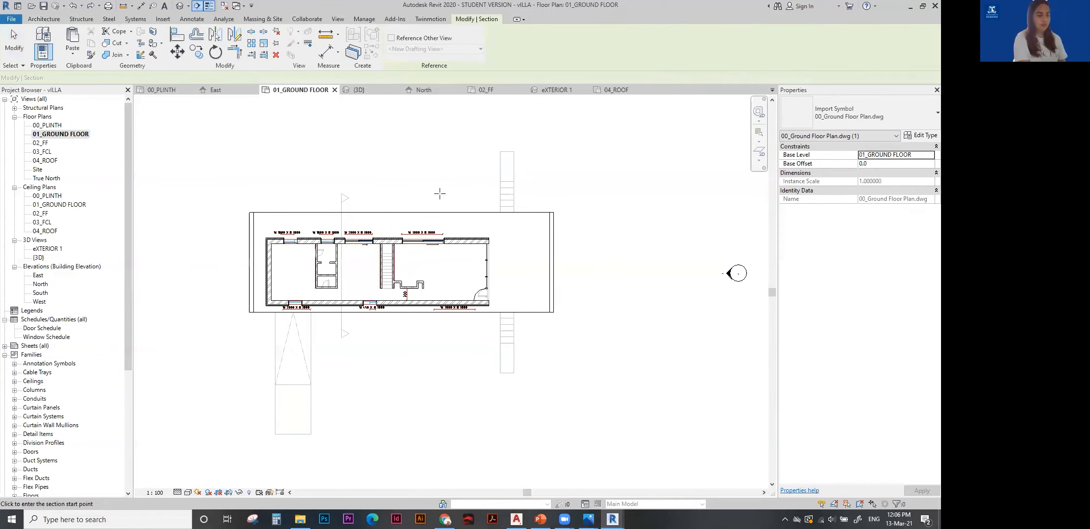
pyautogui.press('Escape')
pyautogui.press('Escape')
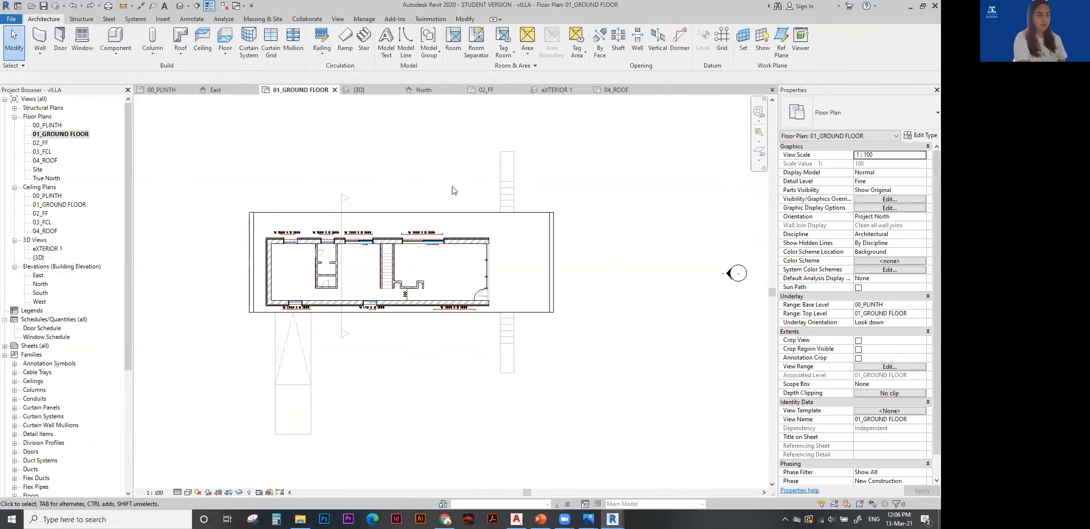
# Draw a vertical building section across the villa's full depth, through the large room between the staircase and the glazed end wall.
pyautogui.scroll(-2, 447, 194)
pyautogui.scroll(4, 438, 206)
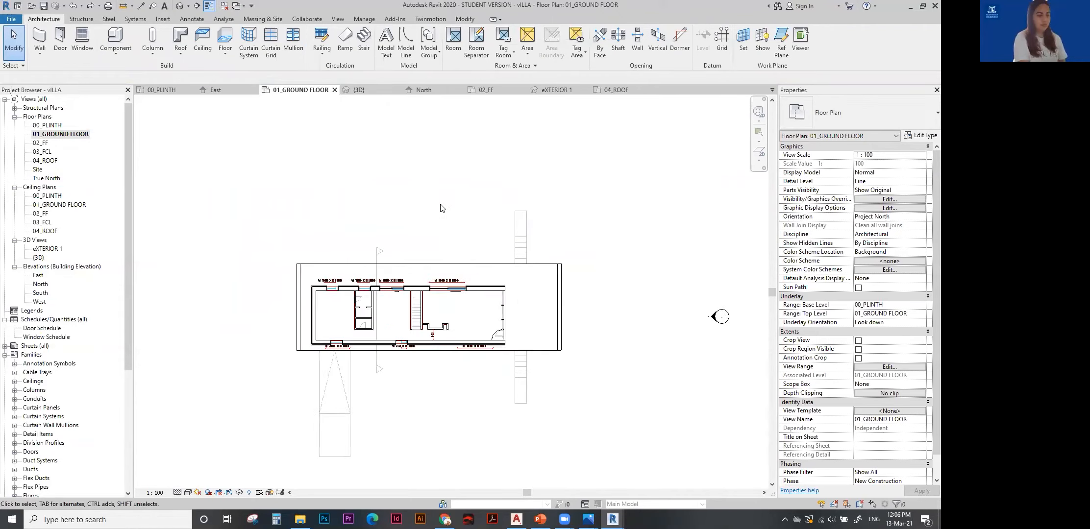
pyautogui.click(197, 6)
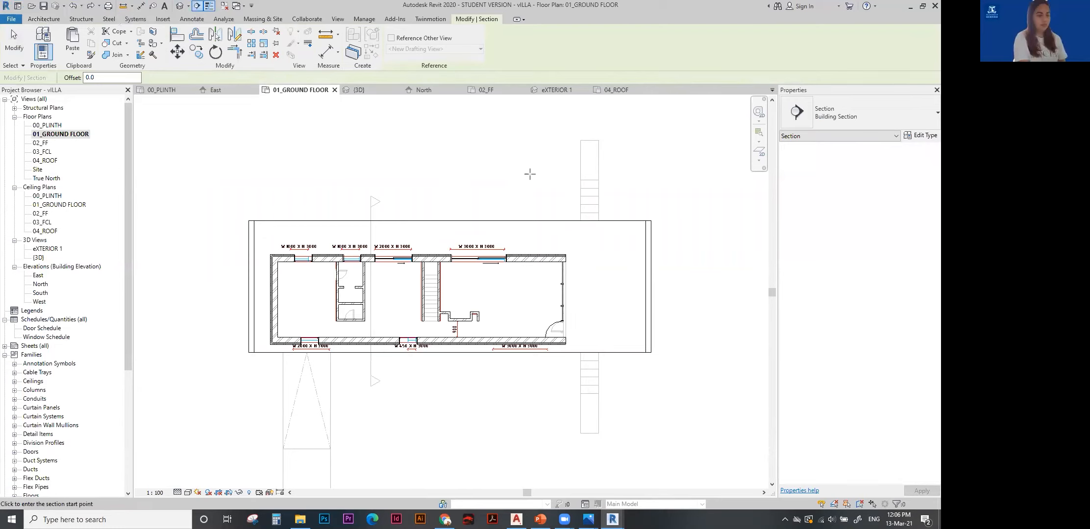
pyautogui.click(520, 161)
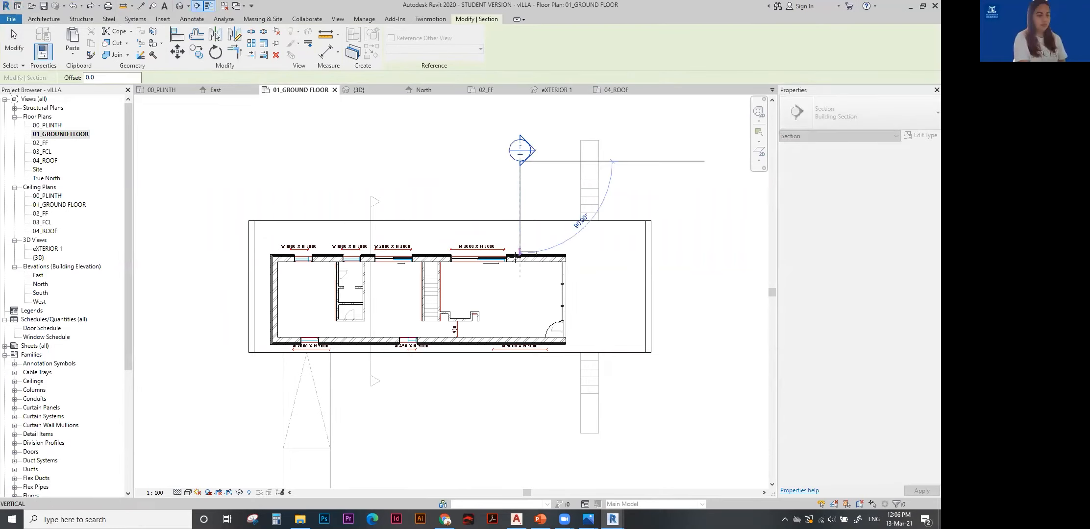
pyautogui.click(520, 414)
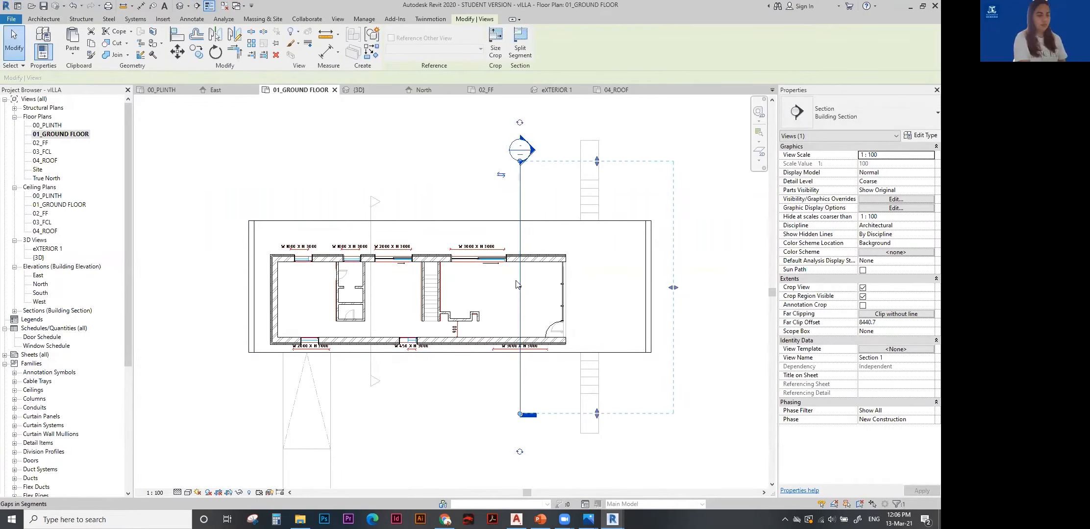
# Draw a horizontal building section along the villa's full length, cutting through the internal staircase and the rooms, and leave the Section command.
pyautogui.click(196, 6)
pyautogui.click(194, 280)
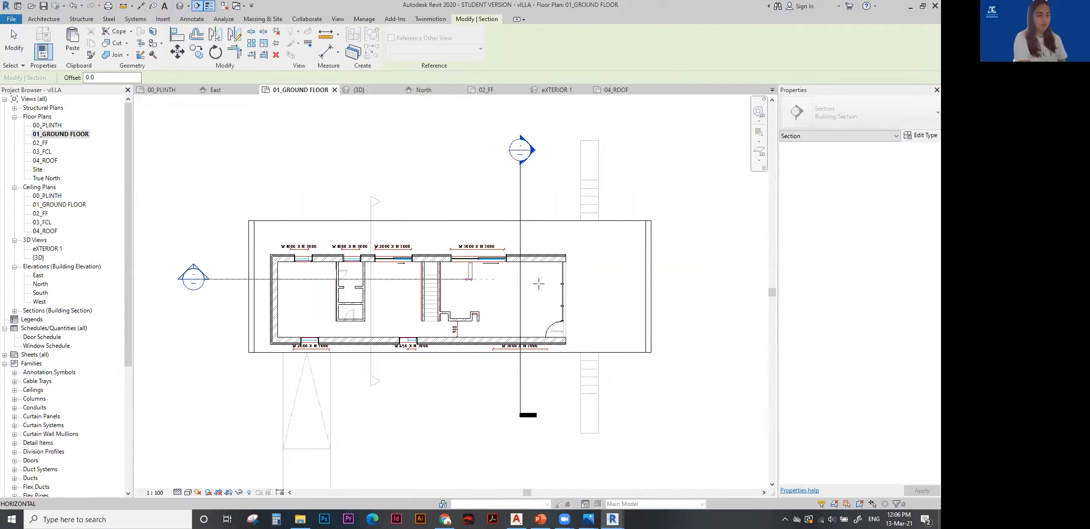
pyautogui.click(702, 280)
pyautogui.press('Escape')
pyautogui.press('Escape')
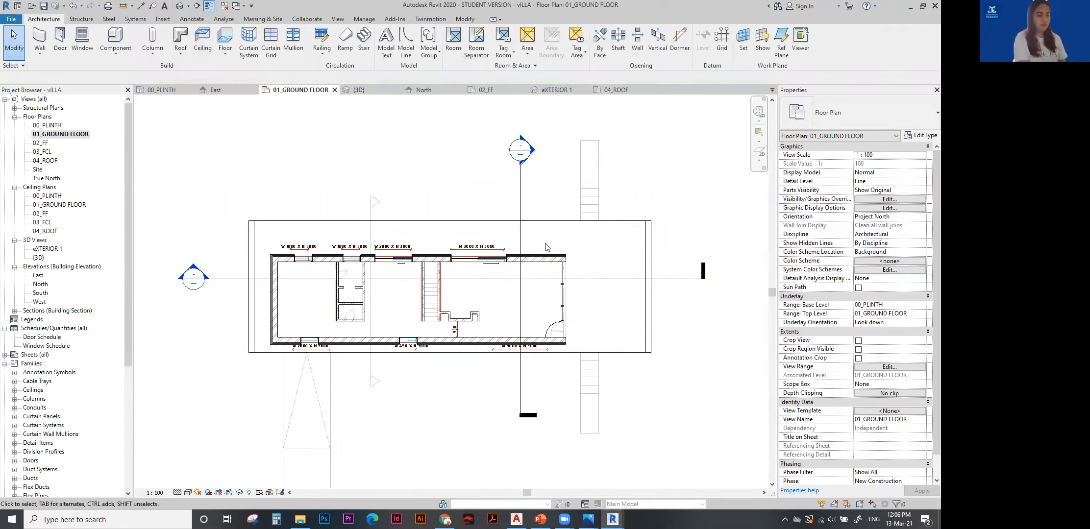
# List the building sections in the project browser and compare Section 1 and Section 2 with their section lines in the plan.
pyautogui.click(521, 186)
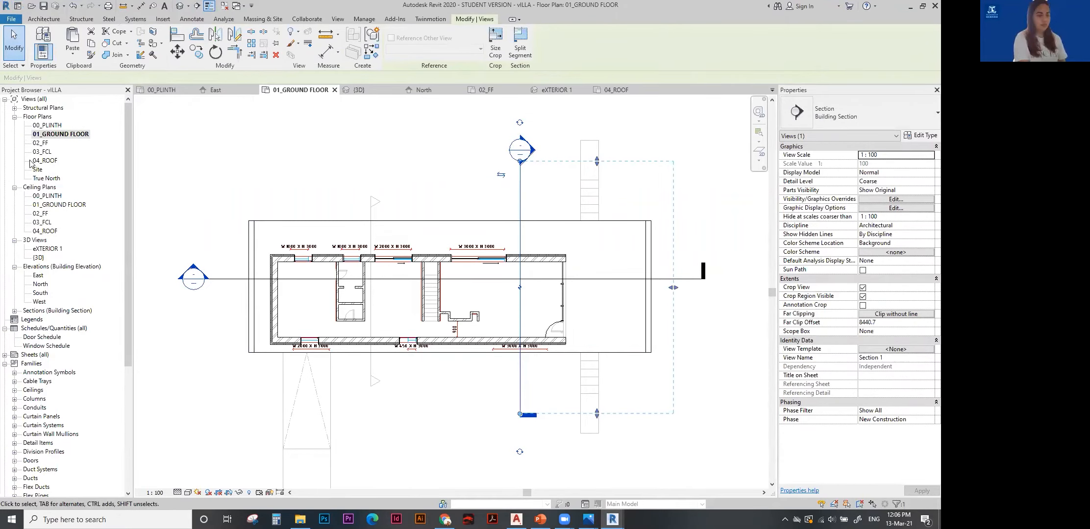
pyautogui.click(5, 364)
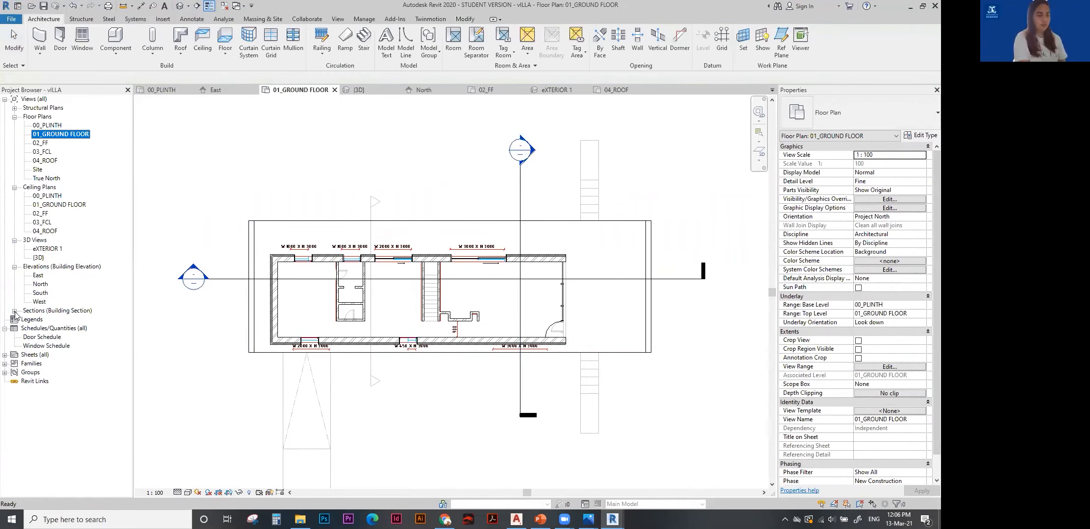
pyautogui.click(20, 312)
pyautogui.click(14, 311)
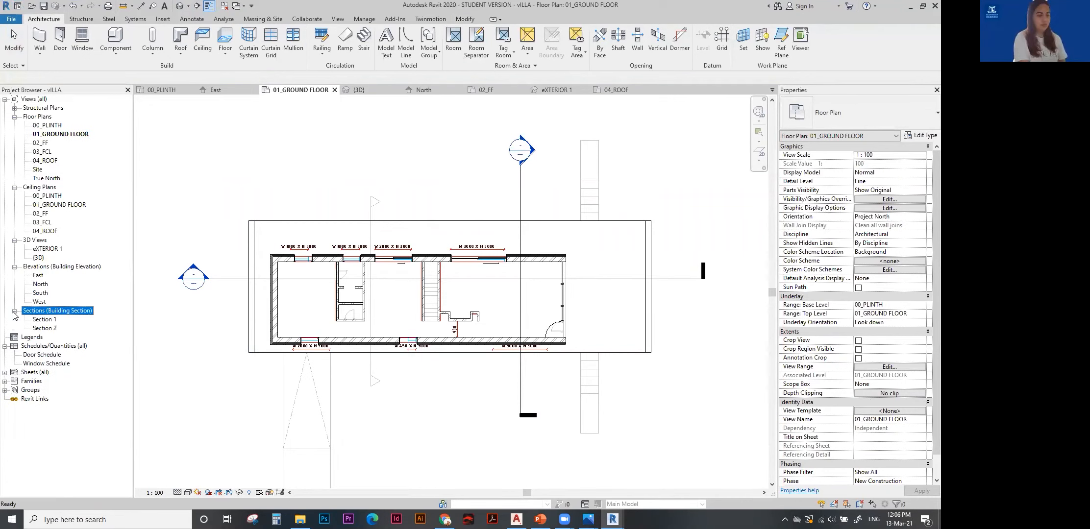
pyautogui.click(41, 328)
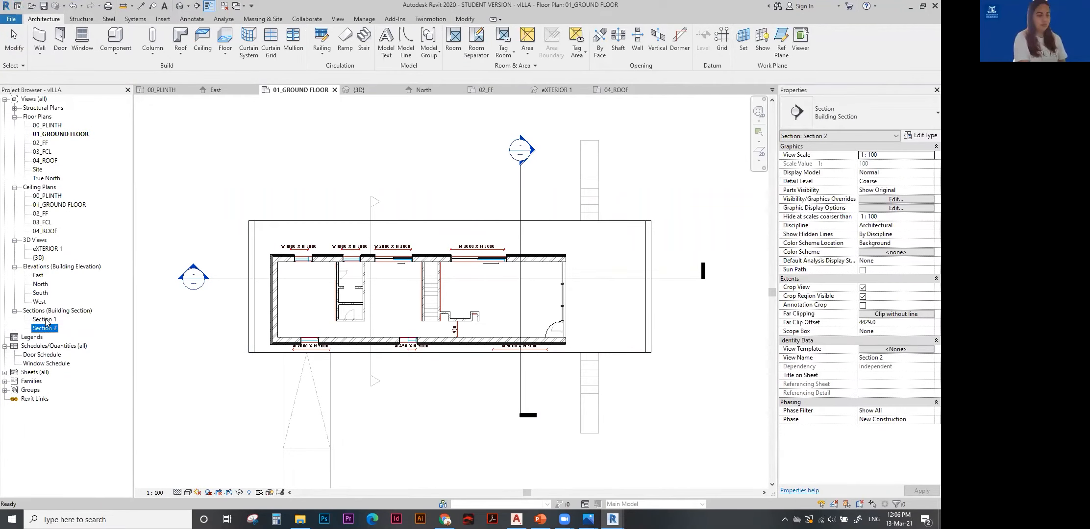
pyautogui.click(47, 321)
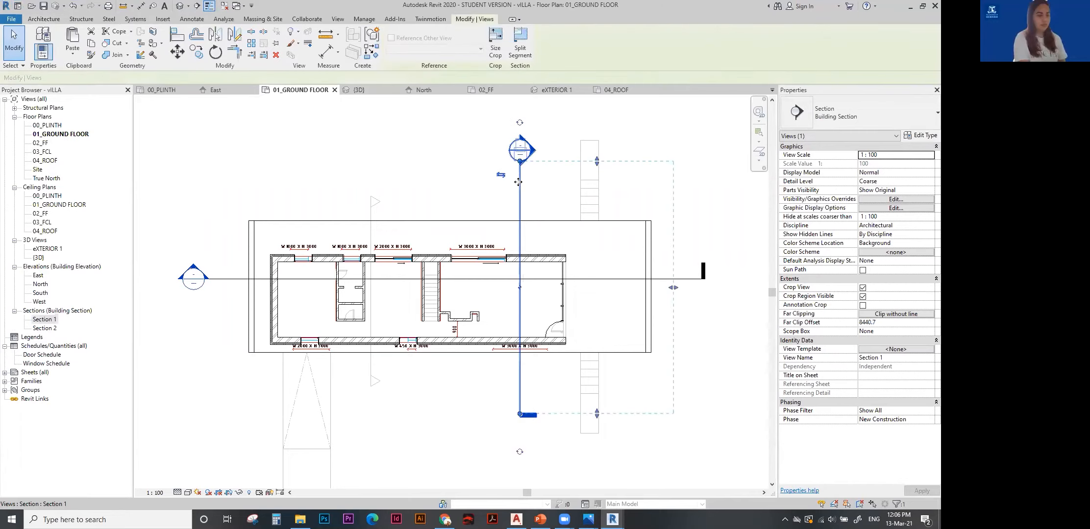
# Delete the horizontal section line running along the villa's length, together with its view Section 2.
pyautogui.click(682, 280)
pyautogui.press('Delete')
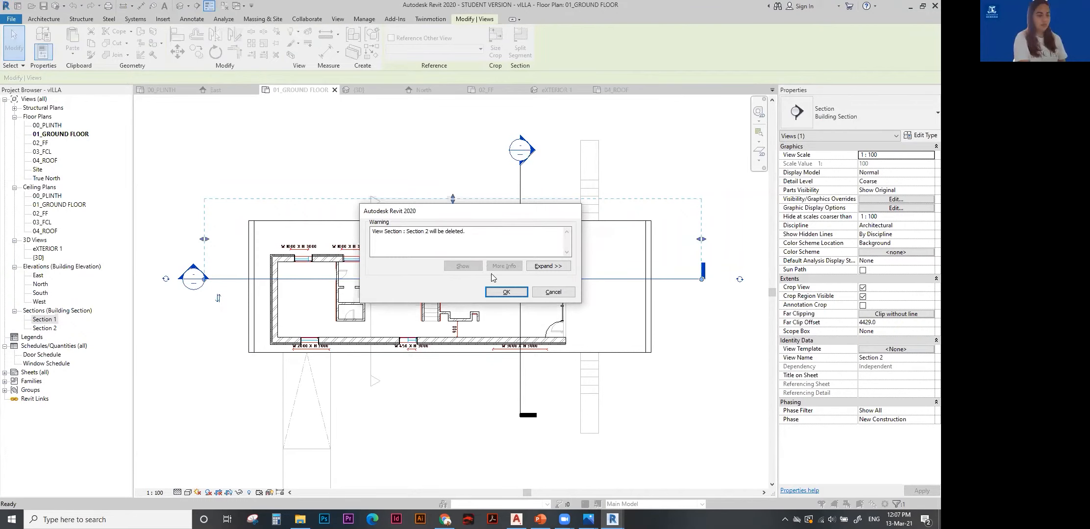
pyautogui.click(506, 292)
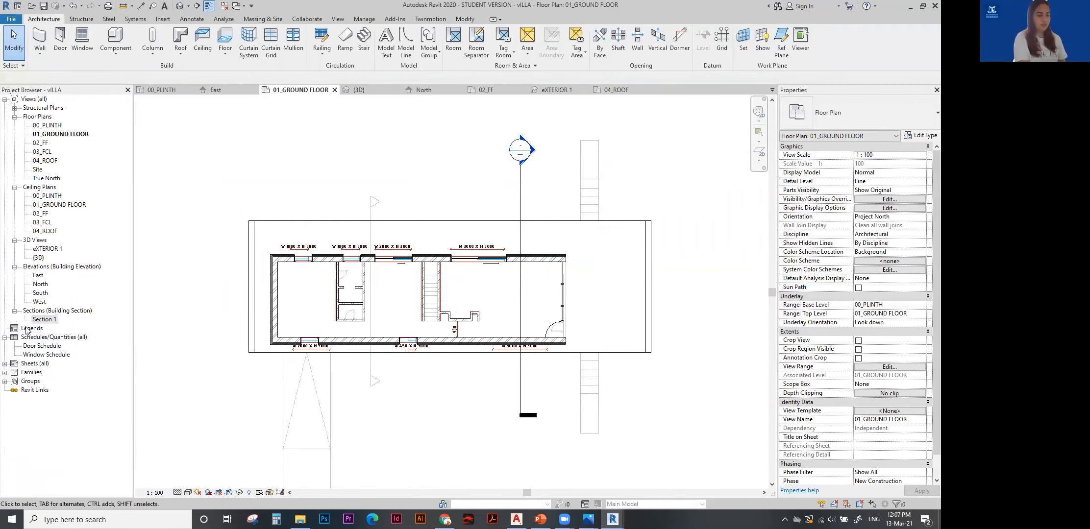
# Select the remaining vertical section line in the plan and open its view, Section 1.
pyautogui.click(43, 319)
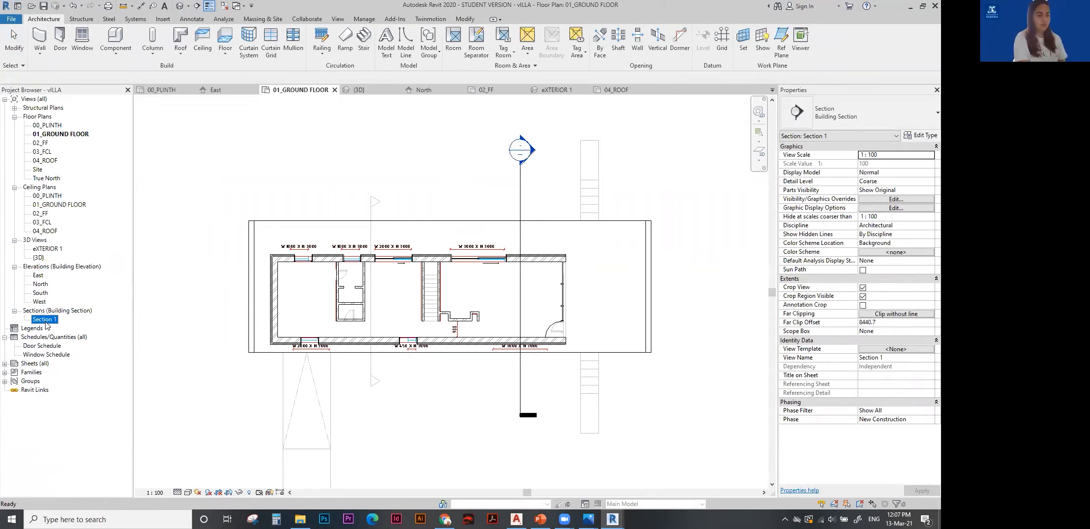
pyautogui.click(520, 184)
pyautogui.rightClick(522, 185)
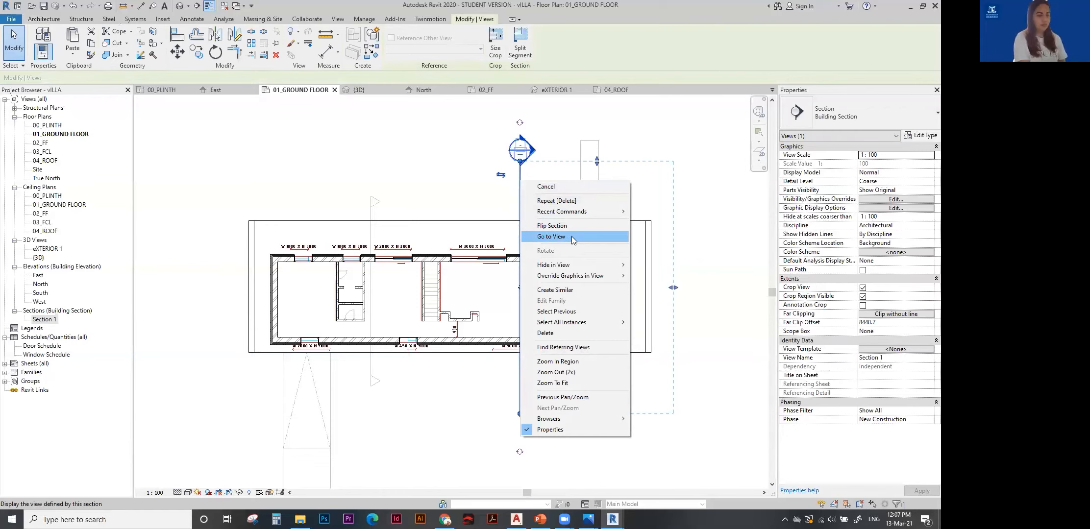
pyautogui.click(471, 189)
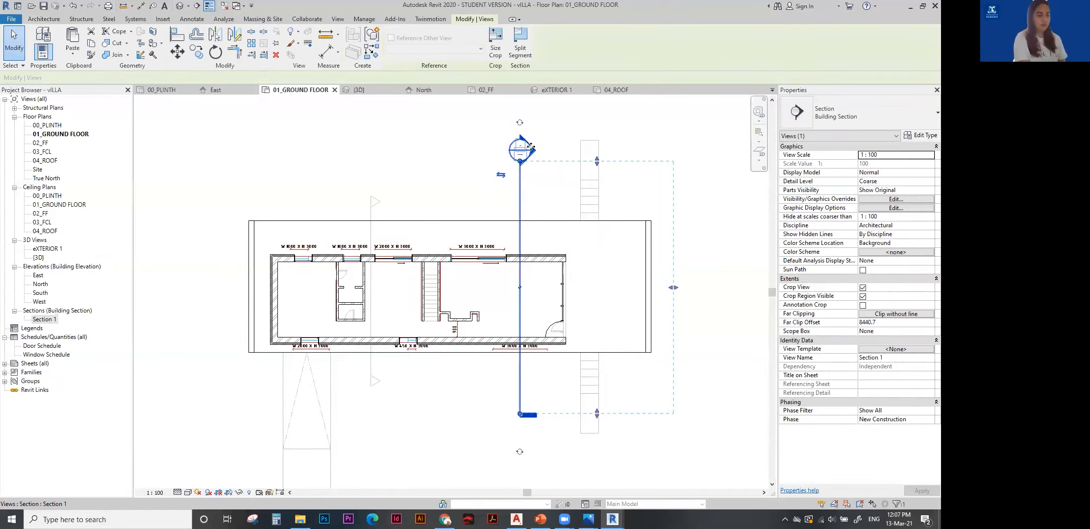
pyautogui.doubleClick(39, 321)
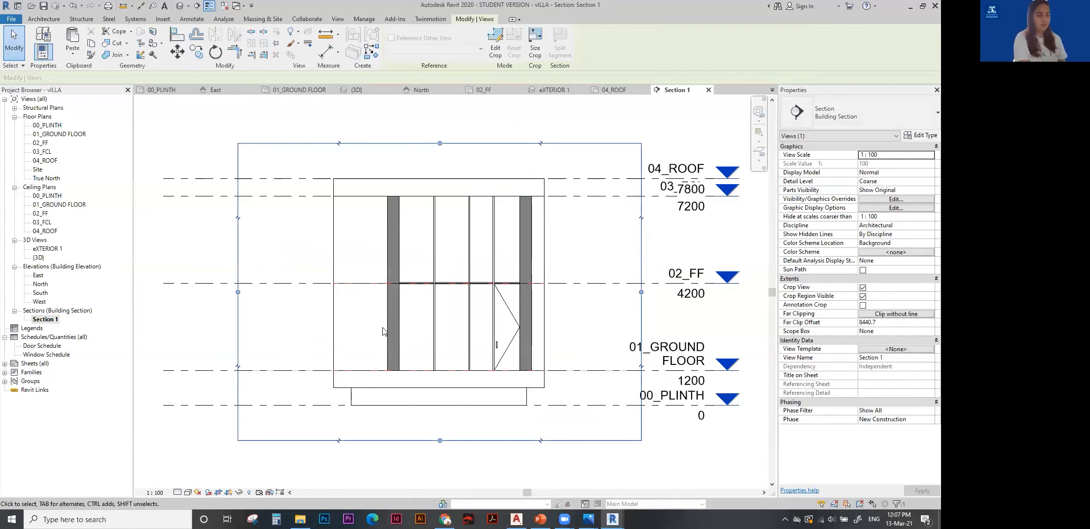
# Examine the villa's base in Section 1 and check the 00_PLINTH and 01_GROUND FLOOR levels.
pyautogui.scroll(-2, 395, 326)
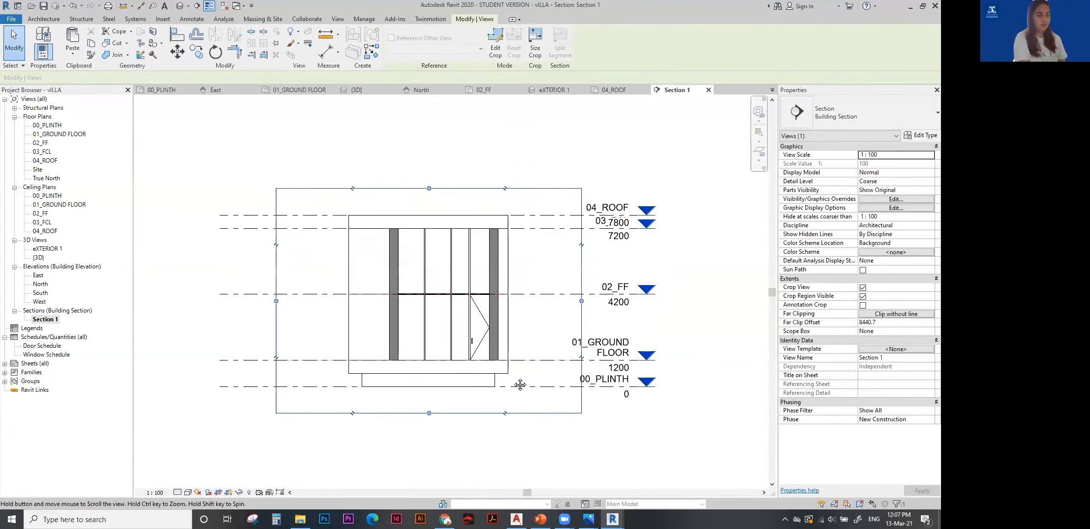
pyautogui.scroll(1, 494, 372)
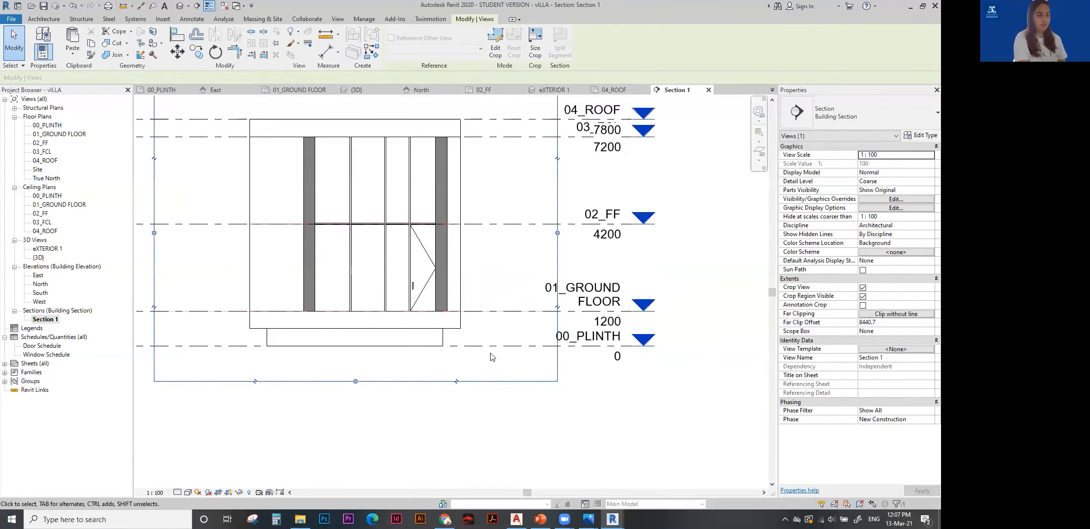
pyautogui.scroll(1, 529, 349)
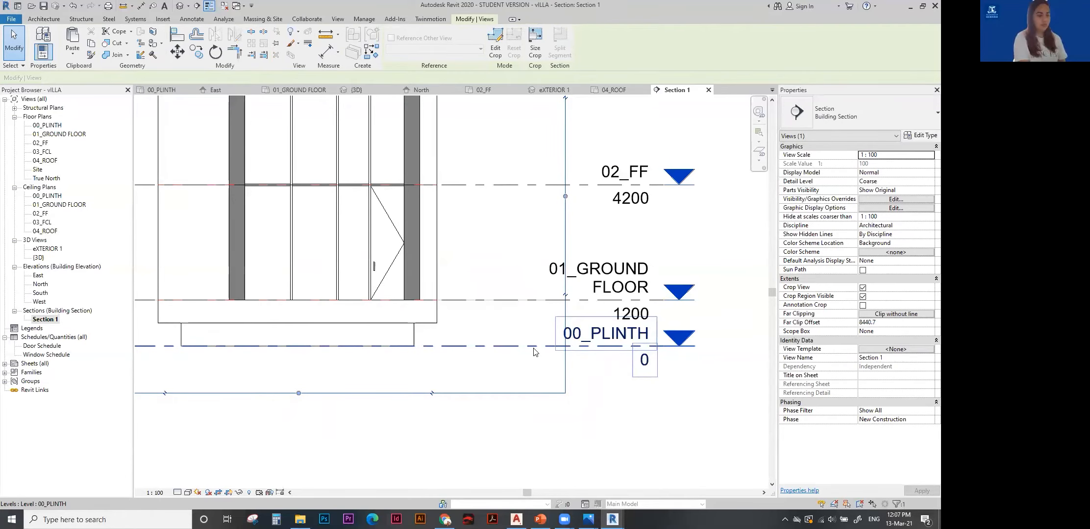
pyautogui.click(534, 352)
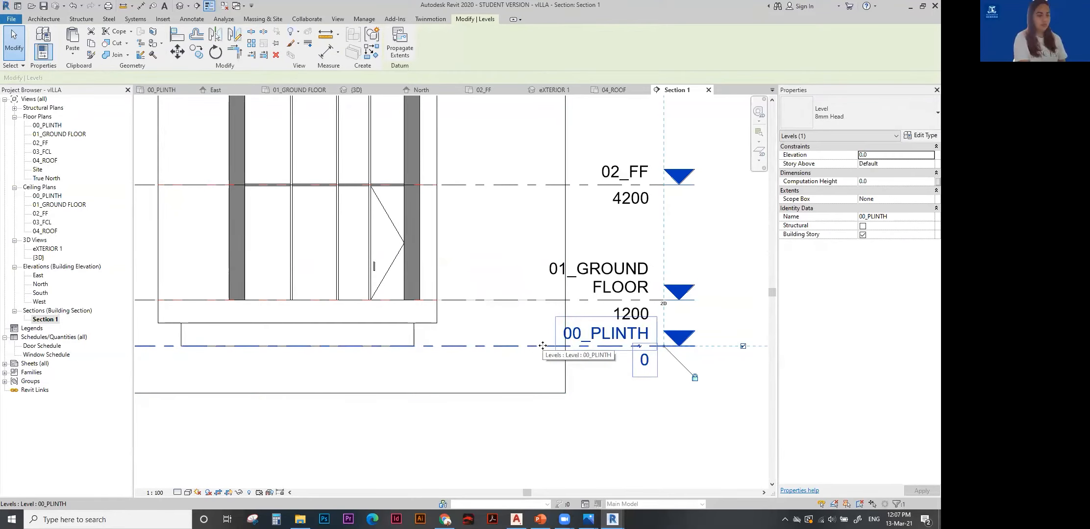
pyautogui.click(535, 315)
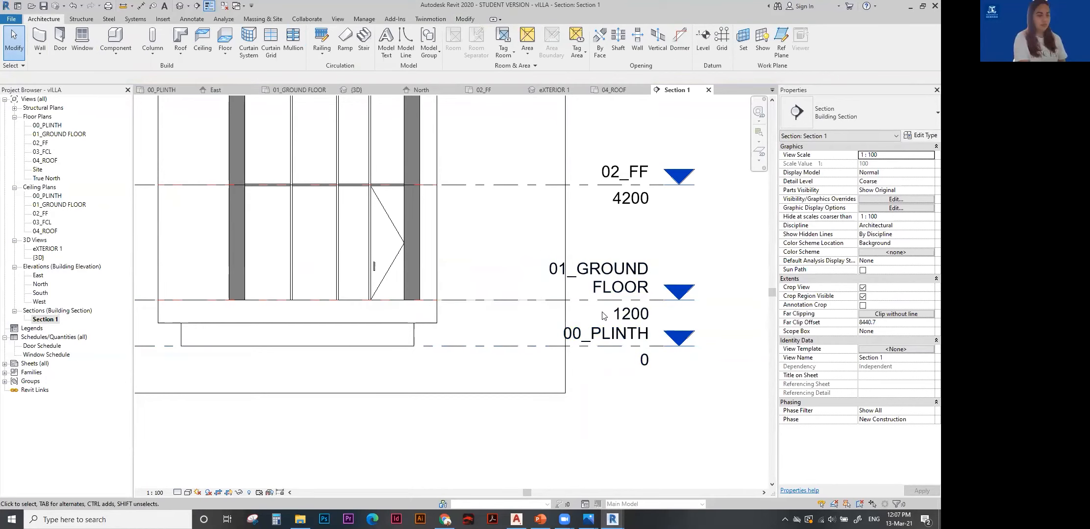
# Open the 01_GROUND FLOOR floor plan, start a new stair and set its base level to 00_PLINTH.
pyautogui.doubleClick(77, 135)
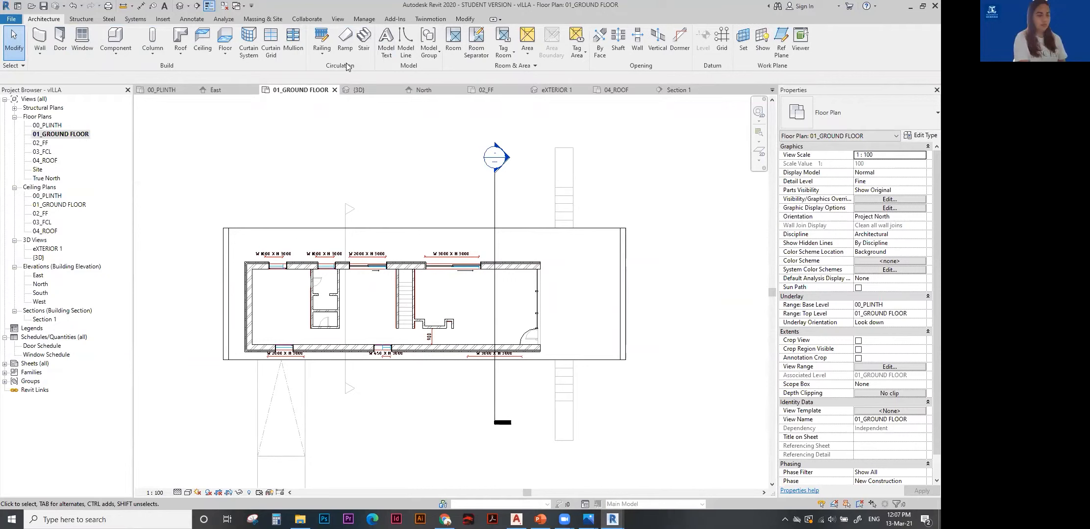
pyautogui.click(364, 38)
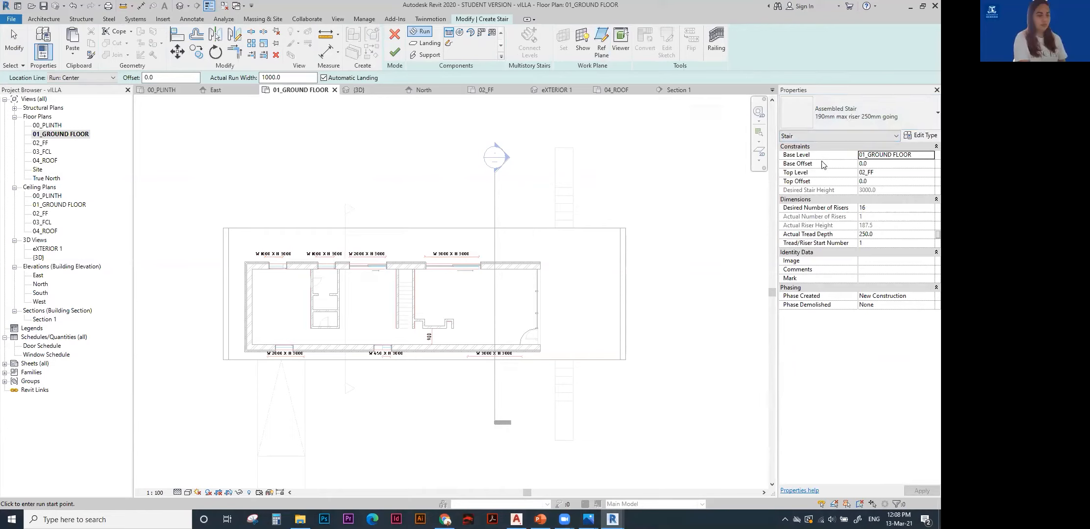
pyautogui.click(927, 156)
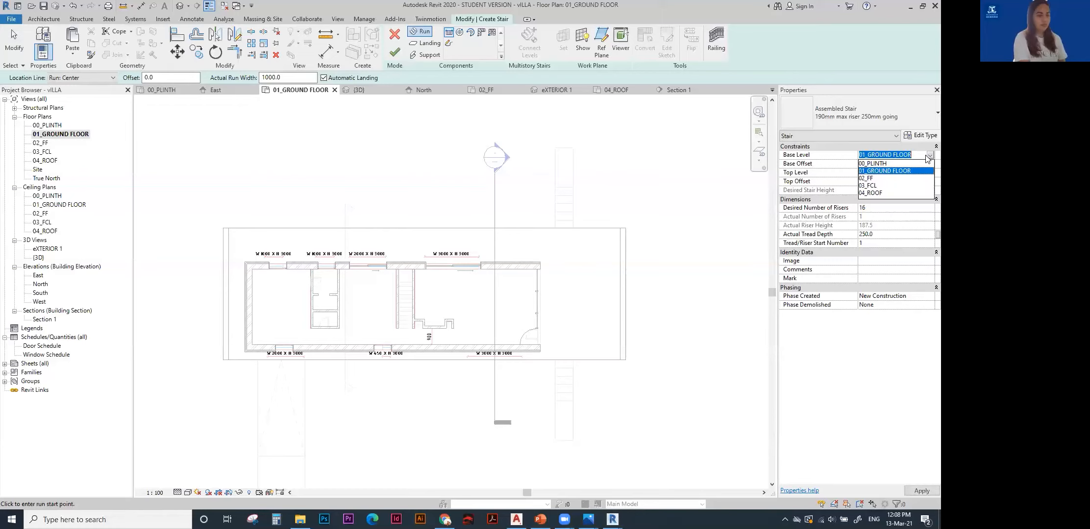
pyautogui.click(903, 172)
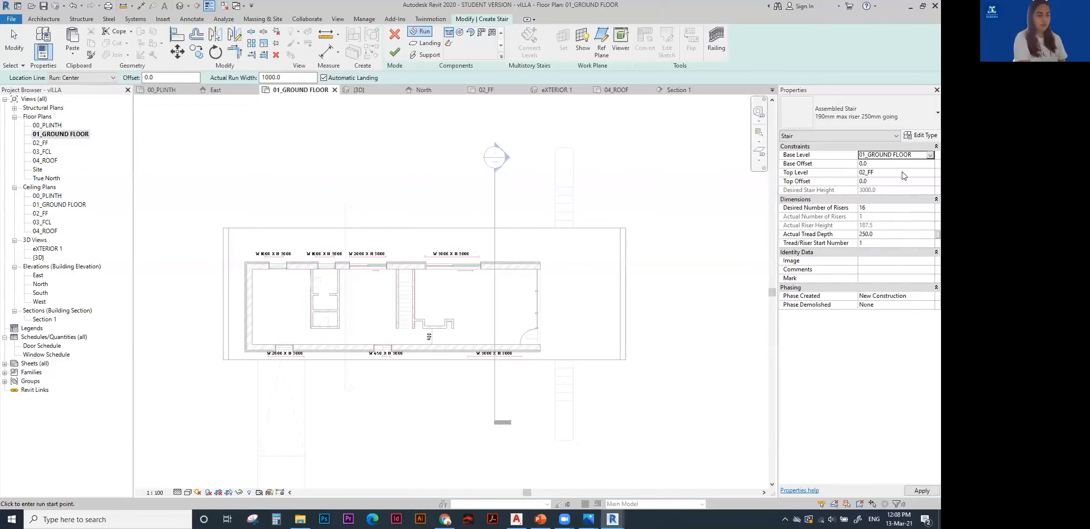
pyautogui.click(893, 174)
pyautogui.click(930, 172)
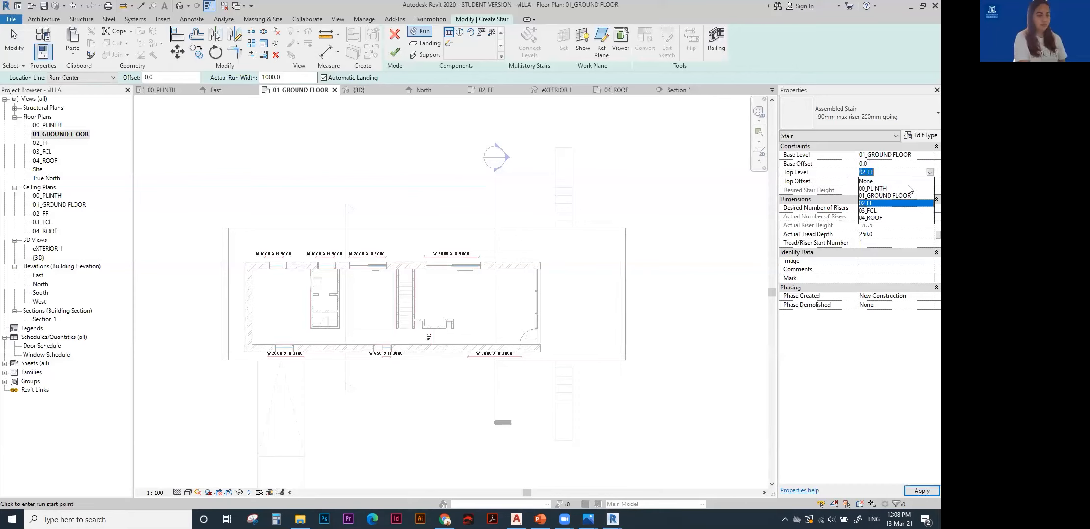
pyautogui.click(918, 159)
pyautogui.click(926, 155)
pyautogui.click(929, 156)
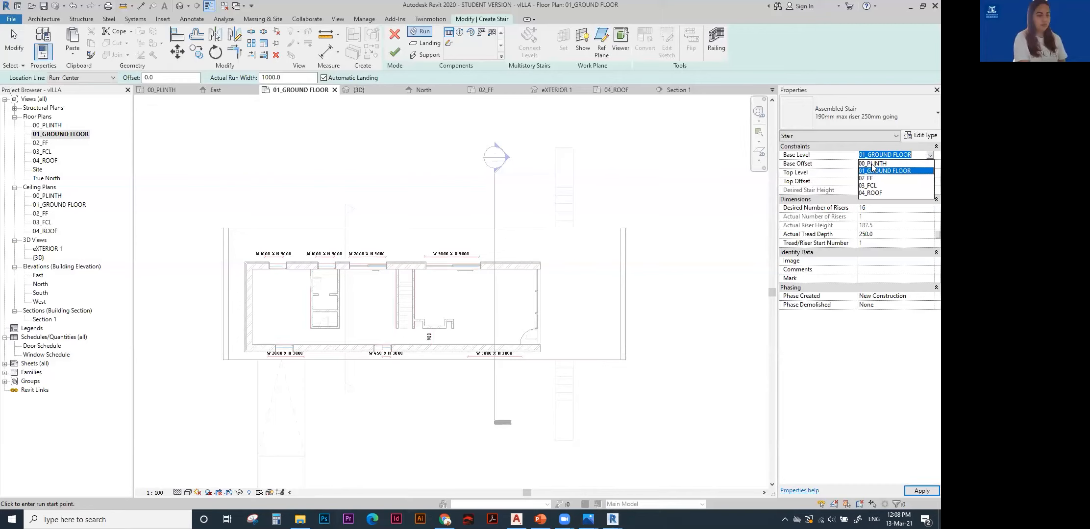
pyautogui.click(872, 164)
# Set the stair's top level to 01_GROUND FLOOR.
pyautogui.click(893, 174)
pyautogui.click(927, 174)
pyautogui.click(890, 196)
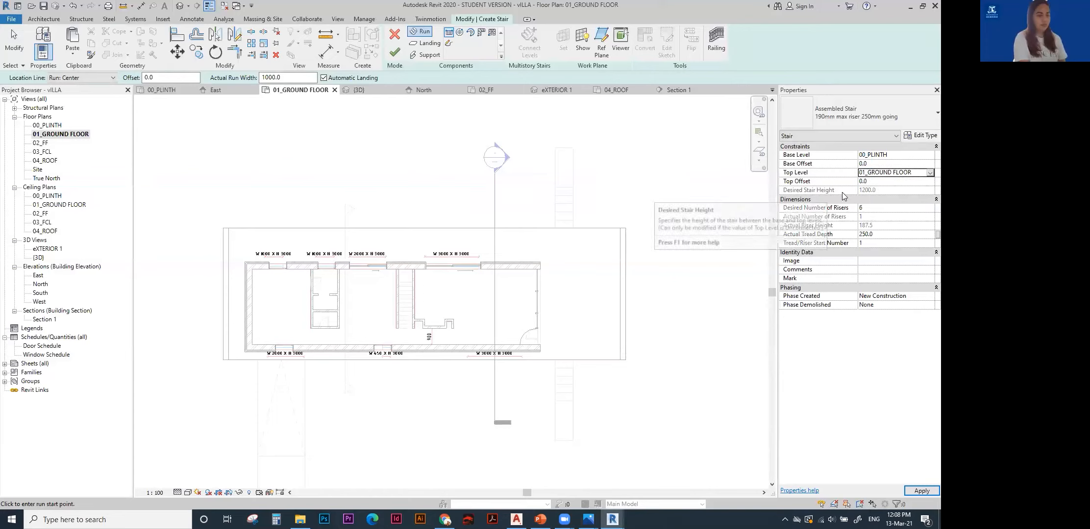
# Set the stair's desired number of risers to 6 and its actual tread depth to 450, accepting the riser height warning.
pyautogui.click(872, 208)
pyautogui.write('5')
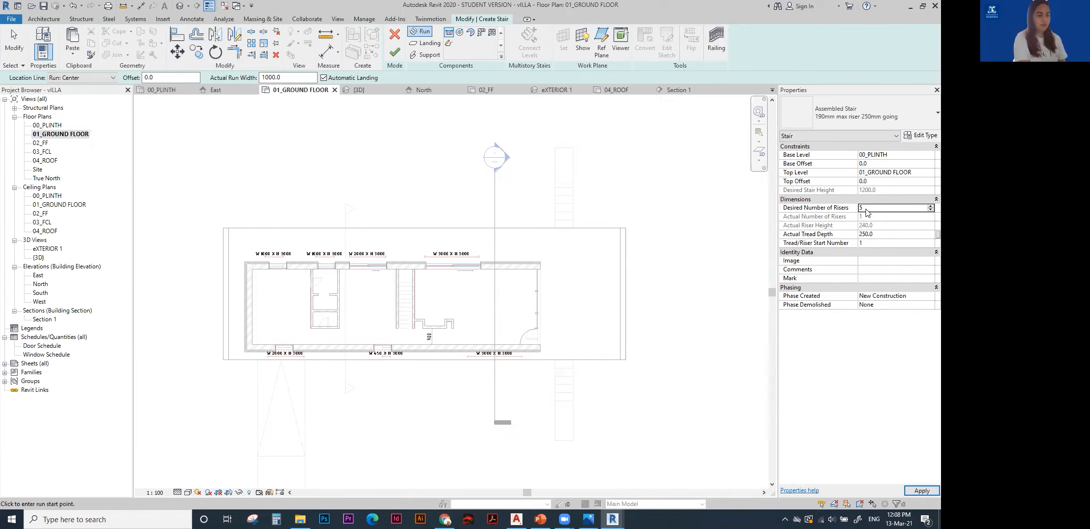
pyautogui.click(880, 234)
pyautogui.click(874, 208)
pyautogui.press('Return')
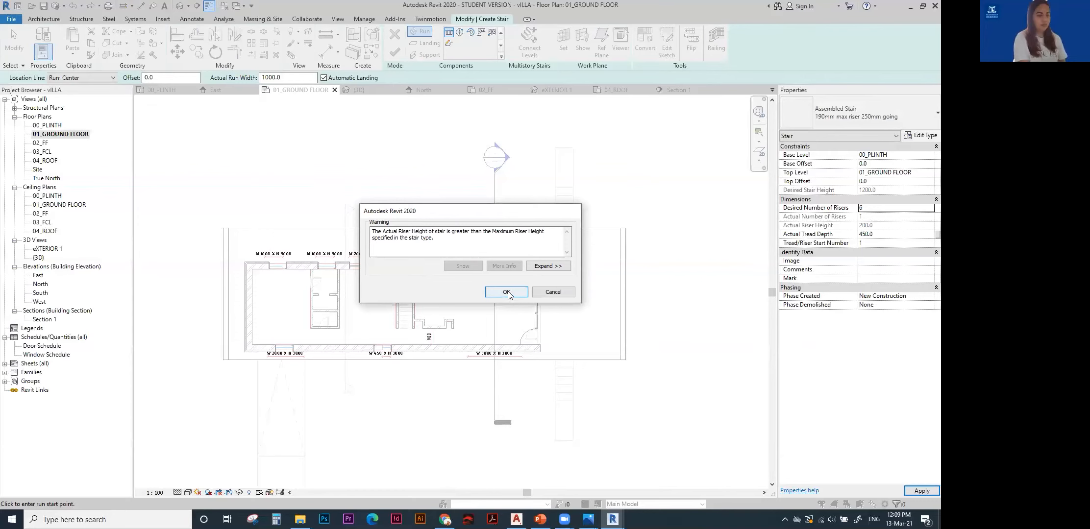
pyautogui.click(510, 294)
# Draw a straight vertical run from the midpoint of the imported exterior stair's first step line to the villa's platform edge.
pyautogui.moveTo(572, 226); pyautogui.dragTo(578, 286, button='middle')
pyautogui.scroll(2, 522, 228)
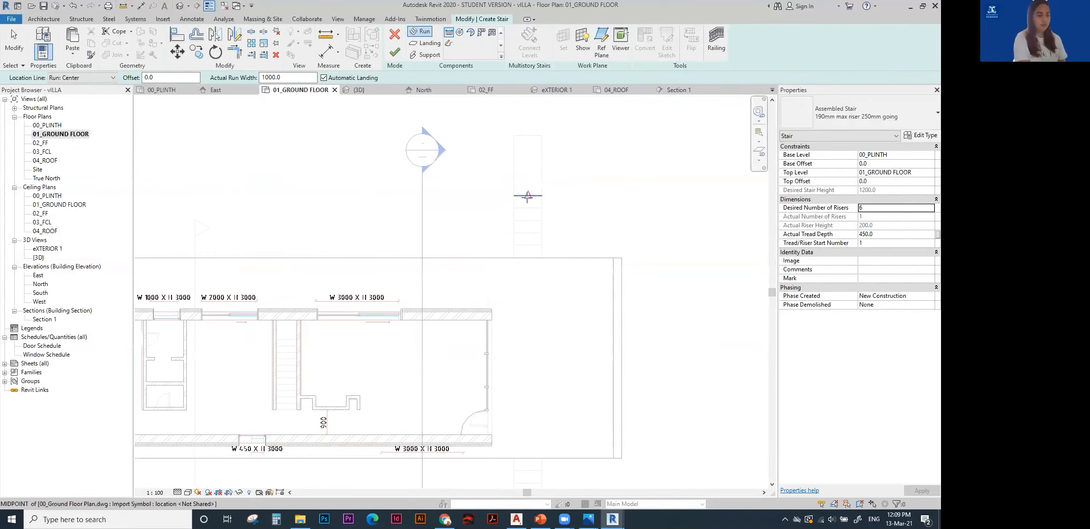
pyautogui.click(448, 33)
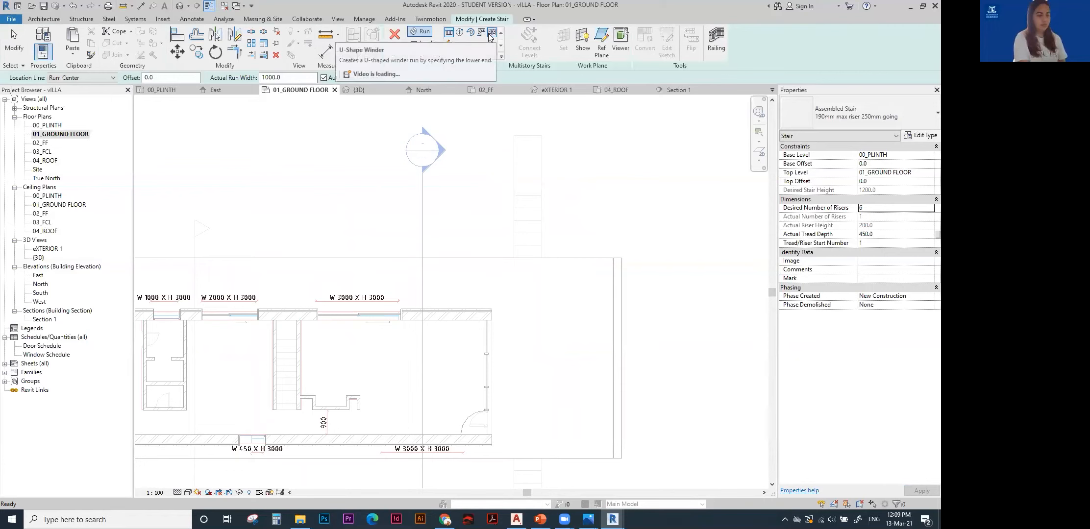
pyautogui.click(450, 36)
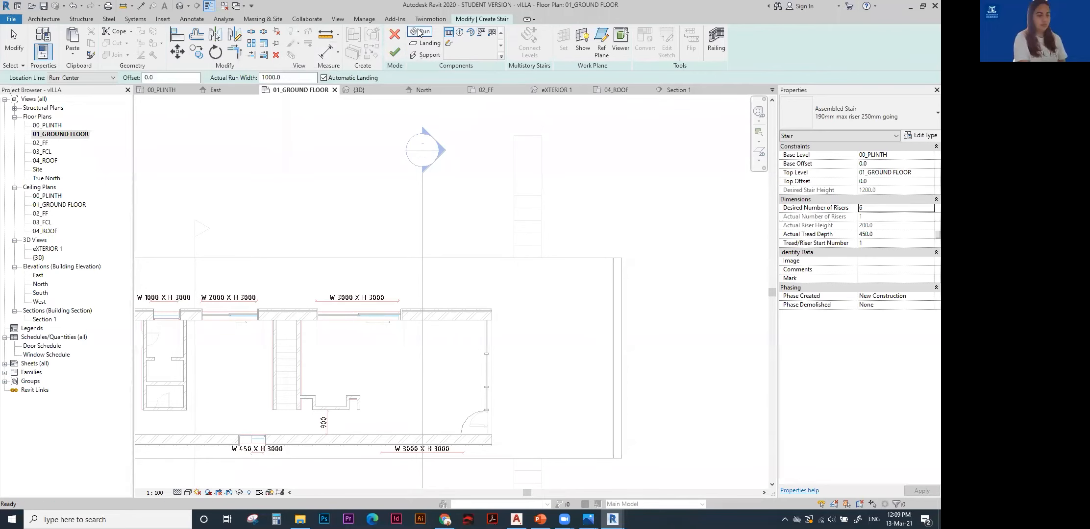
pyautogui.press('Escape')
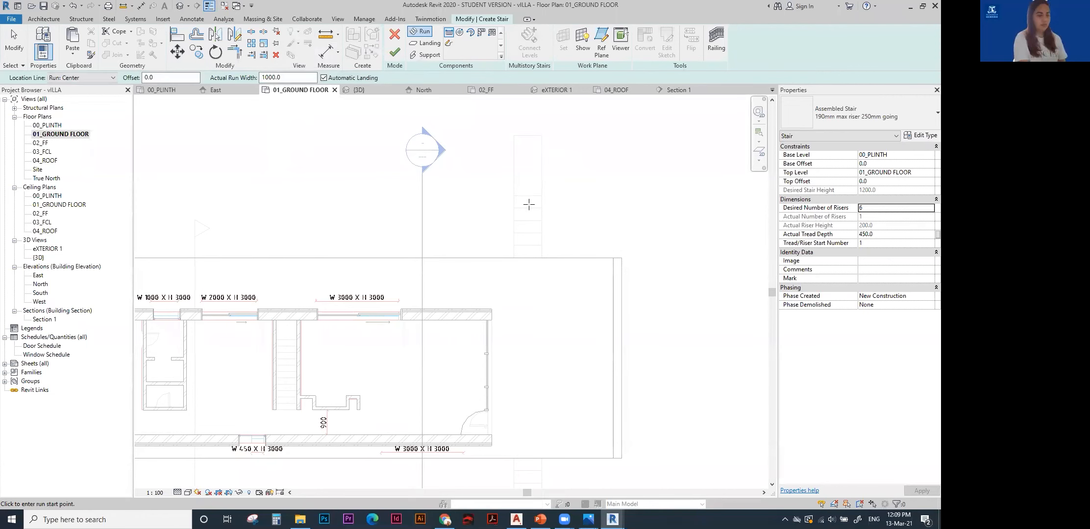
pyautogui.click(527, 196)
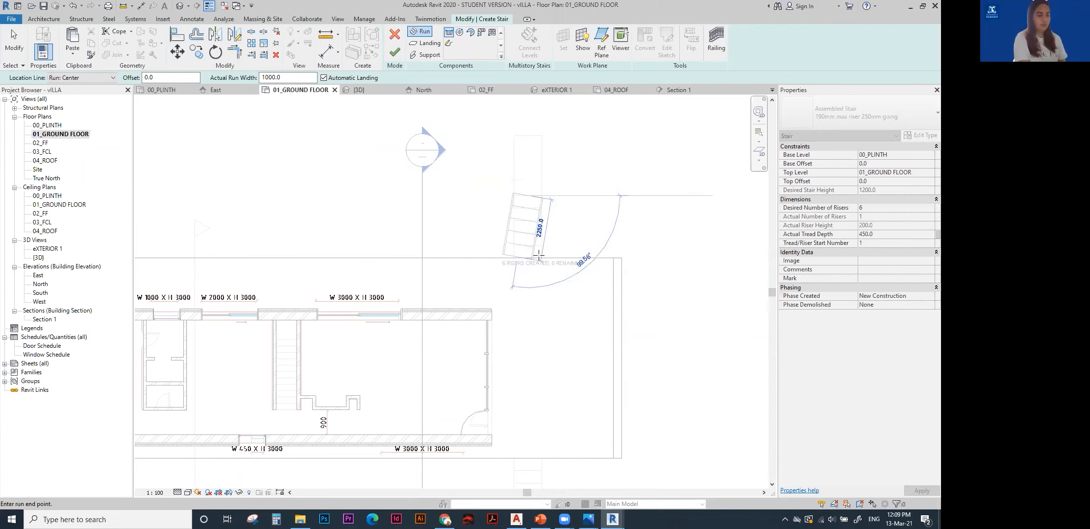
pyautogui.scroll(1, 525, 265)
pyautogui.scroll(1, 526, 267)
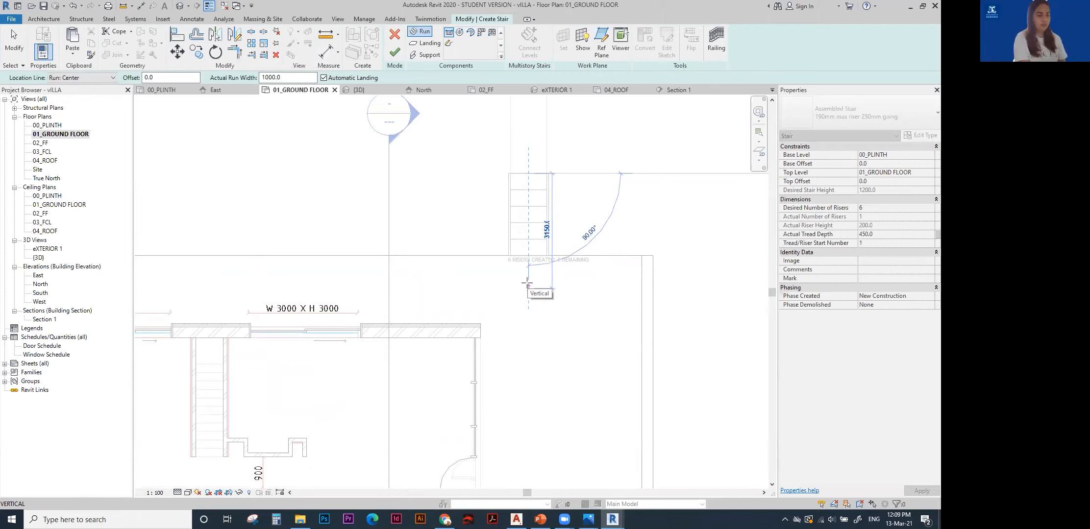
pyautogui.click(526, 282)
# Finish the exterior stair and open the default 3D view to check it.
pyautogui.press('Escape')
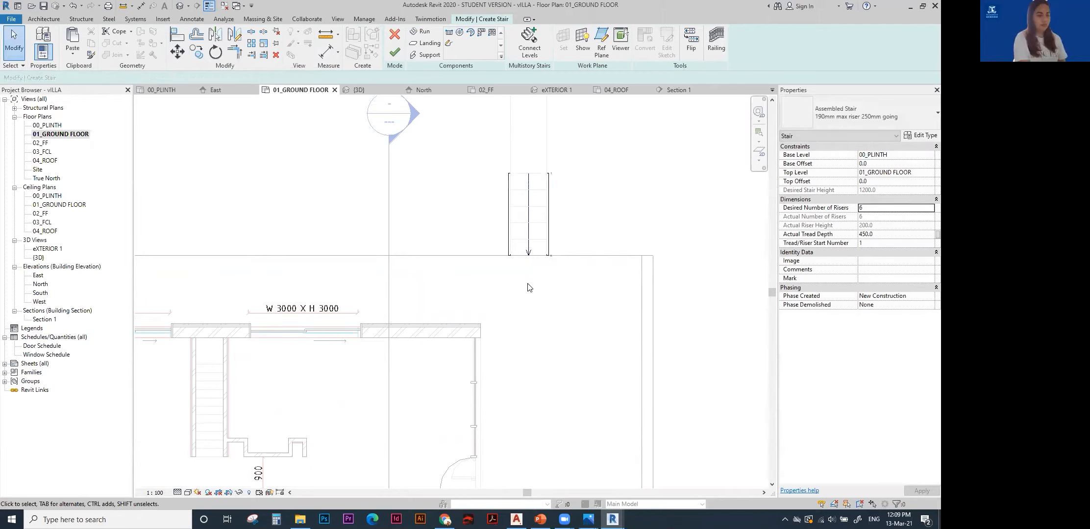
pyautogui.scroll(-1, 574, 206)
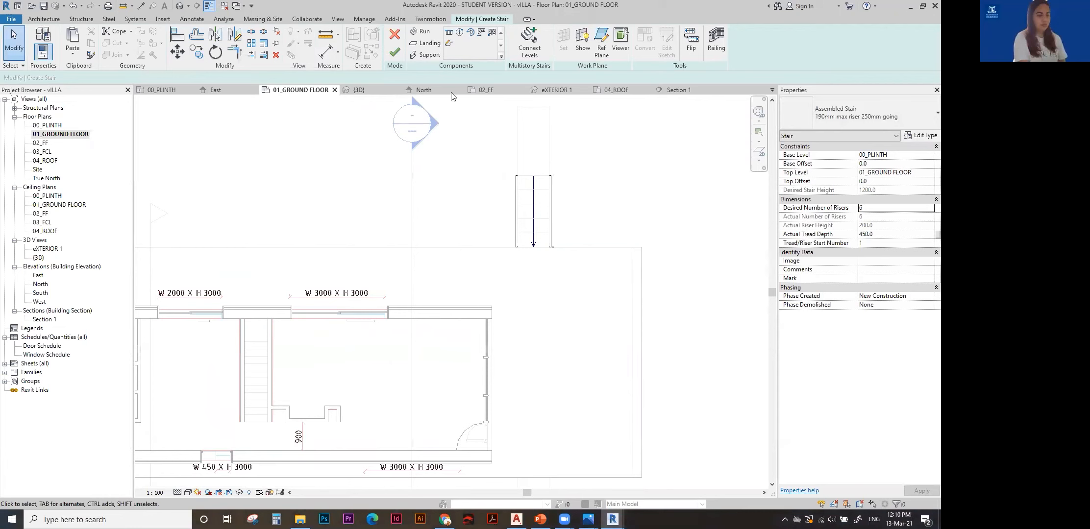
pyautogui.click(395, 49)
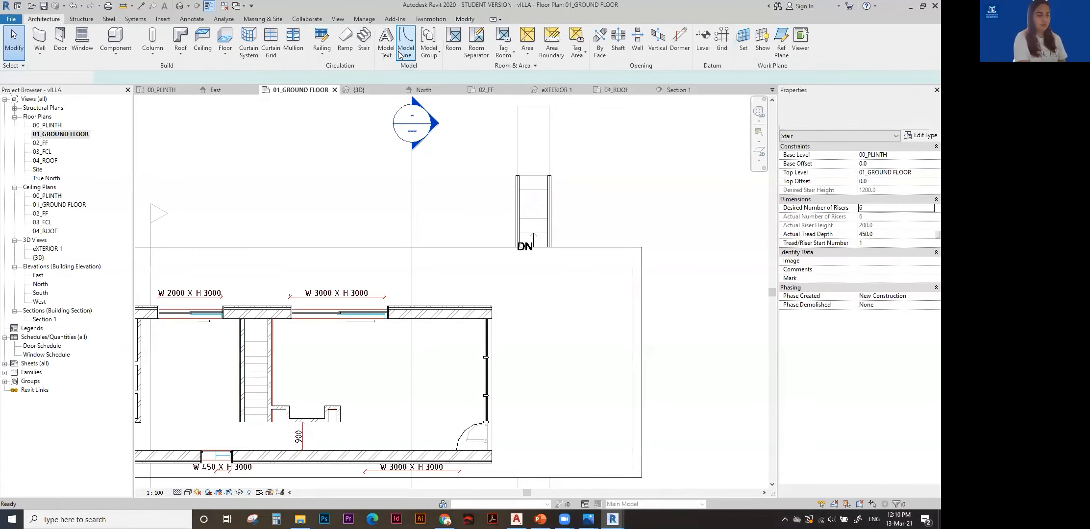
pyautogui.click(180, 6)
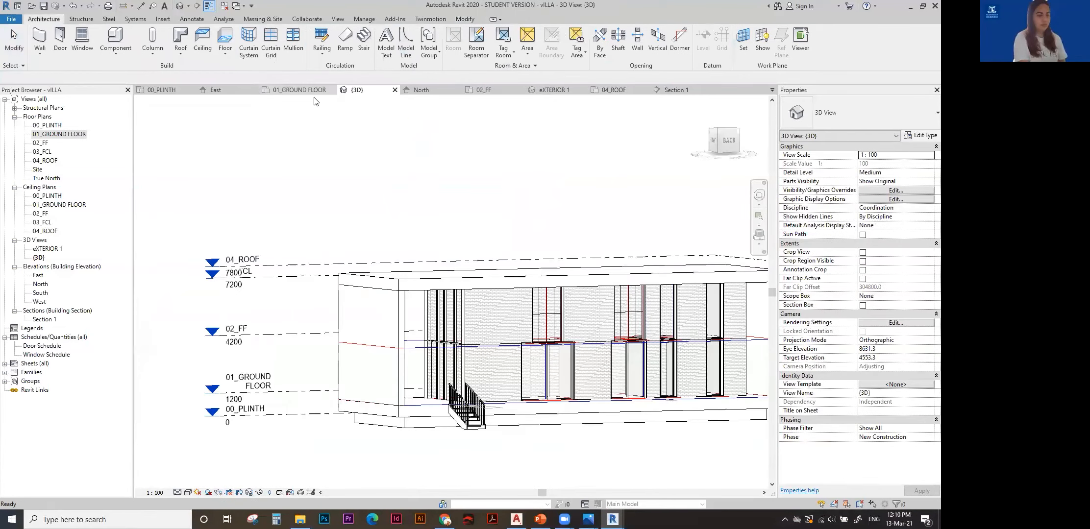
# Delete the railings on both sides of the exterior stair, keeping only the stair itself.
pyautogui.keyDown('shift'); pyautogui.moveTo(520, 361); pyautogui.dragTo(539, 368, button='middle'); pyautogui.keyUp('shift')
pyautogui.scroll(6, 539, 367)
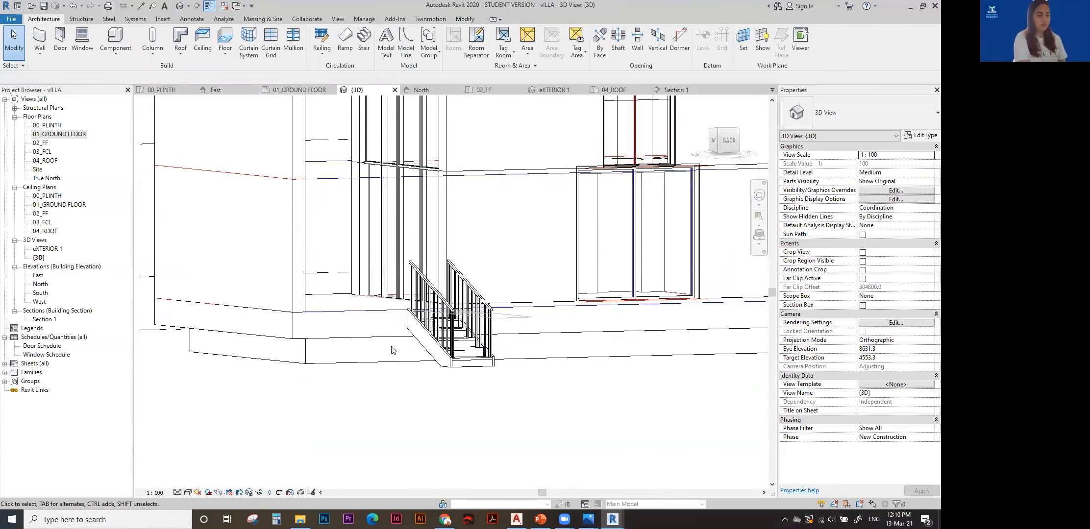
pyautogui.moveTo(667, 343); pyautogui.dragTo(595, 331, button='middle')
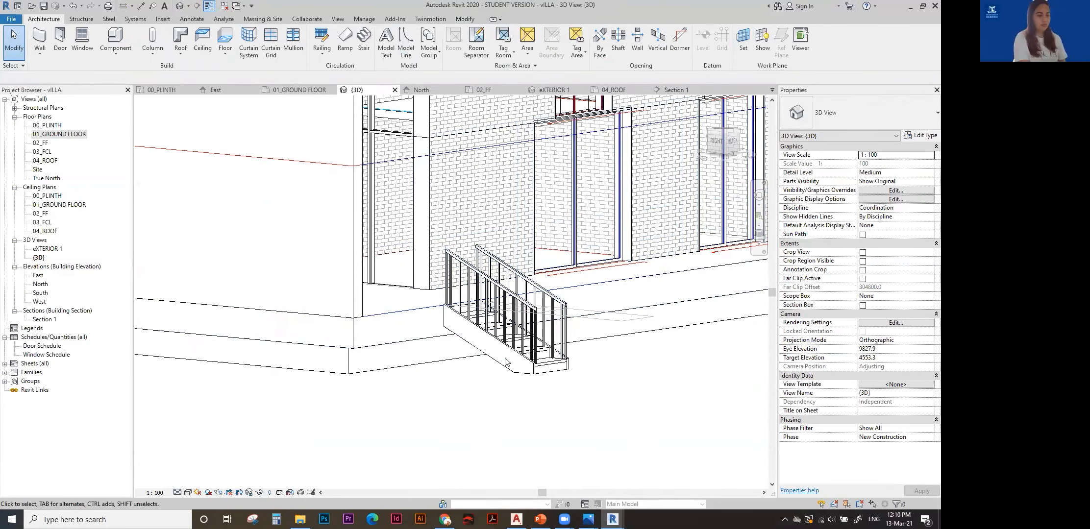
pyautogui.click(558, 313)
pyautogui.press('Delete')
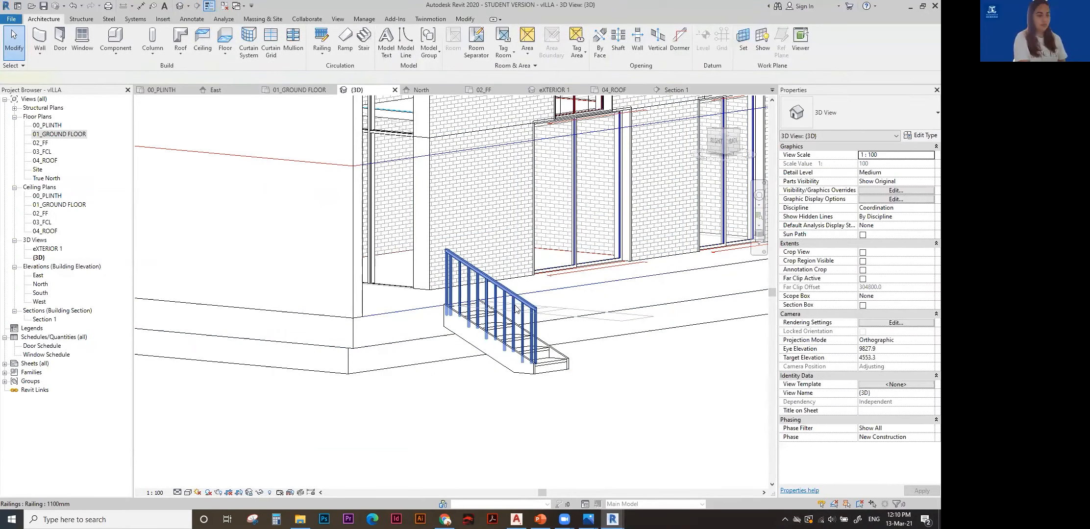
pyautogui.moveTo(523, 309)
pyautogui.keyDown('shift'); pyautogui.mouseDown(button='middle')
pyautogui.moveTo(589, 310)
pyautogui.moveTo(338, 349)
pyautogui.moveTo(422, 343)
pyautogui.moveTo(517, 392)
pyautogui.moveTo(490, 367)
pyautogui.mouseUp(button='middle'); pyautogui.keyUp('shift')
pyautogui.click(422, 343)
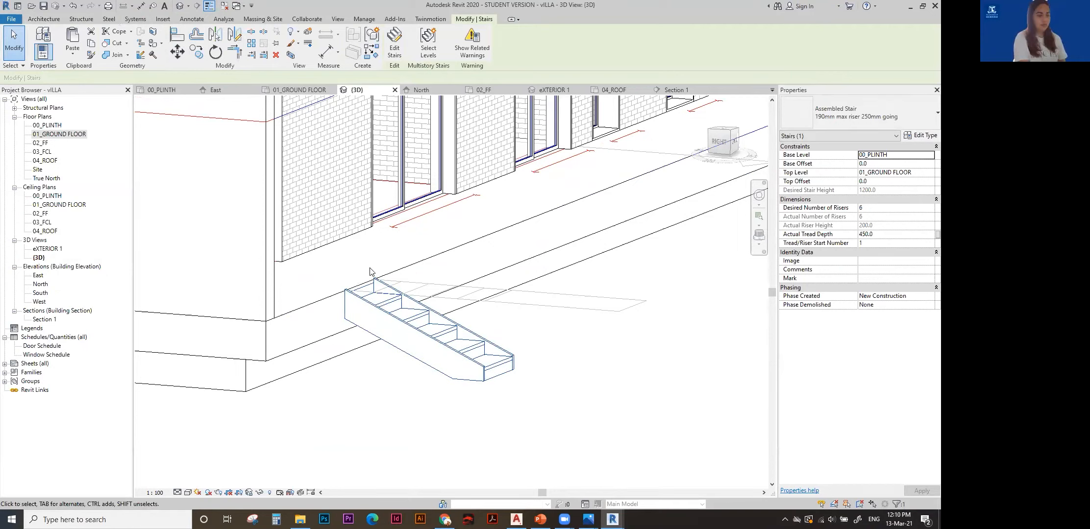
# Duplicate the exterior stair's assembled stair type under the name External Steps.
pyautogui.keyDown('shift'); pyautogui.moveTo(620, 373); pyautogui.dragTo(636, 342, button='middle'); pyautogui.keyUp('shift')
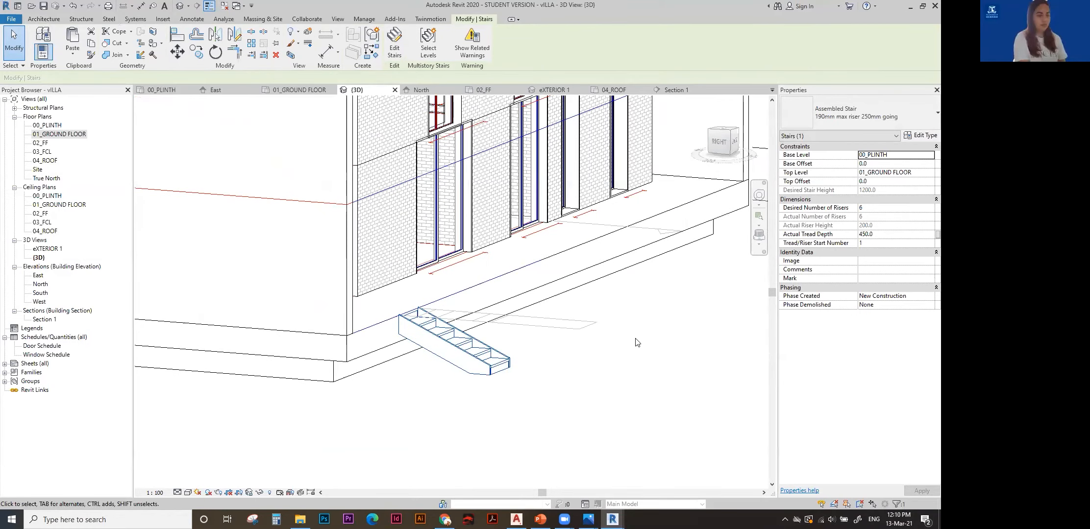
pyautogui.keyDown('shift'); pyautogui.moveTo(520, 385); pyautogui.dragTo(438, 348, button='middle'); pyautogui.keyUp('shift')
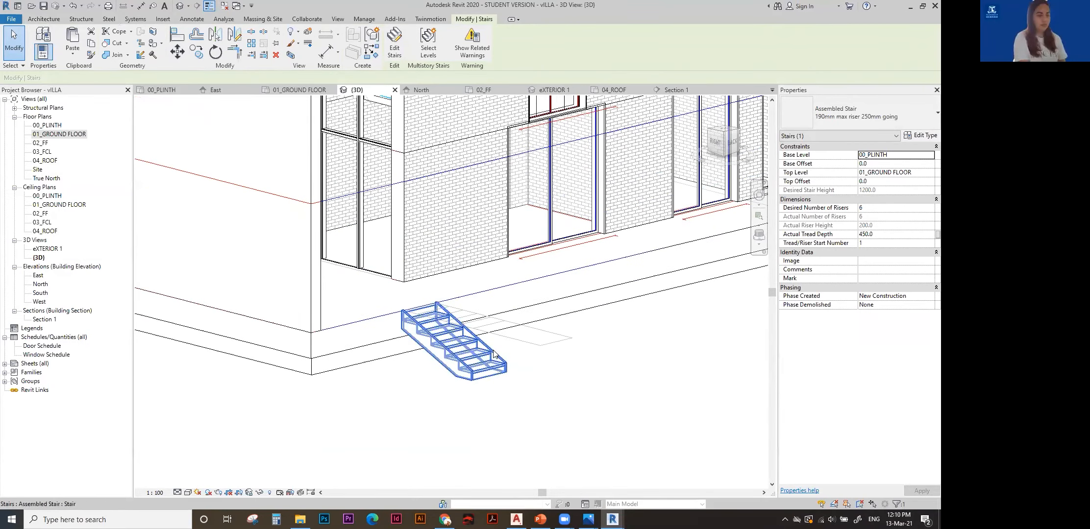
pyautogui.keyDown('shift'); pyautogui.moveTo(530, 393); pyautogui.dragTo(662, 214, button='middle'); pyautogui.keyUp('shift')
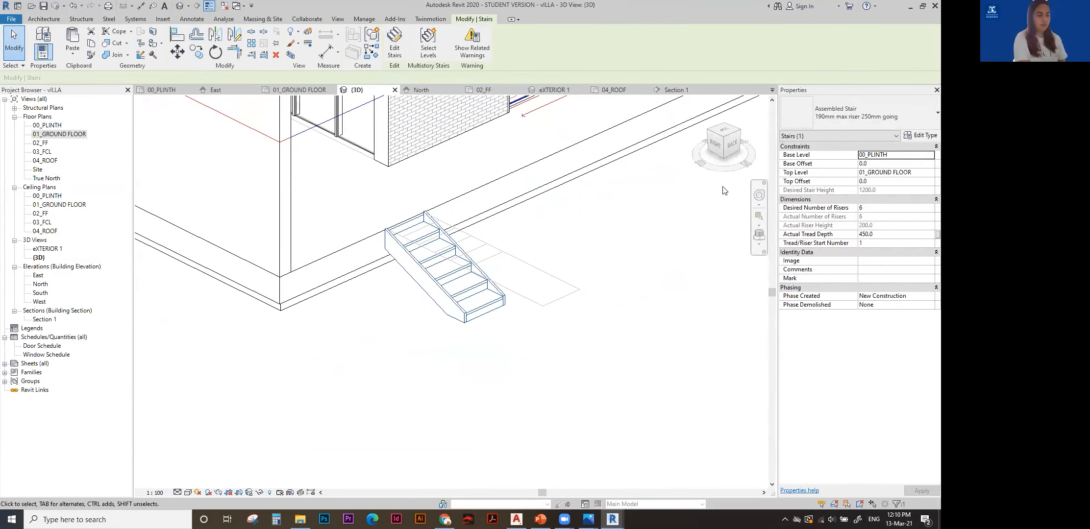
pyautogui.click(496, 361)
pyautogui.click(482, 314)
pyautogui.click(921, 134)
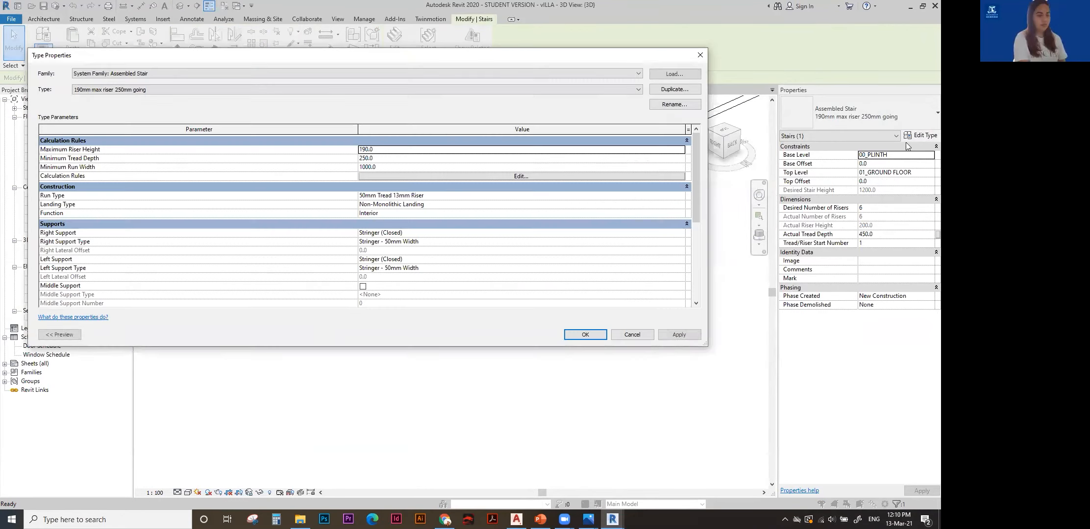
pyautogui.moveTo(511, 61); pyautogui.dragTo(570, 52)
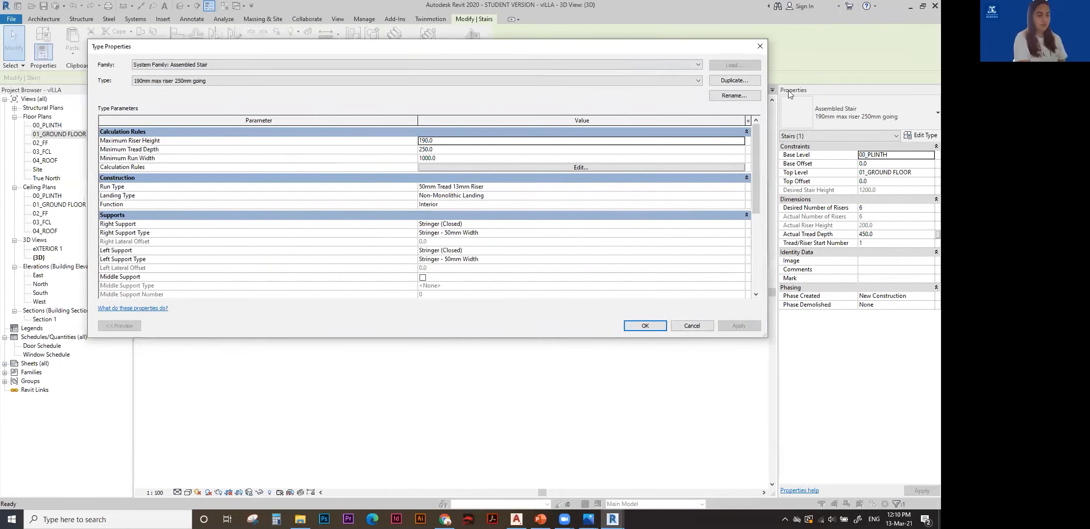
pyautogui.click(747, 81)
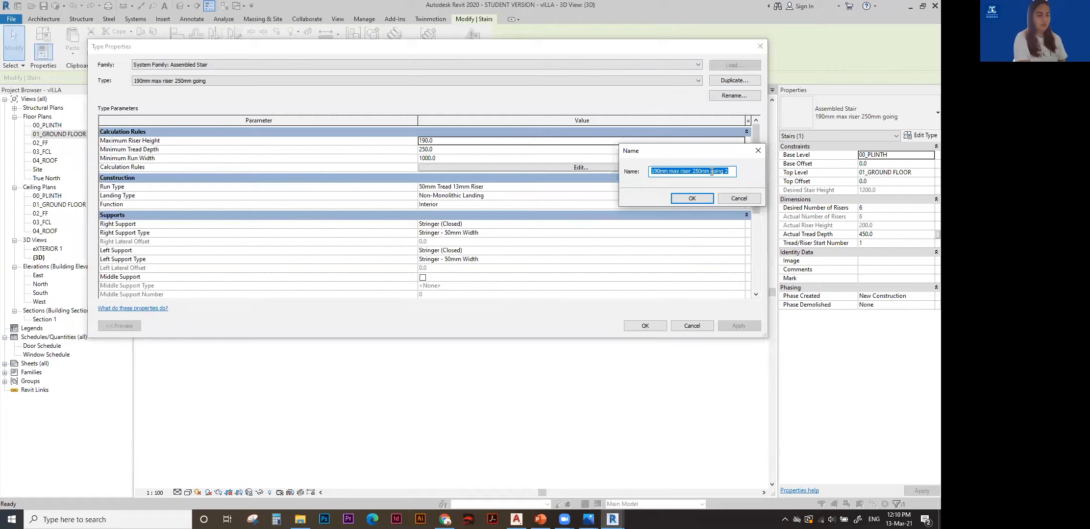
pyautogui.write('e')
pyautogui.press('BackSpace')
pyautogui.press('BackSpace')
pyautogui.press('BackSpace')
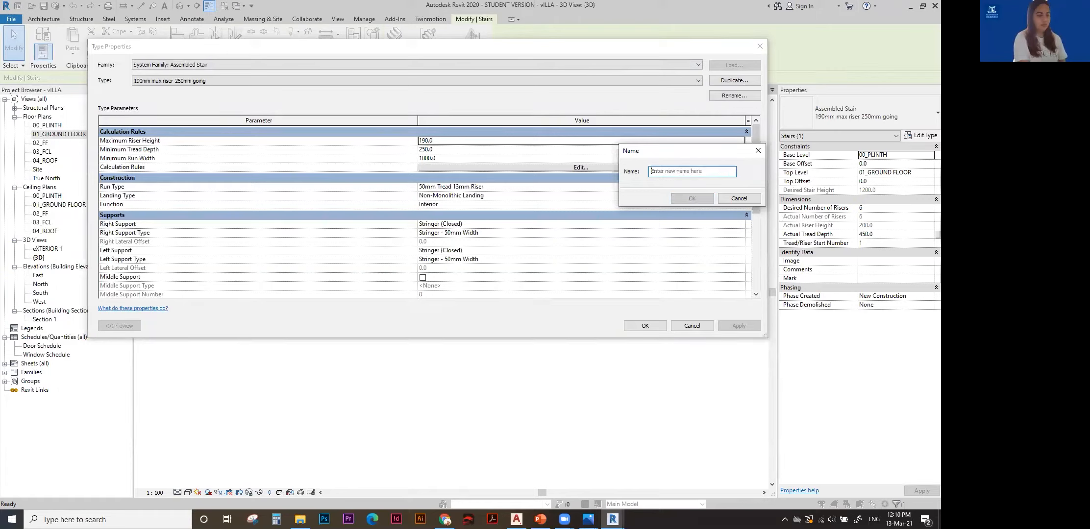
pyautogui.write('External')
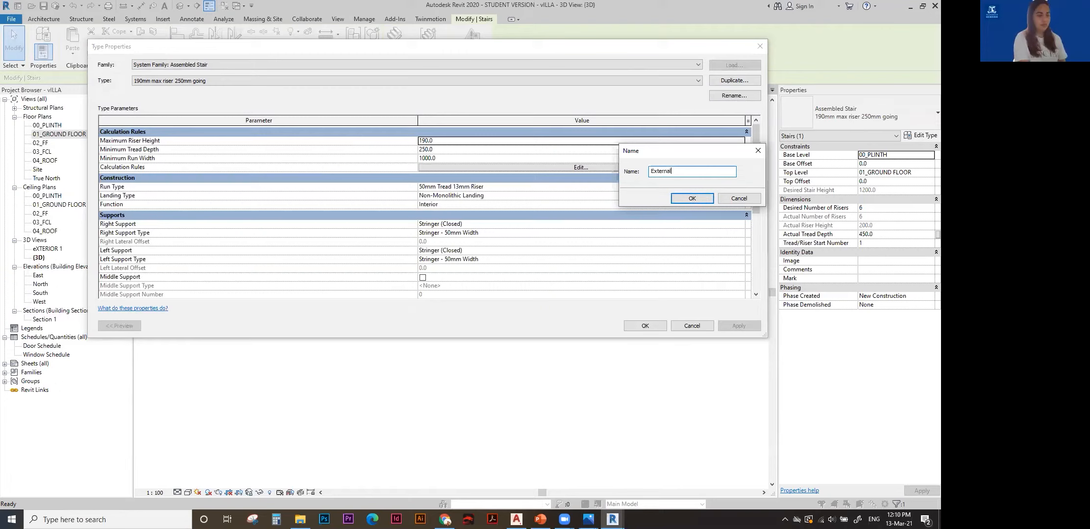
pyautogui.write(' Steps')
pyautogui.press('Return')
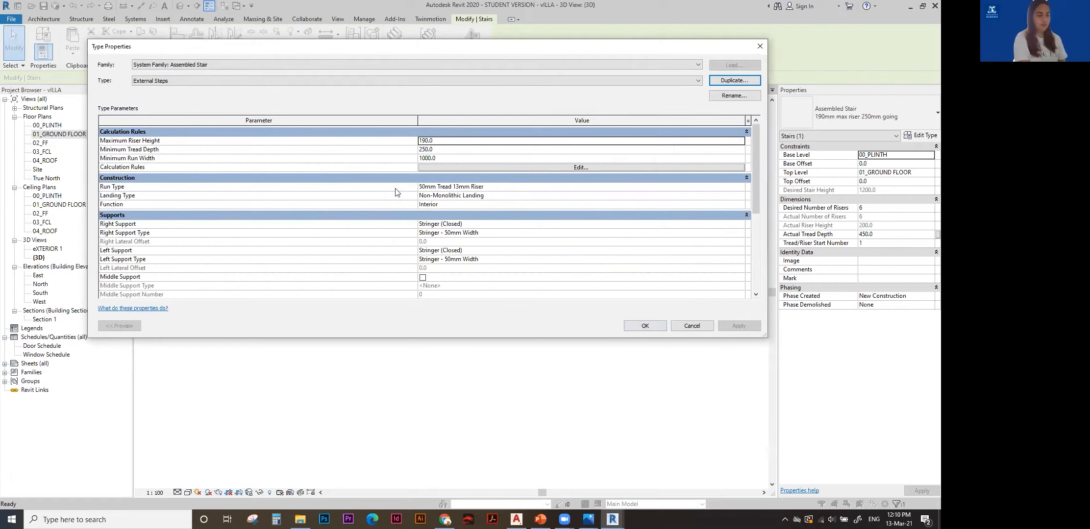
# Review the landing and run type settings, and apply the External Steps type to the exterior stair.
pyautogui.click(512, 196)
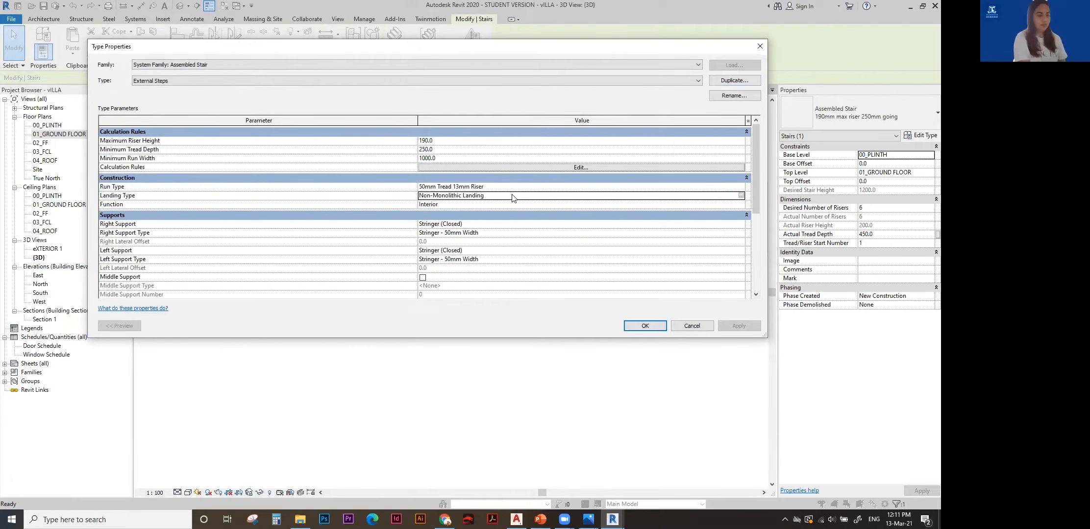
pyautogui.click(741, 196)
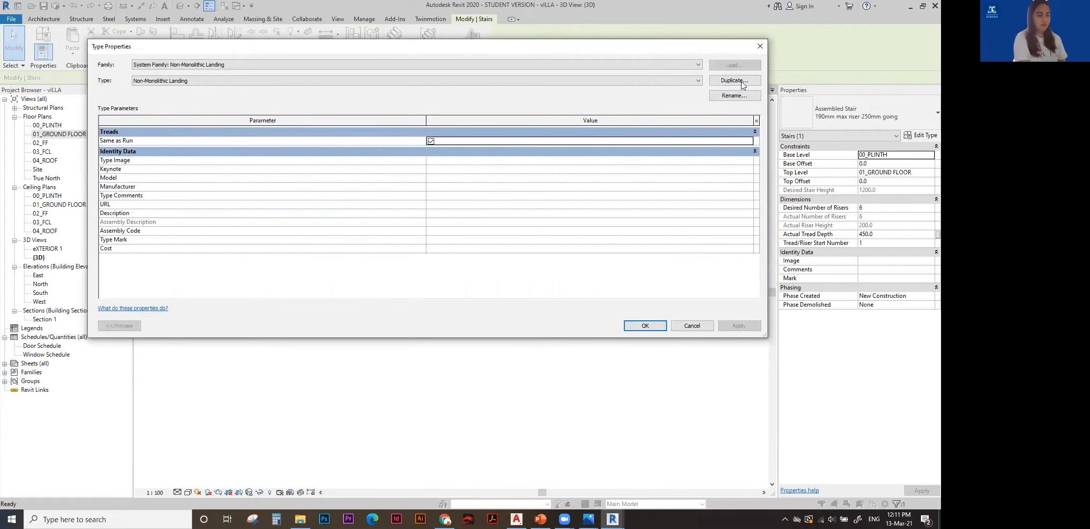
pyautogui.click(760, 48)
pyautogui.click(725, 187)
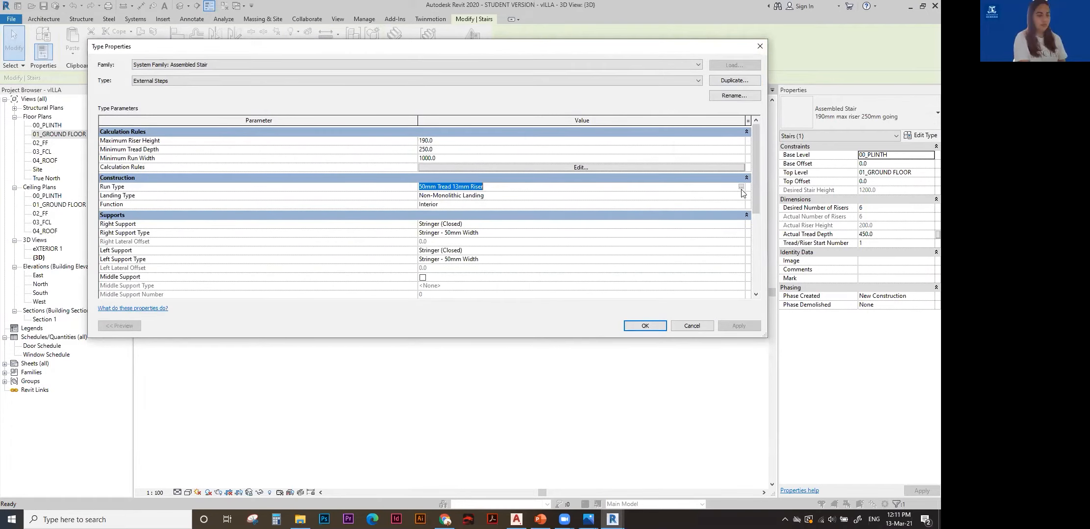
pyautogui.click(740, 187)
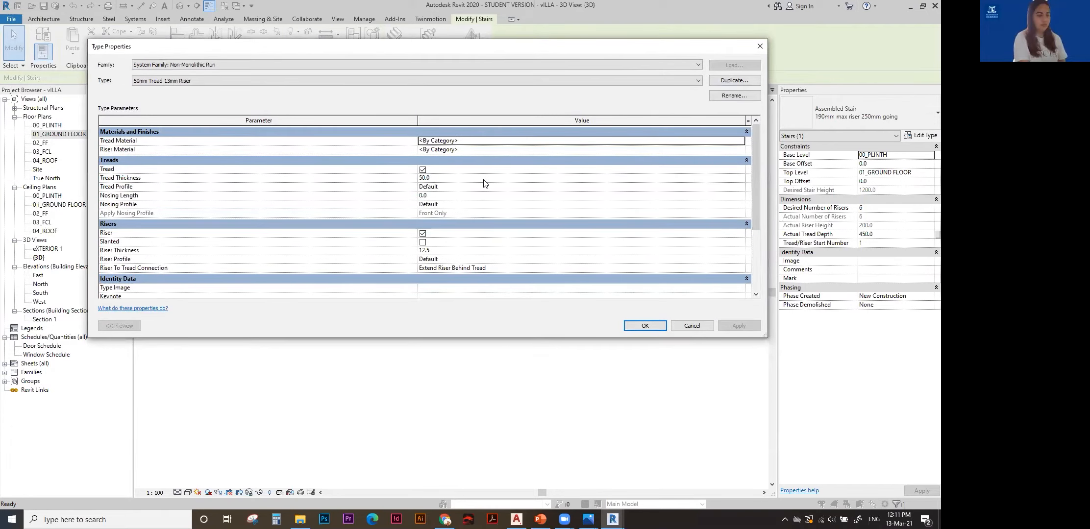
pyautogui.click(642, 326)
pyautogui.click(635, 327)
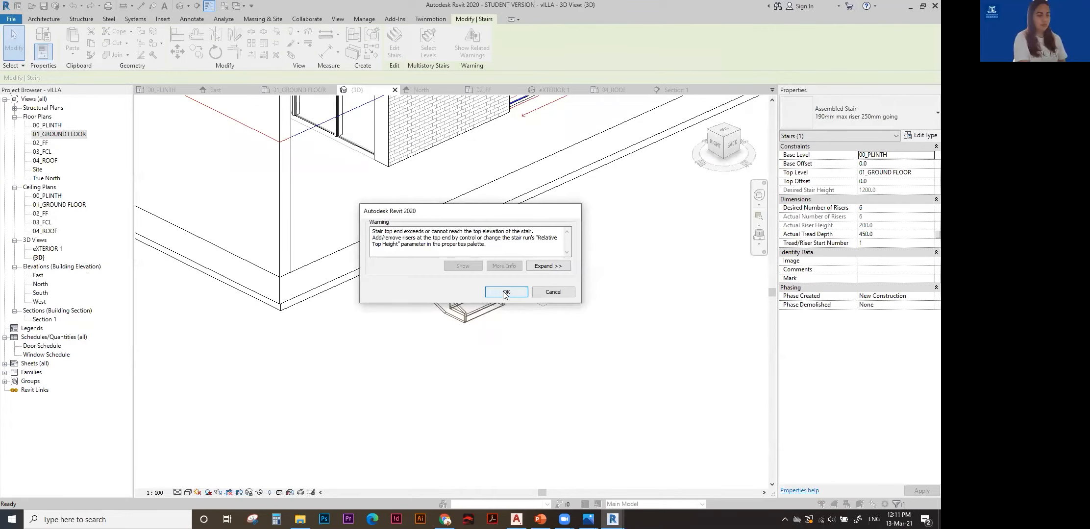
pyautogui.click(558, 293)
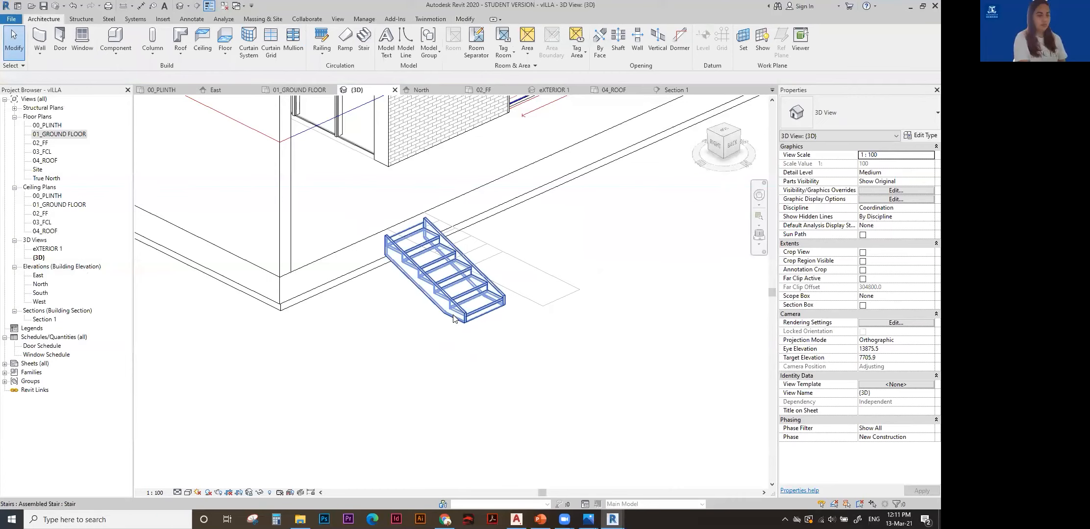
# Examine the External Steps type's parameters, its stair calculator rules and the available assembled stair types.
pyautogui.click(482, 309)
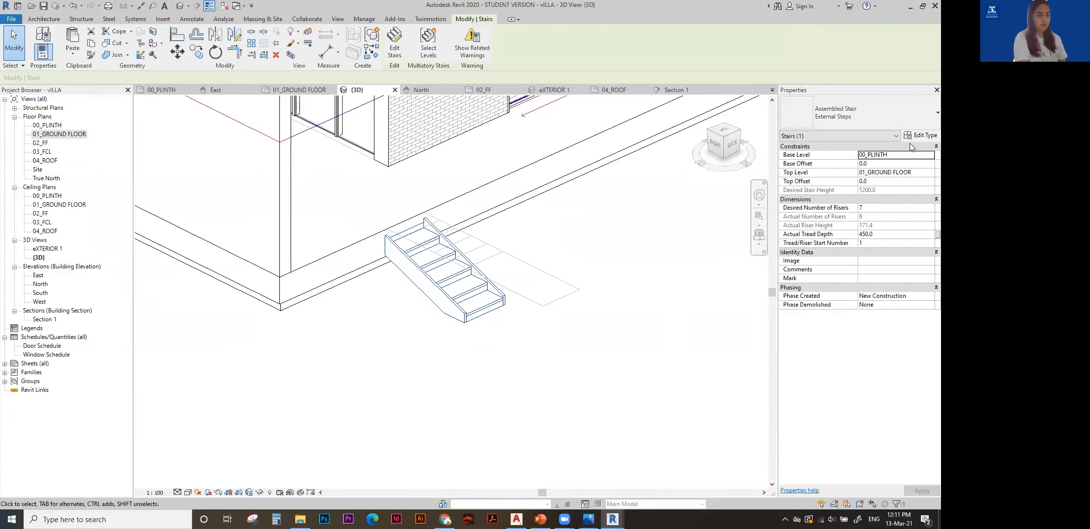
pyautogui.click(920, 135)
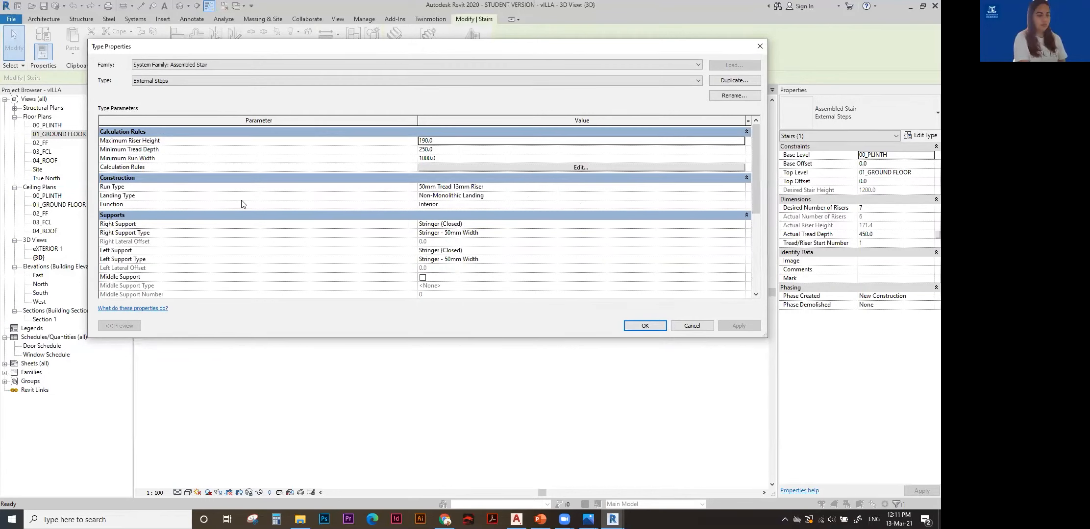
pyautogui.click(530, 180)
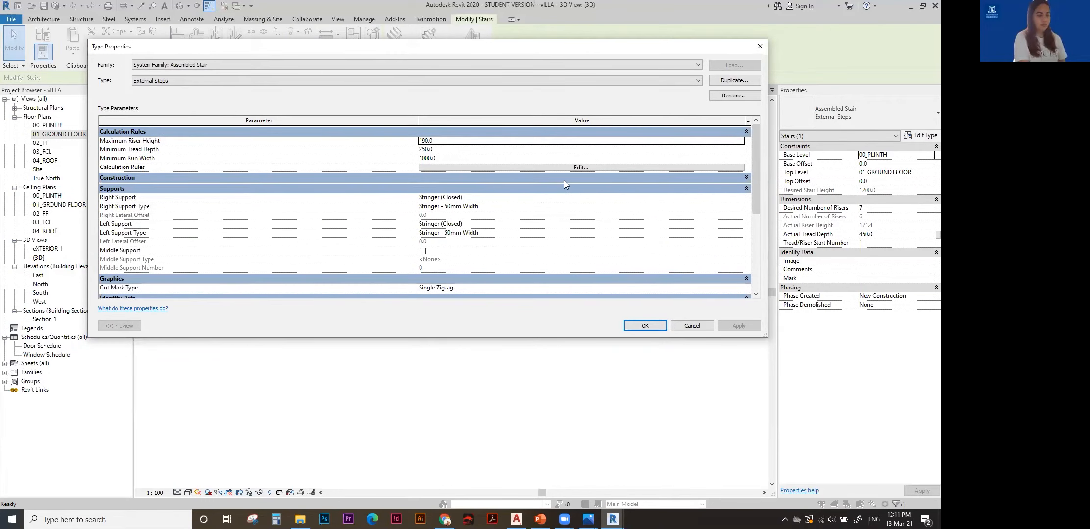
pyautogui.click(564, 180)
pyautogui.click(586, 167)
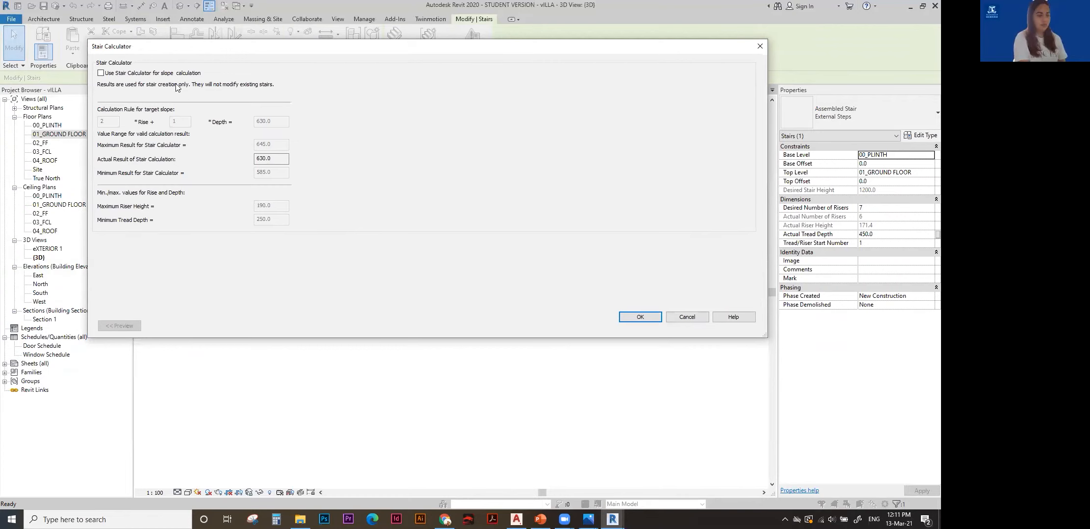
pyautogui.click(680, 319)
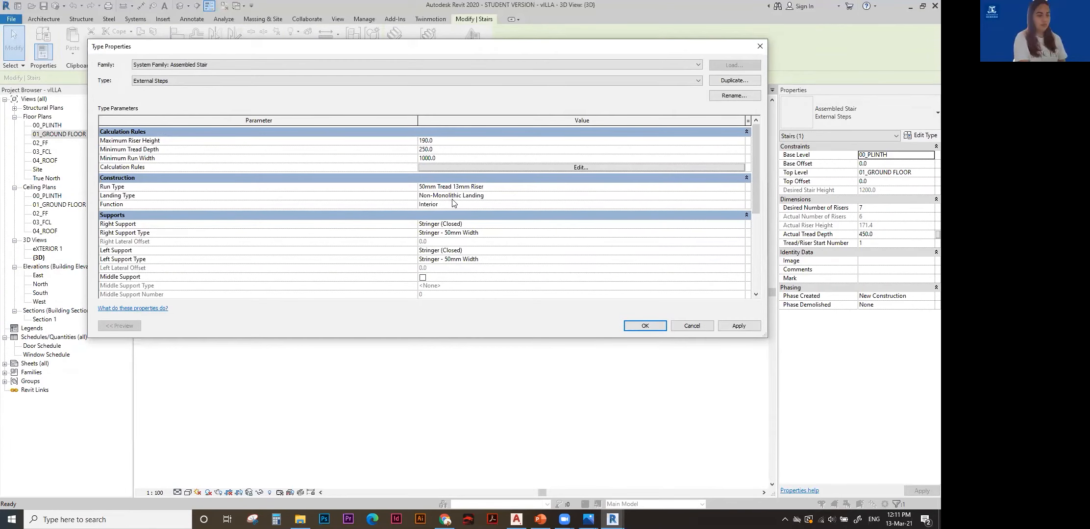
pyautogui.click(417, 80)
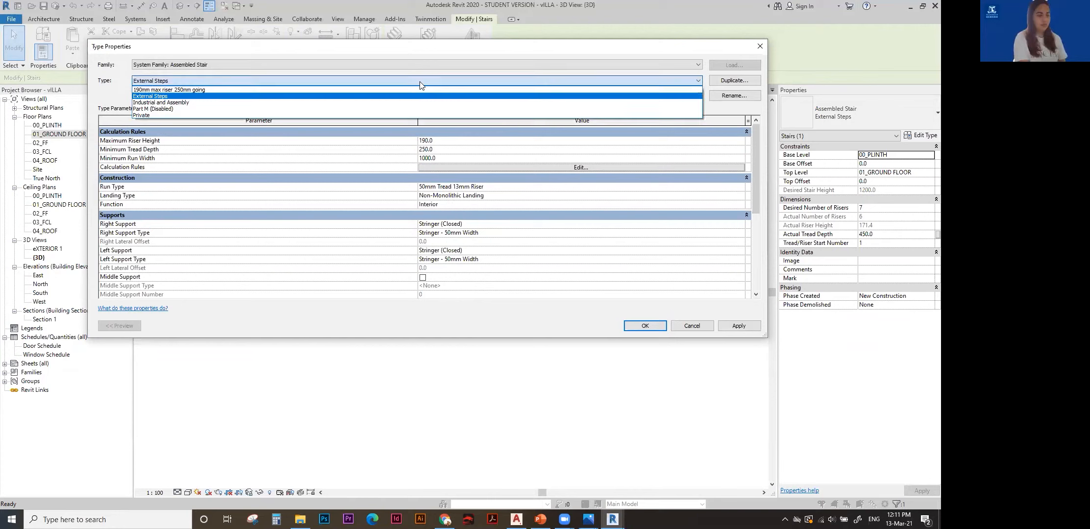
pyautogui.click(338, 97)
# Examine the settings of the Non-Monolithic Landing and the 50mm Tread 13mm Riser run used by External Steps.
pyautogui.click(523, 188)
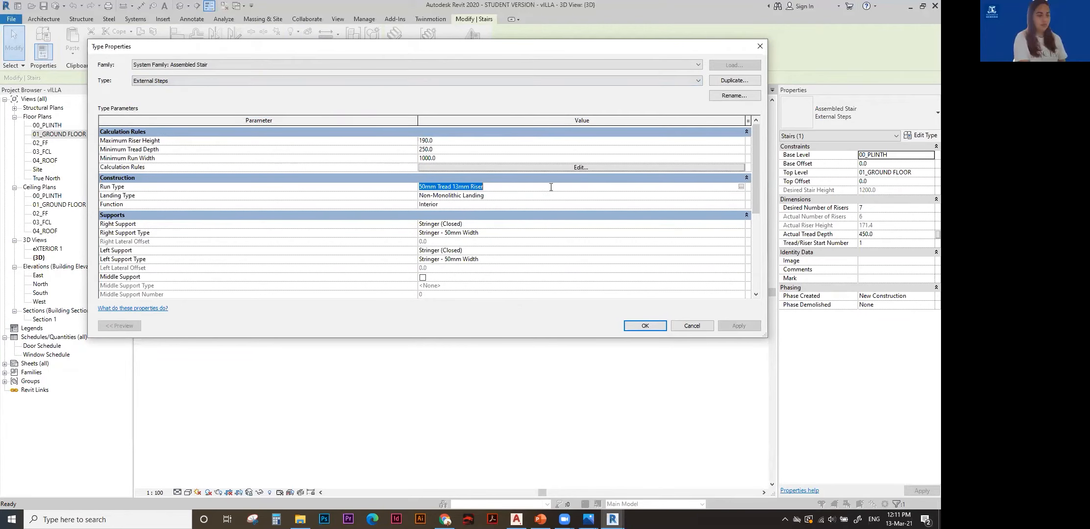
pyautogui.click(630, 197)
pyautogui.click(740, 196)
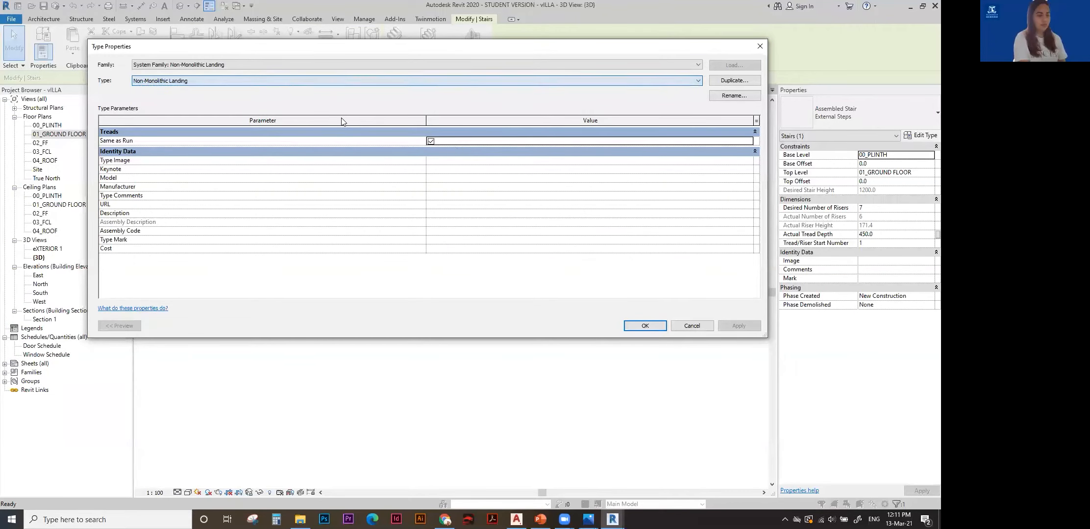
pyautogui.click(637, 327)
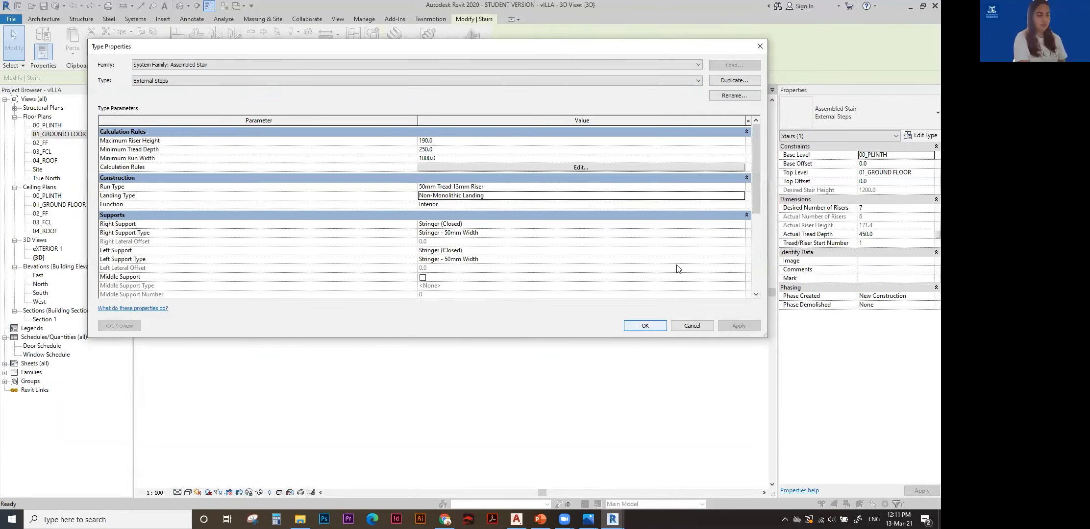
pyautogui.click(742, 188)
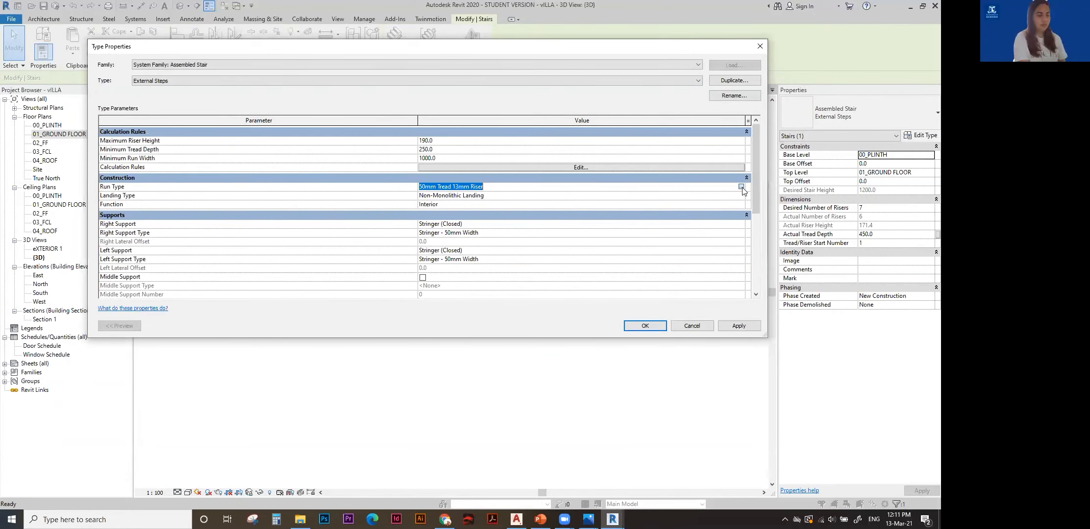
pyautogui.click(742, 187)
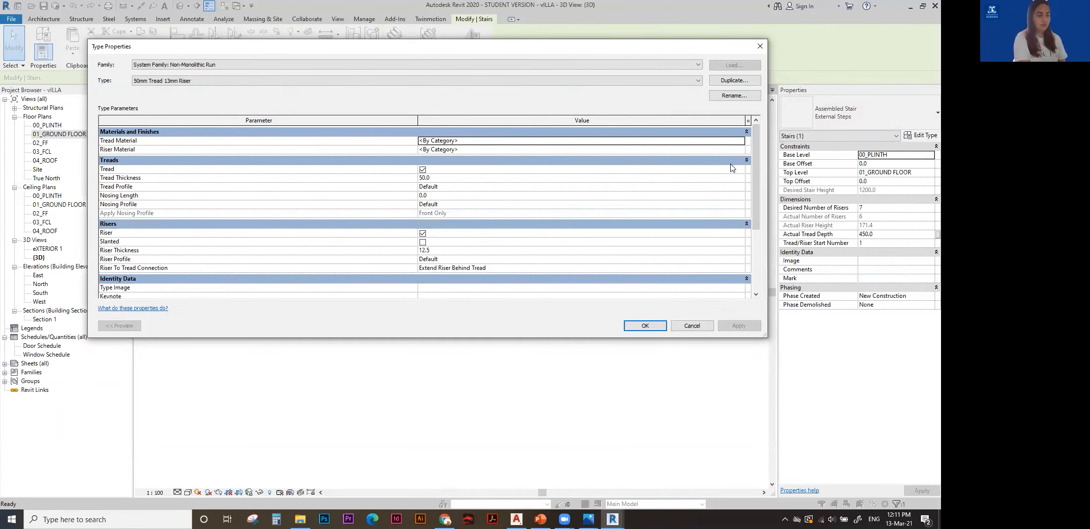
pyautogui.click(647, 328)
# Change the exterior stair's system family to Precast Stair and apply it.
pyautogui.click(456, 61)
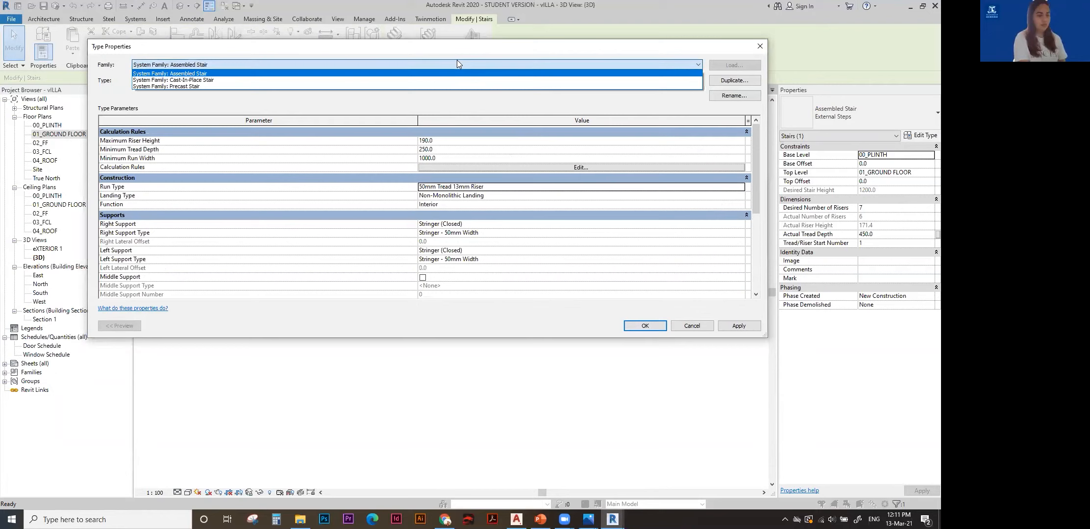
pyautogui.click(453, 86)
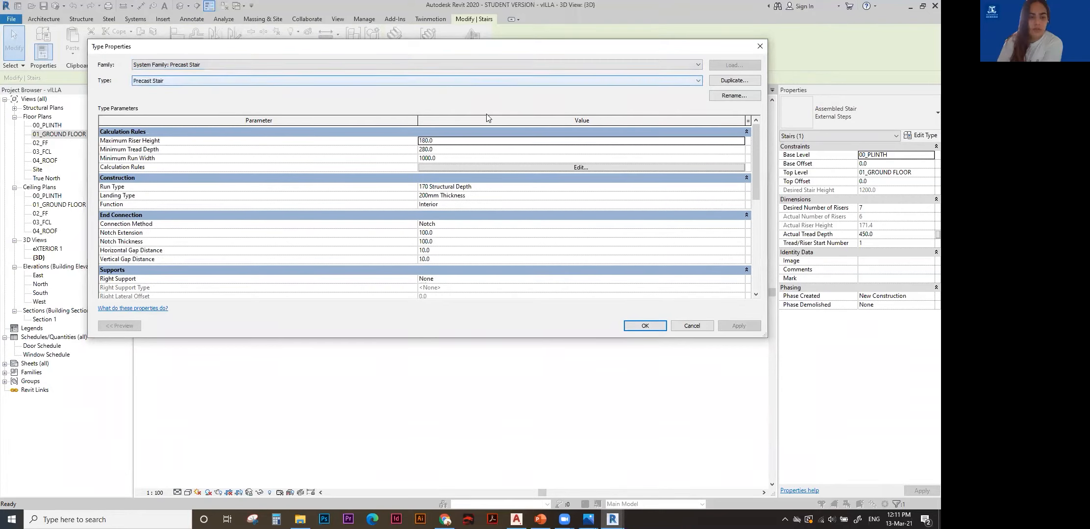
pyautogui.click(647, 328)
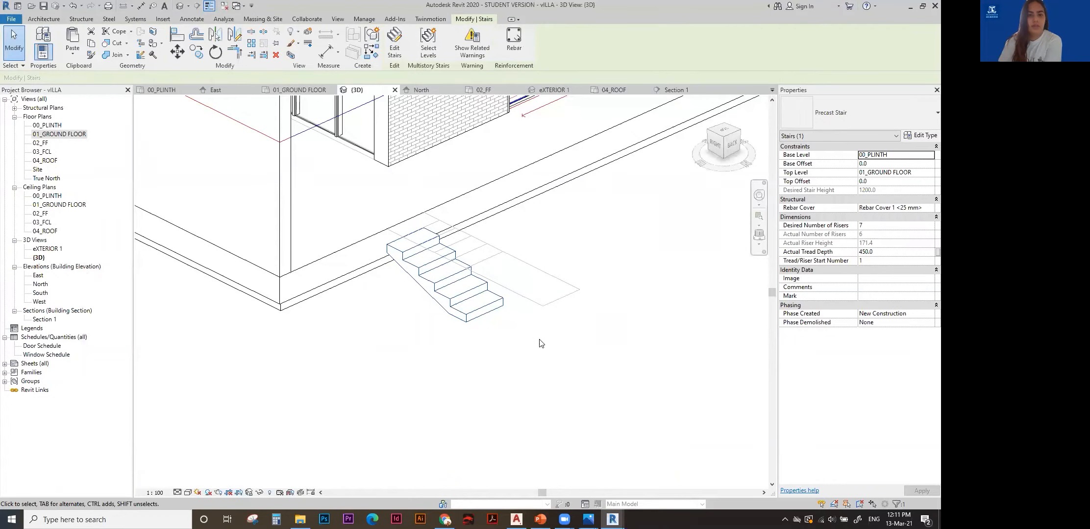
# Examine the exterior stair's Precast Stair type parameters and the available stair system families, keeping Precast Stair.
pyautogui.scroll(-3, 540, 337)
pyautogui.scroll(1, 568, 313)
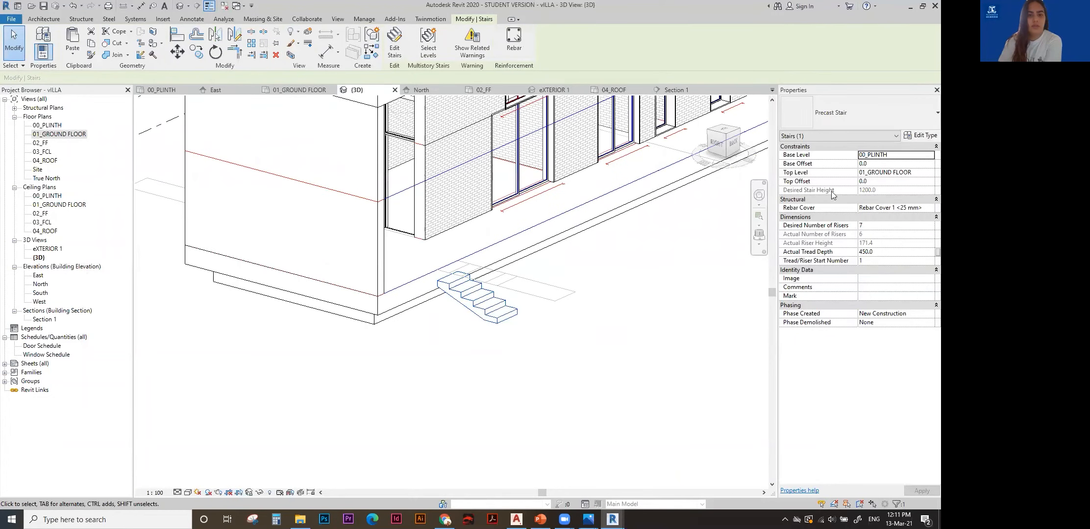
pyautogui.click(921, 136)
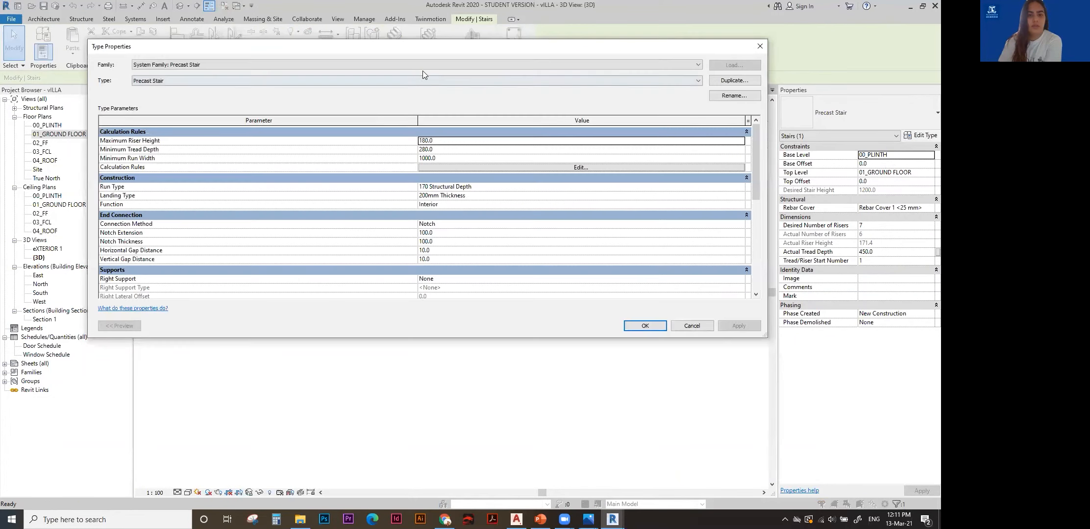
pyautogui.click(388, 66)
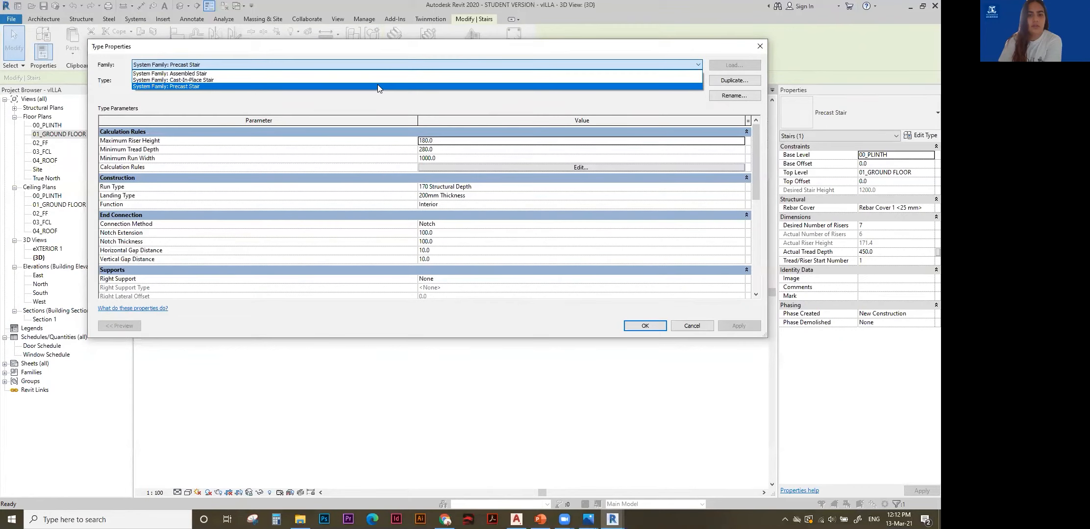
pyautogui.click(378, 86)
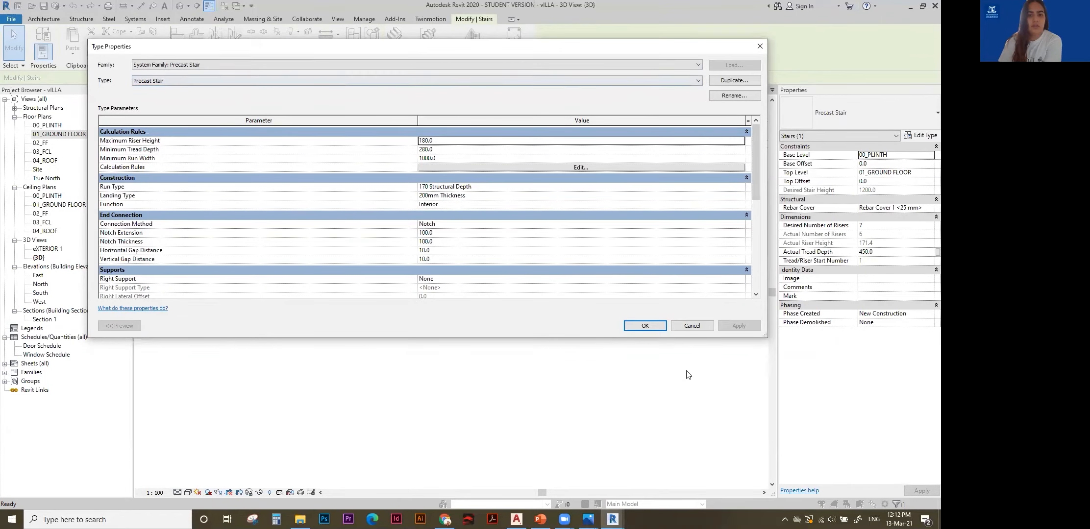
pyautogui.click(645, 325)
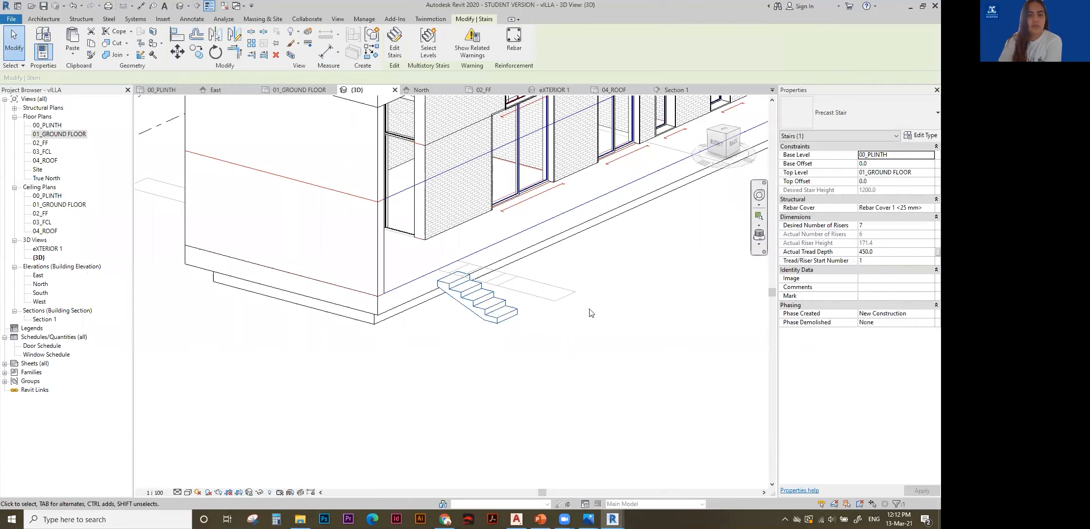
# Compare the exterior stair with the entrance steps in the reference photo, switching to Photos and back to Revit.
pyautogui.scroll(3, 468, 317)
pyautogui.keyDown('shift'); pyautogui.moveTo(468, 319); pyautogui.dragTo(571, 289, button='middle'); pyautogui.keyUp('shift')
pyautogui.moveTo(589, 519)
pyautogui.click(642, 475)
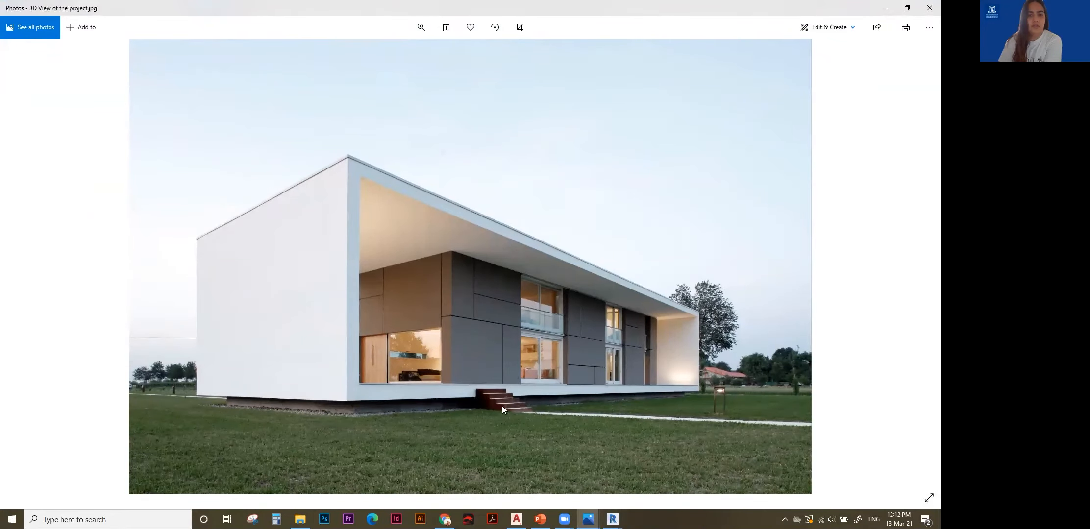
pyautogui.click(881, 9)
# Set the structural depth of the Precast Stair's 170 Structural Depth monolithic run to 1200 and apply it.
pyautogui.scroll(-2, 564, 343)
pyautogui.click(926, 135)
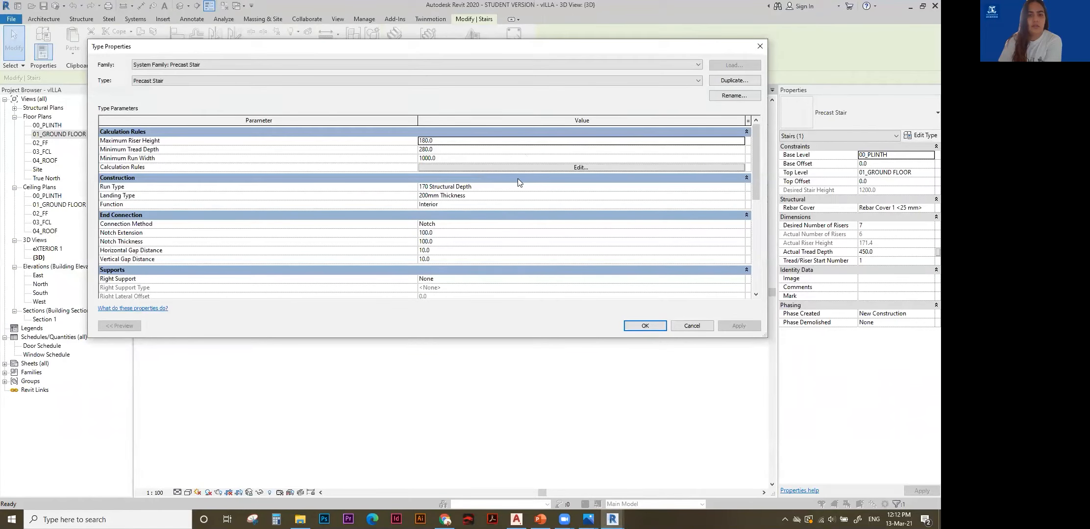
pyautogui.click(538, 187)
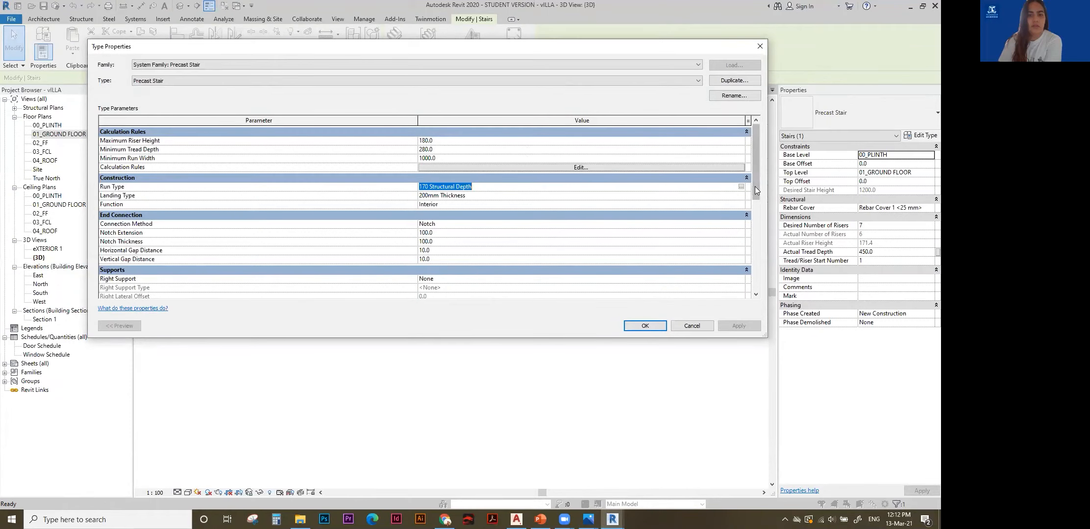
pyautogui.click(741, 187)
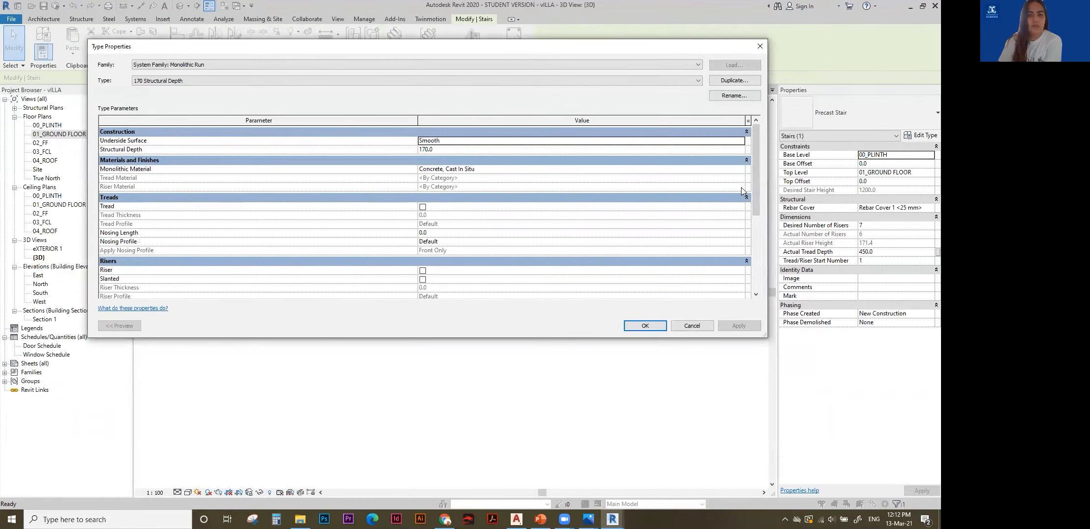
pyautogui.click(492, 150)
pyautogui.write('1200')
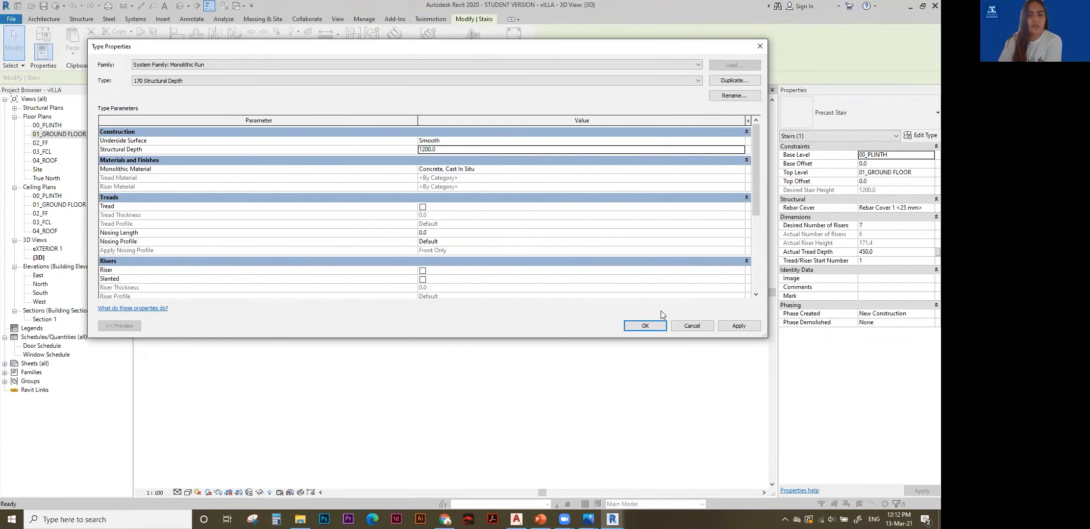
pyautogui.click(650, 325)
pyautogui.click(652, 326)
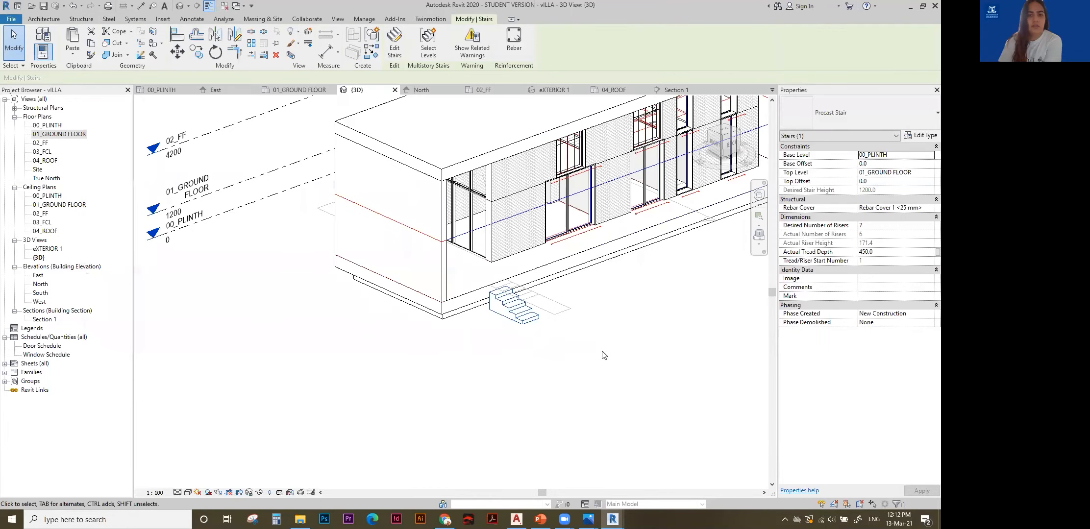
# Inspect the deepened exterior stair from the side and check its shape against the reference photo in Photos.
pyautogui.scroll(5, 494, 325)
pyautogui.keyDown('shift'); pyautogui.moveTo(484, 304); pyautogui.dragTo(481, 280, button='middle'); pyautogui.keyUp('shift')
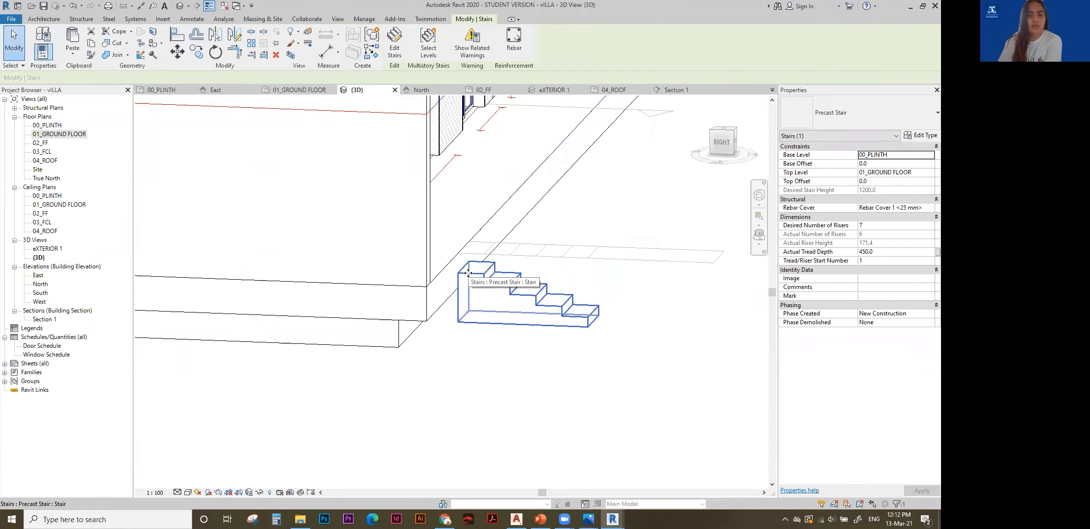
pyautogui.scroll(-3, 504, 337)
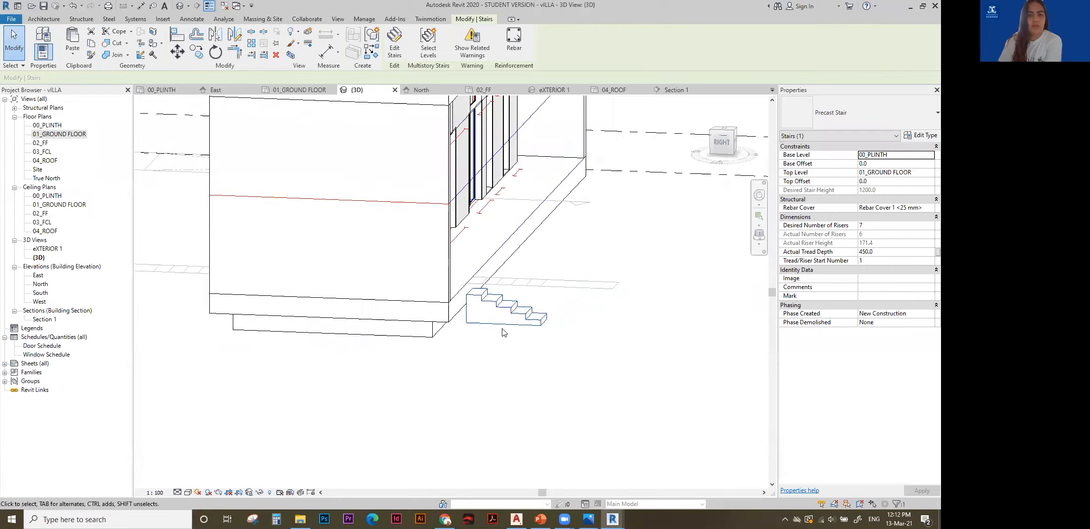
pyautogui.keyDown('shift'); pyautogui.moveTo(590, 314); pyautogui.dragTo(629, 318, button='middle'); pyautogui.keyUp('shift')
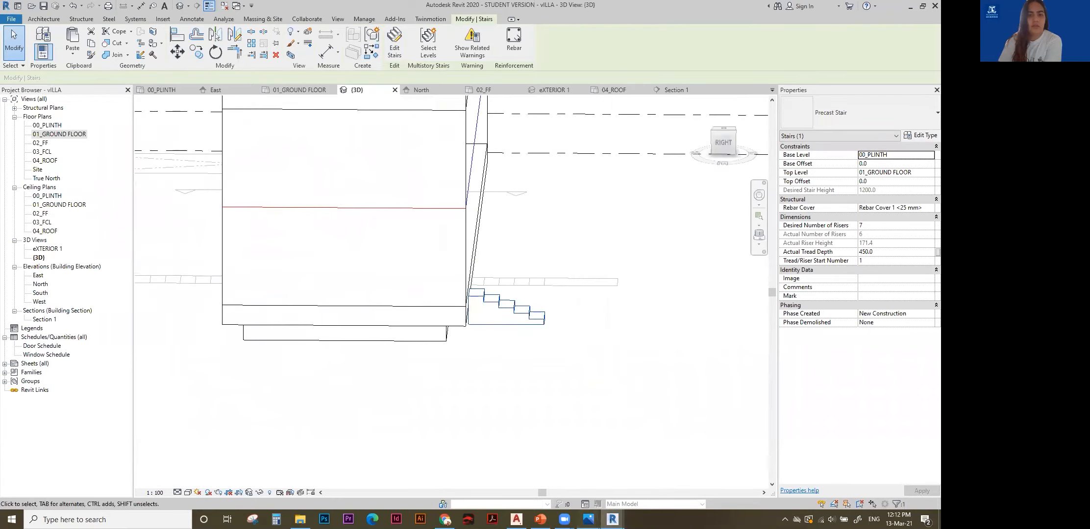
pyautogui.click(637, 476)
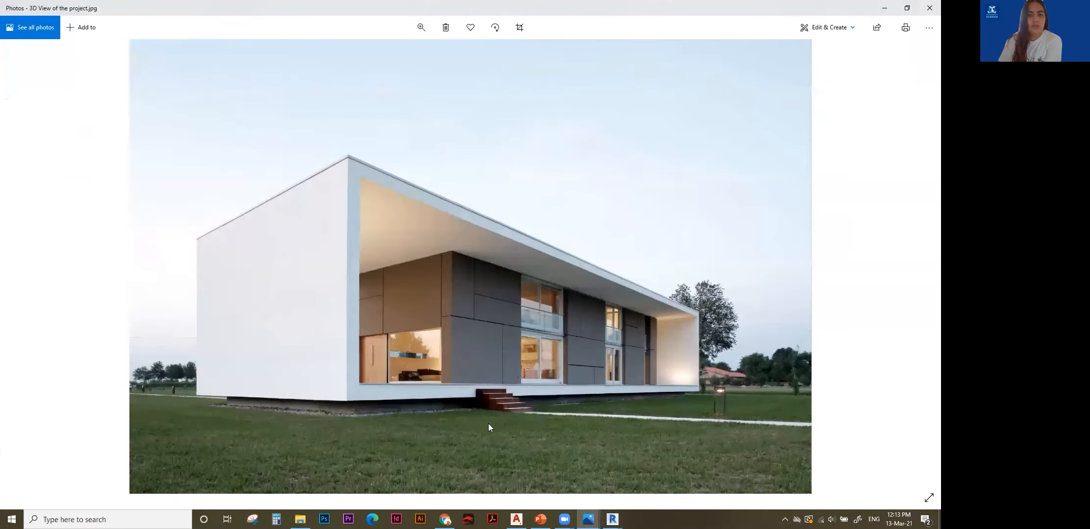
pyautogui.click(885, 7)
pyautogui.keyDown('shift'); pyautogui.moveTo(555, 298); pyautogui.dragTo(638, 364, button='middle'); pyautogui.keyUp('shift')
pyautogui.click(637, 364)
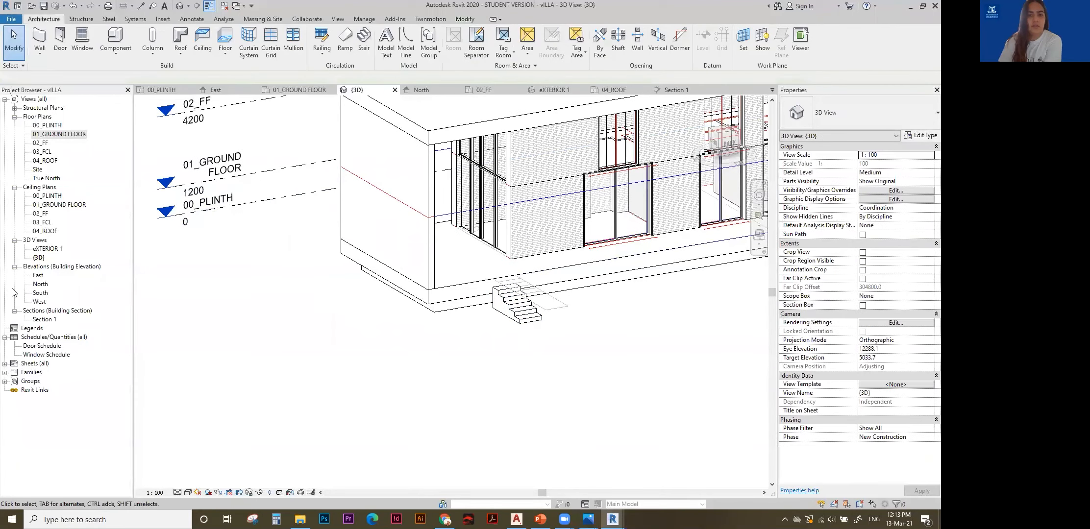
# Open the eXTERIOR 1 perspective view and compare the villa and its stair with the reference photo.
pyautogui.doubleClick(47, 249)
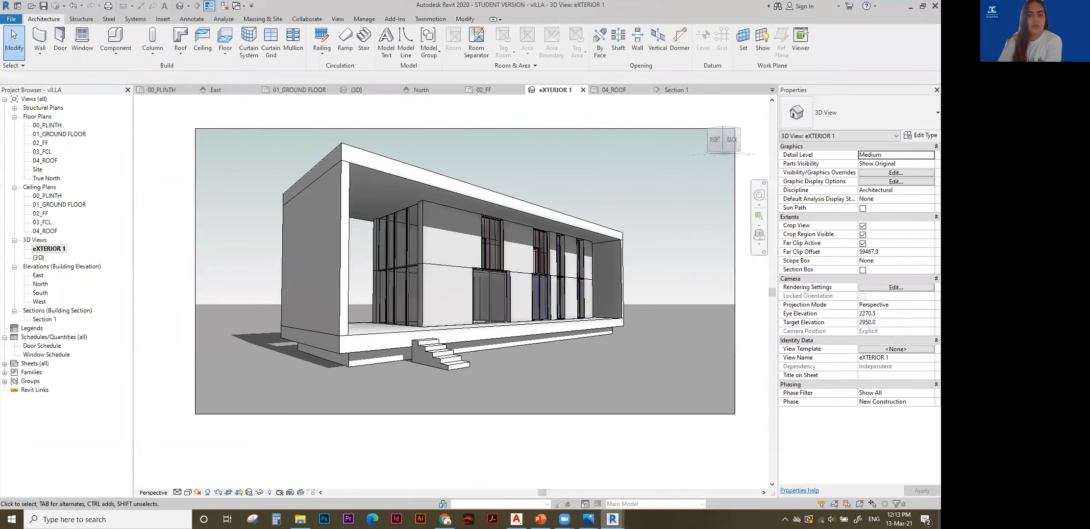
pyautogui.moveTo(588, 519)
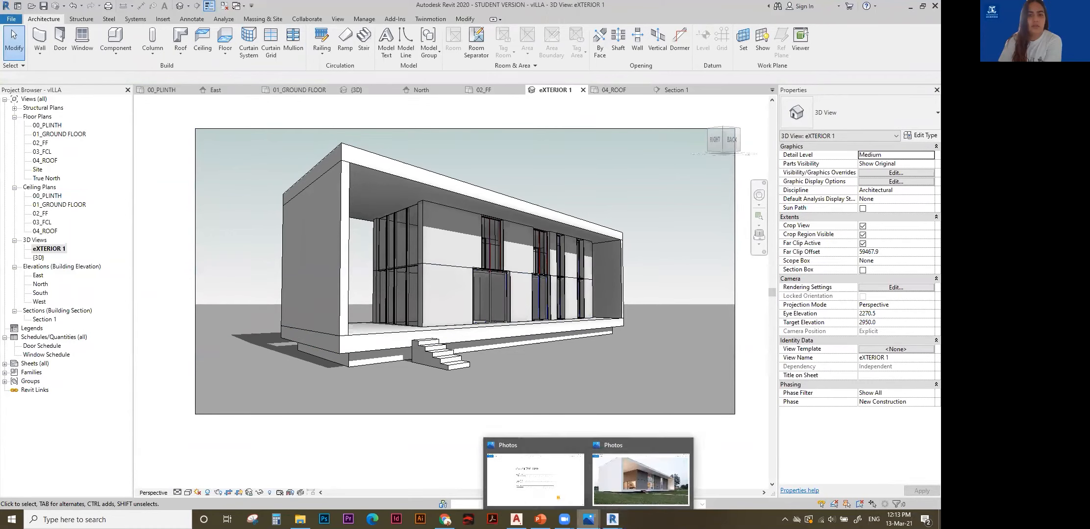
pyautogui.click(648, 493)
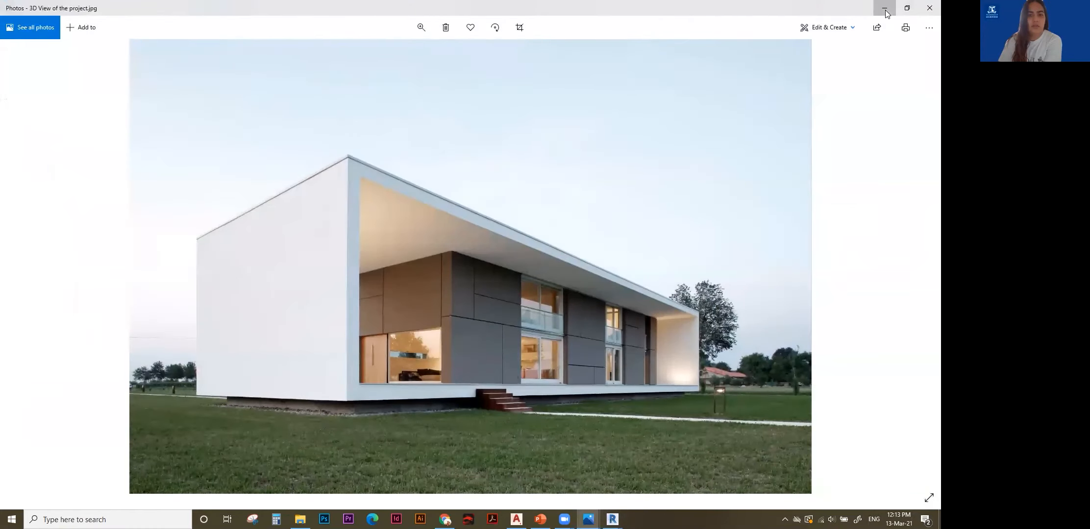
pyautogui.click(884, 8)
pyautogui.scroll(-3, 655, 235)
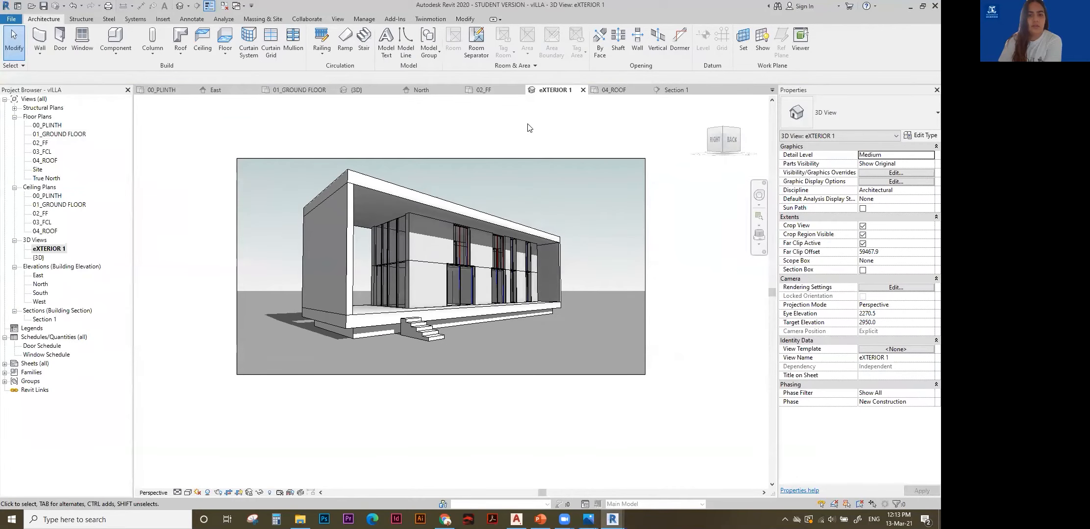
pyautogui.moveTo(273, 139); pyautogui.dragTo(620, 414)
pyautogui.click(692, 353)
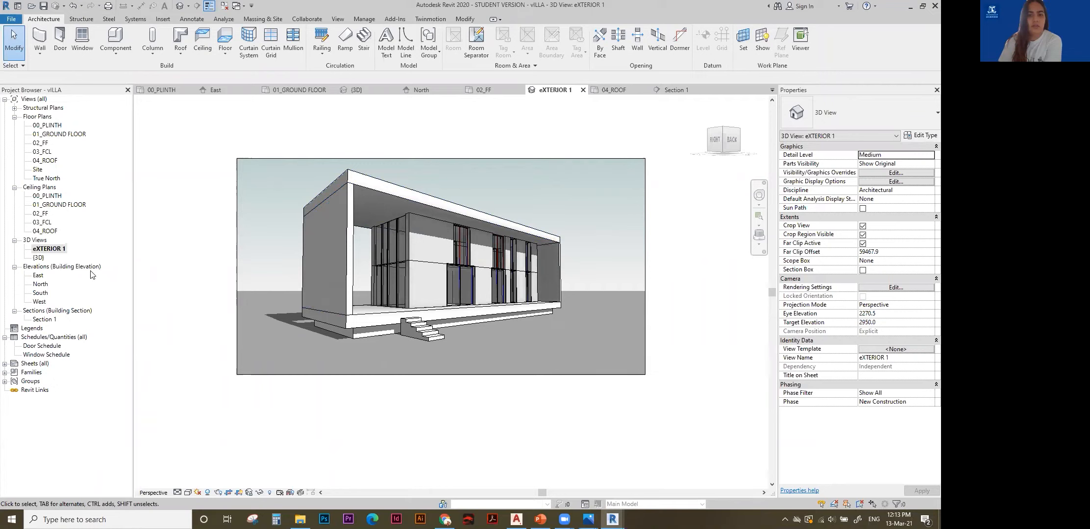
# Start a new sheet and load the A3 metric (AUS) titleblock from the Australia library's Titleblocks folder.
pyautogui.click(109, 178)
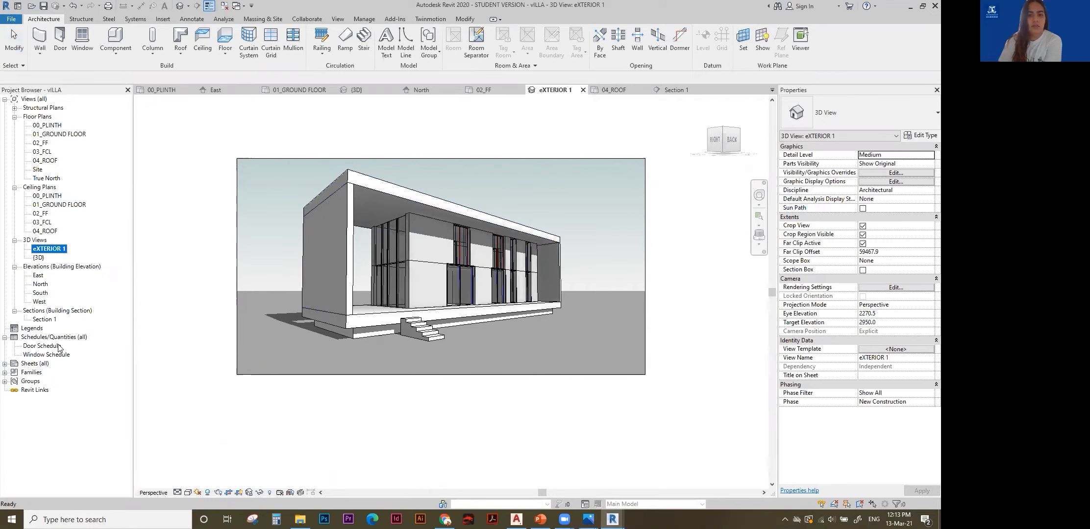
pyautogui.click(34, 364)
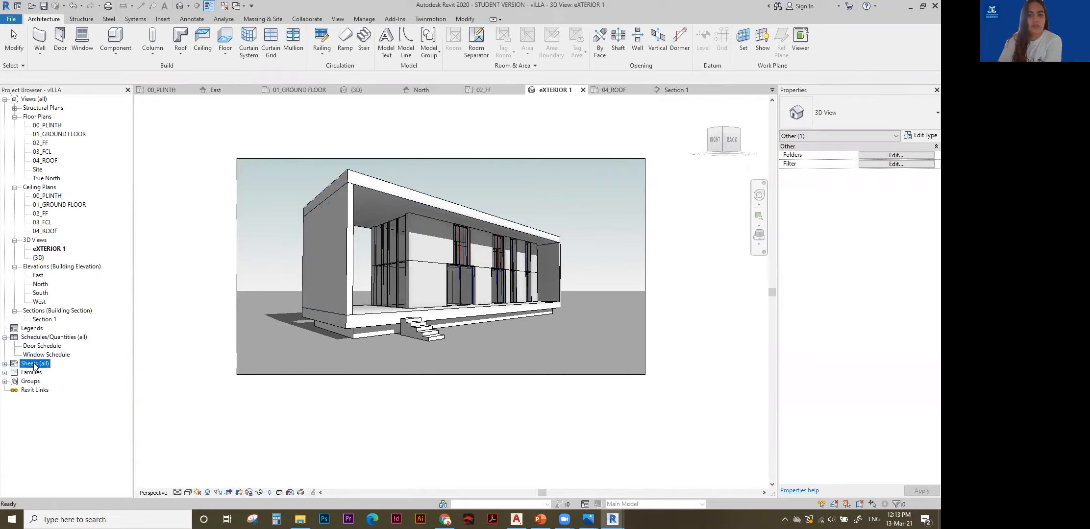
pyautogui.rightClick(35, 365)
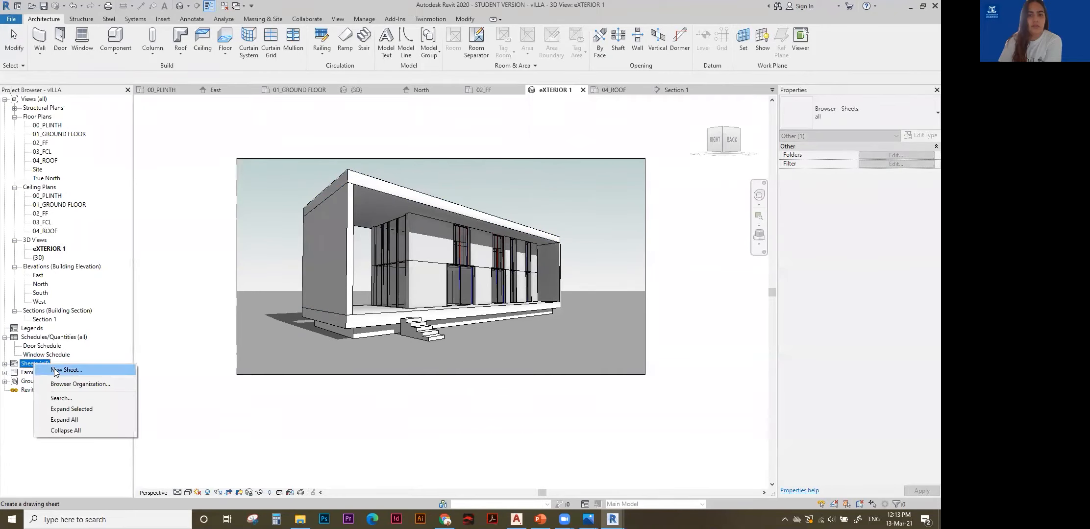
pyautogui.click(53, 368)
pyautogui.moveTo(789, 114); pyautogui.dragTo(385, 103)
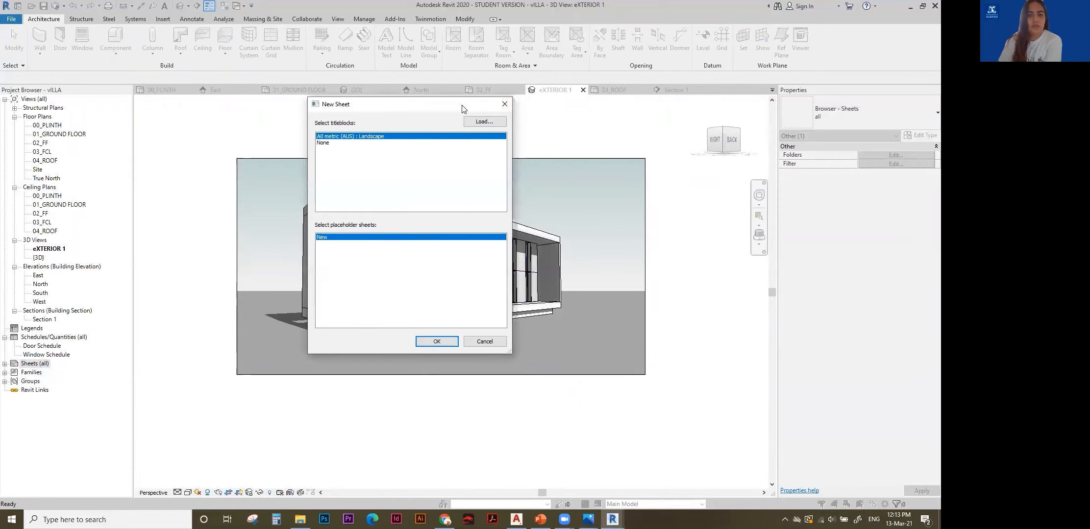
pyautogui.click(485, 121)
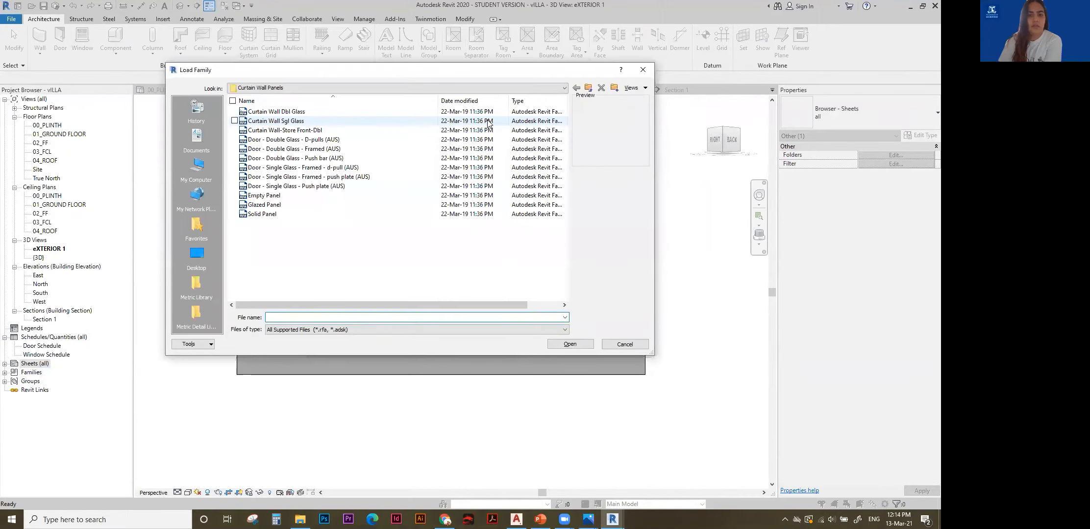
pyautogui.click(588, 88)
pyautogui.scroll(-7, 383, 206)
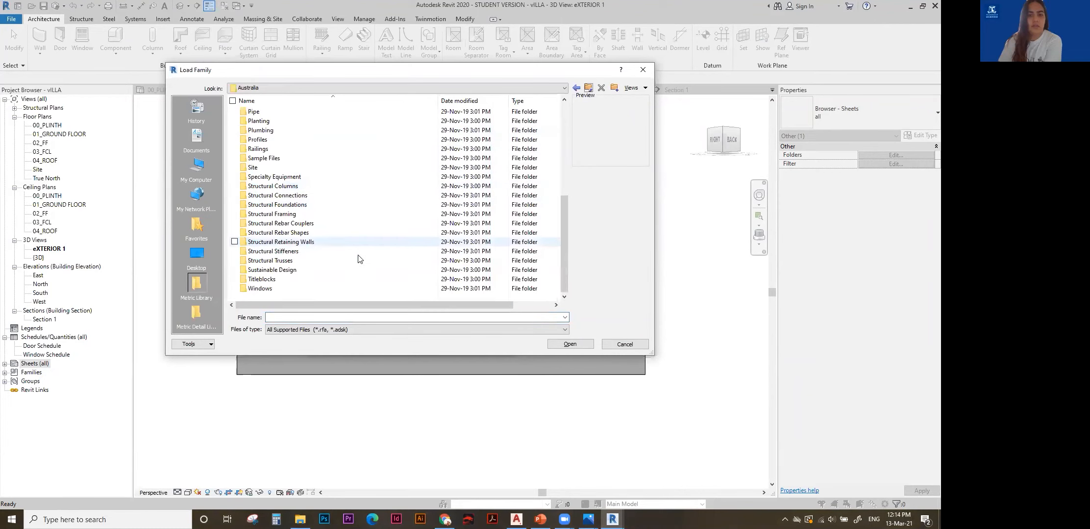
pyautogui.click(287, 280)
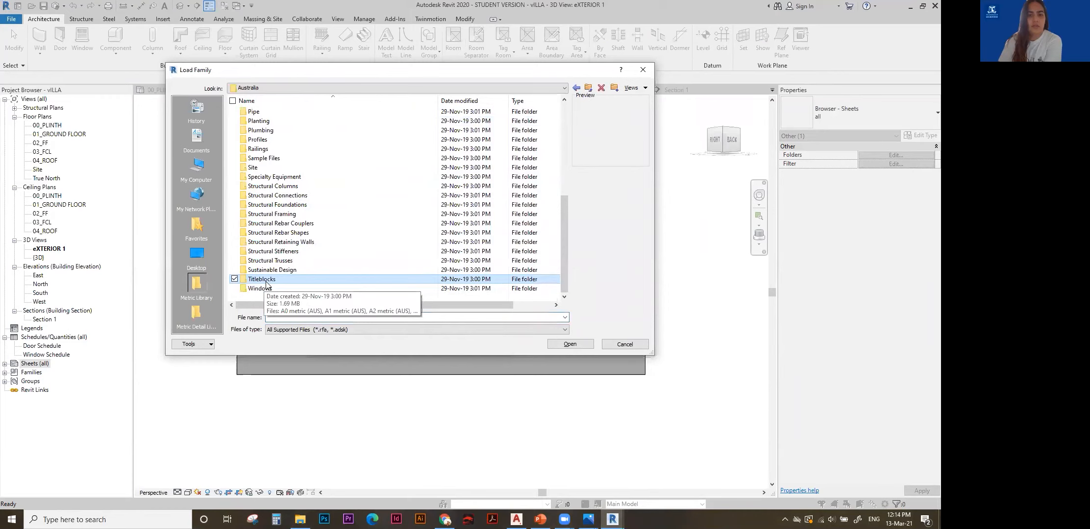
pyautogui.doubleClick(265, 280)
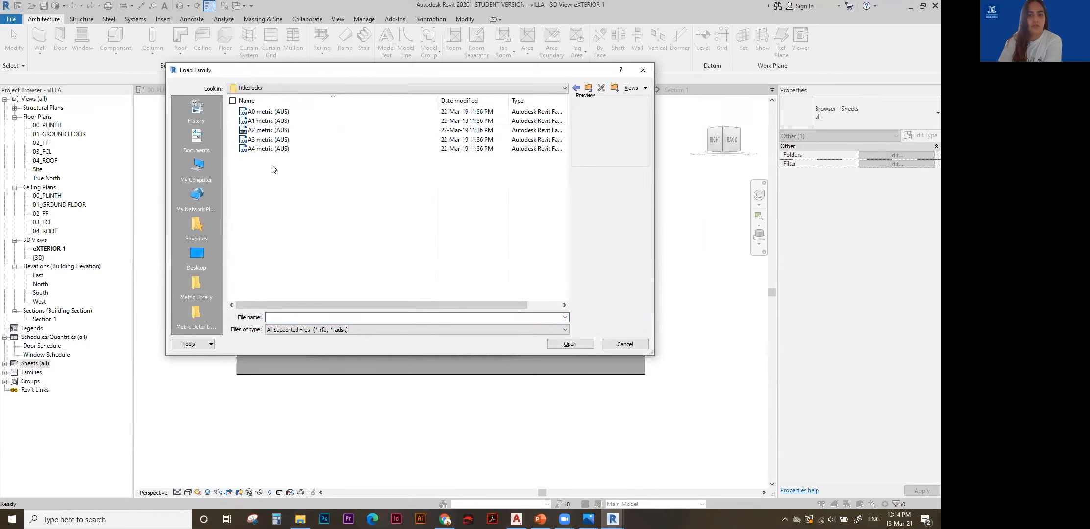
pyautogui.click(275, 140)
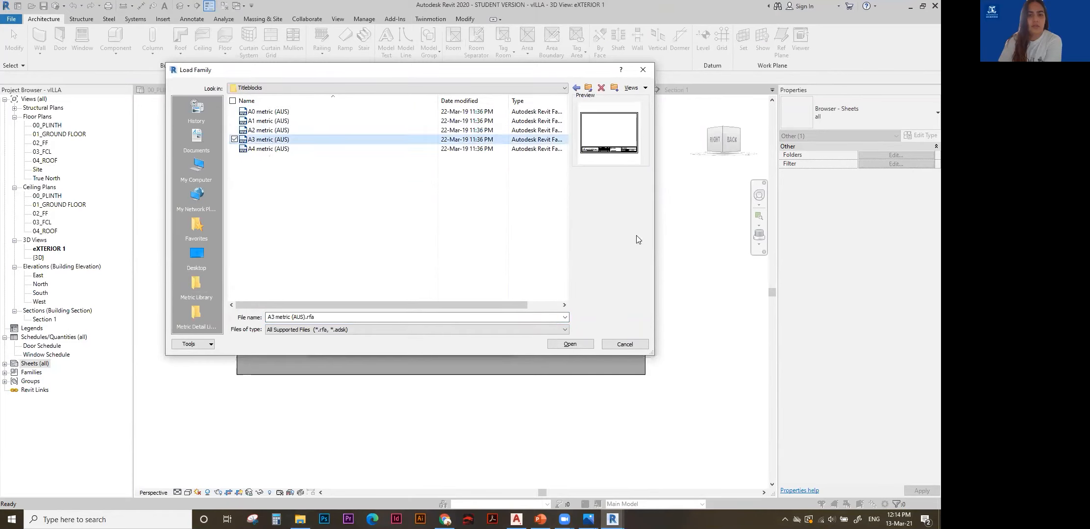
pyautogui.click(572, 344)
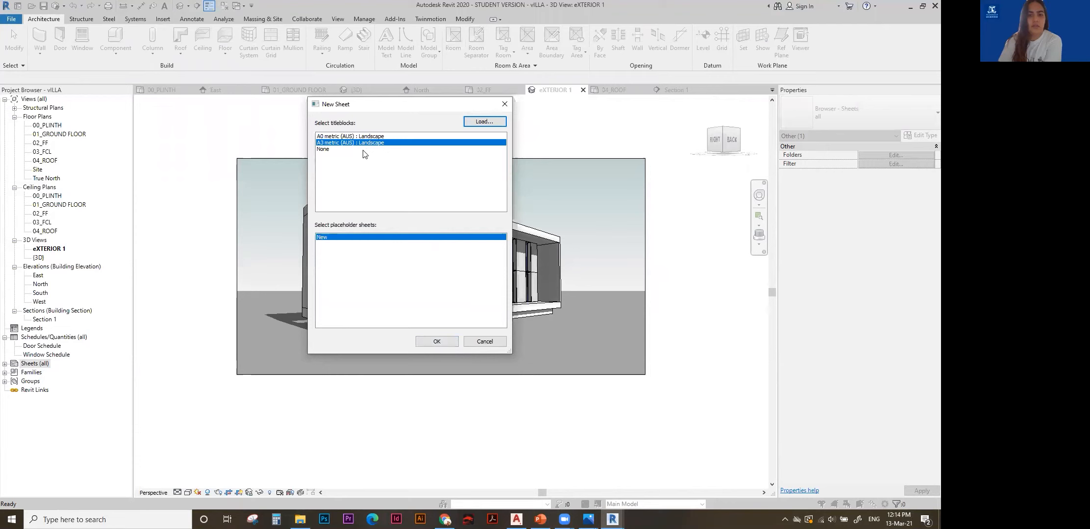
# Create the sheet with the A3 metric (AUS) landscape titleblock and add a second sheet using the same titleblock.
pyautogui.click(438, 342)
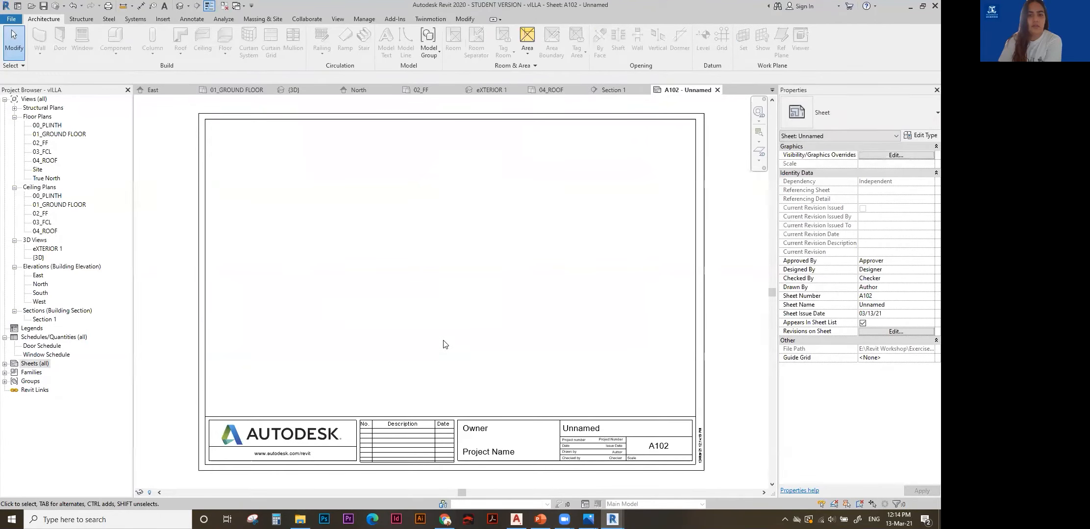
pyautogui.click(32, 364)
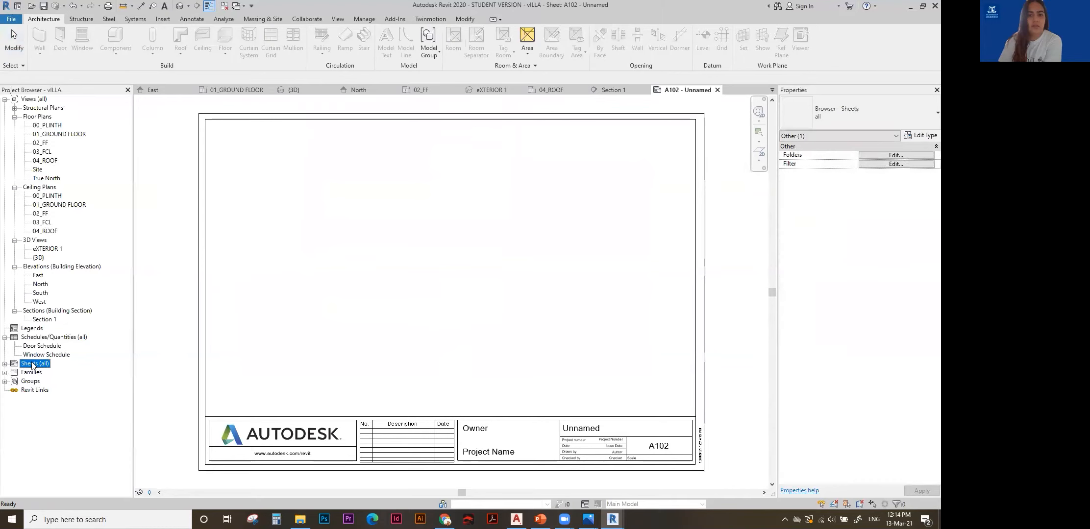
pyautogui.rightClick(32, 365)
pyautogui.click(51, 369)
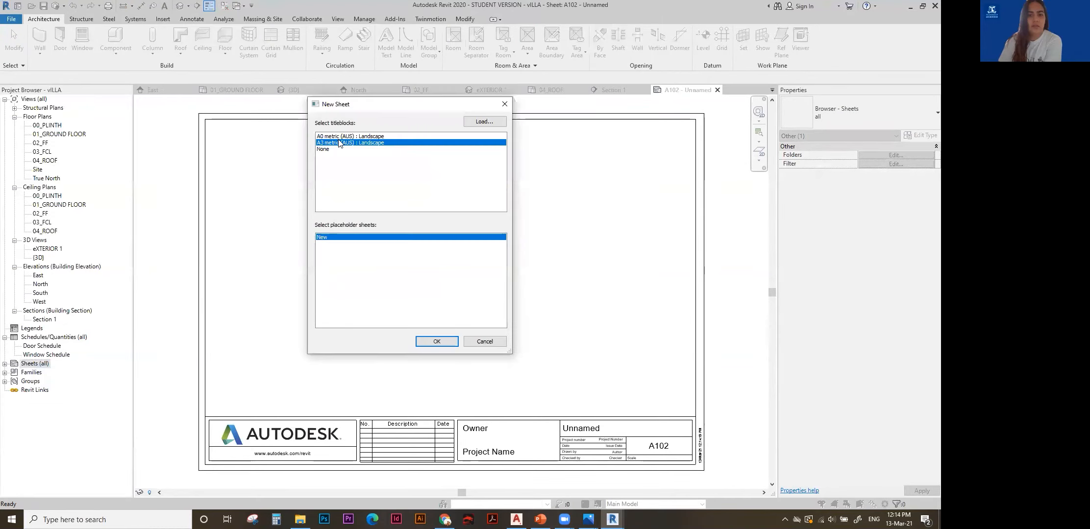
pyautogui.click(434, 341)
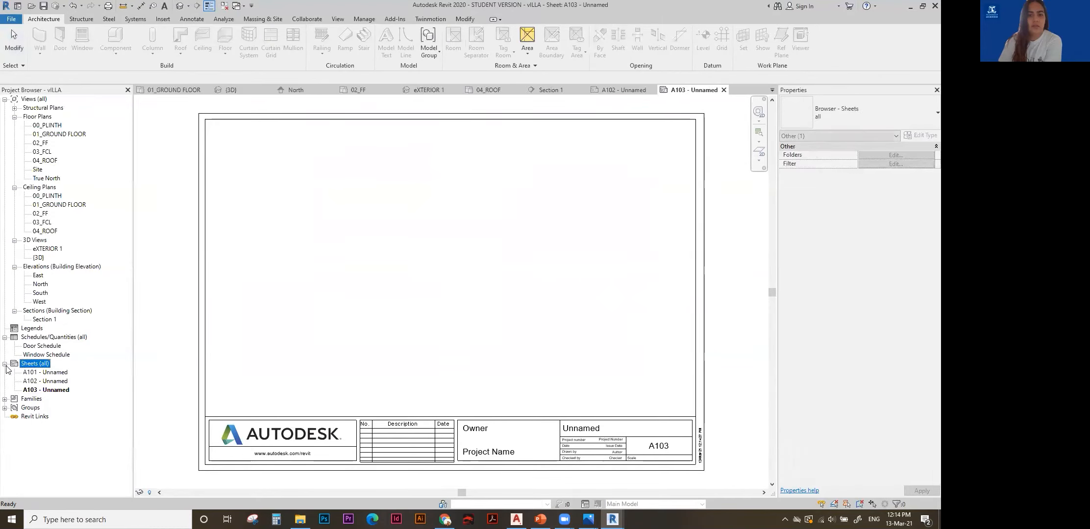
# Open sheet A102 and place the 01_GROUND FLOOR plan view on it.
pyautogui.click(58, 374)
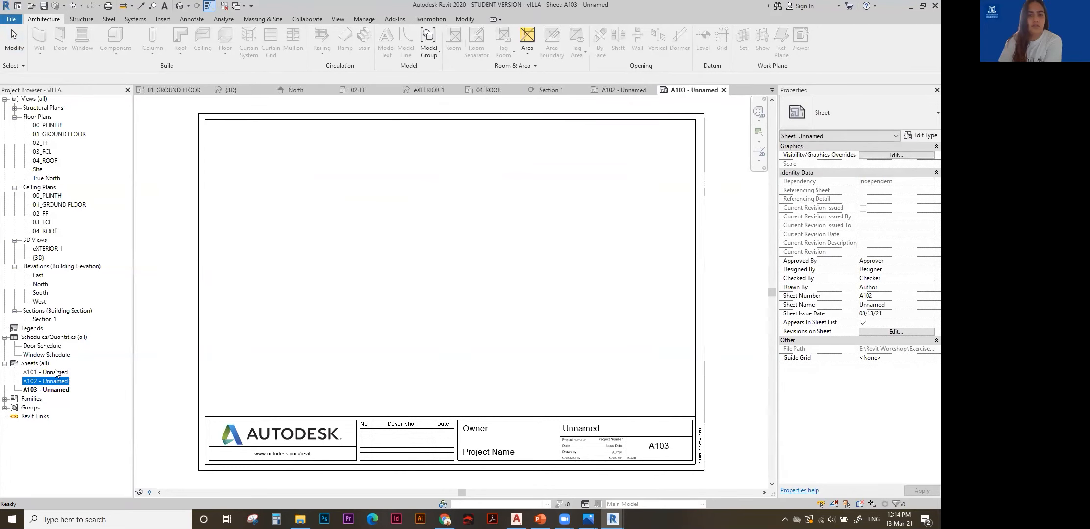
pyautogui.doubleClick(58, 374)
pyautogui.doubleClick(59, 382)
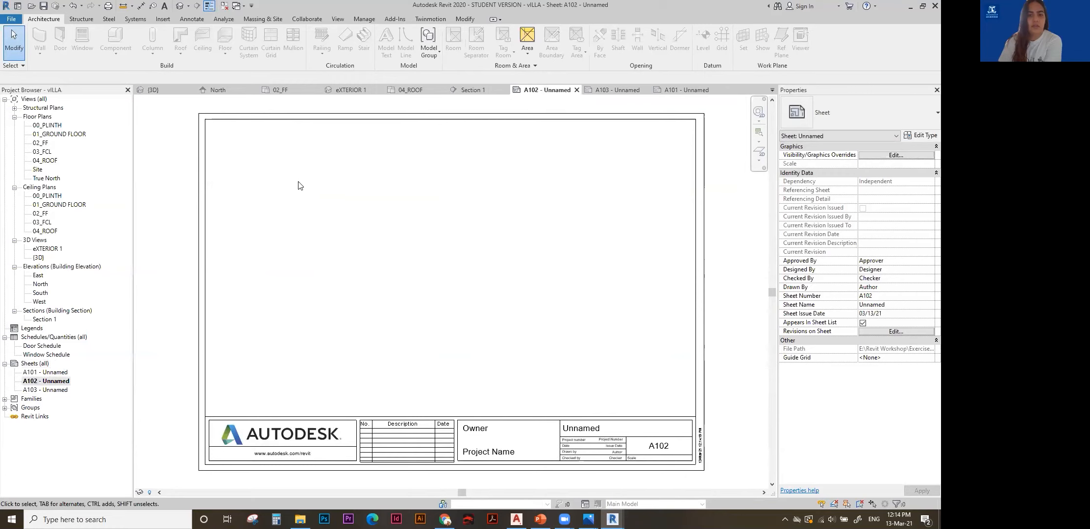
pyautogui.click(60, 135)
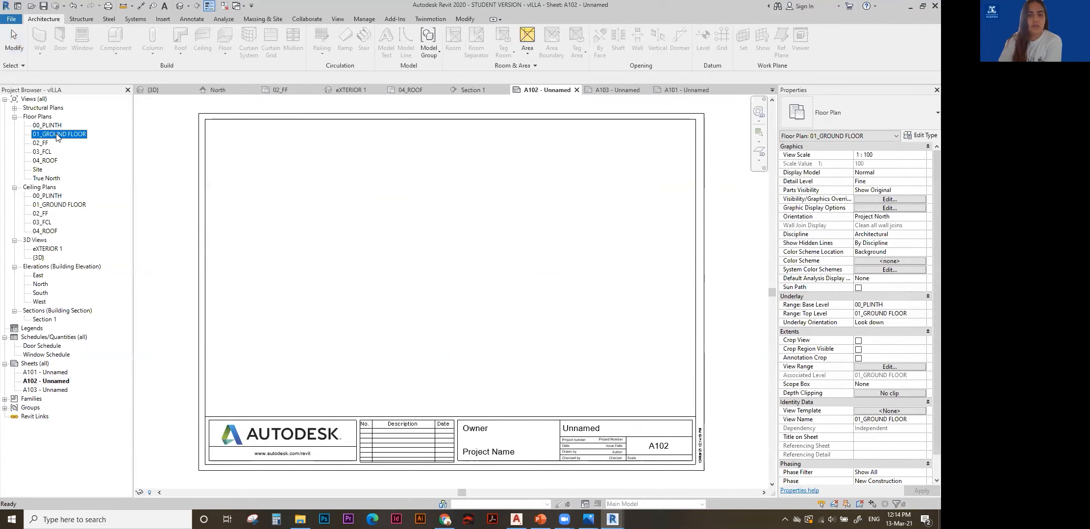
pyautogui.moveTo(60, 135); pyautogui.dragTo(456, 235)
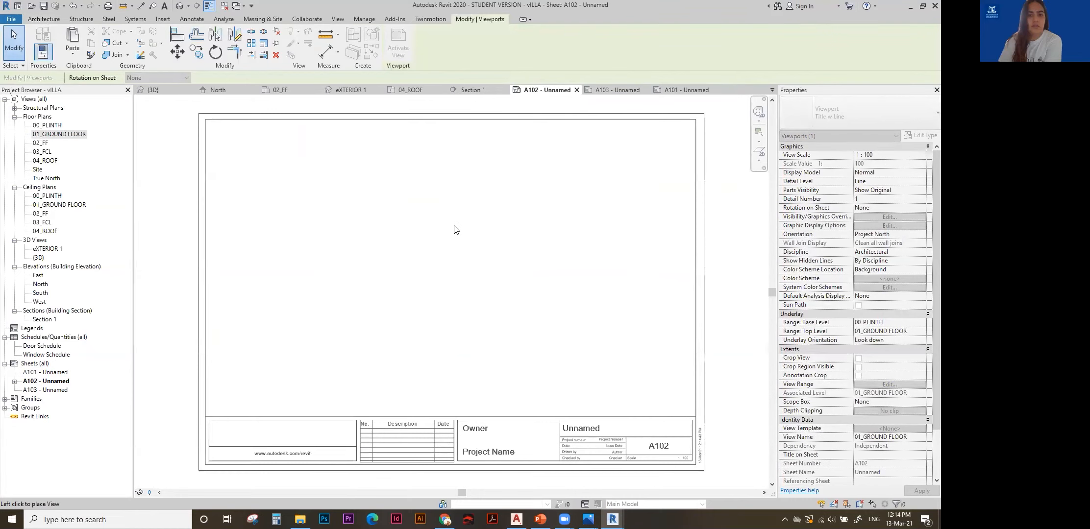
pyautogui.click(450, 229)
pyautogui.scroll(-2, 449, 228)
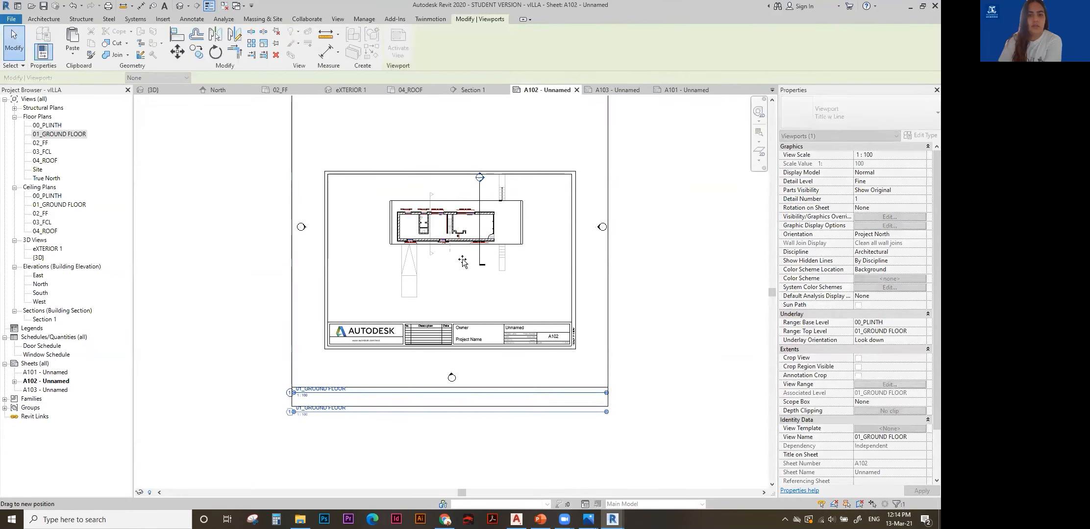
pyautogui.scroll(2, 499, 249)
pyautogui.scroll(-2, 499, 250)
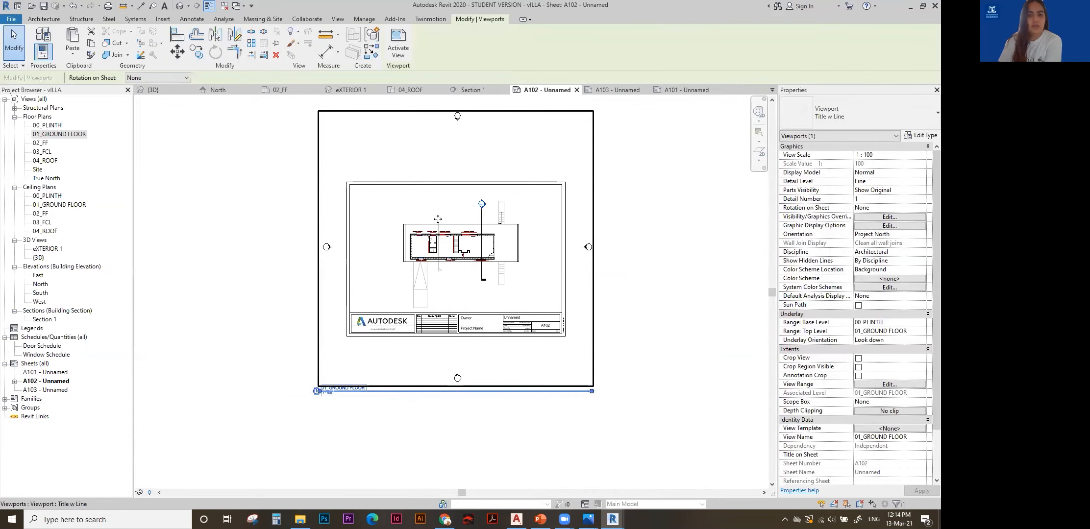
pyautogui.scroll(2, 488, 272)
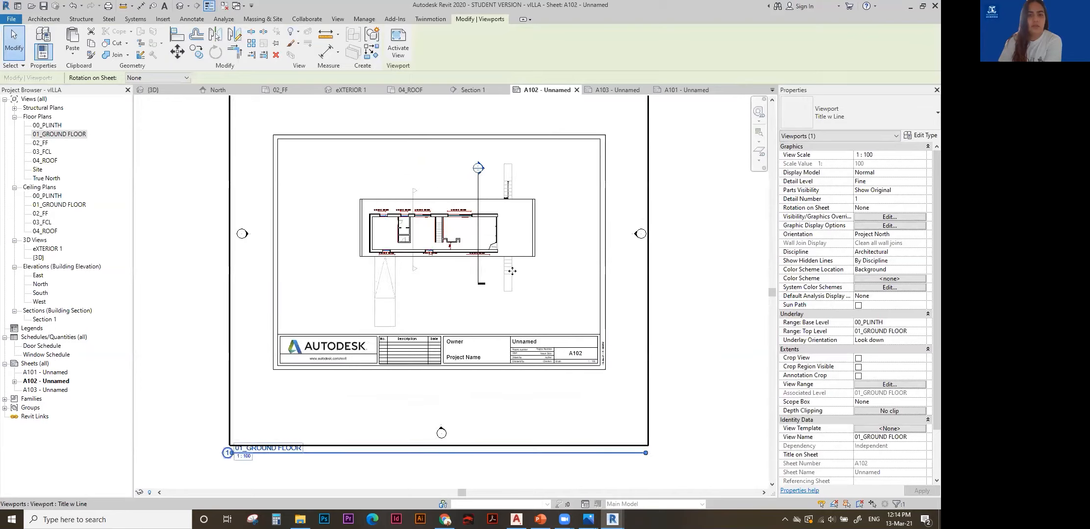
pyautogui.scroll(-2, 512, 272)
pyautogui.moveTo(520, 247); pyautogui.dragTo(446, 225, button='middle')
pyautogui.click(663, 220)
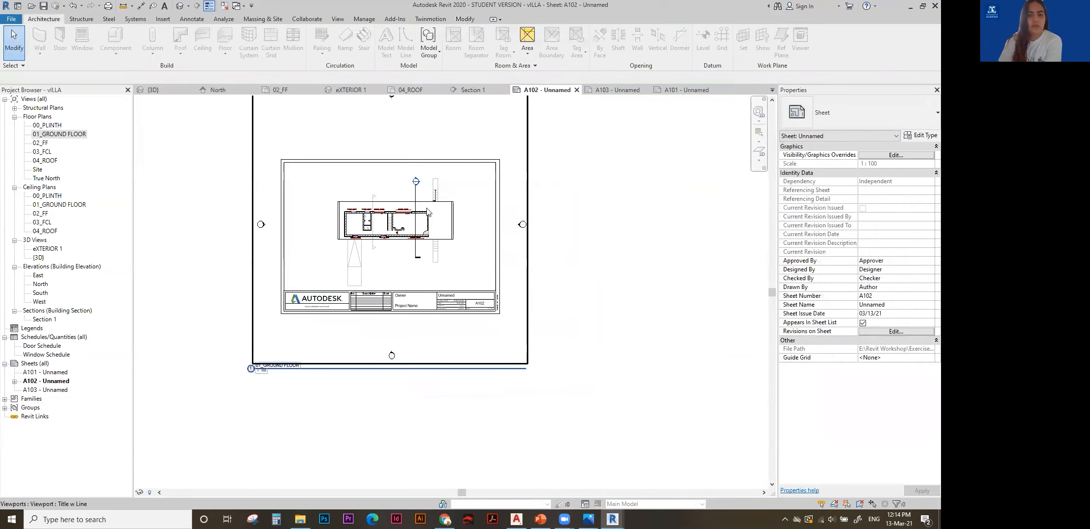
# Activate the ground floor viewport and turn on Crop View with its crop region visible.
pyautogui.doubleClick(396, 196)
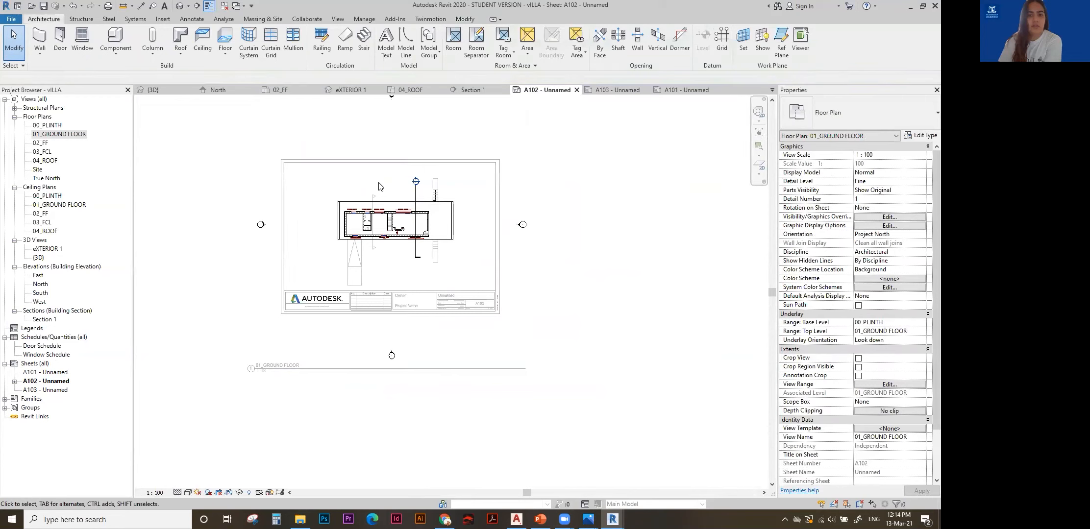
pyautogui.scroll(1, 379, 184)
pyautogui.scroll(-1, 392, 176)
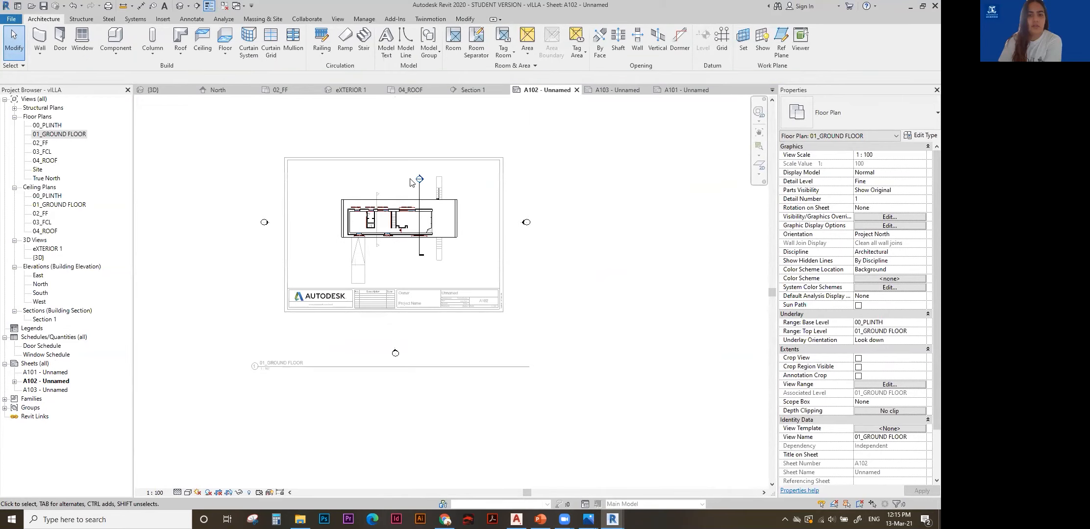
pyautogui.click(229, 494)
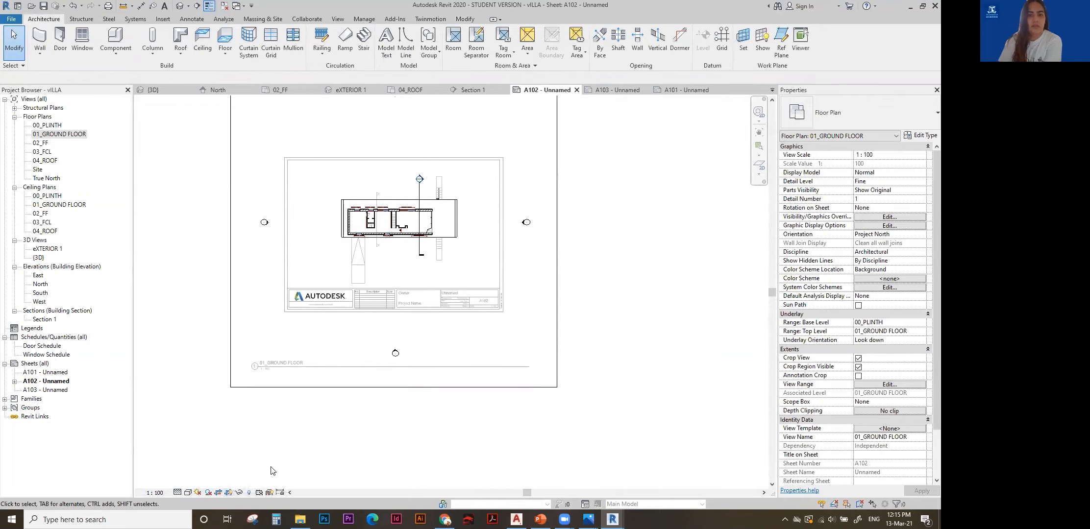
pyautogui.scroll(-2, 274, 465)
# Pull in all four sides of the ground floor crop region to fit inside the sheet's drawing area.
pyautogui.click(338, 405)
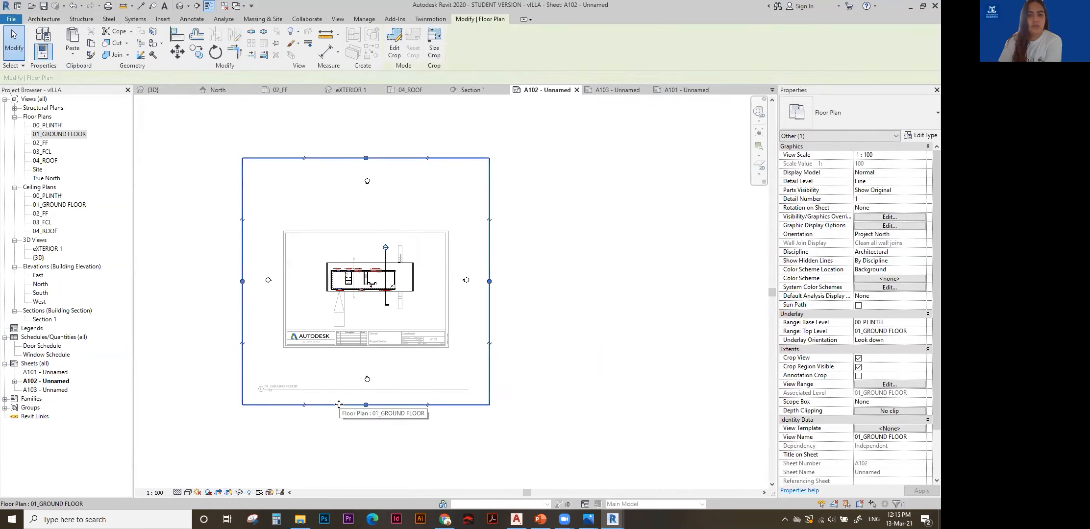
pyautogui.scroll(1, 349, 405)
pyautogui.moveTo(368, 405); pyautogui.dragTo(366, 317)
pyautogui.moveTo(371, 121); pyautogui.dragTo(378, 213)
pyautogui.moveTo(510, 265); pyautogui.dragTo(445, 265)
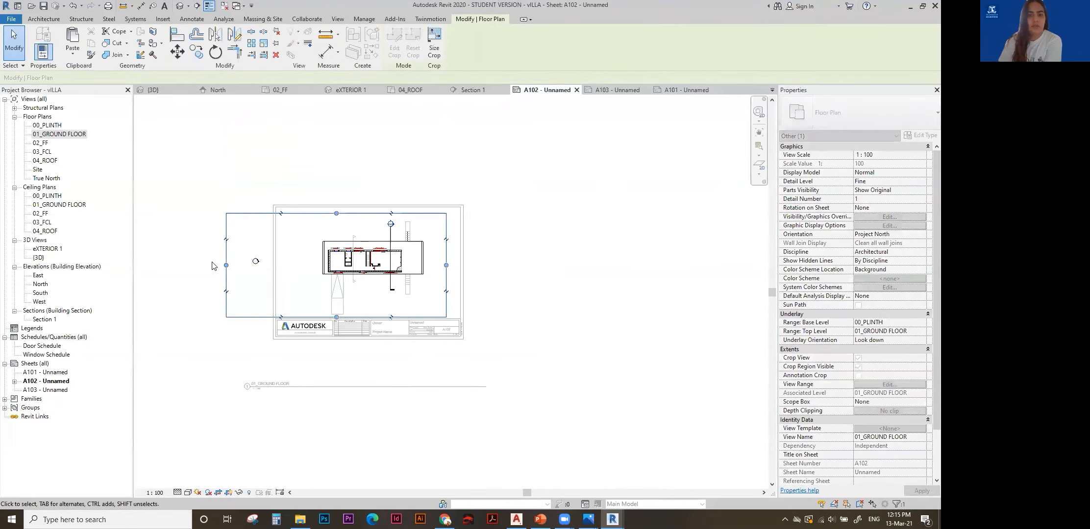
pyautogui.moveTo(227, 266); pyautogui.dragTo(279, 265)
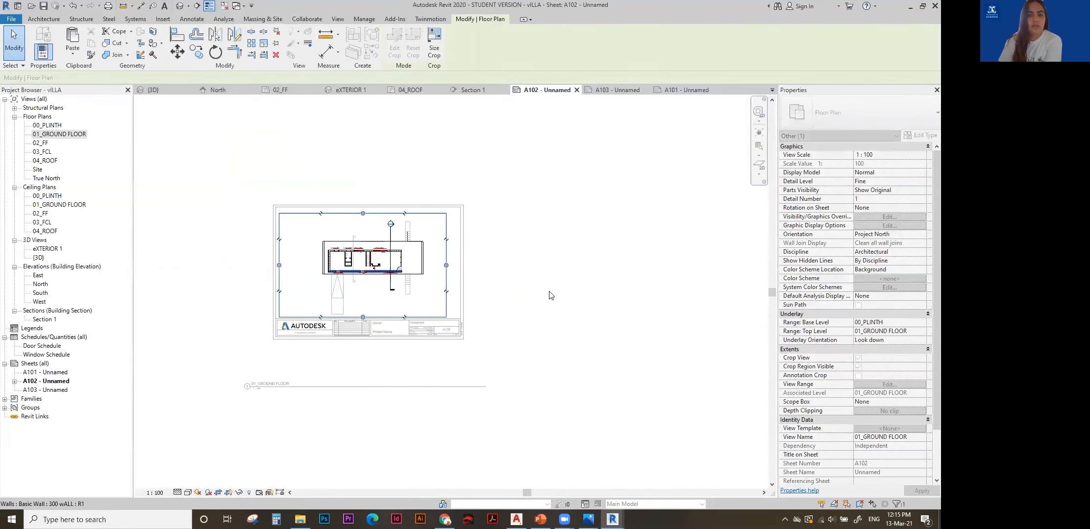
pyautogui.scroll(3, 576, 297)
pyautogui.scroll(-3, 581, 298)
pyautogui.scroll(1, 585, 292)
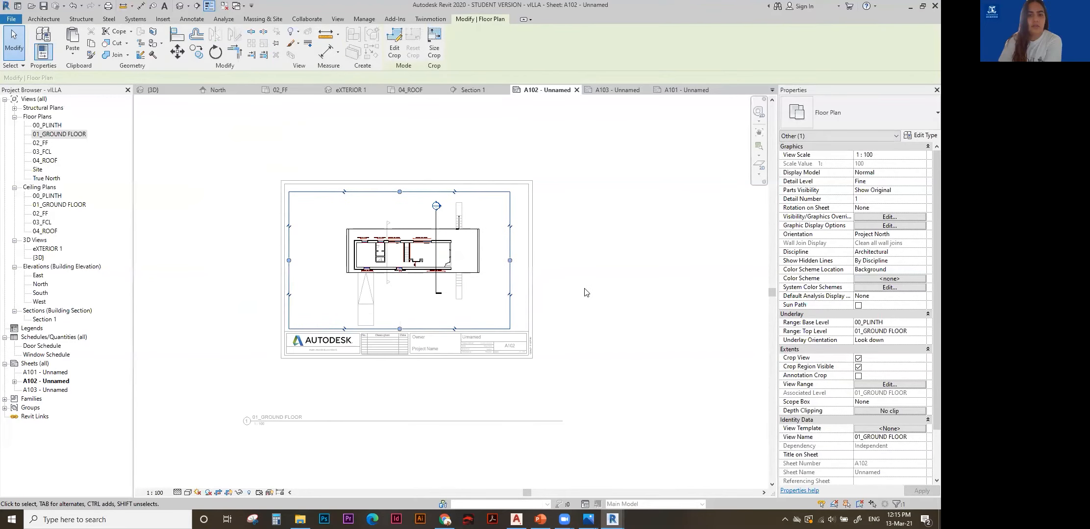
pyautogui.click(587, 293)
pyautogui.scroll(-2, 524, 250)
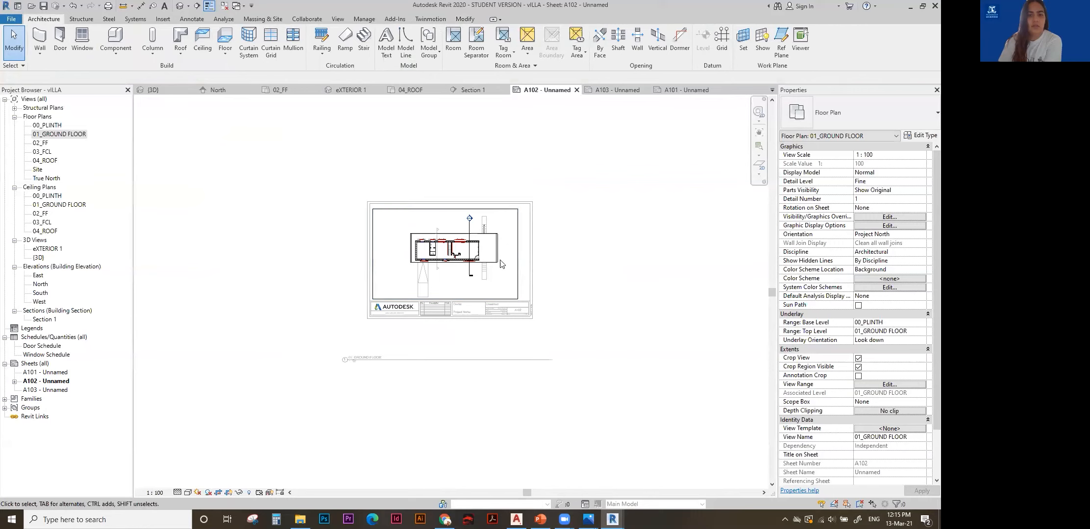
pyautogui.scroll(1, 575, 265)
pyautogui.scroll(1, 502, 267)
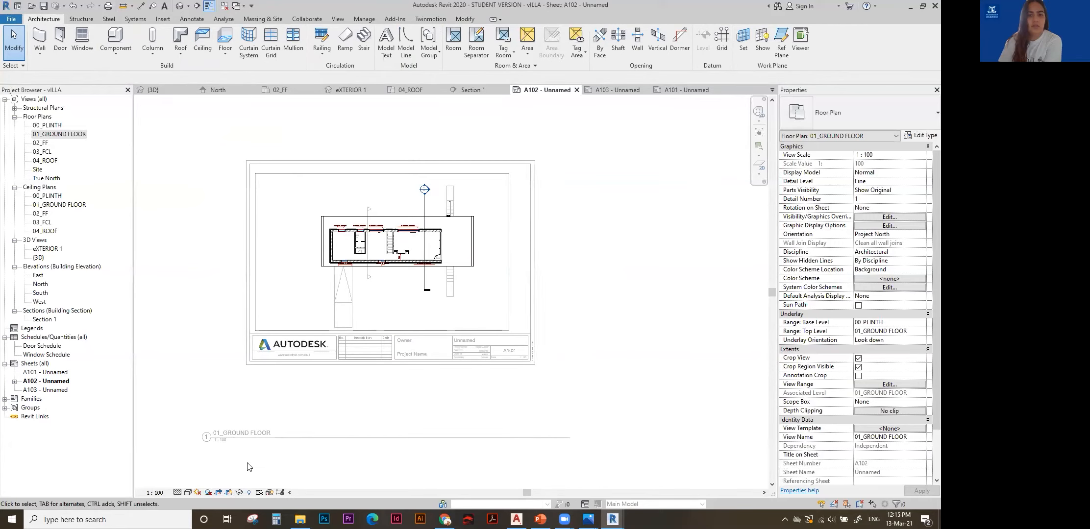
# Hide the ground floor plan's crop region and deactivate the view to return to the sheet.
pyautogui.click(229, 493)
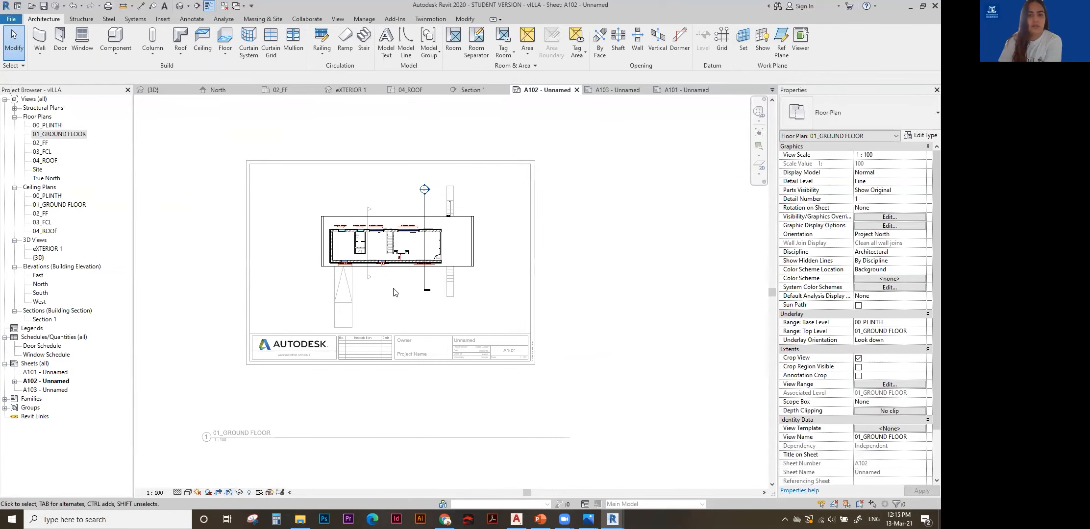
pyautogui.doubleClick(661, 205)
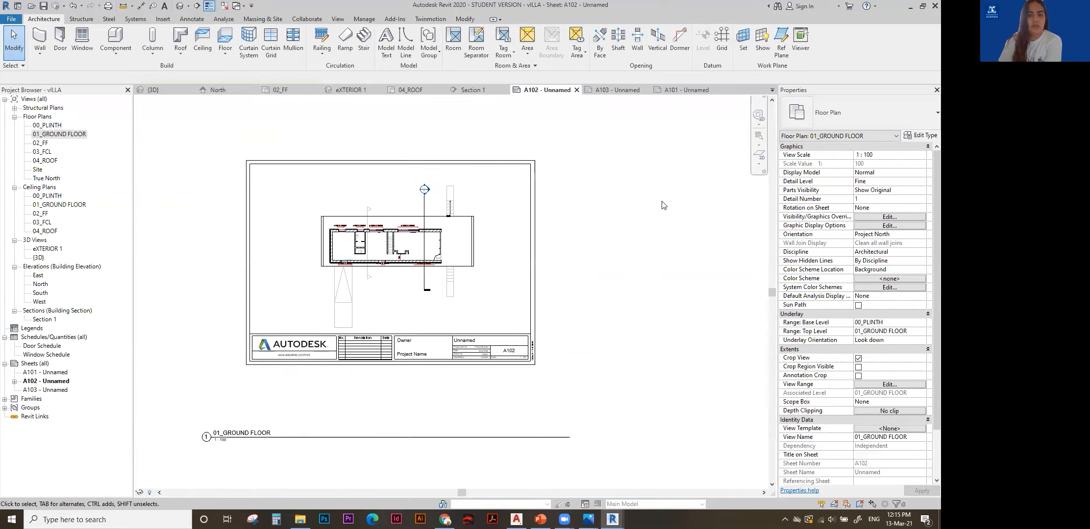
pyautogui.click(445, 246)
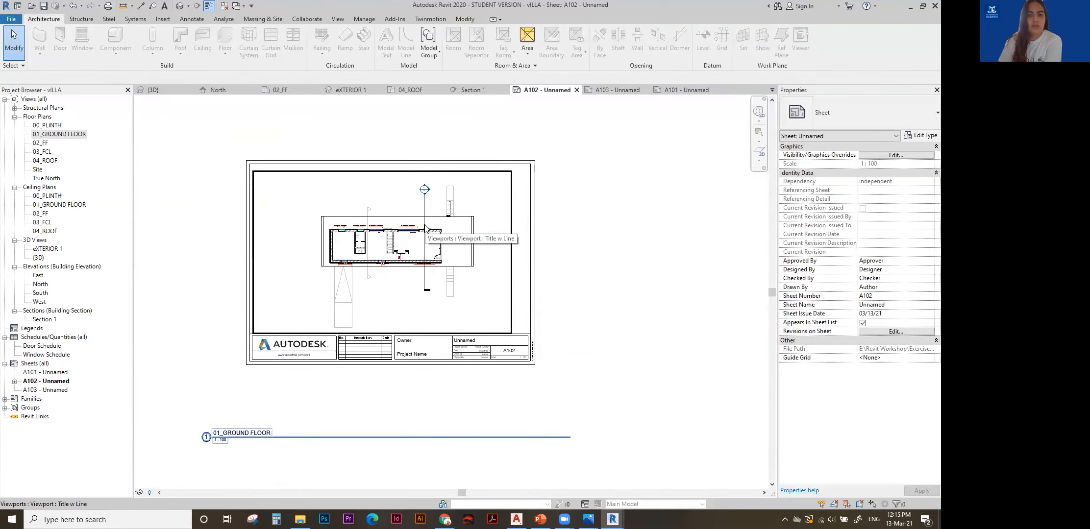
pyautogui.scroll(2, 425, 227)
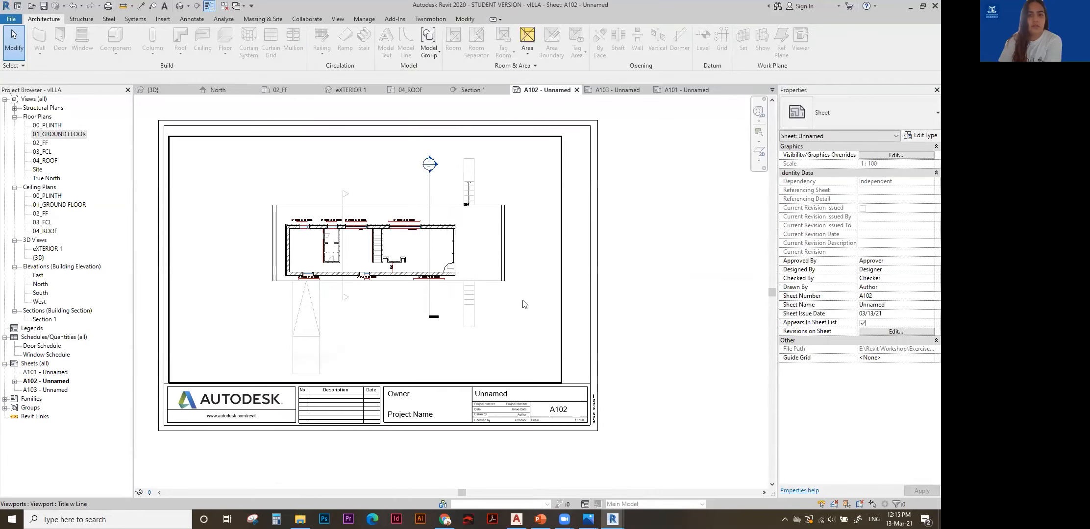
pyautogui.scroll(-2, 520, 323)
pyautogui.click(683, 326)
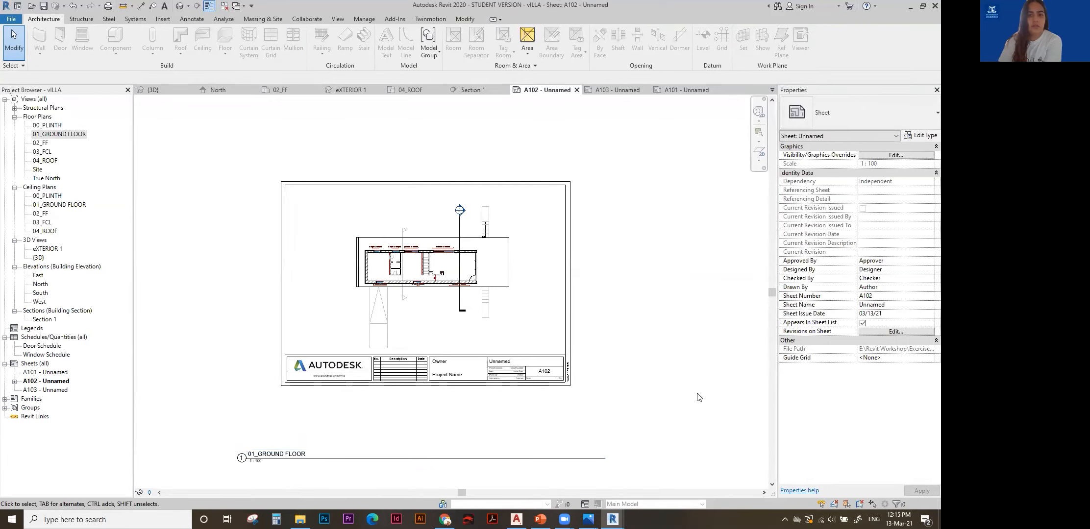
# Move the 01_GROUND FLOOR view title inside the sheet border below the plan and shorten its title line.
pyautogui.click(402, 461)
pyautogui.moveTo(316, 458); pyautogui.dragTo(386, 327)
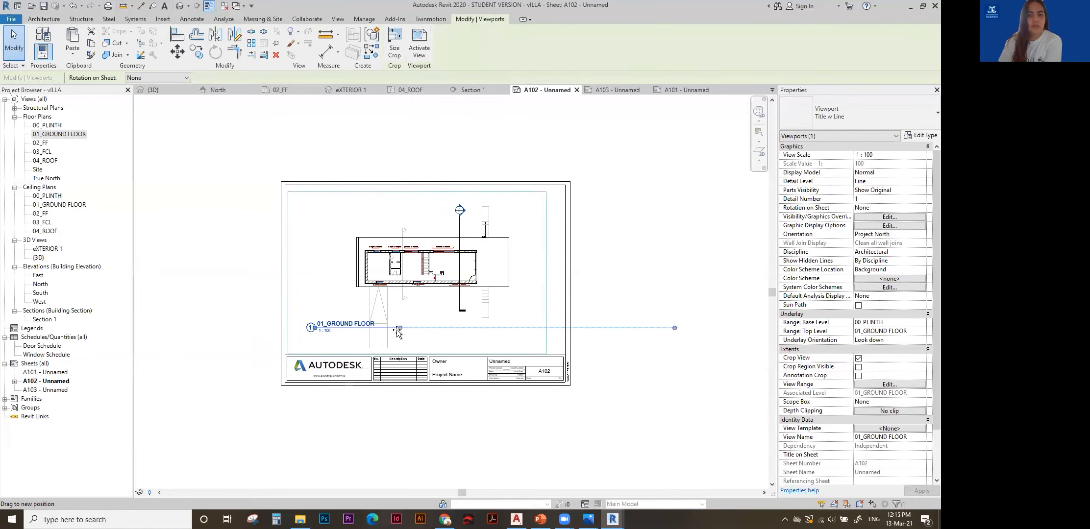
pyautogui.press('Escape')
pyautogui.scroll(3, 428, 289)
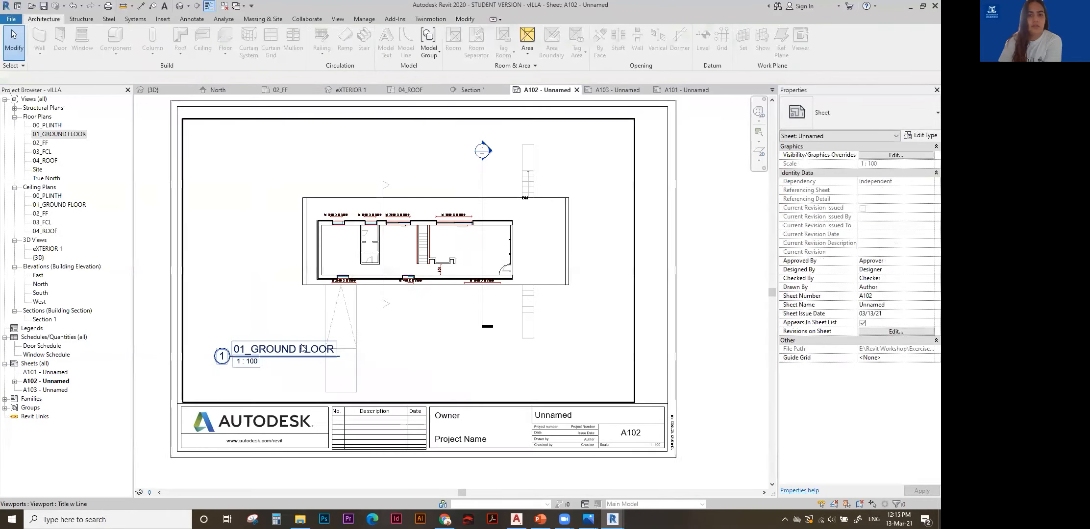
pyautogui.click(339, 338)
pyautogui.click(221, 326)
pyautogui.click(267, 349)
pyautogui.click(267, 349)
pyautogui.click(267, 298)
pyautogui.scroll(-2, 421, 269)
pyautogui.click(618, 283)
# Inspect the imported 00_Ground Floor Plan.dwg linework in the activated ground floor viewport and its Hide in View options, and deactivate the view.
pyautogui.scroll(2, 422, 268)
pyautogui.doubleClick(420, 265)
pyautogui.scroll(2, 422, 260)
pyautogui.scroll(1, 425, 252)
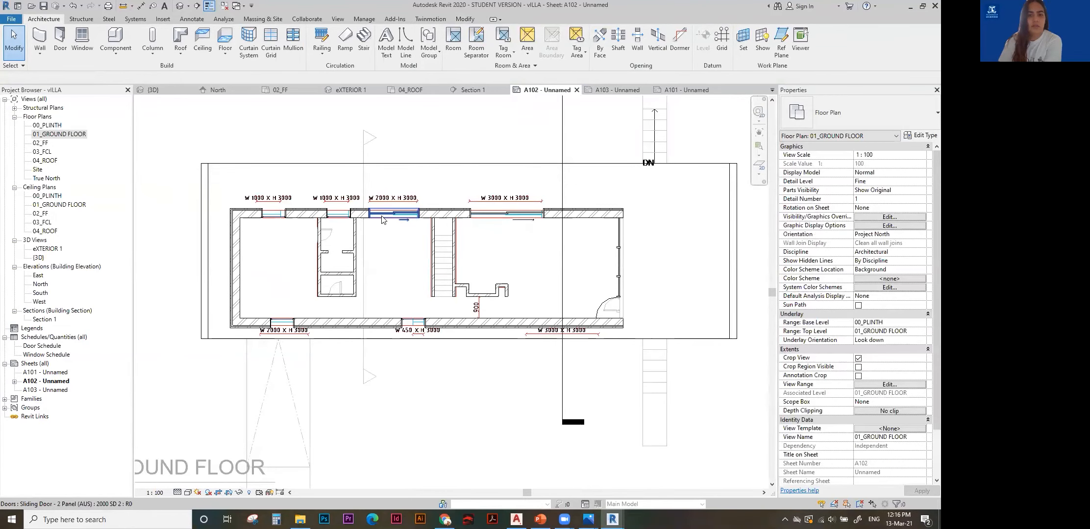
pyautogui.scroll(-1, 387, 218)
pyautogui.scroll(1, 474, 217)
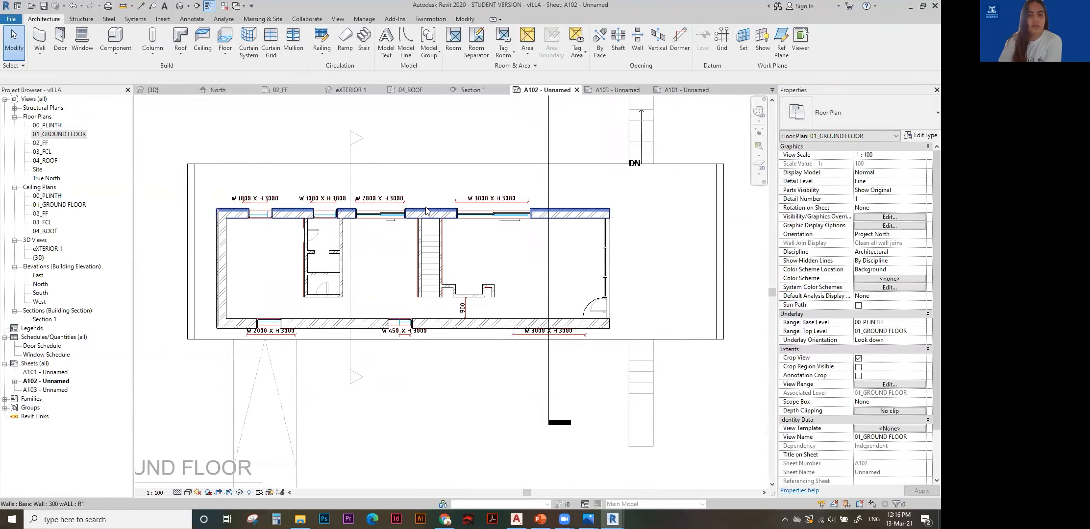
pyautogui.scroll(-2, 401, 240)
pyautogui.scroll(-1, 401, 240)
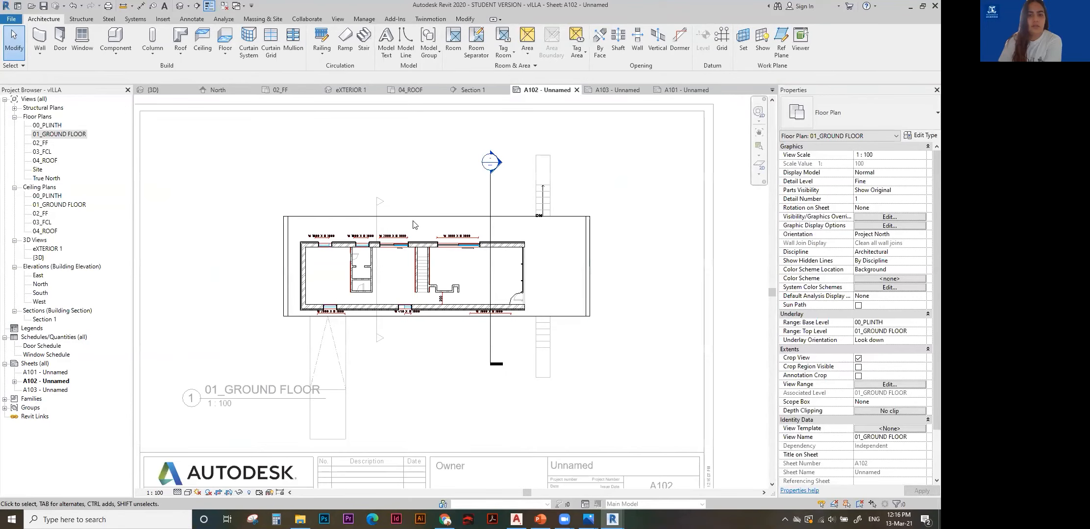
pyautogui.click(408, 238)
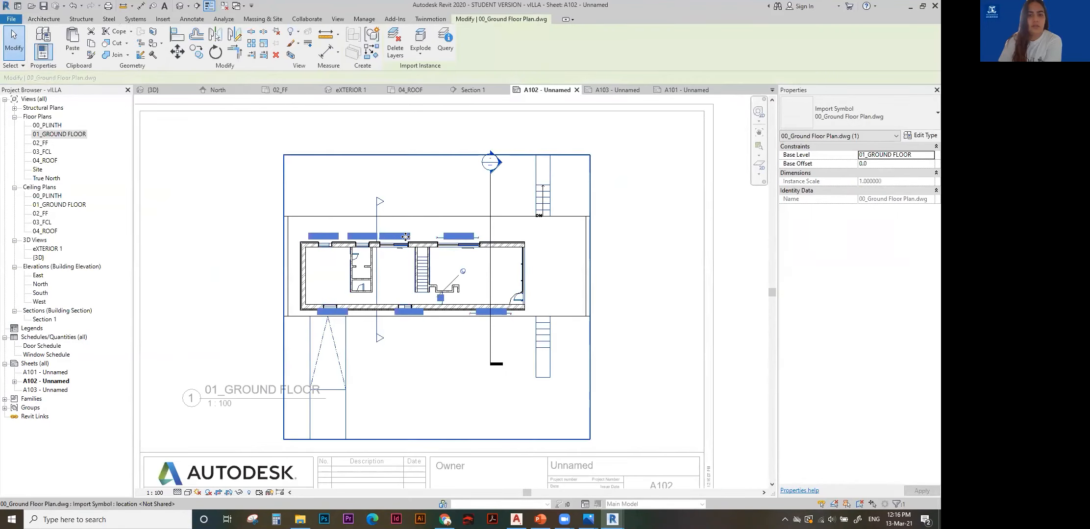
pyautogui.scroll(2, 405, 237)
pyautogui.rightClick(395, 233)
pyautogui.moveTo(443, 323)
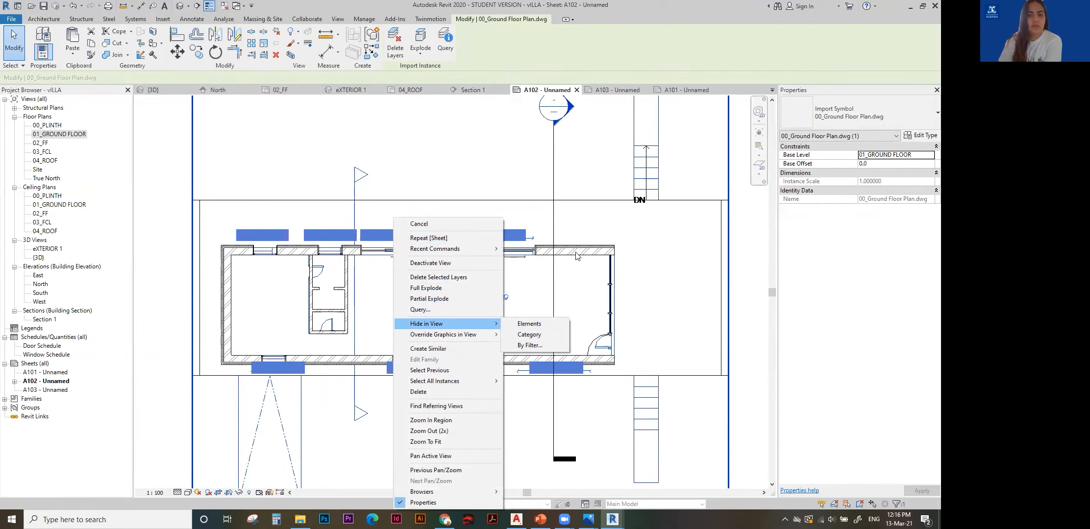
pyautogui.click(430, 262)
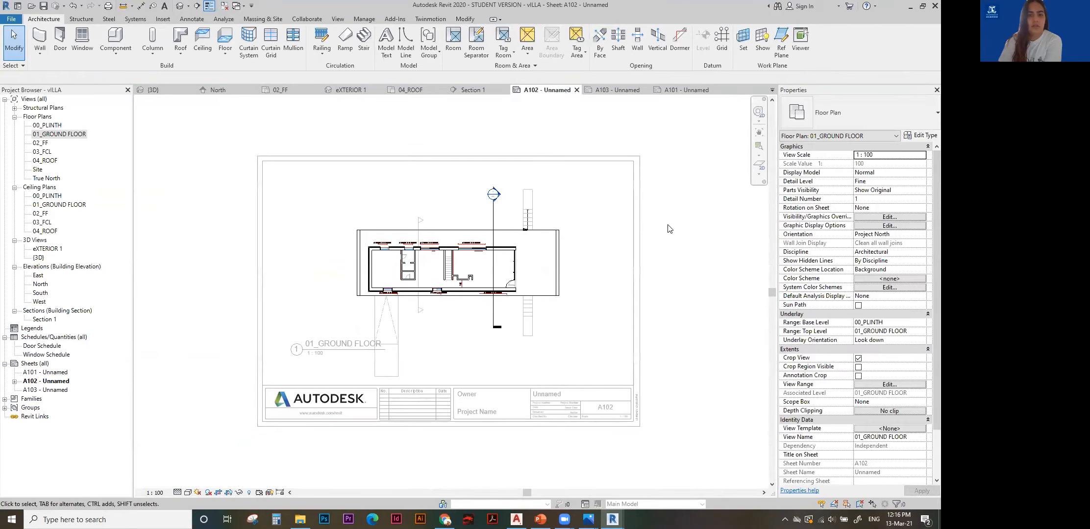
pyautogui.click(675, 227)
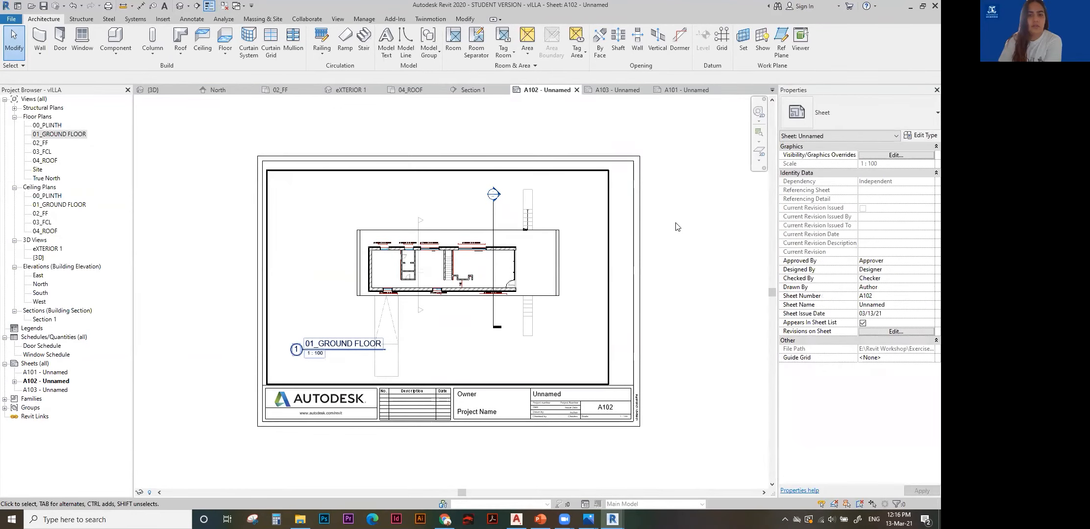
# Try to hide the Walls category through the visibility/graphic overrides of sheet A102.
pyautogui.press('v')
pyautogui.press('v')
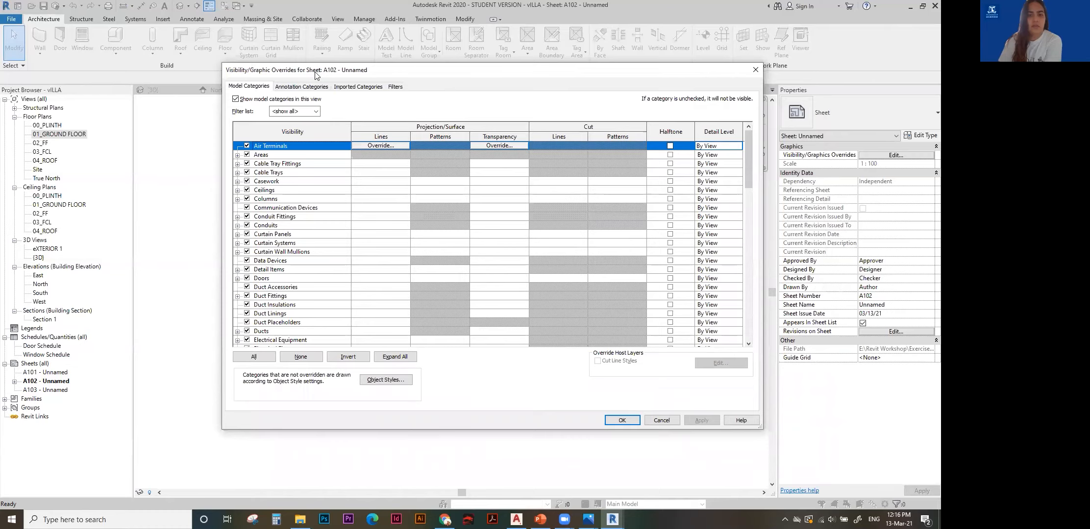
pyautogui.moveTo(315, 75); pyautogui.dragTo(454, 32)
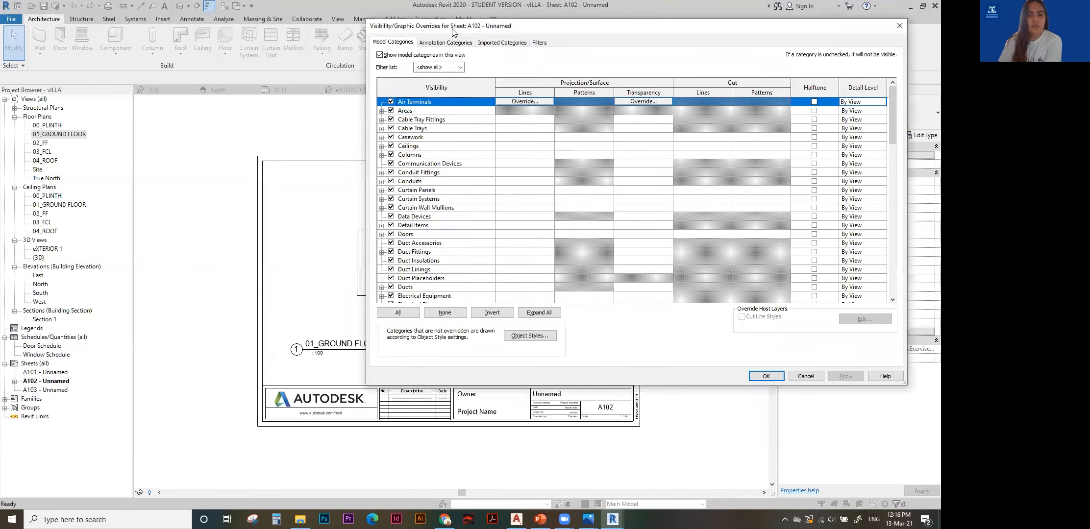
pyautogui.click(390, 44)
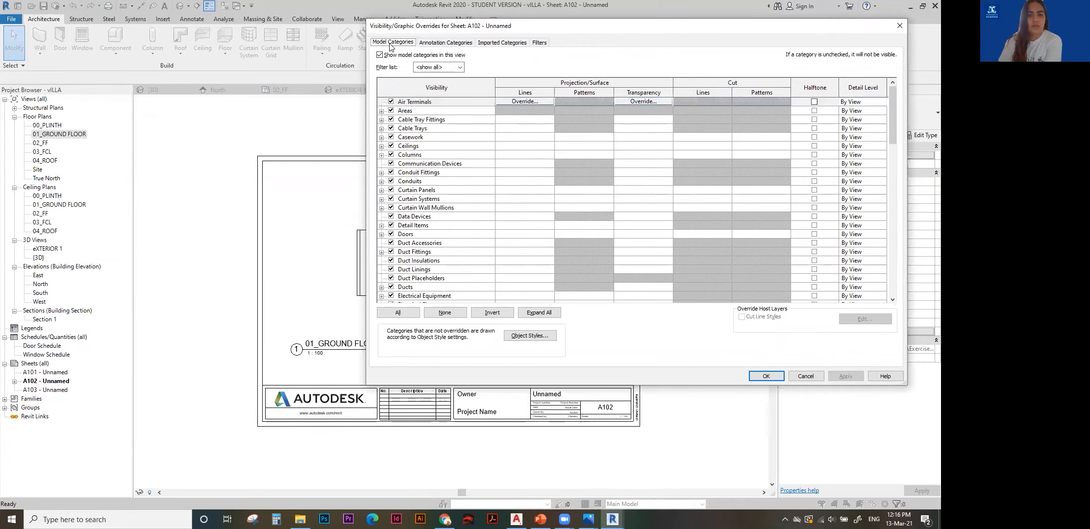
pyautogui.moveTo(398, 28); pyautogui.dragTo(585, 16)
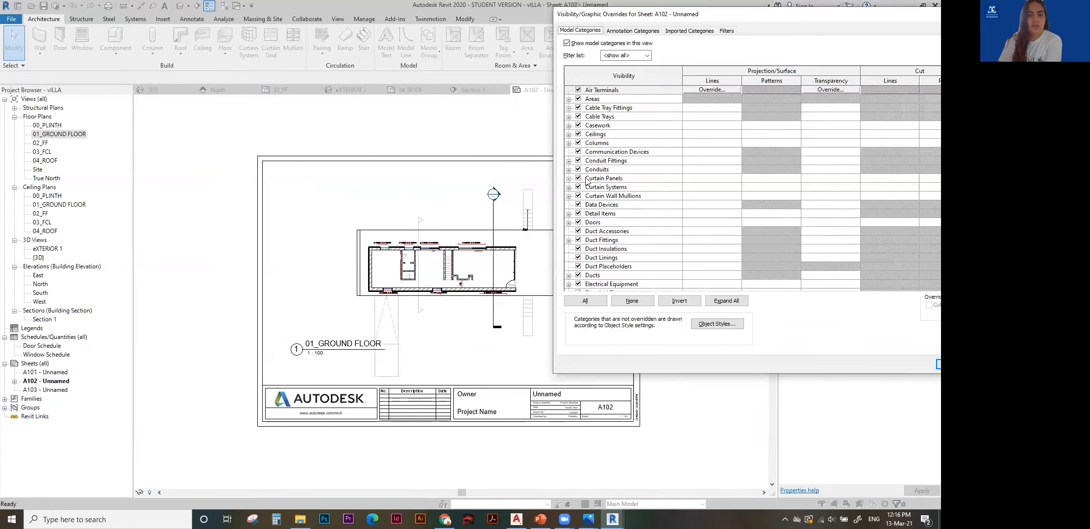
pyautogui.scroll(-15, 599, 202)
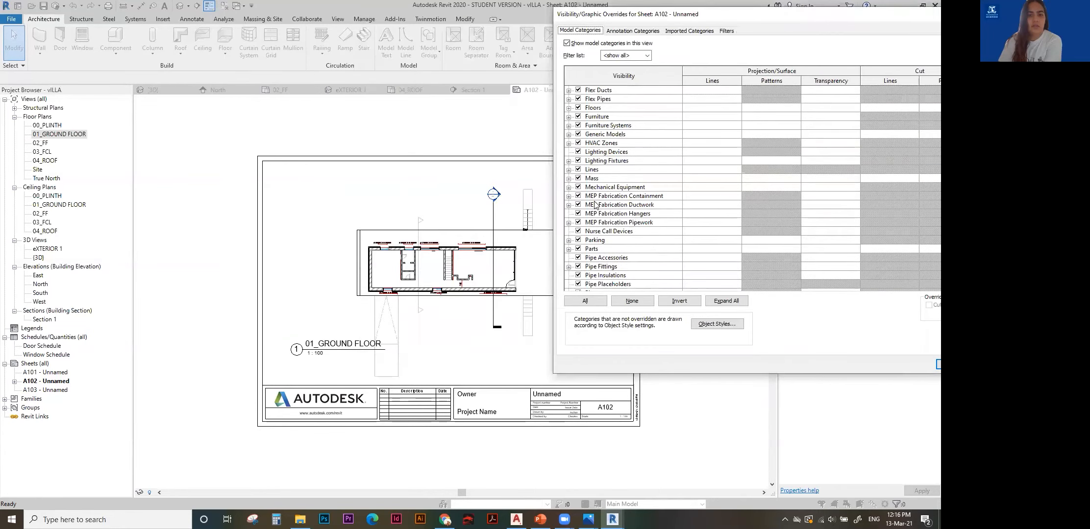
pyautogui.scroll(-7, 591, 206)
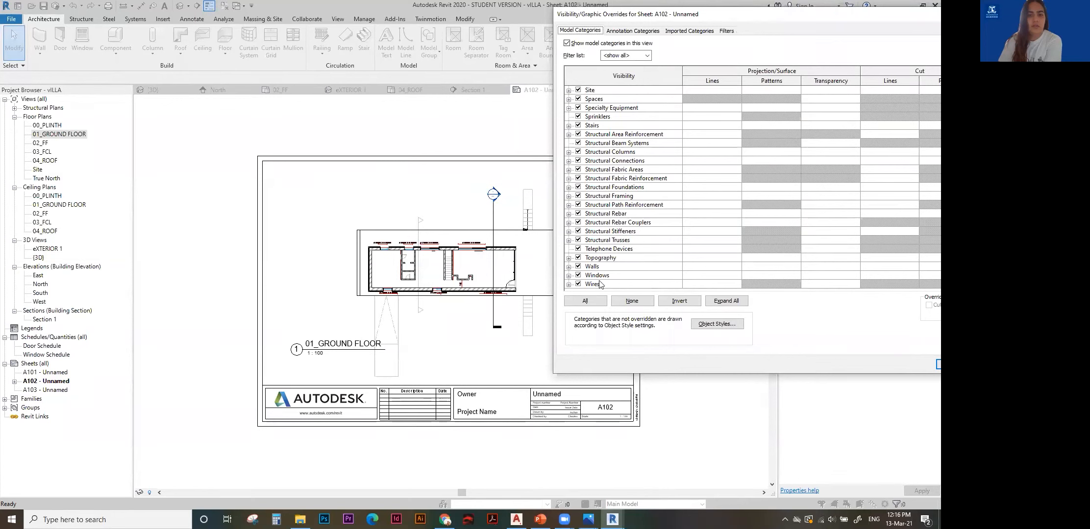
pyautogui.click(579, 266)
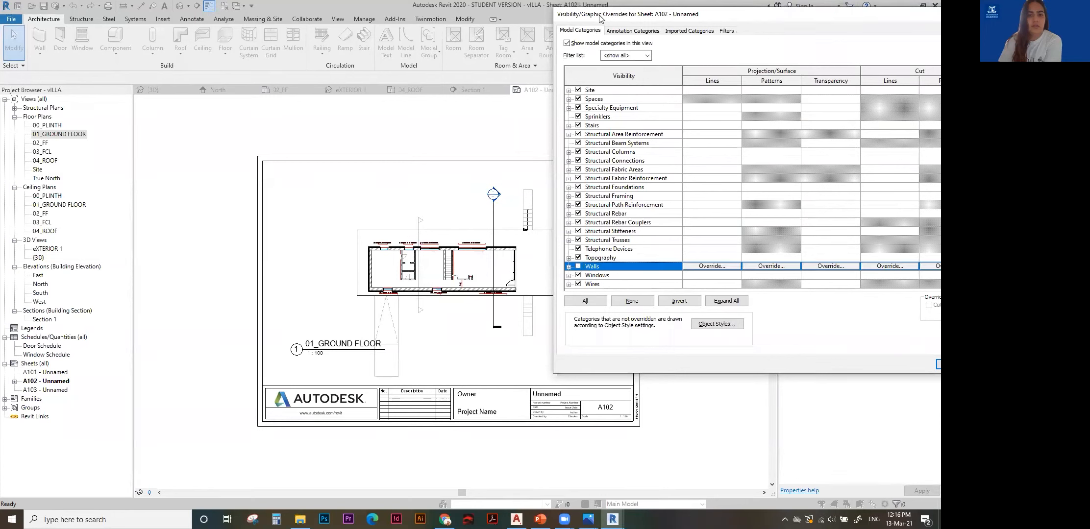
pyautogui.moveTo(600, 18); pyautogui.dragTo(232, 15)
pyautogui.click(664, 360)
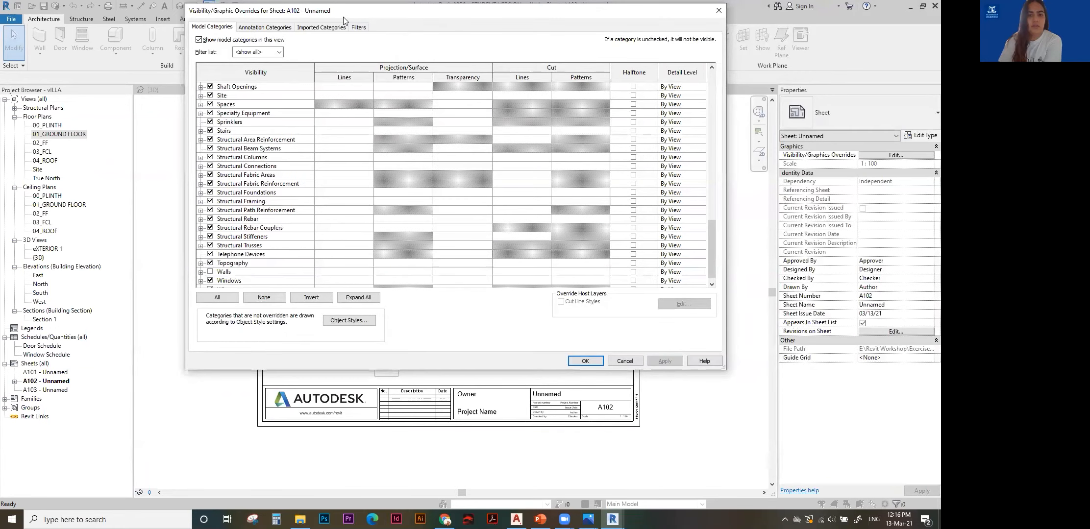
pyautogui.moveTo(328, 15); pyautogui.dragTo(372, 12)
pyautogui.click(619, 414)
# Activate the 01_GROUND FLOOR viewport on sheet A102 for editing.
pyautogui.scroll(4, 373, 278)
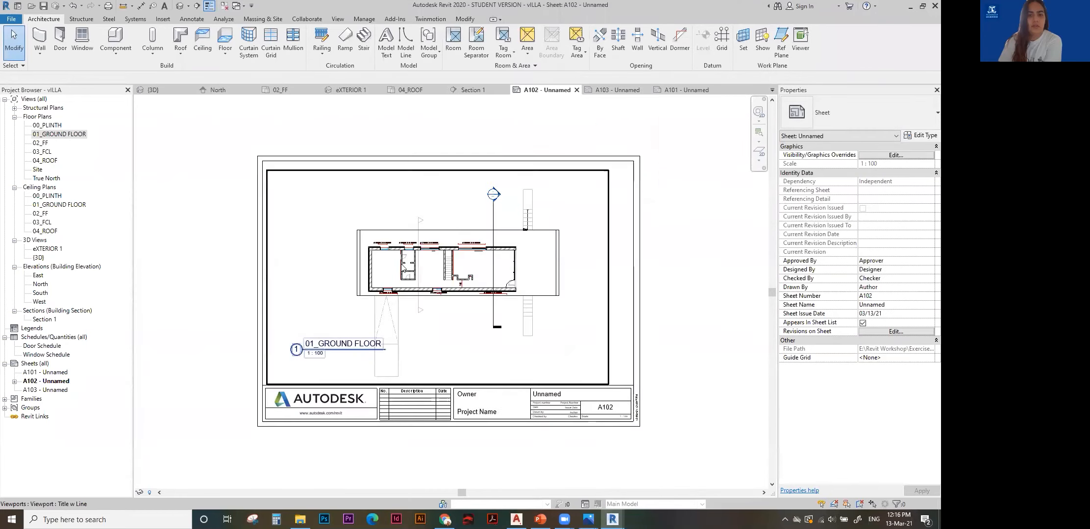
pyautogui.scroll(2, 347, 267)
pyautogui.doubleClick(348, 266)
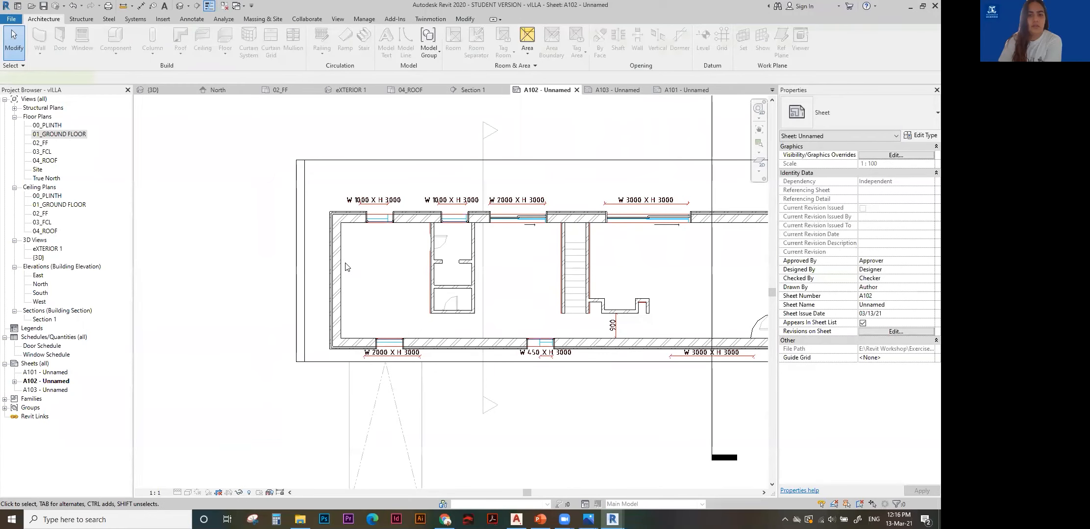
pyautogui.scroll(-3, 349, 265)
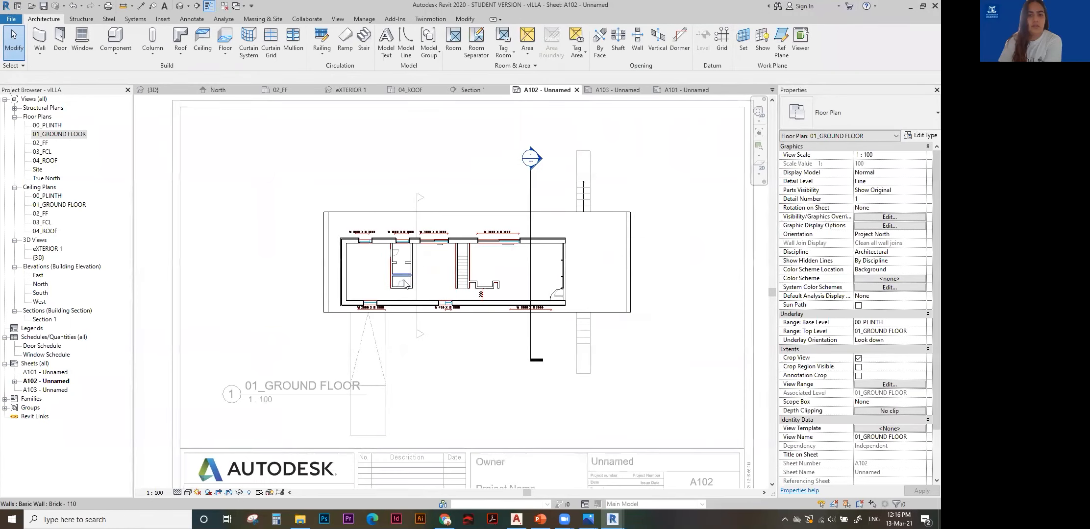
# Hide the Walls category in the visibility/graphic overrides of the 01_GROUND FLOOR plan.
pyautogui.press('v')
pyautogui.press('v')
pyautogui.scroll(-14, 277, 252)
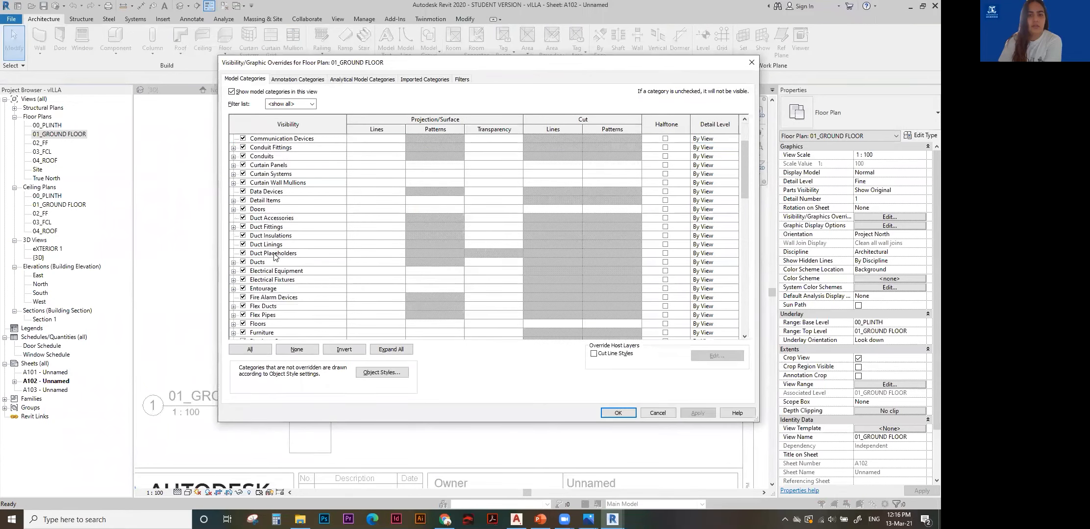
pyautogui.press('w')
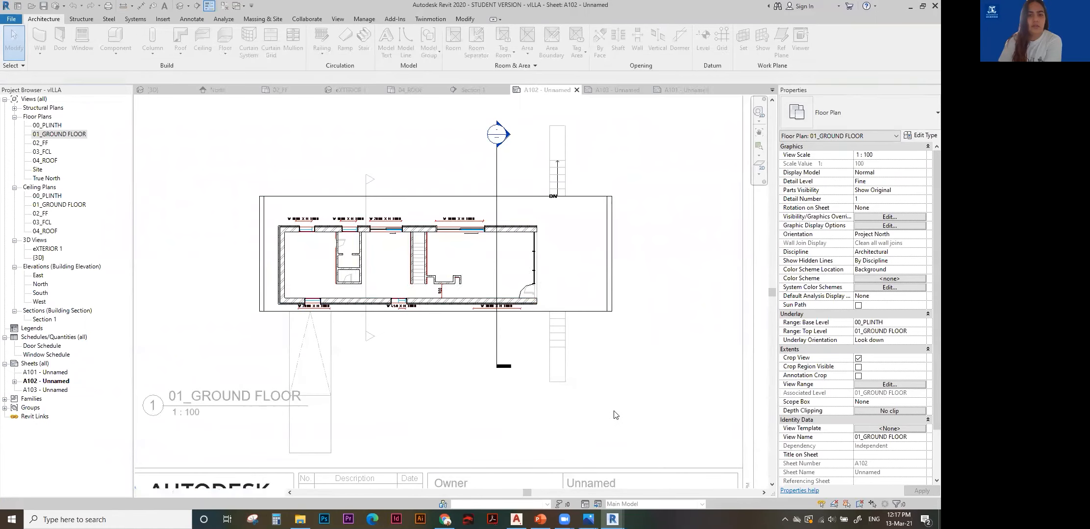
pyautogui.click(618, 412)
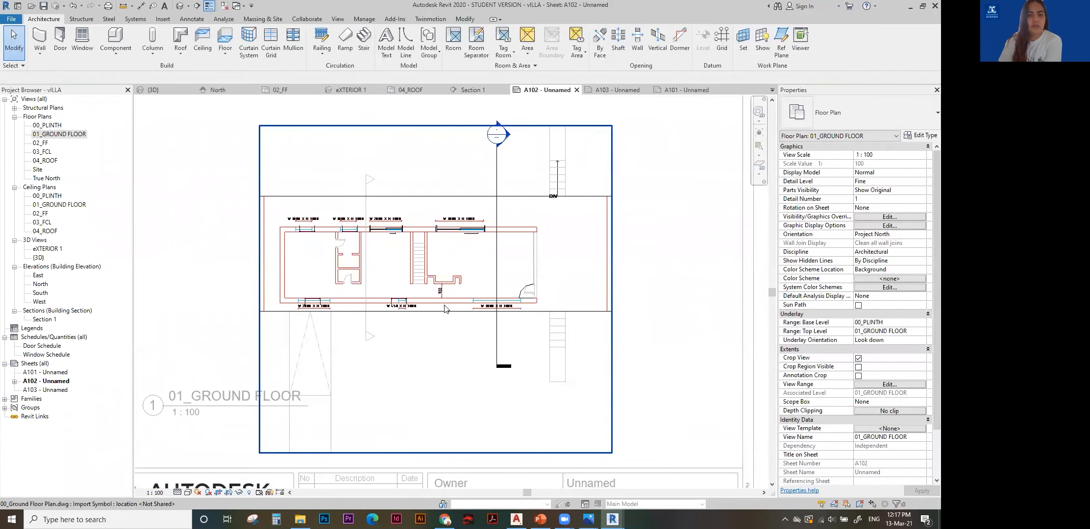
pyautogui.press('v')
pyautogui.press('g')
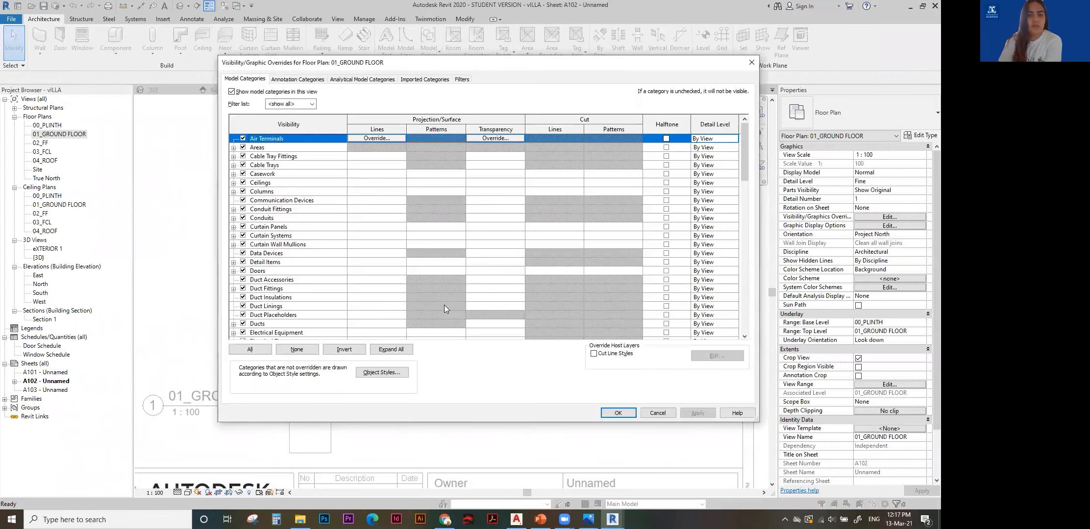
pyautogui.press('Escape')
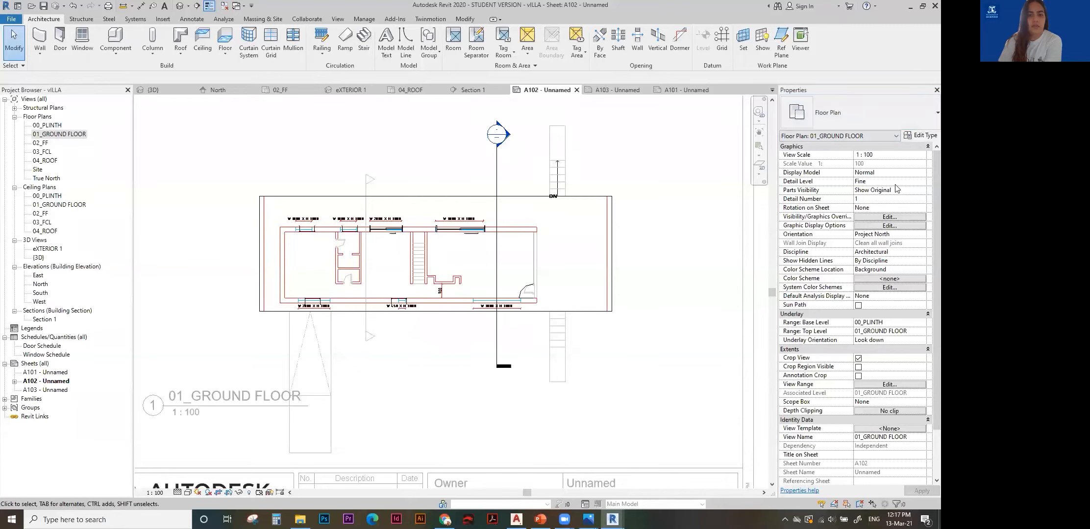
# Turn on the Walls and Topography categories and hide the Windows category in the 01_GROUND FLOOR plan's visibility/graphic overrides.
pyautogui.click(882, 217)
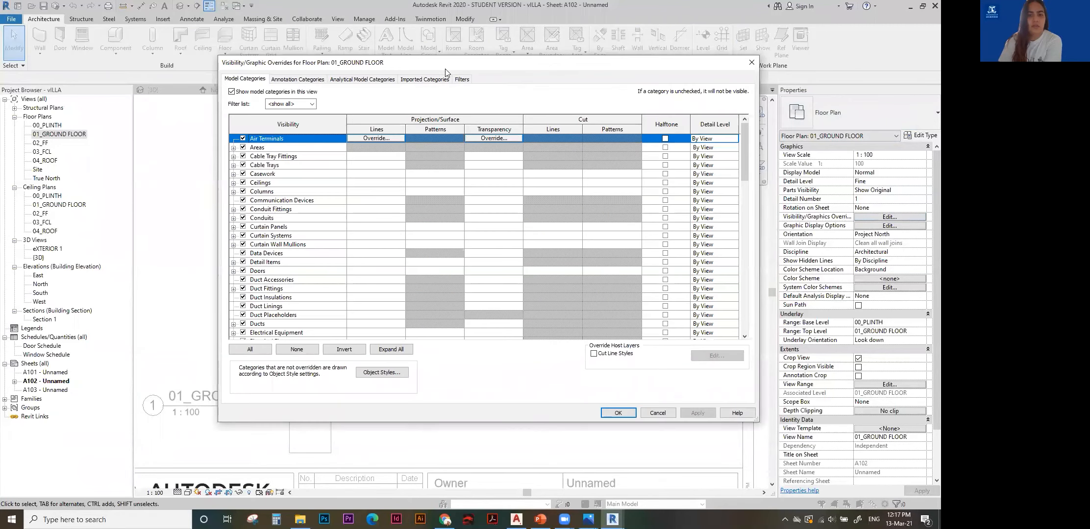
pyautogui.moveTo(445, 62); pyautogui.dragTo(639, 41)
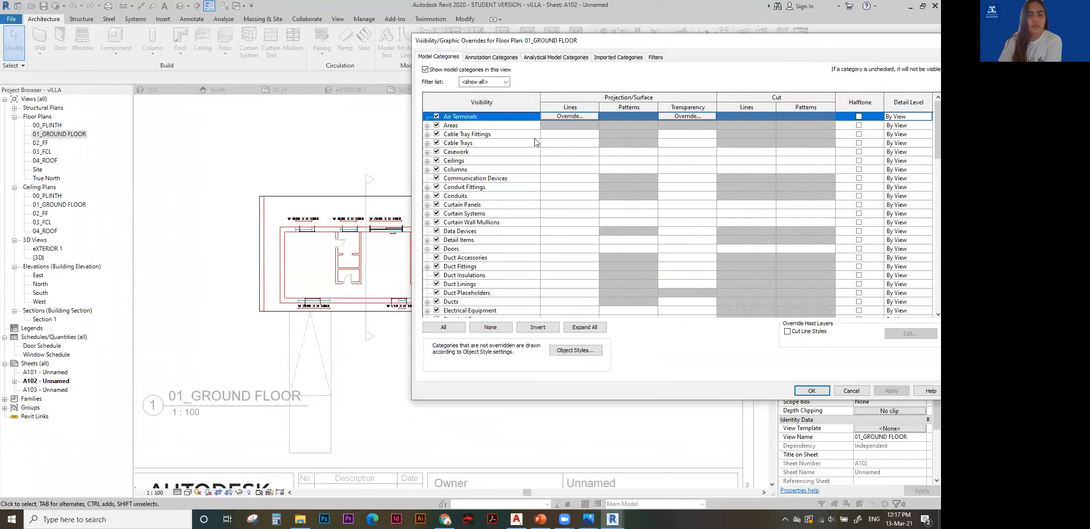
pyautogui.scroll(-2, 464, 206)
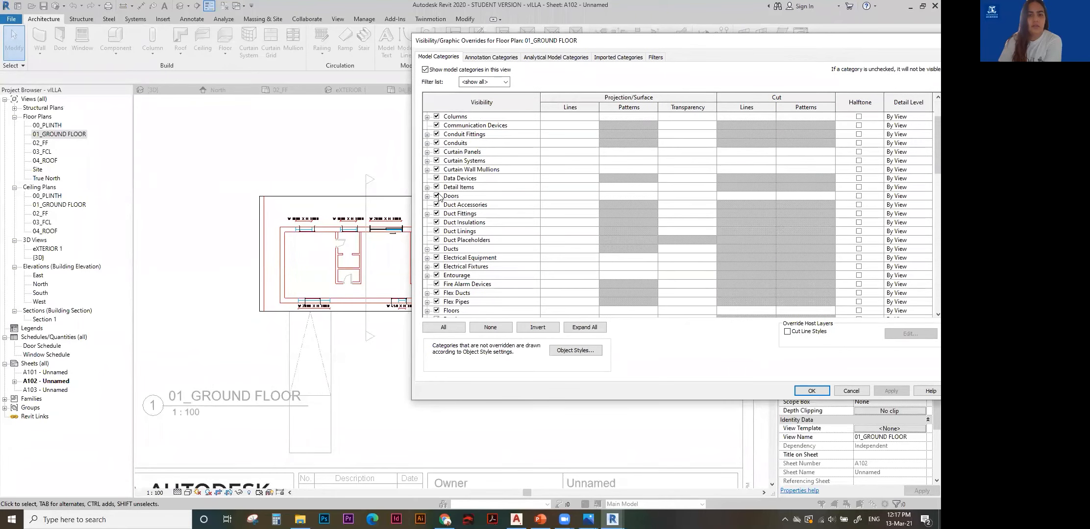
pyautogui.scroll(-4, 445, 235)
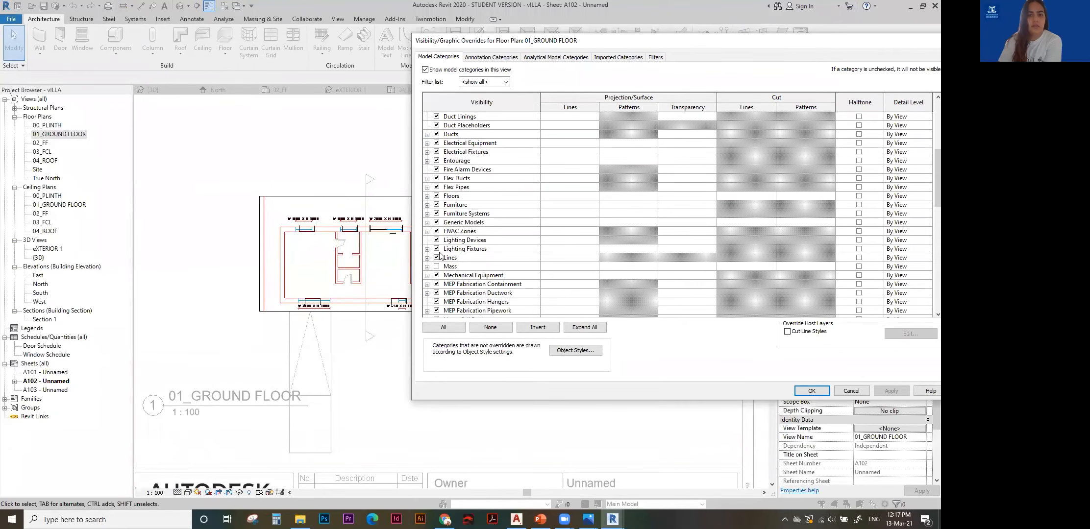
pyautogui.scroll(-14, 441, 250)
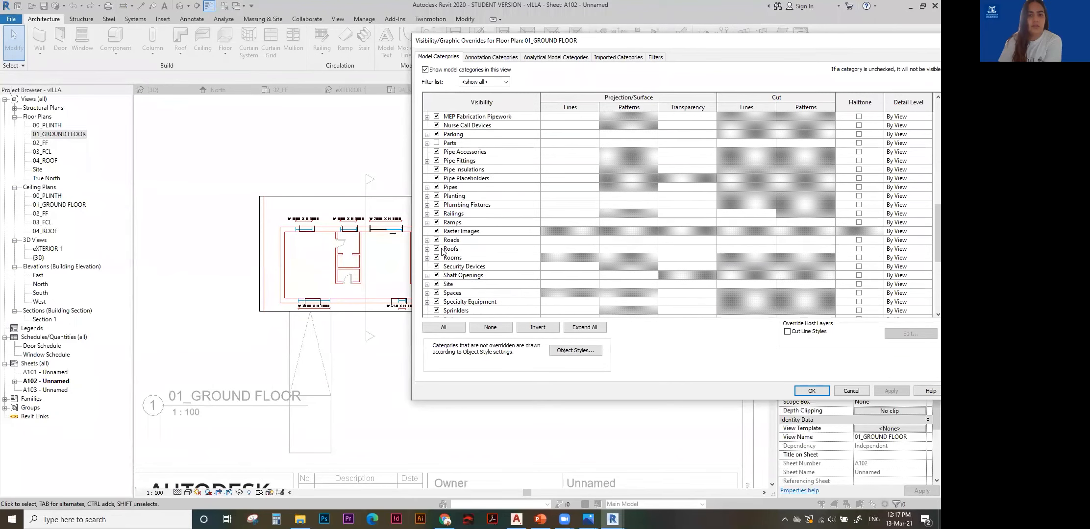
pyautogui.click(436, 293)
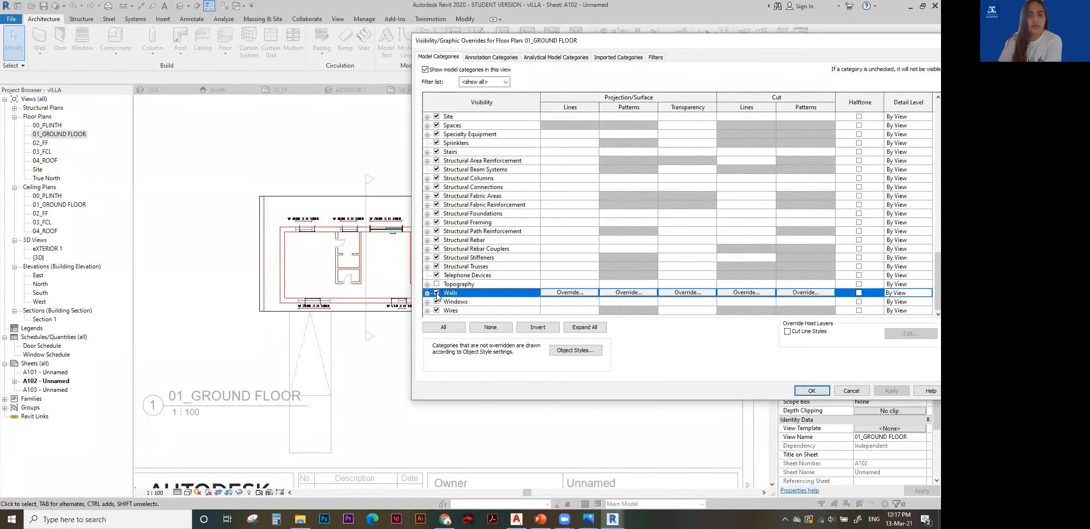
pyautogui.click(436, 284)
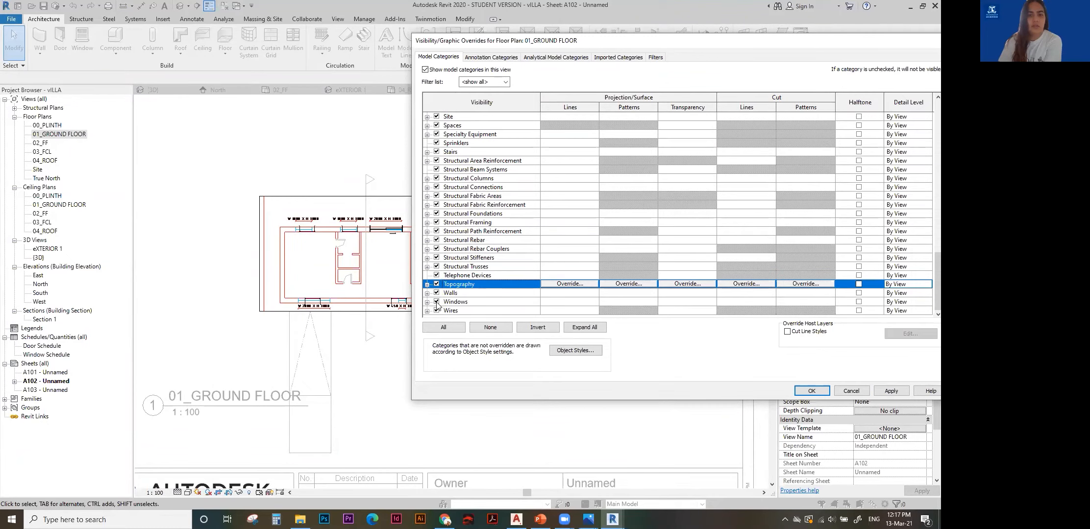
pyautogui.click(436, 302)
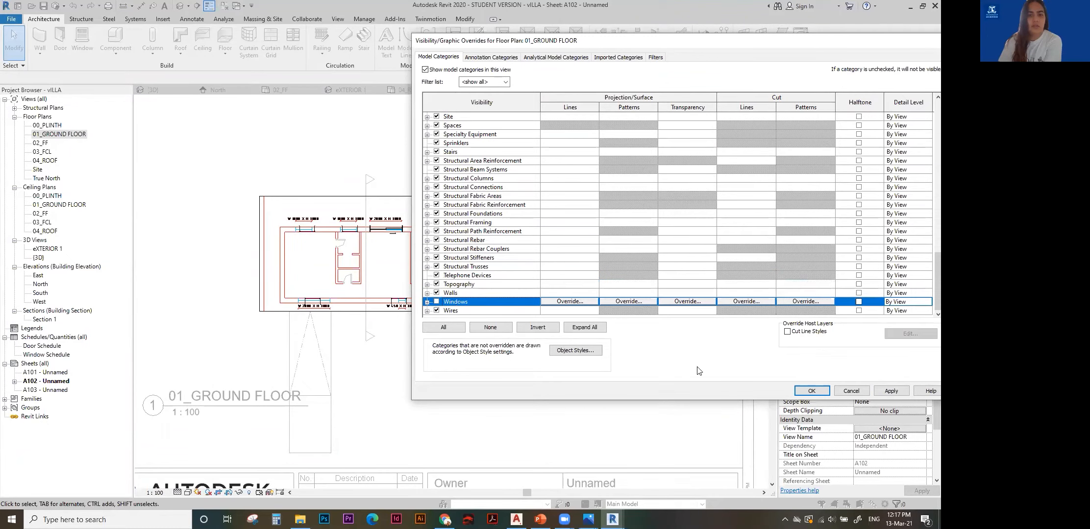
pyautogui.click(811, 391)
# Try to hide the imported 00_Ground Floor Plan.dwg linework in the activated plan with Hide in View.
pyautogui.scroll(3, 350, 204)
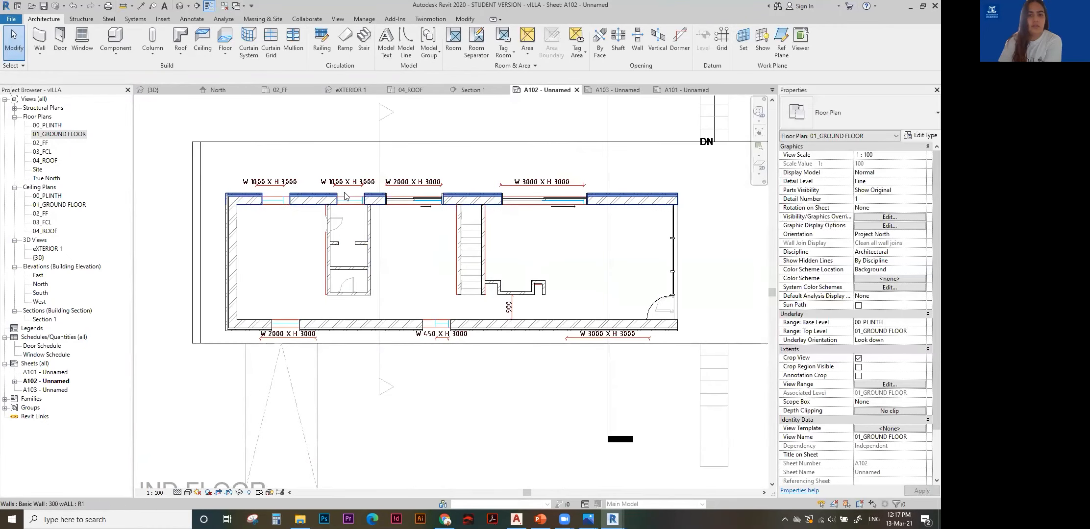
pyautogui.scroll(2, 349, 205)
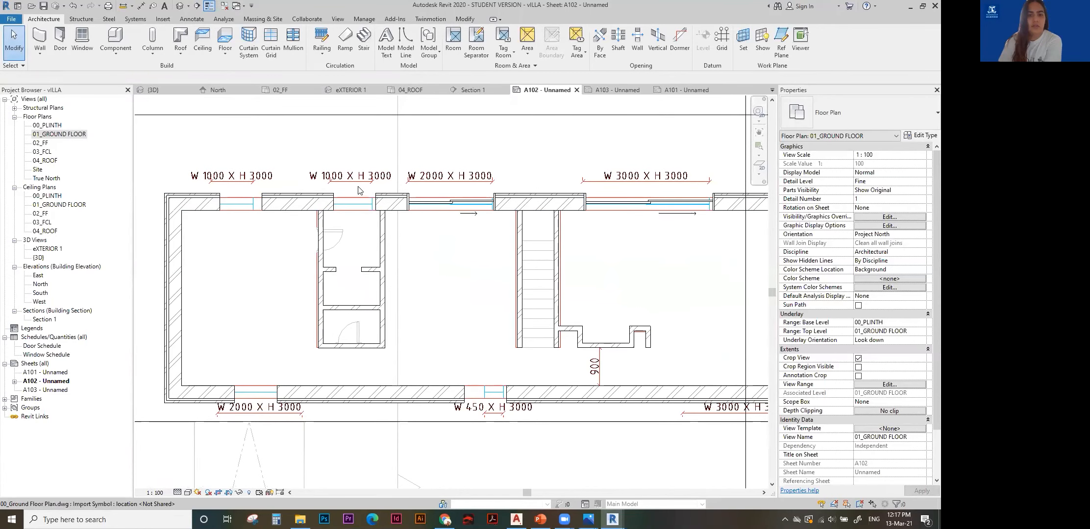
pyautogui.scroll(-3, 411, 189)
pyautogui.moveTo(537, 219); pyautogui.dragTo(524, 220, button='middle')
pyautogui.scroll(-3, 523, 220)
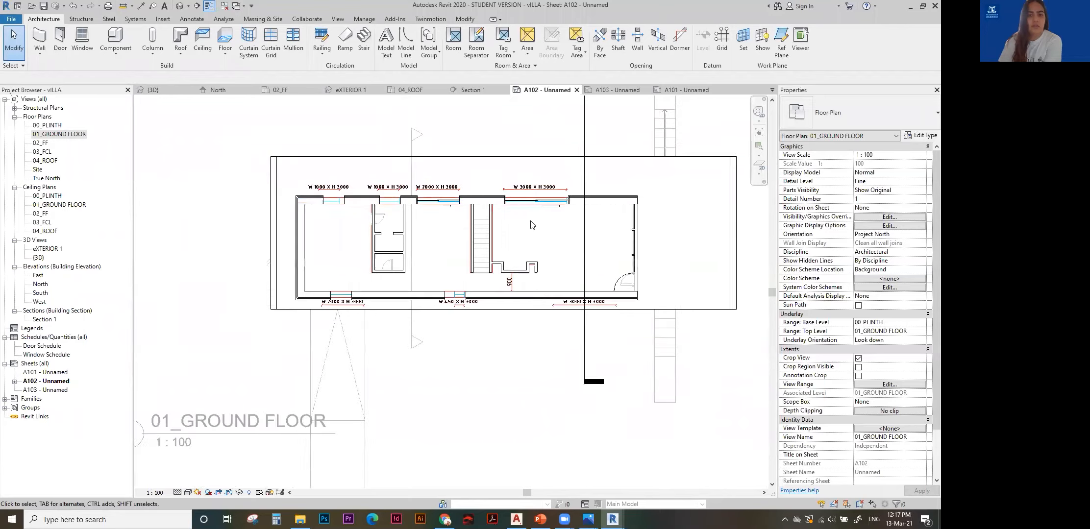
pyautogui.click(452, 200)
pyautogui.rightClick(452, 201)
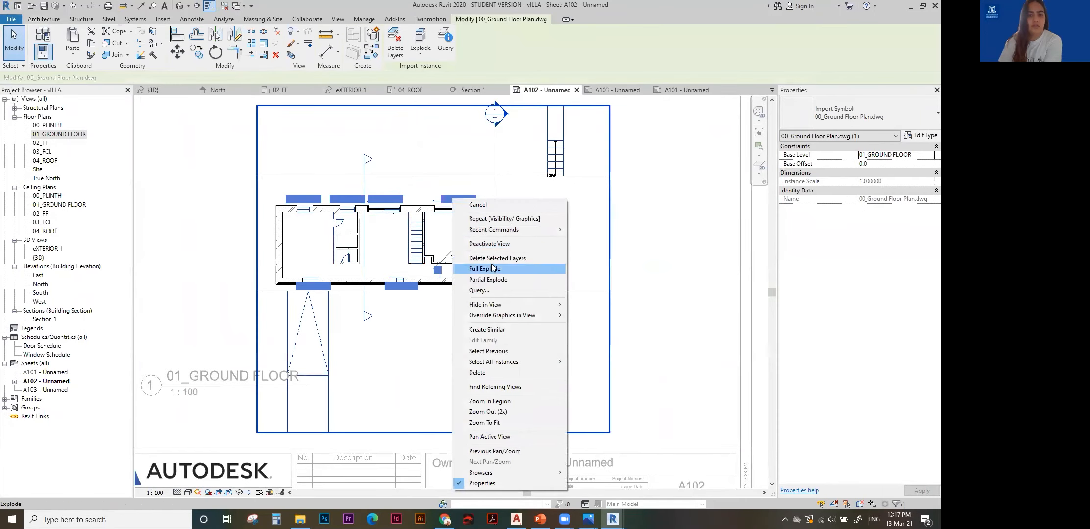
pyautogui.moveTo(507, 305)
pyautogui.click(593, 305)
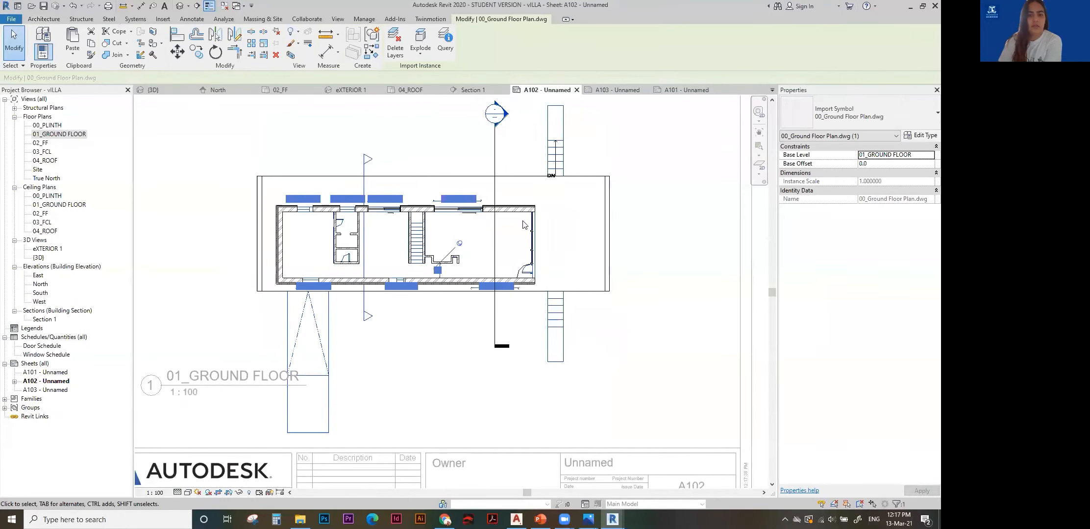
# Turn the Windows category back on in the ground floor plan's visibility/graphic overrides.
pyautogui.press('v')
pyautogui.press('v')
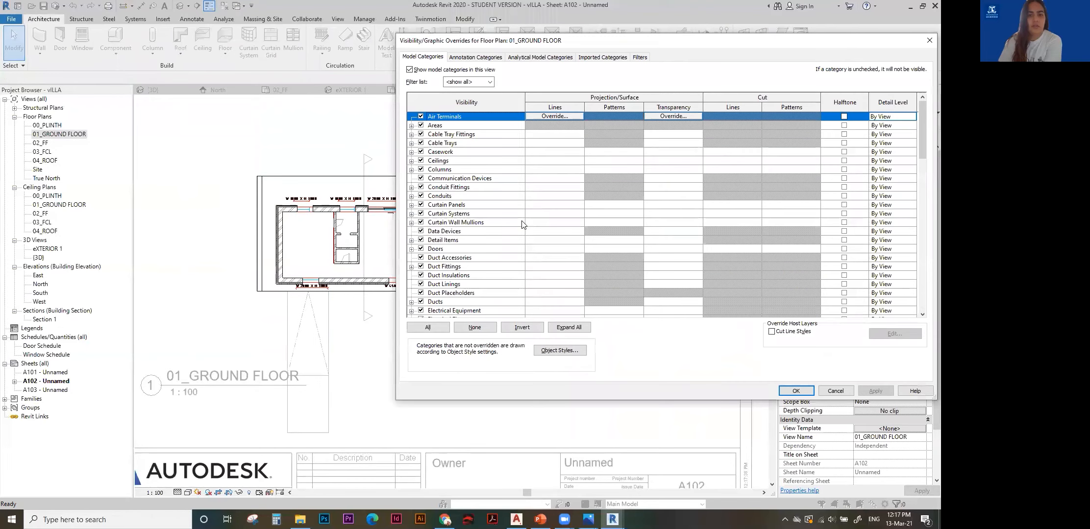
pyautogui.scroll(-15, 461, 308)
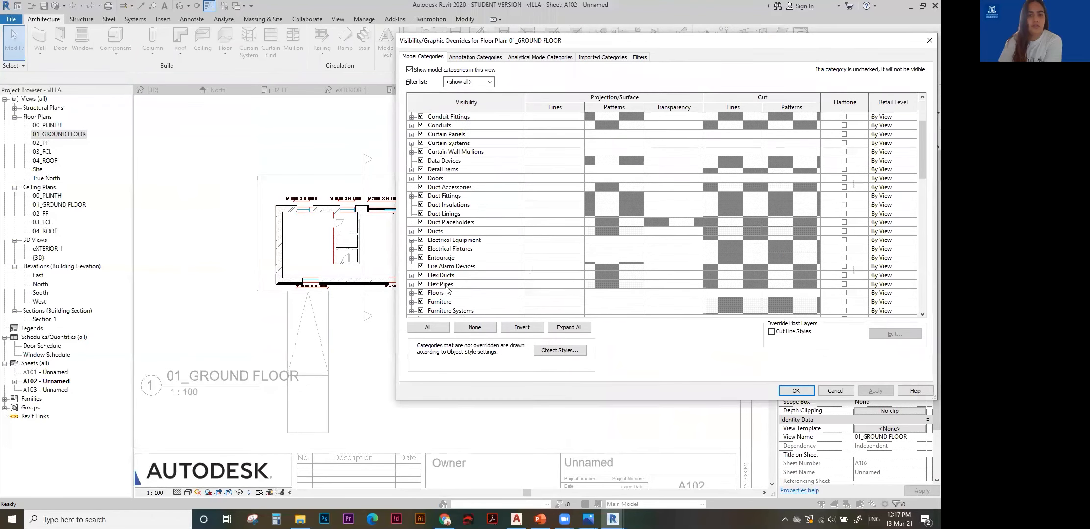
pyautogui.scroll(-4, 421, 303)
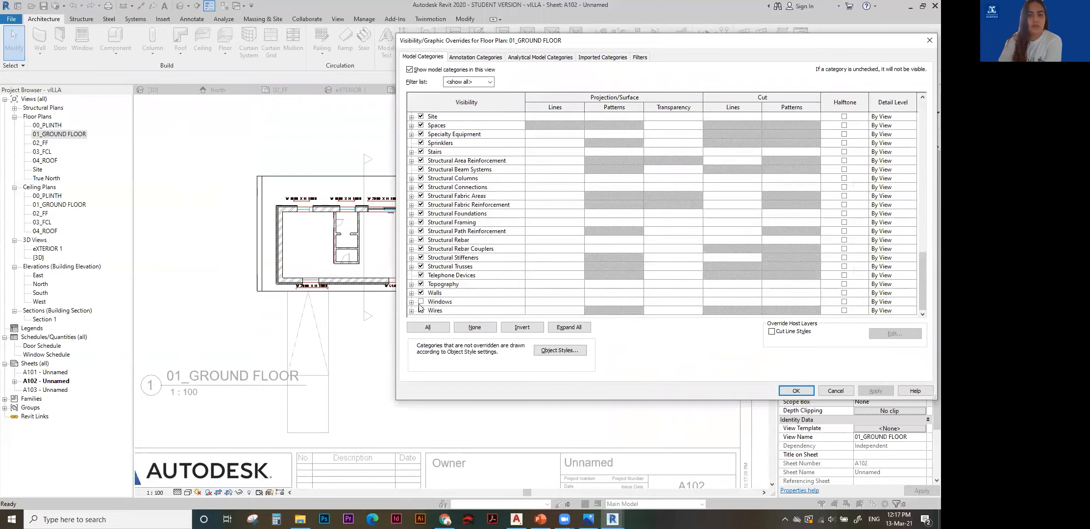
pyautogui.click(424, 302)
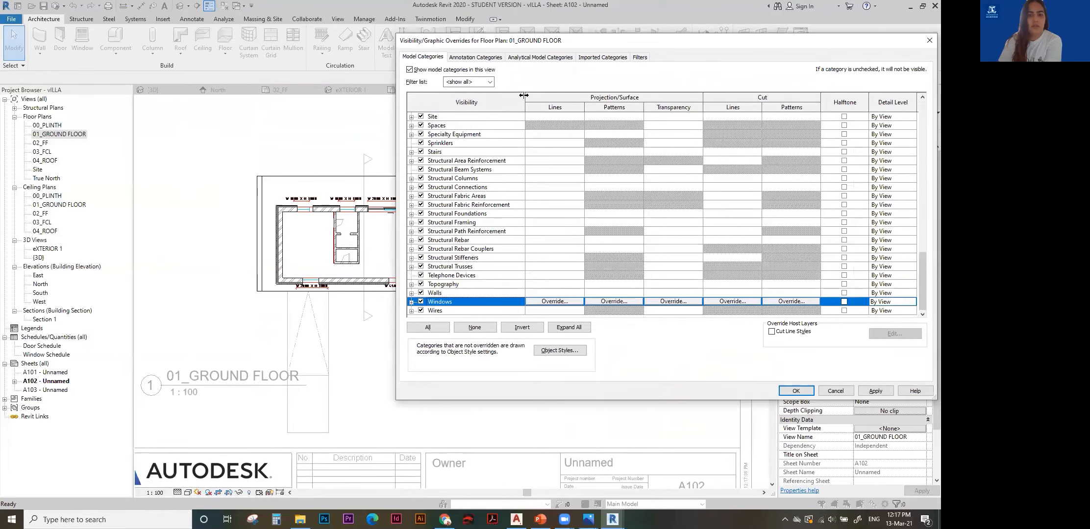
# Hide the imported 00_Ground Floor Plan.dwg and 01_First Floor Plan.dwg in the 01_GROUND FLOOR plan's visibility/graphic overrides.
pyautogui.click(599, 57)
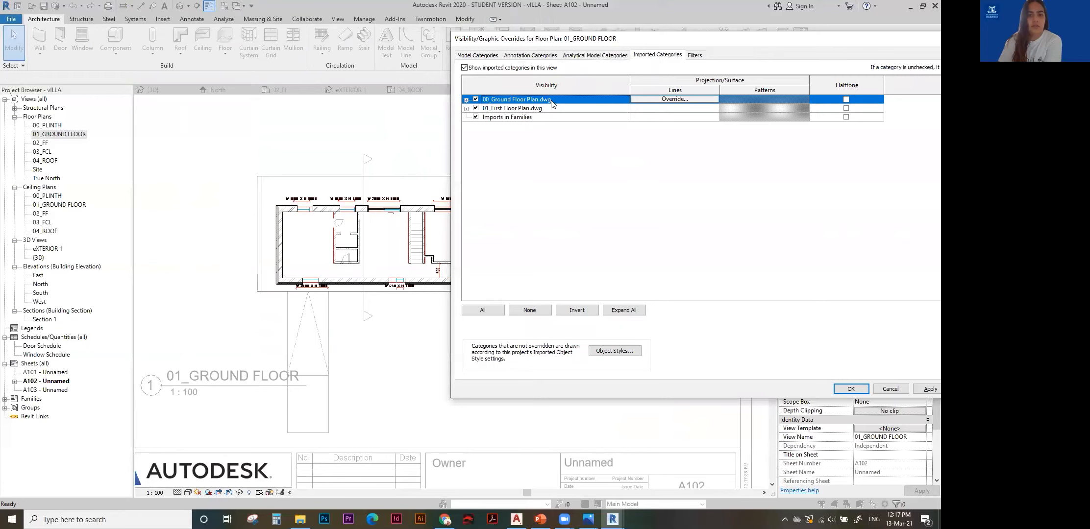
pyautogui.click(475, 109)
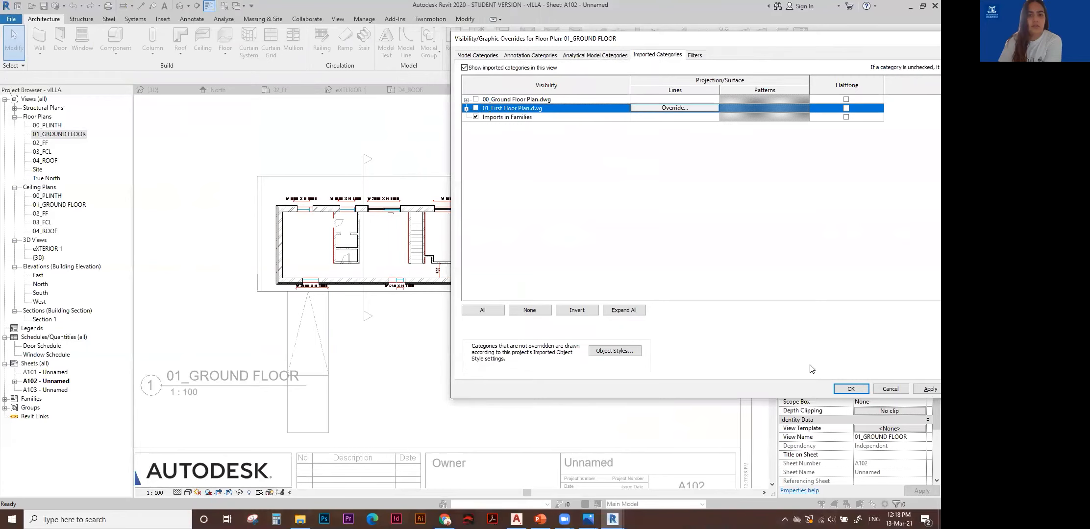
pyautogui.click(850, 389)
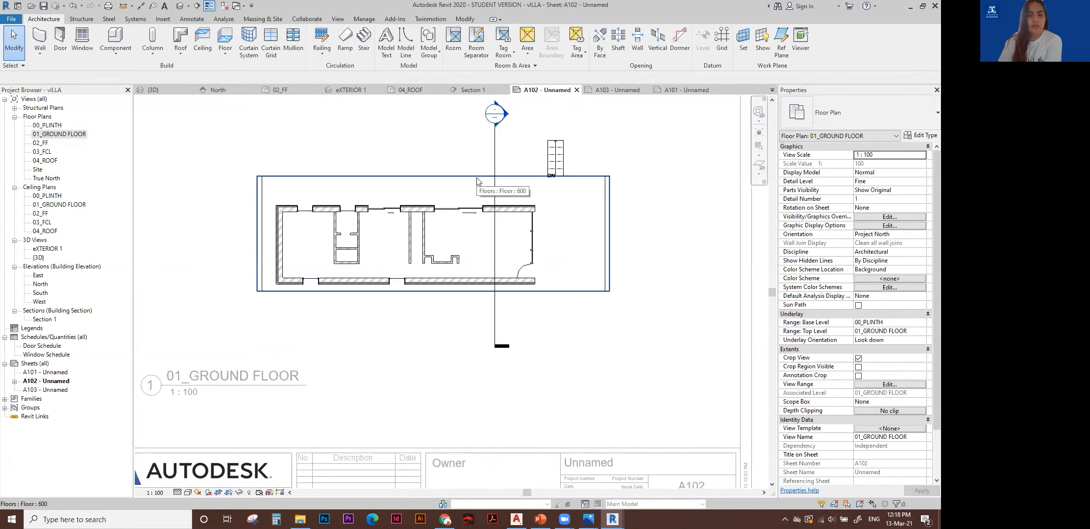
# Show the imported 00_Ground Floor Plan.dwg in the ground floor plan again, apply it, and hide the import once more.
pyautogui.press('v')
pyautogui.press('g')
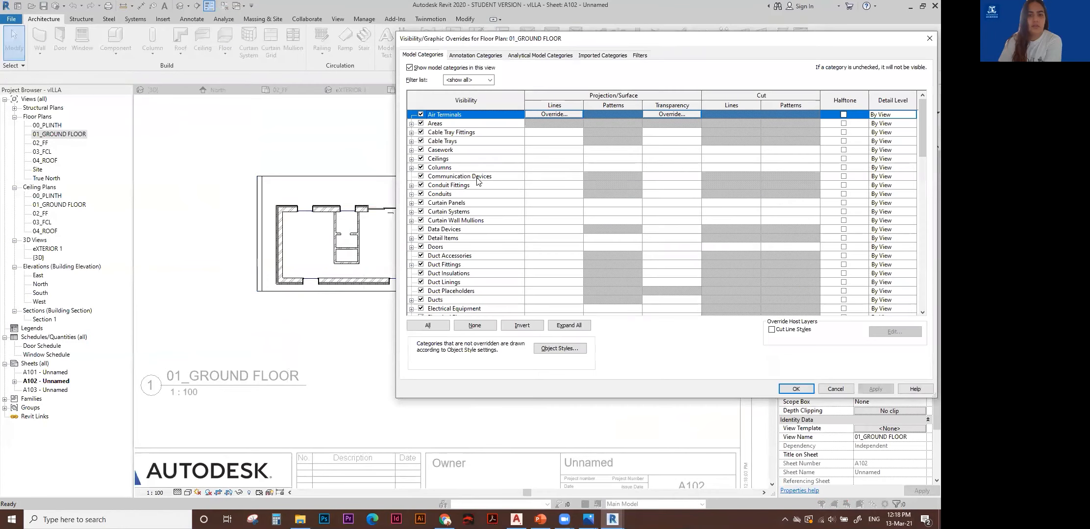
pyautogui.click(591, 55)
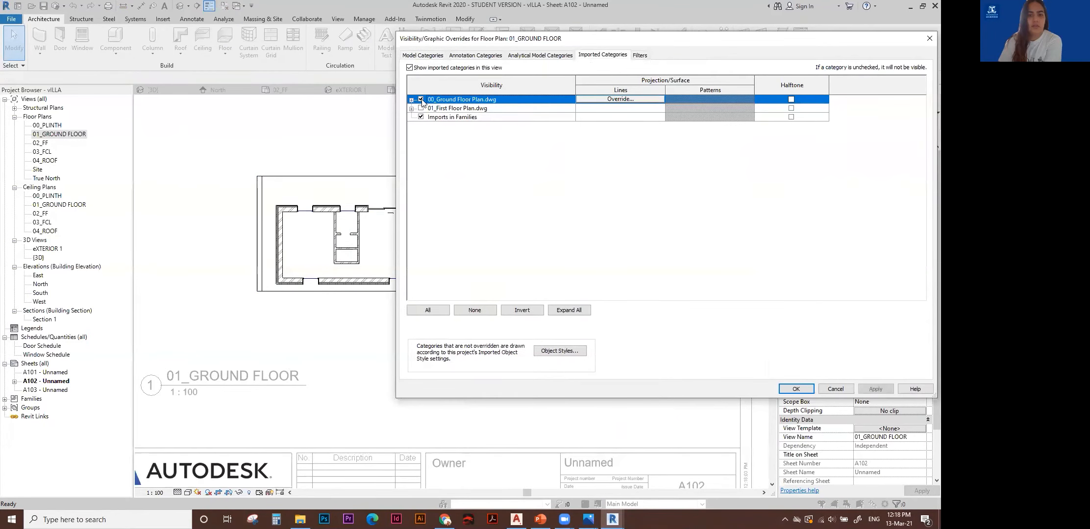
pyautogui.click(875, 390)
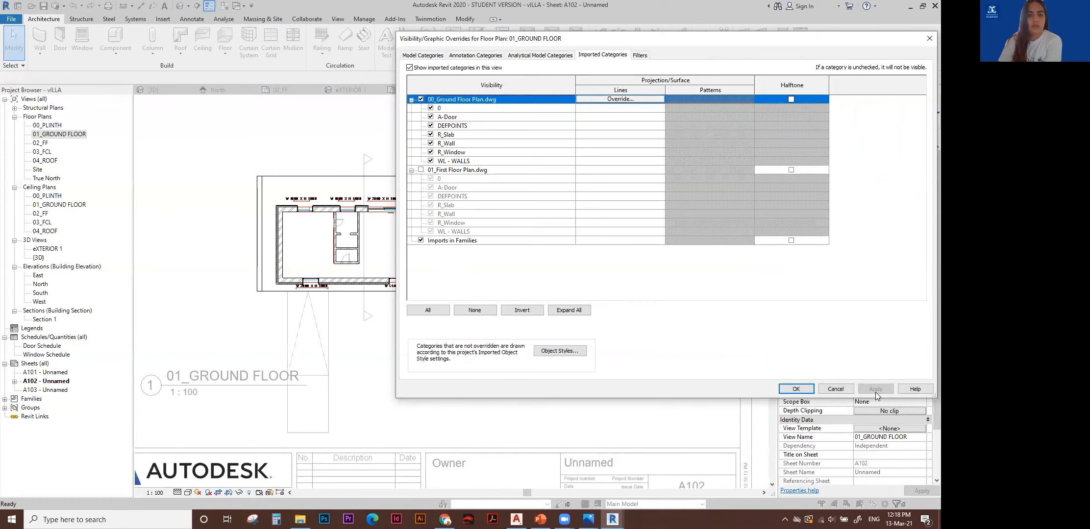
pyautogui.click(421, 99)
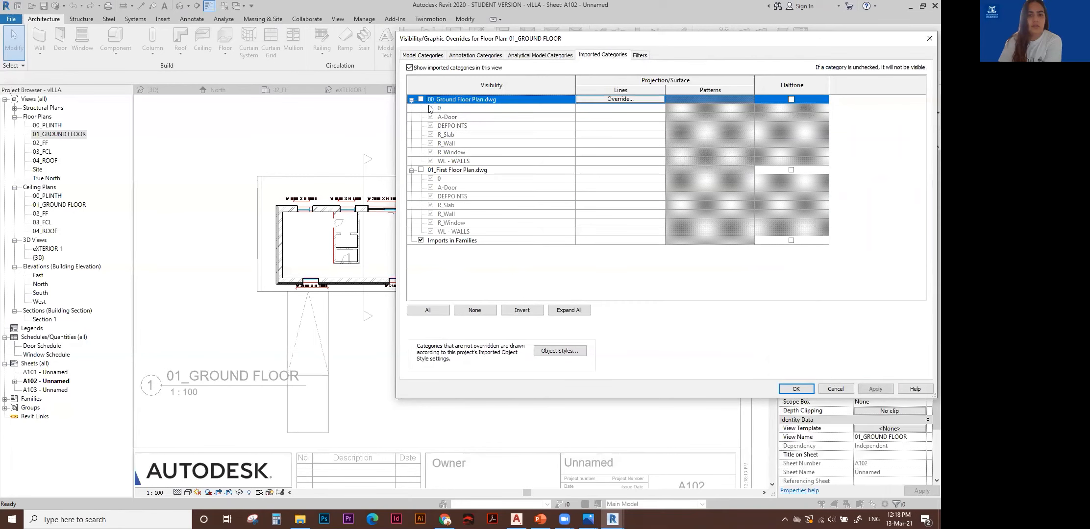
pyautogui.click(796, 389)
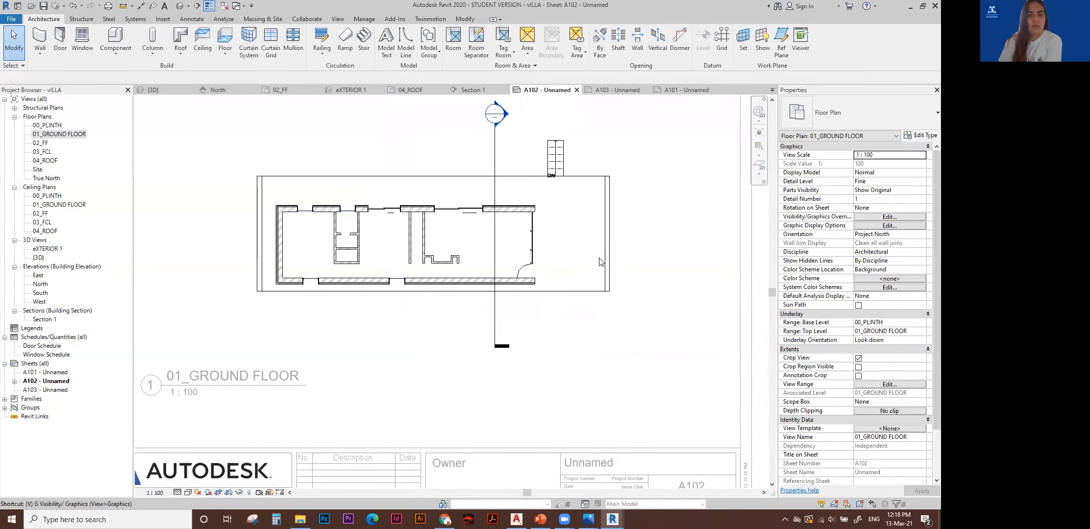
# Find the Walls category in the ground floor plan's visibility/graphic overrides and inspect its surface pattern override without changing it.
pyautogui.press('v')
pyautogui.press('g')
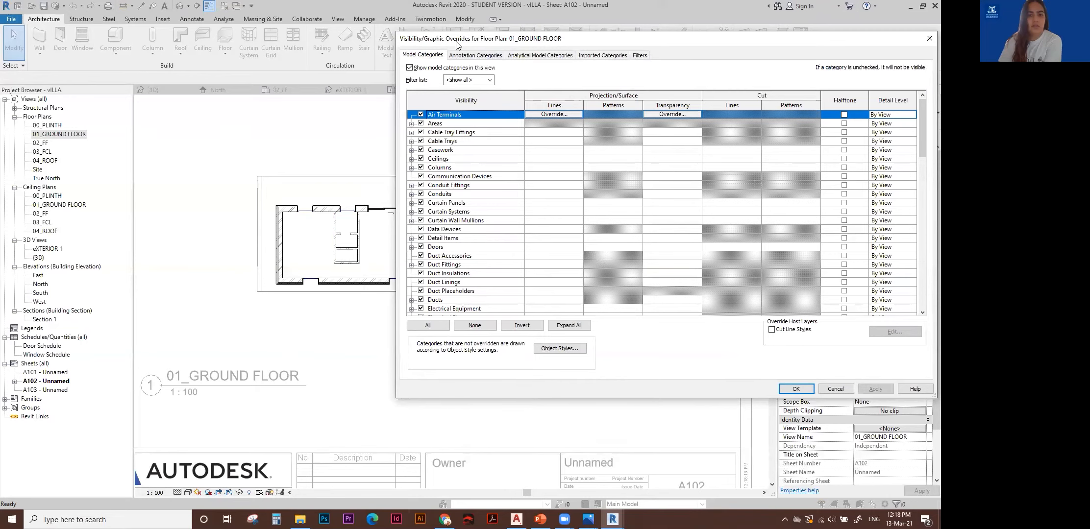
pyautogui.moveTo(456, 44); pyautogui.dragTo(508, 33)
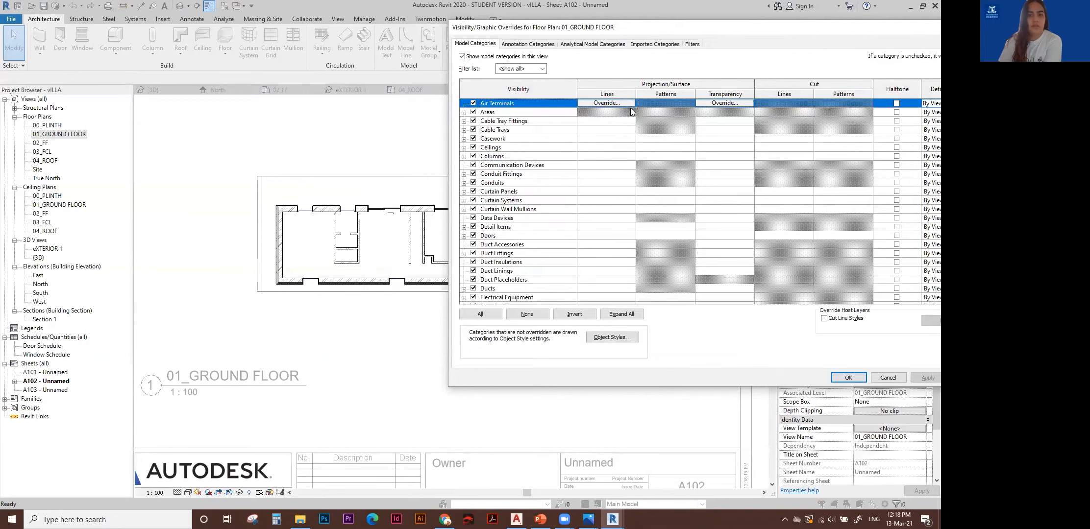
pyautogui.moveTo(607, 28); pyautogui.dragTo(566, 28)
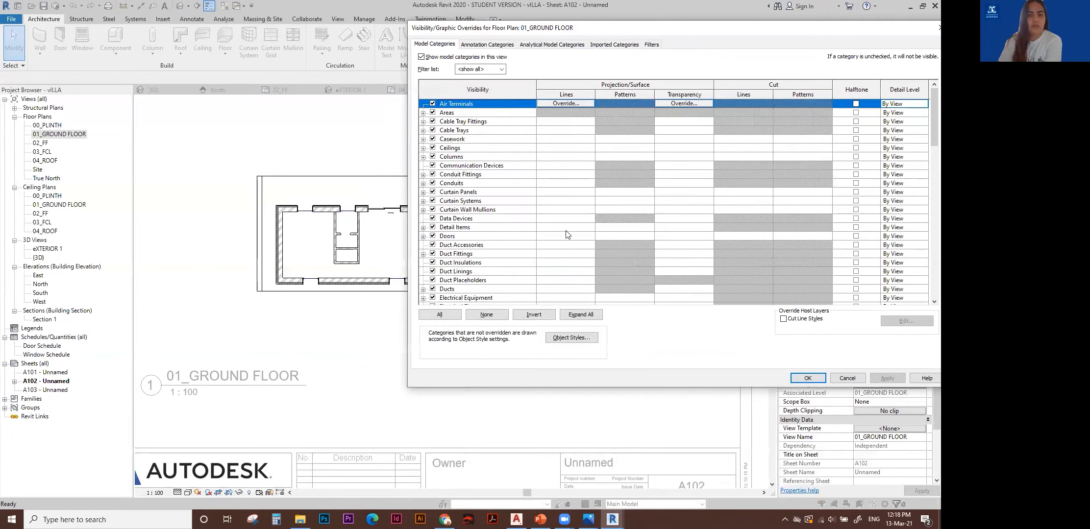
pyautogui.scroll(-3, 567, 218)
pyautogui.scroll(-15, 500, 289)
pyautogui.click(542, 275)
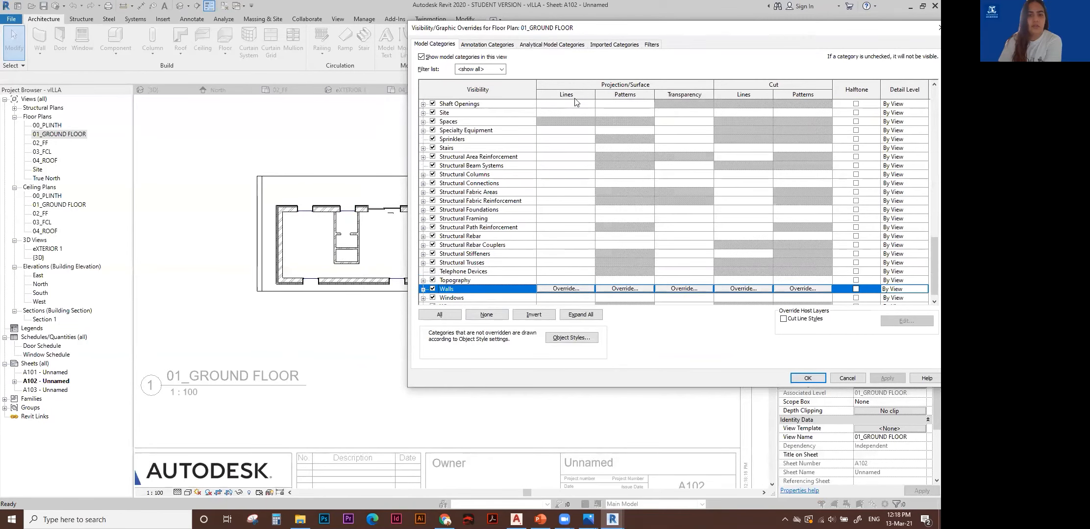
pyautogui.click(639, 289)
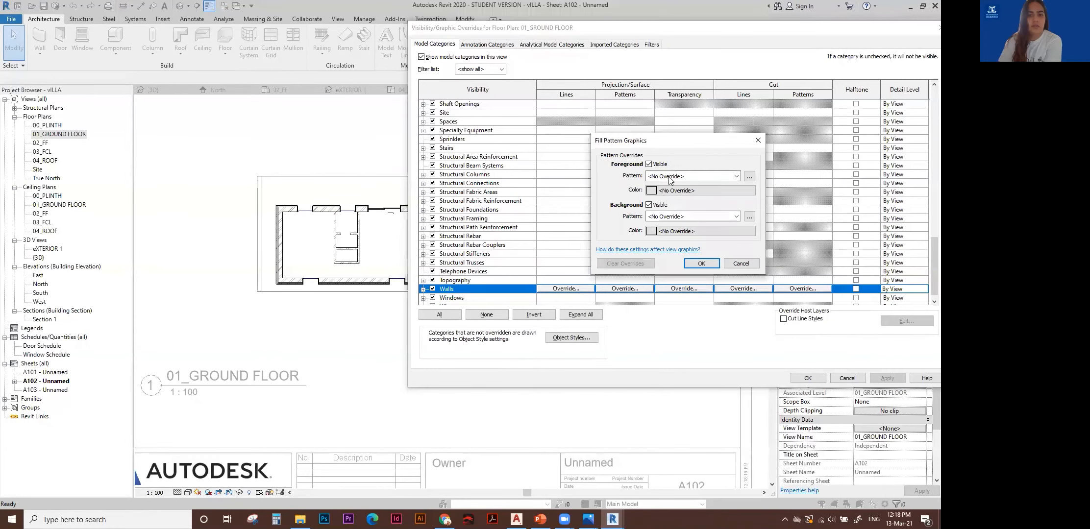
pyautogui.press('Escape')
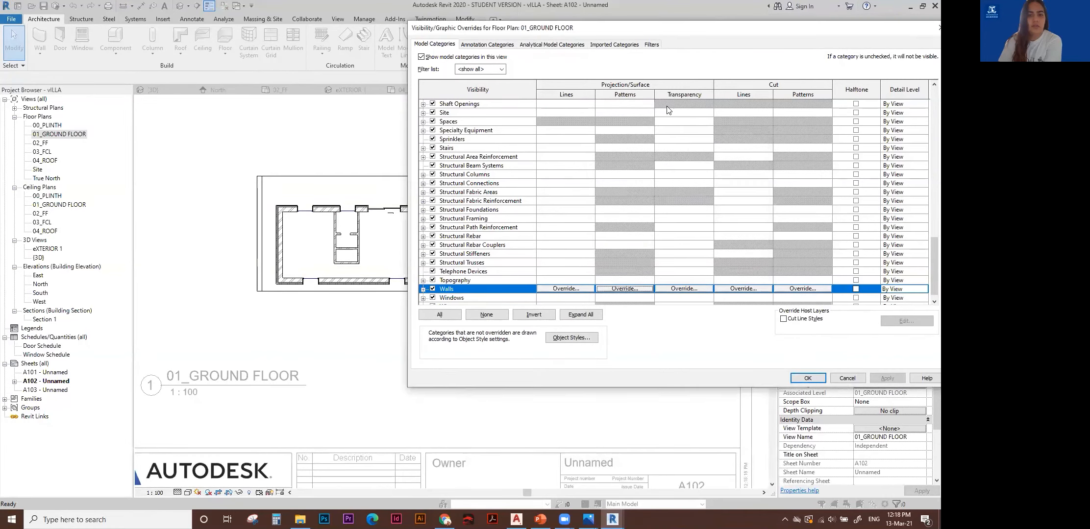
# Override the Walls category's cut lines with the Solid pattern in red and apply the change to the plan.
pyautogui.click(749, 290)
pyautogui.click(676, 189)
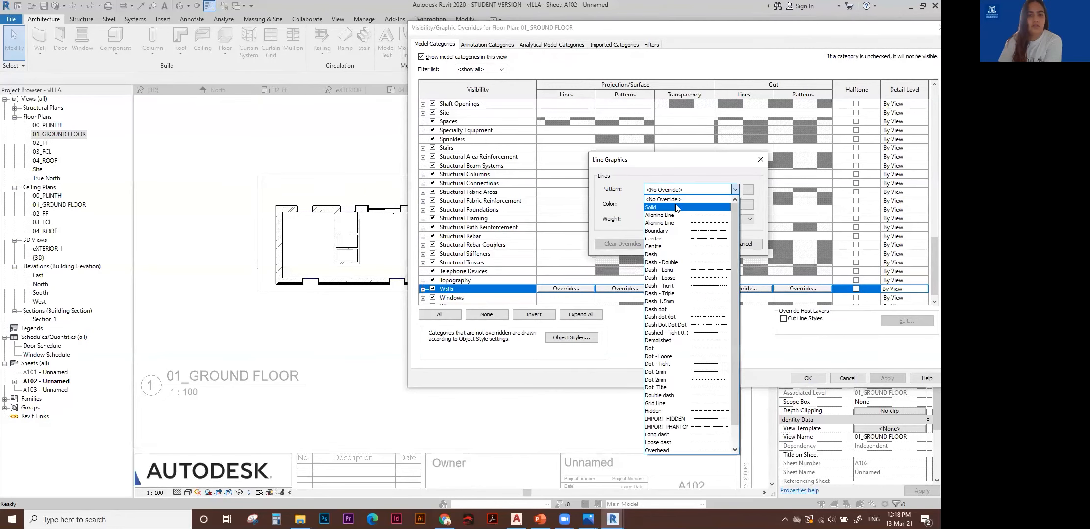
pyautogui.click(672, 215)
pyautogui.click(665, 205)
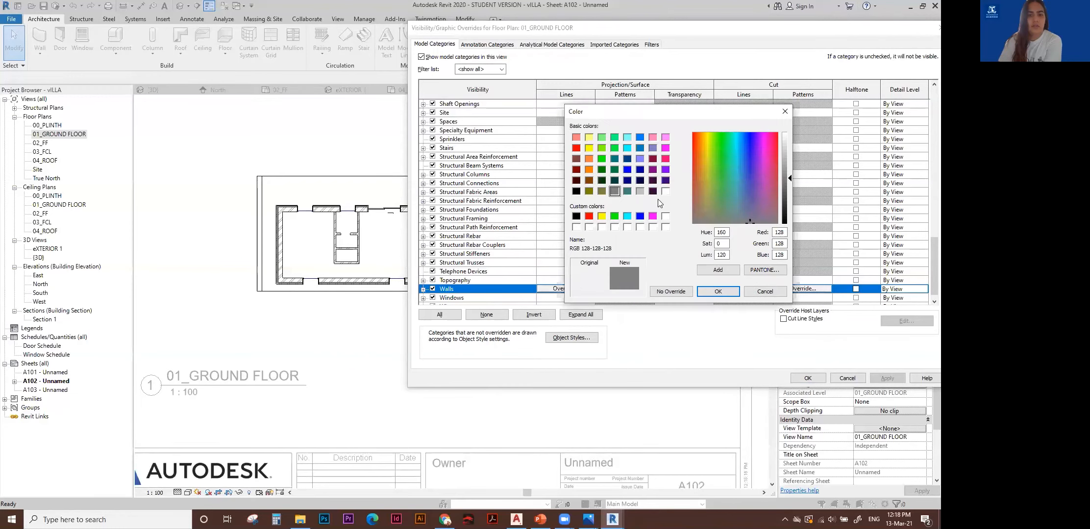
pyautogui.click(577, 148)
pyautogui.click(718, 291)
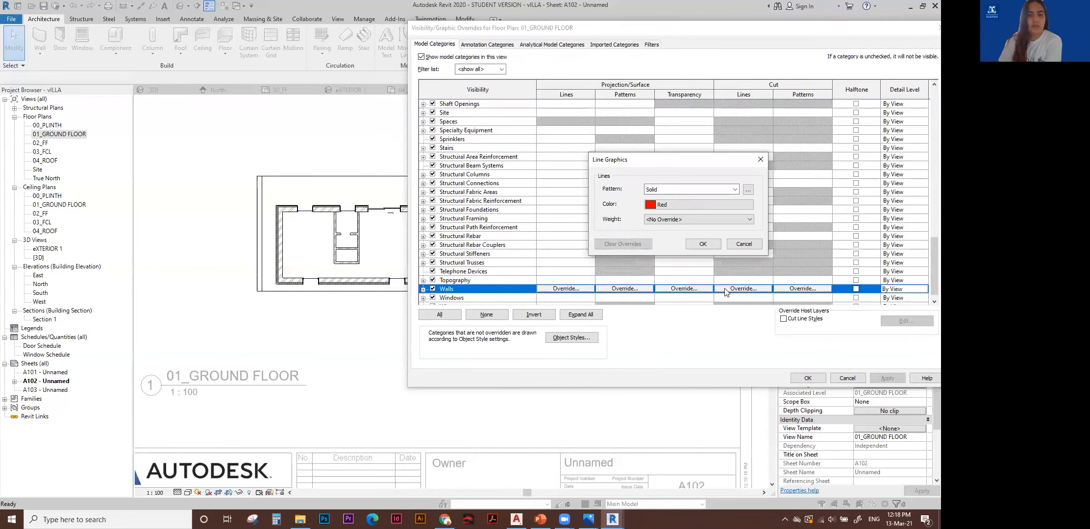
pyautogui.click(703, 244)
pyautogui.click(888, 378)
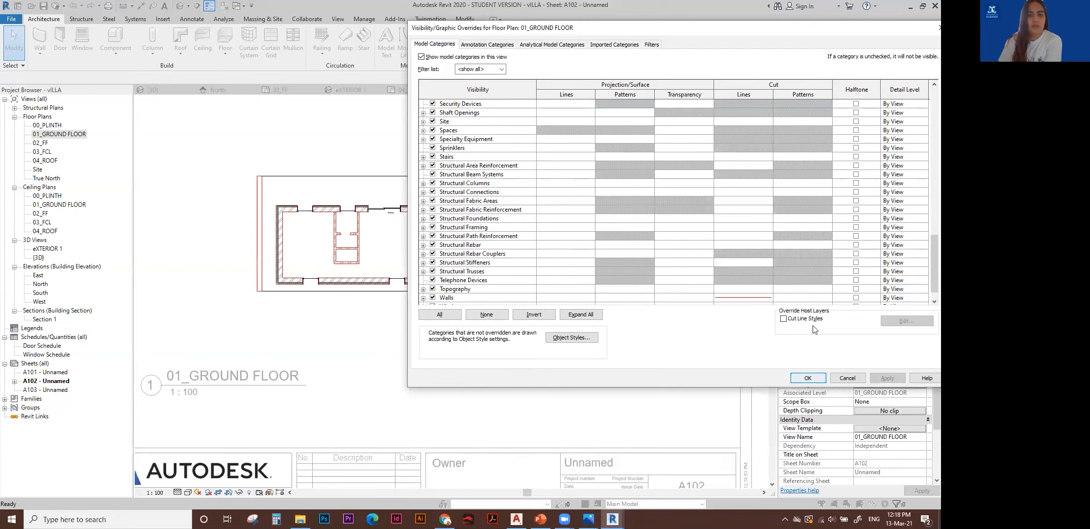
# Override the foreground of the Walls category's cut pattern with a red solid fill and accept the visibility/graphic overrides.
pyautogui.click(821, 299)
pyautogui.click(820, 289)
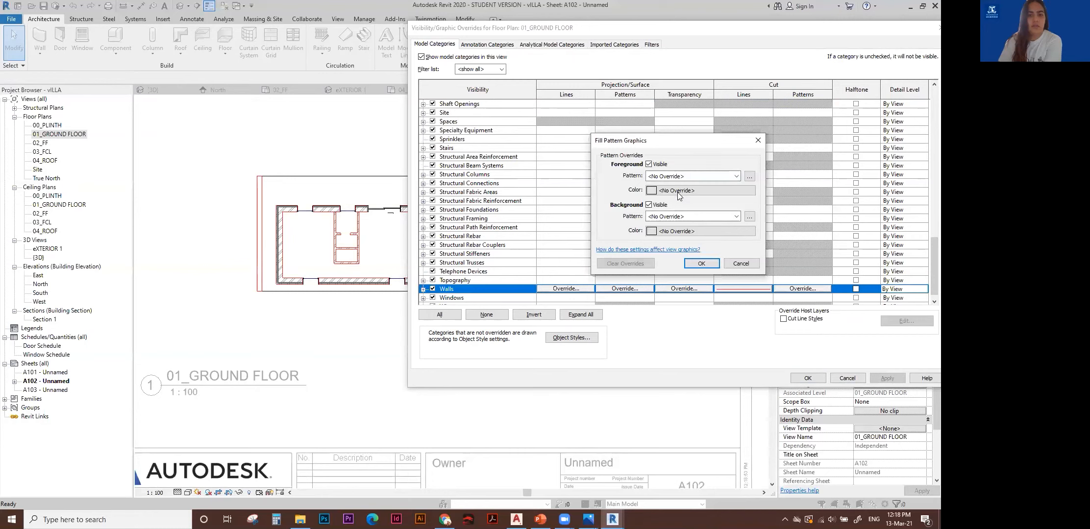
pyautogui.click(676, 180)
pyautogui.click(682, 196)
pyautogui.click(690, 191)
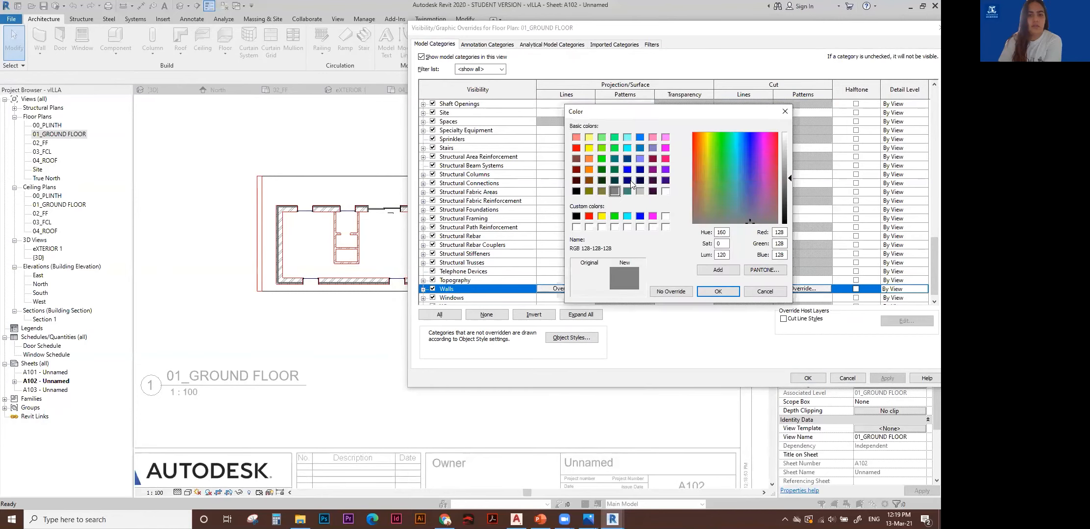
pyautogui.click(576, 148)
pyautogui.click(718, 292)
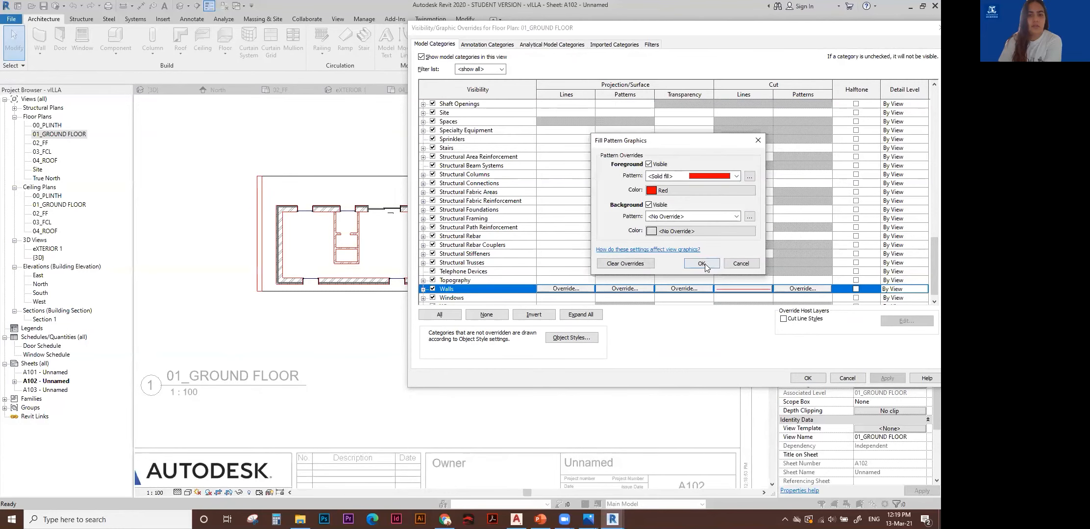
pyautogui.click(706, 272)
pyautogui.click(807, 378)
pyautogui.scroll(3, 346, 260)
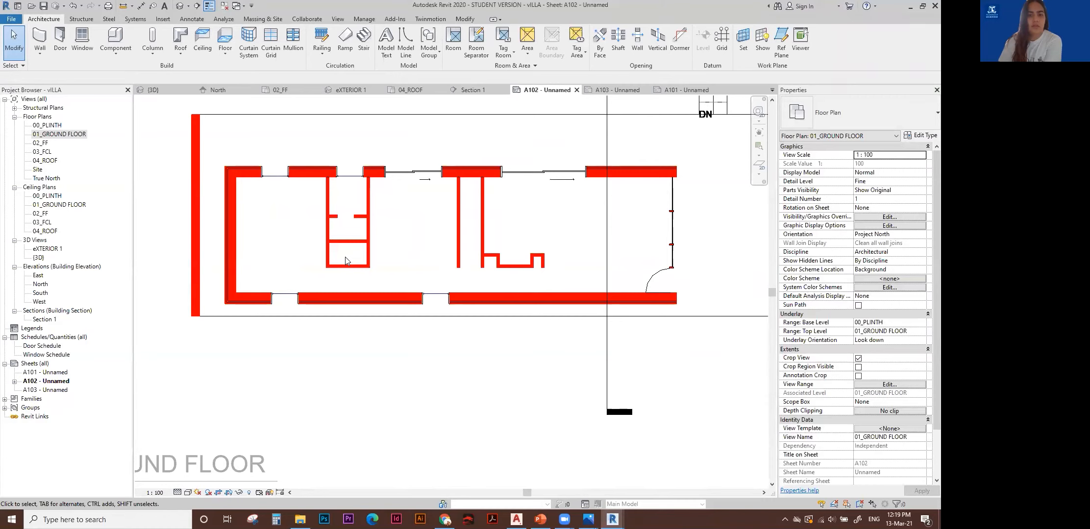
pyautogui.scroll(-3, 346, 259)
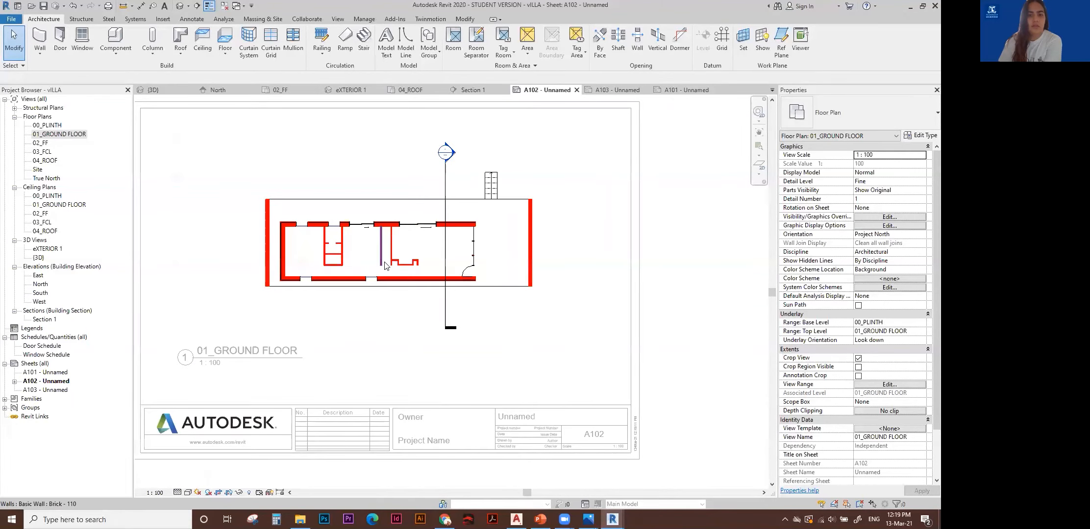
# Turn off the foreground visibility of the Walls category's cut pattern in the ground floor plan's visibility/graphic overrides.
pyautogui.press('v')
pyautogui.press('v')
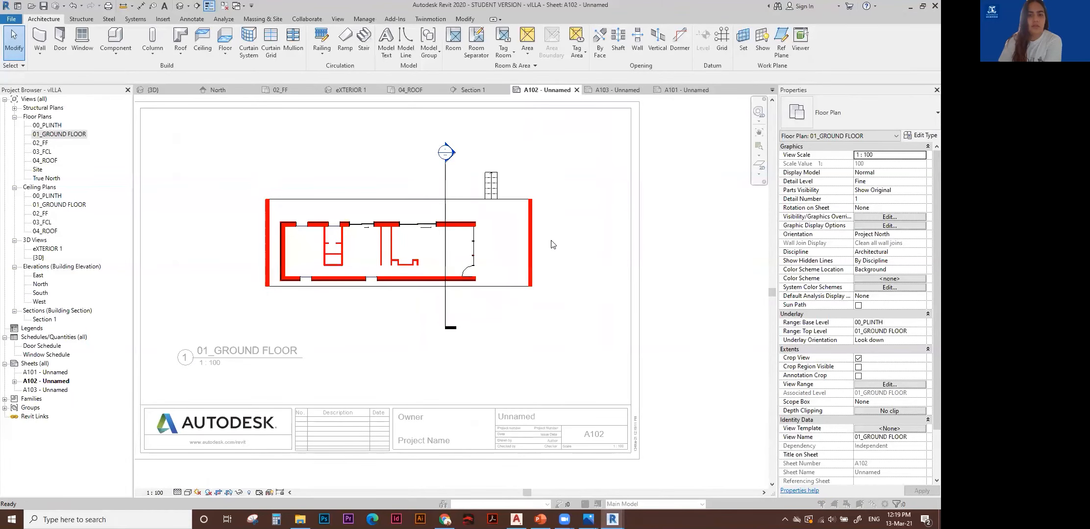
pyautogui.click(592, 45)
pyautogui.click(435, 45)
pyautogui.scroll(-3, 547, 220)
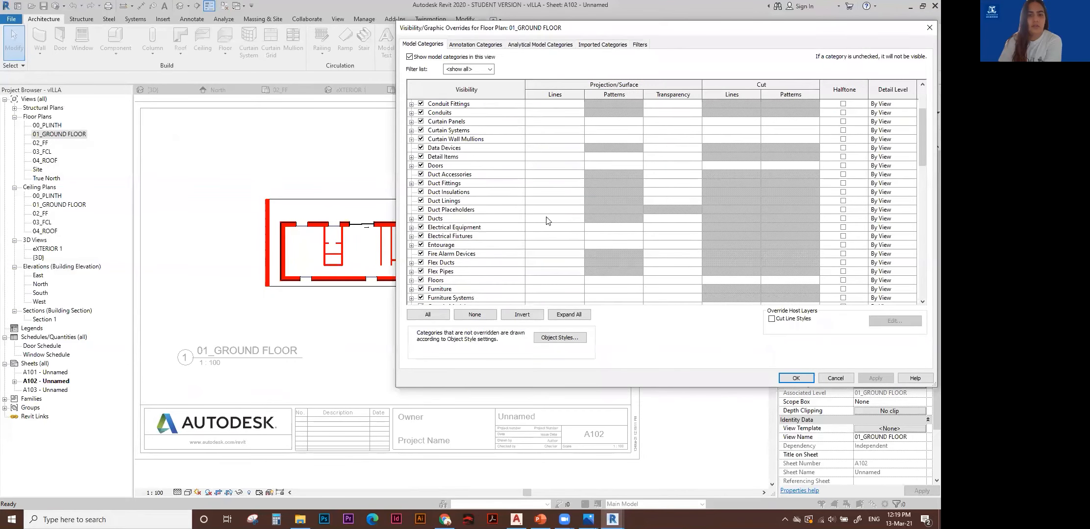
pyautogui.moveTo(922, 151); pyautogui.dragTo(926, 280)
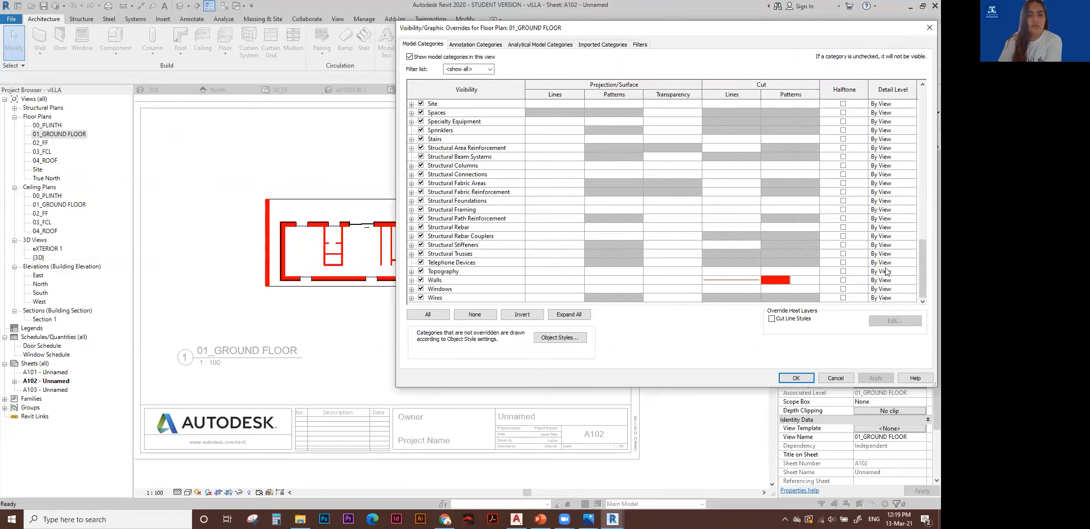
pyautogui.click(762, 283)
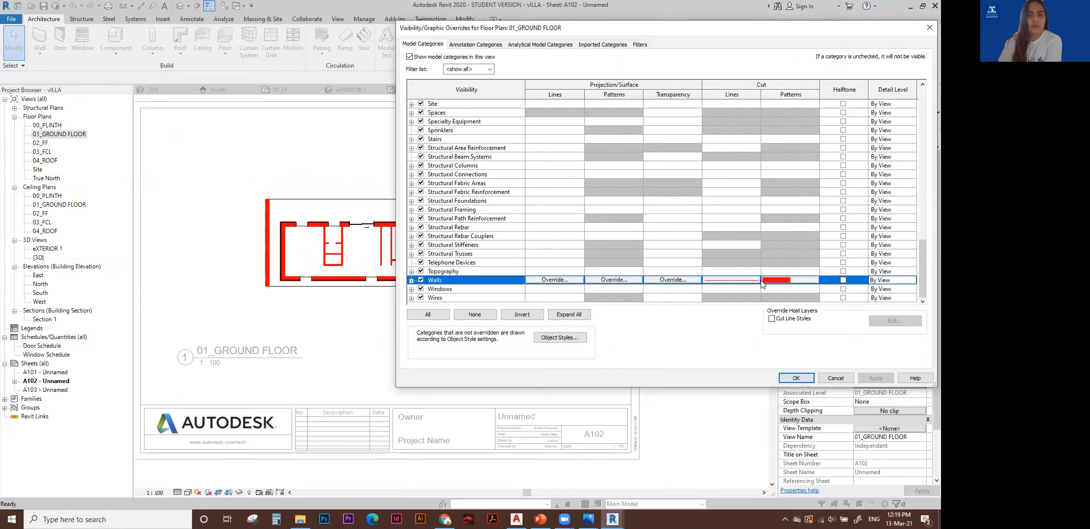
pyautogui.click(779, 281)
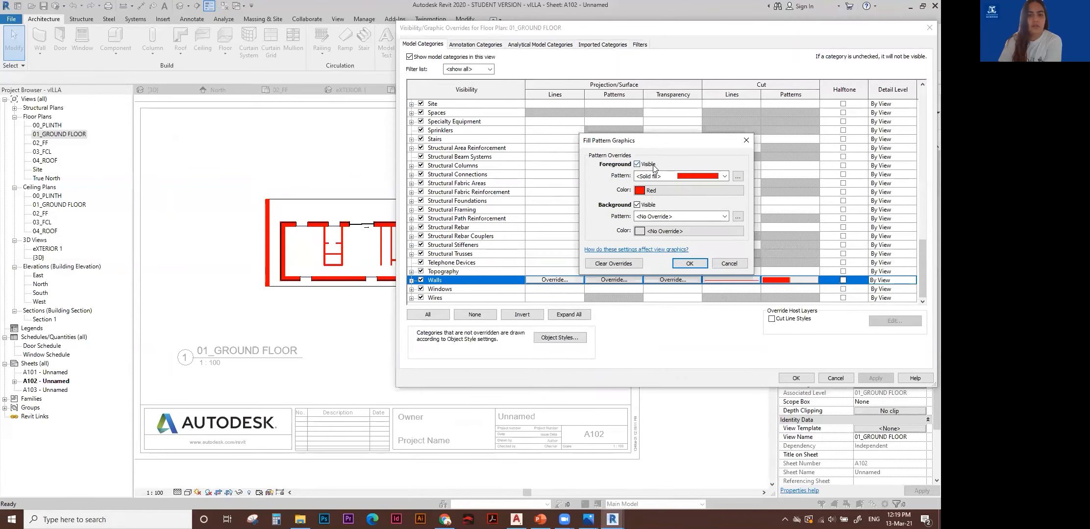
pyautogui.click(646, 165)
pyautogui.click(696, 263)
# Set the line pattern of the Walls category's cut lines to <No Override>.
pyautogui.click(734, 282)
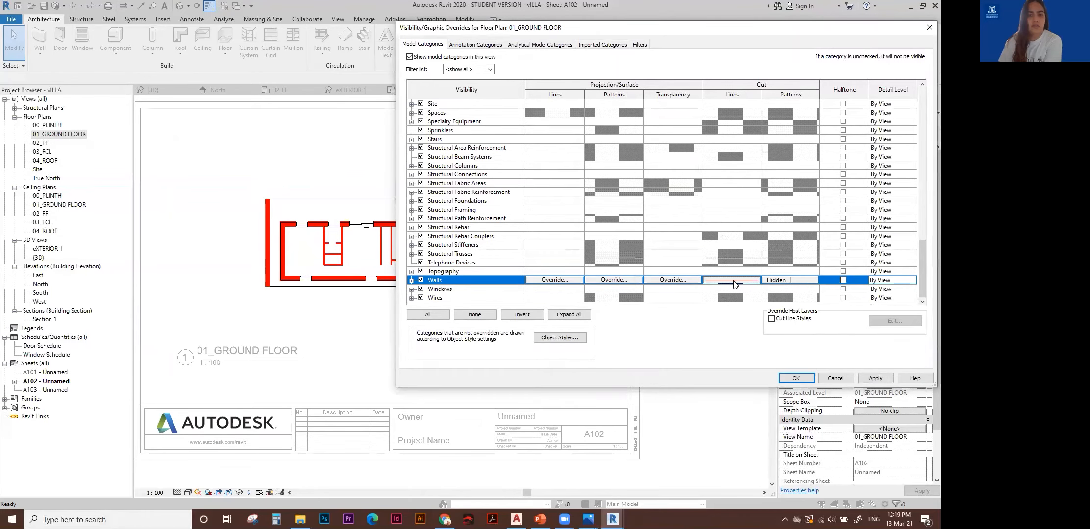
pyautogui.click(648, 190)
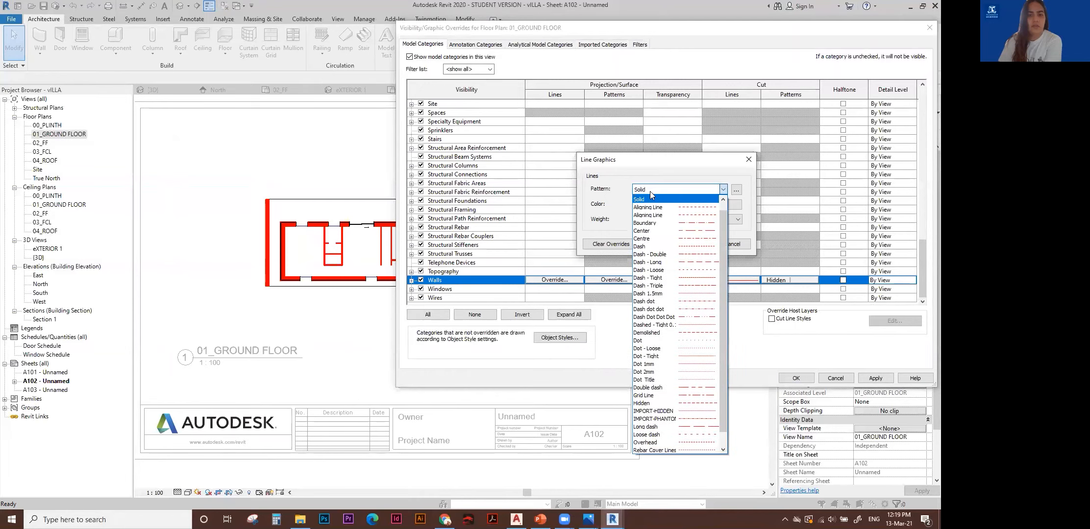
pyautogui.click(660, 212)
pyautogui.click(696, 243)
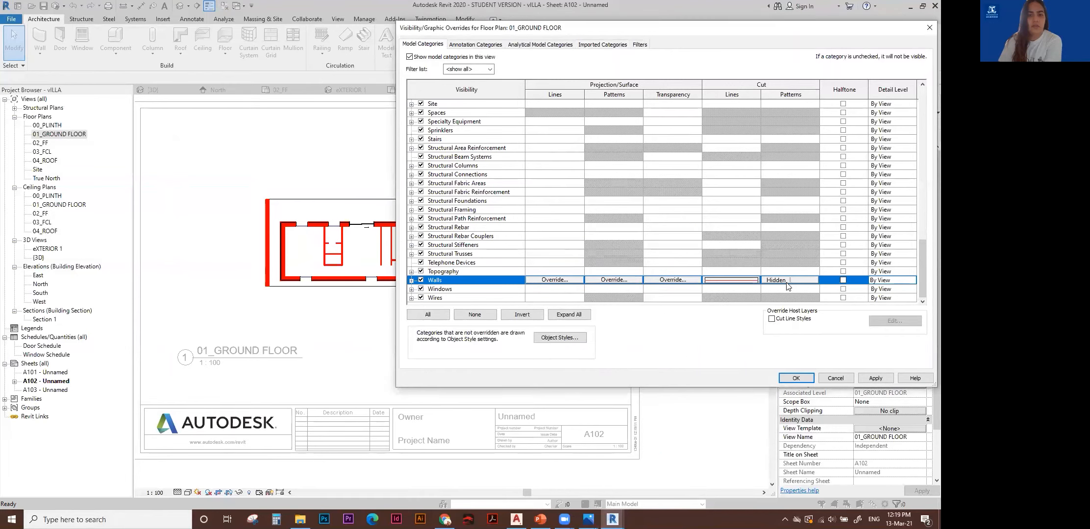
# Reselect the foreground fill pattern in the Walls category's cut pattern override and accept the dialog.
pyautogui.click(783, 280)
pyautogui.click(677, 176)
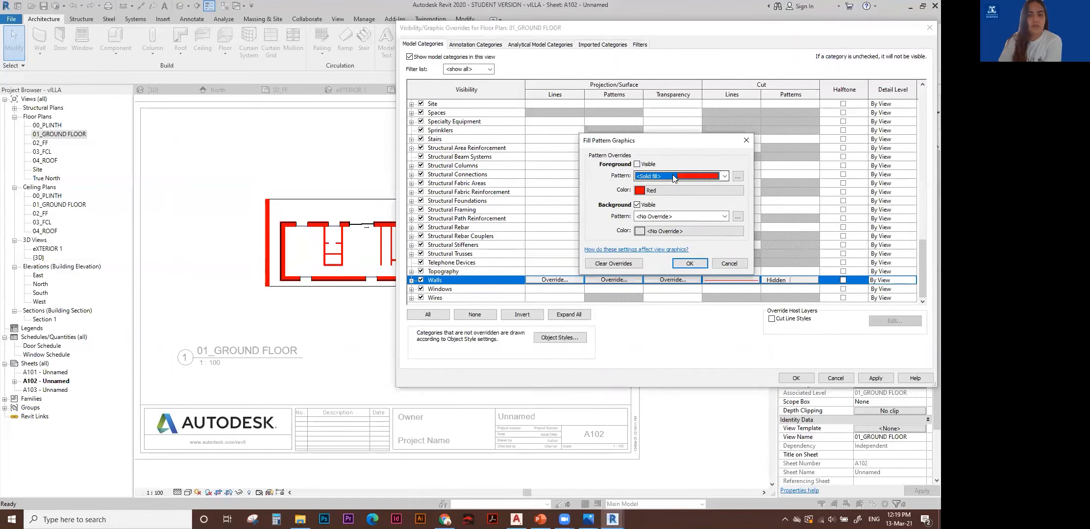
pyautogui.click(667, 187)
pyautogui.click(690, 263)
# Set the colour of the Walls category's cut lines to black.
pyautogui.click(730, 281)
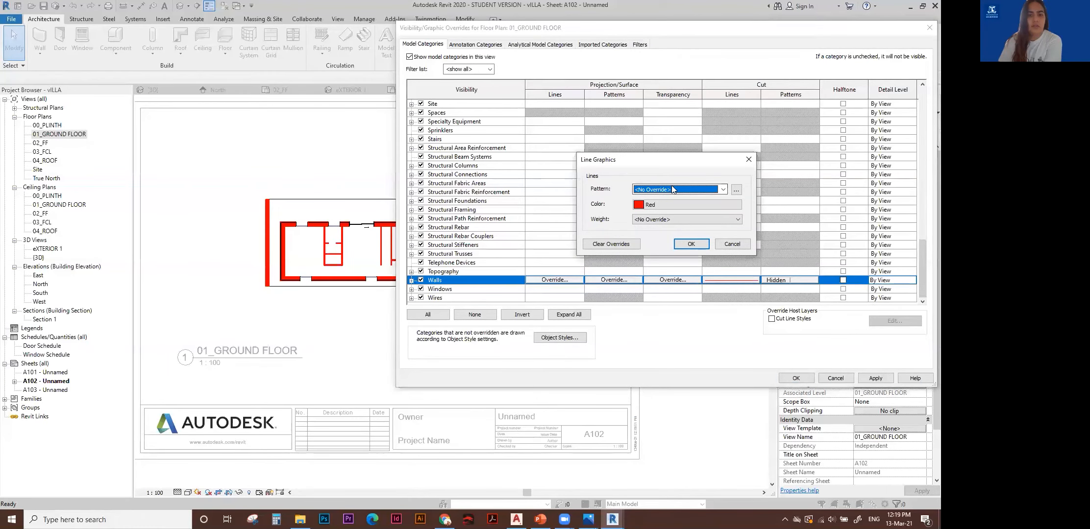
pyautogui.click(680, 204)
pyautogui.click(564, 216)
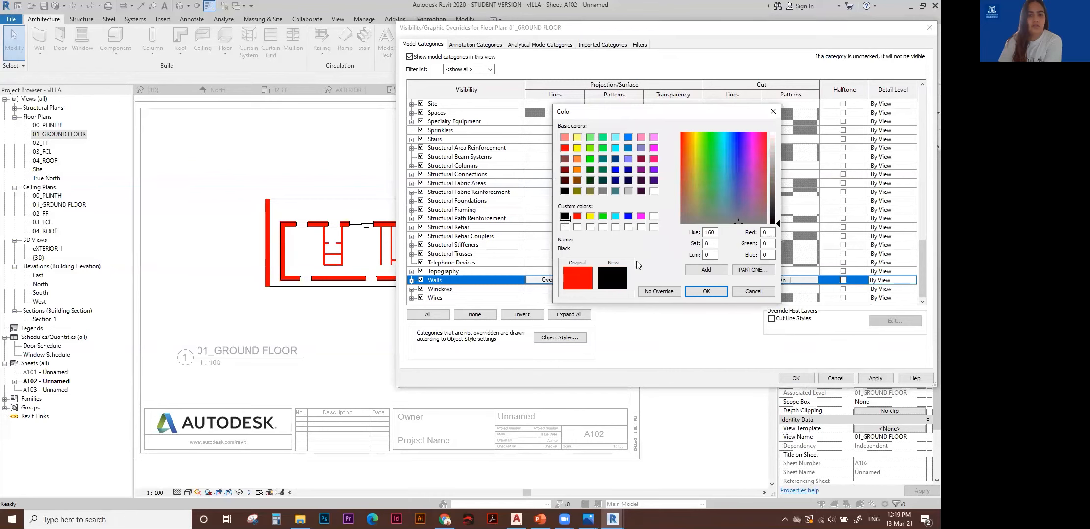
pyautogui.click(707, 291)
pyautogui.click(691, 245)
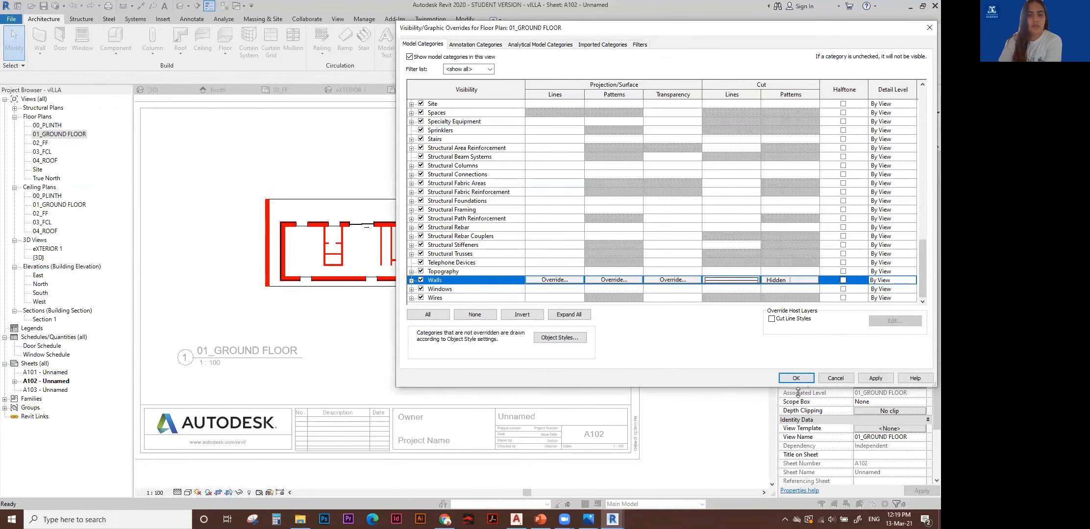
# Apply the Walls category overrides to the ground floor plan and check the plan on sheet A102.
pyautogui.click(796, 378)
pyautogui.scroll(2, 401, 242)
pyautogui.scroll(3, 400, 242)
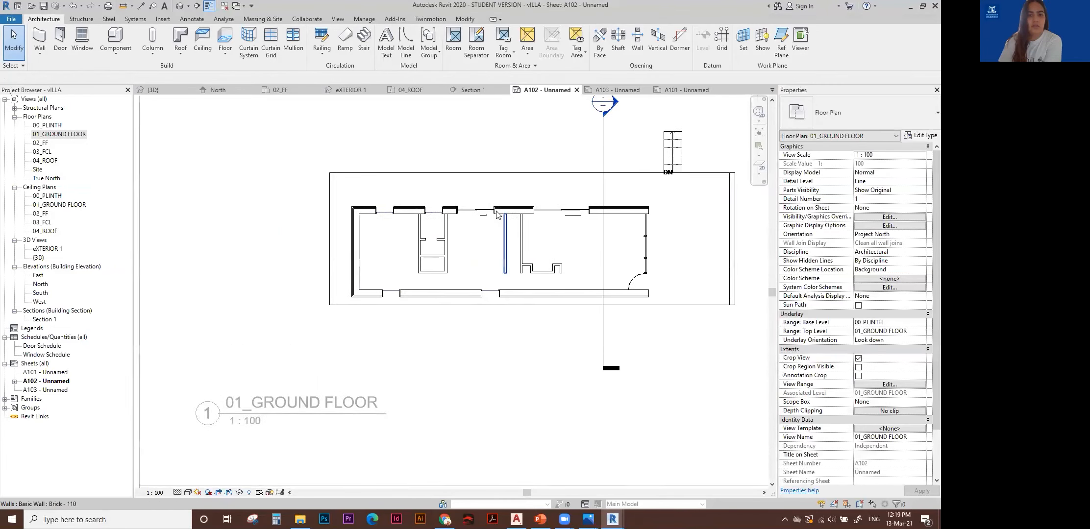
pyautogui.scroll(-2, 256, 417)
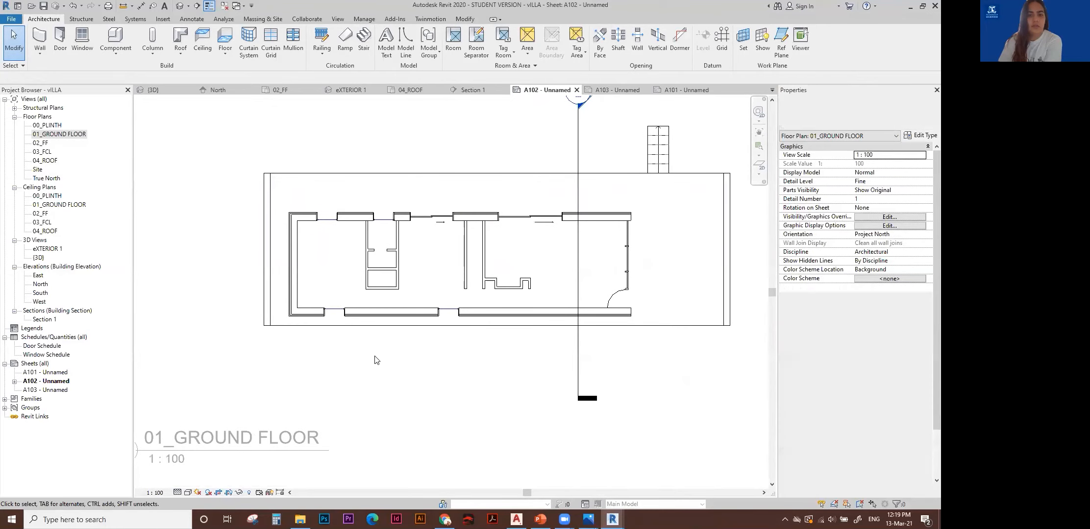
pyautogui.scroll(-1, 433, 348)
pyautogui.press('v')
pyautogui.press('g')
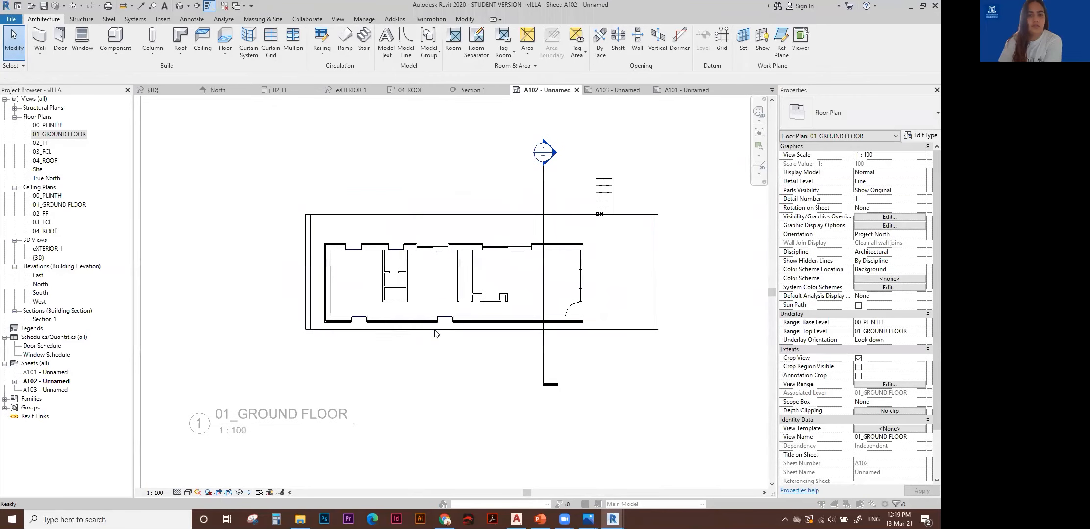
pyautogui.press('Escape')
pyautogui.scroll(-2, 379, 284)
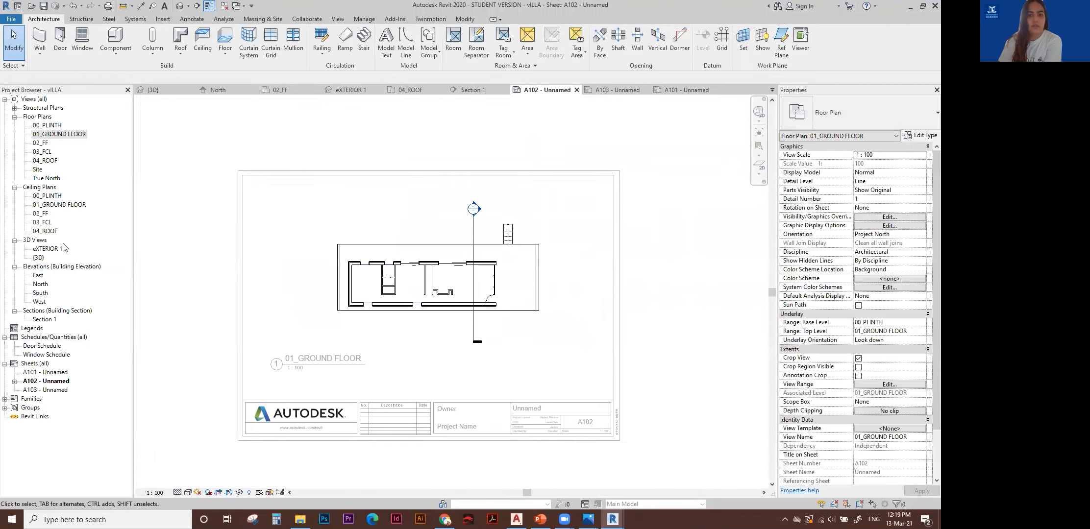
# Place the Section 1 view on sheet A103 and move it to the lower right, just above the title block.
pyautogui.doubleClick(50, 391)
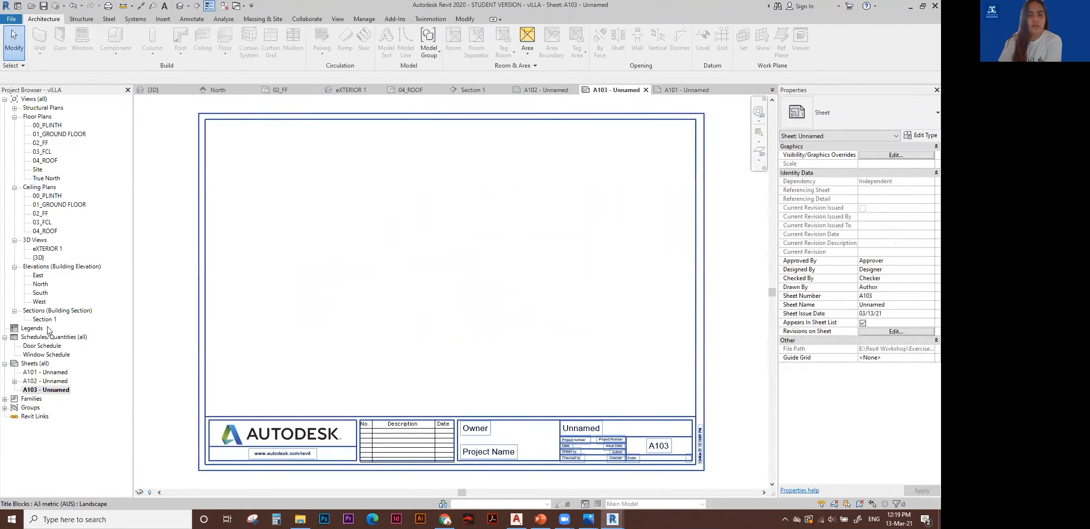
pyautogui.click(40, 320)
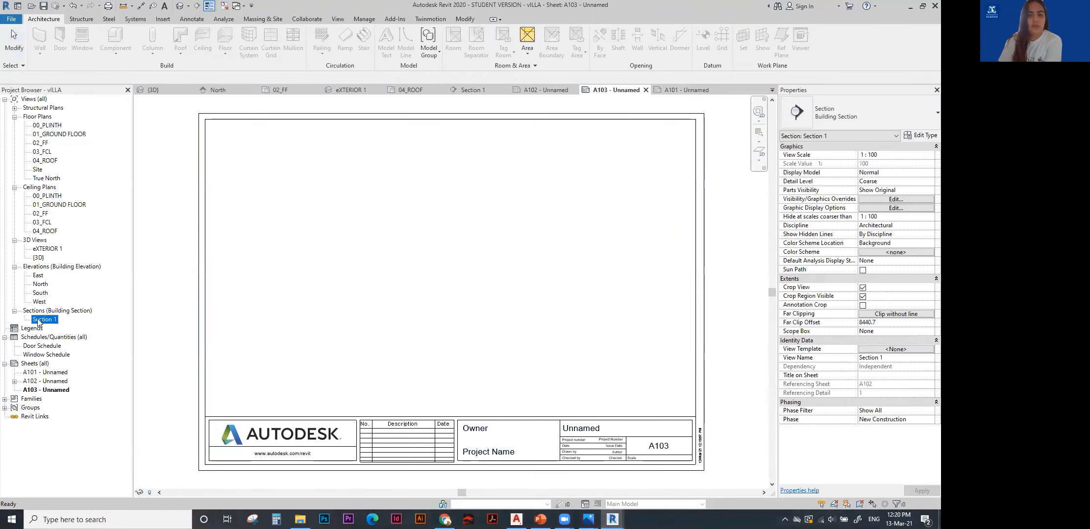
pyautogui.click(466, 271)
pyautogui.click(659, 305)
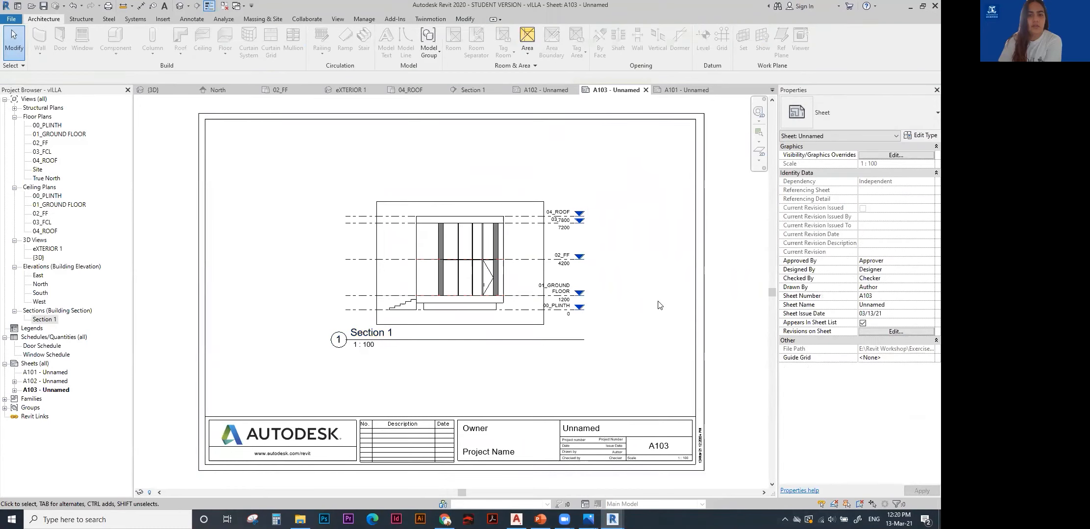
pyautogui.click(441, 271)
pyautogui.moveTo(466, 269); pyautogui.dragTo(557, 335)
pyautogui.press('Escape')
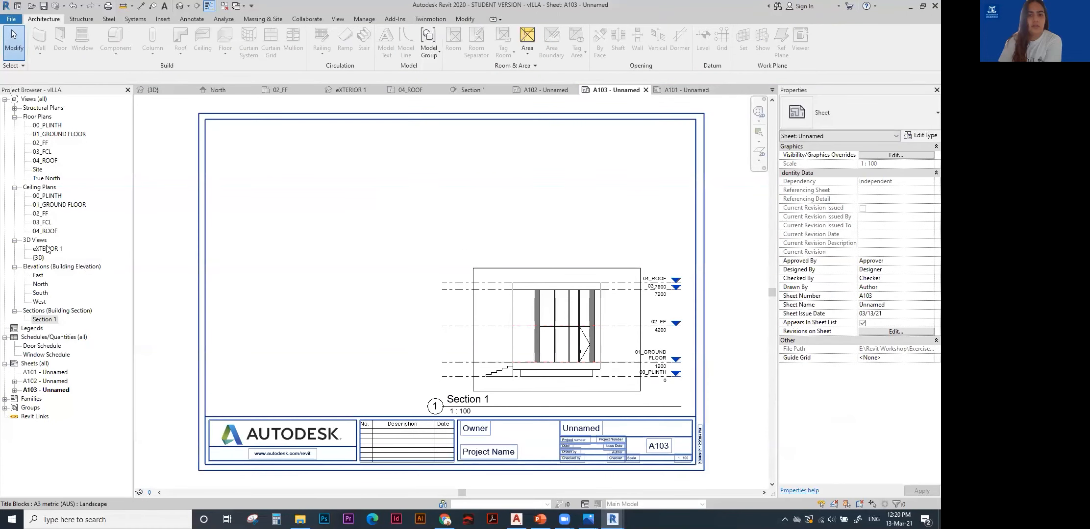
# Place the eXTERIOR 1 view in the upper left of sheet A103 and shift the Section 1 viewport slightly left.
pyautogui.moveTo(42, 251); pyautogui.dragTo(409, 219)
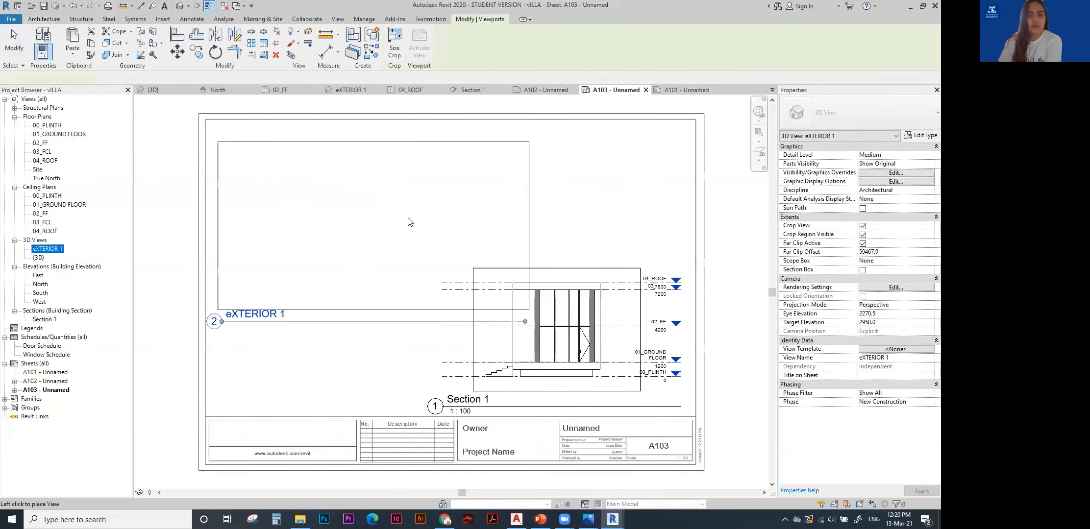
pyautogui.click(365, 212)
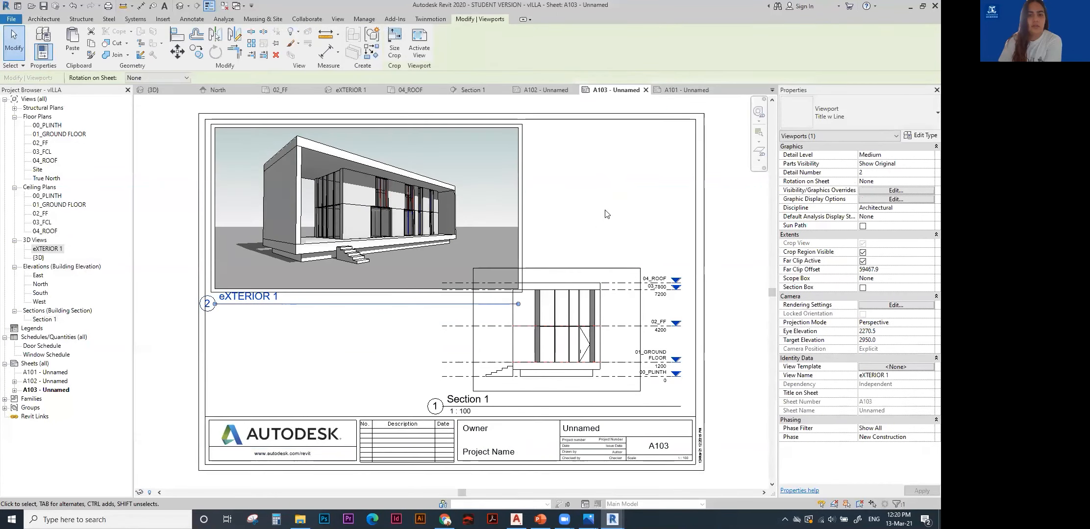
pyautogui.click(617, 346)
pyautogui.moveTo(618, 346); pyautogui.dragTo(533, 301)
pyautogui.press('Escape')
pyautogui.scroll(-3, 533, 301)
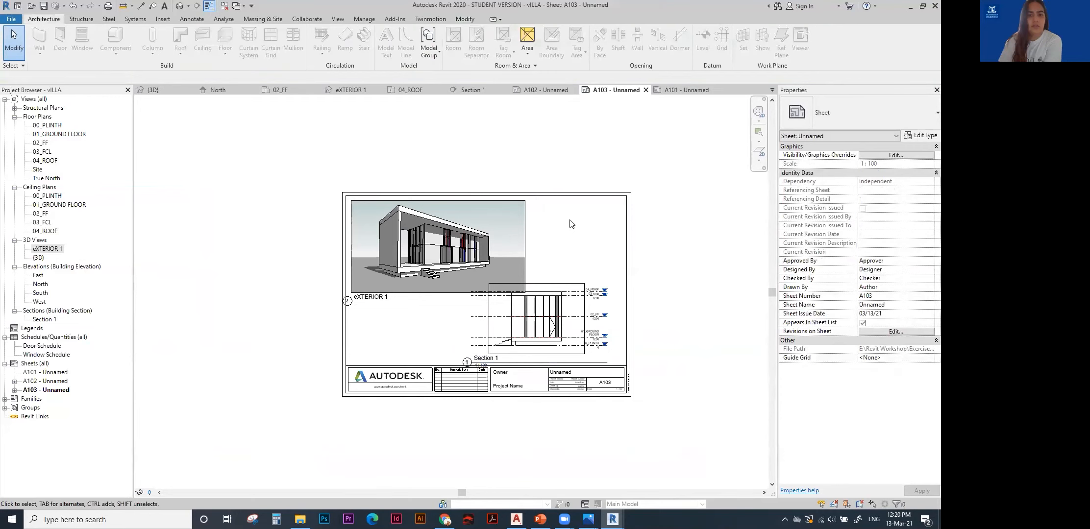
pyautogui.scroll(2, 494, 222)
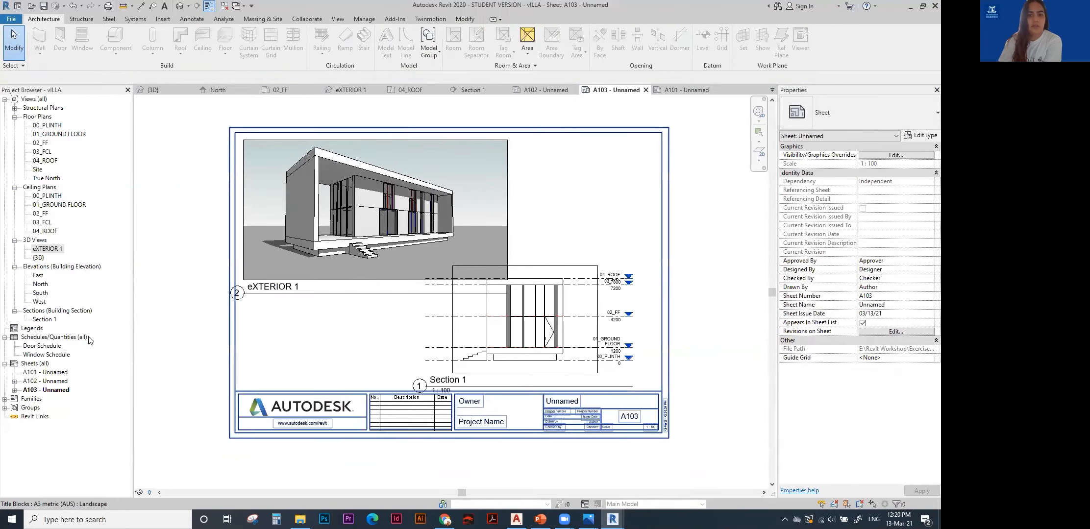
# Try to place the 01_GROUND FLOOR plan on sheet A103.
pyautogui.click(568, 272)
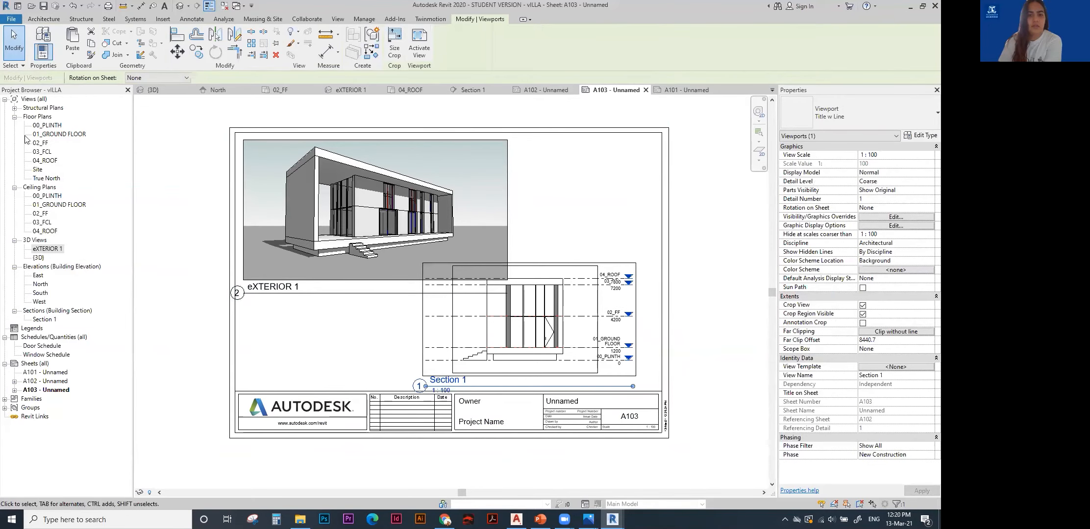
pyautogui.moveTo(59, 136); pyautogui.dragTo(538, 214)
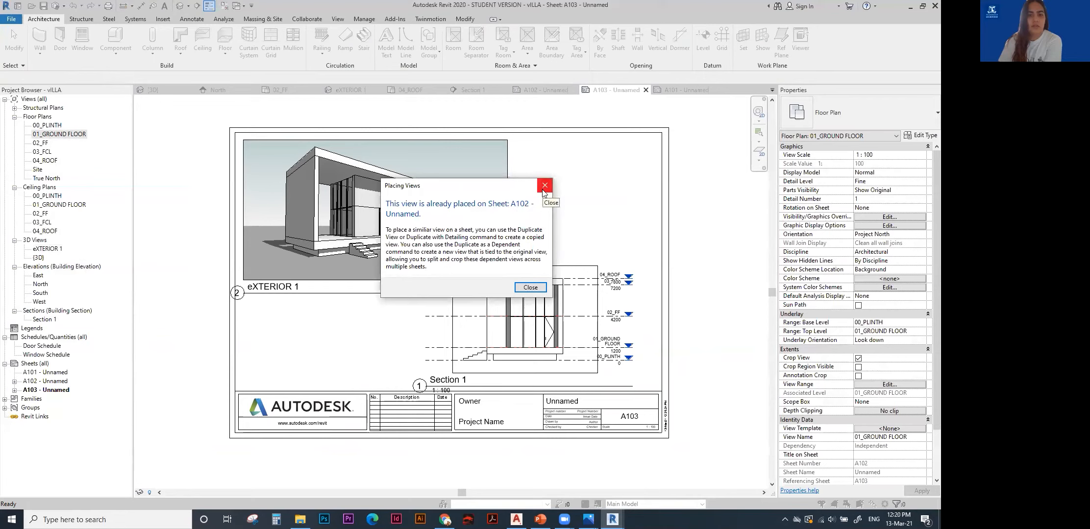
pyautogui.click(538, 288)
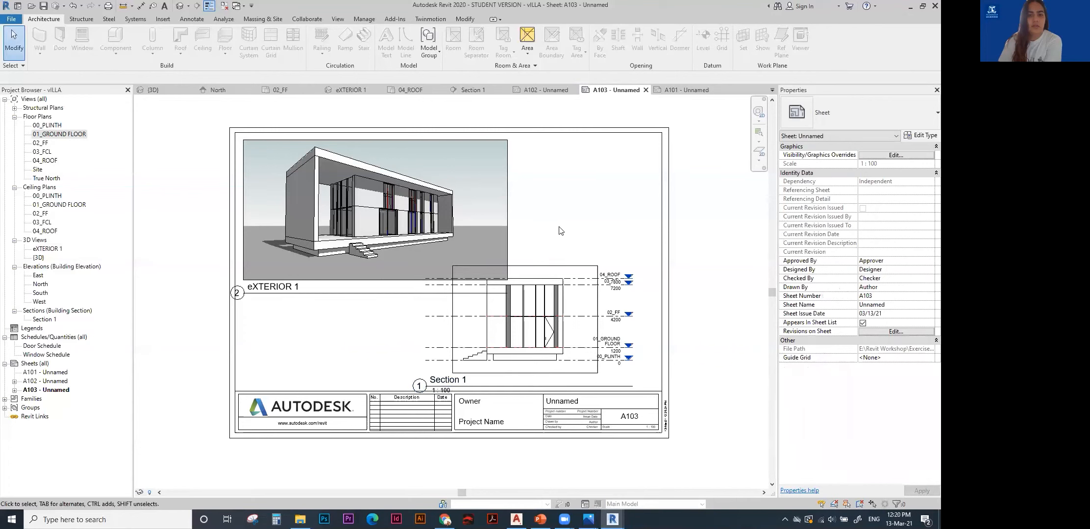
# Duplicate the 01_GROUND FLOOR floor plan view without detailing and return to sheet A103.
pyautogui.click(72, 135)
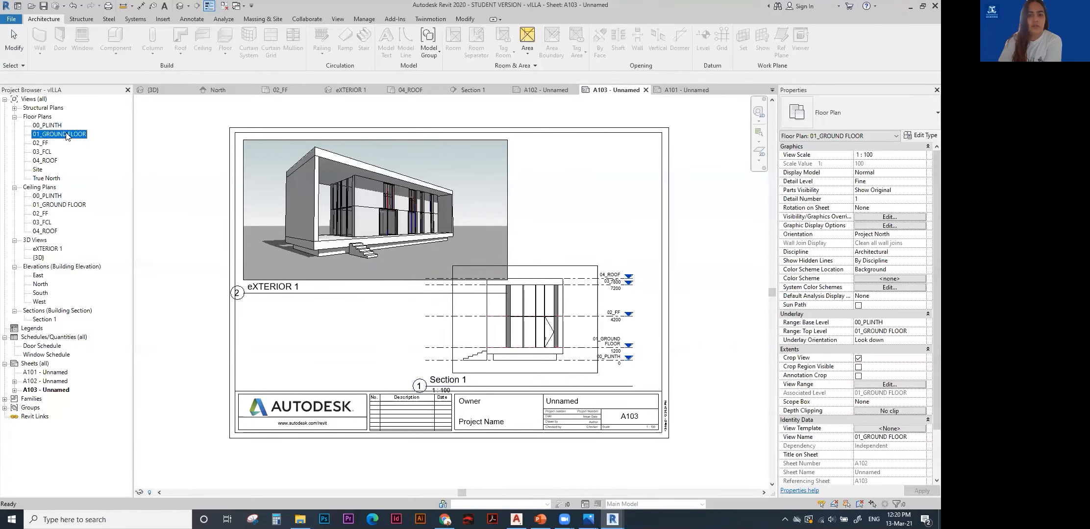
pyautogui.rightClick(68, 137)
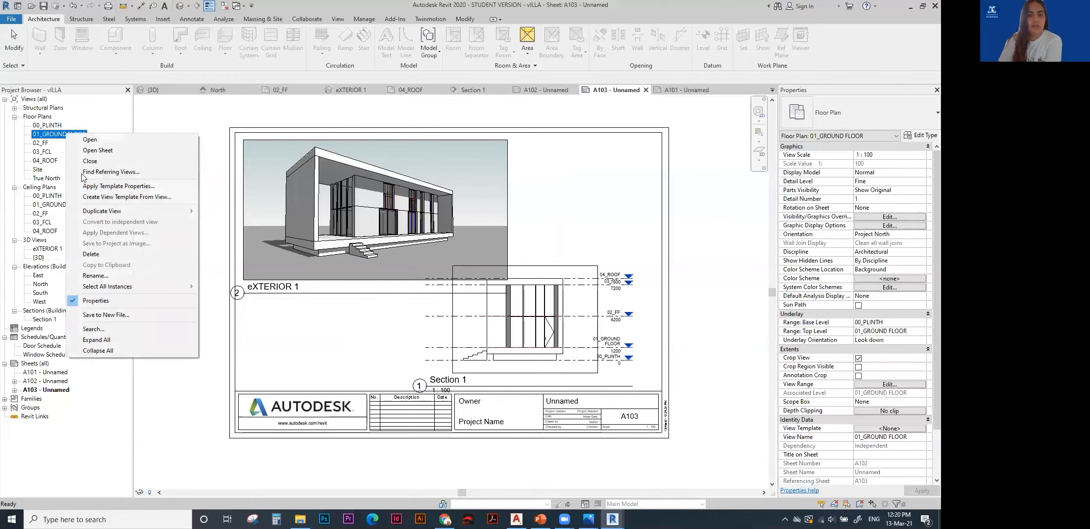
pyautogui.moveTo(130, 216)
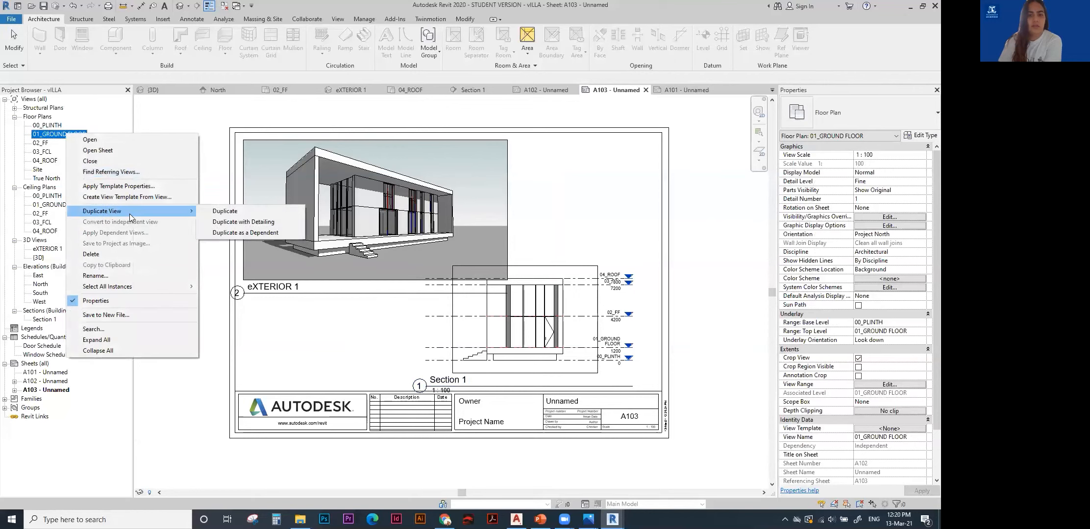
pyautogui.click(210, 210)
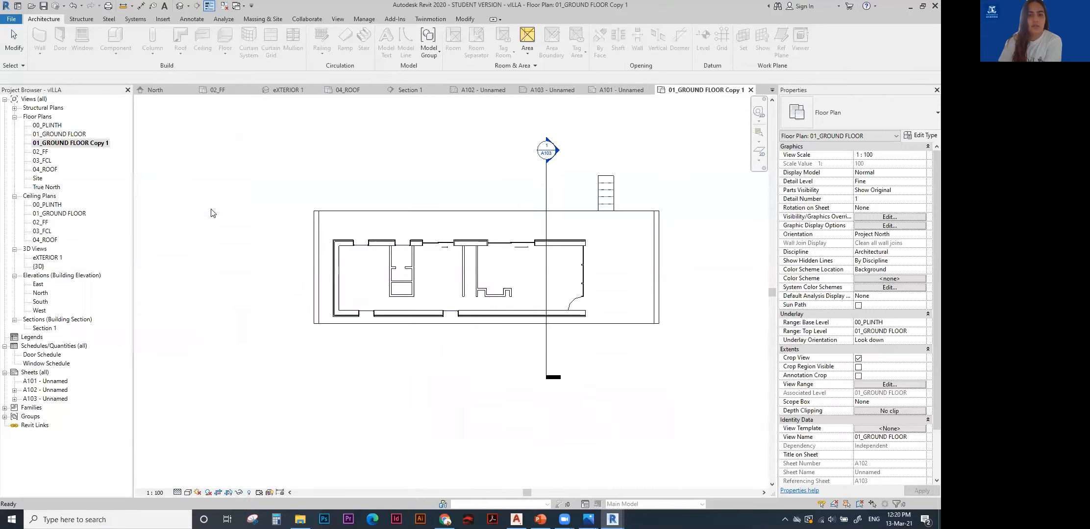
pyautogui.doubleClick(546, 153)
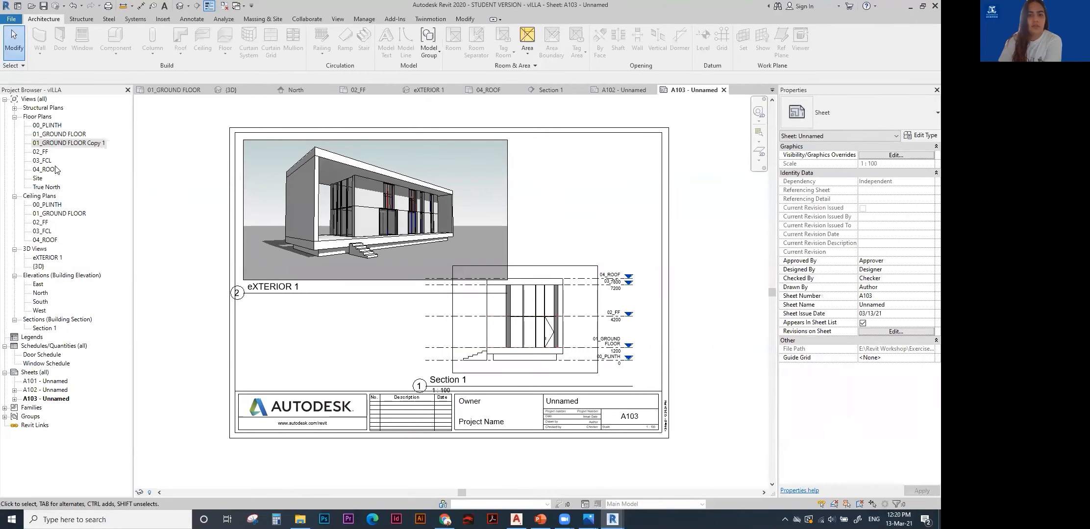
# Open the original 01_GROUND FLOOR floor plan view and inspect its walls.
pyautogui.click(61, 135)
pyautogui.doubleClick(61, 134)
pyautogui.scroll(-4, 412, 303)
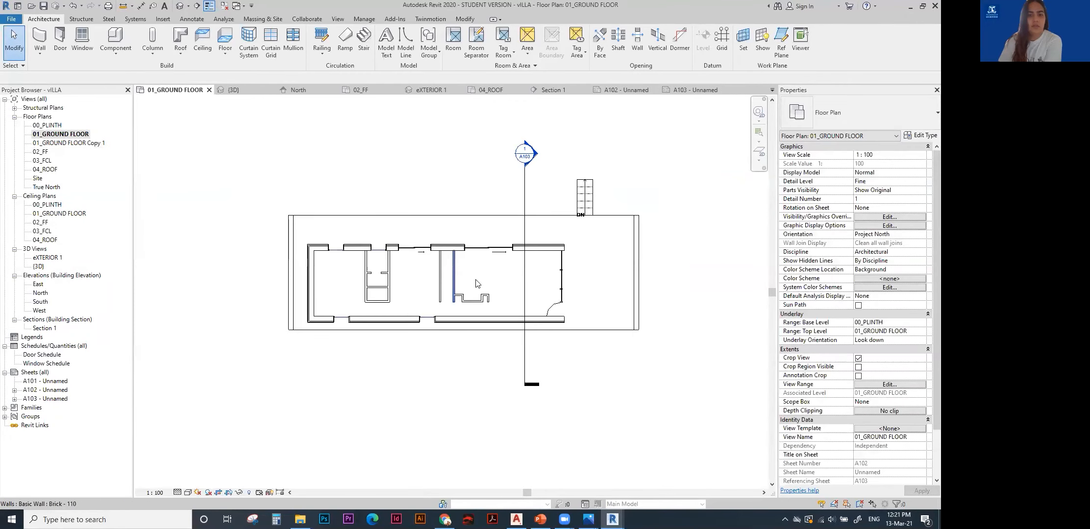
pyautogui.scroll(4, 330, 291)
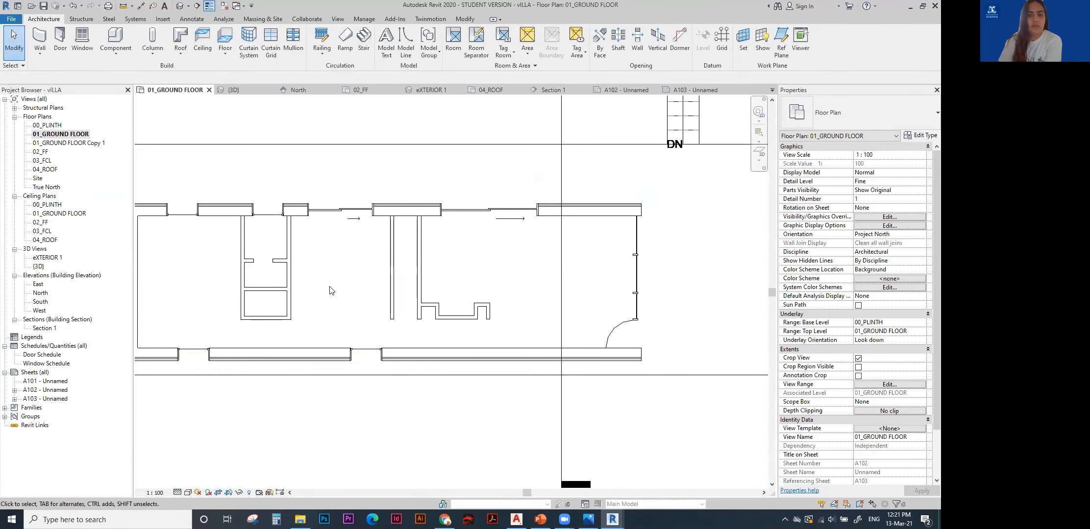
pyautogui.press('v')
pyautogui.press('v')
pyautogui.scroll(-5, 509, 221)
pyautogui.click(510, 268)
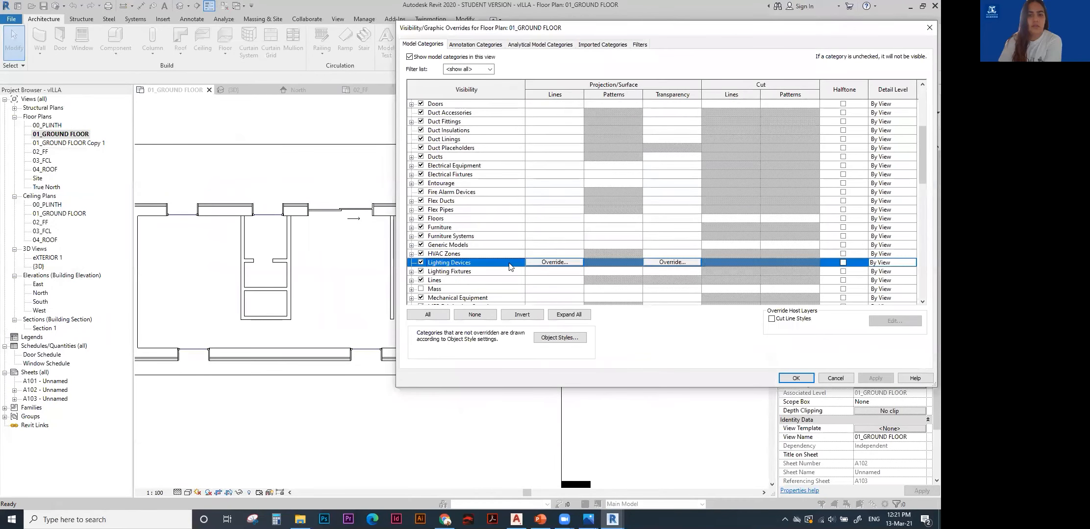
pyautogui.scroll(-14, 509, 266)
pyautogui.click(564, 290)
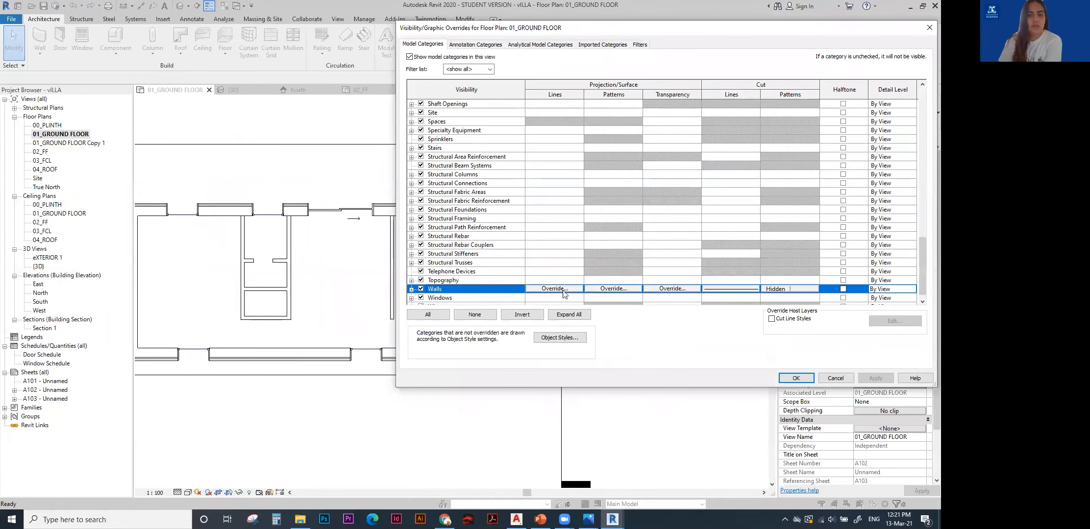
pyautogui.click(740, 290)
pyautogui.click(737, 288)
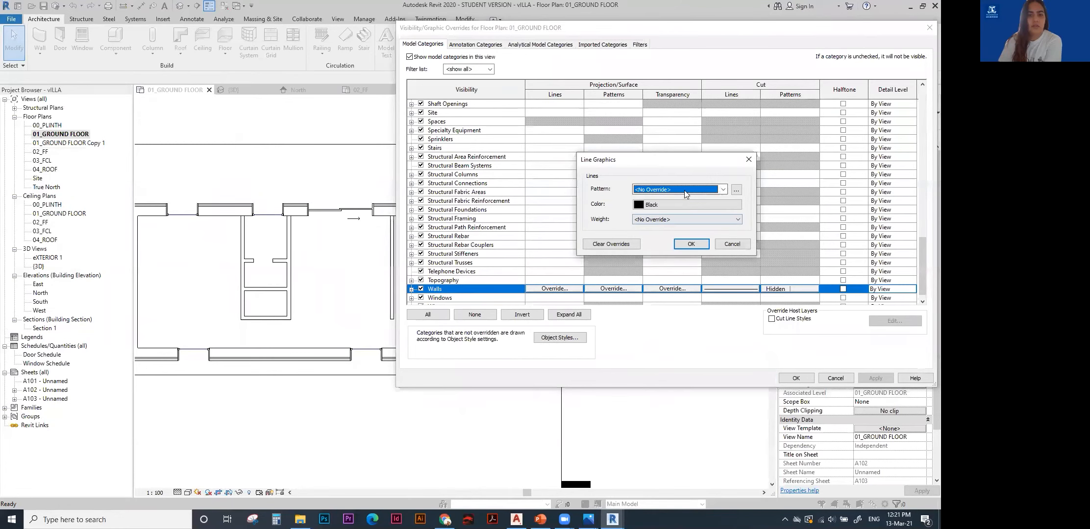
pyautogui.click(685, 190)
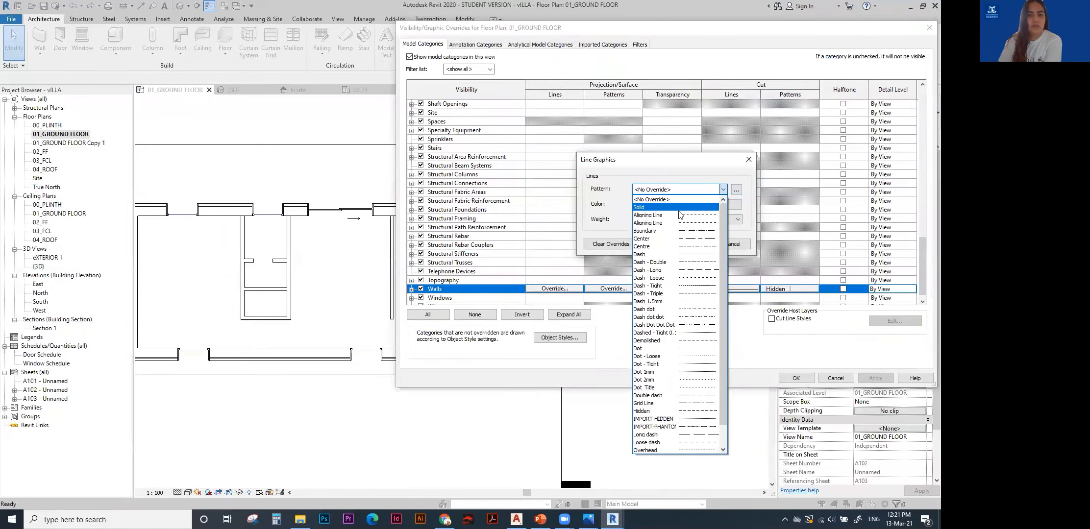
pyautogui.click(677, 190)
pyautogui.click(682, 208)
pyautogui.click(681, 205)
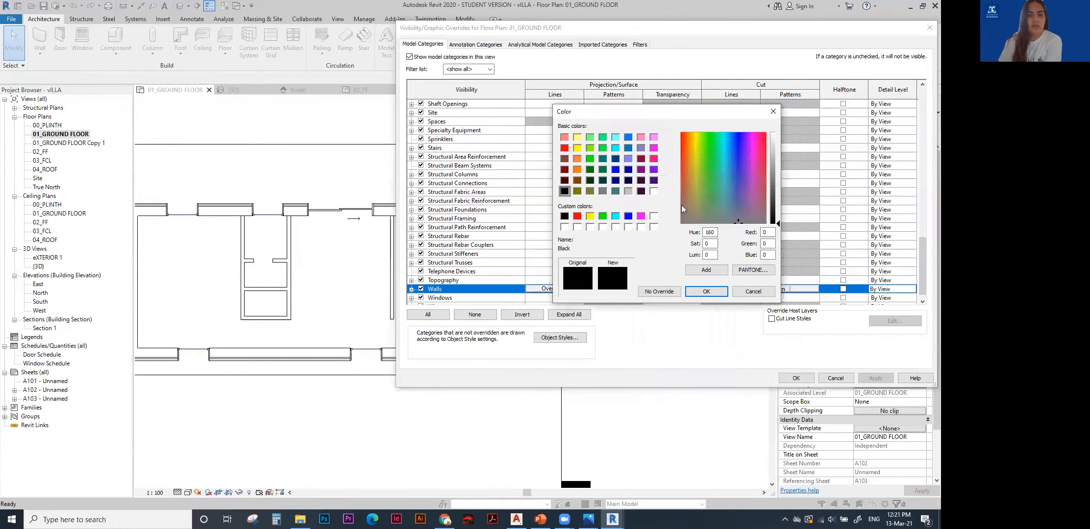
pyautogui.press('Escape')
pyautogui.press('Escape')
pyautogui.press('Escape')
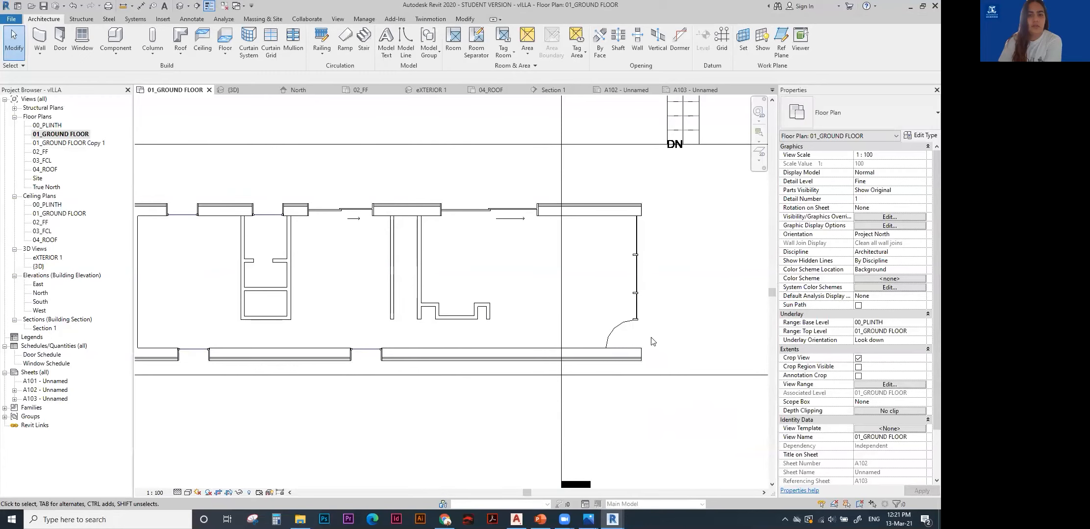
# Clear the overrides of the Walls category's cut lines in the ground floor plan's visibility/graphic overrides.
pyautogui.press('v')
pyautogui.press('v')
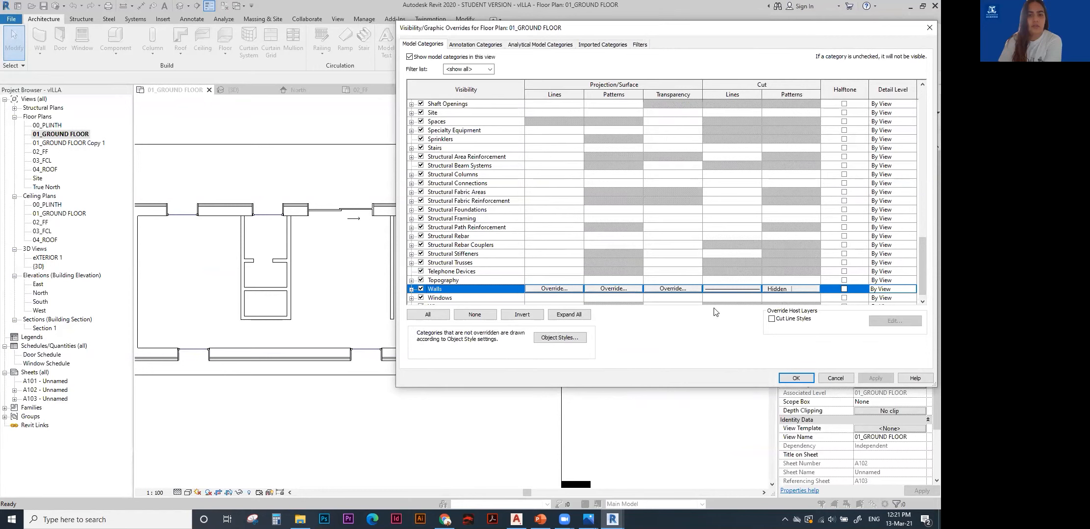
pyautogui.click(732, 289)
pyautogui.click(676, 203)
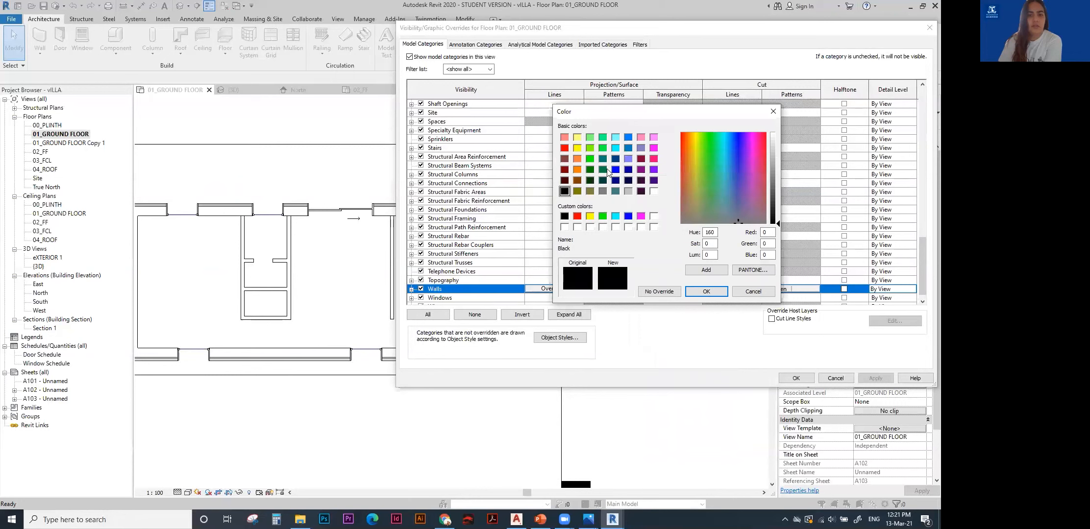
pyautogui.click(703, 292)
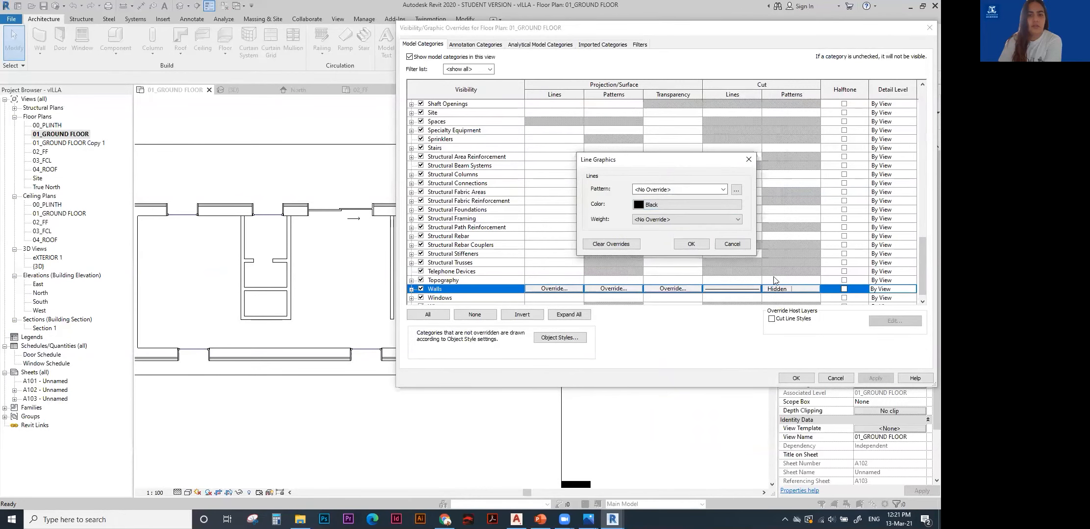
pyautogui.click(630, 245)
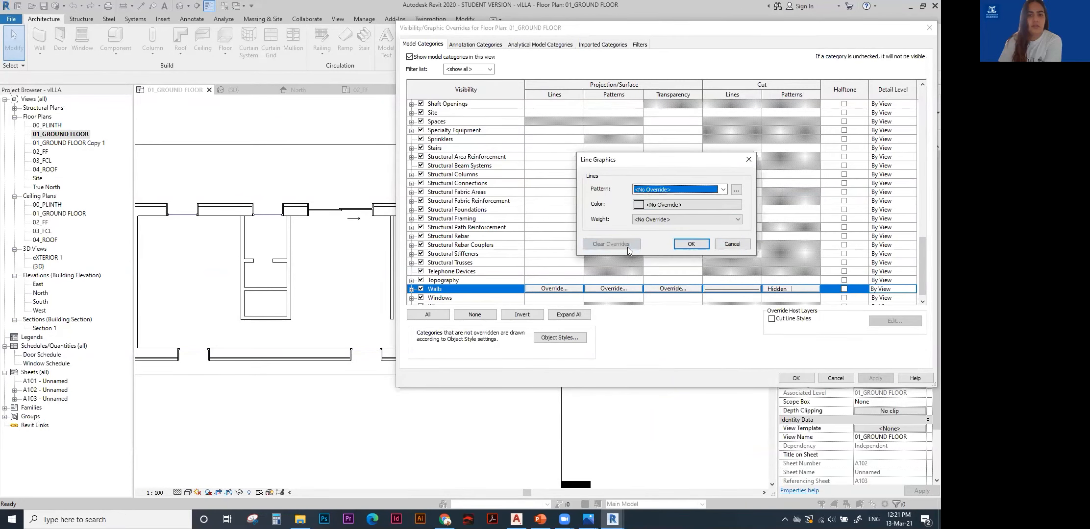
pyautogui.click(691, 245)
# Clear the Walls category's cut pattern overrides with foreground and background visible, and apply the changes to the ground floor plan.
pyautogui.click(787, 291)
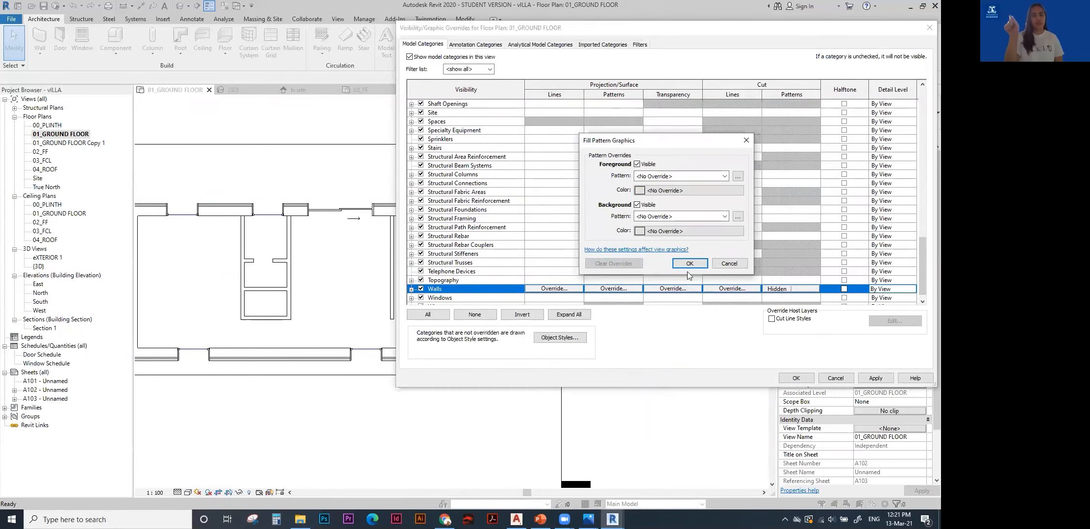
pyautogui.click(694, 264)
pyautogui.click(797, 379)
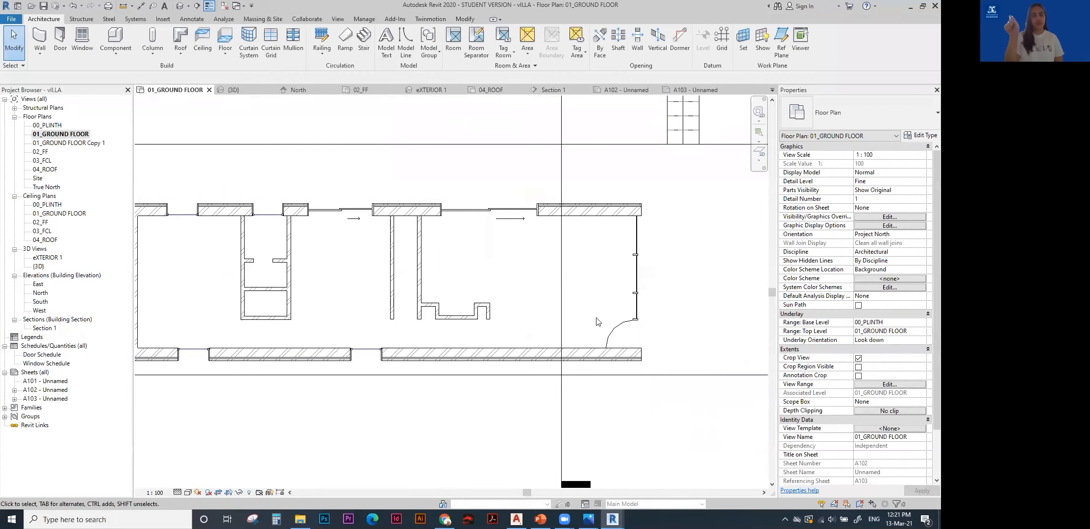
pyautogui.scroll(-2, 573, 298)
pyautogui.scroll(1, 574, 290)
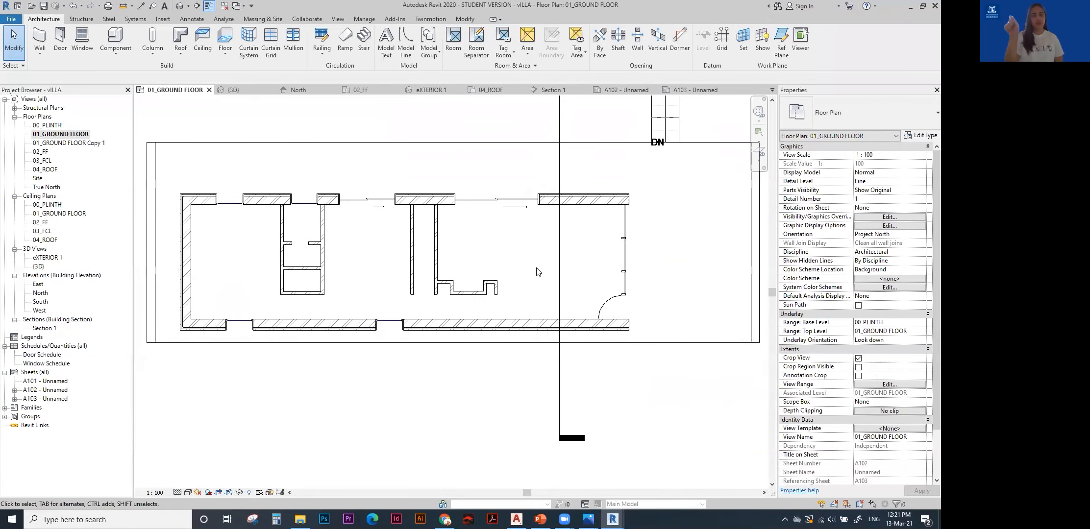
# Load the Bed - Large Sizes (AUS) family from the Australia library's Furniture > Beds folder into the project.
pyautogui.scroll(-1, 539, 267)
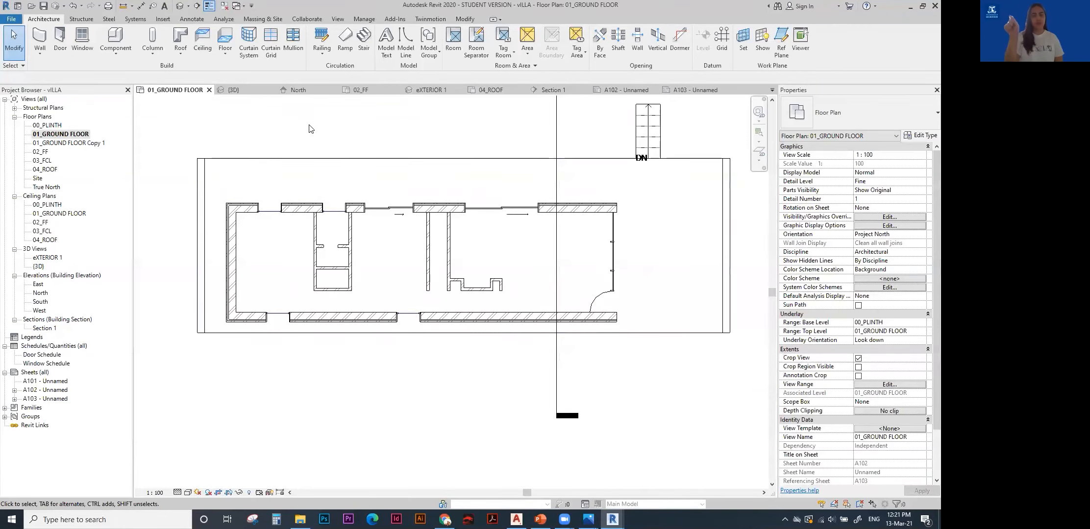
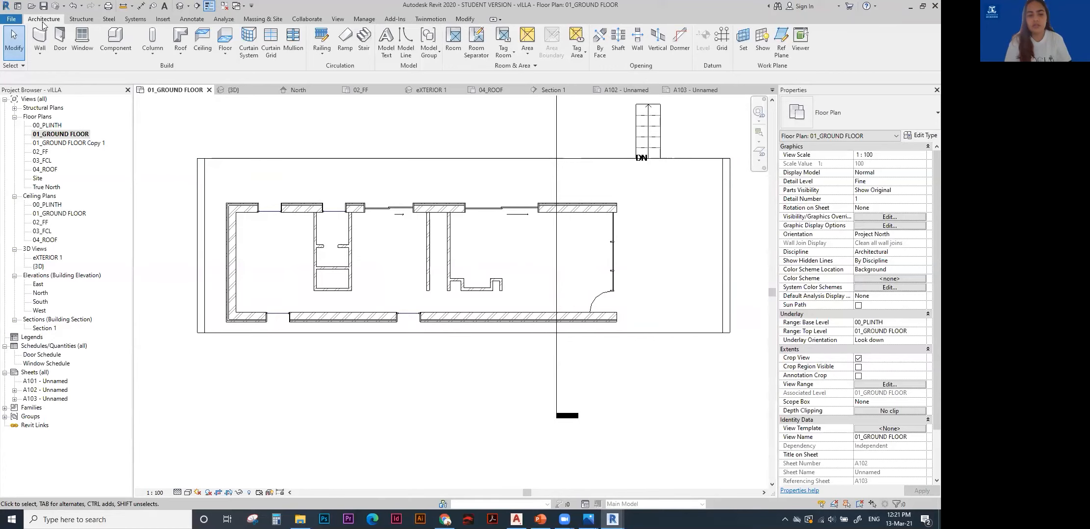
pyautogui.click(162, 20)
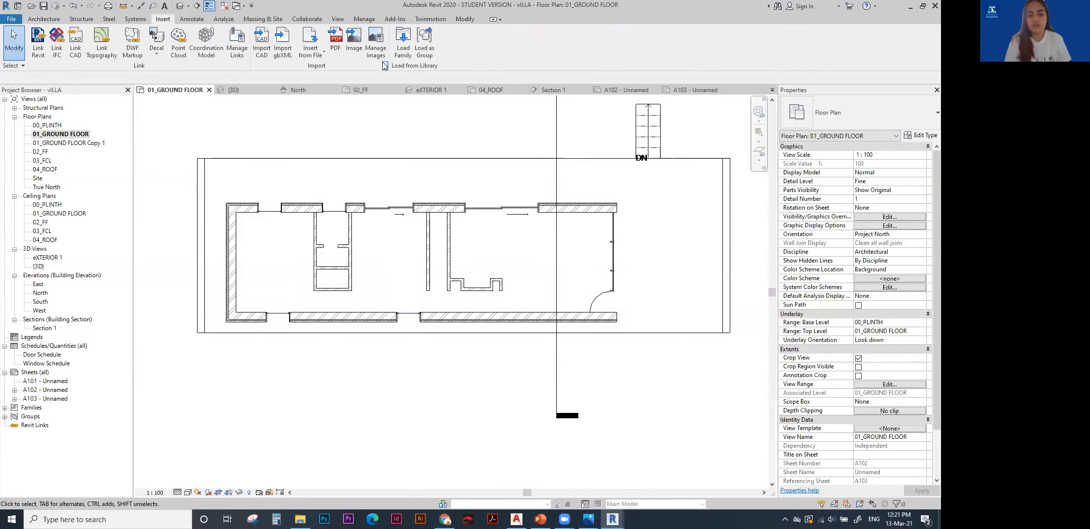
pyautogui.click(402, 44)
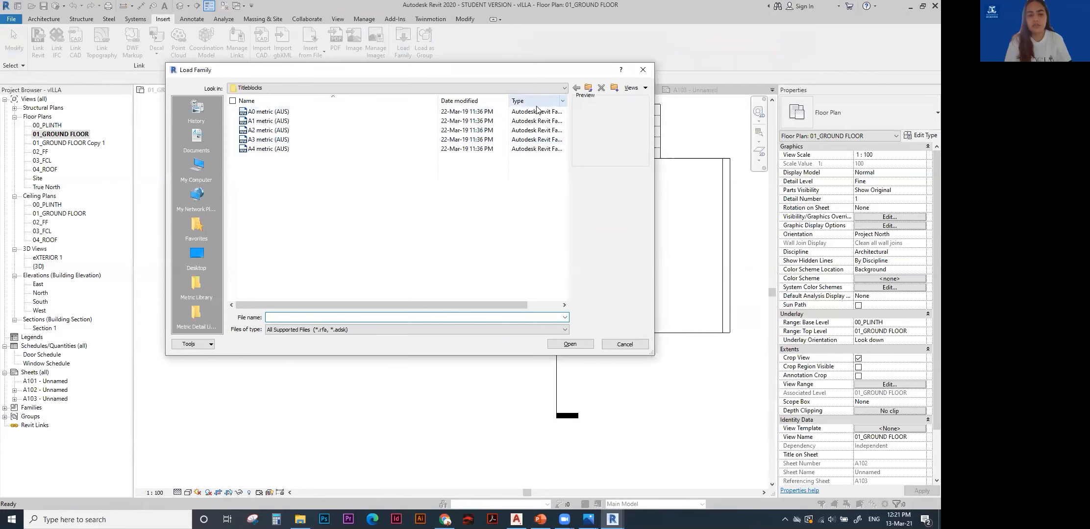
pyautogui.click(589, 89)
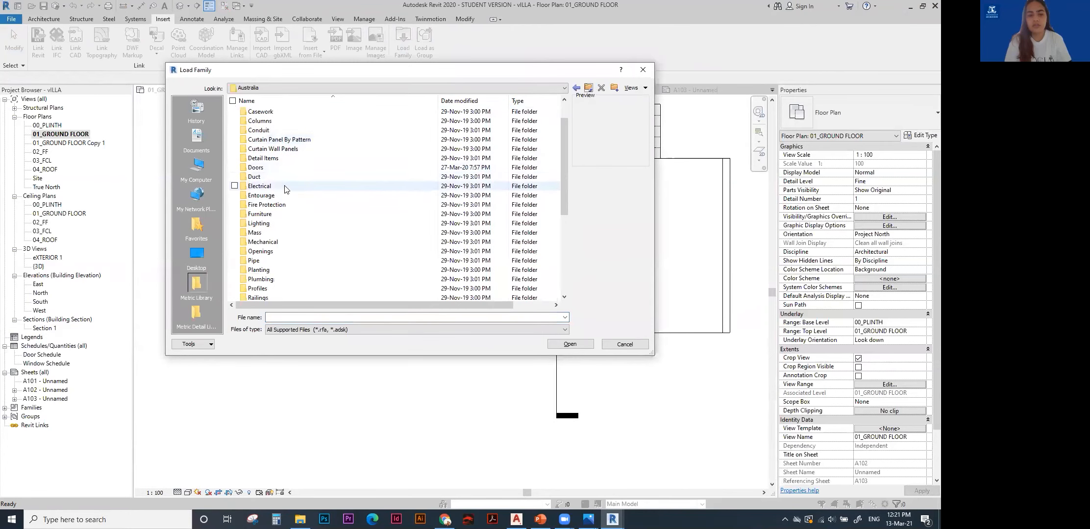
pyautogui.click(291, 215)
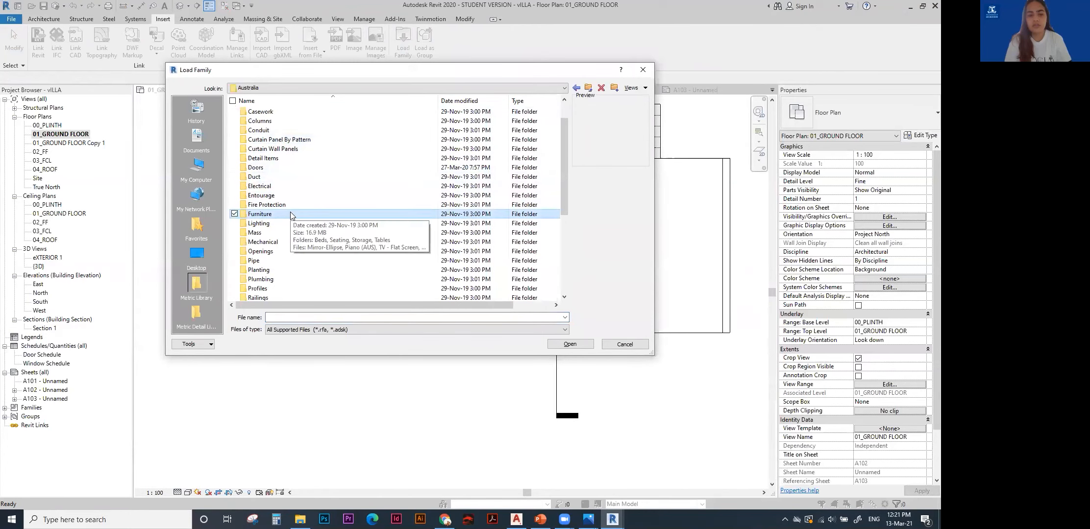
pyautogui.doubleClick(290, 214)
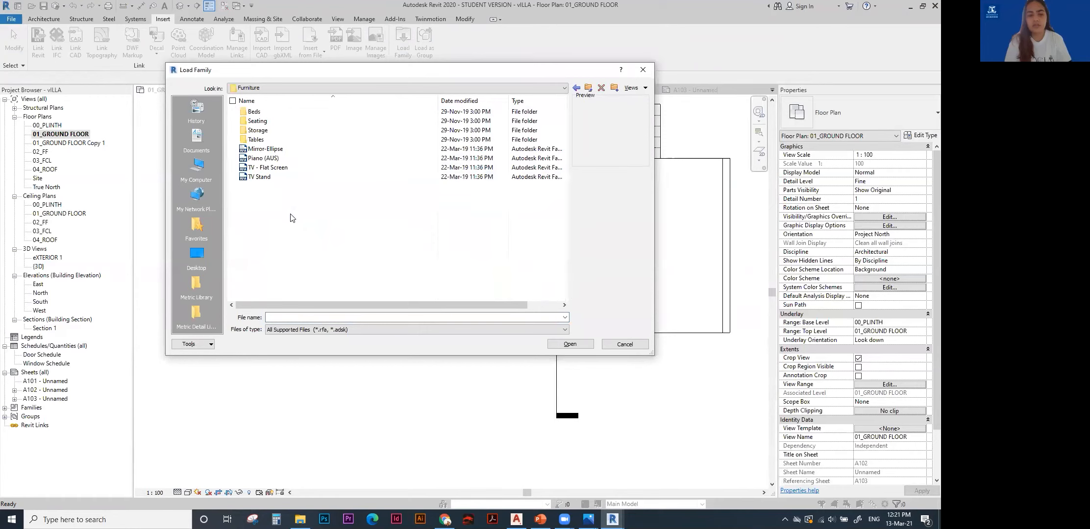
pyautogui.doubleClick(267, 113)
pyautogui.click(268, 112)
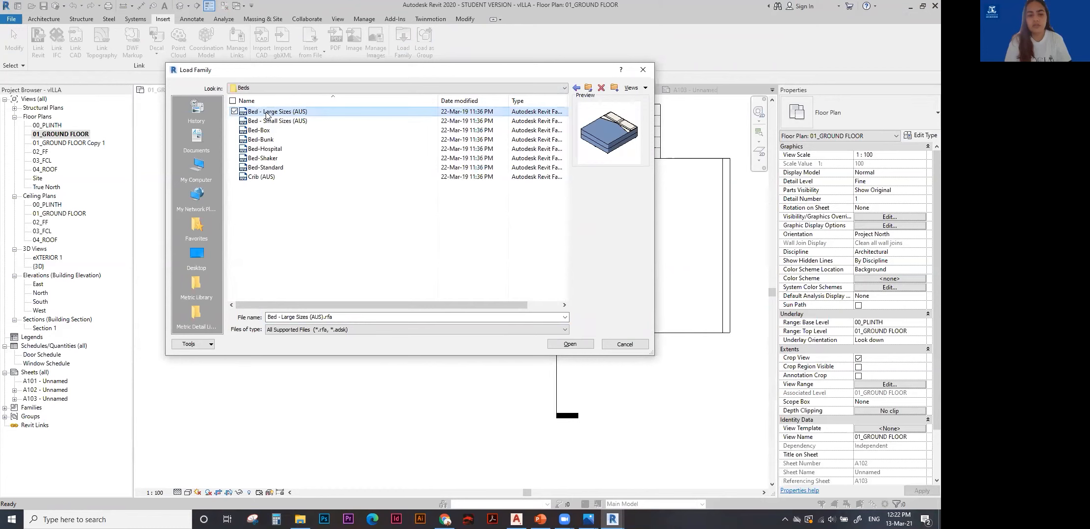
pyautogui.doubleClick(261, 114)
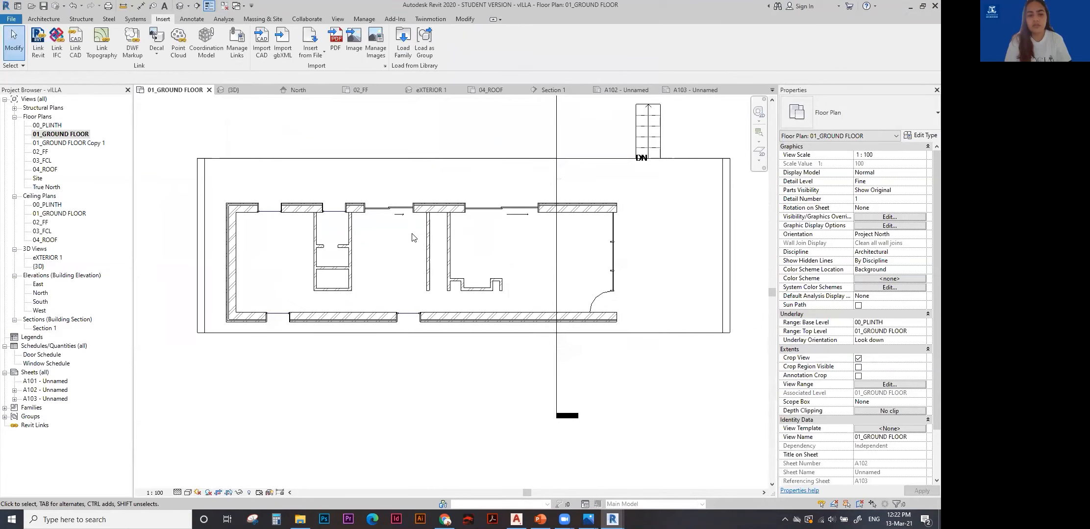
pyautogui.click(44, 19)
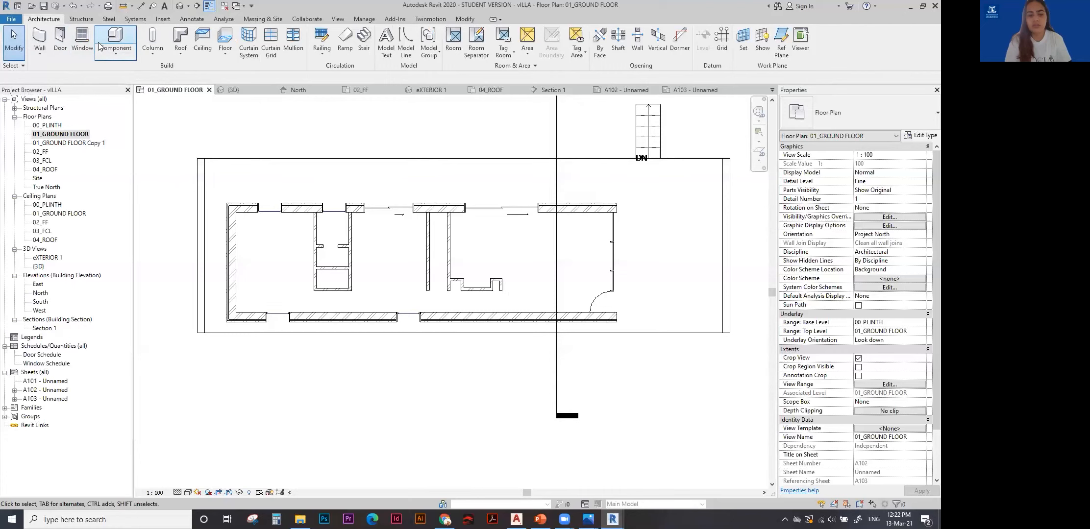
pyautogui.click(163, 19)
pyautogui.click(400, 45)
pyautogui.press('Escape')
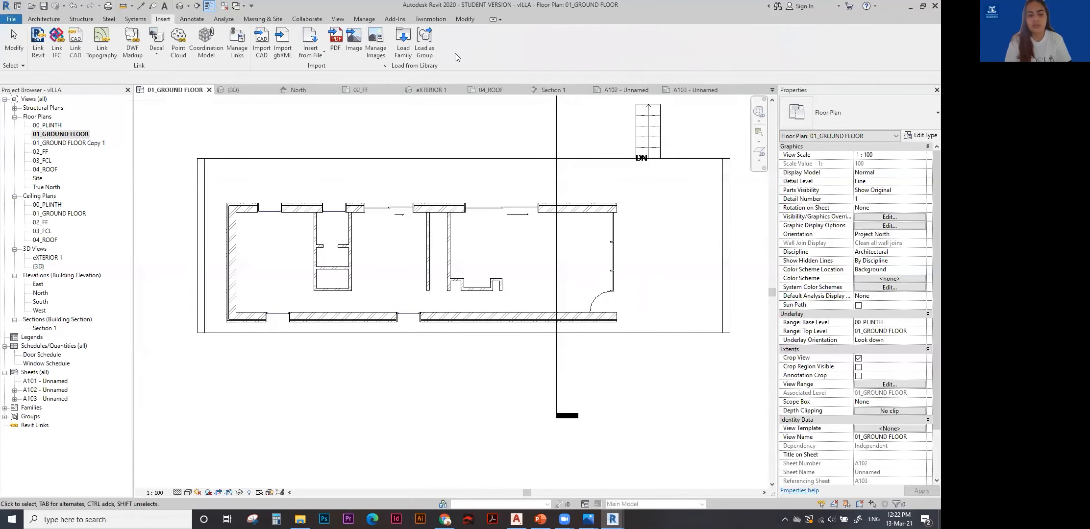
# Place a Double type Bed - Large Sizes (AUS) in the ground floor's far-left room, rotated with its headboard against the outer end wall.
pyautogui.click(47, 19)
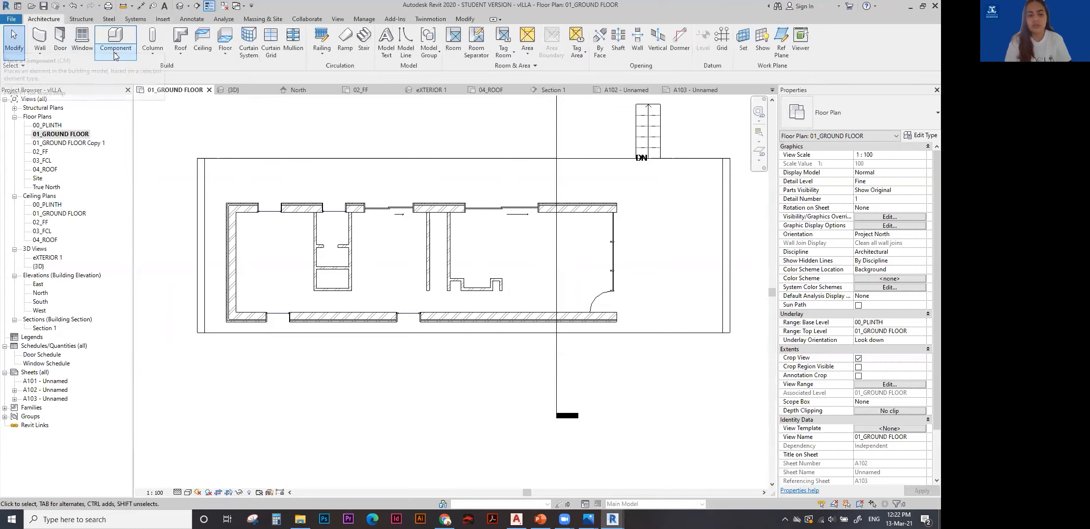
pyautogui.click(114, 53)
pyautogui.click(118, 74)
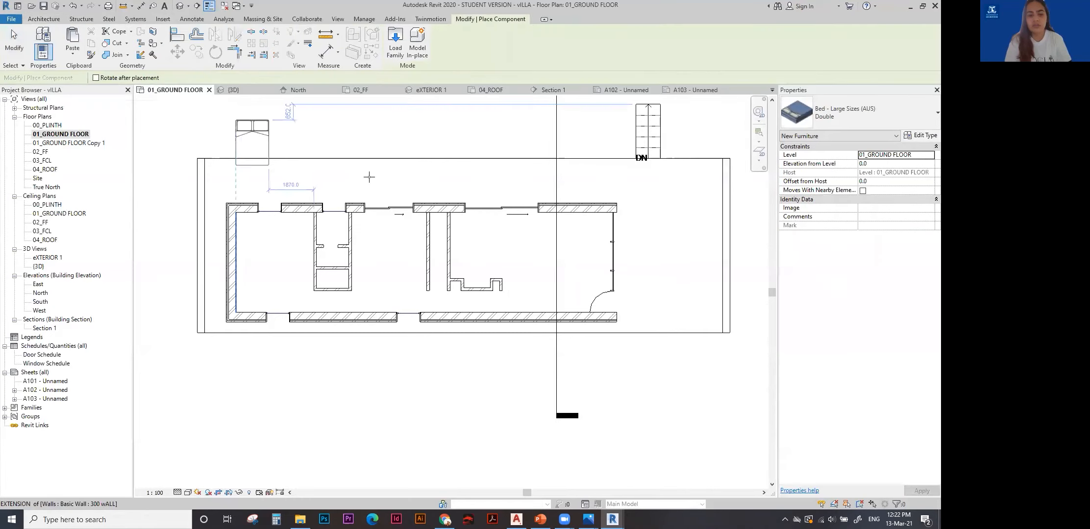
pyautogui.click(875, 114)
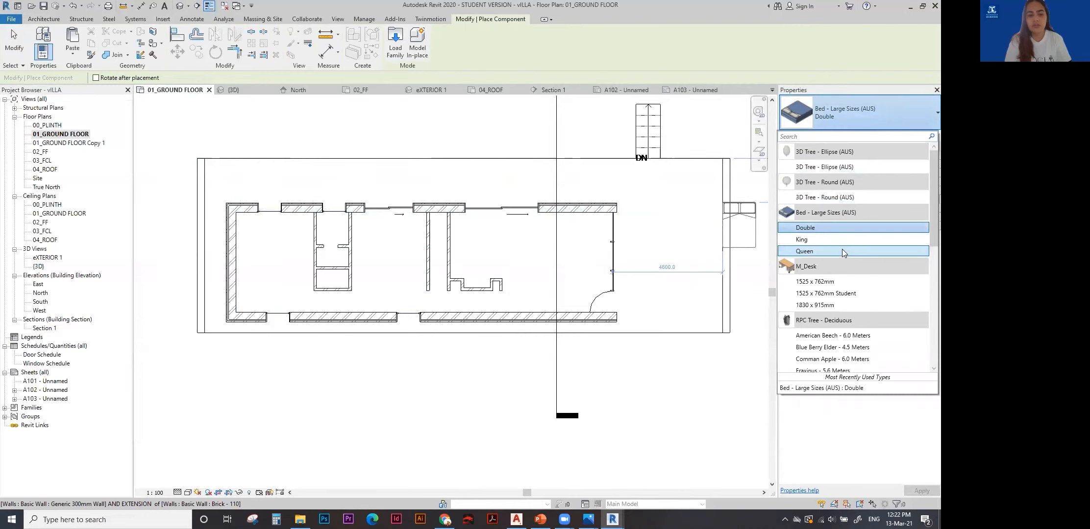
pyautogui.click(835, 227)
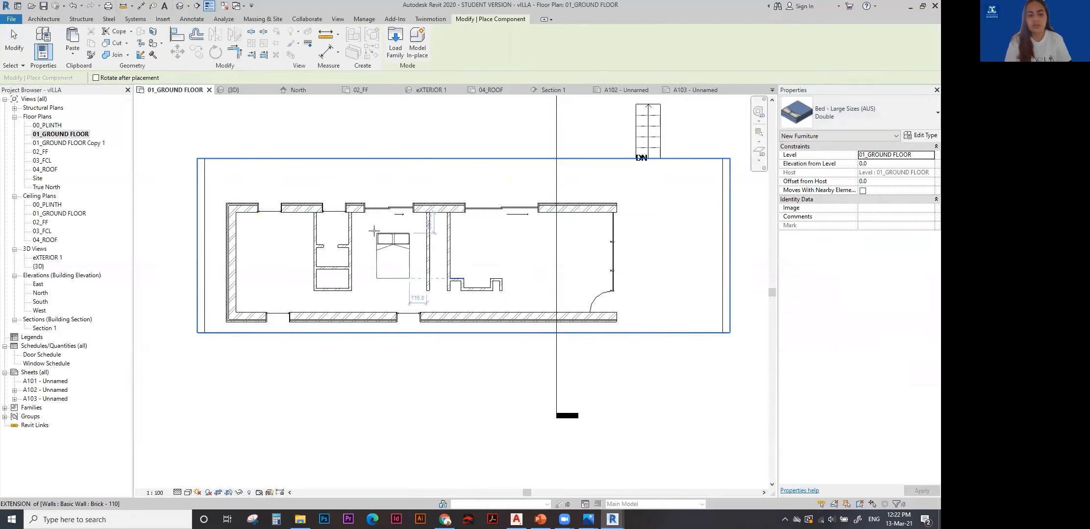
pyautogui.scroll(2, 288, 231)
pyautogui.press('space')
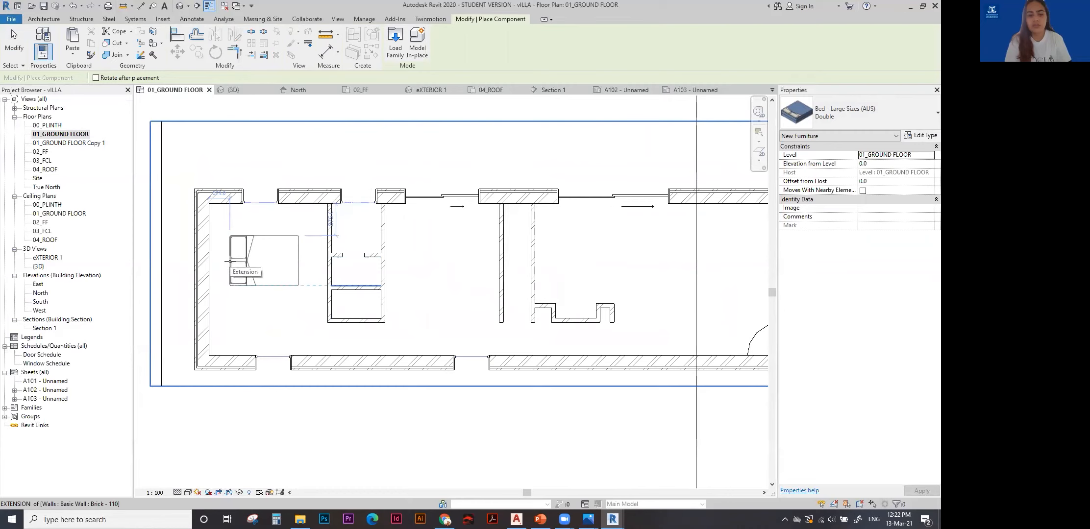
pyautogui.press('space')
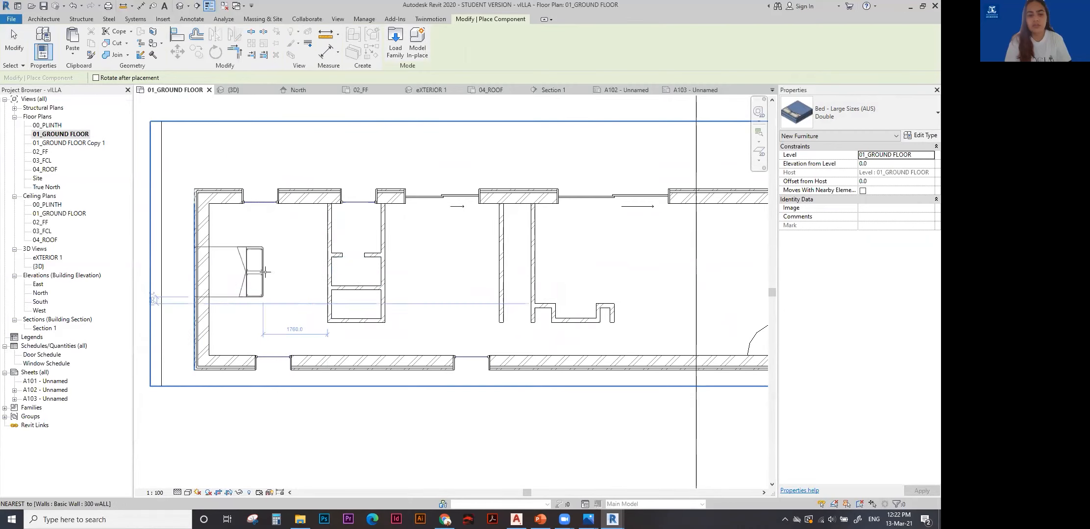
pyautogui.press('space')
pyautogui.press('space')
pyautogui.press('space')
pyautogui.click(281, 272)
pyautogui.press('Escape')
pyautogui.press('Escape')
pyautogui.scroll(-3, 292, 273)
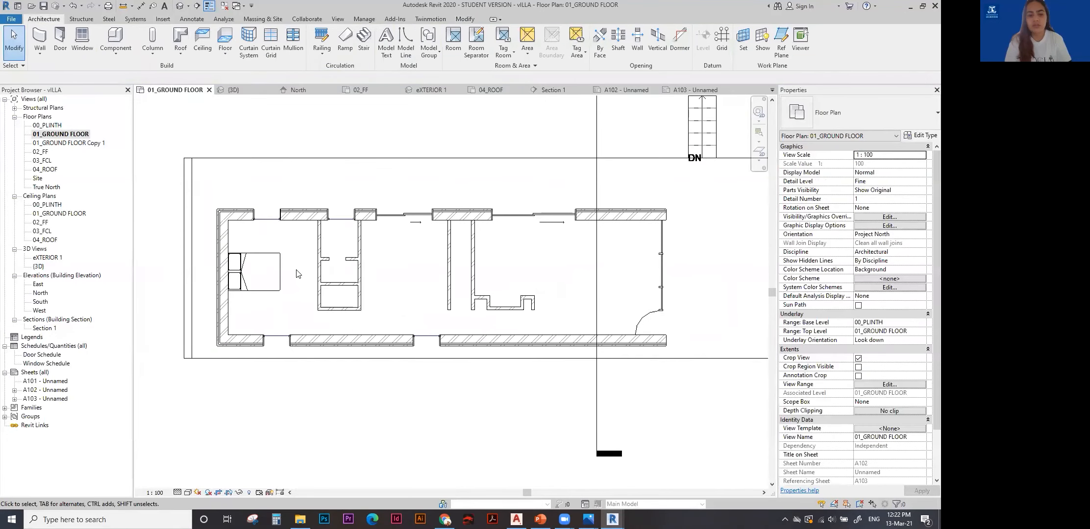
# Load the Armchair - Crescent (AUS) family from the Furniture library's Seating folder into the project.
pyautogui.click(165, 19)
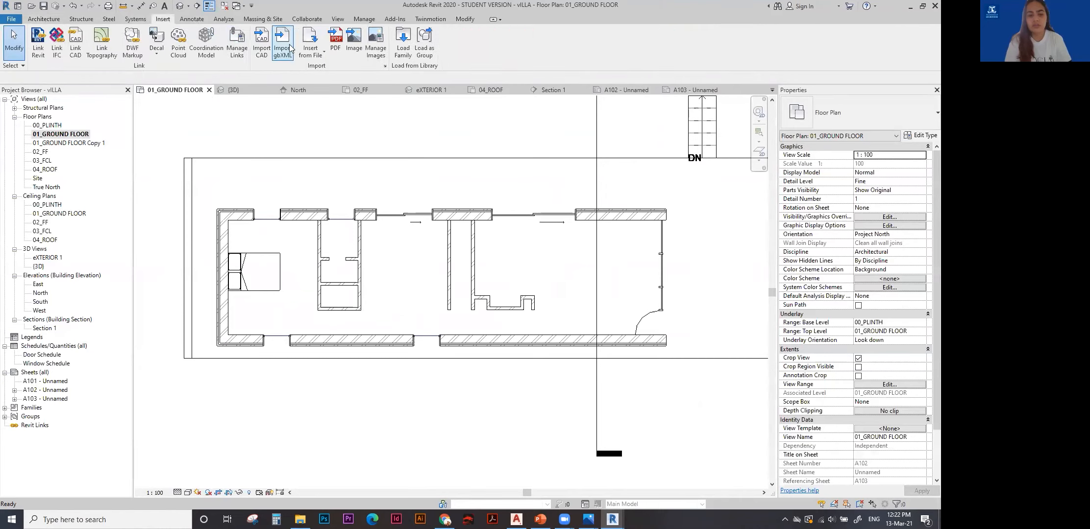
pyautogui.click(391, 45)
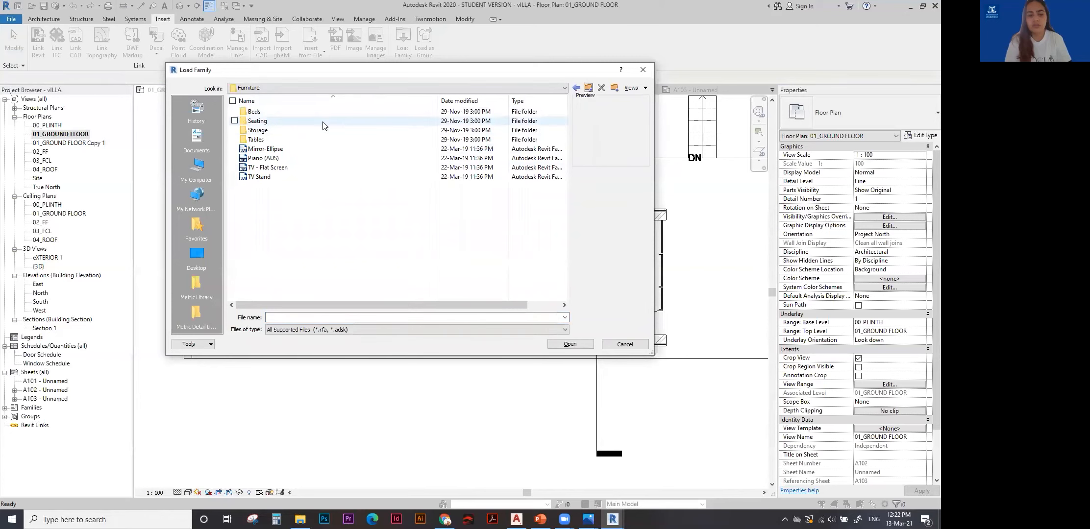
pyautogui.doubleClick(262, 120)
pyautogui.click(263, 121)
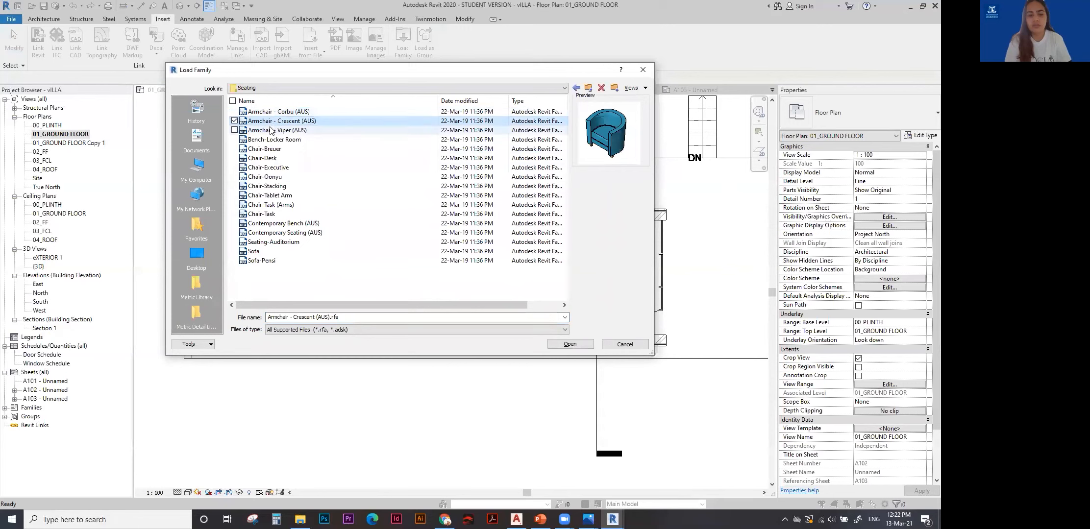
pyautogui.click(577, 346)
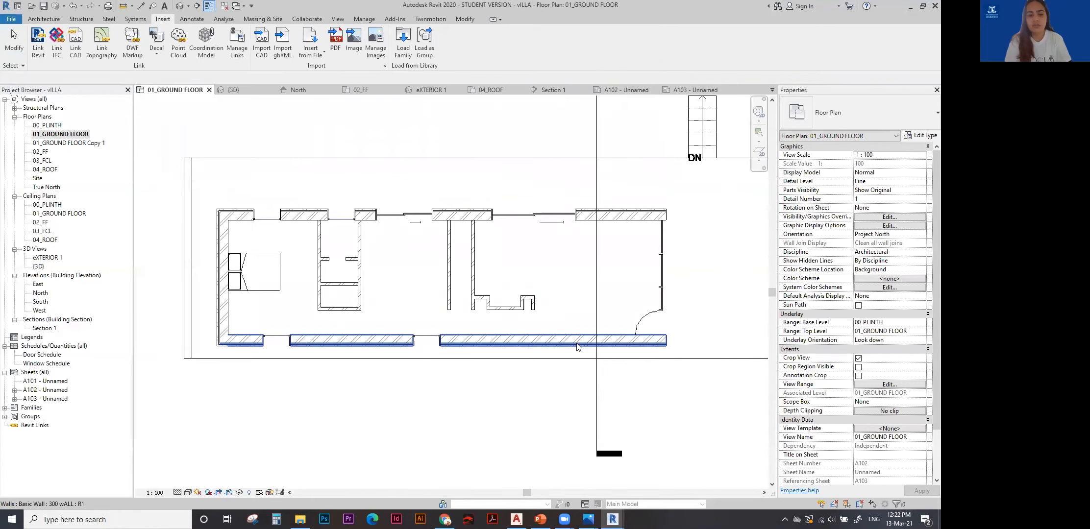
# Place two Armchair - Crescent (AUS) components one above the other in the plan's right-hand room, rotated to face left.
pyautogui.click(45, 19)
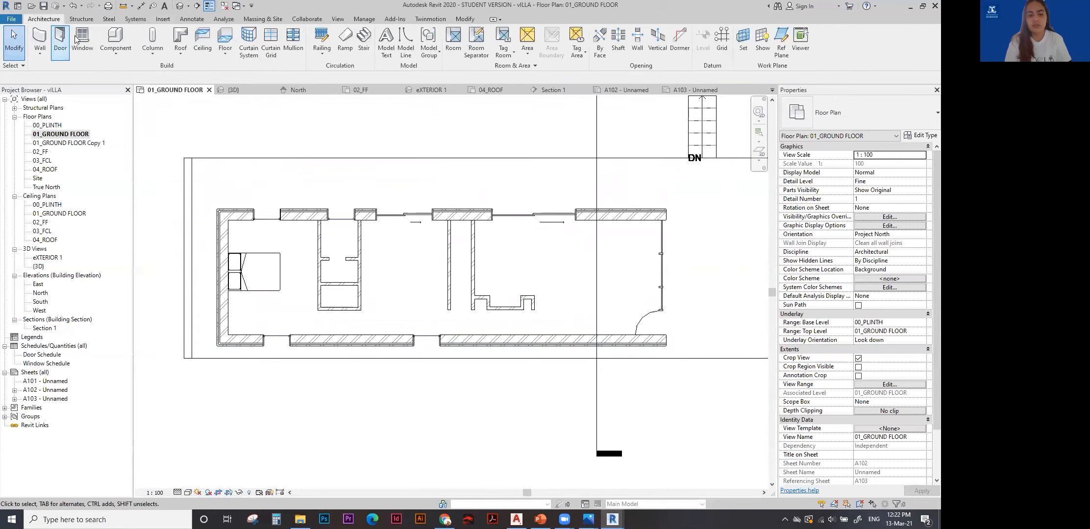
pyautogui.click(113, 53)
pyautogui.click(107, 71)
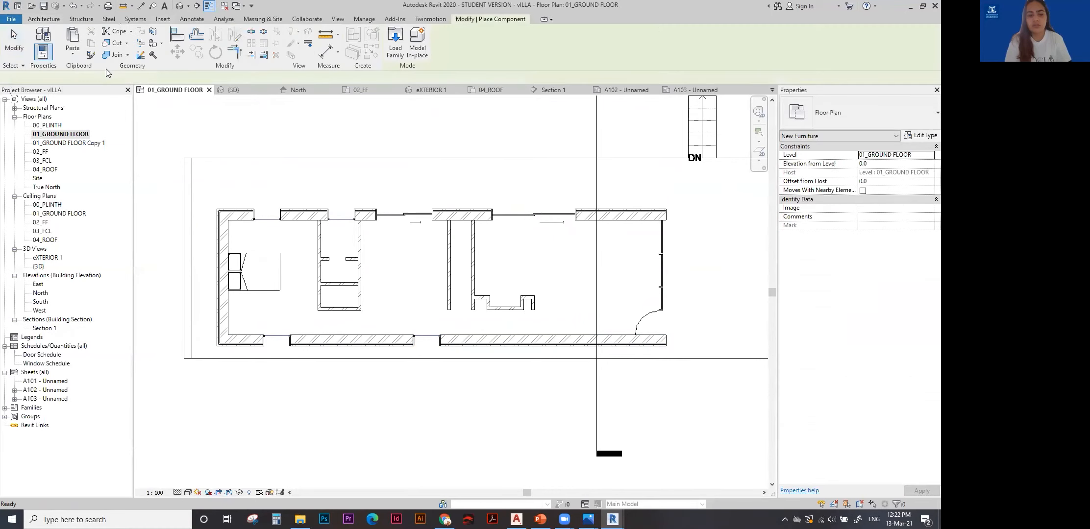
pyautogui.click(832, 118)
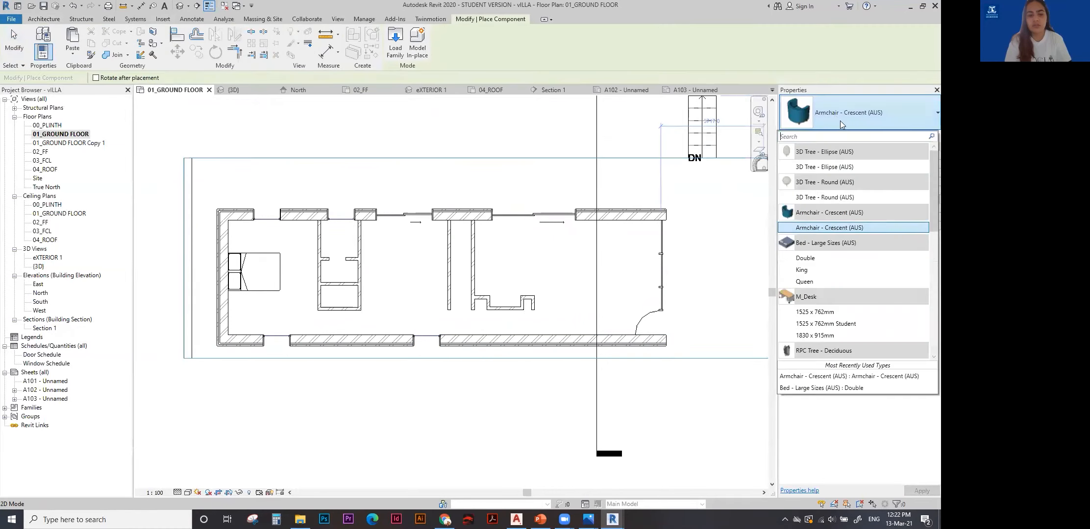
pyautogui.click(849, 228)
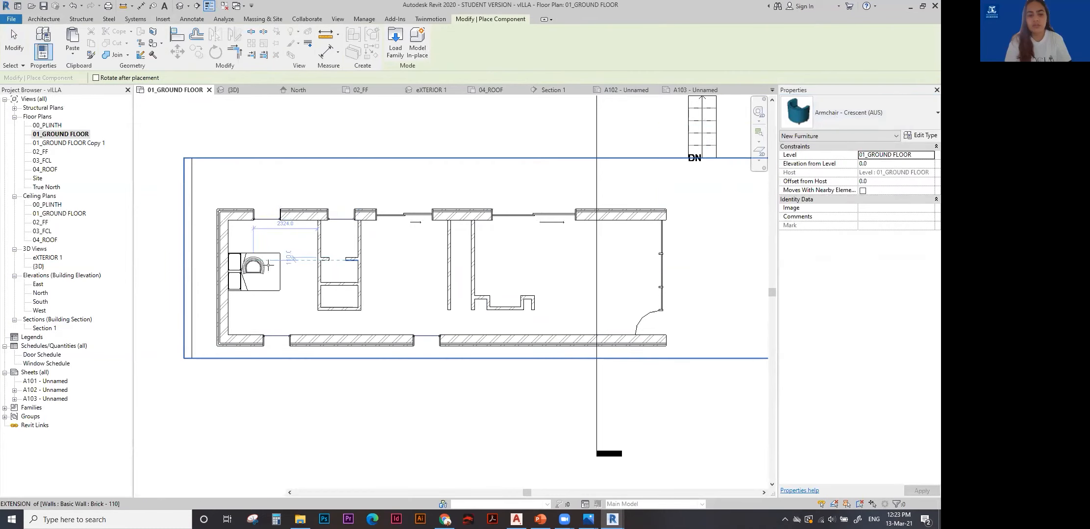
pyautogui.scroll(3, 277, 264)
pyautogui.scroll(-1, 499, 212)
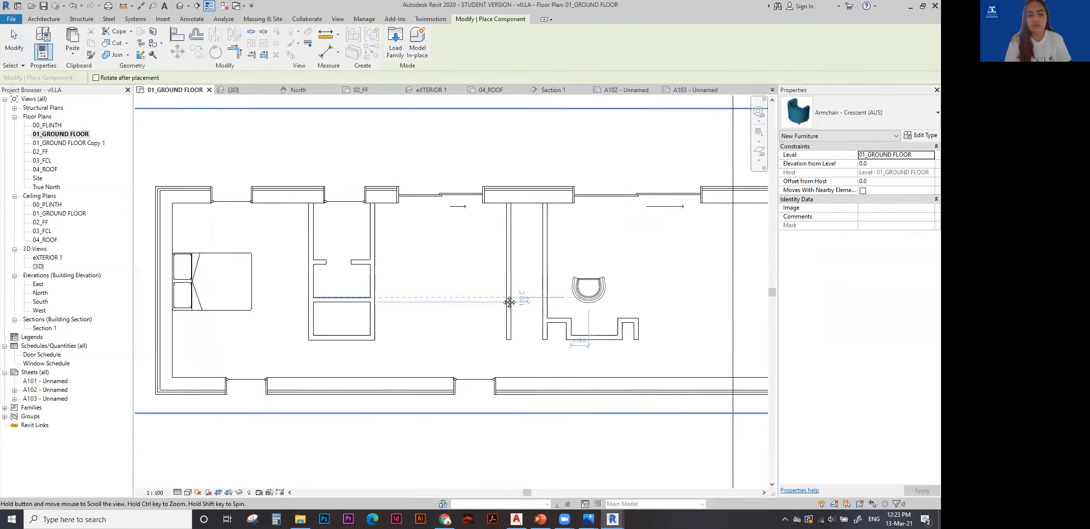
pyautogui.moveTo(657, 212); pyautogui.dragTo(450, 212, button='middle')
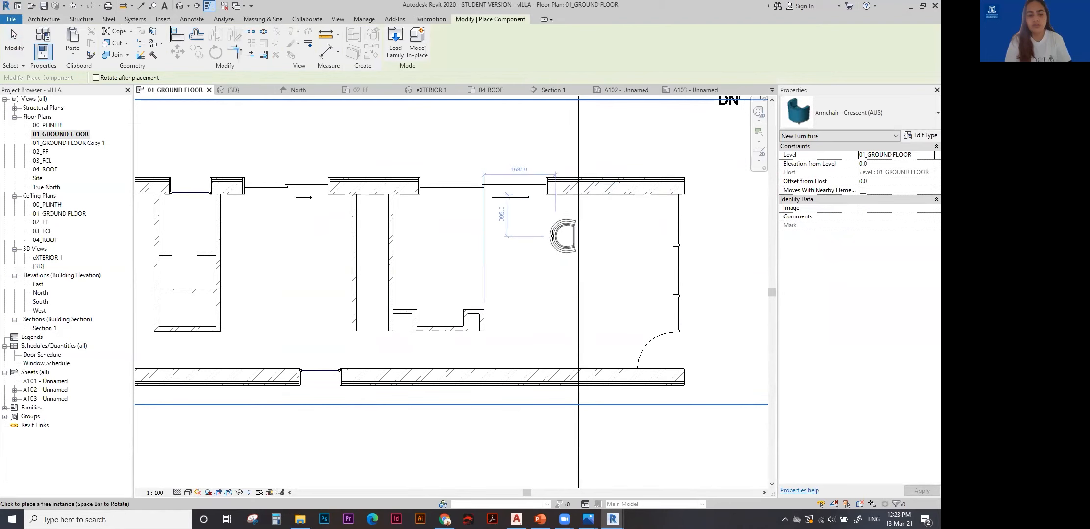
pyautogui.press('space')
pyautogui.click(551, 236)
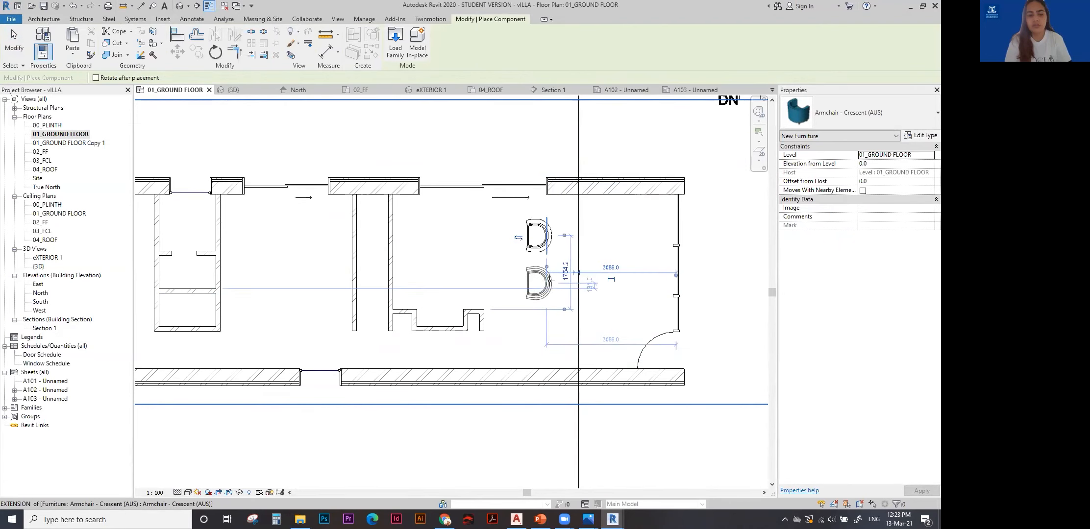
pyautogui.click(551, 289)
# Place two more crescent armchairs opposite the first pair, rotated to face them and aligned with them, and finish placing components.
pyautogui.press('space')
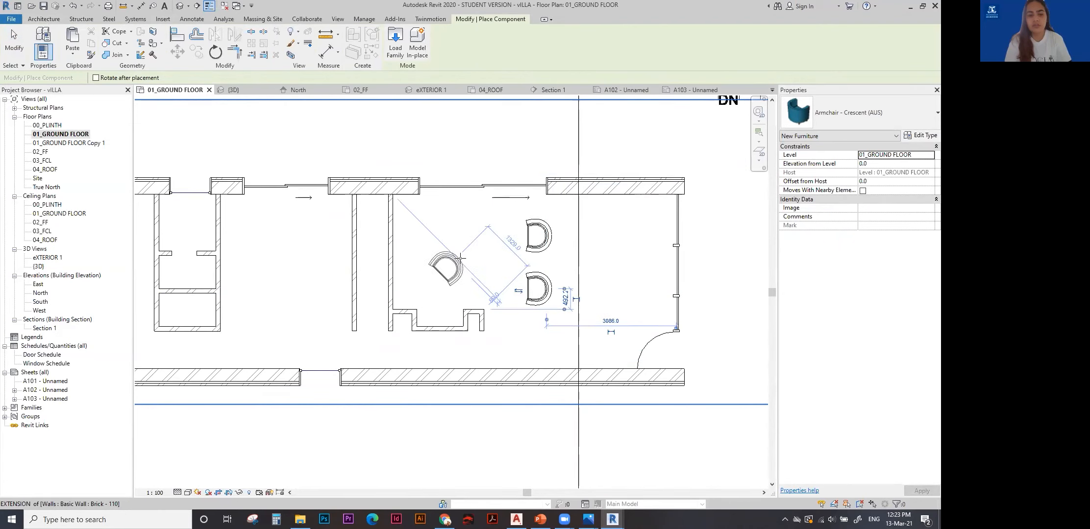
pyautogui.press('space')
pyautogui.press('space')
pyautogui.press('space')
pyautogui.press('space')
pyautogui.press('space')
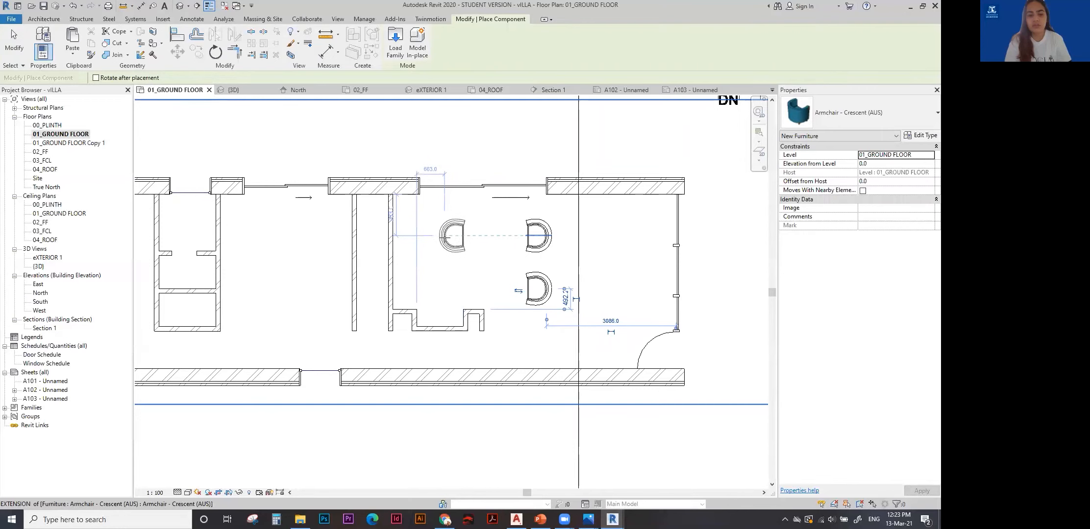
pyautogui.click(456, 234)
pyautogui.click(454, 290)
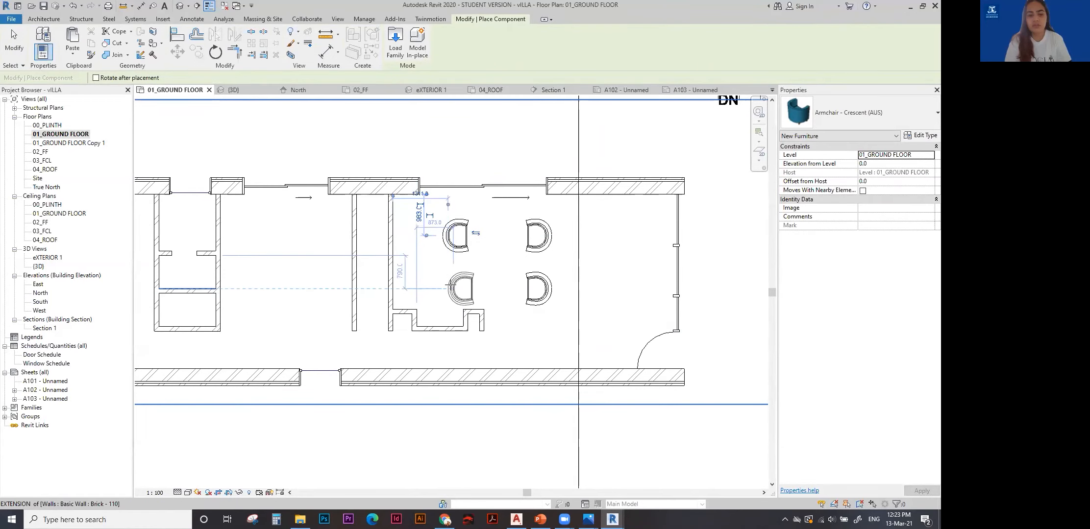
pyautogui.scroll(-2, 457, 284)
pyautogui.press('Escape')
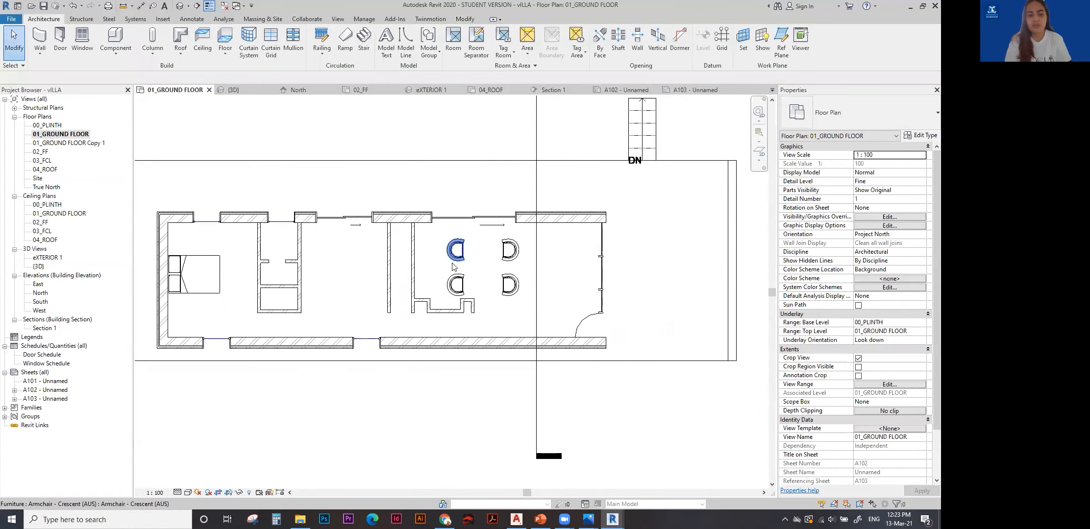
pyautogui.moveTo(215, 210); pyautogui.dragTo(228, 187, button='middle')
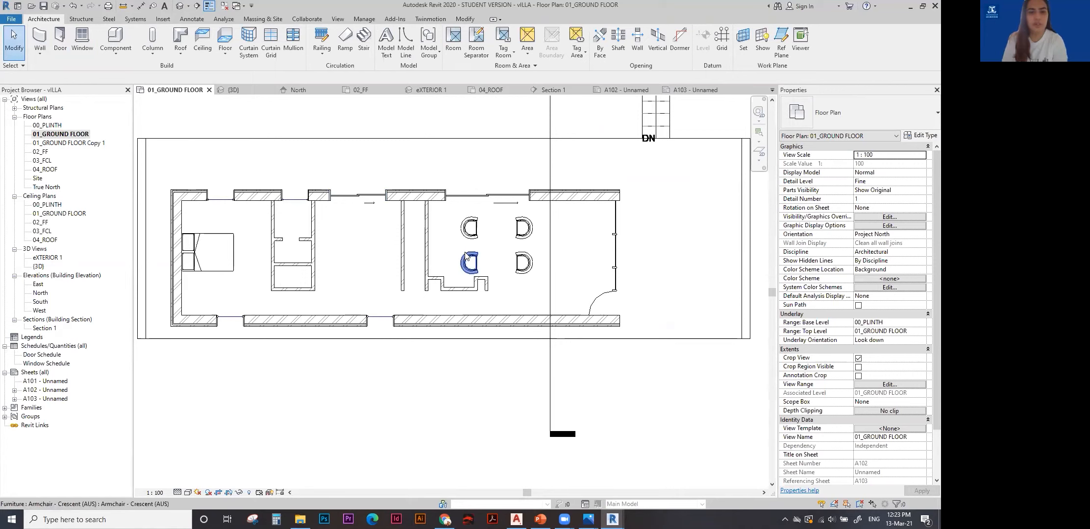
pyautogui.scroll(1, 465, 256)
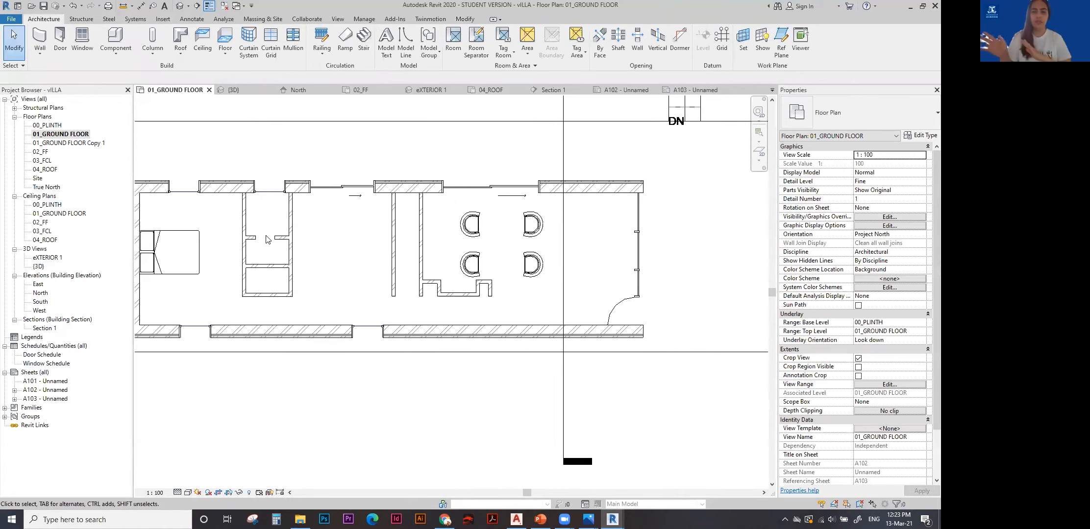
# Load the Tub-Free Standing-3D family from the Australia library's Plumbing > Architectural > Fixtures > Bathtubs folder into the project.
pyautogui.moveTo(465, 256); pyautogui.dragTo(498, 256, button='middle')
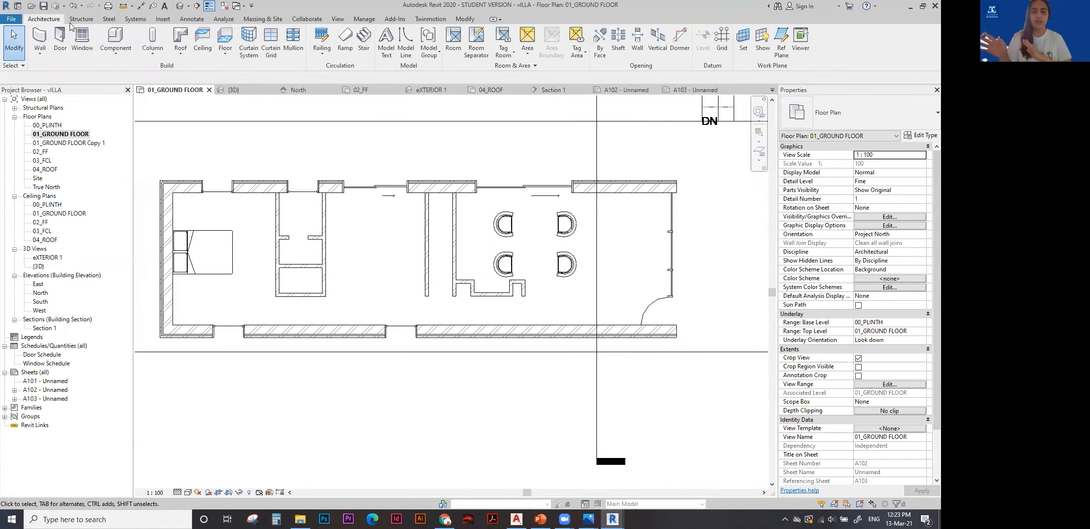
pyautogui.click(162, 19)
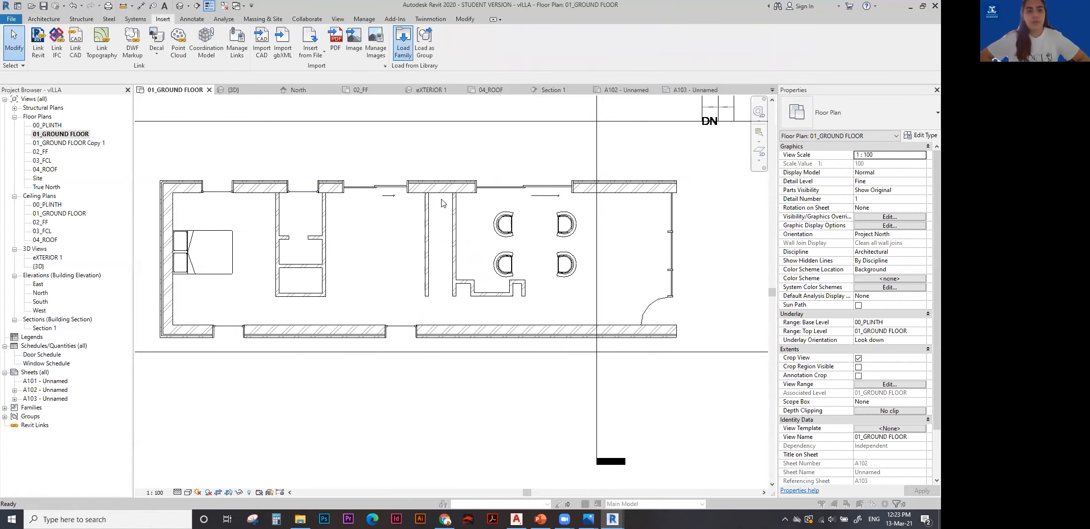
pyautogui.click(589, 88)
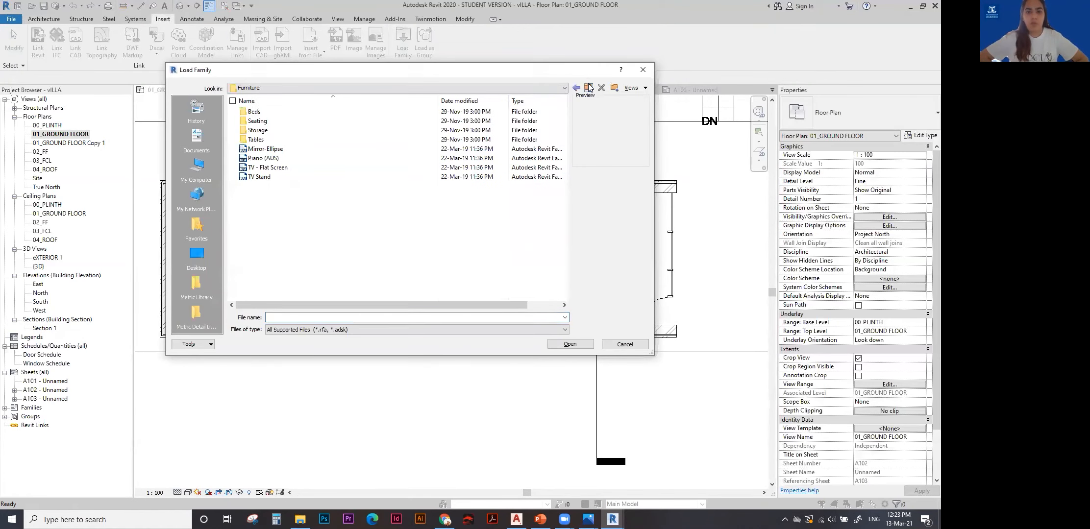
pyautogui.click(587, 87)
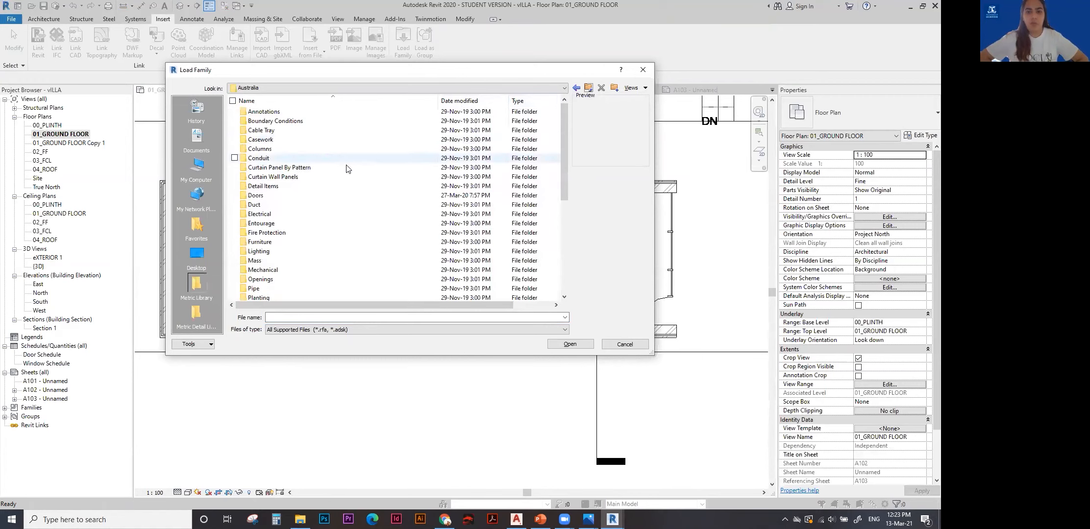
pyautogui.click(295, 194)
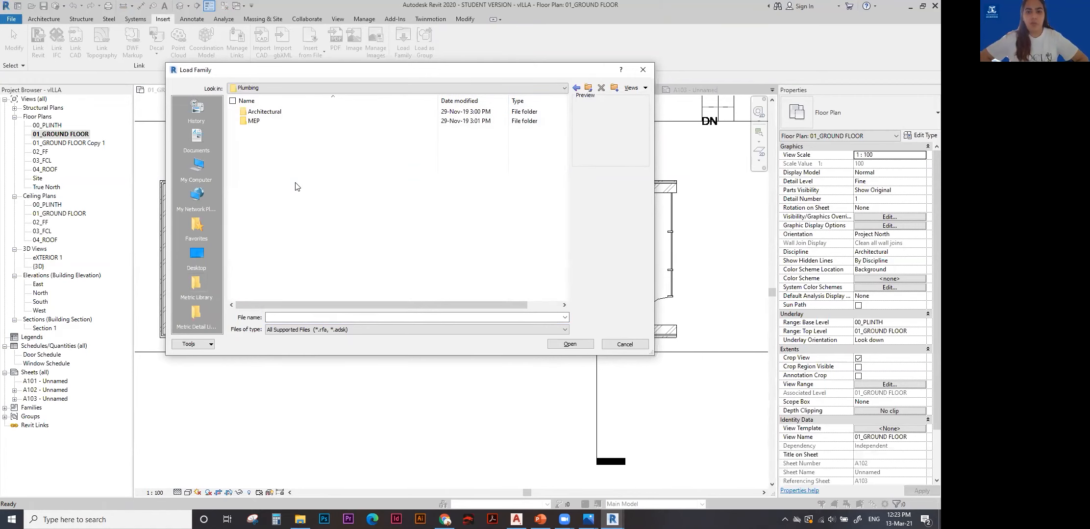
pyautogui.doubleClick(296, 112)
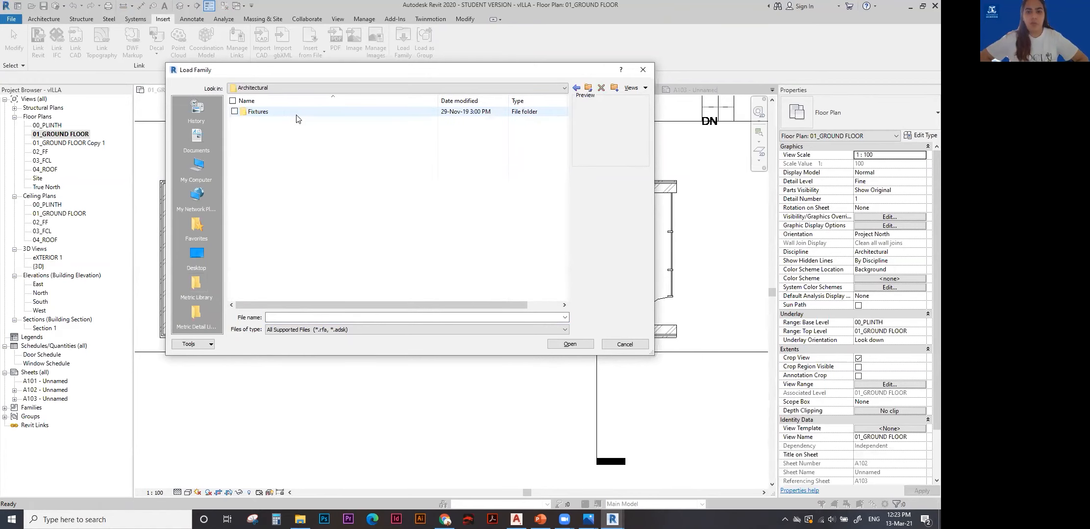
pyautogui.doubleClick(296, 115)
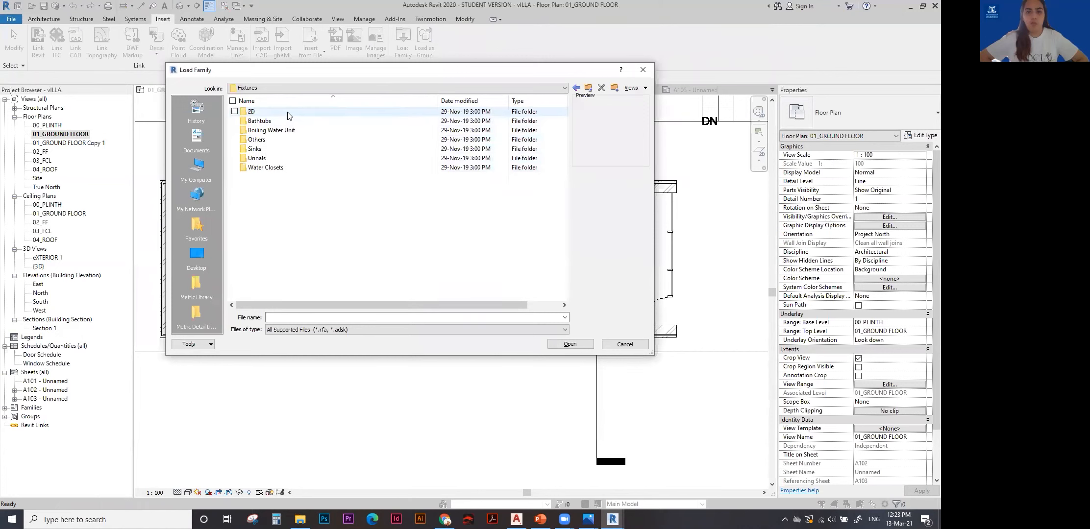
pyautogui.click(287, 121)
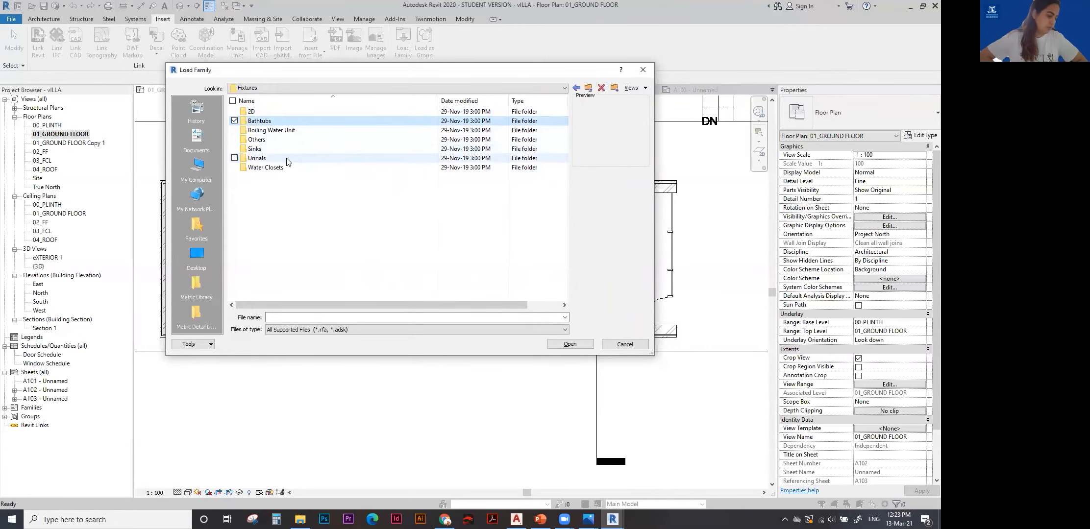
pyautogui.doubleClick(280, 121)
pyautogui.click(271, 122)
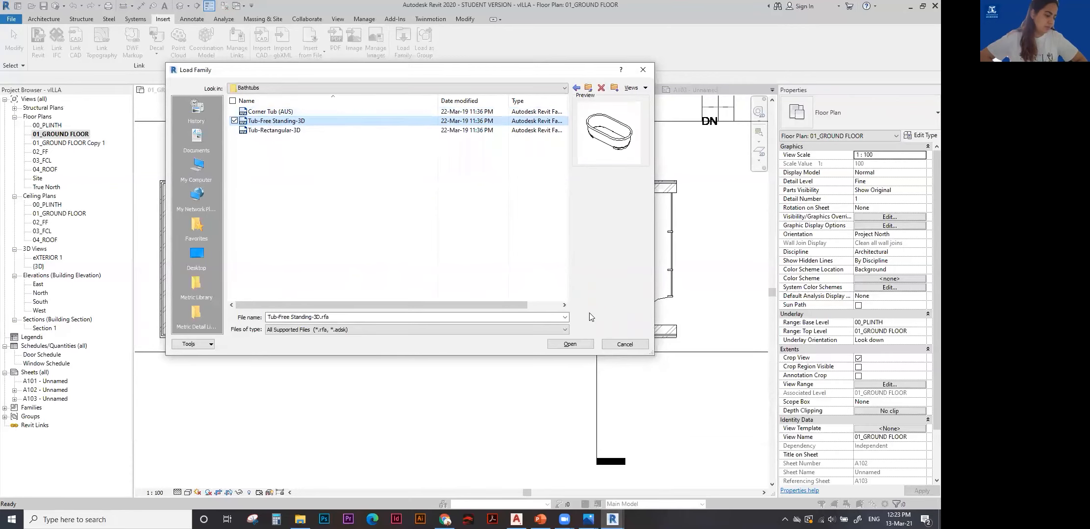
pyautogui.click(571, 345)
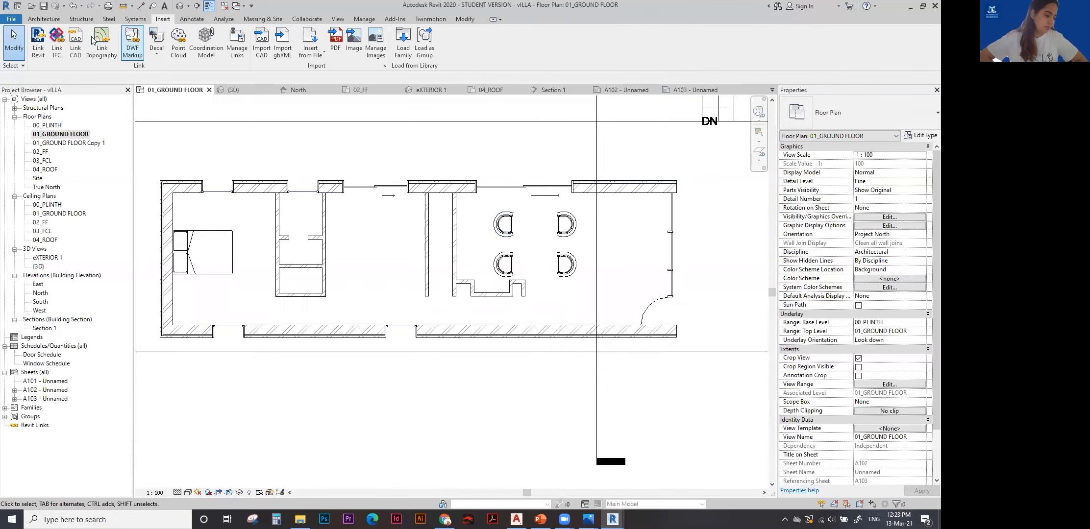
# Start placing the loaded free-standing tub as a component in the ground floor plan.
pyautogui.click(35, 20)
pyautogui.click(132, 54)
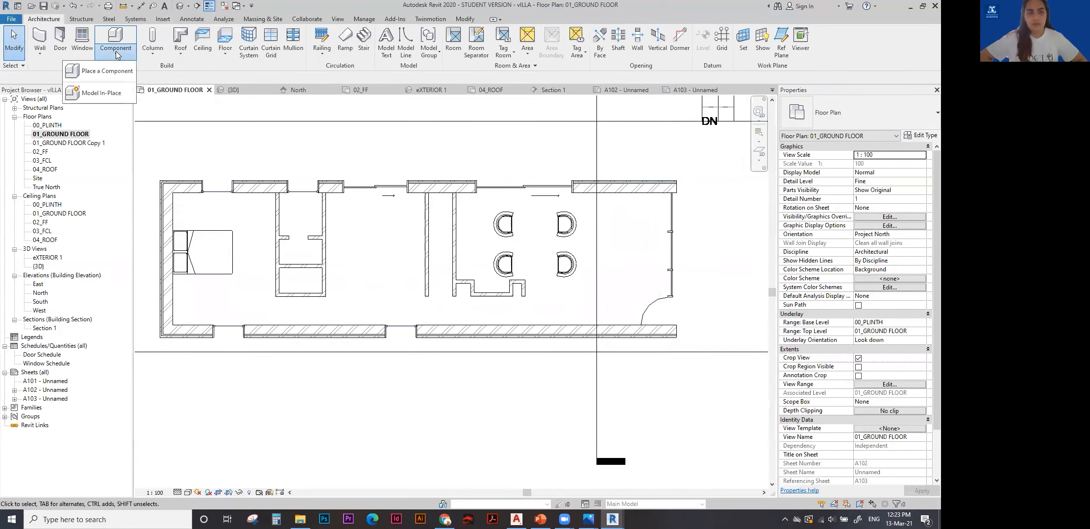
# Place a Tub-Free Standing-3D 760 x 1525mm component horizontally in the small room below the window, beside the bedroom.
pyautogui.click(112, 74)
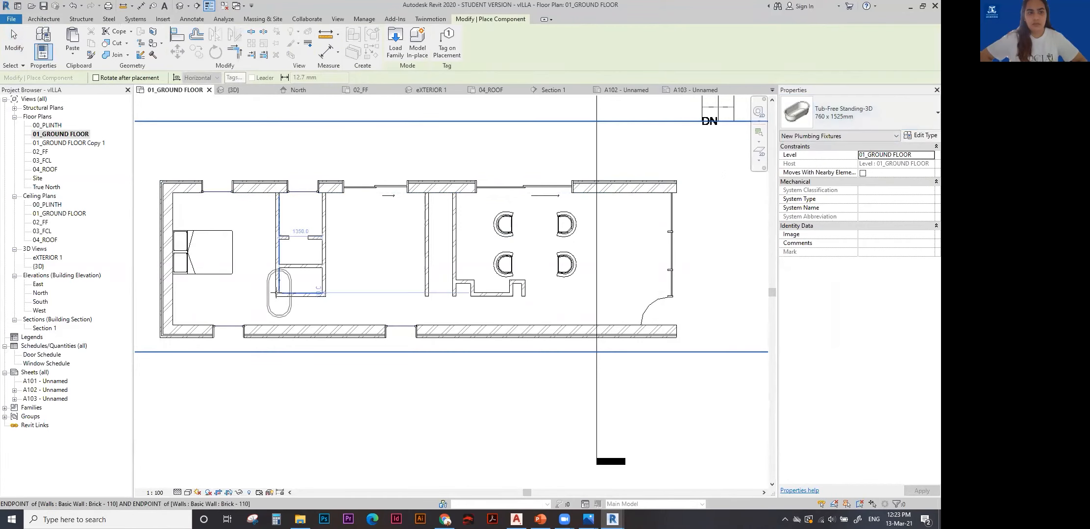
pyautogui.scroll(5, 305, 225)
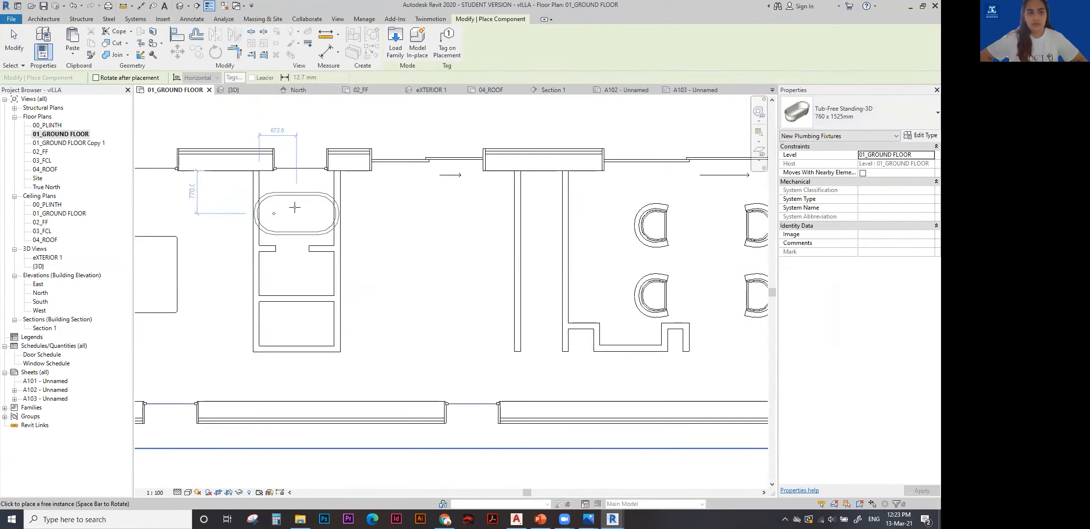
pyautogui.click(299, 193)
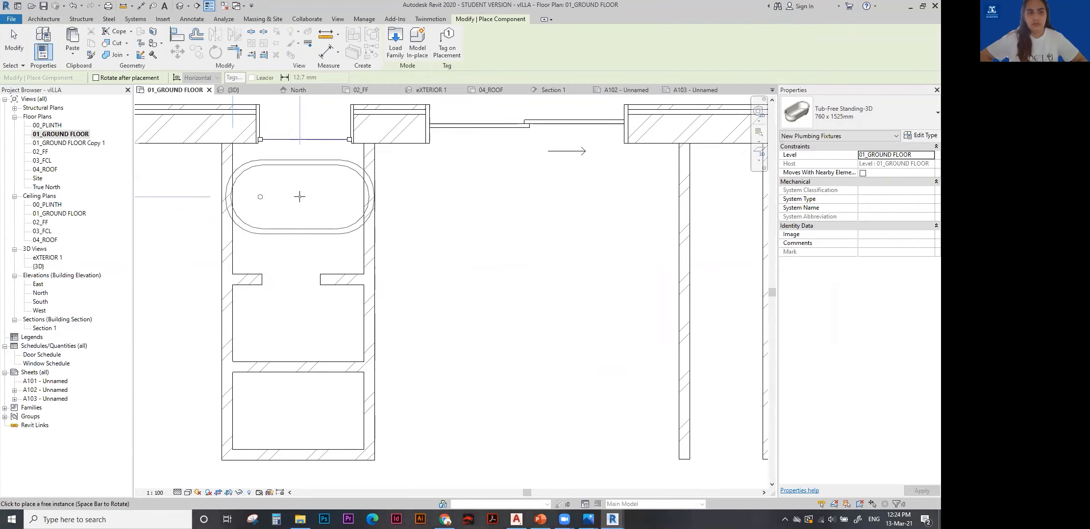
pyautogui.scroll(-4, 299, 196)
pyautogui.press('Escape')
pyautogui.press('Escape')
# Widen the bathroom by moving both of its long side walls outward so the bathtub fits between them.
pyautogui.click(337, 246)
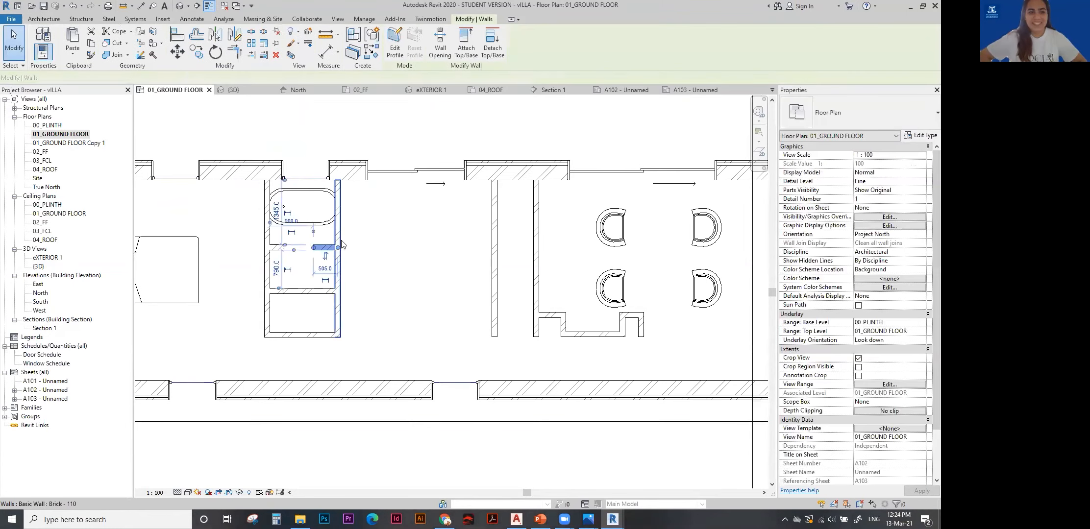
pyautogui.click(339, 237)
pyautogui.moveTo(338, 237); pyautogui.dragTo(359, 236)
pyautogui.moveTo(269, 239); pyautogui.dragTo(240, 236)
# Move the bathtub sideways against the bathroom wall on the bedroom side.
pyautogui.click(332, 224)
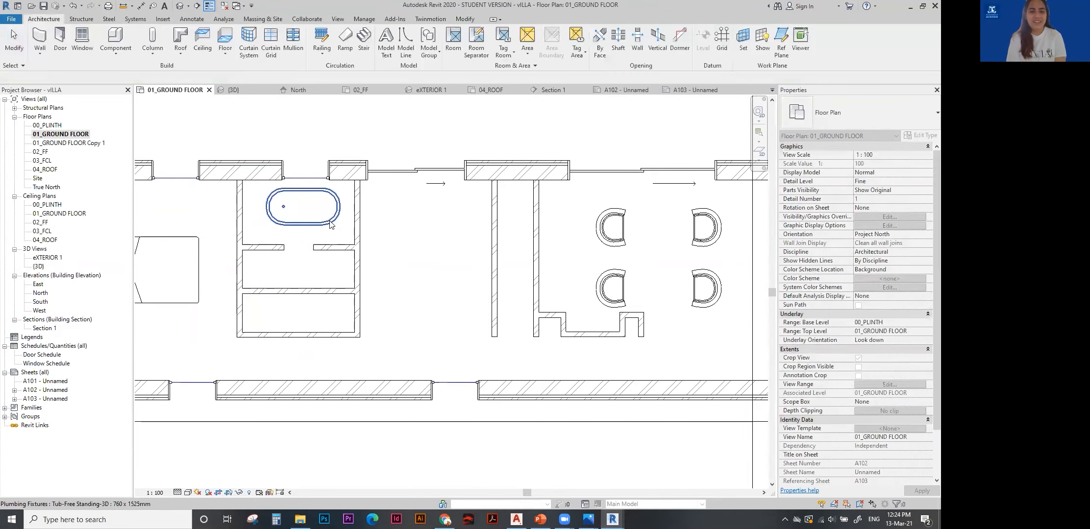
pyautogui.moveTo(333, 219); pyautogui.dragTo(289, 217)
pyautogui.press('Escape')
pyautogui.press('Escape')
pyautogui.scroll(3, 294, 206)
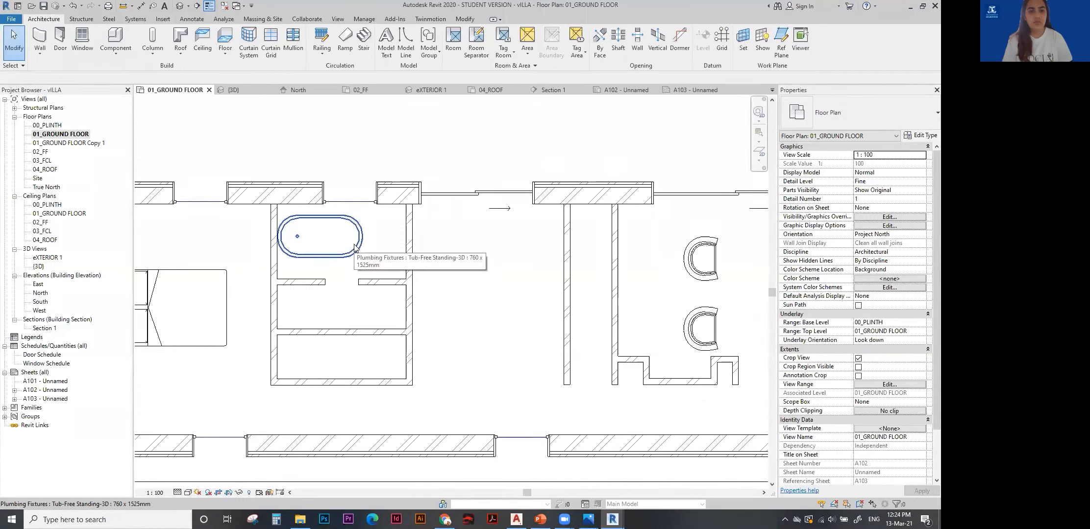
# Align the bathtub's centre with the centreline of the bathroom window using the Align tool.
pyautogui.press('a')
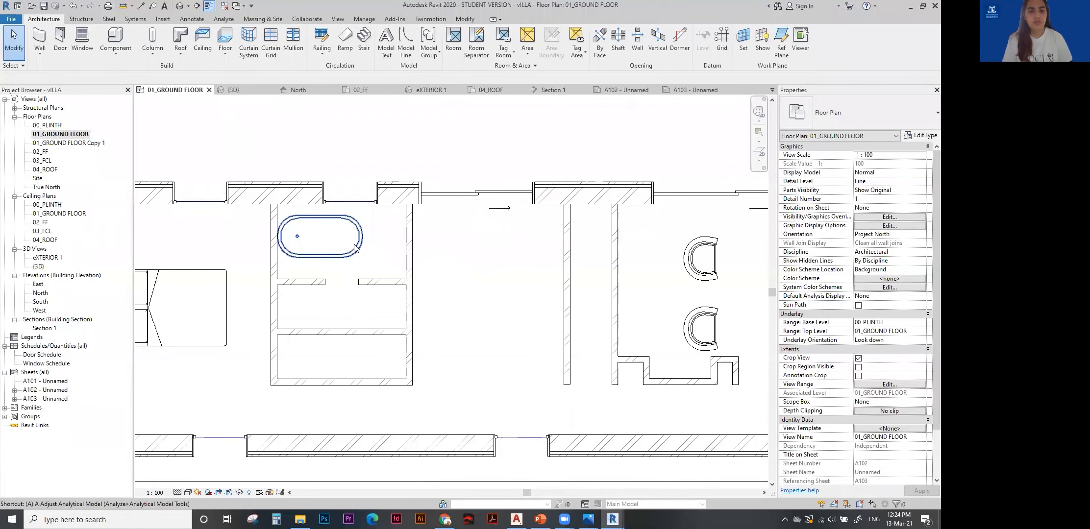
pyautogui.press('l')
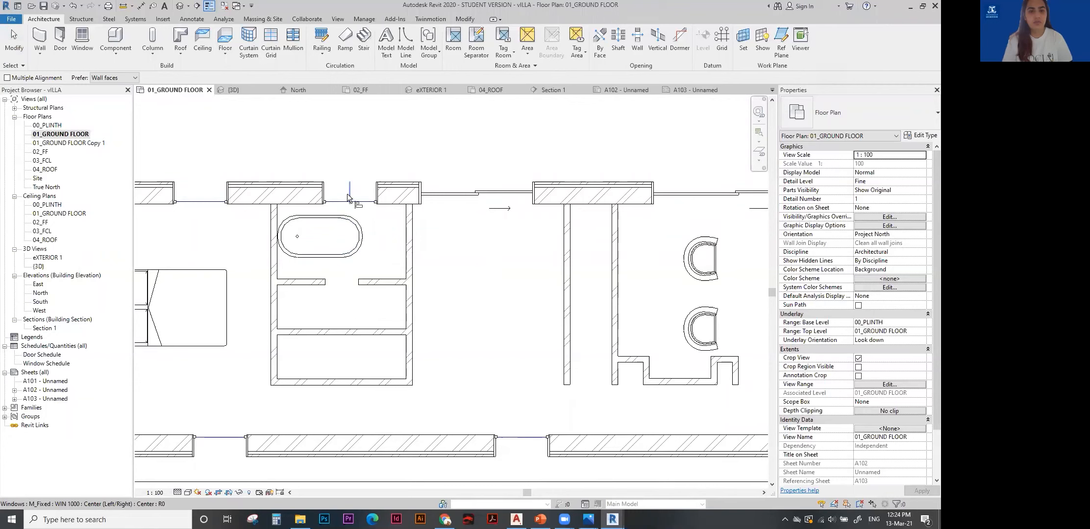
pyautogui.scroll(1, 352, 198)
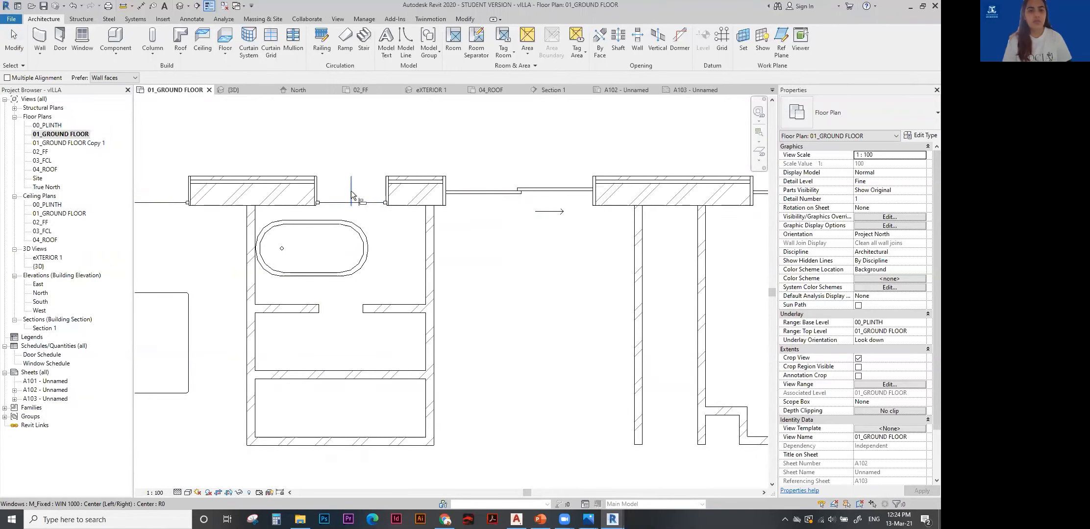
pyautogui.click(352, 194)
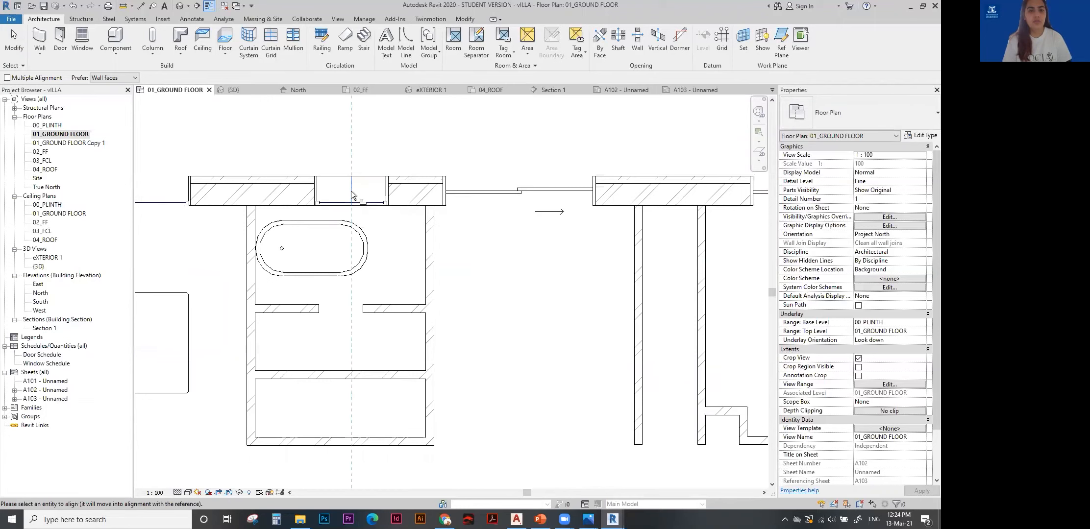
pyautogui.click(310, 232)
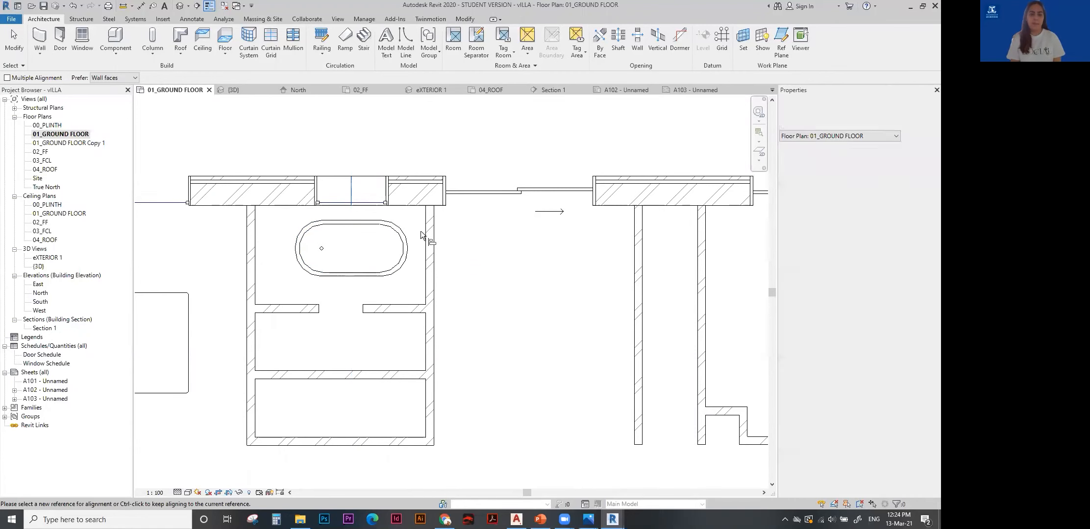
pyautogui.press('Escape')
pyautogui.press('Escape')
pyautogui.scroll(-3, 415, 228)
pyautogui.scroll(2, 381, 216)
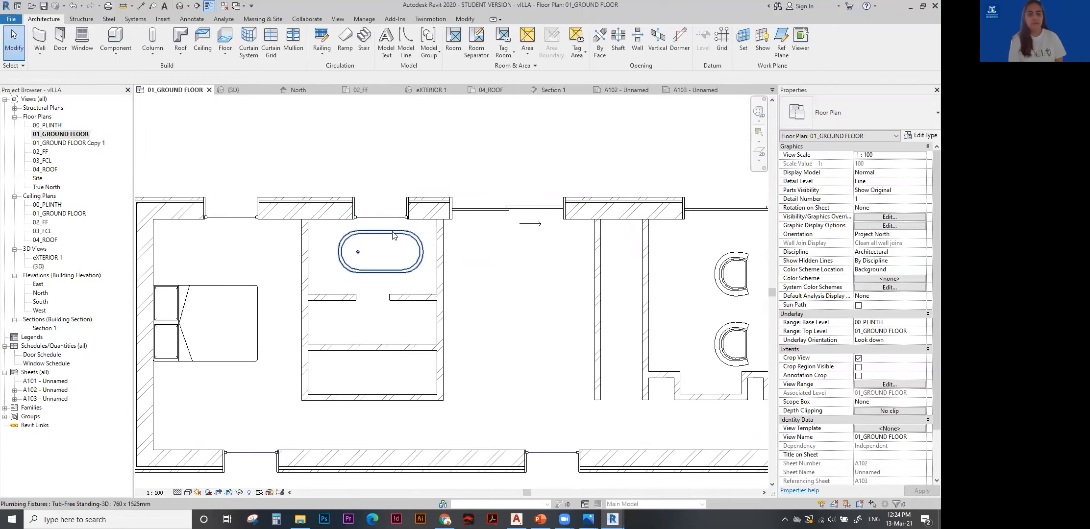
pyautogui.scroll(1, 391, 231)
pyautogui.click(392, 232)
pyautogui.press('Escape')
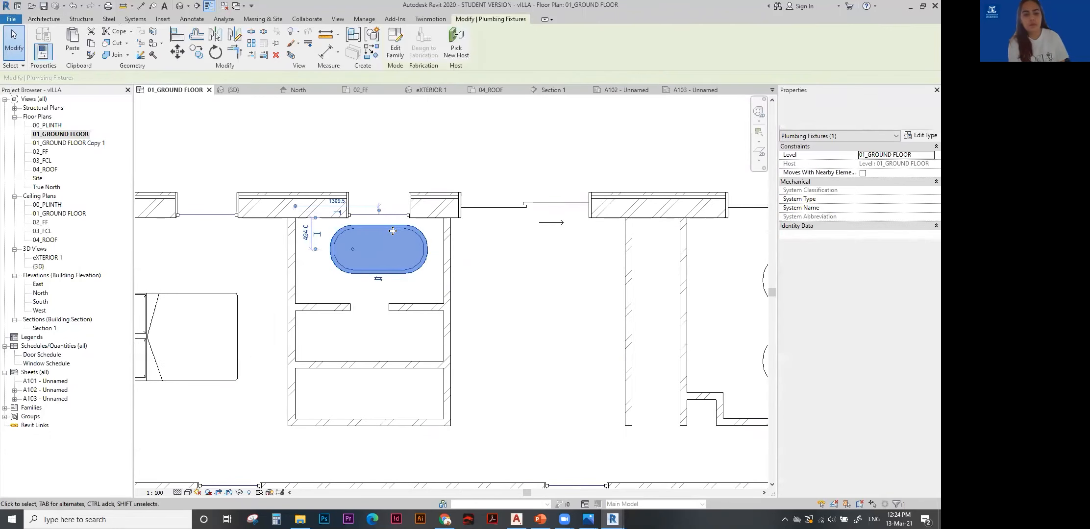
pyautogui.scroll(-3, 392, 235)
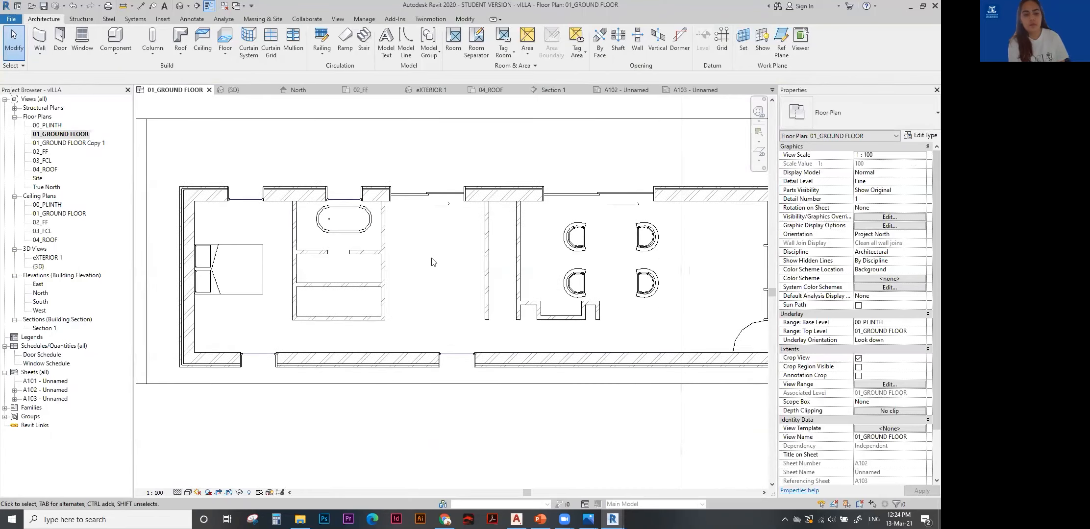
pyautogui.scroll(-2, 425, 252)
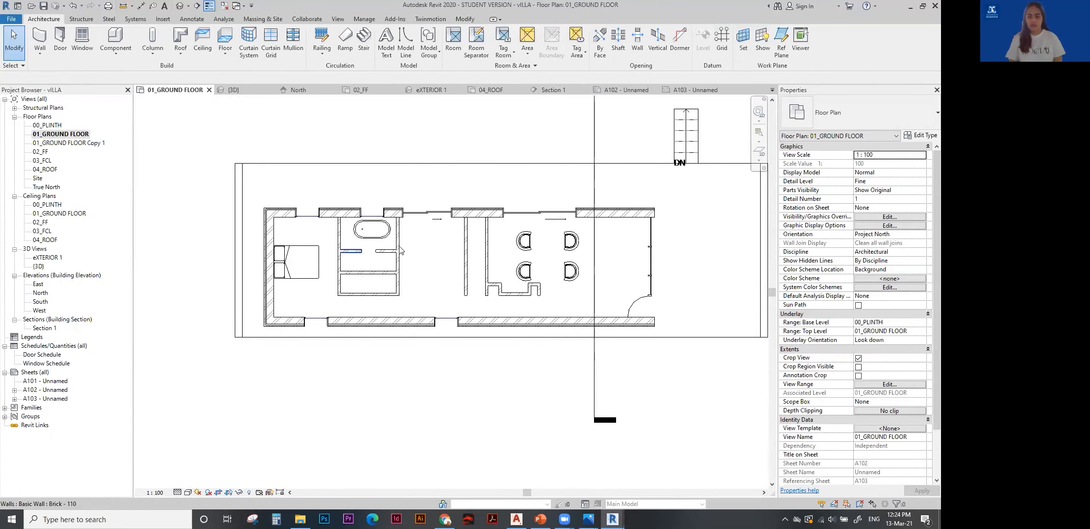
pyautogui.doubleClick(47, 257)
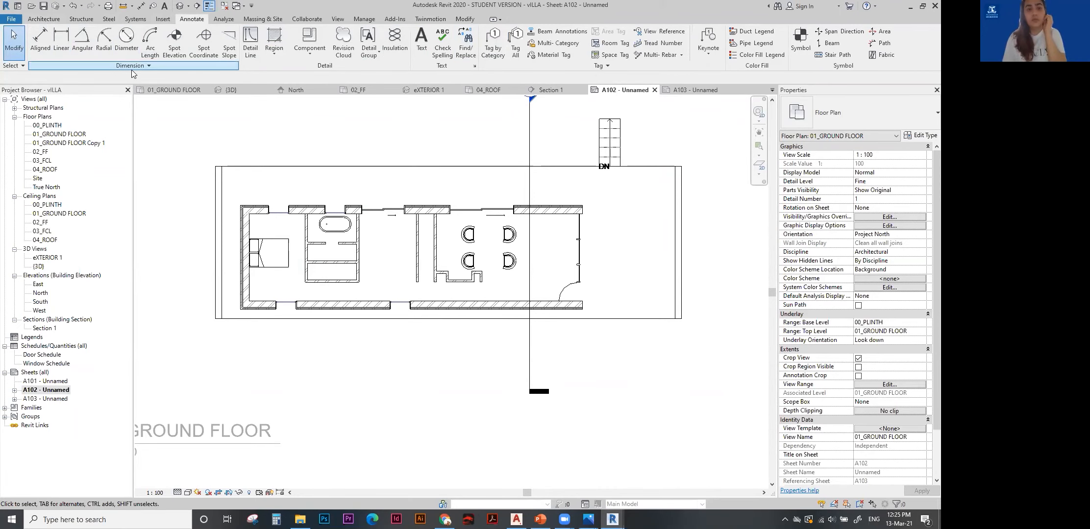
pyautogui.click(61, 42)
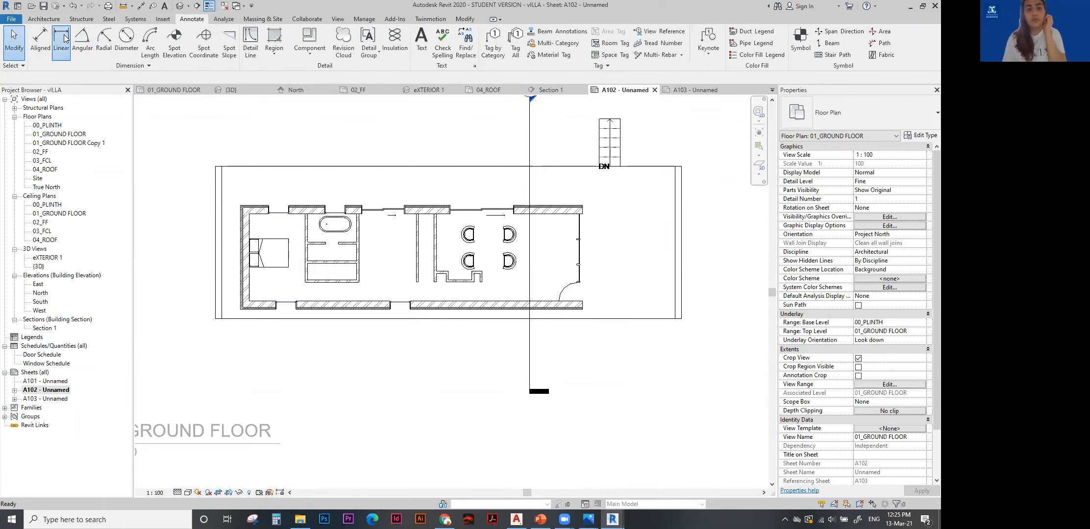
pyautogui.scroll(3, 339, 265)
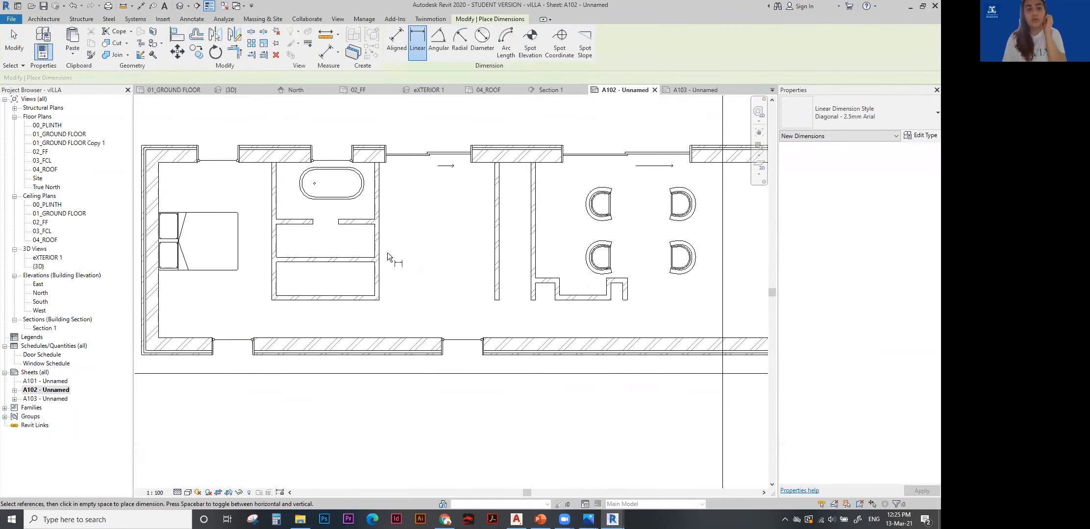
pyautogui.moveTo(376, 228); pyautogui.dragTo(378, 232, button='middle')
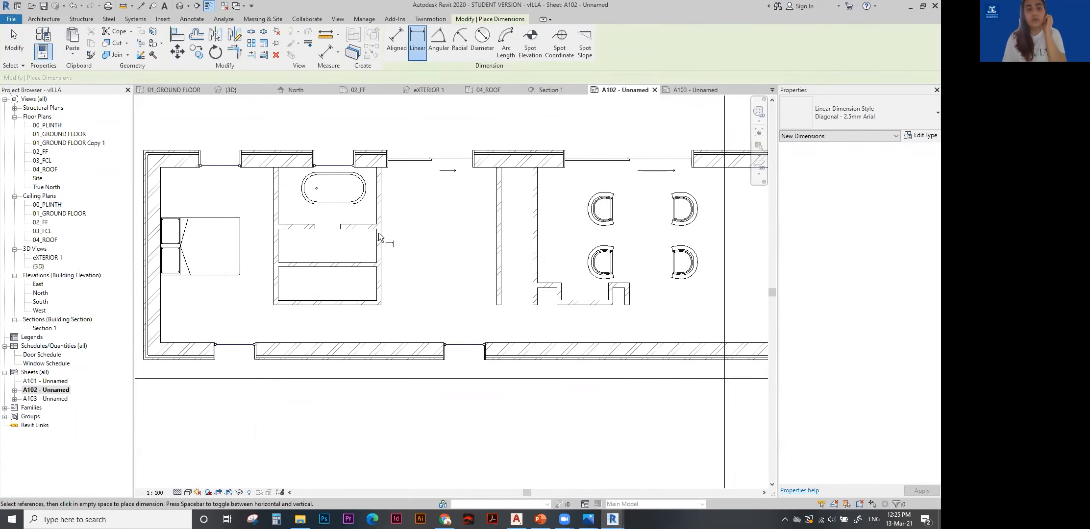
pyautogui.press('Escape')
pyautogui.scroll(-3, 383, 232)
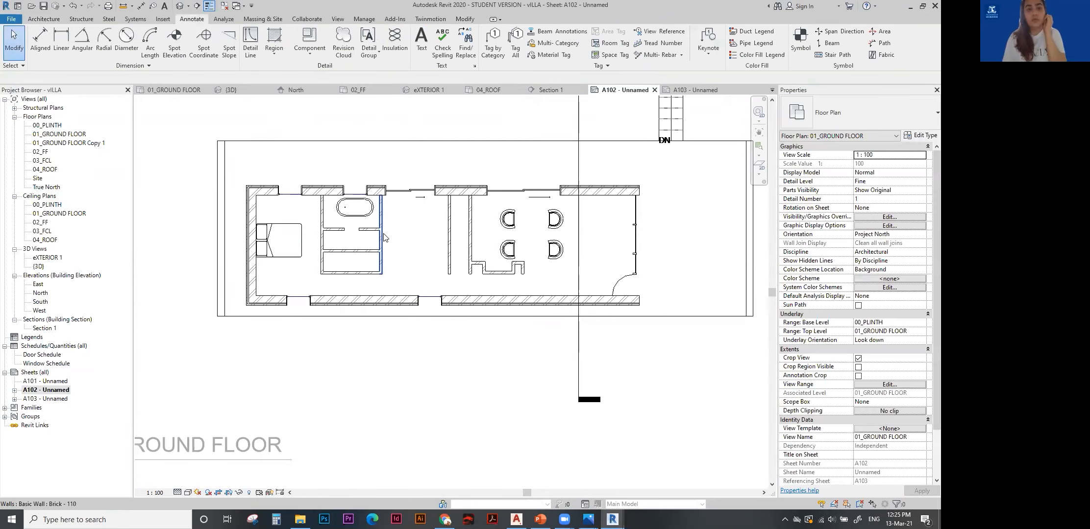
pyautogui.scroll(-2, 427, 229)
pyautogui.doubleClick(73, 134)
pyautogui.scroll(3, 441, 254)
pyautogui.moveTo(447, 256); pyautogui.dragTo(429, 264, button='middle')
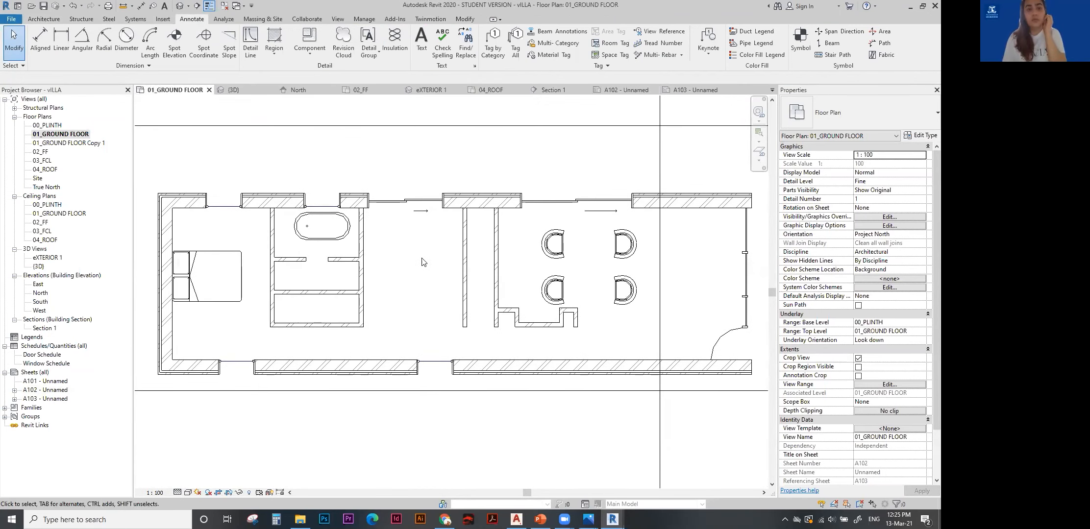
pyautogui.click(61, 42)
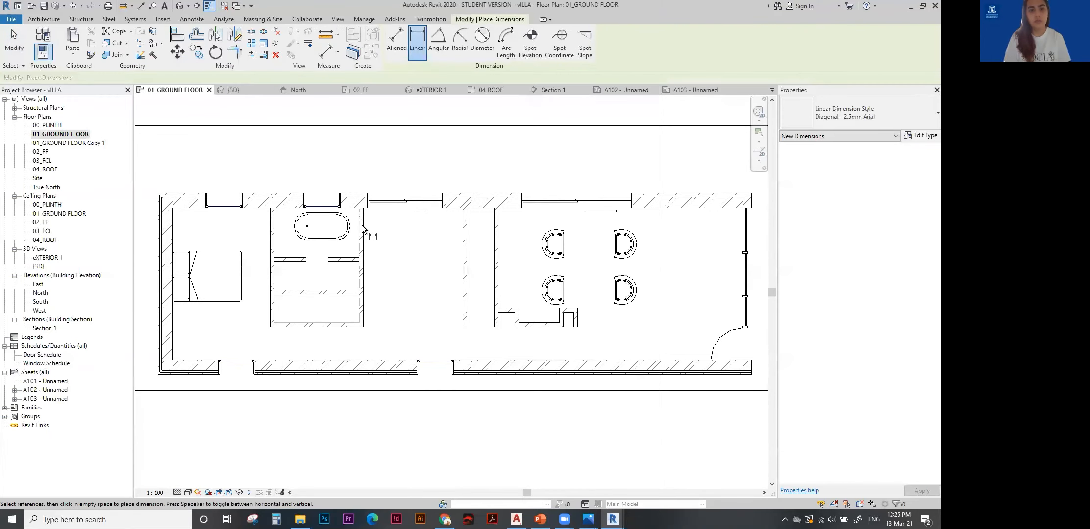
pyautogui.scroll(-3, 363, 225)
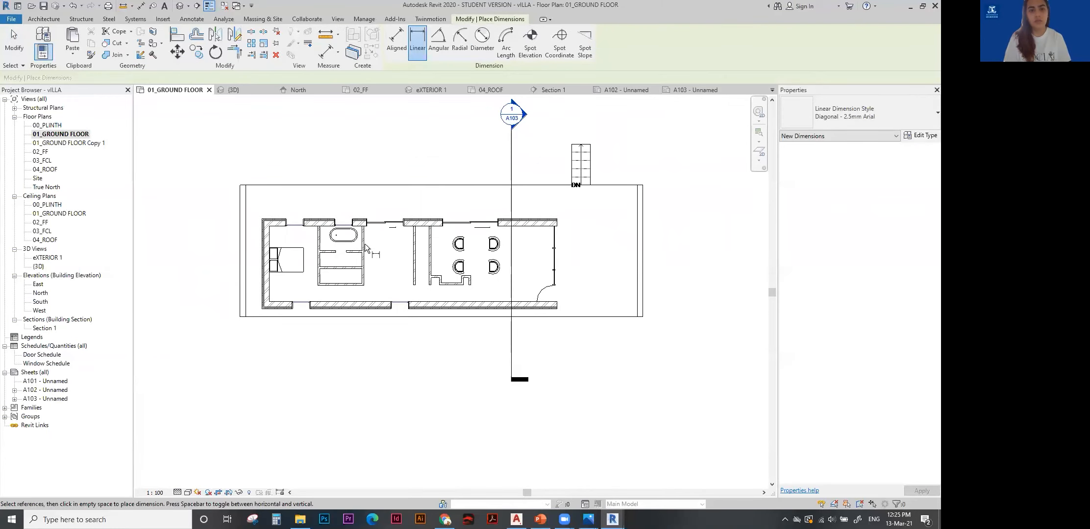
pyautogui.press('Escape')
pyautogui.press('Escape')
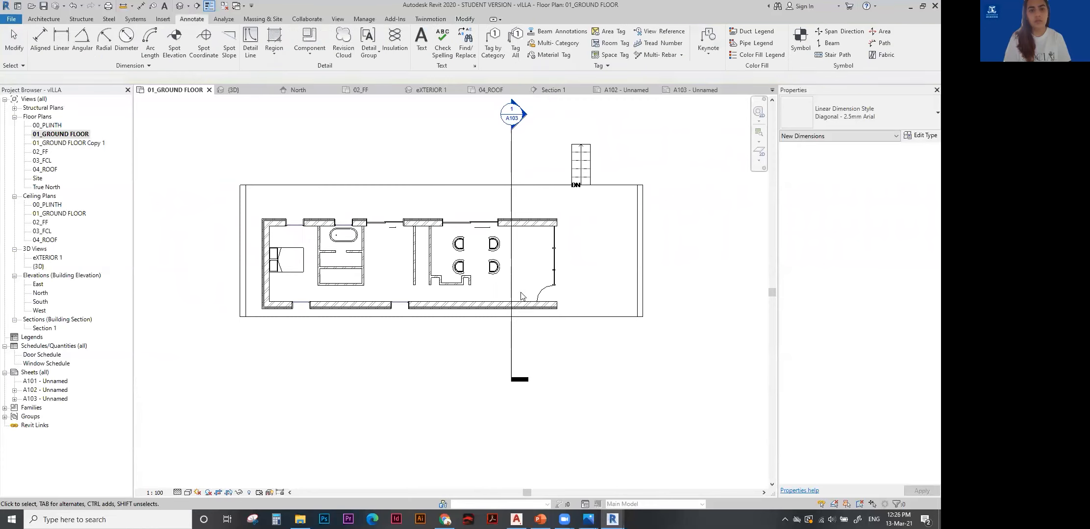
# Delete the duplicated floor plan view 01_GROUND FLOOR Copy 1 from the project.
pyautogui.click(78, 143)
pyautogui.rightClick(78, 143)
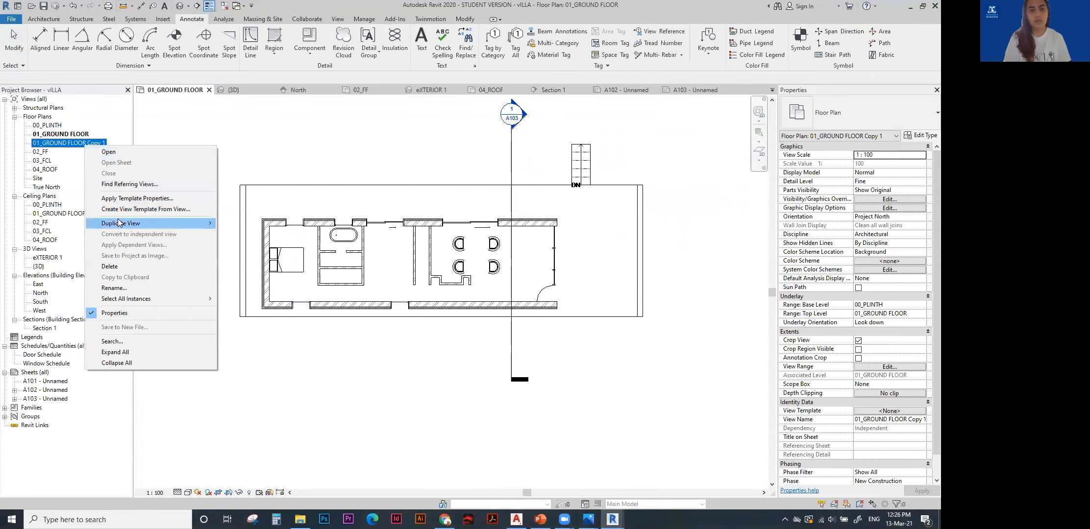
pyautogui.click(110, 266)
# Add an aligned dimension between the bathroom's outer side wall face and the facing partition wall in the ground floor plan.
pyautogui.scroll(2, 391, 259)
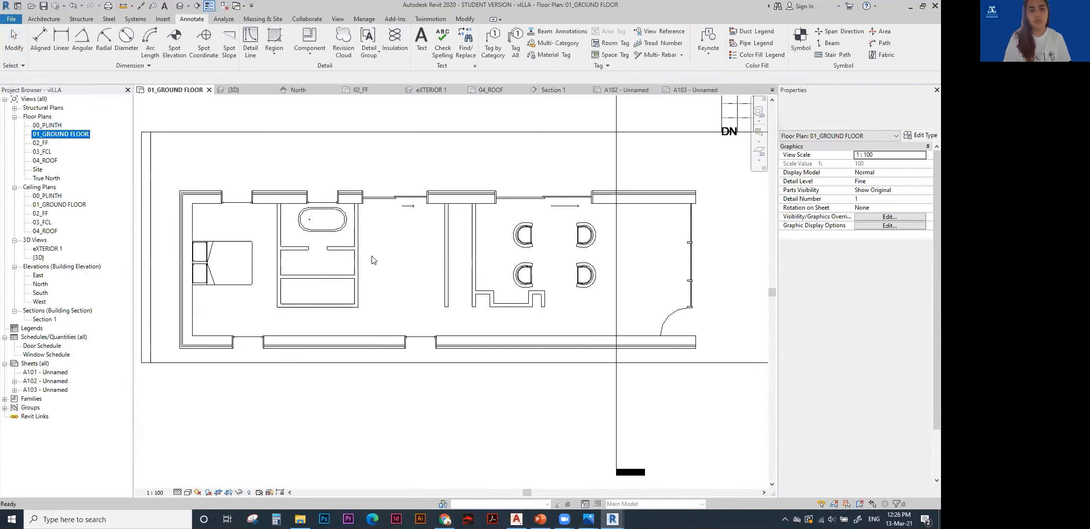
pyautogui.press('d')
pyautogui.press('i')
pyautogui.click(357, 244)
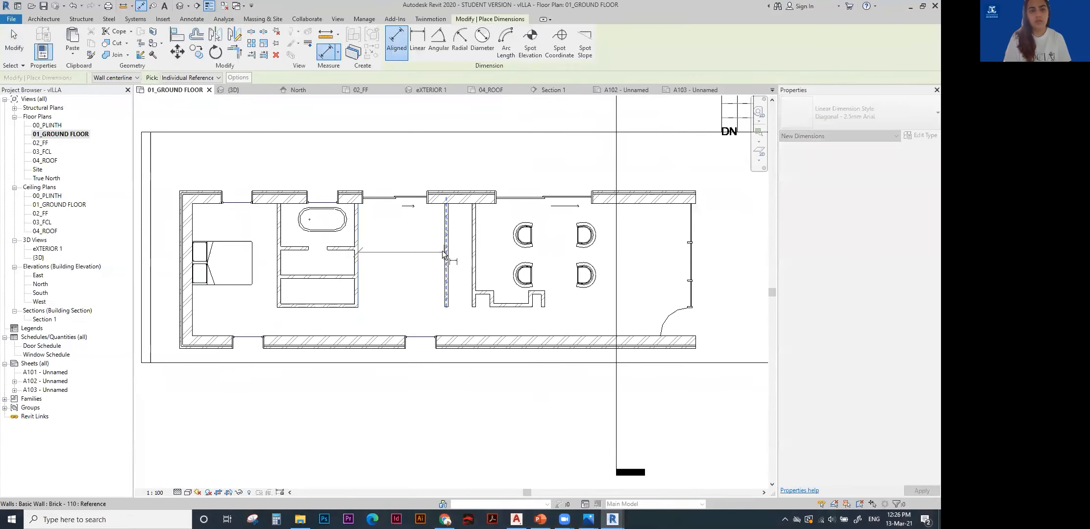
pyautogui.scroll(1, 442, 251)
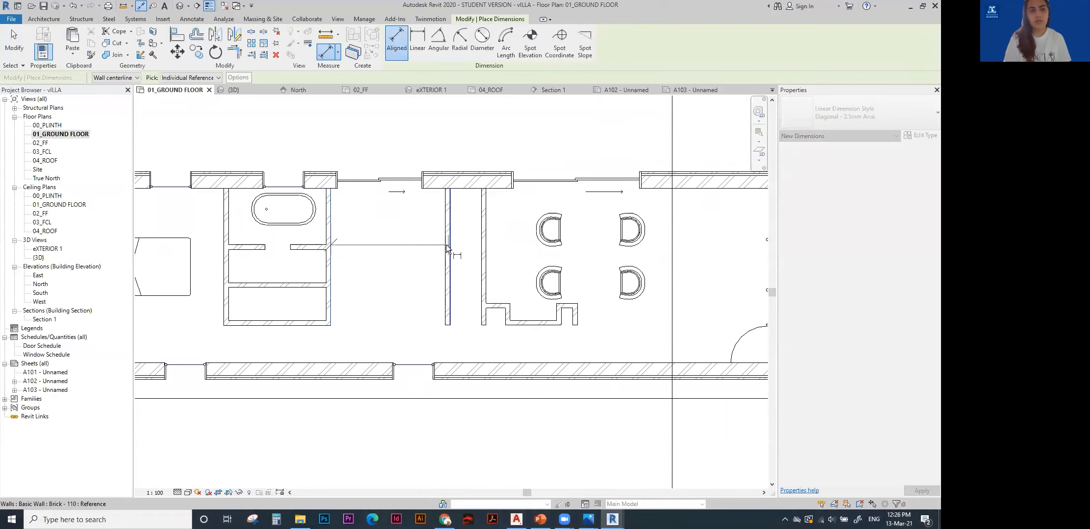
pyautogui.scroll(1, 449, 244)
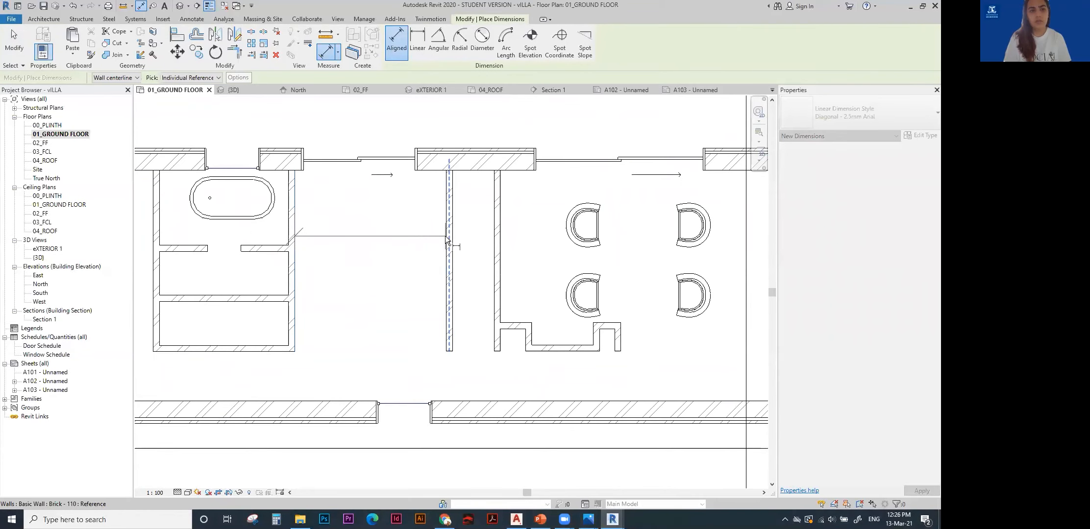
pyautogui.click(445, 236)
pyautogui.click(422, 239)
pyautogui.scroll(-2, 409, 266)
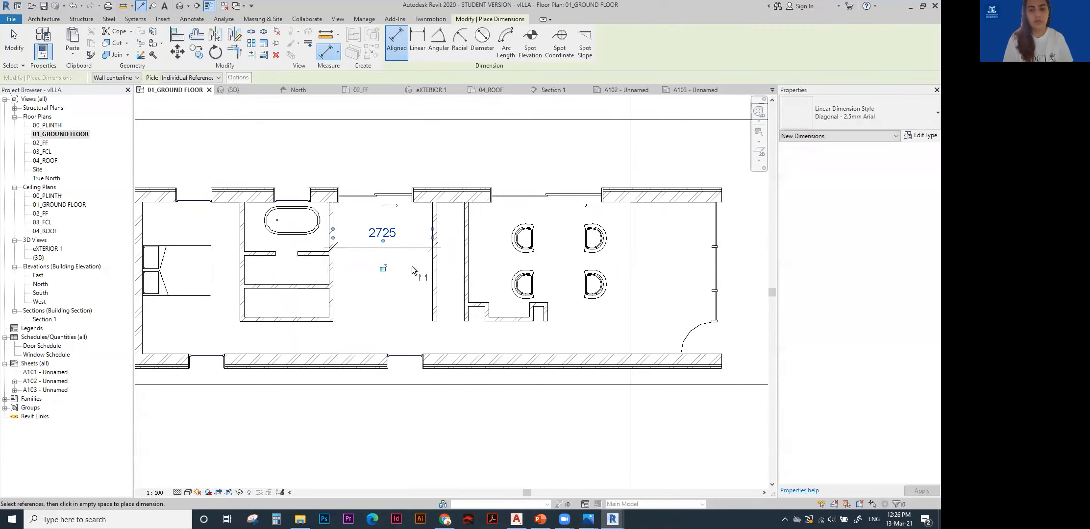
# Add an angular dimension at the corner between the partition wall and the upper exterior wall.
pyautogui.click(438, 42)
pyautogui.scroll(3, 459, 235)
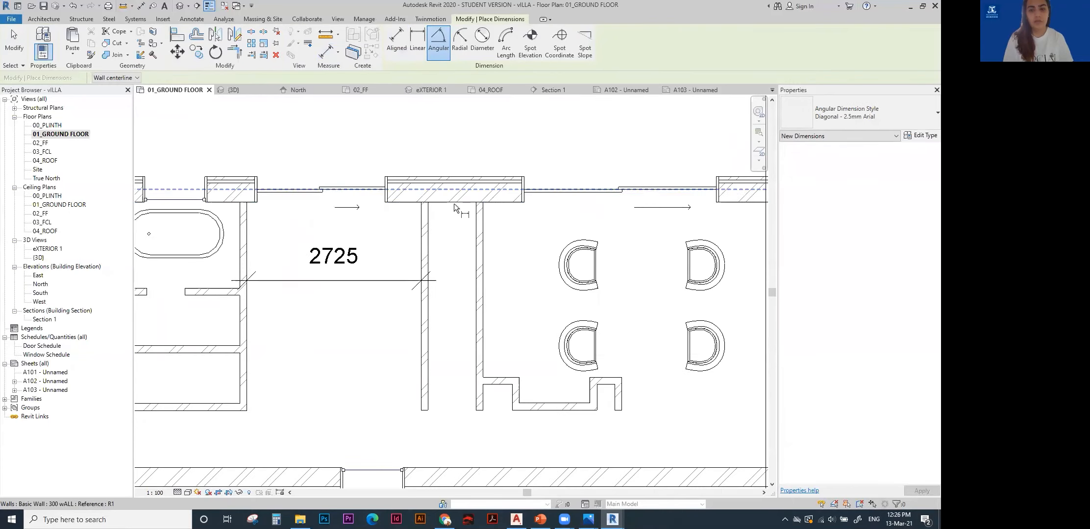
pyautogui.click(428, 241)
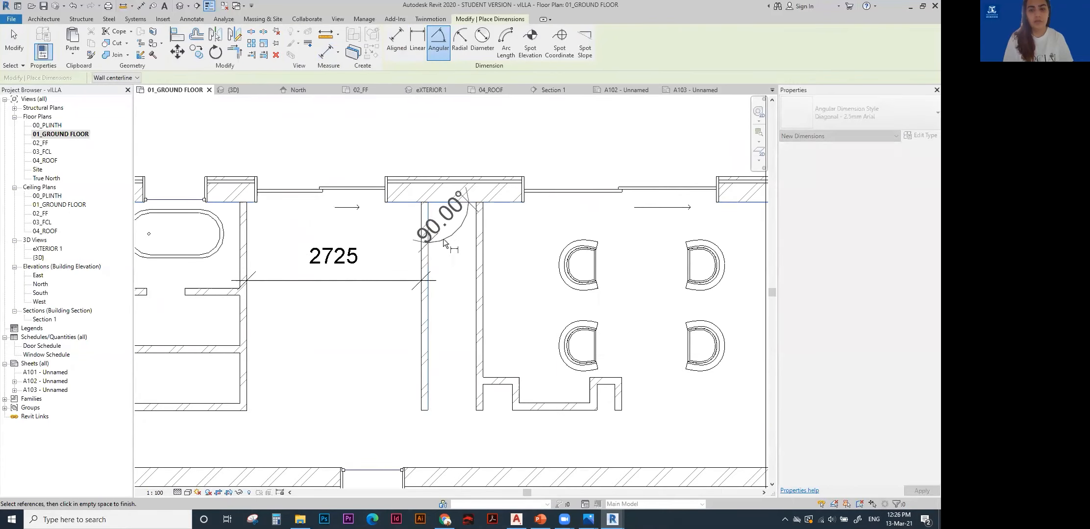
pyautogui.click(448, 220)
pyautogui.scroll(-2, 448, 220)
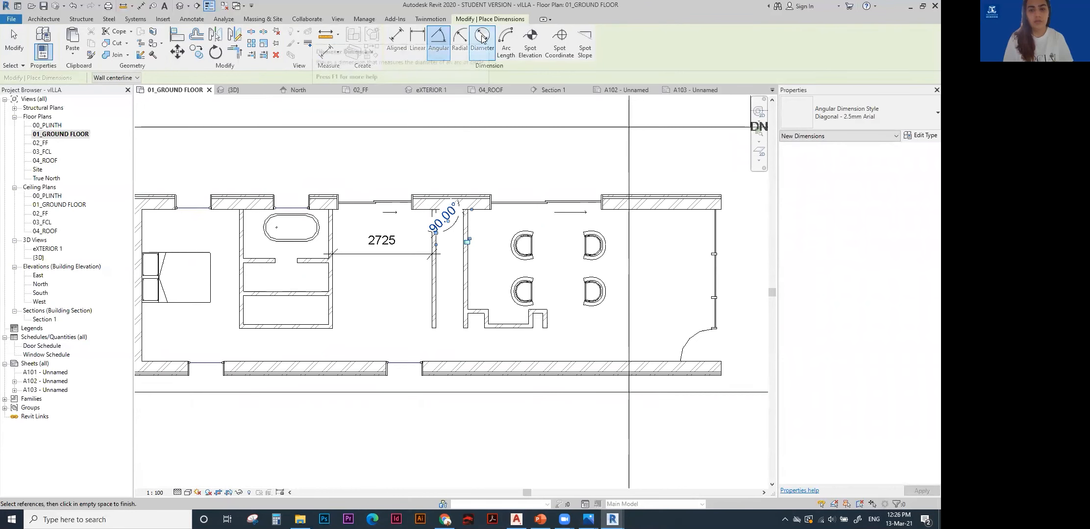
pyautogui.press('Escape')
pyautogui.press('Escape')
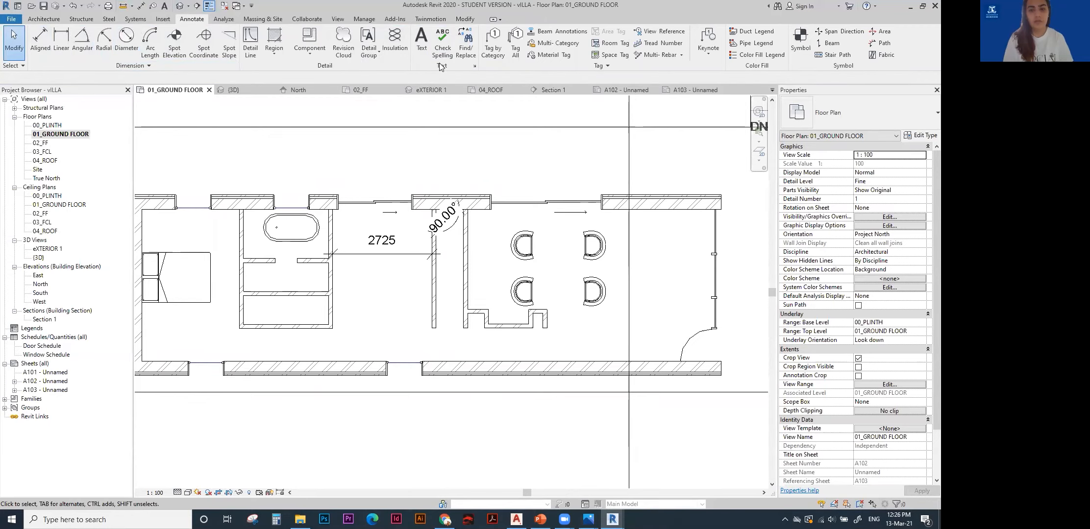
# Add a text note reading DINING beneath the bathroom-to-partition dimension in the ground floor plan.
pyautogui.click(423, 44)
pyautogui.moveTo(420, 238); pyautogui.dragTo(375, 152, button='middle')
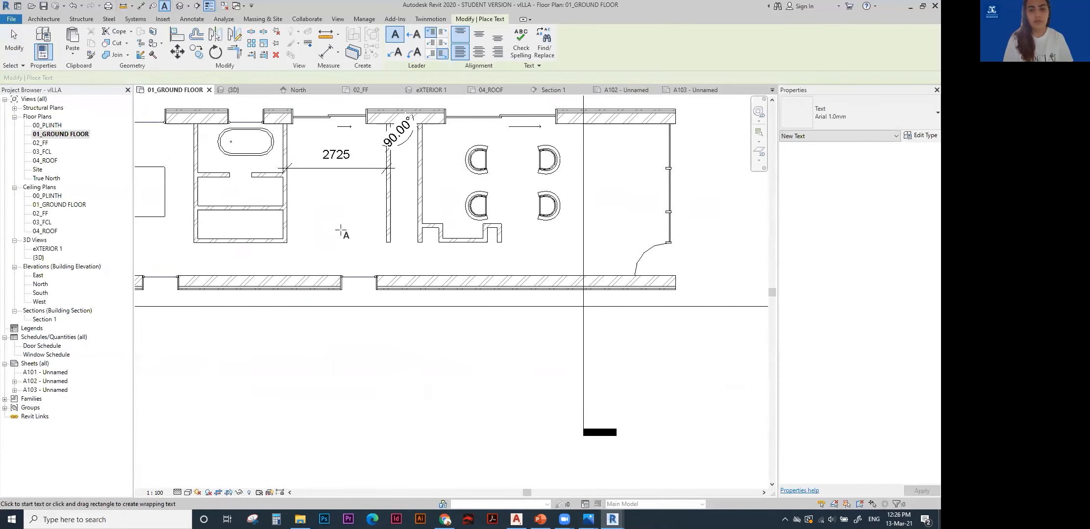
pyautogui.moveTo(289, 196); pyautogui.dragTo(429, 260)
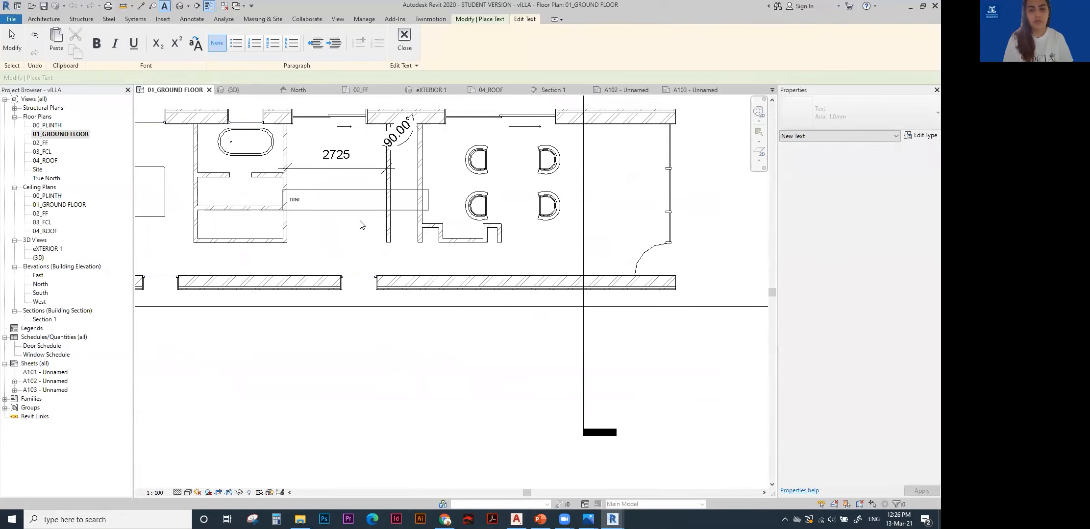
pyautogui.click(361, 225)
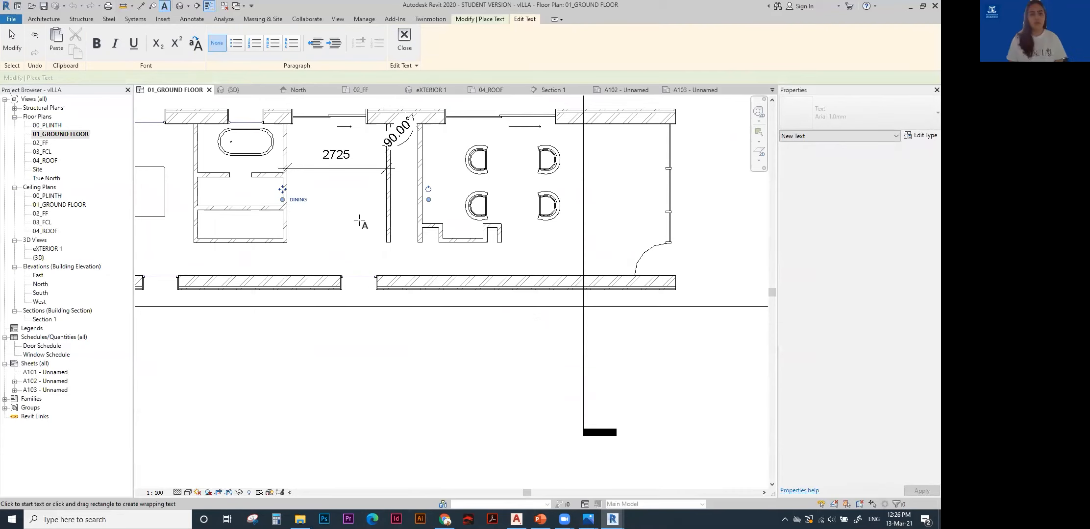
pyautogui.press('Escape')
# Move the DINING note away from the bathroom wall and narrow its text box to fit between the bathroom and partition wall.
pyautogui.click(300, 204)
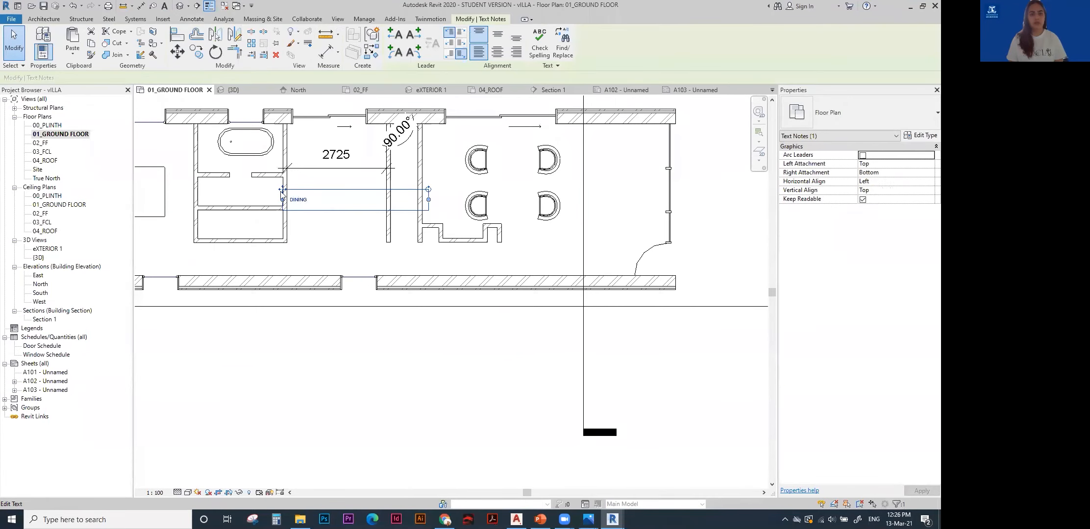
pyautogui.moveTo(300, 204); pyautogui.dragTo(333, 202)
pyautogui.scroll(2, 343, 202)
pyautogui.moveTo(343, 198); pyautogui.dragTo(378, 242, button='middle')
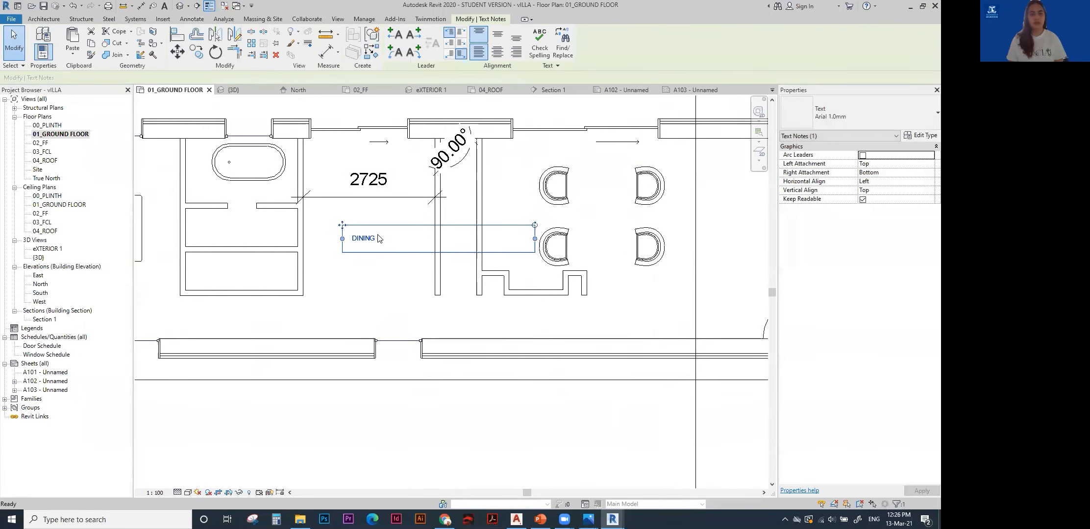
pyautogui.moveTo(415, 240); pyautogui.dragTo(426, 239)
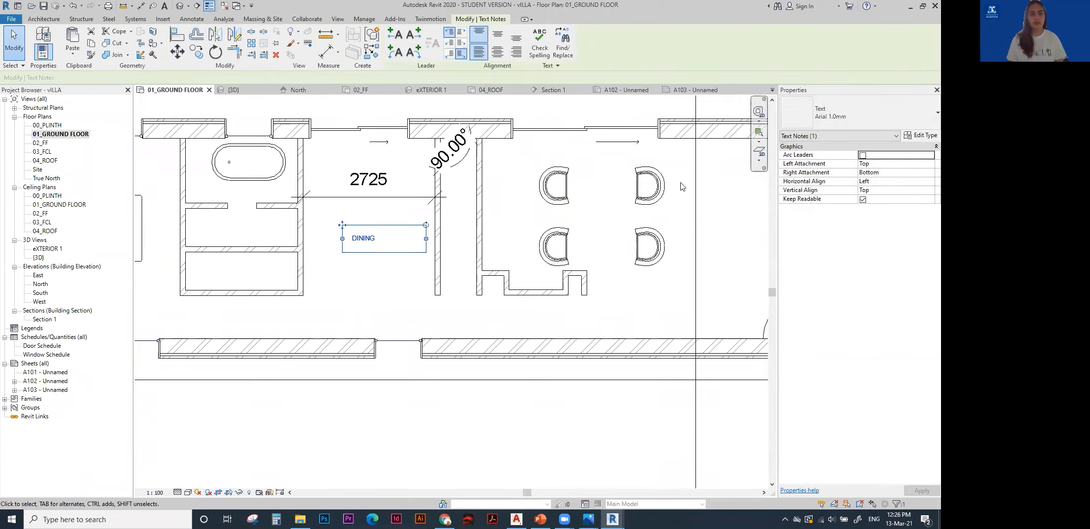
# Duplicate the DINING note's text type as Arial 5mm and set its tab size to 20 mm.
pyautogui.click(927, 139)
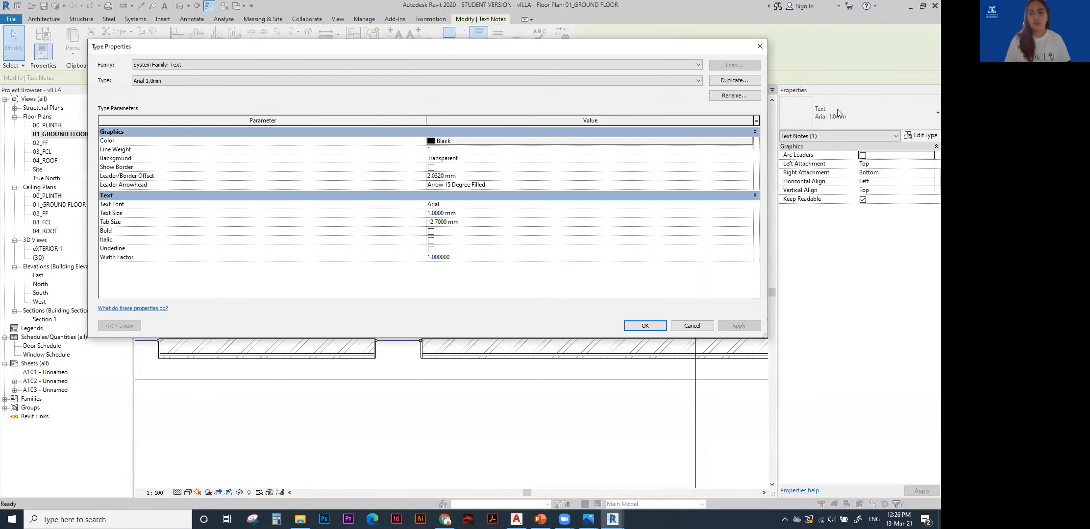
pyautogui.click(734, 80)
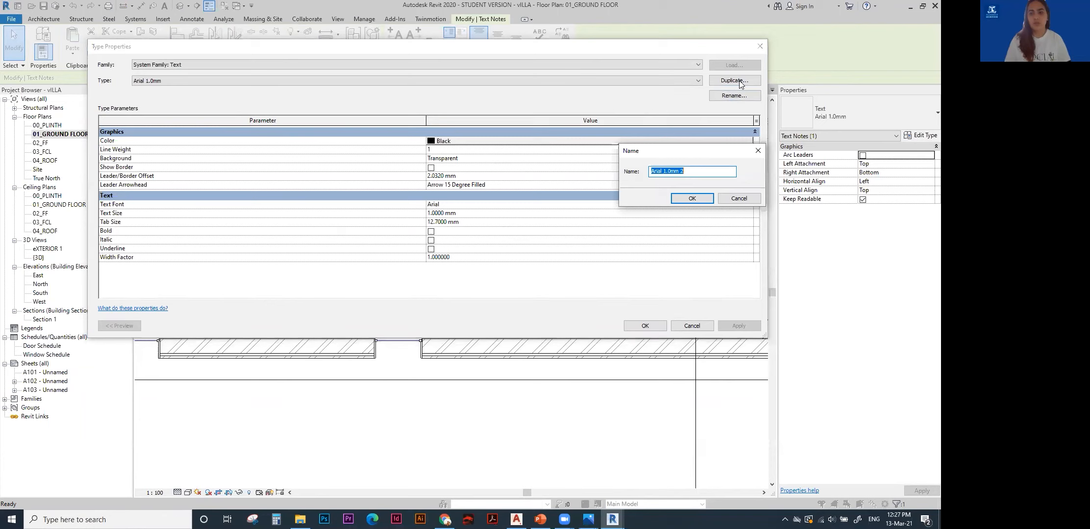
pyautogui.write('aR')
pyautogui.hotkey('ctrl', 'z')
pyautogui.write('Arial')
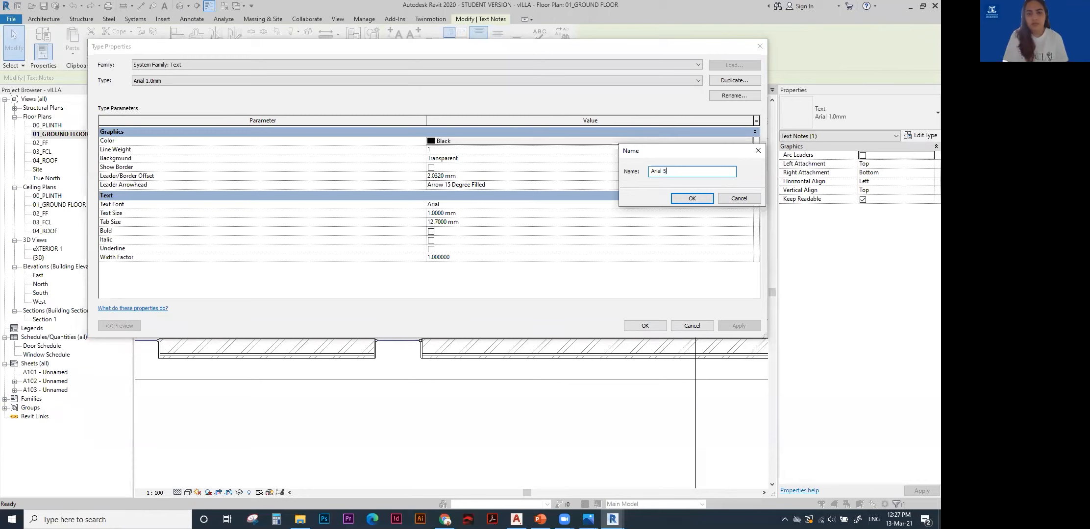
pyautogui.click(692, 198)
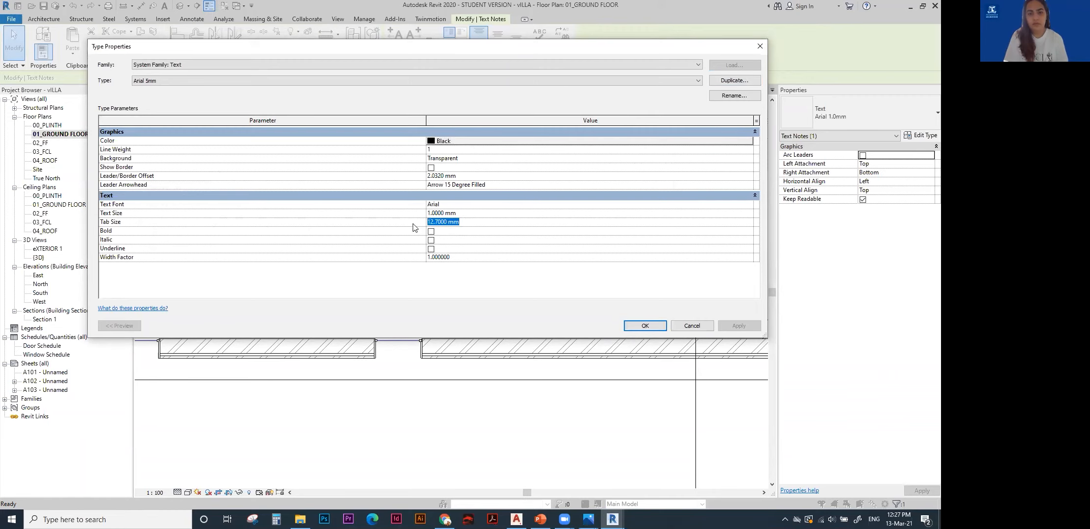
pyautogui.write('20')
pyautogui.press('Tab')
pyautogui.click(645, 326)
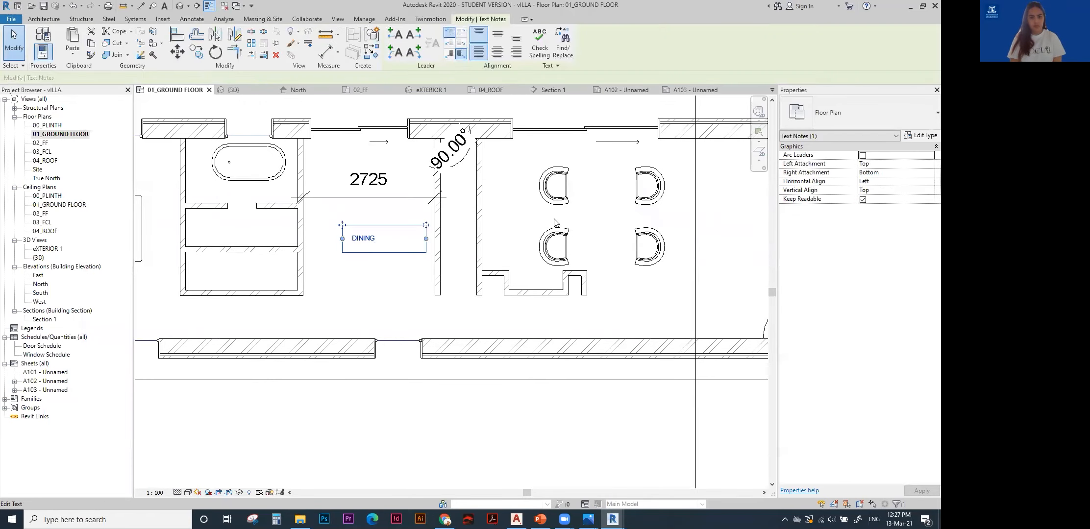
# Duplicate the note's Arial 5mm text type under the name Arial 20mm.
pyautogui.click(838, 124)
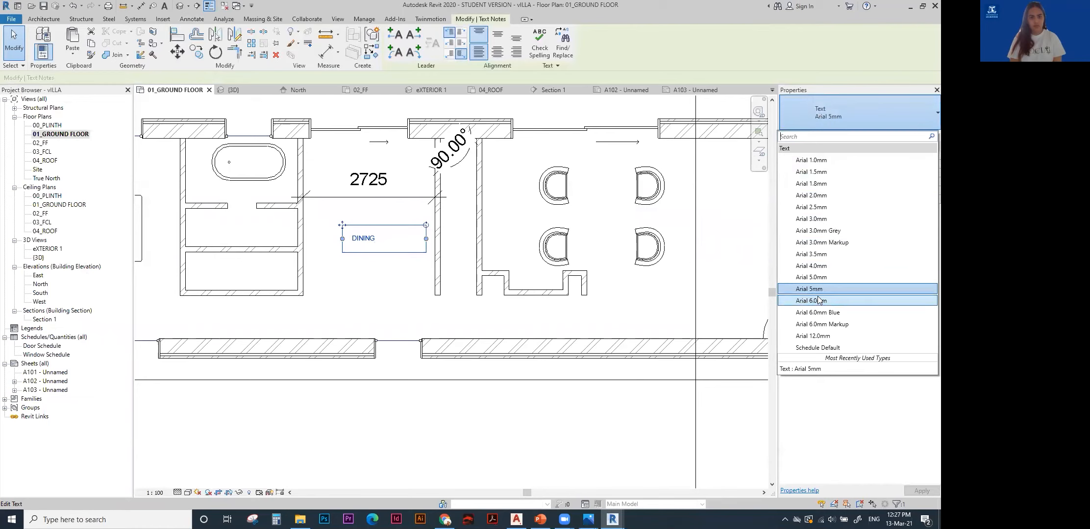
pyautogui.click(845, 245)
pyautogui.click(925, 136)
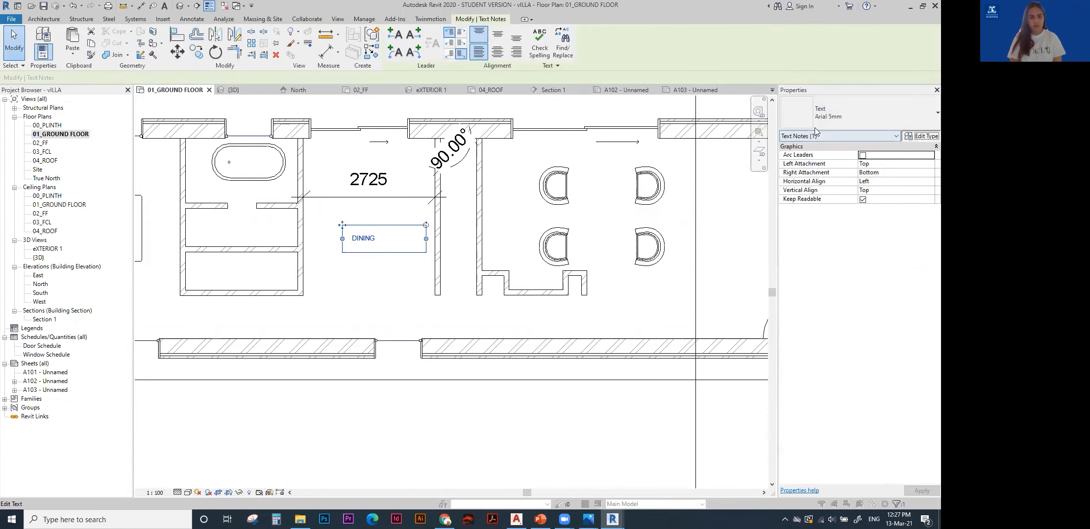
pyautogui.click(715, 82)
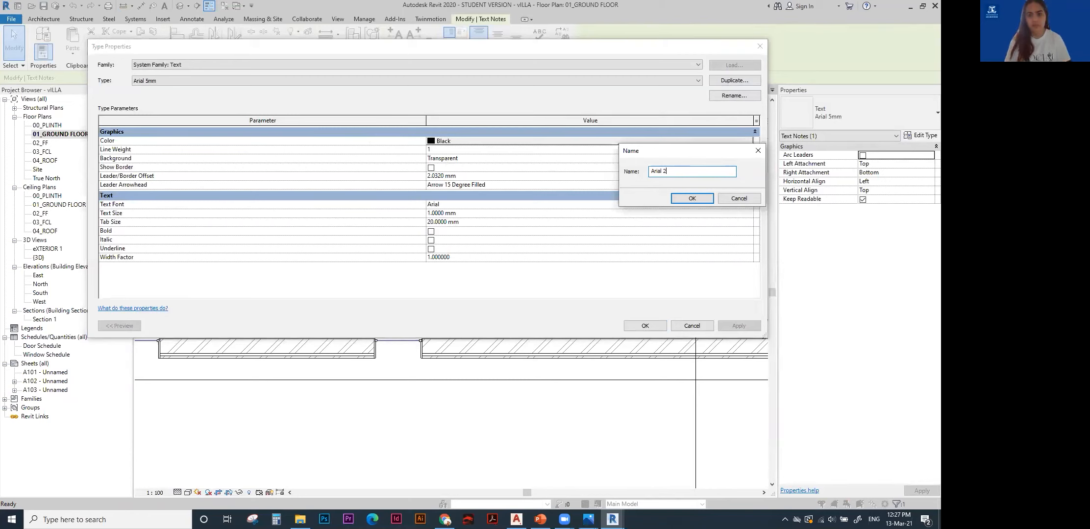
pyautogui.click(692, 199)
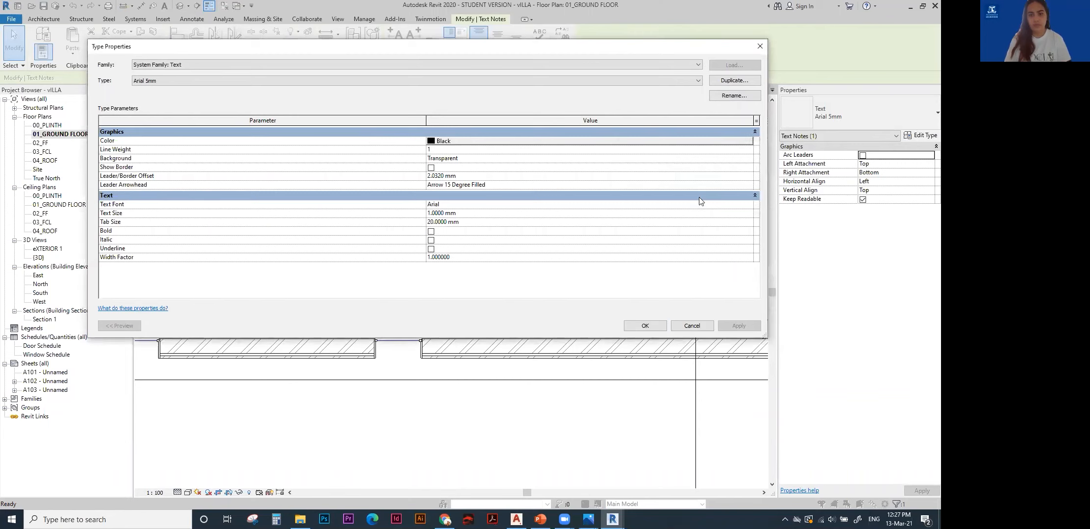
pyautogui.click(645, 326)
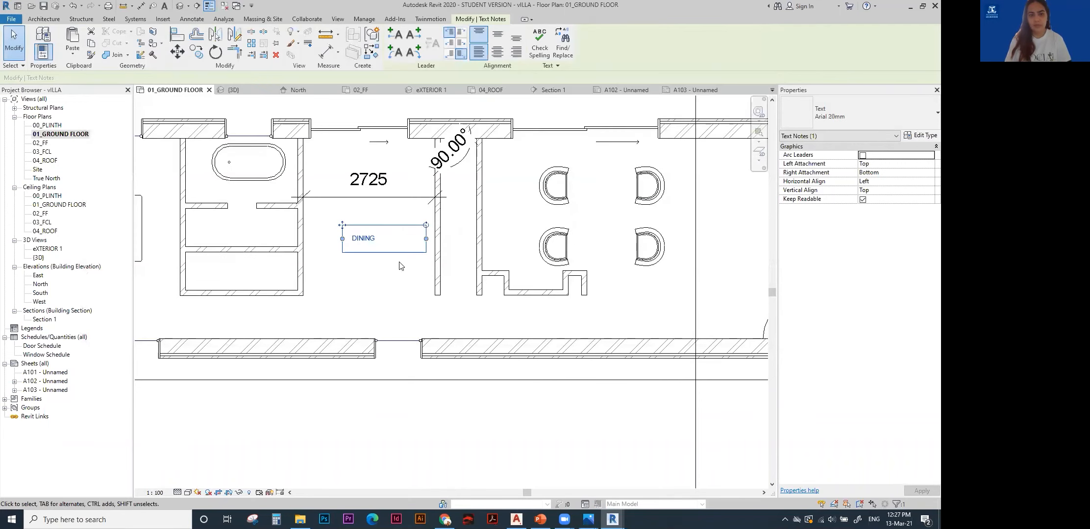
# Switch the DINING note to Arial 3.0mm Markup and widen and shift its box so the word fits on one line.
pyautogui.click(845, 103)
pyautogui.scroll(3, 854, 139)
pyautogui.click(835, 167)
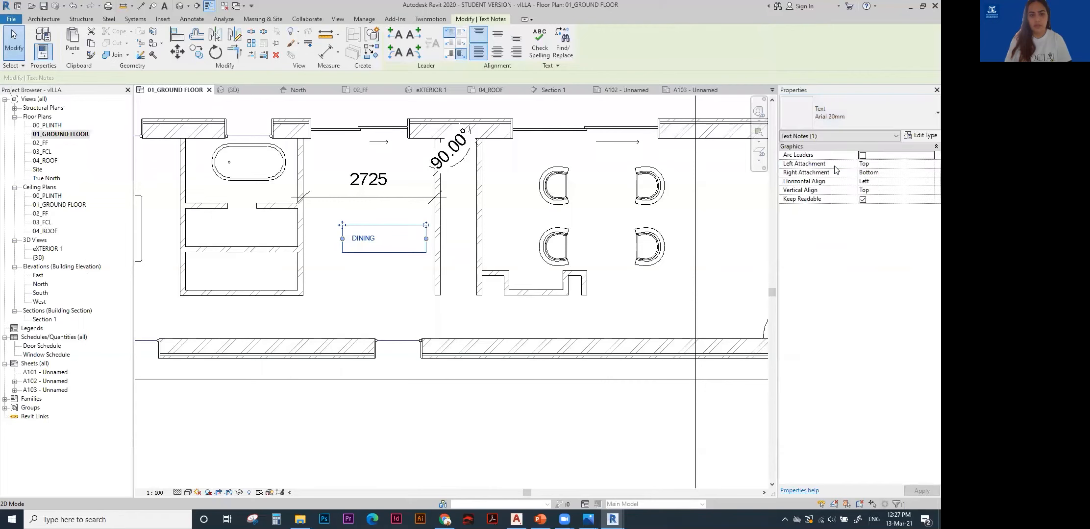
pyautogui.click(832, 122)
pyautogui.click(841, 247)
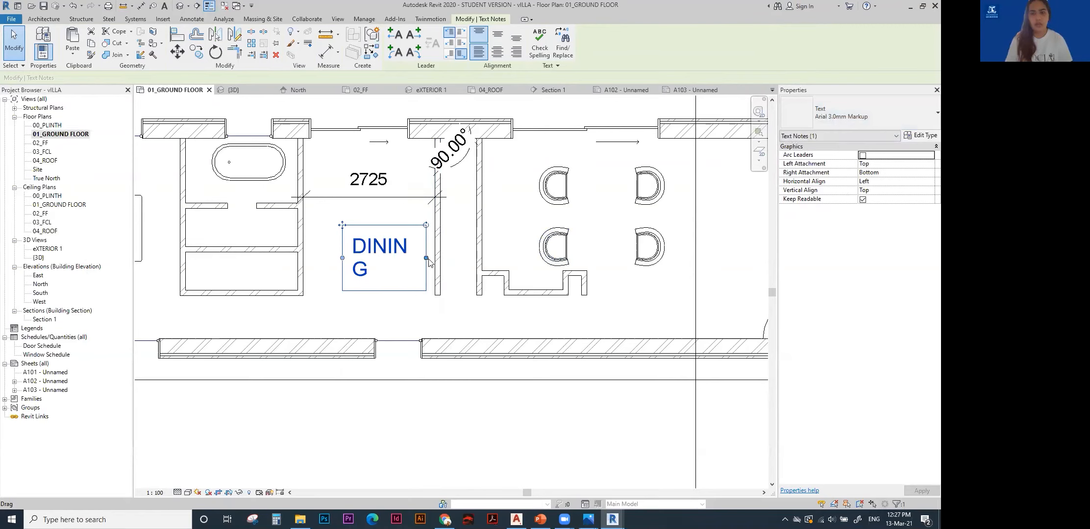
pyautogui.moveTo(426, 258); pyautogui.dragTo(463, 246)
pyautogui.moveTo(345, 226); pyautogui.dragTo(321, 226)
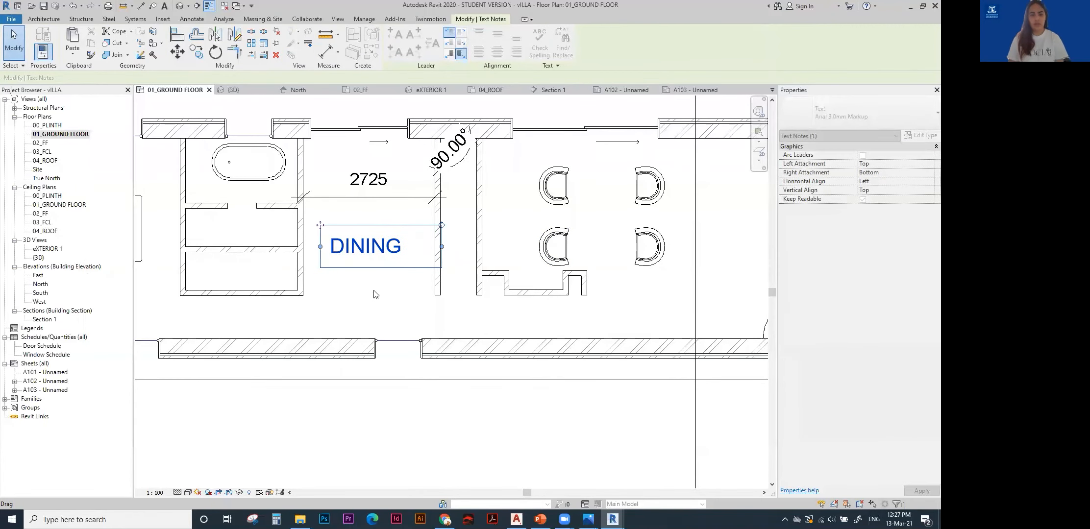
# Assign the Arial 20mm type to the DINING note and set that type's text size to 20 mm.
pyautogui.click(372, 291)
pyautogui.scroll(-1, 402, 249)
pyautogui.scroll(-1, 489, 227)
pyautogui.click(398, 241)
pyautogui.click(852, 123)
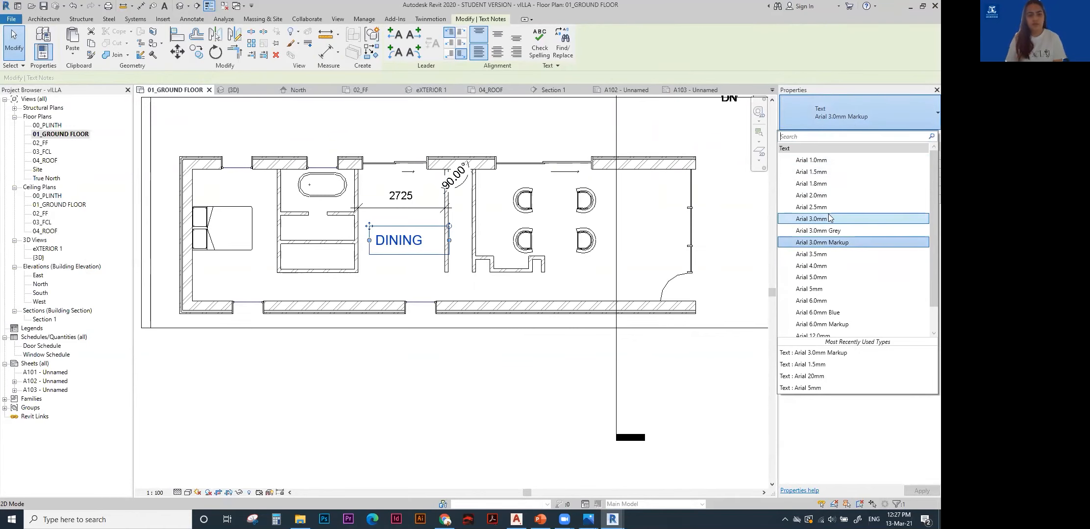
pyautogui.scroll(-1, 842, 285)
pyautogui.click(846, 321)
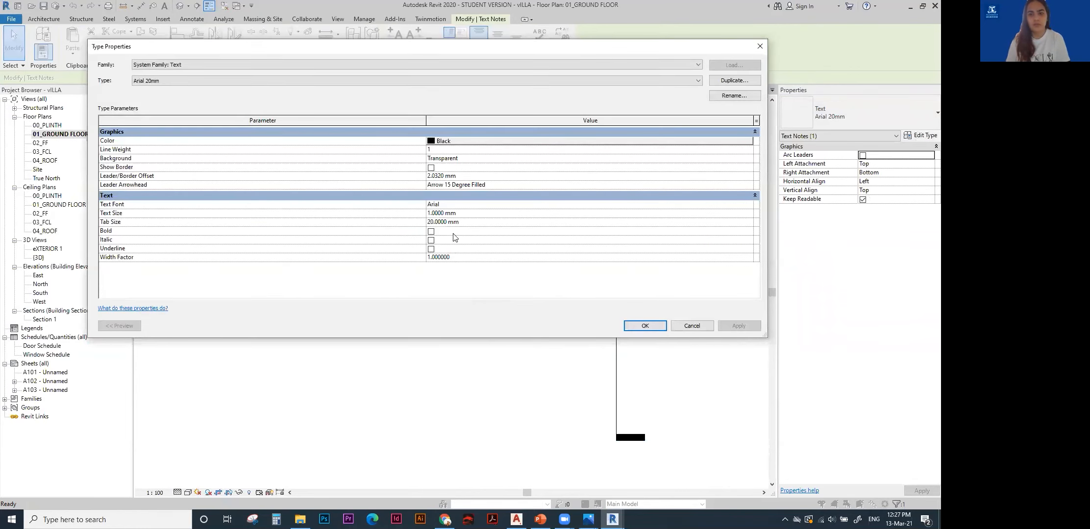
pyautogui.click(471, 212)
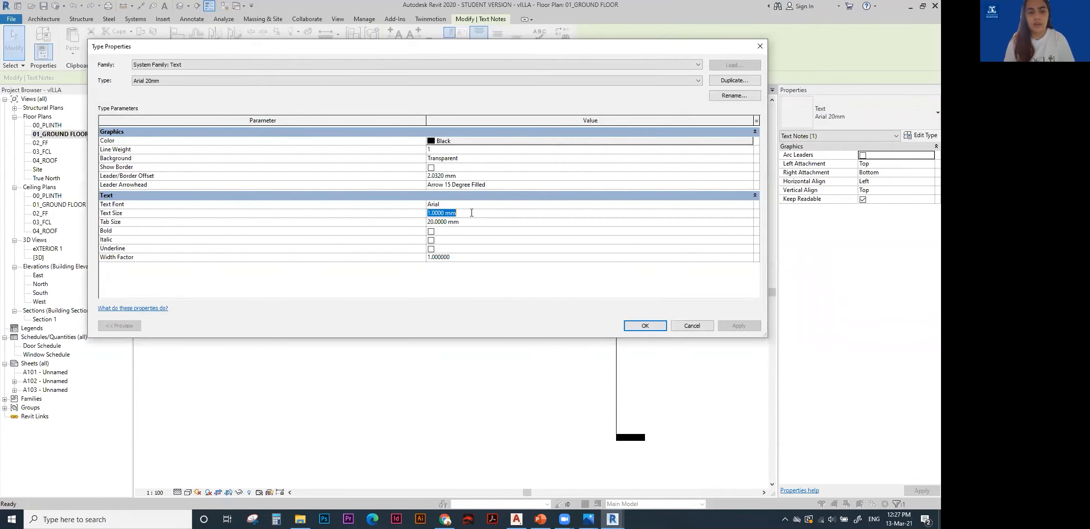
pyautogui.write('20')
pyautogui.press('Return')
pyautogui.click(645, 326)
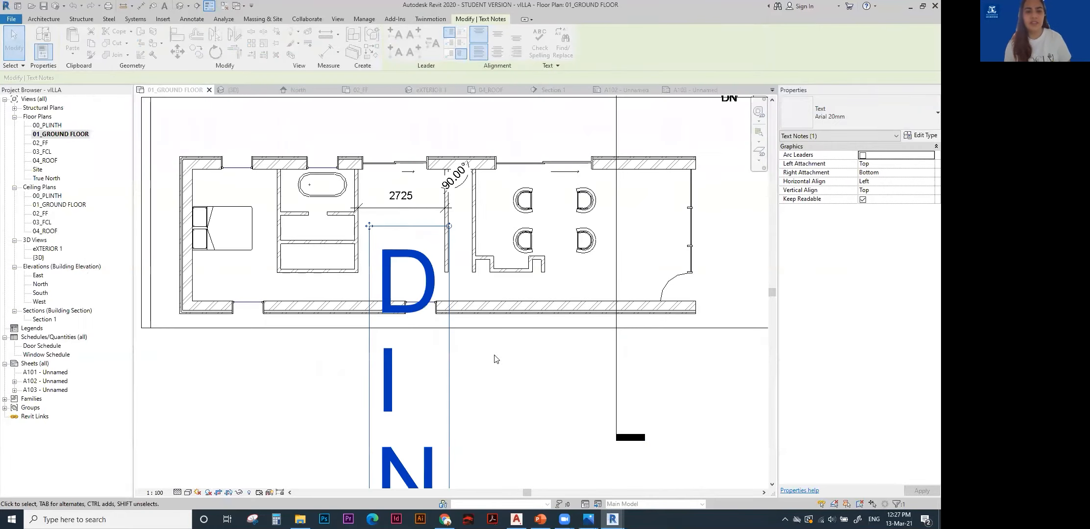
# Widen the enlarged DINING note until the word fits on one line and move it over the plan.
pyautogui.scroll(-2, 422, 312)
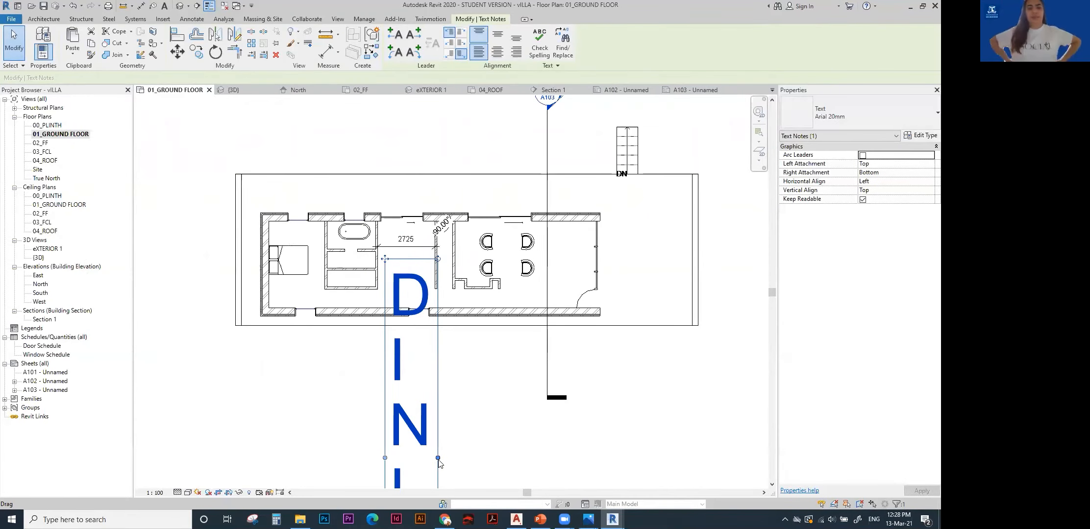
pyautogui.moveTo(603, 450); pyautogui.dragTo(696, 421)
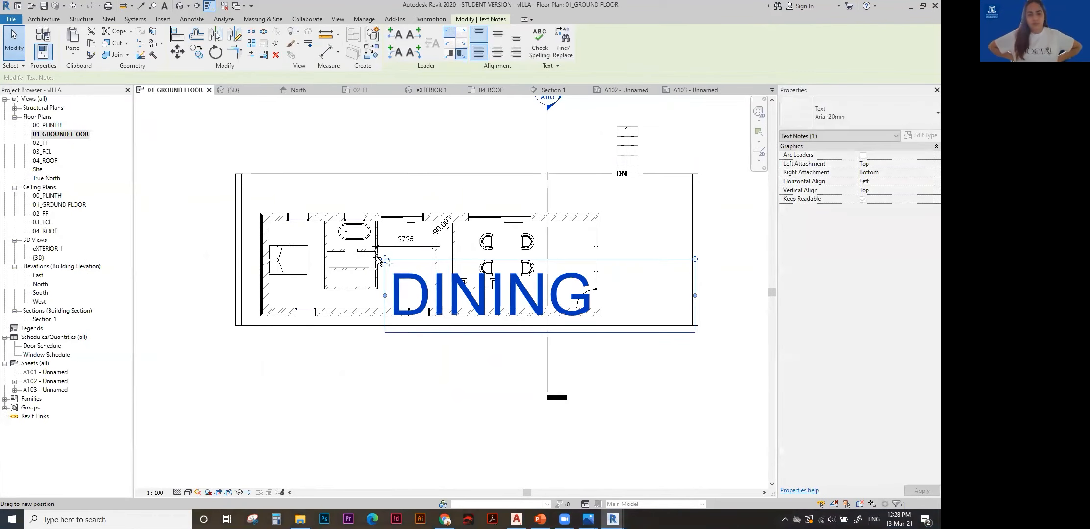
pyautogui.moveTo(462, 300); pyautogui.dragTo(441, 282)
# Switch the DINING note to Arial 2.0mm and fit its box between the bathroom and partition wall, below the dimension.
pyautogui.click(858, 115)
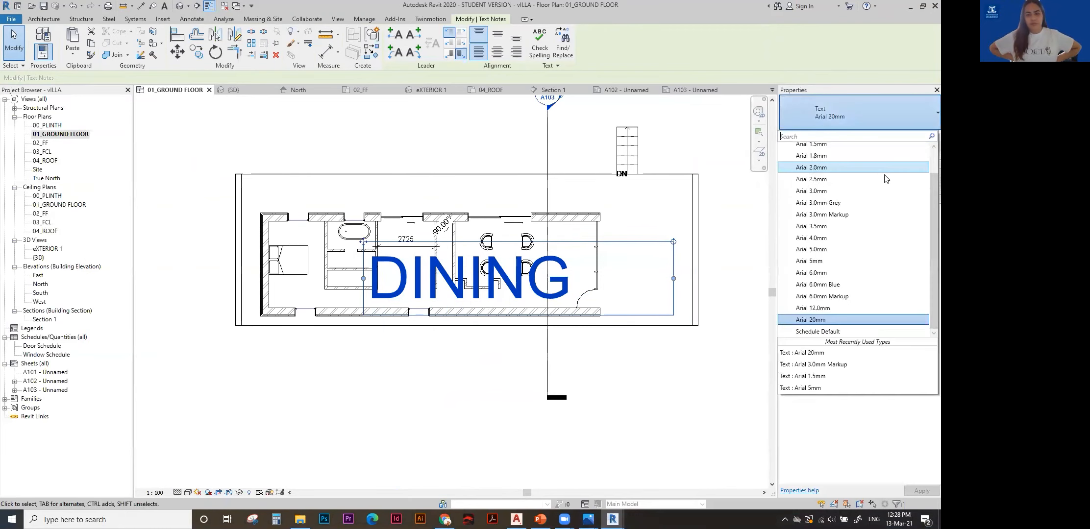
pyautogui.click(863, 169)
pyautogui.scroll(1, 367, 243)
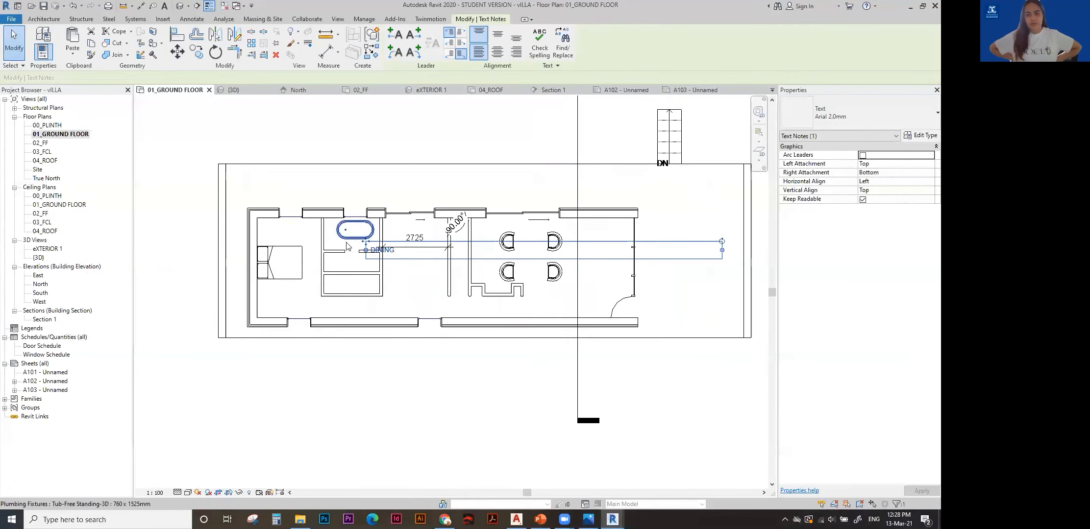
pyautogui.moveTo(367, 243); pyautogui.dragTo(443, 288)
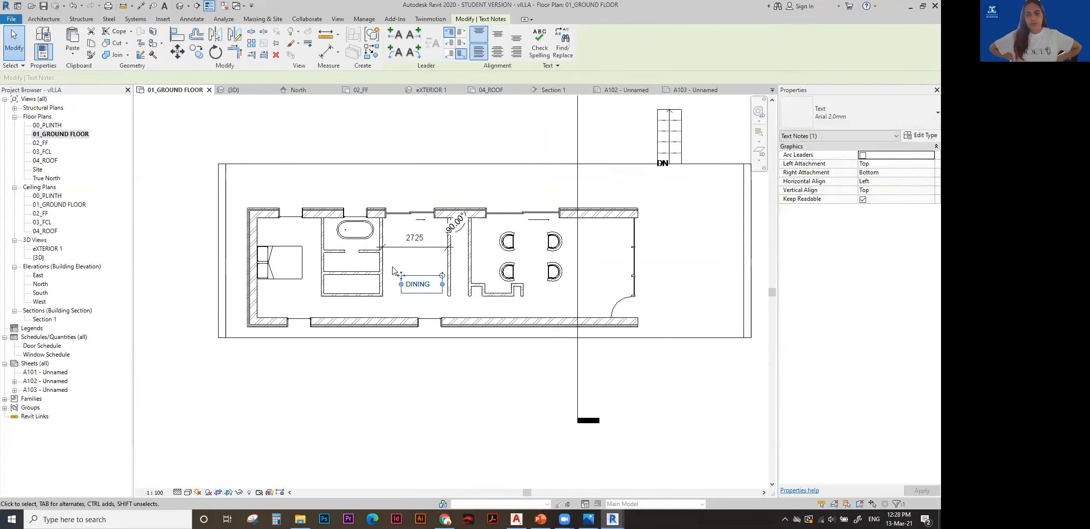
# Open Section 1 and sheet A102 to check how the section and the annotated ground floor plan appear.
pyautogui.doubleClick(44, 320)
pyautogui.moveTo(405, 284); pyautogui.dragTo(480, 301, button='middle')
pyautogui.scroll(-1, 480, 301)
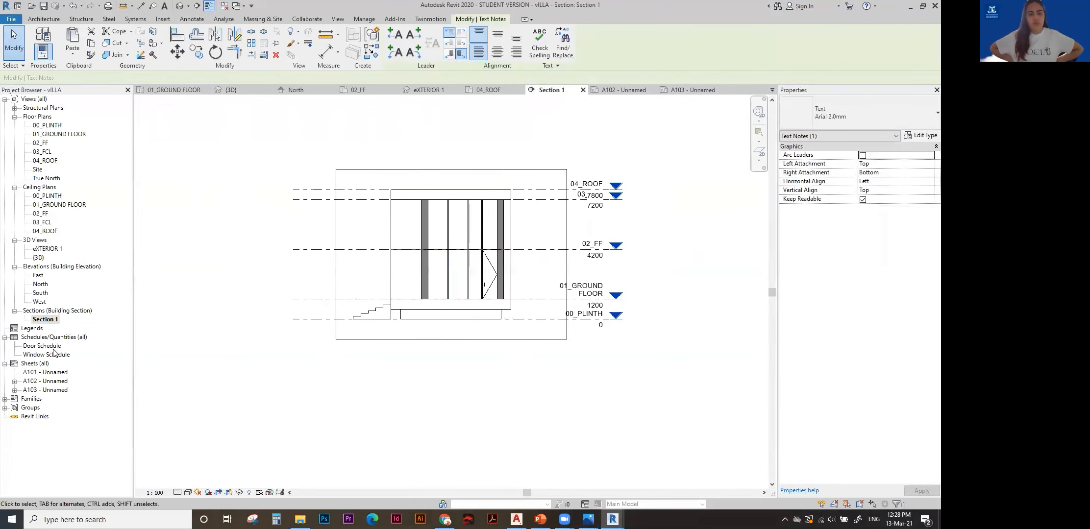
pyautogui.doubleClick(53, 381)
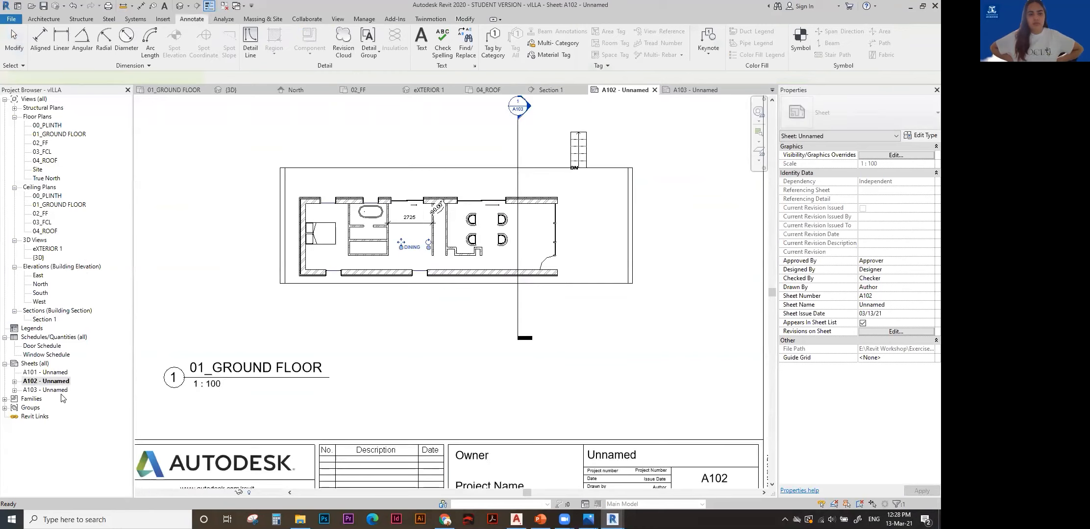
pyautogui.click(415, 377)
pyautogui.scroll(-3, 555, 326)
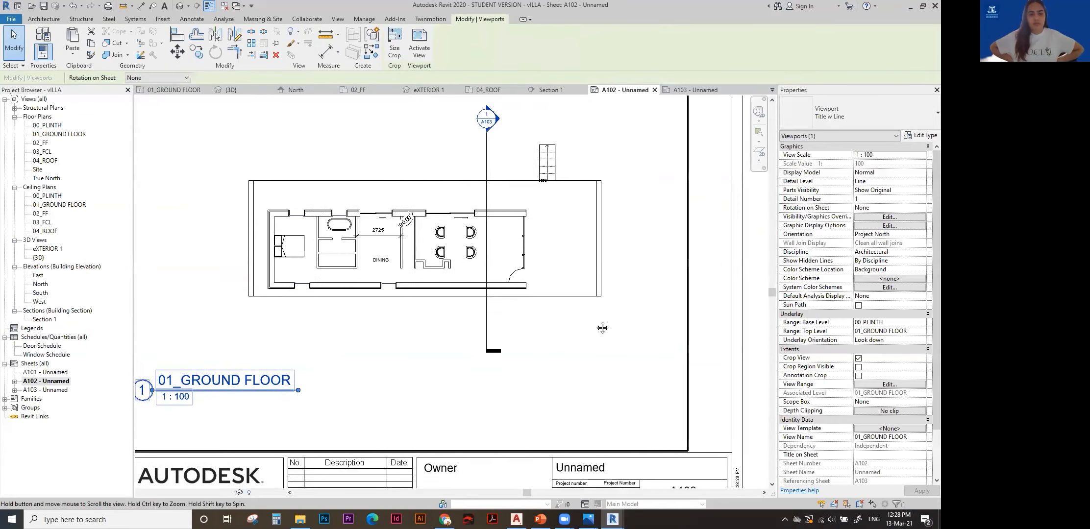
pyautogui.click(712, 290)
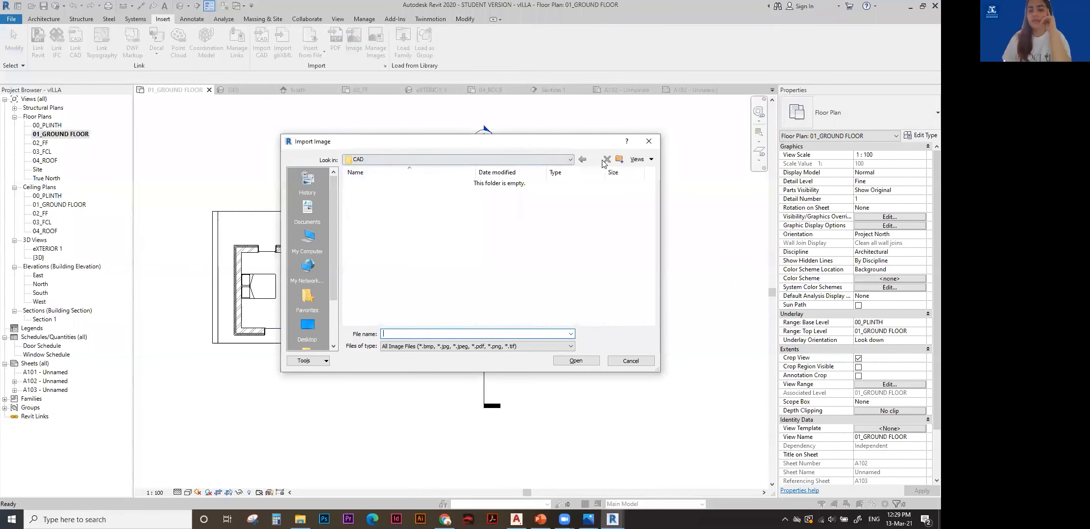
# Import the Wall types.JPG image from the Exercise Files folder and place it over the villa's ground floor plan.
pyautogui.click(594, 159)
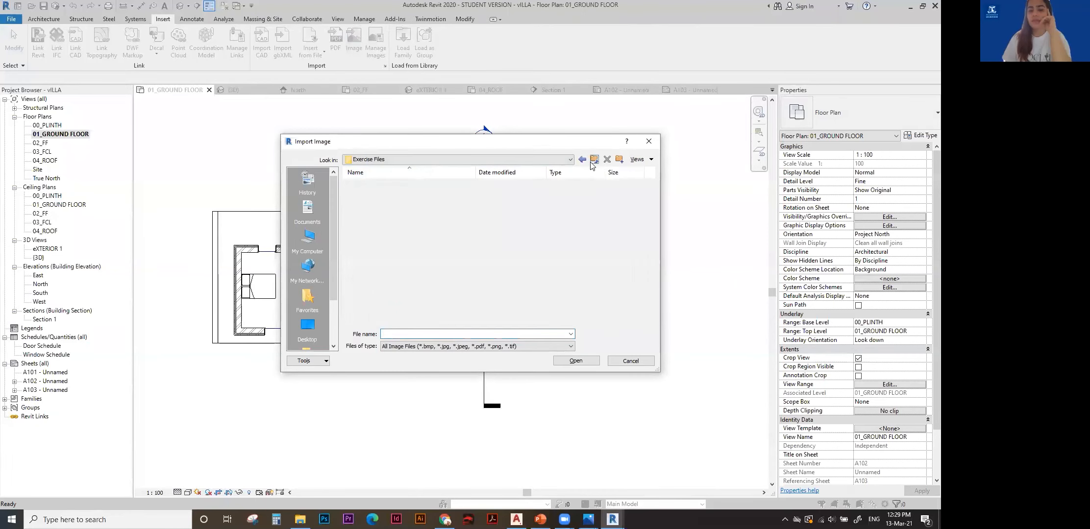
pyautogui.click(384, 210)
pyautogui.click(573, 361)
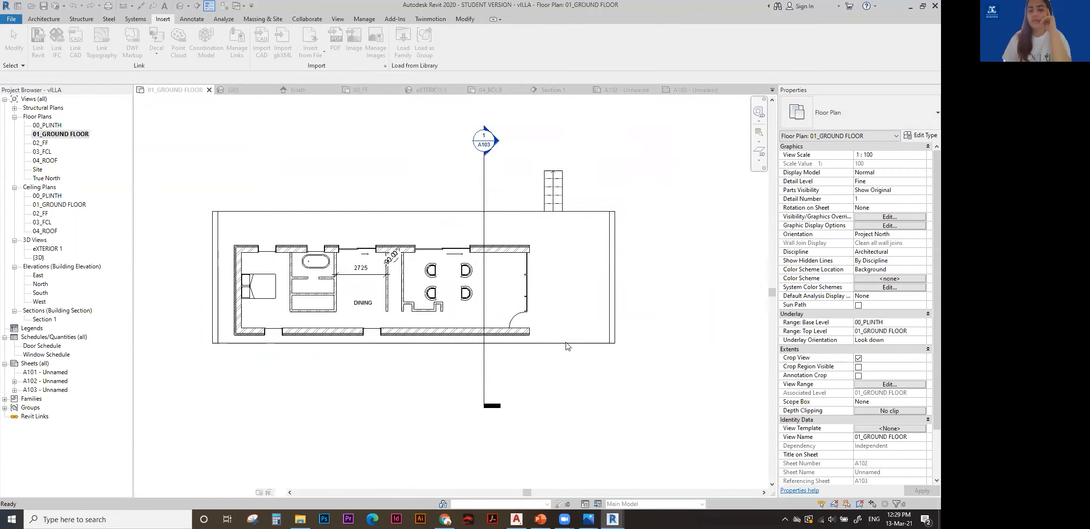
pyautogui.scroll(-3, 448, 222)
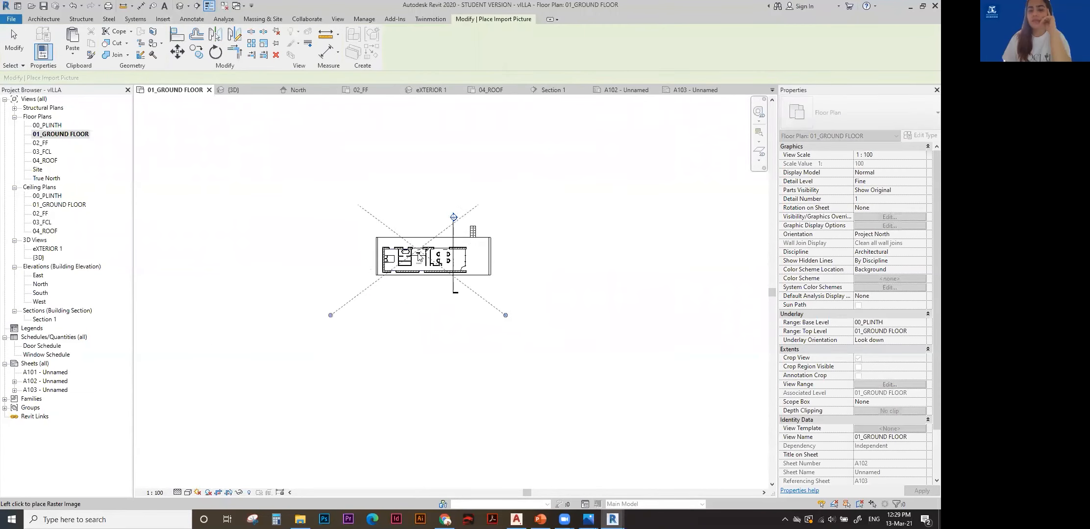
pyautogui.scroll(2, 411, 249)
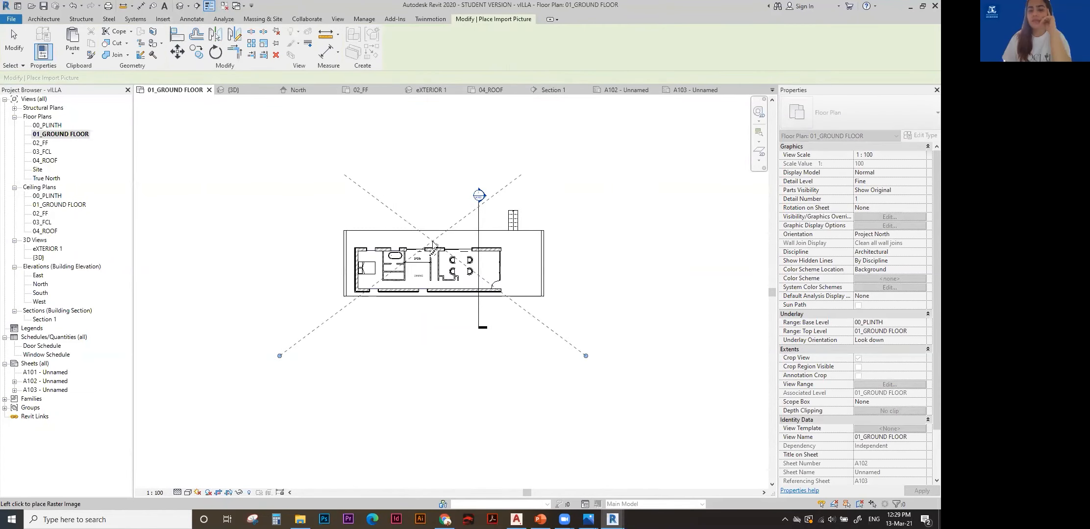
pyautogui.scroll(1, 433, 244)
pyautogui.click(436, 241)
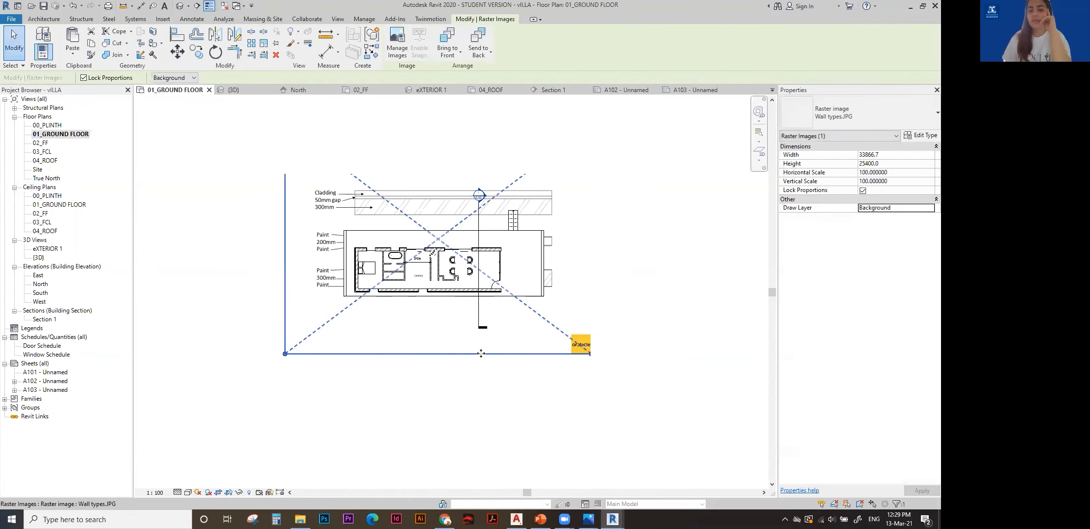
# Switch off the crop view of the ground floor plan so the whole imported image is shown.
pyautogui.click(208, 493)
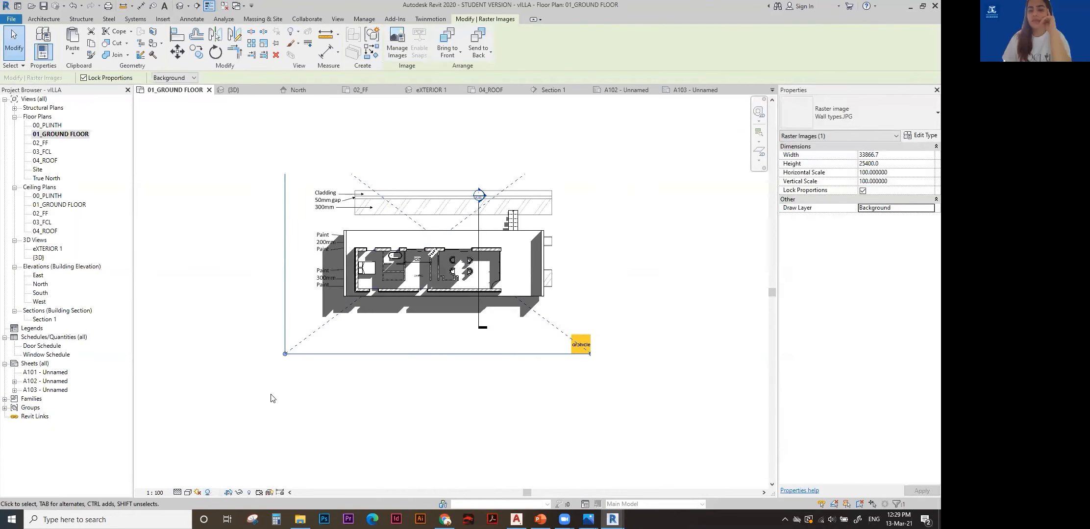
pyautogui.click(208, 493)
pyautogui.click(219, 493)
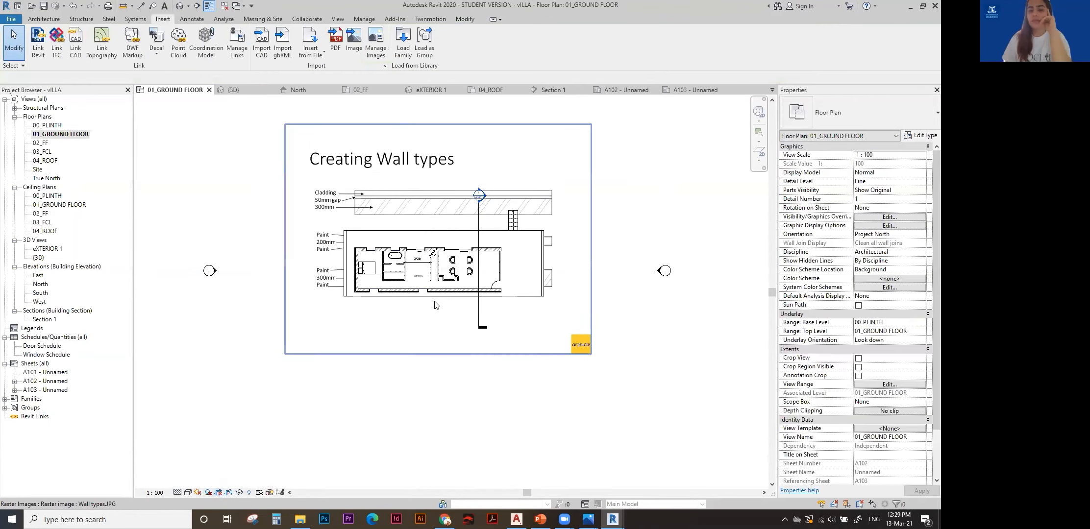
# Move the Wall types image clear of the floor plan into the empty space above it and examine its wall layers.
pyautogui.scroll(-2, 435, 312)
pyautogui.click(537, 342)
pyautogui.moveTo(538, 341); pyautogui.dragTo(498, 302)
pyautogui.scroll(4, 370, 210)
pyautogui.click(608, 275)
pyautogui.scroll(1, 590, 289)
pyautogui.moveTo(584, 295); pyautogui.dragTo(473, 160, button='middle')
pyautogui.scroll(1, 354, 175)
pyautogui.scroll(4, 352, 175)
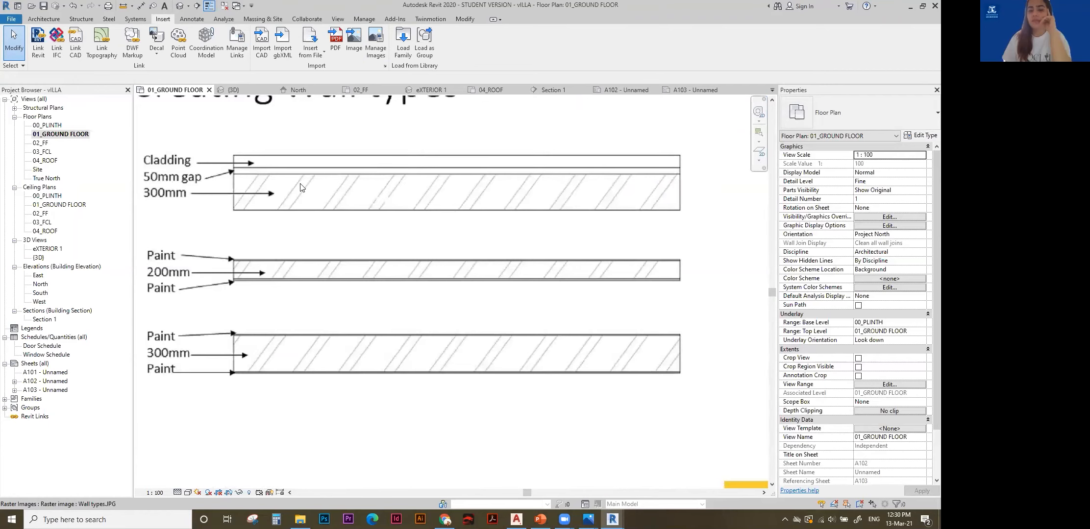
pyautogui.scroll(-3, 300, 188)
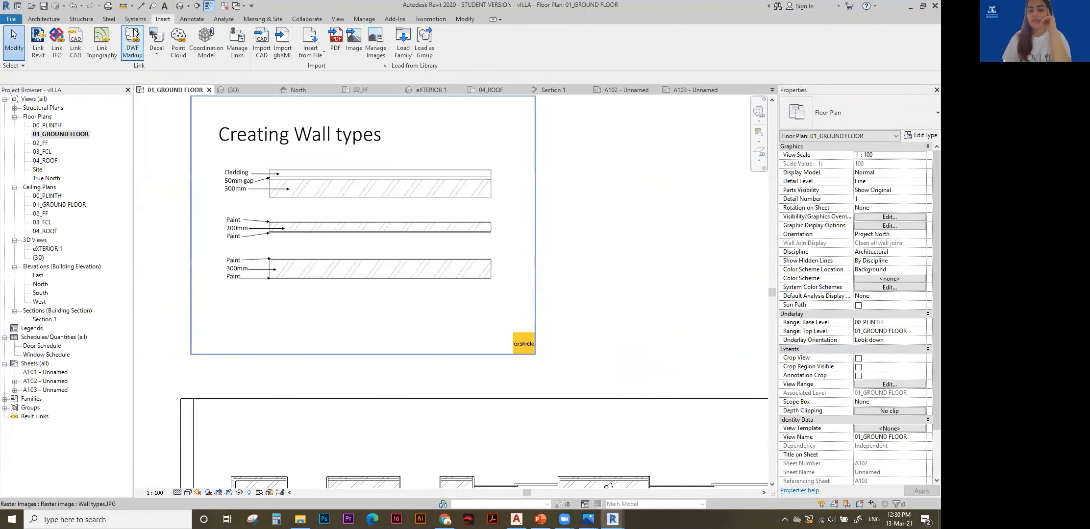
# Trace the 300mm layer of the image's top wall with a detail line rectangle about 5264 mm long and 453 mm high.
pyautogui.click(192, 19)
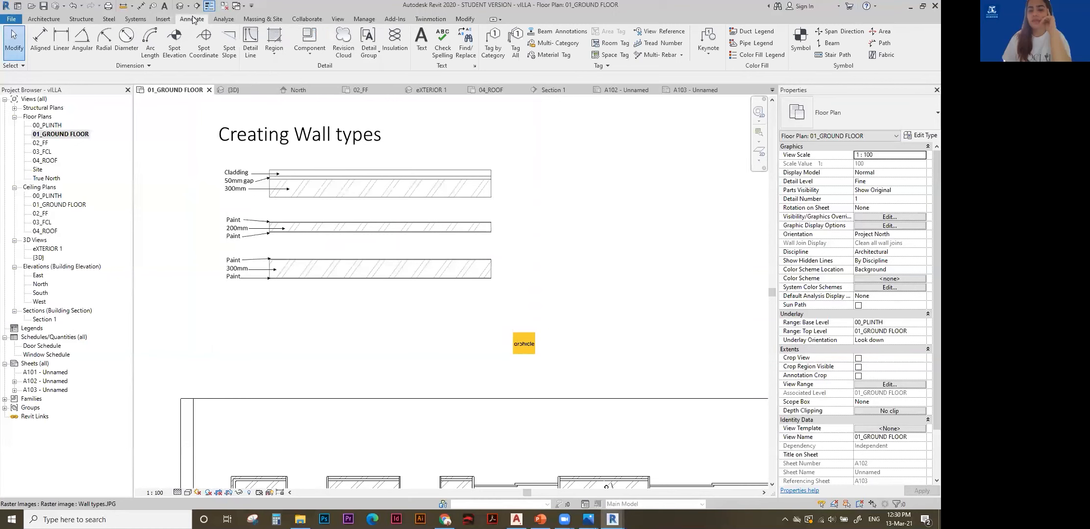
pyautogui.click(251, 40)
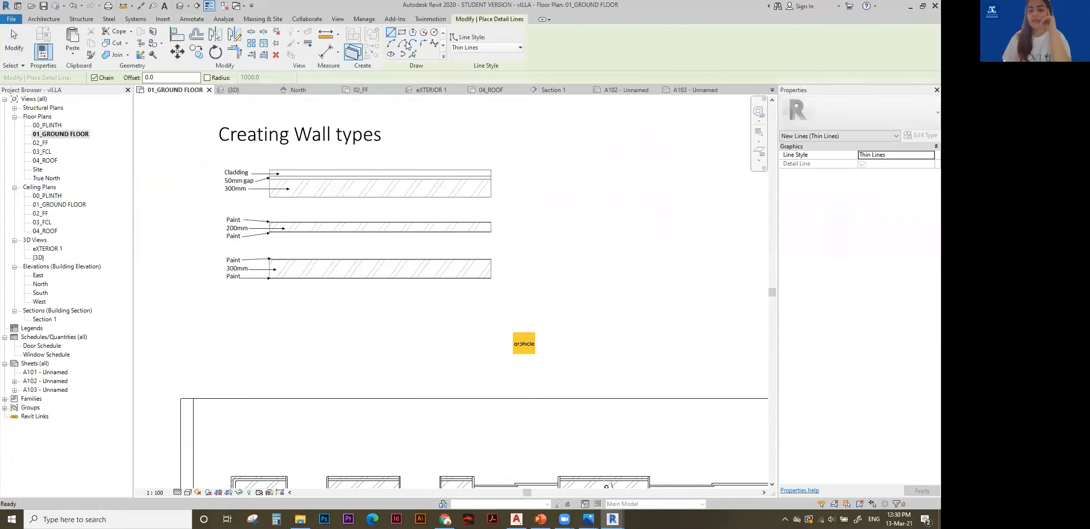
pyautogui.click(403, 34)
pyautogui.scroll(3, 492, 199)
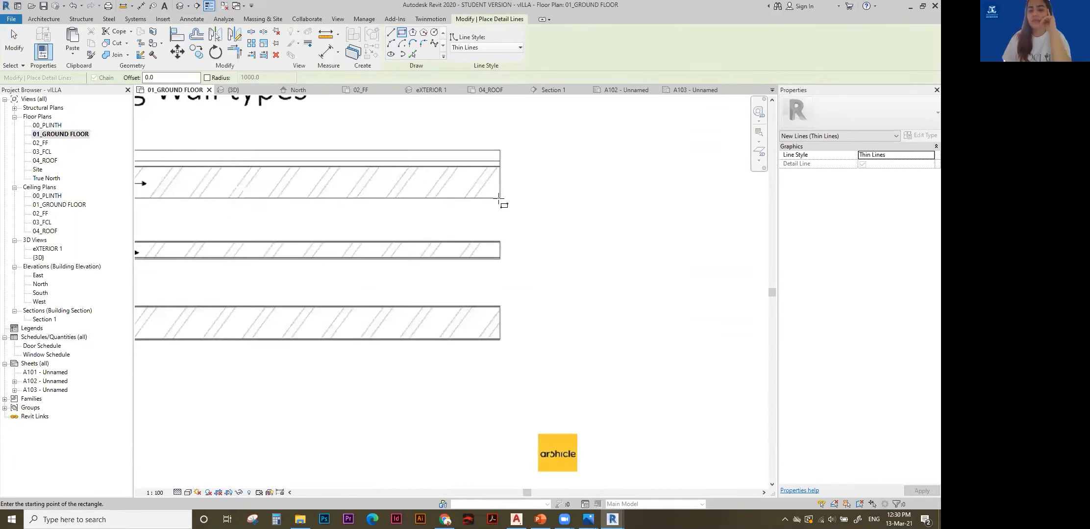
pyautogui.click(500, 198)
pyautogui.moveTo(394, 165); pyautogui.dragTo(614, 206, button='middle')
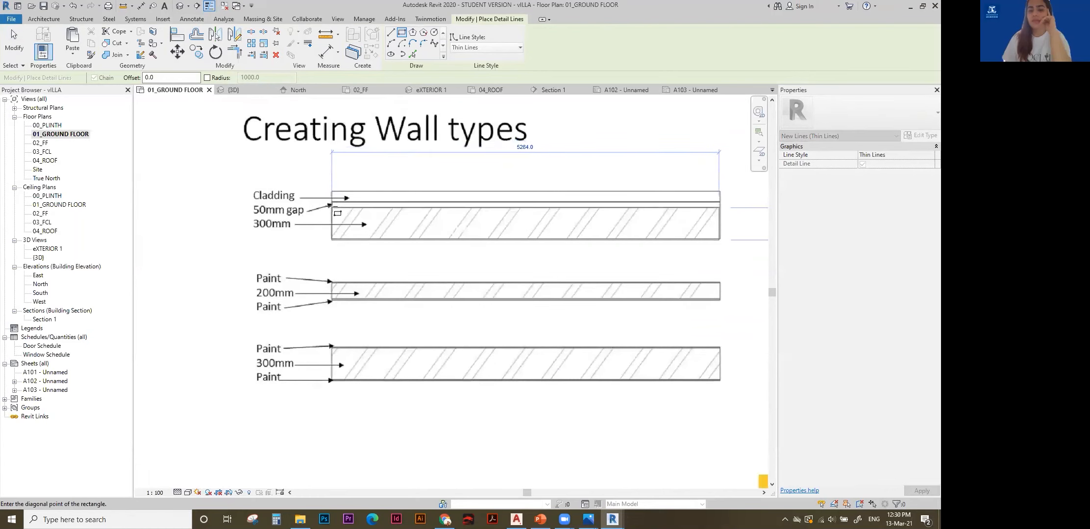
pyautogui.click(332, 239)
# Outline the top wall's cladding strip with a second detail line rectangle and delete both traced rectangles.
pyautogui.moveTo(742, 199); pyautogui.dragTo(634, 184, button='middle')
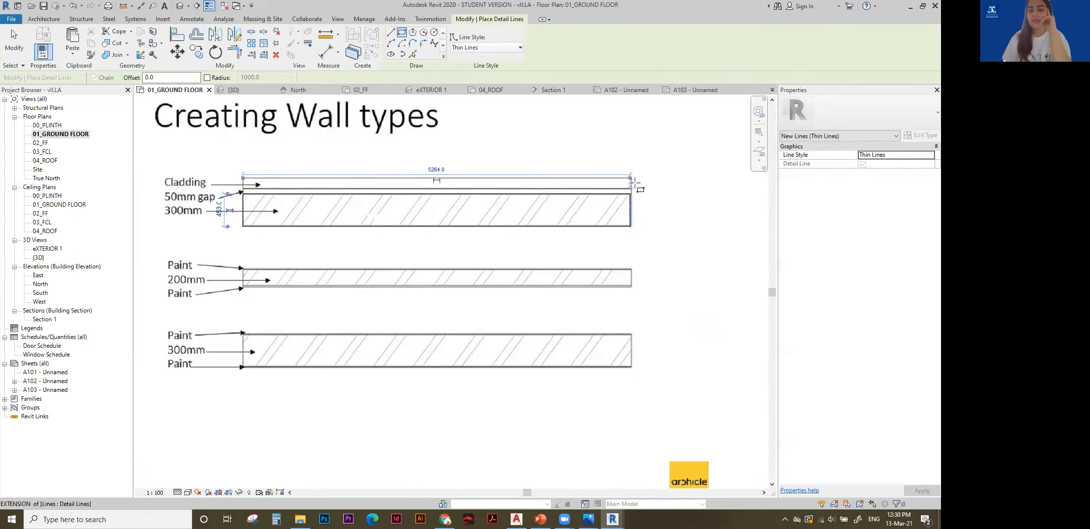
pyautogui.click(632, 178)
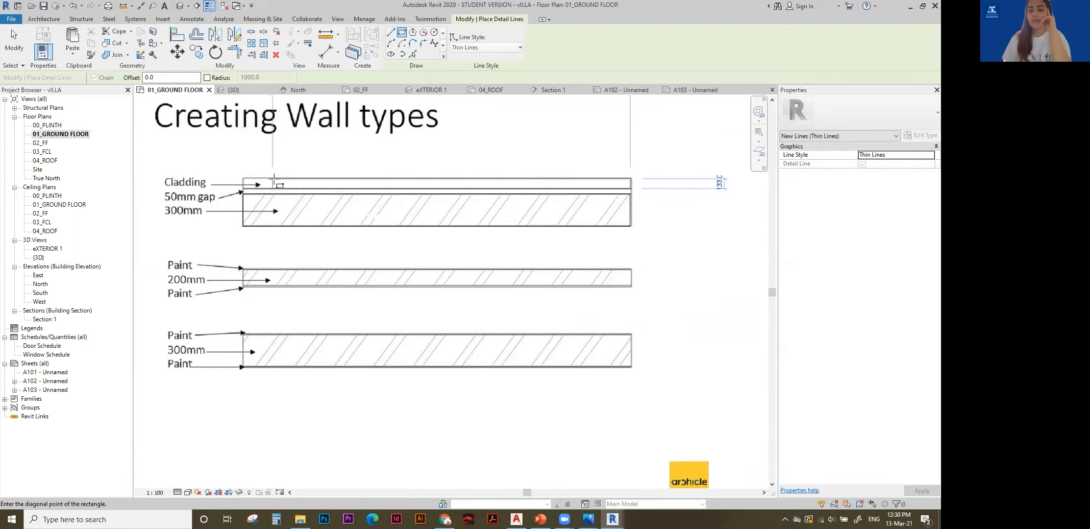
pyautogui.click(243, 193)
pyautogui.scroll(-2, 289, 184)
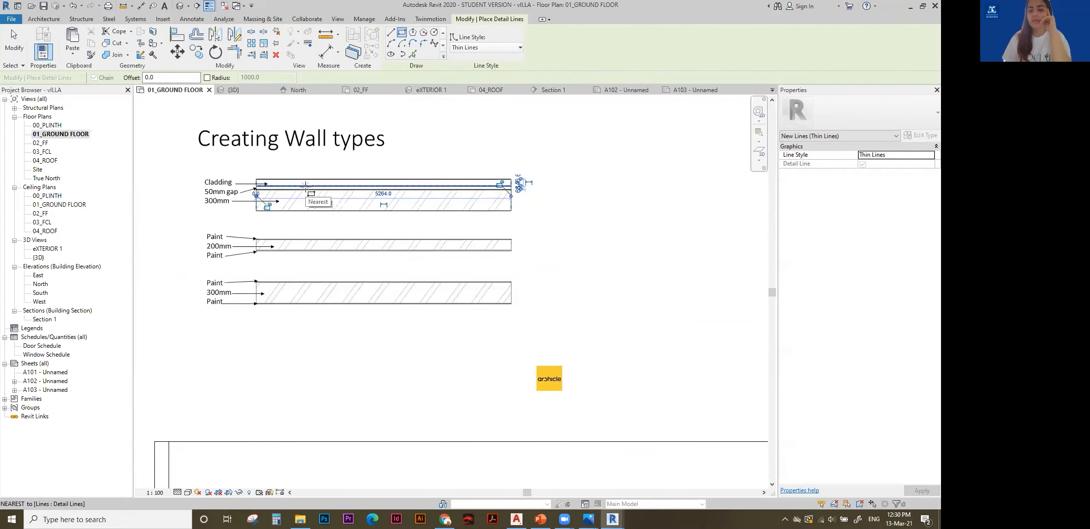
pyautogui.press('Escape')
pyautogui.press('Escape')
pyautogui.scroll(-1, 346, 216)
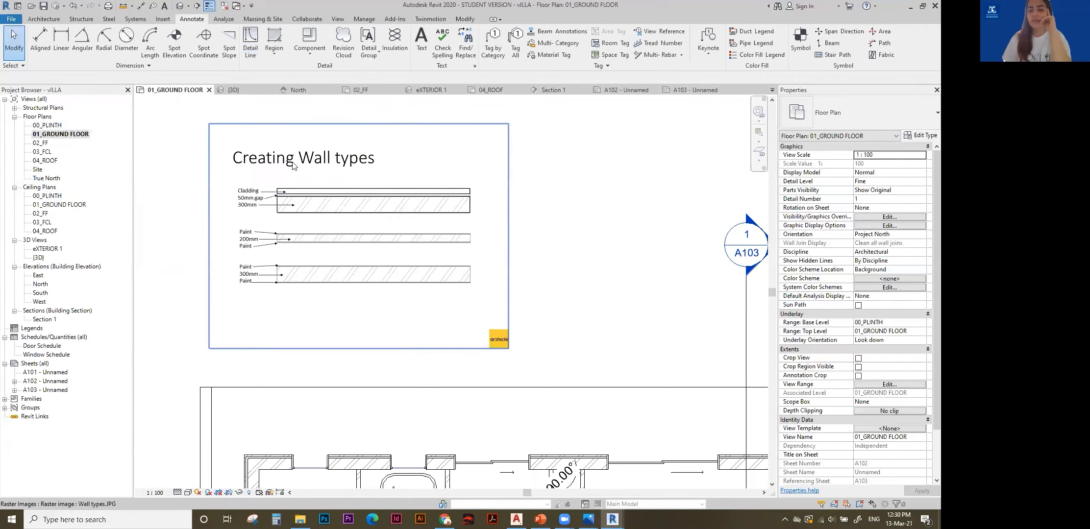
pyautogui.moveTo(178, 170); pyautogui.dragTo(533, 216)
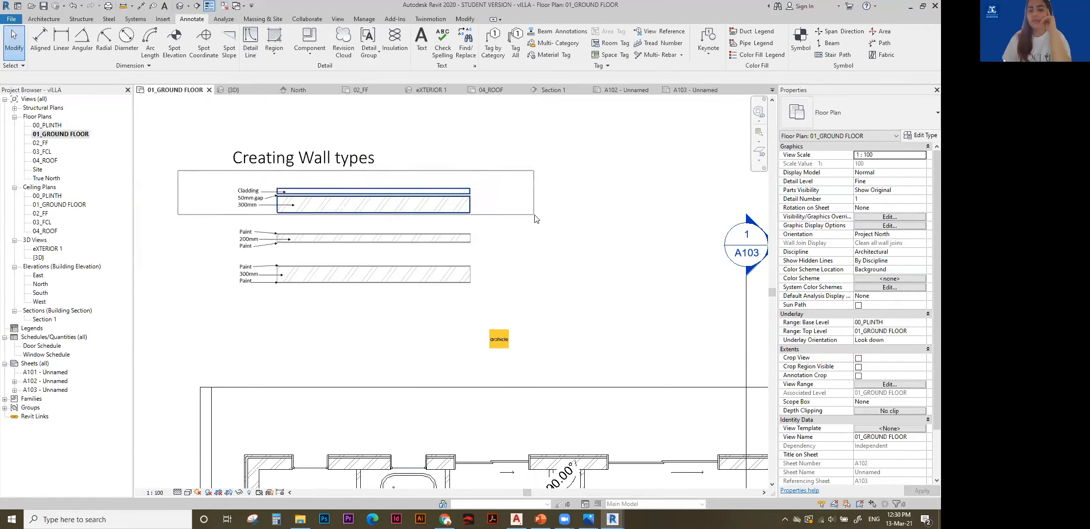
# Trace the 300mm layer of the image's top wall with a model line rectangle.
pyautogui.click(44, 19)
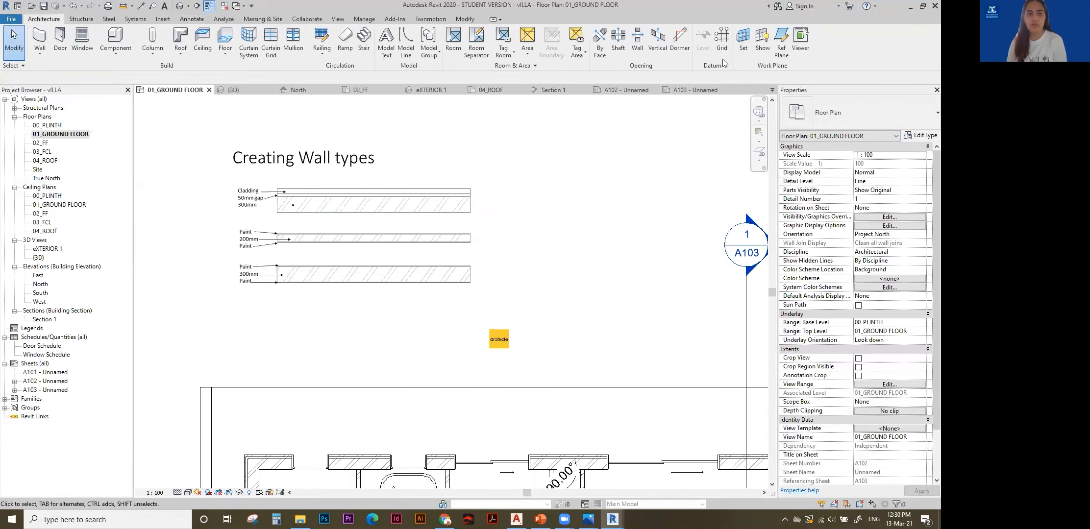
pyautogui.click(409, 41)
pyautogui.click(402, 33)
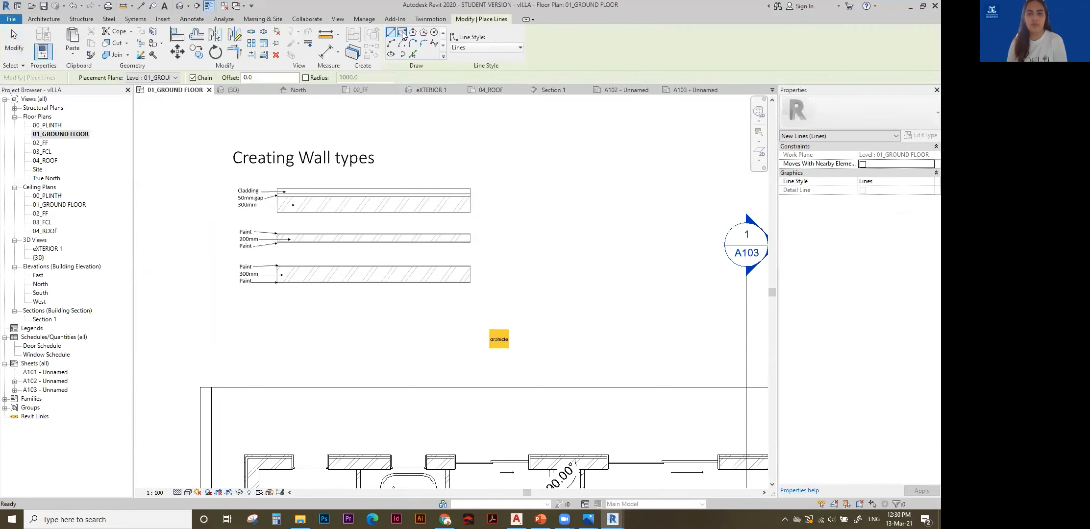
pyautogui.scroll(2, 273, 193)
pyautogui.click(269, 190)
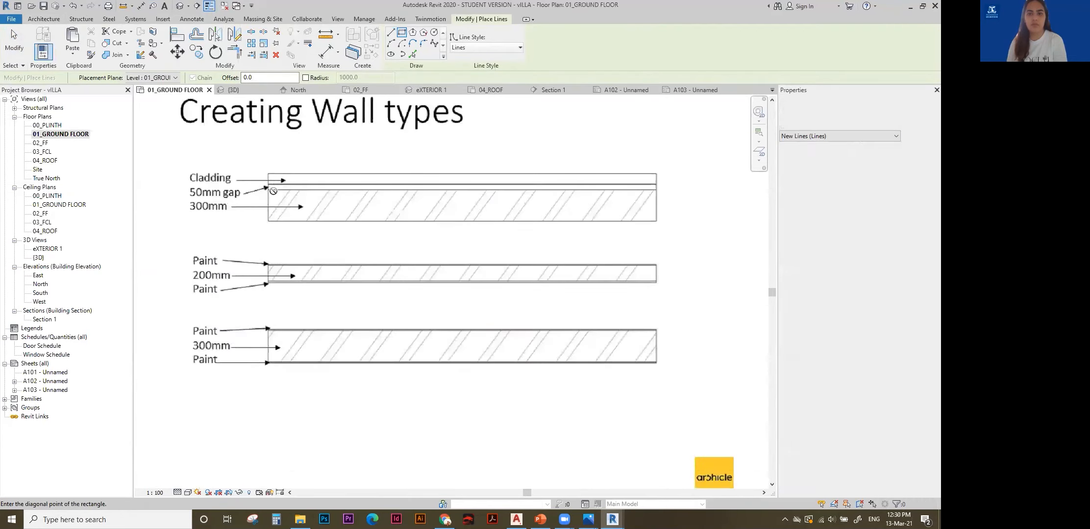
pyautogui.click(657, 220)
pyautogui.press('Escape')
pyautogui.press('Escape')
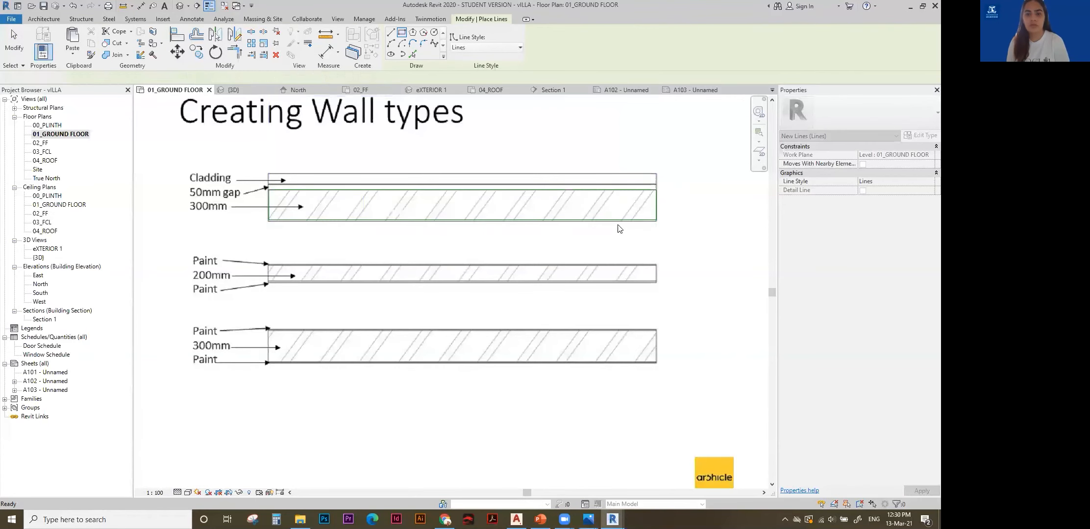
# Examine in the 3D view how the model line rectangle appears beside the villa.
pyautogui.hotkey('ctrl', 'Tab')
pyautogui.scroll(-3, 517, 242)
pyautogui.keyDown('shift'); pyautogui.moveTo(517, 242); pyautogui.dragTo(637, 277, button='middle'); pyautogui.keyUp('shift')
pyautogui.scroll(4, 642, 278)
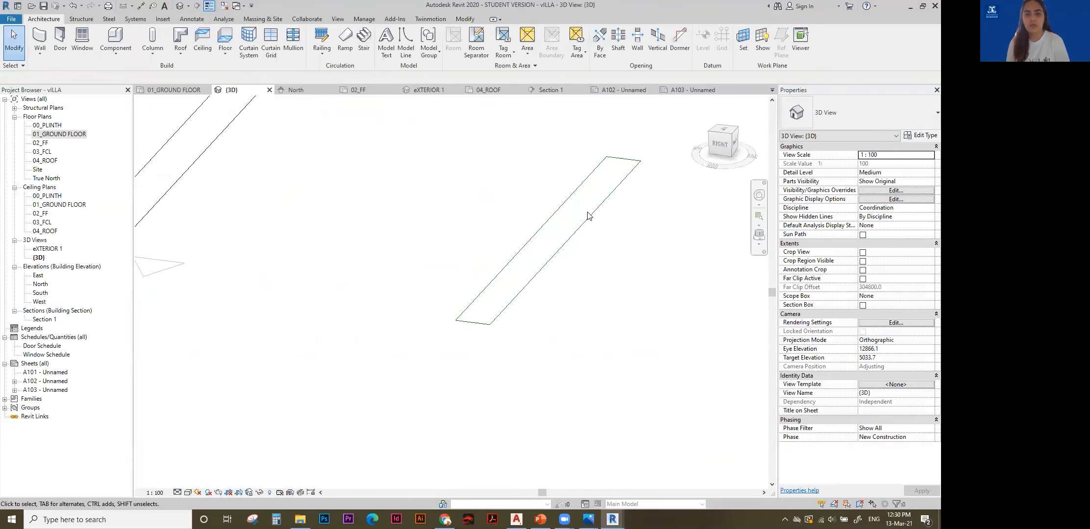
pyautogui.scroll(-3, 588, 216)
pyautogui.keyDown('shift'); pyautogui.moveTo(588, 215); pyautogui.dragTo(549, 251, button='middle'); pyautogui.keyUp('shift')
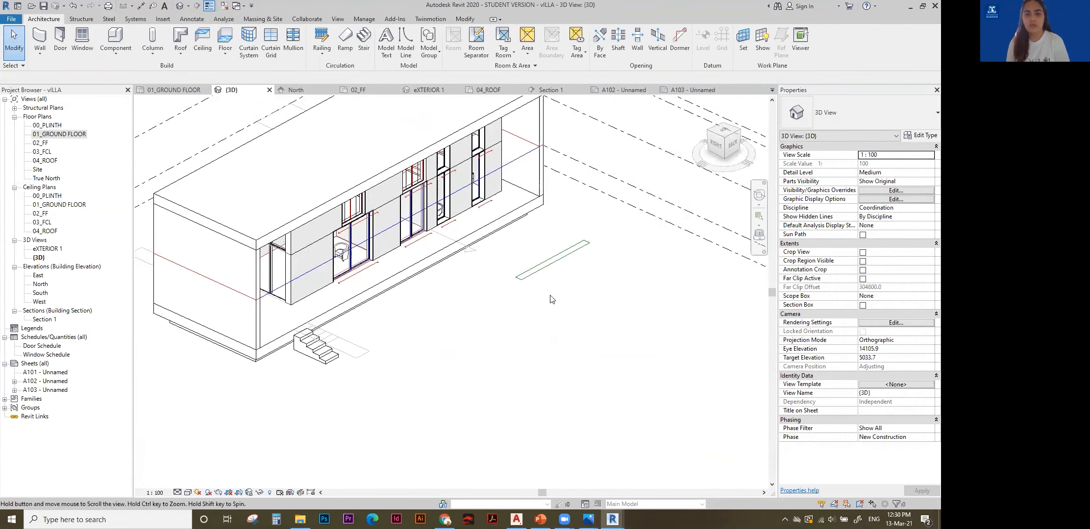
pyautogui.scroll(3, 549, 251)
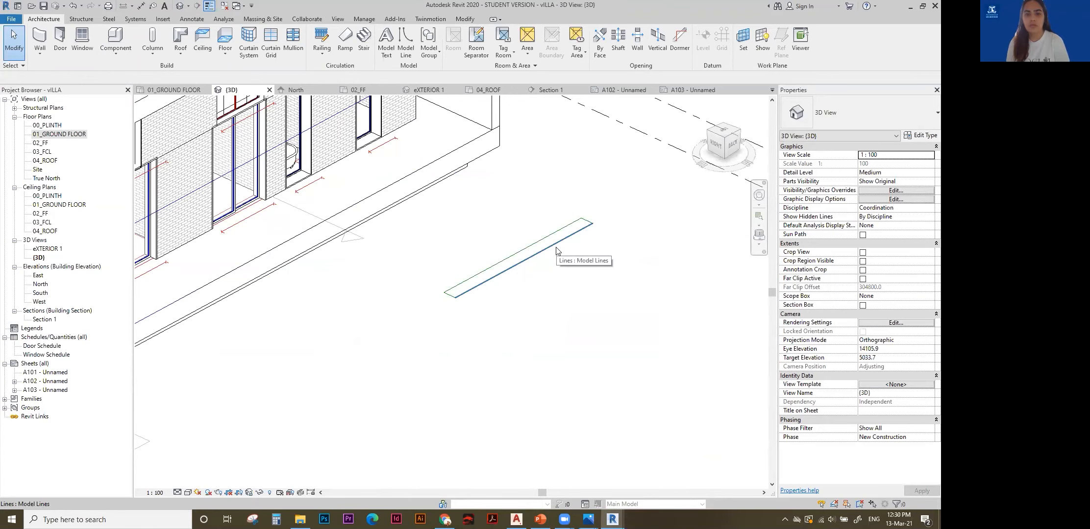
# Draw a detail line rectangle between the top and middle walls of the image on the ground floor plan.
pyautogui.doubleClick(57, 138)
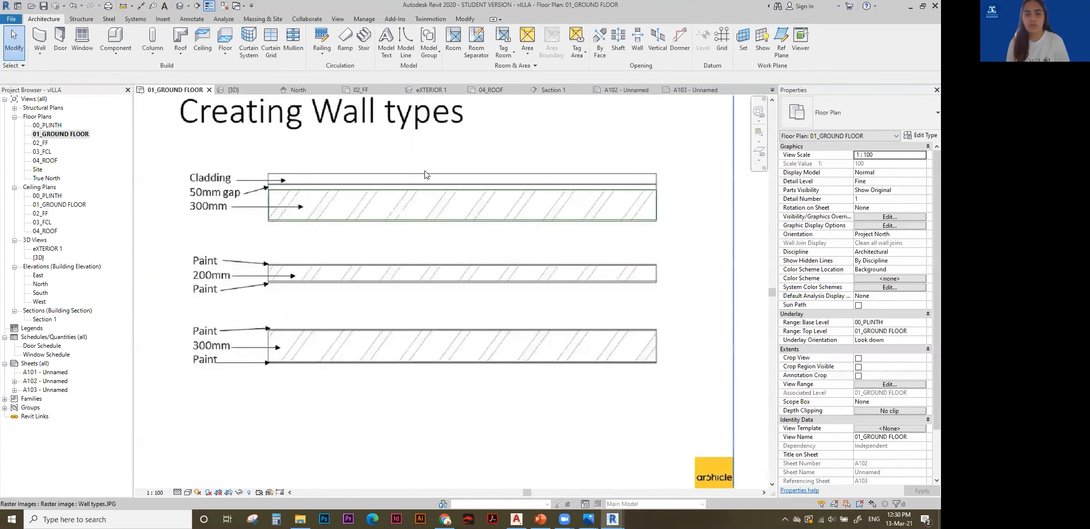
pyautogui.scroll(-2, 392, 177)
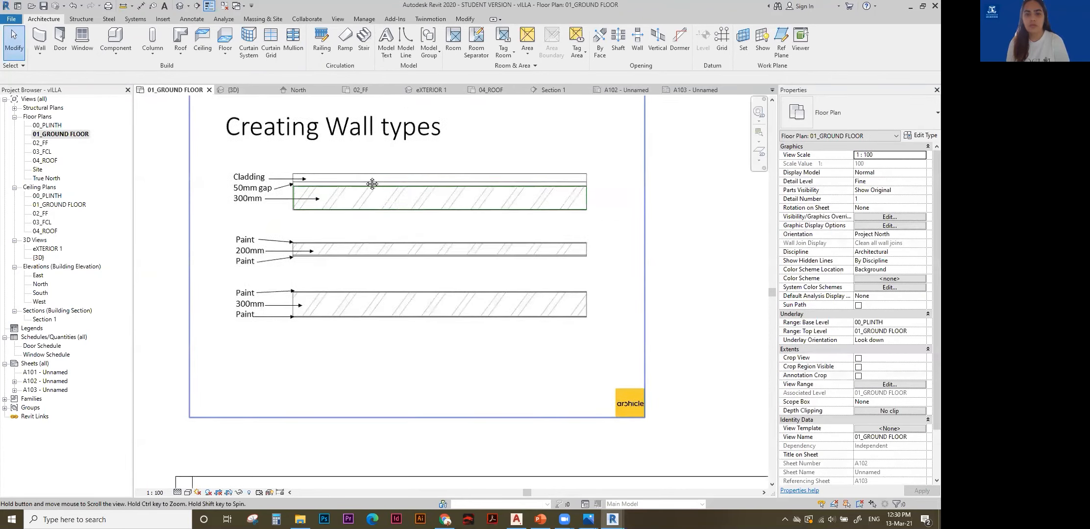
pyautogui.click(202, 20)
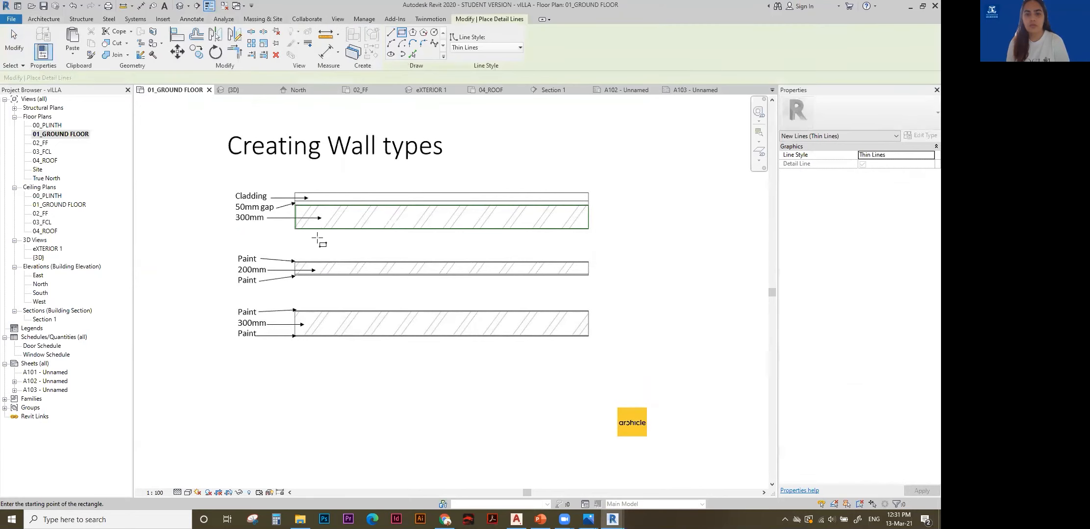
pyautogui.scroll(2, 289, 241)
pyautogui.click(289, 241)
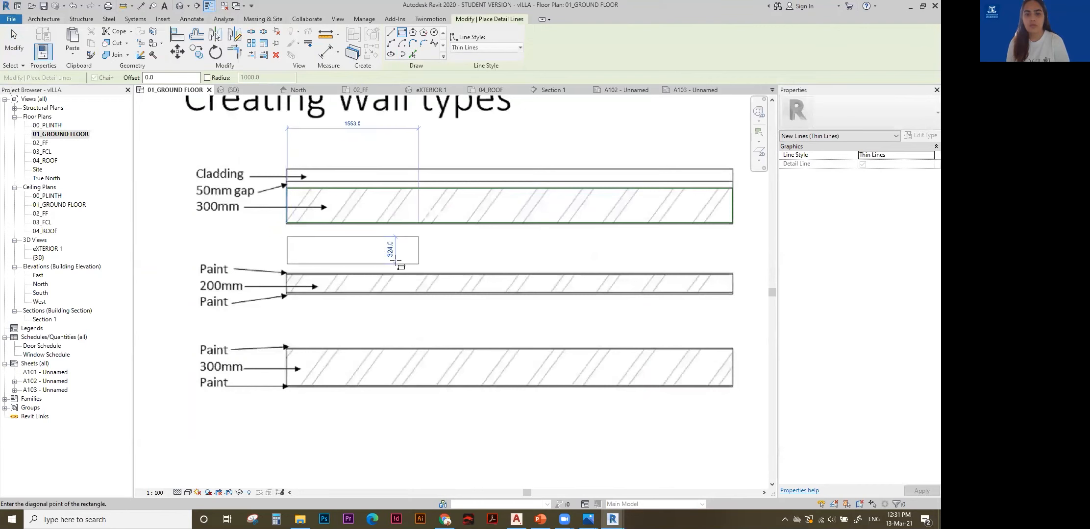
pyautogui.click(732, 265)
pyautogui.press('Escape')
pyautogui.press('Escape')
# Return to the 3D view to compare how detail lines and model lines are displayed there.
pyautogui.scroll(-1, 433, 141)
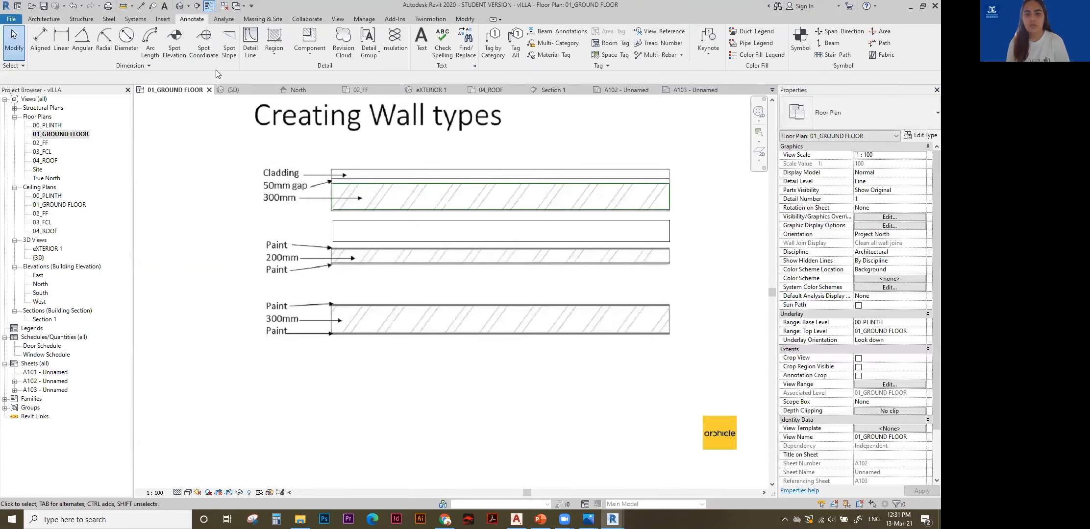
pyautogui.click(182, 7)
pyautogui.press('Tab')
pyautogui.click(550, 277)
pyautogui.click(586, 304)
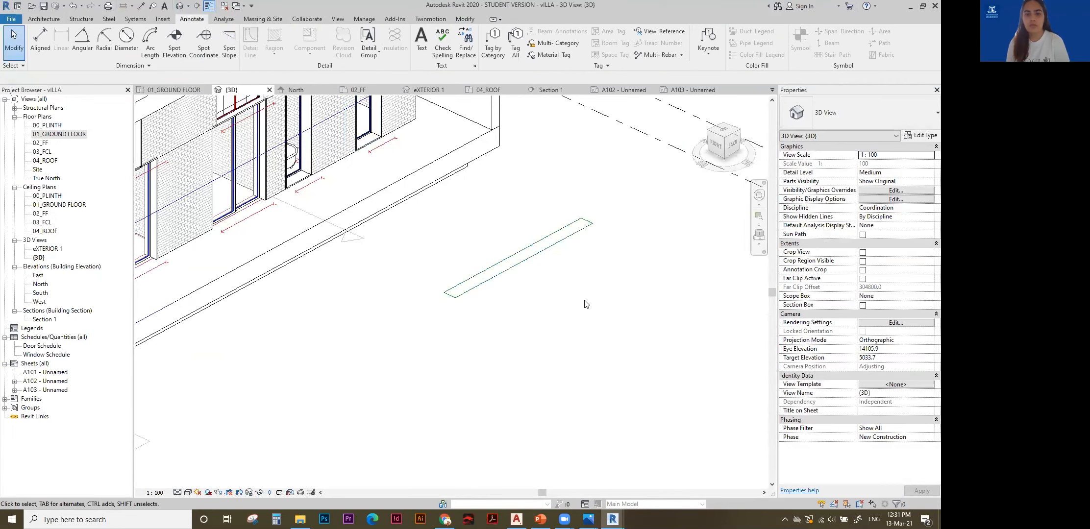
pyautogui.scroll(-2, 537, 270)
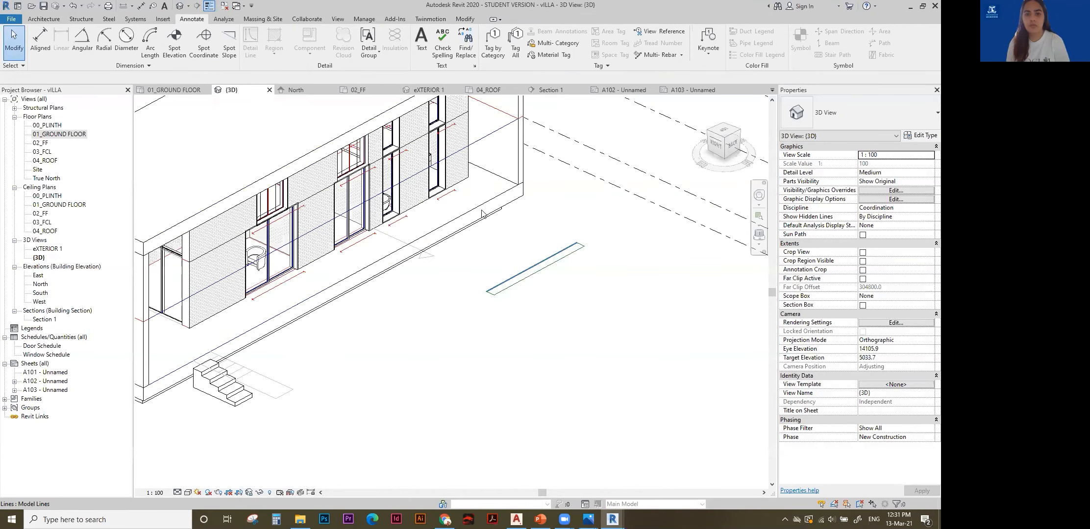
pyautogui.scroll(2, 543, 237)
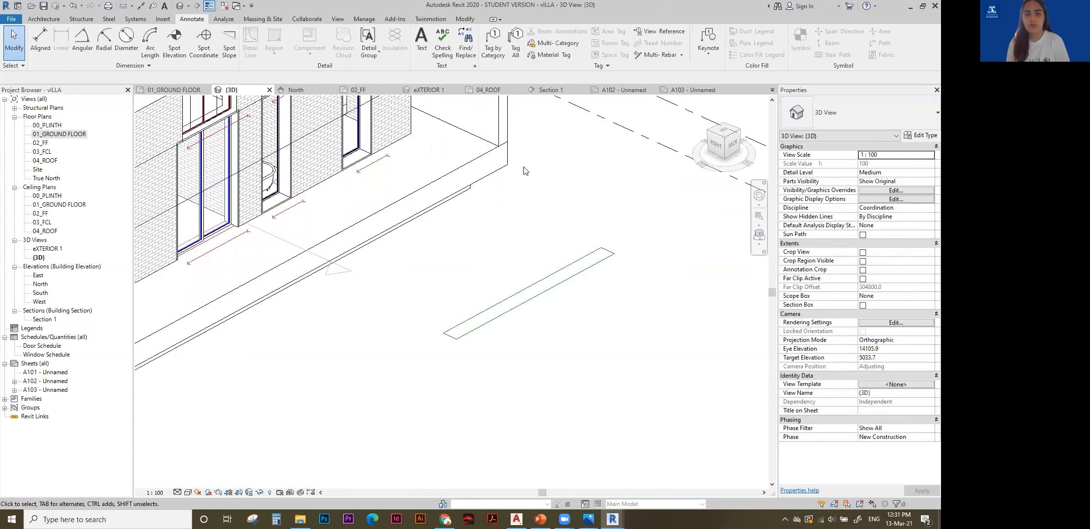
# Create a Generic 150mm floor on 00_PLINTH in the 3D view by picking the model line rectangle's edges as its boundary.
pyautogui.scroll(-2, 526, 171)
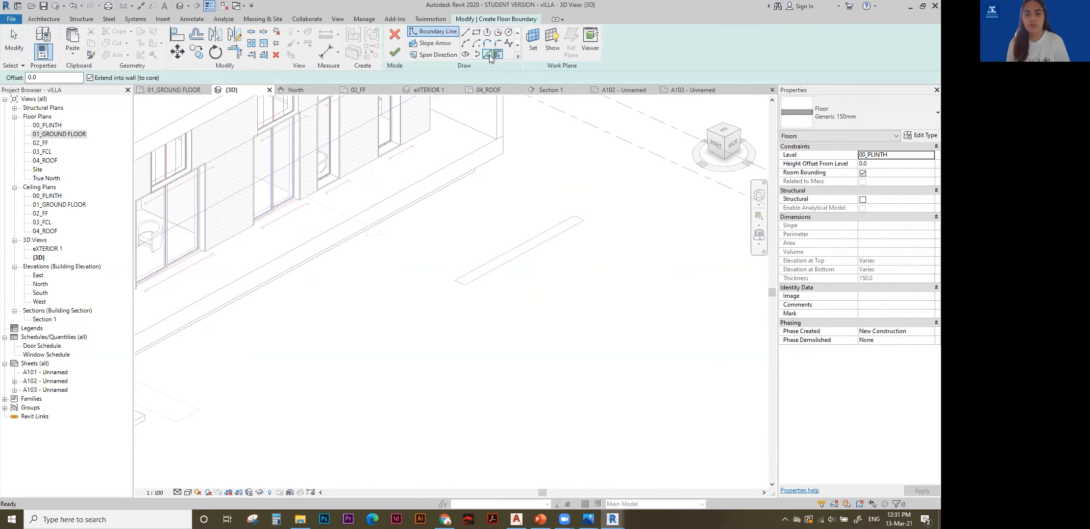
pyautogui.click(489, 55)
pyautogui.click(534, 254)
pyautogui.click(582, 221)
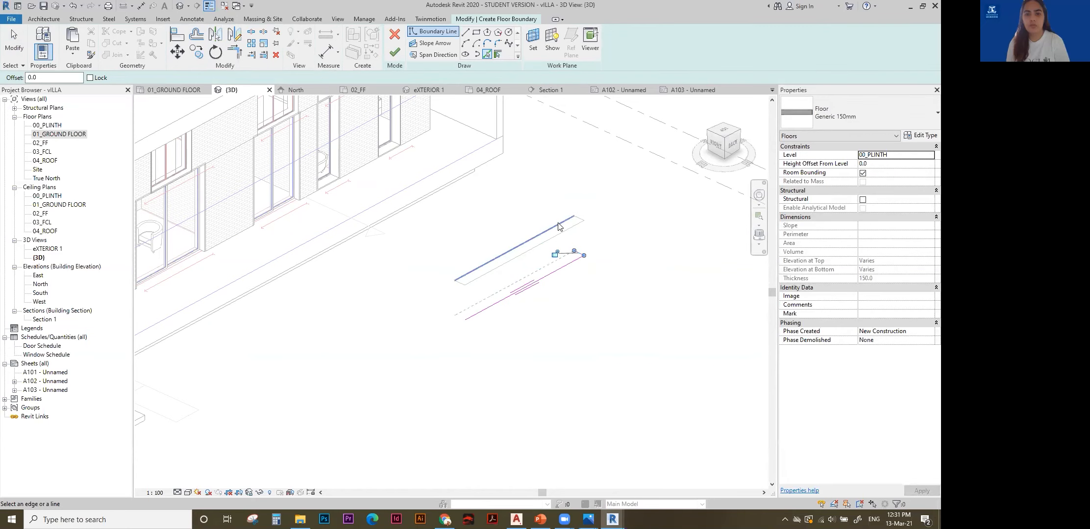
pyautogui.click(395, 53)
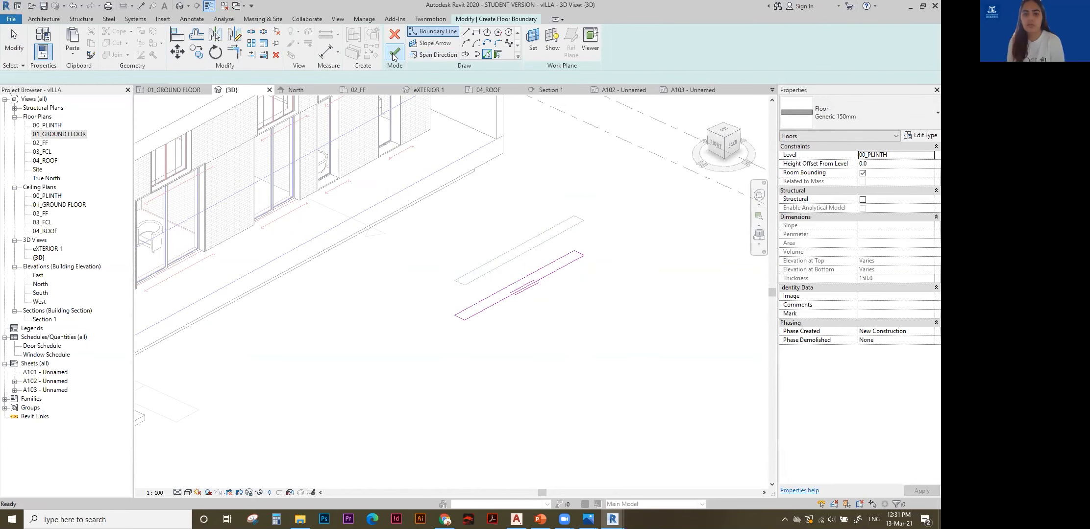
pyautogui.click(576, 302)
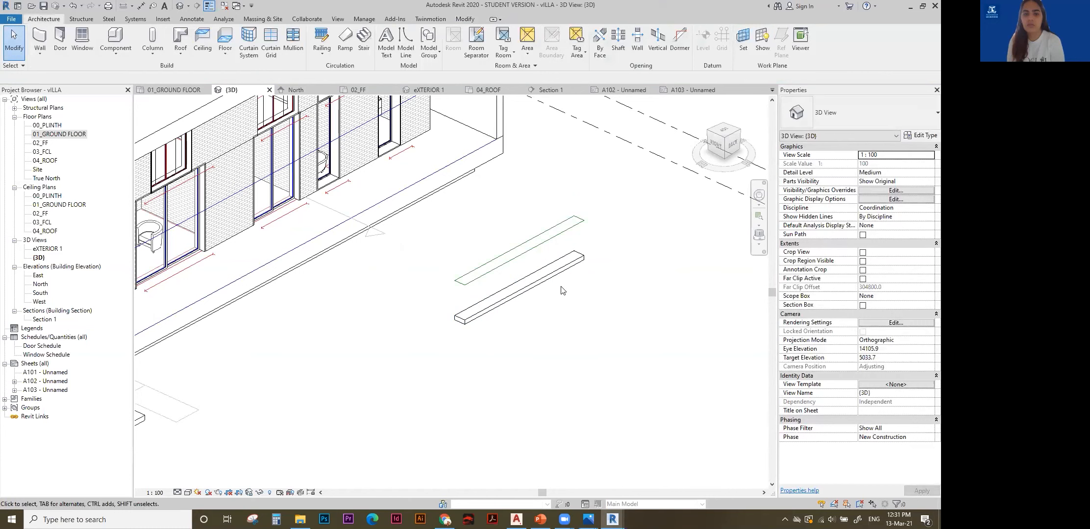
# Set the level of the new narrow floor beside the villa to 02_FF.
pyautogui.click(562, 283)
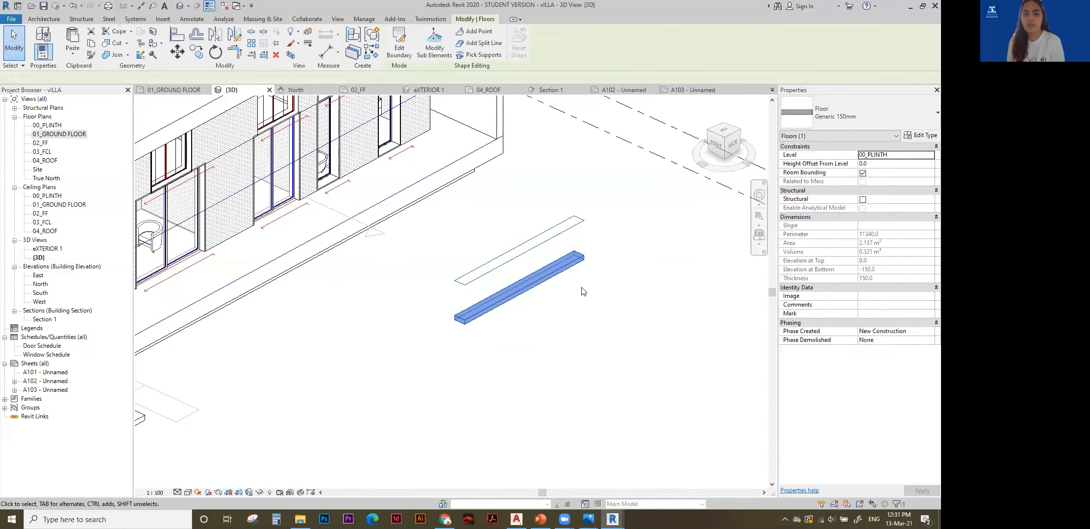
pyautogui.click(924, 160)
pyautogui.click(930, 156)
pyautogui.click(899, 170)
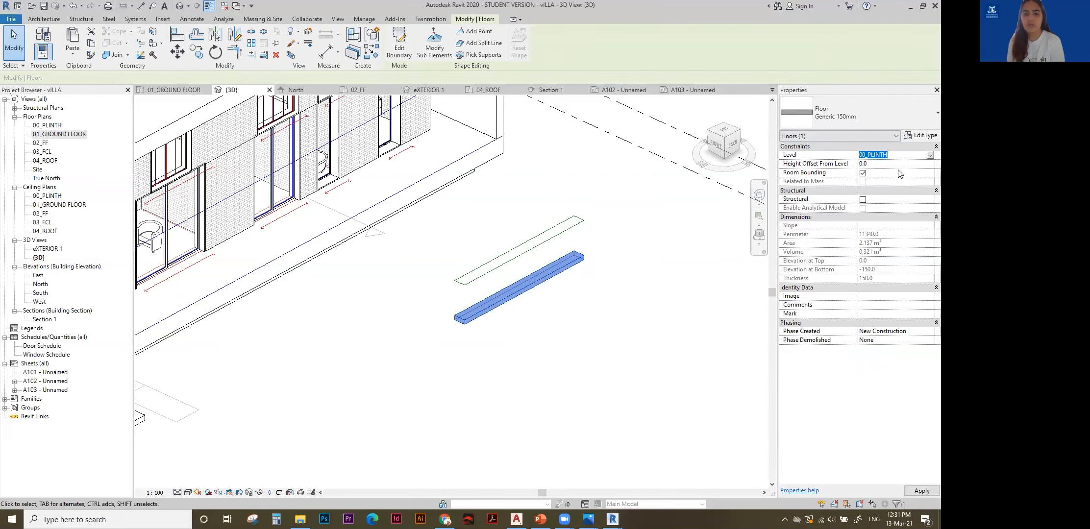
pyautogui.click(926, 158)
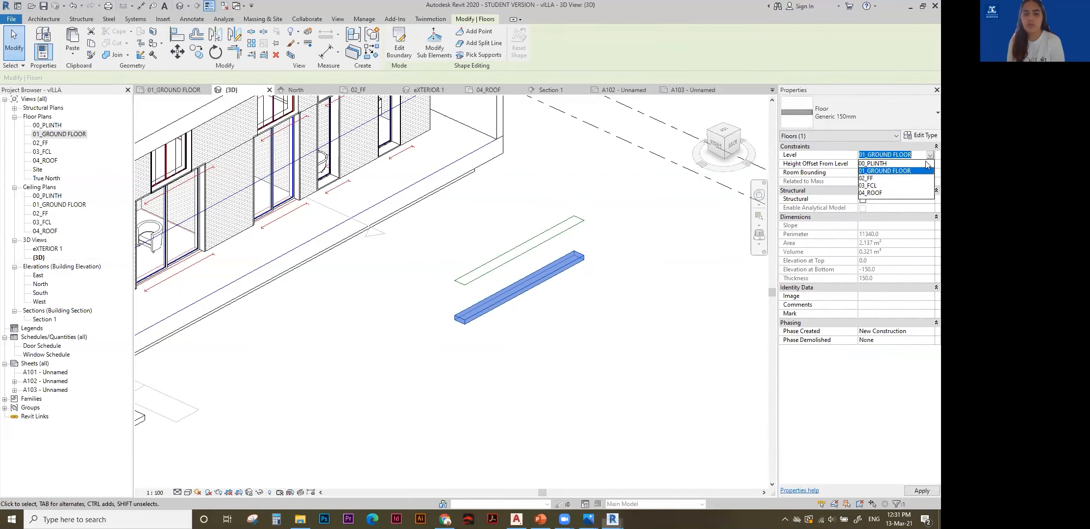
pyautogui.click(895, 178)
pyautogui.click(632, 269)
pyautogui.scroll(-2, 625, 252)
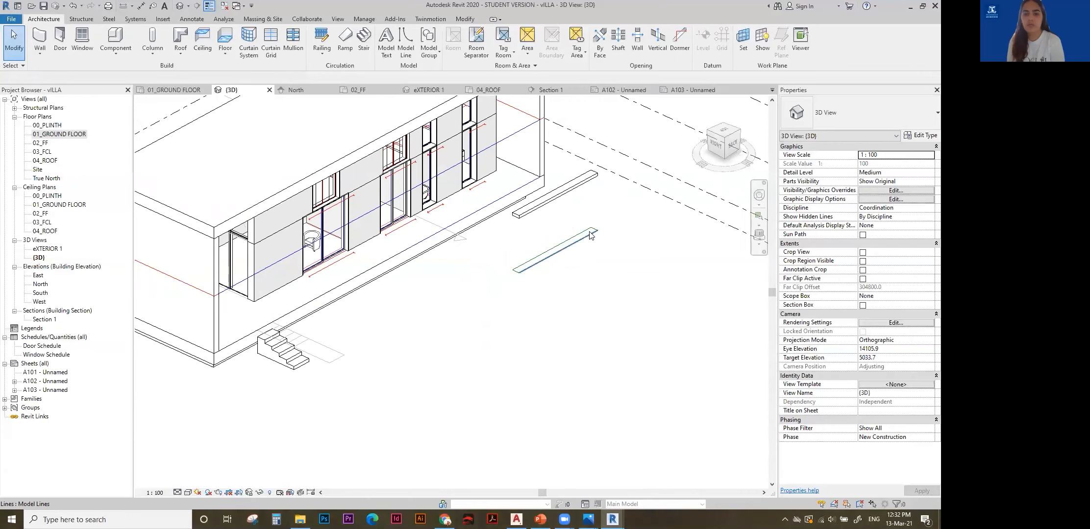
# Delete the narrow floor and the model line rectangle beside the villa in the 3D view.
pyautogui.scroll(-1, 580, 192)
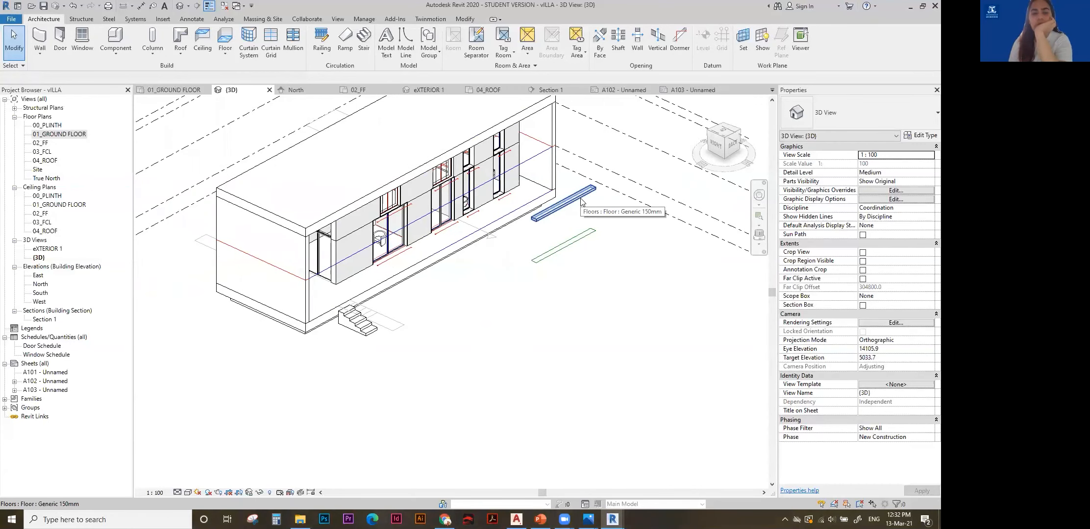
pyautogui.moveTo(582, 201); pyautogui.dragTo(584, 203, button='middle')
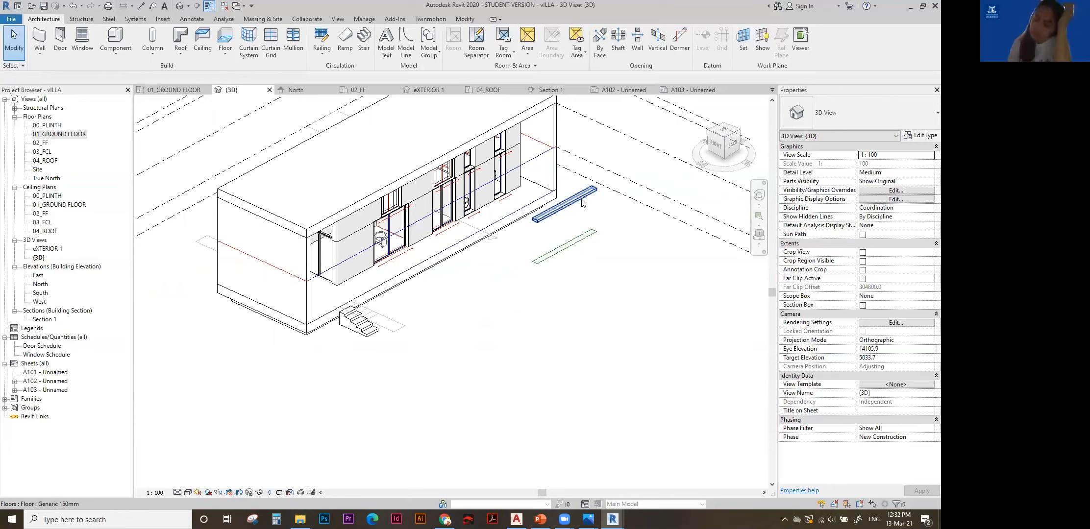
pyautogui.click(582, 201)
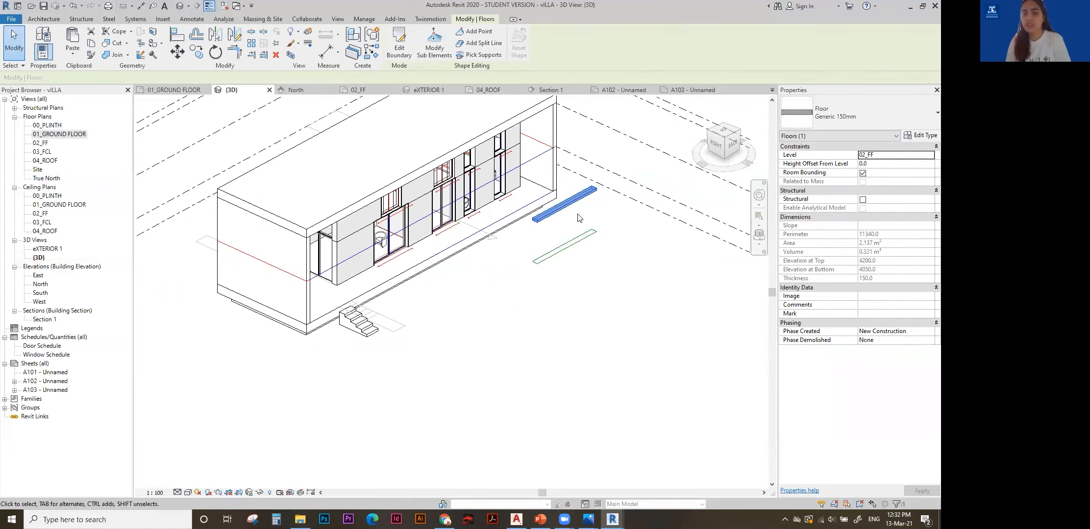
pyautogui.press('Delete')
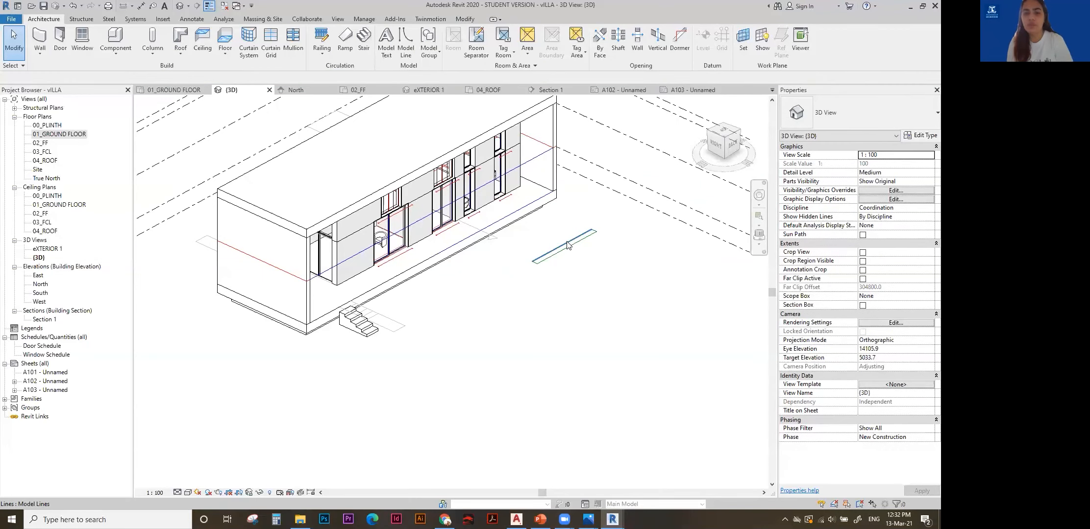
# Draw a wavy five-point model line spline beside the wall types image on the 01_GROUND FLOOR plan.
pyautogui.doubleClick(62, 135)
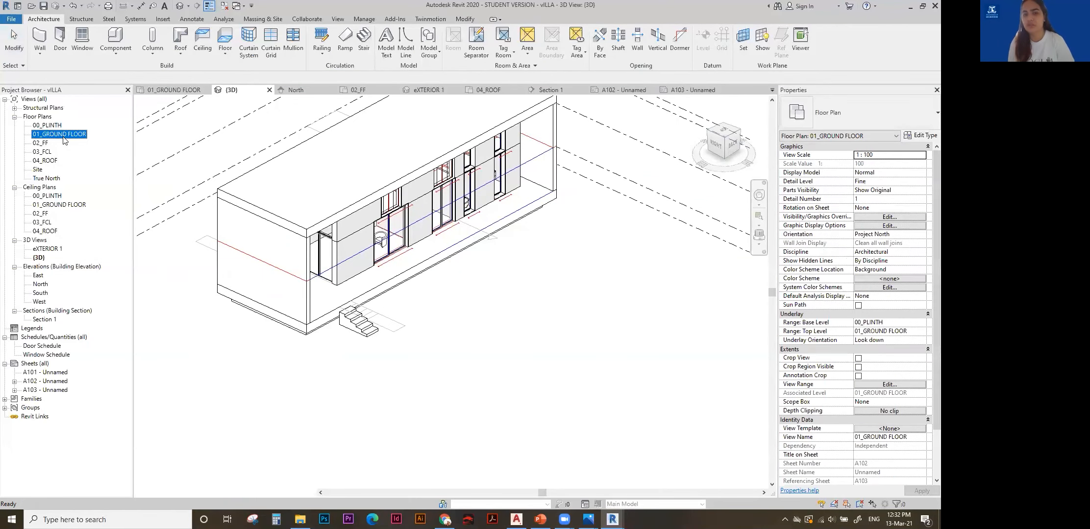
pyautogui.click(406, 44)
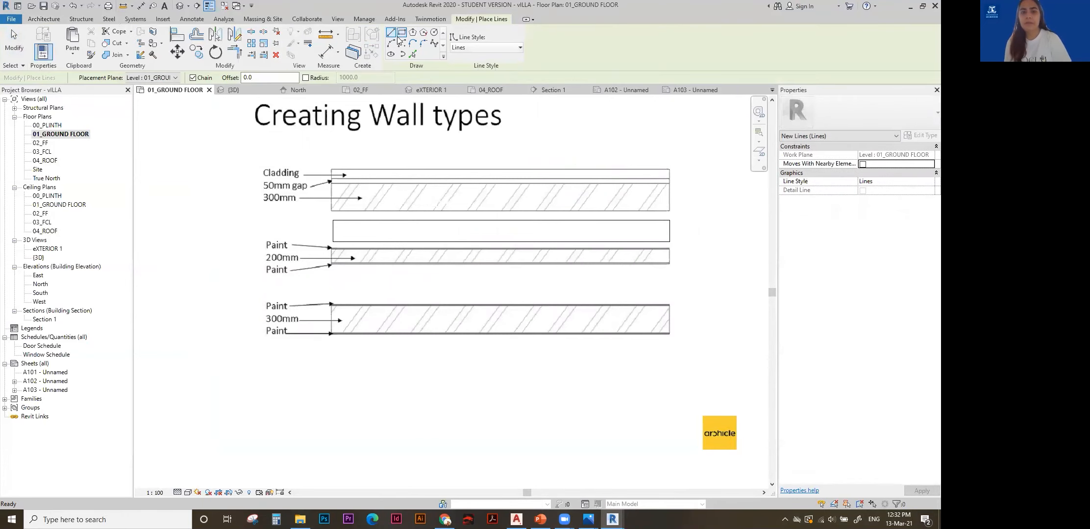
pyautogui.click(434, 45)
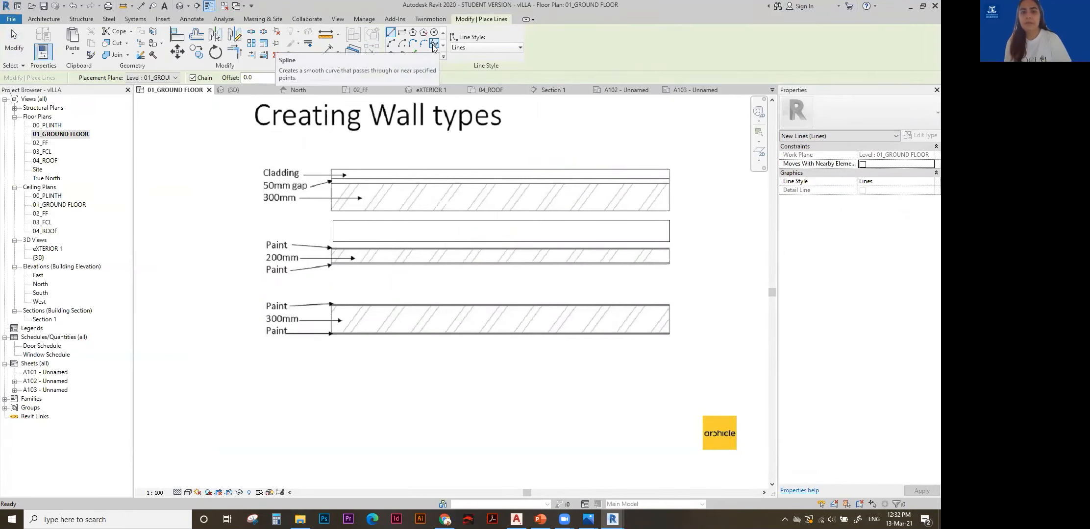
pyautogui.scroll(-3, 435, 218)
pyautogui.click(372, 311)
pyautogui.click(438, 270)
pyautogui.click(510, 303)
pyautogui.click(590, 256)
pyautogui.click(716, 225)
pyautogui.press('Escape')
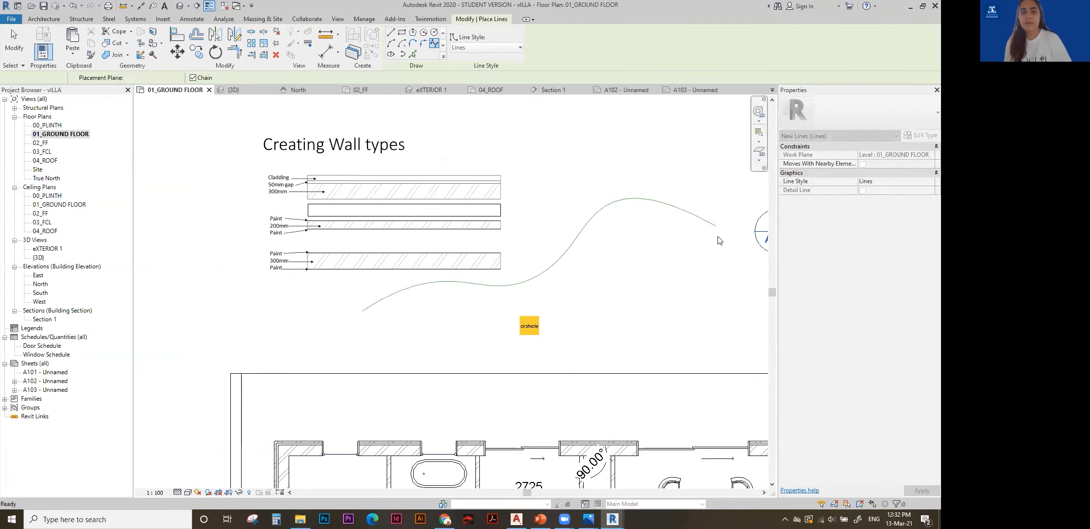
pyautogui.scroll(-1, 616, 271)
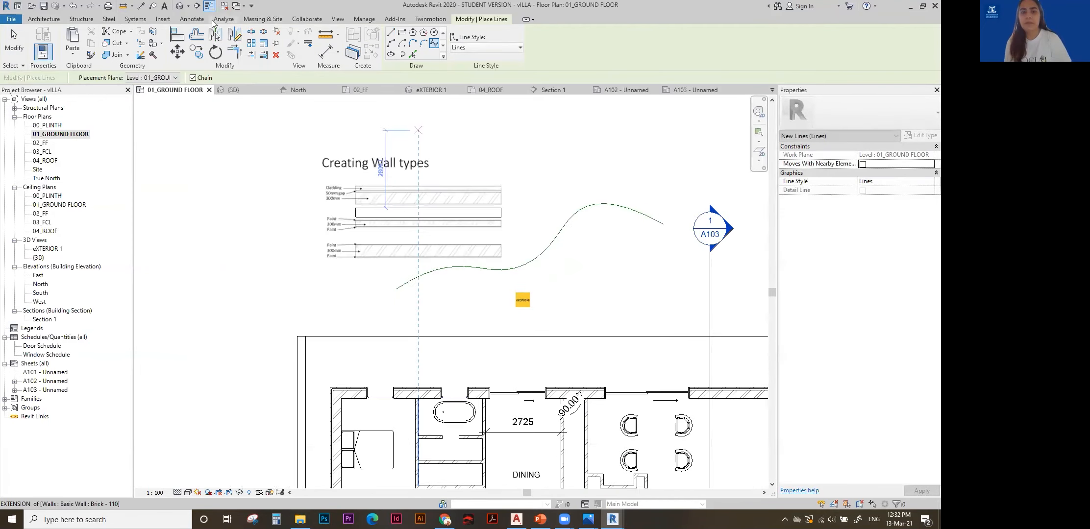
# Try to create a 300 wALL wall from the spline in the 3D view using Pick Lines.
pyautogui.click(180, 5)
pyautogui.press('Escape')
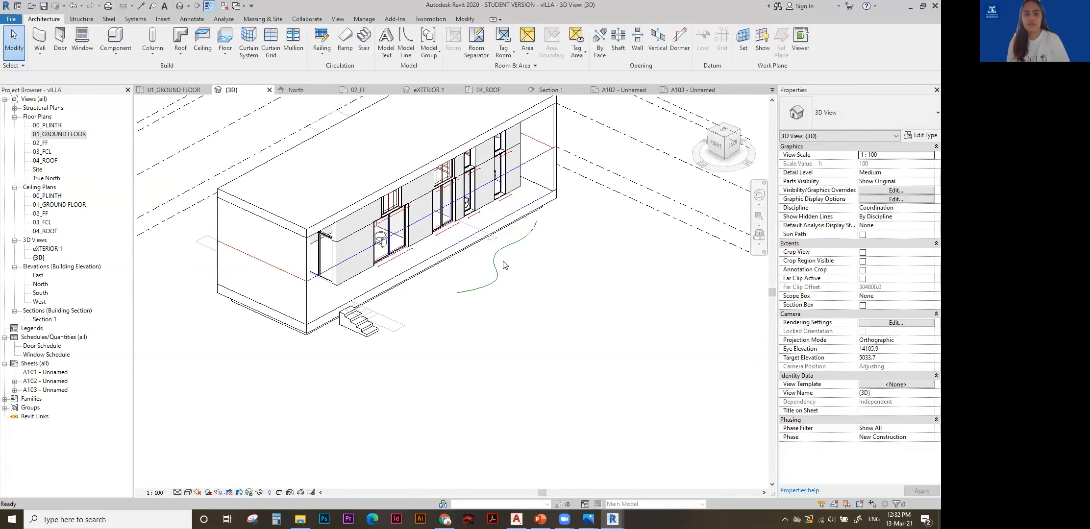
pyautogui.press('w')
pyautogui.press('a')
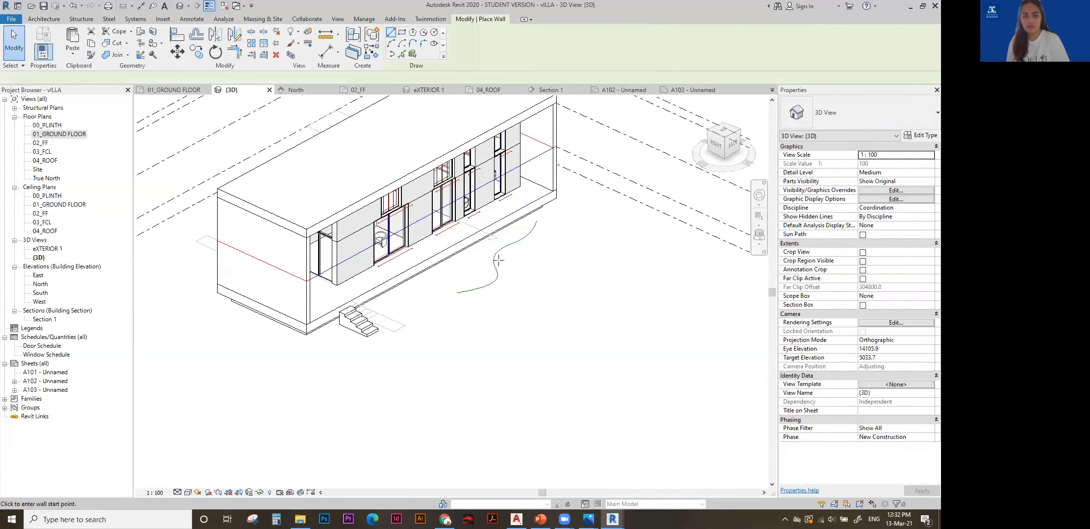
pyautogui.click(401, 54)
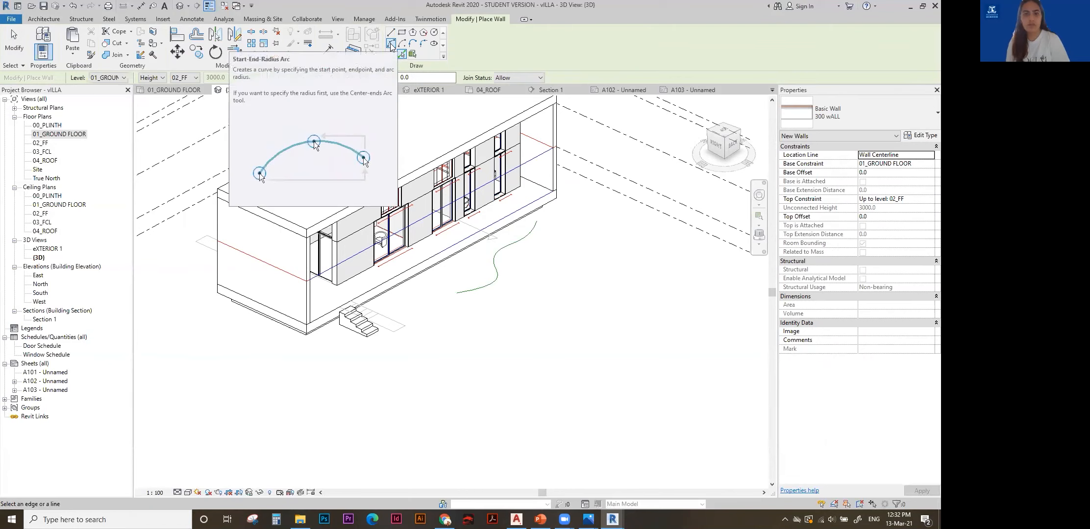
pyautogui.press('Escape')
pyautogui.press('Escape')
# Draw a start-end-radius model line arc beside the wall types image on the ground floor plan and extend it to about 176°.
pyautogui.click(174, 89)
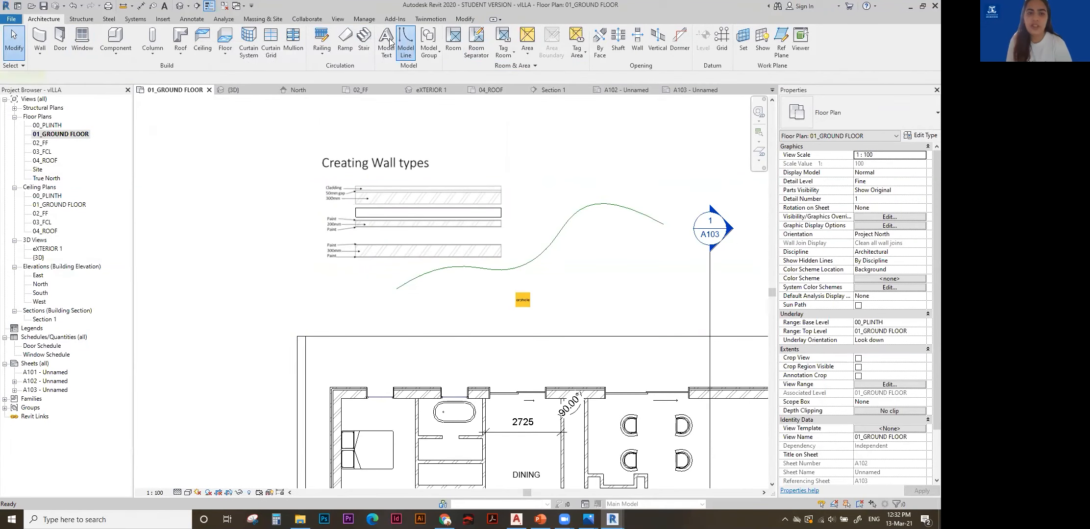
pyautogui.click(405, 45)
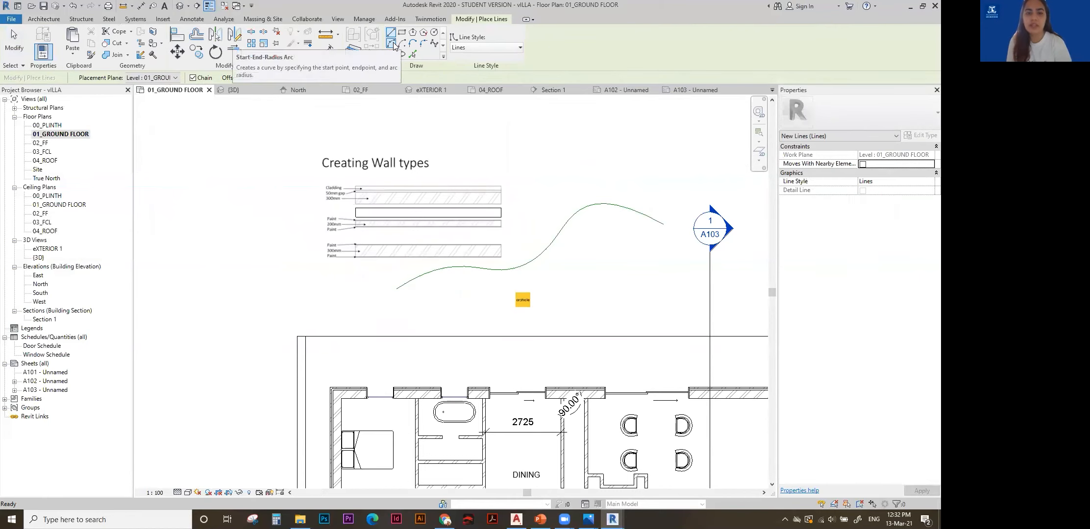
pyautogui.click(395, 44)
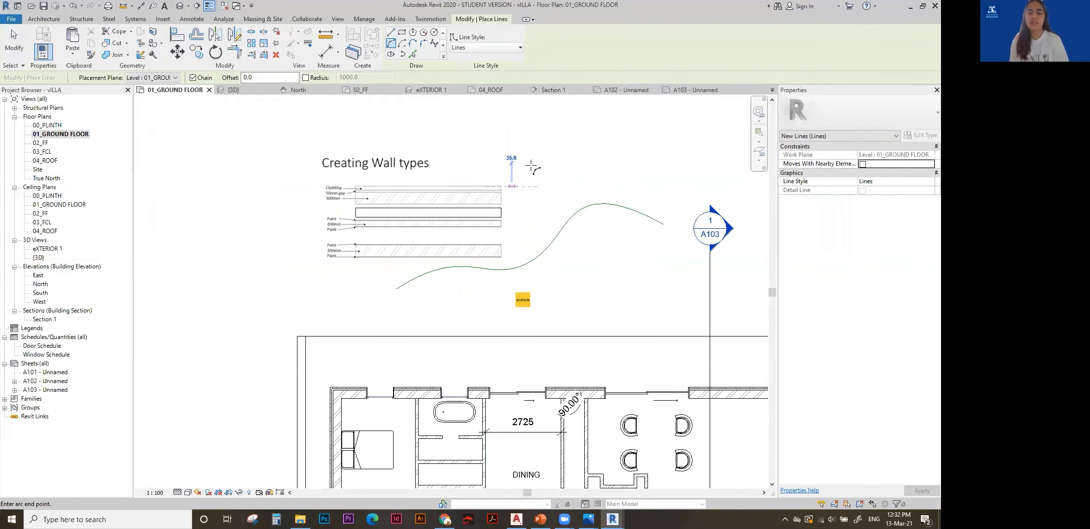
pyautogui.click(510, 186)
pyautogui.click(550, 145)
pyautogui.click(537, 155)
pyautogui.press('Escape')
pyautogui.press('Escape')
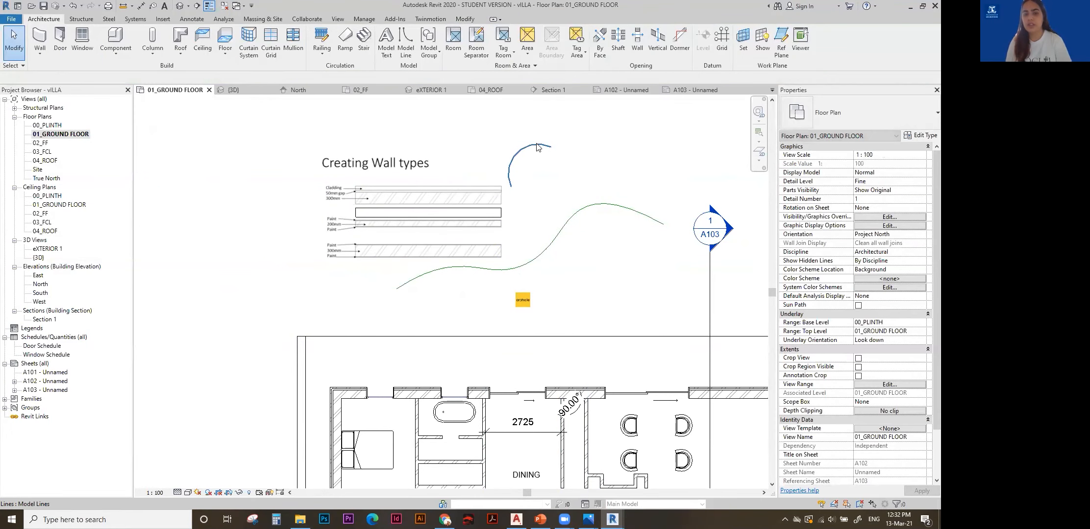
pyautogui.moveTo(550, 151); pyautogui.dragTo(604, 146)
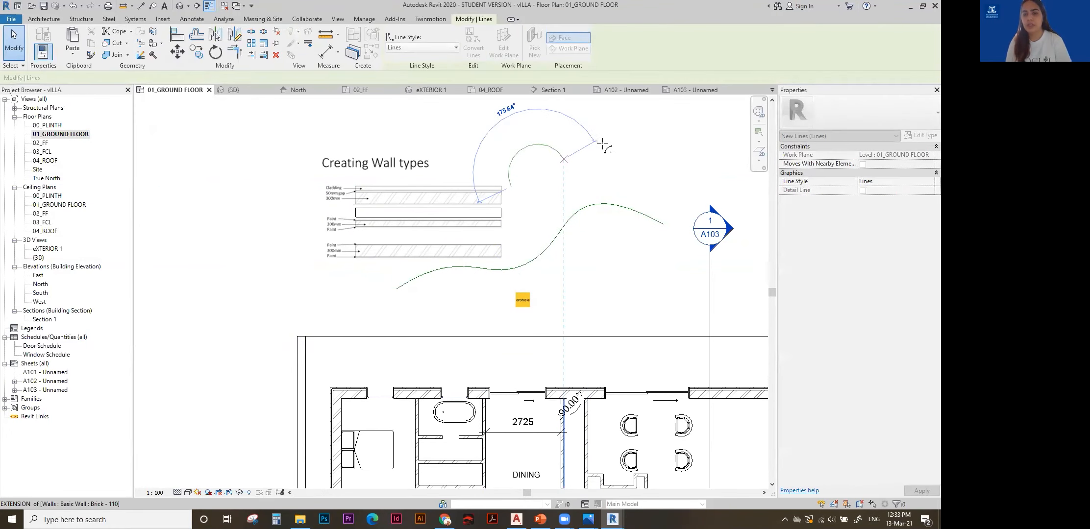
# Create a curved 300 wALL wall from 01_GROUND FLOOR to 02_FF by picking the model line arc in the 3D view.
pyautogui.click(230, 90)
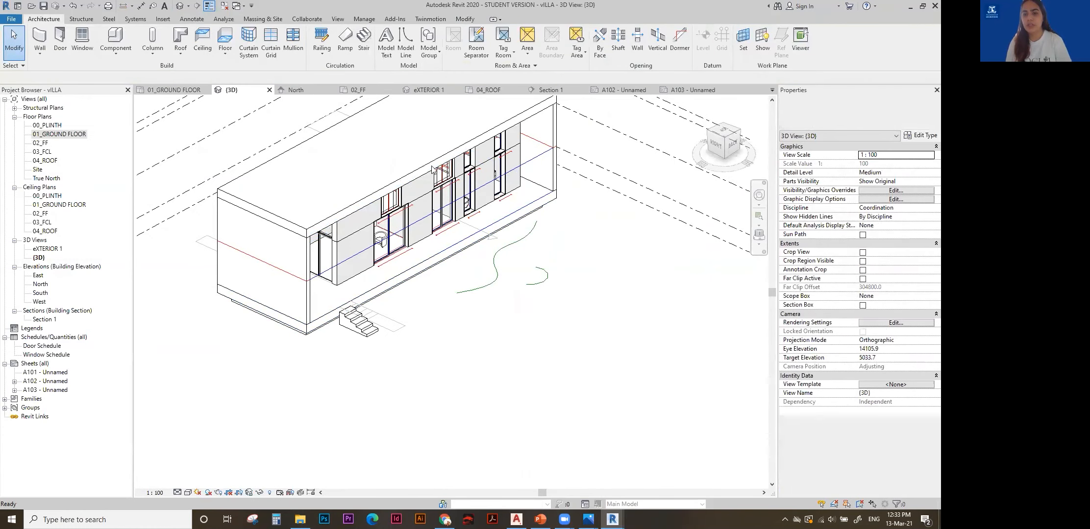
pyautogui.scroll(2, 510, 238)
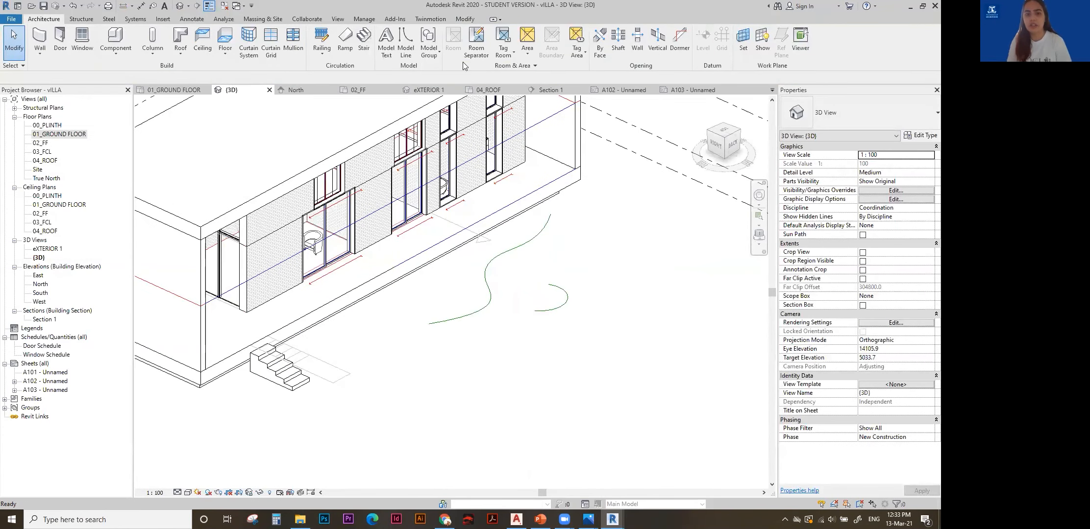
pyautogui.press('w')
pyautogui.press('a')
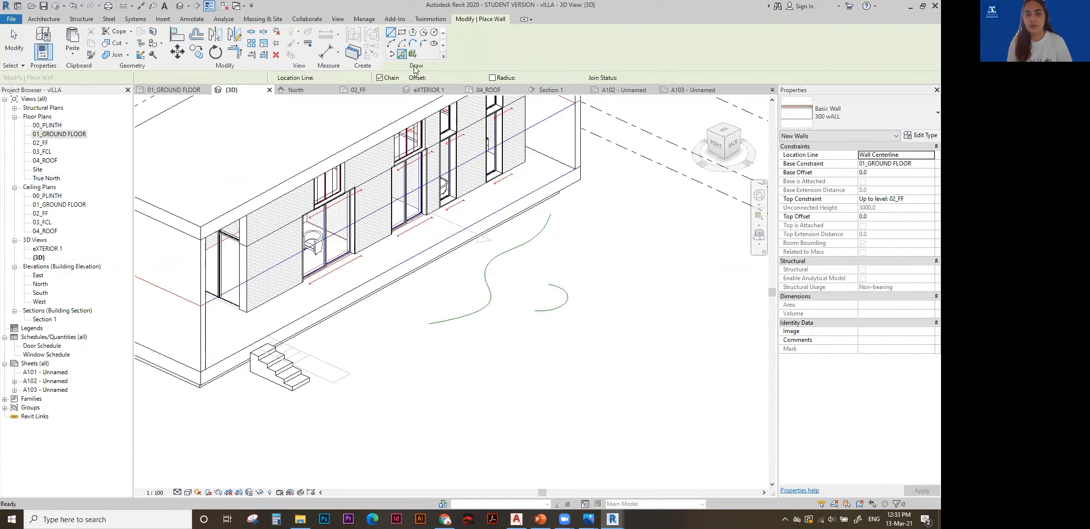
pyautogui.click(567, 307)
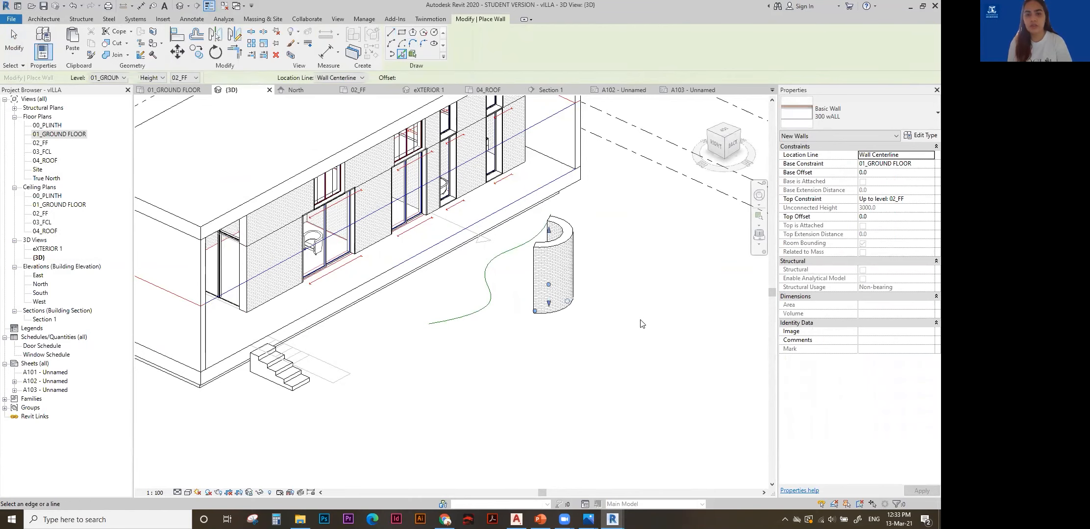
pyautogui.press('Escape')
pyautogui.press('Escape')
pyautogui.keyDown('shift'); pyautogui.moveTo(564, 284); pyautogui.dragTo(536, 280, button='middle'); pyautogui.keyUp('shift')
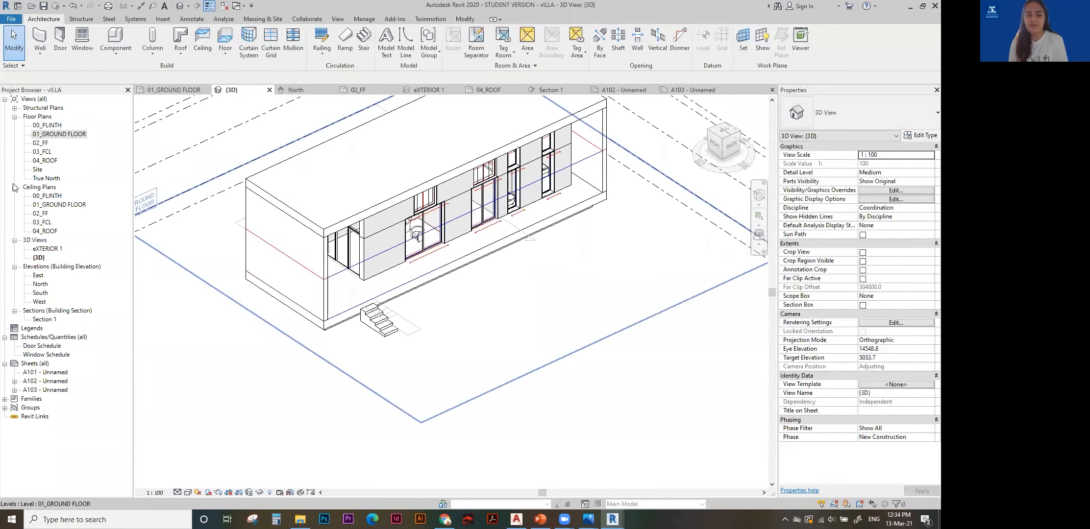
# On the 01_GROUND FLOOR plan, draw a straight 10000 mm Curtain Wall 6mm Thk Glazing up to 02_FF, running north-south beyond the villa's east end.
pyautogui.doubleClick(67, 134)
pyautogui.scroll(-3, 384, 242)
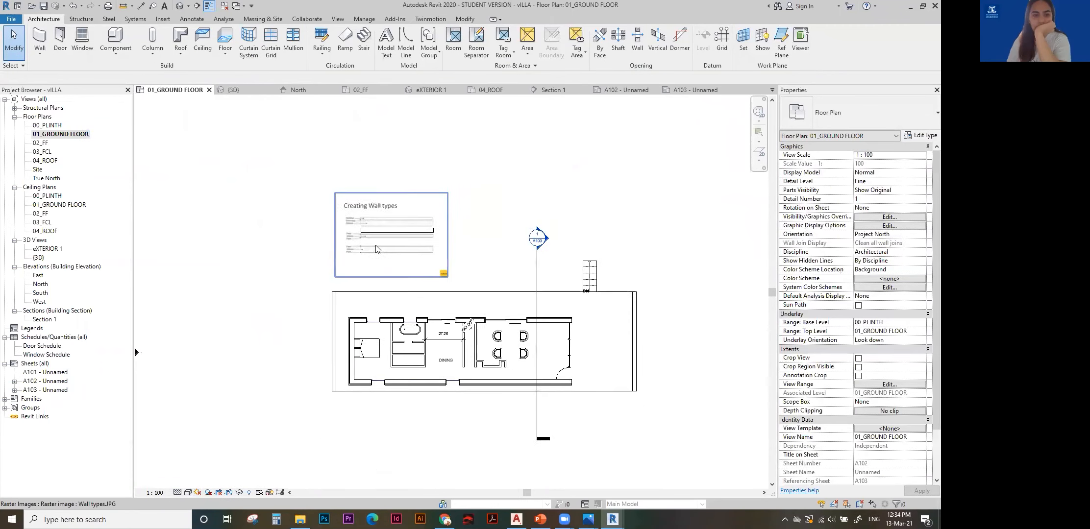
pyautogui.moveTo(384, 243); pyautogui.dragTo(276, 198, button='middle')
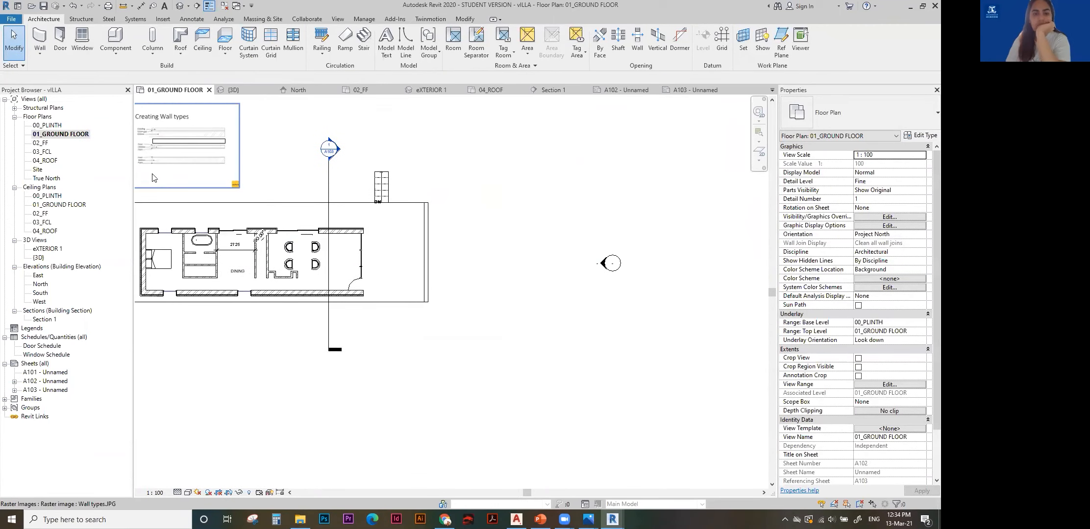
pyautogui.click(37, 35)
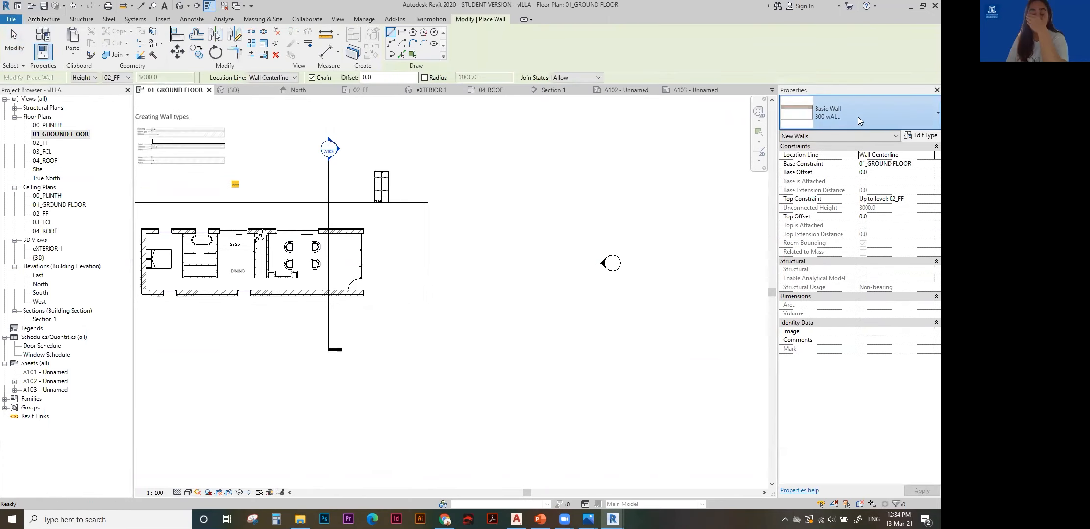
pyautogui.click(858, 116)
pyautogui.scroll(-3, 857, 210)
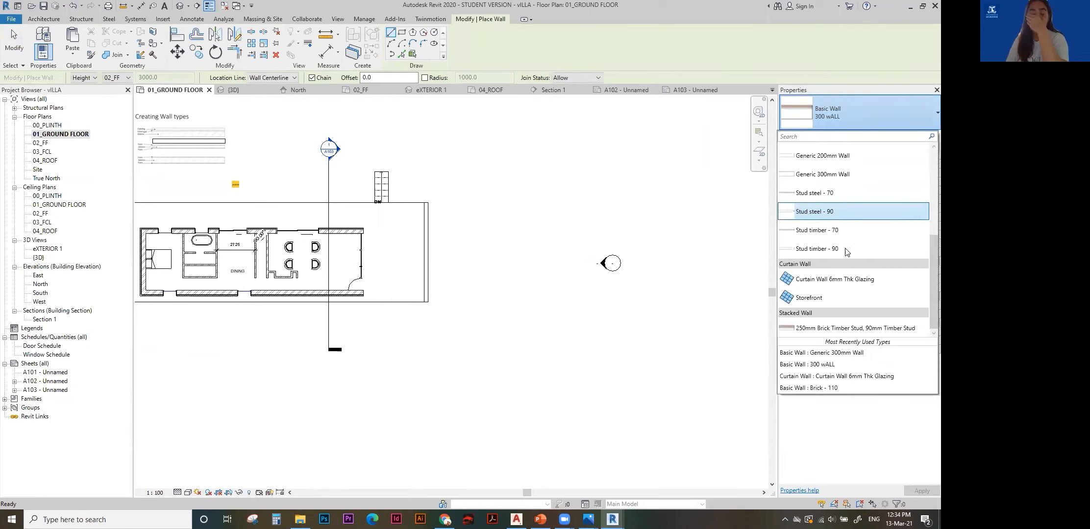
pyautogui.click(845, 284)
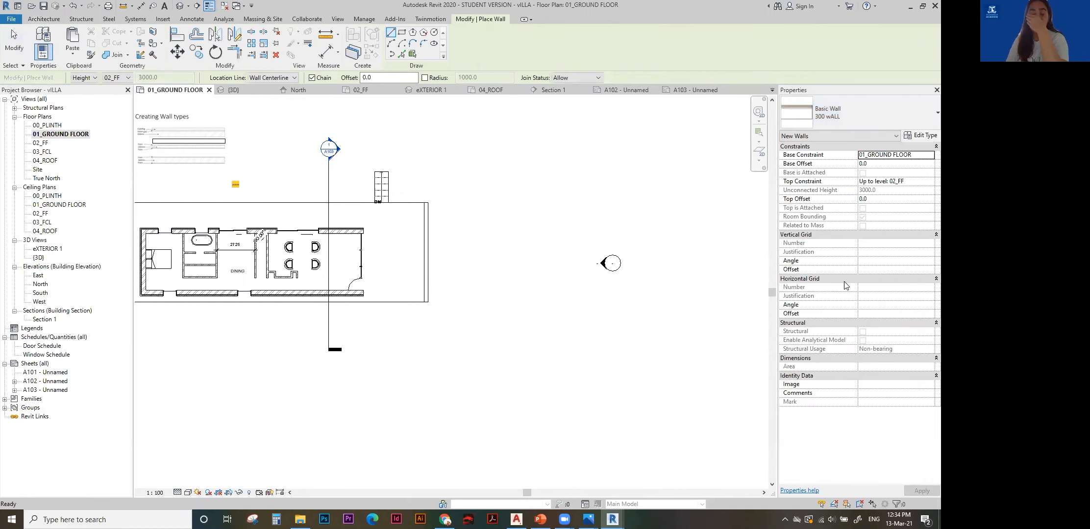
pyautogui.moveTo(431, 234); pyautogui.dragTo(423, 237, button='middle')
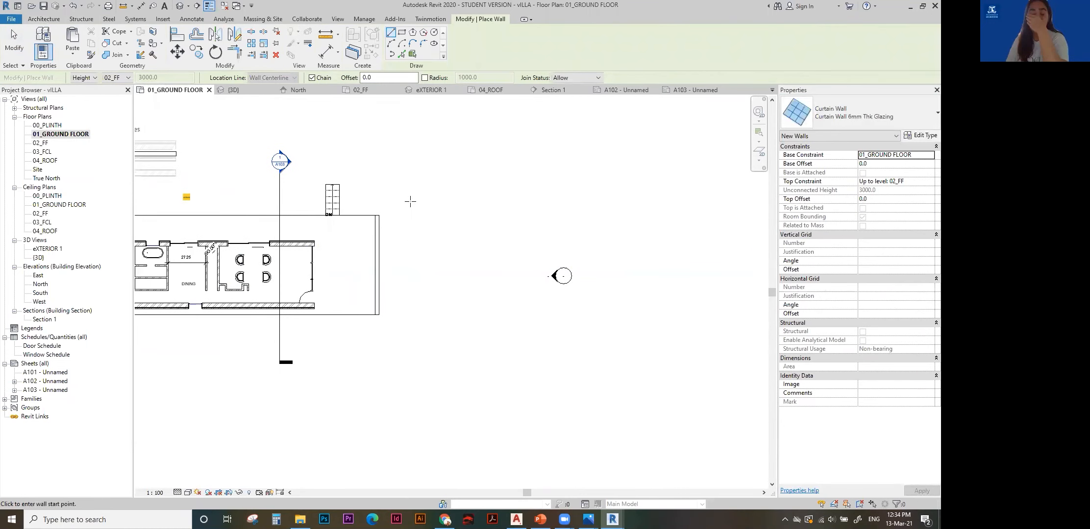
pyautogui.click(424, 185)
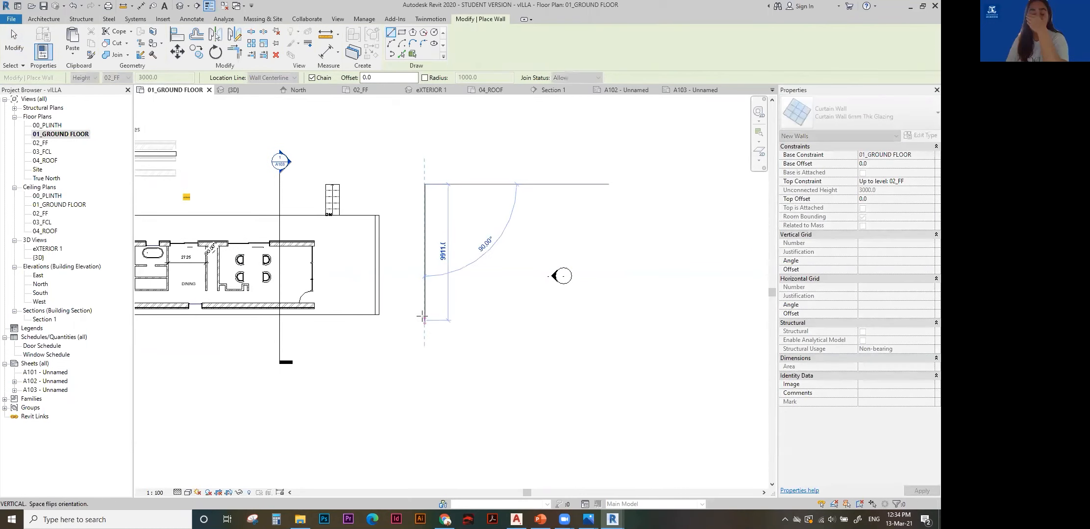
pyautogui.write('10000')
pyautogui.press('Return')
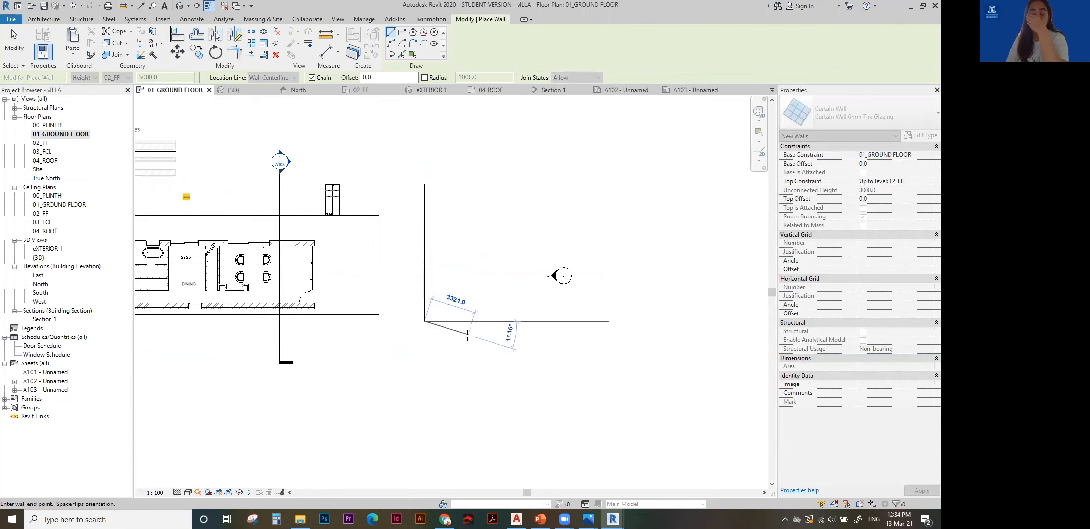
pyautogui.click(494, 238)
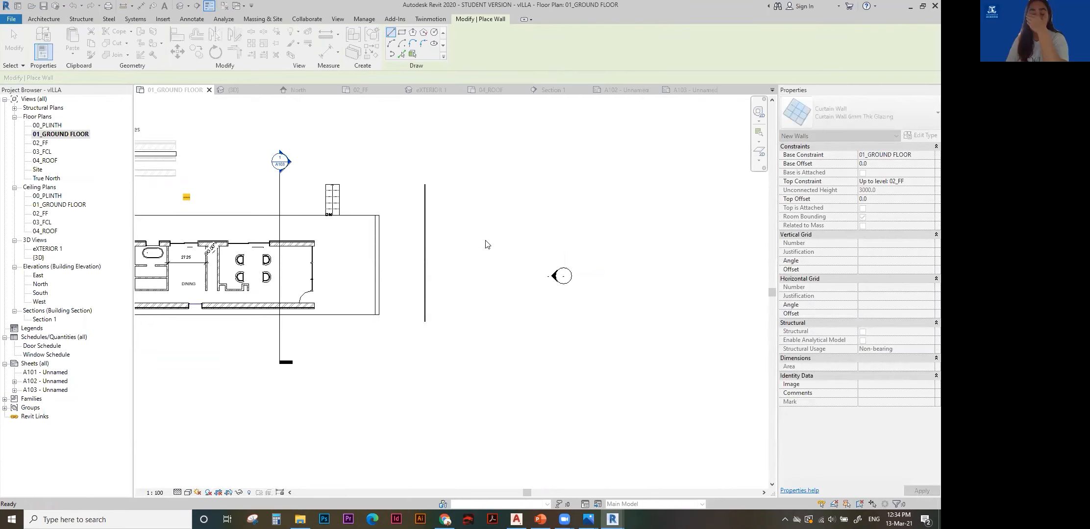
pyautogui.press('Escape')
pyautogui.press('Escape')
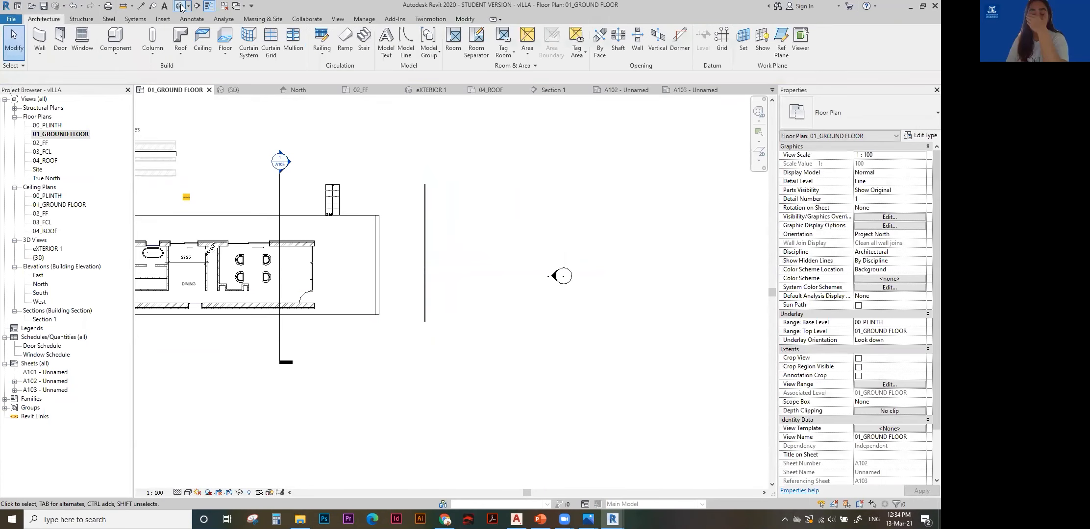
# View the new curtain wall in 3D and change the visual style to one showing coloured surfaces and transparent glazing.
pyautogui.click(179, 6)
pyautogui.scroll(3, 242, 350)
pyautogui.keyDown('shift'); pyautogui.moveTo(242, 350); pyautogui.dragTo(564, 324, button='middle'); pyautogui.keyUp('shift')
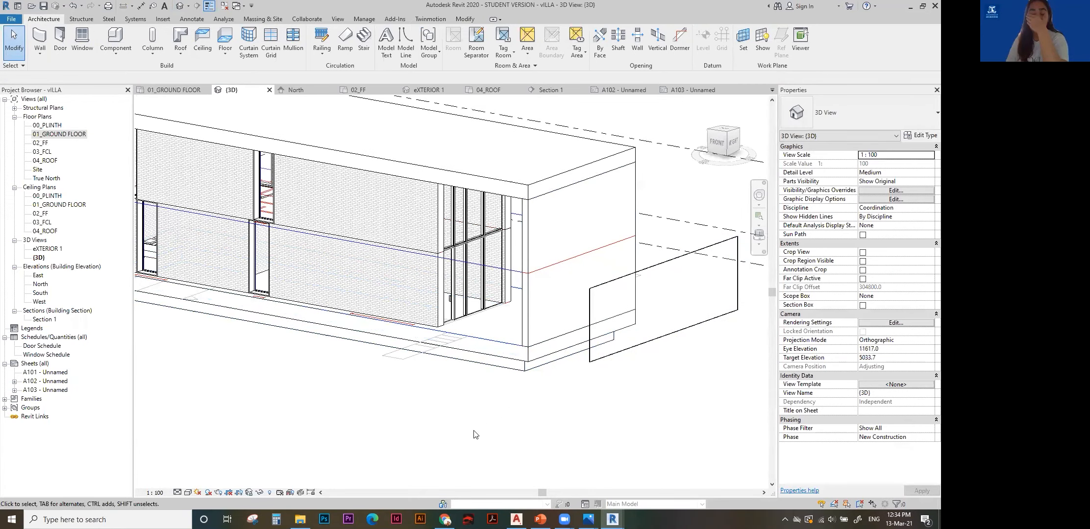
pyautogui.click(187, 493)
pyautogui.click(206, 473)
pyautogui.moveTo(555, 325)
pyautogui.keyDown('shift'); pyautogui.mouseDown(button='middle')
pyautogui.moveTo(601, 392)
pyautogui.moveTo(628, 369)
pyautogui.moveTo(547, 336)
pyautogui.mouseUp(button='middle'); pyautogui.keyUp('shift')
pyautogui.scroll(3, 546, 336)
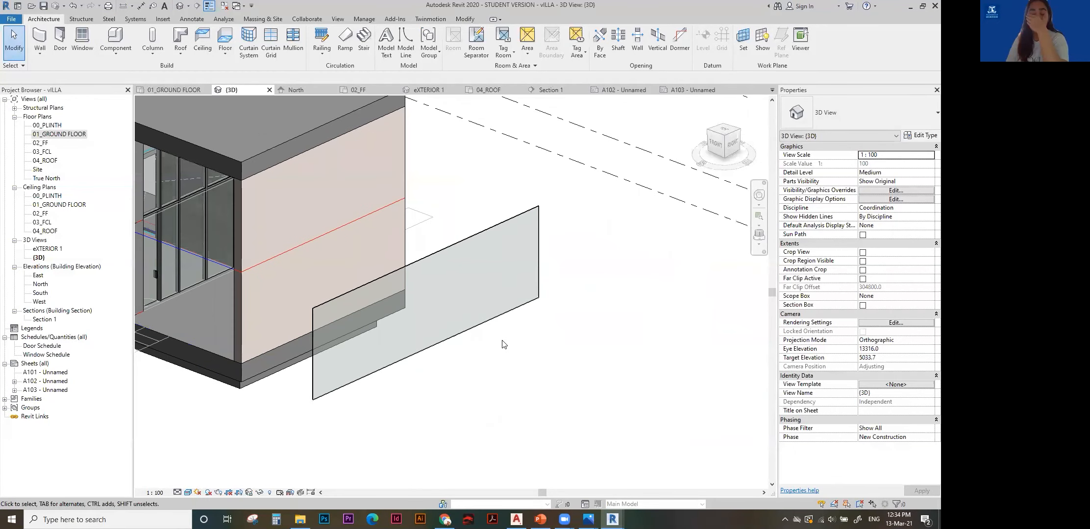
pyautogui.click(501, 319)
pyautogui.click(605, 335)
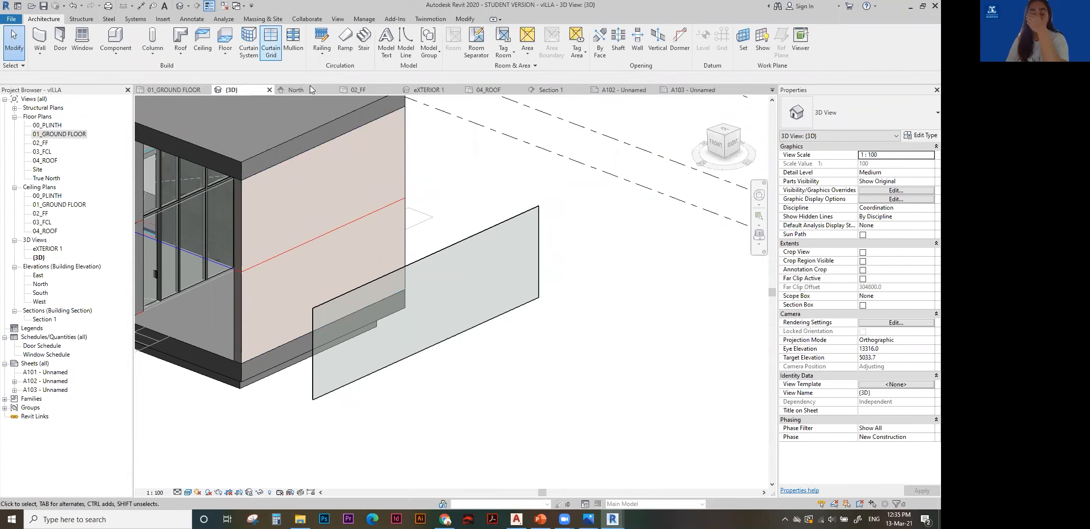
# Divide the new curtain wall into four panels with three vertical curtain grid lines placed across all segments.
pyautogui.click(272, 47)
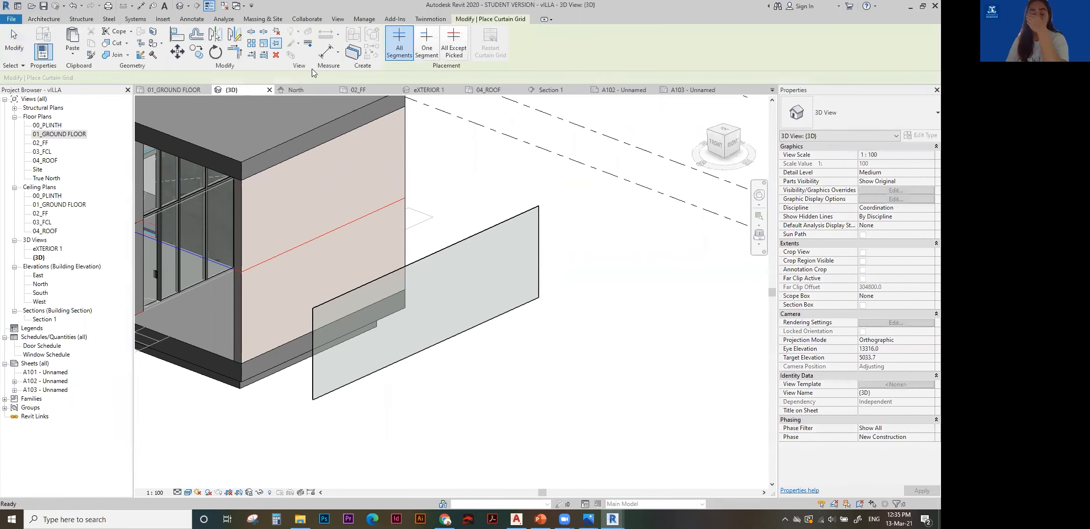
pyautogui.click(497, 226)
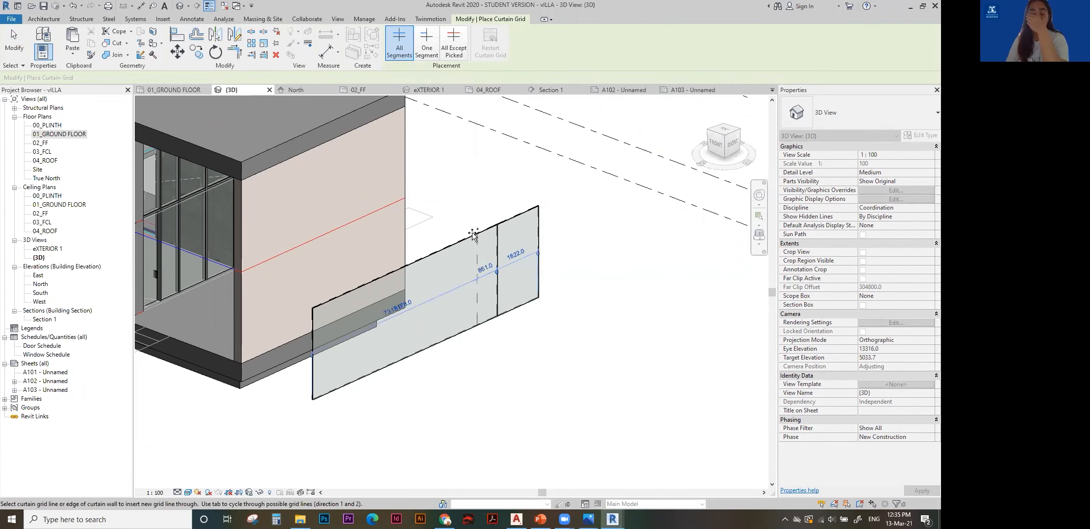
pyautogui.click(435, 254)
pyautogui.click(371, 280)
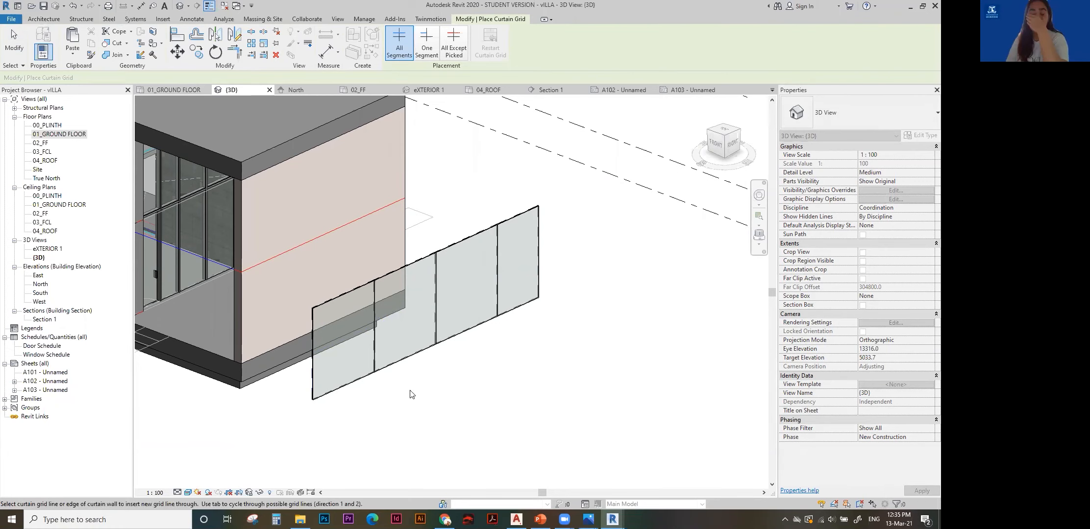
pyautogui.press('Escape')
# Set the distance from the curtain wall's near end to the first vertical grid line to 2000 mm.
pyautogui.click(372, 341)
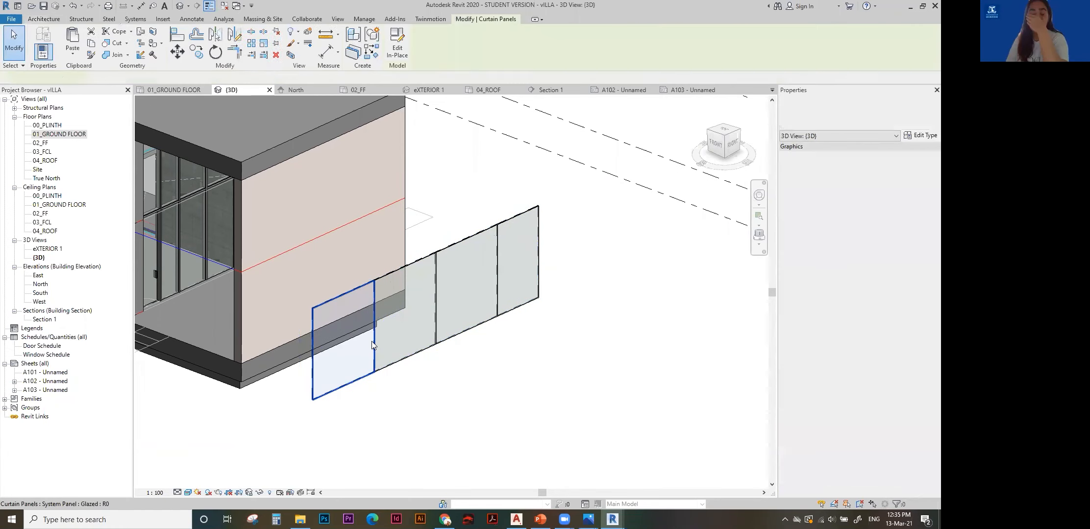
pyautogui.press('Escape')
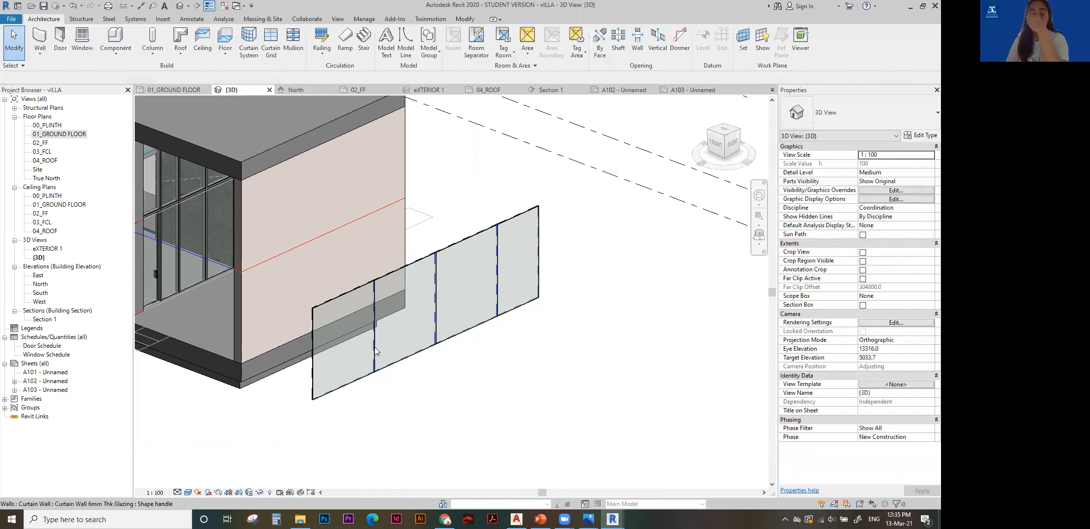
pyautogui.click(374, 347)
pyautogui.click(345, 332)
pyautogui.write('2000')
pyautogui.press('Return')
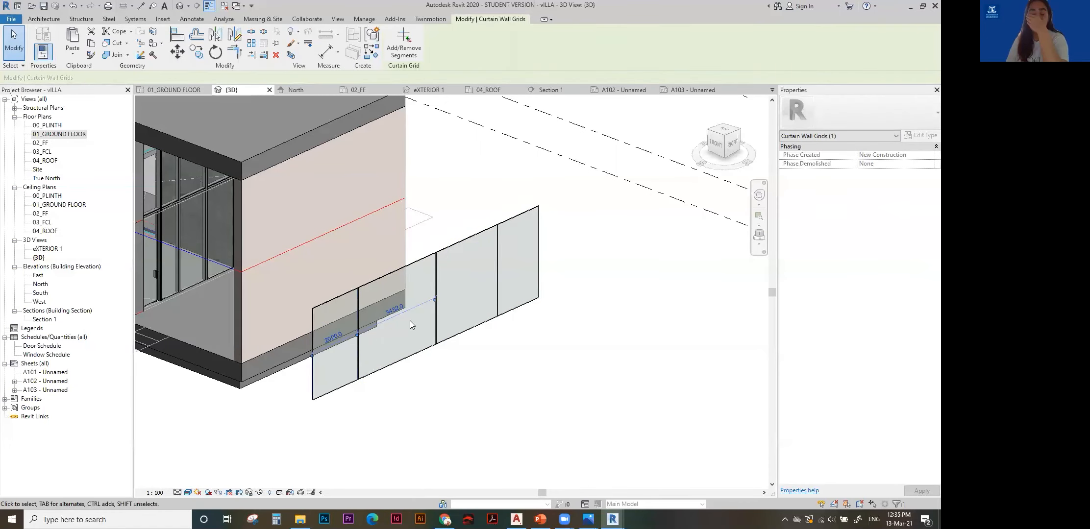
# Set the spacing between the first grid line and the middle grid line to 3.5 m by moving the first one.
pyautogui.click(395, 311)
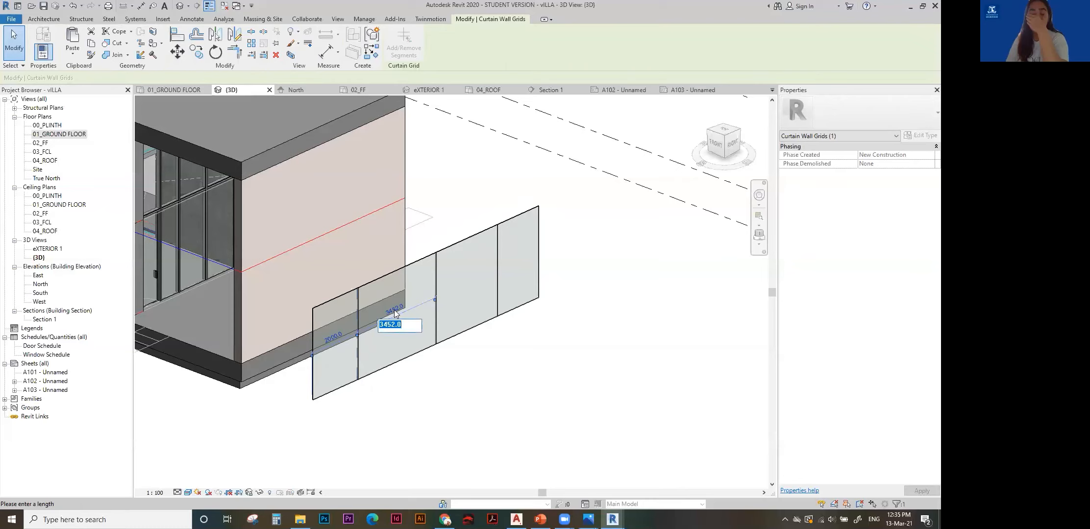
pyautogui.write('3')
pyautogui.write('.5m')
pyautogui.press('Return')
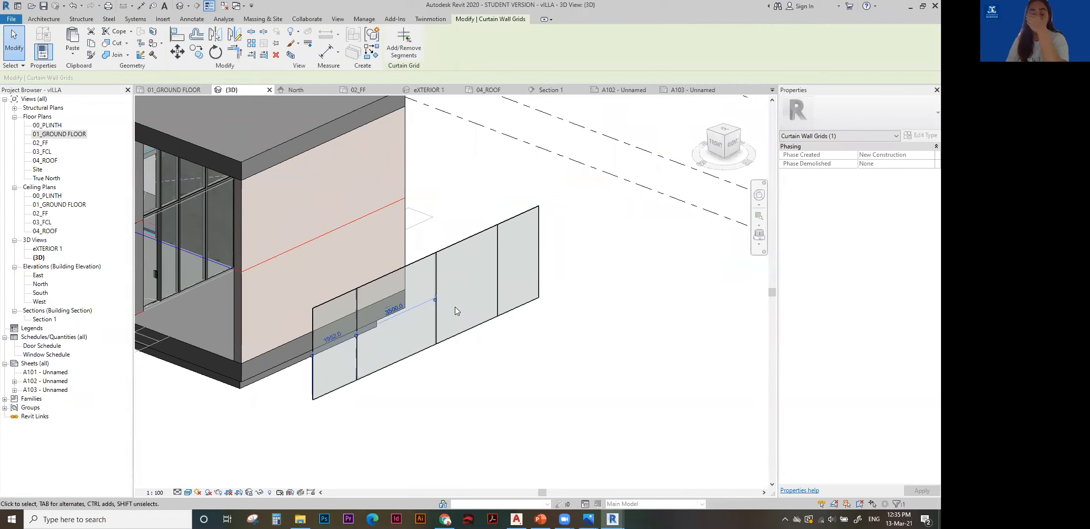
# Move the third vertical grid line so its spacing from the middle grid line is 2000 mm.
pyautogui.click(495, 278)
pyautogui.press('Escape')
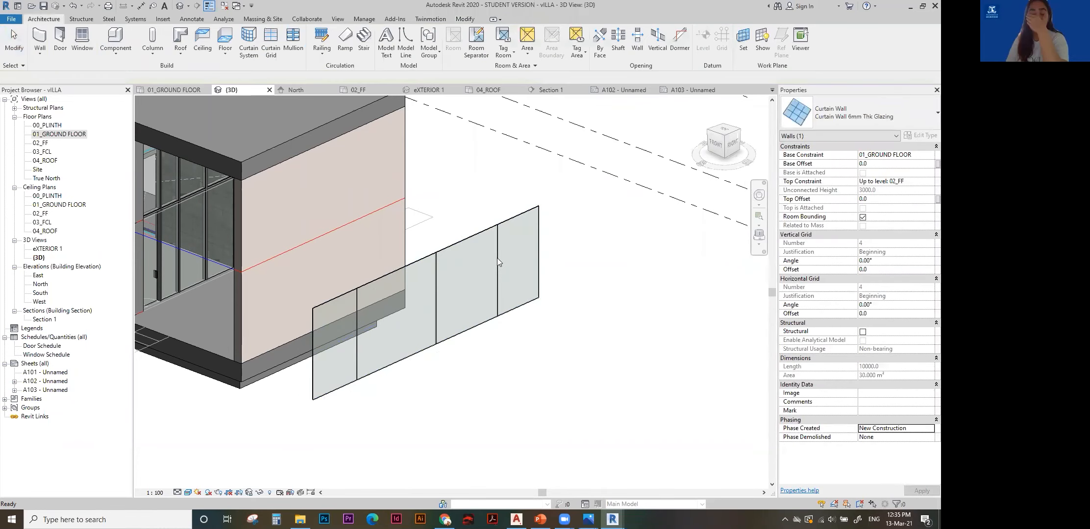
pyautogui.click(497, 259)
pyautogui.click(465, 278)
pyautogui.write('2000')
pyautogui.press('Return')
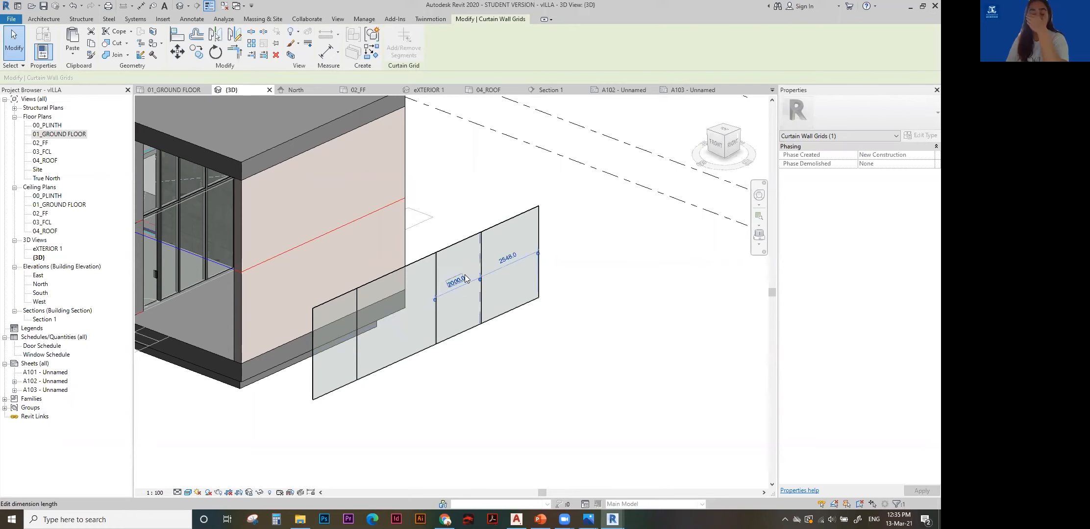
pyautogui.click(507, 263)
pyautogui.press('Escape')
pyautogui.click(602, 299)
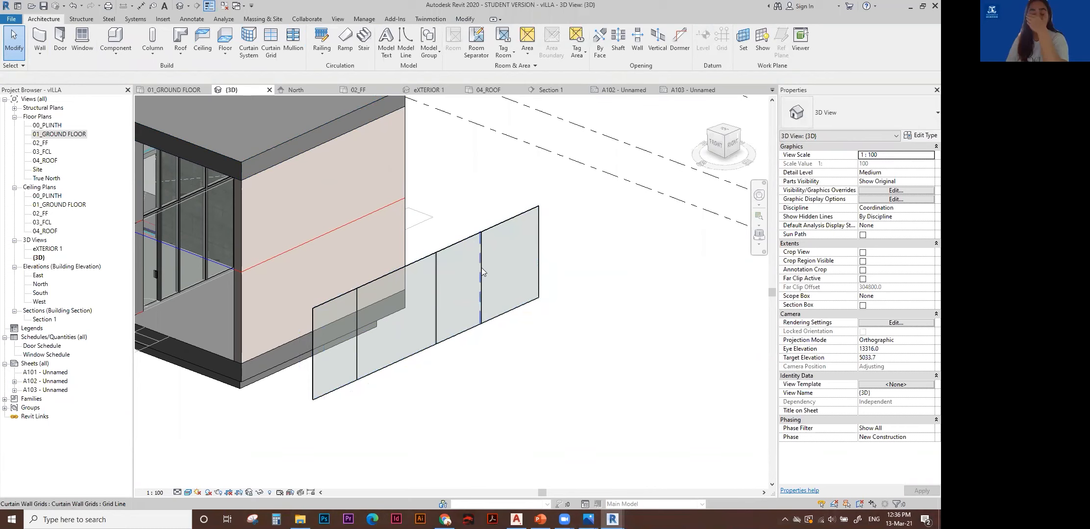
# Place 50 x 150mm Rectangular Mullions on the three vertical grid lines and around the curtain wall's whole perimeter.
pyautogui.click(291, 47)
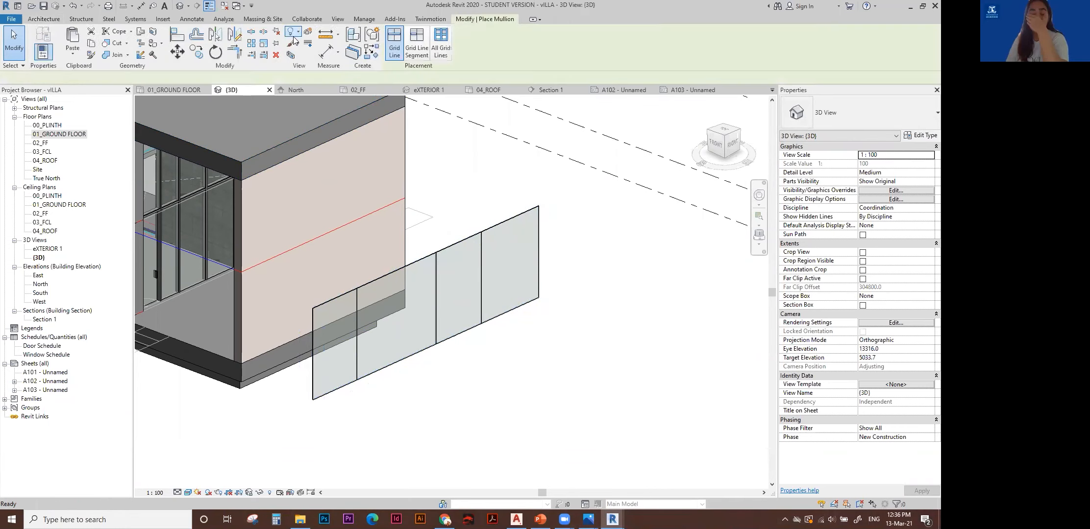
pyautogui.click(483, 252)
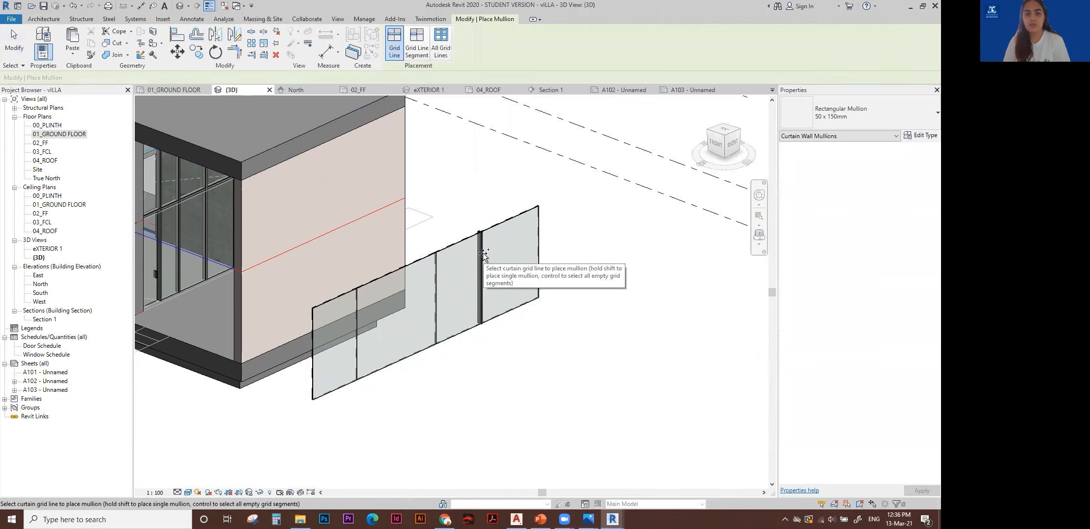
pyautogui.click(435, 286)
pyautogui.click(355, 335)
pyautogui.scroll(1, 501, 318)
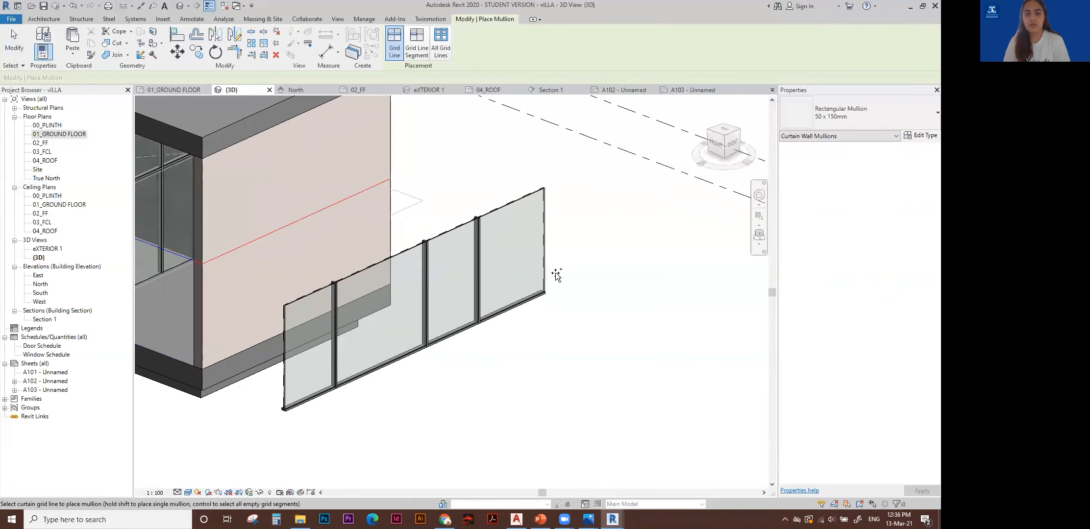
pyautogui.keyDown('ctrl'); pyautogui.click(506, 212); pyautogui.keyUp('ctrl')
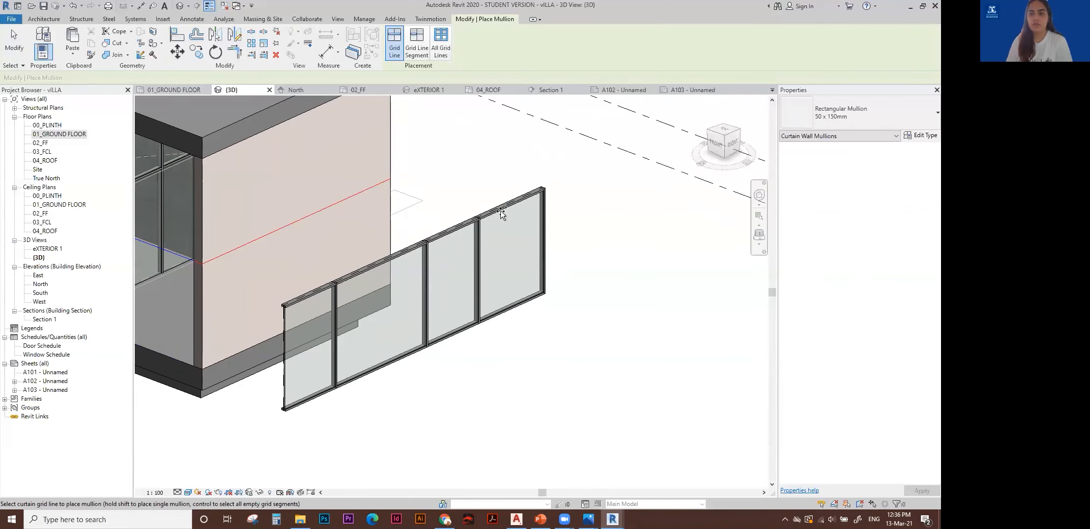
pyautogui.click(281, 352)
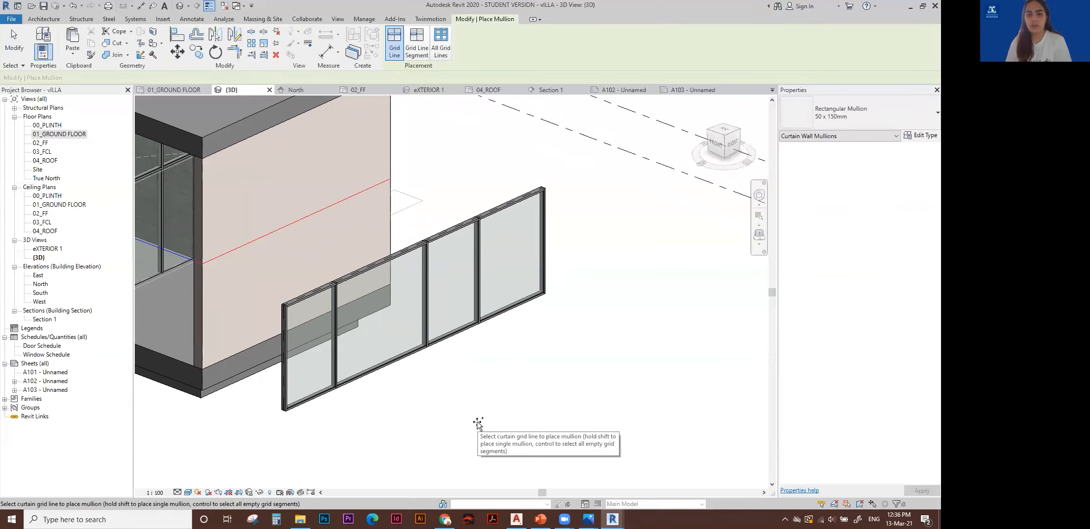
pyautogui.press('Escape')
pyautogui.scroll(-2, 425, 379)
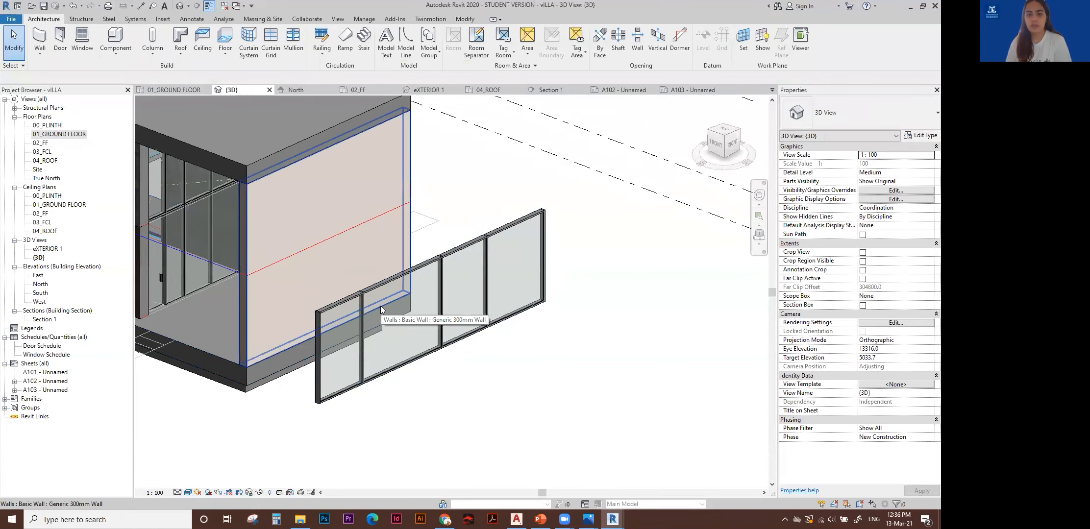
pyautogui.click(537, 308)
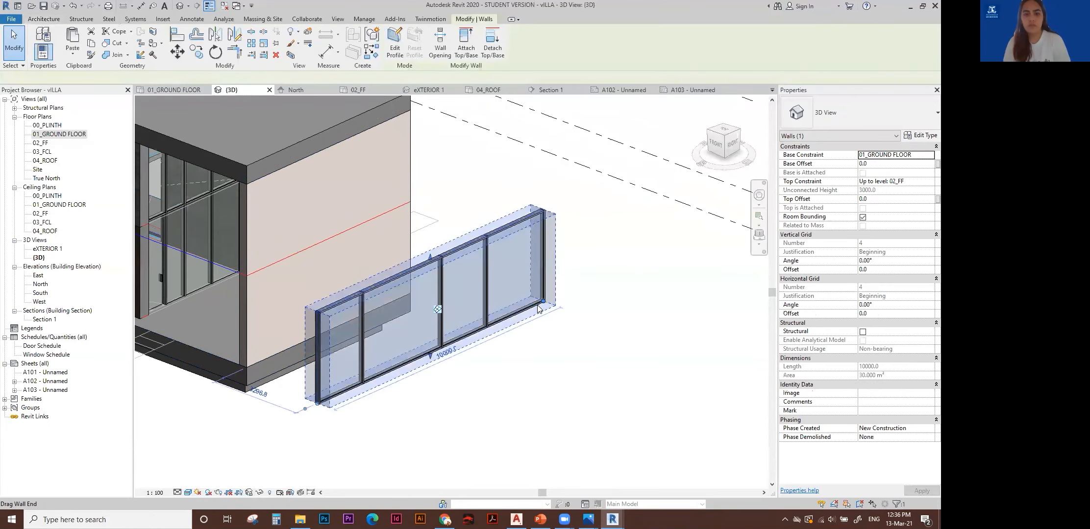
pyautogui.press('Escape')
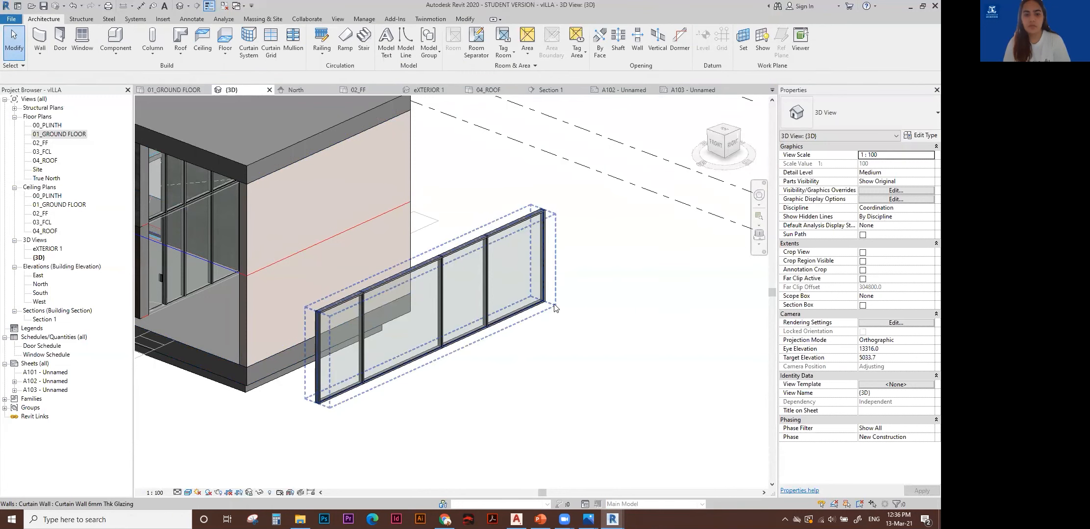
pyautogui.scroll(1, 549, 309)
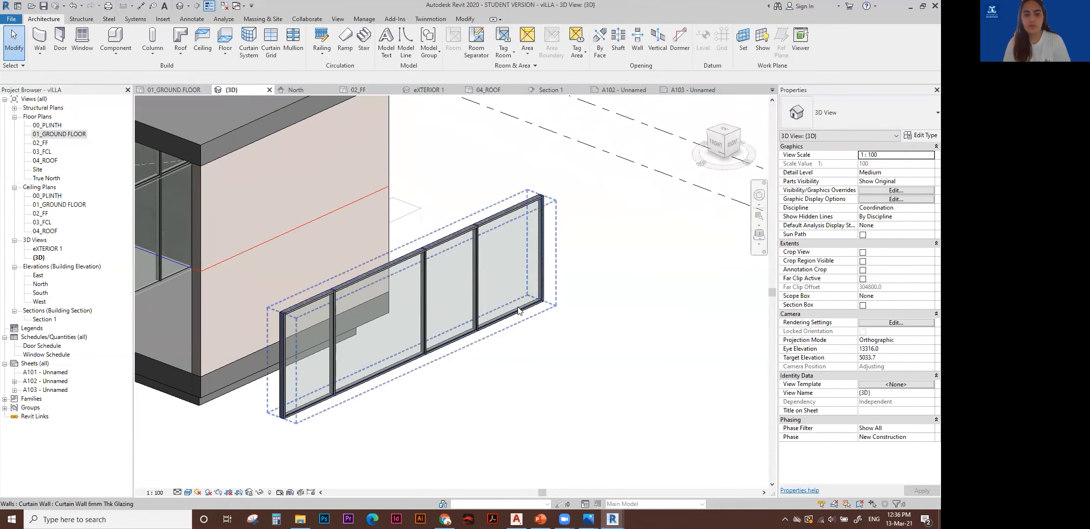
pyautogui.press('Tab')
pyautogui.press('Tab')
pyautogui.press('Tab')
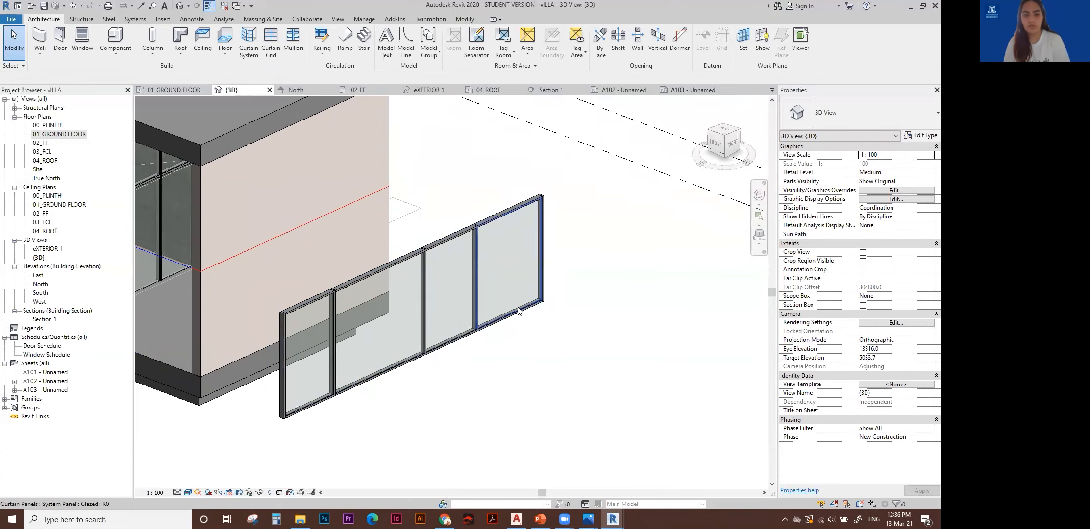
pyautogui.press('Tab')
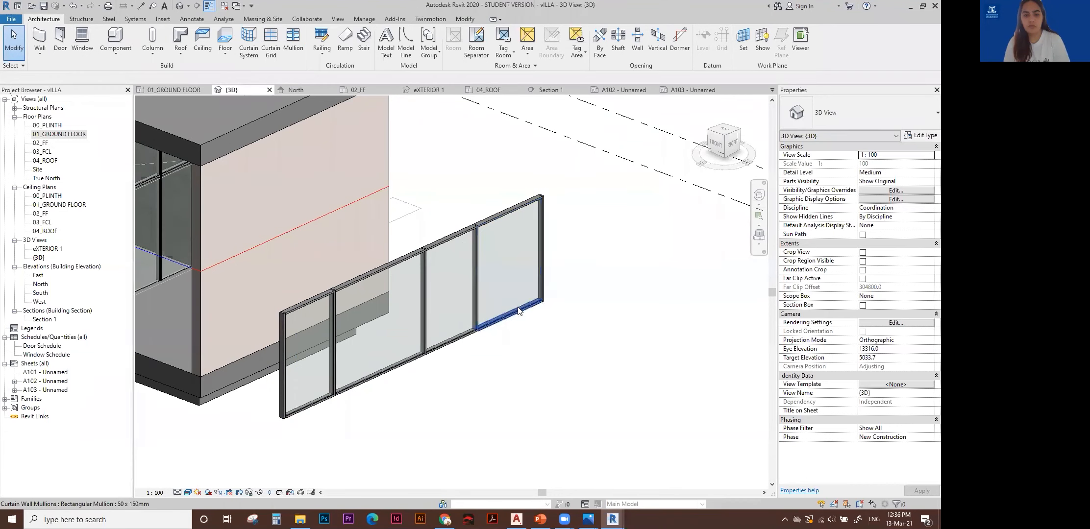
pyautogui.click(519, 310)
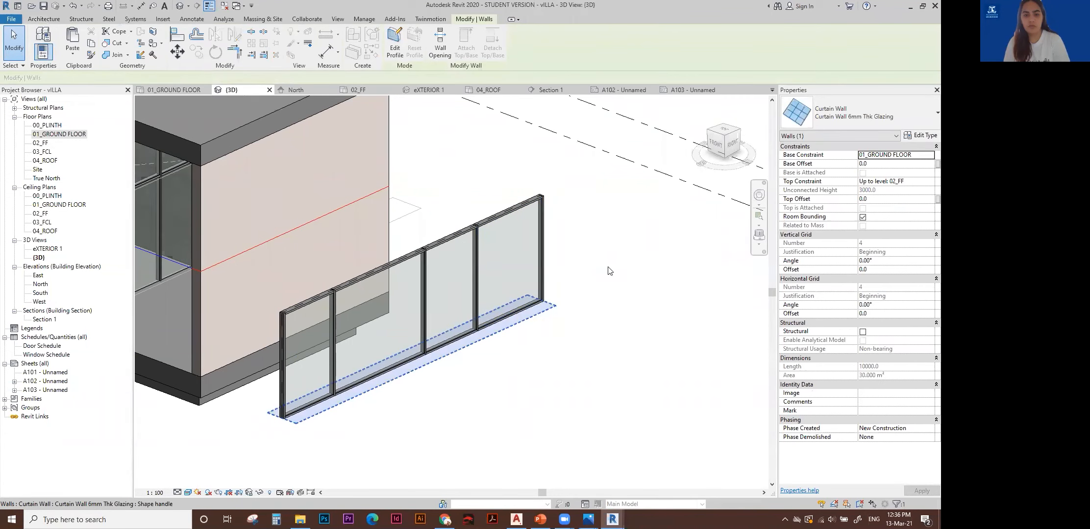
pyautogui.press('Escape')
# Change the glazed panel at the curtain wall's far end to the Curtain Wall Sgl Glass door type.
pyautogui.click(527, 306)
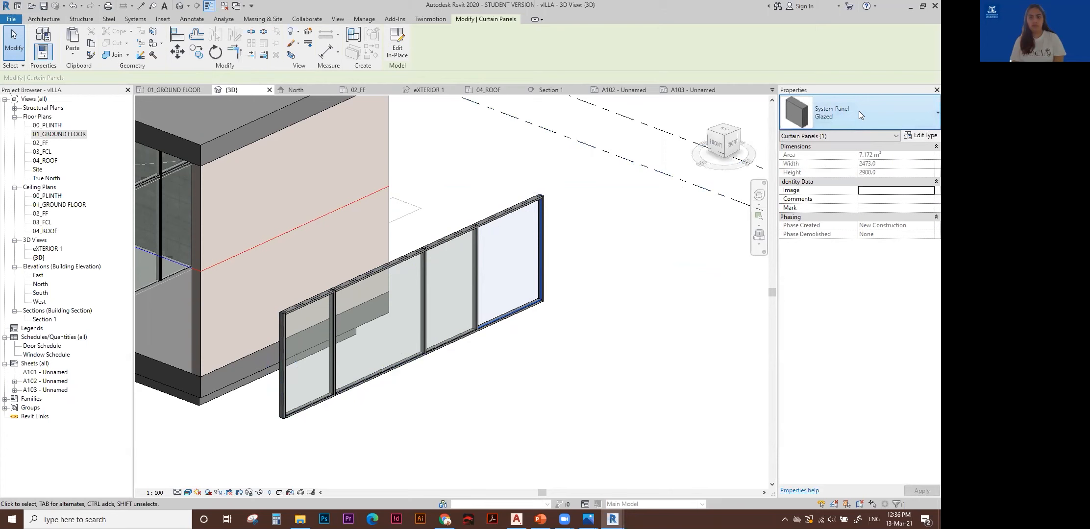
pyautogui.click(858, 110)
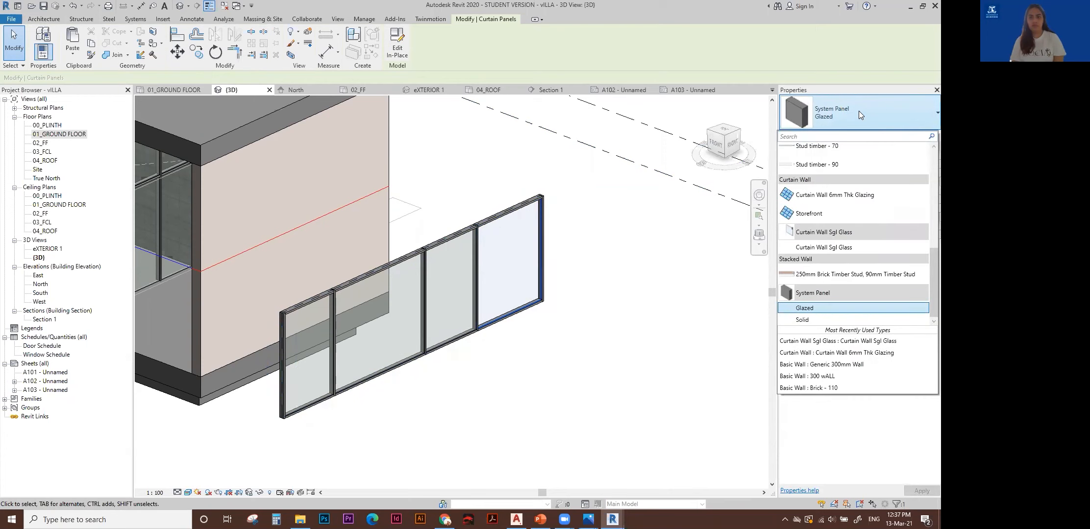
pyautogui.click(828, 247)
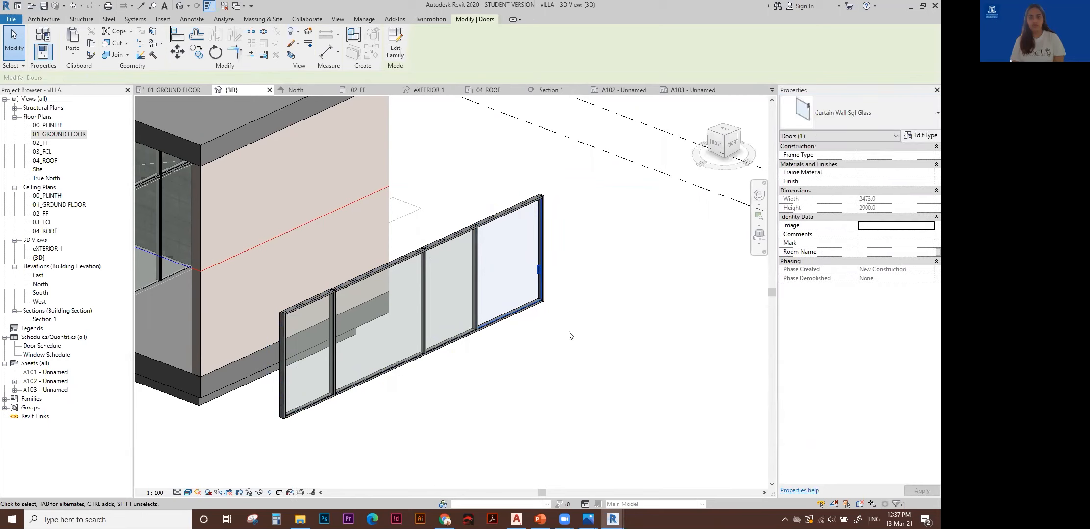
pyautogui.click(570, 336)
# Examine the single glass door panel at the curtain wall's far end.
pyautogui.scroll(3, 563, 271)
pyautogui.scroll(-2, 562, 271)
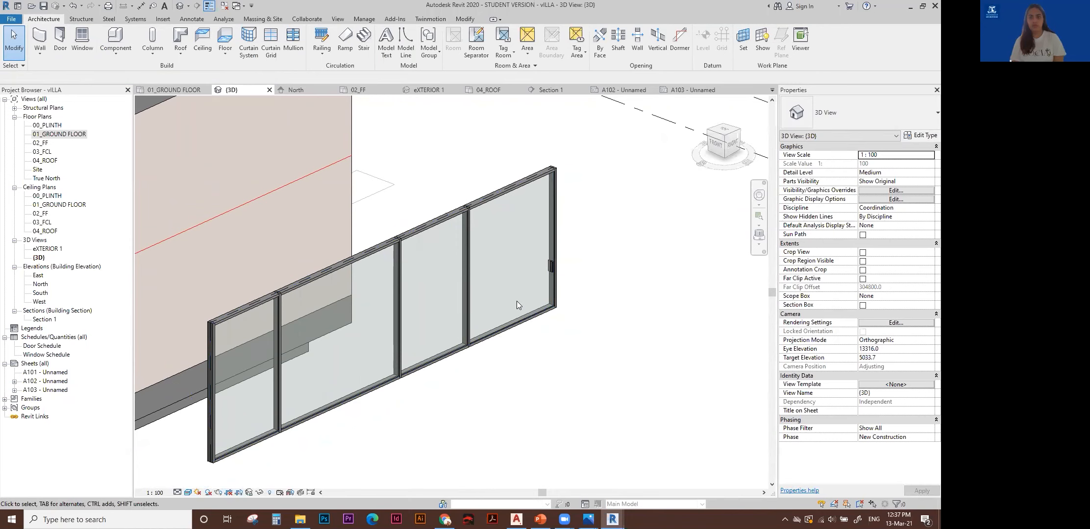
pyautogui.scroll(-2, 526, 298)
pyautogui.moveTo(563, 282); pyautogui.dragTo(572, 279, button='middle')
pyautogui.scroll(2, 522, 290)
pyautogui.click(546, 337)
pyautogui.scroll(2, 559, 340)
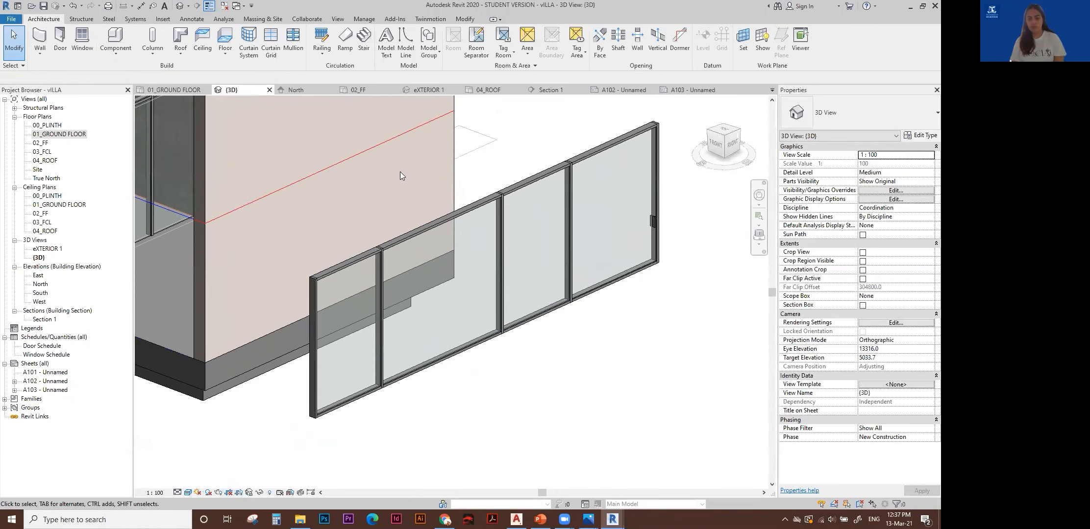
pyautogui.scroll(-2, 527, 183)
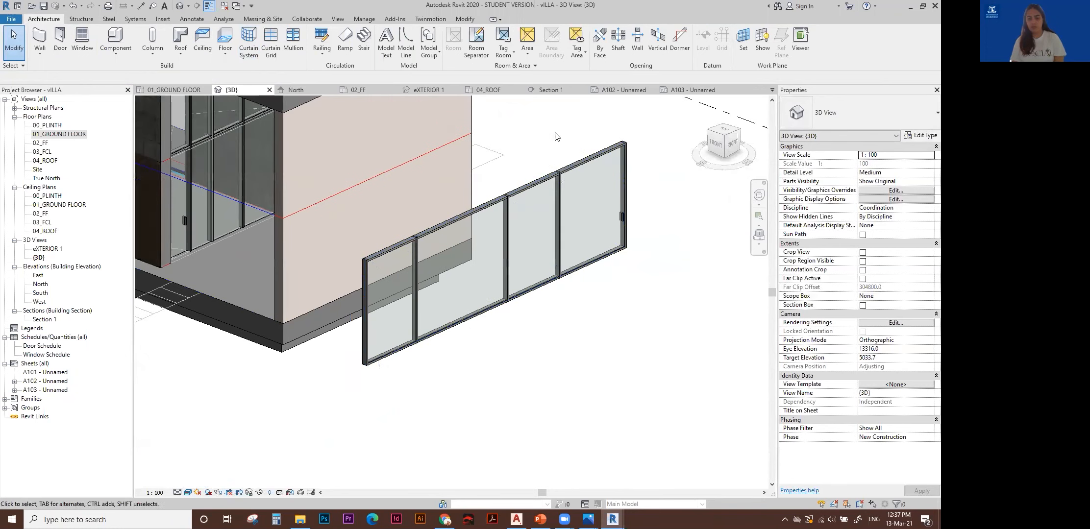
pyautogui.moveTo(556, 136); pyautogui.dragTo(520, 166, button='middle')
# Start loading a family and browse the library to the Curtain Wall Panels folder.
pyautogui.click(163, 20)
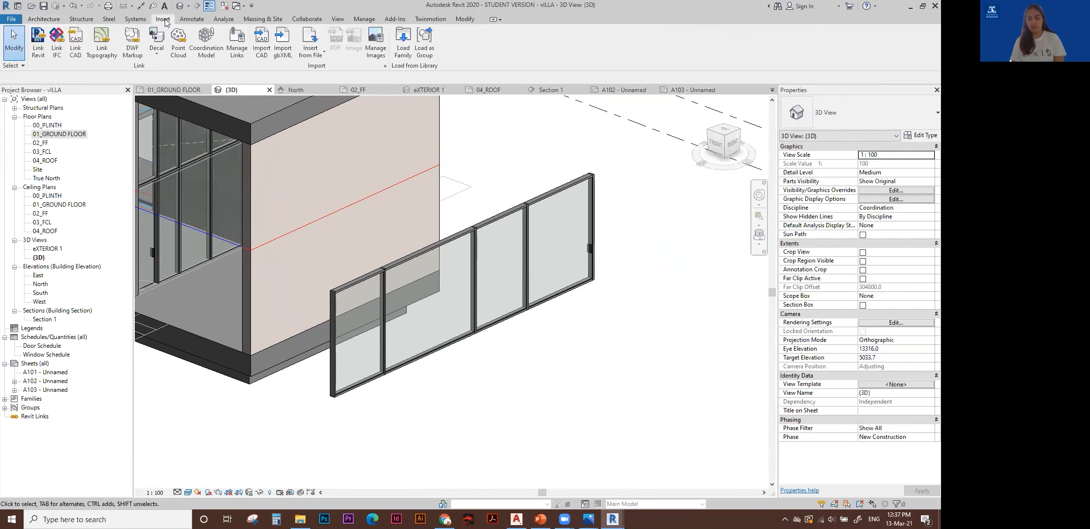
pyautogui.click(403, 46)
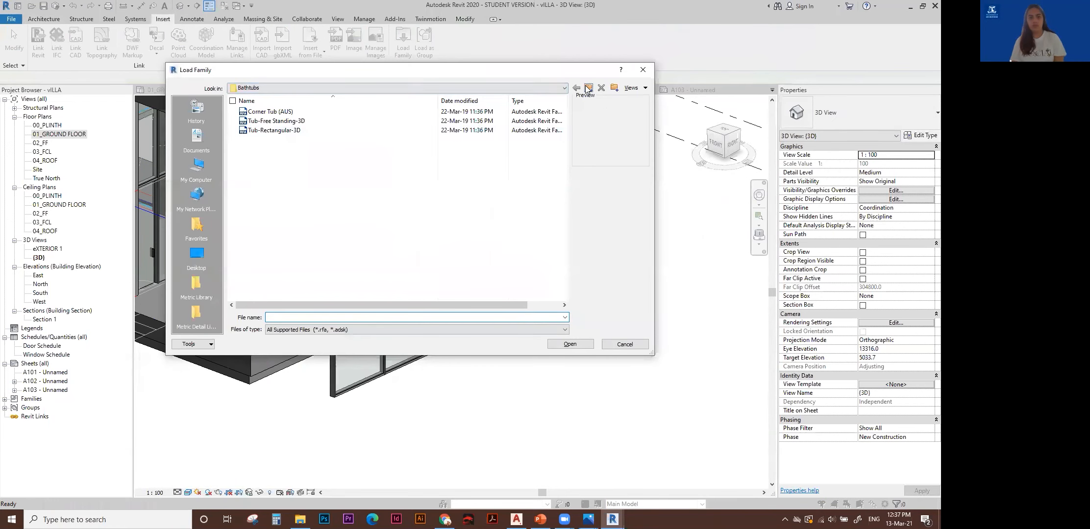
pyautogui.click(588, 88)
pyautogui.click(588, 88)
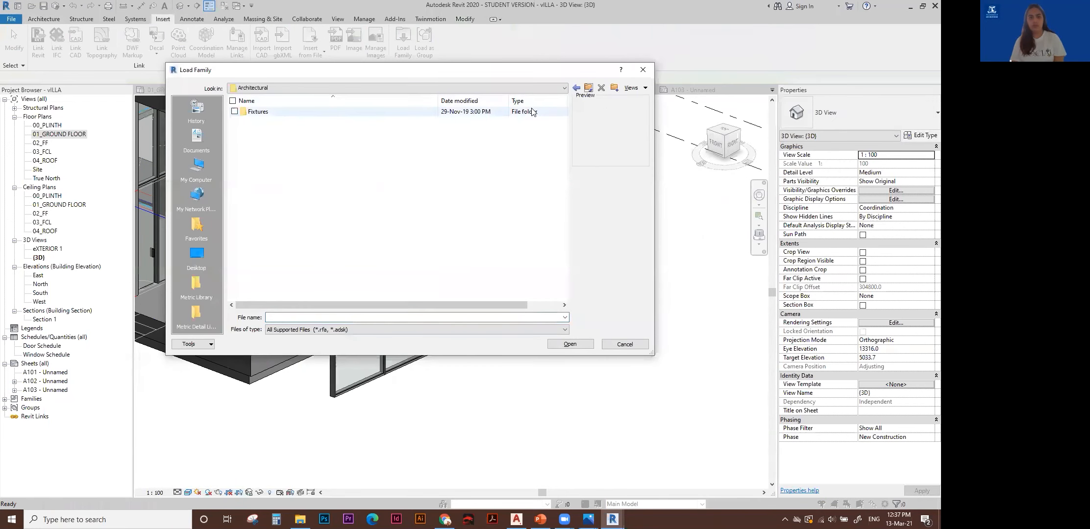
pyautogui.click(588, 88)
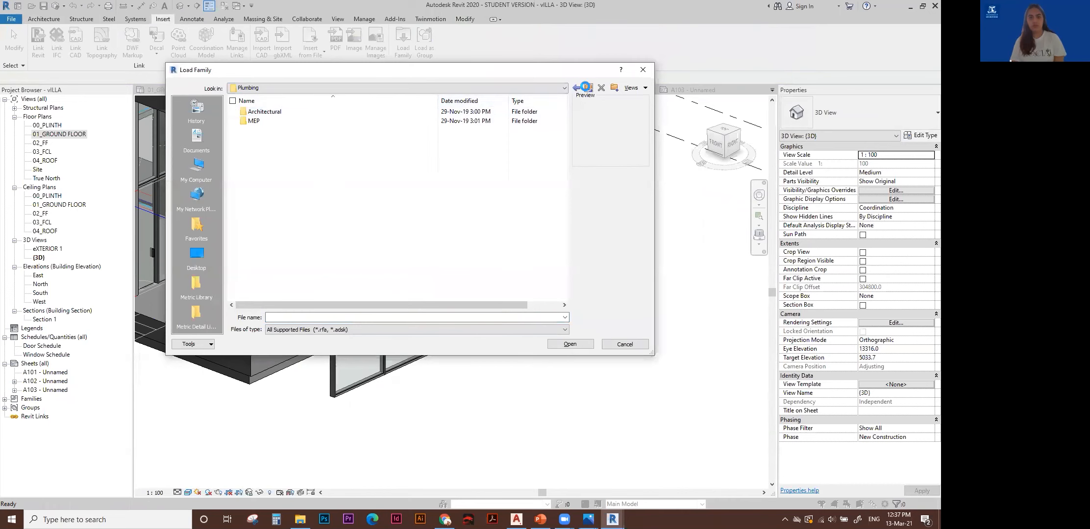
pyautogui.click(588, 88)
pyautogui.doubleClick(316, 177)
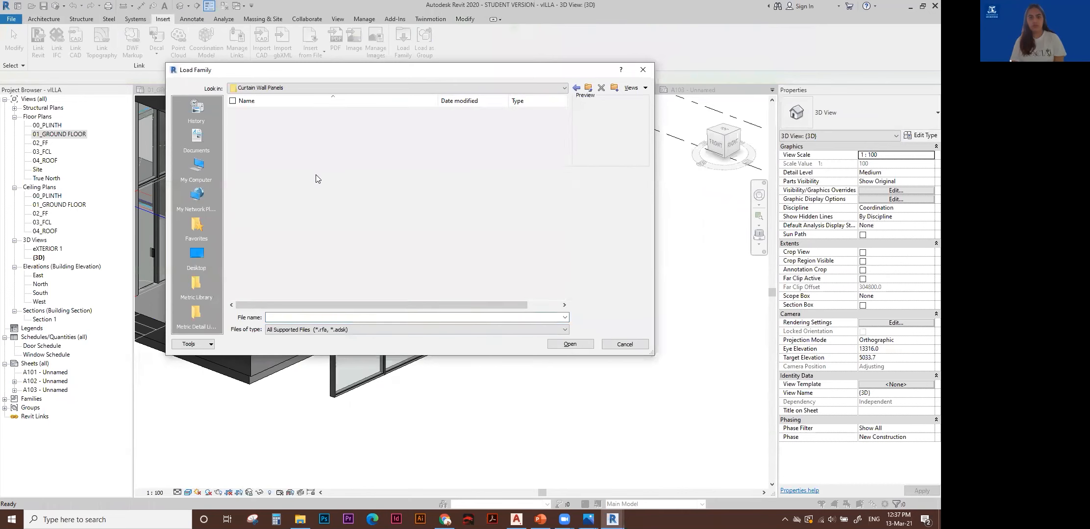
# Preview the double and single door families and load Door - Double Glass - Push bar (AUS).rfa.
pyautogui.click(295, 113)
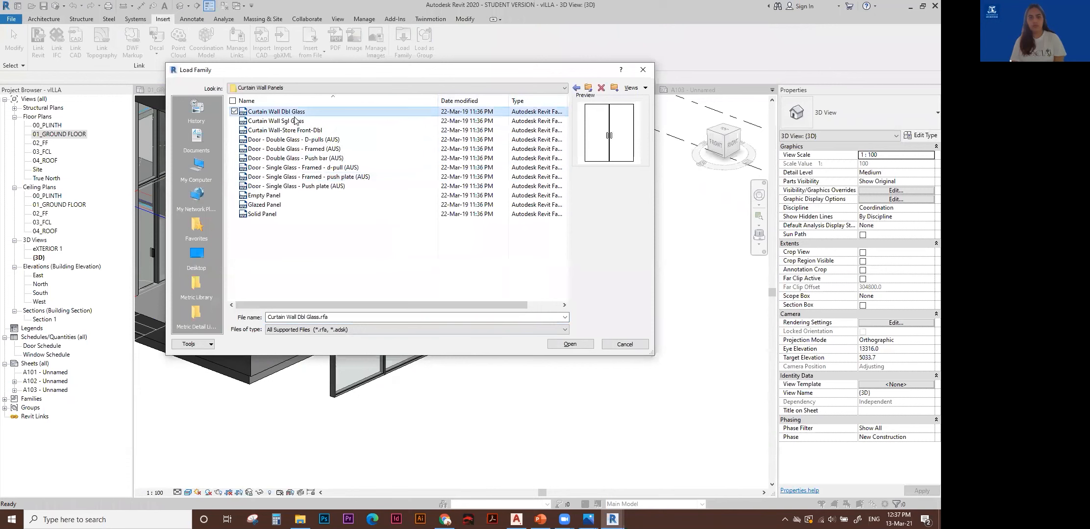
pyautogui.click(293, 130)
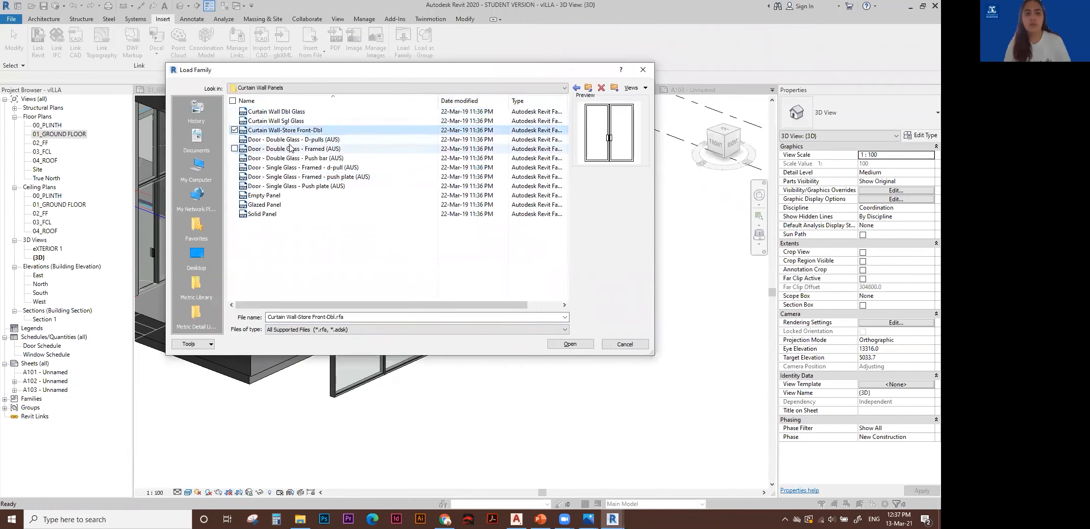
pyautogui.click(281, 140)
pyautogui.click(283, 149)
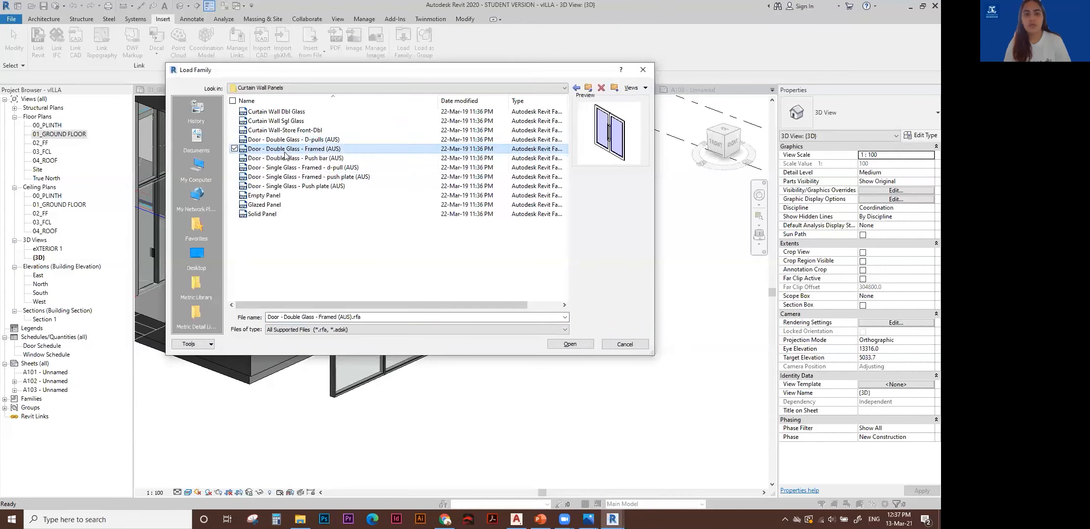
pyautogui.click(285, 158)
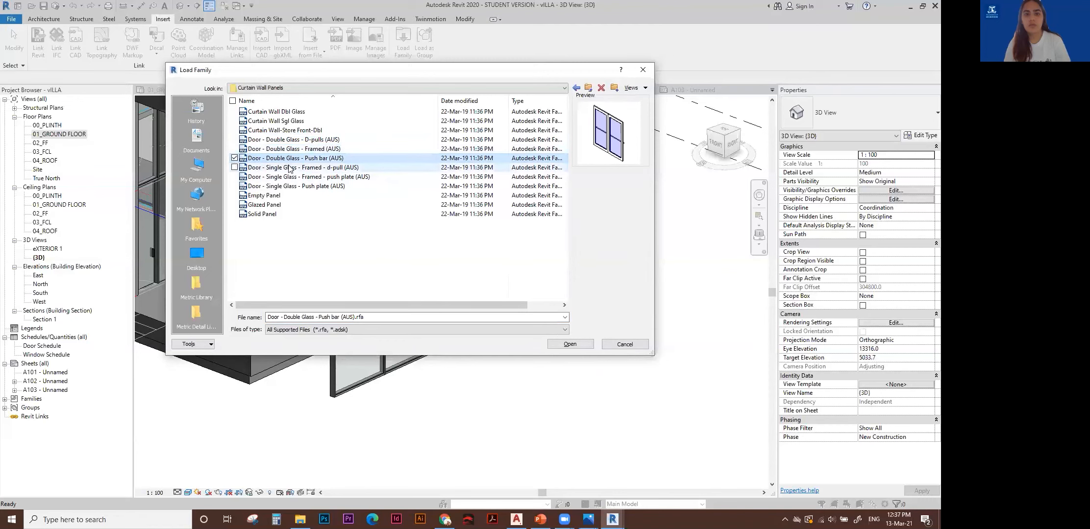
pyautogui.click(304, 168)
pyautogui.click(301, 160)
pyautogui.click(570, 344)
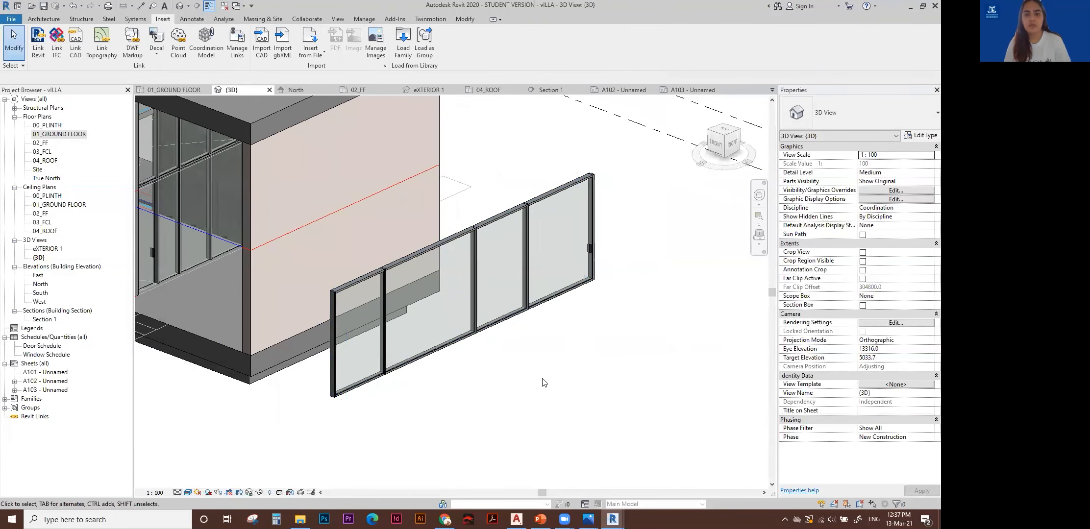
# Change the curtain wall's second panel from the near end to the Door - Double Glass - Push bar (AUS) type.
pyautogui.moveTo(543, 383); pyautogui.dragTo(557, 381, button='middle')
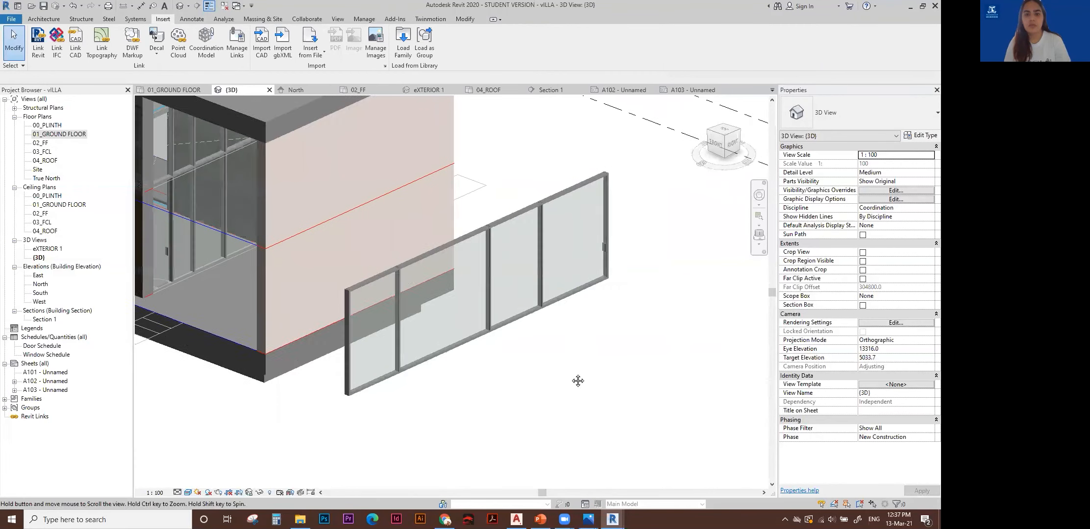
pyautogui.click(467, 342)
pyautogui.press('Escape')
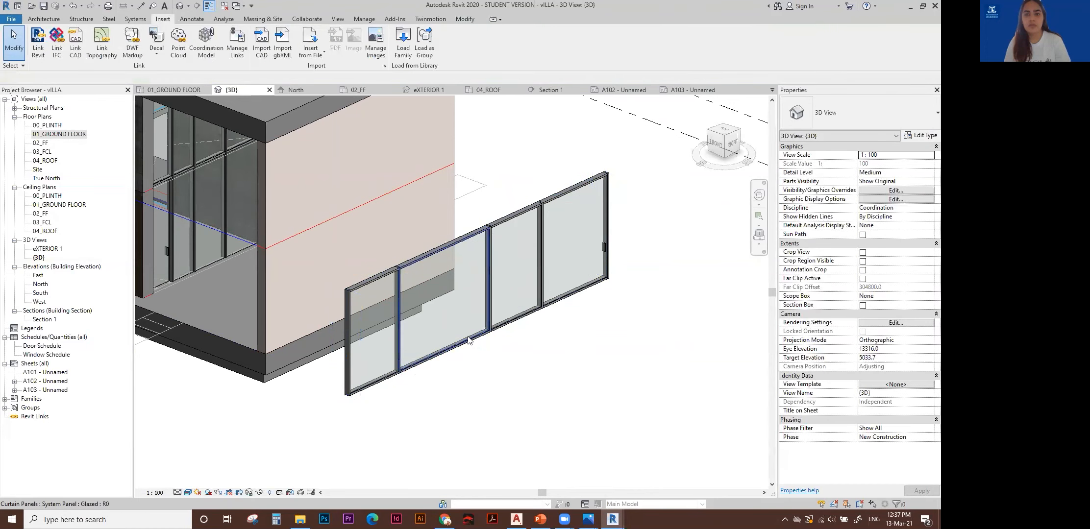
pyautogui.click(494, 326)
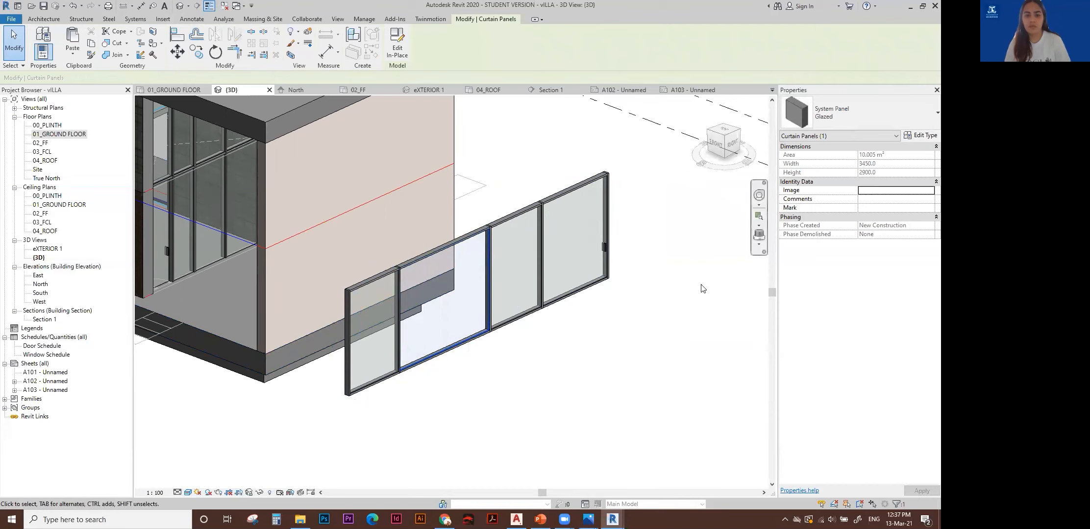
pyautogui.click(891, 115)
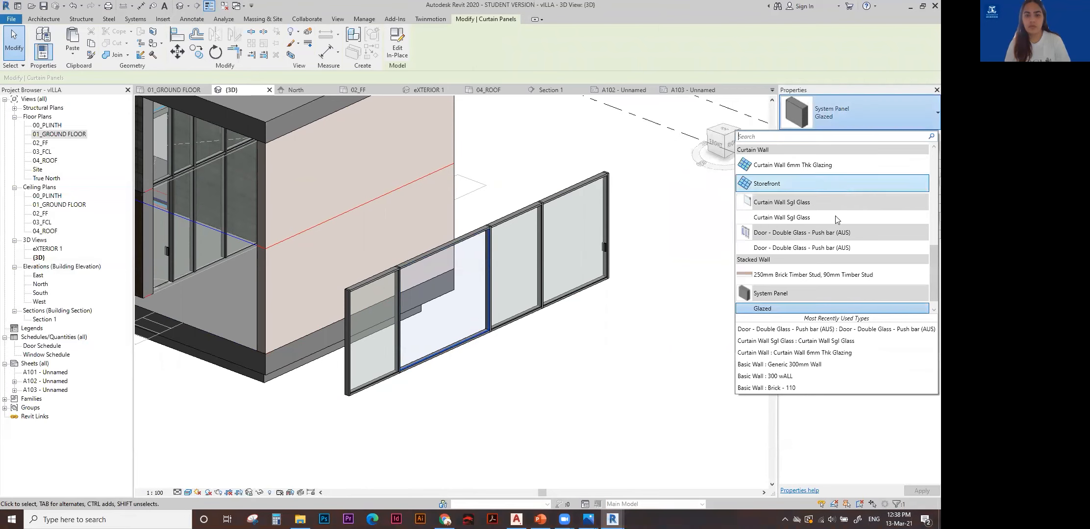
pyautogui.click(823, 248)
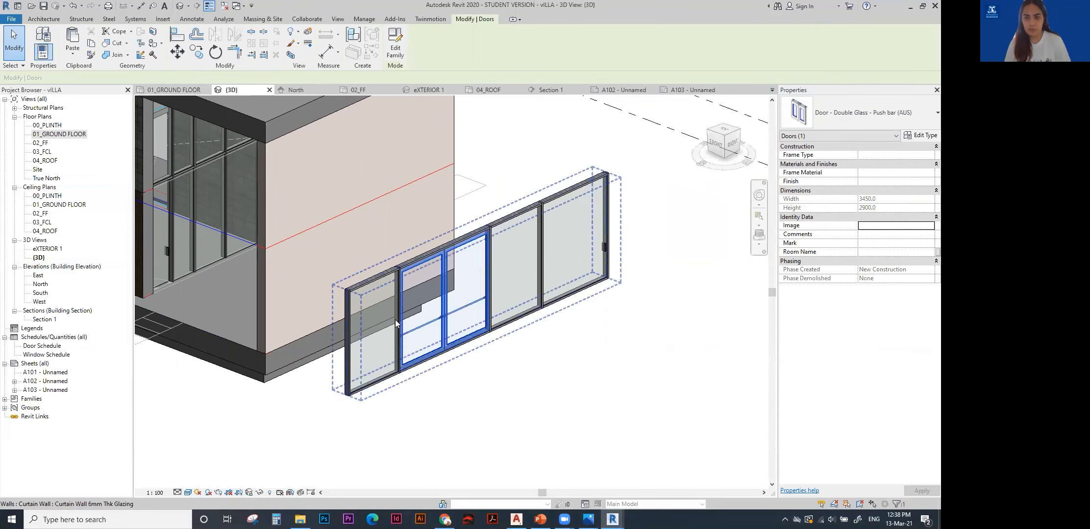
pyautogui.click(458, 392)
# Set the curtain wall's top constraint to Up to level: 03_FCL.
pyautogui.keyDown('shift'); pyautogui.moveTo(459, 392); pyautogui.dragTo(610, 377, button='middle'); pyautogui.keyUp('shift')
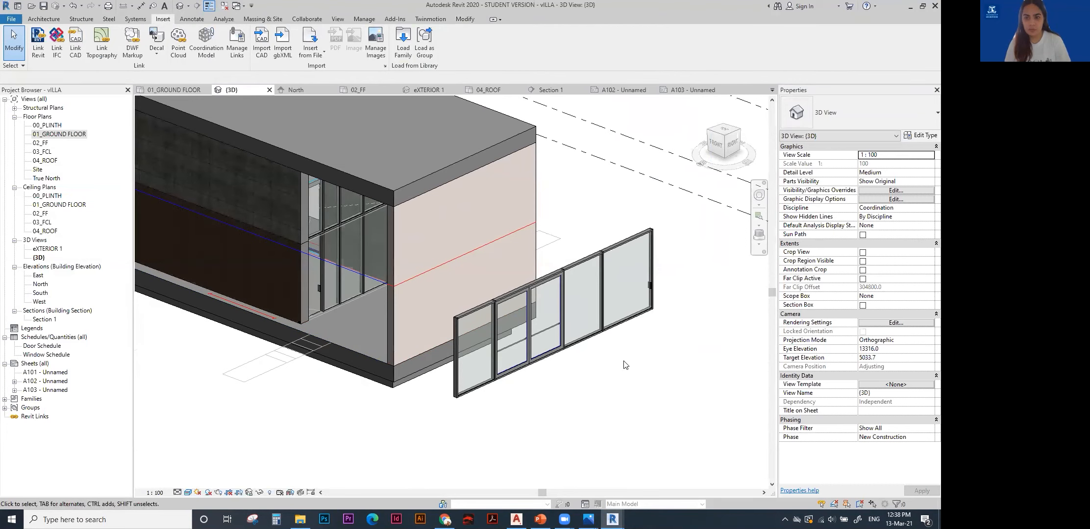
pyautogui.keyDown('shift'); pyautogui.moveTo(631, 350); pyautogui.dragTo(588, 343, button='middle'); pyautogui.keyUp('shift')
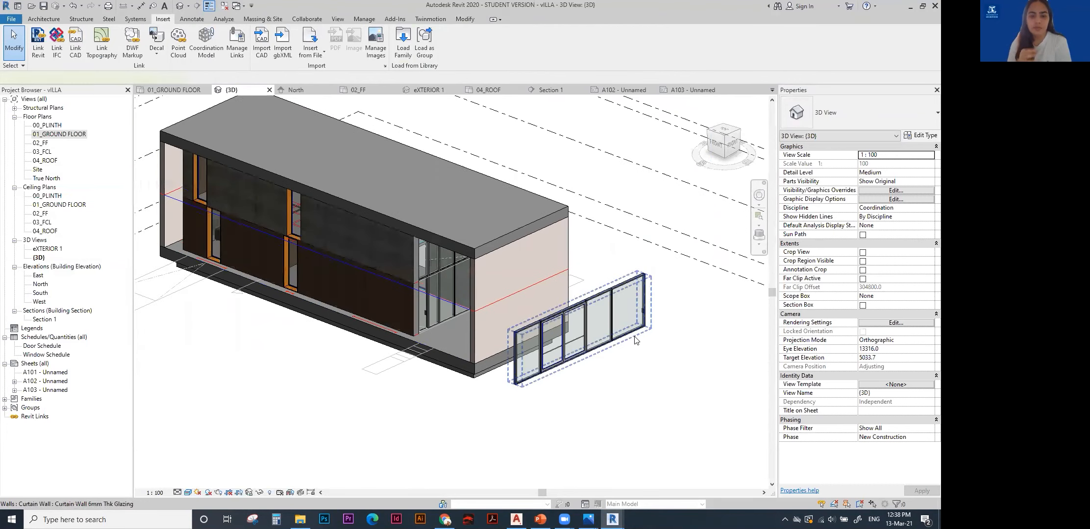
pyautogui.click(601, 314)
pyautogui.click(928, 182)
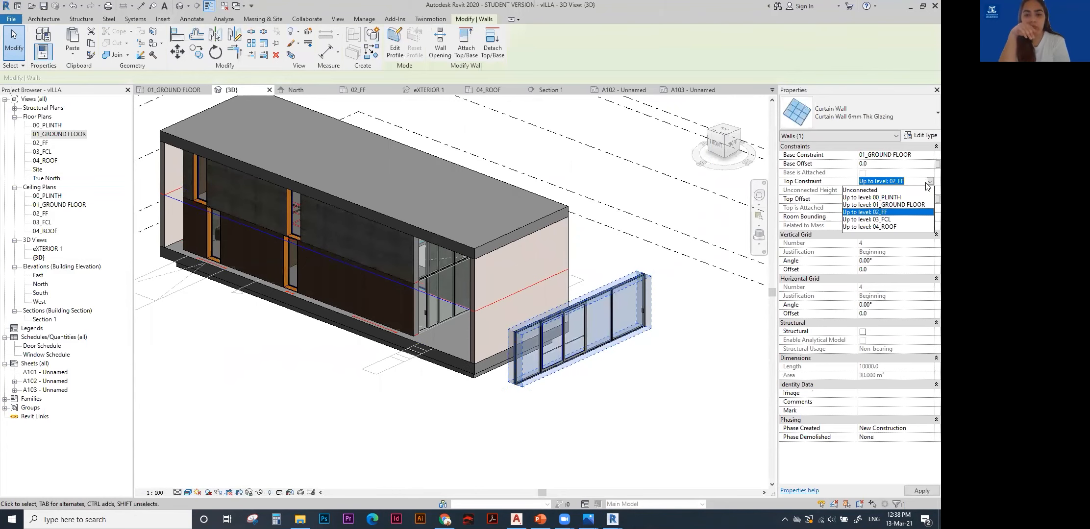
pyautogui.click(879, 219)
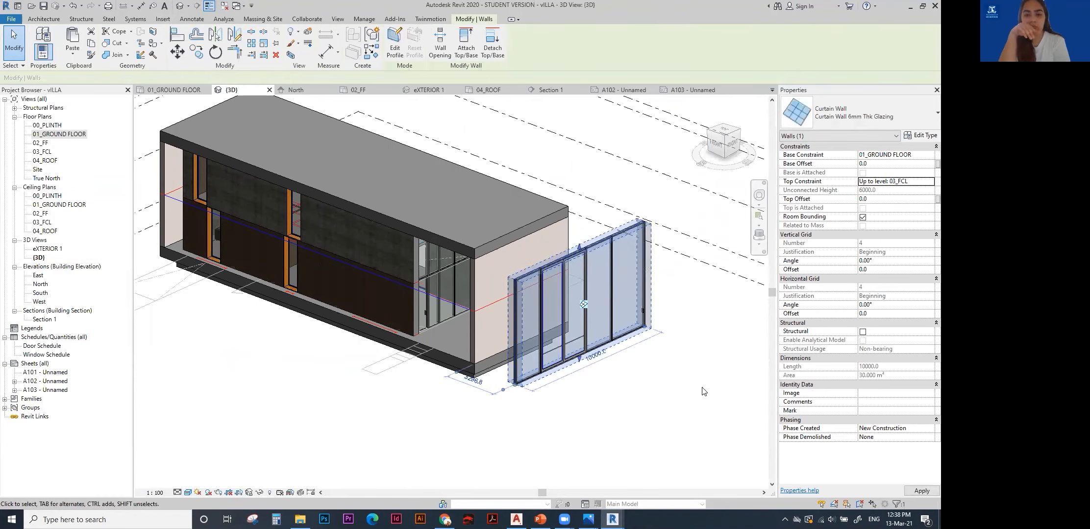
pyautogui.click(704, 391)
pyautogui.scroll(3, 637, 352)
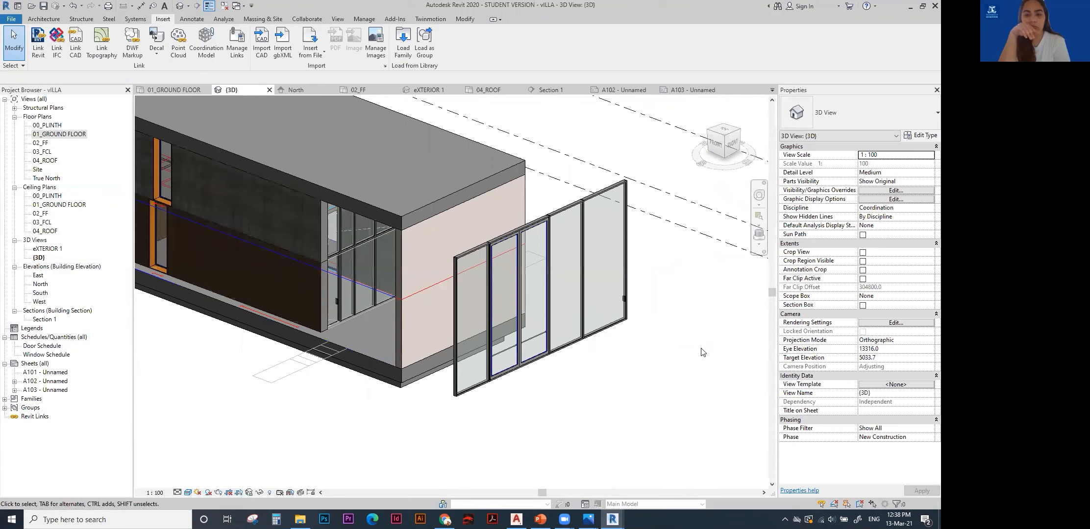
# Add a horizontal curtain grid line across the freestanding curtain wall, 600 mm below its top edge.
pyautogui.click(49, 19)
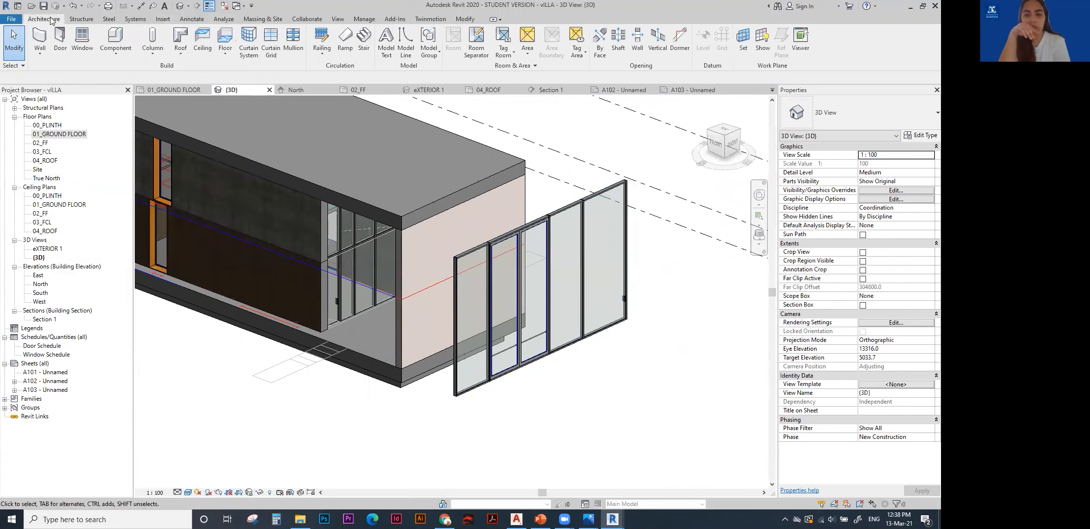
pyautogui.click(279, 46)
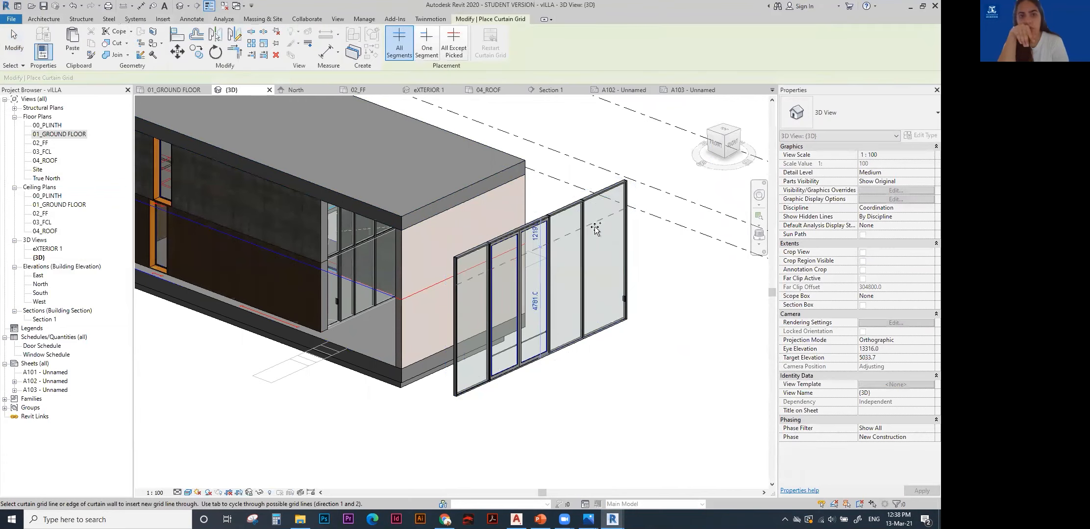
pyautogui.click(628, 214)
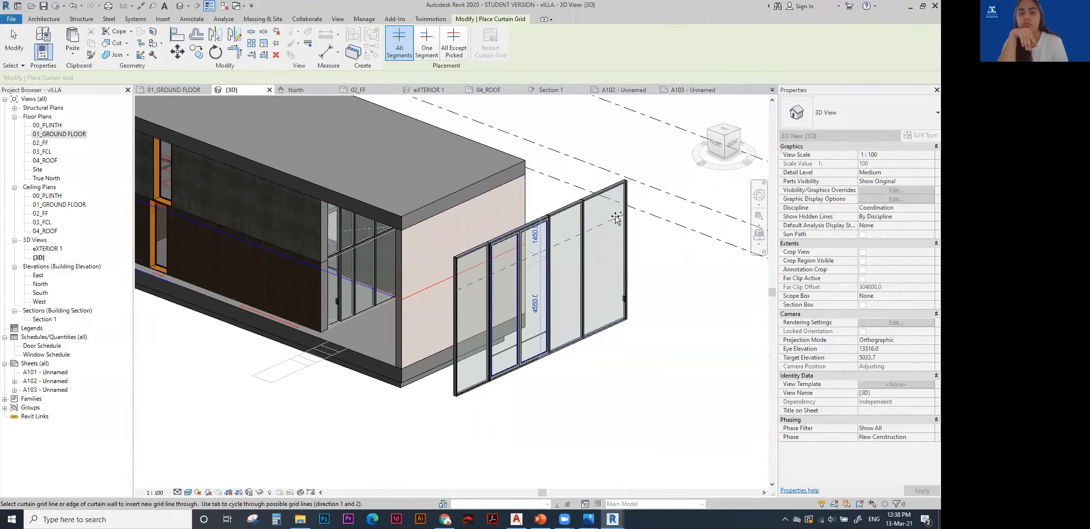
pyautogui.click(534, 234)
pyautogui.write('600')
pyautogui.press('Return')
pyautogui.keyDown('shift'); pyautogui.moveTo(549, 216); pyautogui.dragTo(587, 206, button='middle'); pyautogui.keyUp('shift')
pyautogui.press('Escape')
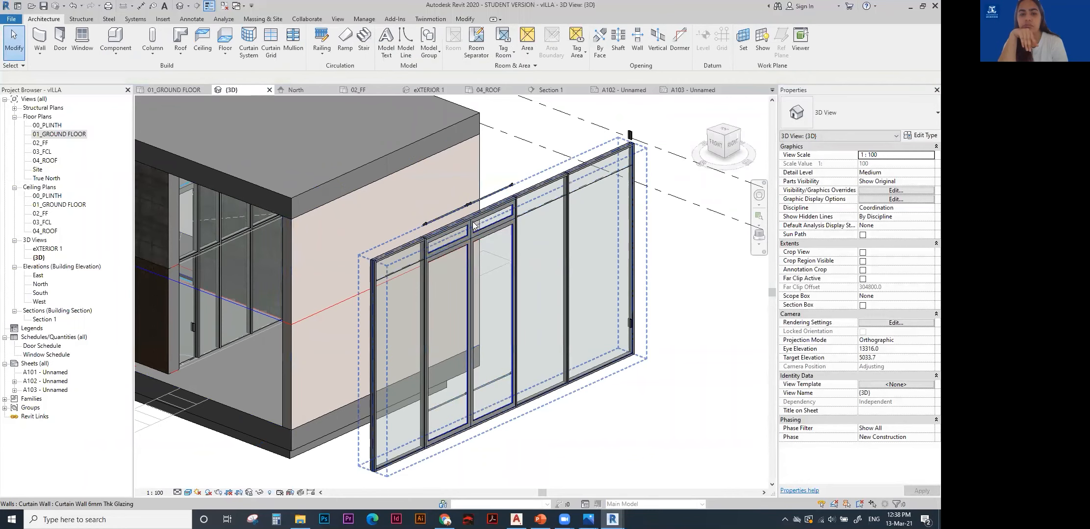
# Change the small push-bar door panel above the curtain wall's double door to the System Panel Solid type.
pyautogui.scroll(2, 490, 229)
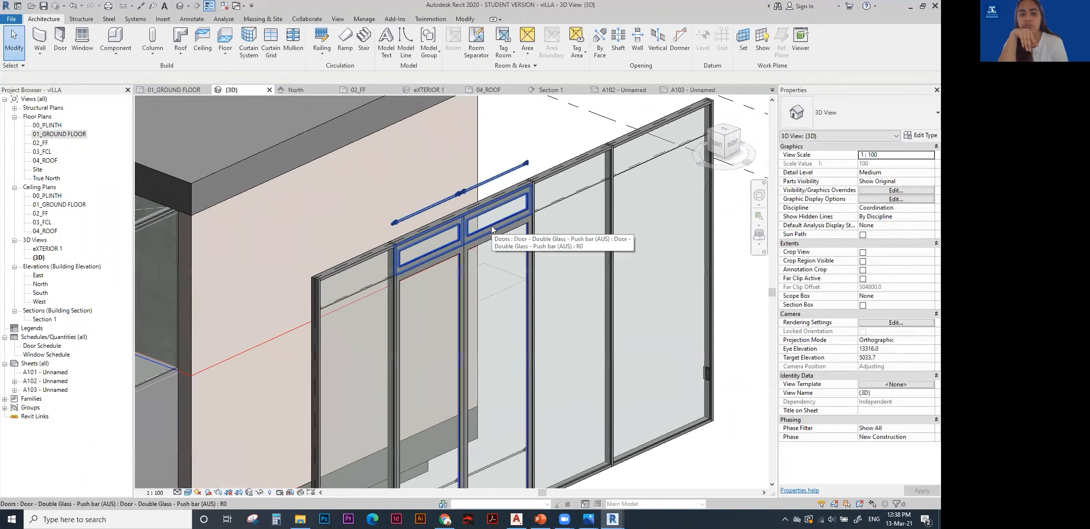
pyautogui.click(519, 210)
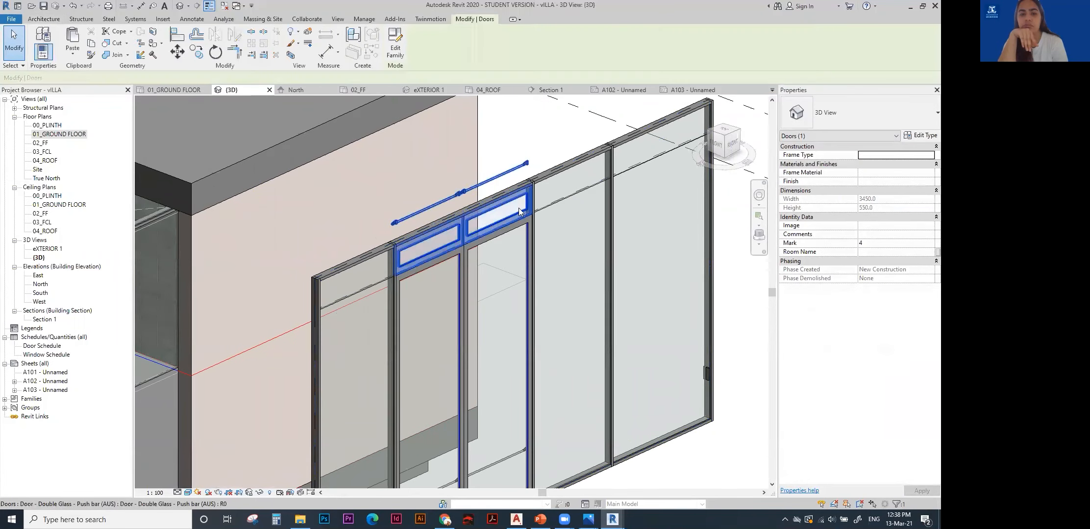
pyautogui.click(876, 123)
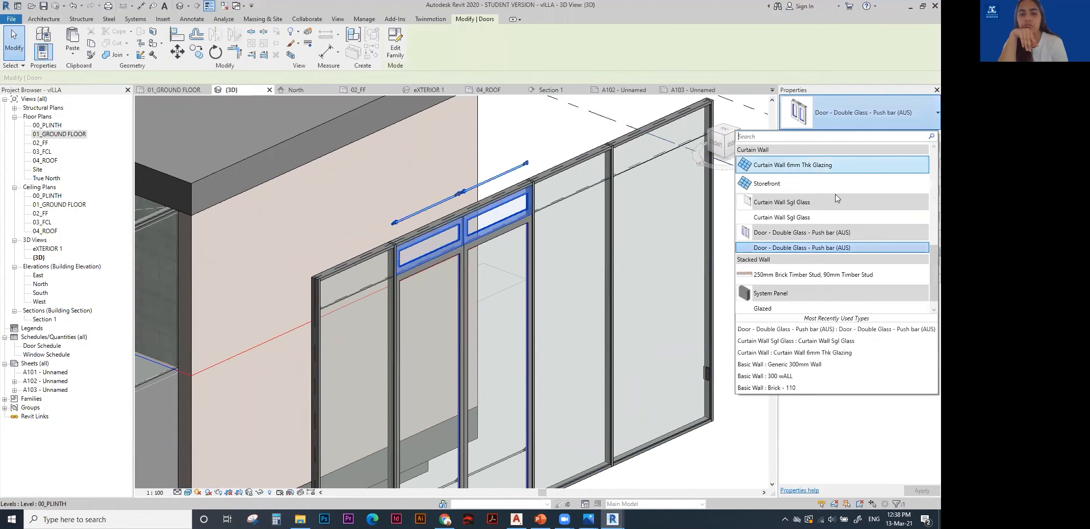
pyautogui.scroll(-2, 795, 283)
pyautogui.click(794, 313)
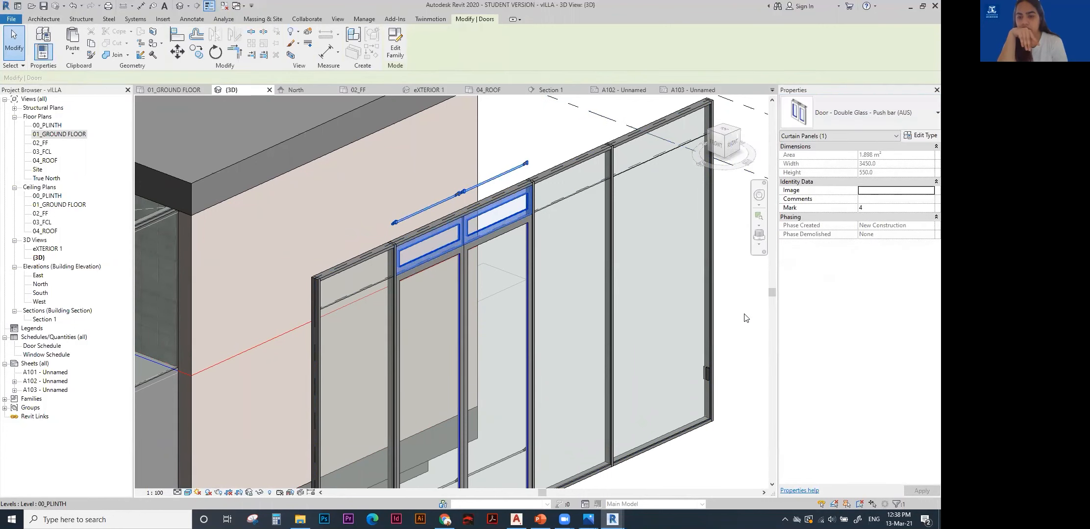
pyautogui.scroll(-2, 573, 259)
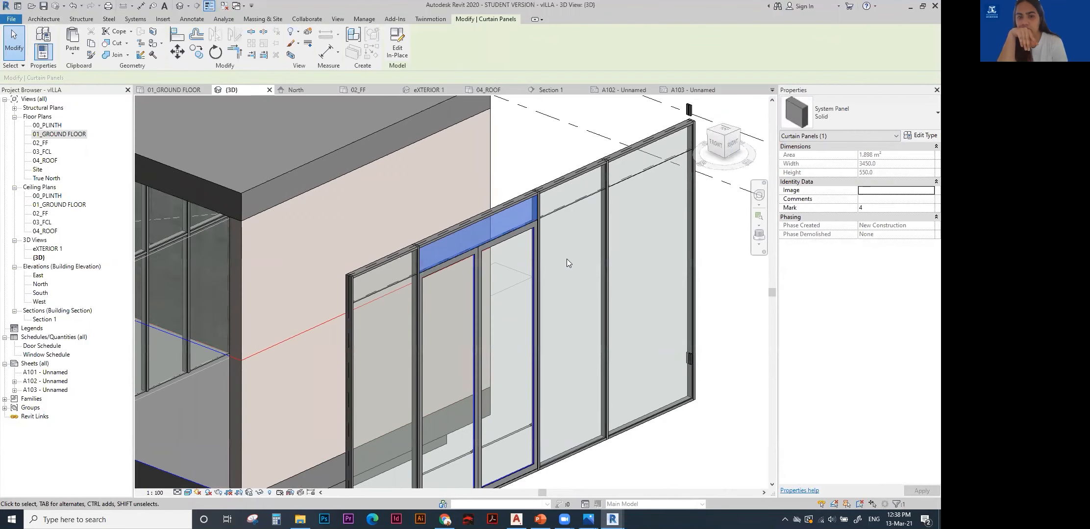
pyautogui.scroll(-3, 564, 255)
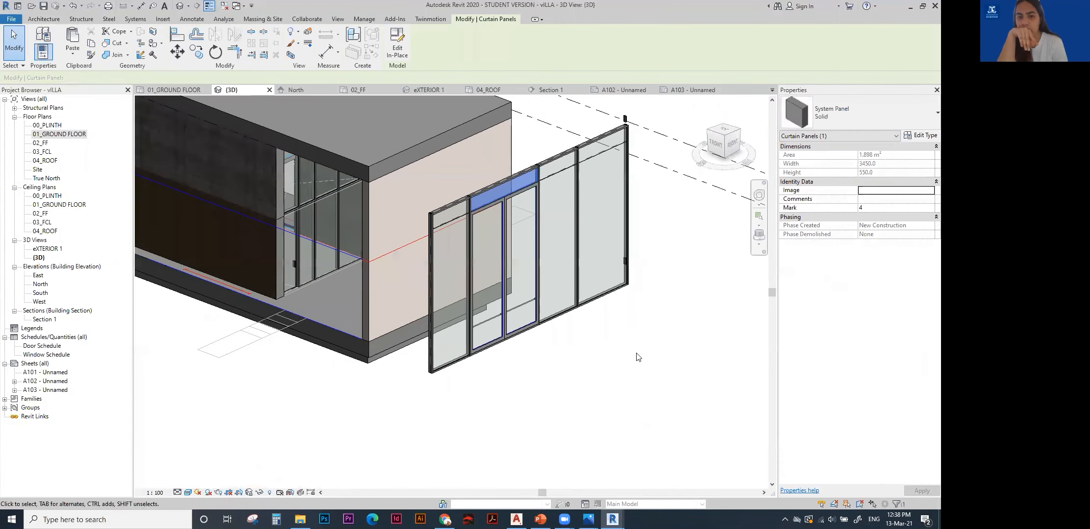
pyautogui.click(636, 357)
pyautogui.scroll(-3, 636, 354)
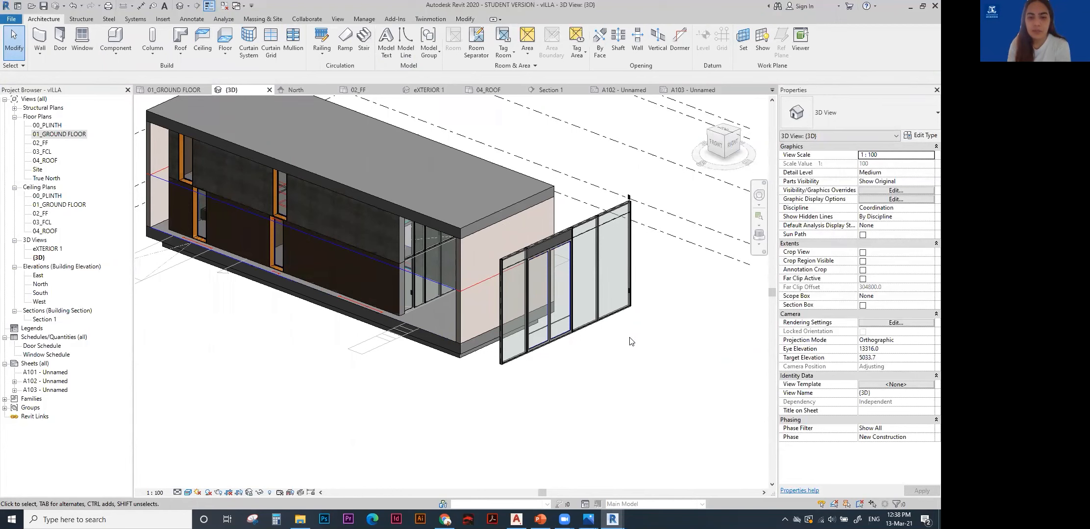
# Delete the bottom mullions beneath the curtain wall's double door and beneath its far end panel.
pyautogui.click(588, 331)
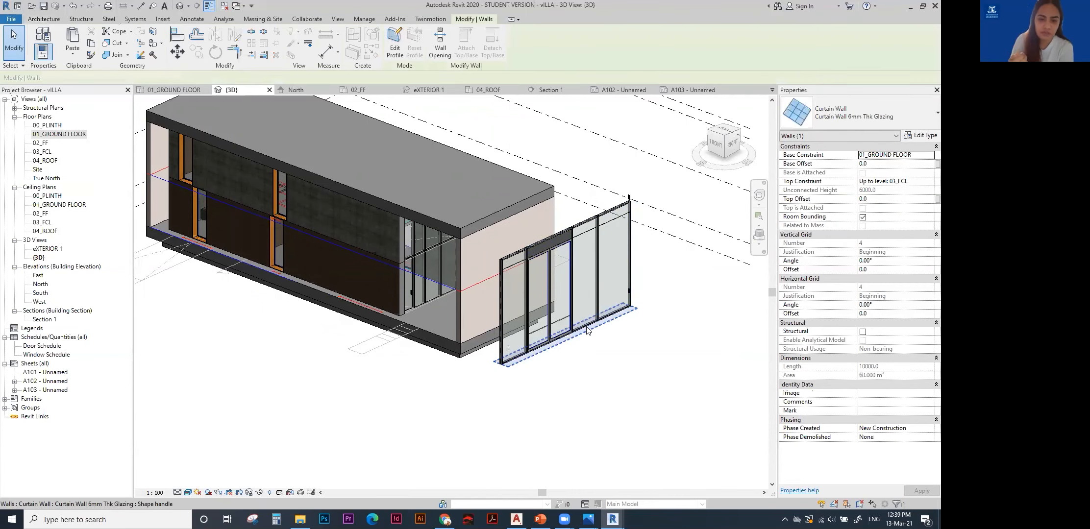
pyautogui.press('Escape')
pyautogui.scroll(2, 559, 343)
pyautogui.click(549, 343)
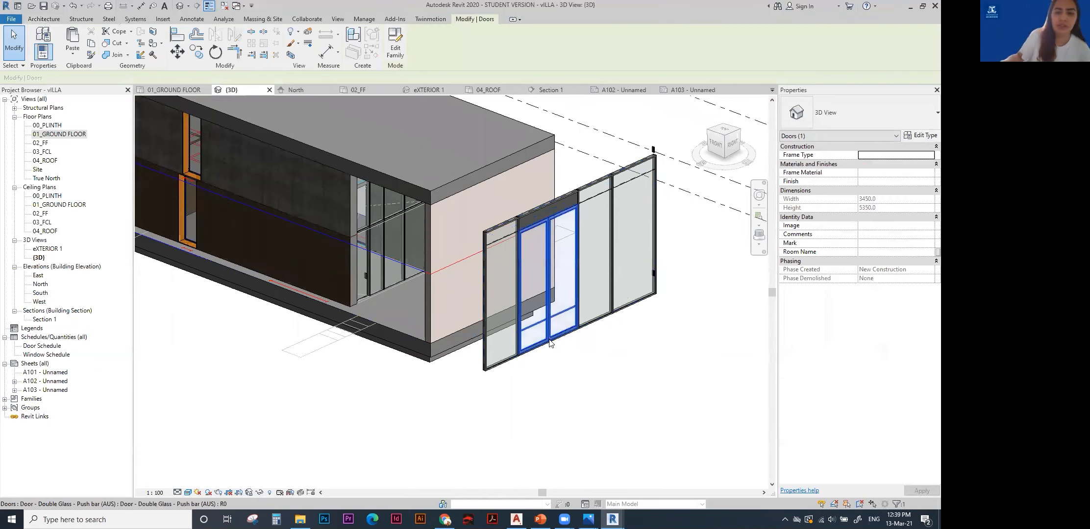
pyautogui.scroll(4, 539, 343)
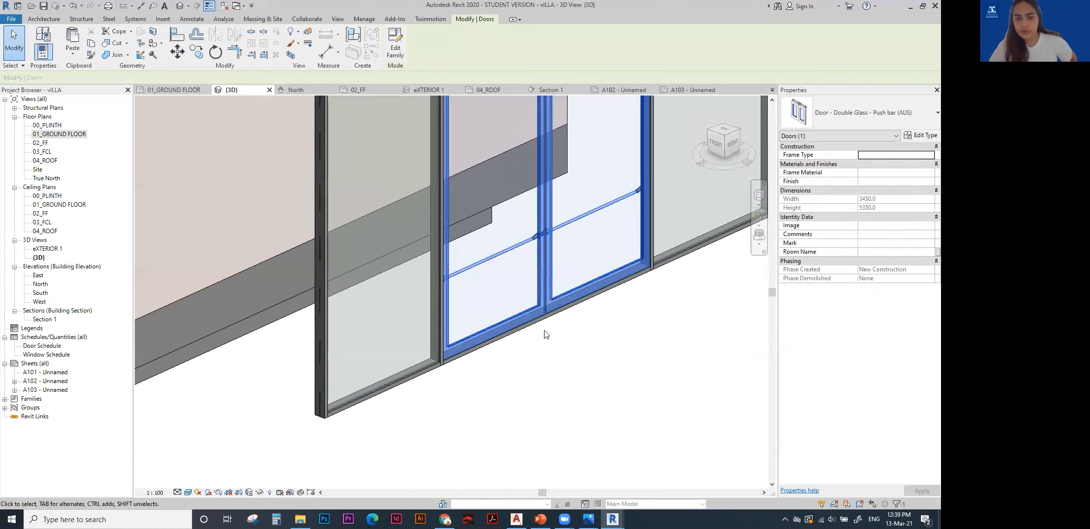
pyautogui.press('Escape')
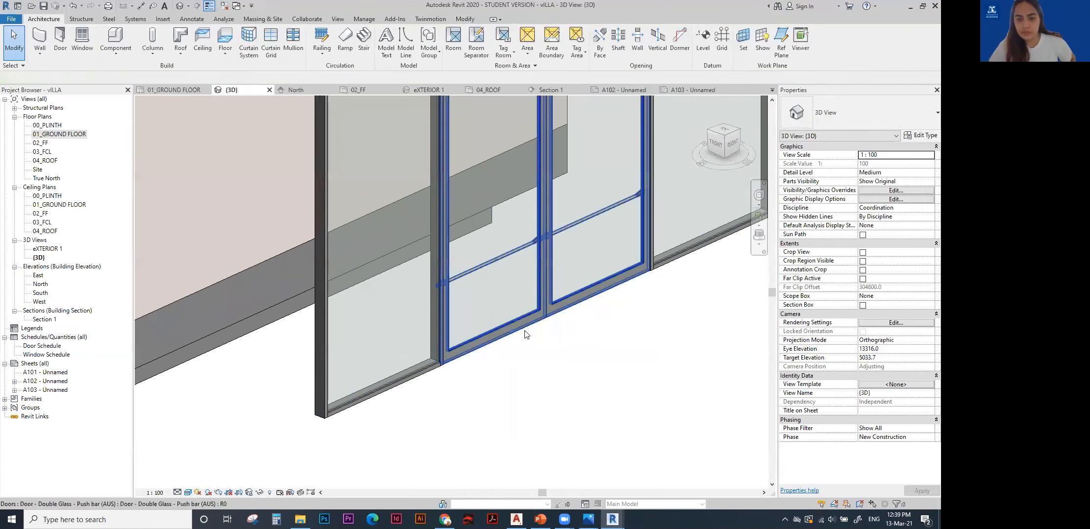
pyautogui.scroll(-2, 535, 340)
pyautogui.moveTo(586, 360); pyautogui.dragTo(624, 405, button='middle')
pyautogui.click(627, 337)
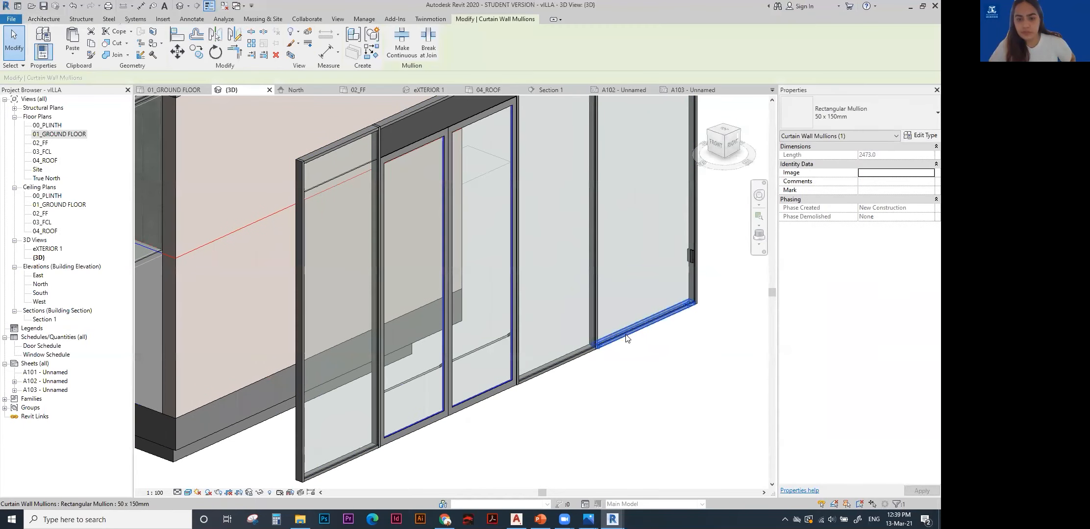
pyautogui.press('Escape')
pyautogui.scroll(-2, 659, 391)
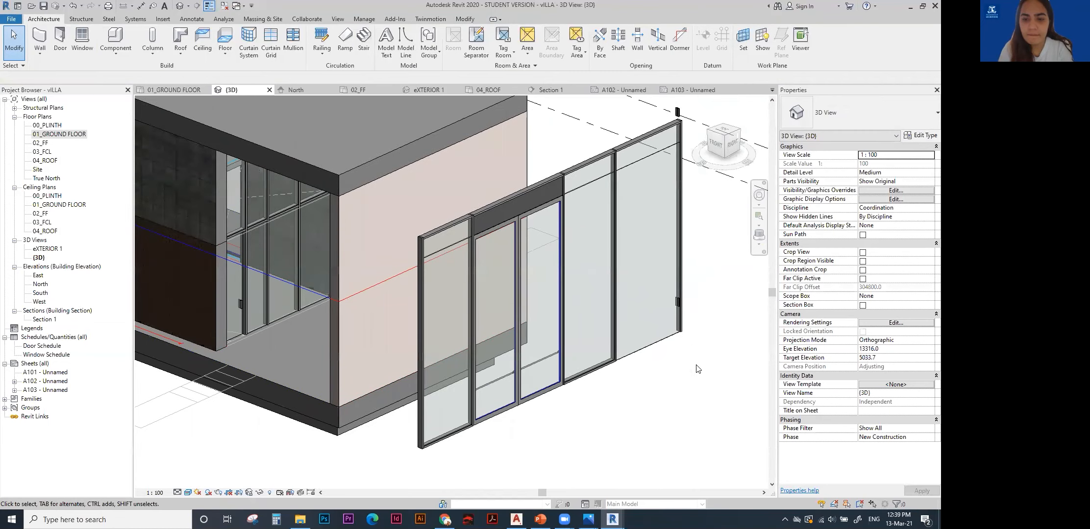
pyautogui.keyDown('shift'); pyautogui.moveTo(688, 380); pyautogui.dragTo(622, 360, button='middle'); pyautogui.keyUp('shift')
pyautogui.scroll(-5, 621, 360)
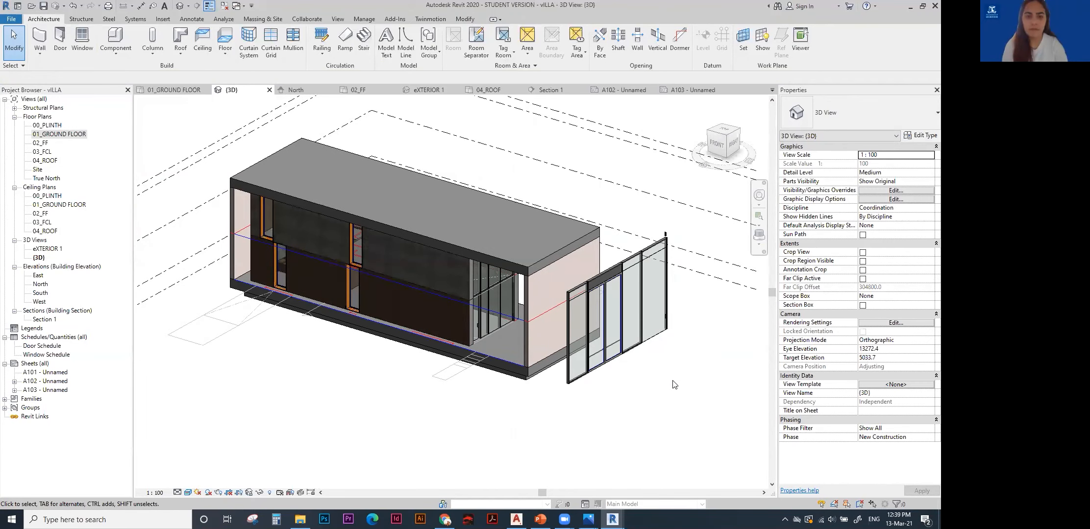
pyautogui.scroll(3, 684, 274)
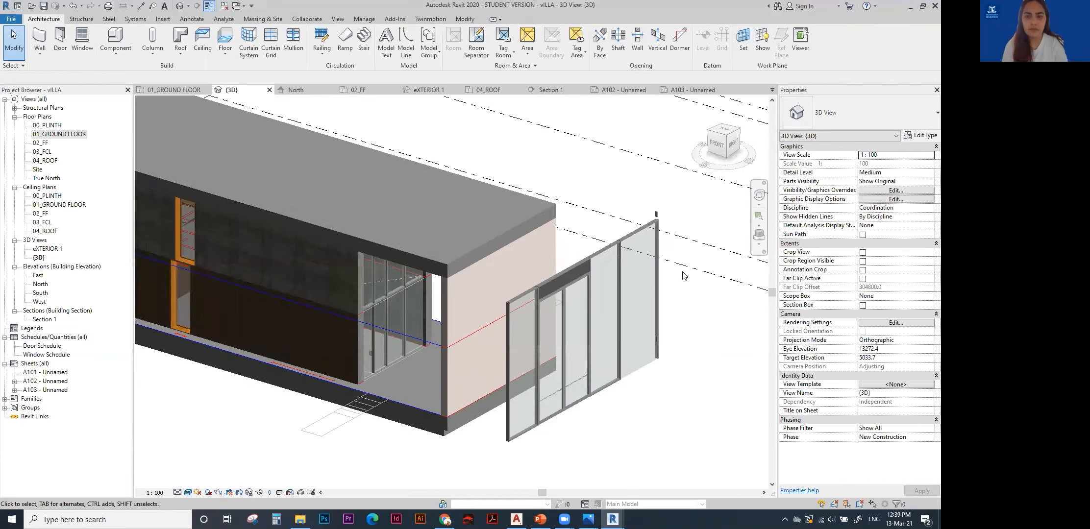
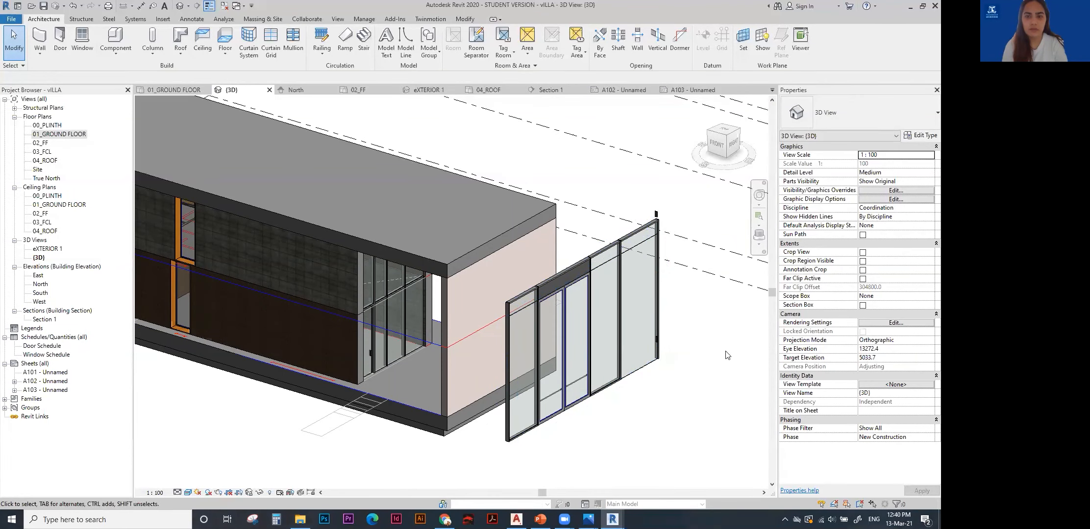
pyautogui.keyDown('shift'); pyautogui.moveTo(707, 330); pyautogui.dragTo(706, 327, button='middle'); pyautogui.keyUp('shift')
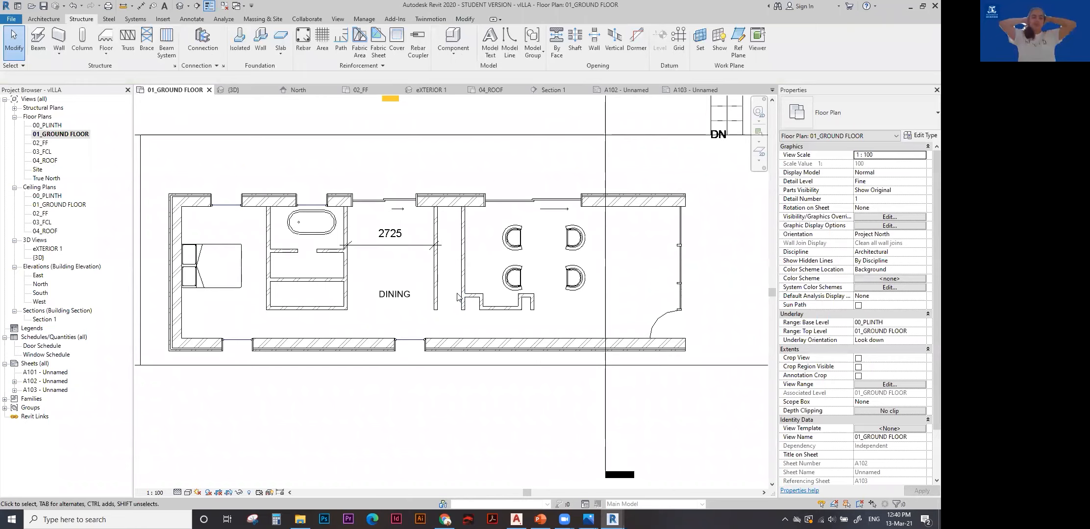
# In the 01_GROUND FLOOR plan, reveal hidden elements, unhide the category of the imported 00_Ground Floor Plan.dwg, and leave reveal mode.
pyautogui.scroll(-1, 455, 296)
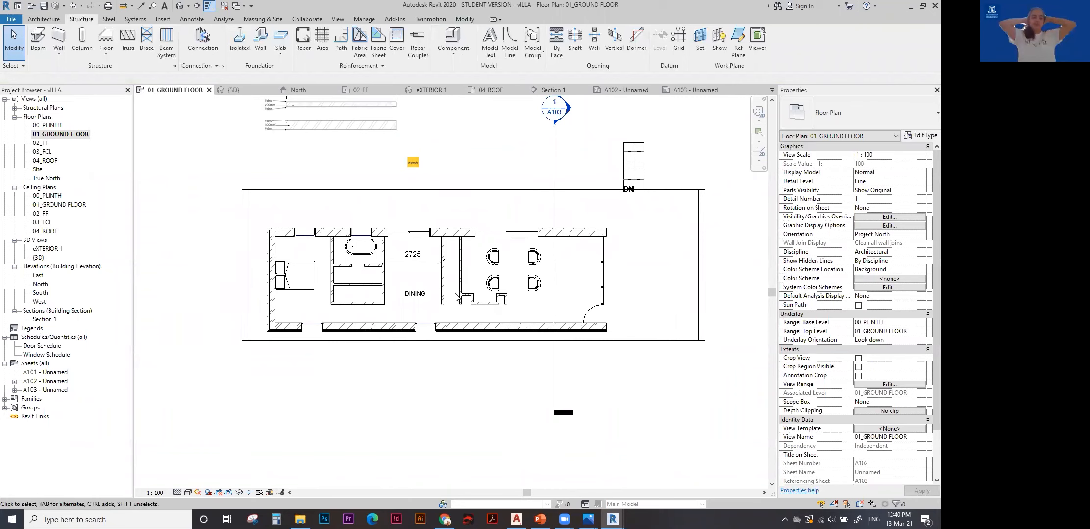
pyautogui.click(249, 493)
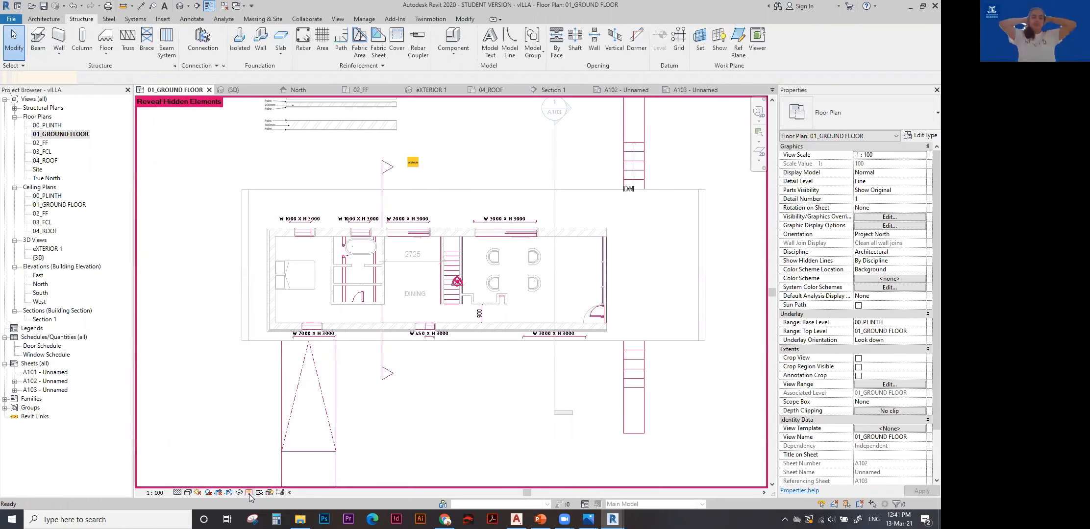
pyautogui.click(451, 300)
pyautogui.rightClick(453, 301)
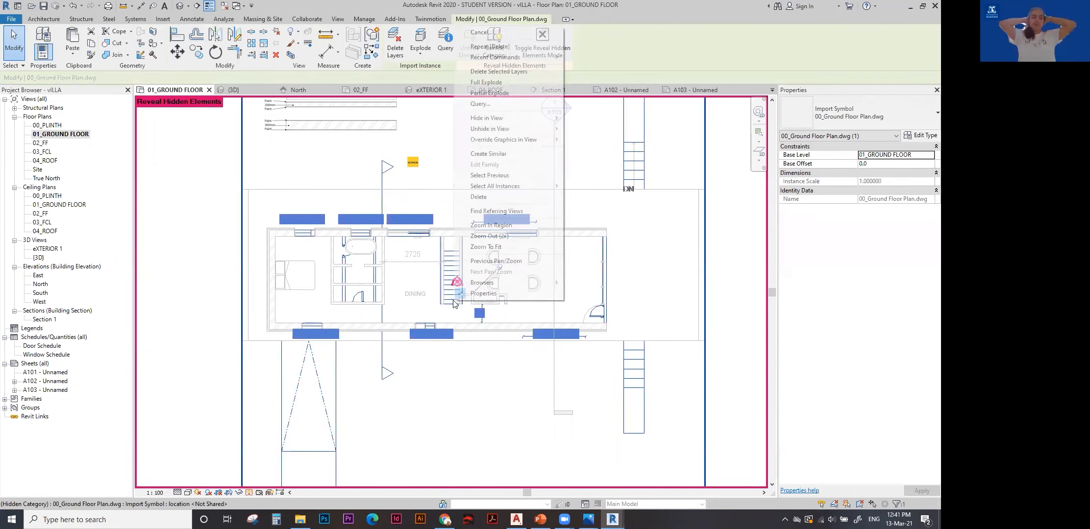
pyautogui.moveTo(510, 129)
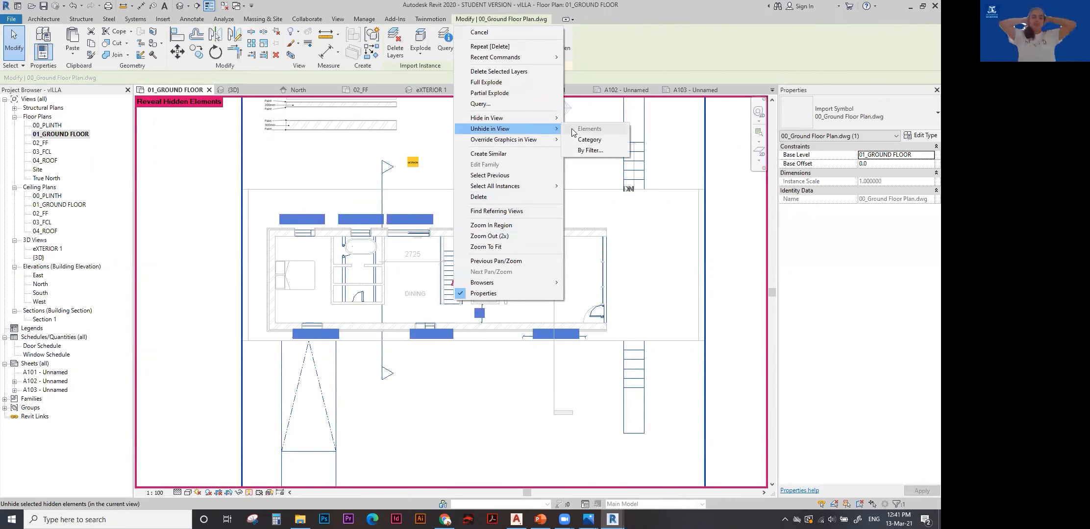
pyautogui.click(585, 141)
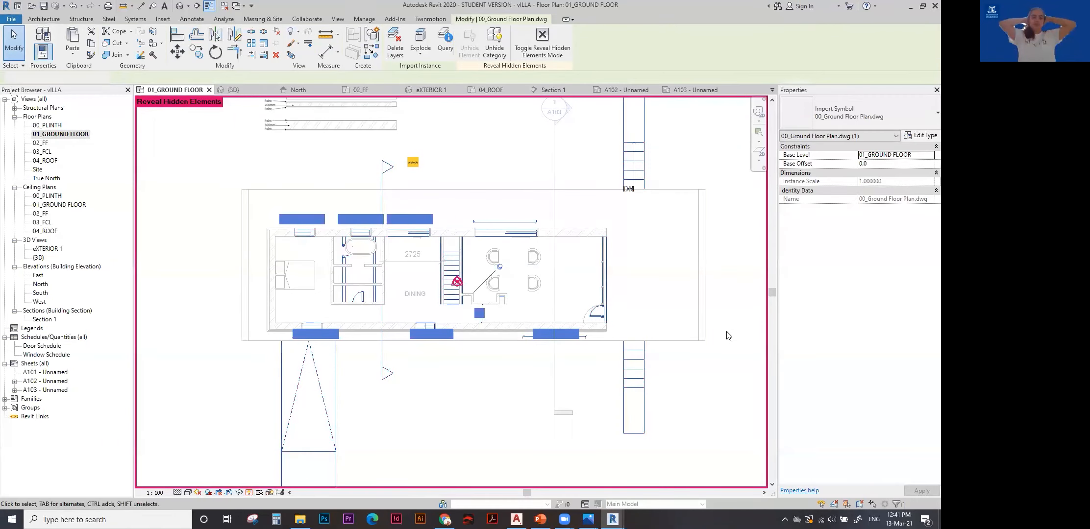
pyautogui.click(726, 333)
pyautogui.click(249, 493)
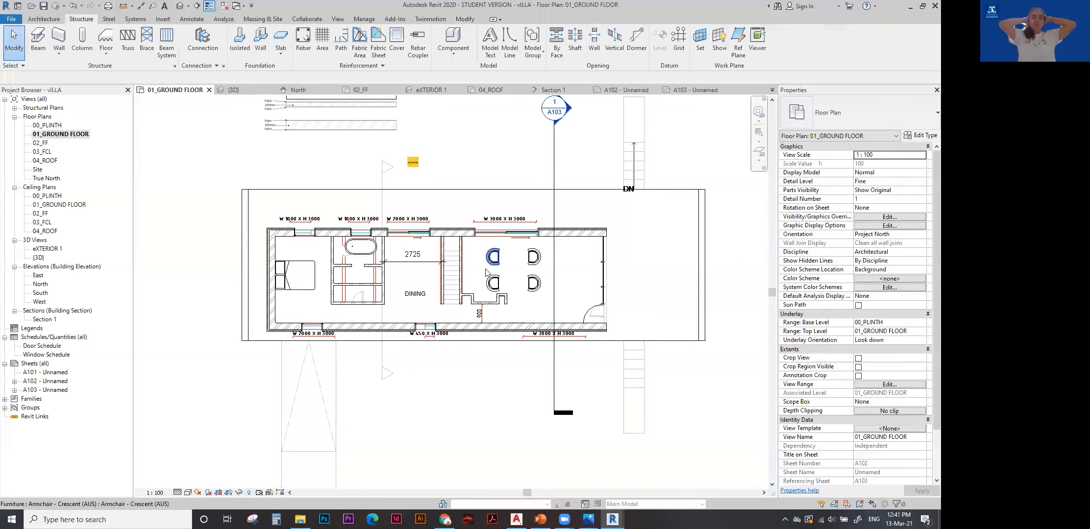
# Start a stair from 01_GROUND FLOOR to 02_FF and set the desired number of risers to 10.
pyautogui.scroll(2, 443, 307)
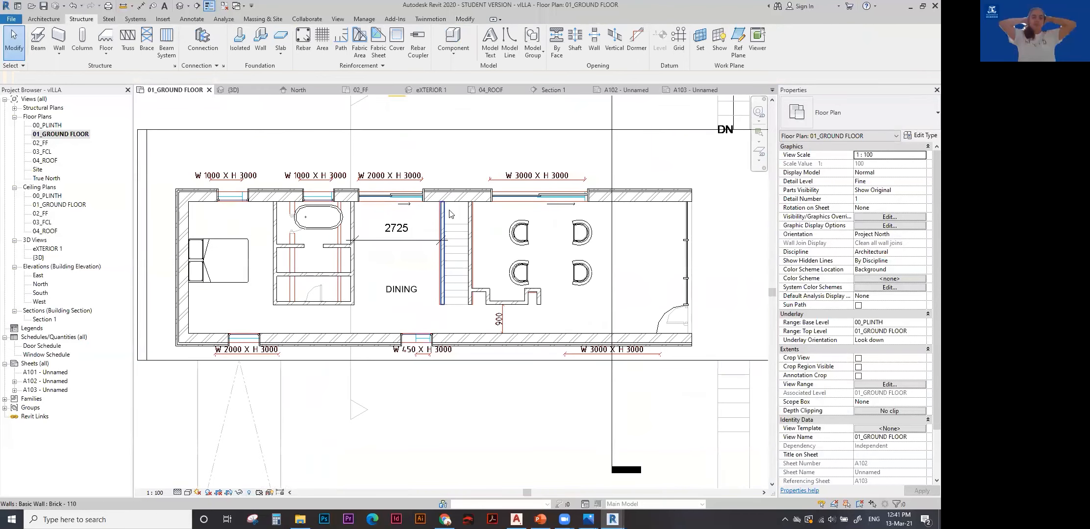
pyautogui.scroll(-2, 439, 272)
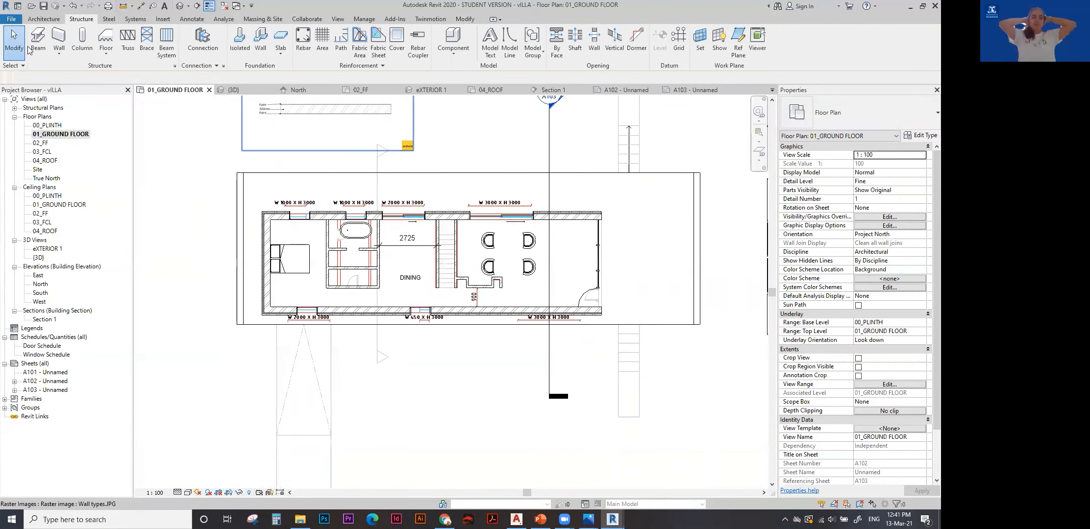
pyautogui.click(44, 20)
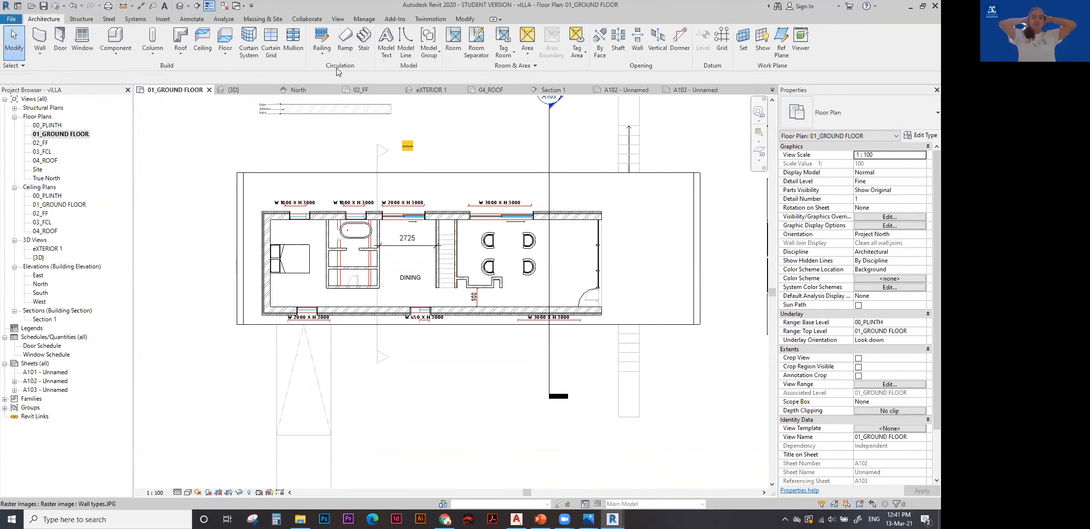
pyautogui.click(363, 40)
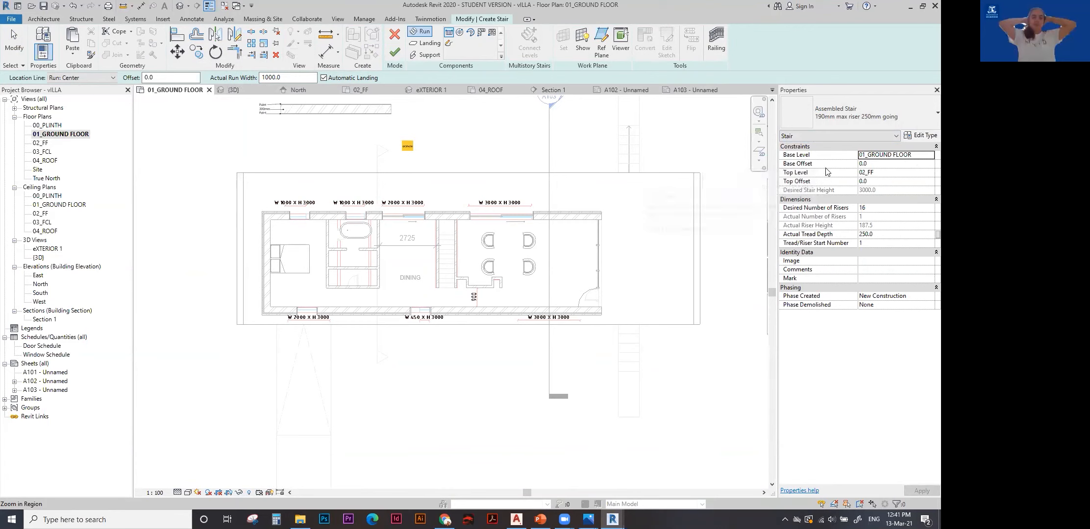
pyautogui.click(927, 159)
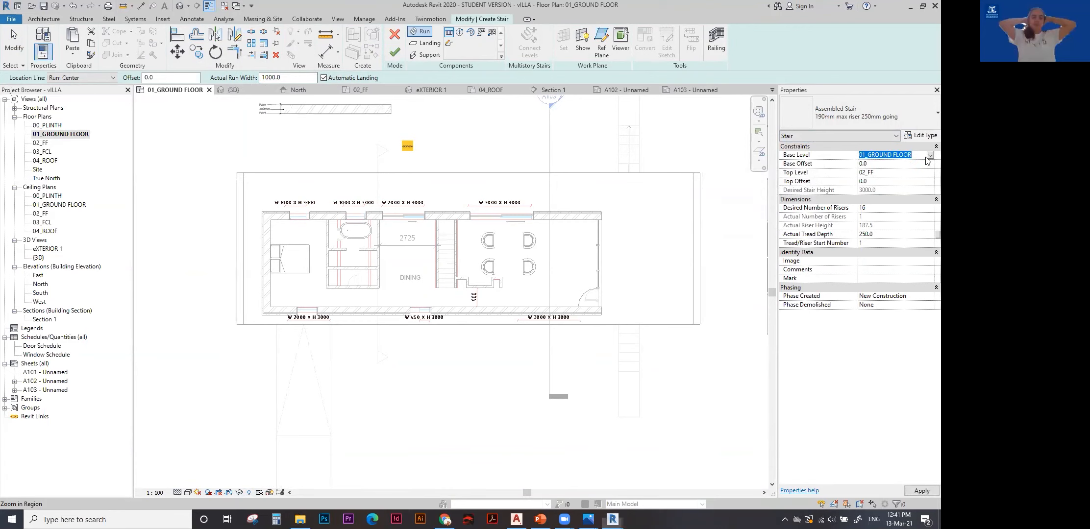
pyautogui.click(926, 175)
pyautogui.click(928, 172)
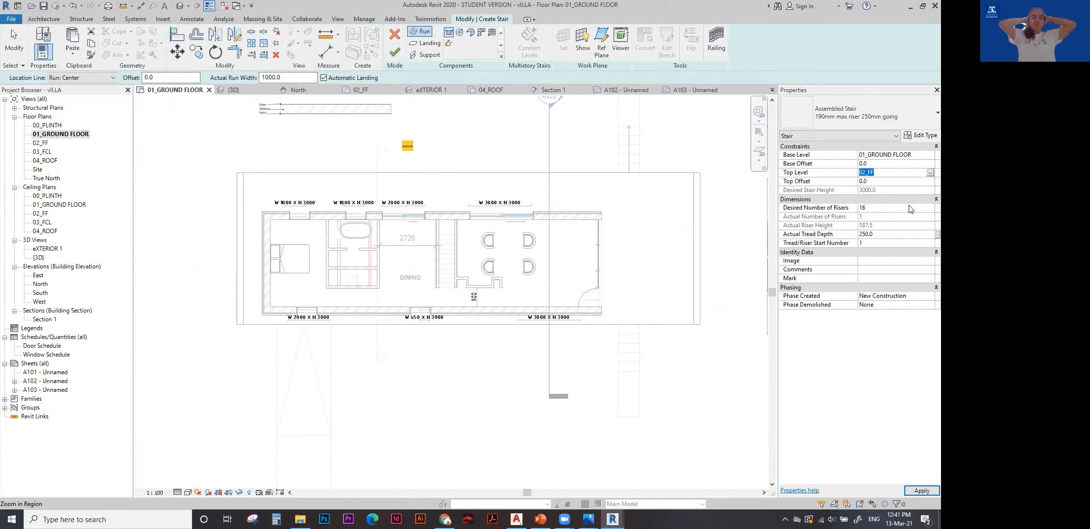
pyautogui.click(887, 208)
pyautogui.write('10')
pyautogui.press('Return')
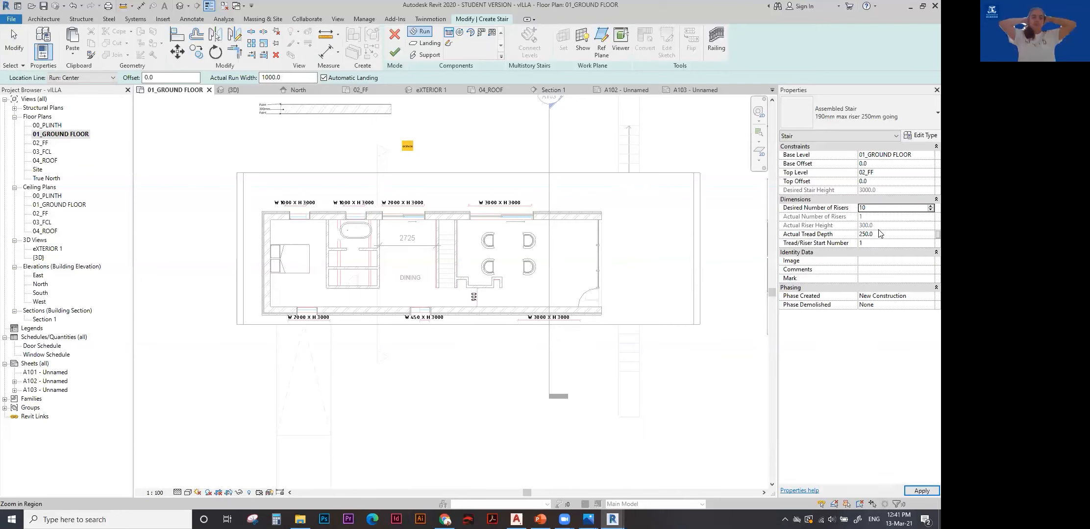
# Change the new stair's type to Cast-In-Place Stair: Monolithic Stair.
pyautogui.click(445, 280)
pyautogui.click(487, 294)
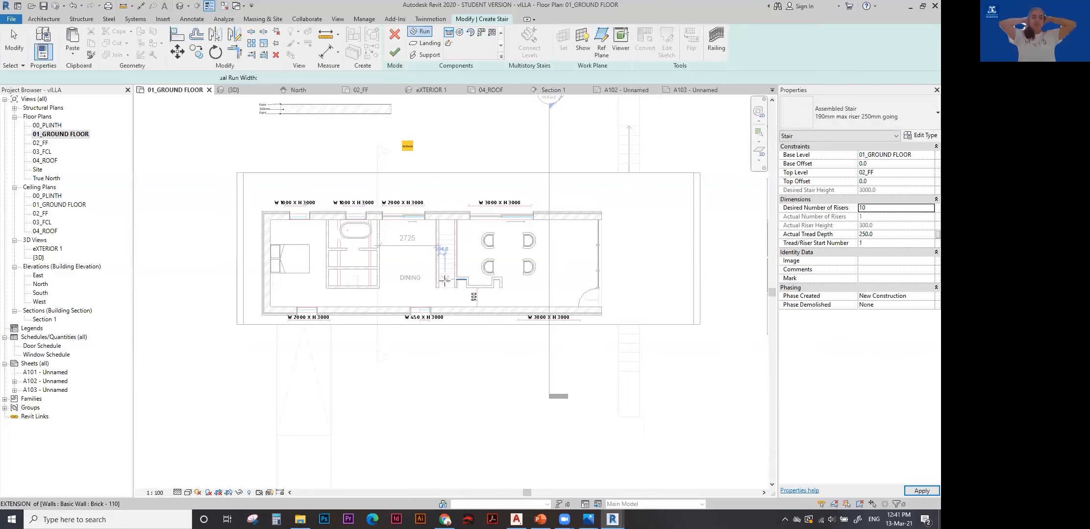
pyautogui.click(444, 279)
pyautogui.scroll(2, 444, 279)
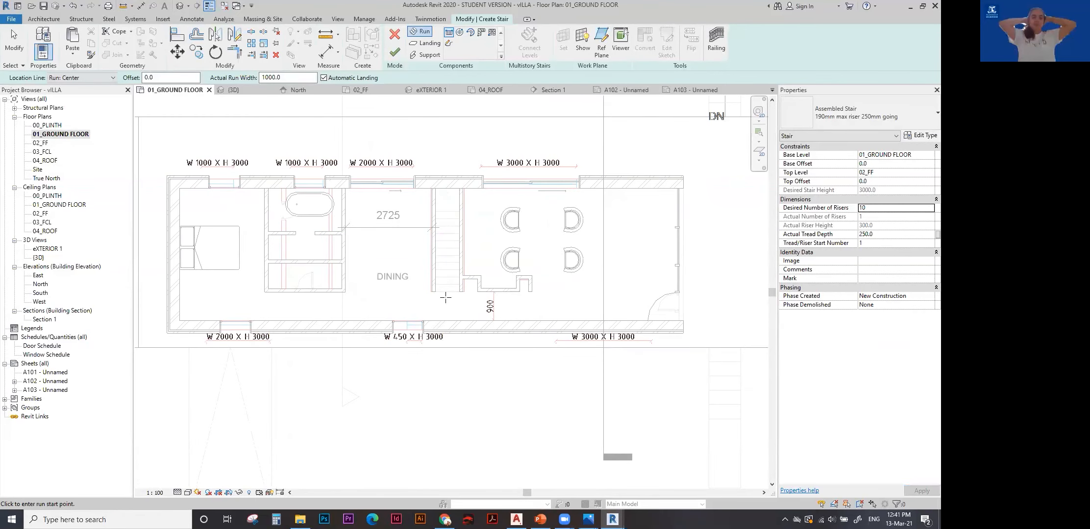
pyautogui.scroll(-2, 467, 219)
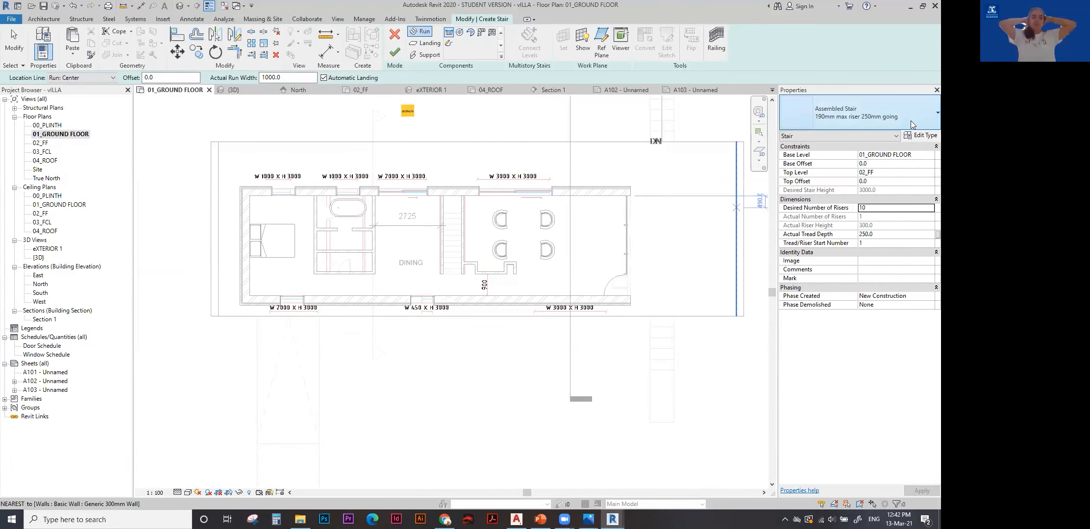
pyautogui.click(908, 112)
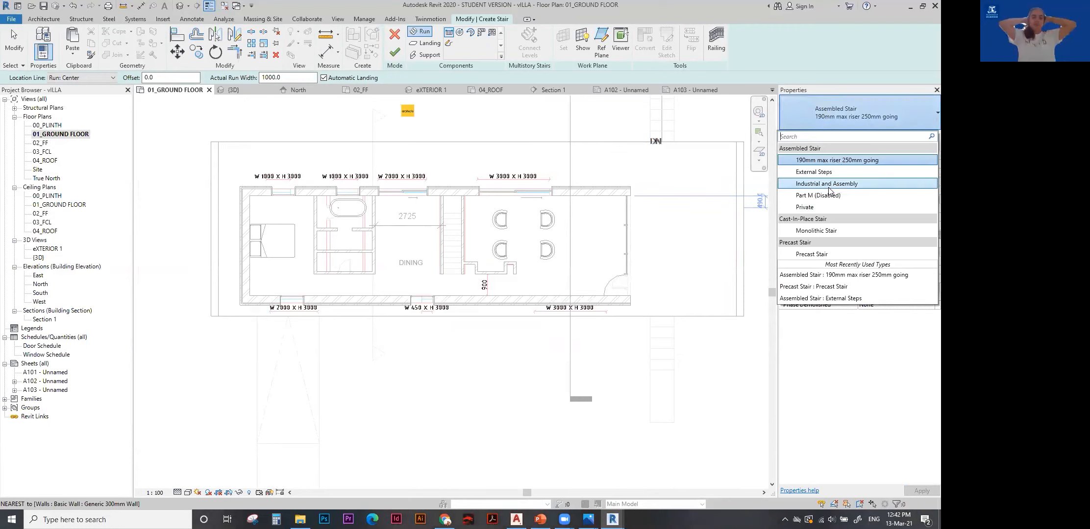
pyautogui.click(836, 231)
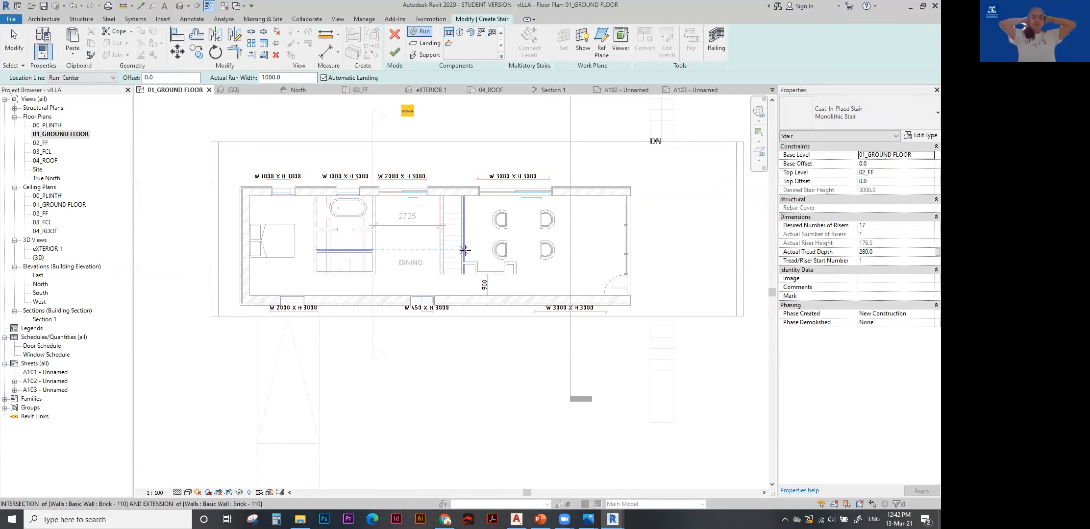
# Set the monolithic stair's desired number of risers to 10.
pyautogui.scroll(2, 448, 272)
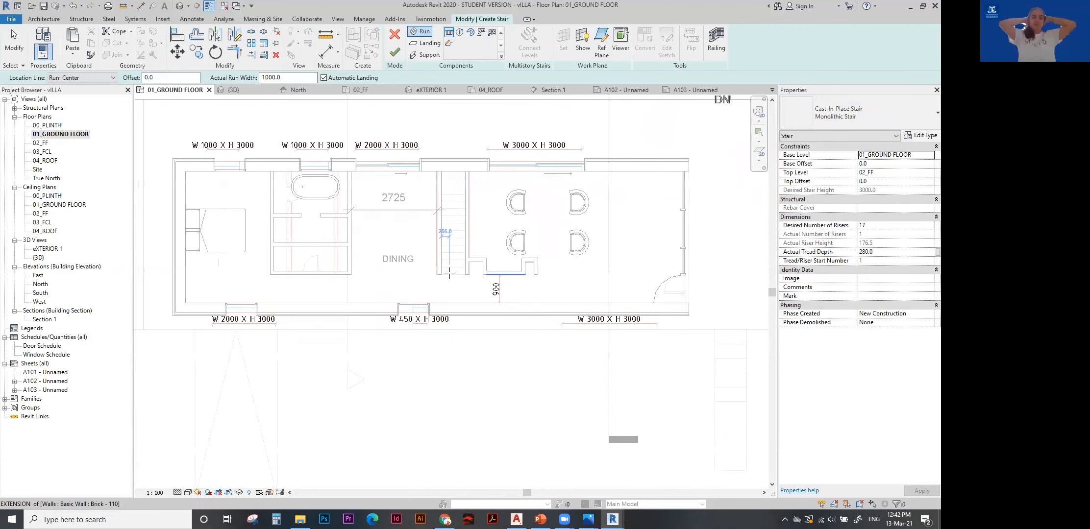
pyautogui.moveTo(449, 273); pyautogui.dragTo(437, 295, button='middle')
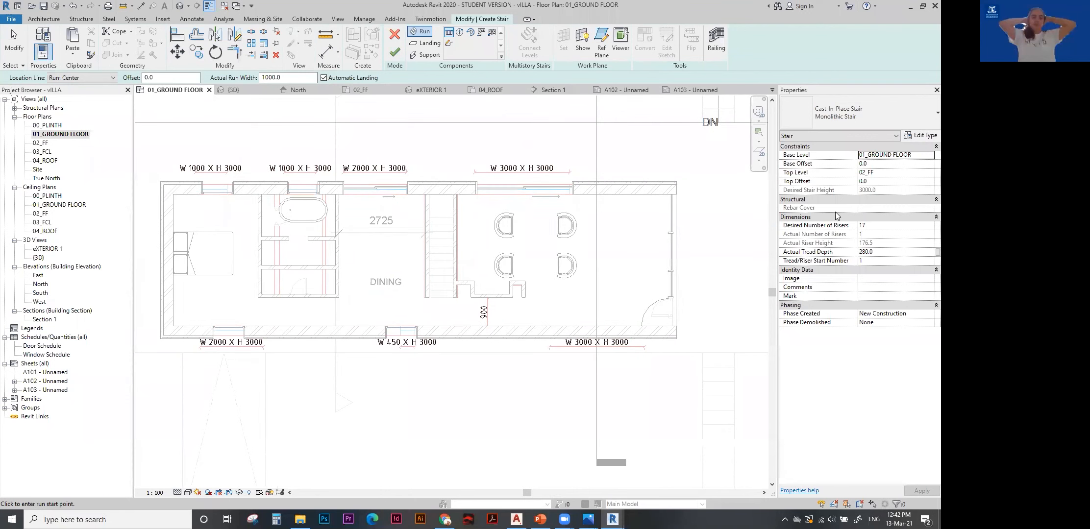
pyautogui.click(879, 226)
pyautogui.write('10')
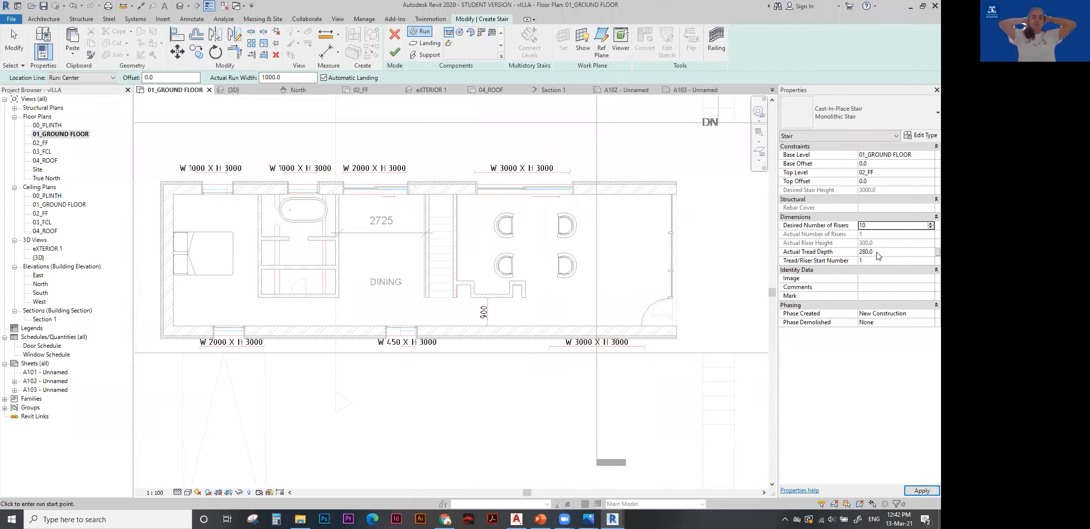
pyautogui.click(877, 252)
pyautogui.click(511, 288)
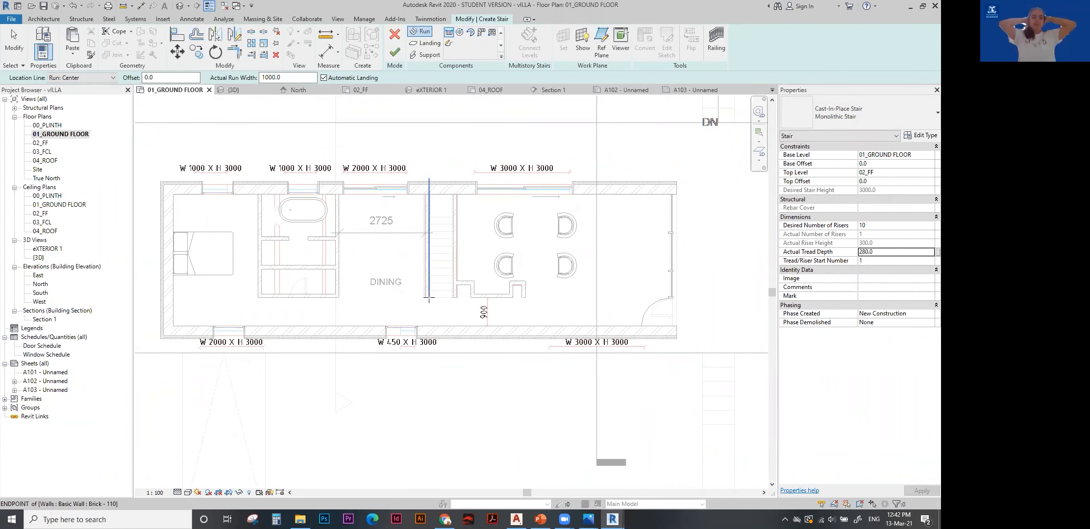
# Draw a straight run of 10 risers, 1000 mm wide, from the end of the wall beside DINING towards the upper exterior wall.
pyautogui.scroll(1, 431, 297)
pyautogui.click(429, 297)
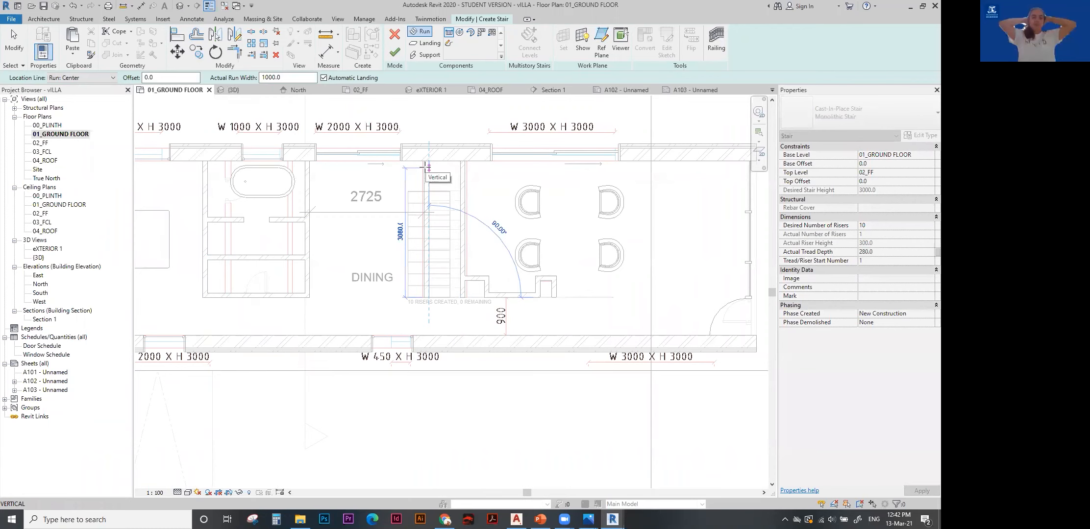
pyautogui.scroll(2, 416, 191)
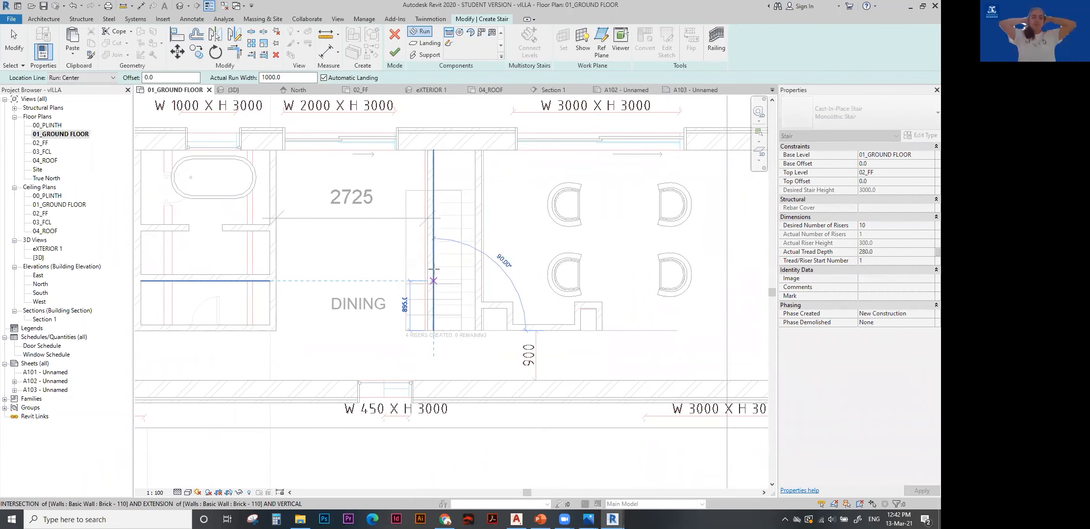
pyautogui.click(432, 176)
pyautogui.press('Escape')
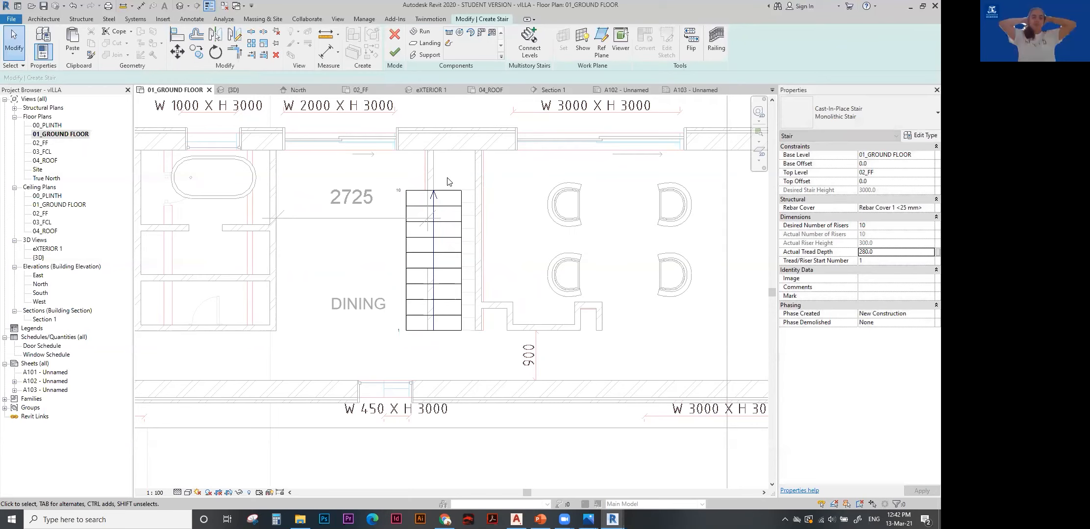
# Stretch both sides of the stair run to fit between its two flanking brick walls, and finish the stair.
pyautogui.scroll(-2, 461, 294)
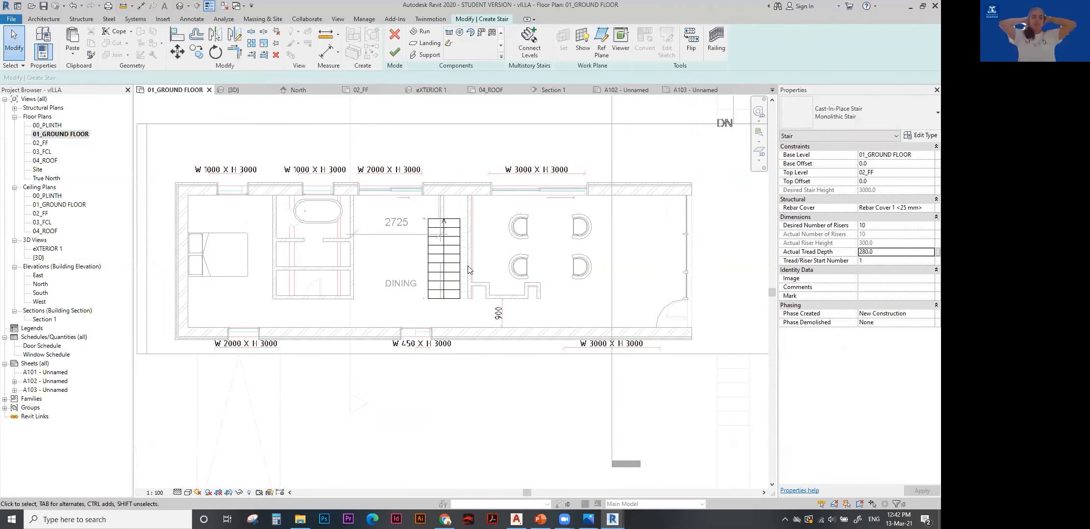
pyautogui.scroll(2, 468, 269)
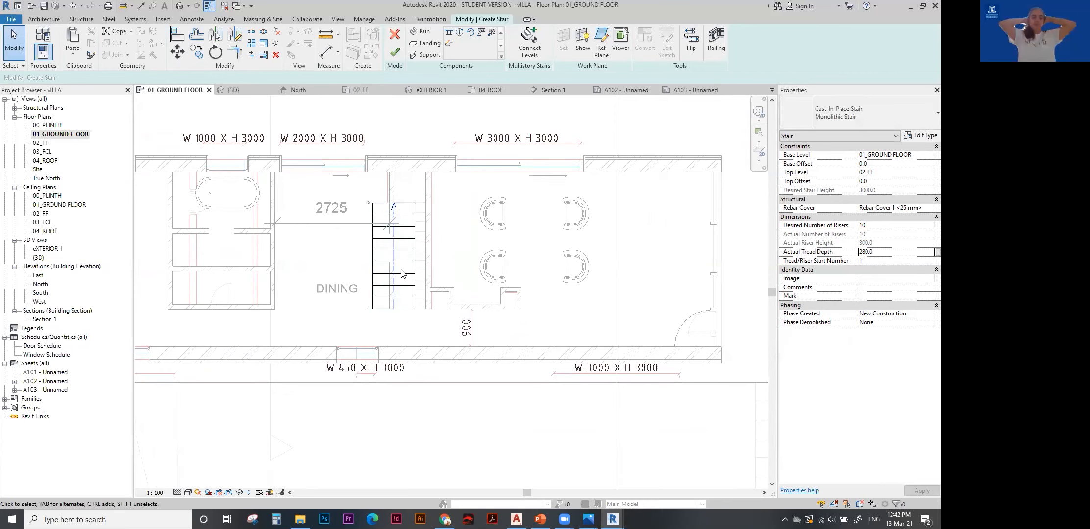
pyautogui.scroll(2, 401, 274)
pyautogui.click(411, 271)
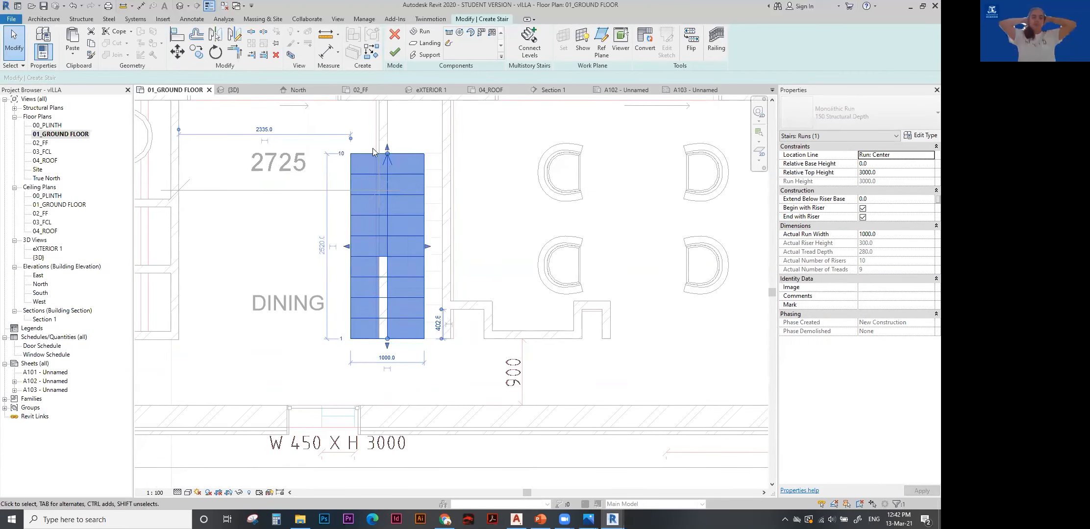
pyautogui.moveTo(427, 249); pyautogui.dragTo(445, 247)
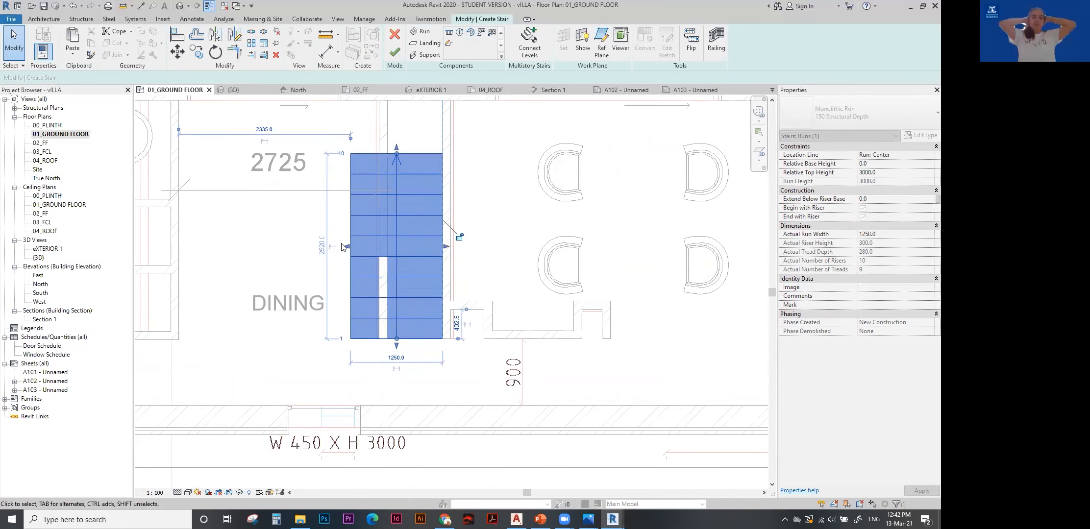
pyautogui.moveTo(344, 247); pyautogui.dragTo(372, 245)
pyautogui.click(506, 245)
pyautogui.scroll(-2, 508, 263)
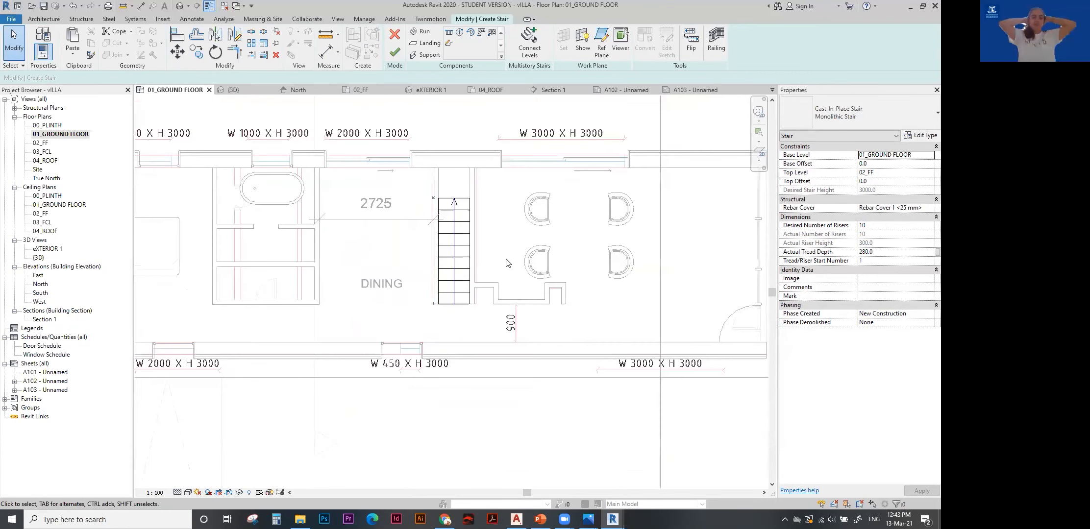
pyautogui.click(393, 55)
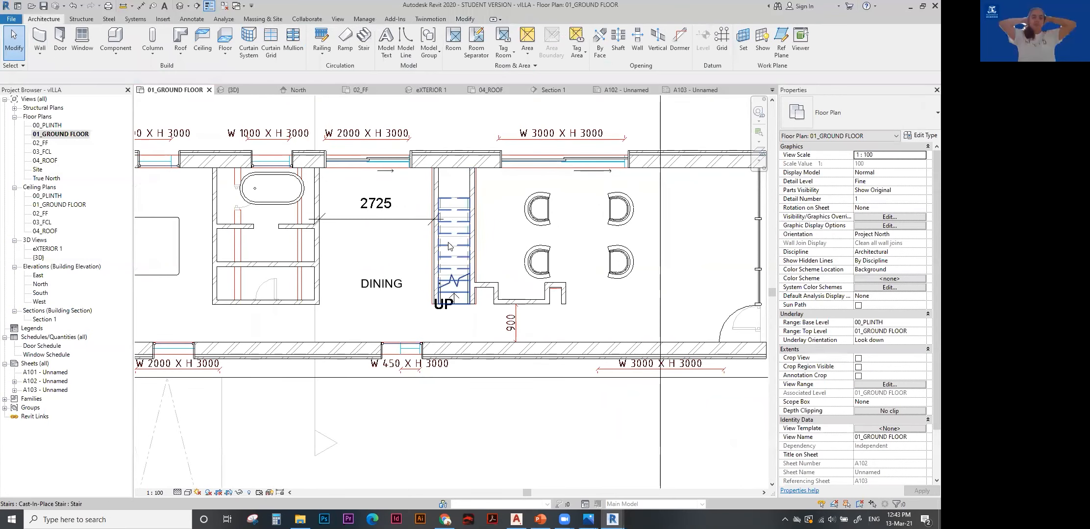
# Delete the automatic railings on both sides of the new stair.
pyautogui.scroll(2, 448, 212)
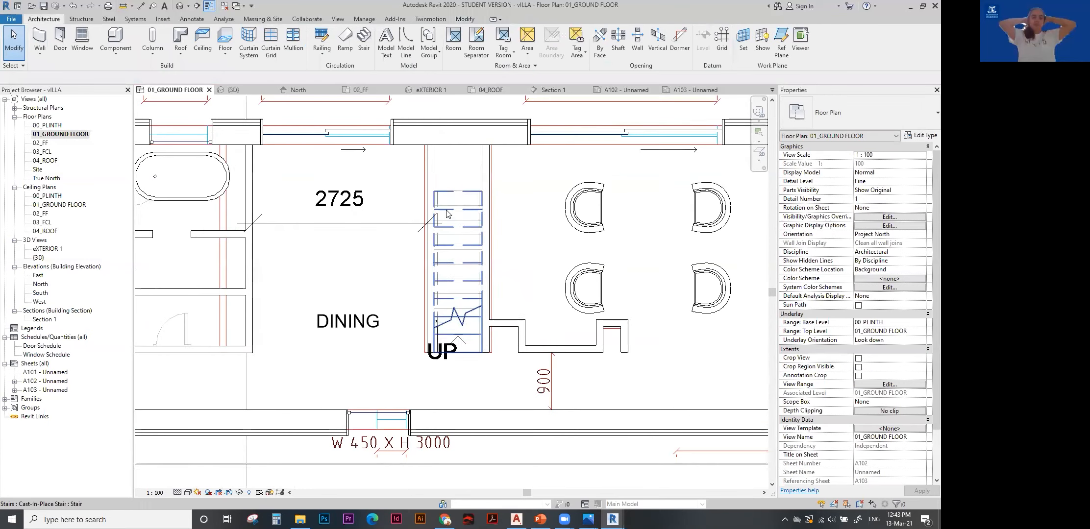
pyautogui.click(438, 287)
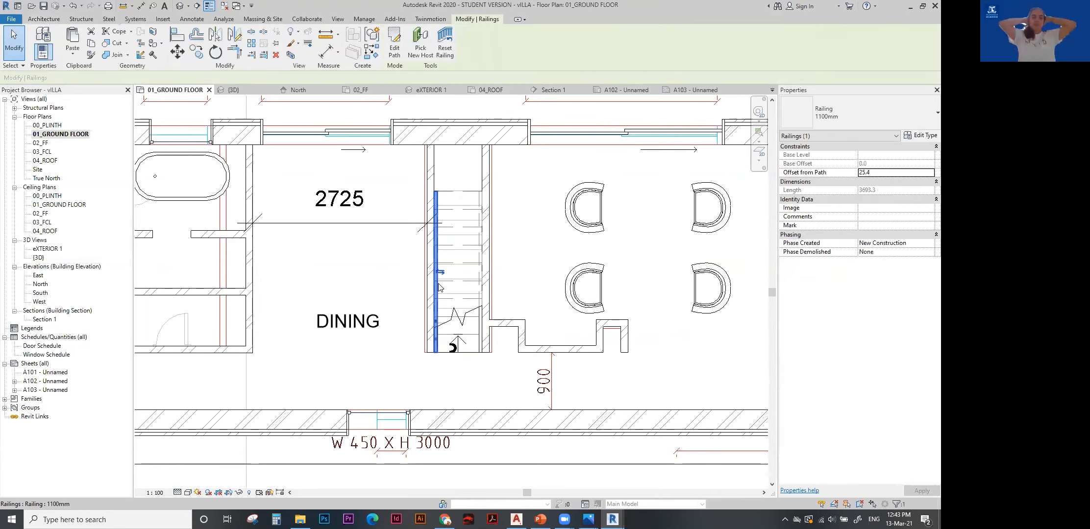
pyautogui.press('Escape')
pyautogui.click(479, 234)
pyautogui.press('Escape')
pyautogui.scroll(-2, 524, 226)
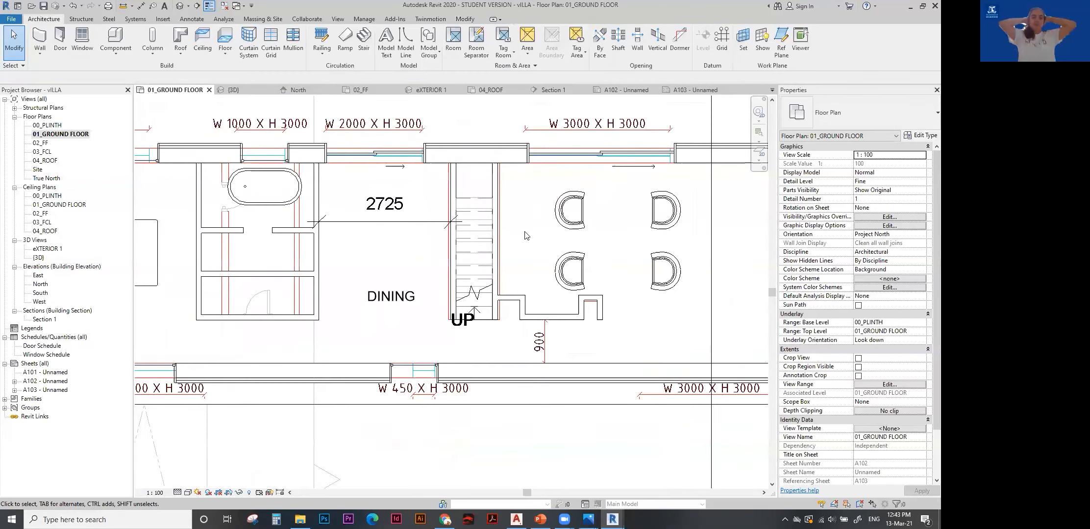
pyautogui.scroll(-1, 527, 234)
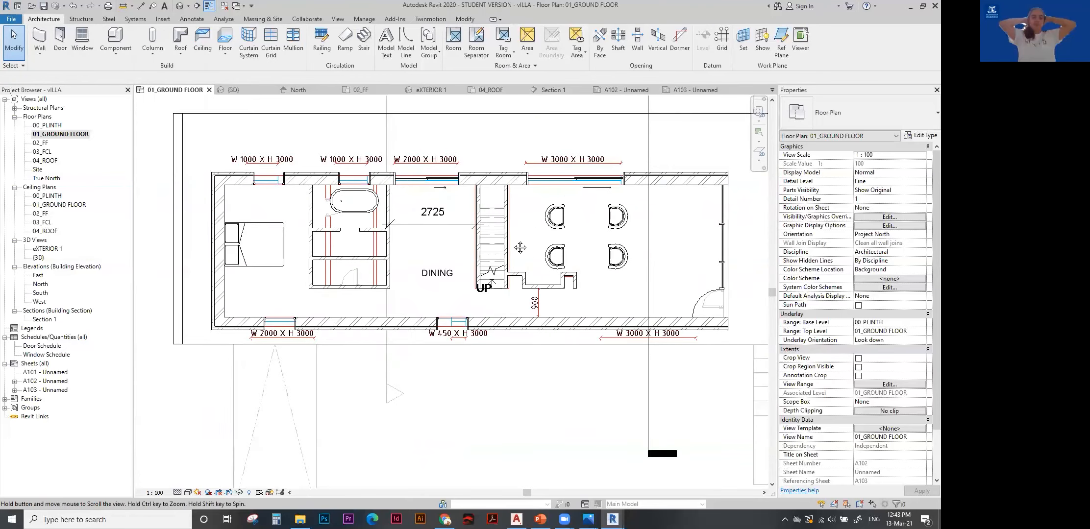
pyautogui.scroll(-1, 493, 254)
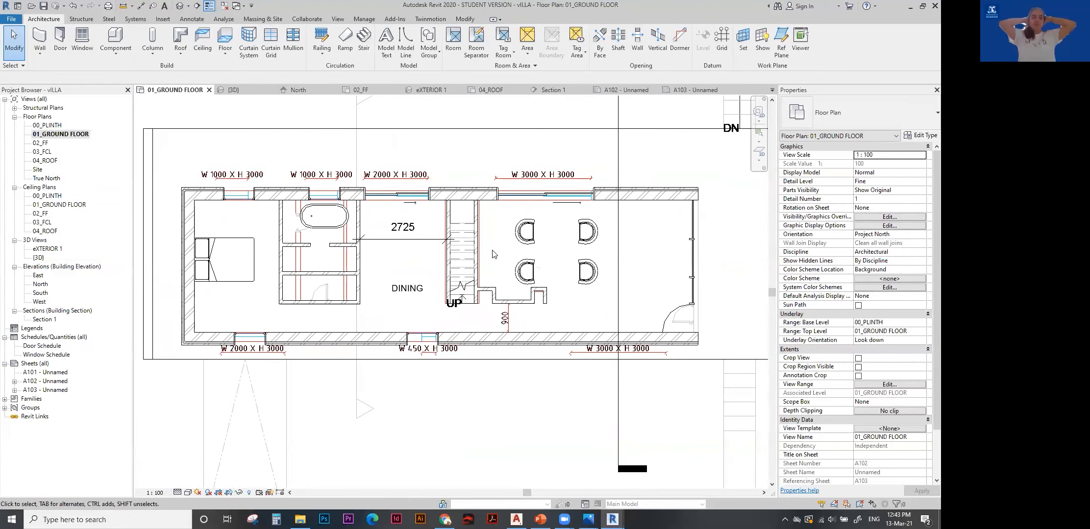
# Select the new stair and isolate it in the 3D view with a selection box.
pyautogui.click(467, 243)
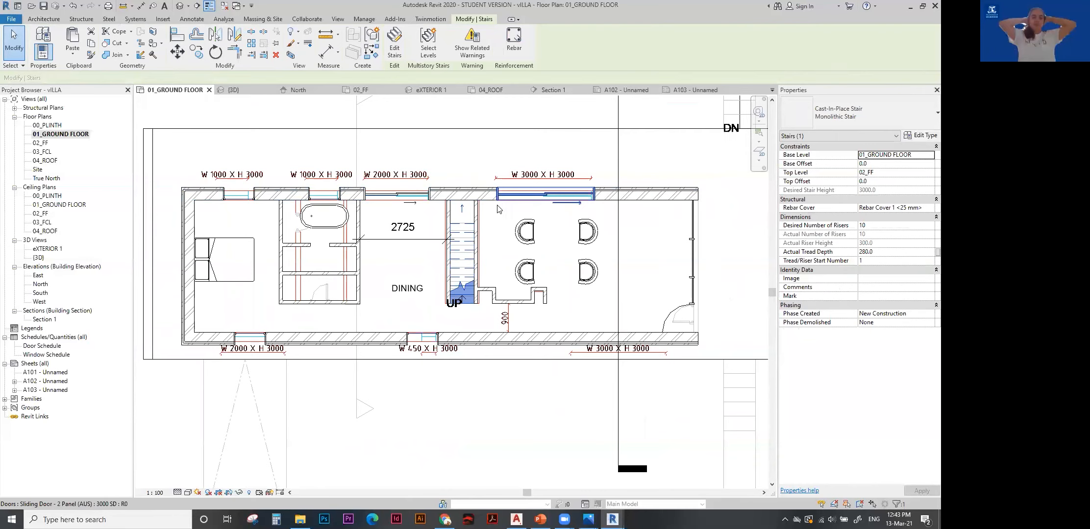
pyautogui.scroll(-2, 499, 208)
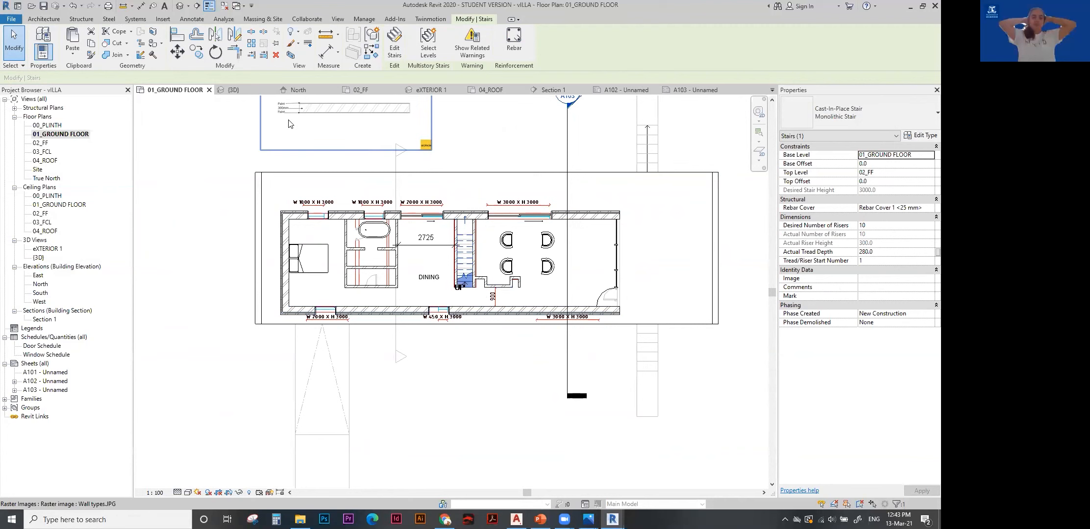
pyautogui.click(488, 135)
pyautogui.scroll(2, 484, 255)
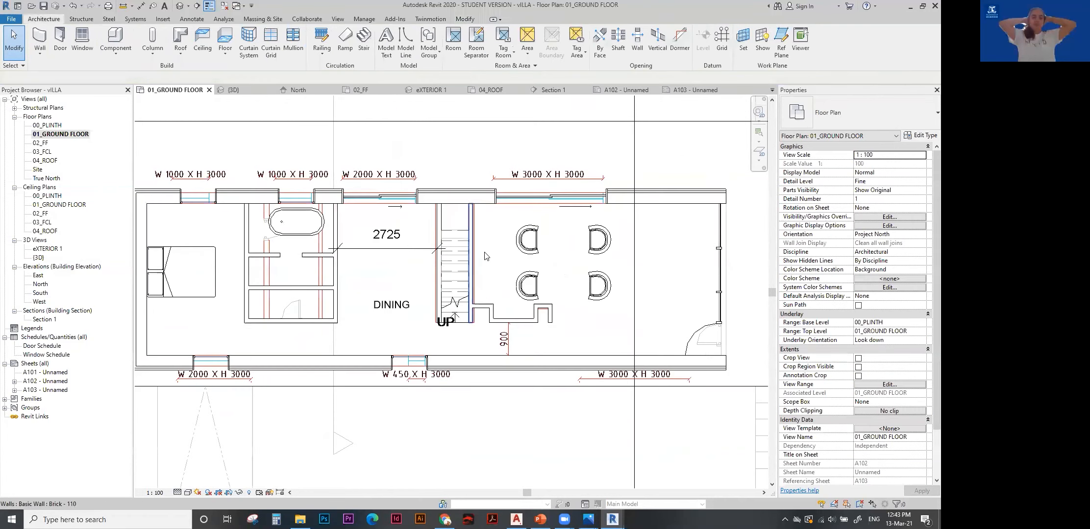
pyautogui.click(463, 256)
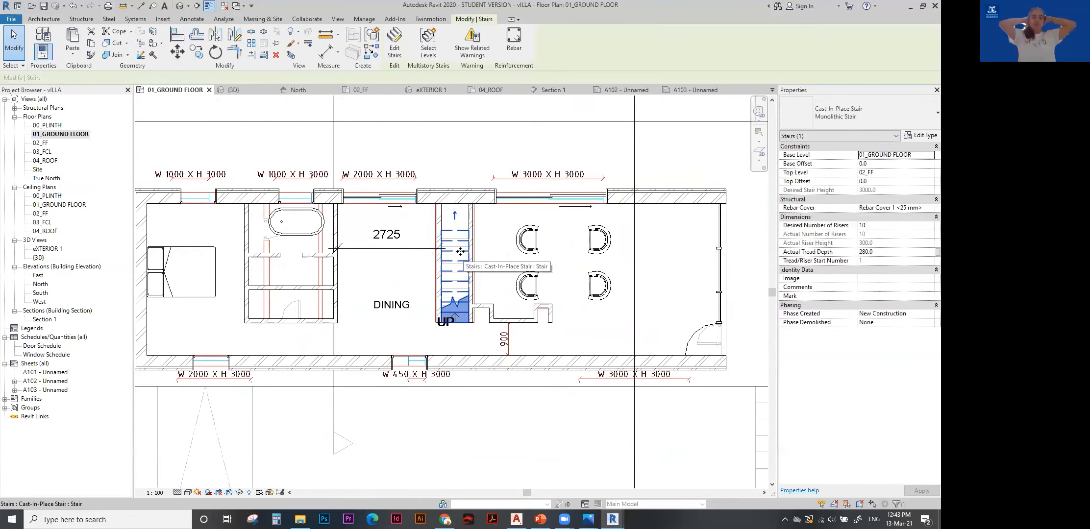
pyautogui.click(291, 57)
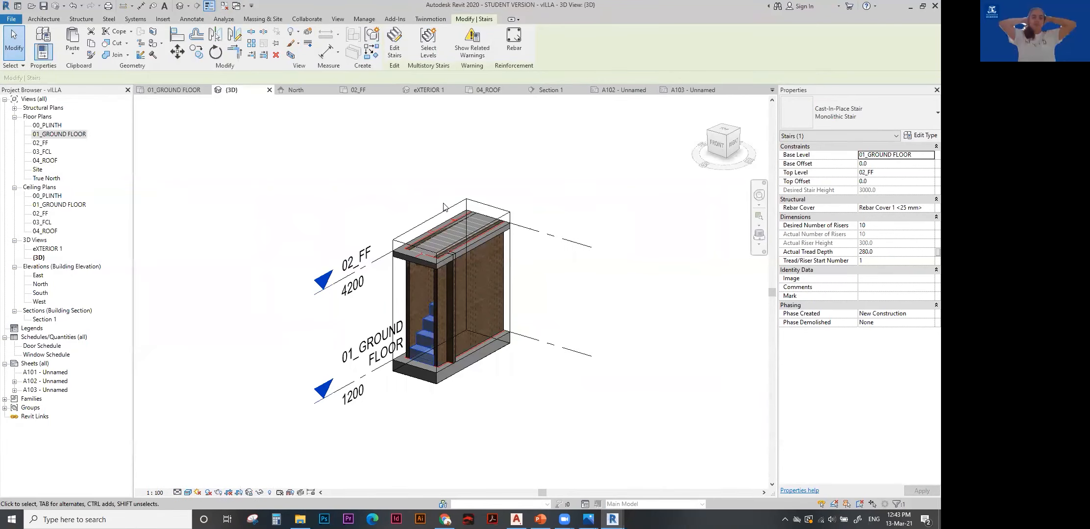
# Resize the section box to cut away the floor above the stair, and inspect the stair and its walls from several angles.
pyautogui.keyDown('shift'); pyautogui.moveTo(422, 368); pyautogui.dragTo(291, 362, button='middle'); pyautogui.keyUp('shift')
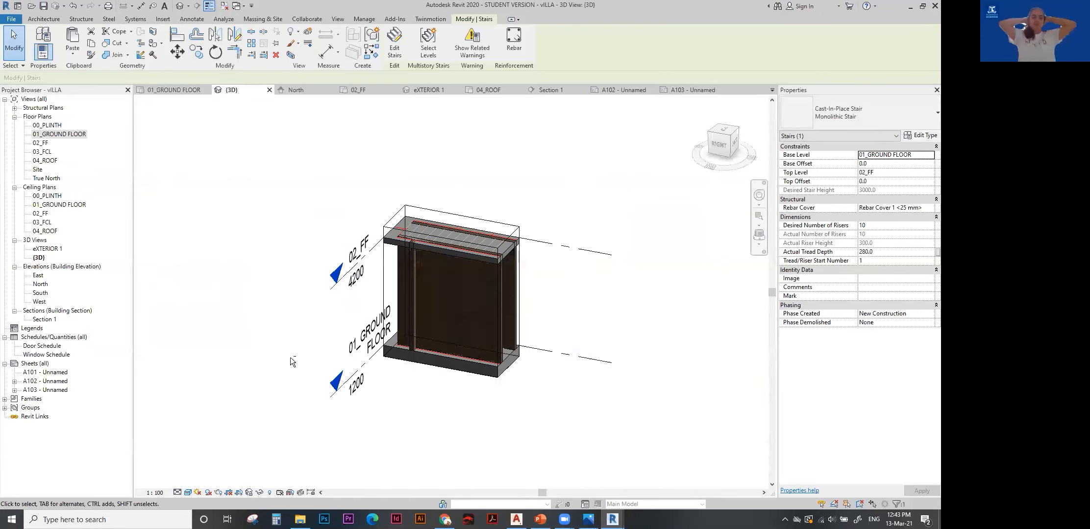
pyautogui.click(519, 223)
pyautogui.moveTo(511, 302); pyautogui.dragTo(584, 306)
pyautogui.keyDown('shift'); pyautogui.moveTo(404, 306); pyautogui.dragTo(686, 294, button='middle'); pyautogui.keyUp('shift')
pyautogui.moveTo(489, 236); pyautogui.dragTo(487, 251)
pyautogui.keyDown('shift'); pyautogui.moveTo(527, 310); pyautogui.dragTo(564, 348, button='middle'); pyautogui.keyUp('shift')
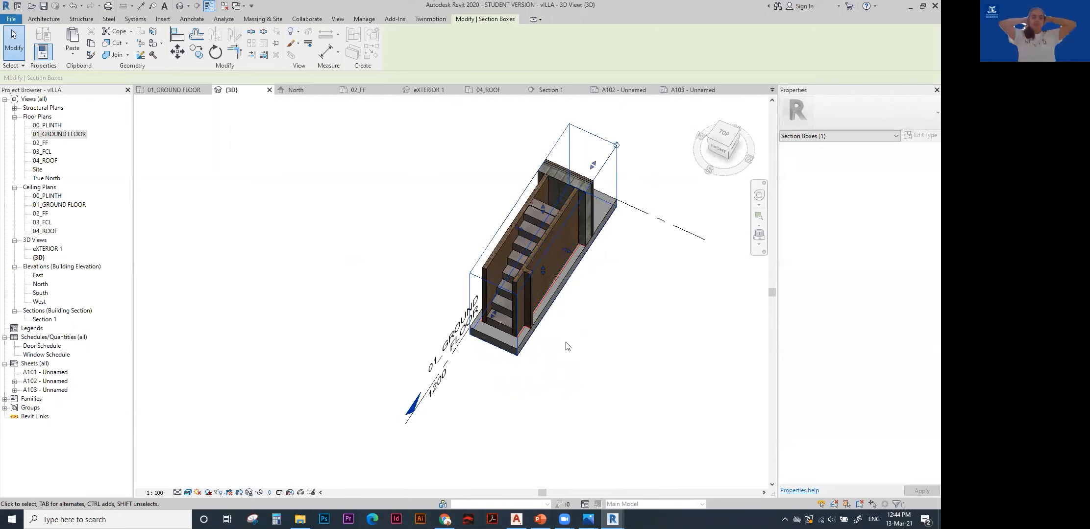
pyautogui.scroll(-2, 558, 341)
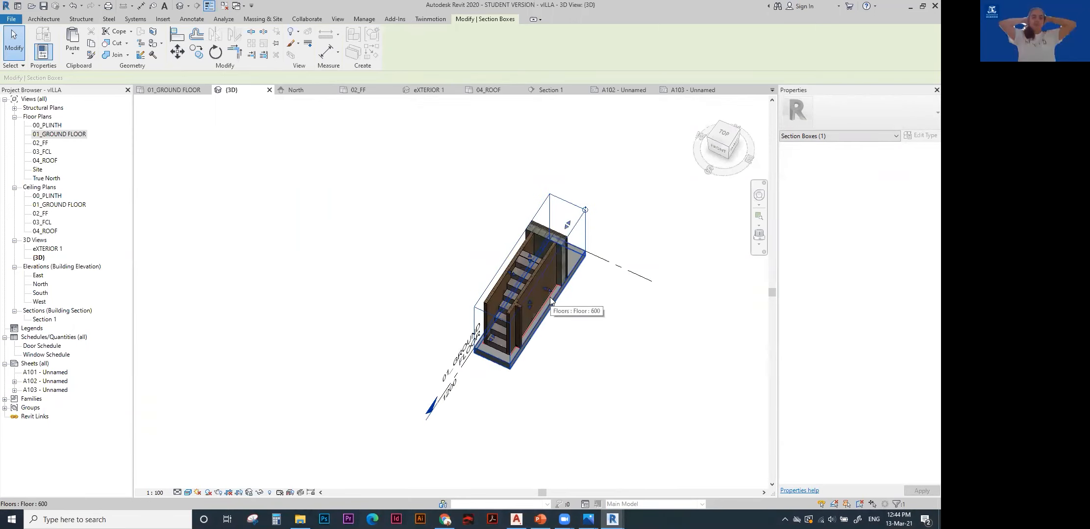
pyautogui.scroll(2, 510, 260)
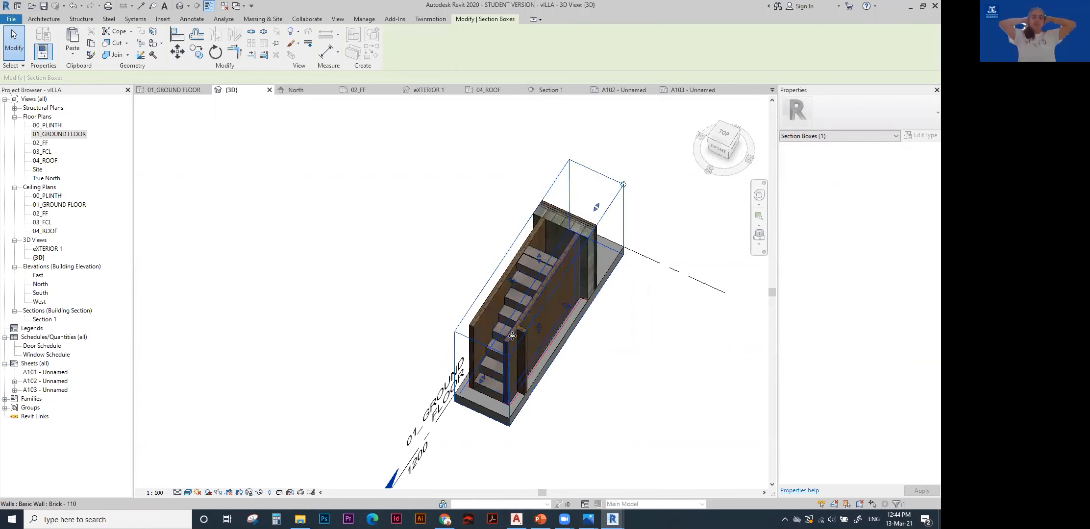
pyautogui.keyDown('shift'); pyautogui.moveTo(512, 336); pyautogui.dragTo(275, 219, button='middle'); pyautogui.keyUp('shift')
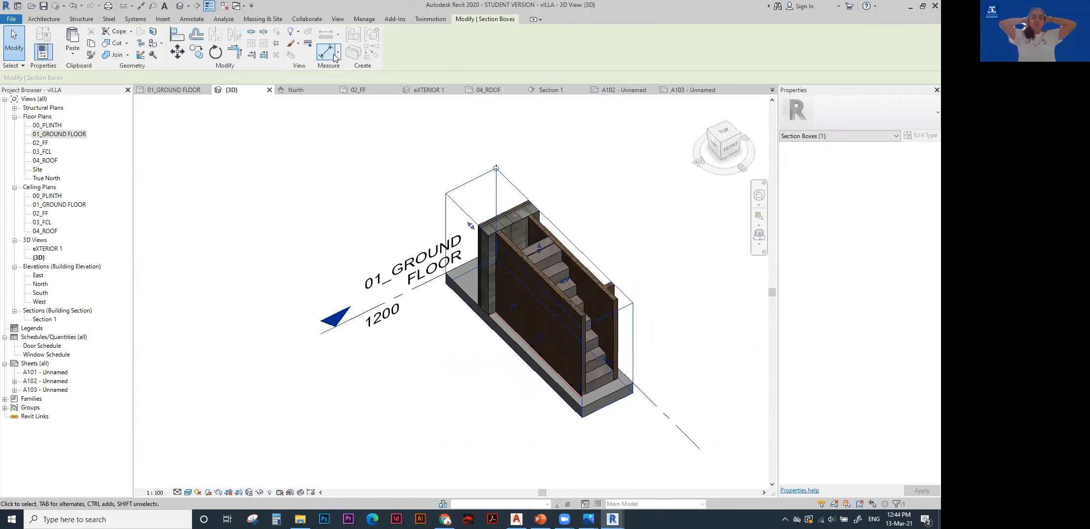
# Turn off the 3D view's section box and return to the 01_GROUND FLOOR plan.
pyautogui.click(281, 137)
pyautogui.click(863, 306)
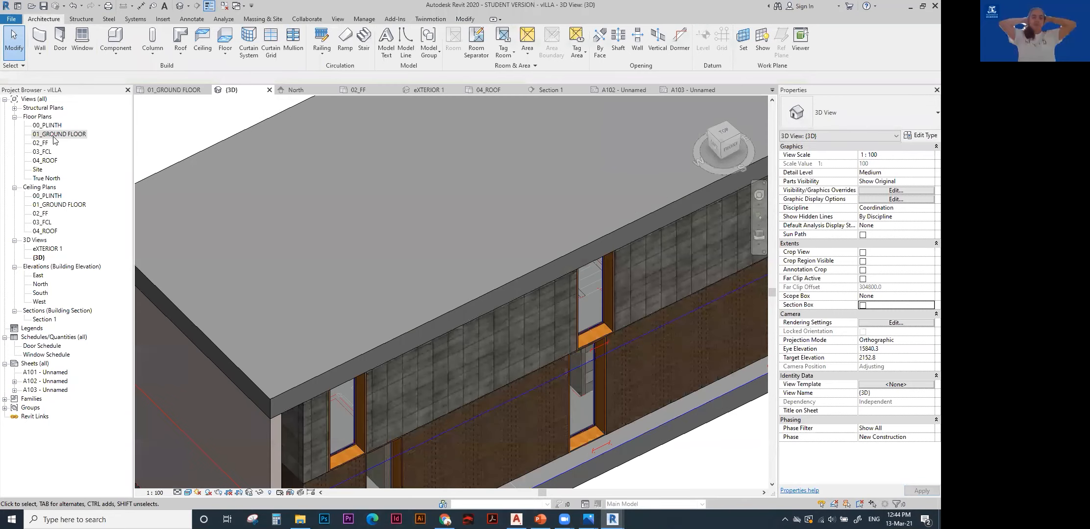
pyautogui.doubleClick(58, 134)
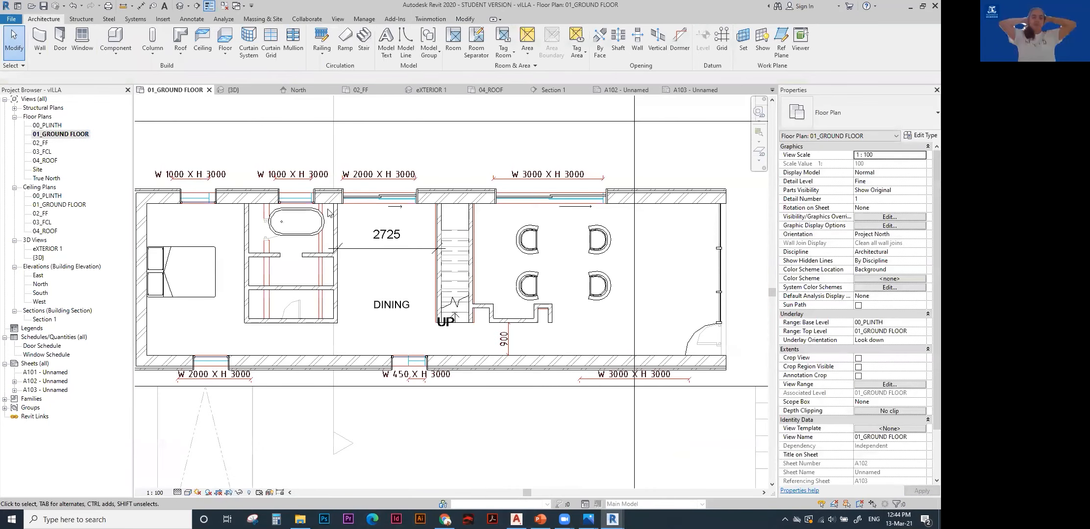
# Cut a building section lengthwise through the internal stair on the ground floor plan and open its section view.
pyautogui.click(197, 5)
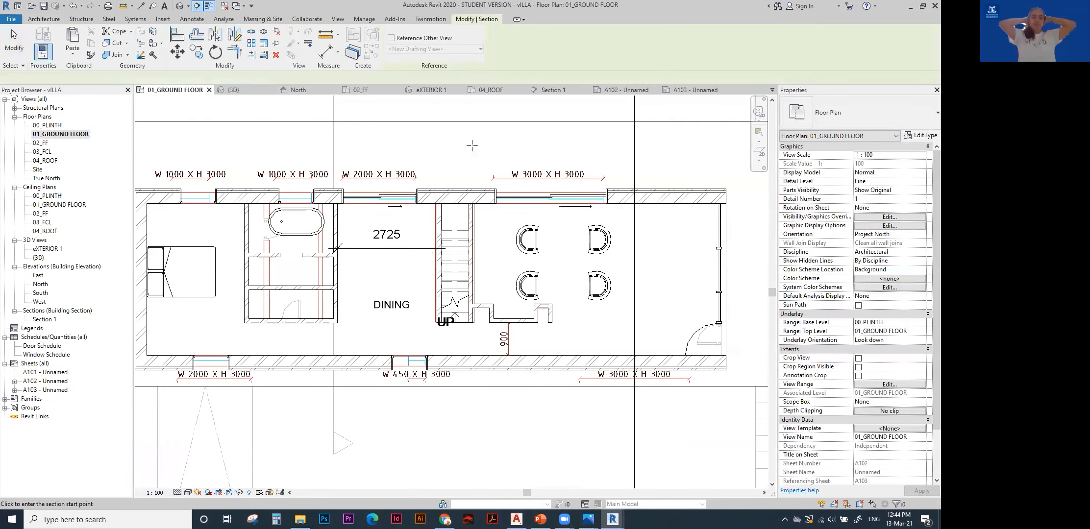
pyautogui.click(452, 116)
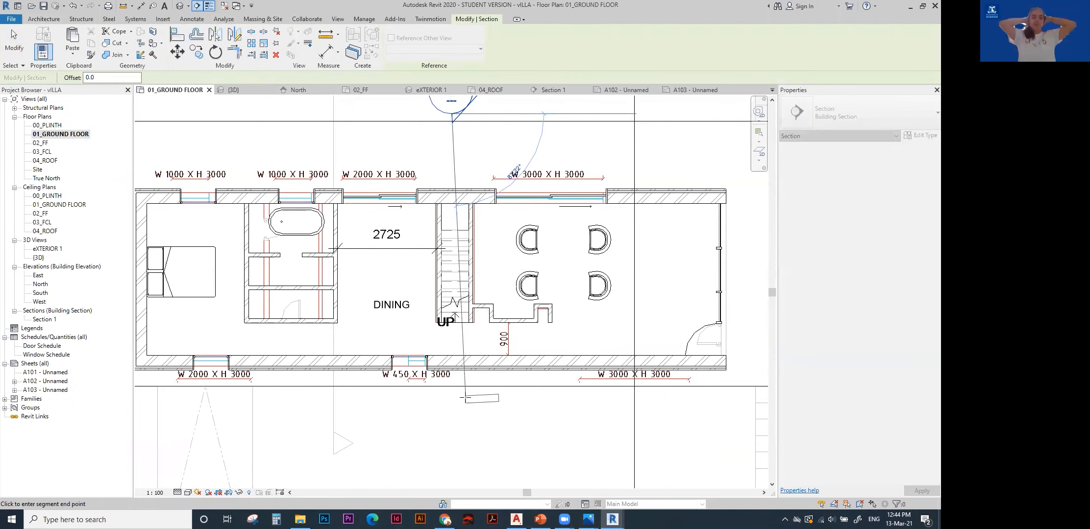
pyautogui.click(454, 428)
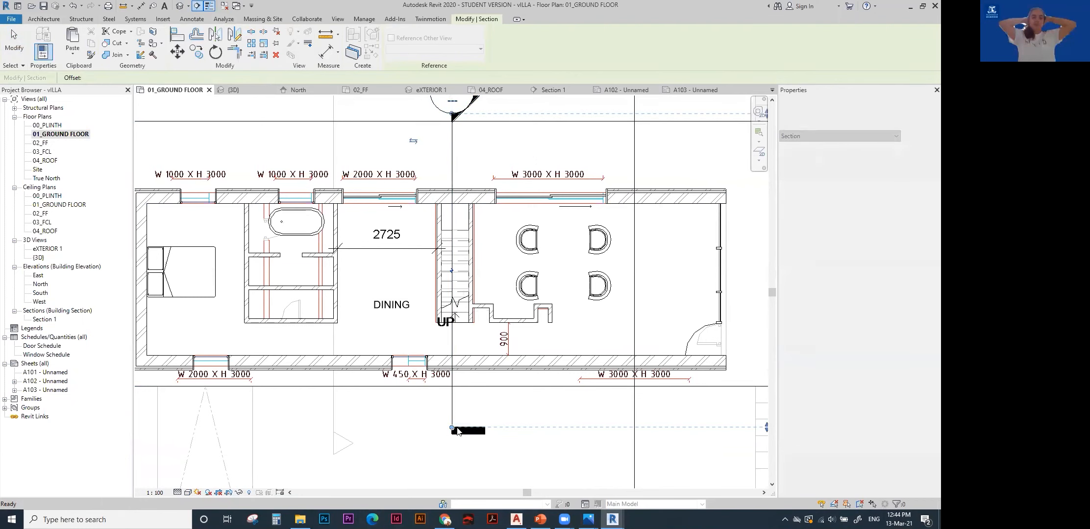
pyautogui.press('Escape')
pyautogui.scroll(-2, 463, 363)
pyautogui.rightClick(457, 238)
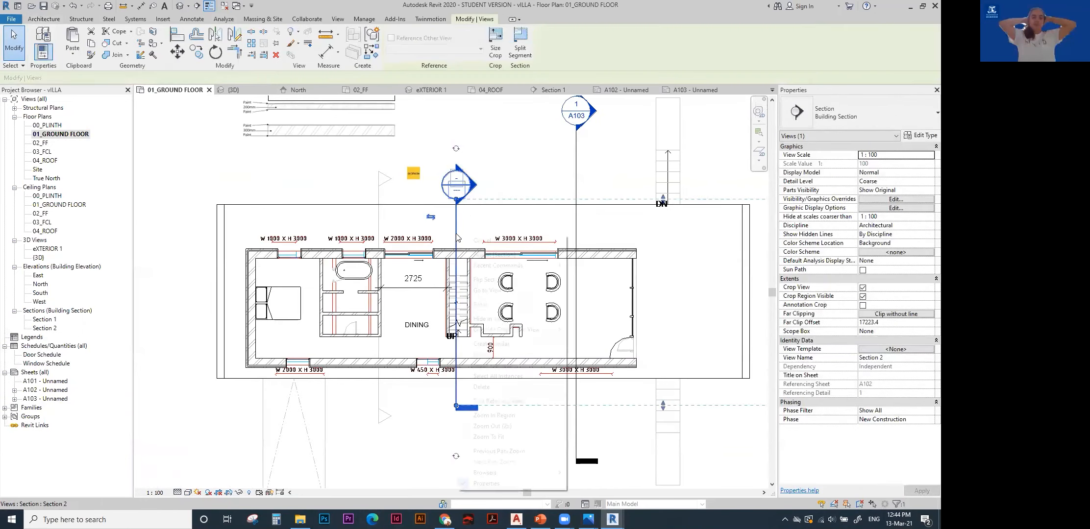
pyautogui.click(488, 291)
pyautogui.scroll(1, 451, 349)
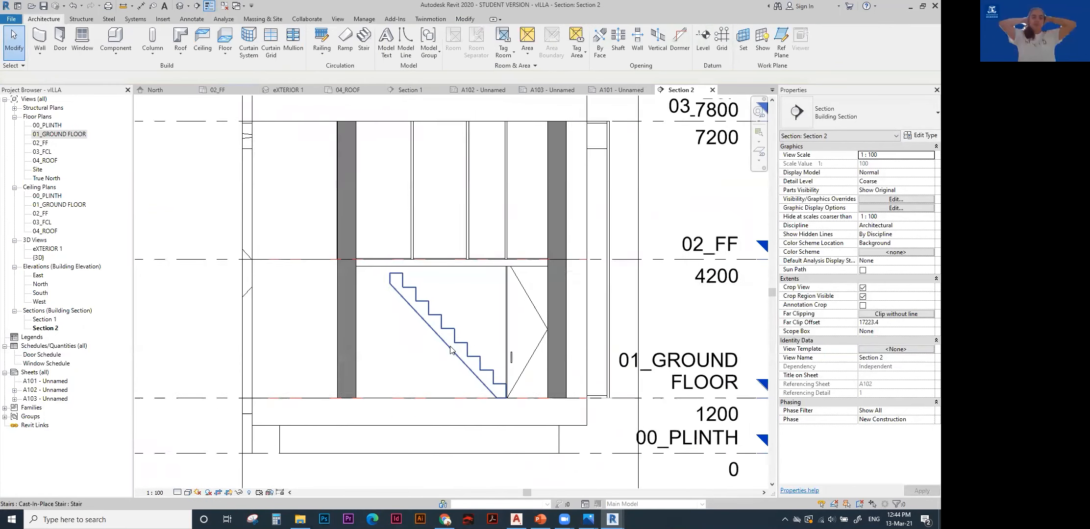
pyautogui.scroll(1, 450, 347)
pyautogui.scroll(-1, 443, 324)
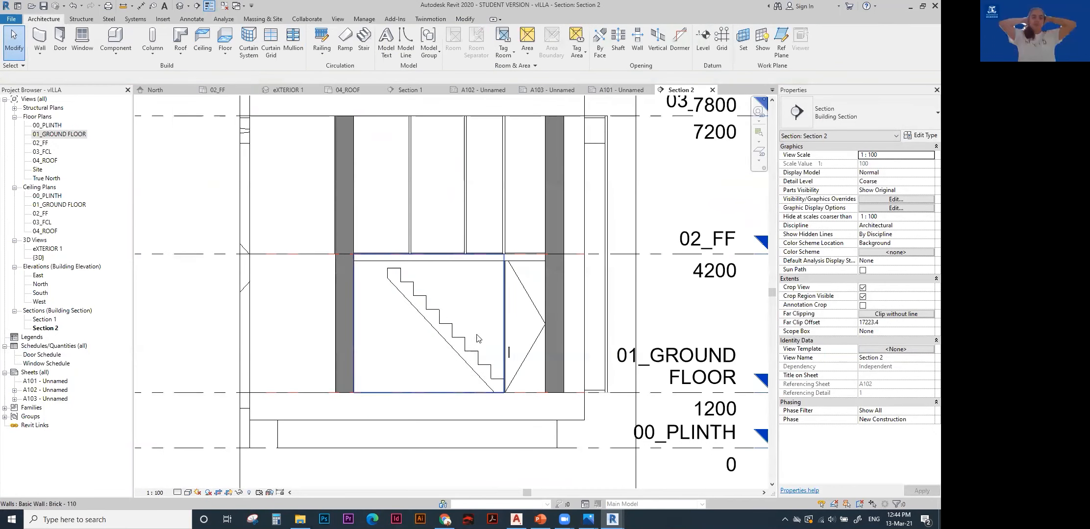
pyautogui.scroll(1, 438, 342)
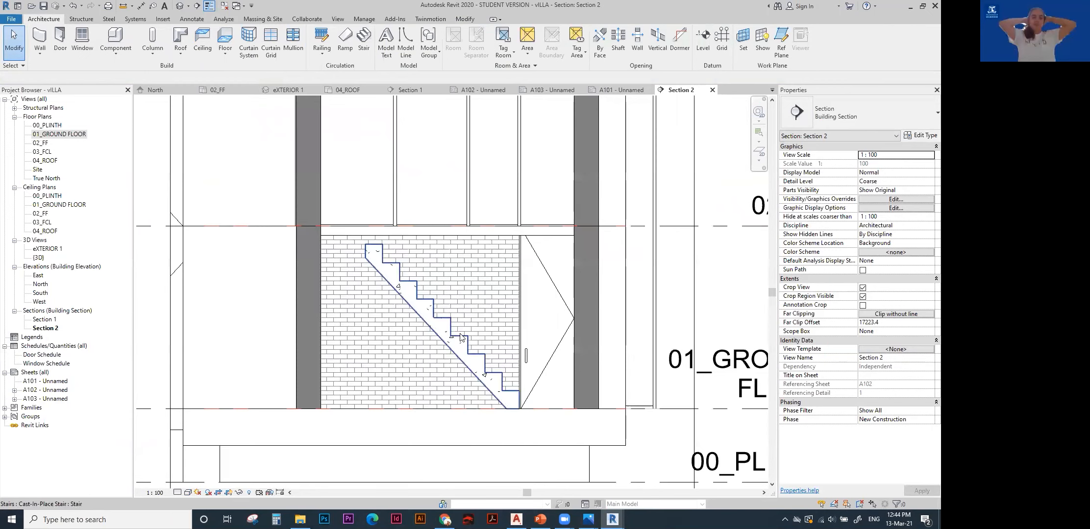
# Change the 02_FF floor slab above the stair to the Generic 300mm type and compare it with the top of the stair.
pyautogui.click(407, 294)
pyautogui.click(407, 232)
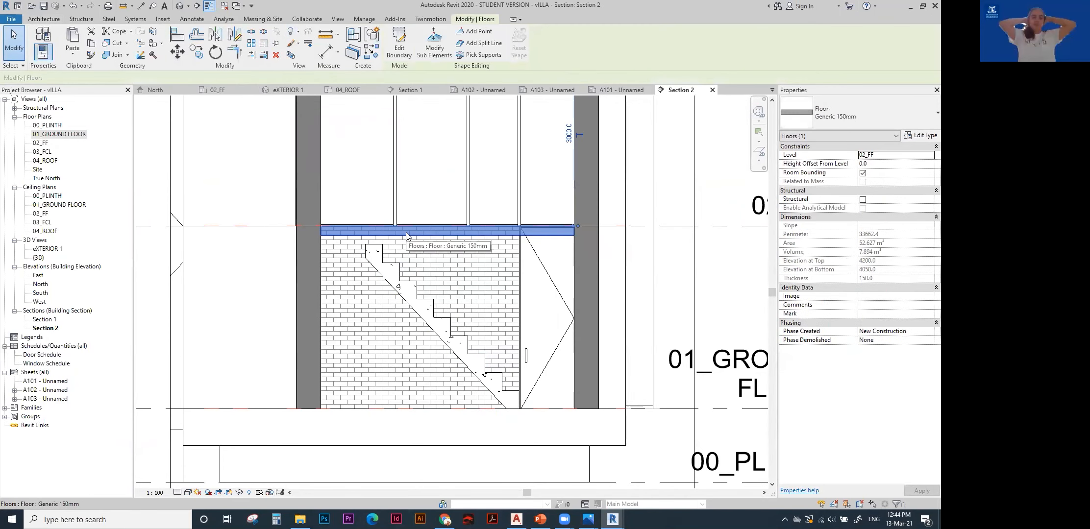
pyautogui.click(842, 112)
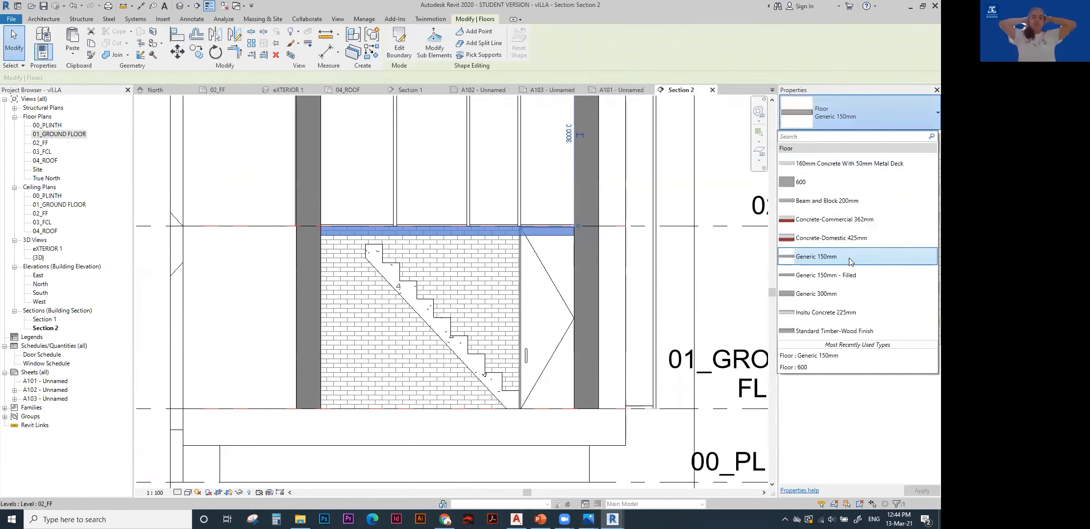
pyautogui.click(857, 292)
pyautogui.press('Escape')
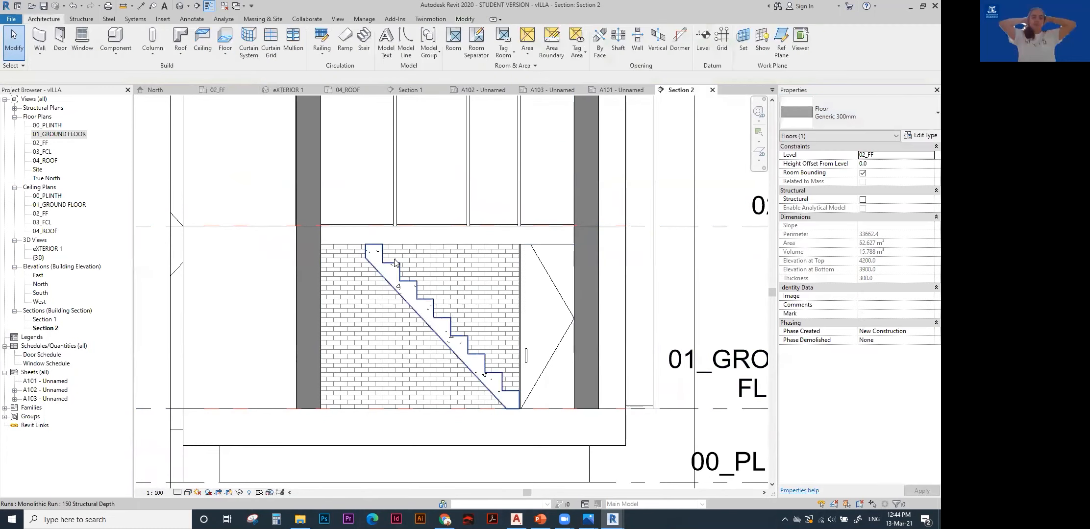
pyautogui.scroll(4, 384, 242)
pyautogui.scroll(-3, 474, 256)
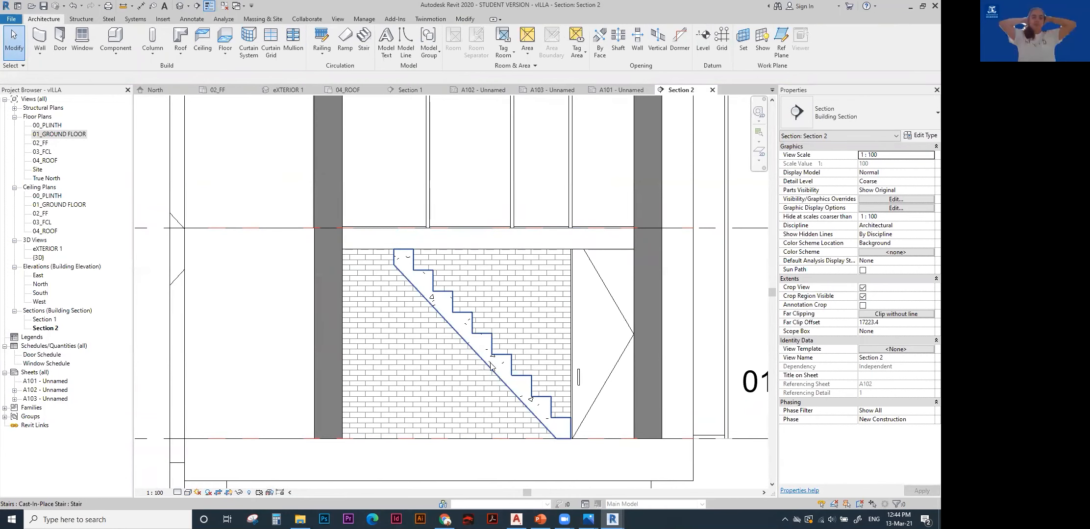
pyautogui.scroll(-4, 491, 365)
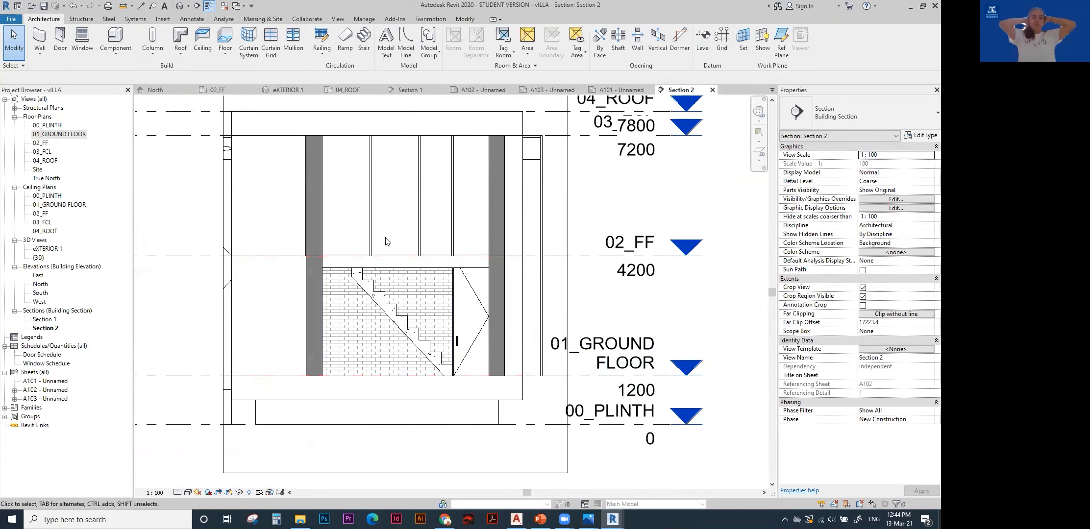
pyautogui.scroll(4, 339, 267)
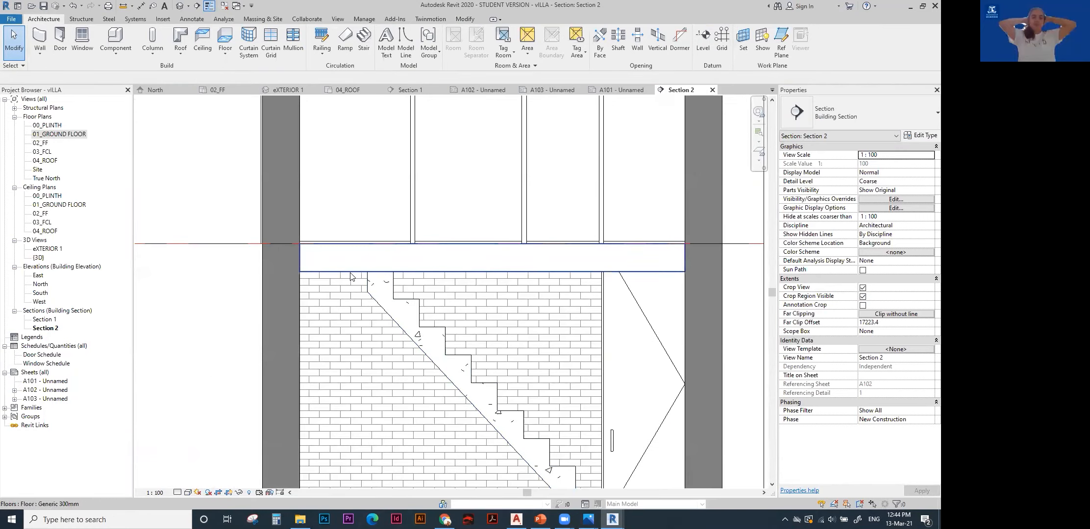
# Close the inactive views with the 02_FF slab selected, and tile the 02_FF floor plan beside Section 2.
pyautogui.click(426, 274)
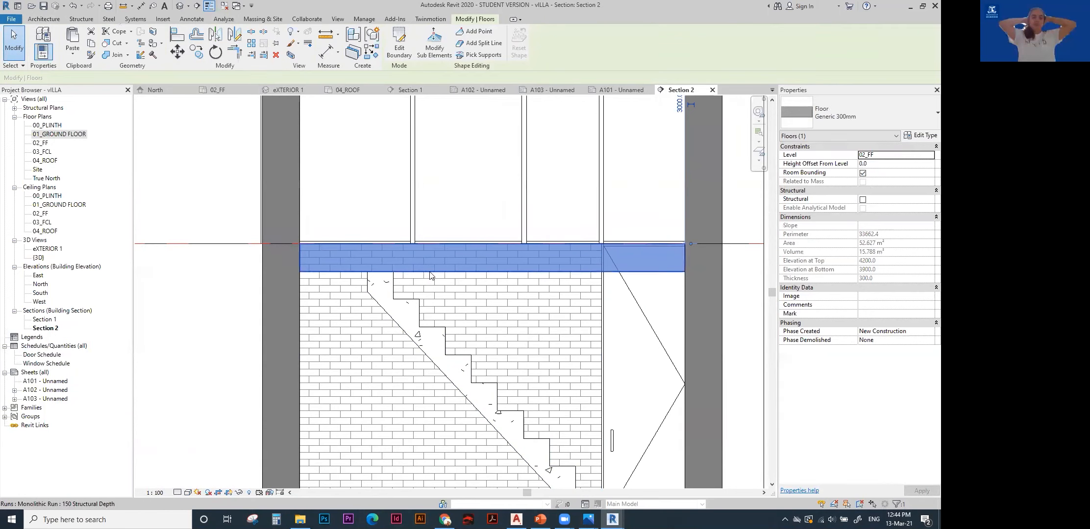
pyautogui.scroll(-3, 456, 277)
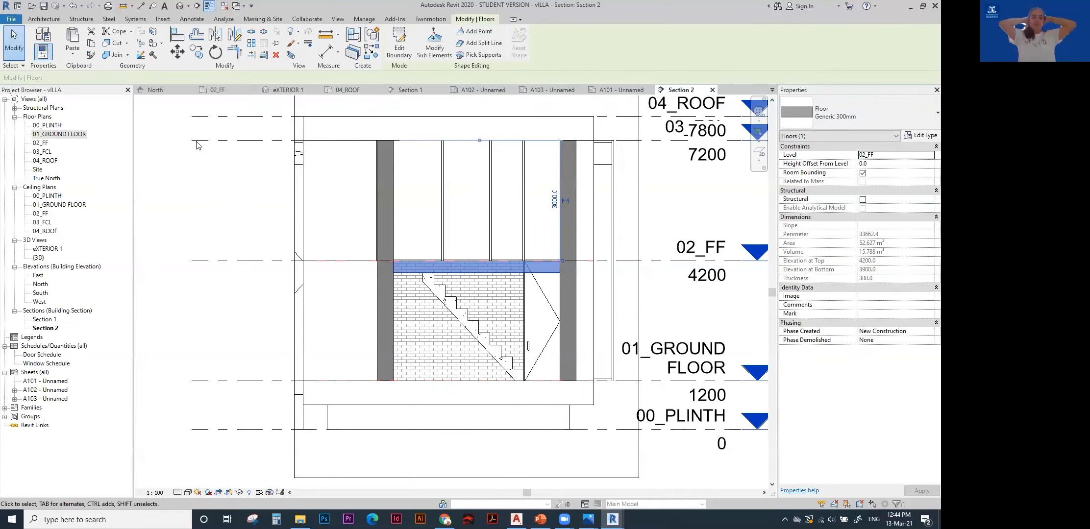
pyautogui.click(227, 6)
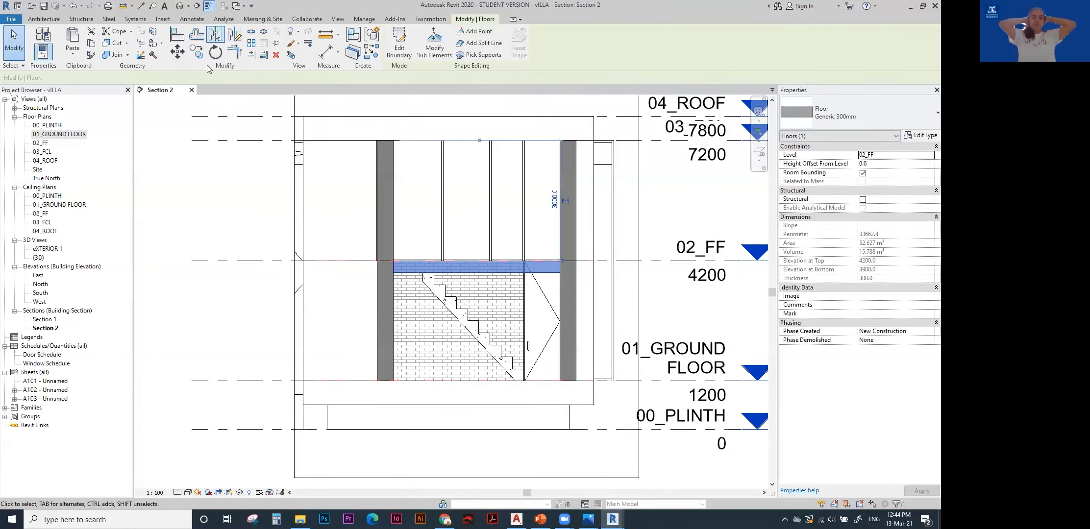
pyautogui.doubleClick(47, 143)
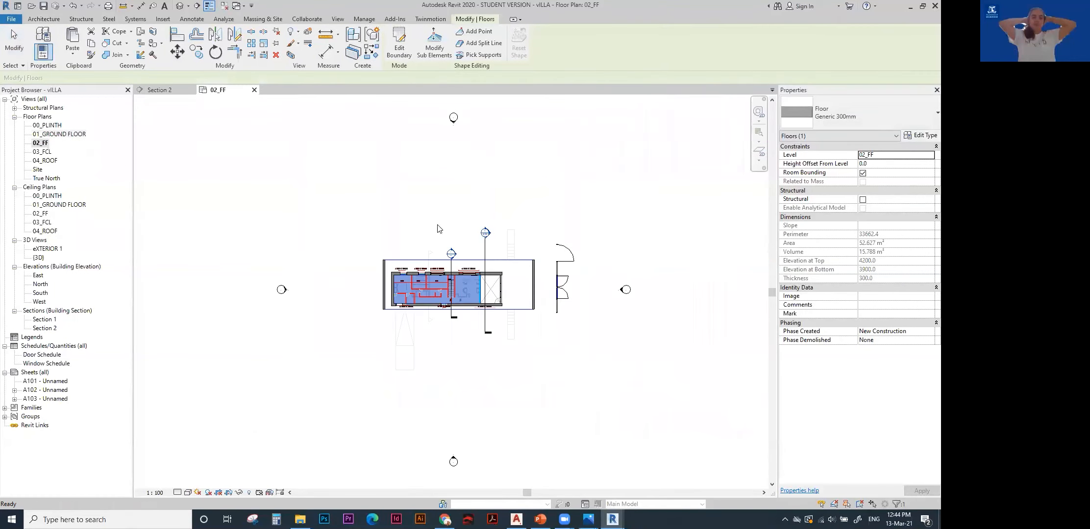
pyautogui.press('w')
pyautogui.press('t')
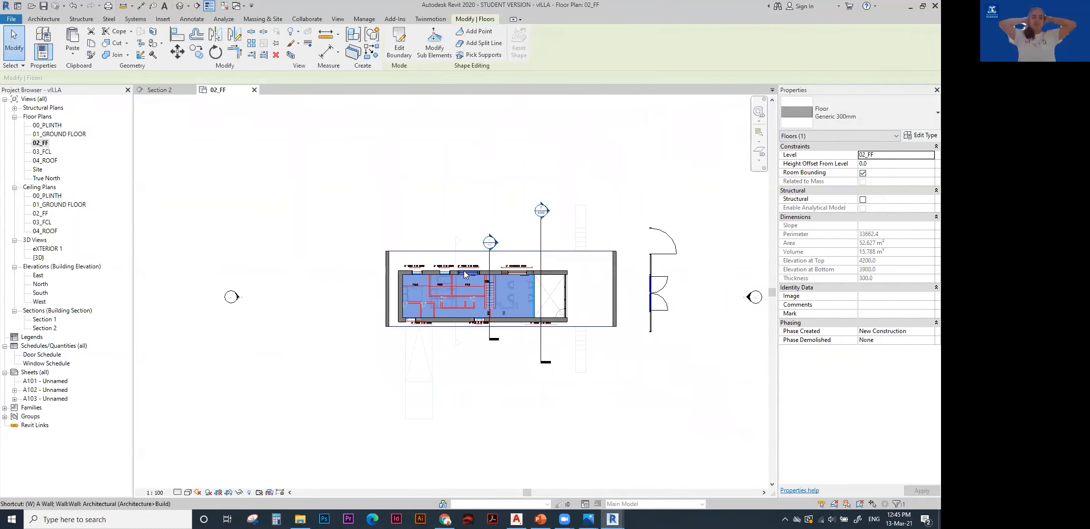
pyautogui.moveTo(441, 220); pyautogui.dragTo(246, 208, button='middle')
pyautogui.scroll(1, 277, 223)
pyautogui.scroll(3, 281, 287)
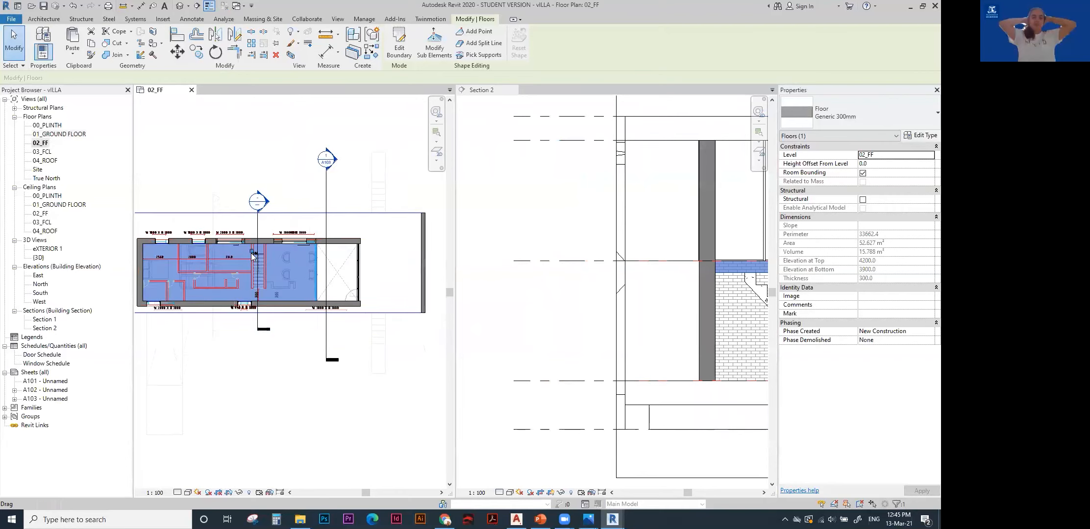
pyautogui.scroll(-5, 688, 265)
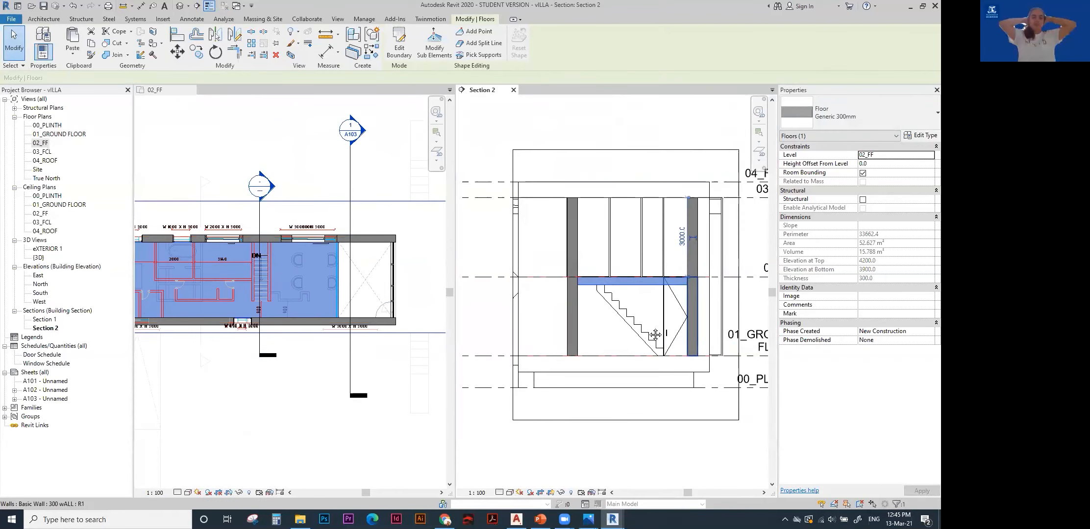
# Set the Section 2 view to Fine detail level and a coloured visual style.
pyautogui.scroll(1, 649, 272)
pyautogui.click(637, 295)
pyautogui.click(499, 492)
pyautogui.click(512, 483)
pyautogui.press('Escape')
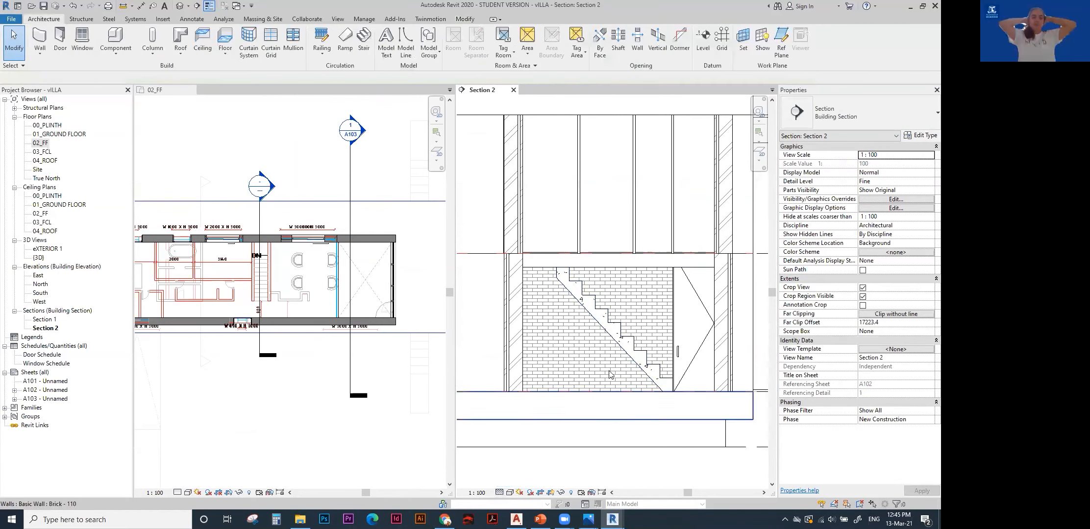
pyautogui.click(510, 493)
pyautogui.click(534, 453)
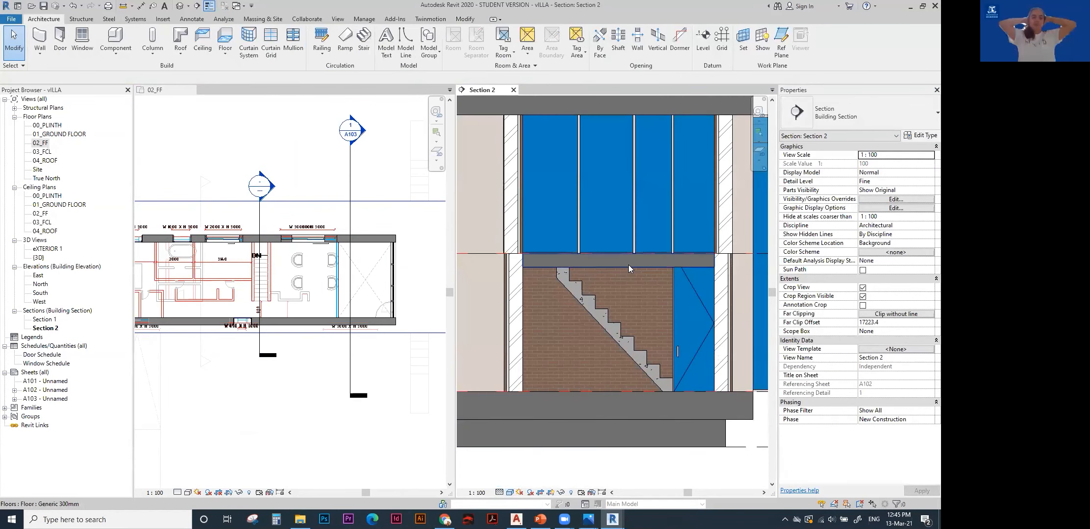
# Select the 02_FF floor slab and open its boundary for editing in the 02_FF floor plan.
pyautogui.click(266, 265)
pyautogui.scroll(3, 266, 265)
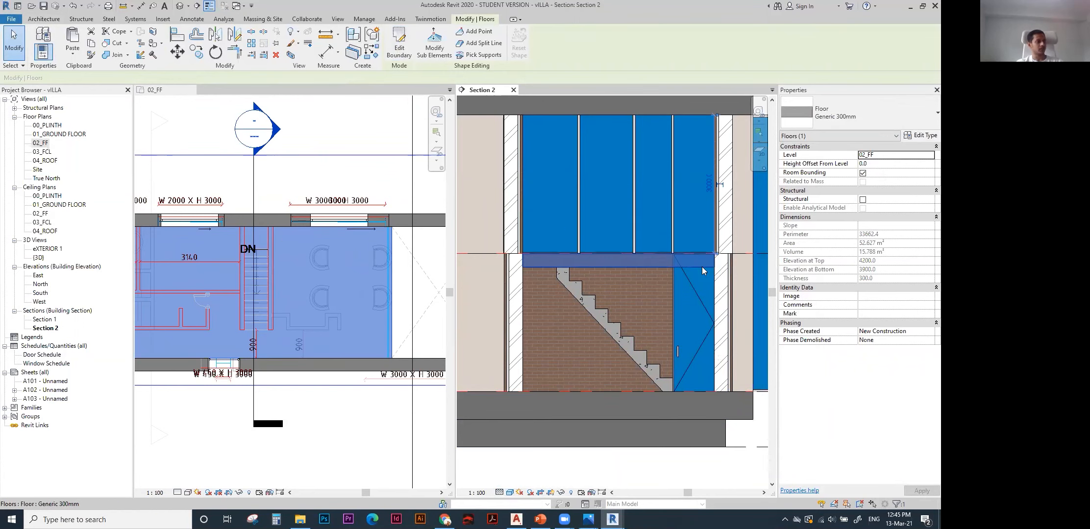
pyautogui.click(398, 44)
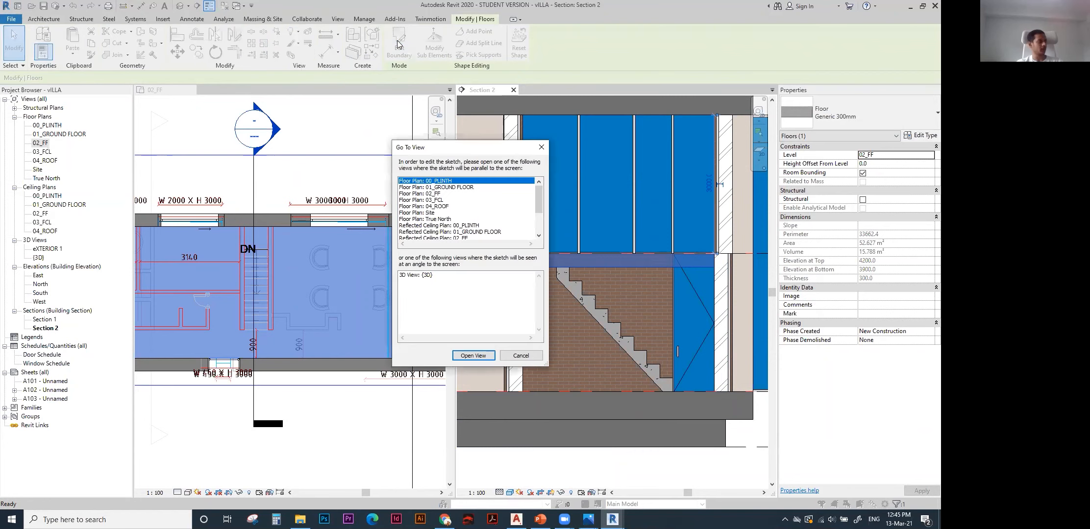
pyautogui.click(427, 194)
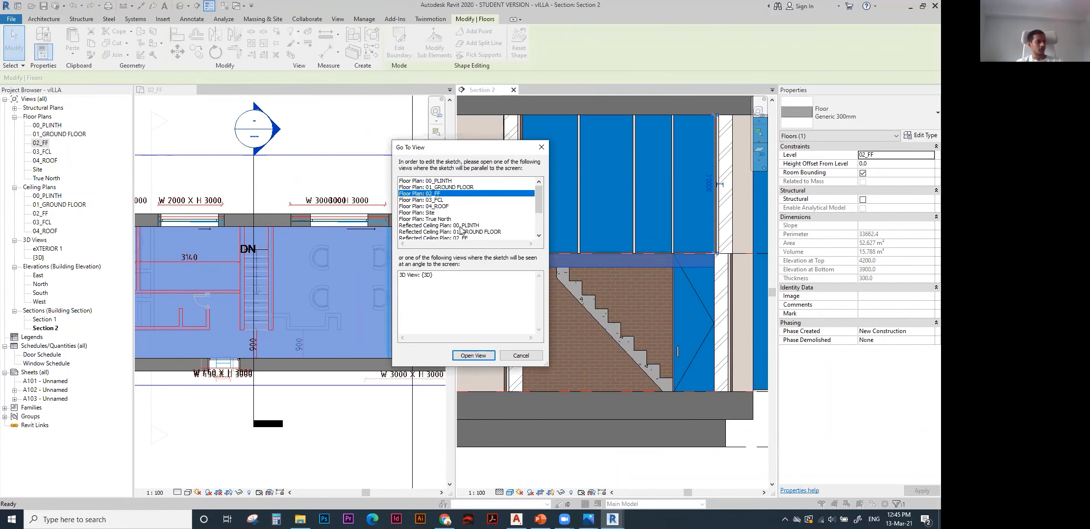
pyautogui.click(473, 355)
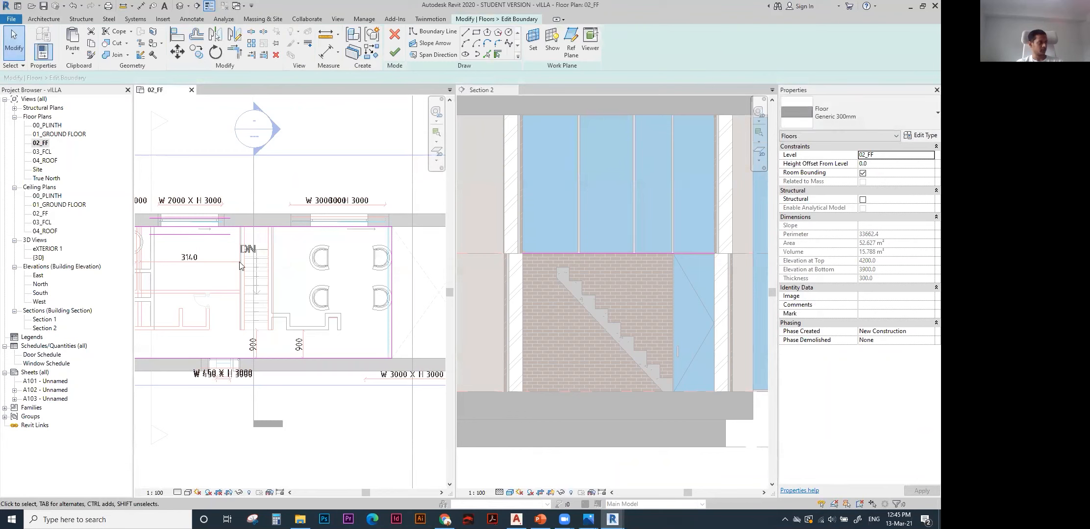
# Sketch a rectangular opening in the slab boundary around the stair and its side walls, reaching the inner face of the exterior wall.
pyautogui.click(476, 34)
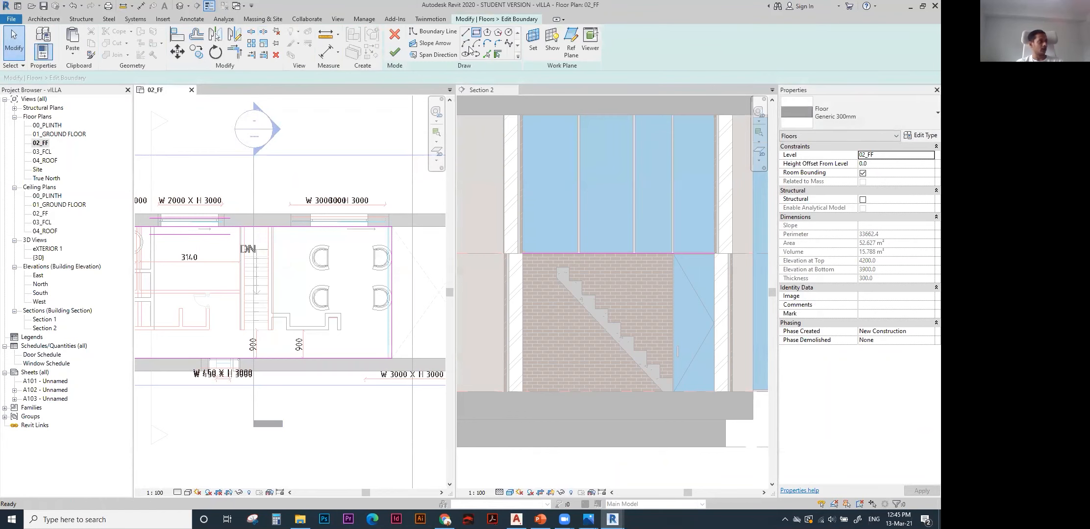
pyautogui.scroll(6, 237, 335)
pyautogui.scroll(2, 238, 335)
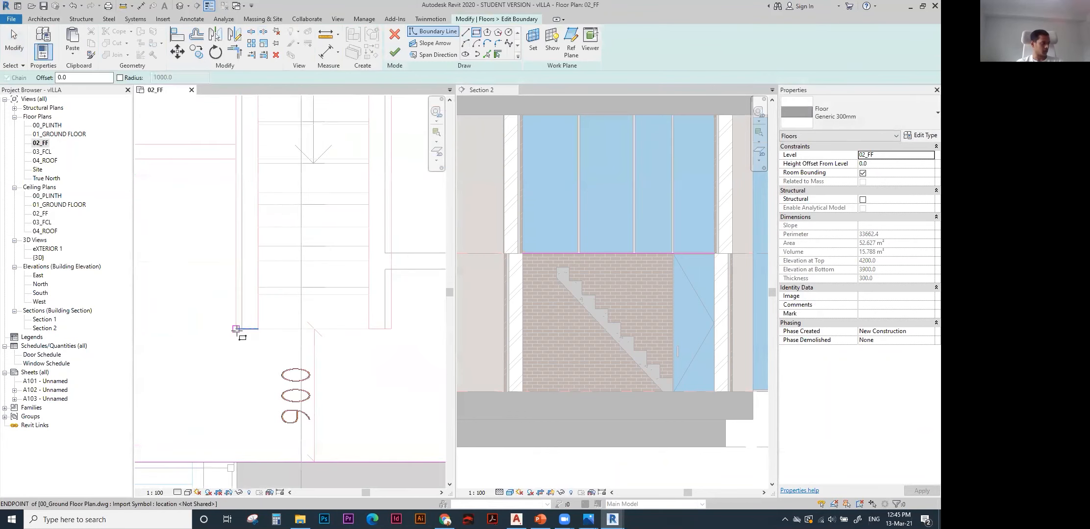
pyautogui.scroll(-3, 237, 330)
pyautogui.scroll(3, 359, 185)
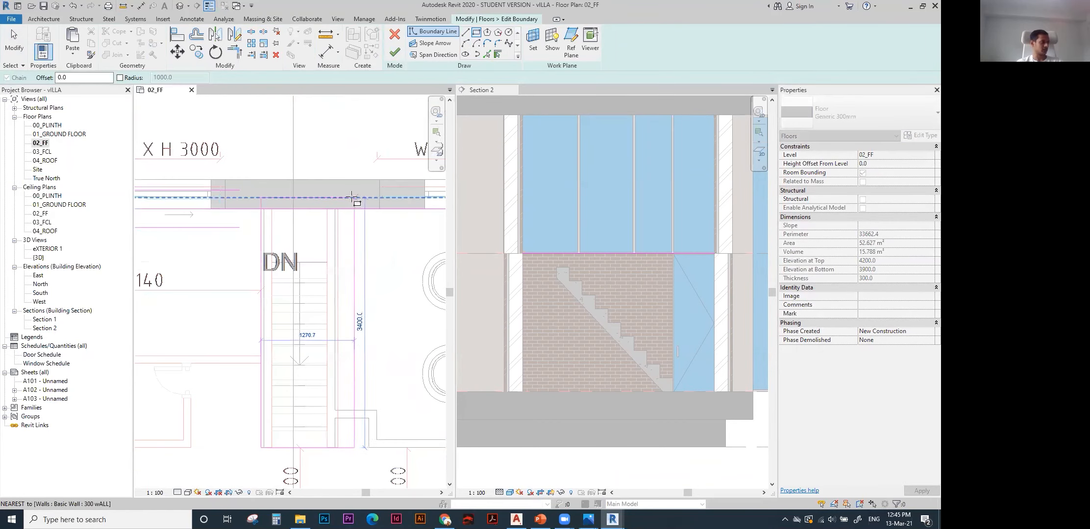
pyautogui.click(338, 209)
pyautogui.scroll(-2, 345, 237)
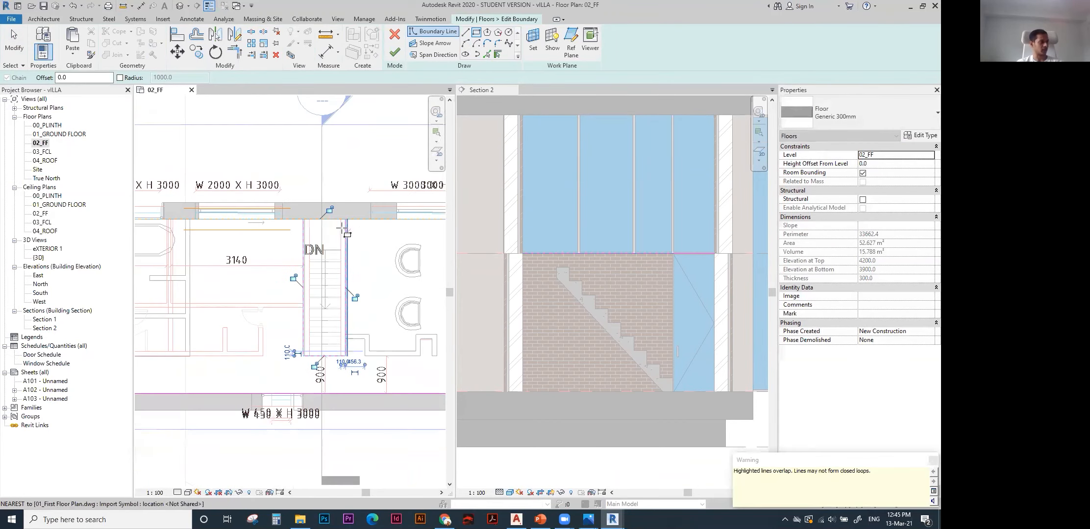
pyautogui.scroll(3, 338, 241)
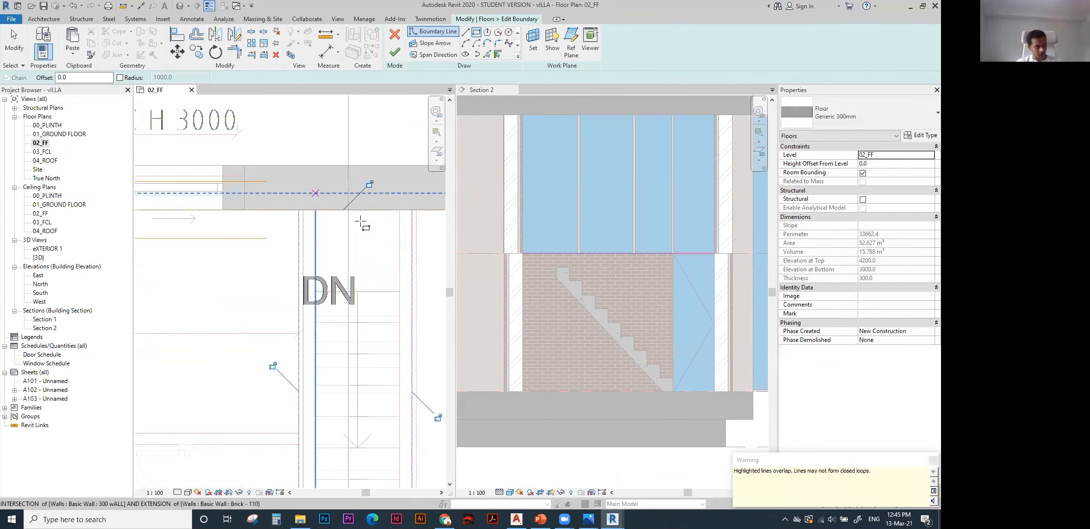
pyautogui.press('Escape')
pyautogui.moveTo(221, 197)
pyautogui.mouseDown()
pyautogui.moveTo(293, 228)
pyautogui.moveTo(387, 245)
pyautogui.mouseUp()
pyautogui.press('Escape')
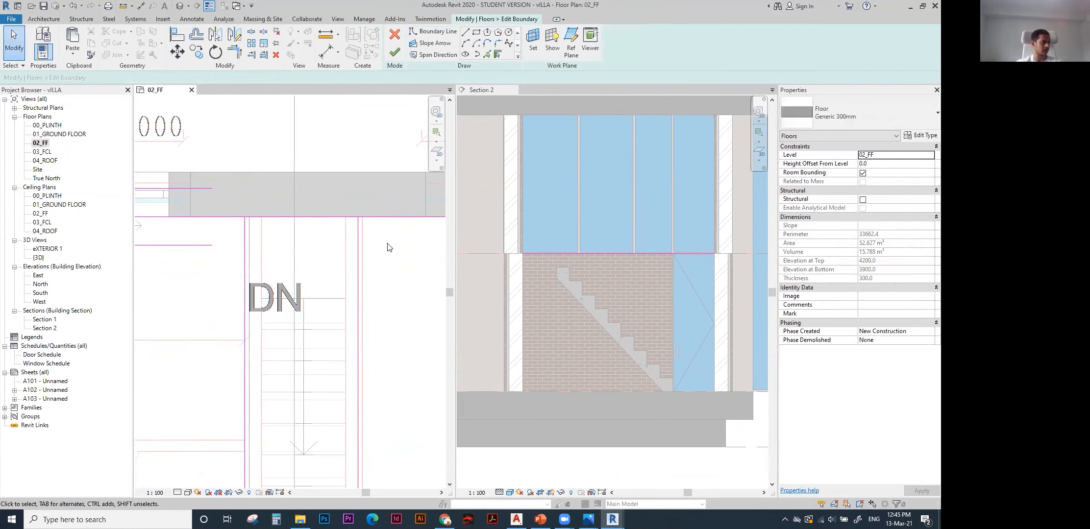
pyautogui.scroll(-1, 334, 234)
pyautogui.scroll(-2, 335, 234)
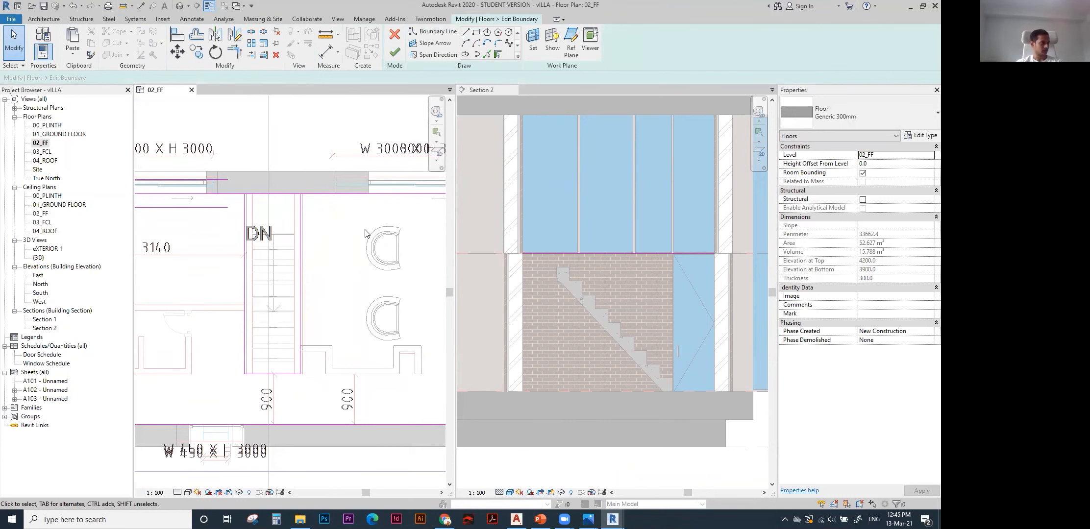
# Try to finish the slab's boundary edit, and return to the sketch.
pyautogui.click(394, 53)
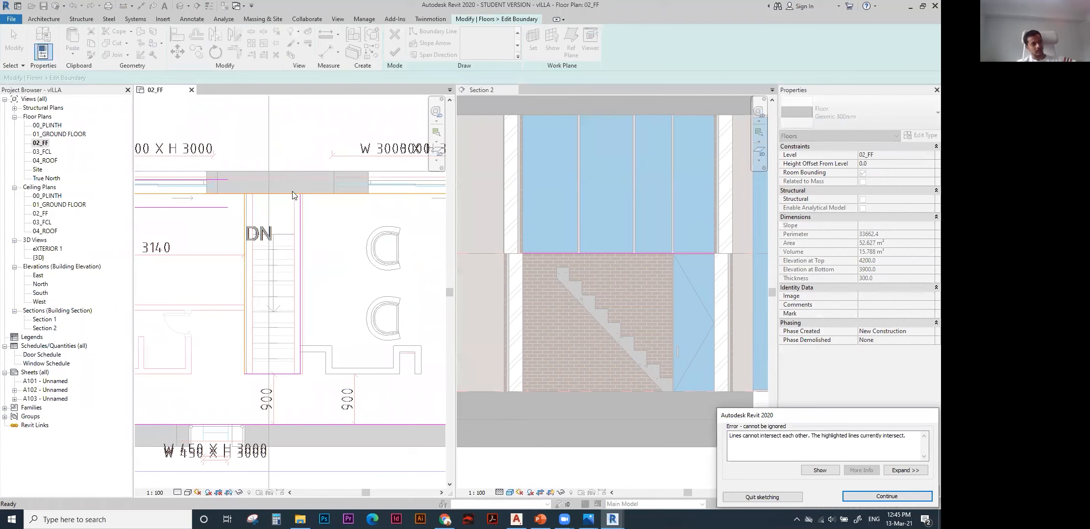
pyautogui.press('ctrl')
pyautogui.click(877, 495)
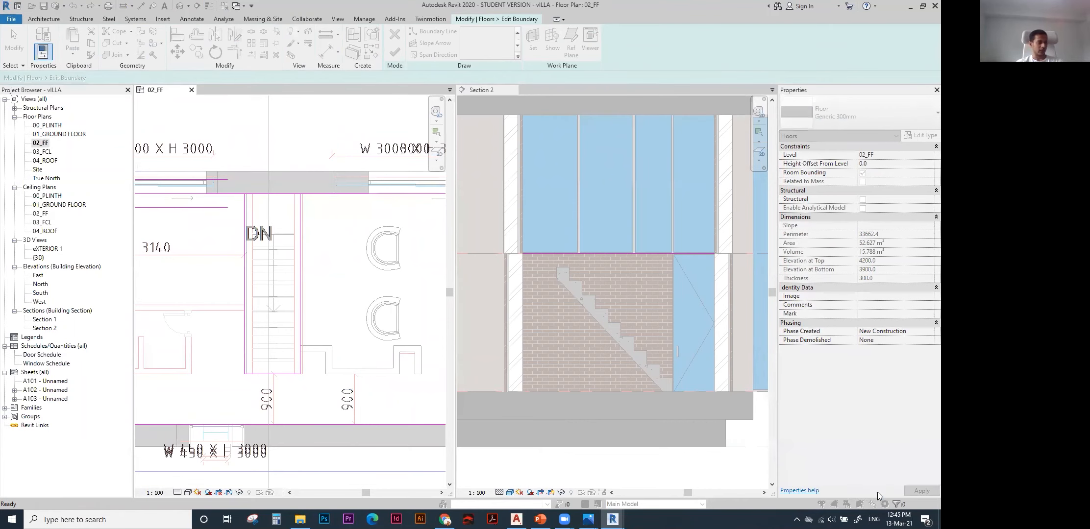
# Split the 02_FF slab's boundary line along the exterior wall between the two long sides of the stair opening.
pyautogui.scroll(2, 276, 204)
pyautogui.moveTo(274, 223); pyautogui.dragTo(290, 237, button='middle')
pyautogui.scroll(-1, 289, 238)
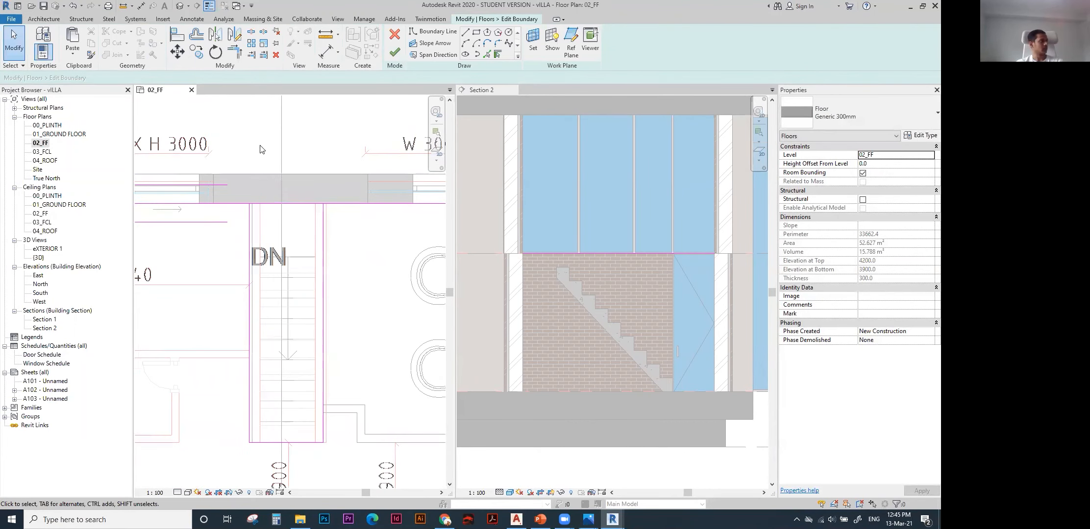
pyautogui.click(251, 33)
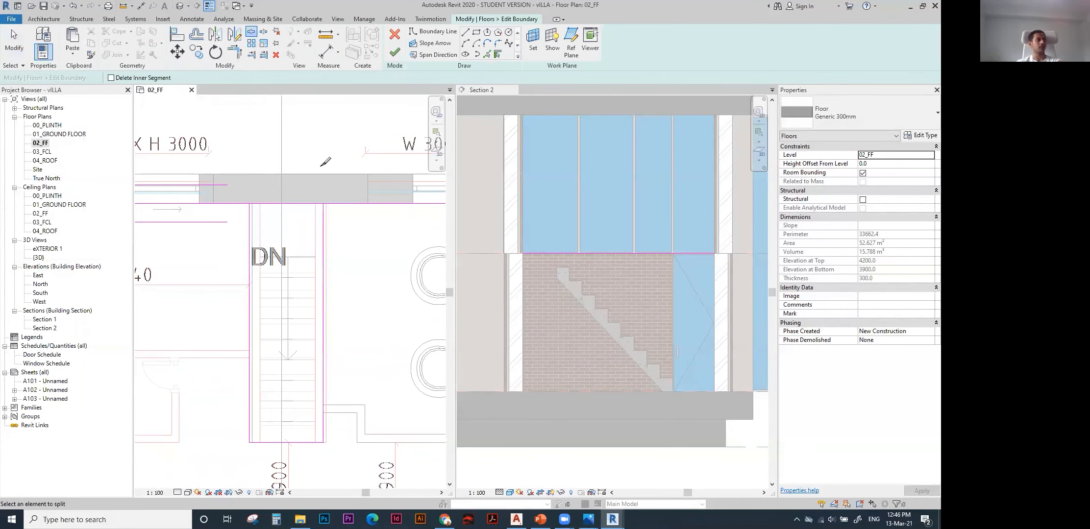
pyautogui.scroll(-4, 312, 242)
pyautogui.moveTo(311, 241); pyautogui.dragTo(329, 259, button='middle')
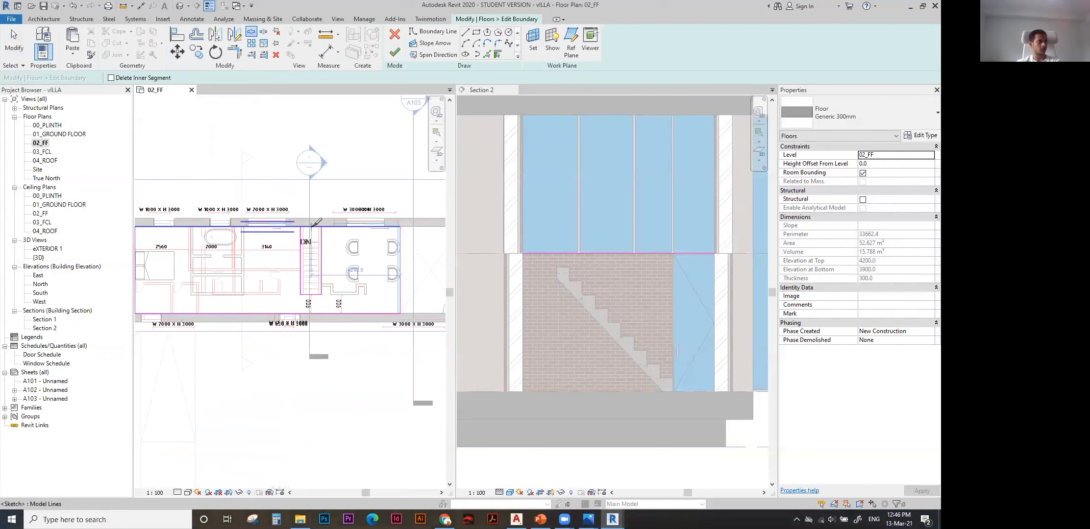
pyautogui.click(311, 227)
pyautogui.scroll(3, 295, 252)
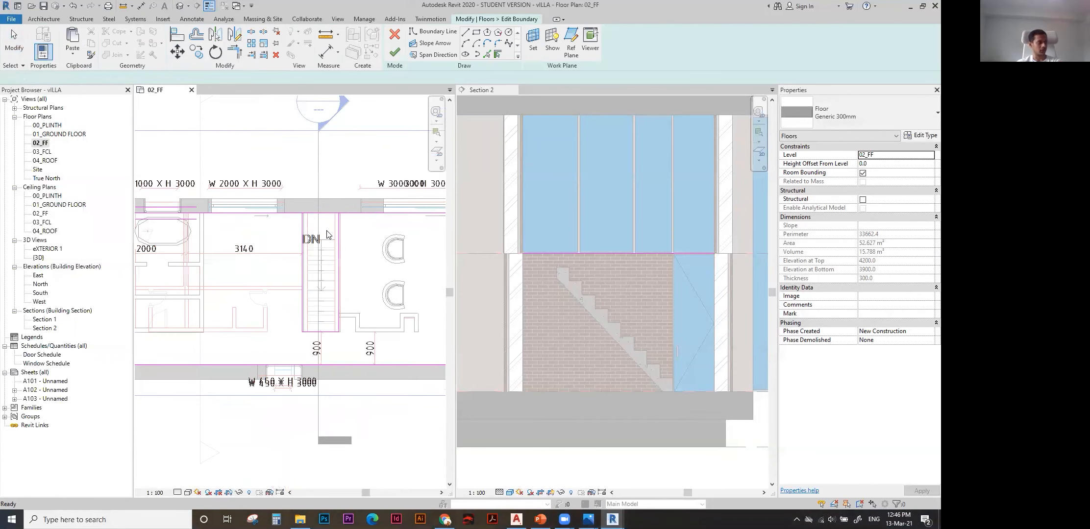
# Trim the split exterior-wall boundary segments to the stair opening's two long sides.
pyautogui.press('Escape')
pyautogui.click(268, 213)
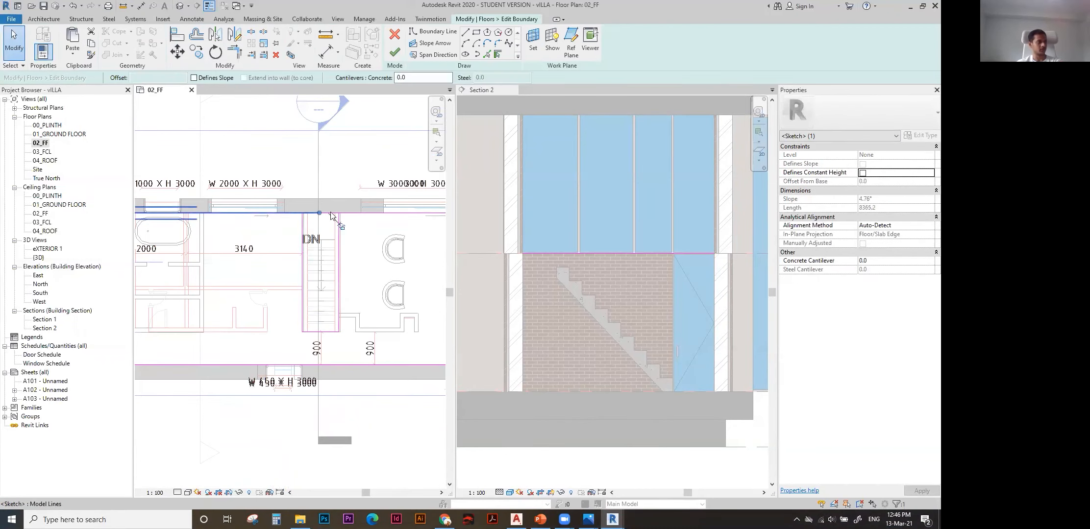
pyautogui.scroll(2, 336, 225)
pyautogui.press('Escape')
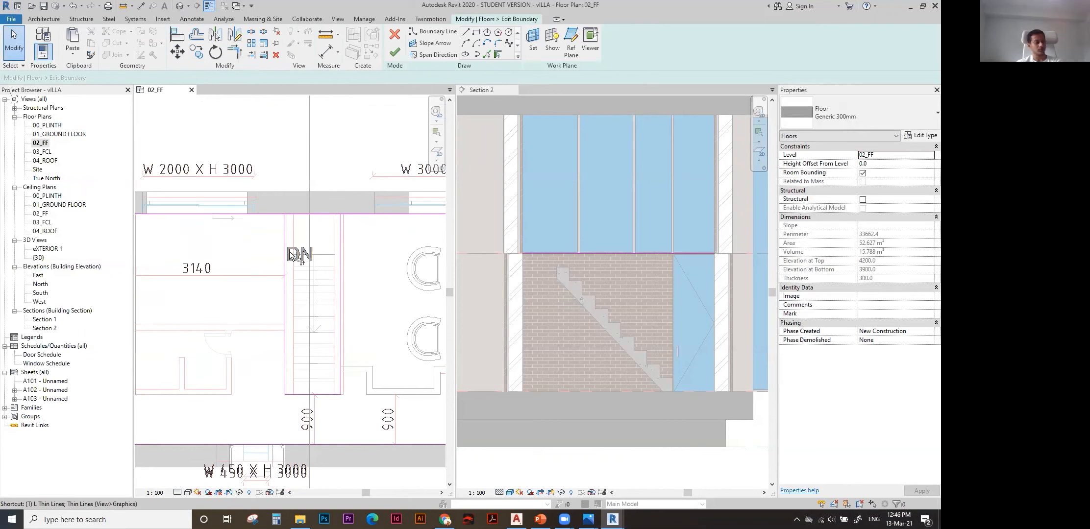
pyautogui.press('t')
pyautogui.press('r')
pyautogui.click(284, 237)
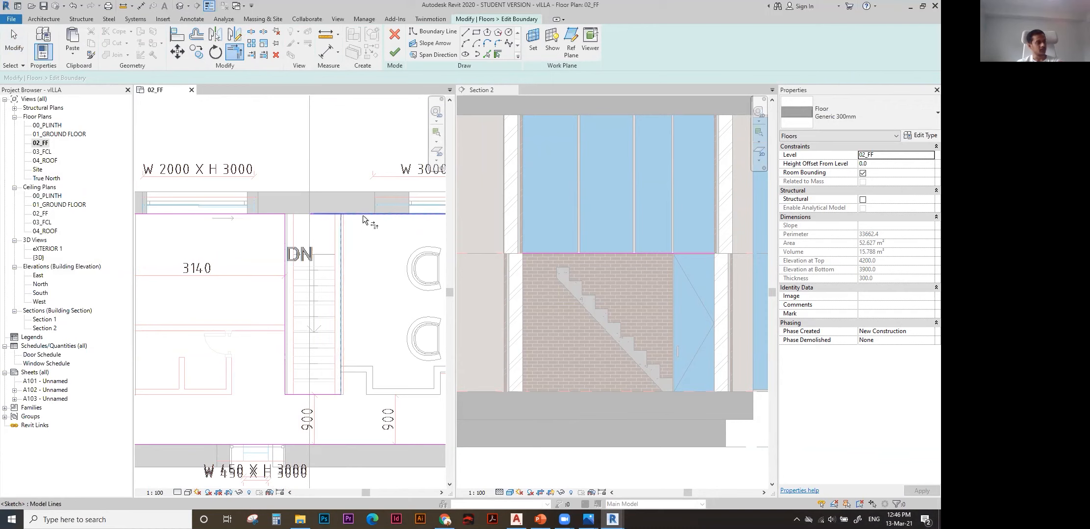
pyautogui.scroll(-3, 339, 265)
# Check the slab boundary as one connected chain and finish the edit, attaching the walls below to the slab's bottom.
pyautogui.press('Escape')
pyautogui.press('Escape')
pyautogui.press('Tab')
pyautogui.click(343, 283)
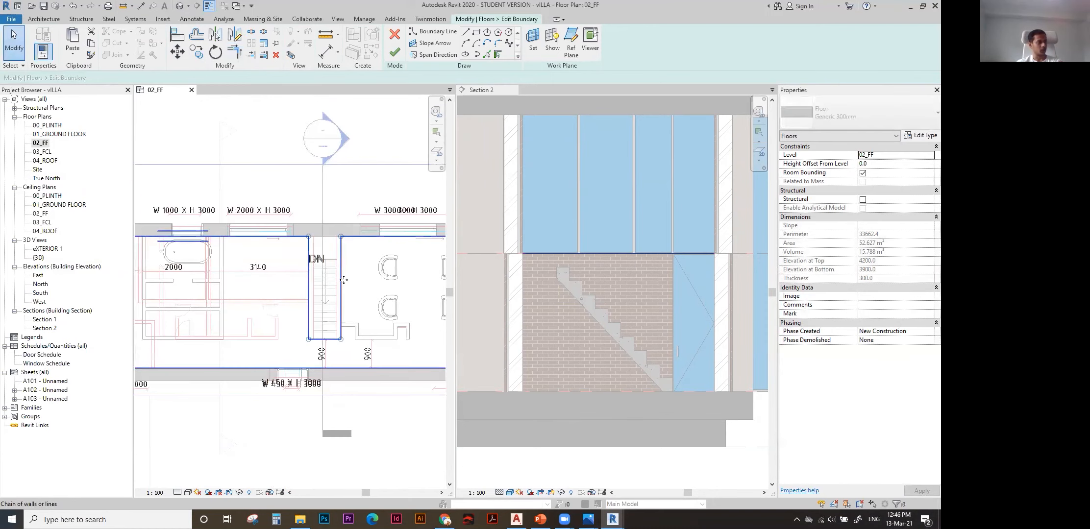
pyautogui.scroll(-3, 368, 292)
pyautogui.scroll(2, 345, 271)
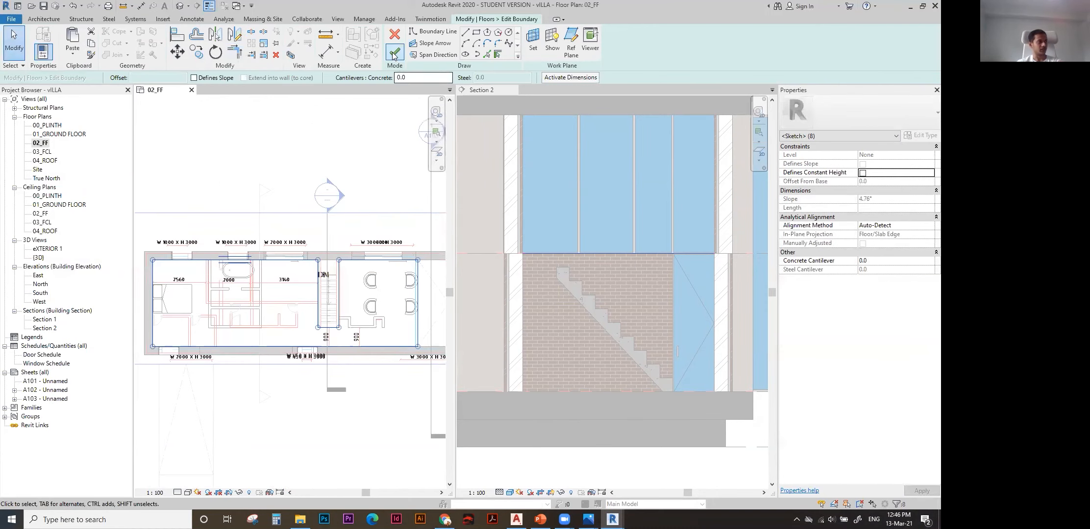
pyautogui.click(394, 52)
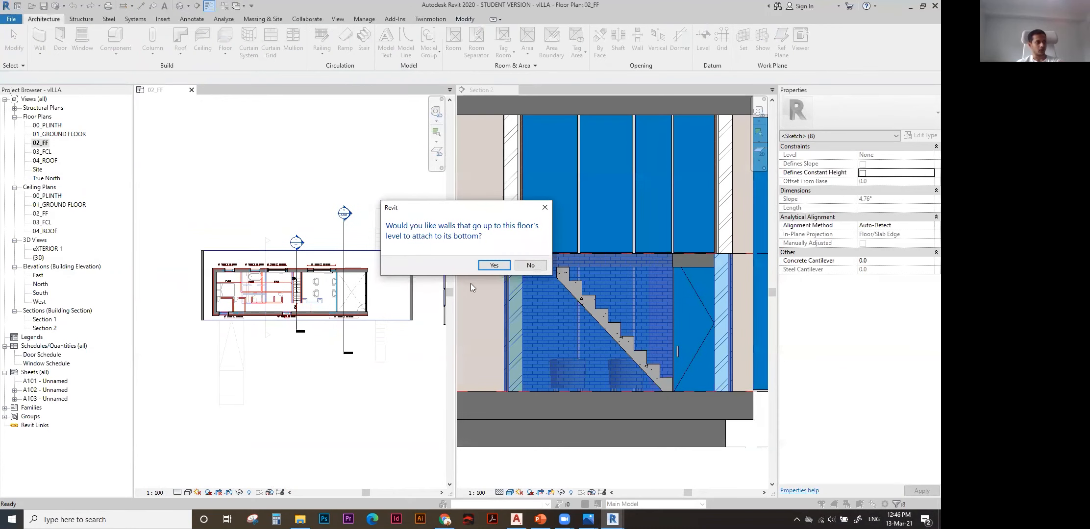
pyautogui.click(494, 265)
pyautogui.click(506, 292)
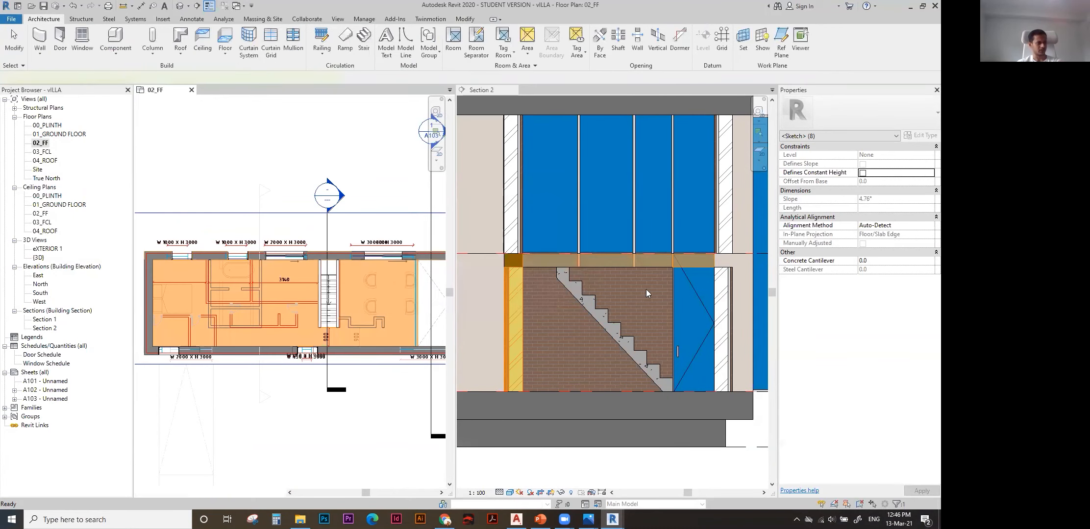
# Select the 02_FF slab in Section 2 and set the view's visual style to Hidden Line.
pyautogui.scroll(2, 589, 279)
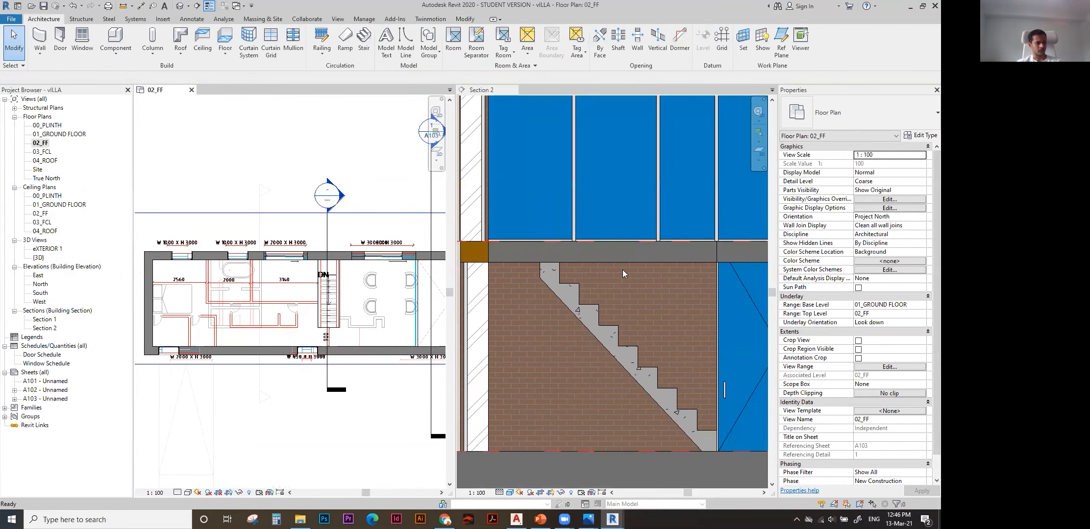
pyautogui.click(608, 261)
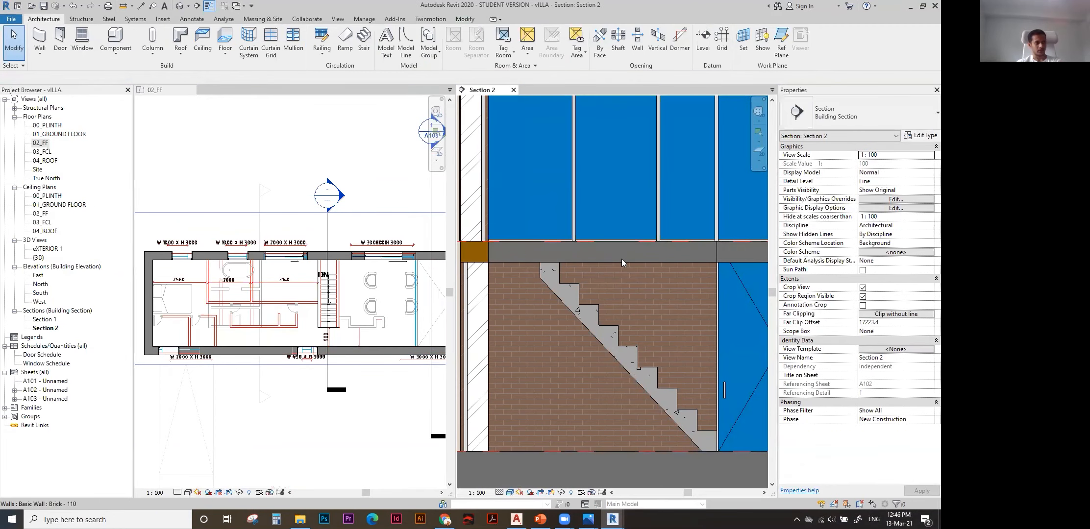
pyautogui.click(715, 252)
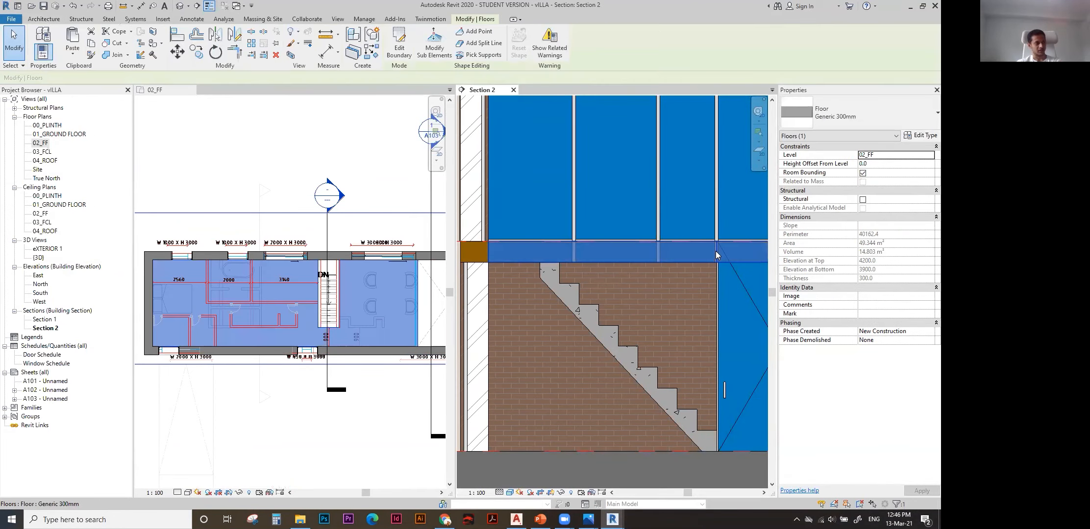
pyautogui.click(509, 492)
pyautogui.click(524, 445)
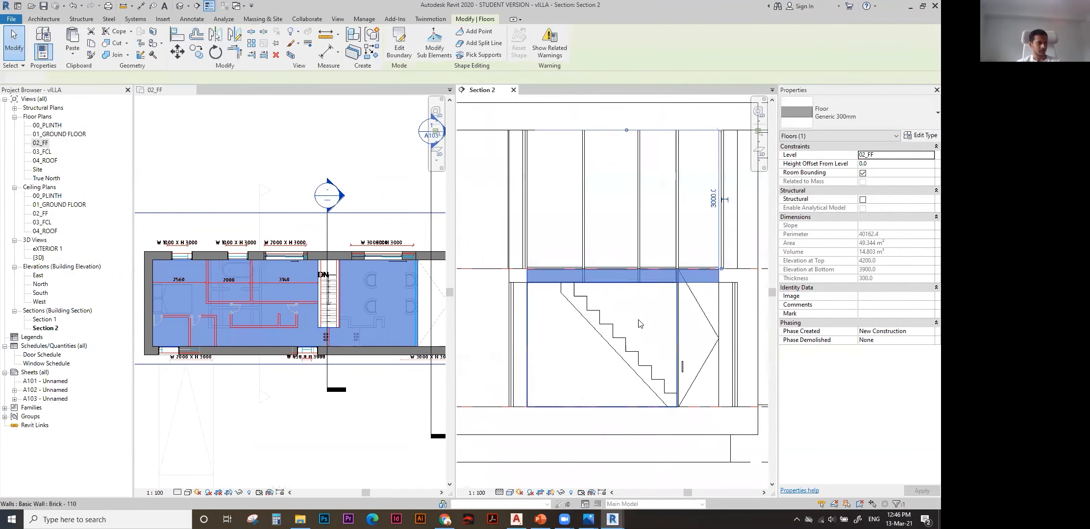
pyautogui.hotkey('ctrl', 'z')
pyautogui.scroll(1, 657, 304)
# Open the slab's boundary in the 02_FF floor plan and sketch a horizontal line about 1340 mm long across the stair's top step.
pyautogui.click(681, 270)
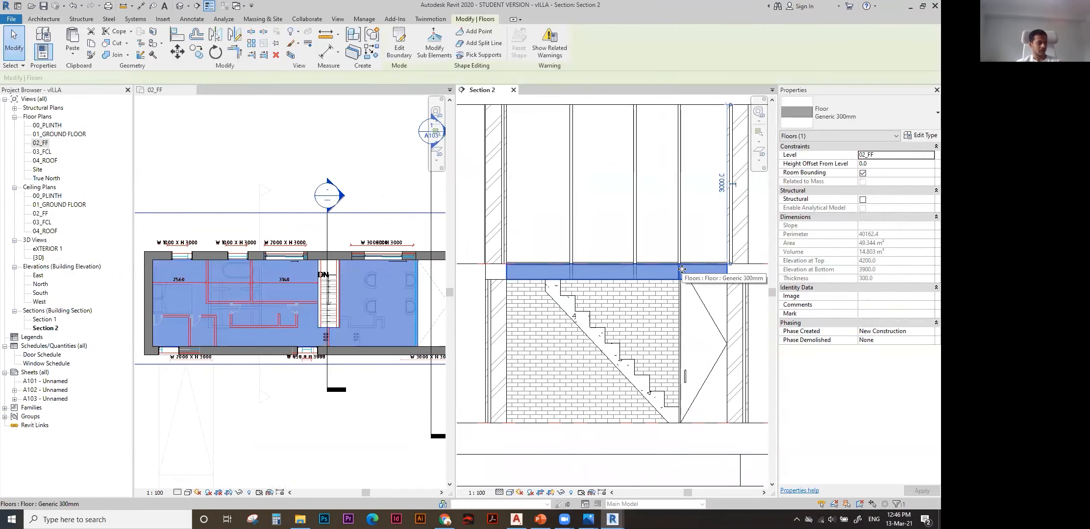
pyautogui.doubleClick(682, 271)
pyautogui.doubleClick(422, 194)
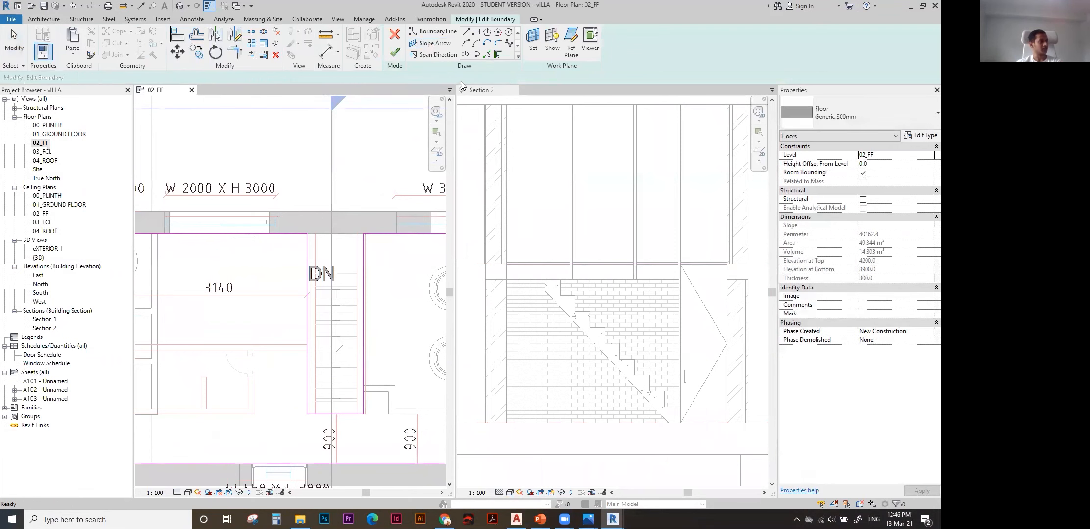
pyautogui.press('Escape')
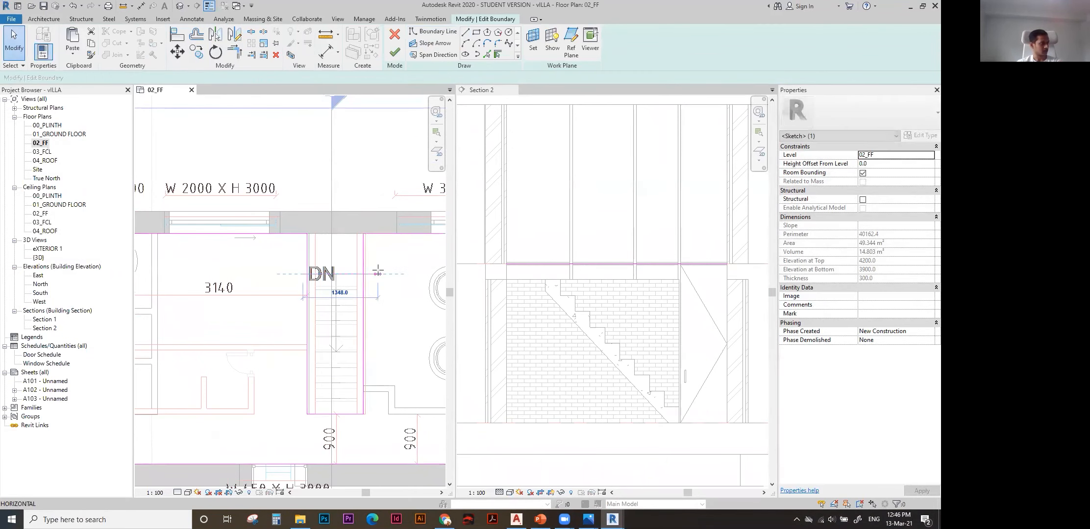
# Try to trim the stair opening's long sides to the new horizontal line, and undo the trims.
pyautogui.press('t')
pyautogui.press('r')
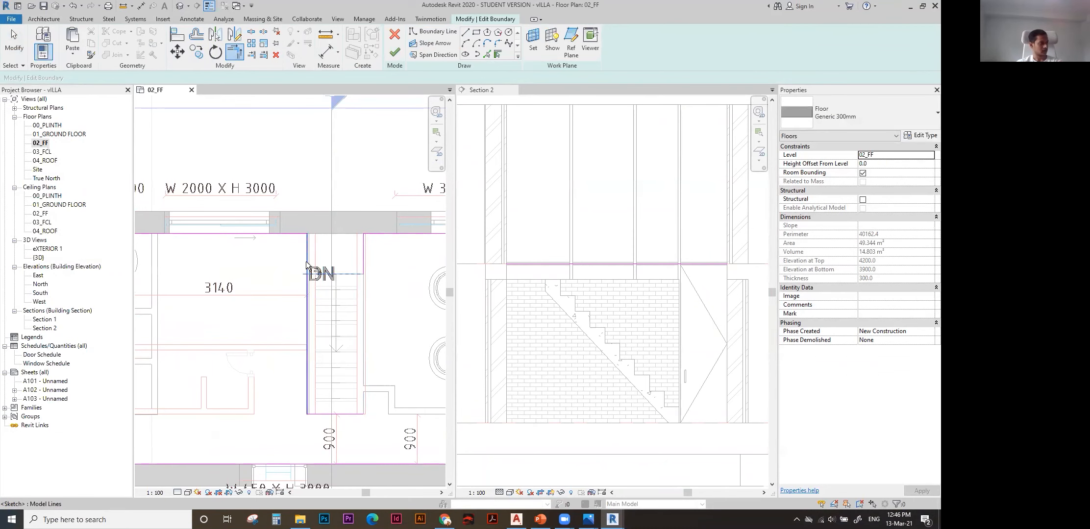
pyautogui.scroll(-2, 306, 336)
pyautogui.press('Escape')
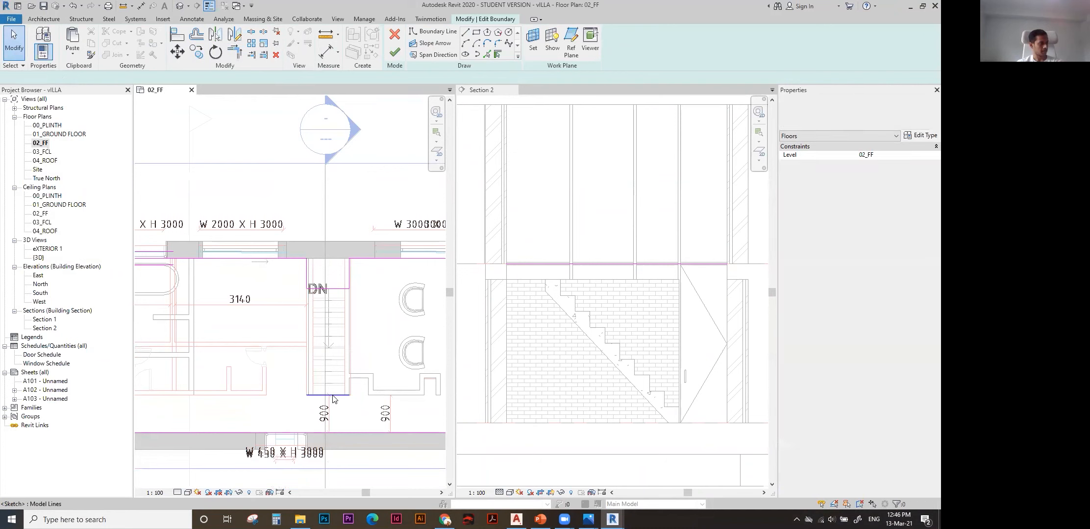
pyautogui.press('ctrl')
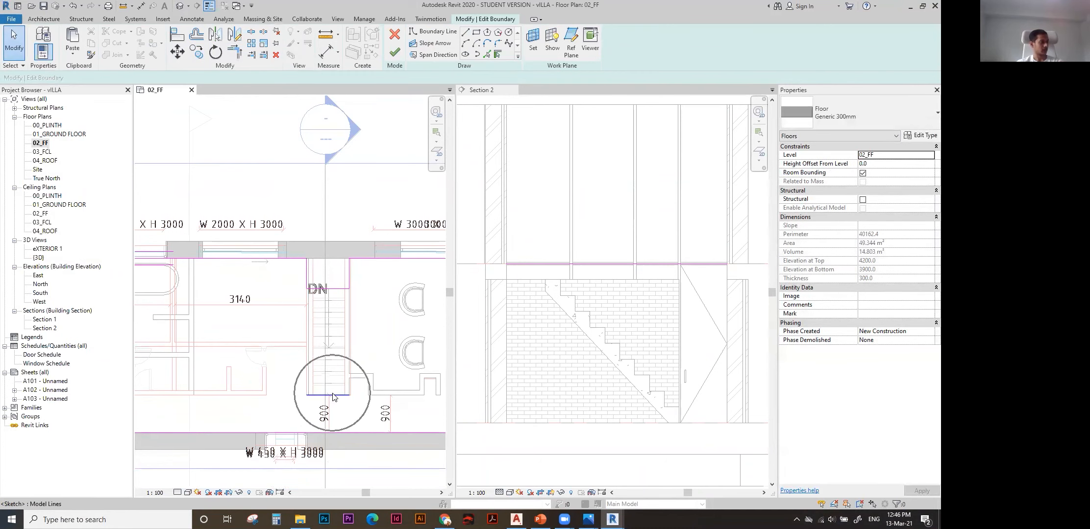
pyautogui.scroll(1, 309, 334)
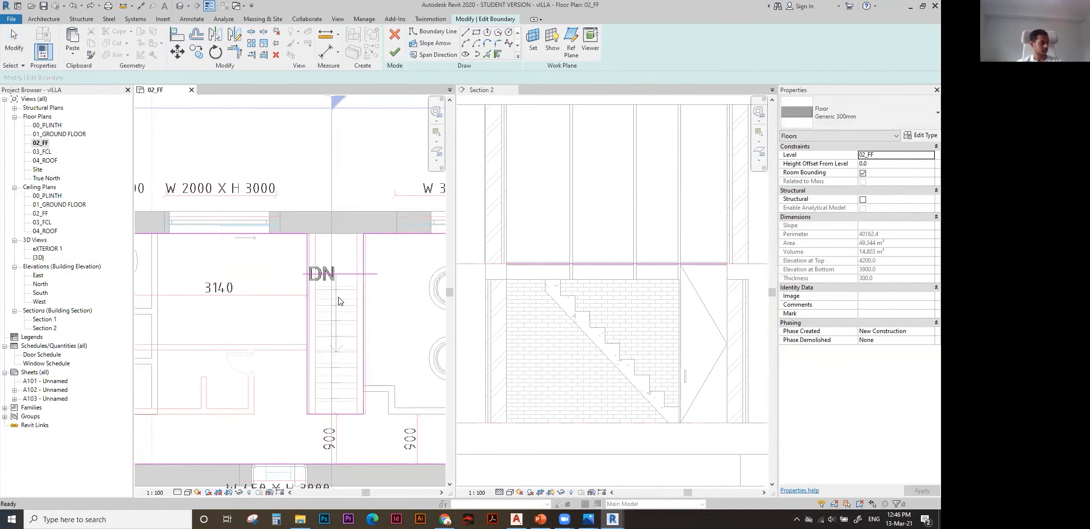
# Split the opening's long side above the new line and trim the opening's sides to that line, keeping the part around the stair flight.
pyautogui.press('s')
pyautogui.press('l')
pyautogui.click(307, 259)
pyautogui.press('t')
pyautogui.press('r')
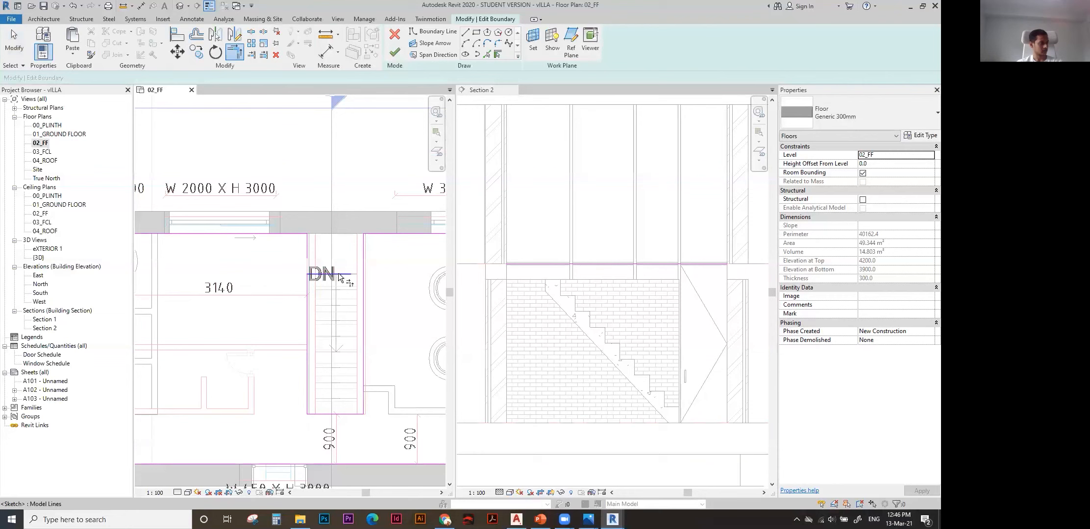
pyautogui.scroll(-2, 361, 304)
pyautogui.press('Escape')
# Extend the exterior-wall boundary line to close the gap above the stair, and finish the edit, attaching the walls to the slab's bottom.
pyautogui.moveTo(386, 258)
pyautogui.mouseDown()
pyautogui.moveTo(294, 263)
pyautogui.moveTo(362, 250)
pyautogui.mouseUp()
pyautogui.click(342, 250)
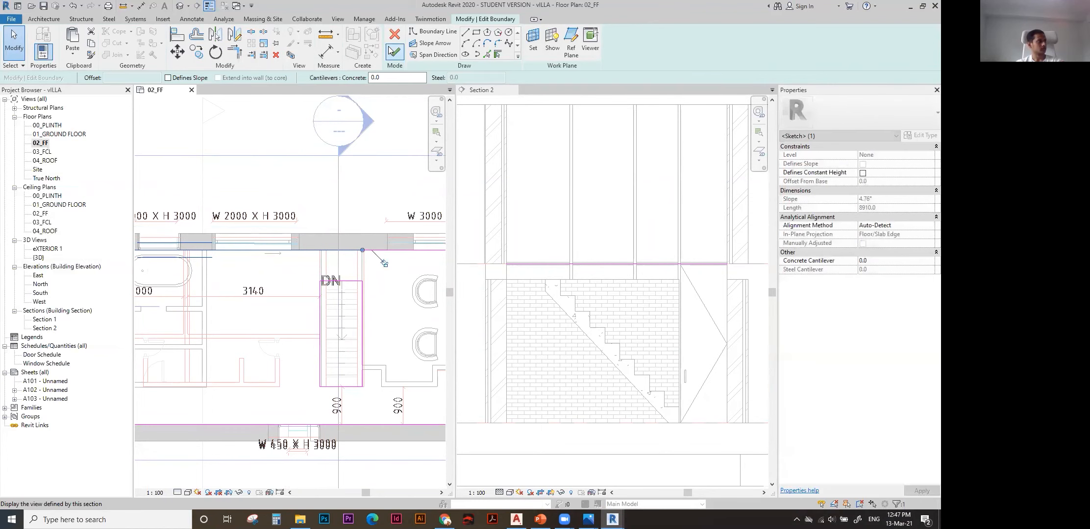
pyautogui.click(394, 52)
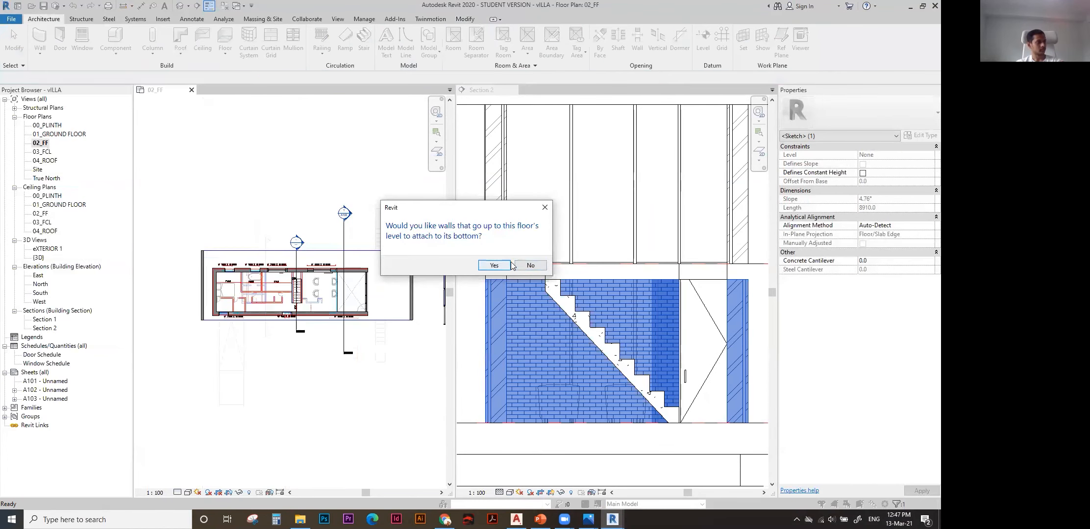
pyautogui.click(509, 265)
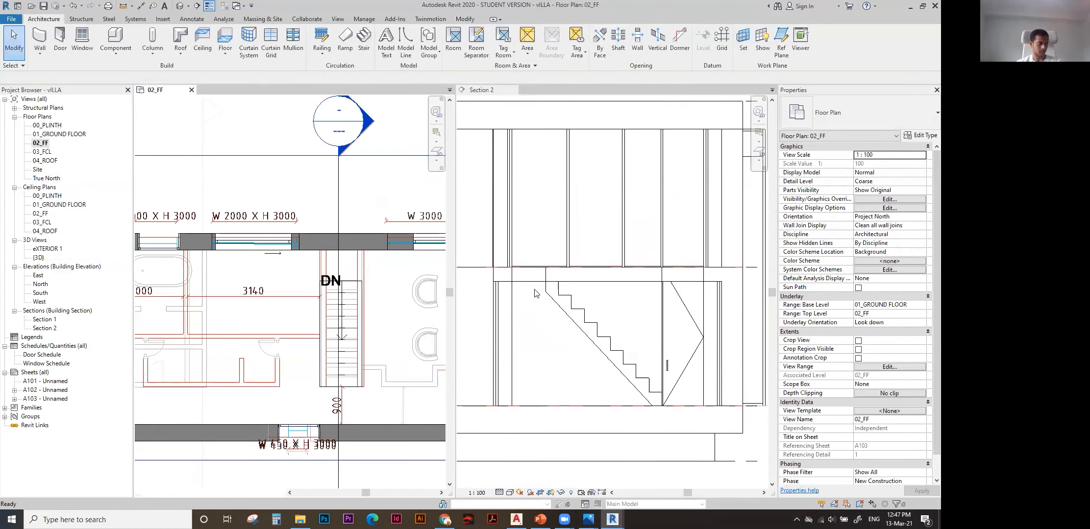
# Set the Section 2 view's visual style to Shaded.
pyautogui.click(535, 293)
pyautogui.click(509, 493)
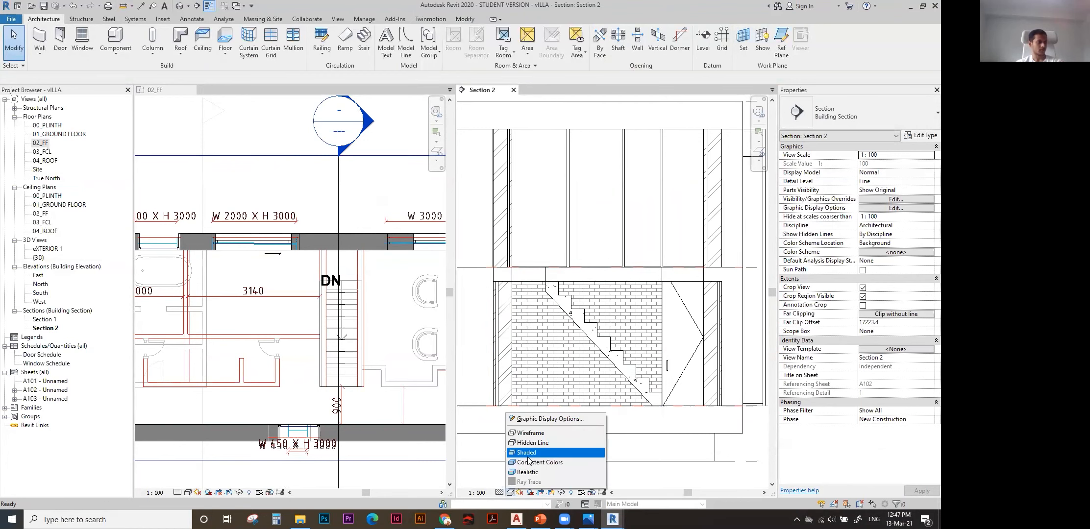
pyautogui.click(527, 454)
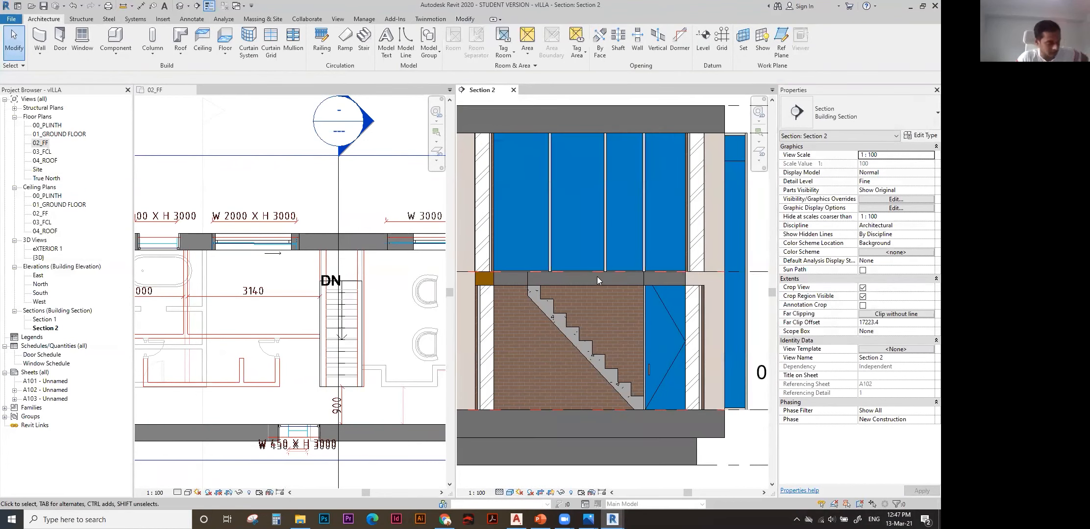
# Select the 02_FF slab in Section 2 and open the material choice for its Generic 300mm type's structure layer.
pyautogui.click(640, 276)
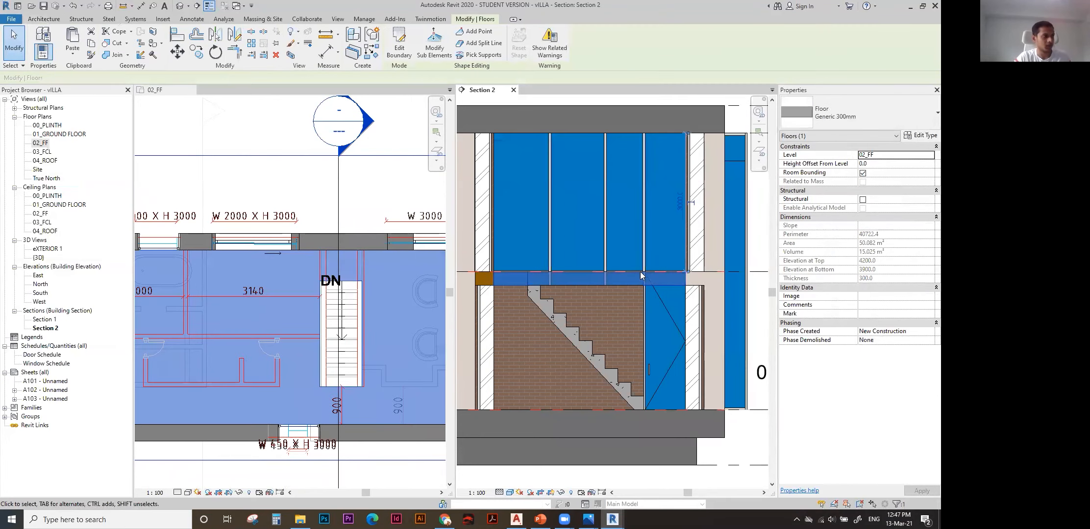
pyautogui.click(920, 135)
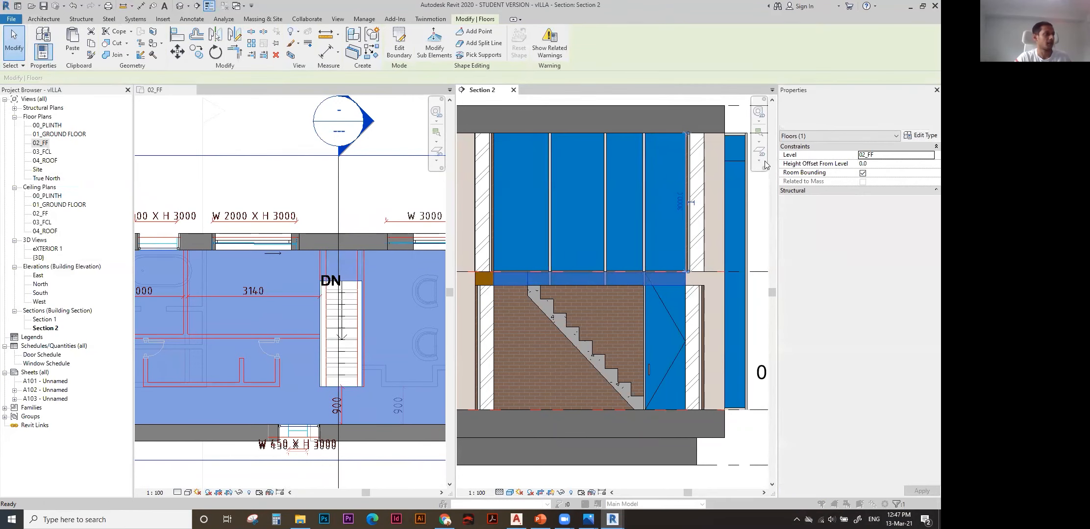
pyautogui.click(528, 141)
pyautogui.click(494, 138)
pyautogui.click(489, 140)
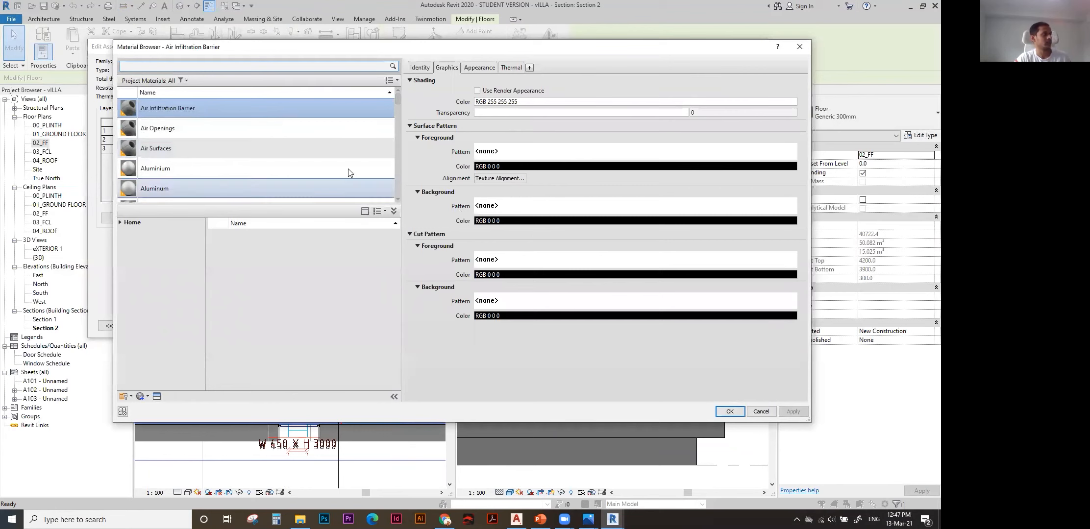
pyautogui.scroll(-1, 383, 192)
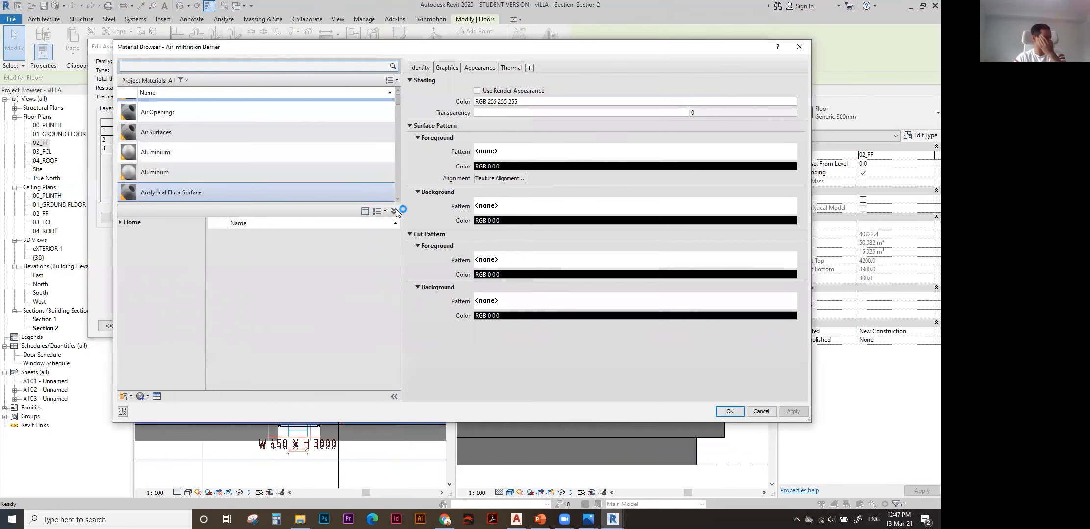
# Assign the Air Infiltration Barrier material with a Concrete foreground cut pattern to the structure layer, and confirm the floor type's changes.
pyautogui.click(521, 261)
pyautogui.click(391, 234)
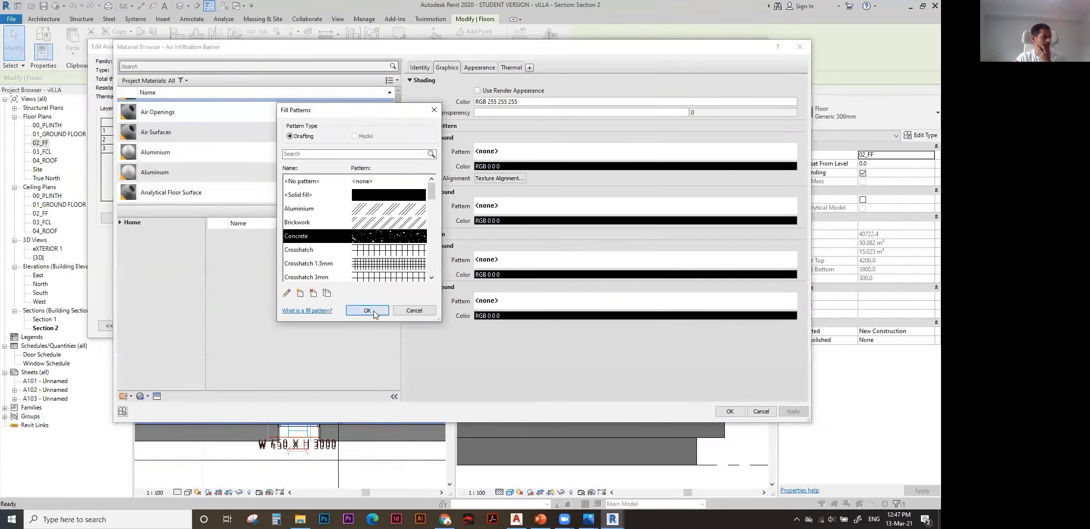
pyautogui.click(368, 310)
pyautogui.click(728, 412)
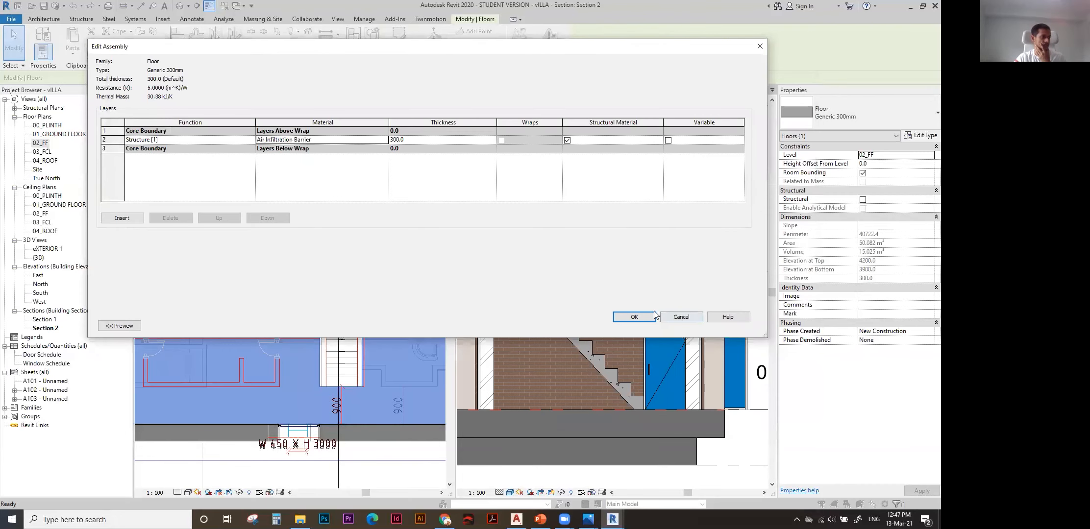
pyautogui.click(637, 316)
pyautogui.click(645, 325)
pyautogui.click(752, 409)
pyautogui.scroll(2, 589, 359)
pyautogui.moveTo(601, 294); pyautogui.dragTo(628, 288, button='middle')
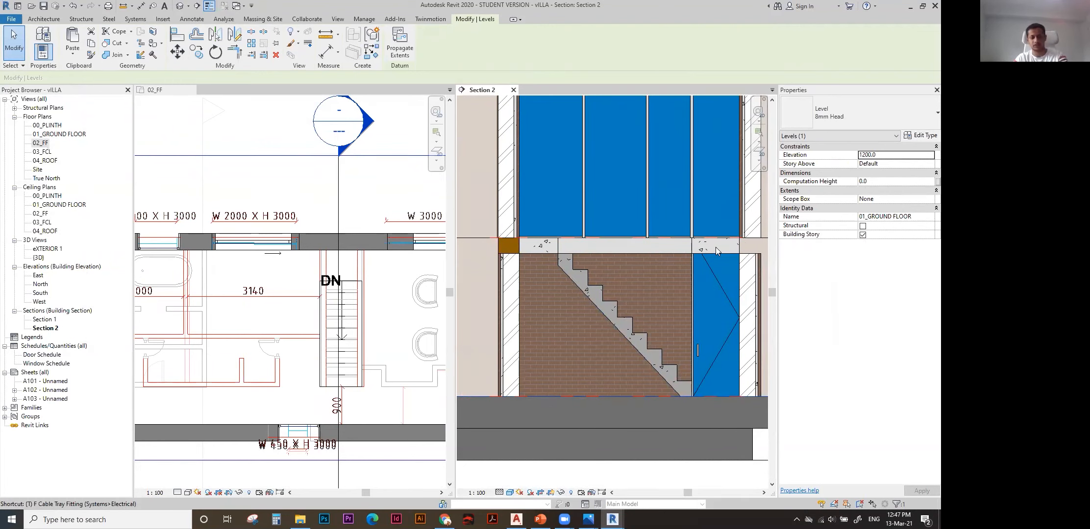
# Extend Section 2's crop region outward on the entrance side to include the exterior steps.
pyautogui.press('Escape')
pyautogui.scroll(-1, 659, 309)
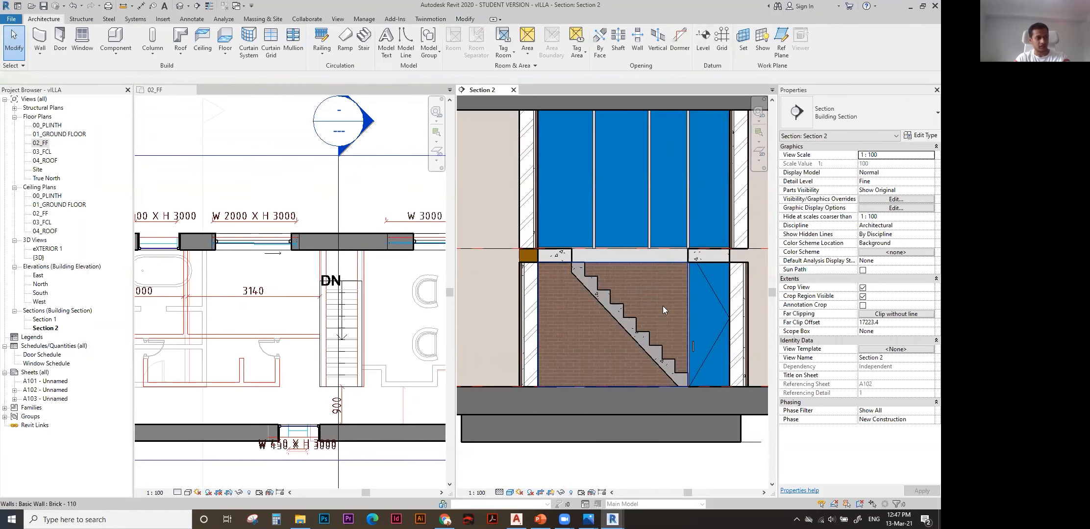
pyautogui.scroll(-2, 659, 239)
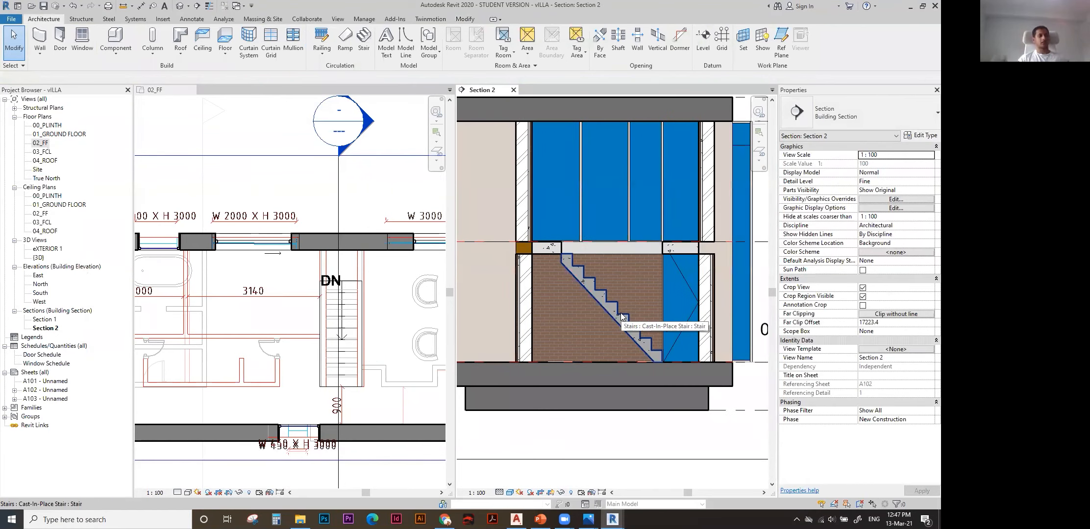
pyautogui.scroll(-4, 621, 313)
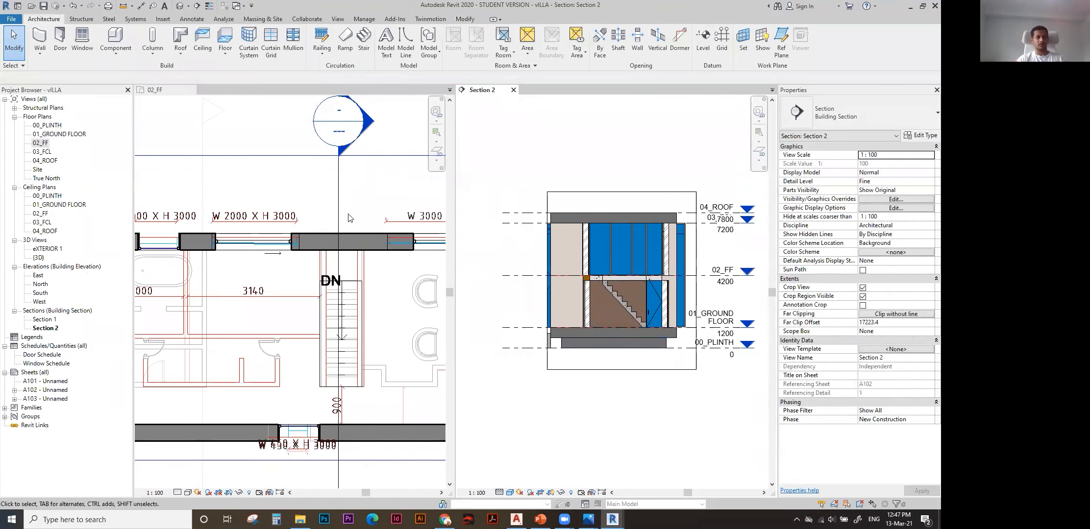
pyautogui.scroll(-6, 338, 211)
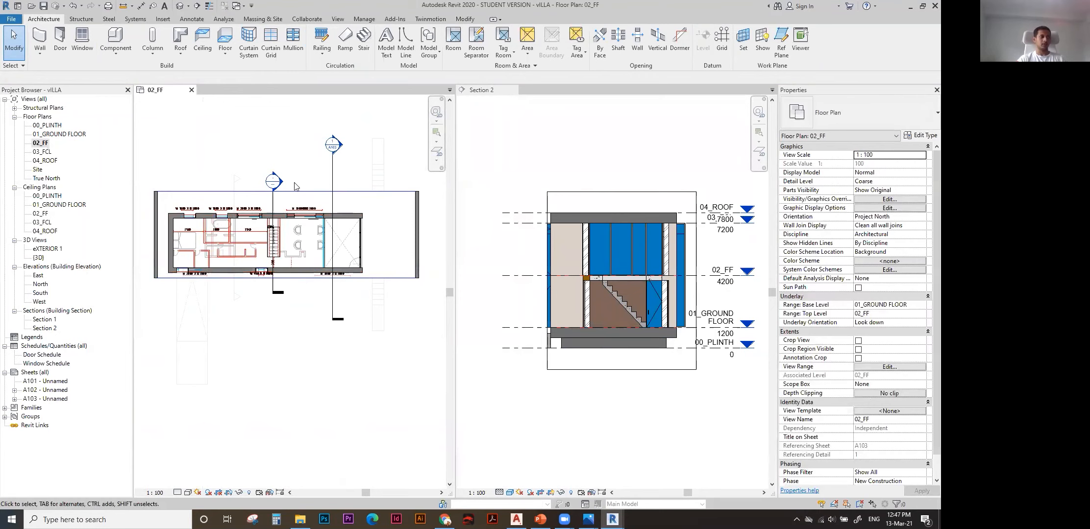
pyautogui.click(273, 206)
pyautogui.click(550, 362)
pyautogui.moveTo(547, 280); pyautogui.dragTo(503, 280)
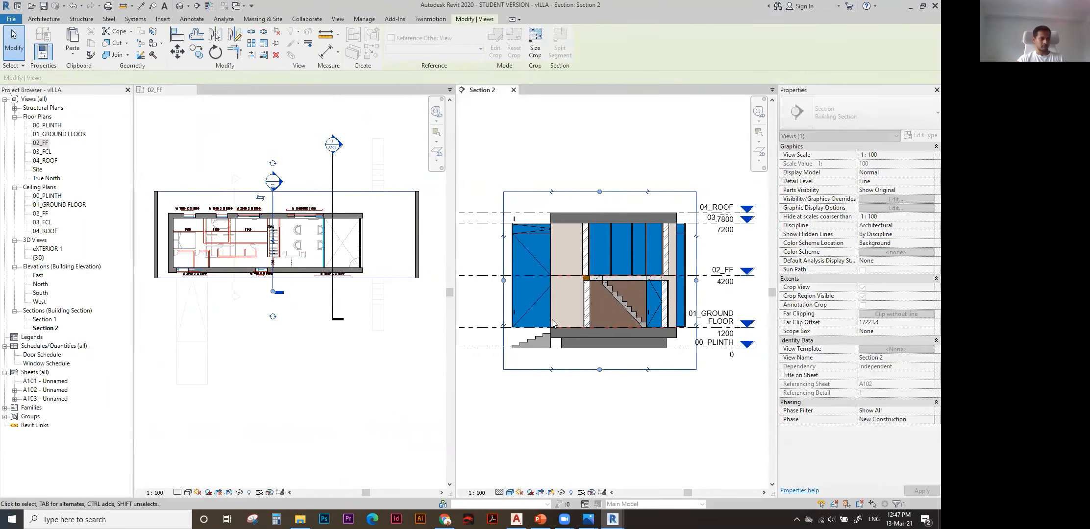
# Select the precast entrance stair in Section 2 and examine how it meets the ground floor slab.
pyautogui.scroll(2, 539, 339)
pyautogui.click(533, 339)
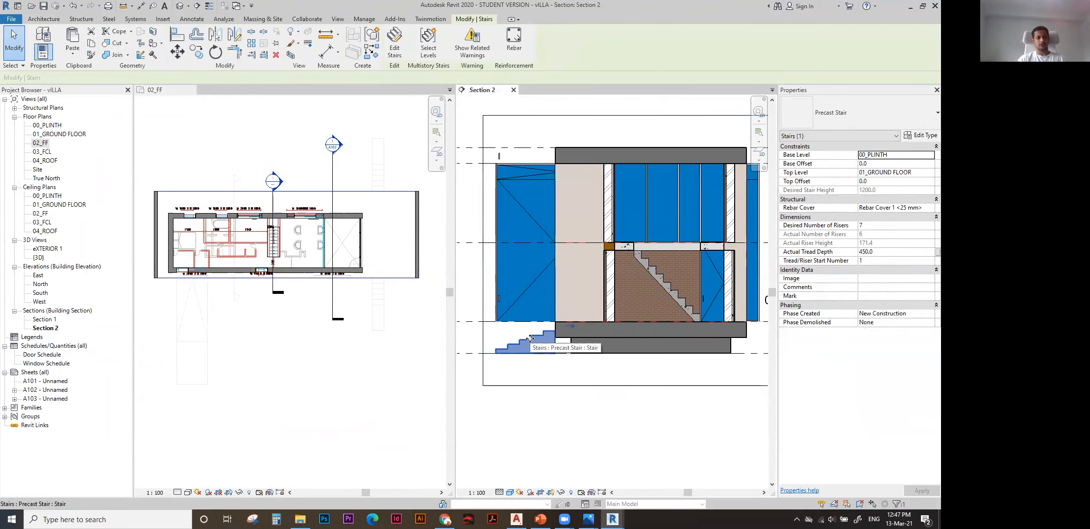
pyautogui.scroll(2, 529, 339)
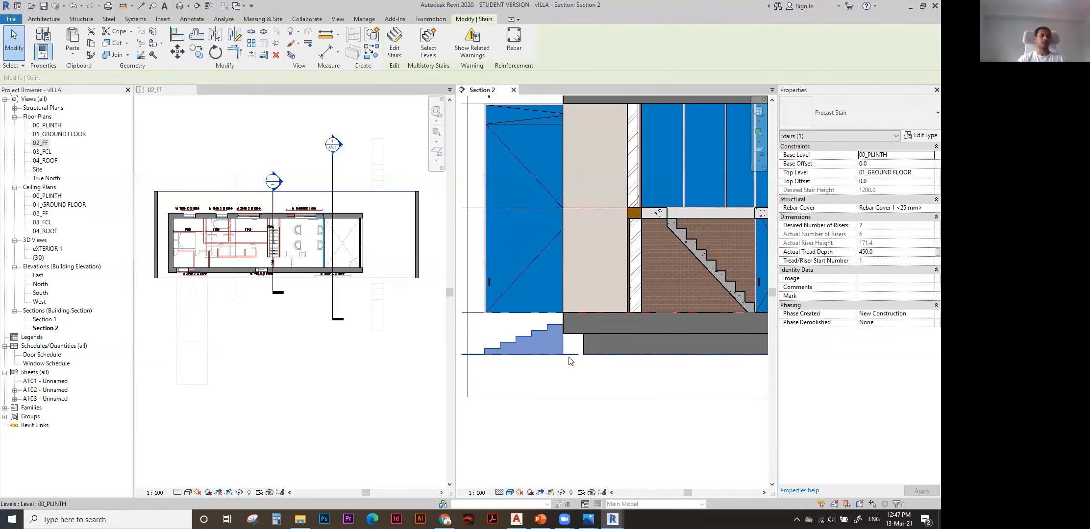
pyautogui.scroll(-3, 686, 353)
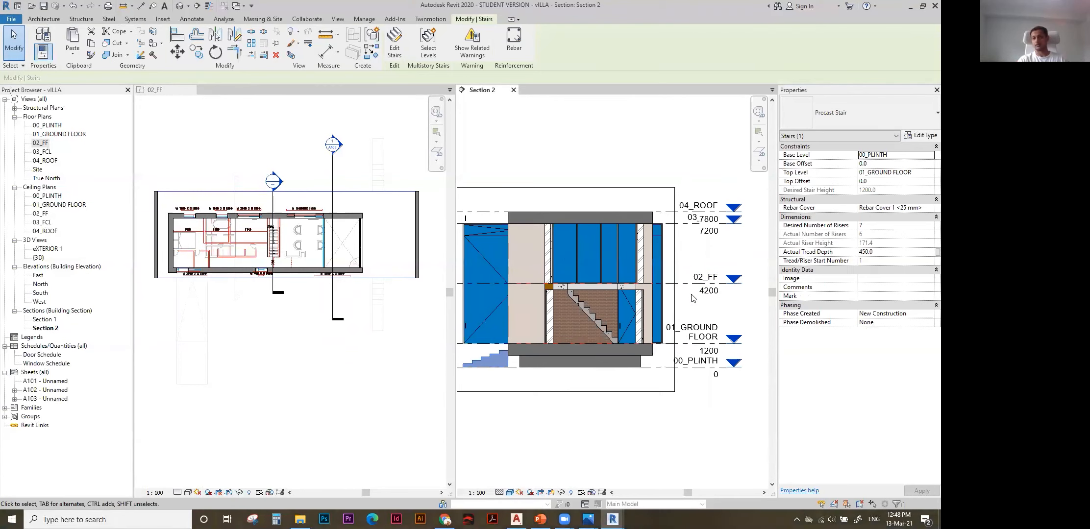
pyautogui.scroll(3, 601, 284)
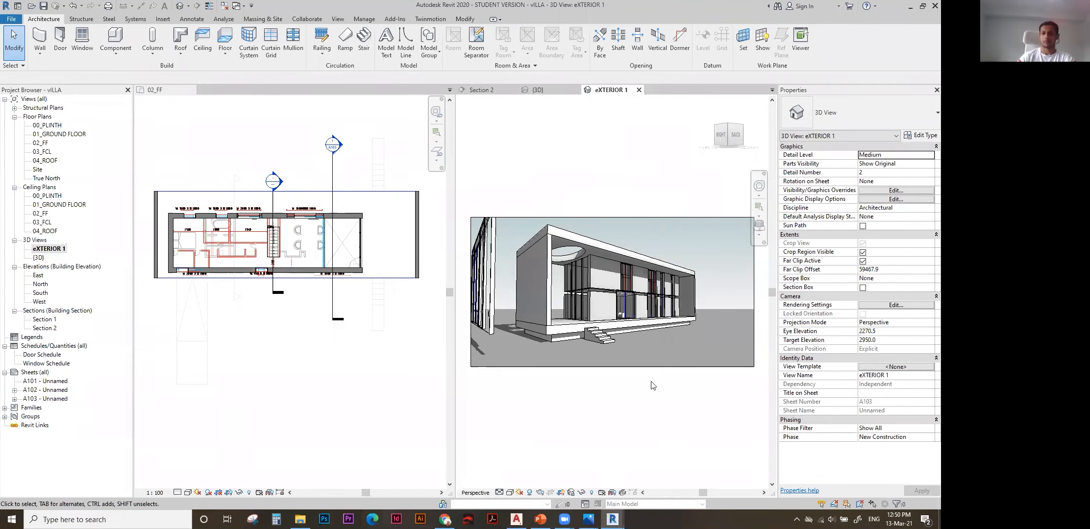
# Switch to Chrome, find the BIMobject website by searching for BIMOBJECT, and browse its trending product catalogue.
pyautogui.click(445, 520)
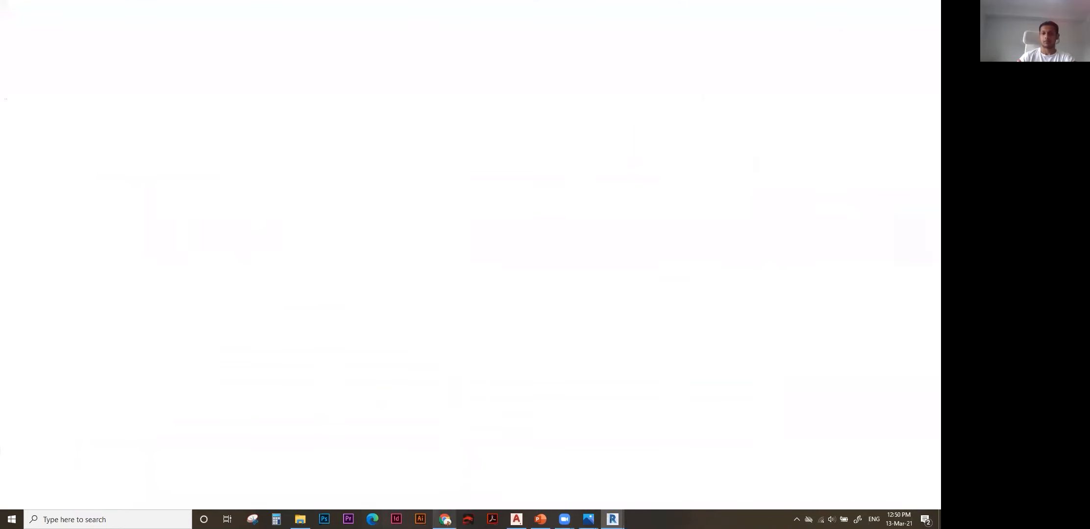
pyautogui.click(593, 9)
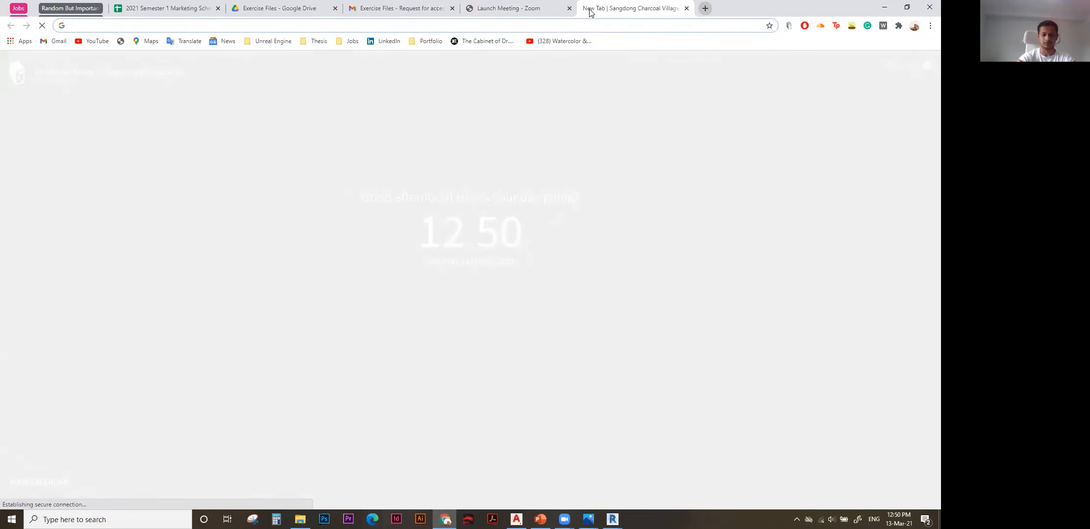
pyautogui.write('BIMOBJECT')
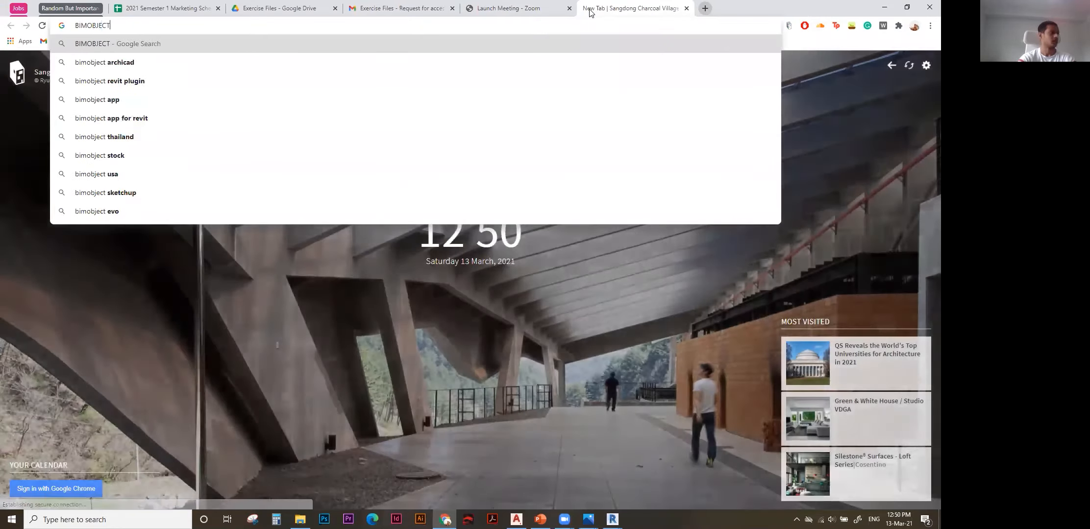
pyautogui.press('Return')
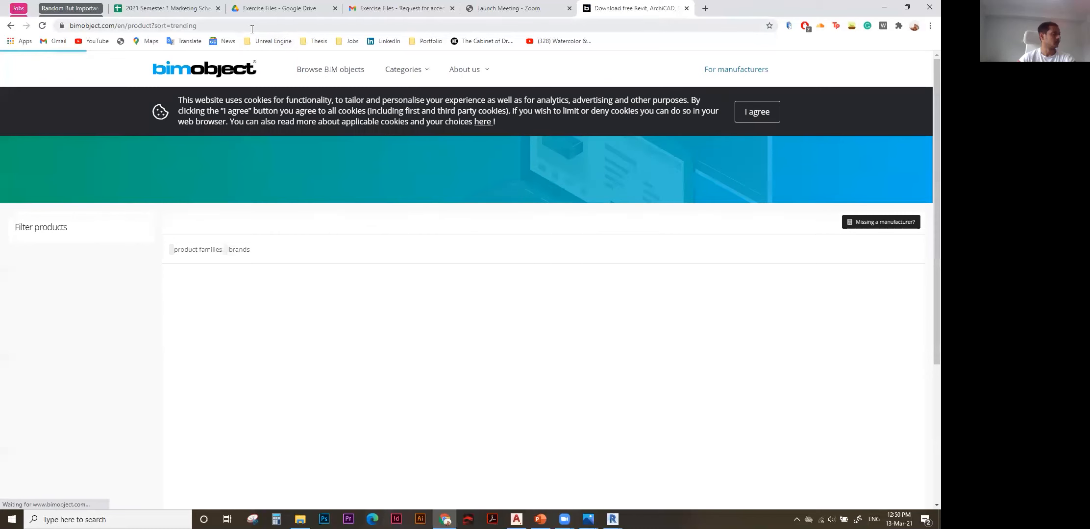
pyautogui.click(252, 30)
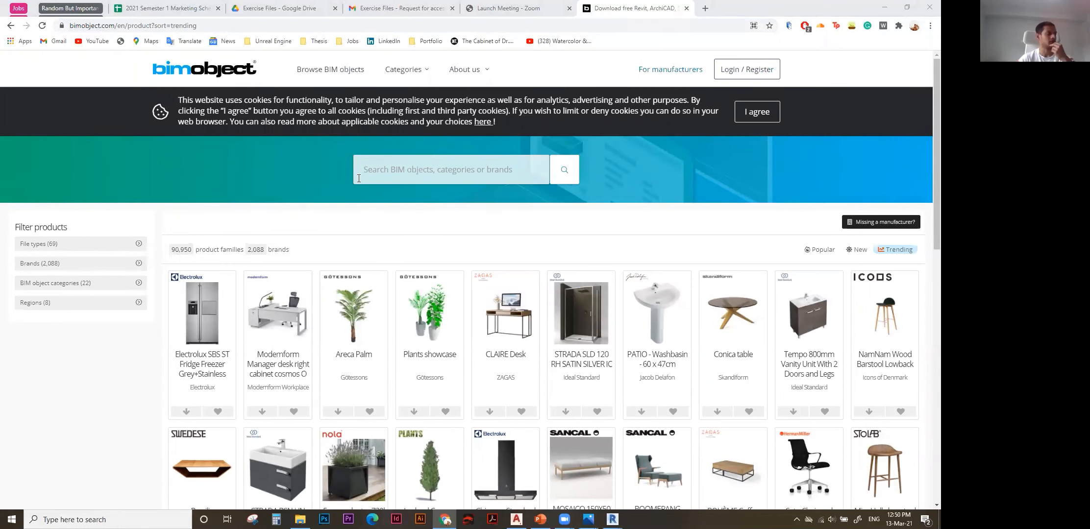
pyautogui.scroll(-8, 389, 316)
pyautogui.scroll(-4, 527, 237)
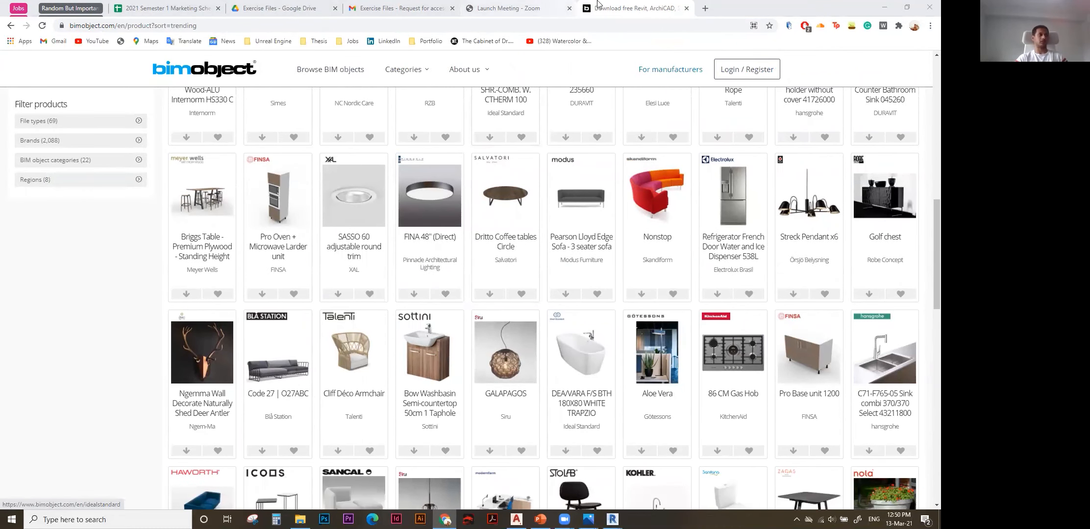
# Search the web for REVITCITY and open the Revit City website from the results.
pyautogui.click(632, 26)
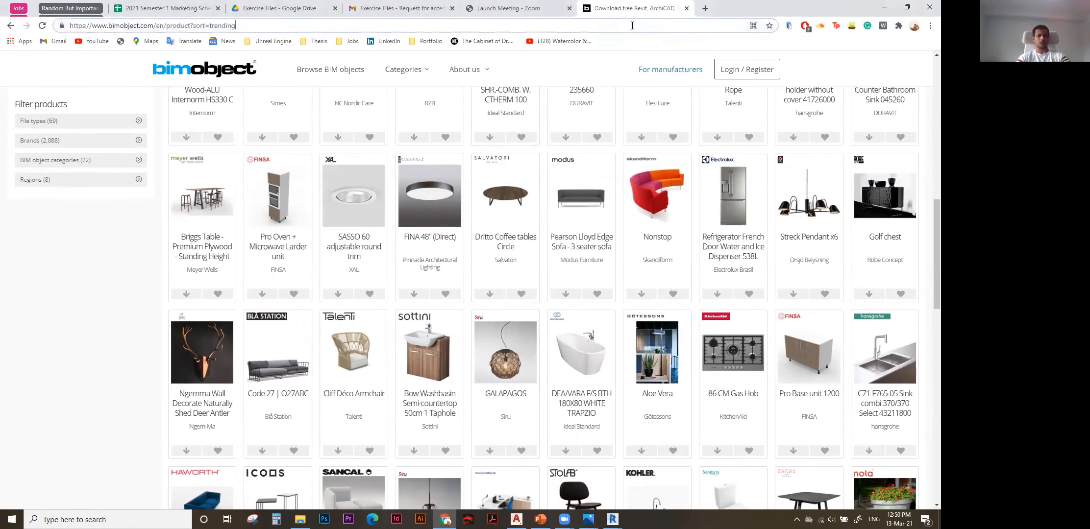
pyautogui.hotkey('ctrl', 'a')
pyautogui.write('RE')
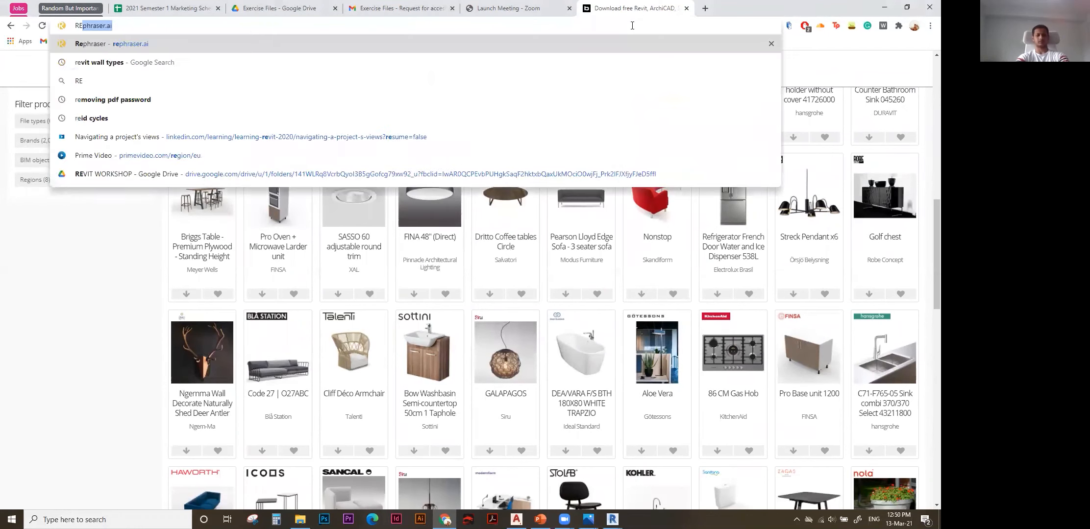
pyautogui.write('VITCITY')
pyautogui.press('Return')
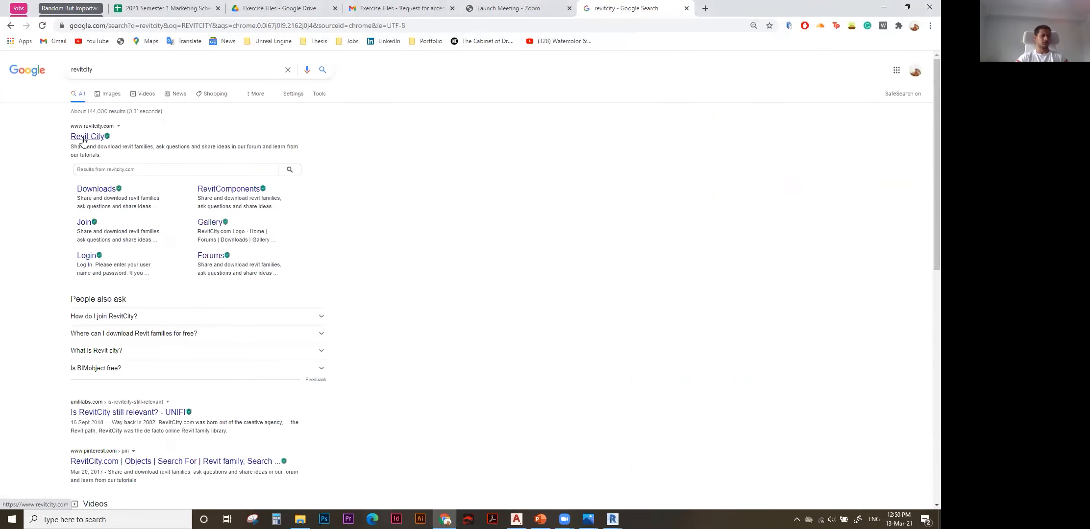
pyautogui.click(84, 138)
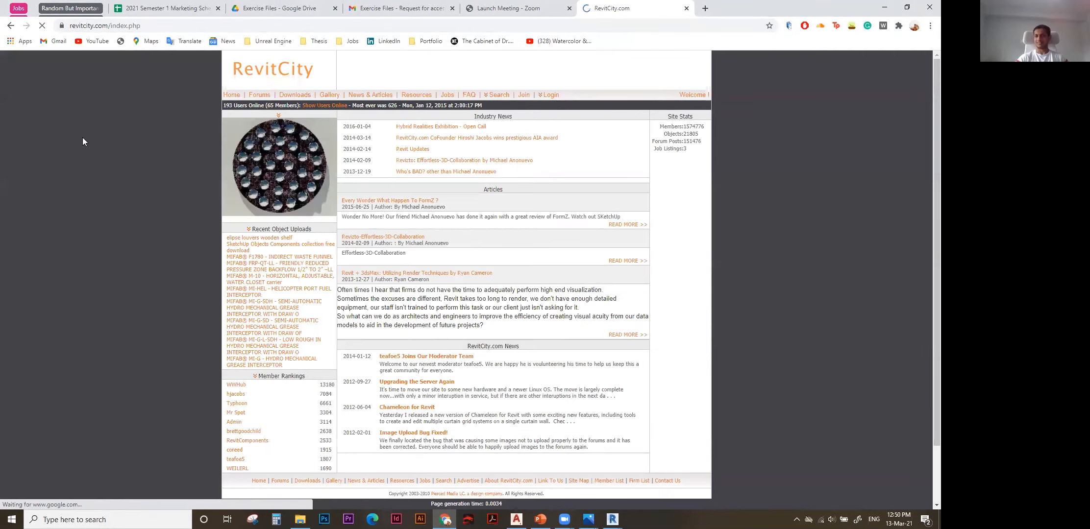